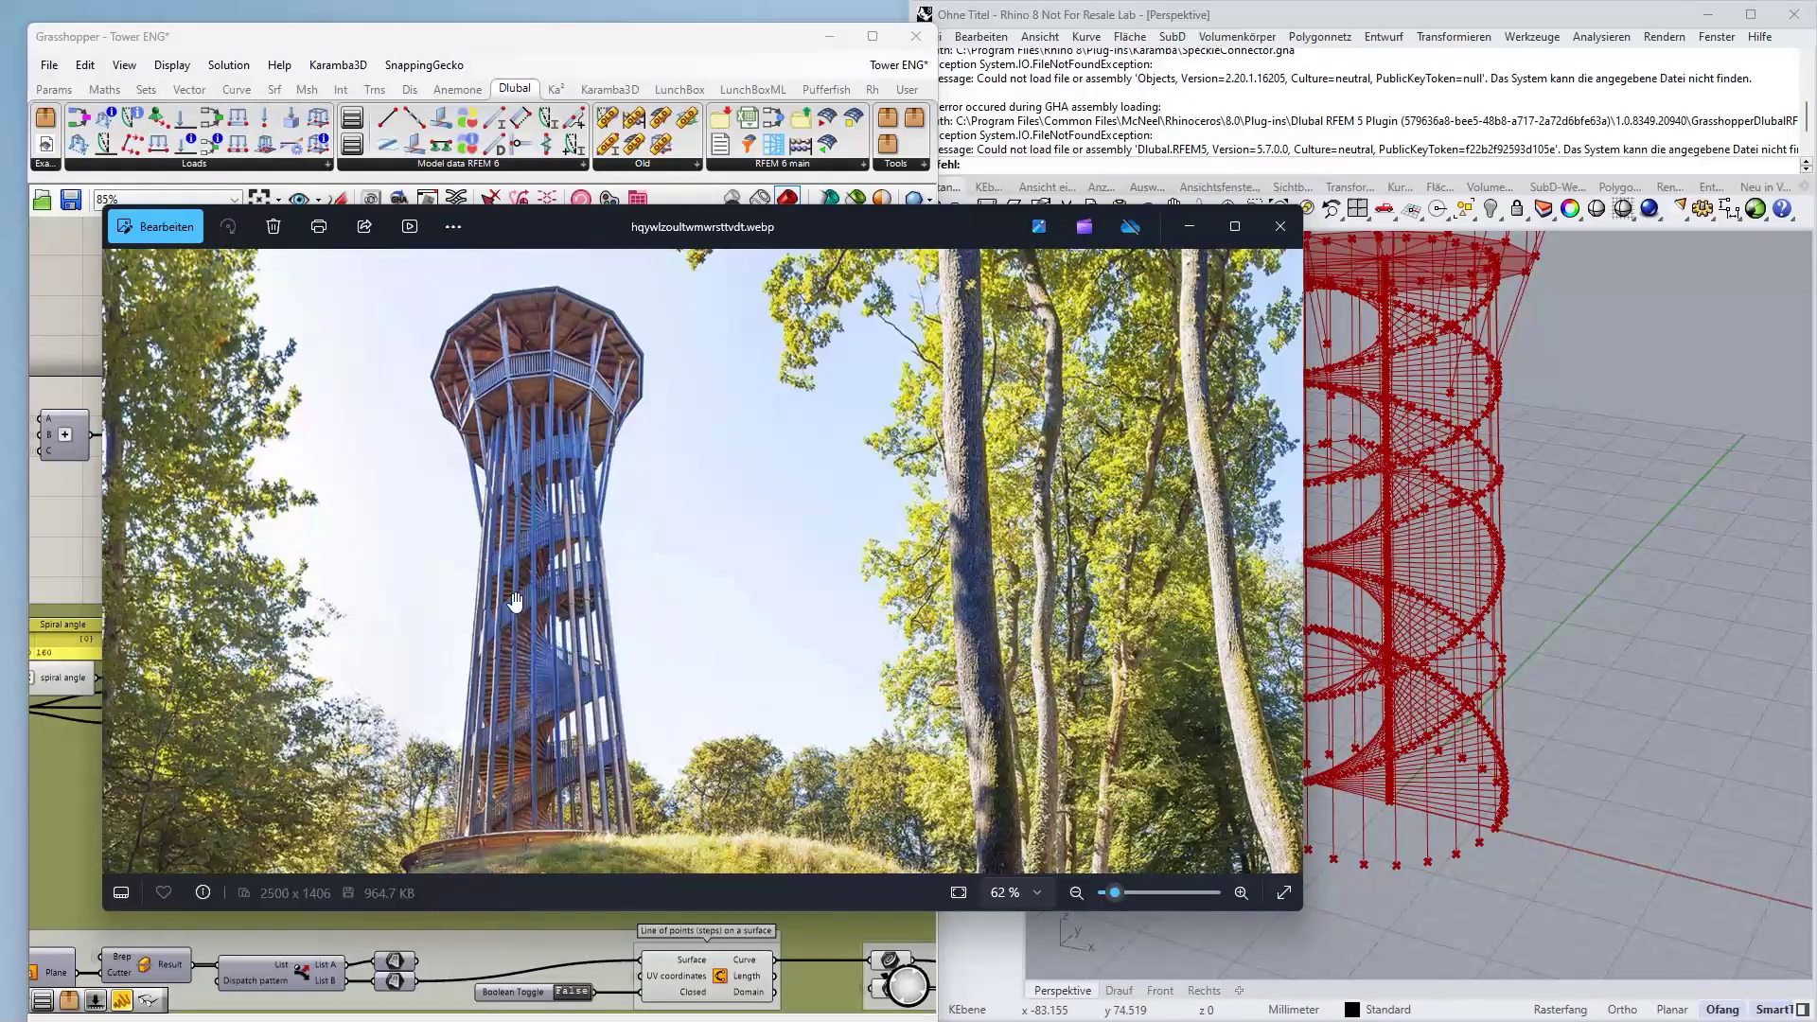
- Look at the tower's spiral staircase in the reference photo and return to the Grasshopper definition
{"action": "scroll", "coordinate": [539, 816], "scroll_direction": "up", "scroll_amount": 3}
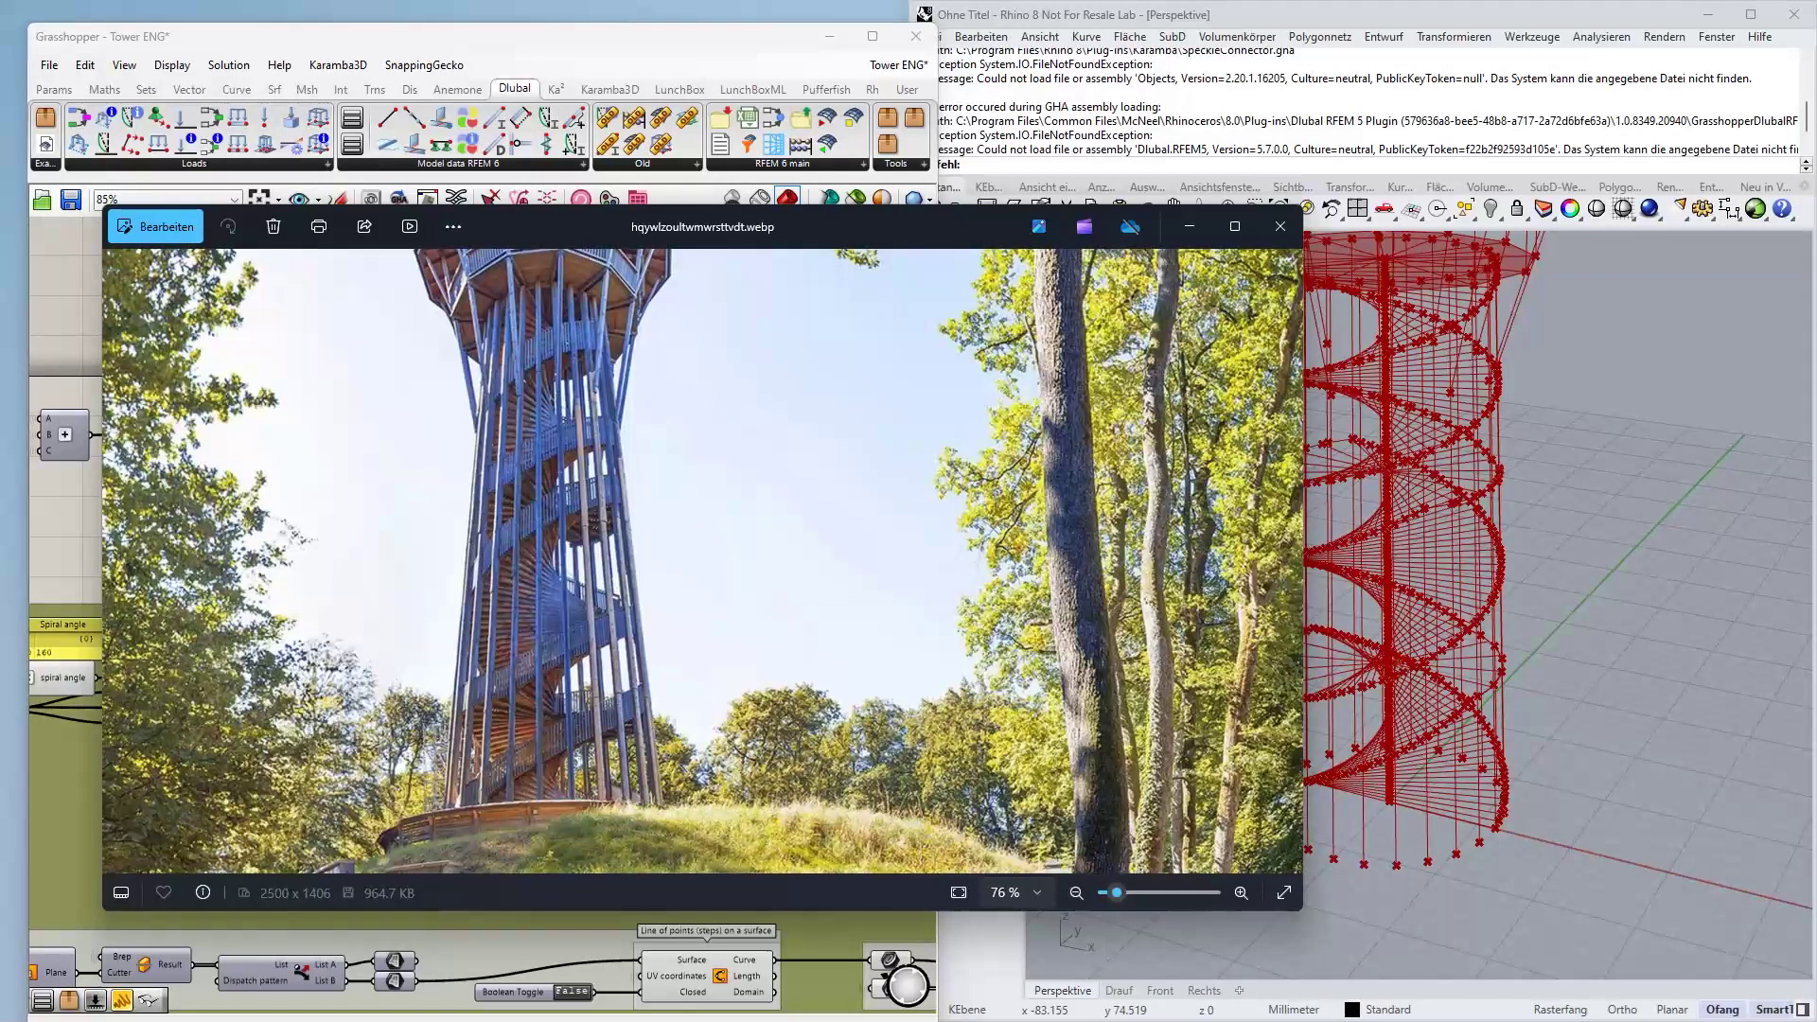
{"action": "left_click_drag", "start_coordinate": [816, 224], "coordinate": [1133, 205]}
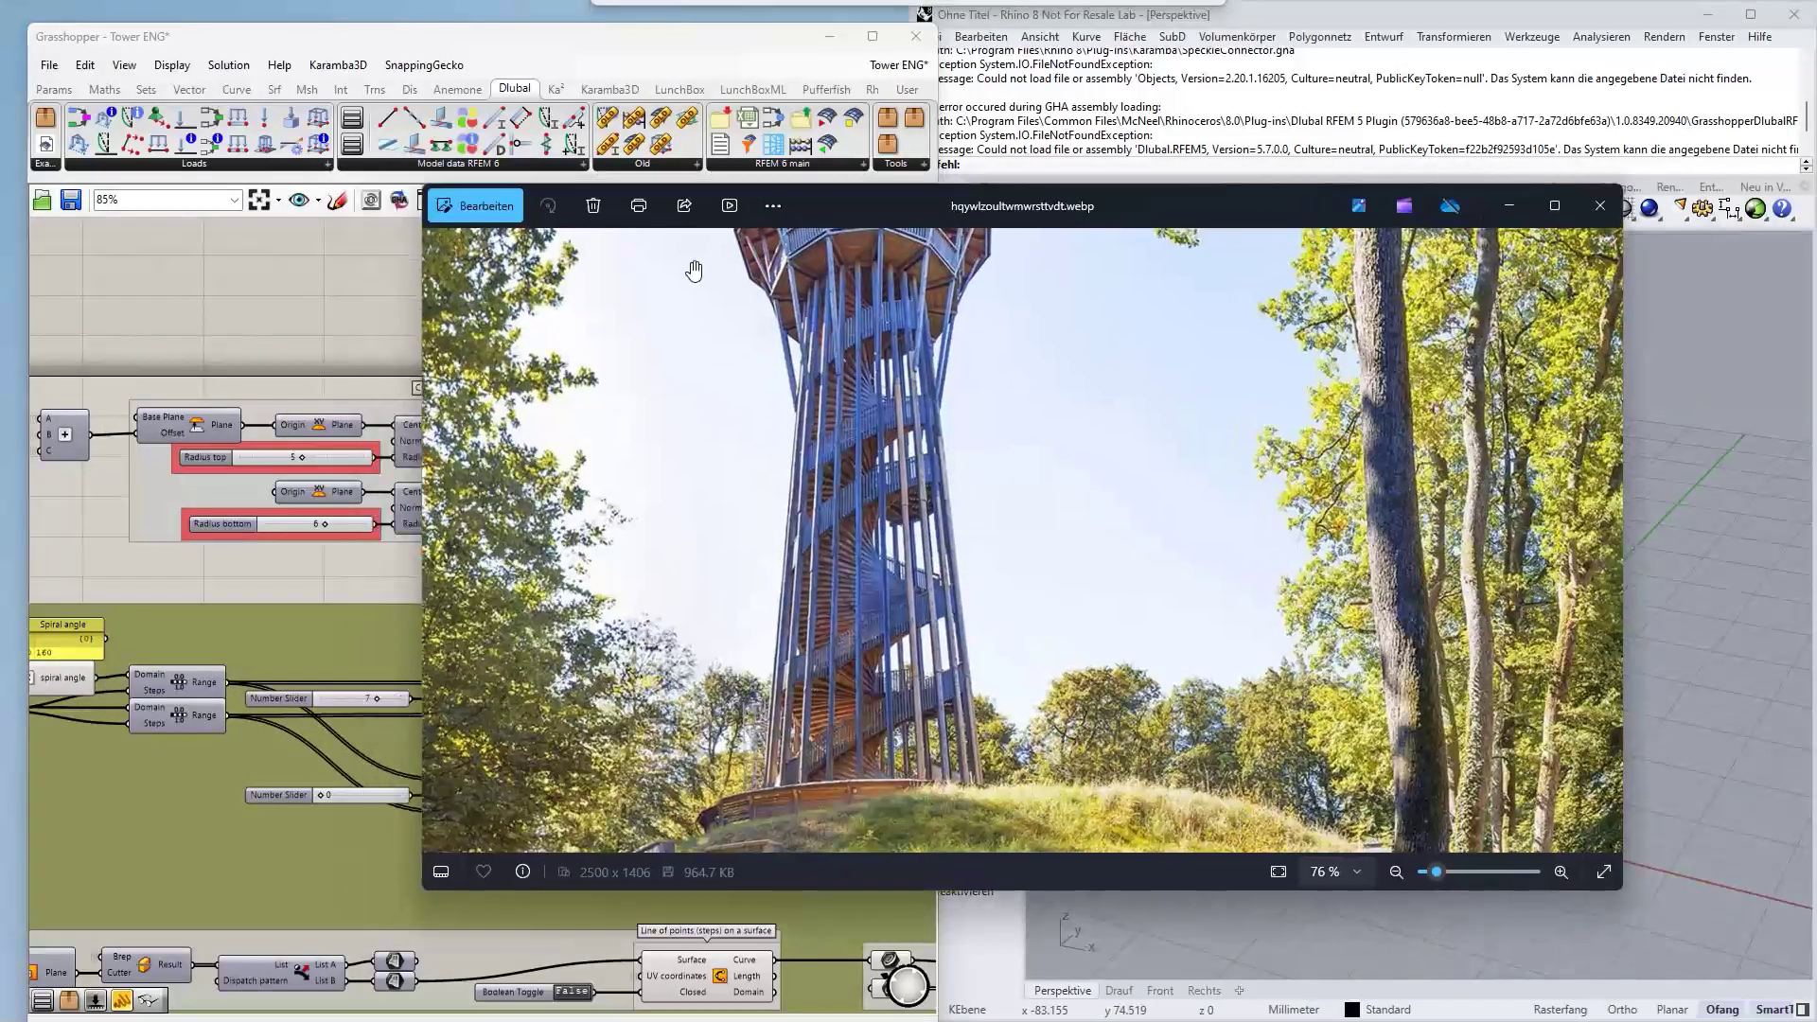
{"action": "left_click", "coordinate": [315, 319]}
- Examine the overall layout of the tower definition, from the general parameters and Columns group down to level 1
{"action": "scroll", "coordinate": [314, 326], "scroll_direction": "down", "scroll_amount": 3}
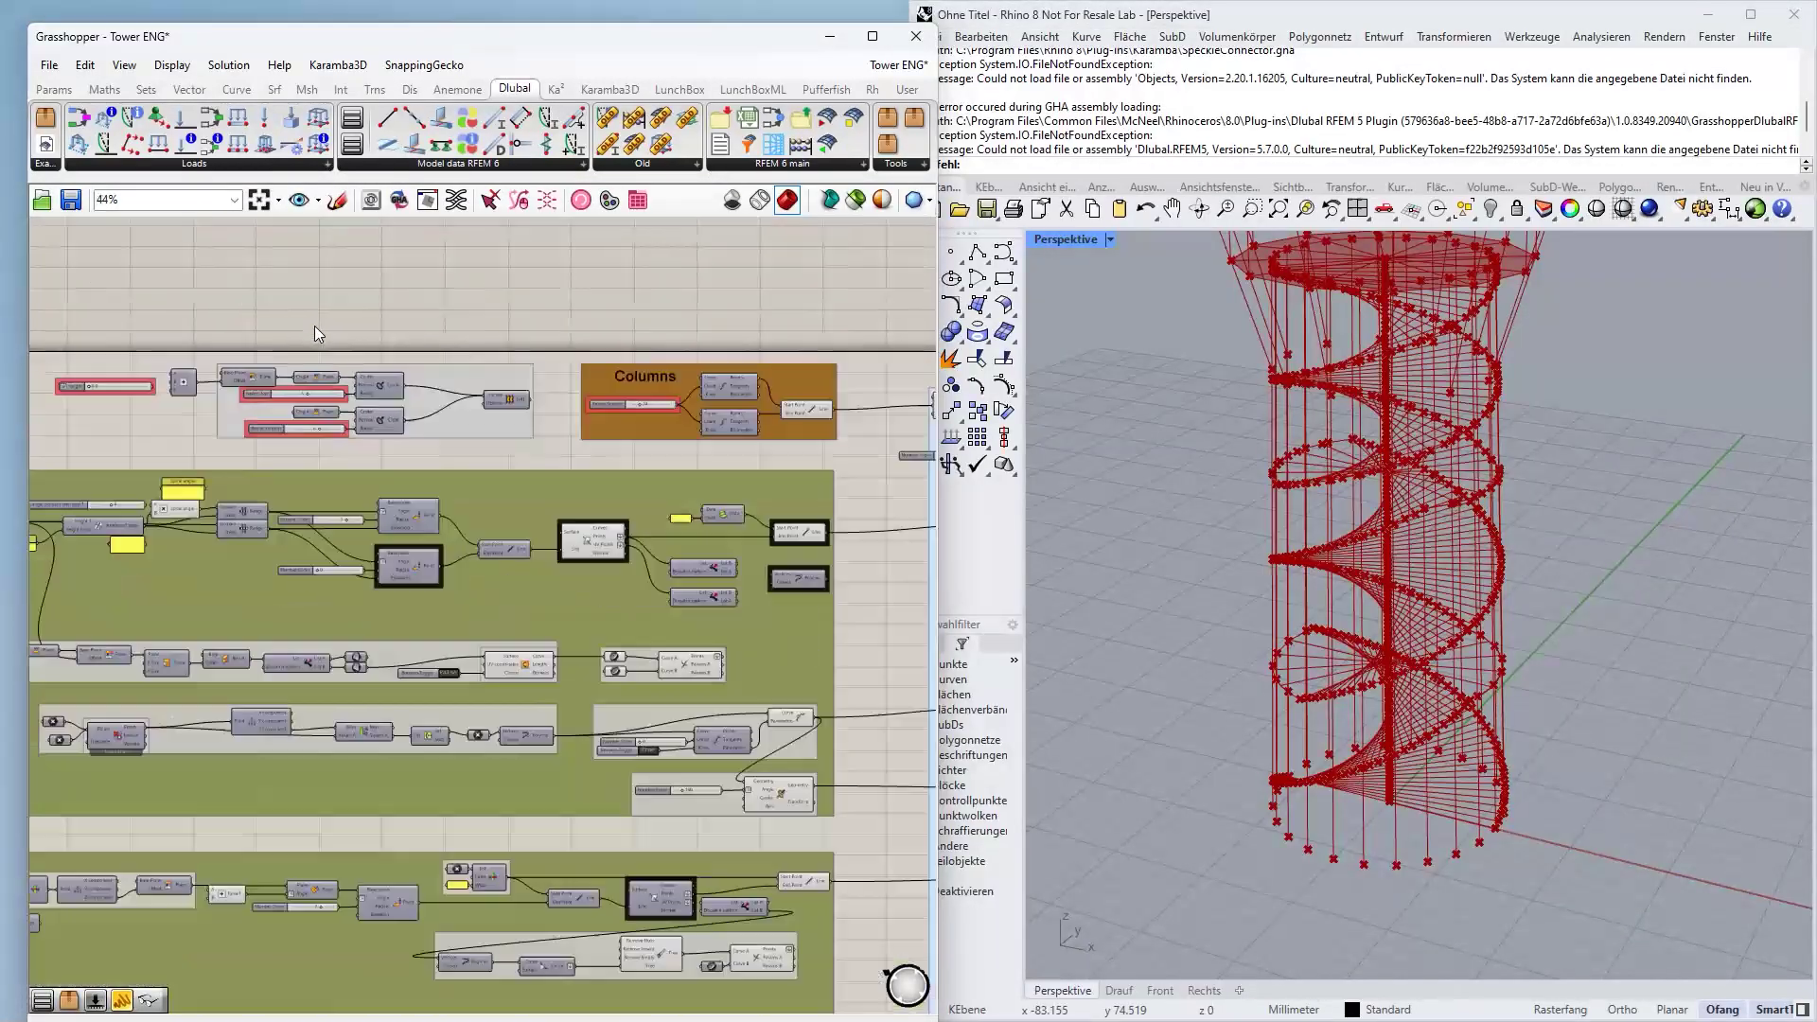
{"action": "scroll", "coordinate": [315, 325], "scroll_direction": "up", "scroll_amount": 4}
{"action": "scroll", "coordinate": [314, 326], "scroll_direction": "down", "scroll_amount": 5}
{"action": "right_click_drag", "start_coordinate": [315, 326], "coordinate": [497, 286]}
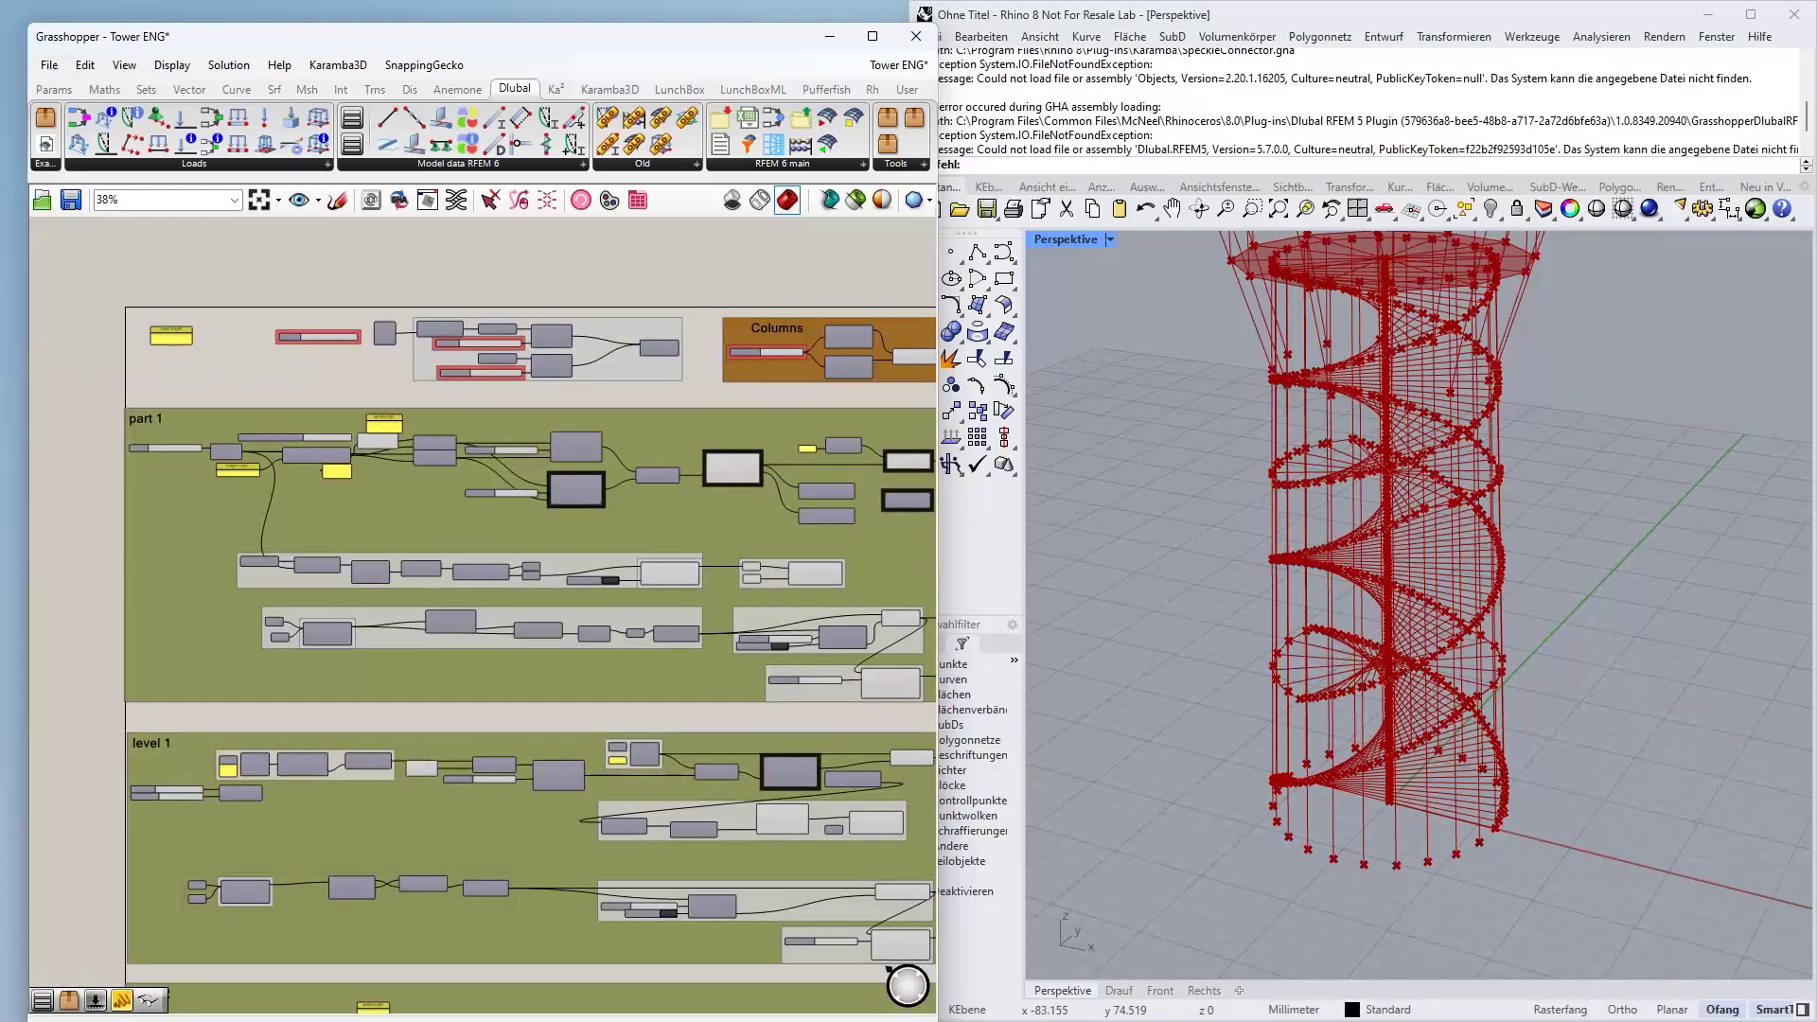
- Bring up the elevation drawing Ansicht EN.png and place it beside the definition to compare the tower's three parts
{"action": "key", "text": "alt+Tab"}
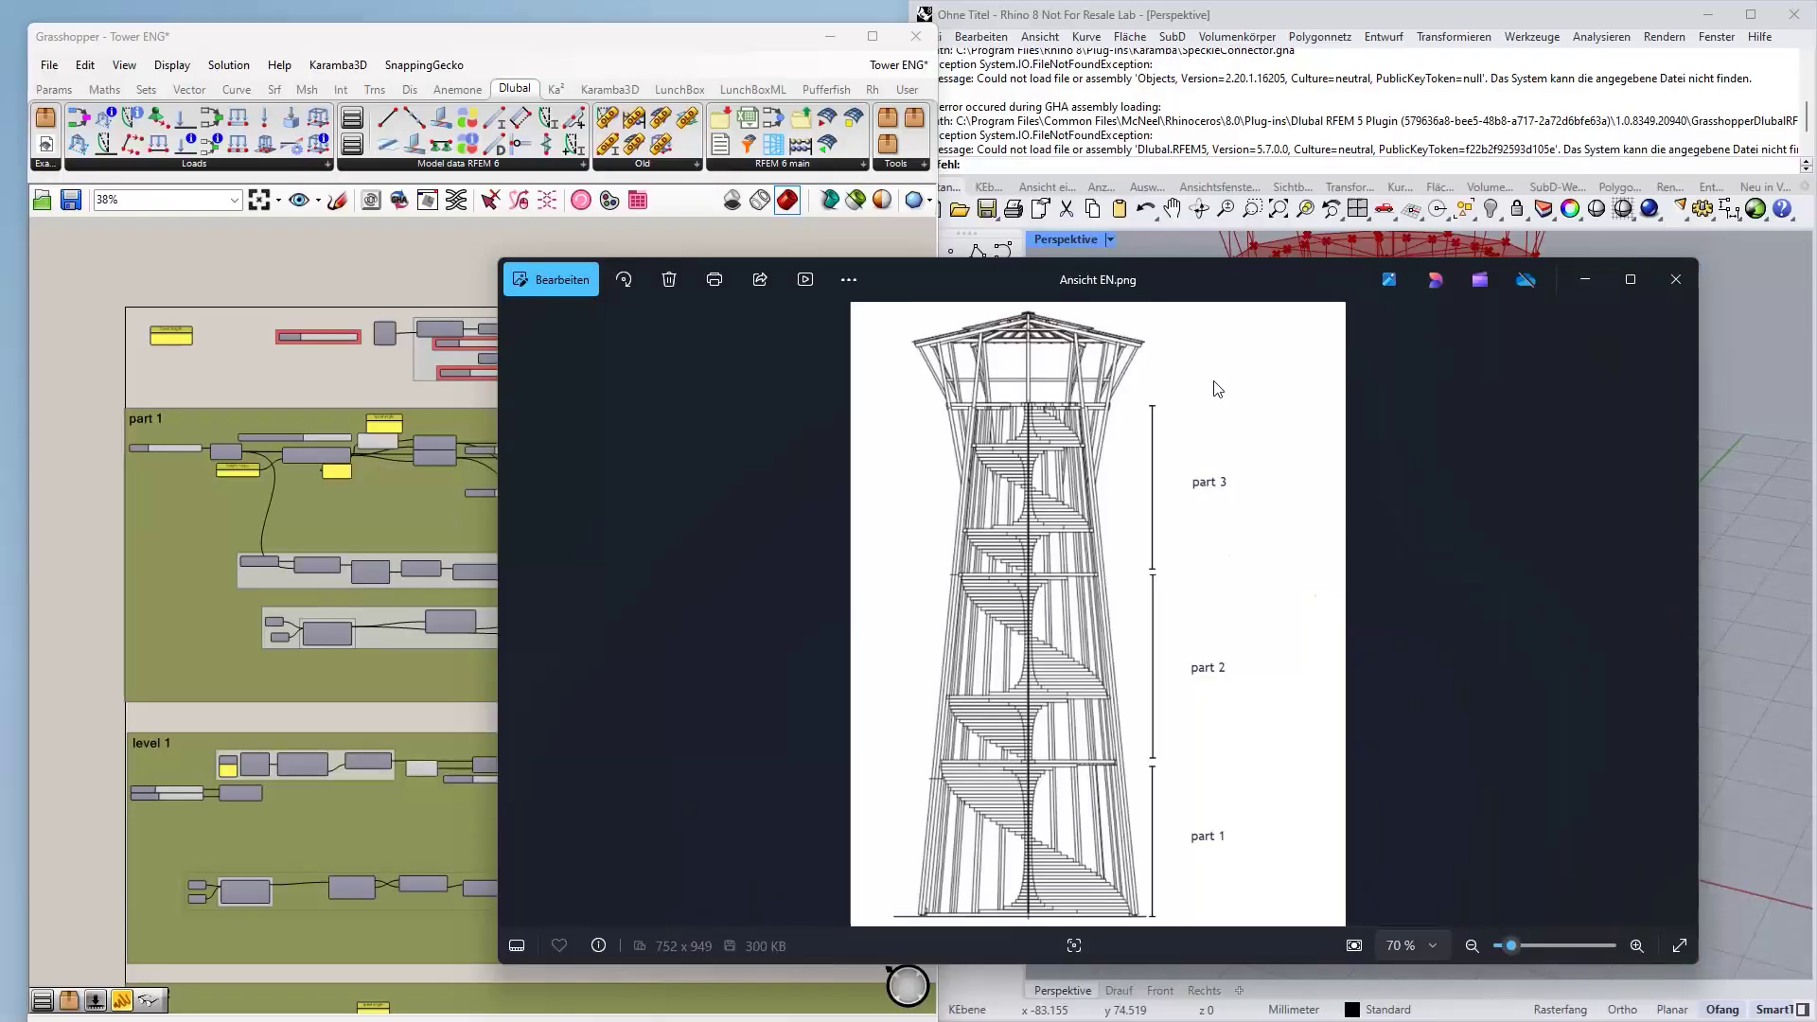
{"action": "mouse_move", "coordinate": [1148, 280]}
{"action": "left_mouse_down"}
{"action": "mouse_move", "coordinate": [1463, 127]}
{"action": "mouse_move", "coordinate": [1411, 179]}
{"action": "left_mouse_up"}
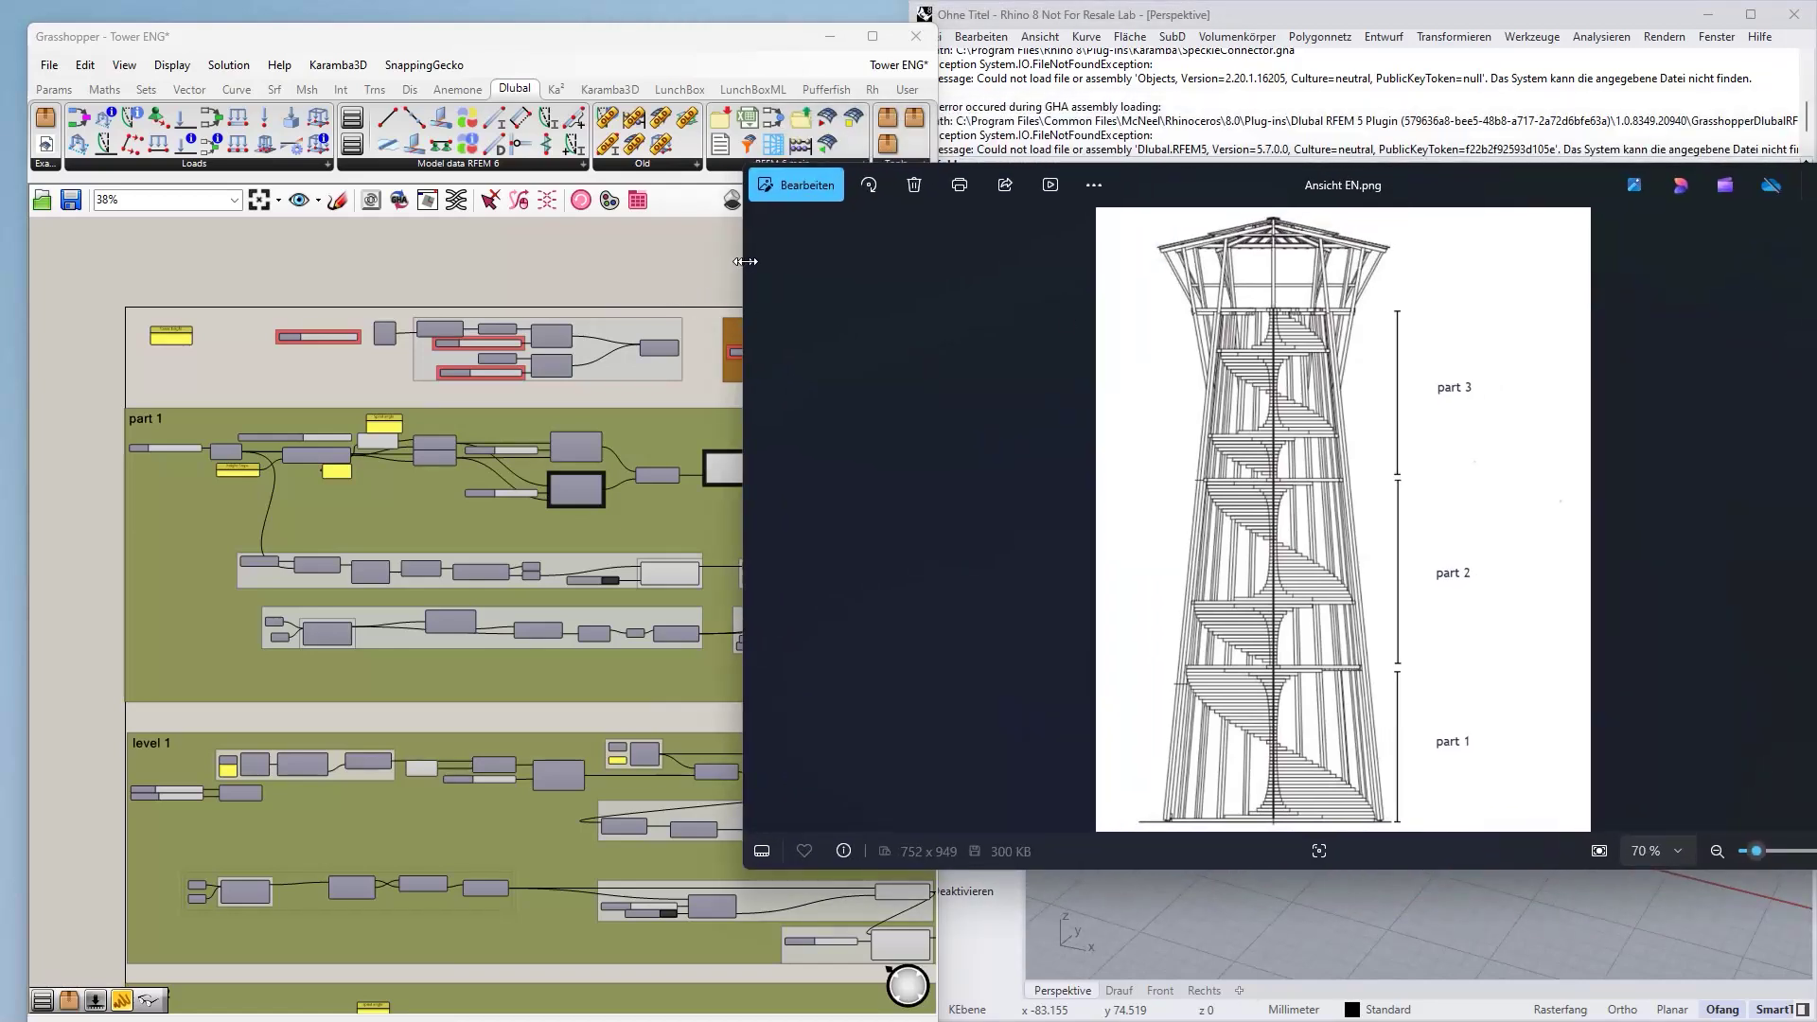
{"action": "left_click_drag", "start_coordinate": [744, 270], "coordinate": [976, 268]}
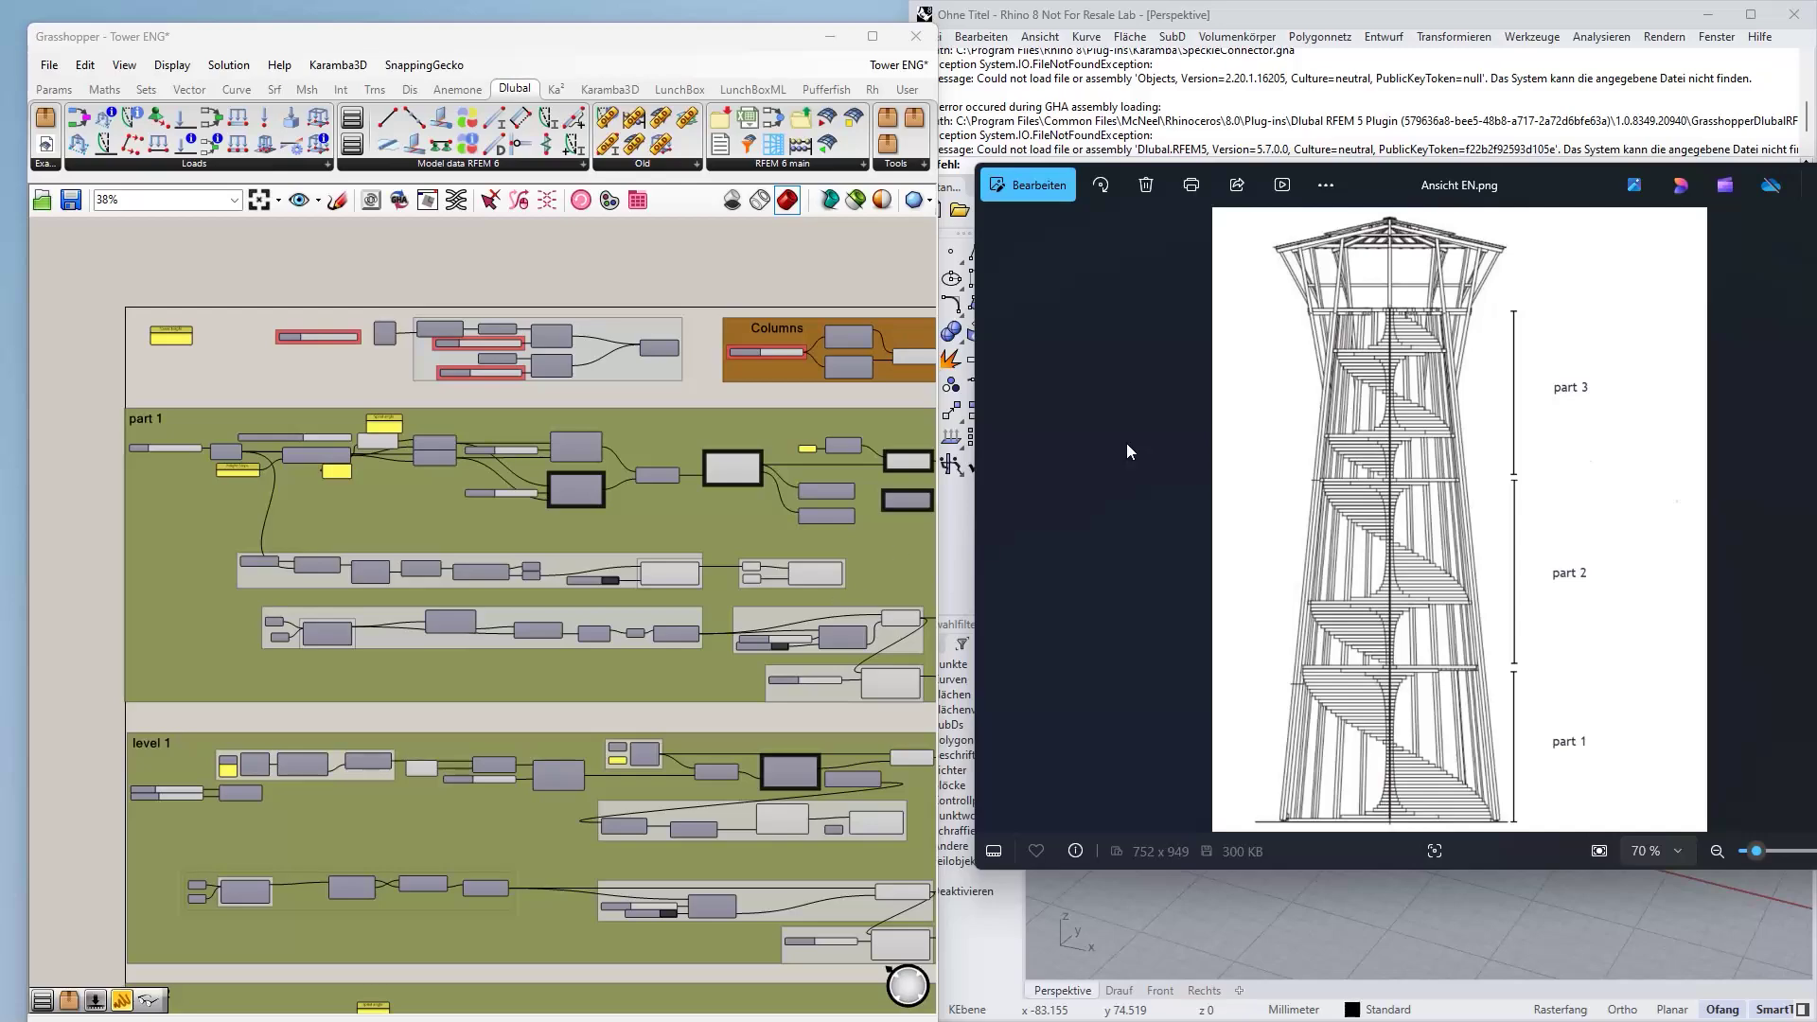
- Examine the level 1 and part 2 groups of the definition together with the tower model in the perspective view
{"action": "scroll", "coordinate": [248, 437], "scroll_direction": "up", "scroll_amount": 5}
{"action": "scroll", "coordinate": [225, 425], "scroll_direction": "down", "scroll_amount": 5}
{"action": "right_click_drag", "start_coordinate": [212, 428], "coordinate": [287, 367]}
{"action": "right_click_drag", "start_coordinate": [244, 435], "coordinate": [295, 352]}
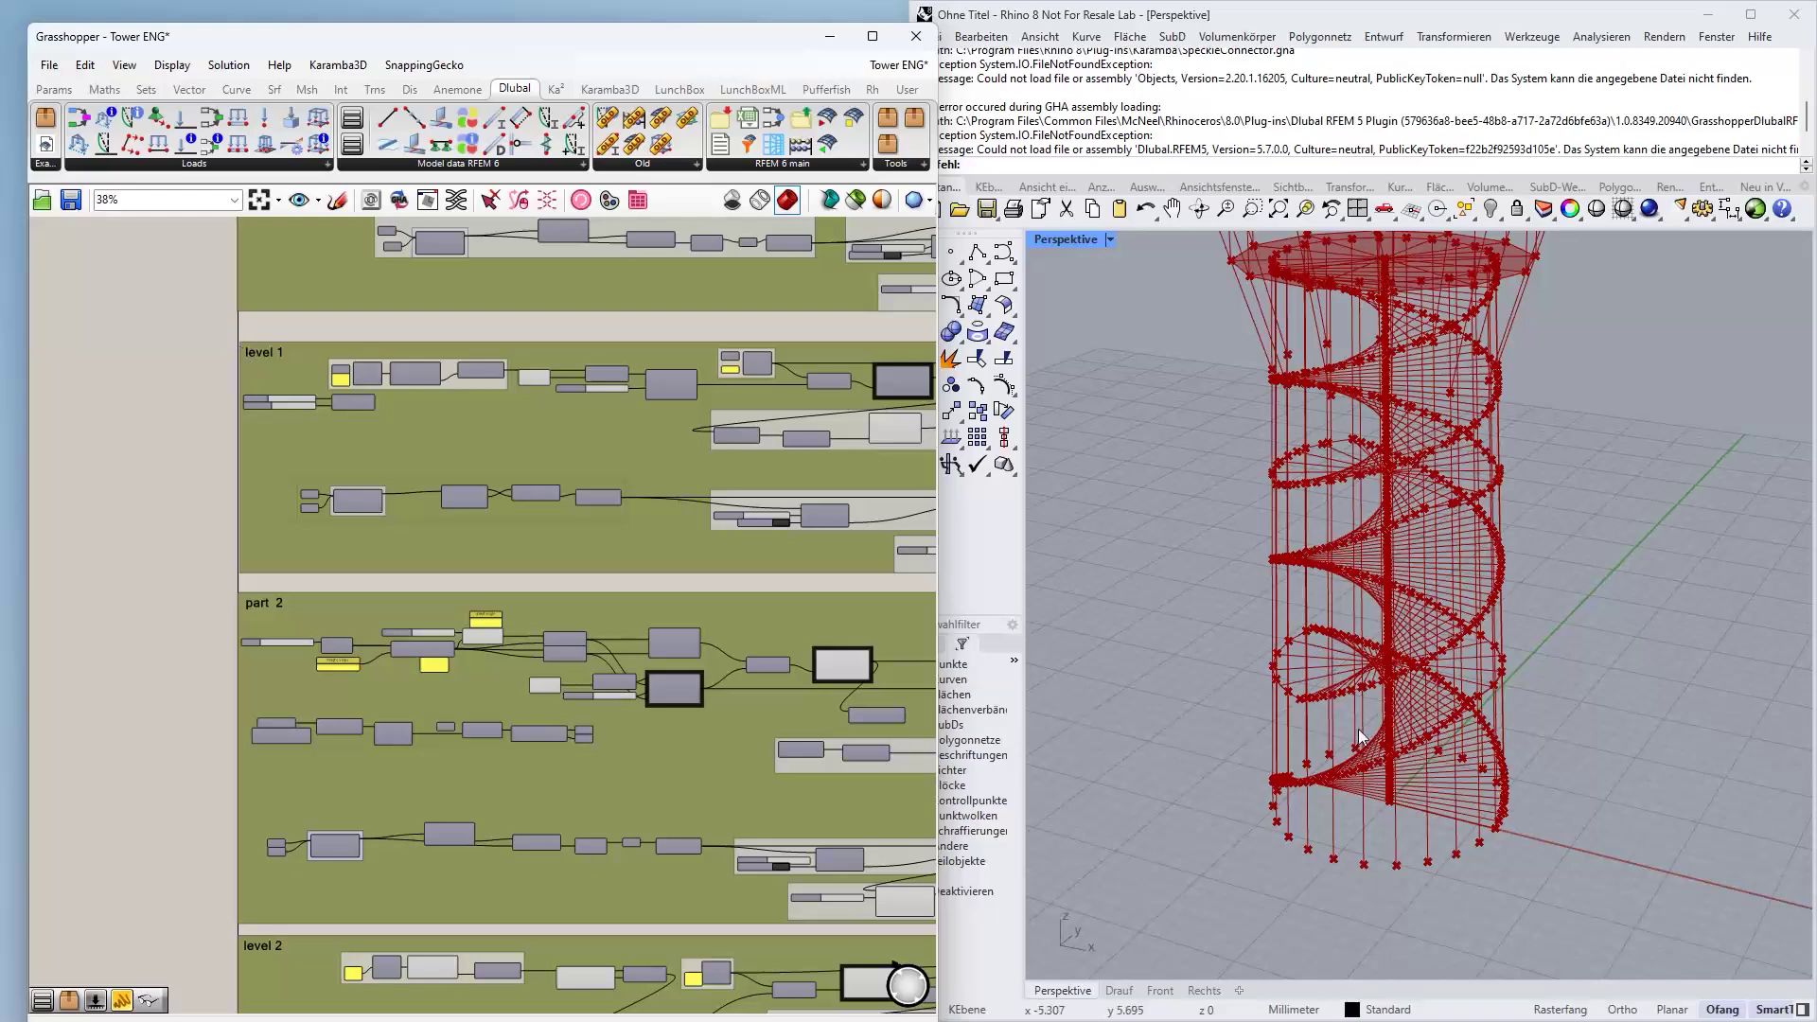
{"action": "scroll", "coordinate": [1347, 698], "scroll_direction": "up", "scroll_amount": 4}
{"action": "scroll", "coordinate": [1346, 698], "scroll_direction": "down", "scroll_amount": 4}
{"action": "right_click_drag", "start_coordinate": [1344, 705], "coordinate": [1289, 670]}
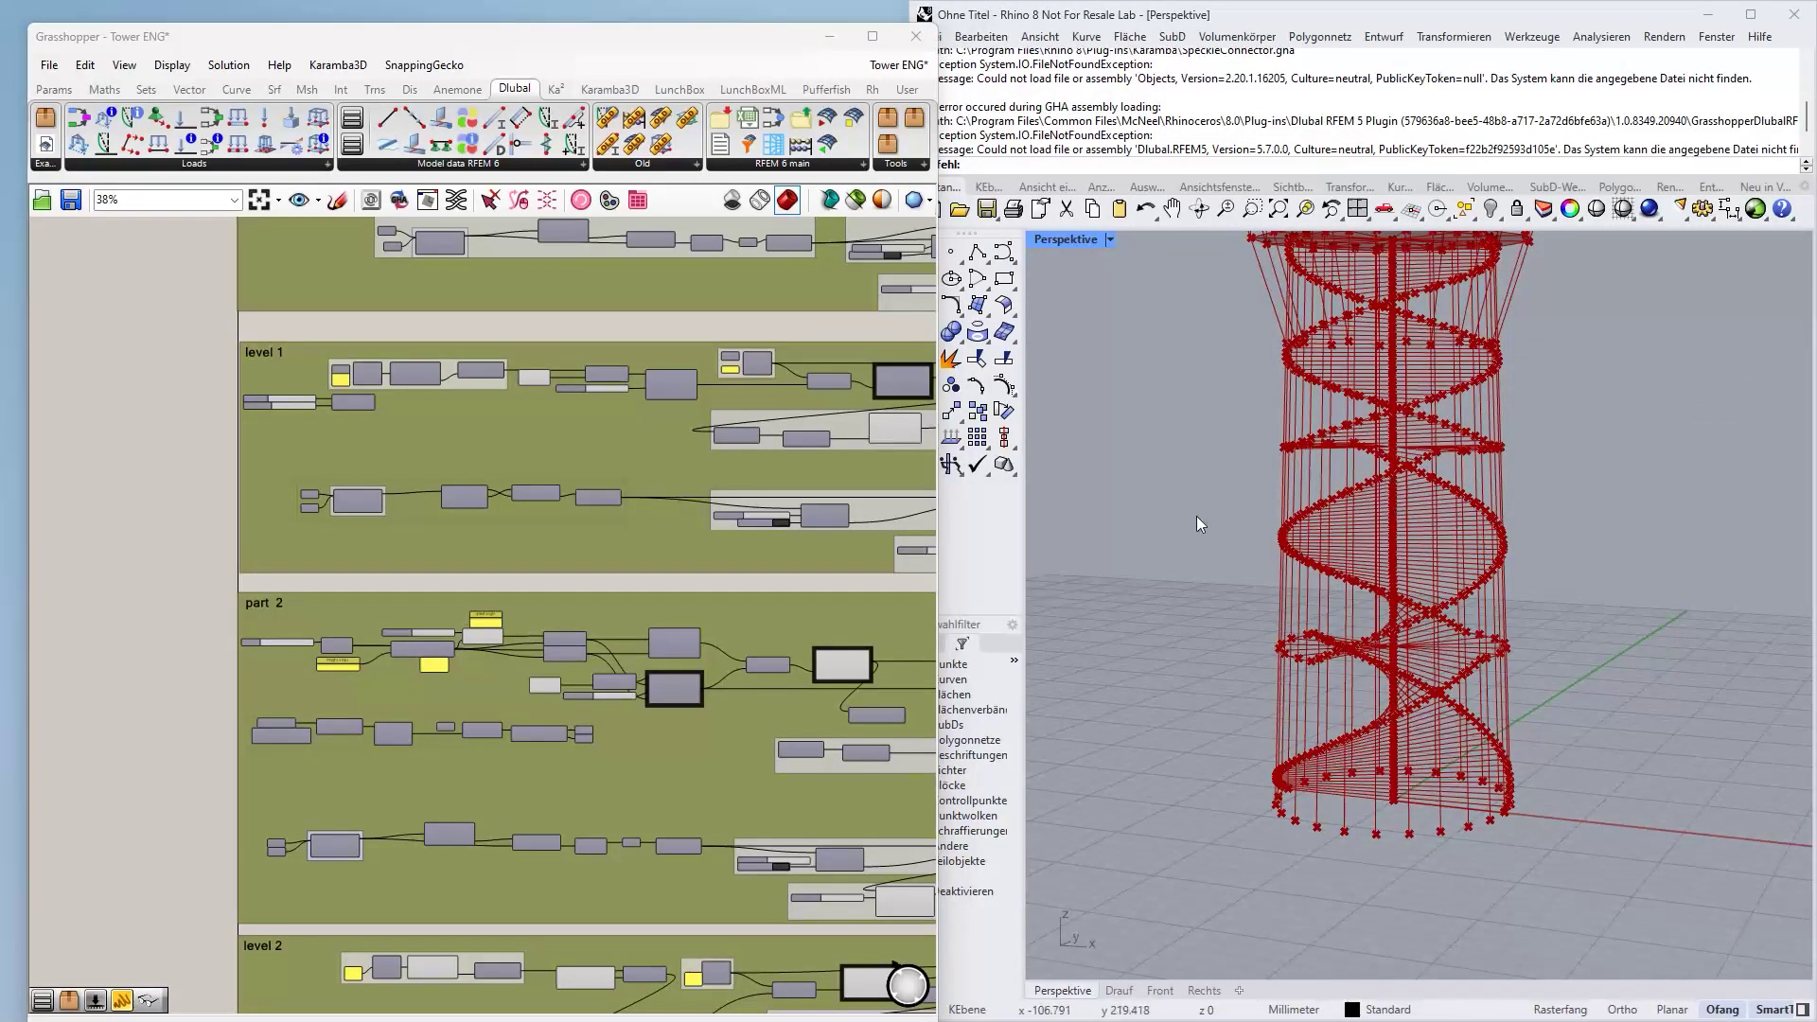
- Examine the level 2, part 3, and roof and observation platform groups alongside the tower model's stairs and upper platform
{"action": "right_click_drag", "start_coordinate": [251, 926], "coordinate": [248, 560]}
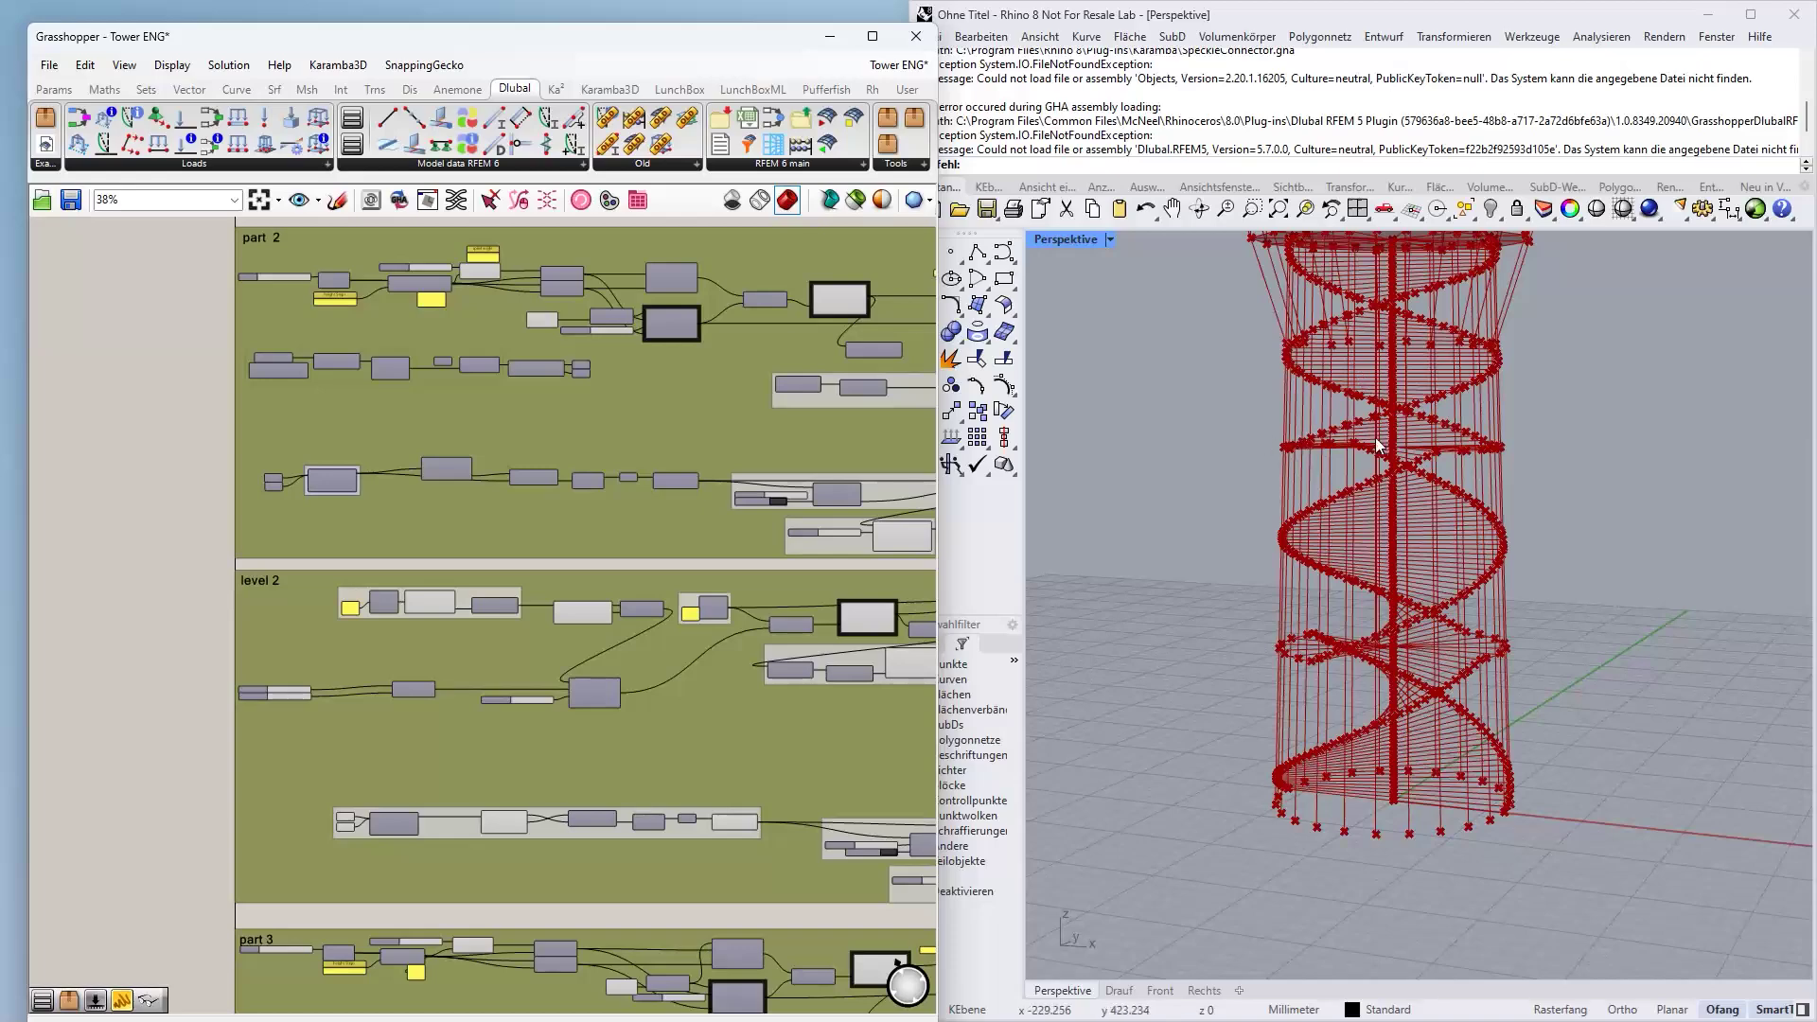
{"action": "right_click_drag", "start_coordinate": [1376, 437], "coordinate": [1268, 450]}
{"action": "scroll", "coordinate": [316, 770], "scroll_direction": "down", "scroll_amount": 2}
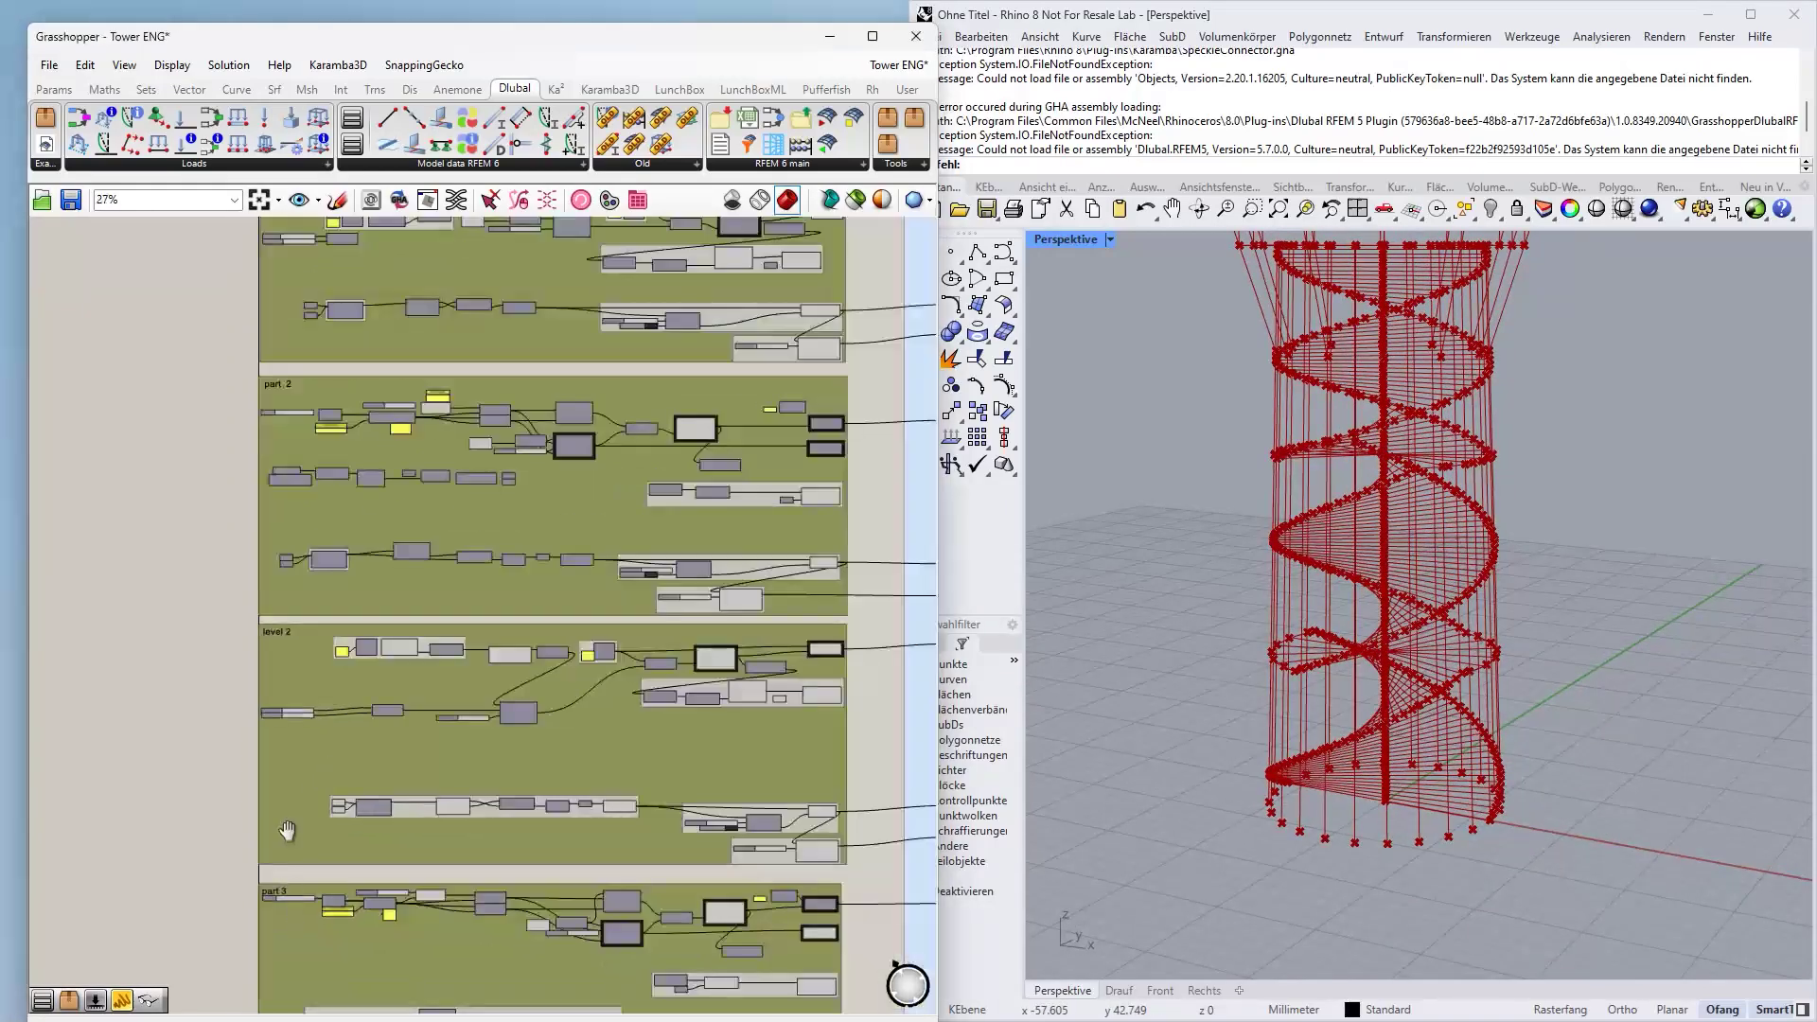
{"action": "scroll", "coordinate": [440, 625], "scroll_direction": "up", "scroll_amount": 4}
{"action": "right_click_drag", "start_coordinate": [440, 625], "coordinate": [430, 391]}
{"action": "scroll", "coordinate": [395, 423], "scroll_direction": "down", "scroll_amount": 1}
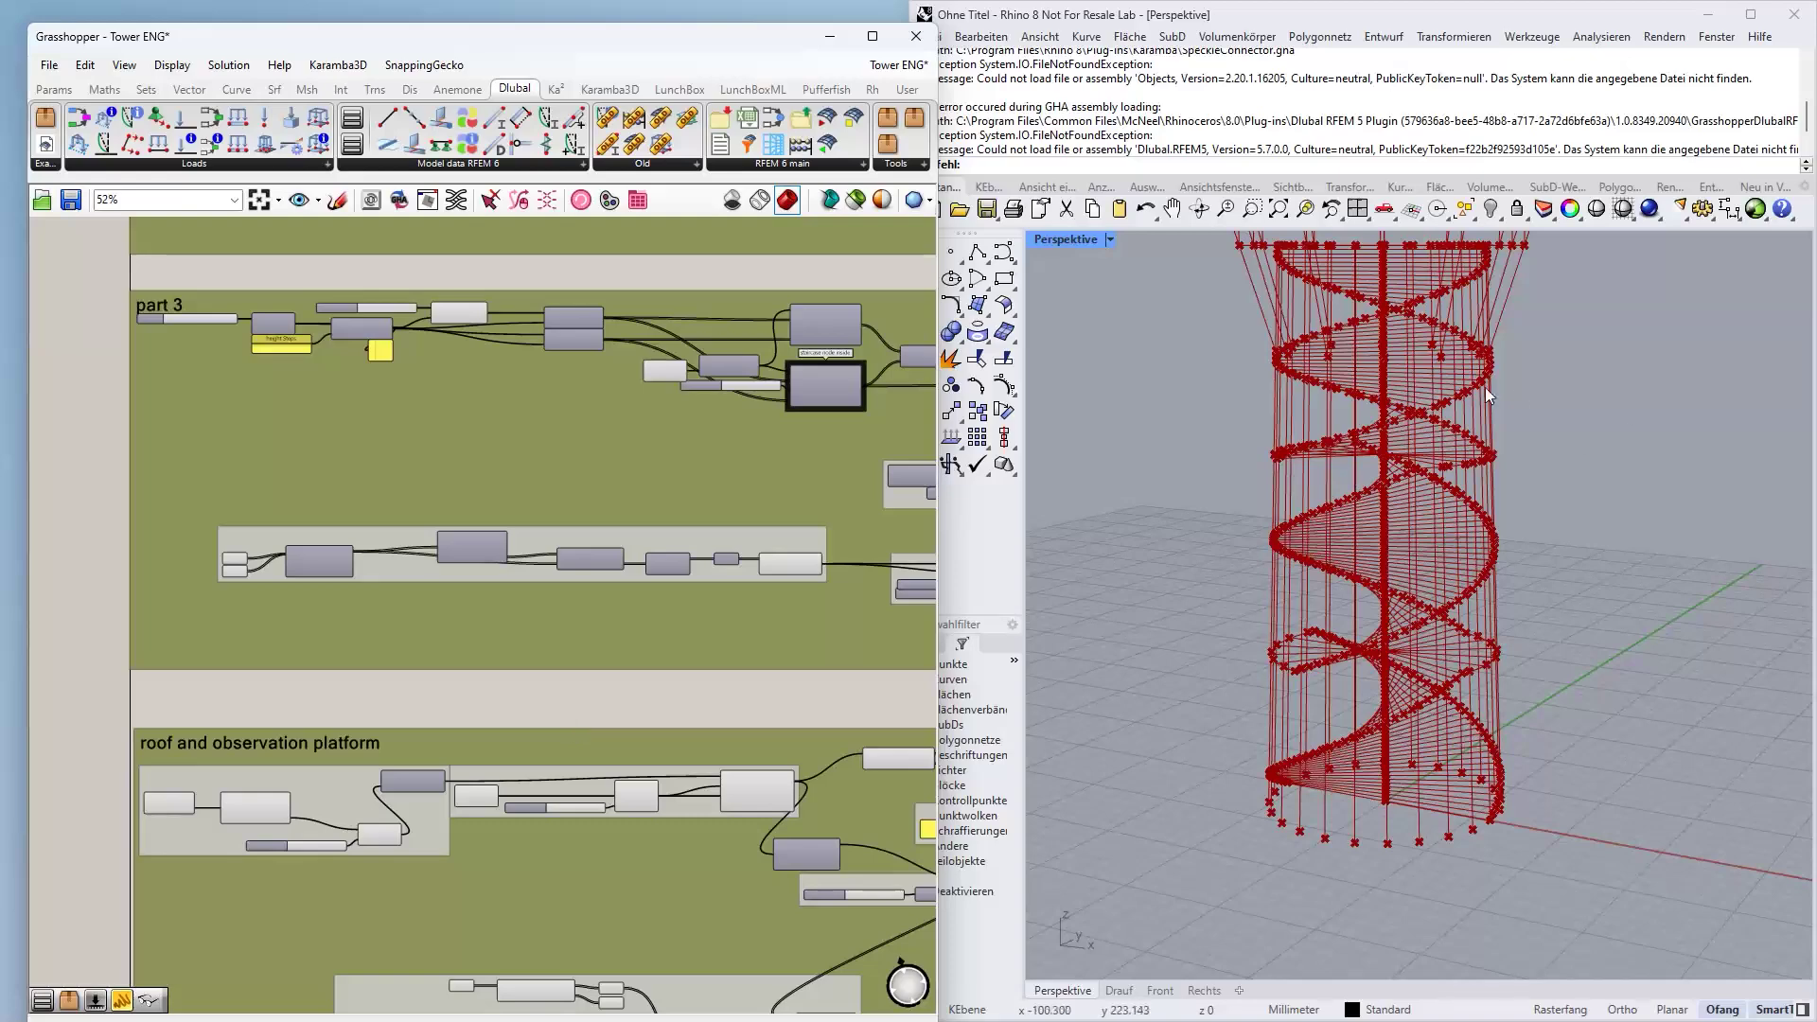
{"action": "right_click_drag", "start_coordinate": [1359, 373], "coordinate": [1348, 511], "text": "shift"}
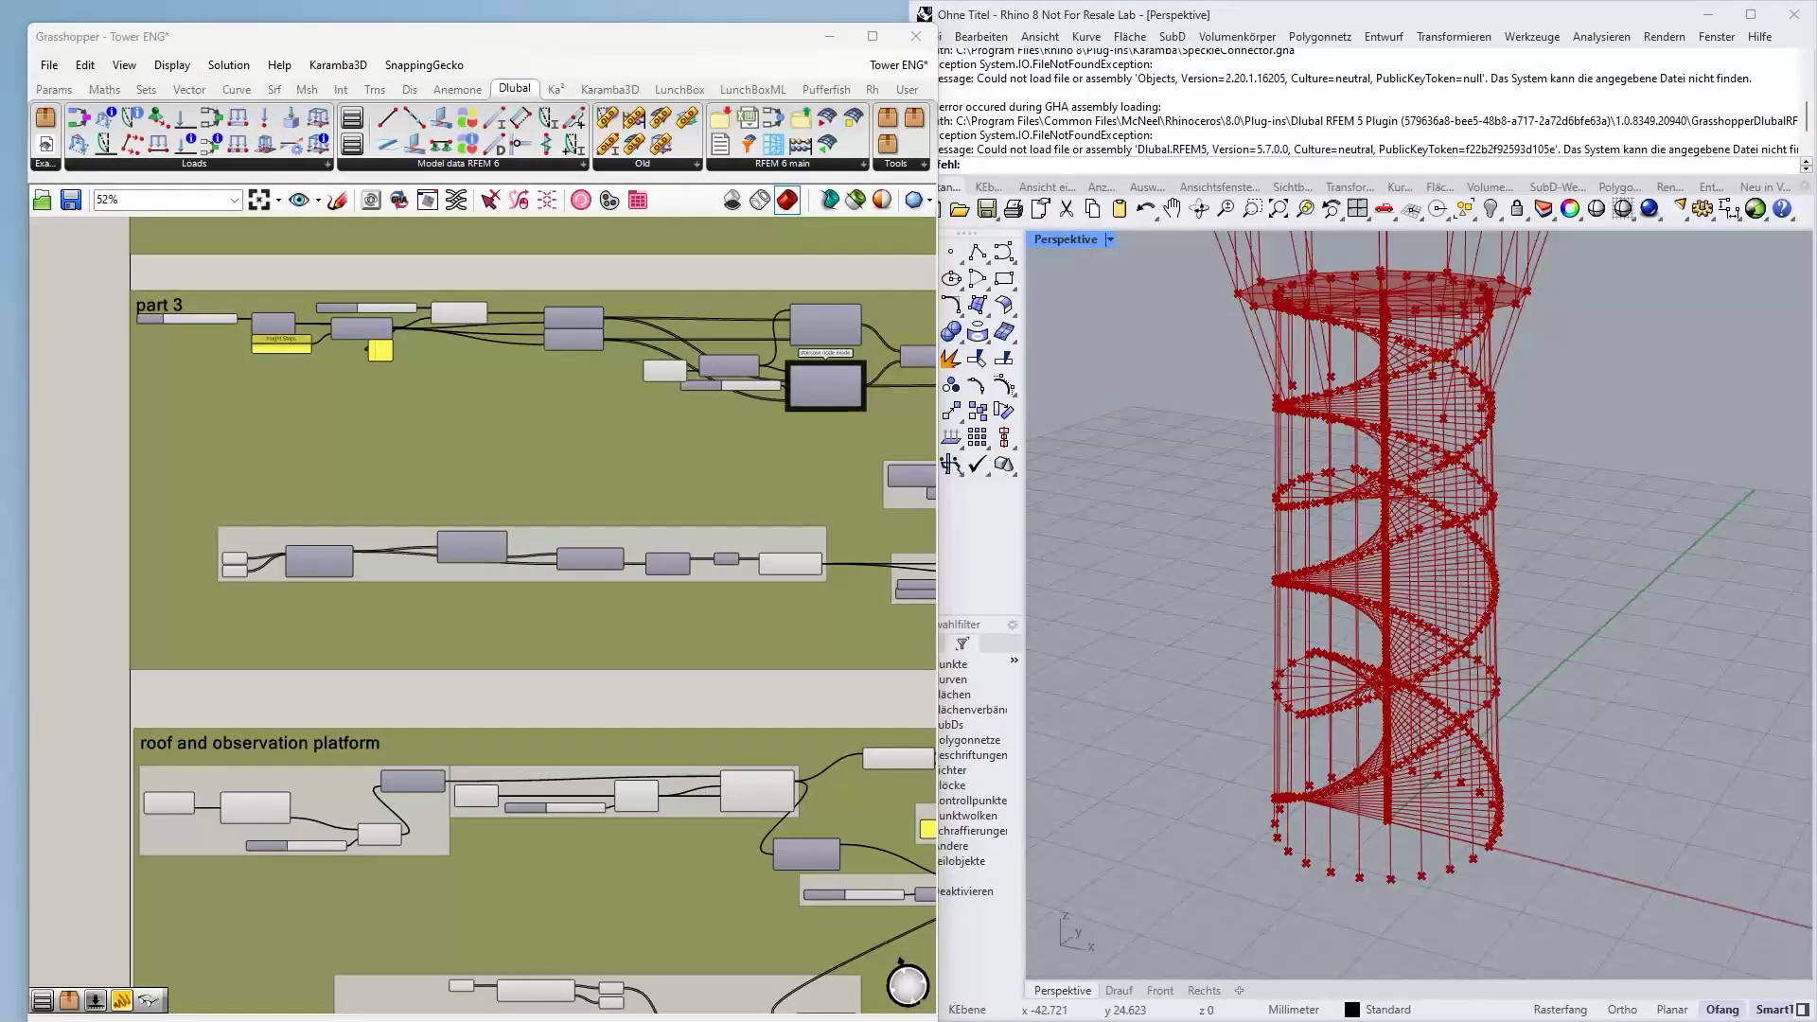
{"action": "scroll", "coordinate": [292, 469], "scroll_direction": "down", "scroll_amount": 1}
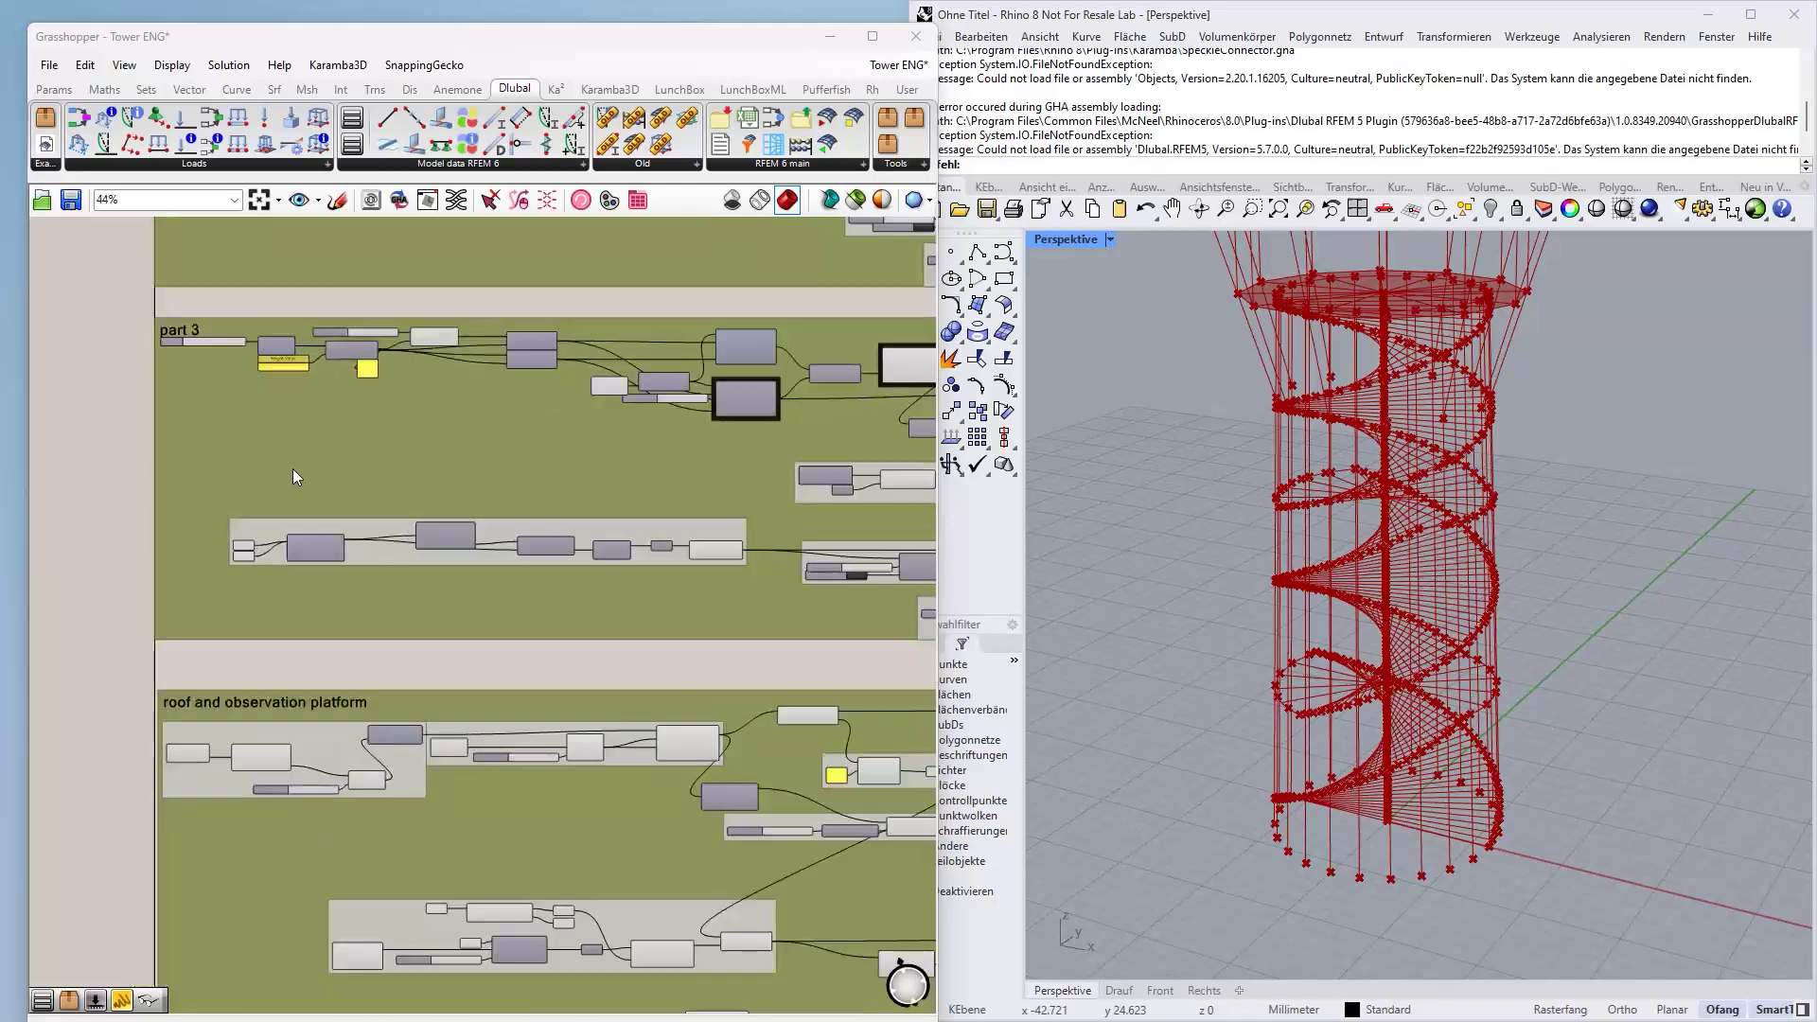
{"action": "scroll", "coordinate": [293, 468], "scroll_direction": "up", "scroll_amount": 1}
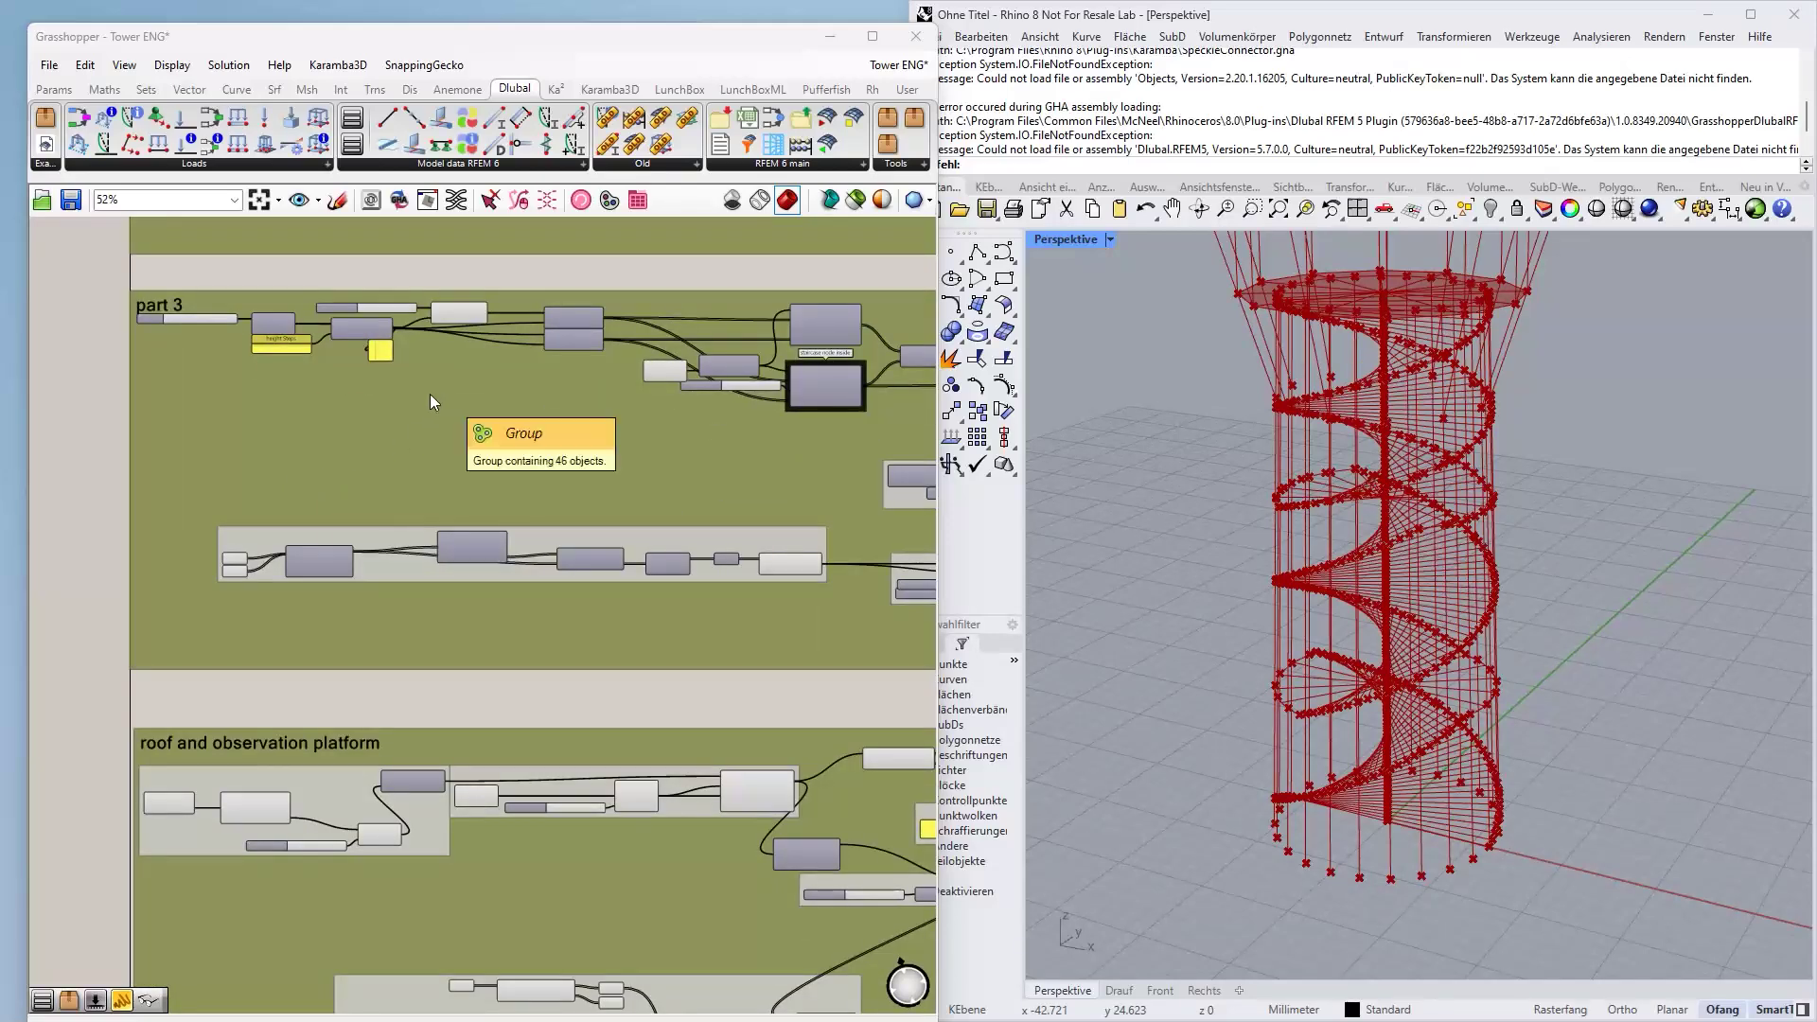
- Go back through the definition from part 3 over level 2, part 2 and level 1 to part 1
{"action": "right_click_drag", "start_coordinate": [444, 397], "coordinate": [410, 713]}
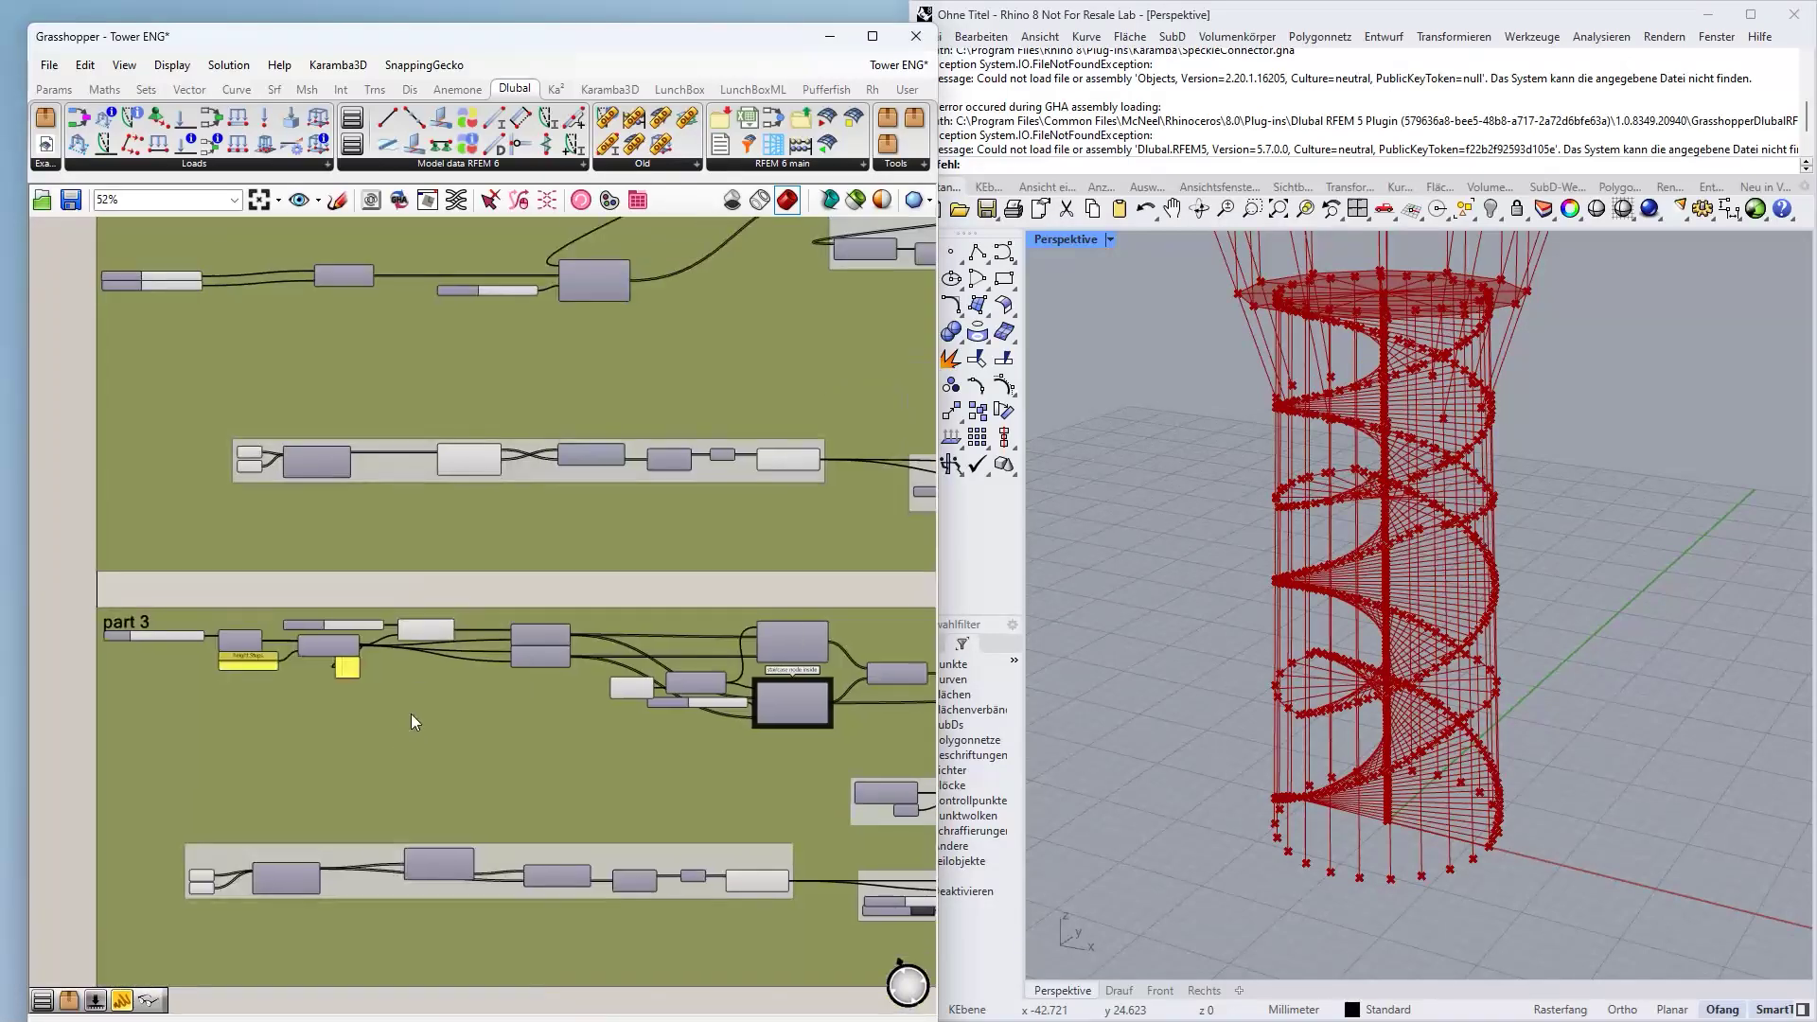
{"action": "right_click_drag", "start_coordinate": [458, 439], "coordinate": [416, 747]}
{"action": "right_click_drag", "start_coordinate": [471, 453], "coordinate": [428, 797]}
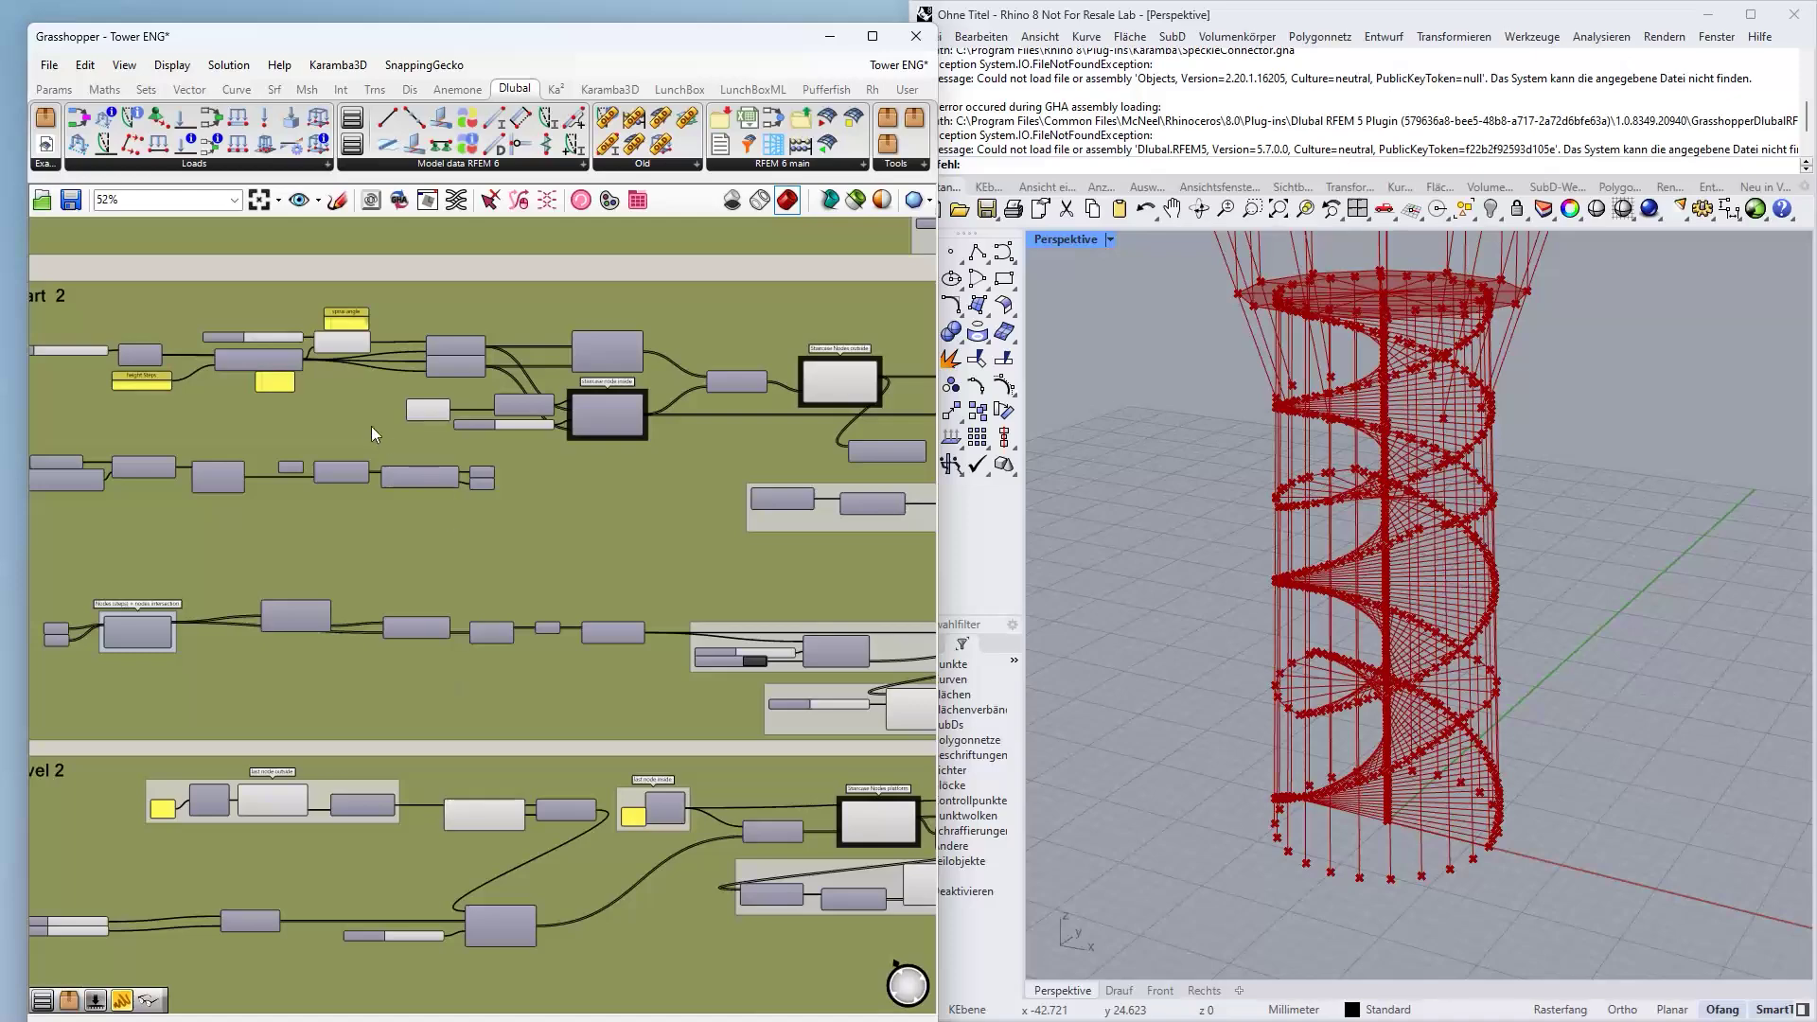
{"action": "right_click_drag", "start_coordinate": [371, 426], "coordinate": [429, 740]}
{"action": "right_click_drag", "start_coordinate": [428, 423], "coordinate": [451, 719]}
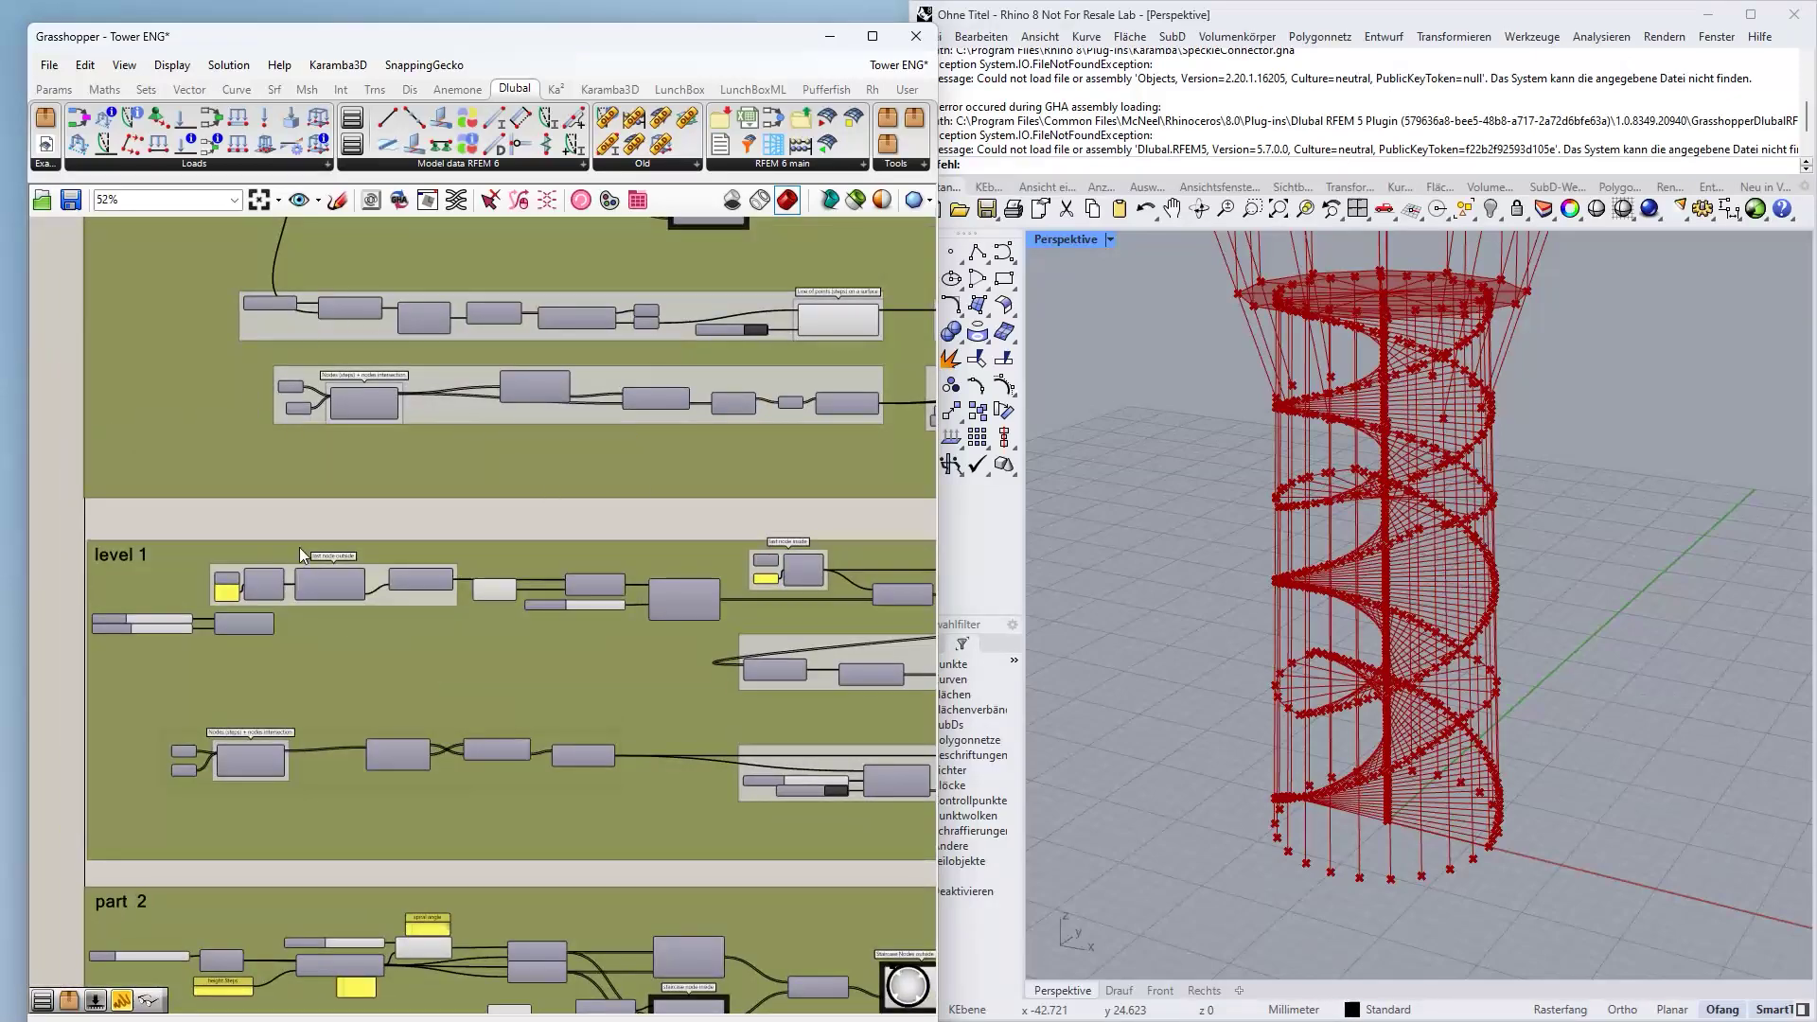
{"action": "right_click_drag", "start_coordinate": [482, 470], "coordinate": [487, 601]}
{"action": "right_click_drag", "start_coordinate": [640, 246], "coordinate": [649, 509]}
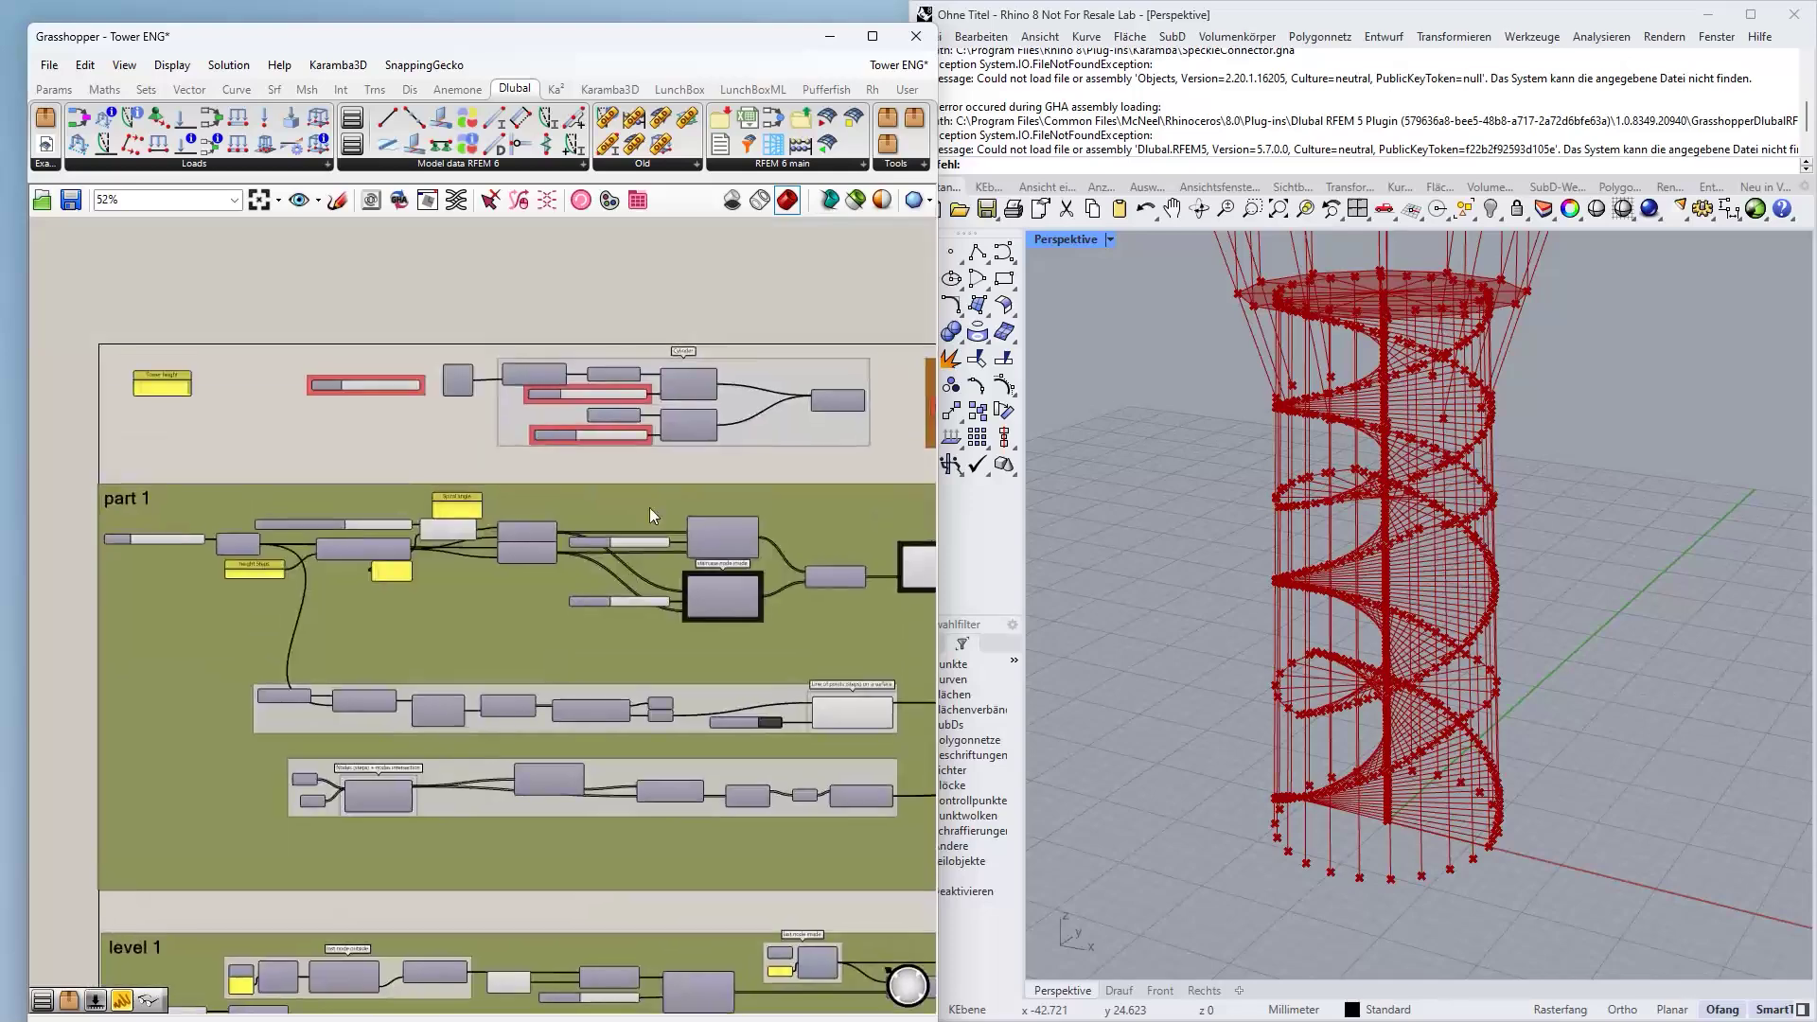
- Examine the cylinder's height input and its Radius top and Radius bottom sliders
{"action": "scroll", "coordinate": [486, 331], "scroll_direction": "up", "scroll_amount": 3}
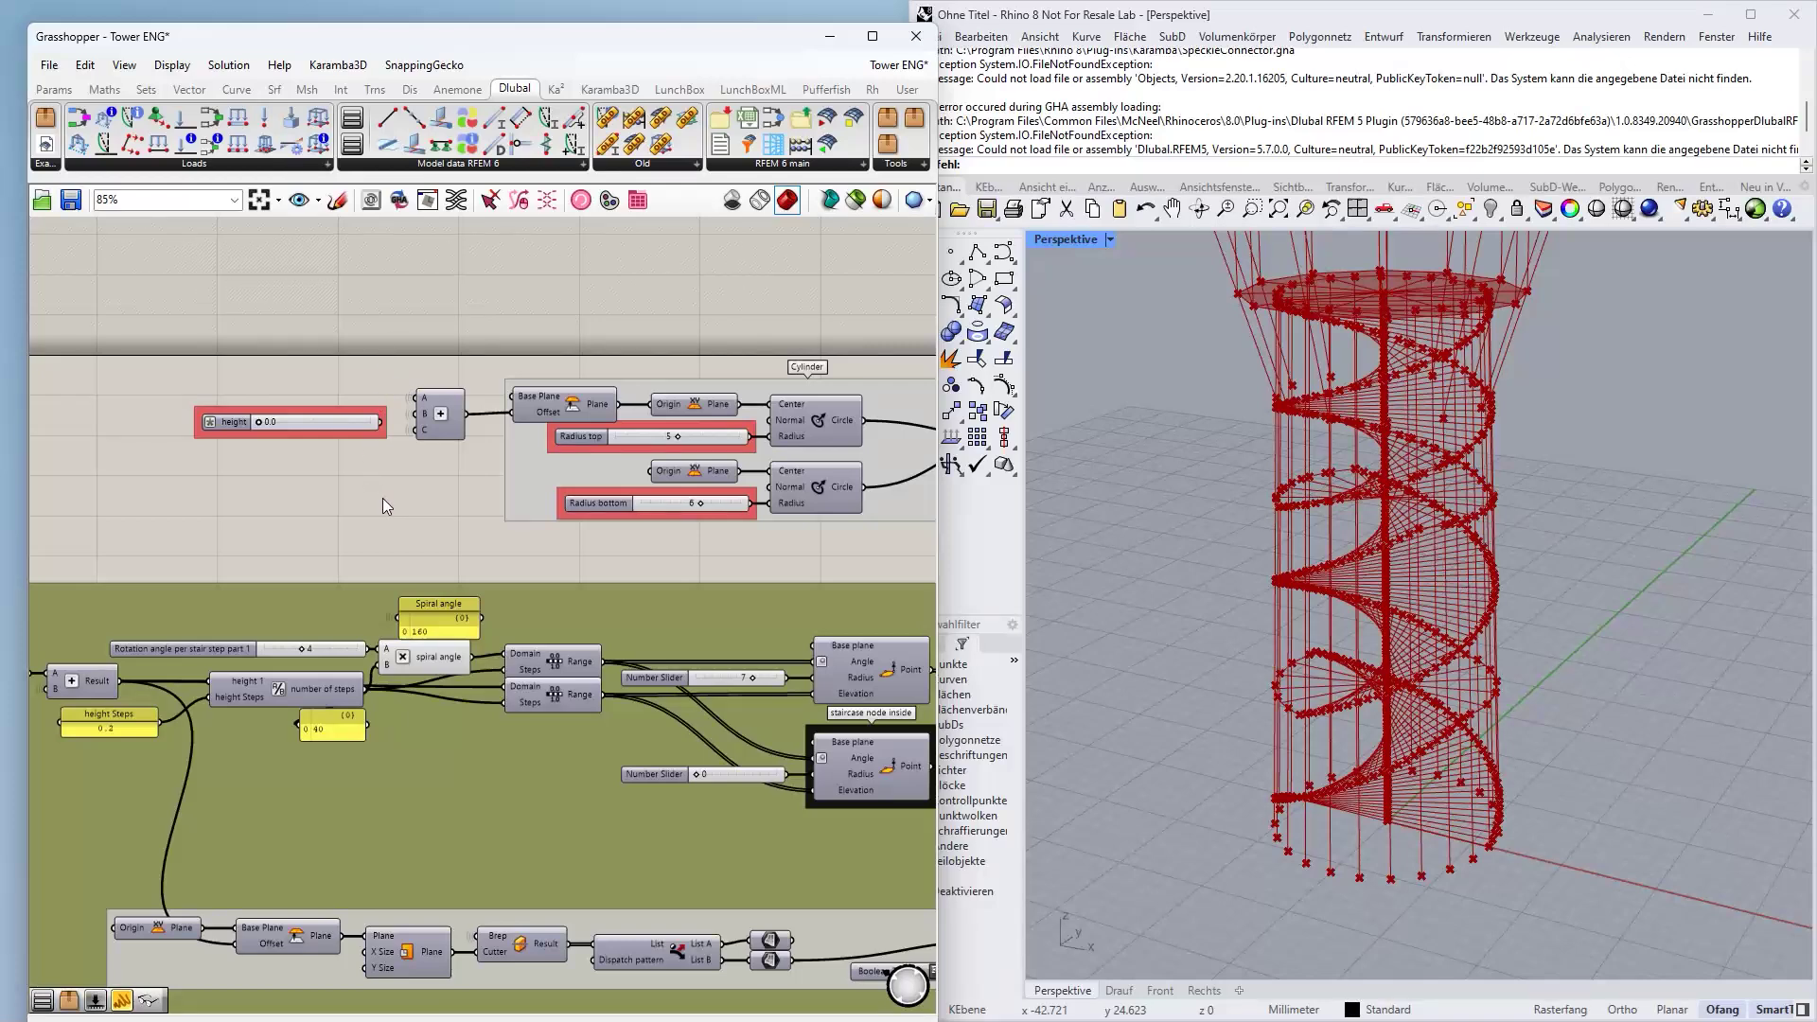
{"action": "mouse_move", "coordinate": [382, 498]}
{"action": "right_mouse_down"}
{"action": "mouse_move", "coordinate": [389, 464]}
{"action": "mouse_move", "coordinate": [349, 511]}
{"action": "right_mouse_up"}
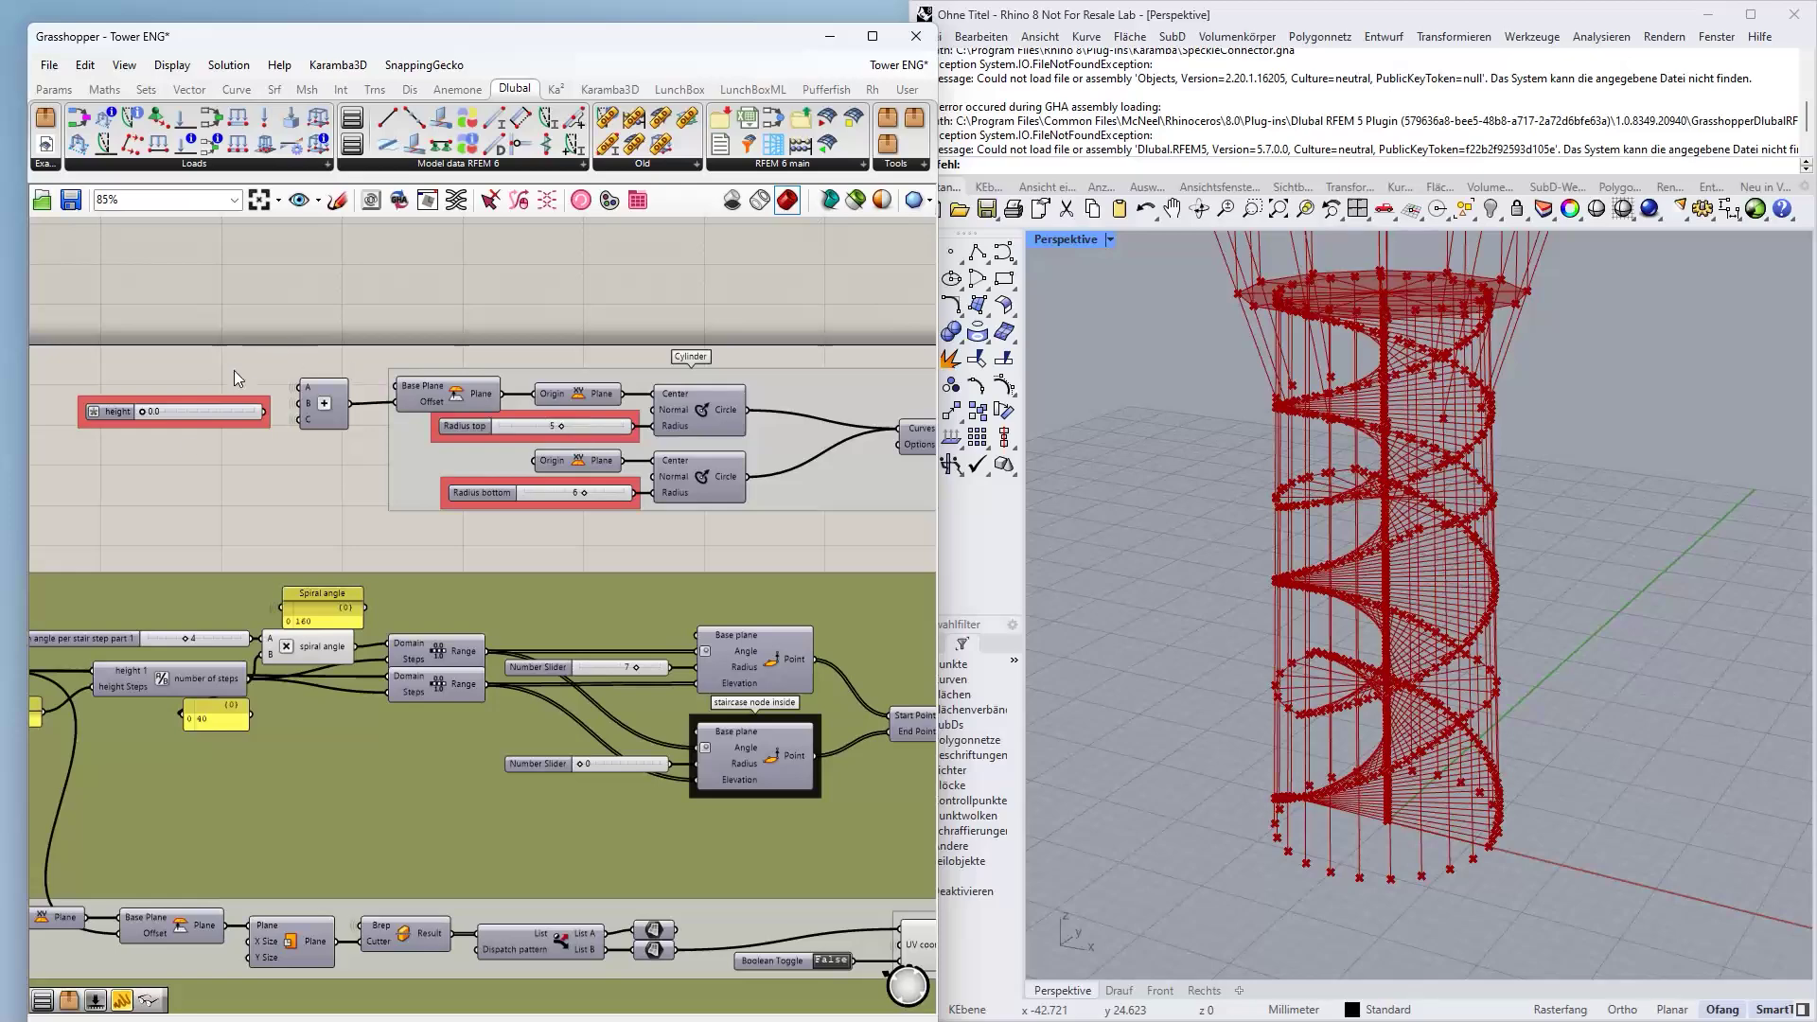
{"action": "scroll", "coordinate": [701, 490], "scroll_direction": "down", "scroll_amount": 3}
{"action": "scroll", "coordinate": [589, 458], "scroll_direction": "up", "scroll_amount": 3}
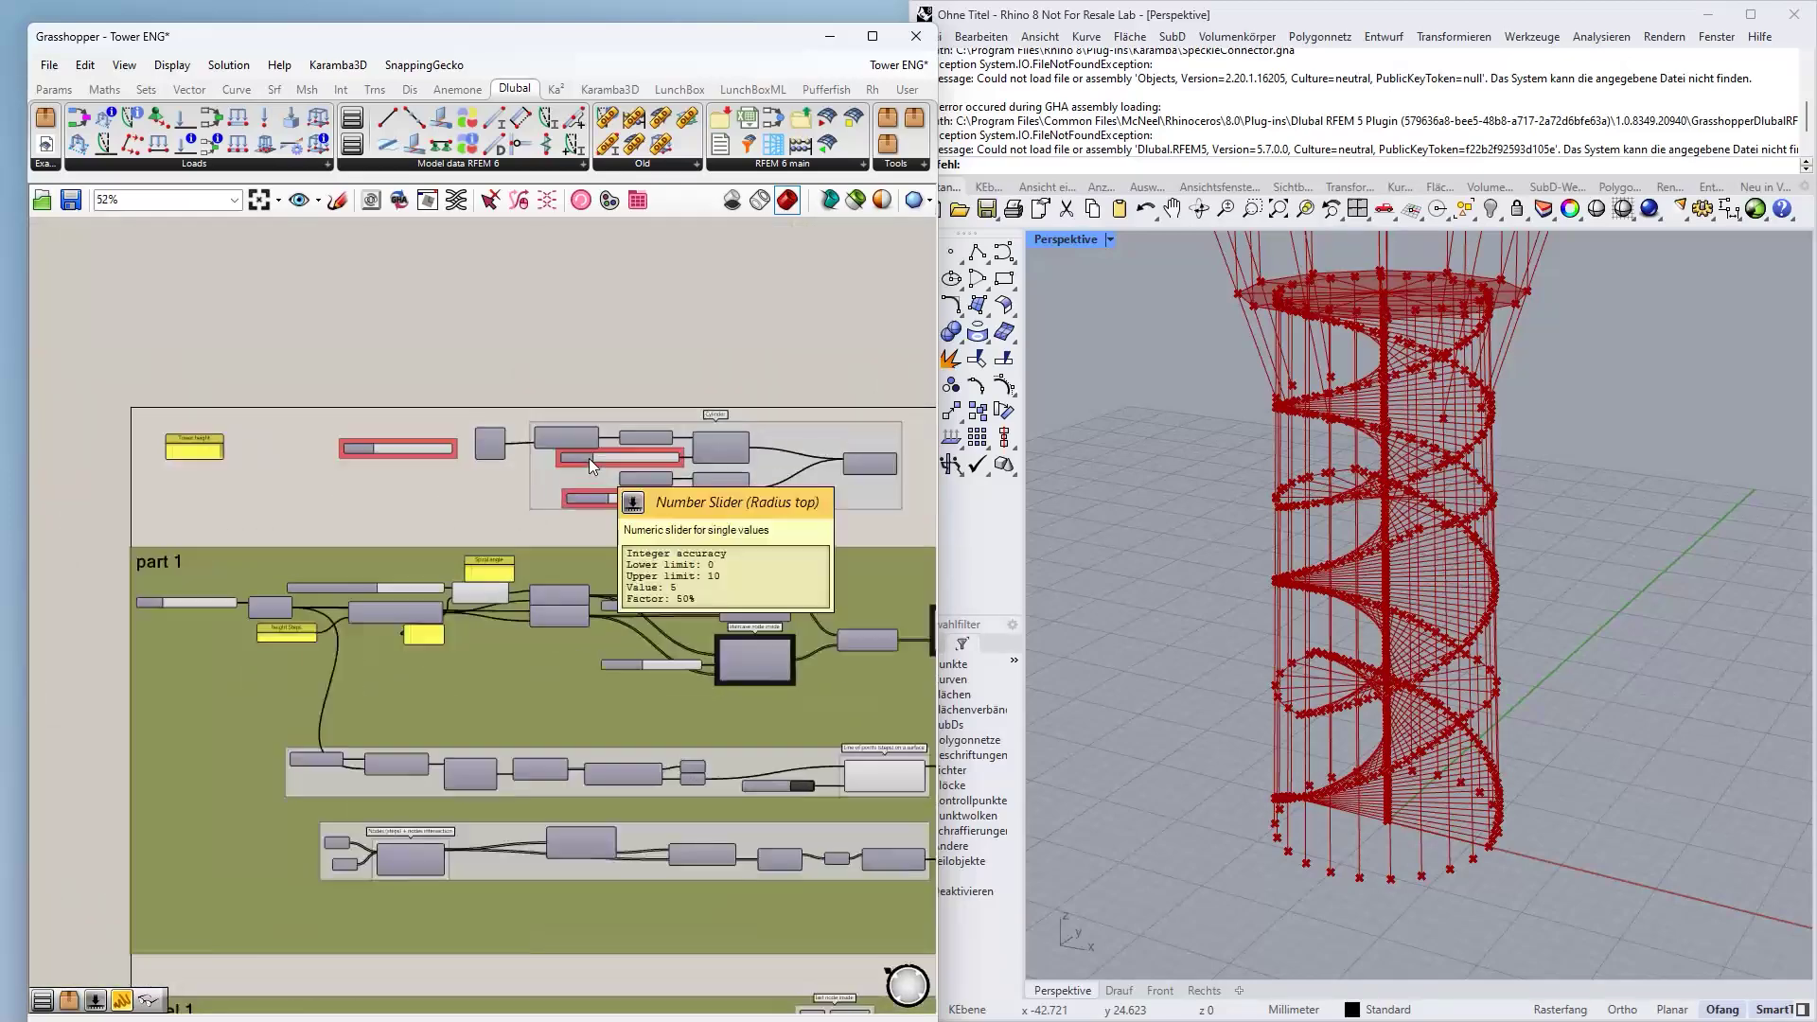
{"action": "scroll", "coordinate": [589, 458], "scroll_direction": "up", "scroll_amount": 2}
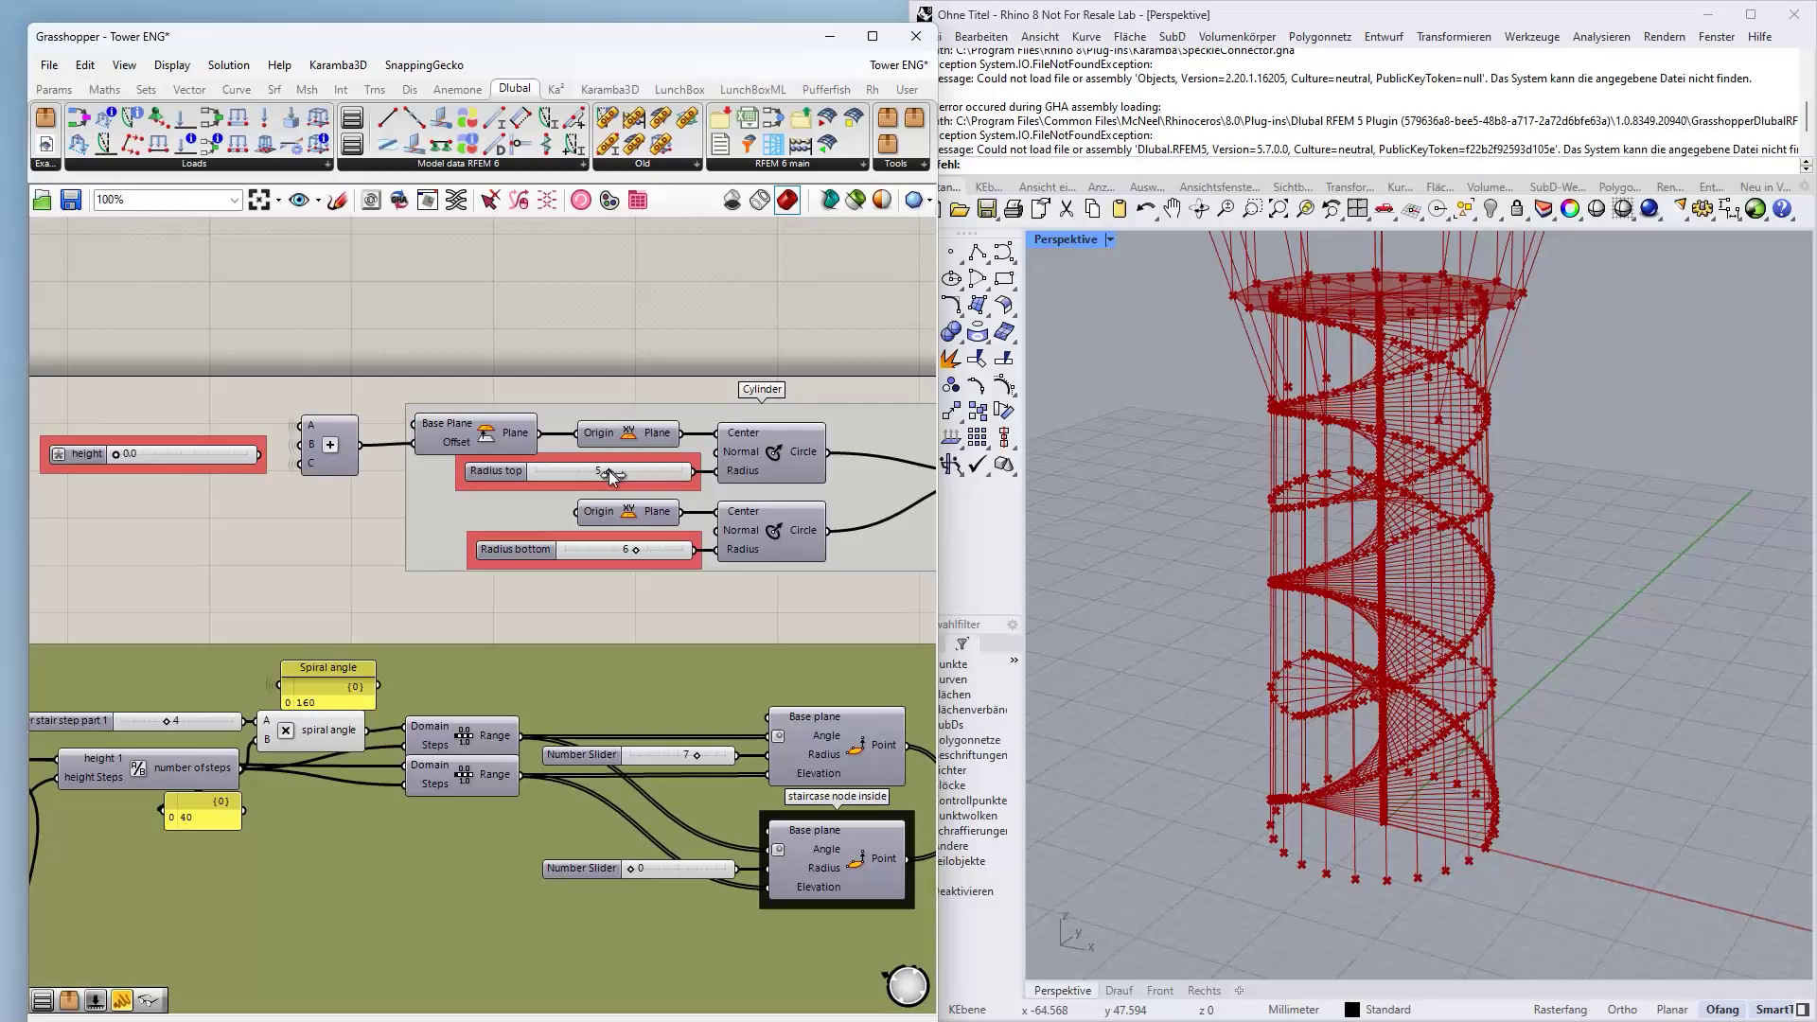
{"action": "mouse_move", "coordinate": [602, 476]}
{"action": "left_mouse_down"}
{"action": "mouse_move", "coordinate": [581, 476]}
{"action": "mouse_move", "coordinate": [610, 475]}
{"action": "left_mouse_up"}
{"action": "left_click_drag", "start_coordinate": [622, 549], "coordinate": [635, 553]}
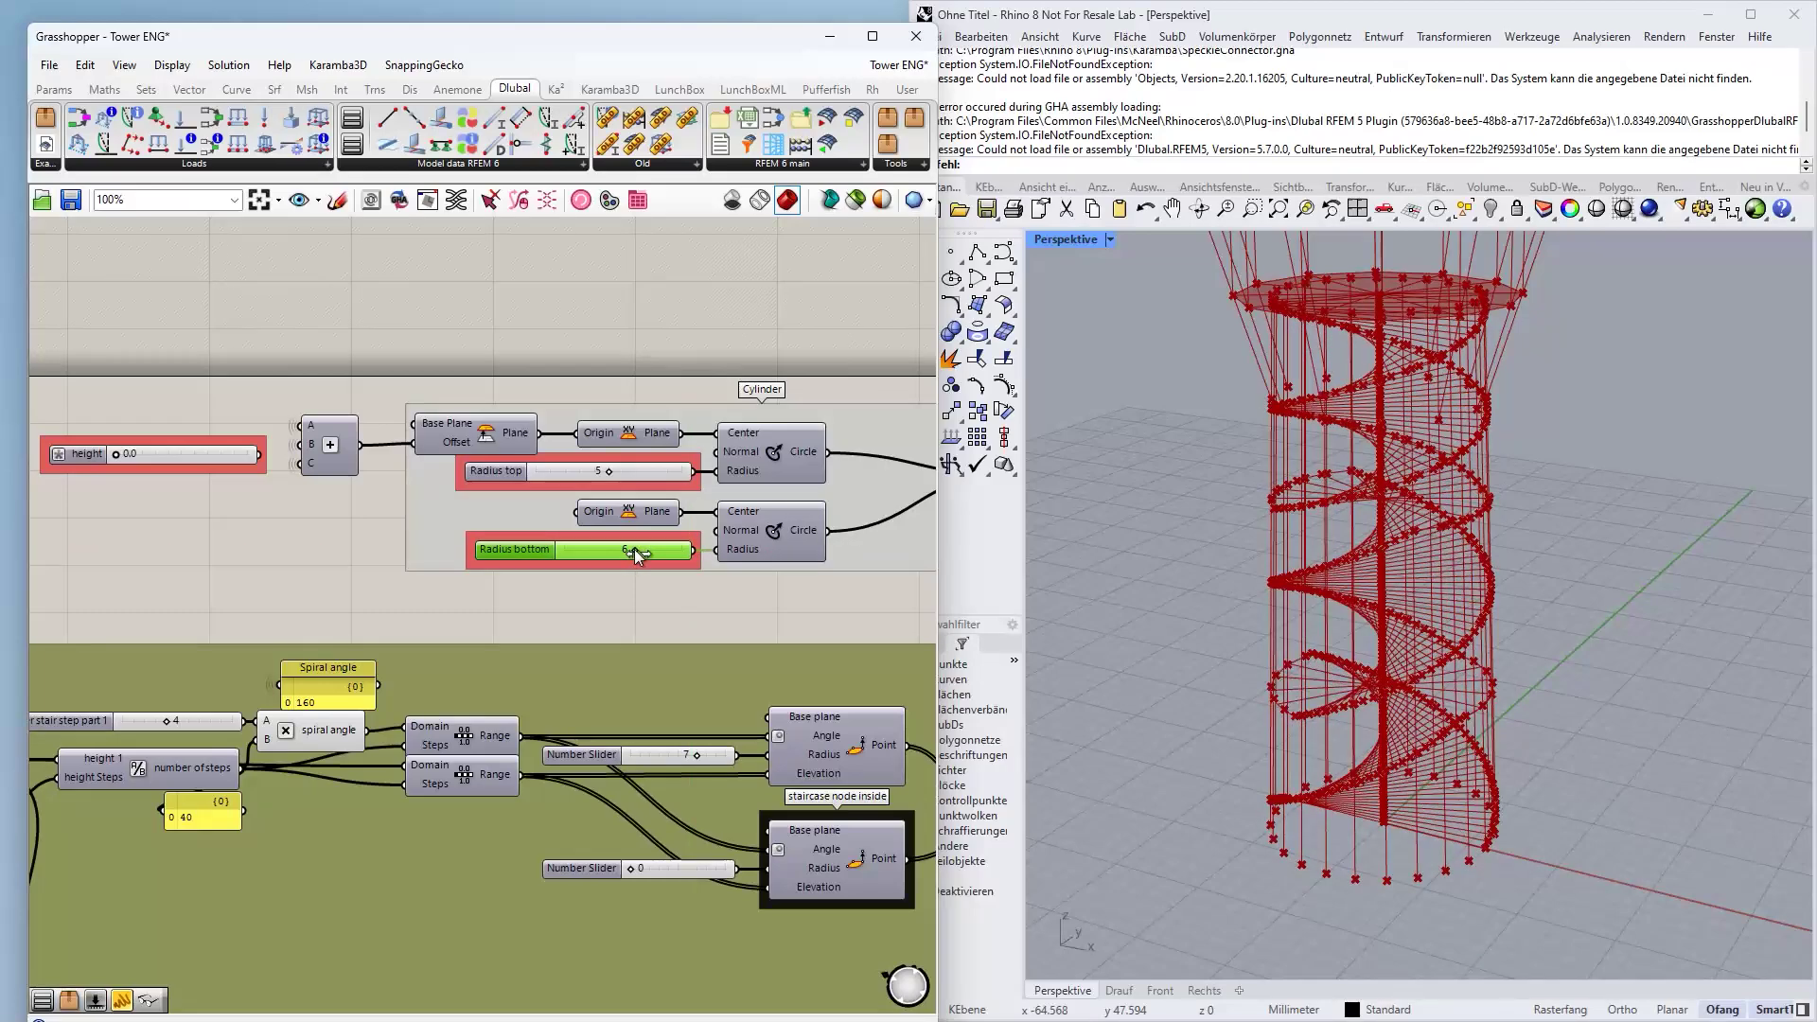
- Examine the Columns group and its Anzahl Stützen slider for the number of columns
{"action": "right_click_drag", "start_coordinate": [616, 580], "coordinate": [238, 585]}
{"action": "scroll", "coordinate": [689, 581], "scroll_direction": "up", "scroll_amount": 1}
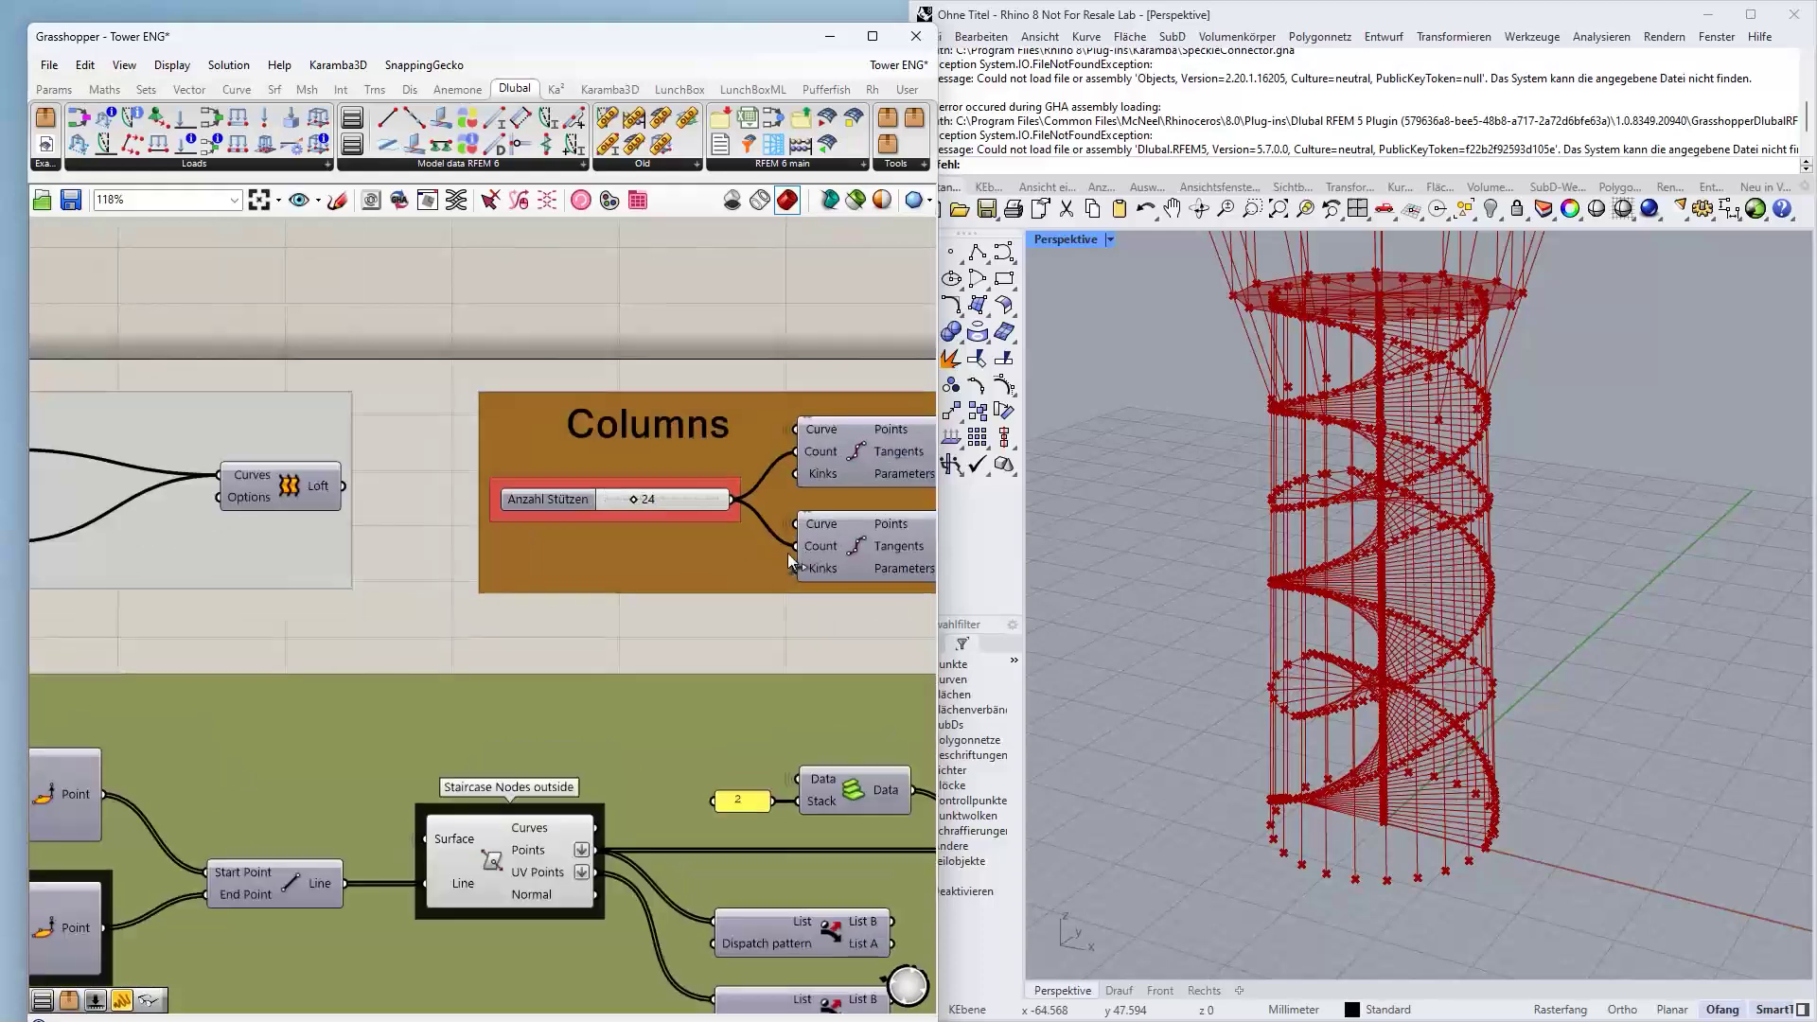
{"action": "right_click_drag", "start_coordinate": [696, 579], "coordinate": [496, 579]}
{"action": "mouse_move", "coordinate": [440, 566]}
{"action": "left_mouse_down"}
{"action": "mouse_move", "coordinate": [481, 570]}
{"action": "mouse_move", "coordinate": [437, 575]}
{"action": "left_mouse_up"}
{"action": "scroll", "coordinate": [434, 572], "scroll_direction": "down", "scroll_amount": 5}
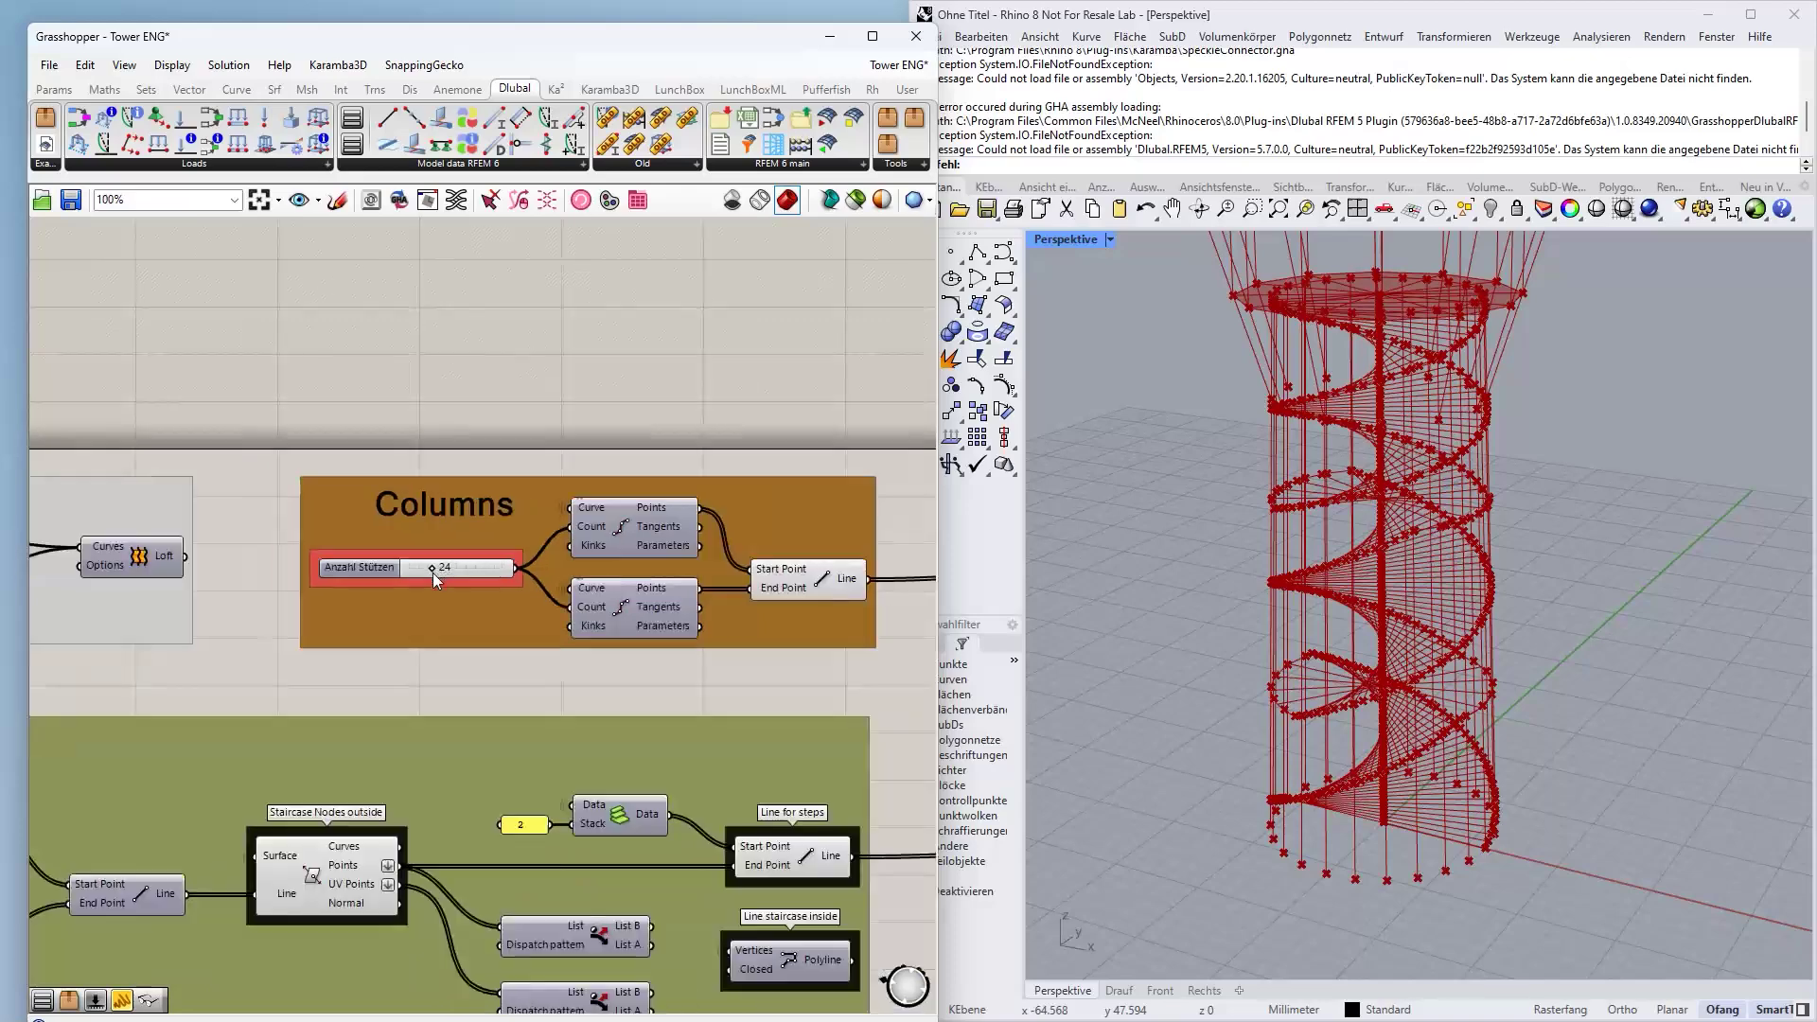
- Inspect the Tower height panel and the height 1 slider that controls the height of part 1
{"action": "right_click_drag", "start_coordinate": [291, 615], "coordinate": [739, 528]}
{"action": "scroll", "coordinate": [198, 496], "scroll_direction": "up", "scroll_amount": 3}
{"action": "scroll", "coordinate": [196, 496], "scroll_direction": "up", "scroll_amount": 1}
{"action": "right_click_drag", "start_coordinate": [197, 496], "coordinate": [490, 515]}
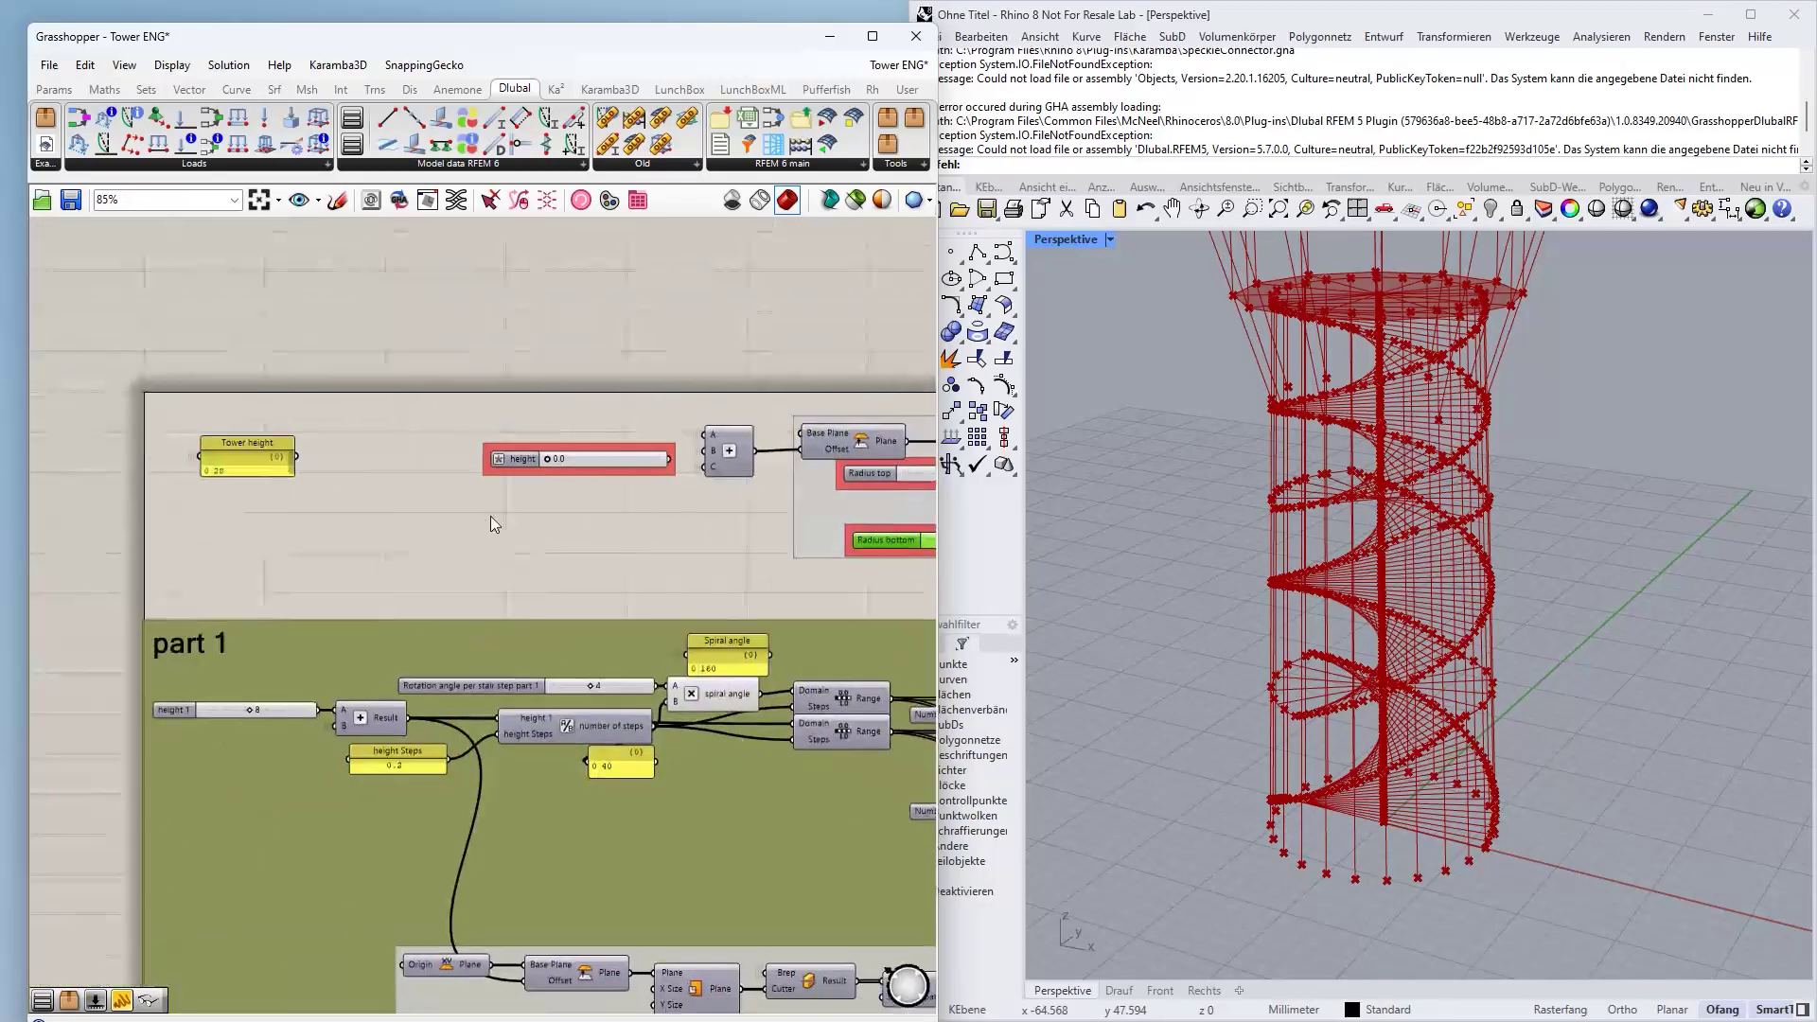
{"action": "scroll", "coordinate": [218, 657], "scroll_direction": "up", "scroll_amount": 3}
{"action": "right_click_drag", "start_coordinate": [217, 656], "coordinate": [378, 379]}
{"action": "scroll", "coordinate": [319, 498], "scroll_direction": "down", "scroll_amount": 3}
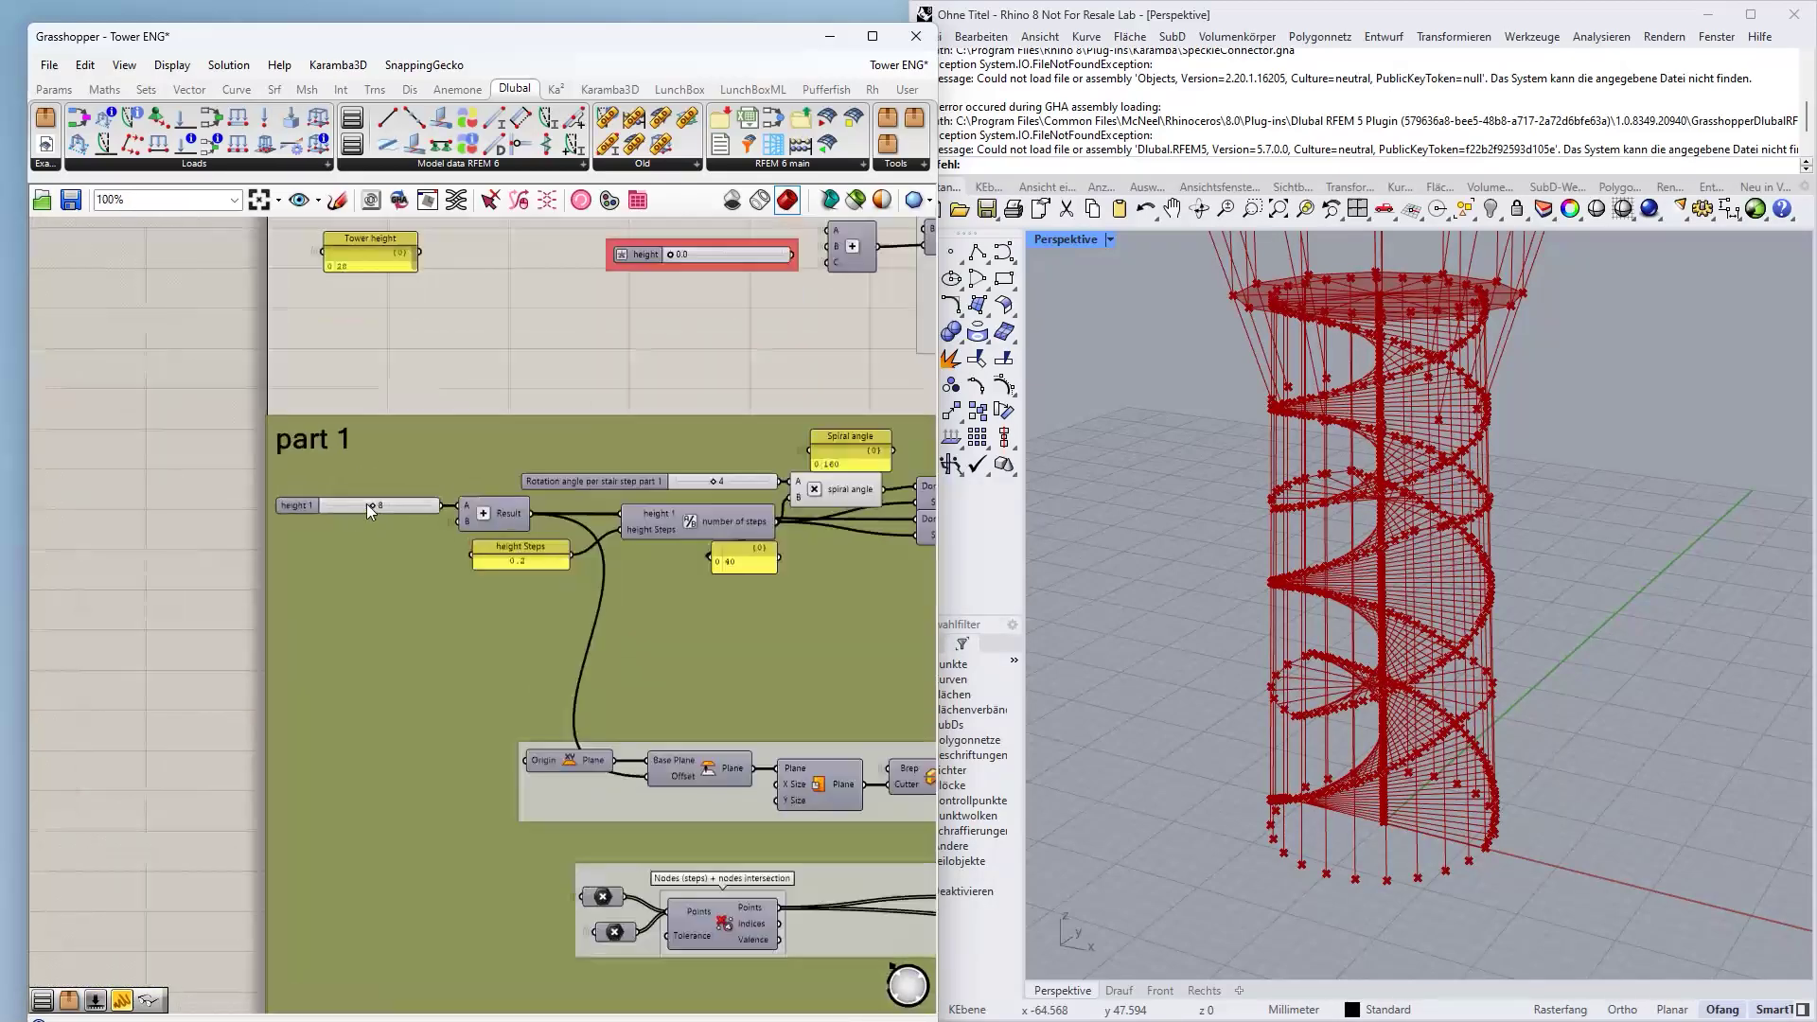
{"action": "scroll", "coordinate": [367, 504], "scroll_direction": "up", "scroll_amount": 3}
{"action": "mouse_move", "coordinate": [376, 511]}
{"action": "left_mouse_down"}
{"action": "mouse_move", "coordinate": [399, 508]}
{"action": "mouse_move", "coordinate": [372, 507]}
{"action": "left_mouse_up"}
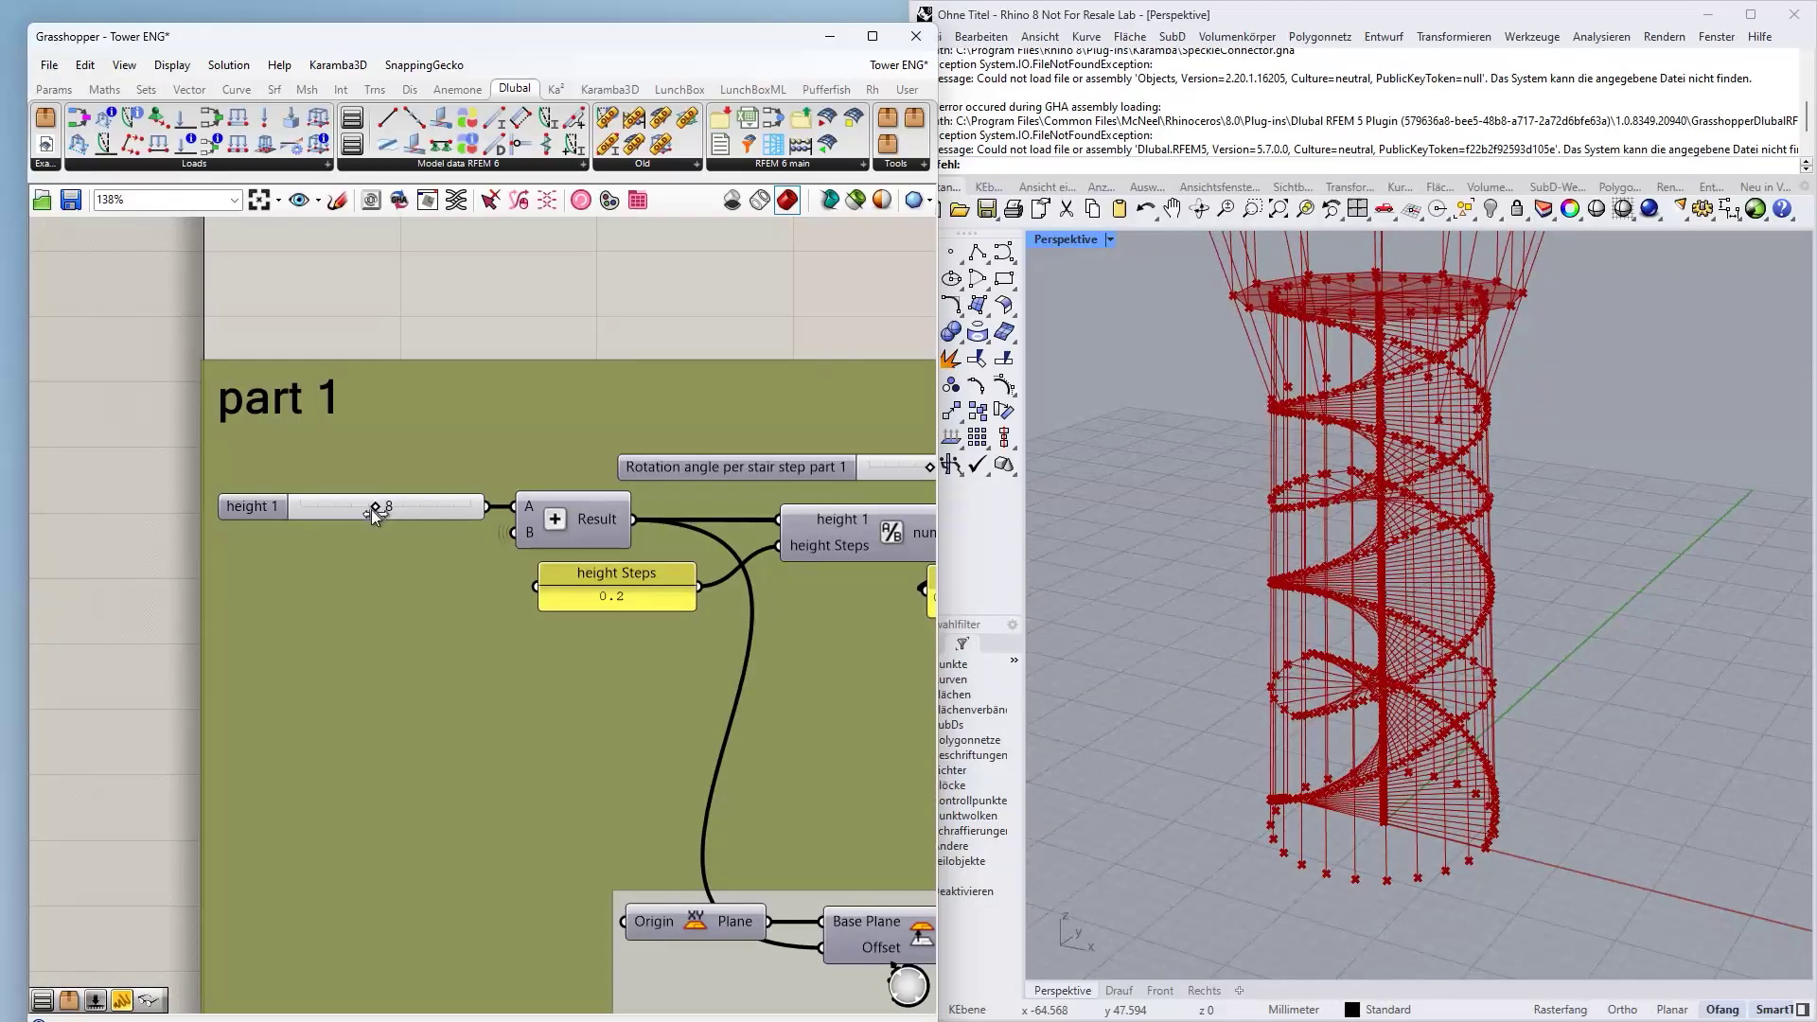
- Inspect the height 2 slider that controls the height of part 2
{"action": "scroll", "coordinate": [372, 515], "scroll_direction": "down", "scroll_amount": 4}
{"action": "right_click_drag", "start_coordinate": [301, 884], "coordinate": [263, 331]}
{"action": "scroll", "coordinate": [346, 827], "scroll_direction": "up", "scroll_amount": 3}
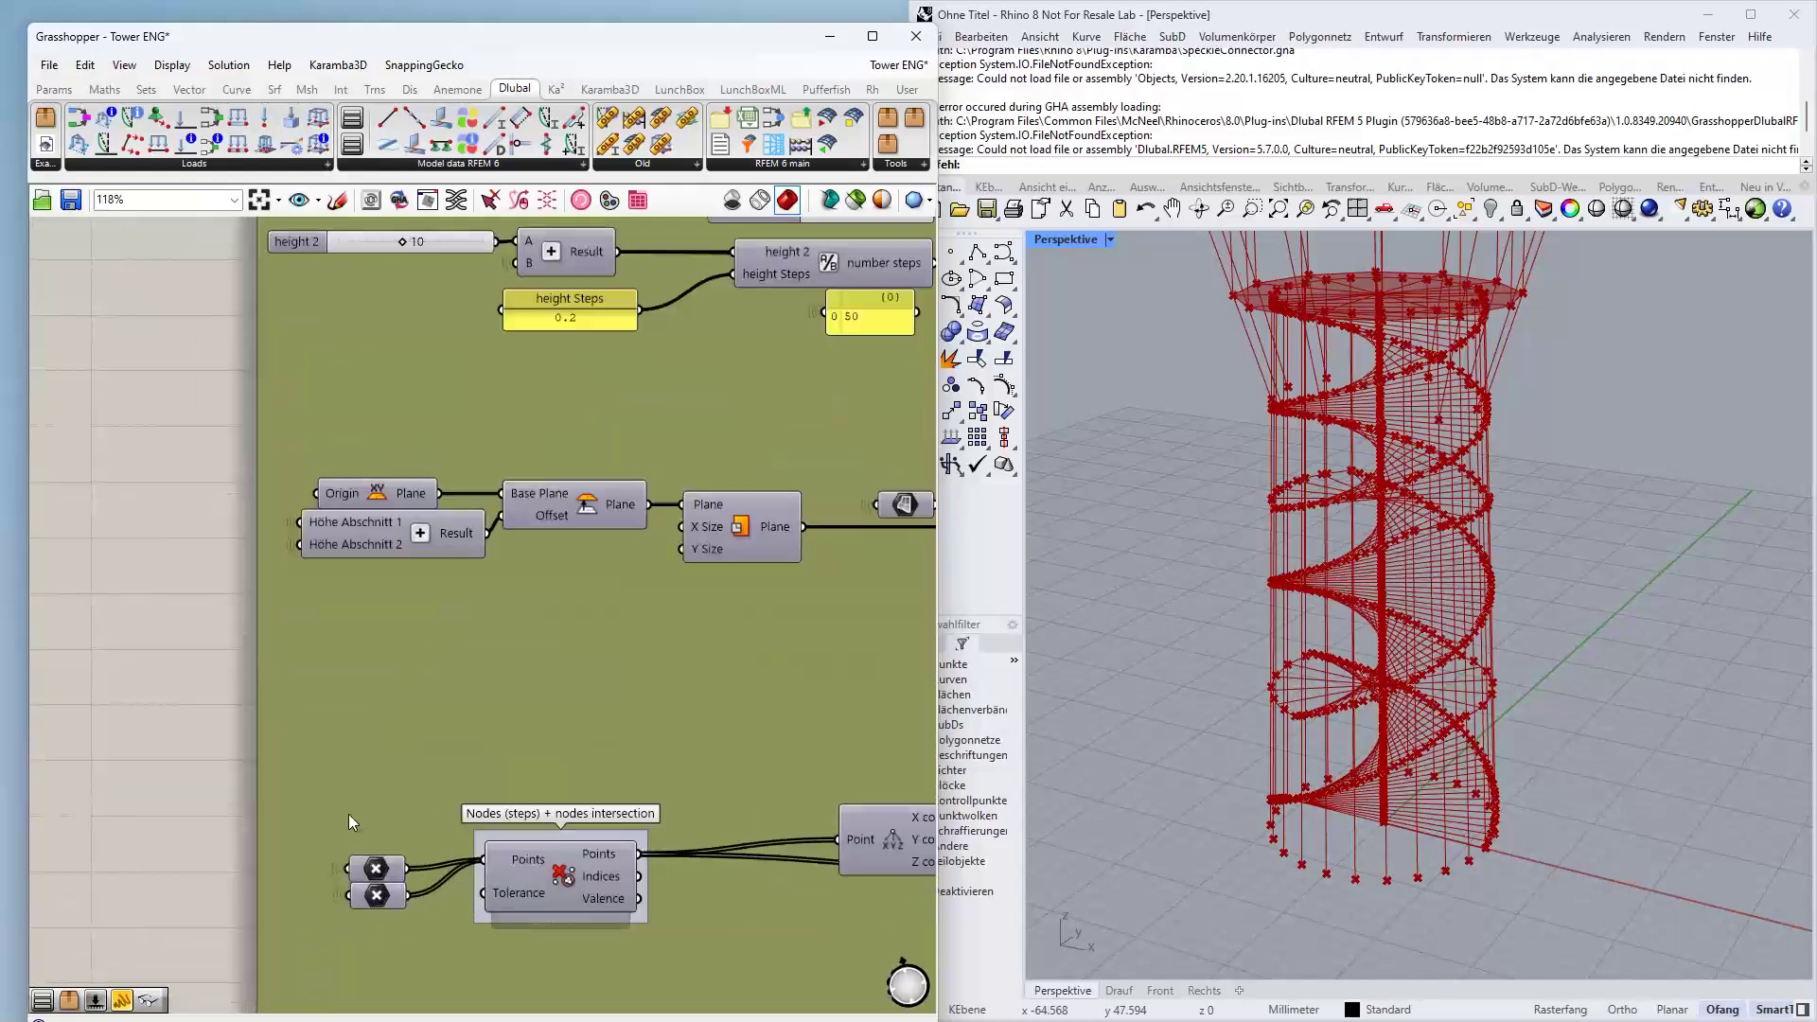
{"action": "scroll", "coordinate": [437, 622], "scroll_direction": "down", "scroll_amount": 2}
{"action": "scroll", "coordinate": [405, 412], "scroll_direction": "up", "scroll_amount": 3}
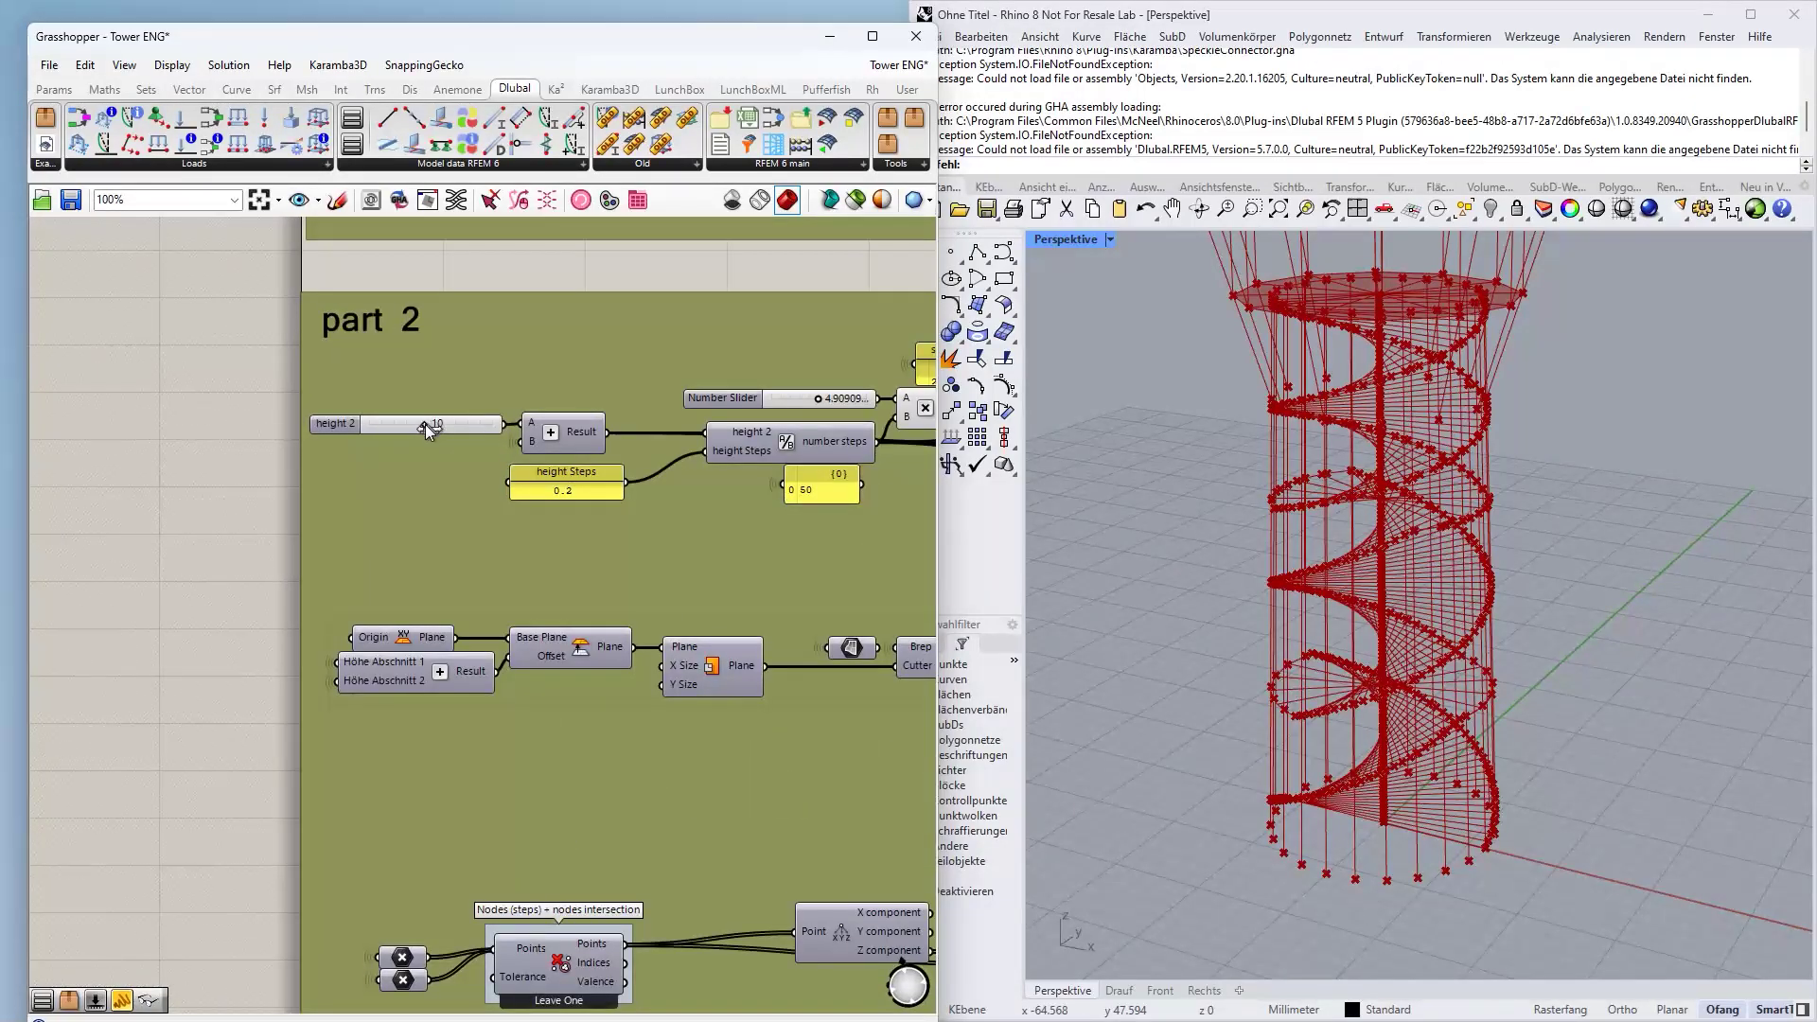
{"action": "left_click_drag", "start_coordinate": [435, 424], "coordinate": [430, 424]}
- Inspect the general height slider and its connections to the cylinder and the staircase parts
{"action": "scroll", "coordinate": [426, 464], "scroll_direction": "down", "scroll_amount": 5}
{"action": "scroll", "coordinate": [422, 440], "scroll_direction": "up", "scroll_amount": 6}
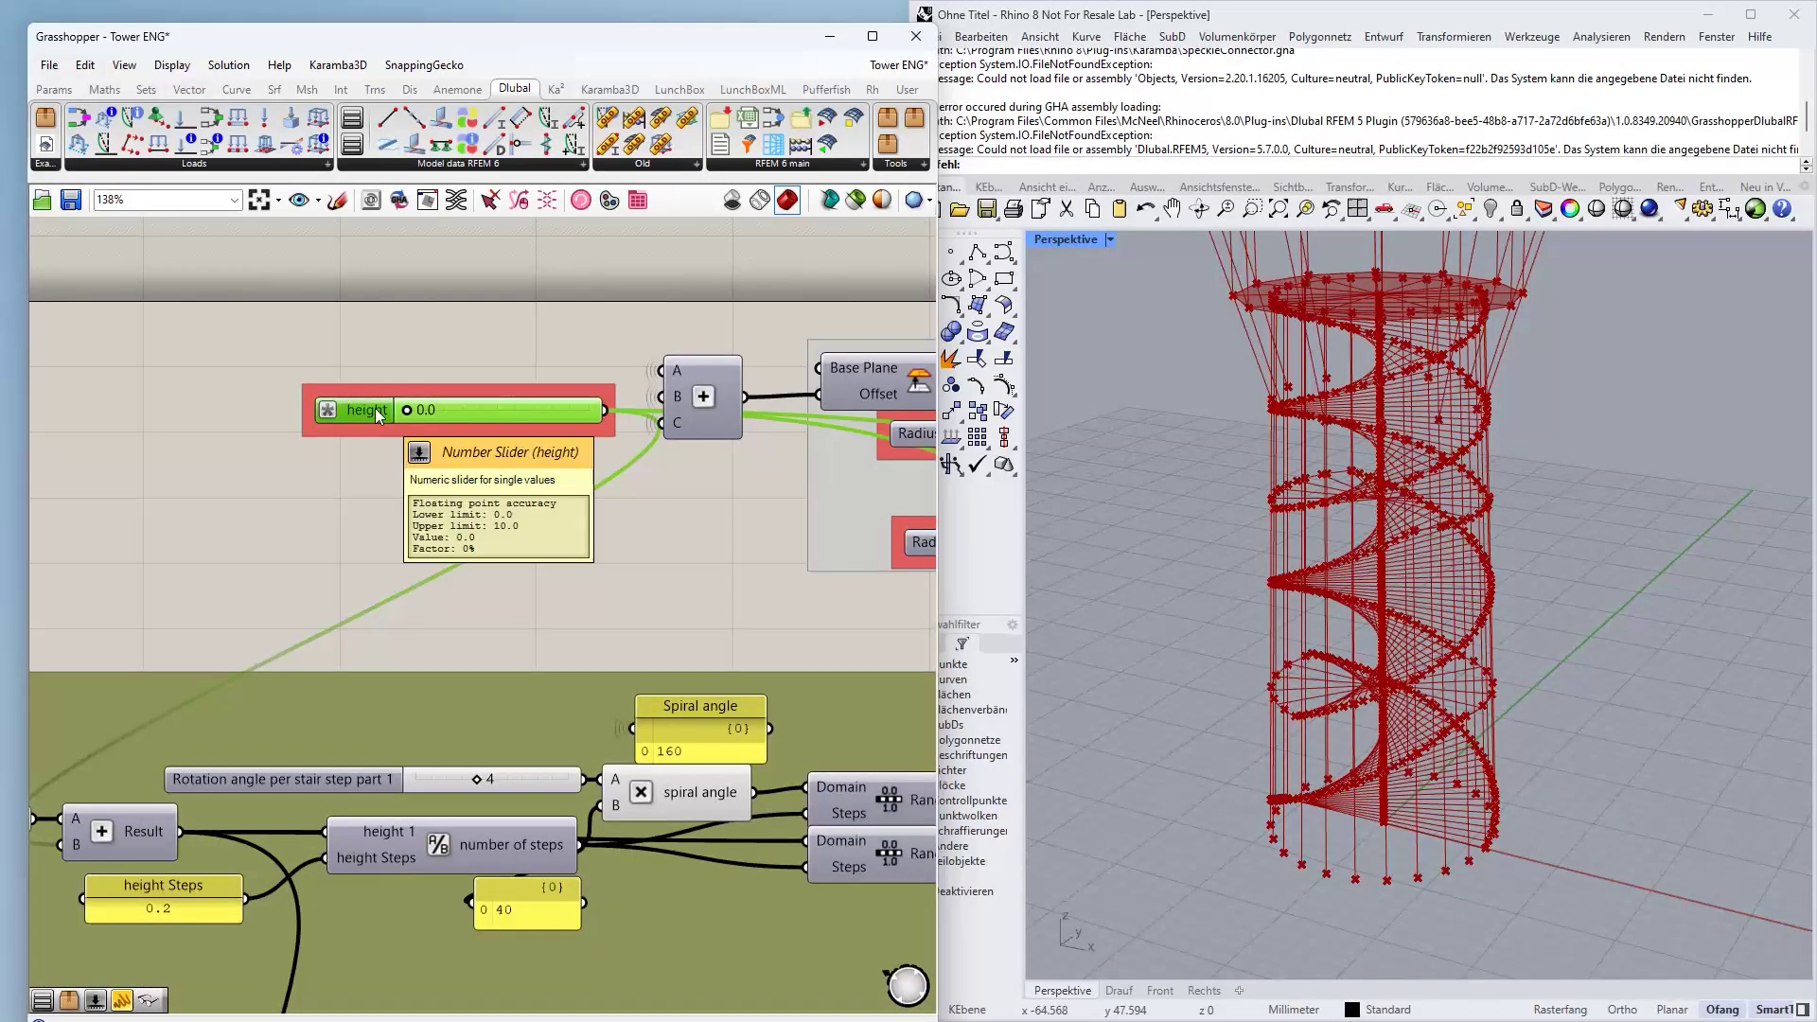
{"action": "right_click_drag", "start_coordinate": [338, 577], "coordinate": [181, 689]}
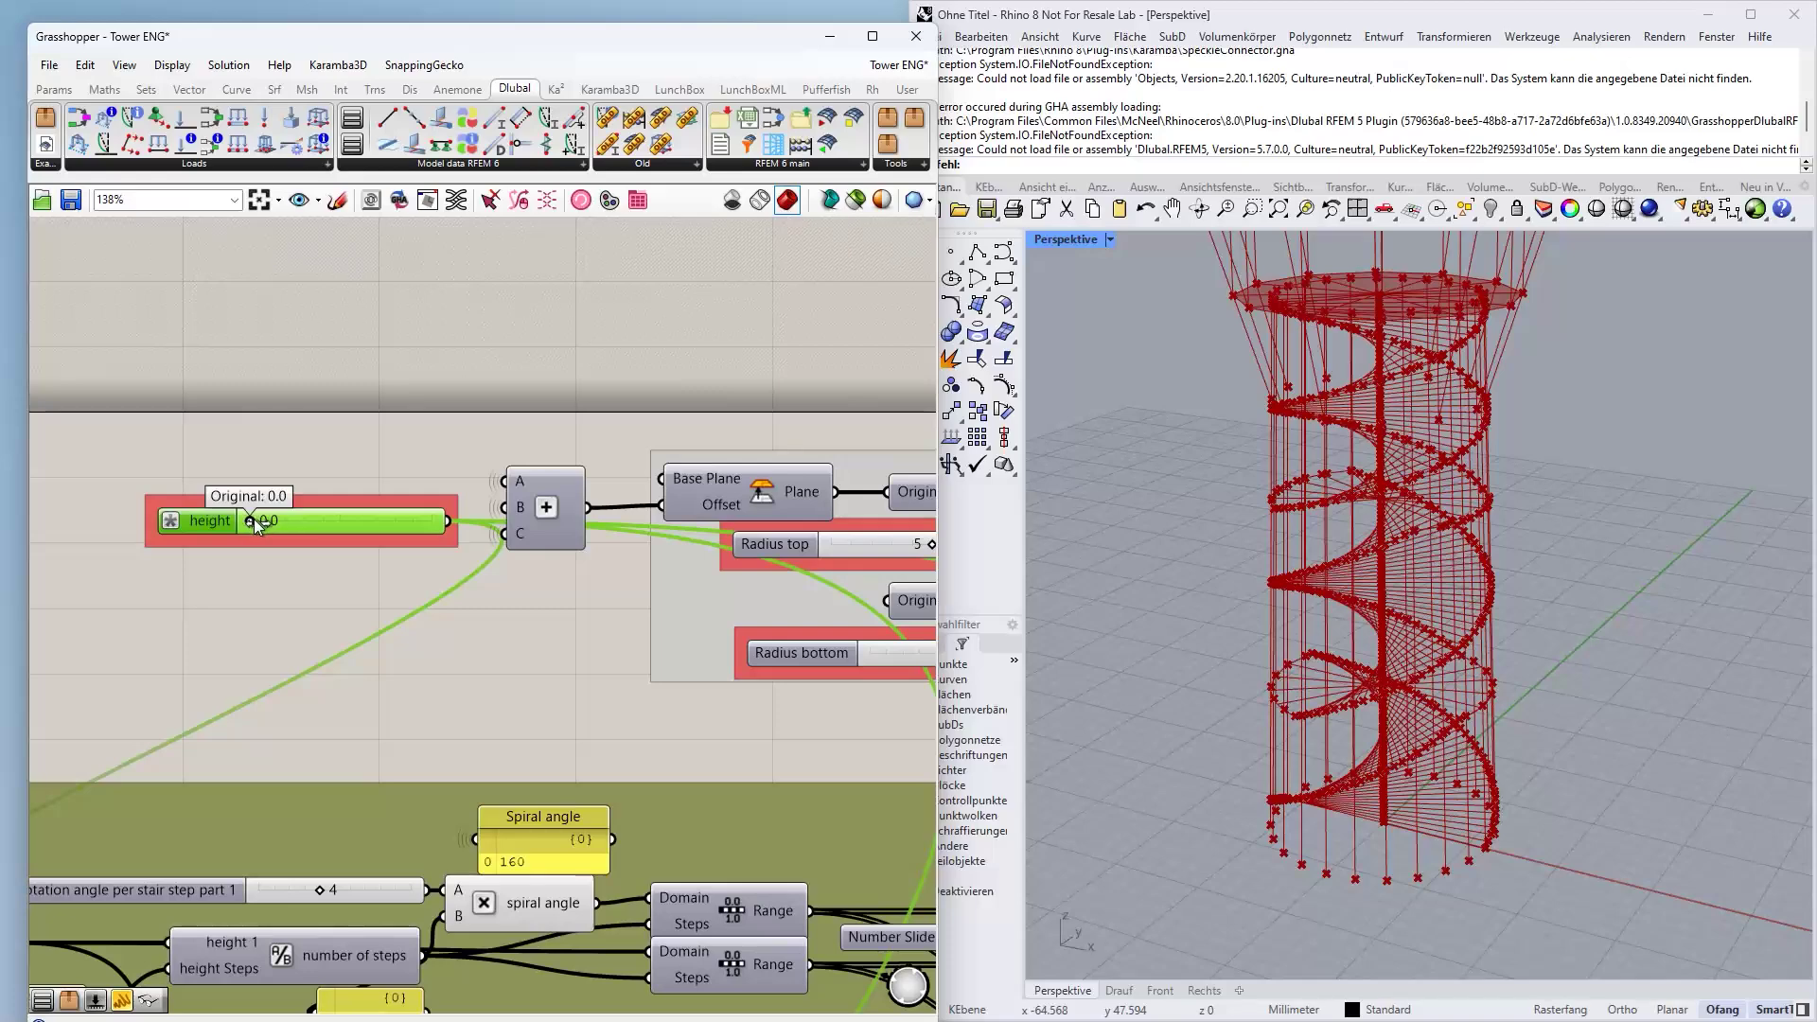
{"action": "mouse_move", "coordinate": [254, 519]}
{"action": "left_mouse_down"}
{"action": "mouse_move", "coordinate": [279, 523]}
{"action": "mouse_move", "coordinate": [244, 526]}
{"action": "left_mouse_up"}
- Examine the height Steps panel and the step-number calculation in part 1
{"action": "right_click_drag", "start_coordinate": [250, 651], "coordinate": [377, 503]}
{"action": "scroll", "coordinate": [376, 504], "scroll_direction": "down", "scroll_amount": 2}
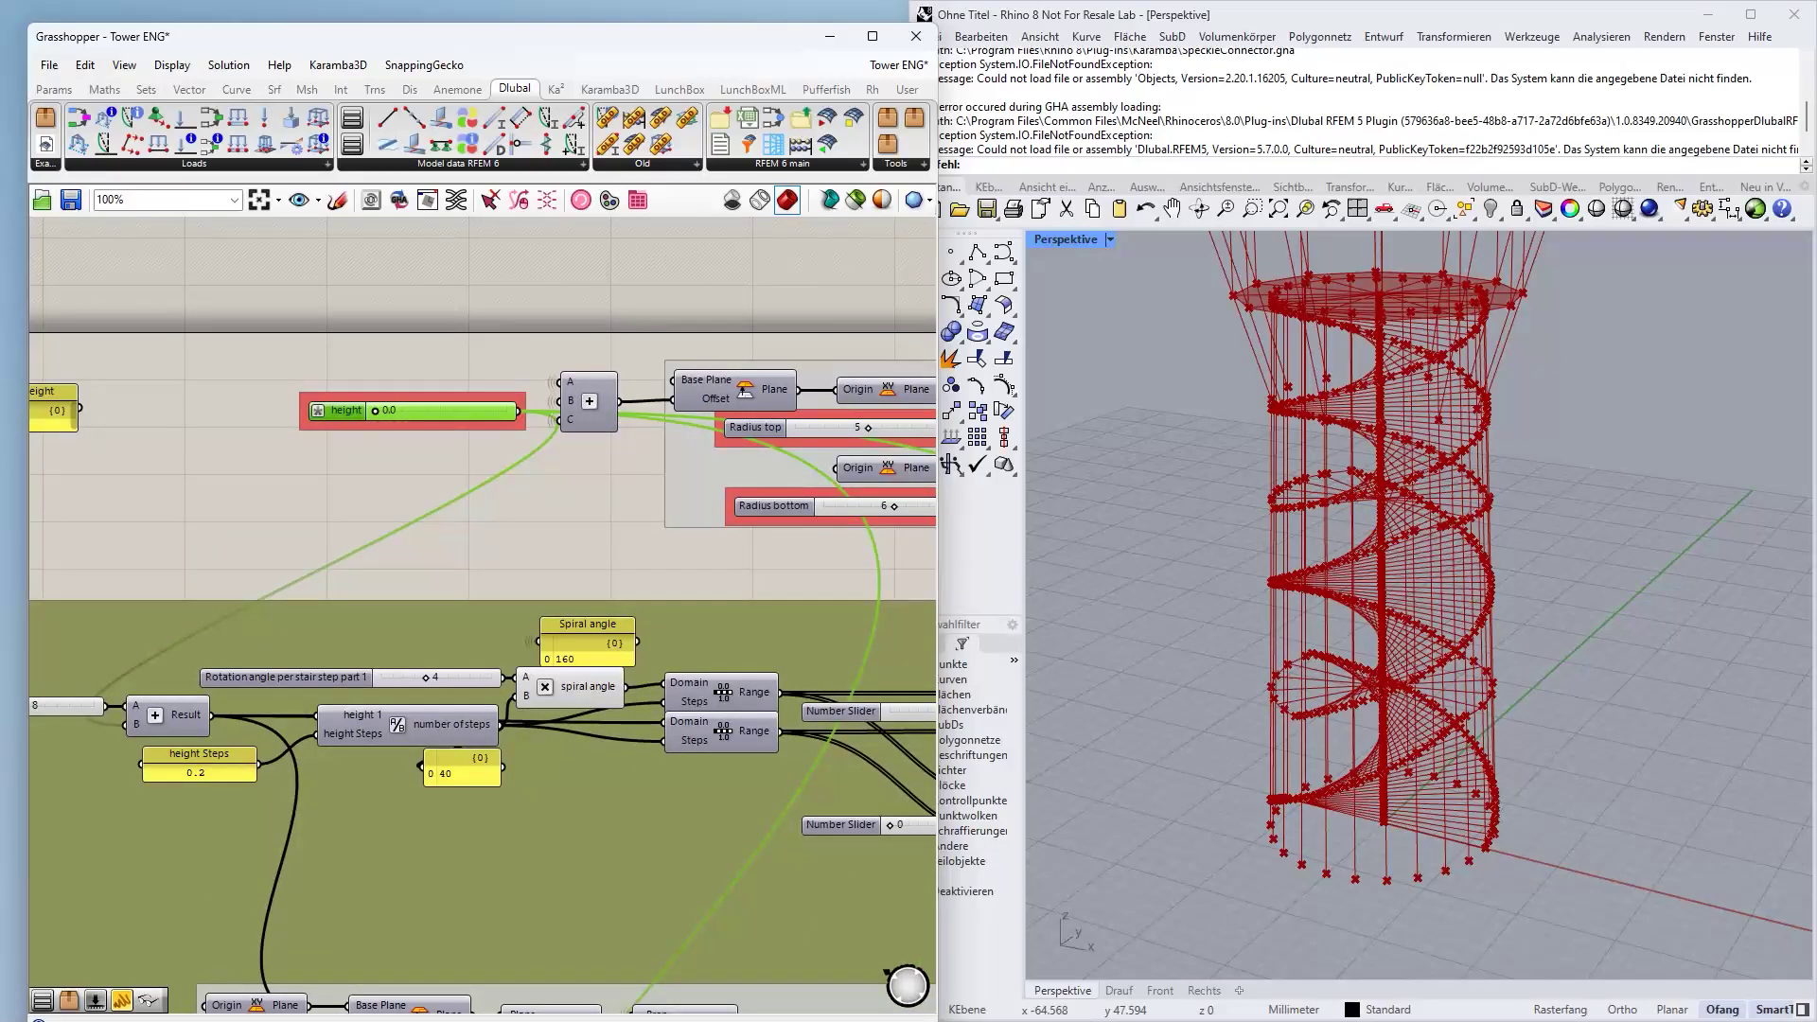
{"action": "right_click_drag", "start_coordinate": [203, 740], "coordinate": [333, 604]}
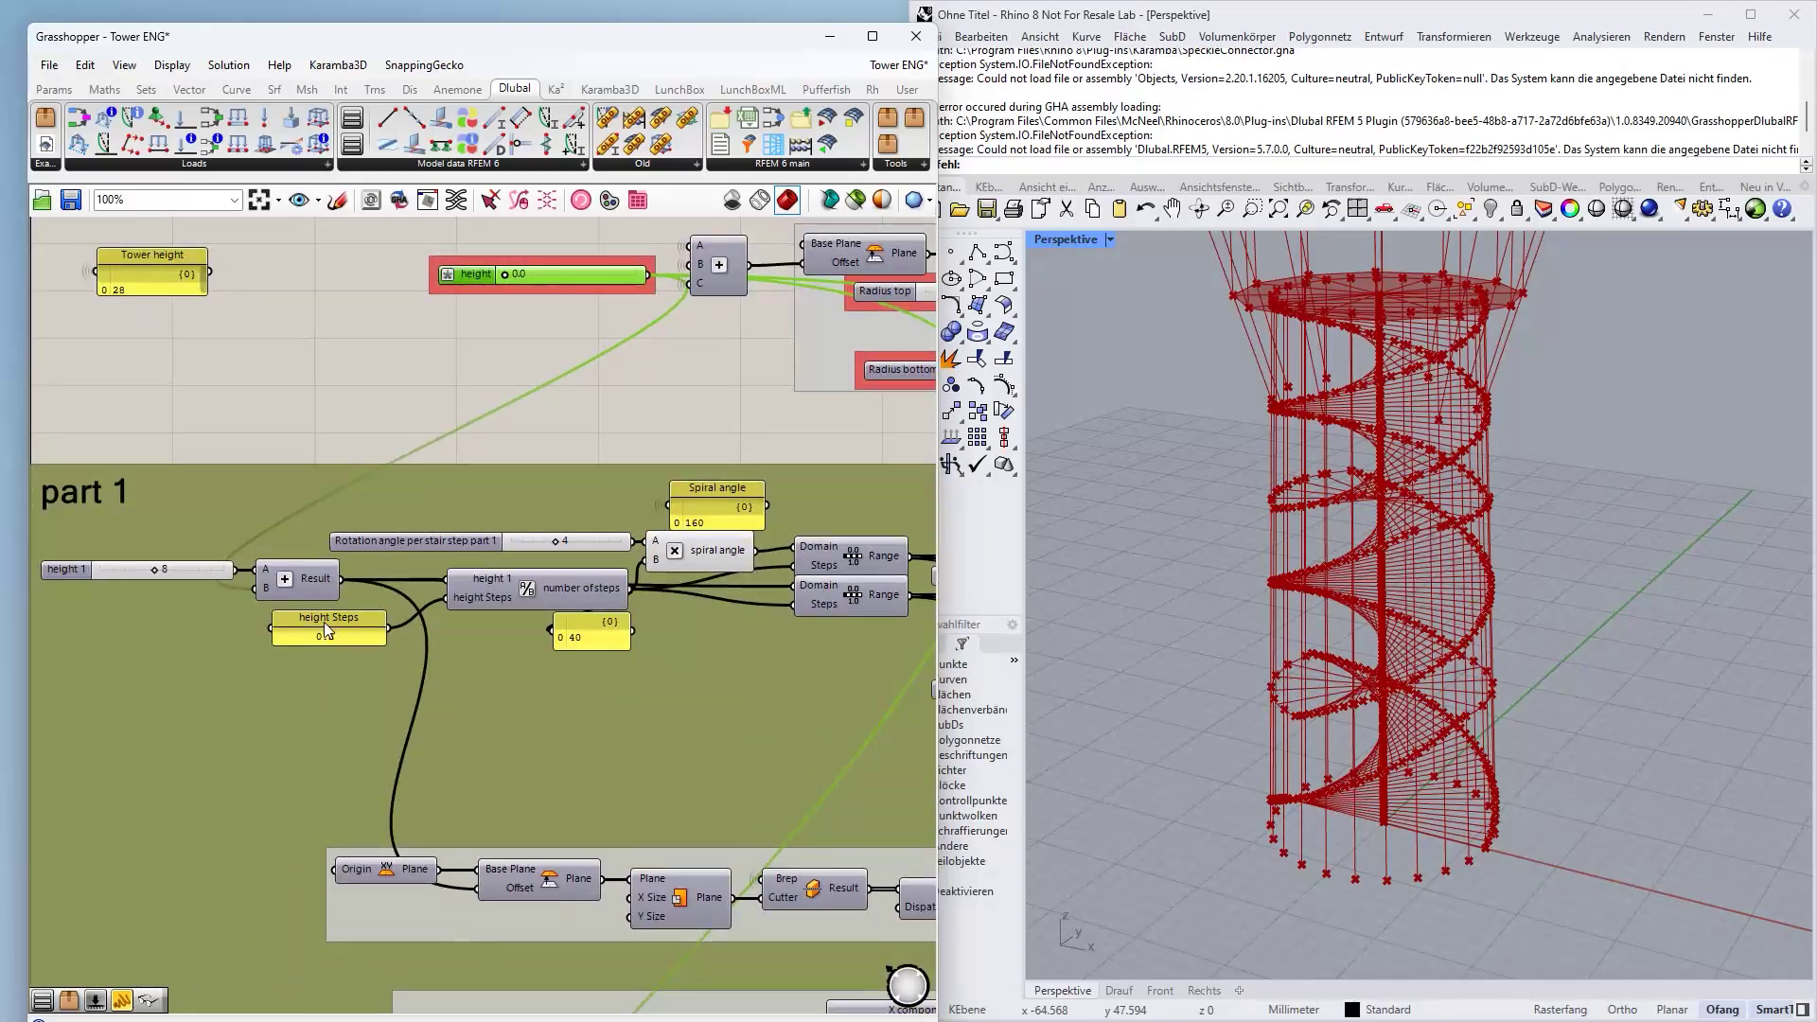
- Examine the steps and central axis of the lower staircase flight in the Rhino perspective viewport
{"action": "right_click_drag", "start_coordinate": [1434, 782], "coordinate": [1425, 738]}
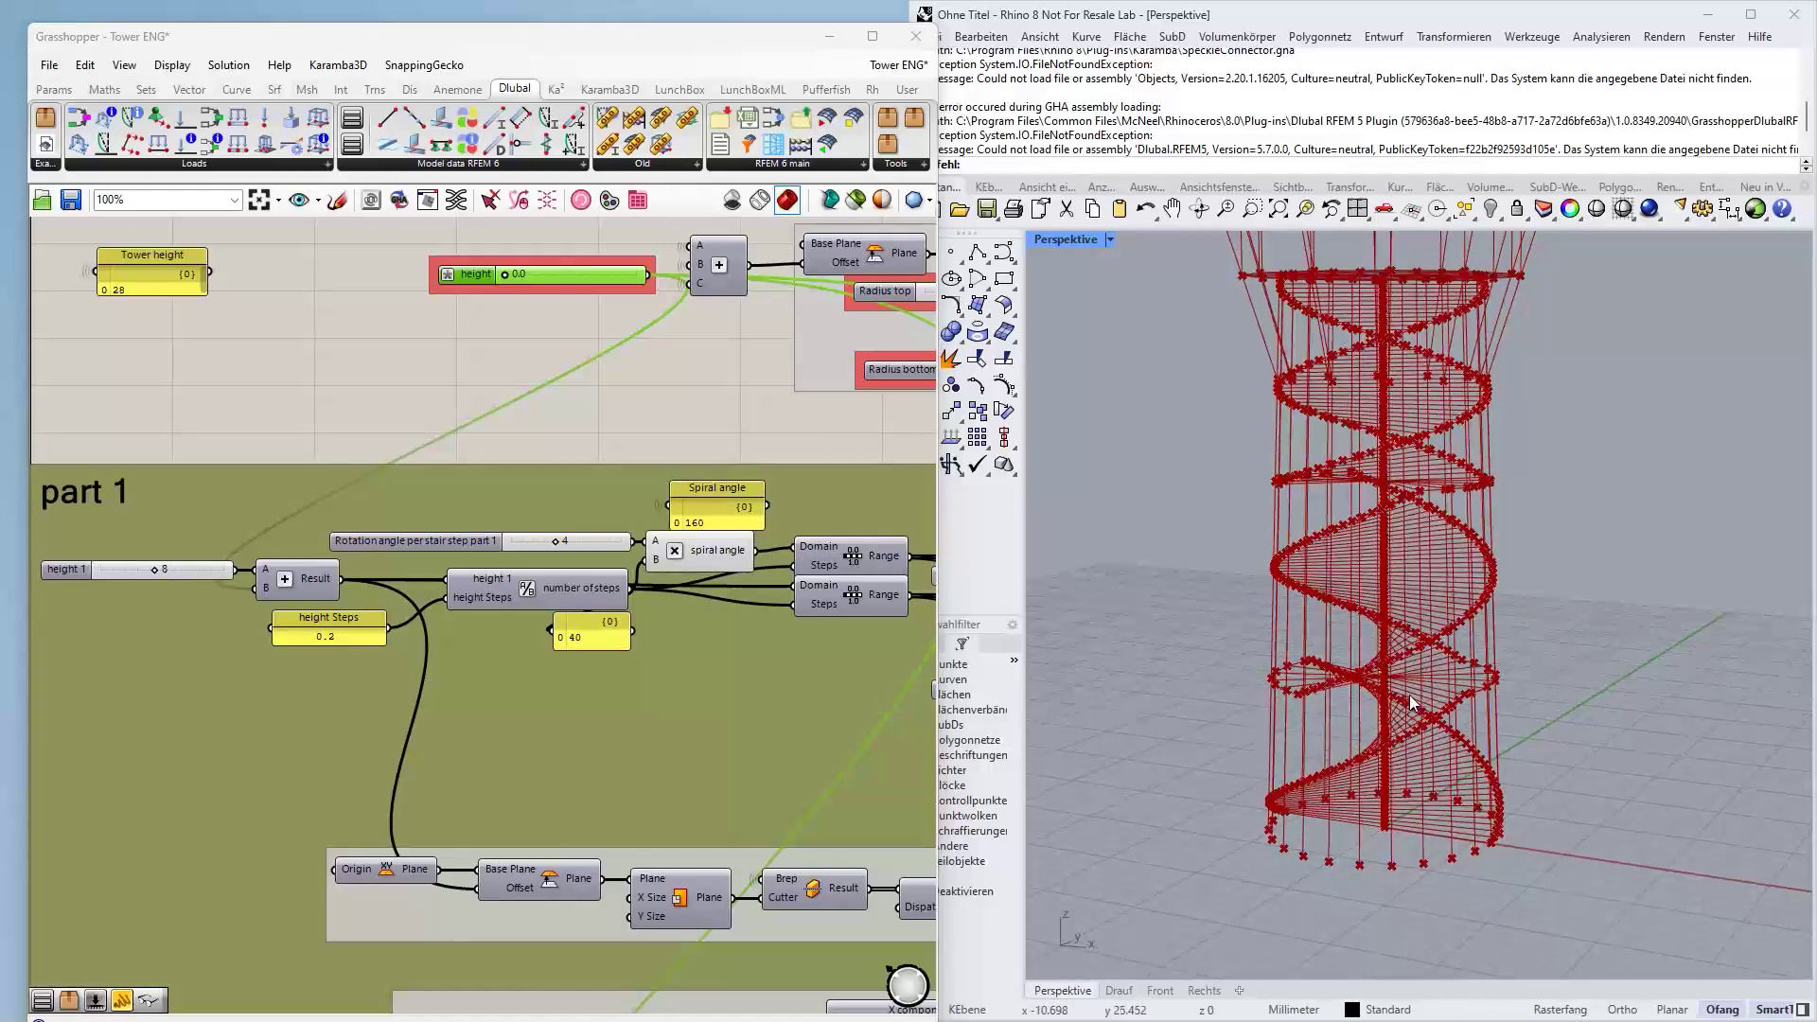
{"action": "right_click_drag", "start_coordinate": [1492, 498], "coordinate": [1488, 552], "text": "shift"}
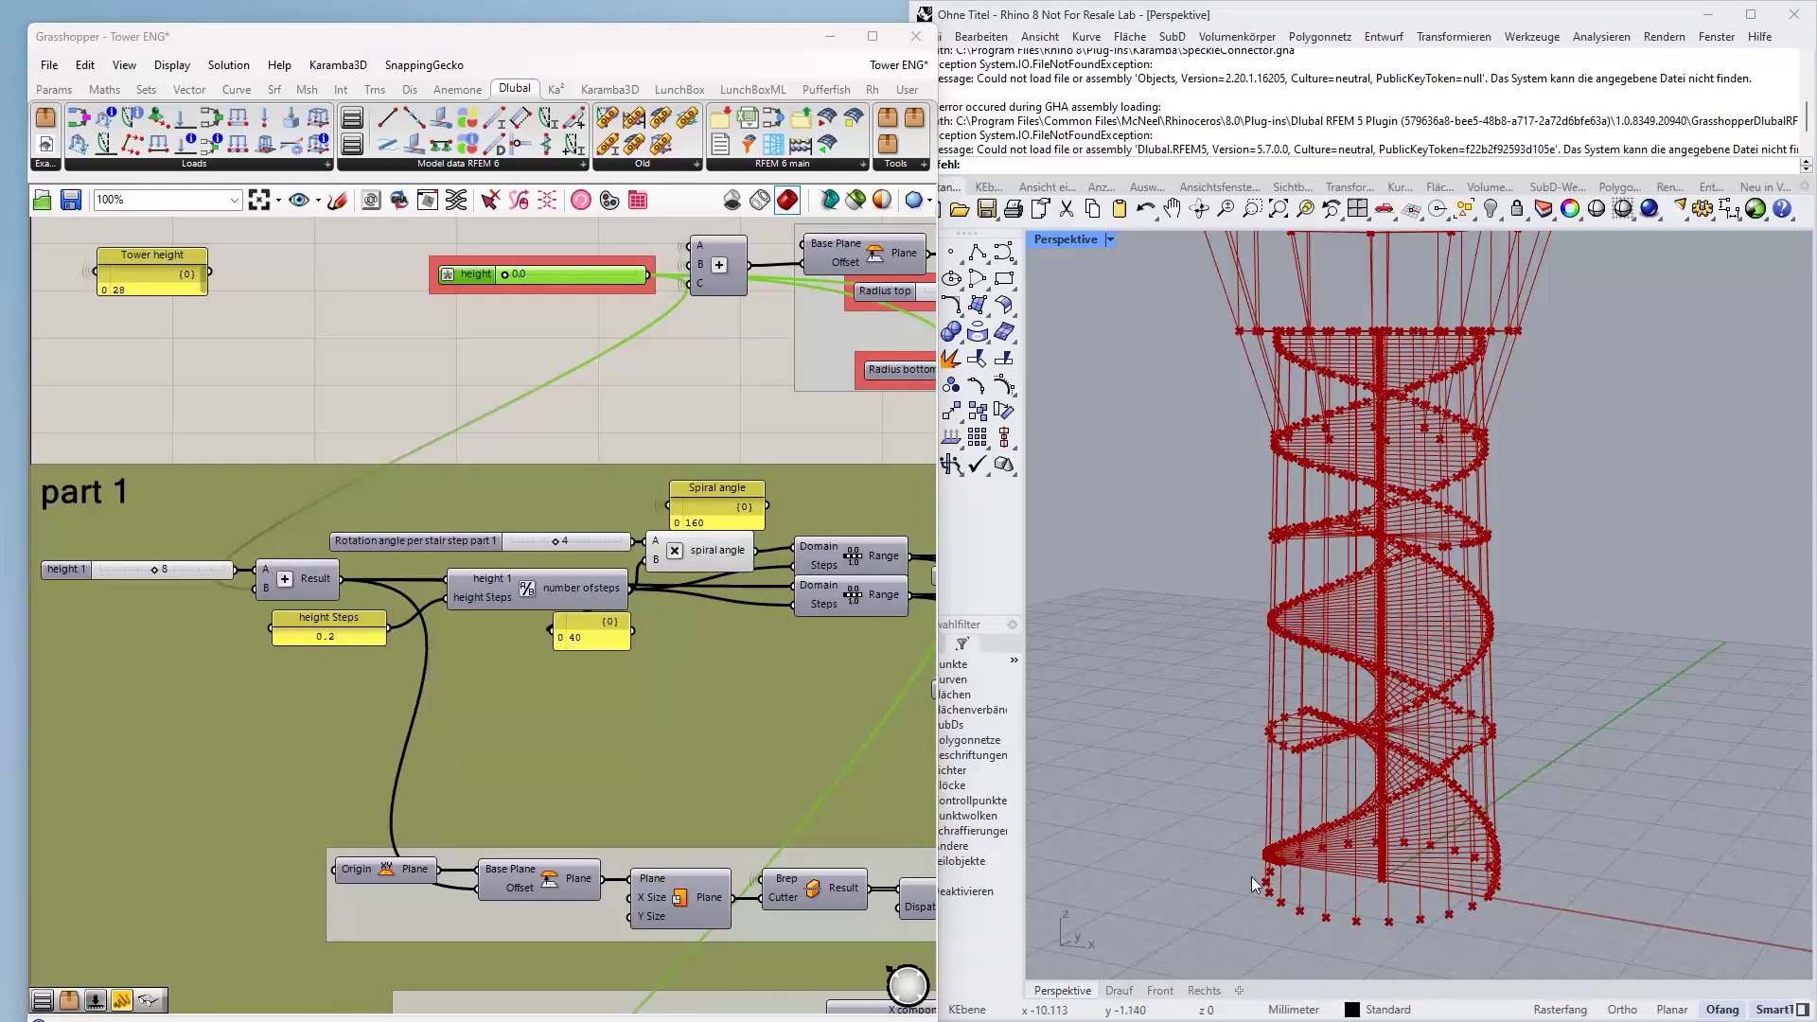
{"action": "right_click_drag", "start_coordinate": [1380, 889], "coordinate": [1372, 858]}
{"action": "scroll", "coordinate": [1372, 858], "scroll_direction": "up", "scroll_amount": 5}
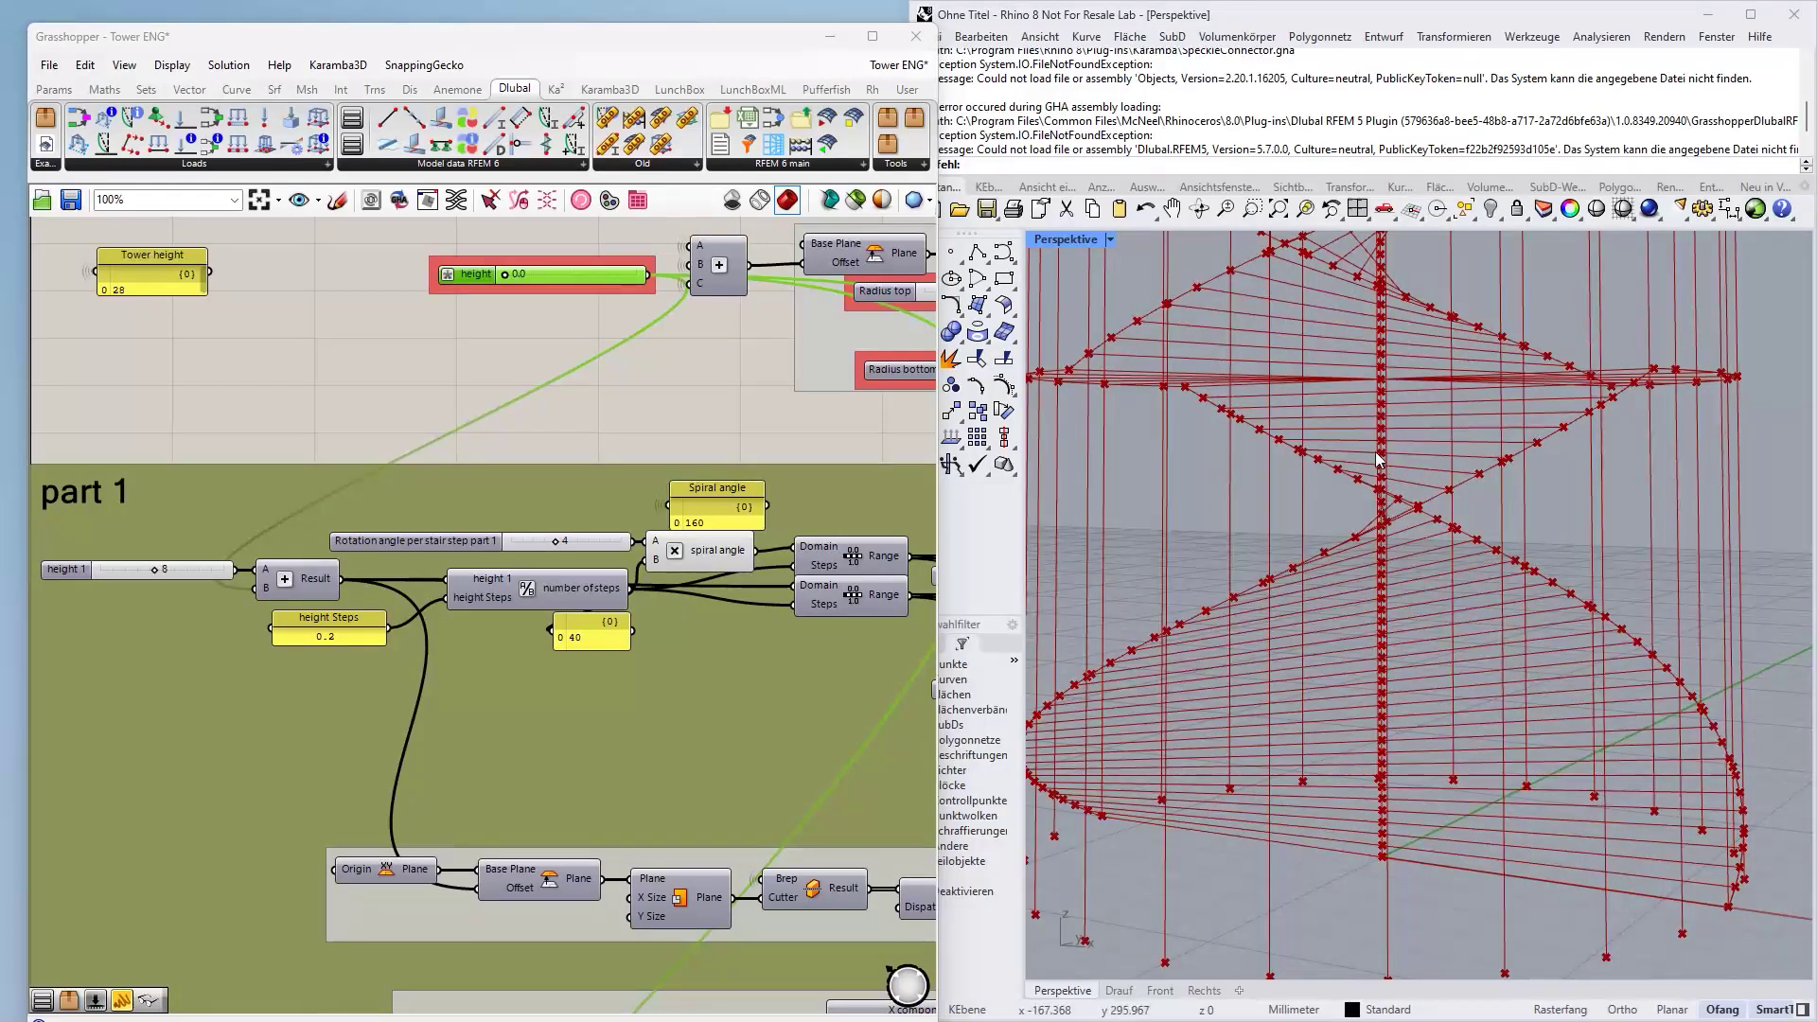
{"action": "scroll", "coordinate": [280, 479], "scroll_direction": "down", "scroll_amount": 2}
{"action": "scroll", "coordinate": [280, 479], "scroll_direction": "up", "scroll_amount": 1}
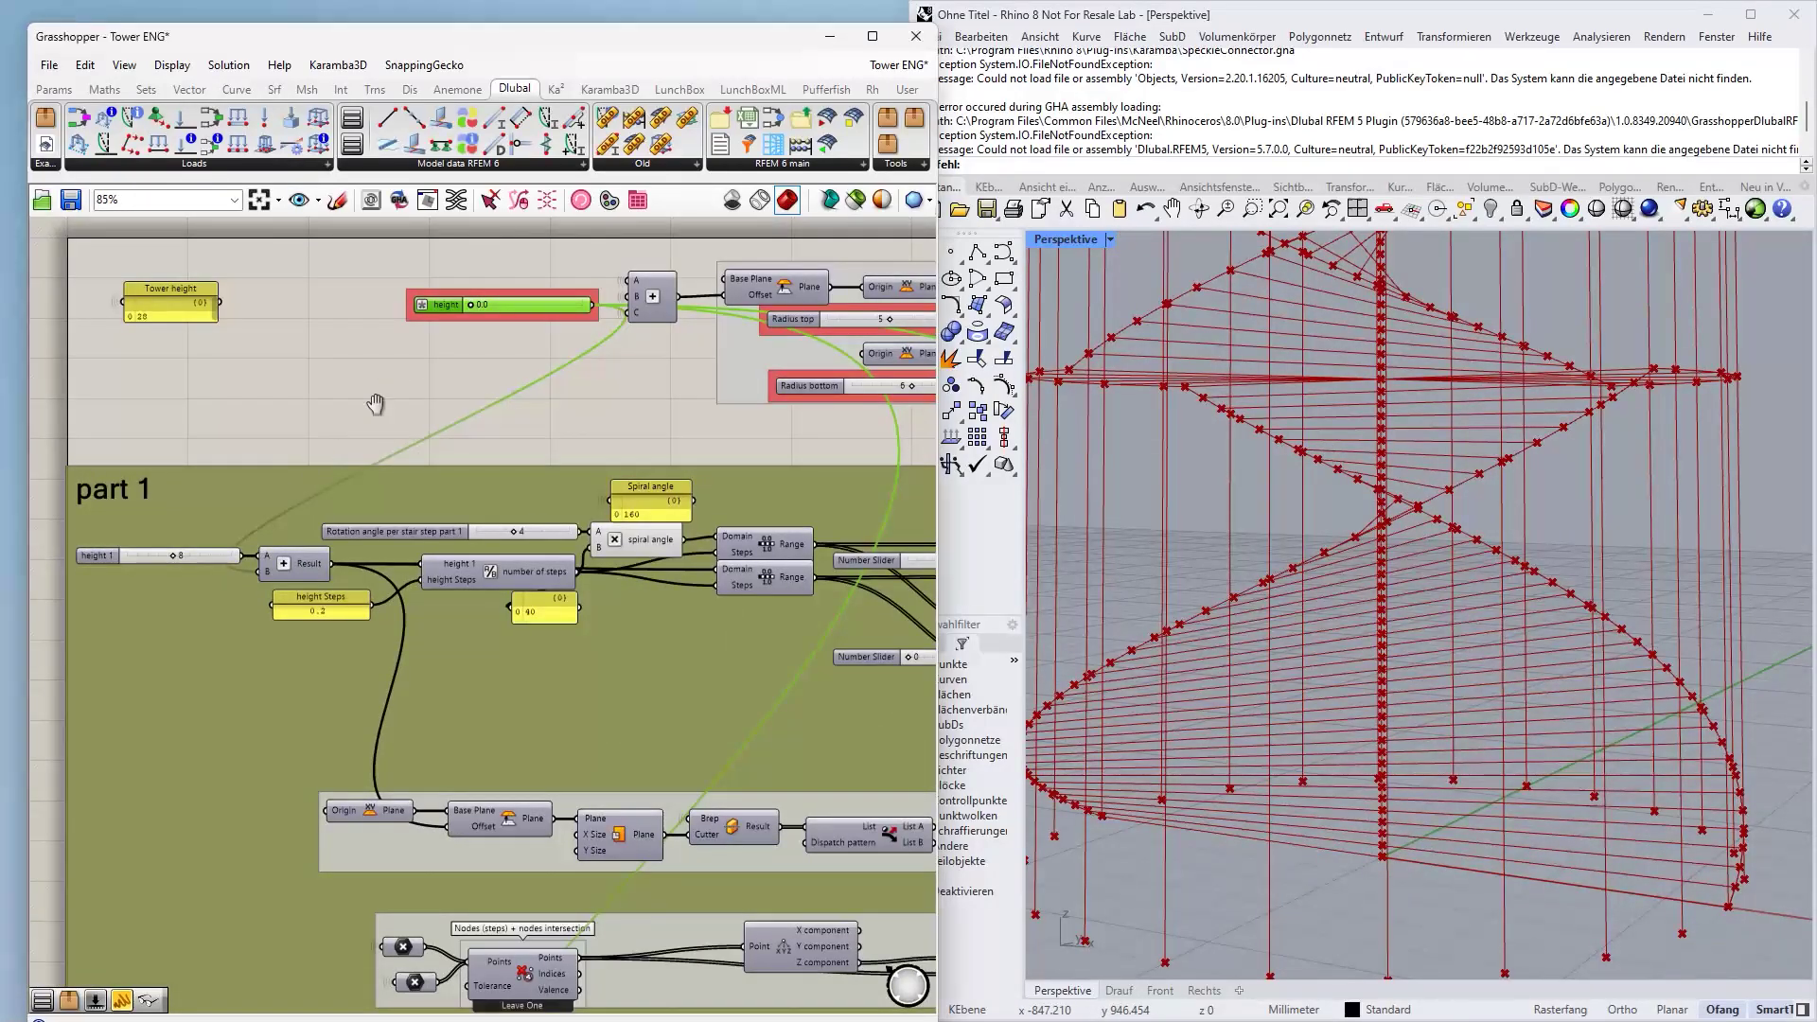
- Try the general height slider at 0.8 and return it to 0.0
{"action": "right_click_drag", "start_coordinate": [378, 405], "coordinate": [341, 468]}
{"action": "scroll", "coordinate": [436, 369], "scroll_direction": "up", "scroll_amount": 2}
{"action": "scroll", "coordinate": [436, 369], "scroll_direction": "down", "scroll_amount": 1}
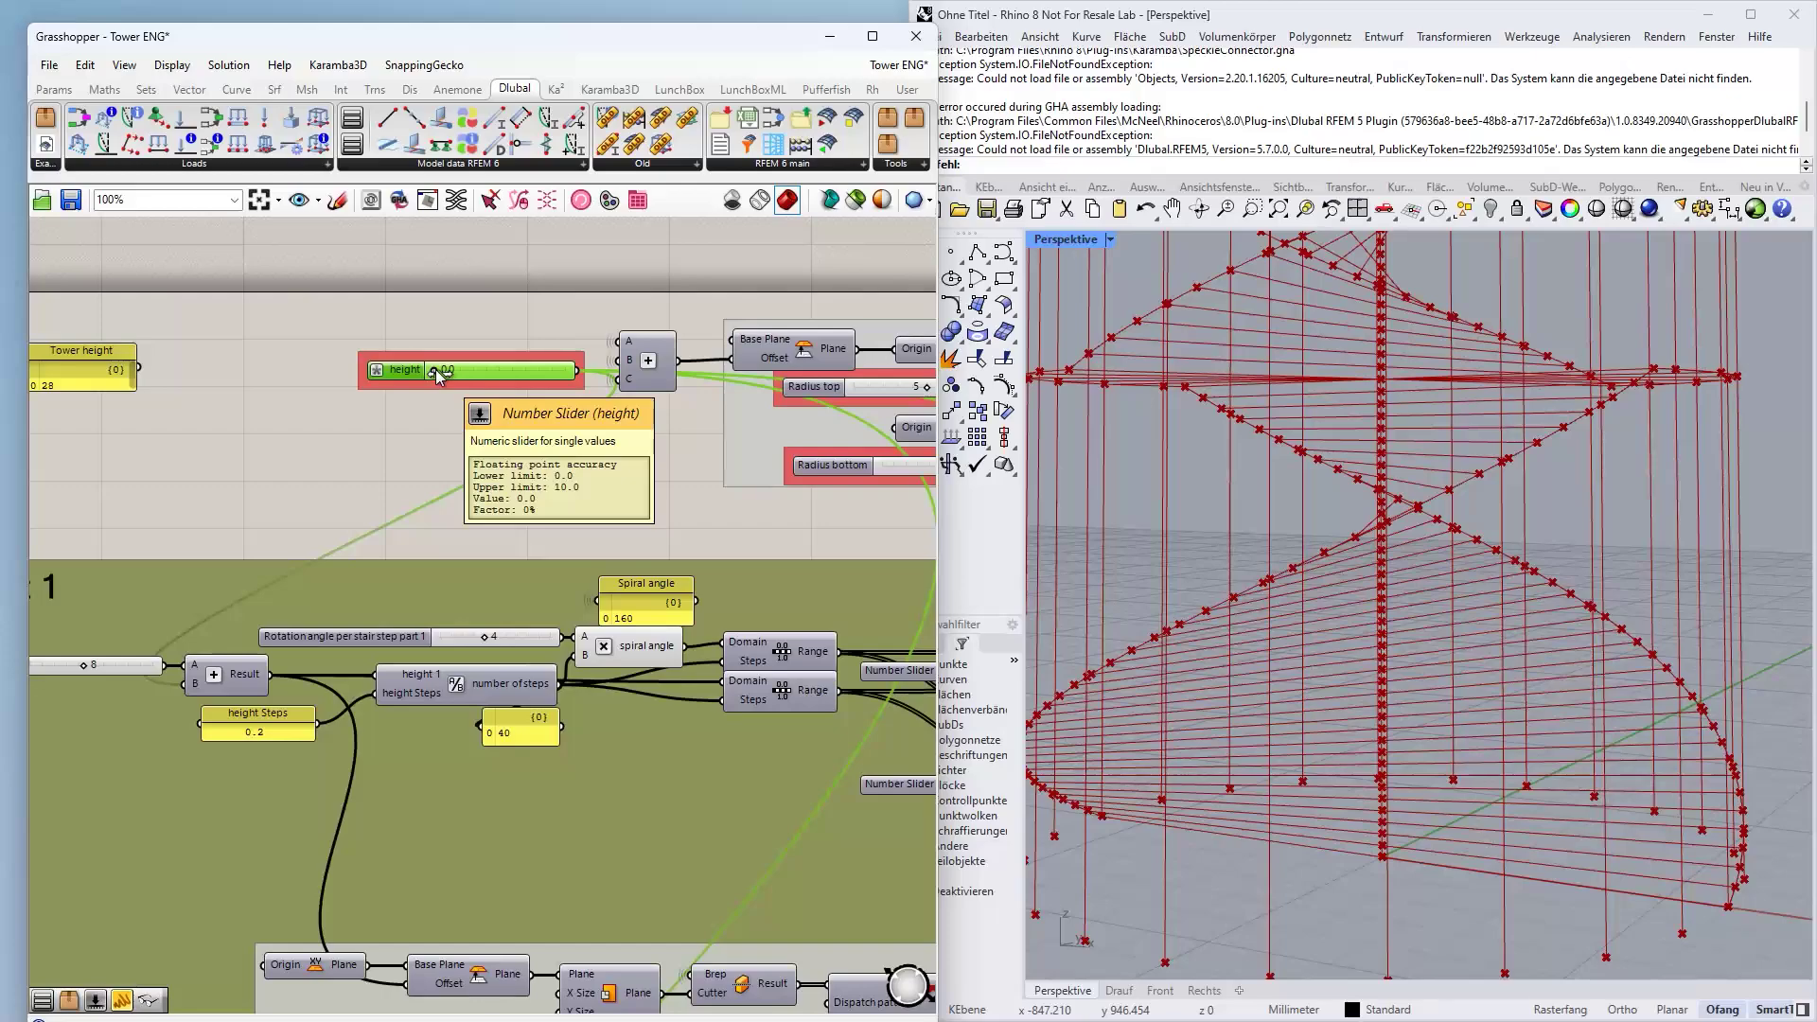
{"action": "scroll", "coordinate": [1051, 470], "scroll_direction": "down", "scroll_amount": 4}
{"action": "right_click_drag", "start_coordinate": [1053, 467], "coordinate": [1168, 521]}
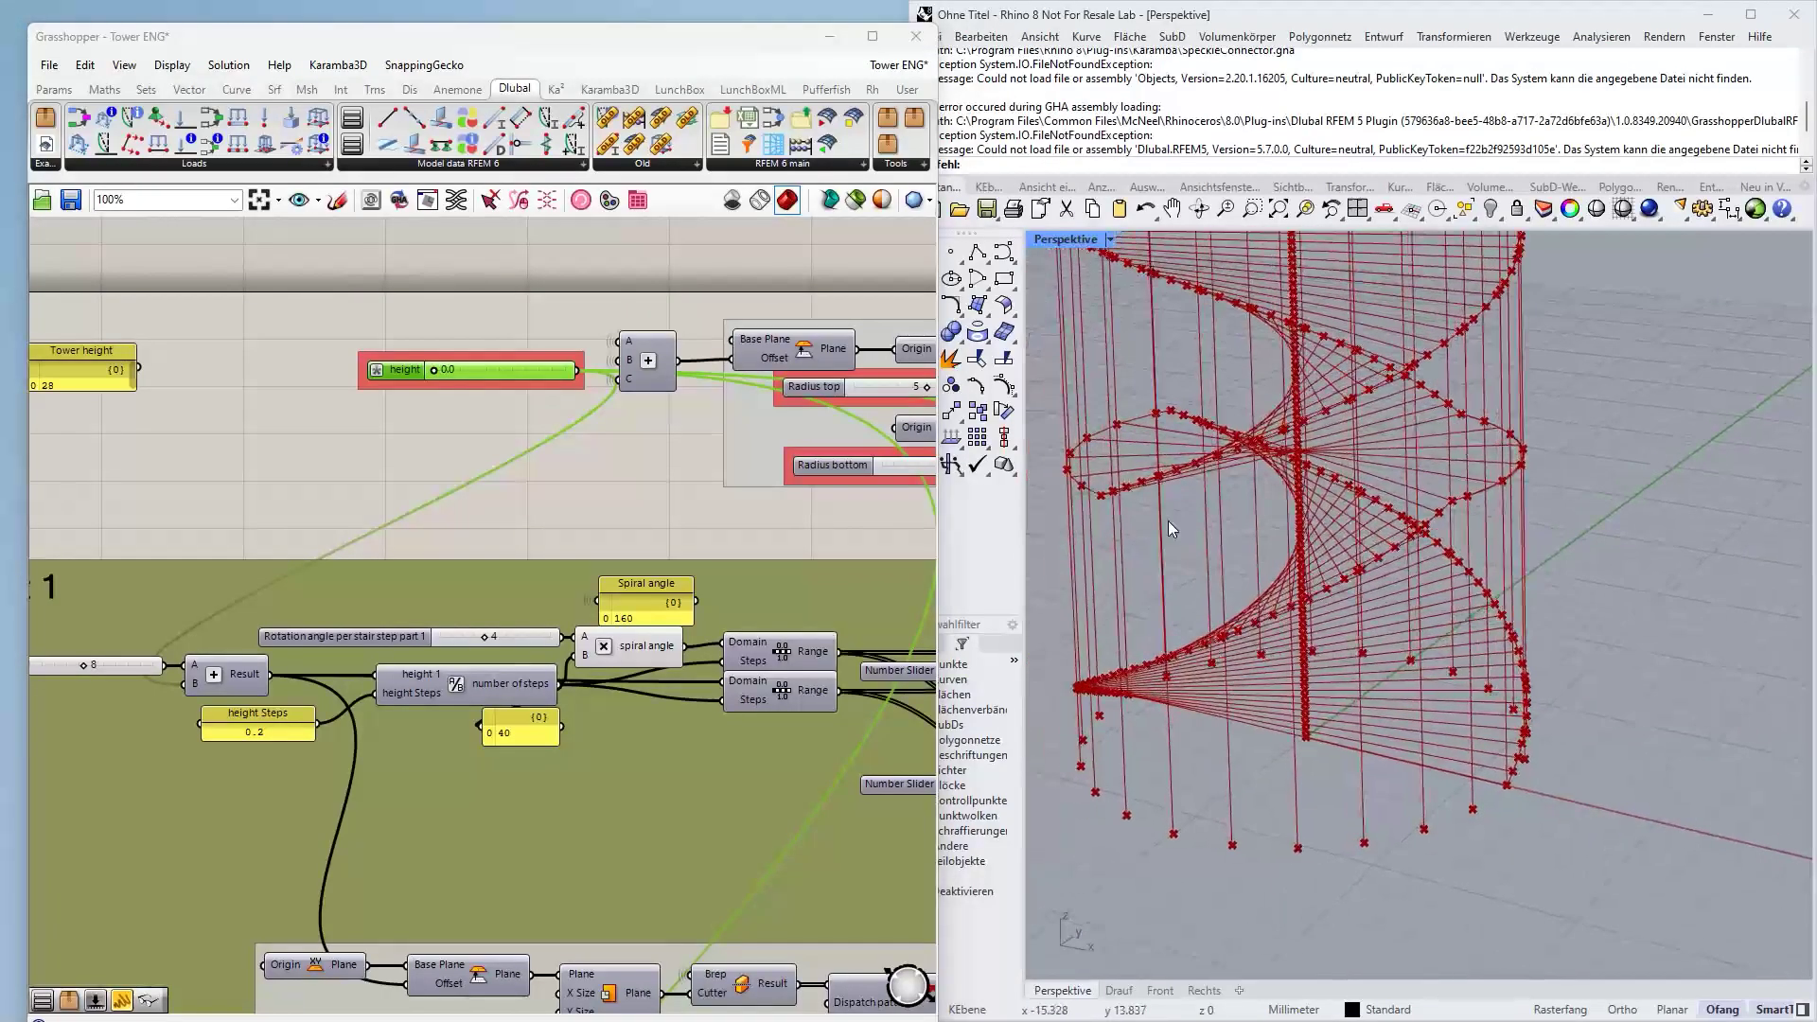
{"action": "scroll", "coordinate": [1294, 461], "scroll_direction": "down", "scroll_amount": 2}
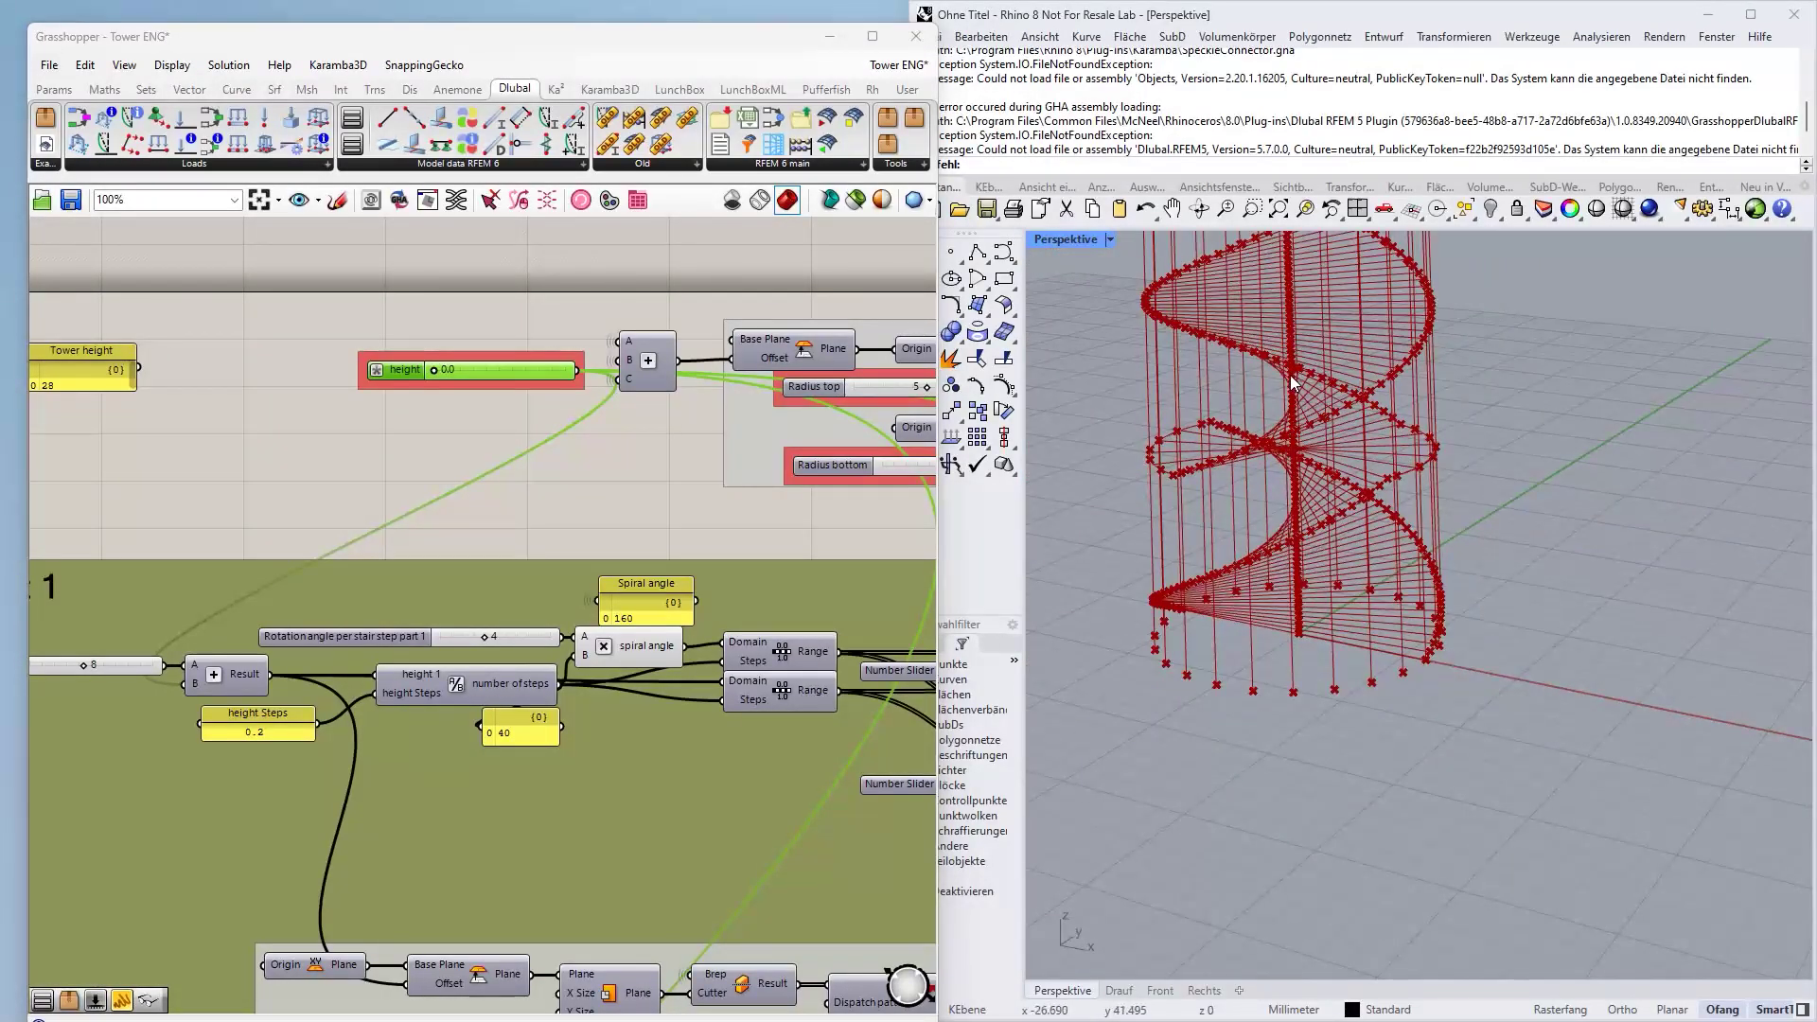
{"action": "right_click_drag", "start_coordinate": [1295, 383], "coordinate": [1289, 530]}
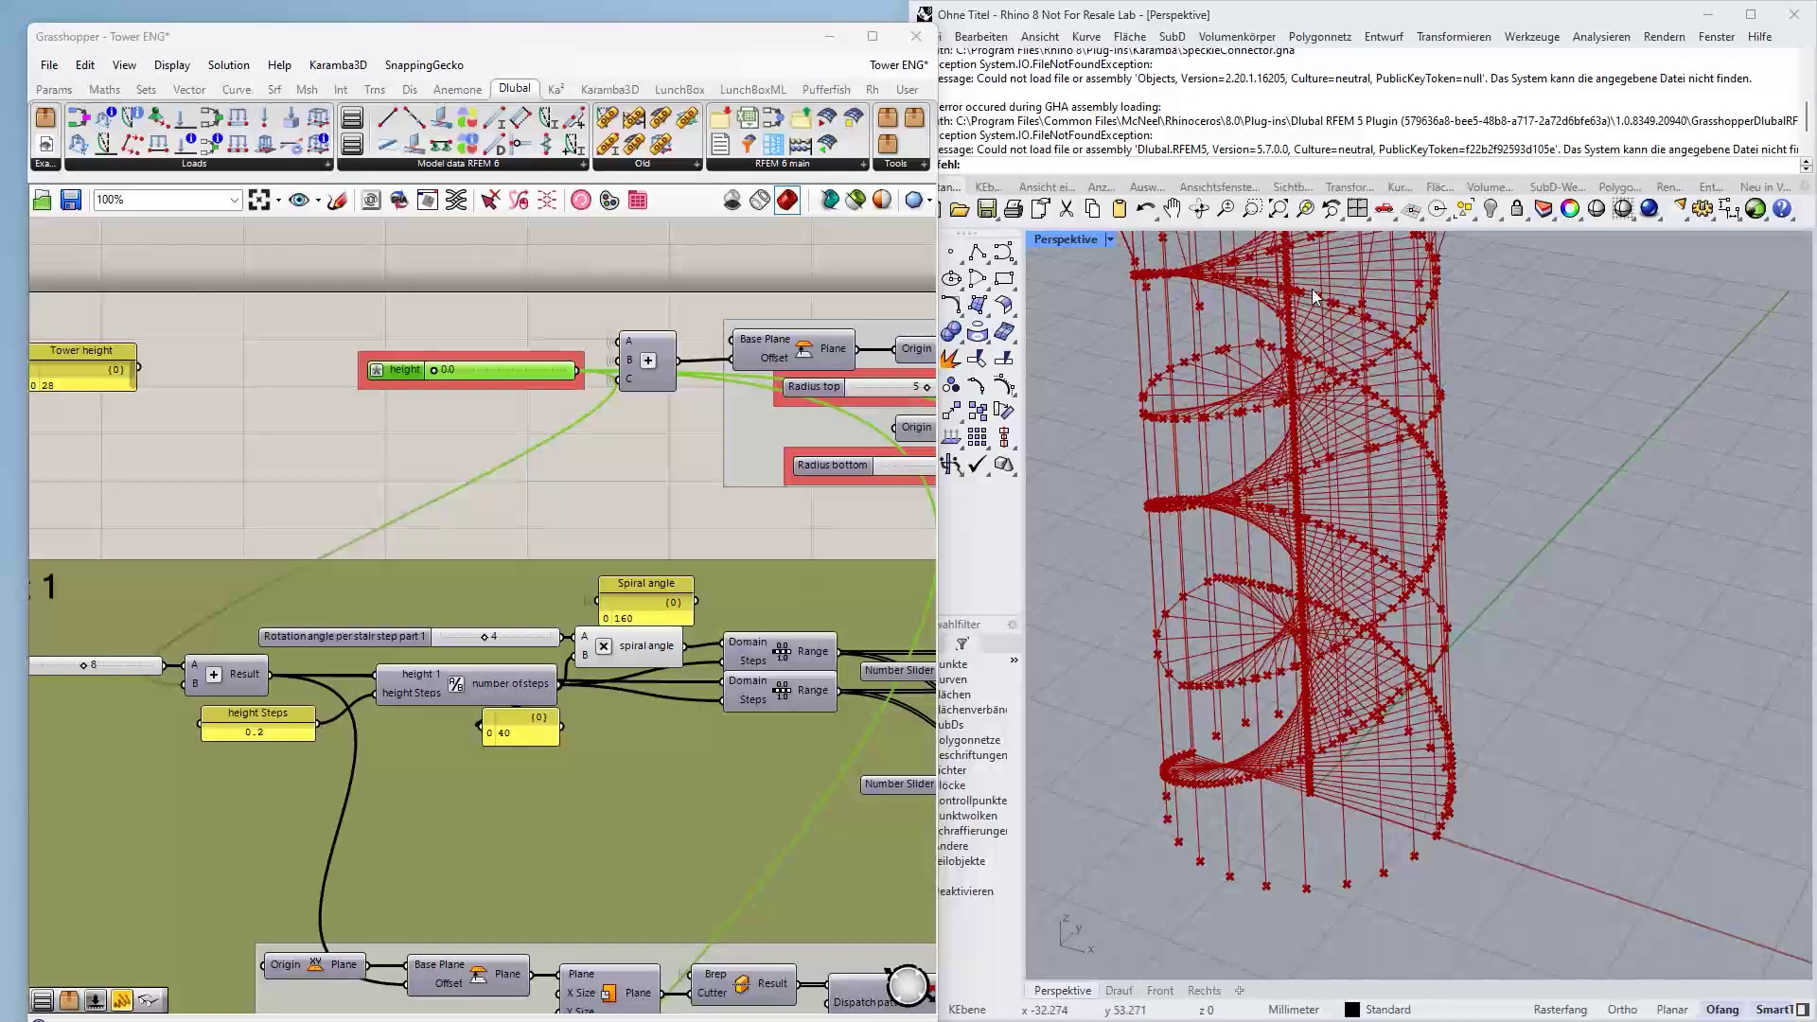
{"action": "left_click_drag", "start_coordinate": [435, 371], "coordinate": [441, 371]}
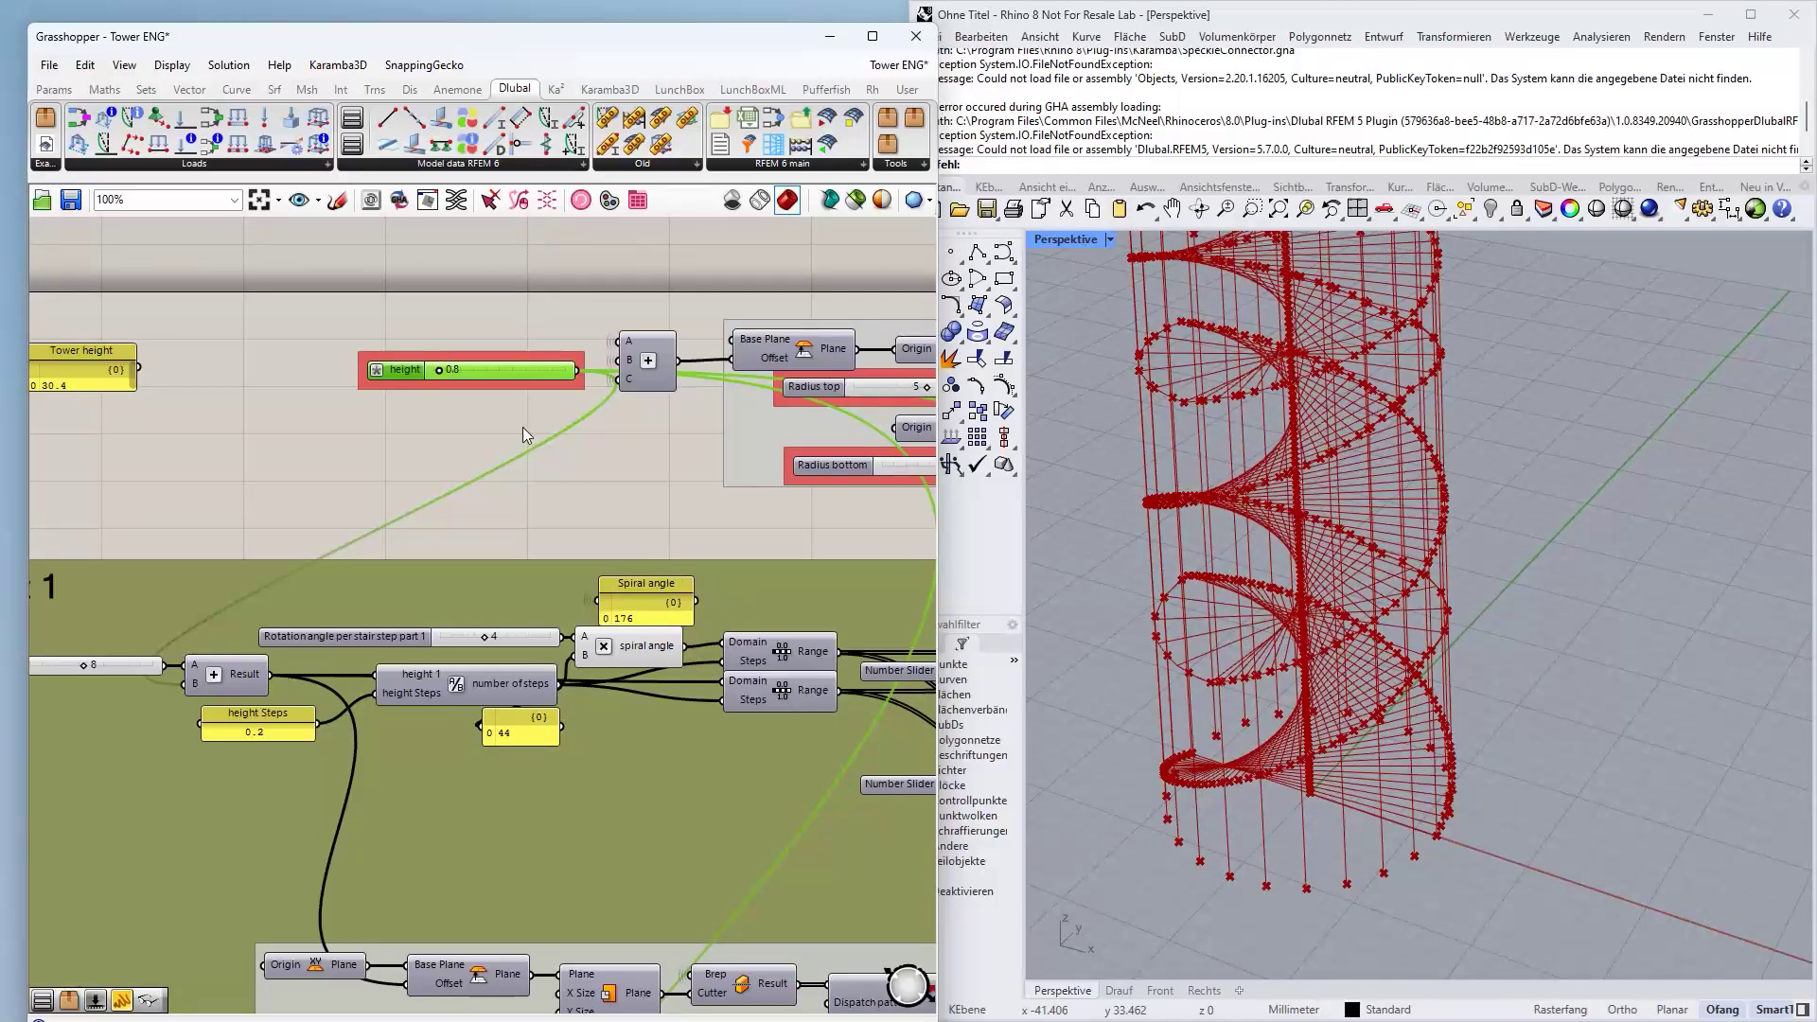
{"action": "mouse_move", "coordinate": [437, 370]}
{"action": "left_mouse_down"}
{"action": "mouse_move", "coordinate": [461, 379]}
{"action": "mouse_move", "coordinate": [433, 380]}
{"action": "left_mouse_up"}
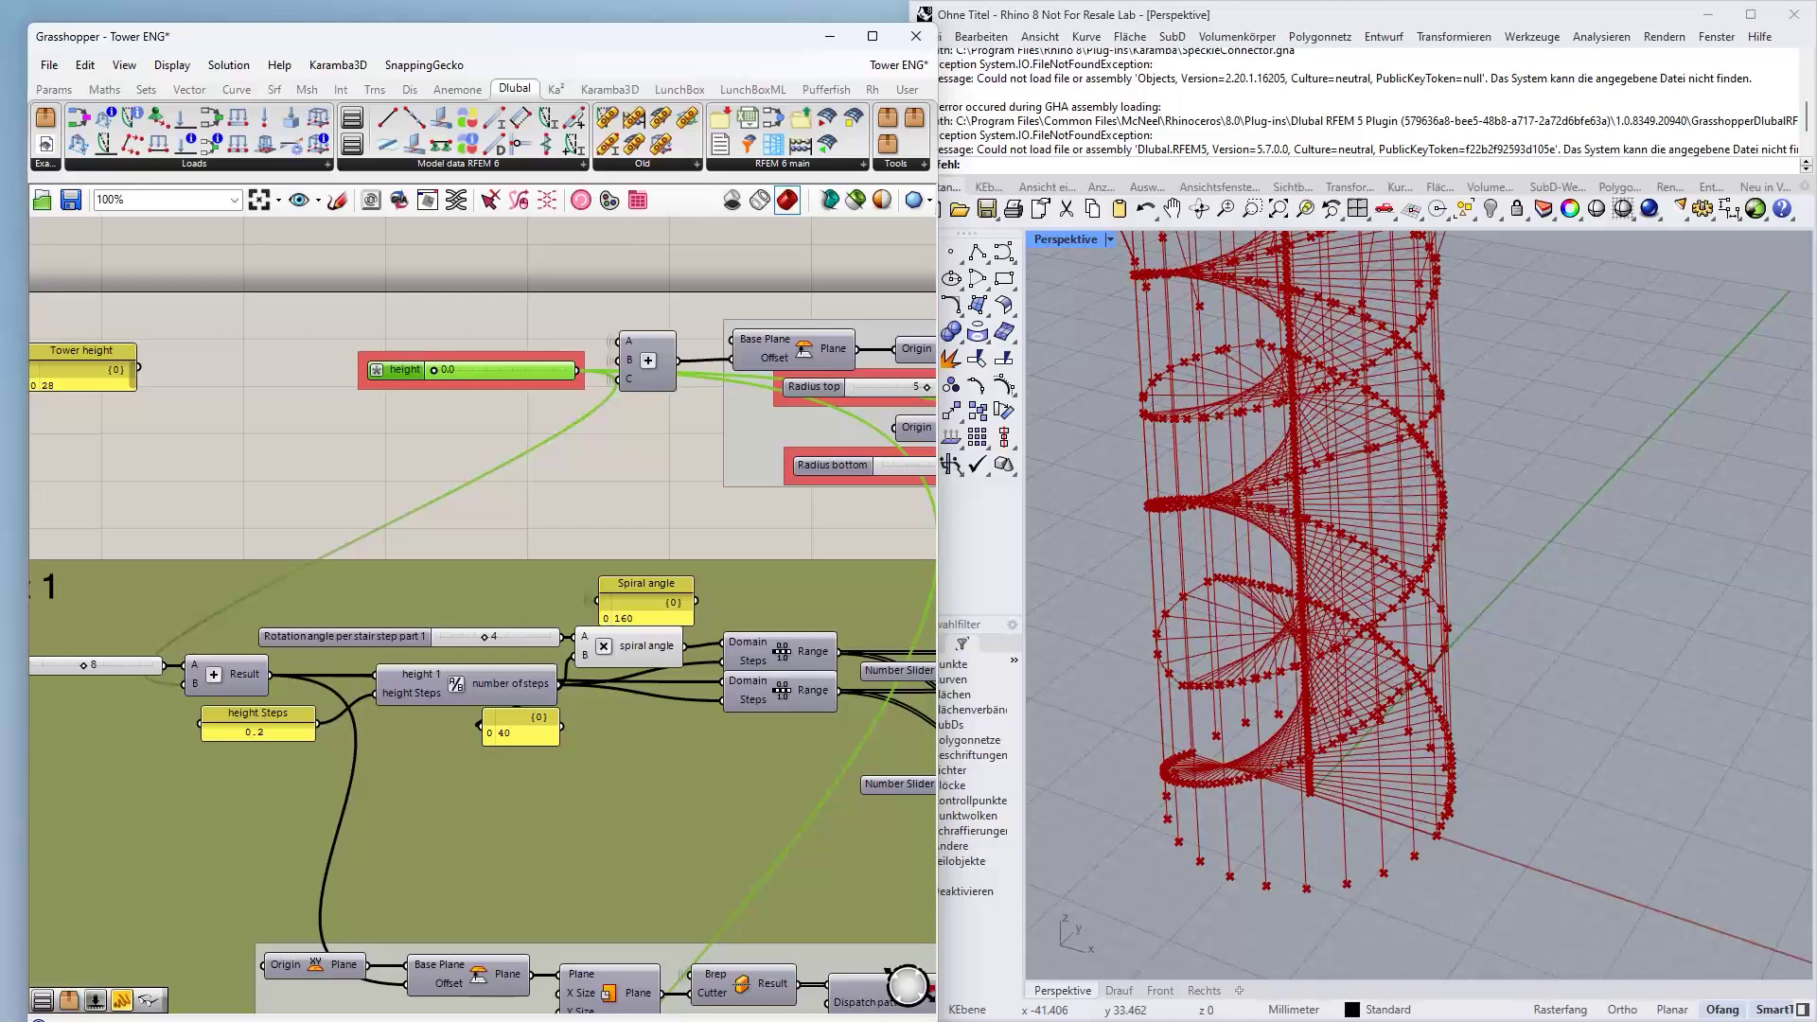
- Deselect the height slider and examine the Cylinder and Columns groups above part 1 in the definition
{"action": "scroll", "coordinate": [606, 559], "scroll_direction": "down", "scroll_amount": 4}
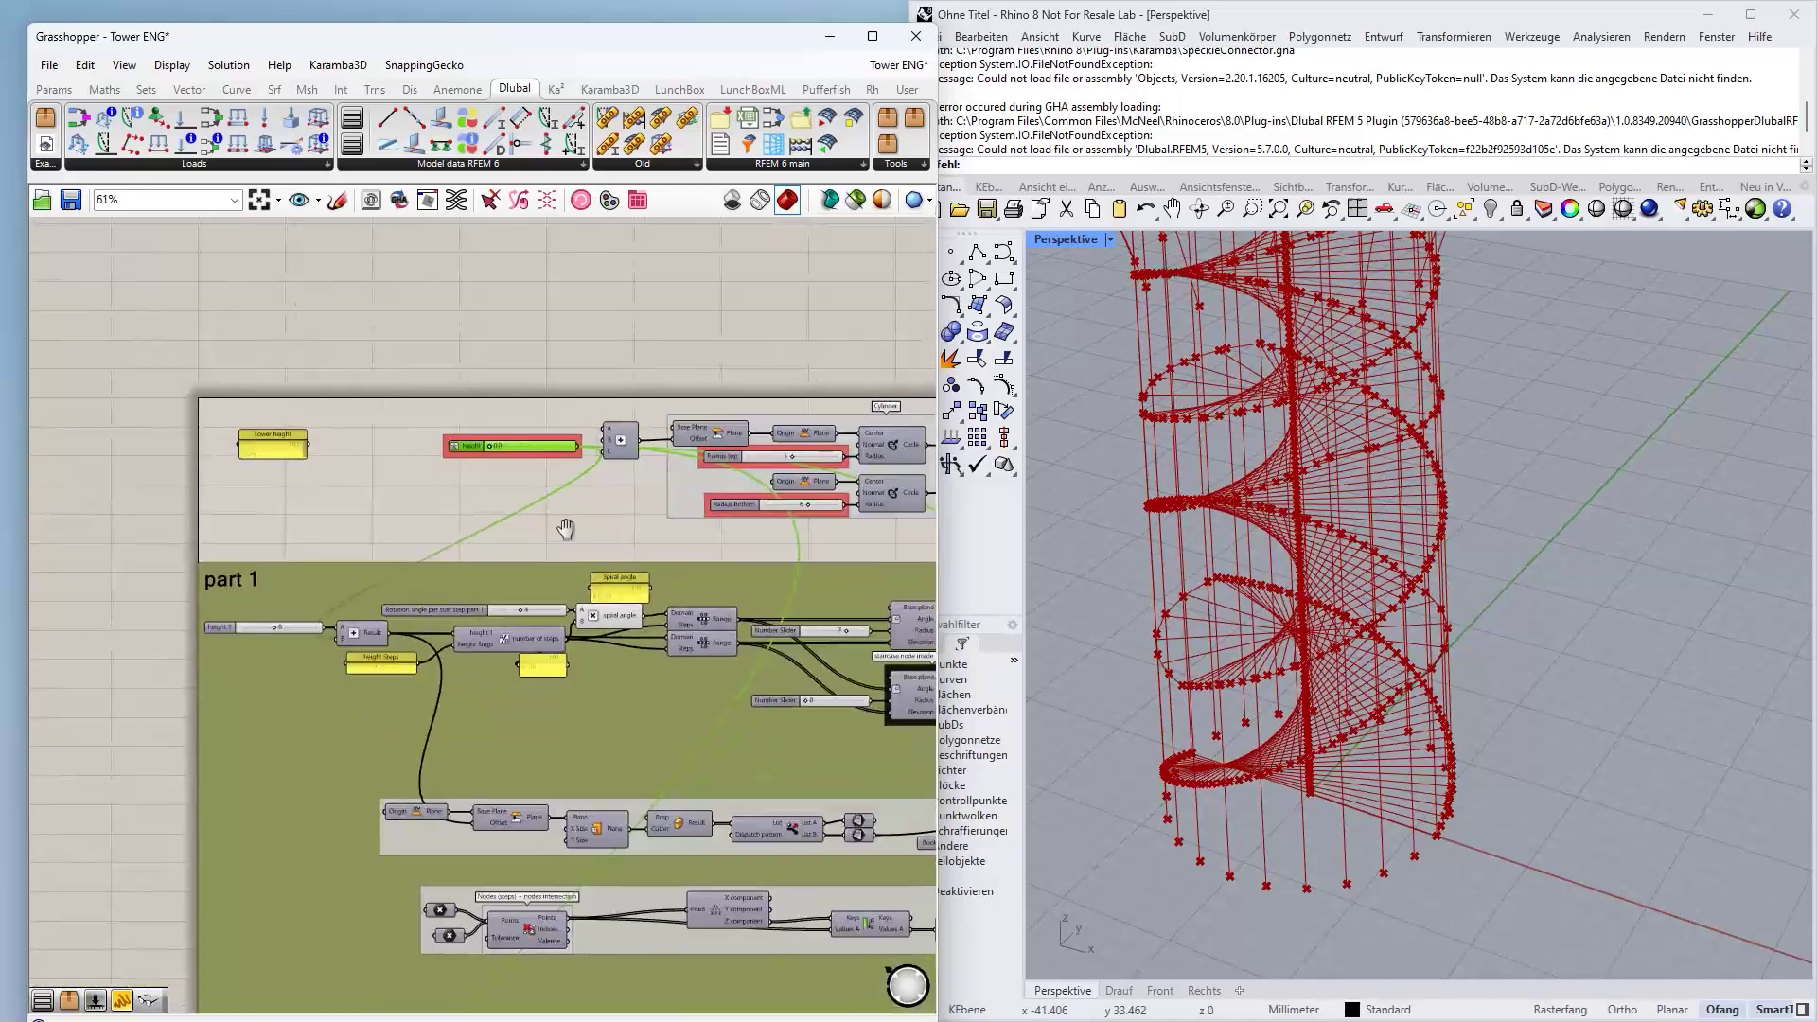
{"action": "mouse_move", "coordinate": [434, 463]}
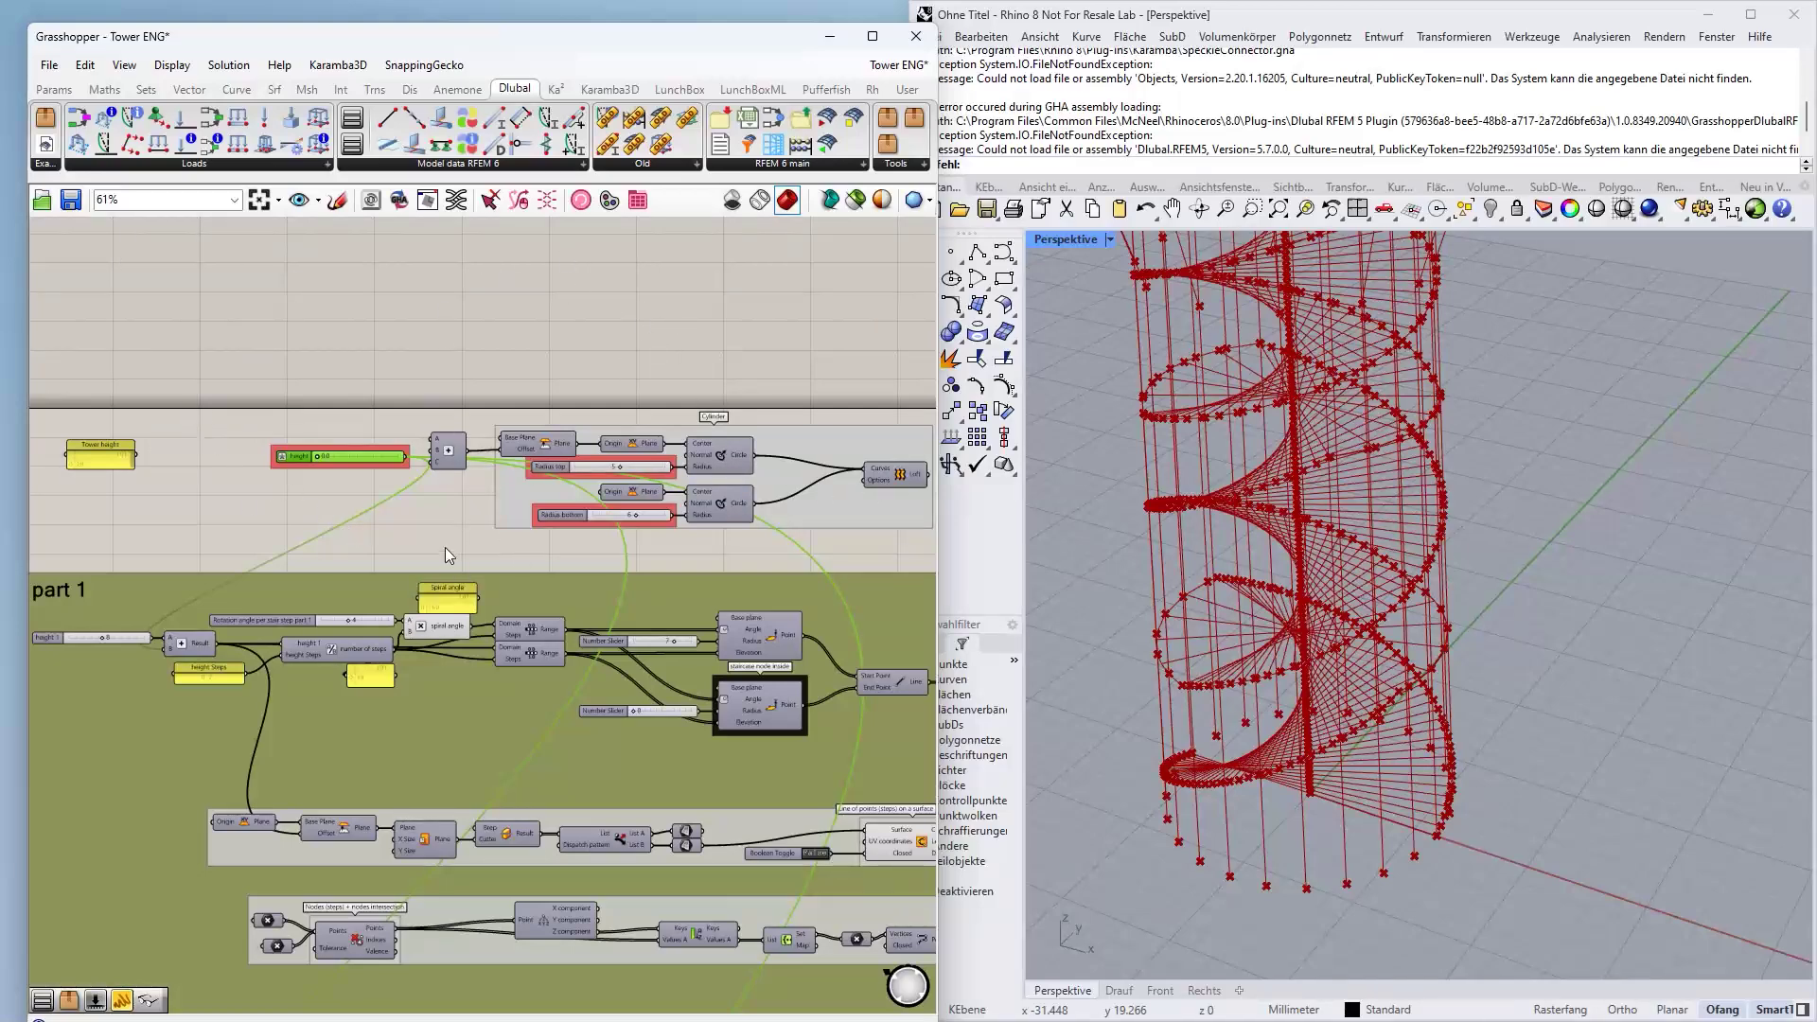
{"action": "left_click", "coordinate": [243, 411]}
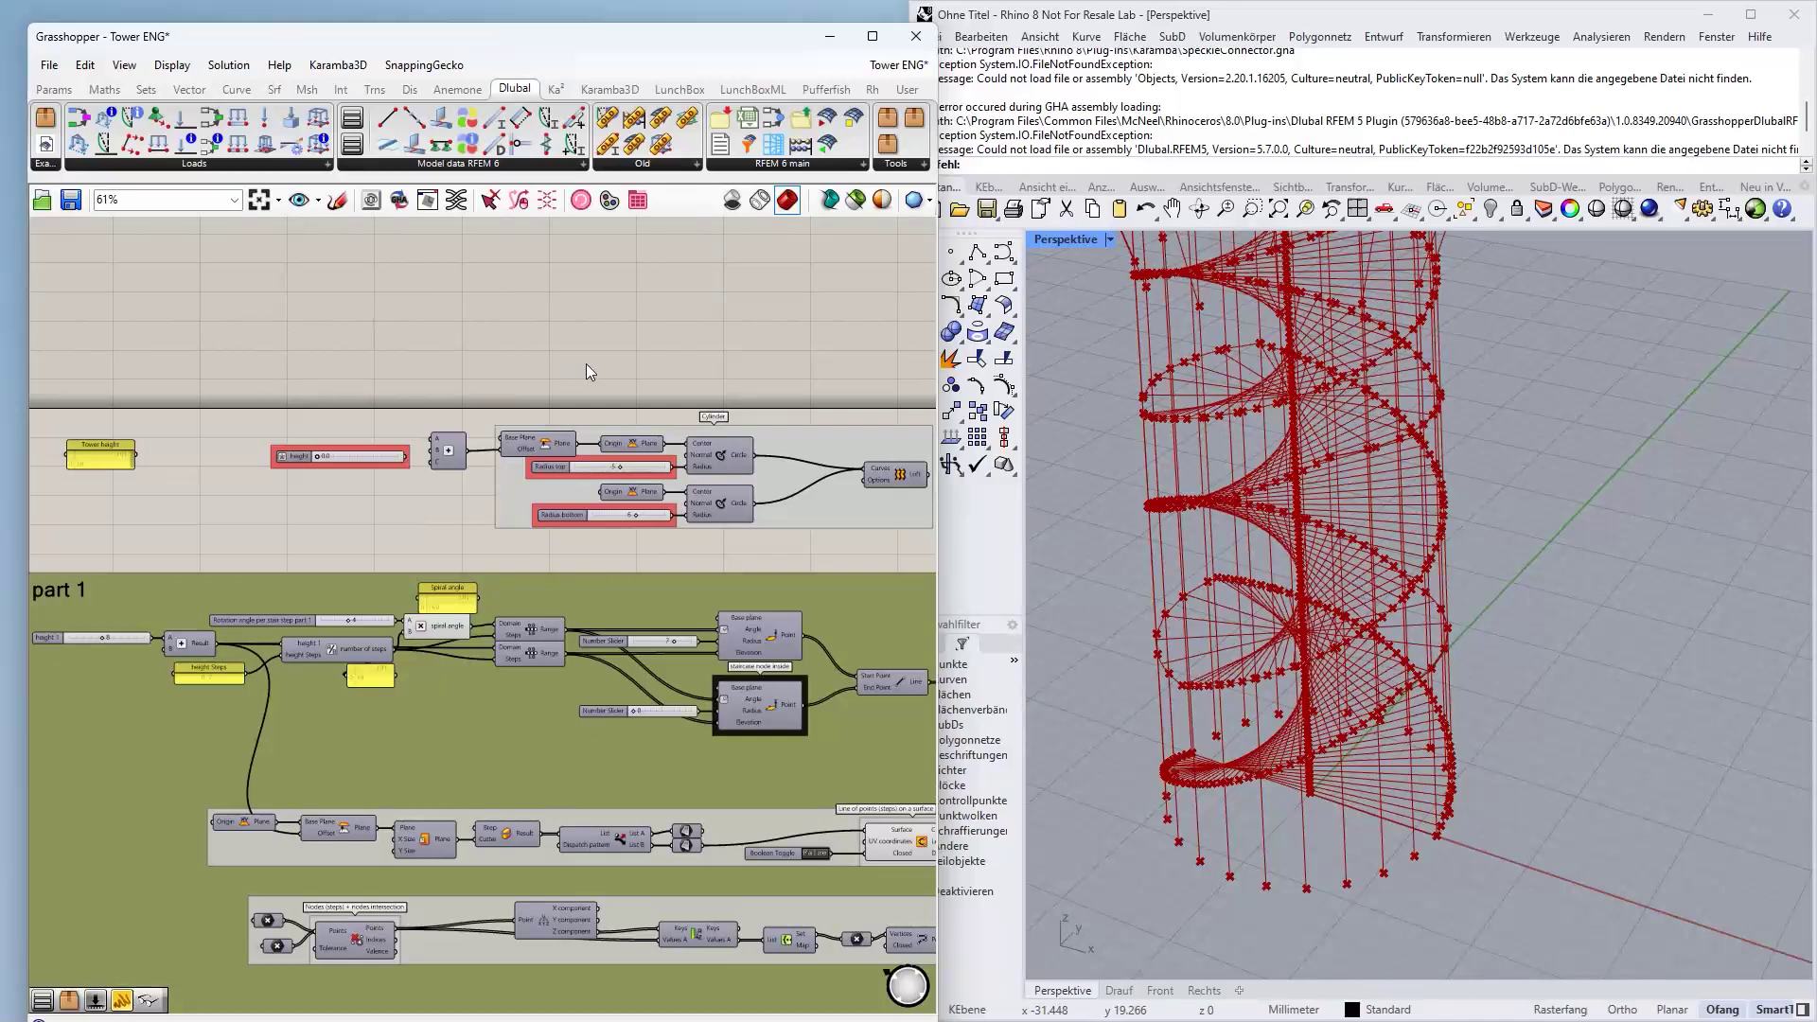
{"action": "right_click_drag", "start_coordinate": [587, 370], "coordinate": [462, 285]}
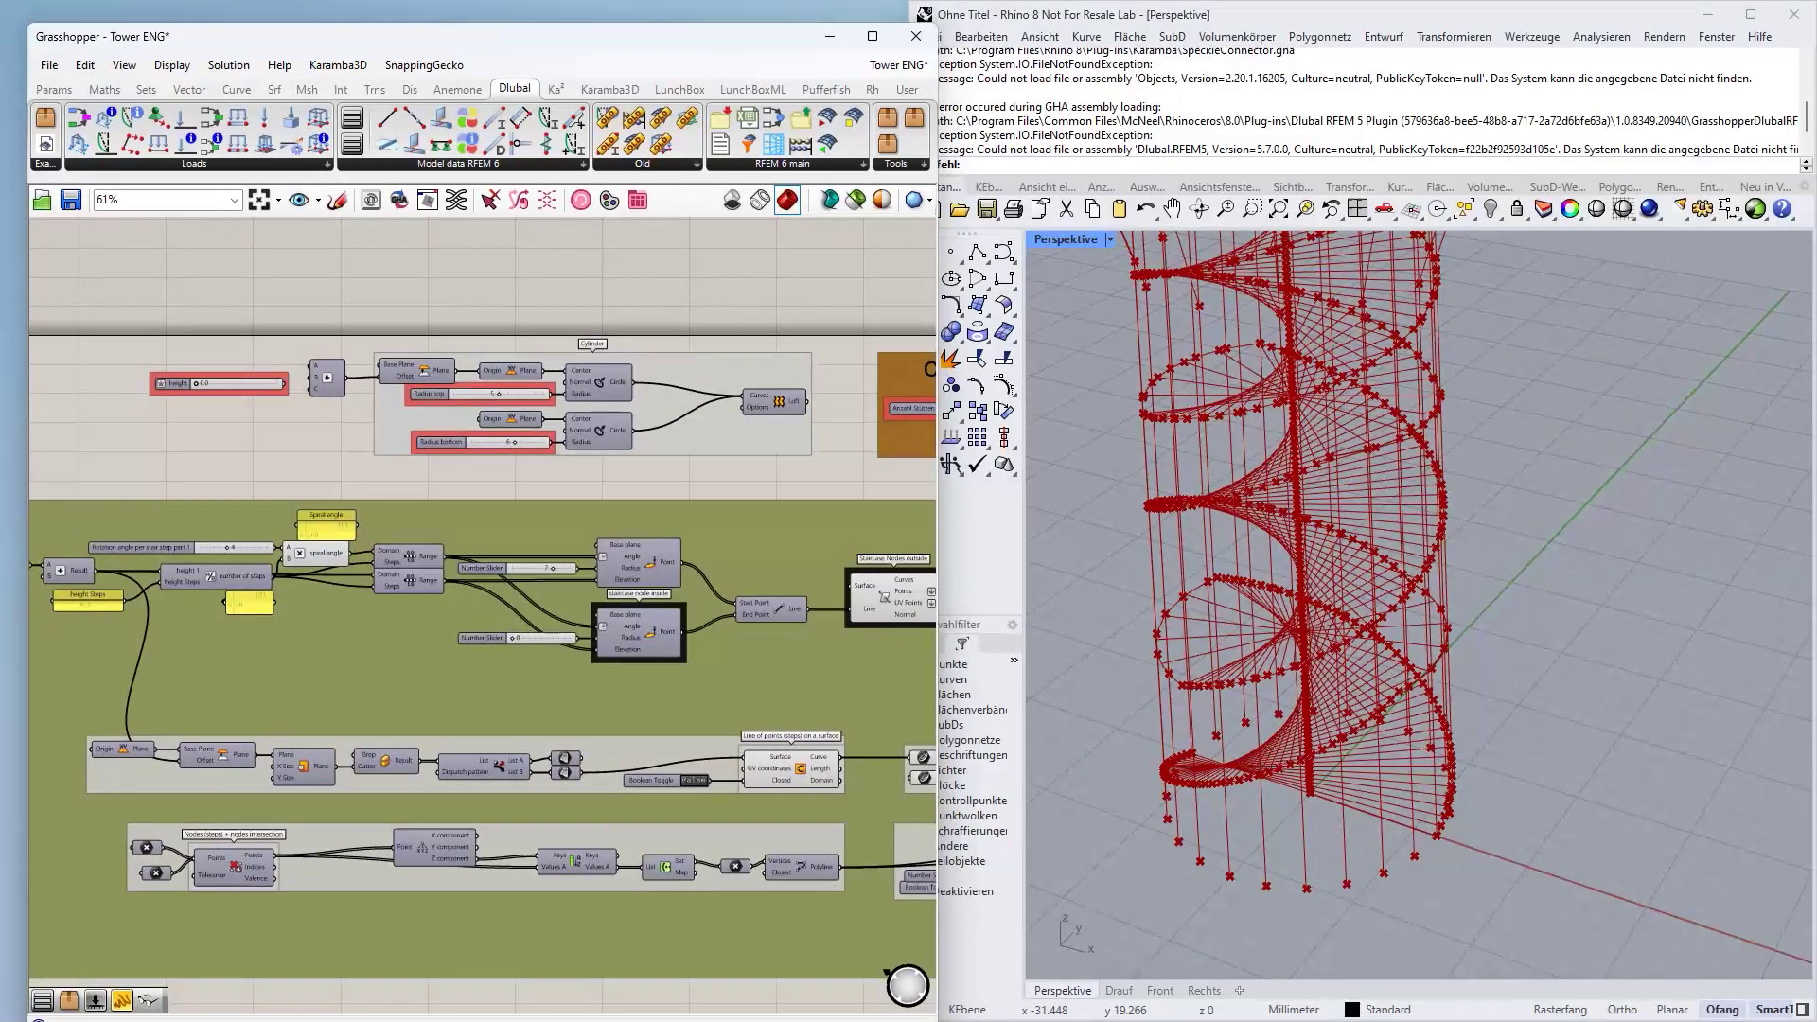
{"action": "scroll", "coordinate": [1223, 612], "scroll_direction": "down", "scroll_amount": 5}
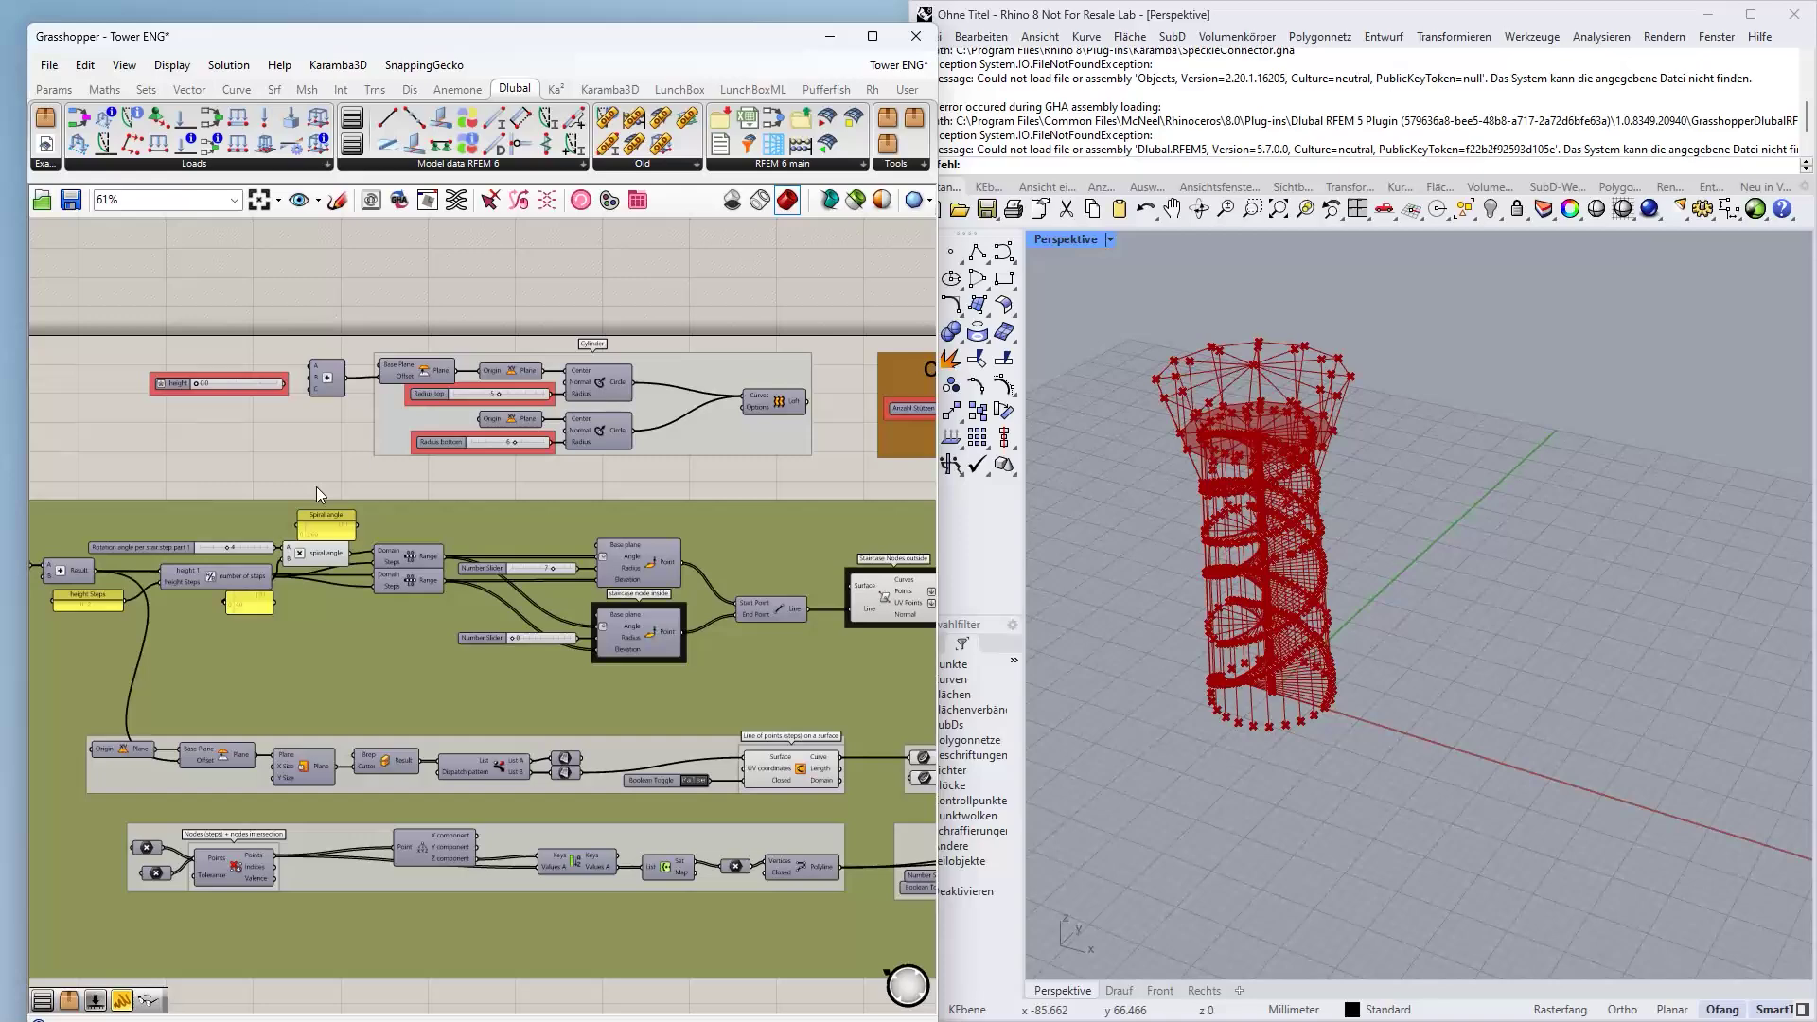
{"action": "right_click_drag", "start_coordinate": [749, 497], "coordinate": [284, 503]}
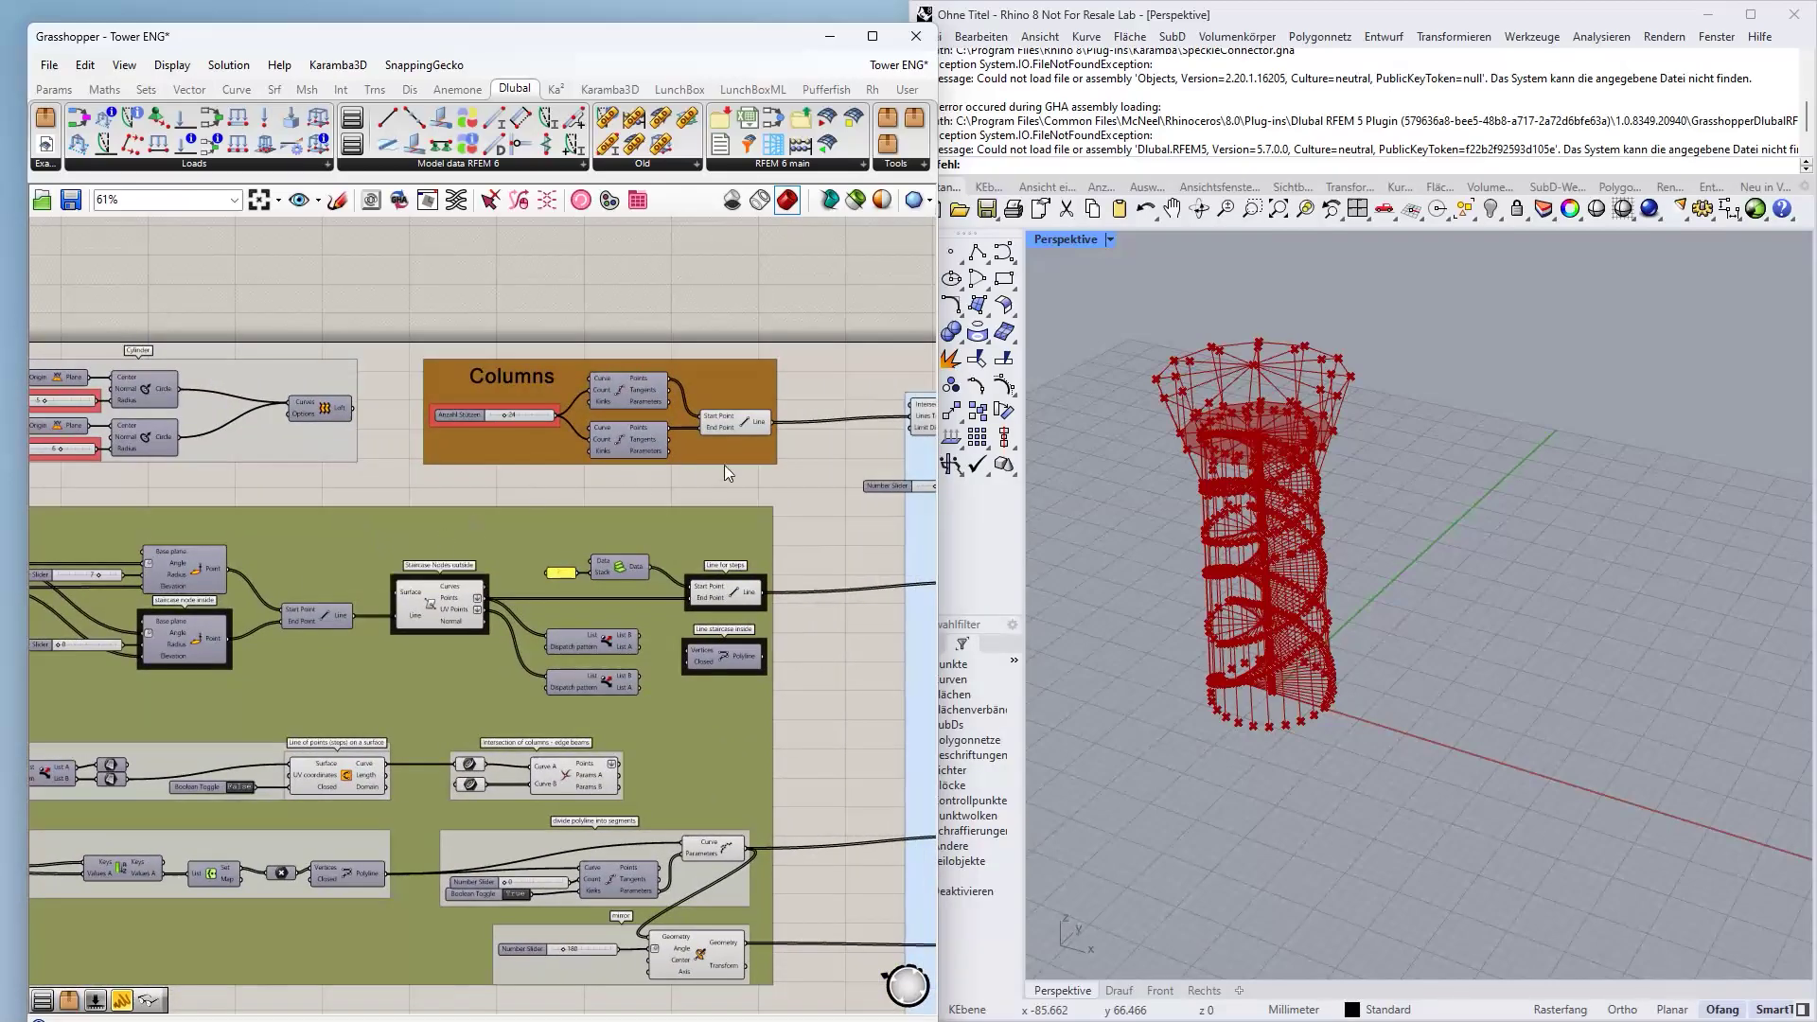
{"action": "right_click_drag", "start_coordinate": [731, 464], "coordinate": [267, 458]}
- Examine the component groups beyond the geometry section and the red group at the end of the definition
{"action": "scroll", "coordinate": [473, 492], "scroll_direction": "down", "scroll_amount": 4}
{"action": "right_click_drag", "start_coordinate": [806, 617], "coordinate": [403, 377]}
{"action": "scroll", "coordinate": [403, 377], "scroll_direction": "down", "scroll_amount": 2}
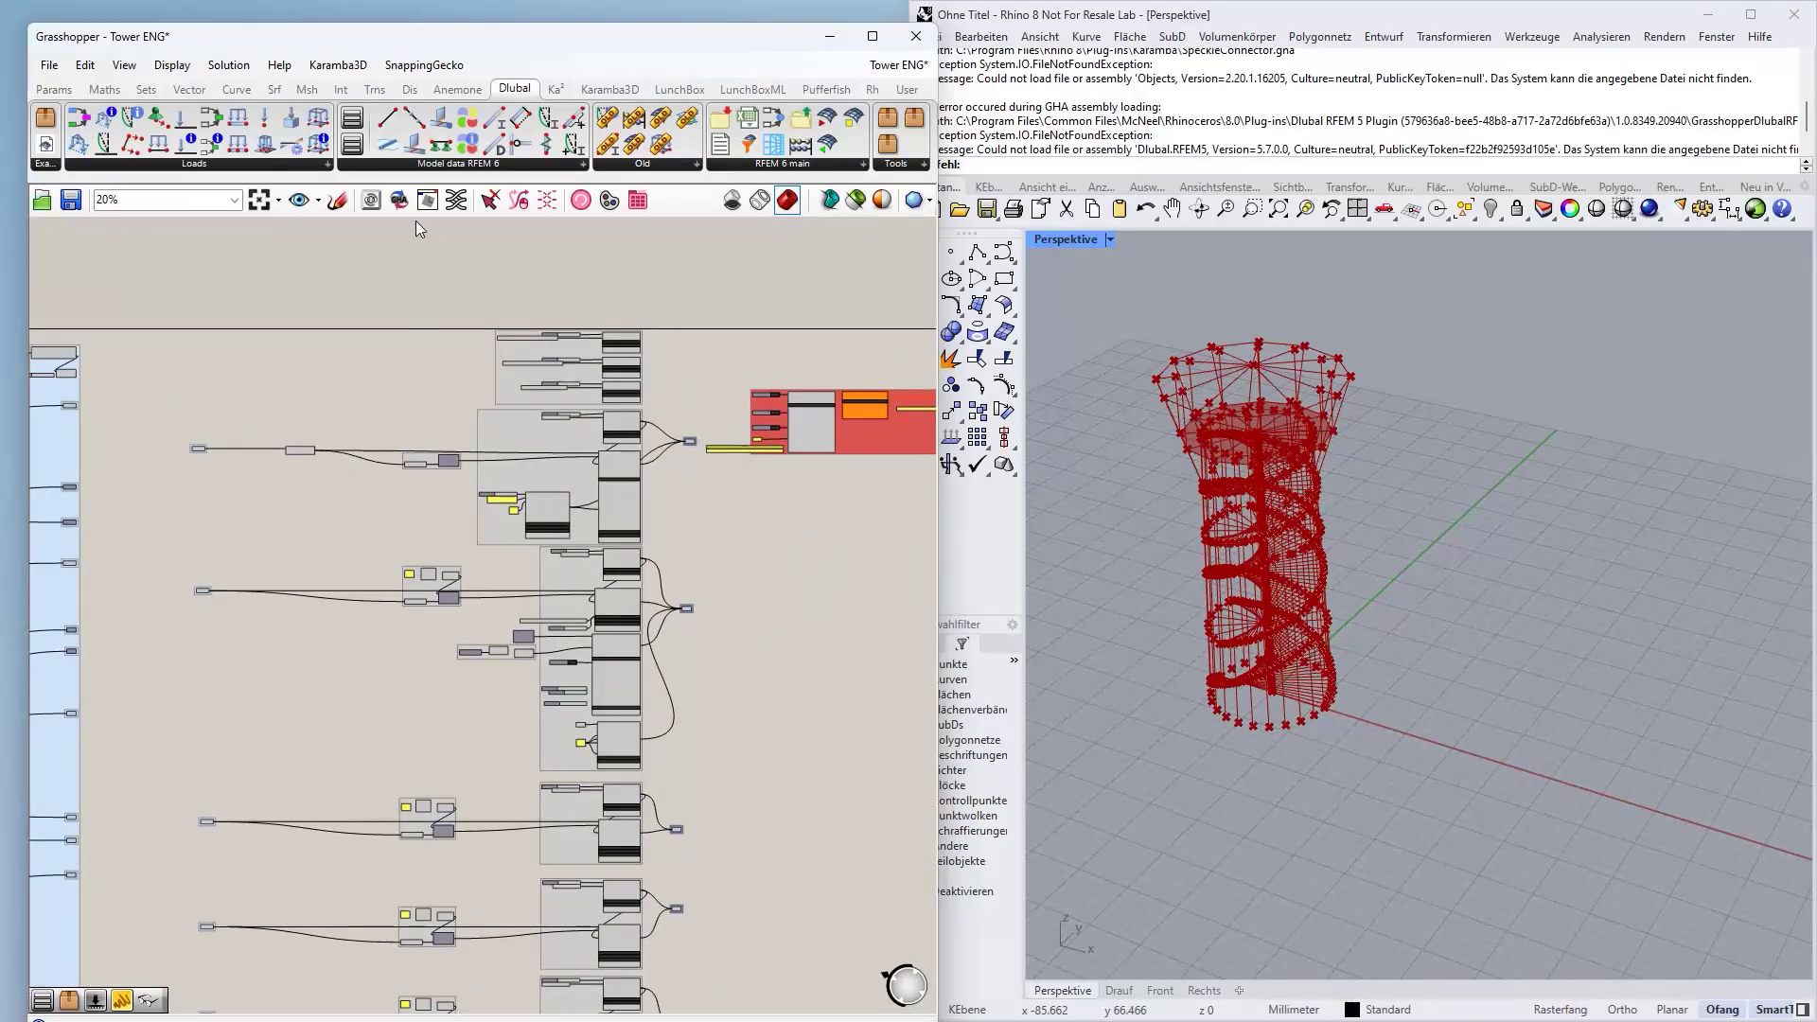
{"action": "right_click_drag", "start_coordinate": [384, 360], "coordinate": [8, 393]}
{"action": "scroll", "coordinate": [258, 424], "scroll_direction": "up", "scroll_amount": 2}
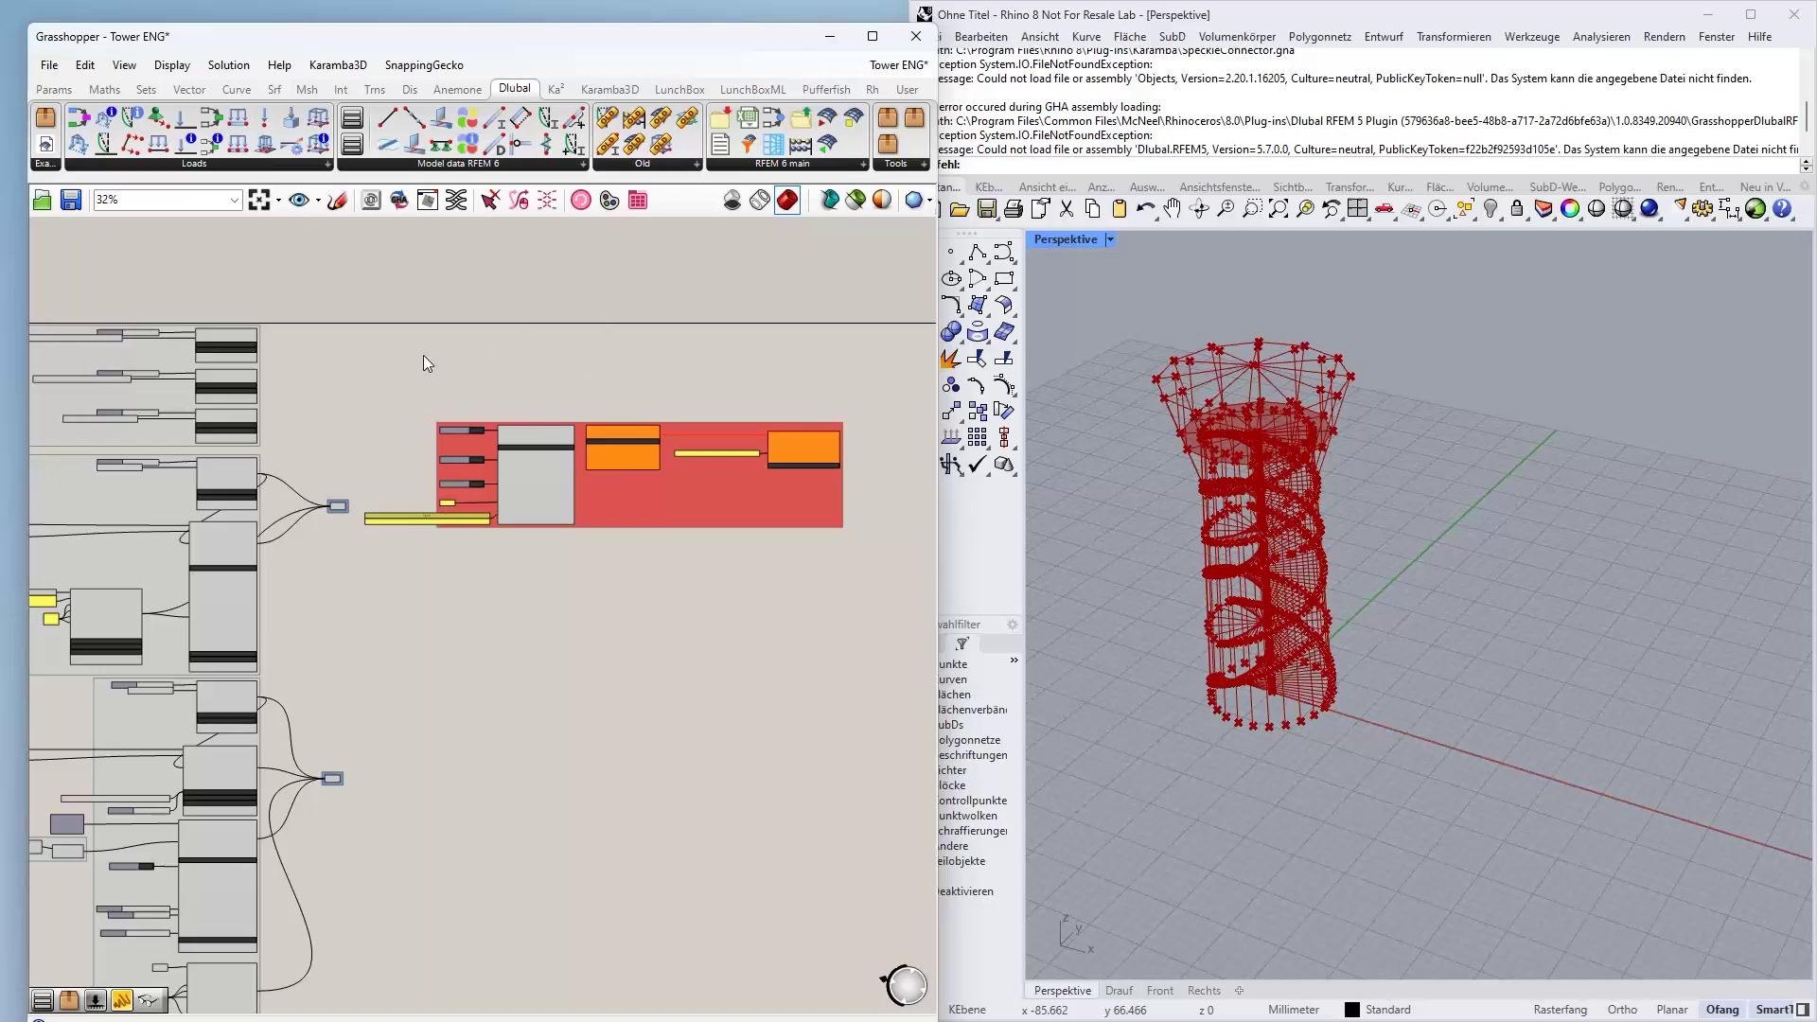
{"action": "scroll", "coordinate": [423, 355], "scroll_direction": "down", "scroll_amount": 1}
{"action": "scroll", "coordinate": [592, 468], "scroll_direction": "up", "scroll_amount": 3}
{"action": "scroll", "coordinate": [424, 485], "scroll_direction": "down", "scroll_amount": 2}
{"action": "scroll", "coordinate": [424, 484], "scroll_direction": "down", "scroll_amount": 3}
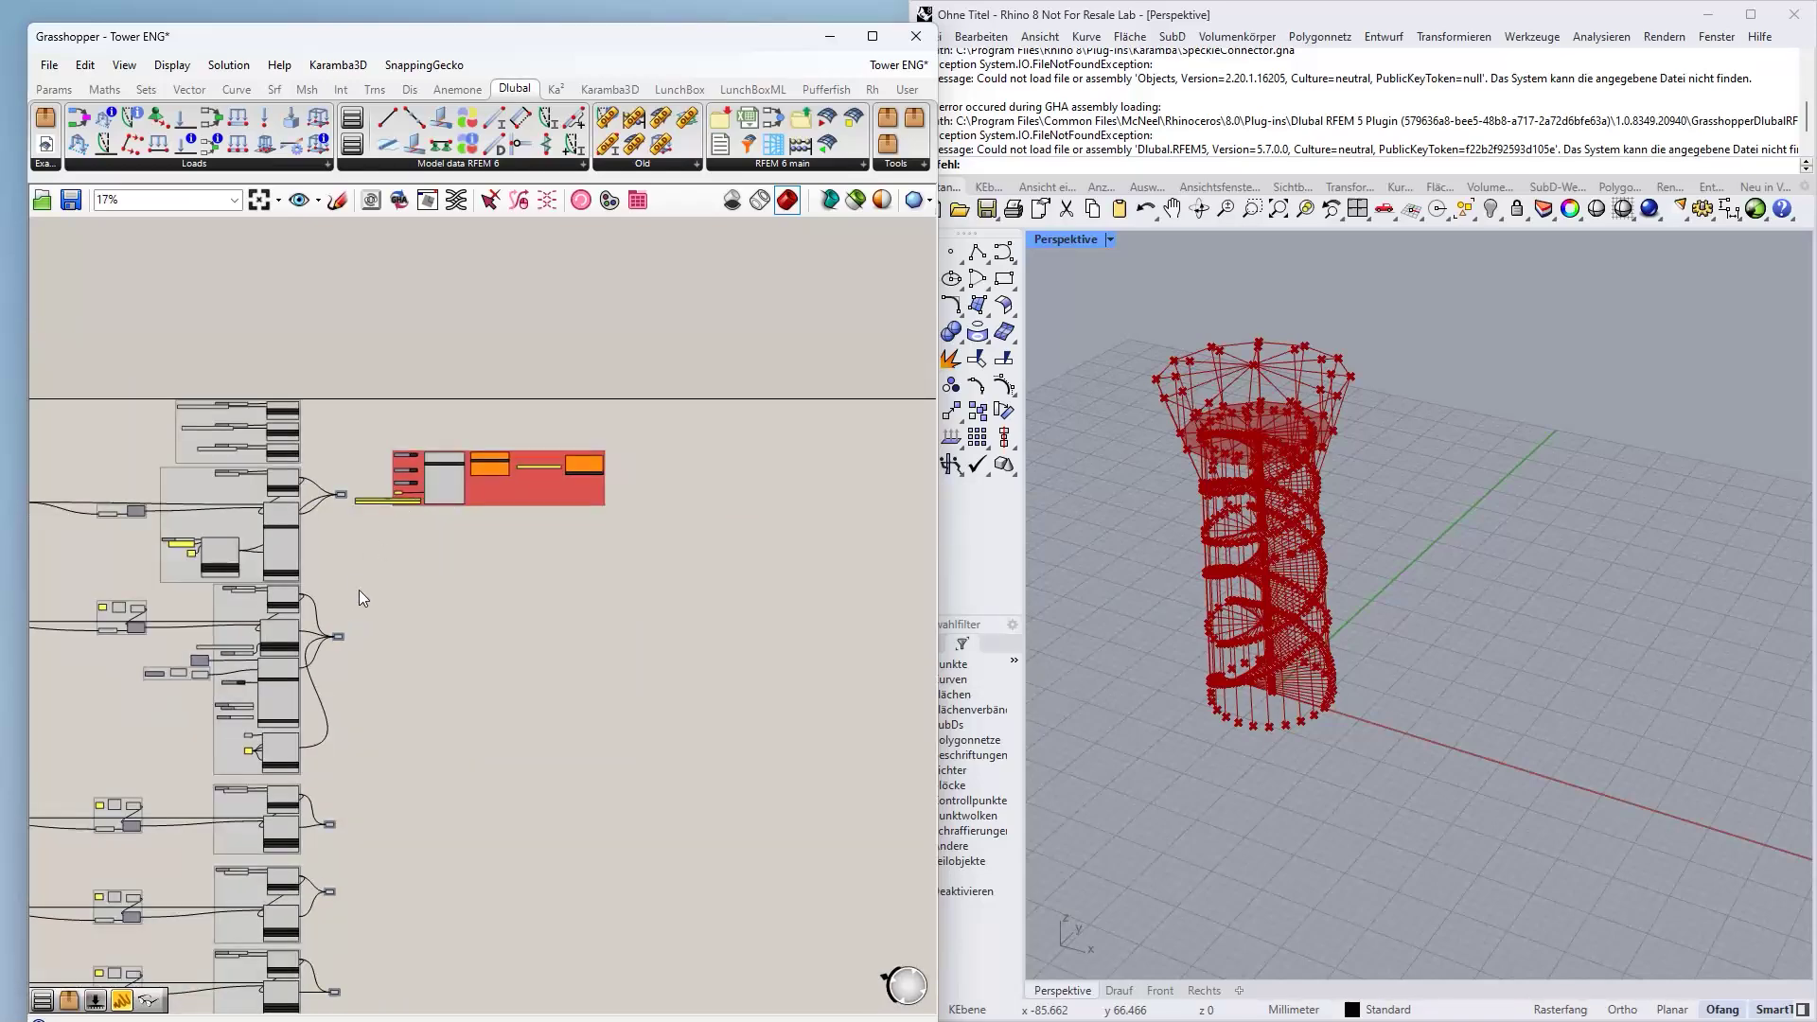
- Return to the geometry section and examine the spiral angle and staircase point components in part 1
{"action": "right_click_drag", "start_coordinate": [356, 568], "coordinate": [676, 615]}
{"action": "right_click_drag", "start_coordinate": [311, 454], "coordinate": [490, 355]}
{"action": "right_click_drag", "start_coordinate": [330, 378], "coordinate": [611, 498]}
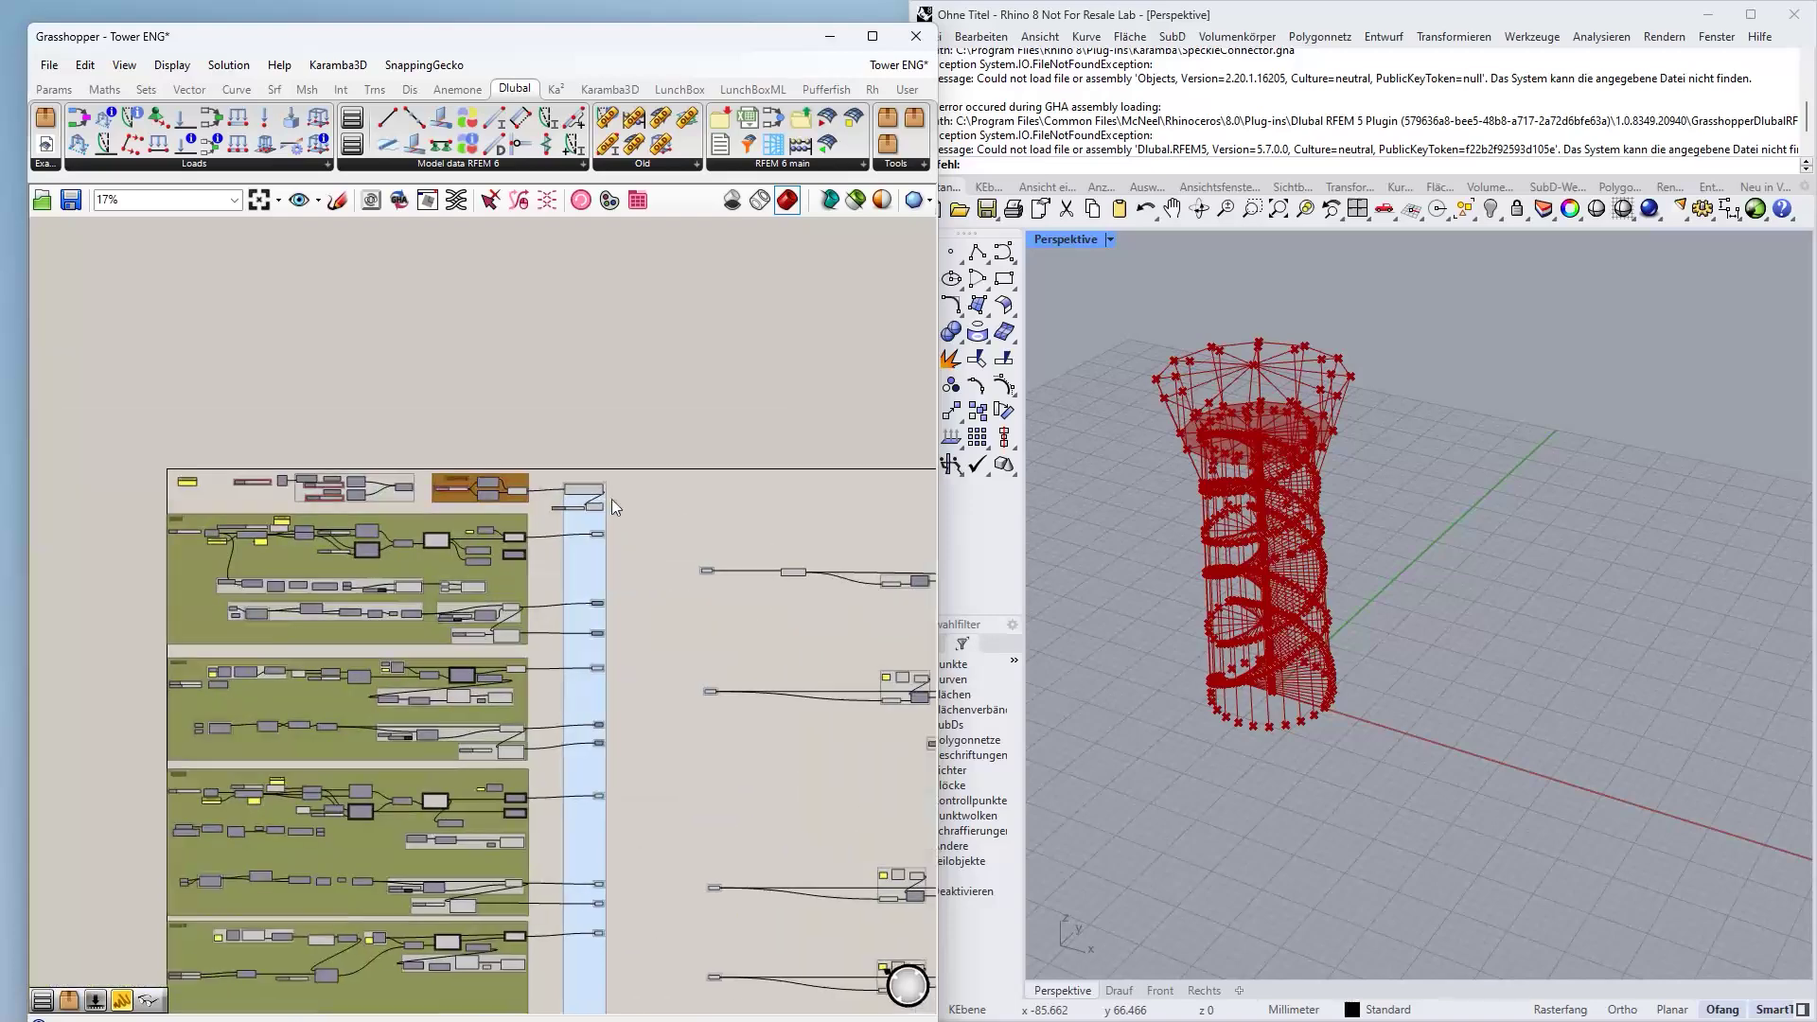
{"action": "scroll", "coordinate": [95, 526], "scroll_direction": "up", "scroll_amount": 3}
{"action": "scroll", "coordinate": [318, 530], "scroll_direction": "up", "scroll_amount": 2}
{"action": "right_click_drag", "start_coordinate": [328, 492], "coordinate": [261, 406]}
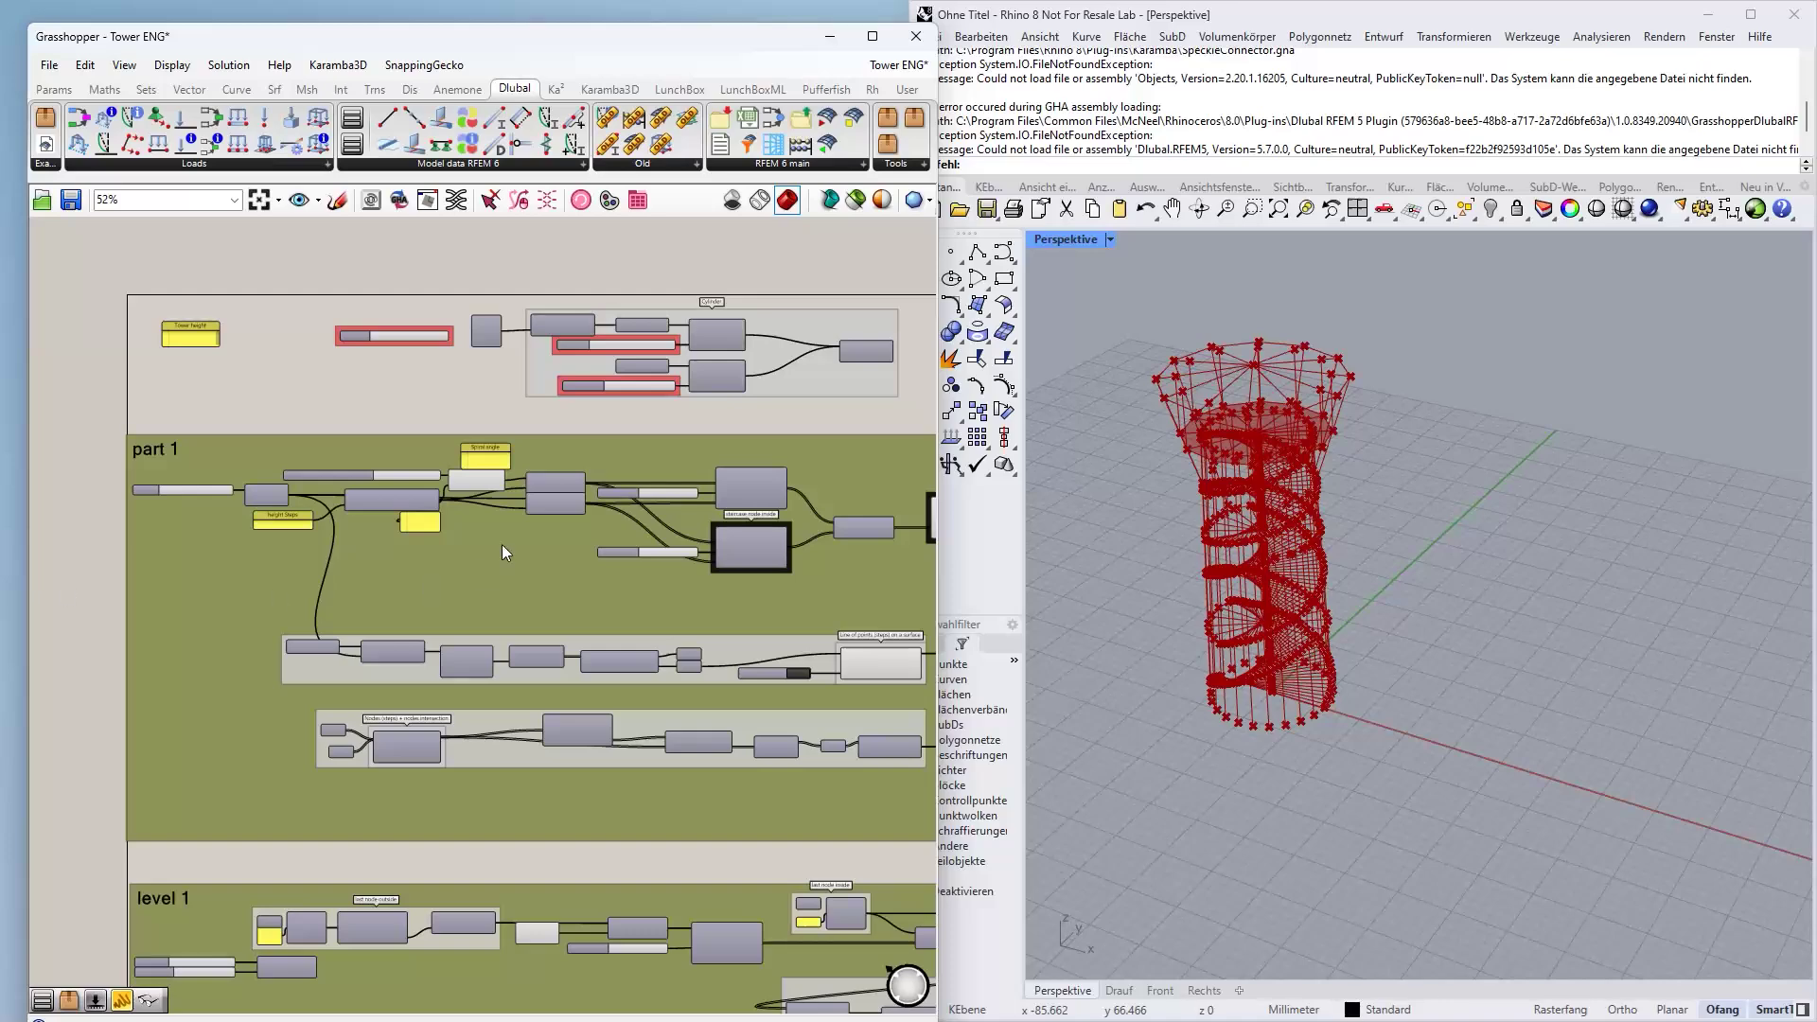
{"action": "right_click_drag", "start_coordinate": [349, 409], "coordinate": [310, 422]}
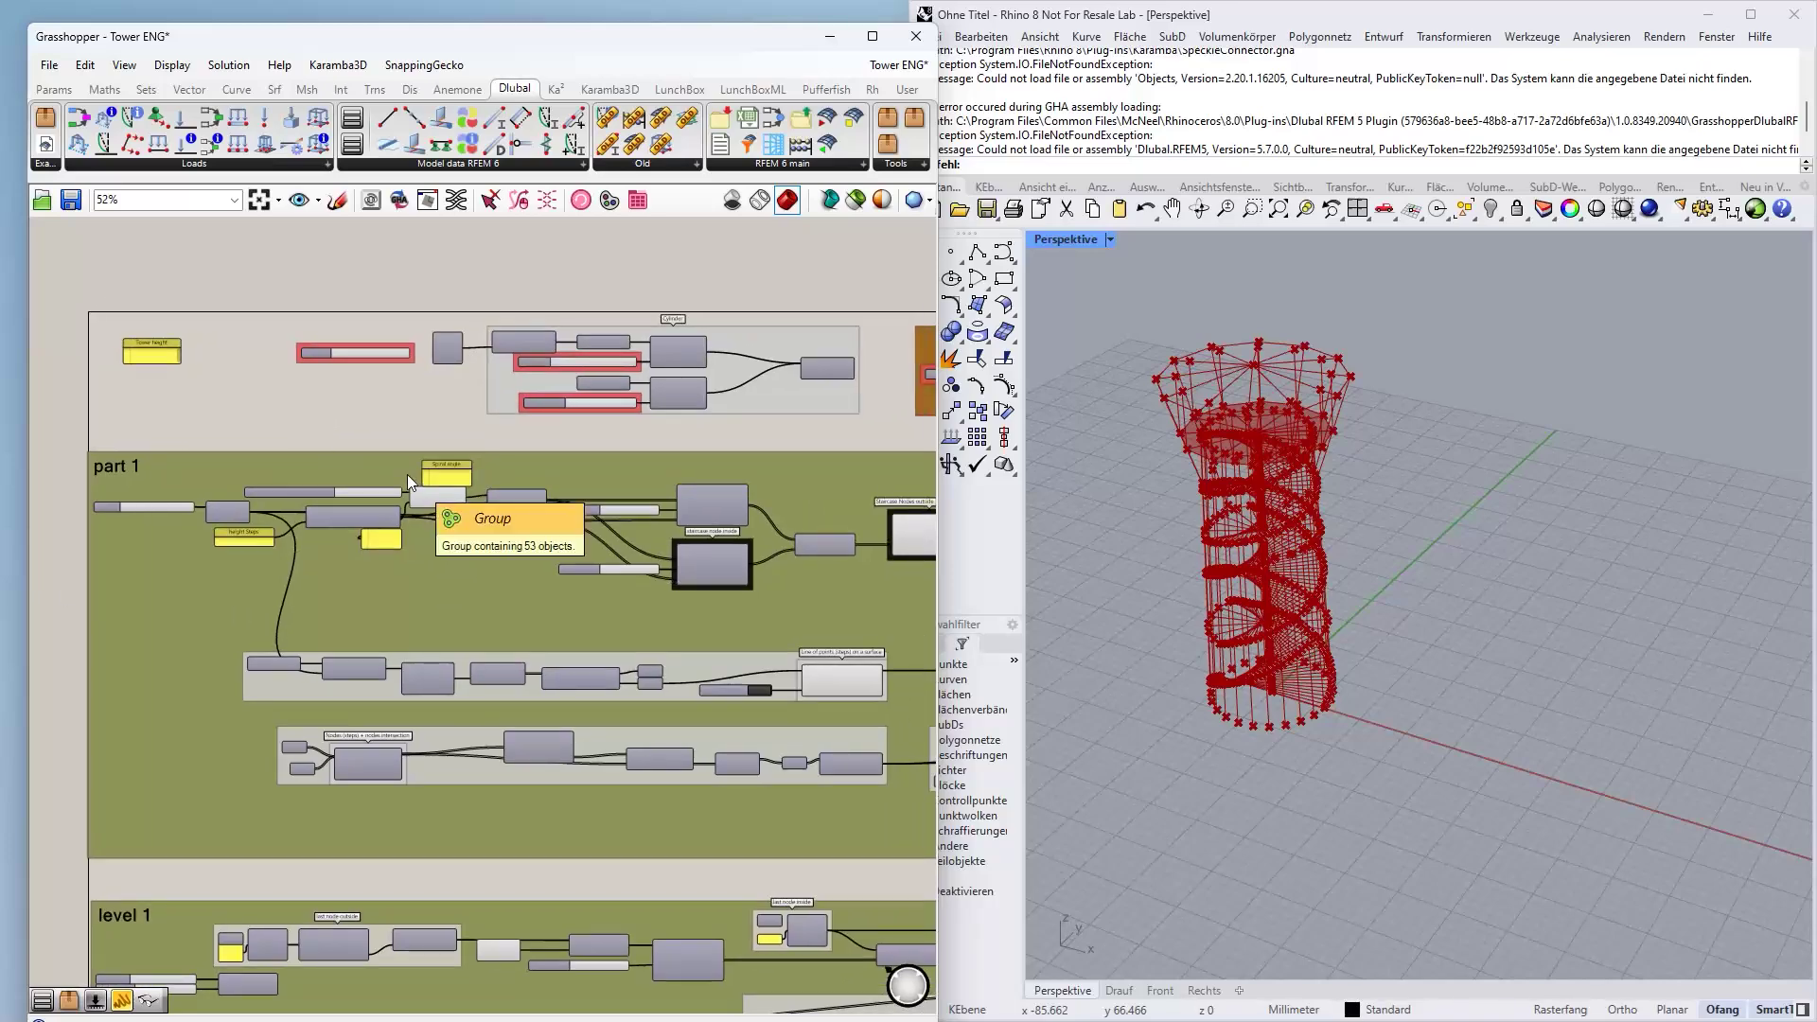
{"action": "scroll", "coordinate": [594, 547], "scroll_direction": "up", "scroll_amount": 3}
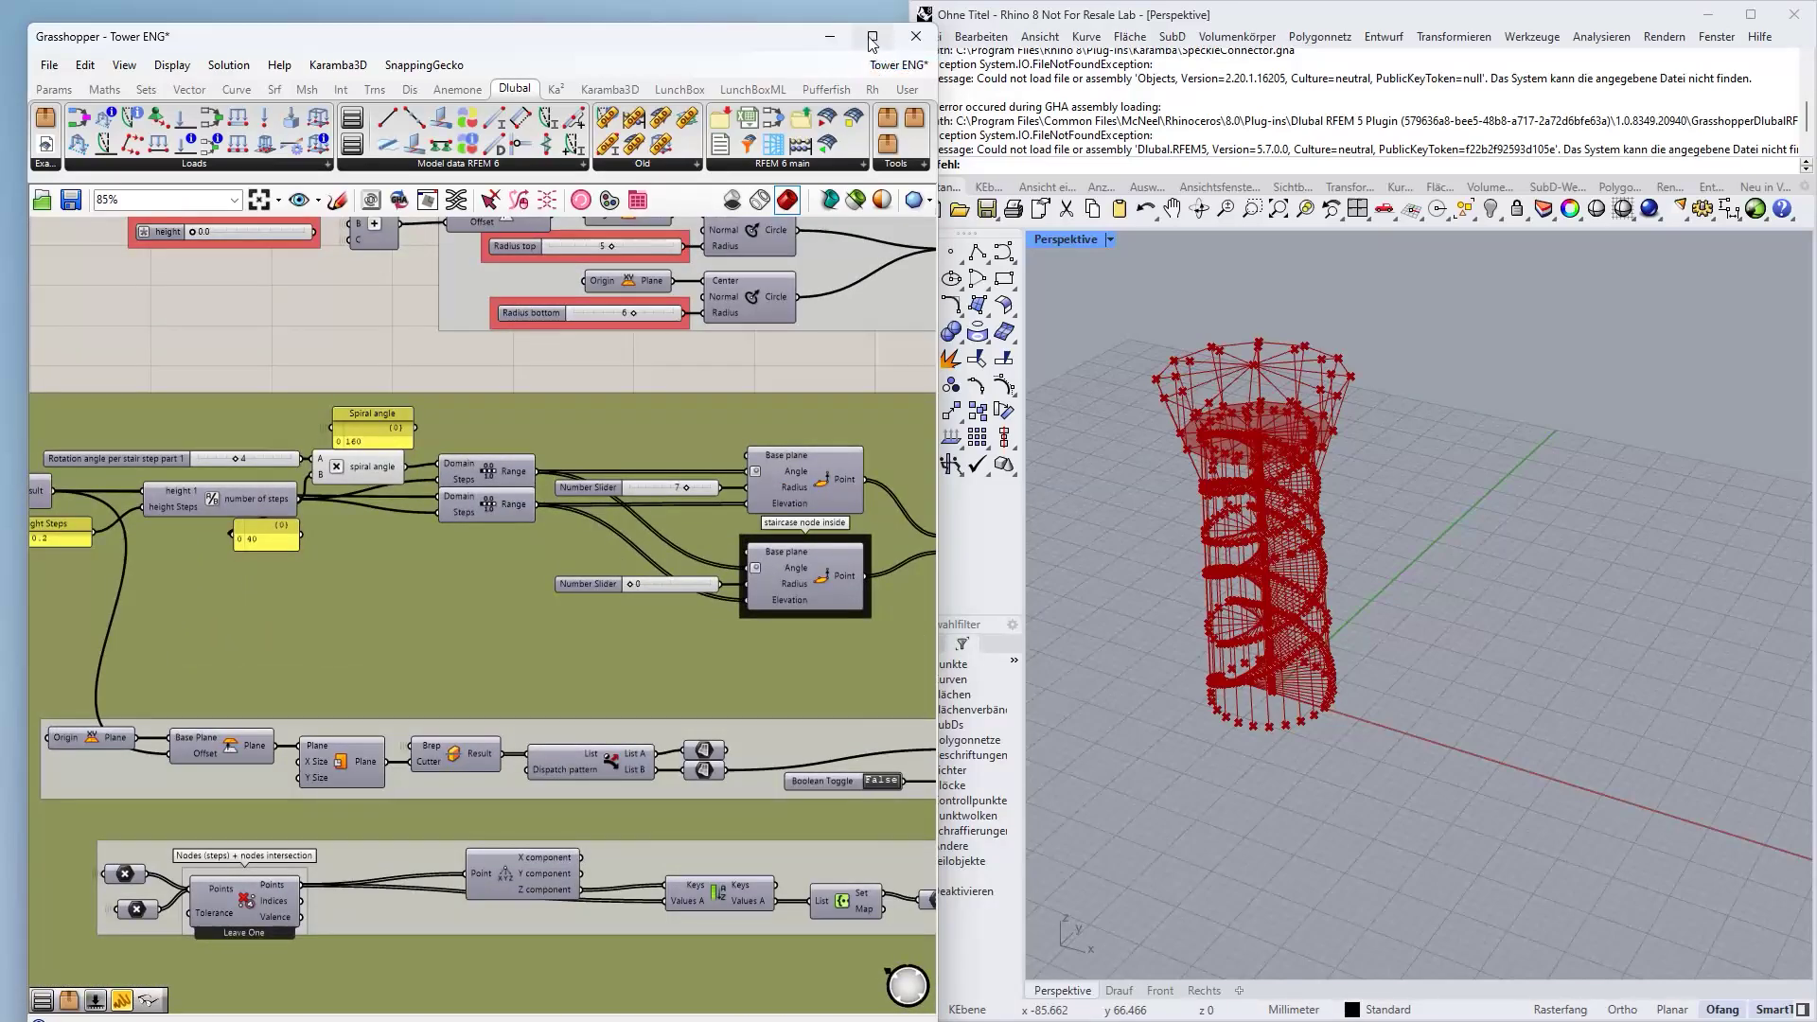
- Arrange Grasshopper and Rhino side by side, with Grasshopper taking up about two thirds of the screen
{"action": "left_click", "coordinate": [872, 38]}
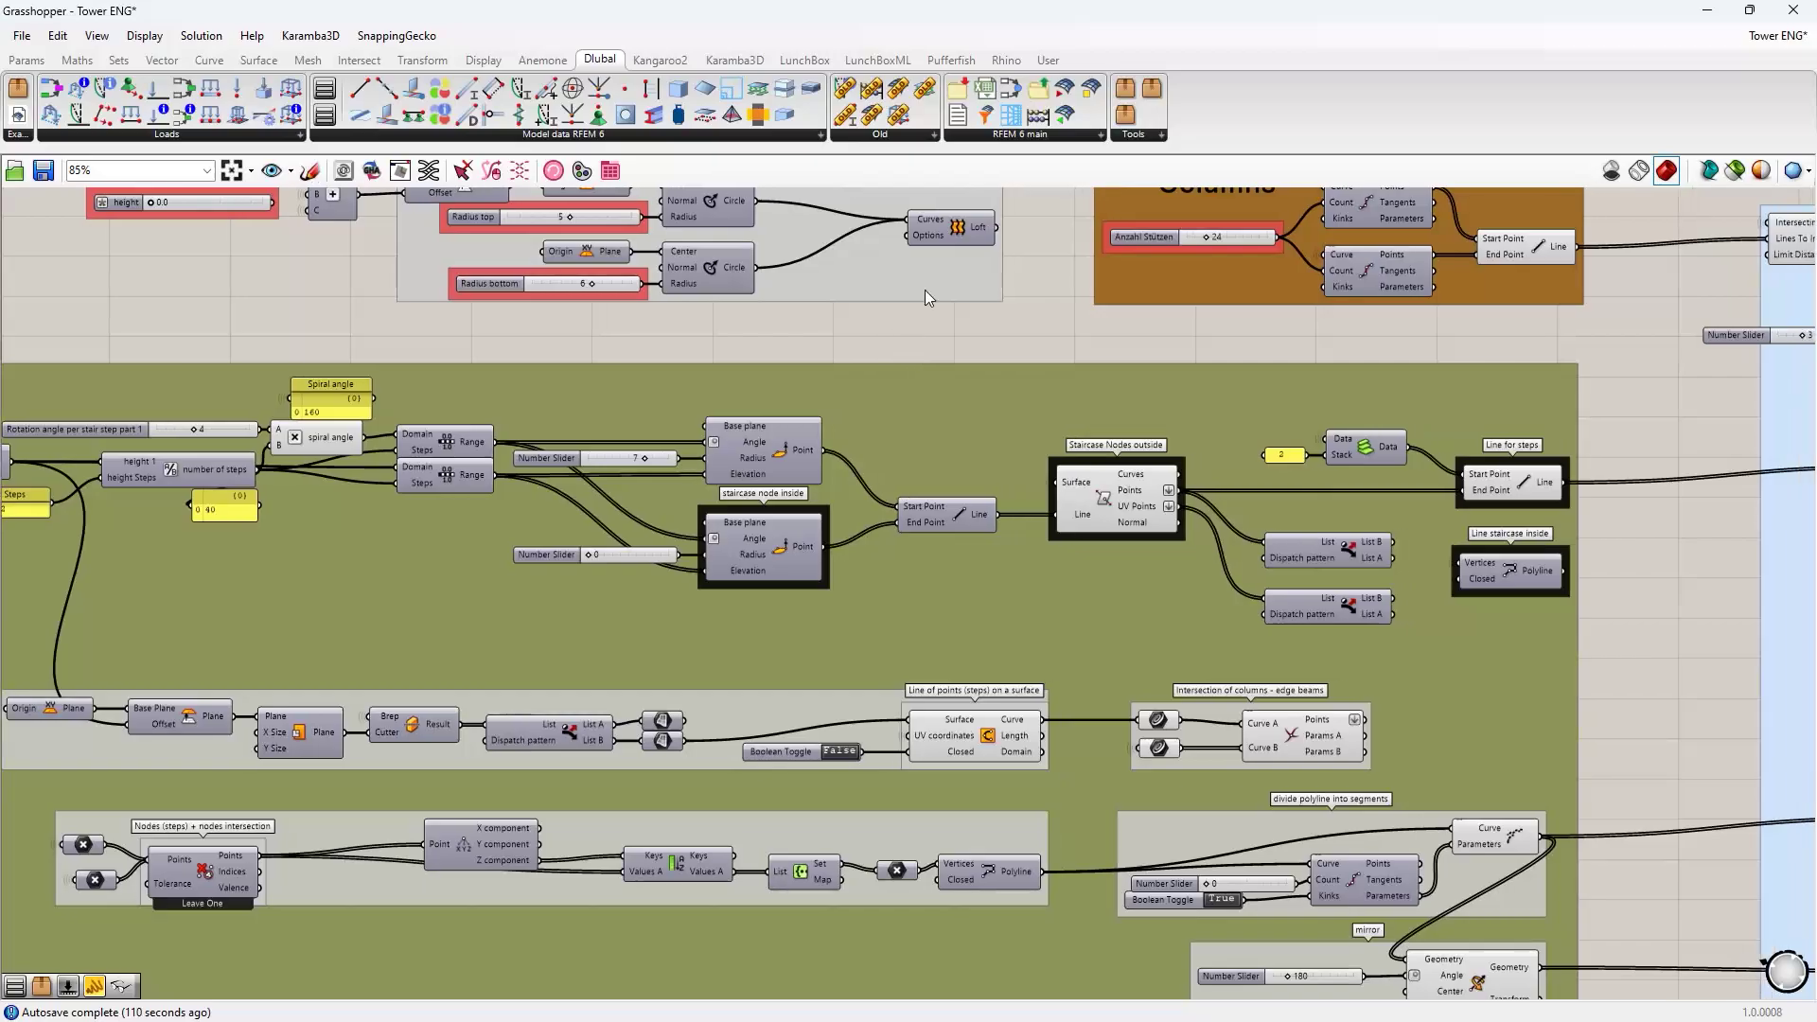
{"action": "left_click_drag", "start_coordinate": [1415, 19], "coordinate": [910, 109]}
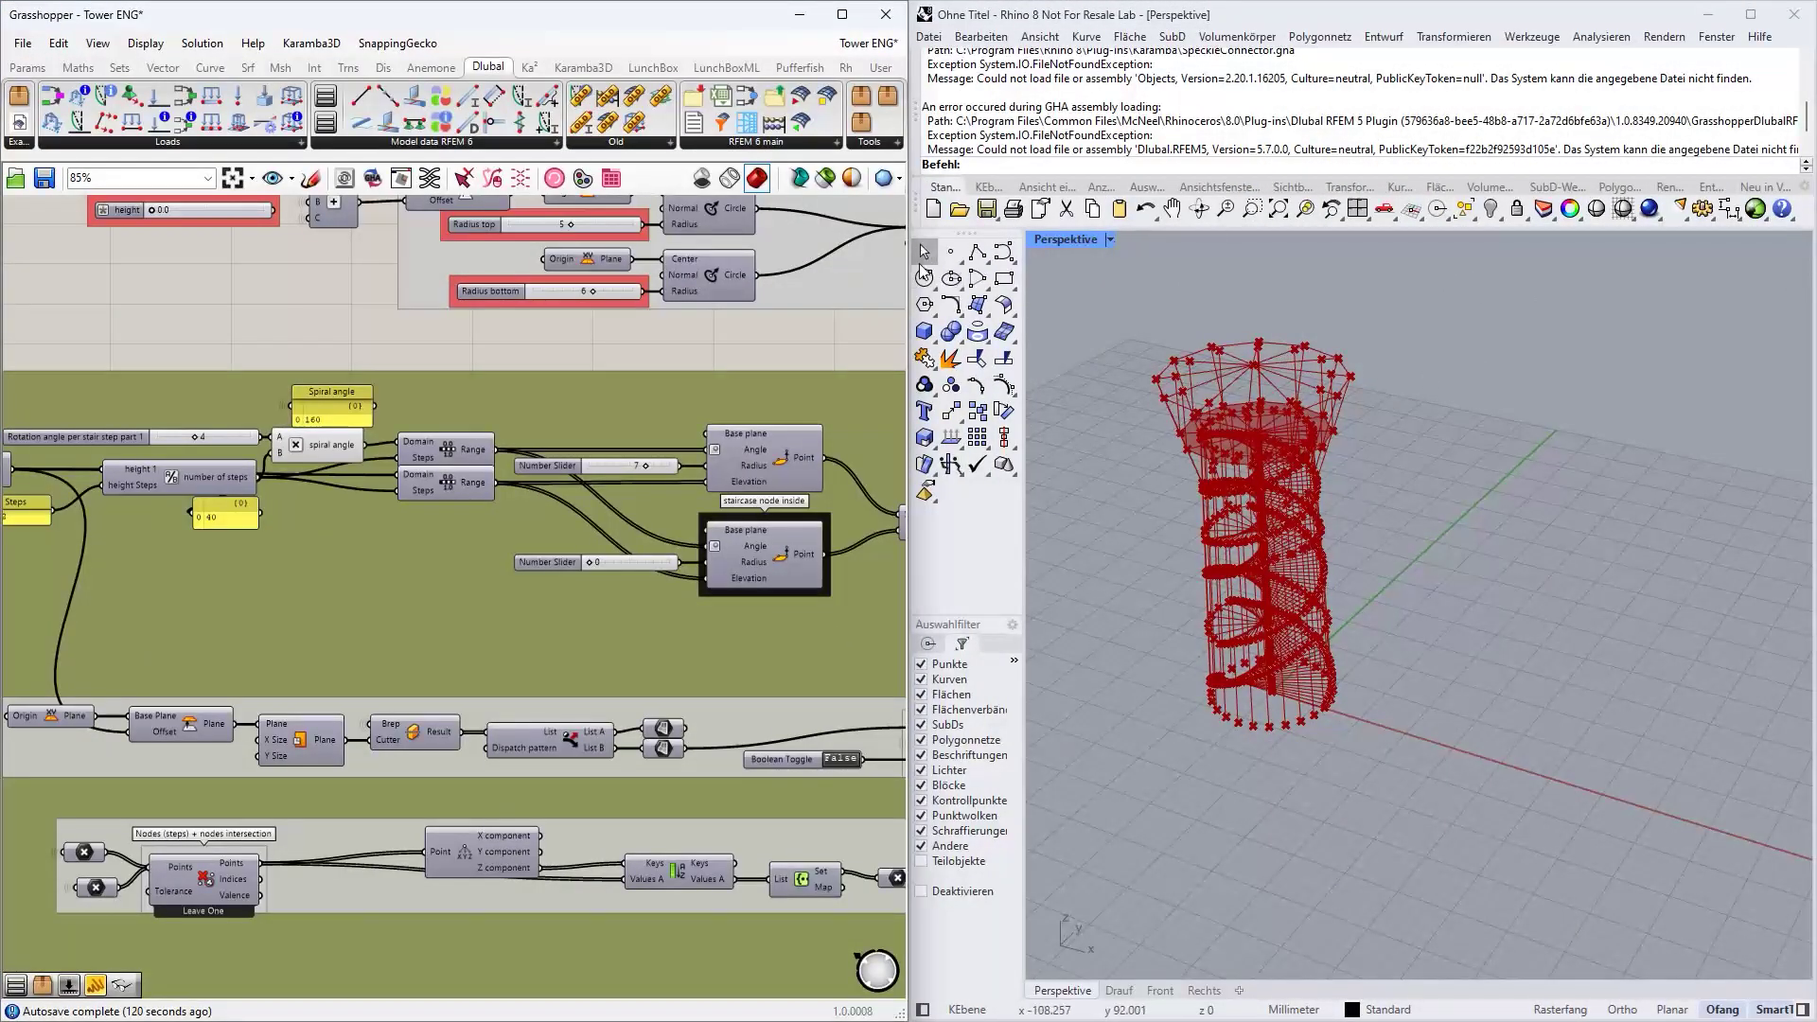
{"action": "left_click_drag", "start_coordinate": [903, 254], "coordinate": [1195, 254]}
- Select the Line for steps component in part 1 and examine its highlighted lines on the lower staircase flight
{"action": "scroll", "coordinate": [1372, 426], "scroll_direction": "up", "scroll_amount": 6}
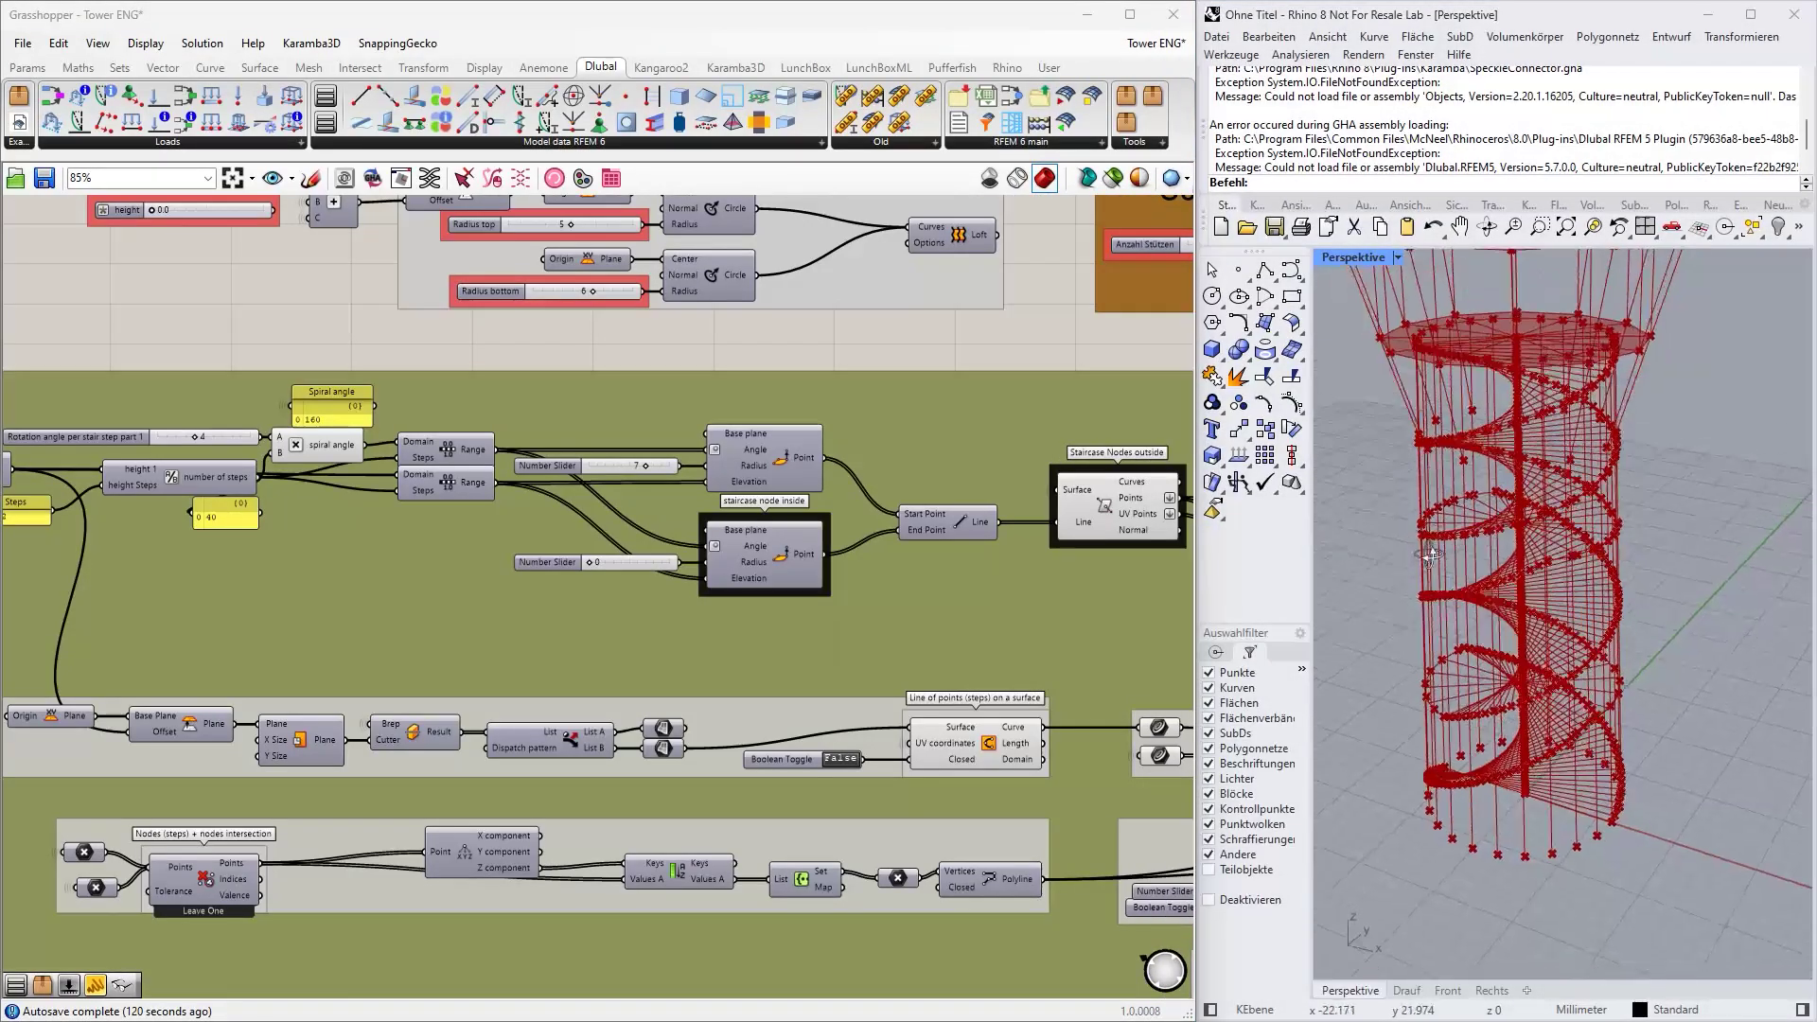
{"action": "scroll", "coordinate": [1509, 842], "scroll_direction": "up", "scroll_amount": 5}
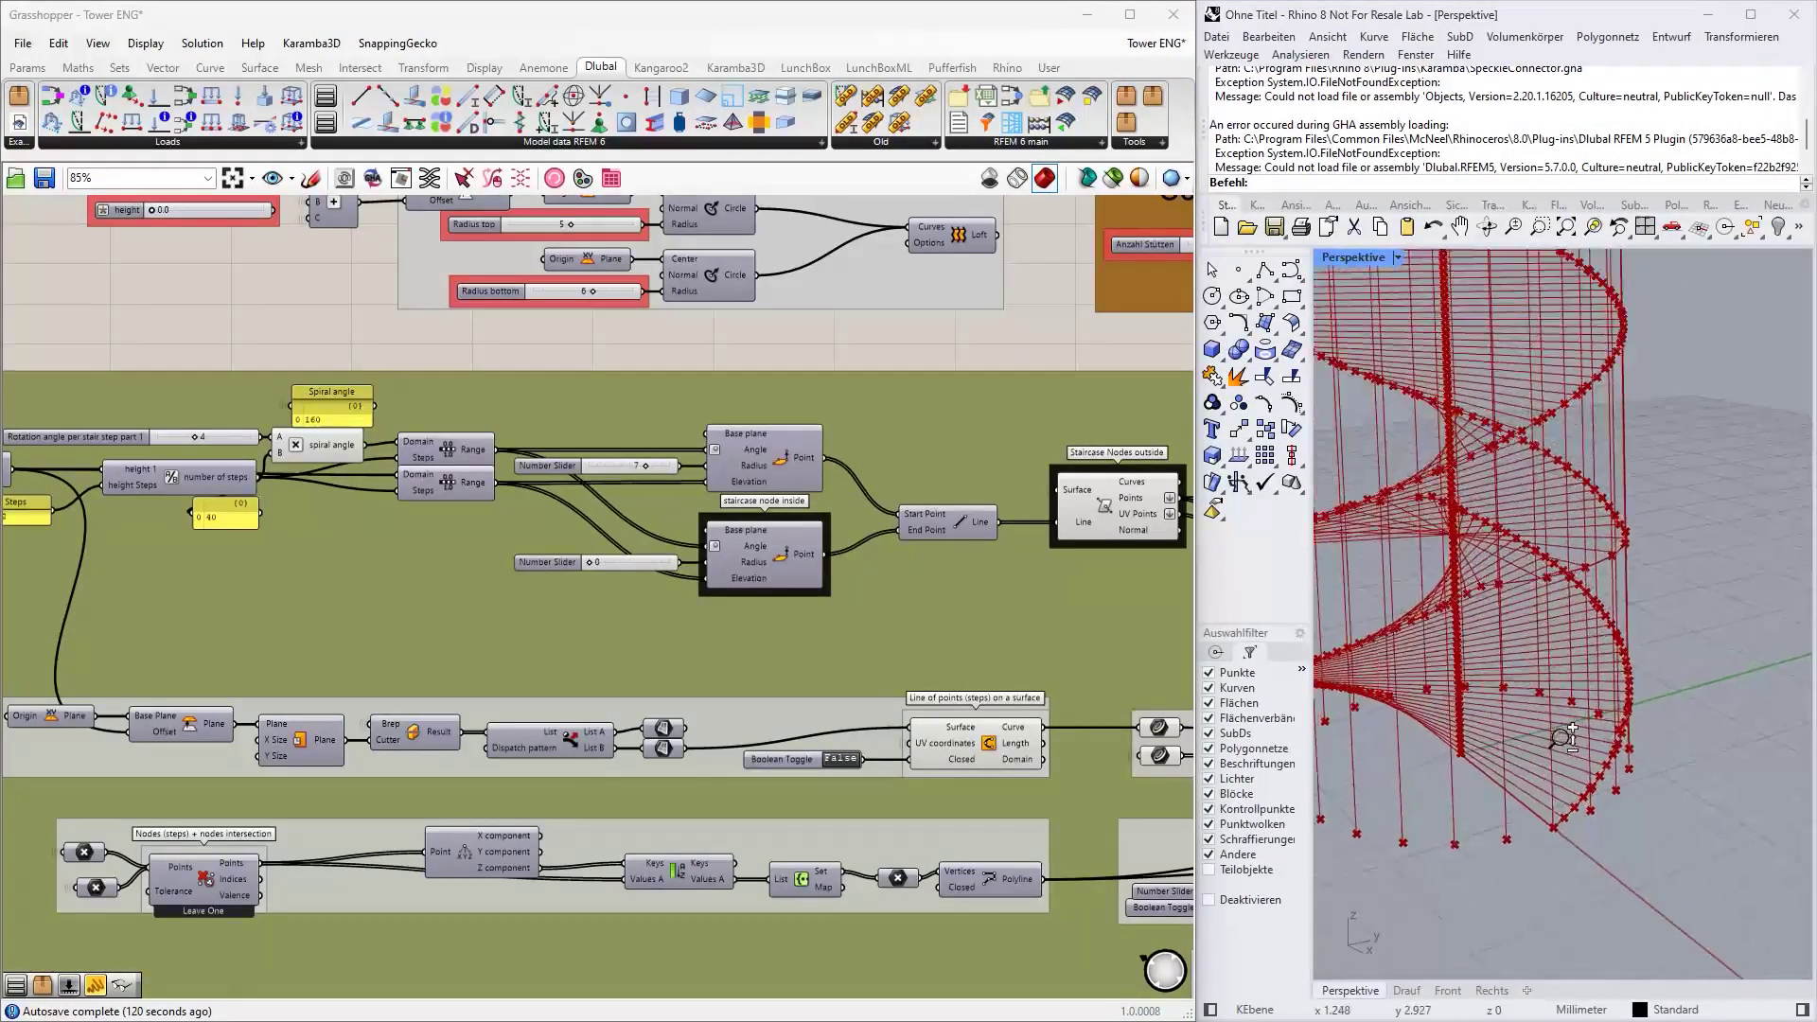
{"action": "scroll", "coordinate": [1507, 762], "scroll_direction": "up", "scroll_amount": 5}
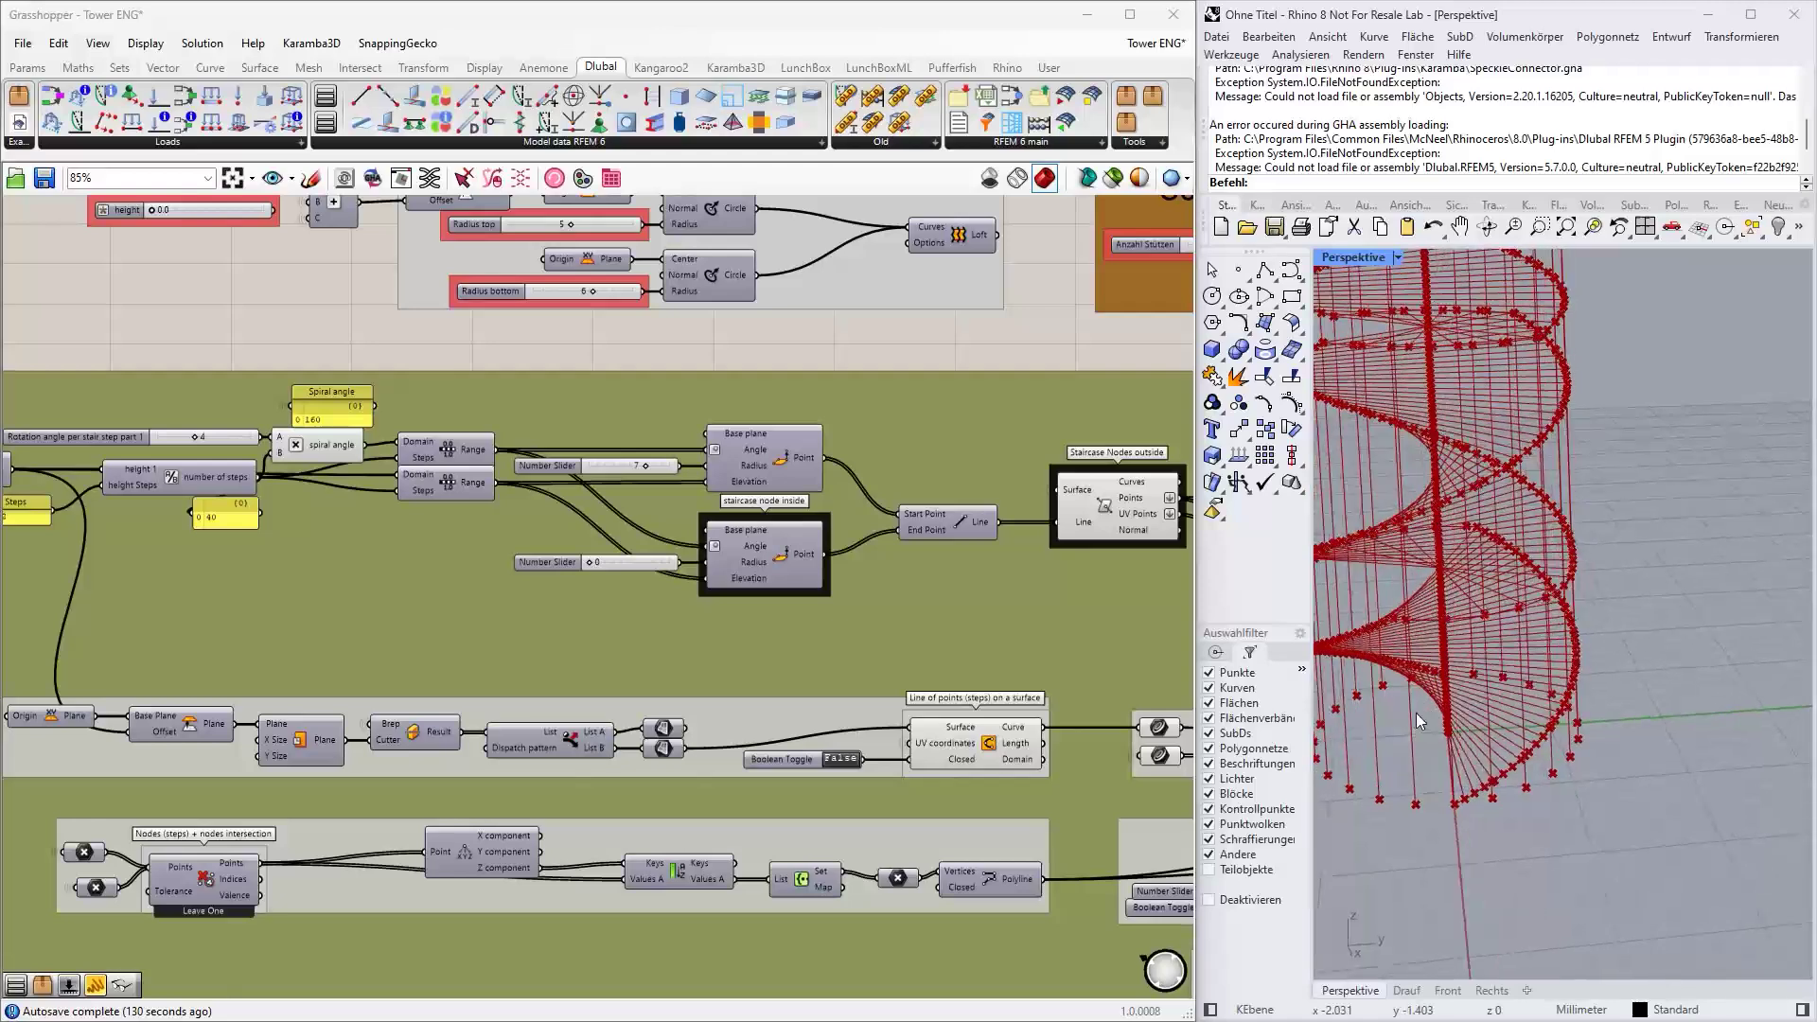
{"action": "right_click_drag", "start_coordinate": [1412, 706], "coordinate": [1496, 704], "text": "shift"}
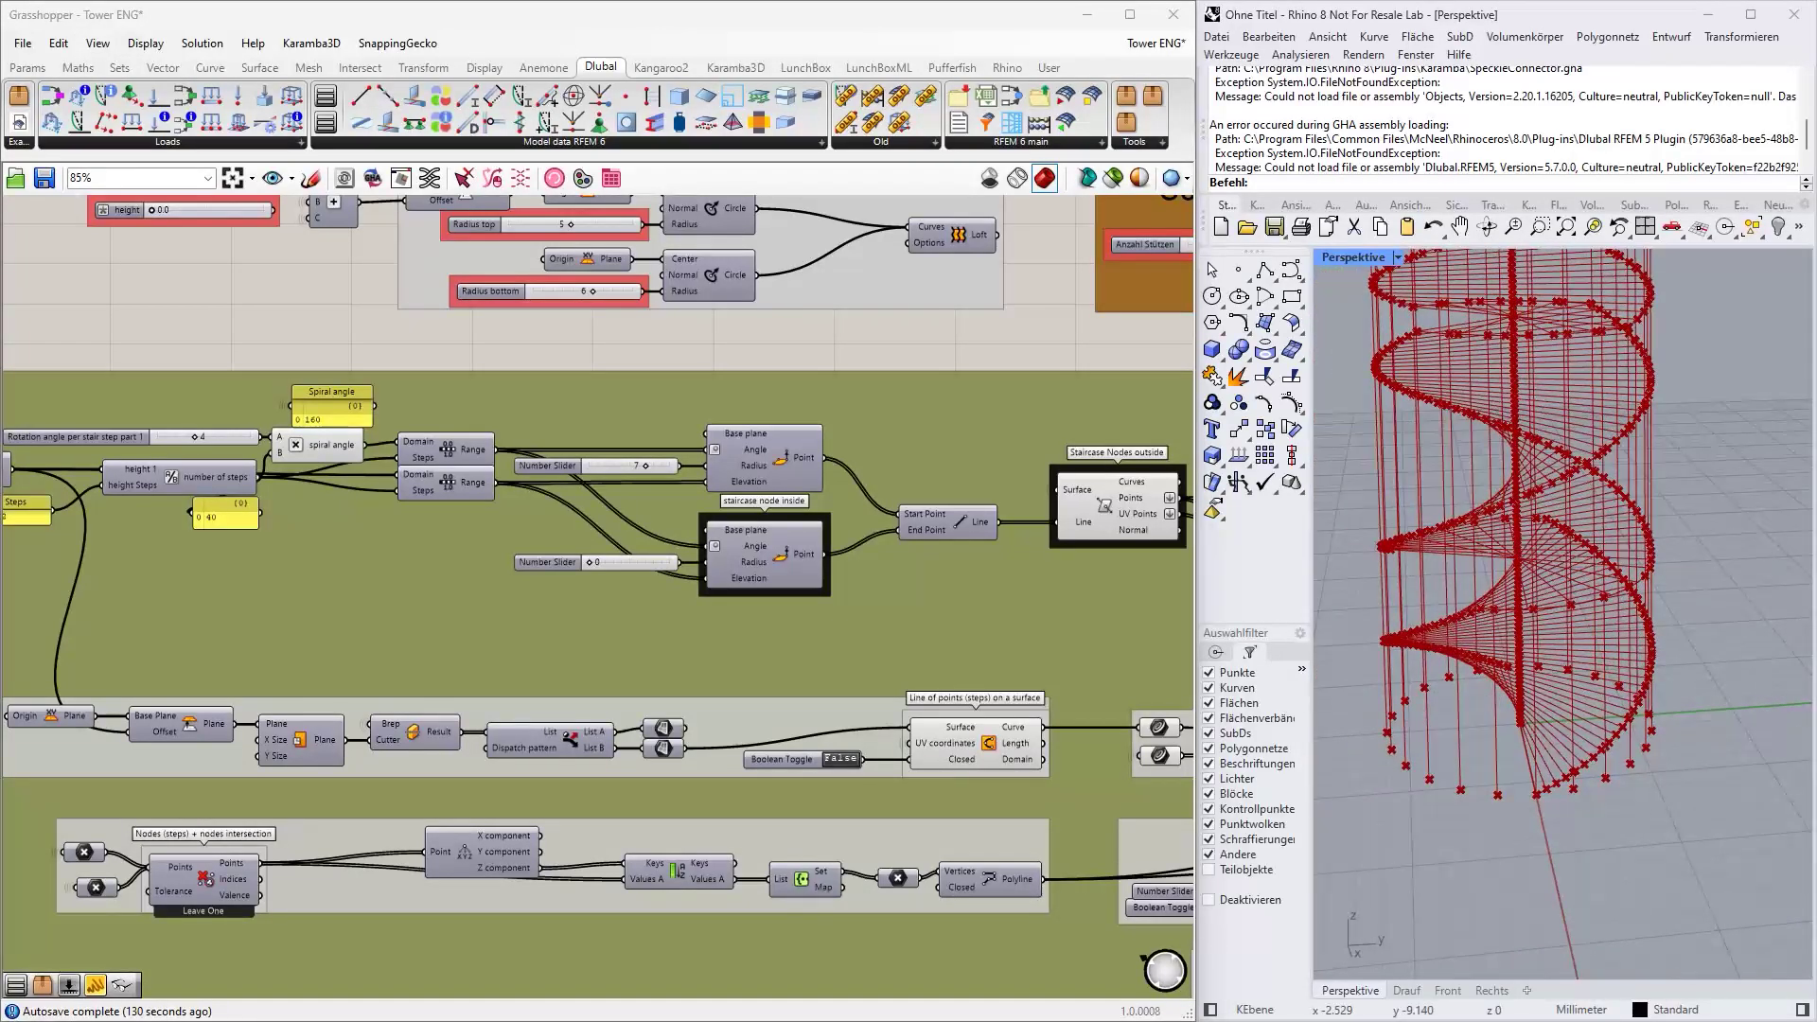
{"action": "scroll", "coordinate": [856, 478], "scroll_direction": "down", "scroll_amount": 4}
{"action": "right_click_drag", "start_coordinate": [860, 383], "coordinate": [544, 414]}
{"action": "scroll", "coordinate": [831, 492], "scroll_direction": "up", "scroll_amount": 5}
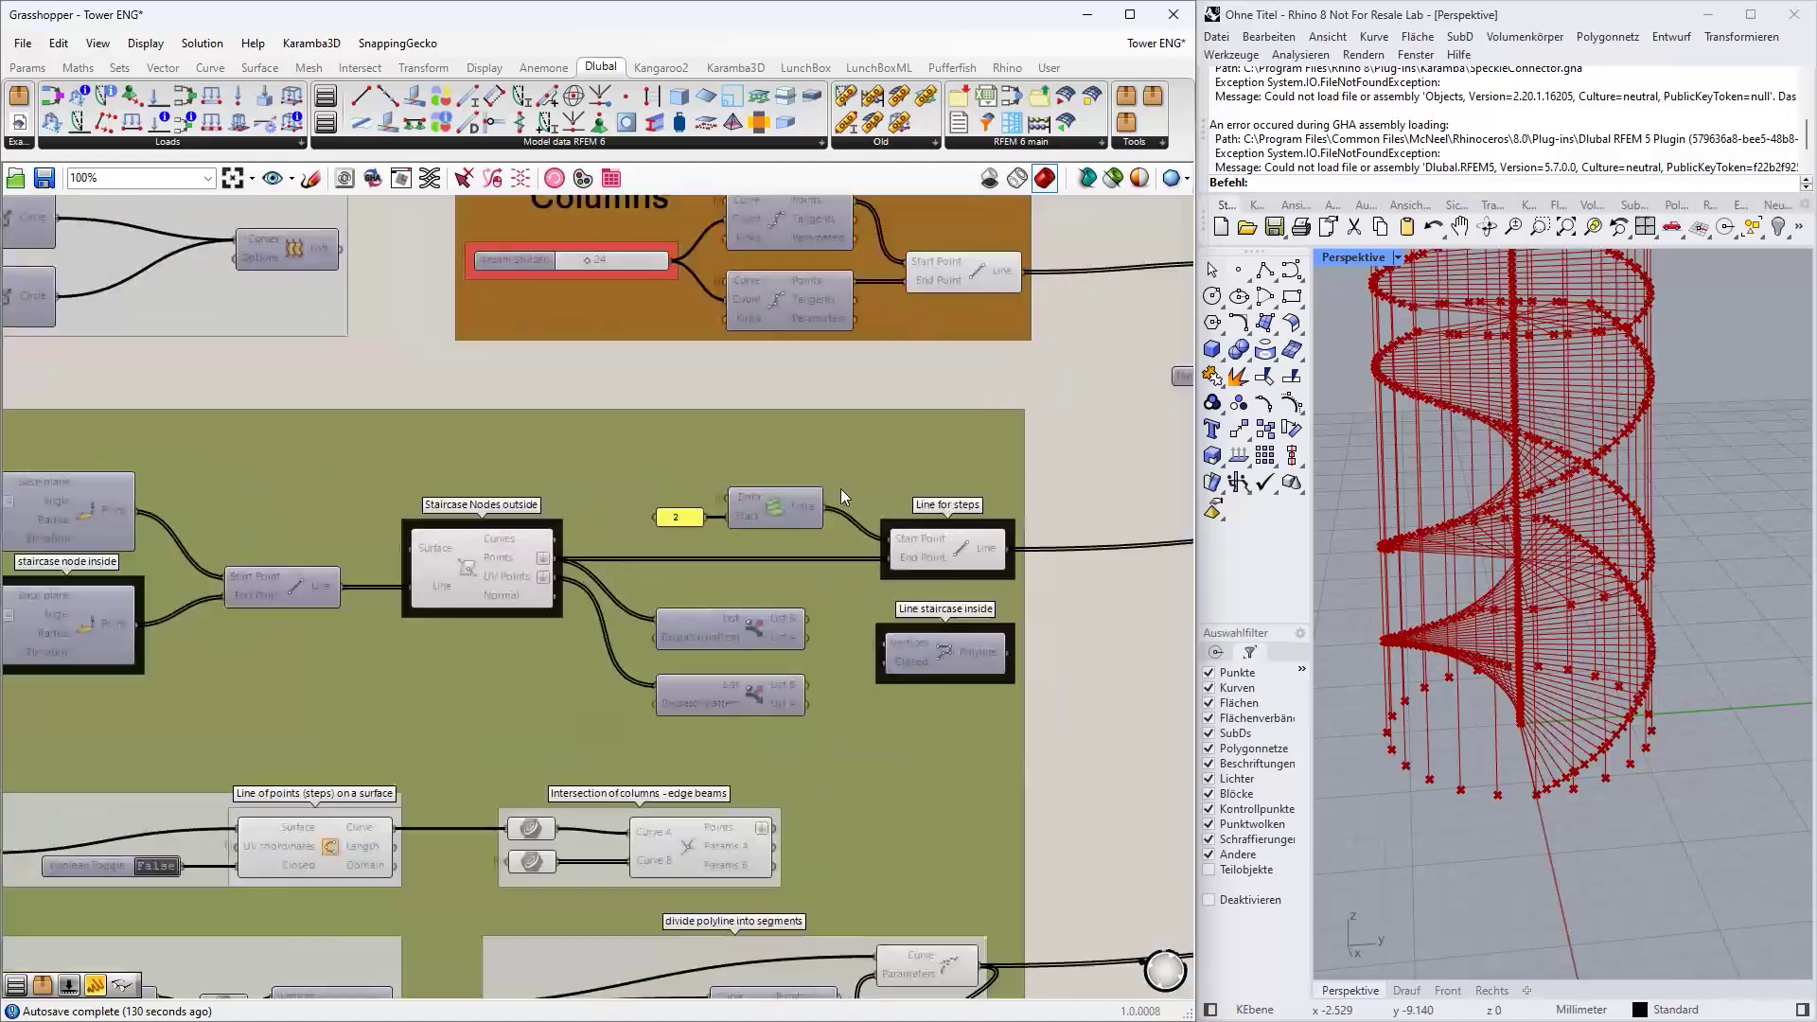
{"action": "left_click", "coordinate": [956, 560]}
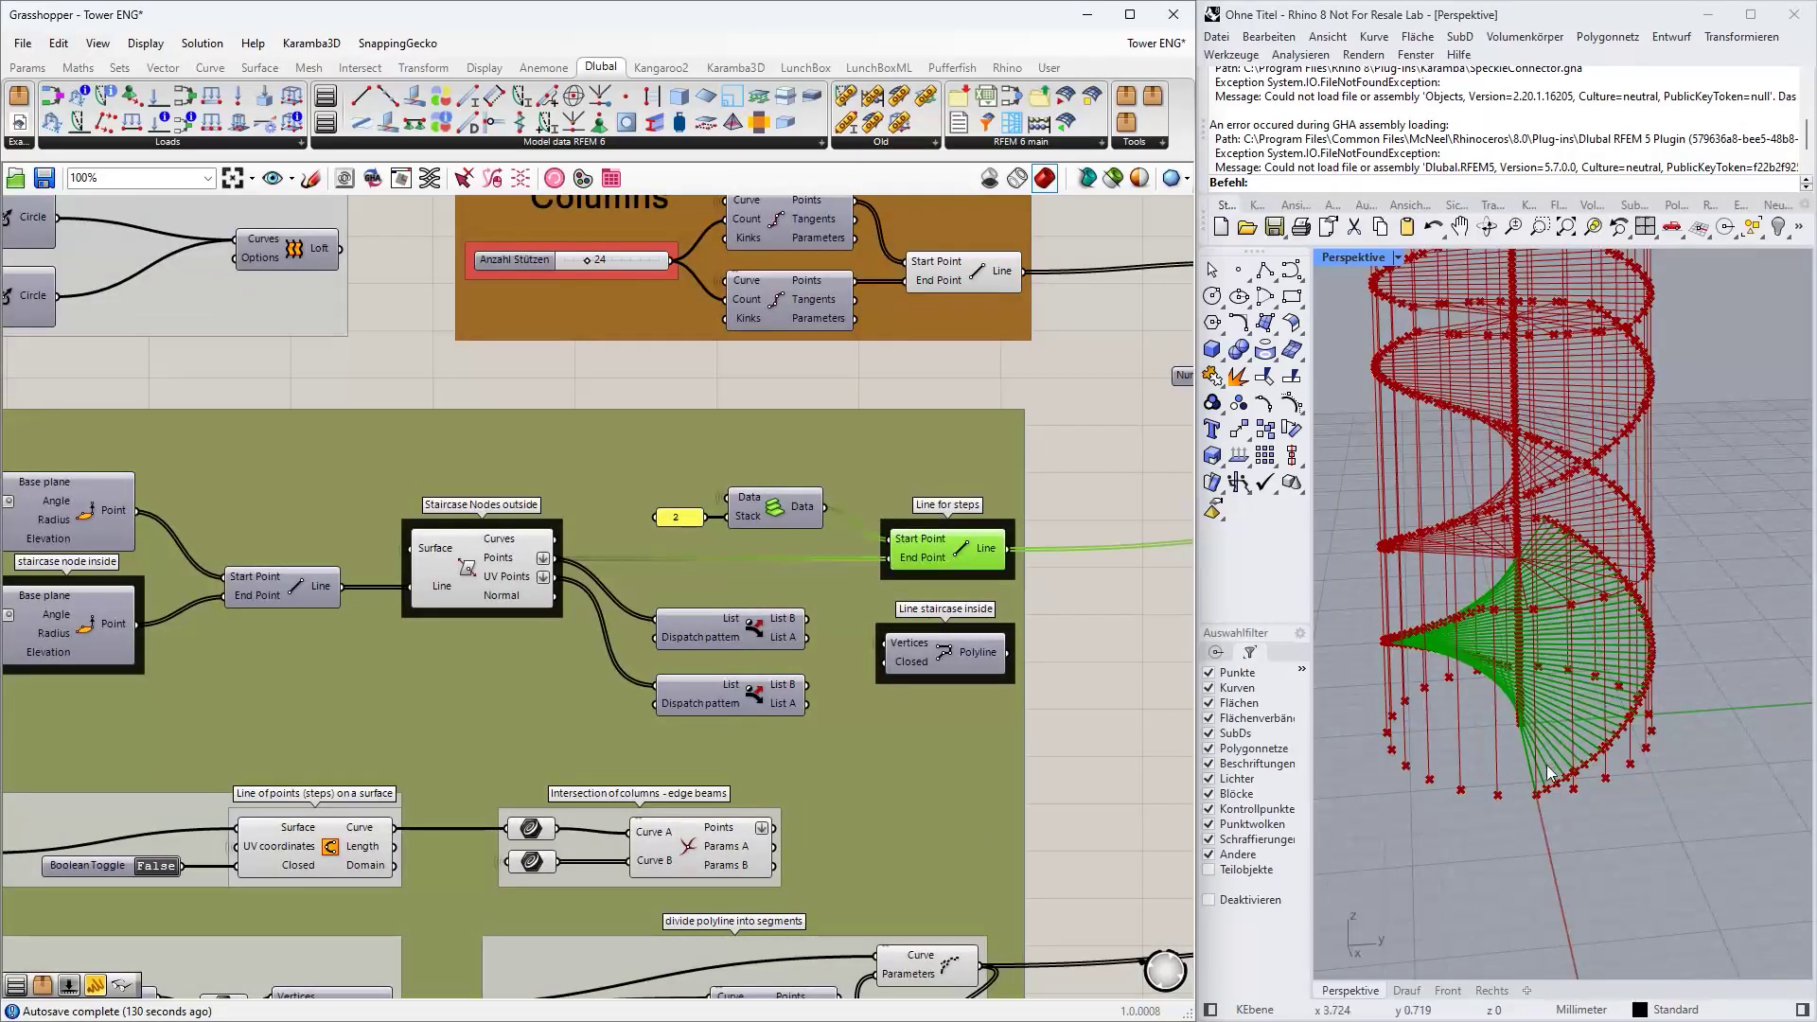
{"action": "scroll", "coordinate": [1550, 774], "scroll_direction": "up", "scroll_amount": 3}
{"action": "right_click_drag", "start_coordinate": [1546, 778], "coordinate": [1592, 768]}
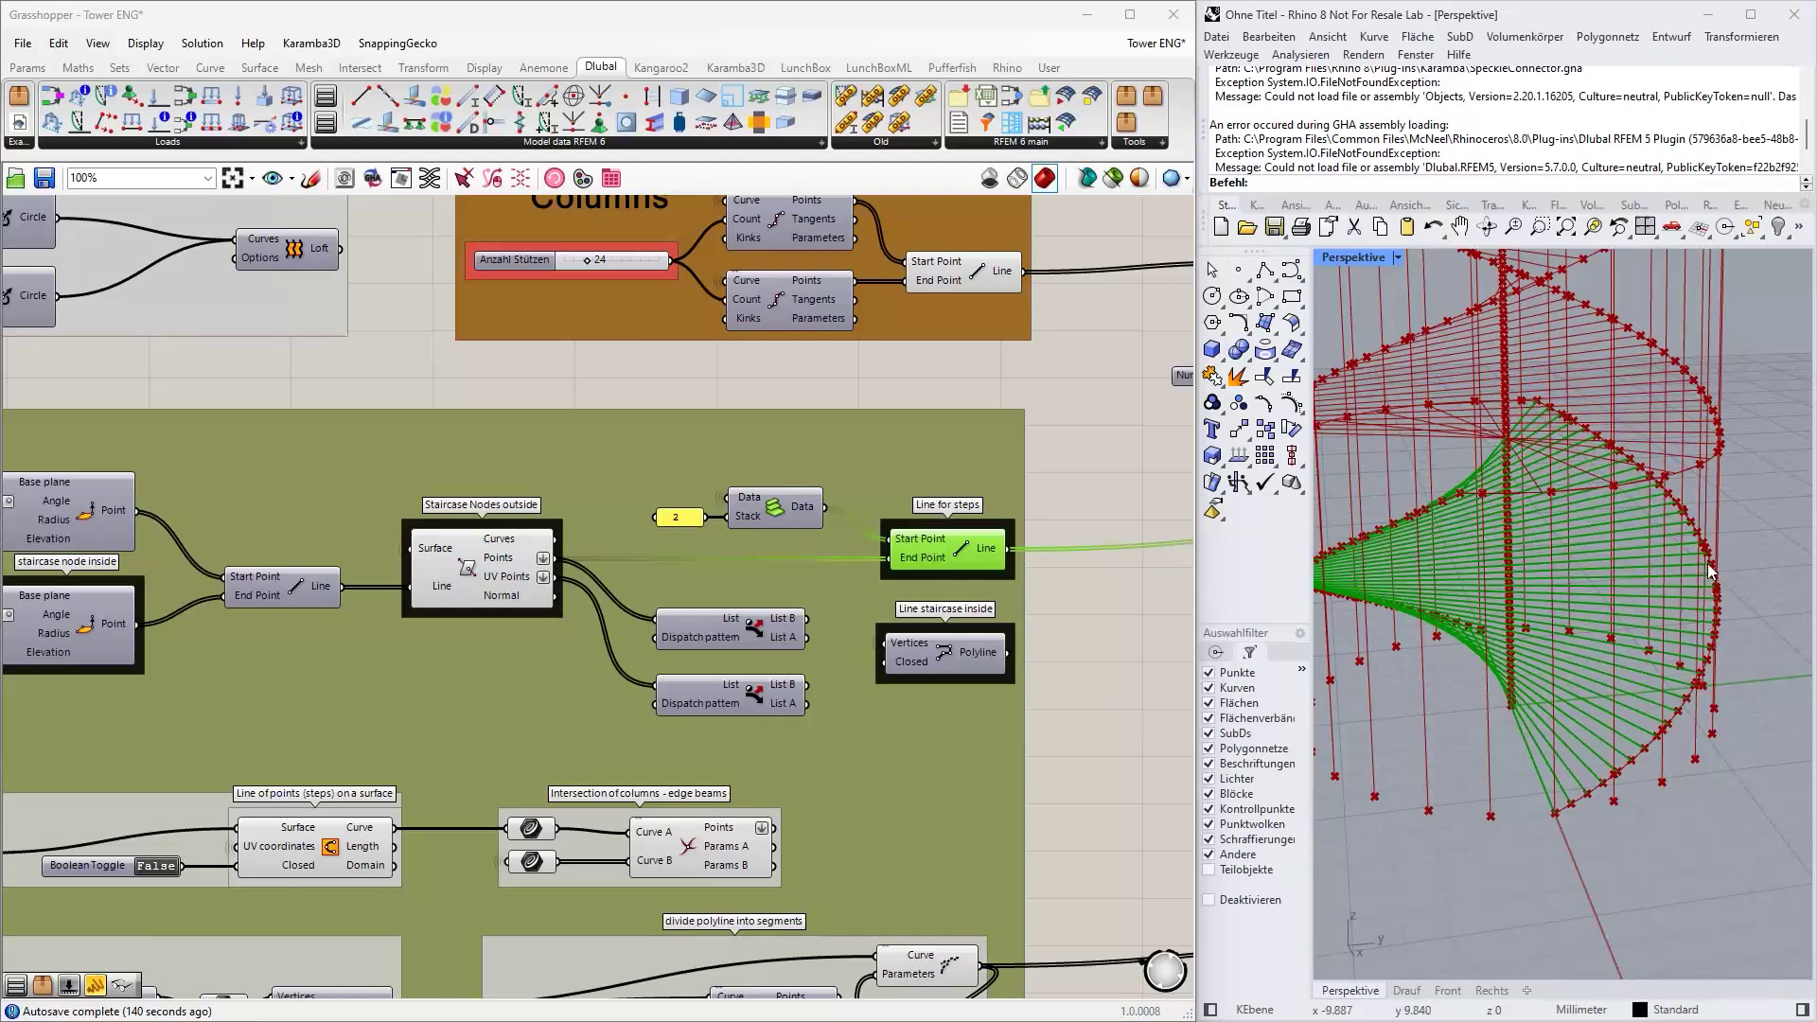
- Select the Staircase Nodes outside component in part 1 and examine its points along the outer staircase edge
{"action": "left_click", "coordinate": [472, 566]}
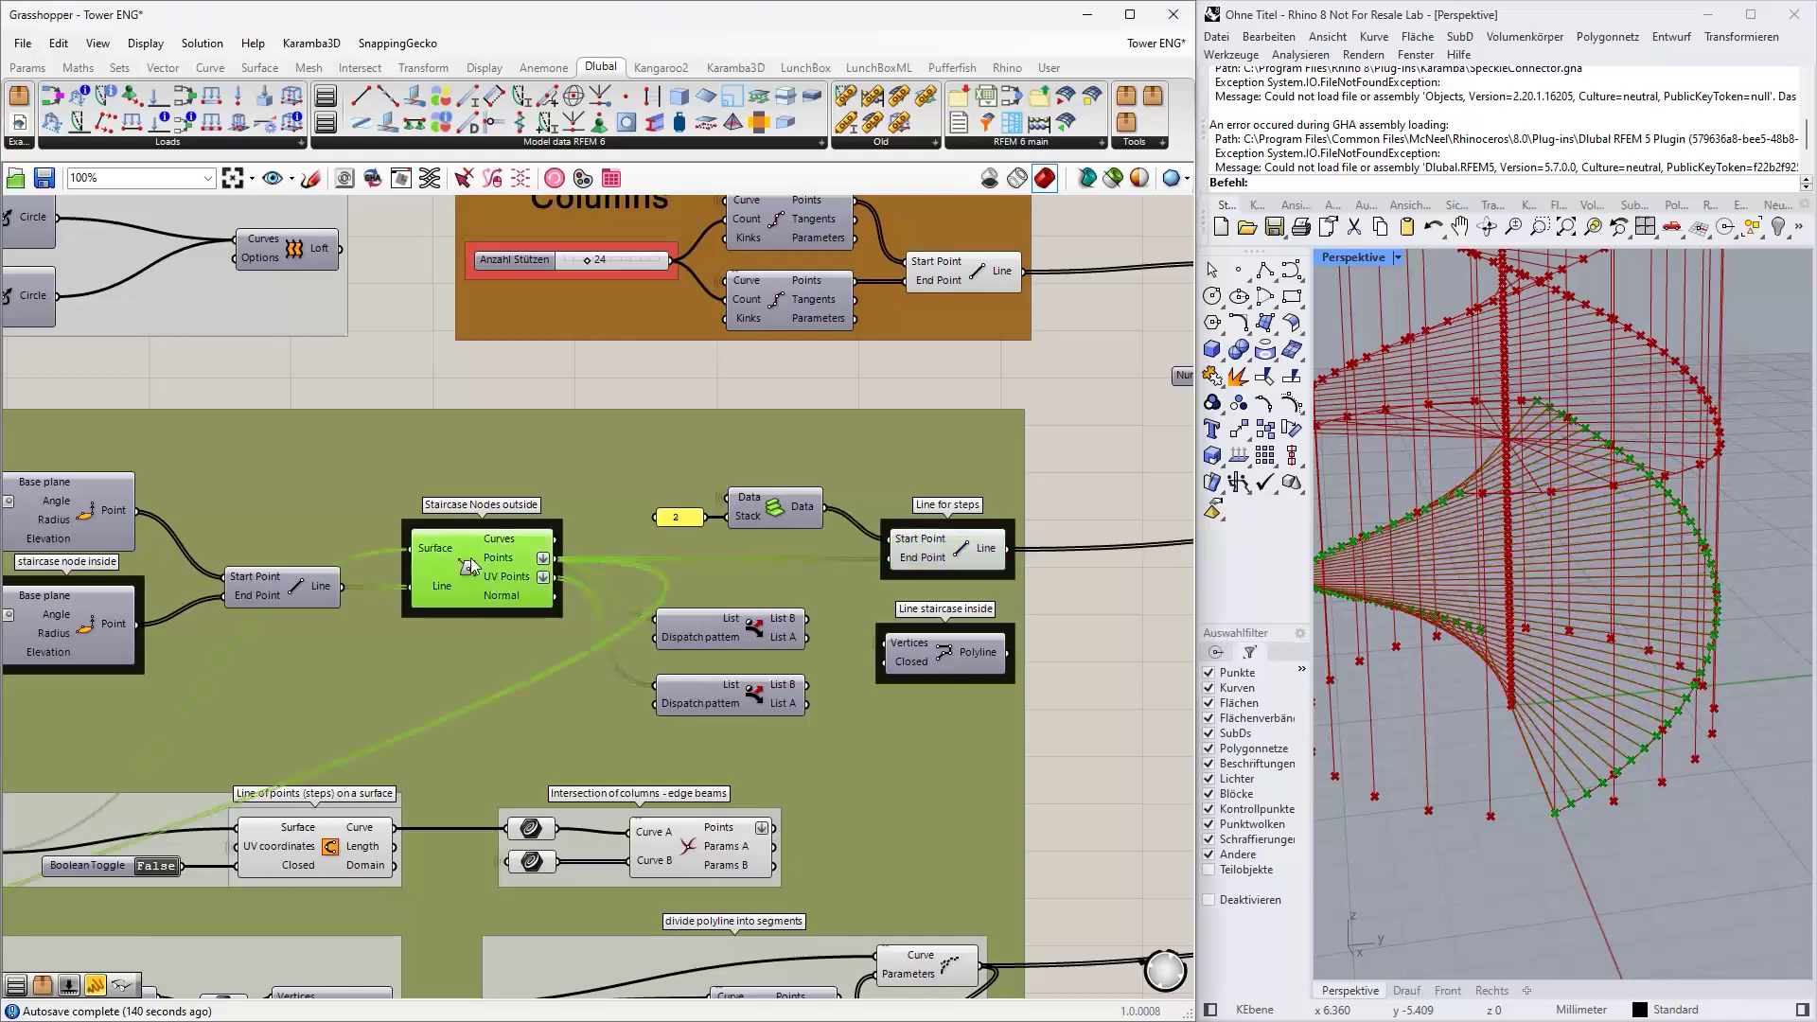
{"action": "scroll", "coordinate": [1546, 731], "scroll_direction": "up", "scroll_amount": 3}
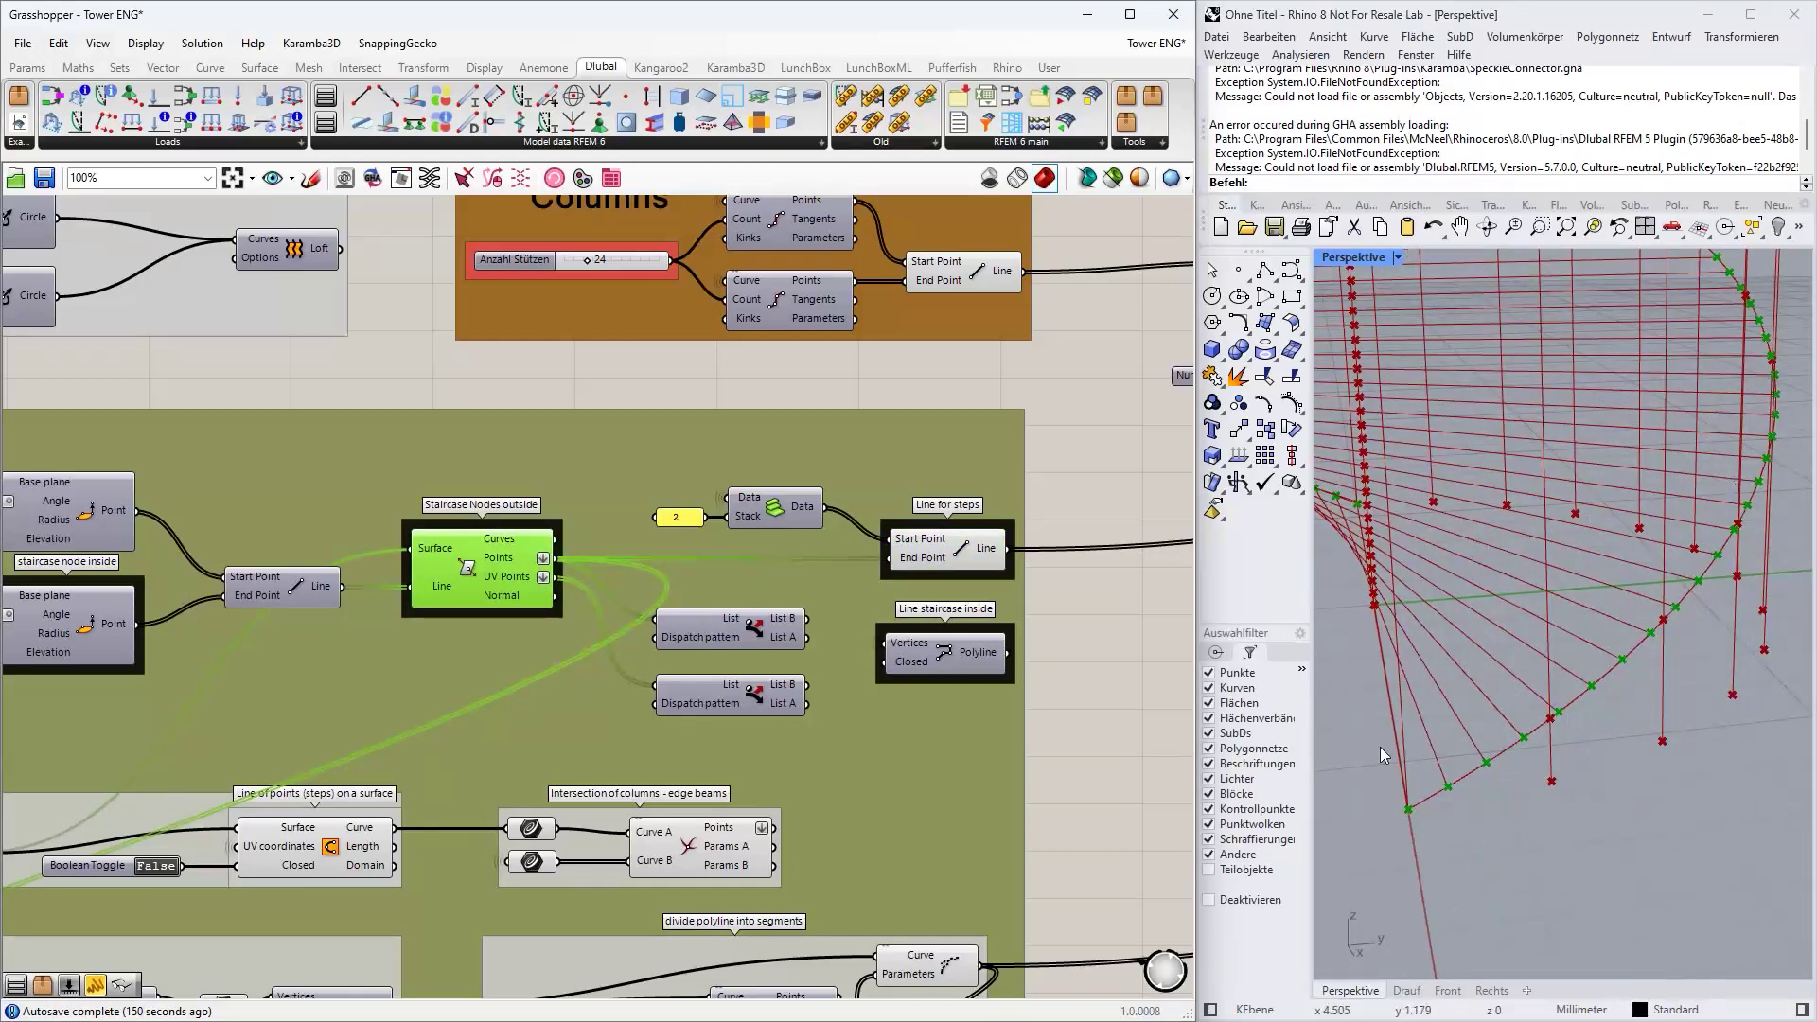
{"action": "scroll", "coordinate": [1100, 755], "scroll_direction": "down", "scroll_amount": 2}
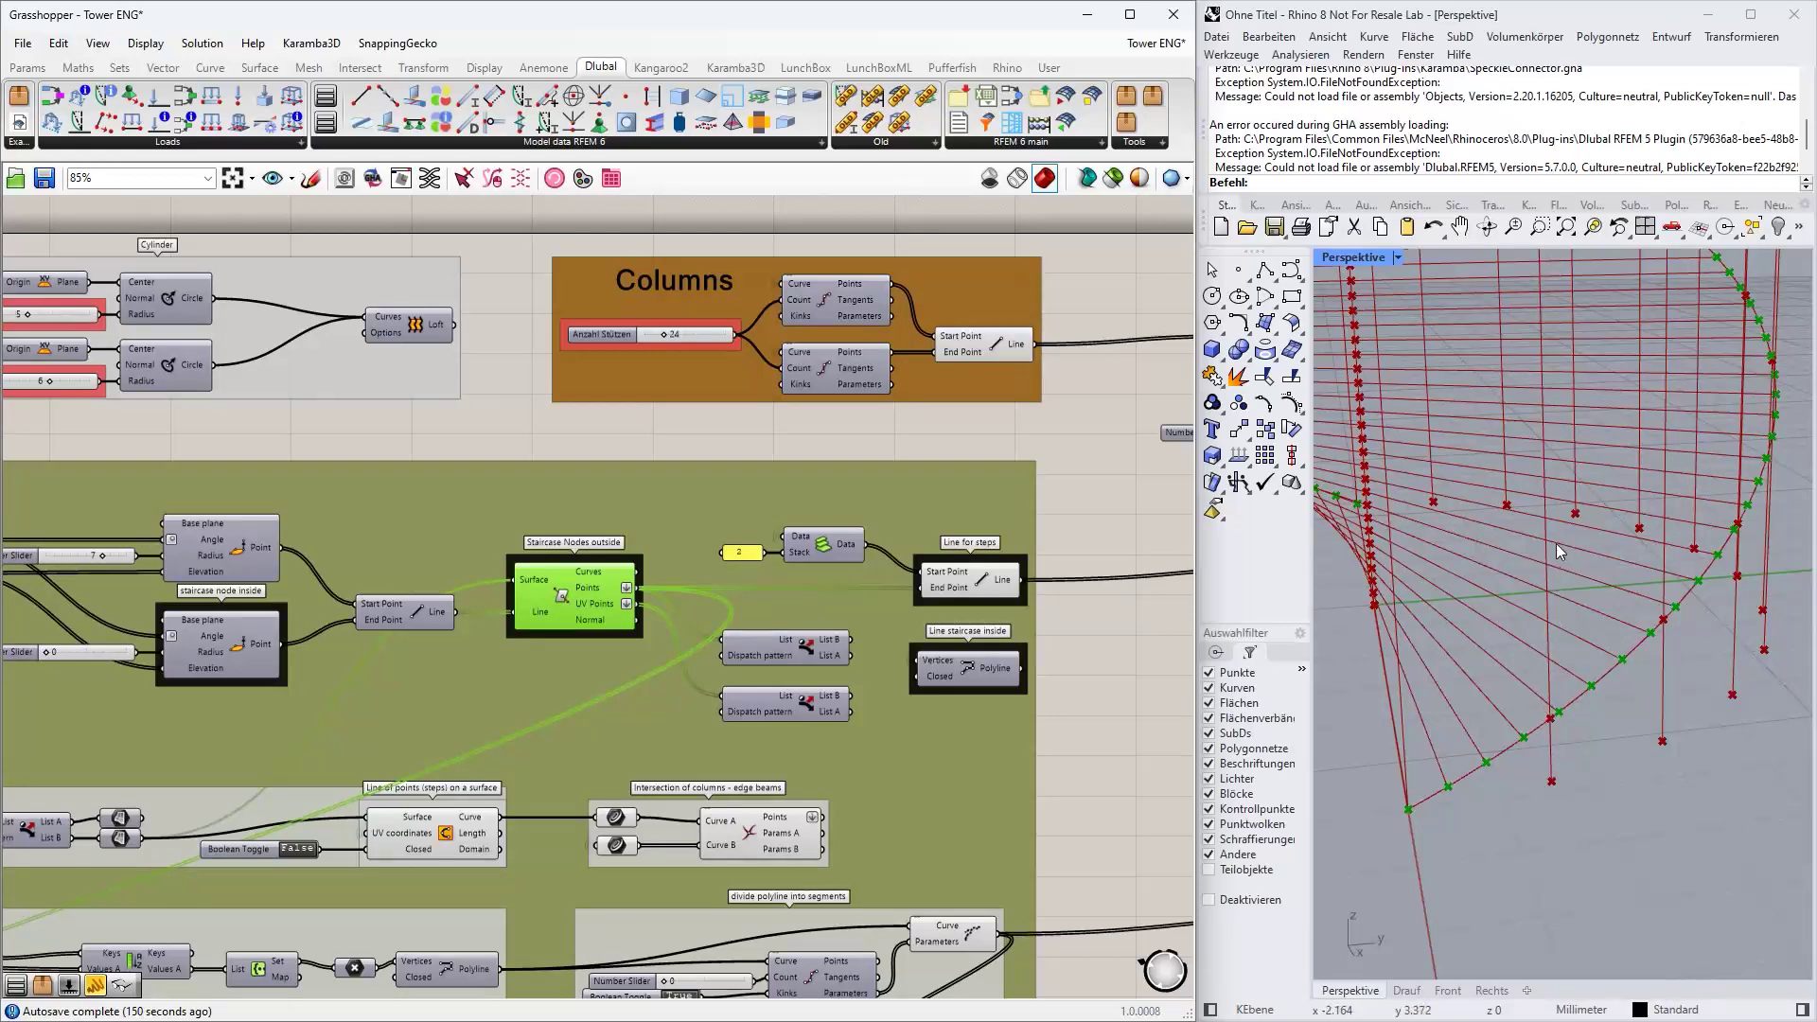
- Select the Line of points (steps) on a surface component in part 1 and compare its edge curve with the Line for steps component
{"action": "scroll", "coordinate": [1116, 748], "scroll_direction": "down", "scroll_amount": 1}
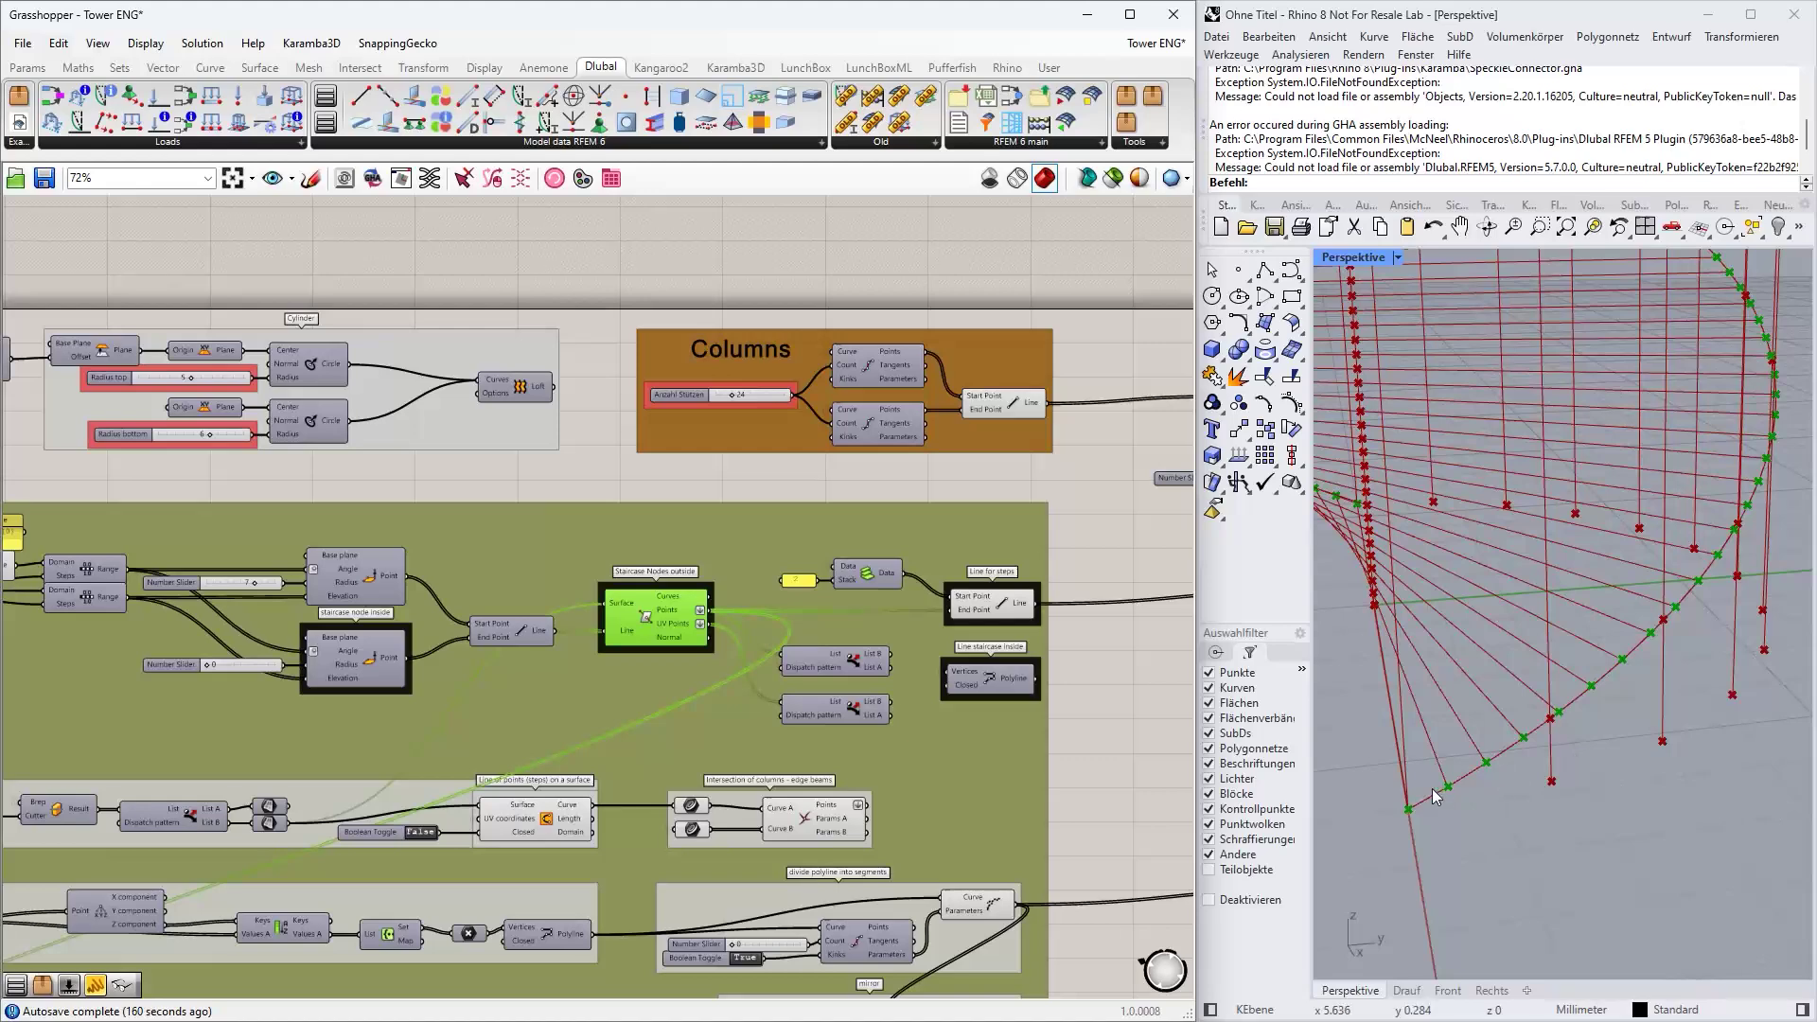
{"action": "left_click", "coordinate": [547, 830]}
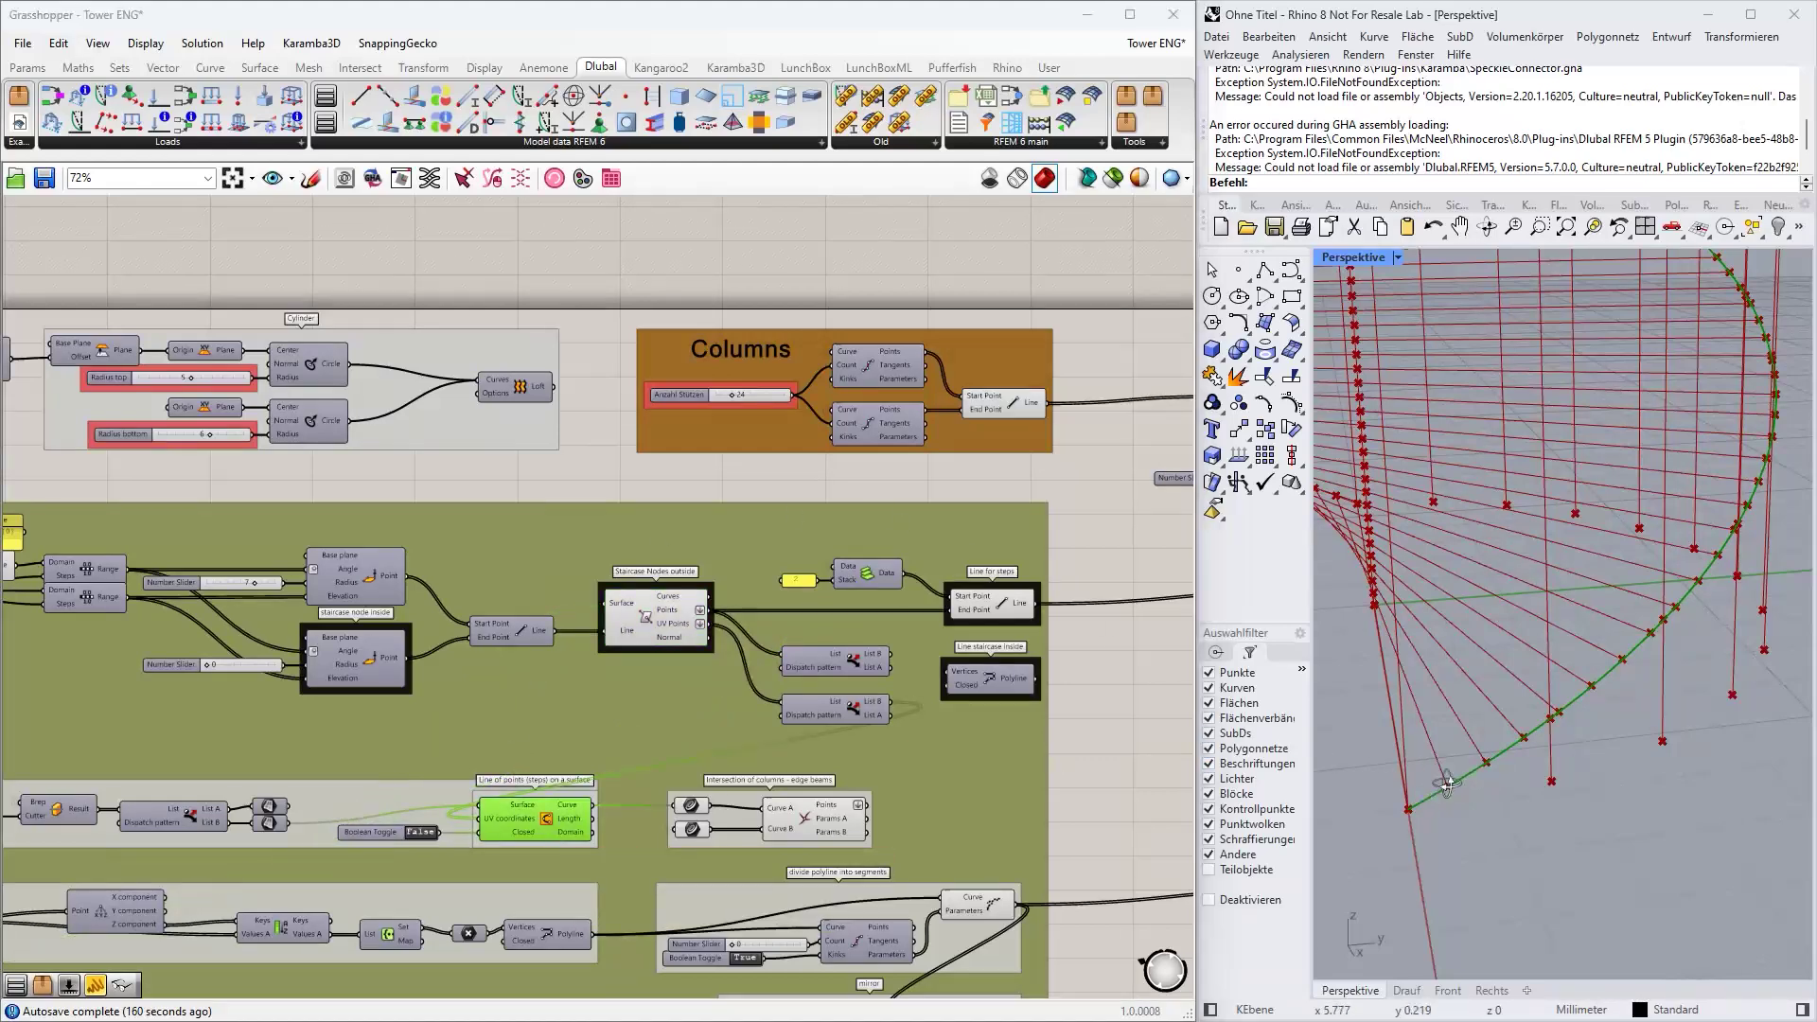
{"action": "right_click_drag", "start_coordinate": [1553, 729], "coordinate": [1506, 757]}
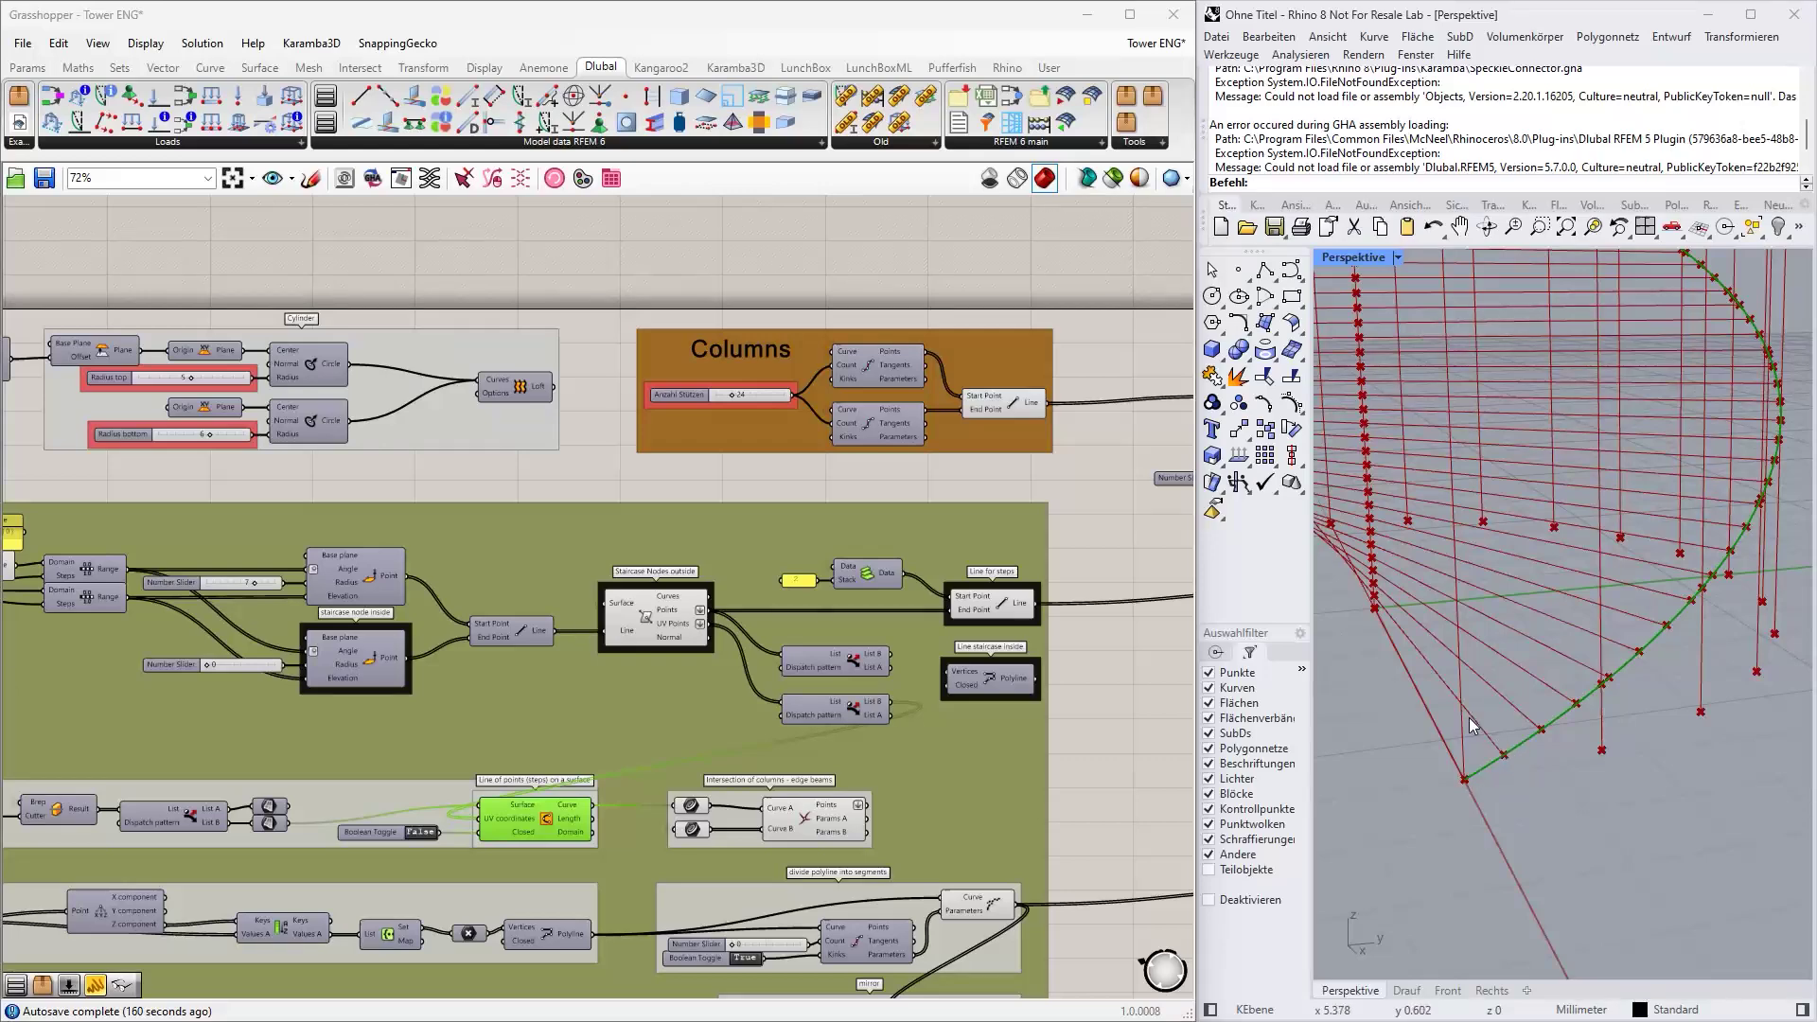
{"action": "left_click", "coordinate": [1022, 620]}
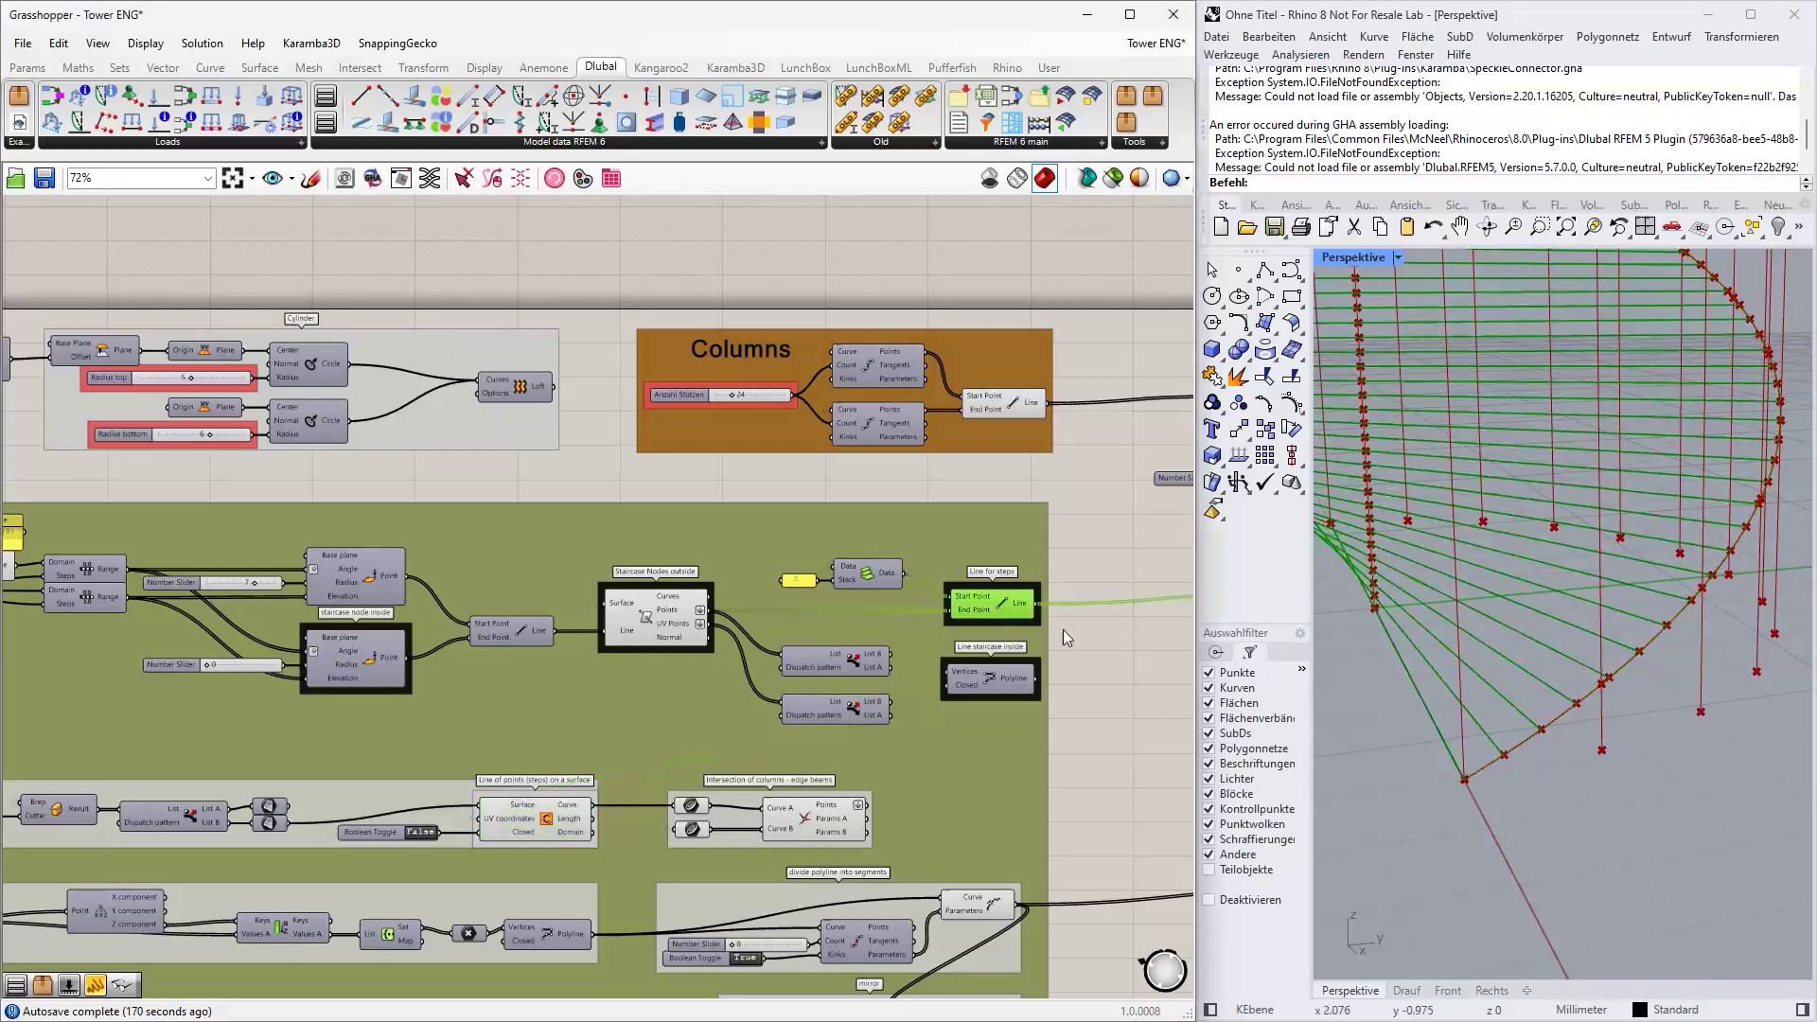
{"action": "left_click", "coordinate": [532, 825]}
{"action": "right_click_drag", "start_coordinate": [1678, 751], "coordinate": [1601, 765]}
{"action": "scroll", "coordinate": [1666, 738], "scroll_direction": "up", "scroll_amount": 8}
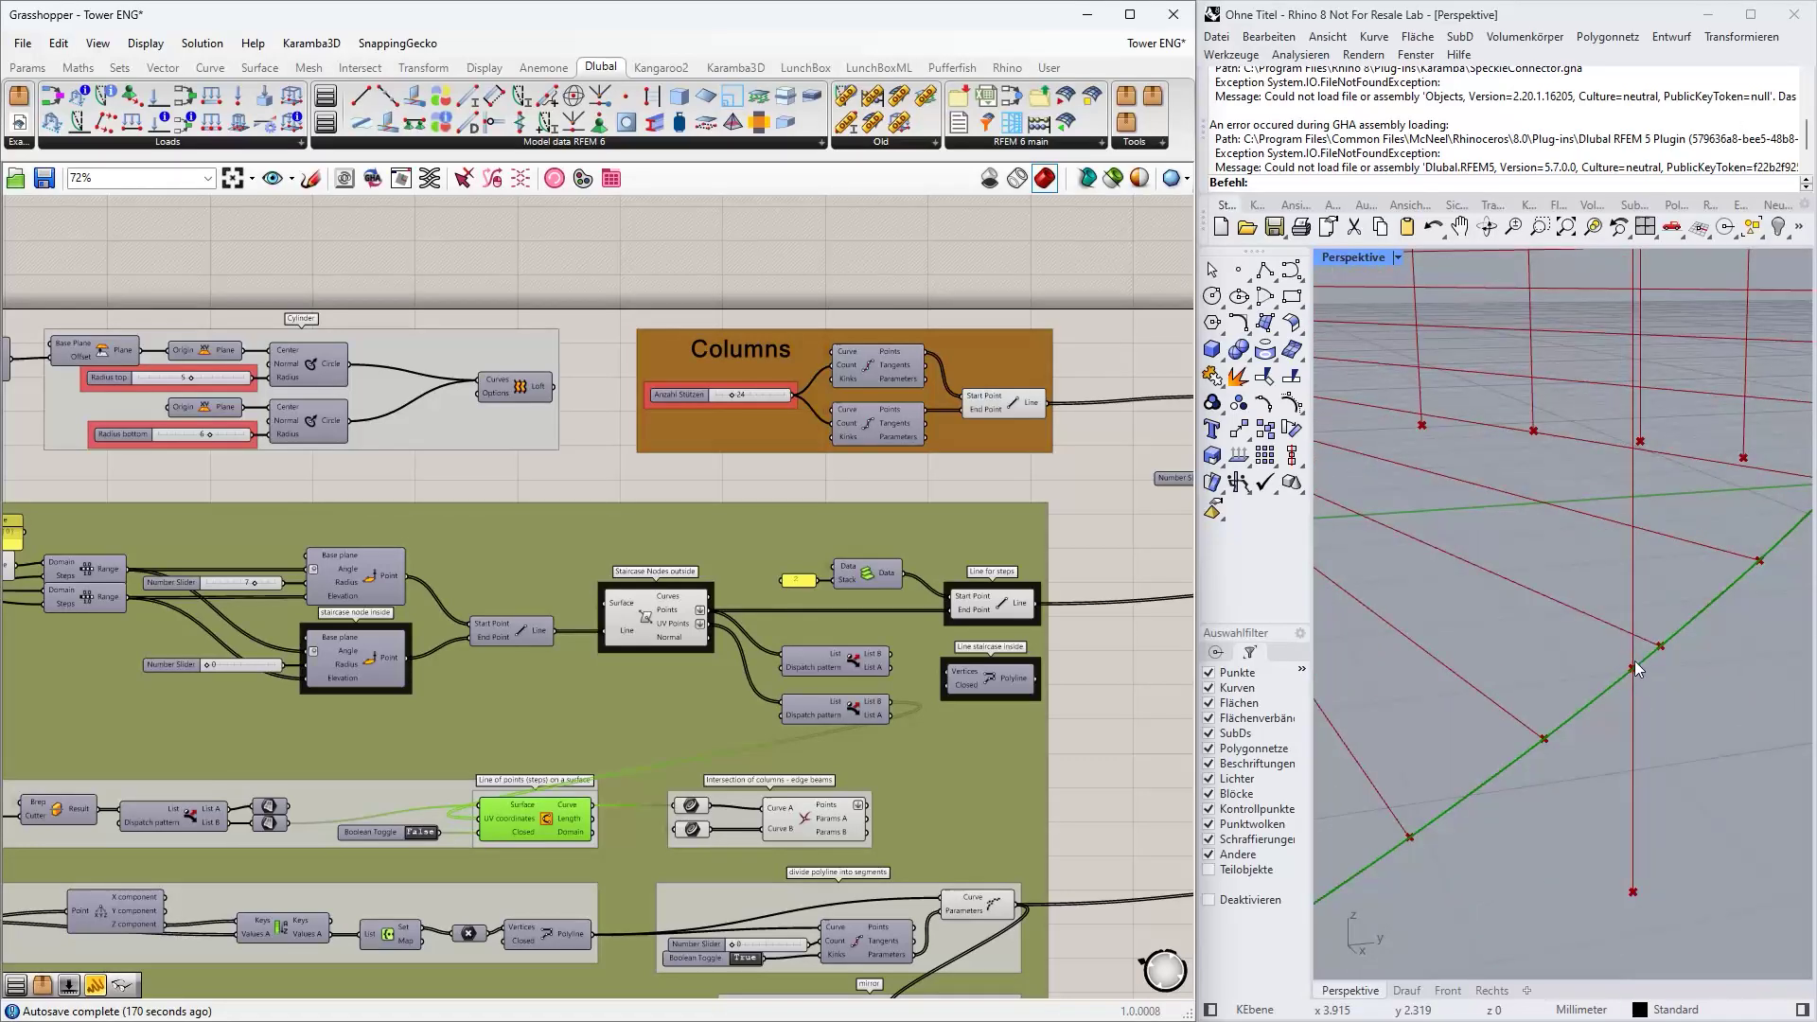
- Select the Line component in the Columns group and examine where the column lines cross the outer staircase edge
{"action": "left_click", "coordinate": [1017, 402]}
{"action": "scroll", "coordinate": [1642, 647], "scroll_direction": "down", "scroll_amount": 4}
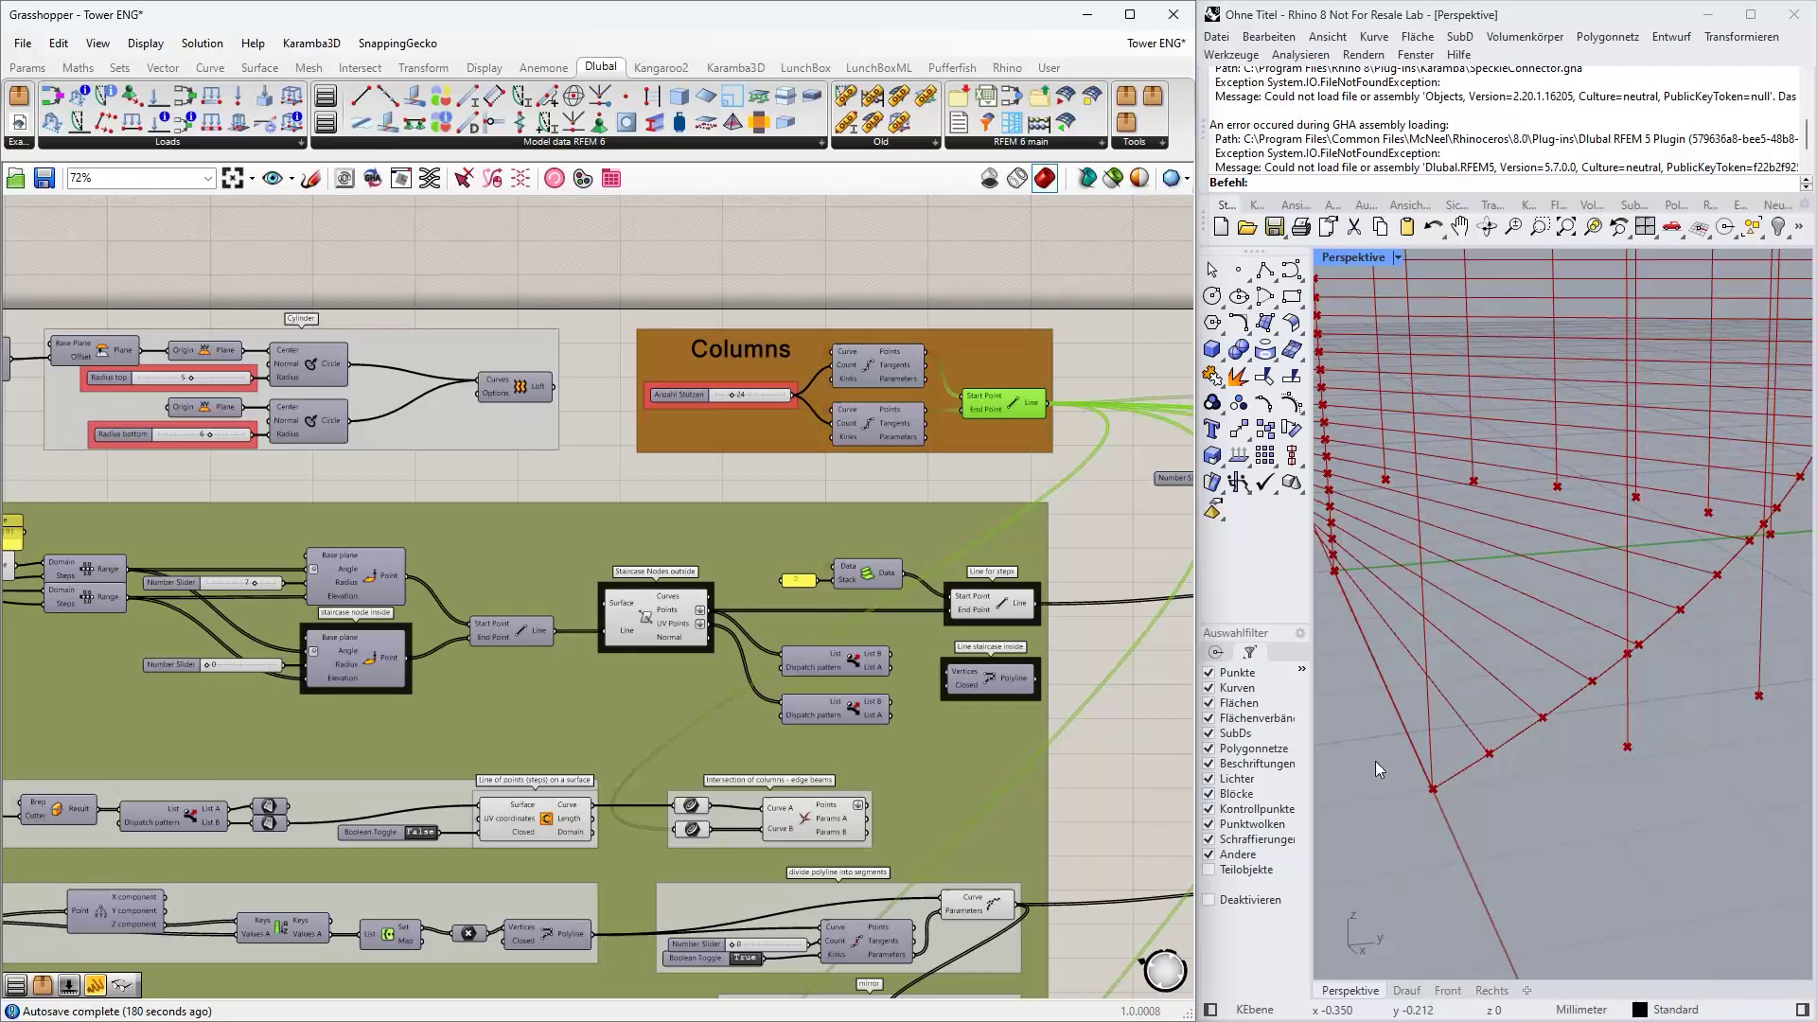
{"action": "right_click_drag", "start_coordinate": [1635, 653], "coordinate": [1476, 568]}
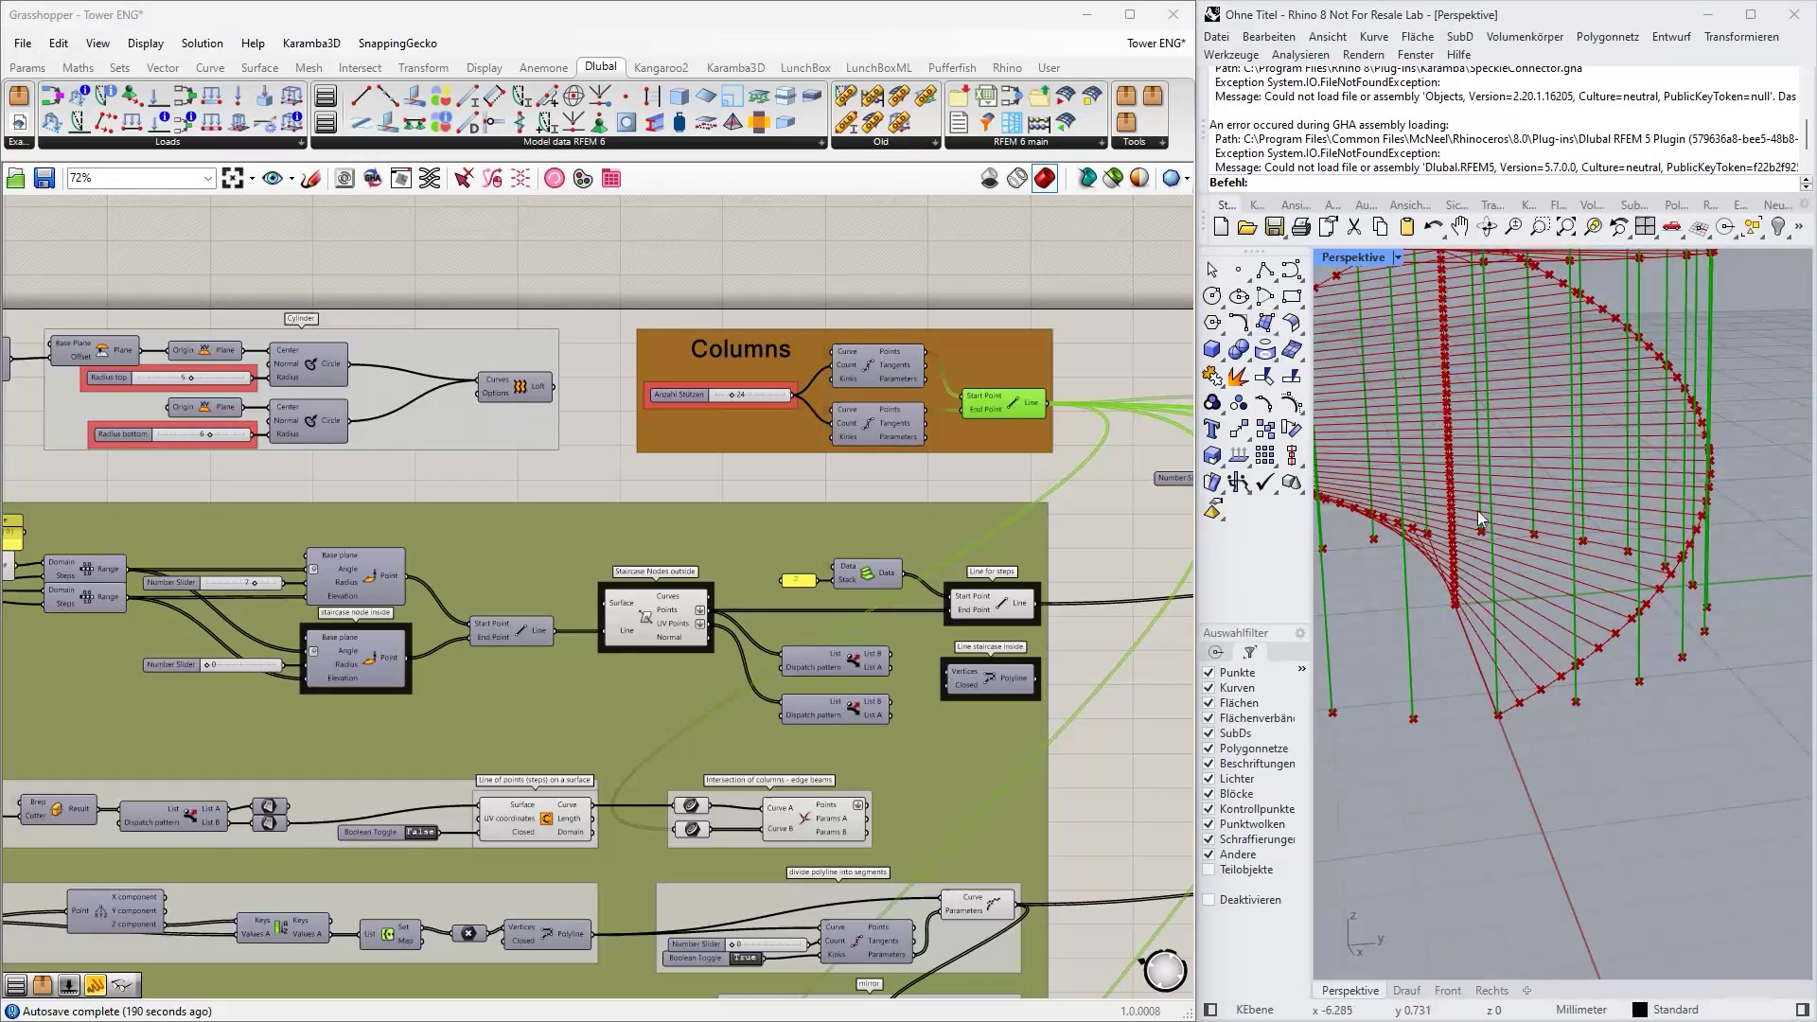
{"action": "scroll", "coordinate": [1547, 719], "scroll_direction": "down", "scroll_amount": 4}
{"action": "scroll", "coordinate": [1547, 719], "scroll_direction": "up", "scroll_amount": 4}
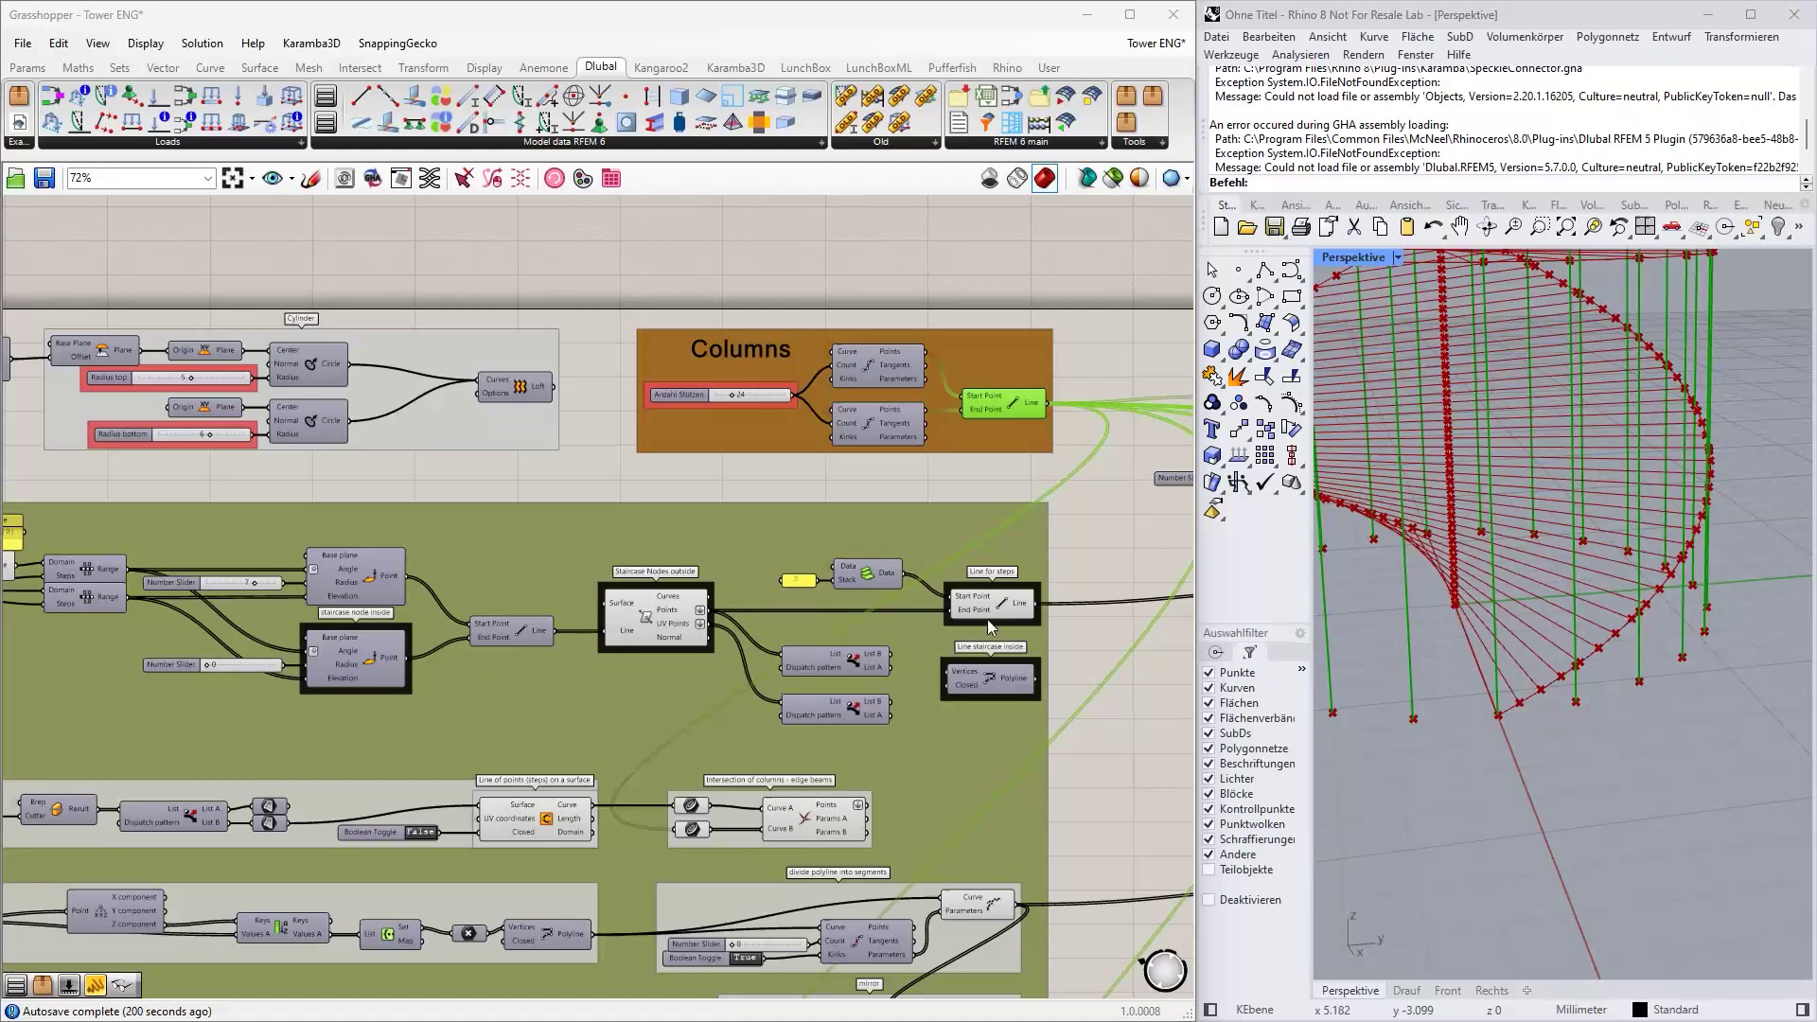
{"action": "right_click_drag", "start_coordinate": [1088, 574], "coordinate": [1141, 456]}
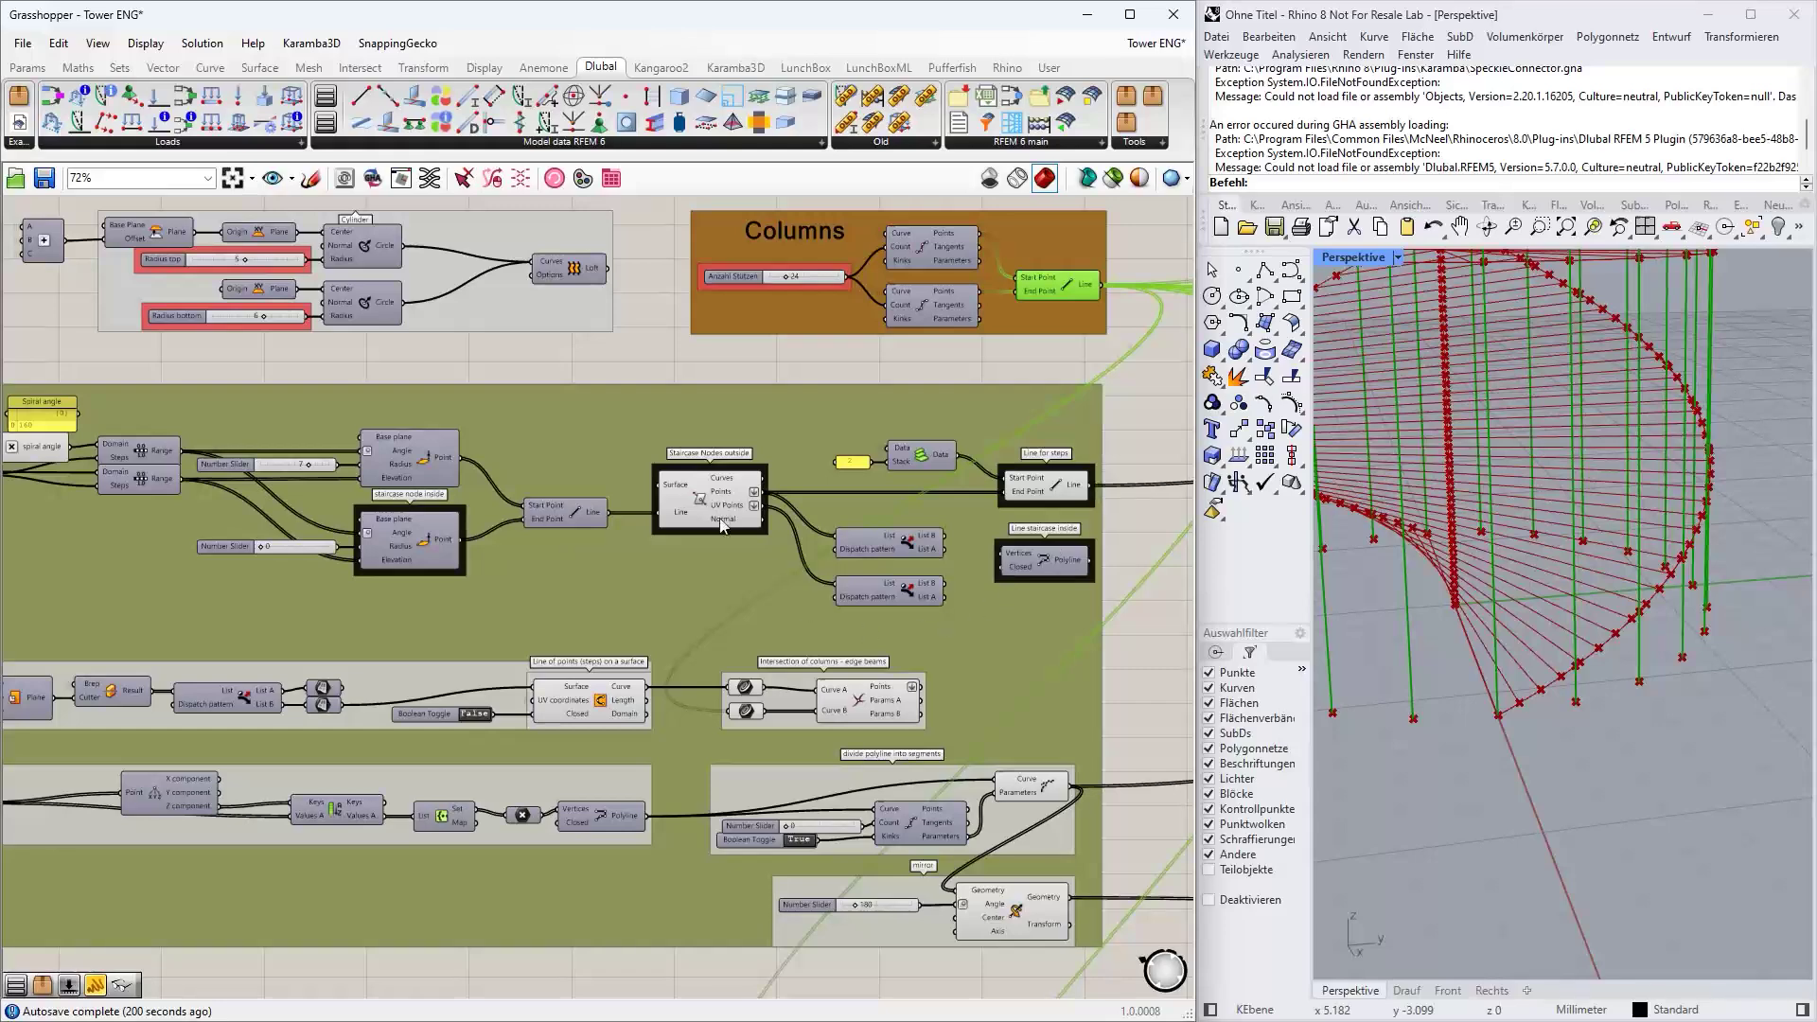
{"action": "scroll", "coordinate": [1528, 631], "scroll_direction": "up", "scroll_amount": 2}
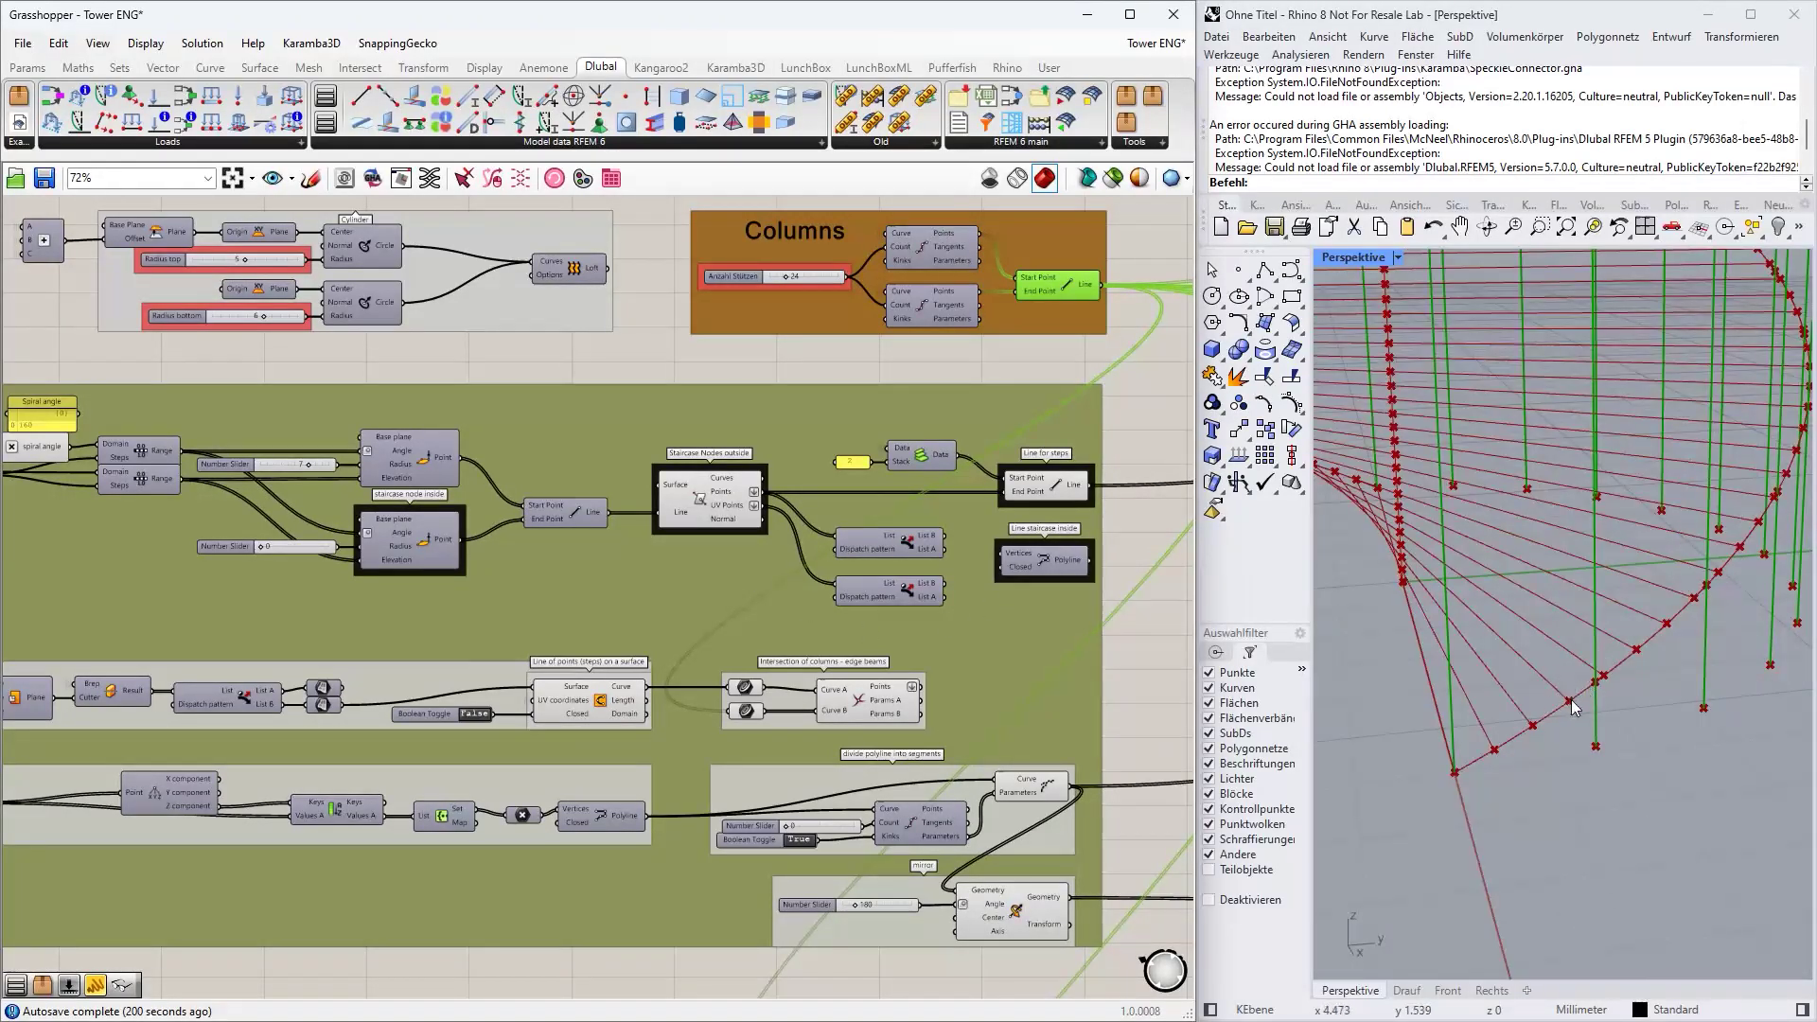
- Select each point container feeding the Nodes (steps) + nodes intersection group in turn and examine its points
{"action": "scroll", "coordinate": [665, 613], "scroll_direction": "down", "scroll_amount": 3}
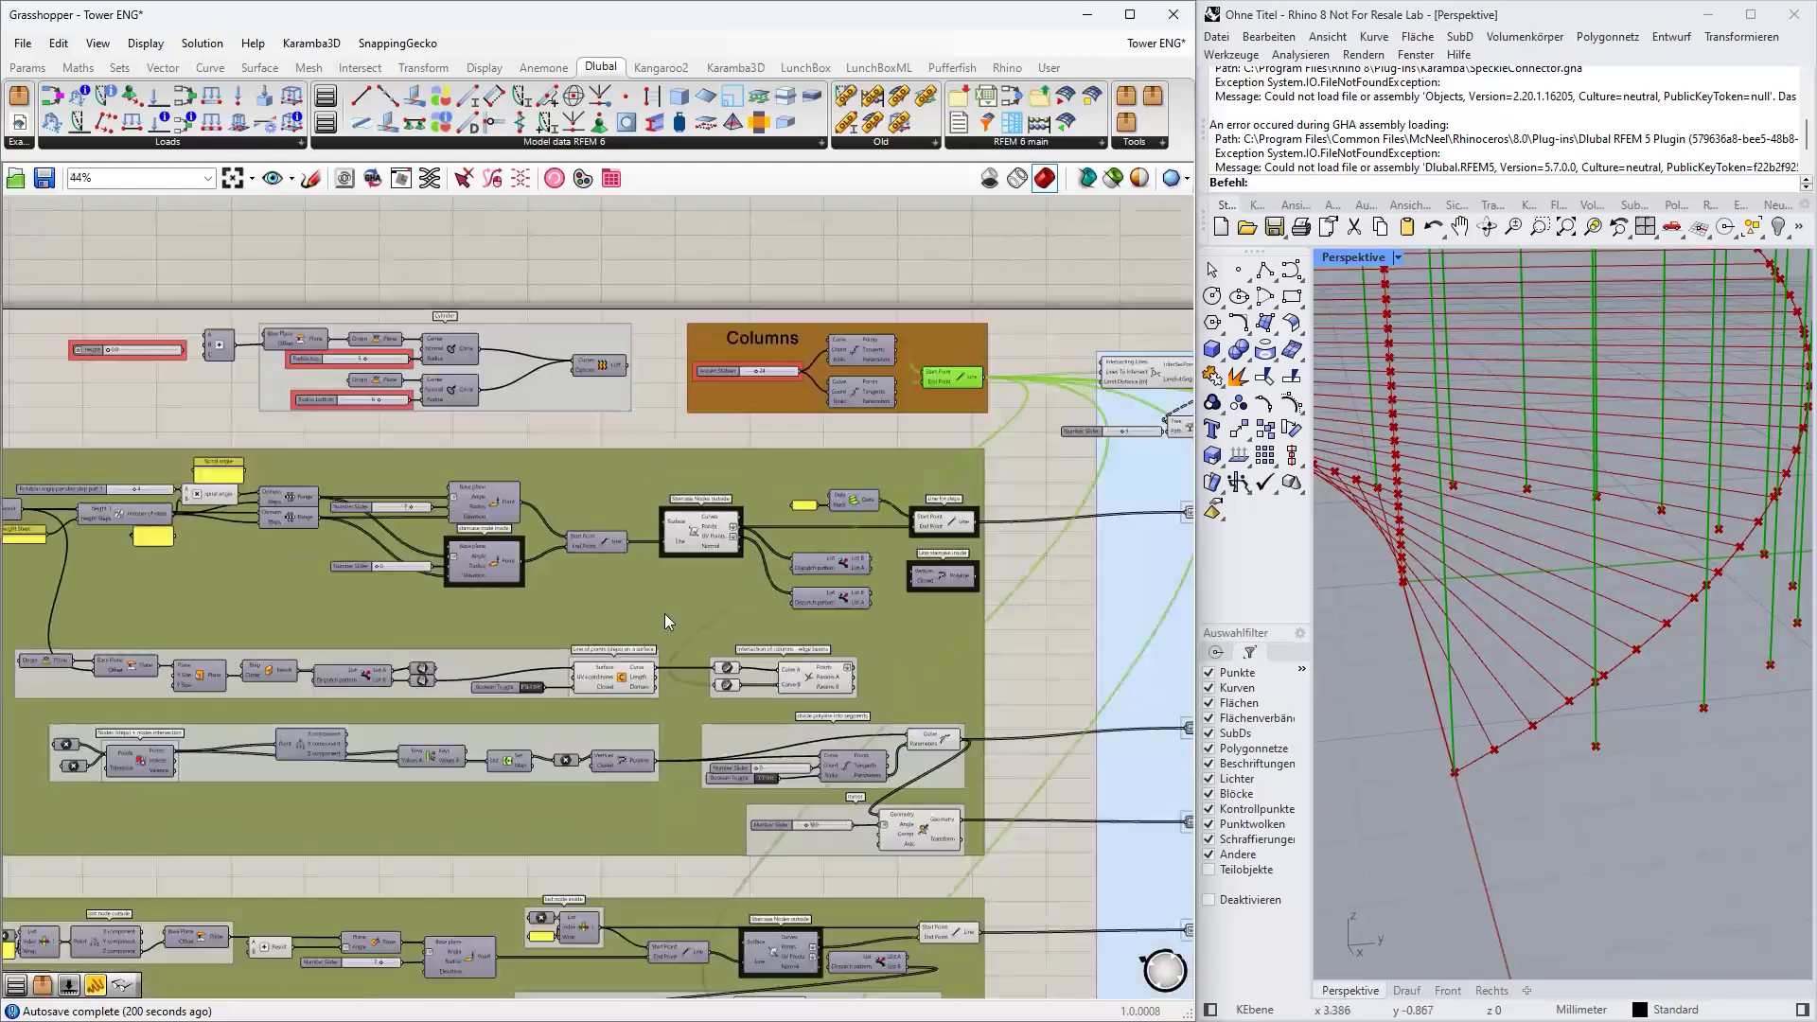
{"action": "scroll", "coordinate": [156, 662], "scroll_direction": "up", "scroll_amount": 3}
{"action": "left_click", "coordinate": [187, 765]}
{"action": "middle_click", "coordinate": [185, 763]}
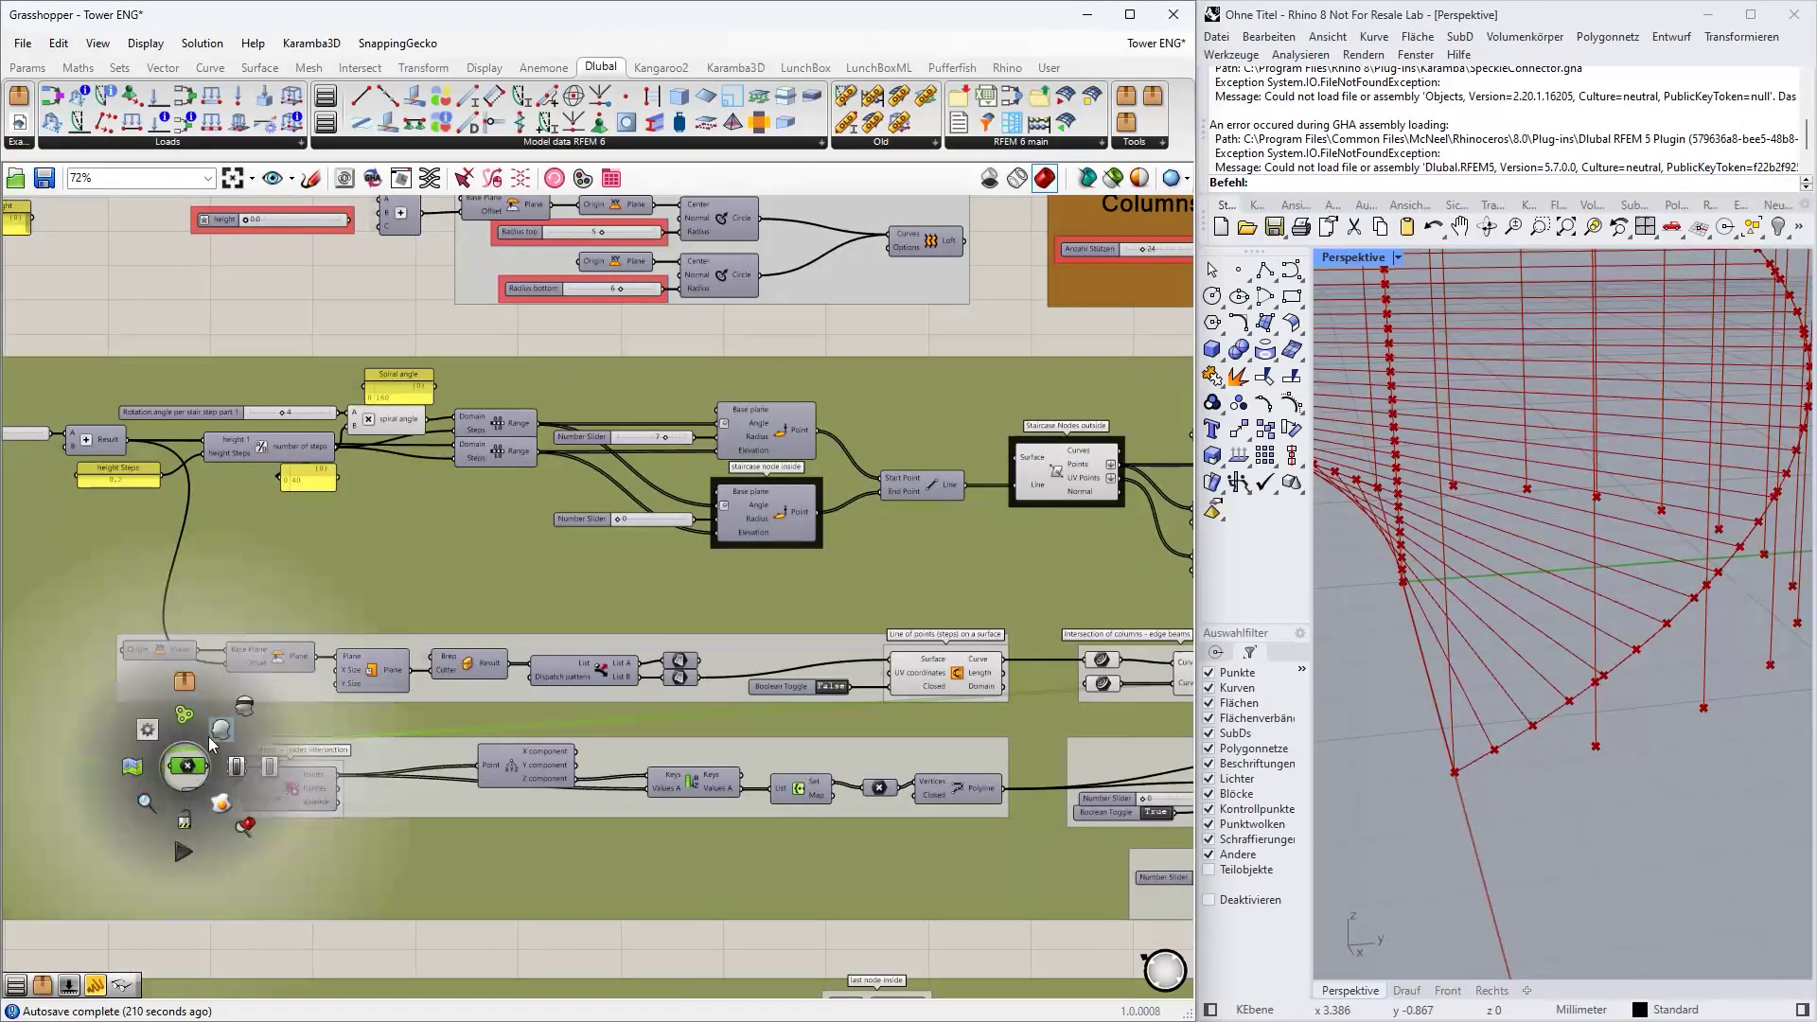
{"action": "middle_click", "coordinate": [202, 795]}
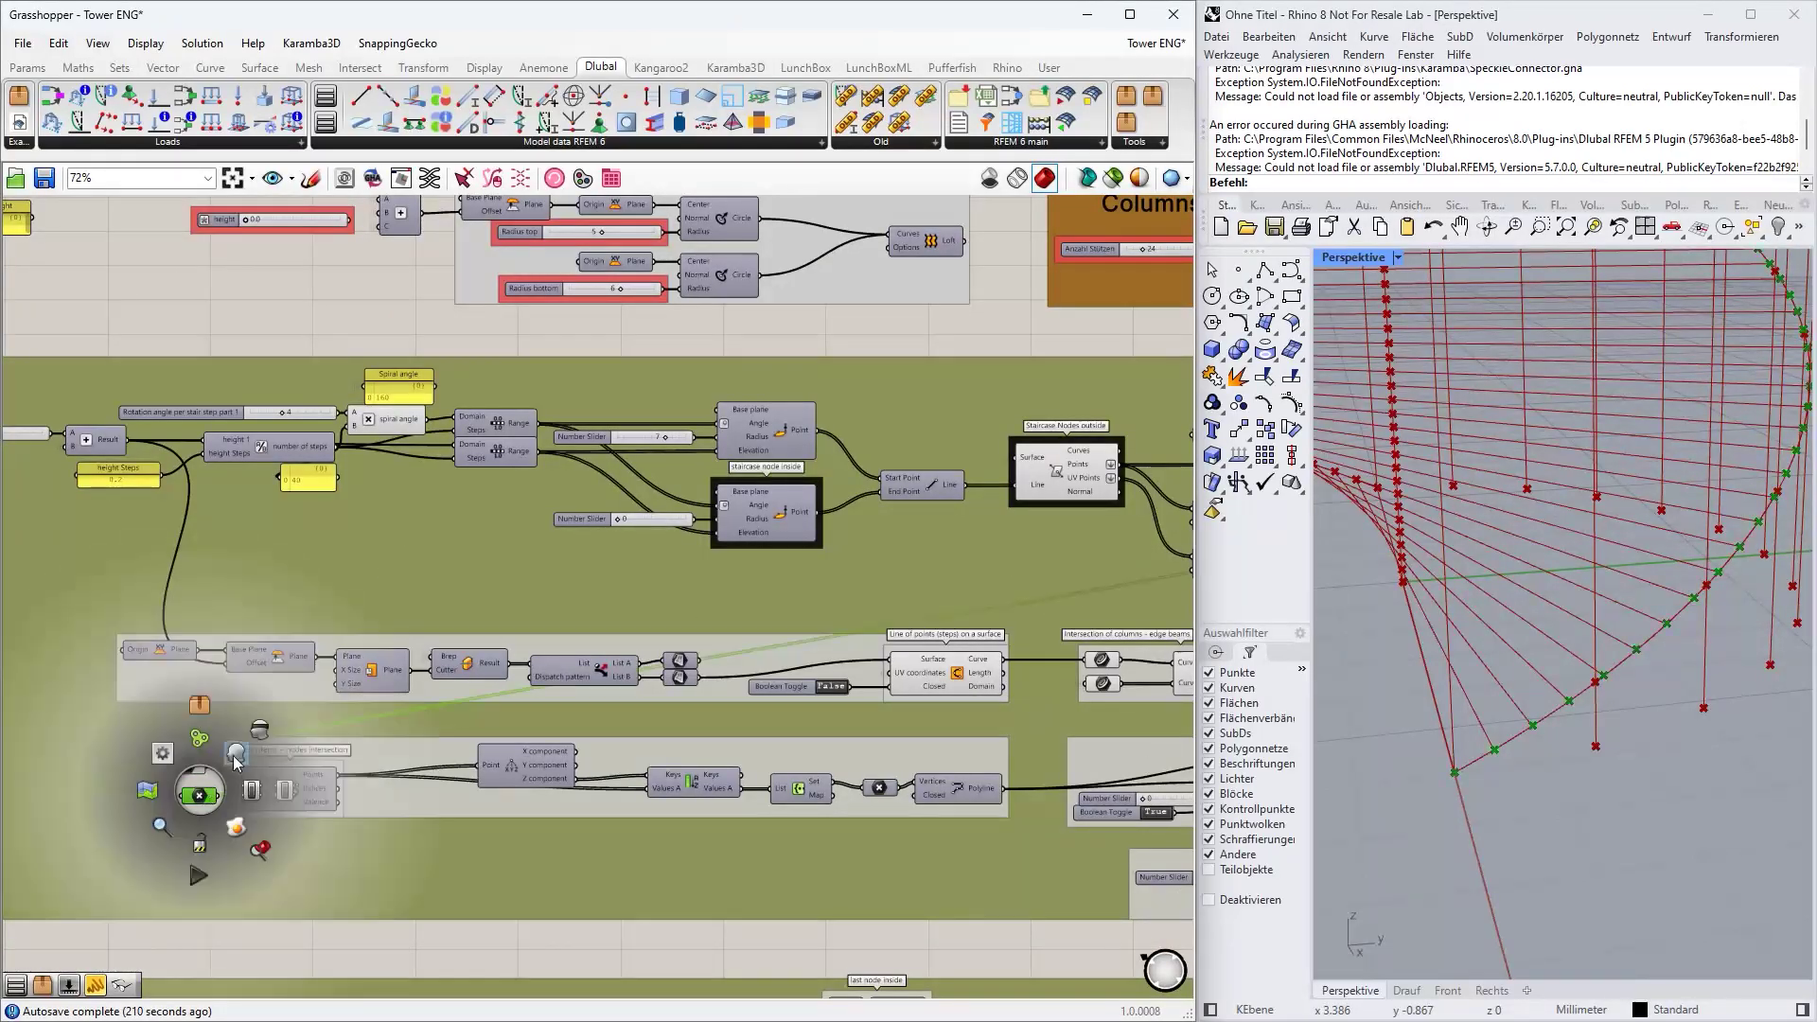
{"action": "left_click", "coordinate": [199, 795]}
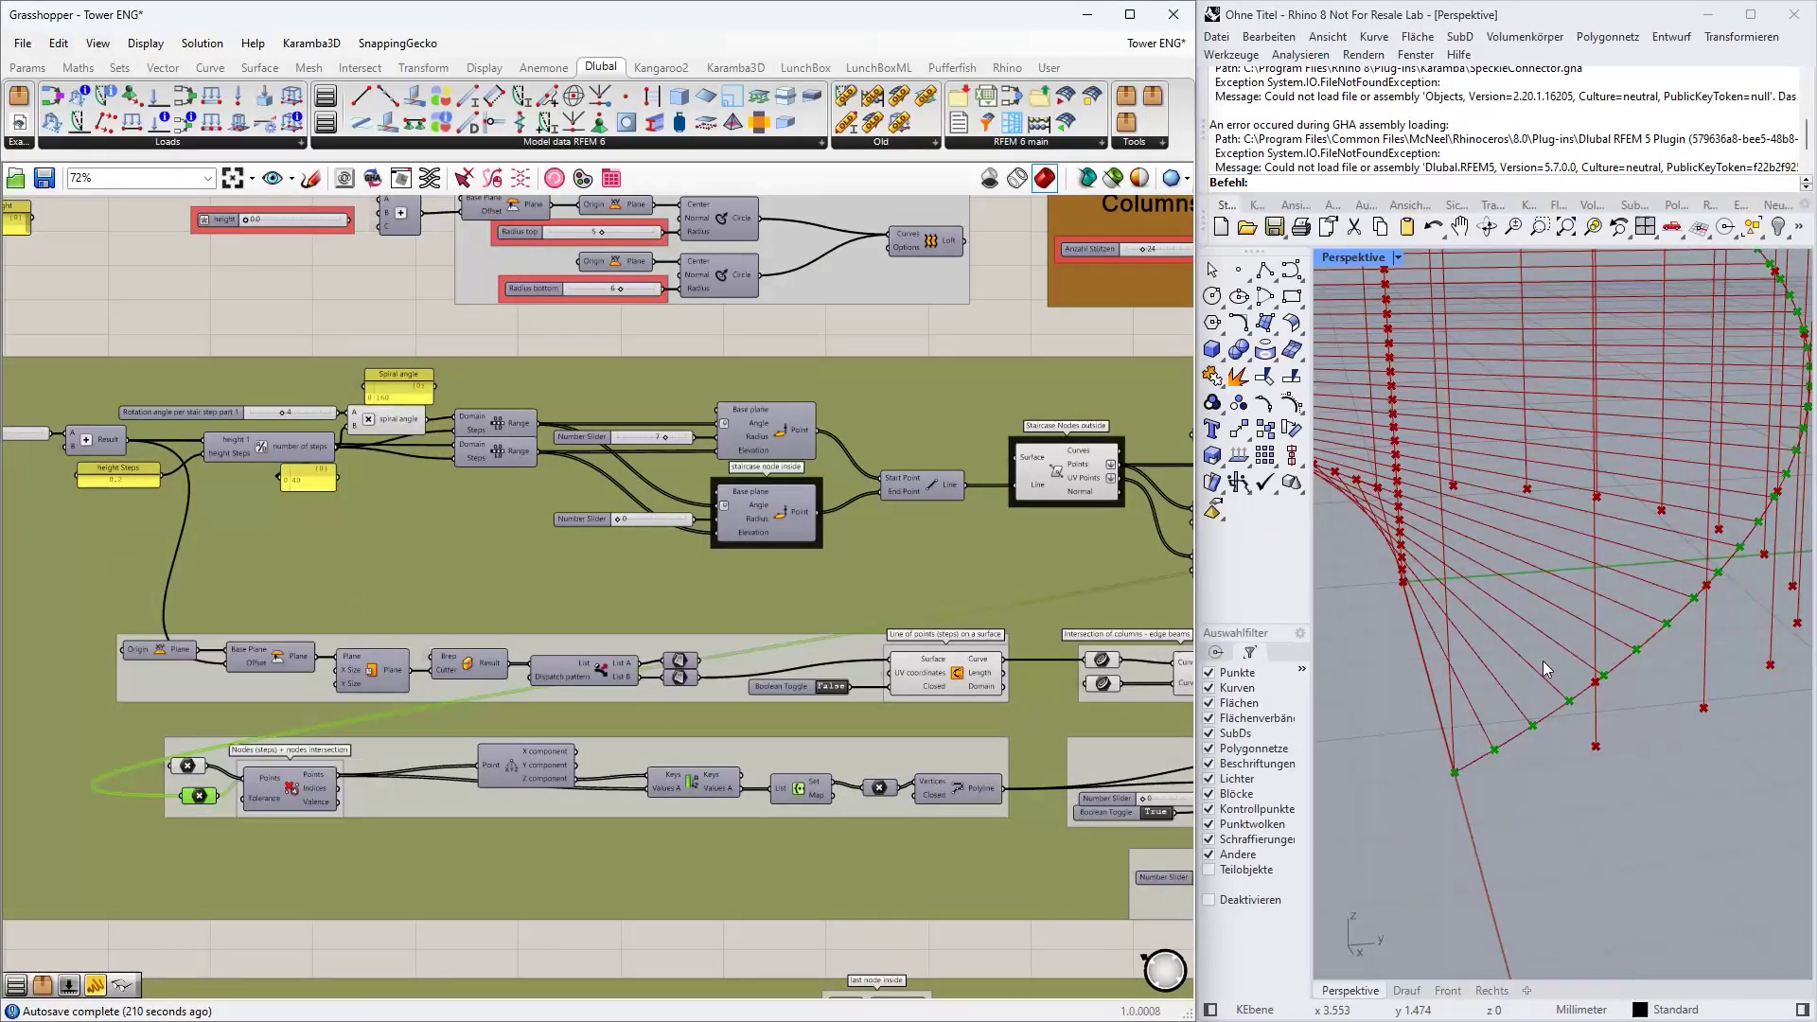
- Select both point containers of the Nodes (steps) + nodes intersection group together and examine their combined points along the outer edge
{"action": "left_click", "coordinate": [186, 765]}
{"action": "left_click", "coordinate": [199, 795], "text": "shift"}
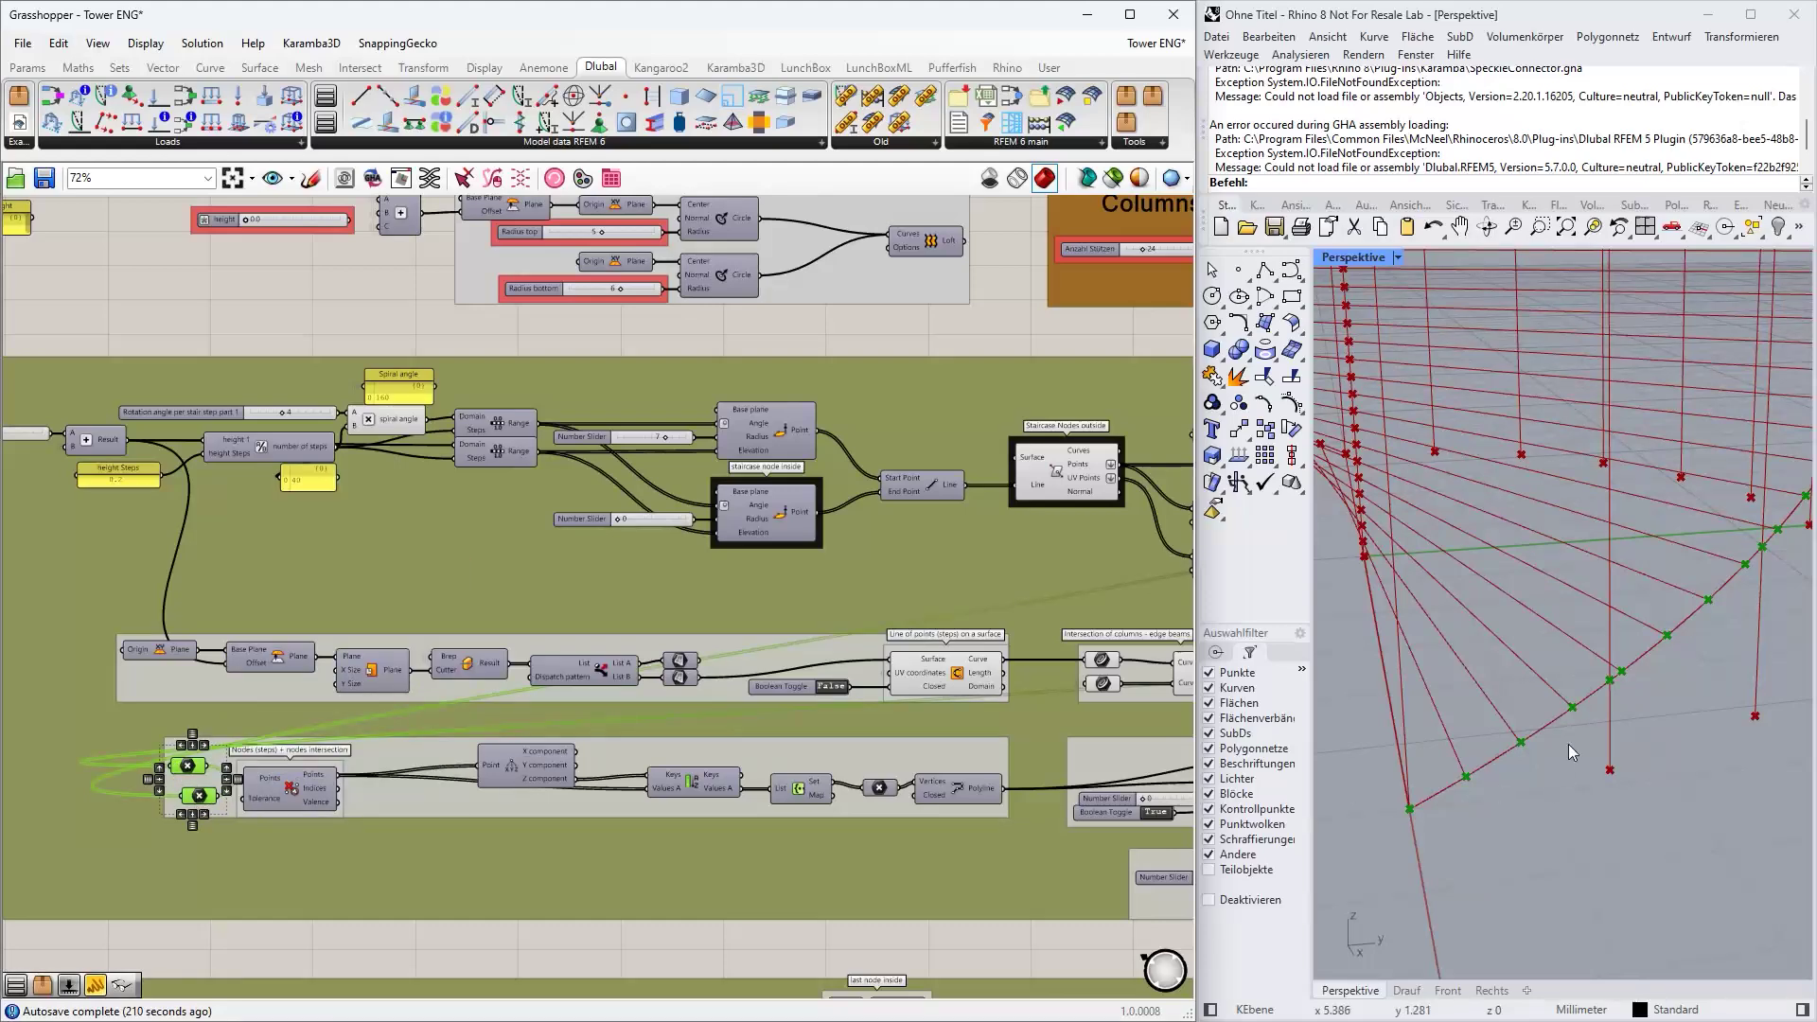
{"action": "right_click_drag", "start_coordinate": [1568, 723], "coordinate": [1484, 771]}
{"action": "scroll", "coordinate": [1481, 764], "scroll_direction": "up", "scroll_amount": 3}
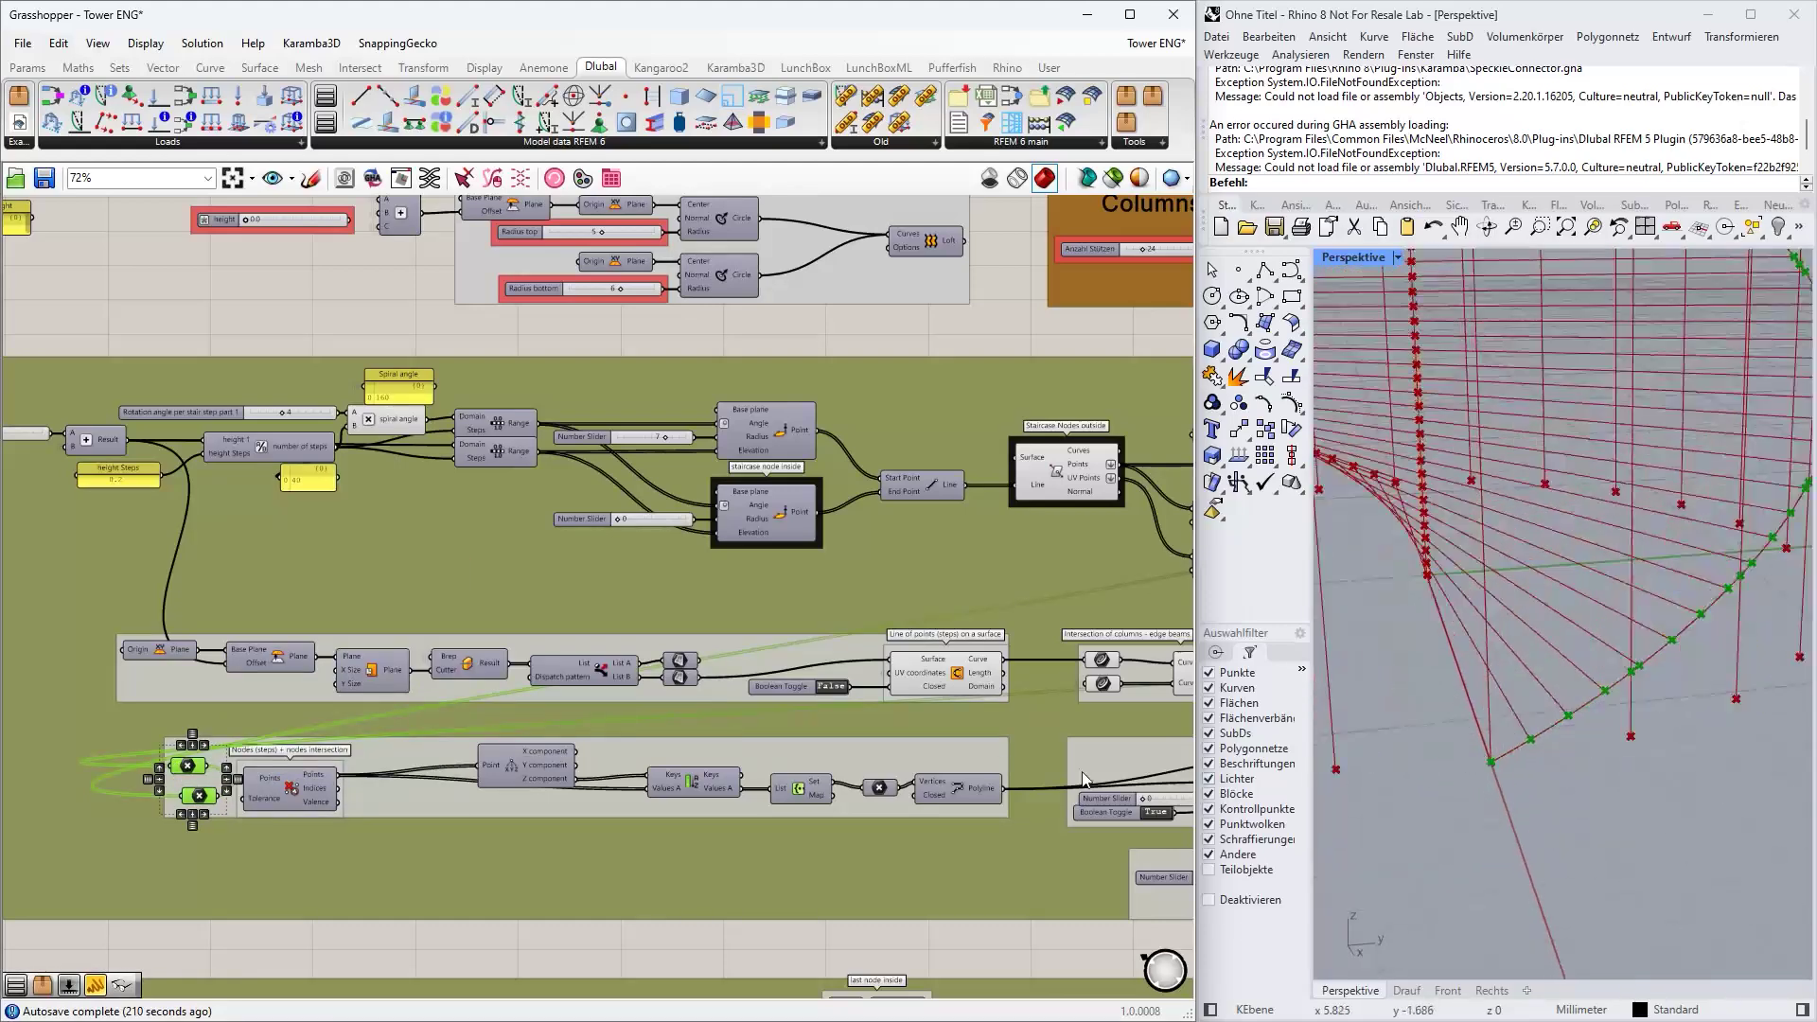
- Set the Anzahl Stützen slider in the Columns group to 38
{"action": "right_click_drag", "start_coordinate": [1079, 802], "coordinate": [860, 774]}
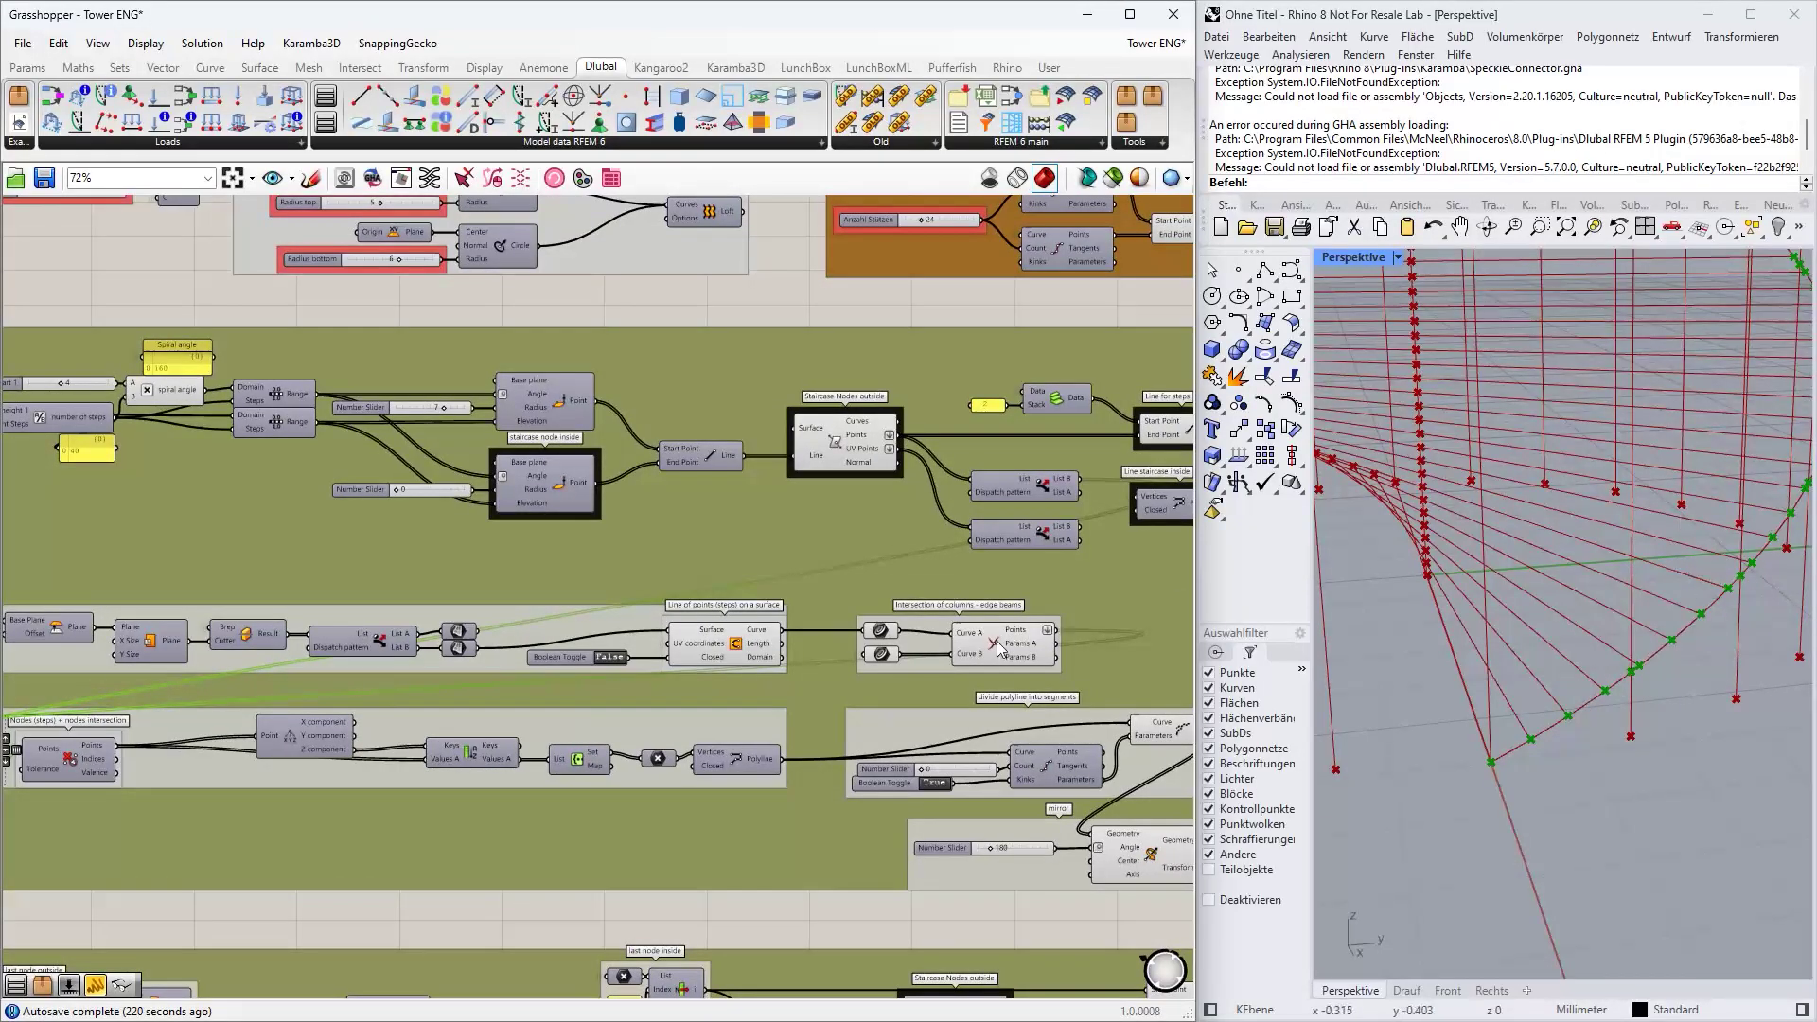
{"action": "scroll", "coordinate": [827, 629], "scroll_direction": "down", "scroll_amount": 1}
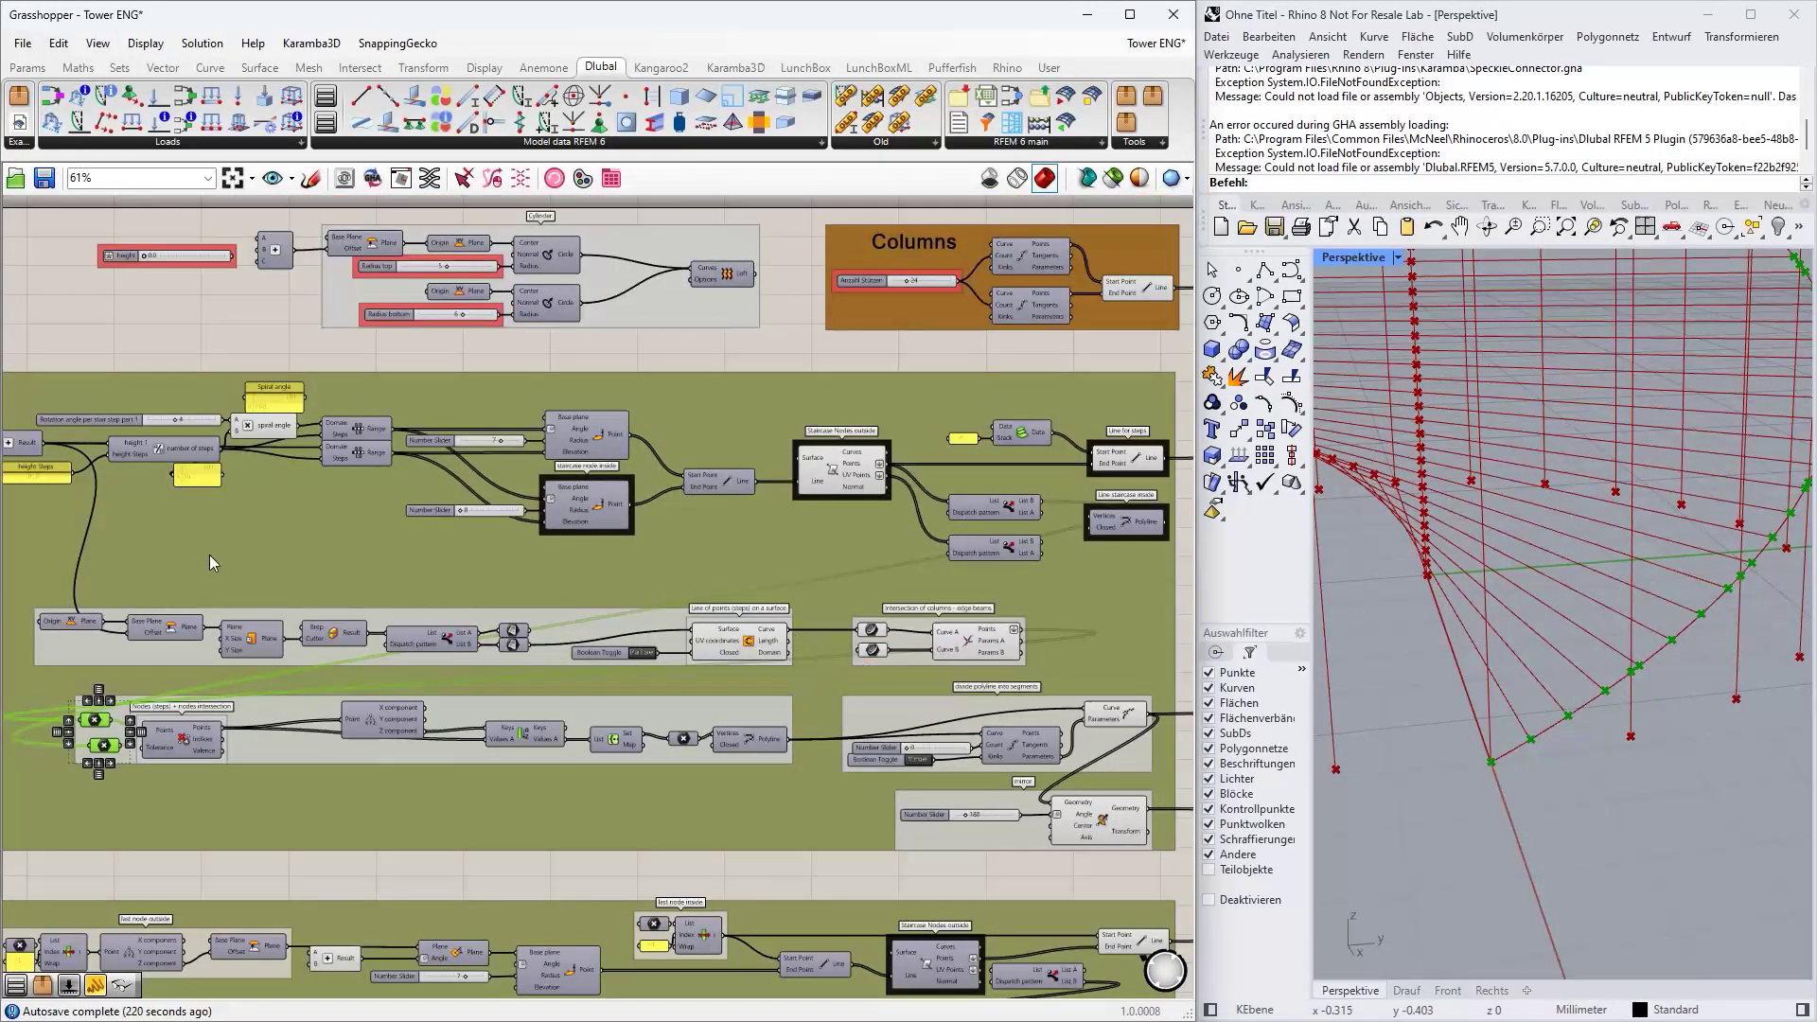
{"action": "scroll", "coordinate": [112, 722], "scroll_direction": "up", "scroll_amount": 4}
{"action": "right_click_drag", "start_coordinate": [944, 474], "coordinate": [828, 814]}
{"action": "right_click_drag", "start_coordinate": [927, 331], "coordinate": [821, 507]}
{"action": "right_click_drag", "start_coordinate": [1061, 530], "coordinate": [459, 570]}
{"action": "scroll", "coordinate": [920, 499], "scroll_direction": "up", "scroll_amount": 3}
{"action": "right_click_drag", "start_coordinate": [915, 611], "coordinate": [785, 670]}
{"action": "scroll", "coordinate": [1672, 660], "scroll_direction": "up", "scroll_amount": 2}
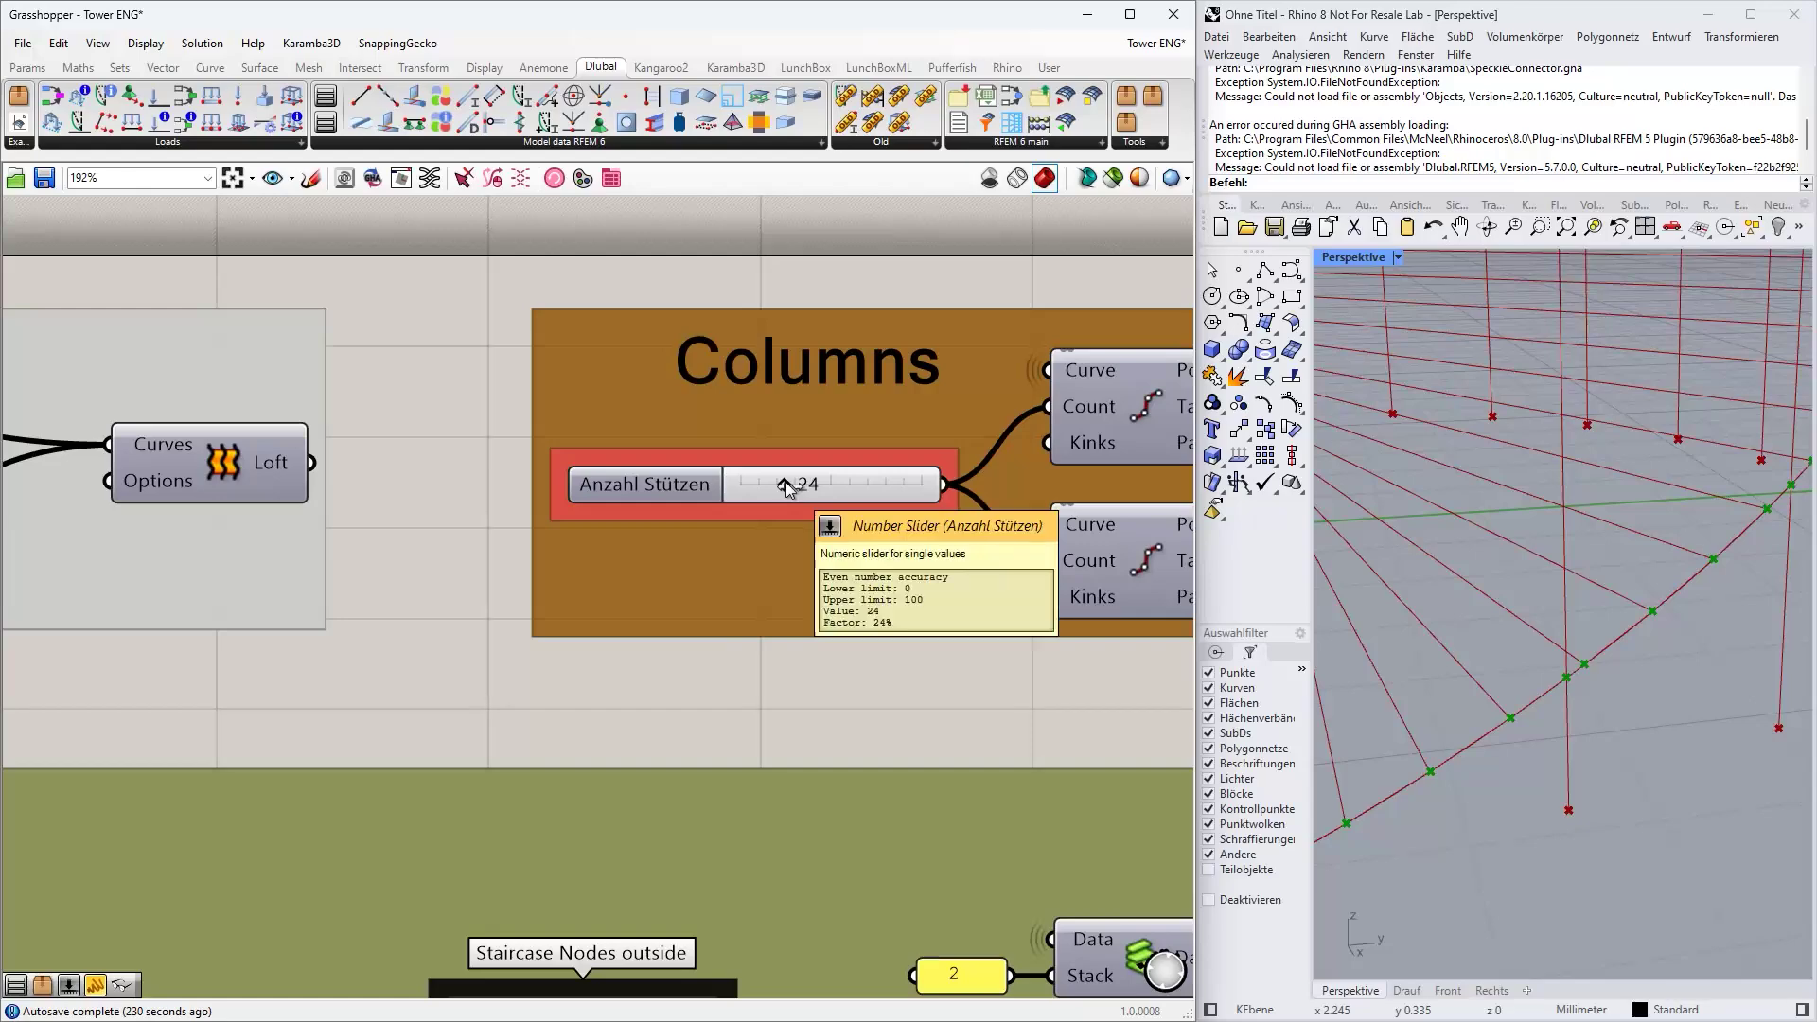
{"action": "left_click_drag", "start_coordinate": [791, 488], "coordinate": [809, 484]}
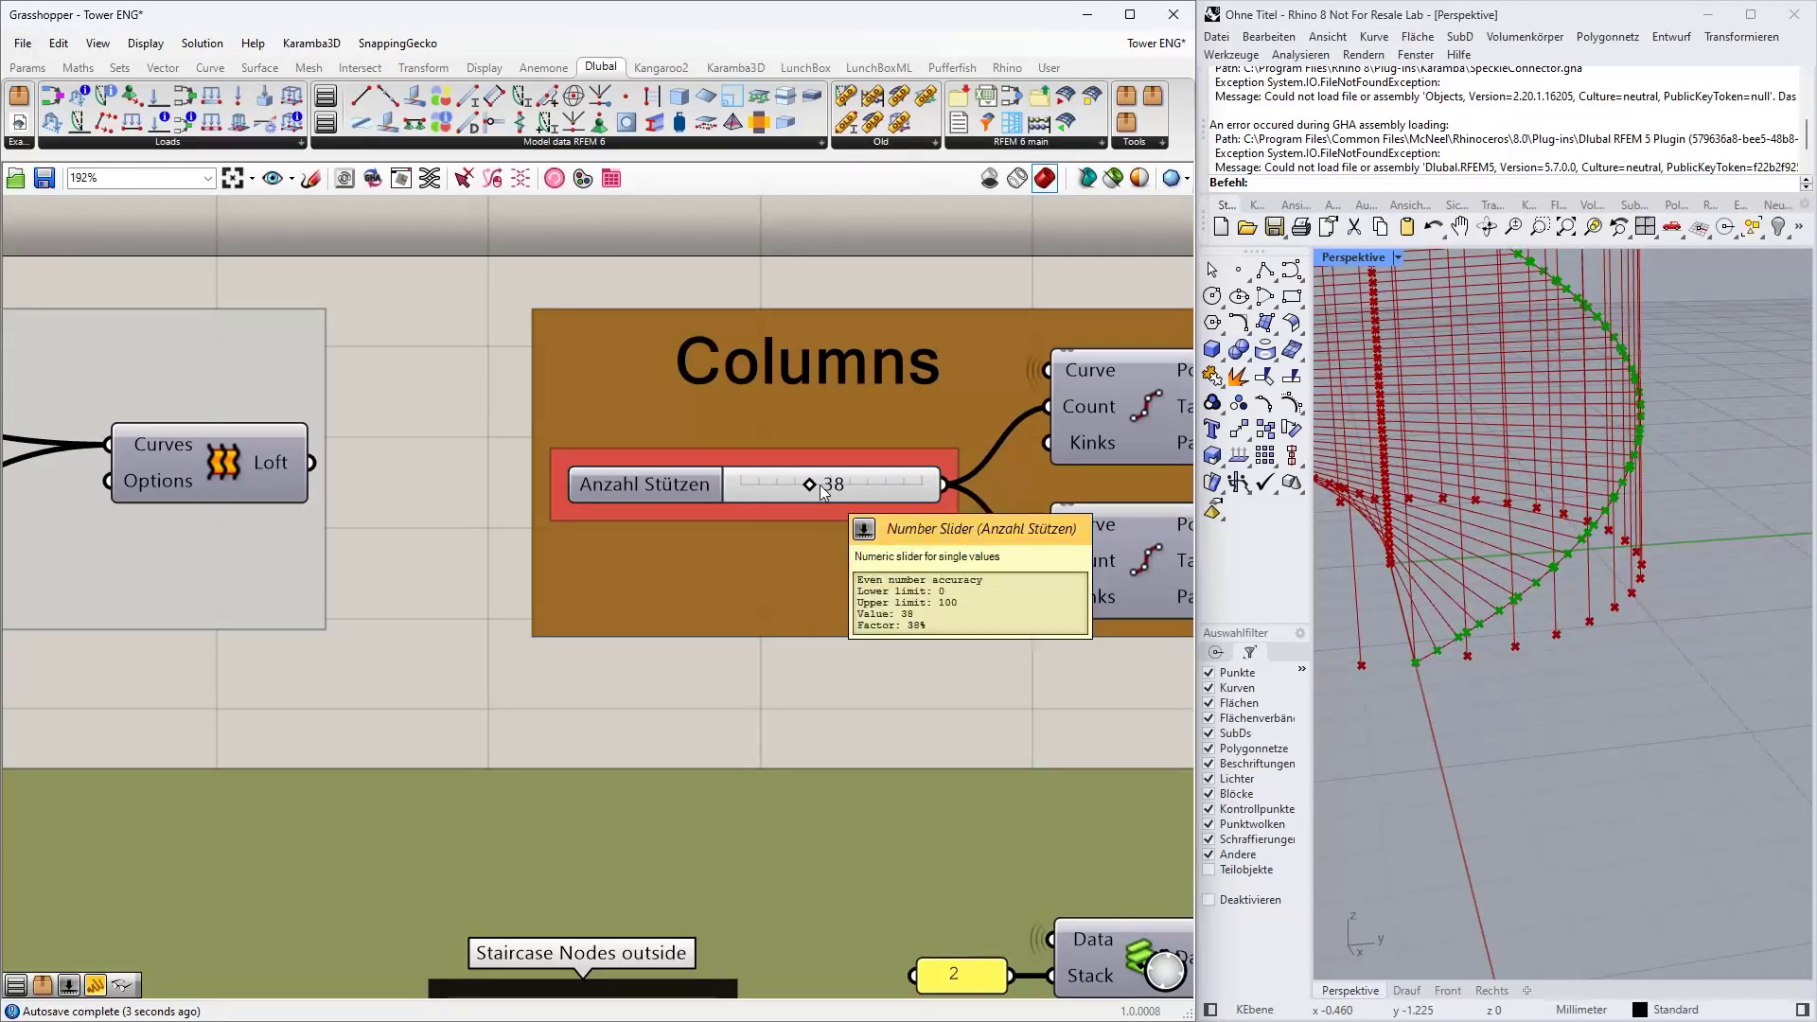
- Set the Anzahl Stützen slider to 18 and examine the nodes where the columns meet the staircase edge
{"action": "mouse_move", "coordinate": [810, 484]}
{"action": "left_mouse_down"}
{"action": "mouse_move", "coordinate": [831, 488]}
{"action": "mouse_move", "coordinate": [763, 486]}
{"action": "mouse_move", "coordinate": [780, 487]}
{"action": "left_mouse_up"}
{"action": "scroll", "coordinate": [1501, 611], "scroll_direction": "up", "scroll_amount": 3}
{"action": "scroll", "coordinate": [1514, 609], "scroll_direction": "up", "scroll_amount": 2}
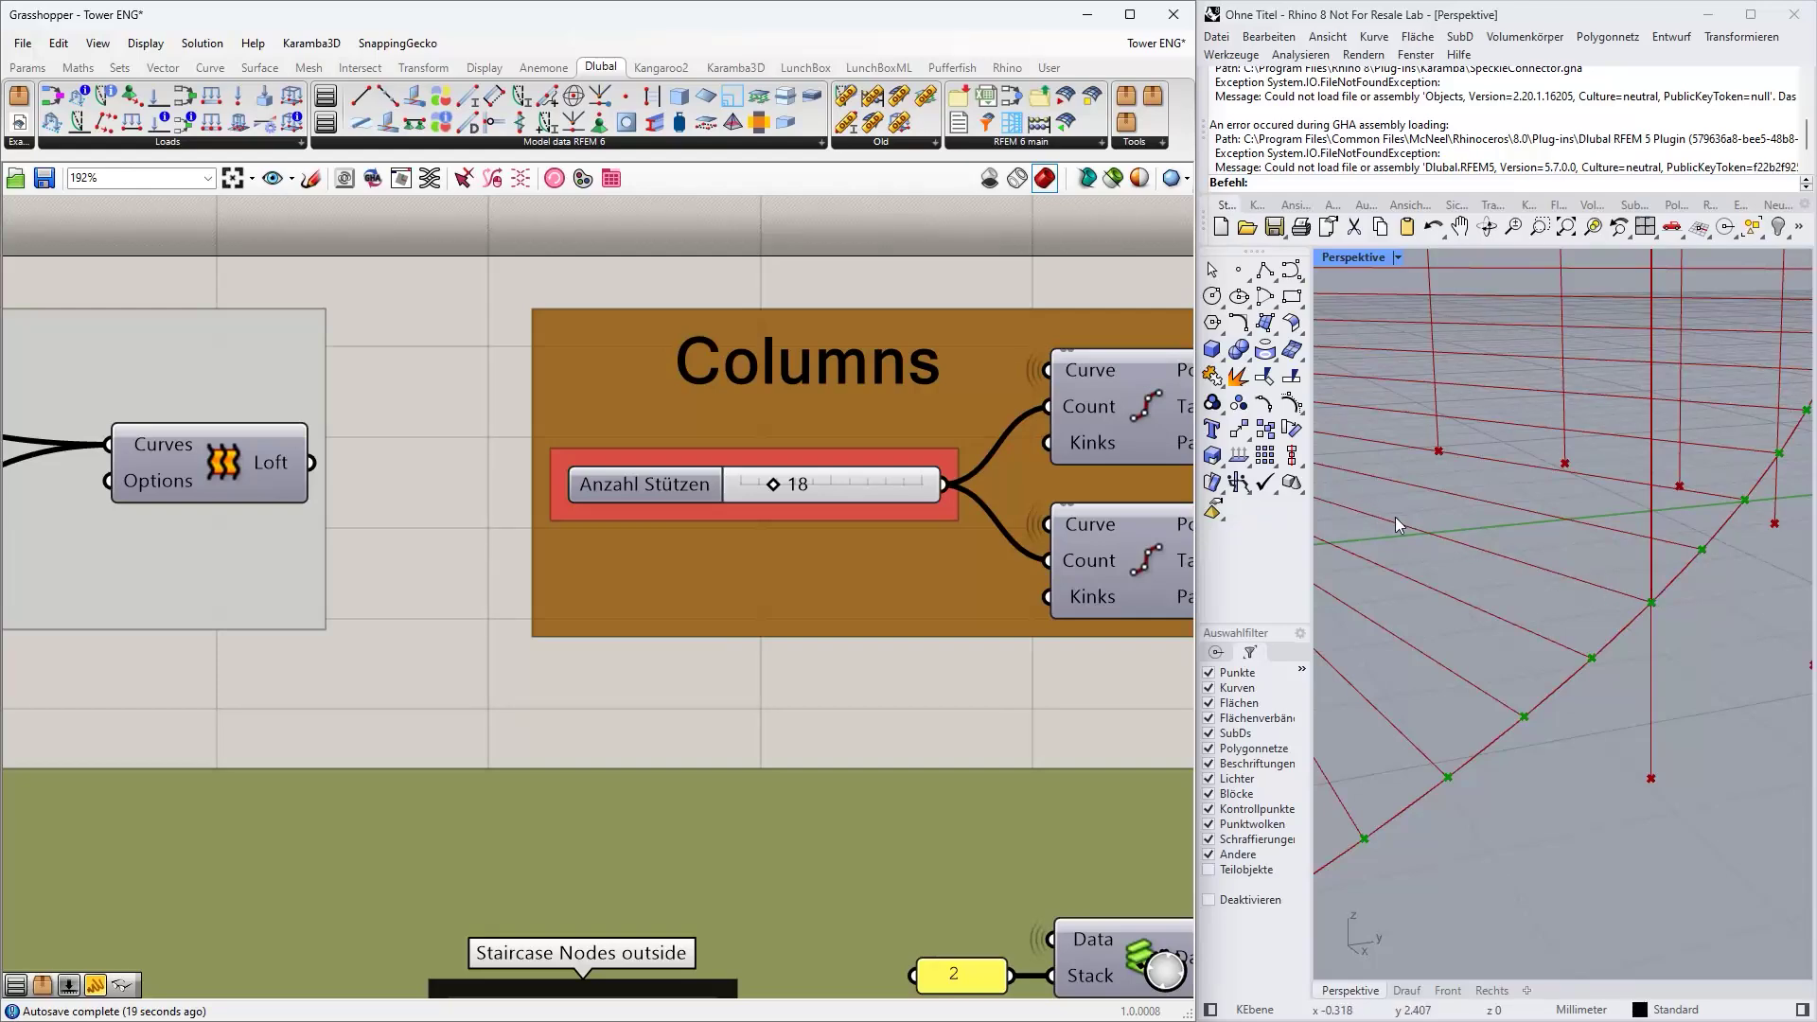
- Examine the Cull Duplicates component's mode options in the Nodes (steps) + nodes intersection group and the two point containers feeding it
{"action": "scroll", "coordinate": [676, 543], "scroll_direction": "down", "scroll_amount": 5}
{"action": "scroll", "coordinate": [615, 558], "scroll_direction": "down", "scroll_amount": 5}
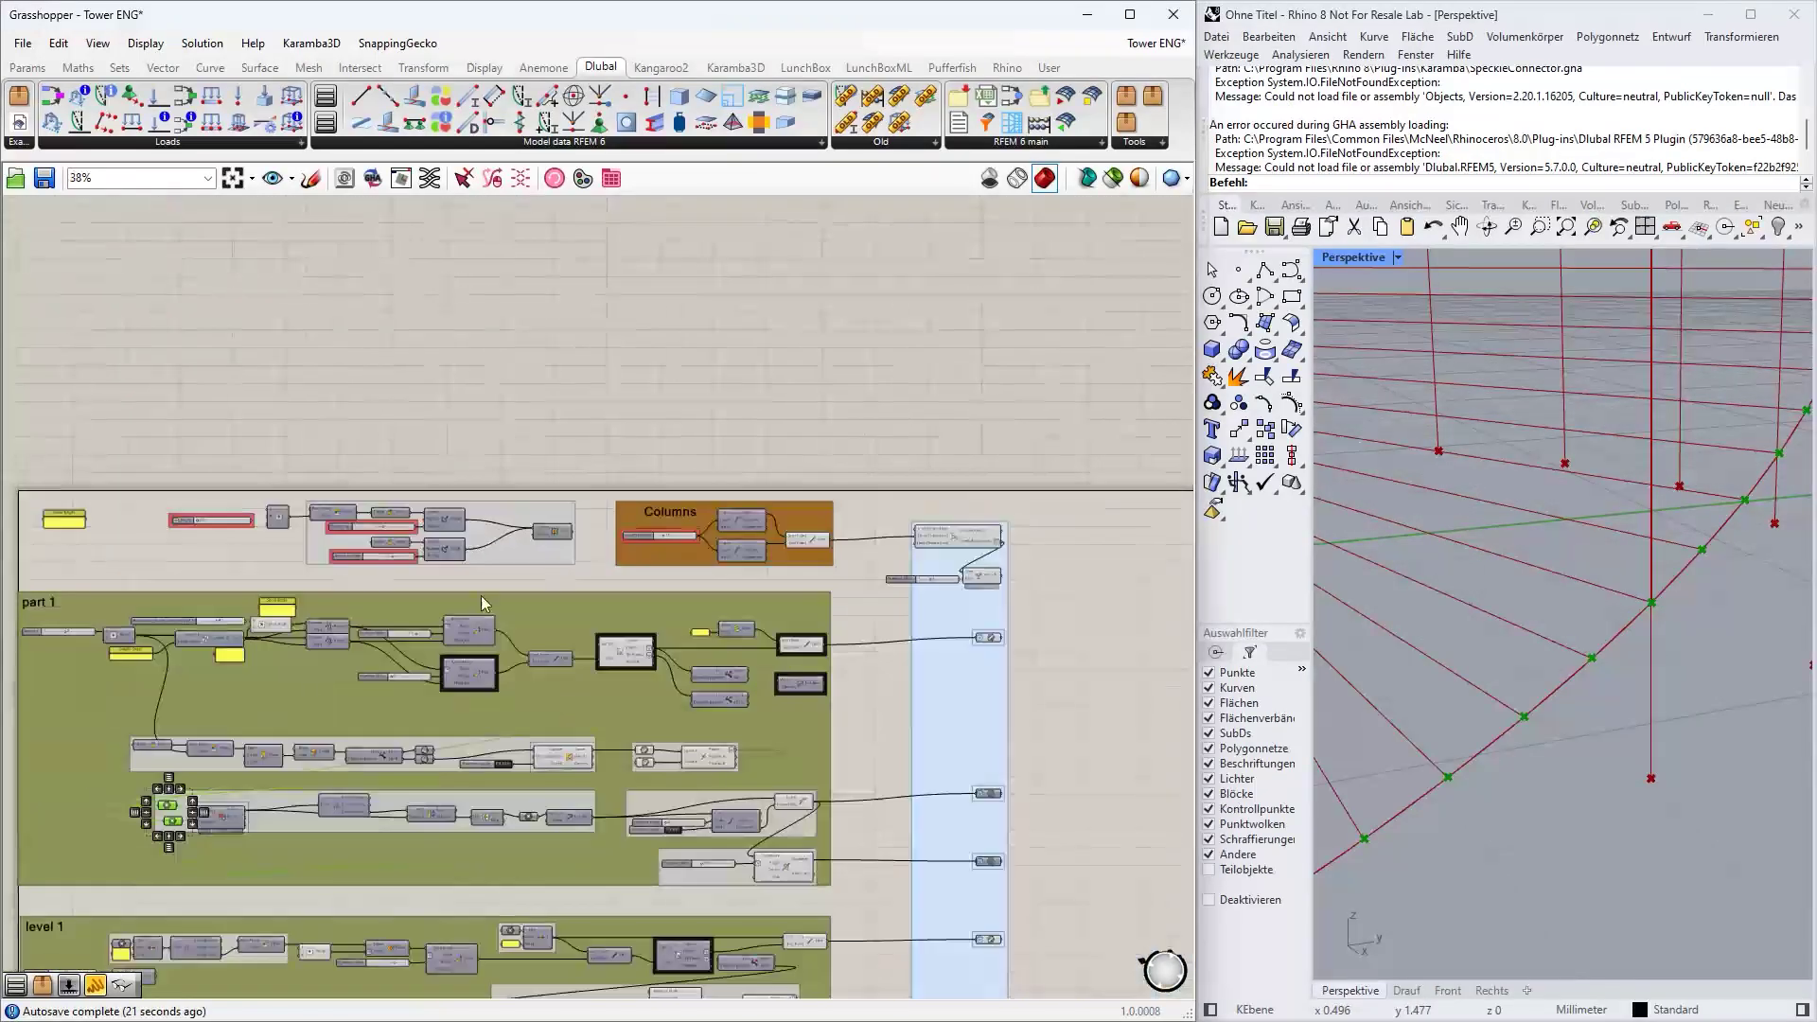
{"action": "right_click_drag", "start_coordinate": [237, 786], "coordinate": [341, 684]}
{"action": "scroll", "coordinate": [315, 738], "scroll_direction": "up", "scroll_amount": 1}
{"action": "scroll", "coordinate": [314, 739], "scroll_direction": "up", "scroll_amount": 3}
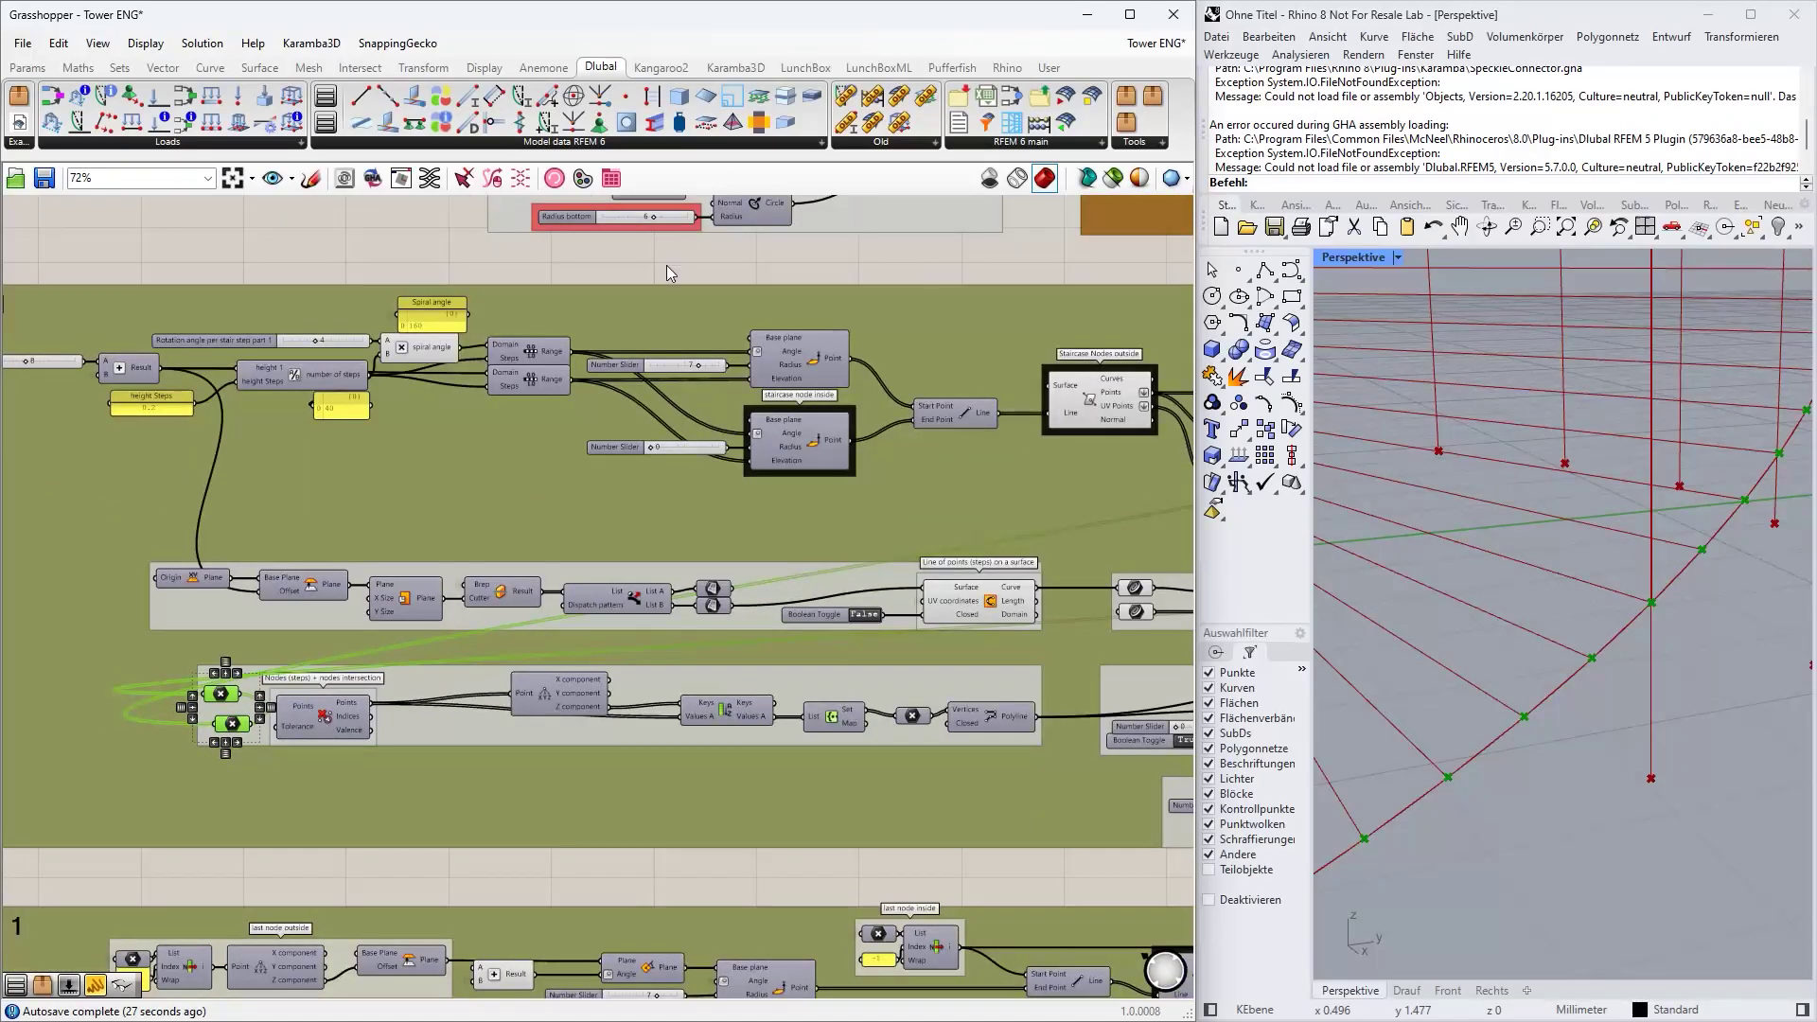
{"action": "left_click", "coordinate": [666, 270]}
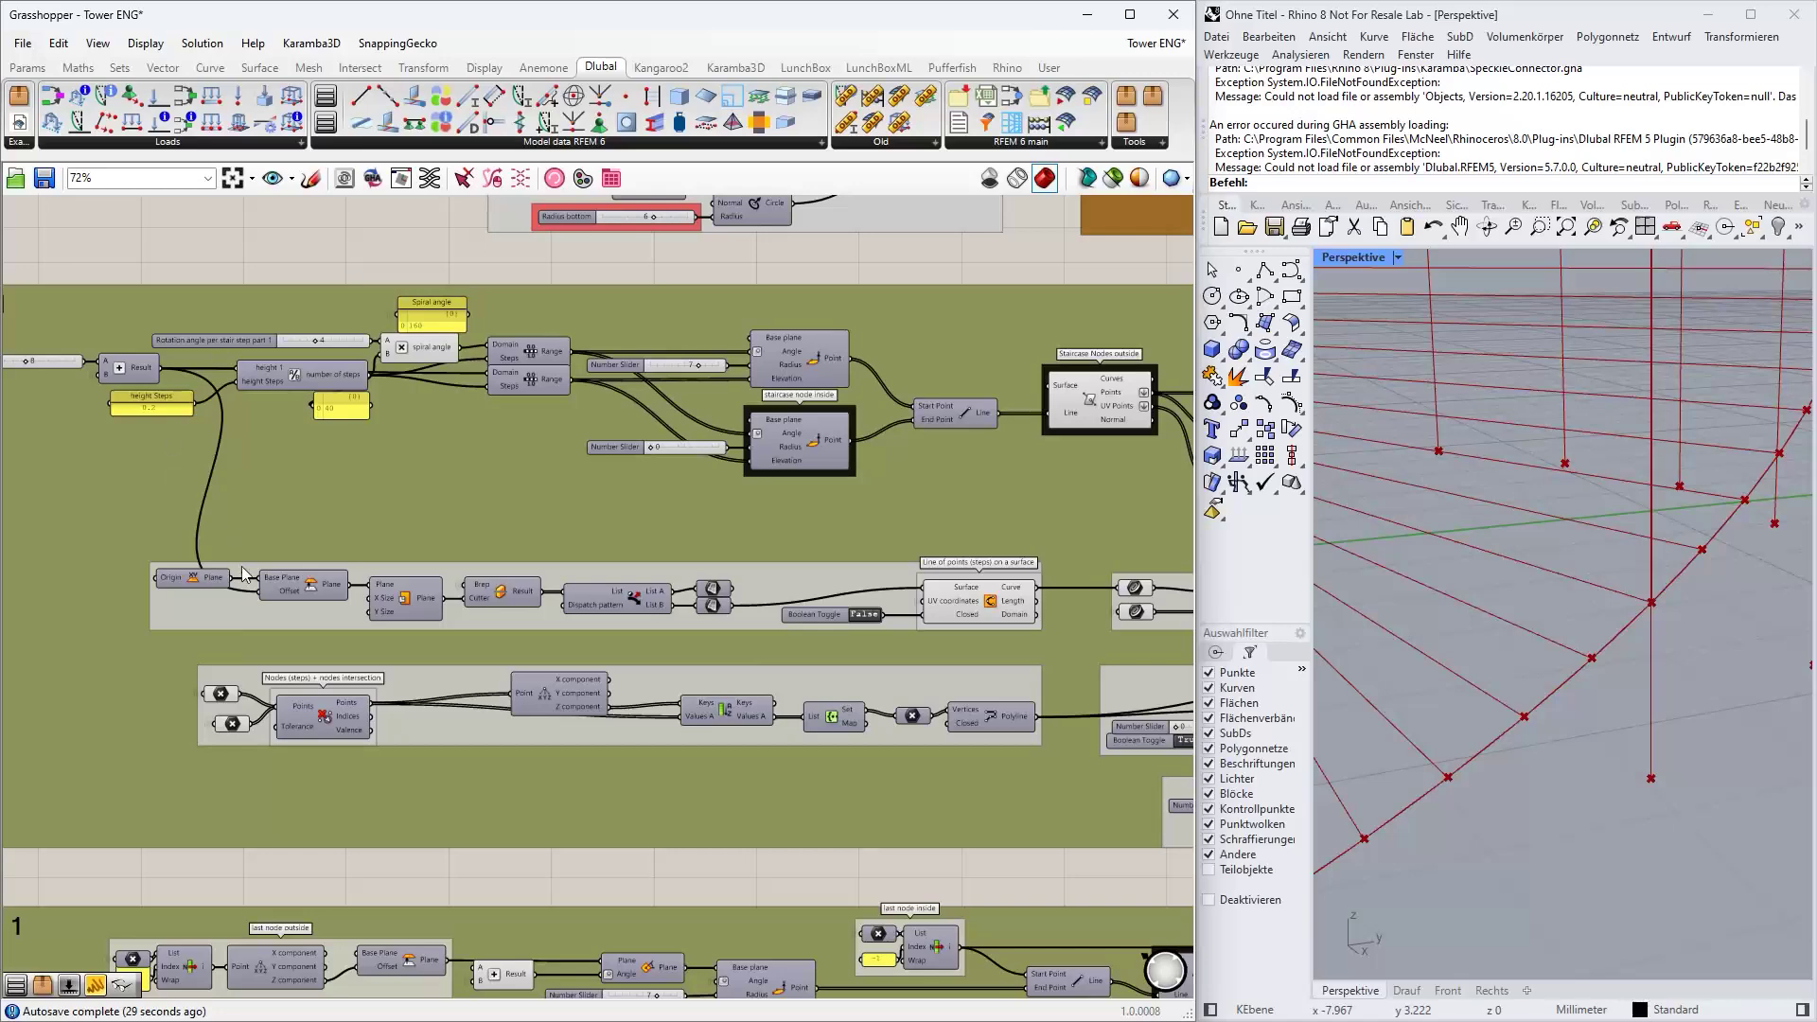
{"action": "scroll", "coordinate": [320, 727], "scroll_direction": "up", "scroll_amount": 2}
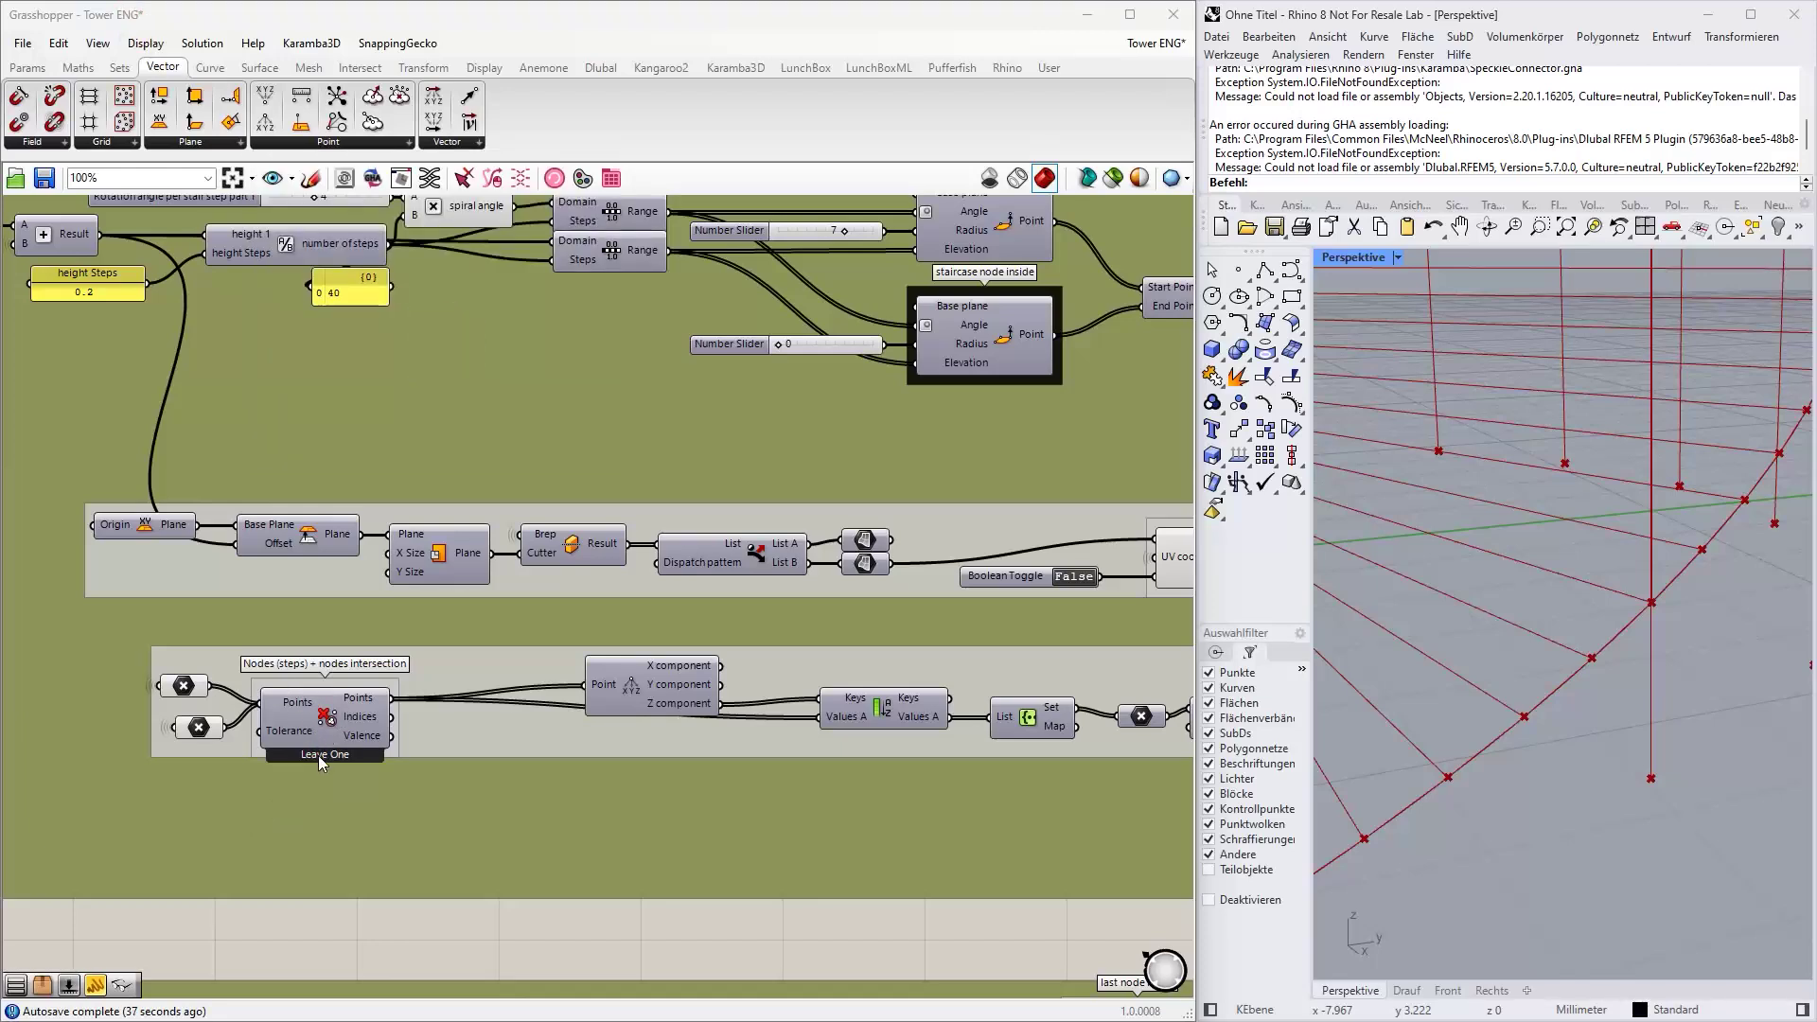
{"action": "right_click", "coordinate": [327, 724]}
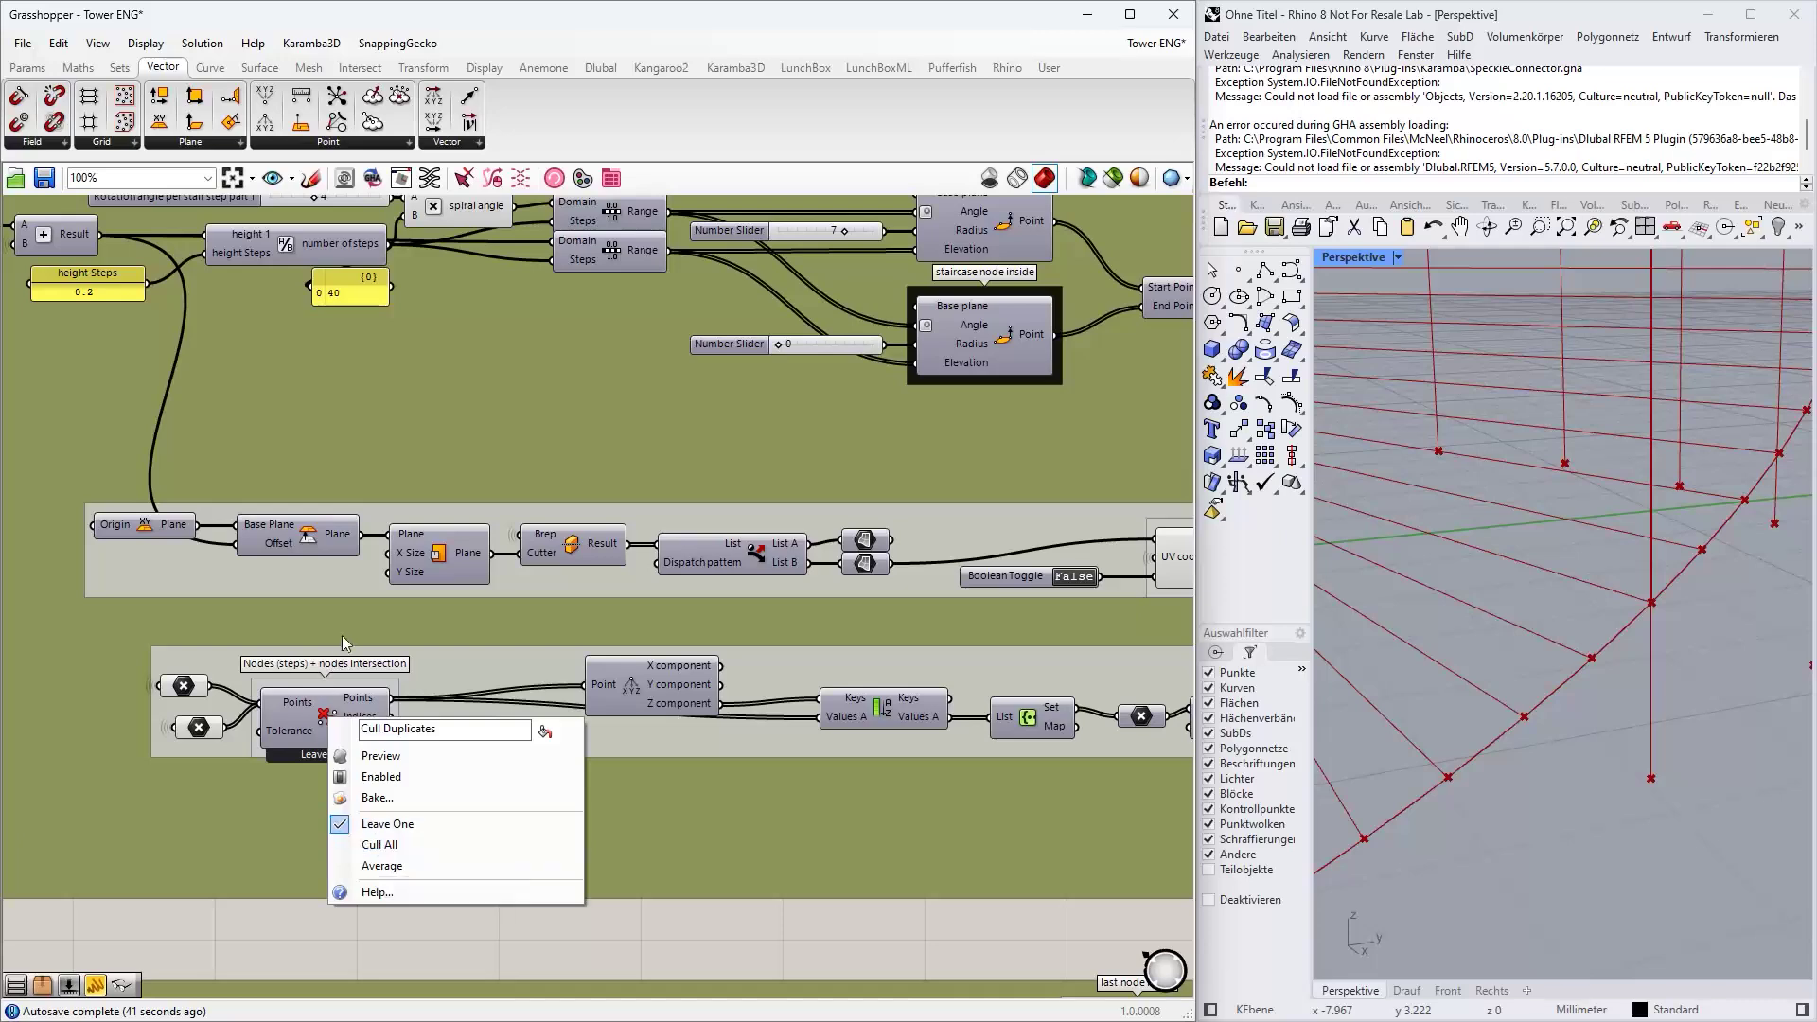
{"action": "left_click", "coordinate": [281, 950]}
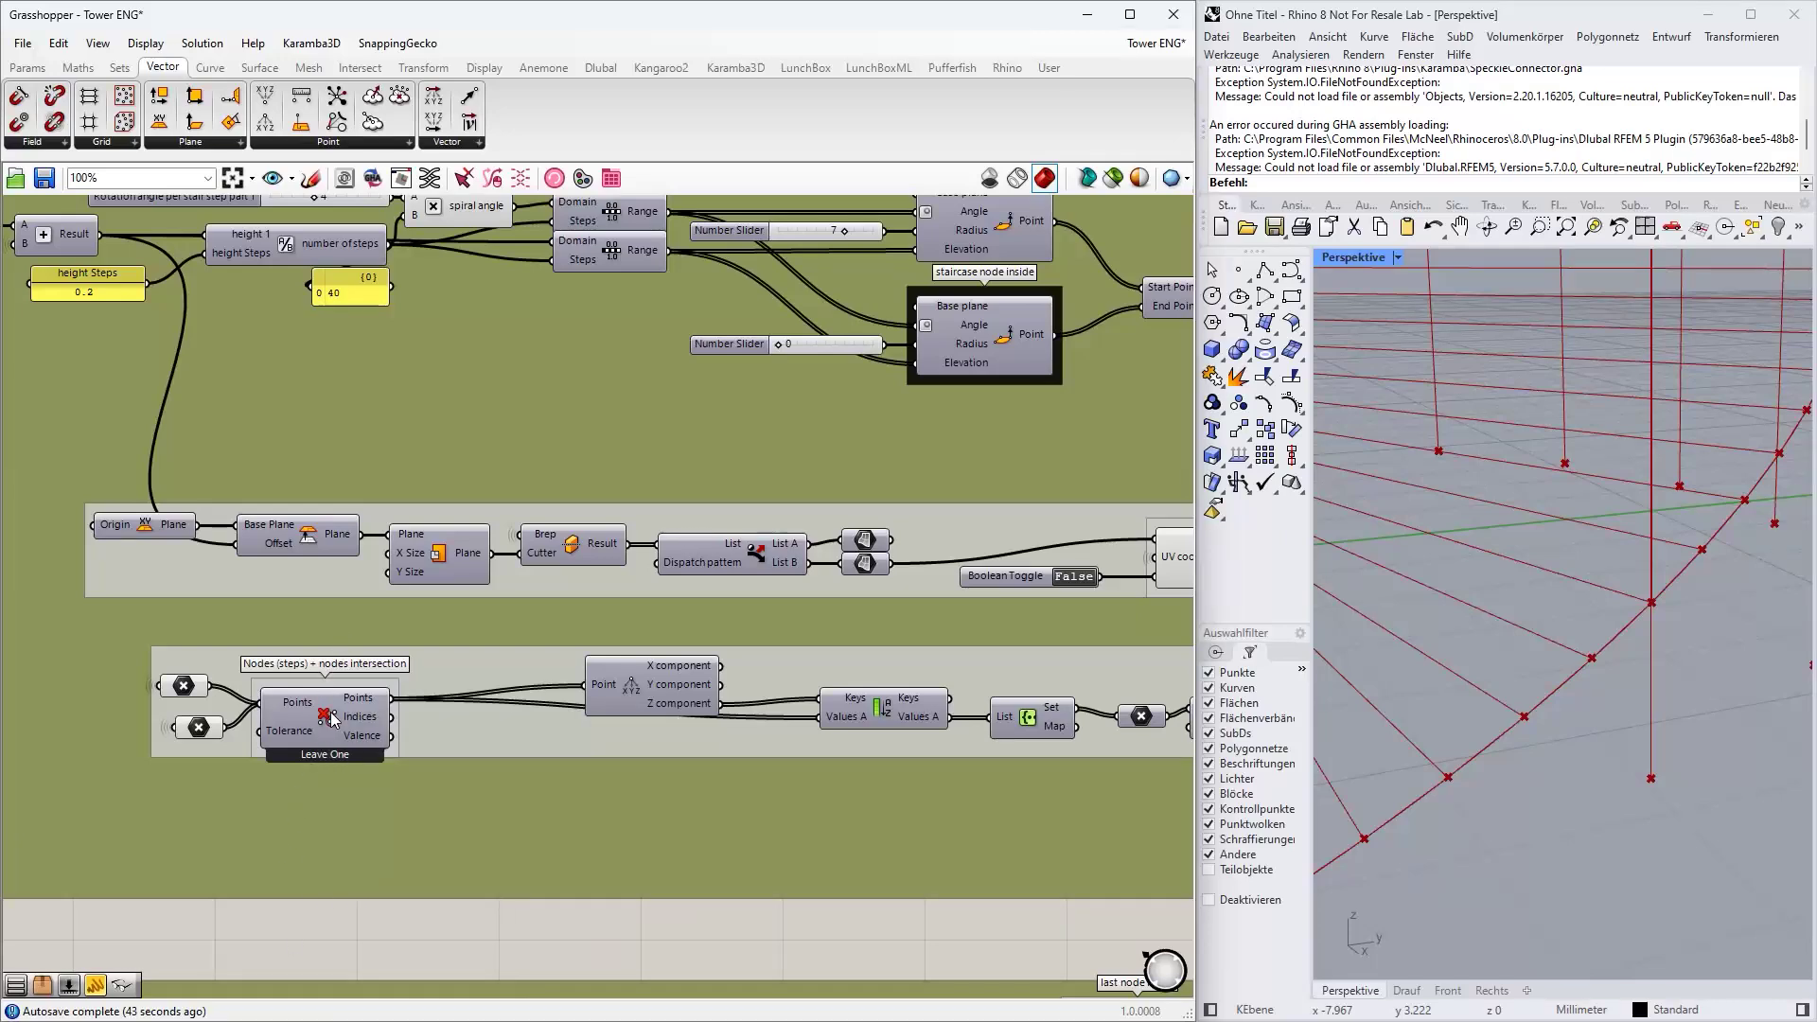
{"action": "left_click", "coordinate": [188, 689]}
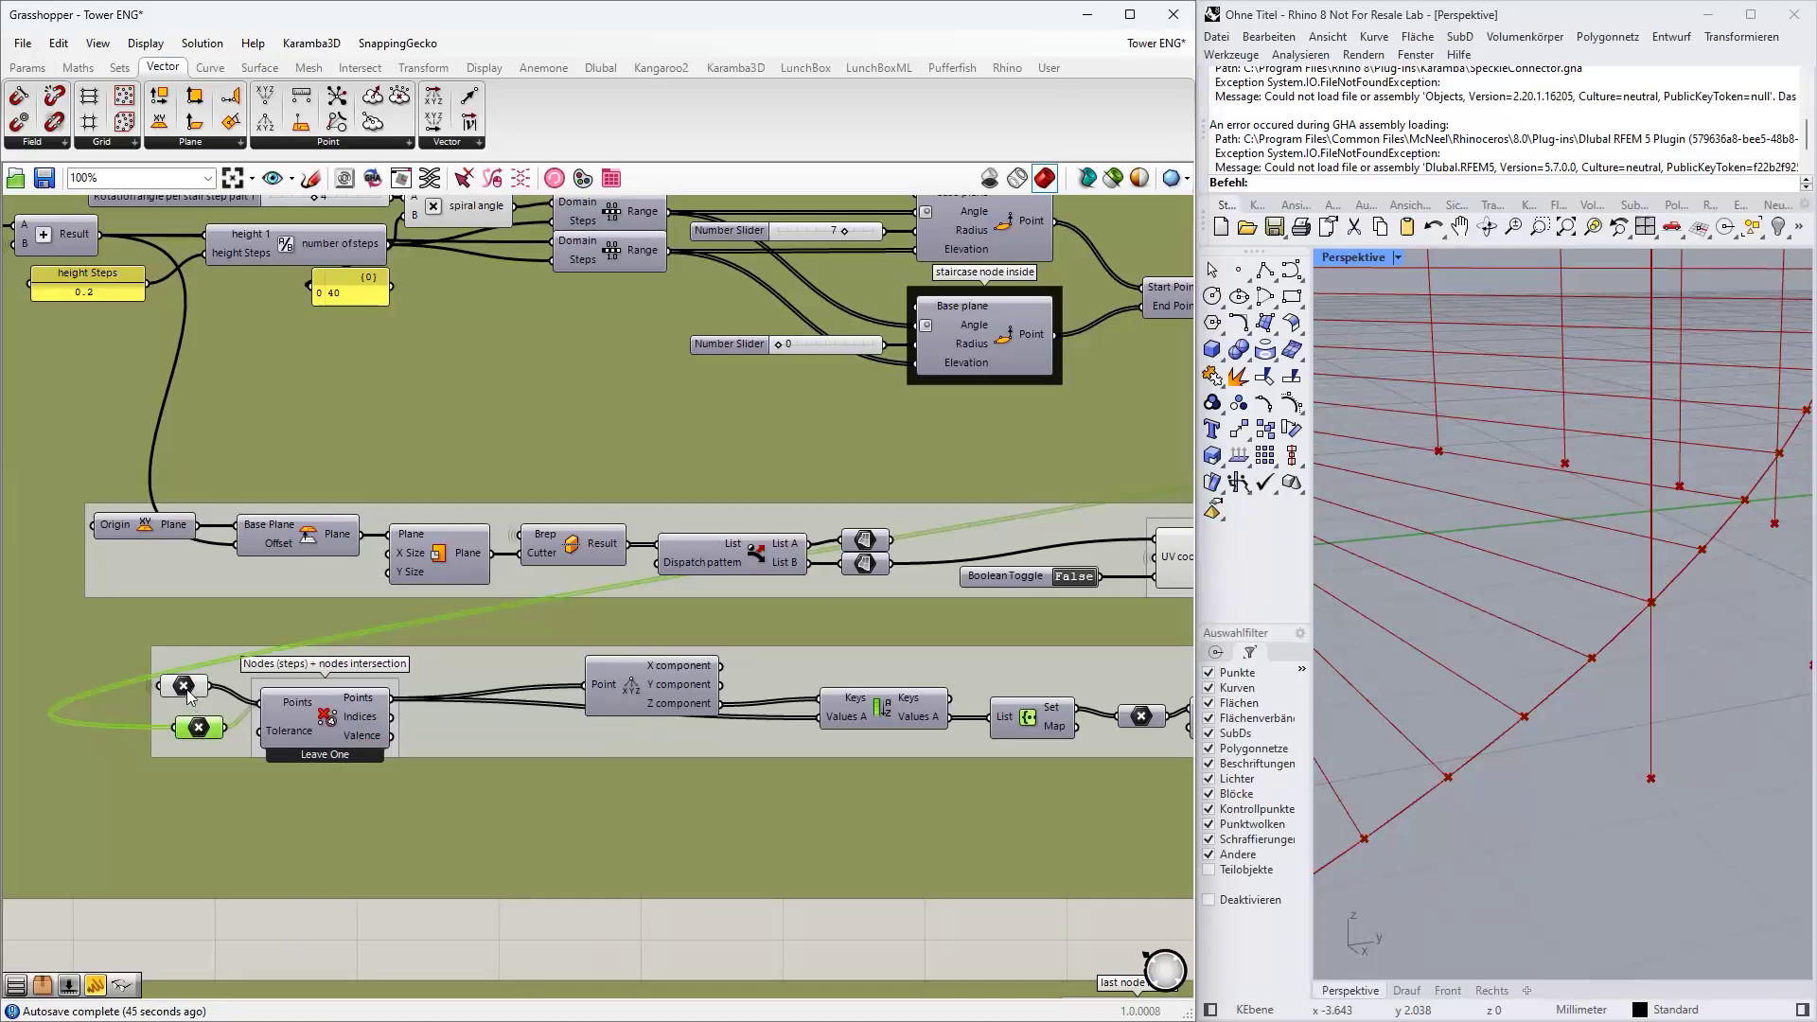
{"action": "left_click", "coordinate": [200, 728]}
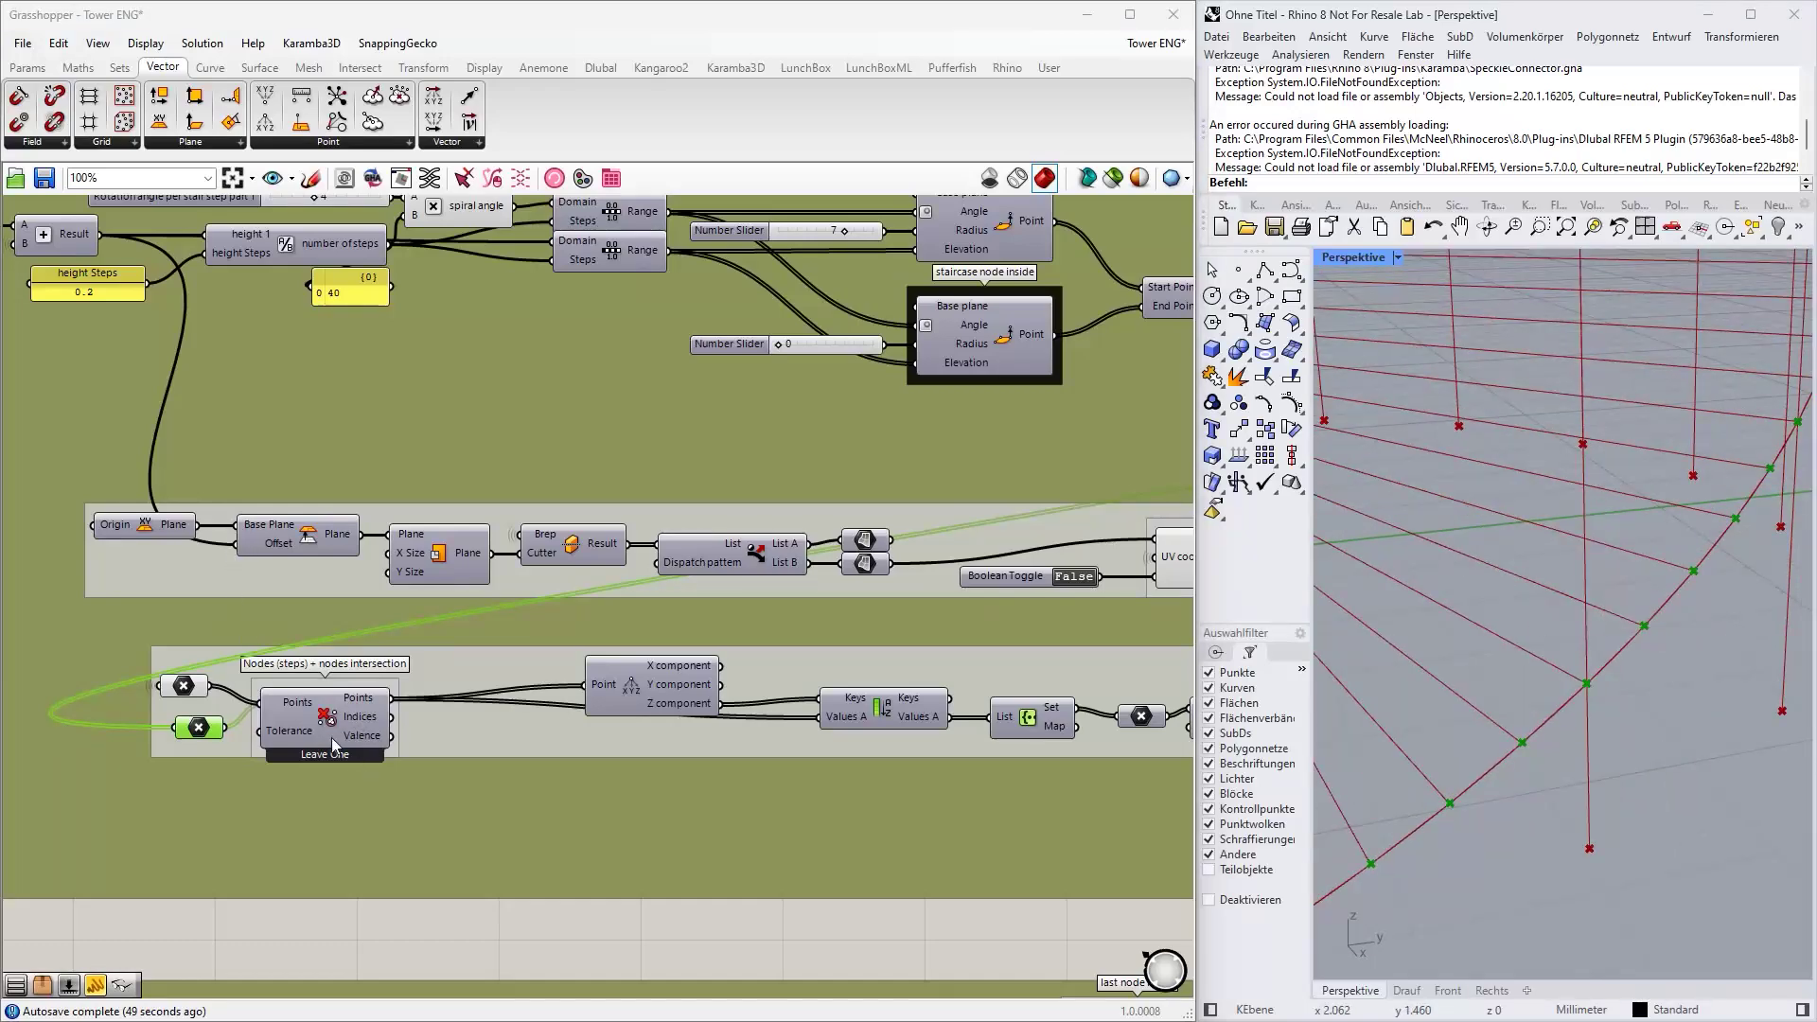
- Select the Polyline component feeding the divide polyline into segments group and examine its curve along the outer staircase edge
{"action": "scroll", "coordinate": [346, 728], "scroll_direction": "down", "scroll_amount": 3}
{"action": "scroll", "coordinate": [349, 725], "scroll_direction": "down", "scroll_amount": 2}
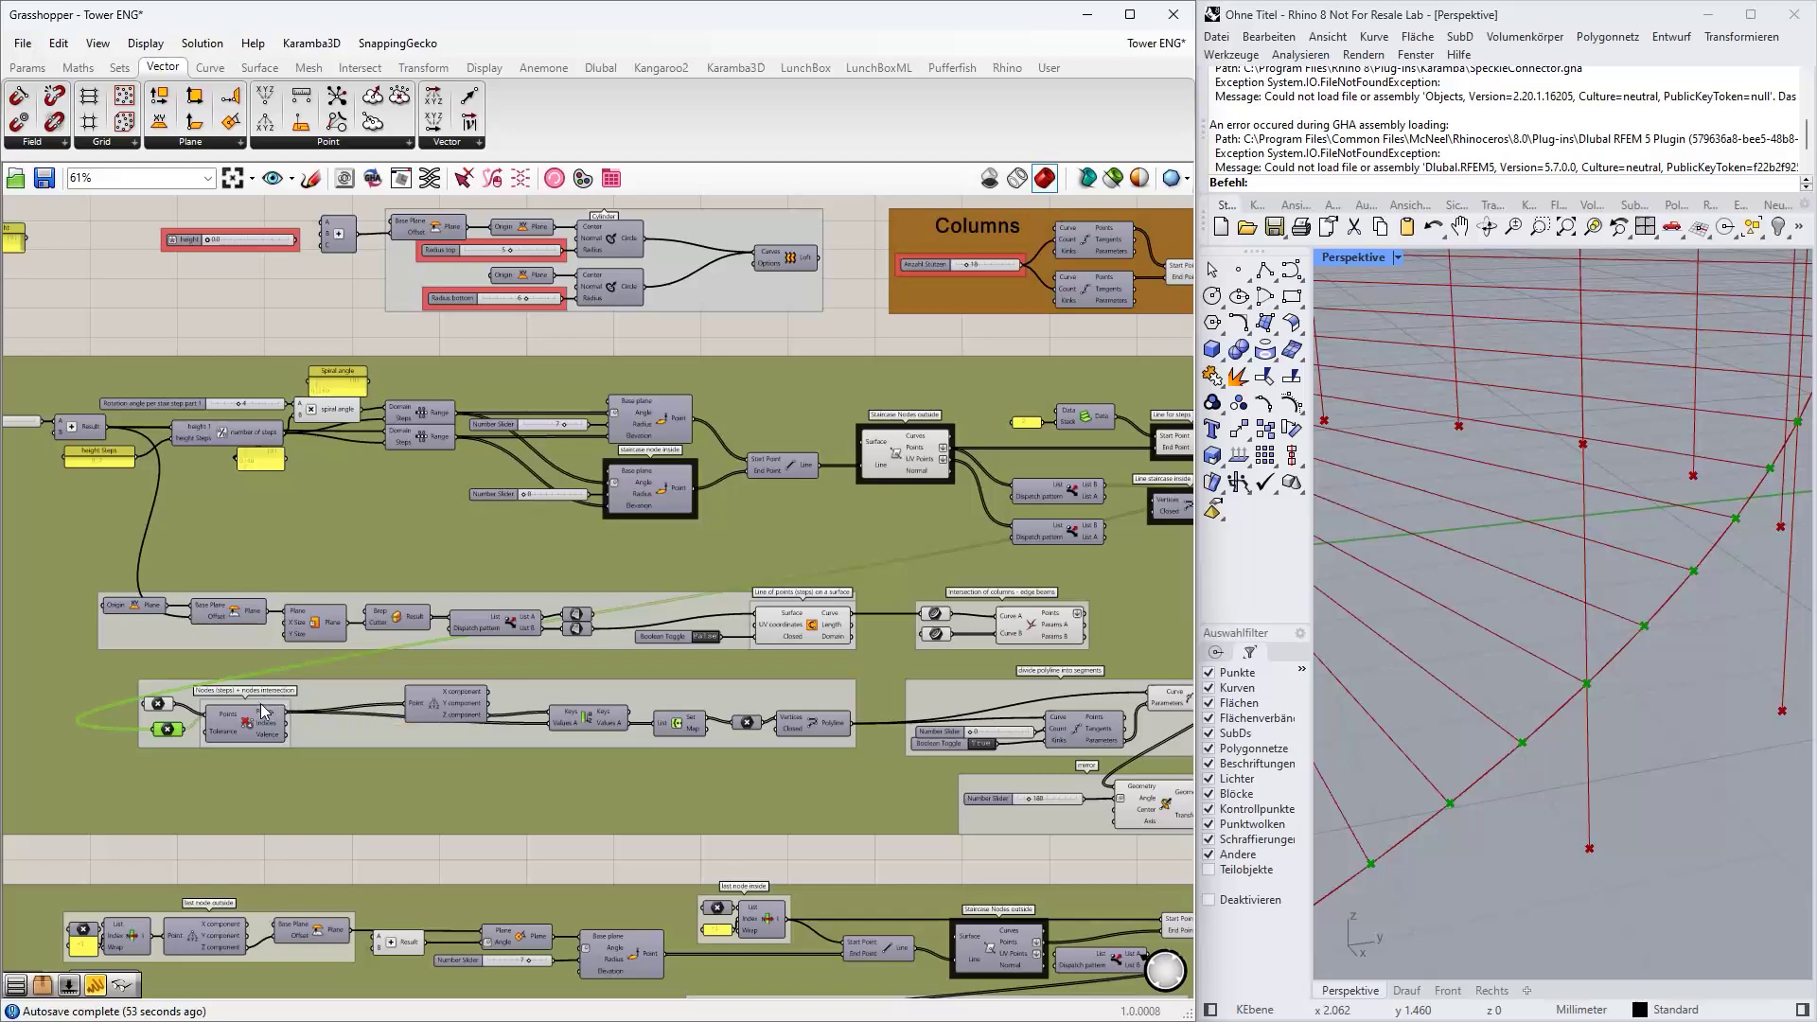
{"action": "right_click_drag", "start_coordinate": [795, 725], "coordinate": [621, 724]}
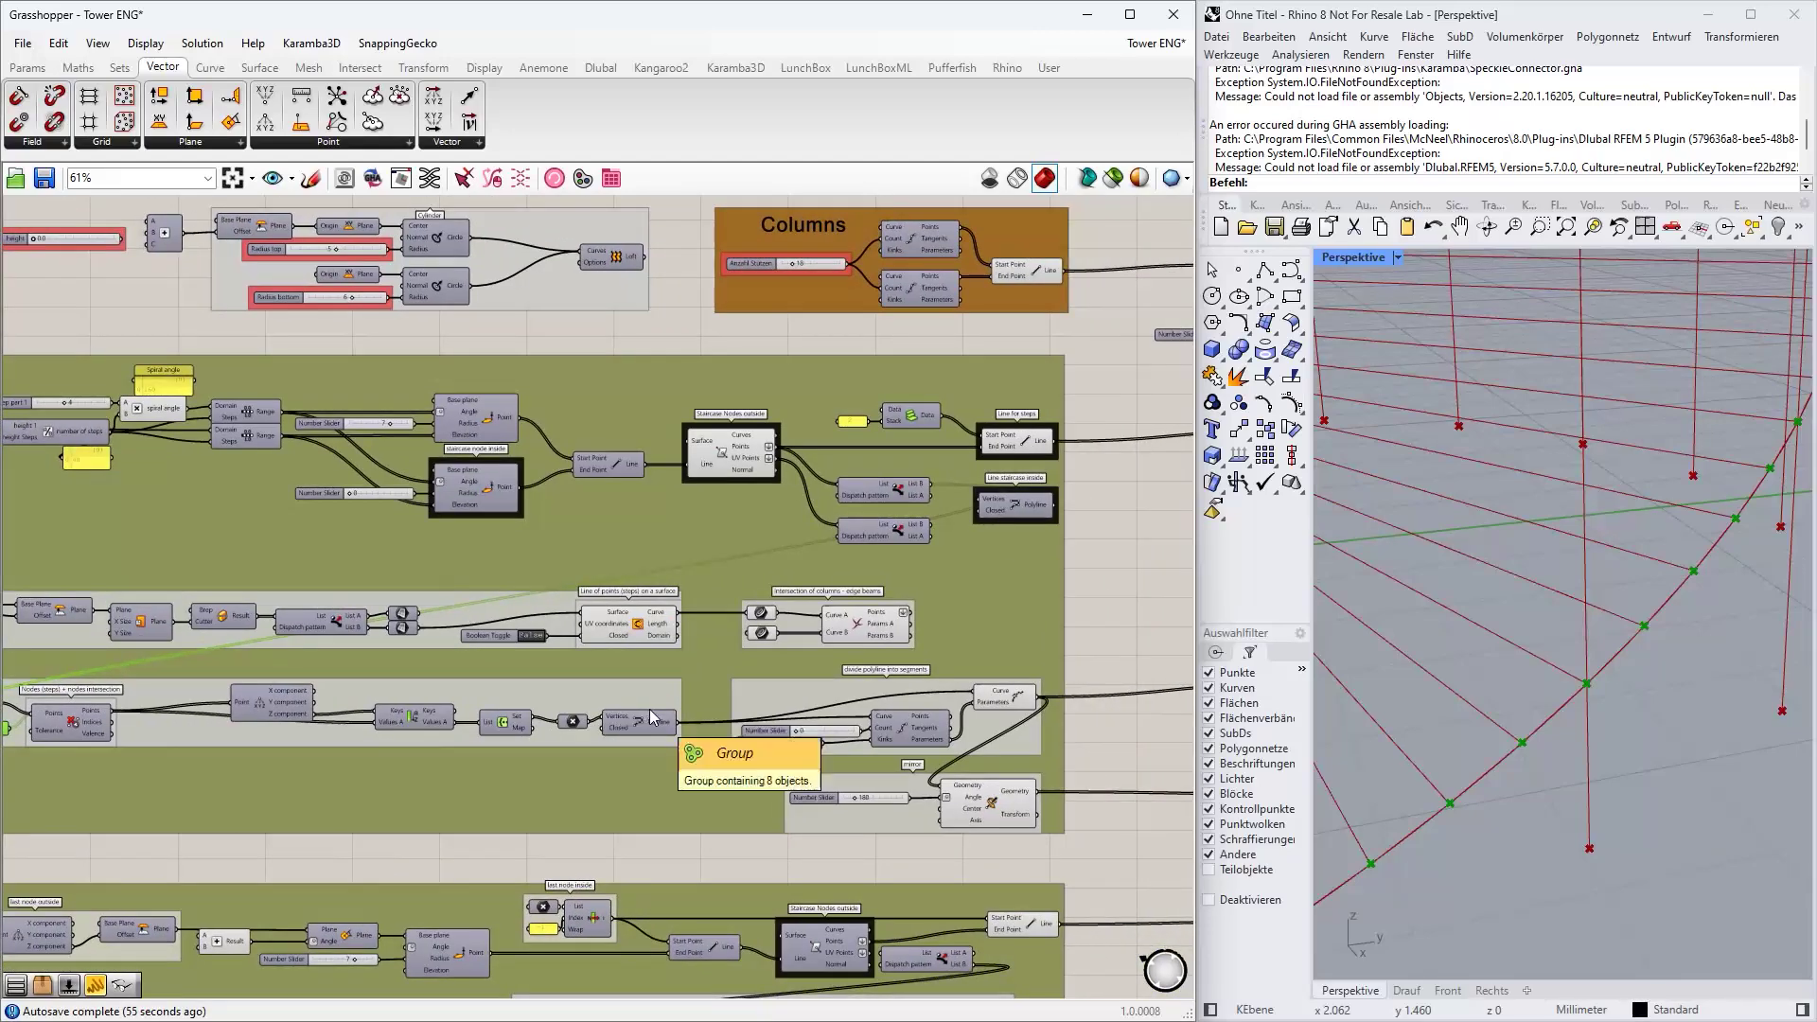
{"action": "right_click_drag", "start_coordinate": [733, 684], "coordinate": [530, 681]}
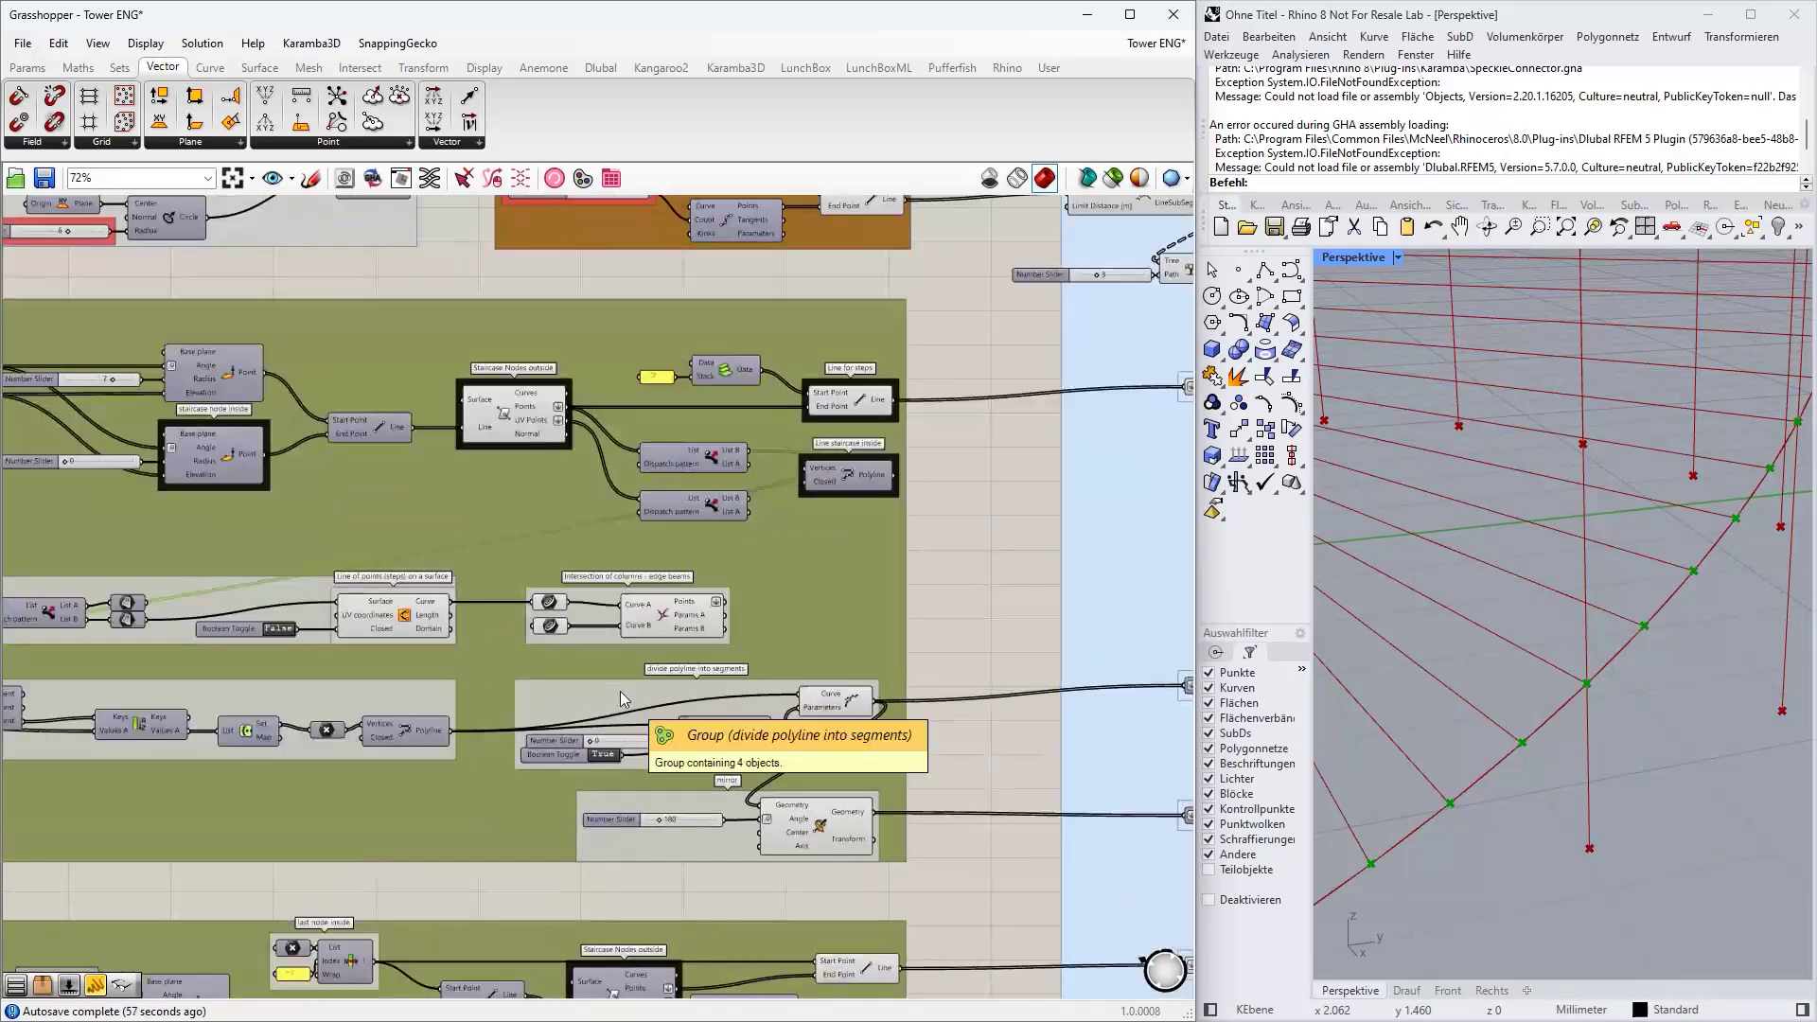
{"action": "scroll", "coordinate": [588, 708], "scroll_direction": "up", "scroll_amount": 3}
{"action": "right_click_drag", "start_coordinate": [520, 701], "coordinate": [549, 632]}
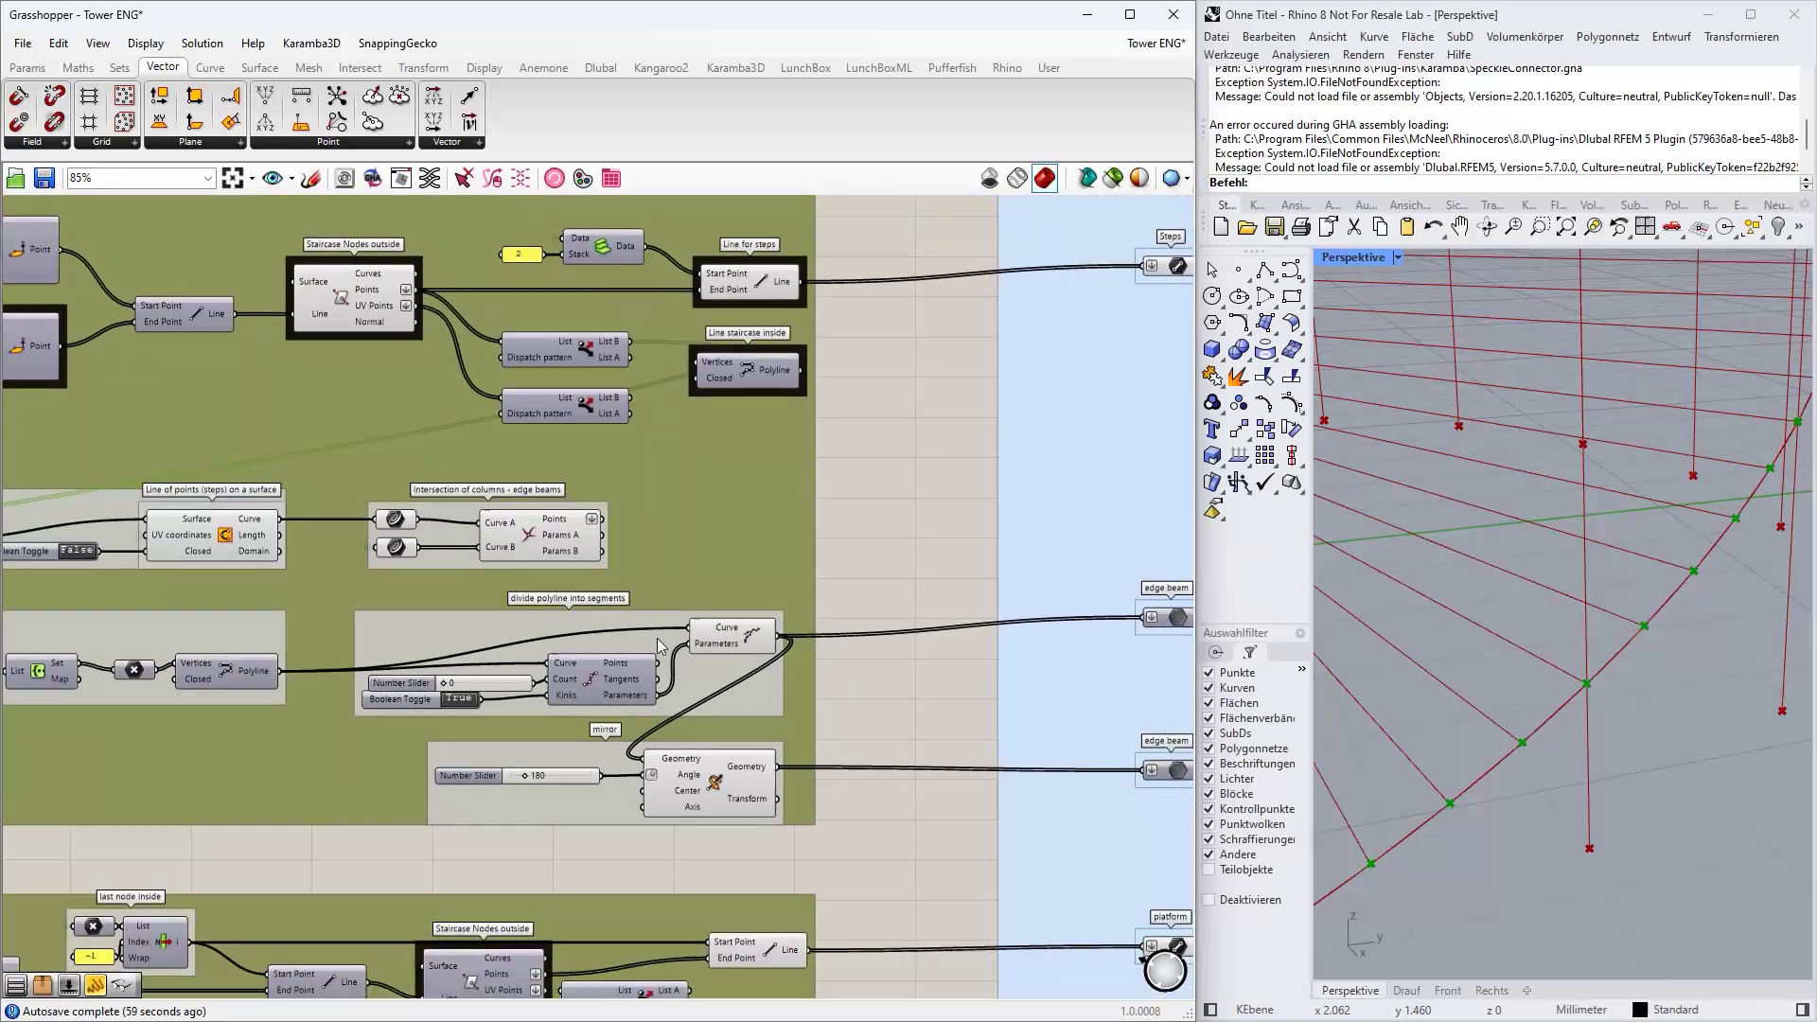
{"action": "left_click", "coordinate": [247, 671]}
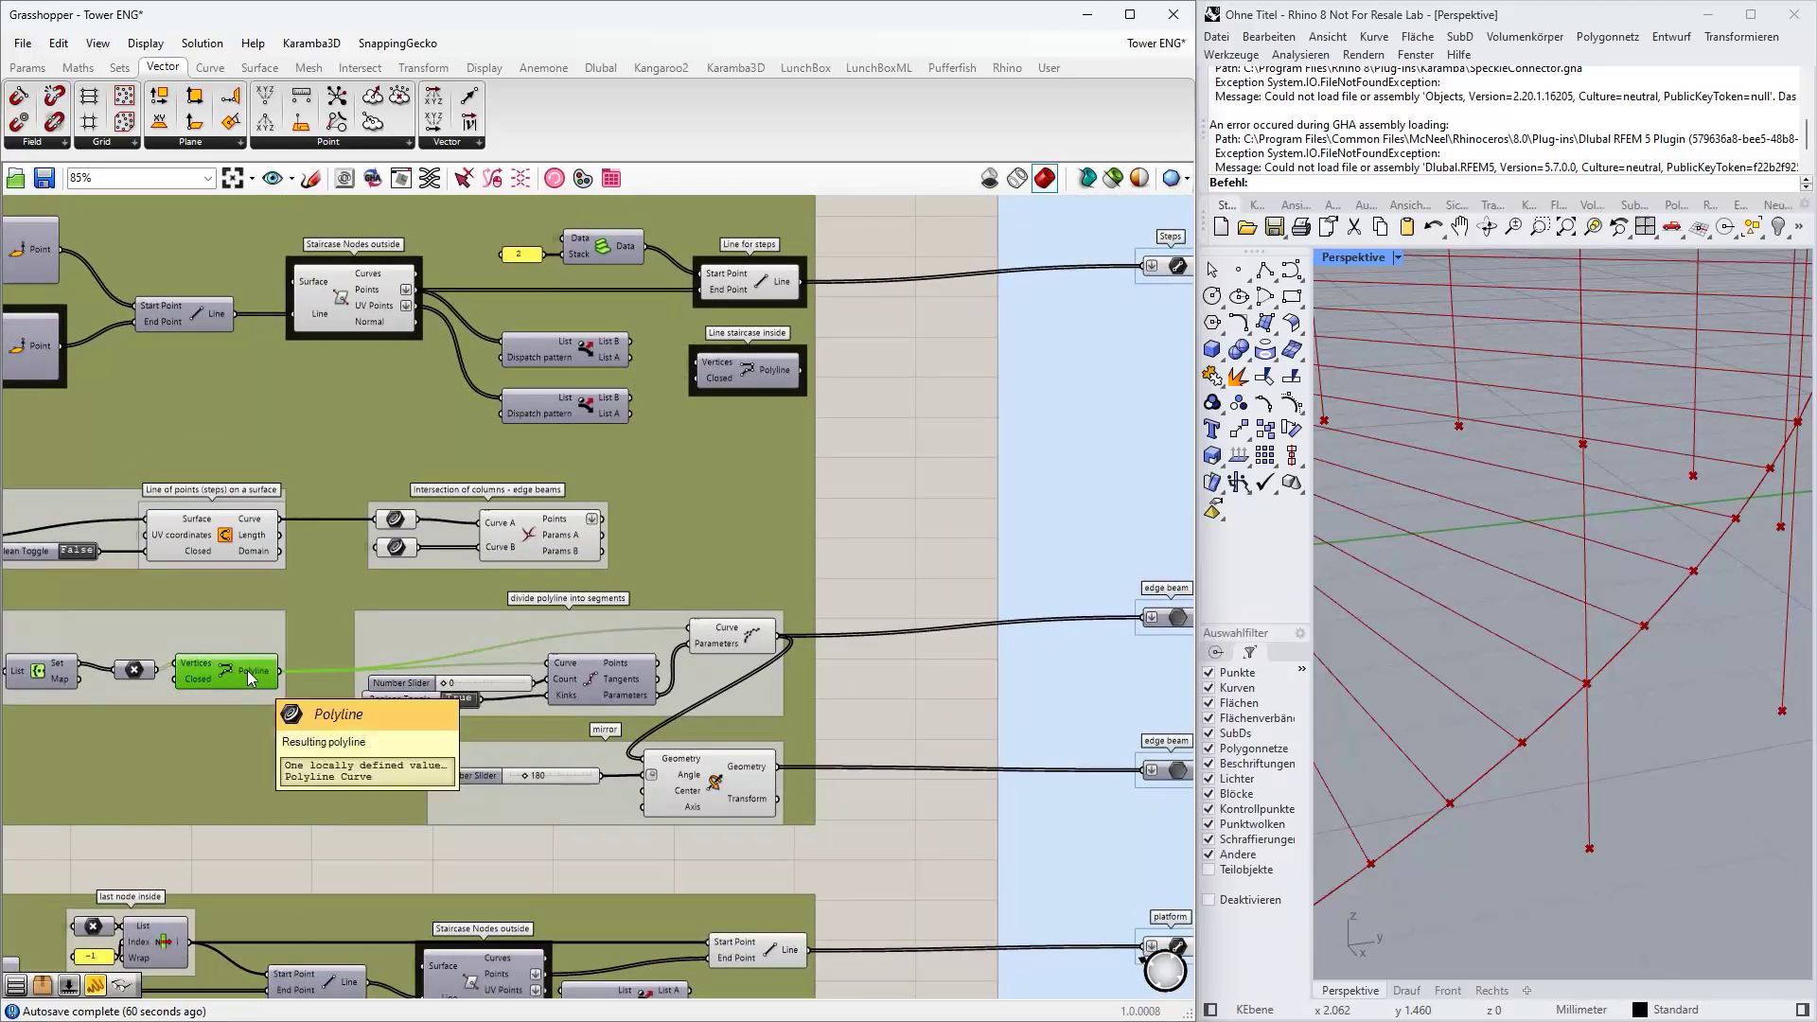
{"action": "middle_click", "coordinate": [246, 670]}
{"action": "scroll", "coordinate": [1433, 650], "scroll_direction": "down", "scroll_amount": 4}
{"action": "scroll", "coordinate": [1433, 650], "scroll_direction": "down", "scroll_amount": 3}
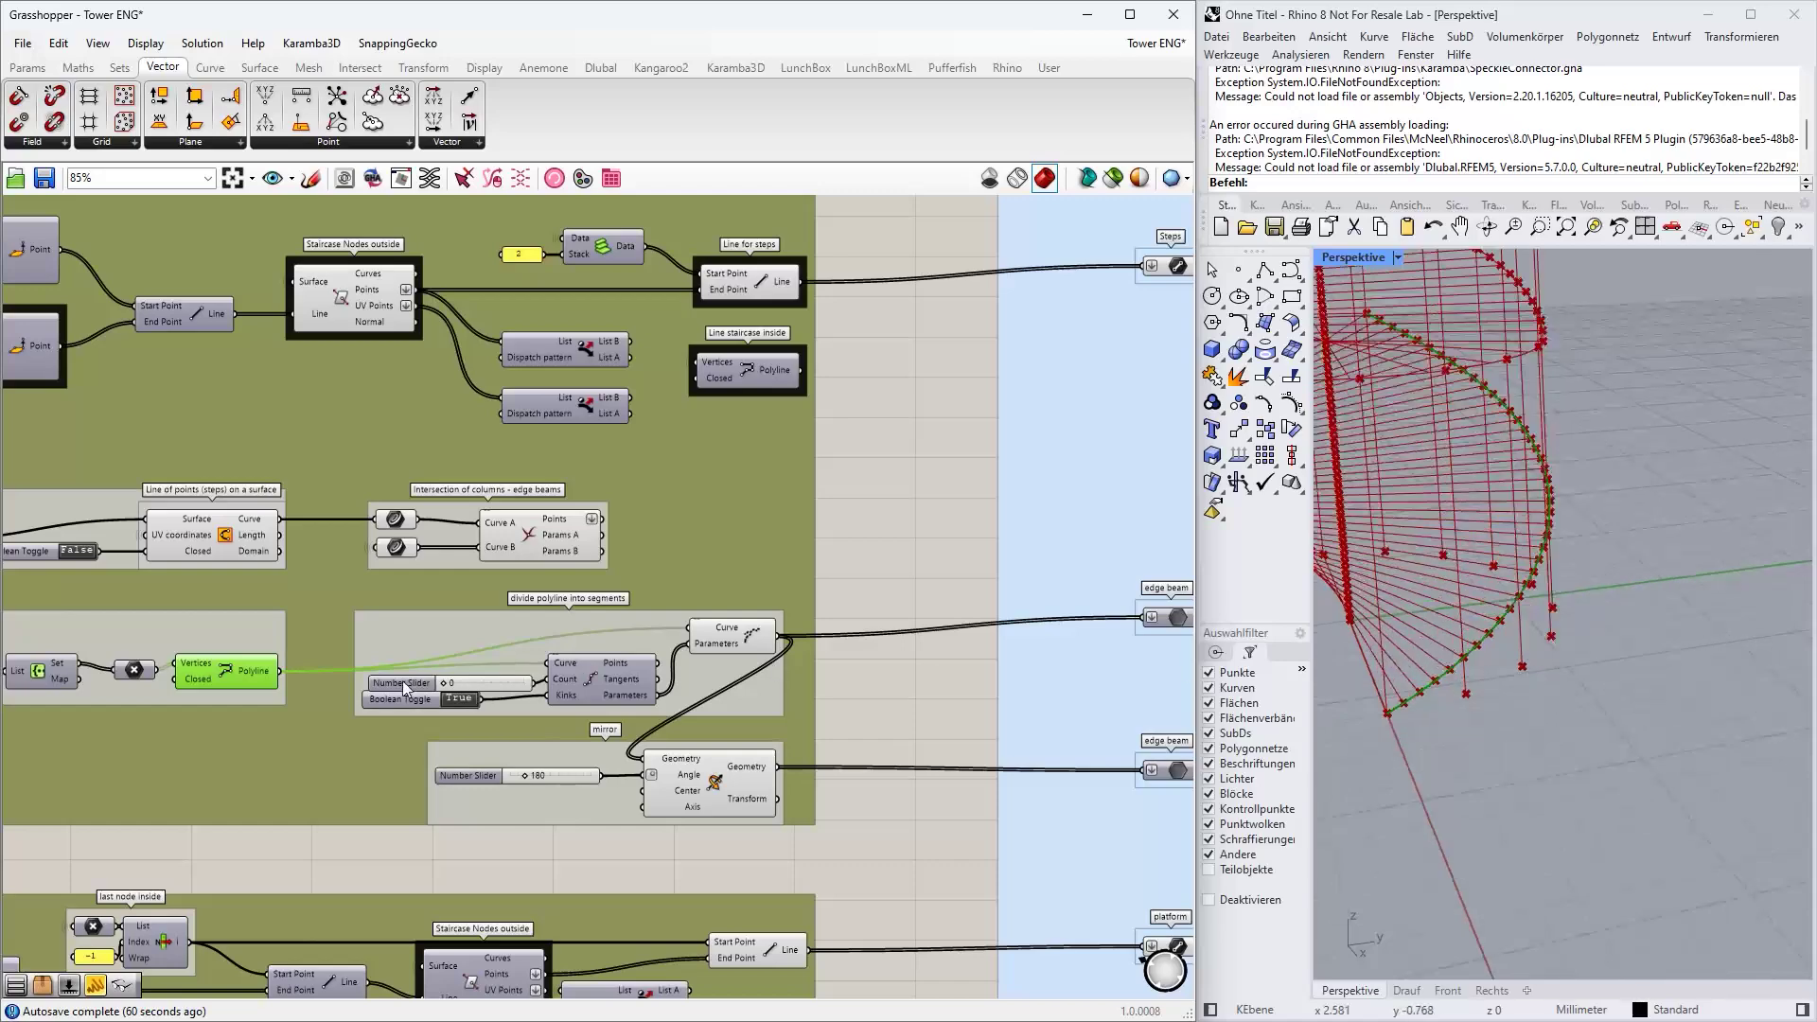
- Examine the Divide Curve component and the Parameters input of the curve-splitting component in the divide polyline into segments group
{"action": "scroll", "coordinate": [223, 671], "scroll_direction": "up", "scroll_amount": 1}
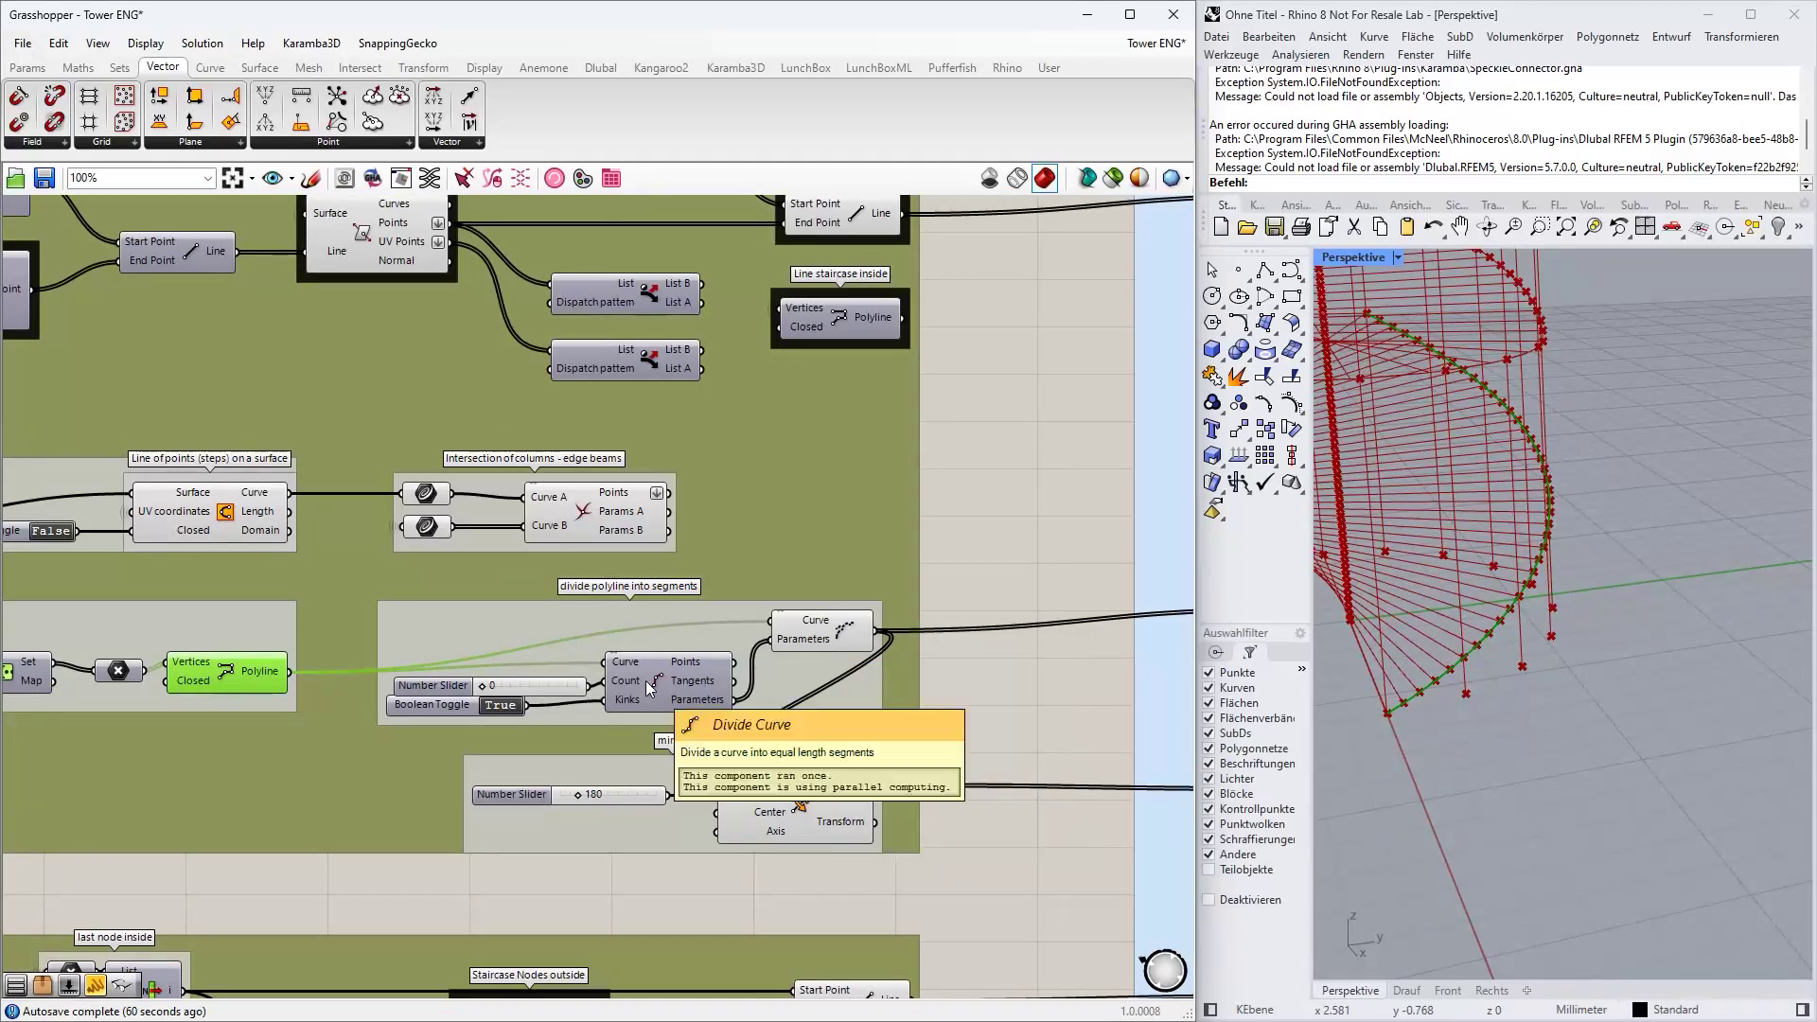
{"action": "left_click", "coordinate": [842, 636], "text": "ctrl+alt"}
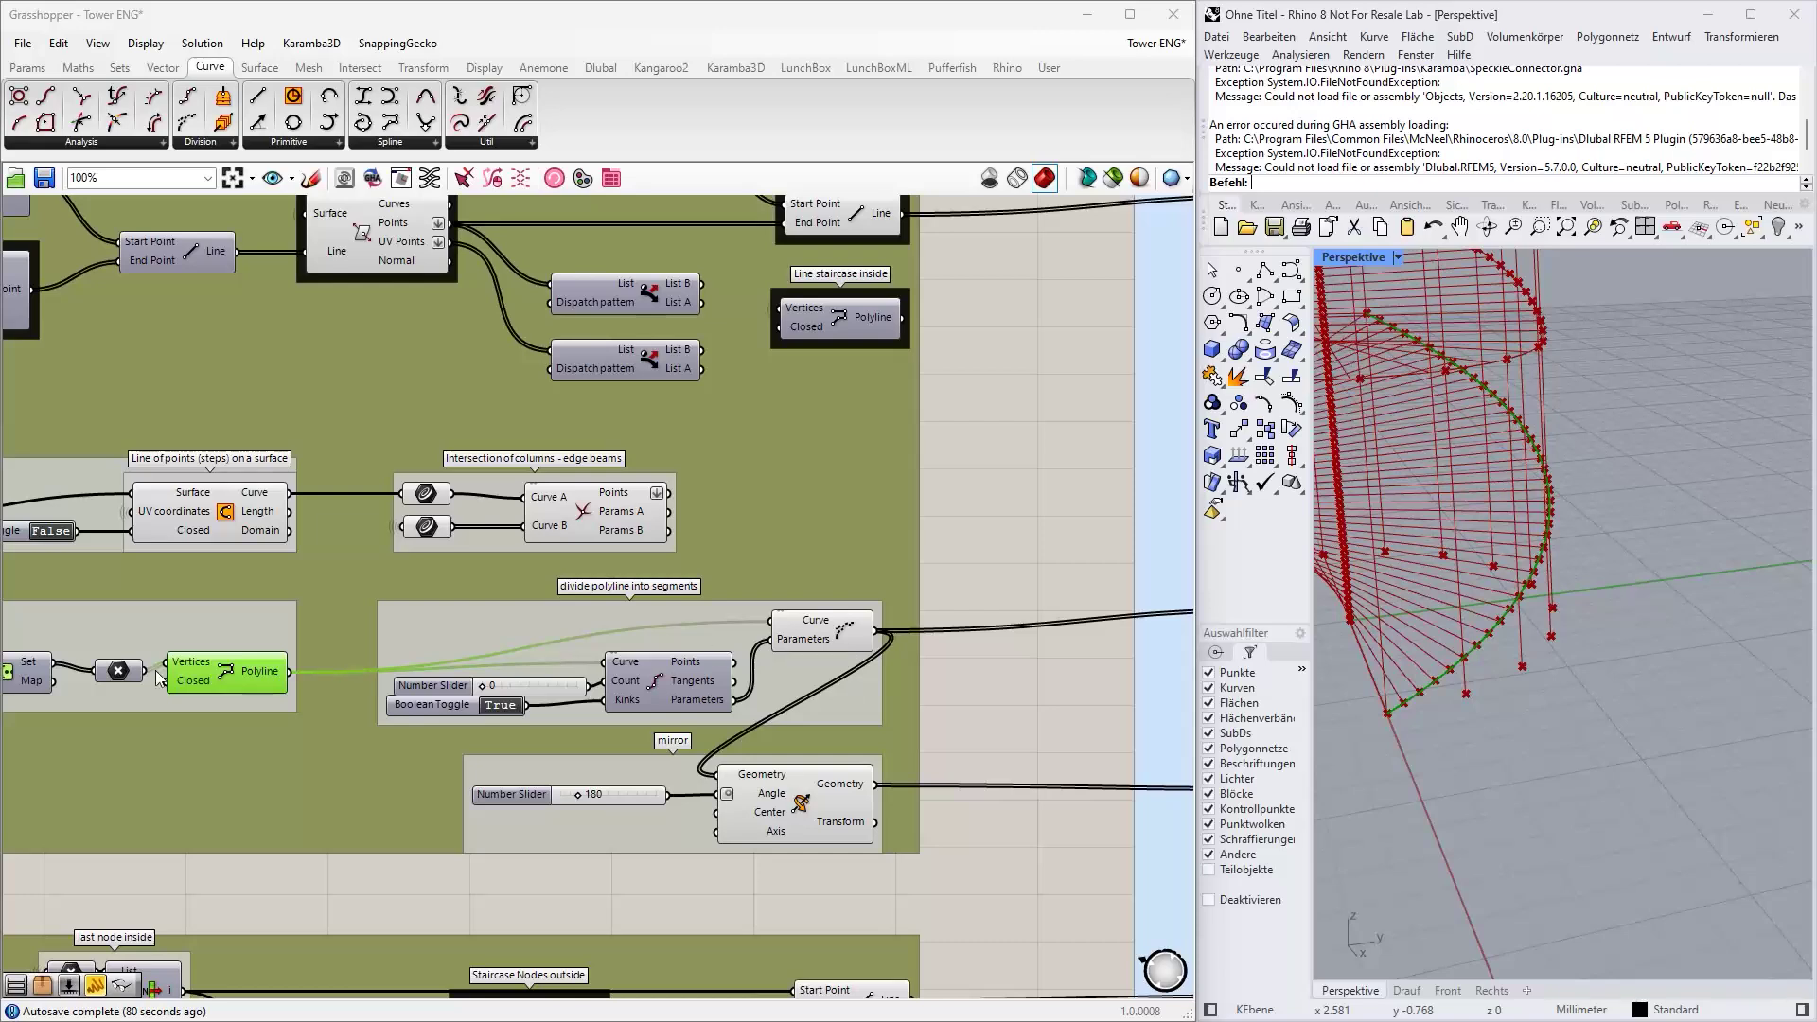
{"action": "mouse_move", "coordinate": [809, 645]}
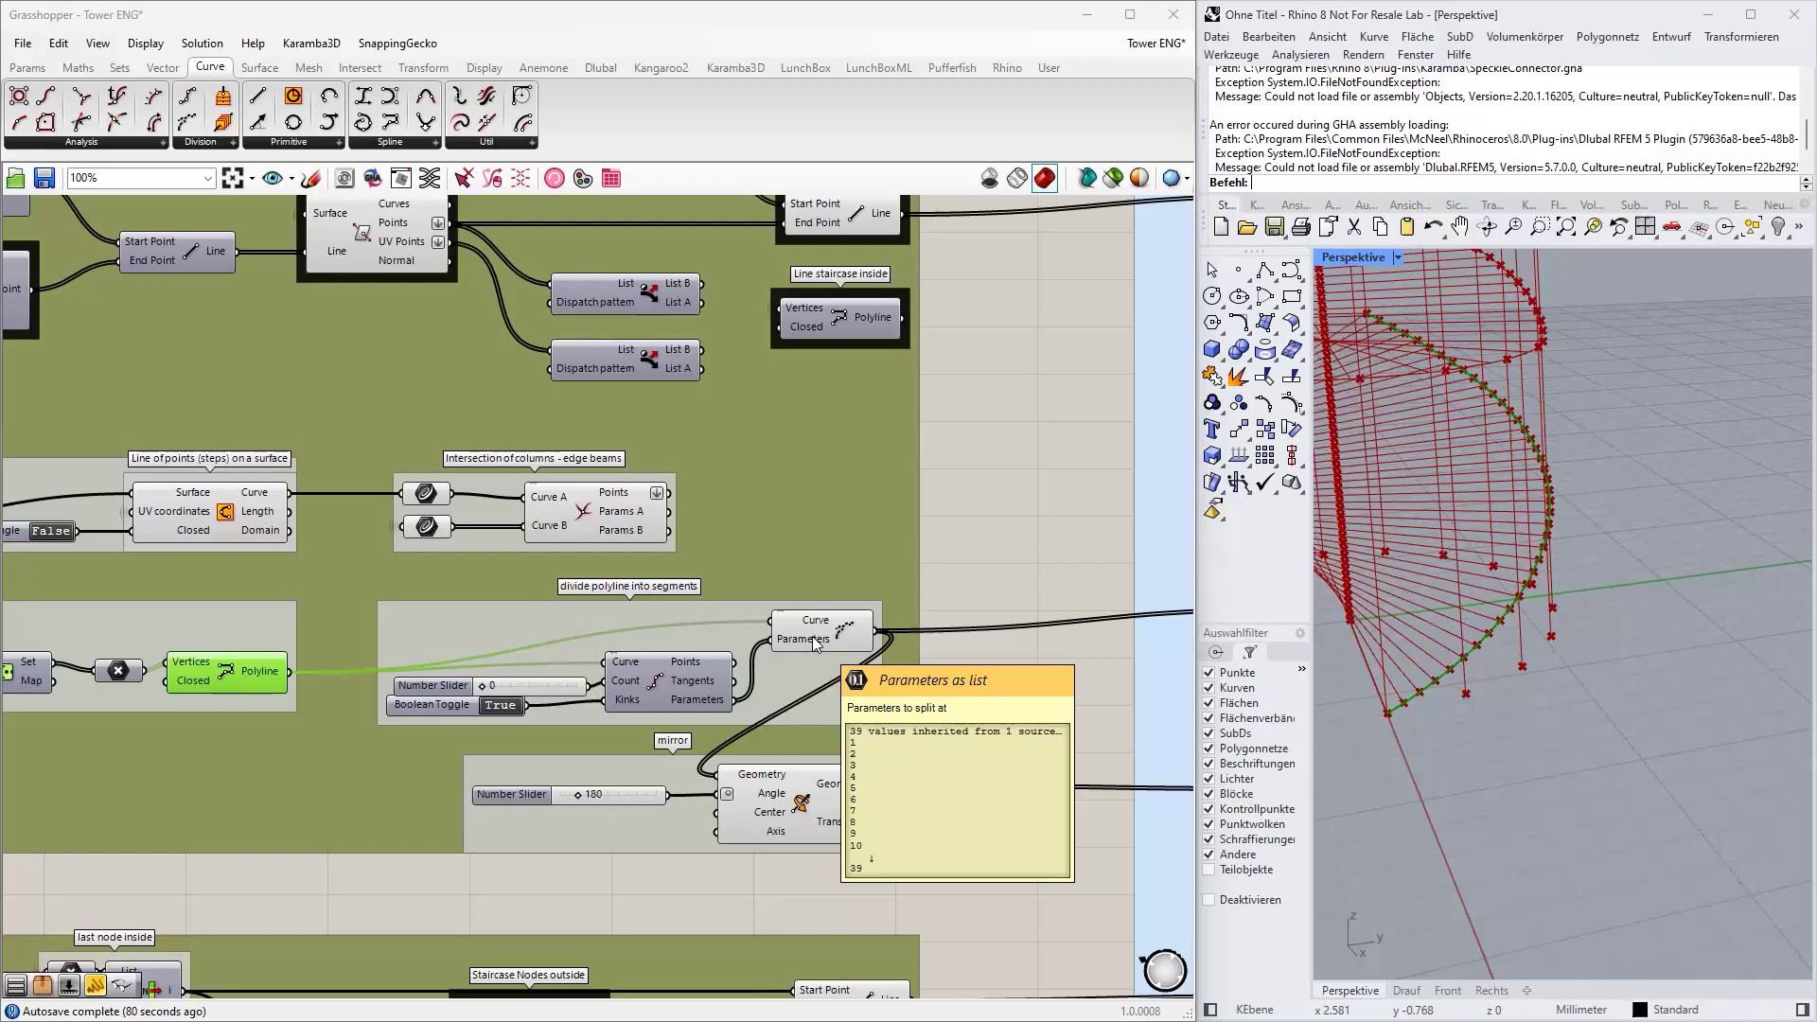
- Select the rotating component in part 1's mirror group and examine its mirrored edge curve at the tower's base
{"action": "scroll", "coordinate": [826, 638], "scroll_direction": "down", "scroll_amount": 2}
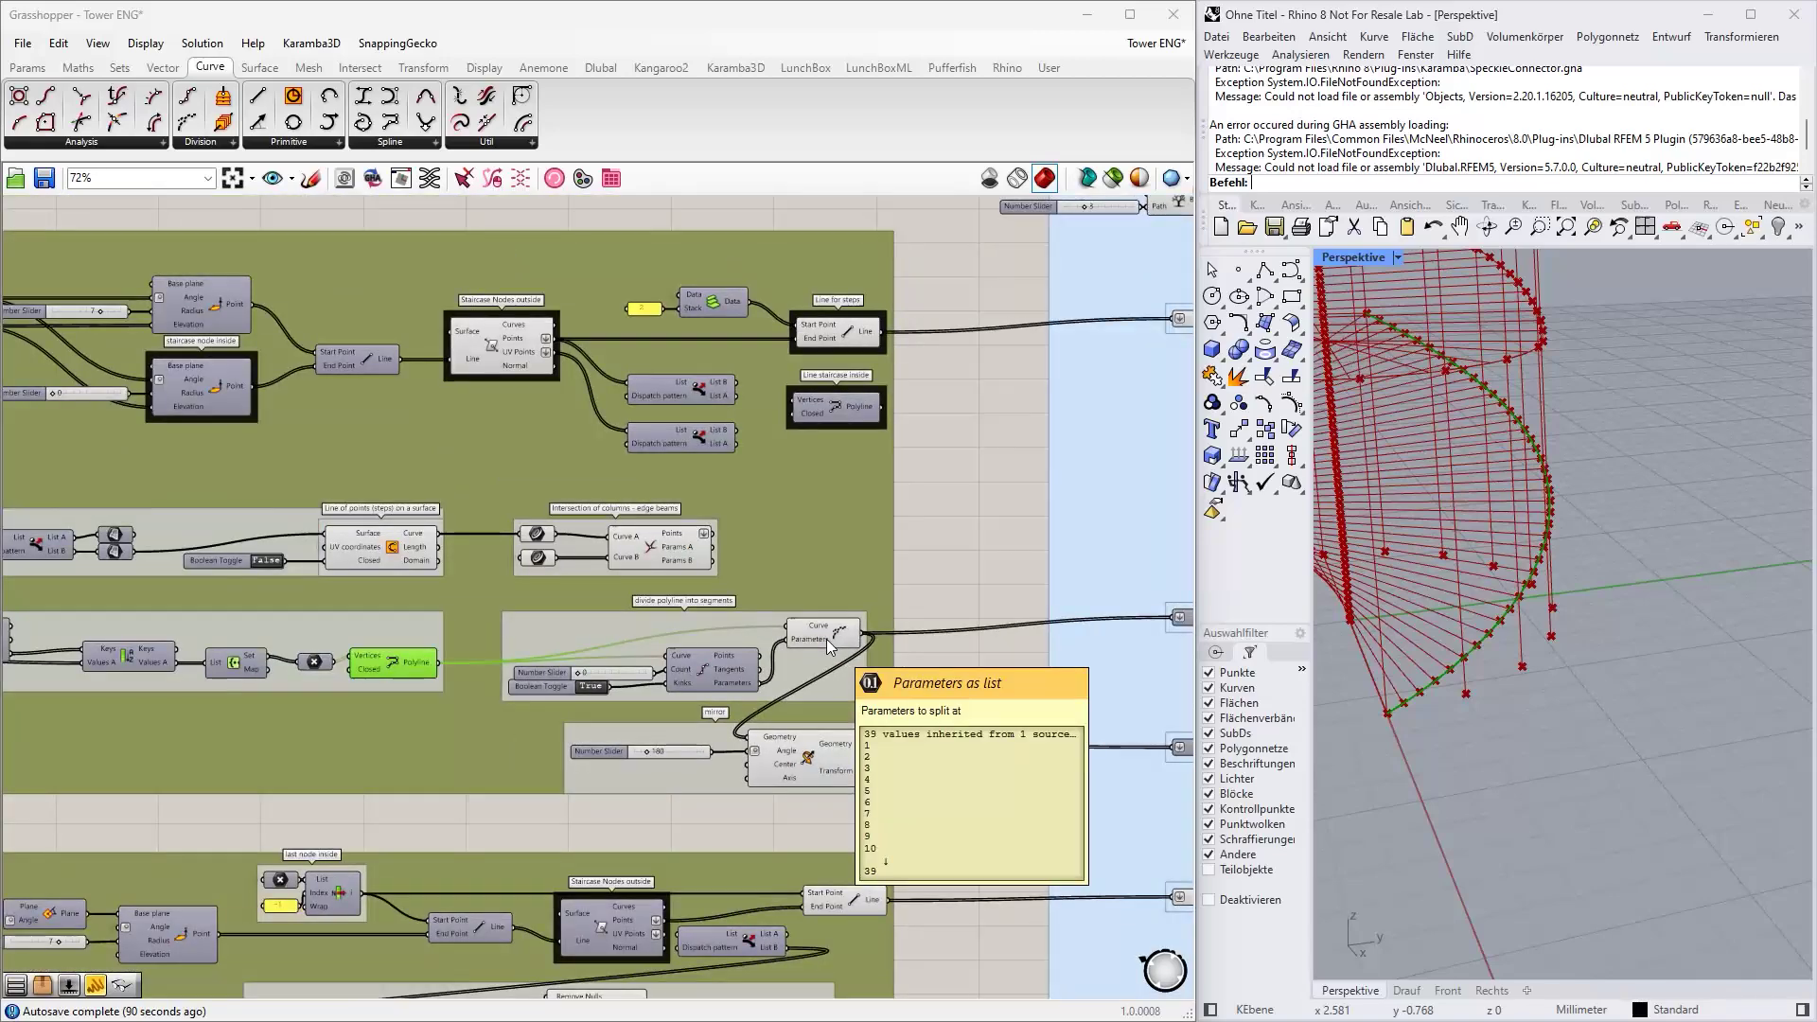
{"action": "scroll", "coordinate": [827, 639], "scroll_direction": "up", "scroll_amount": 2}
{"action": "left_click", "coordinate": [819, 758]}
{"action": "scroll", "coordinate": [1496, 634], "scroll_direction": "down", "scroll_amount": 3}
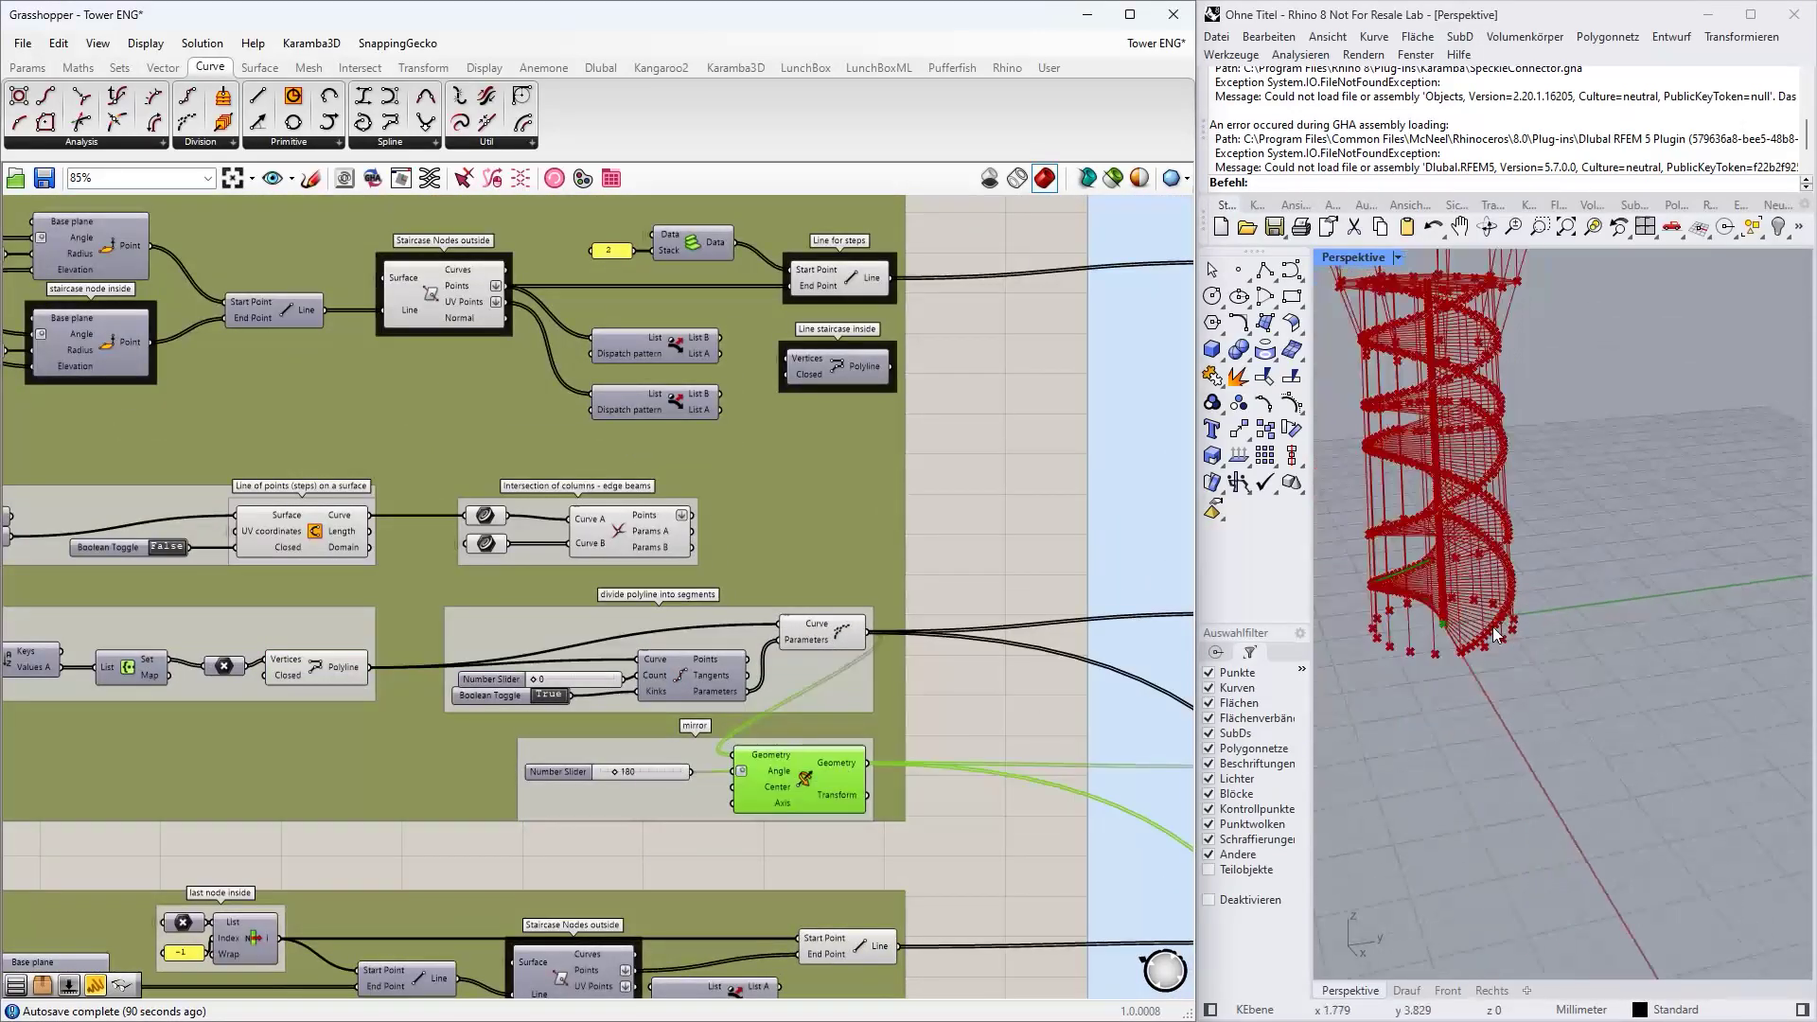
{"action": "scroll", "coordinate": [1496, 634], "scroll_direction": "up", "scroll_amount": 2}
{"action": "scroll", "coordinate": [1478, 480], "scroll_direction": "up", "scroll_amount": 3}
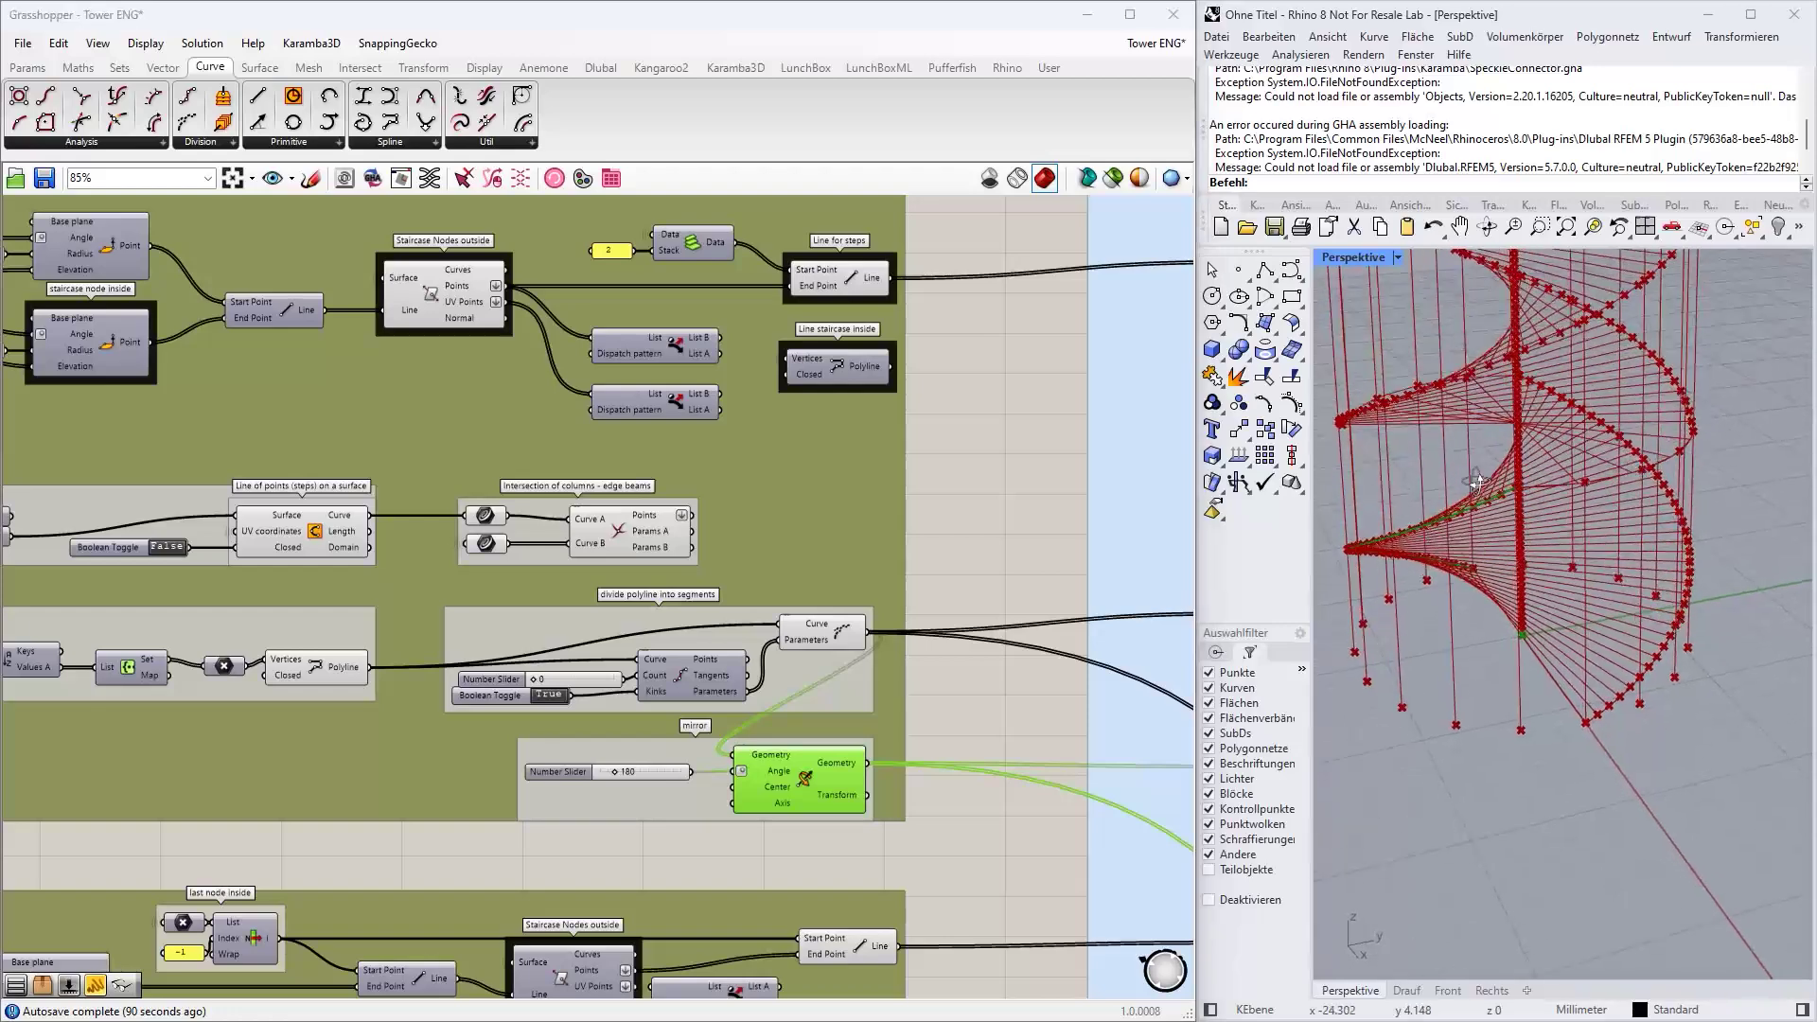
{"action": "right_click_drag", "start_coordinate": [1477, 482], "coordinate": [1467, 532]}
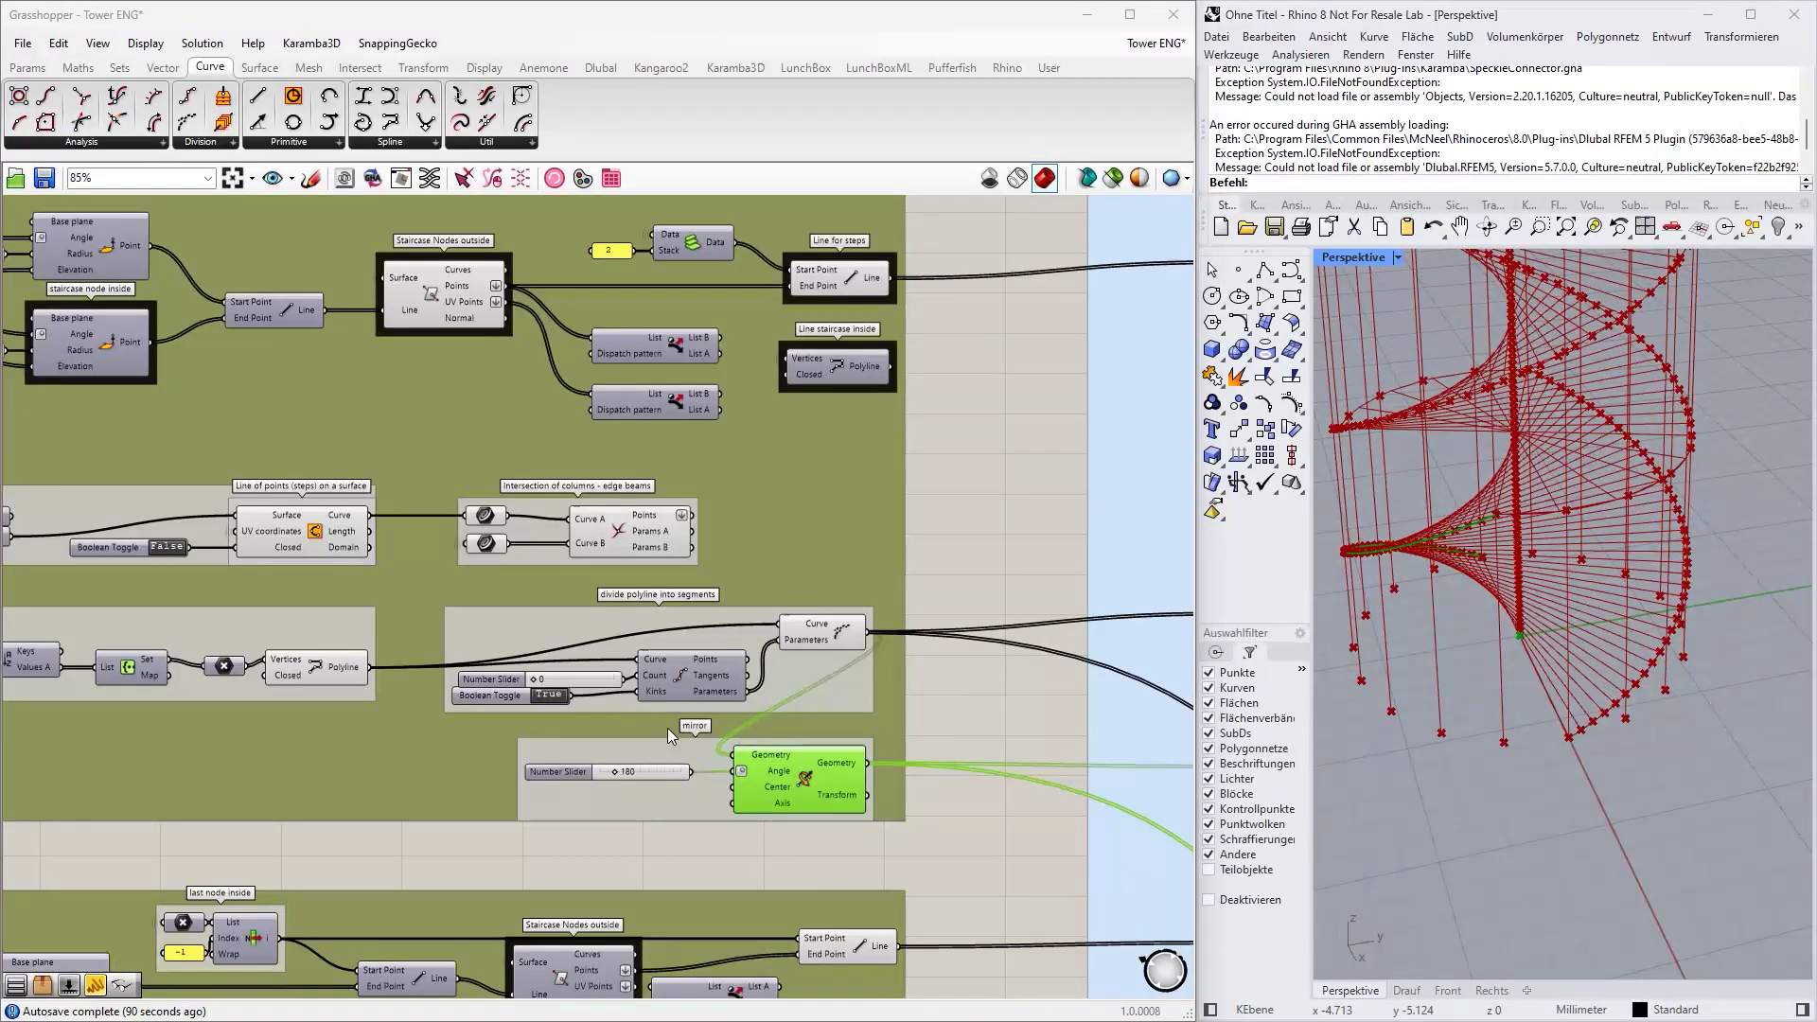
{"action": "scroll", "coordinate": [1451, 584], "scroll_direction": "down", "scroll_amount": 5}
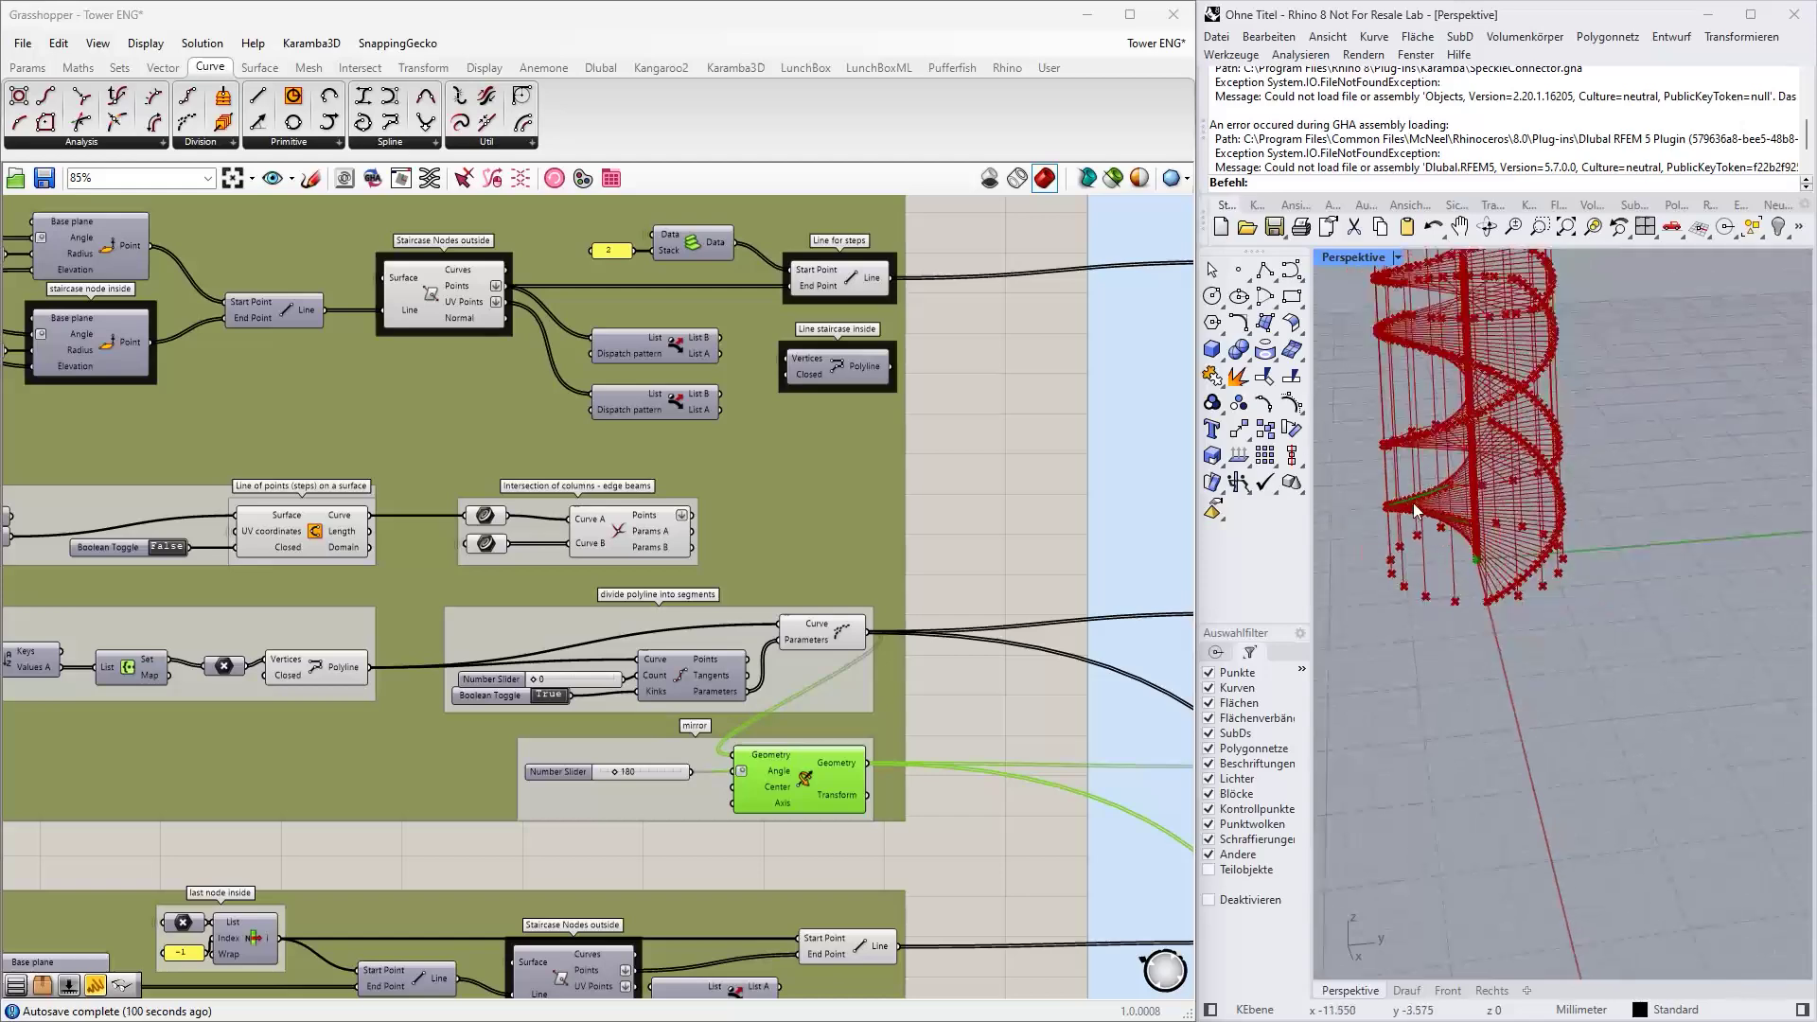
- Select the Curve A/Curve B intersection component in the level 1 group and examine its points on the tower
{"action": "scroll", "coordinate": [863, 607], "scroll_direction": "down", "scroll_amount": 2}
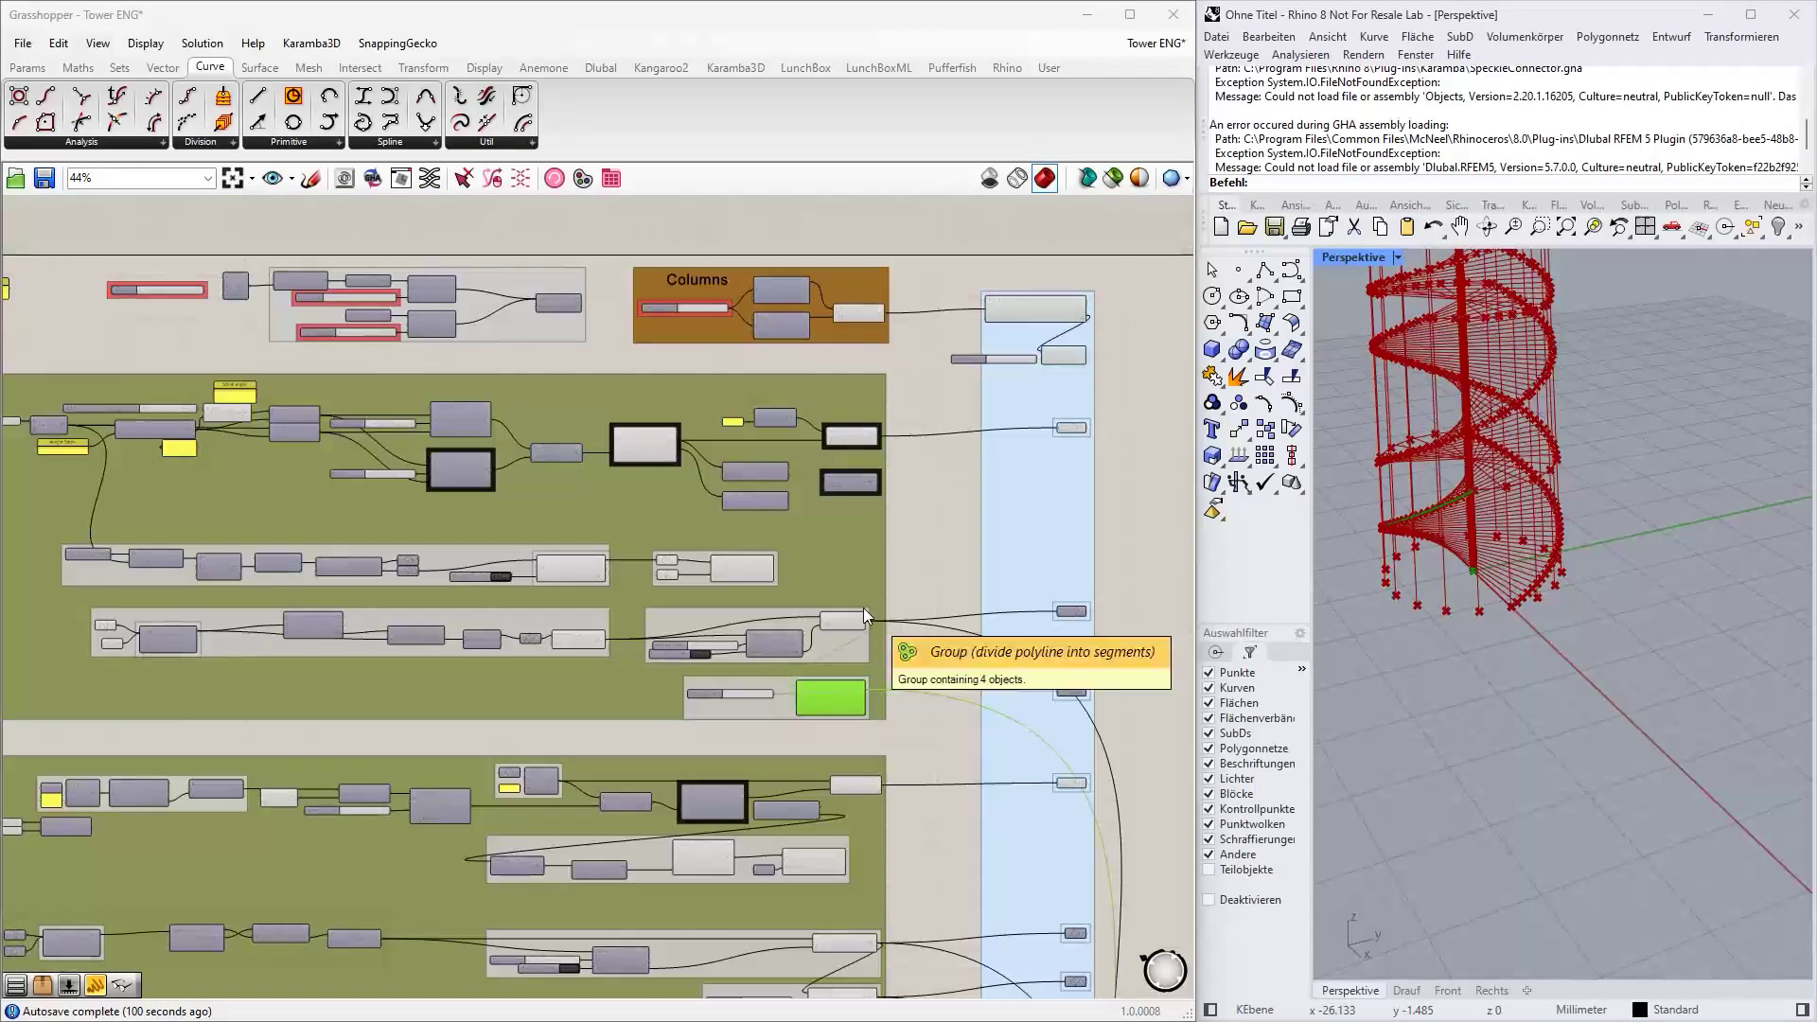
{"action": "scroll", "coordinate": [863, 608], "scroll_direction": "up", "scroll_amount": 2}
{"action": "scroll", "coordinate": [860, 589], "scroll_direction": "down", "scroll_amount": 1}
{"action": "right_click_drag", "start_coordinate": [733, 684], "coordinate": [992, 402]}
{"action": "left_click", "coordinate": [1037, 731]}
{"action": "scroll", "coordinate": [693, 481], "scroll_direction": "down", "scroll_amount": 4}
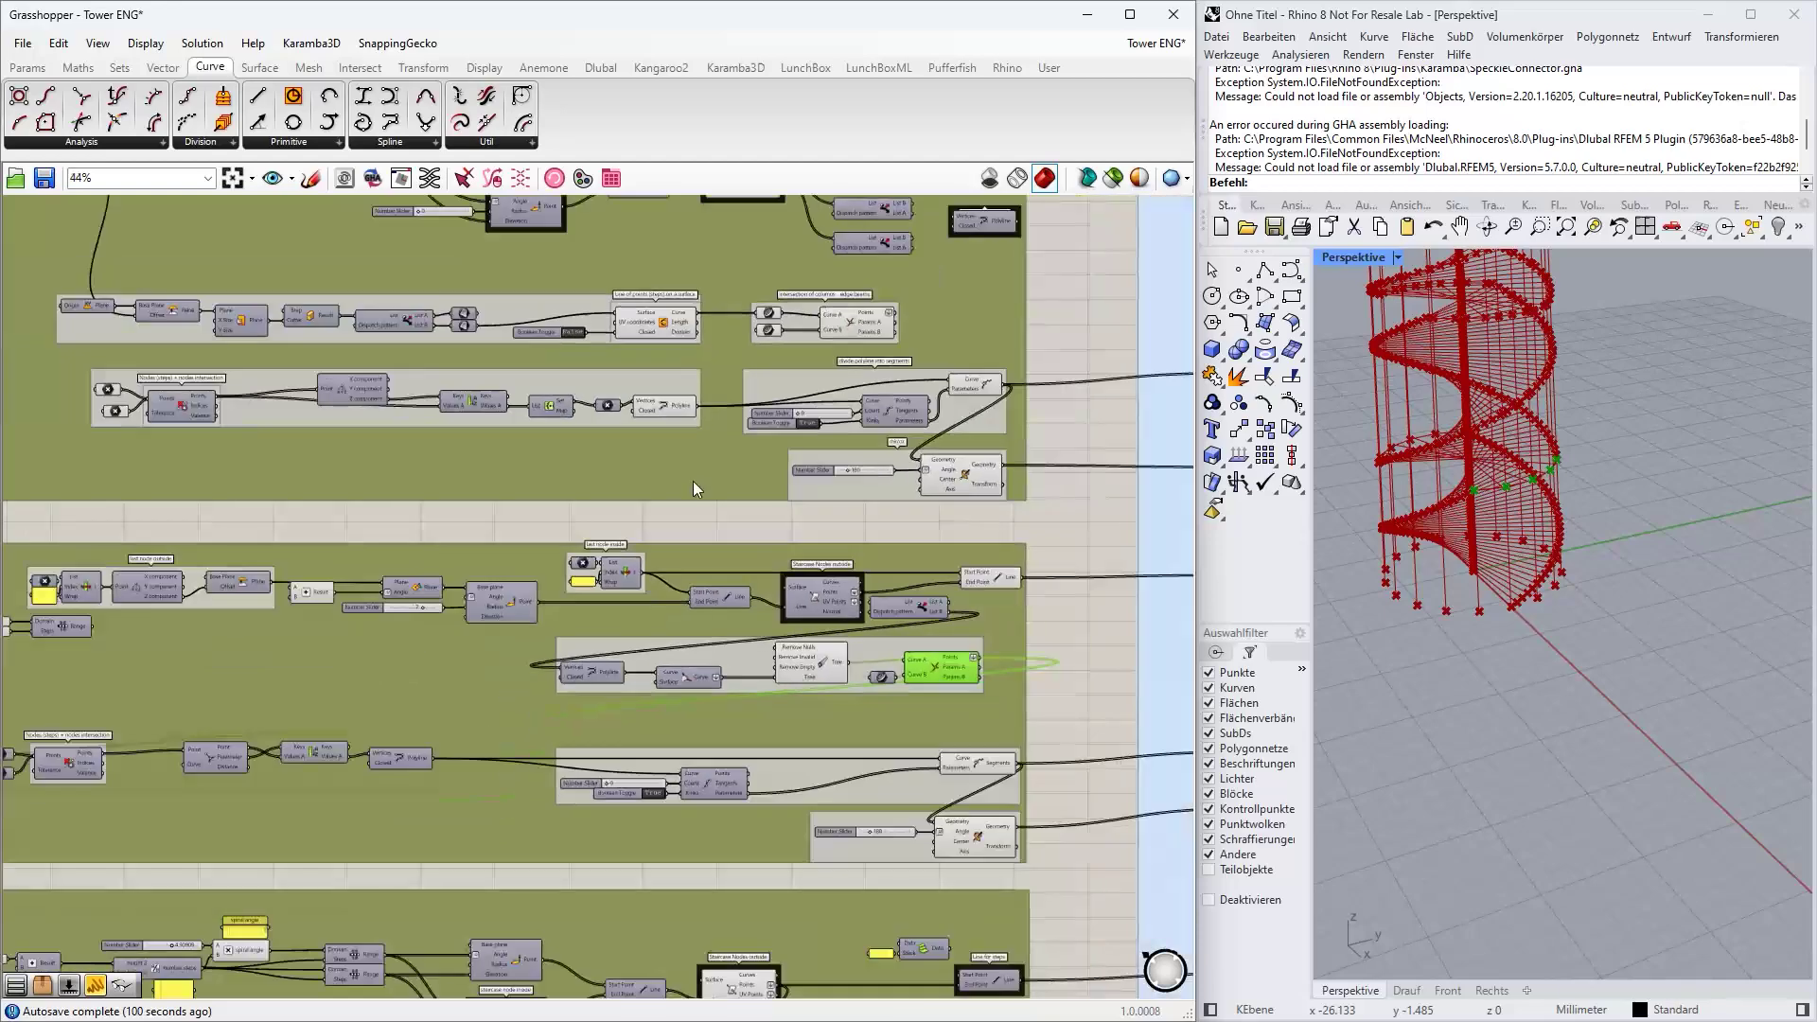
- Select the rotating component at the end of the part 2 group and examine its edge curve on the tower
{"action": "right_click_drag", "start_coordinate": [663, 542], "coordinate": [673, 362]}
{"action": "scroll", "coordinate": [827, 724], "scroll_direction": "up", "scroll_amount": 4}
{"action": "right_click_drag", "start_coordinate": [887, 786], "coordinate": [908, 576]}
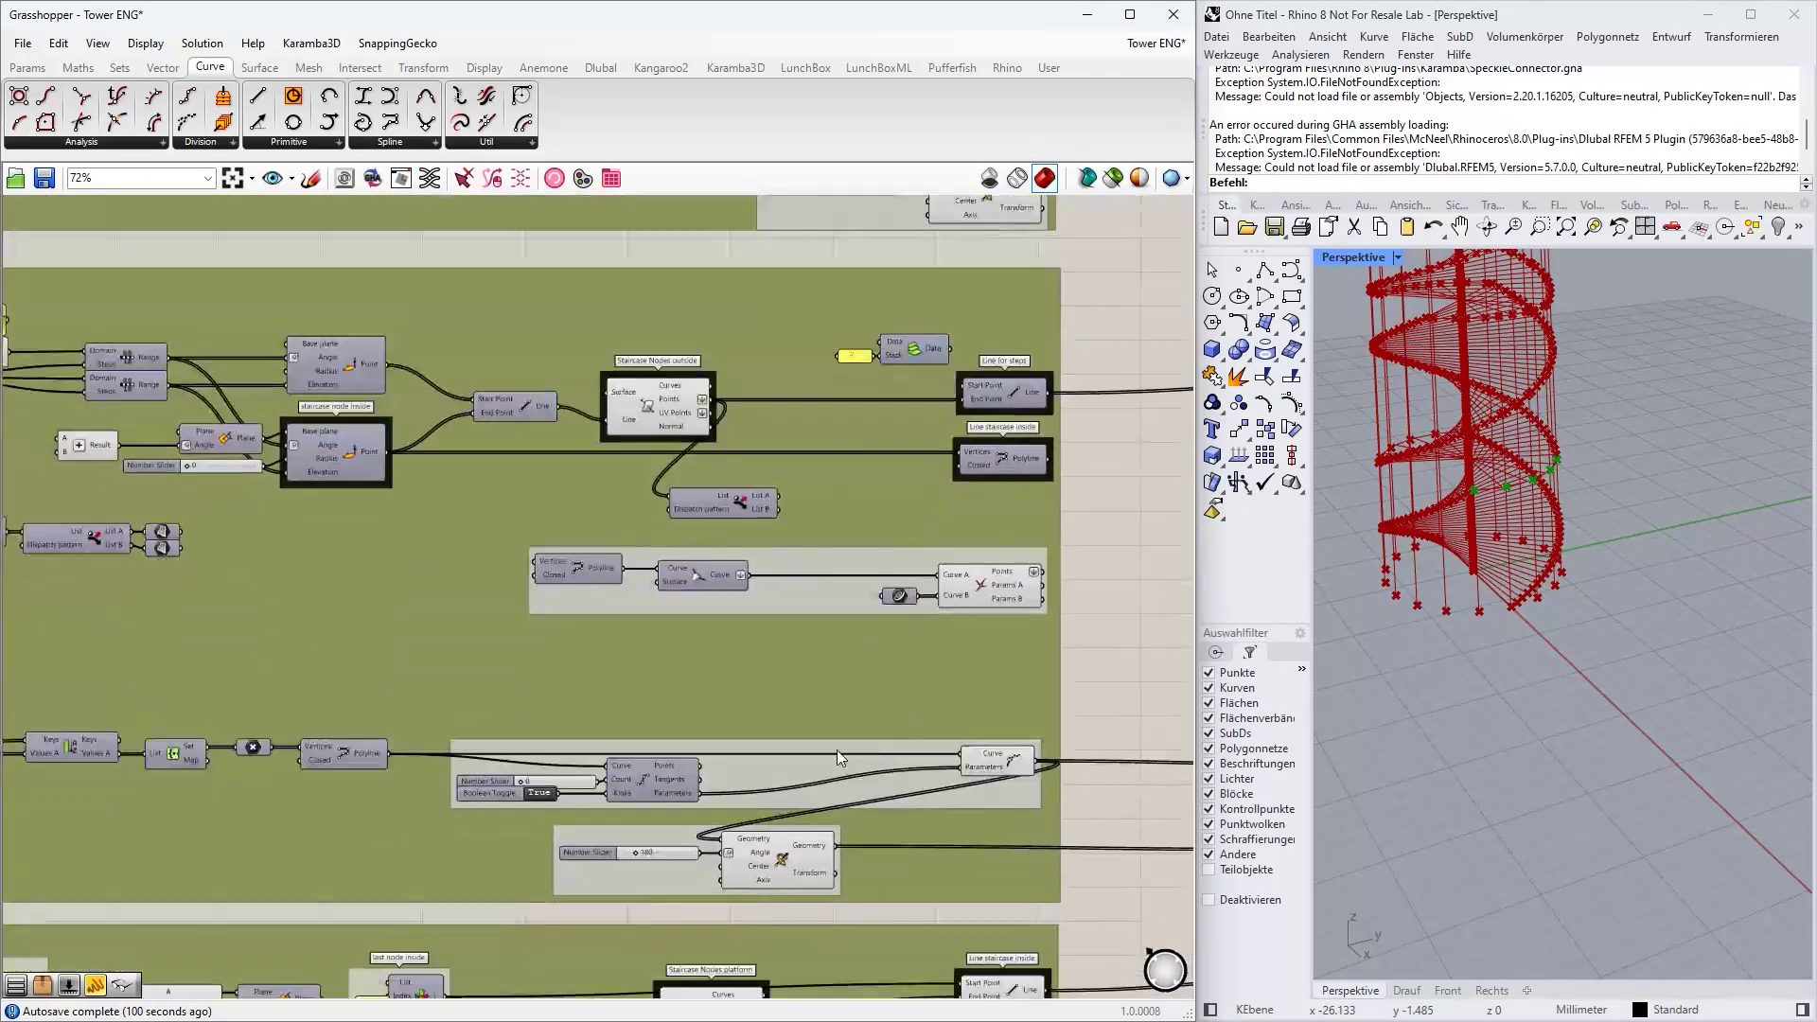
{"action": "left_click", "coordinate": [768, 860]}
{"action": "mouse_move", "coordinate": [1392, 474]}
{"action": "right_mouse_down"}
{"action": "mouse_move", "coordinate": [1399, 418]}
{"action": "mouse_move", "coordinate": [1378, 479]}
{"action": "right_mouse_up"}
{"action": "scroll", "coordinate": [577, 873], "scroll_direction": "down", "scroll_amount": 2}
{"action": "scroll", "coordinate": [544, 714], "scroll_direction": "down", "scroll_amount": 4}
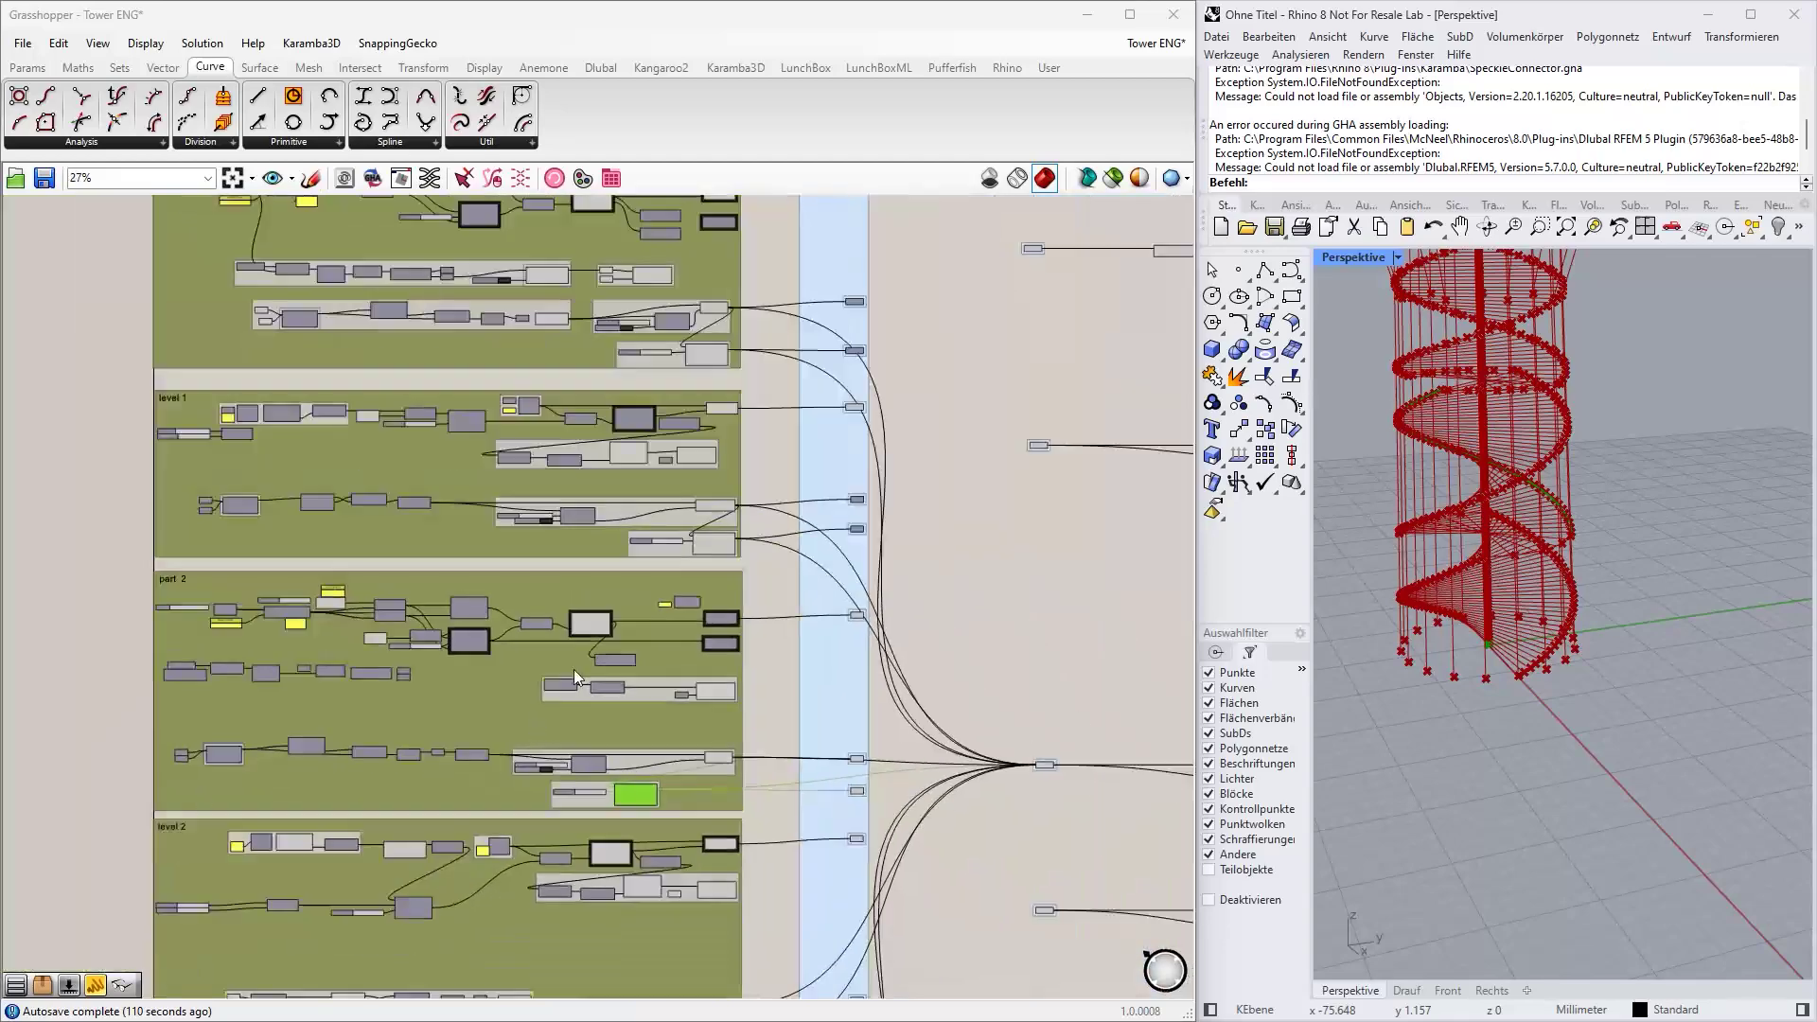
- Look through the level 2, part 3, and roof and observation platform groups, returning to the Columns group
{"action": "right_click_drag", "start_coordinate": [573, 667], "coordinate": [590, 307]}
{"action": "right_click_drag", "start_coordinate": [535, 714], "coordinate": [554, 443]}
{"action": "right_click_drag", "start_coordinate": [536, 885], "coordinate": [531, 629]}
{"action": "scroll", "coordinate": [530, 628], "scroll_direction": "up", "scroll_amount": 3}
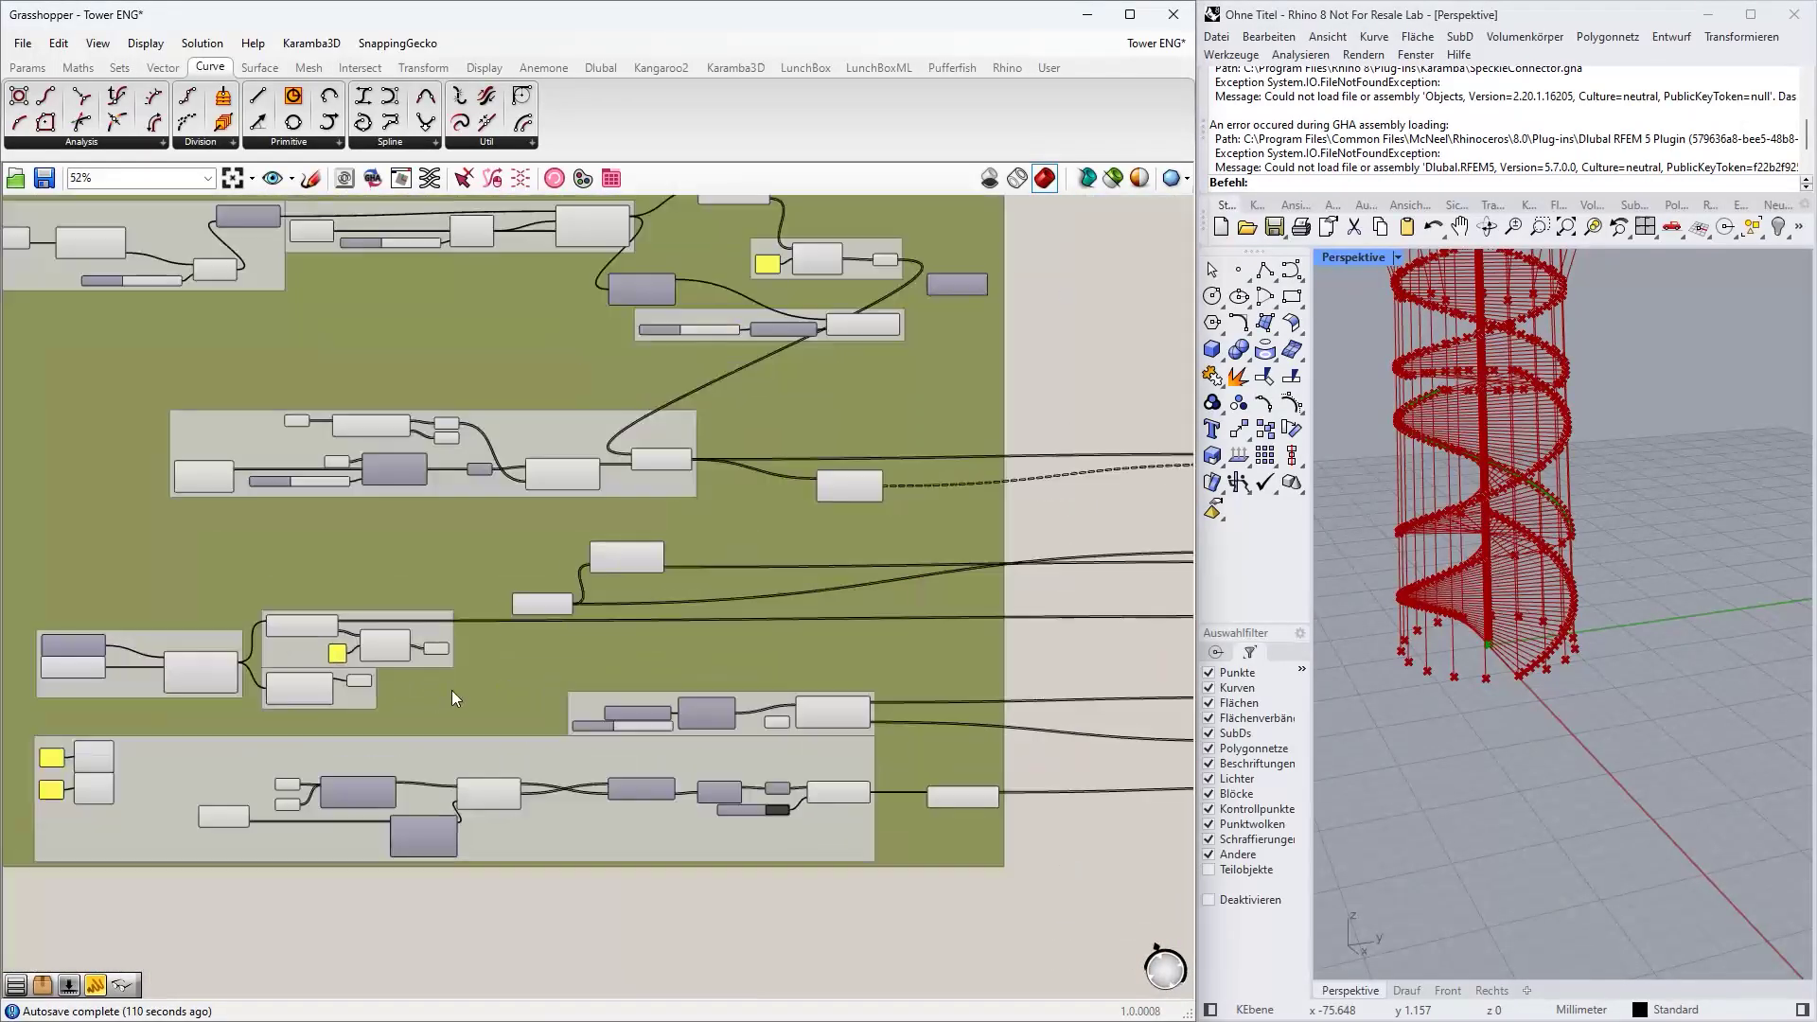
{"action": "scroll", "coordinate": [498, 356], "scroll_direction": "down", "scroll_amount": 3}
{"action": "scroll", "coordinate": [333, 276], "scroll_direction": "up", "scroll_amount": 5}
{"action": "right_click_drag", "start_coordinate": [611, 441], "coordinate": [413, 707]}
{"action": "right_click_drag", "start_coordinate": [821, 244], "coordinate": [572, 598]}
{"action": "right_click_drag", "start_coordinate": [683, 325], "coordinate": [618, 592]}
{"action": "scroll", "coordinate": [617, 592], "scroll_direction": "down", "scroll_amount": 4}
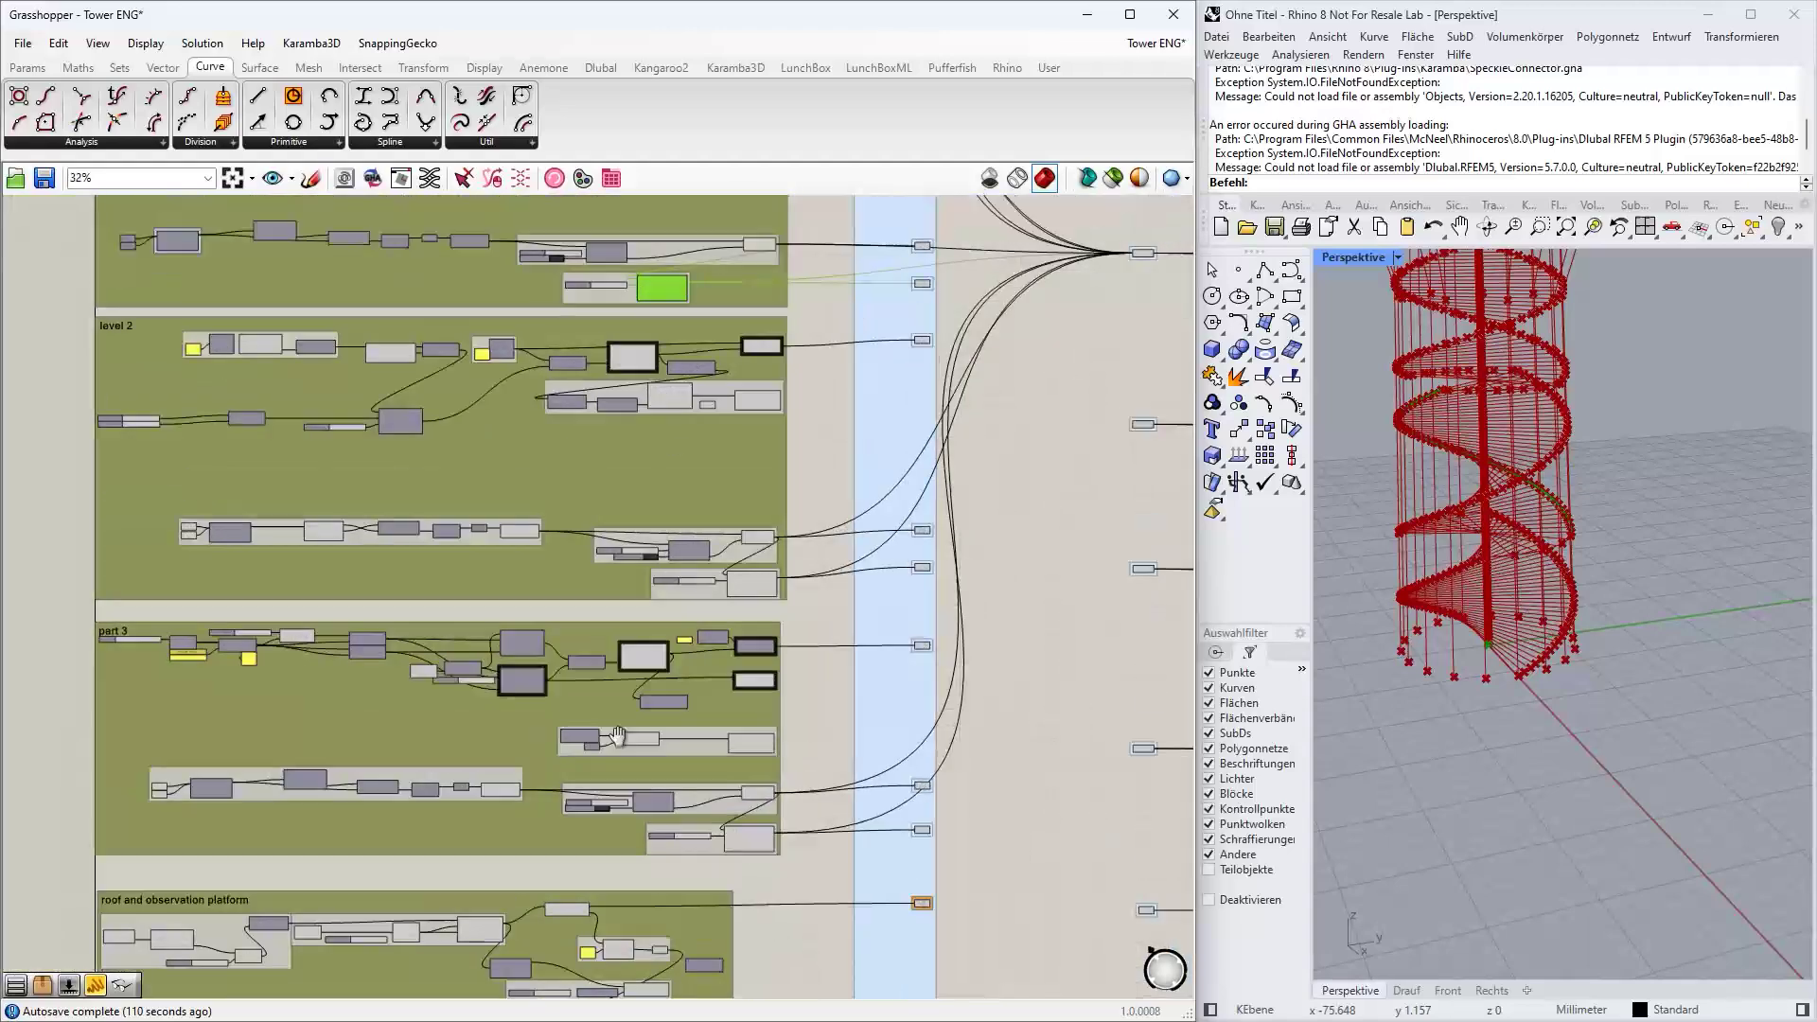
{"action": "right_click_drag", "start_coordinate": [610, 368], "coordinate": [601, 511]}
{"action": "scroll", "coordinate": [602, 511], "scroll_direction": "up", "scroll_amount": 3}
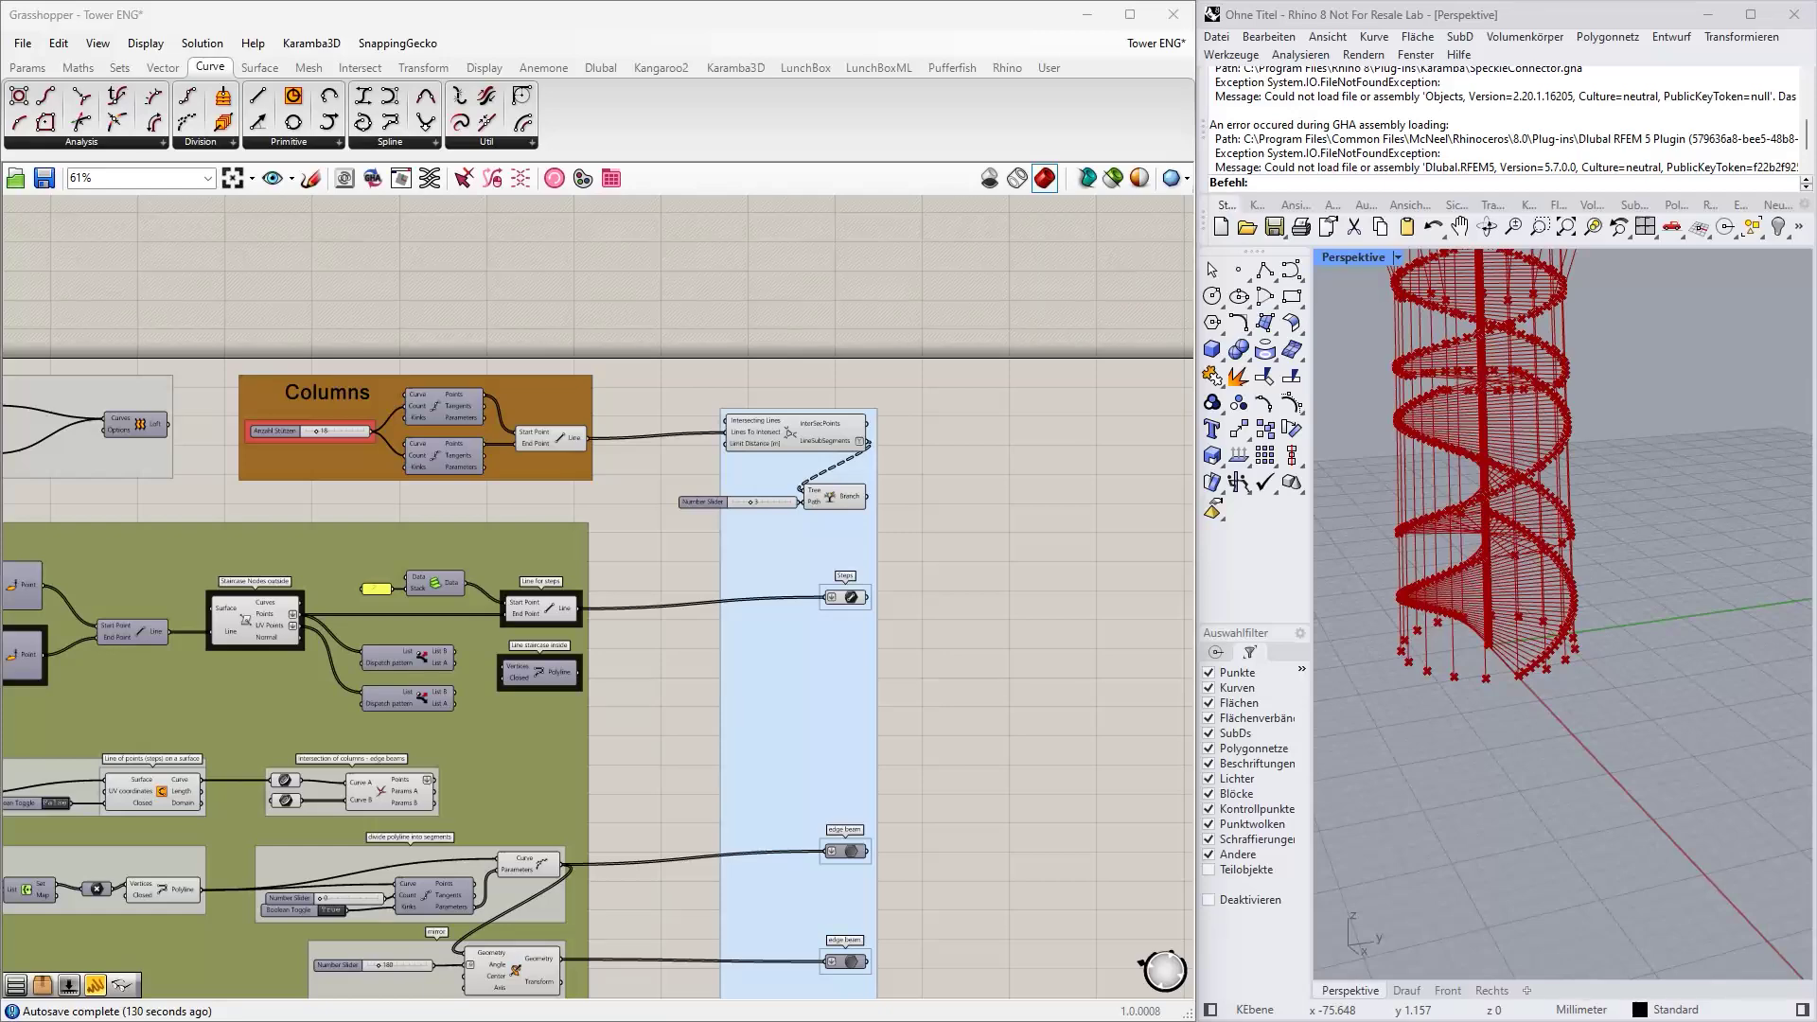
- Select the Line component in the Columns group and examine where its column lines meet the staircase edge
{"action": "scroll", "coordinate": [1554, 666], "scroll_direction": "up", "scroll_amount": 6}
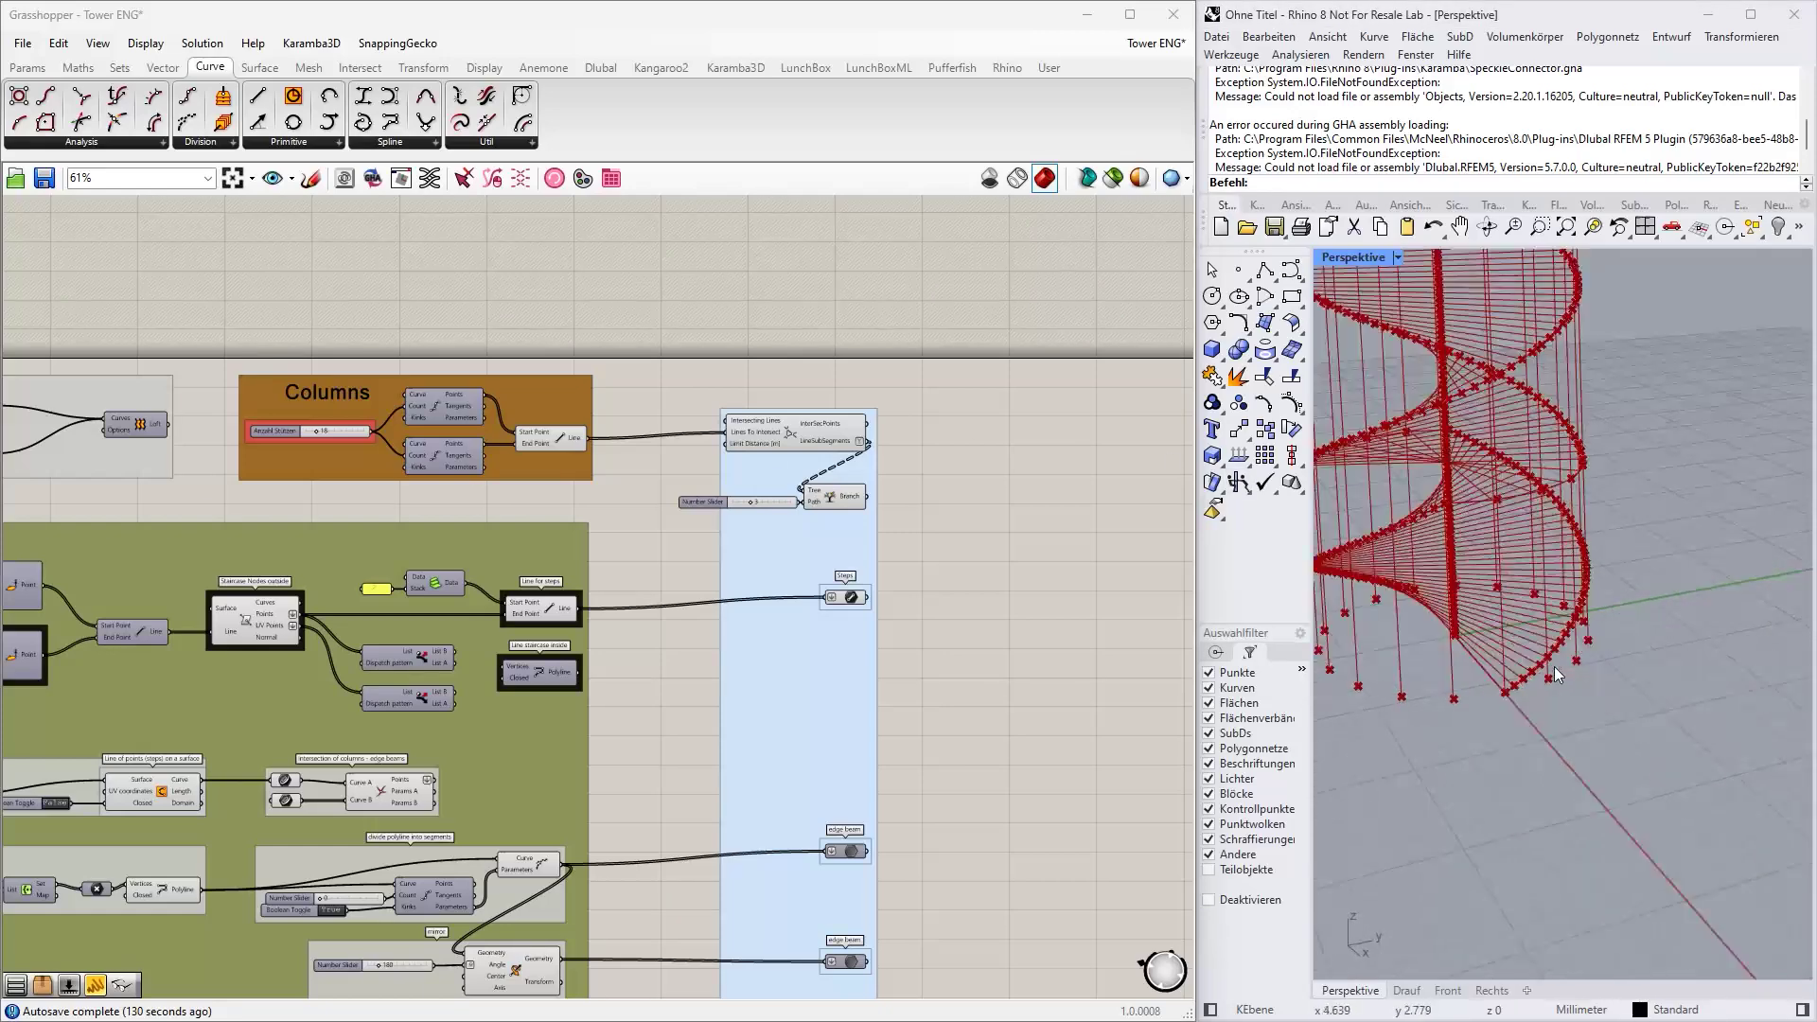
{"action": "left_click", "coordinate": [551, 438]}
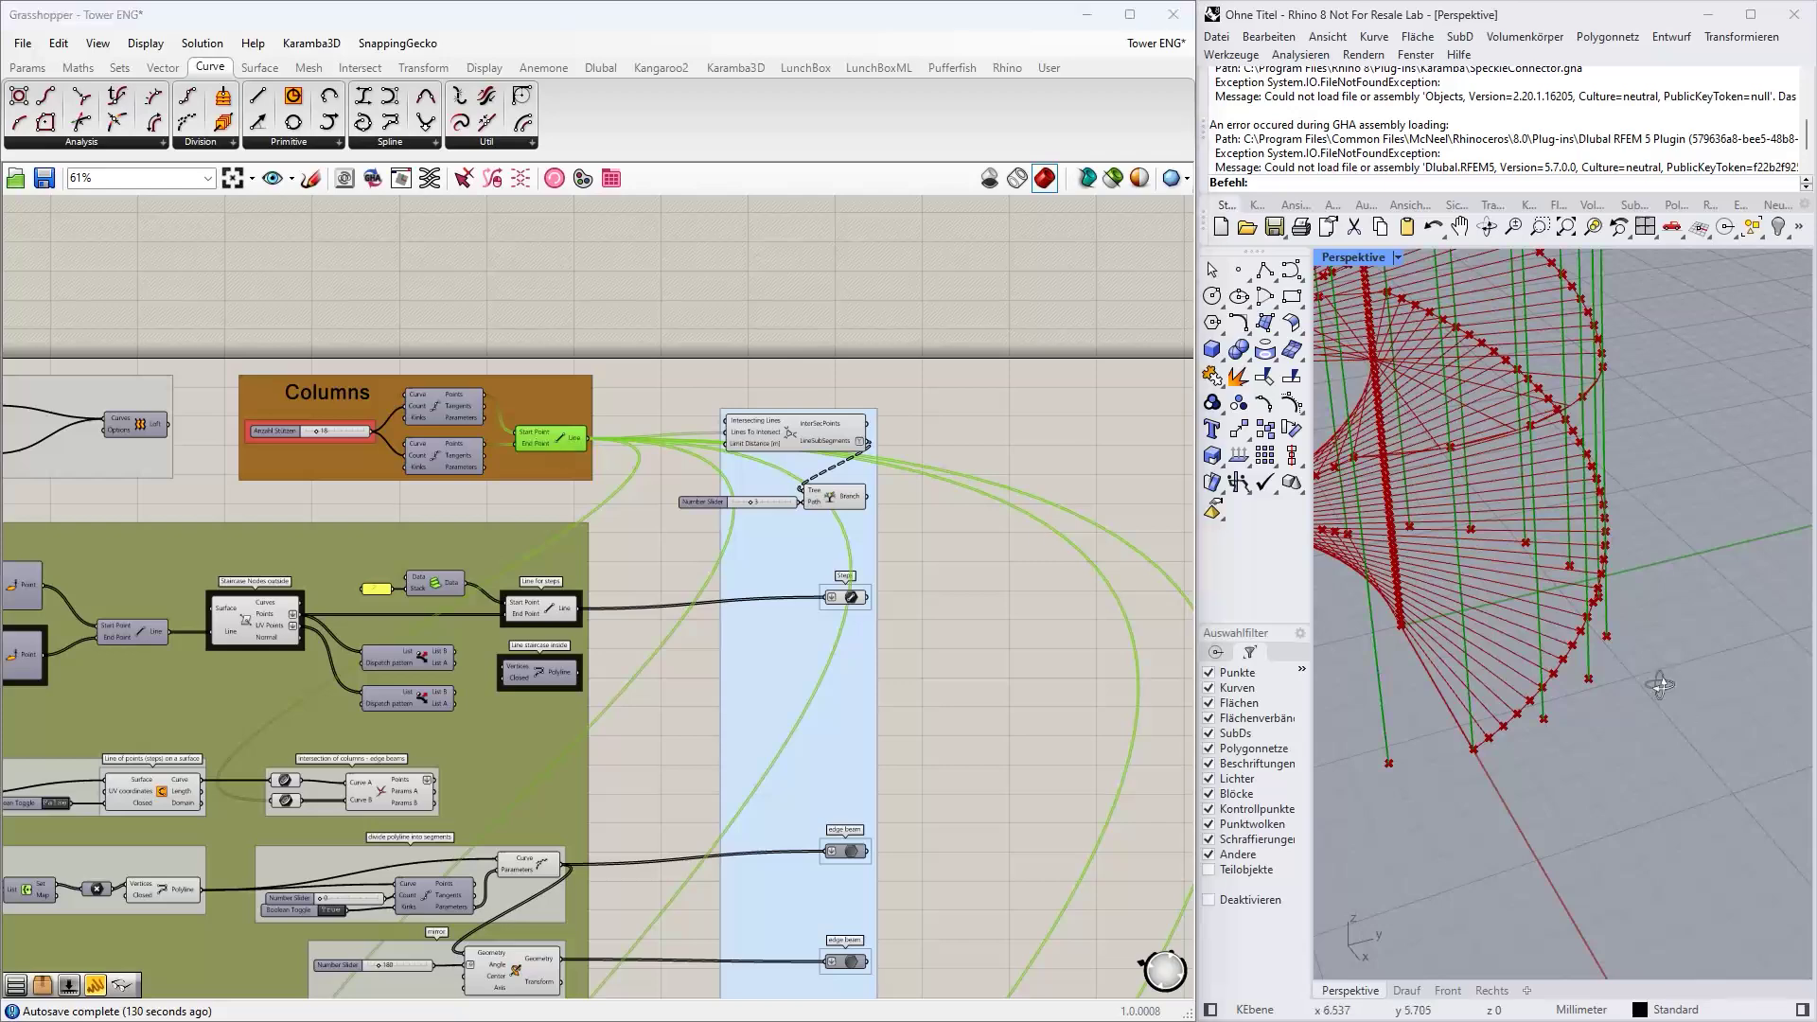
{"action": "right_click_drag", "start_coordinate": [1546, 628], "coordinate": [1597, 783], "text": "shift"}
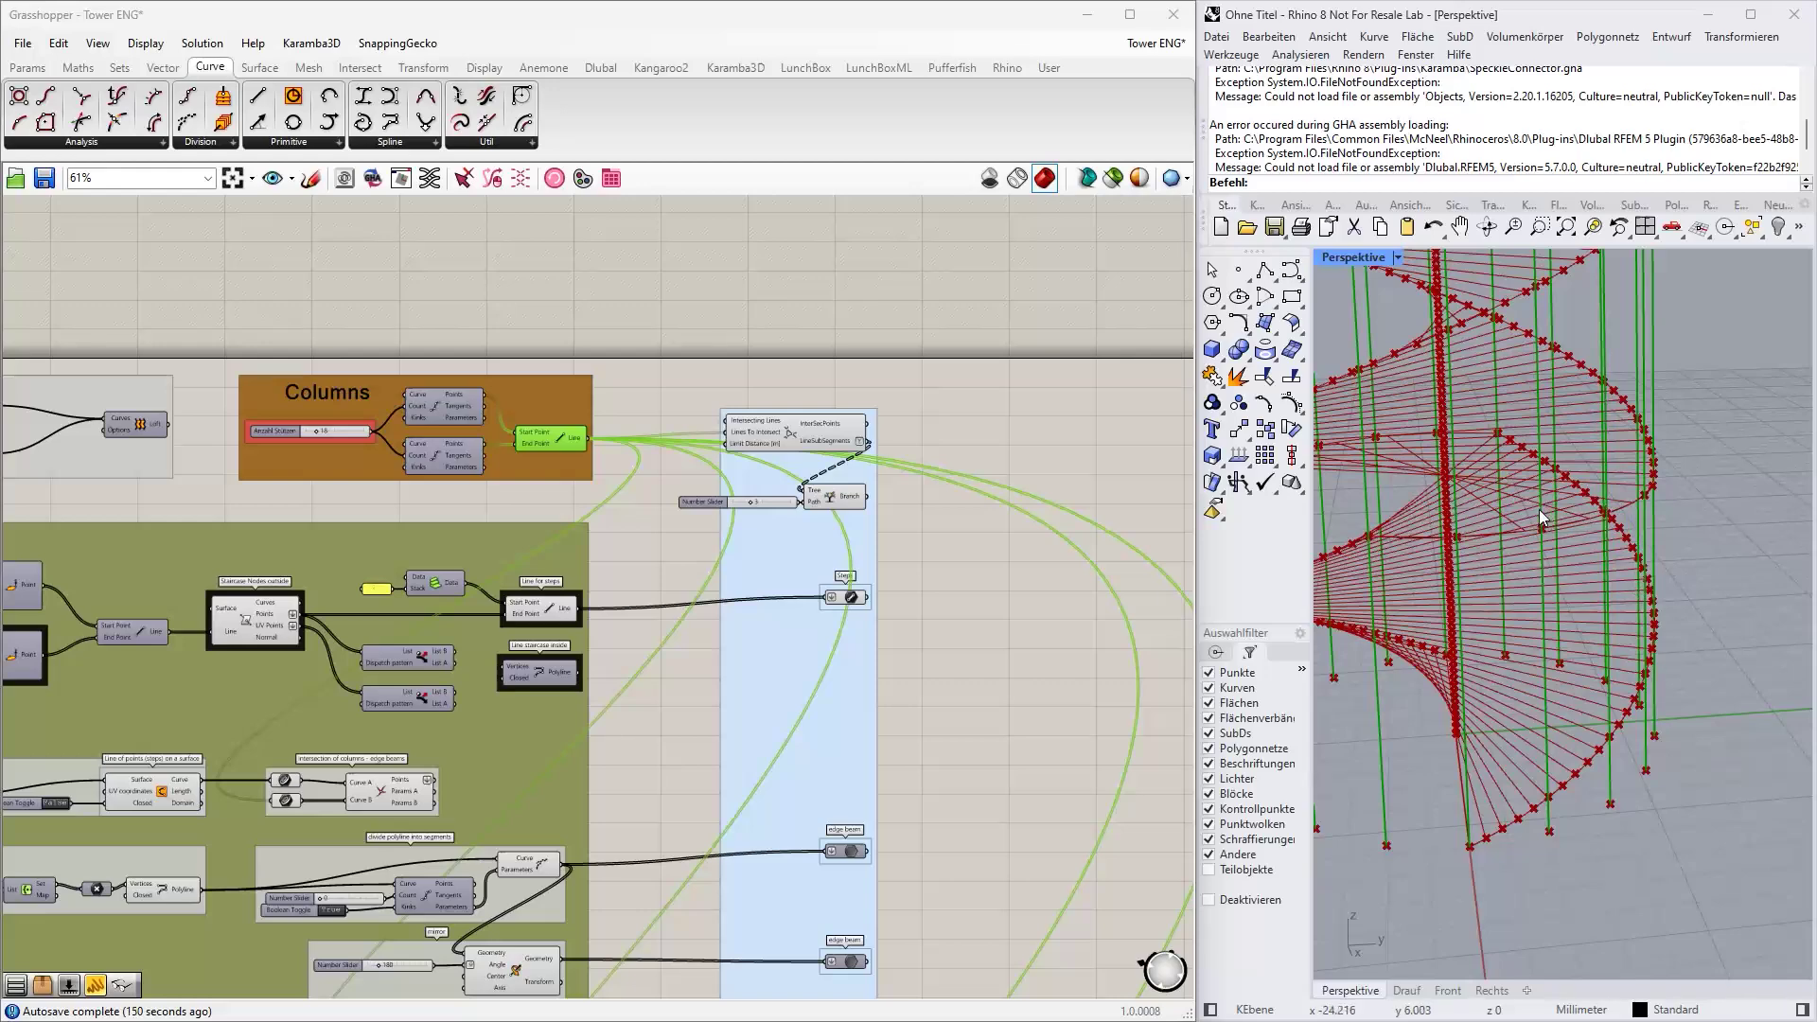
{"action": "right_click_drag", "start_coordinate": [1538, 509], "coordinate": [1569, 303]}
{"action": "left_click", "coordinate": [805, 357]}
- Examine the line intersection component beside the Columns group, including its Lines To Intersect input and LineSubSegments output
{"action": "right_click_drag", "start_coordinate": [816, 356], "coordinate": [750, 364]}
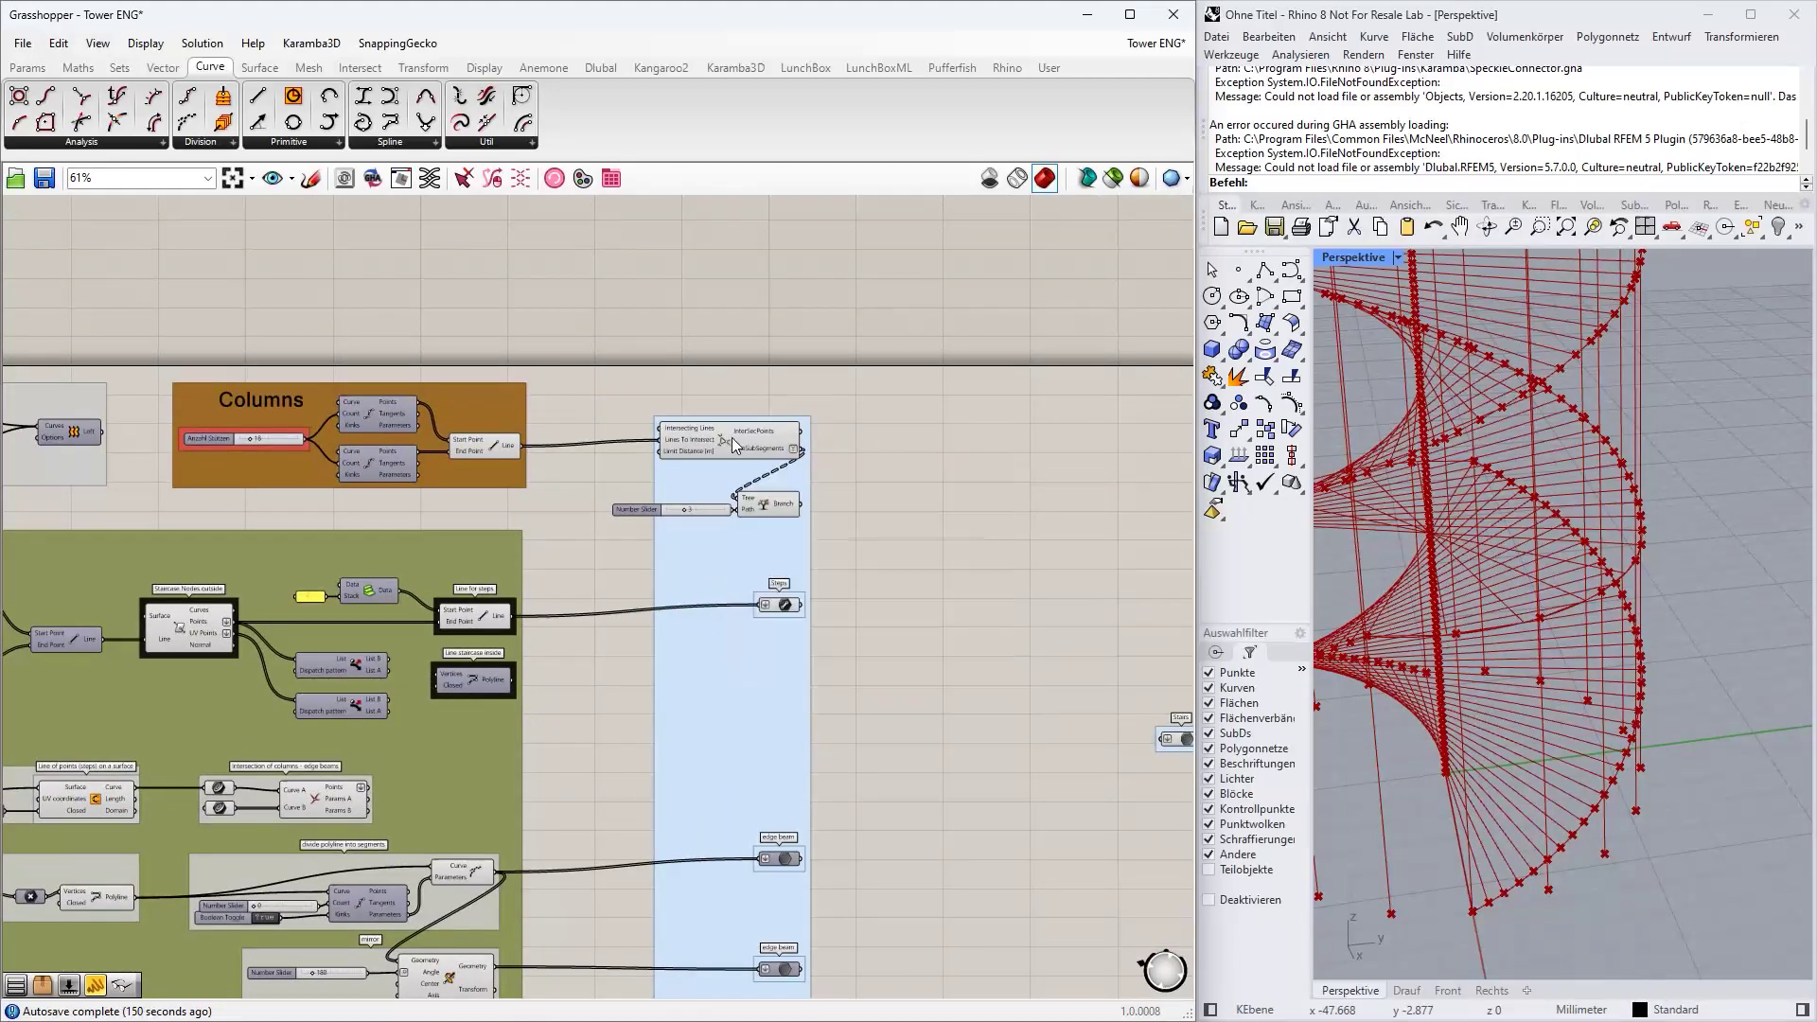
{"action": "left_click", "coordinate": [730, 437]}
{"action": "scroll", "coordinate": [677, 435], "scroll_direction": "up", "scroll_amount": 4}
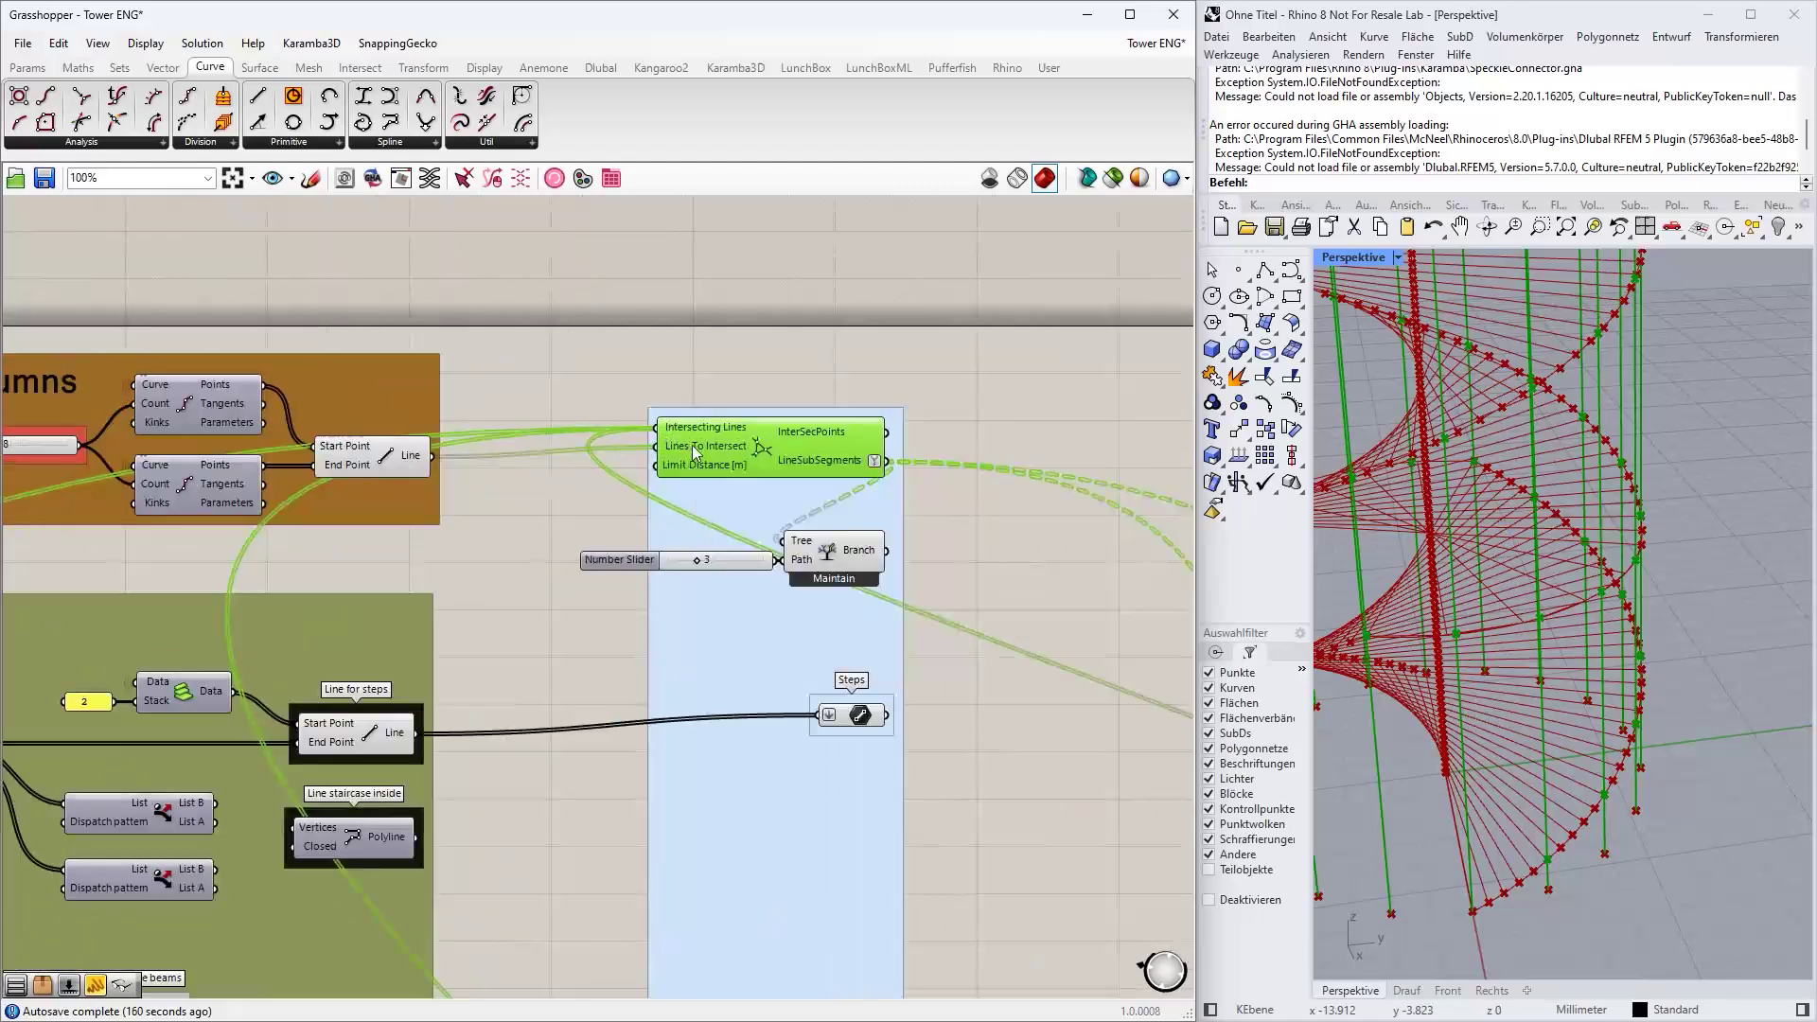
{"action": "left_click", "coordinate": [388, 458]}
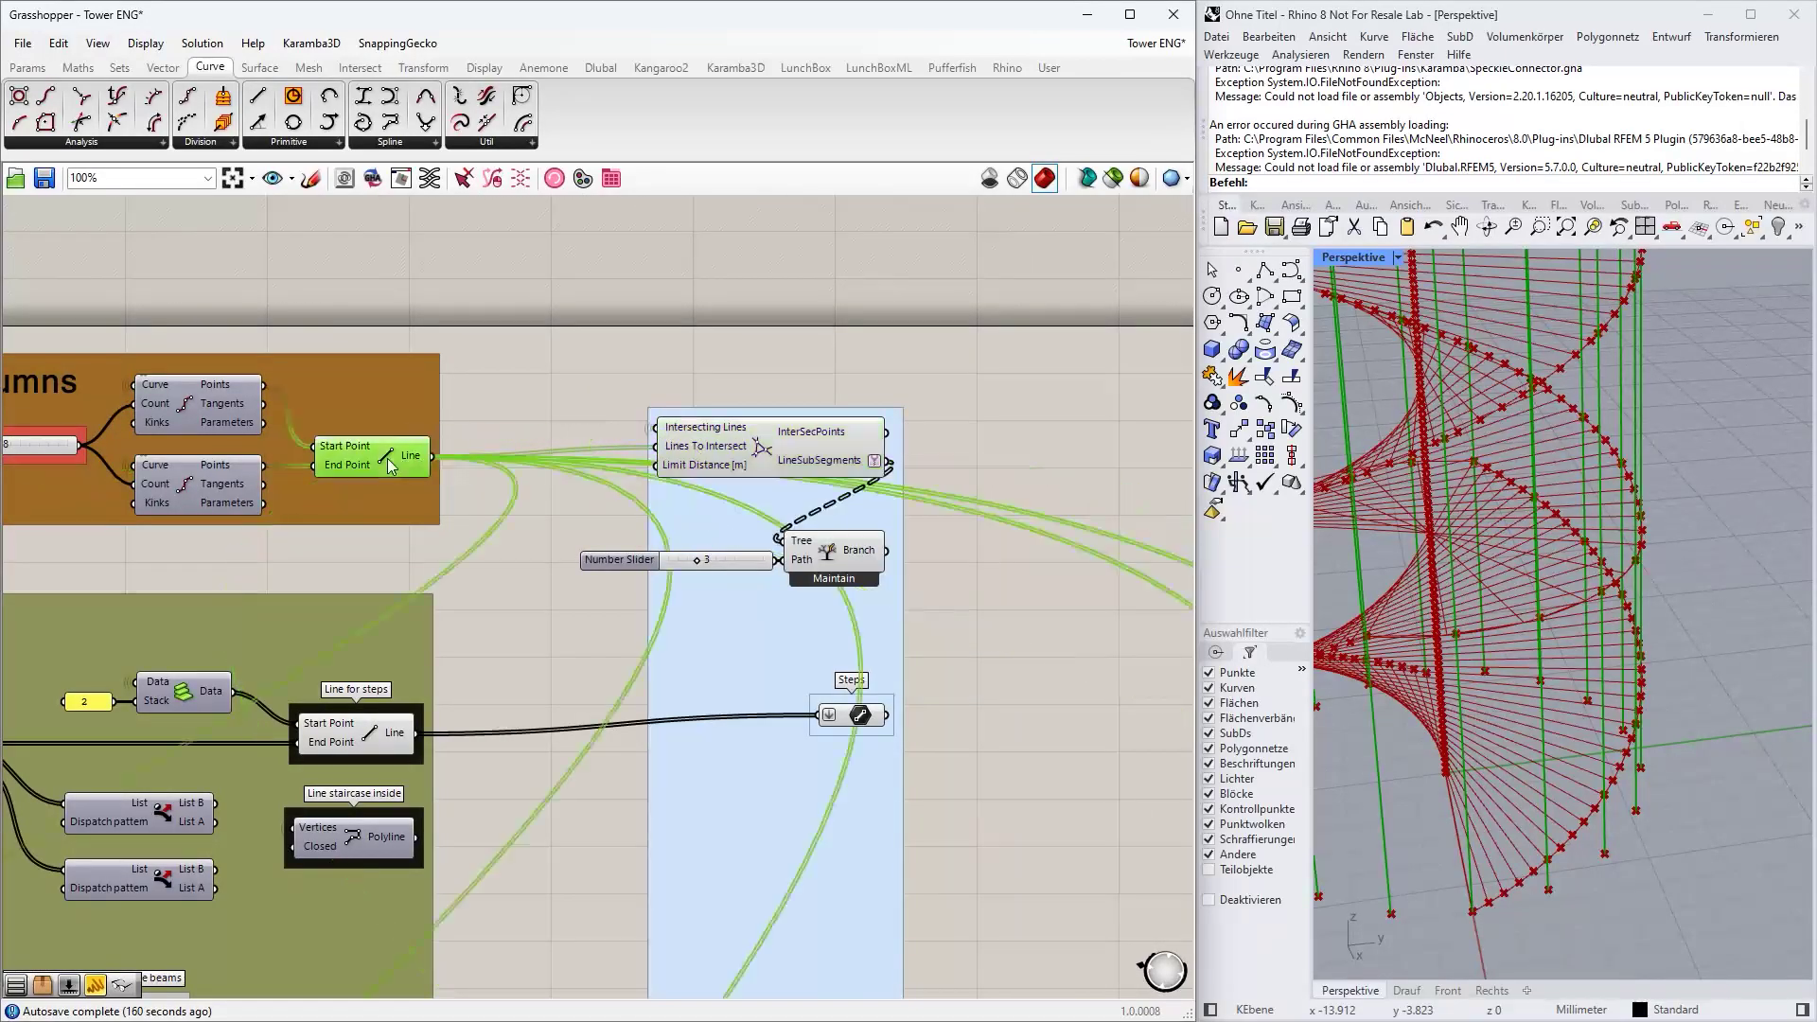
{"action": "left_click", "coordinate": [706, 448]}
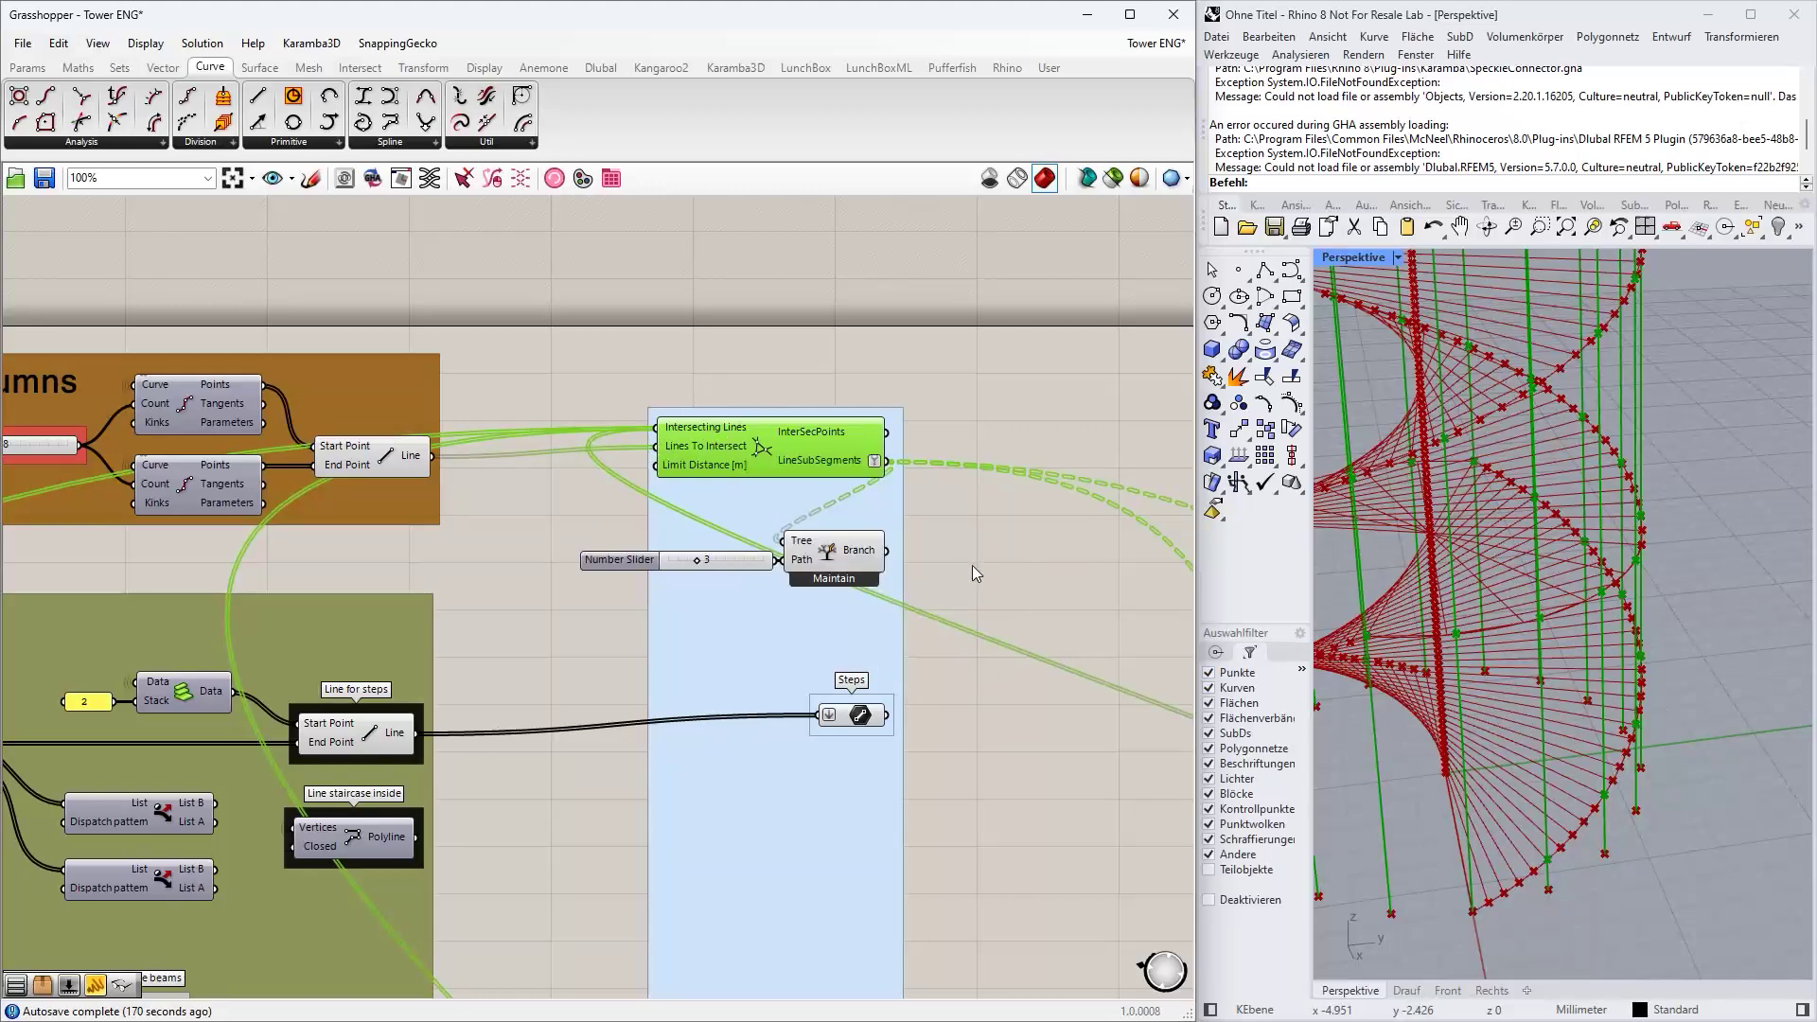
{"action": "right_click_drag", "start_coordinate": [973, 566], "coordinate": [753, 559]}
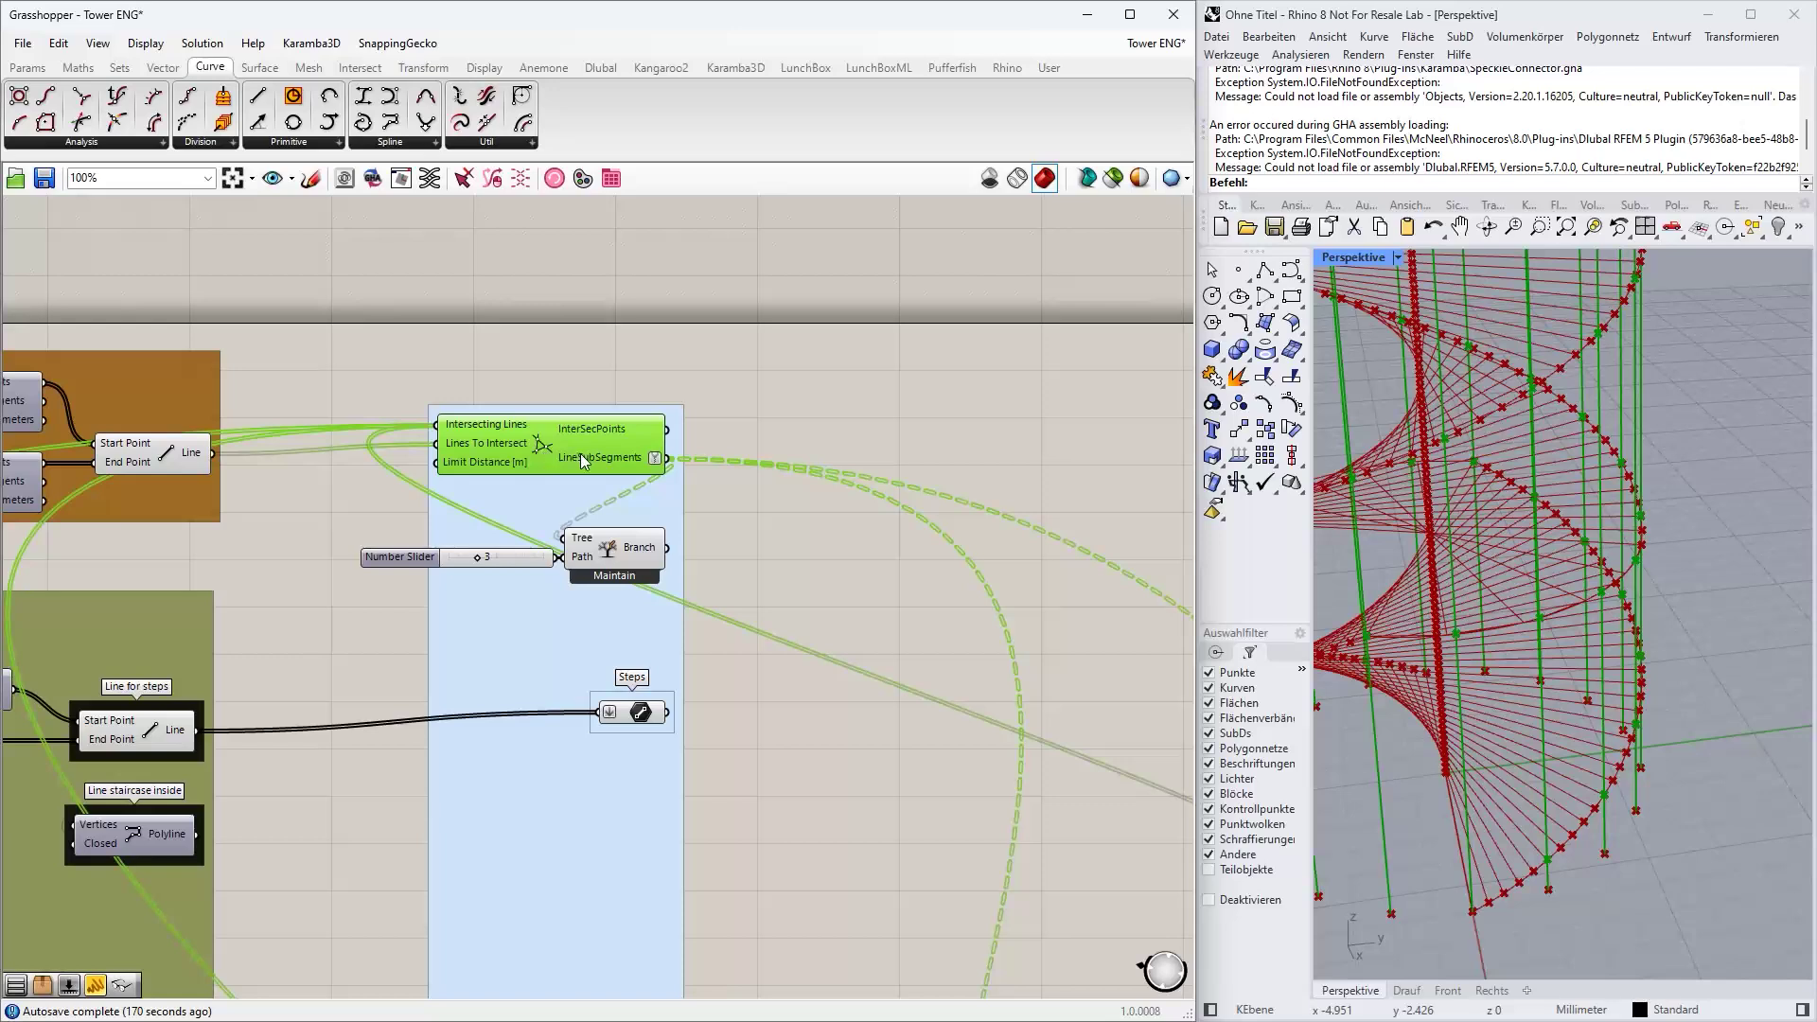
{"action": "mouse_move", "coordinate": [584, 460]}
- Select the Tree Branch component to examine a single column's segments, and set its path Number Slider to 4
{"action": "left_click", "coordinate": [625, 559]}
{"action": "scroll", "coordinate": [1458, 606], "scroll_direction": "down", "scroll_amount": 5}
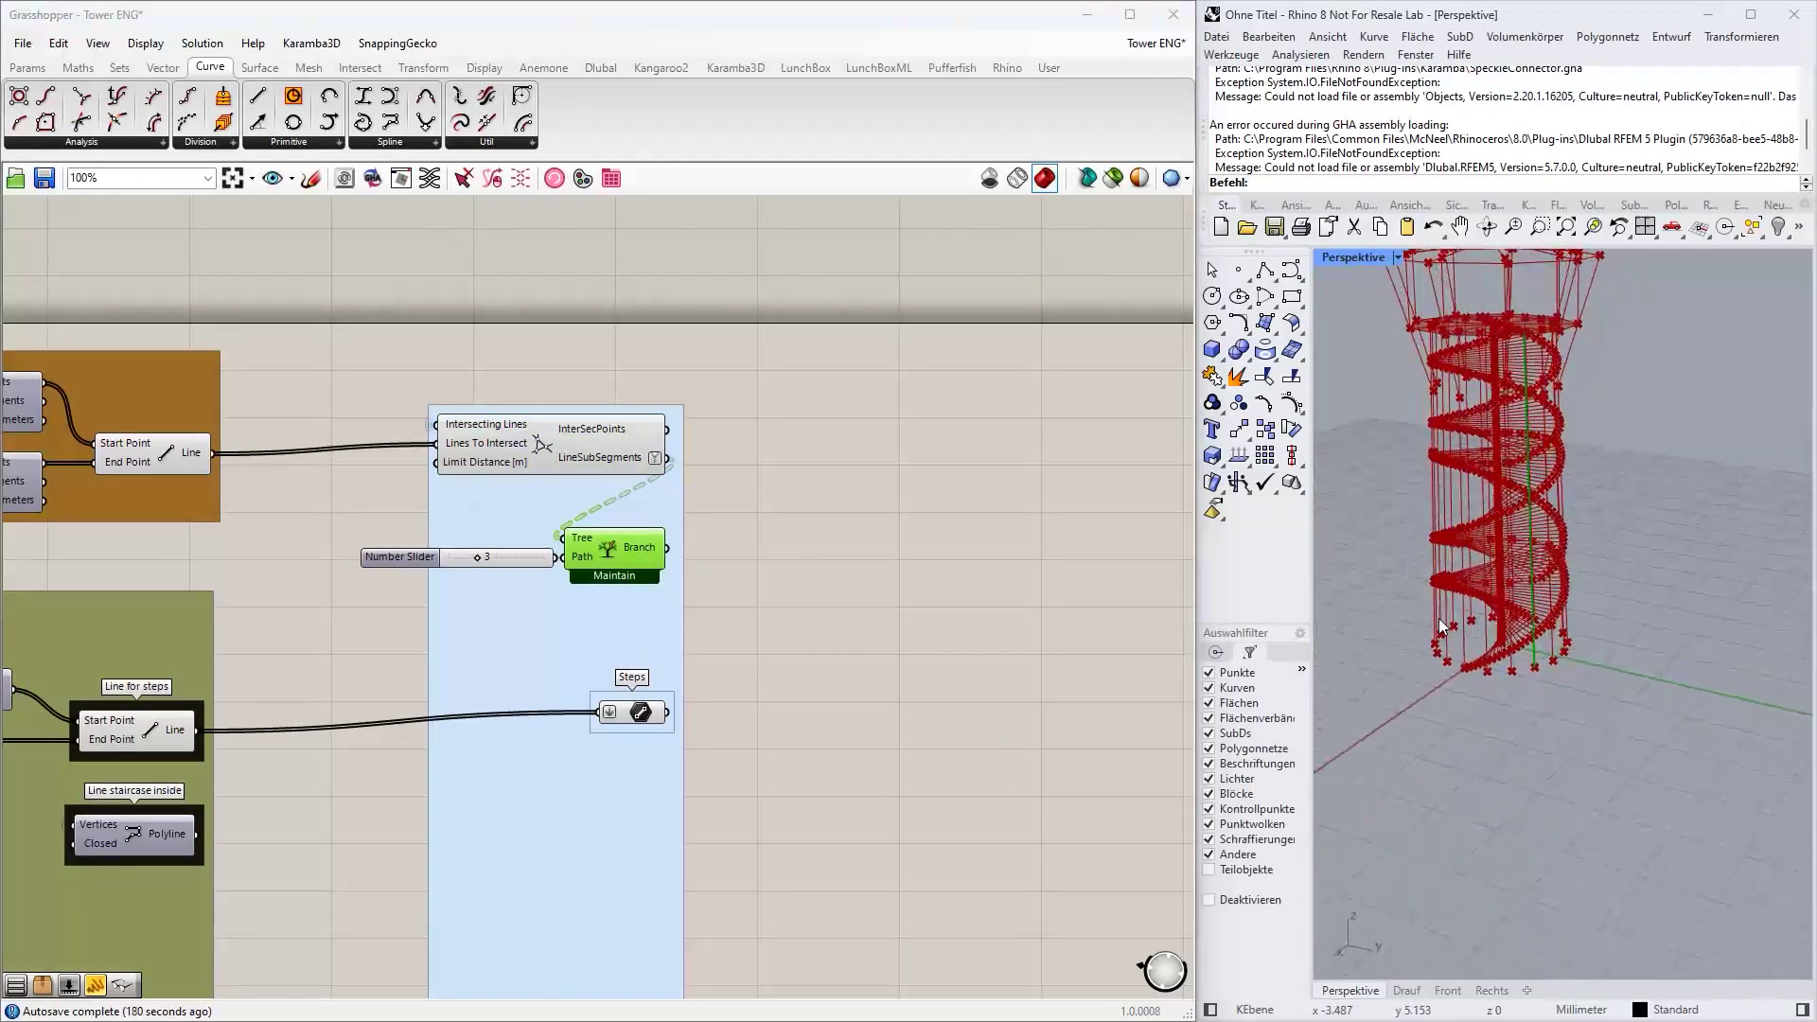
{"action": "scroll", "coordinate": [1531, 580], "scroll_direction": "up", "scroll_amount": 3}
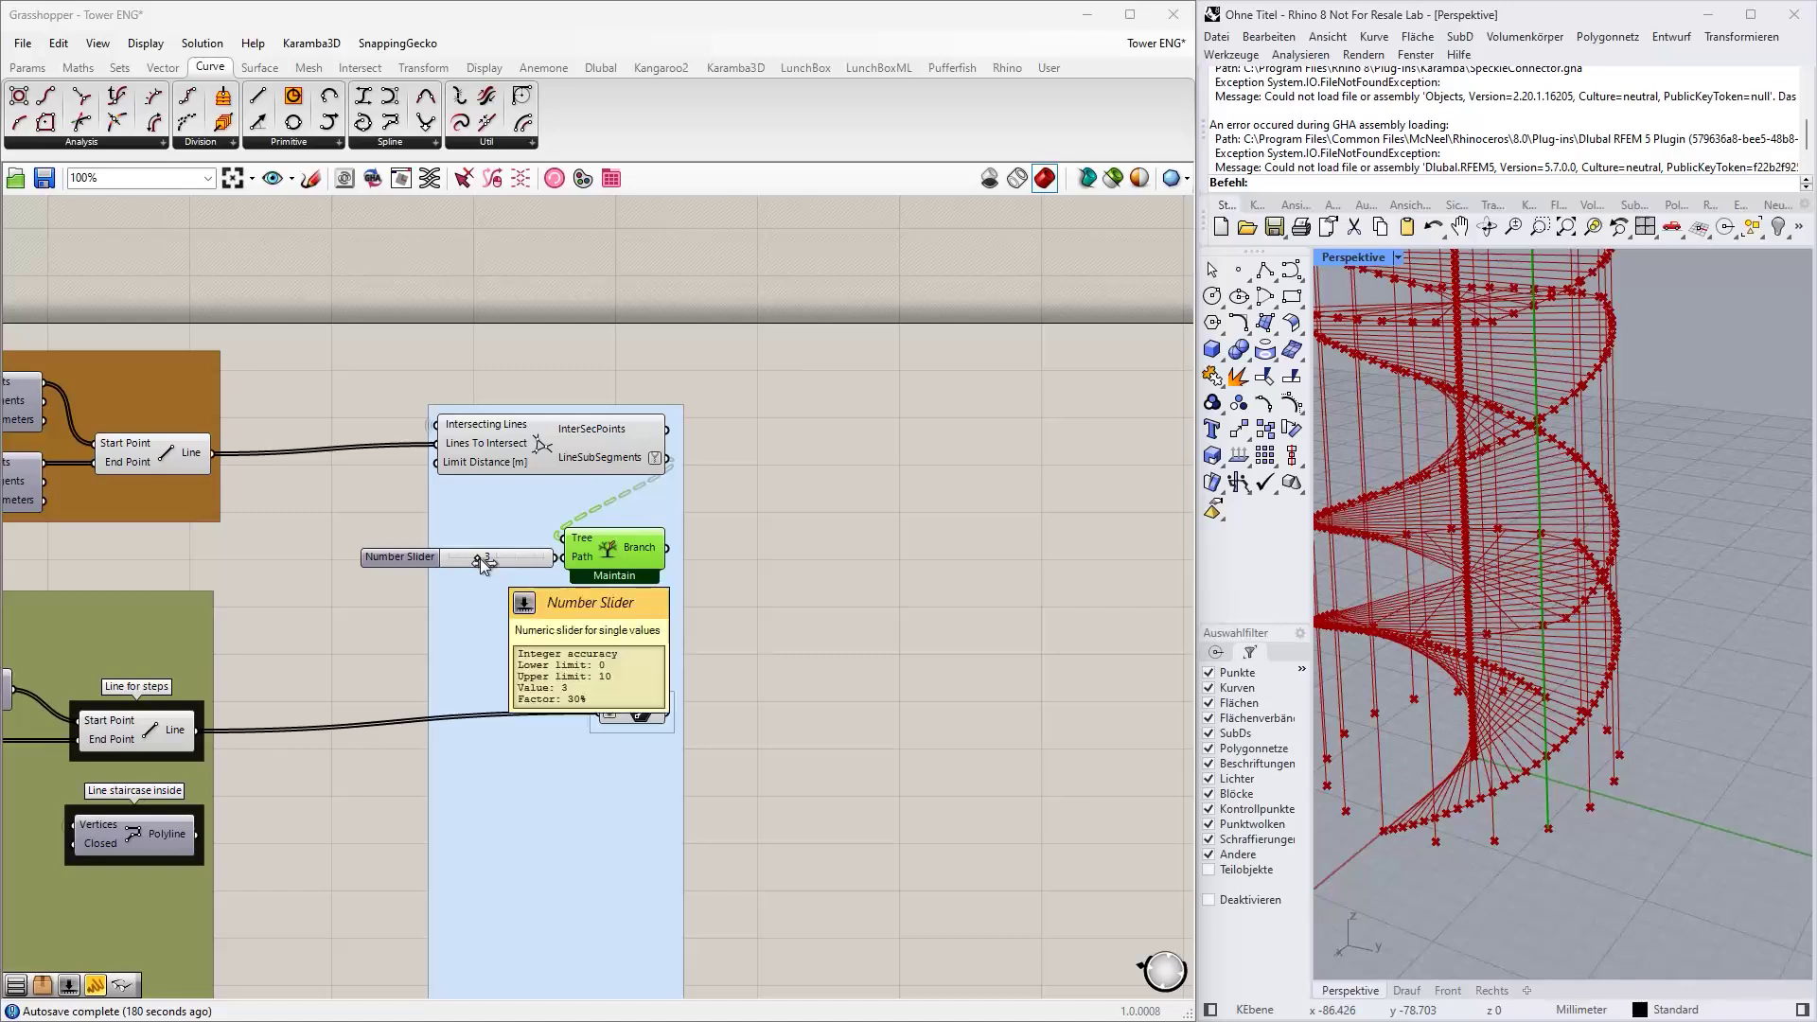
{"action": "left_click_drag", "start_coordinate": [480, 558], "coordinate": [487, 558]}
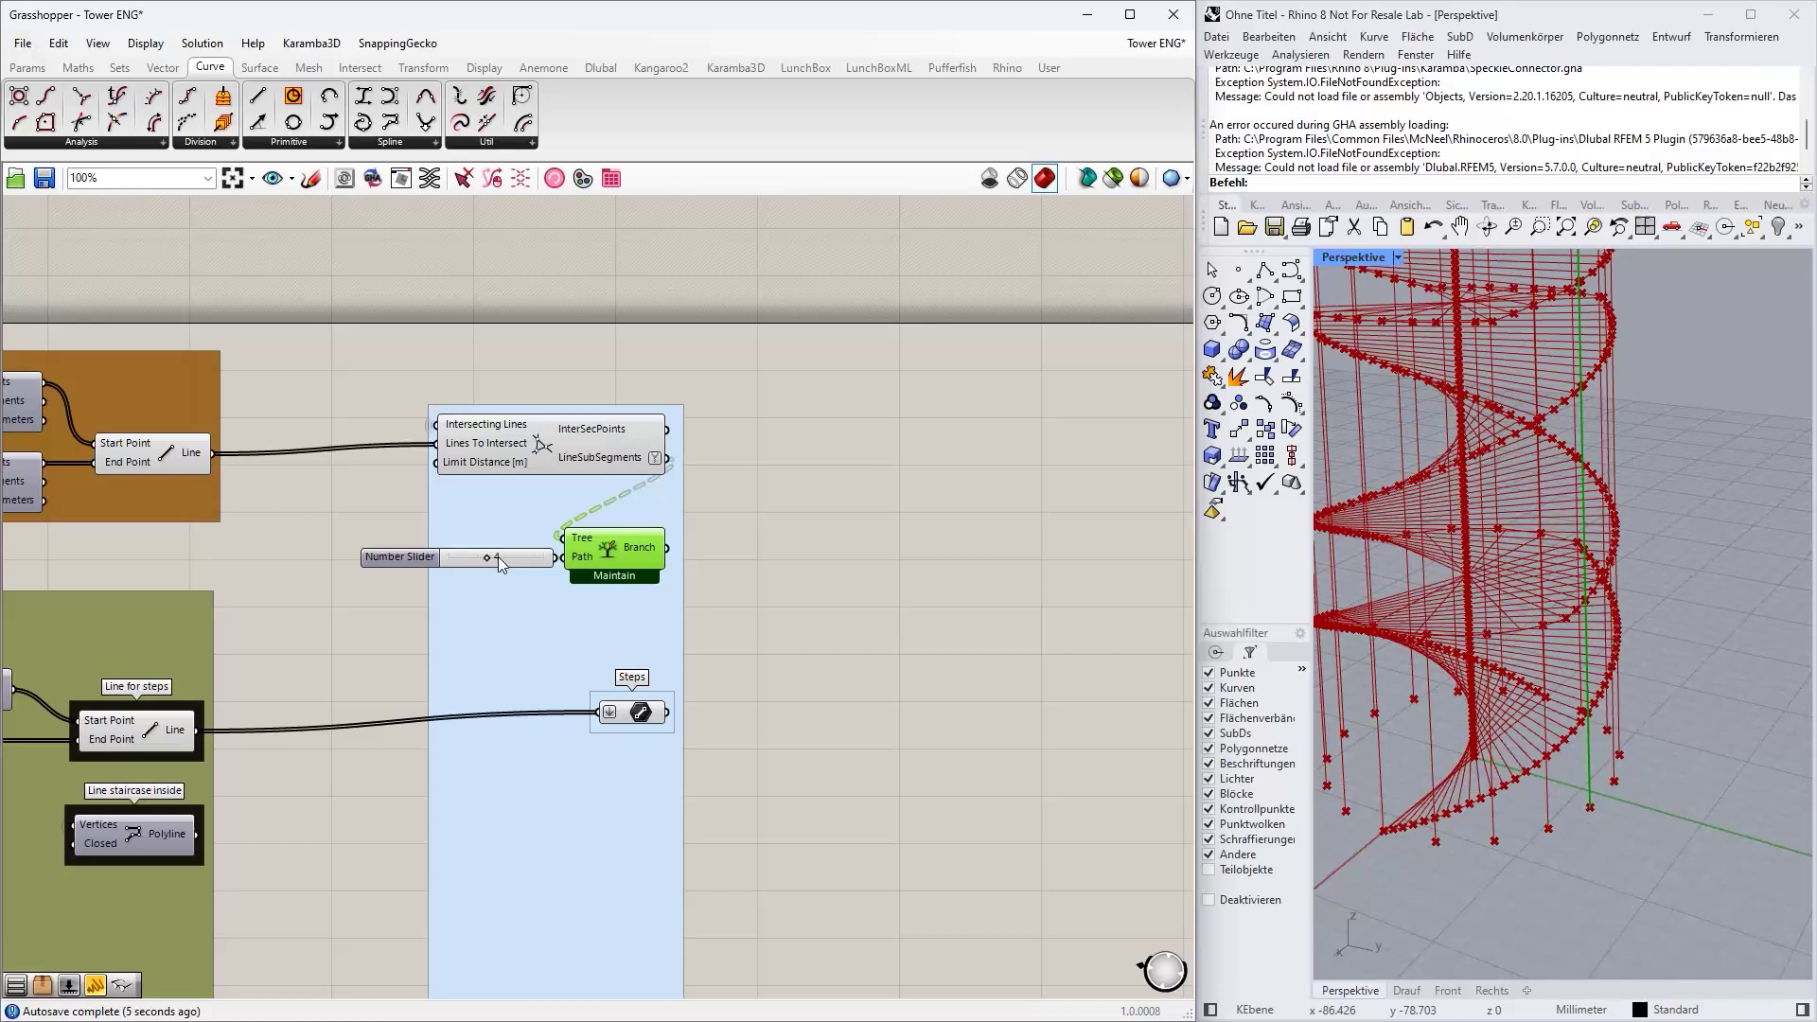
{"action": "mouse_move", "coordinate": [787, 662]}
{"action": "left_mouse_down"}
{"action": "mouse_move", "coordinate": [293, 502]}
{"action": "mouse_move", "coordinate": [768, 609]}
{"action": "mouse_move", "coordinate": [779, 649]}
{"action": "left_mouse_up"}
{"action": "left_click", "coordinate": [303, 496]}
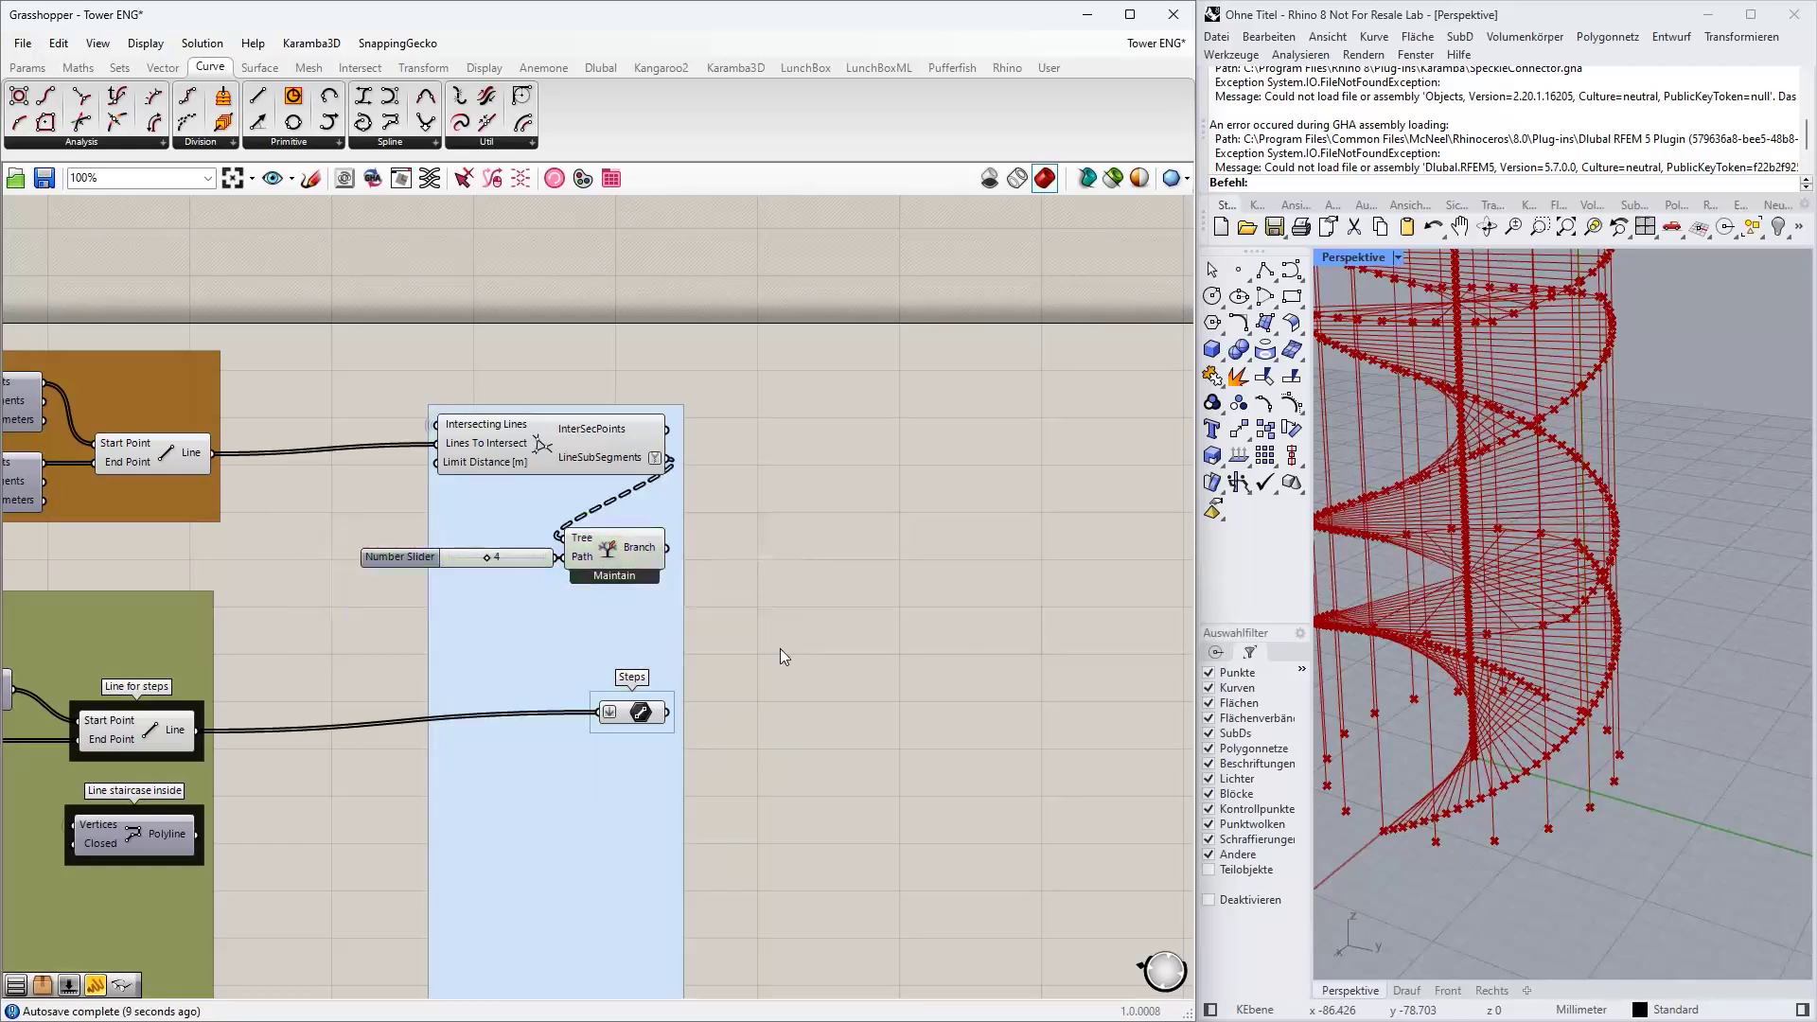
{"action": "left_click", "coordinate": [780, 649]}
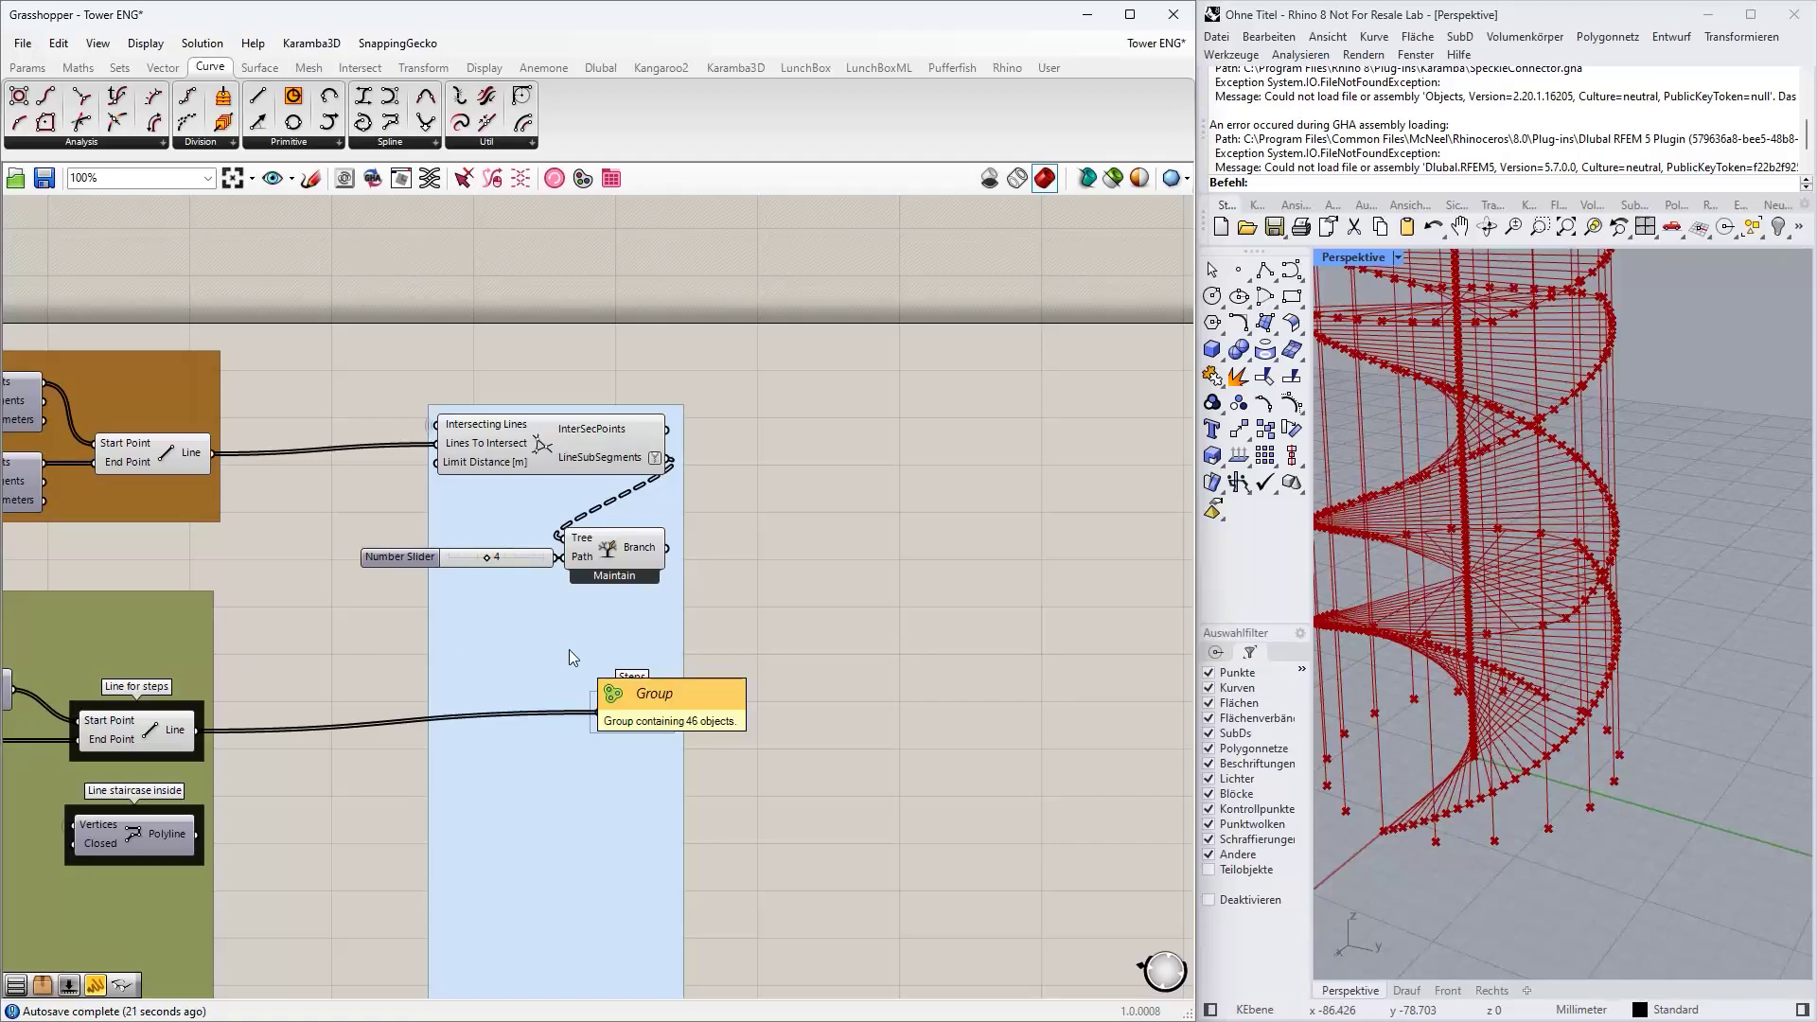
- Select the Stairs container and examine its collected lines across the whole tower
{"action": "scroll", "coordinate": [651, 645], "scroll_direction": "down", "scroll_amount": 3}
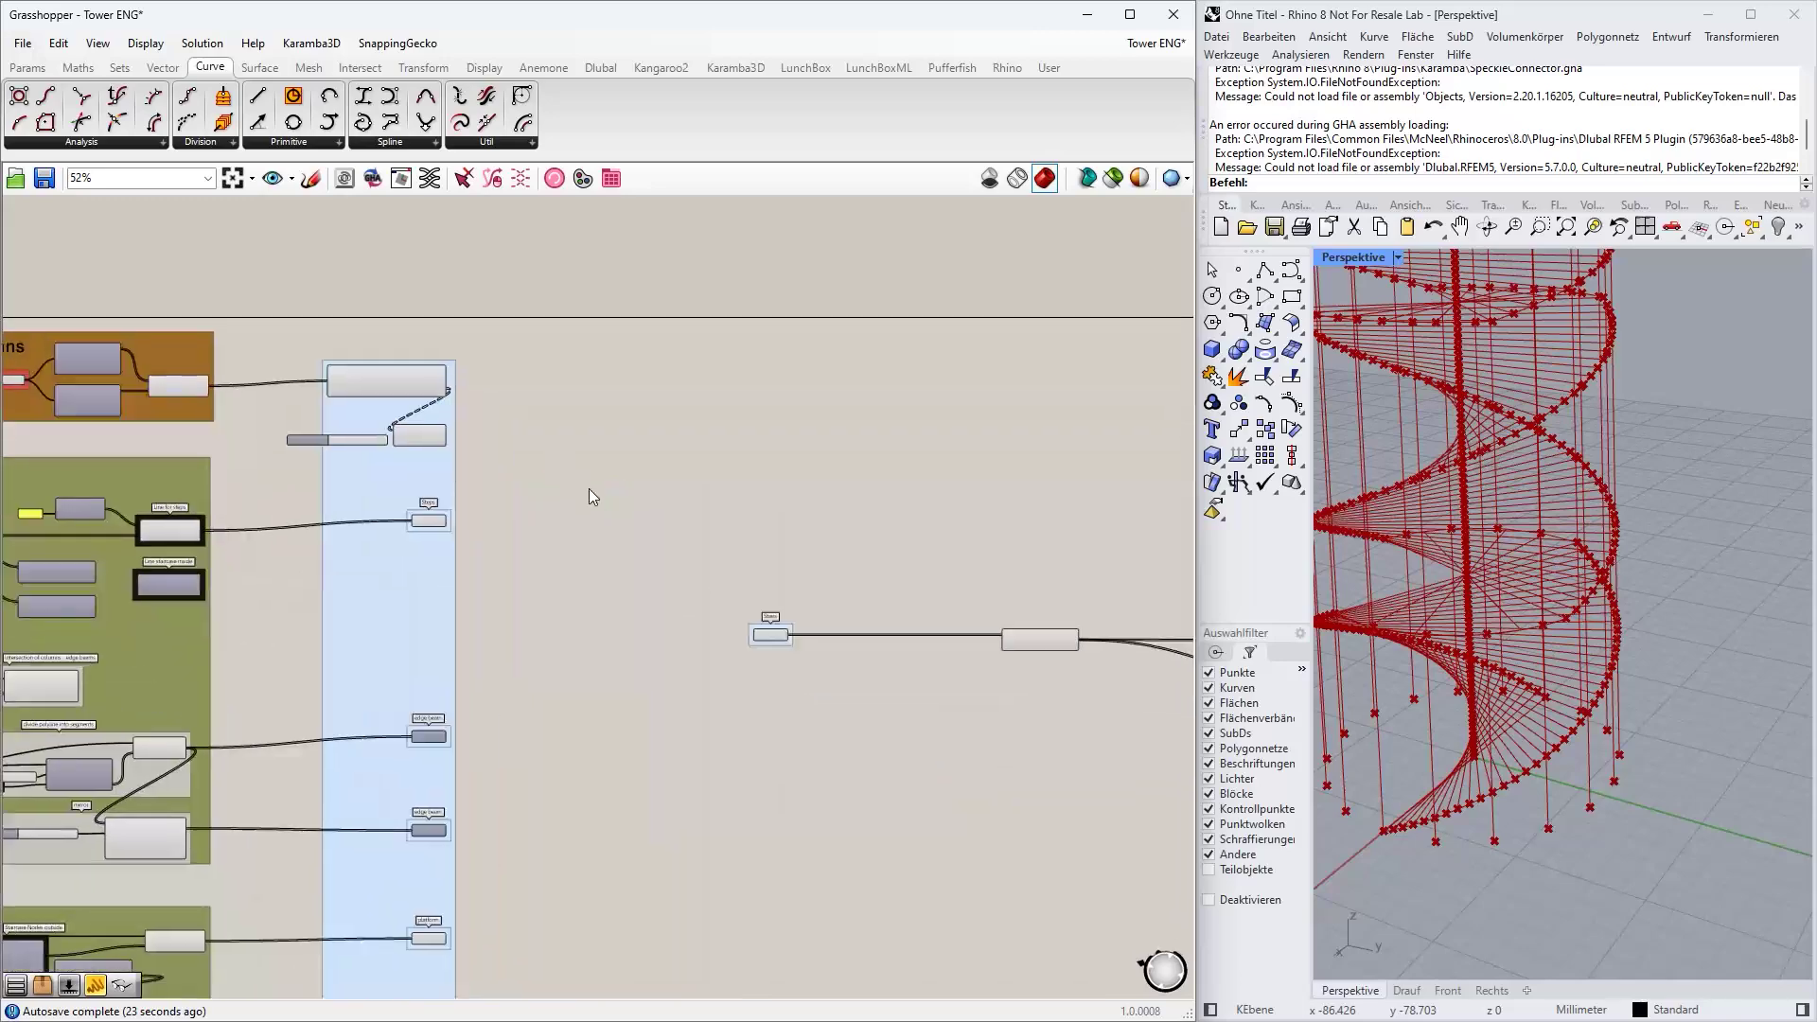
{"action": "scroll", "coordinate": [588, 489], "scroll_direction": "up", "scroll_amount": 2}
{"action": "scroll", "coordinate": [1389, 458], "scroll_direction": "down", "scroll_amount": 9}
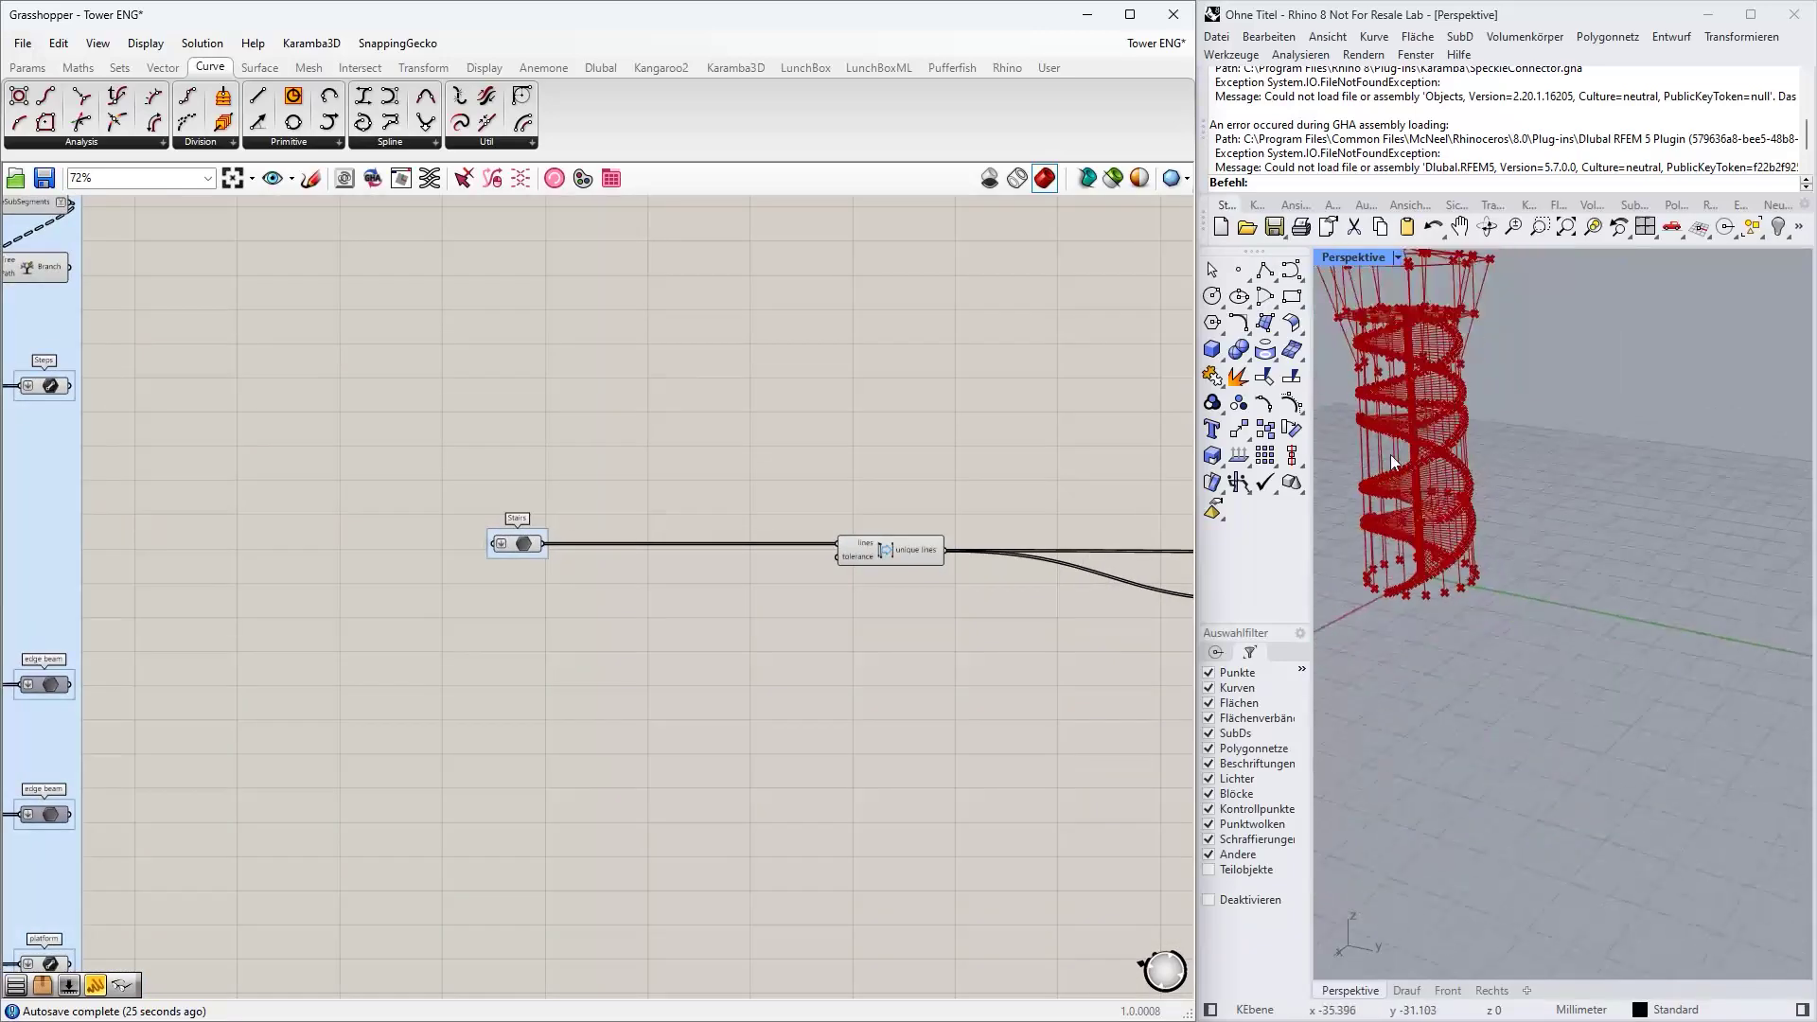
{"action": "right_click_drag", "start_coordinate": [1404, 425], "coordinate": [1506, 610], "text": "shift"}
{"action": "scroll", "coordinate": [1506, 610], "scroll_direction": "up", "scroll_amount": 4}
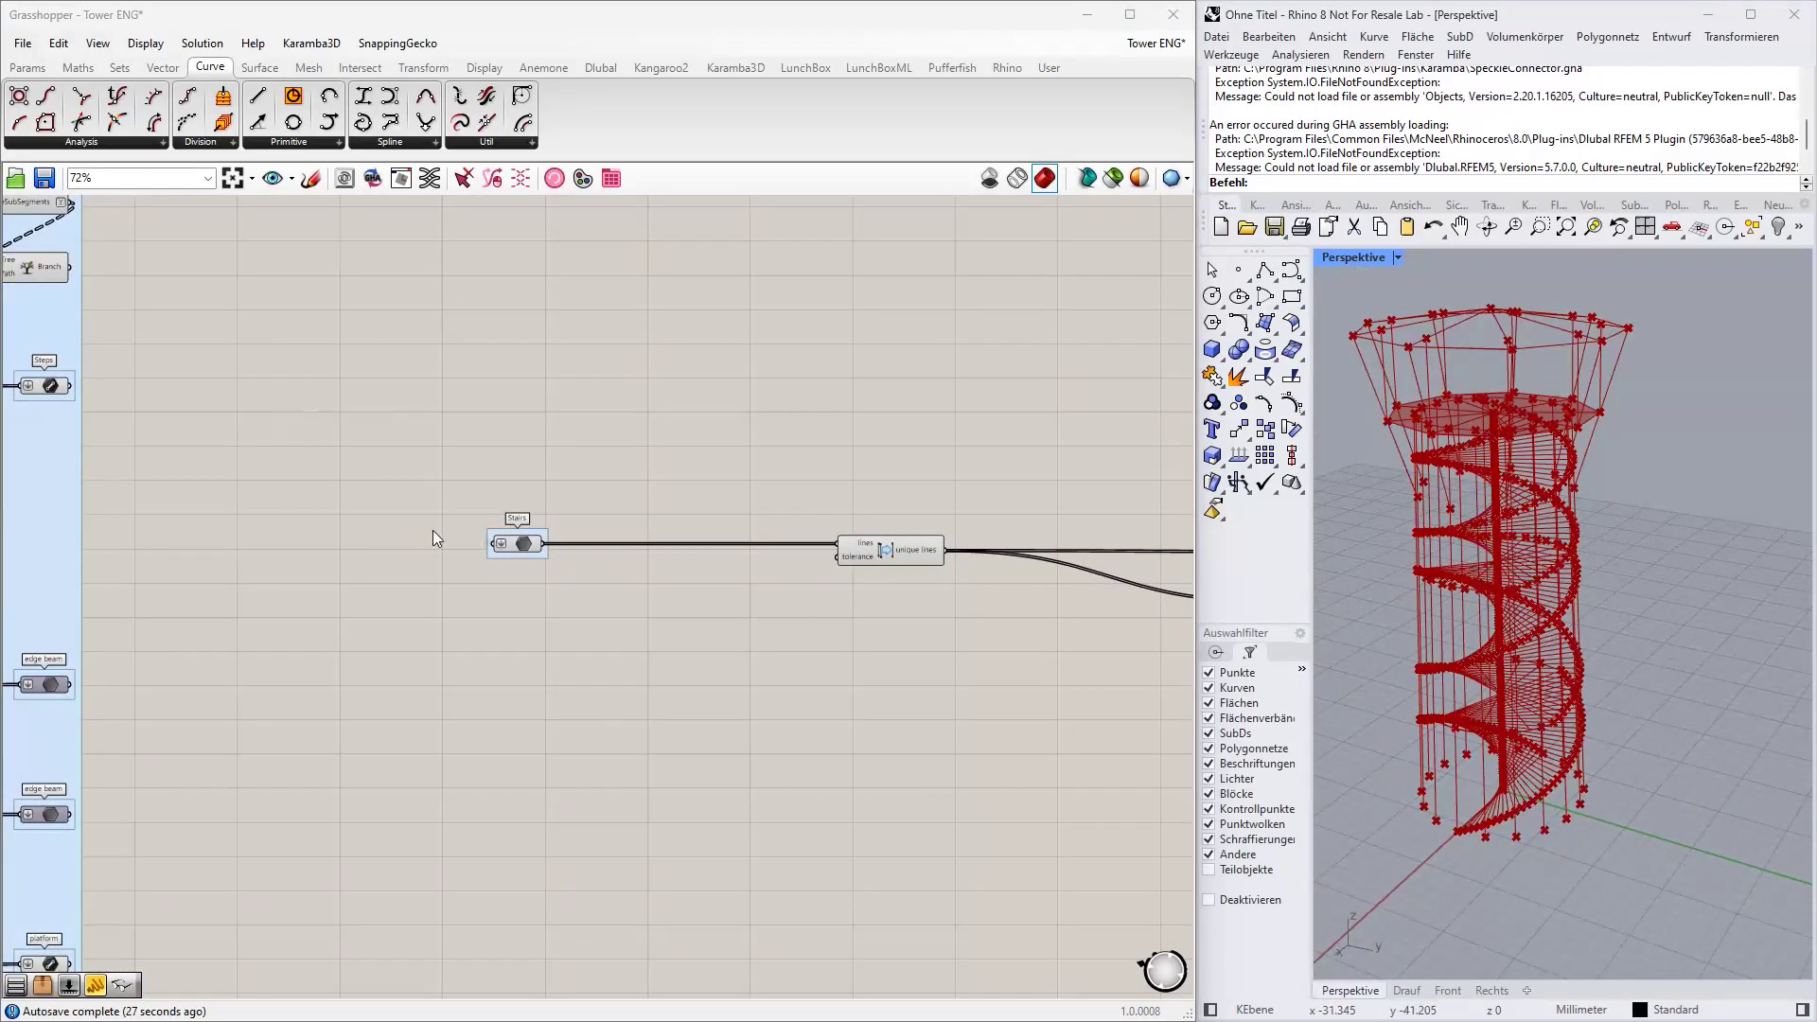
{"action": "left_click", "coordinate": [513, 543]}
{"action": "scroll", "coordinate": [555, 670], "scroll_direction": "down", "scroll_amount": 4}
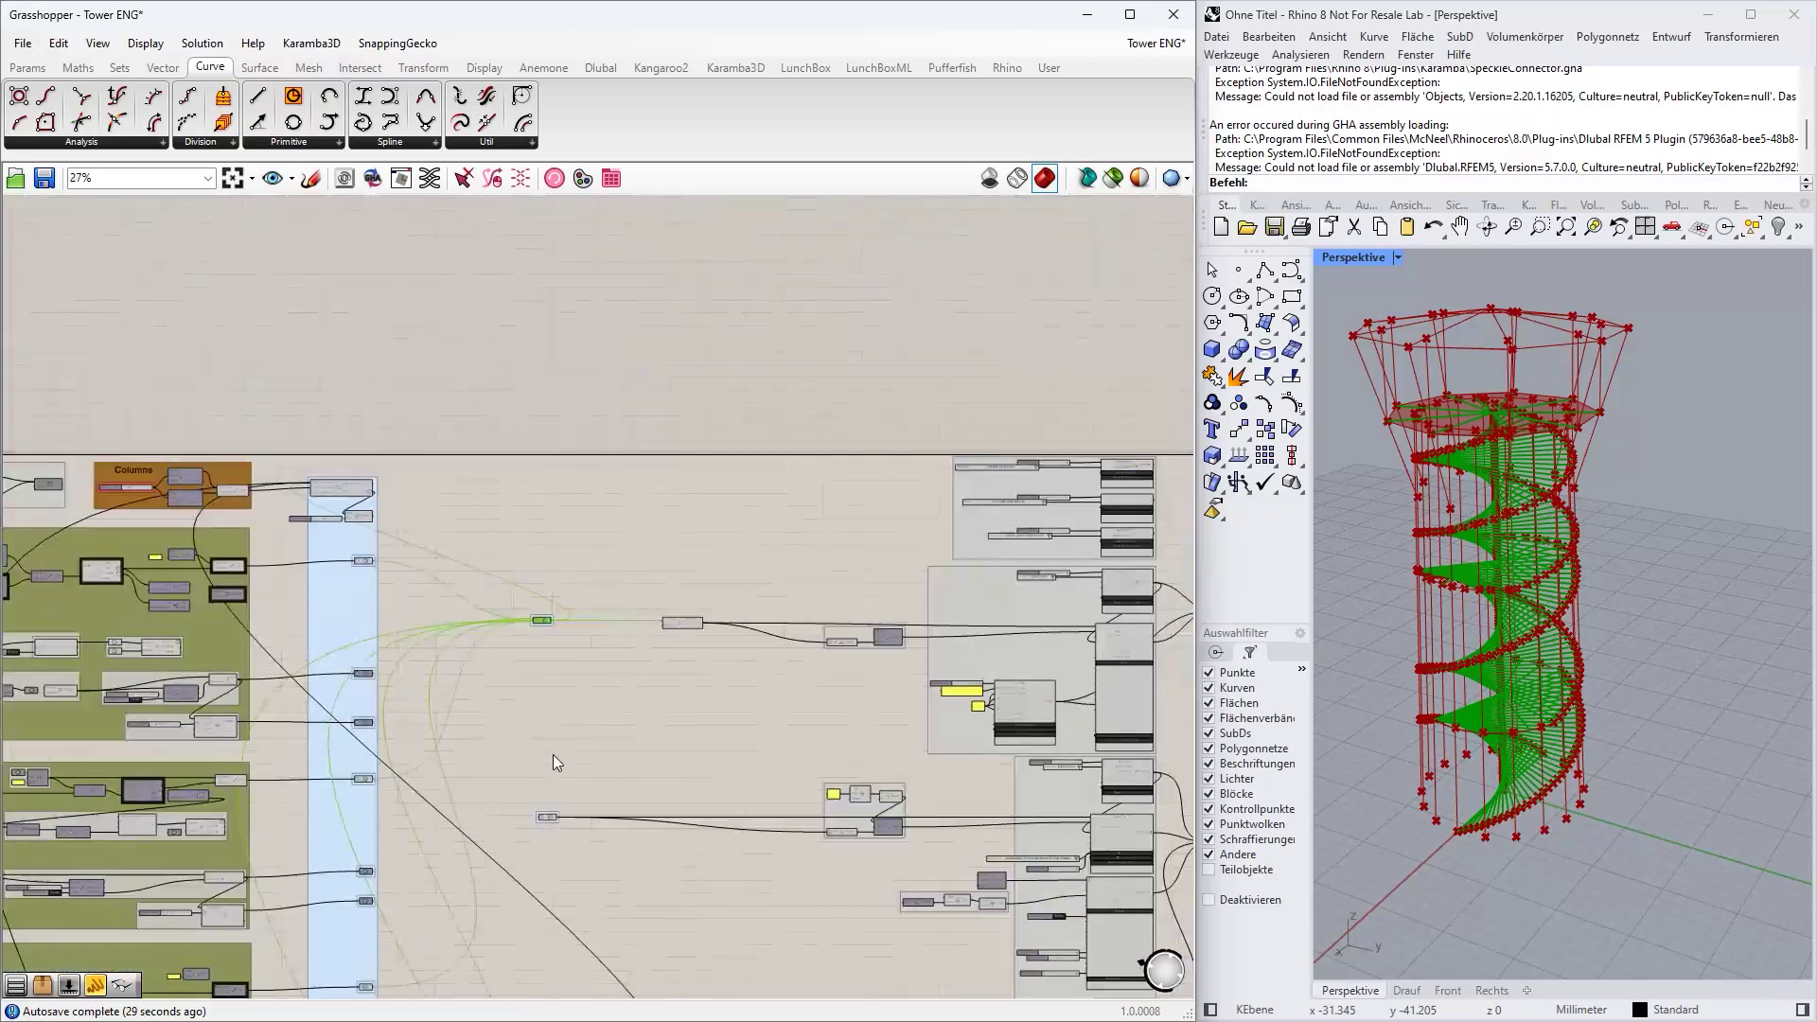
- Select the container below Stairs and the Edge beams container in turn, examining the lines each one collects
{"action": "scroll", "coordinate": [559, 549], "scroll_direction": "up", "scroll_amount": 5}
{"action": "left_click", "coordinate": [555, 565]}
{"action": "right_click_drag", "start_coordinate": [556, 577], "coordinate": [565, 284]}
{"action": "right_click_drag", "start_coordinate": [562, 445], "coordinate": [557, 281]}
{"action": "right_click_drag", "start_coordinate": [526, 587], "coordinate": [516, 362]}
{"action": "left_click", "coordinate": [529, 685]}
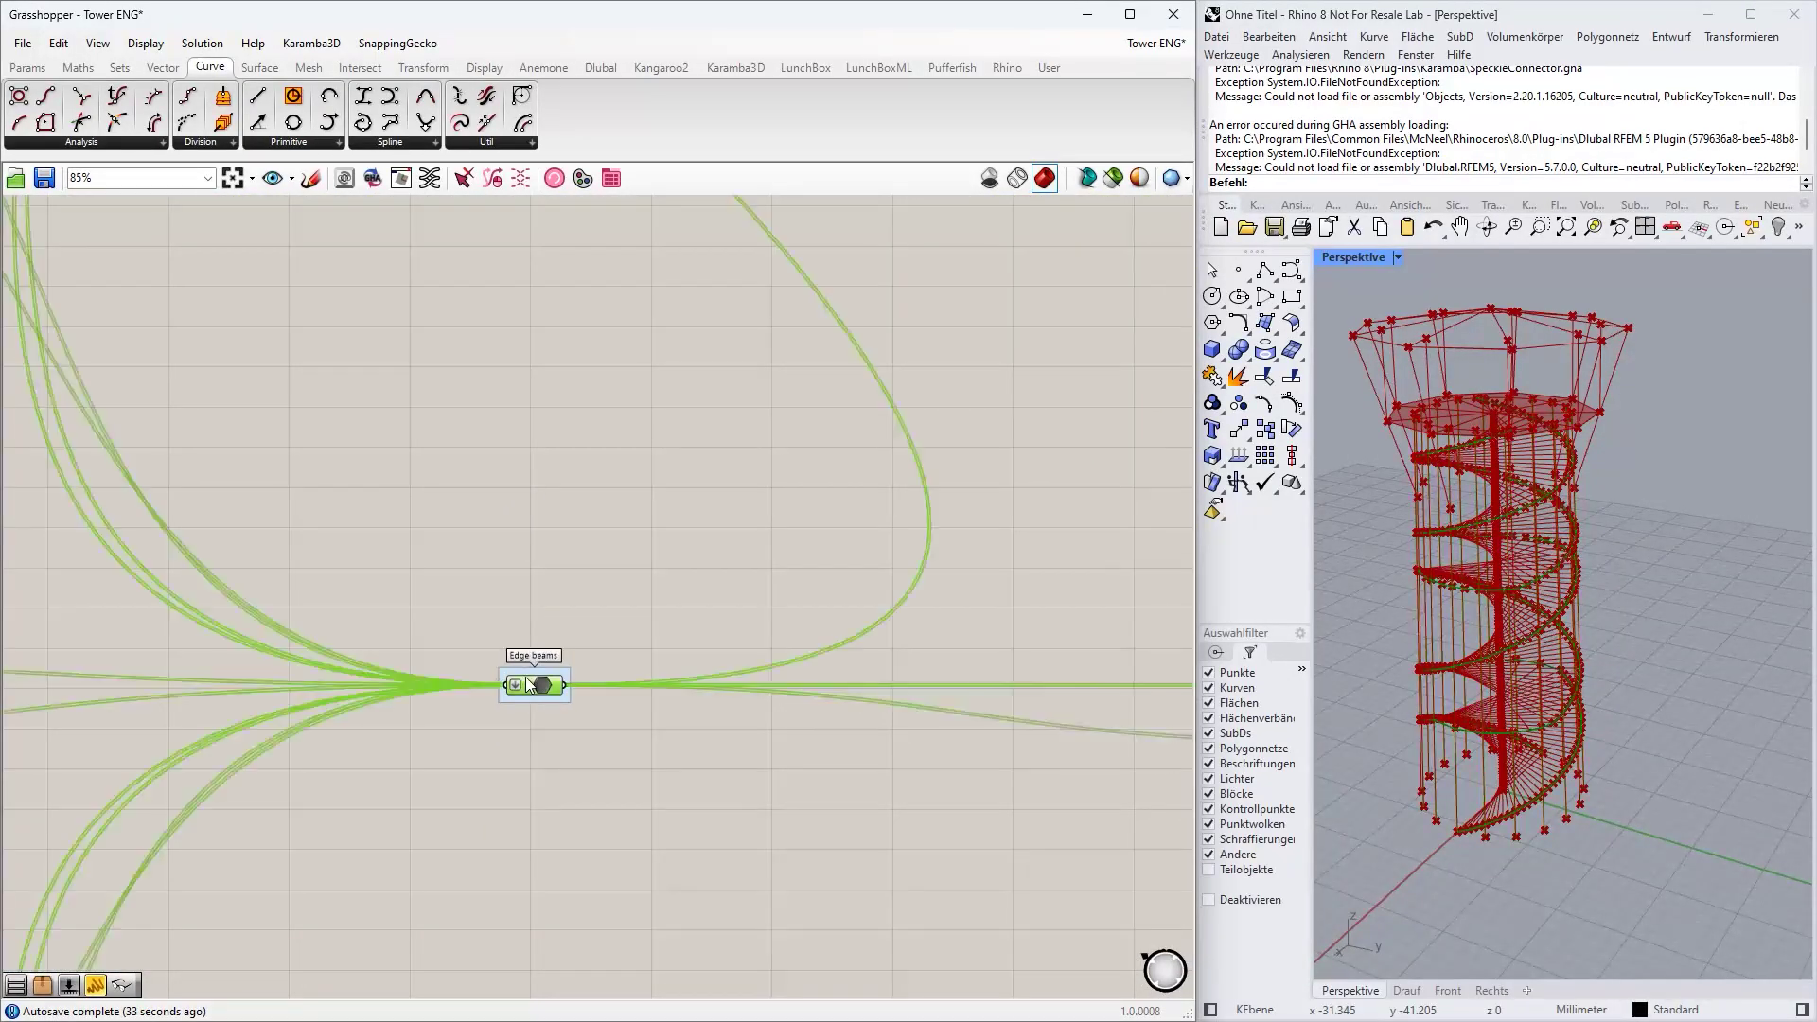
- Select the observation platform container and examine its lines near the top of the tower
{"action": "scroll", "coordinate": [635, 772], "scroll_direction": "down", "scroll_amount": 5}
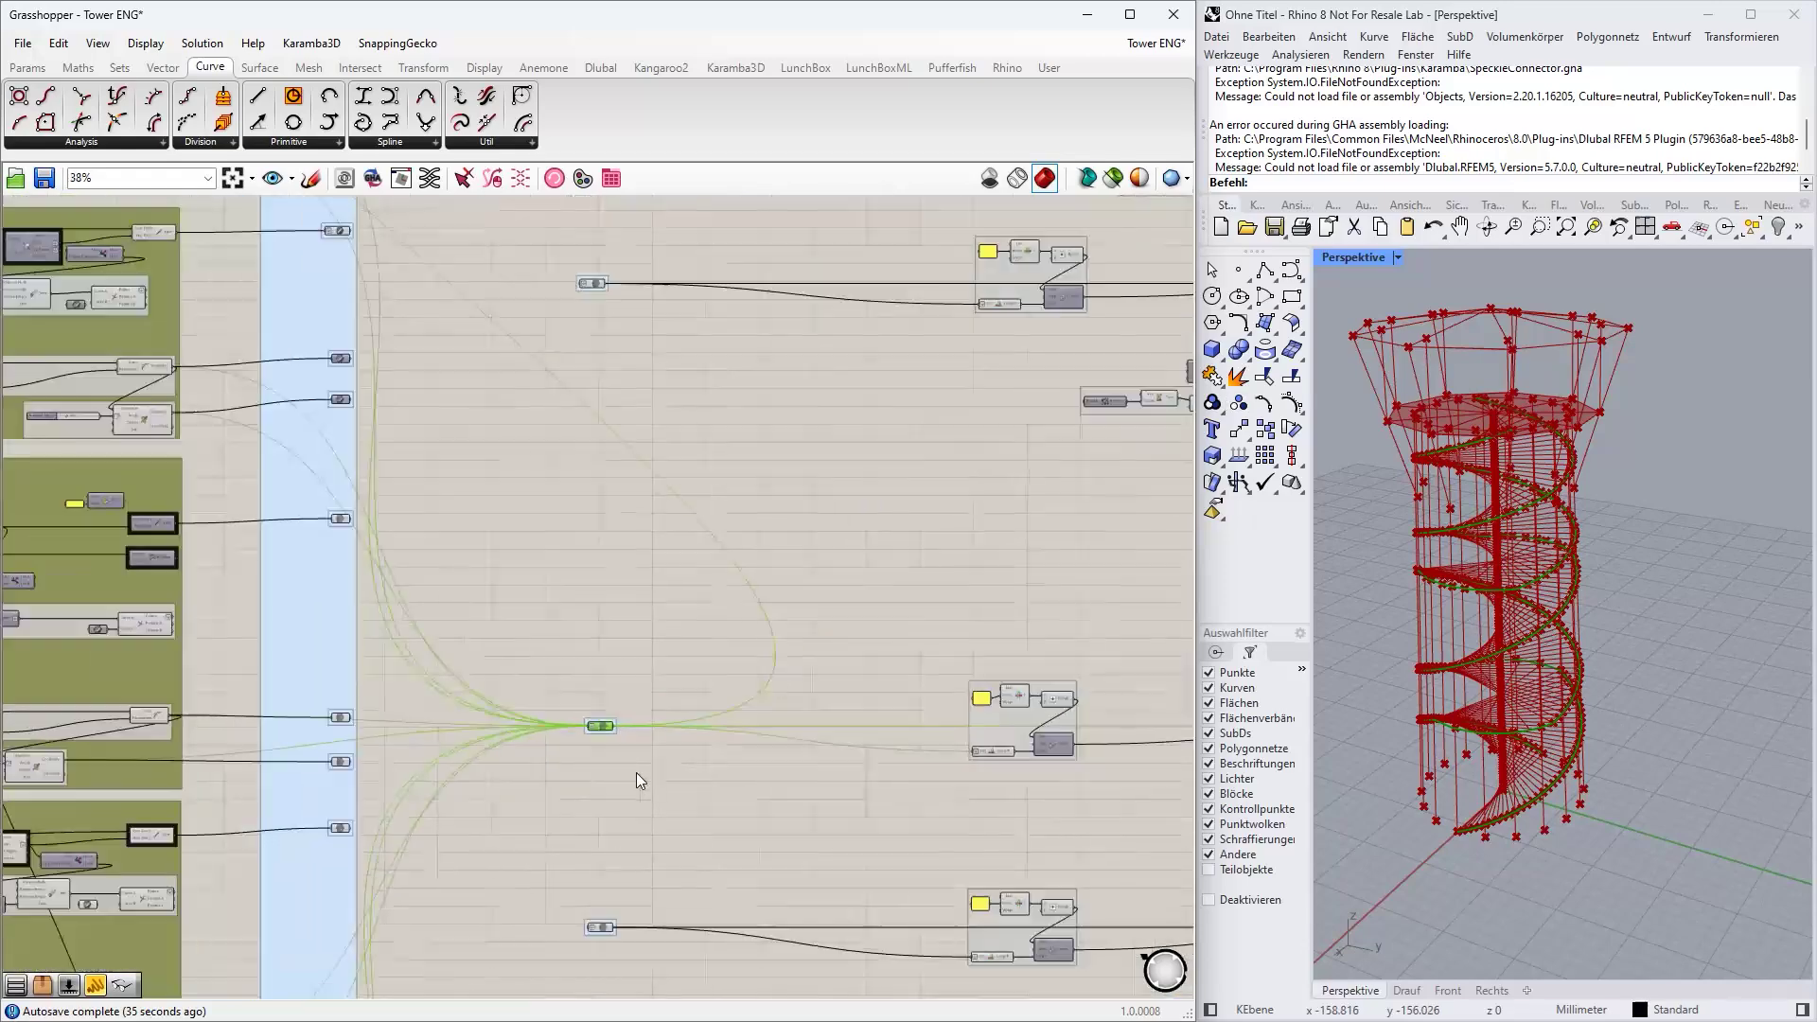
{"action": "right_click_drag", "start_coordinate": [636, 772], "coordinate": [586, 580]}
{"action": "scroll", "coordinate": [587, 579], "scroll_direction": "up", "scroll_amount": 5}
{"action": "left_click", "coordinate": [558, 594]}
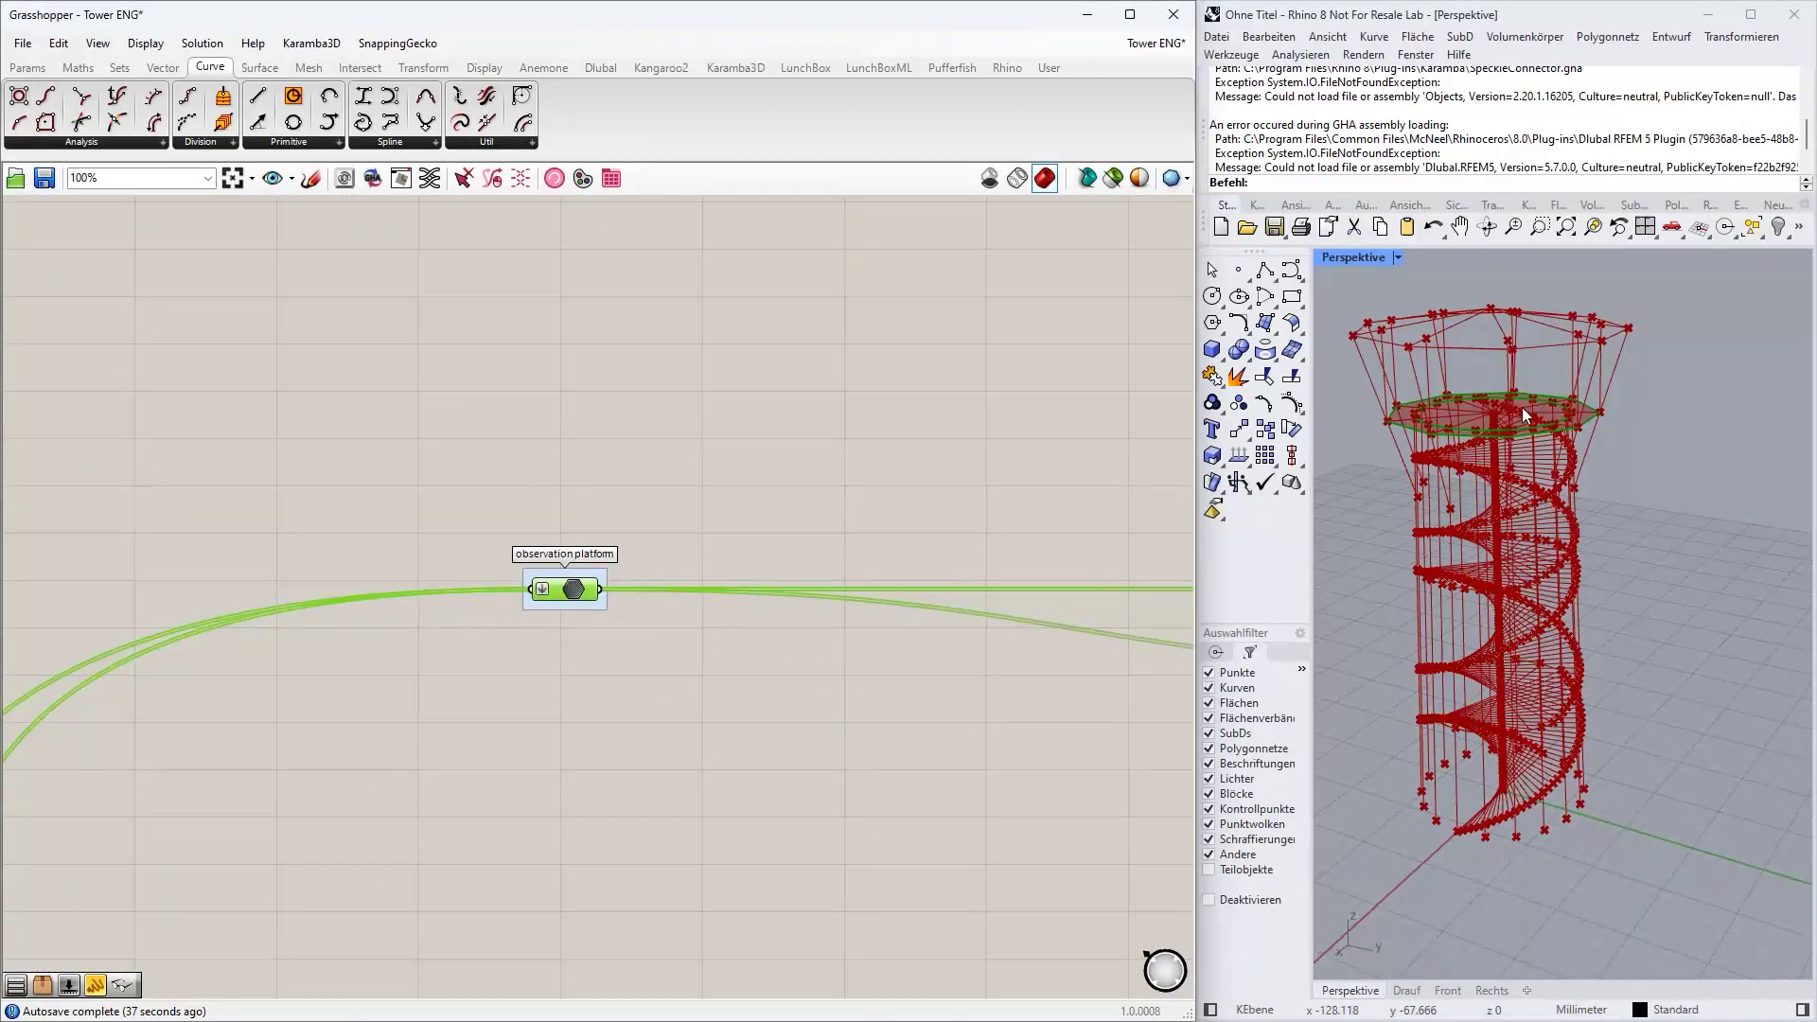
- Select the roof beams container and the vertical stands container in turn, examining the lines each one collects
{"action": "scroll", "coordinate": [572, 700], "scroll_direction": "down", "scroll_amount": 3}
{"action": "right_click_drag", "start_coordinate": [563, 819], "coordinate": [526, 619]}
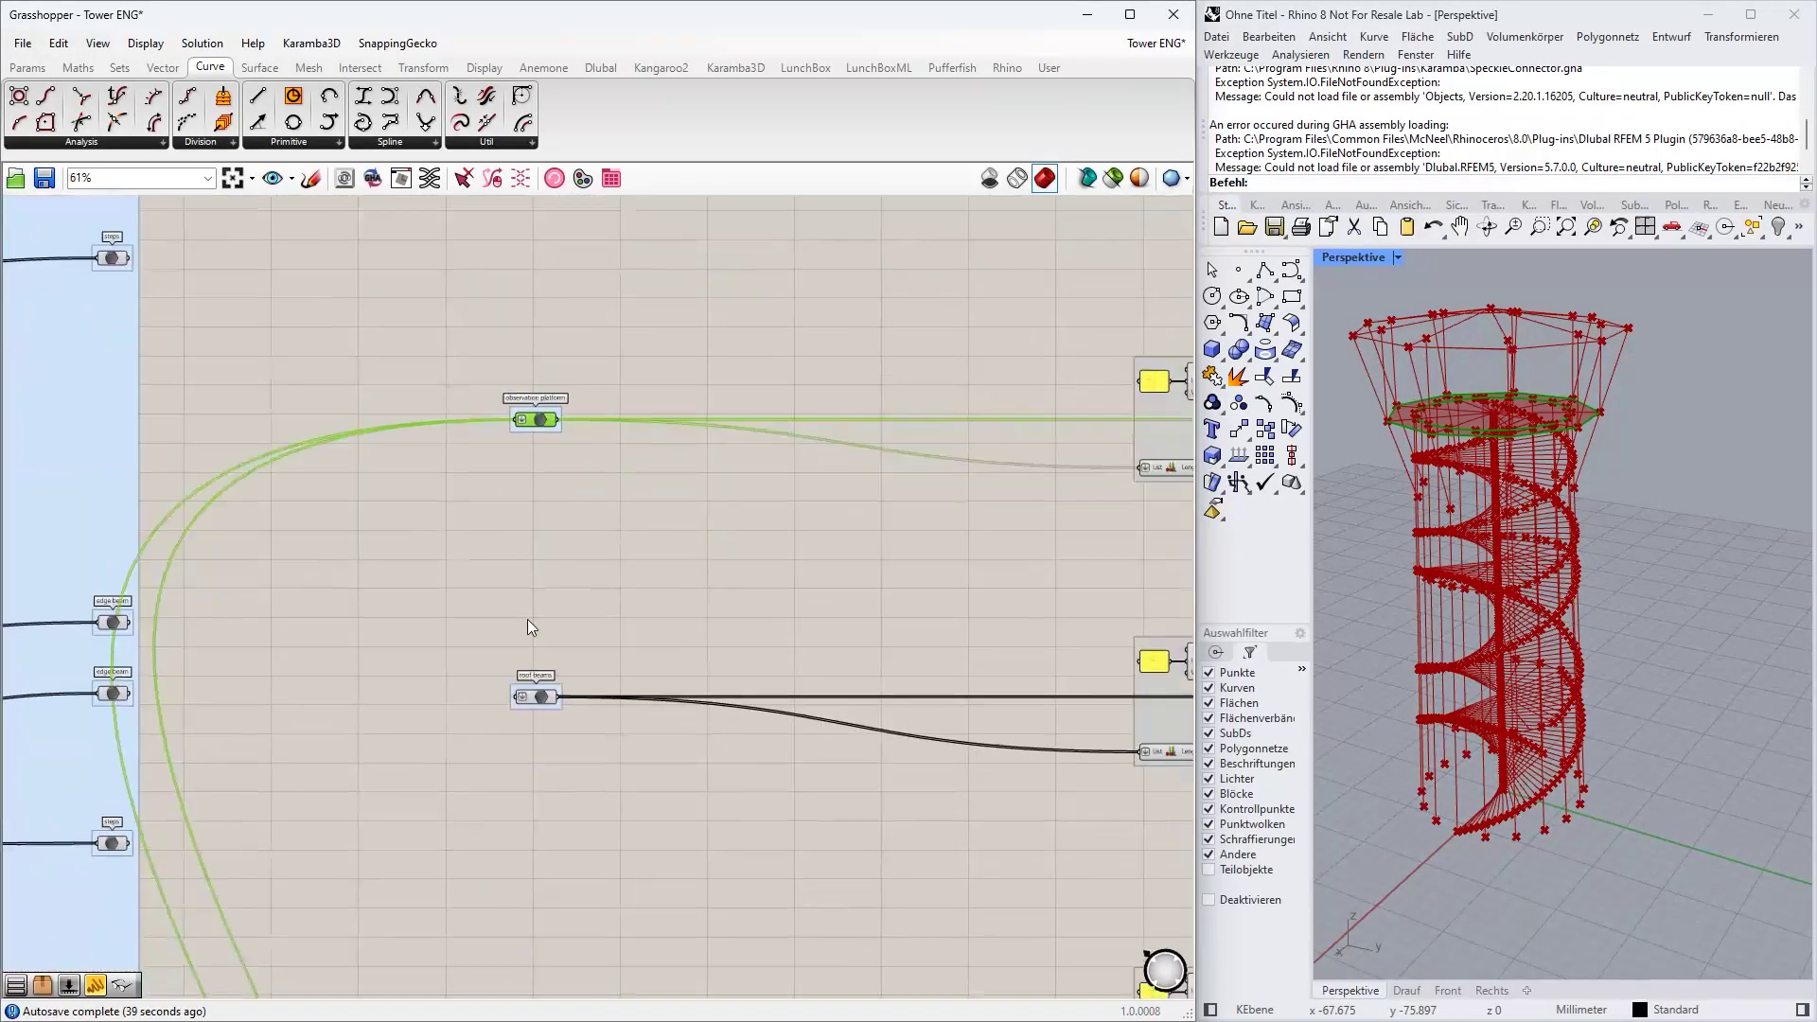
{"action": "scroll", "coordinate": [528, 653], "scroll_direction": "up", "scroll_amount": 4}
{"action": "left_click", "coordinate": [532, 725]}
{"action": "right_click_drag", "start_coordinate": [606, 791], "coordinate": [577, 266]}
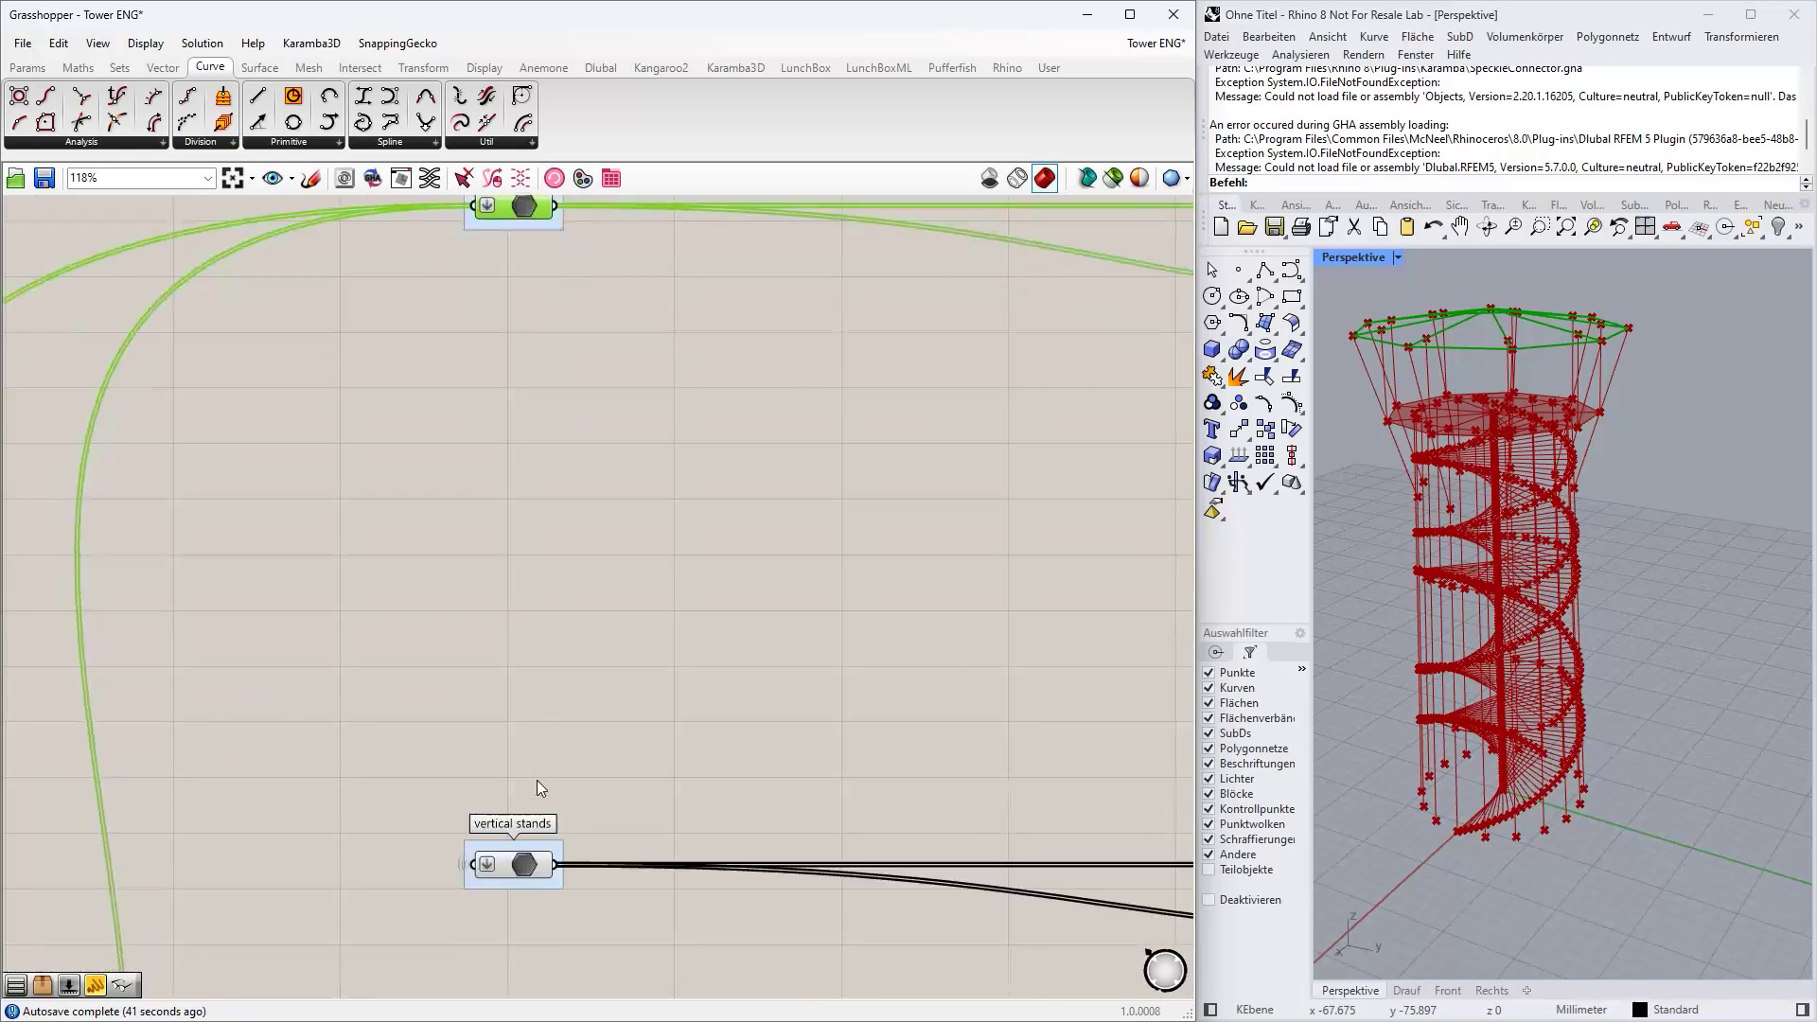
{"action": "left_click", "coordinate": [507, 865]}
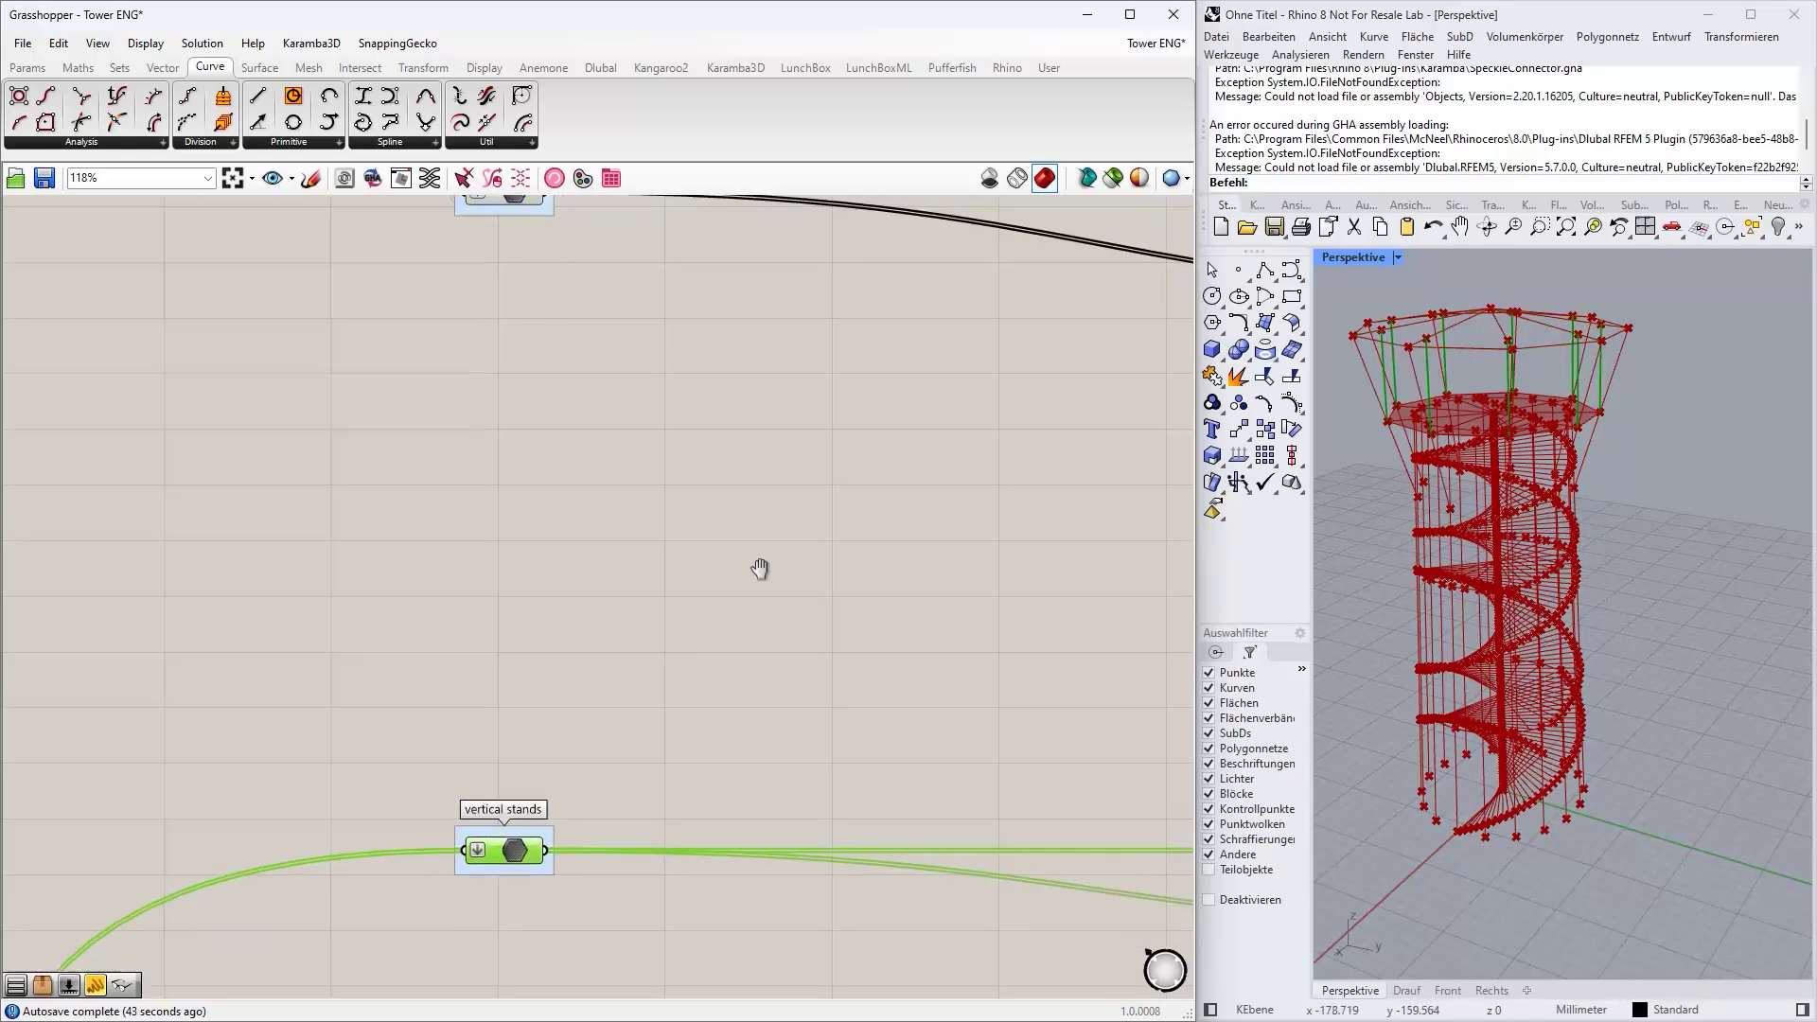
- Select the stands outside container and examine its collected lines on the tower
{"action": "right_click_drag", "start_coordinate": [694, 800], "coordinate": [669, 352]}
{"action": "scroll", "coordinate": [669, 352], "scroll_direction": "down", "scroll_amount": 3}
{"action": "scroll", "coordinate": [615, 769], "scroll_direction": "up", "scroll_amount": 3}
{"action": "left_click", "coordinate": [552, 664]}
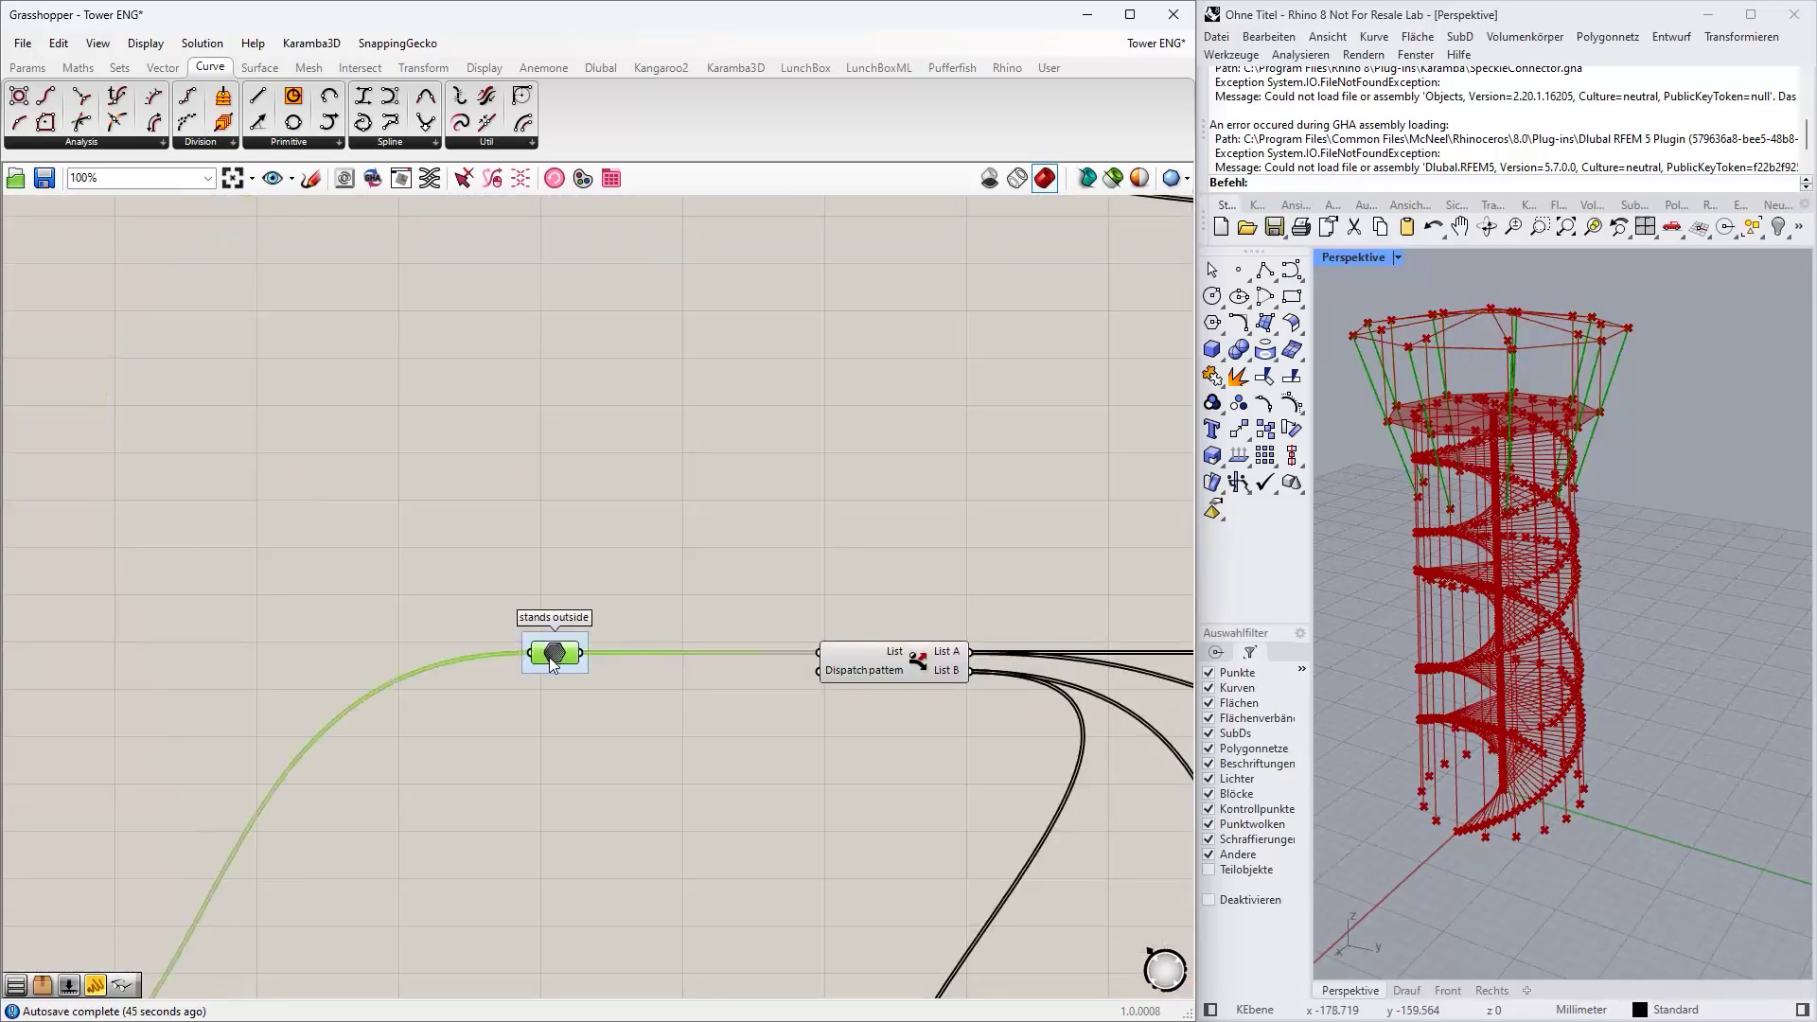
- Select the rod container and examine its lines at the tower's centre
{"action": "right_click_drag", "start_coordinate": [562, 975], "coordinate": [526, 558]}
{"action": "scroll", "coordinate": [526, 558], "scroll_direction": "down", "scroll_amount": 3}
{"action": "right_click_drag", "start_coordinate": [530, 780], "coordinate": [487, 417]}
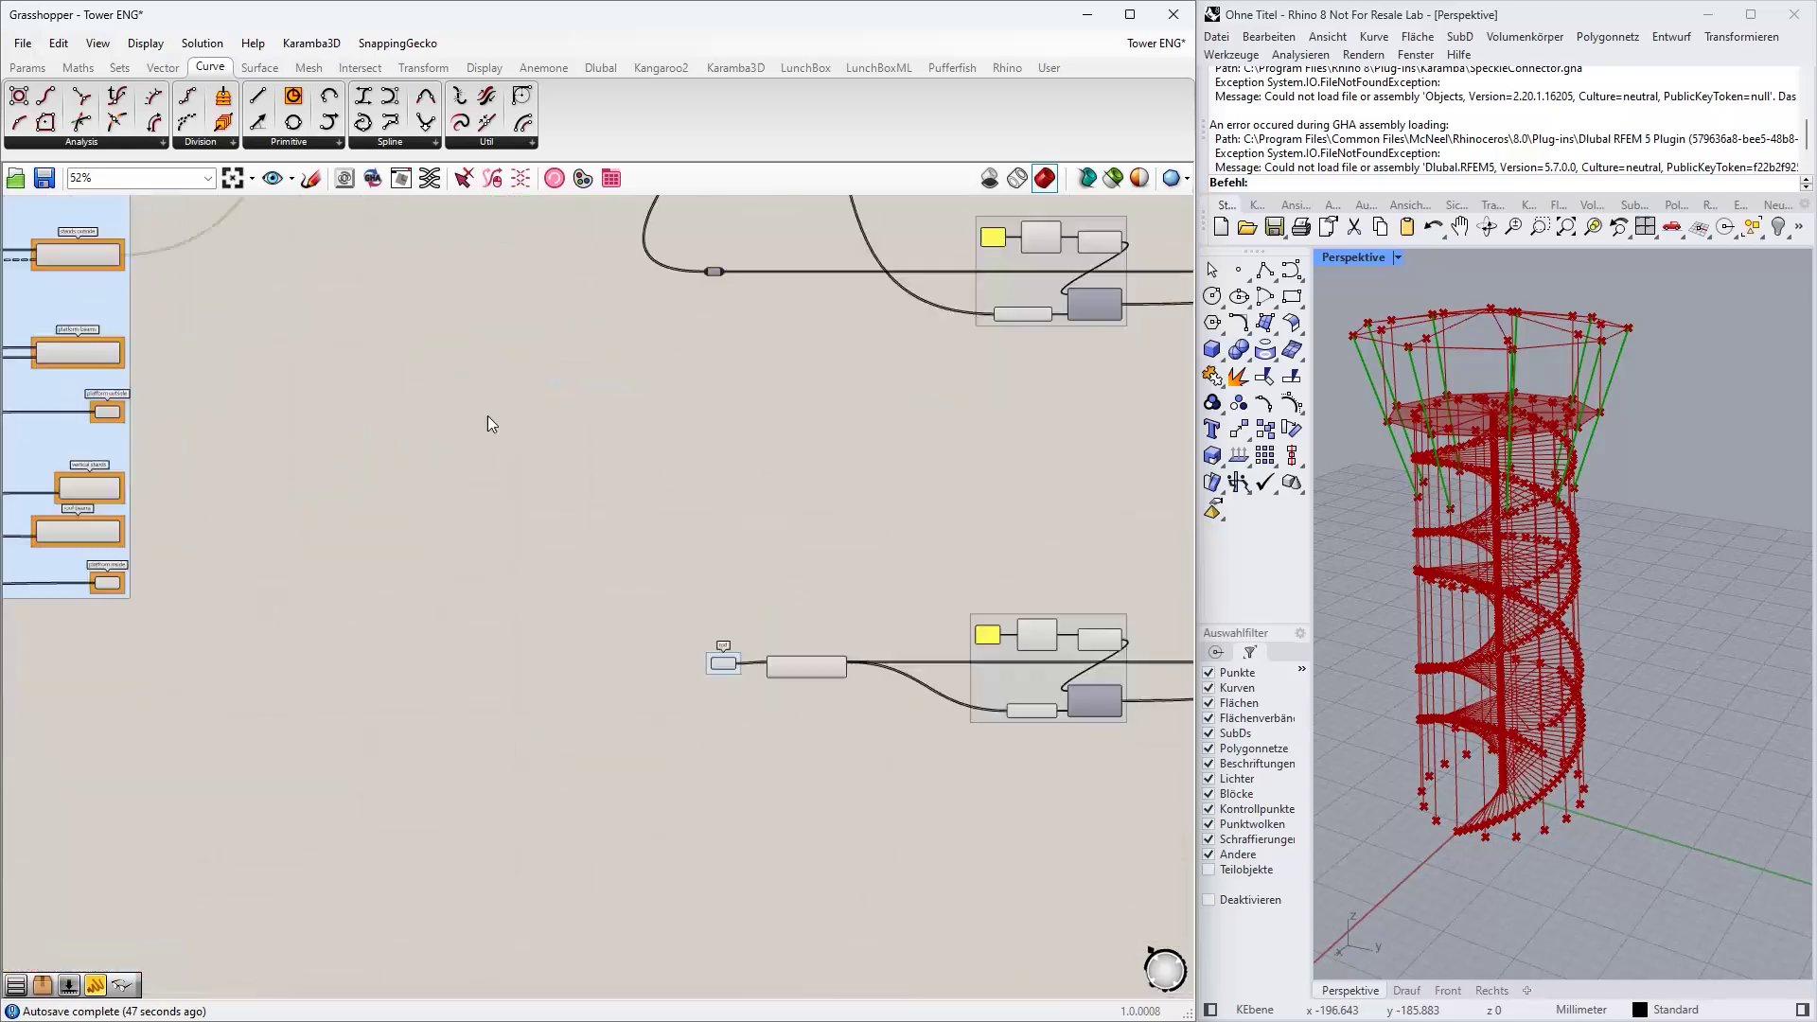
{"action": "scroll", "coordinate": [530, 568], "scroll_direction": "down", "scroll_amount": 2}
{"action": "scroll", "coordinate": [649, 628], "scroll_direction": "up", "scroll_amount": 4}
{"action": "left_click", "coordinate": [700, 666]}
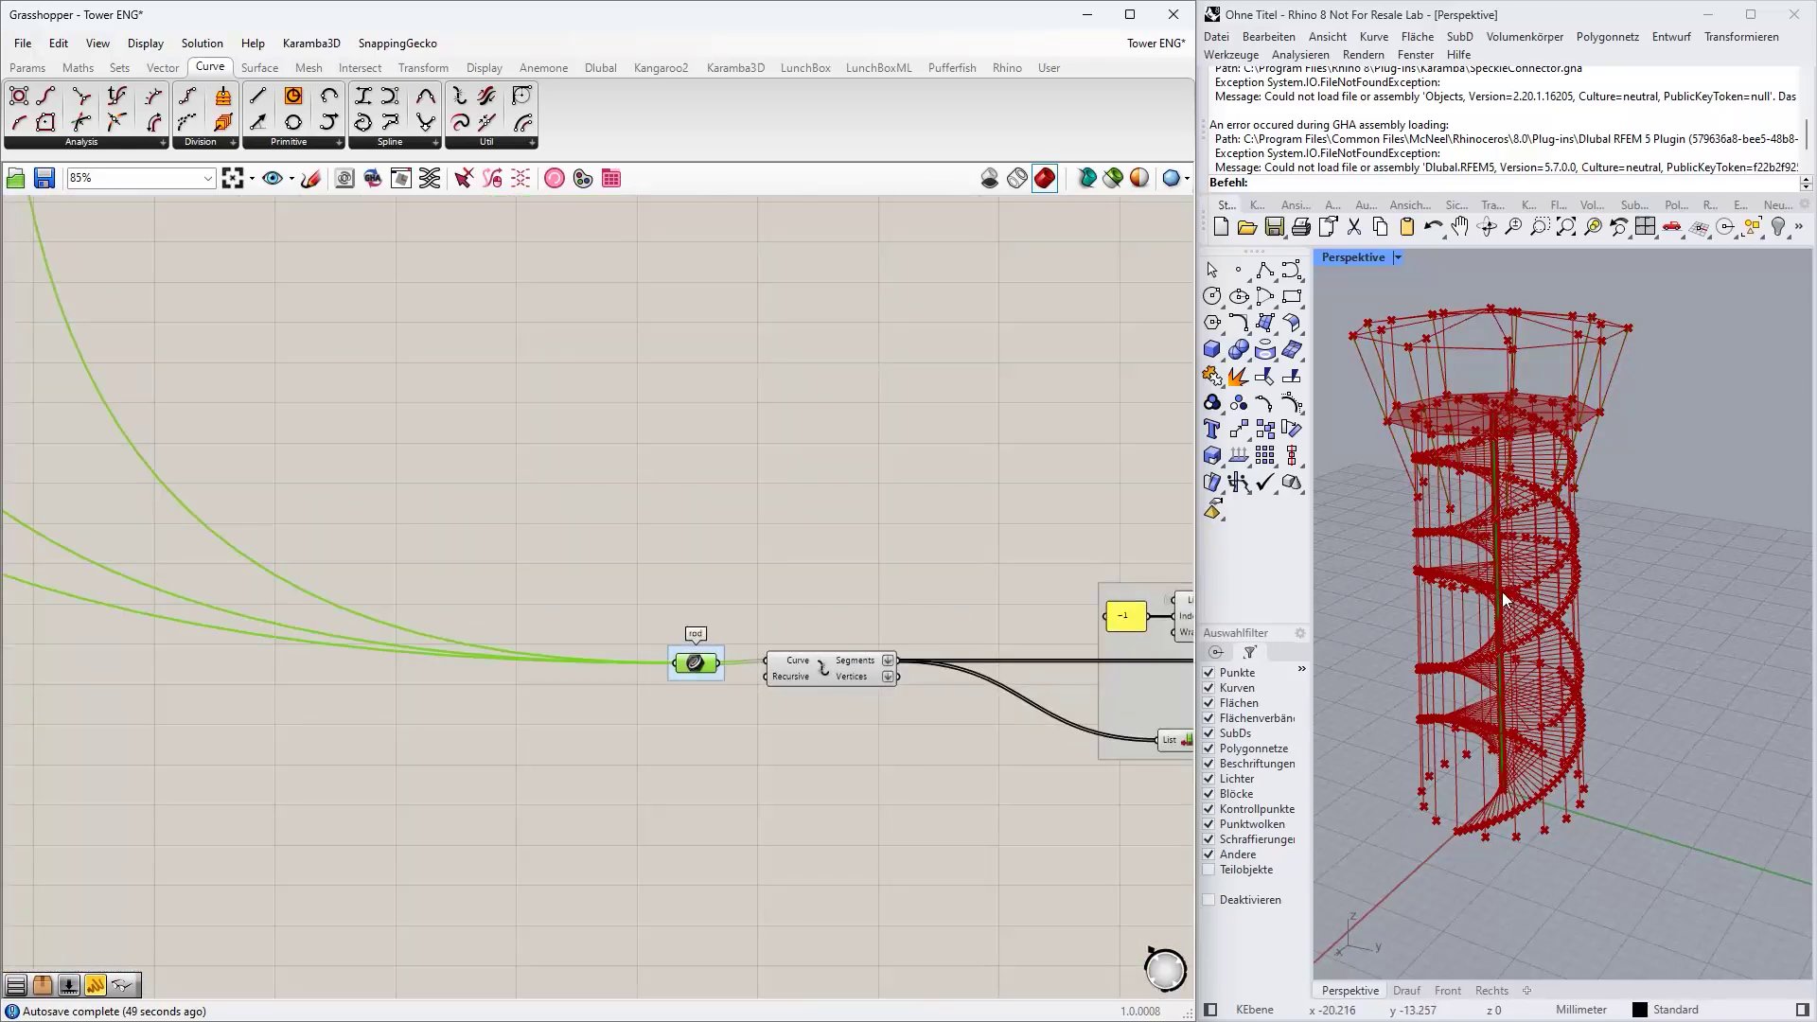
- Clear the selection and return to the Stairs container with its unique lines component at the start of the member groups
{"action": "scroll", "coordinate": [808, 665], "scroll_direction": "down", "scroll_amount": 2}
{"action": "scroll", "coordinate": [807, 665], "scroll_direction": "down", "scroll_amount": 1}
{"action": "right_click_drag", "start_coordinate": [681, 617], "coordinate": [772, 932]}
{"action": "mouse_move", "coordinate": [672, 502]}
{"action": "right_mouse_down"}
{"action": "mouse_move", "coordinate": [651, 895]}
{"action": "mouse_move", "coordinate": [651, 880]}
{"action": "right_mouse_up"}
{"action": "right_click_drag", "start_coordinate": [660, 547], "coordinate": [644, 889]}
{"action": "right_click_drag", "start_coordinate": [670, 597], "coordinate": [645, 861]}
{"action": "right_click_drag", "start_coordinate": [661, 684], "coordinate": [641, 848]}
{"action": "right_click_drag", "start_coordinate": [664, 407], "coordinate": [632, 876]}
{"action": "right_click", "coordinate": [616, 539]}
{"action": "right_click", "coordinate": [676, 432]}
{"action": "left_click", "coordinate": [486, 578]}
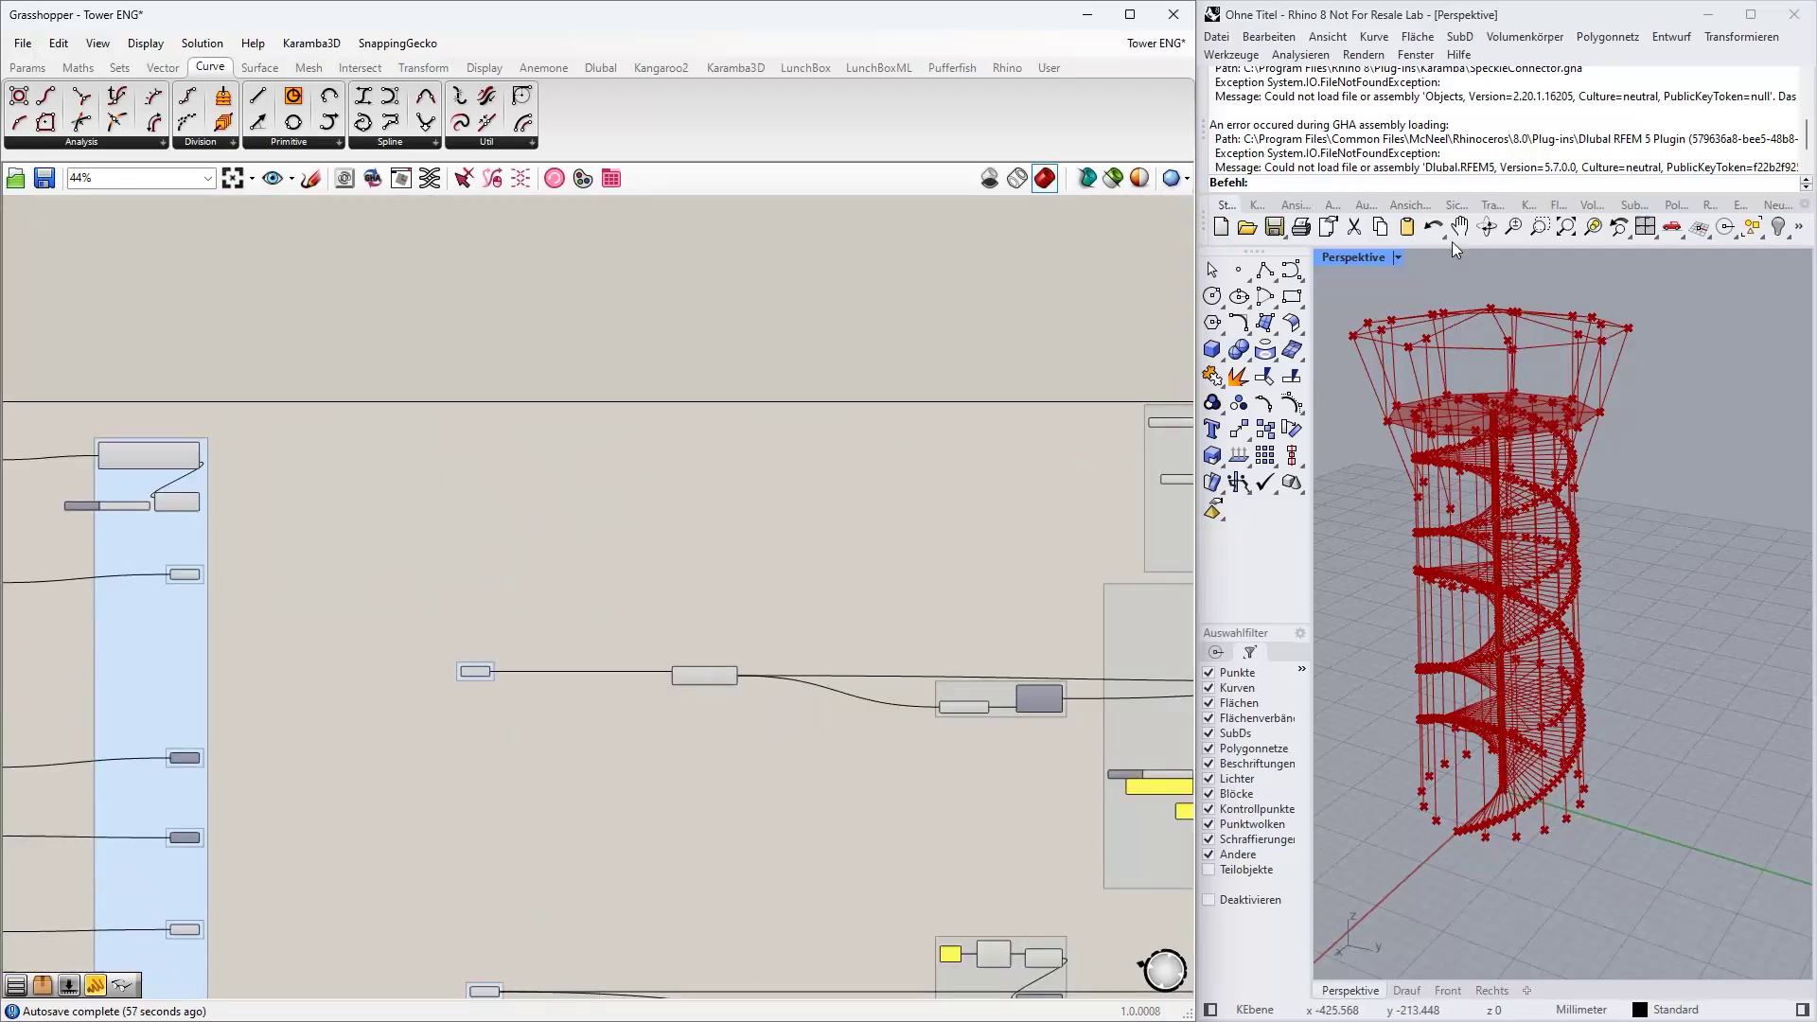
{"action": "scroll", "coordinate": [560, 712], "scroll_direction": "up", "scroll_amount": 3}
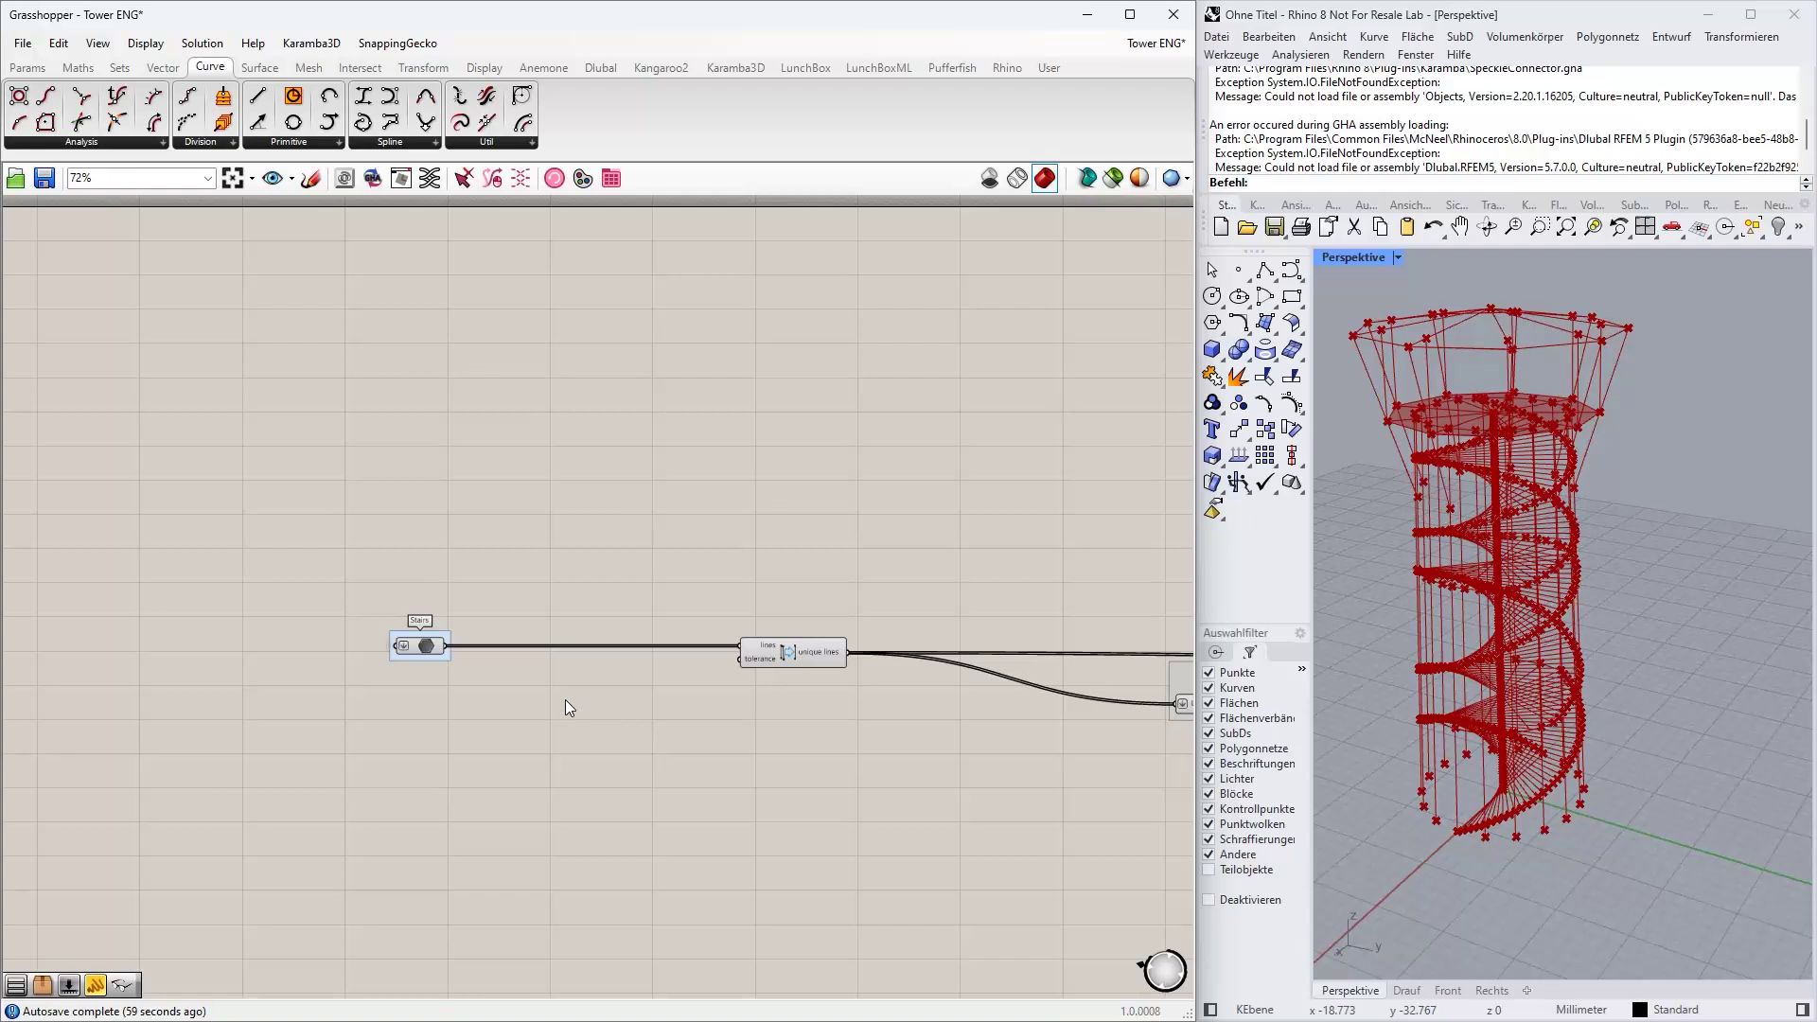
- Display the Dlubal components, highlight the RFEM definition groups on the canvas, and examine the three material definitions
{"action": "left_click", "coordinate": [604, 67]}
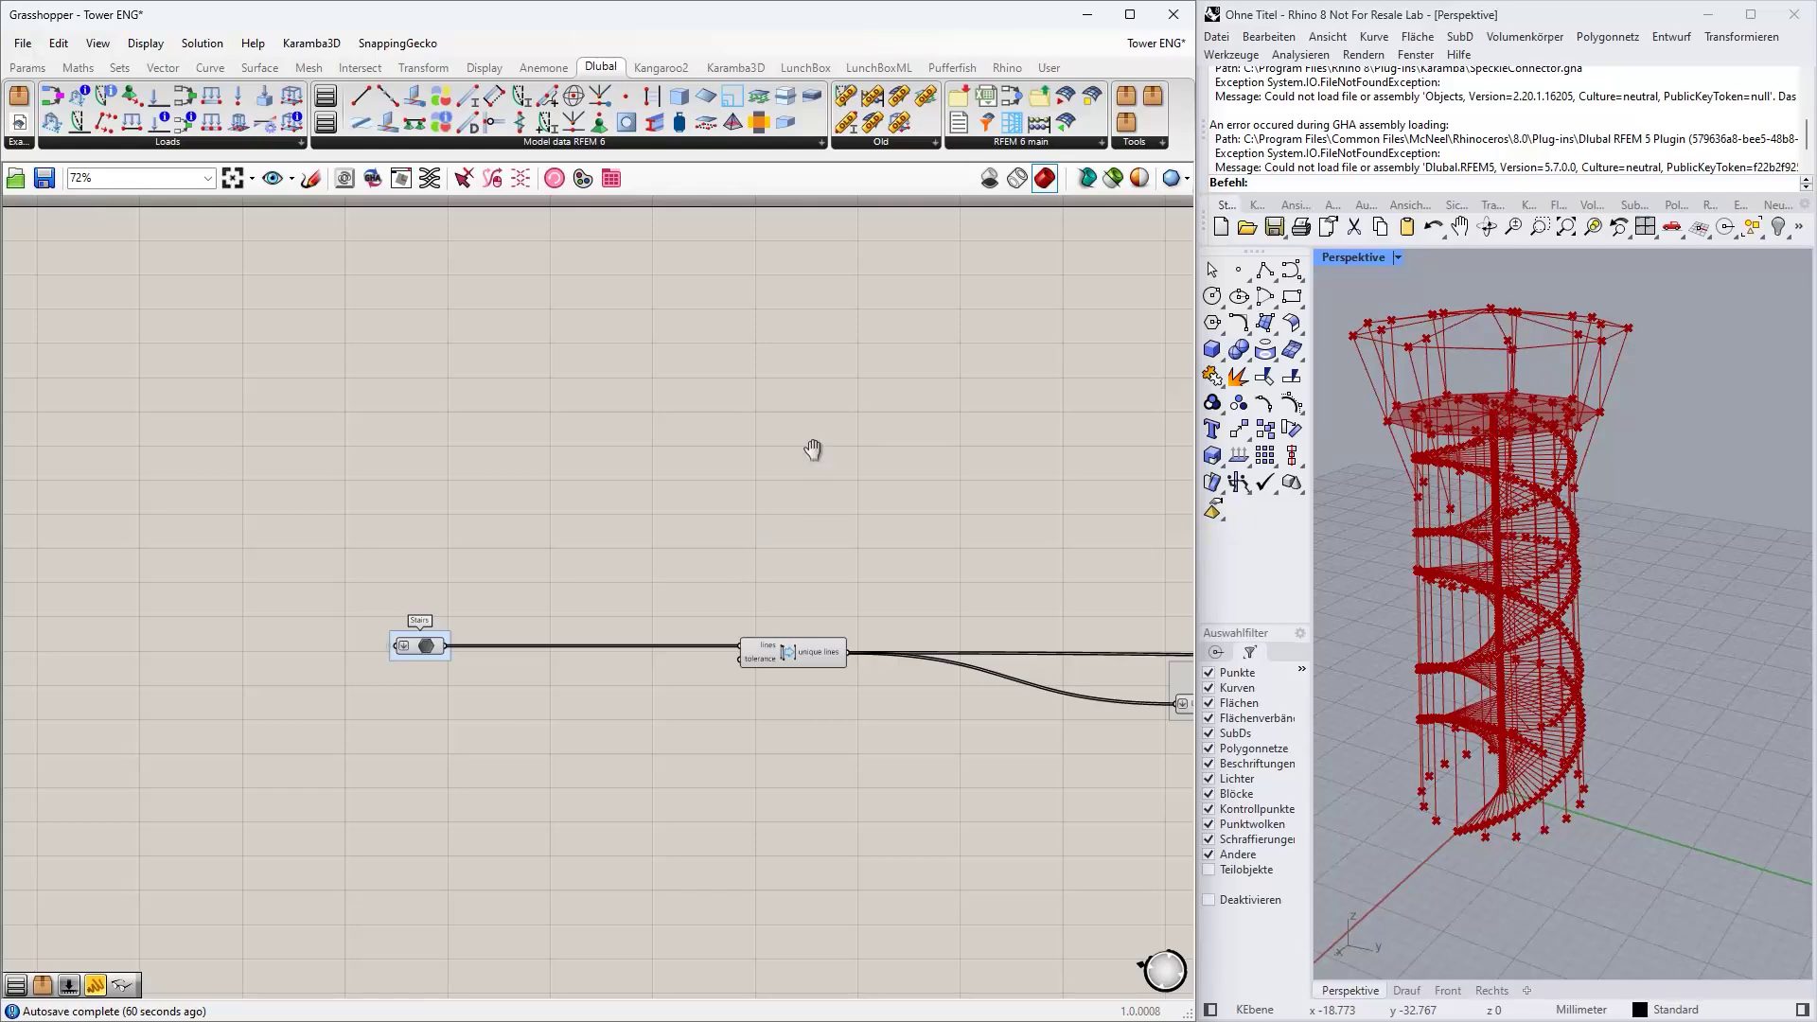
{"action": "scroll", "coordinate": [815, 451], "scroll_direction": "down", "scroll_amount": 4}
{"action": "scroll", "coordinate": [458, 518], "scroll_direction": "down", "scroll_amount": 4}
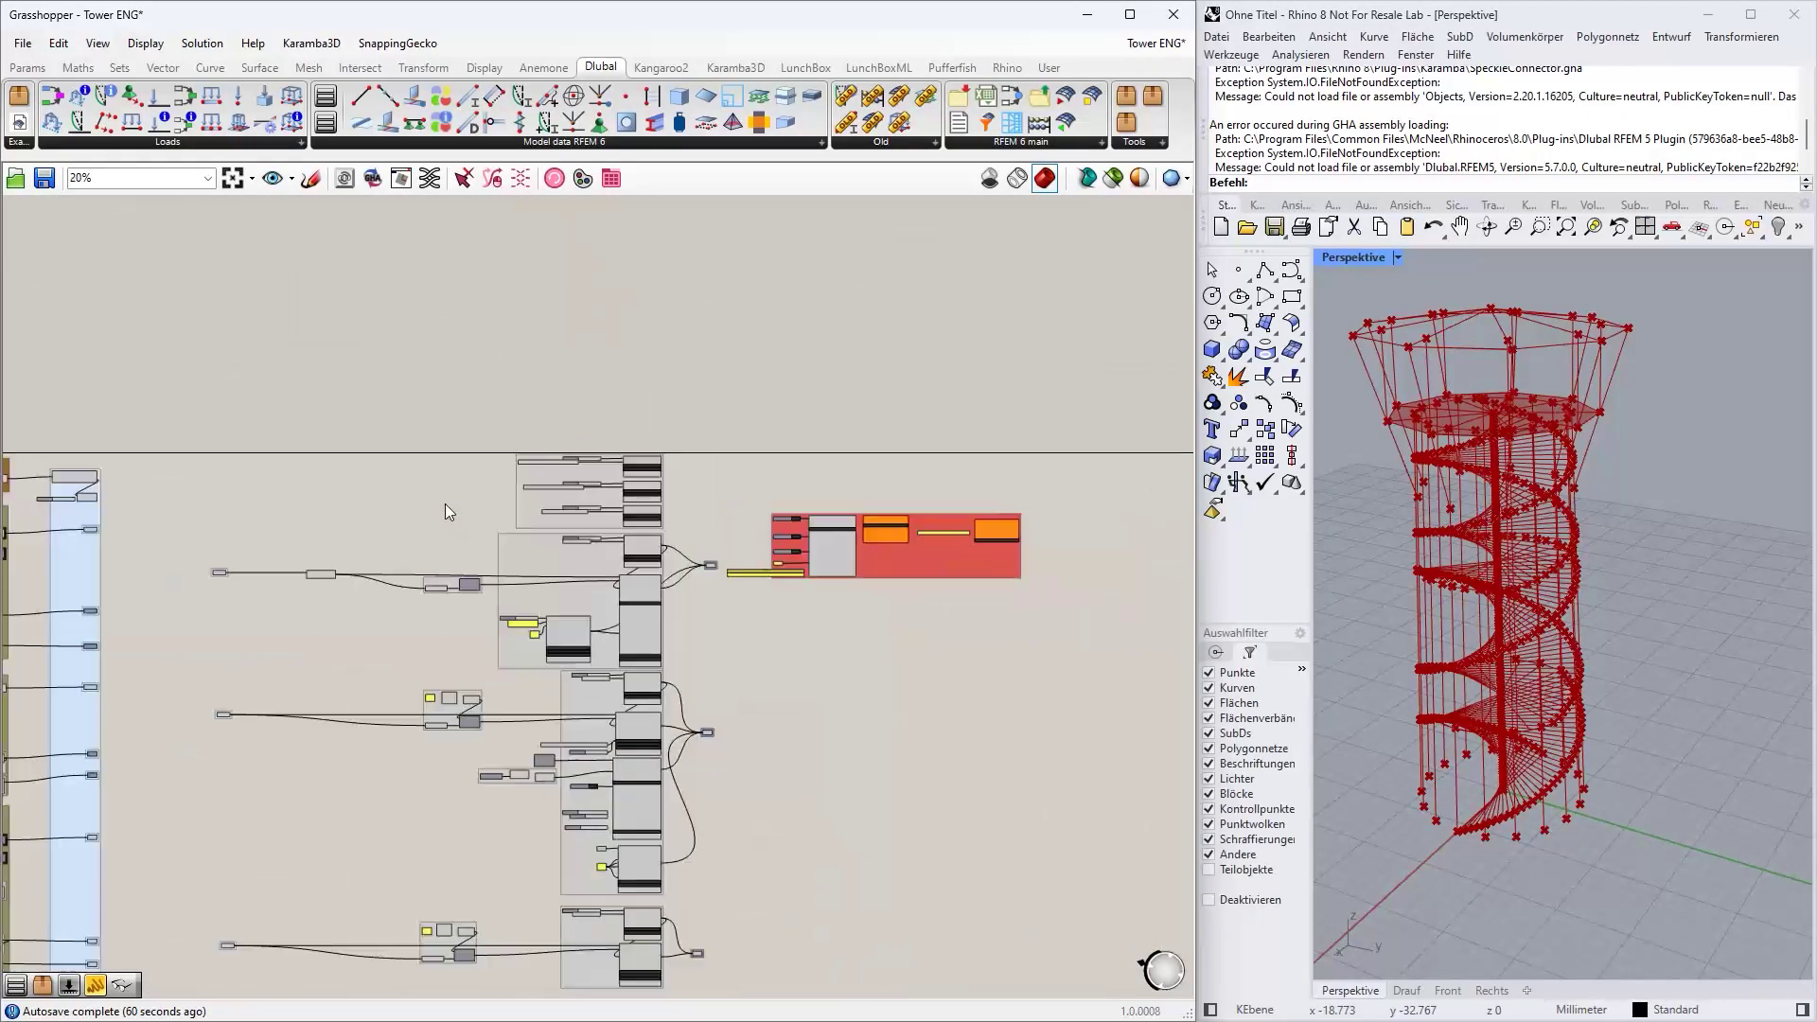
{"action": "left_click_drag", "start_coordinate": [342, 374], "coordinate": [705, 772]}
{"action": "scroll", "coordinate": [565, 375], "scroll_direction": "up", "scroll_amount": 5}
{"action": "scroll", "coordinate": [568, 383], "scroll_direction": "up", "scroll_amount": 3}
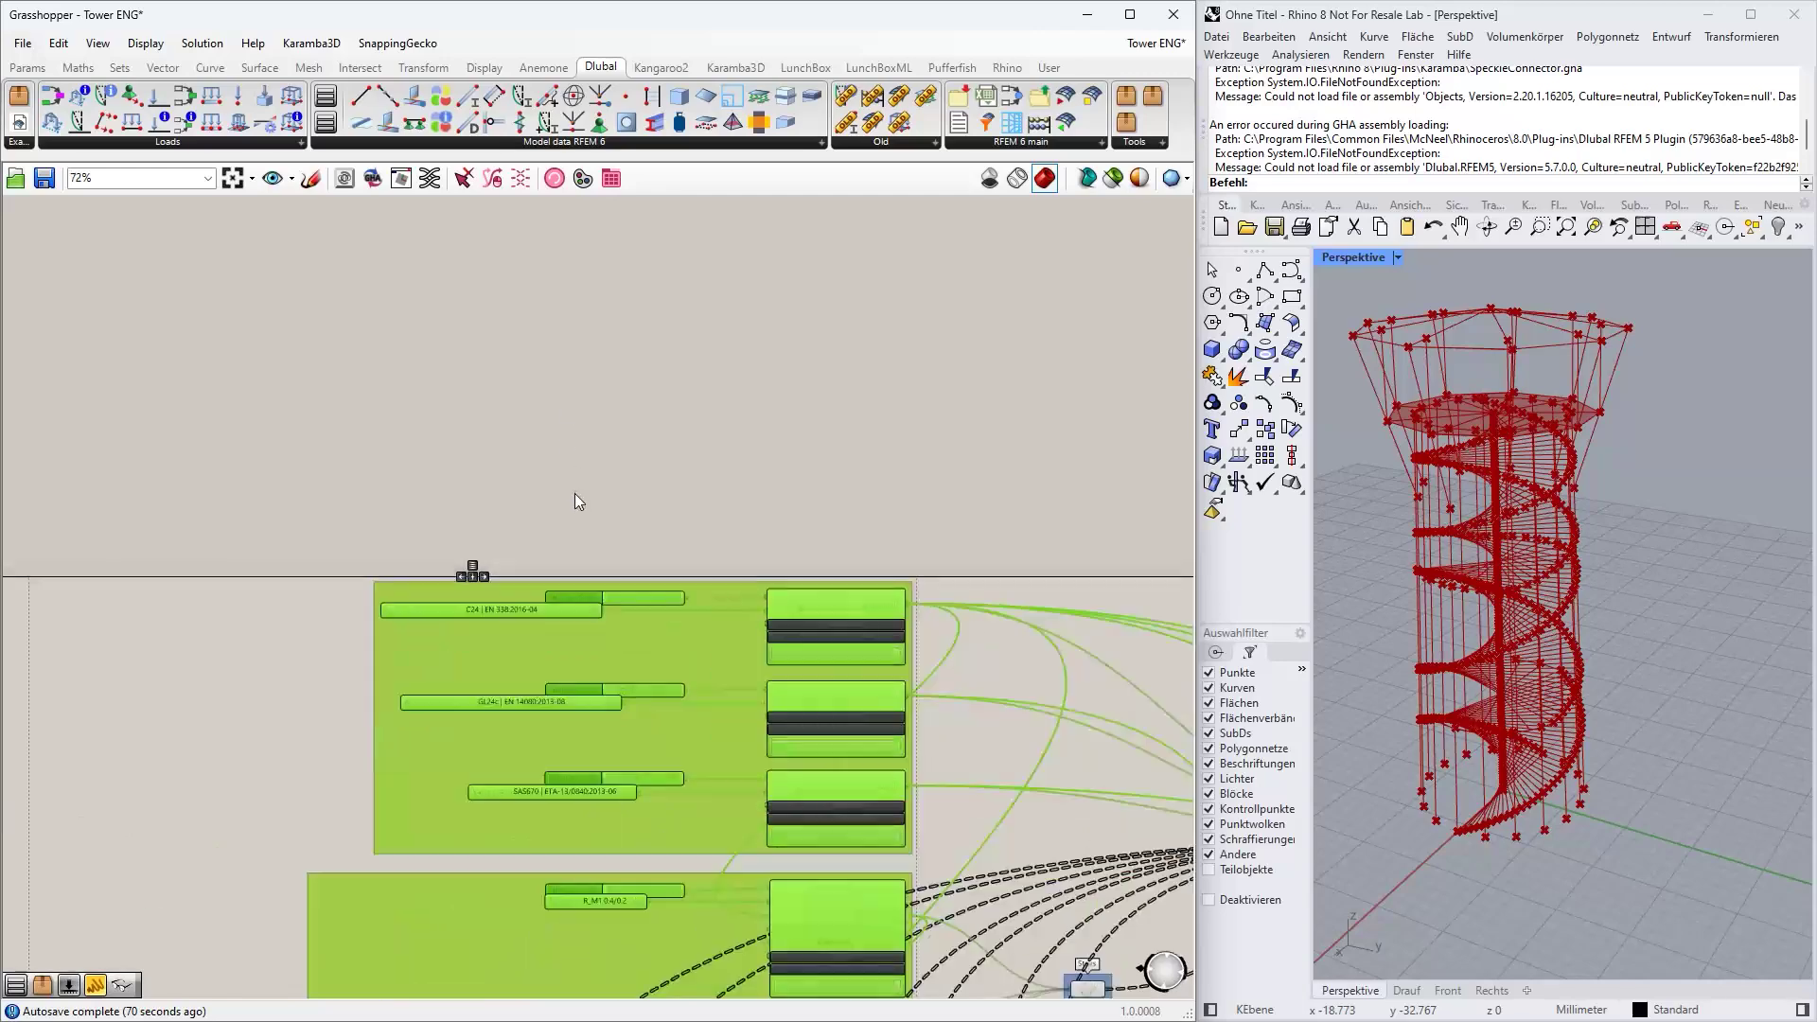
{"action": "left_click", "coordinate": [601, 377]}
{"action": "scroll", "coordinate": [611, 377], "scroll_direction": "up", "scroll_amount": 1}
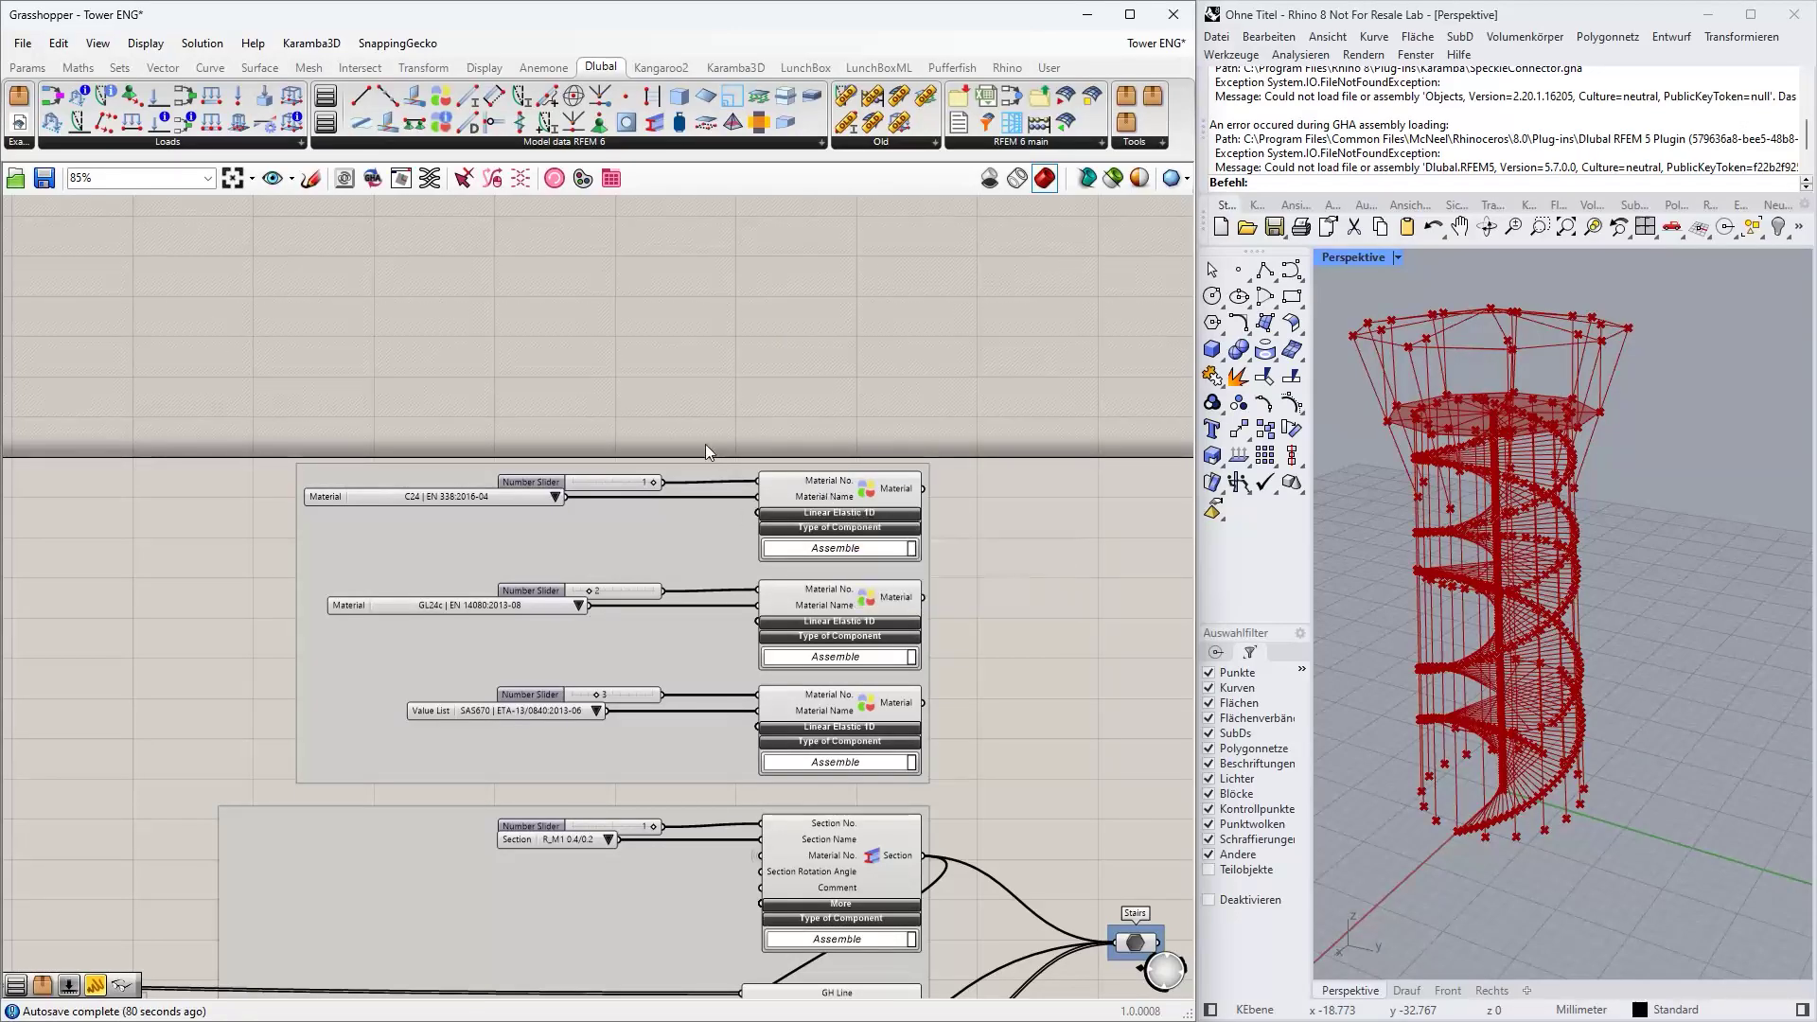
- Select the stairs Member component and trace its GH Line input back to the unique lines component
{"action": "right_click_drag", "start_coordinate": [982, 735], "coordinate": [874, 400]}
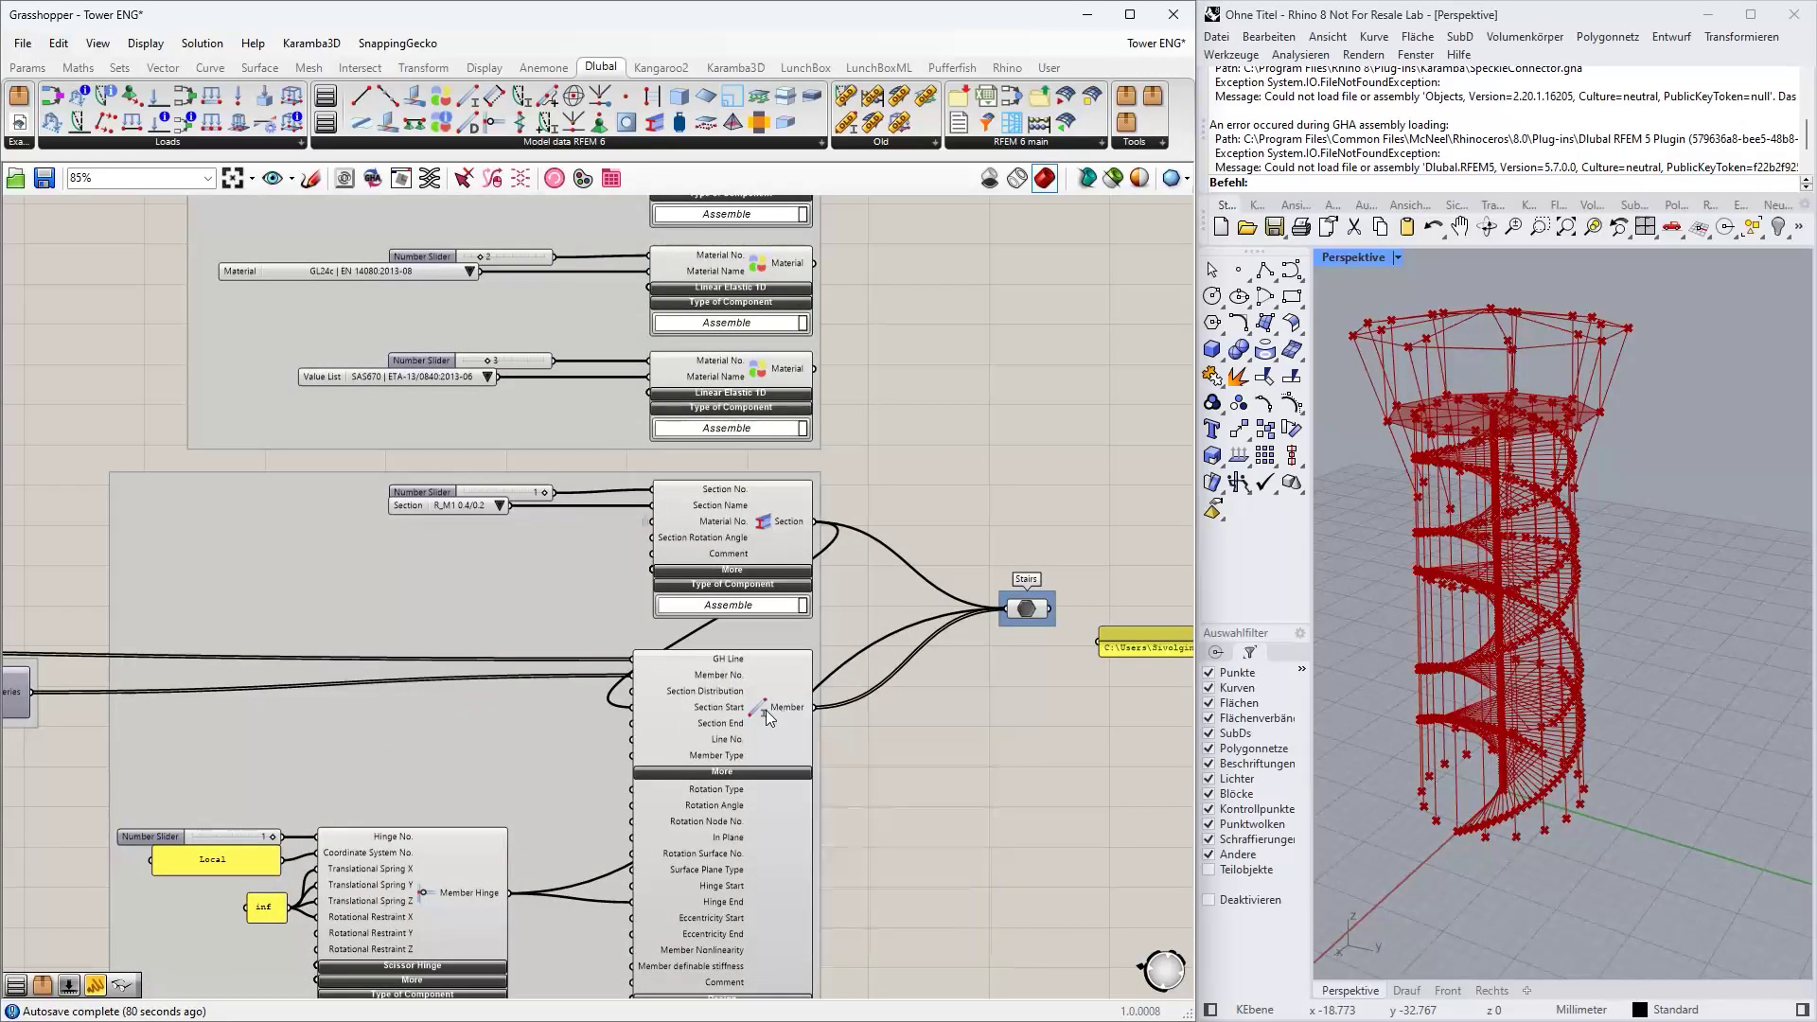
{"action": "left_click", "coordinate": [765, 710]}
{"action": "right_click_drag", "start_coordinate": [422, 606], "coordinate": [1023, 597]}
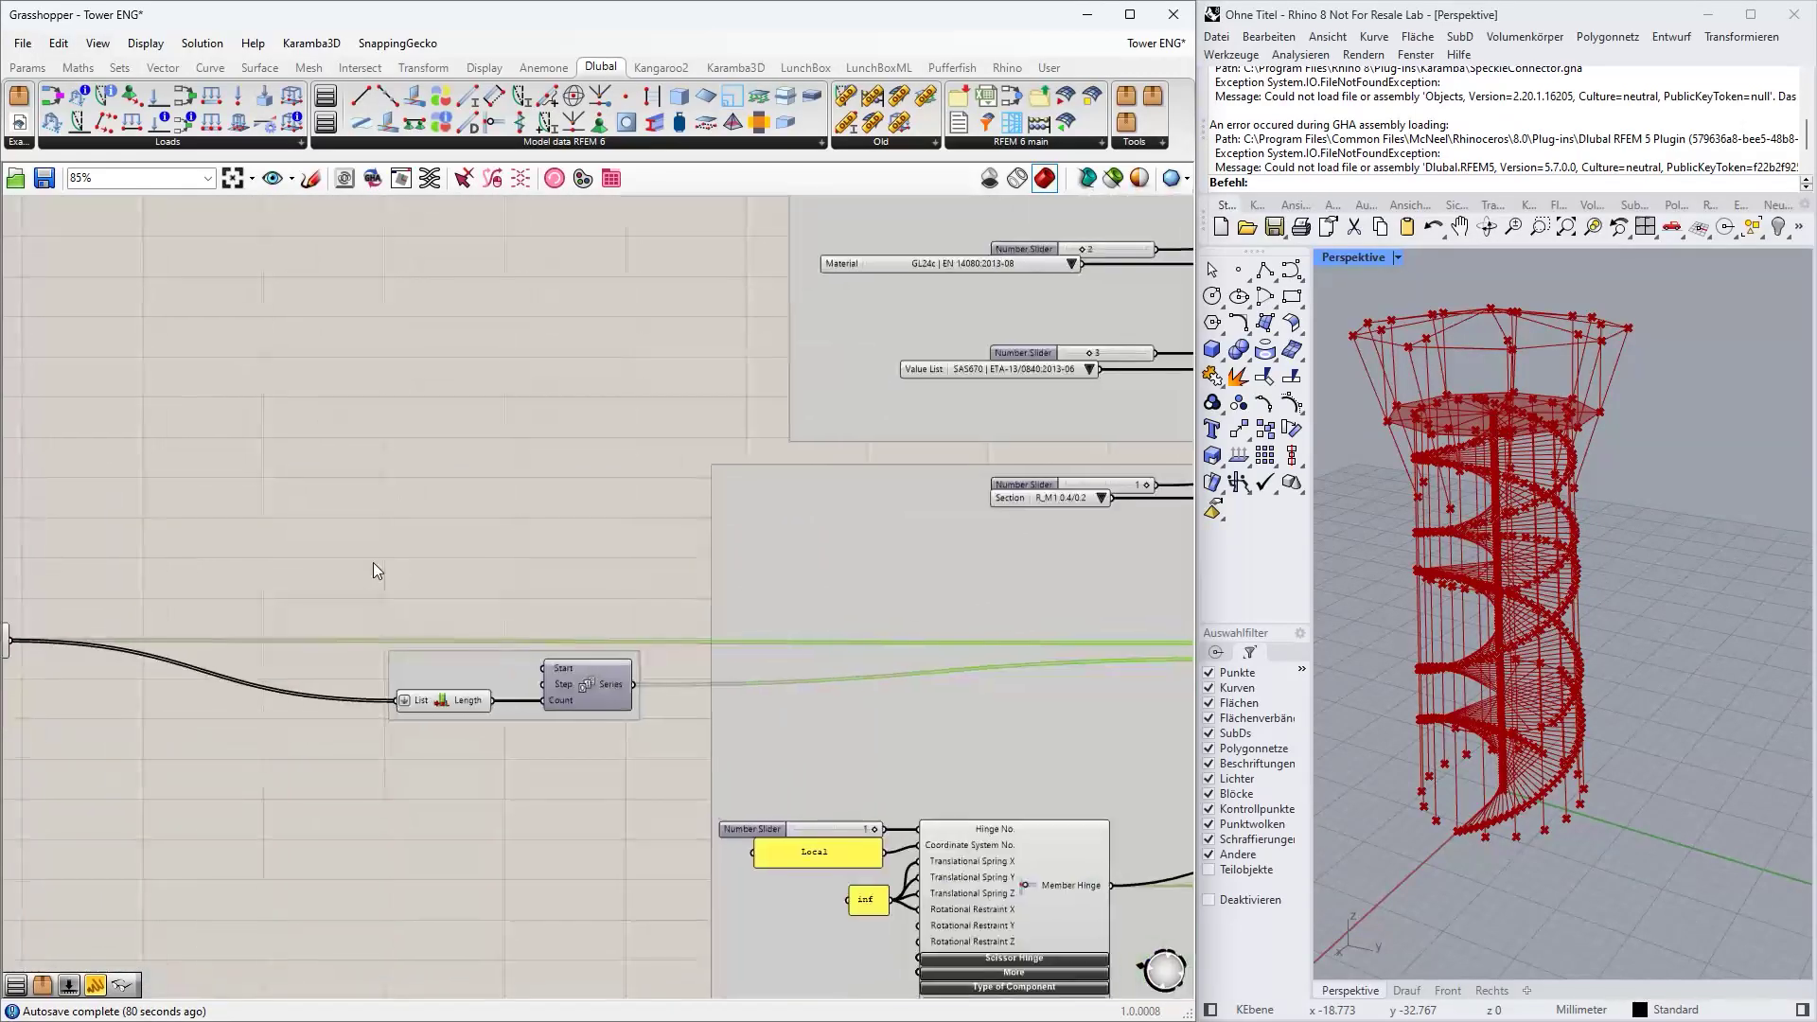
{"action": "right_click_drag", "start_coordinate": [377, 568], "coordinate": [737, 576]}
{"action": "right_click_drag", "start_coordinate": [325, 637], "coordinate": [779, 627]}
{"action": "left_click", "coordinate": [317, 641]}
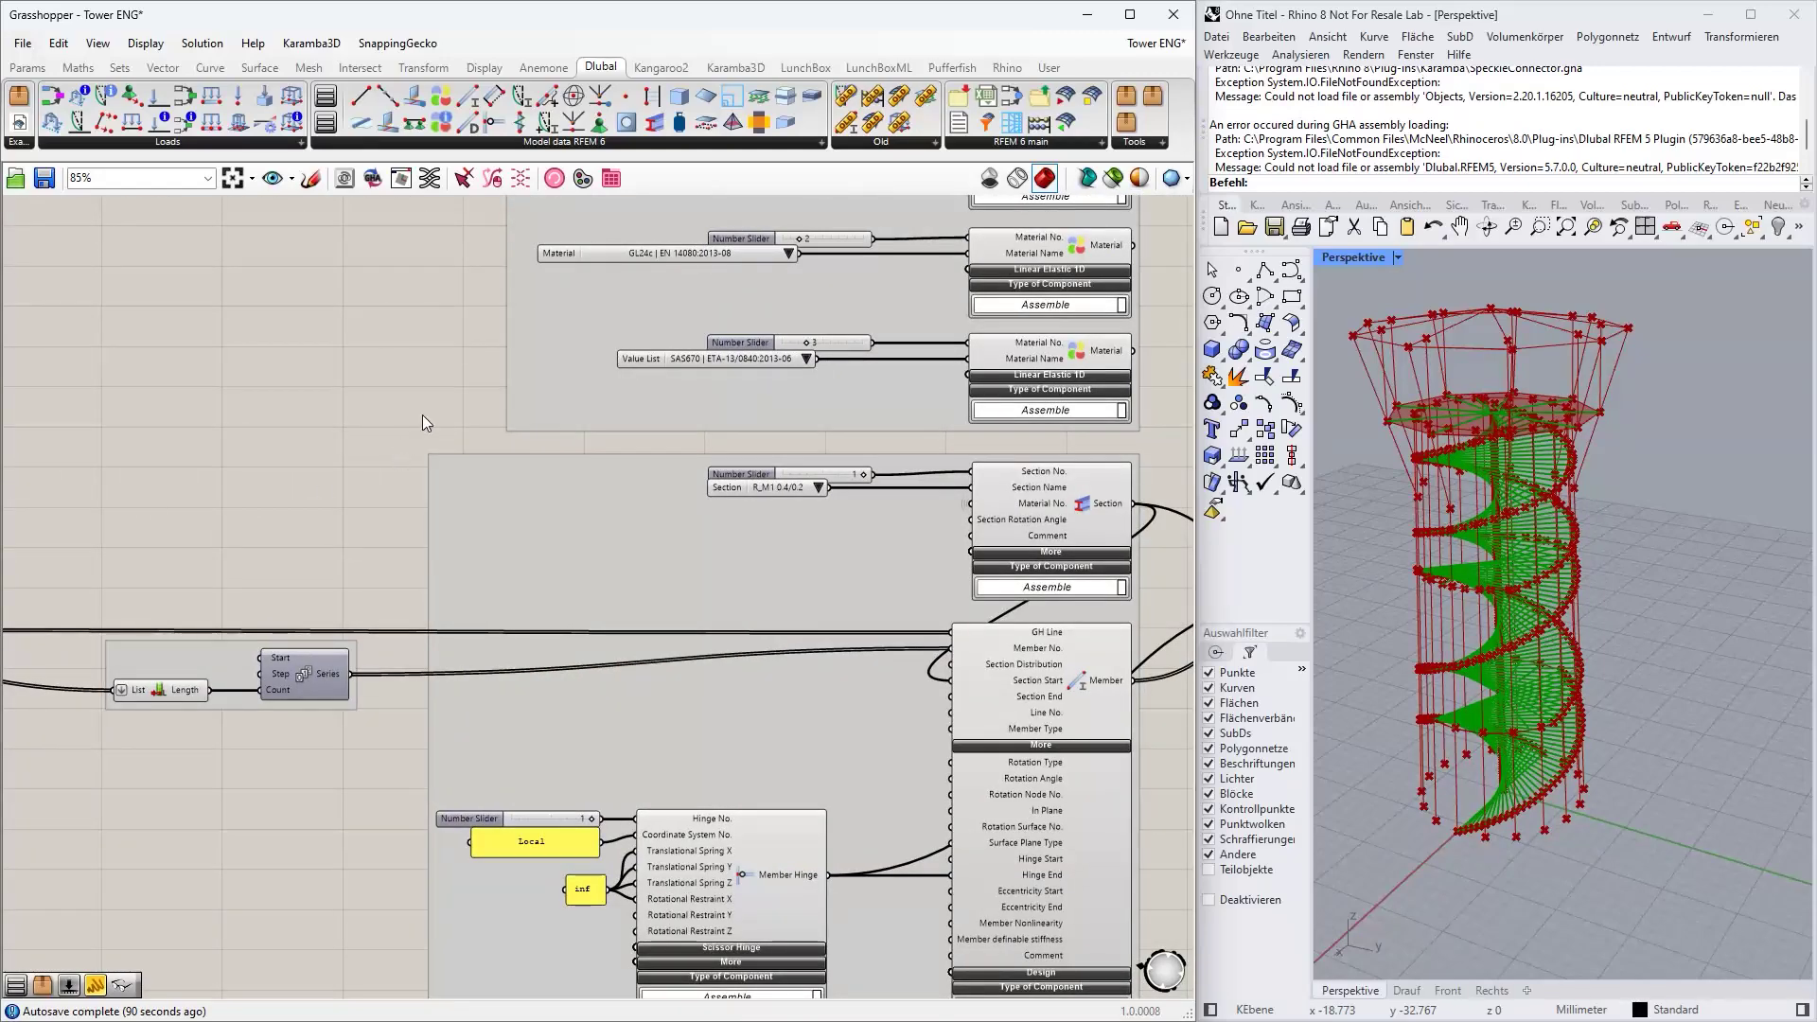
- Maximize the Grasshopper window with the three material definitions in view
{"action": "right_click_drag", "start_coordinate": [443, 423], "coordinate": [356, 782]}
{"action": "scroll", "coordinate": [854, 513], "scroll_direction": "down", "scroll_amount": 1}
{"action": "right_click_drag", "start_coordinate": [904, 406], "coordinate": [782, 344]}
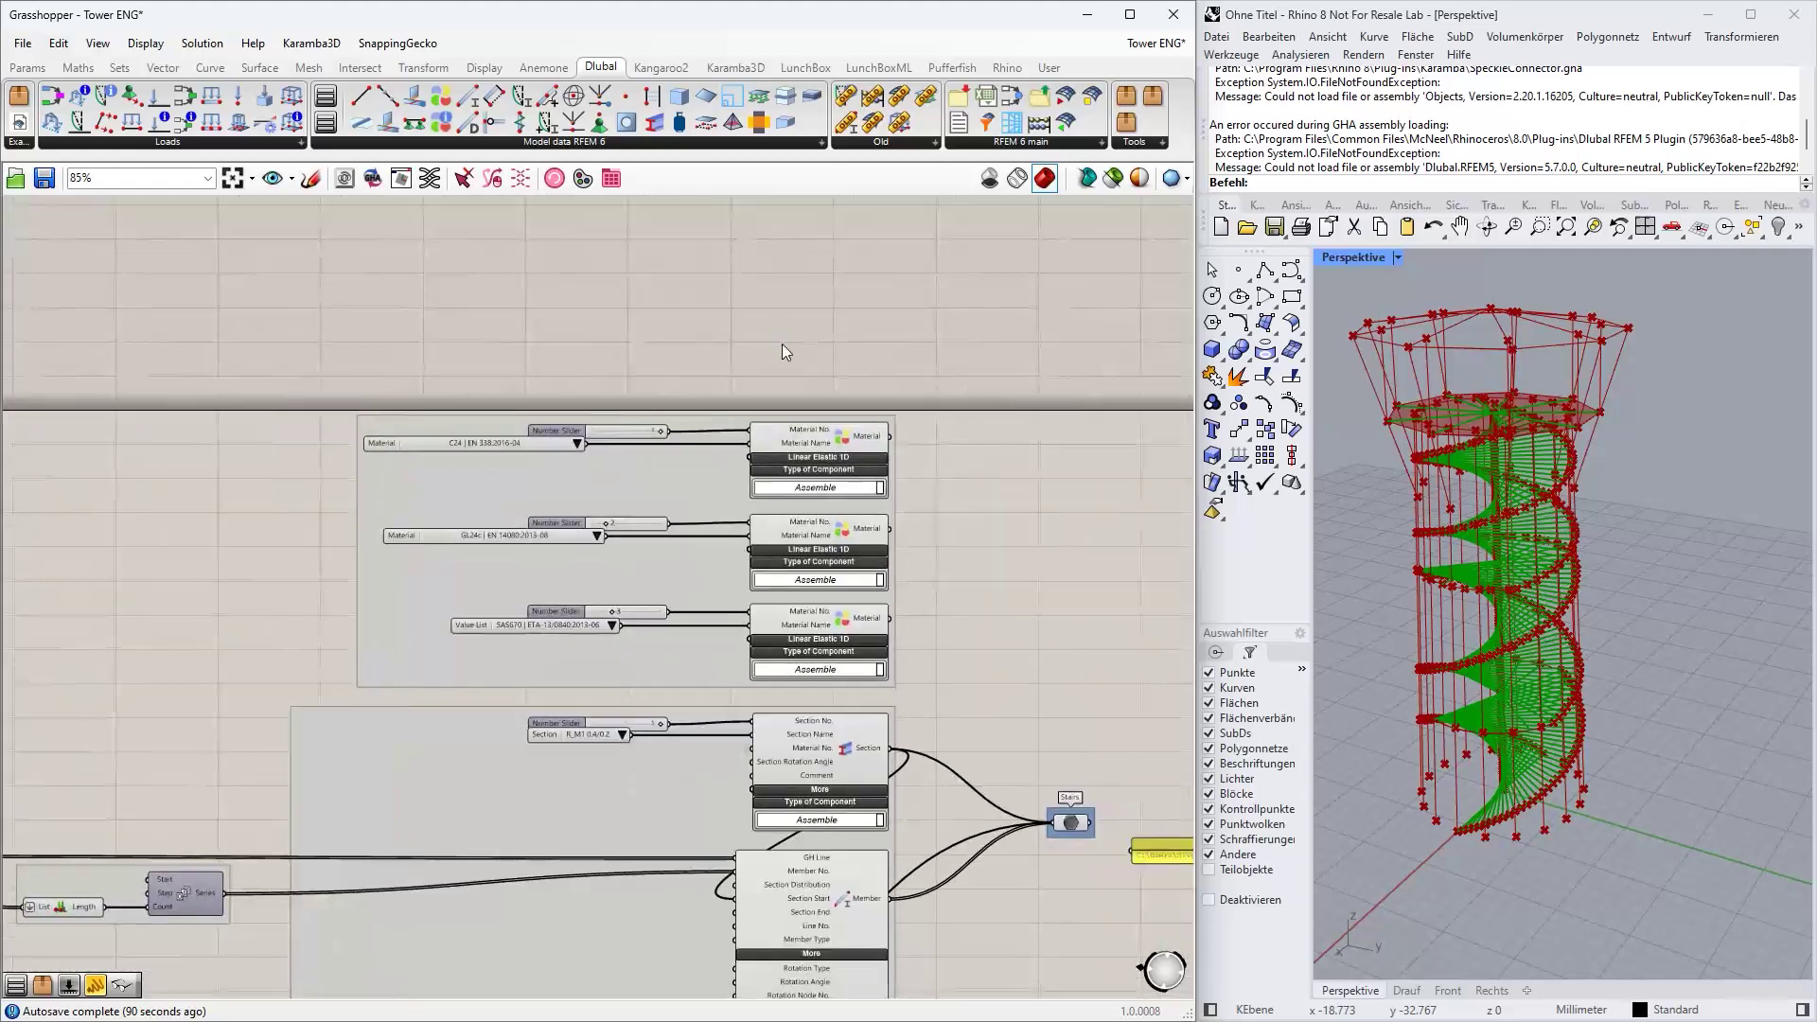
{"action": "scroll", "coordinate": [782, 344], "scroll_direction": "up", "scroll_amount": 2}
{"action": "left_click", "coordinate": [1130, 14]}
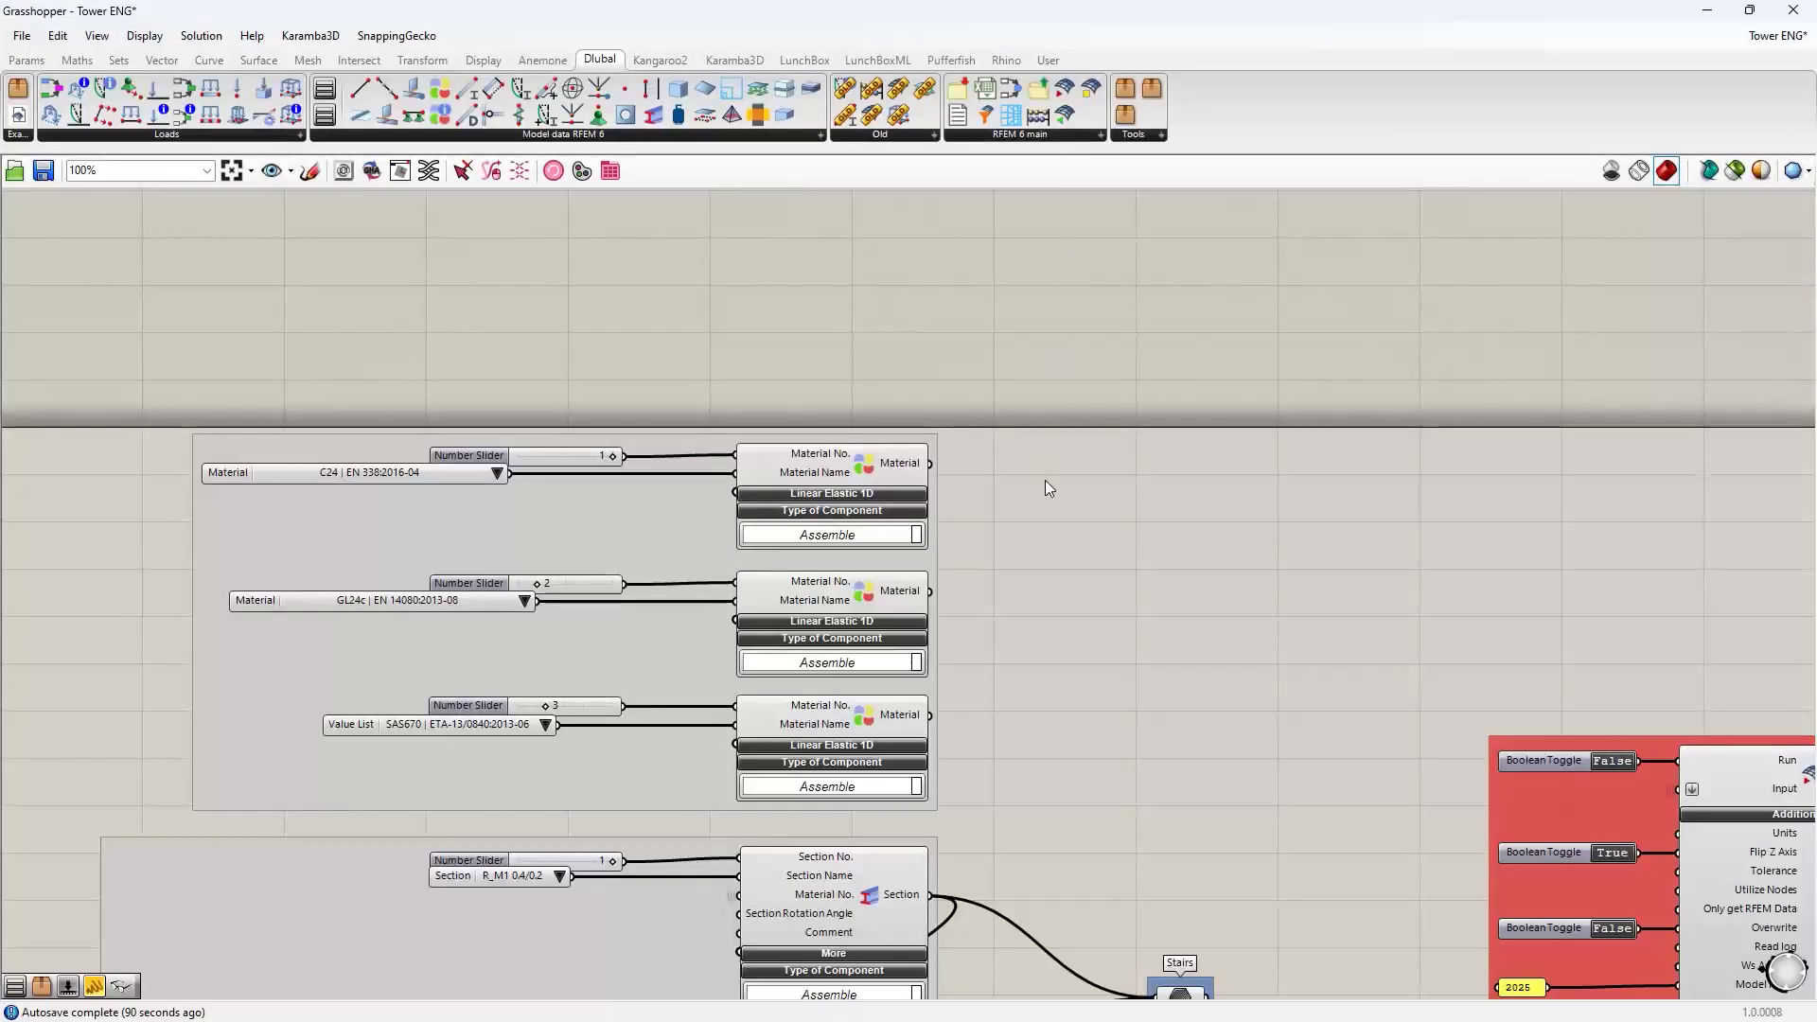
{"action": "right_click_drag", "start_coordinate": [647, 324], "coordinate": [746, 275]}
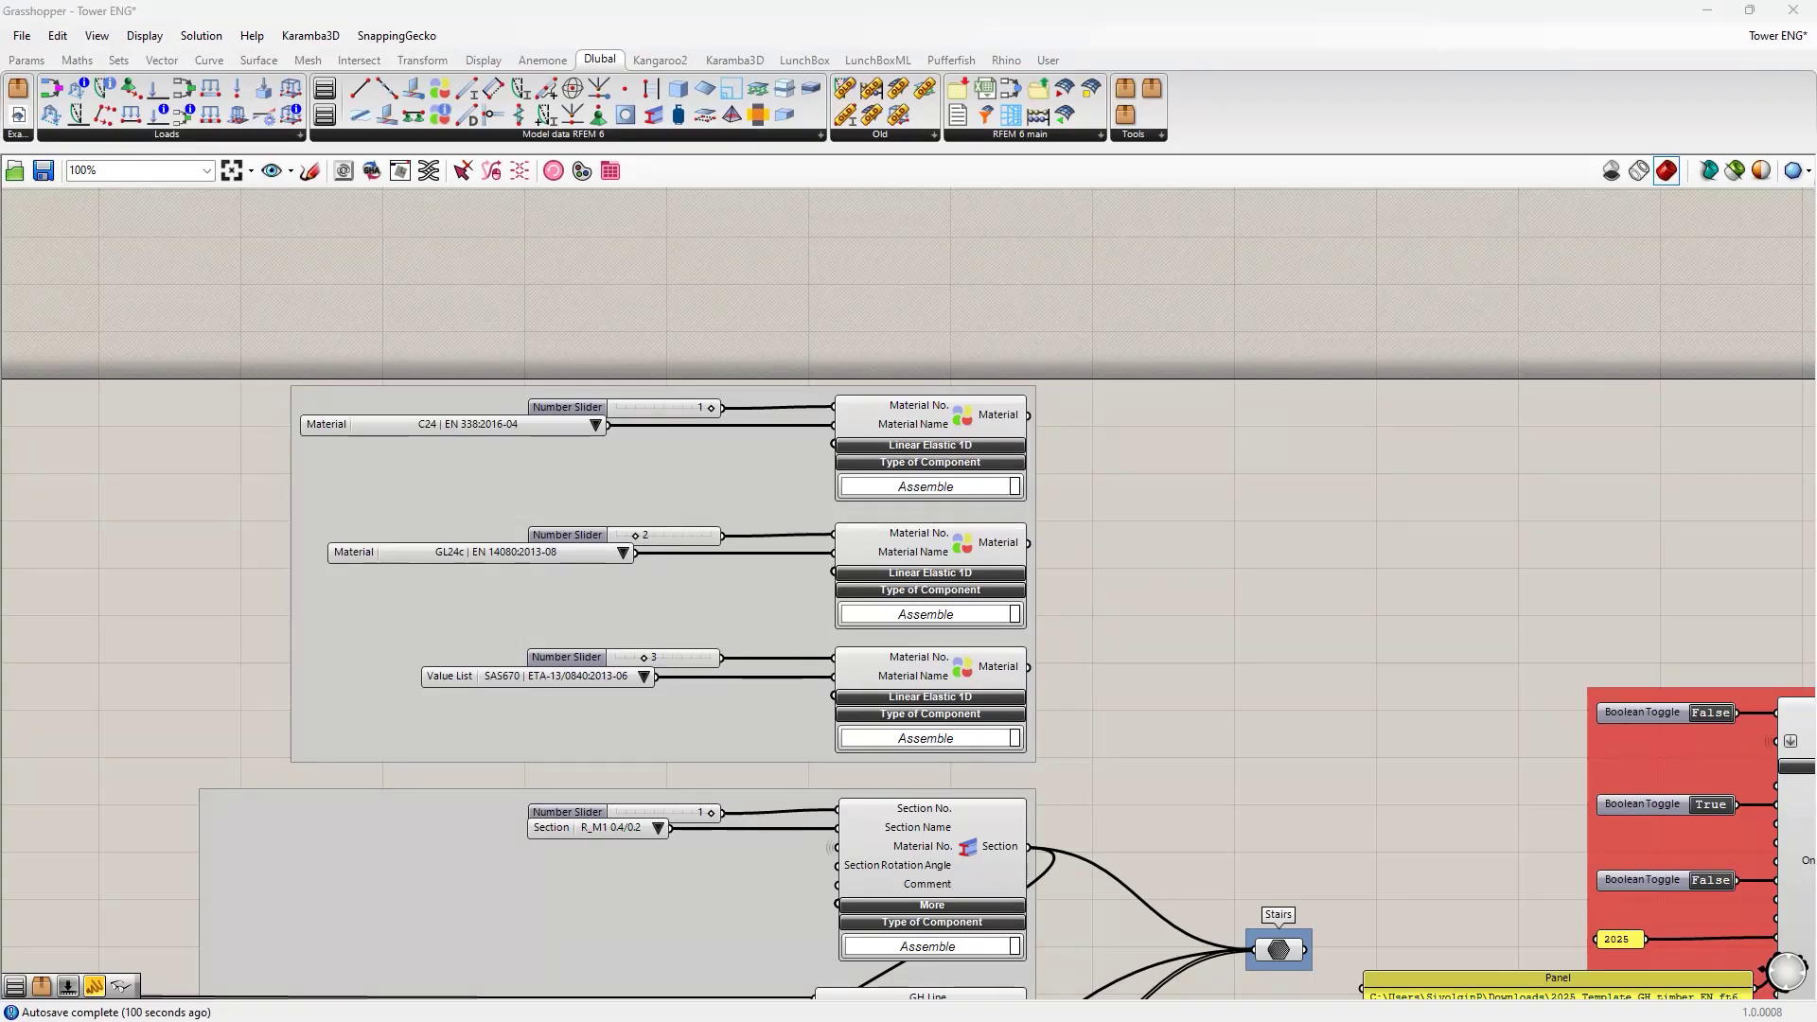
- Switch to Dlubal RFEM, examine the basic objects of the 2025 model including the Lines list, and return to Grasshopper
{"action": "left_click_drag", "start_coordinate": [0, 42], "coordinate": [911, 57]}
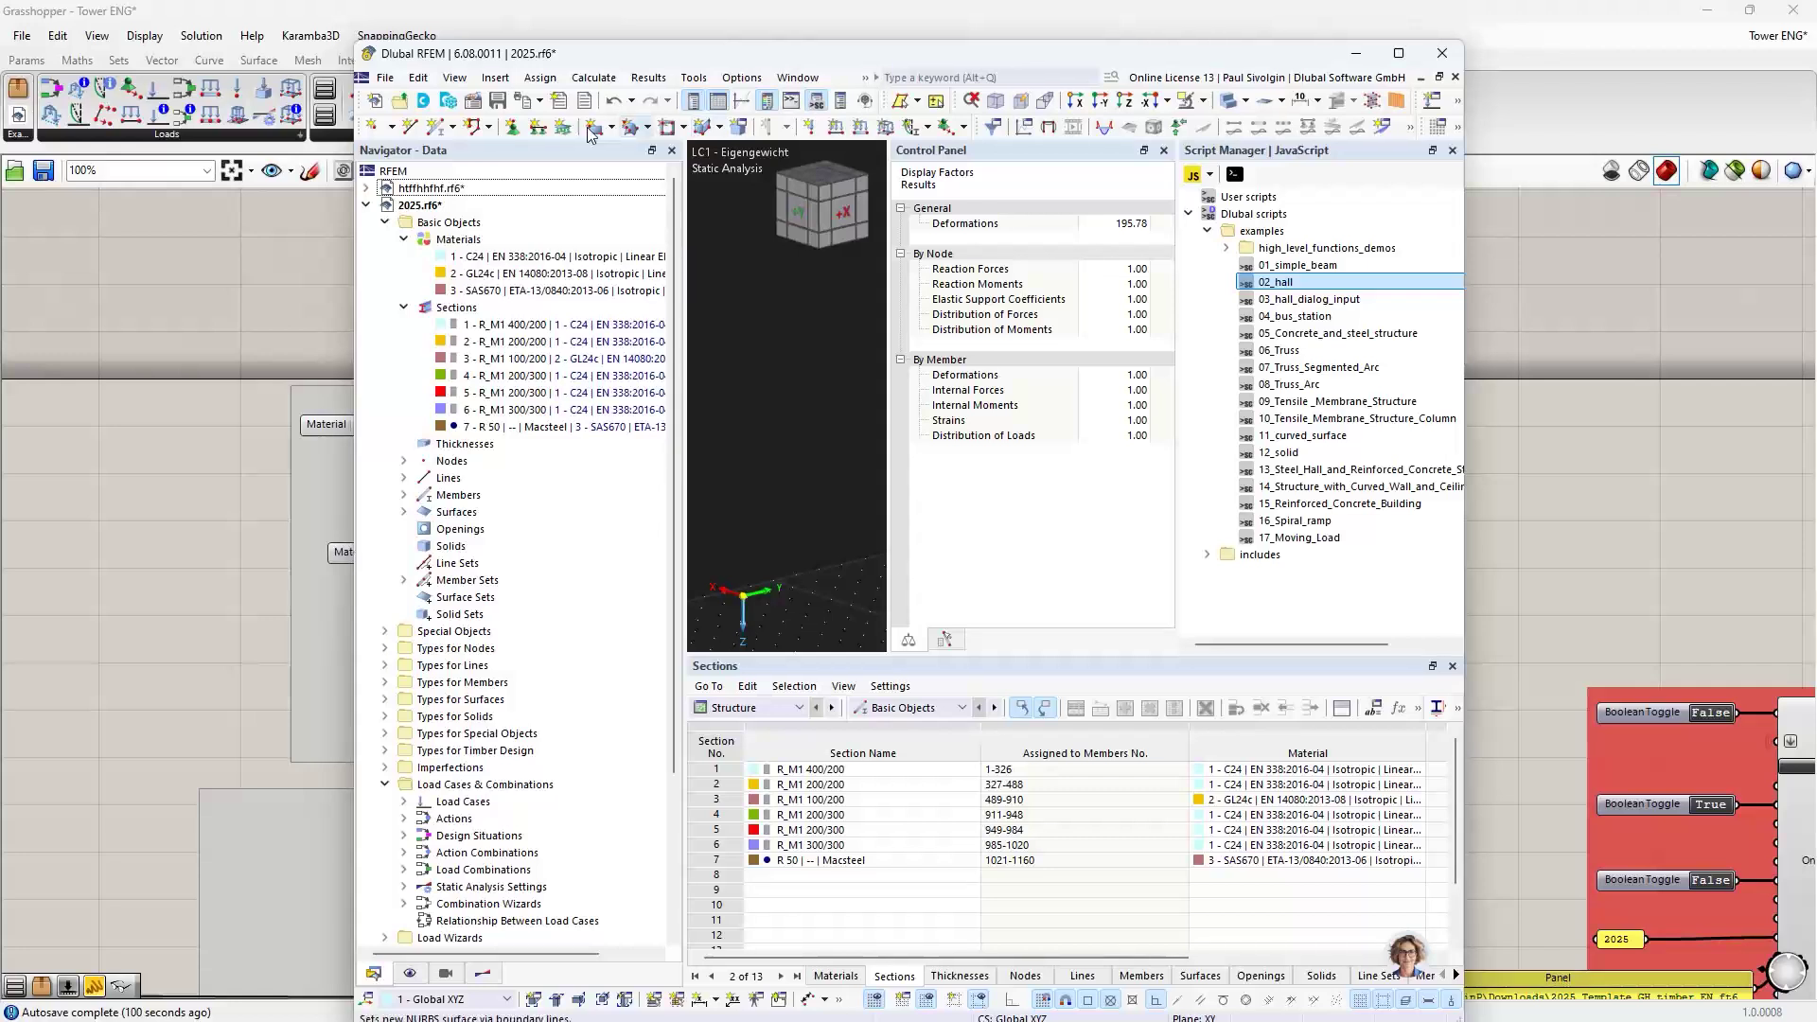
{"action": "left_click", "coordinate": [406, 462]}
{"action": "left_click", "coordinate": [406, 462]}
{"action": "left_click", "coordinate": [404, 477]}
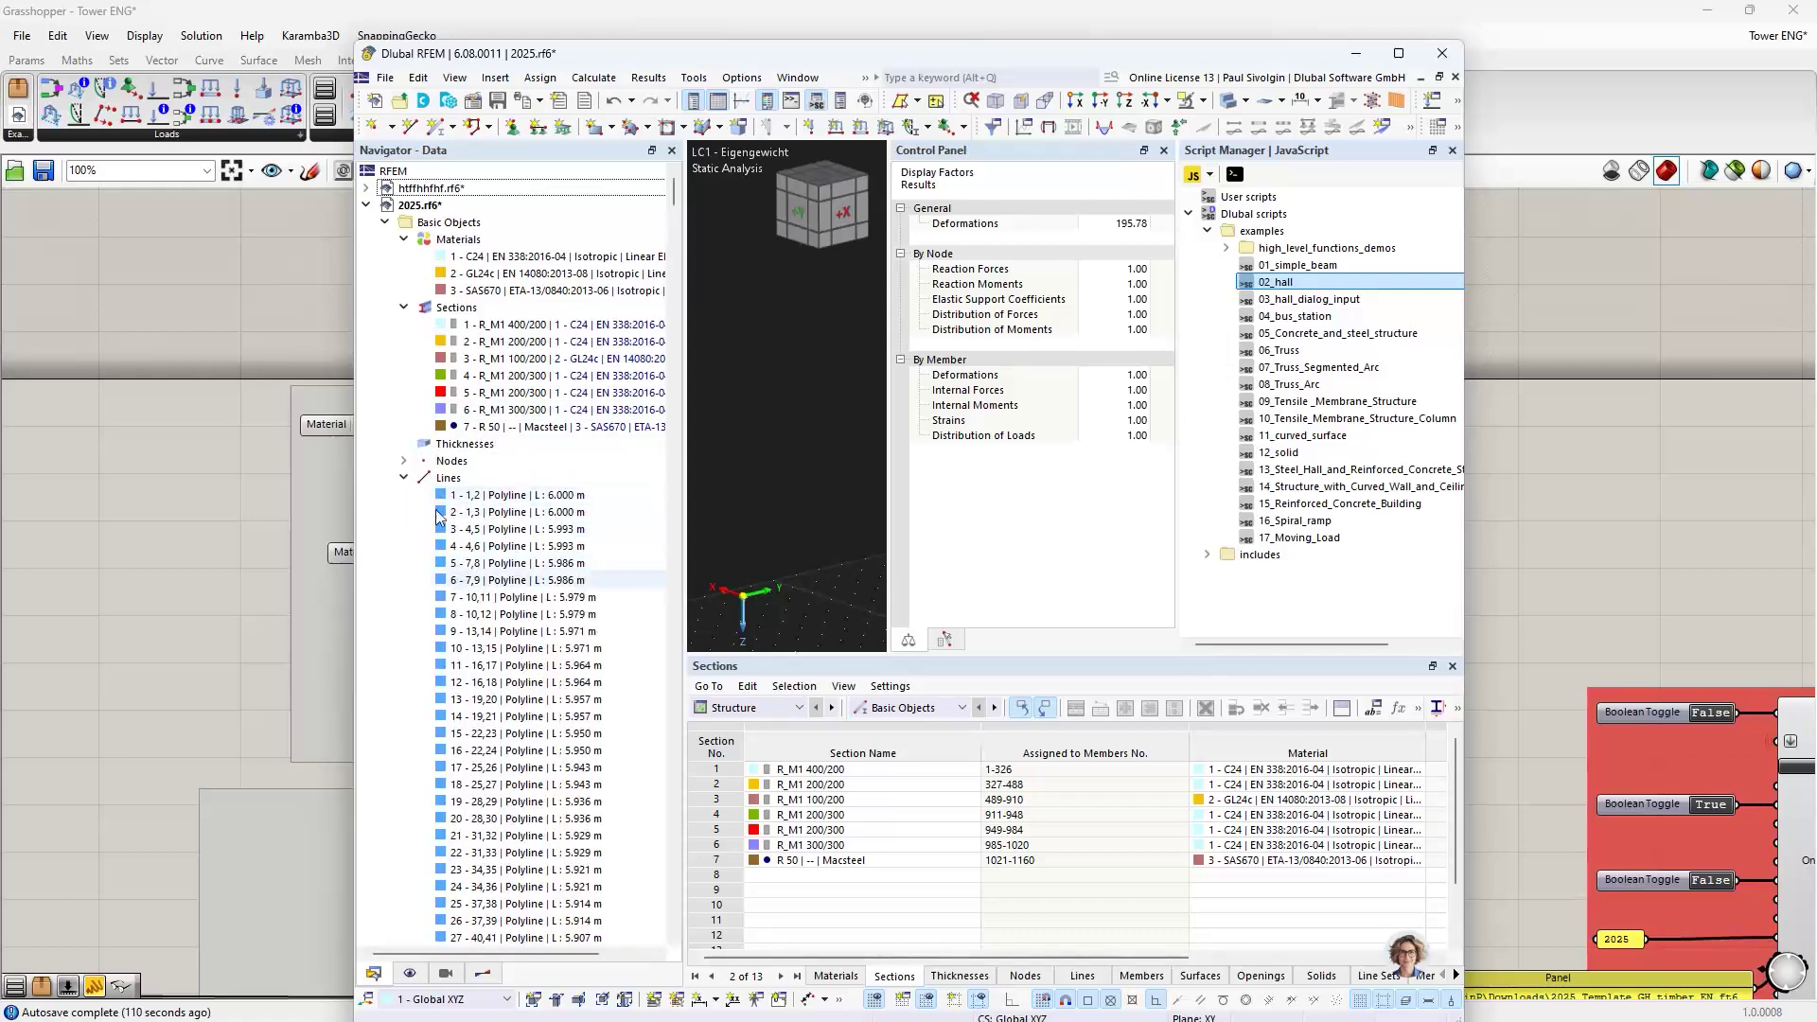
{"action": "left_click", "coordinate": [404, 478]}
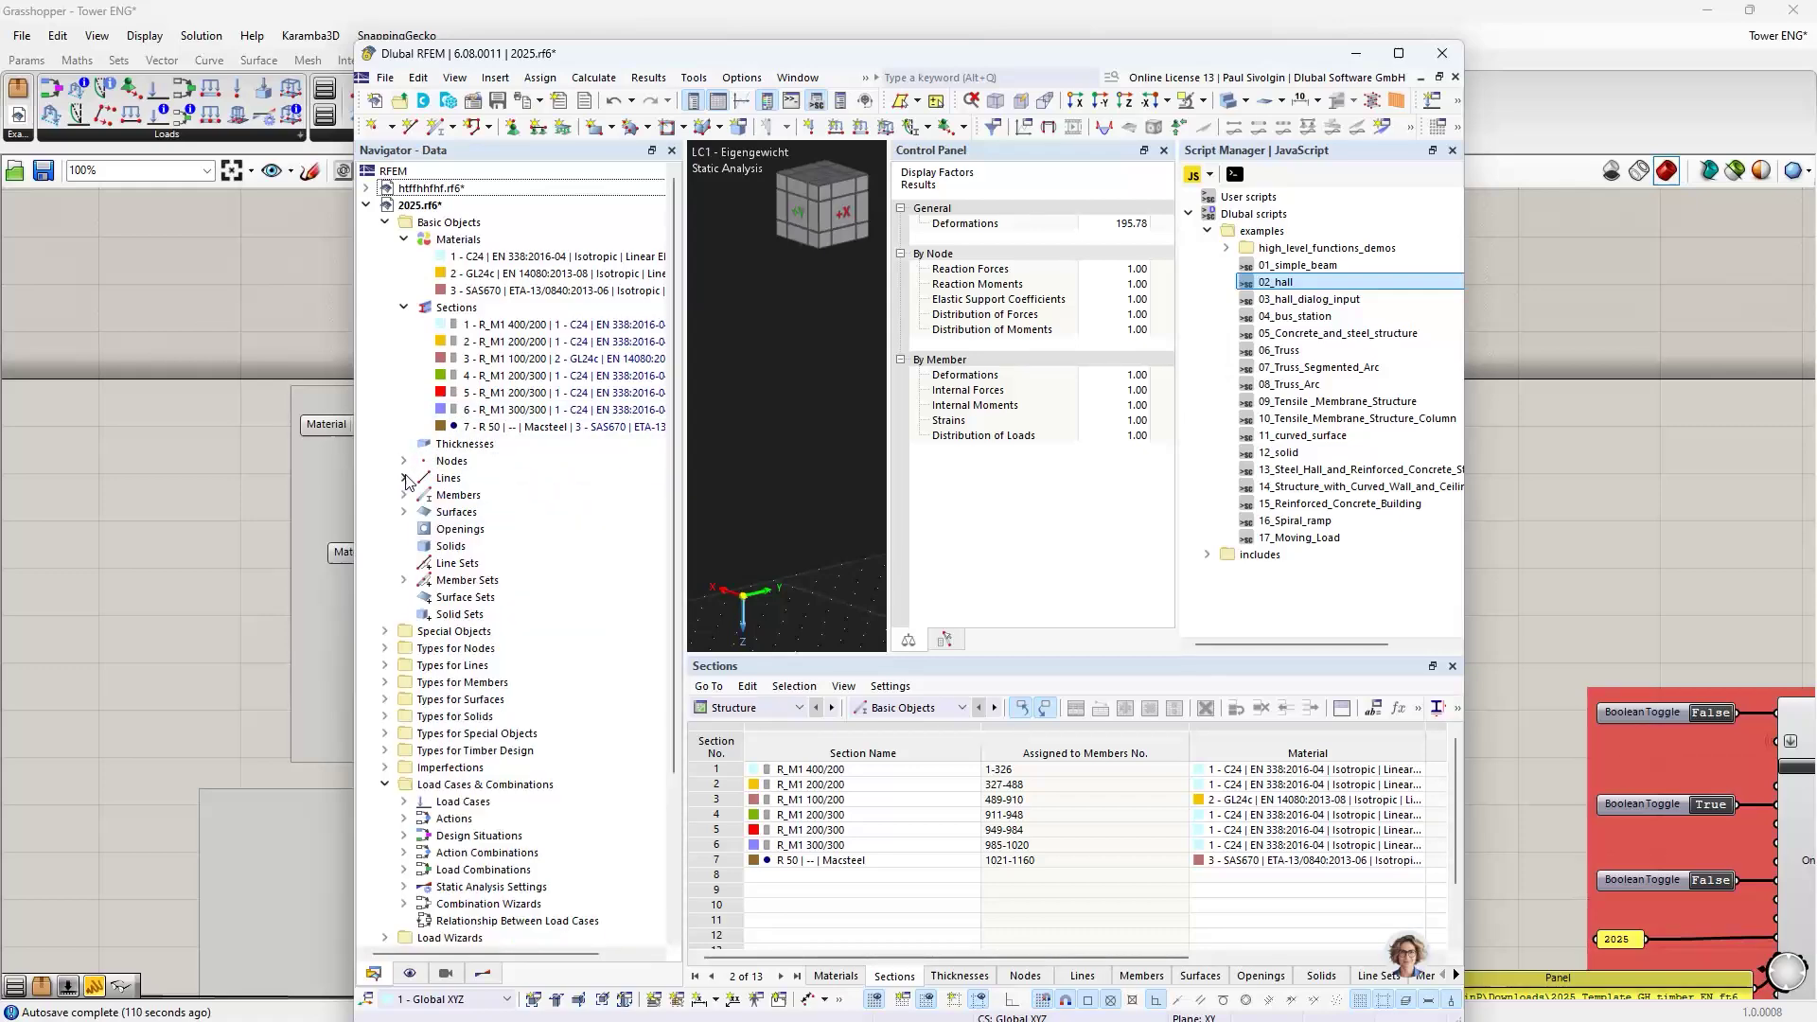
{"action": "left_click", "coordinate": [1354, 55]}
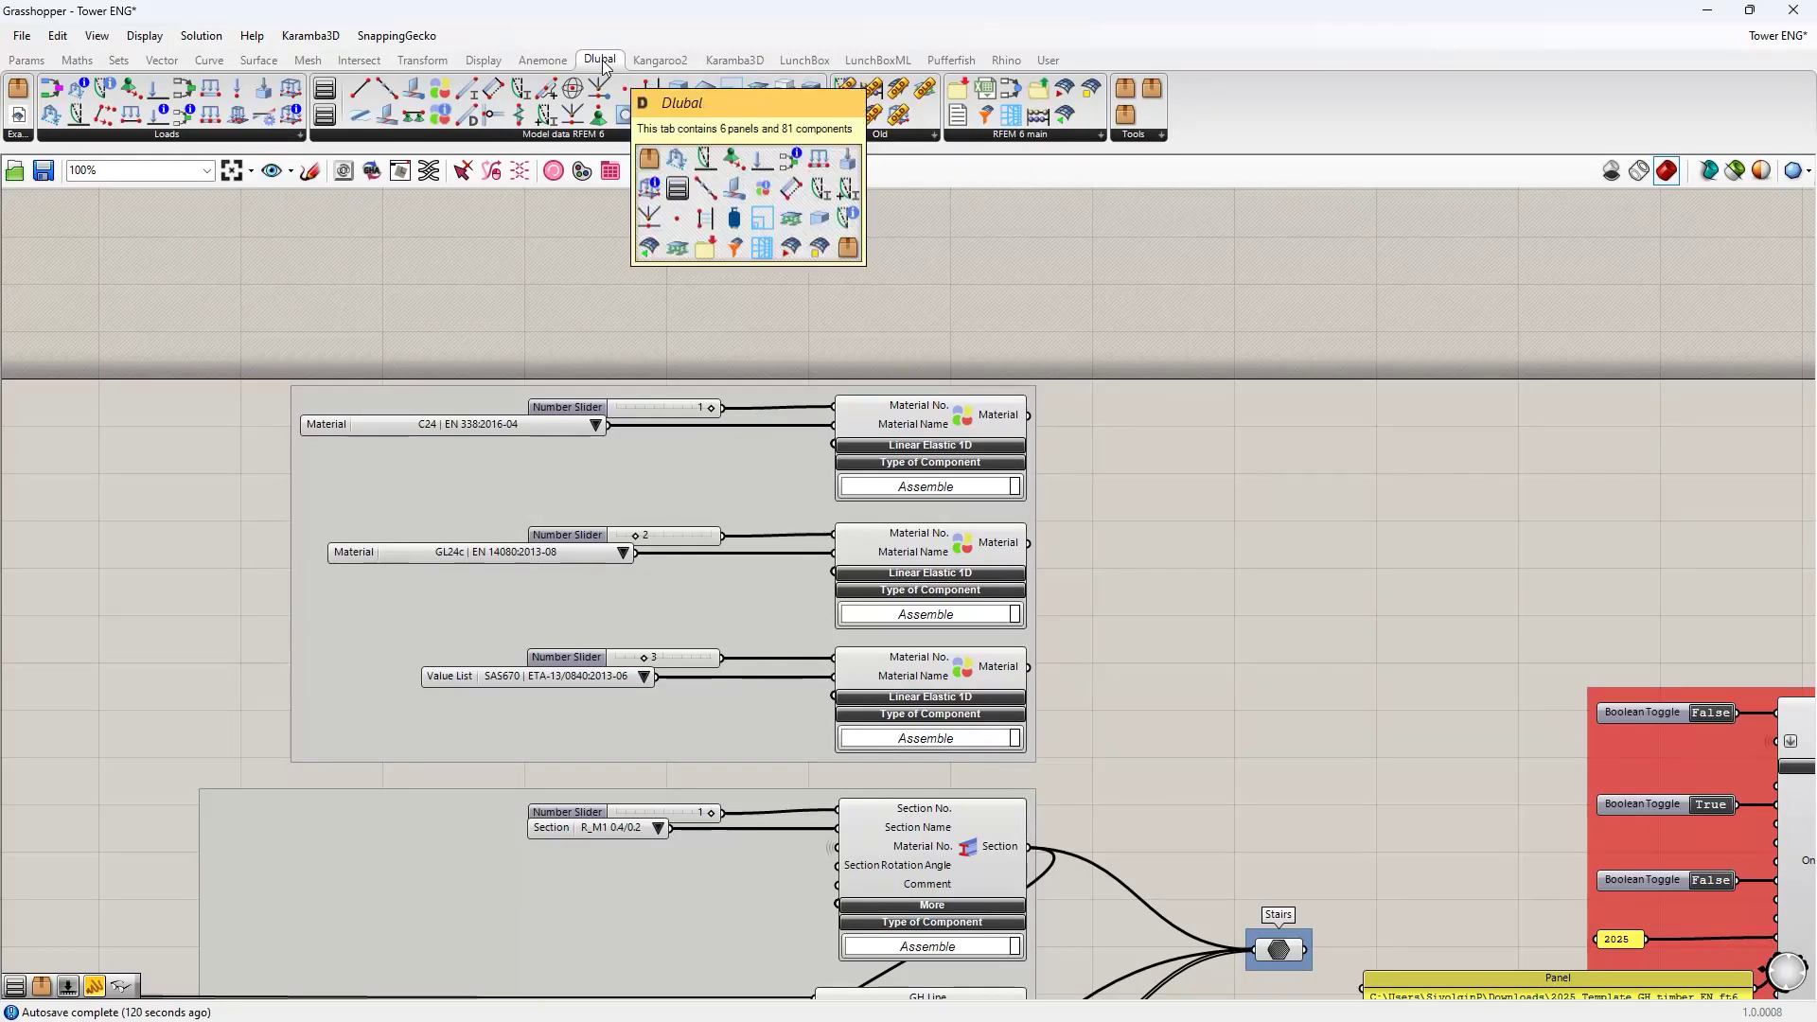
- Place a temporary Dlubal Material component above the material group, inspect its Linear Elastic 1D inputs, and delete it
{"action": "left_click", "coordinate": [172, 136]}
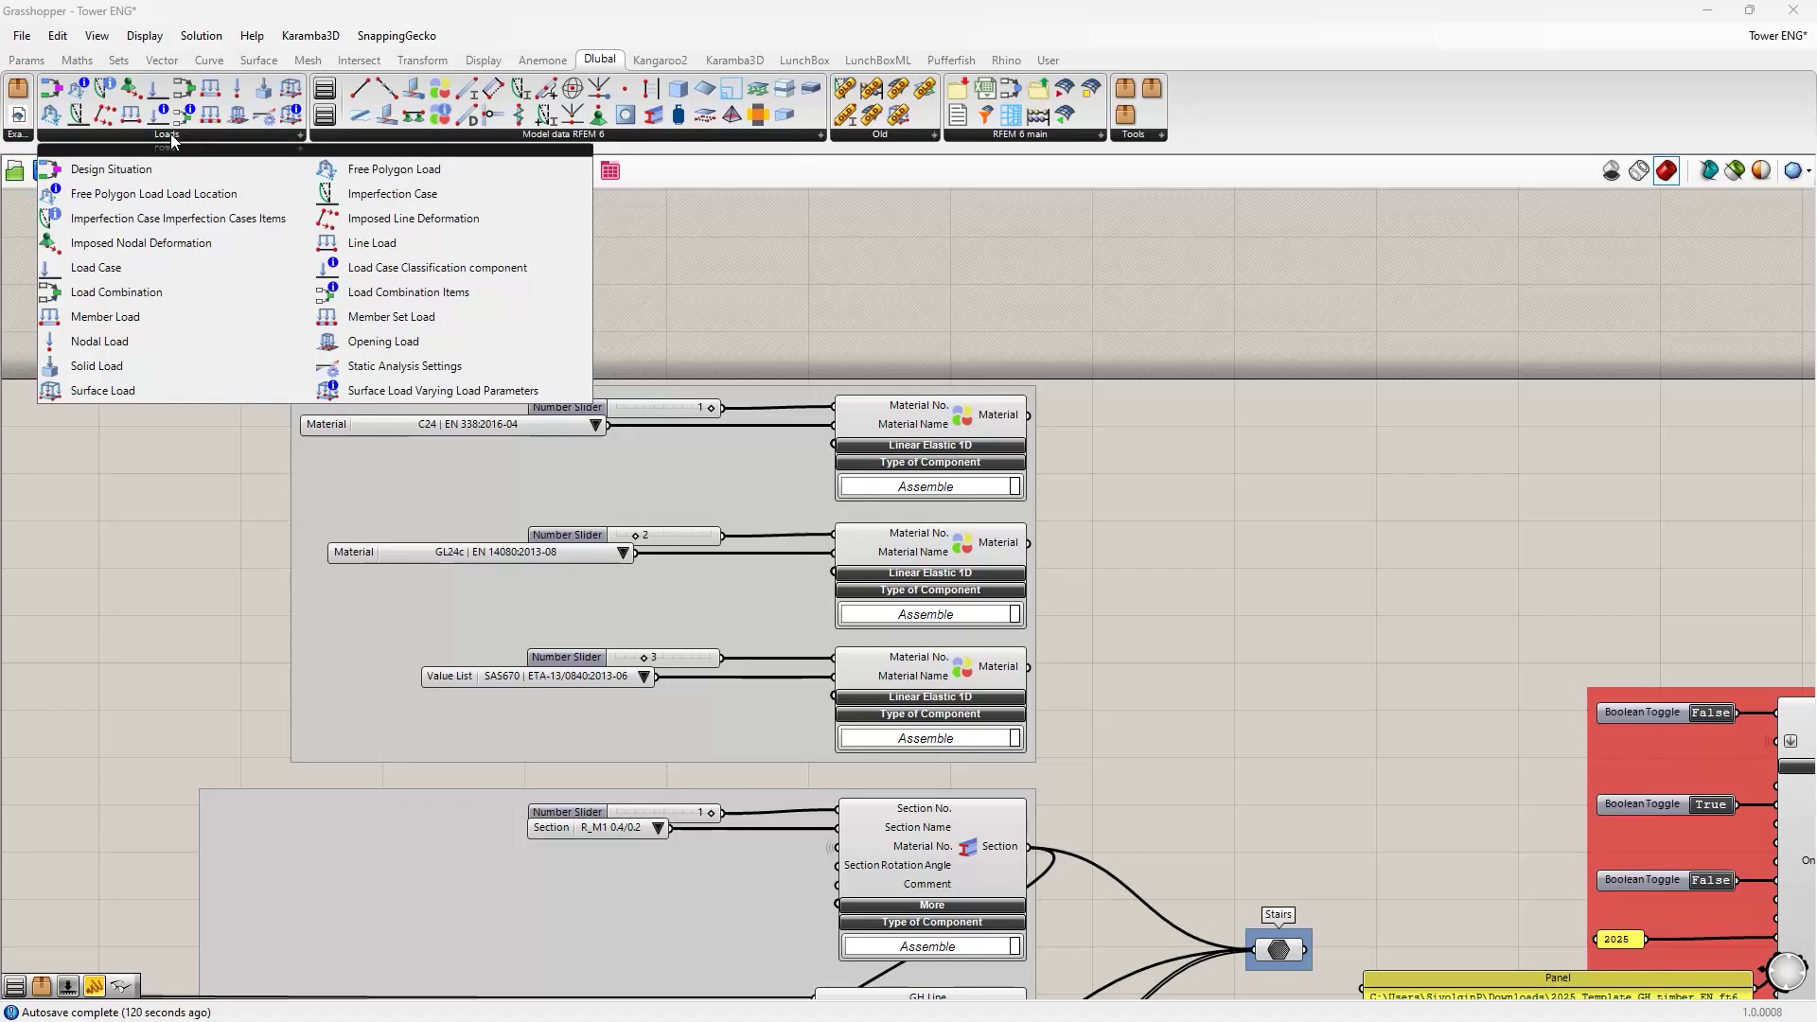
{"action": "left_click", "coordinate": [519, 136]}
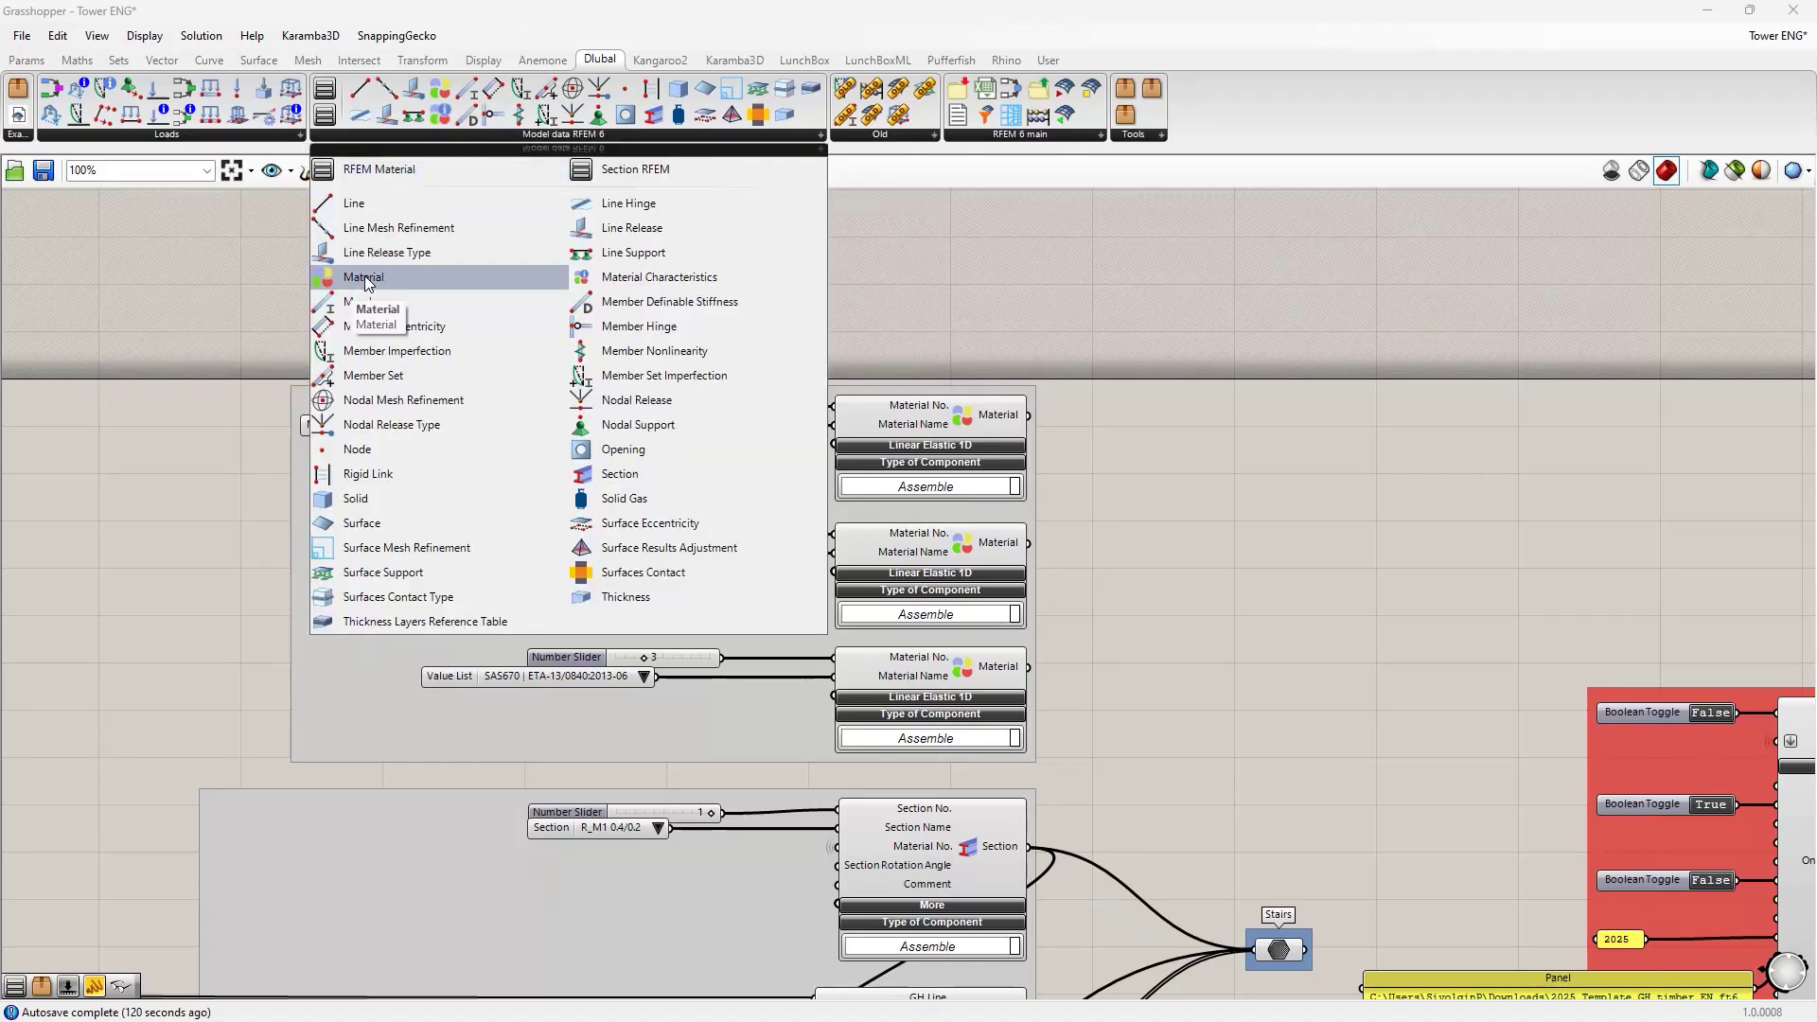
{"action": "left_click", "coordinate": [366, 281]}
{"action": "left_click", "coordinate": [493, 281]}
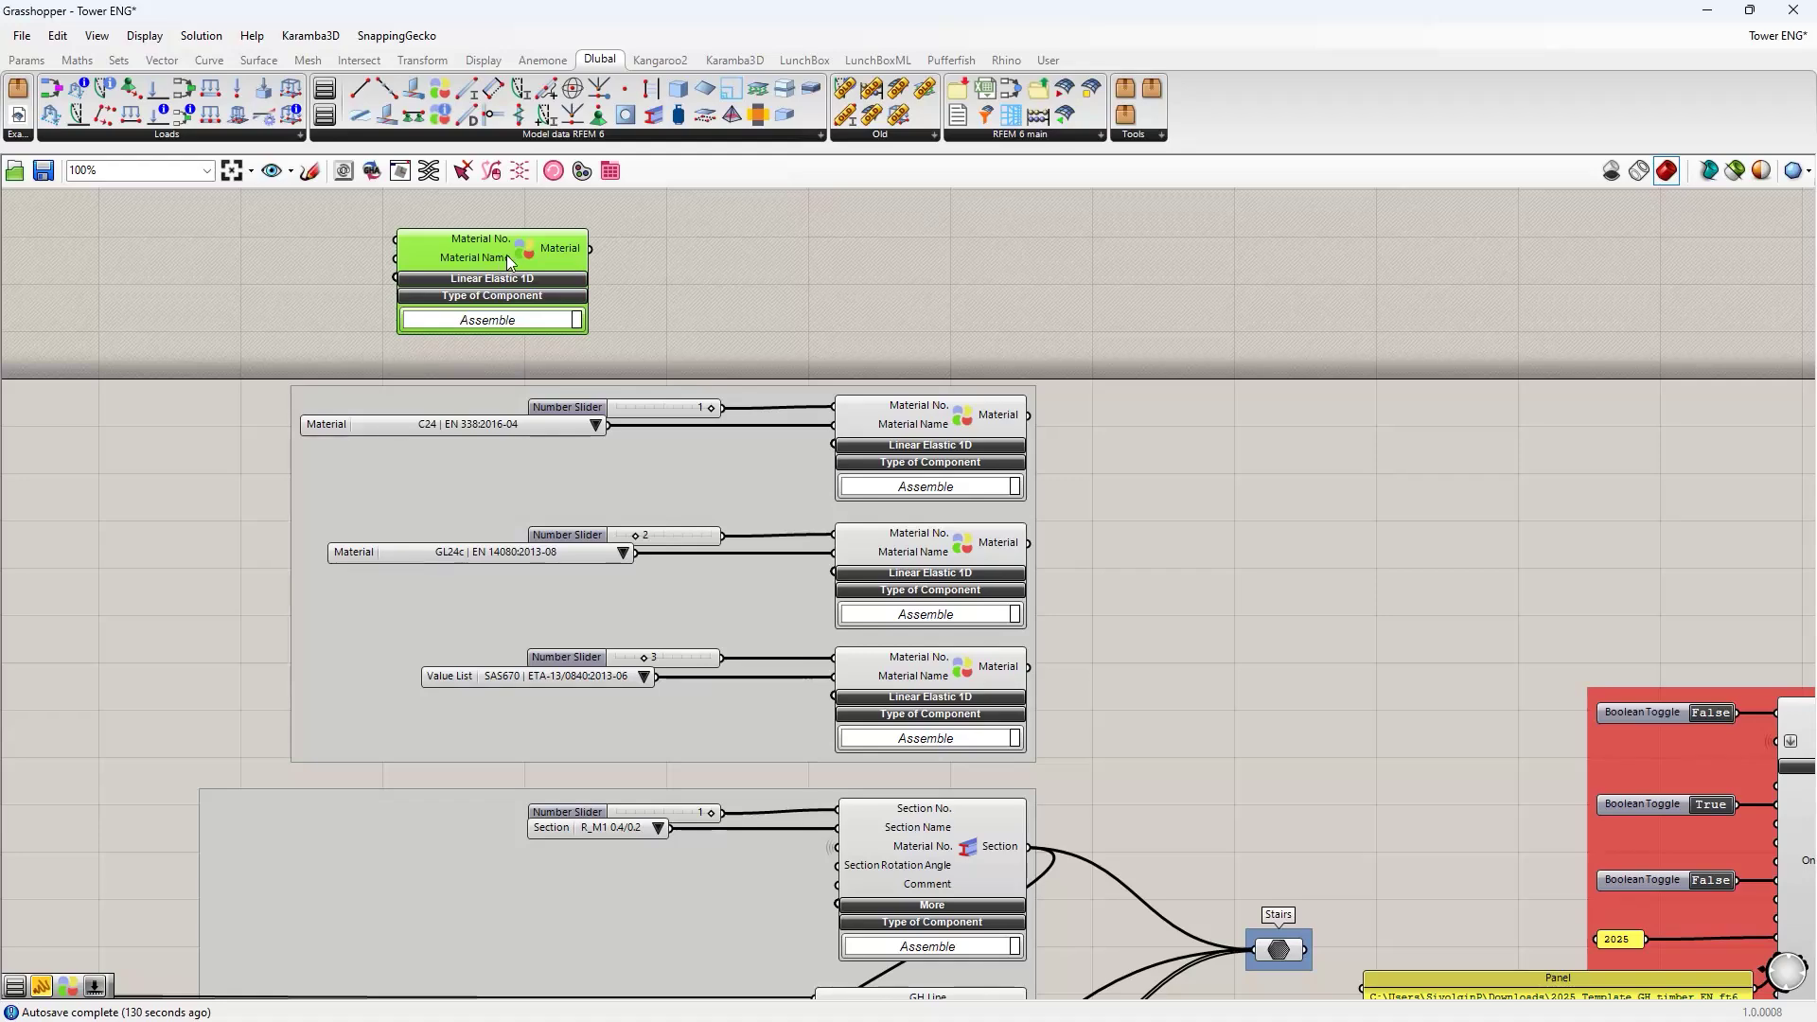
{"action": "left_click", "coordinate": [491, 277]}
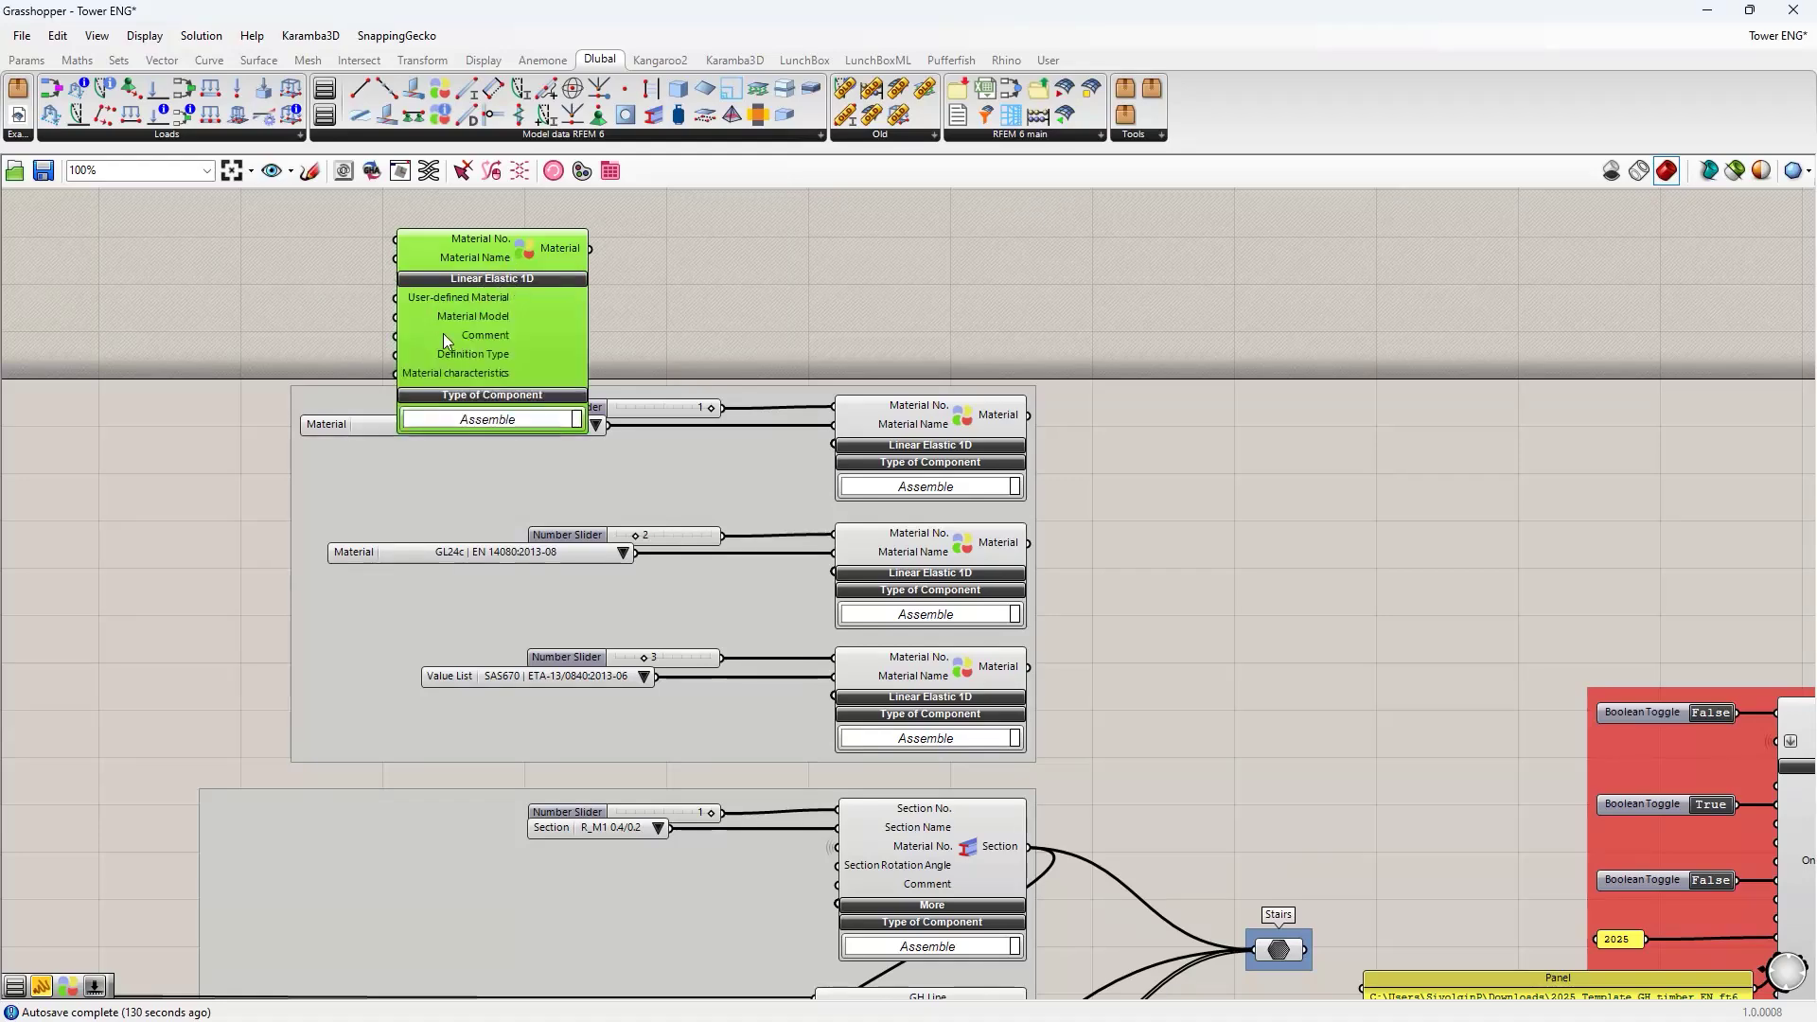
{"action": "left_click", "coordinate": [490, 278]}
{"action": "key", "text": "Delete"}
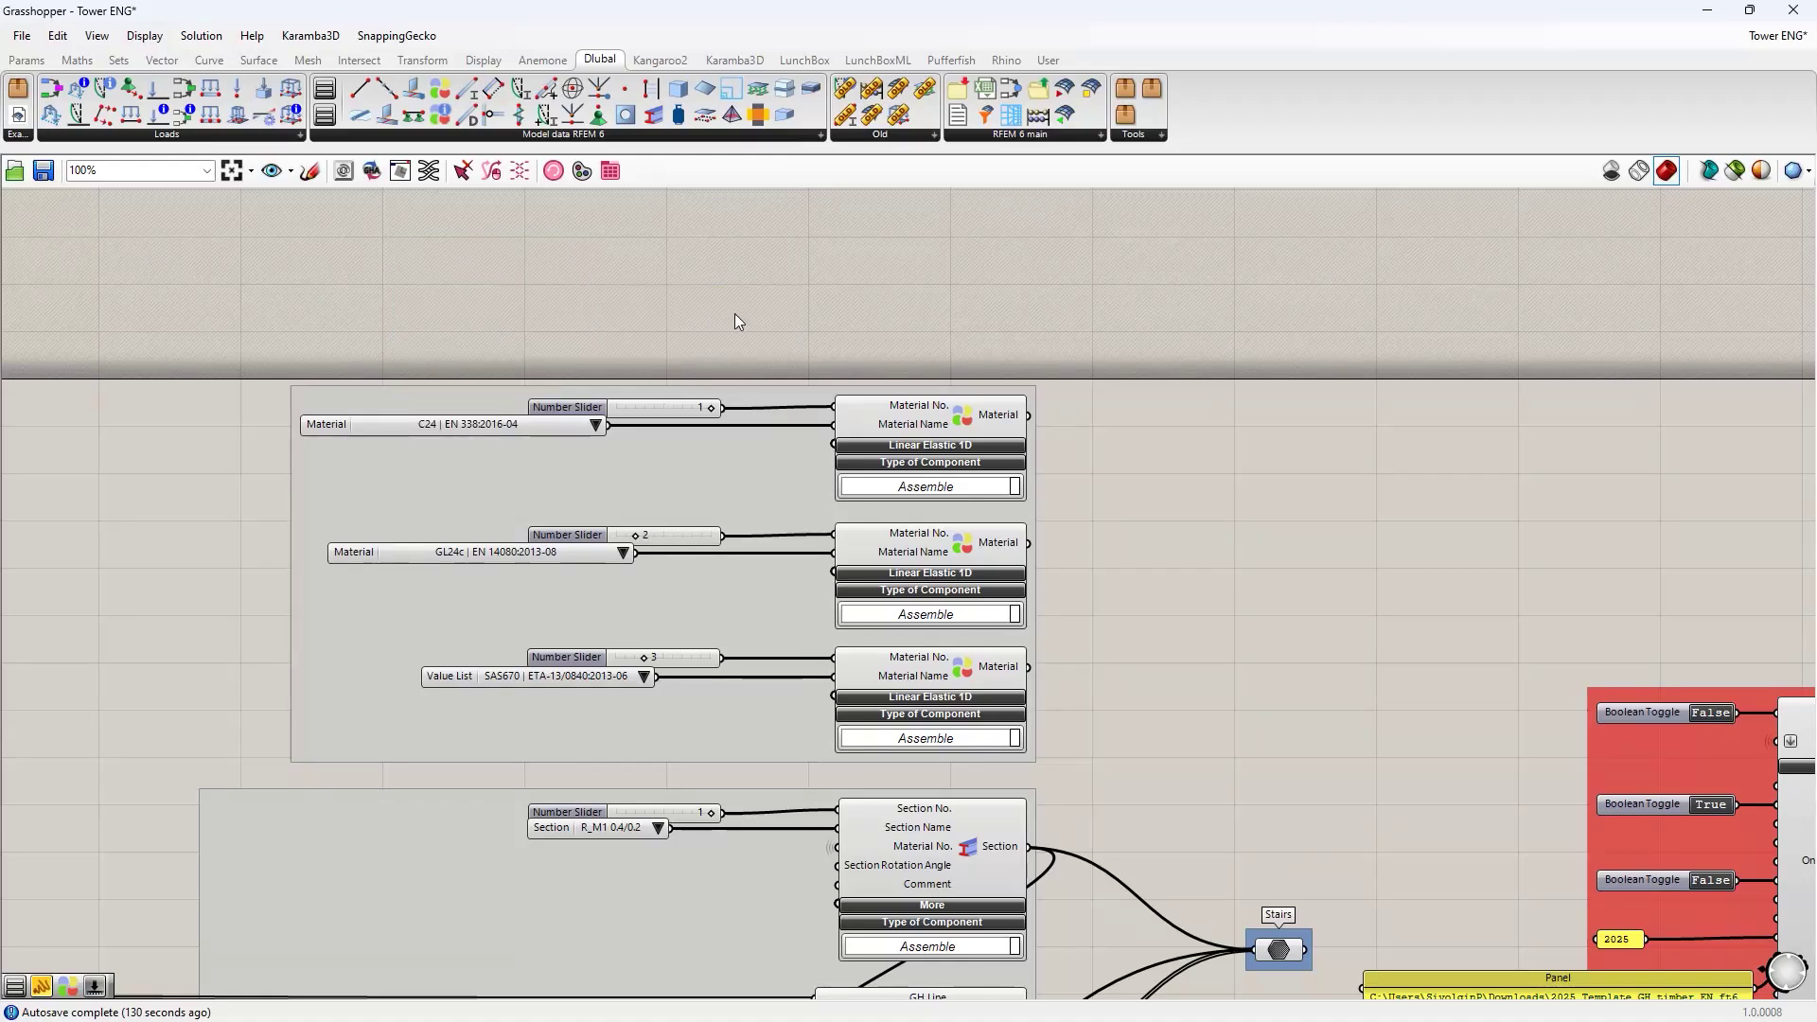
- Select the first Material component and its C24 | EN 338:2016-04 material list, examining how the material is defined
{"action": "right_click_drag", "start_coordinate": [890, 403], "coordinate": [812, 337]}
{"action": "left_click", "coordinate": [812, 337]}
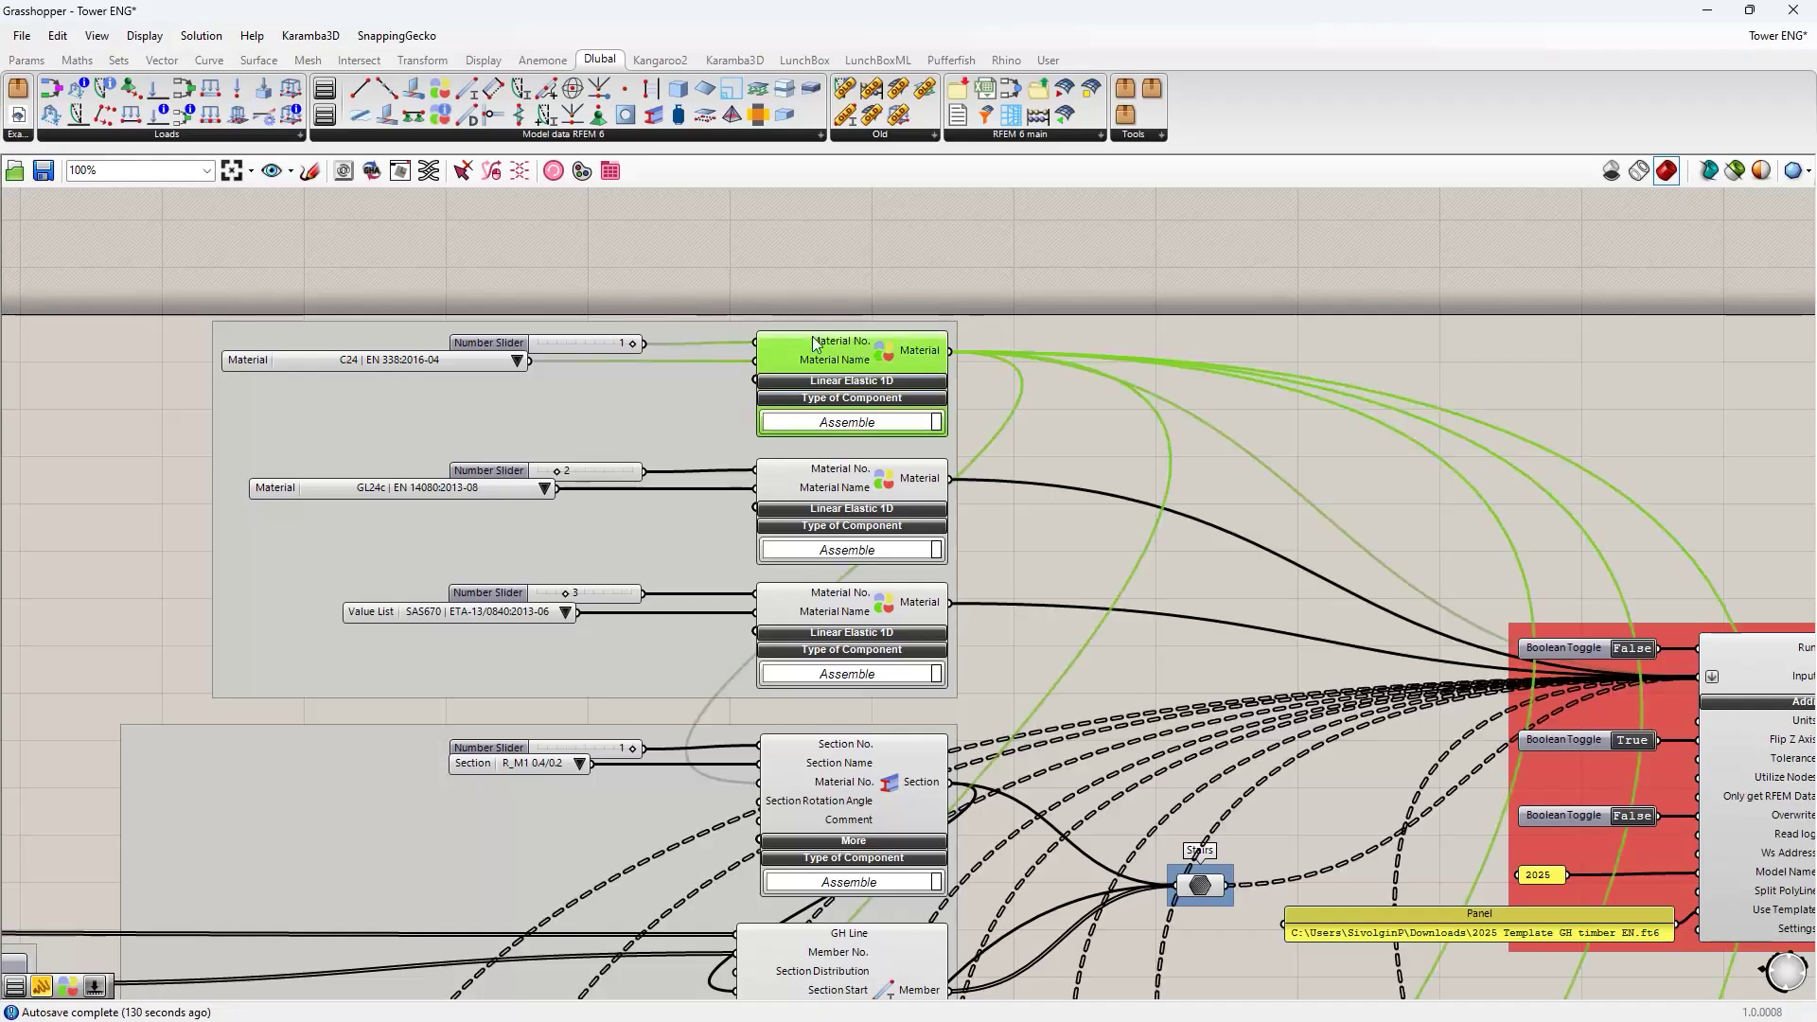
{"action": "left_click", "coordinate": [393, 362]}
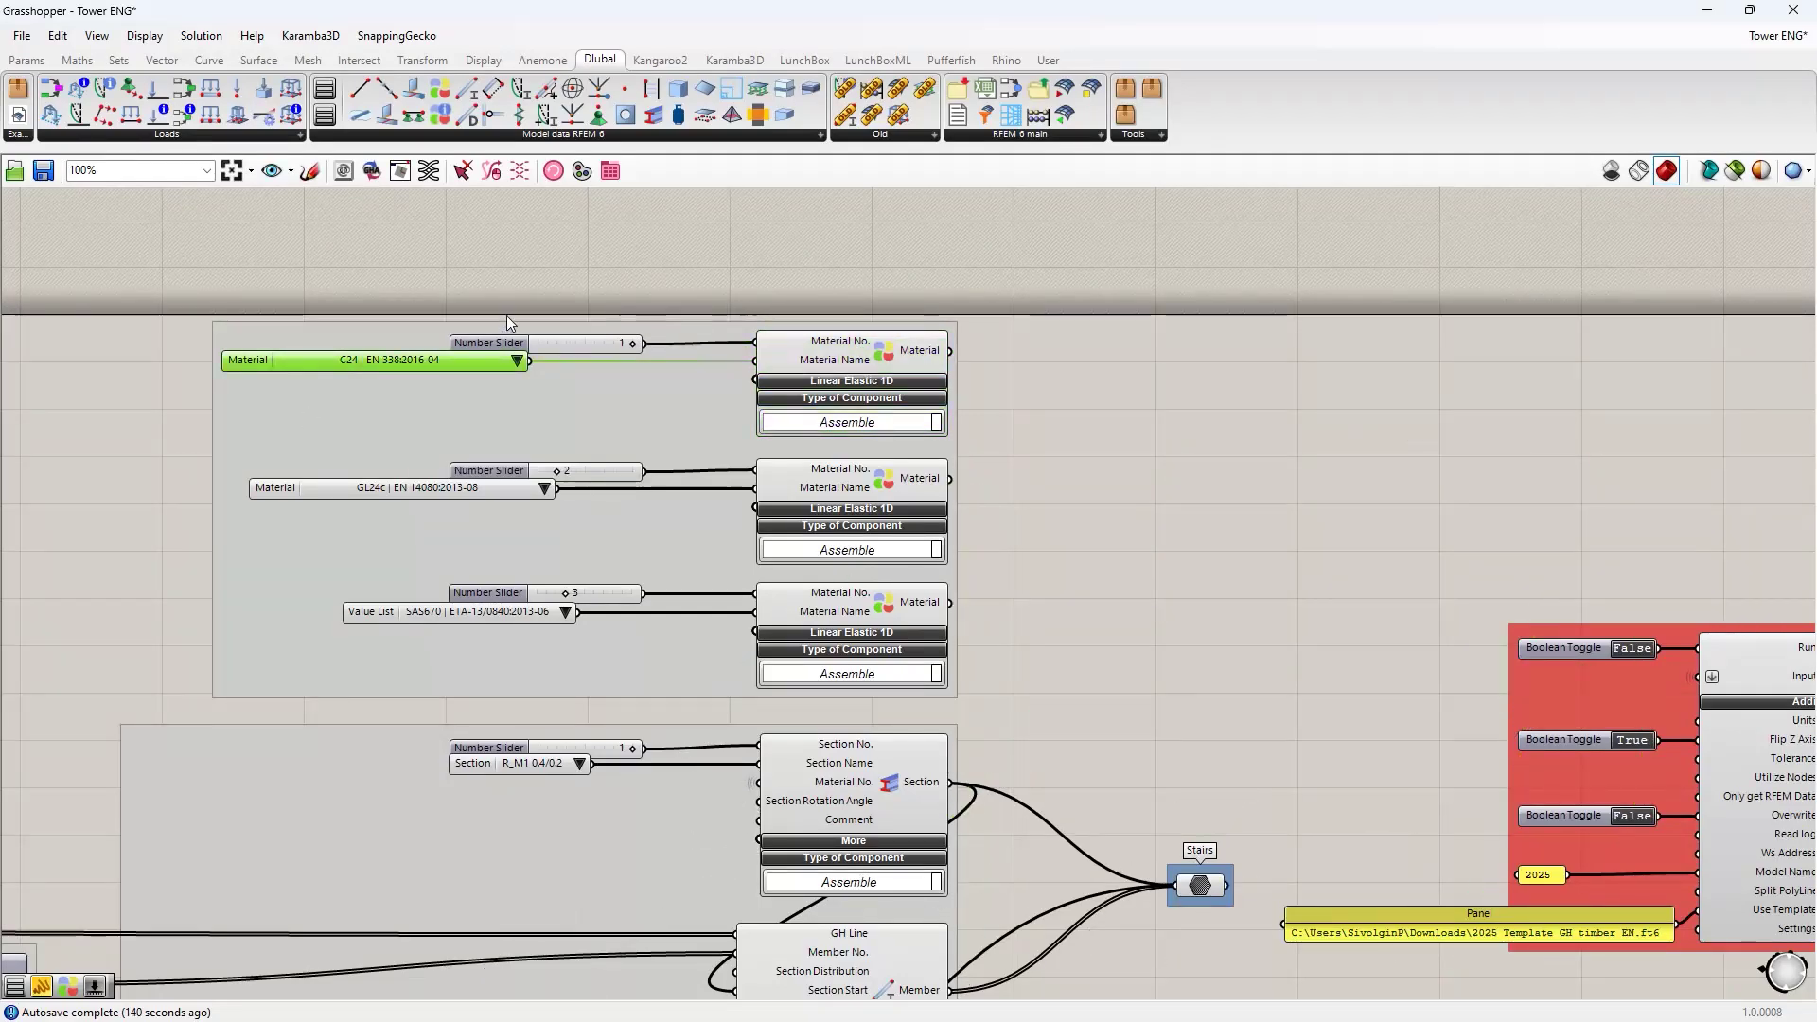
{"action": "right_click_drag", "start_coordinate": [507, 315], "coordinate": [612, 427]}
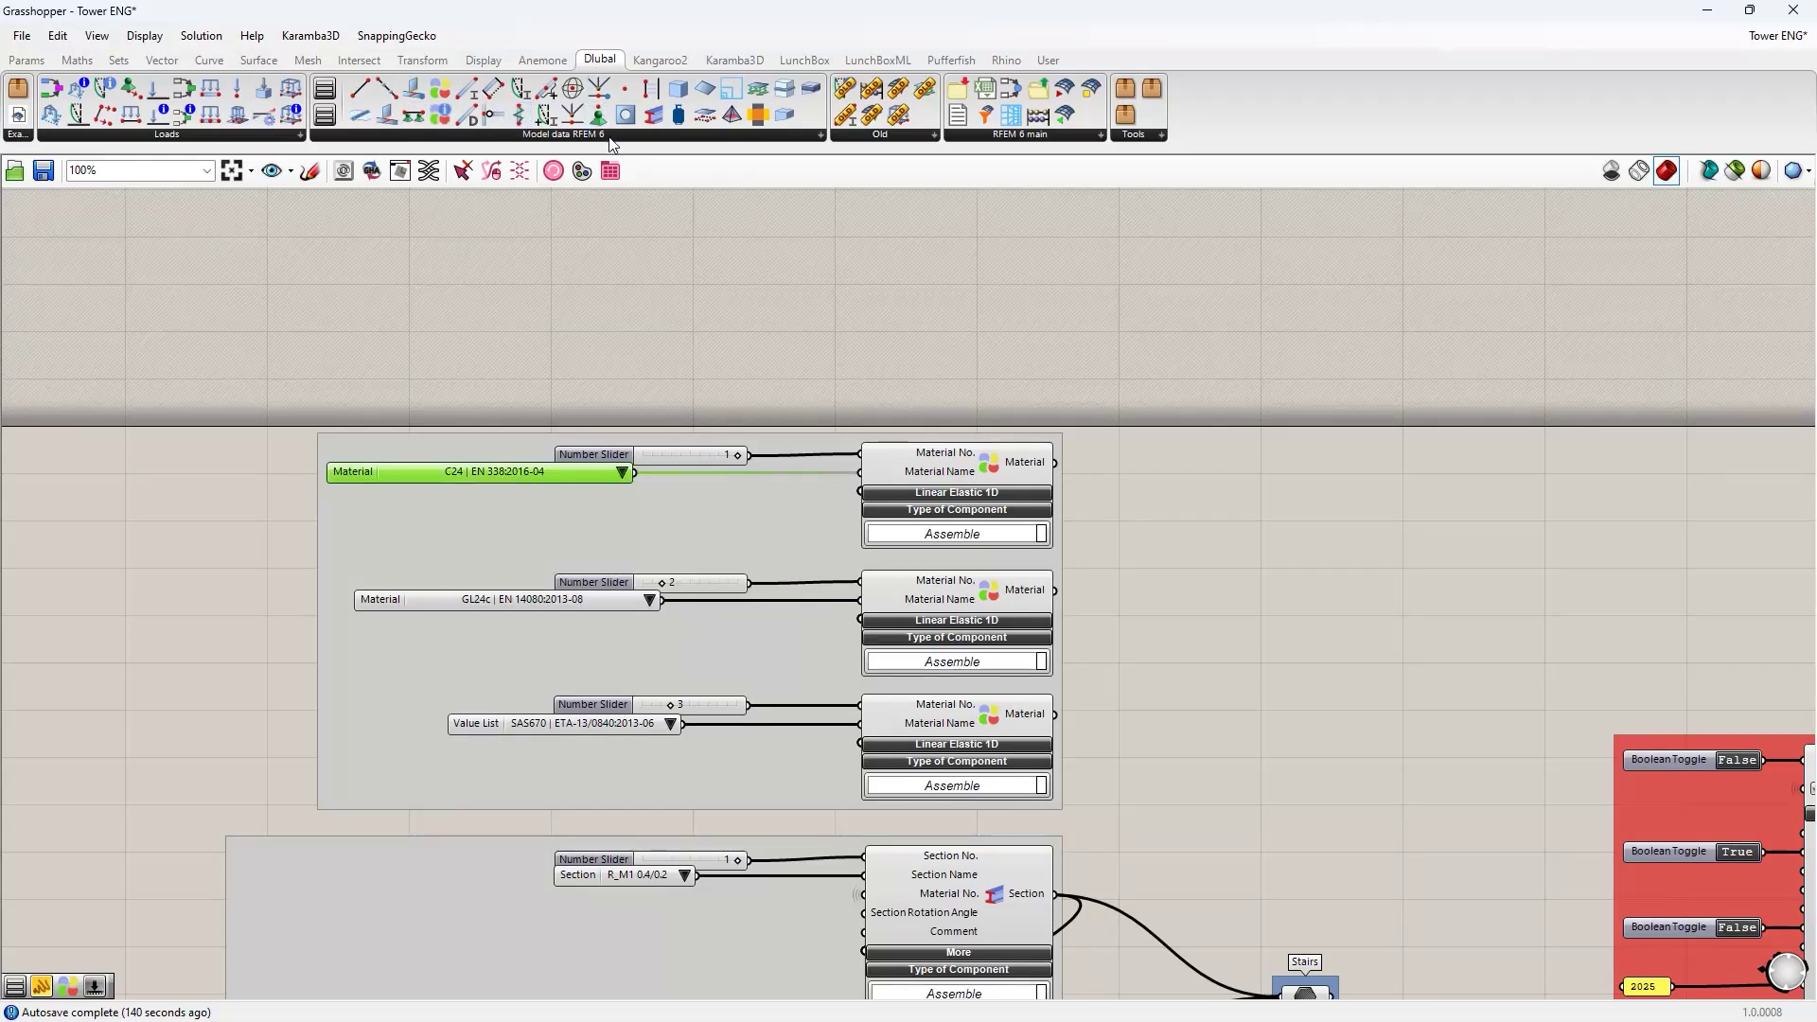
{"action": "right_click_drag", "start_coordinate": [636, 244], "coordinate": [659, 300]}
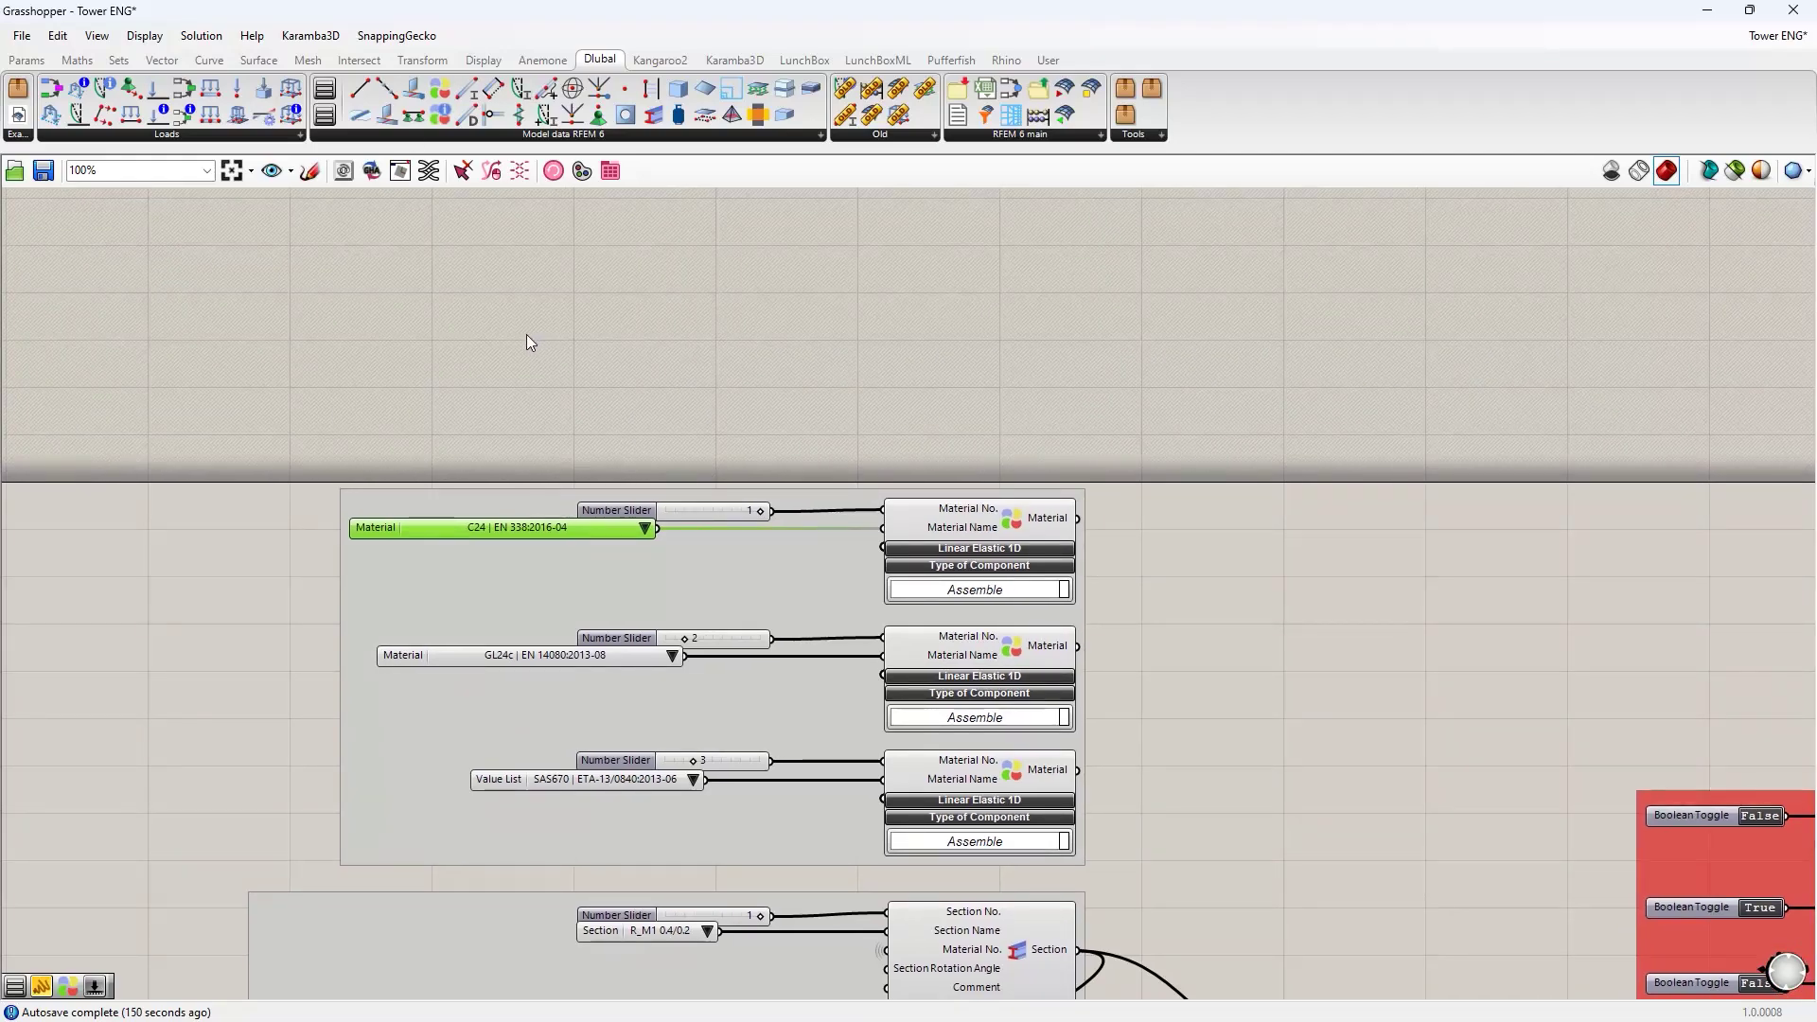
{"action": "mouse_move", "coordinate": [466, 349]}
{"action": "right_mouse_down"}
{"action": "mouse_move", "coordinate": [442, 349]}
{"action": "mouse_move", "coordinate": [471, 353]}
{"action": "right_mouse_up"}
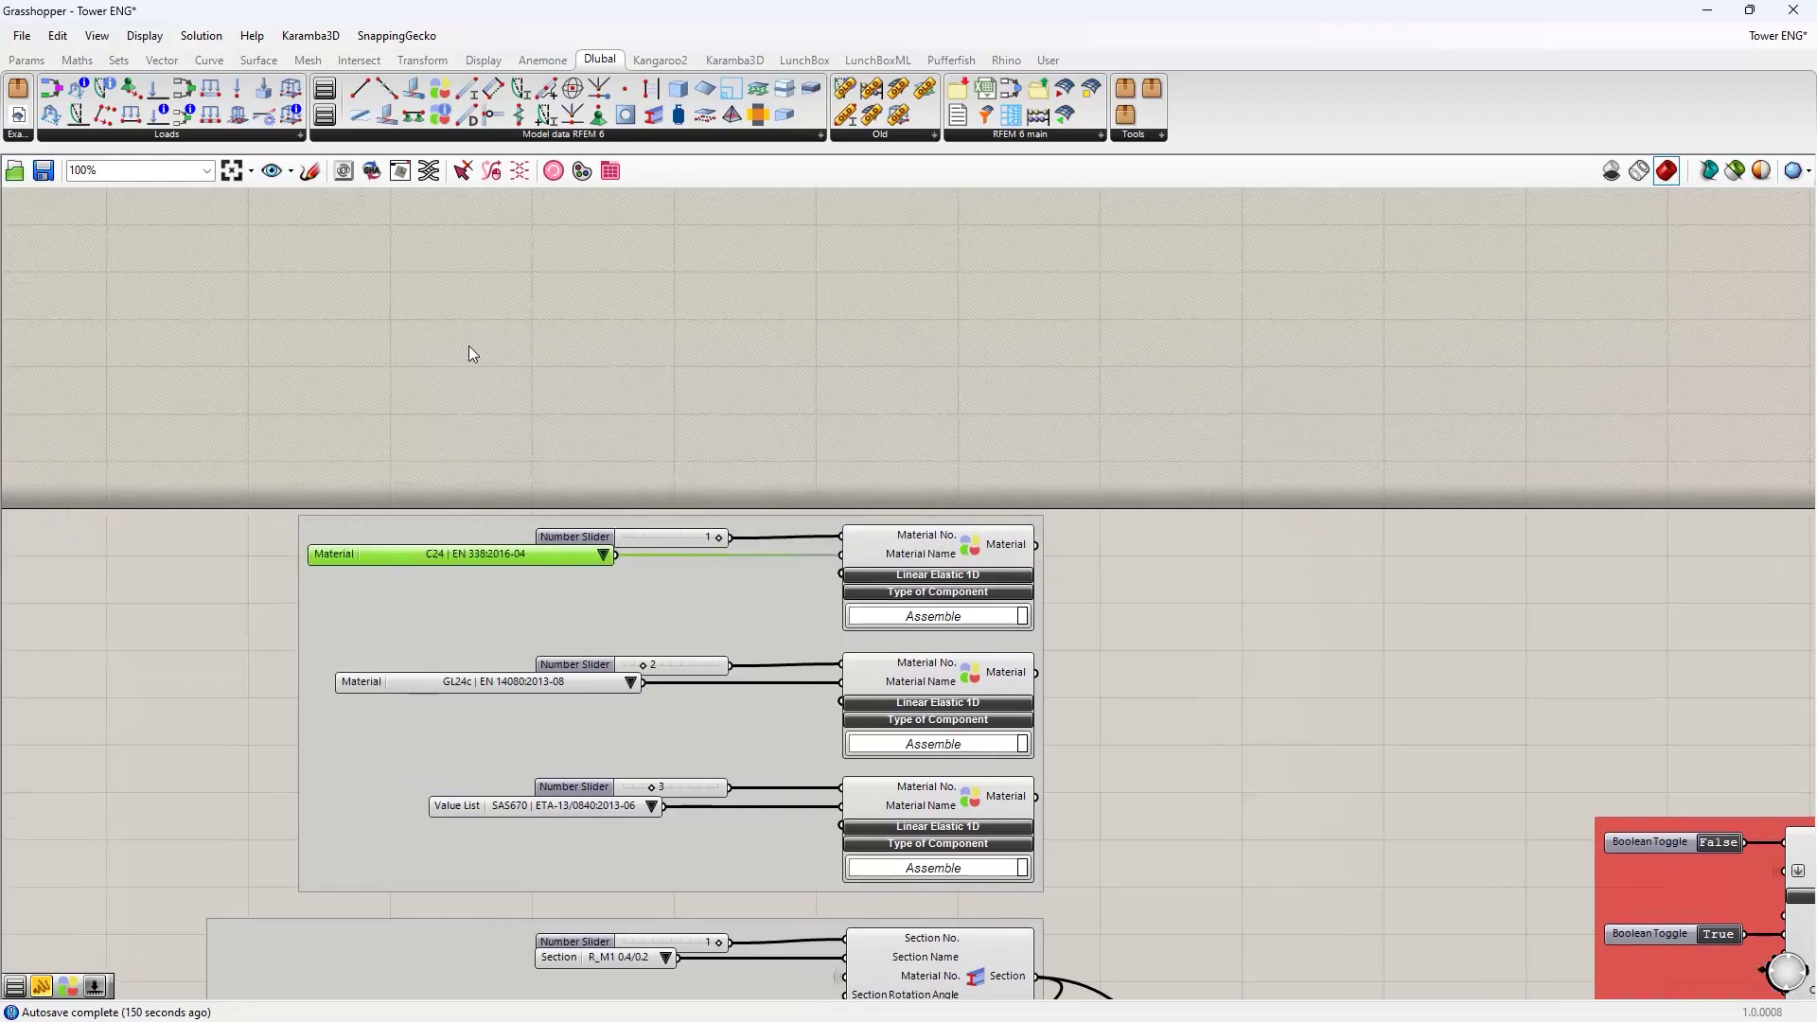
{"action": "left_click", "coordinate": [474, 355]}
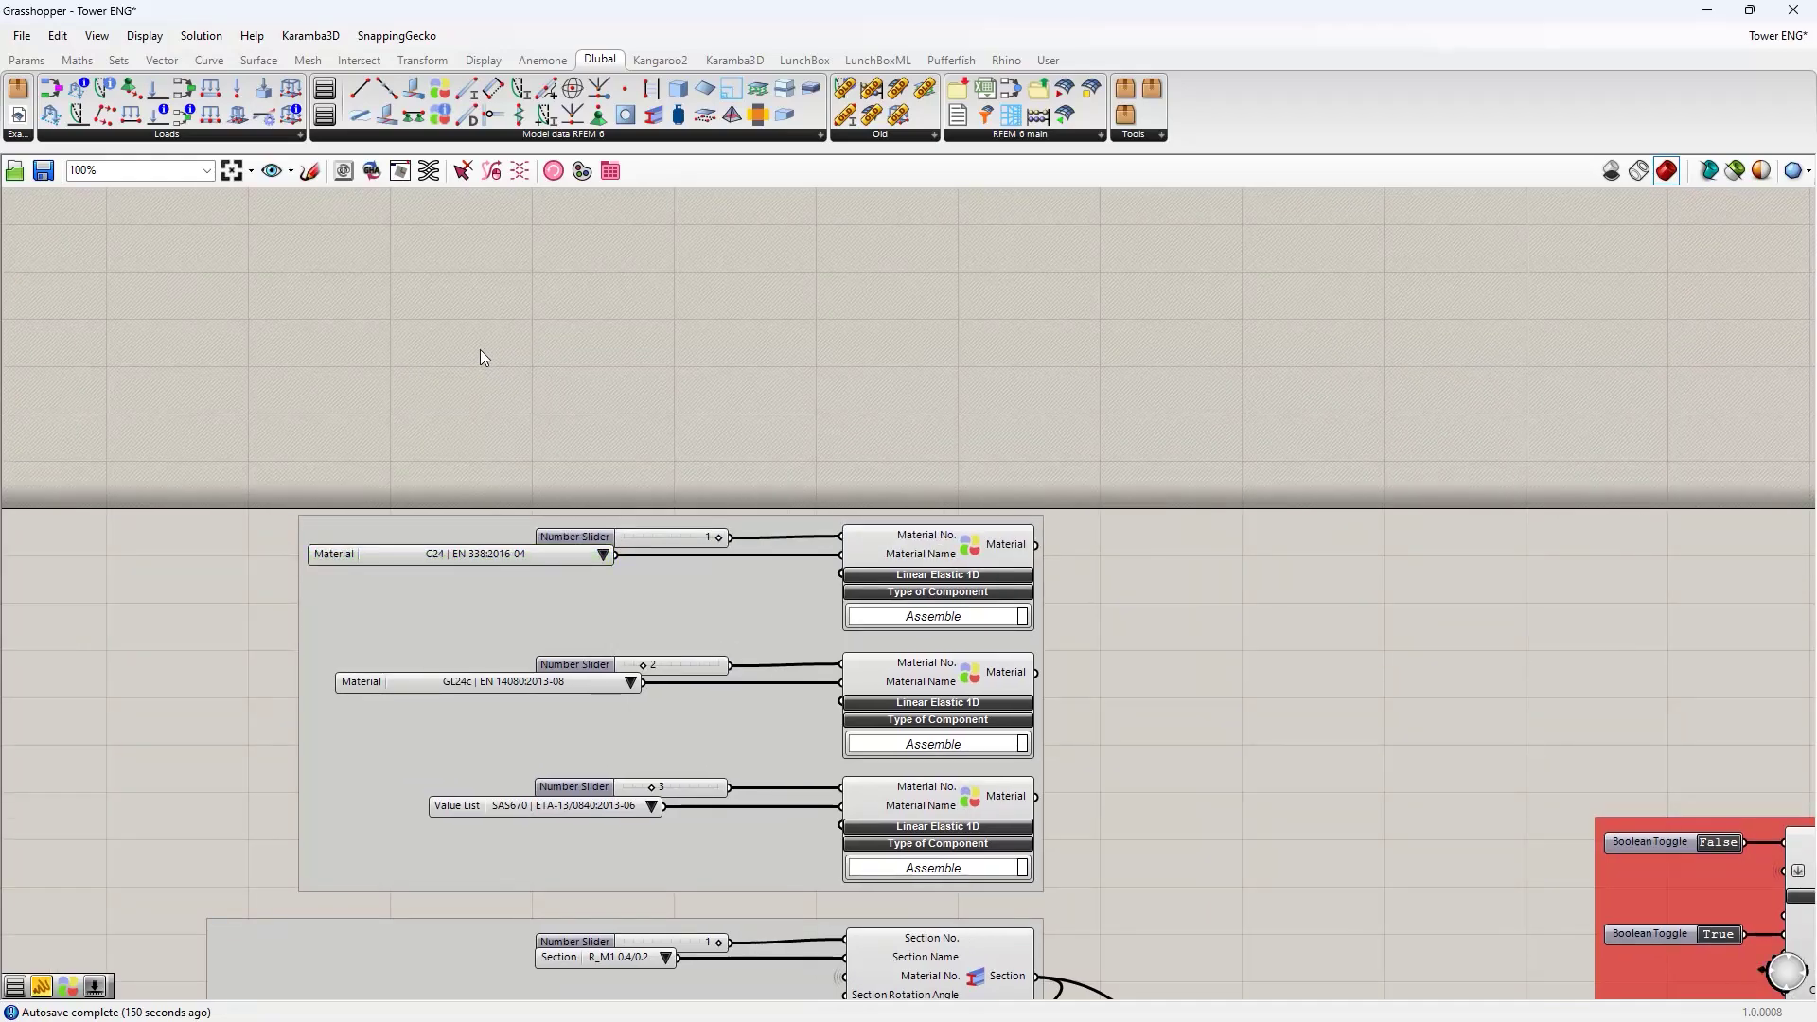
{"action": "left_click", "coordinate": [578, 557]}
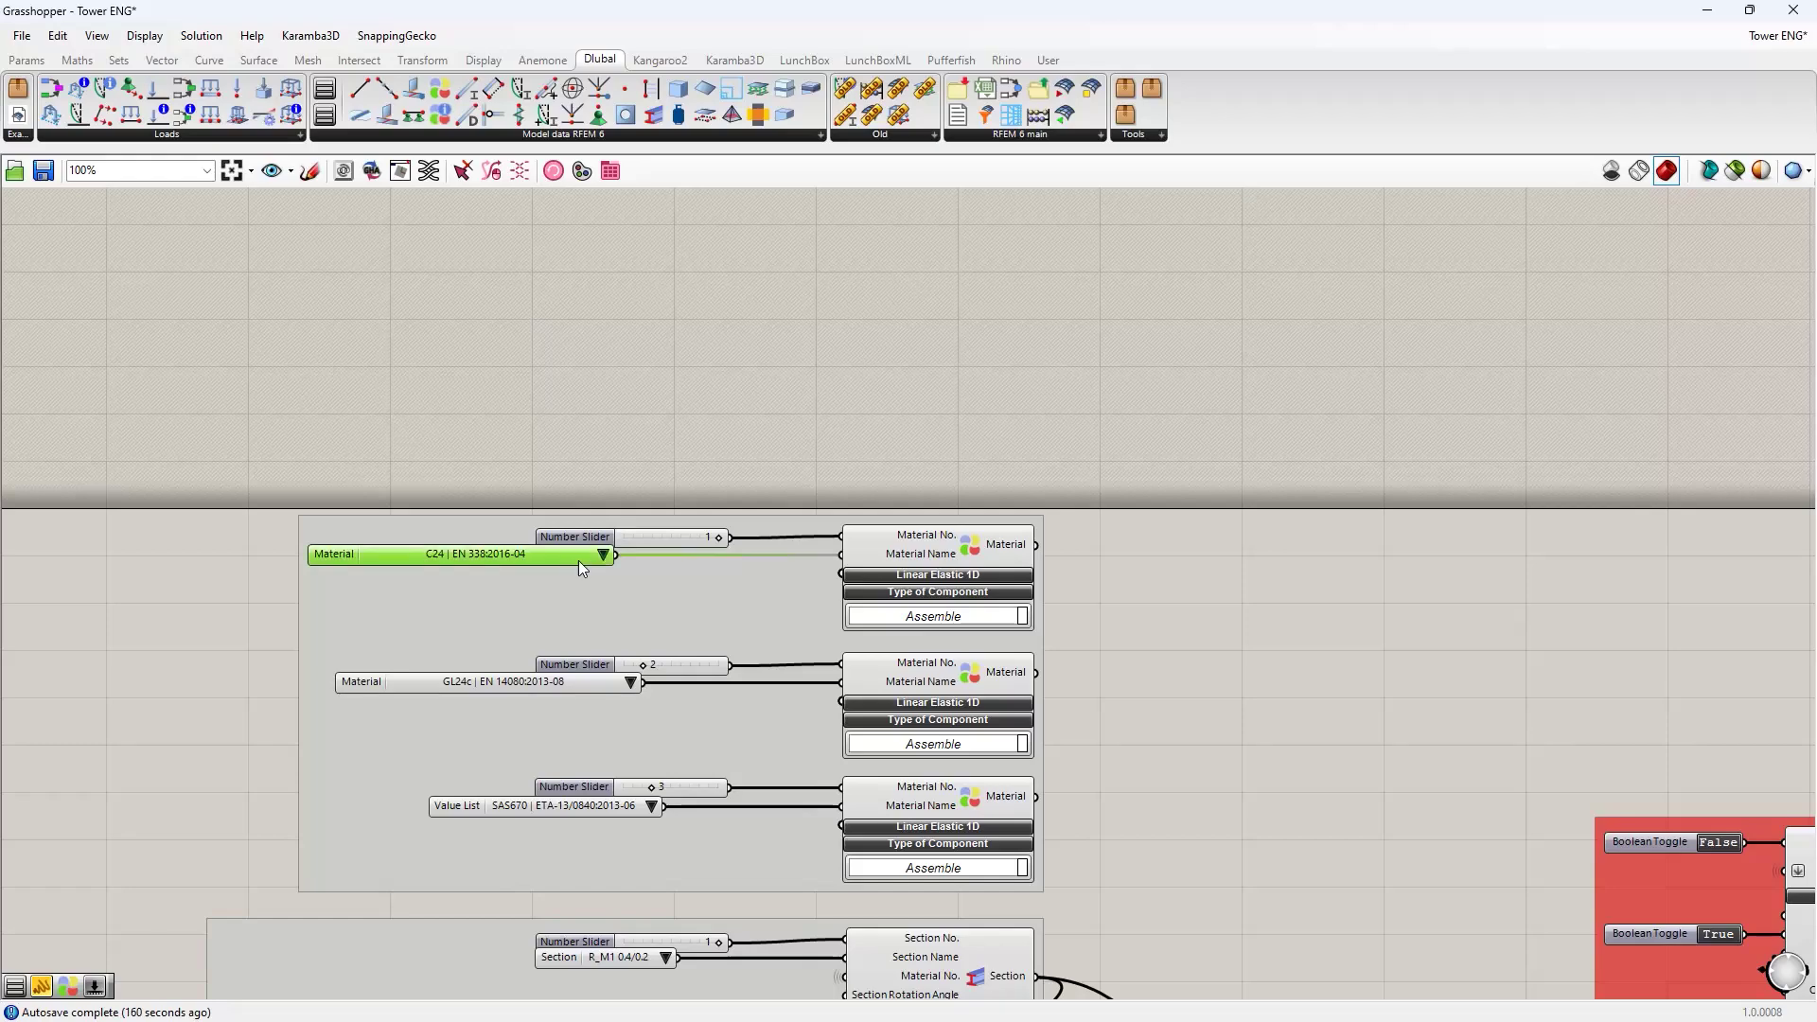
{"action": "left_click", "coordinate": [474, 356]}
{"action": "right_click", "coordinate": [390, 350]}
{"action": "left_click", "coordinate": [288, 373]}
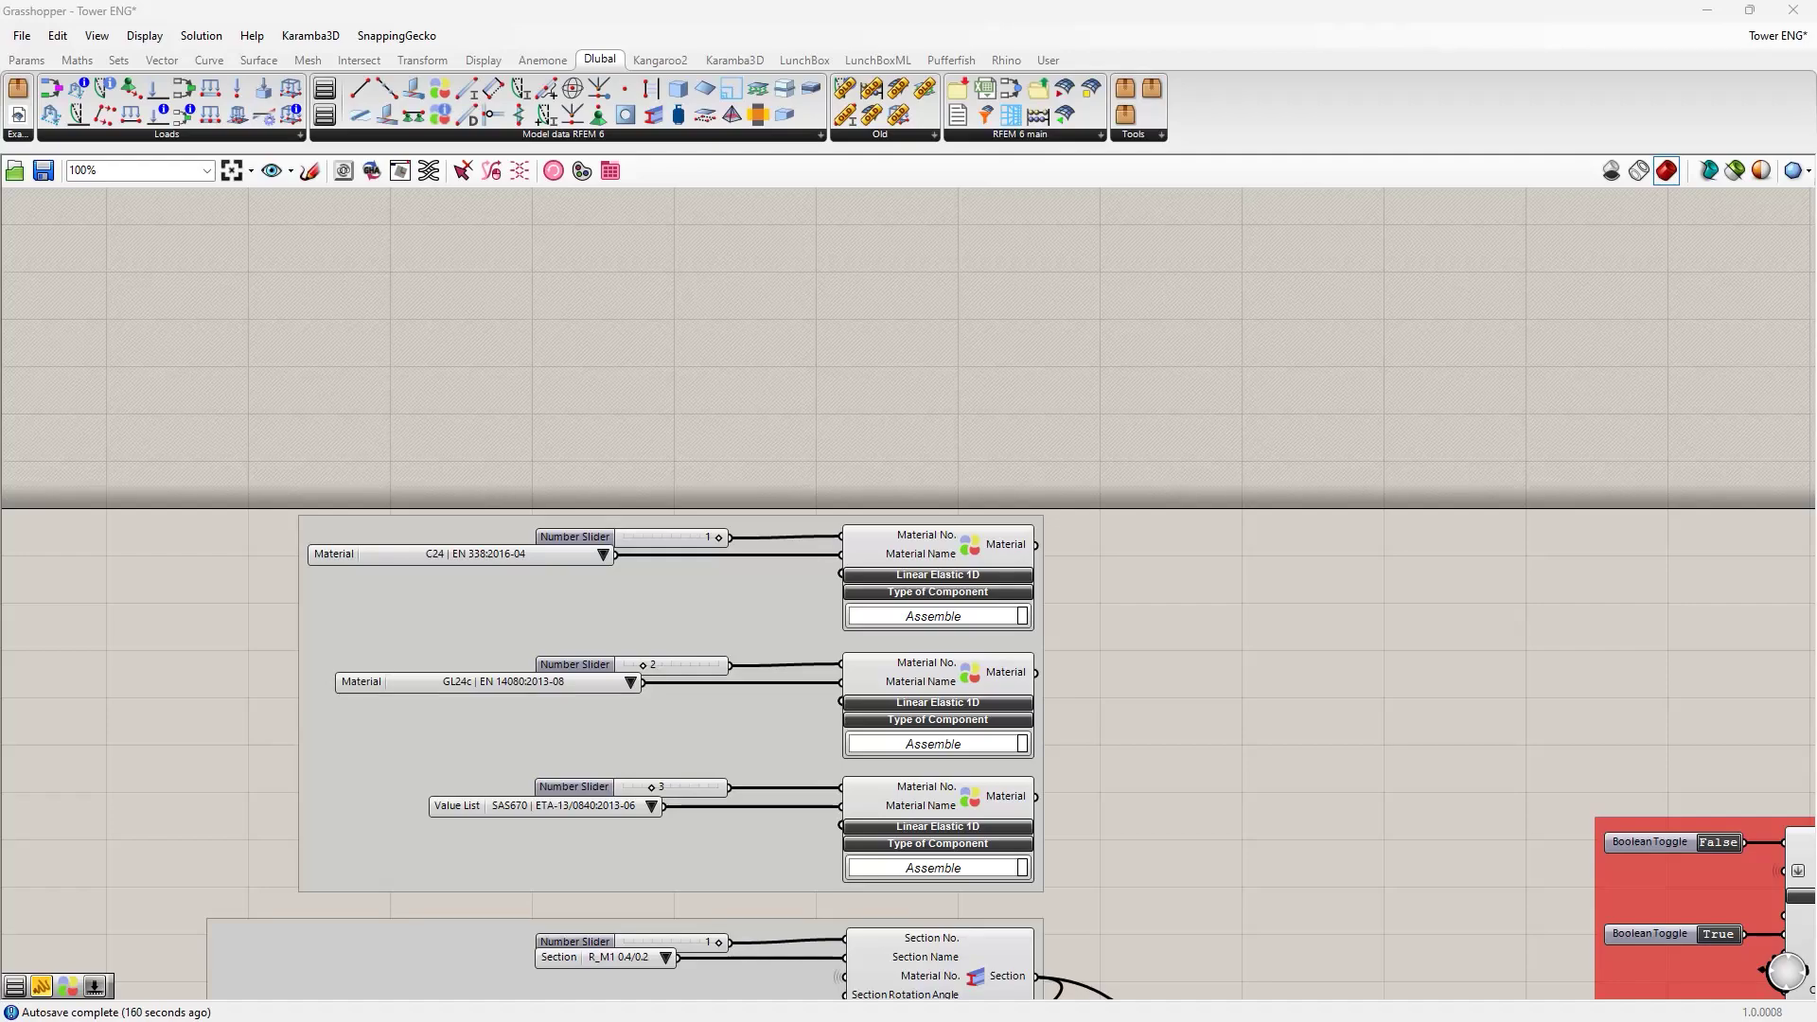
- Switch to Dlubal RFEM, close the Script Manager and Control Panel, and activate the other open model containing the steel hall
{"action": "key", "text": "alt+Tab"}
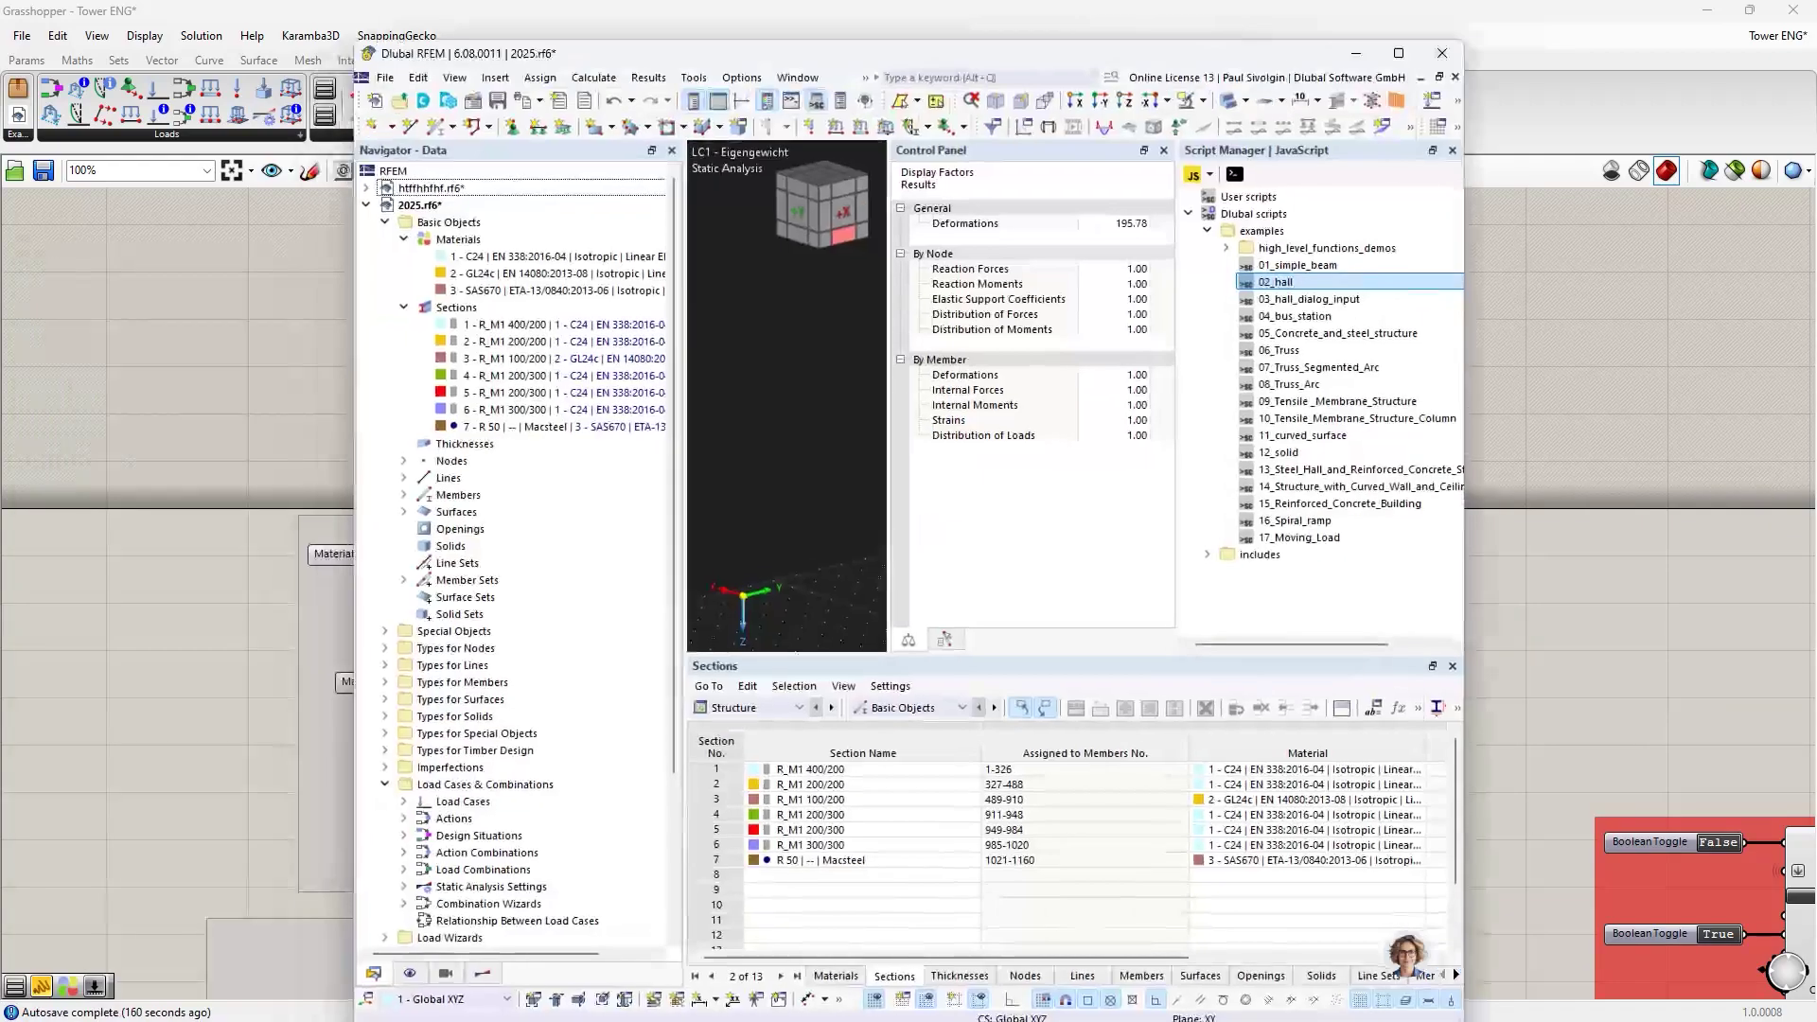
{"action": "left_click", "coordinate": [1453, 150]}
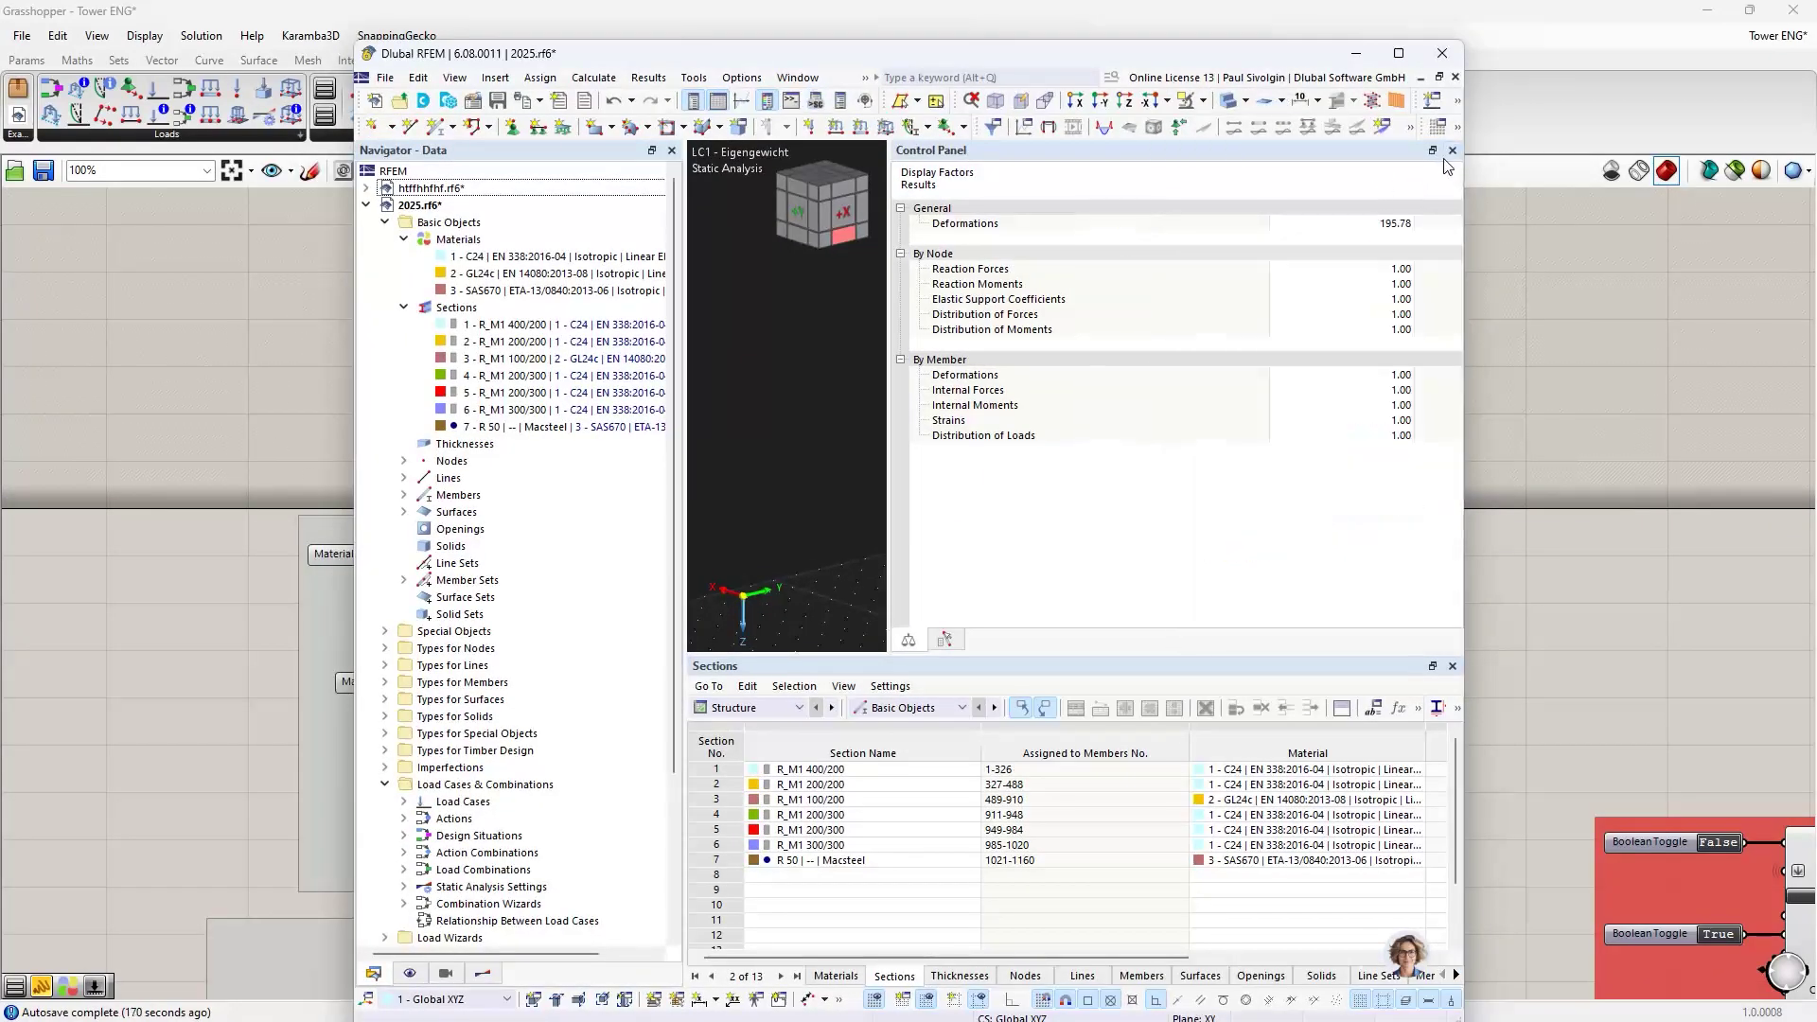
{"action": "left_click", "coordinate": [1164, 150]}
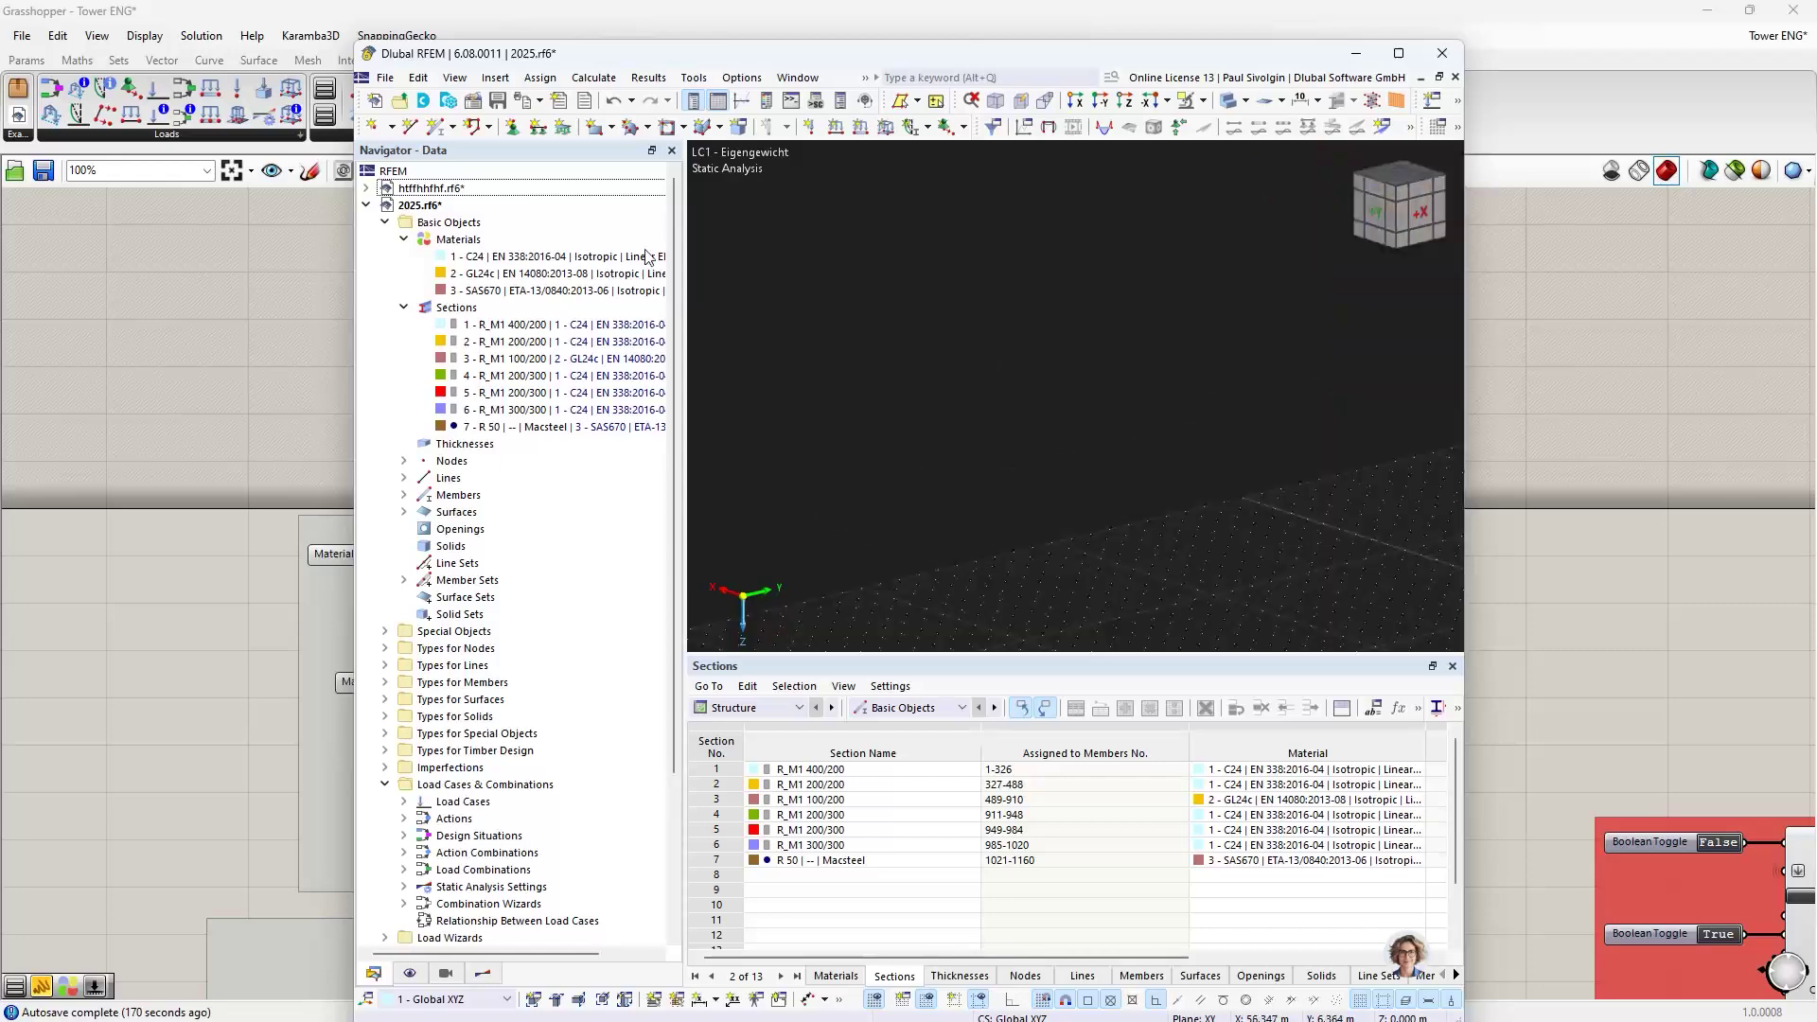
{"action": "left_click", "coordinate": [412, 188]}
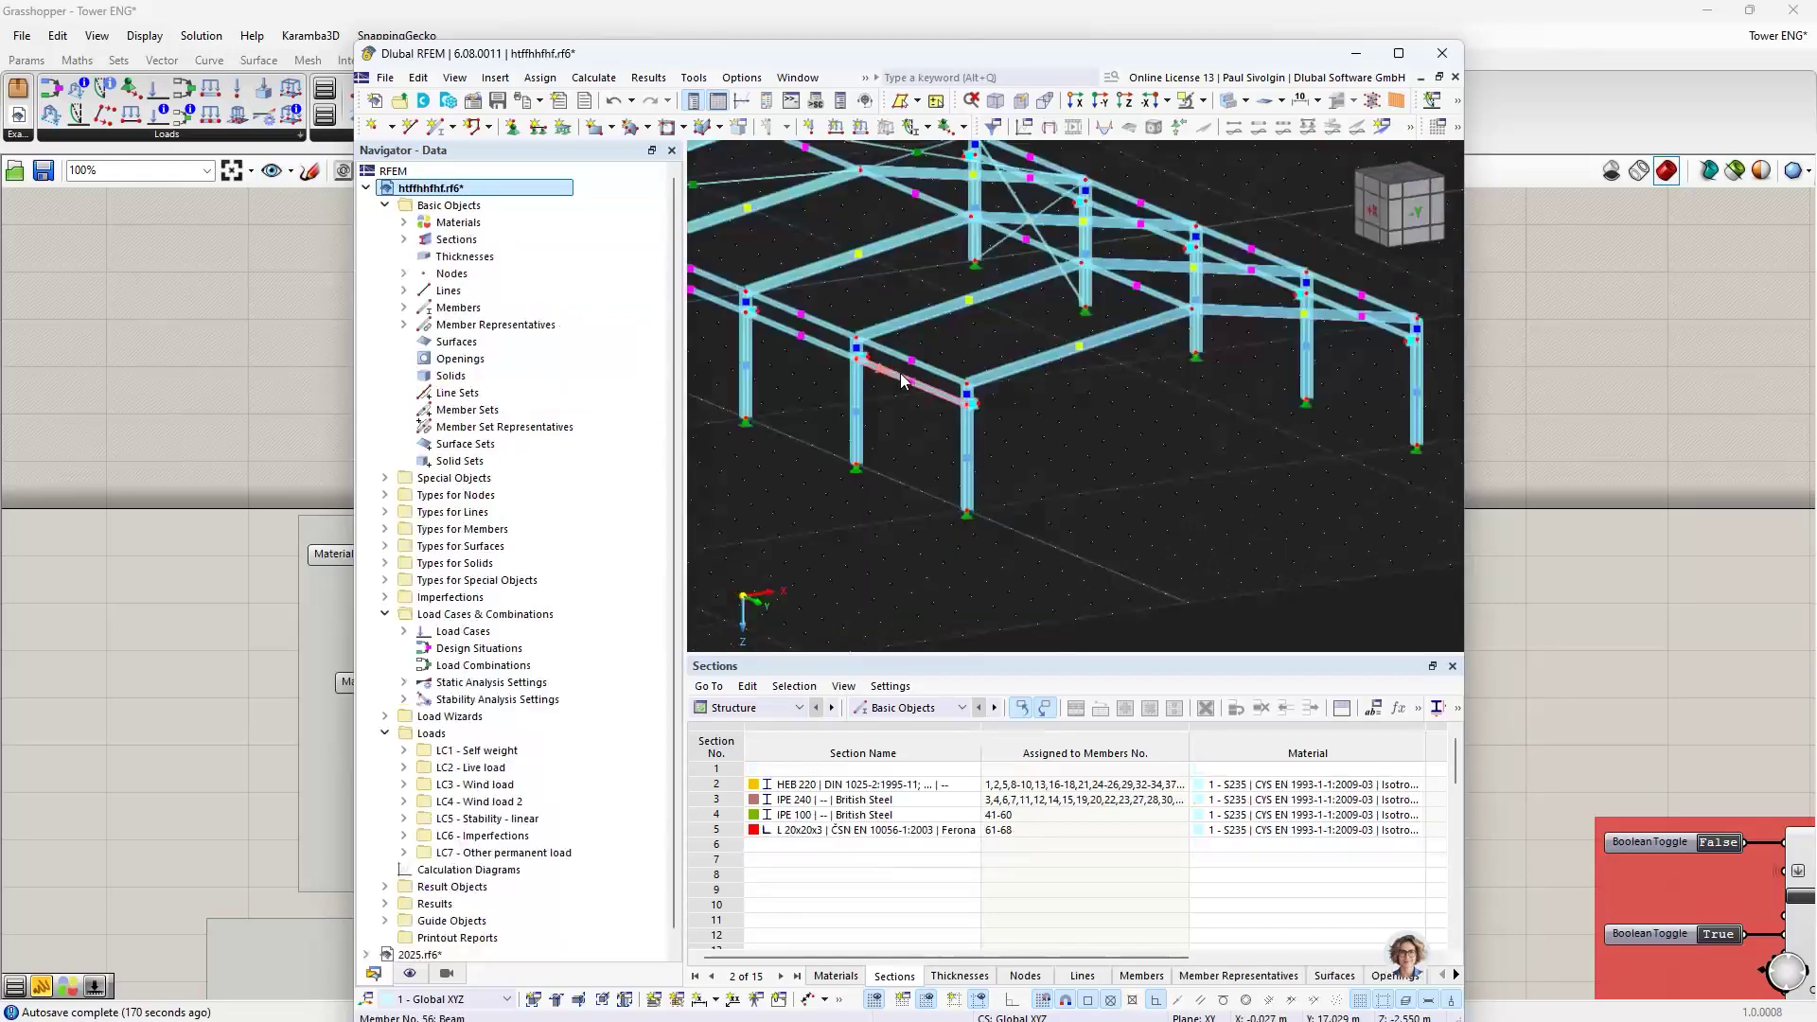
{"action": "scroll", "coordinate": [895, 383], "scroll_direction": "down", "scroll_amount": 5}
{"action": "scroll", "coordinate": [830, 464], "scroll_direction": "up", "scroll_amount": 4}
{"action": "left_click_drag", "start_coordinate": [790, 53], "coordinate": [712, 16]}
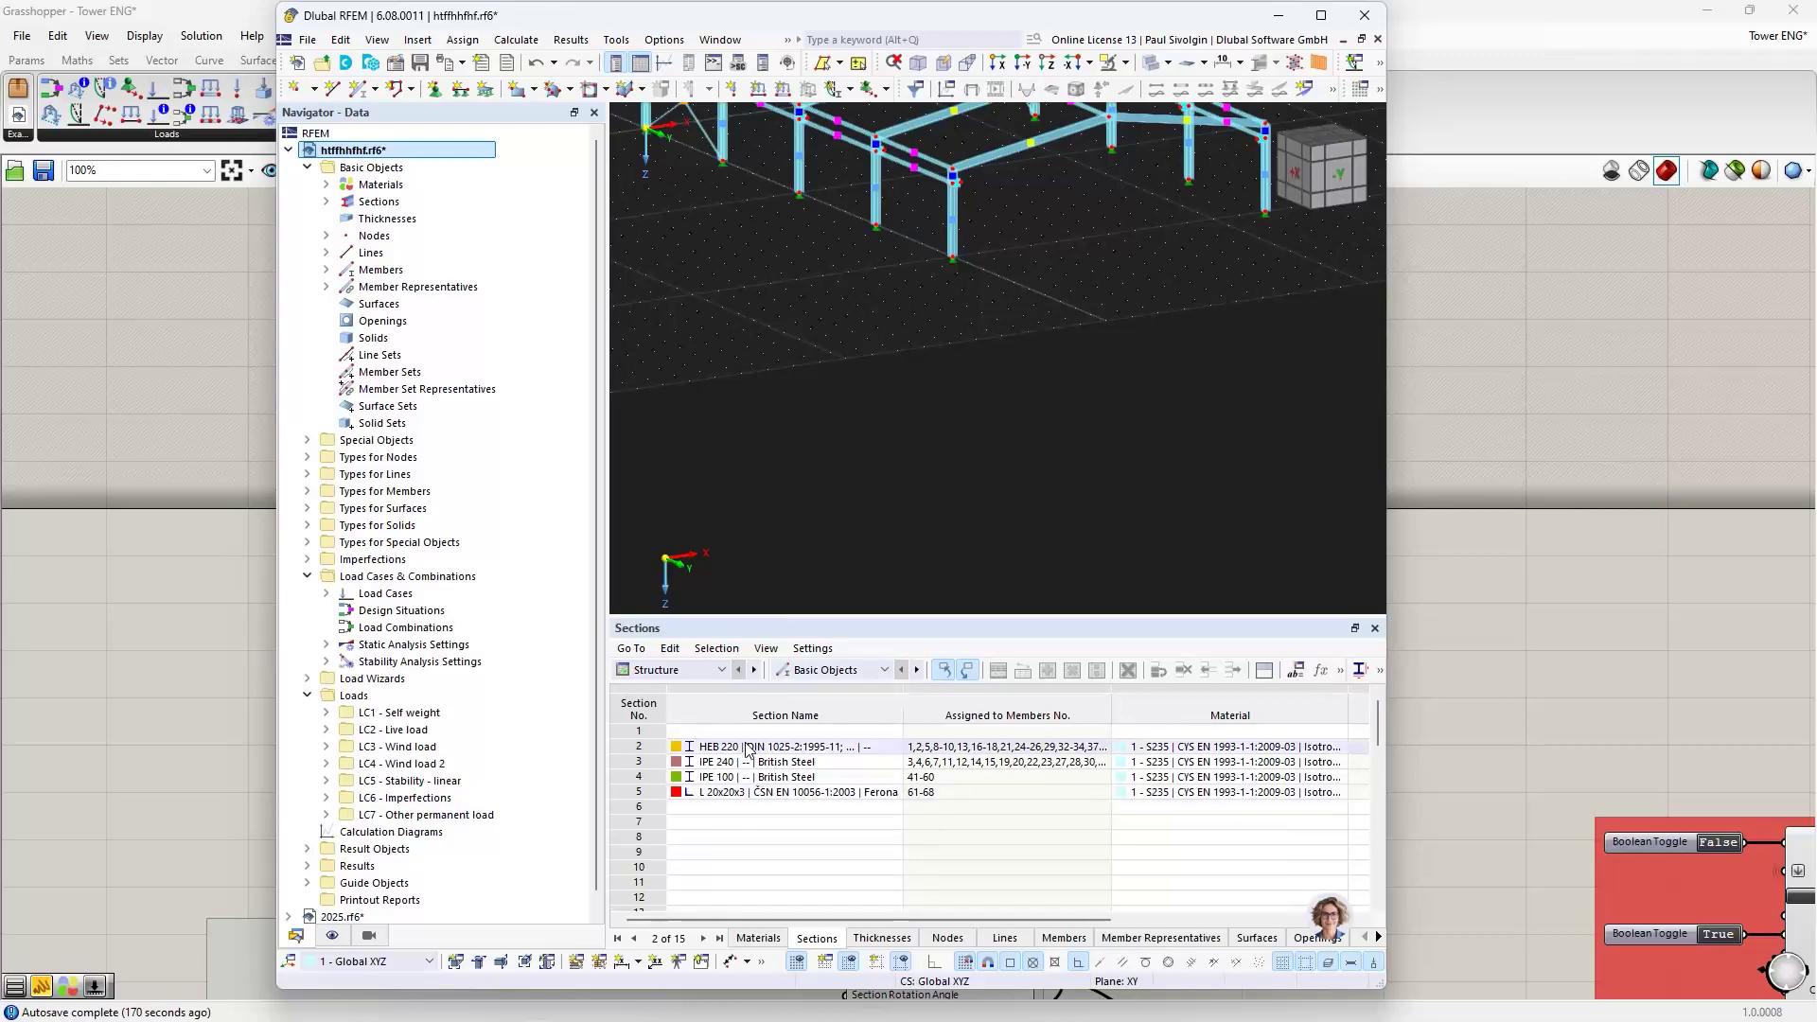
- Examine the hall model's section names and material name in the Sections and Materials tables with the RFEM window maximized
{"action": "left_click_drag", "start_coordinate": [739, 750], "coordinate": [739, 792]}
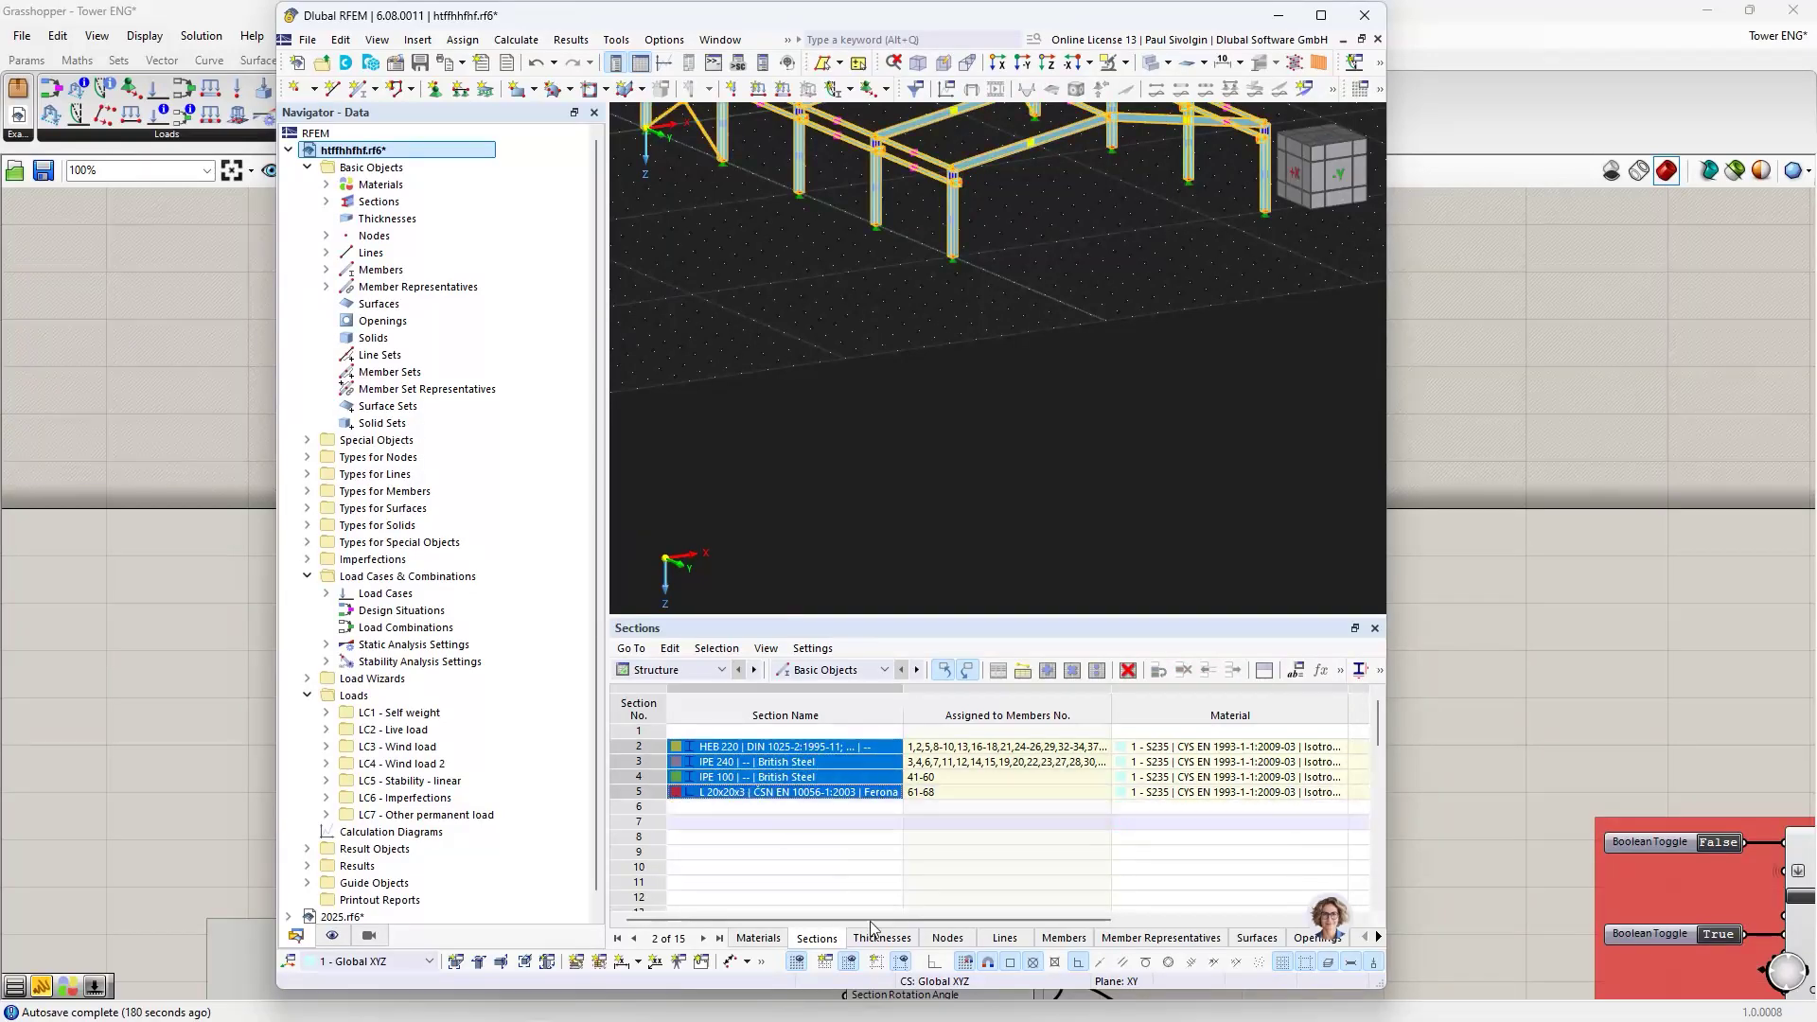
{"action": "left_click", "coordinate": [757, 937]}
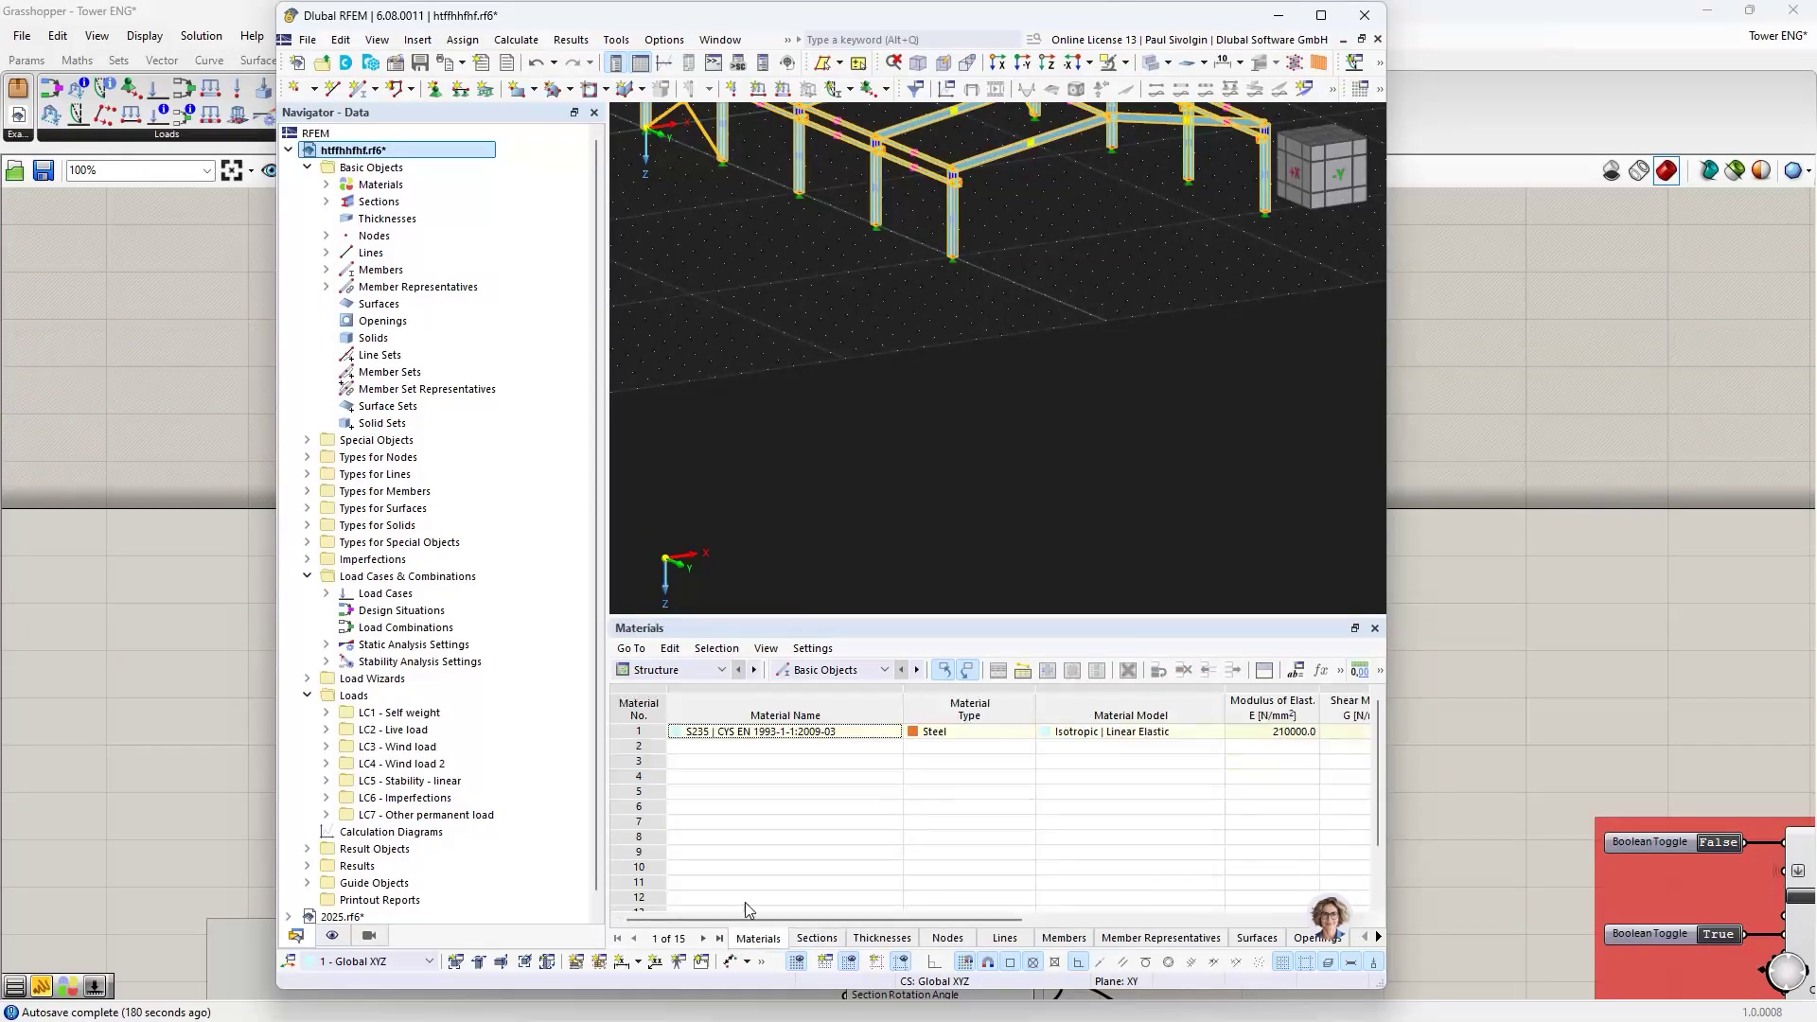
{"action": "left_click", "coordinate": [817, 938]}
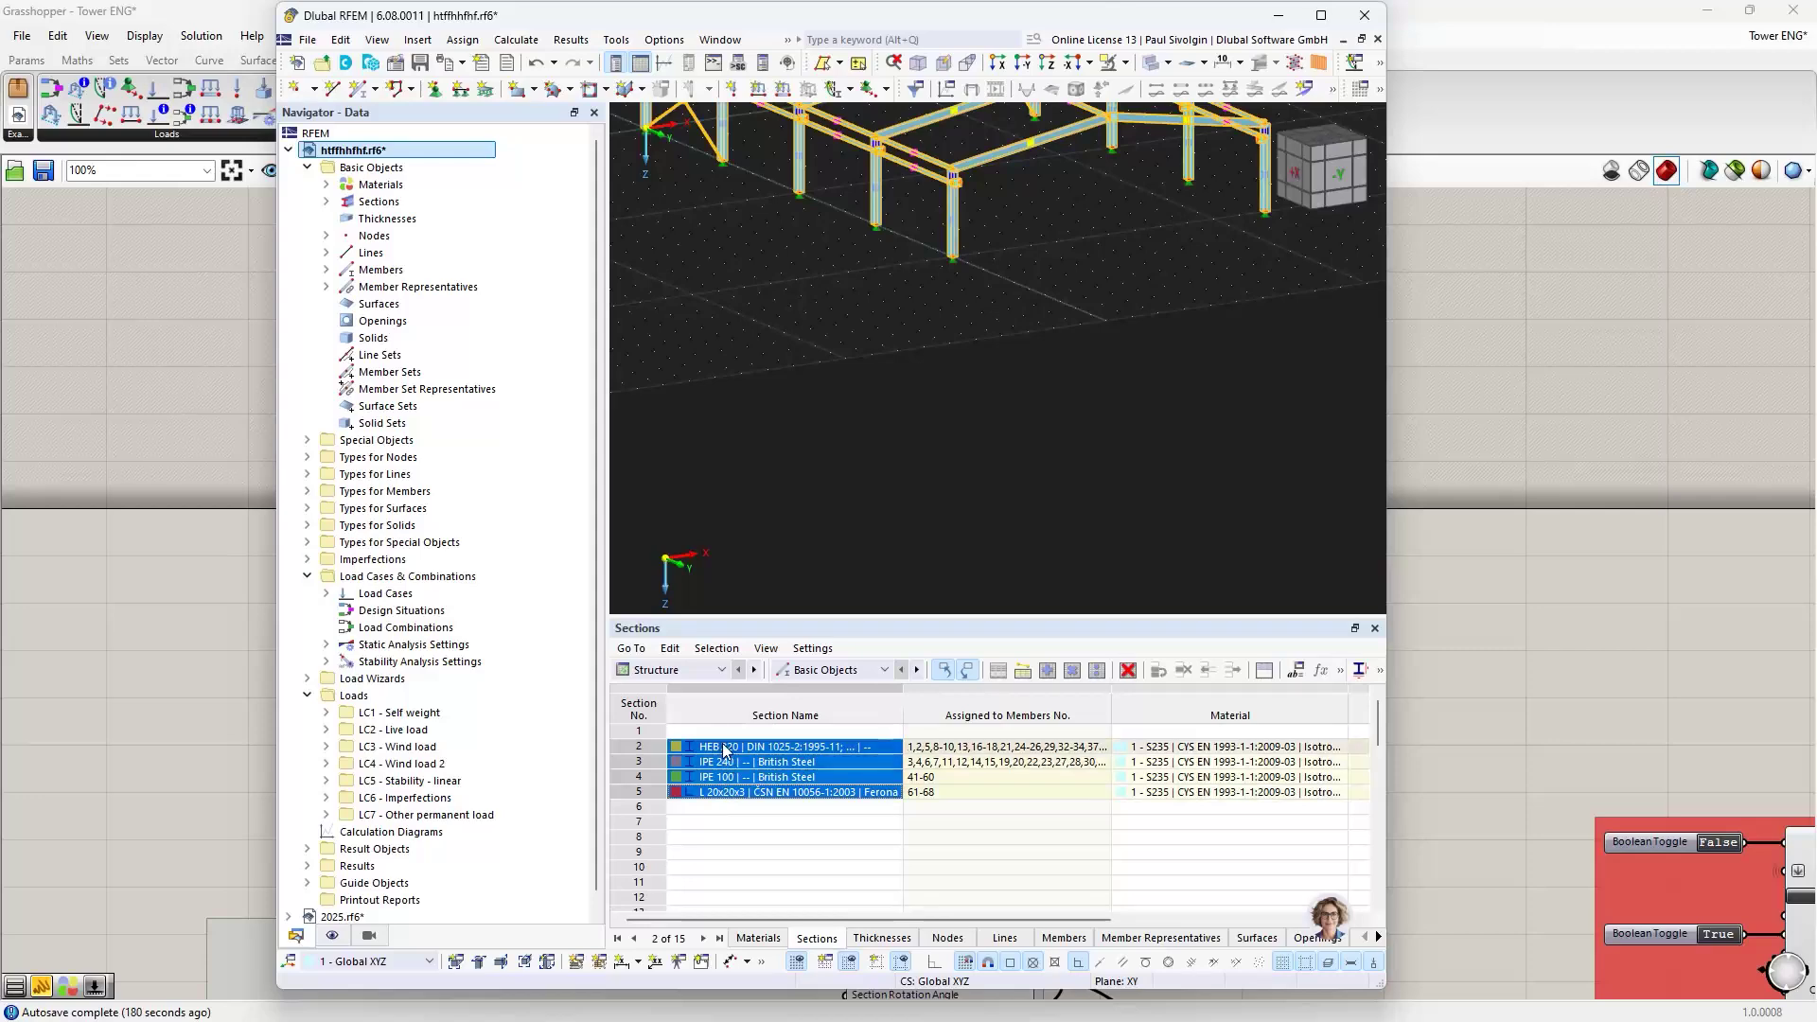
{"action": "left_click", "coordinate": [1321, 15]}
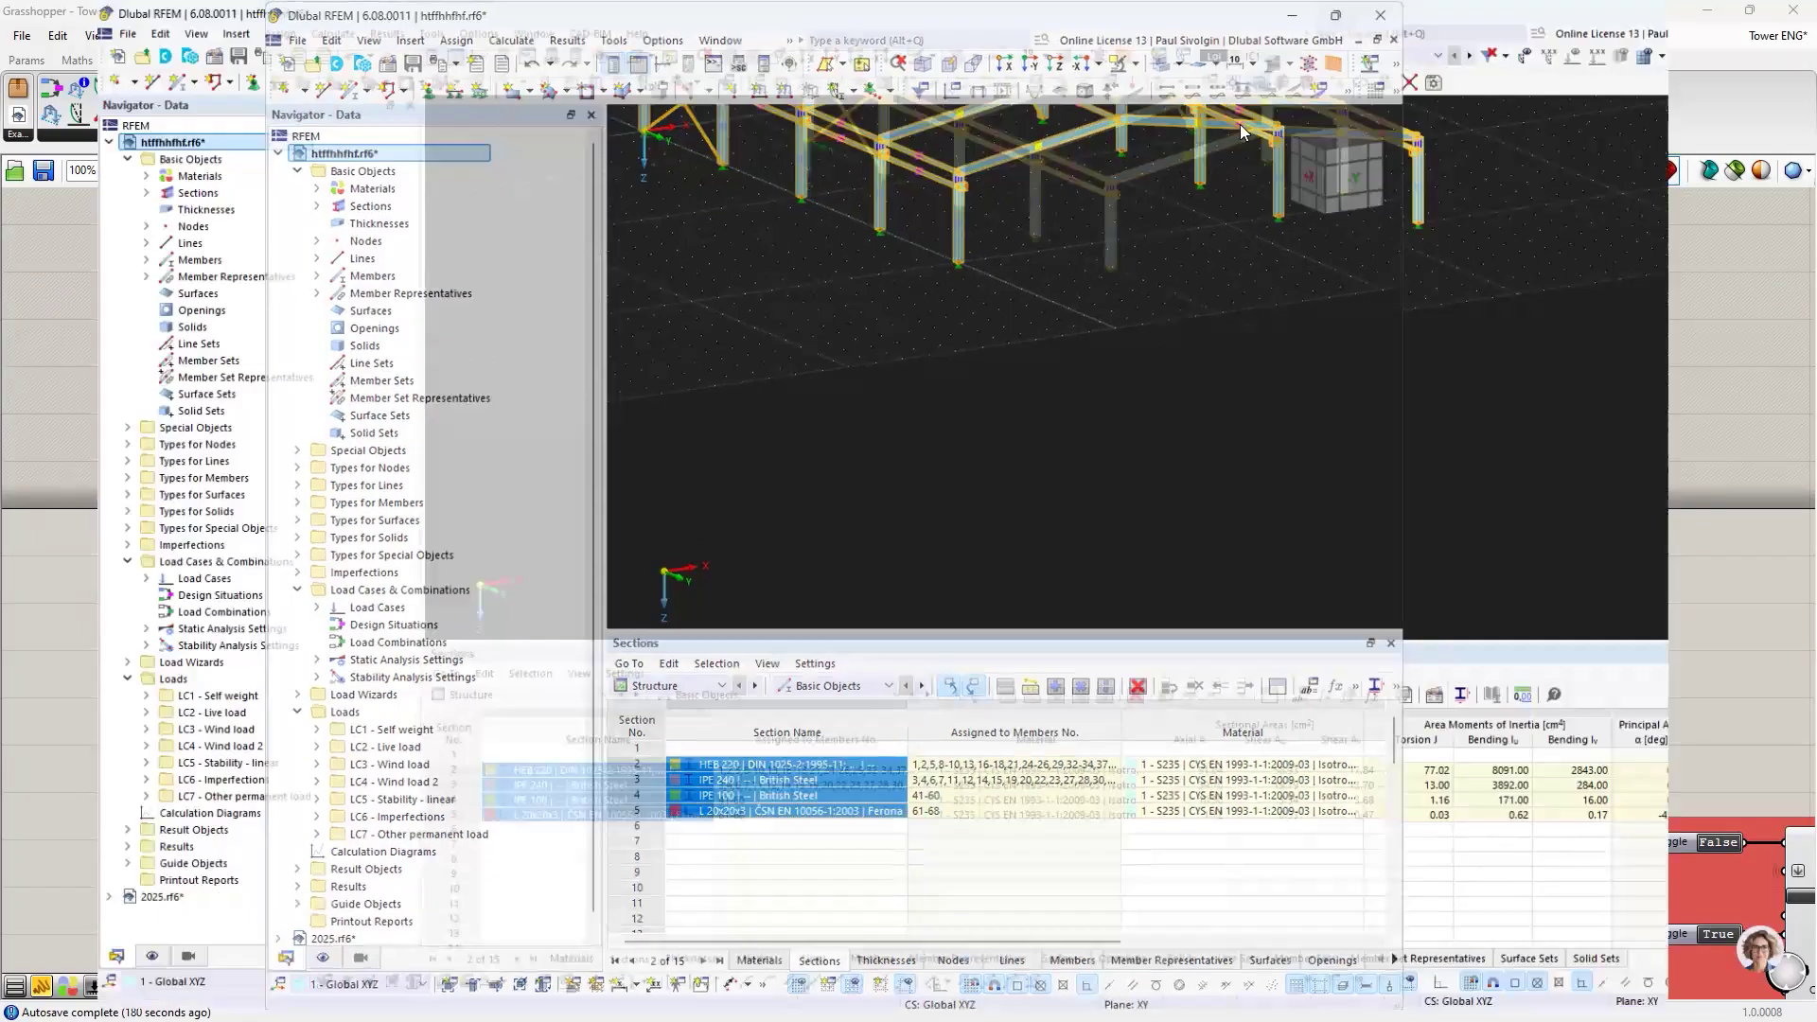
{"action": "left_click", "coordinate": [487, 855]}
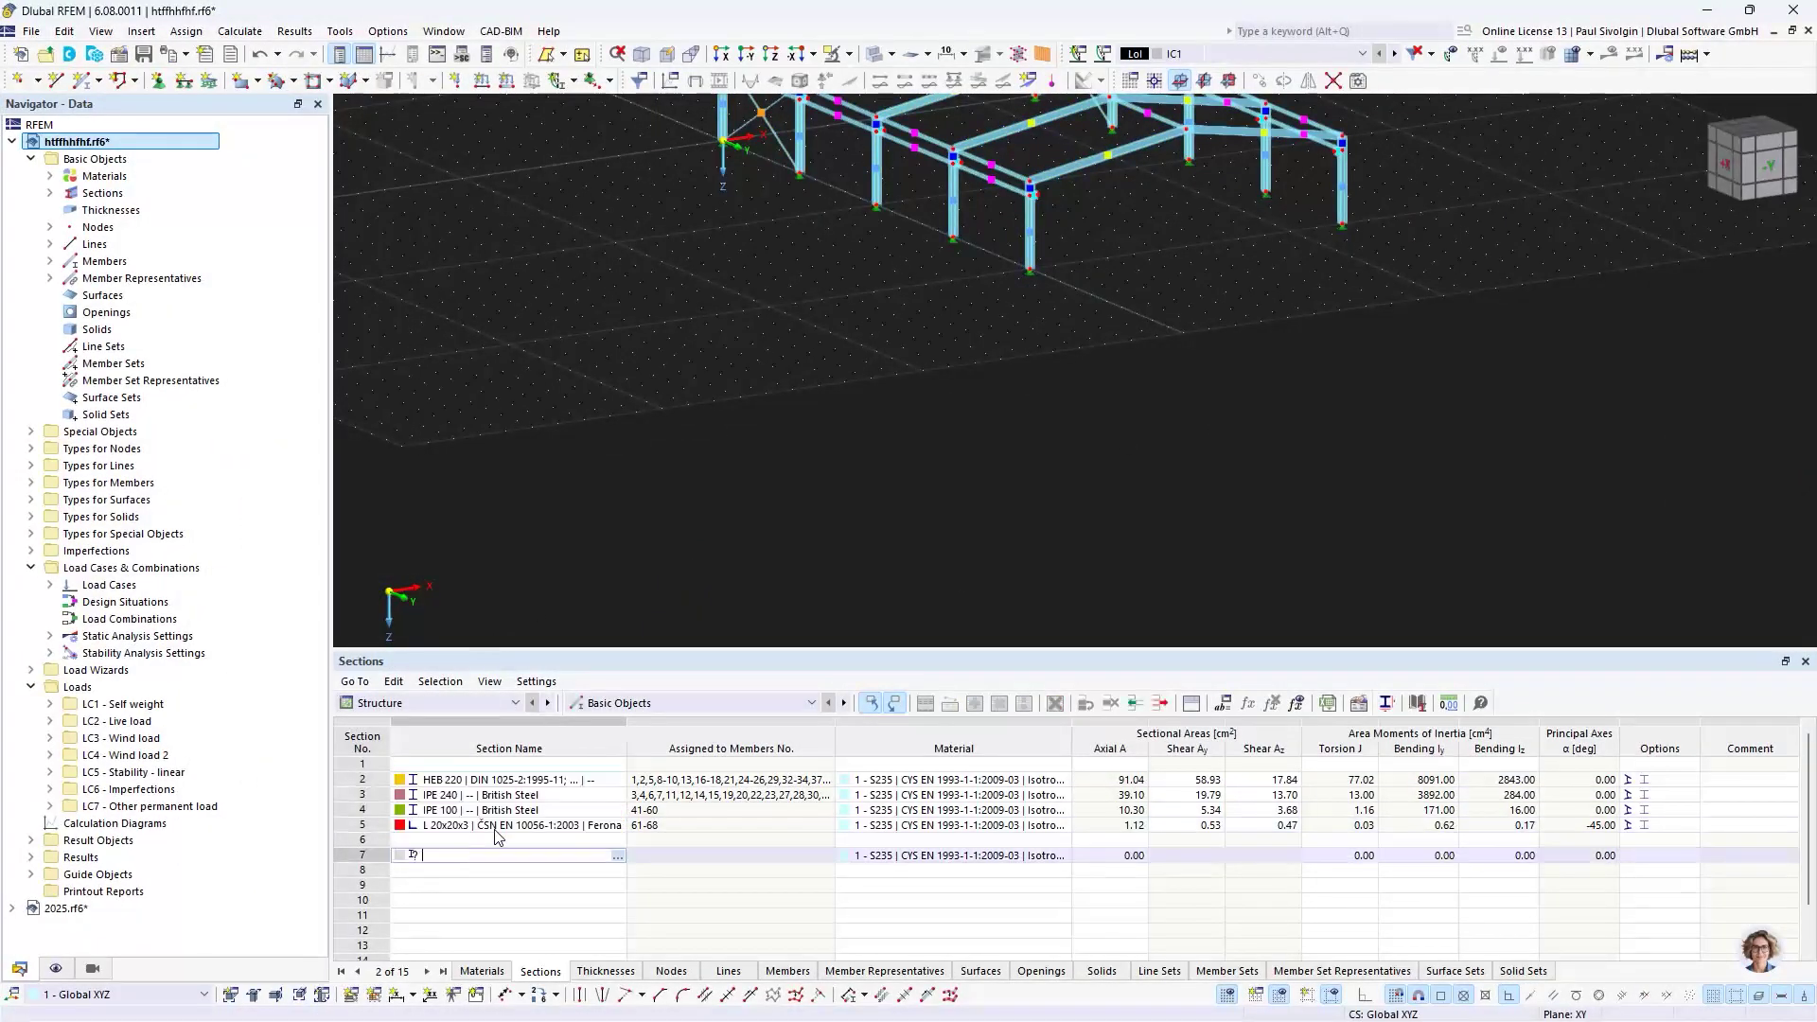
- Disable the full section description and full material description in the program options
{"action": "left_click", "coordinate": [406, 23]}
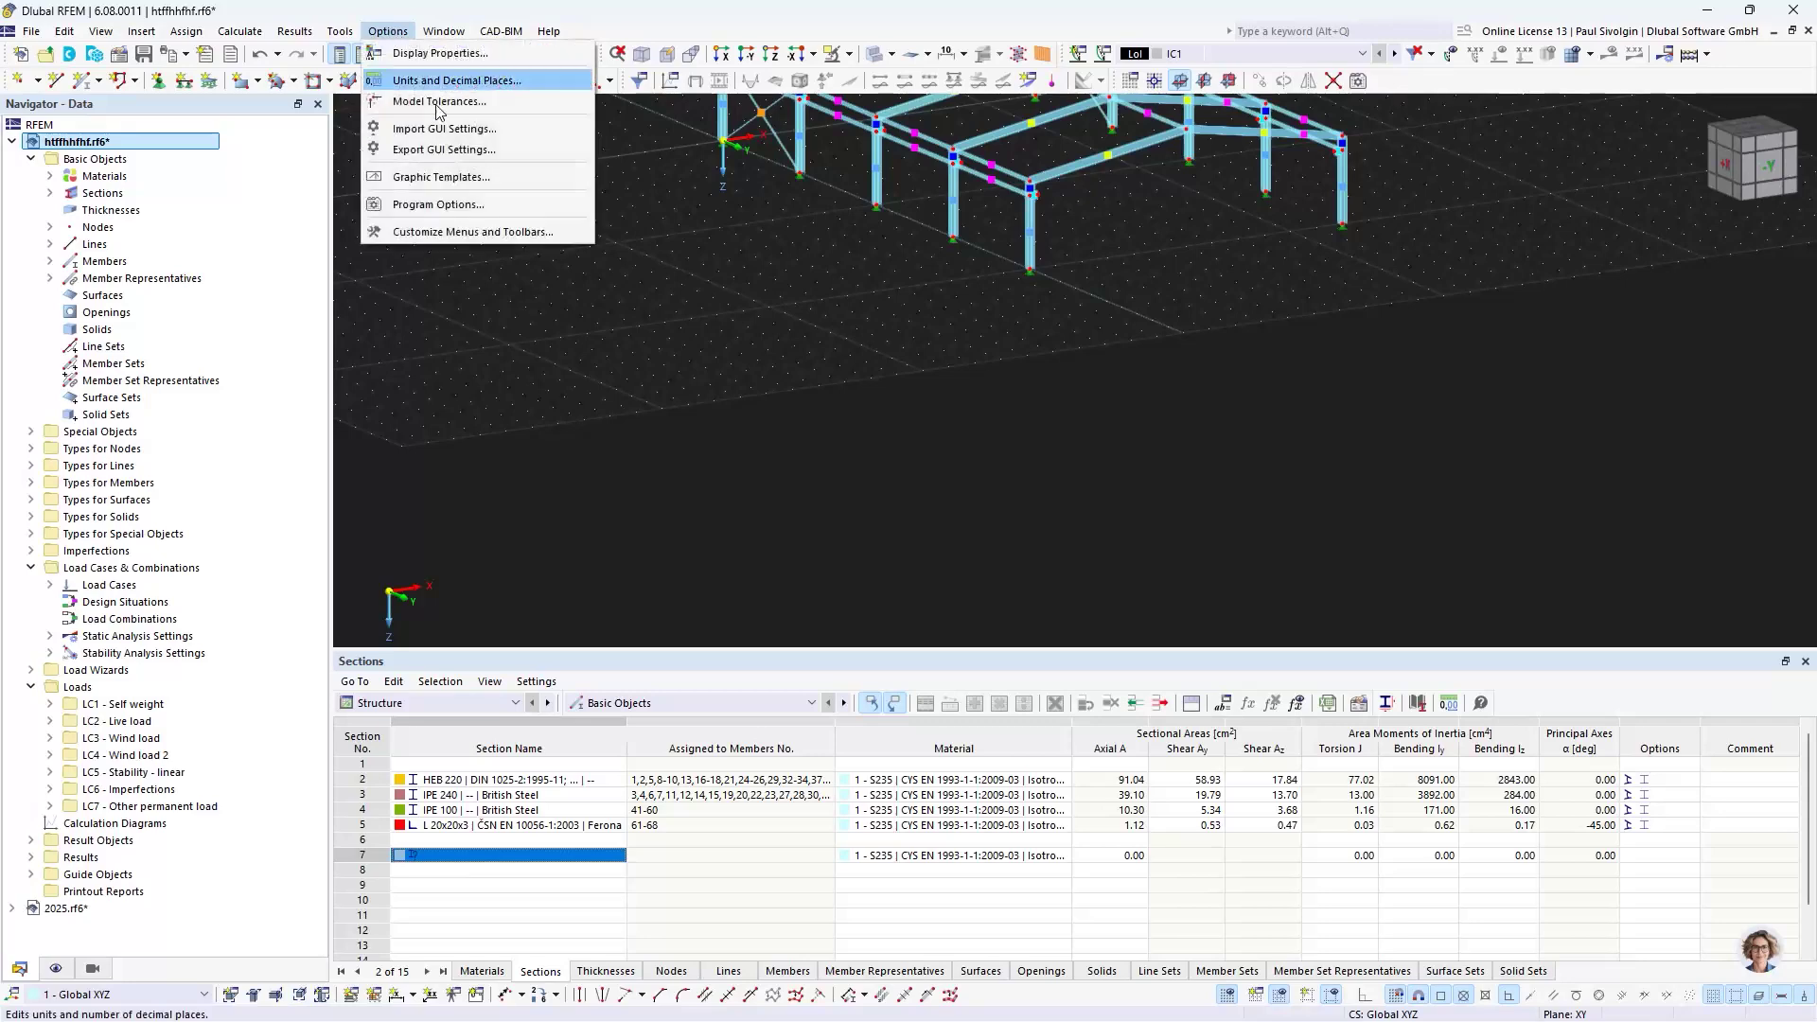
{"action": "left_click", "coordinate": [408, 25]}
{"action": "left_click", "coordinate": [408, 27]}
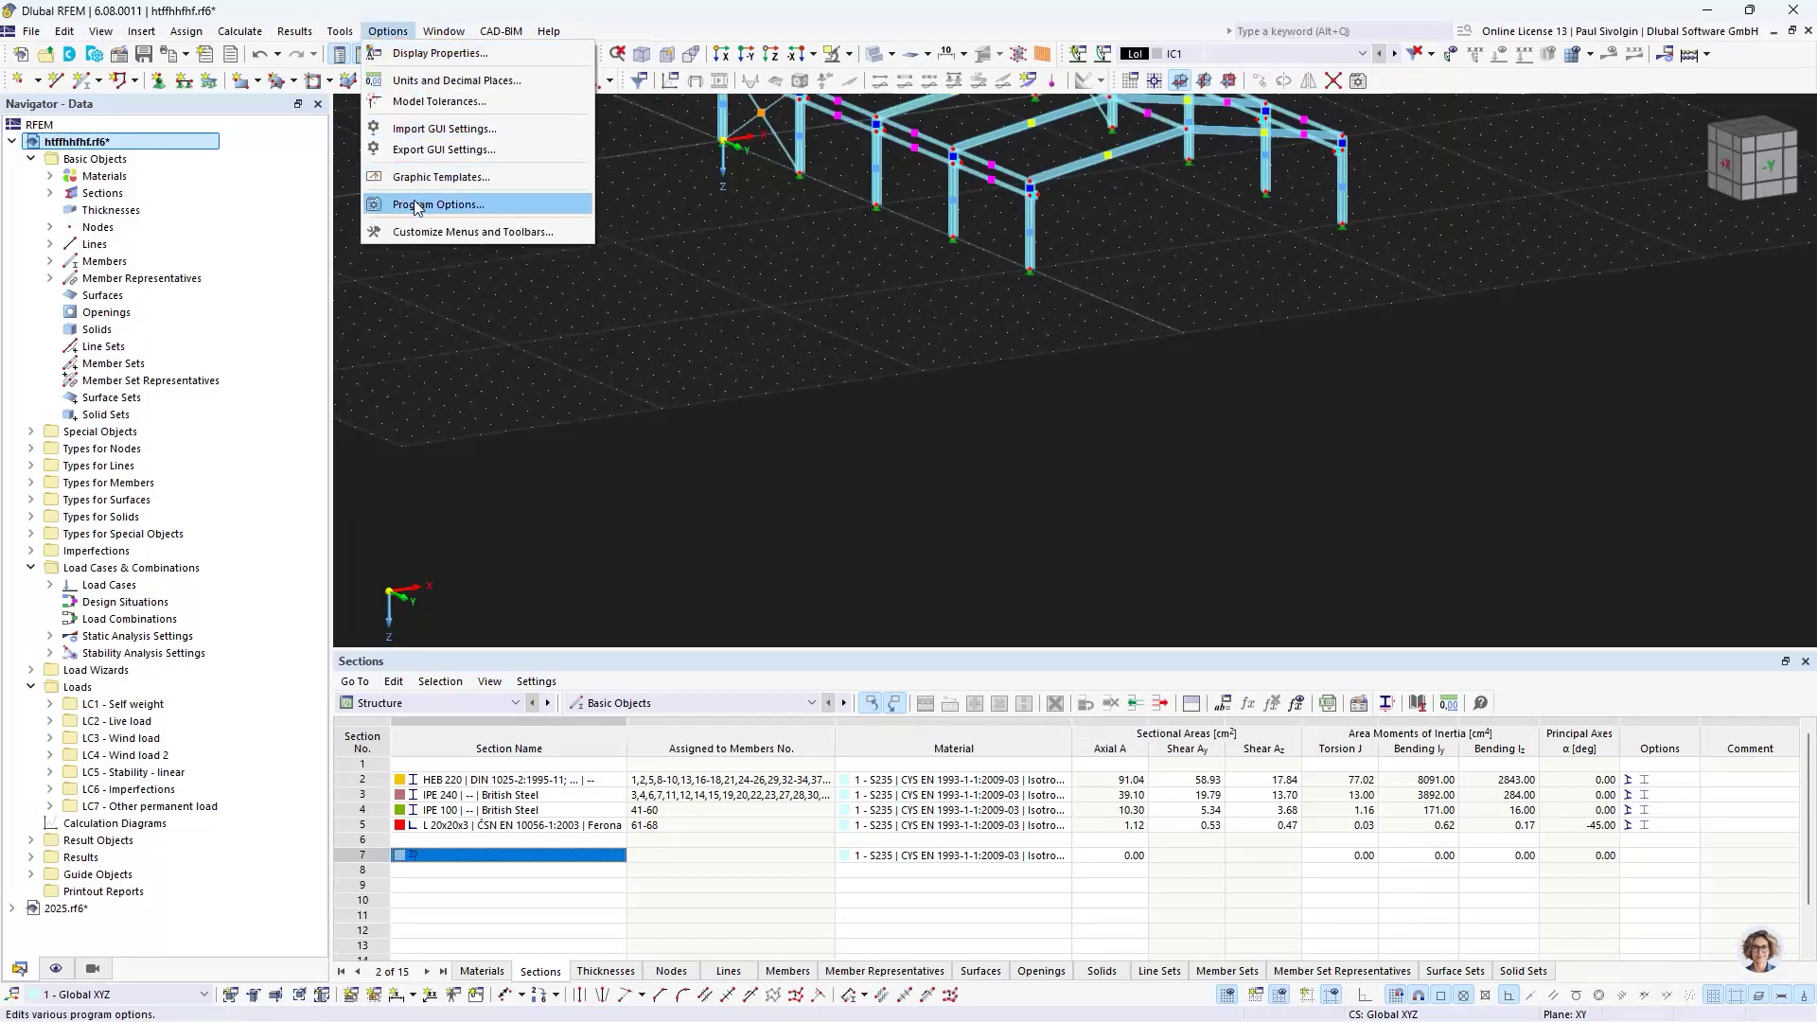
{"action": "left_click", "coordinate": [419, 208]}
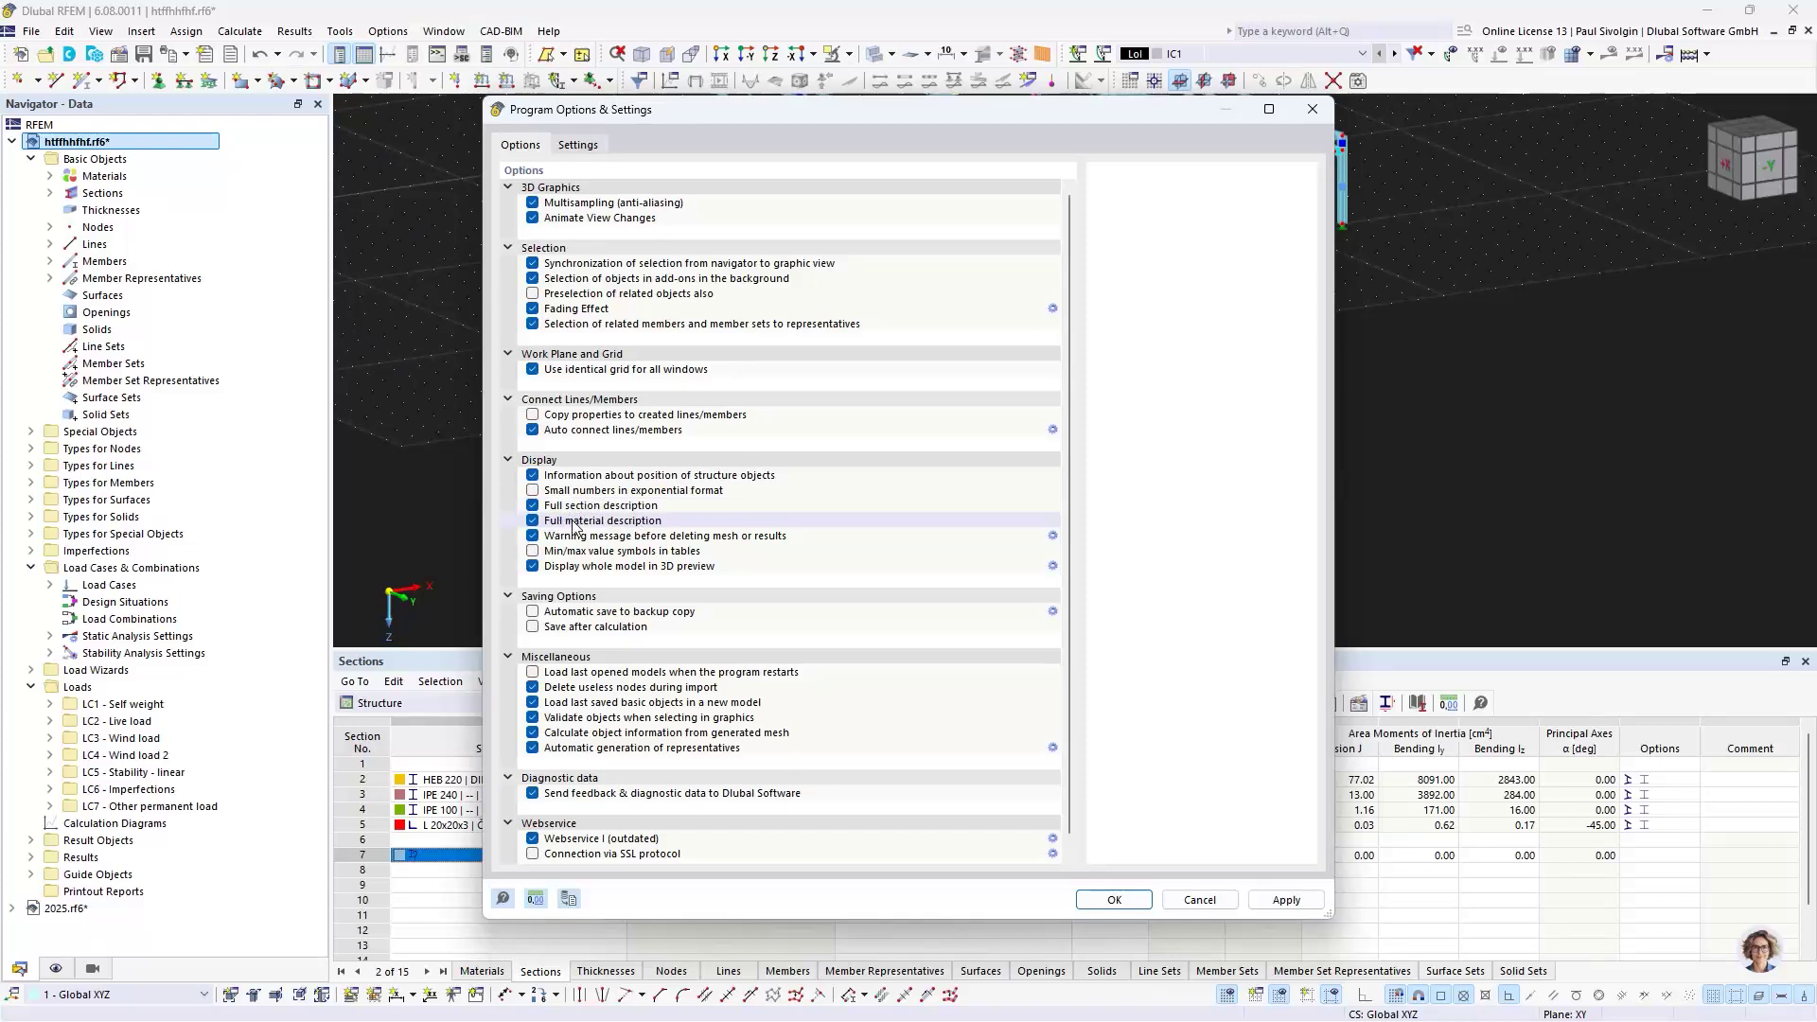
{"action": "left_click_drag", "start_coordinate": [768, 109], "coordinate": [916, 100]}
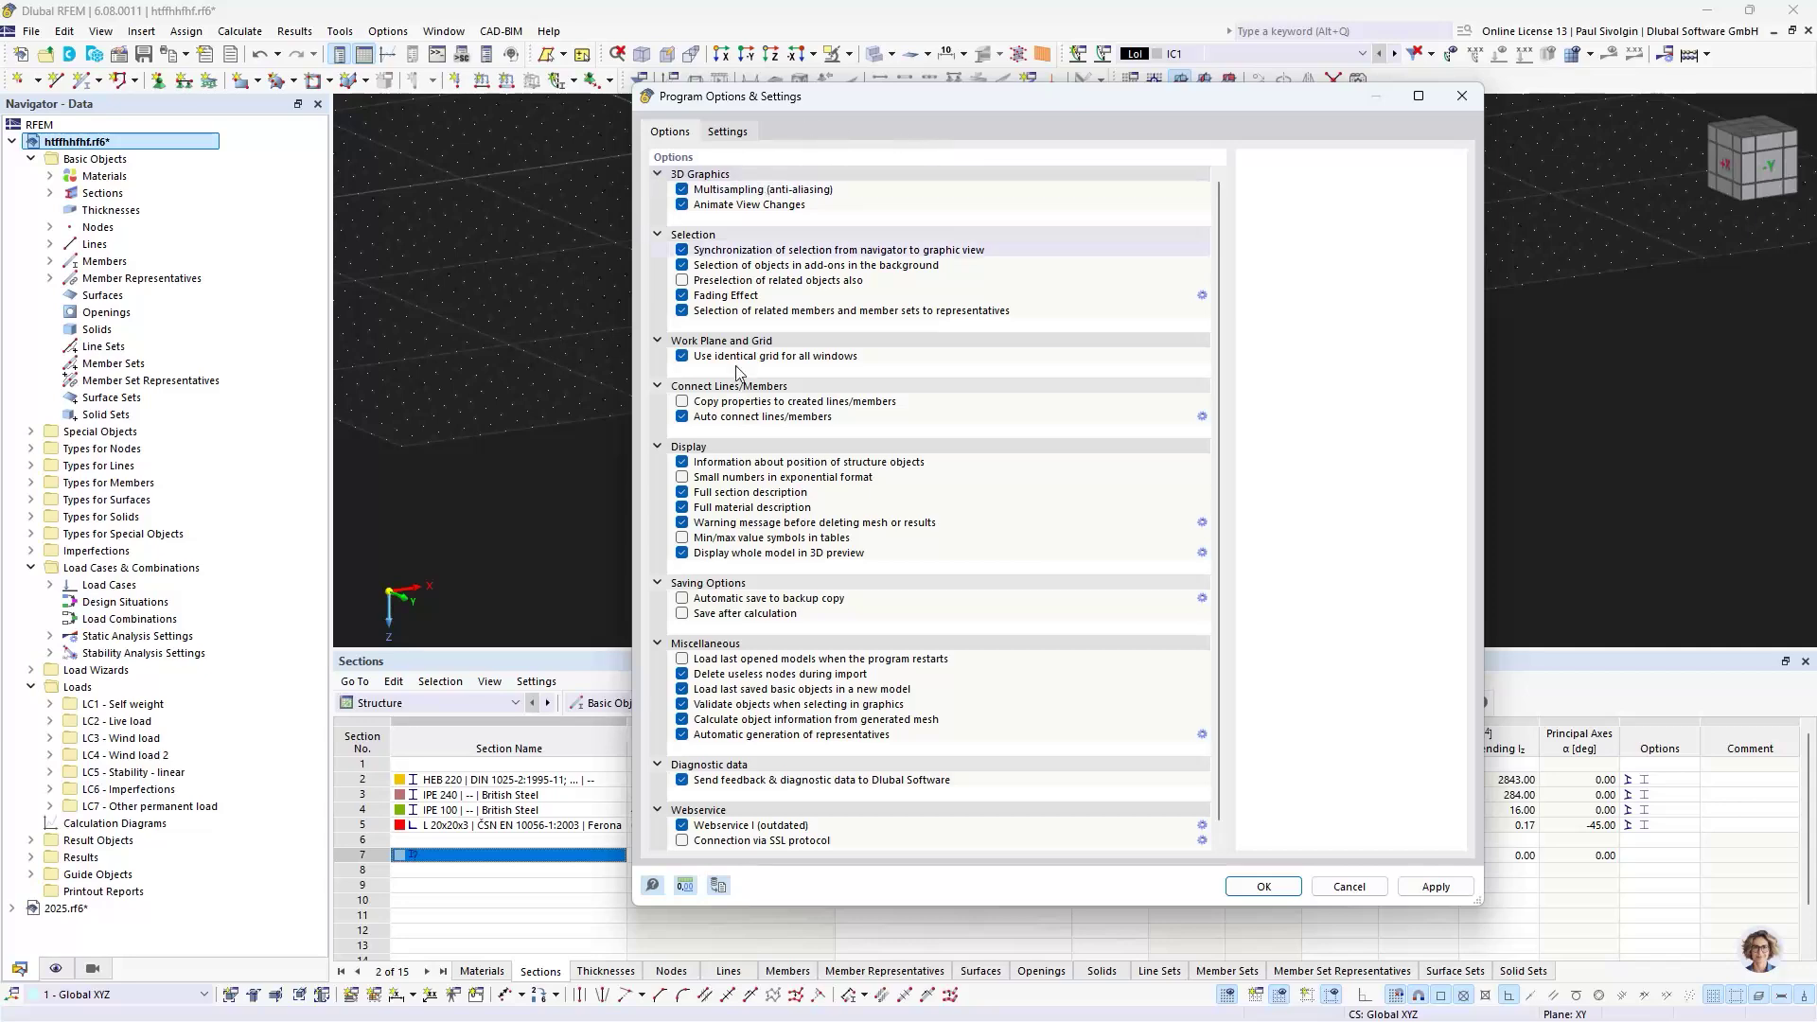
{"action": "left_click", "coordinate": [681, 492]}
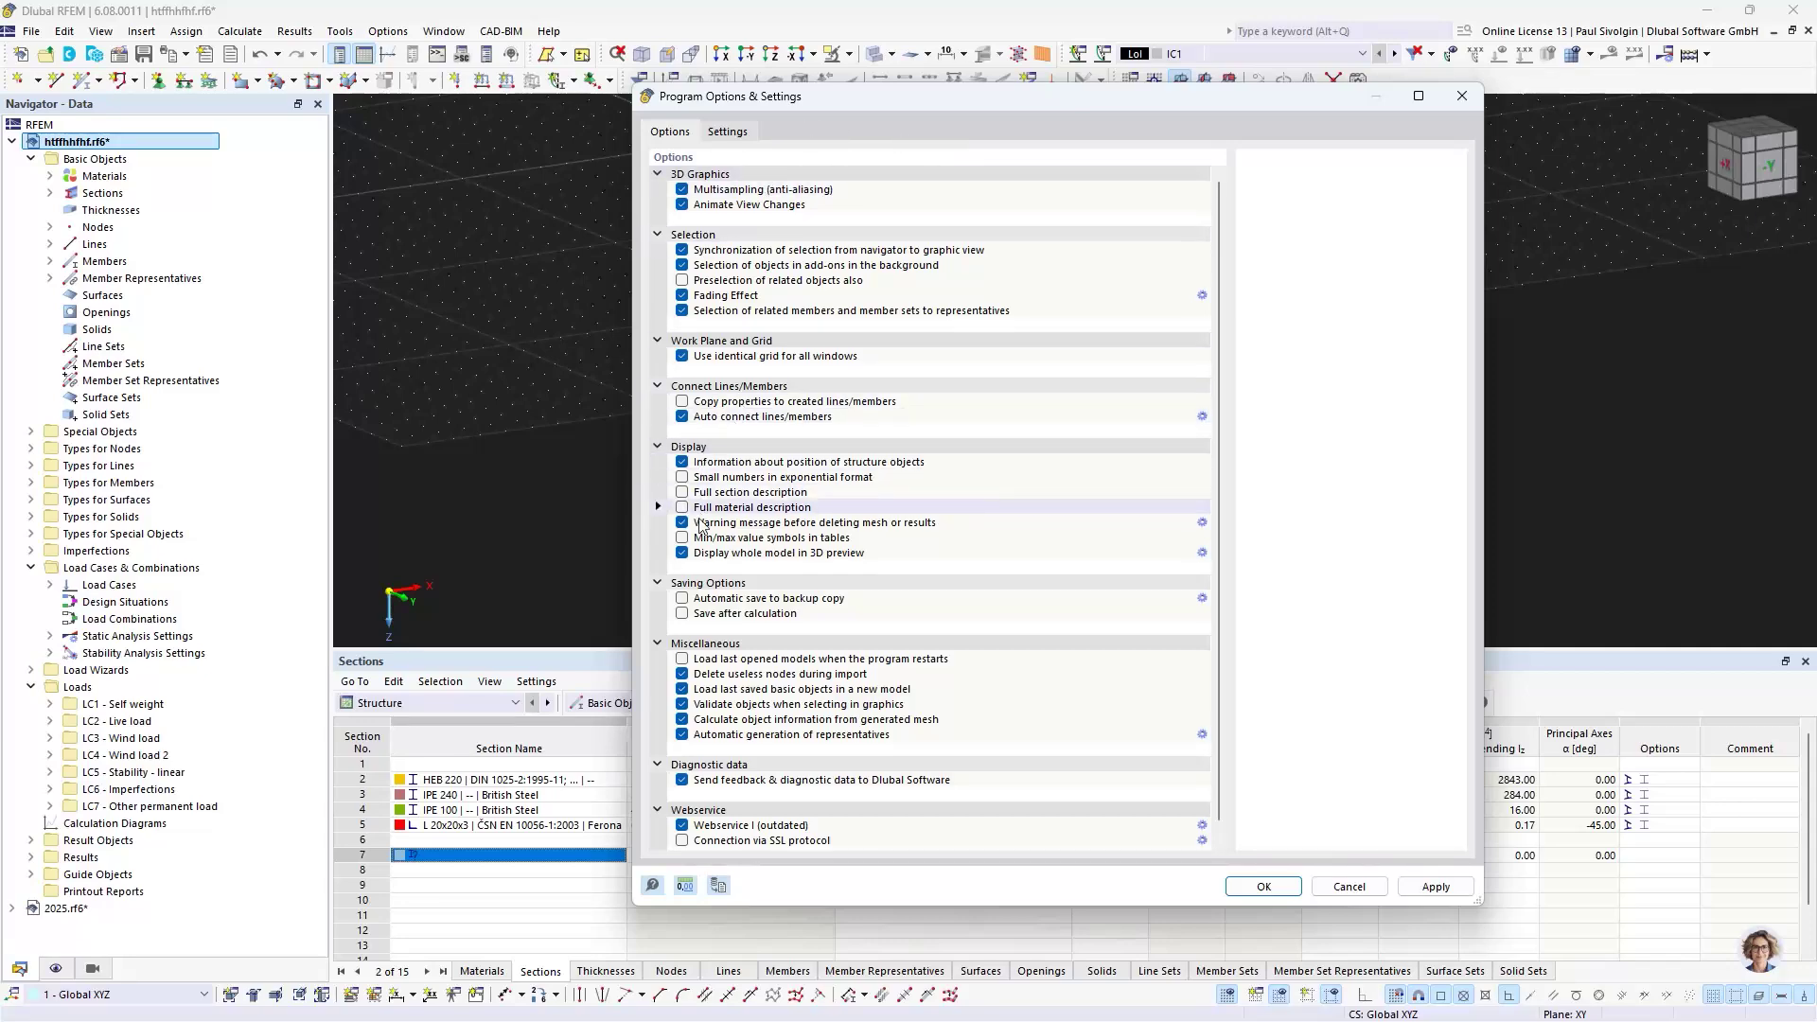
{"action": "left_click", "coordinate": [682, 507]}
{"action": "left_click", "coordinate": [1243, 892]}
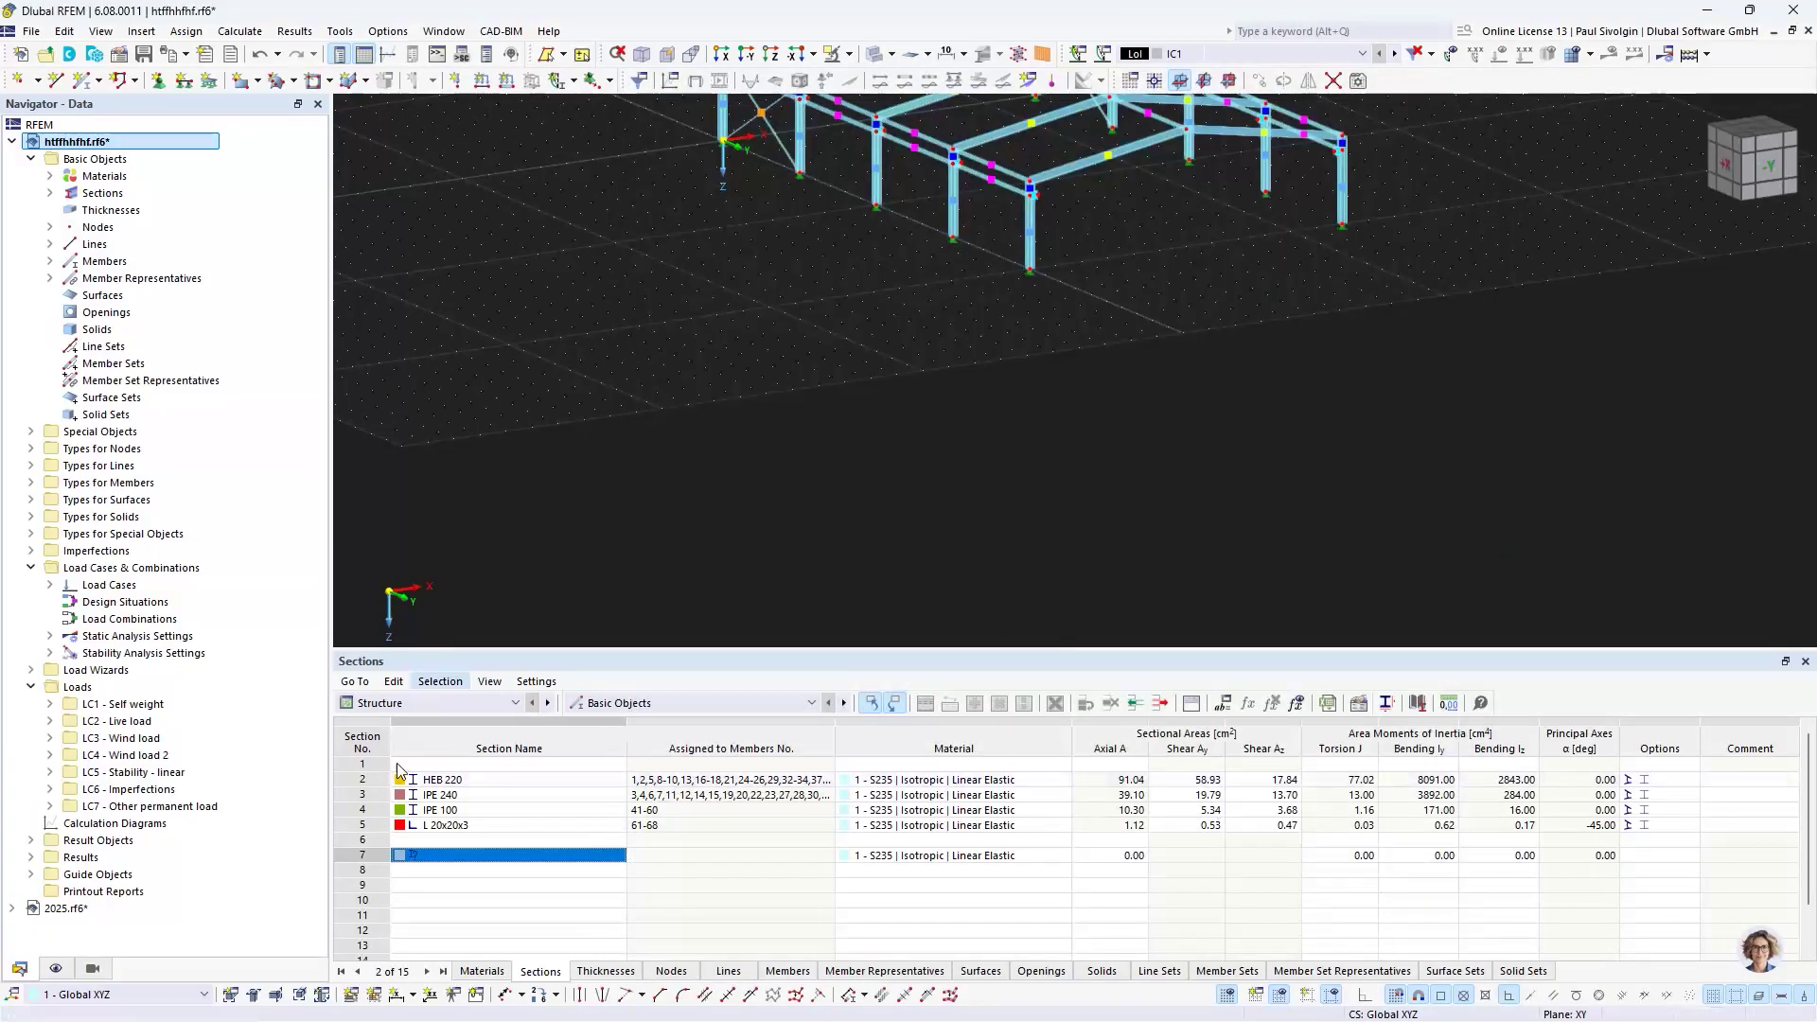
- Inspect the standardized steel section library for the HEB 220 section and close it without changing the section
{"action": "double_click", "coordinate": [487, 780]}
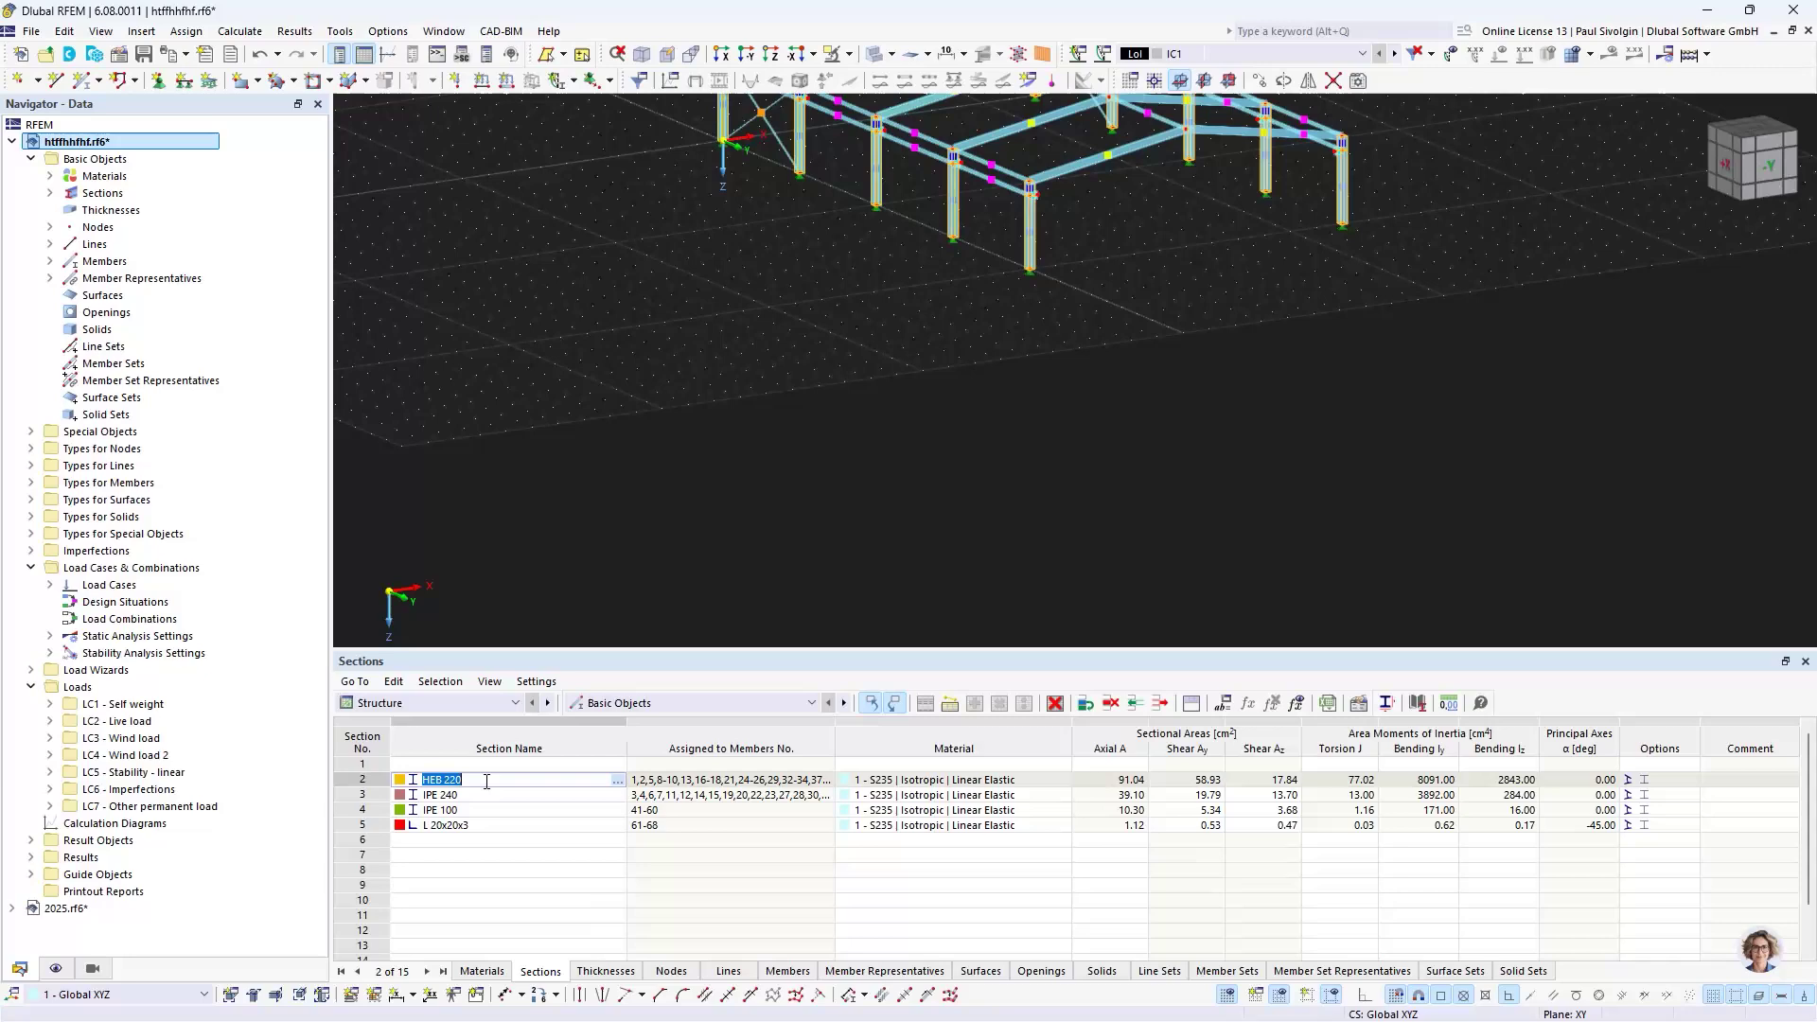
{"action": "left_click", "coordinate": [618, 780]}
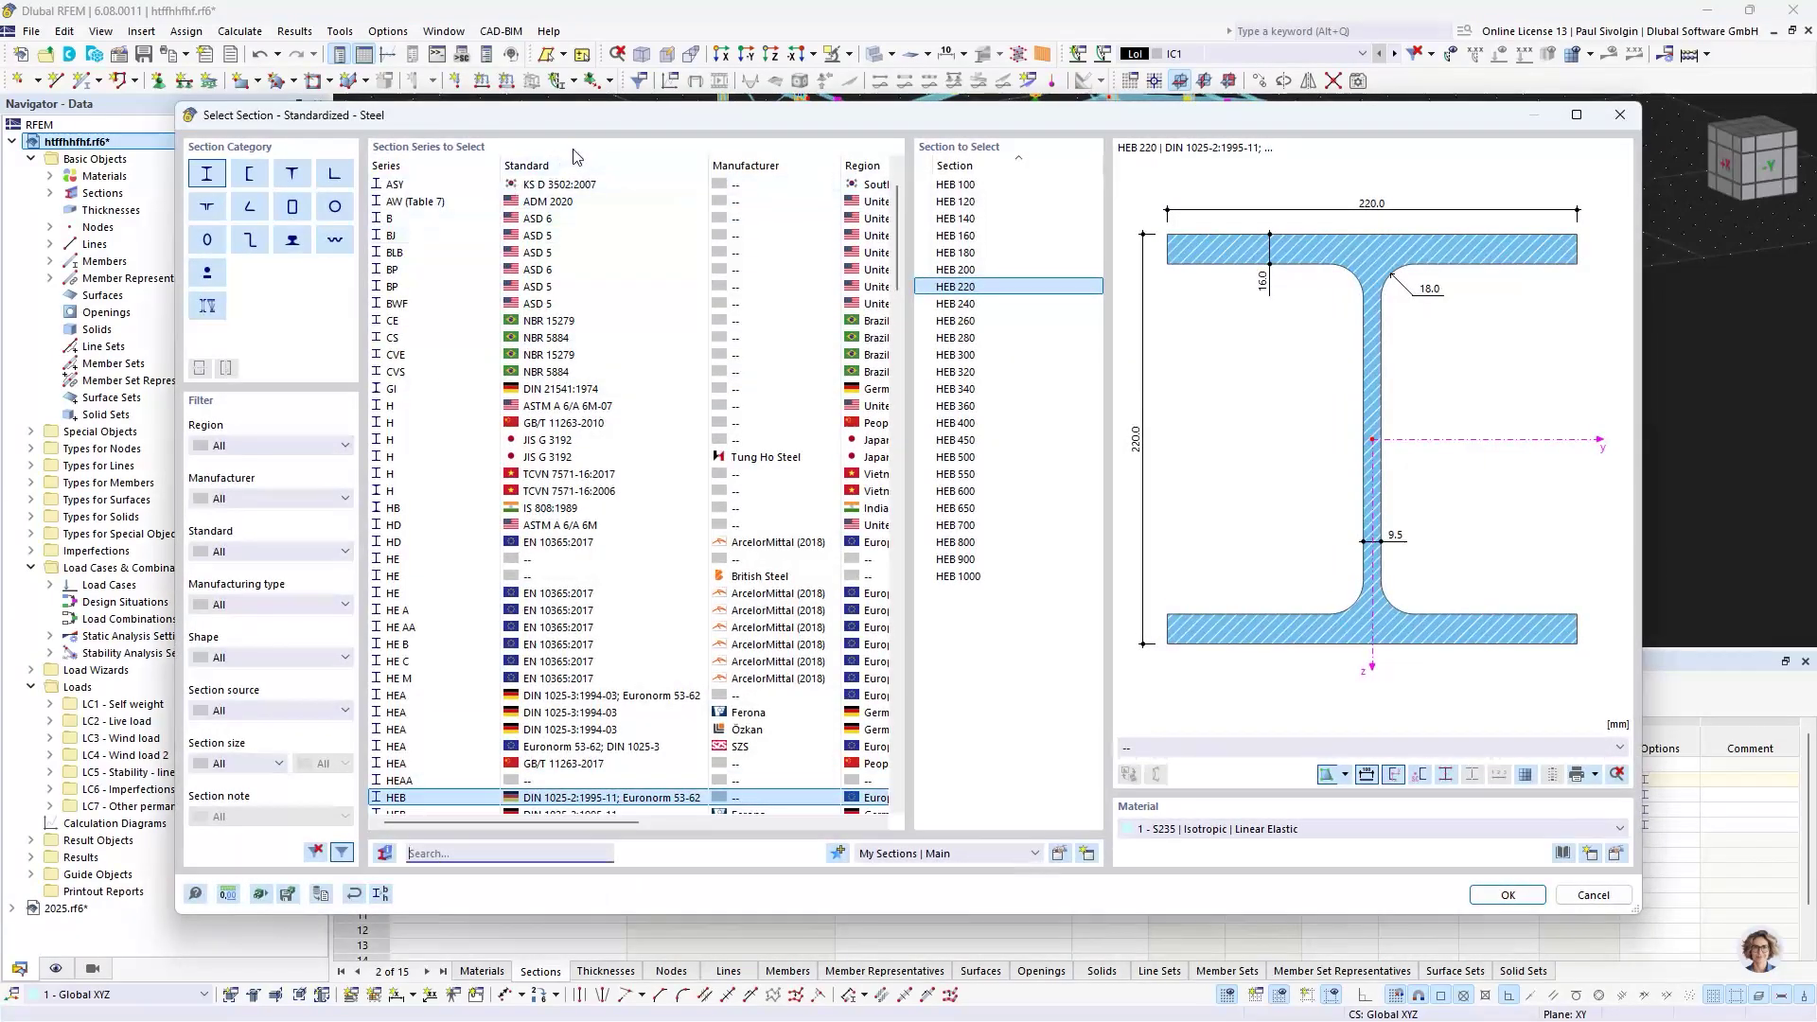
{"action": "scroll", "coordinate": [559, 422], "scroll_direction": "up", "scroll_amount": 2}
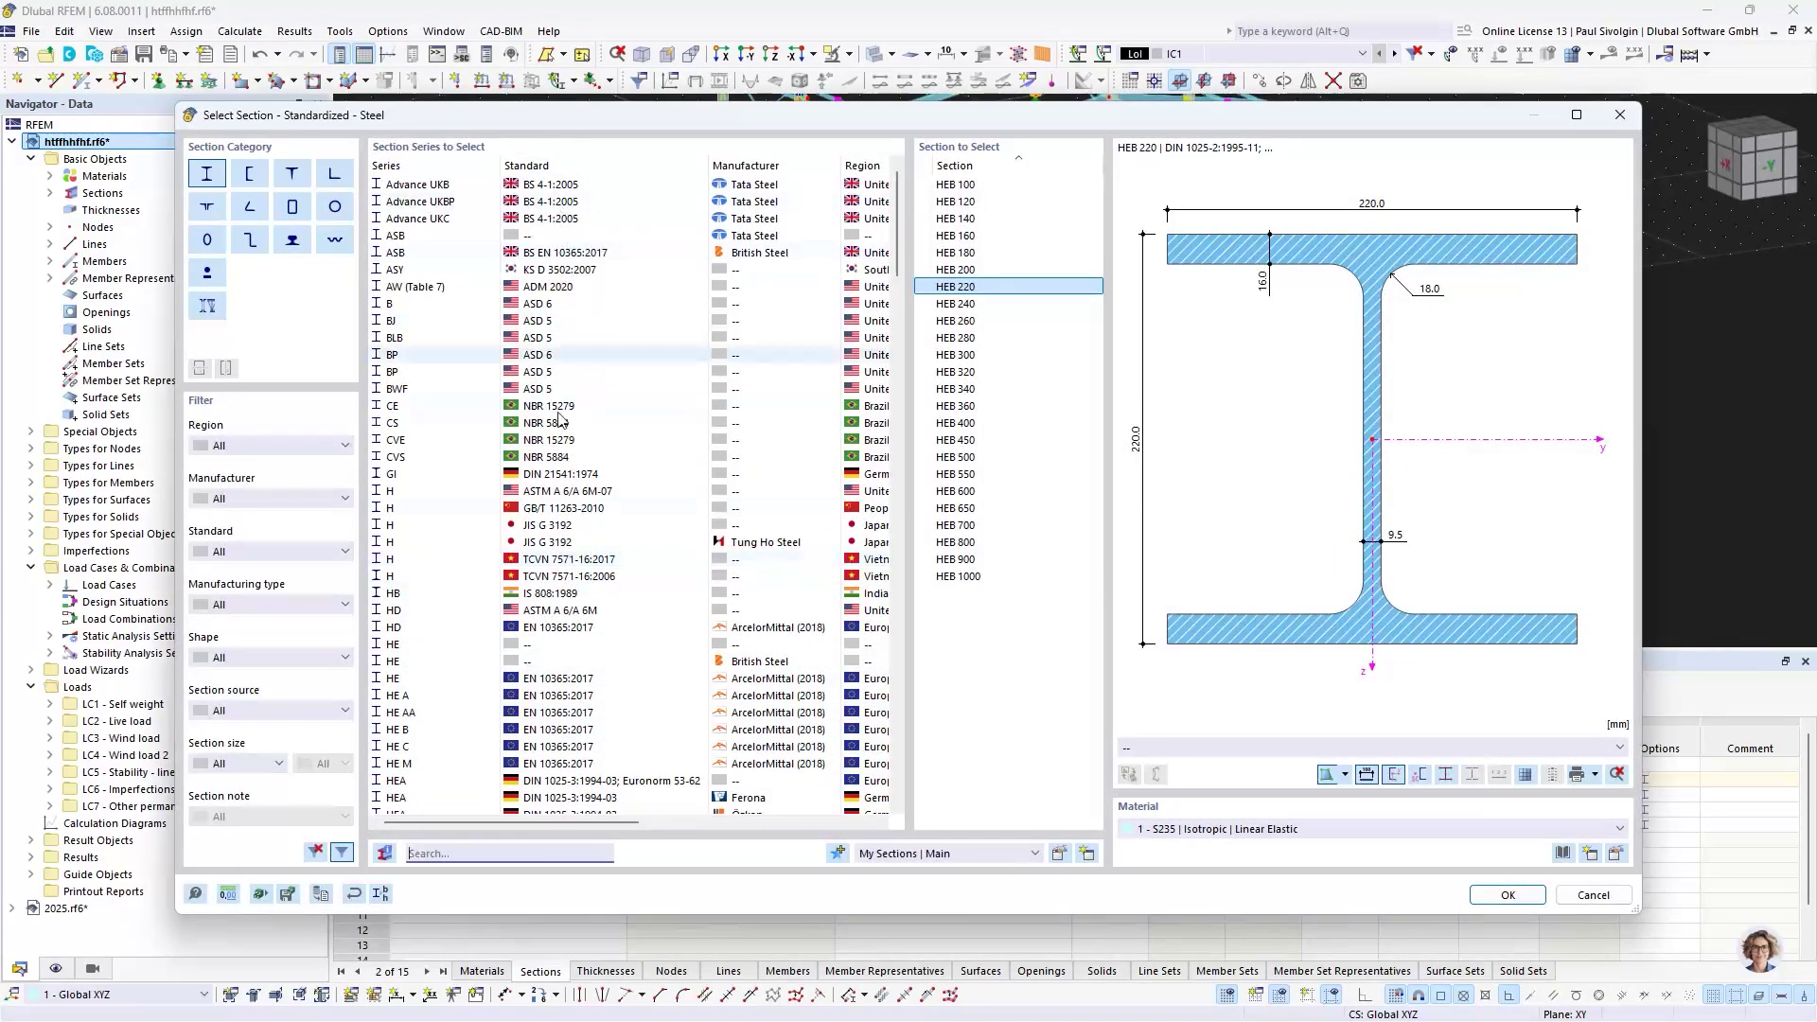
{"action": "left_click", "coordinate": [1620, 115]}
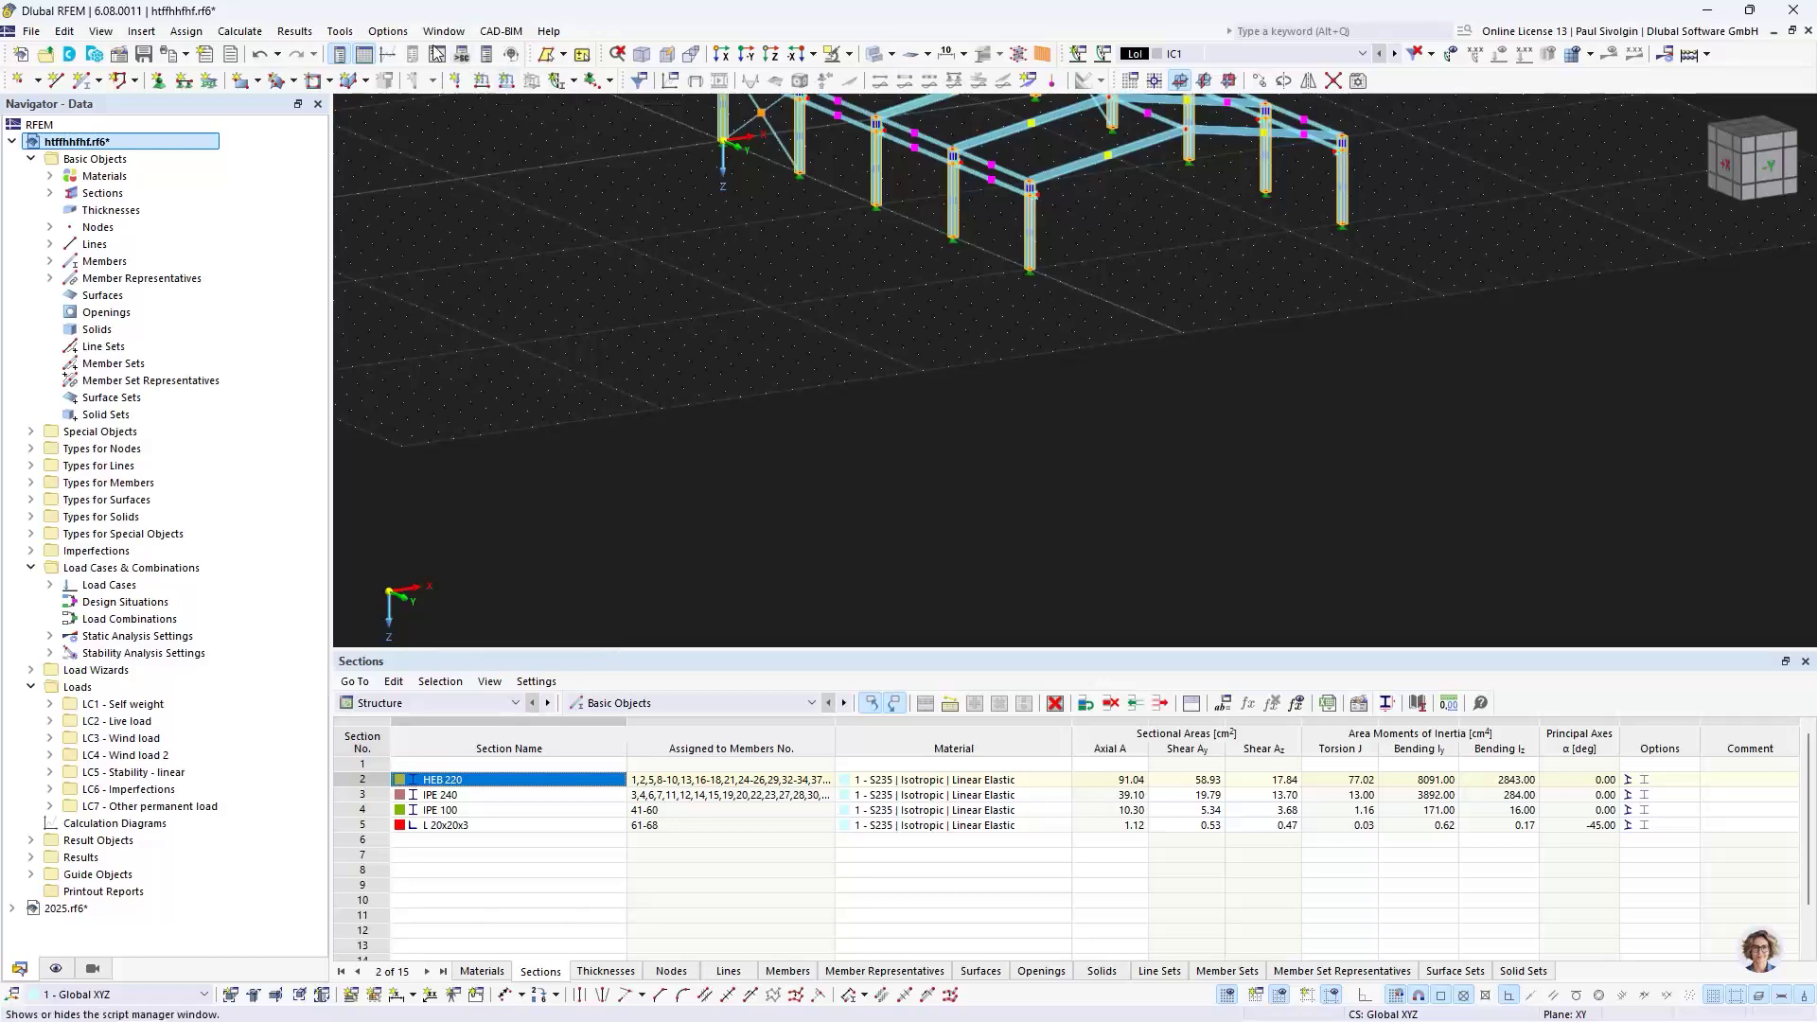
- Enable the full section description and full material description in the program options
{"action": "left_click", "coordinate": [388, 31]}
{"action": "left_click", "coordinate": [441, 200]}
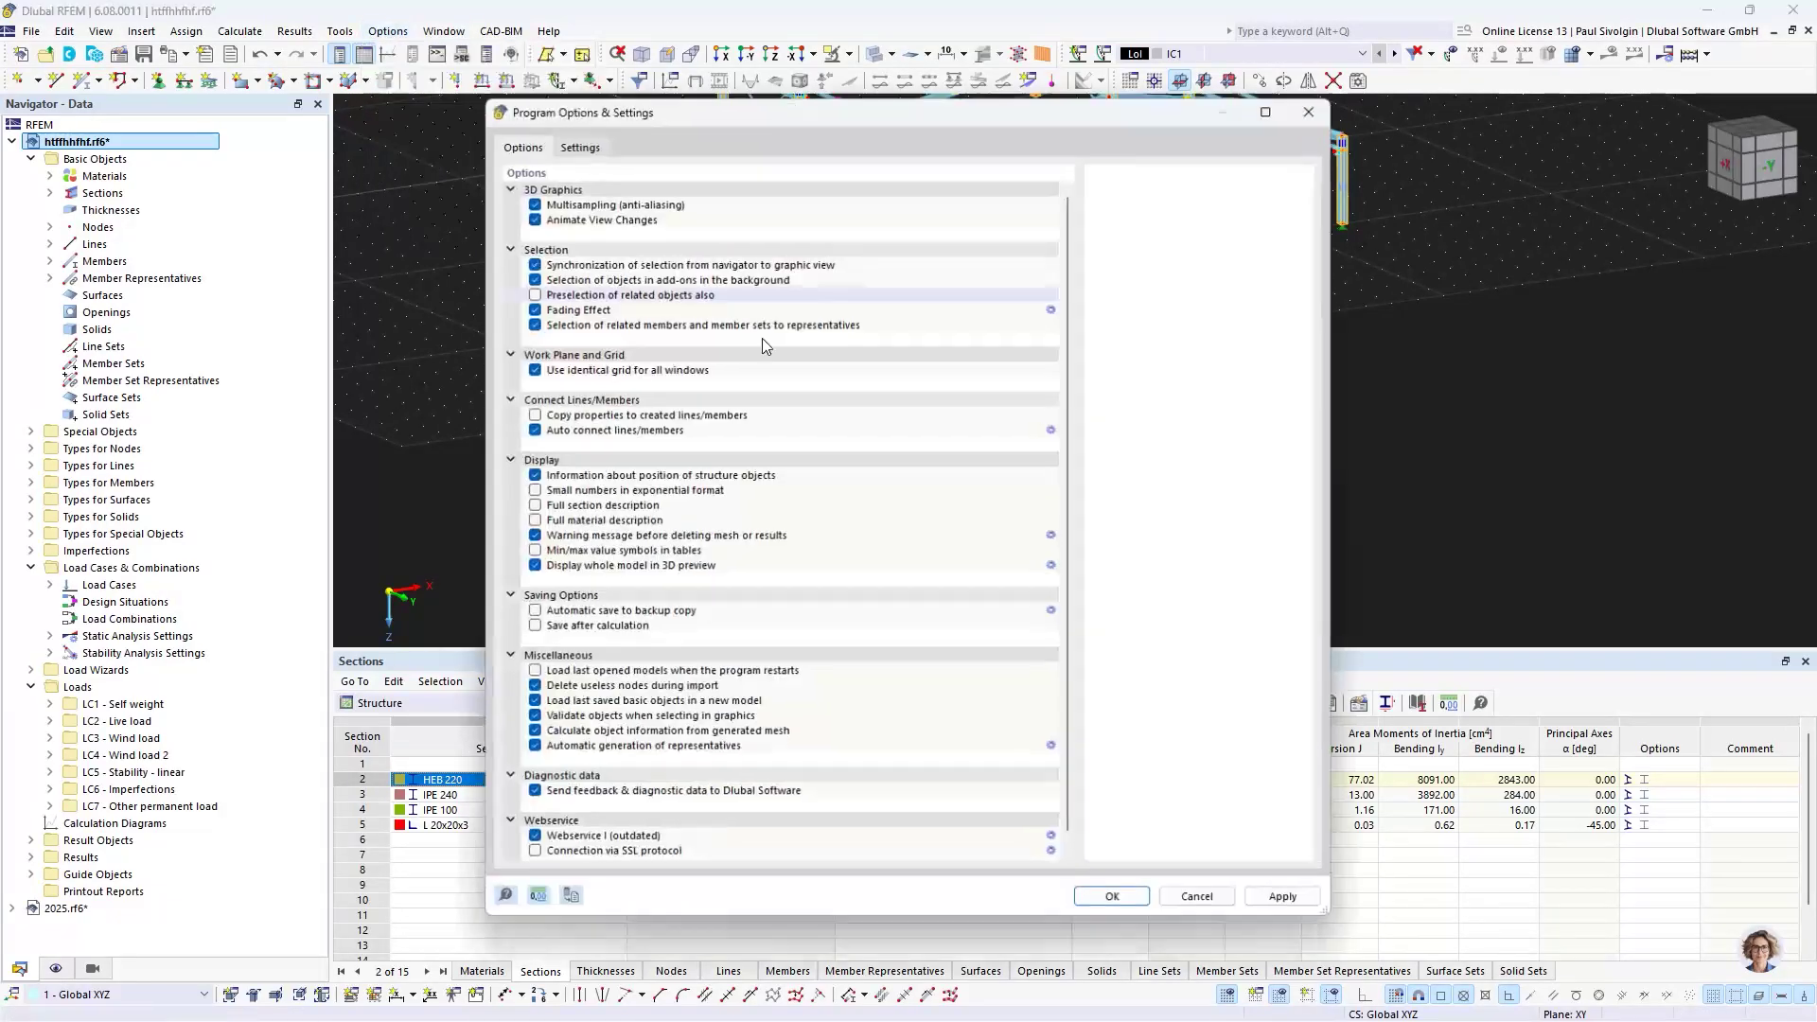
{"action": "left_click", "coordinate": [535, 505]}
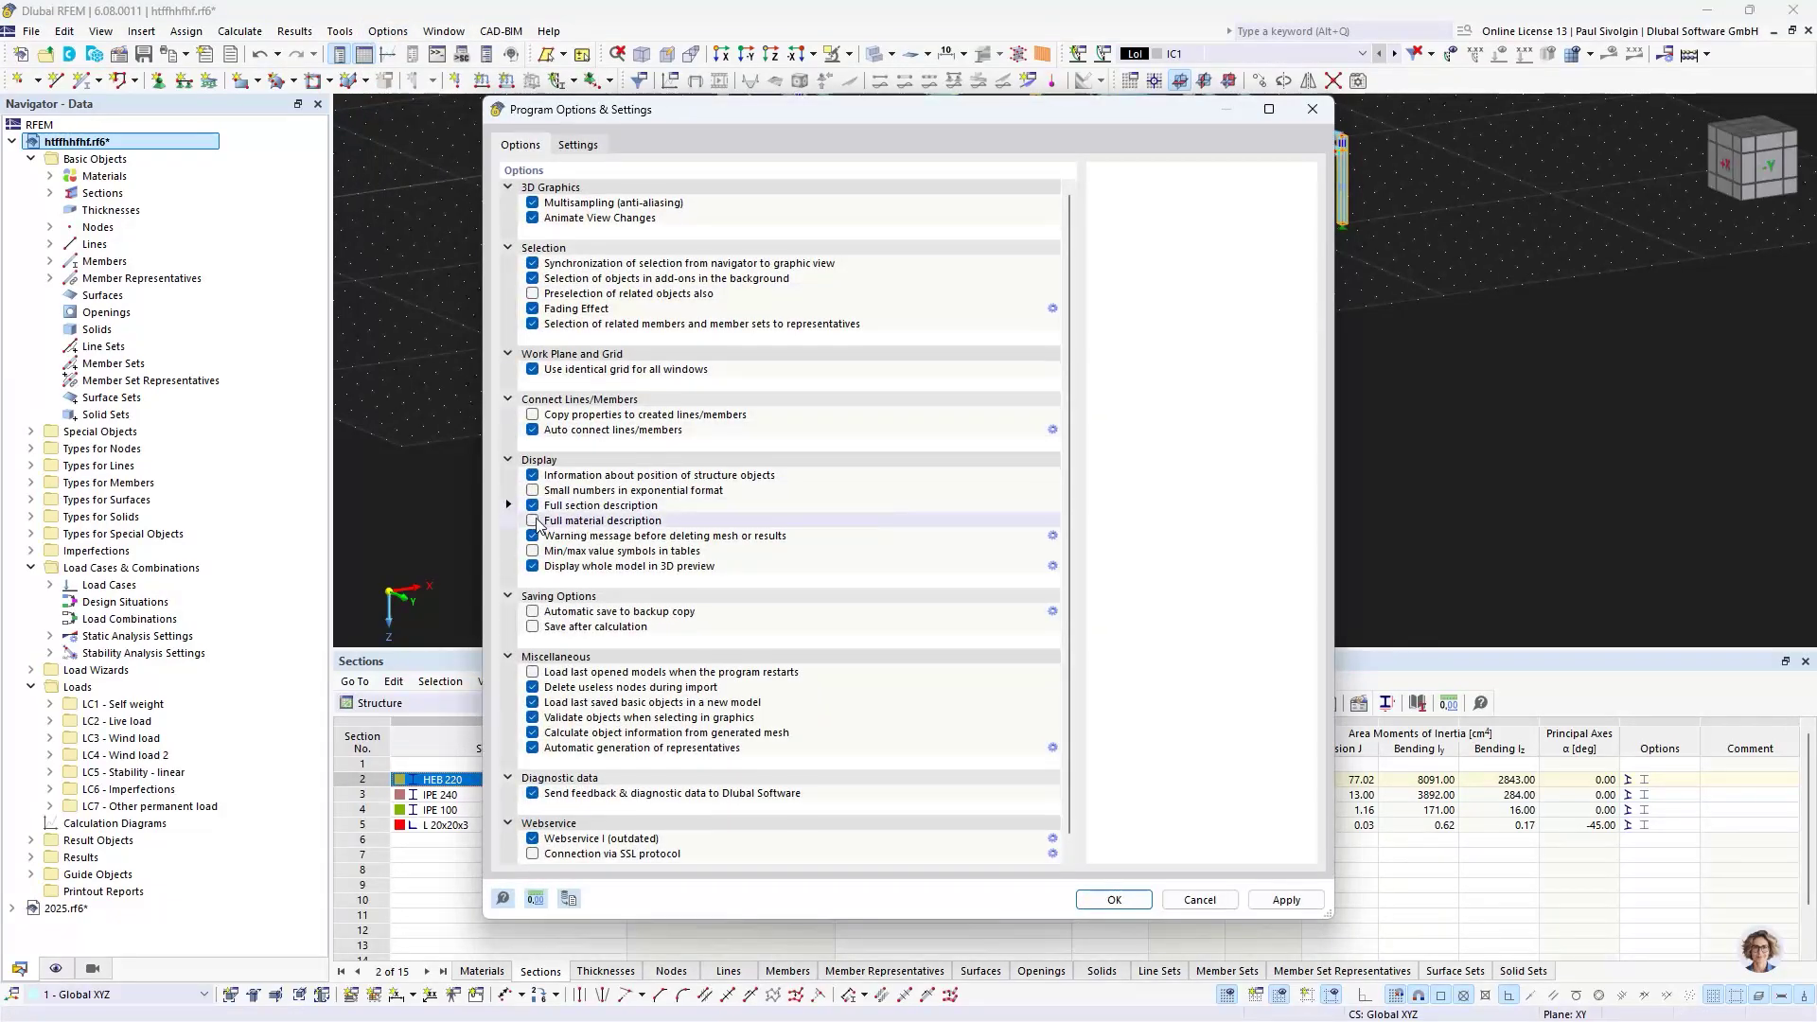
{"action": "left_click", "coordinate": [534, 520]}
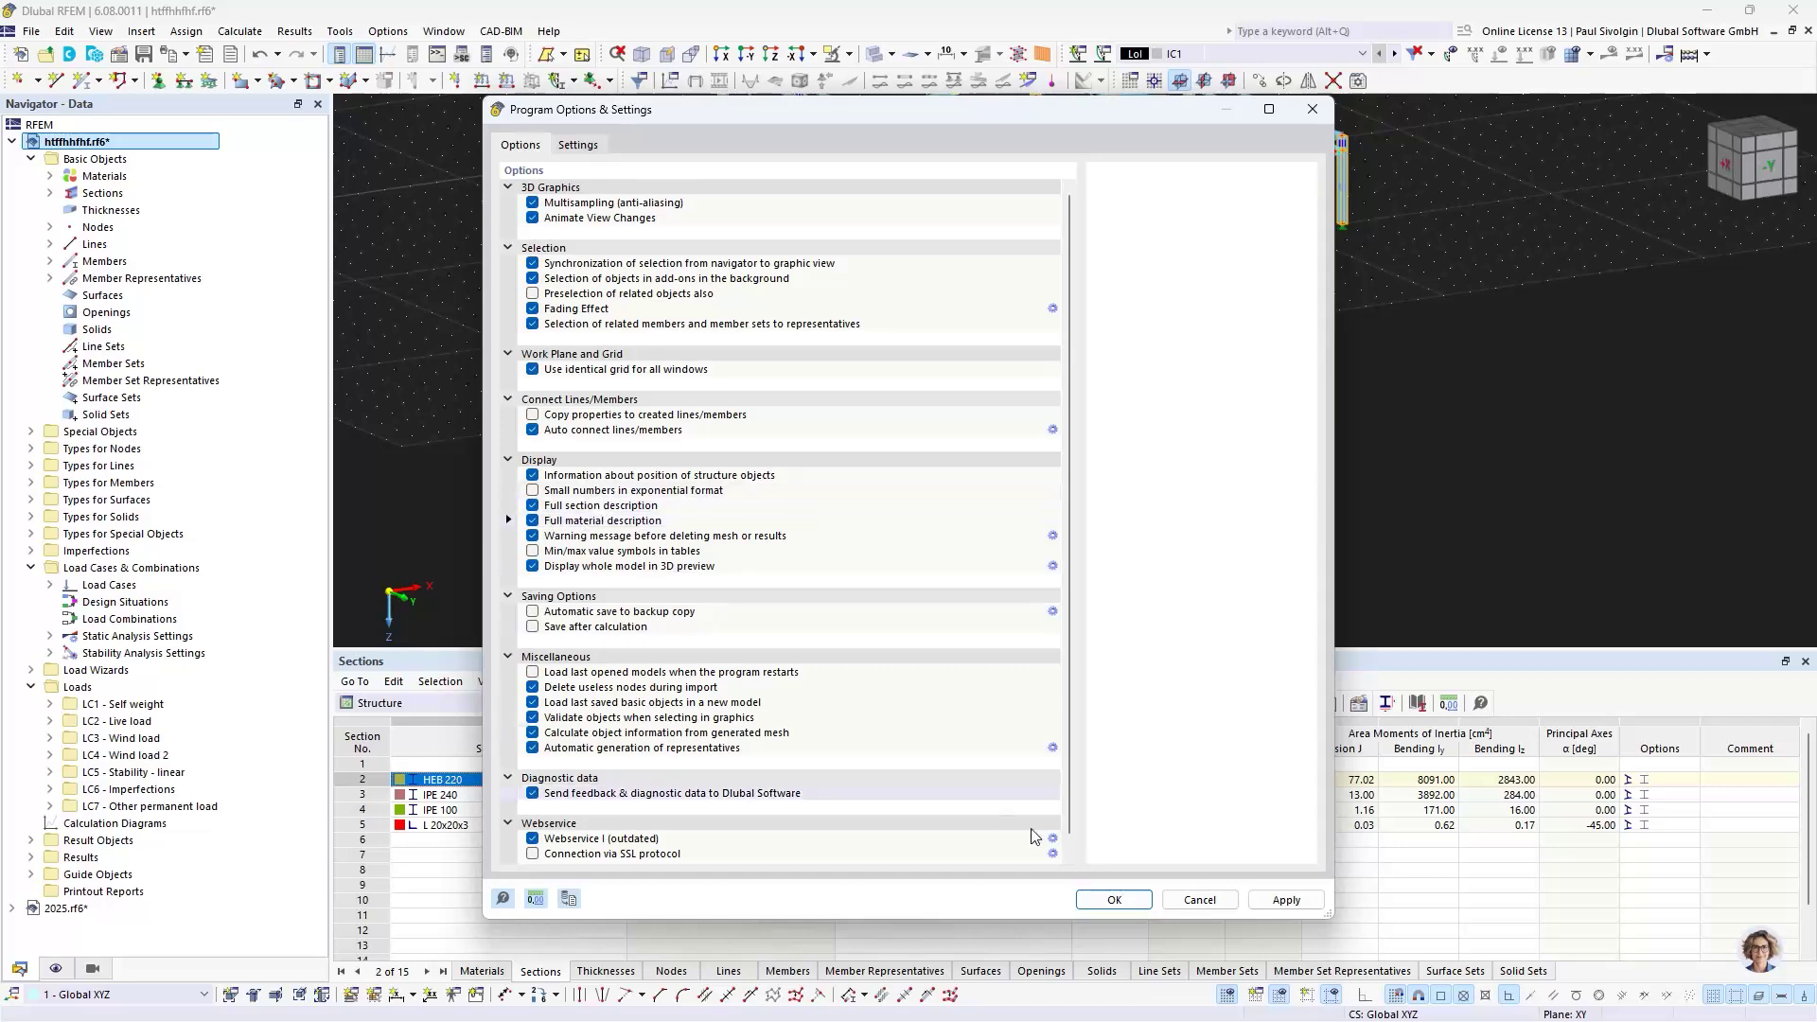
{"action": "left_click", "coordinate": [1103, 898]}
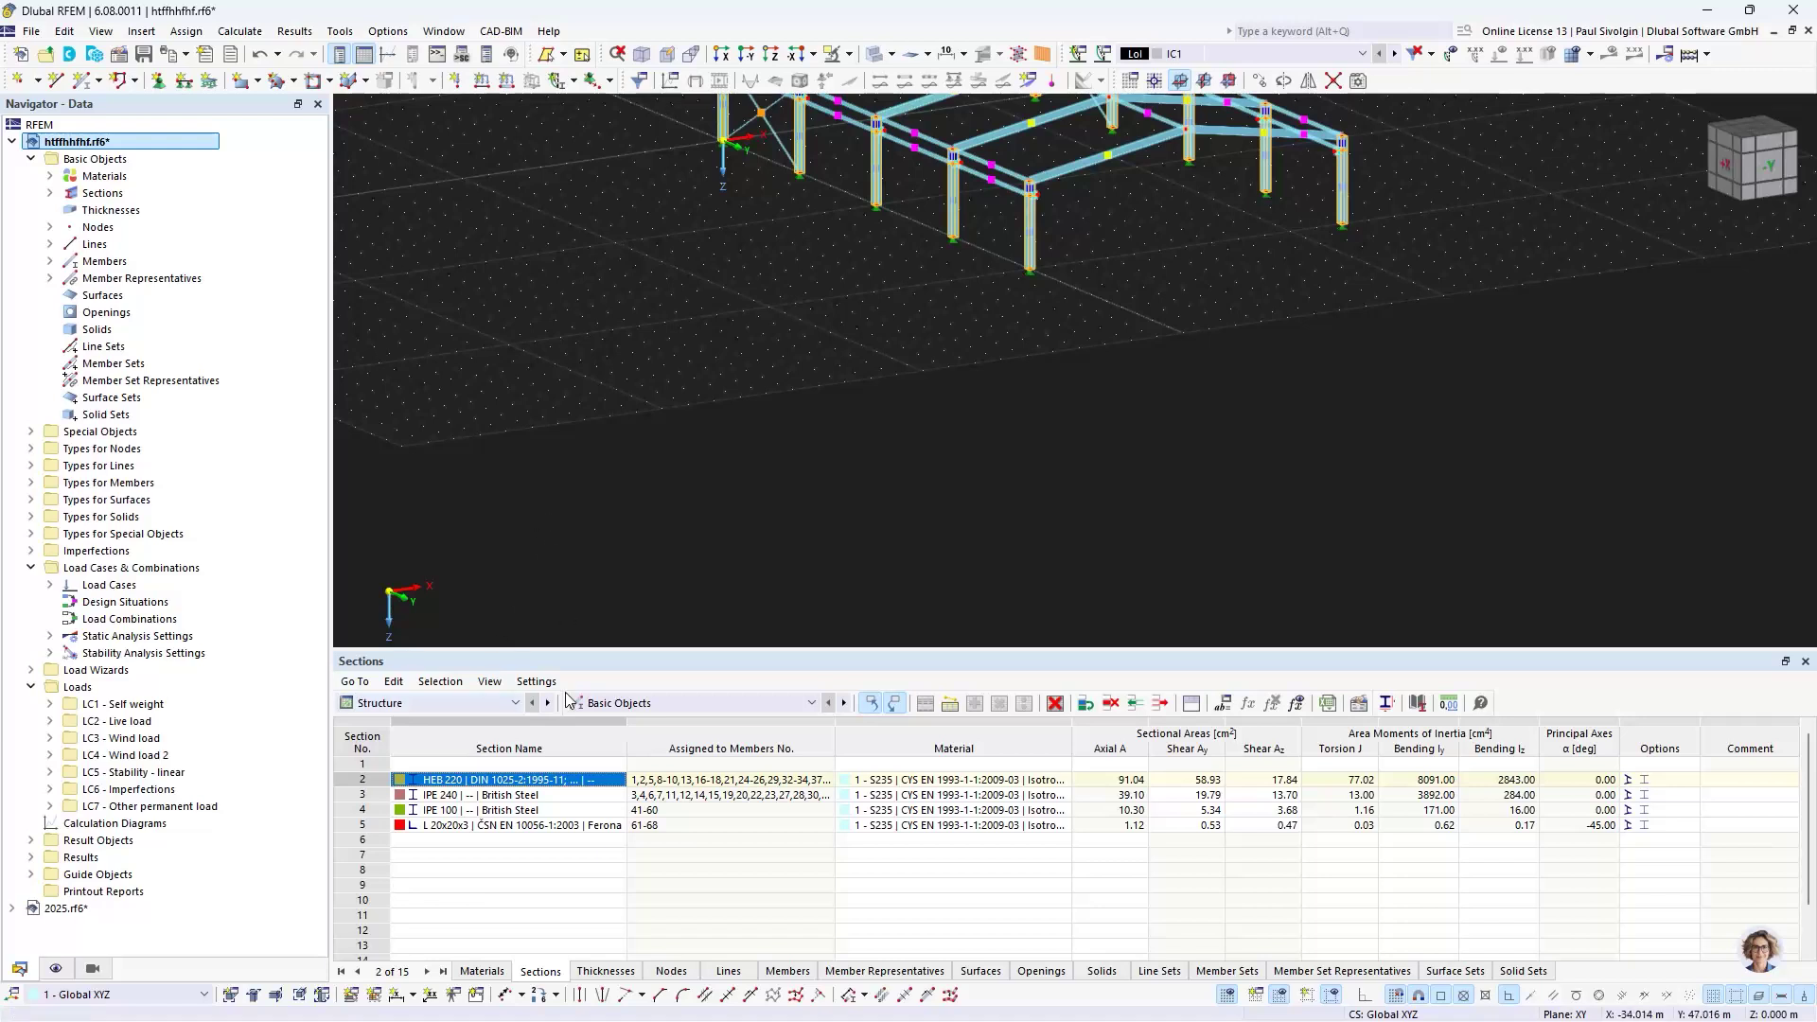
- Copy the four full section names, from HEB 220 to L 20x20x3, out of the Sections table and return to Grasshopper
{"action": "left_click_drag", "start_coordinate": [497, 784], "coordinate": [493, 830]}
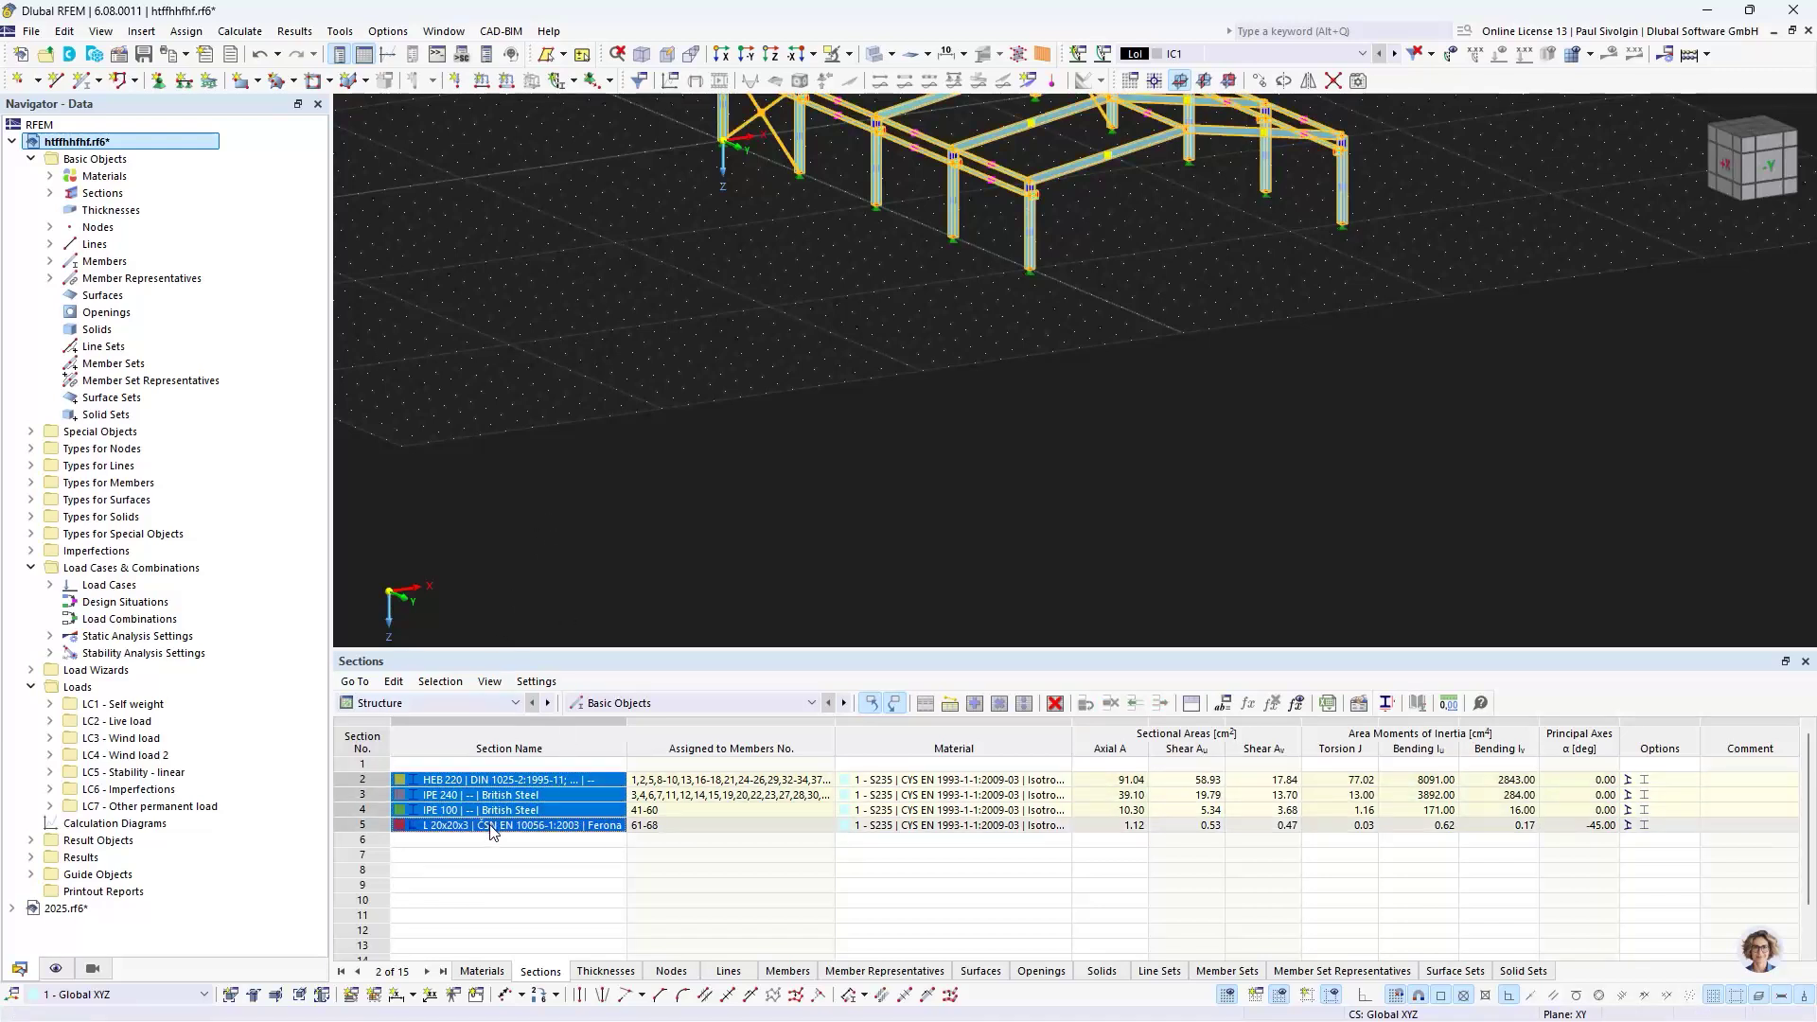
{"action": "right_click", "coordinate": [493, 830]}
{"action": "left_click", "coordinate": [592, 572]}
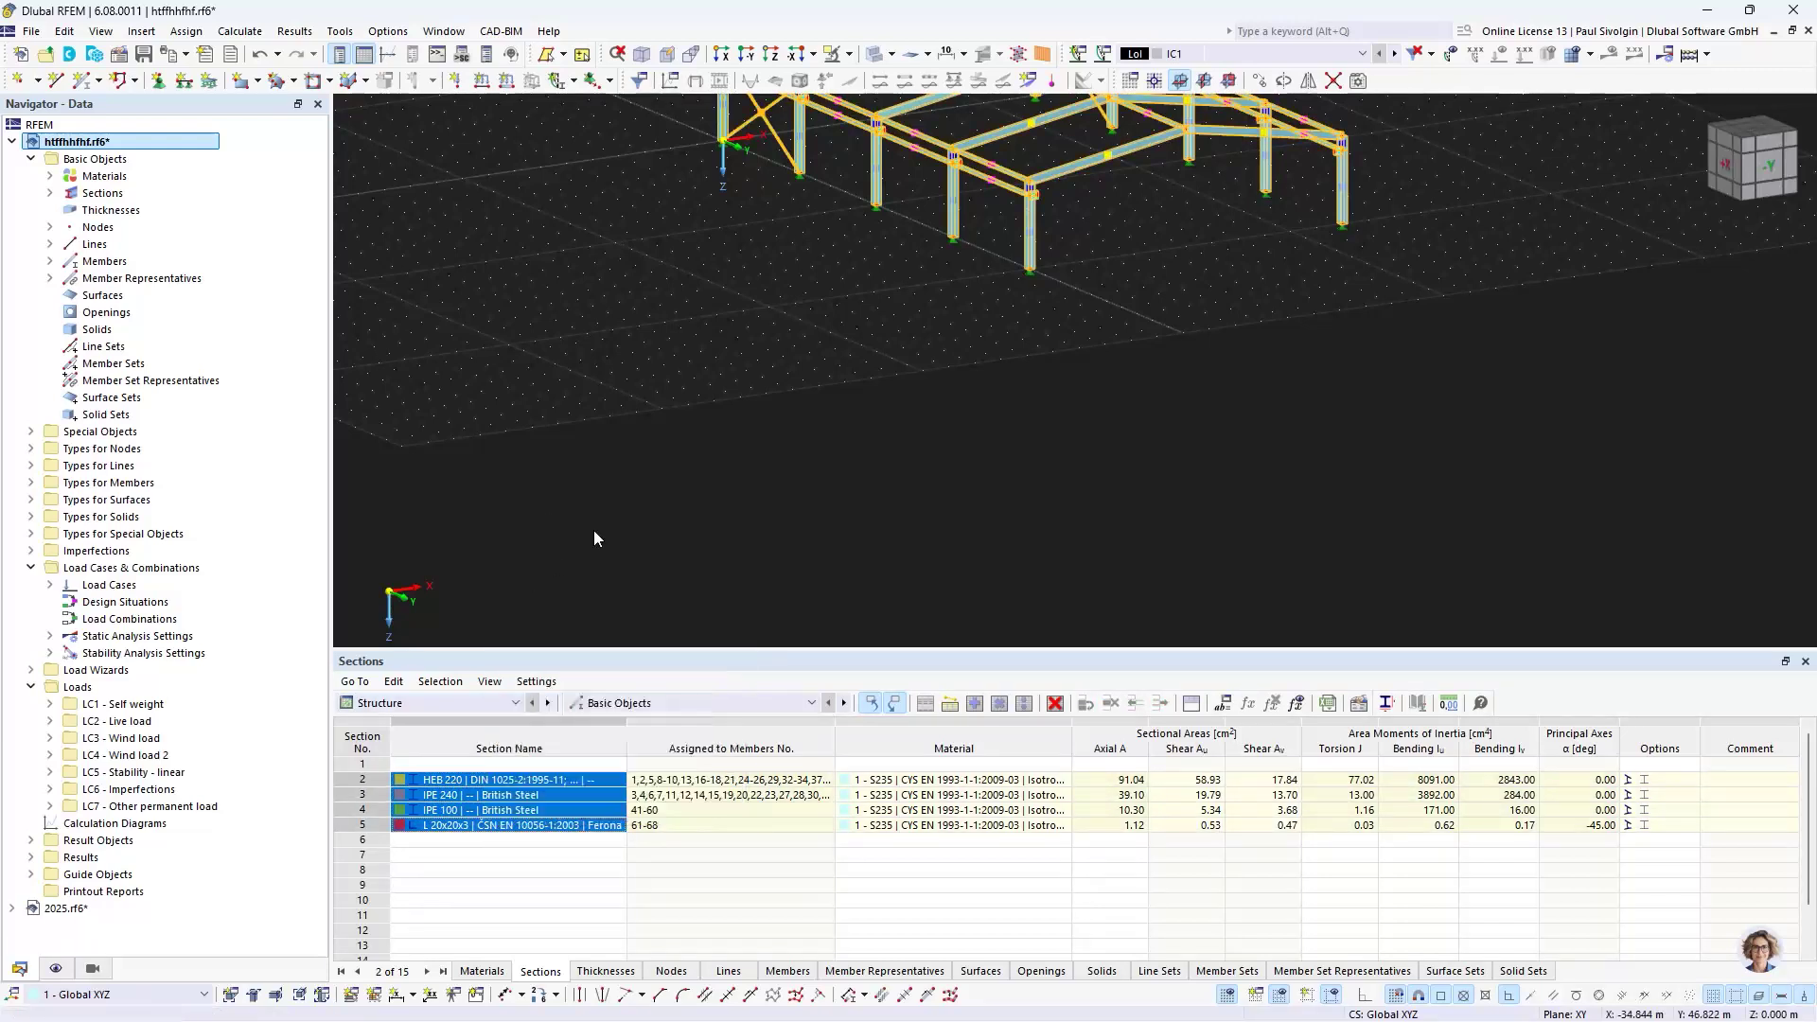
{"action": "left_click", "coordinate": [1707, 10]}
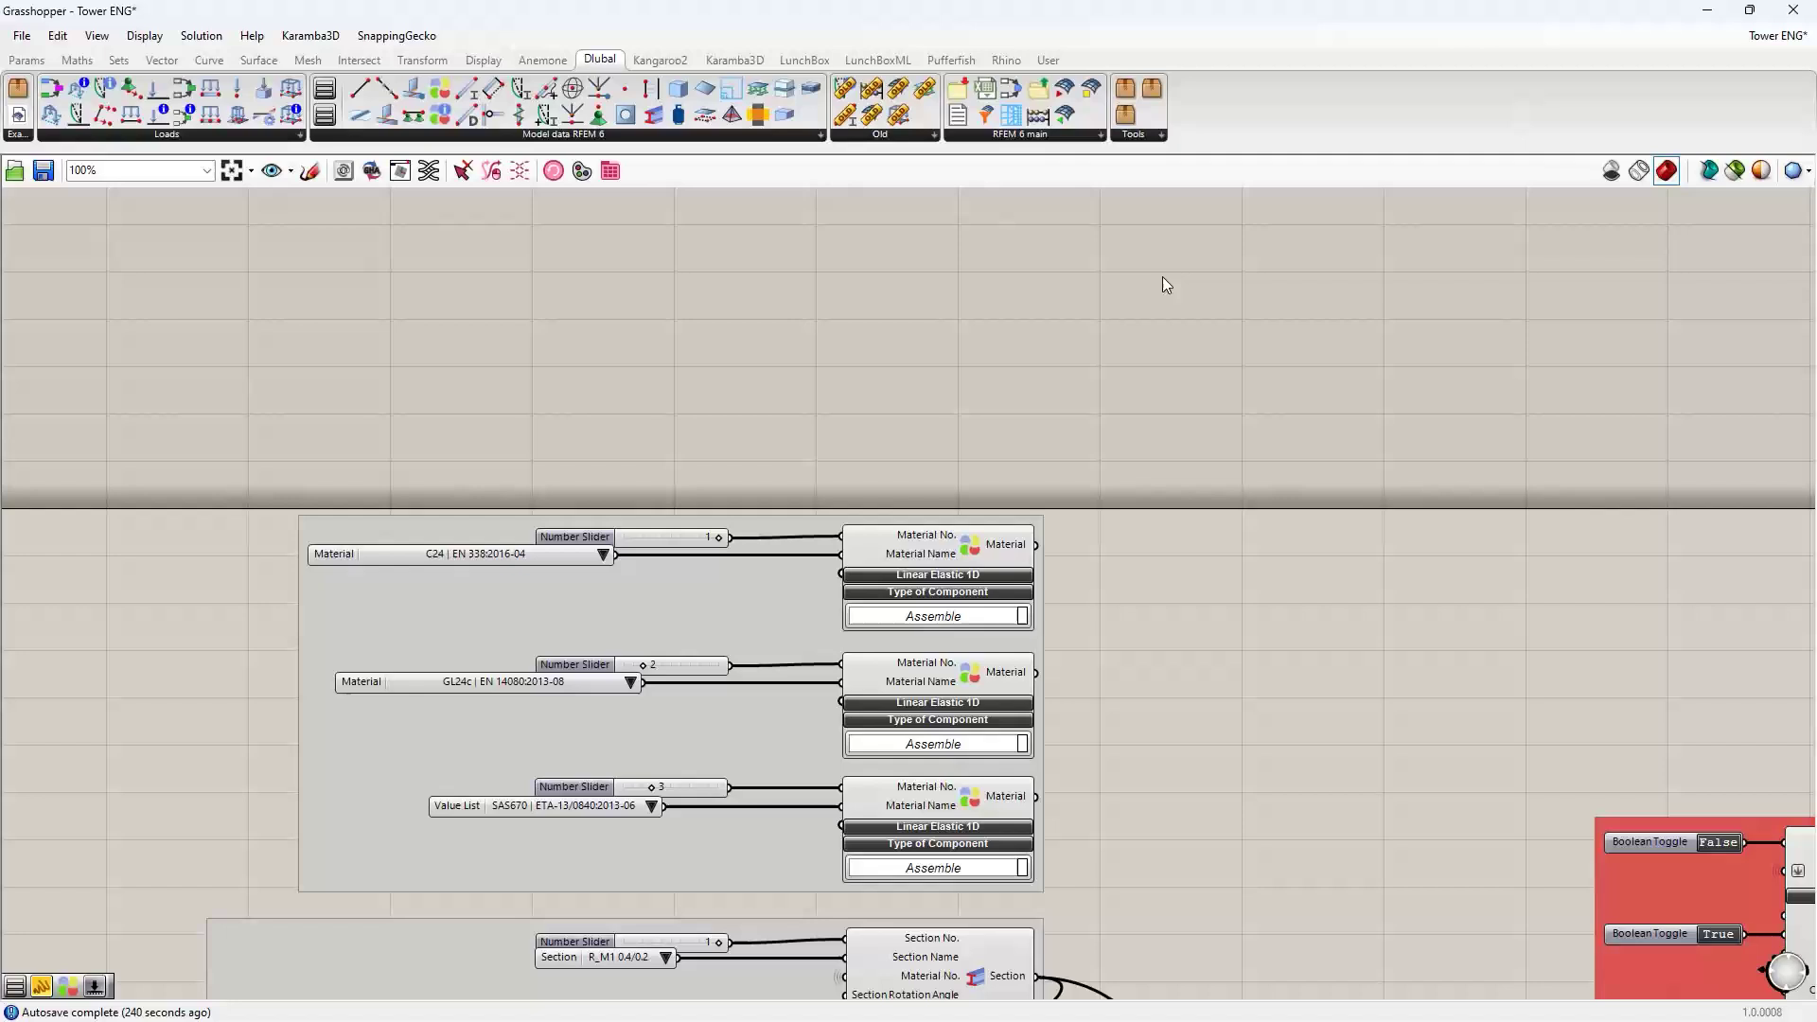
- Place a Value List above the material group and paste the four copied section names as its constants
{"action": "double_click", "coordinate": [401, 376]}
{"action": "type", "text": "va"}
{"action": "left_click", "coordinate": [362, 344]}
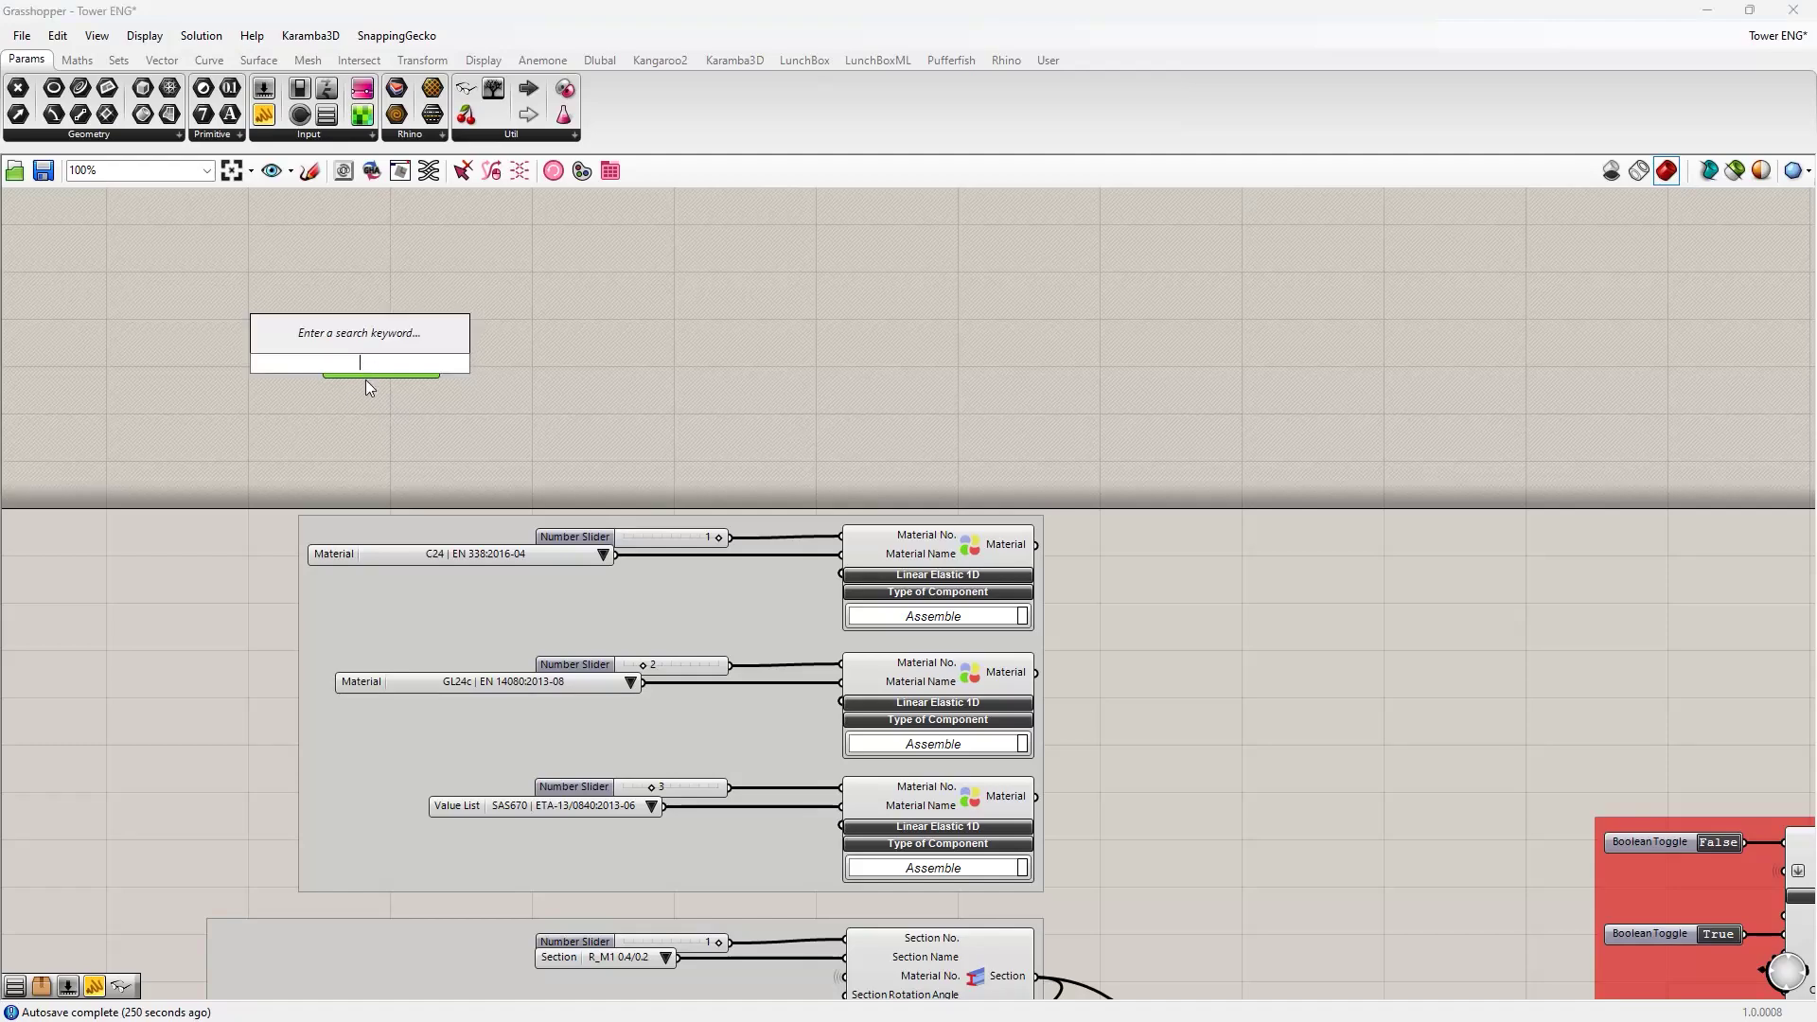
{"action": "right_click", "coordinate": [368, 367]}
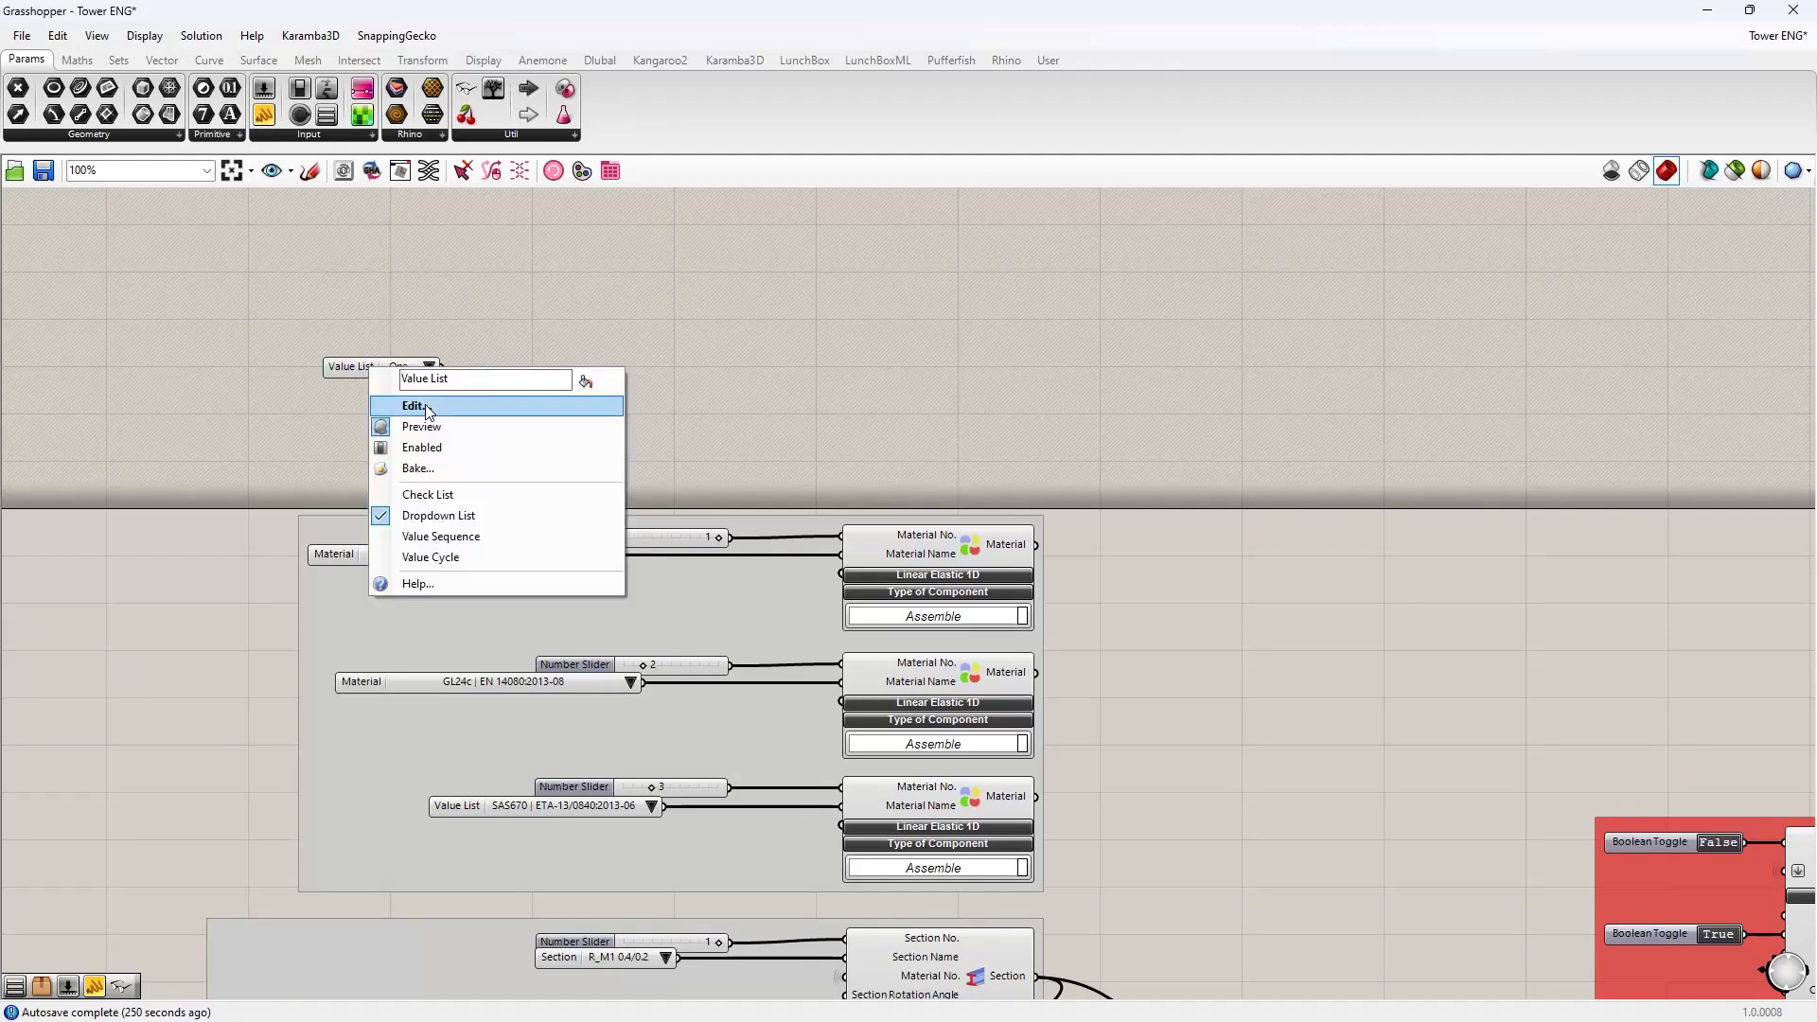
{"action": "left_click", "coordinate": [434, 405]}
{"action": "key", "text": "ctrl+v"}
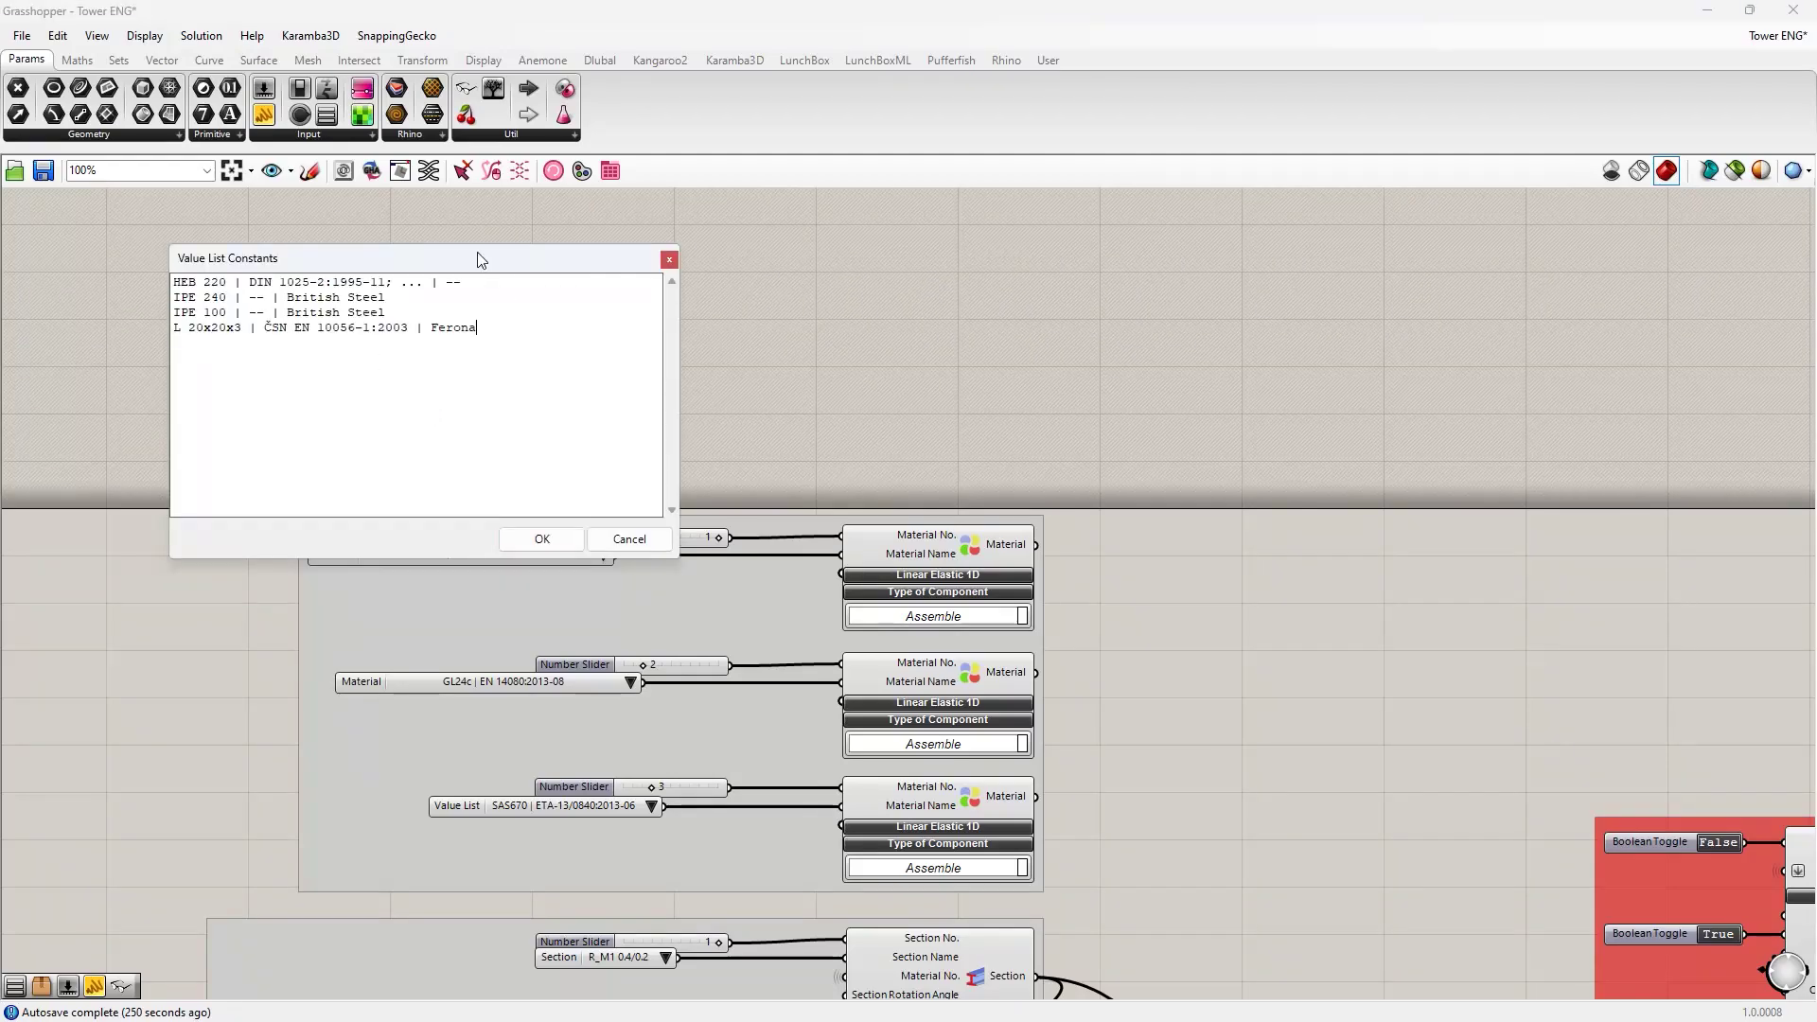
{"action": "left_click", "coordinate": [541, 539]}
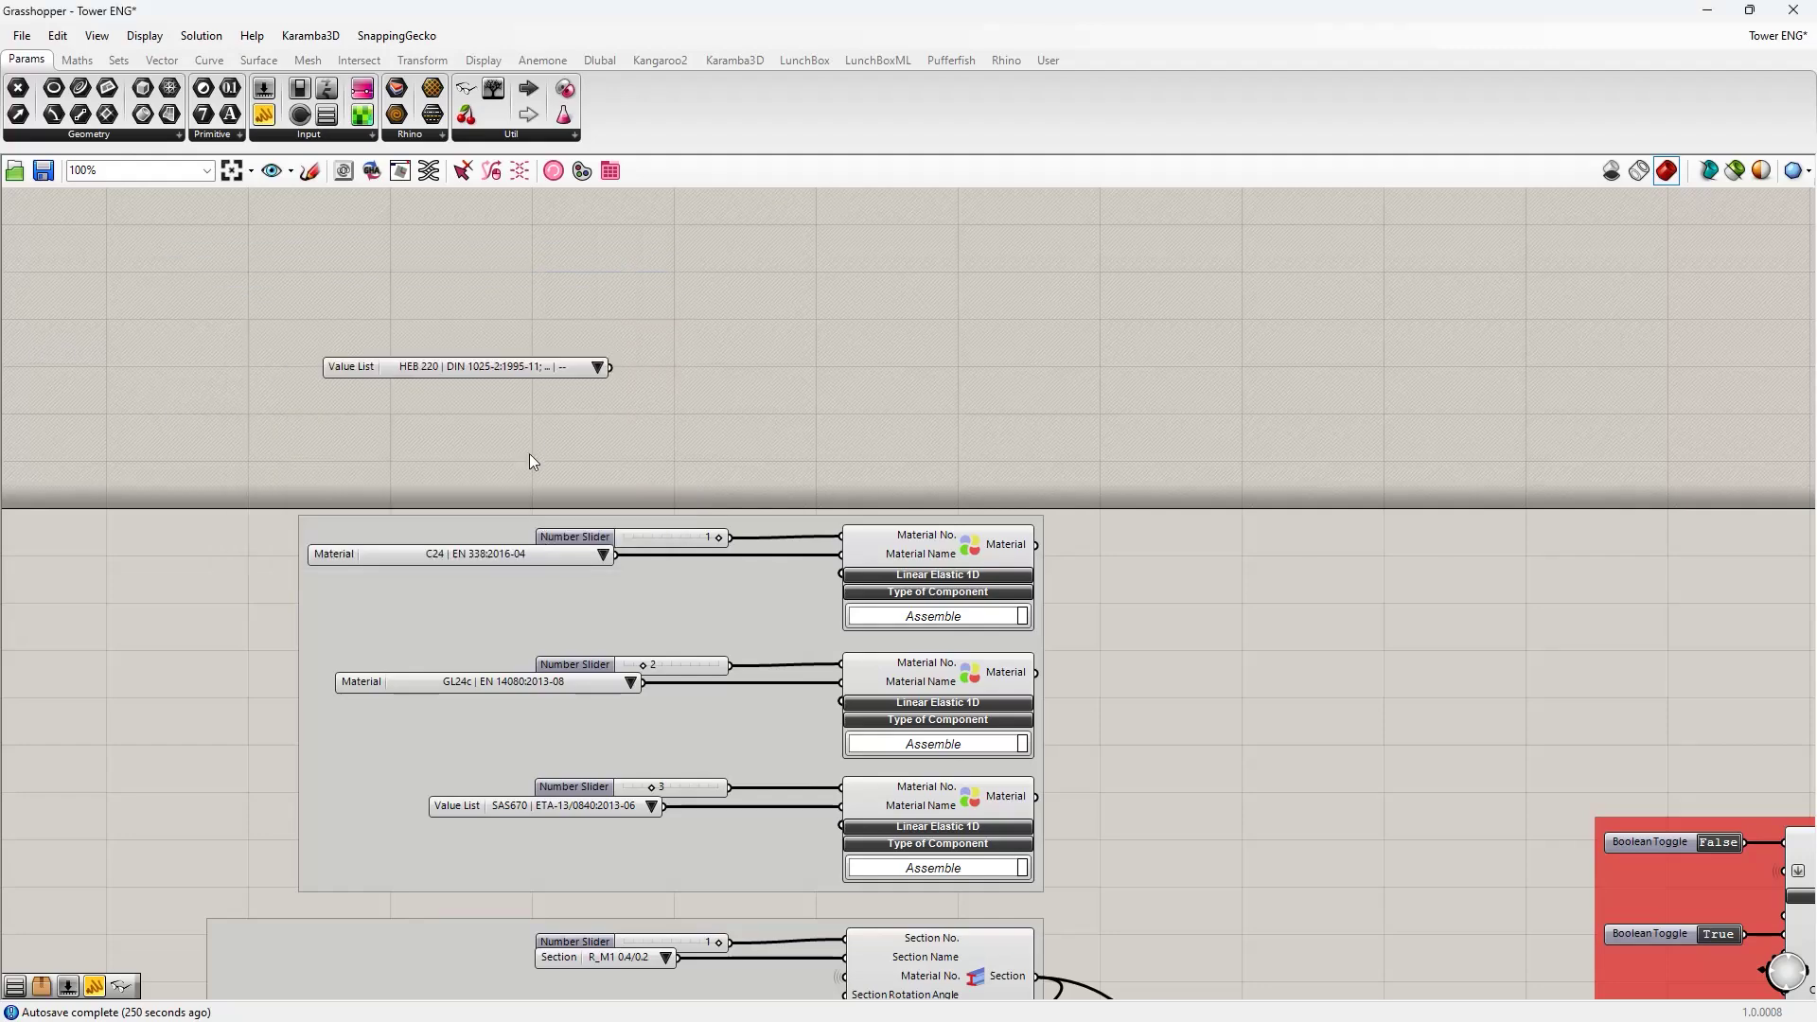
- Review the section entries offered by the new Value List and shift the component slightly above the material group
{"action": "left_click", "coordinate": [597, 367]}
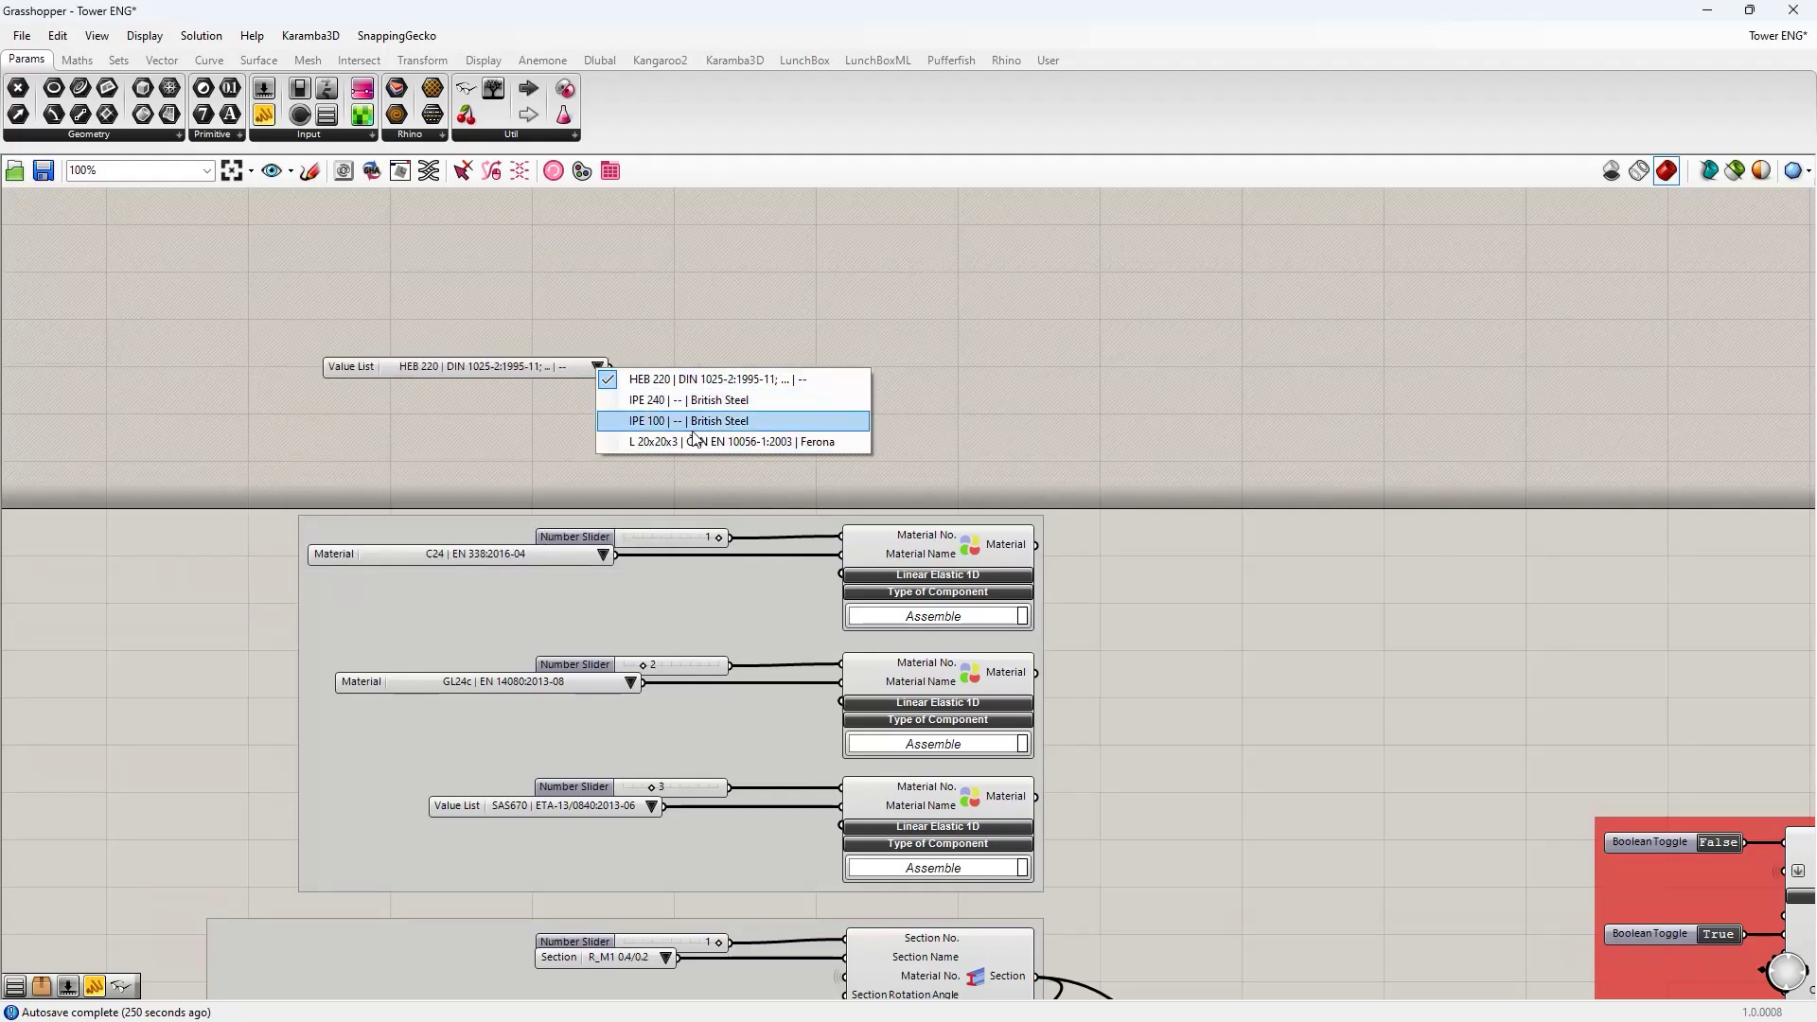
{"action": "left_click", "coordinate": [422, 366]}
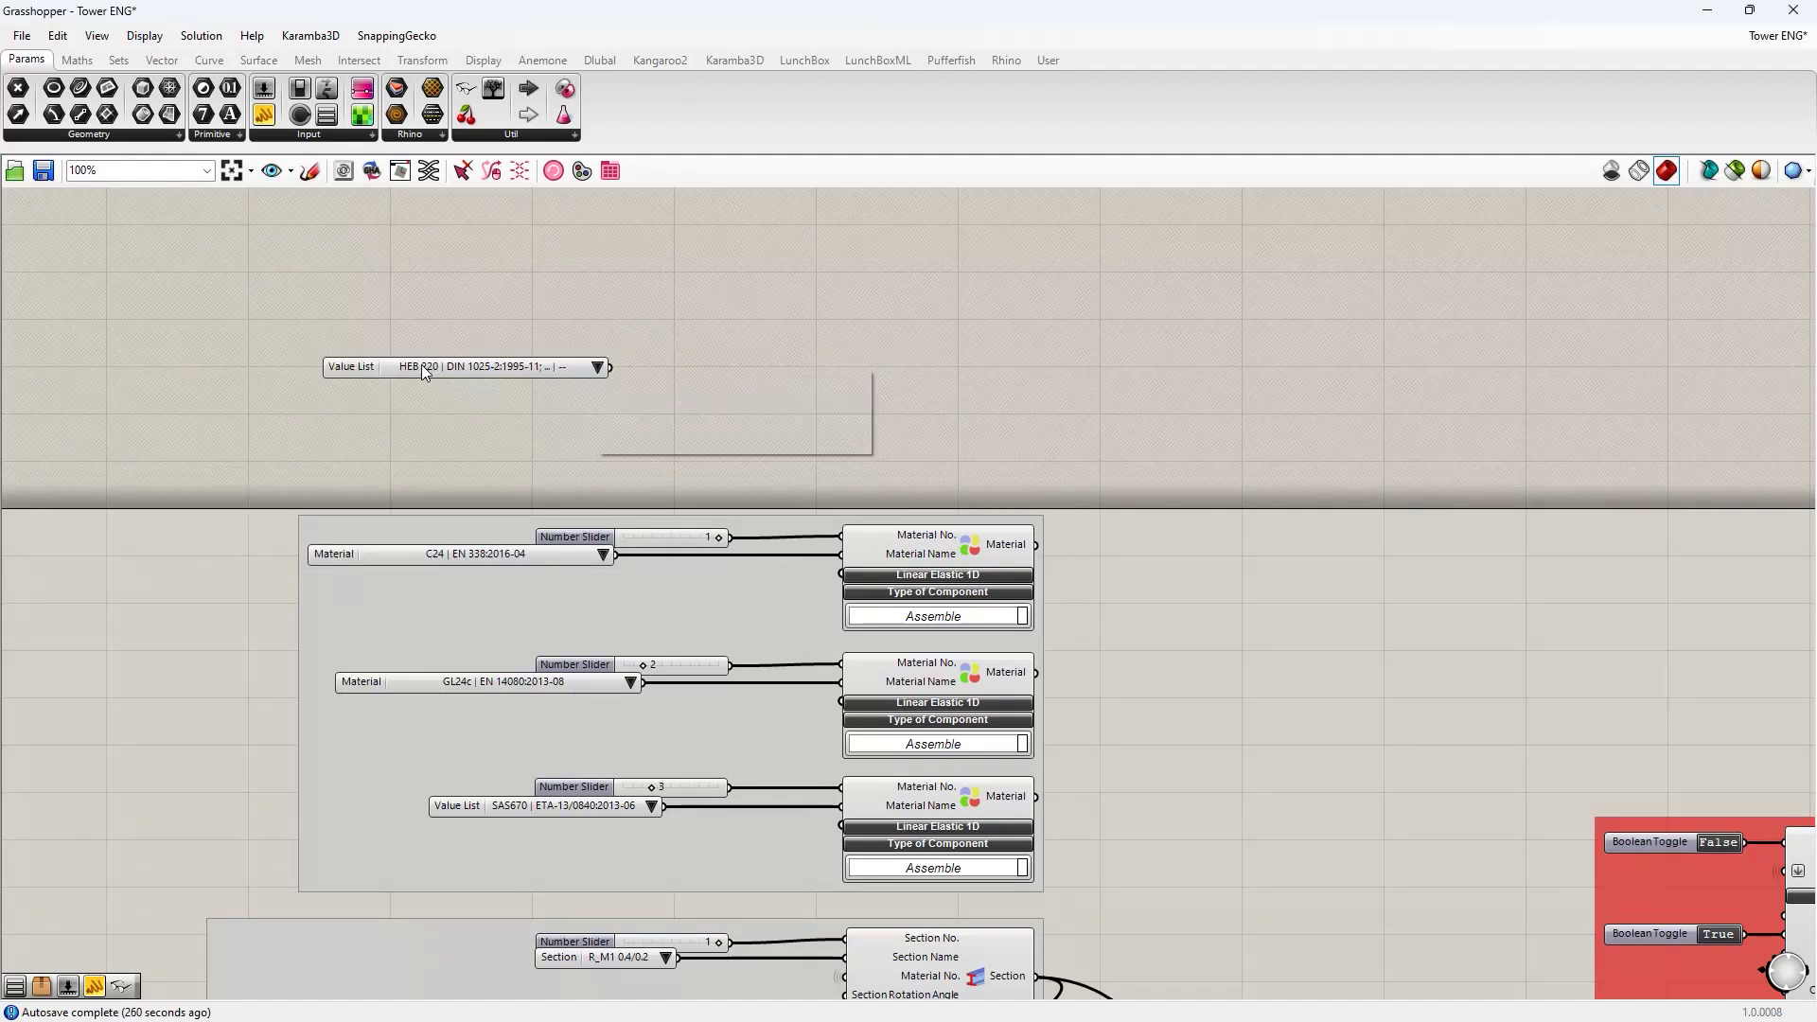
{"action": "mouse_move", "coordinate": [422, 366]}
{"action": "left_mouse_down"}
{"action": "mouse_move", "coordinate": [441, 413]}
{"action": "mouse_move", "coordinate": [412, 436]}
{"action": "mouse_move", "coordinate": [397, 387]}
{"action": "left_mouse_up"}
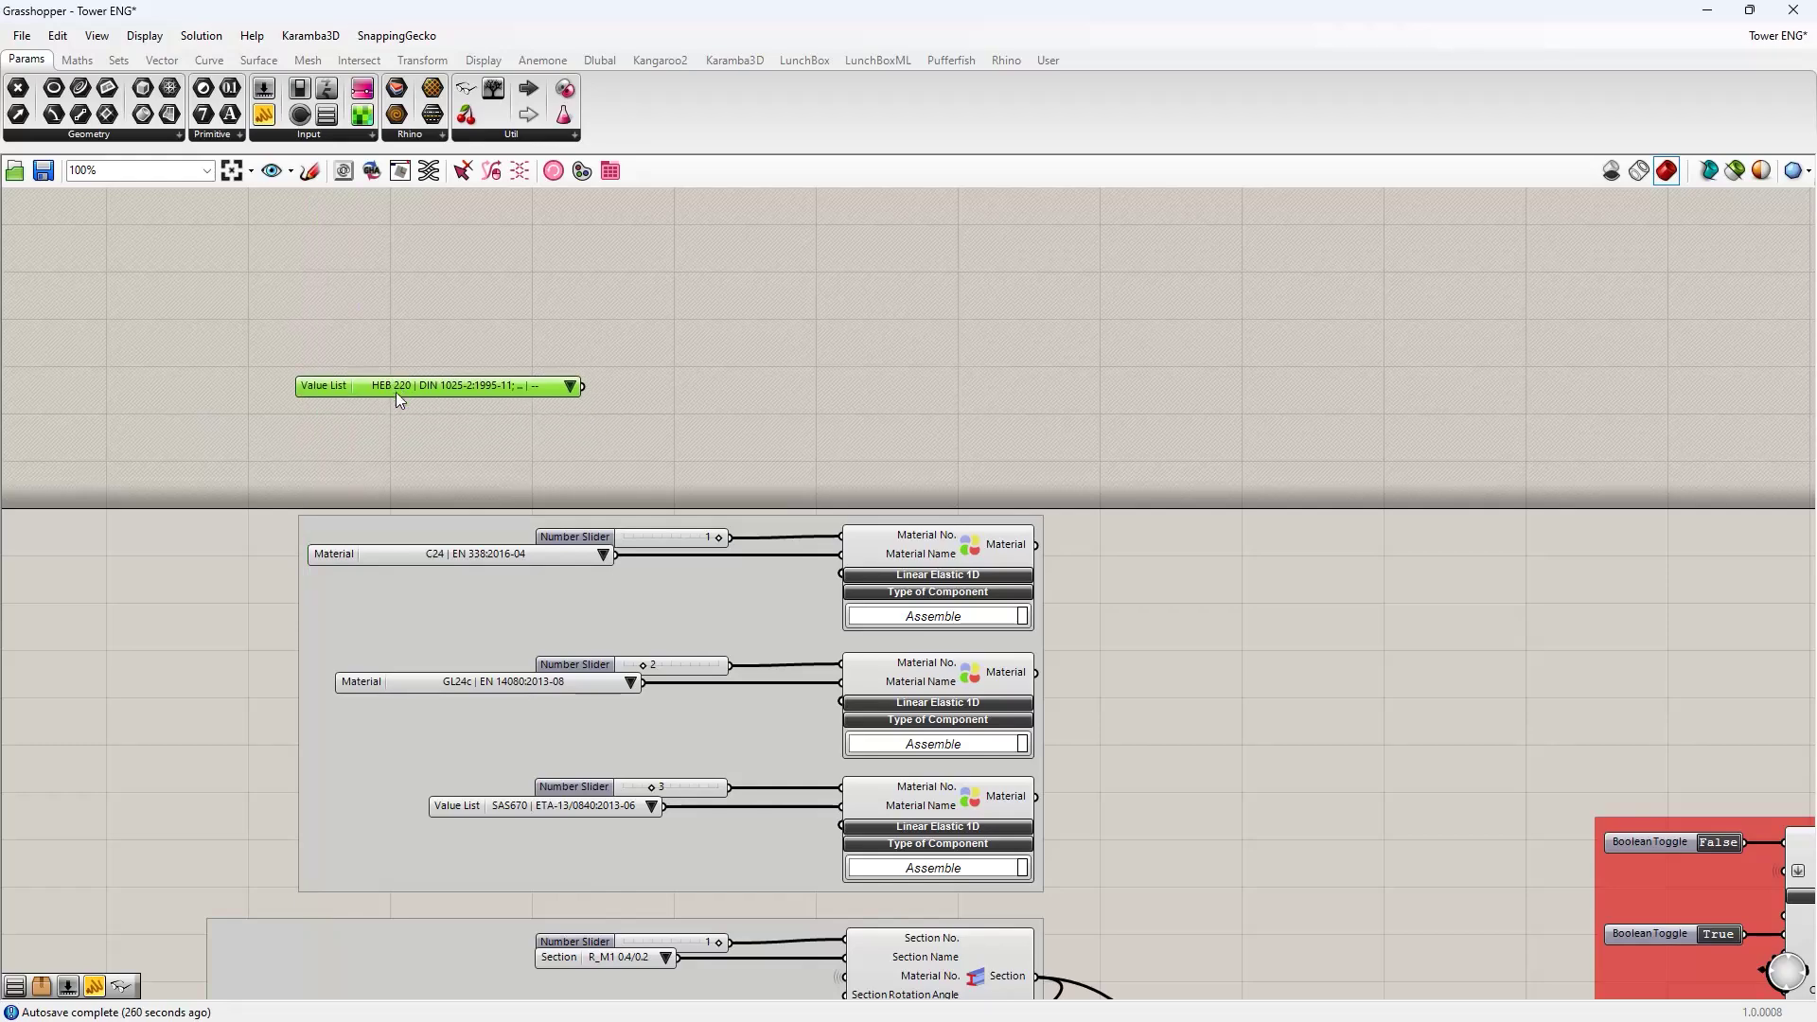
{"action": "right_click_drag", "start_coordinate": [390, 437], "coordinate": [458, 458]}
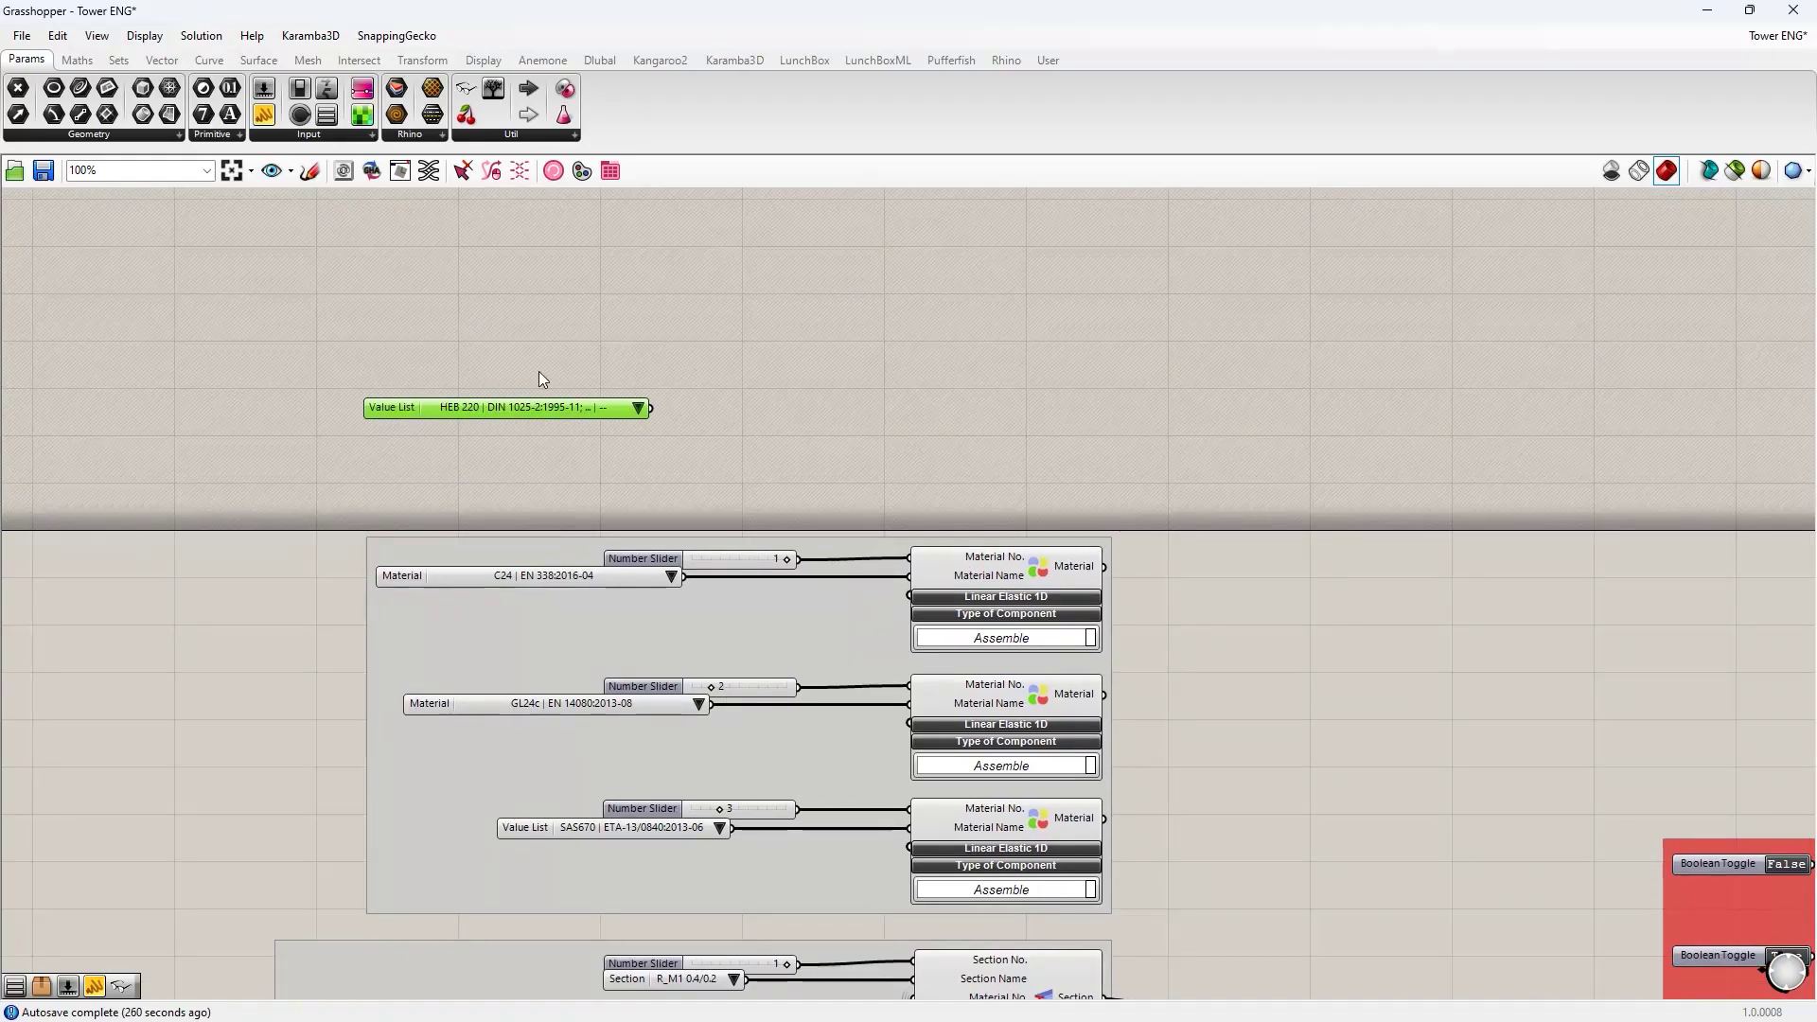
- Try to convert the Value List above the material group into a user object named "RFEM Section"
{"action": "left_click", "coordinate": [433, 367]}
{"action": "left_click", "coordinate": [412, 406]}
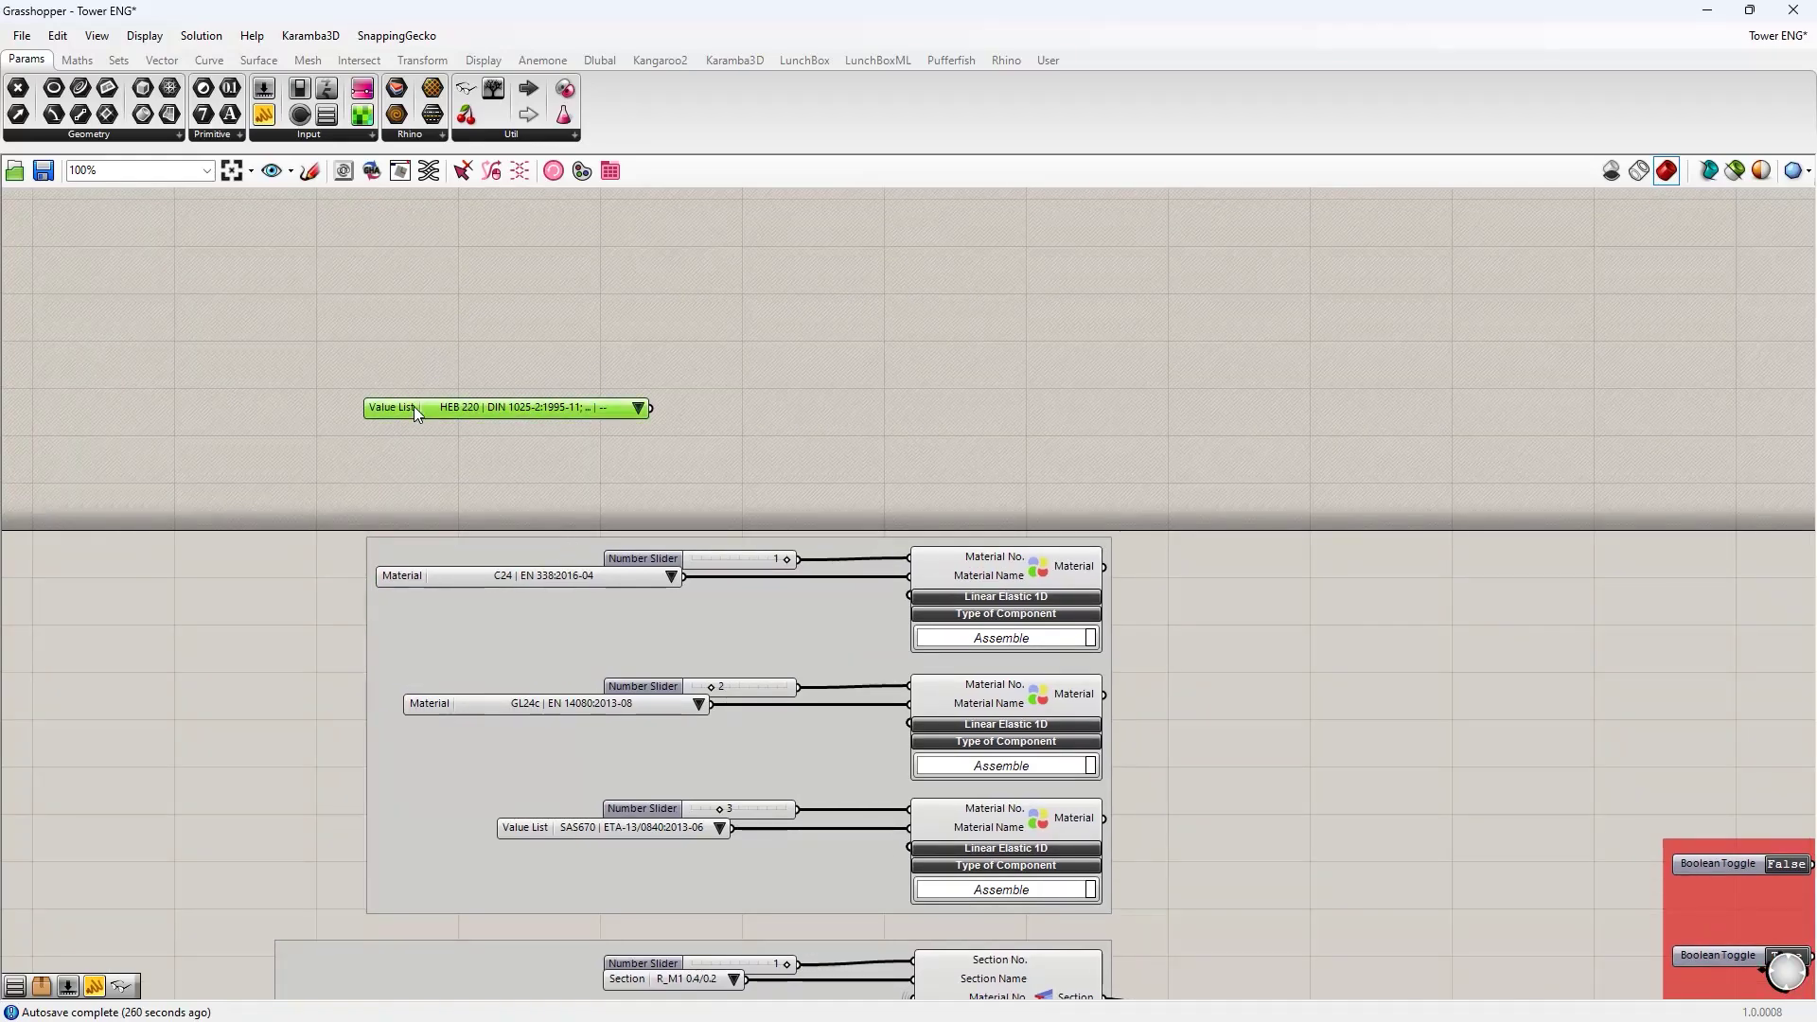
{"action": "left_click", "coordinate": [29, 40]}
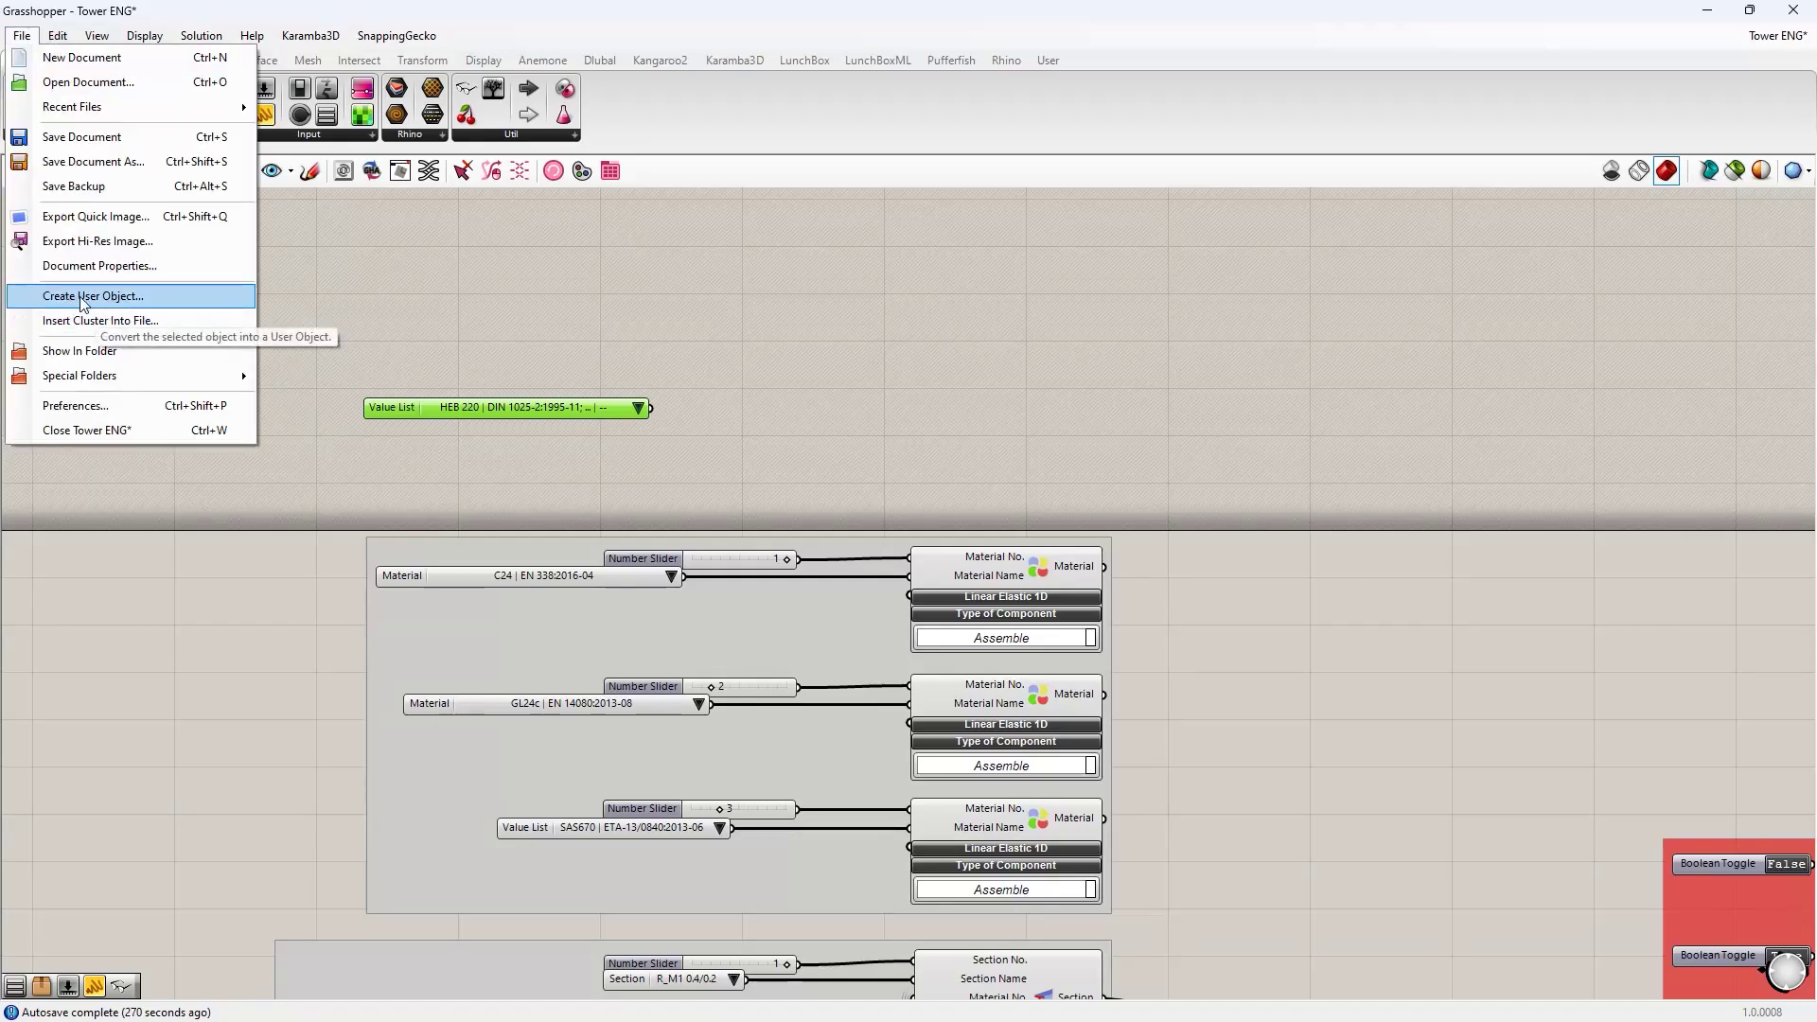
{"action": "left_click", "coordinate": [439, 420]}
{"action": "left_click", "coordinate": [443, 413]}
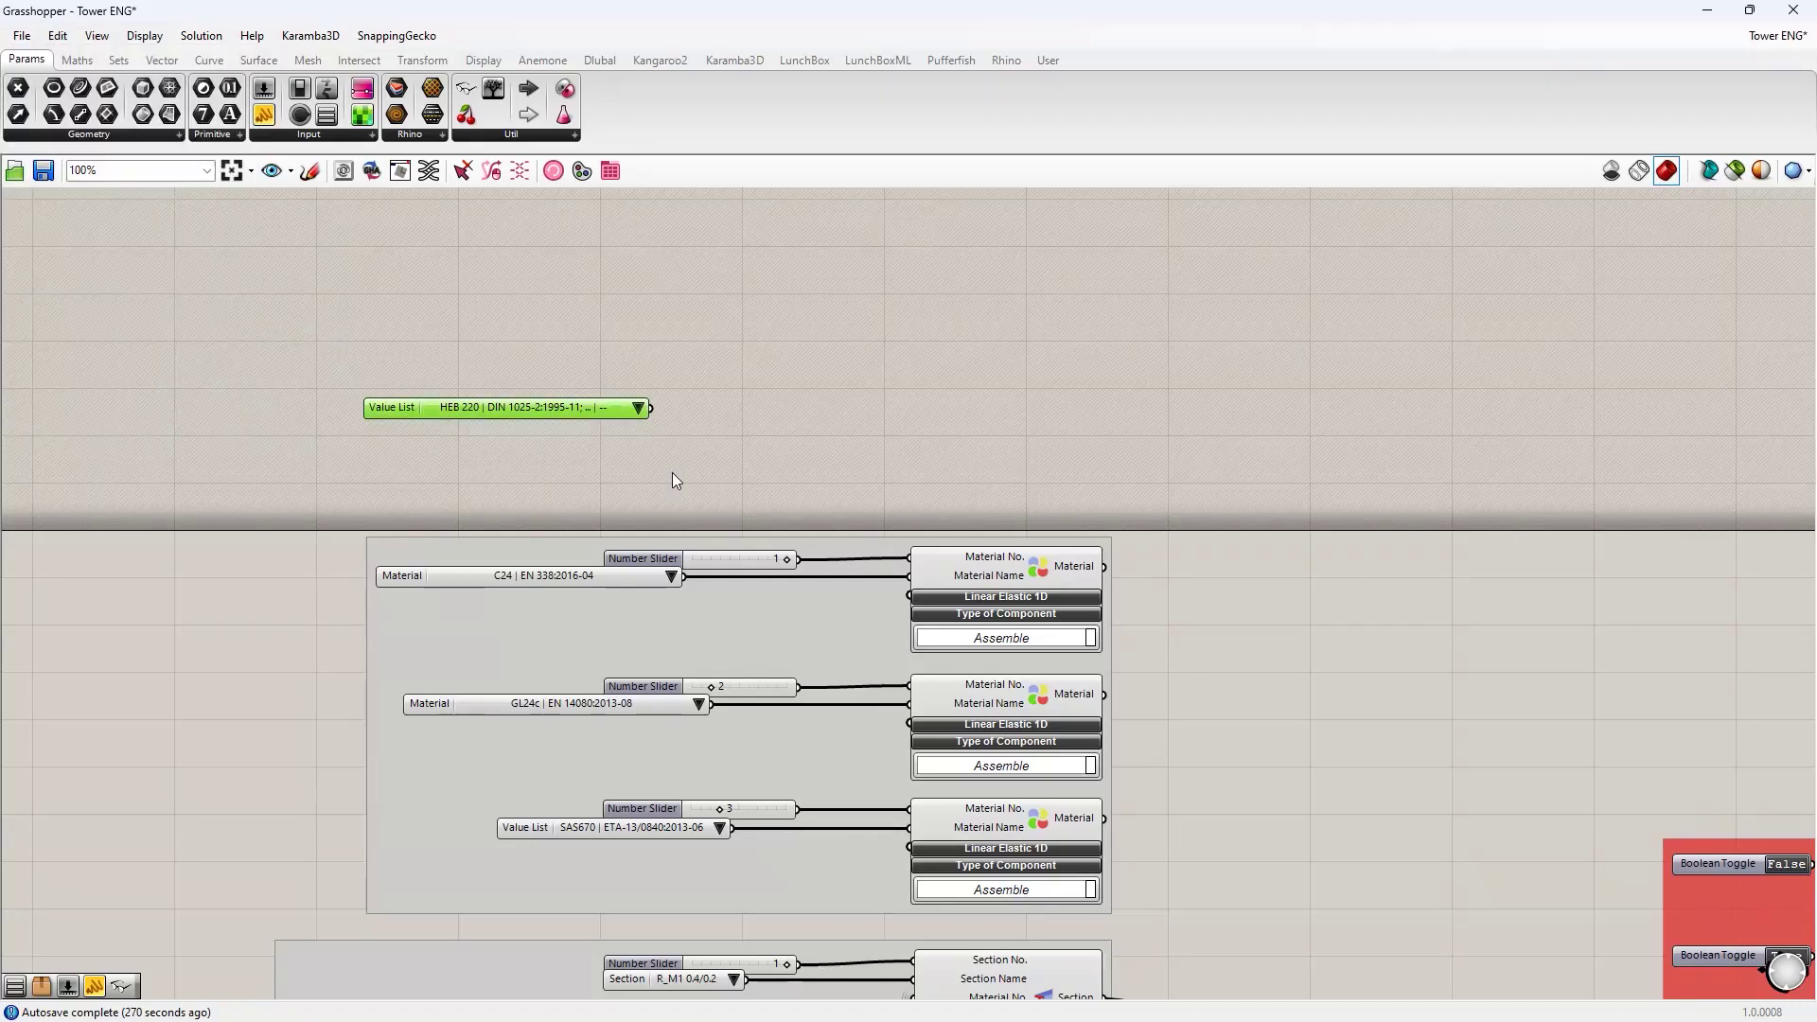
{"action": "left_click_drag", "start_coordinate": [676, 452], "coordinate": [323, 332]}
{"action": "left_click", "coordinate": [22, 35]}
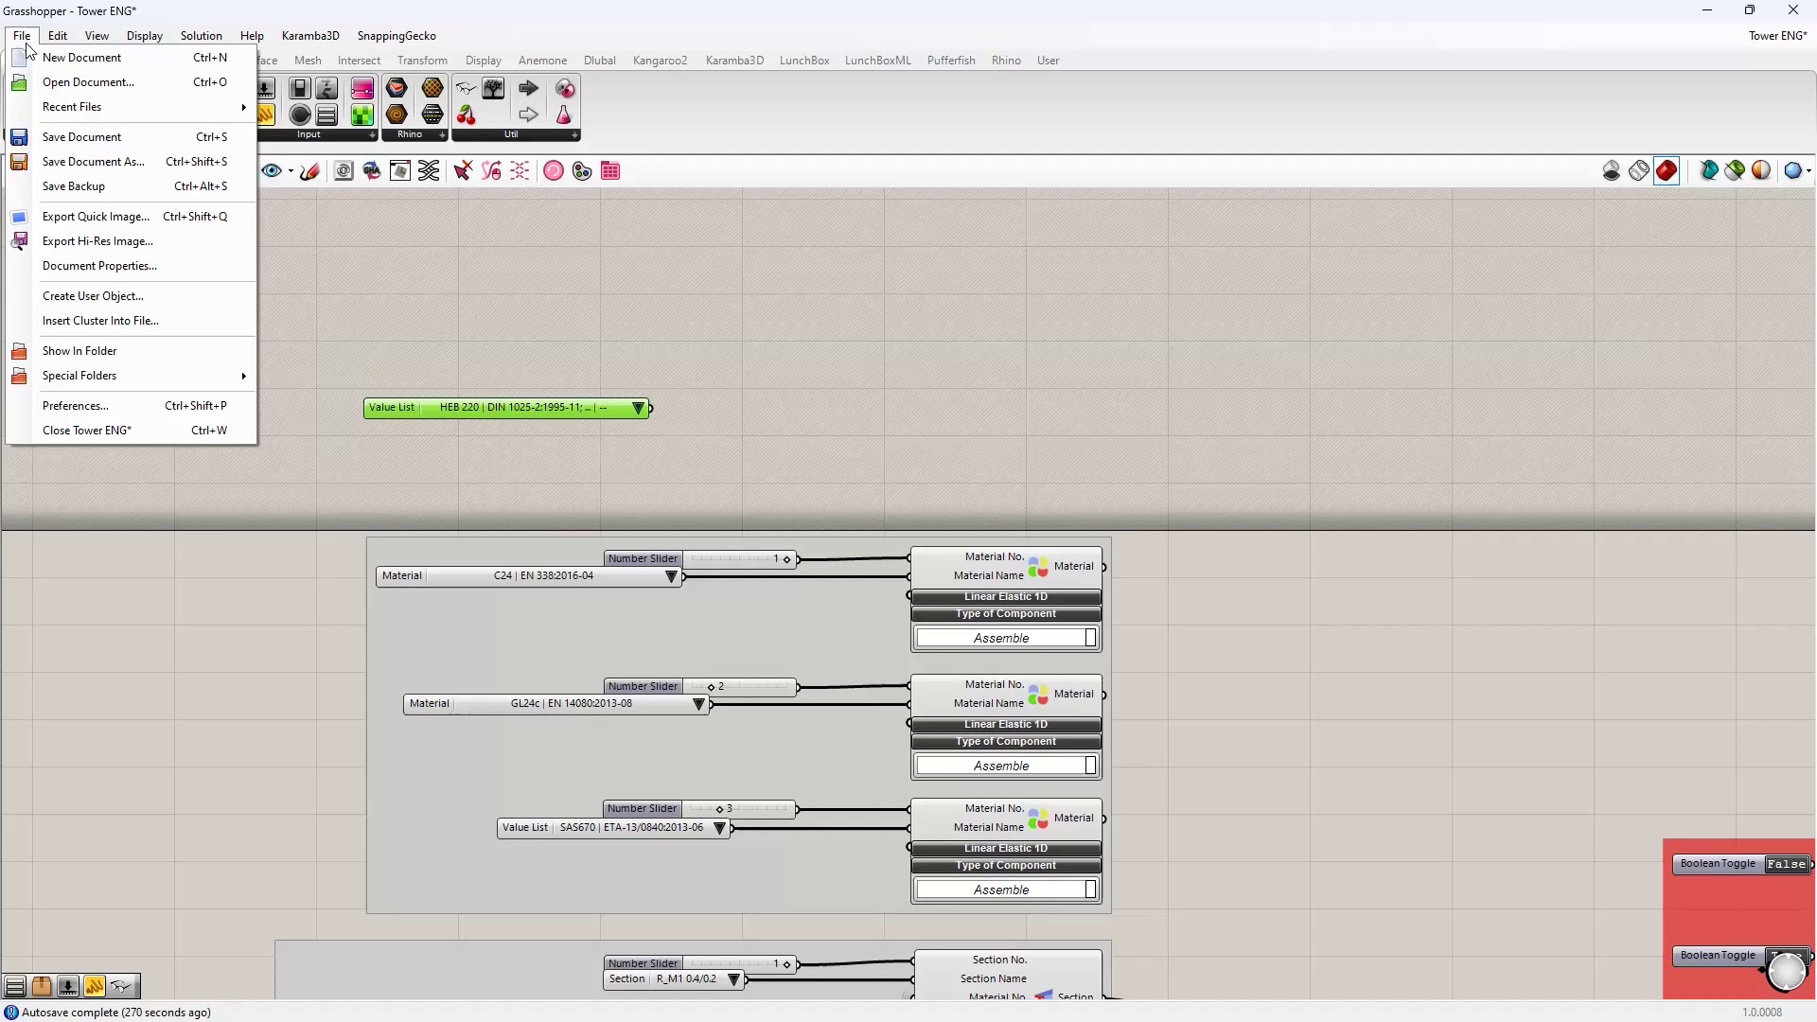
{"action": "left_click", "coordinate": [119, 297]}
{"action": "left_click_drag", "start_coordinate": [192, 145], "coordinate": [119, 143]}
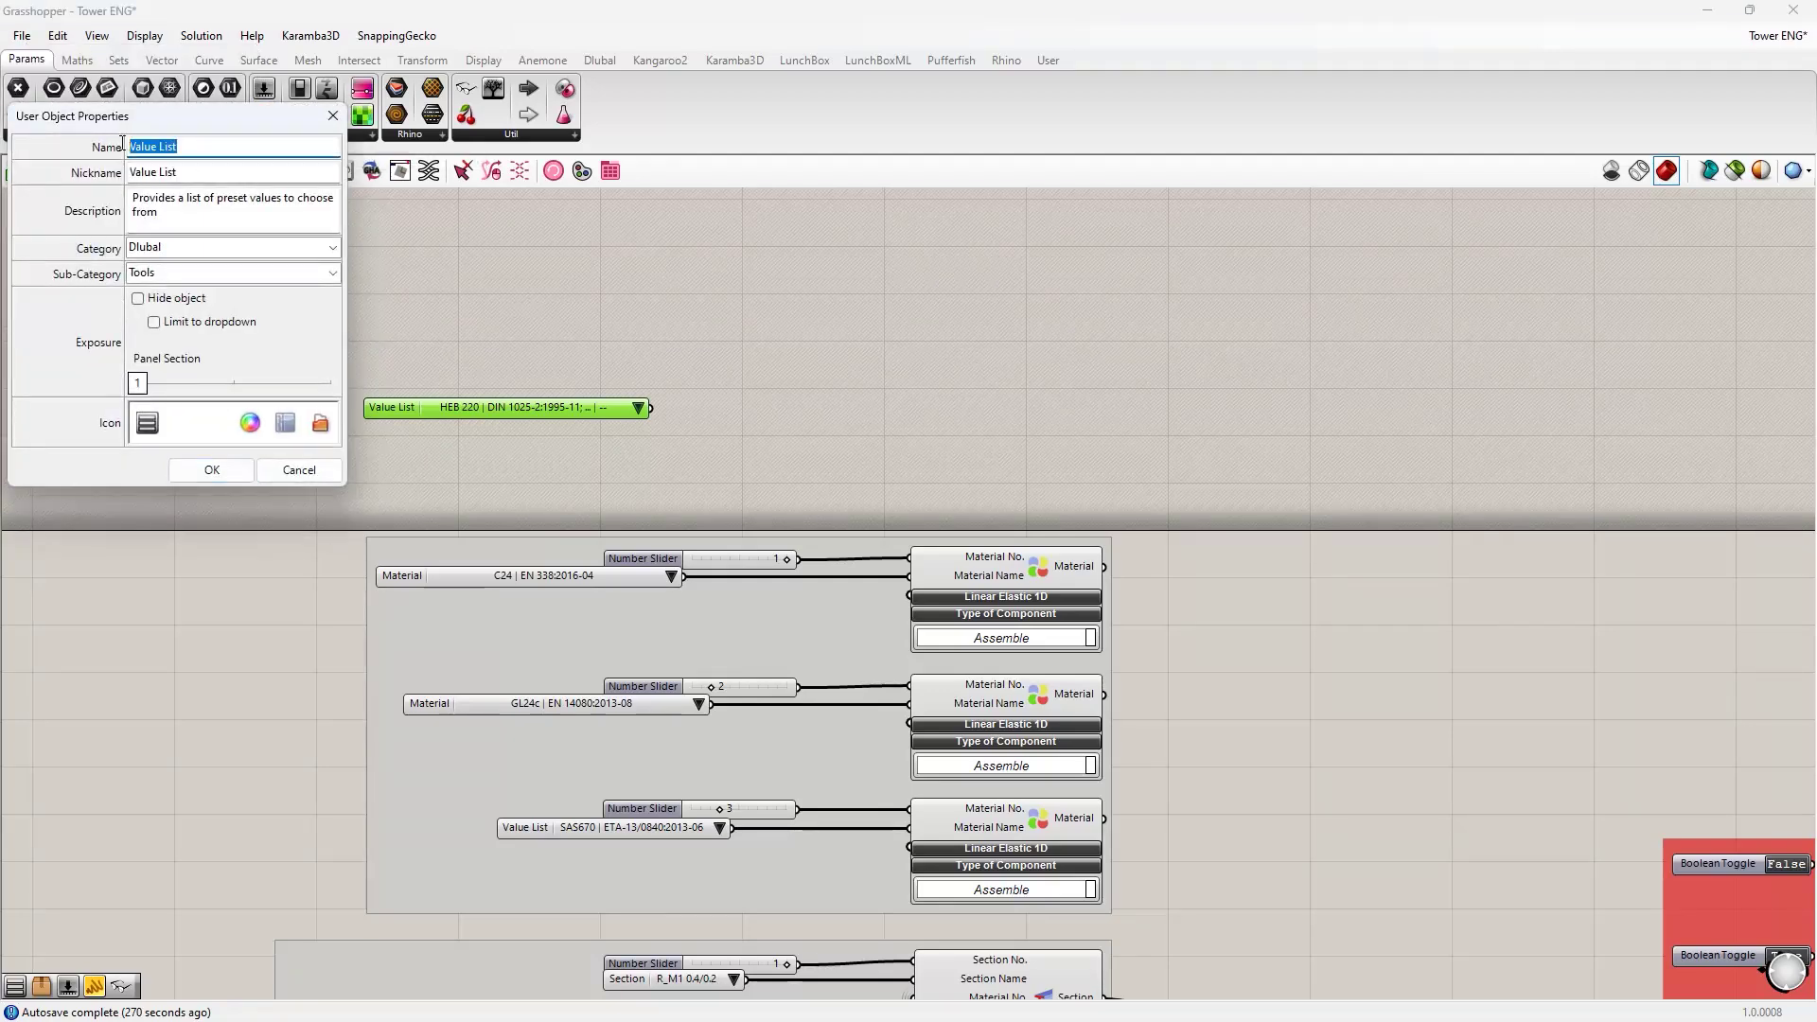
{"action": "type", "text": "RFEM Section"}
{"action": "left_click_drag", "start_coordinate": [186, 215], "coordinate": [107, 194]}
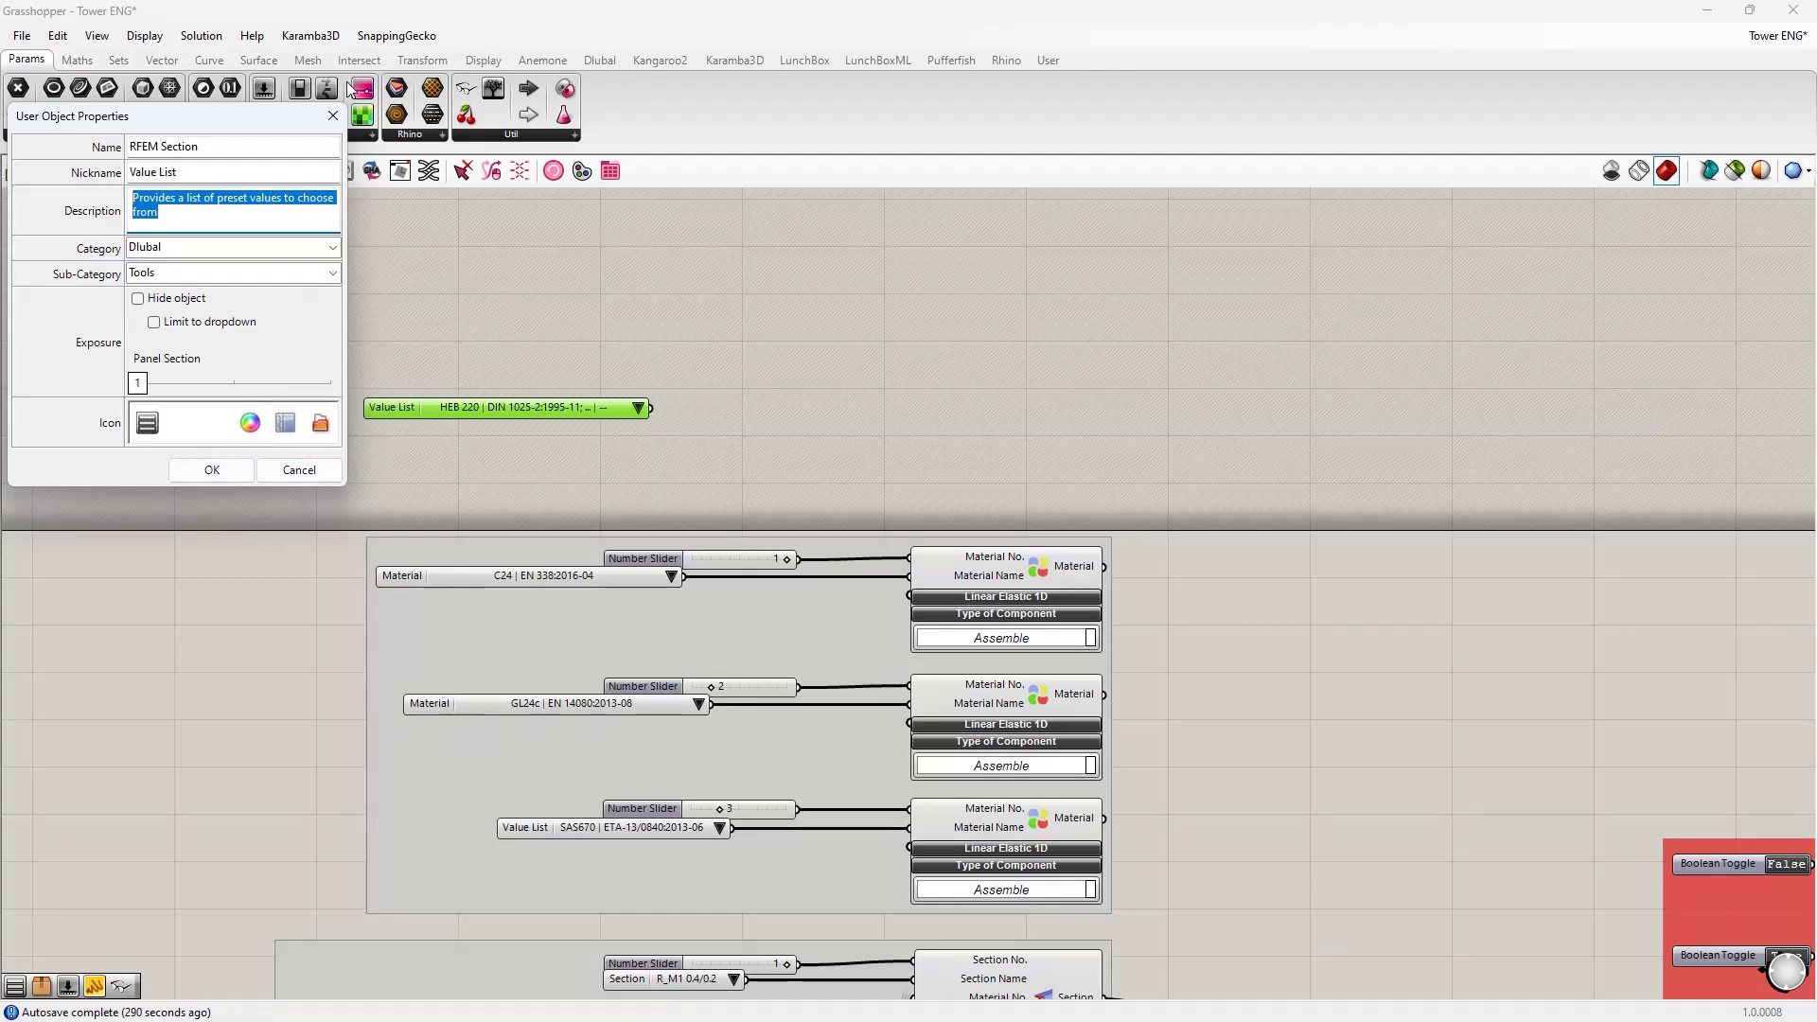
{"action": "left_click", "coordinate": [339, 117]}
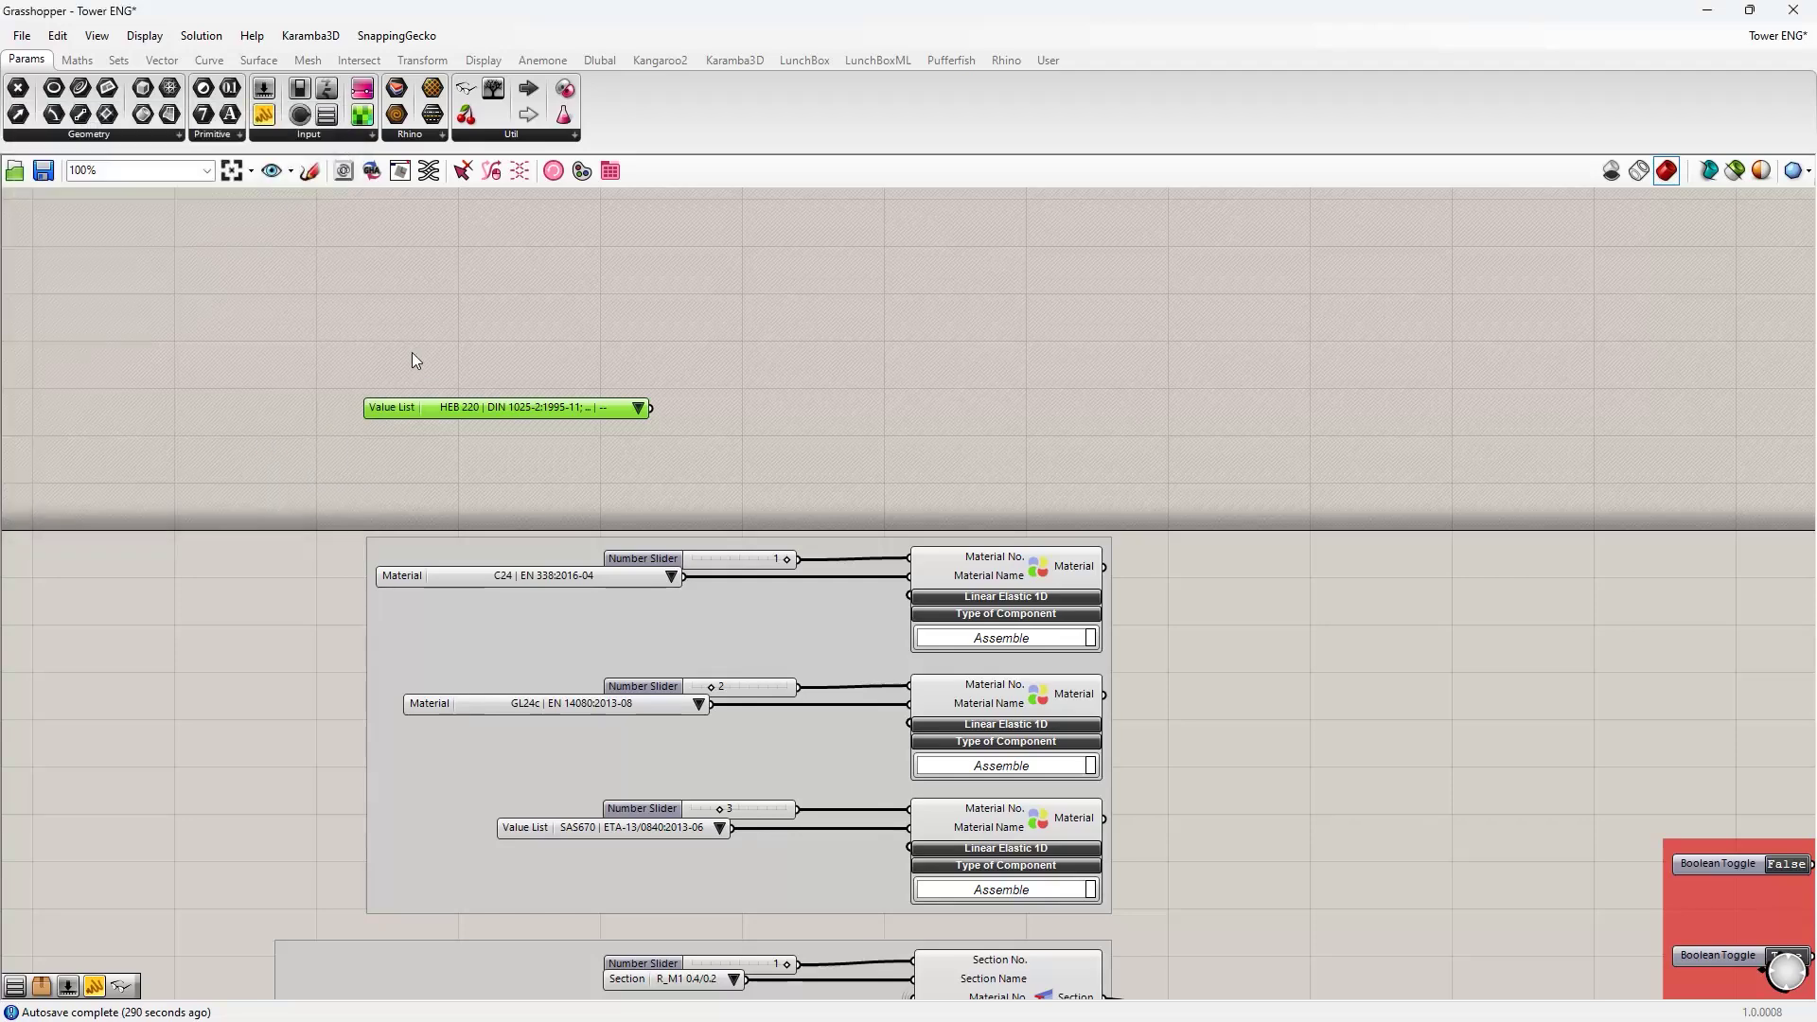
- Delete the new Value List and place the predefined Dlubal RFEM Material list above the material group
{"action": "key", "text": "Delete"}
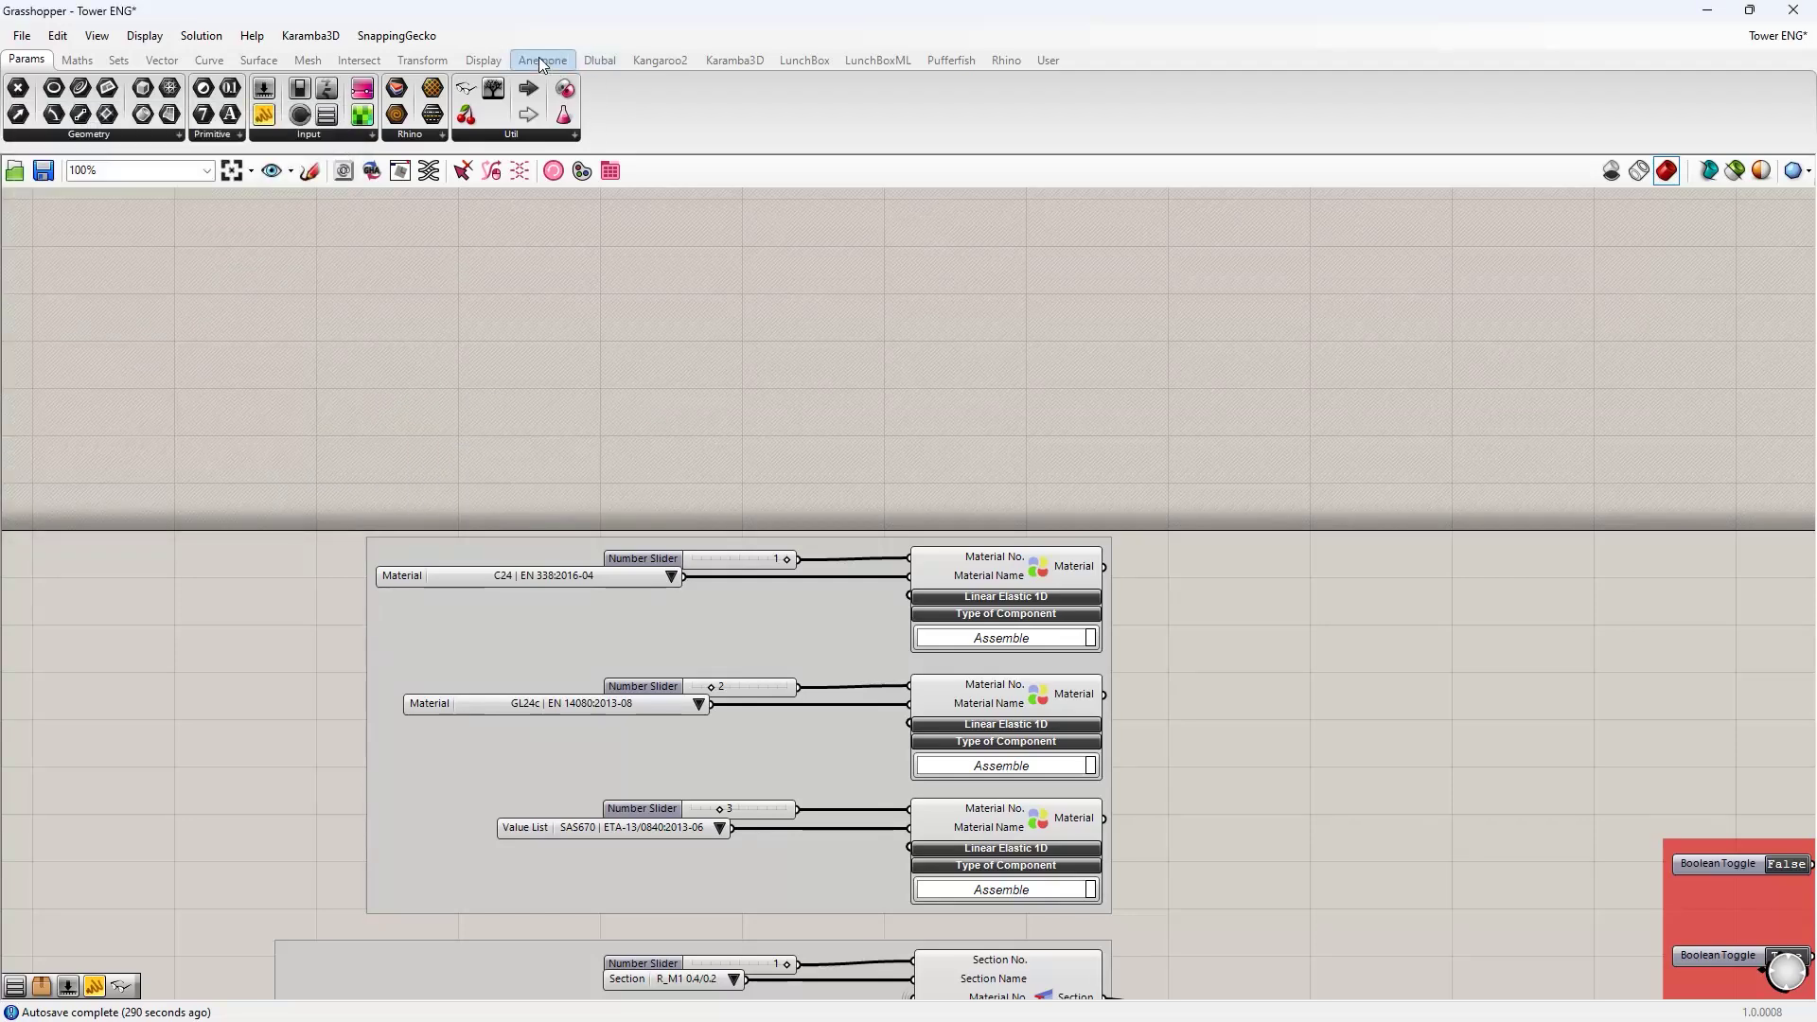
{"action": "left_click", "coordinate": [593, 60]}
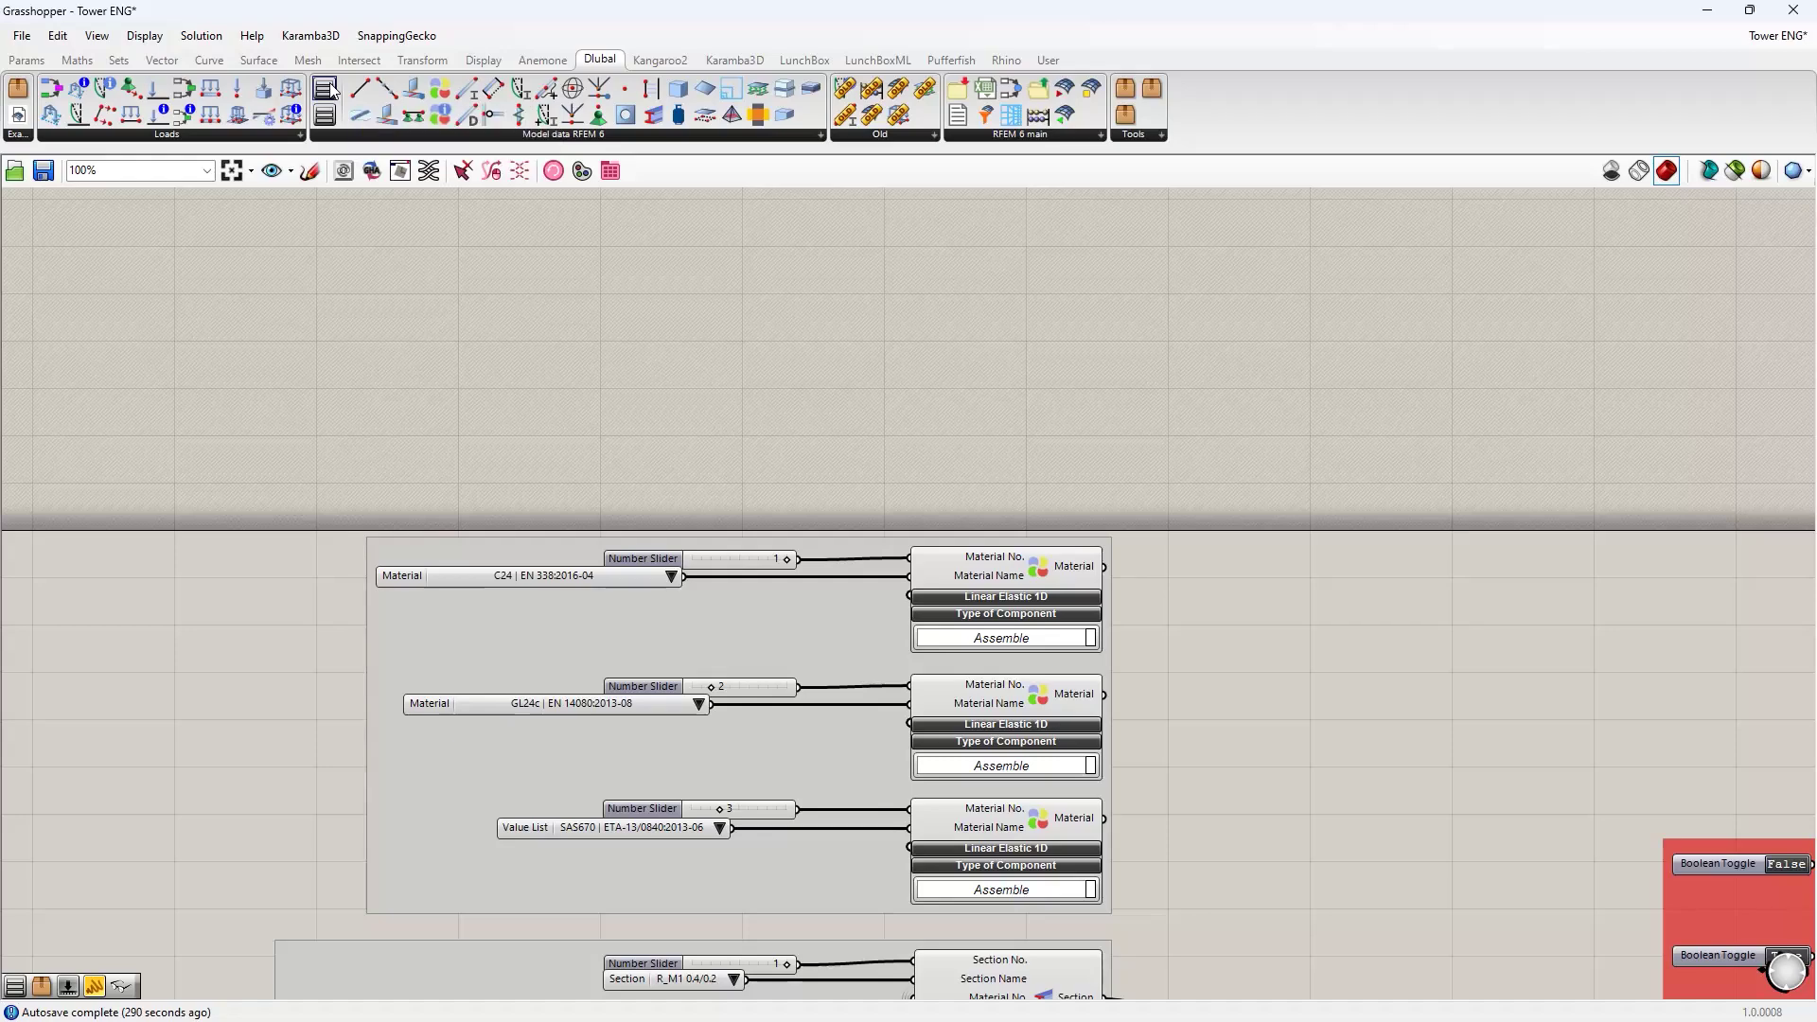
{"action": "left_click_drag", "start_coordinate": [328, 92], "coordinate": [421, 286]}
{"action": "left_click", "coordinate": [495, 279]}
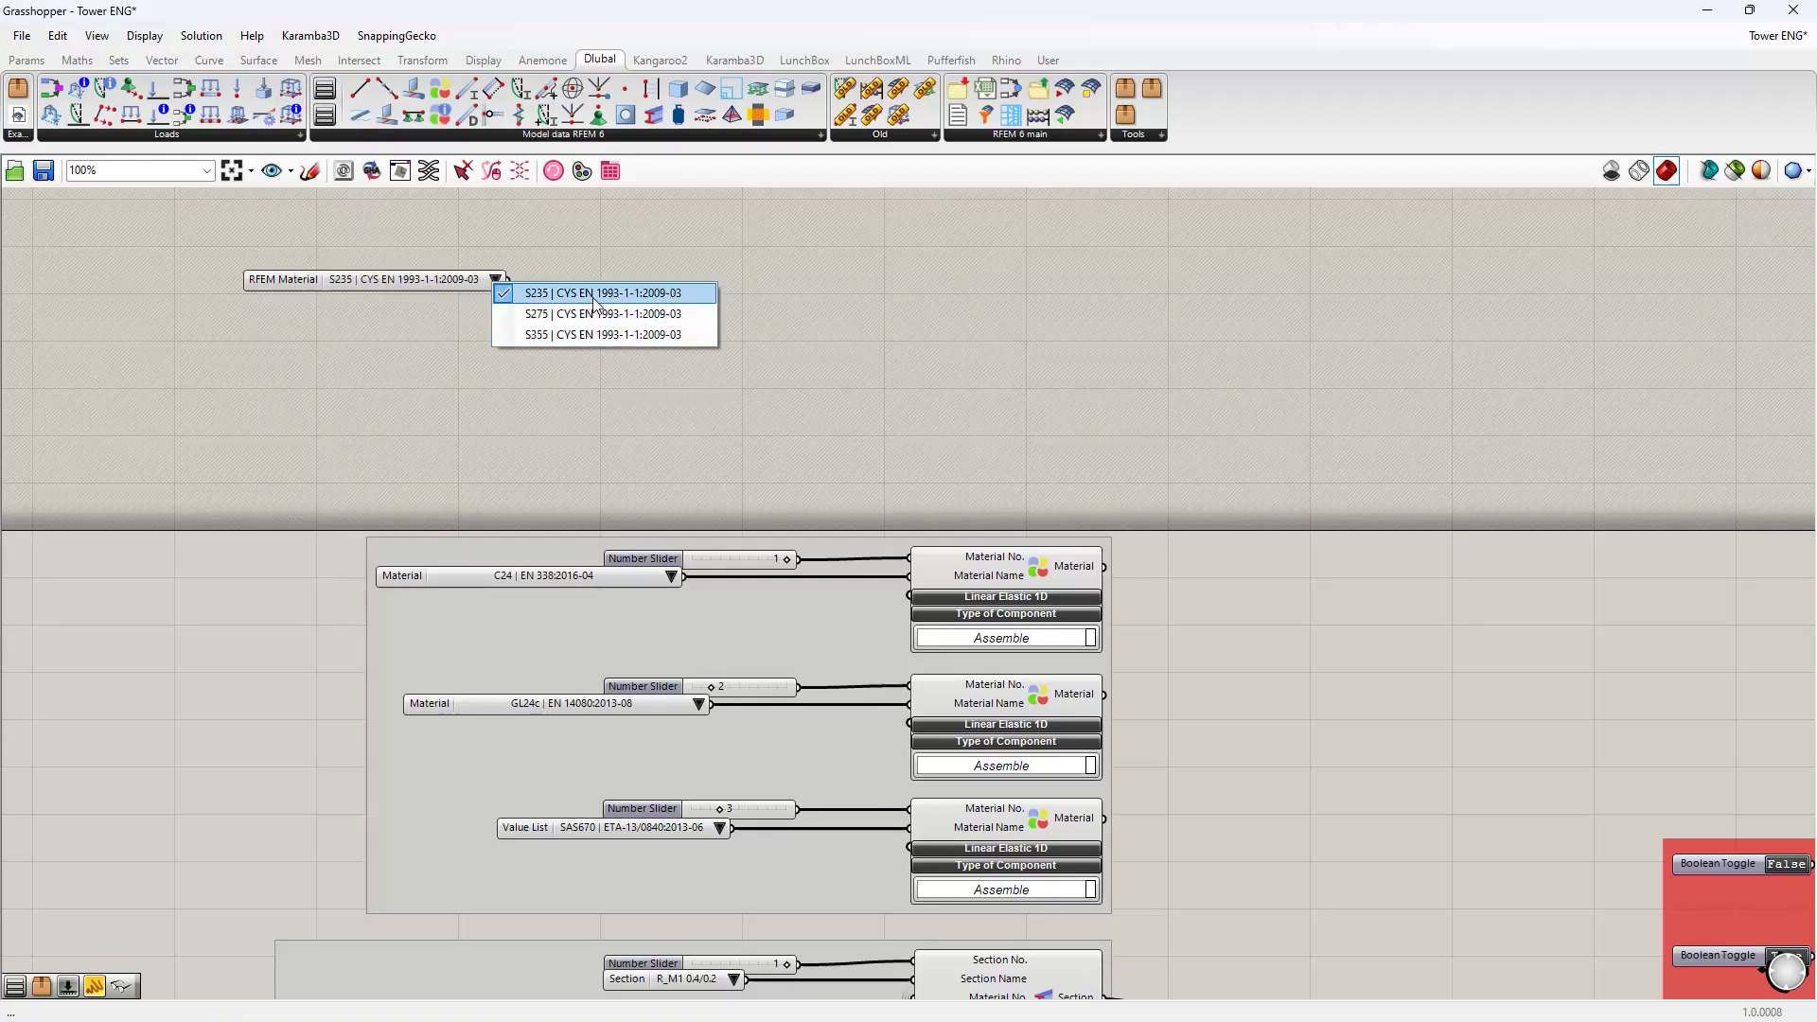
{"action": "left_click", "coordinate": [416, 328]}
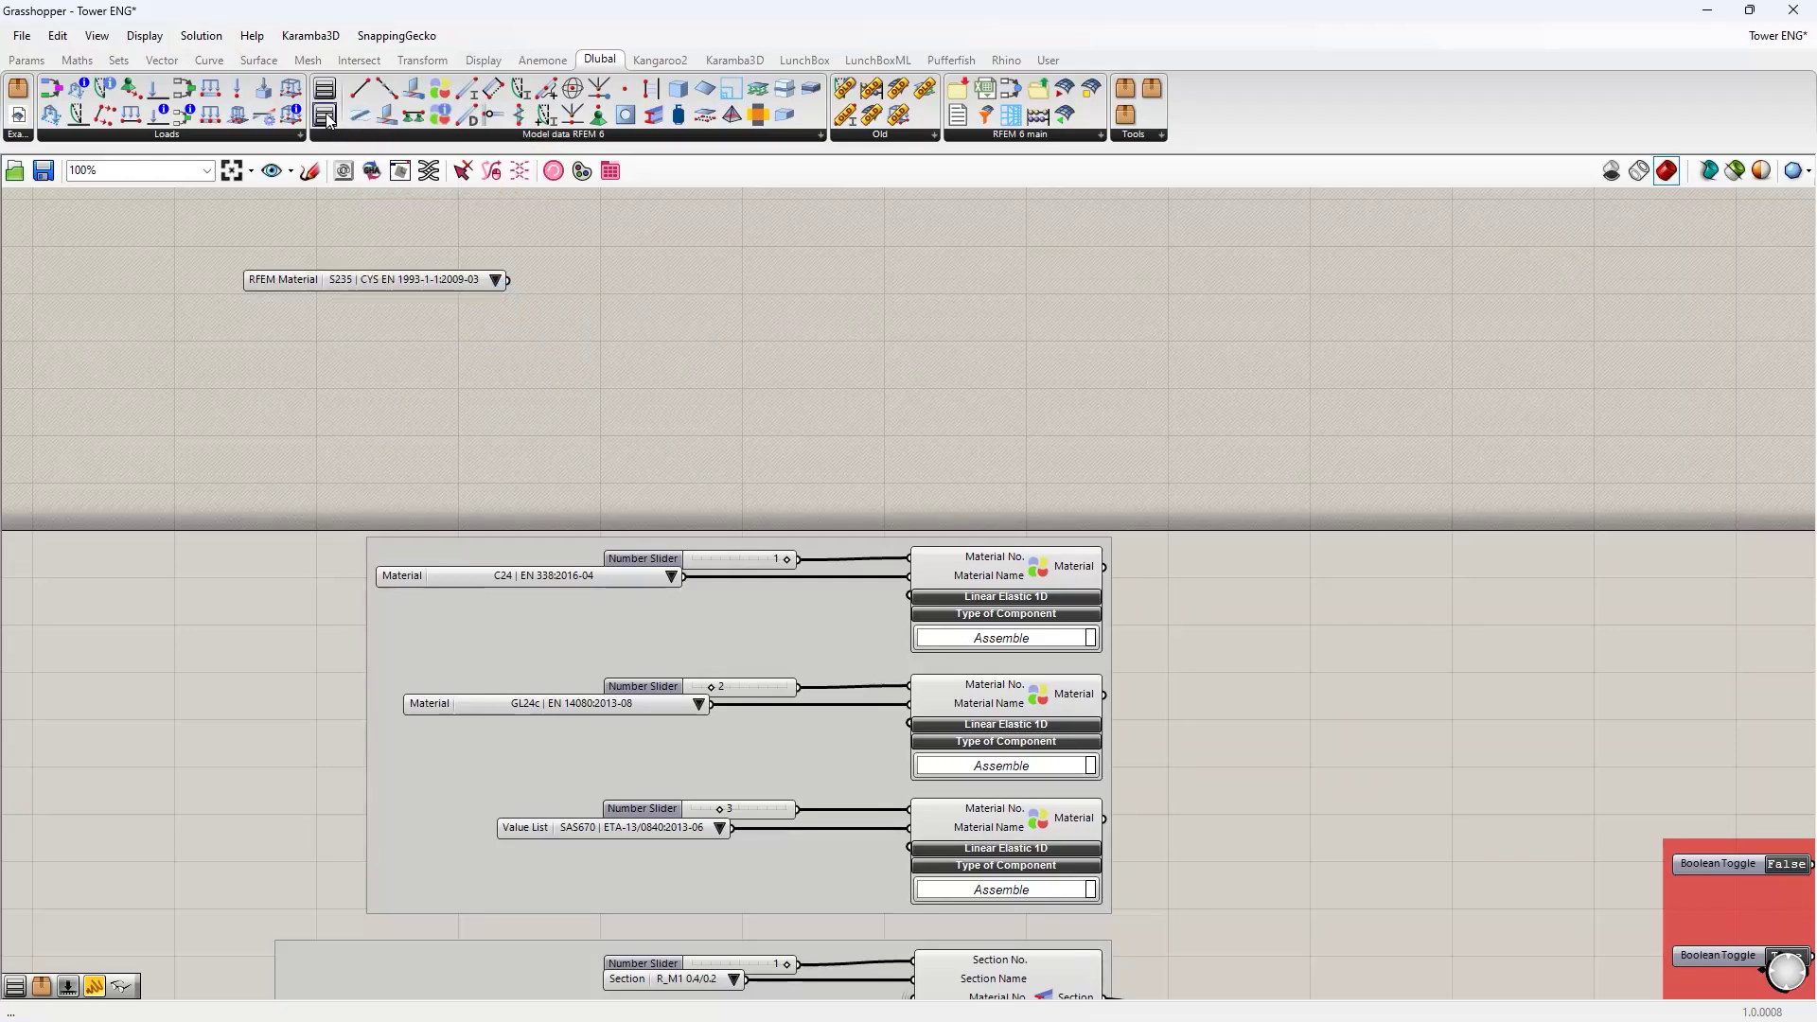
- Add the predefined Section RFEM list and arrange it beneath the RFEM Material list above the material group
{"action": "left_click_drag", "start_coordinate": [327, 119], "coordinate": [364, 420]}
{"action": "left_click", "coordinate": [487, 413]}
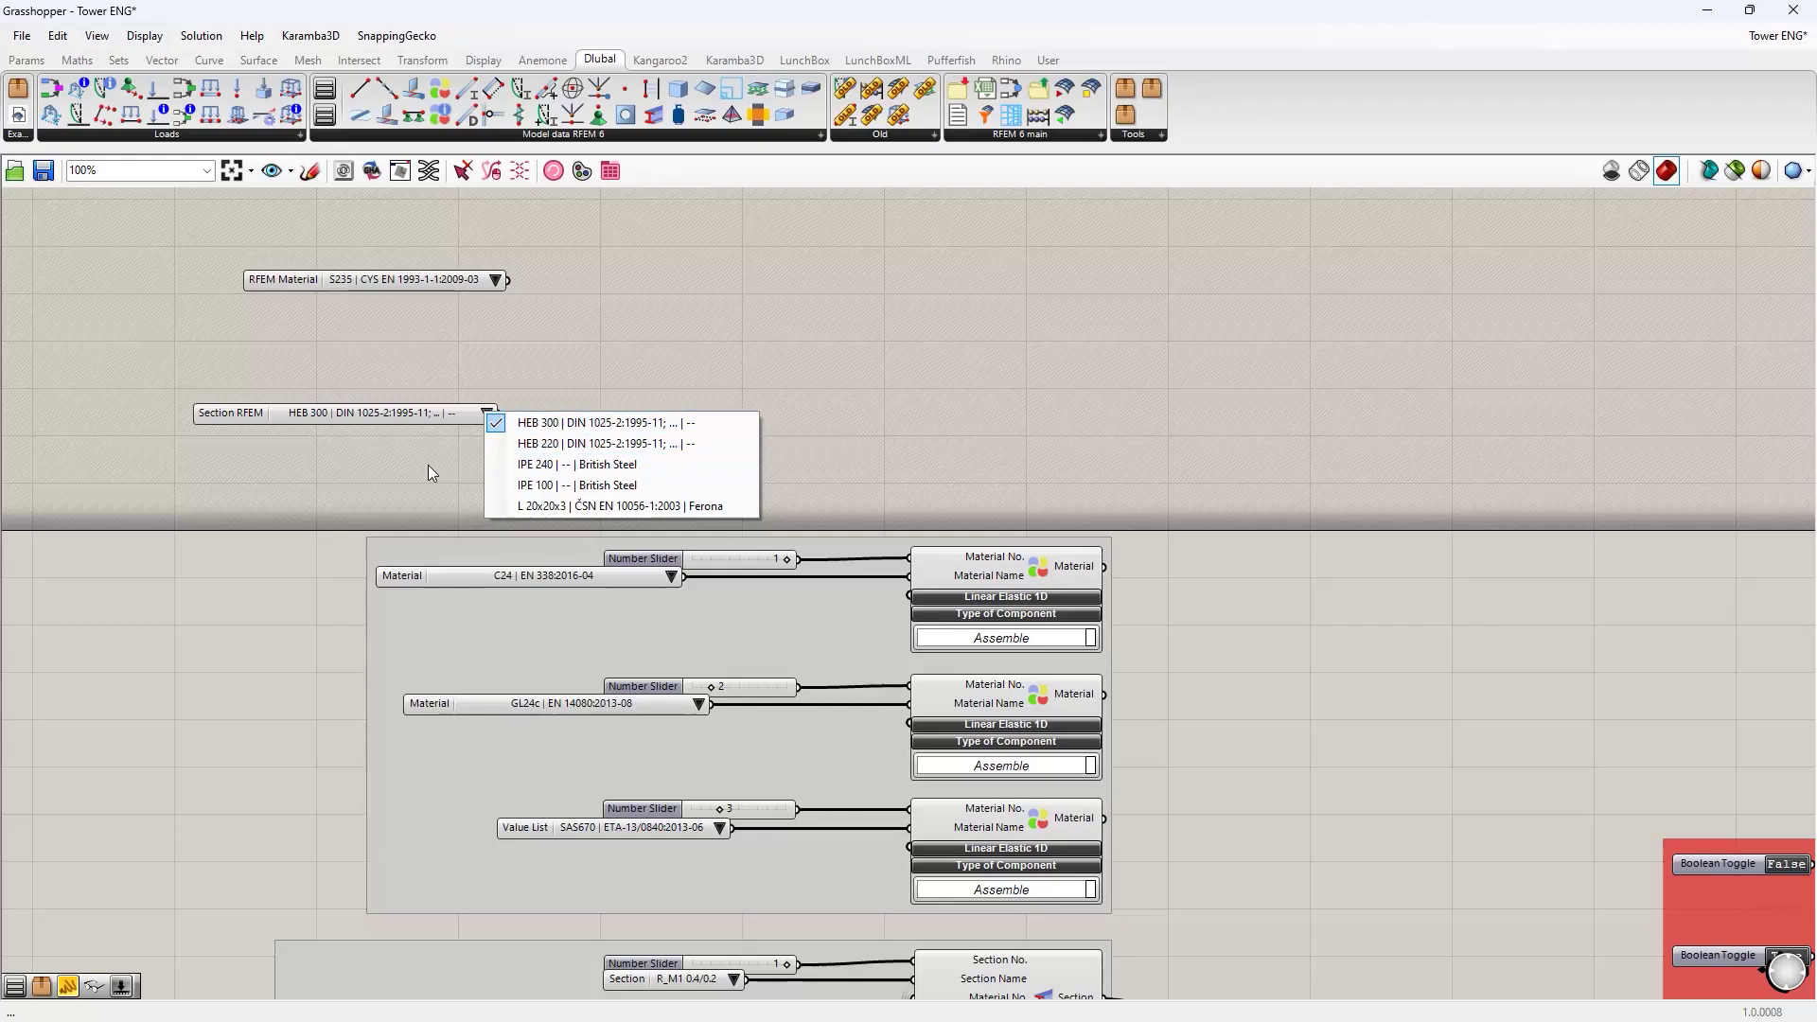
{"action": "right_click_drag", "start_coordinate": [428, 464], "coordinate": [357, 402]}
{"action": "left_click", "coordinate": [366, 344]}
{"action": "left_click_drag", "start_coordinate": [366, 345], "coordinate": [585, 319]}
{"action": "left_click_drag", "start_coordinate": [361, 217], "coordinate": [507, 262]}
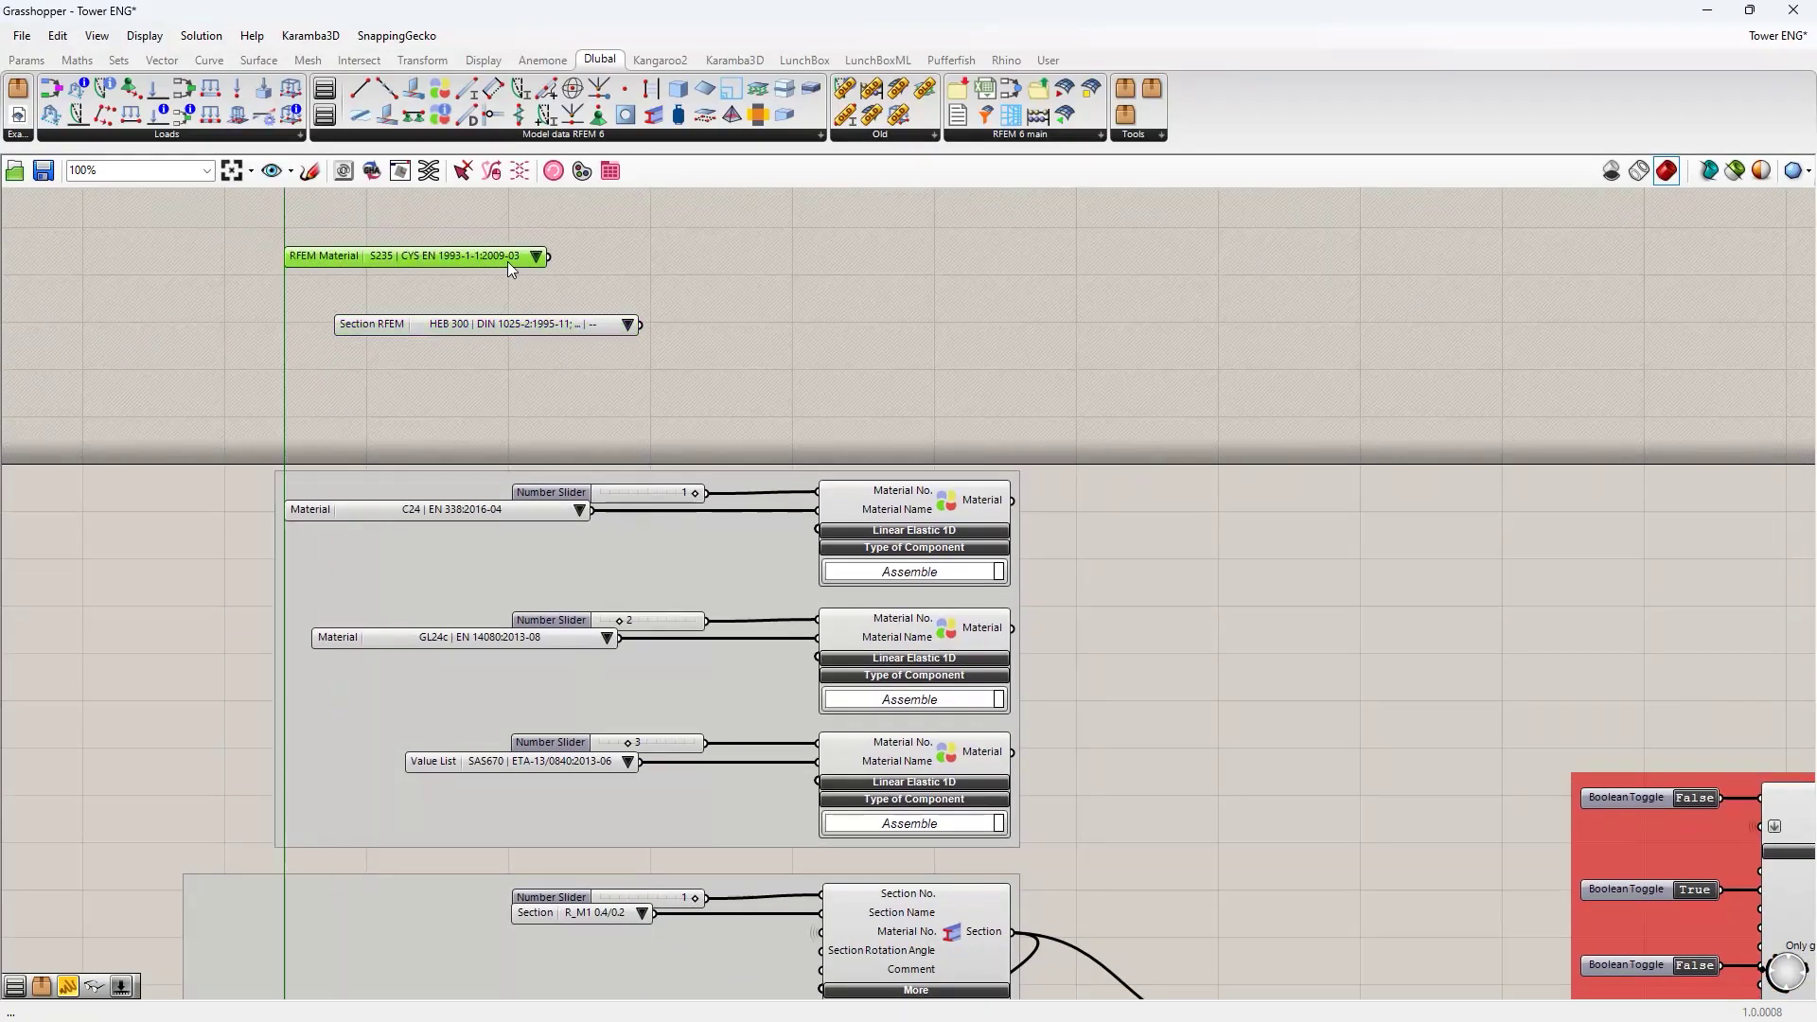
{"action": "right_click_drag", "start_coordinate": [878, 344], "coordinate": [717, 355]}
{"action": "scroll", "coordinate": [710, 372], "scroll_direction": "down", "scroll_amount": 4}
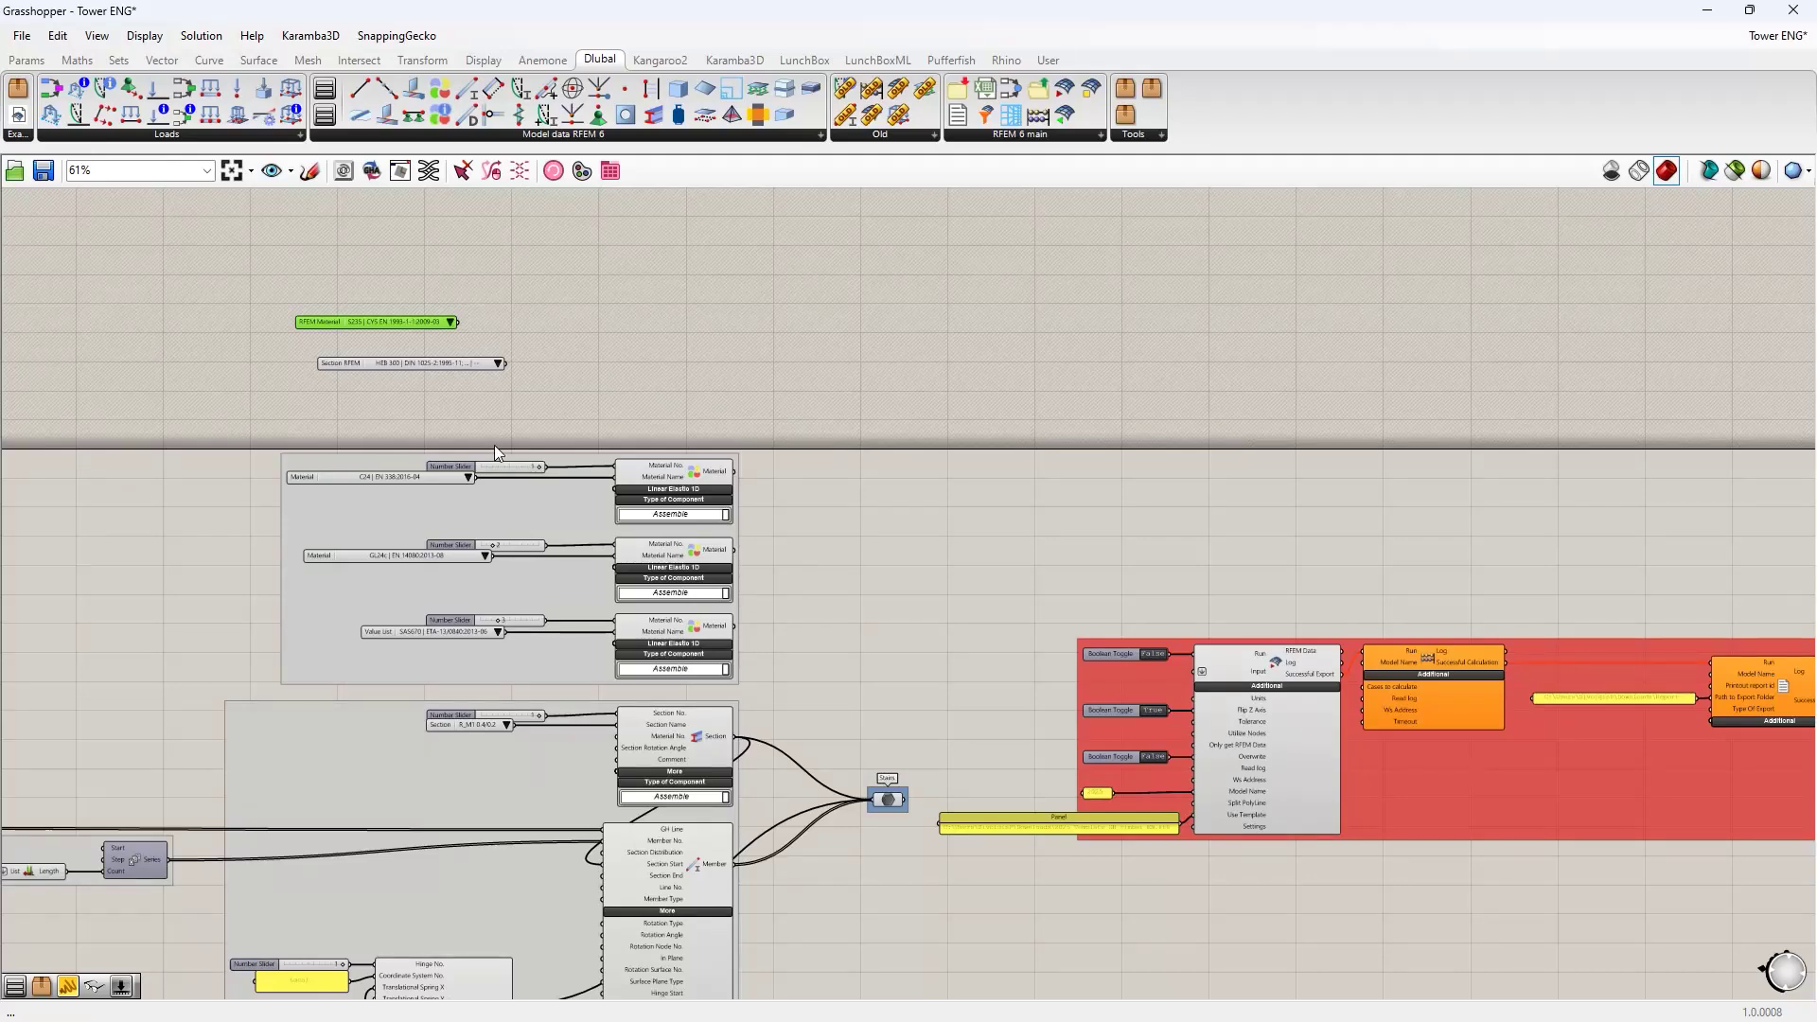
{"action": "scroll", "coordinate": [356, 354], "scroll_direction": "up", "scroll_amount": 5}
{"action": "scroll", "coordinate": [444, 449], "scroll_direction": "down", "scroll_amount": 1}
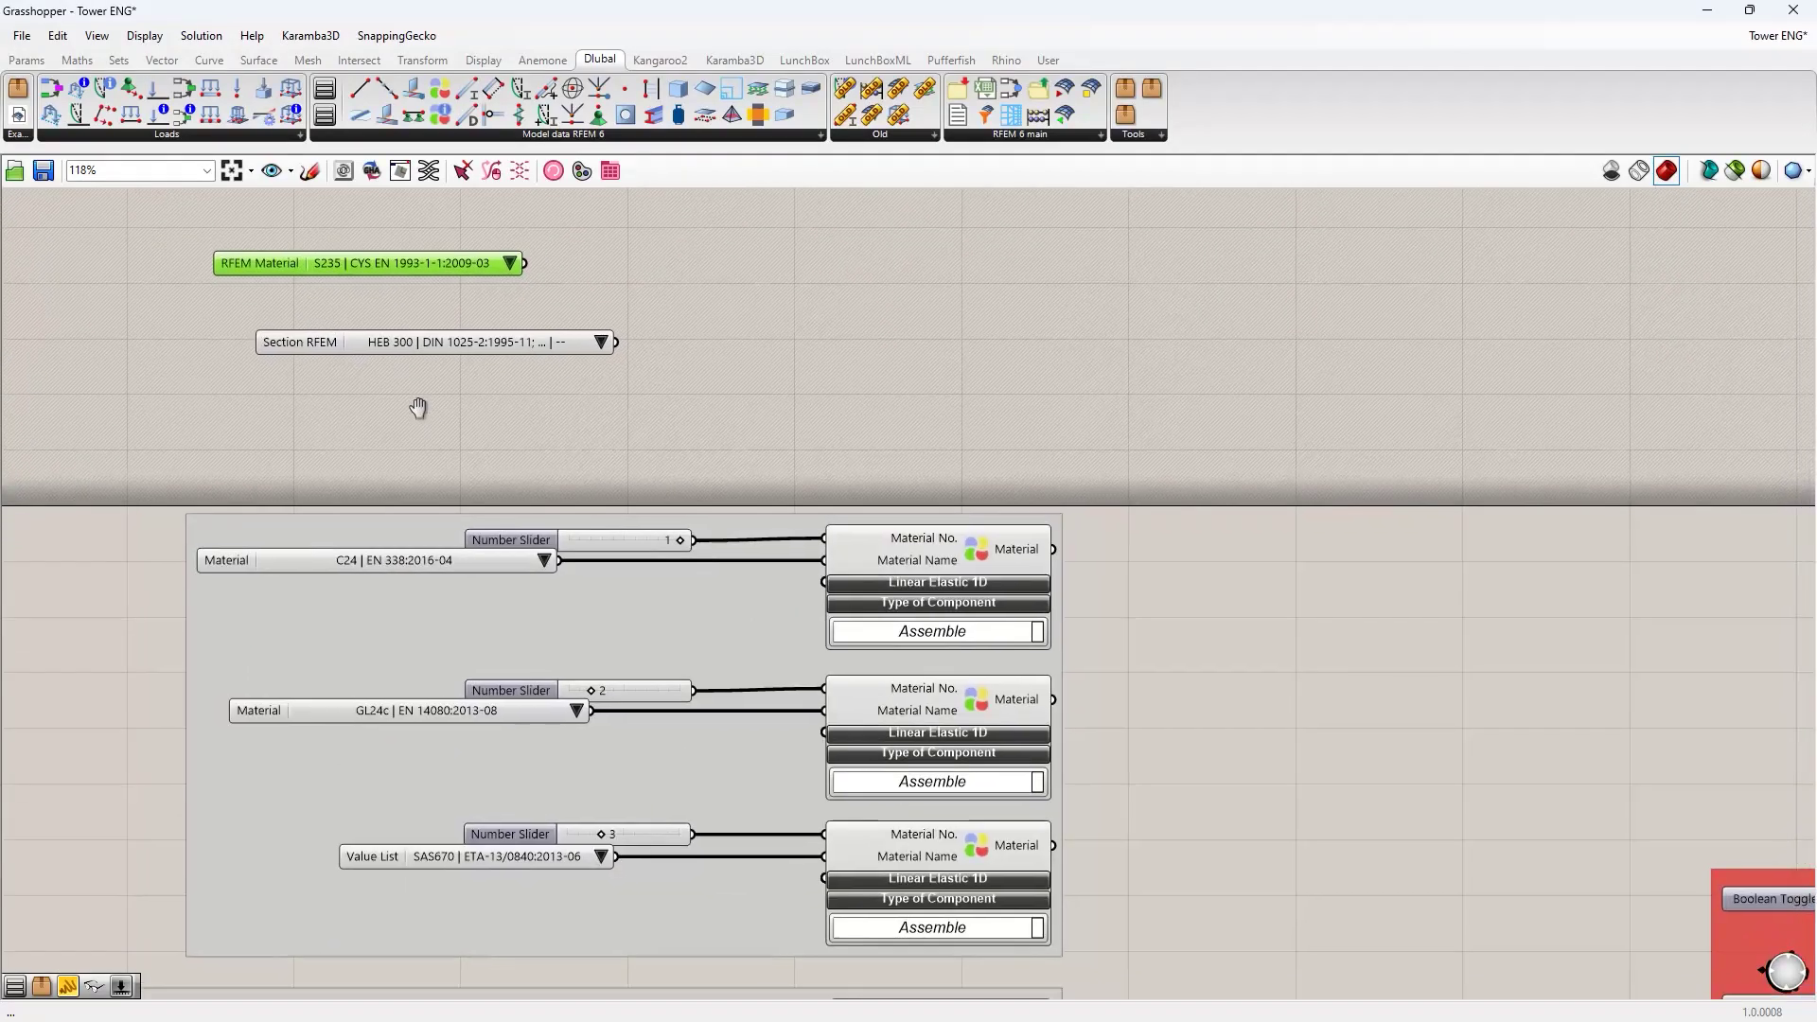
{"action": "right_click_drag", "start_coordinate": [647, 335], "coordinate": [596, 372]}
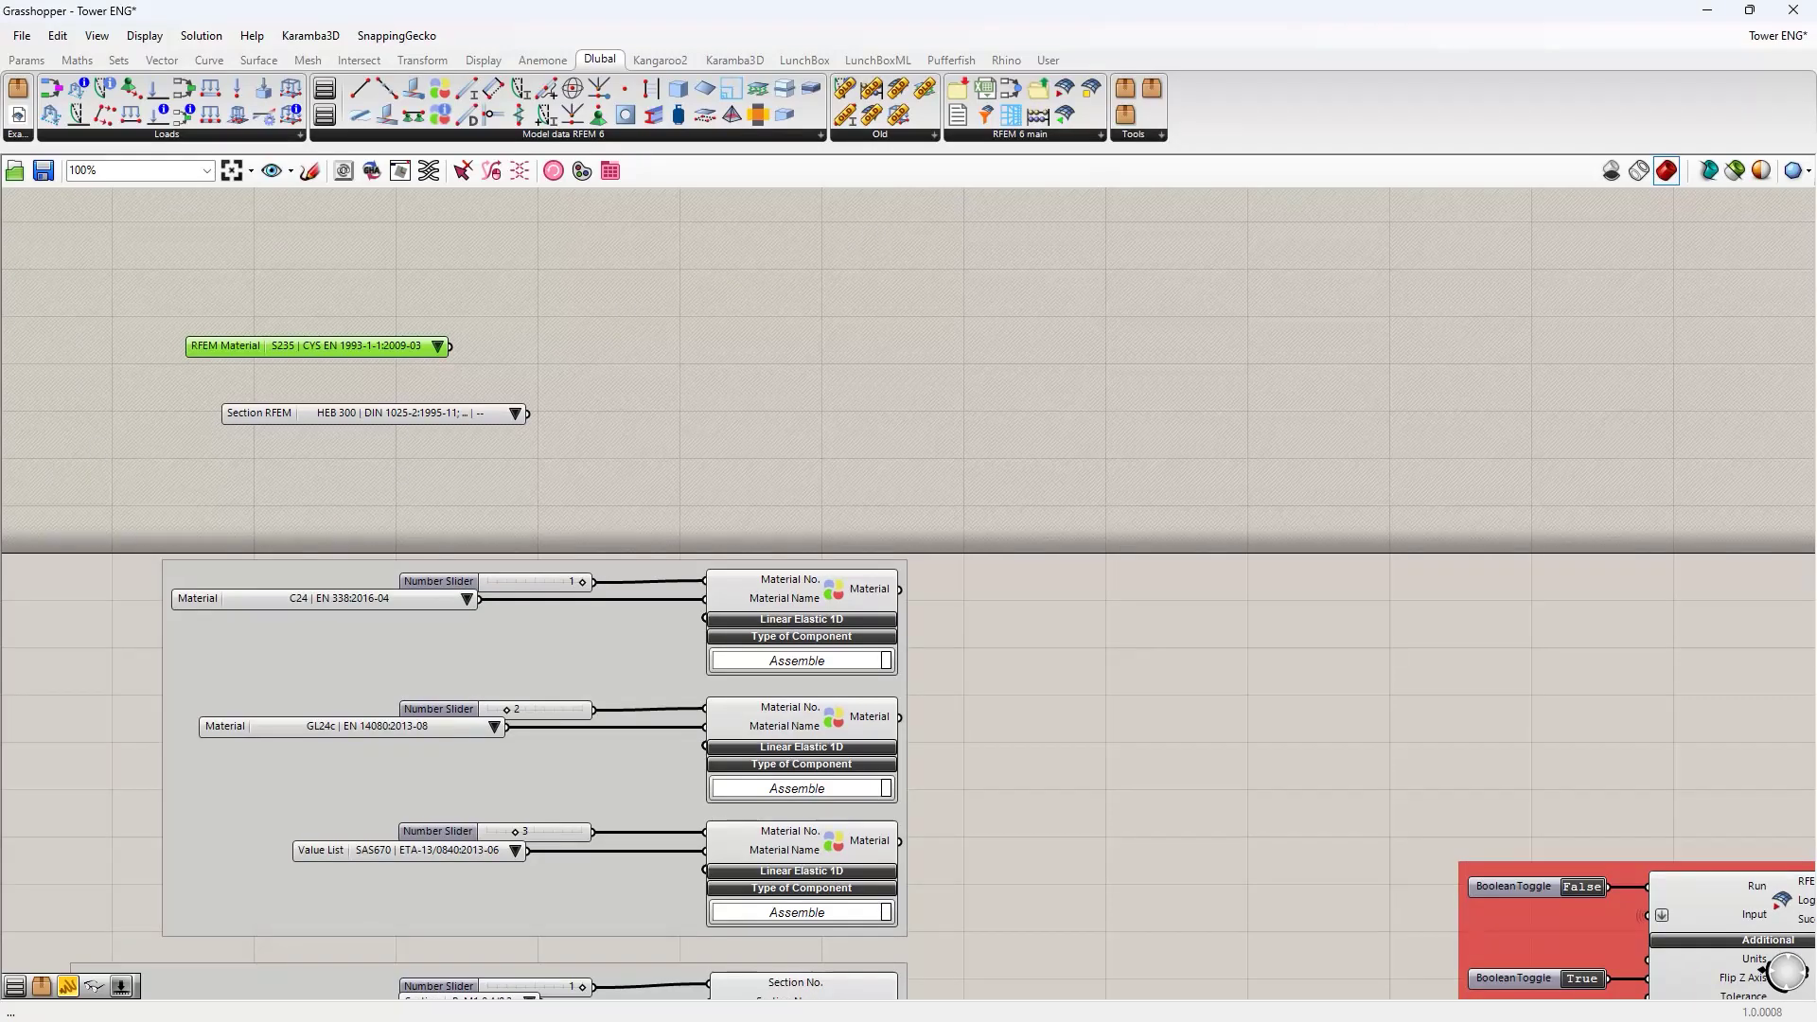
- Switch to RFEM, inspect the parametric dimensions of section R_M1 400/200 in the 2025.rf6 model, and return to Grasshopper
{"action": "key", "text": "alt+Tab"}
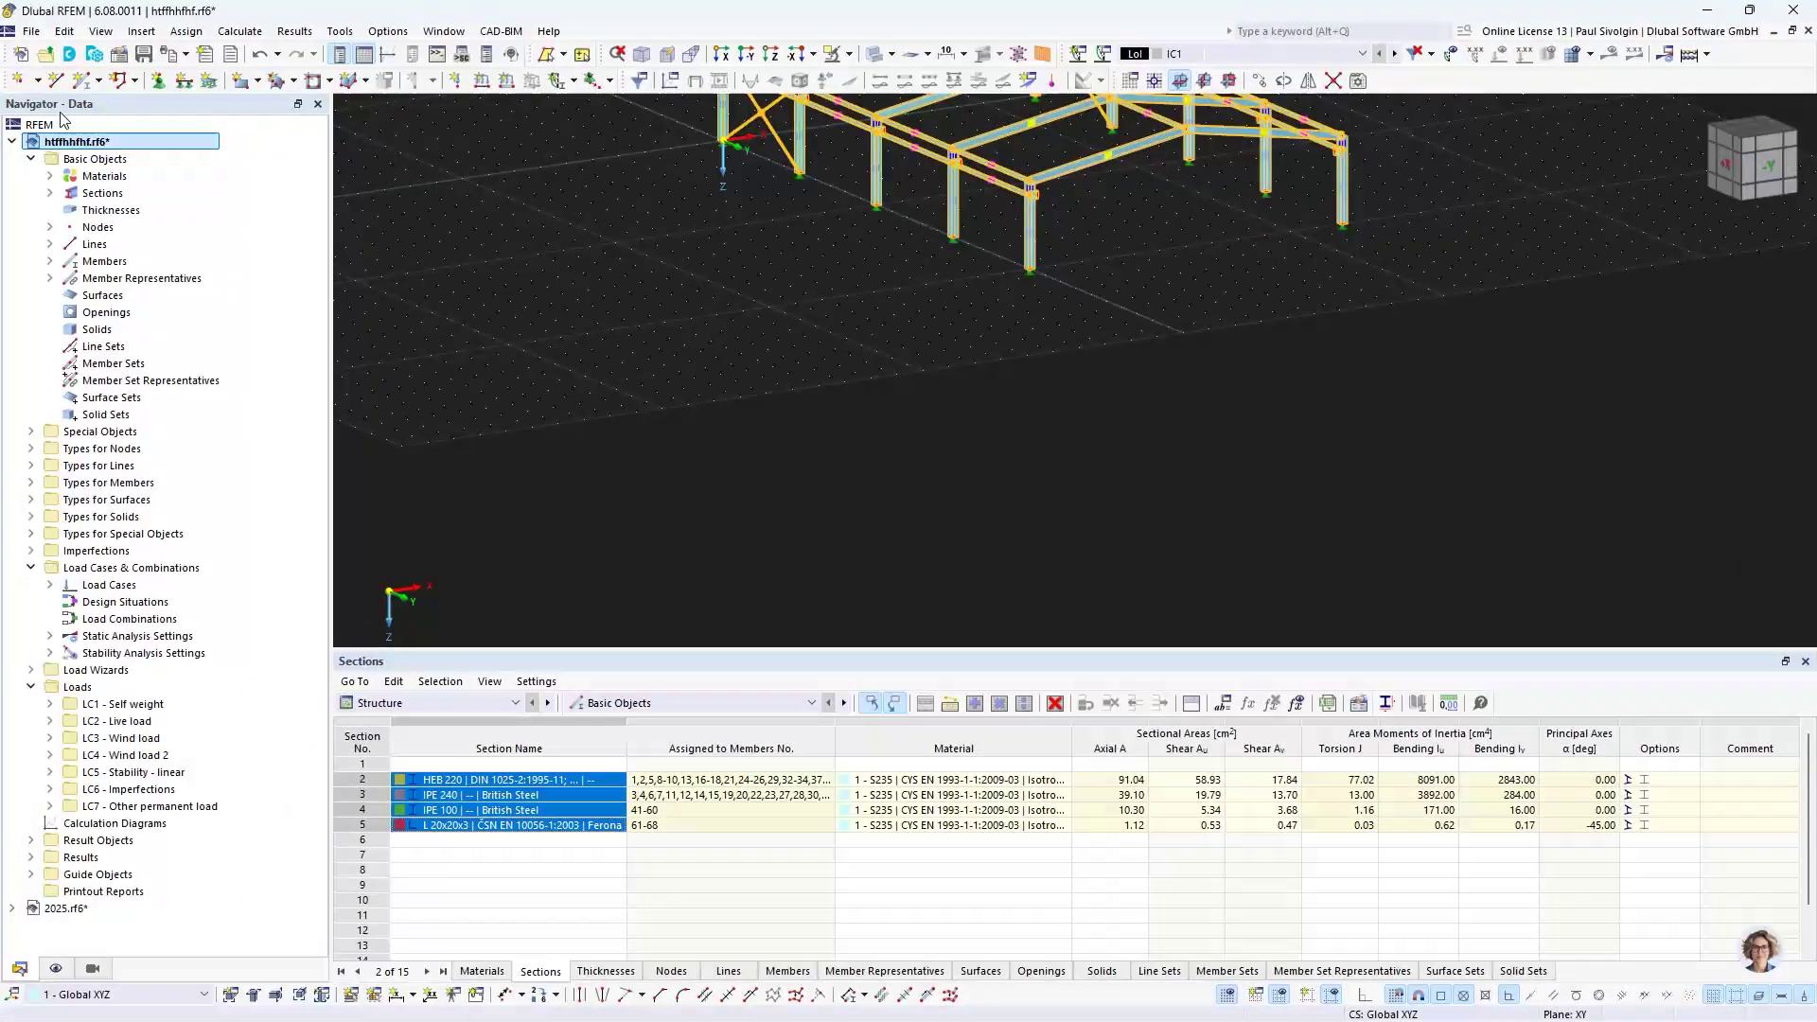
{"action": "left_click", "coordinate": [13, 142]}
{"action": "double_click", "coordinate": [62, 159]}
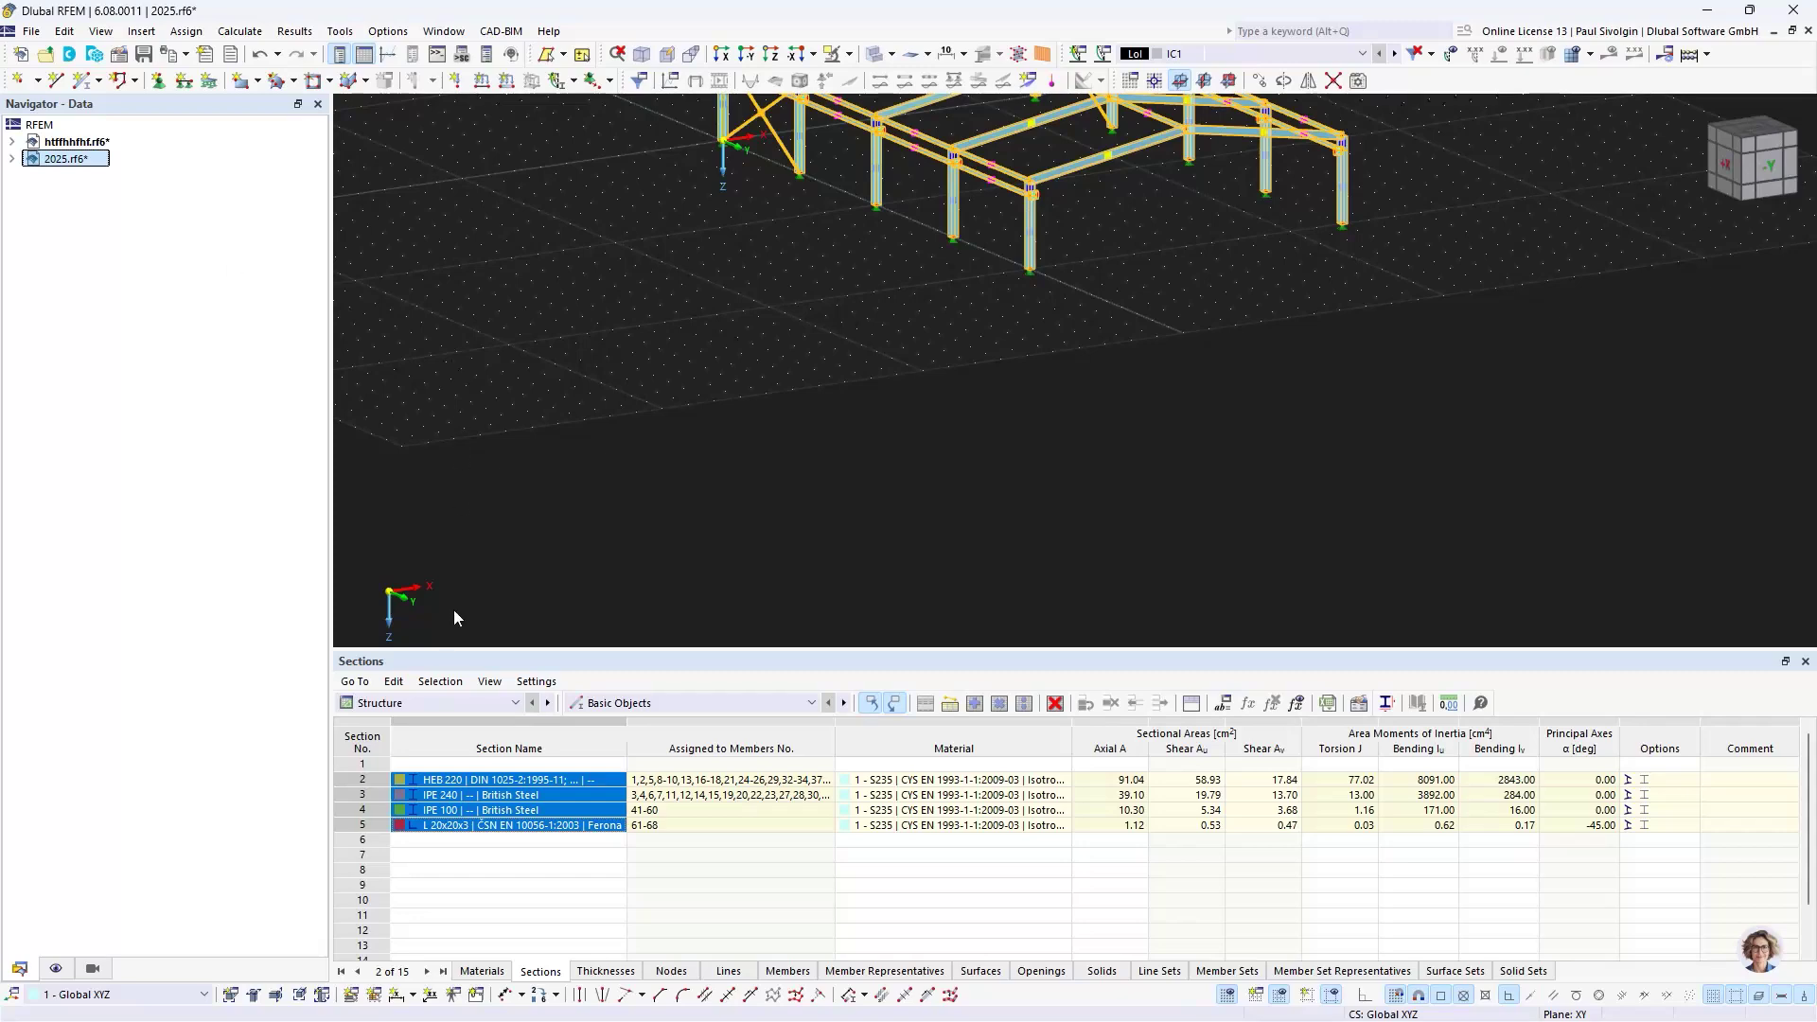
{"action": "left_click", "coordinate": [457, 779]}
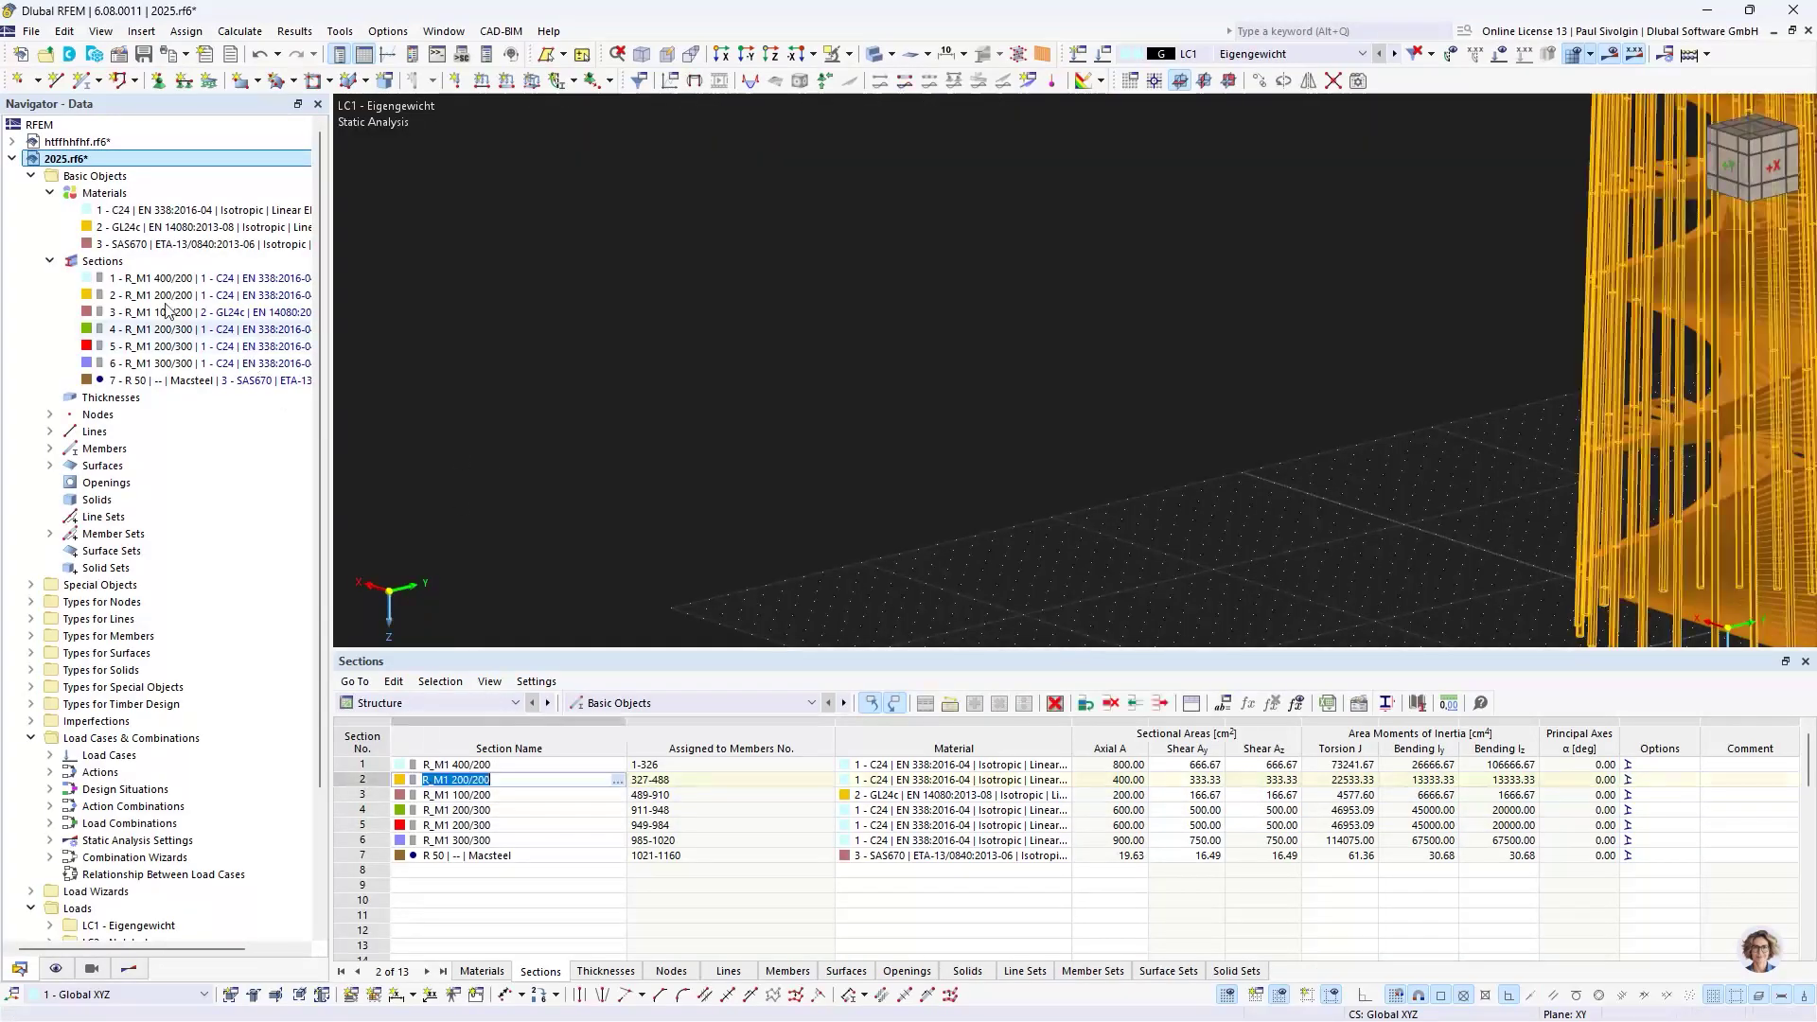
{"action": "right_click", "coordinate": [149, 281]}
{"action": "left_click", "coordinate": [176, 289]}
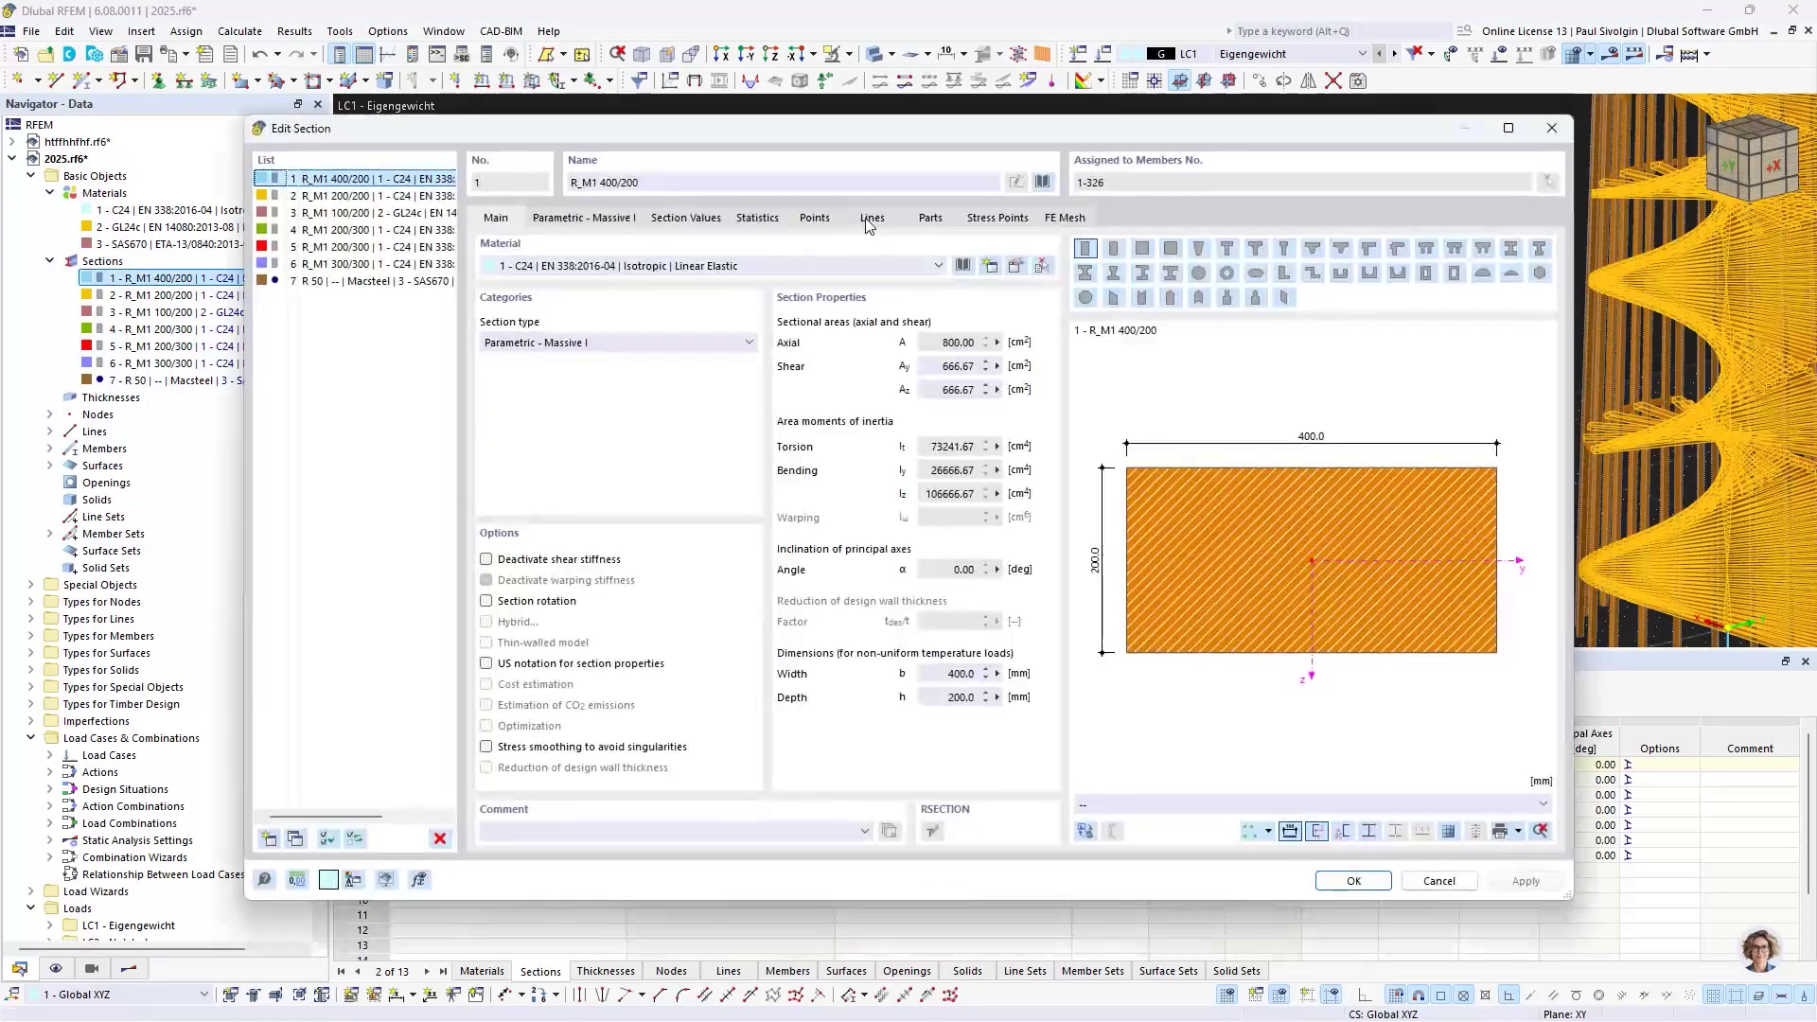
{"action": "left_click", "coordinate": [579, 217]}
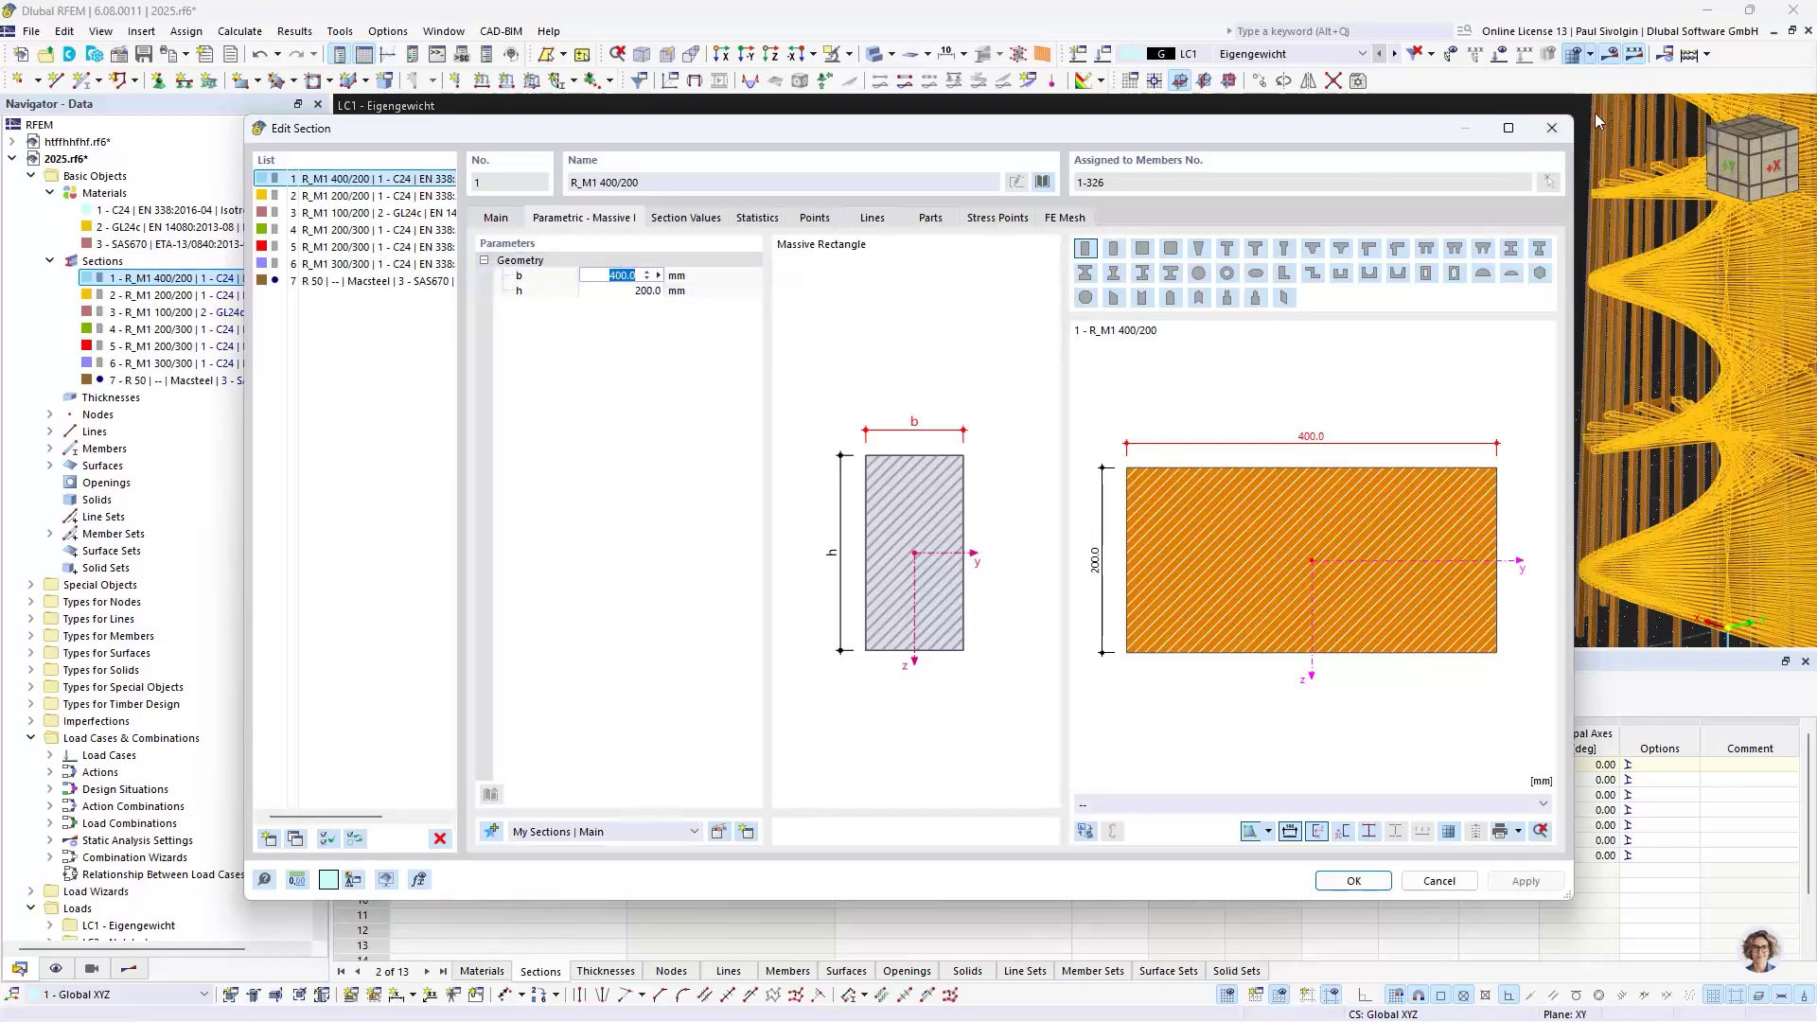
{"action": "left_click", "coordinate": [1552, 128]}
{"action": "left_click", "coordinate": [1709, 11]}
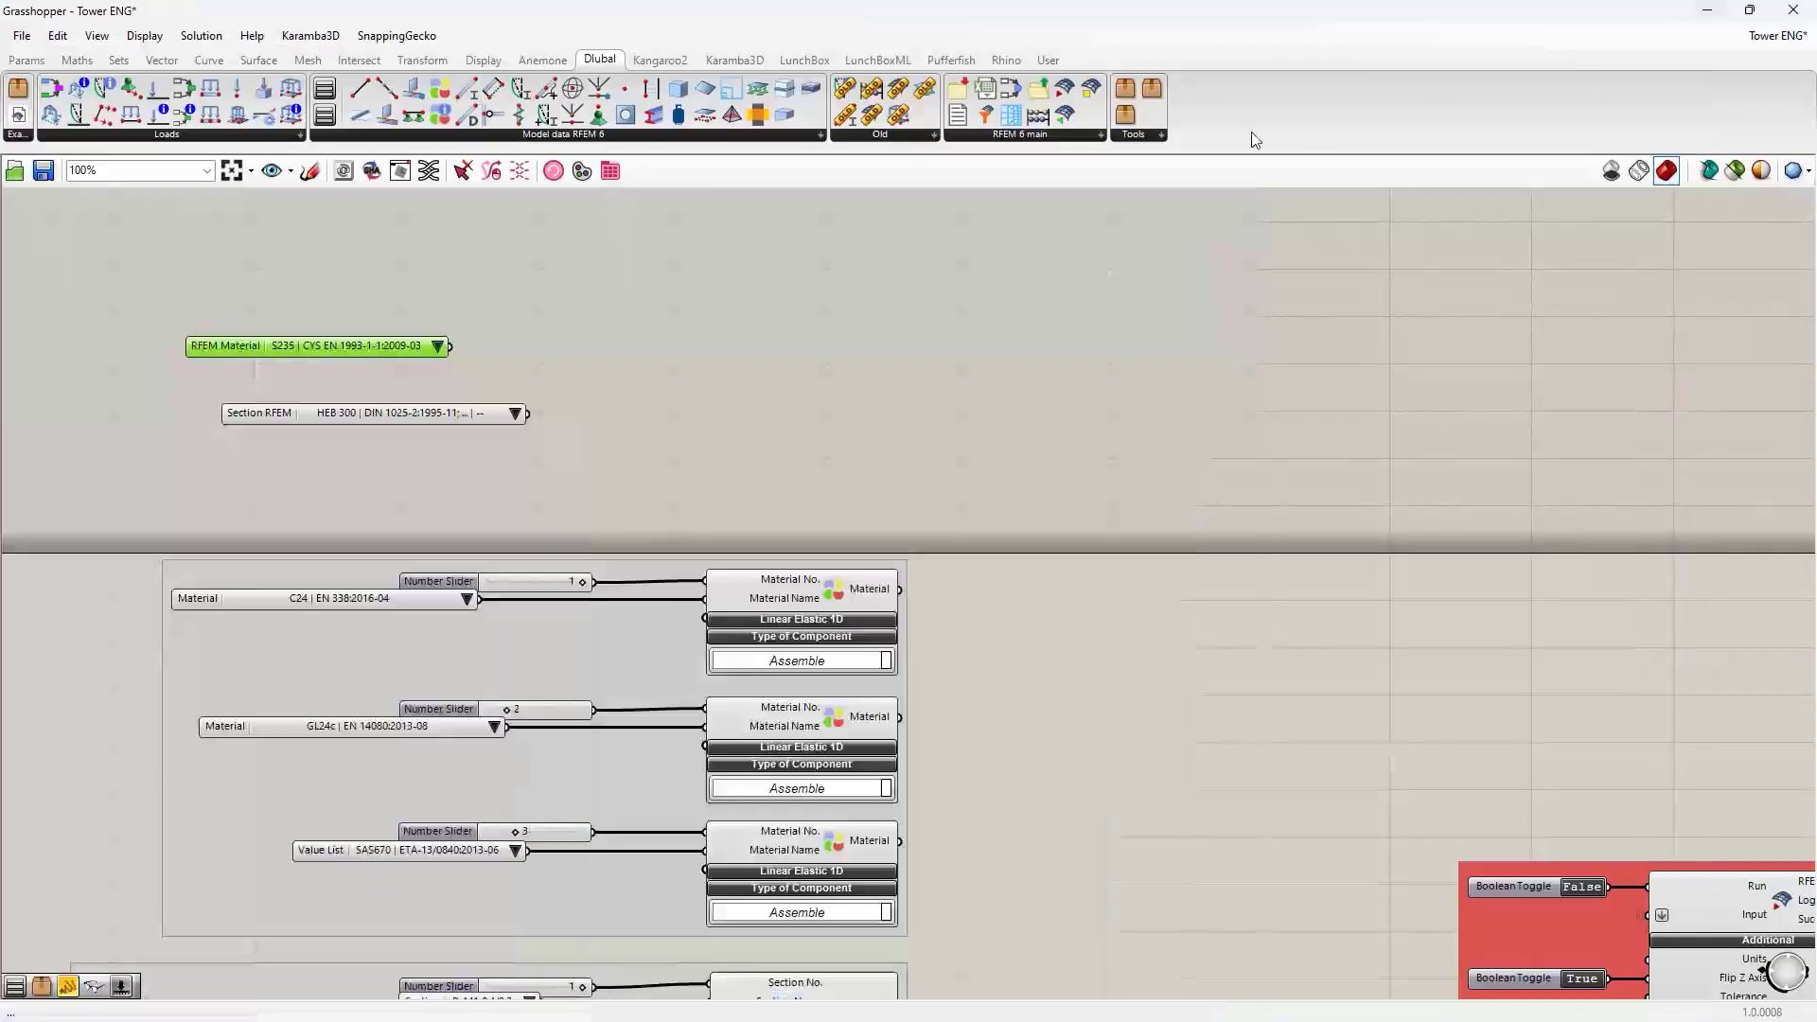
- Place the Dlubal R_M1 Section tool cluster in the empty canvas area above the material group and explode it
{"action": "left_click", "coordinate": [651, 407]}
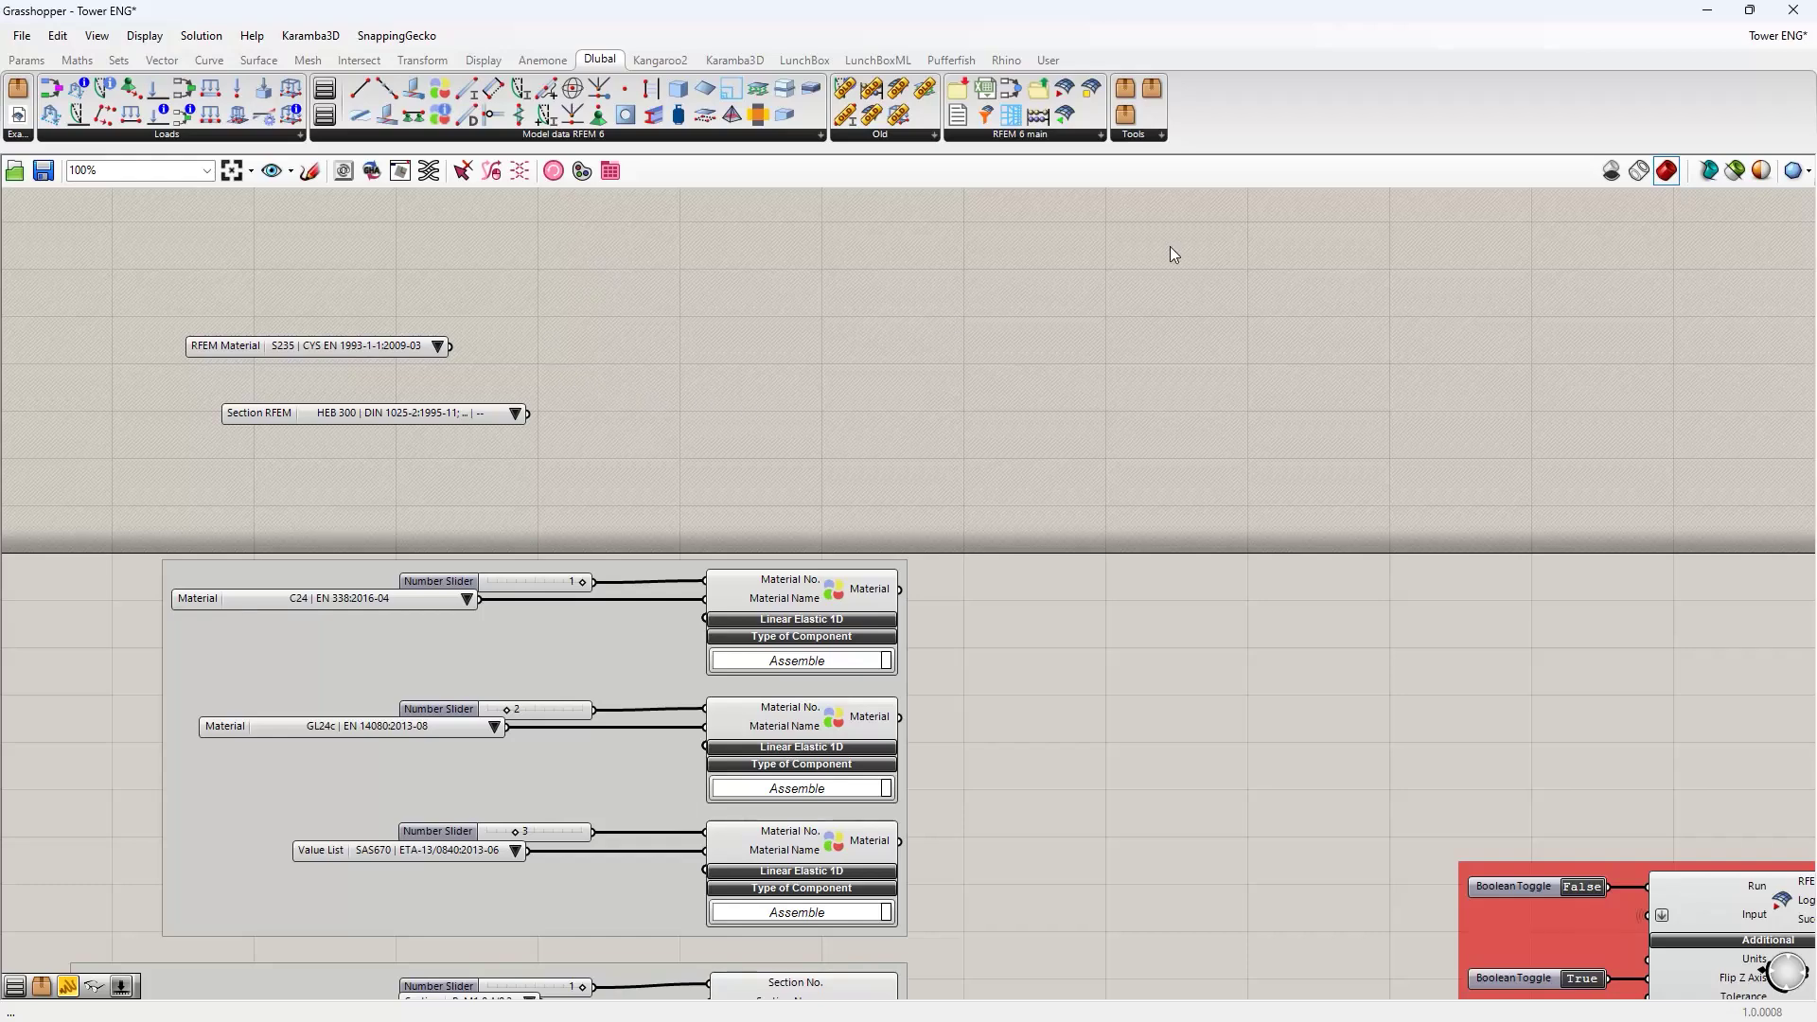
{"action": "left_click", "coordinate": [1157, 144]}
{"action": "left_click", "coordinate": [1174, 216]}
{"action": "left_click", "coordinate": [756, 371]}
{"action": "right_click", "coordinate": [762, 371]}
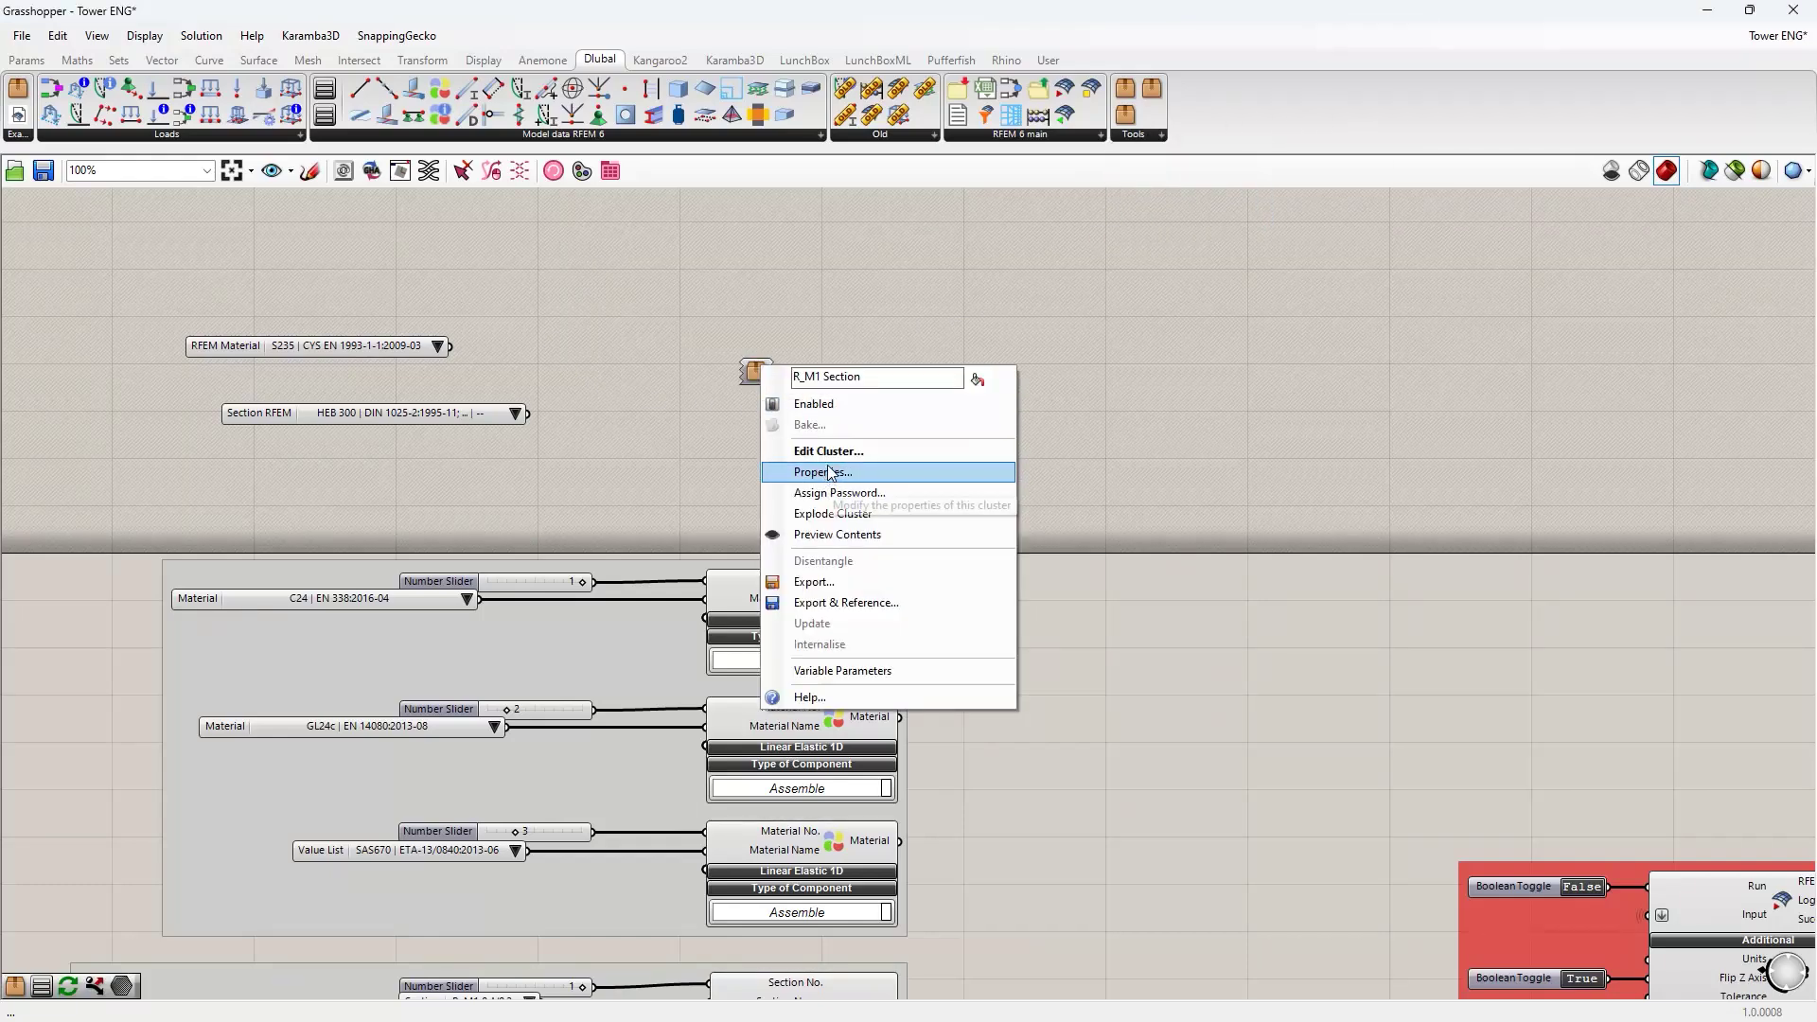
{"action": "left_click", "coordinate": [845, 514]}
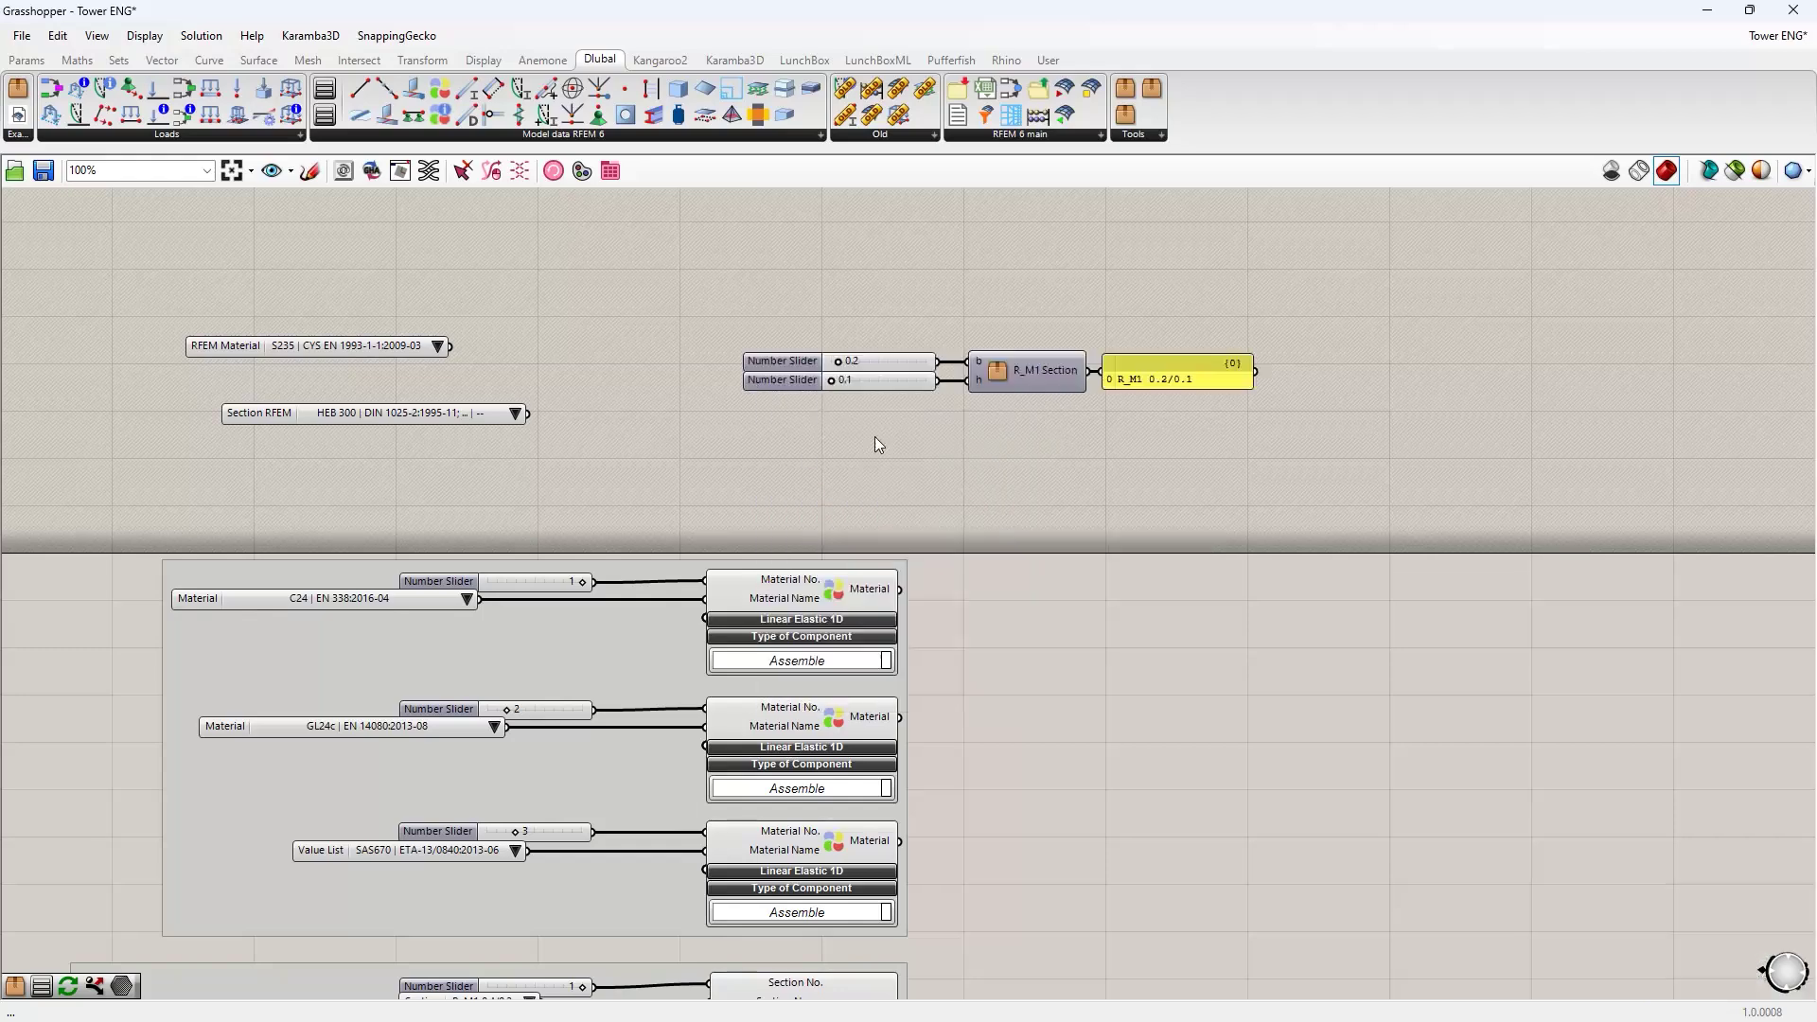
- Move the exploded R_M1 Section components with their sliders and panel beneath the Section RFEM list
{"action": "left_click_drag", "start_coordinate": [1253, 469], "coordinate": [739, 266]}
{"action": "left_click_drag", "start_coordinate": [1020, 359], "coordinate": [592, 461]}
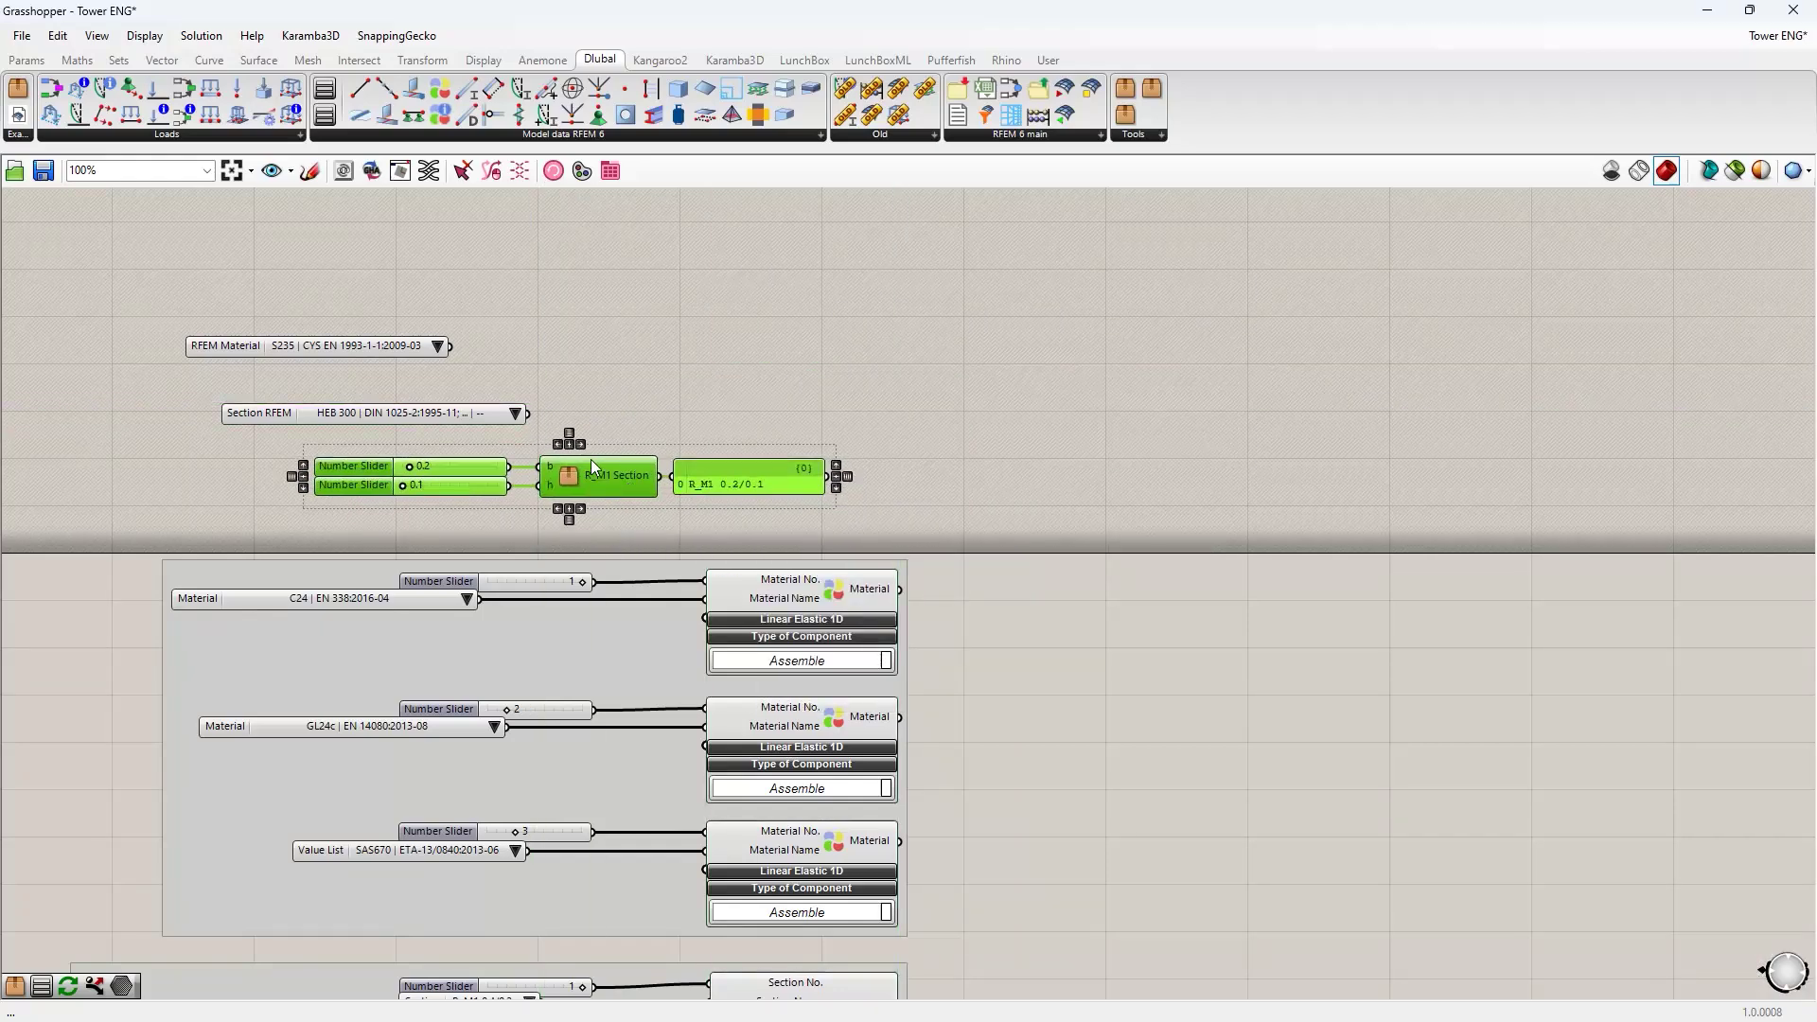
{"action": "left_click", "coordinate": [638, 377]}
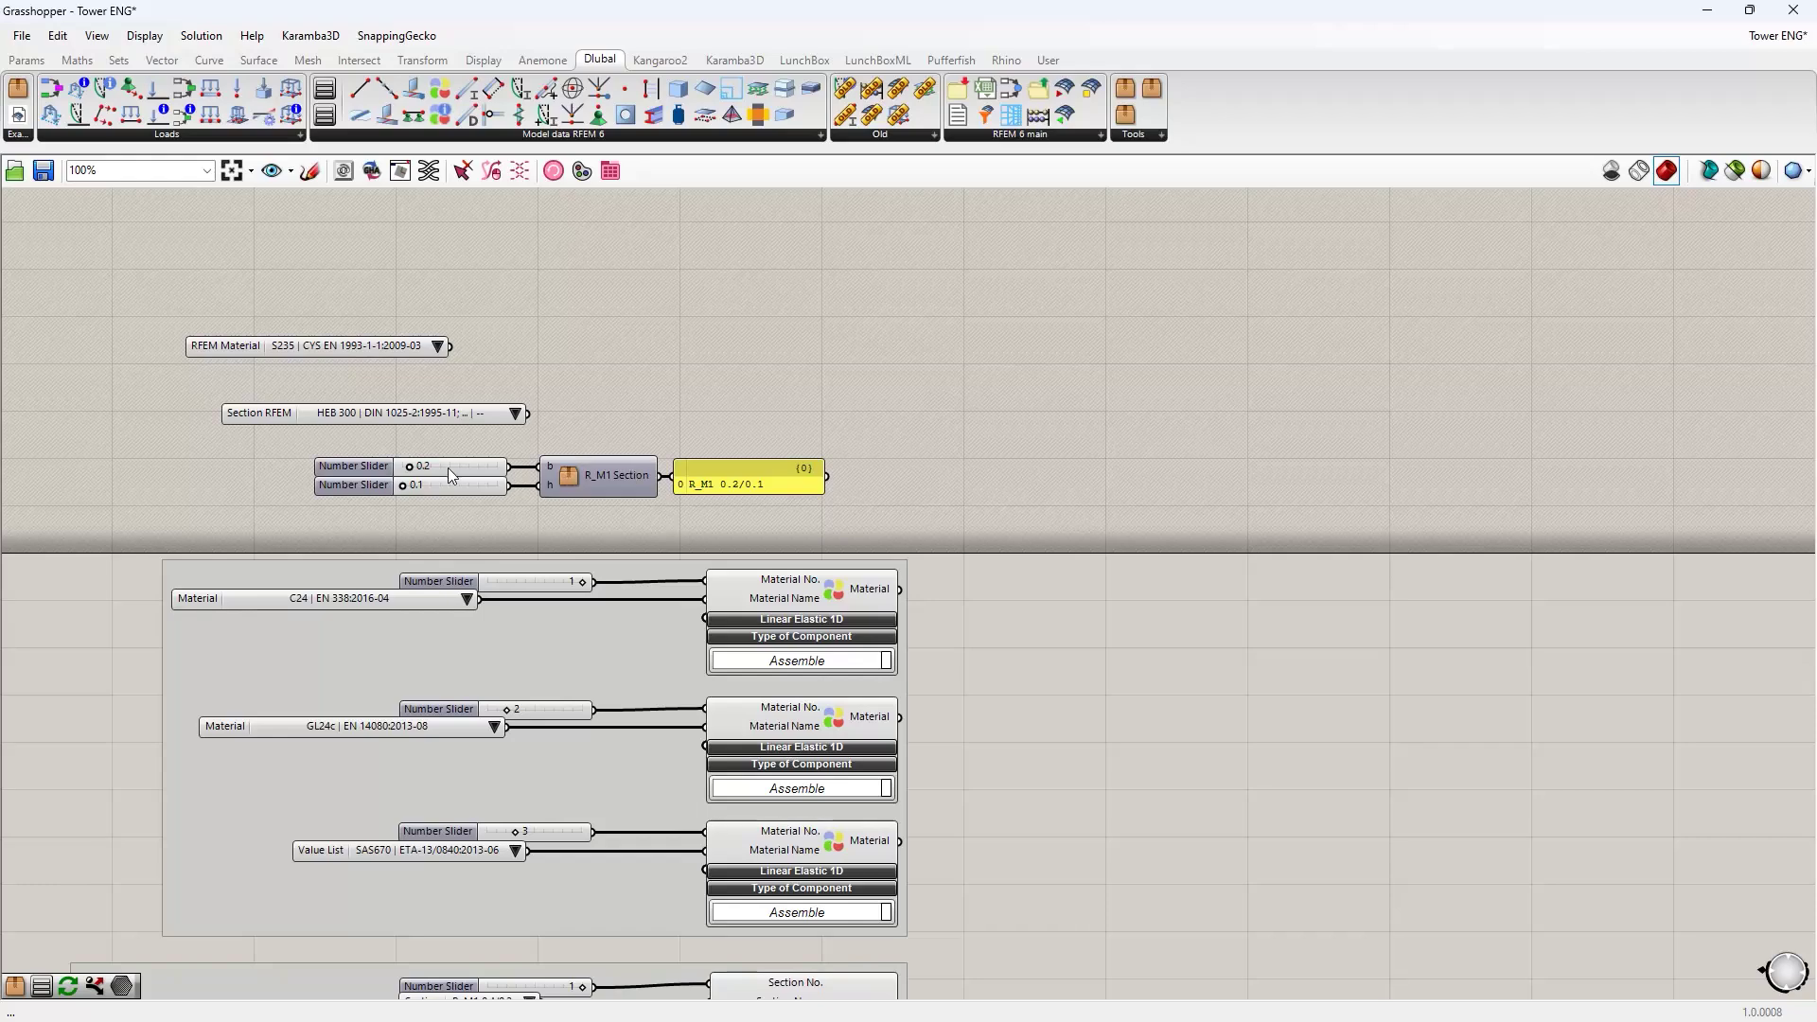
- Set the R_M1 Section sliders to 1.0 for b and 0.8 for h
{"action": "mouse_move", "coordinate": [411, 468]}
{"action": "left_mouse_down"}
{"action": "mouse_move", "coordinate": [484, 471]}
{"action": "mouse_move", "coordinate": [435, 486]}
{"action": "left_mouse_up"}
{"action": "scroll", "coordinate": [706, 479], "scroll_direction": "up", "scroll_amount": 4}
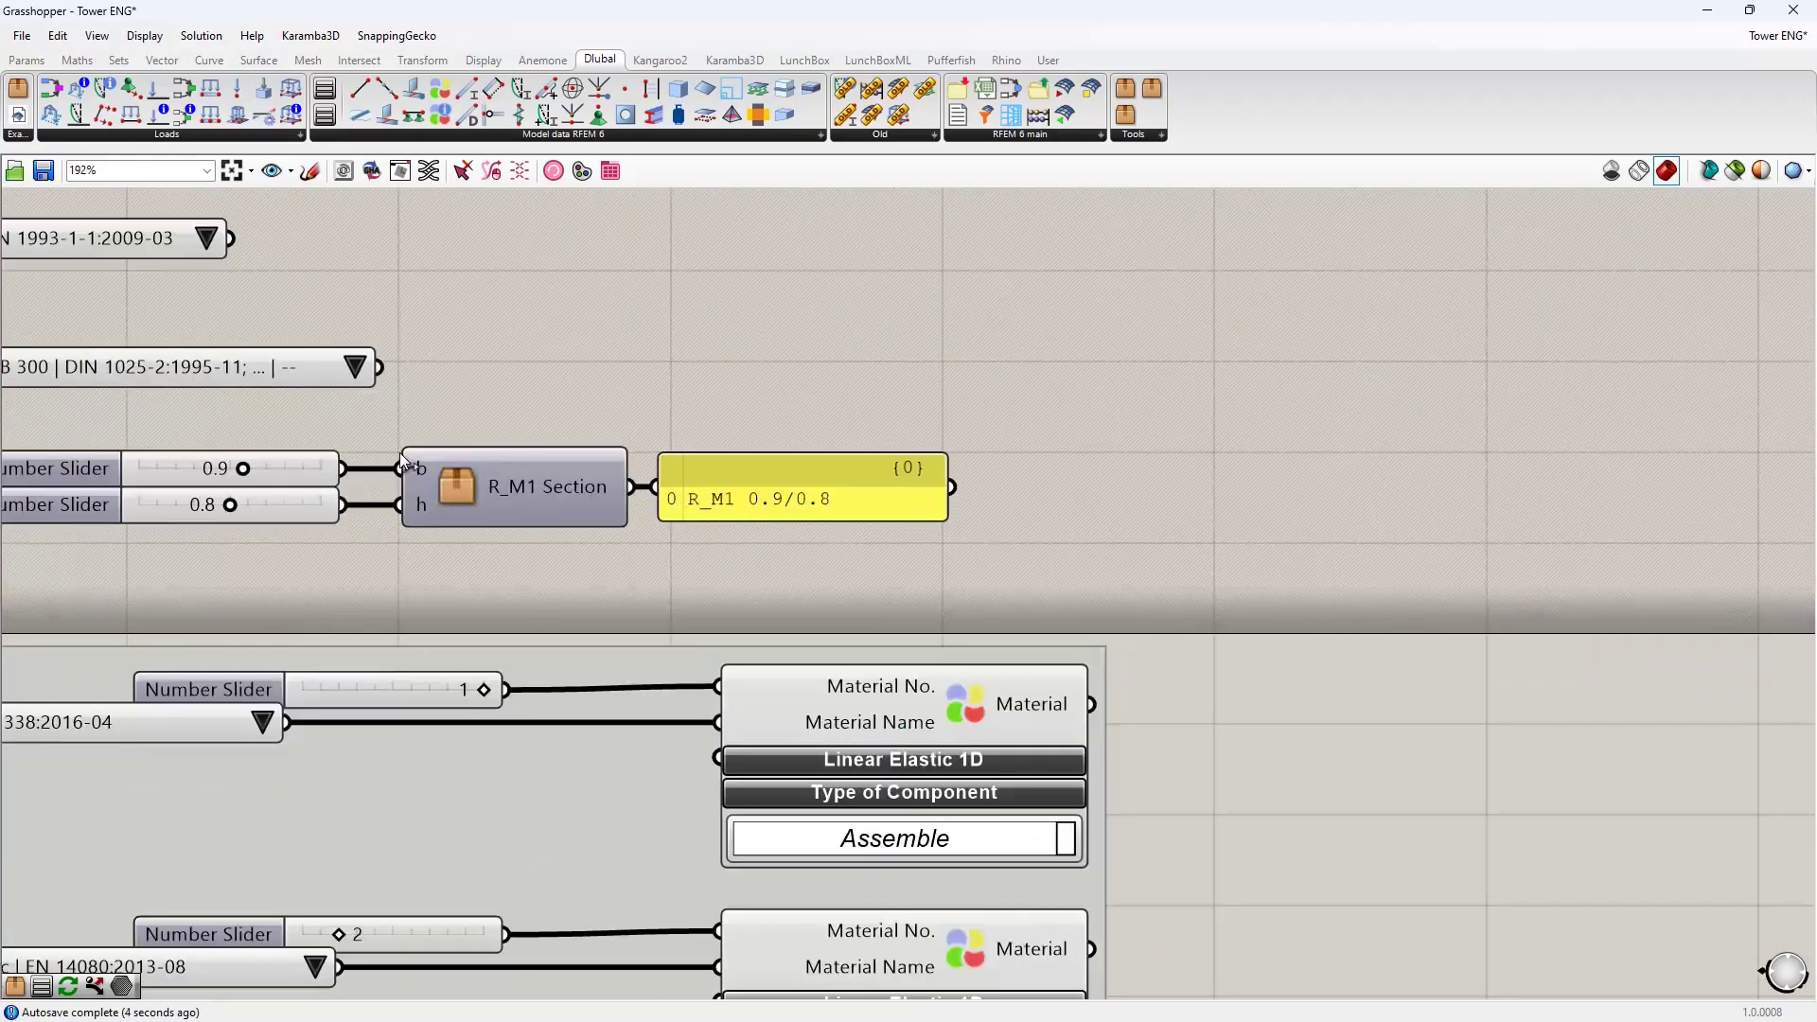
{"action": "scroll", "coordinate": [492, 515], "scroll_direction": "down", "scroll_amount": 4}
{"action": "left_click_drag", "start_coordinate": [369, 499], "coordinate": [373, 494]}
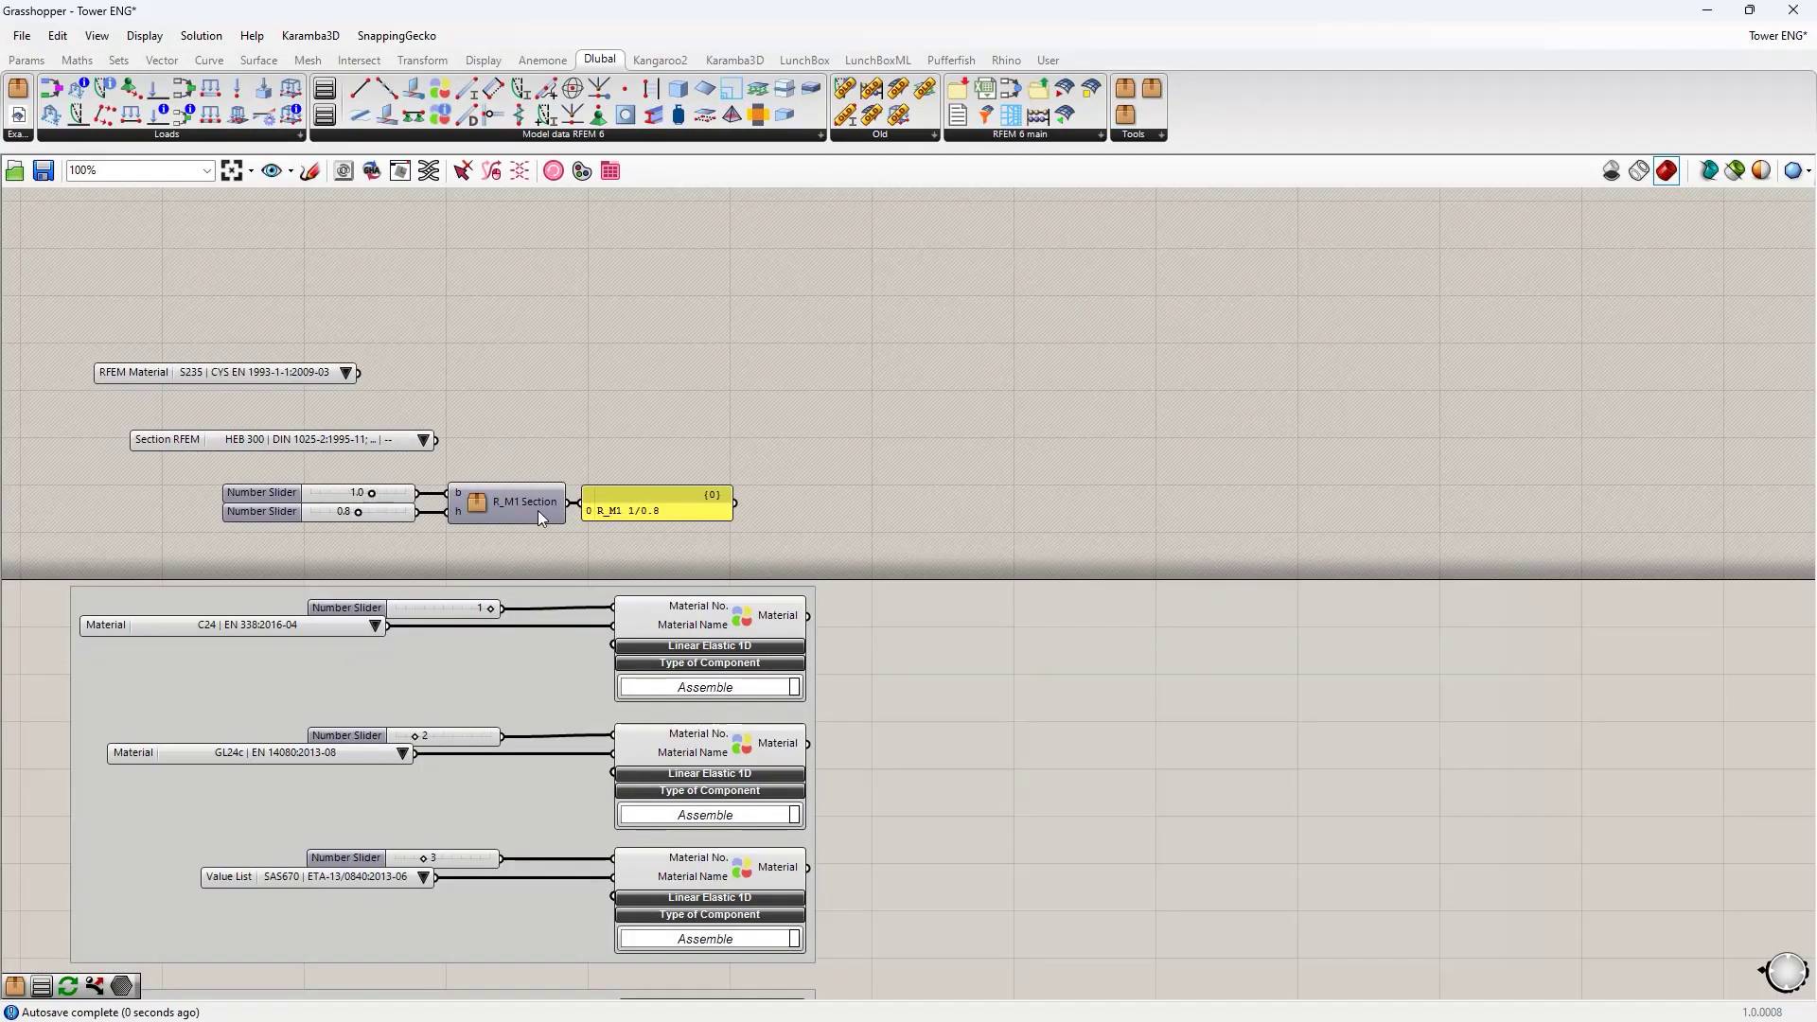
- Copy only the data of the panel holding the generated R_M1 section name
{"action": "right_click_drag", "start_coordinate": [640, 514], "coordinate": [636, 510]}
{"action": "right_click", "coordinate": [632, 507]}
{"action": "left_click", "coordinate": [627, 506]}
{"action": "right_click", "coordinate": [626, 505]}
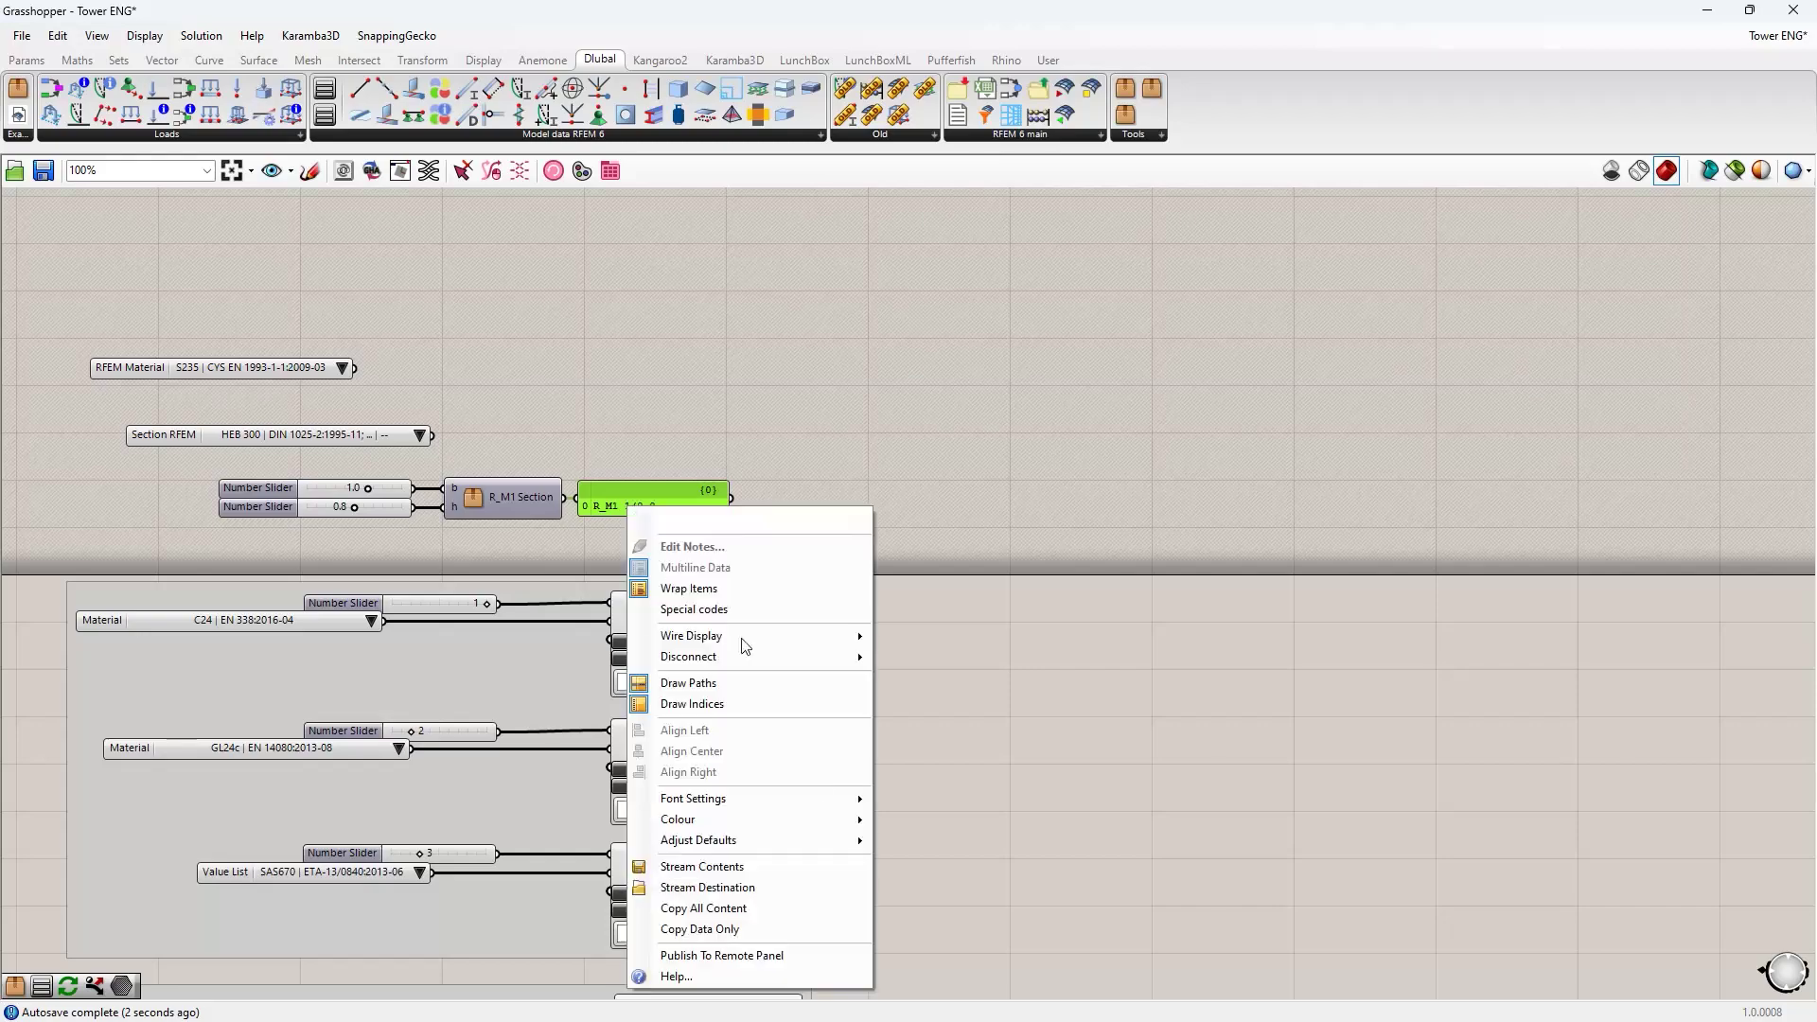
{"action": "left_click", "coordinate": [717, 931]}
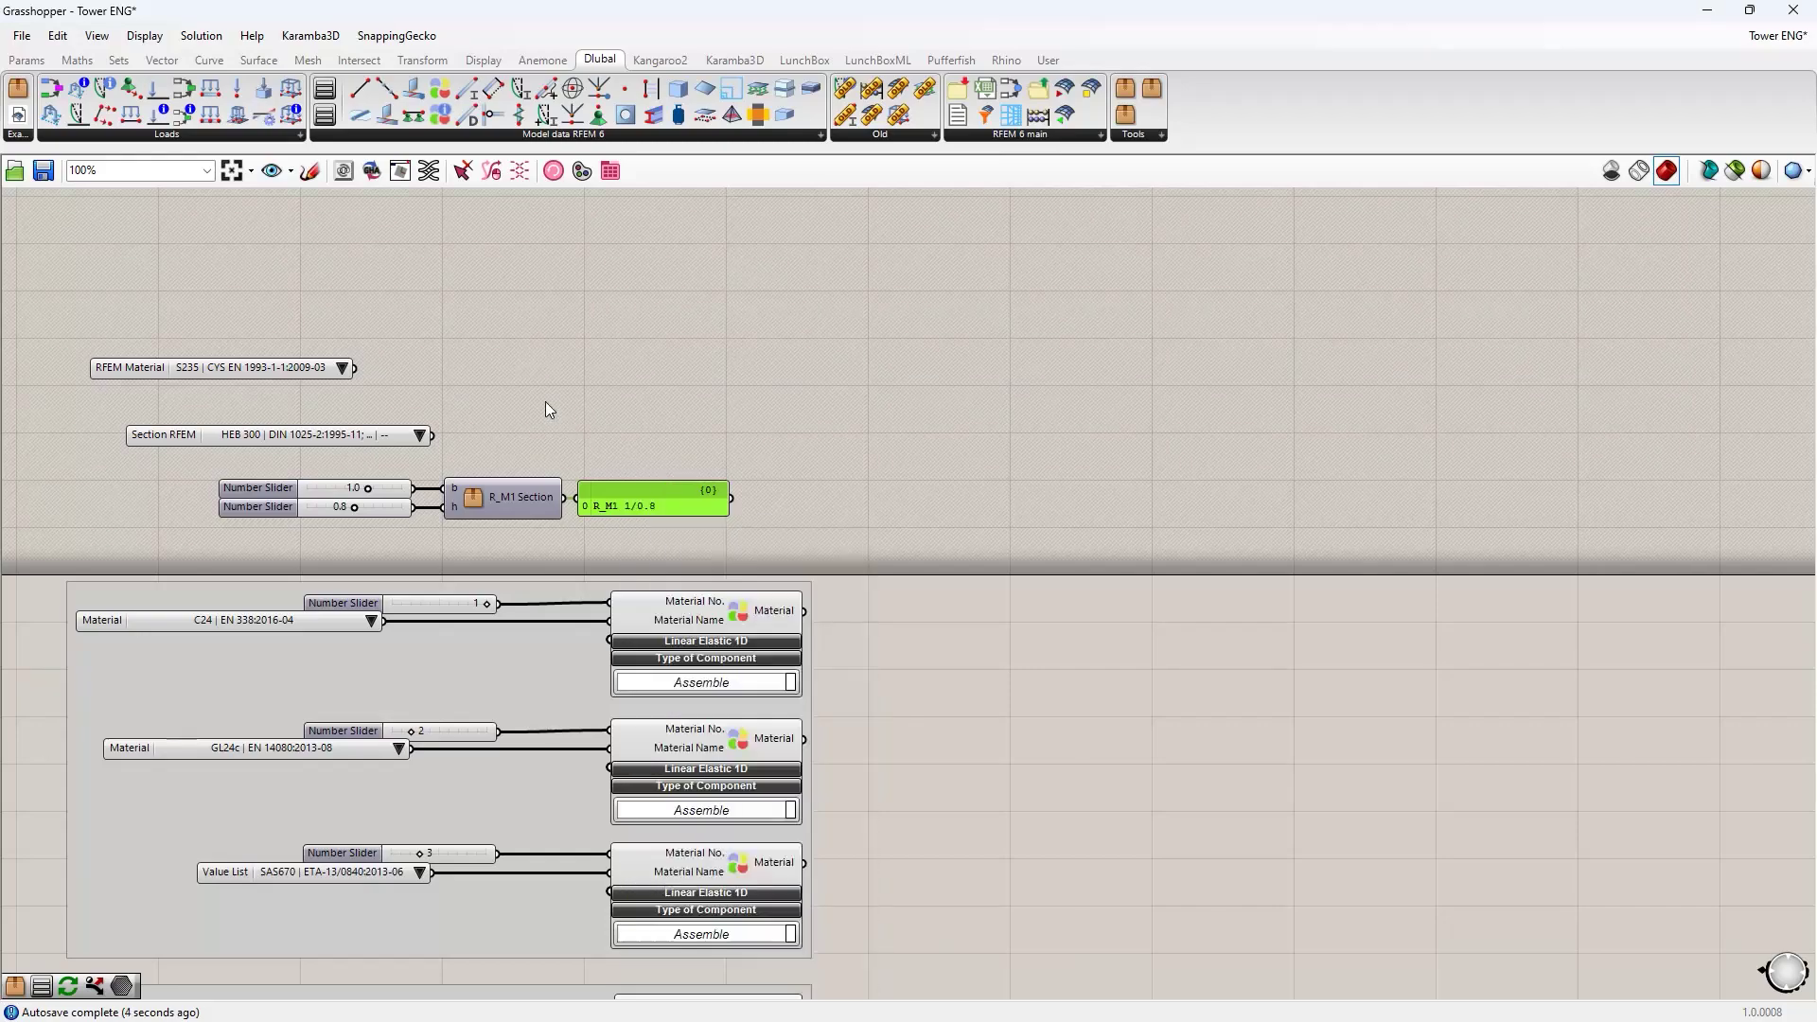
- Paste R_M1 1/0.8 as an additional last constant of the Section RFEM list and display the list's entries
{"action": "double_click", "coordinate": [407, 451]}
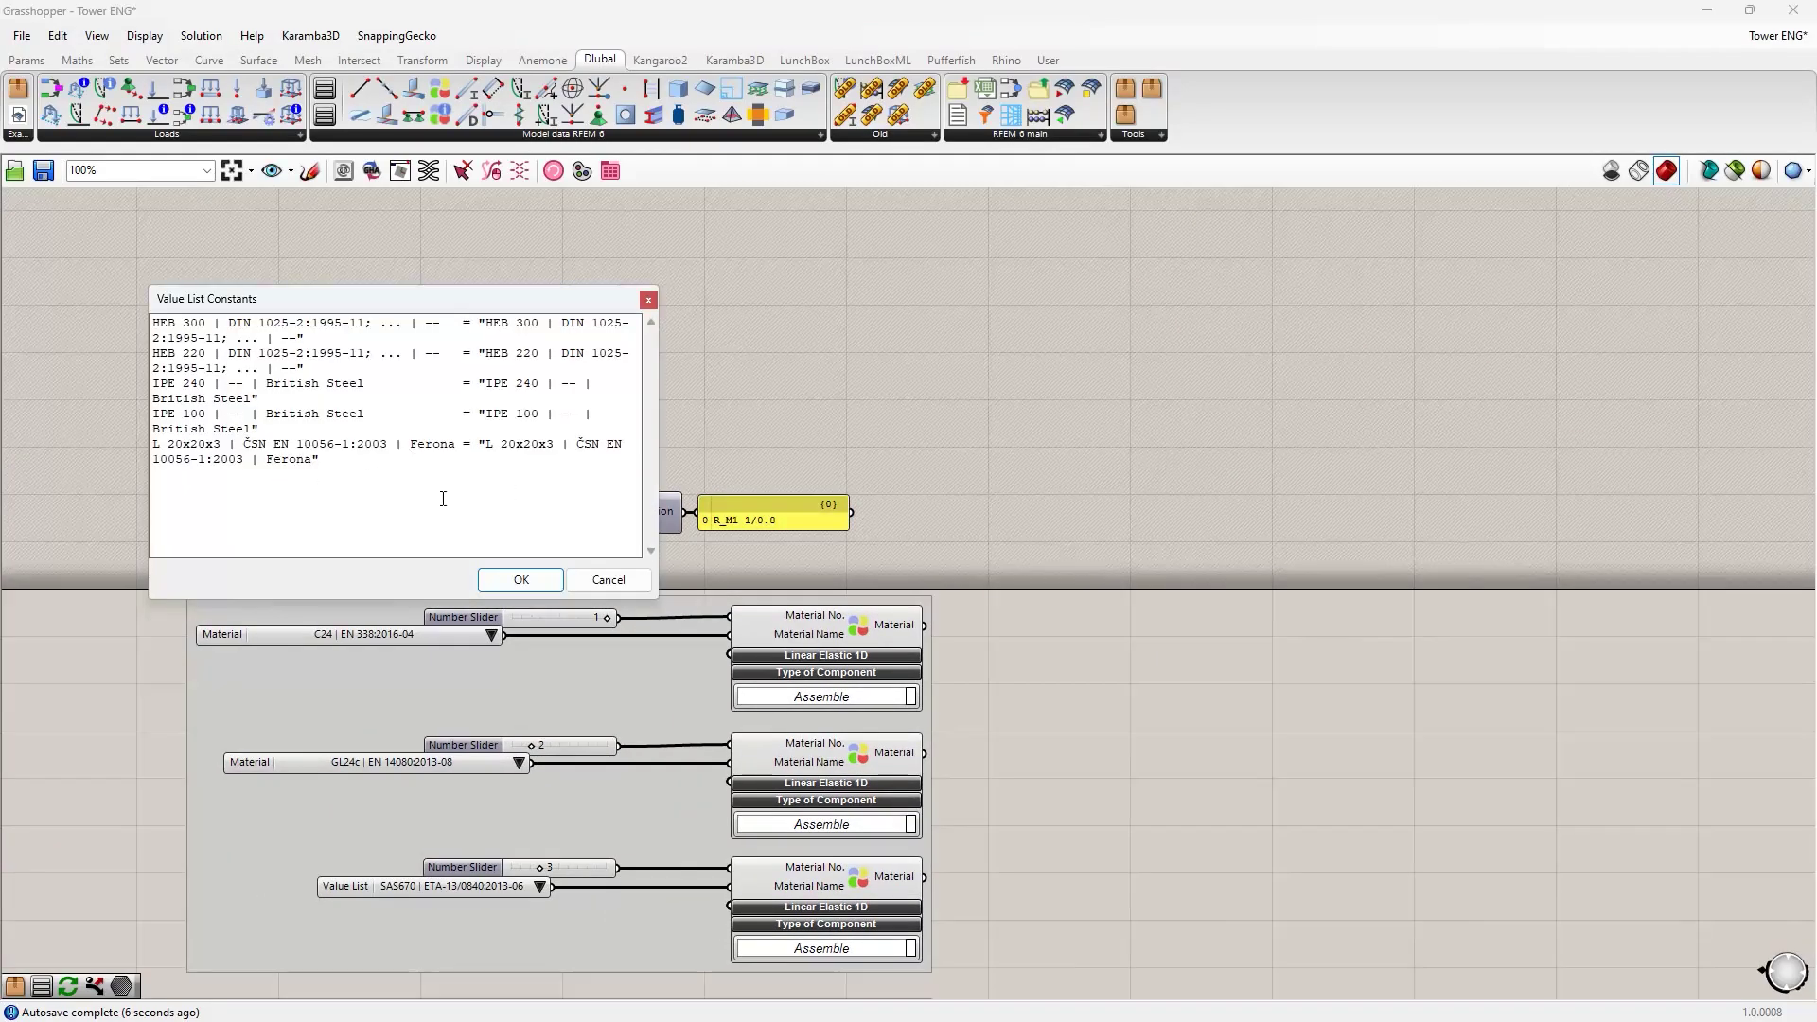
{"action": "left_click_drag", "start_coordinate": [657, 388], "coordinate": [926, 390]}
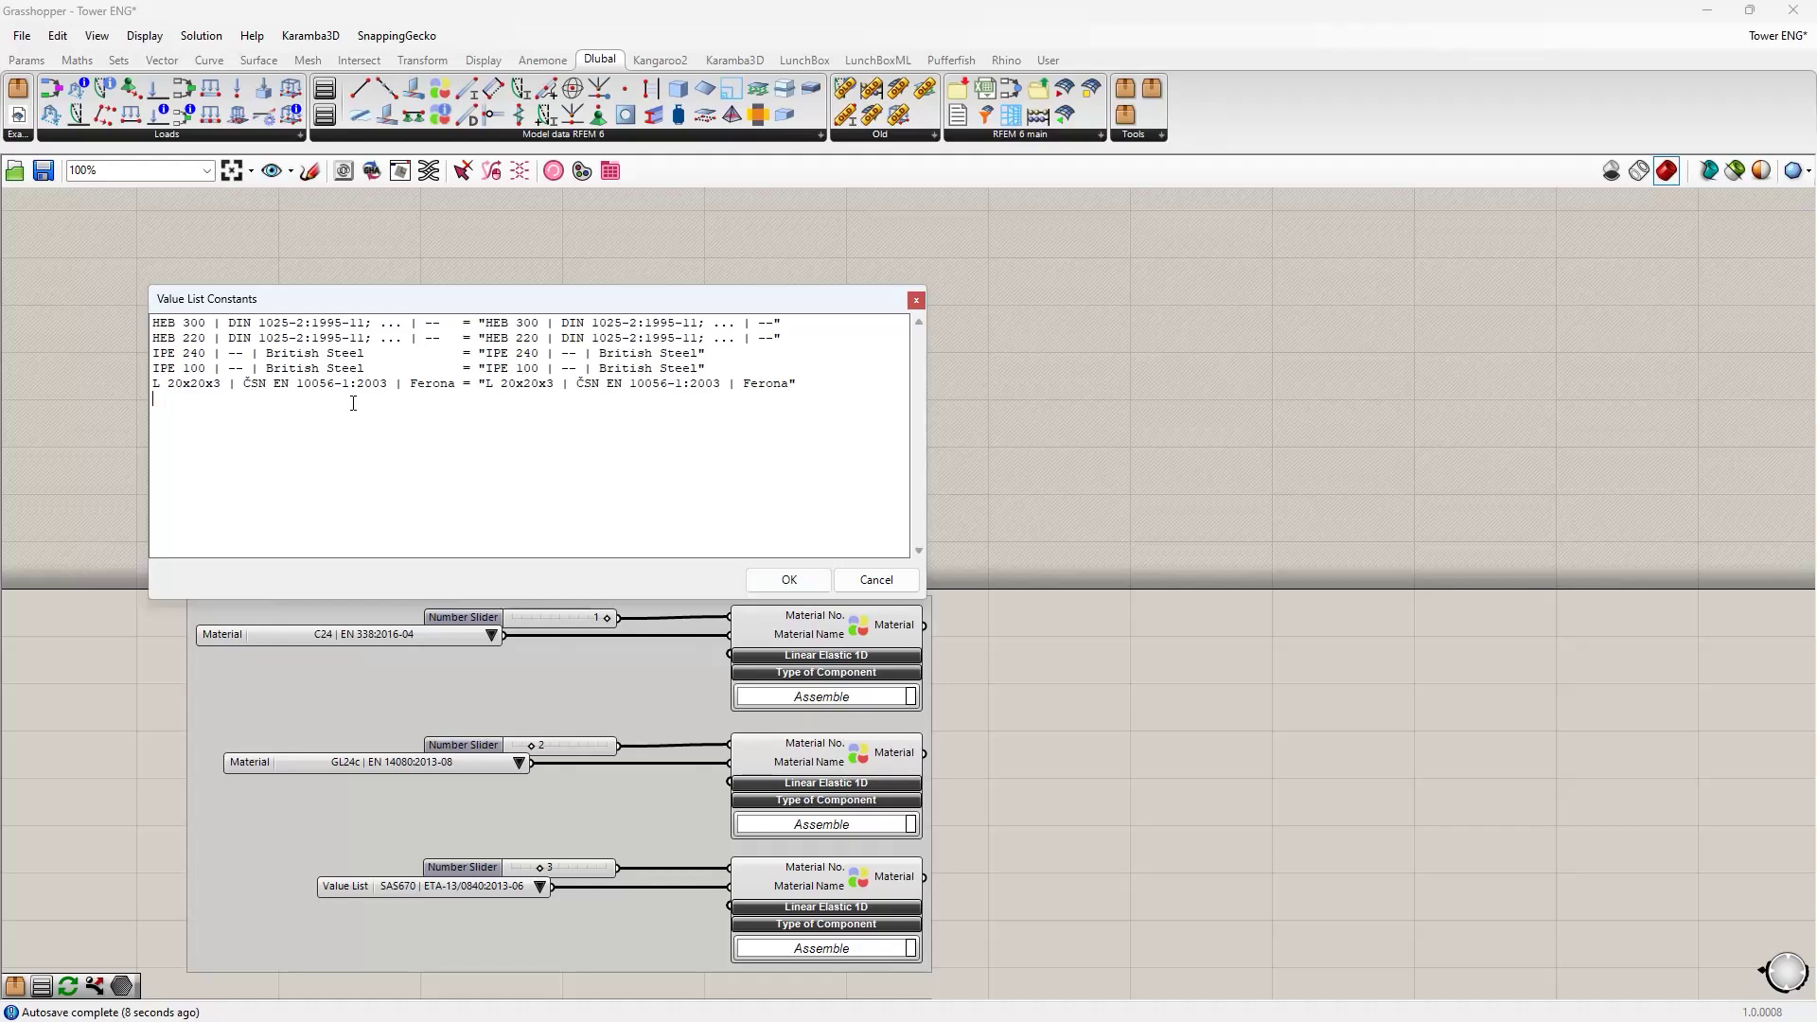
{"action": "key", "text": "ctrl+v"}
{"action": "left_click_drag", "start_coordinate": [367, 305], "coordinate": [339, 278]}
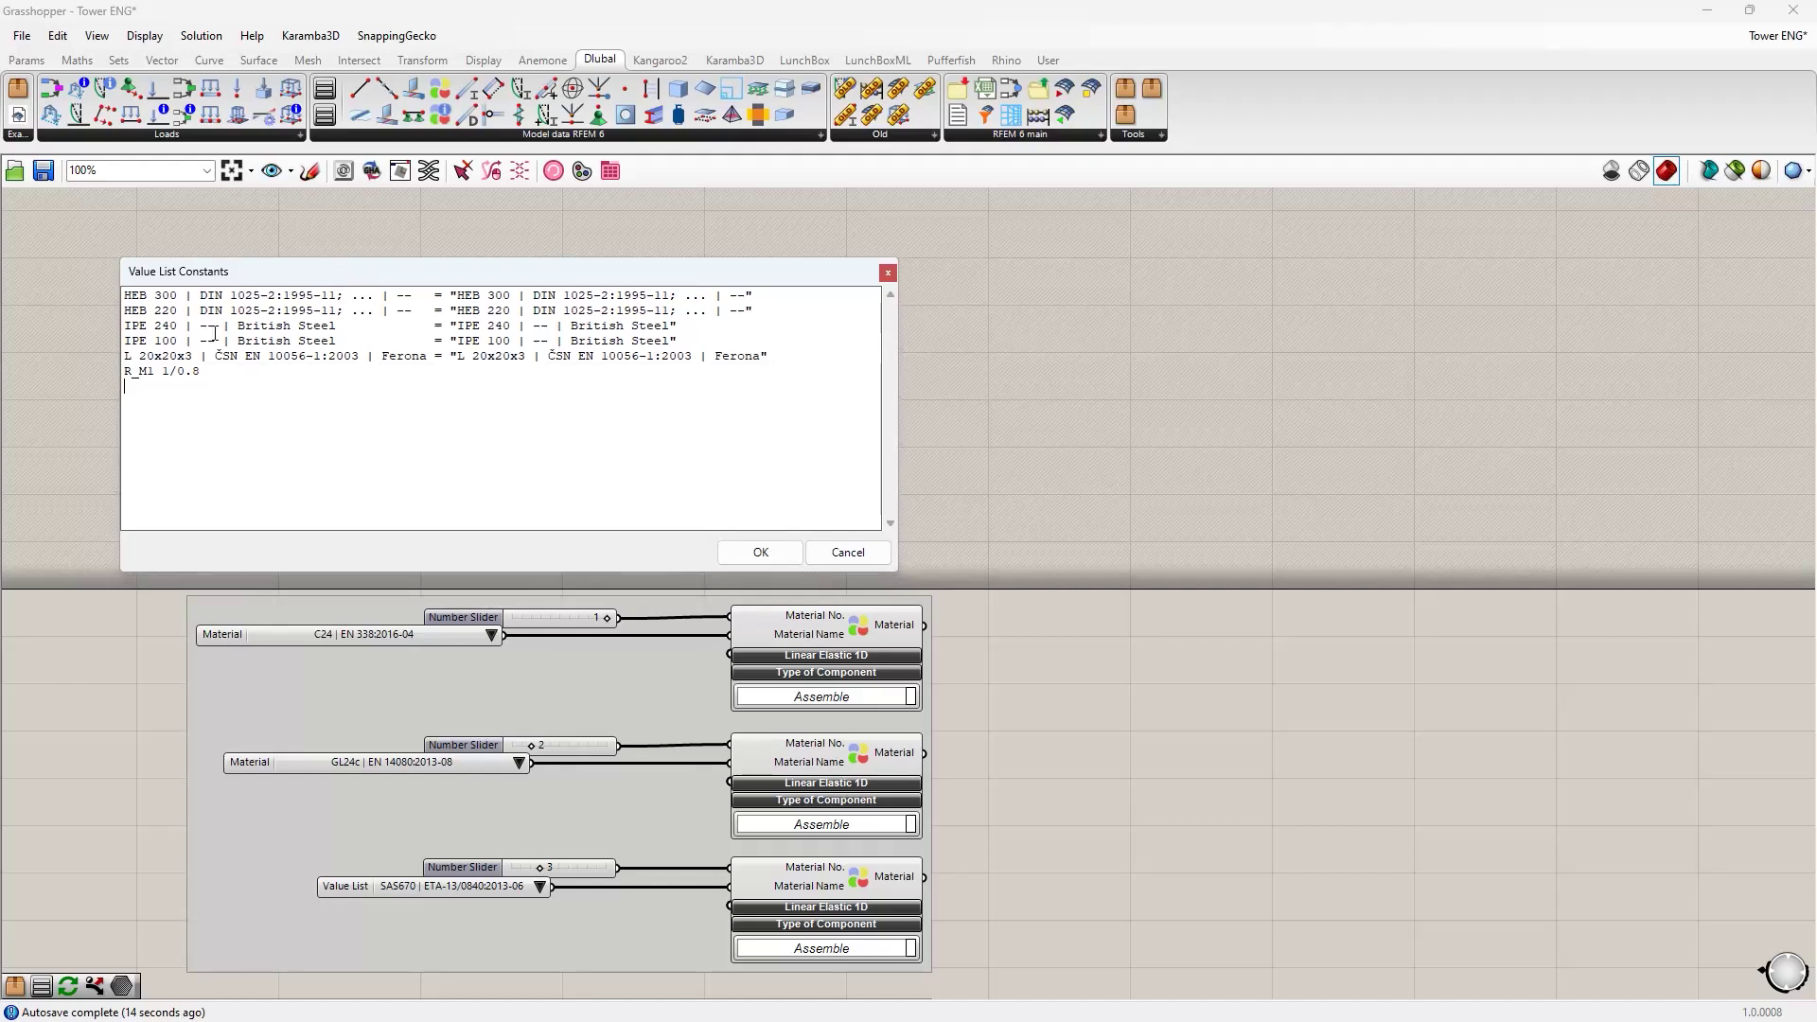
{"action": "left_click_drag", "start_coordinate": [202, 372], "coordinate": [114, 375]}
{"action": "left_click_drag", "start_coordinate": [238, 356], "coordinate": [138, 371]}
{"action": "left_click", "coordinate": [195, 377]}
{"action": "left_click", "coordinate": [760, 552]}
{"action": "left_click", "coordinate": [538, 450]}
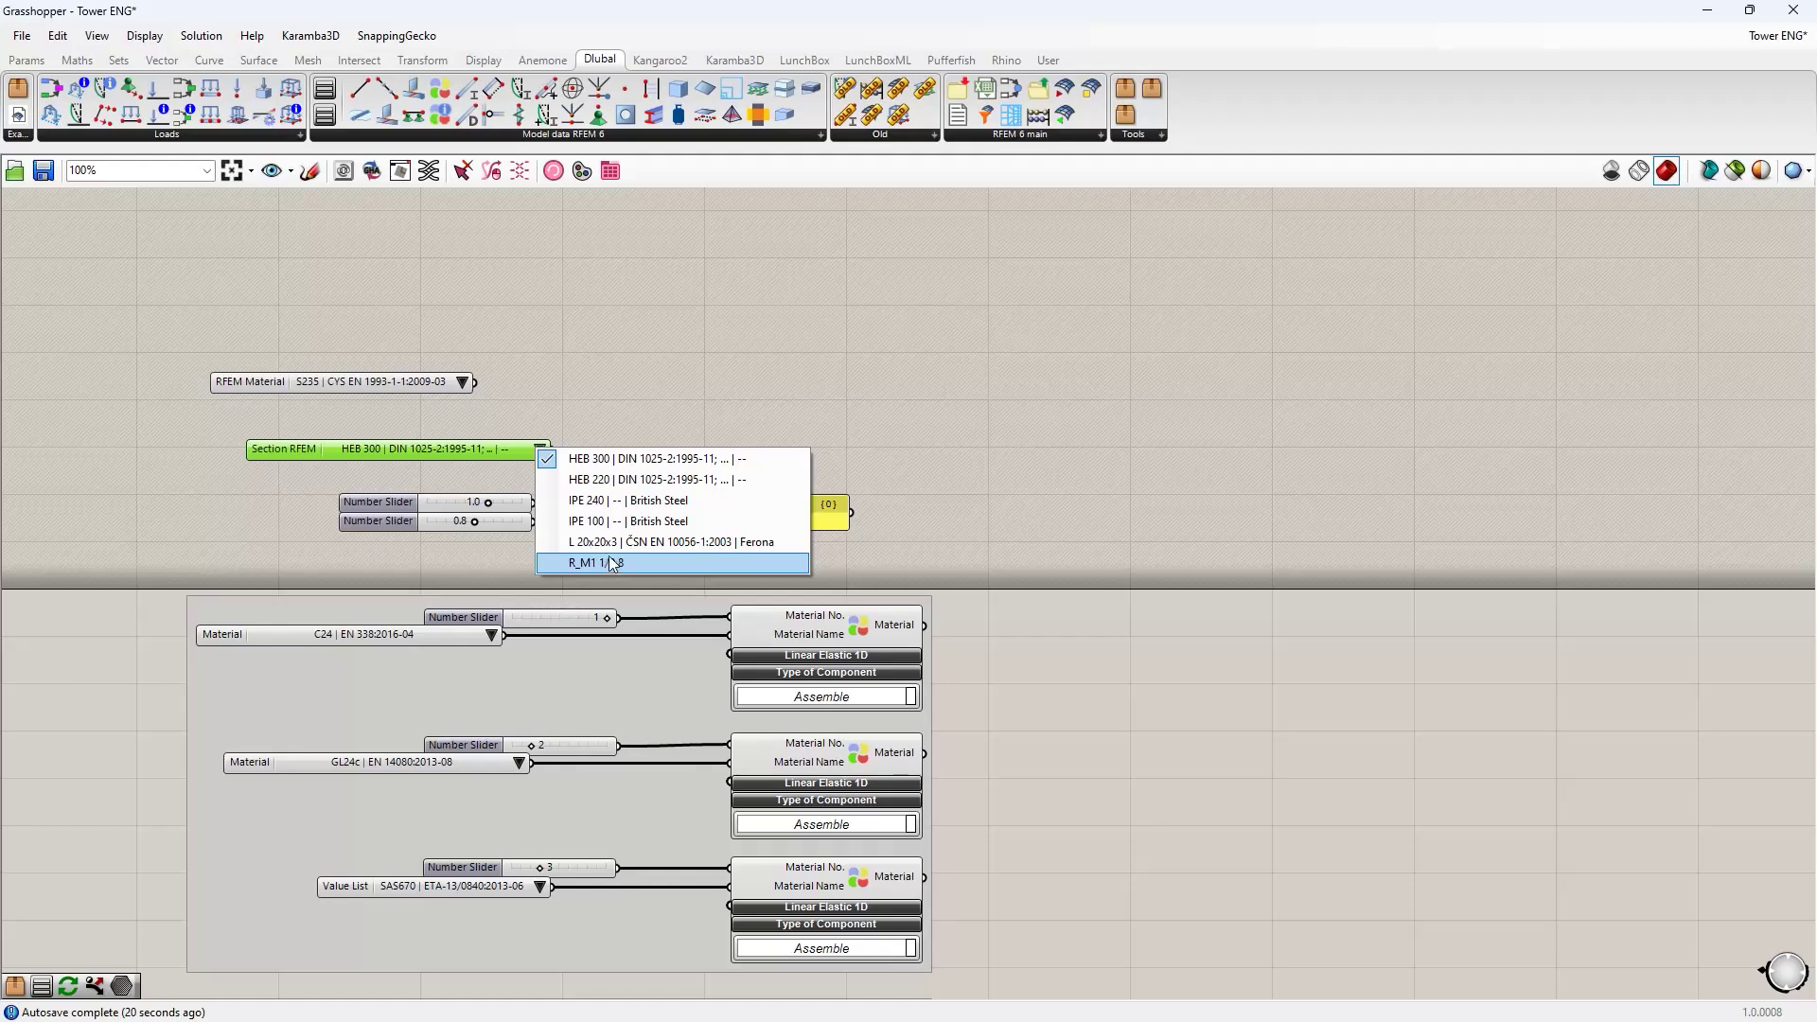
- Move the Section RFEM list above the RFEM Material list and display its entries, keeping HEB 300 selected
{"action": "left_click_drag", "start_coordinate": [373, 451], "coordinate": [308, 330]}
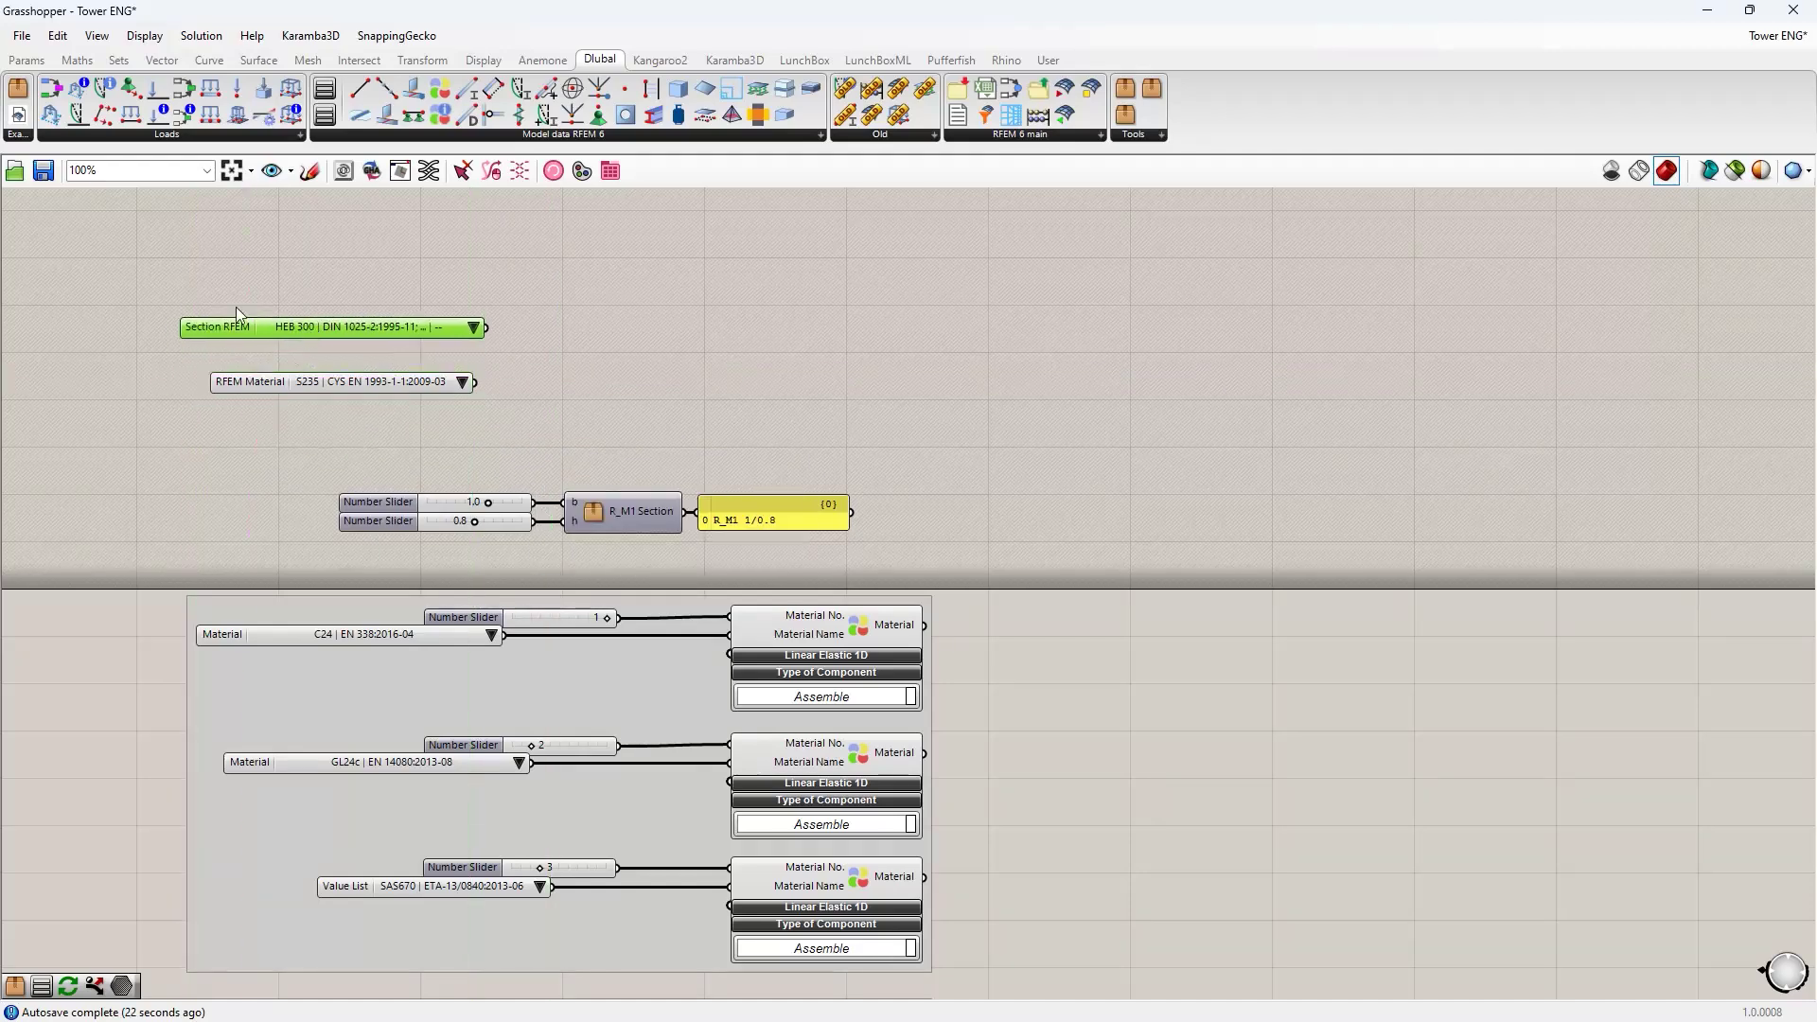
{"action": "left_click", "coordinate": [412, 271]}
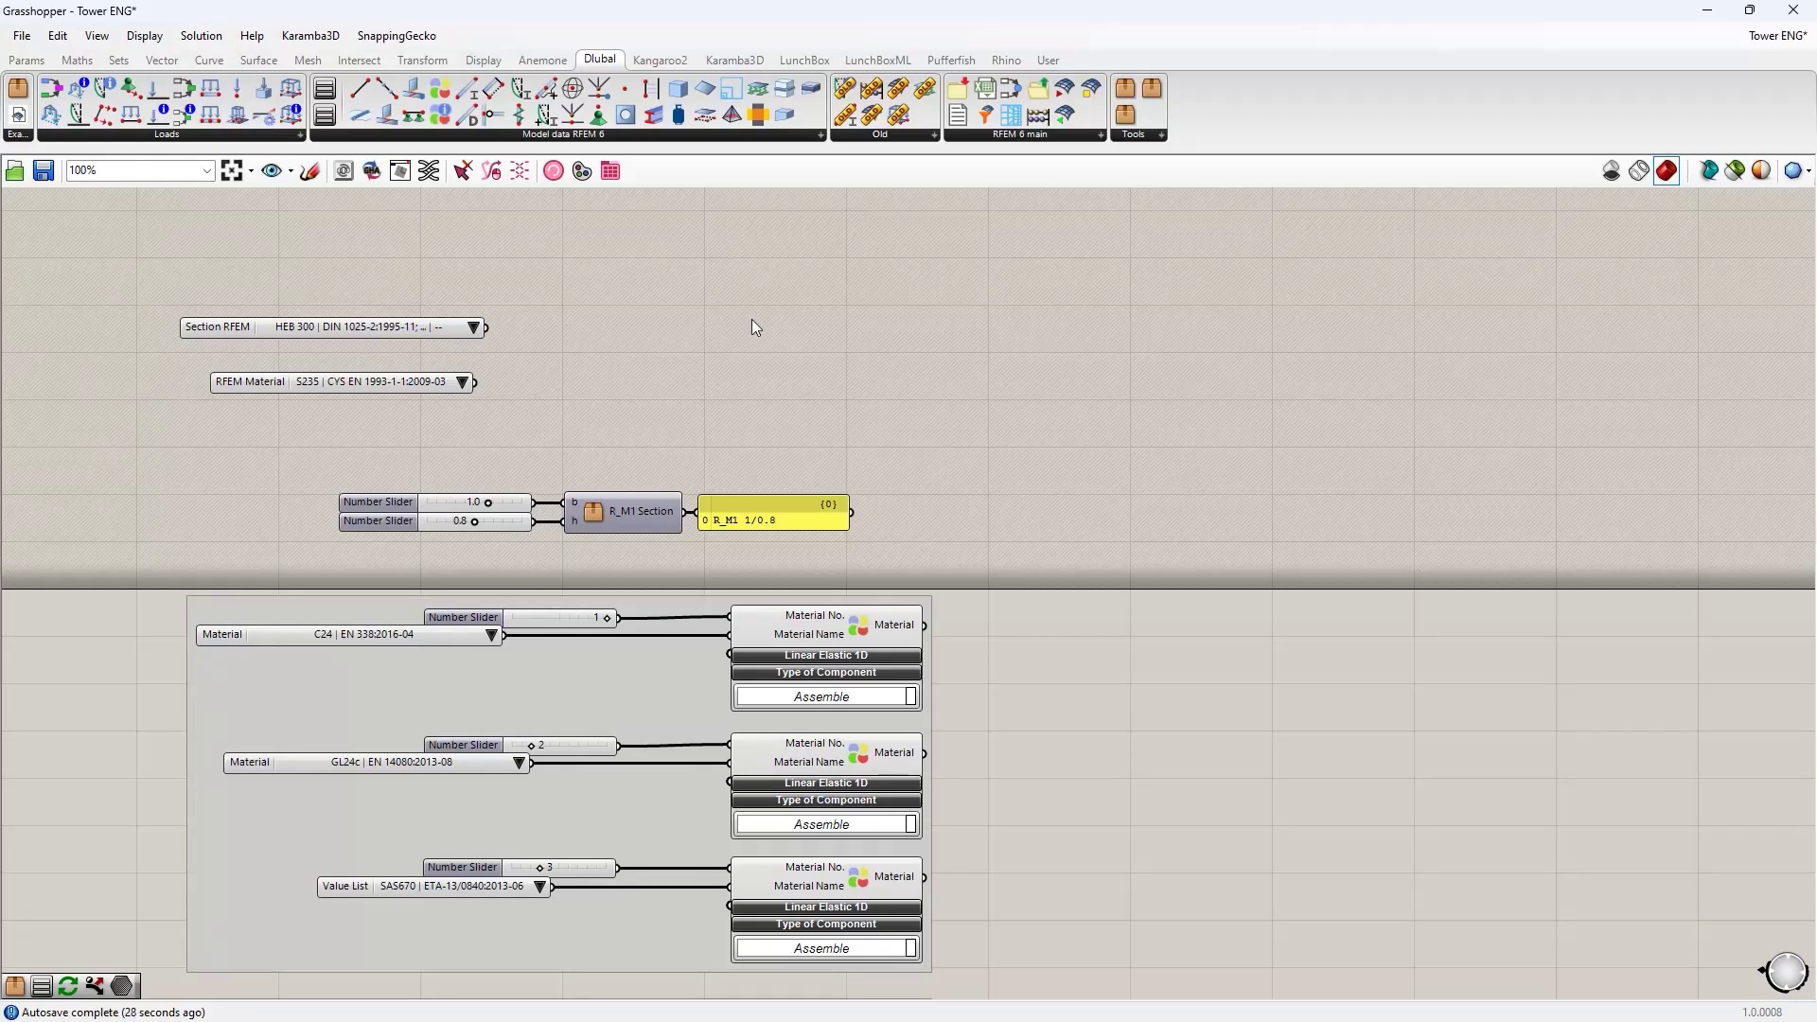
{"action": "left_click", "coordinate": [473, 326]}
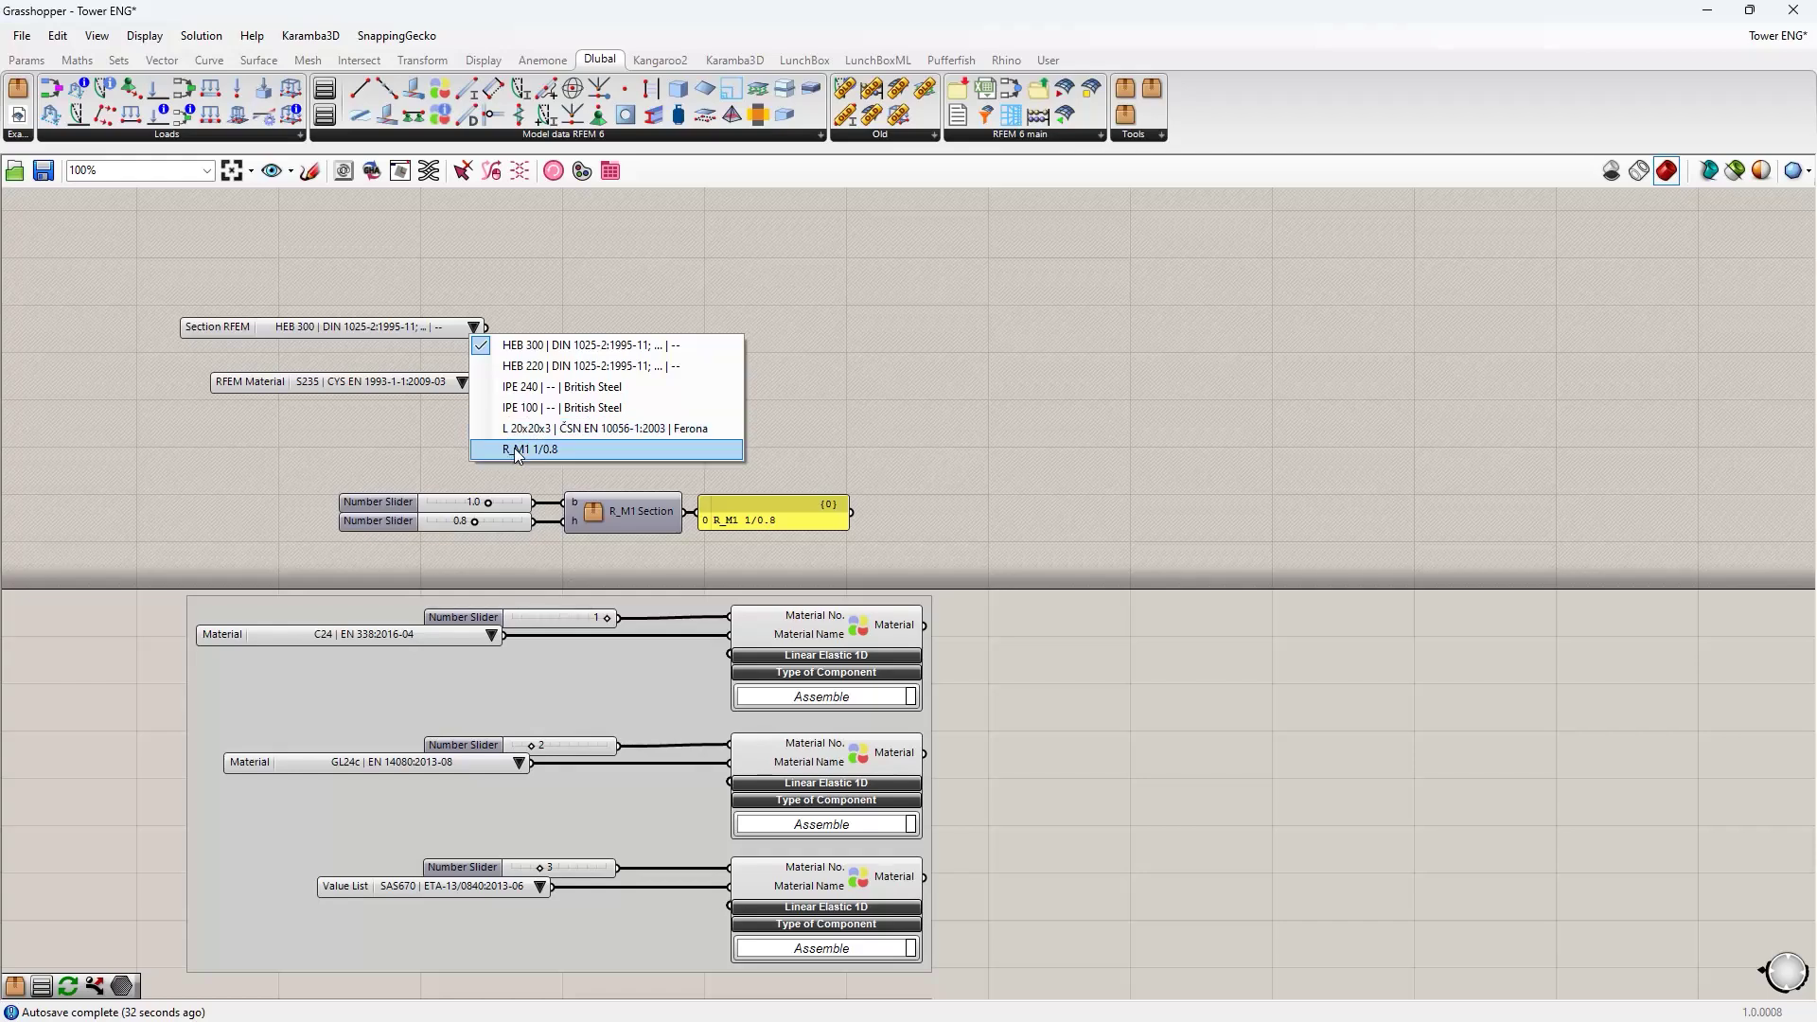
{"action": "left_click", "coordinate": [459, 450]}
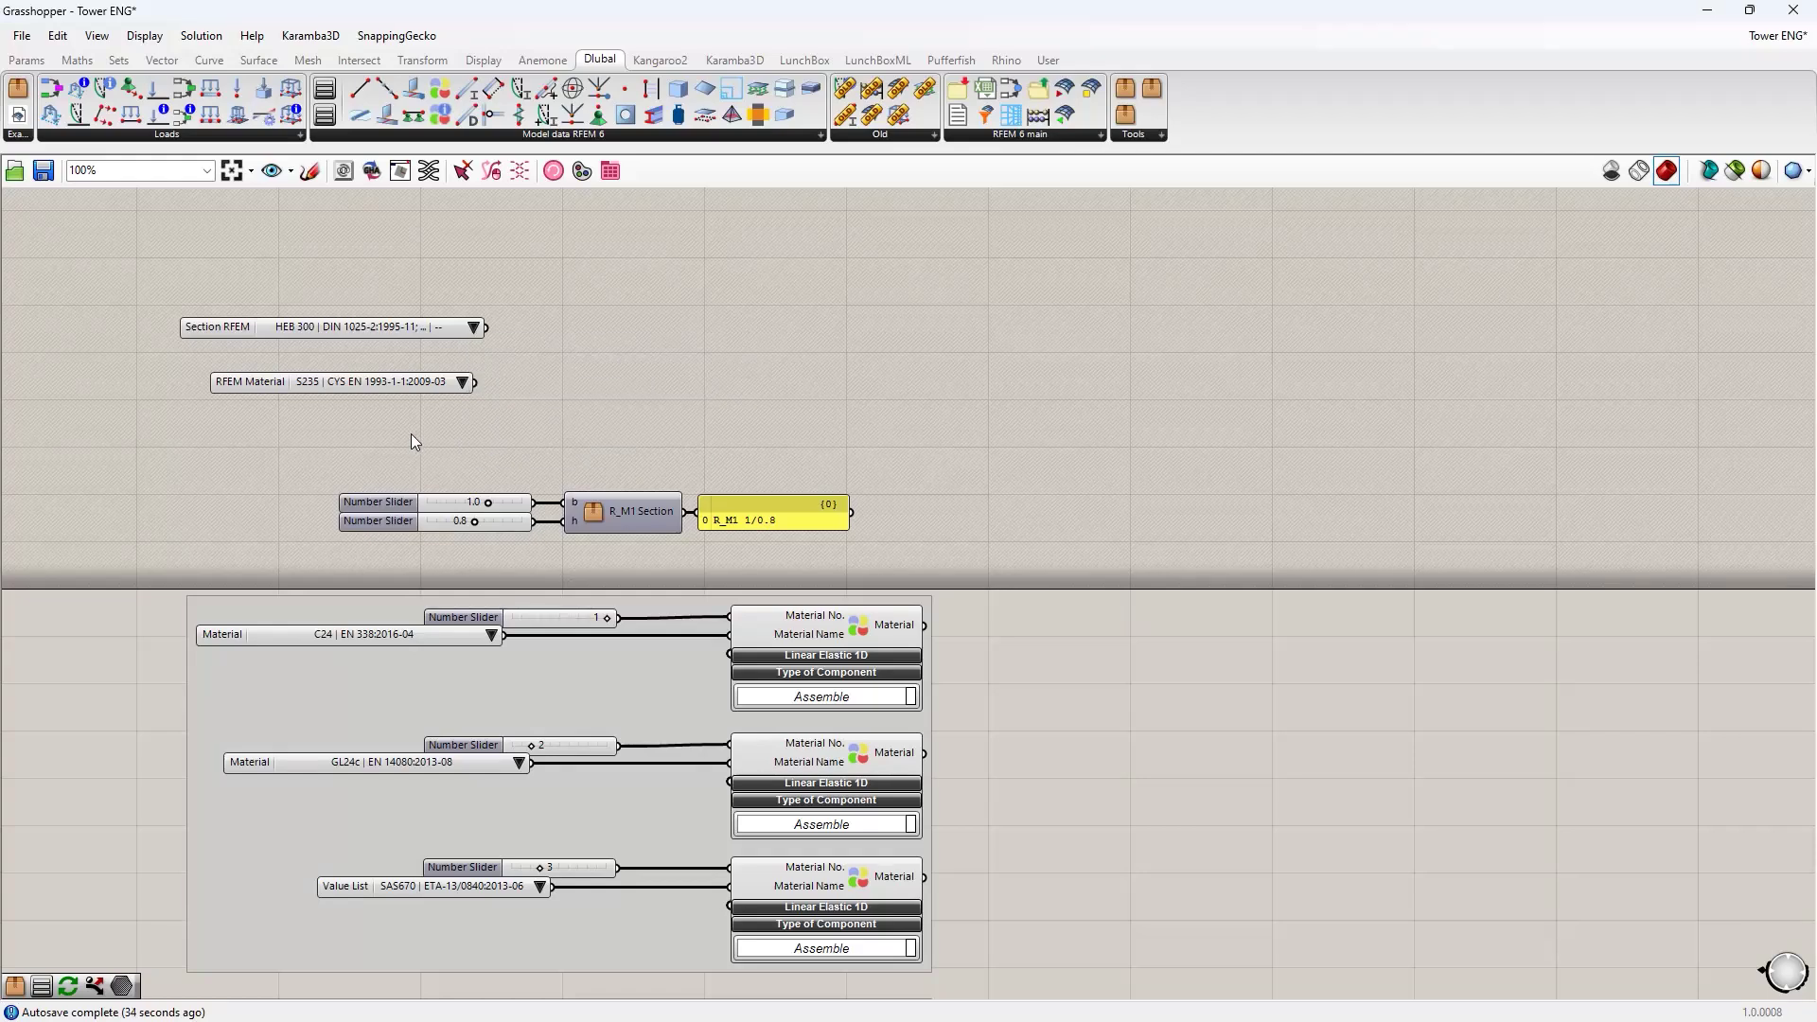
- Review the name, description and category offered for creating a user object from the Section RFEM list, without creating it
{"action": "left_click", "coordinate": [332, 323]}
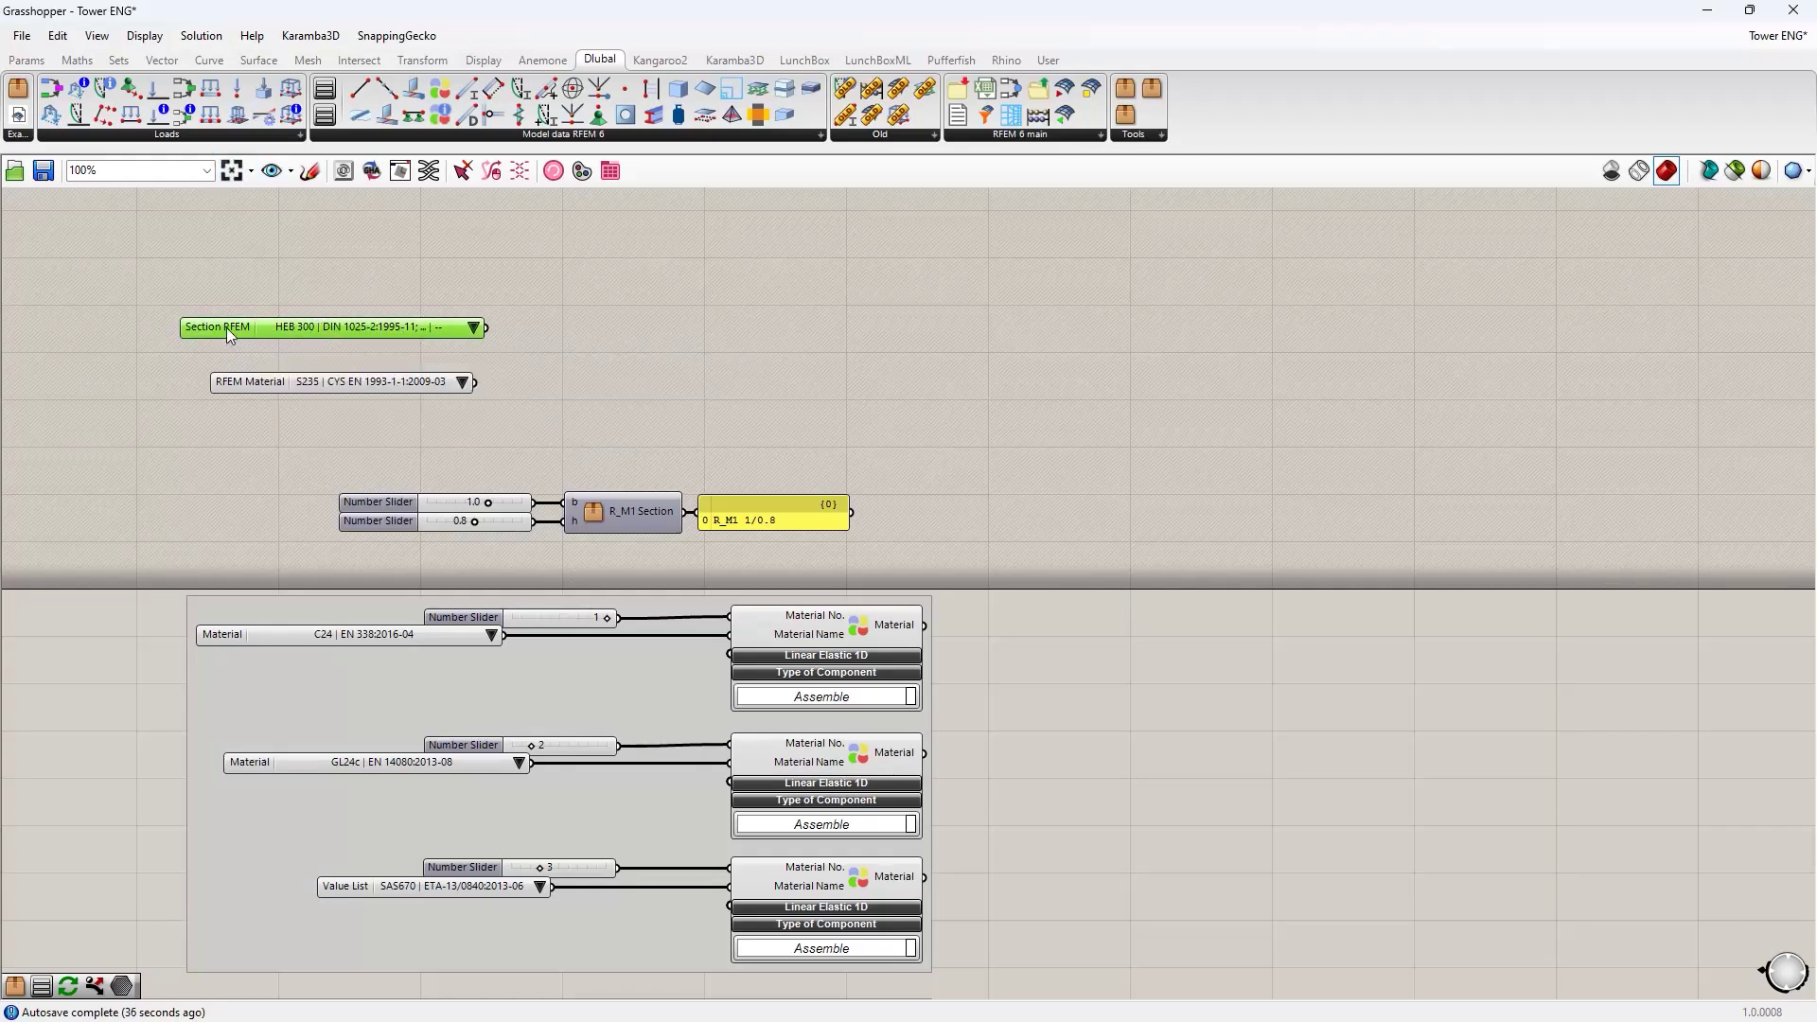
{"action": "right_click", "coordinate": [327, 115]}
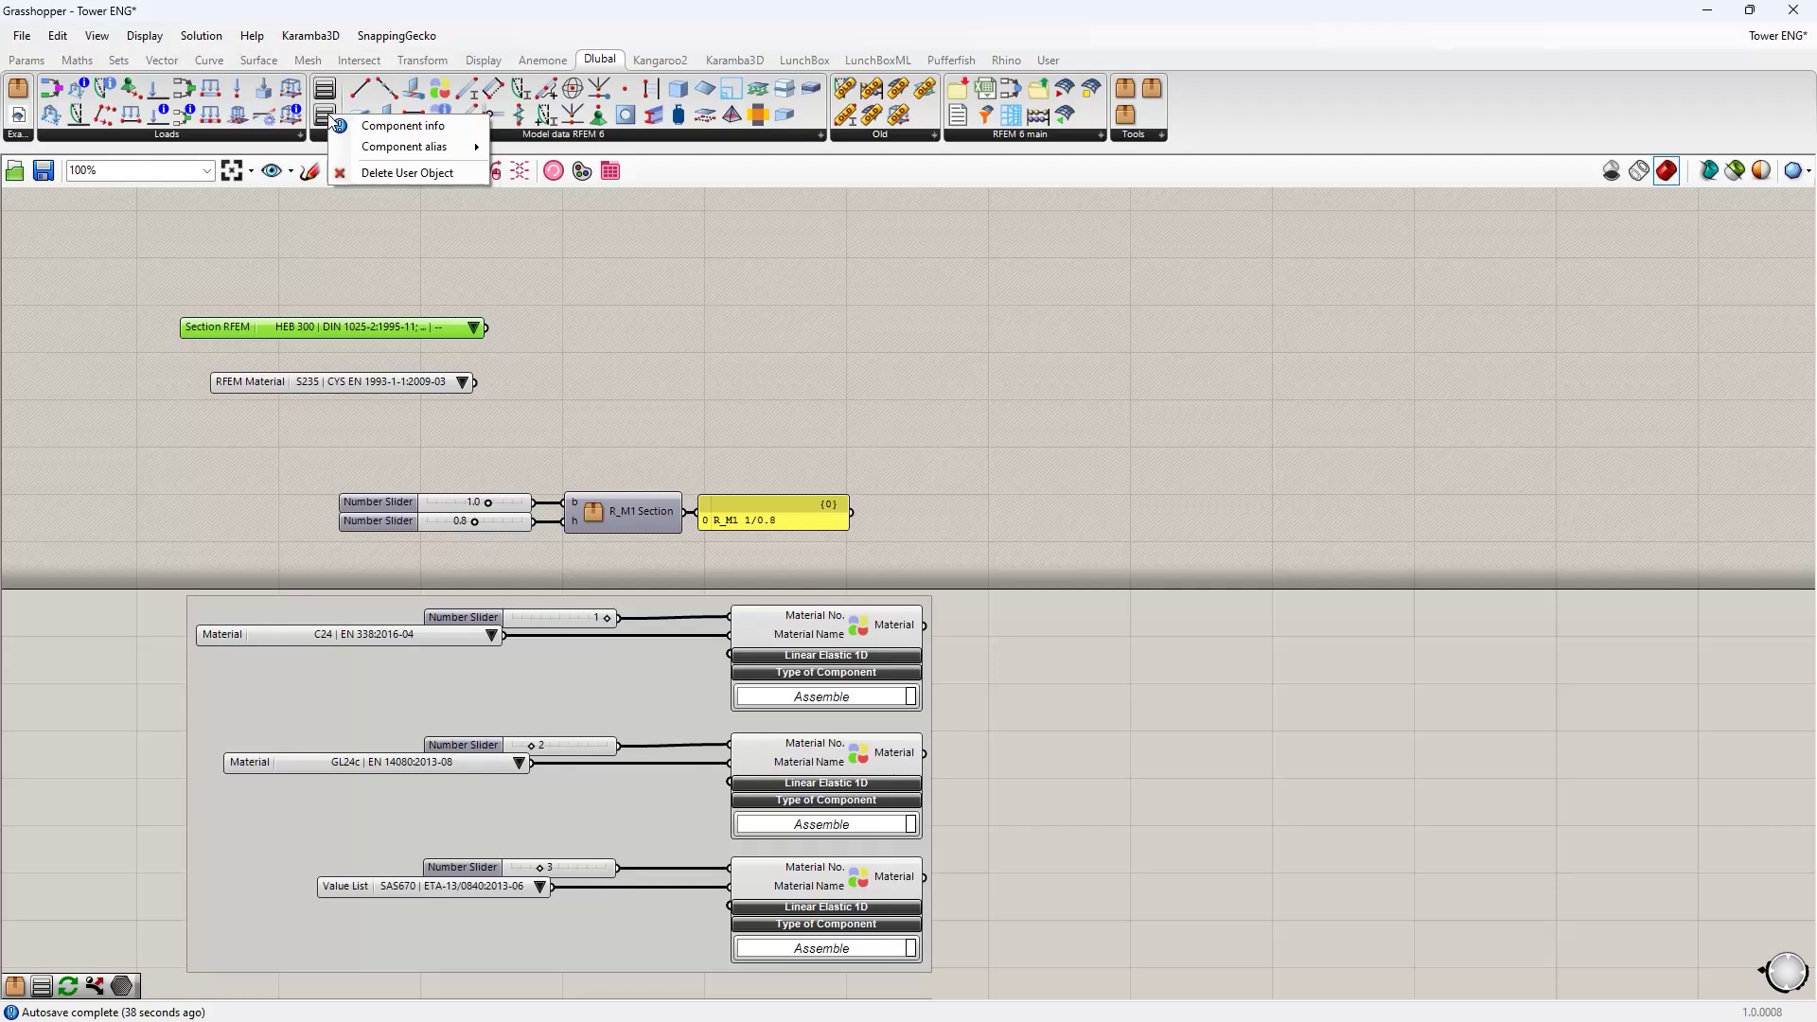
{"action": "left_click", "coordinate": [223, 288]}
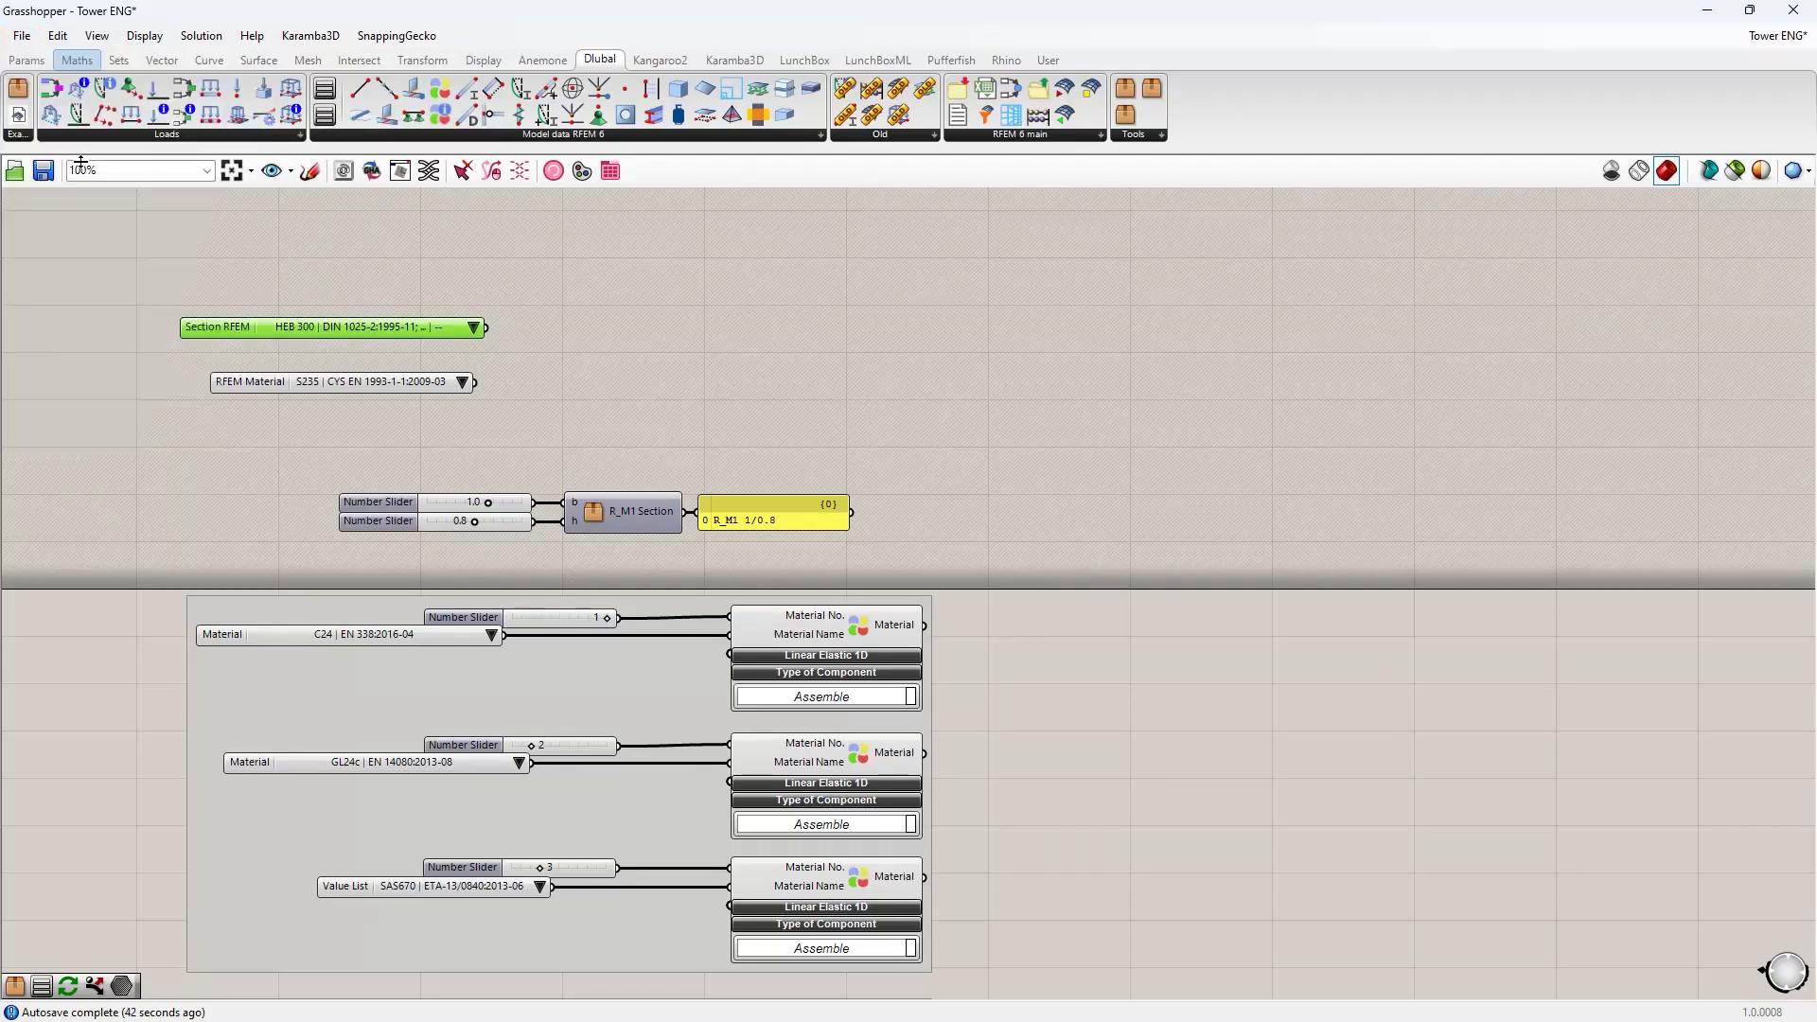
{"action": "left_click", "coordinate": [21, 35]}
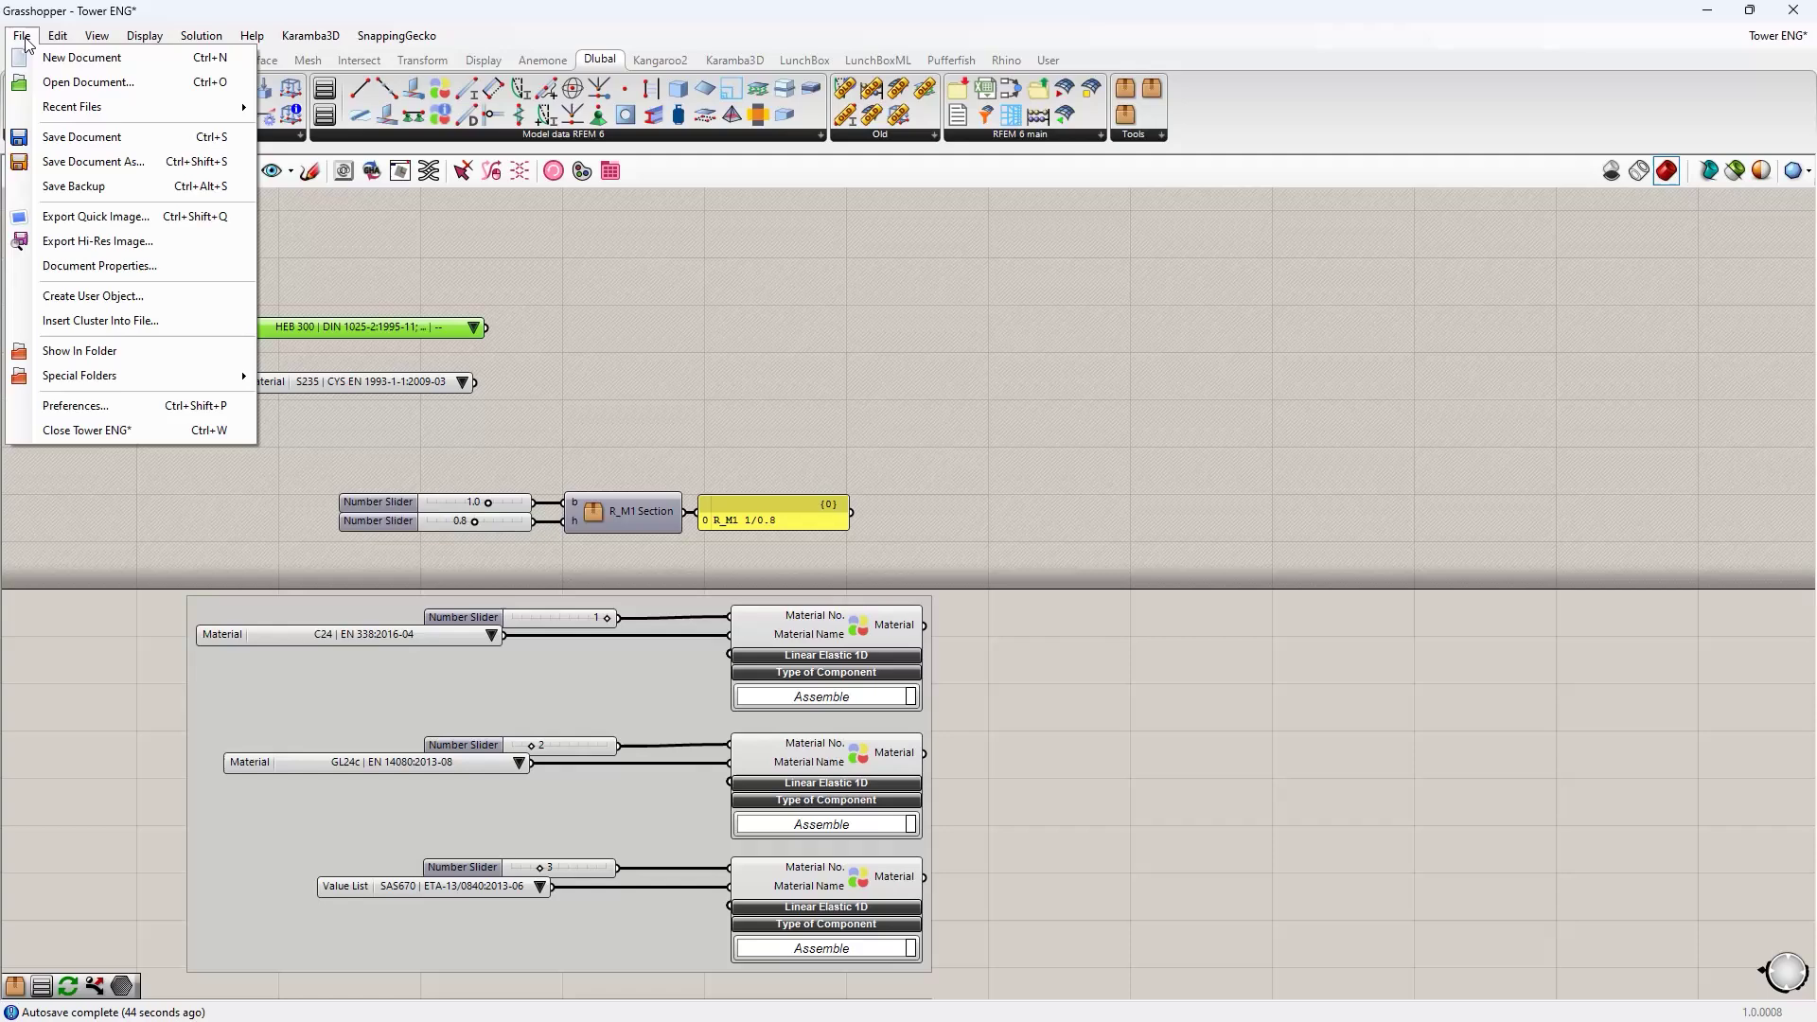
{"action": "left_click", "coordinate": [114, 296]}
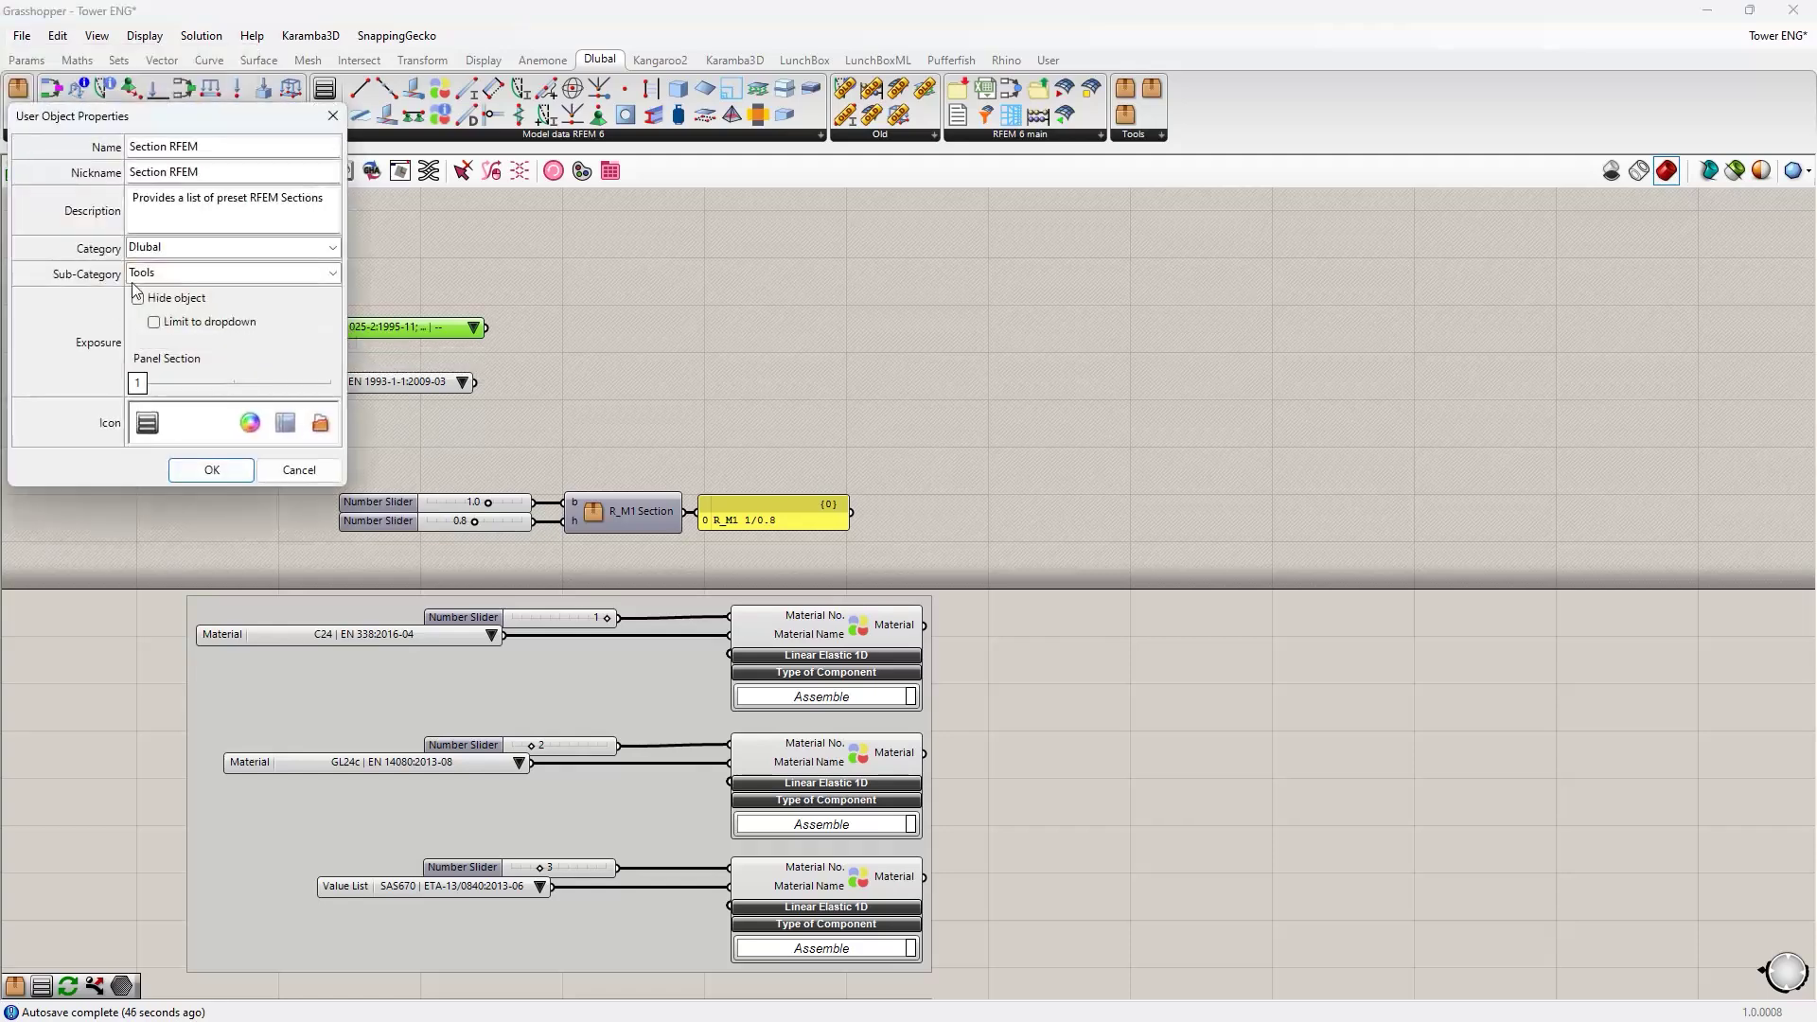
{"action": "left_click", "coordinate": [211, 146]}
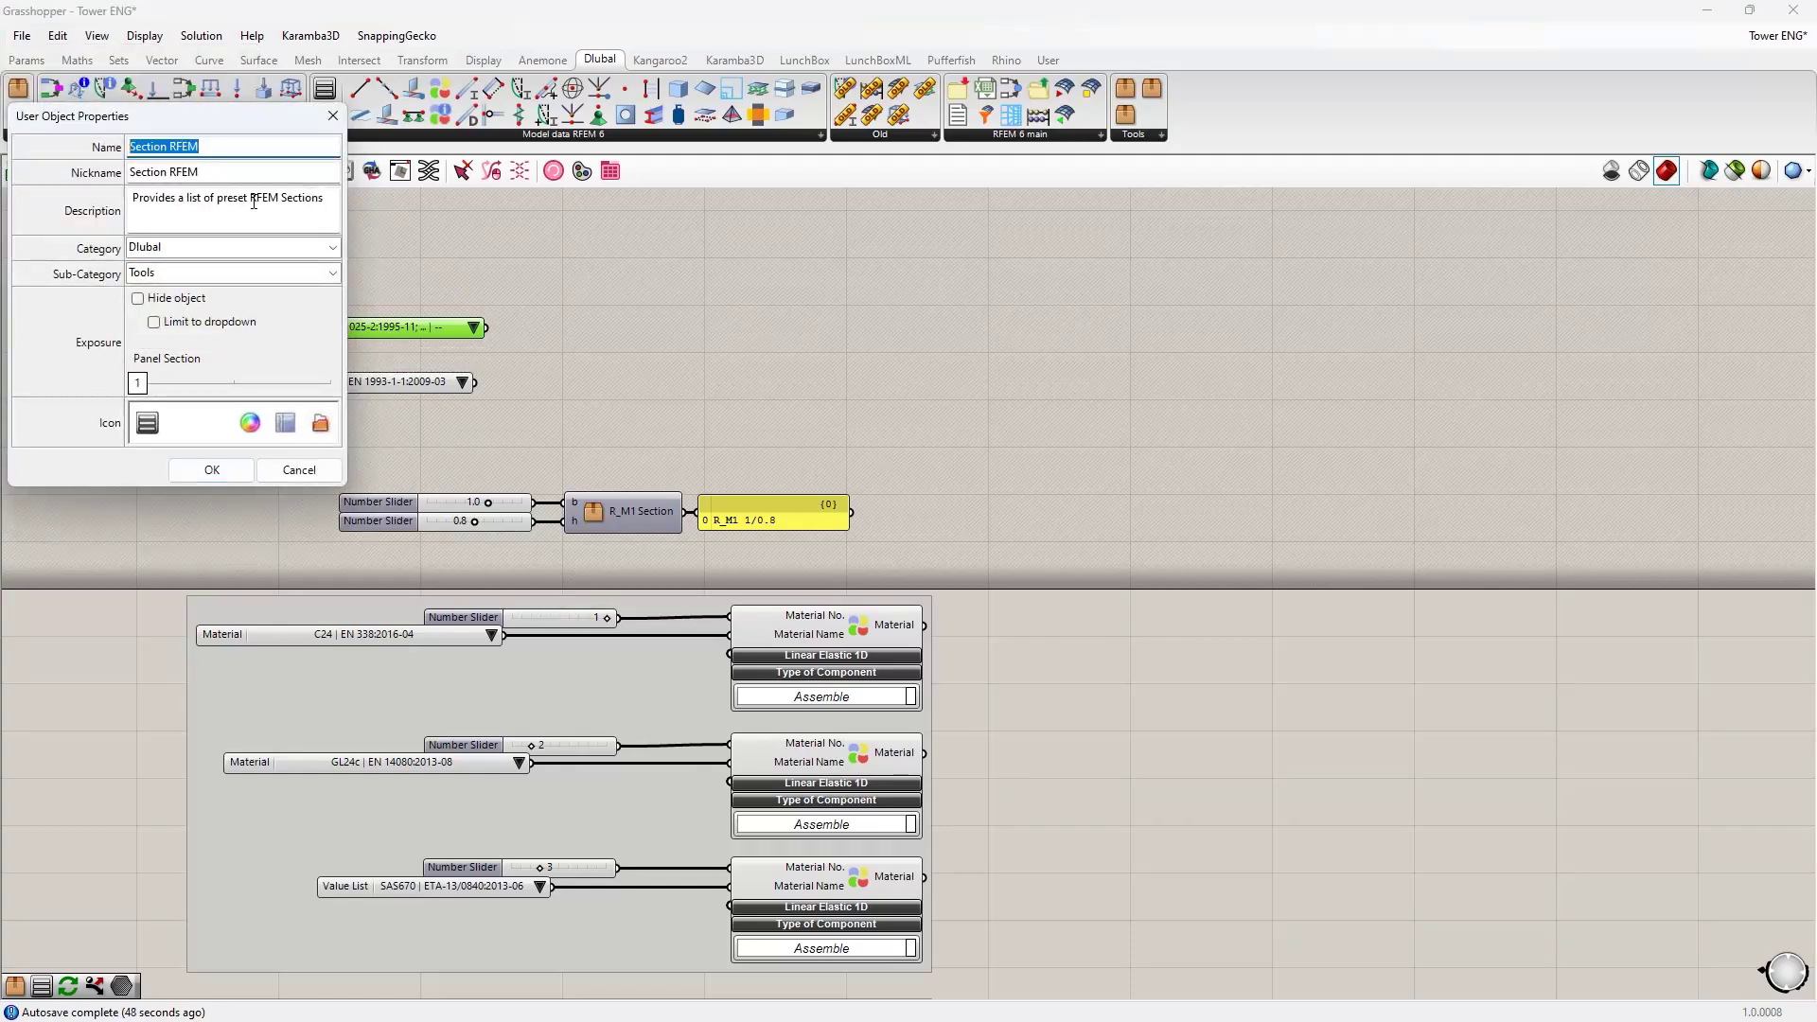
{"action": "left_click_drag", "start_coordinate": [331, 202], "coordinate": [131, 201]}
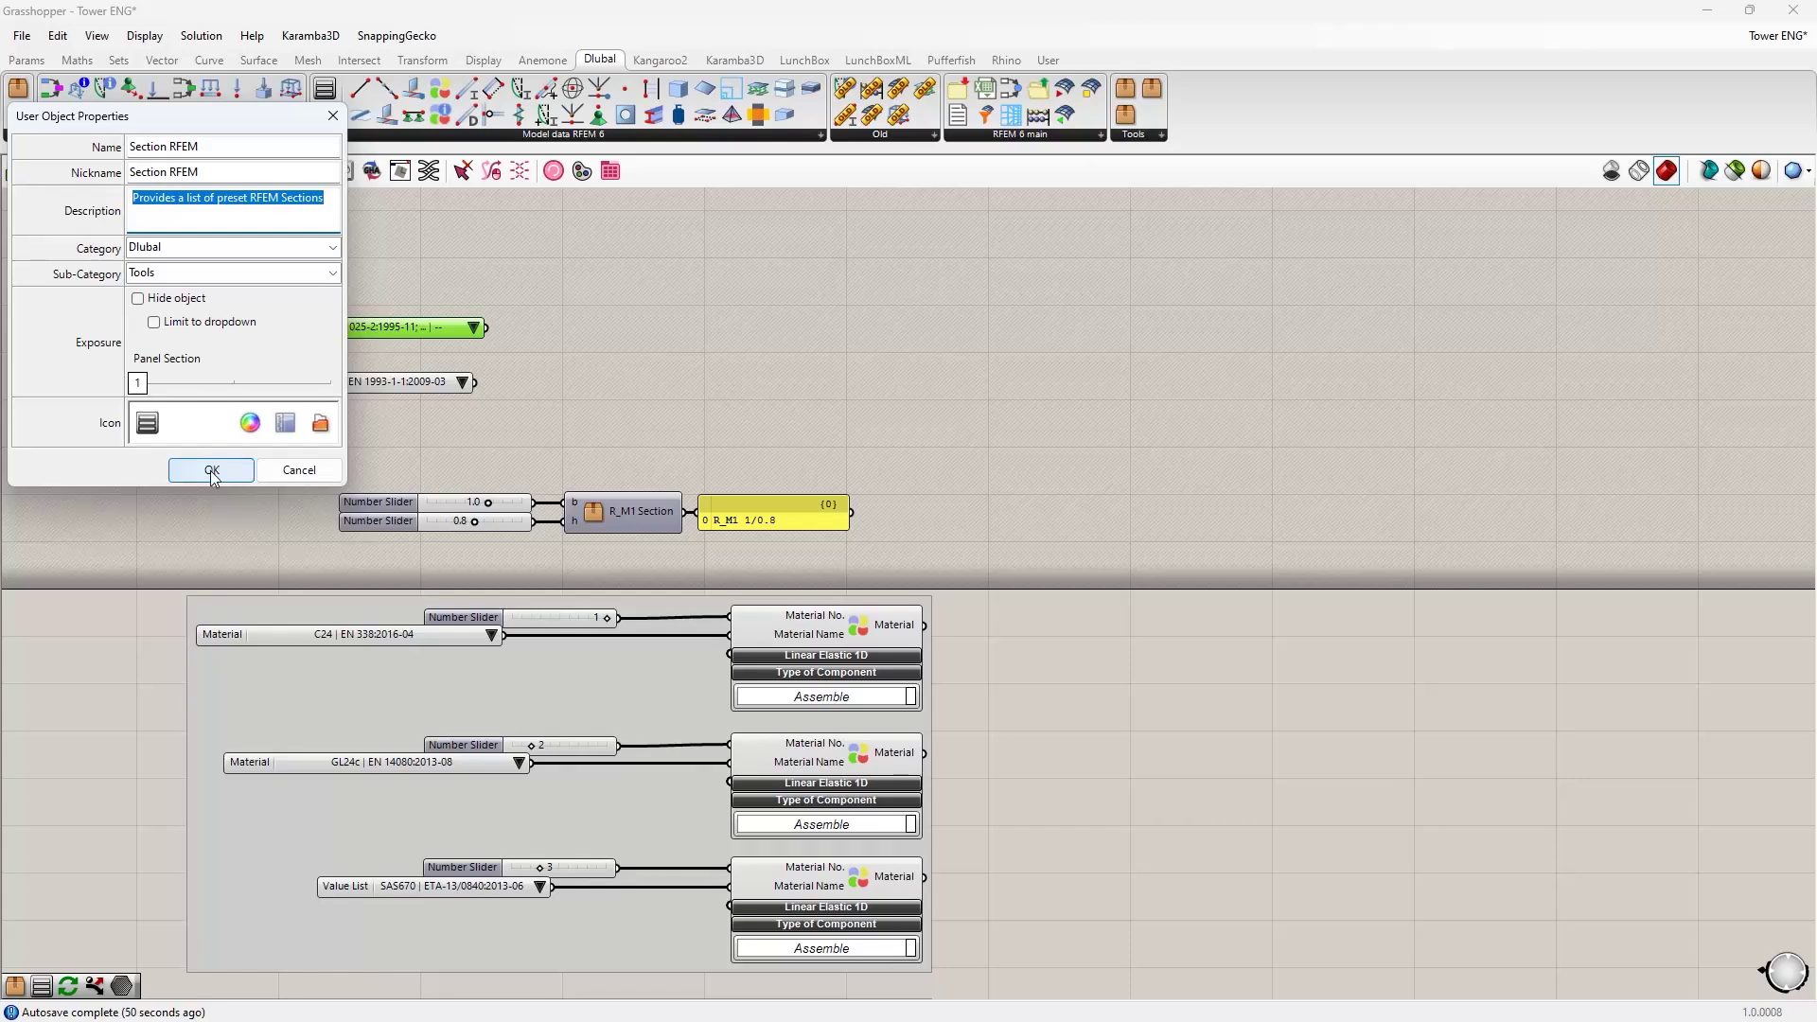
{"action": "left_click", "coordinate": [333, 115]}
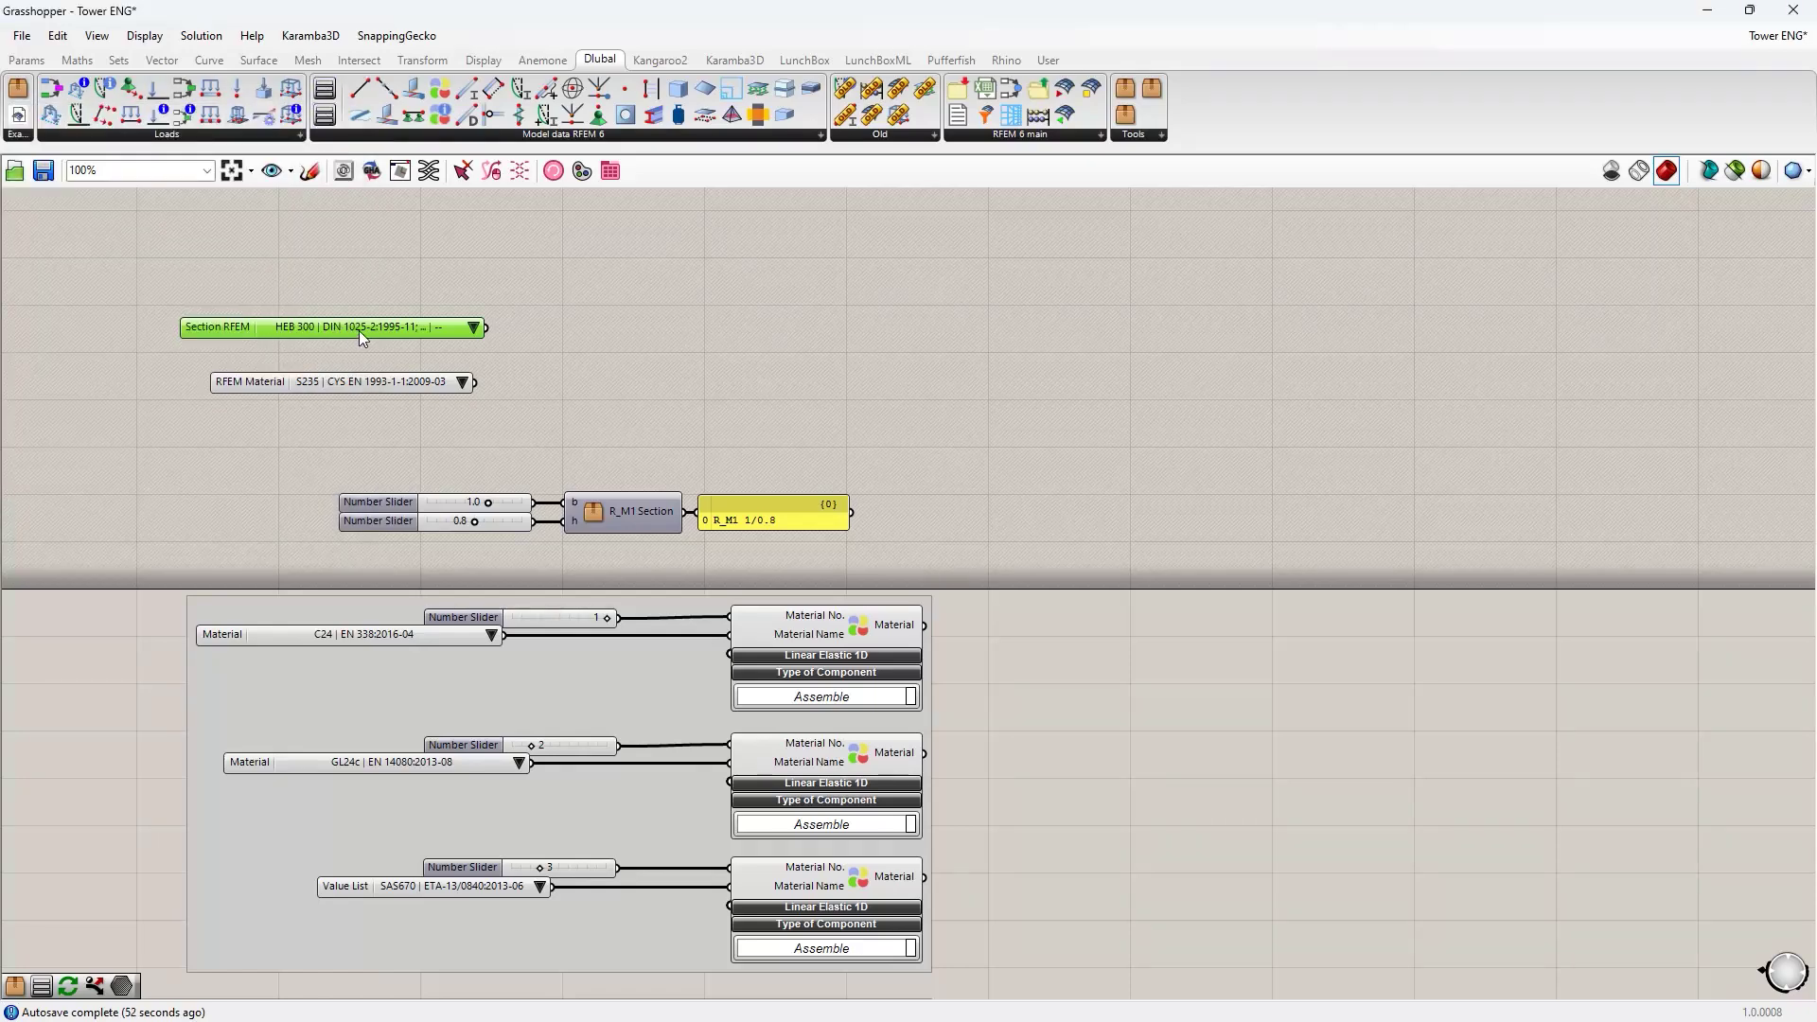
- Delete the Section RFEM and RFEM Material lists and the R_M1 Section component with its sliders and panel
{"action": "left_click", "coordinate": [474, 329]}
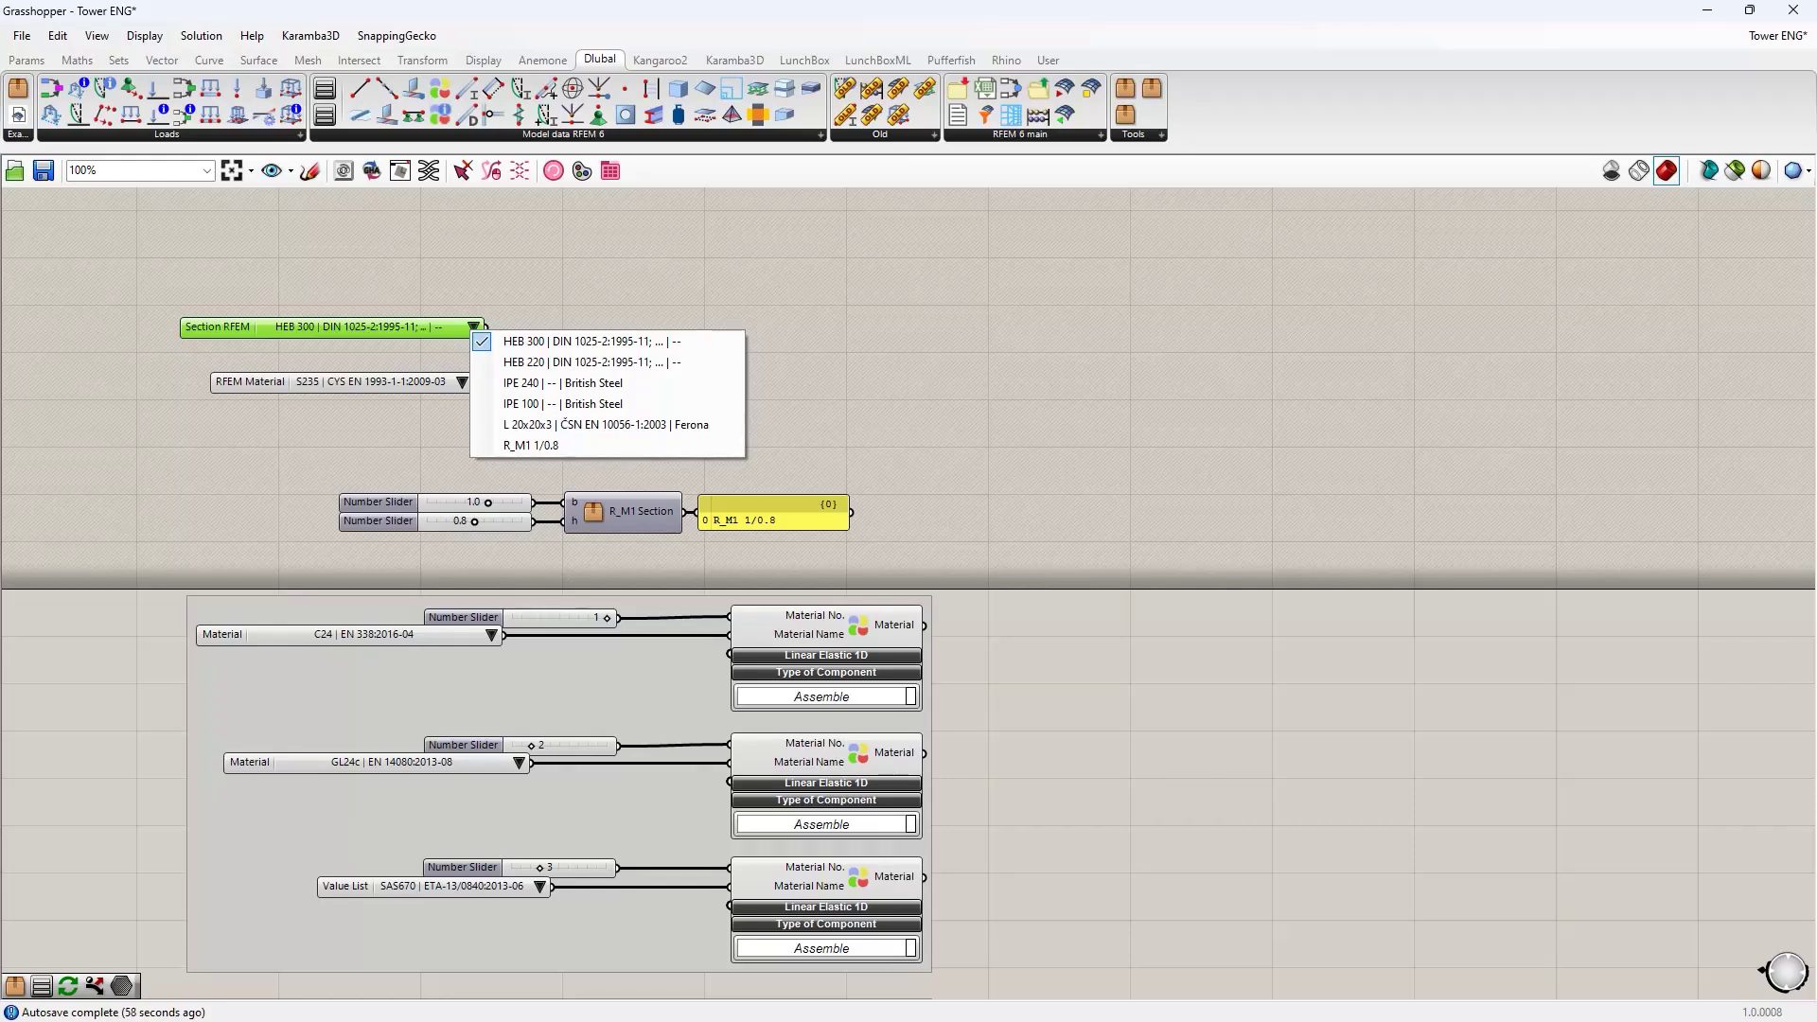
{"action": "key", "text": "alt+Tab"}
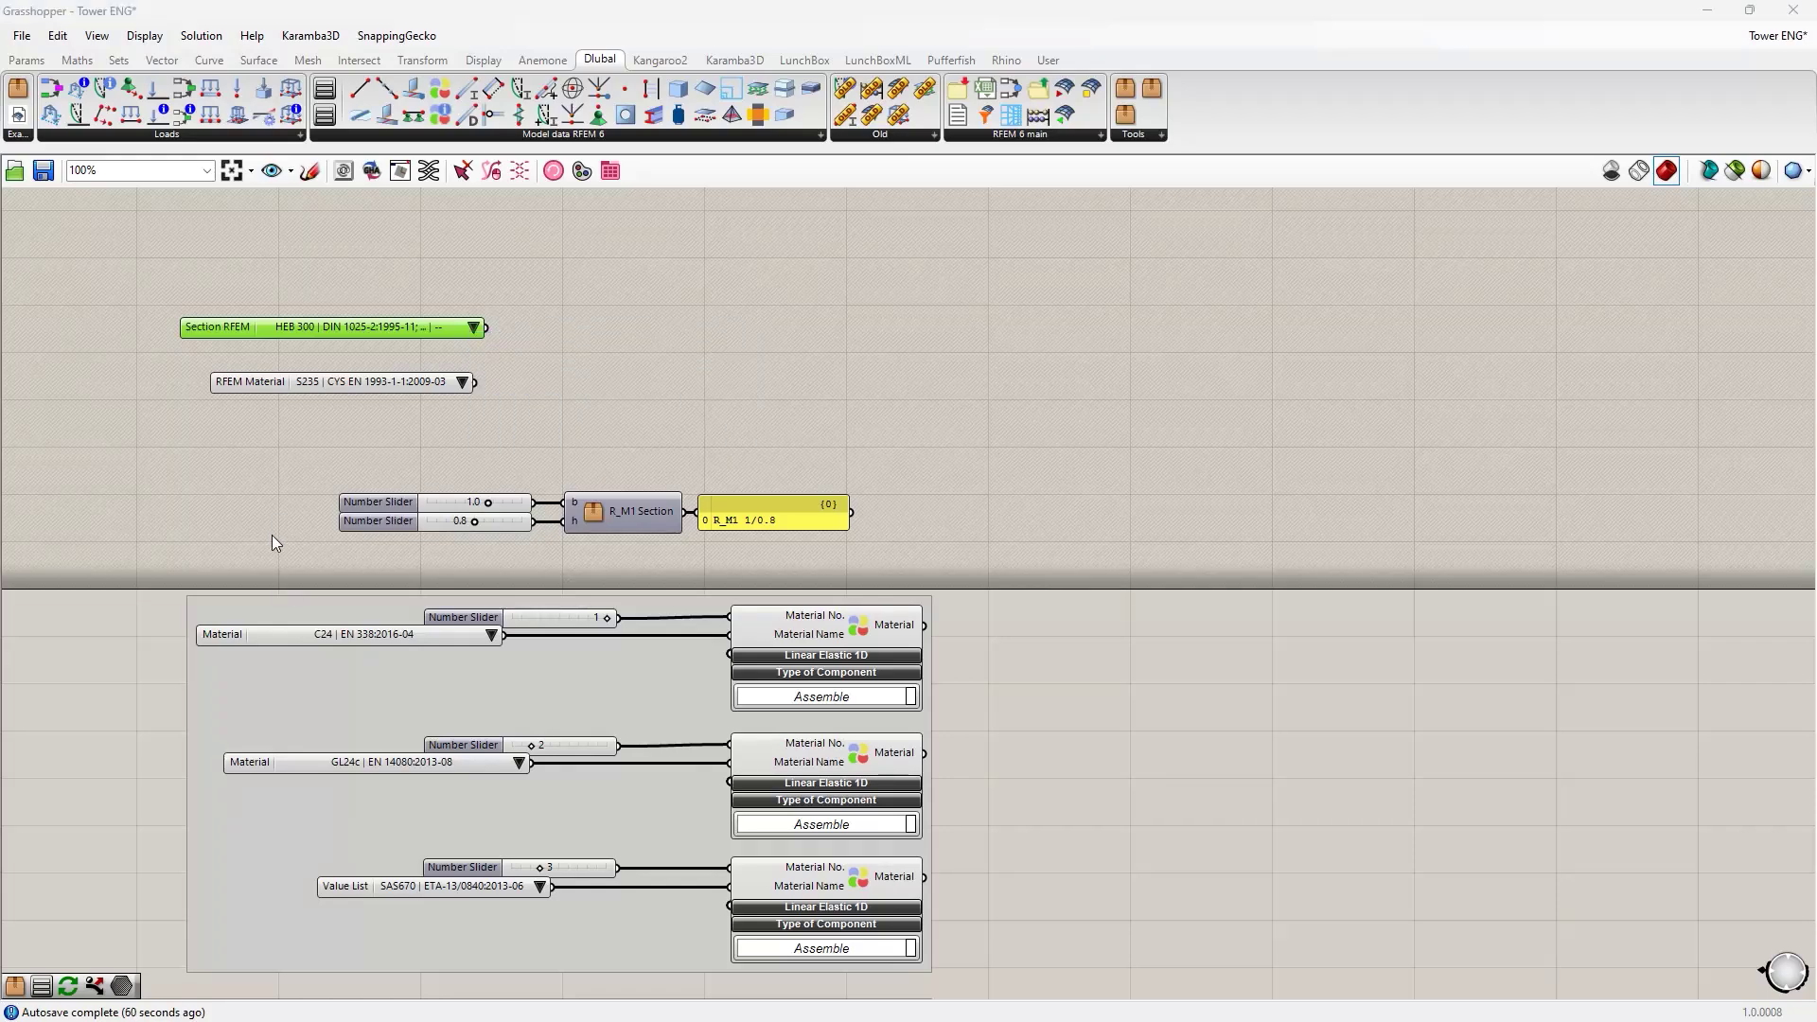
{"action": "left_click_drag", "start_coordinate": [492, 418], "coordinate": [241, 298]}
{"action": "key", "text": "Delete"}
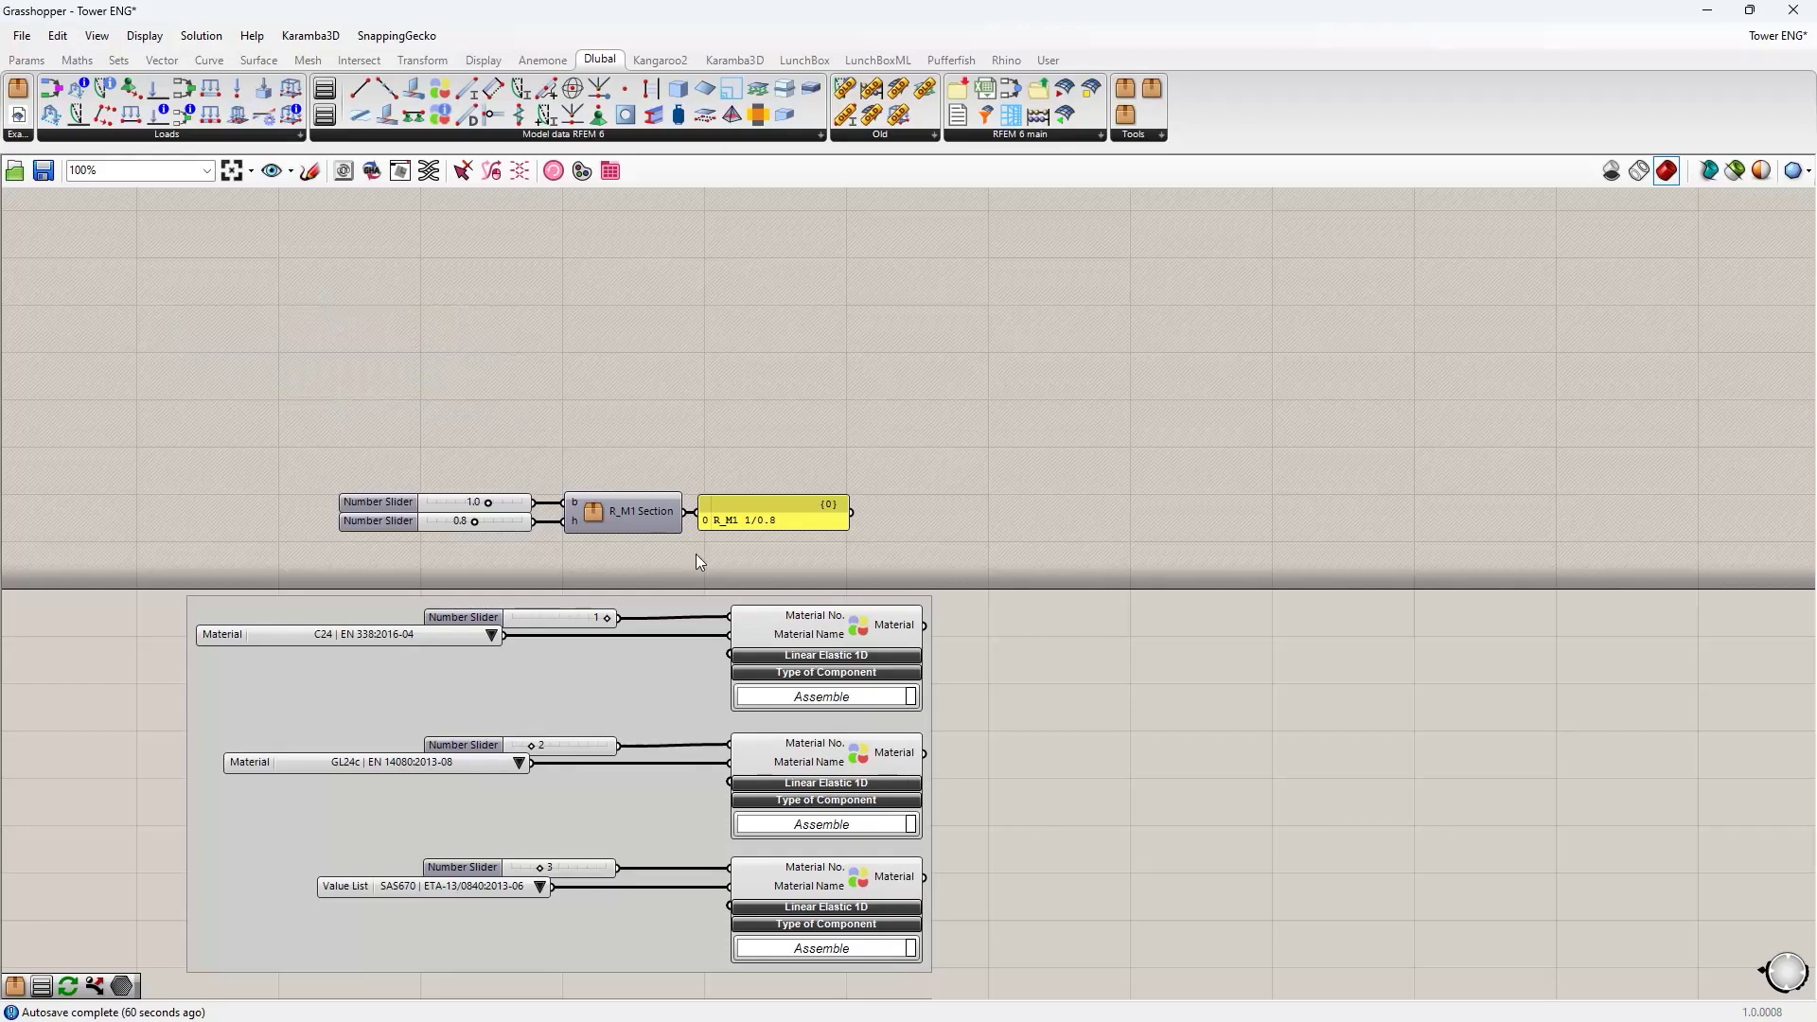
{"action": "left_click_drag", "start_coordinate": [739, 565], "coordinate": [271, 410]}
{"action": "key", "text": "Delete"}
- Select the first Section component below the materials group and display the entries of its connected Section list
{"action": "scroll", "coordinate": [507, 485], "scroll_direction": "down", "scroll_amount": 3}
{"action": "right_click_drag", "start_coordinate": [479, 592], "coordinate": [474, 528]}
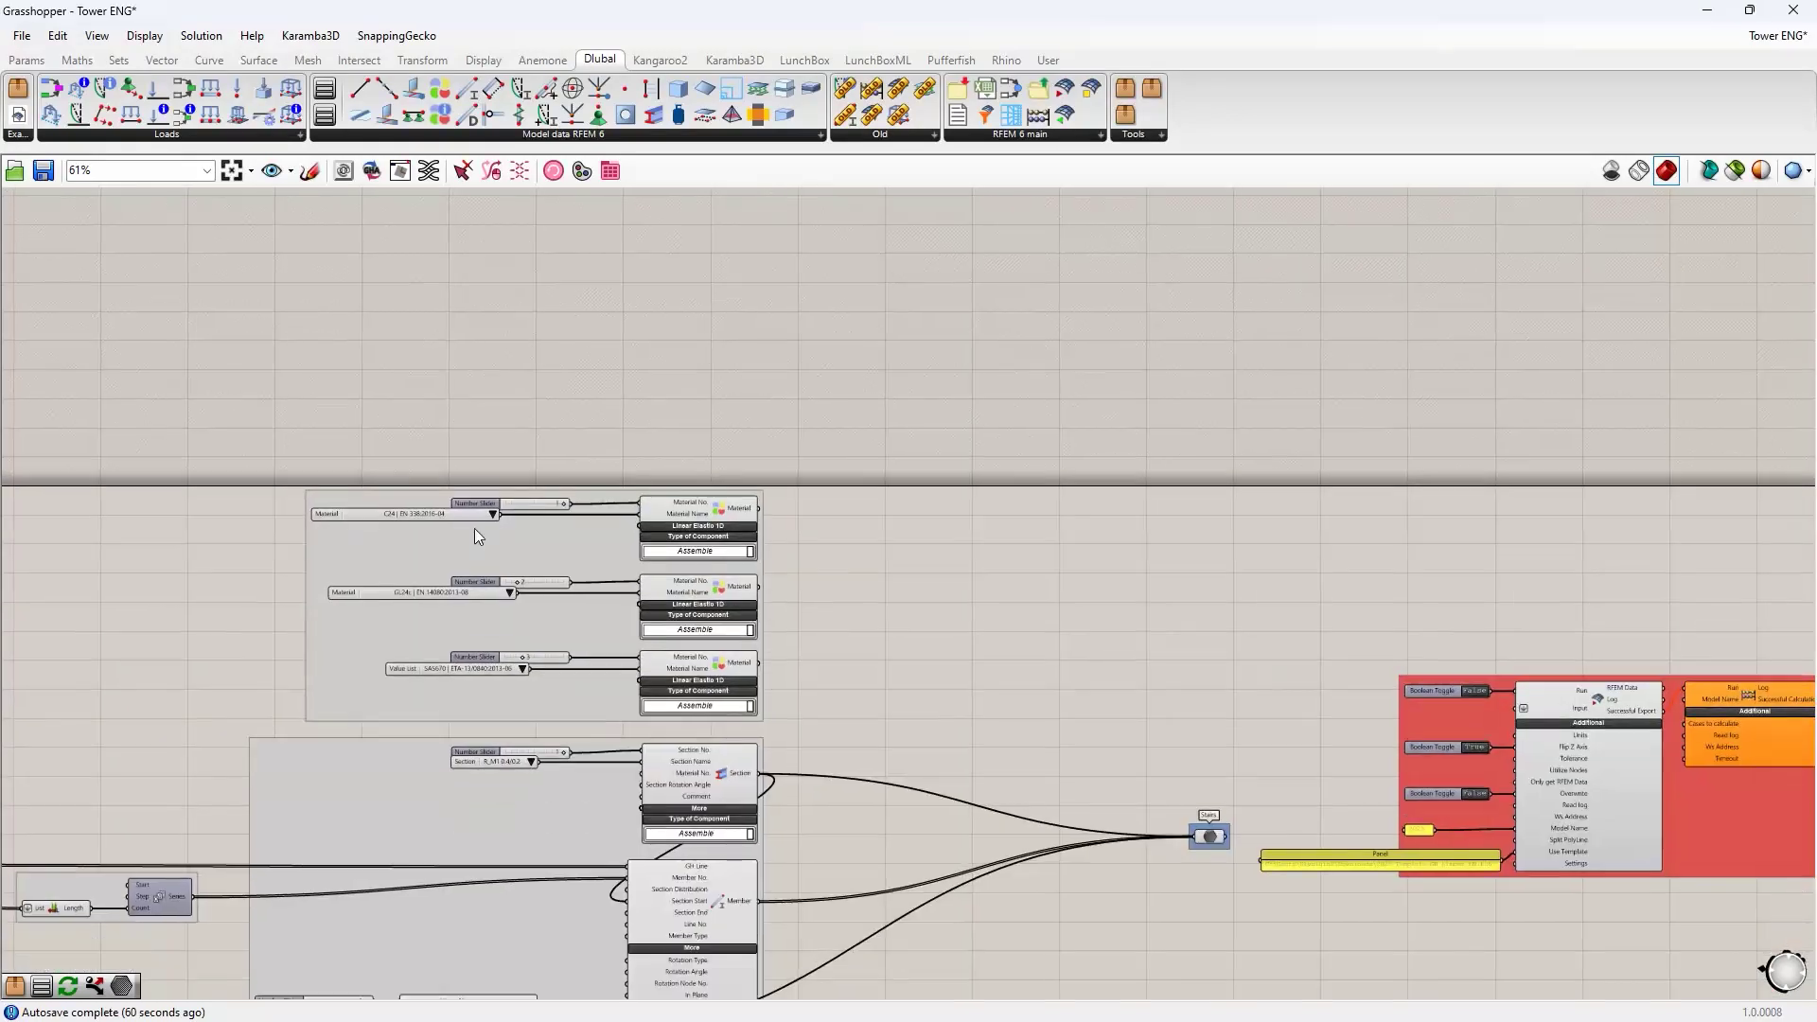
{"action": "scroll", "coordinate": [513, 770], "scroll_direction": "up", "scroll_amount": 5}
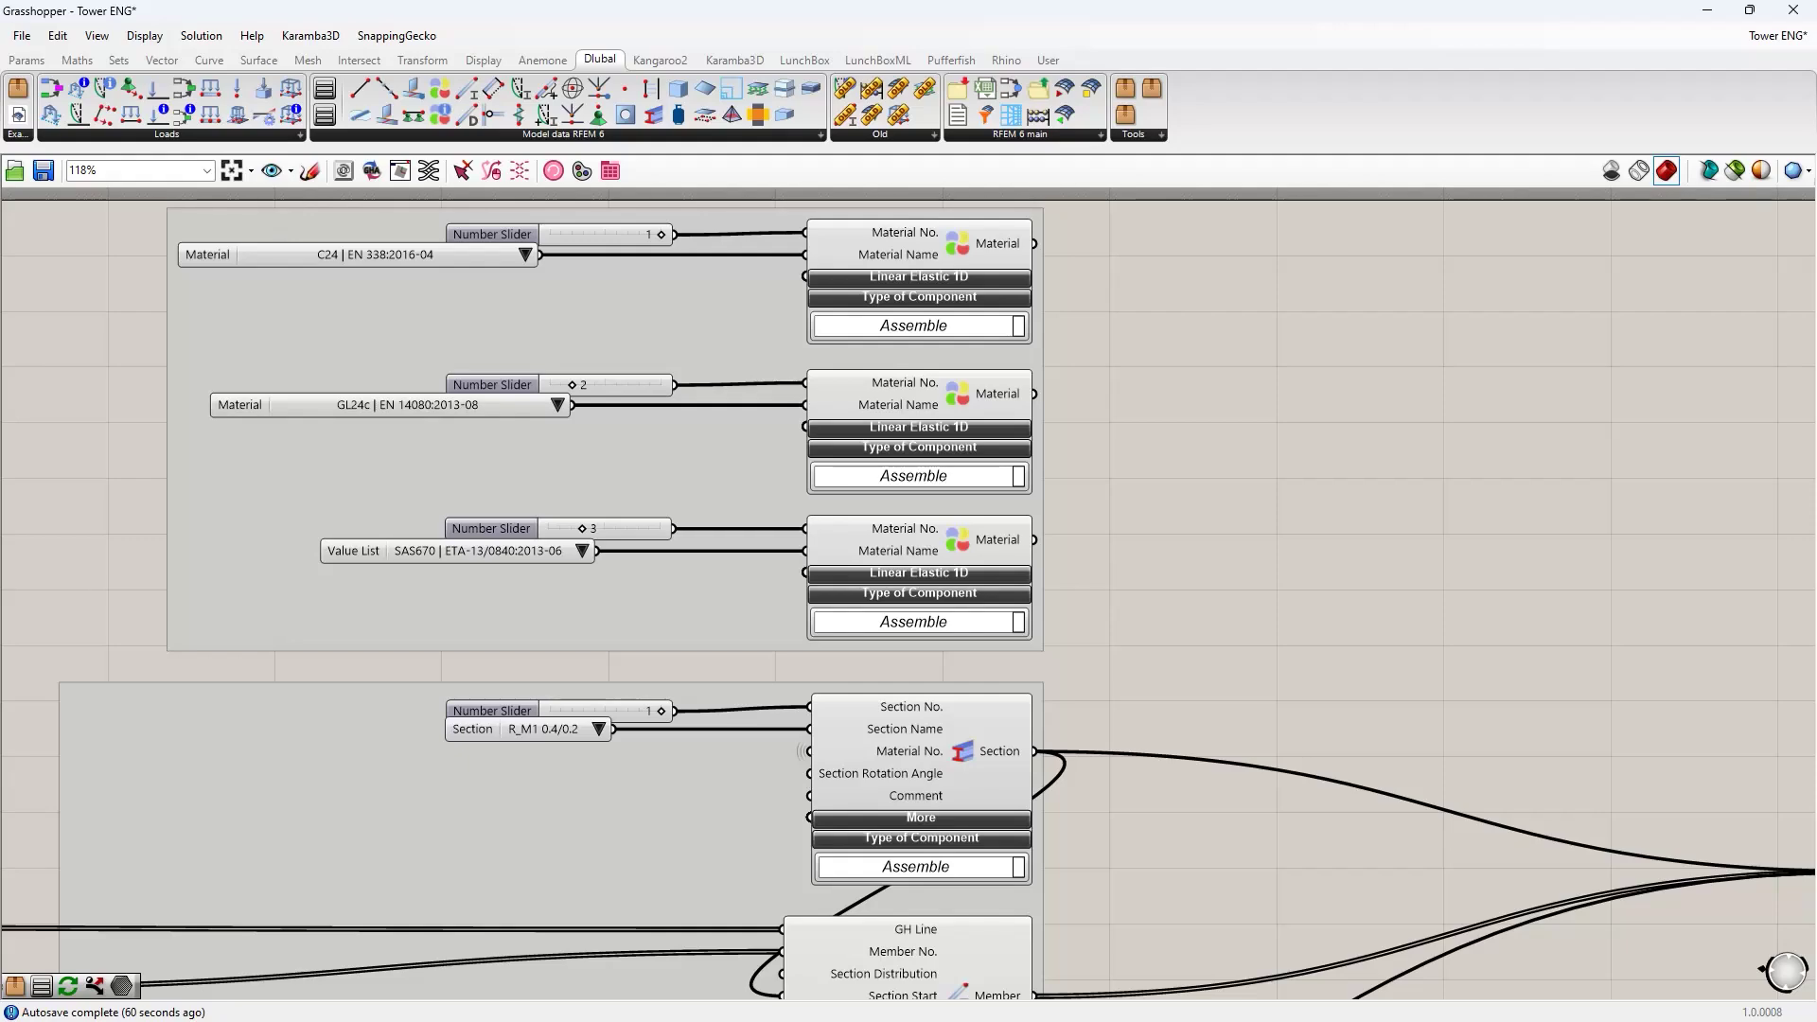
{"action": "scroll", "coordinate": [990, 704], "scroll_direction": "down", "scroll_amount": 1}
{"action": "scroll", "coordinate": [1104, 625], "scroll_direction": "up", "scroll_amount": 3}
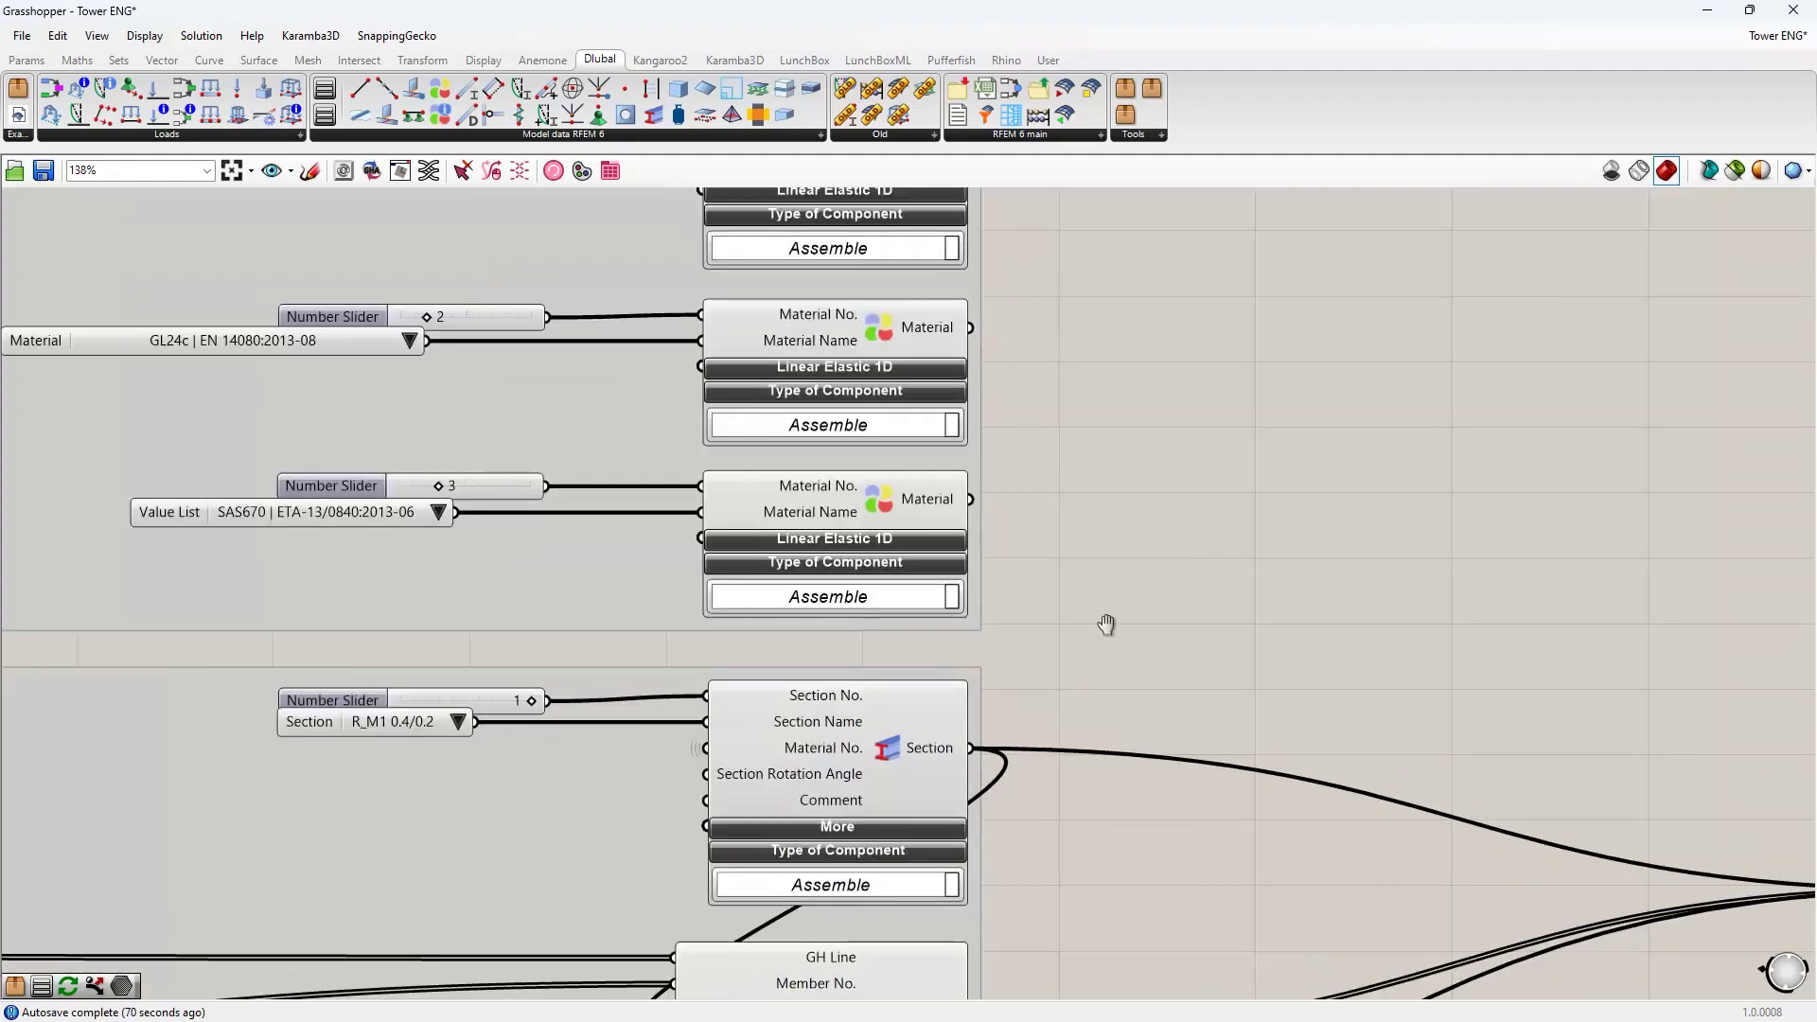
{"action": "left_click", "coordinate": [999, 601]}
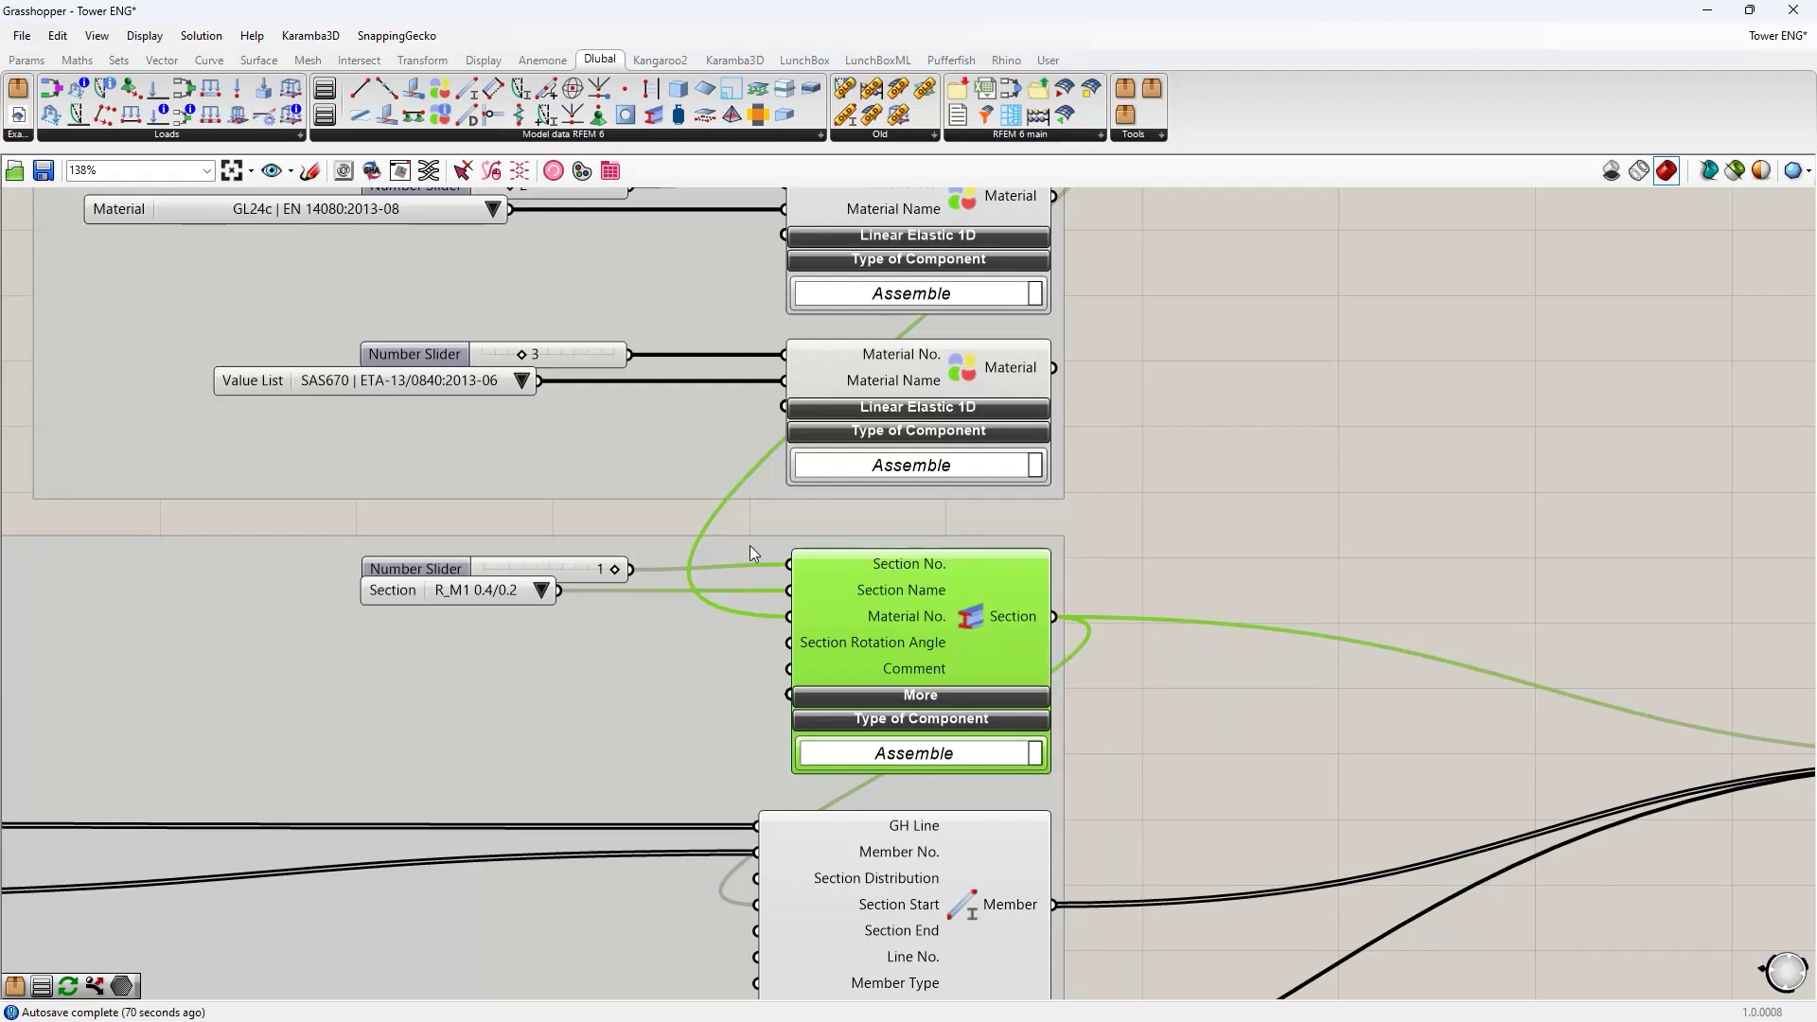
{"action": "left_click", "coordinate": [539, 591]}
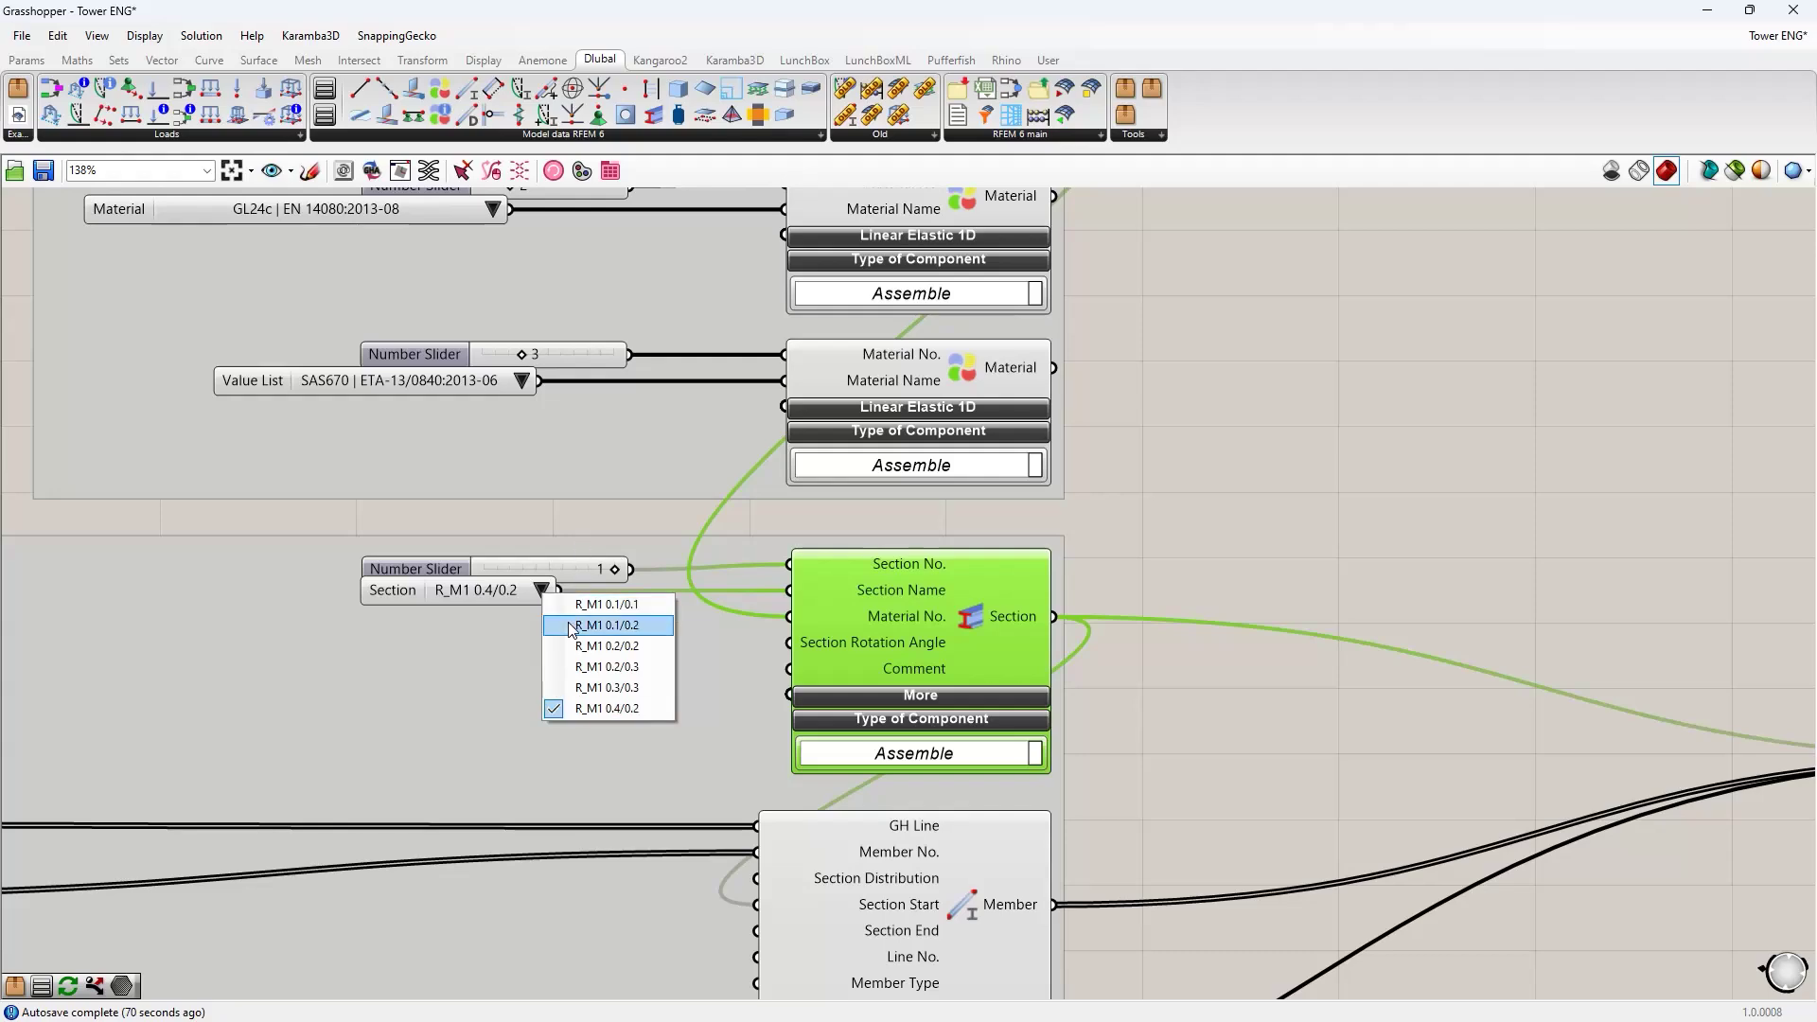
{"action": "left_click", "coordinate": [614, 523]}
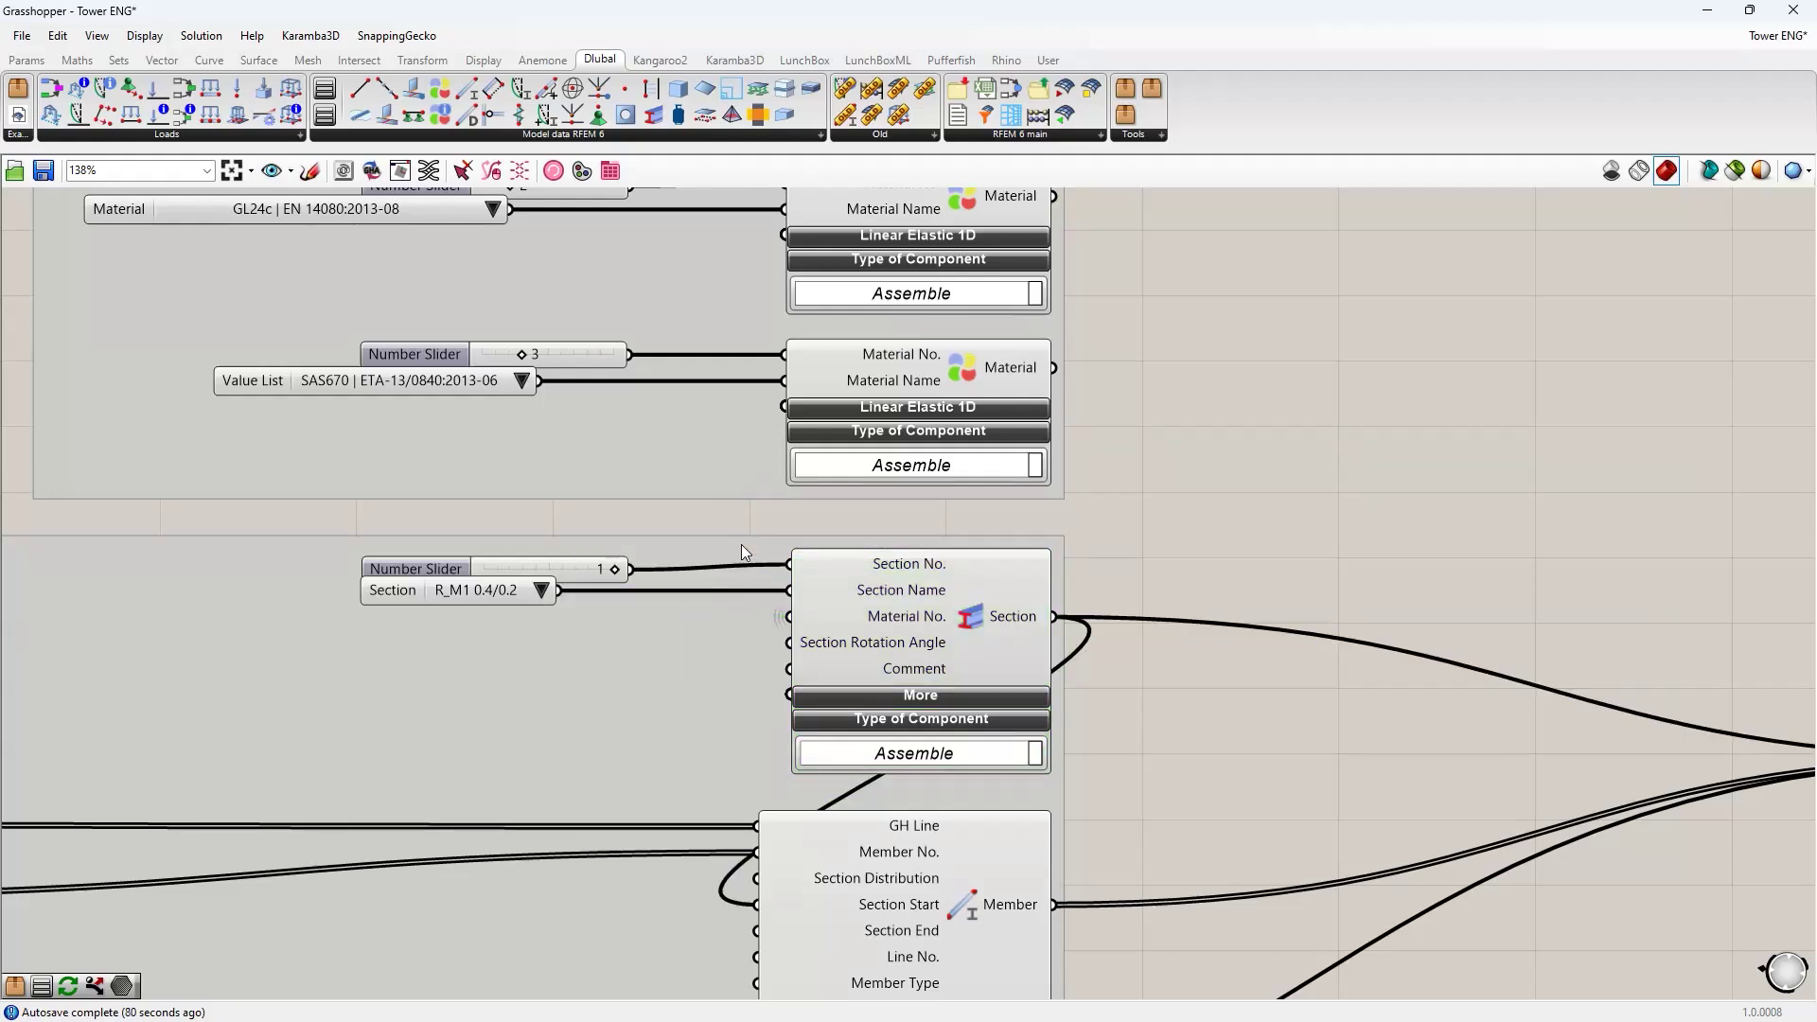
- Trace the Section component's Material No. input to its material and inspect the Section Rotation Angle input
{"action": "left_click", "coordinate": [920, 619]}
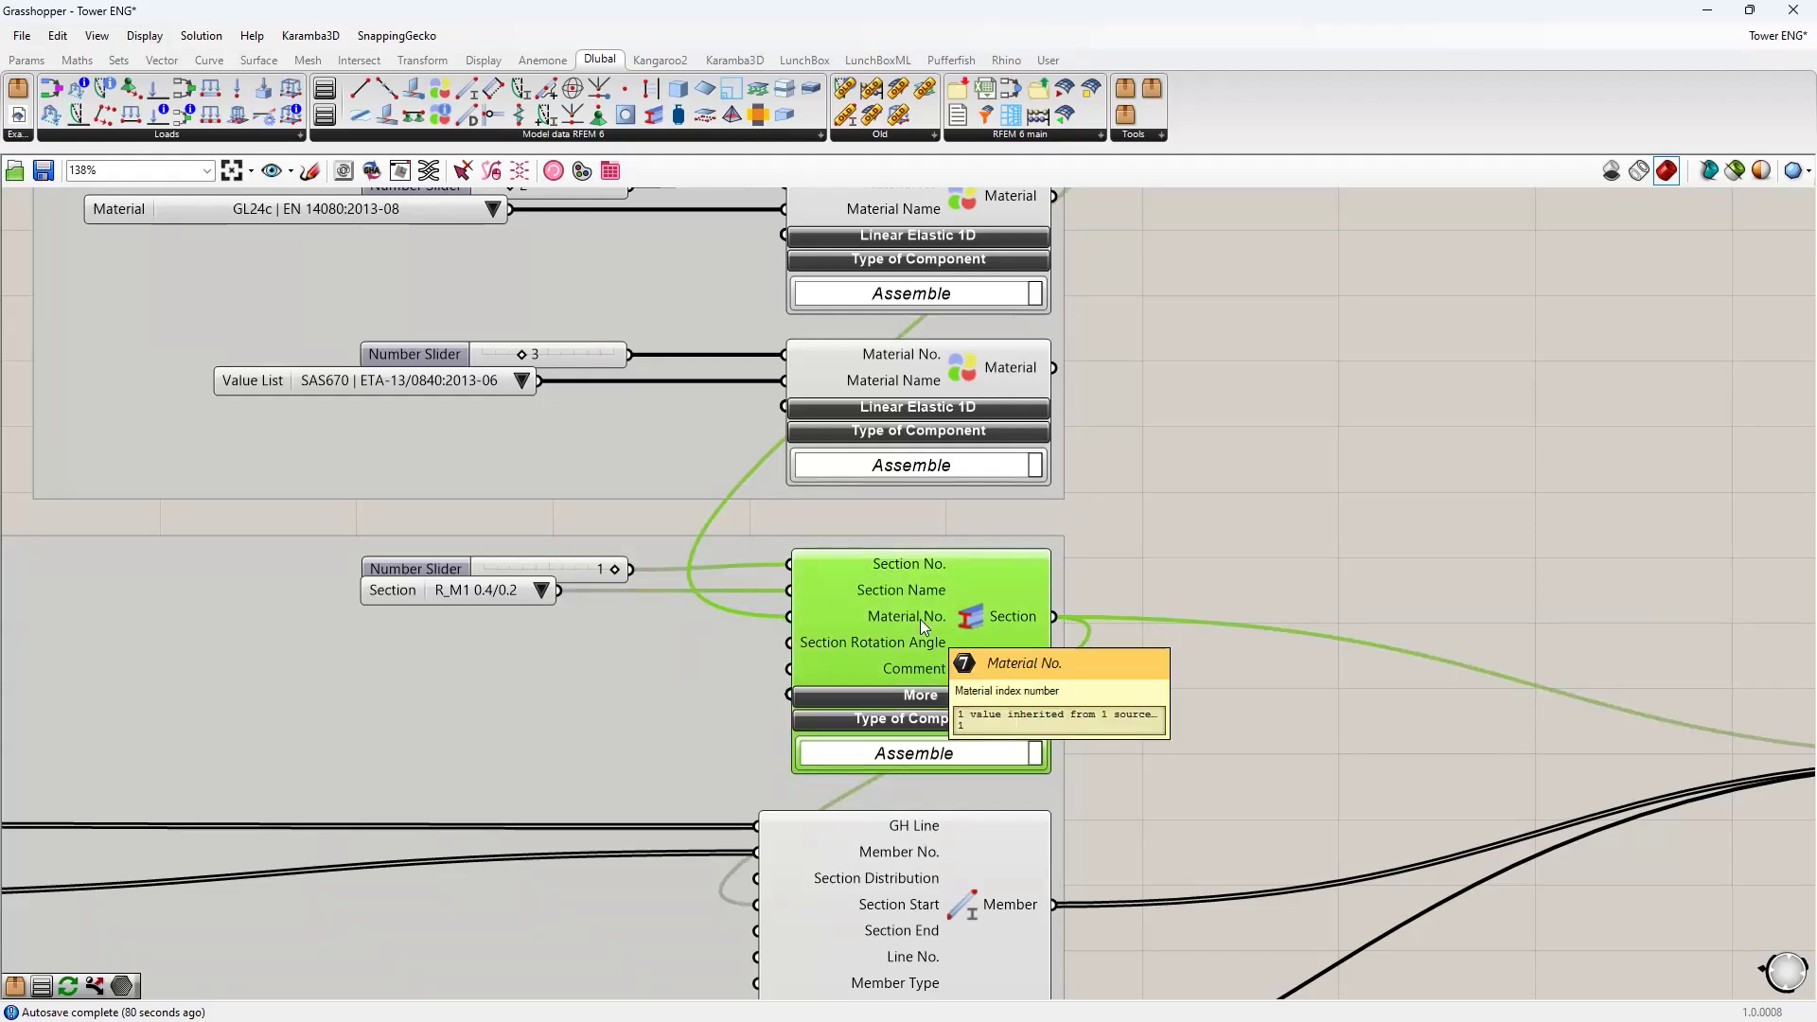
{"action": "scroll", "coordinate": [920, 619], "scroll_direction": "down", "scroll_amount": 3}
{"action": "right_click_drag", "start_coordinate": [1208, 443], "coordinate": [1107, 516]}
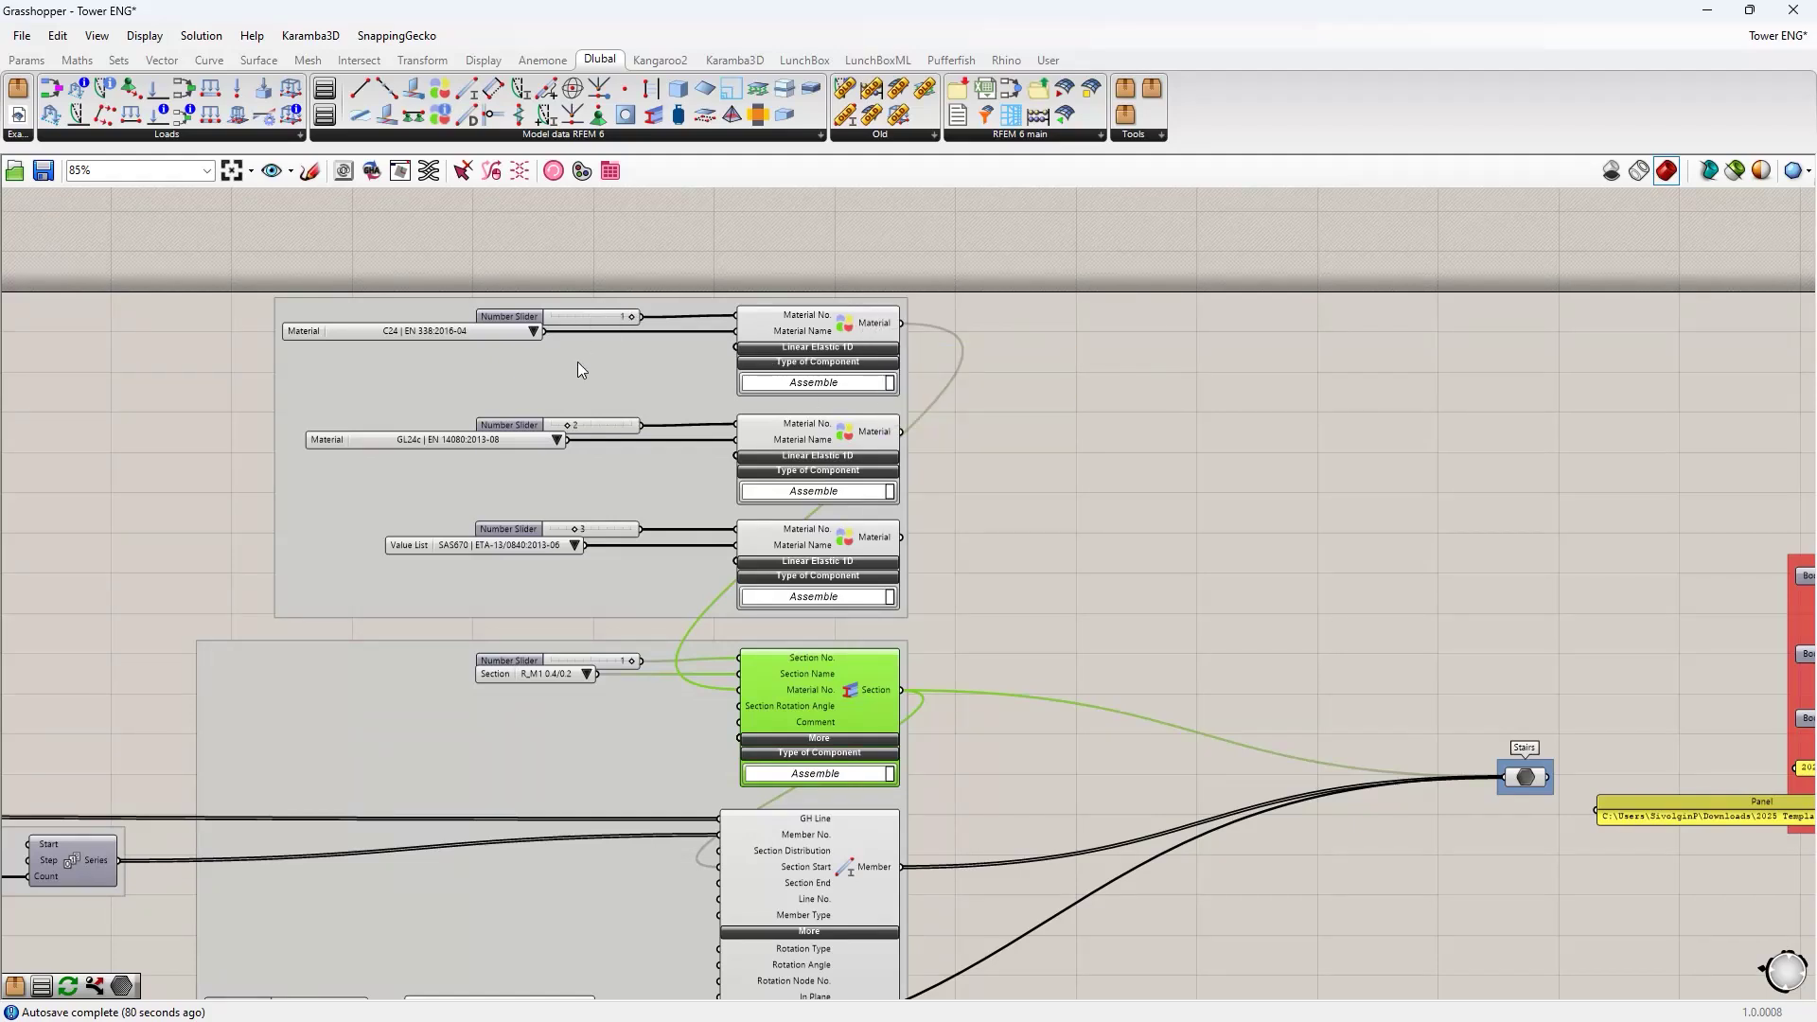
{"action": "mouse_move", "coordinate": [810, 689]}
{"action": "right_click_drag", "start_coordinate": [1014, 538], "coordinate": [1190, 313]}
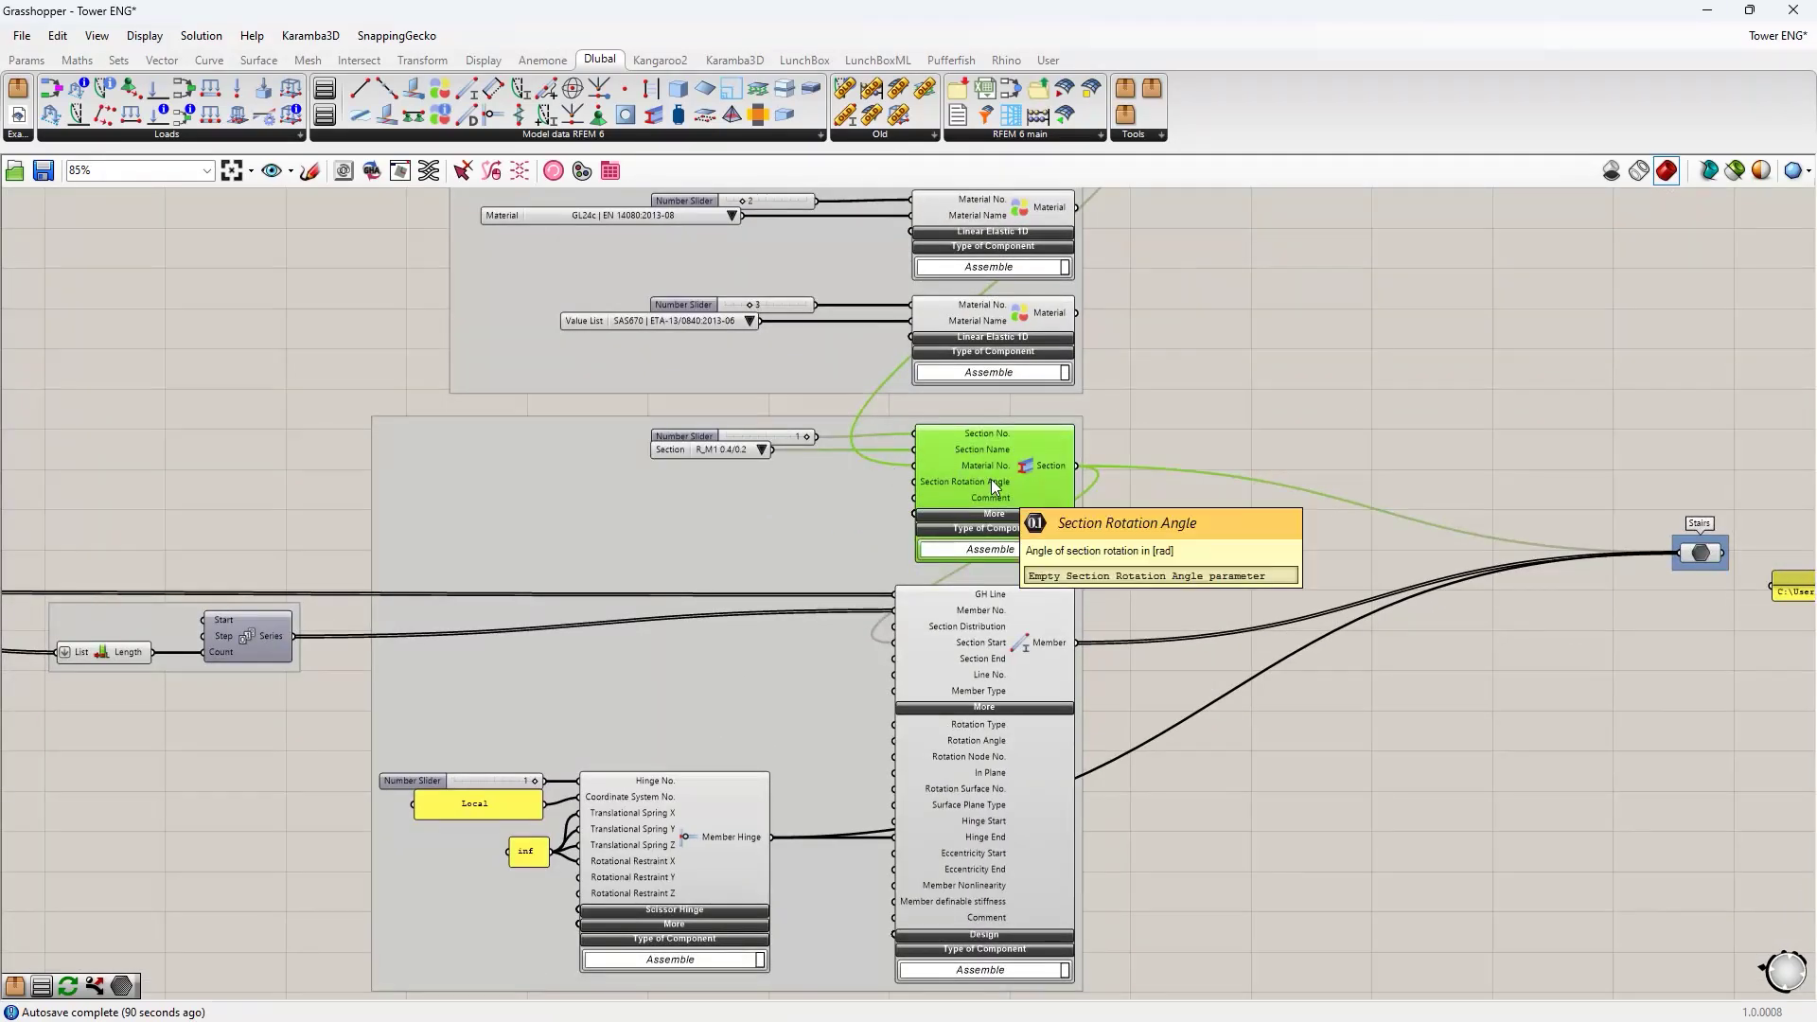
- Expand the additional inputs of the Section component to view them, and collapse them again
{"action": "scroll", "coordinate": [991, 479], "scroll_direction": "up", "scroll_amount": 1}
{"action": "left_click", "coordinate": [971, 520]}
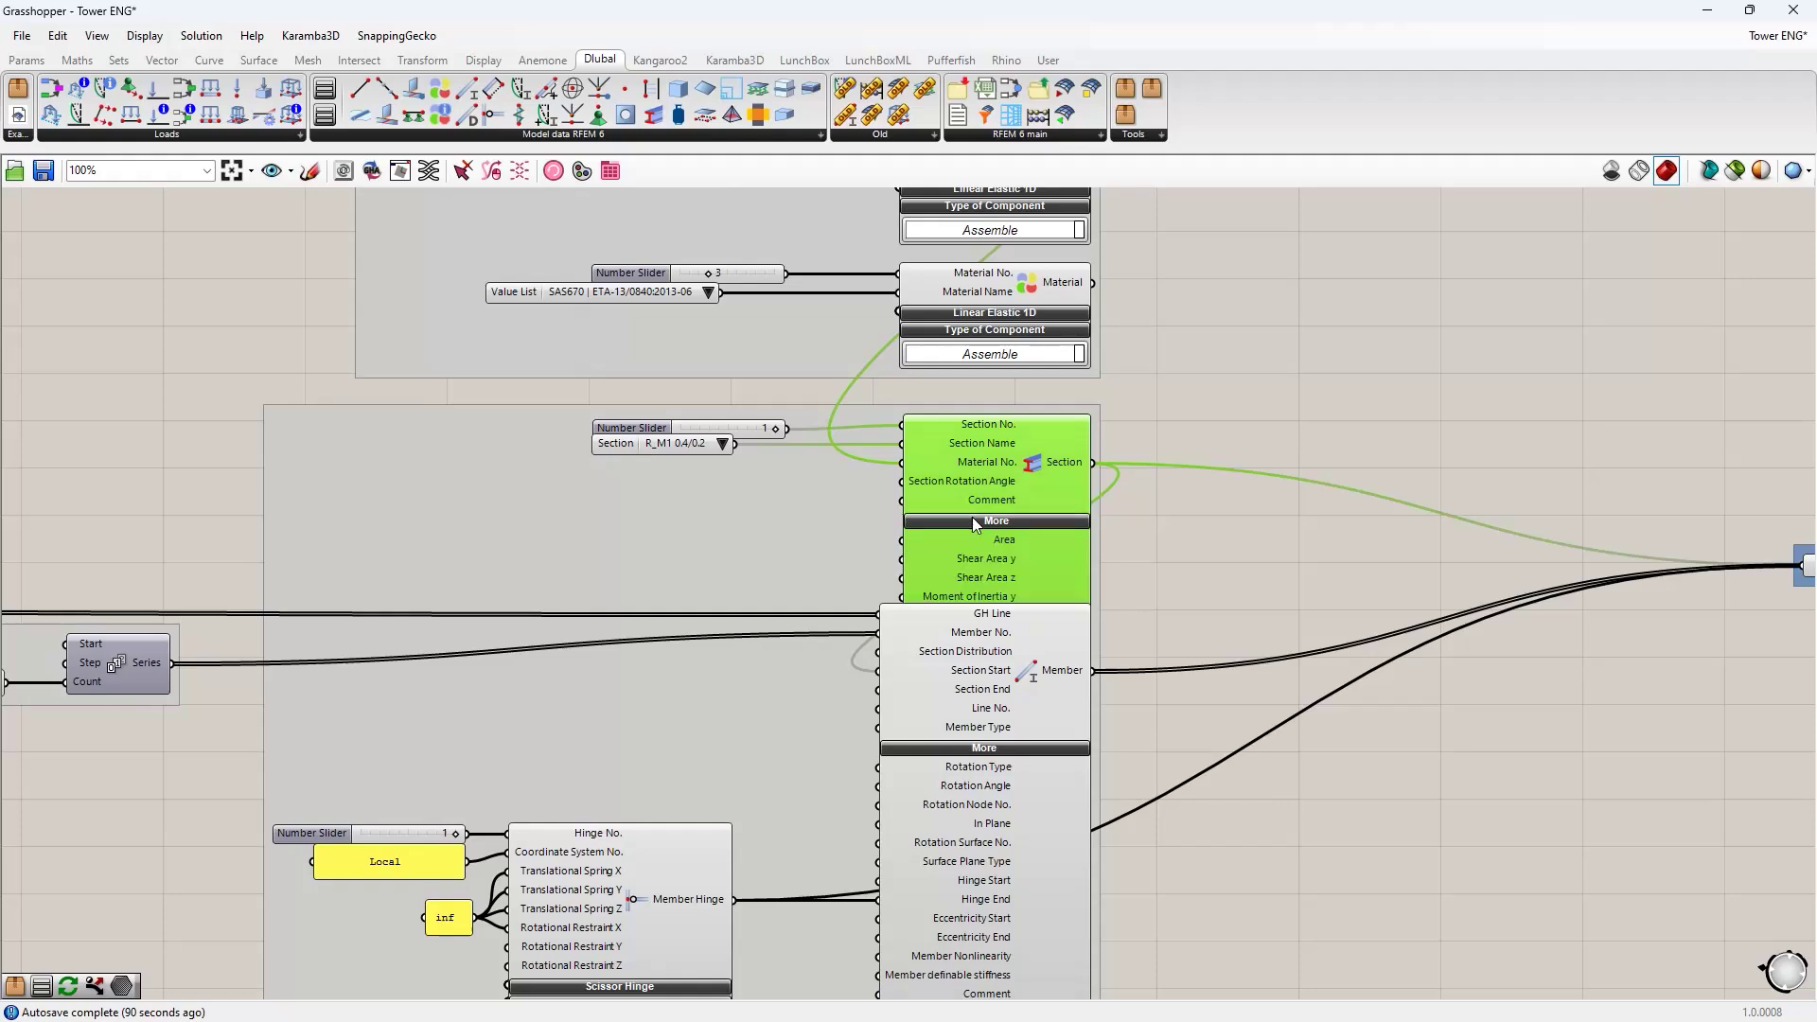
{"action": "left_click", "coordinate": [990, 521]}
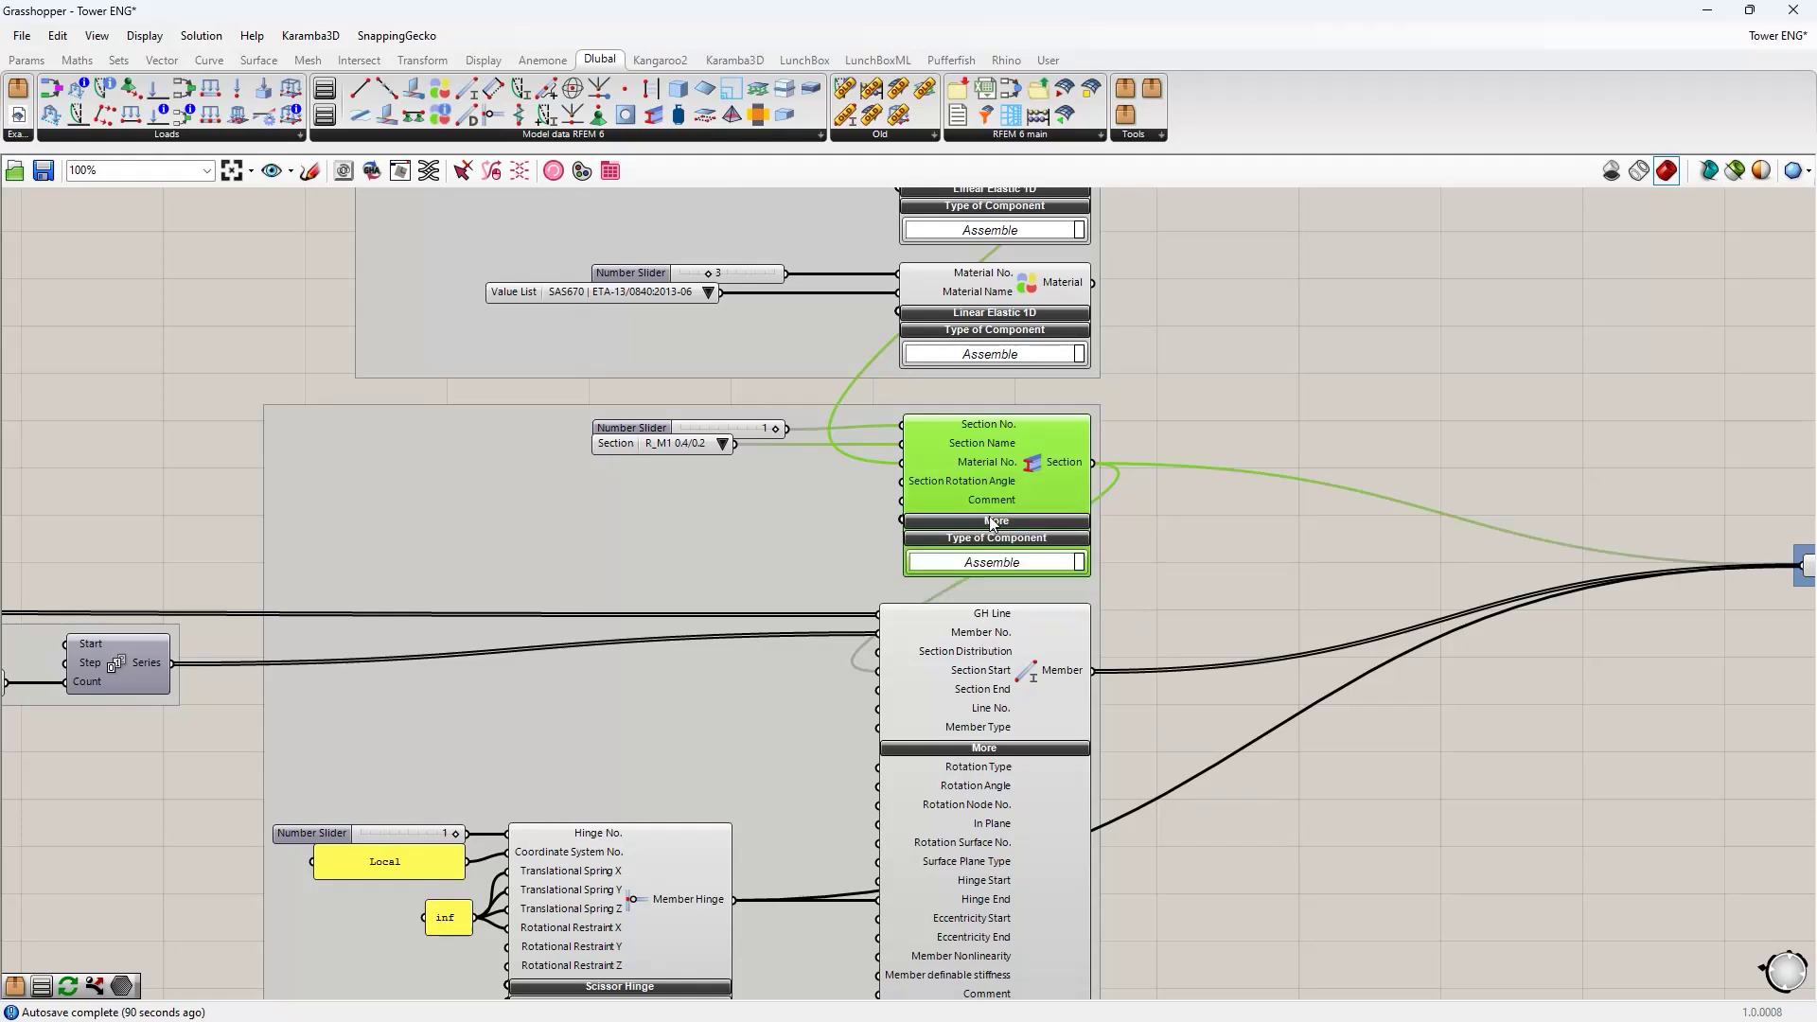
- Inspect the Series that numbers the members and trace the Member component's line input back to the Stairs source
{"action": "scroll", "coordinate": [934, 377], "scroll_direction": "down", "scroll_amount": 2}
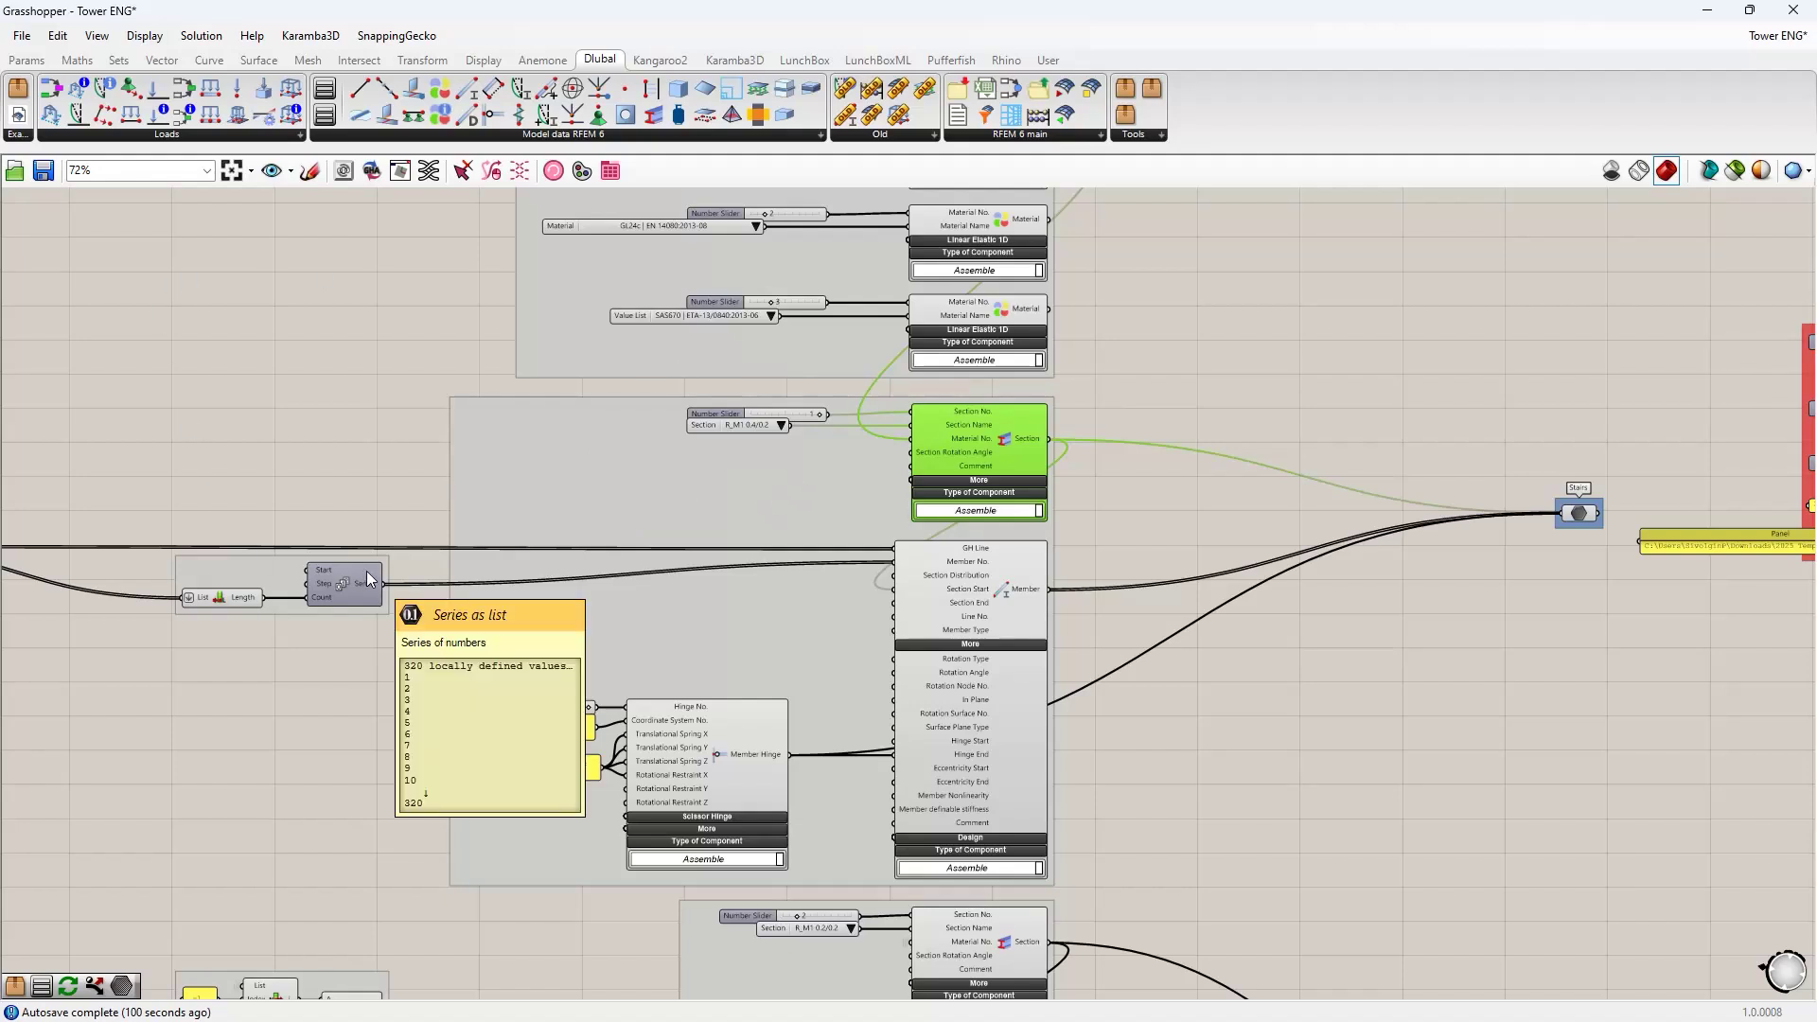
{"action": "left_click", "coordinate": [1026, 588]}
{"action": "right_click", "coordinate": [1093, 517]}
{"action": "left_click", "coordinate": [1077, 493]}
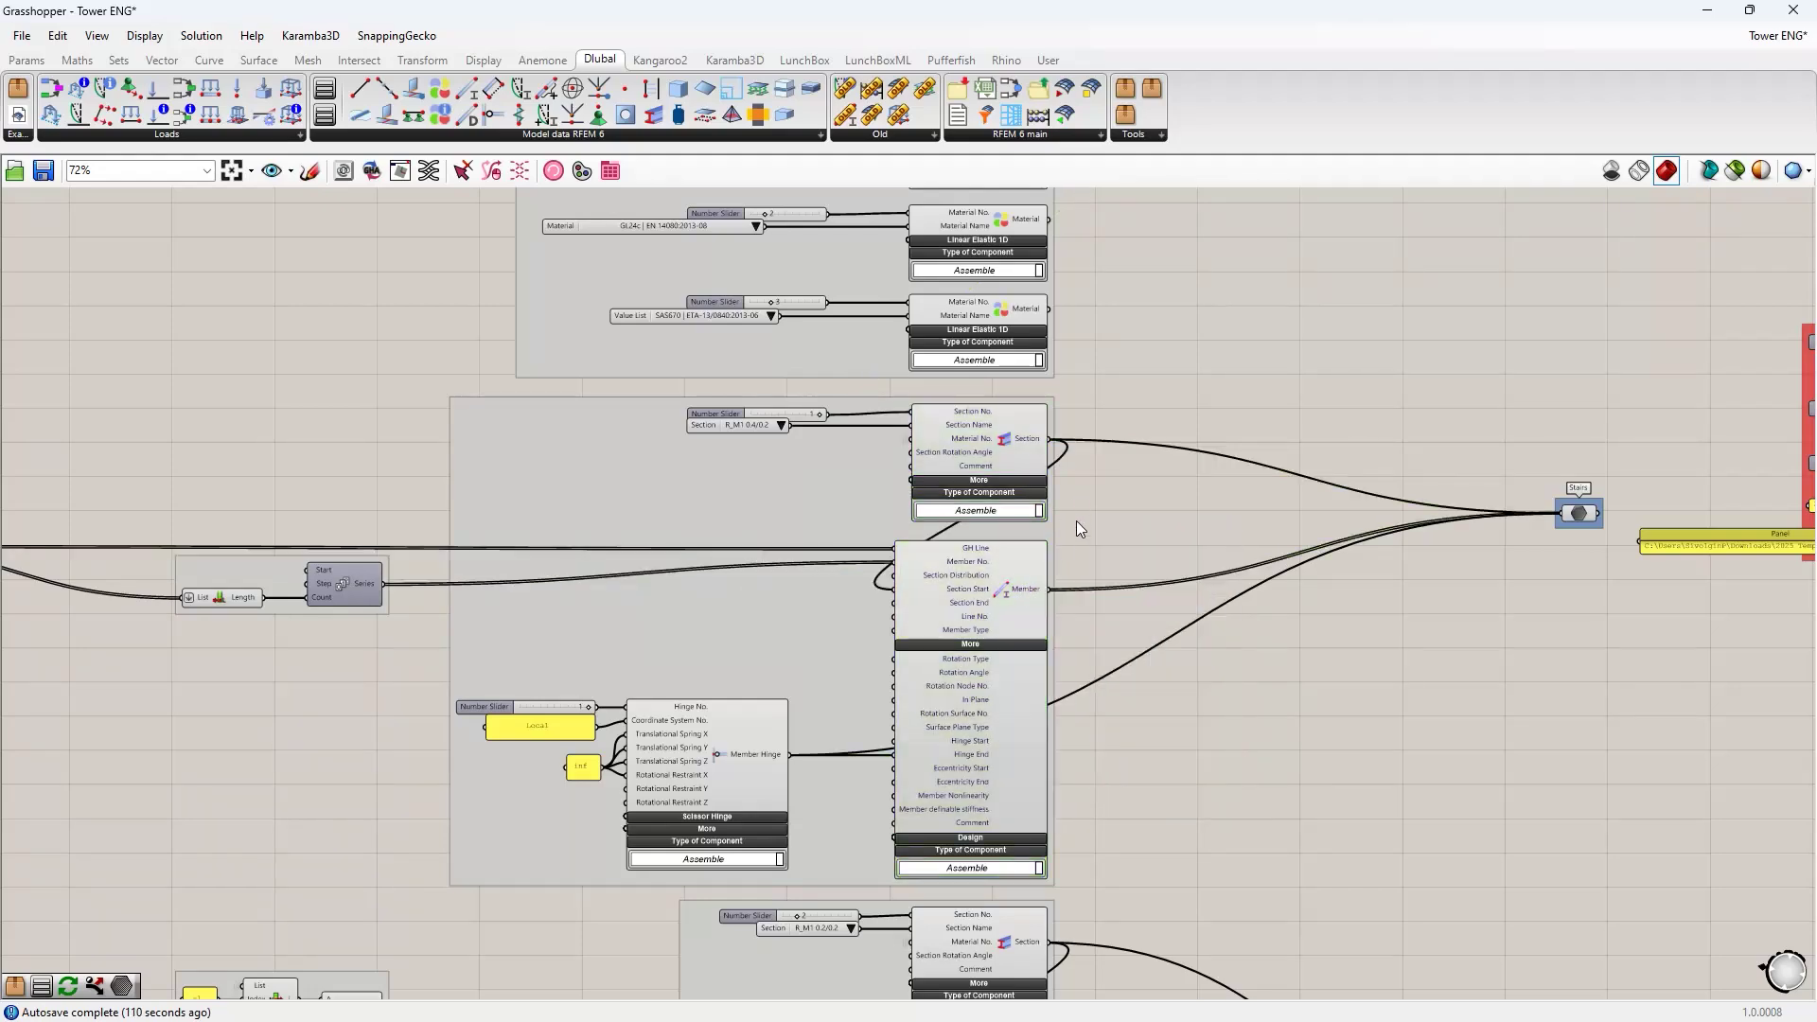
{"action": "right_click_drag", "start_coordinate": [1077, 521], "coordinate": [1245, 463]}
{"action": "right_click_drag", "start_coordinate": [360, 386], "coordinate": [818, 392]}
{"action": "right_click_drag", "start_coordinate": [168, 451], "coordinate": [276, 457]}
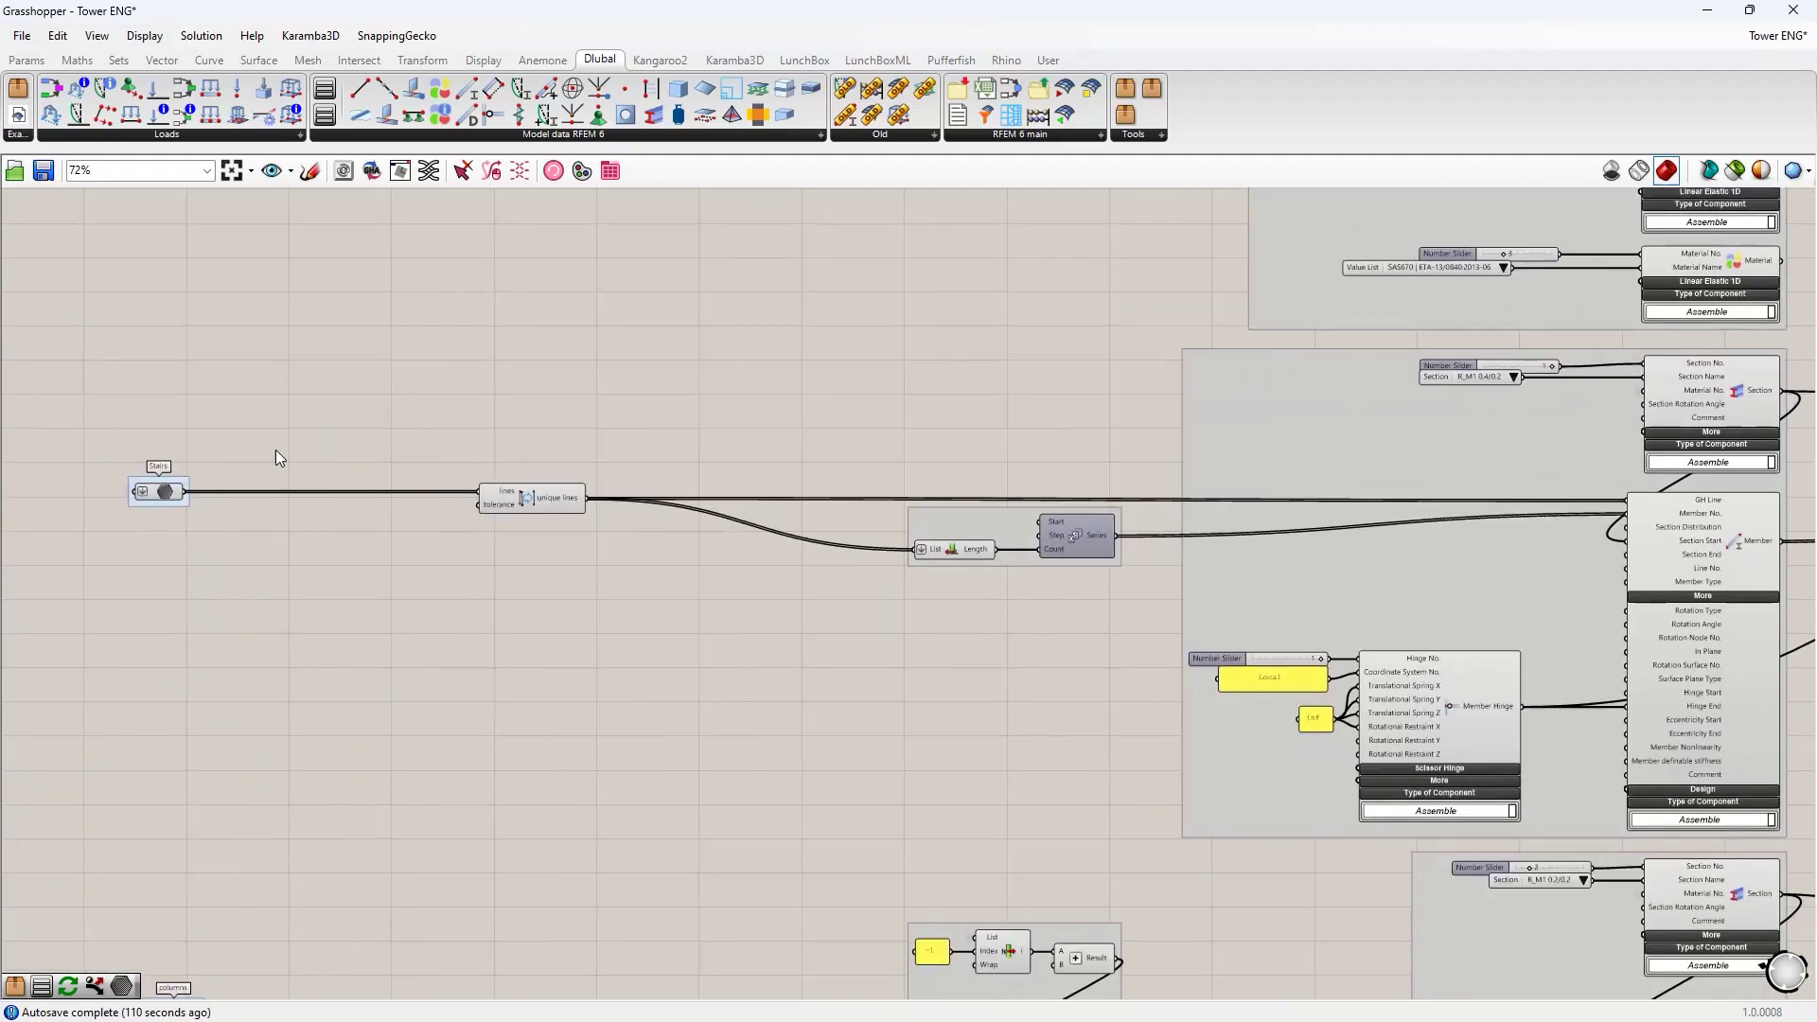
- Show the Rhino viewport and examine the spiral stair lines highlighted for the Stairs source
{"action": "left_click", "coordinate": [152, 498]}
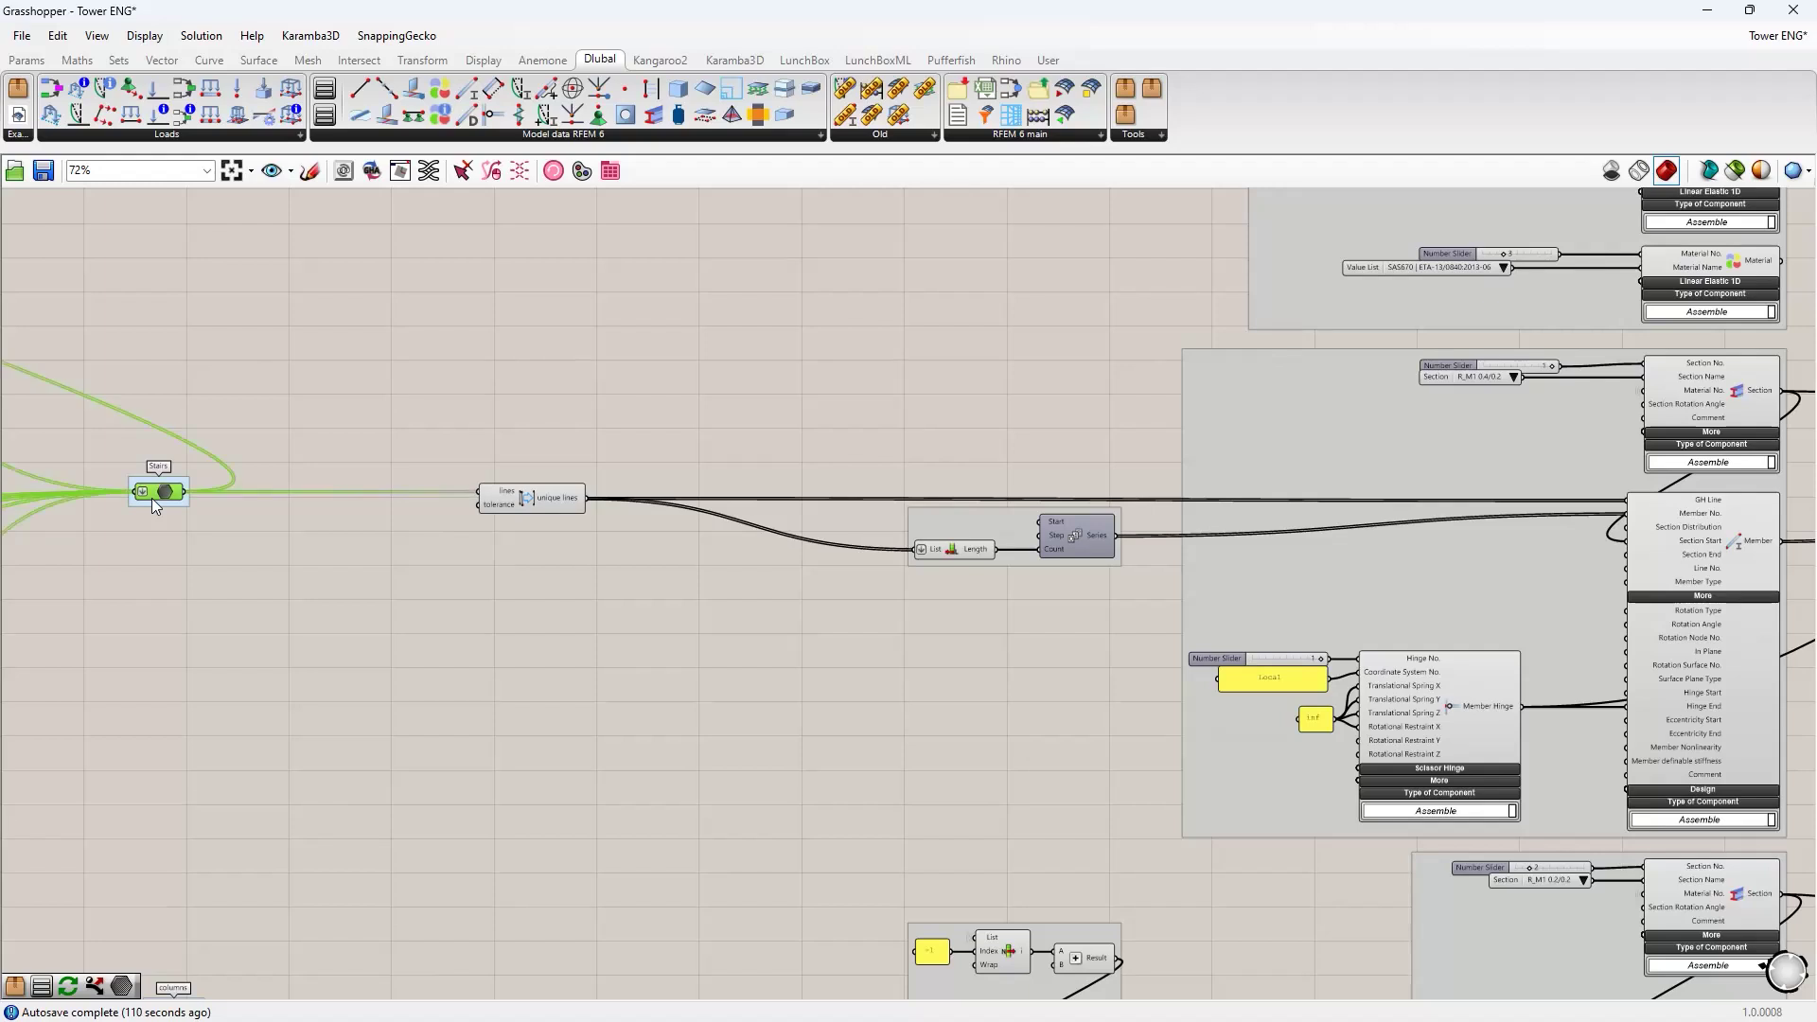
{"action": "left_click", "coordinate": [402, 173]}
{"action": "left_click", "coordinate": [639, 346]}
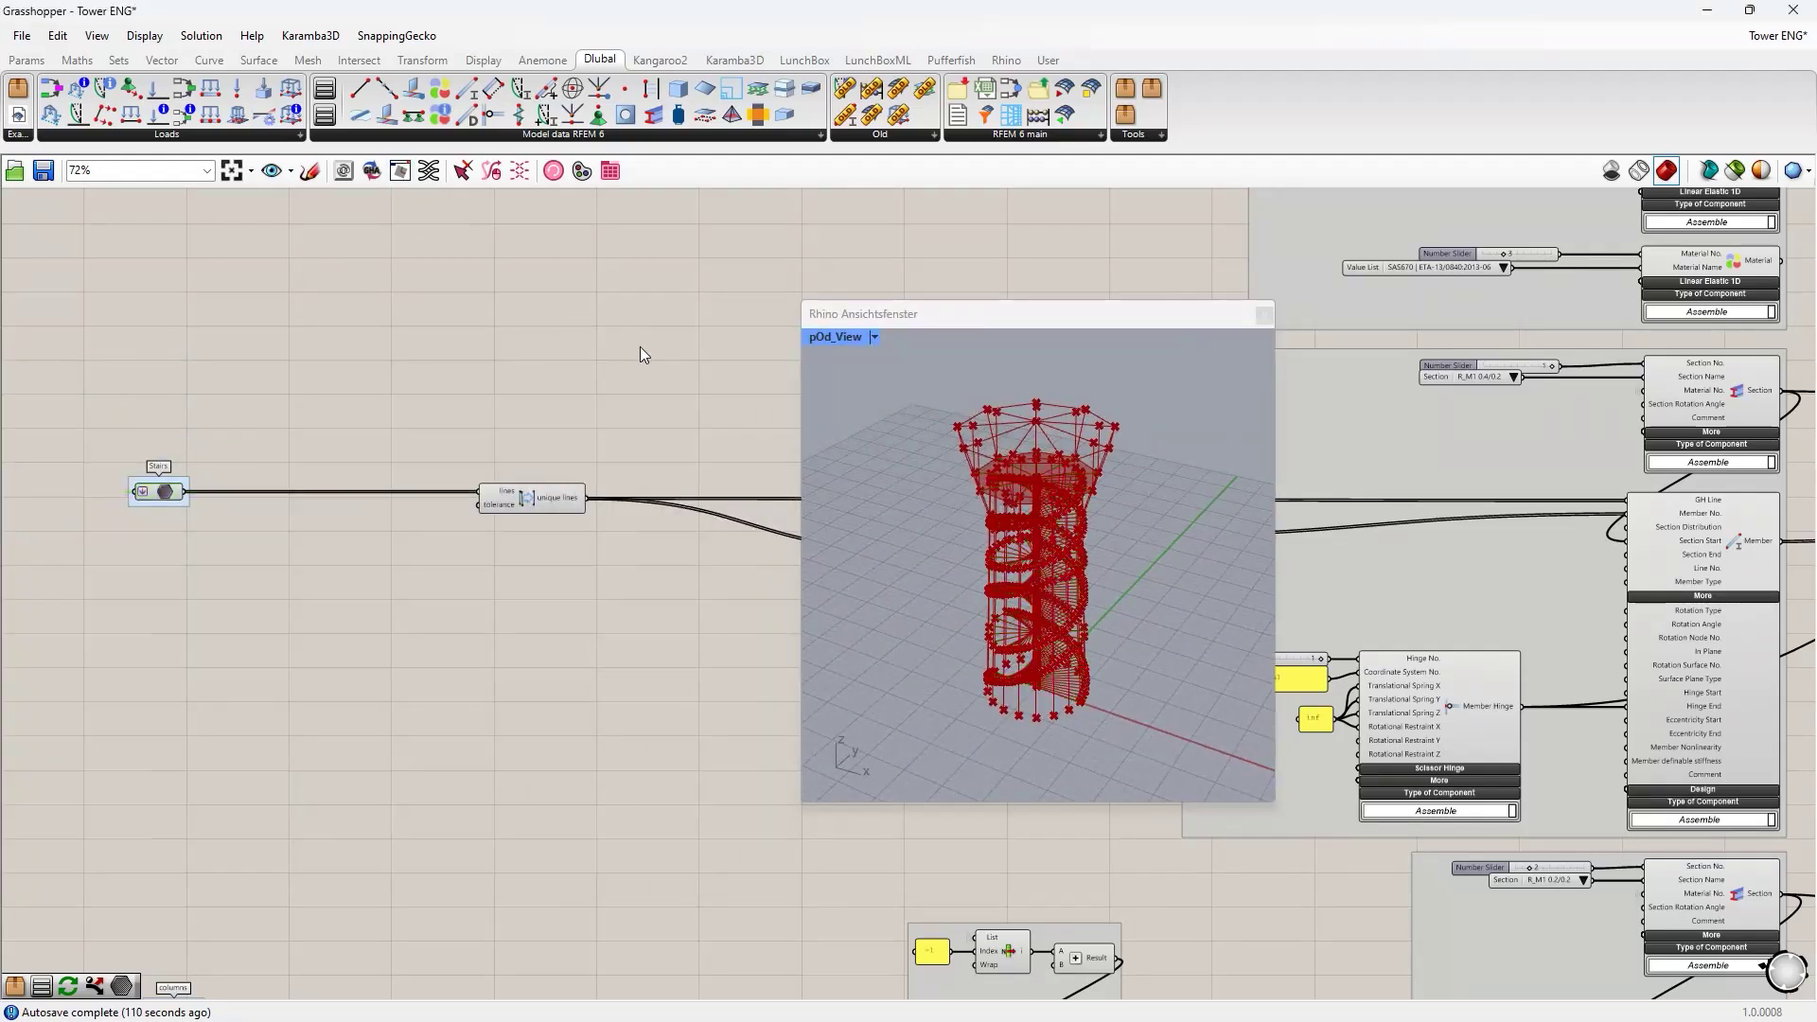
{"action": "left_click", "coordinate": [150, 494]}
{"action": "scroll", "coordinate": [1045, 666], "scroll_direction": "up", "scroll_amount": 5}
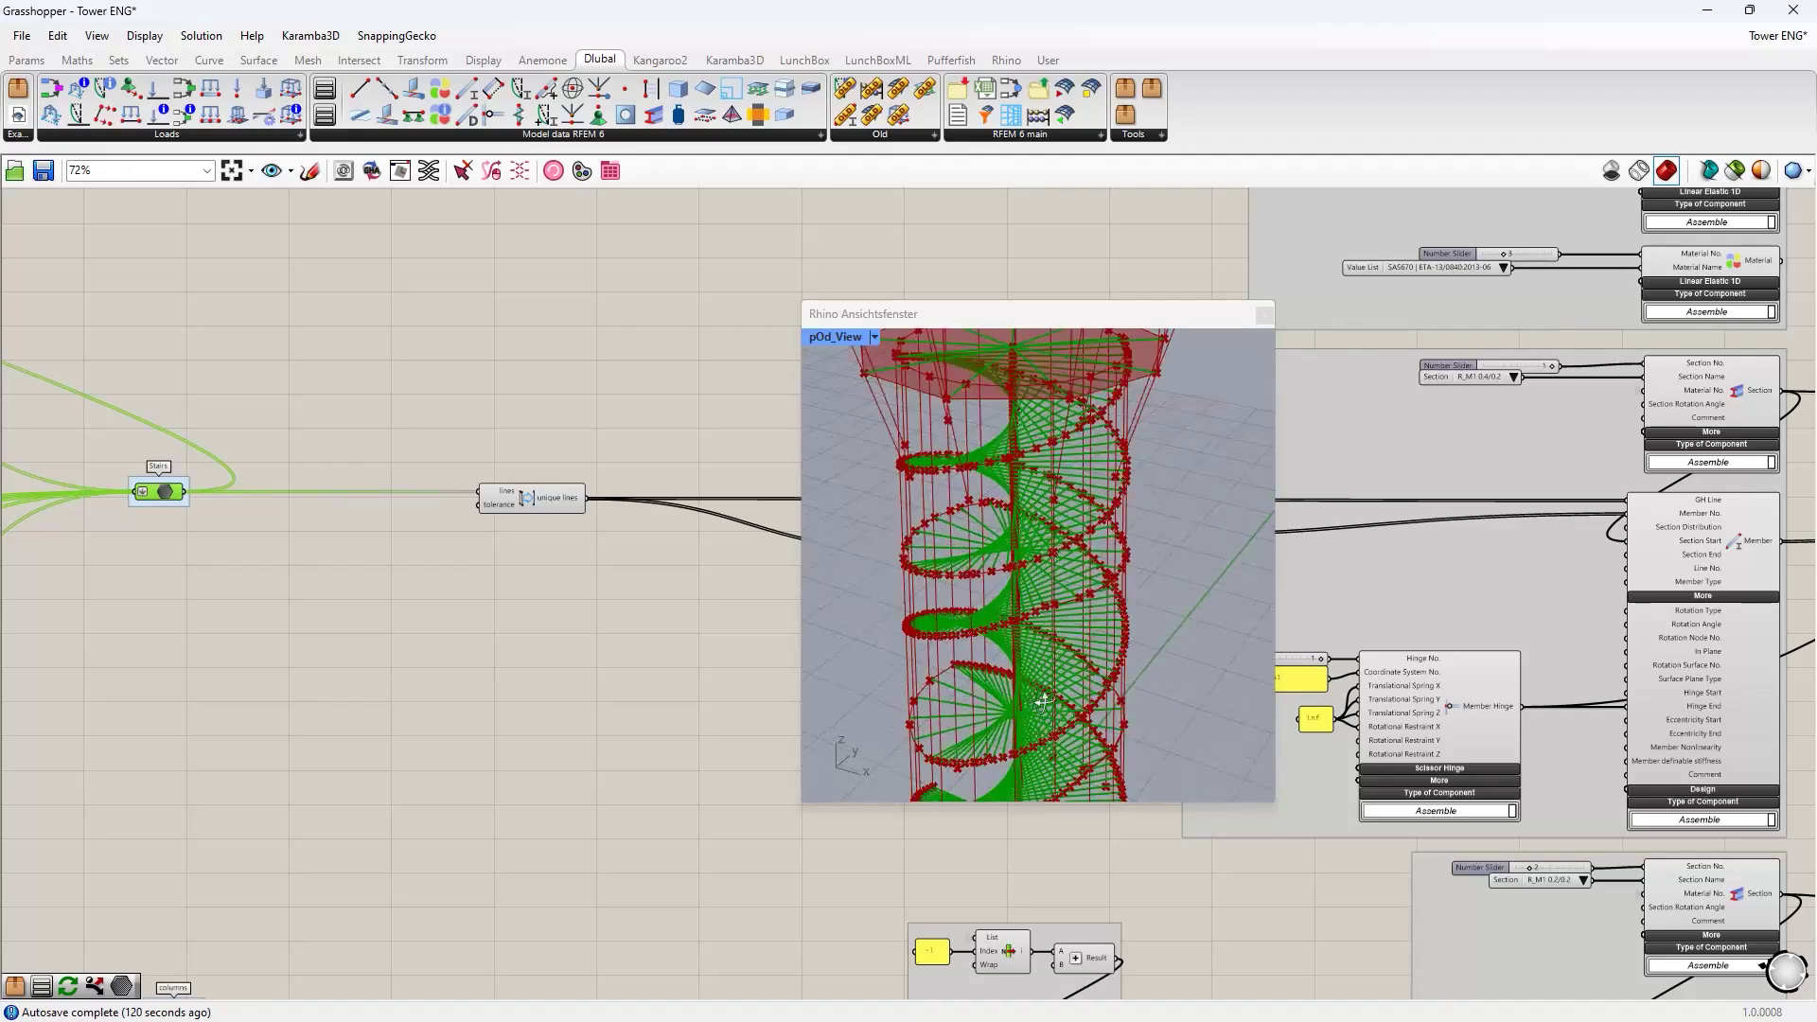
{"action": "right_click_drag", "start_coordinate": [1044, 661], "coordinate": [1024, 471], "text": "shift"}
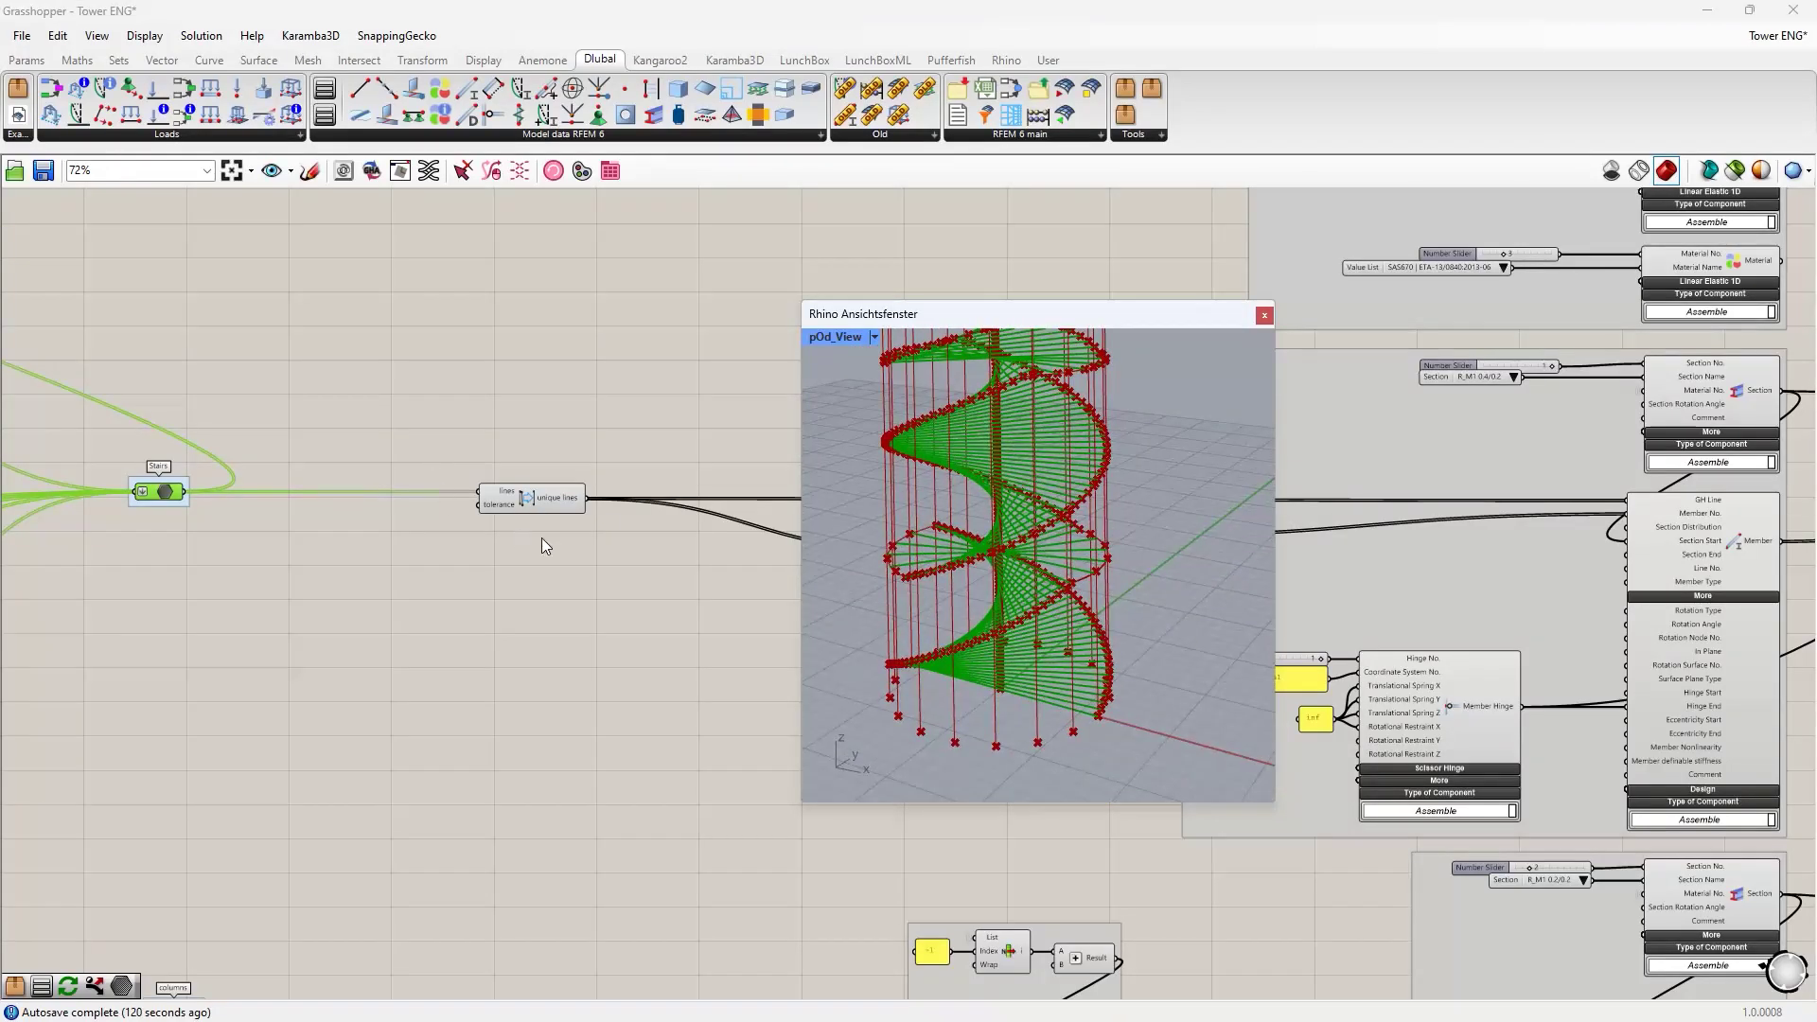
{"action": "right_click_drag", "start_coordinate": [1104, 677], "coordinate": [1038, 666]}
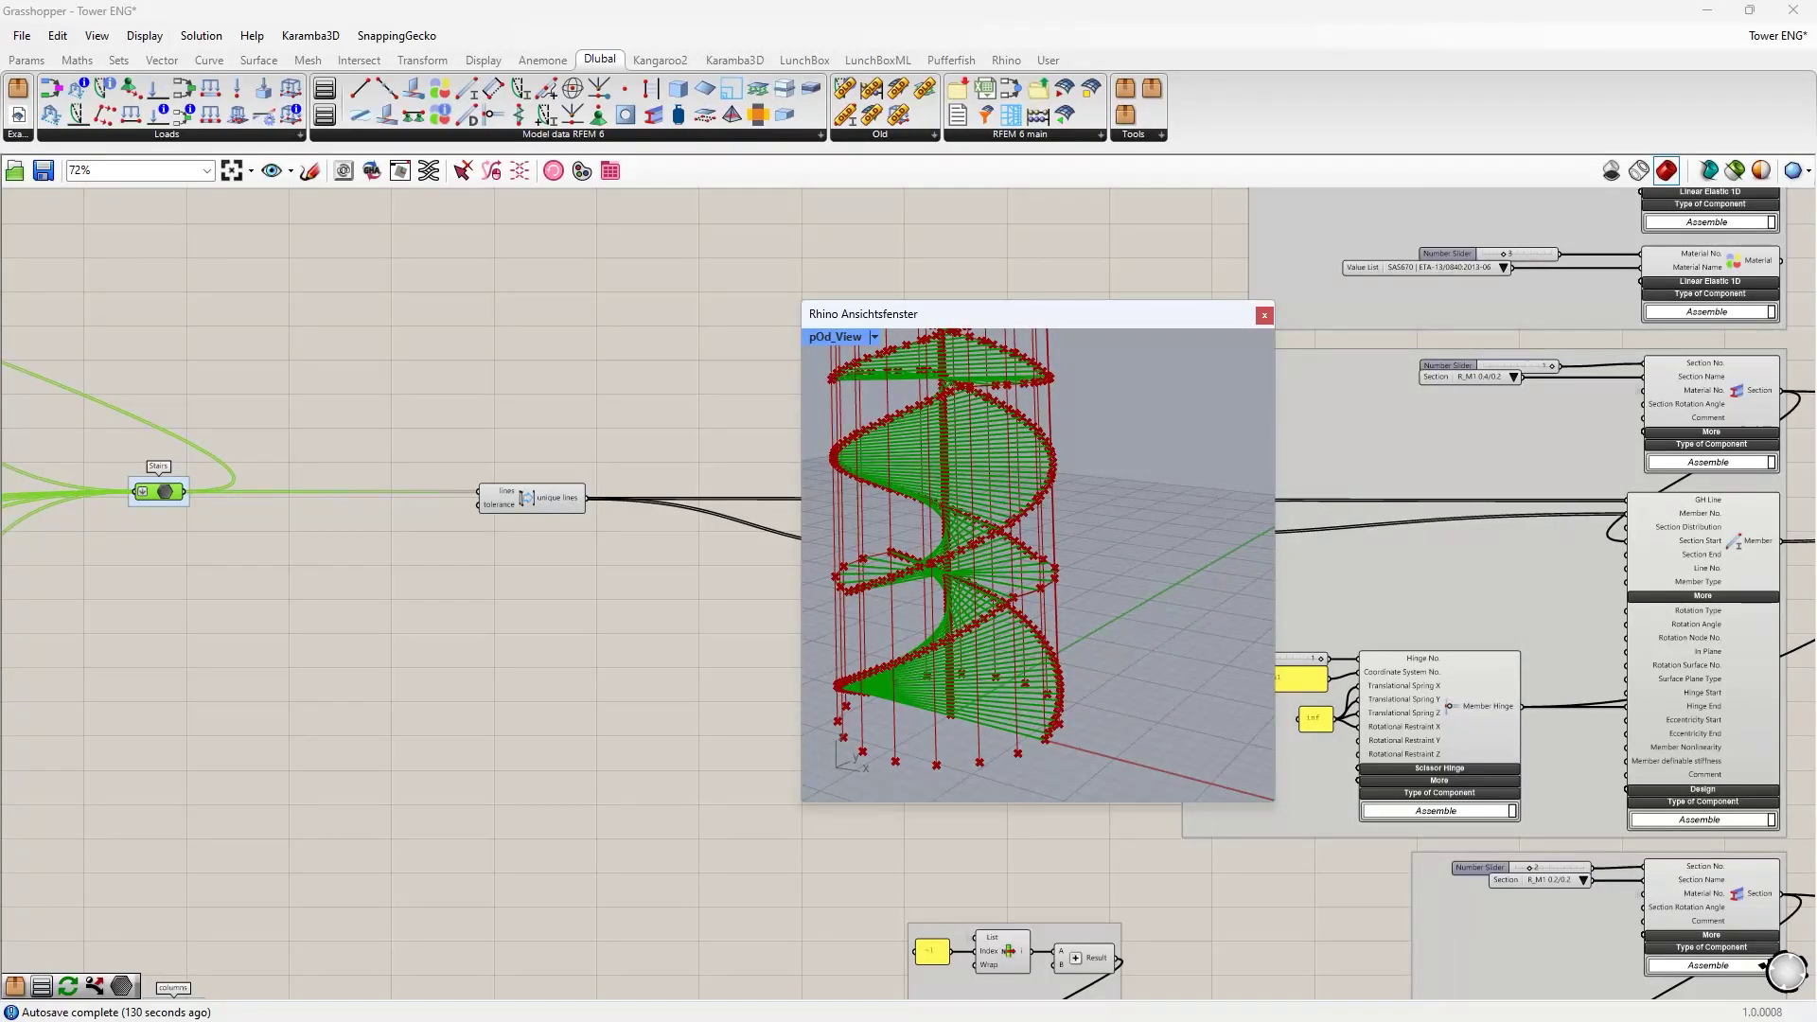
{"action": "scroll", "coordinate": [961, 613], "scroll_direction": "up", "scroll_amount": 5}
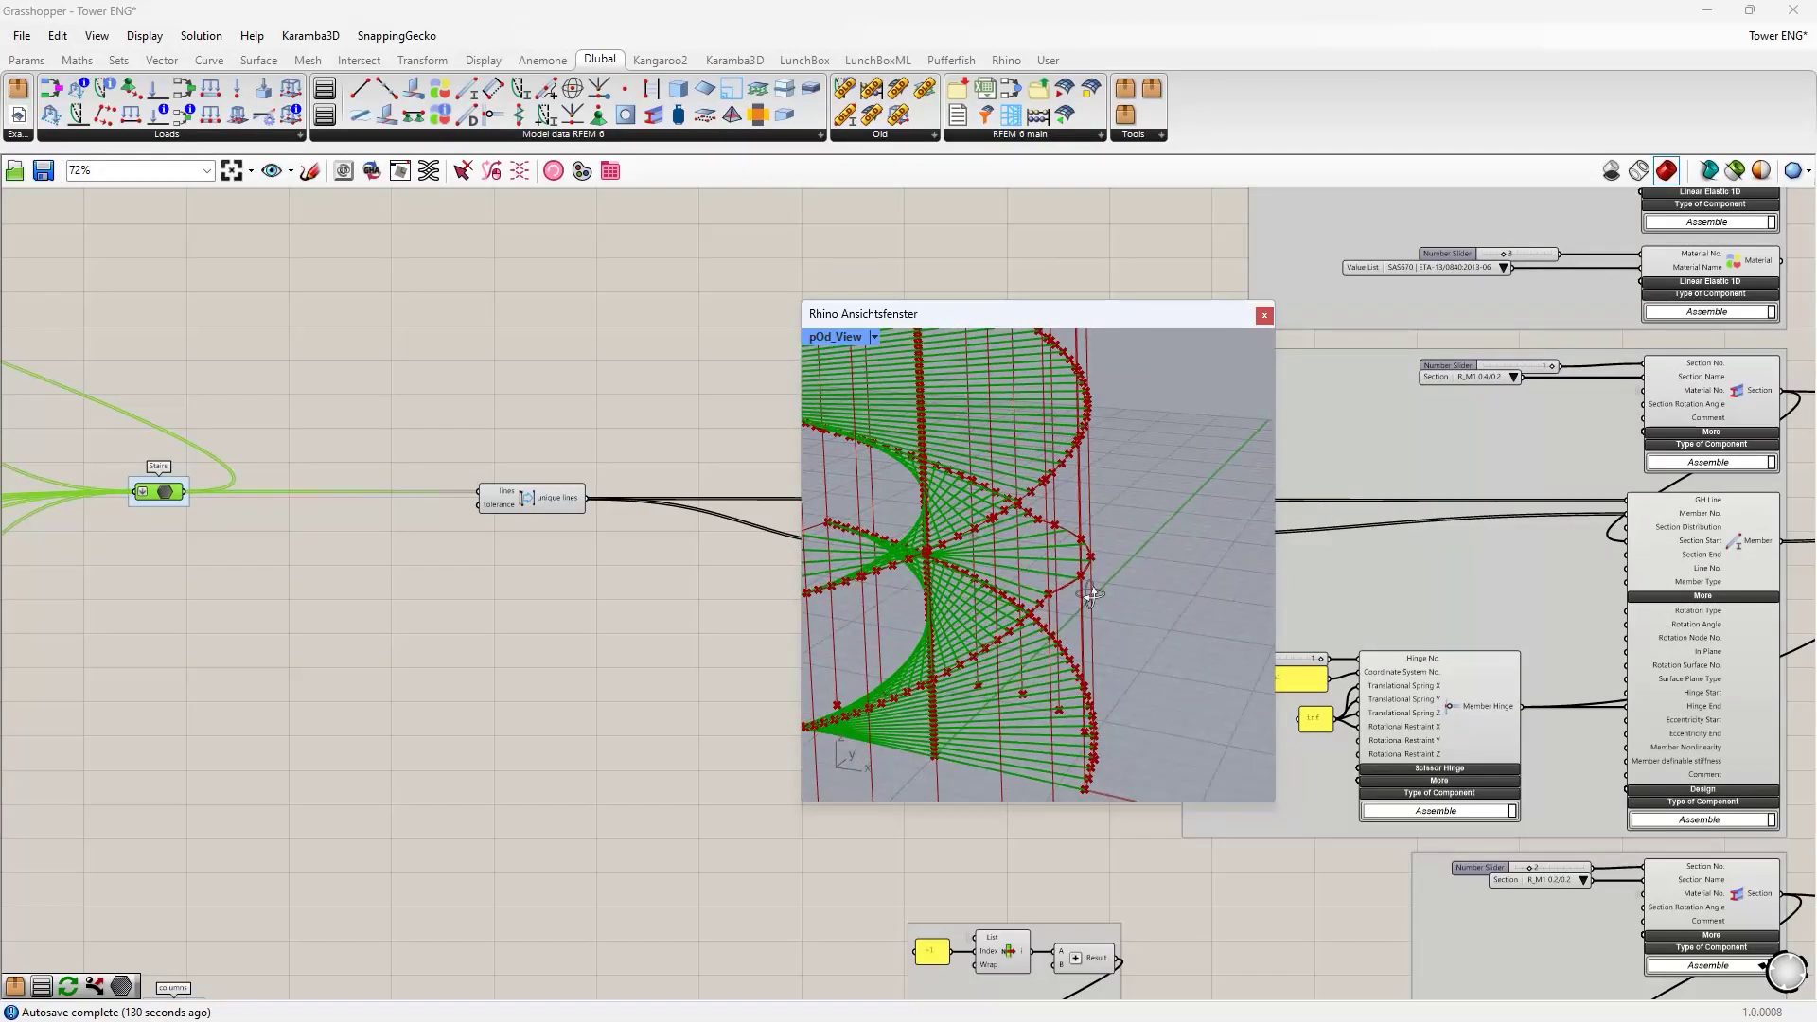
- Examine the spiral stair lines up close from different angles in the Rhino viewport, and close the viewport
{"action": "scroll", "coordinate": [1026, 625], "scroll_direction": "down", "scroll_amount": 4}
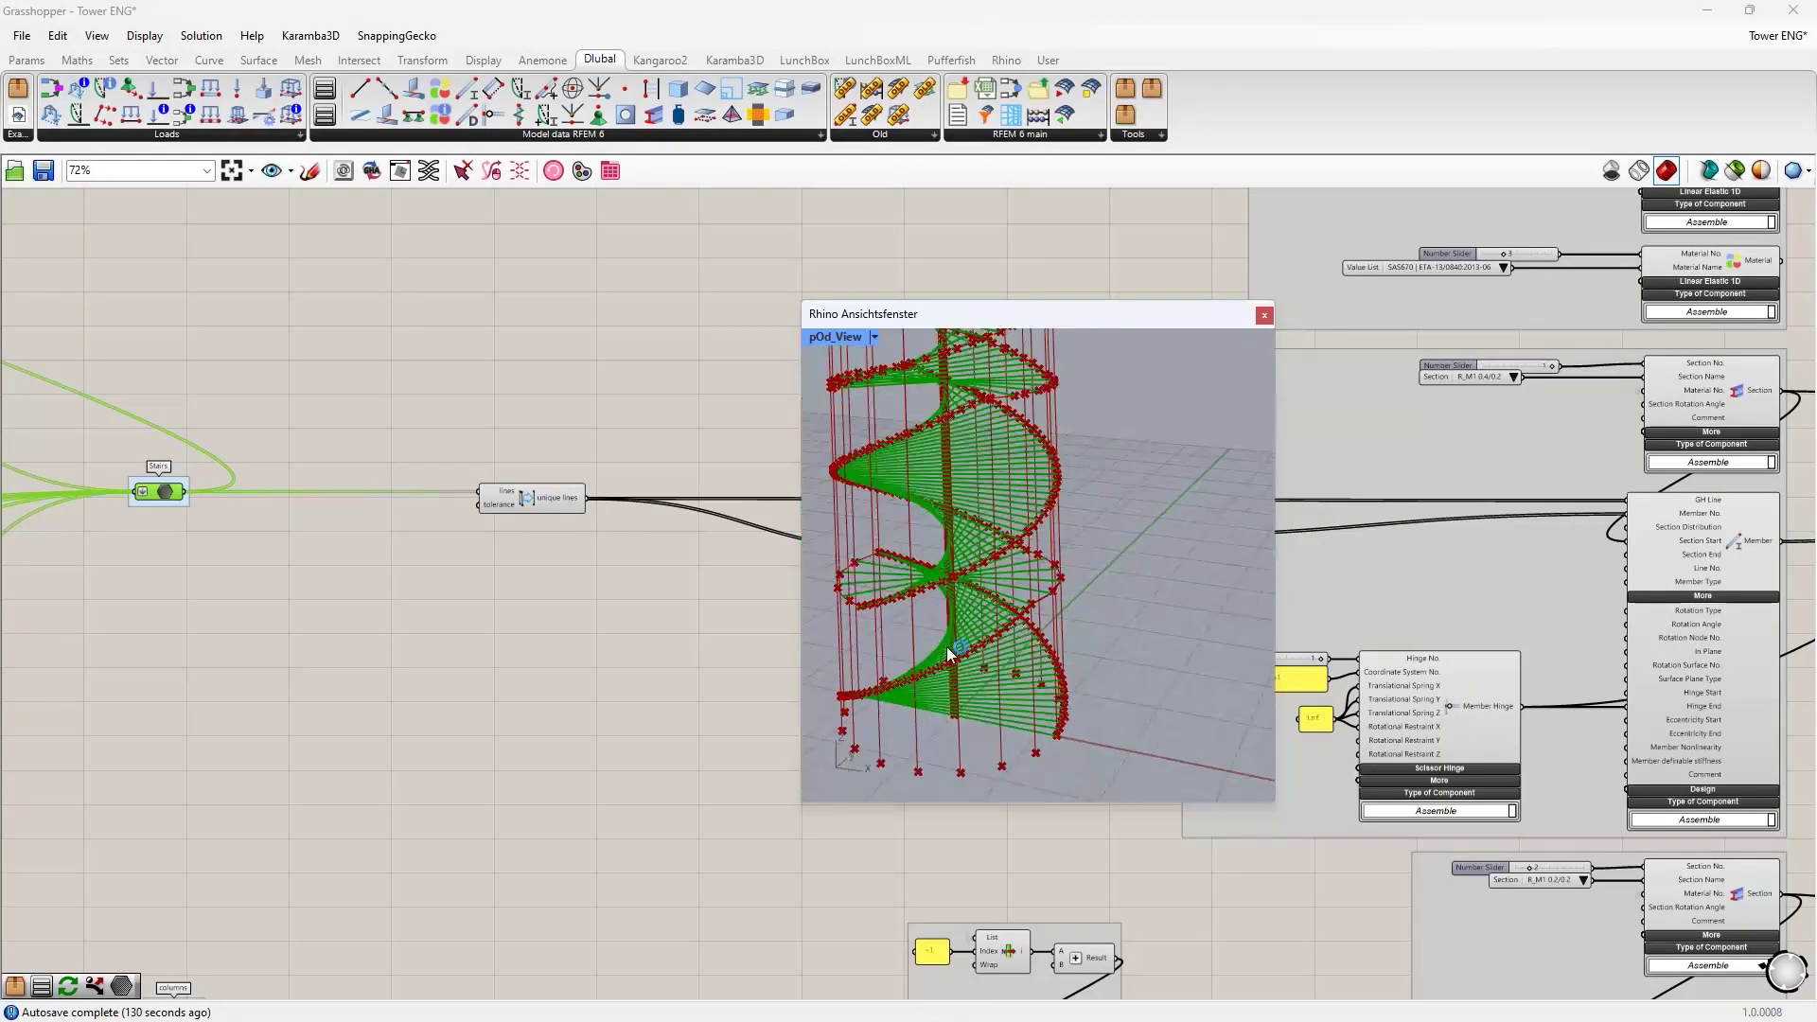
{"action": "right_click_drag", "start_coordinate": [949, 645], "coordinate": [1018, 610]}
{"action": "scroll", "coordinate": [1018, 606], "scroll_direction": "up", "scroll_amount": 5}
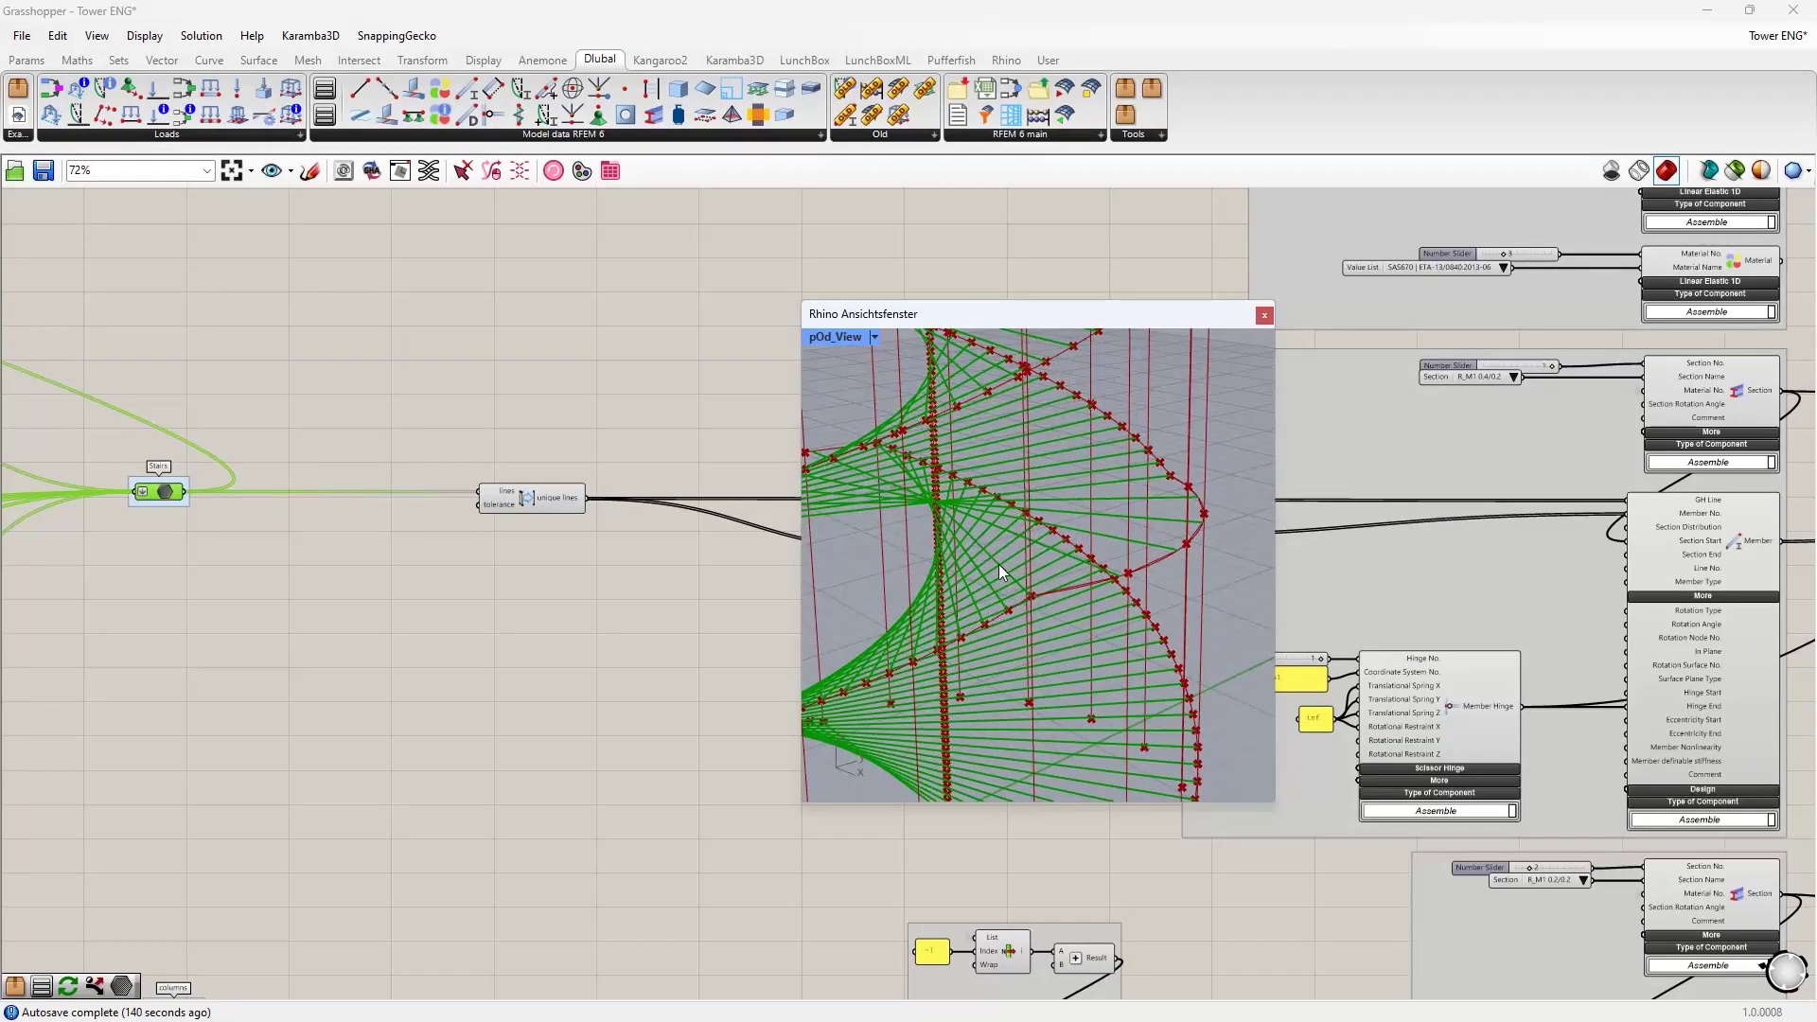
{"action": "mouse_move", "coordinate": [991, 582]}
{"action": "right_mouse_down"}
{"action": "mouse_move", "coordinate": [959, 583]}
{"action": "mouse_move", "coordinate": [1010, 582]}
{"action": "right_mouse_up"}
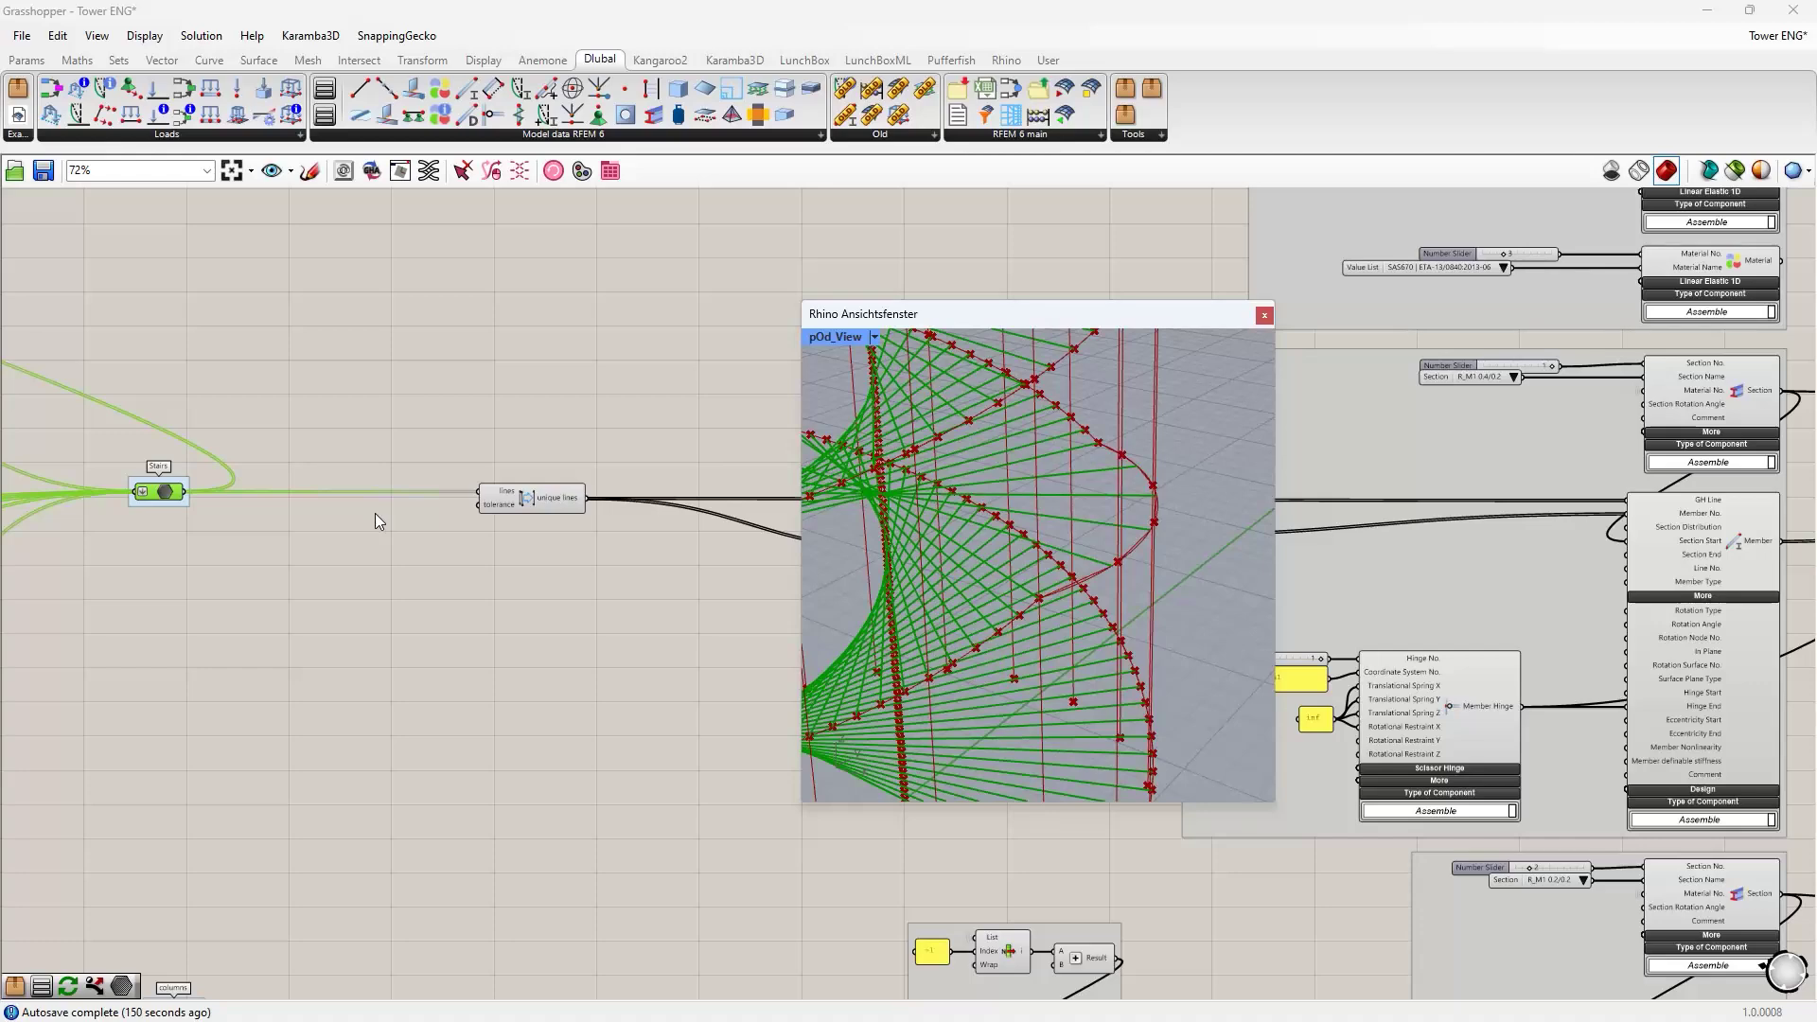
{"action": "scroll", "coordinate": [960, 499], "scroll_direction": "down", "scroll_amount": 2}
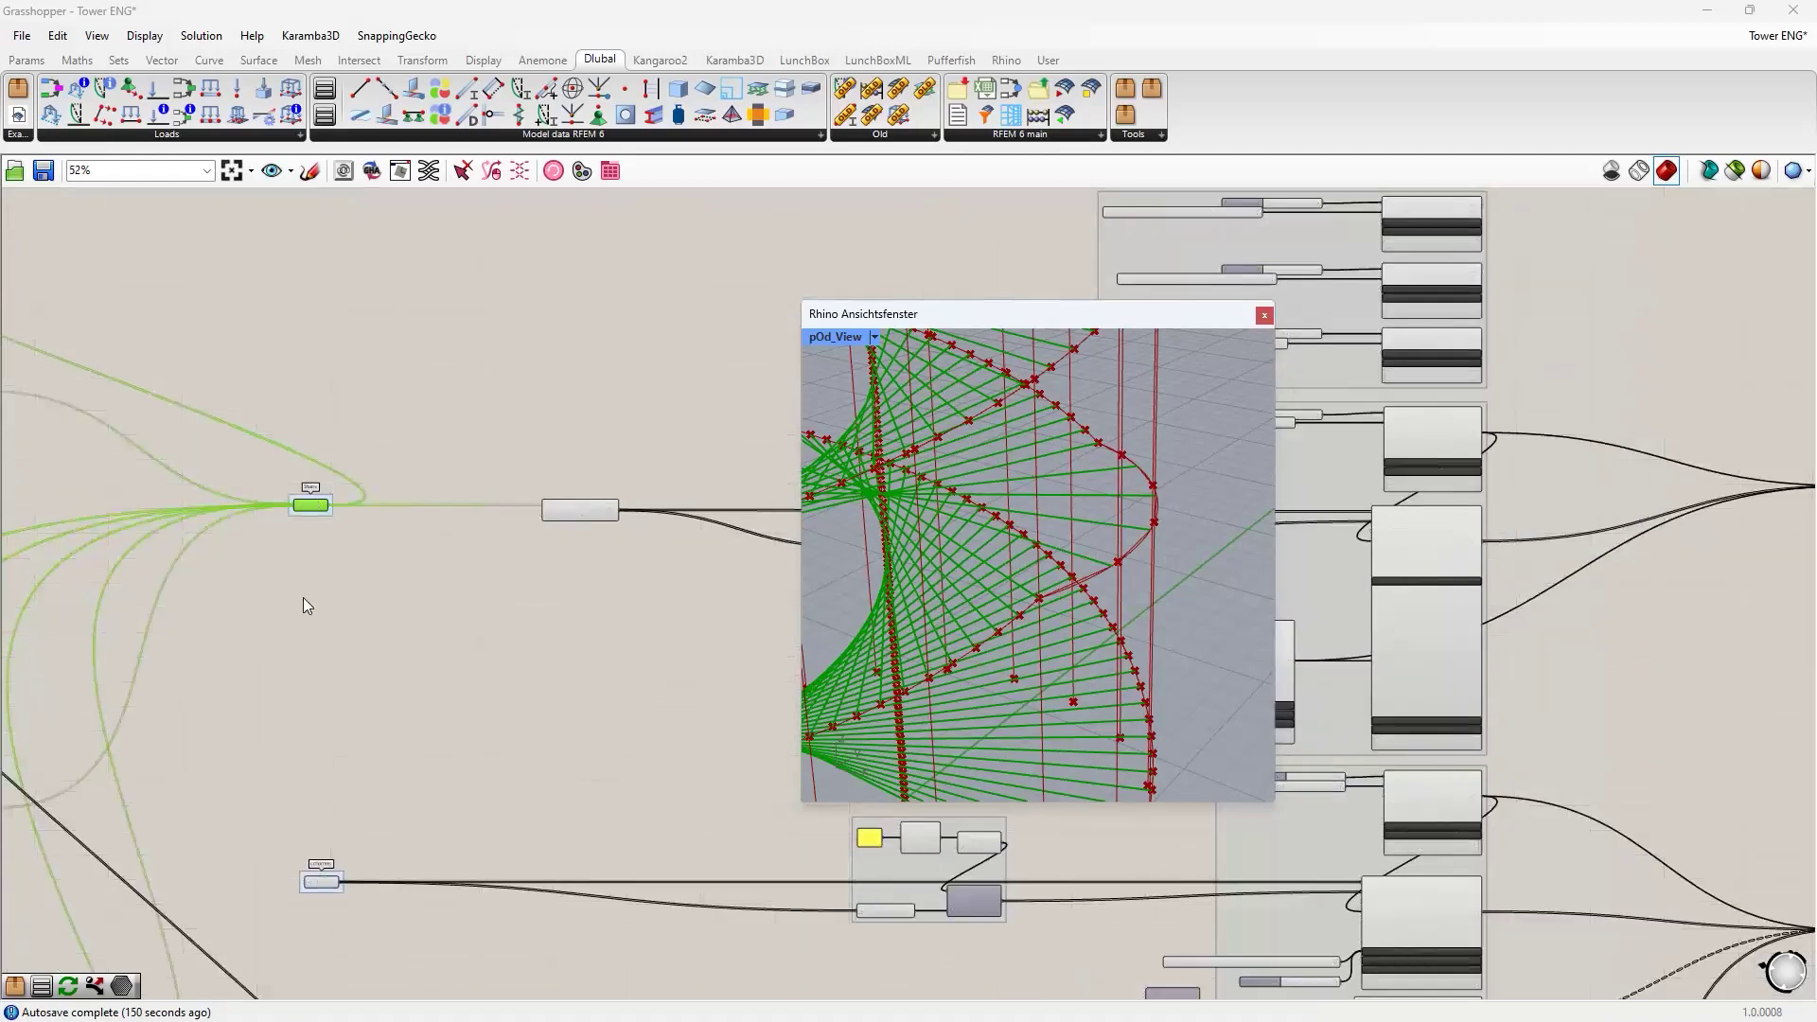
{"action": "scroll", "coordinate": [355, 508], "scroll_direction": "up", "scroll_amount": 2}
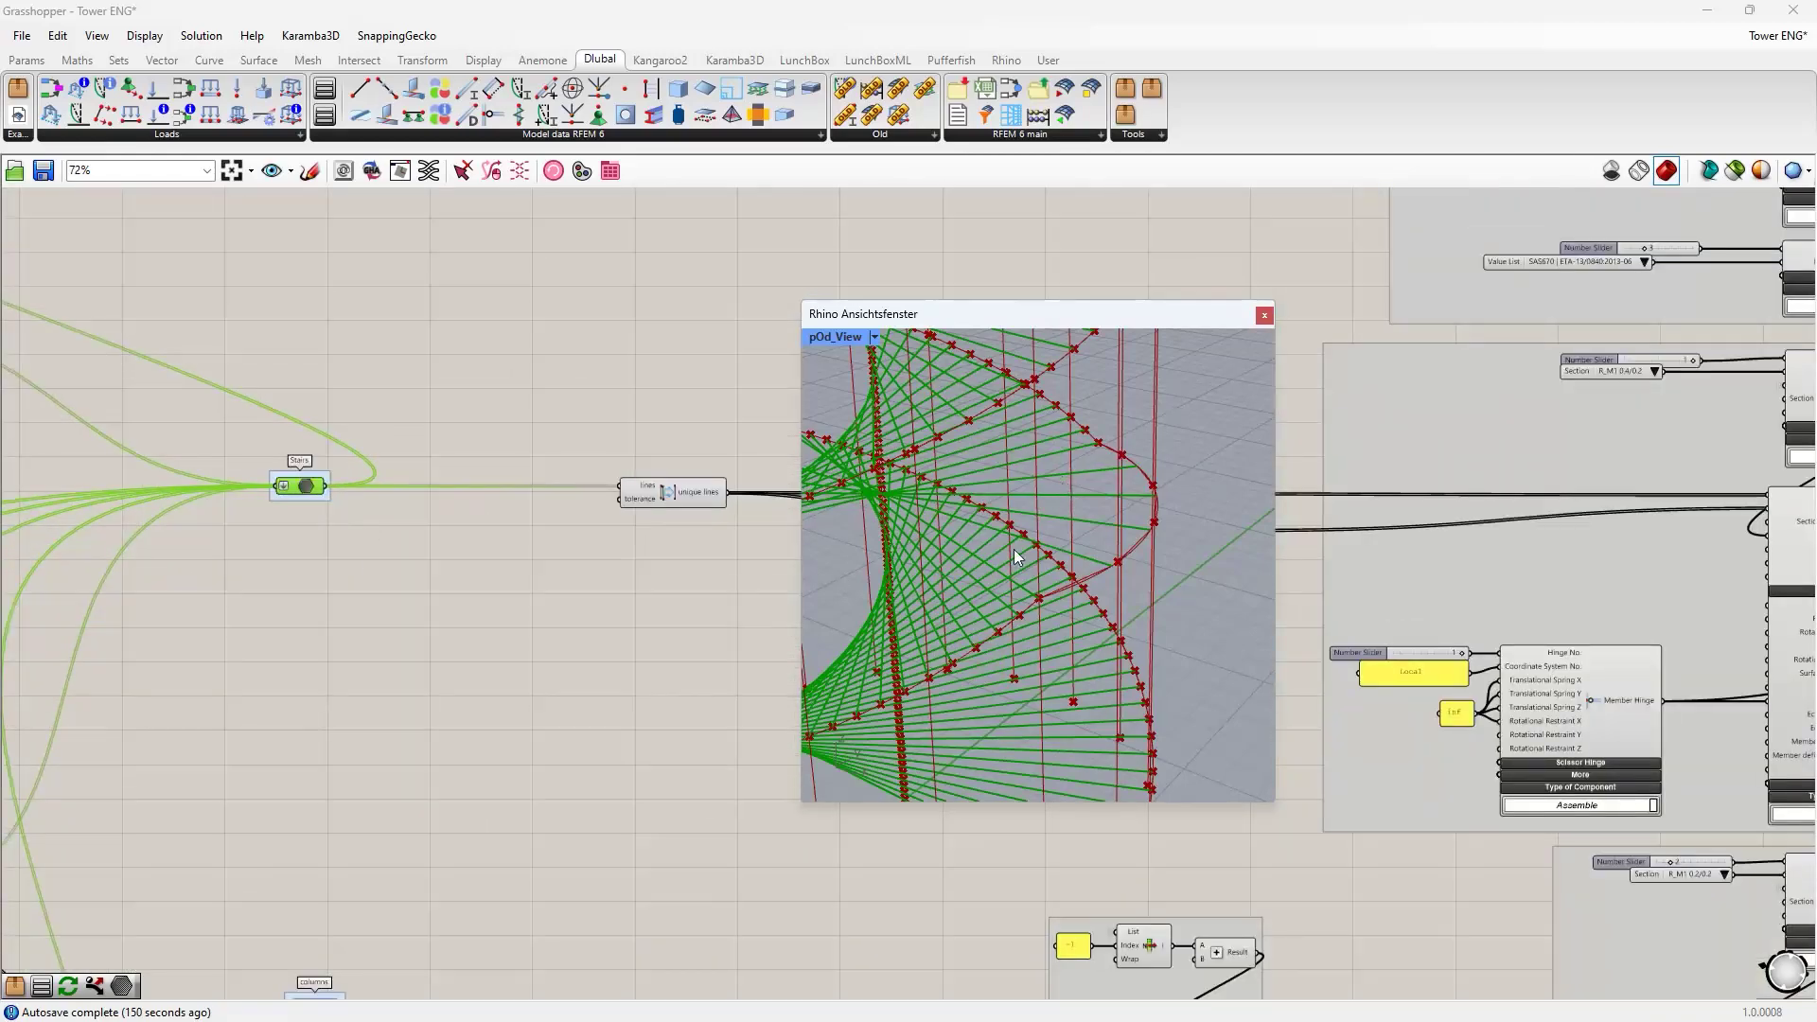
{"action": "left_click_drag", "start_coordinate": [1076, 316], "coordinate": [696, 281]}
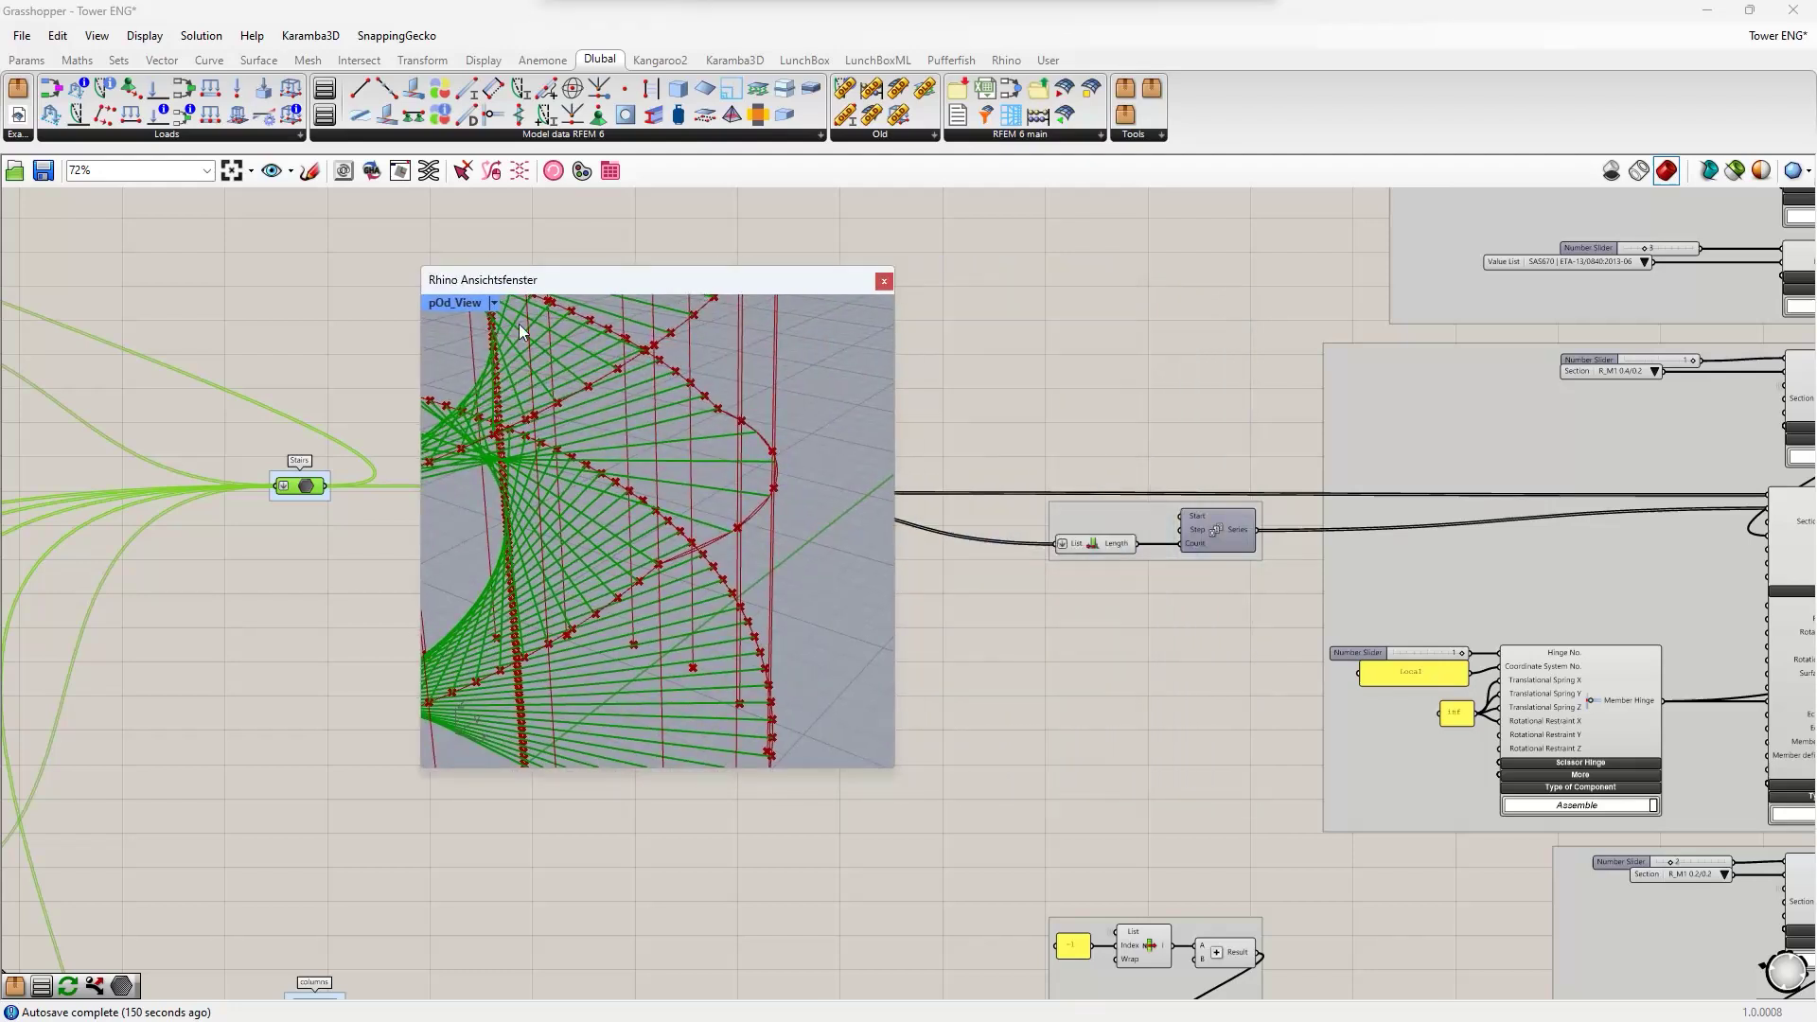
{"action": "left_click", "coordinate": [884, 282]}
- Inspect the removeDuplicateLines component and reveal where it is found in the component palette
{"action": "right_click", "coordinate": [712, 440]}
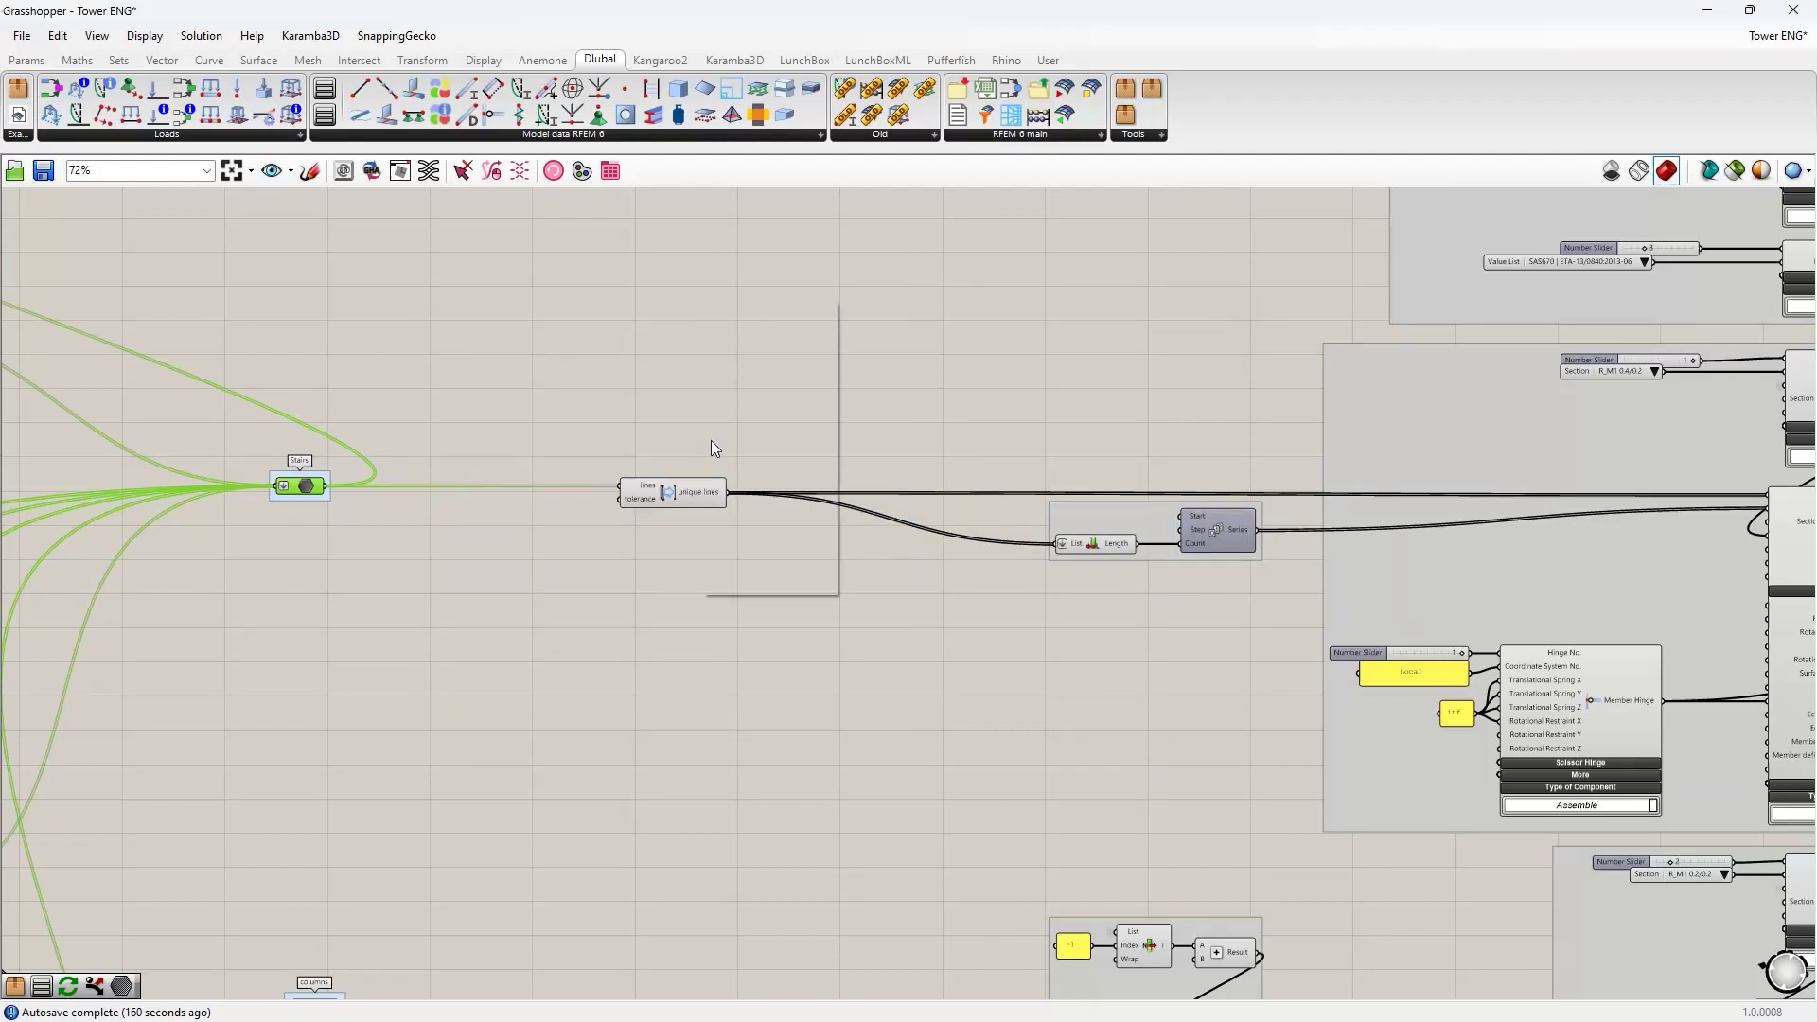
{"action": "left_click", "coordinate": [651, 558]}
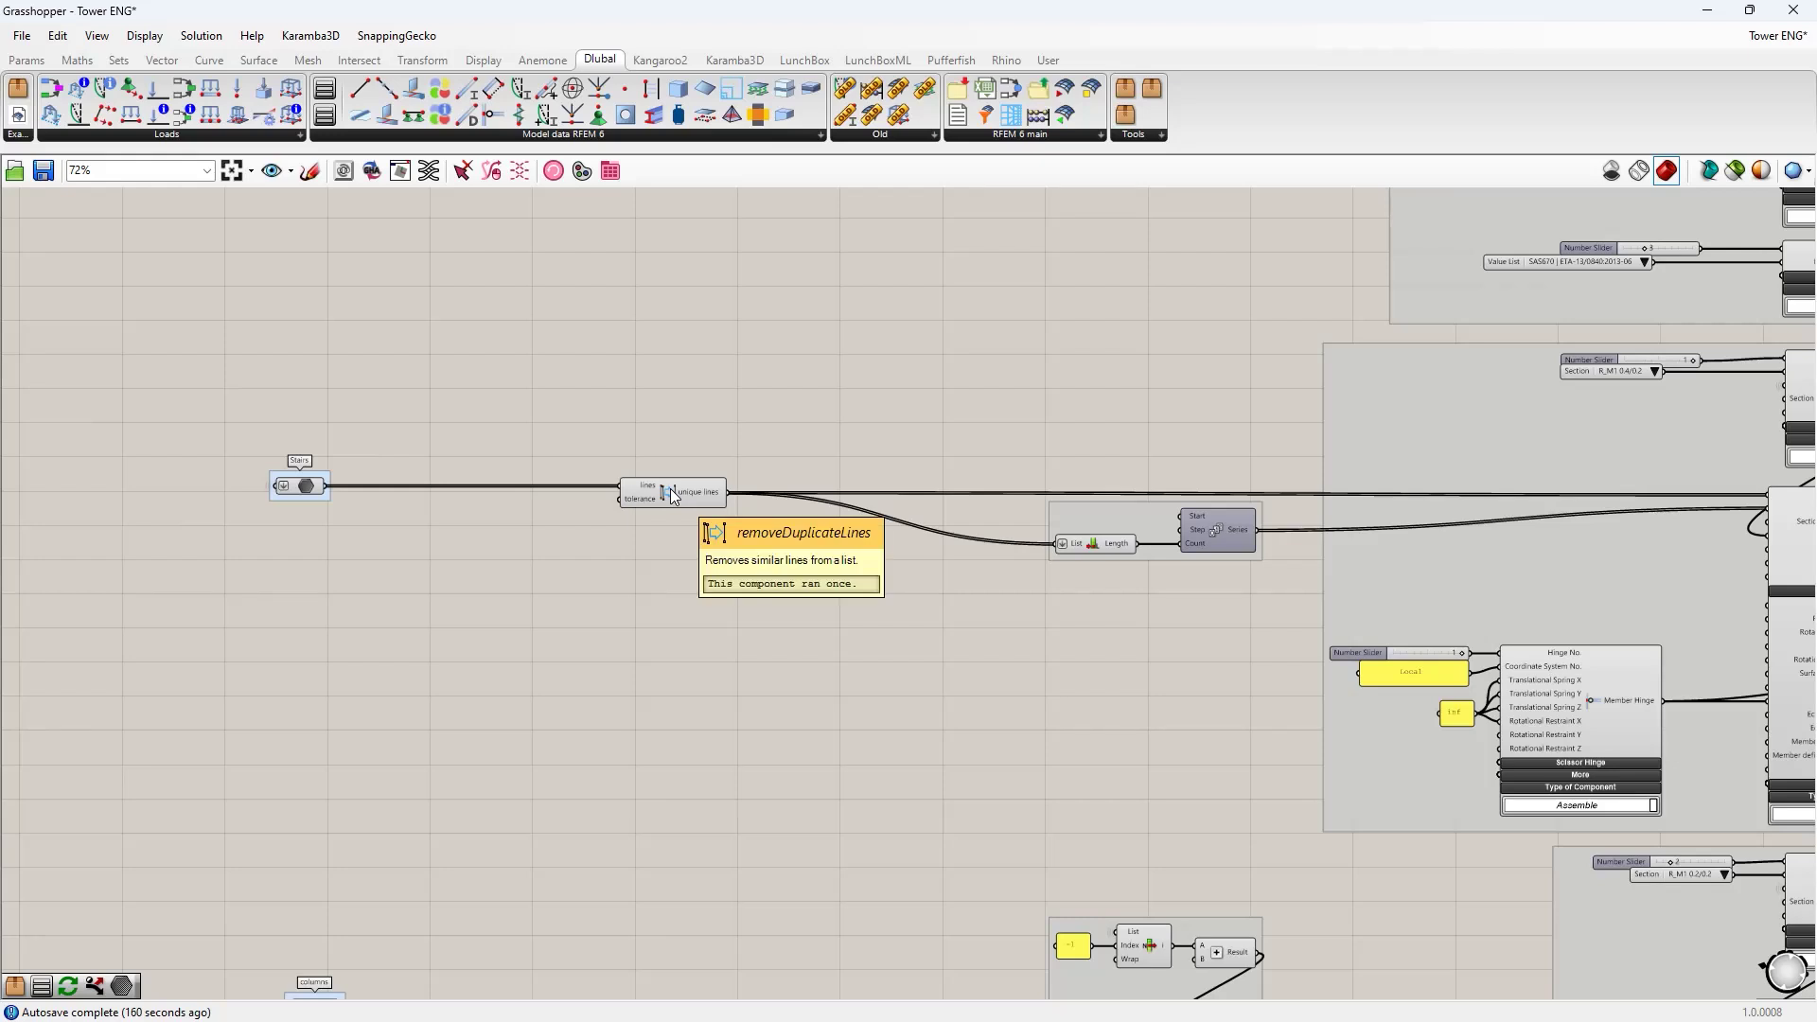
{"action": "left_click", "coordinate": [671, 496], "text": "ctrl+alt"}
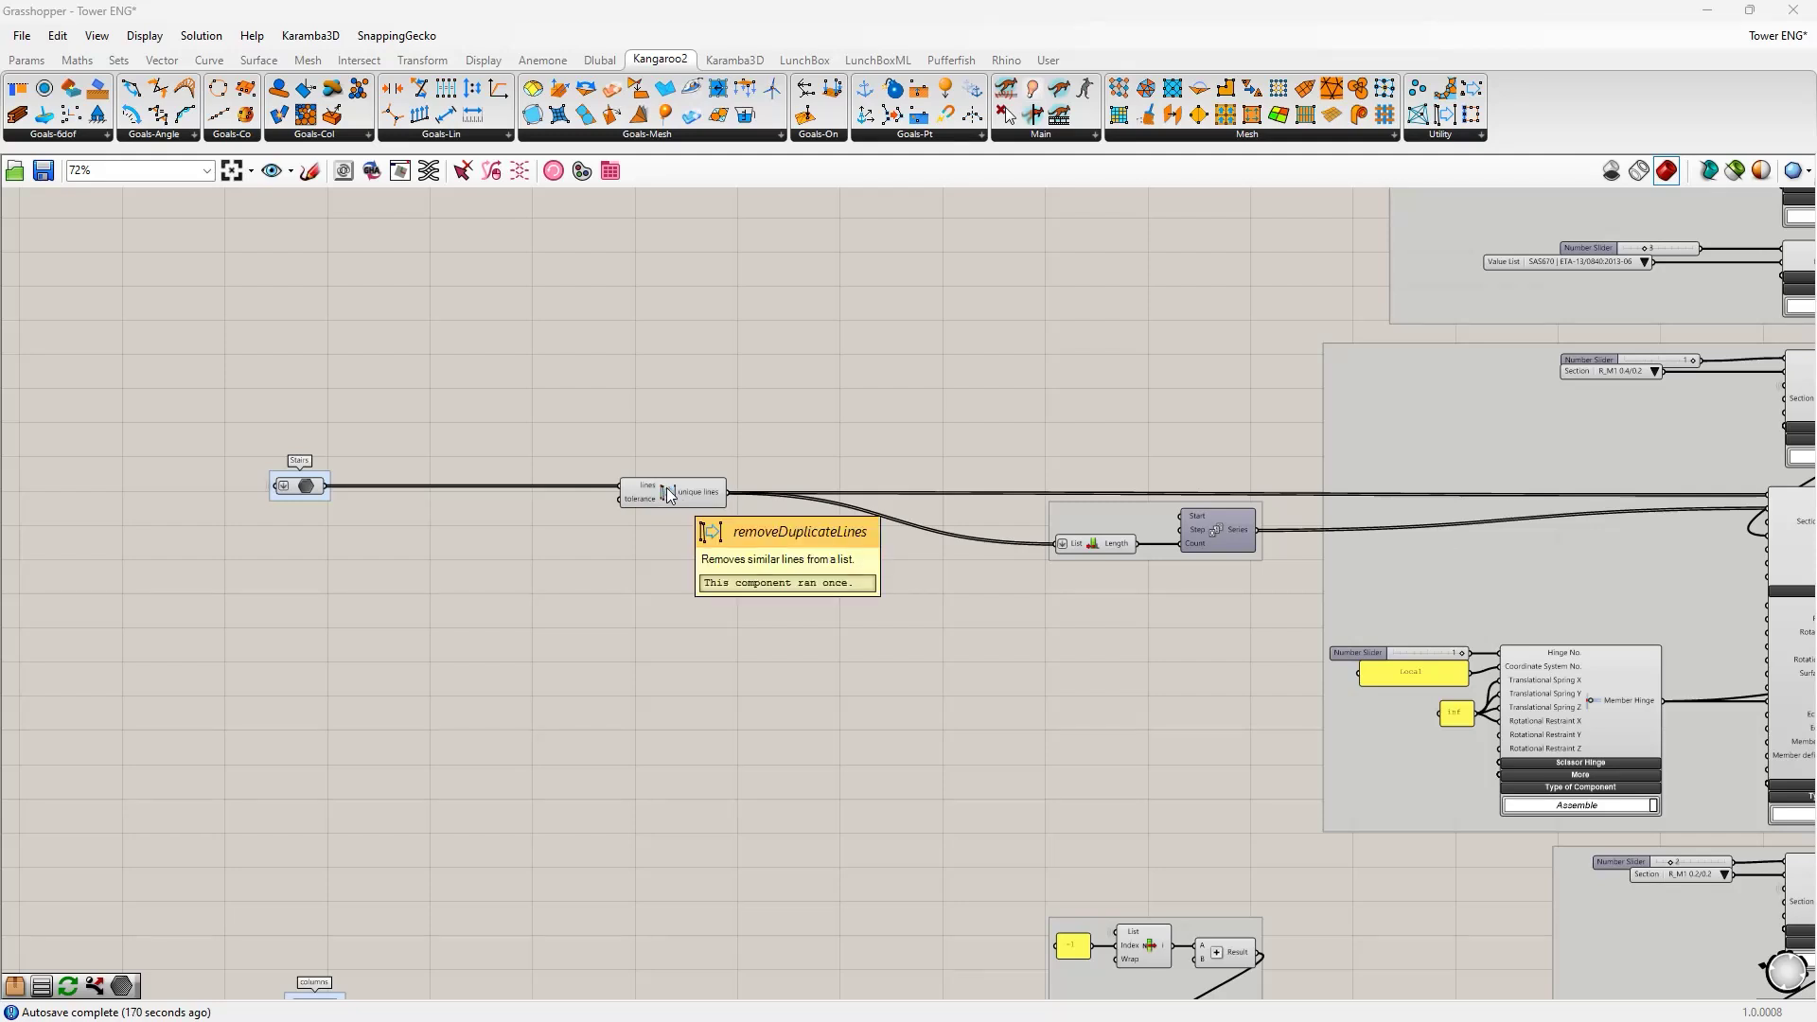
{"action": "right_click_drag", "start_coordinate": [739, 417], "coordinate": [620, 401]}
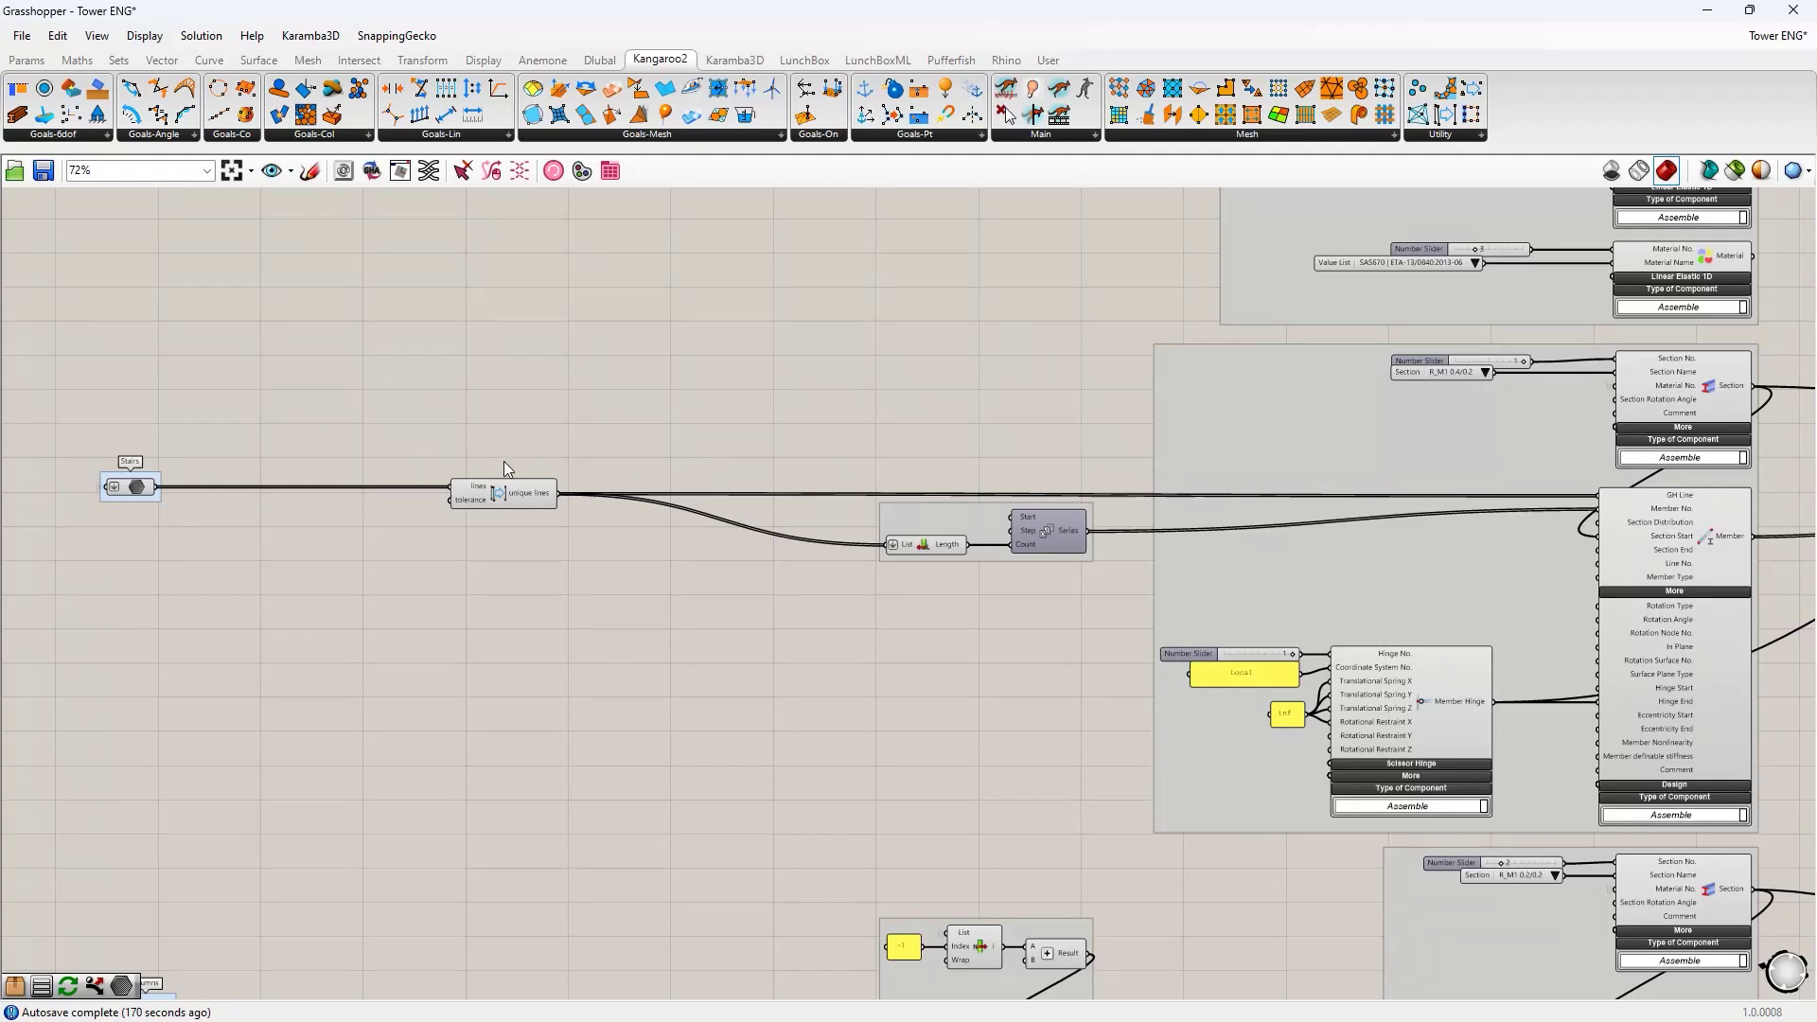
- Compare the output of the Stairs source with the unique lines output of the removeDuplicateLines component
{"action": "right_click_drag", "start_coordinate": [146, 445], "coordinate": [445, 467]}
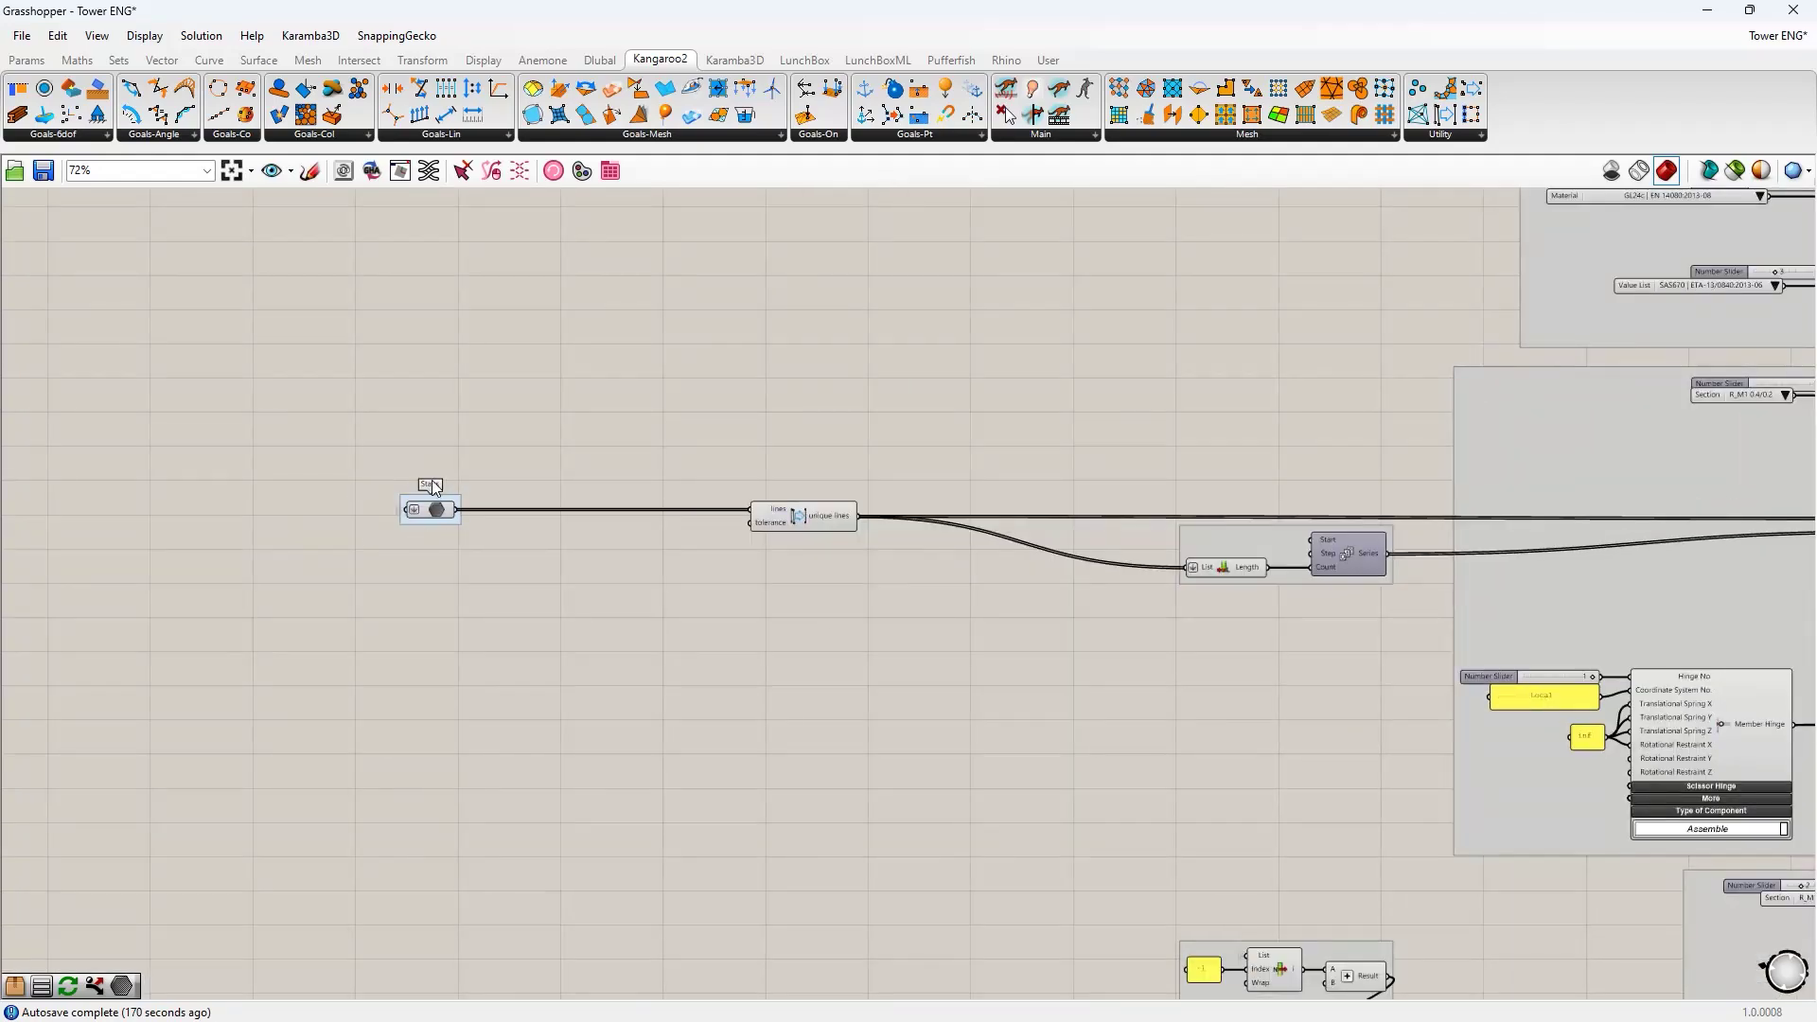
{"action": "right_click_drag", "start_coordinate": [554, 414], "coordinate": [278, 356]}
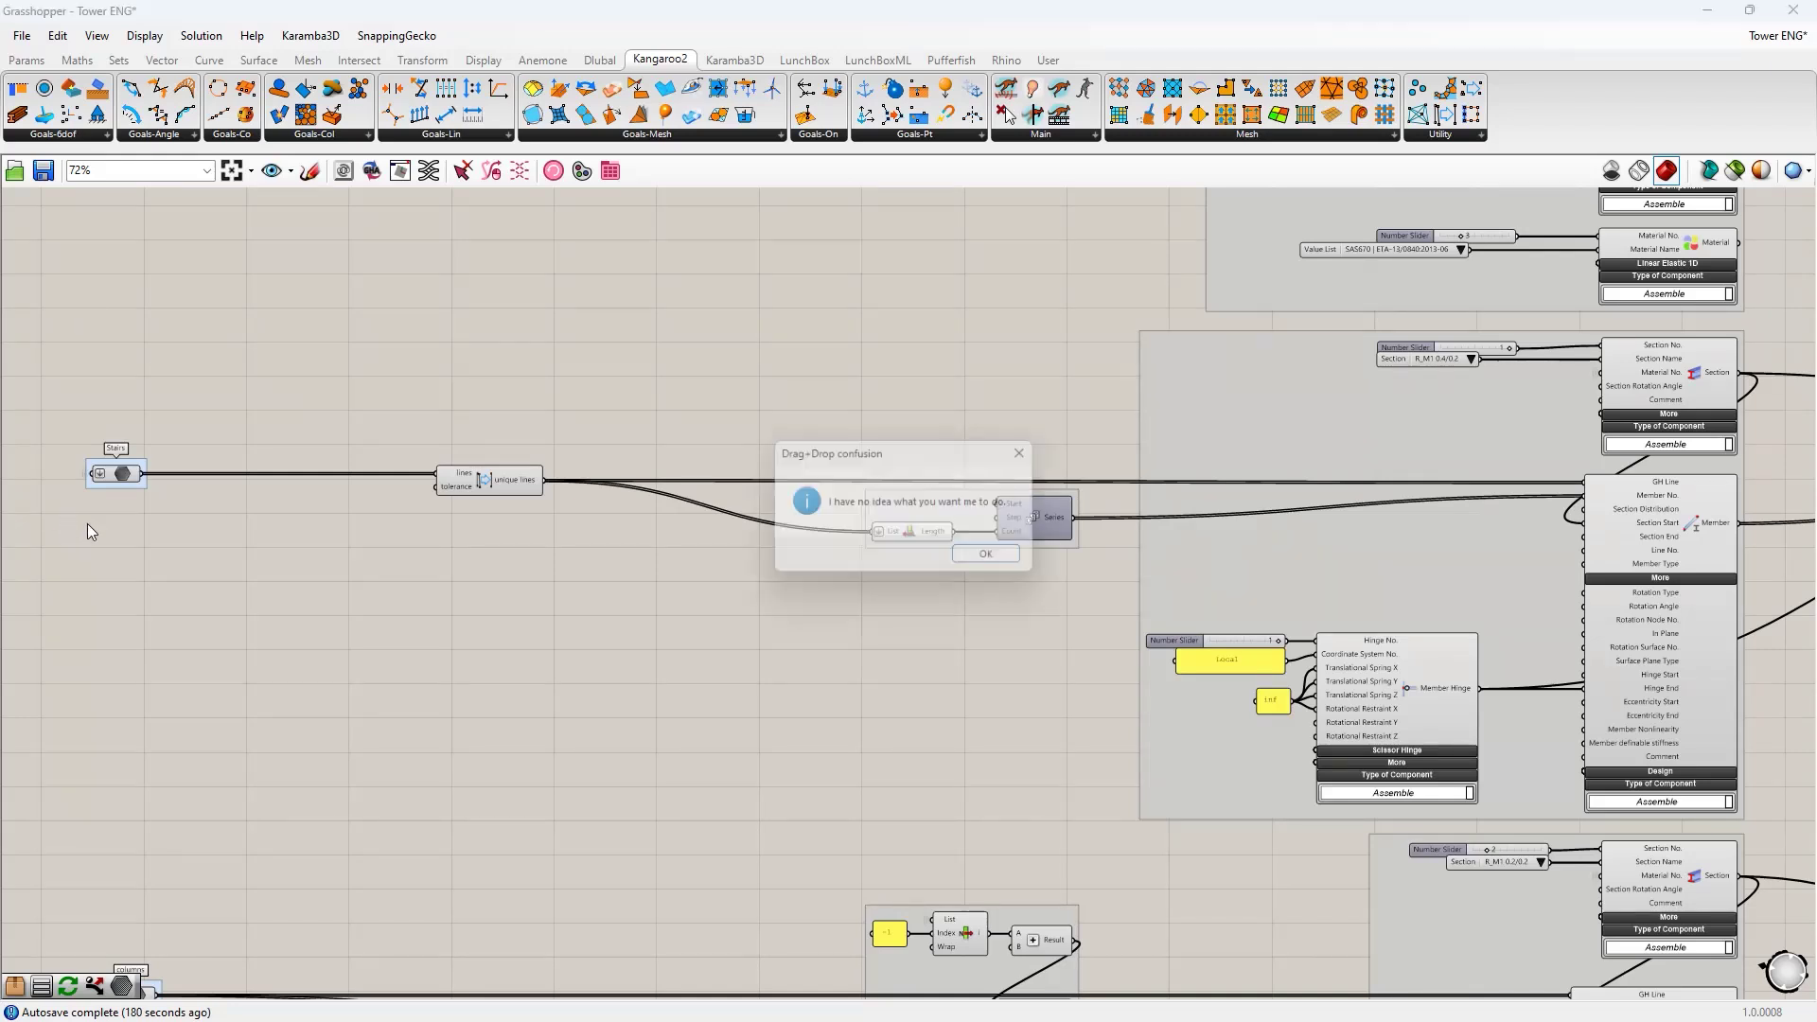
{"action": "left_click", "coordinate": [1033, 454]}
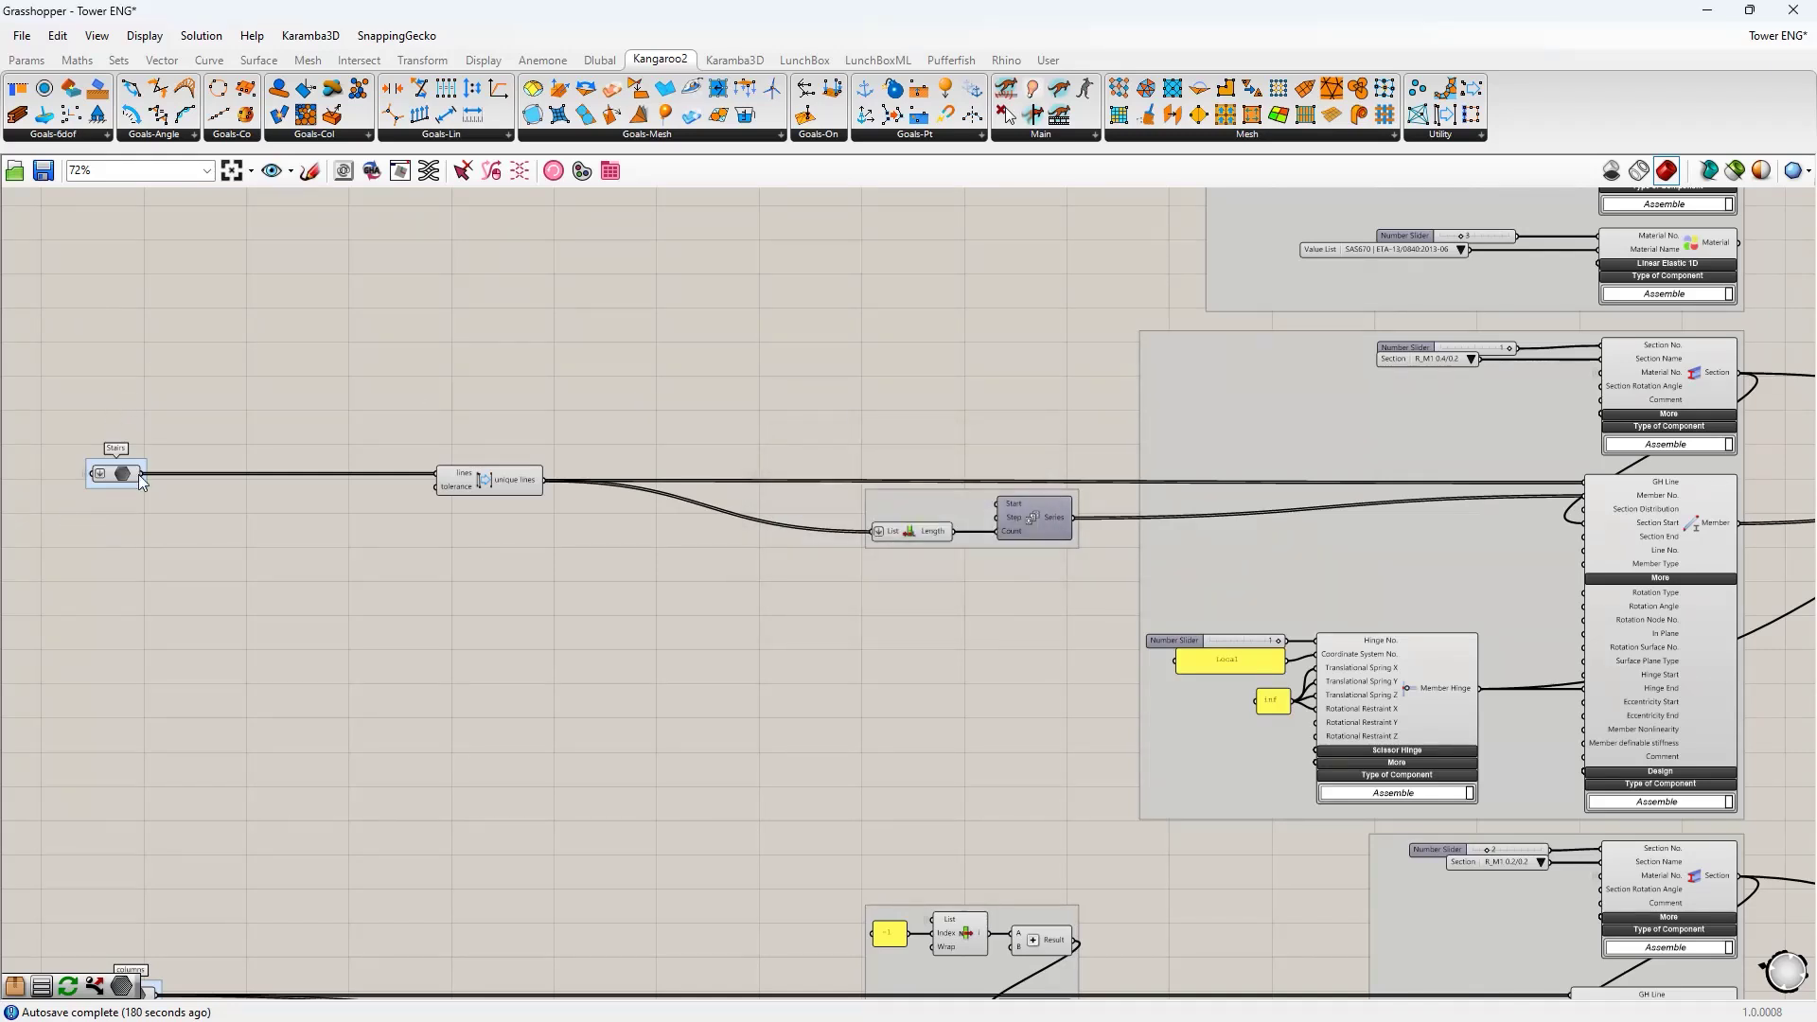
{"action": "mouse_move", "coordinate": [141, 480]}
{"action": "mouse_move", "coordinate": [530, 481]}
- Follow the unique lines to the Member component and inspect its Section Distribution input
{"action": "scroll", "coordinate": [1068, 485], "scroll_direction": "down", "scroll_amount": 5}
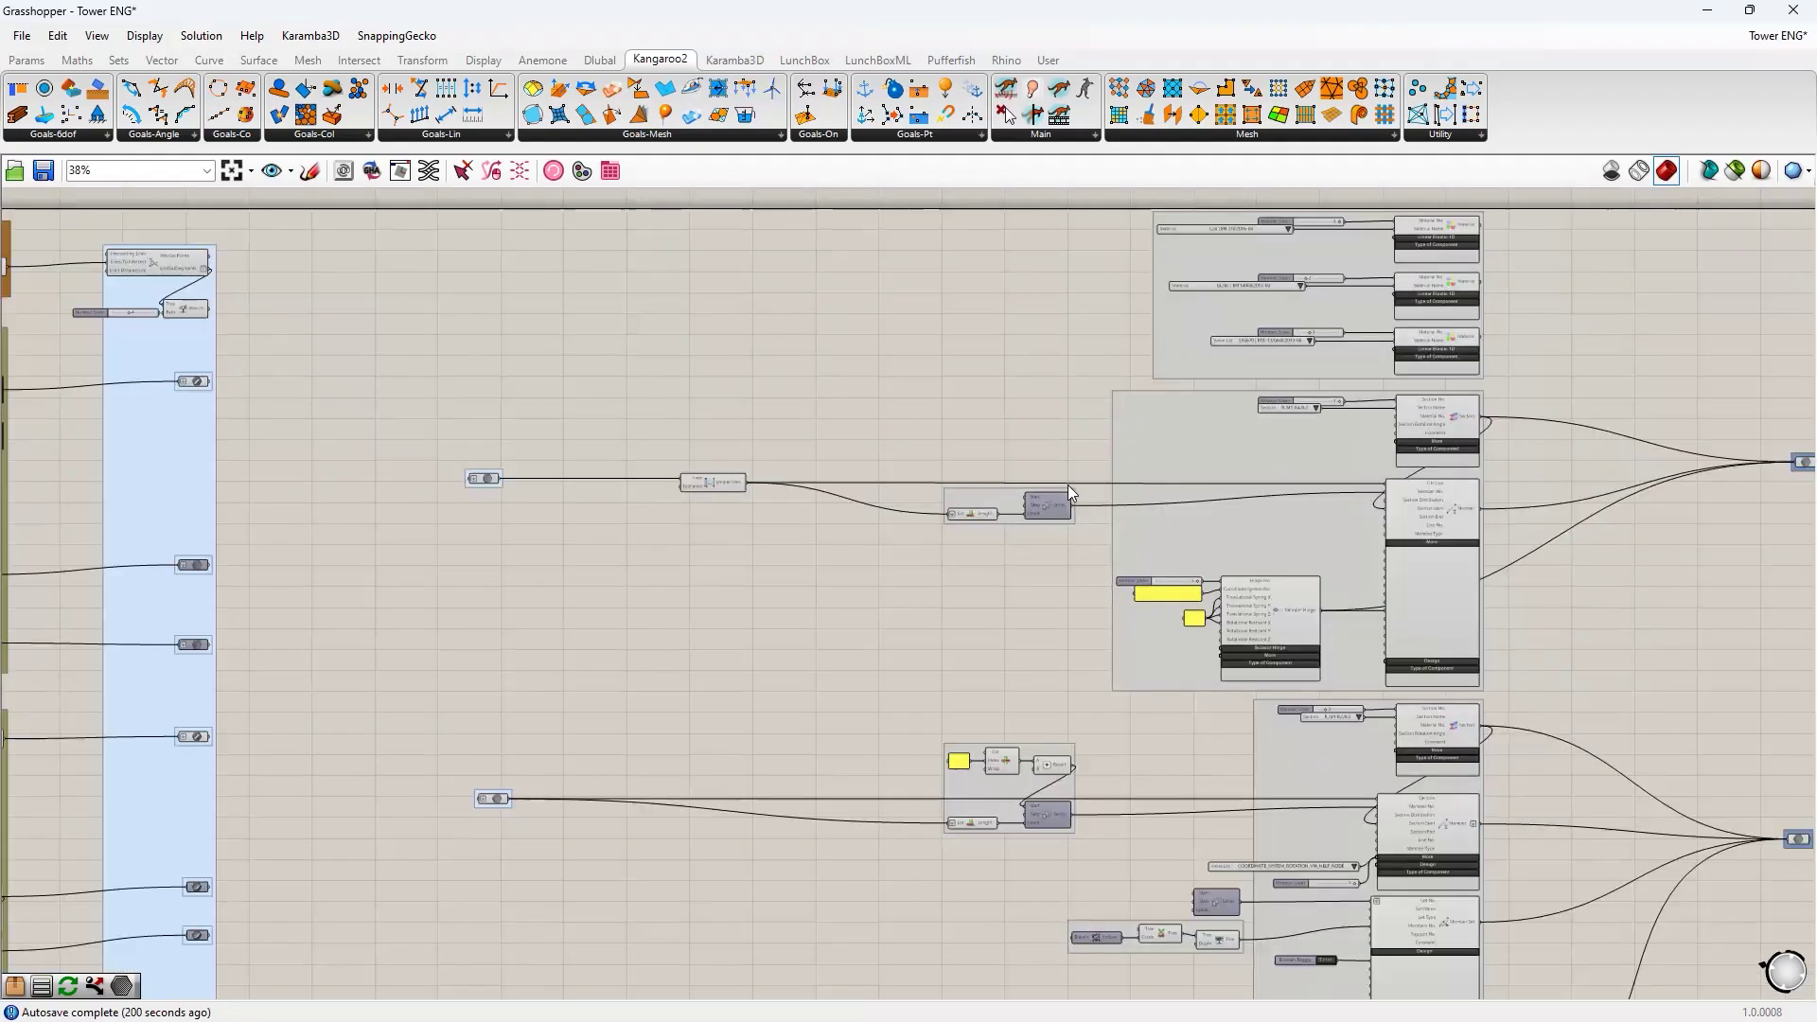
{"action": "right_click_drag", "start_coordinate": [1038, 527], "coordinate": [460, 498]}
{"action": "scroll", "coordinate": [687, 456], "scroll_direction": "up", "scroll_amount": 3}
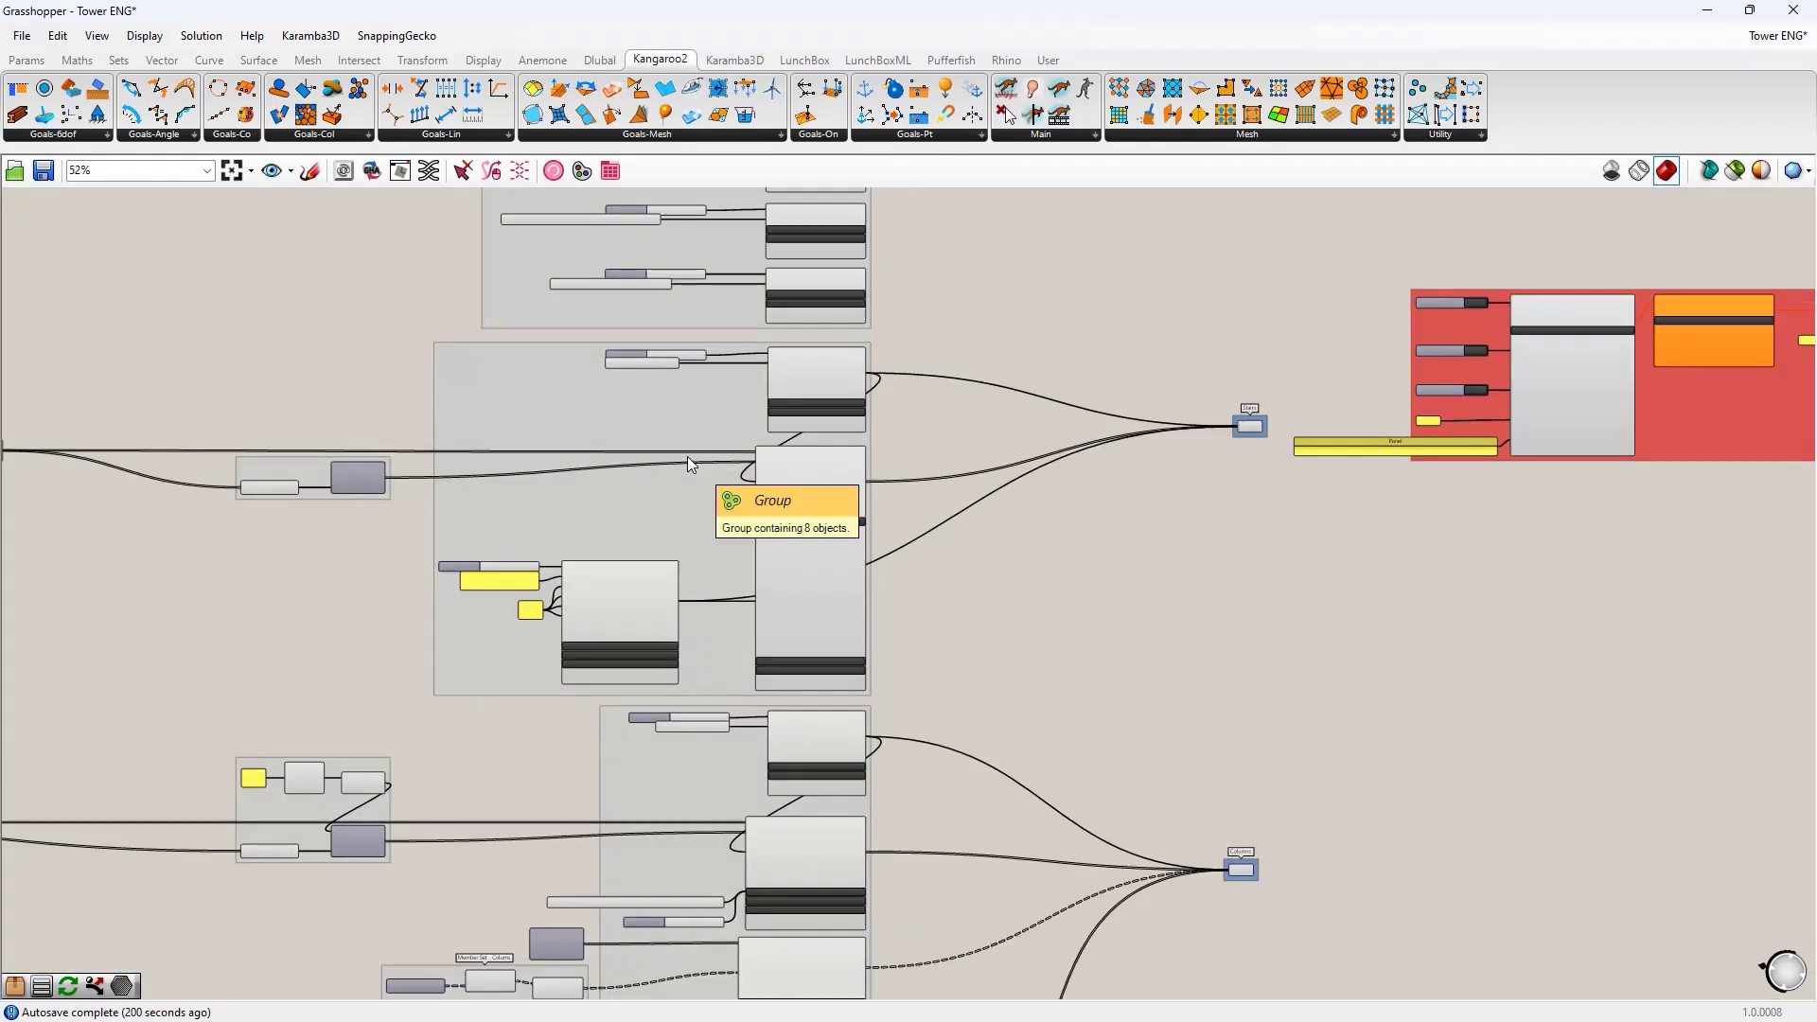
{"action": "scroll", "coordinate": [593, 417], "scroll_direction": "up", "scroll_amount": 2}
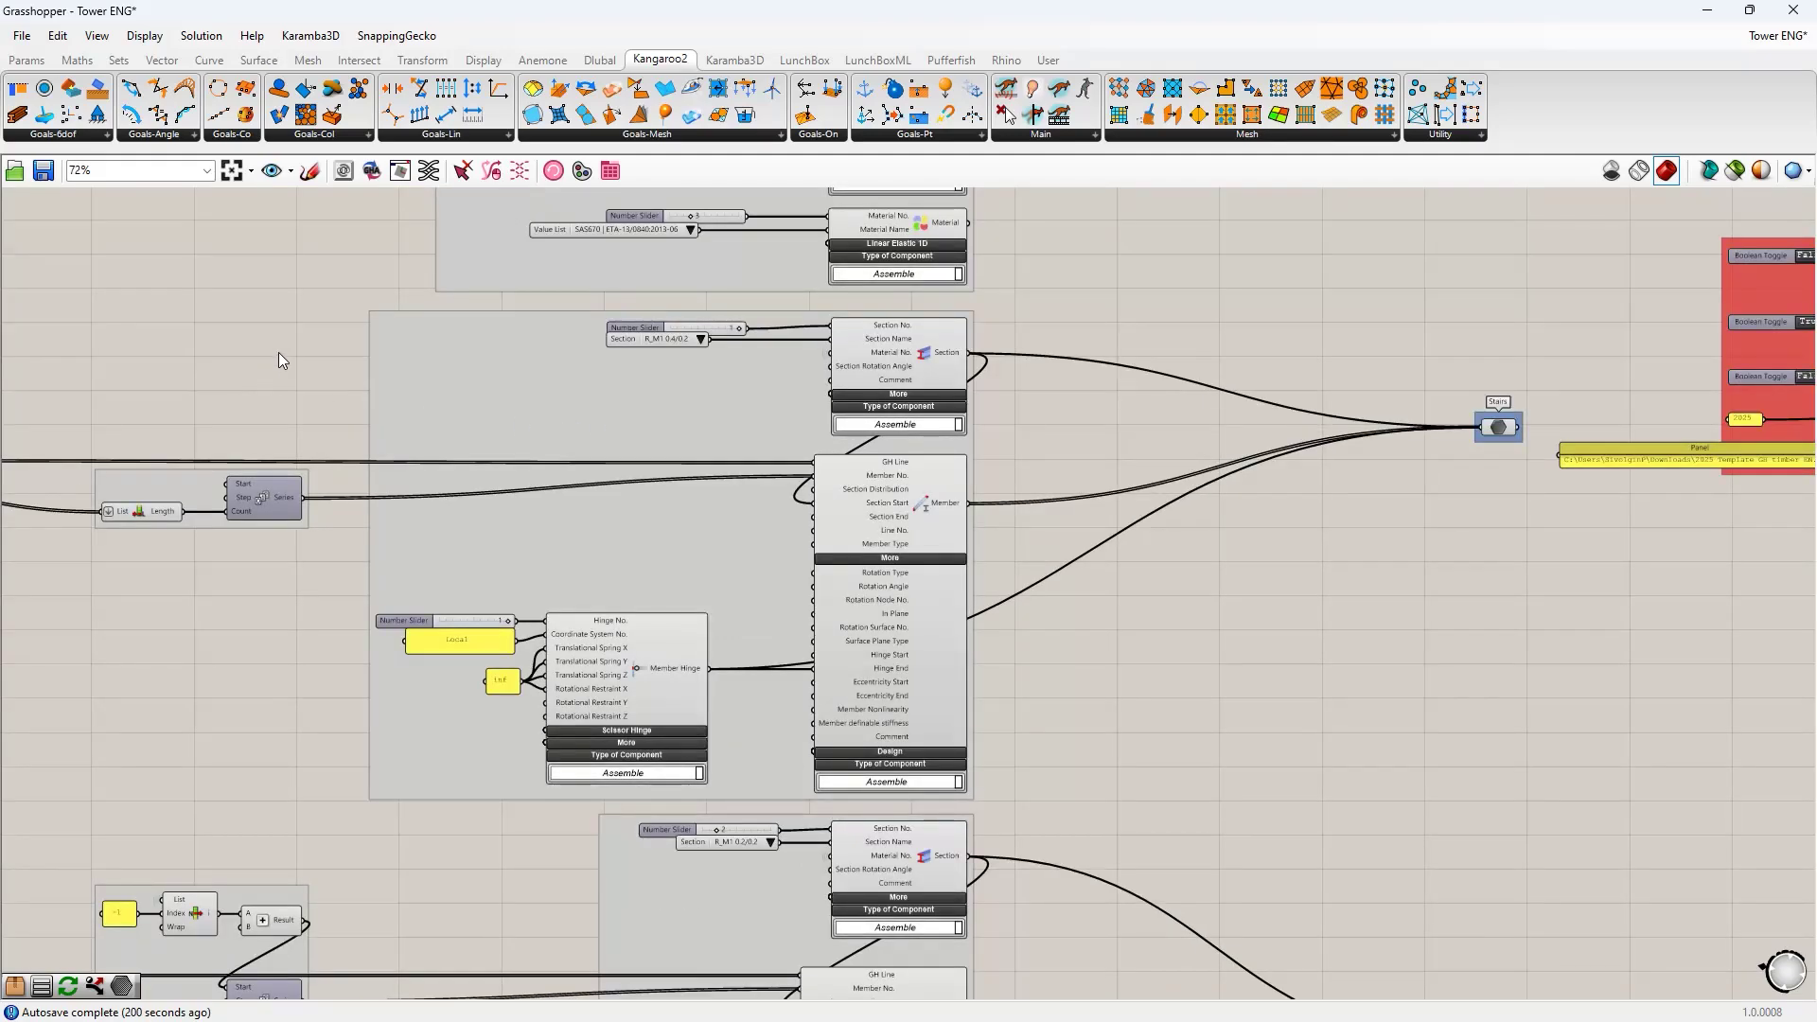
{"action": "right_click_drag", "start_coordinate": [293, 339], "coordinate": [454, 336]}
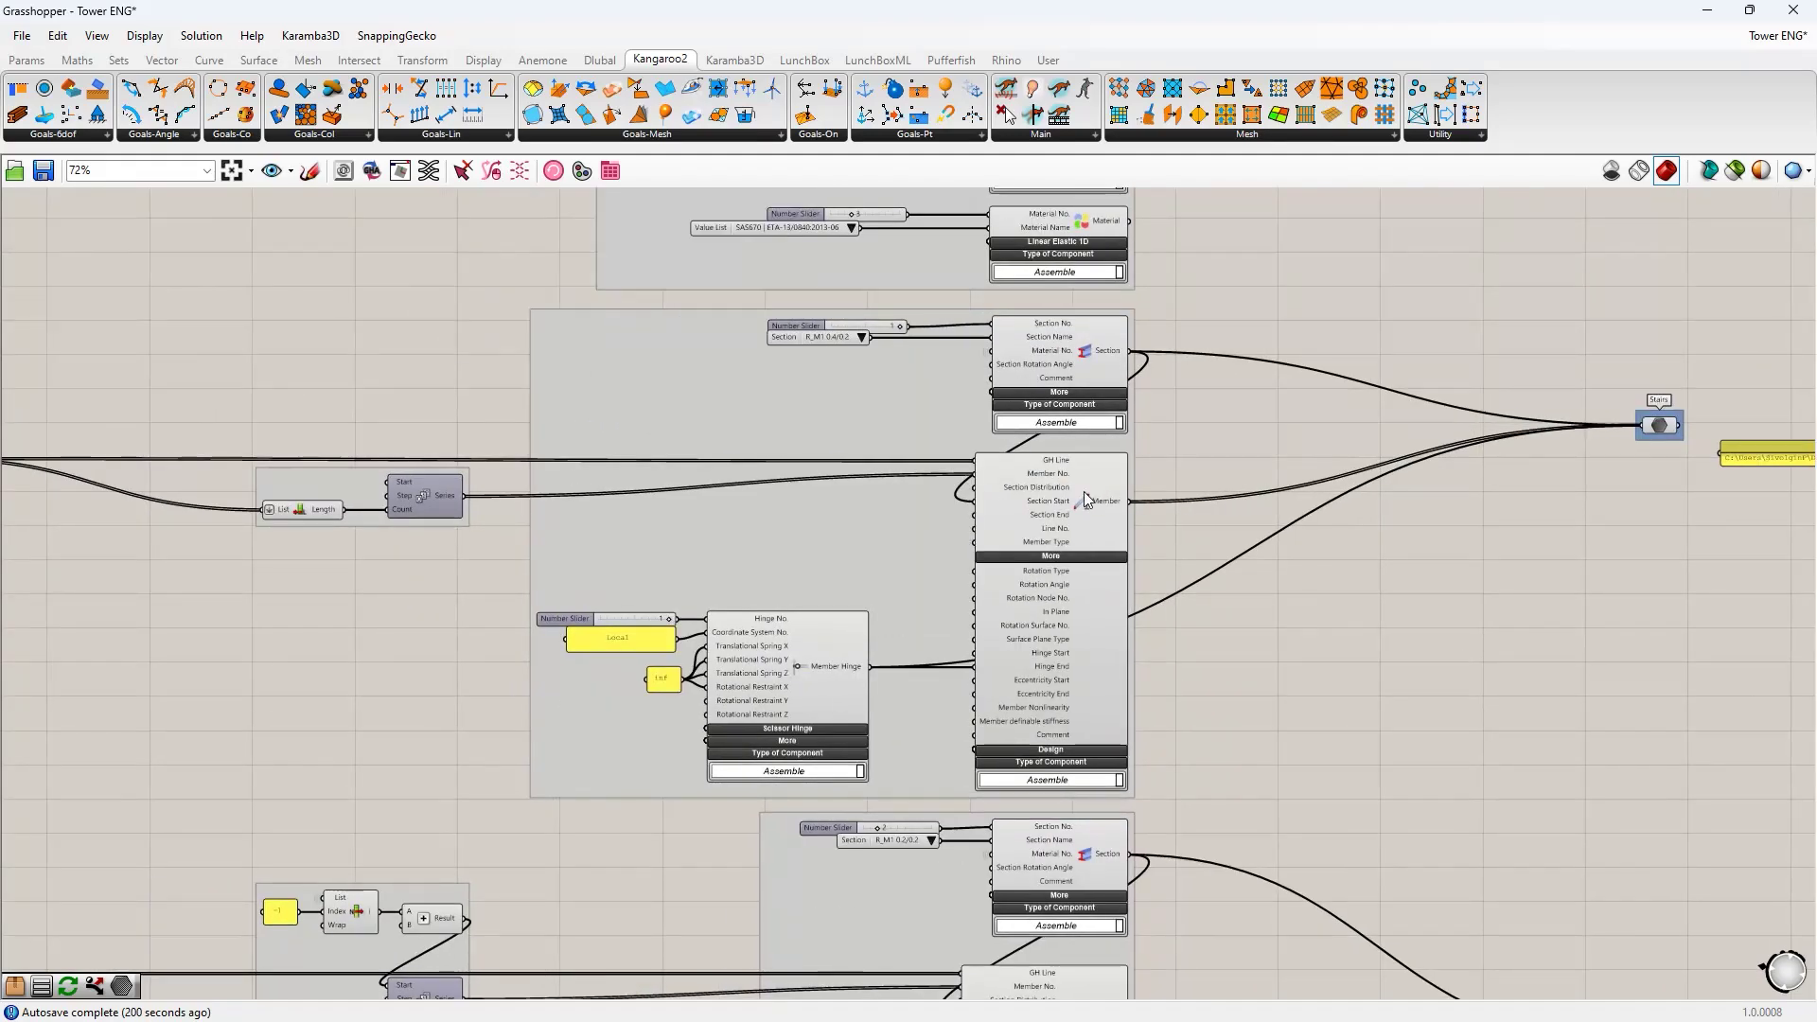
{"action": "scroll", "coordinate": [1049, 492], "scroll_direction": "up", "scroll_amount": 2}
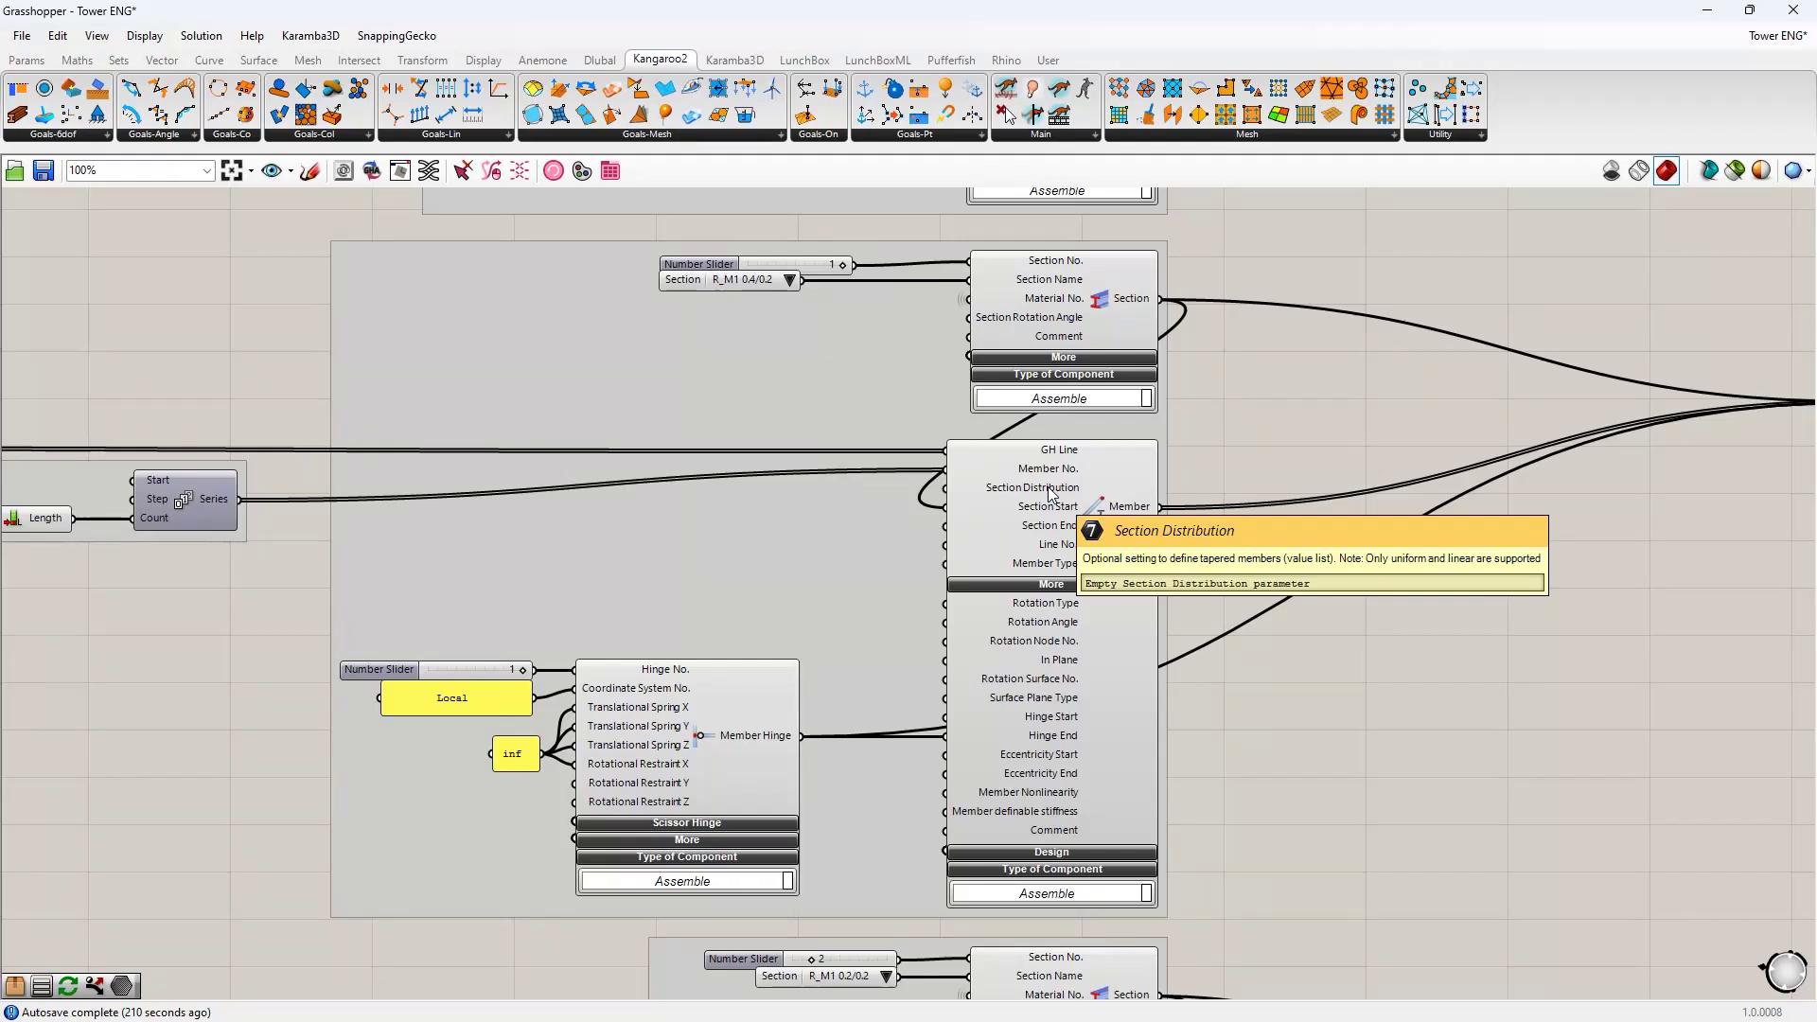
- Connect a temporary Value List to the Member component's Section Distribution input, view the distribution types, and delete the list
{"action": "double_click", "coordinate": [1217, 451]}
{"action": "type", "text": "va"}
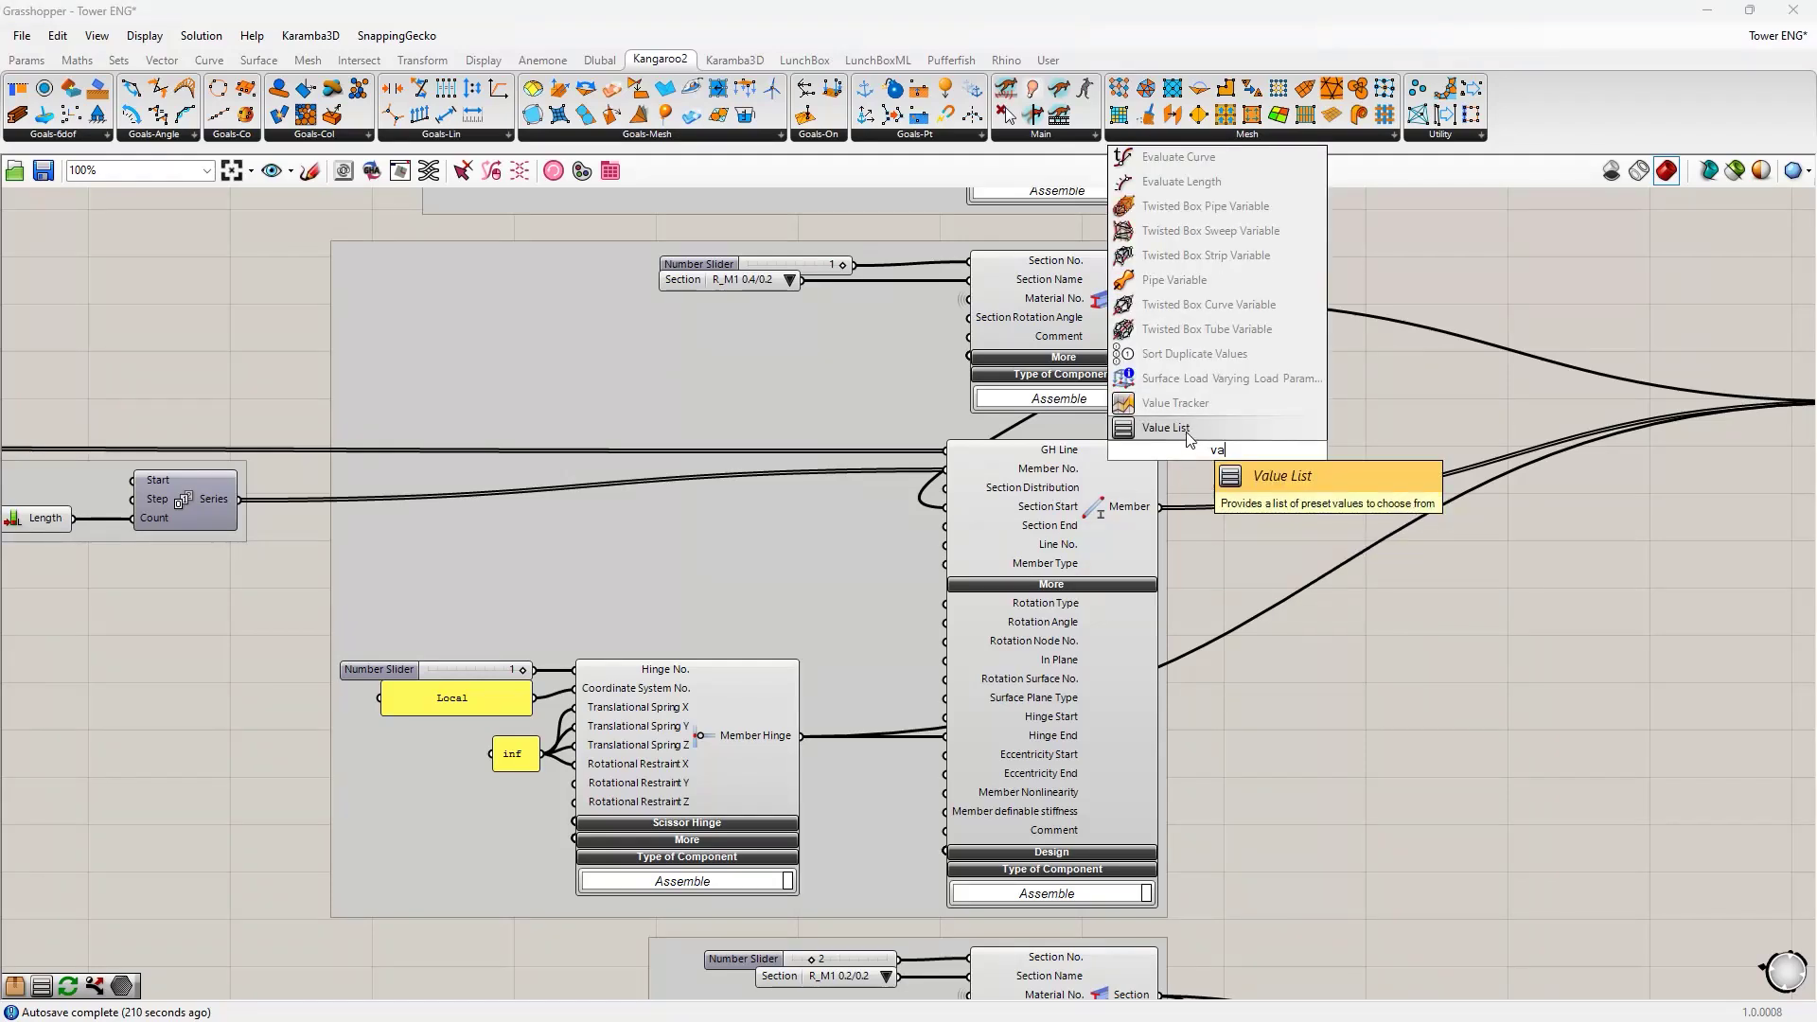
{"action": "left_click", "coordinate": [1165, 428]}
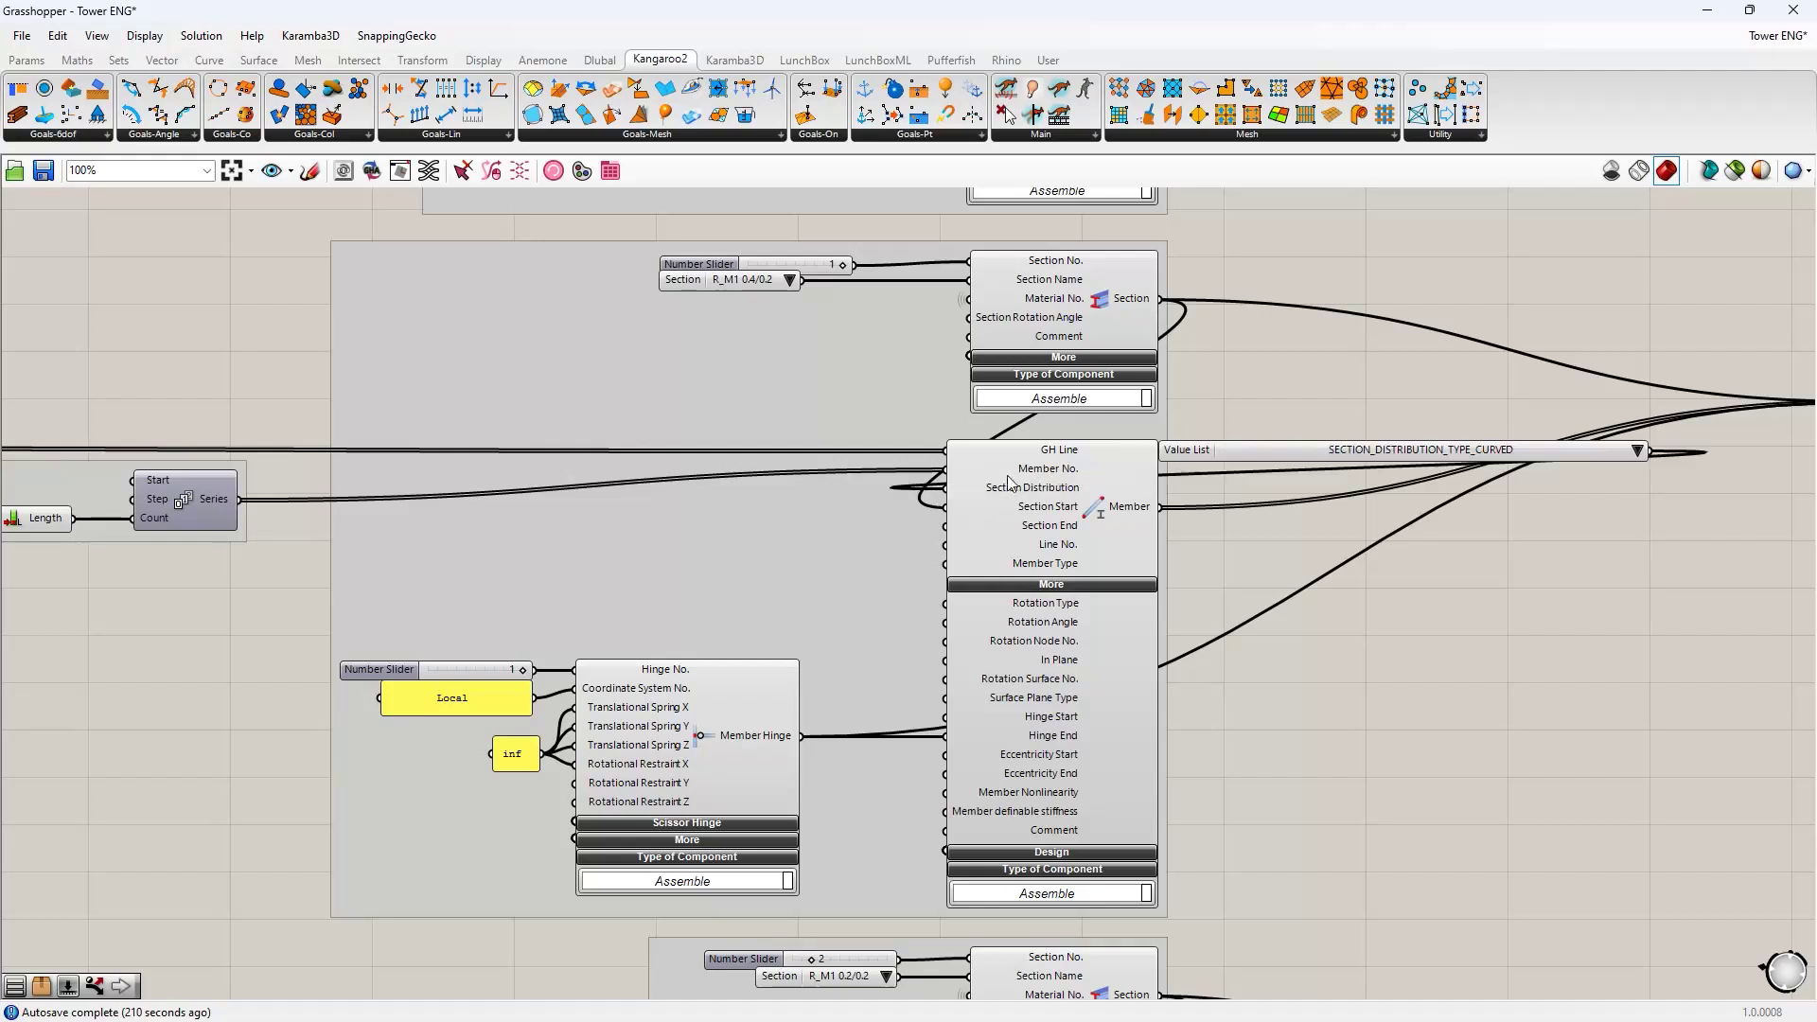
{"action": "left_click", "coordinate": [1640, 451]}
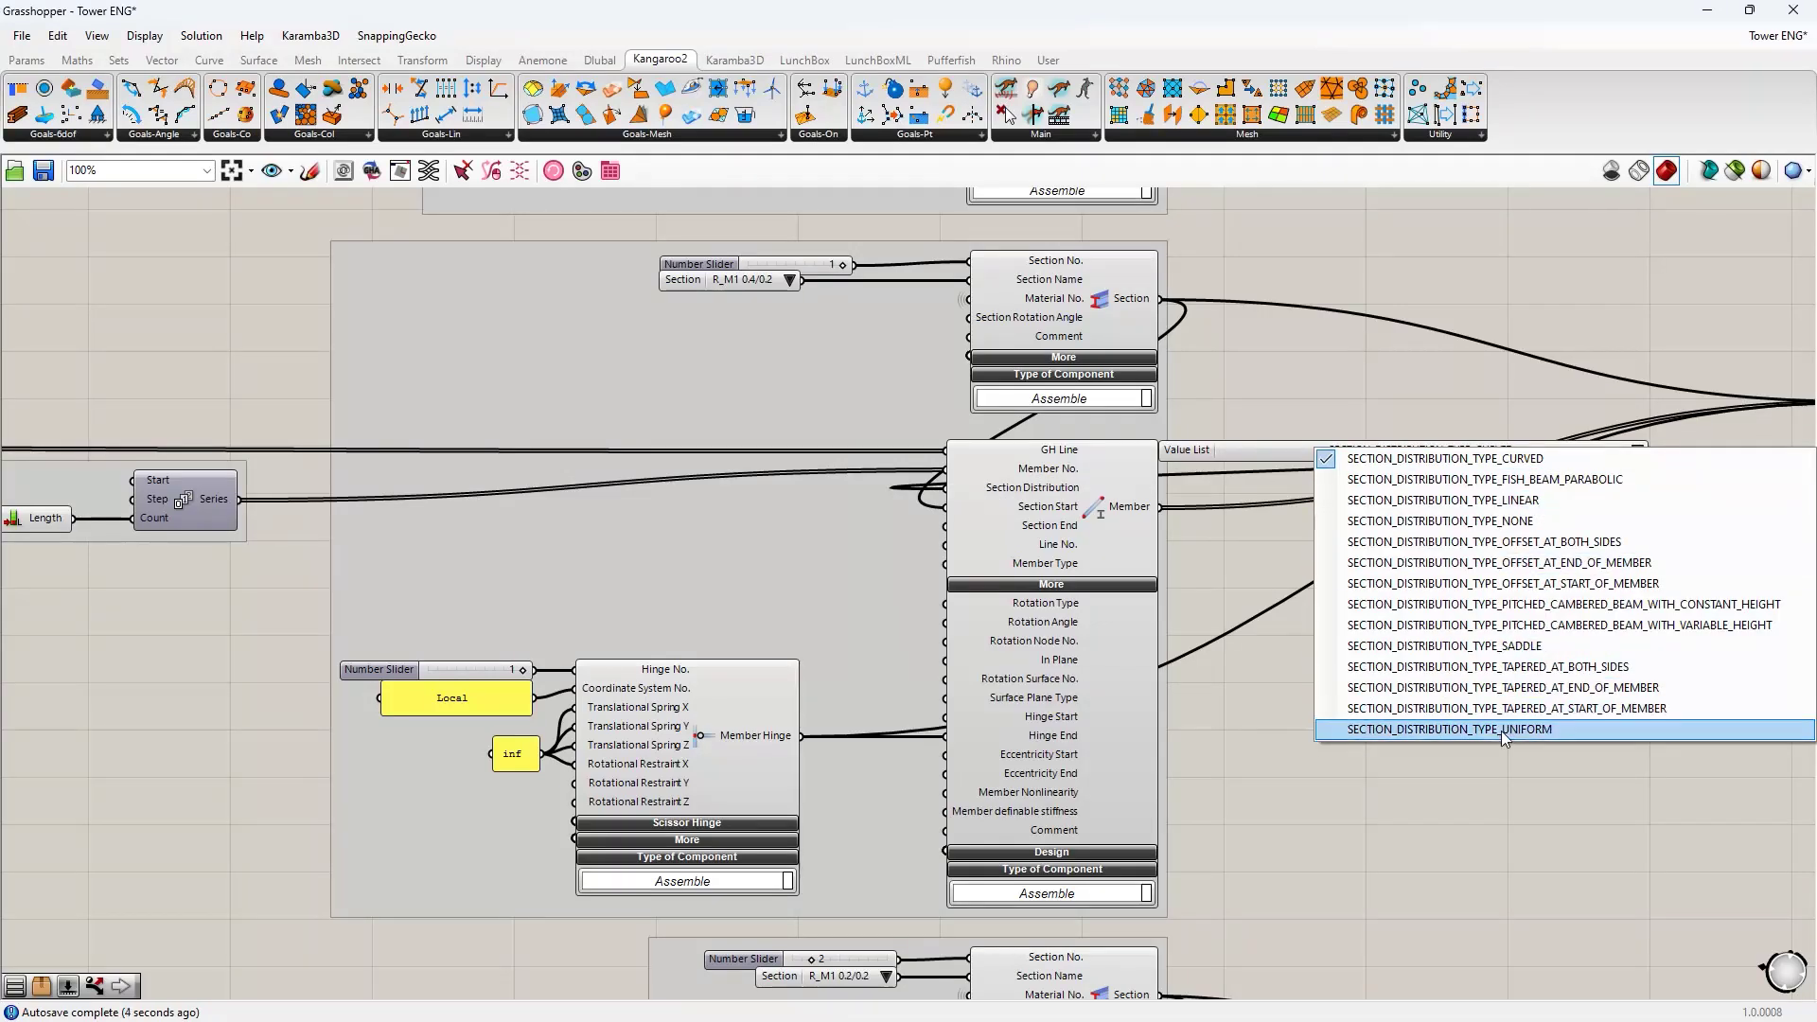
{"action": "left_click", "coordinate": [1445, 459]}
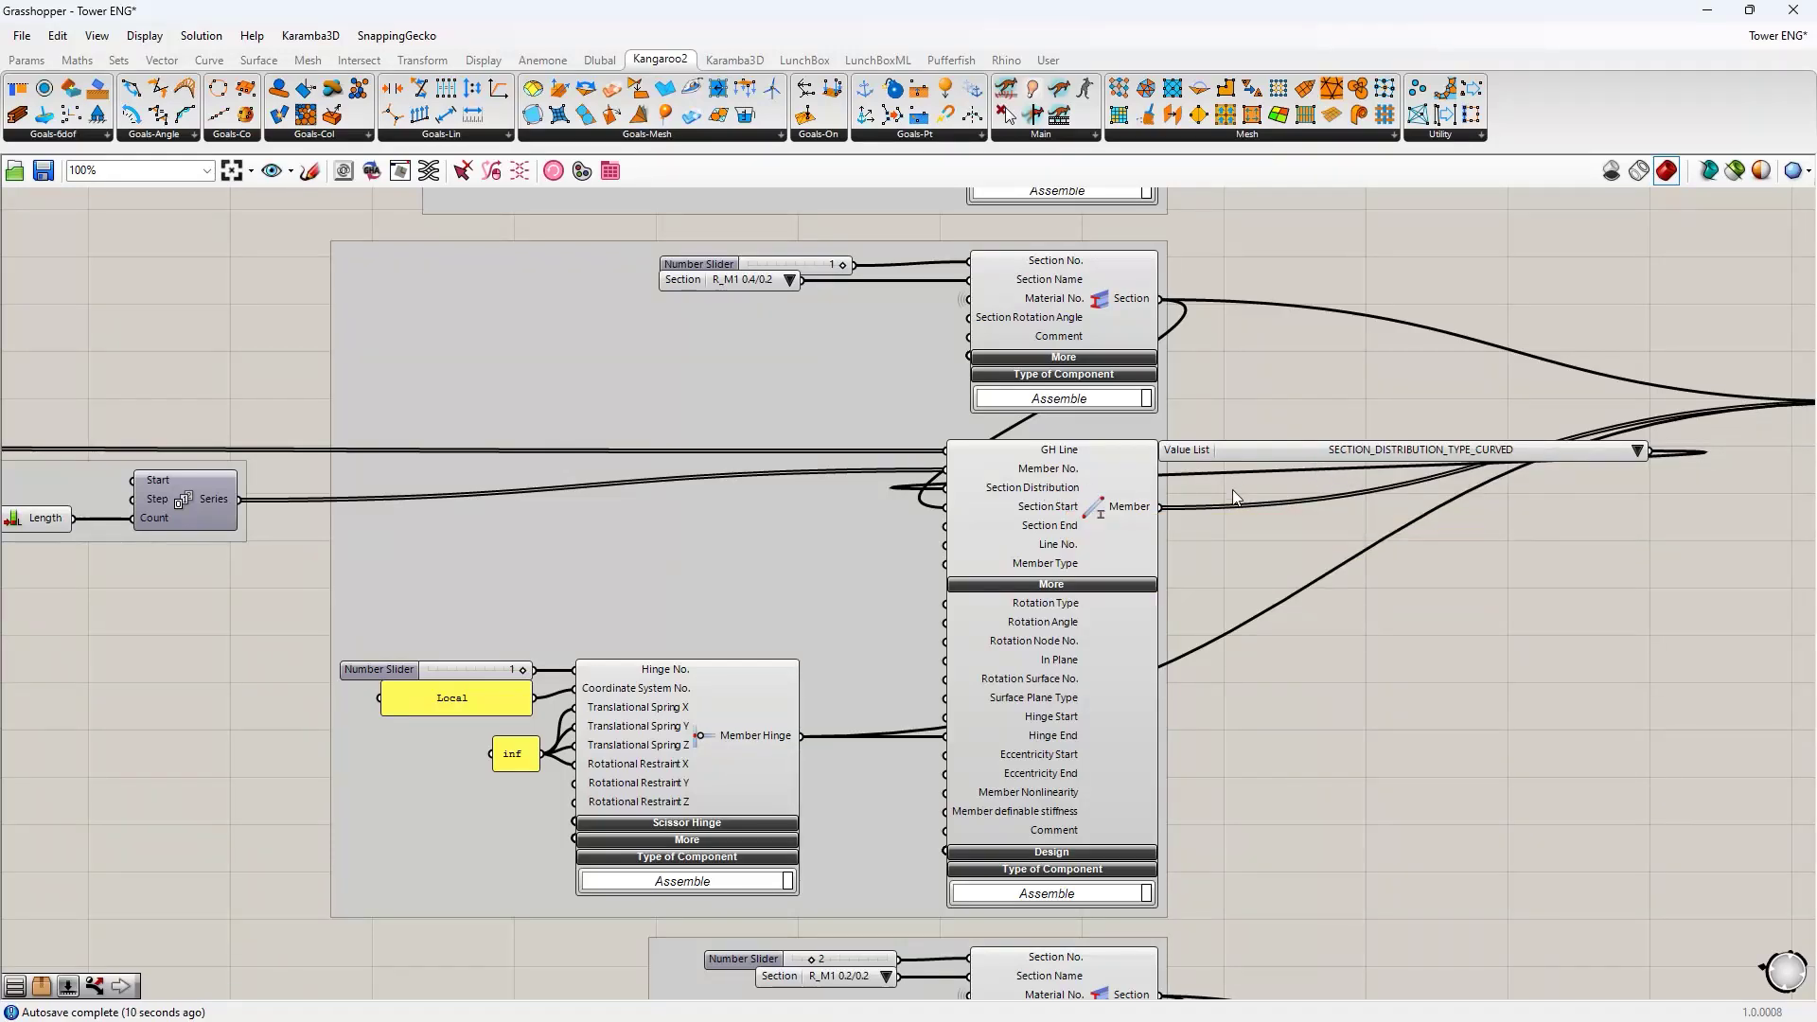
{"action": "left_click", "coordinate": [1246, 451]}
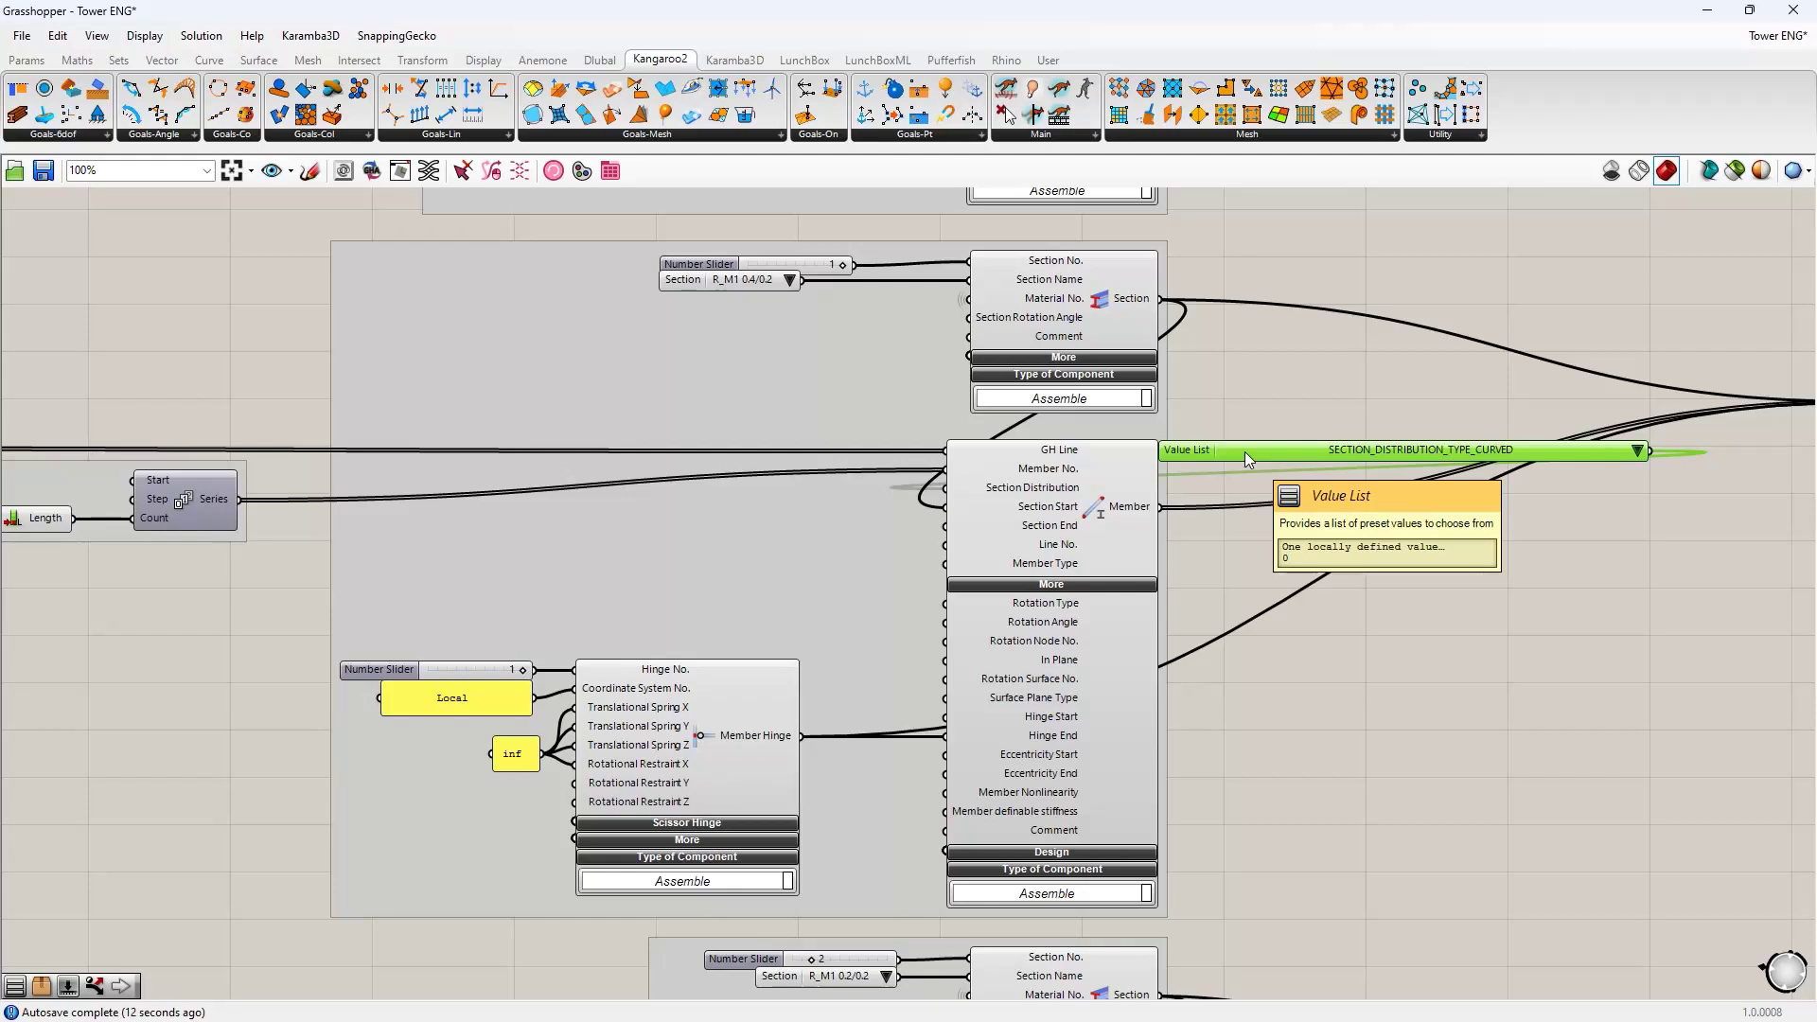
{"action": "key", "text": "Delete"}
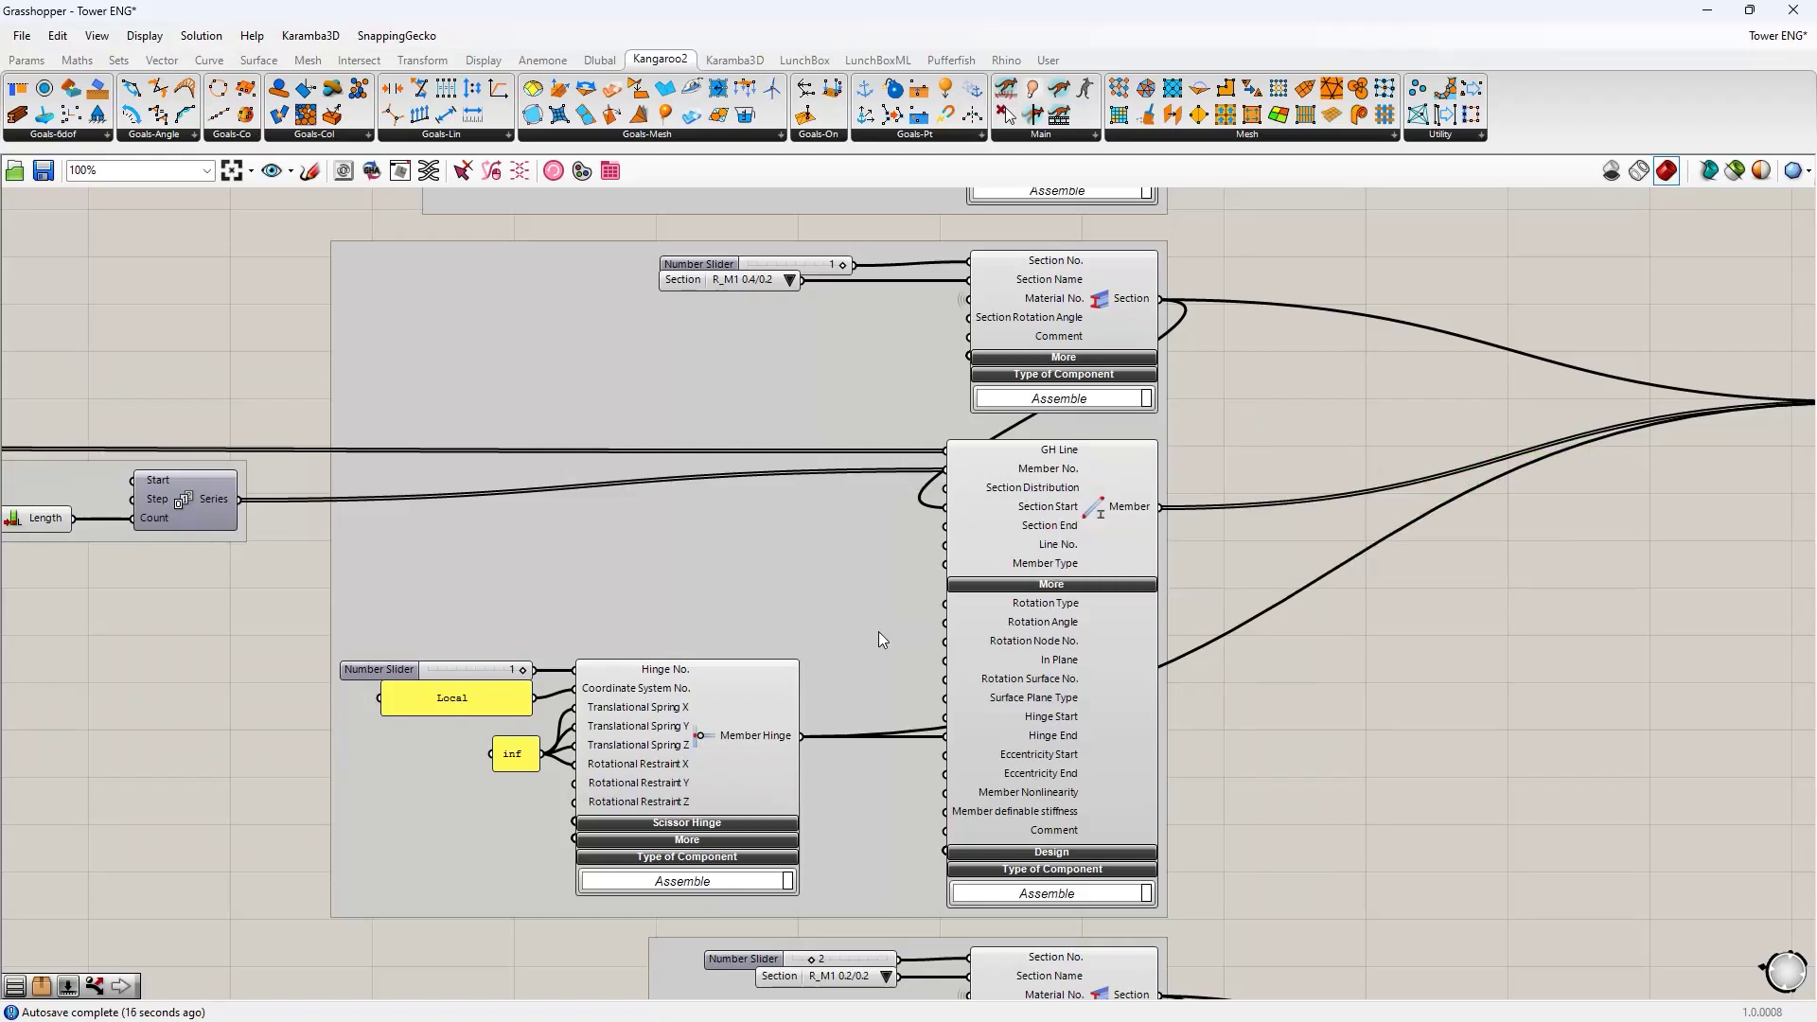
- Inspect the Member component's Section Start input and the R_M1 0.4/0.2 Section component that feeds it
{"action": "scroll", "coordinate": [909, 511], "scroll_direction": "down", "scroll_amount": 3}
{"action": "scroll", "coordinate": [937, 505], "scroll_direction": "up", "scroll_amount": 2}
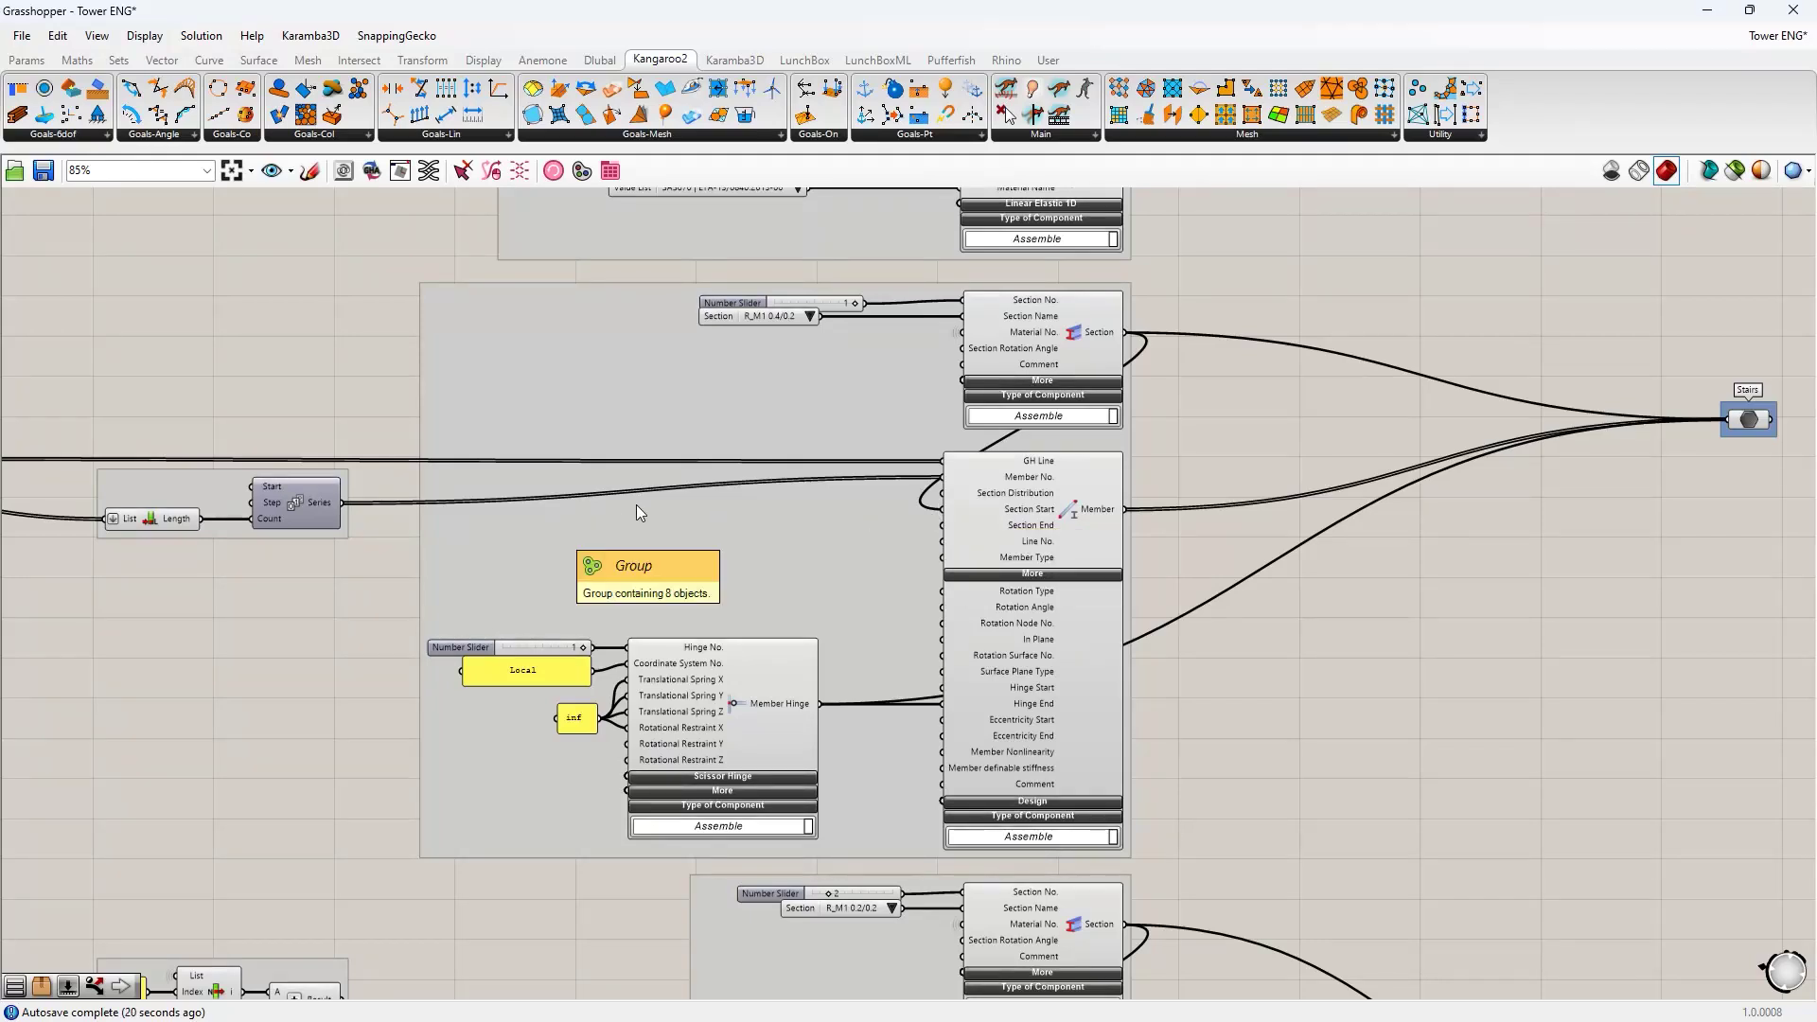
{"action": "mouse_move", "coordinate": [1020, 517]}
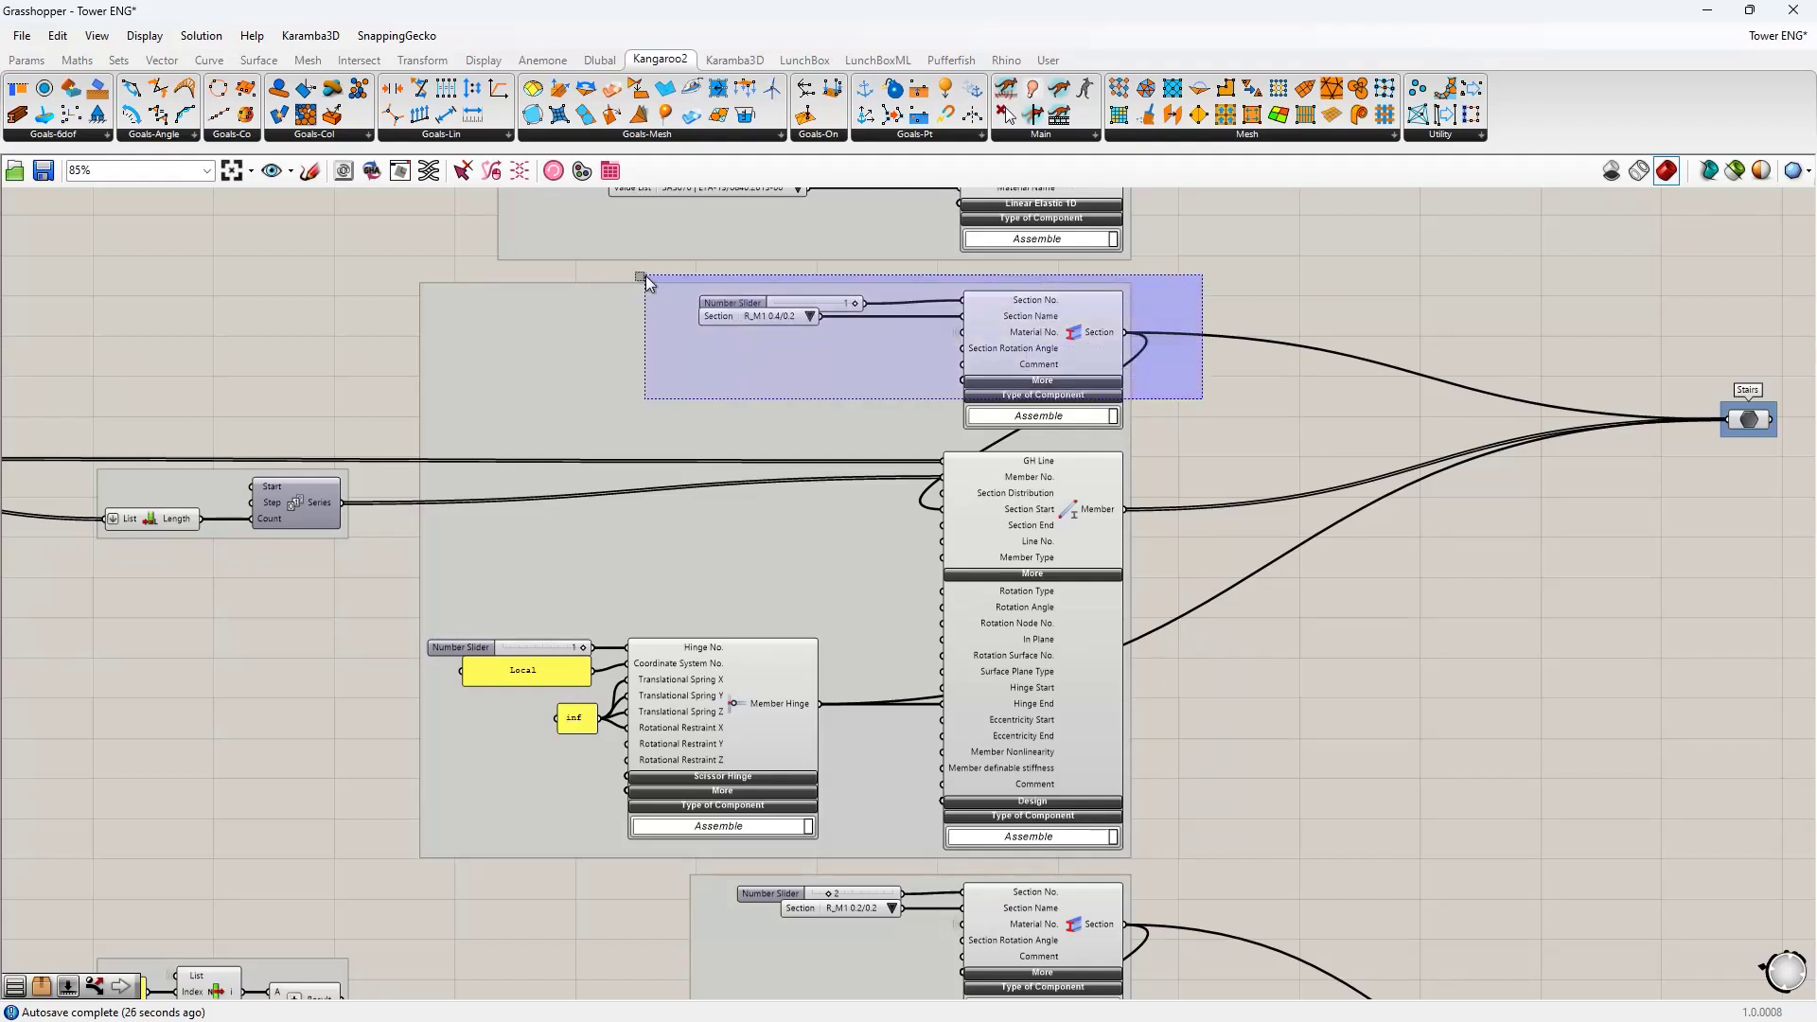
{"action": "left_click_drag", "start_coordinate": [1125, 332], "coordinate": [1214, 288]}
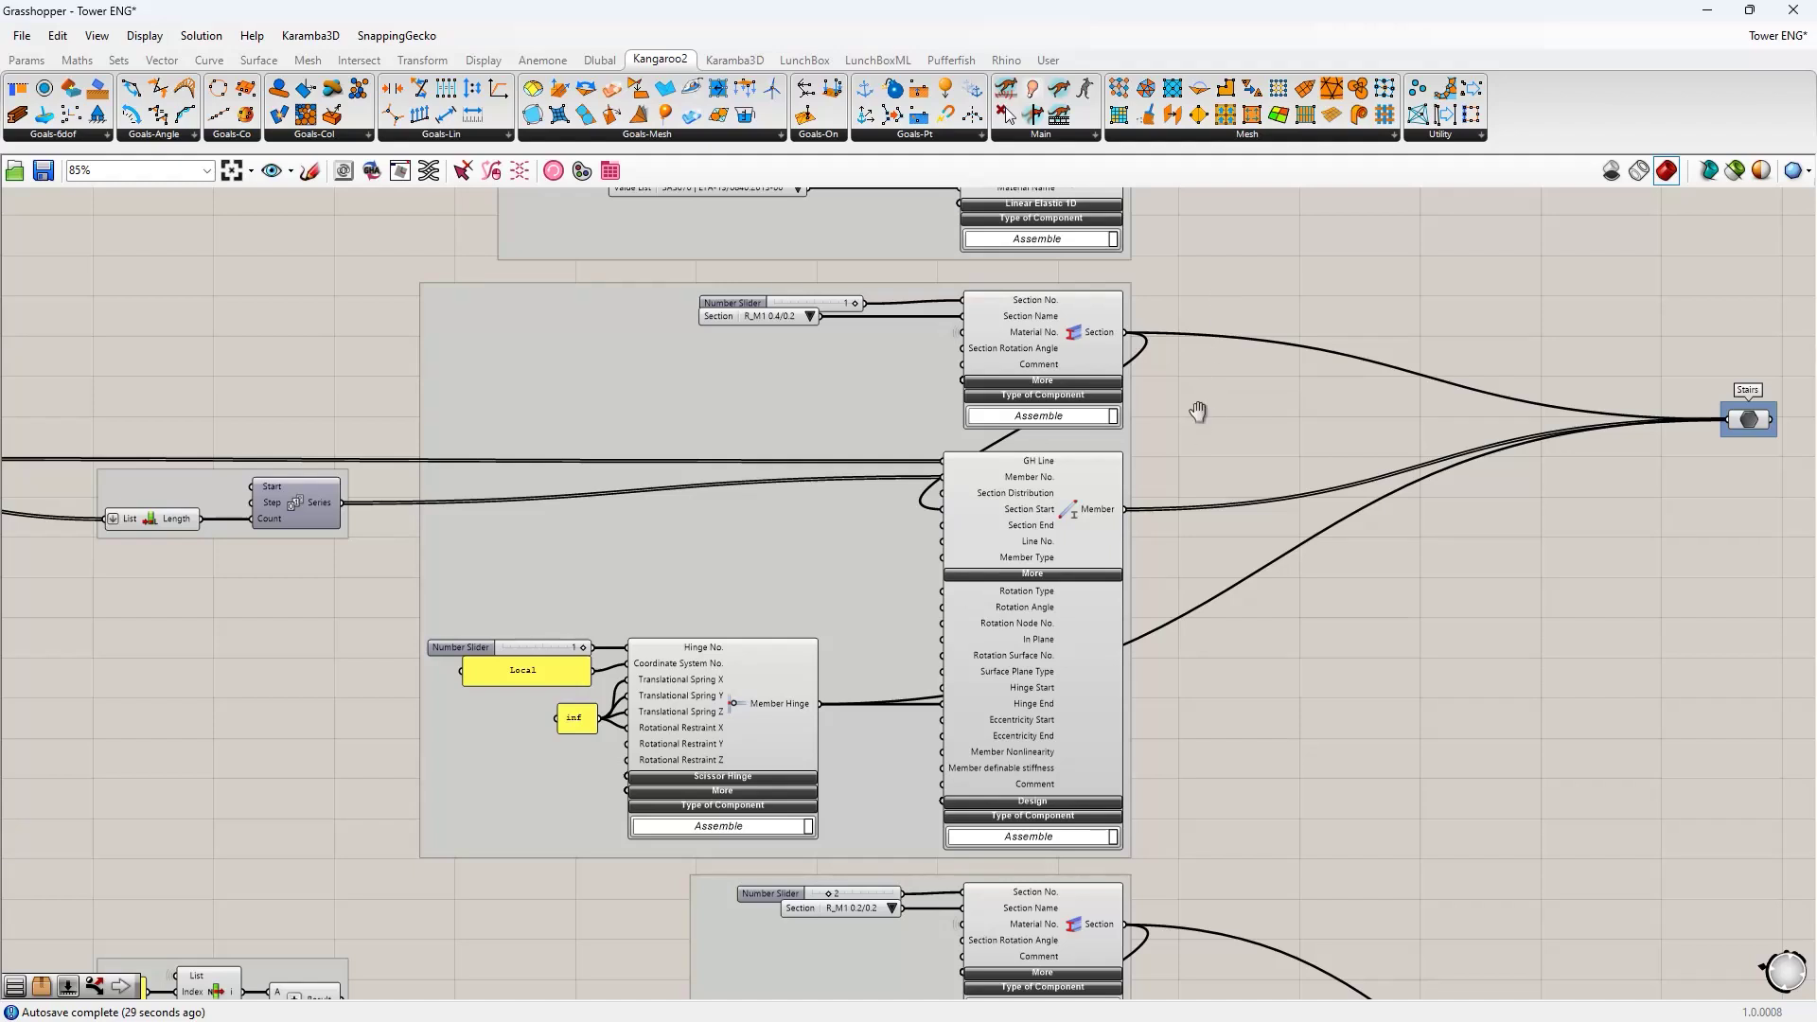
{"action": "right_click_drag", "start_coordinate": [1198, 411], "coordinate": [1267, 364]}
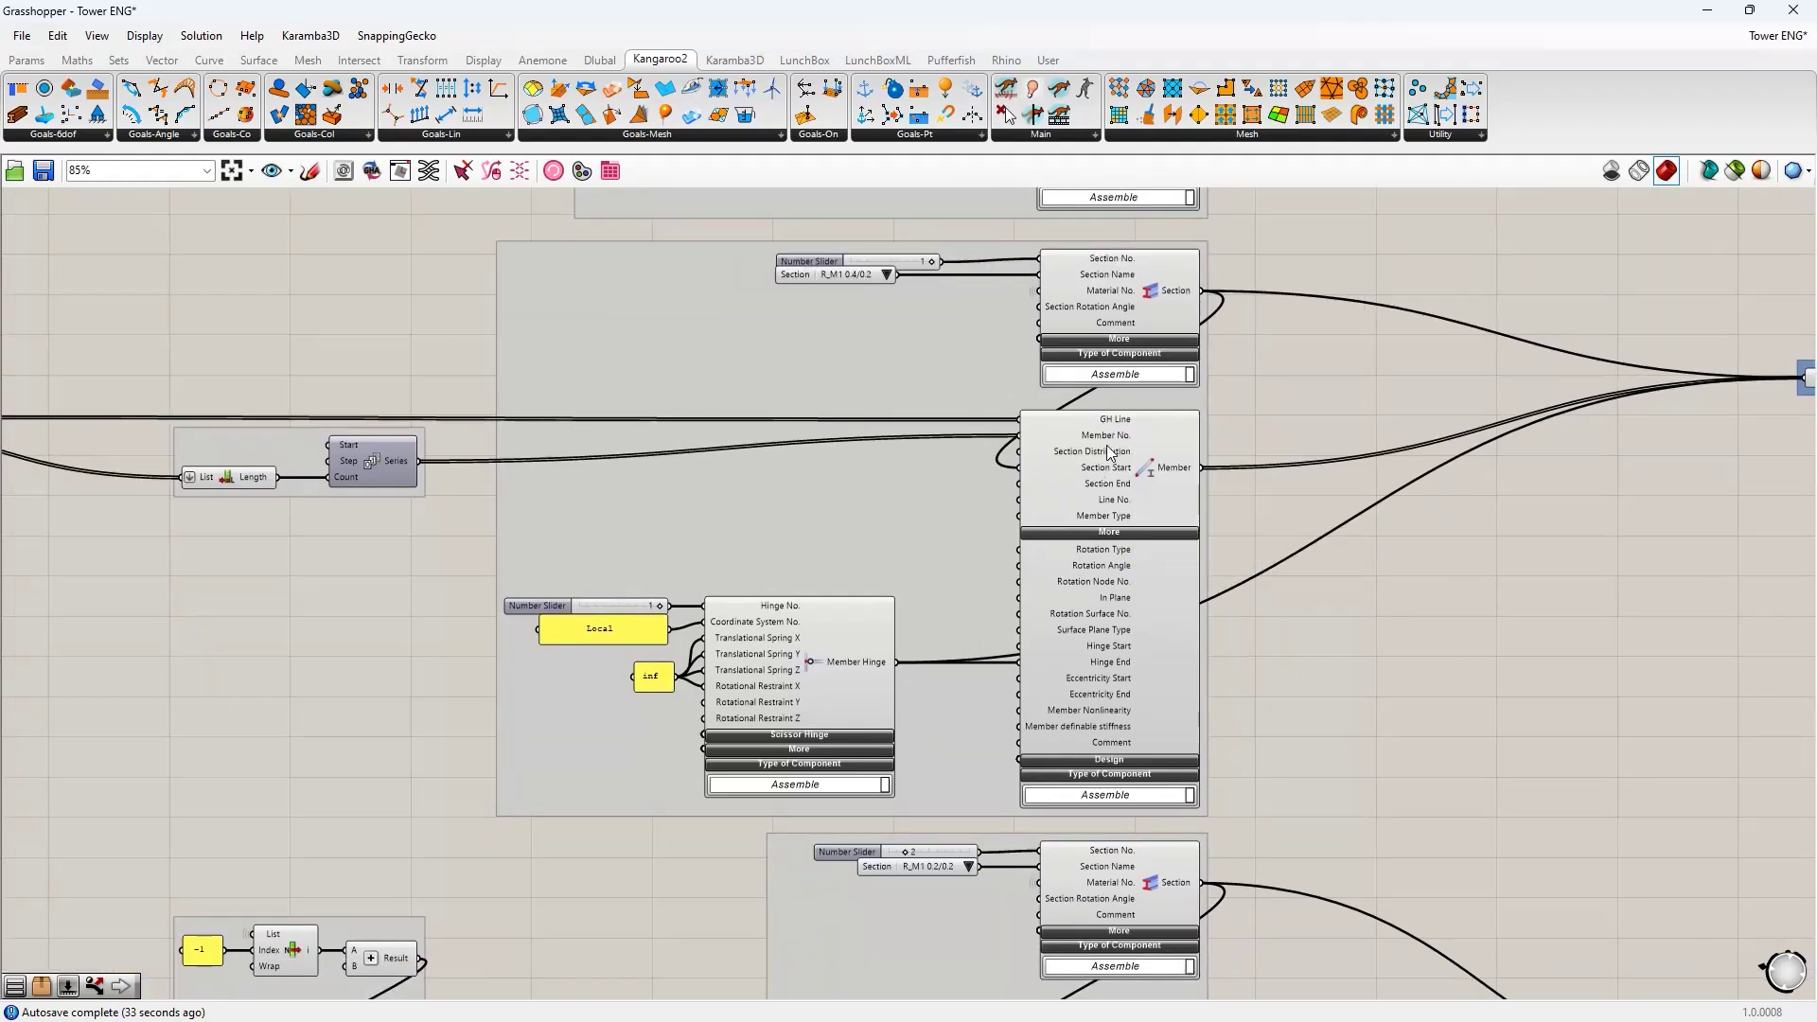
- Inspect the Member No. input and reveal where its Series component is found in the component palette
{"action": "left_click", "coordinate": [1113, 440]}
{"action": "right_click", "coordinate": [1285, 388]}
{"action": "left_click", "coordinate": [1221, 378]}
{"action": "mouse_move", "coordinate": [1117, 441]}
{"action": "left_click", "coordinate": [394, 464], "text": "ctrl+alt"}
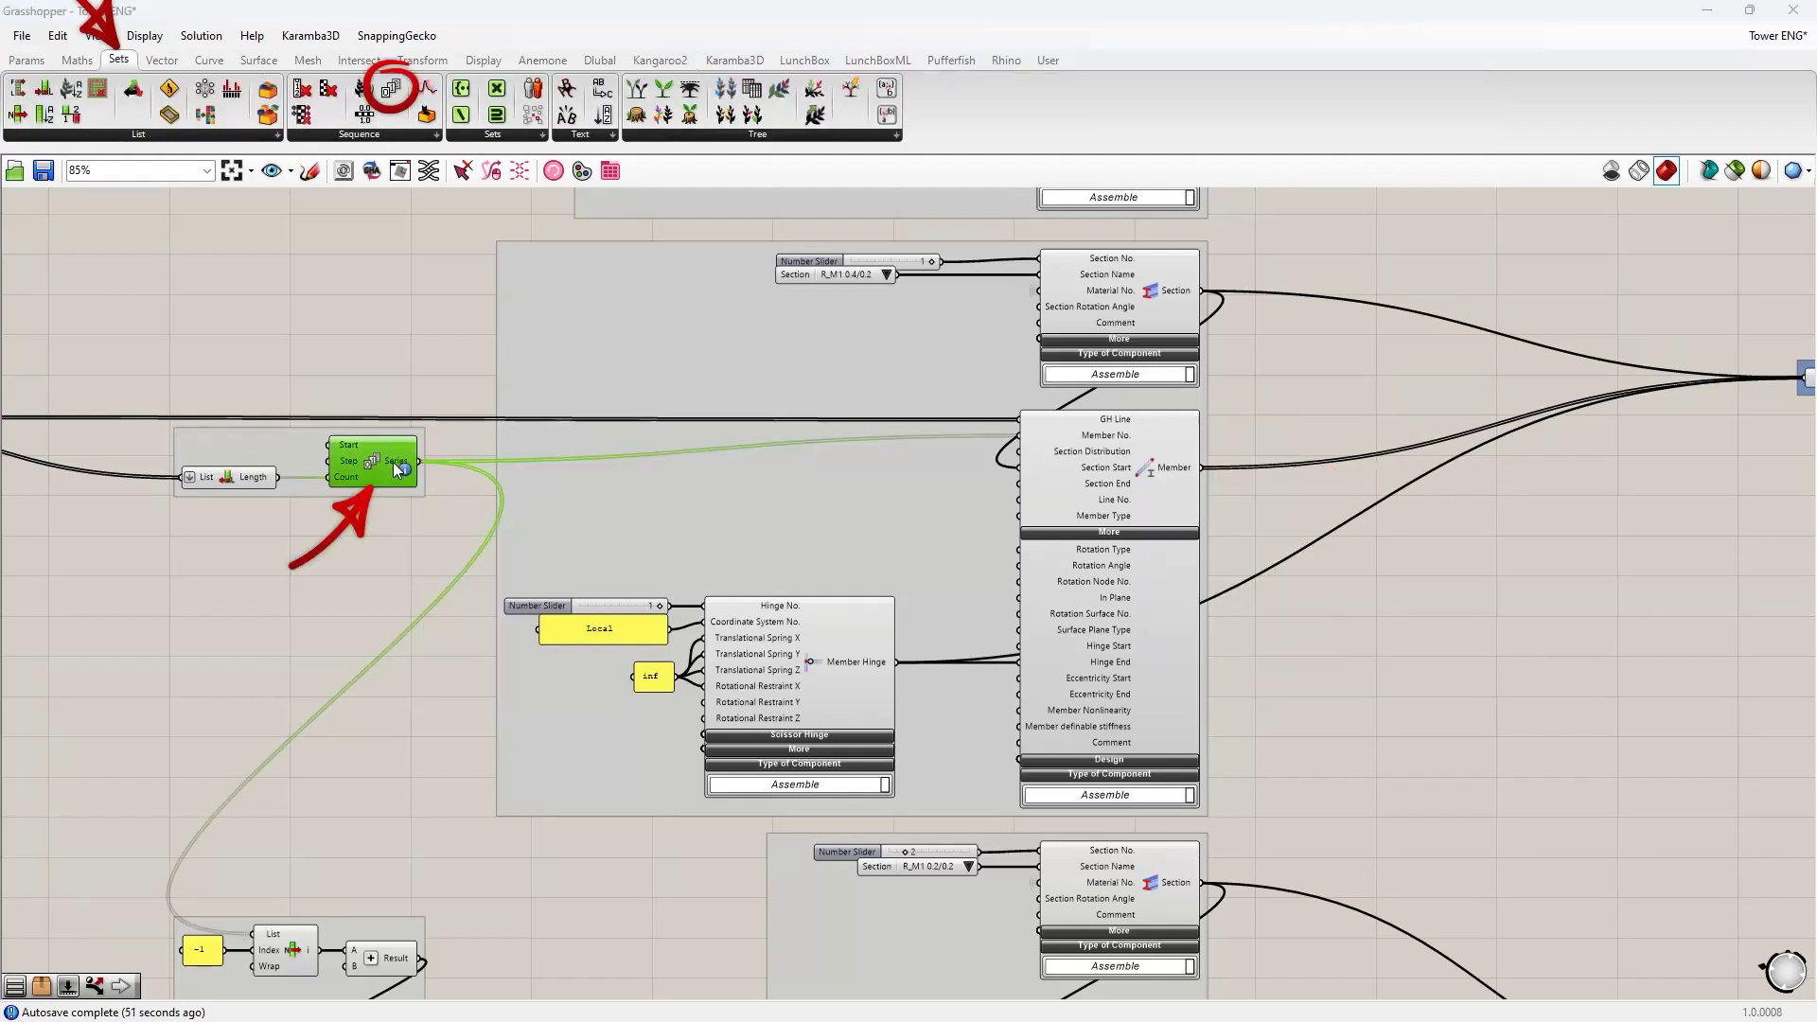
- Inspect the Start, Step and Count inputs of the Series that numbers the members
{"action": "right_click_drag", "start_coordinate": [325, 602], "coordinate": [442, 637]}
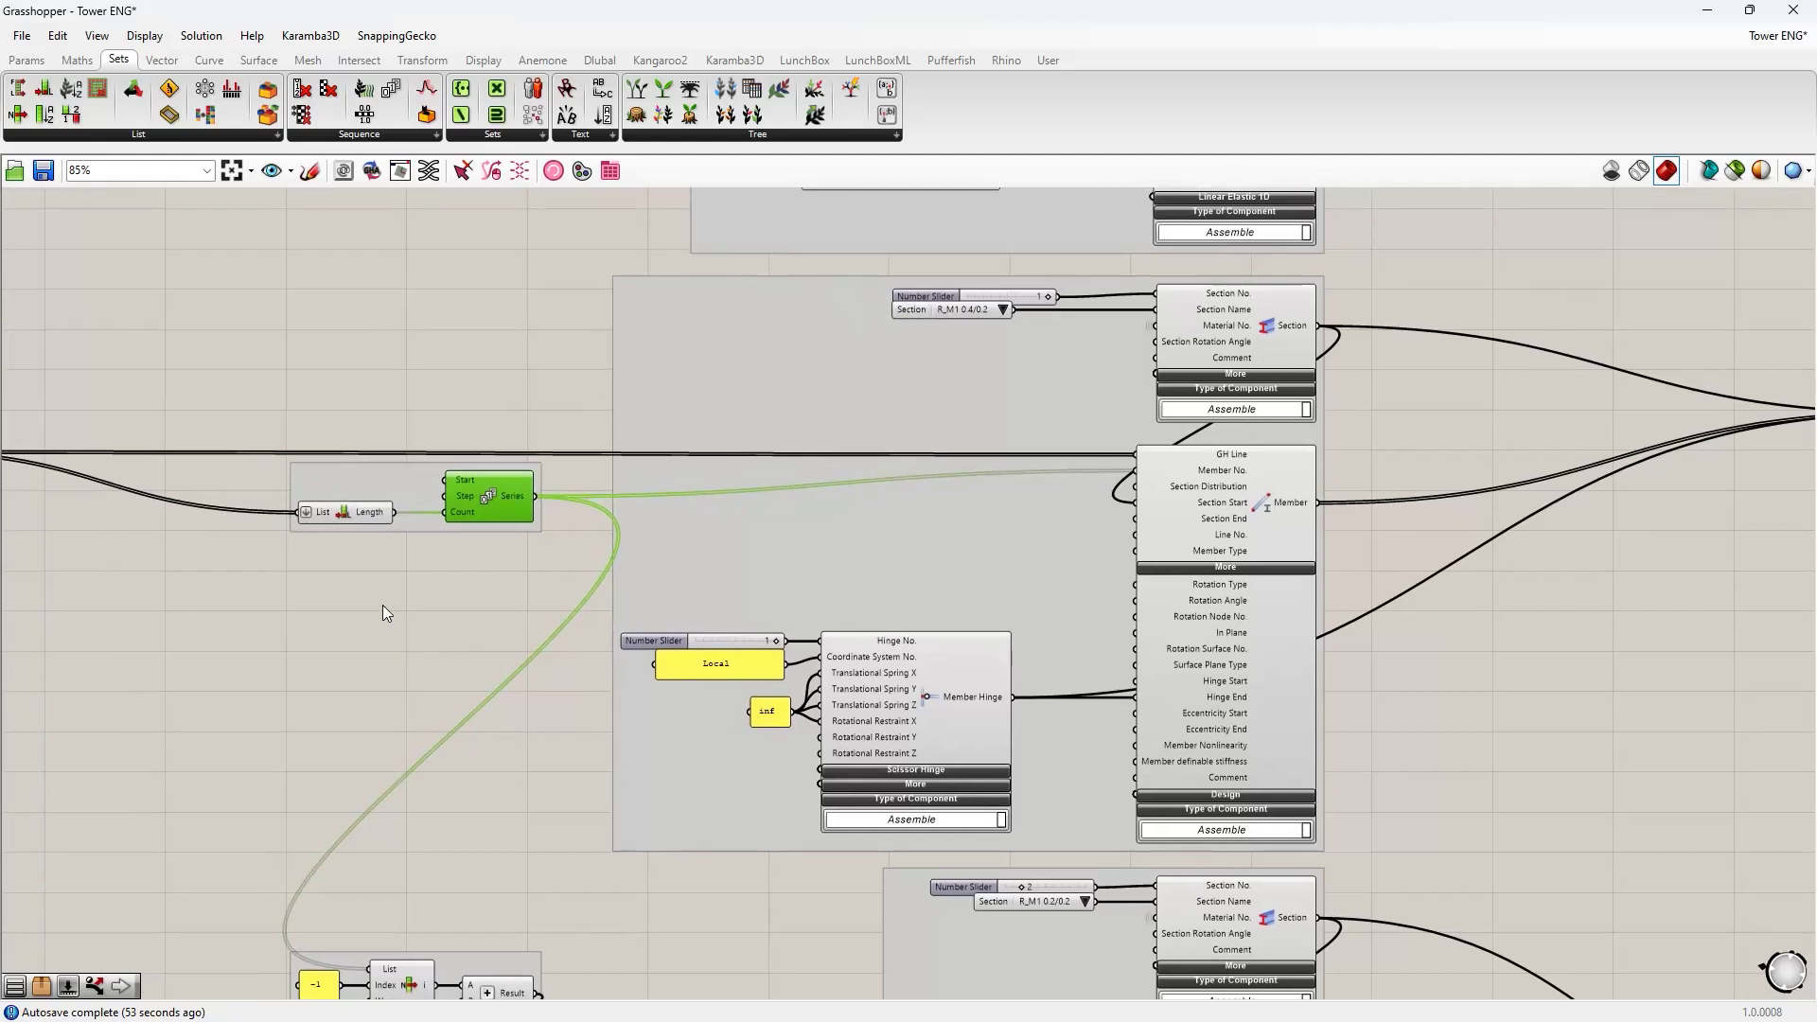
{"action": "left_click", "coordinate": [383, 606]}
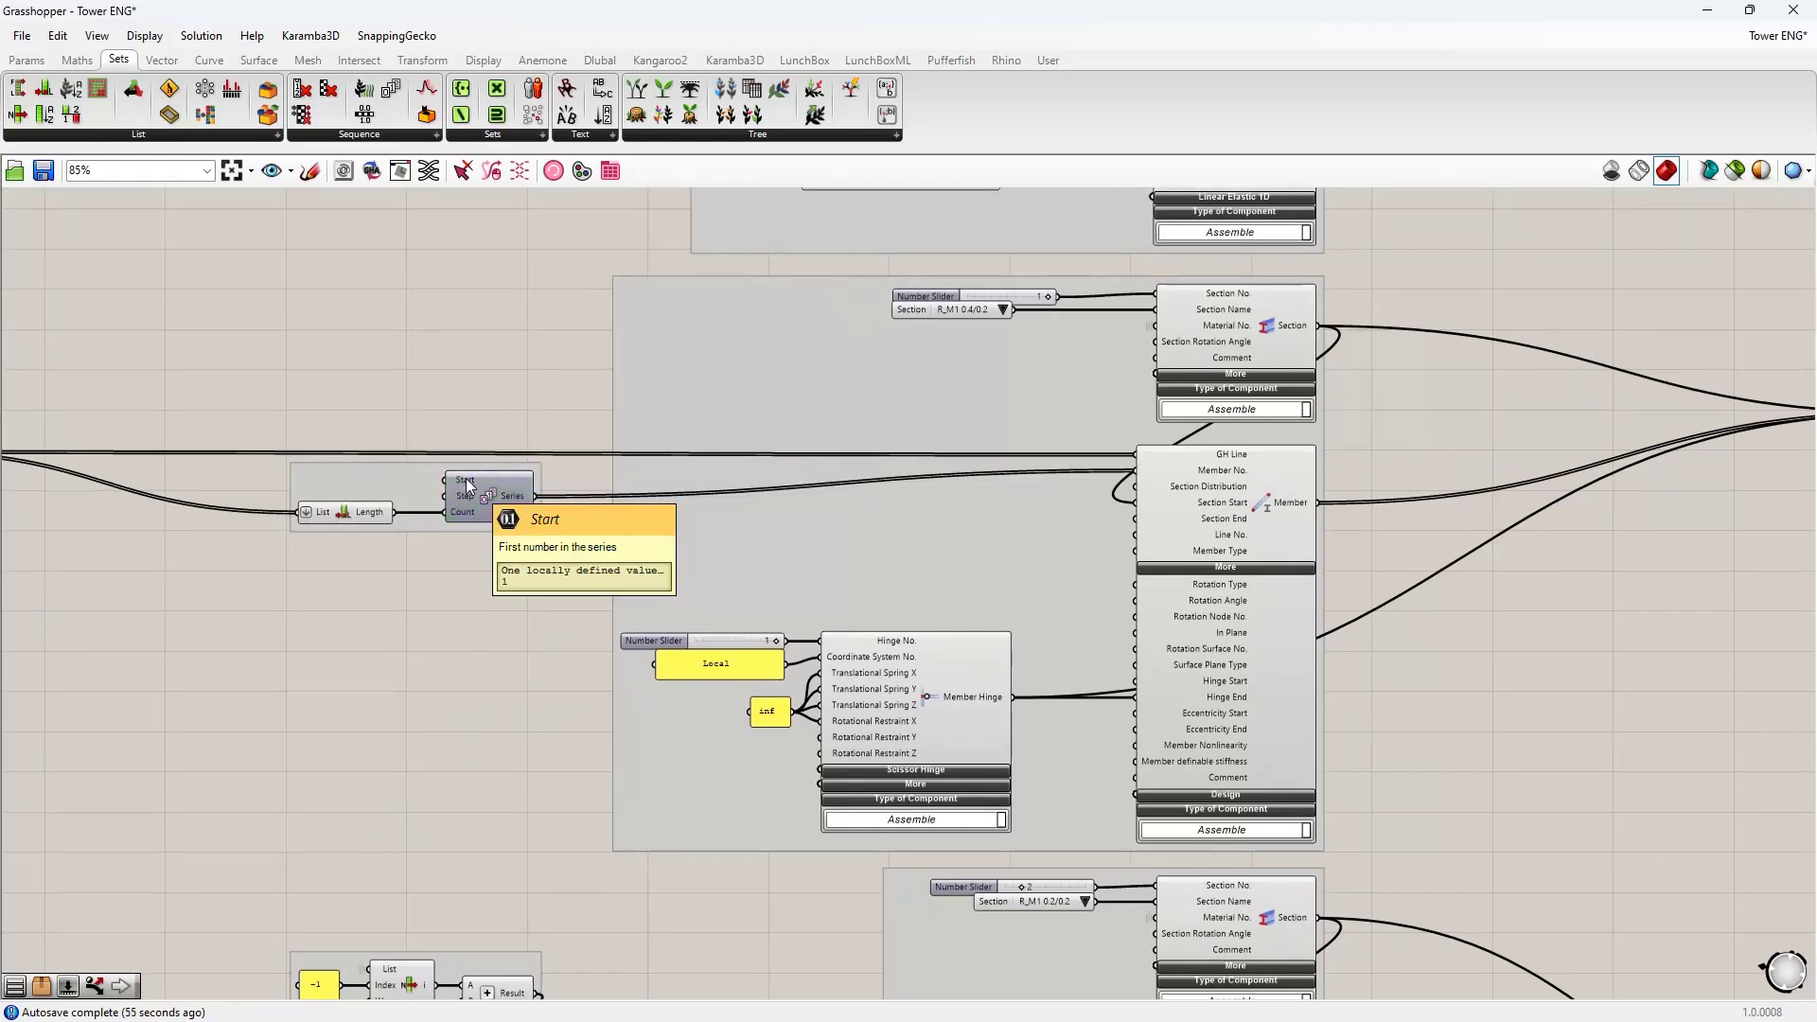
{"action": "mouse_move", "coordinate": [464, 496]}
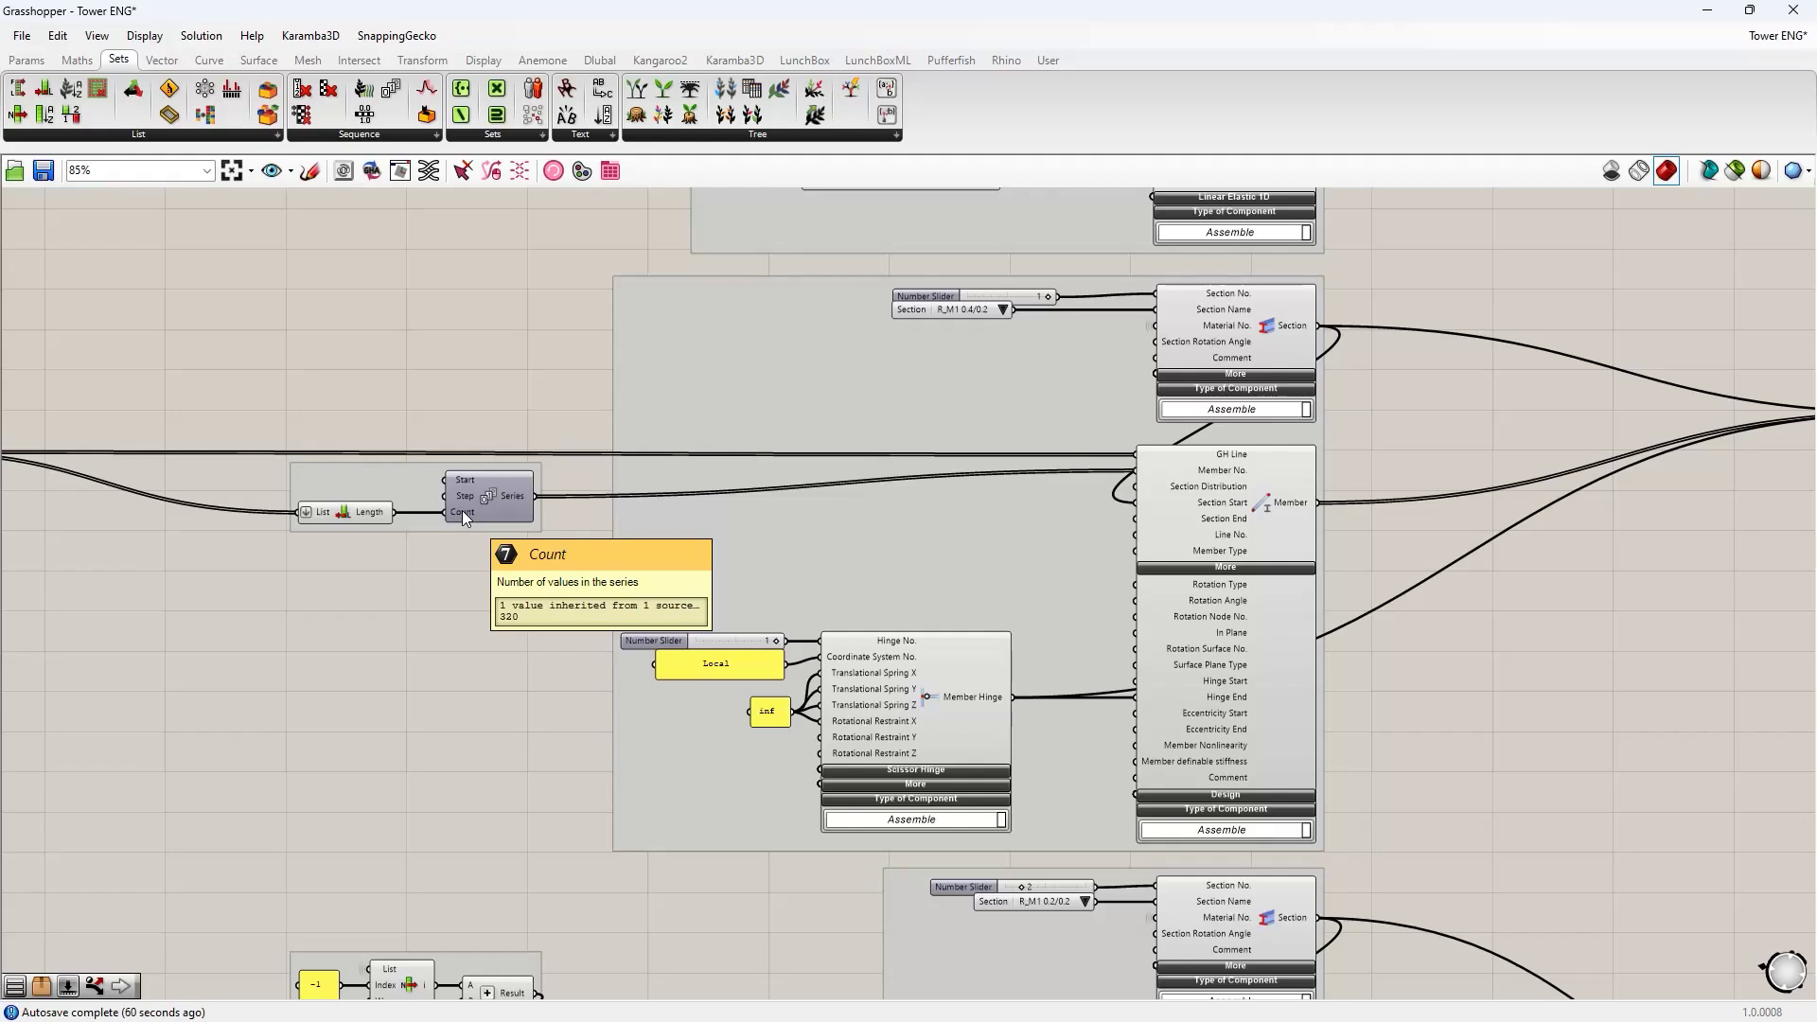
- Trace the Series count back through the list length to the unique lines list and inspect that list
{"action": "right_click_drag", "start_coordinate": [311, 566], "coordinate": [655, 658]}
{"action": "scroll", "coordinate": [252, 605], "scroll_direction": "up", "scroll_amount": 1}
{"action": "right_click_drag", "start_coordinate": [242, 603], "coordinate": [553, 679]}
{"action": "scroll", "coordinate": [553, 680], "scroll_direction": "down", "scroll_amount": 2}
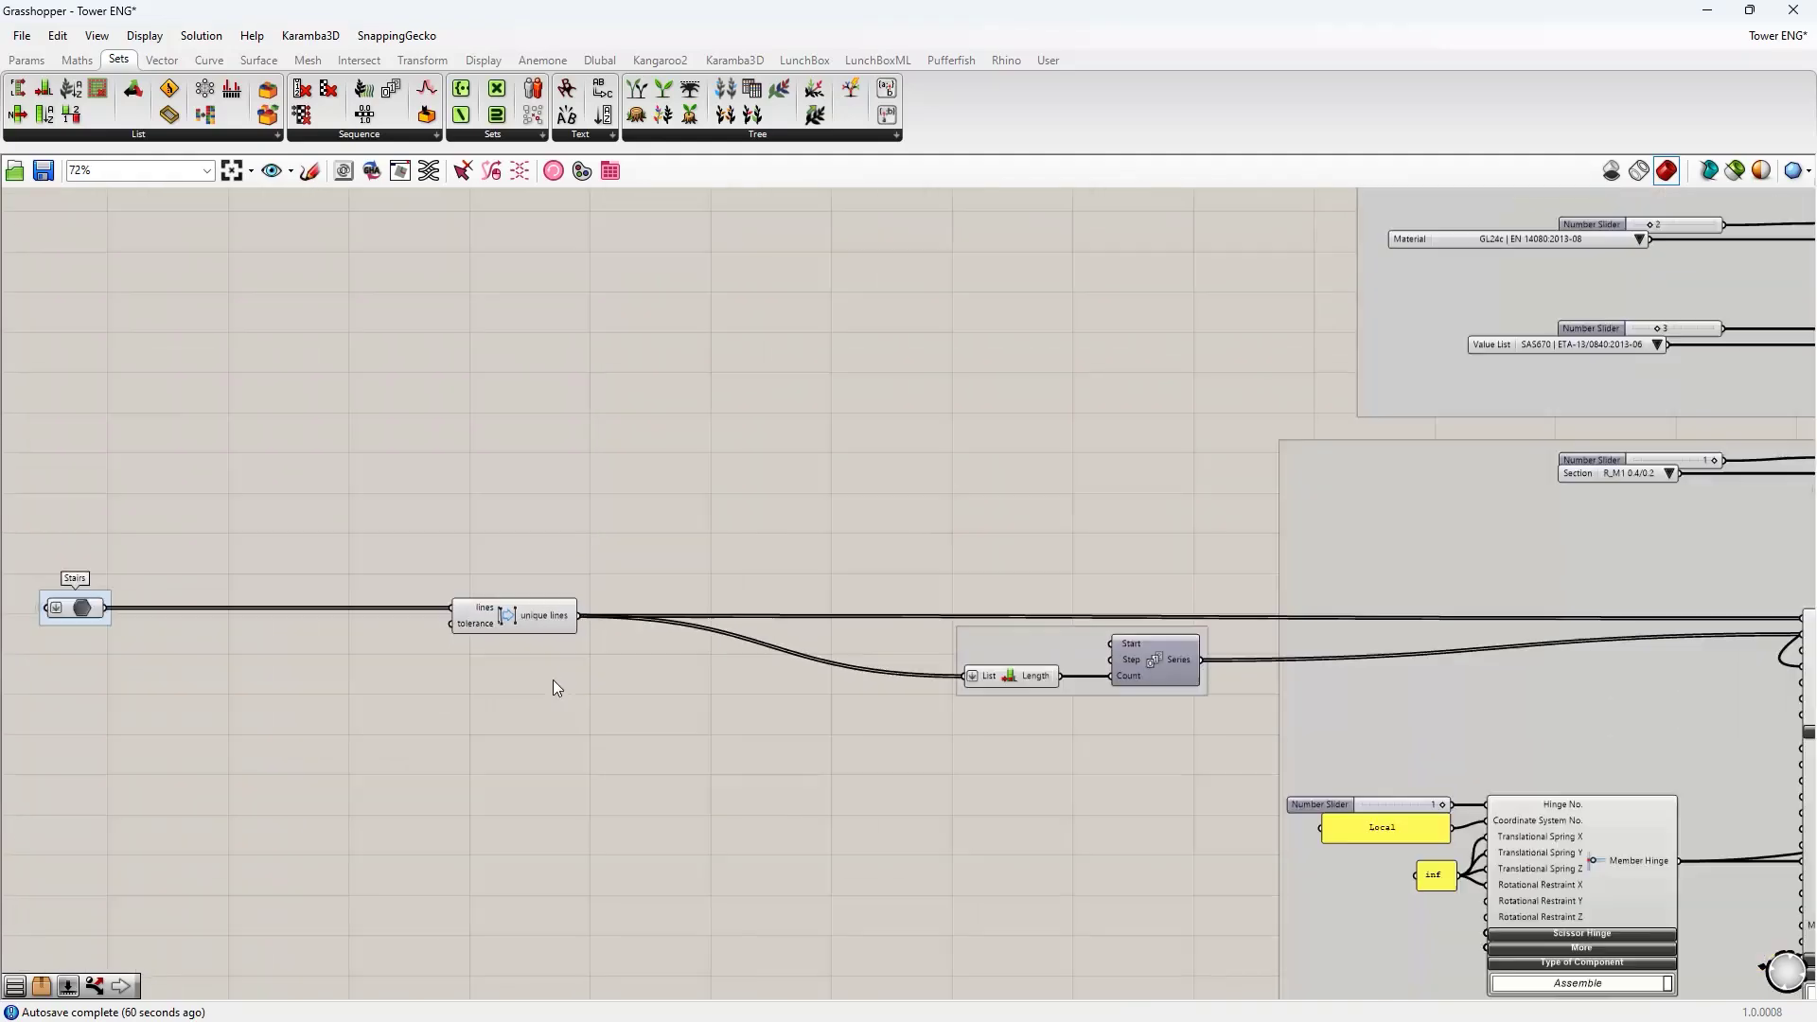
{"action": "scroll", "coordinate": [557, 688], "scroll_direction": "down", "scroll_amount": 1}
{"action": "mouse_move", "coordinate": [560, 625]}
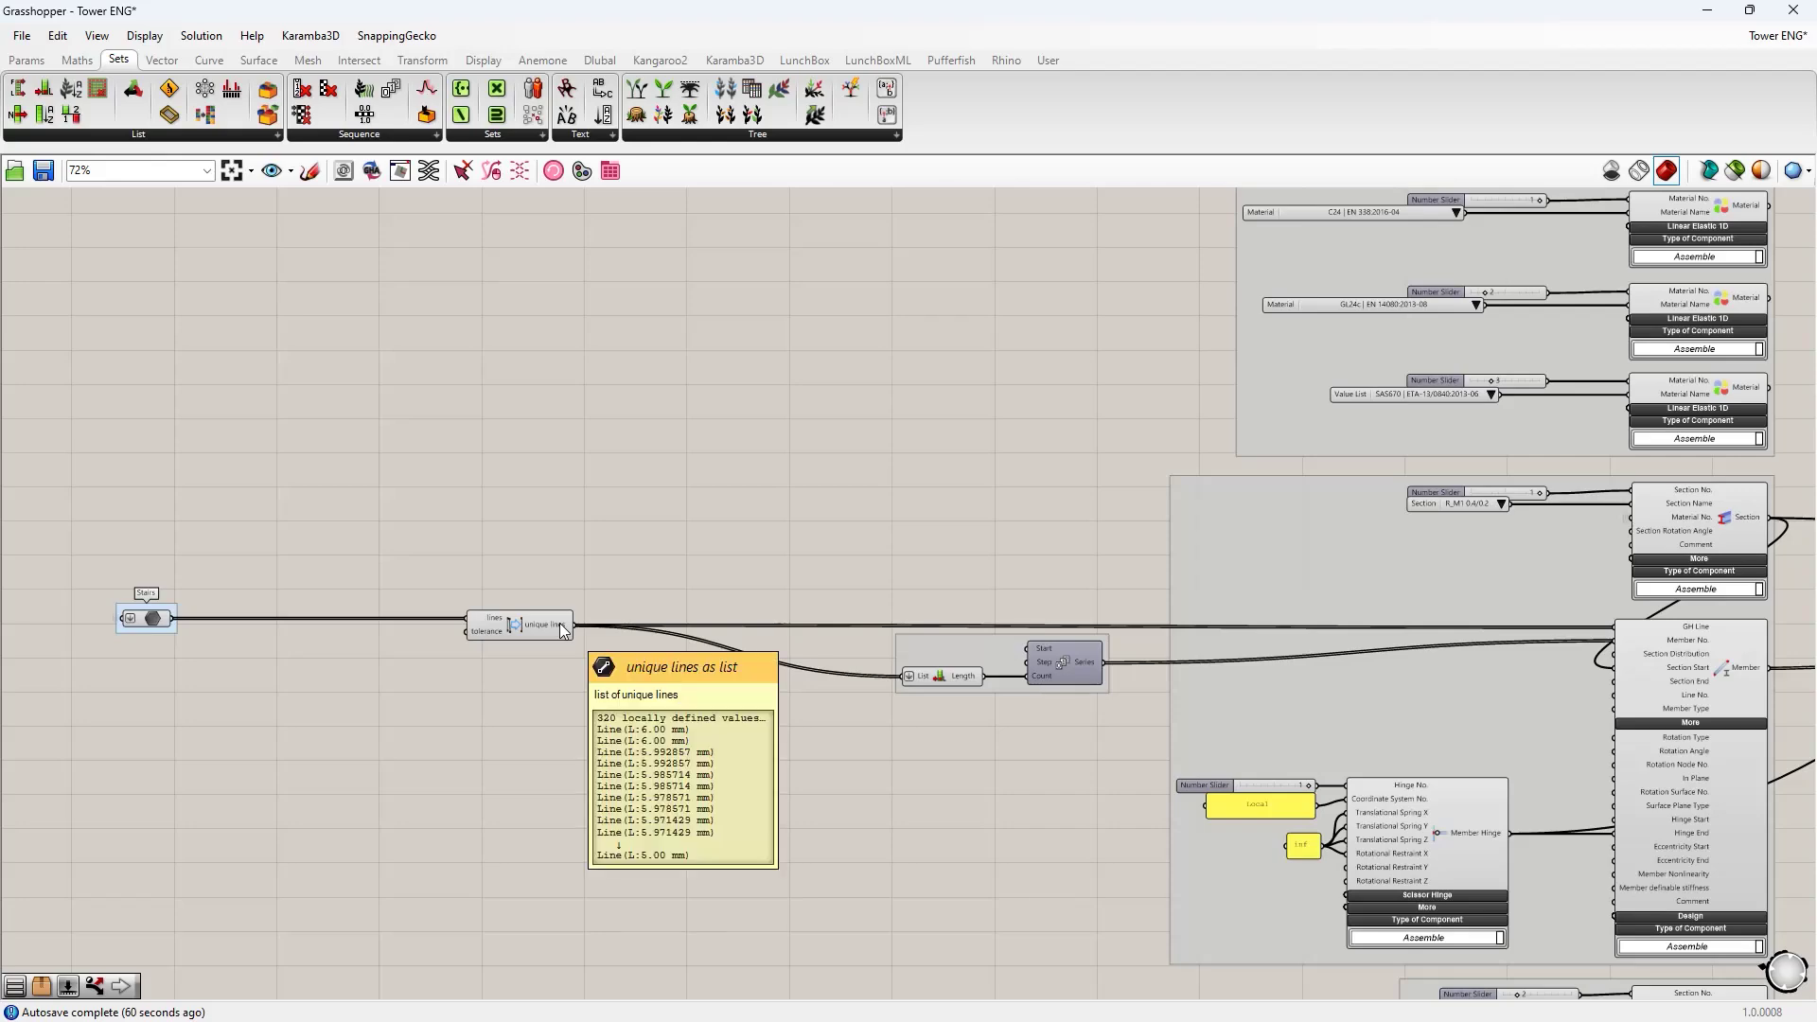
{"action": "right_click_drag", "start_coordinate": [1022, 773], "coordinate": [809, 765]}
{"action": "scroll", "coordinate": [865, 683], "scroll_direction": "up", "scroll_amount": 2}
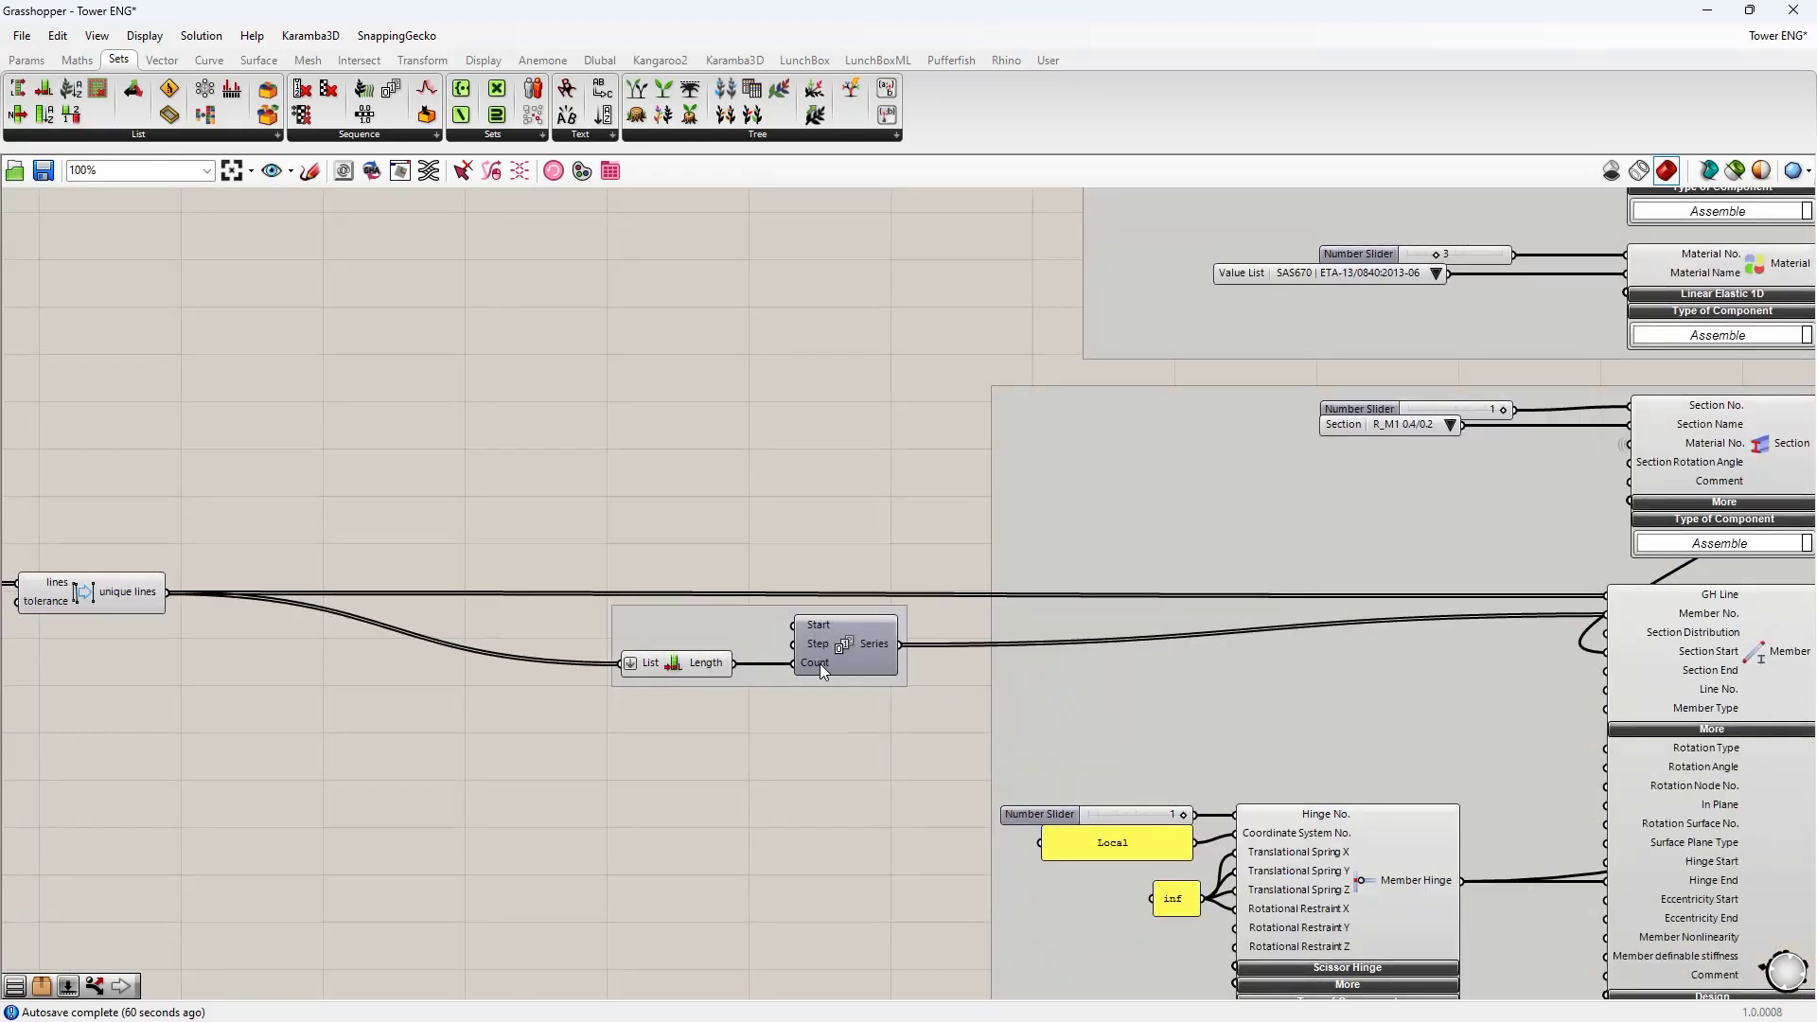
- Inspect the stair Series' Count input, its output list and the Member No. input it feeds
{"action": "mouse_move", "coordinate": [814, 658]}
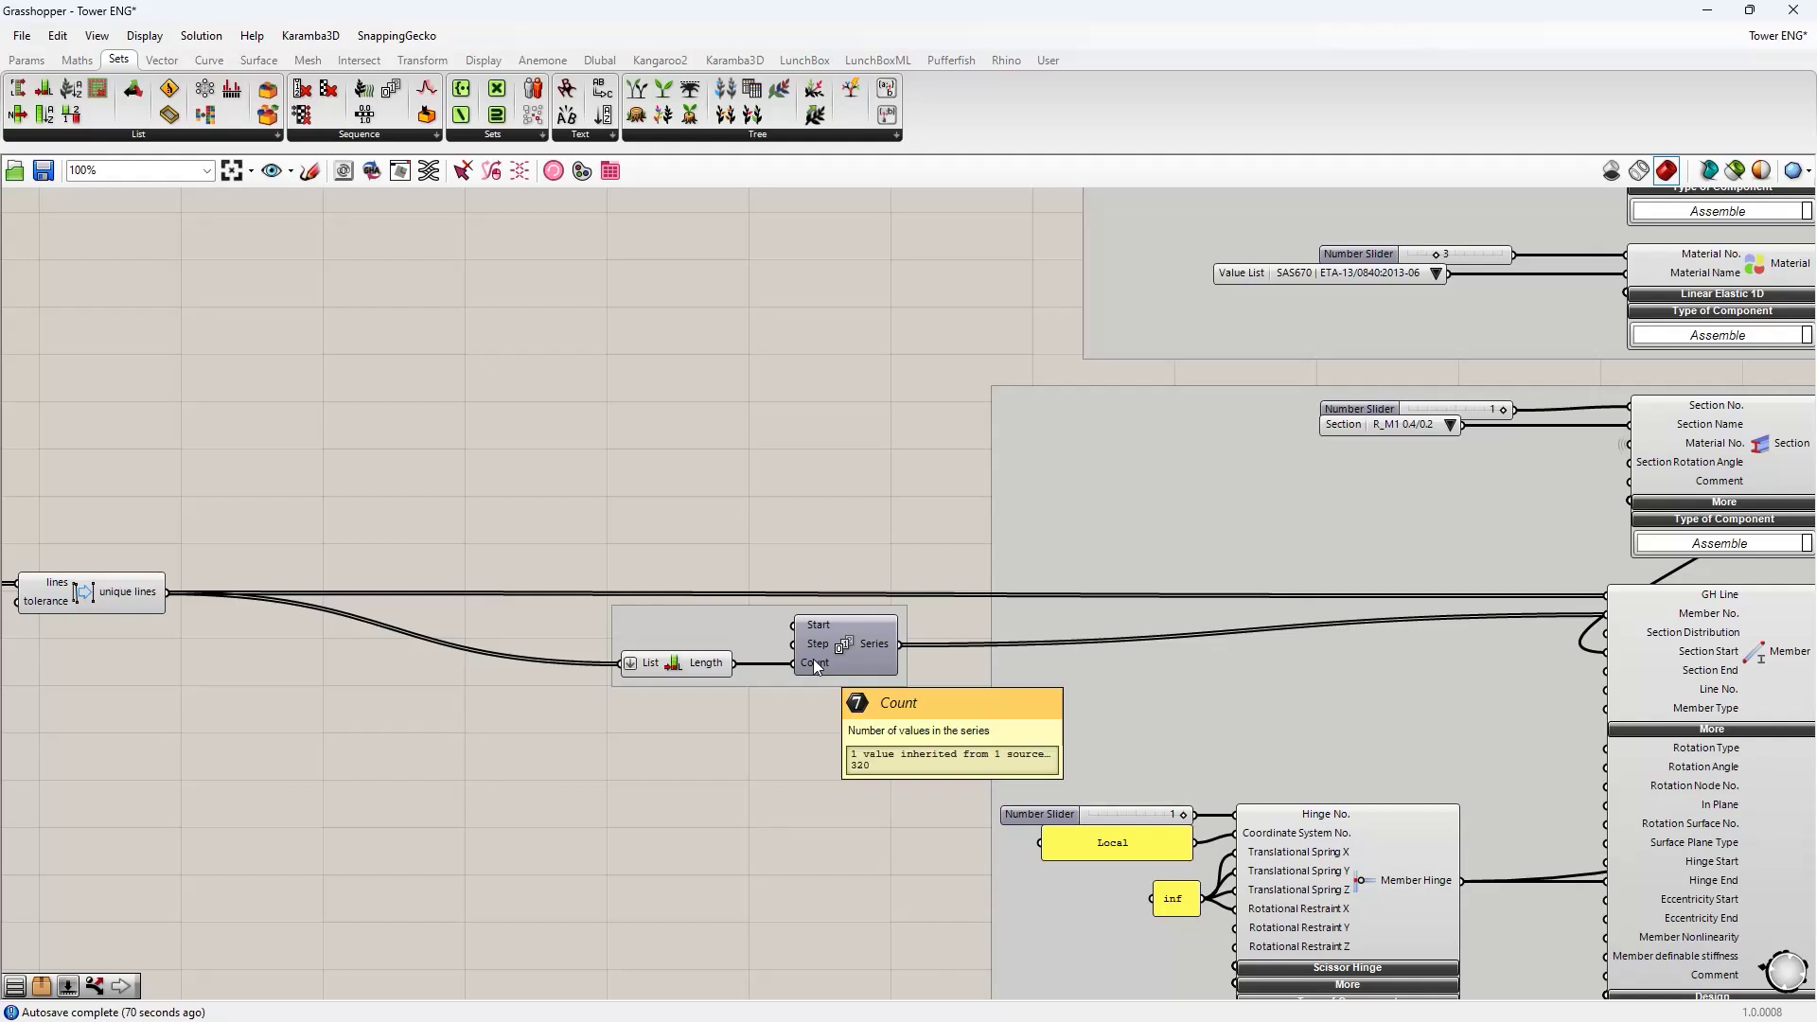
{"action": "mouse_move", "coordinate": [872, 643]}
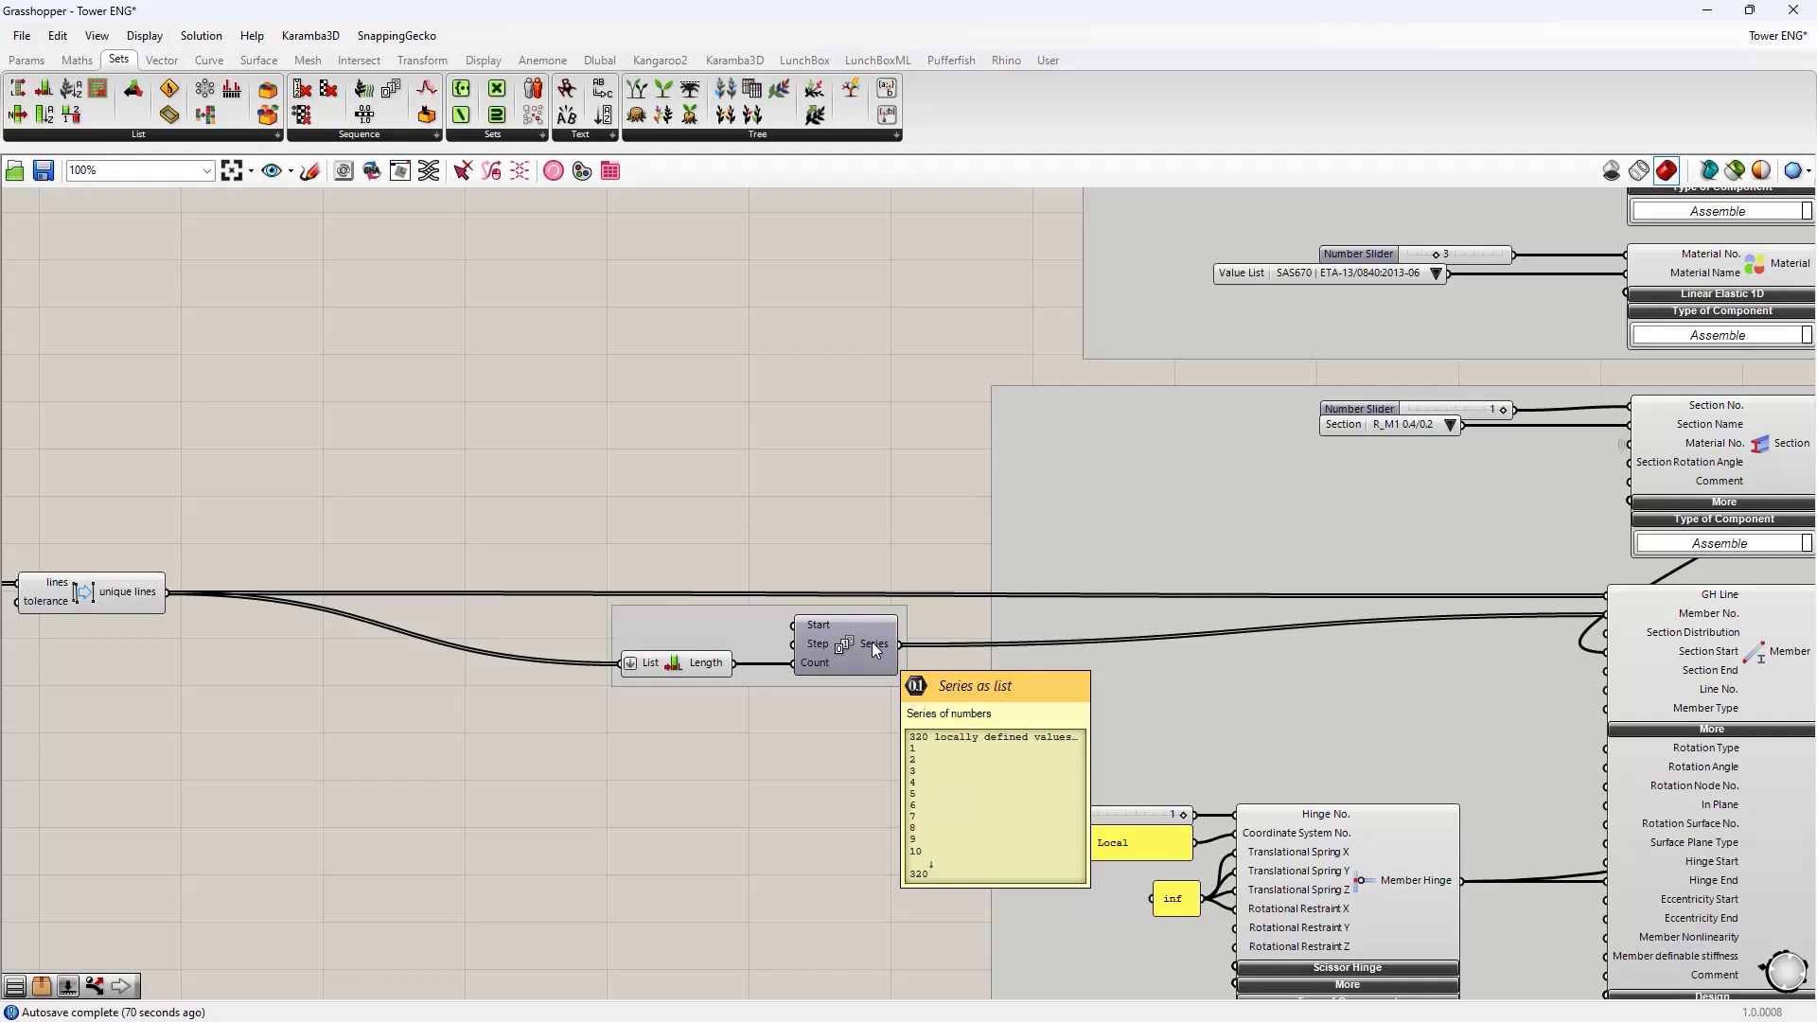
{"action": "right_click_drag", "start_coordinate": [654, 706], "coordinate": [294, 645]}
{"action": "left_click_drag", "start_coordinate": [540, 583], "coordinate": [647, 646]}
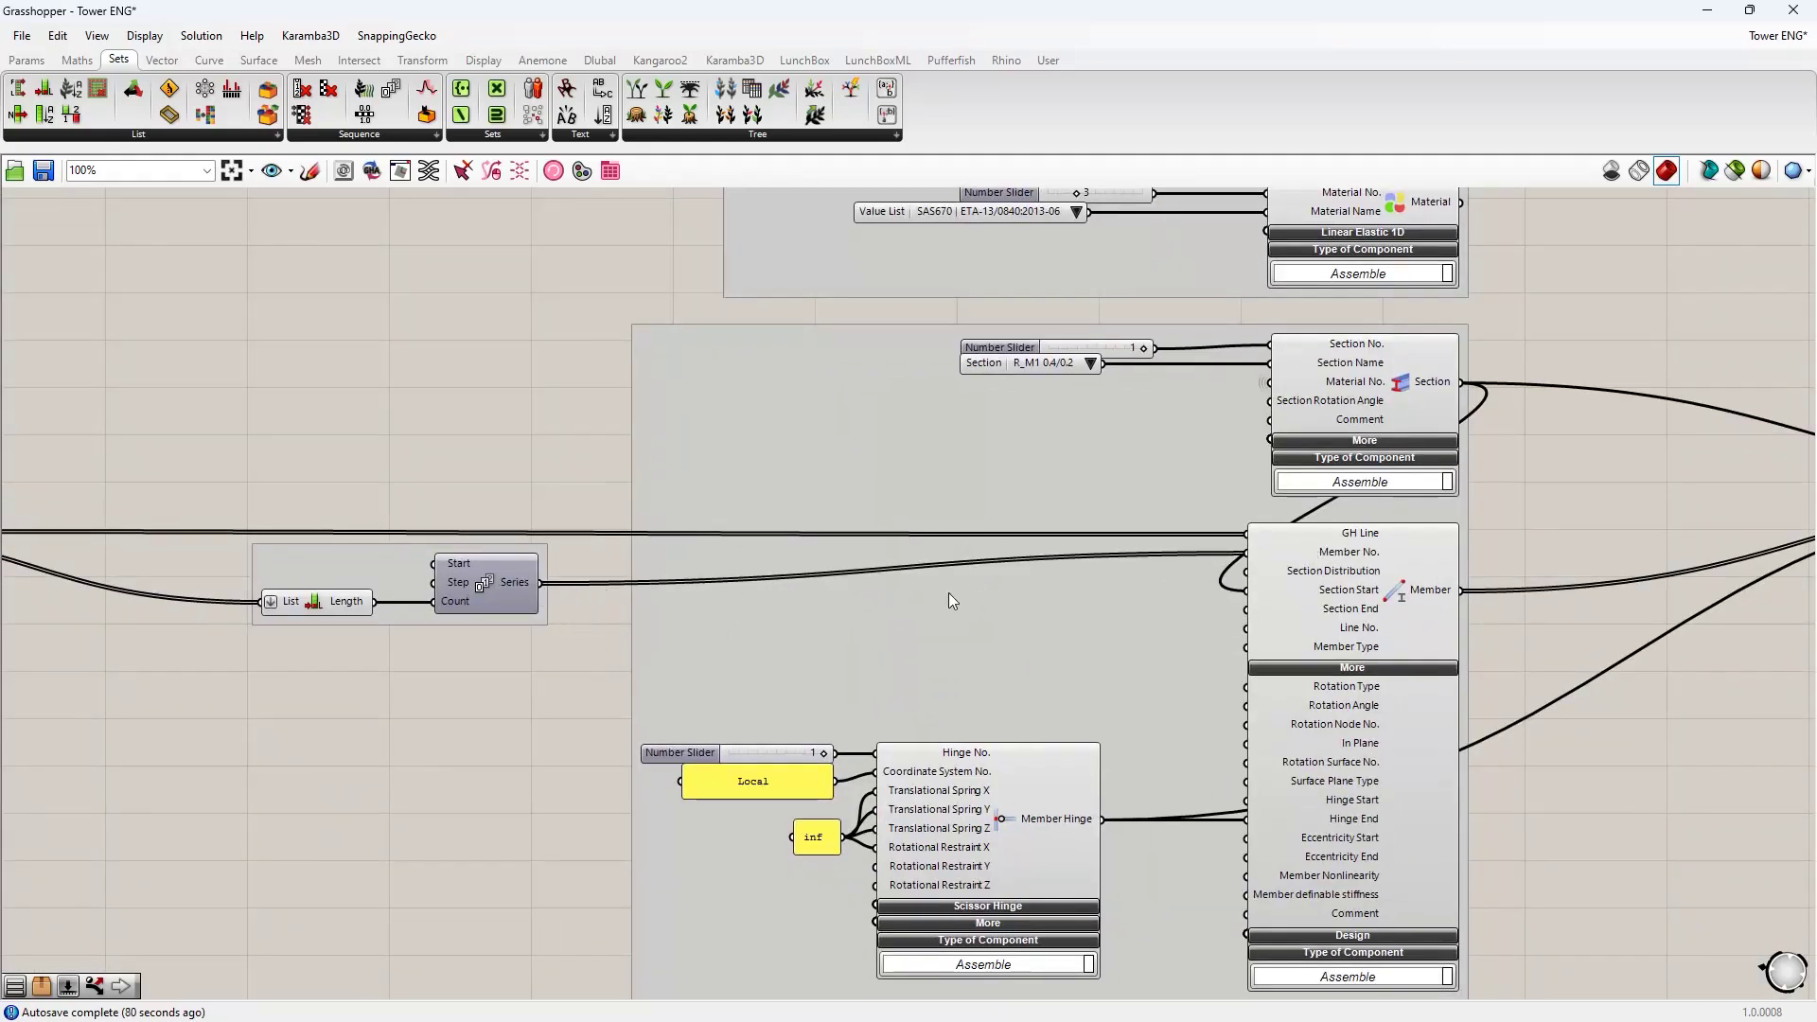
{"action": "mouse_move", "coordinate": [1335, 558]}
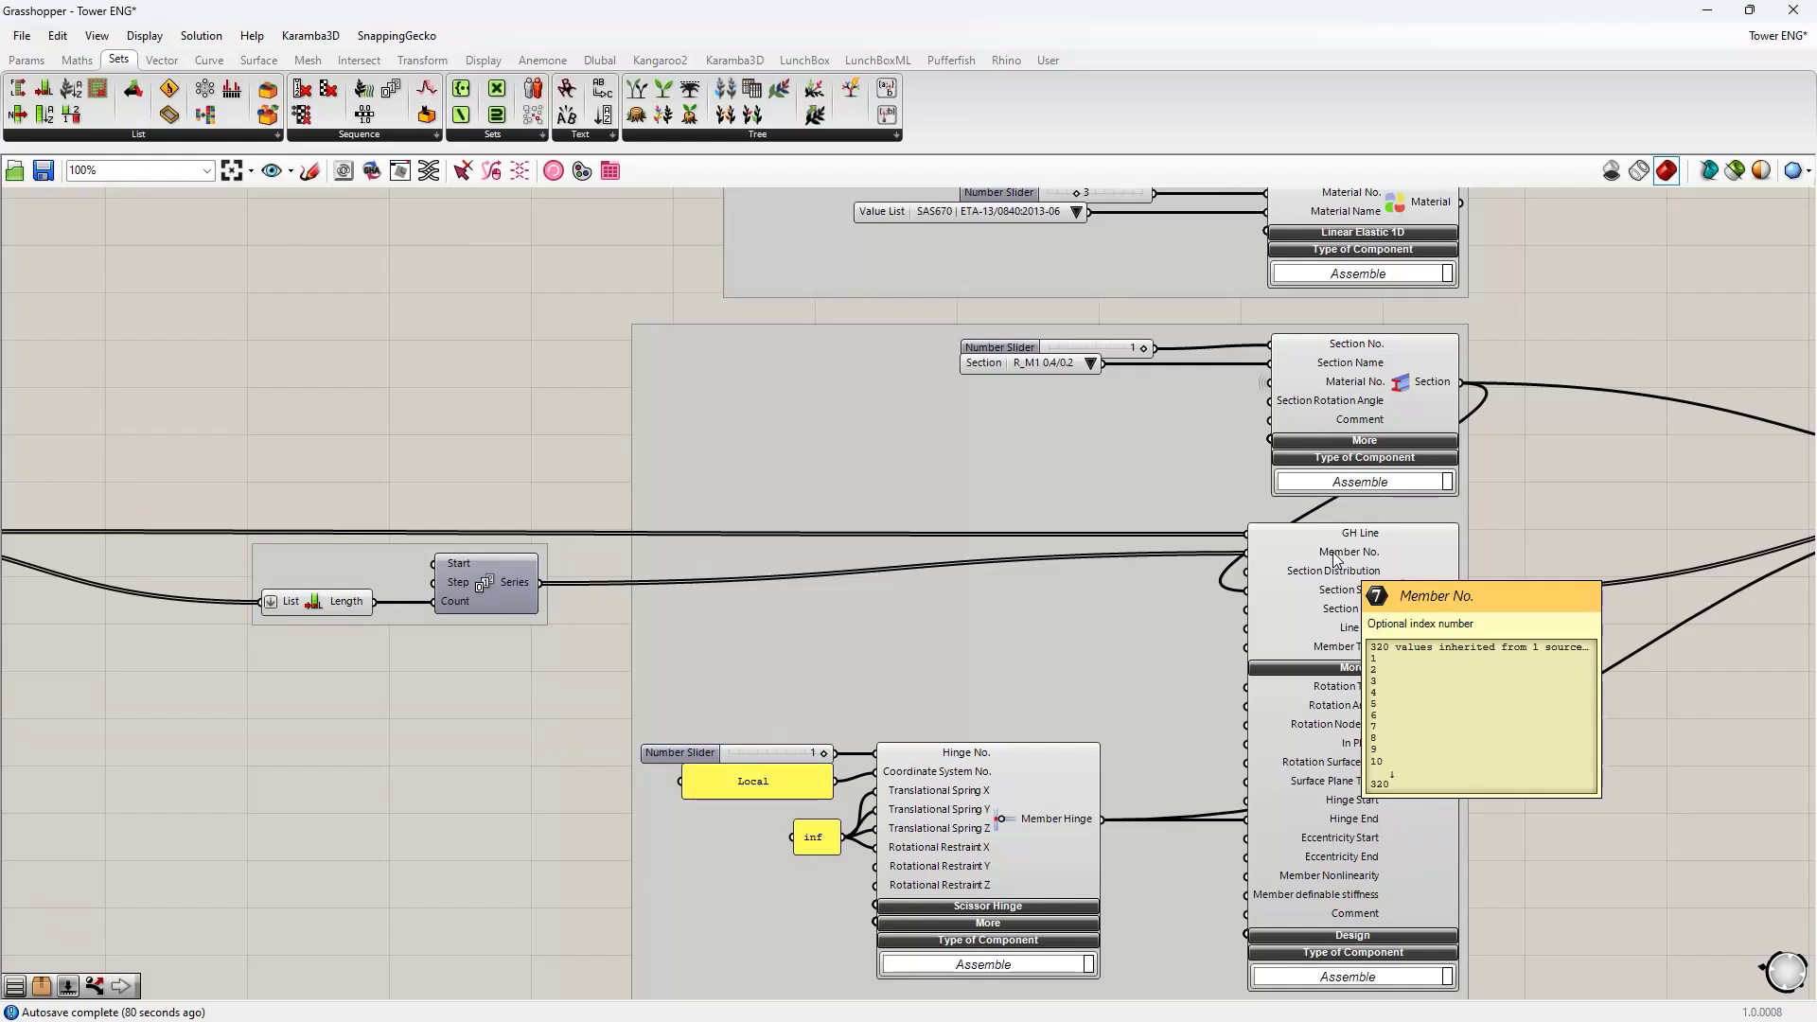
- Compare the columns' numbering group with the stair members' numbering and inspect the stair Series output
{"action": "scroll", "coordinate": [1351, 583], "scroll_direction": "down", "scroll_amount": 4}
{"action": "right_click_drag", "start_coordinate": [1408, 667], "coordinate": [1240, 439]}
{"action": "scroll", "coordinate": [1240, 439], "scroll_direction": "up", "scroll_amount": 1}
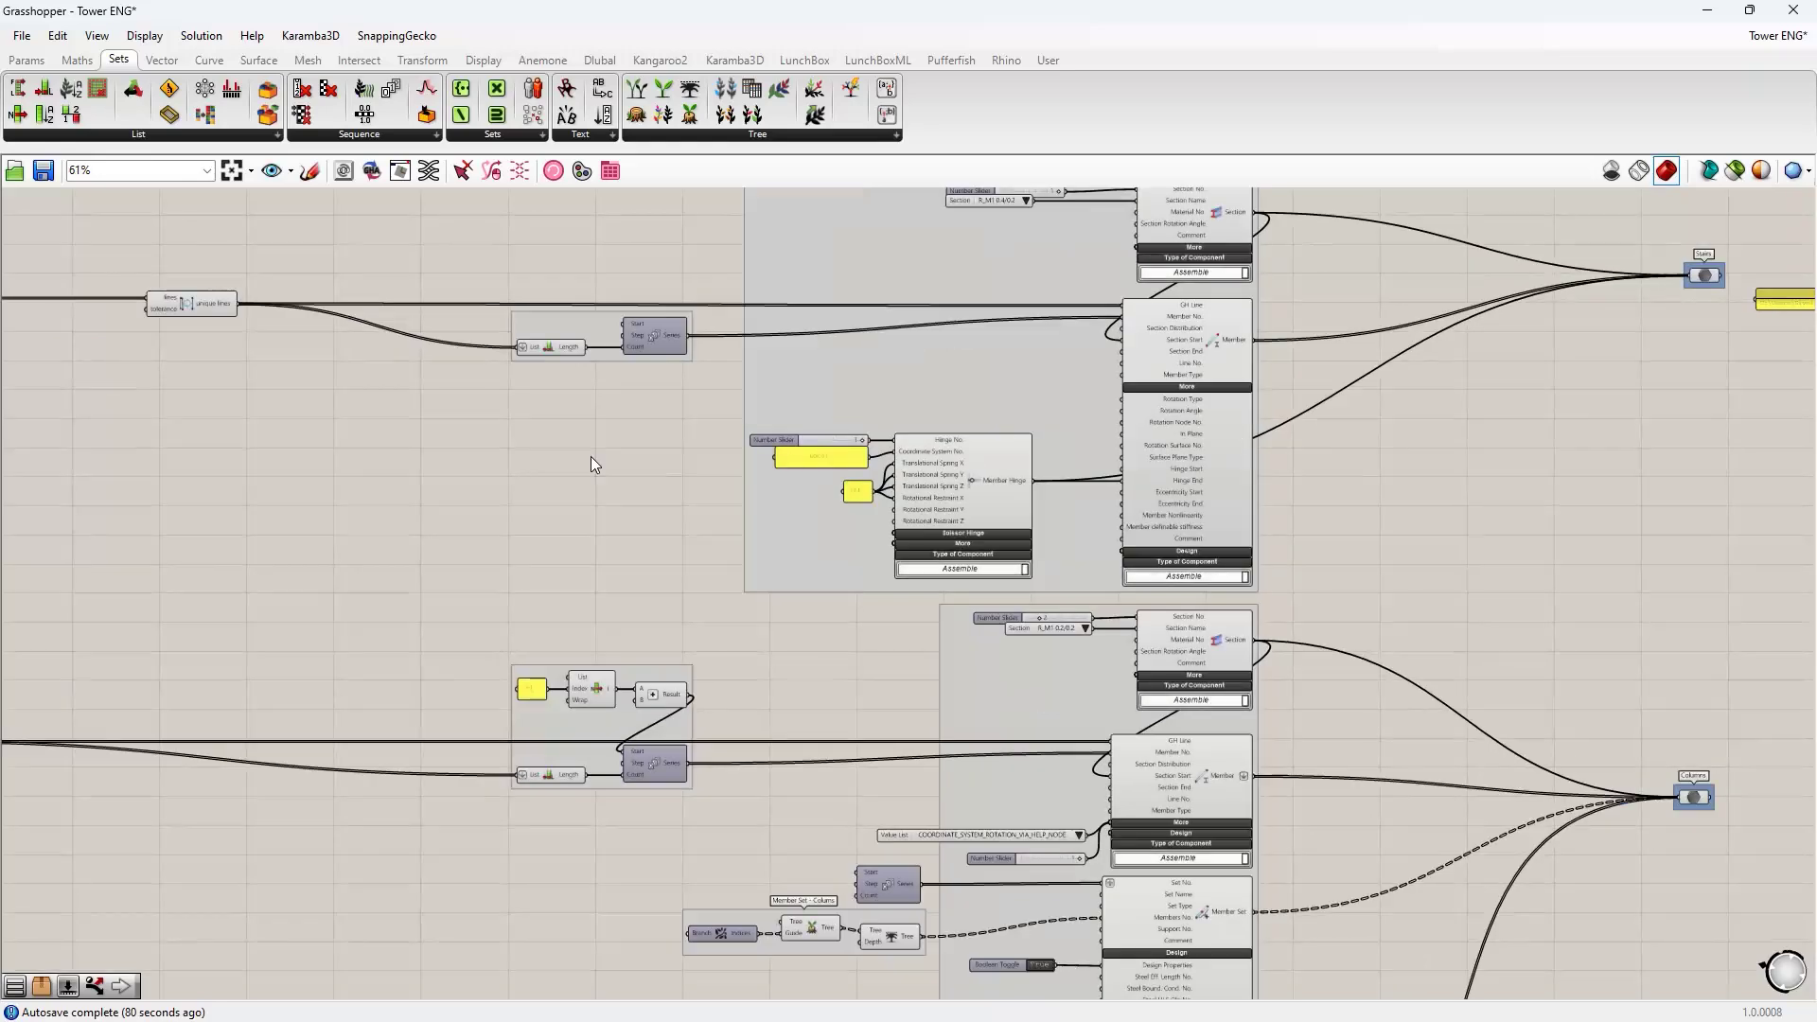
{"action": "mouse_move", "coordinate": [1215, 774]}
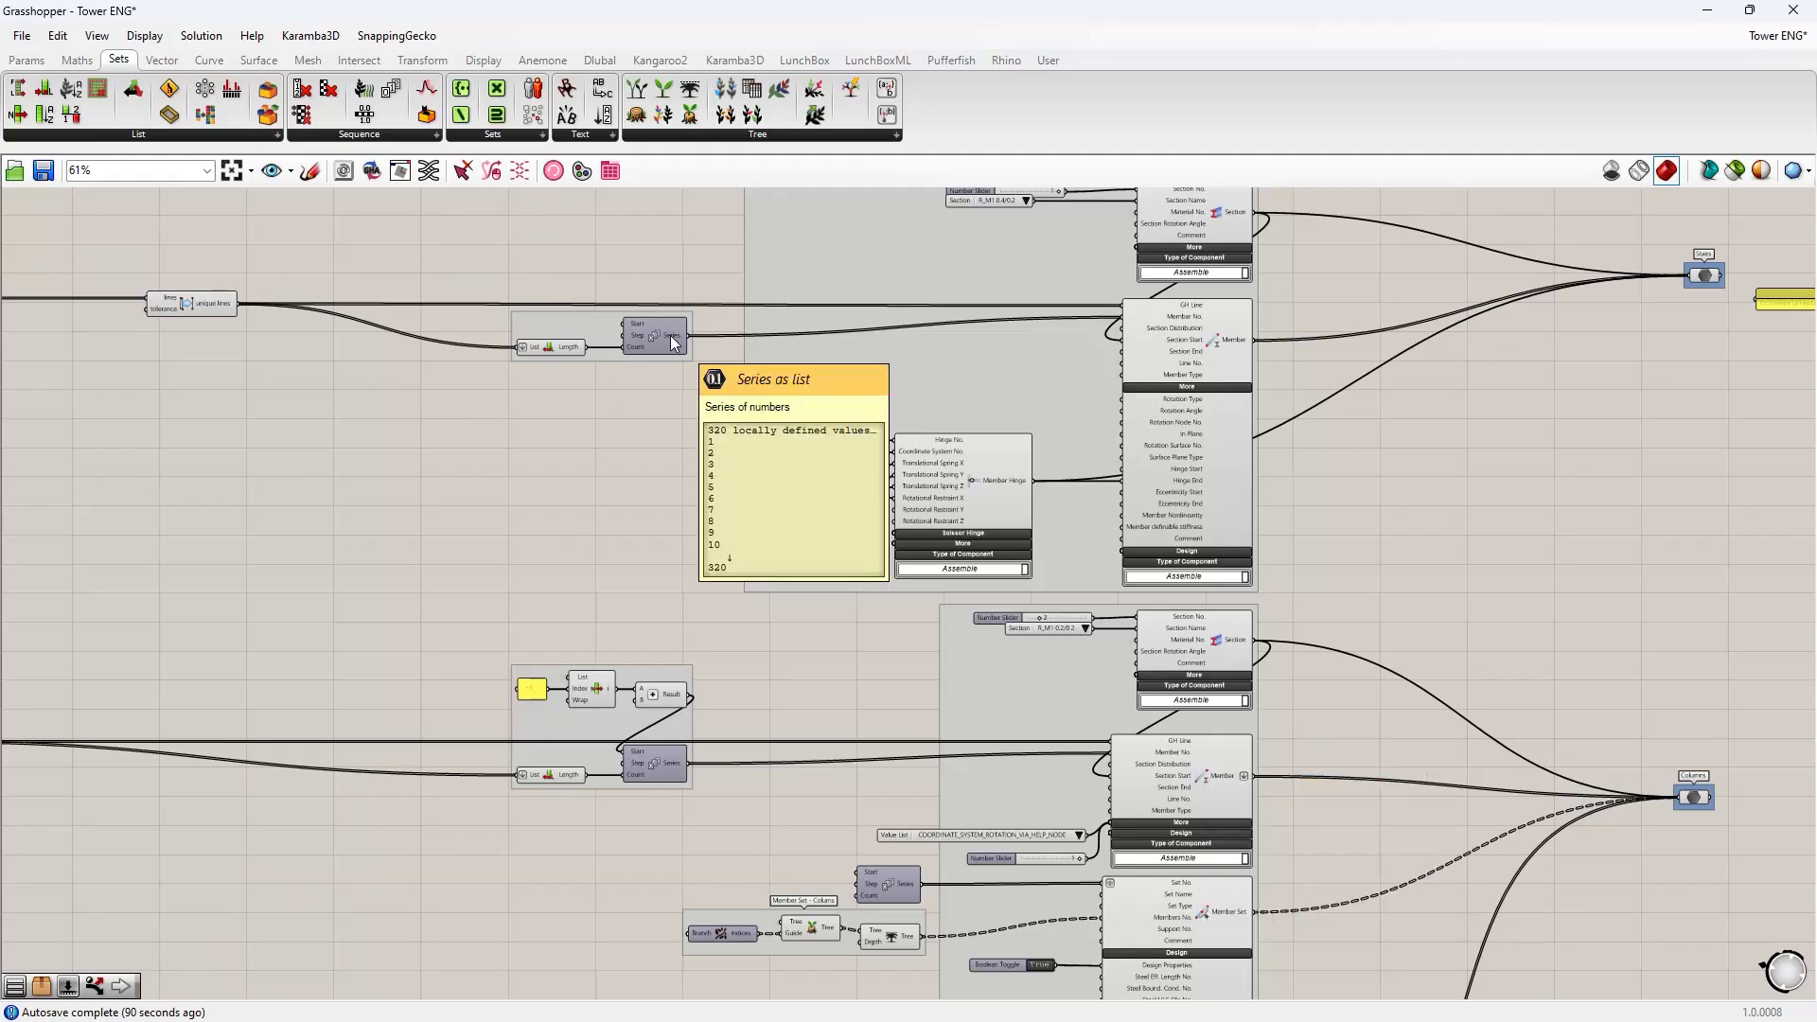
- Inspect the columns' List Item at index -1 and the addition that supplies the Start of their Series
{"action": "right_click_drag", "start_coordinate": [531, 530], "coordinate": [811, 343]}
{"action": "scroll", "coordinate": [709, 449], "scroll_direction": "up", "scroll_amount": 1}
{"action": "scroll", "coordinate": [839, 463], "scroll_direction": "up", "scroll_amount": 1}
{"action": "right_click_drag", "start_coordinate": [864, 533], "coordinate": [833, 623]}
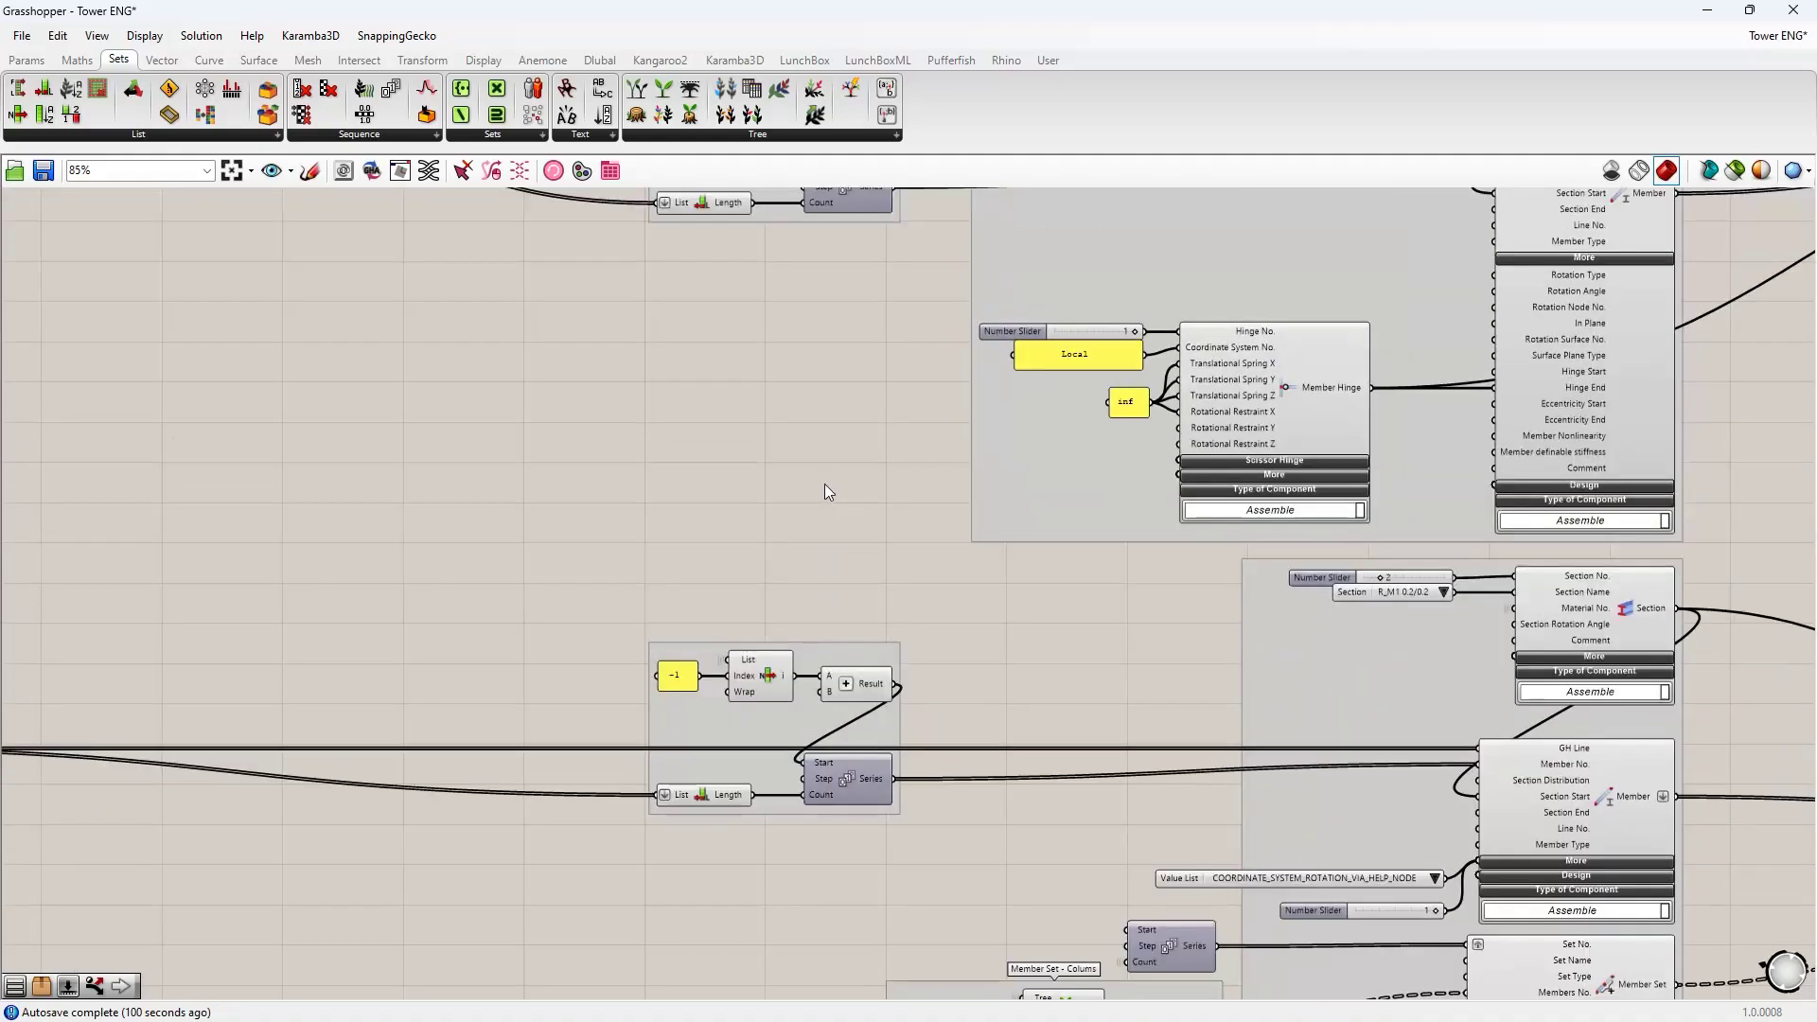
{"action": "right_click_drag", "start_coordinate": [825, 484], "coordinate": [795, 575]}
{"action": "mouse_move", "coordinate": [845, 276]}
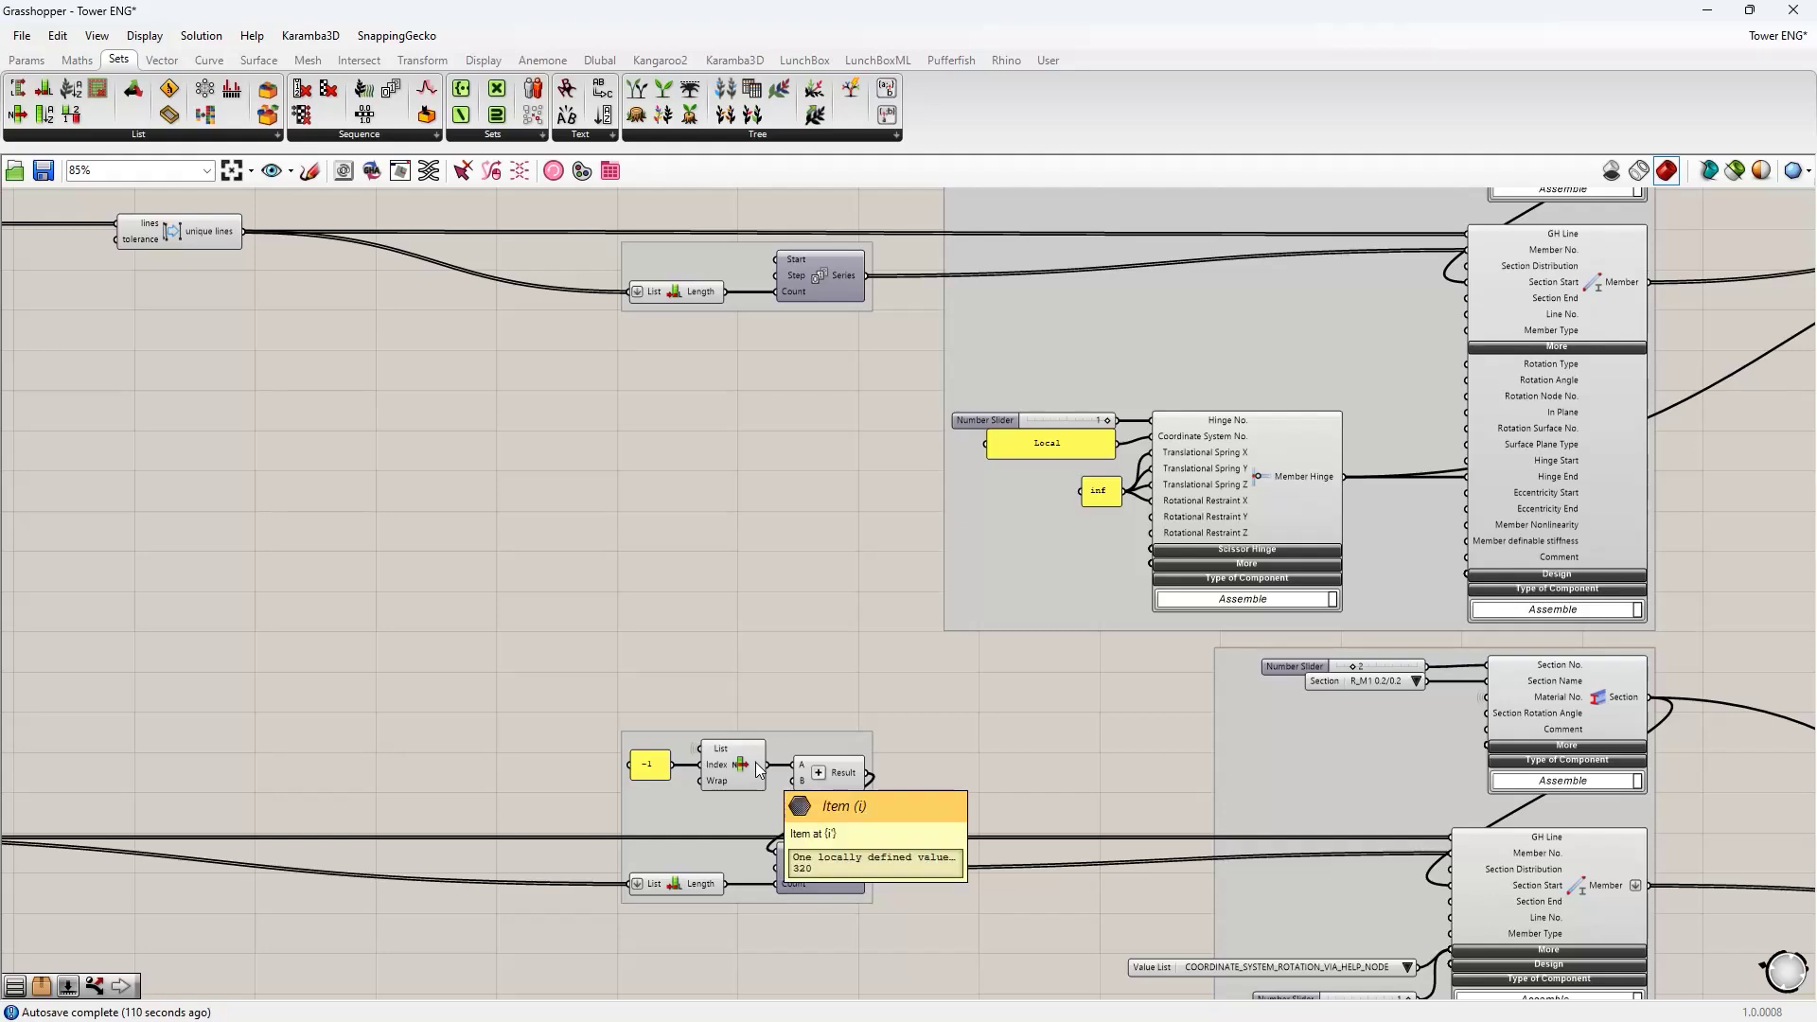
{"action": "right_click_drag", "start_coordinate": [755, 765], "coordinate": [687, 590]}
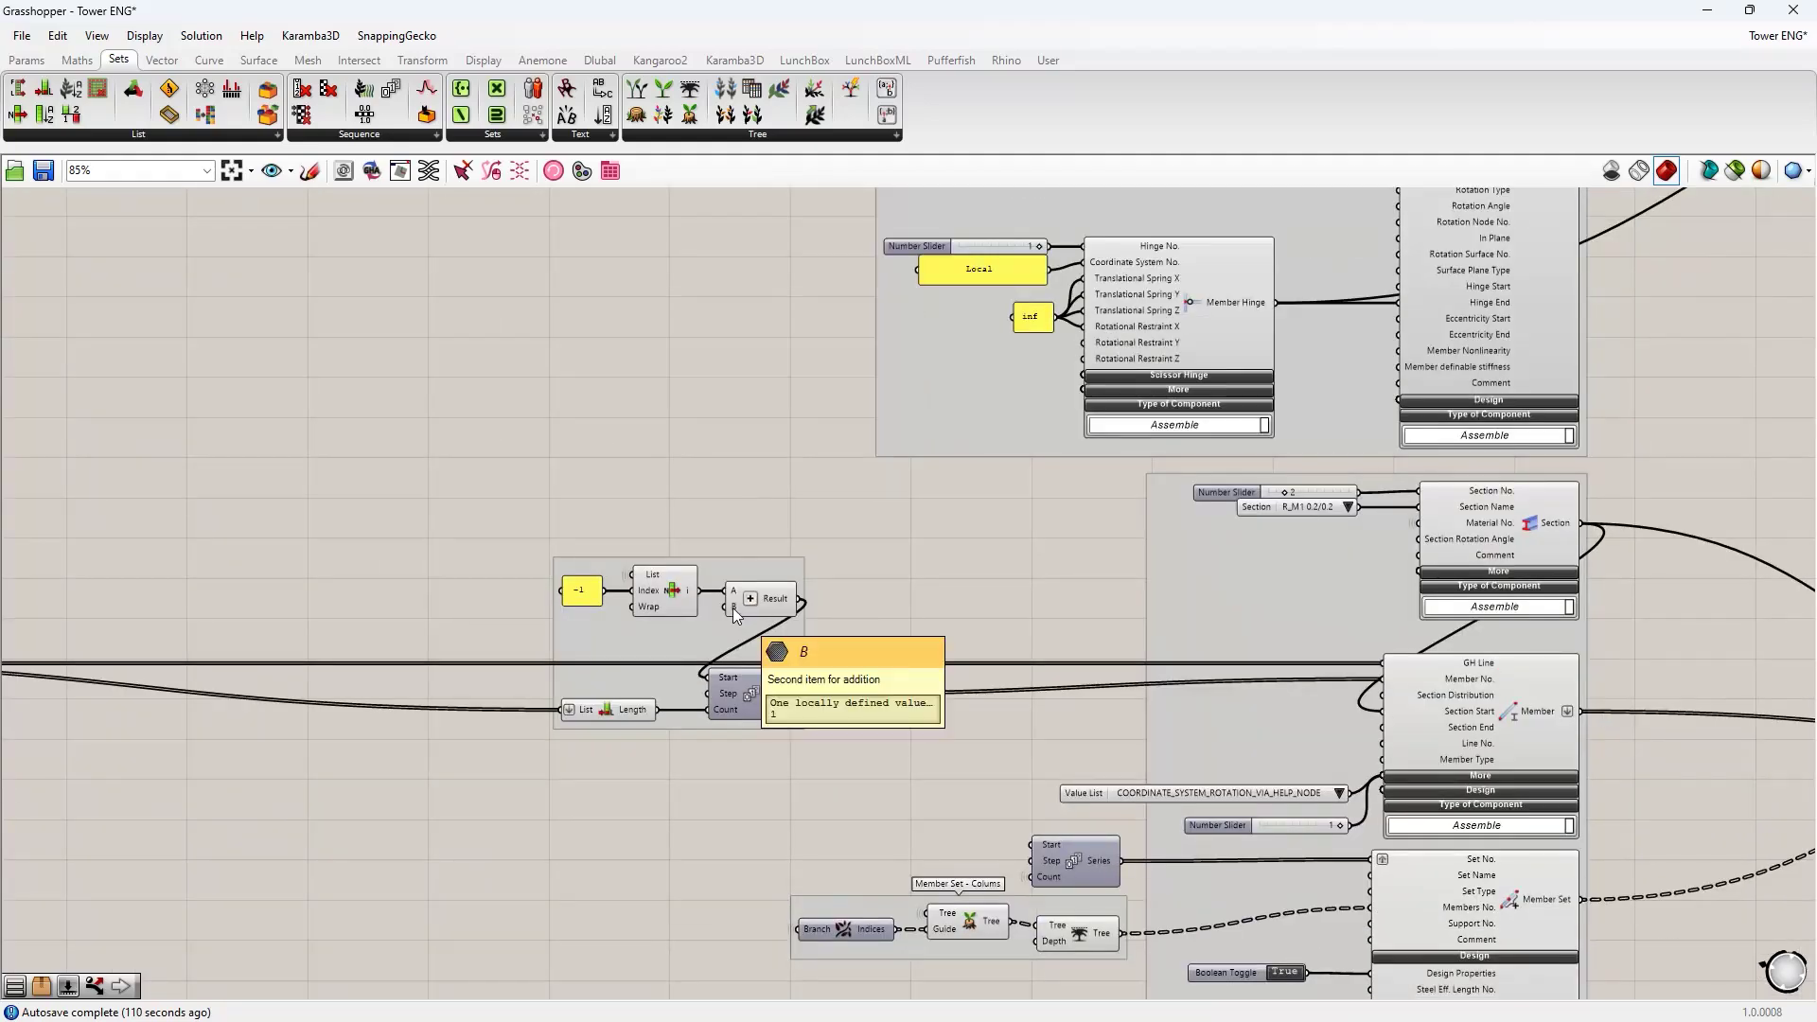
{"action": "mouse_move", "coordinate": [728, 677]}
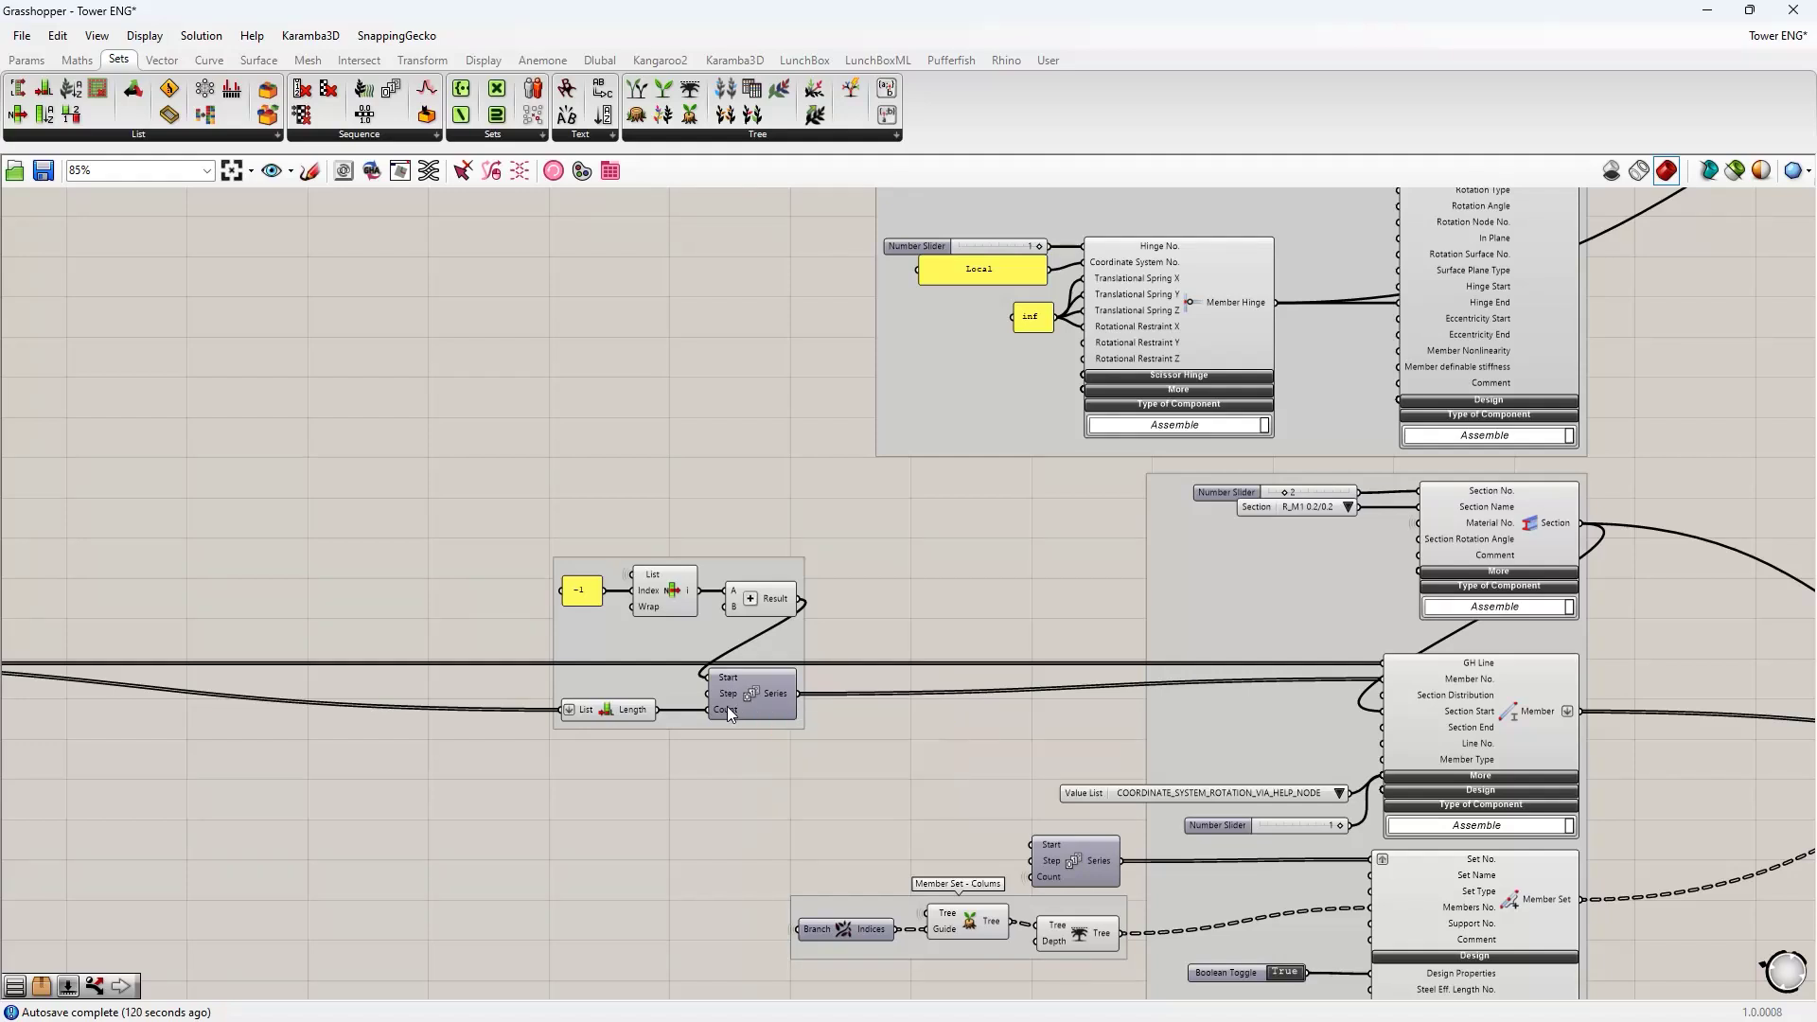
- Select the columns line container to trace its list length into the Series count, and inspect the column Series output
{"action": "right_click_drag", "start_coordinate": [663, 798], "coordinate": [933, 764]}
{"action": "scroll", "coordinate": [933, 763], "scroll_direction": "down", "scroll_amount": 2}
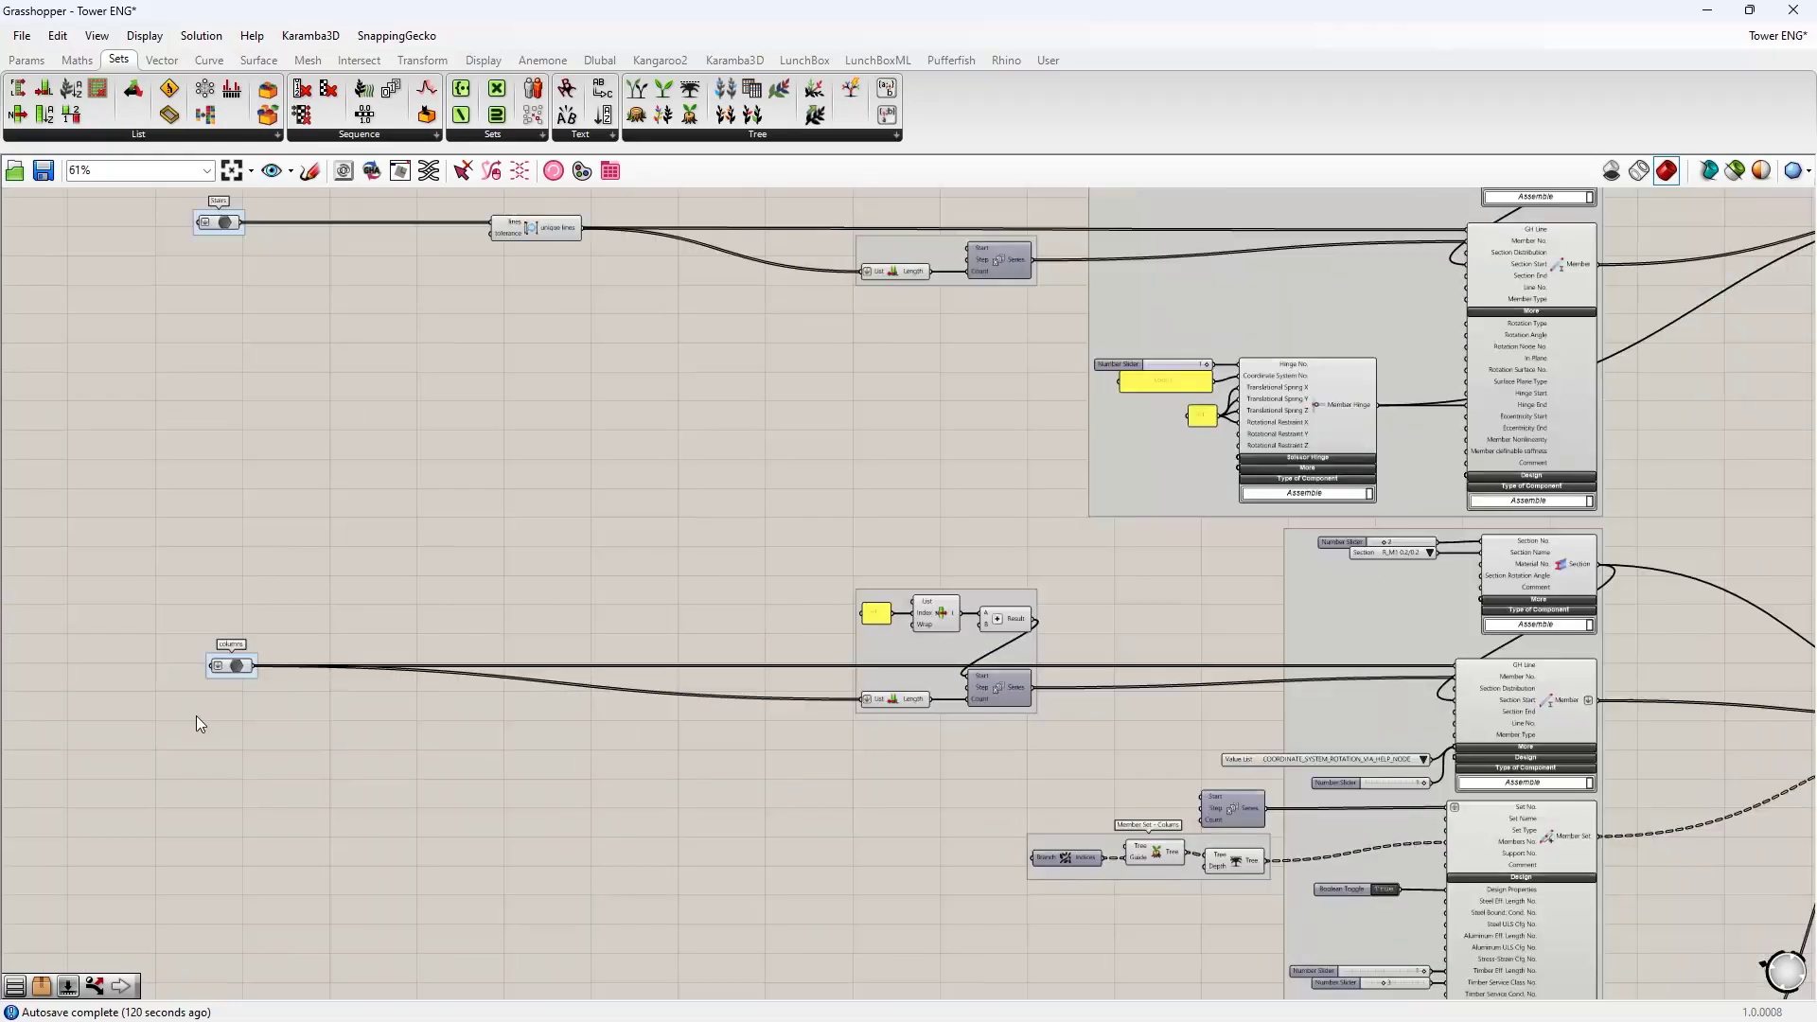
{"action": "scroll", "coordinate": [210, 702], "scroll_direction": "up", "scroll_amount": 1}
{"action": "left_click", "coordinate": [235, 663]}
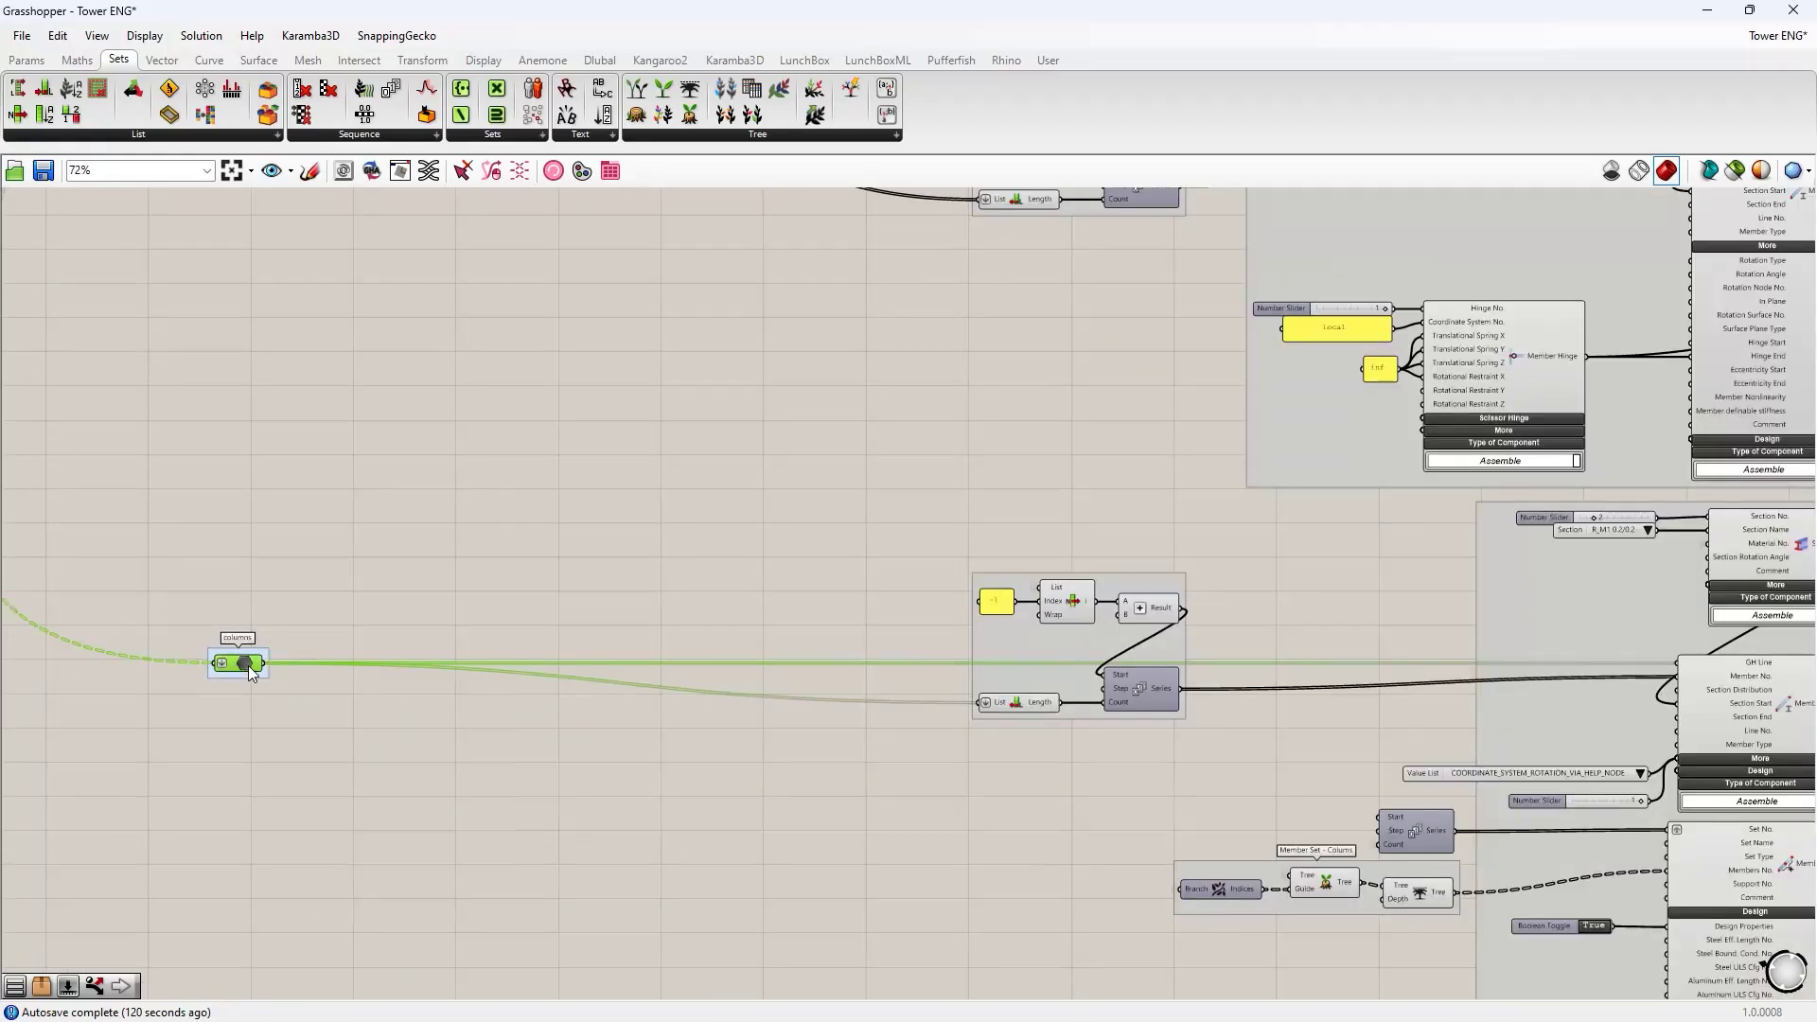
{"action": "right_click_drag", "start_coordinate": [1097, 758], "coordinate": [810, 762]}
{"action": "scroll", "coordinate": [816, 757], "scroll_direction": "up", "scroll_amount": 1}
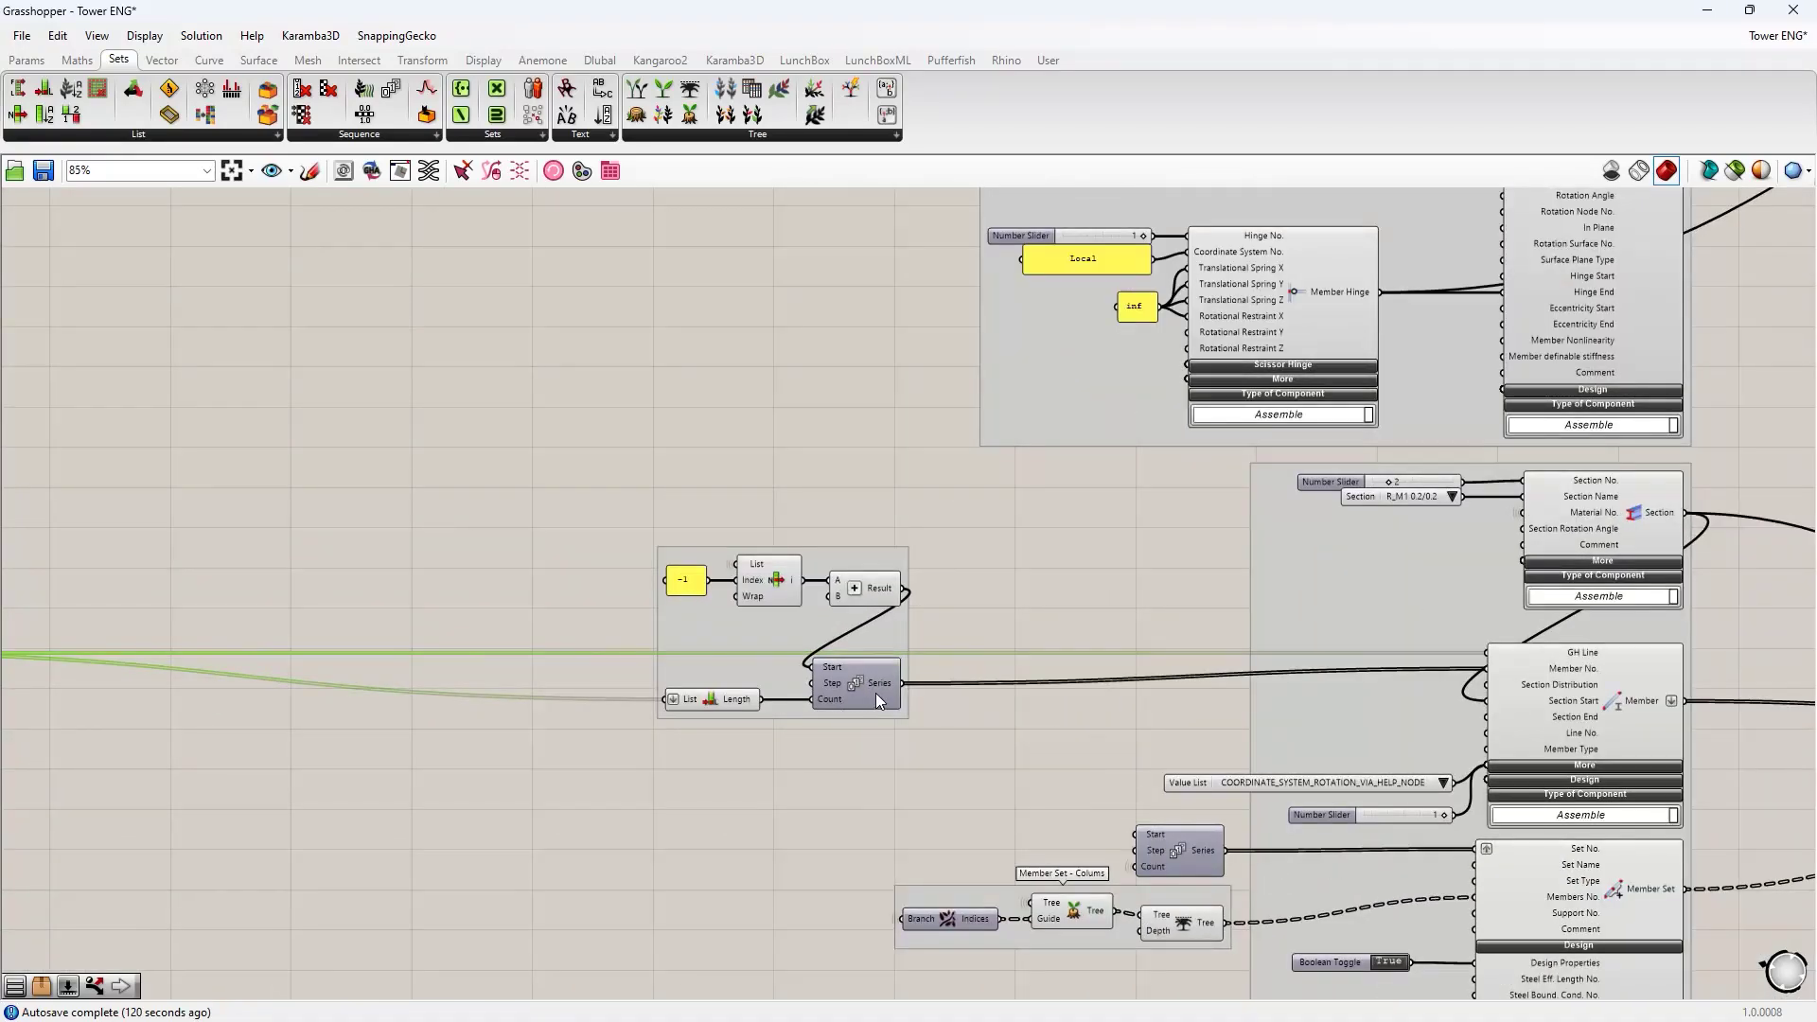
{"action": "right_click_drag", "start_coordinate": [947, 749], "coordinate": [806, 752]}
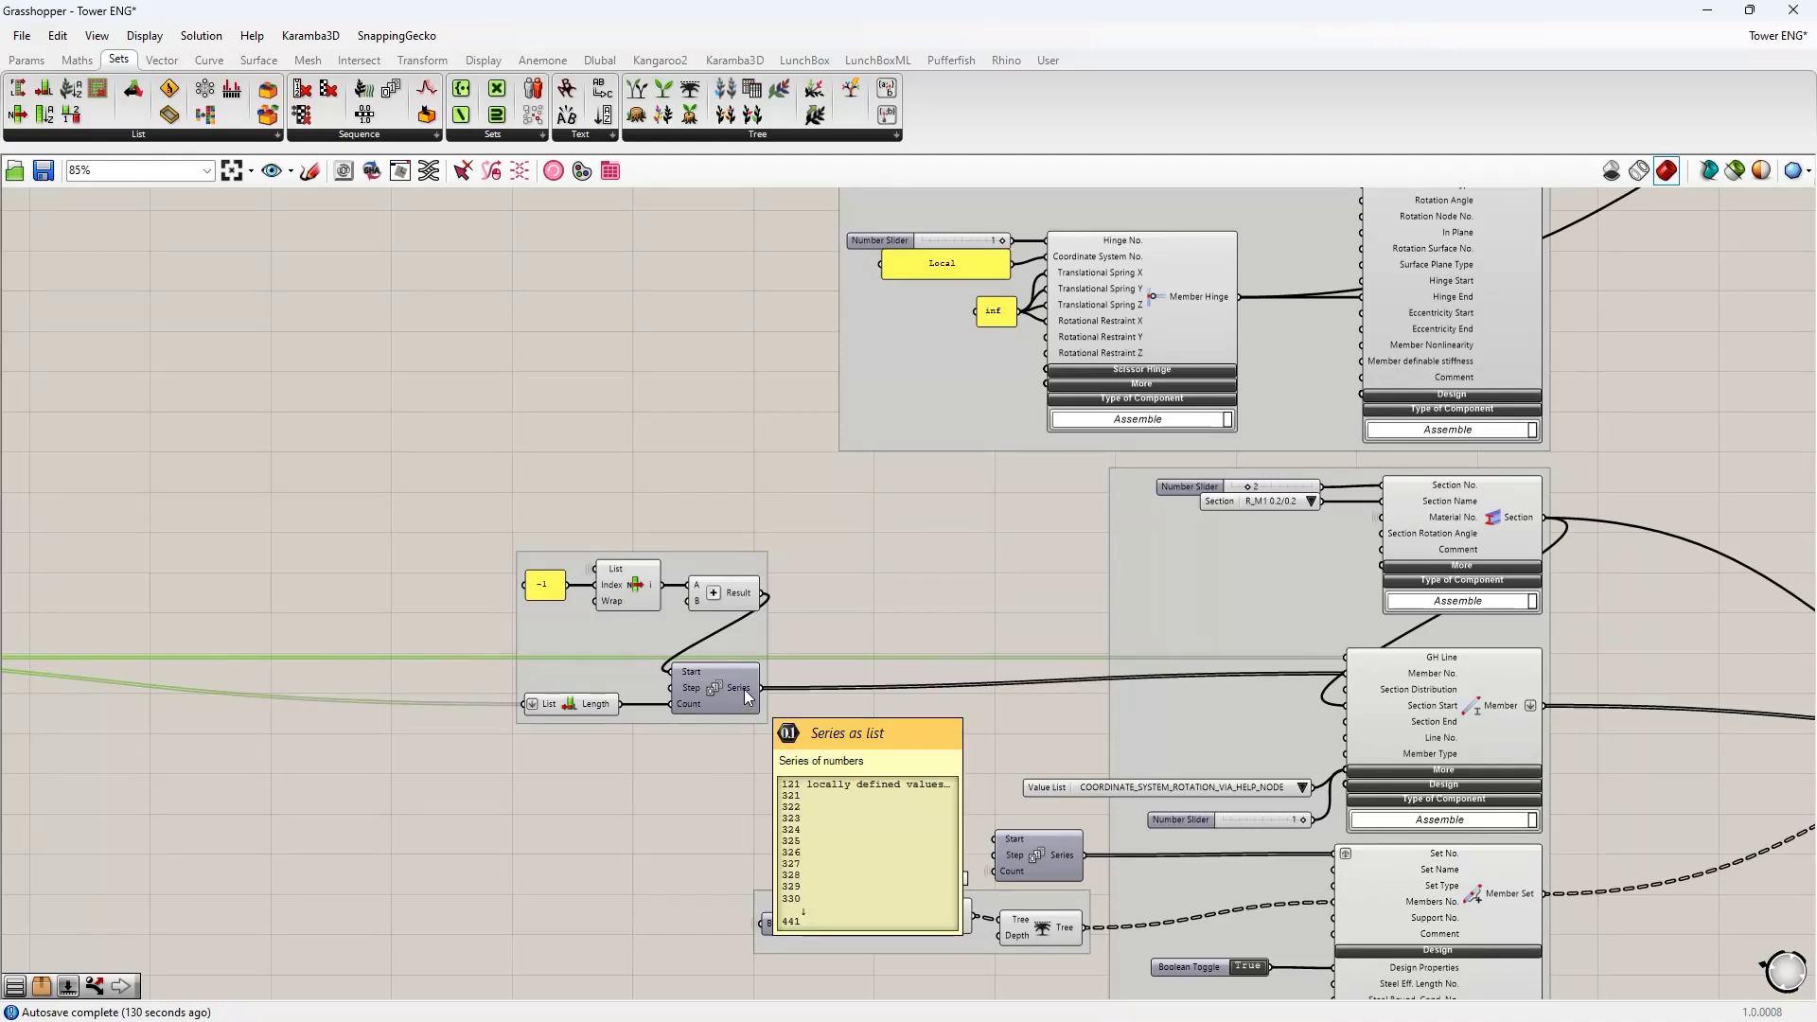
- Look over the column Member Set and Nodal Support components and the edge beams' section, member and numbering components
{"action": "right_click_drag", "start_coordinate": [774, 763], "coordinate": [742, 859]}
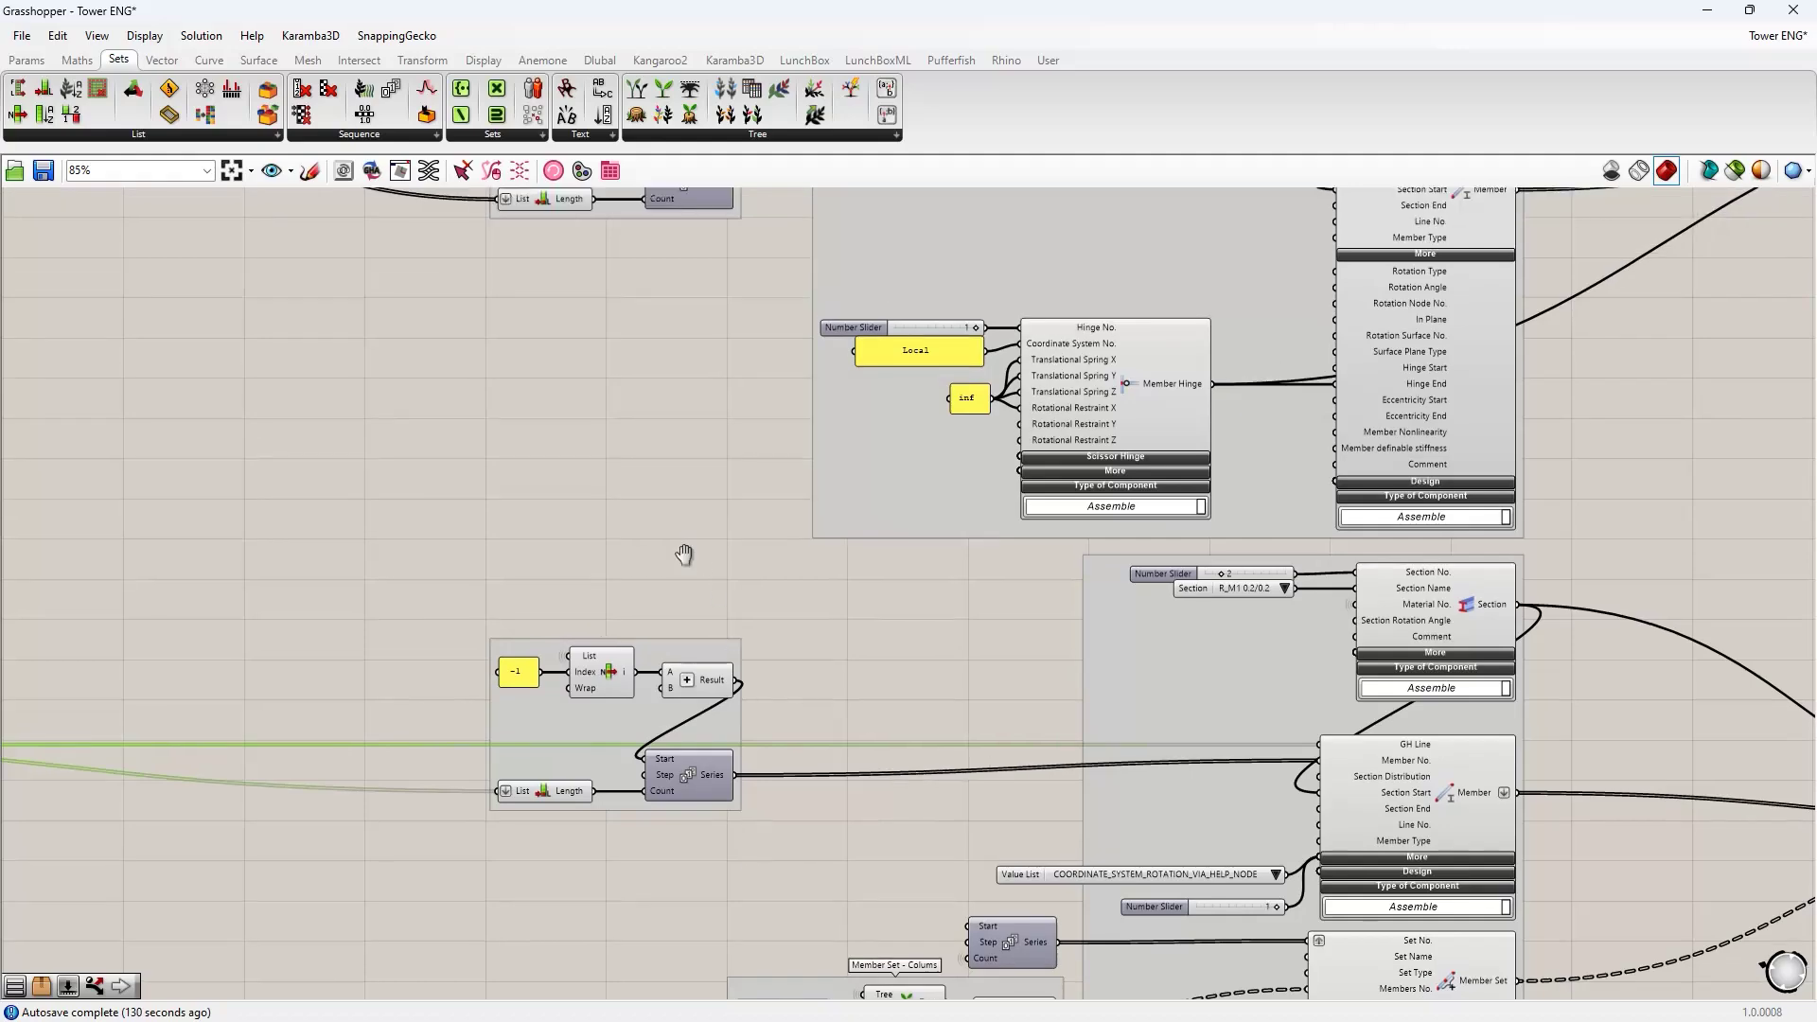
{"action": "right_click_drag", "start_coordinate": [685, 510], "coordinate": [667, 448]}
{"action": "right_click_drag", "start_coordinate": [721, 782], "coordinate": [741, 577]}
{"action": "scroll", "coordinate": [741, 577], "scroll_direction": "down", "scroll_amount": 2}
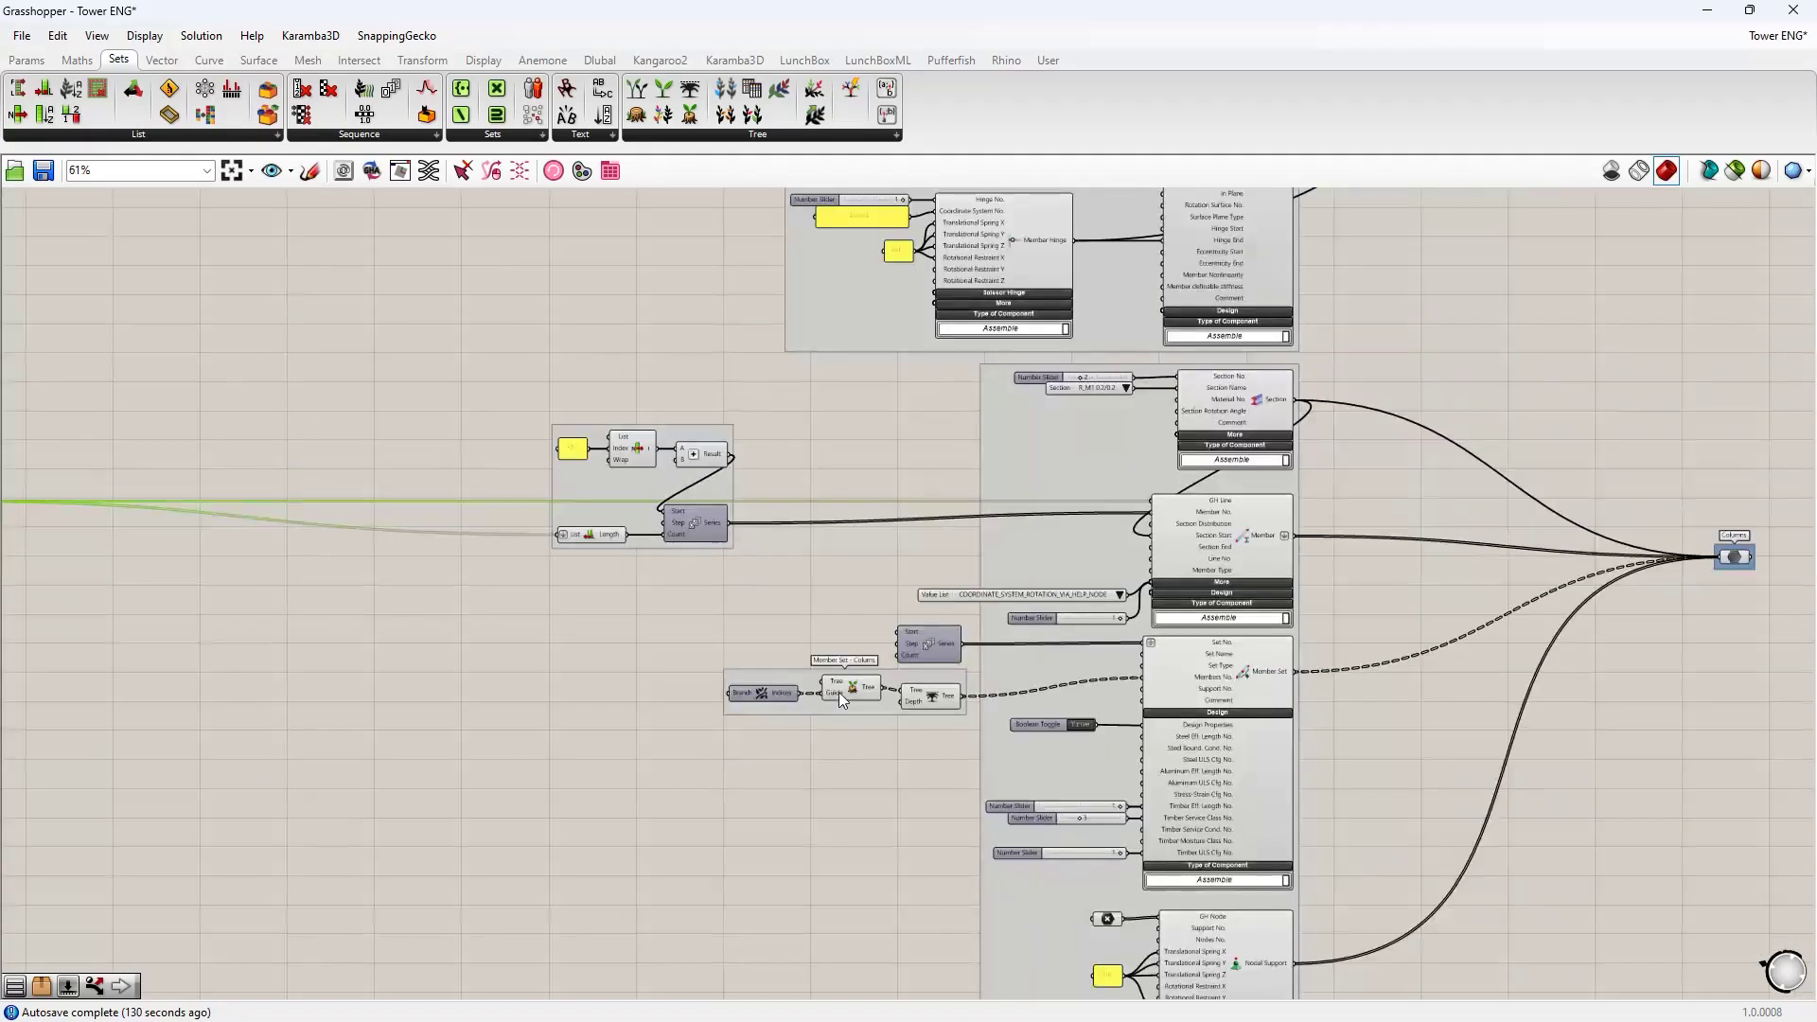
{"action": "right_click_drag", "start_coordinate": [849, 752], "coordinate": [848, 585]}
{"action": "right_click_drag", "start_coordinate": [852, 758], "coordinate": [867, 584]}
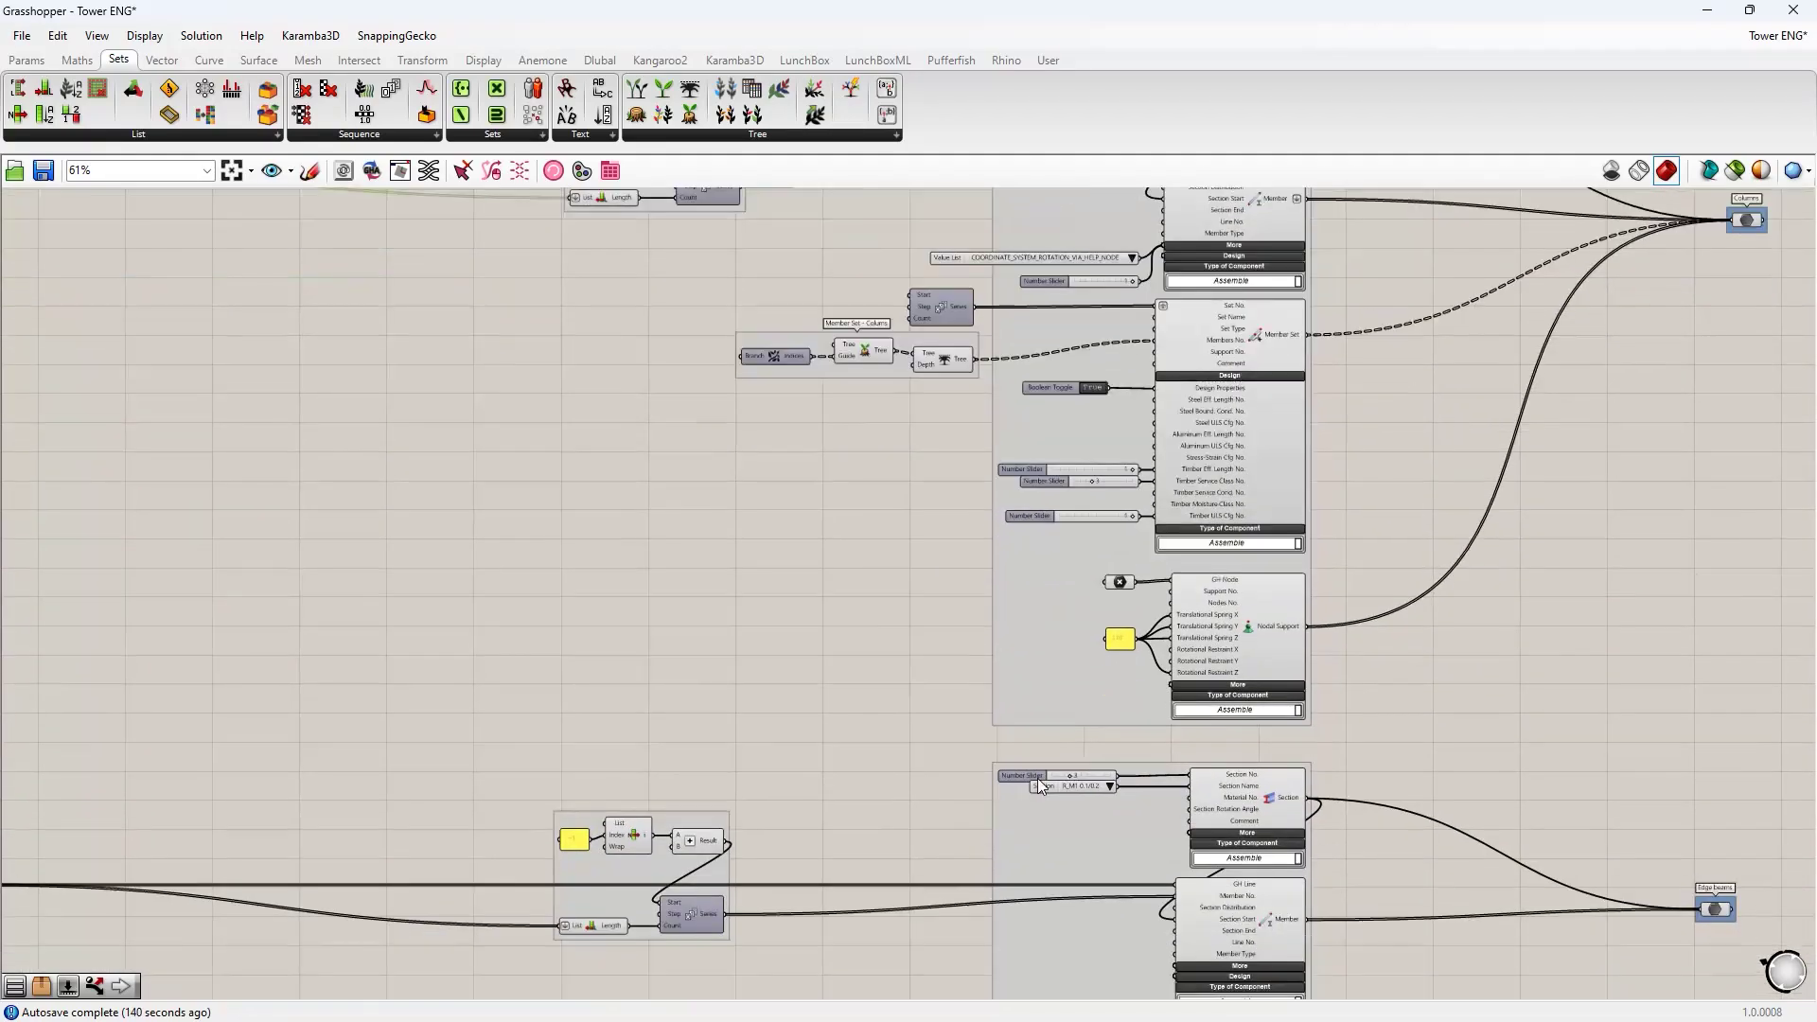
{"action": "left_click", "coordinate": [1252, 923]}
- Select the components of the columns' numbering group to reveal their hidden connections to neighbouring Series, and clear the selection
{"action": "right_click_drag", "start_coordinate": [672, 358], "coordinate": [729, 547]}
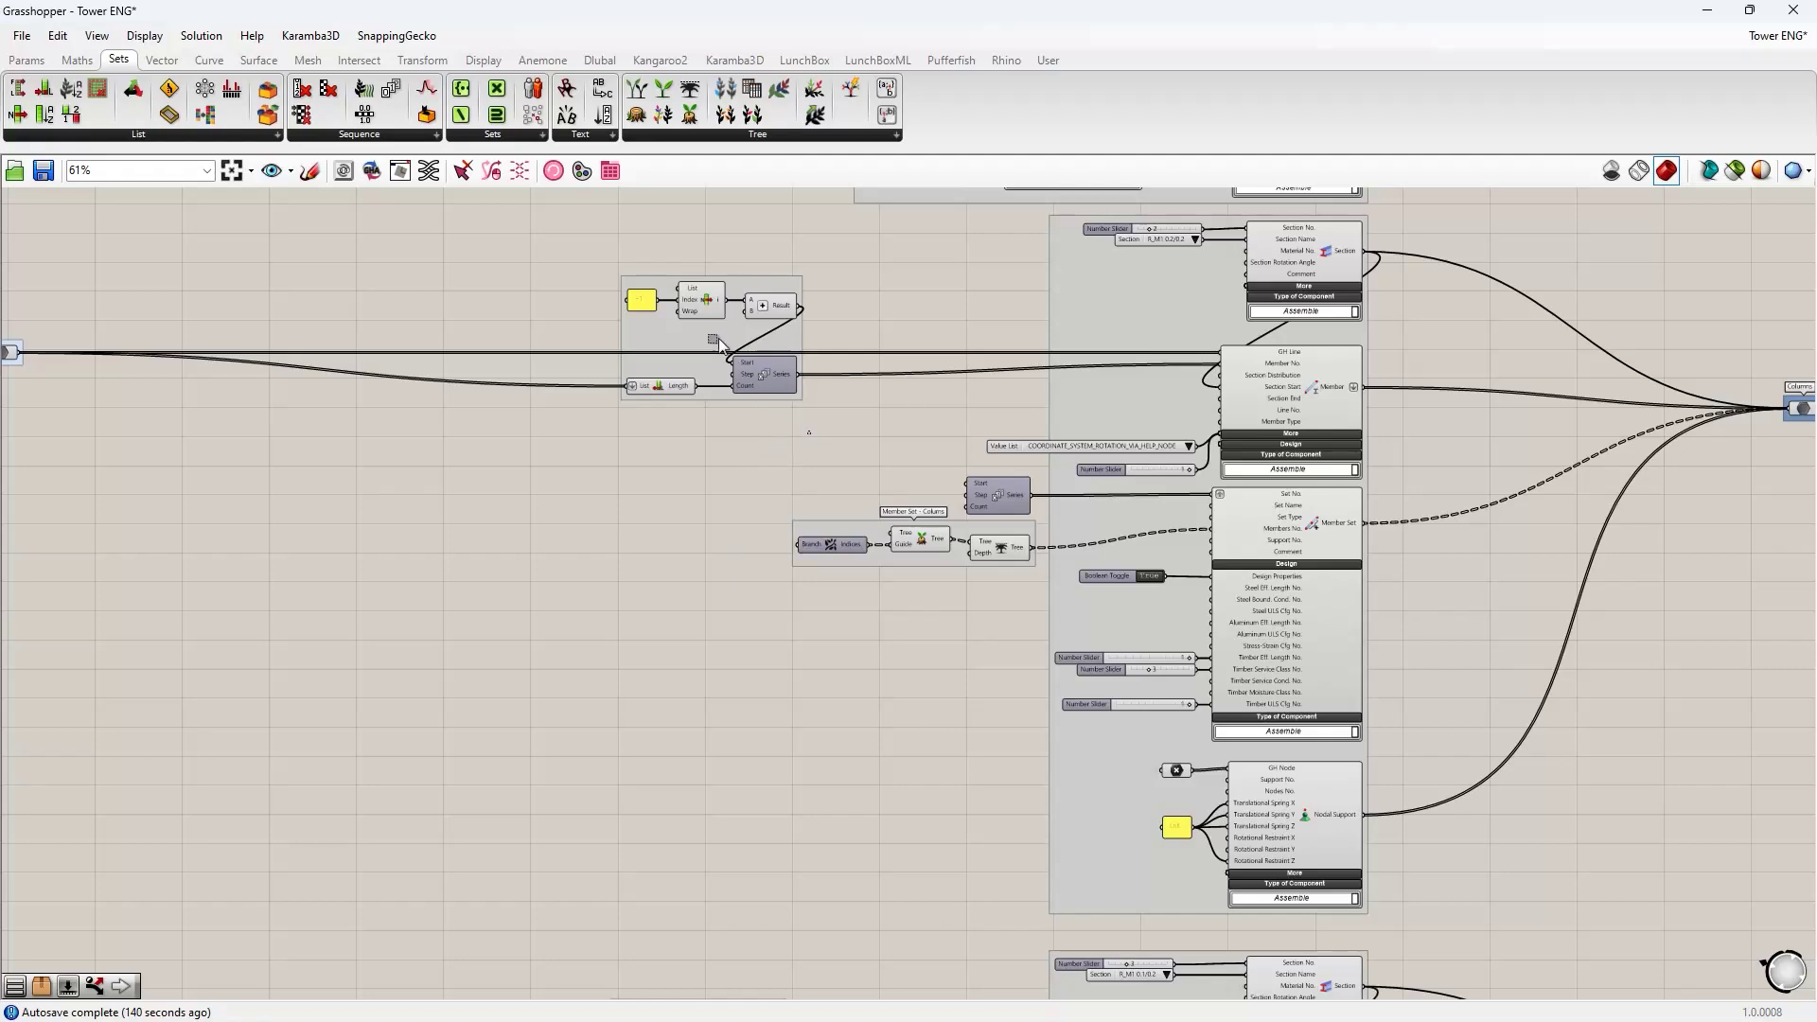
{"action": "left_click_drag", "start_coordinate": [811, 435], "coordinate": [564, 247]}
{"action": "right_click_drag", "start_coordinate": [575, 269], "coordinate": [492, 549]}
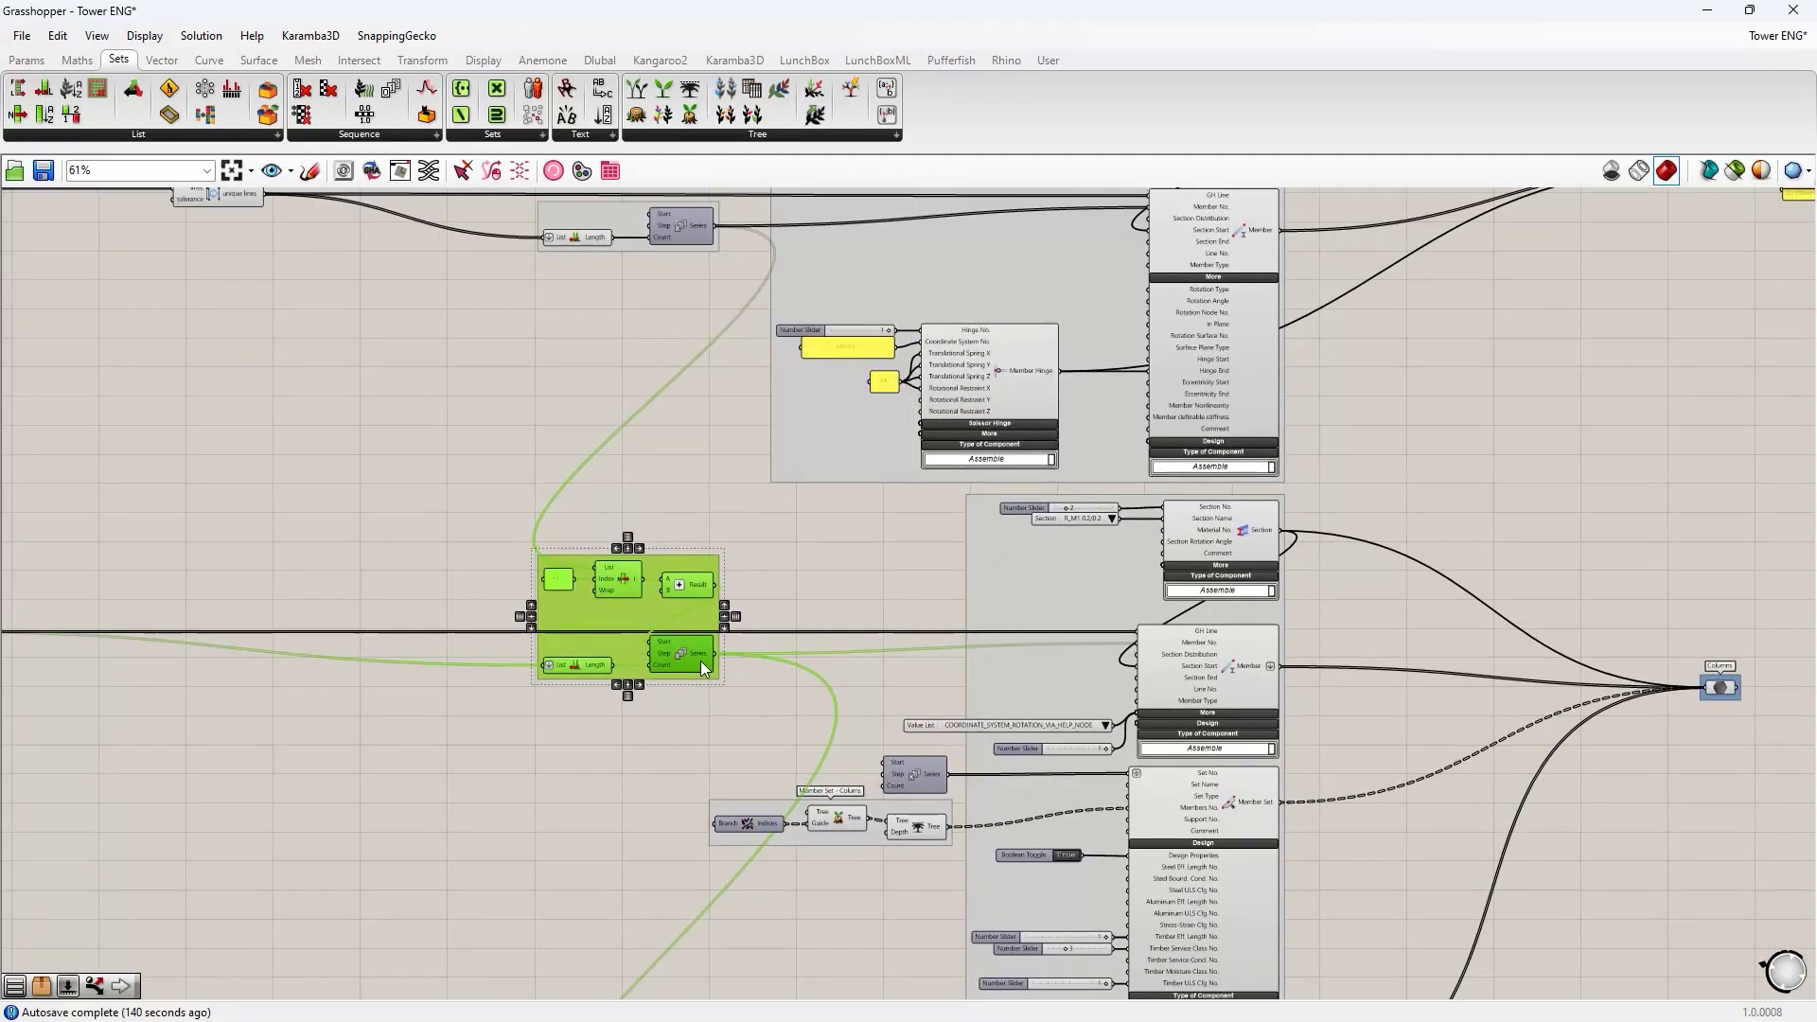
{"action": "left_click", "coordinate": [545, 811]}
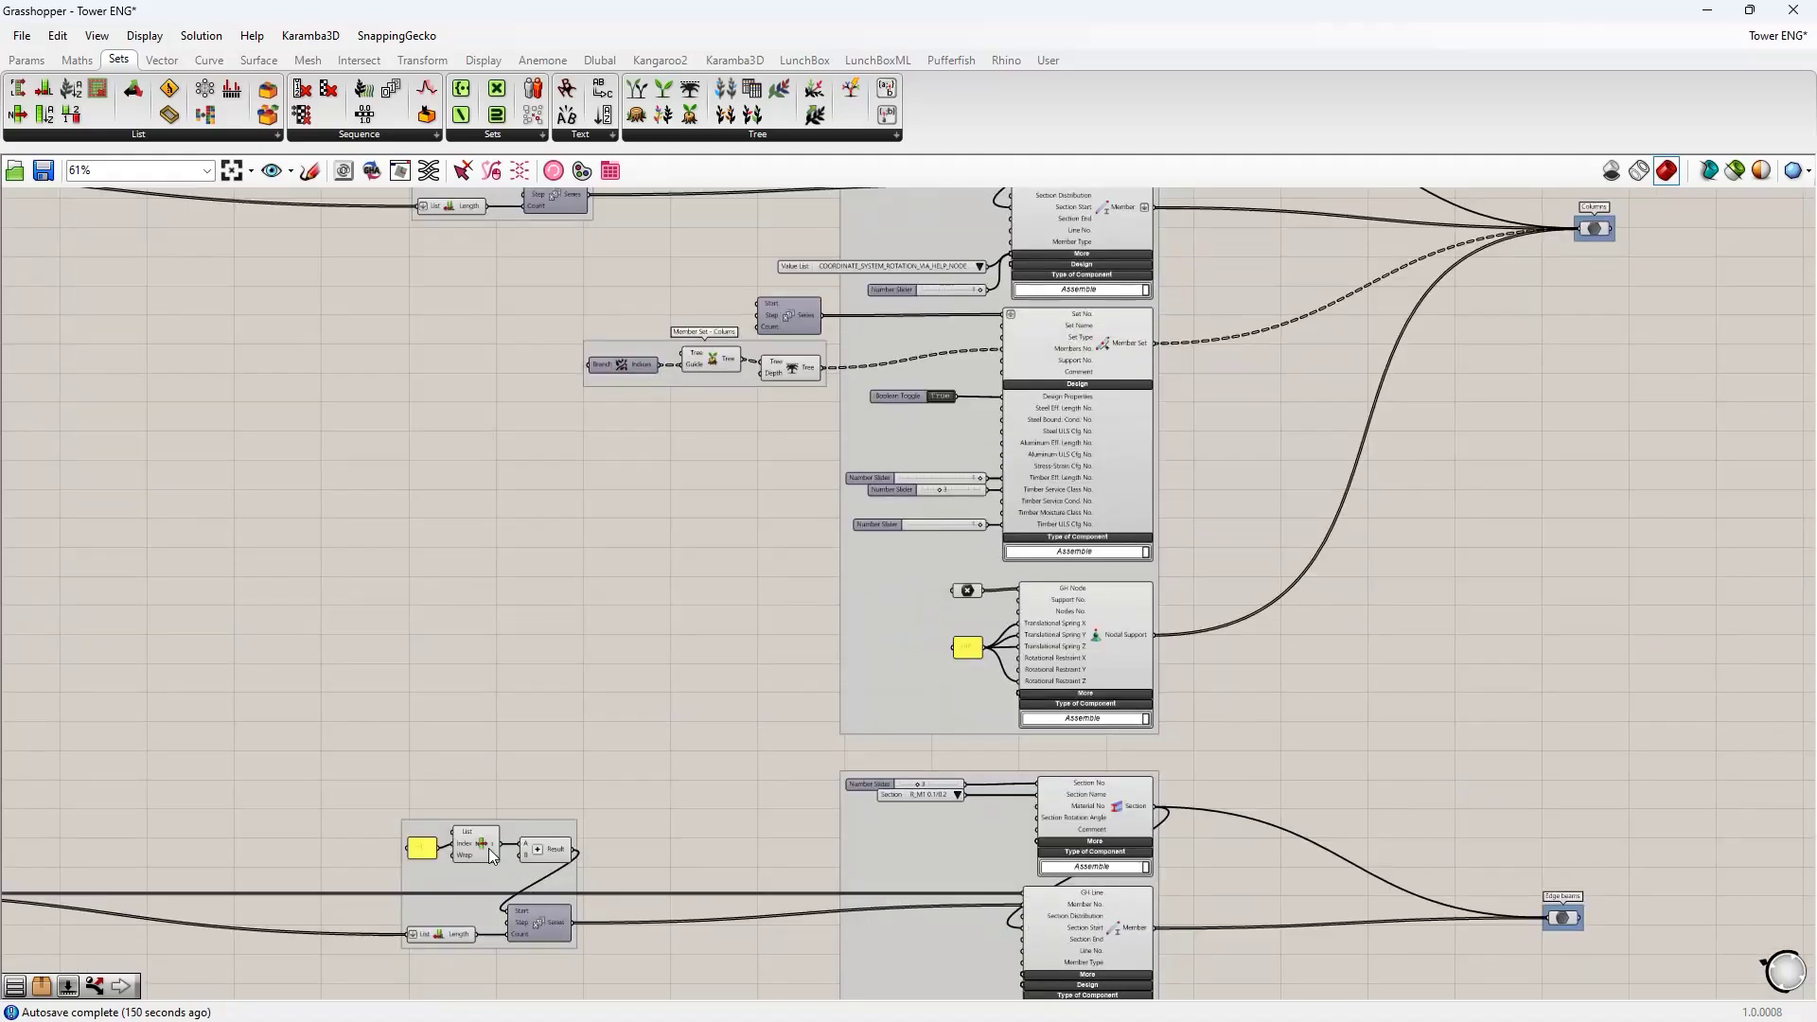
- Select the edge beams' List Item, trace its source to the column Series and inspect the edge beam Series' Start input
{"action": "left_click_drag", "start_coordinate": [454, 833], "coordinate": [576, 280]}
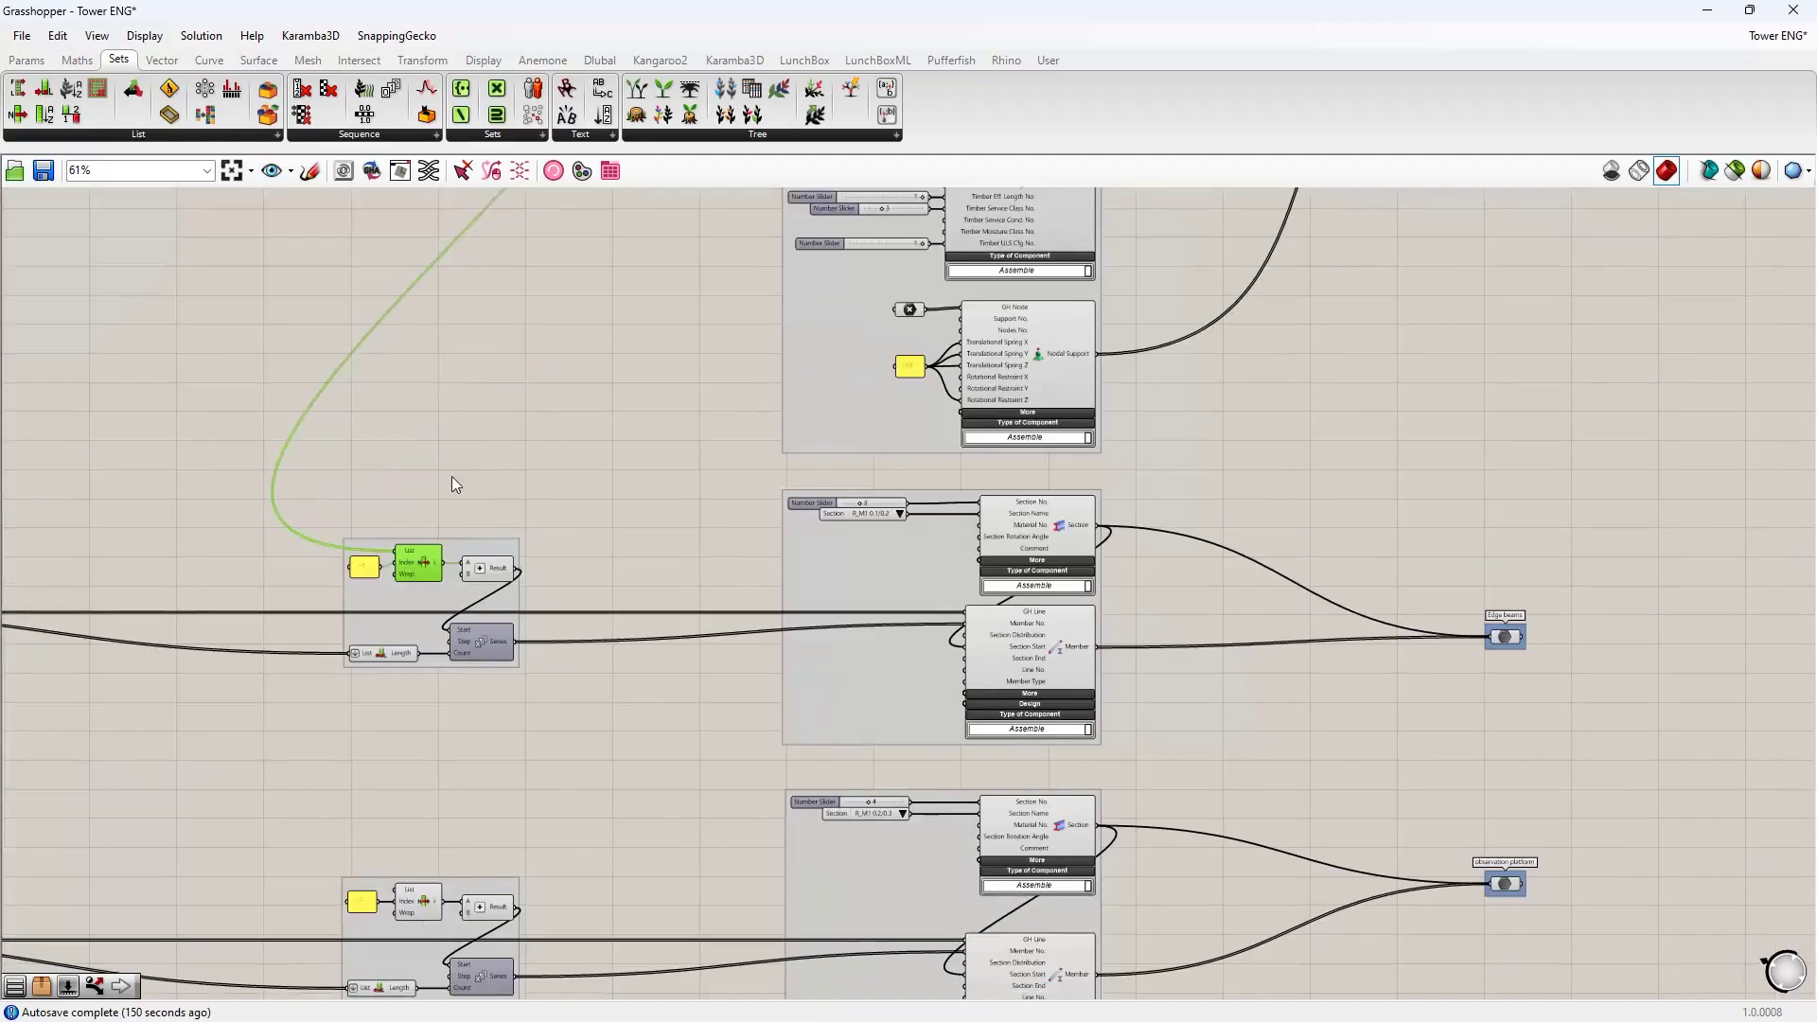
{"action": "mouse_move", "coordinate": [492, 368]}
{"action": "right_mouse_down"}
{"action": "mouse_move", "coordinate": [518, 405]}
{"action": "mouse_move", "coordinate": [516, 355]}
{"action": "right_mouse_up"}
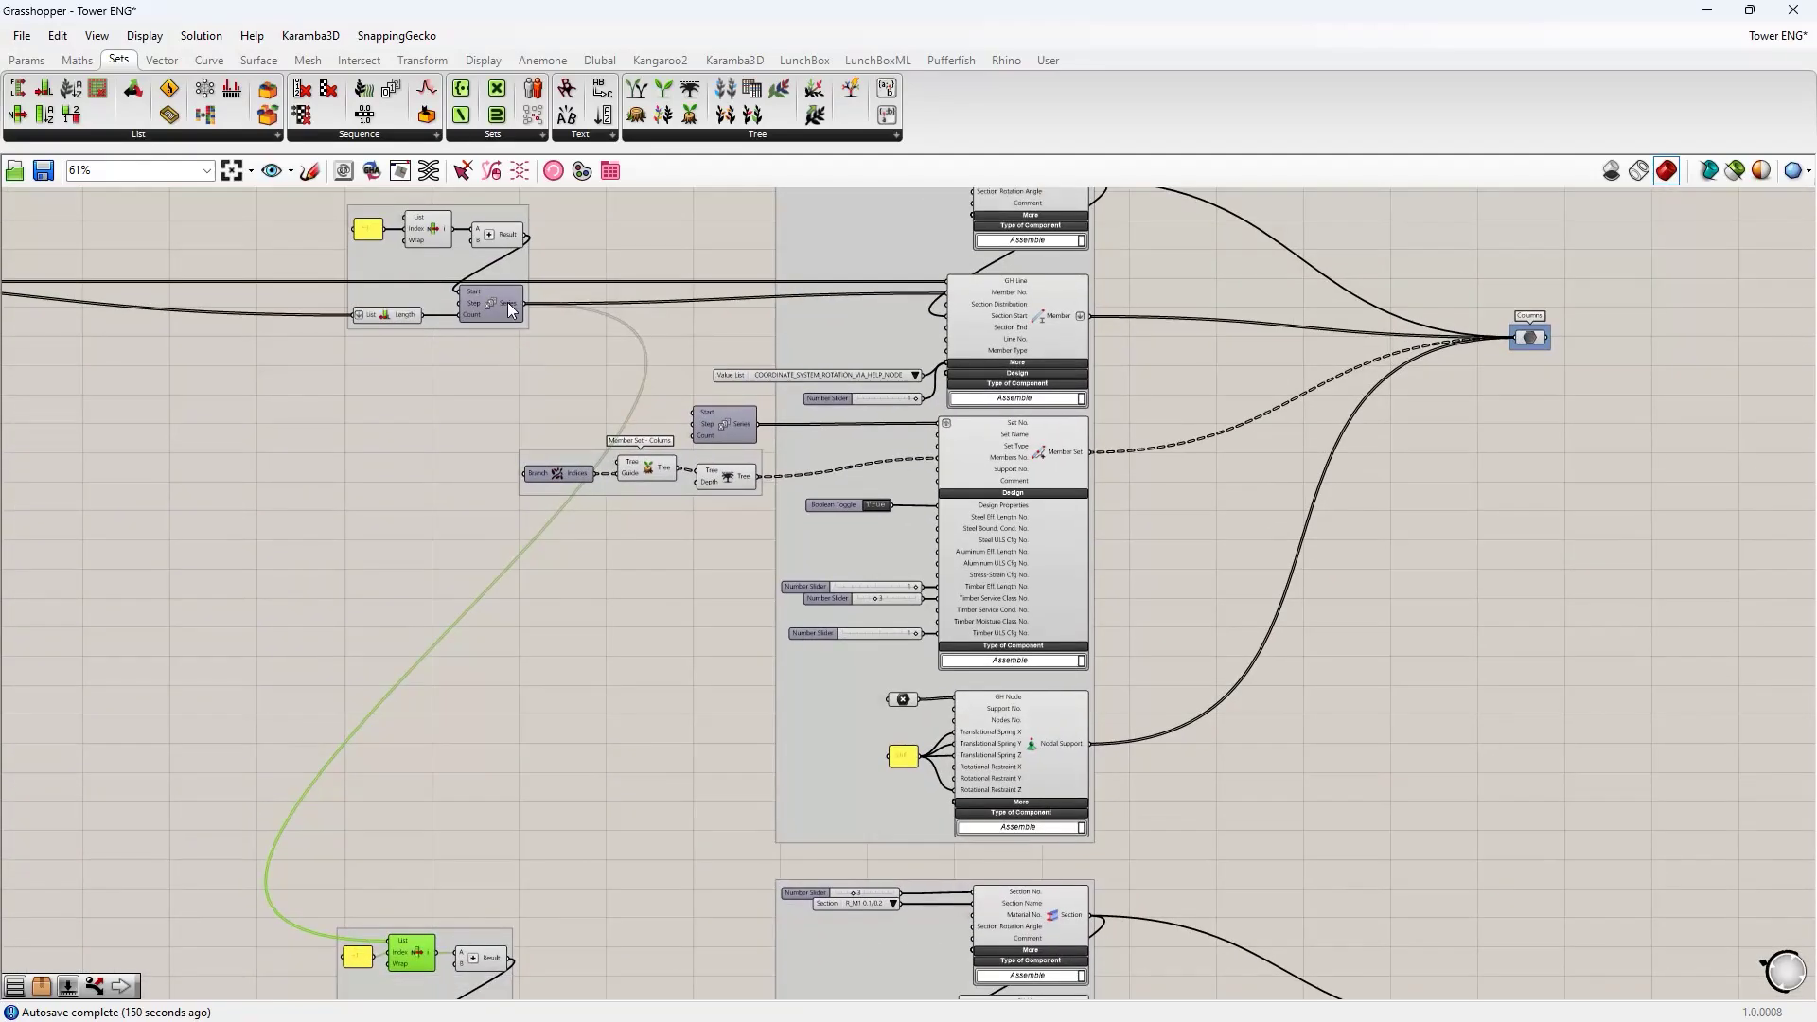
{"action": "right_click_drag", "start_coordinate": [511, 729], "coordinate": [490, 566]}
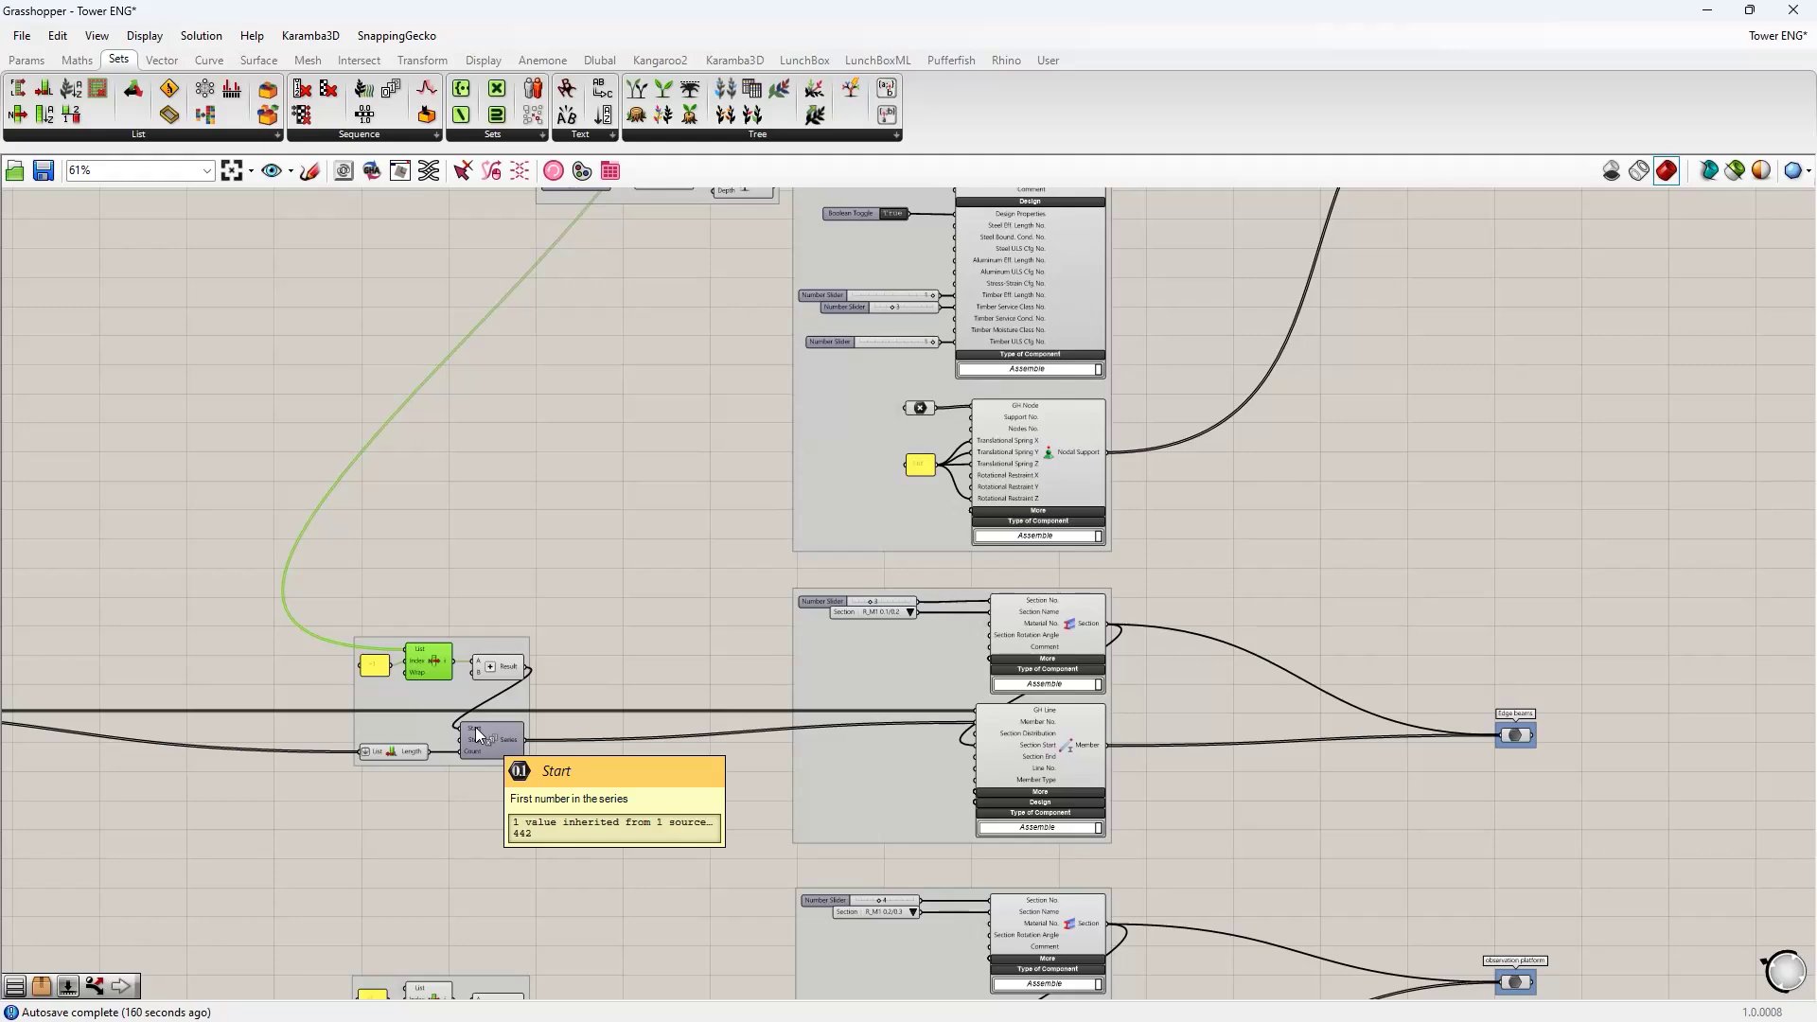
- Review the member numbering groups and their section and member components from the edge beams back to the stairs
{"action": "right_click_drag", "start_coordinate": [496, 809], "coordinate": [494, 557]}
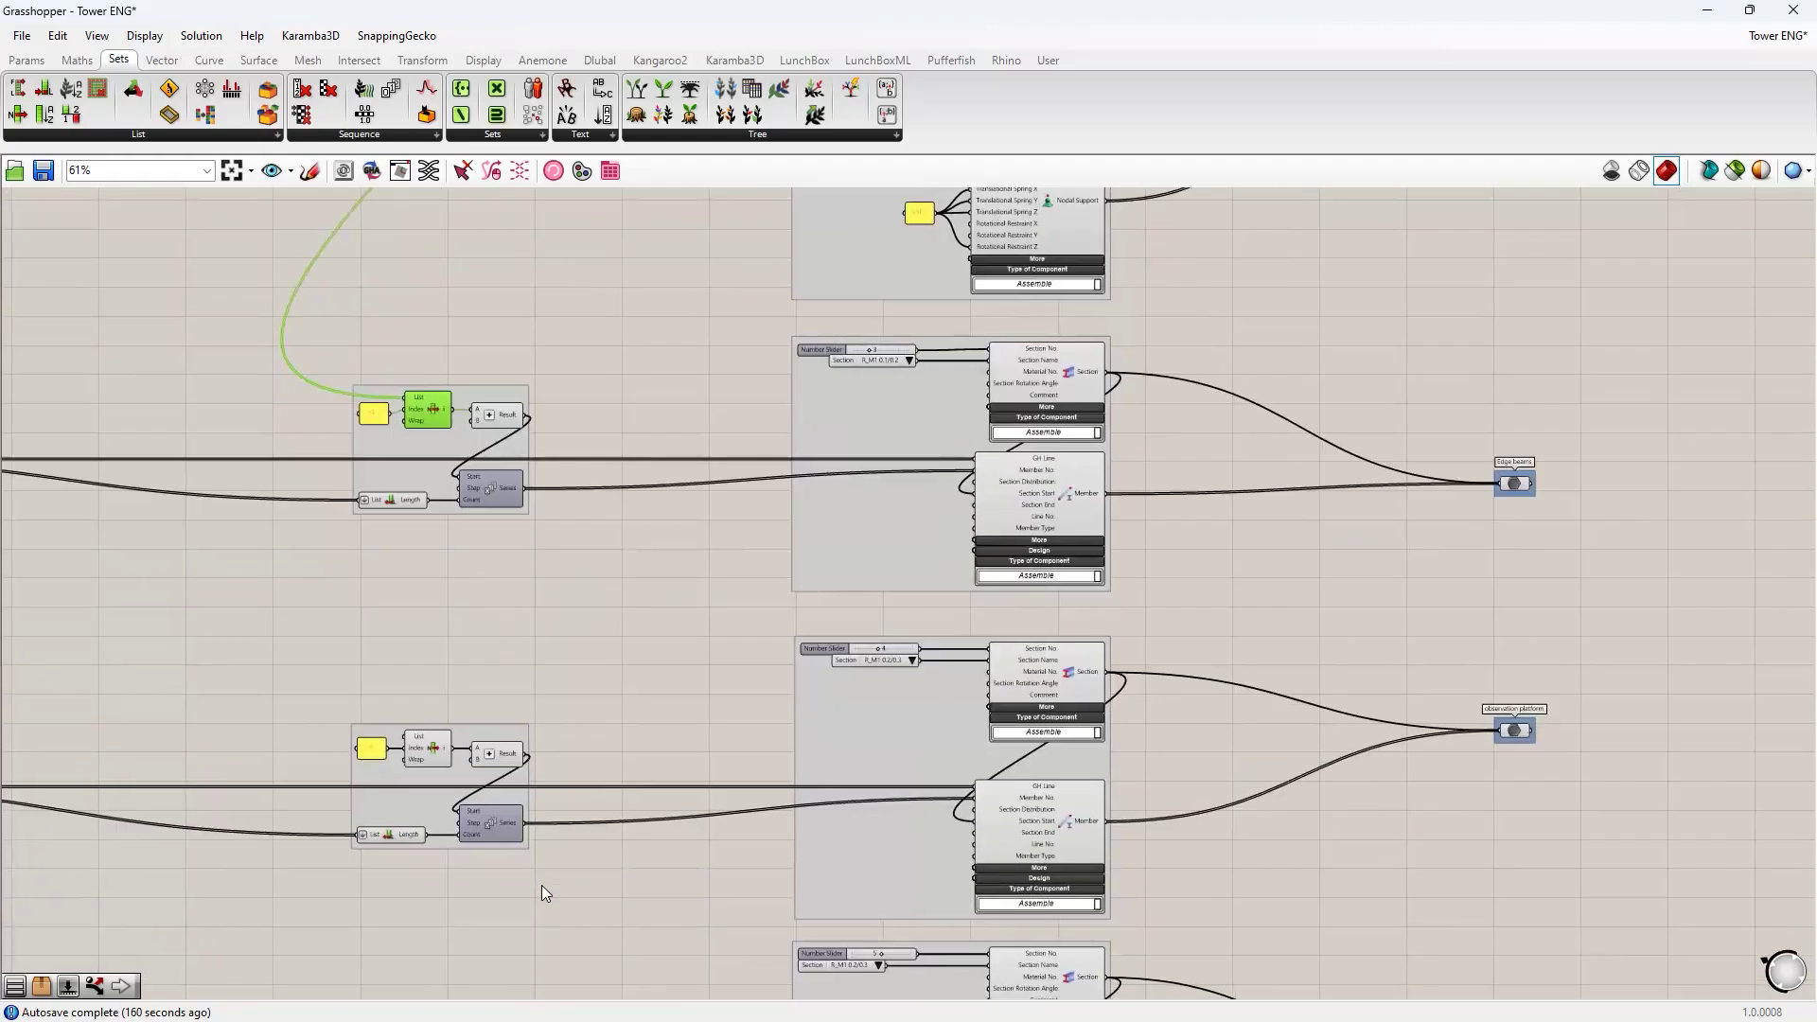
{"action": "left_click", "coordinate": [492, 793]}
{"action": "right_click_drag", "start_coordinate": [665, 875], "coordinate": [825, 667]}
{"action": "right_click_drag", "start_coordinate": [768, 763], "coordinate": [713, 570]}
{"action": "right_click_drag", "start_coordinate": [708, 804], "coordinate": [700, 763]}
{"action": "right_click_drag", "start_coordinate": [741, 312], "coordinate": [707, 731]}
{"action": "right_click_drag", "start_coordinate": [708, 191], "coordinate": [623, 857]}
{"action": "right_click_drag", "start_coordinate": [613, 473], "coordinate": [535, 818]}
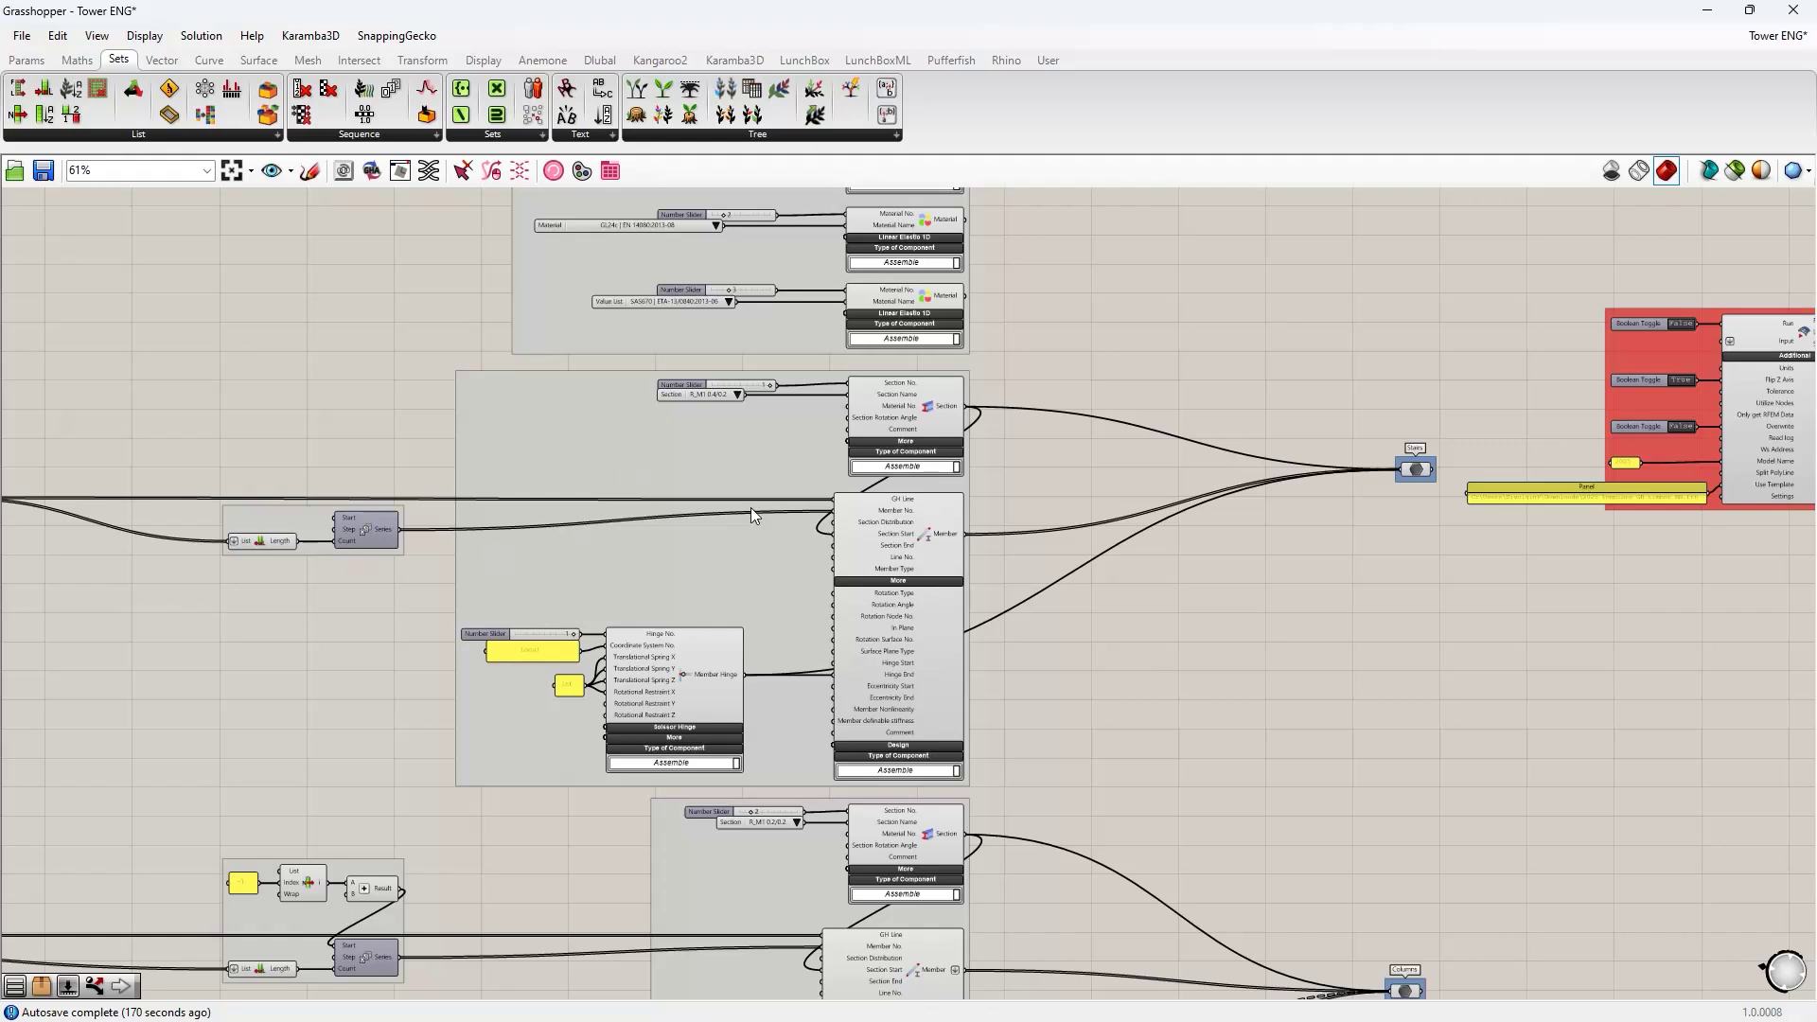
- Examine the Member Hinge component and its connections to the stairs' Member component
{"action": "scroll", "coordinate": [751, 508], "scroll_direction": "up", "scroll_amount": 4}
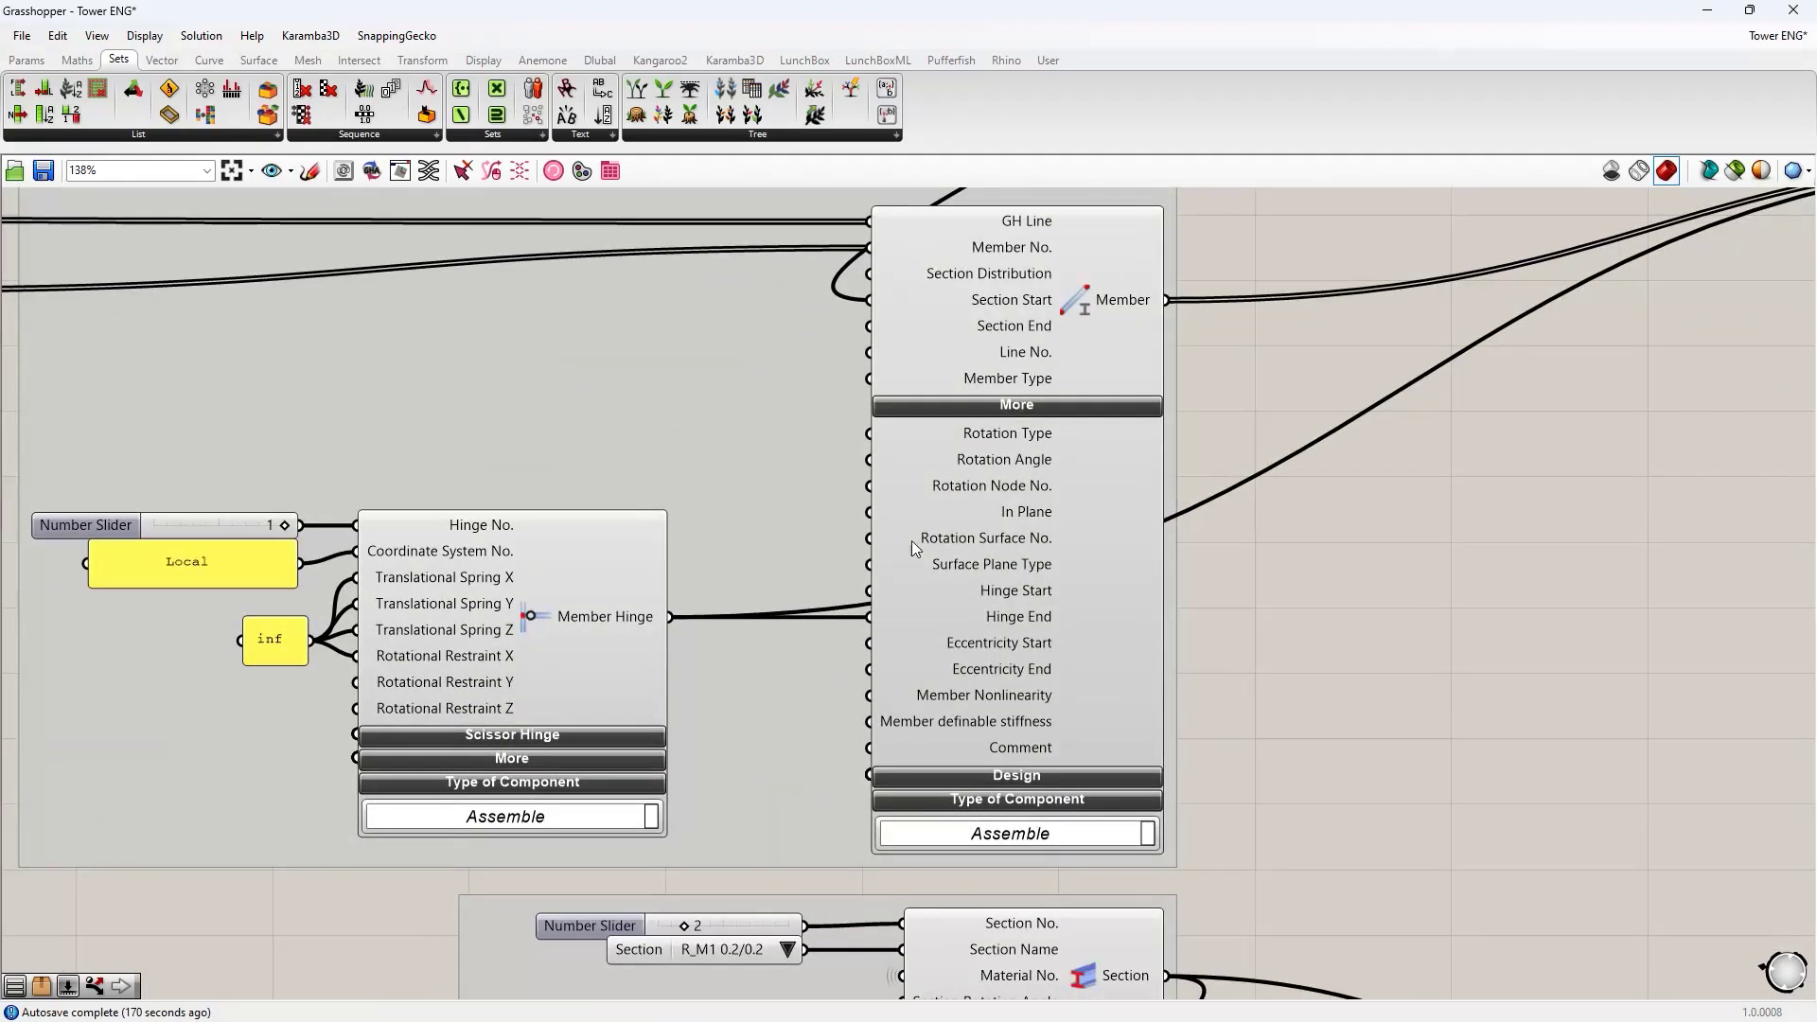
{"action": "scroll", "coordinate": [870, 572], "scroll_direction": "down", "scroll_amount": 2}
{"action": "left_click", "coordinate": [656, 599]}
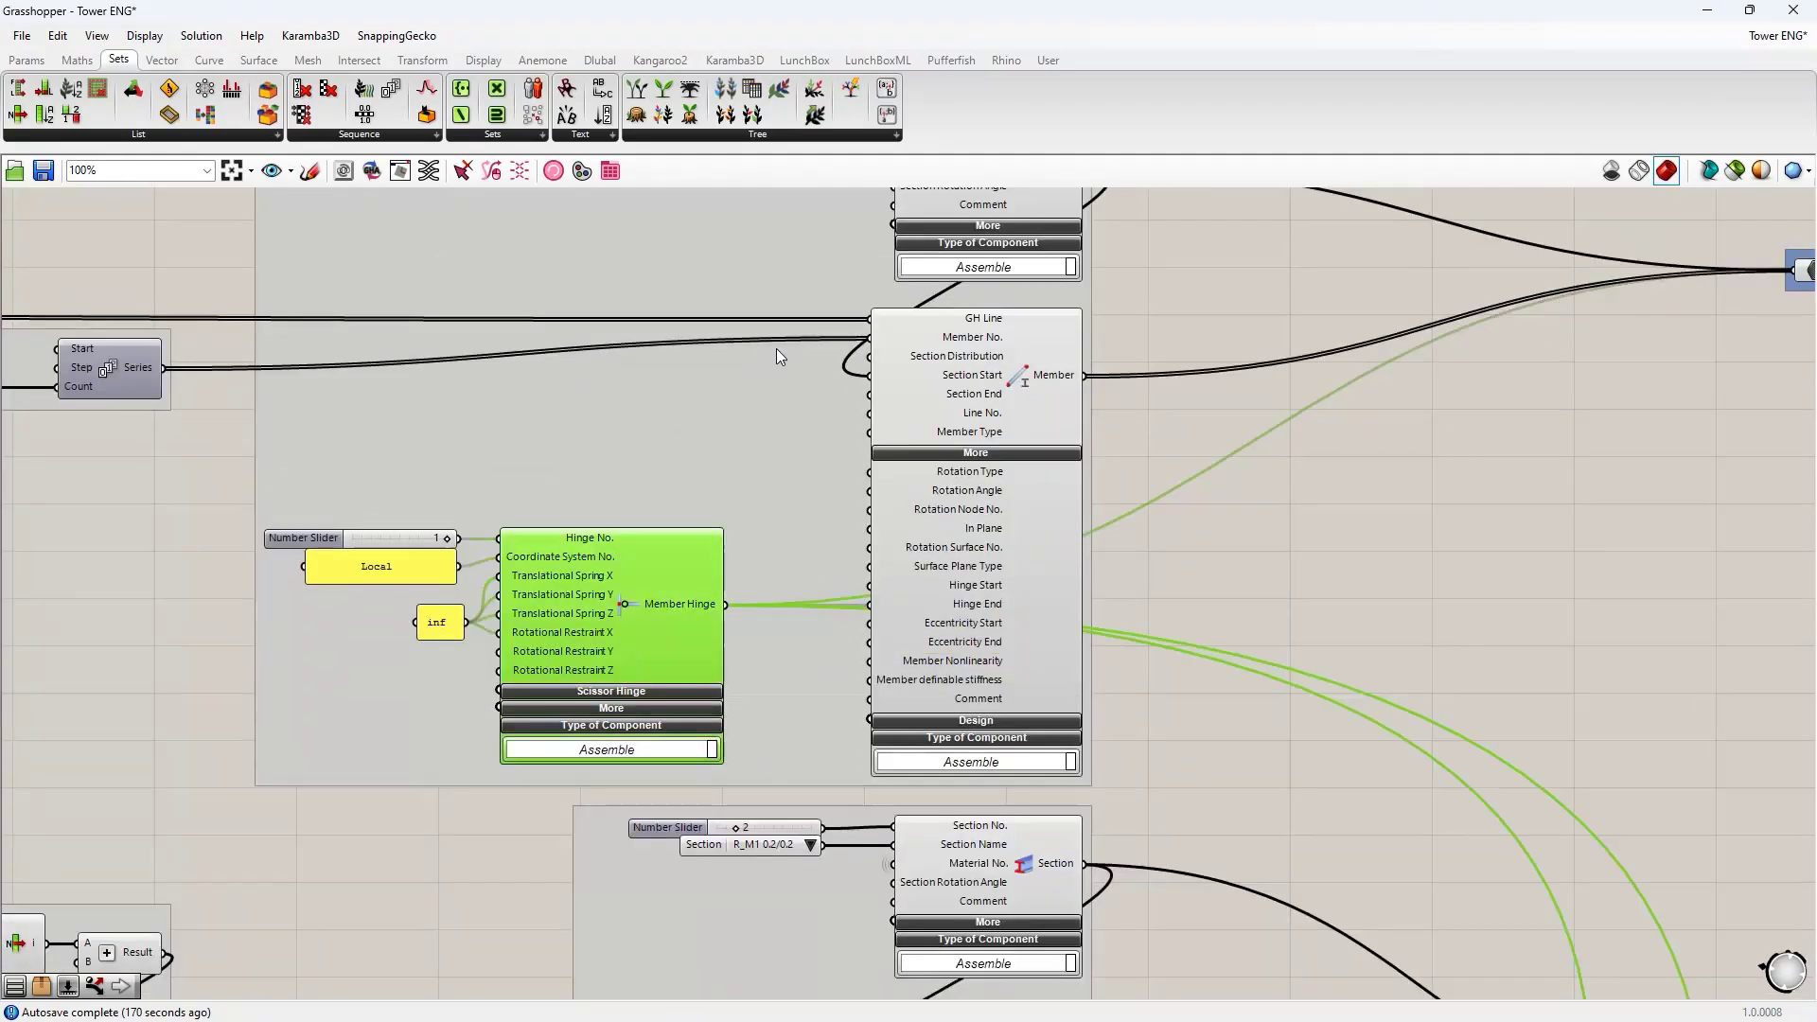
{"action": "scroll", "coordinate": [734, 437], "scroll_direction": "down", "scroll_amount": 1}
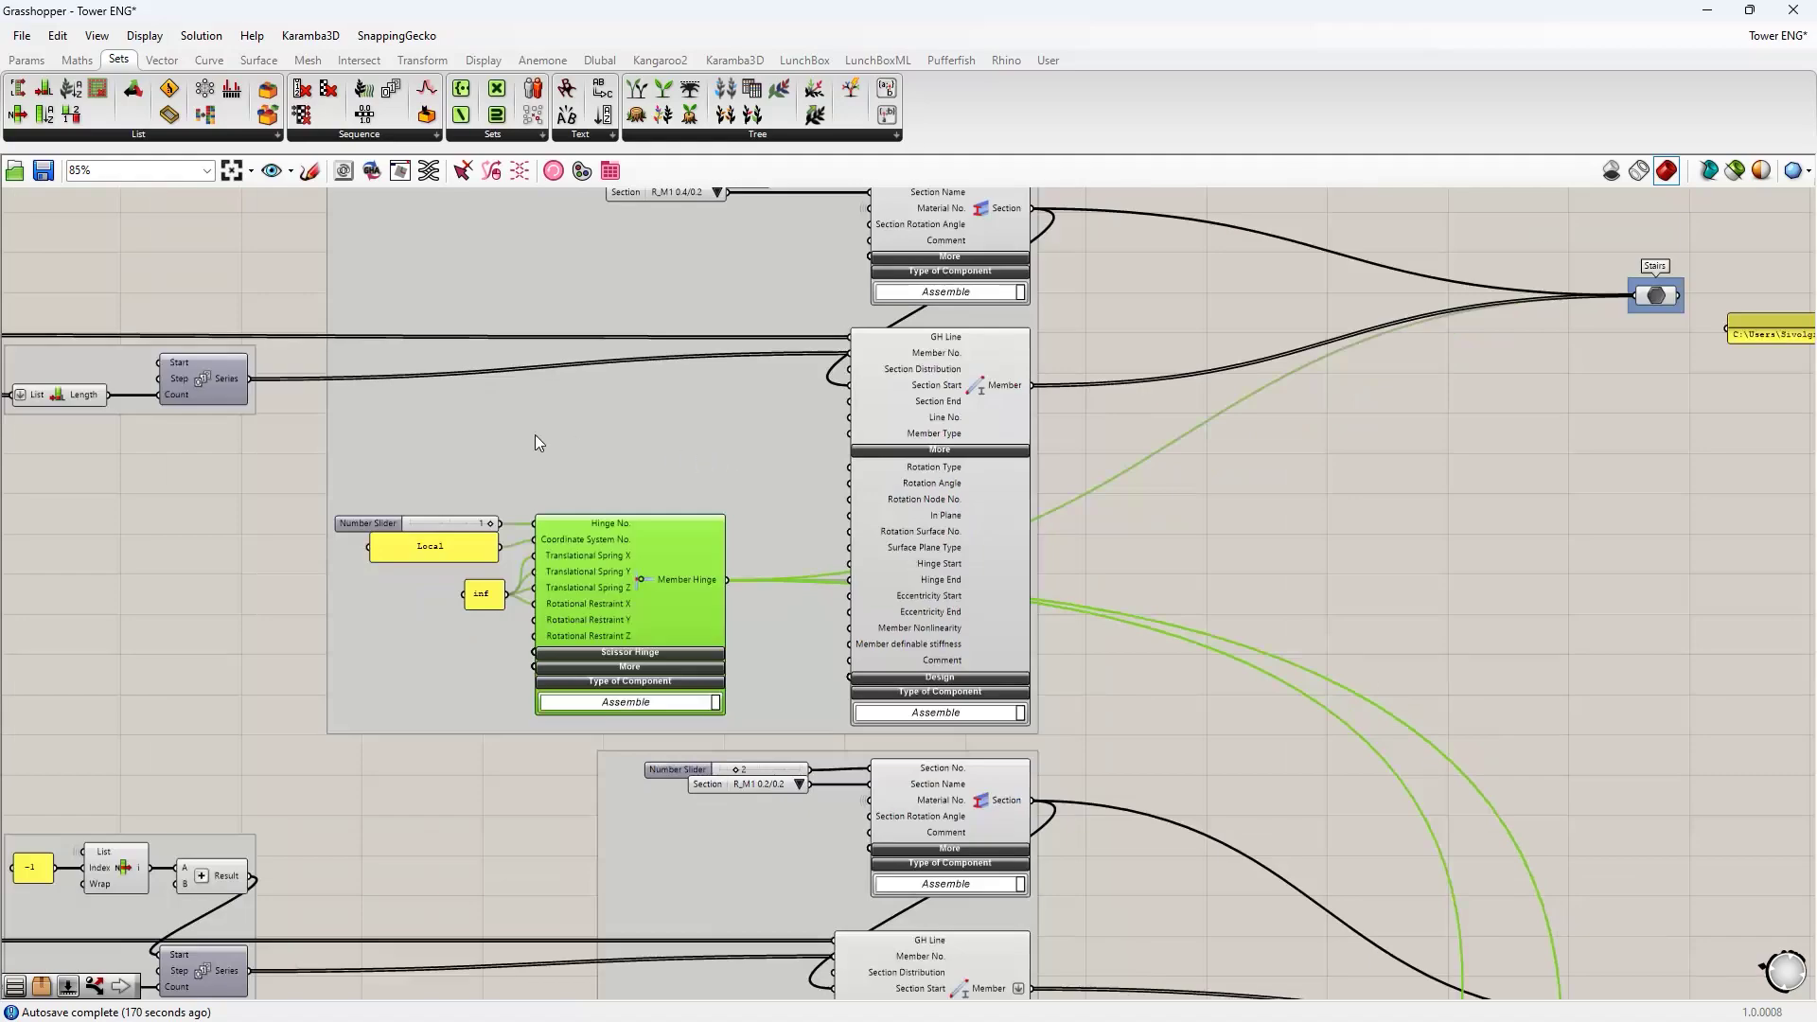
{"action": "right_click_drag", "start_coordinate": [188, 498], "coordinate": [252, 549]}
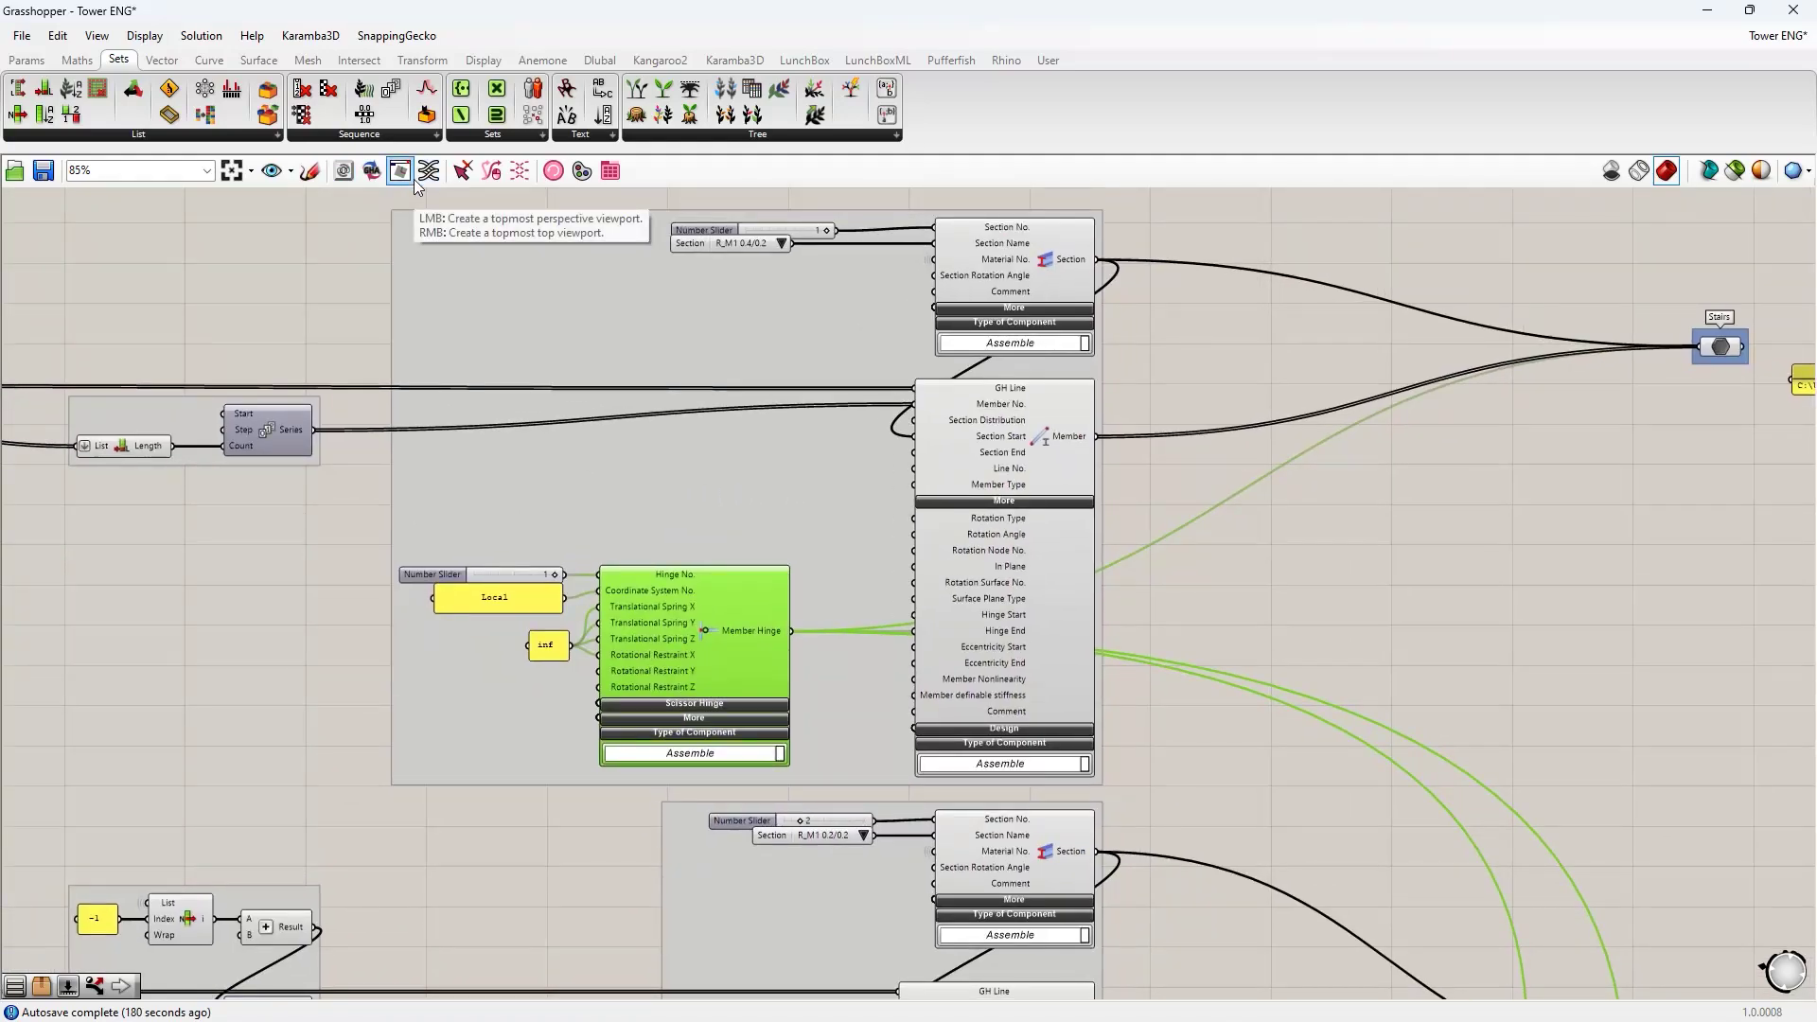
- Open a topmost perspective viewport over the canvas and inspect the spiral stair lines up close
{"action": "right_click_drag", "start_coordinate": [420, 257], "coordinate": [604, 218]}
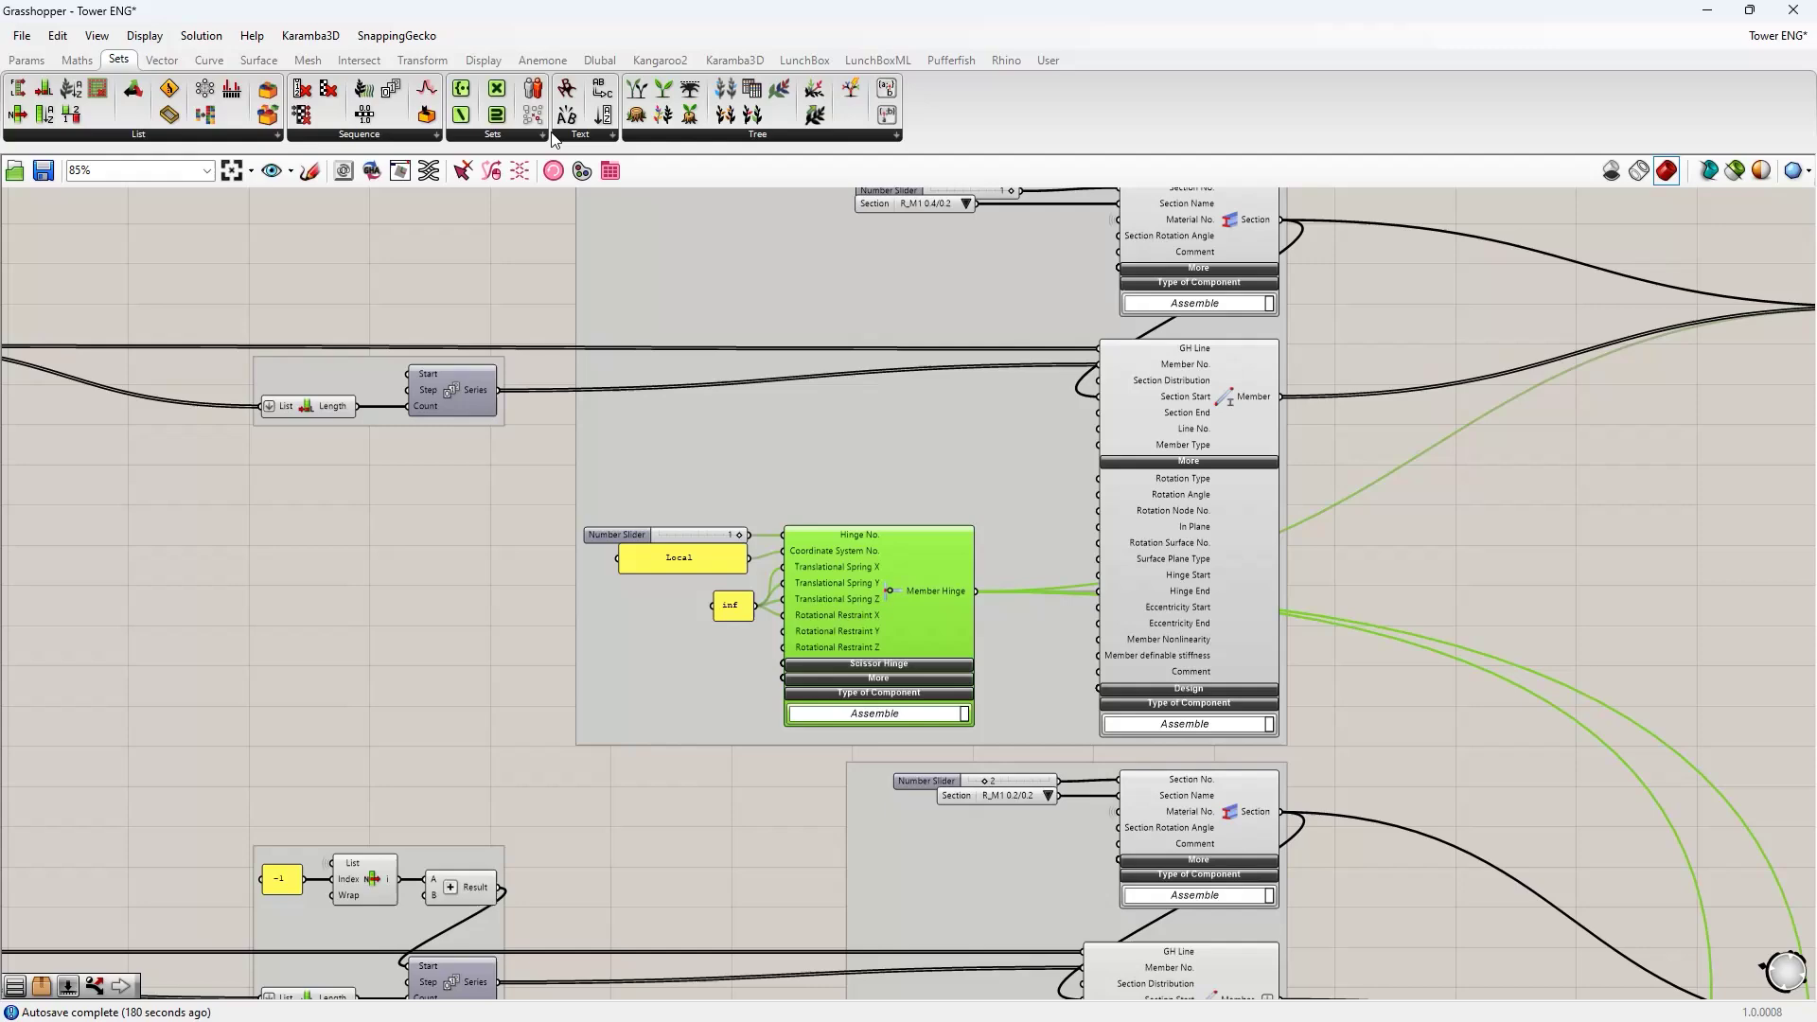
{"action": "left_click", "coordinate": [406, 176]}
{"action": "left_click_drag", "start_coordinate": [0, 461], "coordinate": [1501, 389]}
{"action": "scroll", "coordinate": [1417, 735], "scroll_direction": "up", "scroll_amount": 8}
{"action": "scroll", "coordinate": [1416, 743], "scroll_direction": "up", "scroll_amount": 10}
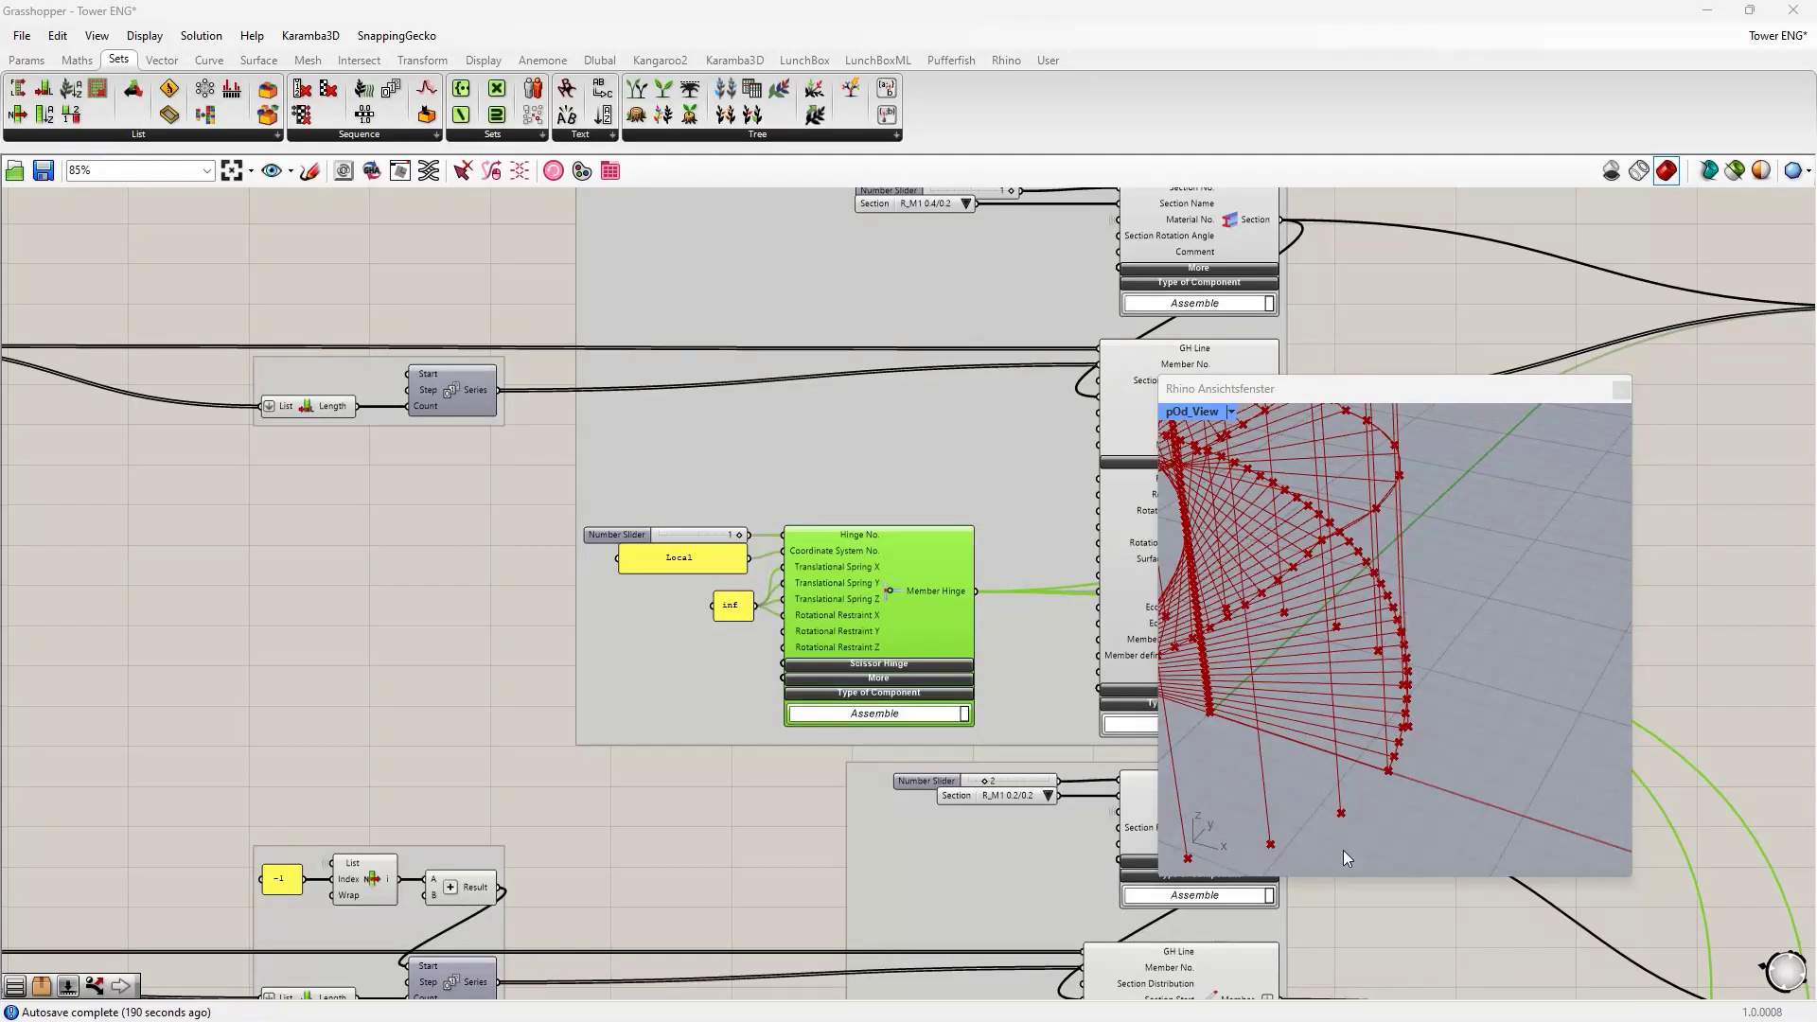
- Add a Line orientation component from the Dlubal tools to the empty canvas below the Stairs parameter
{"action": "right_click_drag", "start_coordinate": [451, 595], "coordinate": [193, 581]}
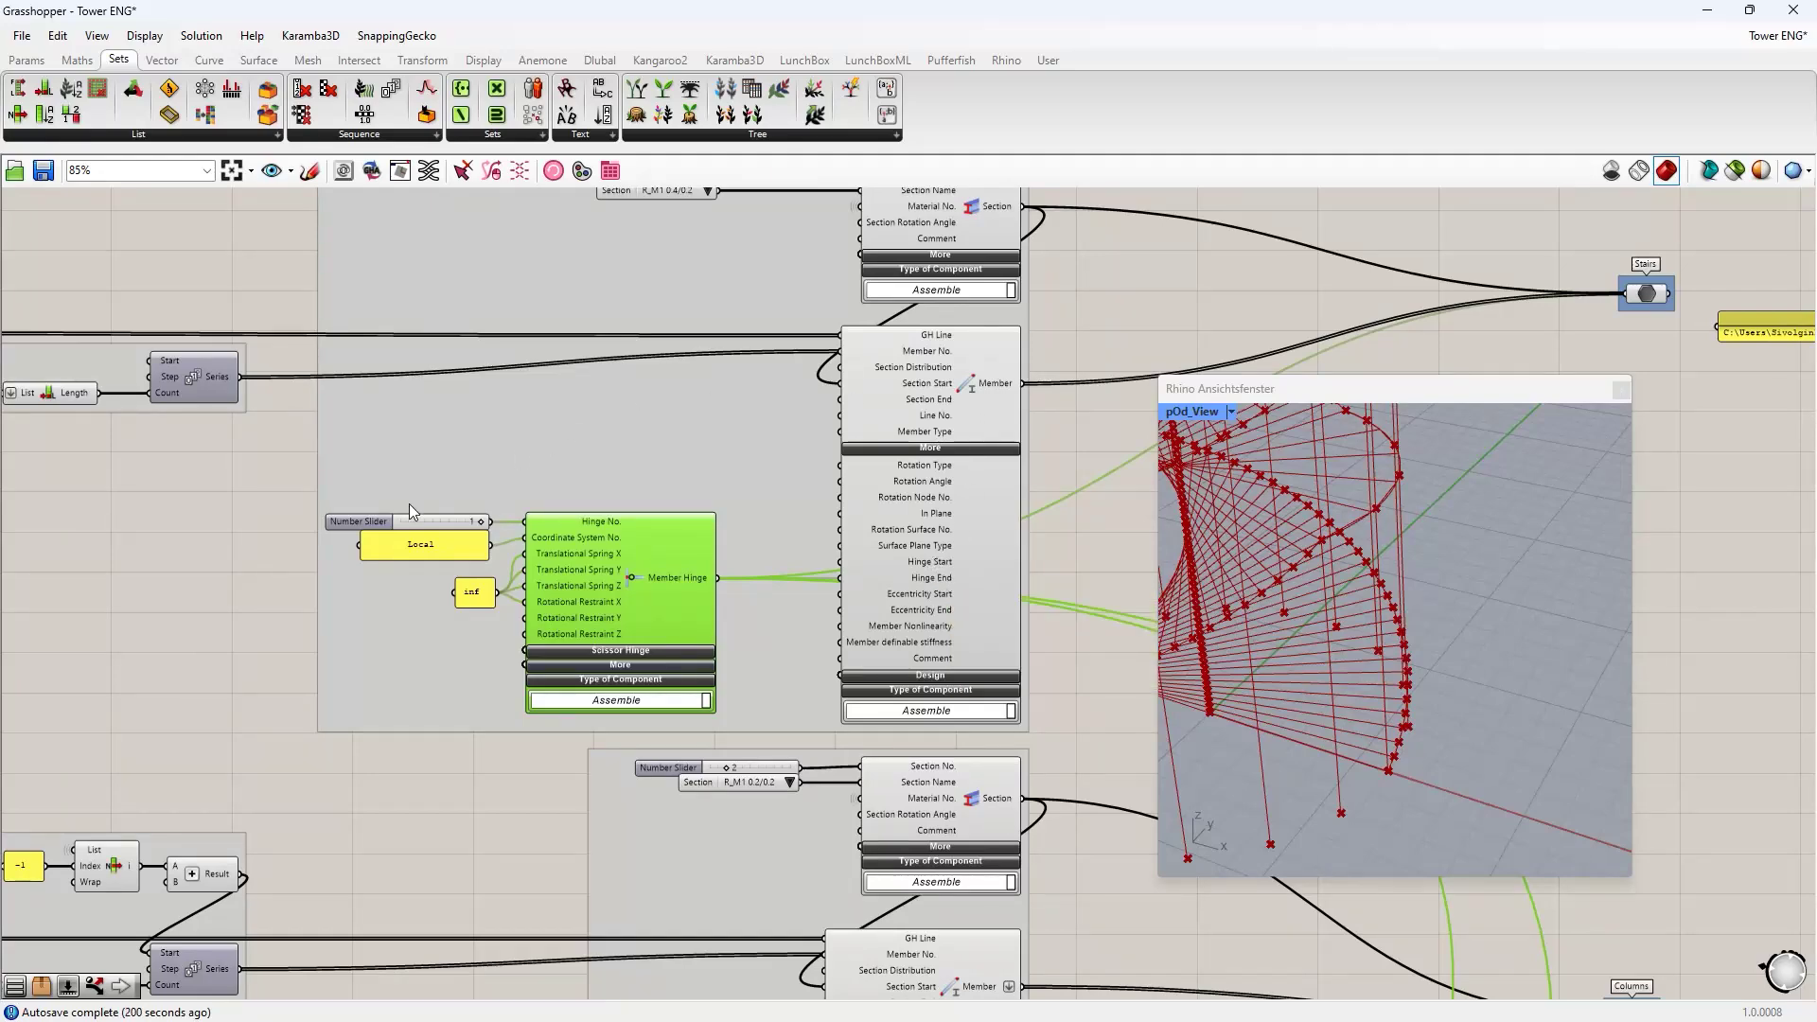
{"action": "scroll", "coordinate": [416, 503], "scroll_direction": "down", "scroll_amount": 3}
{"action": "right_click_drag", "start_coordinate": [226, 490], "coordinate": [758, 457]}
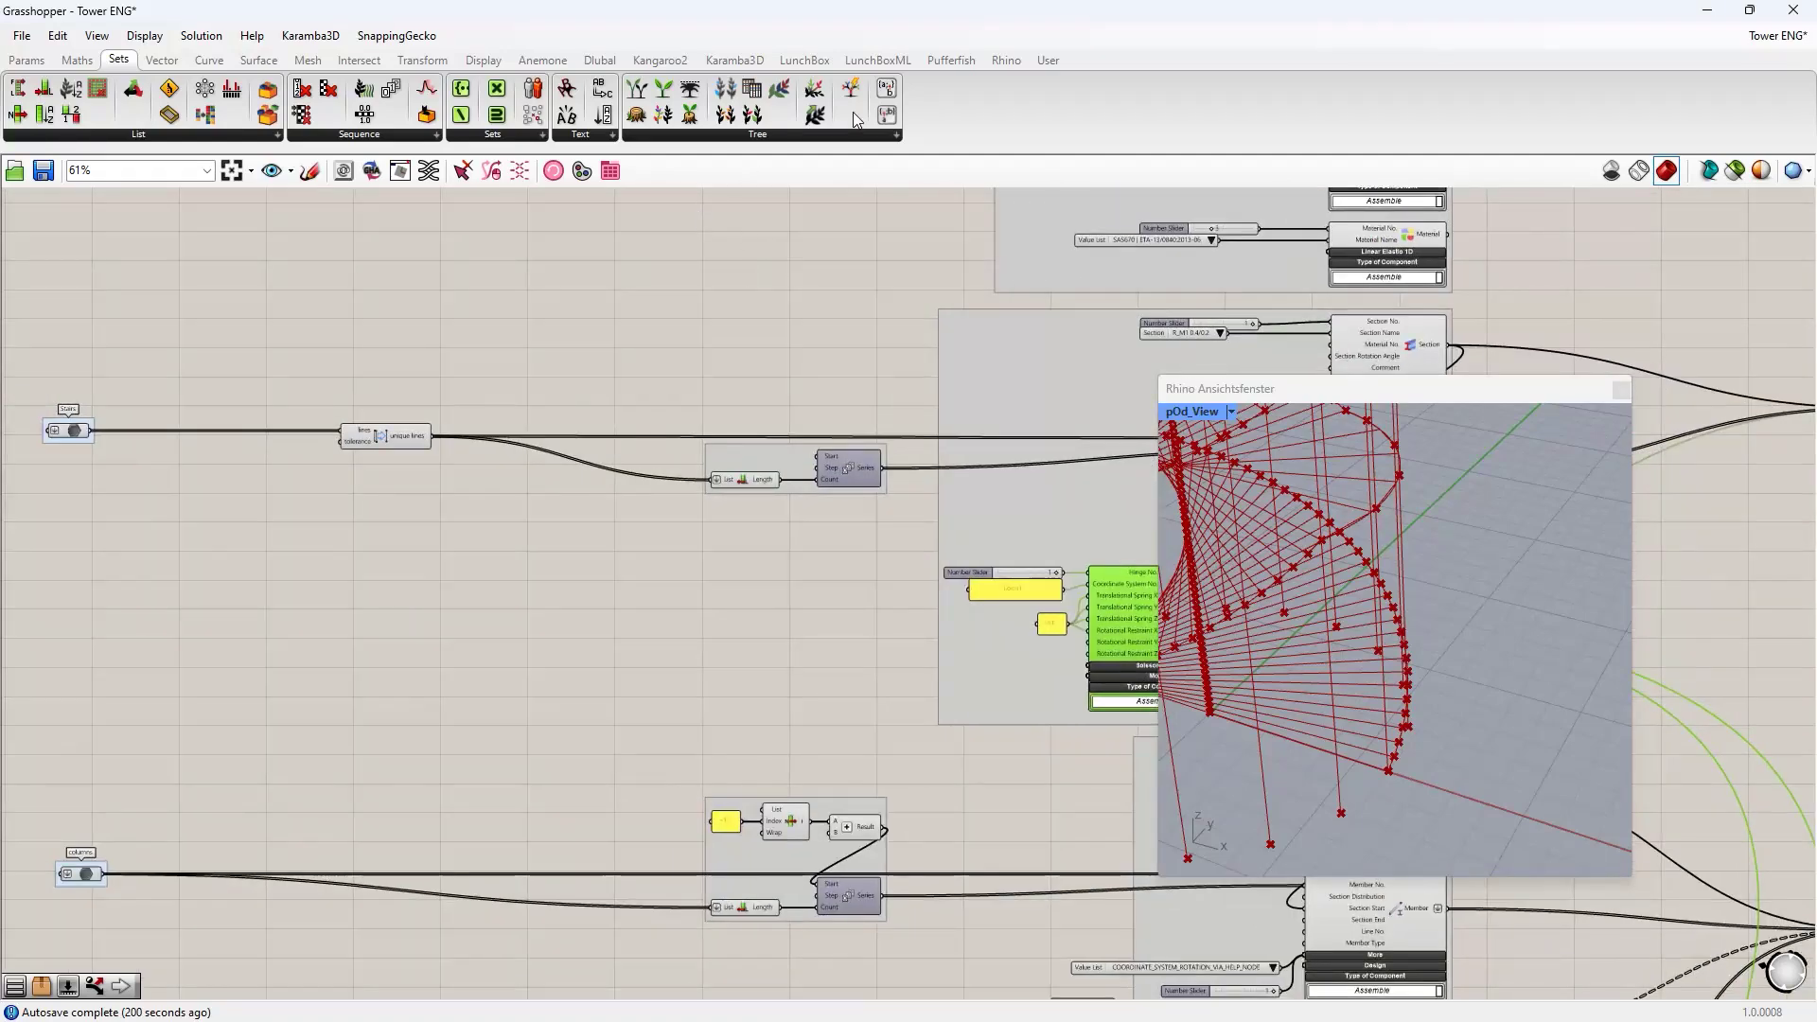
{"action": "left_click", "coordinate": [600, 59]}
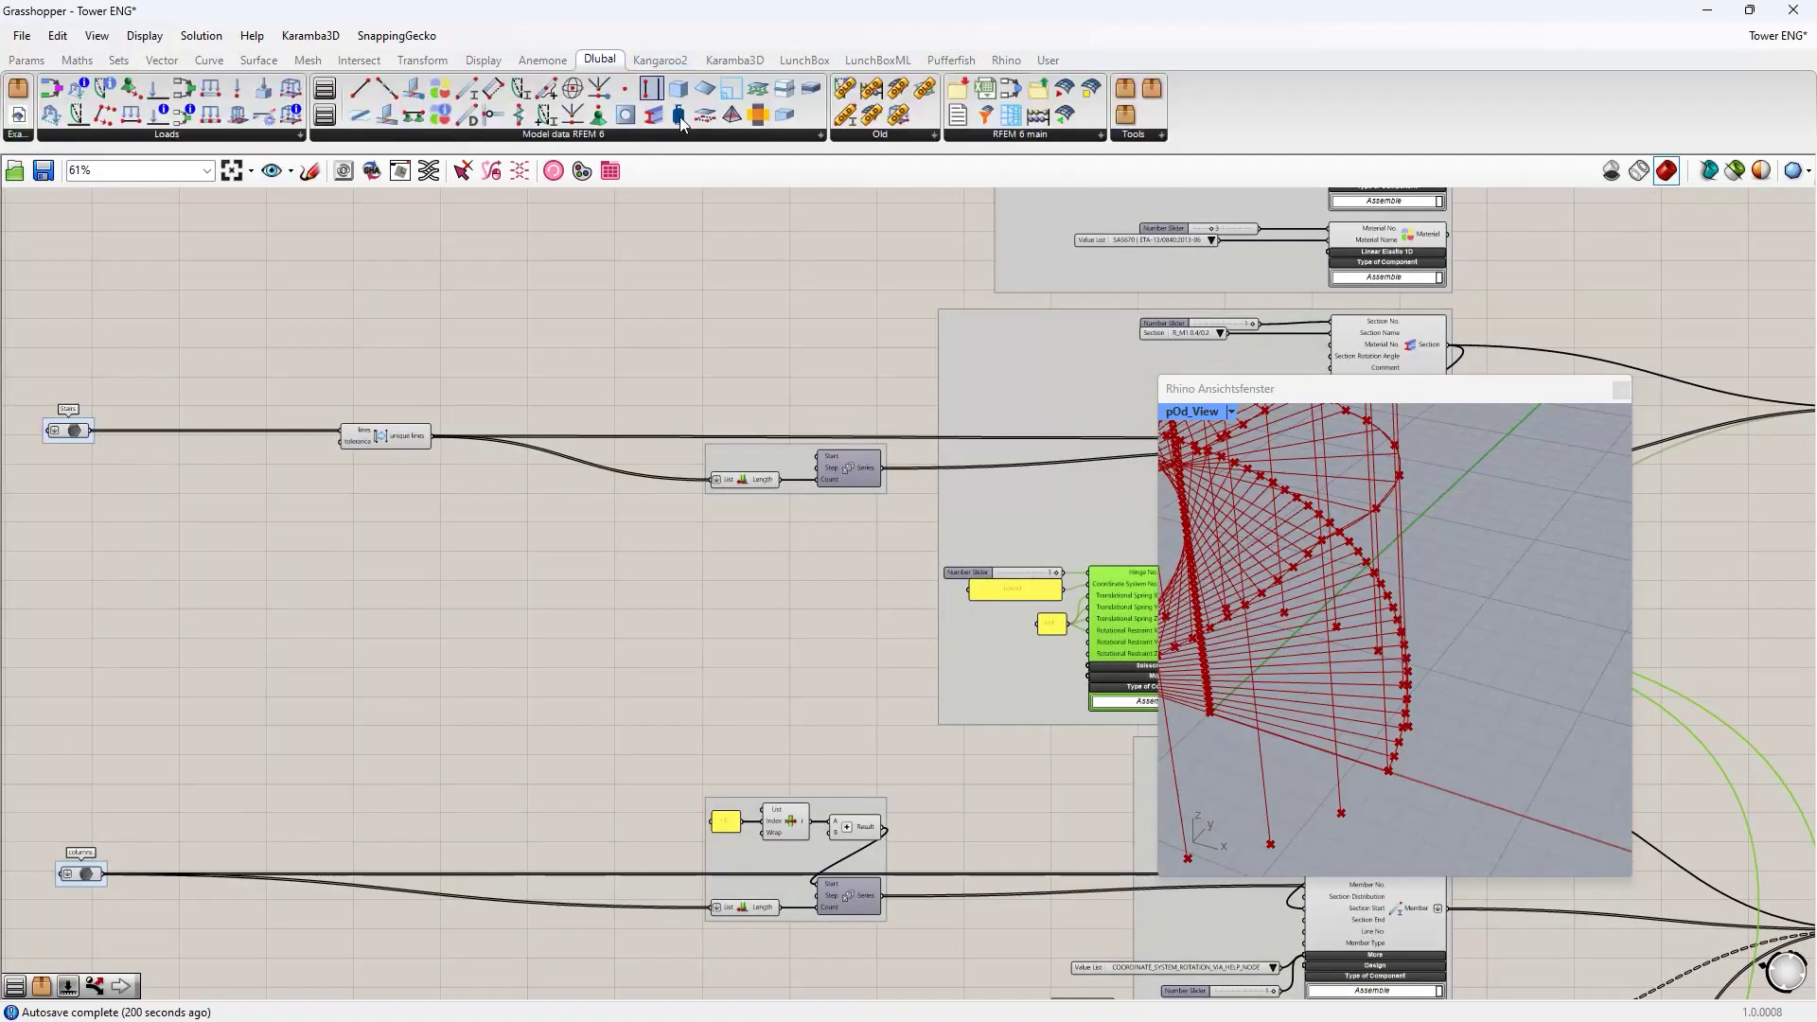
{"action": "left_click", "coordinate": [1141, 134]}
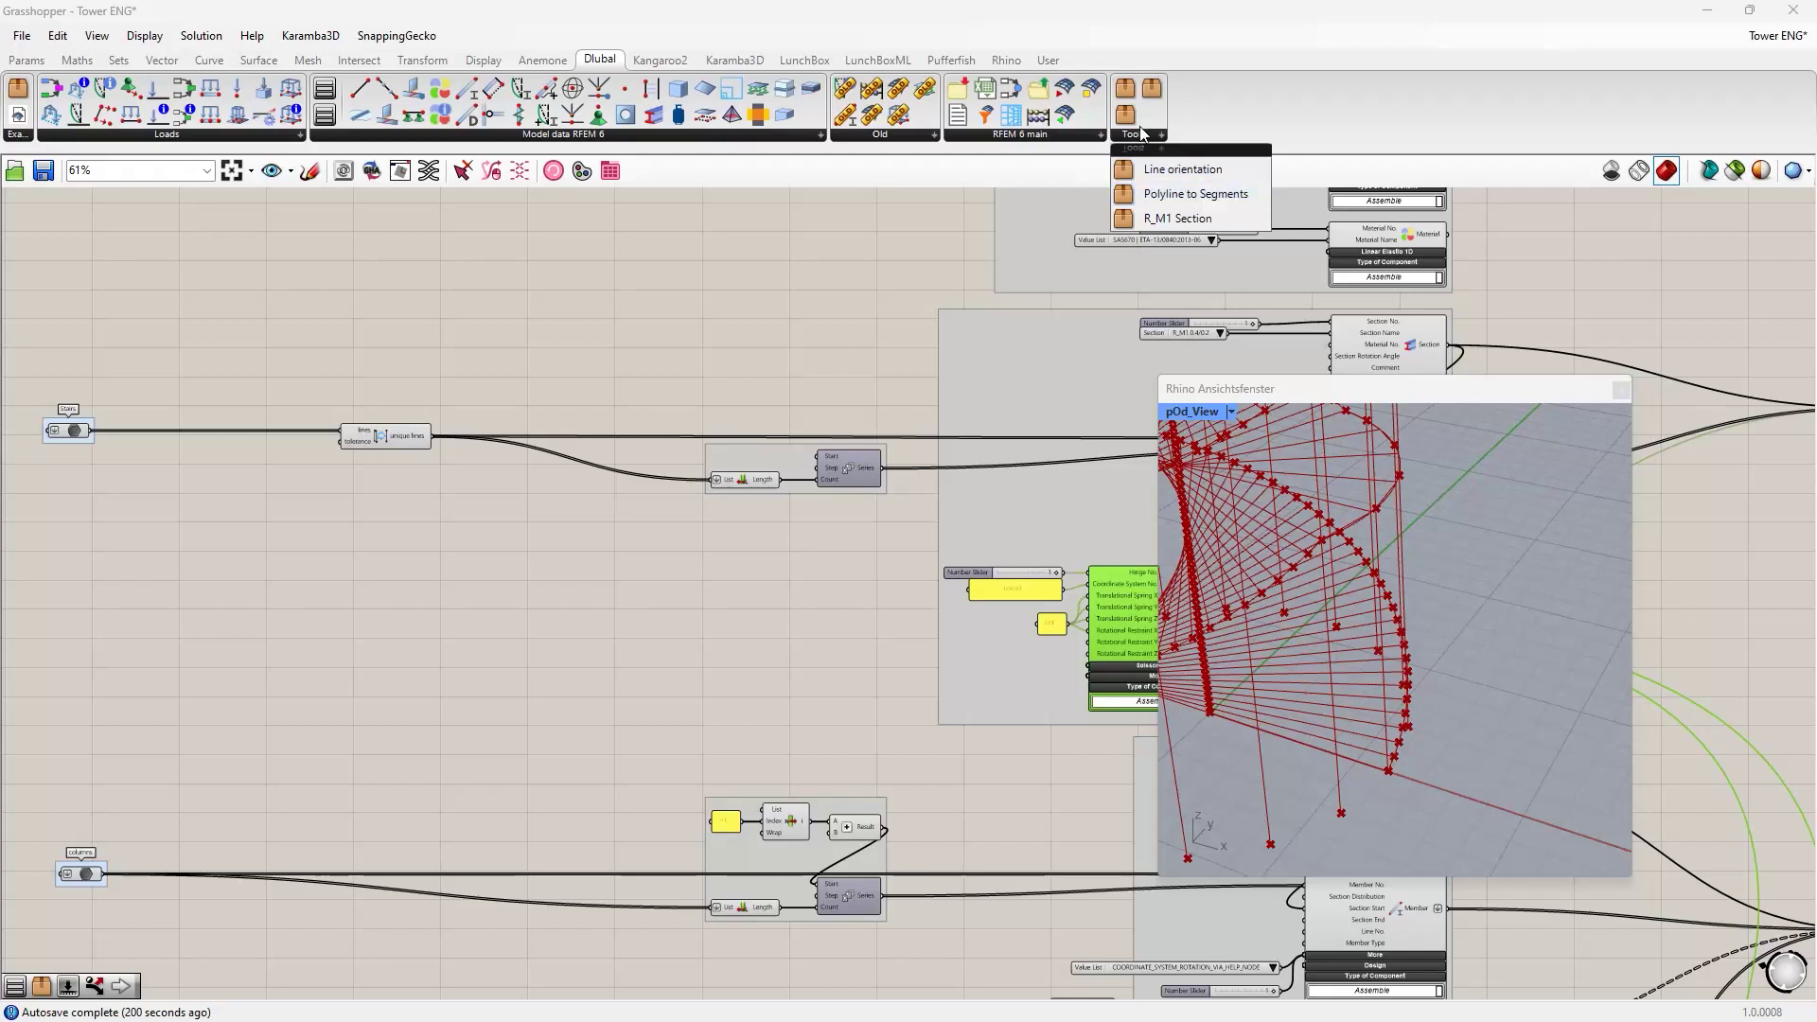
{"action": "left_click", "coordinate": [1164, 178]}
{"action": "left_click", "coordinate": [260, 597]}
- Open the Line orientation cluster, examine its curve evaluation and Vector Display components, and return to the main definition
{"action": "right_click_drag", "start_coordinate": [307, 636], "coordinate": [399, 645]}
{"action": "scroll", "coordinate": [346, 603], "scroll_direction": "up", "scroll_amount": 3}
{"action": "left_click", "coordinate": [366, 605]}
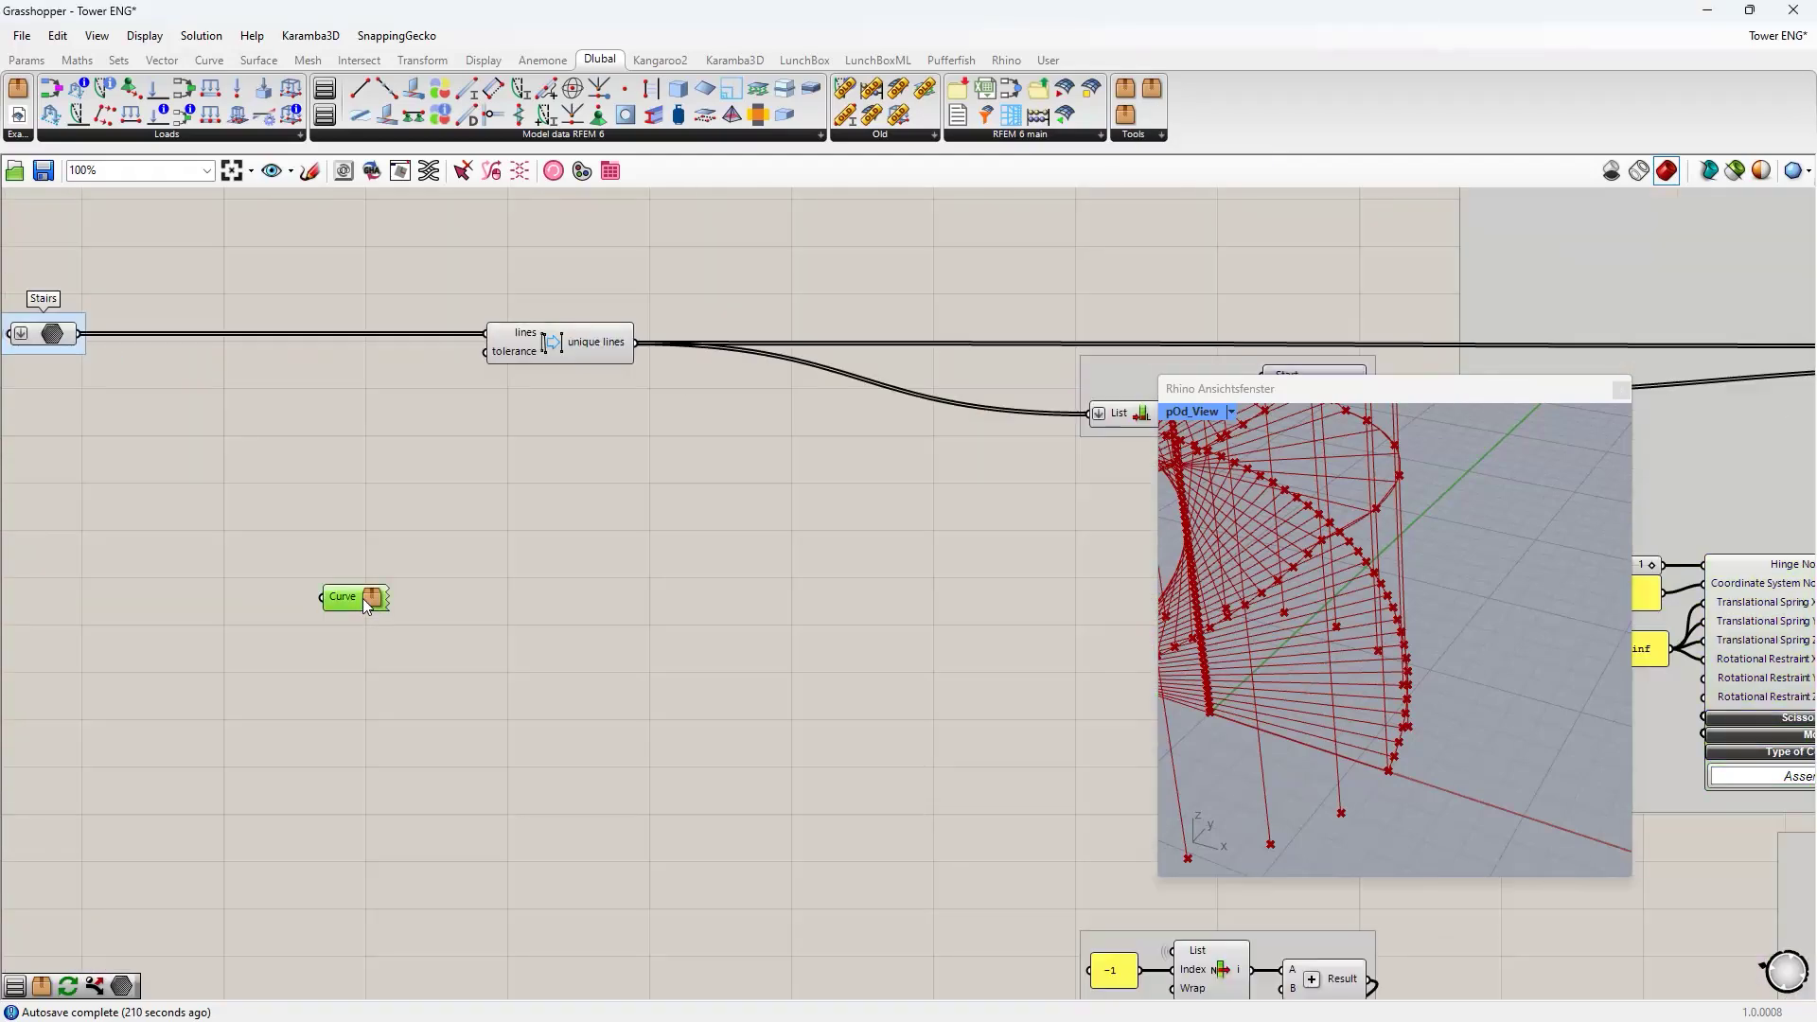
{"action": "right_click", "coordinate": [366, 606]}
{"action": "key", "text": "Escape"}
{"action": "double_click", "coordinate": [372, 617]}
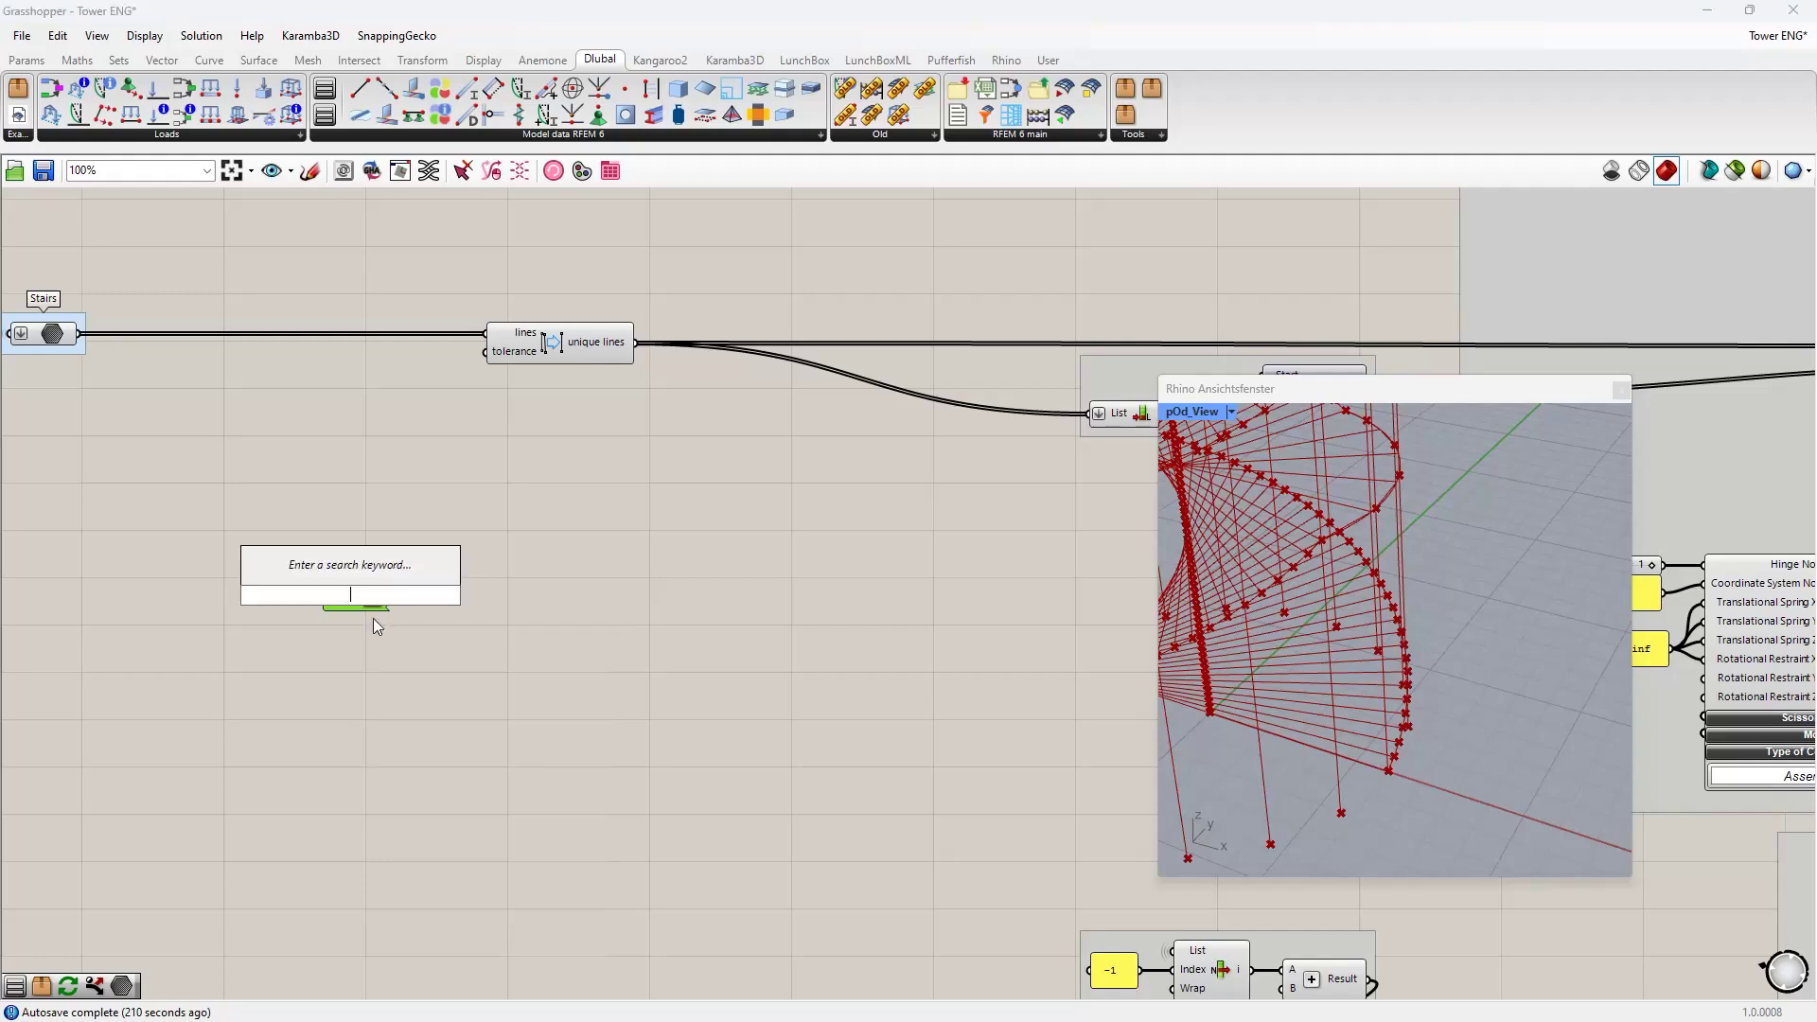
{"action": "key", "text": "Escape"}
{"action": "double_click", "coordinate": [373, 602]}
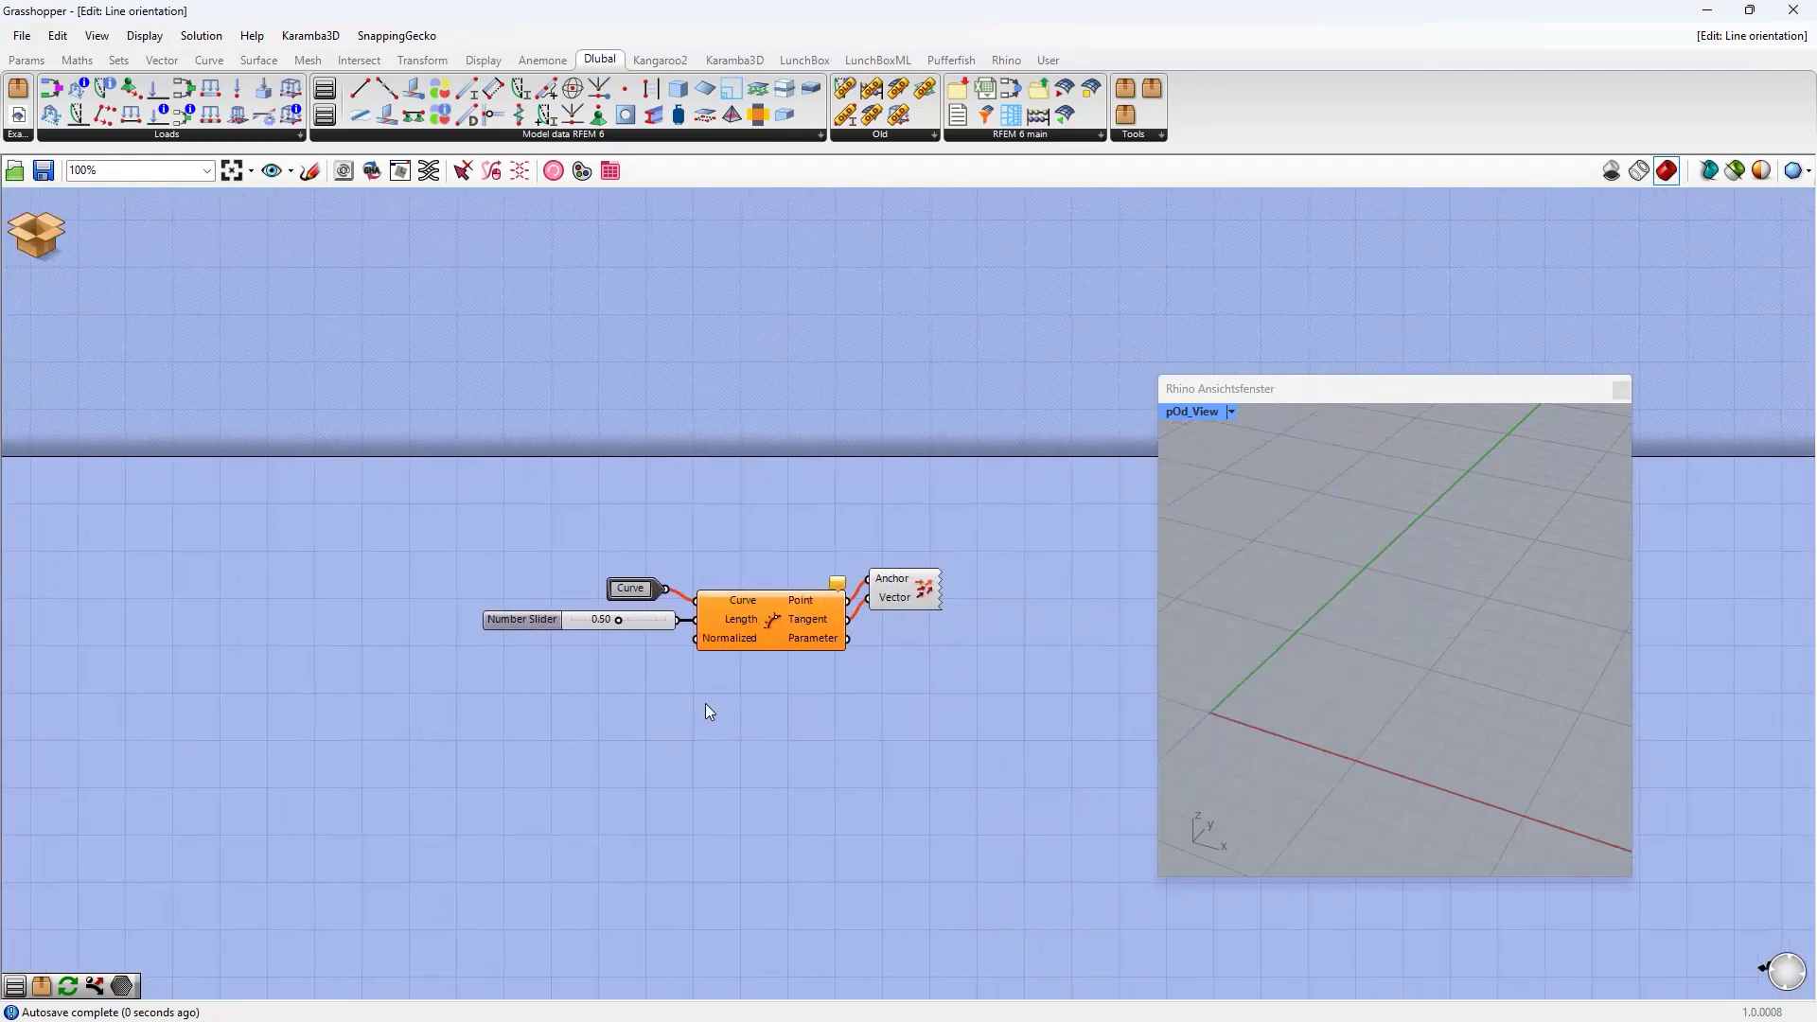
{"action": "scroll", "coordinate": [711, 593], "scroll_direction": "up", "scroll_amount": 3}
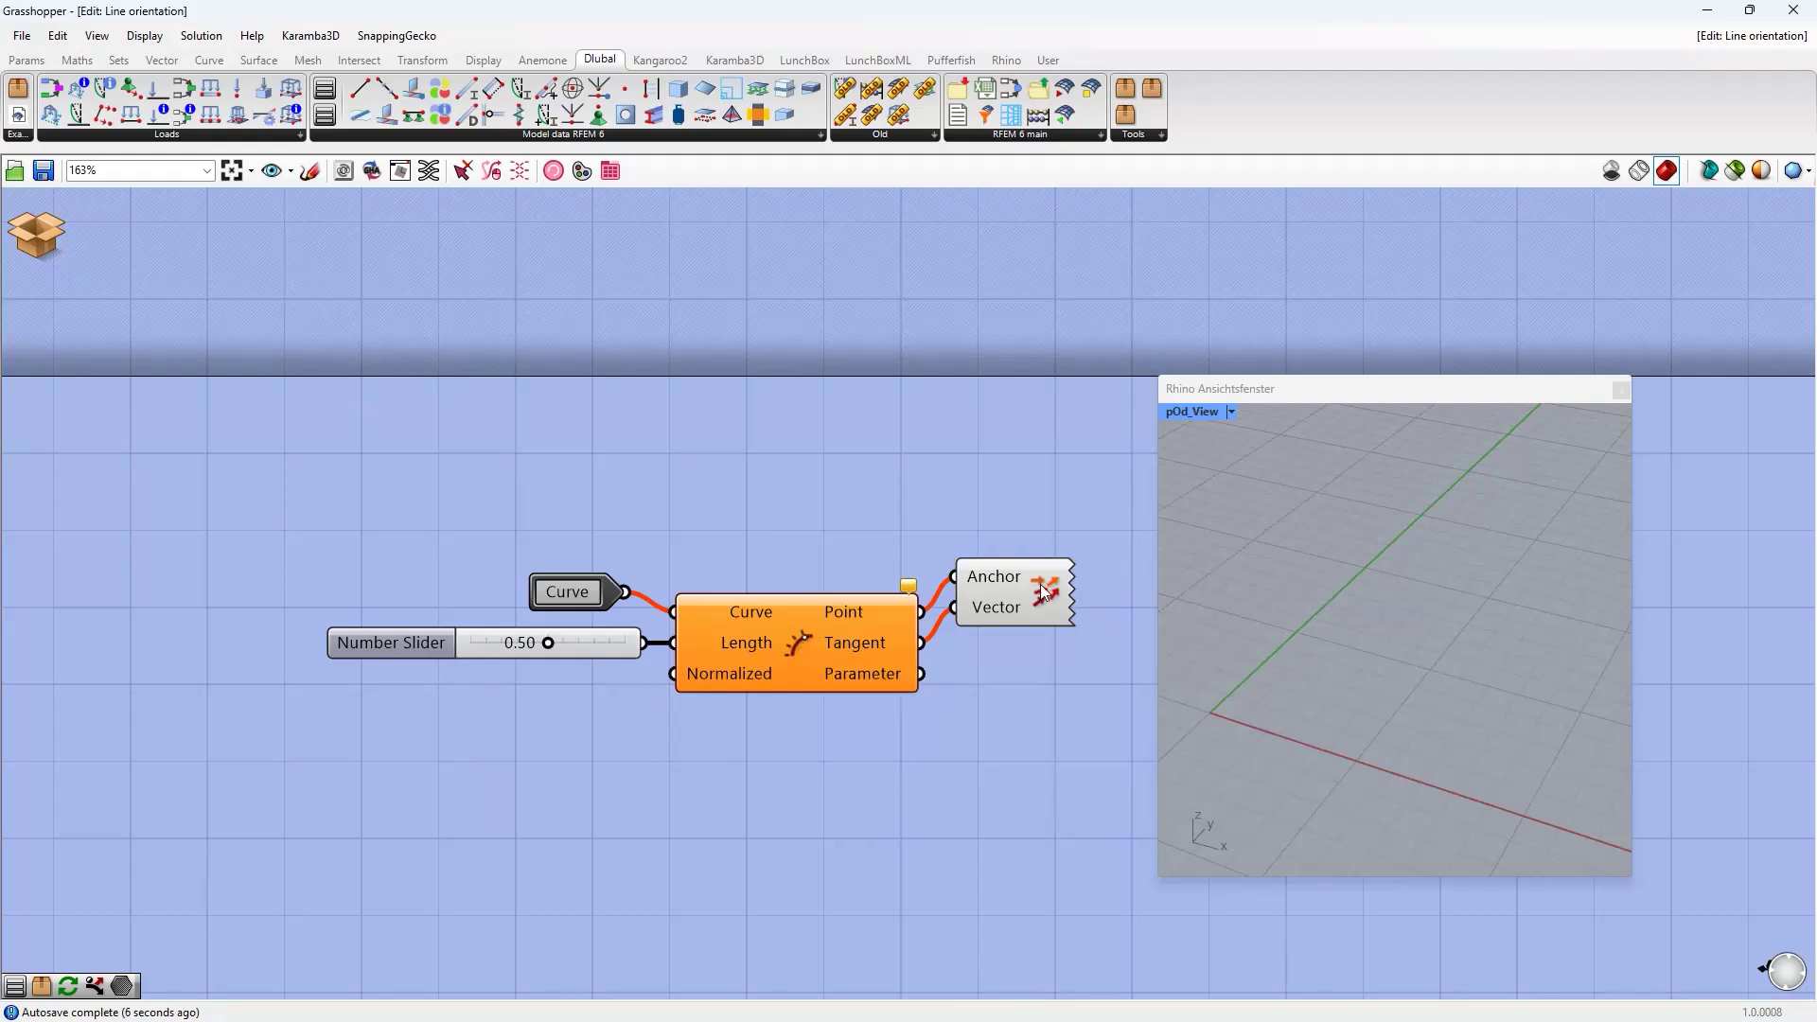
{"action": "right_click_drag", "start_coordinate": [1041, 581], "coordinate": [750, 476]}
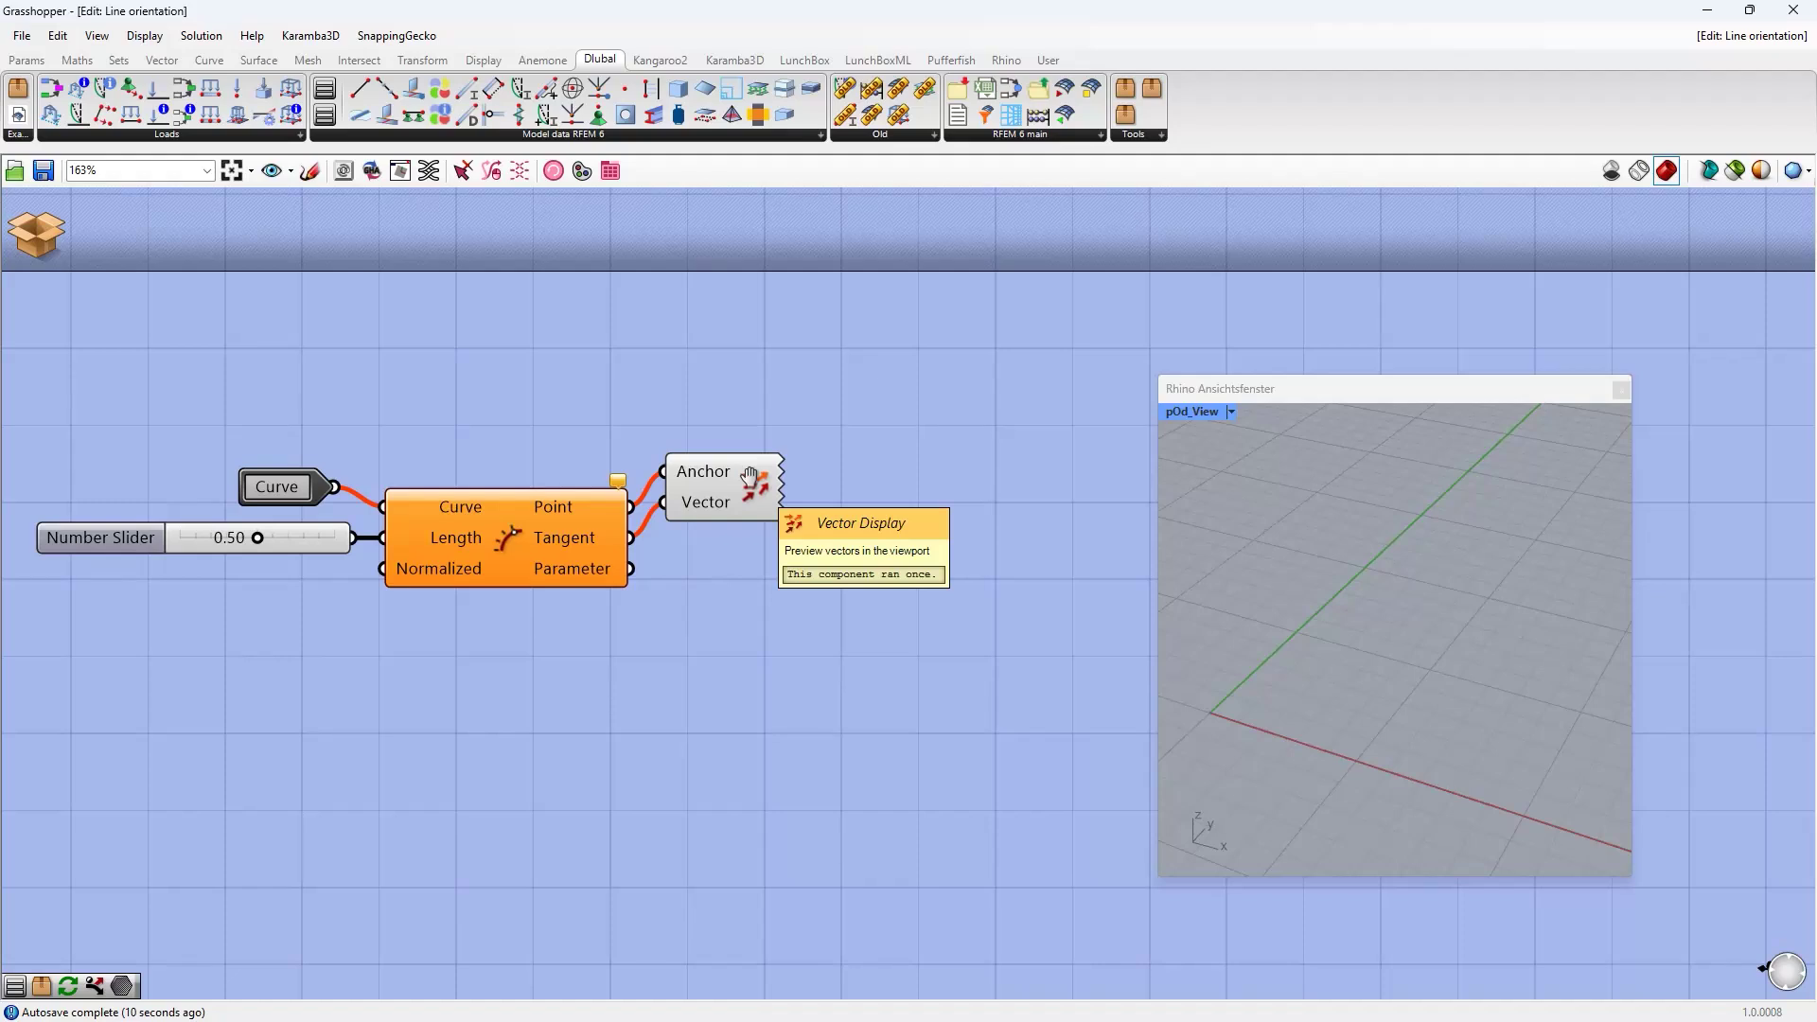
{"action": "left_click", "coordinate": [41, 235]}
{"action": "left_click", "coordinate": [104, 286]}
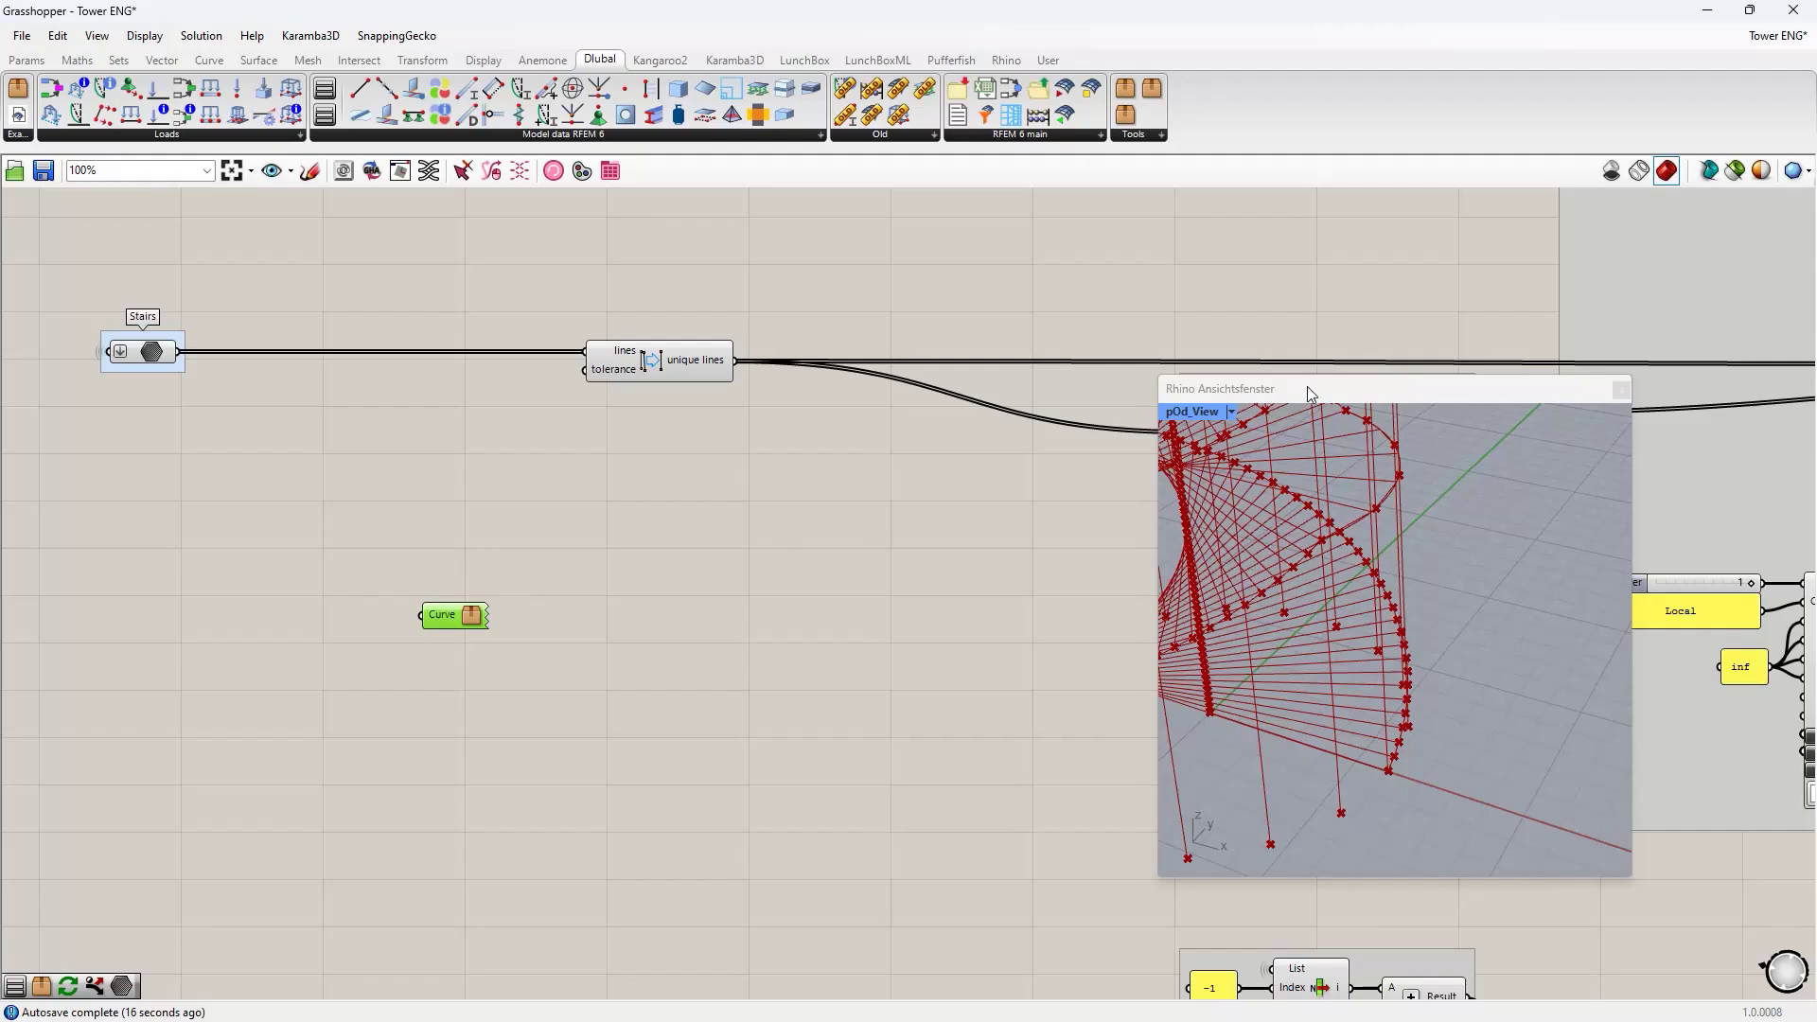
- Connect the Stairs parameter's output to the Line orientation component's Curve input to preview the stair line directions
{"action": "left_click_drag", "start_coordinate": [1308, 388], "coordinate": [1234, 389]}
{"action": "left_click", "coordinate": [159, 354]}
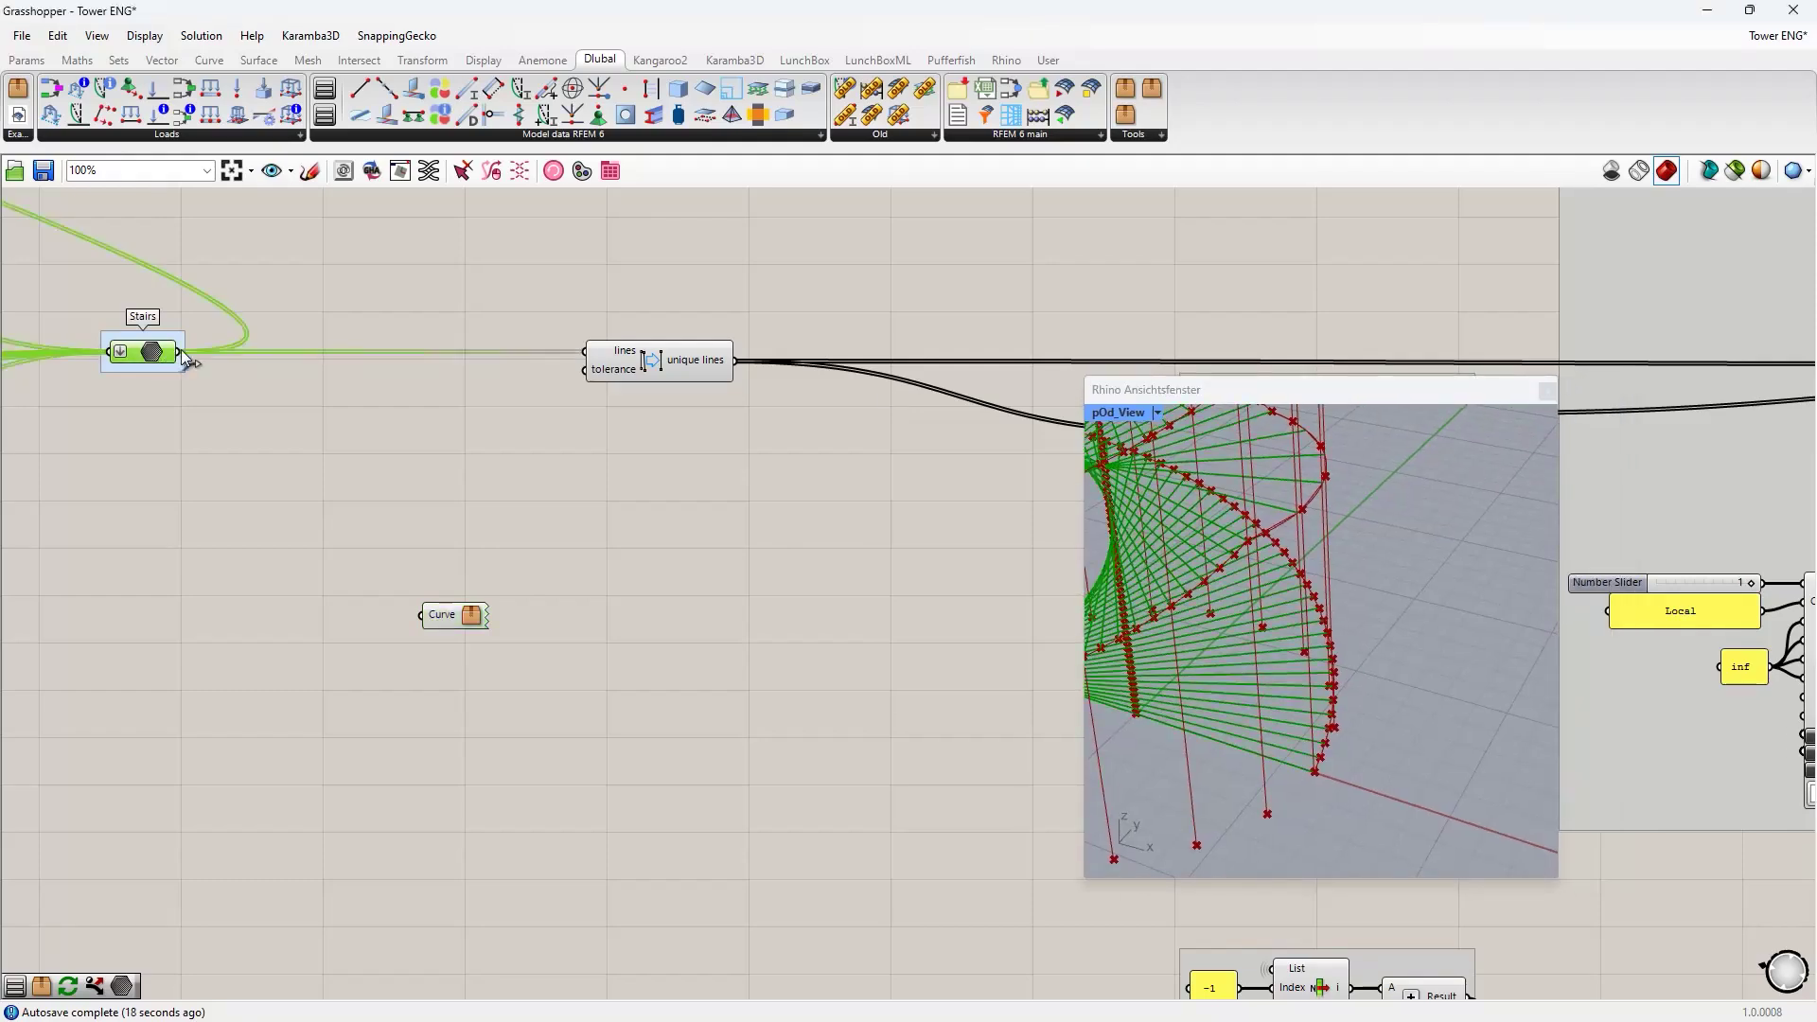
{"action": "right_click_drag", "start_coordinate": [1115, 610], "coordinate": [1258, 757]}
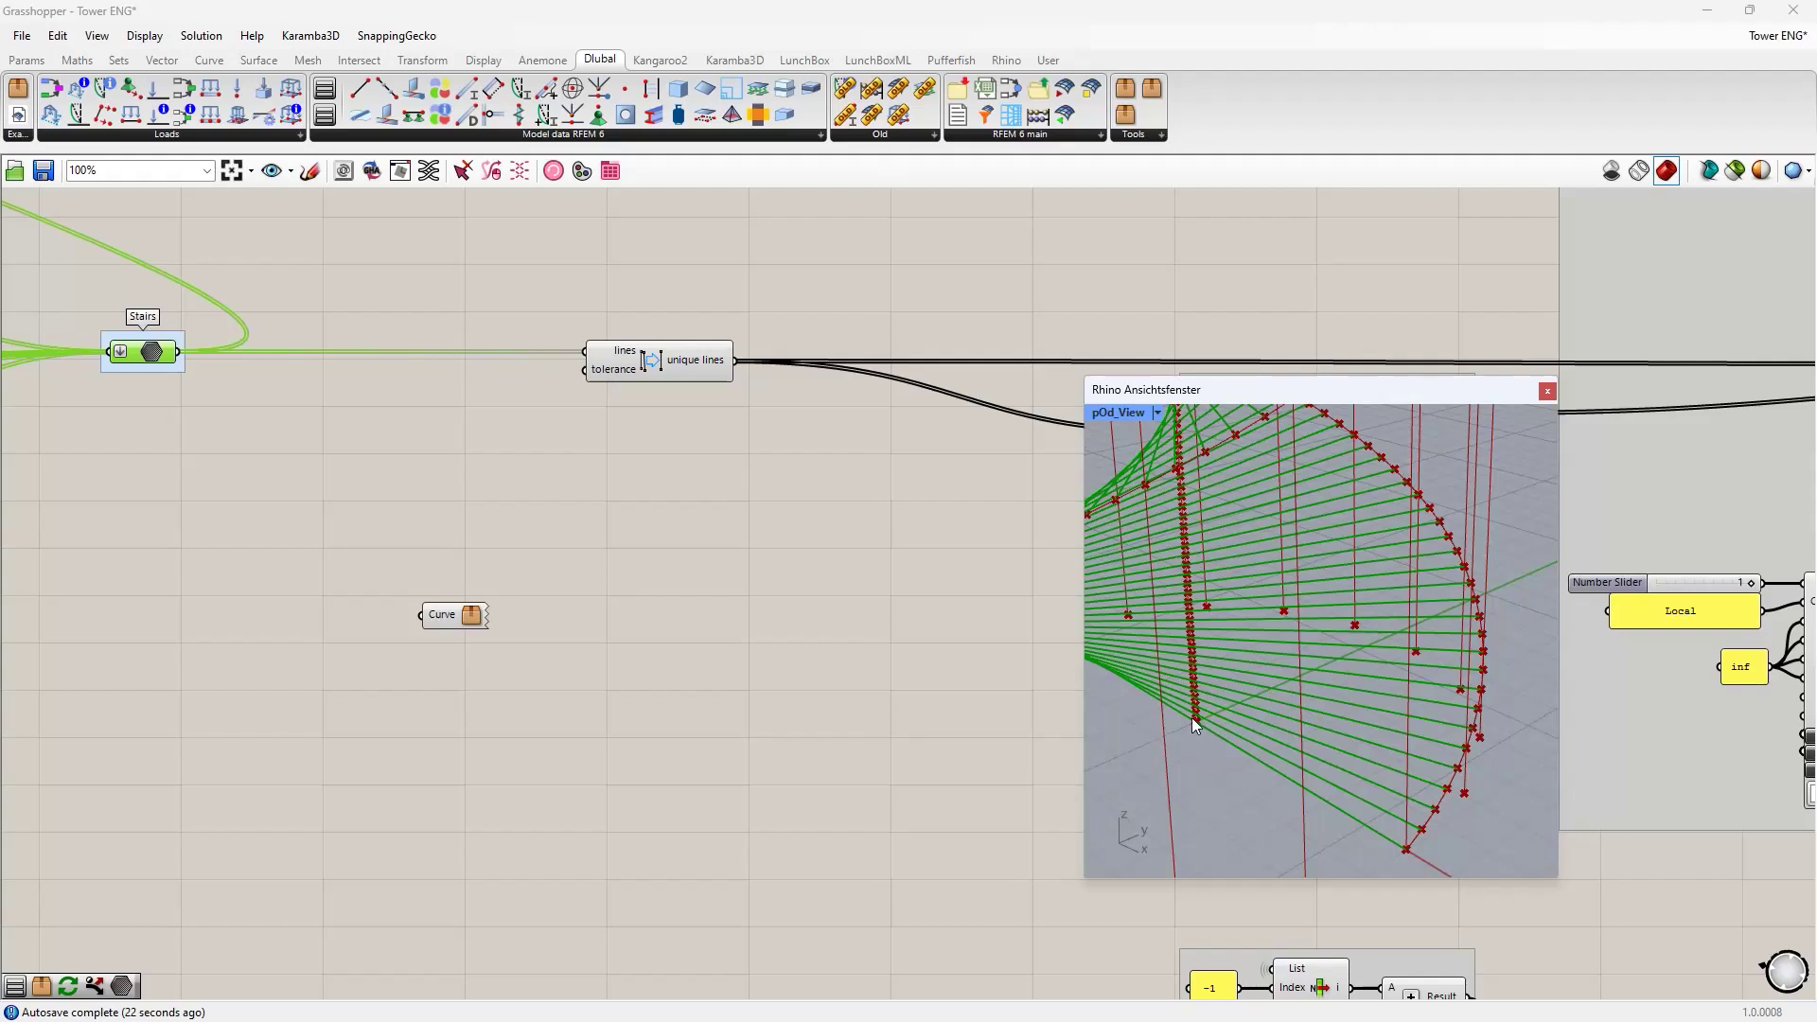
{"action": "left_click_drag", "start_coordinate": [177, 352], "coordinate": [421, 615]}
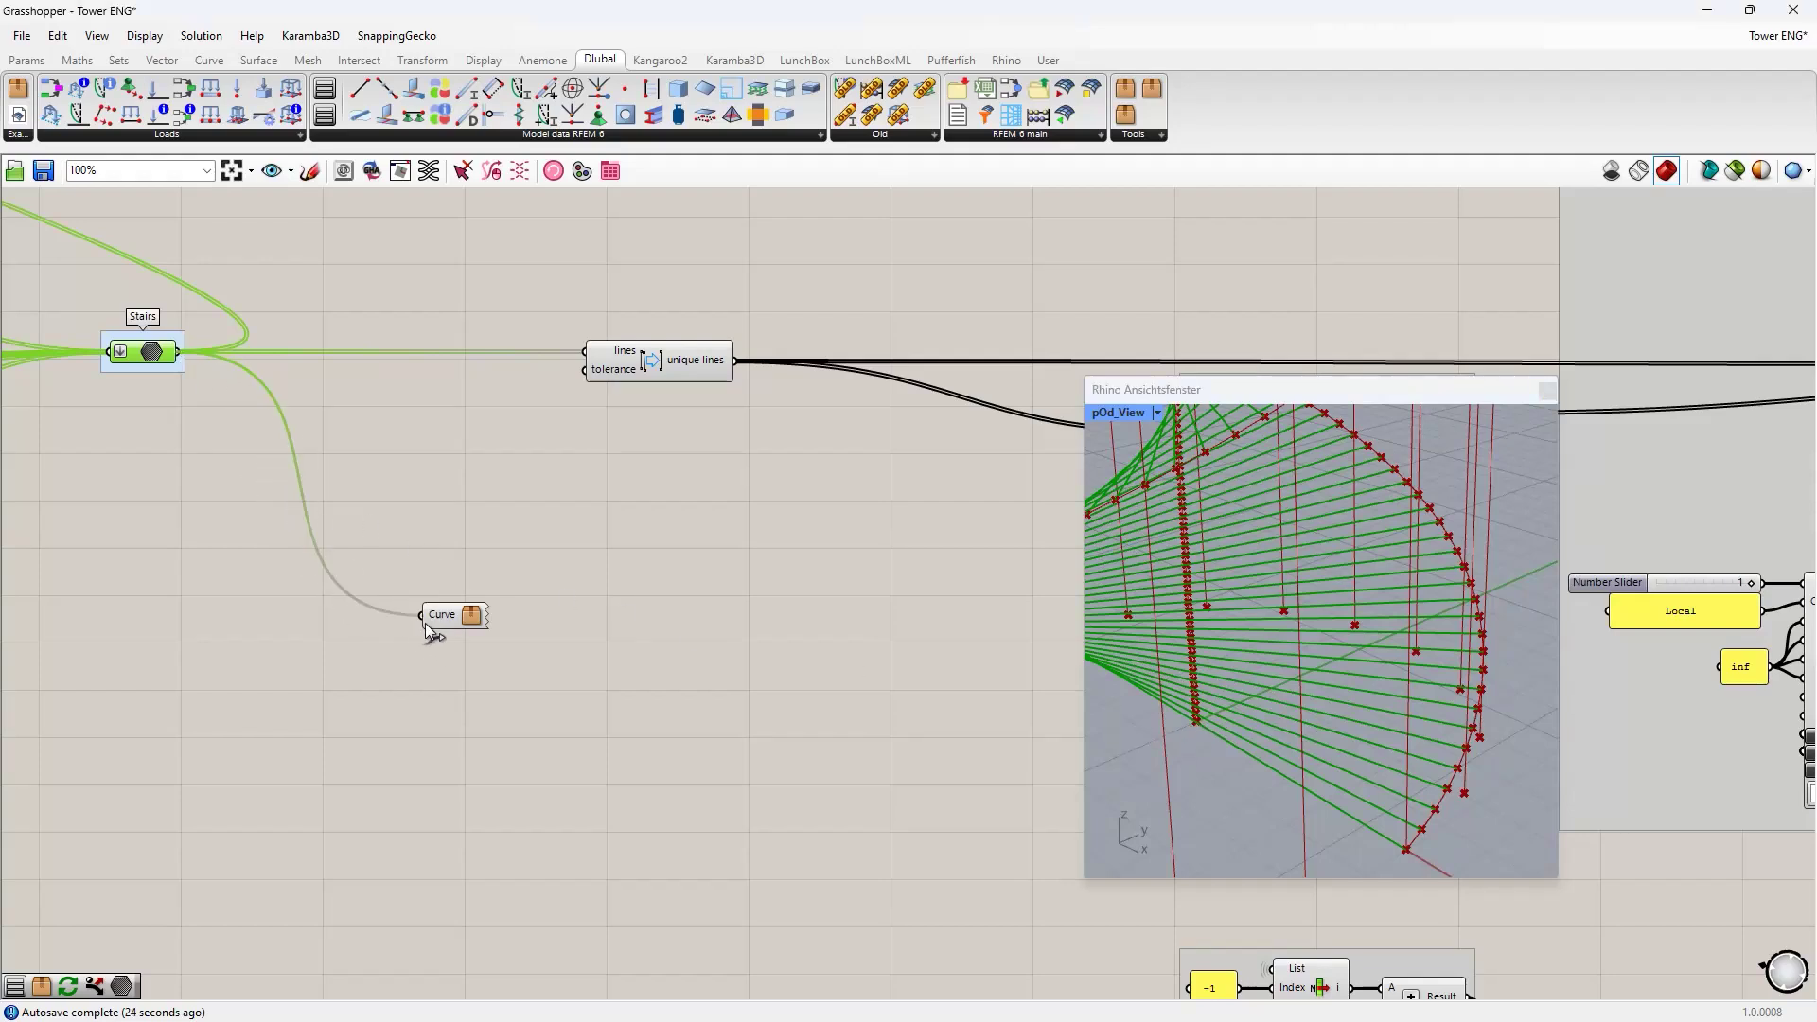
{"action": "right_click_drag", "start_coordinate": [1364, 807], "coordinate": [1327, 799]}
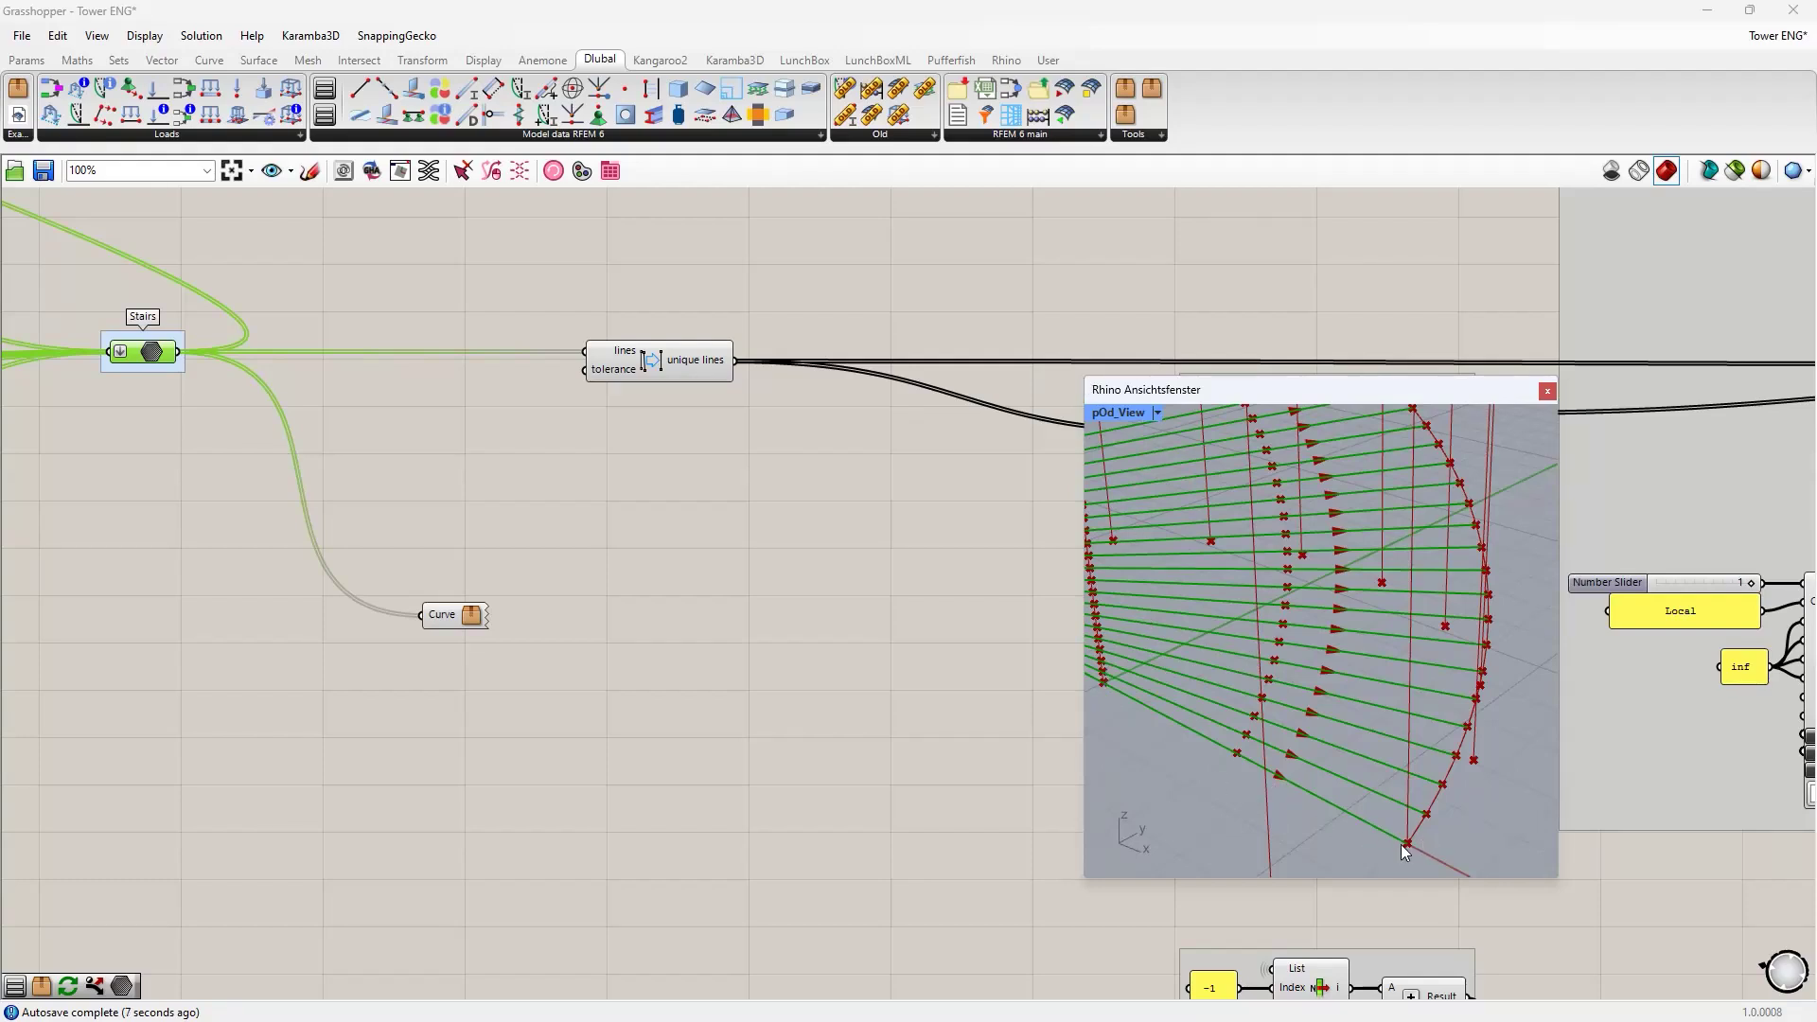
- Compare the stair line directions in the preview viewport with the Hinge Start and Hinge End inputs of the stairs' Member component
{"action": "right_click_drag", "start_coordinate": [849, 531], "coordinate": [629, 532]}
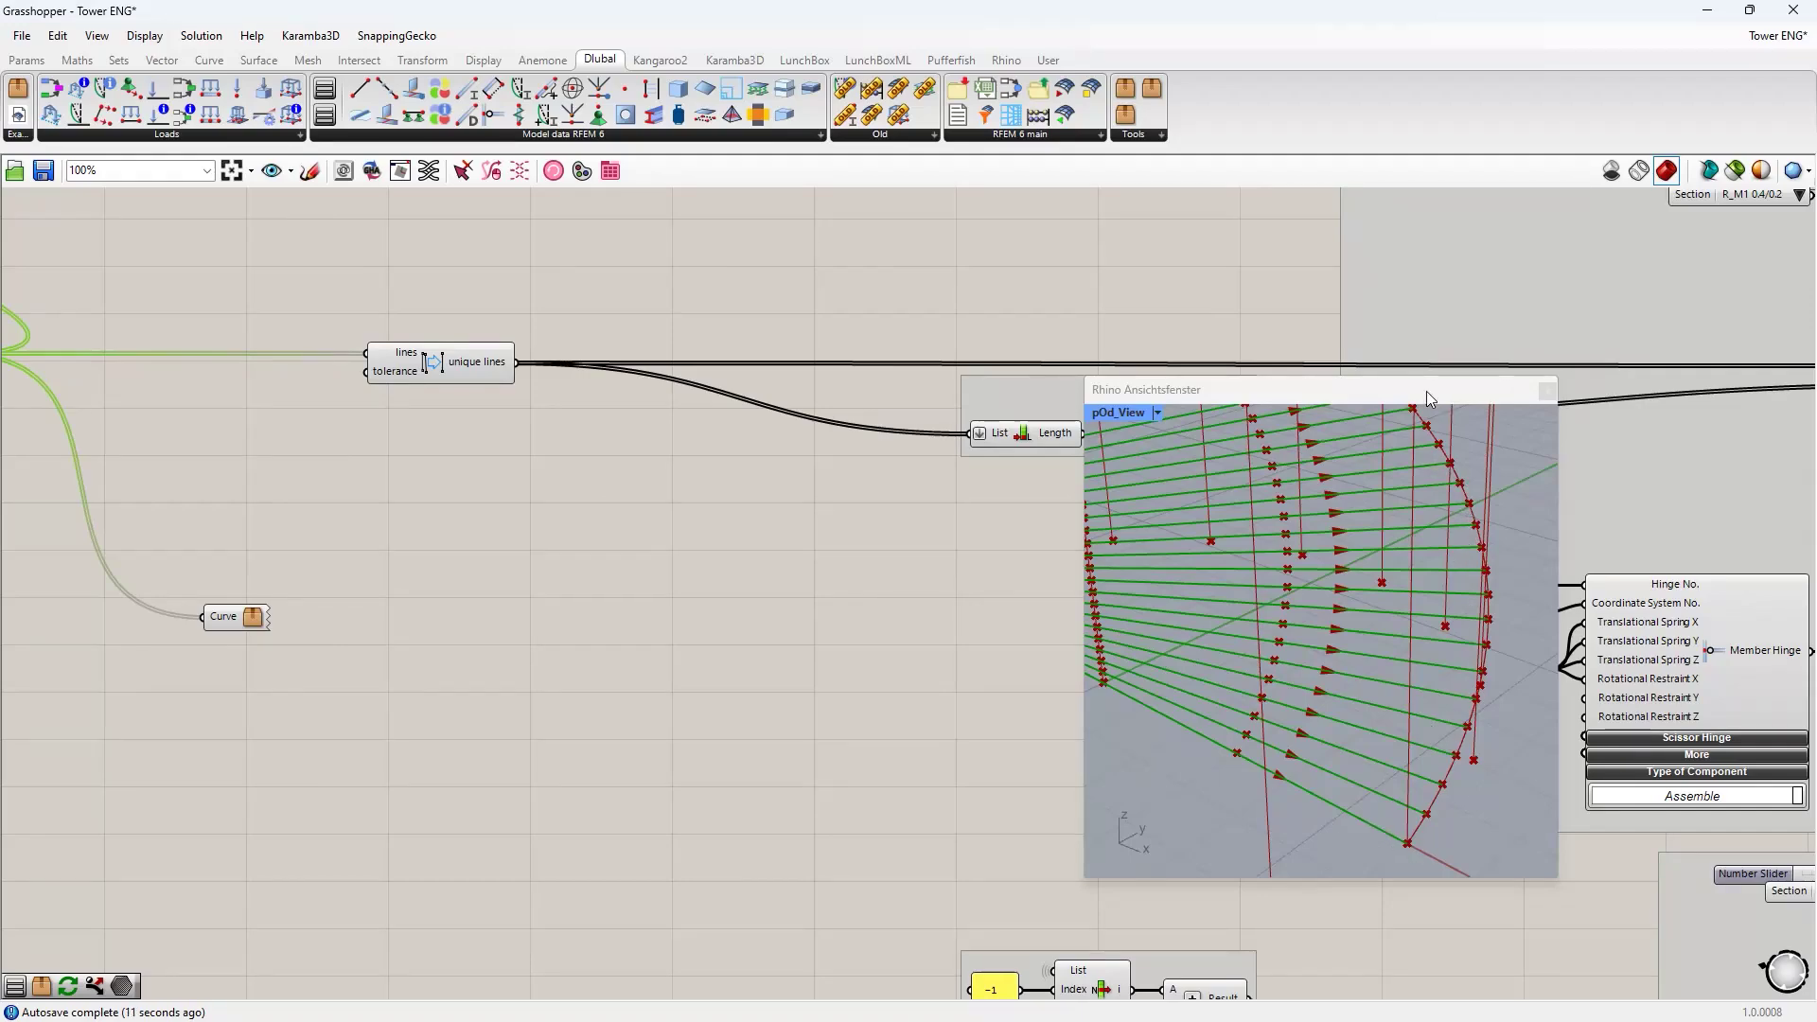
{"action": "left_click_drag", "start_coordinate": [1427, 391], "coordinate": [752, 352]}
{"action": "scroll", "coordinate": [1232, 643], "scroll_direction": "down", "scroll_amount": 3}
{"action": "right_click_drag", "start_coordinate": [1232, 644], "coordinate": [887, 646]}
{"action": "scroll", "coordinate": [1450, 640], "scroll_direction": "up", "scroll_amount": 3}
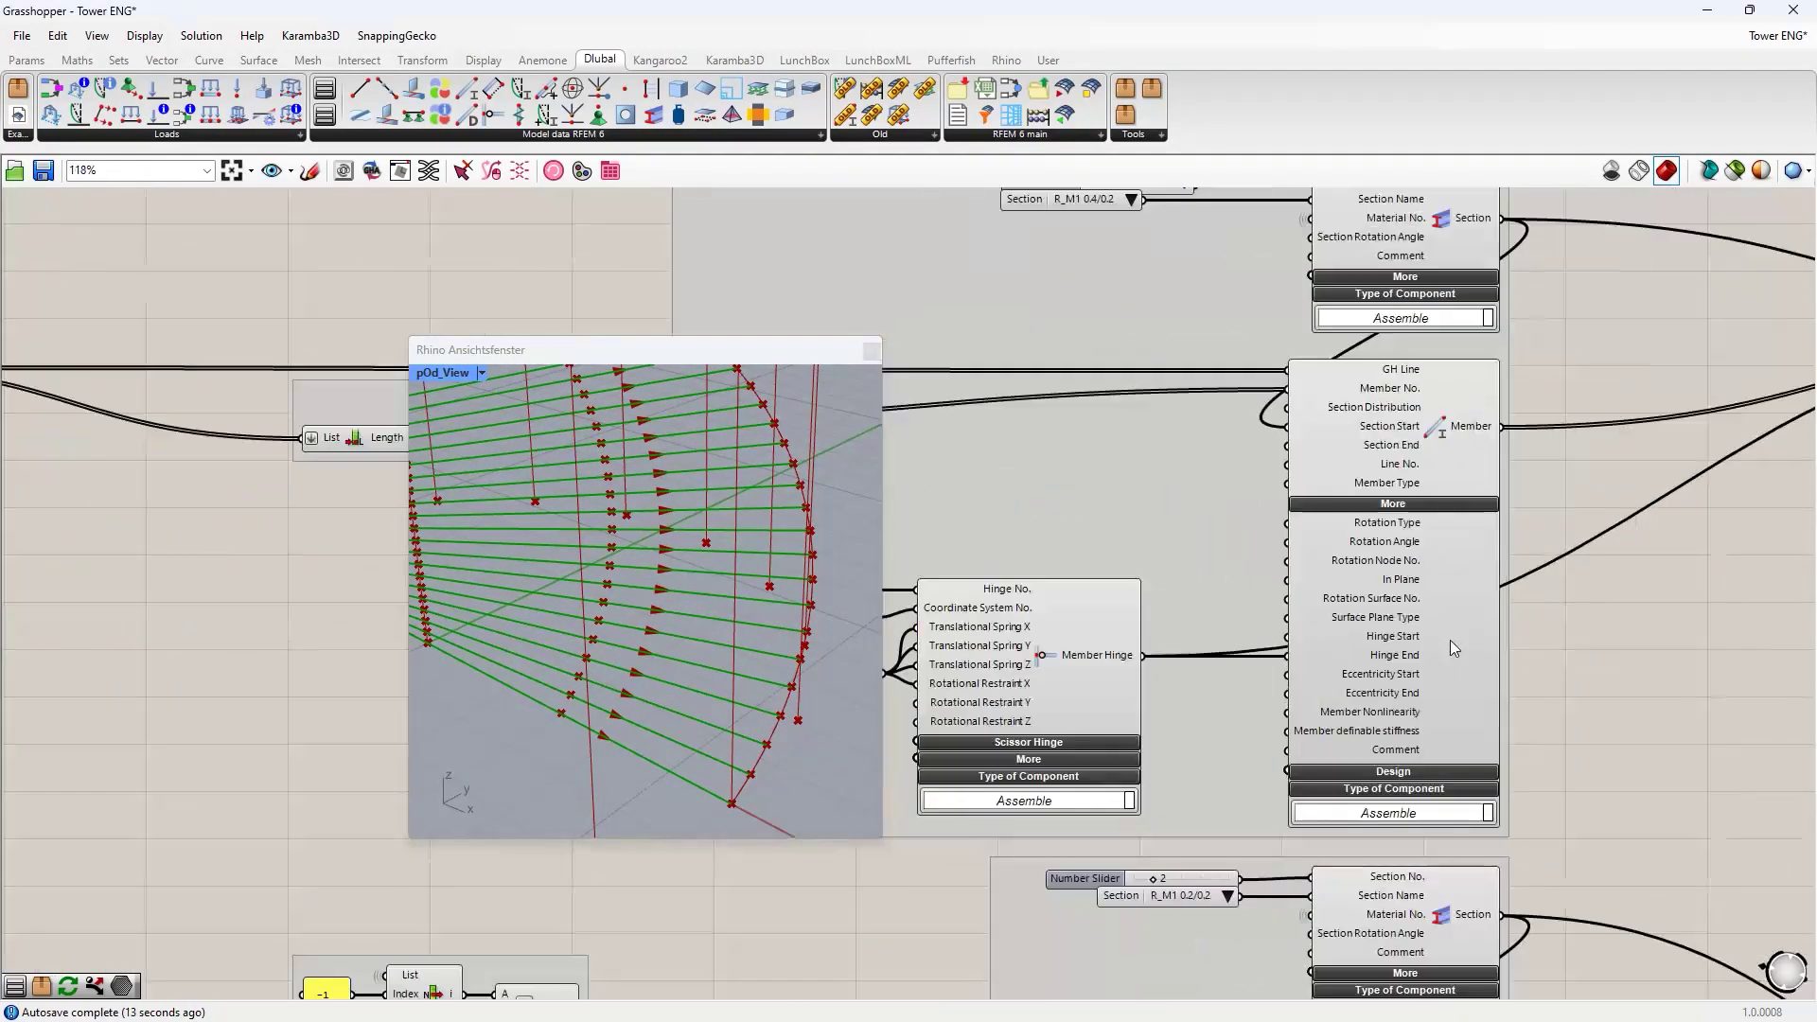
{"action": "scroll", "coordinate": [1449, 640], "scroll_direction": "up", "scroll_amount": 1}
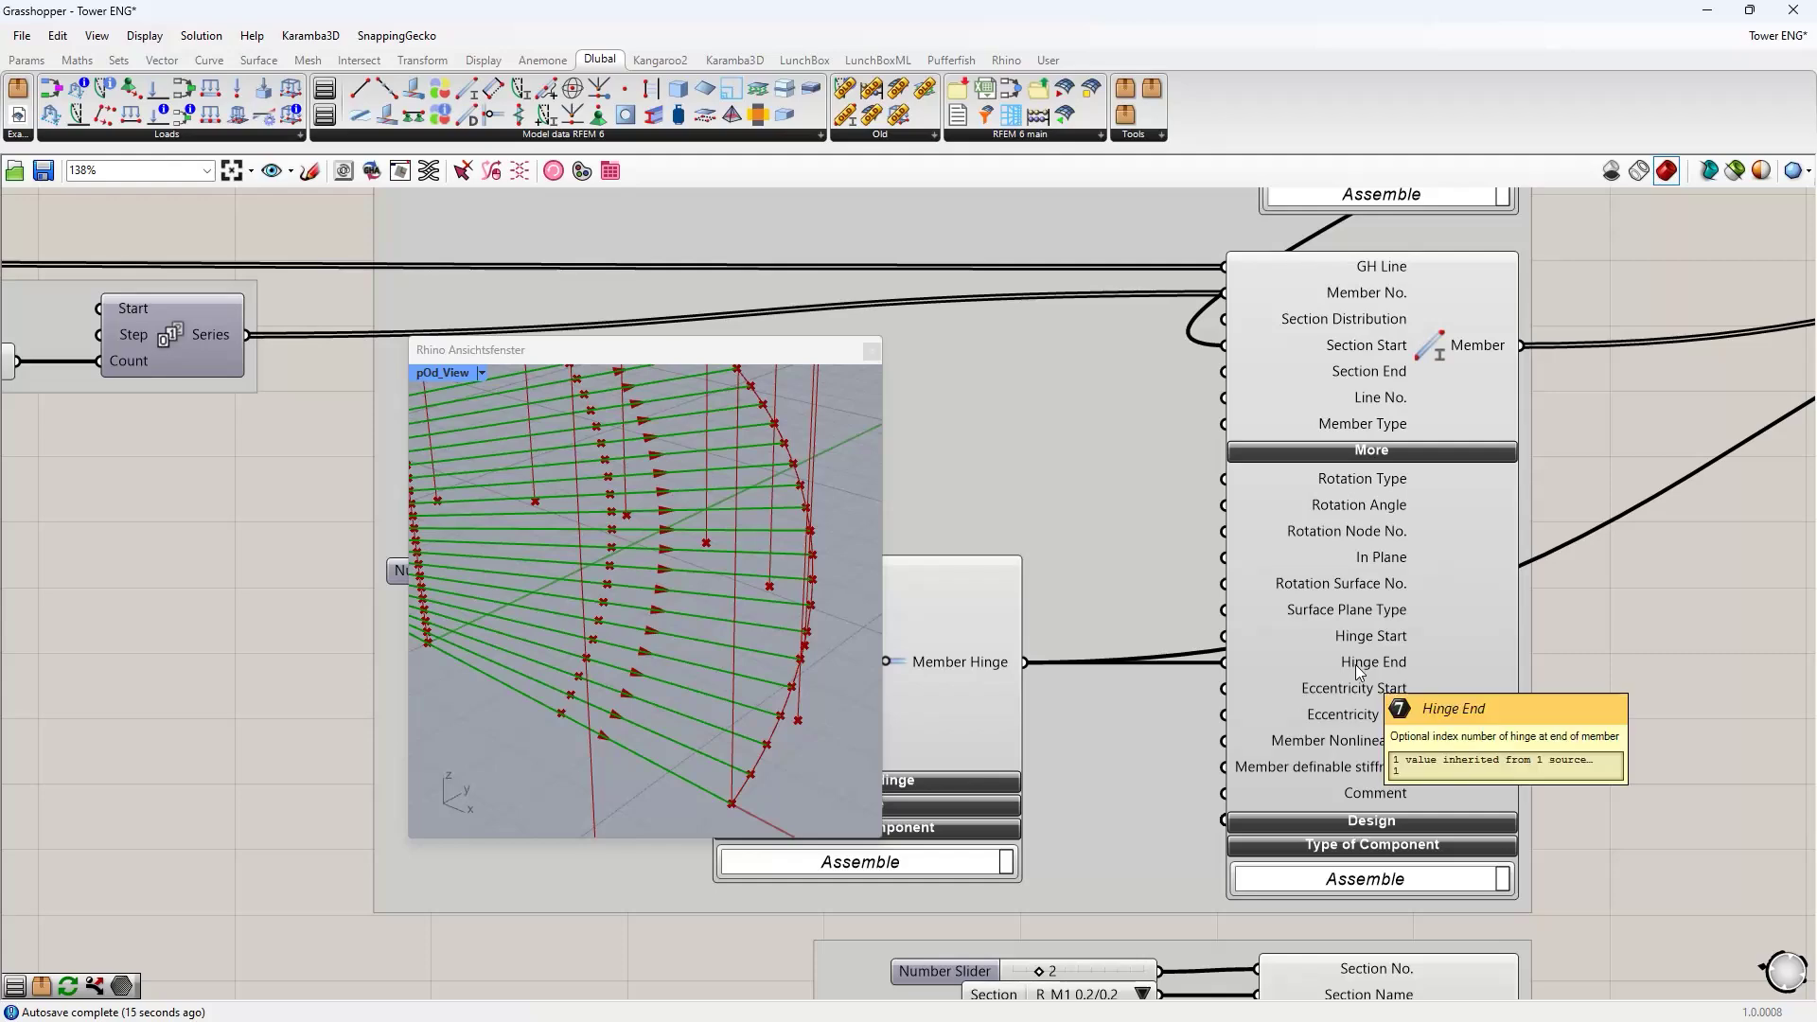
{"action": "scroll", "coordinate": [731, 765], "scroll_direction": "down", "scroll_amount": 2}
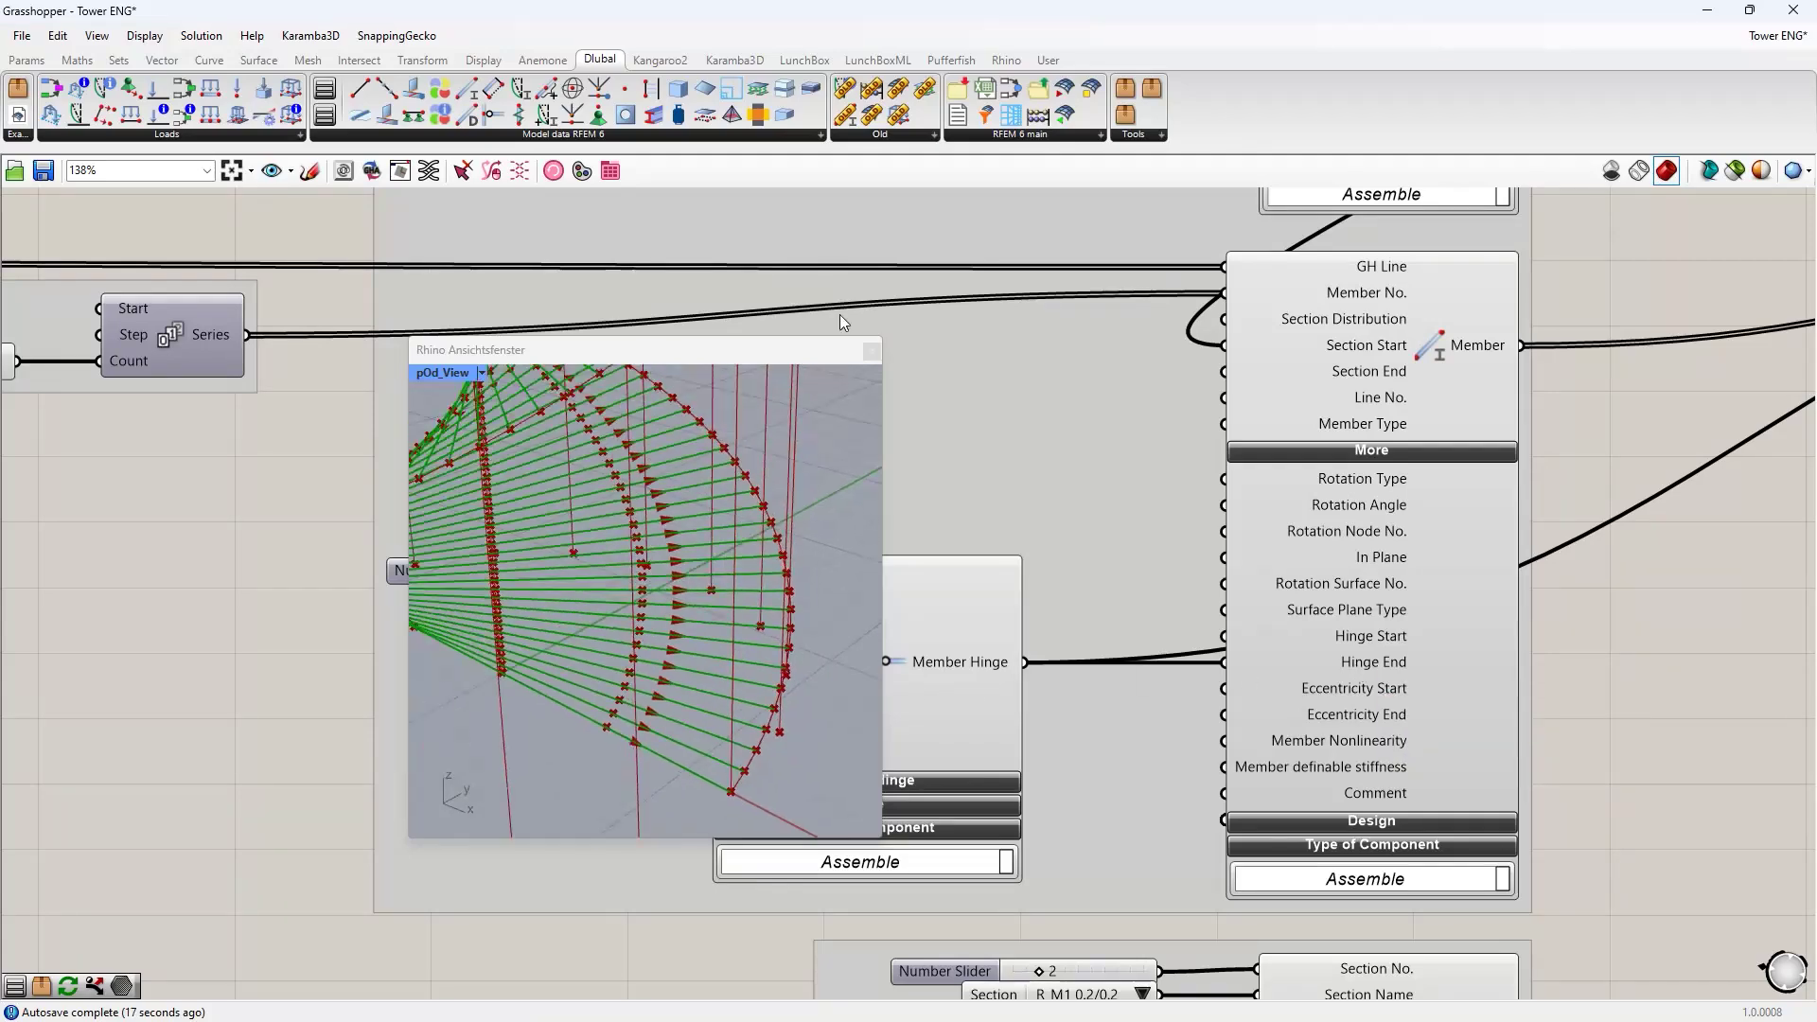
{"action": "scroll", "coordinate": [730, 597], "scroll_direction": "down", "scroll_amount": 3}
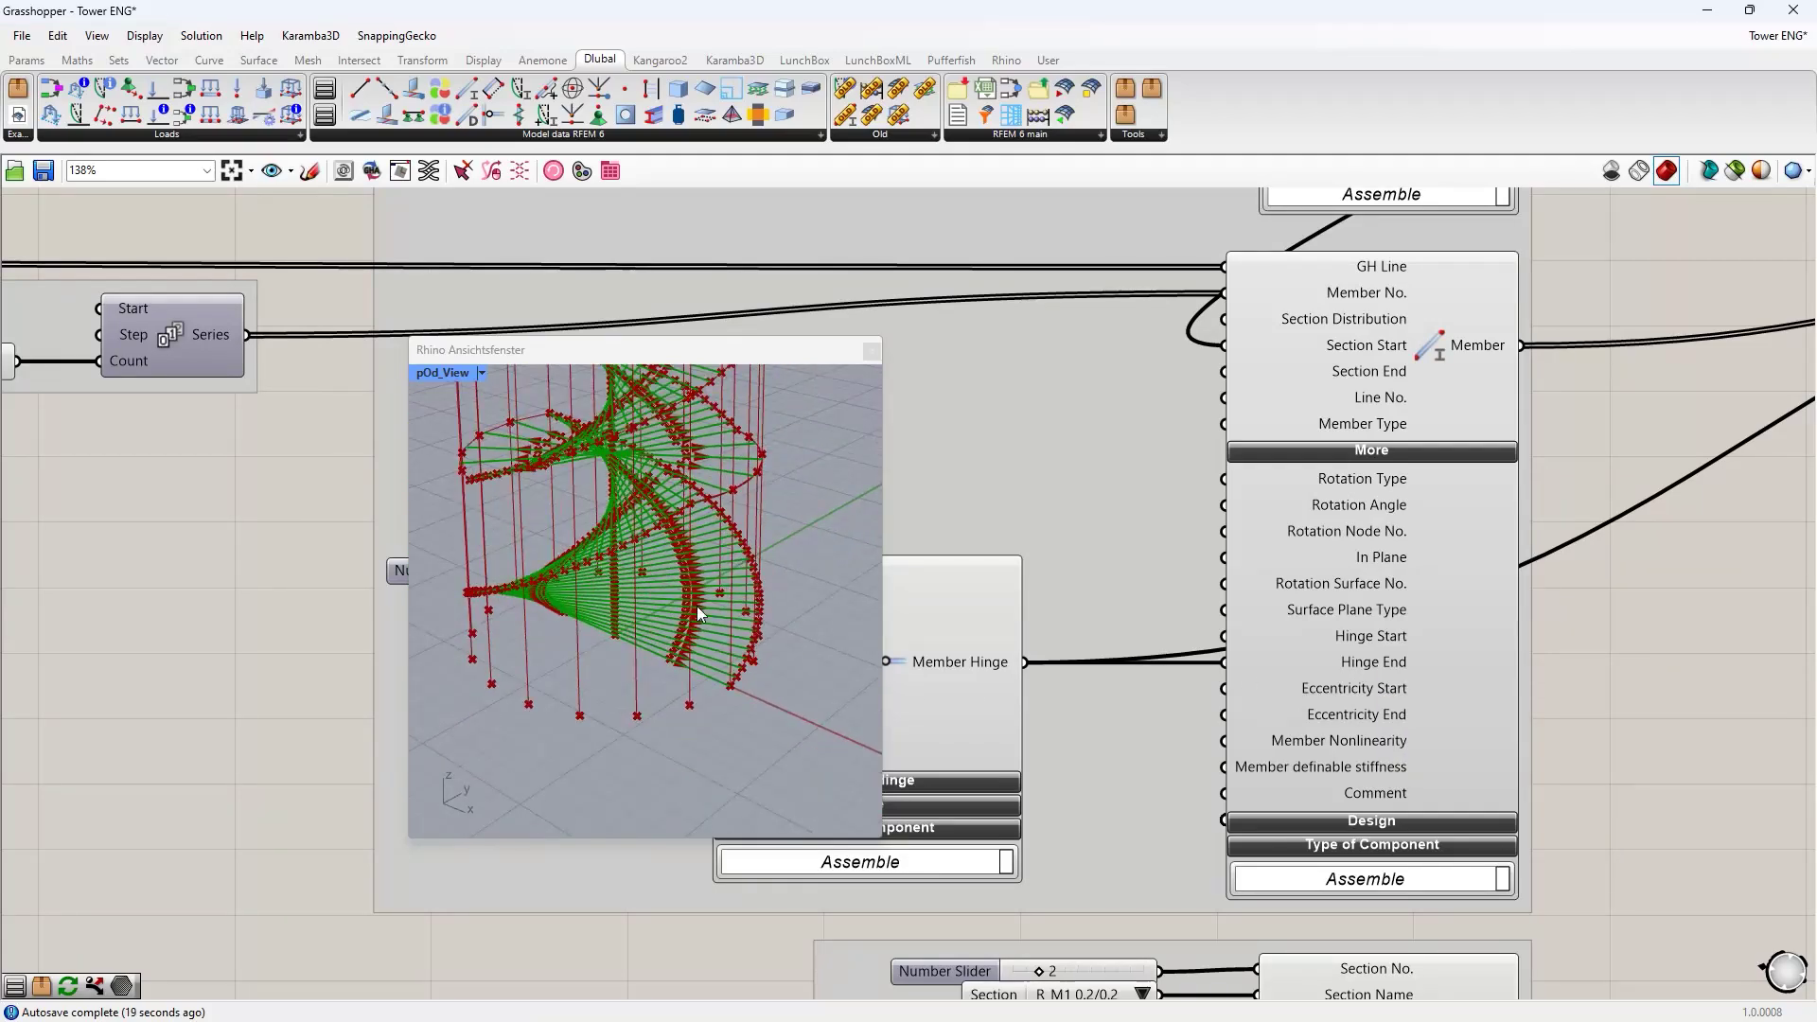
{"action": "scroll", "coordinate": [699, 613], "scroll_direction": "up", "scroll_amount": 4}
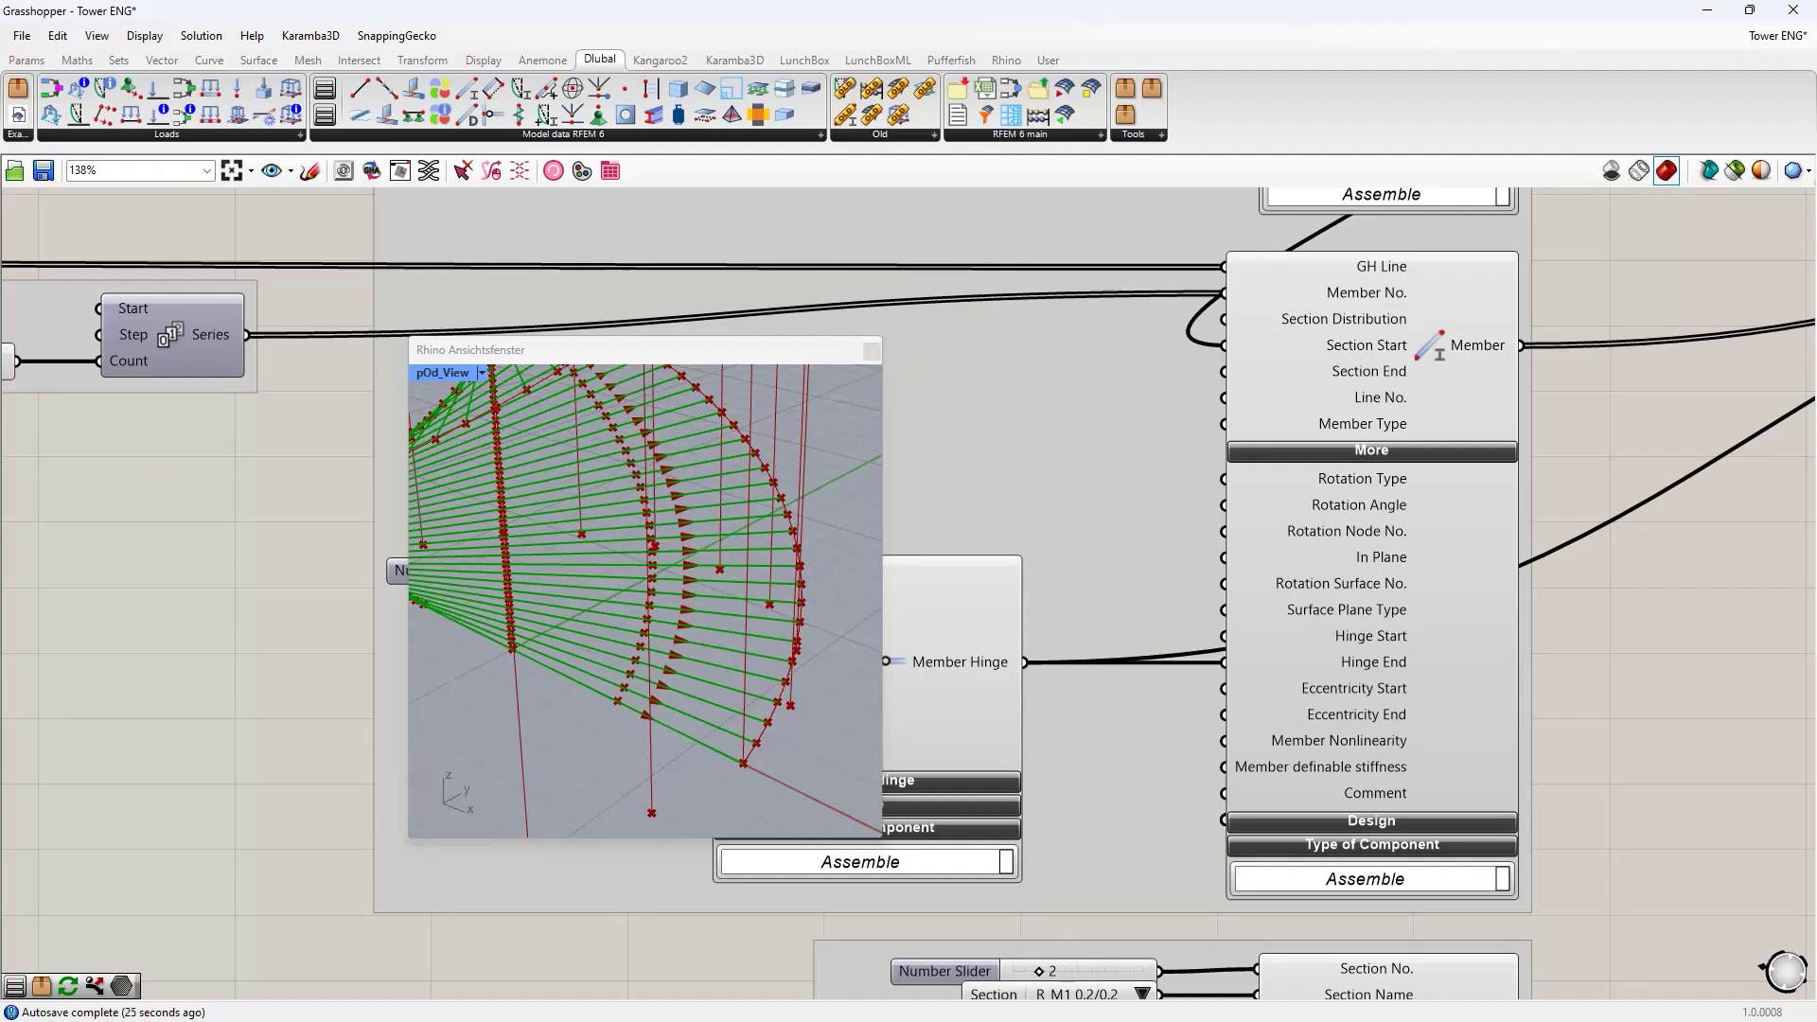
- Close the preview viewport and examine the columns' section, member and member set components
{"action": "left_click", "coordinate": [871, 353]}
{"action": "scroll", "coordinate": [1527, 680], "scroll_direction": "down", "scroll_amount": 2}
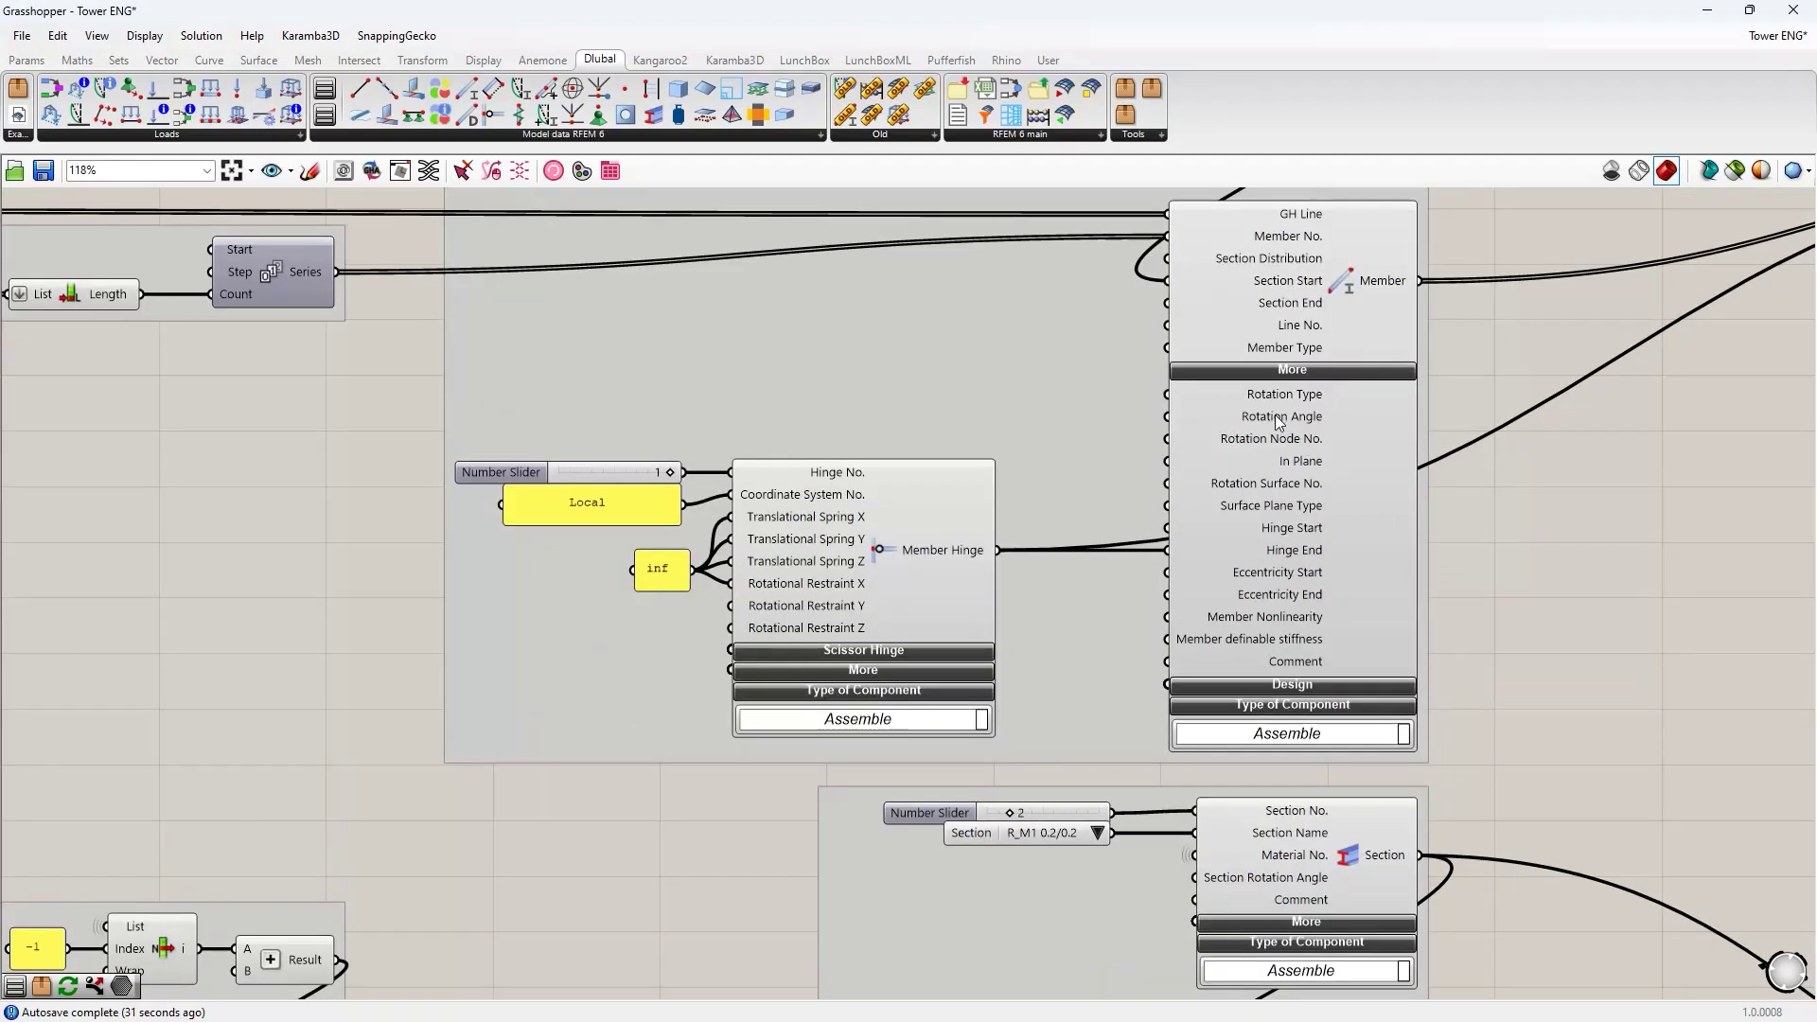
{"action": "right_click_drag", "start_coordinate": [1450, 661], "coordinate": [1323, 548]}
{"action": "scroll", "coordinate": [1013, 621], "scroll_direction": "down", "scroll_amount": 4}
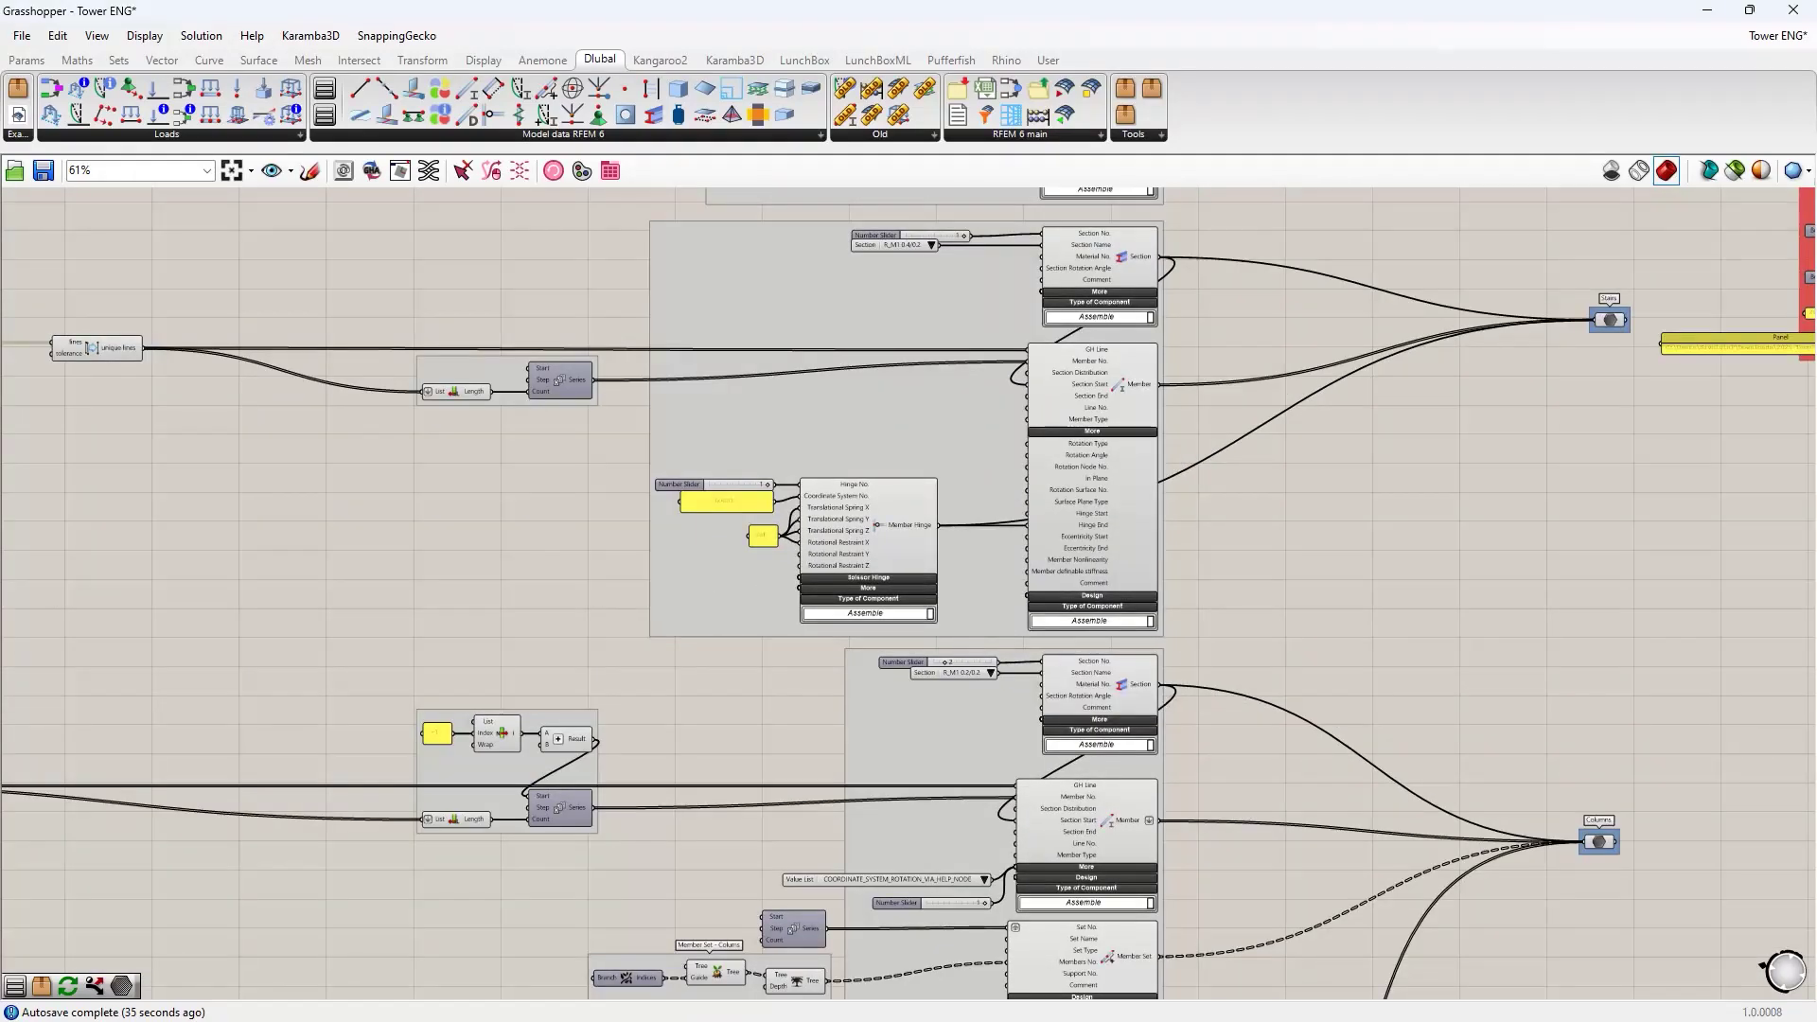
{"action": "scroll", "coordinate": [945, 624], "scroll_direction": "up", "scroll_amount": 1}
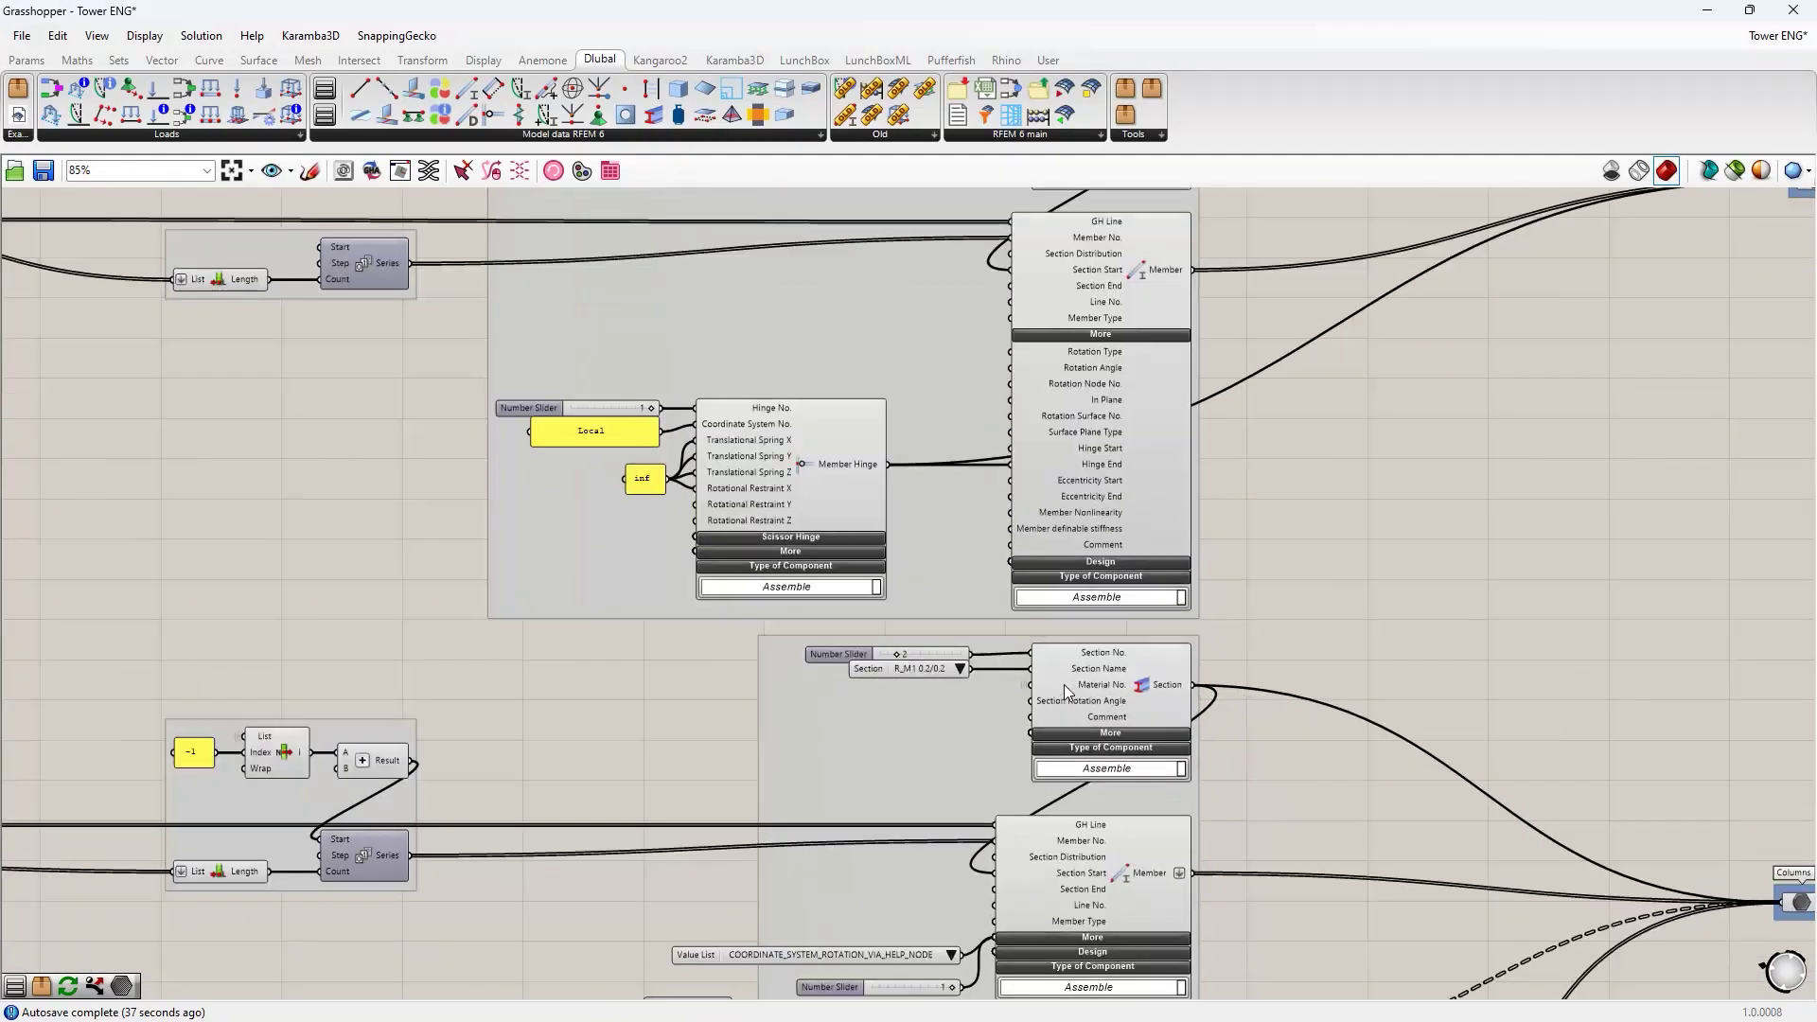
{"action": "right_click_drag", "start_coordinate": [1225, 759], "coordinate": [1183, 579]}
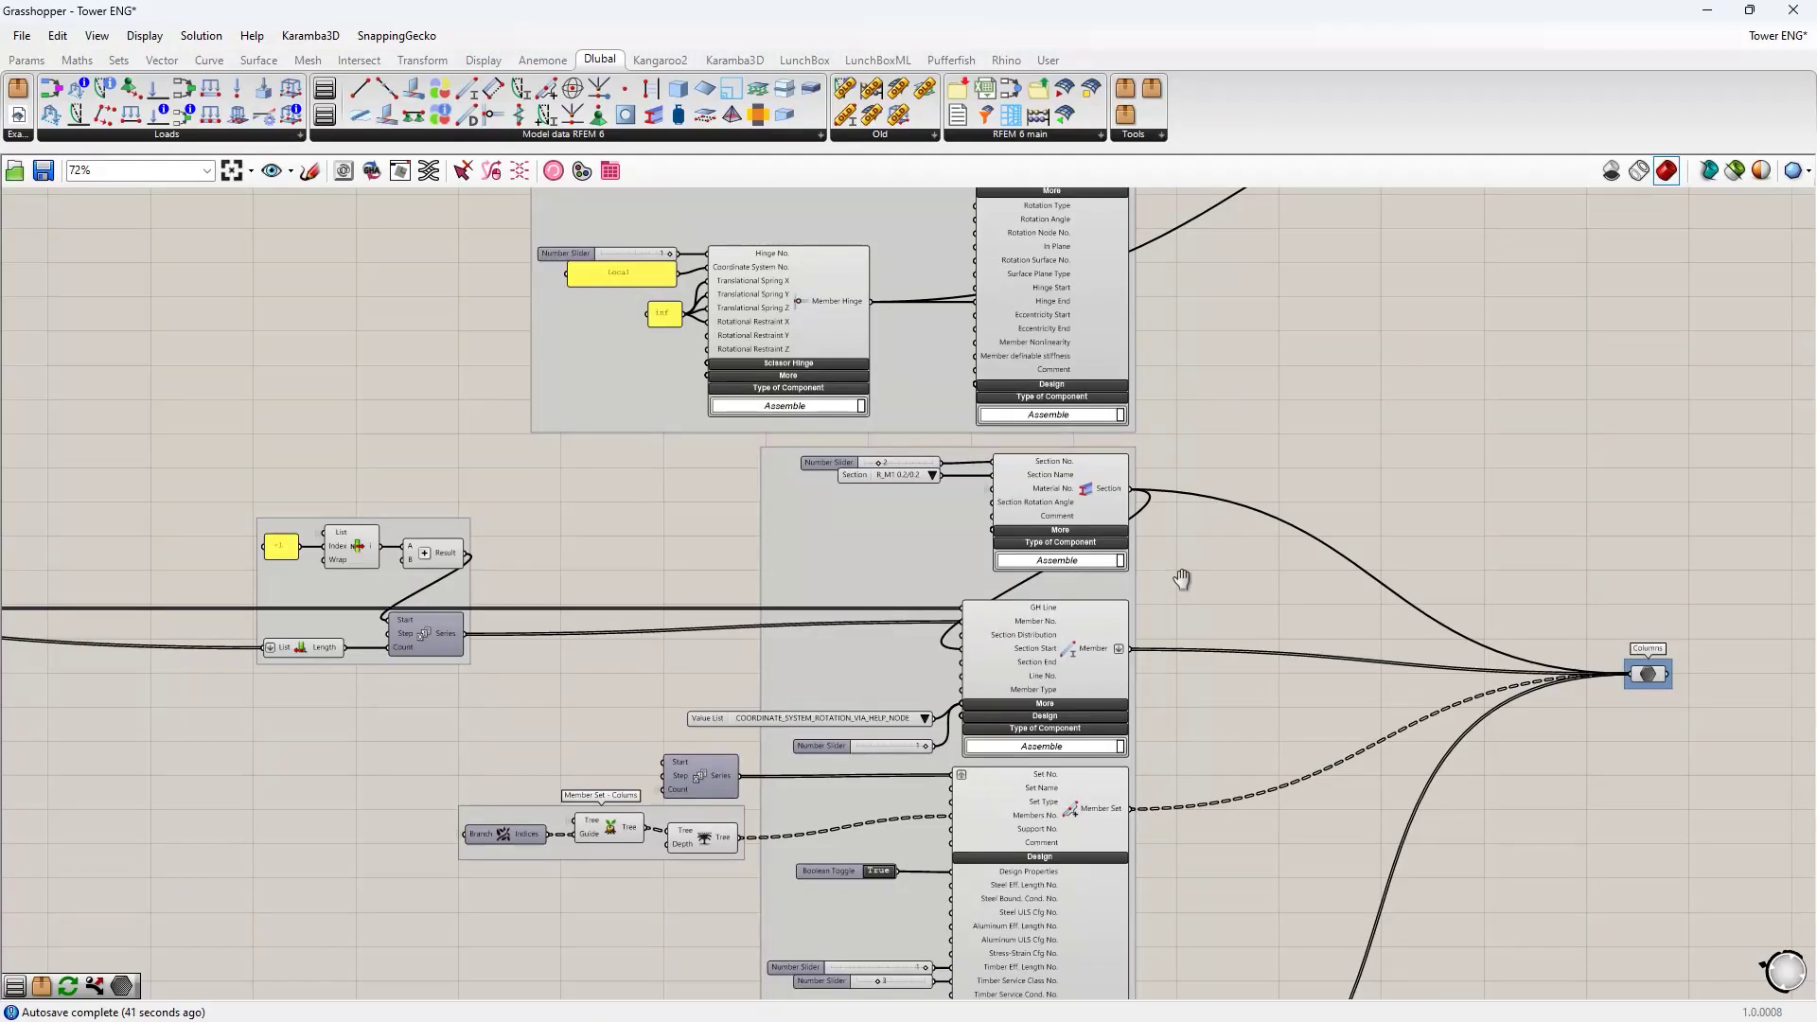
{"action": "right_click_drag", "start_coordinate": [1136, 758], "coordinate": [1111, 509]}
{"action": "scroll", "coordinate": [1111, 509], "scroll_direction": "up", "scroll_amount": 1}
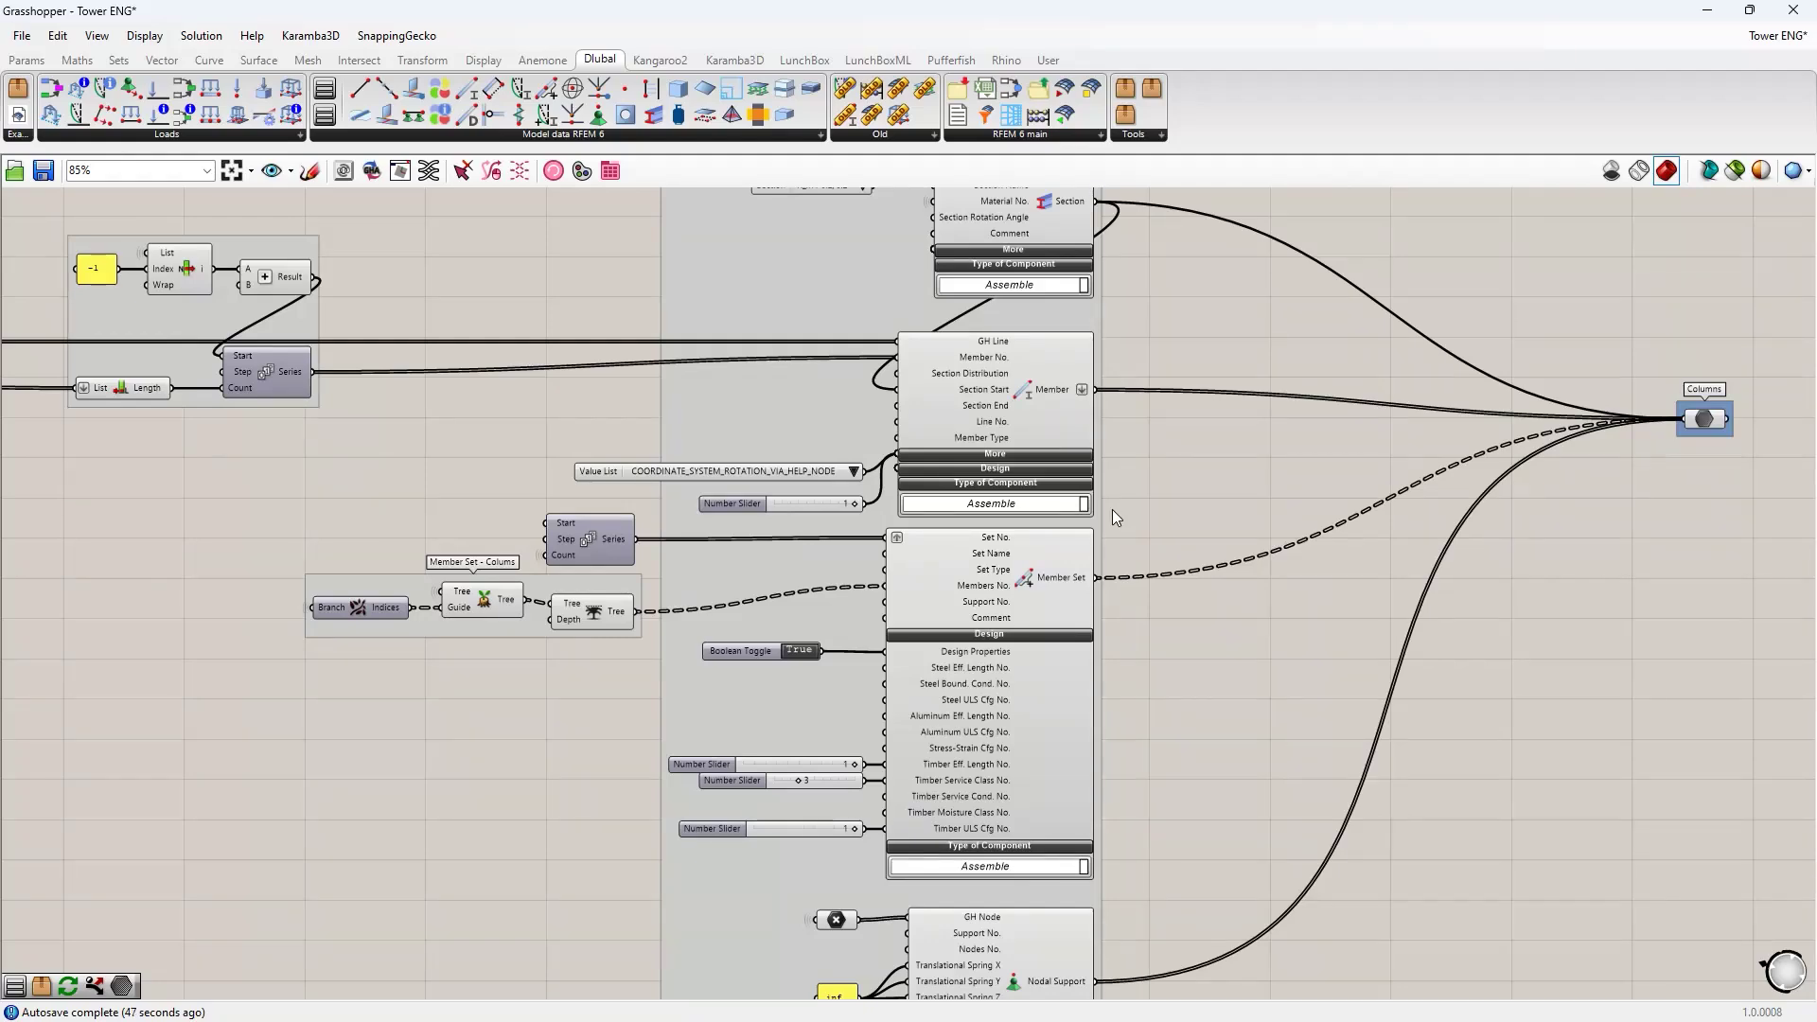
- Select the columns line parameter and preview its geometry in a viewport over the canvas
{"action": "scroll", "coordinate": [1111, 509], "scroll_direction": "down", "scroll_amount": 3}
{"action": "right_click_drag", "start_coordinate": [646, 498], "coordinate": [847, 535]}
{"action": "scroll", "coordinate": [310, 450], "scroll_direction": "up", "scroll_amount": 3}
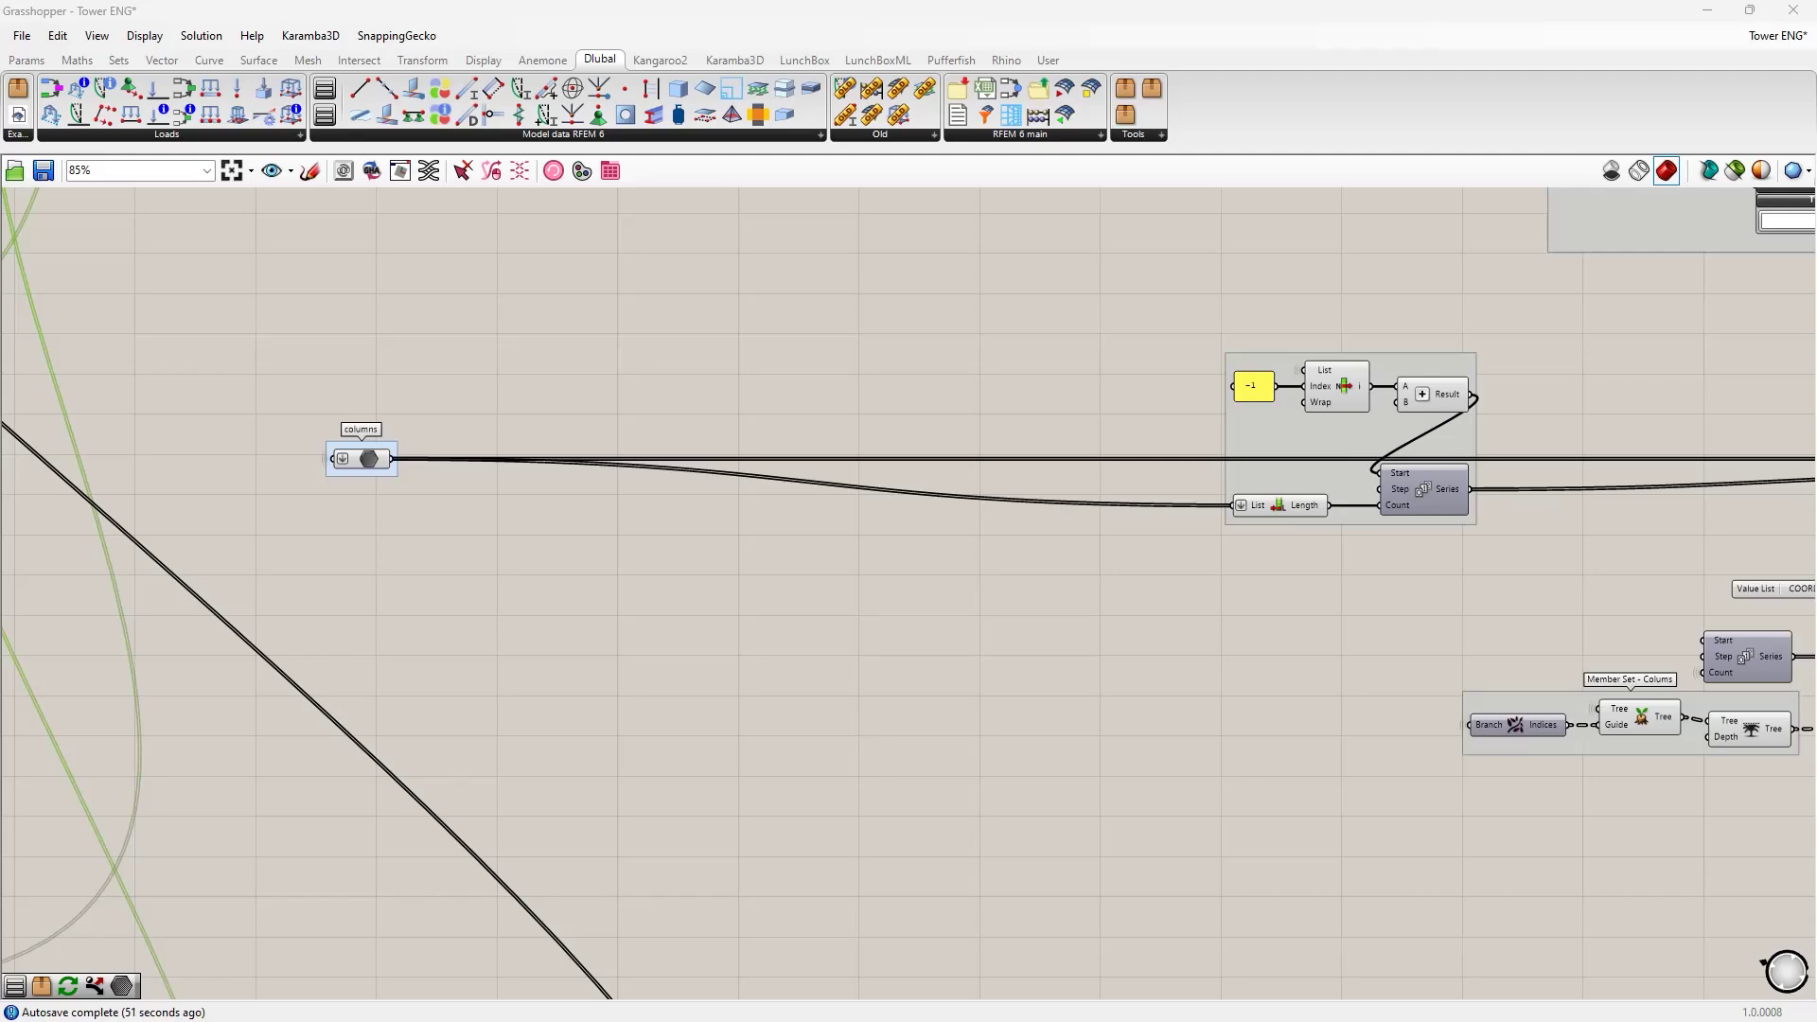
{"action": "left_click", "coordinate": [360, 456]}
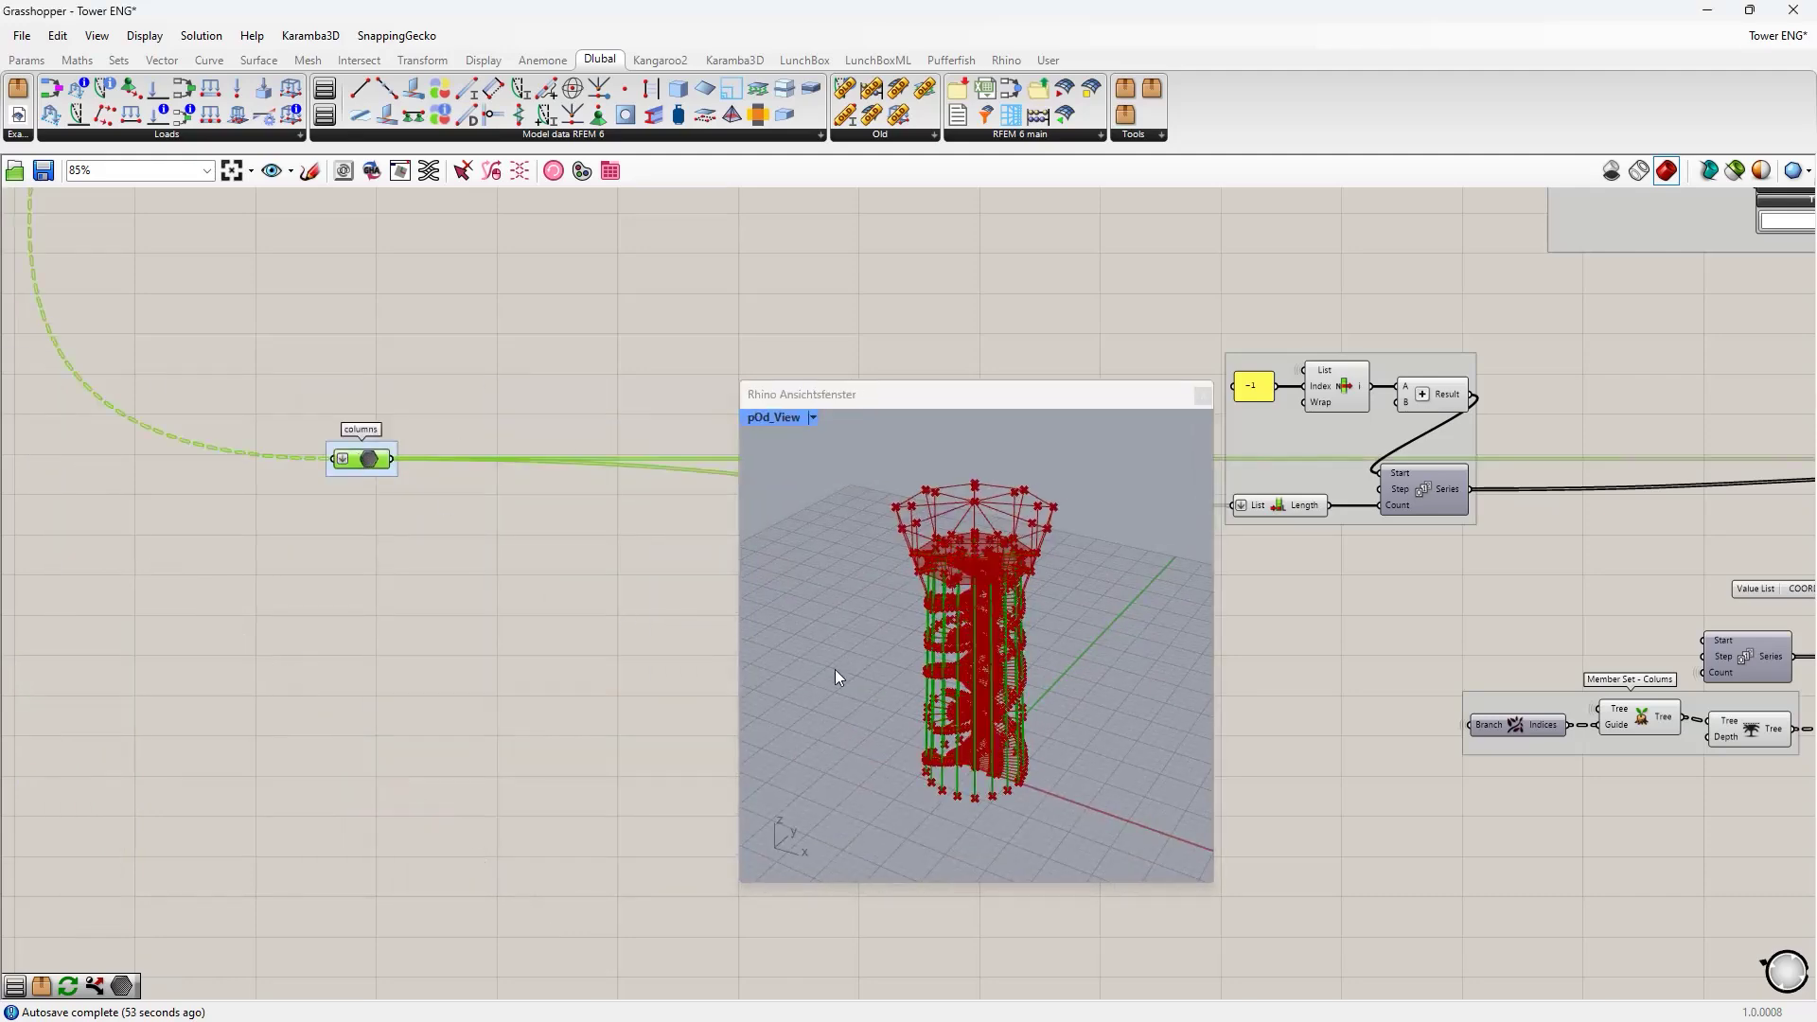
- Close the preview viewport and dock the Grasshopper window to one half of the screen beside the Rhino window
{"action": "scroll", "coordinate": [1030, 695], "scroll_direction": "up", "scroll_amount": 2}
{"action": "scroll", "coordinate": [1030, 694], "scroll_direction": "down", "scroll_amount": 2}
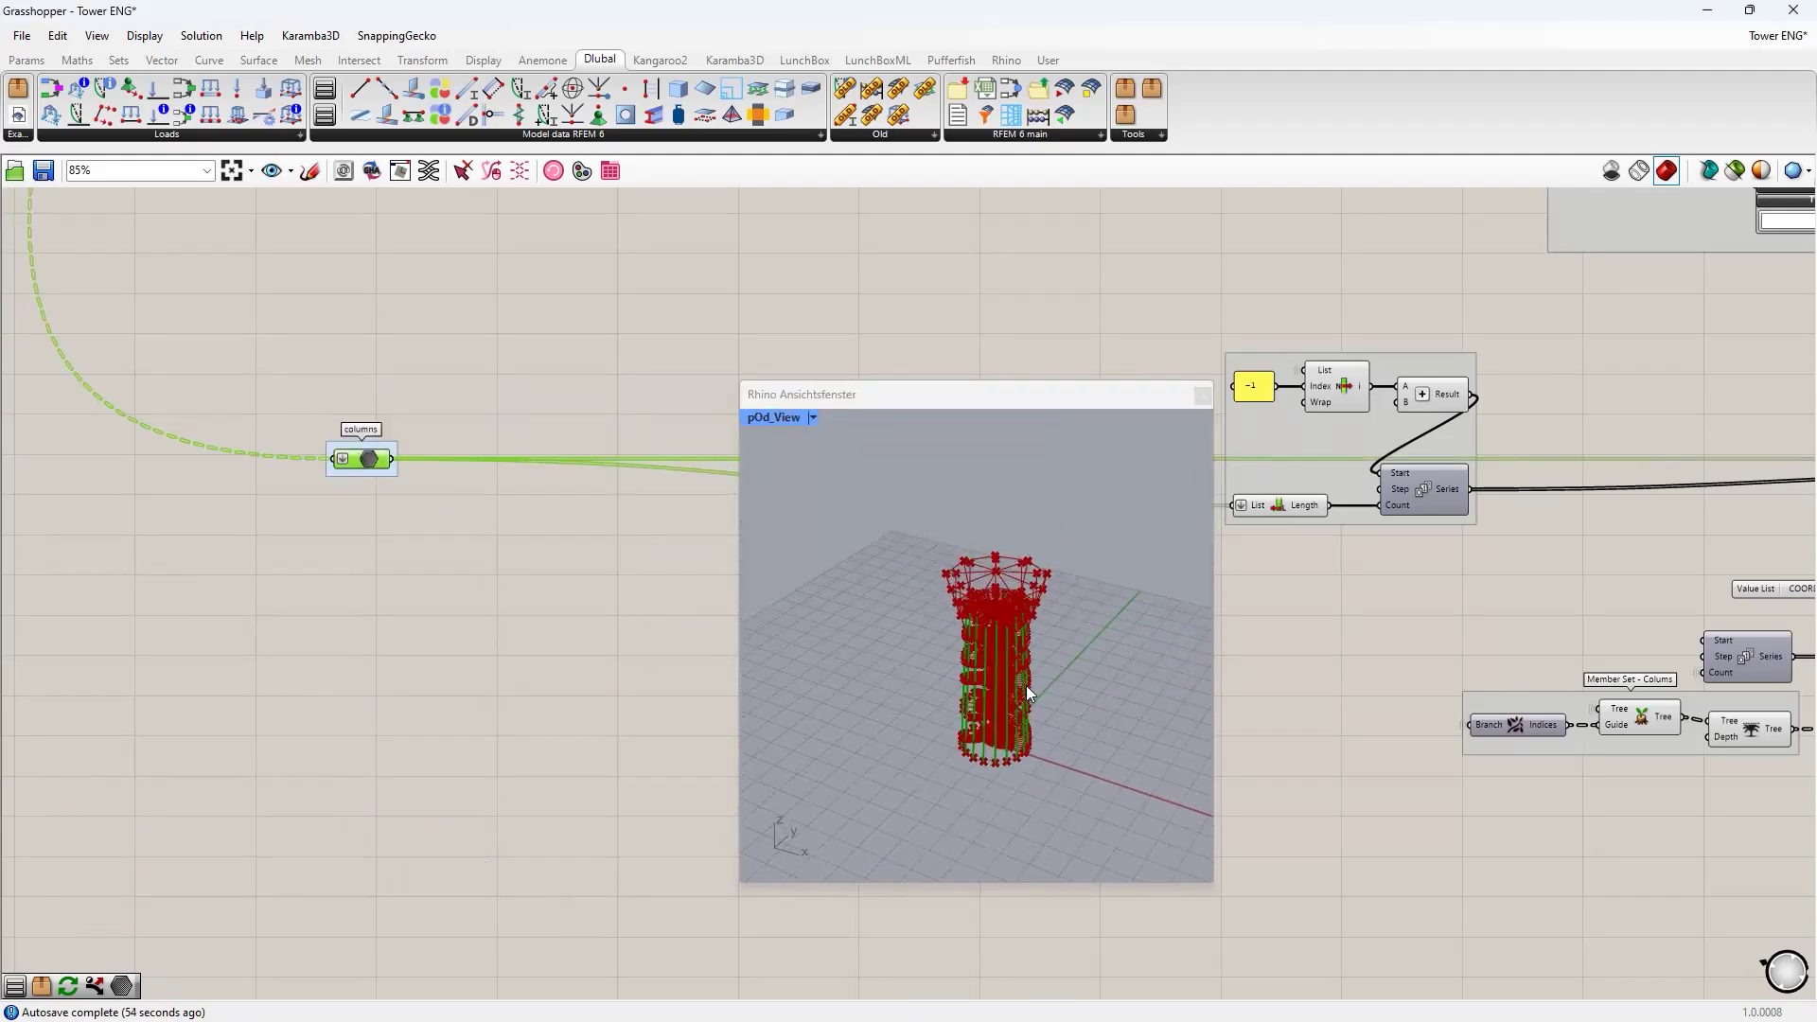
{"action": "left_click", "coordinate": [1202, 397]}
{"action": "right_click_drag", "start_coordinate": [1613, 671], "coordinate": [913, 537]}
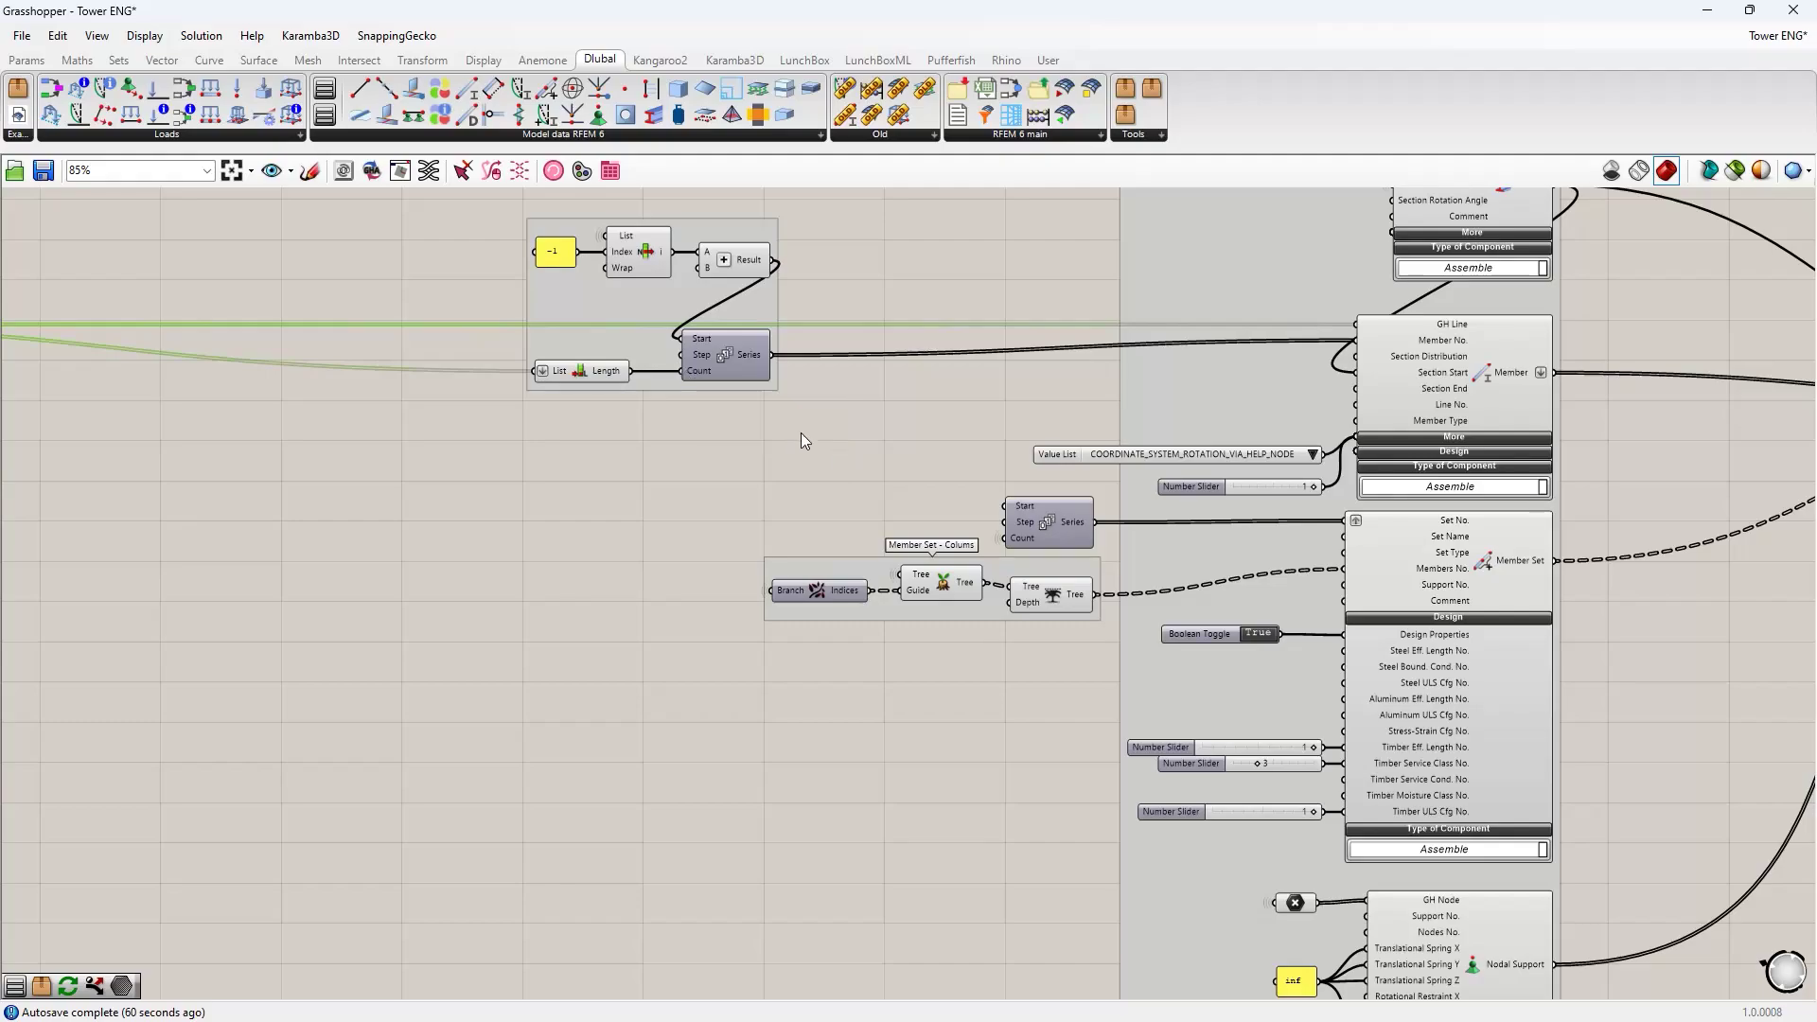
{"action": "left_click_drag", "start_coordinate": [1005, 18], "coordinate": [803, 53]}
{"action": "key", "text": "super+Left"}
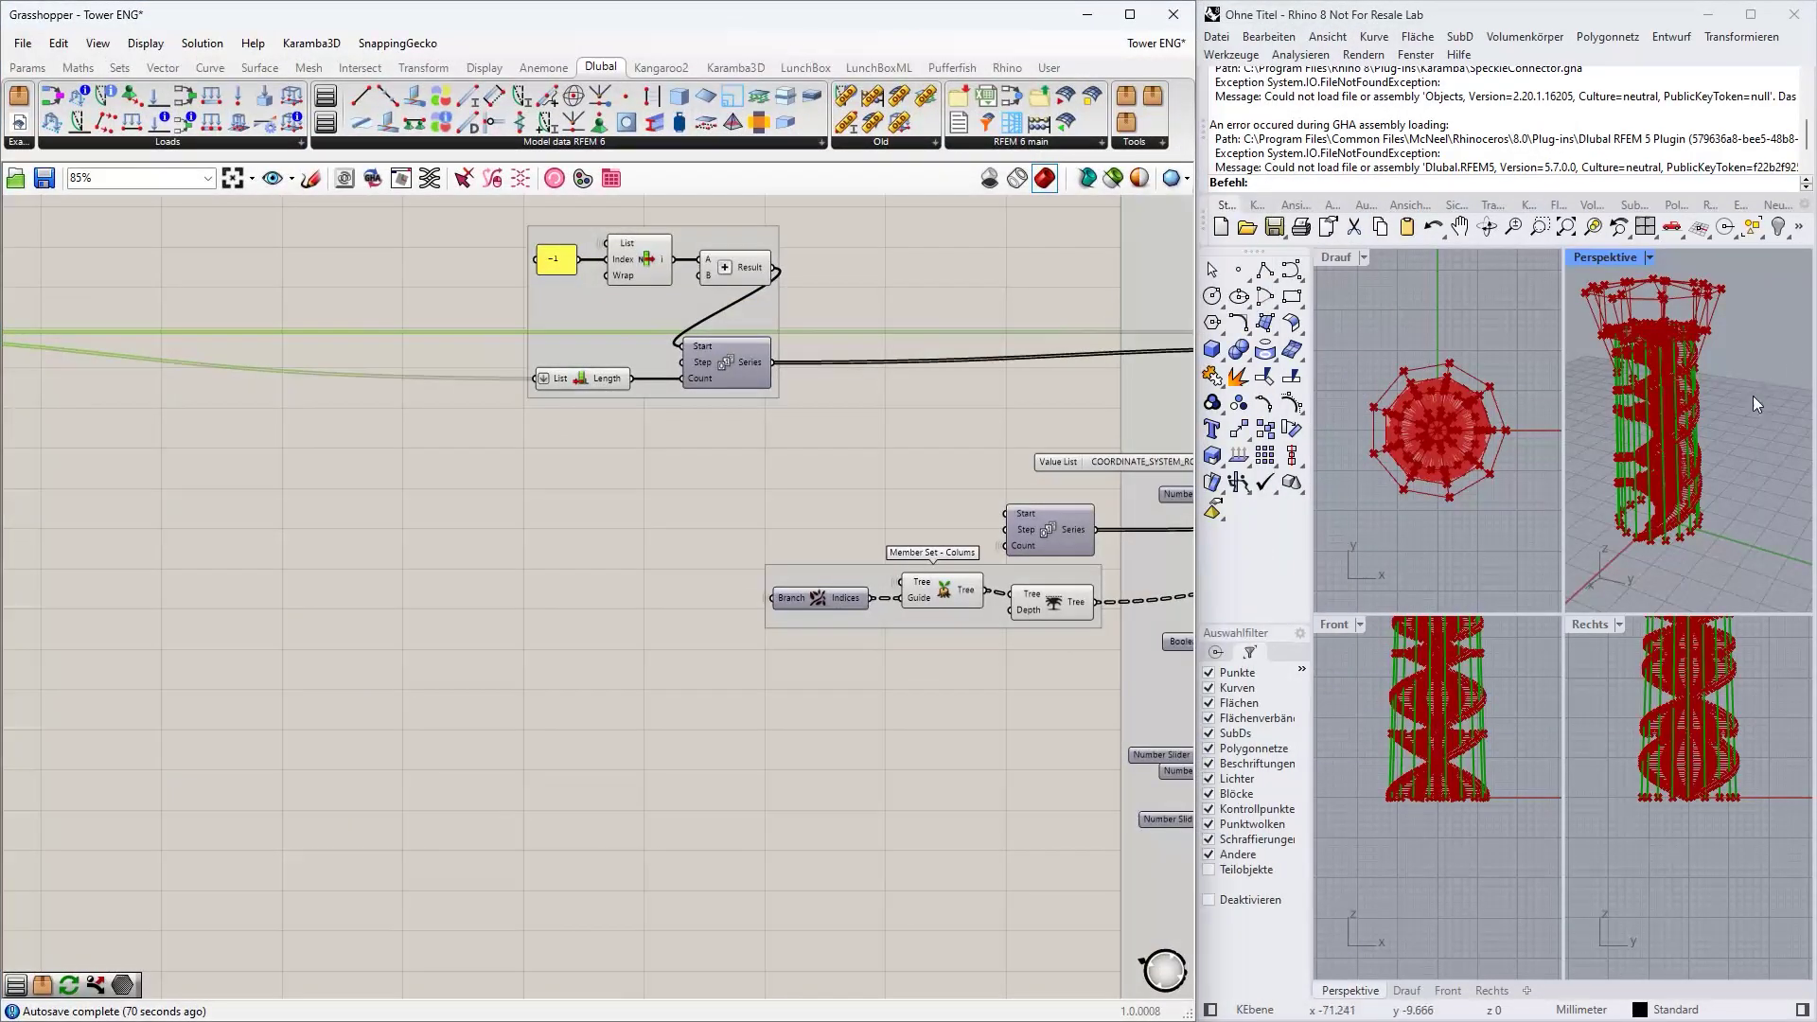
- Maximize Rhino's perspective view and inspect the lower part of the columns up close
{"action": "double_click", "coordinate": [1595, 263]}
{"action": "scroll", "coordinate": [1609, 819], "scroll_direction": "up", "scroll_amount": 4}
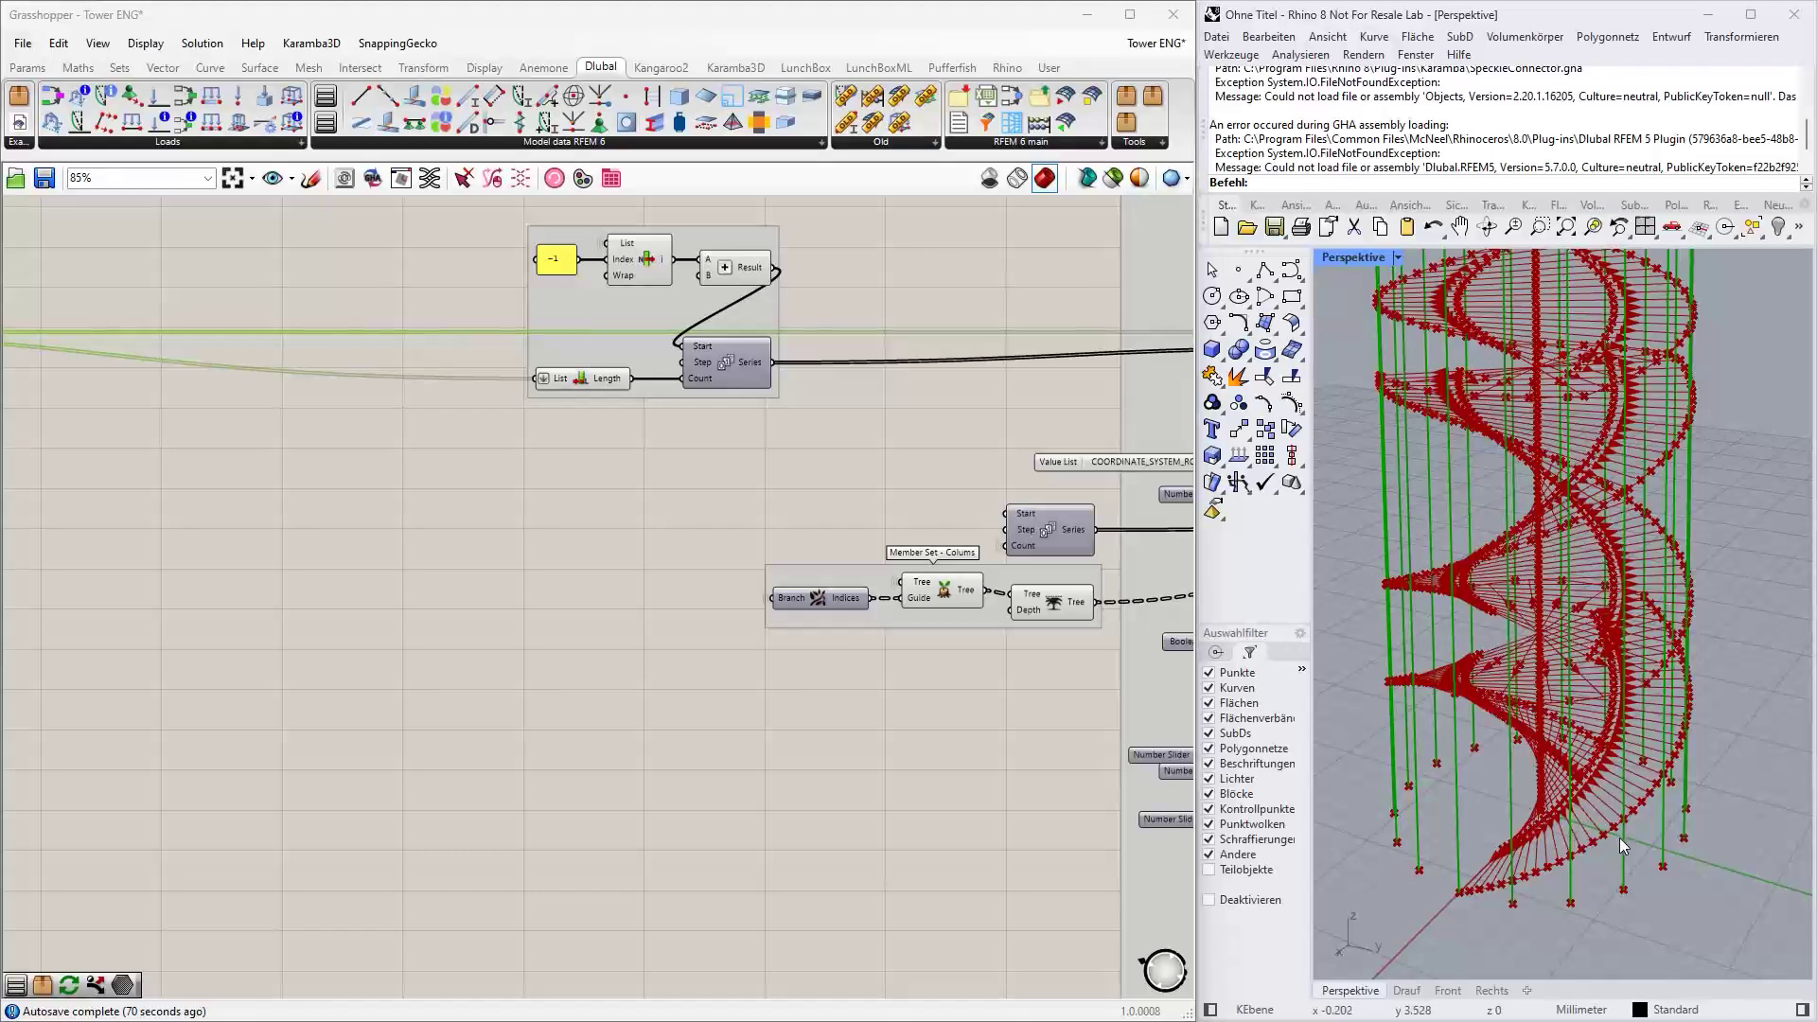
{"action": "right_click_drag", "start_coordinate": [1620, 837], "coordinate": [1675, 835]}
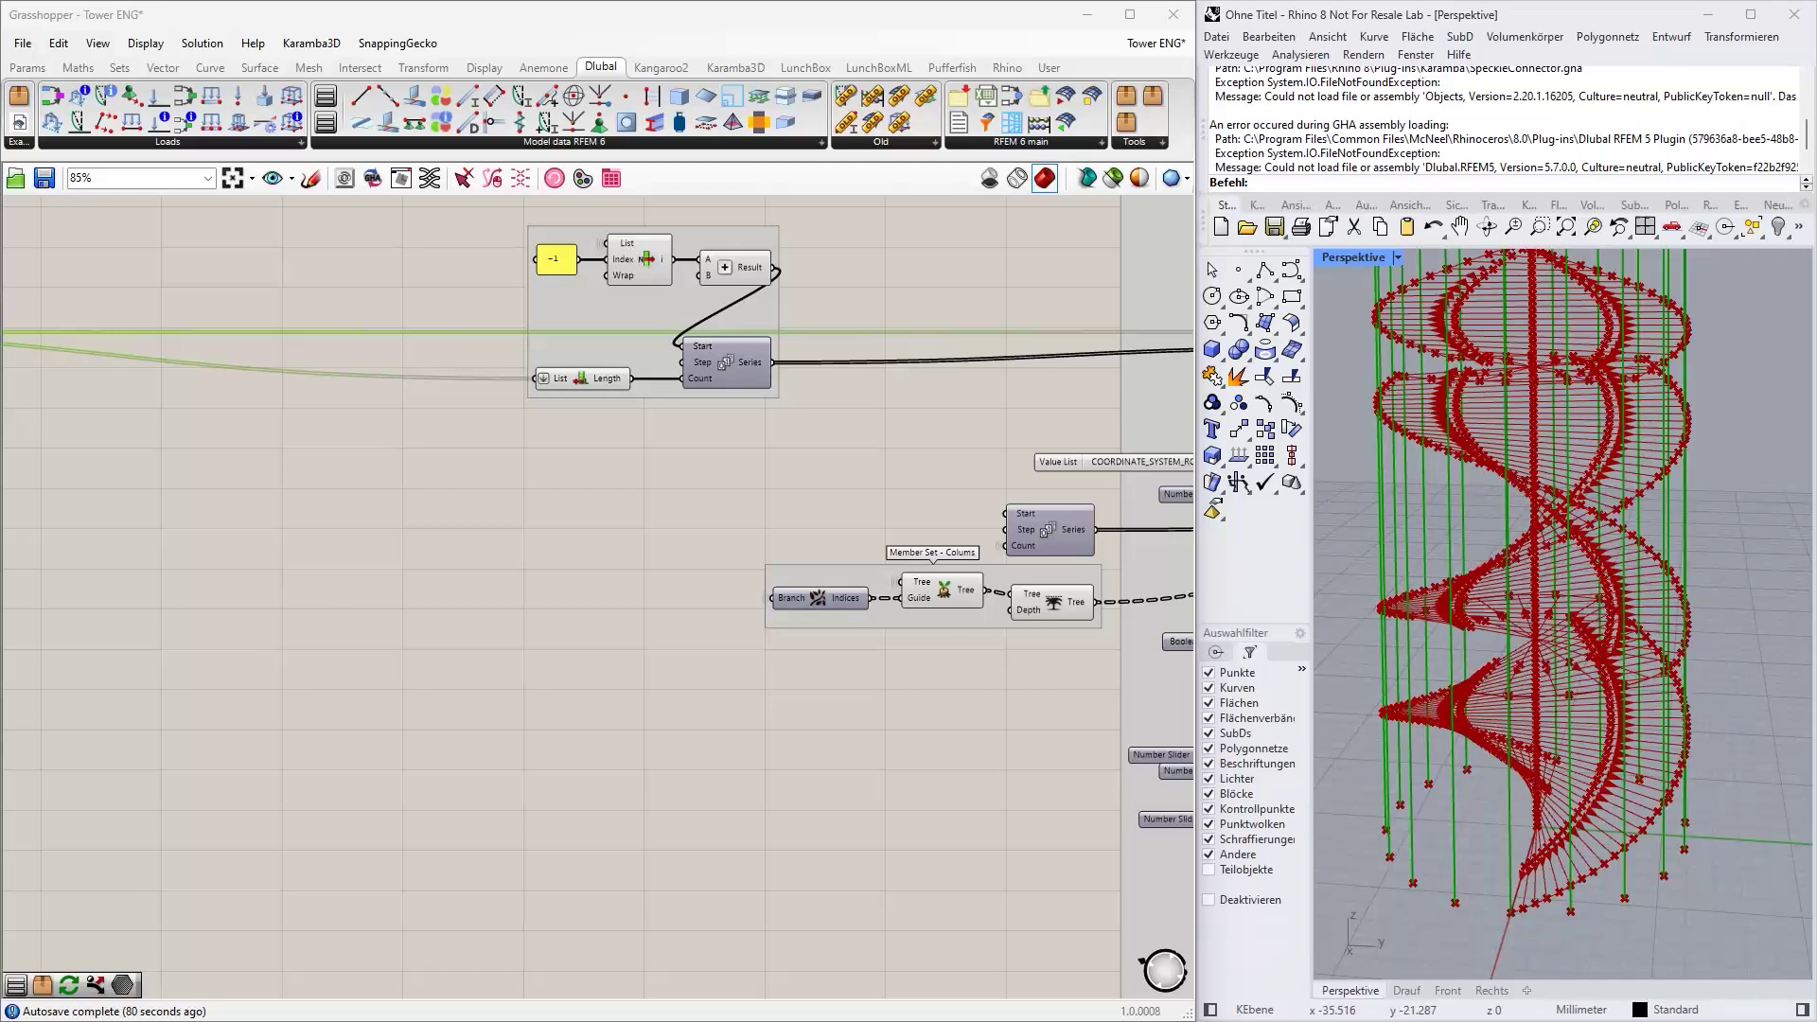
- Examine the Set No. and Members No. input data of the columns' Member Set component
{"action": "right_click_drag", "start_coordinate": [927, 465], "coordinate": [303, 532]}
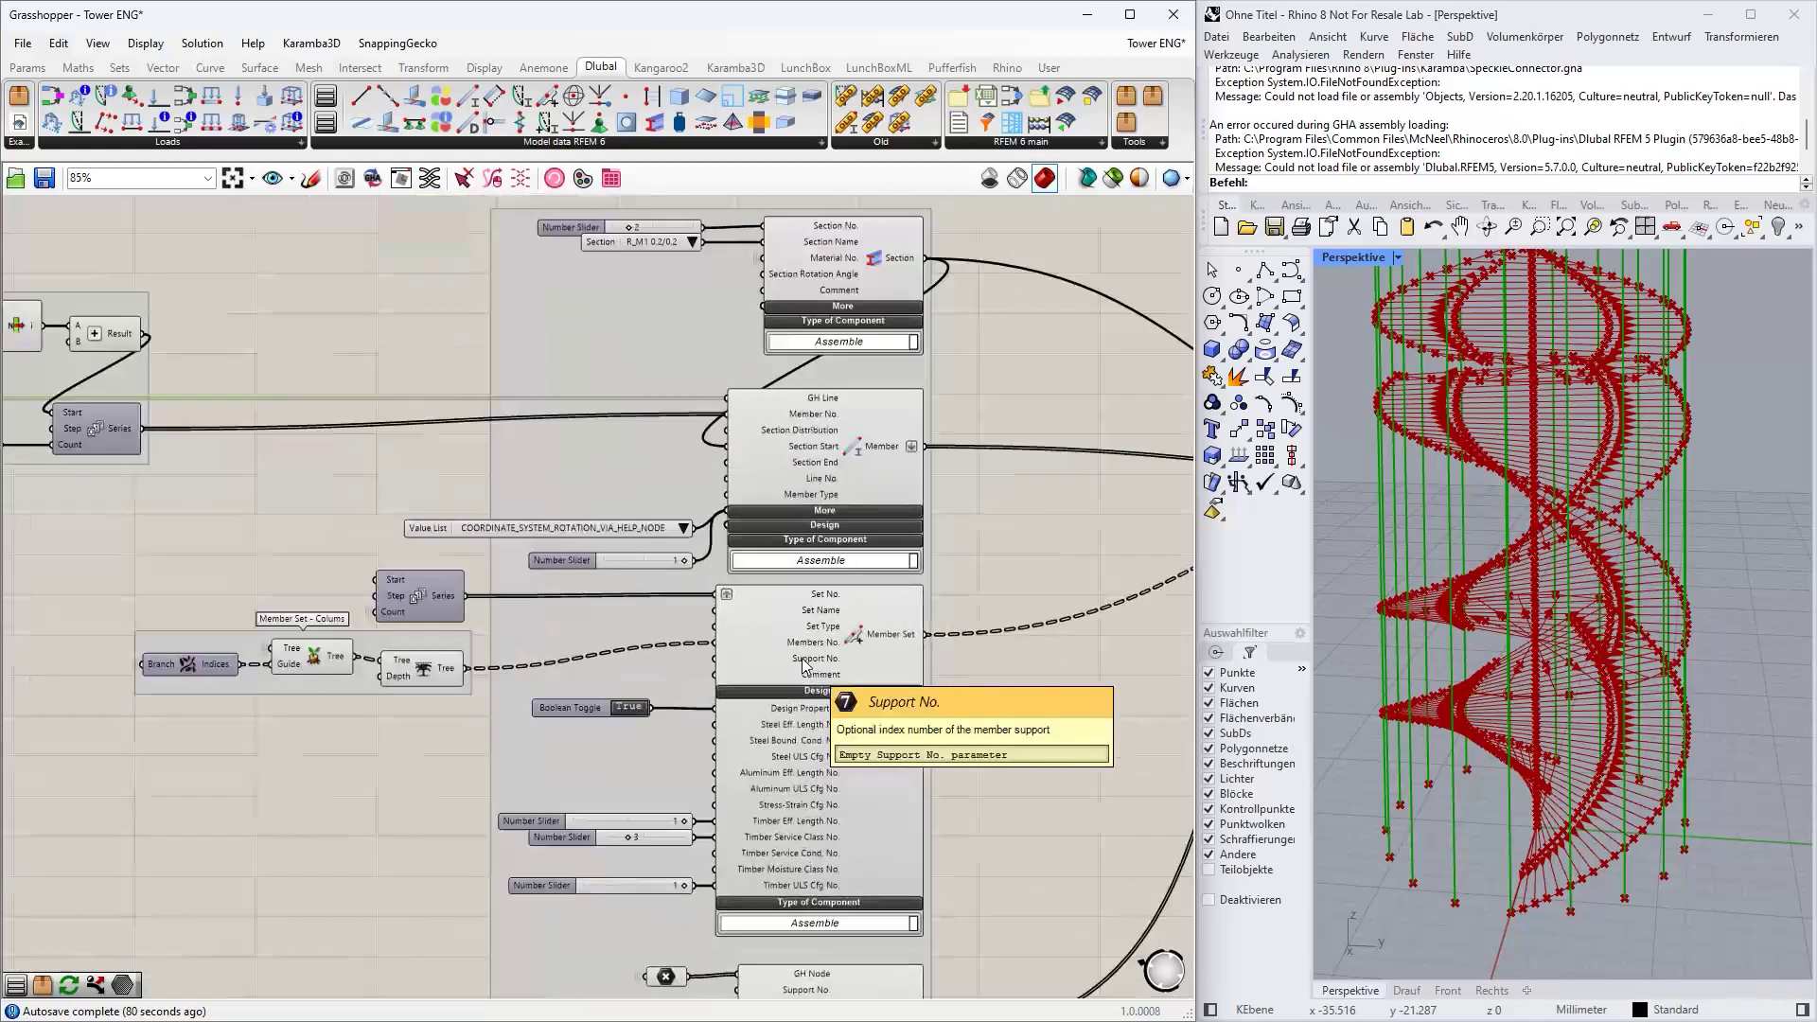
{"action": "mouse_move", "coordinate": [829, 606]}
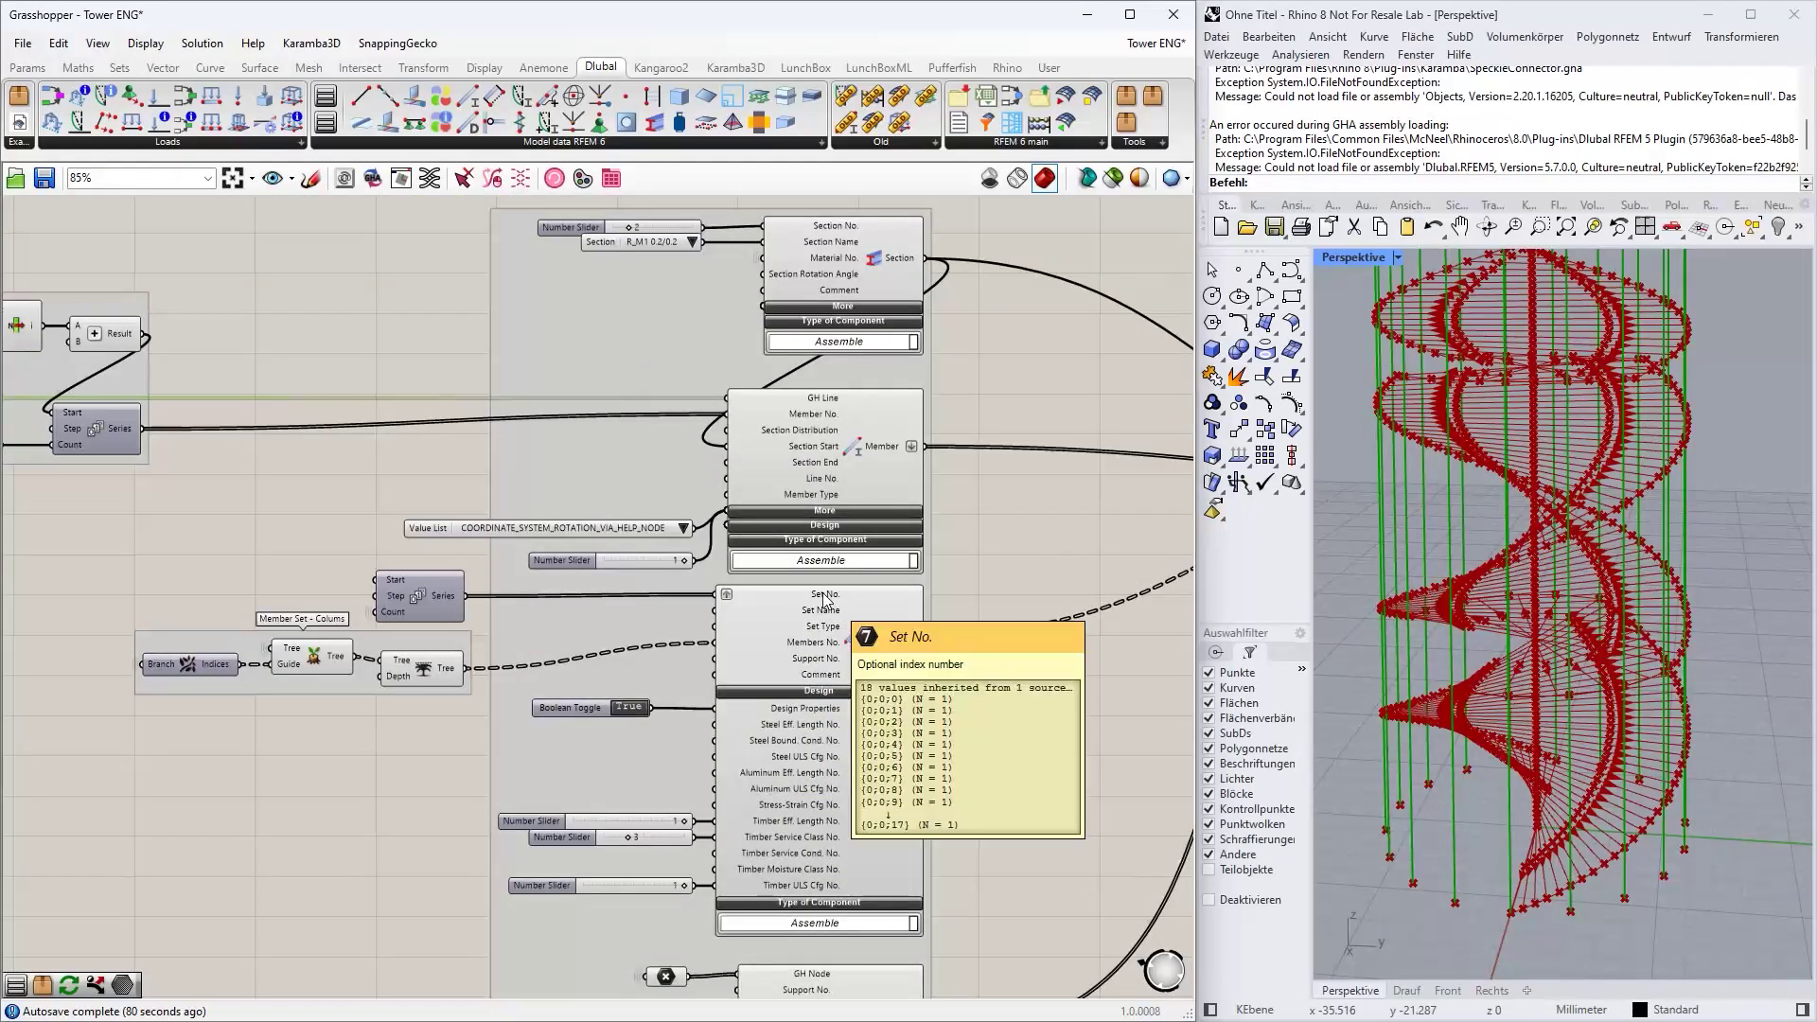
{"action": "scroll", "coordinate": [826, 603], "scroll_direction": "up", "scroll_amount": 1}
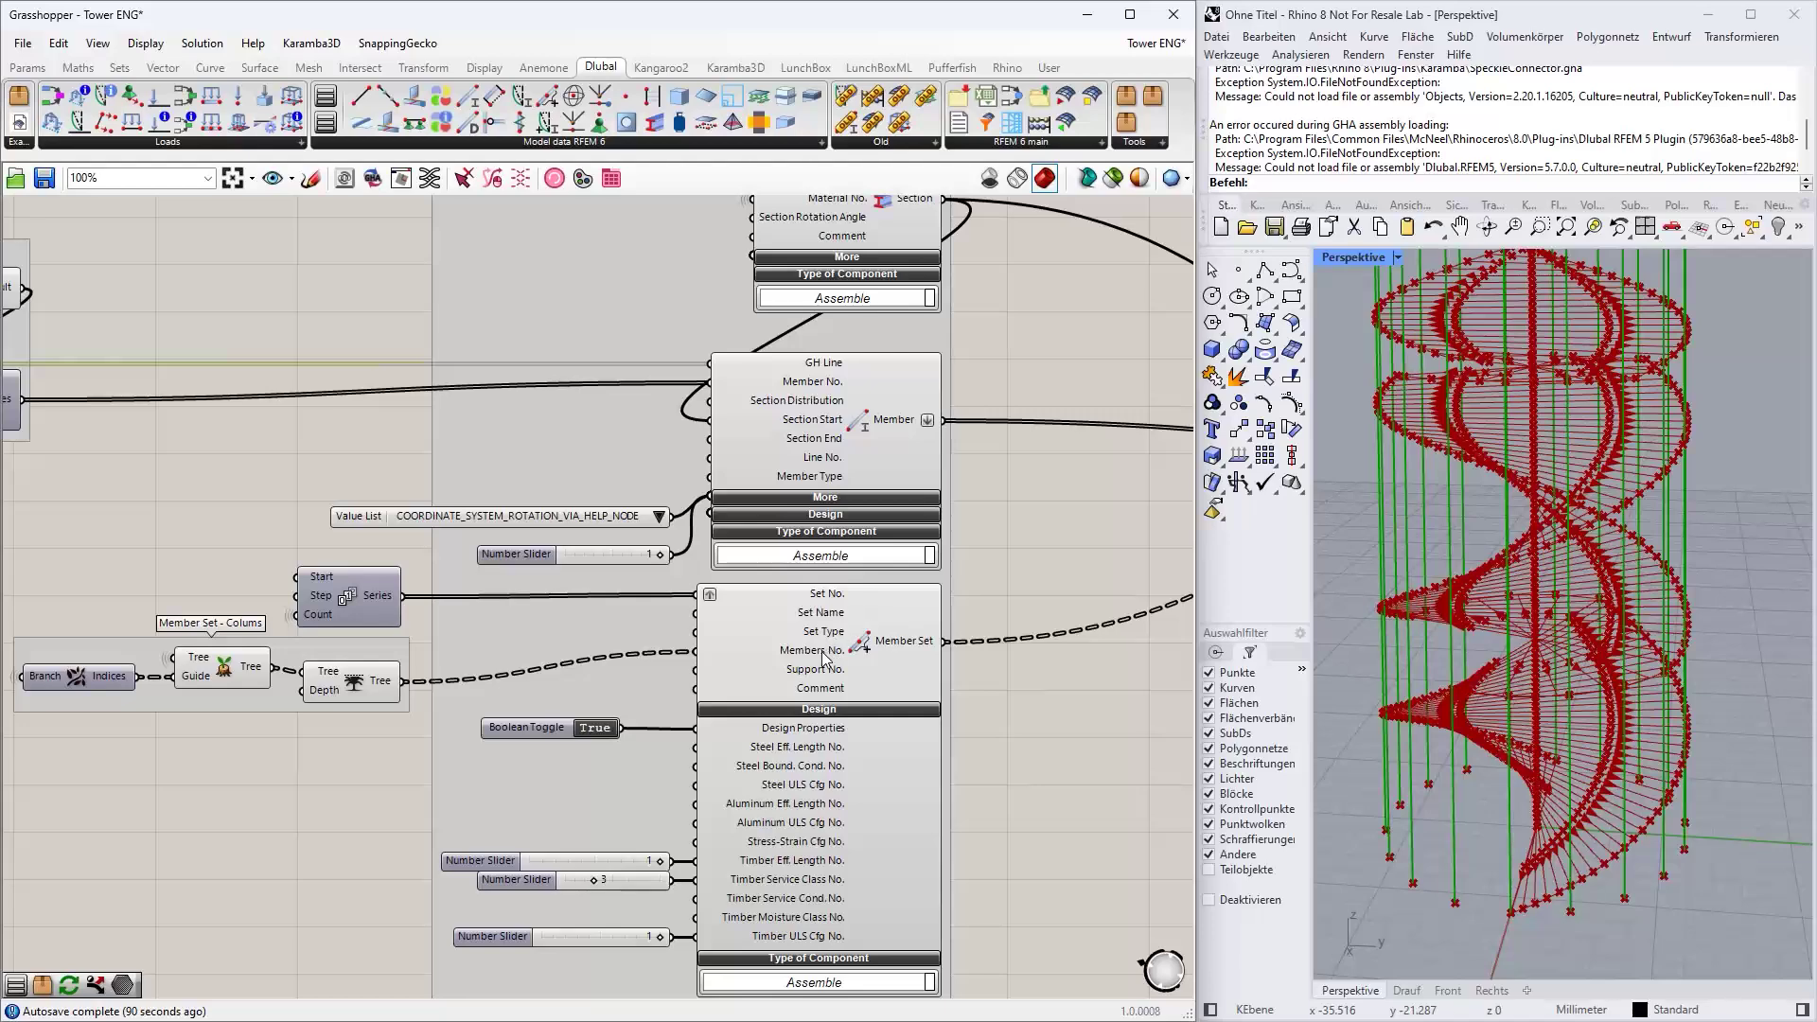
{"action": "mouse_move", "coordinate": [822, 656]}
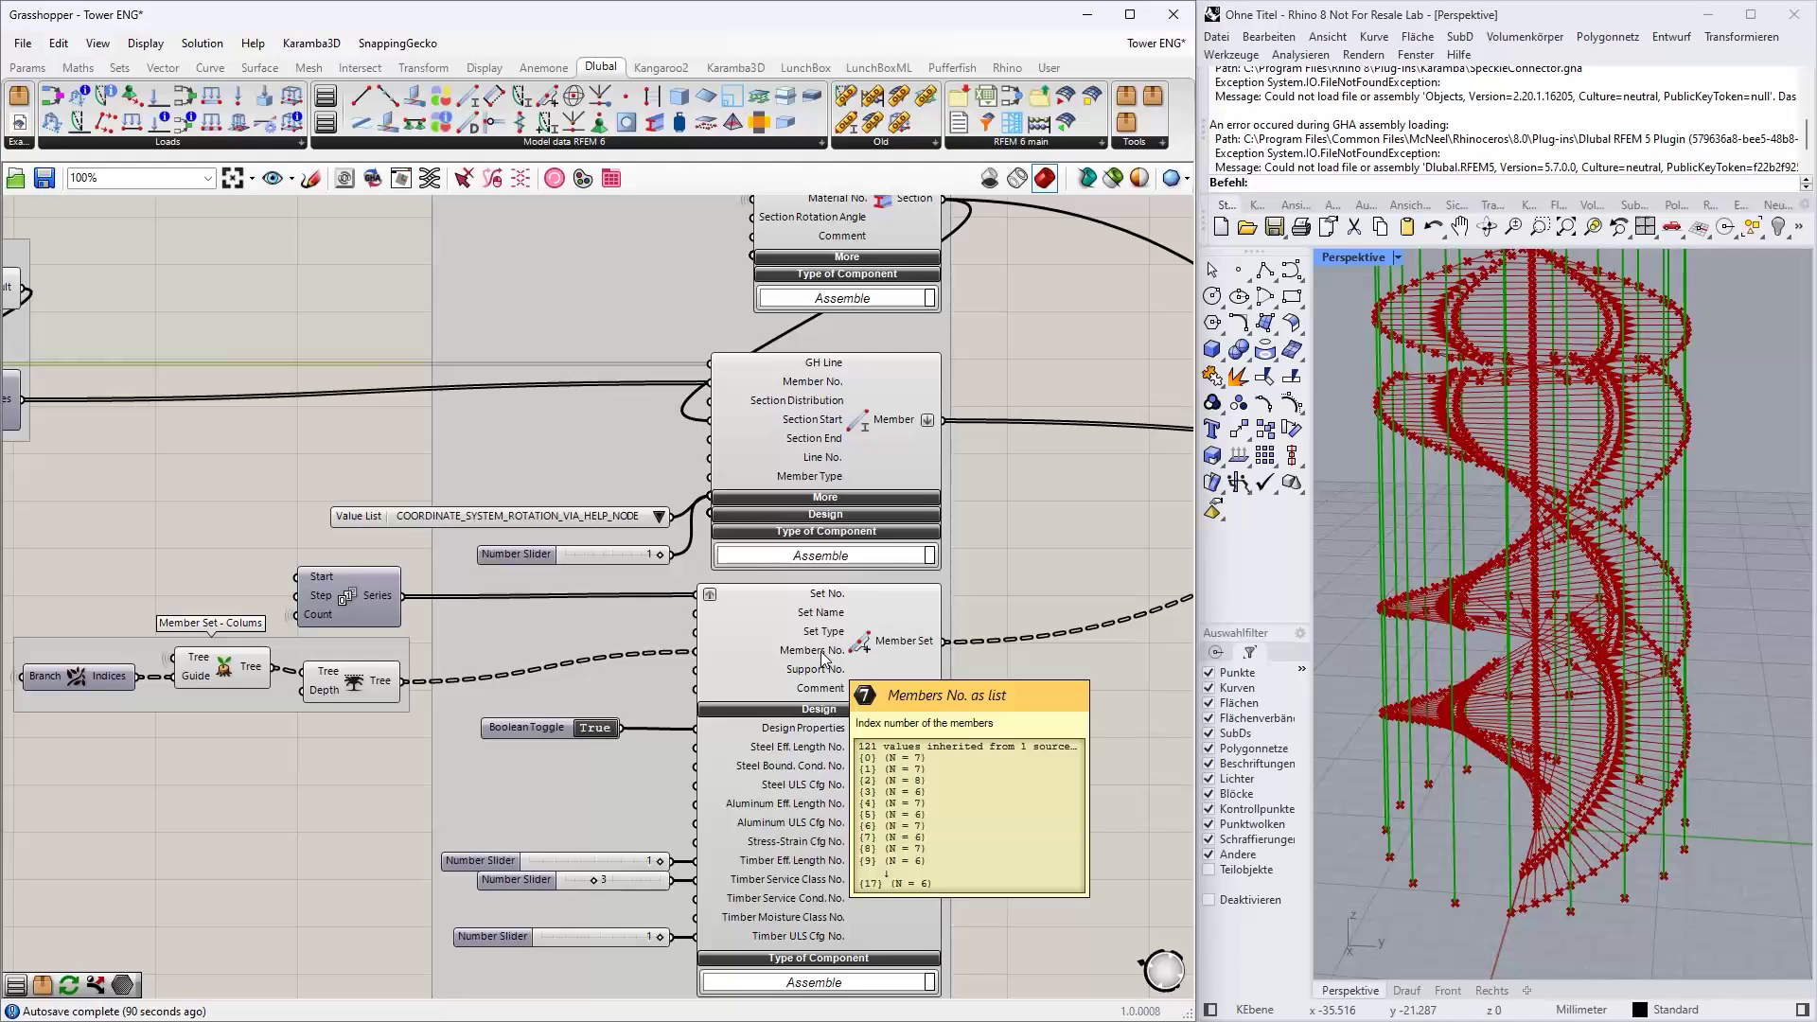
- Select the columns' Member component and the columns line parameter in turn, comparing their Rhino previews with the Member Set's Members No. input
{"action": "left_click", "coordinate": [878, 407]}
{"action": "scroll", "coordinate": [883, 420], "scroll_direction": "down", "scroll_amount": 2}
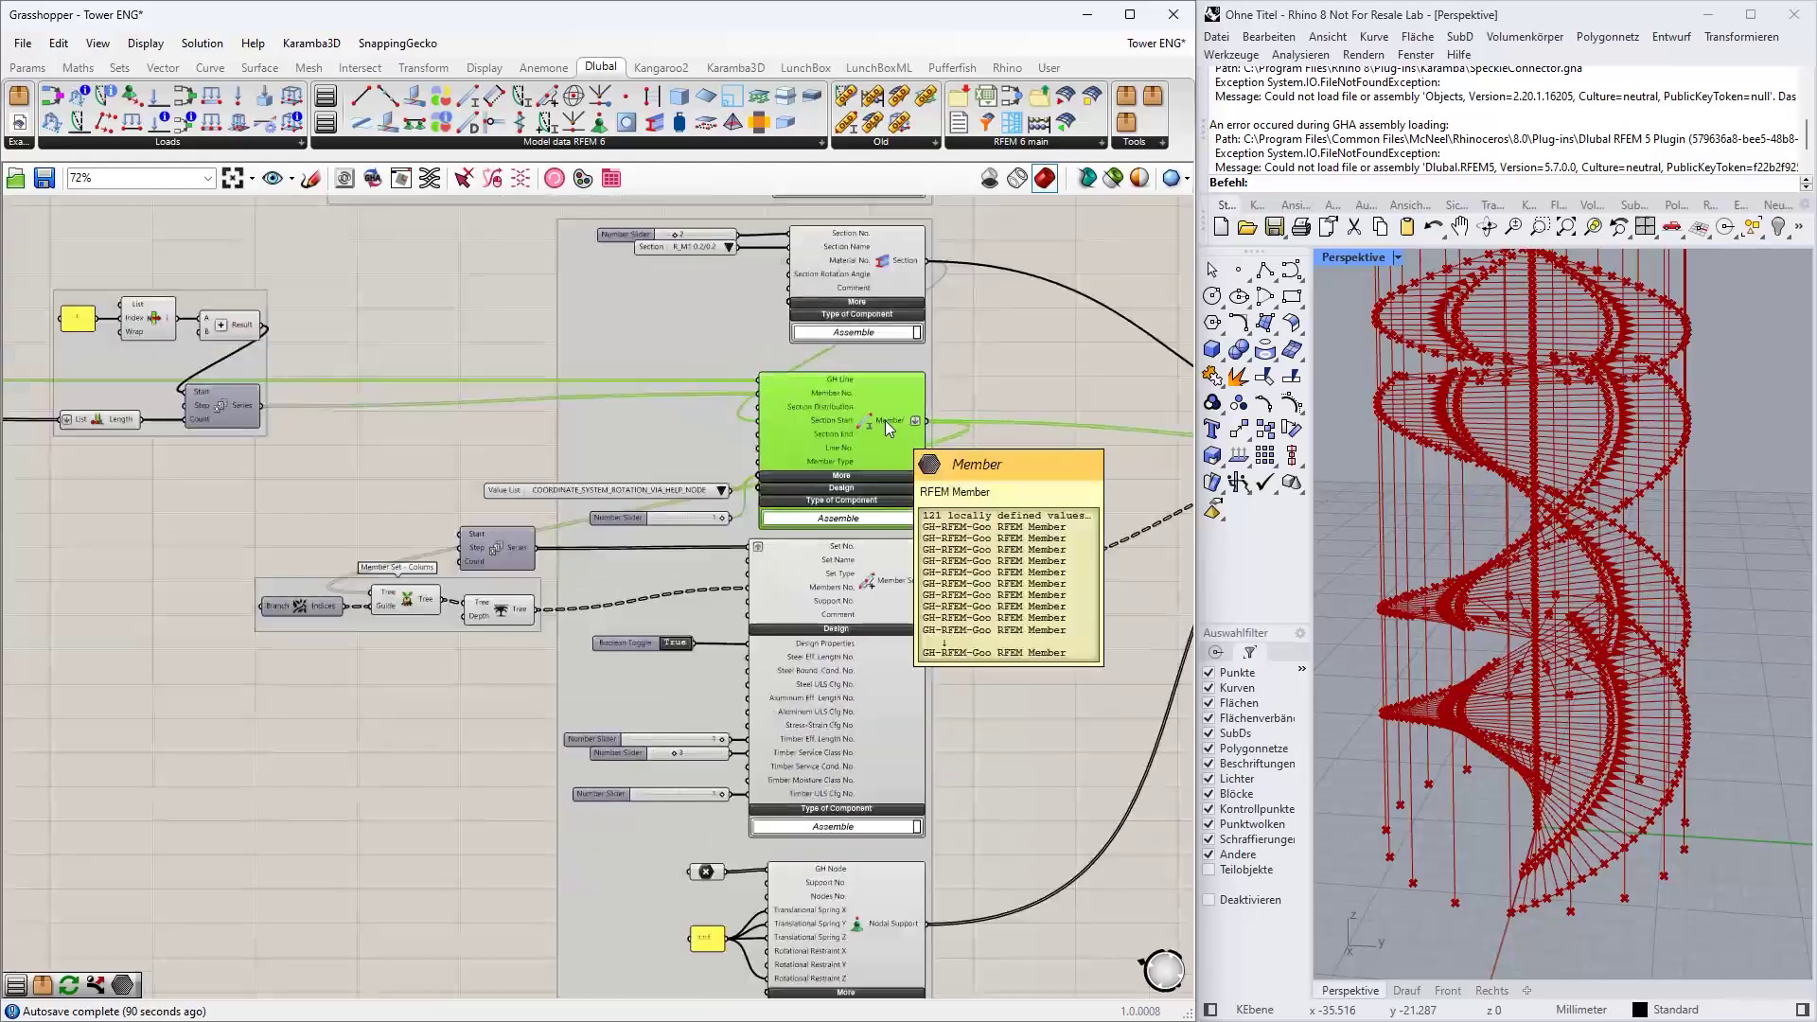
{"action": "right_click_drag", "start_coordinate": [394, 445], "coordinate": [772, 443]}
{"action": "right_click_drag", "start_coordinate": [9, 483], "coordinate": [515, 503]}
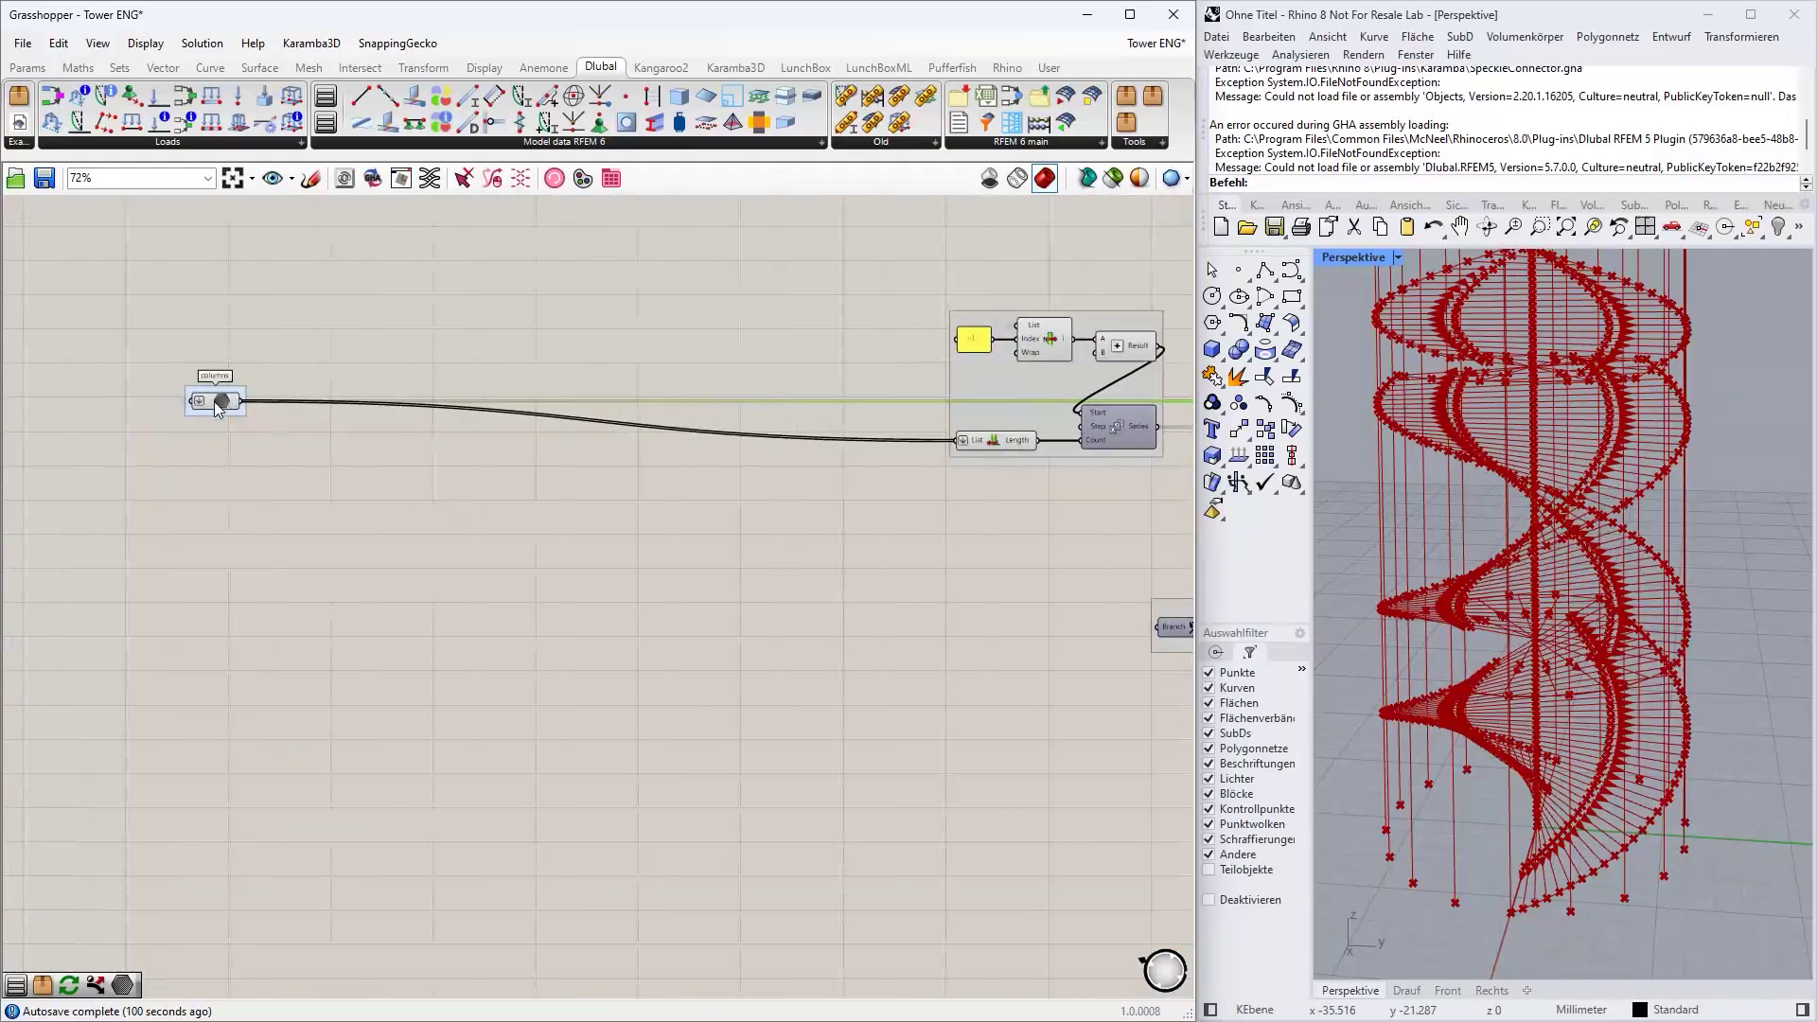
{"action": "left_click", "coordinate": [212, 403]}
{"action": "right_click_drag", "start_coordinate": [712, 523], "coordinate": [185, 520]}
{"action": "right_click_drag", "start_coordinate": [1041, 474], "coordinate": [577, 513]}
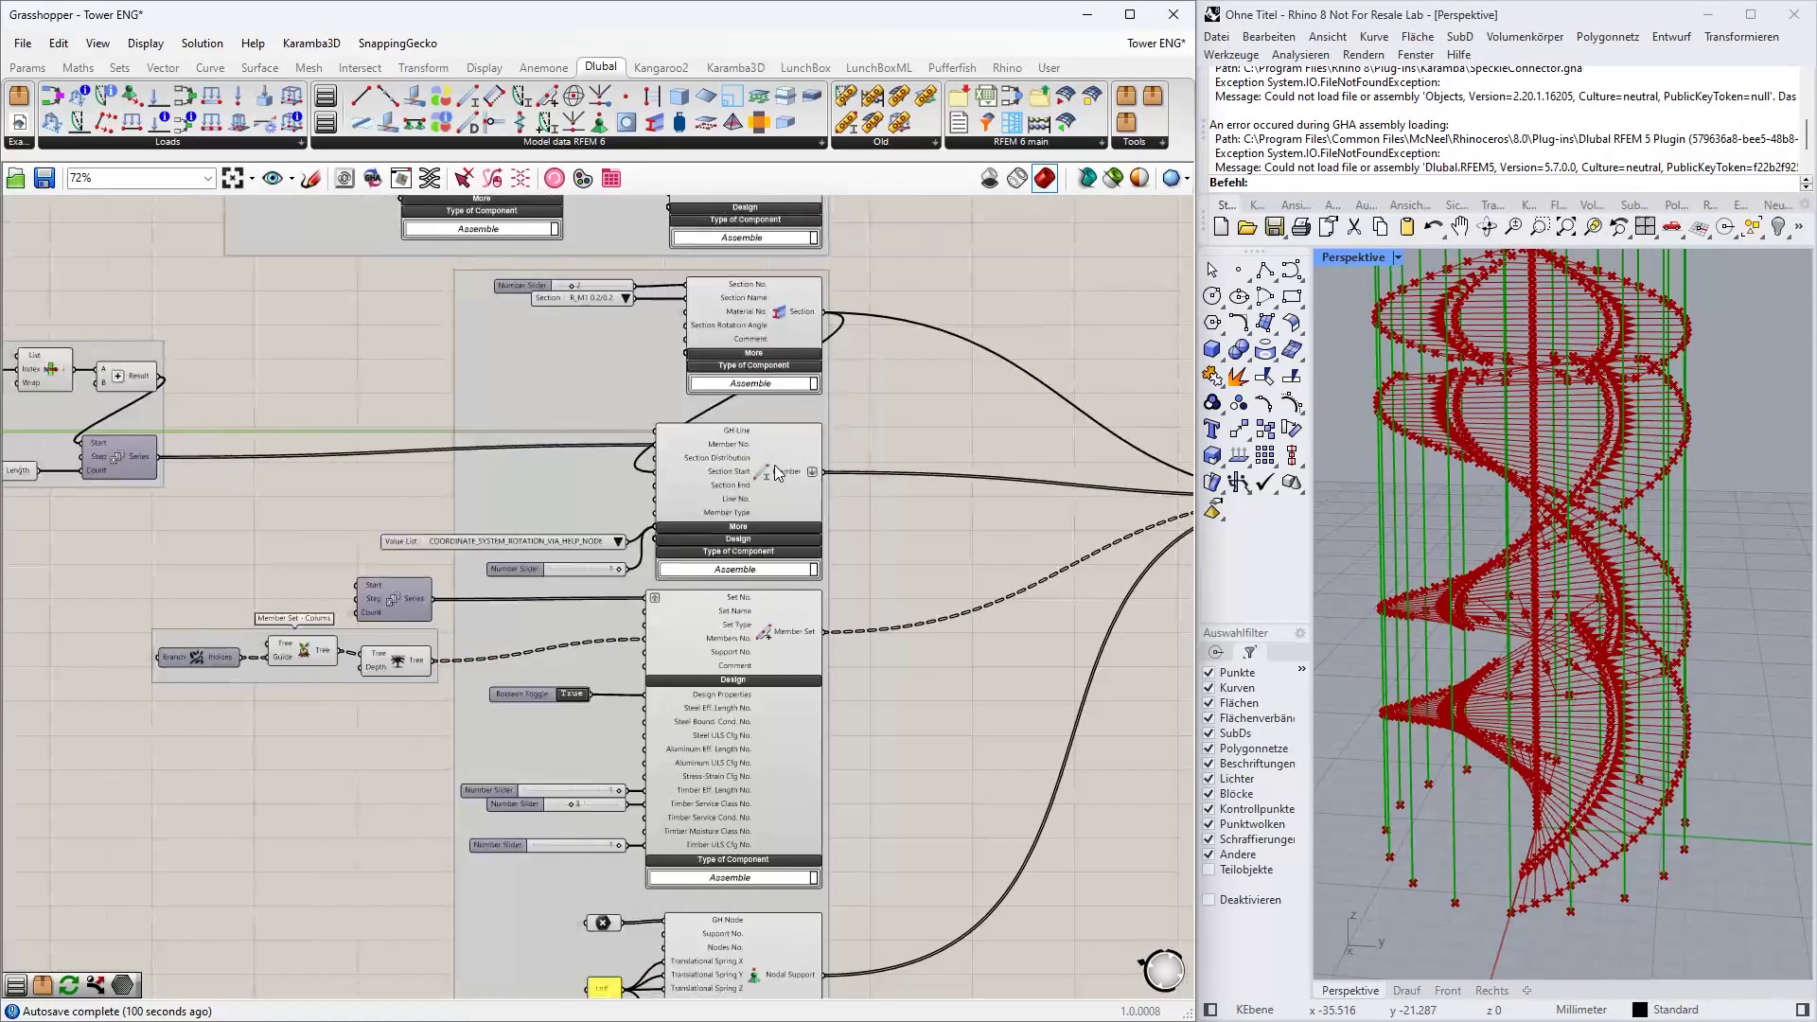
{"action": "scroll", "coordinate": [783, 480], "scroll_direction": "up", "scroll_amount": 2}
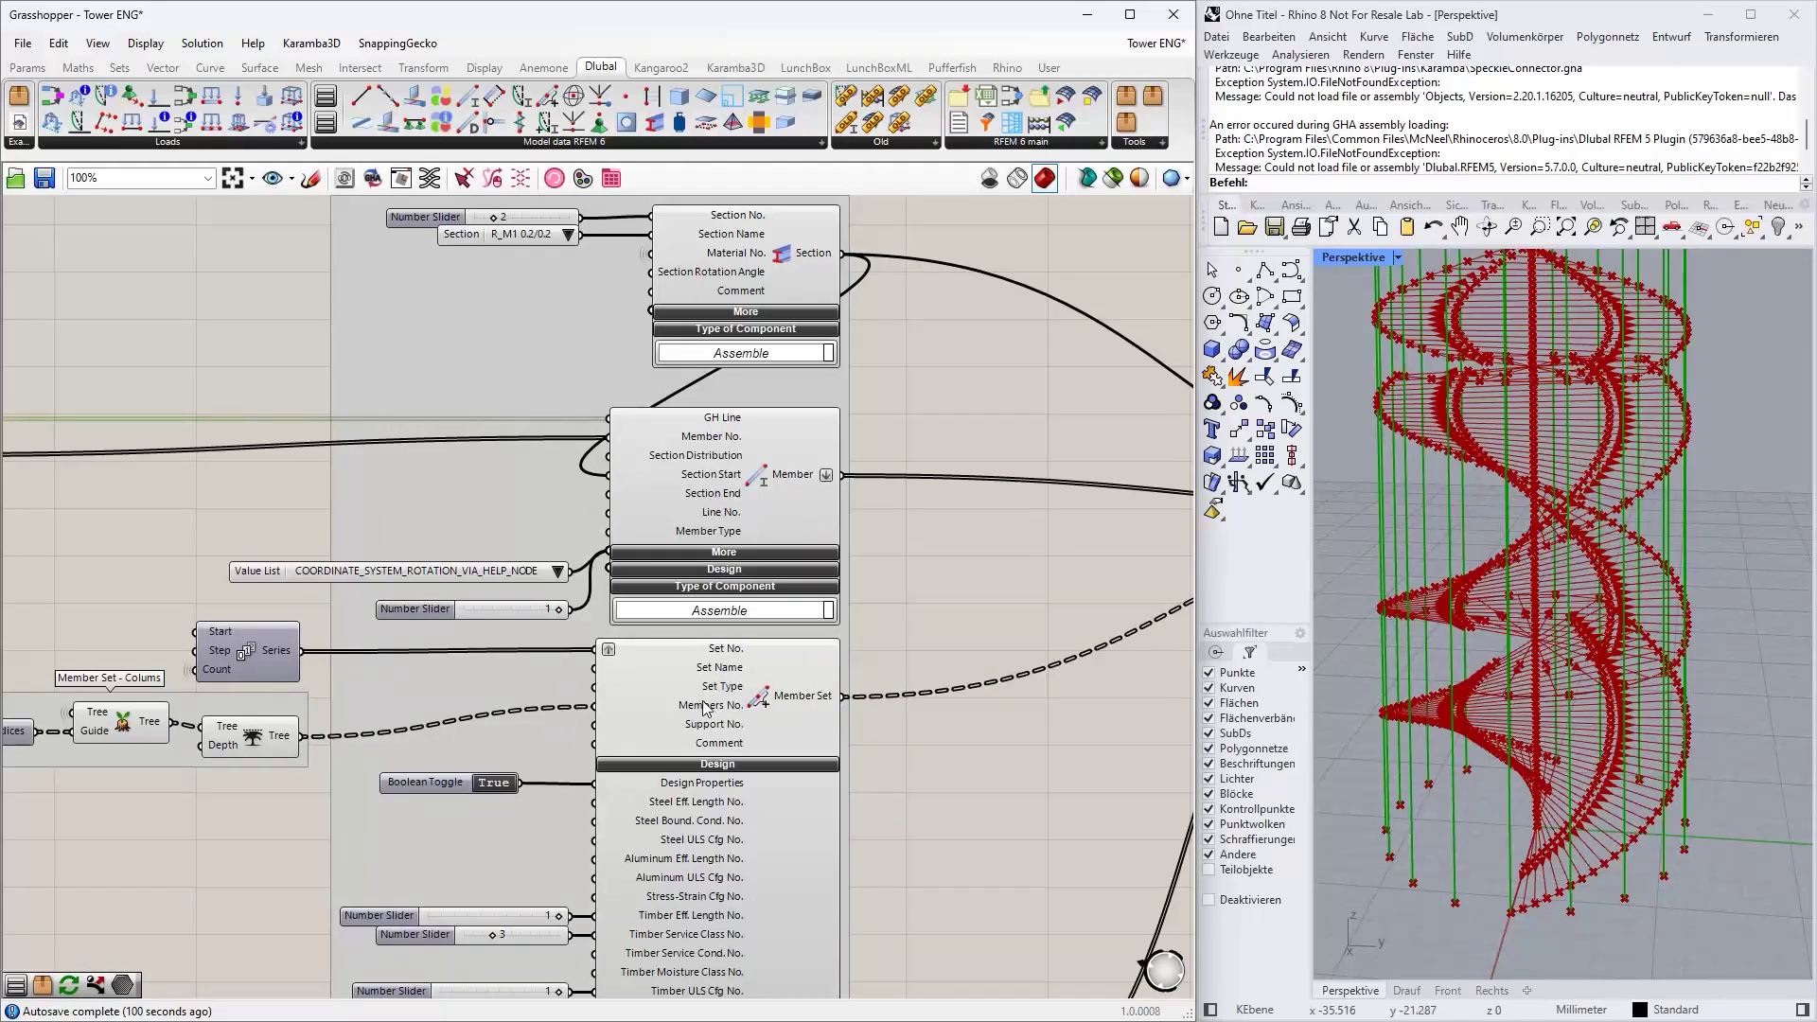
{"action": "mouse_move", "coordinate": [701, 710]}
- Select the LLInter component and the Tree Branch component below it to inspect a single column's segments in the Rhino view
{"action": "scroll", "coordinate": [400, 592], "scroll_direction": "down", "scroll_amount": 5}
{"action": "scroll", "coordinate": [434, 702], "scroll_direction": "up", "scroll_amount": 4}
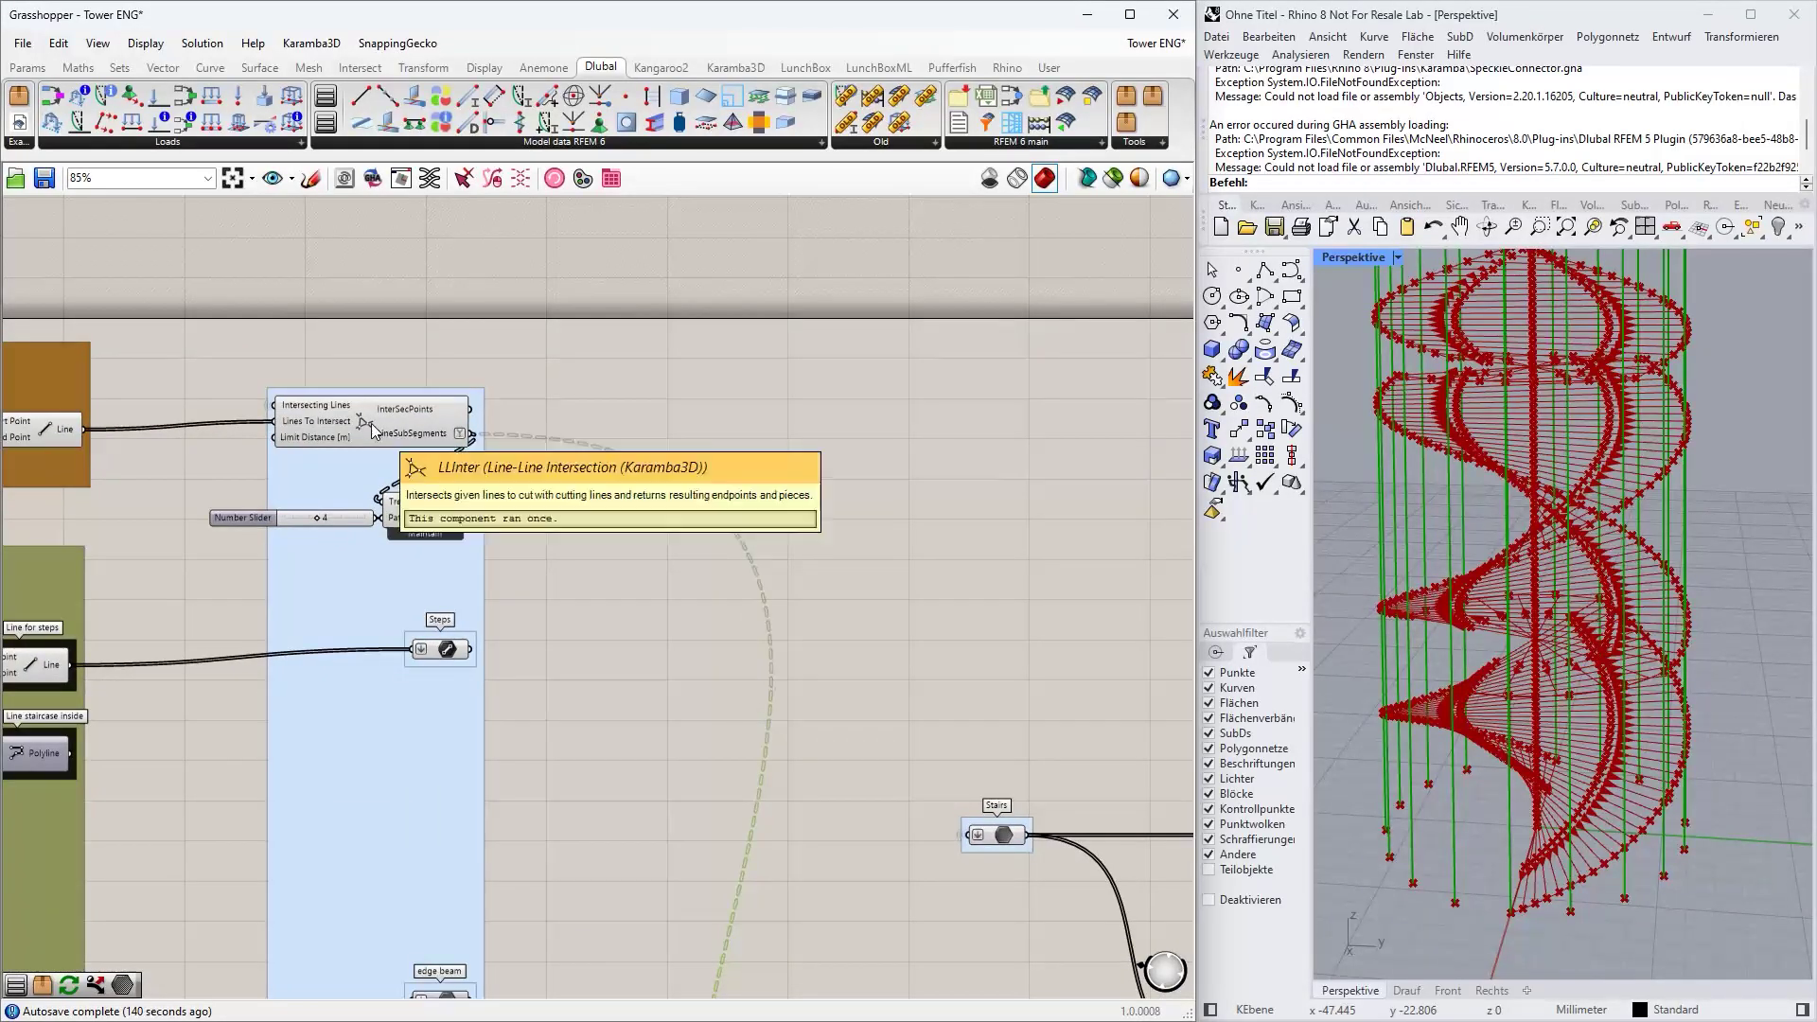
{"action": "left_click", "coordinate": [360, 426]}
{"action": "left_click", "coordinate": [437, 514]}
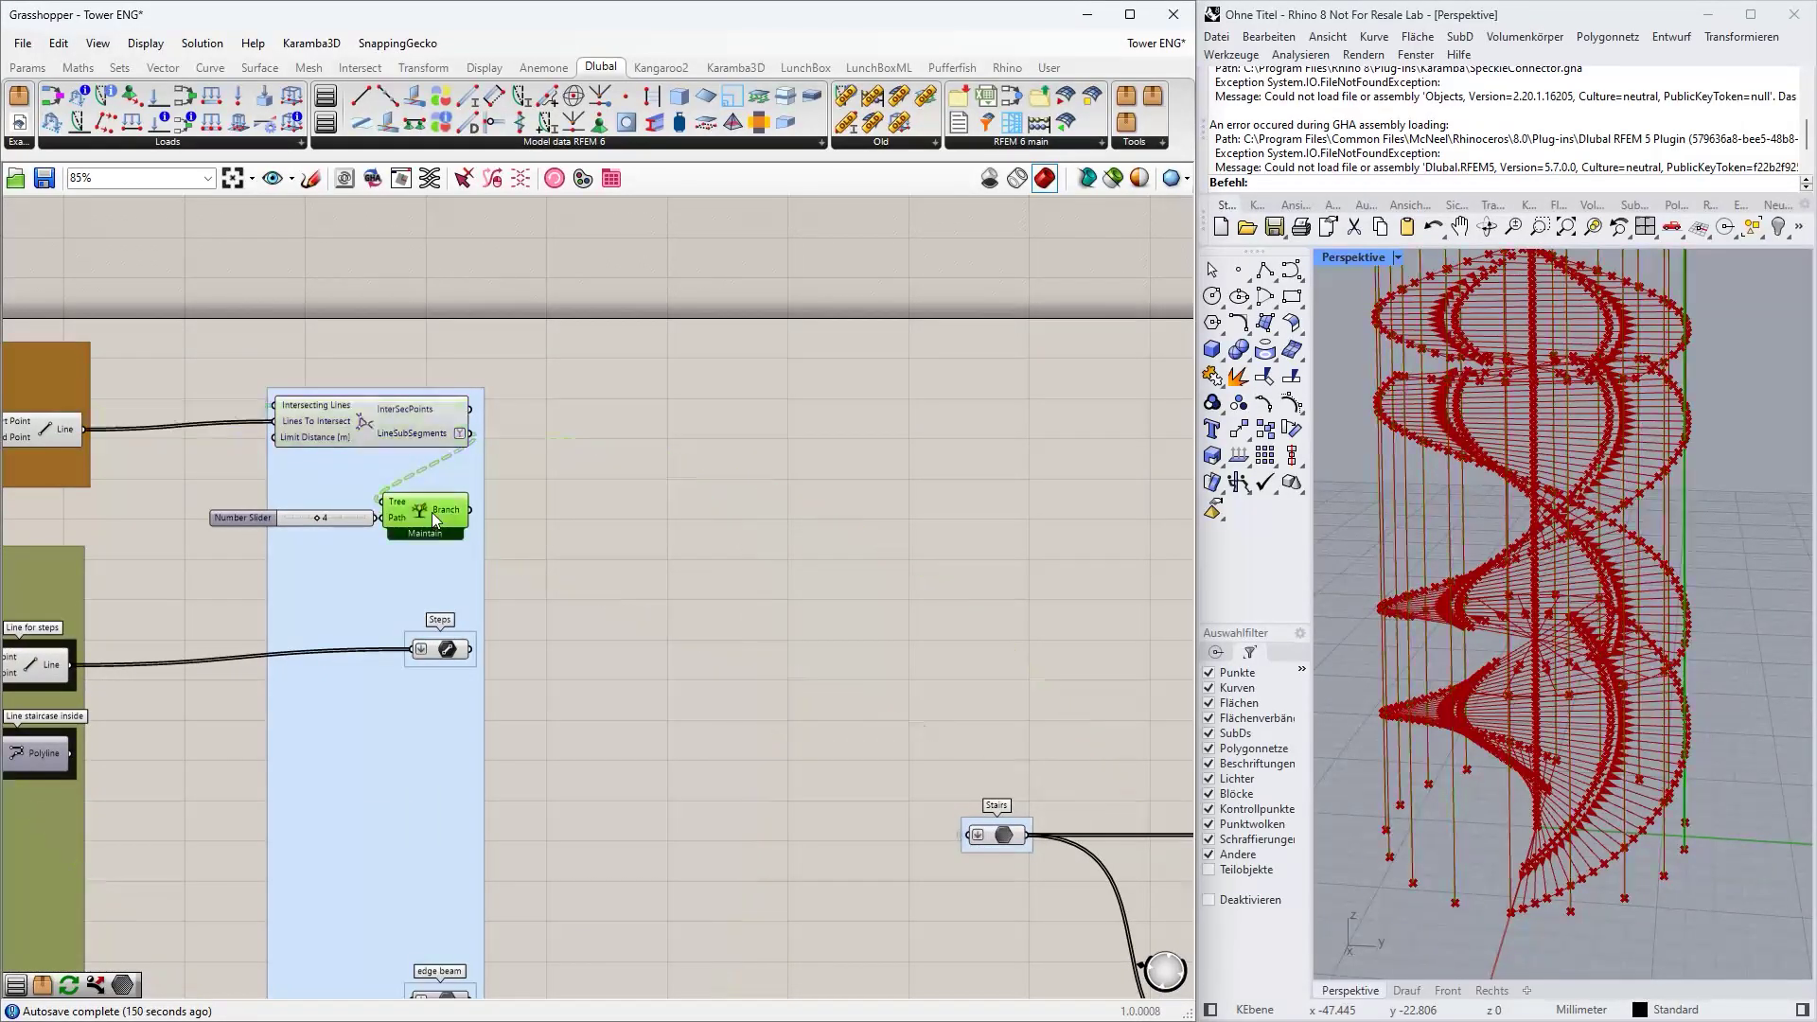
{"action": "mouse_move", "coordinate": [1593, 572]}
{"action": "right_mouse_down"}
{"action": "mouse_move", "coordinate": [1541, 576]}
{"action": "mouse_move", "coordinate": [1567, 568]}
{"action": "right_mouse_up"}
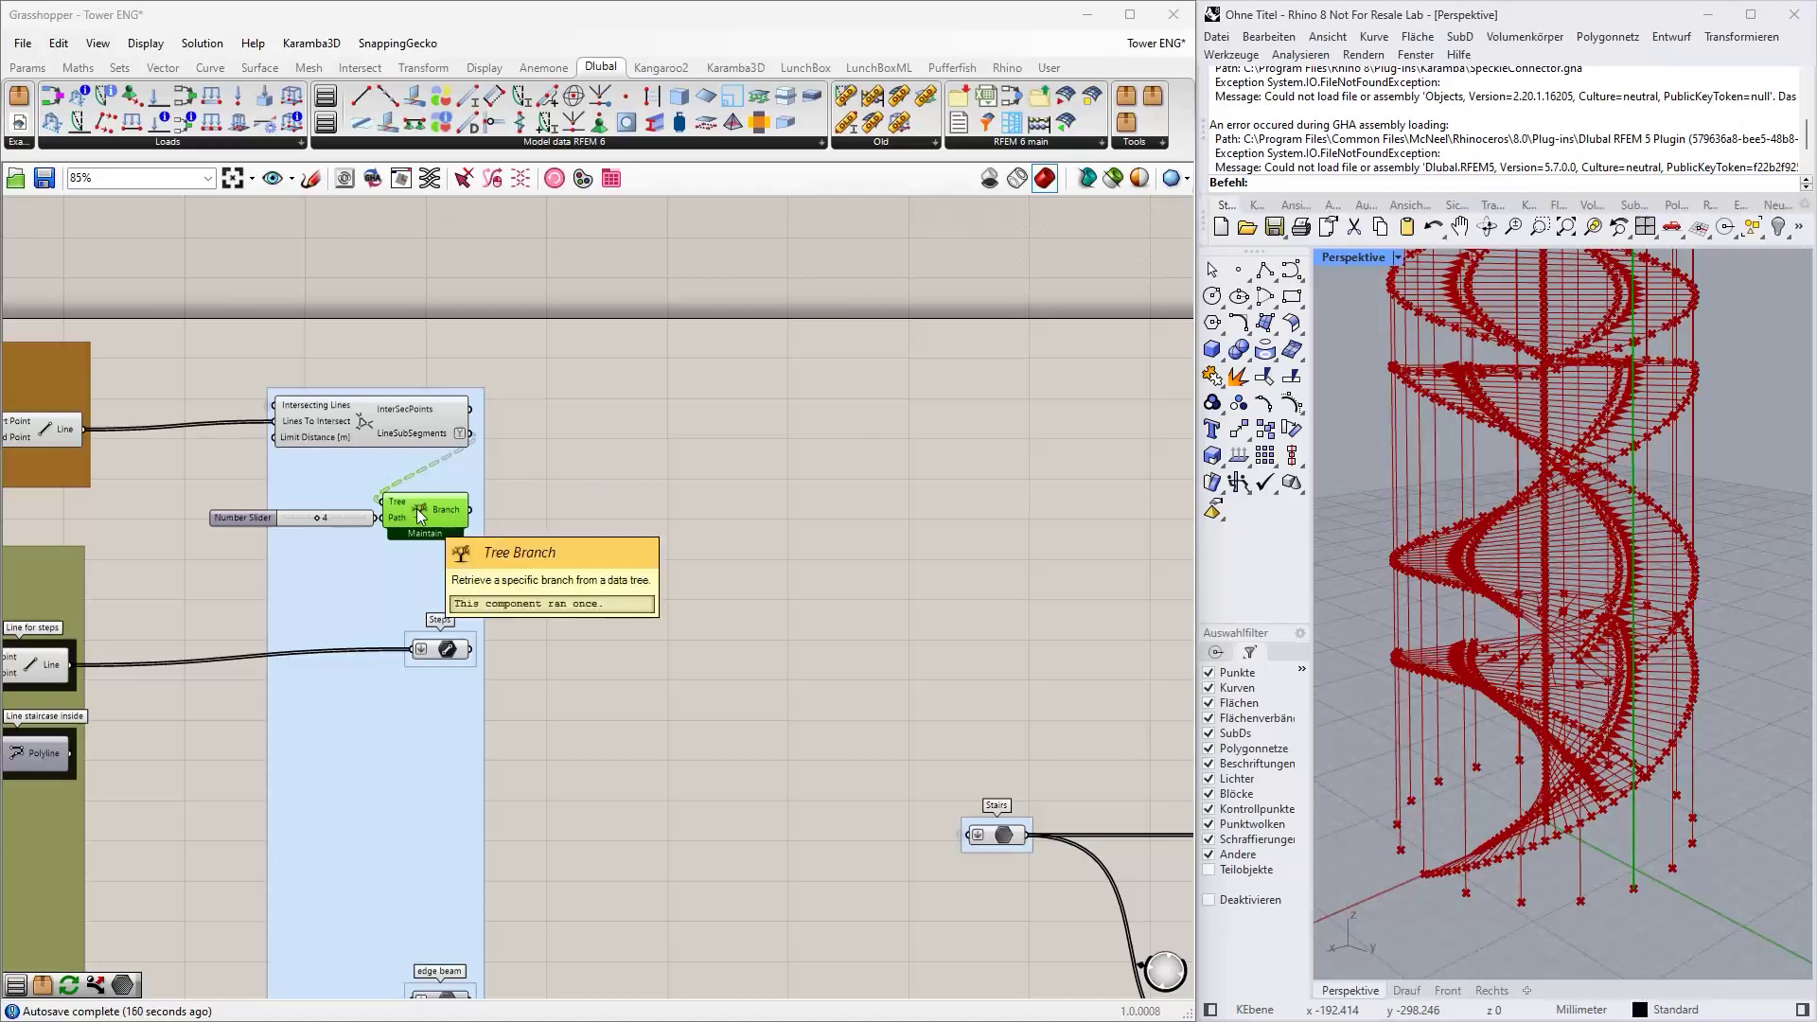
{"action": "mouse_move", "coordinate": [443, 518]}
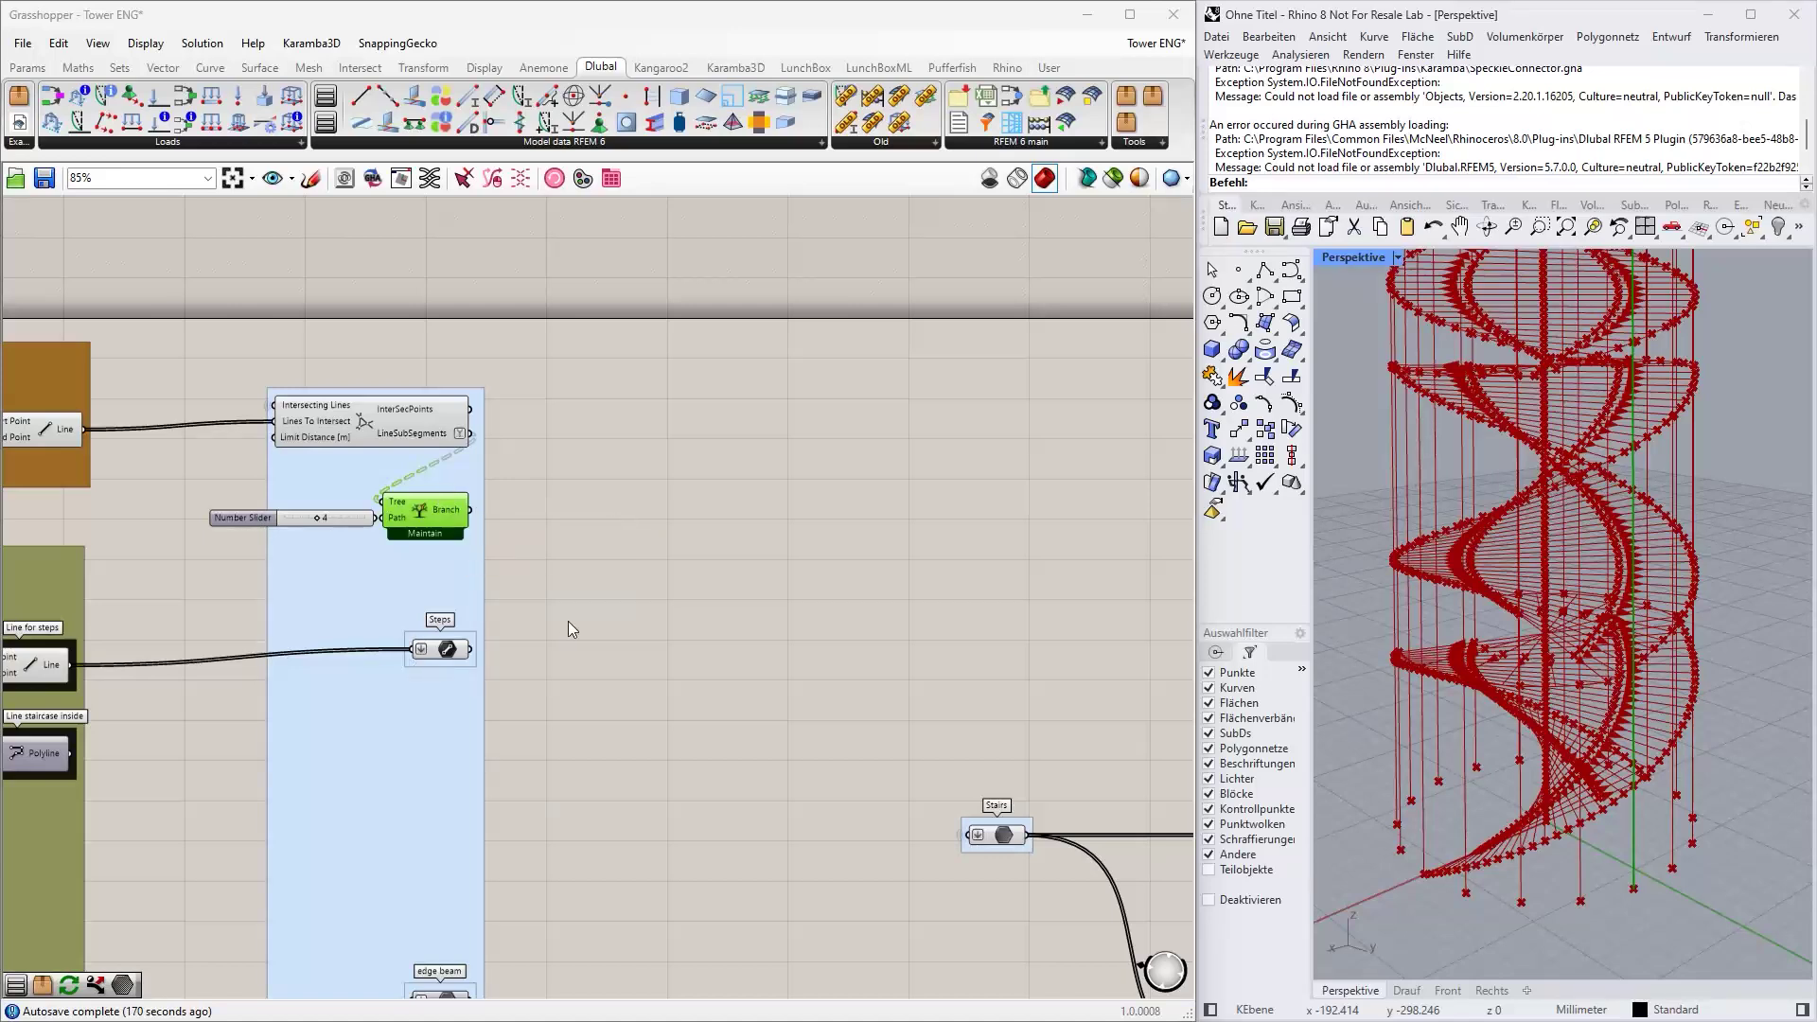
- Select the Branch/Indices component in the Member Set - Colums group and trace its input wire back to LLInter's LineSubSegments output
{"action": "right_click_drag", "start_coordinate": [869, 617], "coordinate": [1087, 523]}
{"action": "scroll", "coordinate": [509, 523], "scroll_direction": "down", "scroll_amount": 3}
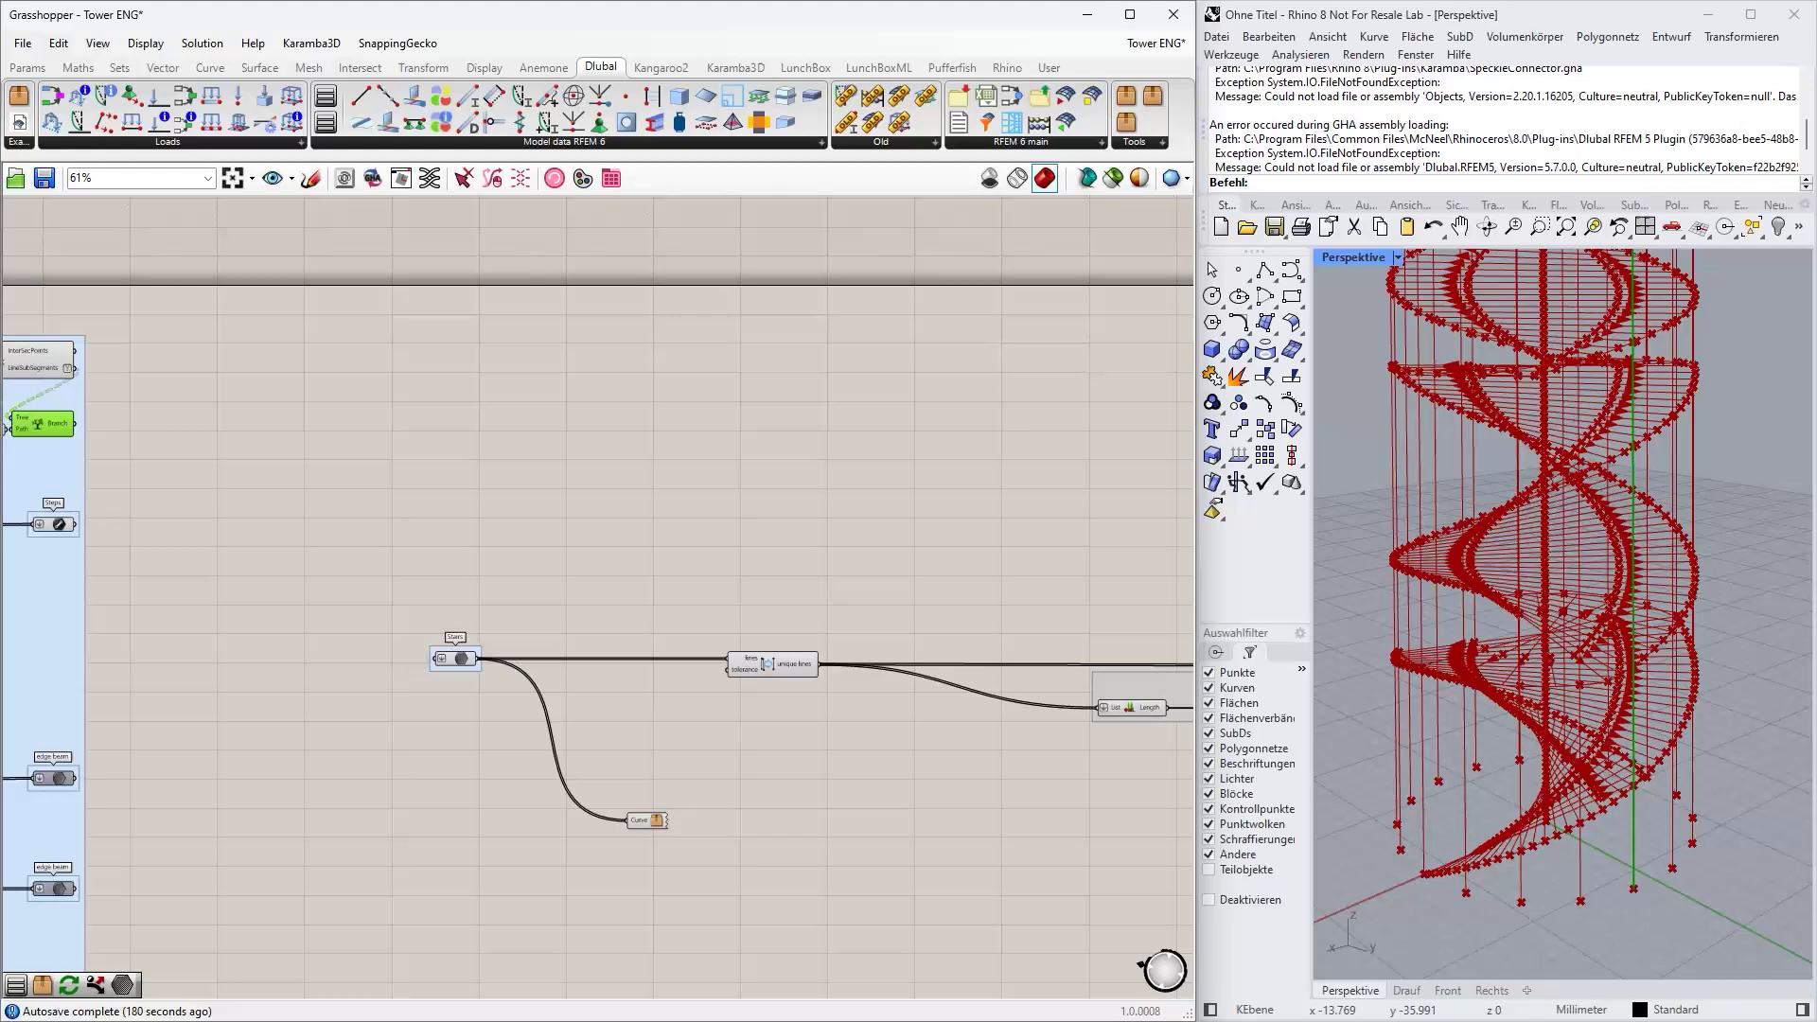
{"action": "right_click_drag", "start_coordinate": [708, 617], "coordinate": [513, 426]}
{"action": "right_click_drag", "start_coordinate": [813, 691], "coordinate": [596, 568]}
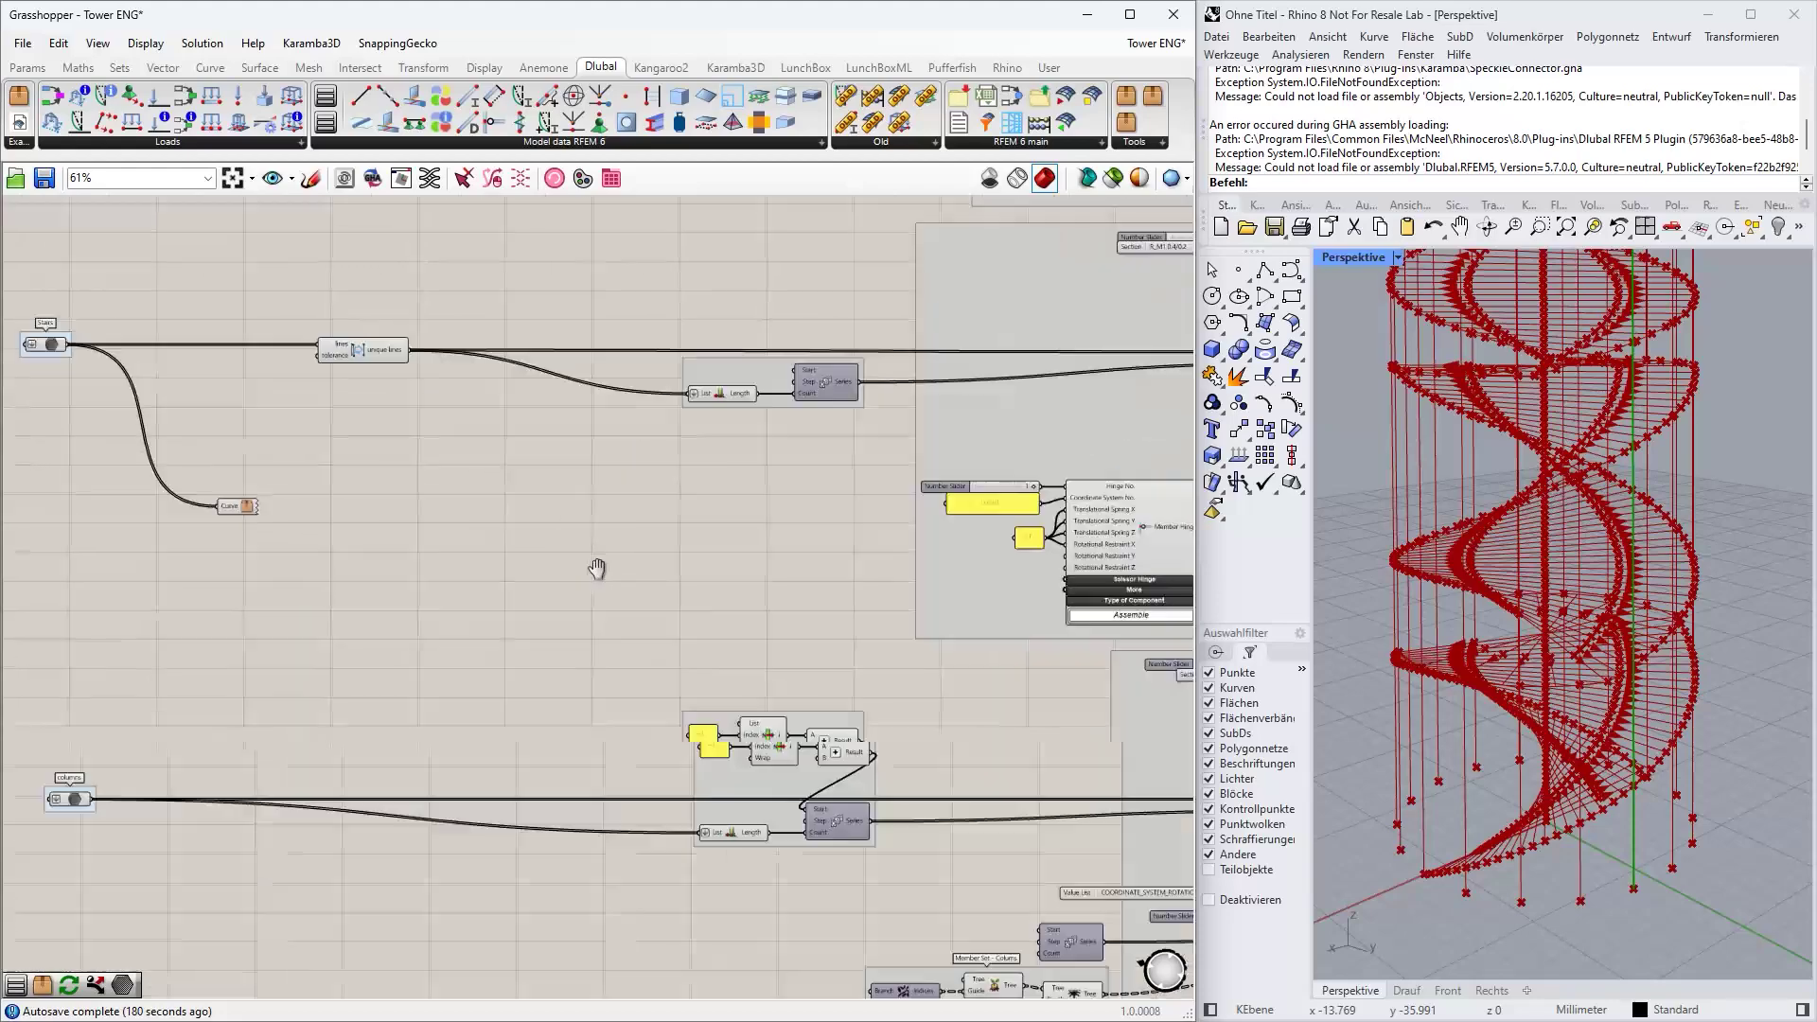
{"action": "scroll", "coordinate": [669, 611], "scroll_direction": "down", "scroll_amount": 1}
{"action": "right_click_drag", "start_coordinate": [853, 778], "coordinate": [587, 570]}
{"action": "scroll", "coordinate": [670, 655], "scroll_direction": "up", "scroll_amount": 3}
{"action": "right_click_drag", "start_coordinate": [615, 642], "coordinate": [545, 597]}
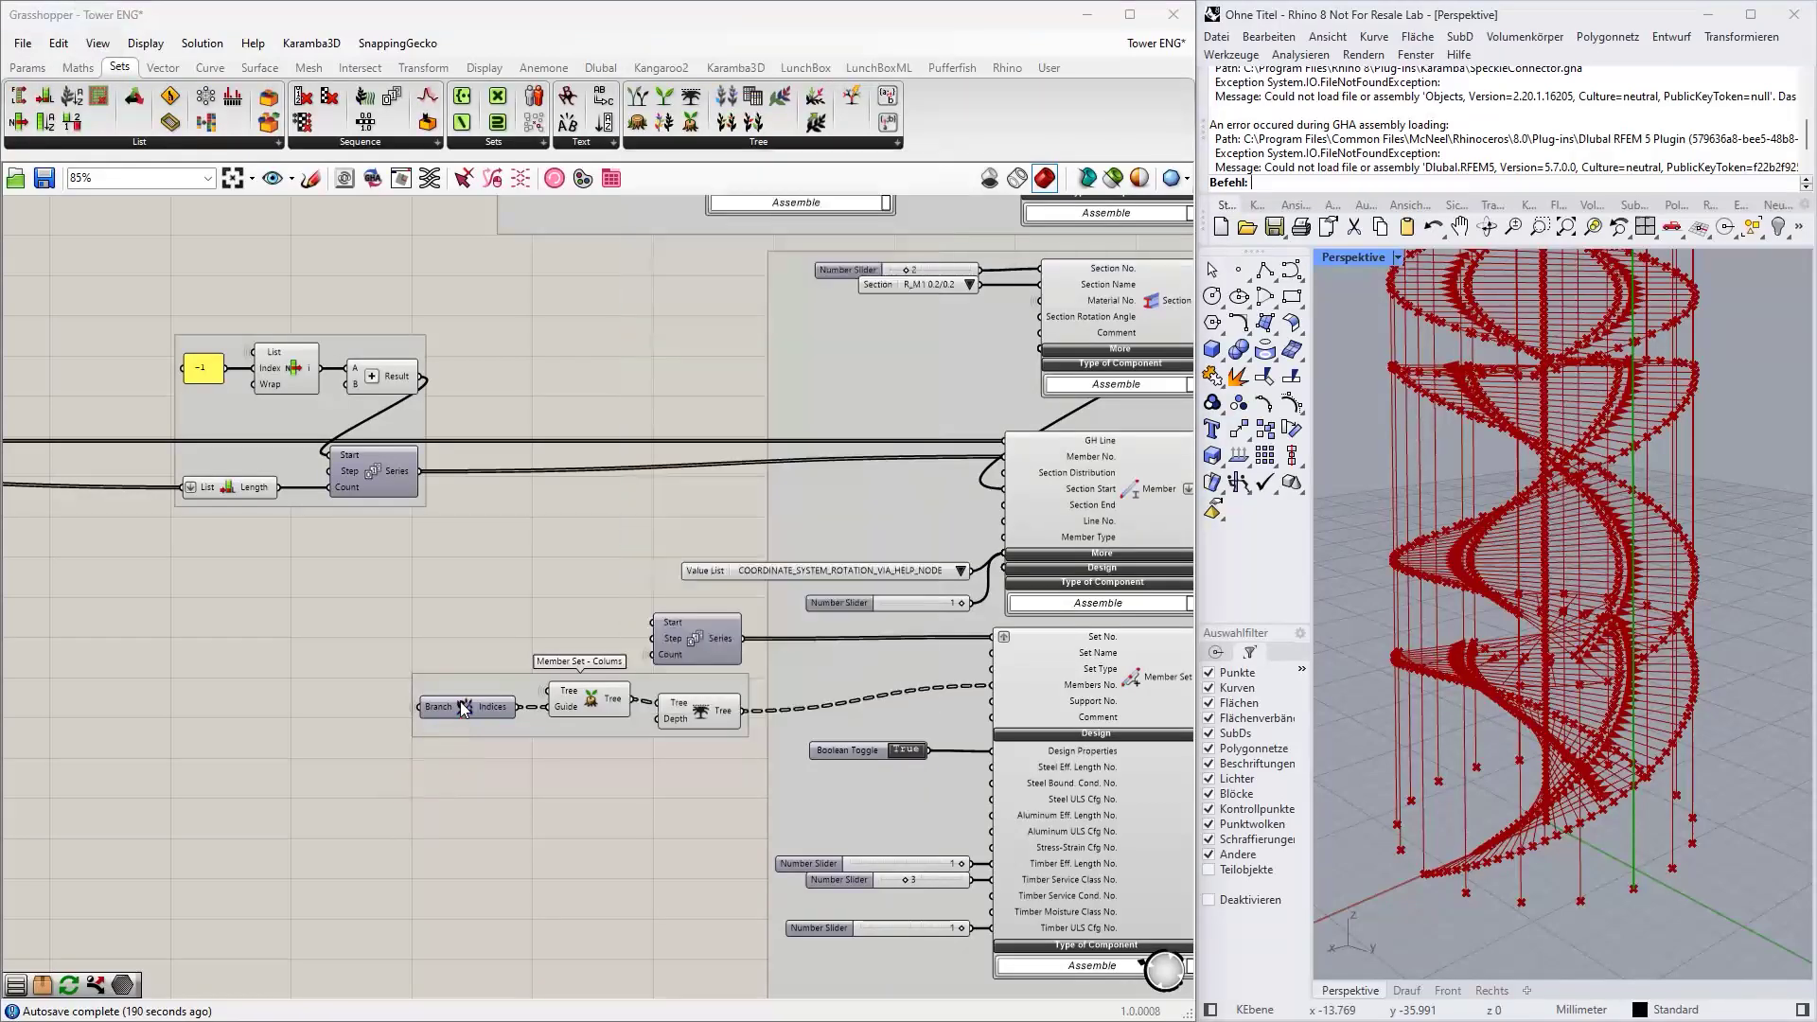
{"action": "left_click", "coordinate": [463, 708]}
{"action": "scroll", "coordinate": [338, 635], "scroll_direction": "down", "scroll_amount": 4}
{"action": "scroll", "coordinate": [528, 736], "scroll_direction": "up", "scroll_amount": 2}
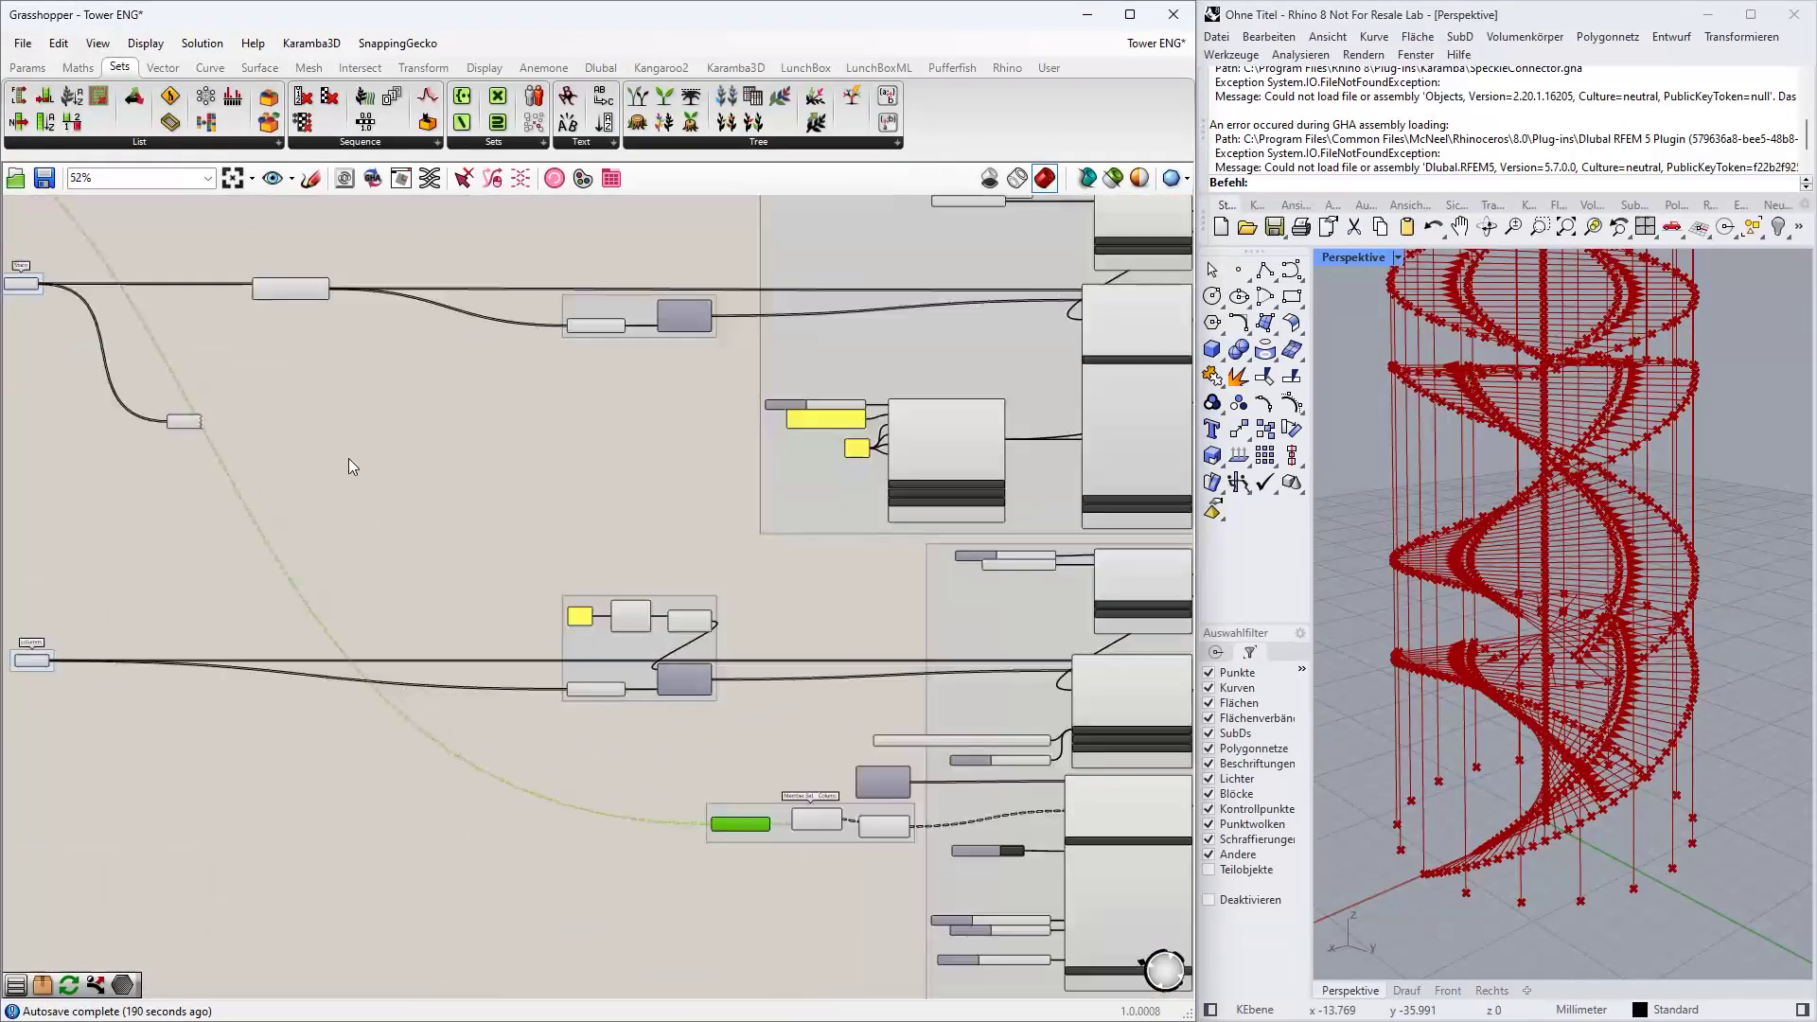
{"action": "scroll", "coordinate": [350, 458], "scroll_direction": "down", "scroll_amount": 1}
{"action": "right_click_drag", "start_coordinate": [507, 541], "coordinate": [929, 839]}
{"action": "scroll", "coordinate": [184, 408], "scroll_direction": "up", "scroll_amount": 3}
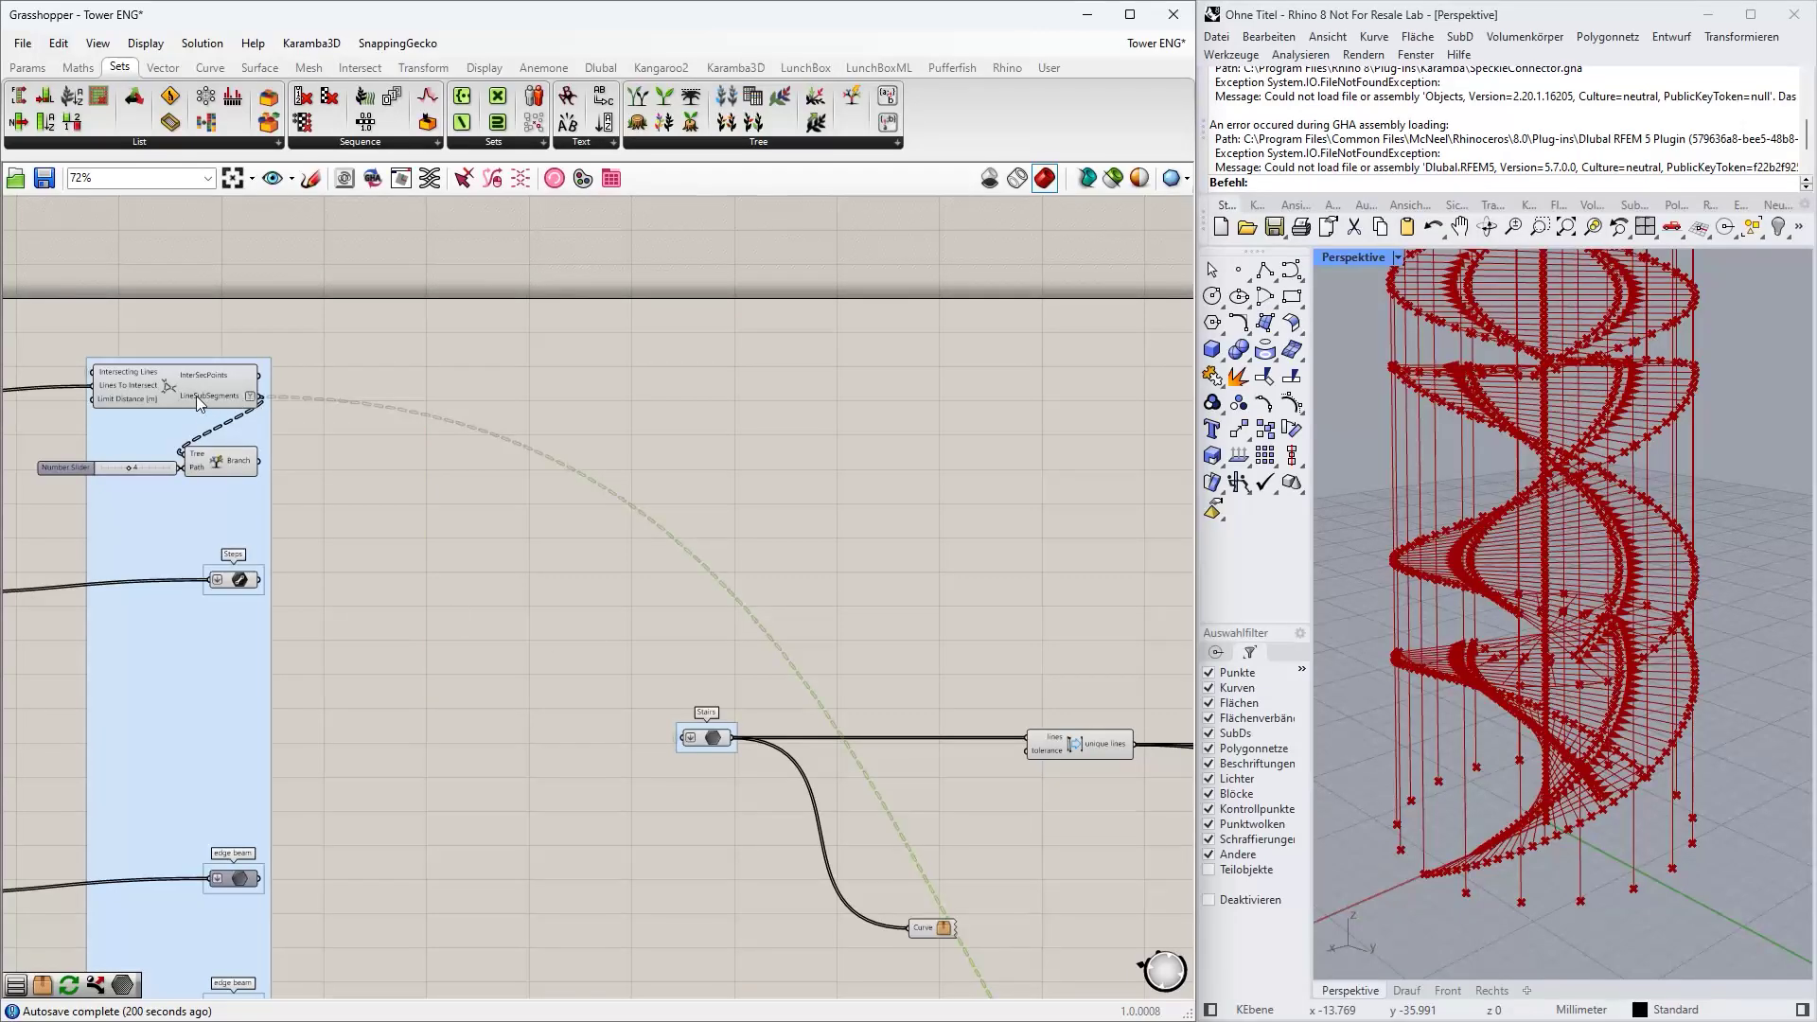
- Move the Branch/Indices component slightly farther away from the Unflatten Tree component in the Member Set - Colums group
{"action": "right_click_drag", "start_coordinate": [776, 826], "coordinate": [371, 462]}
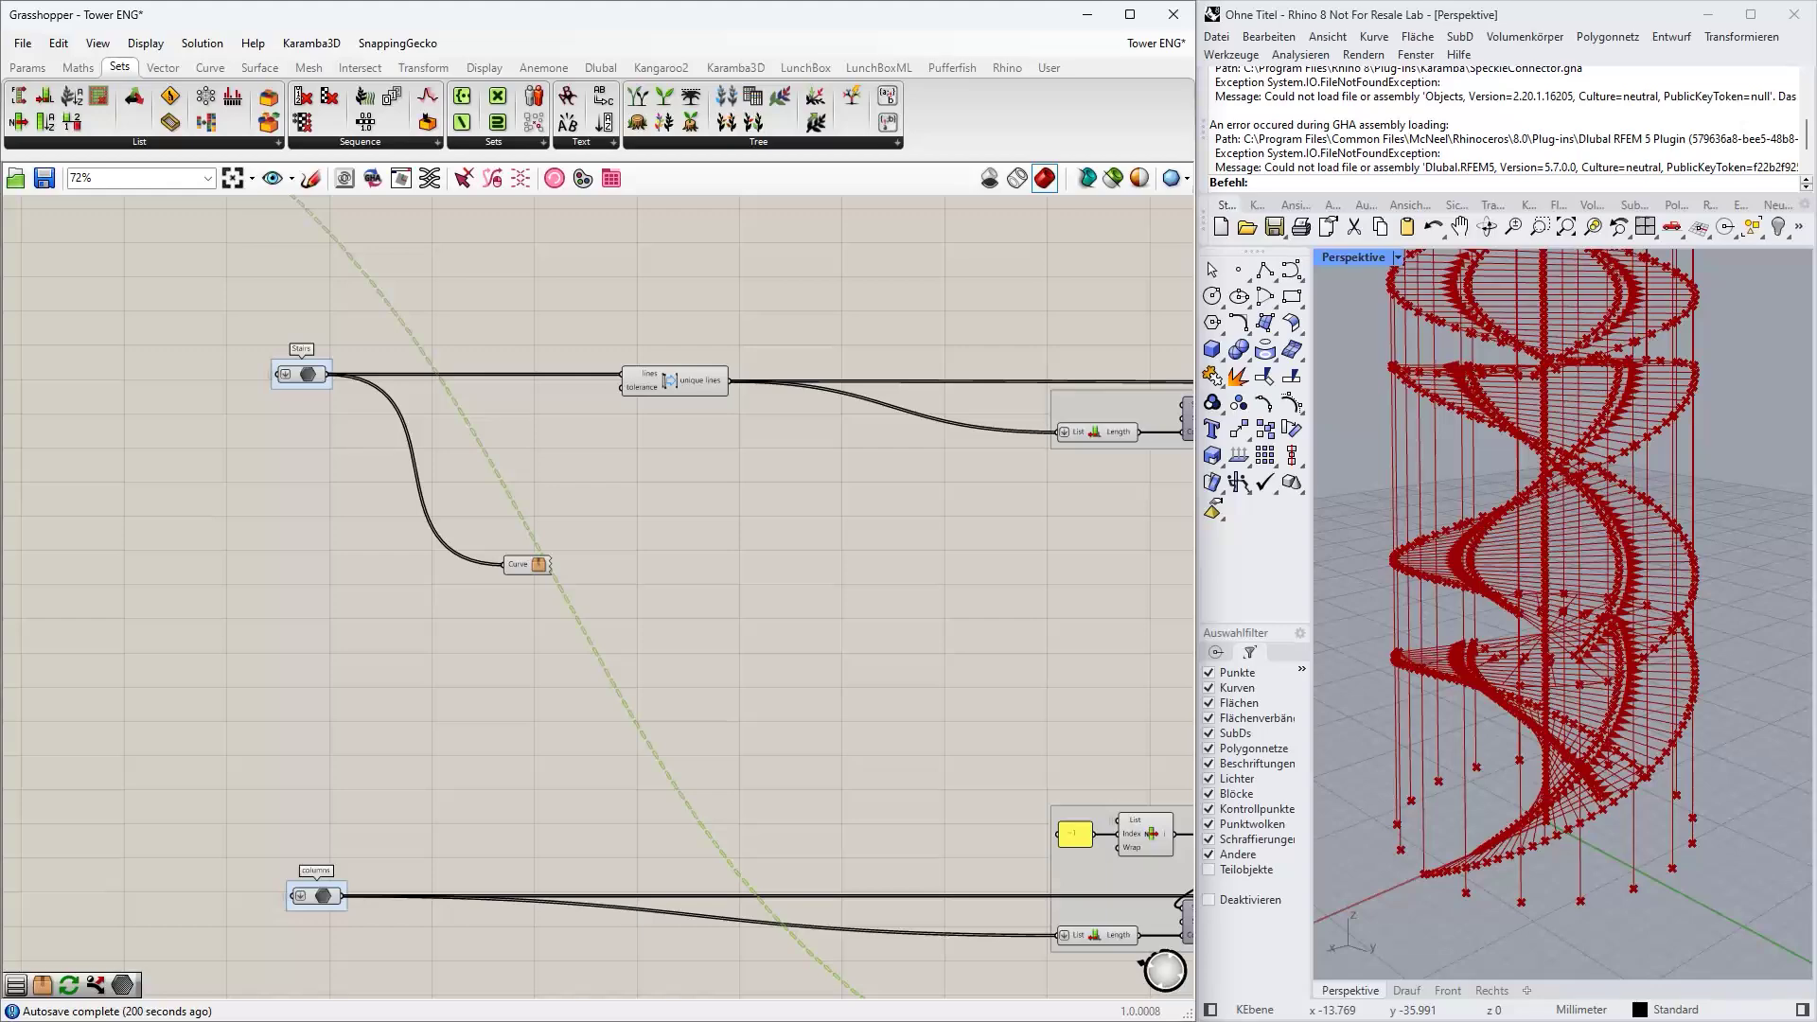
{"action": "right_click_drag", "start_coordinate": [494, 747], "coordinate": [7, 327]}
{"action": "scroll", "coordinate": [845, 701], "scroll_direction": "up", "scroll_amount": 2}
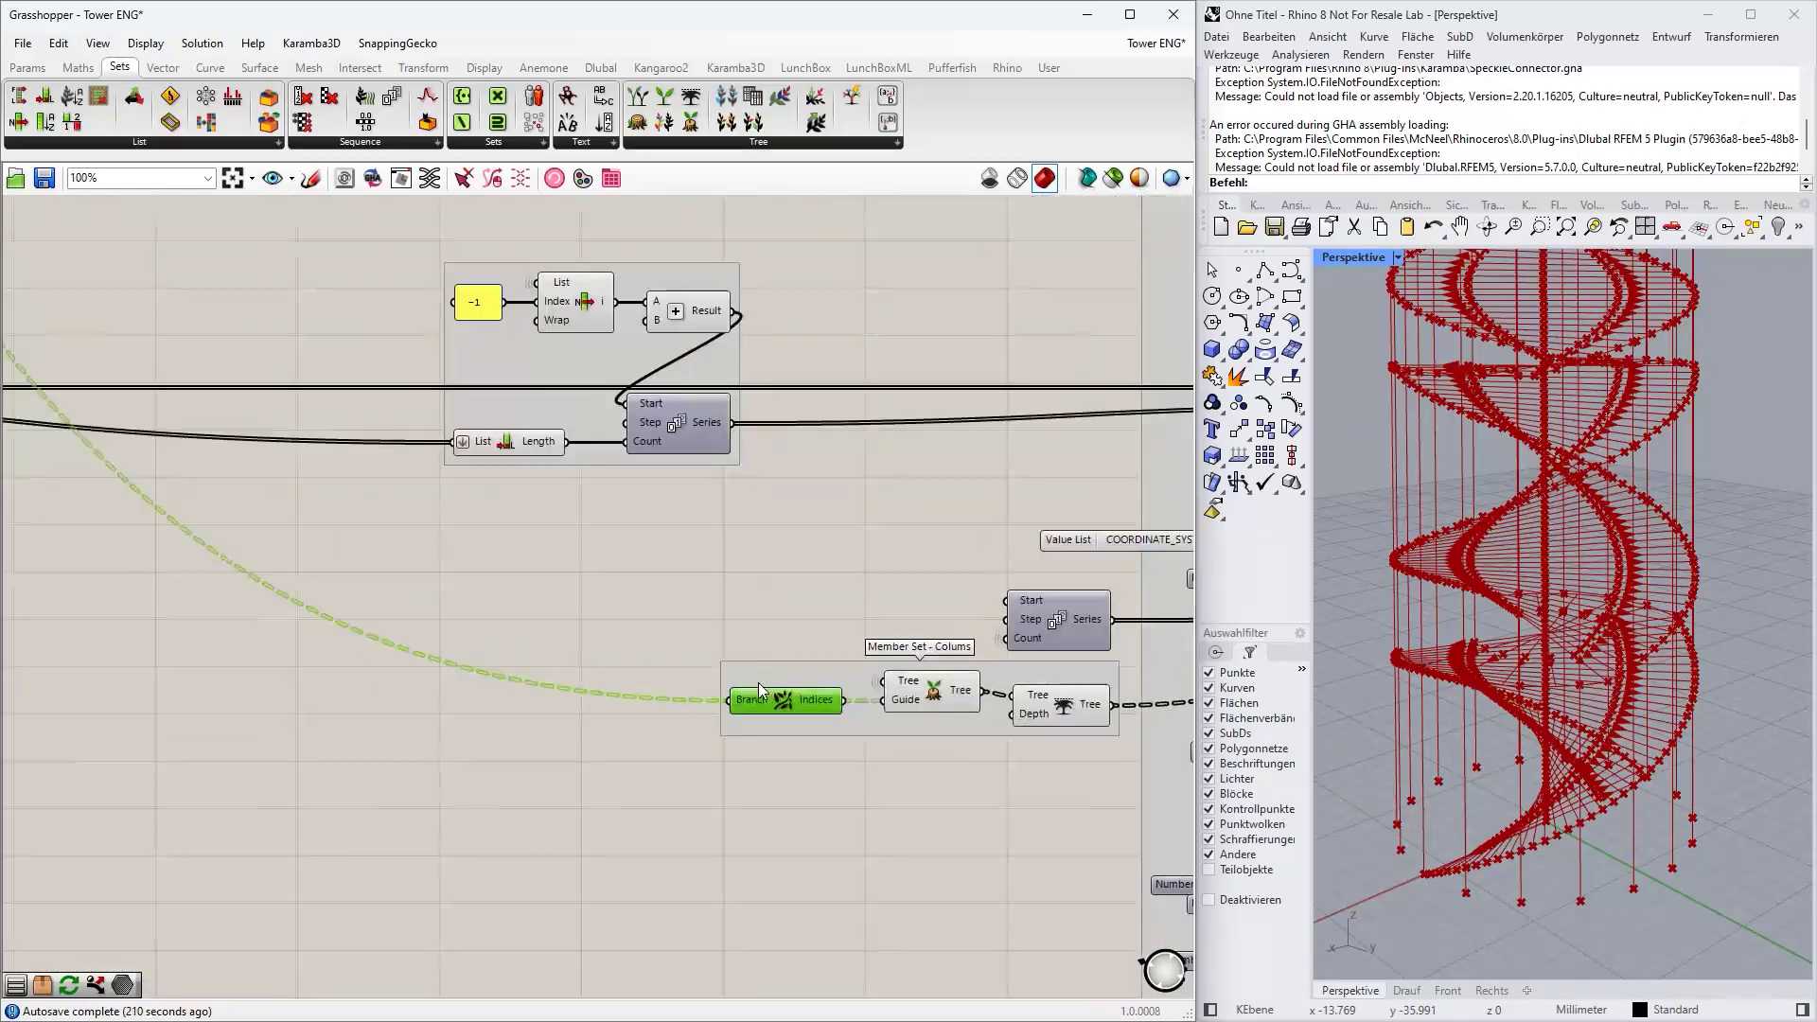
{"action": "left_click_drag", "start_coordinate": [767, 705], "coordinate": [683, 705]}
{"action": "right_click_drag", "start_coordinate": [866, 566], "coordinate": [323, 553]}
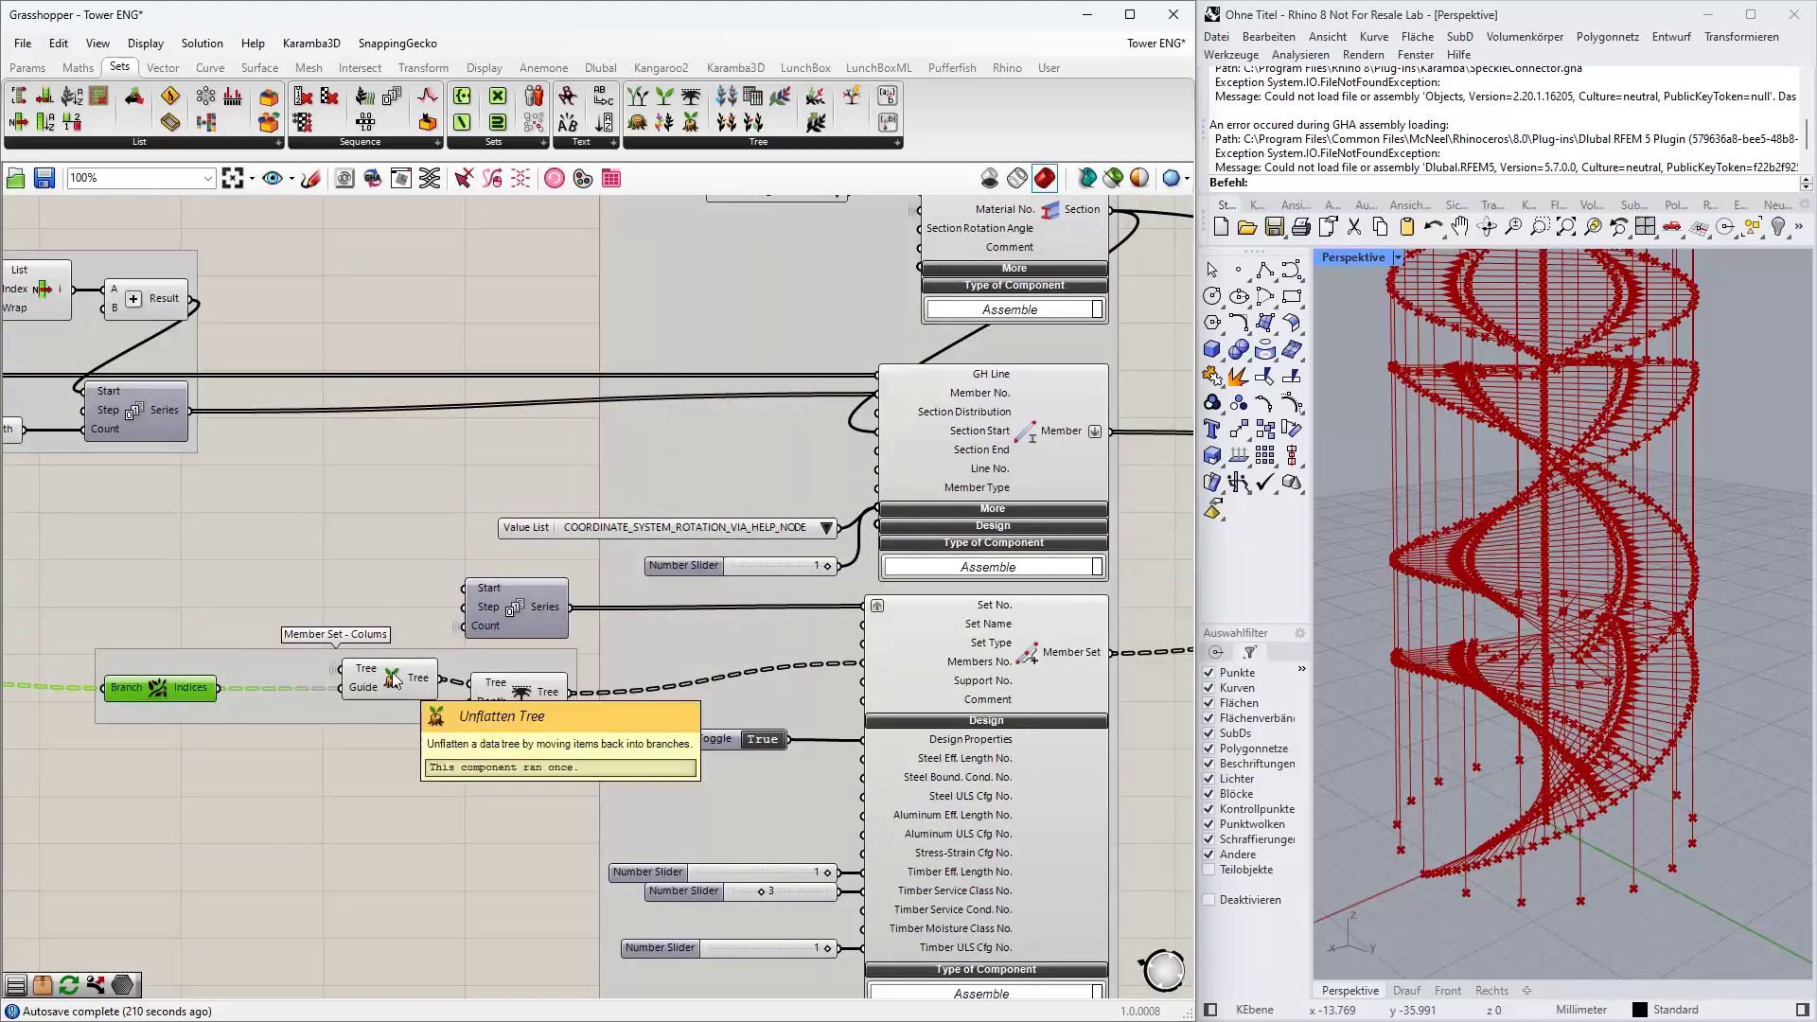
- Select the Unflatten Tree and columns' Member components to trace the wire linking the Member output to the Tree input
{"action": "left_click", "coordinate": [391, 675]}
{"action": "right_click_drag", "start_coordinate": [728, 494], "coordinate": [543, 484]}
{"action": "left_click", "coordinate": [787, 445]}
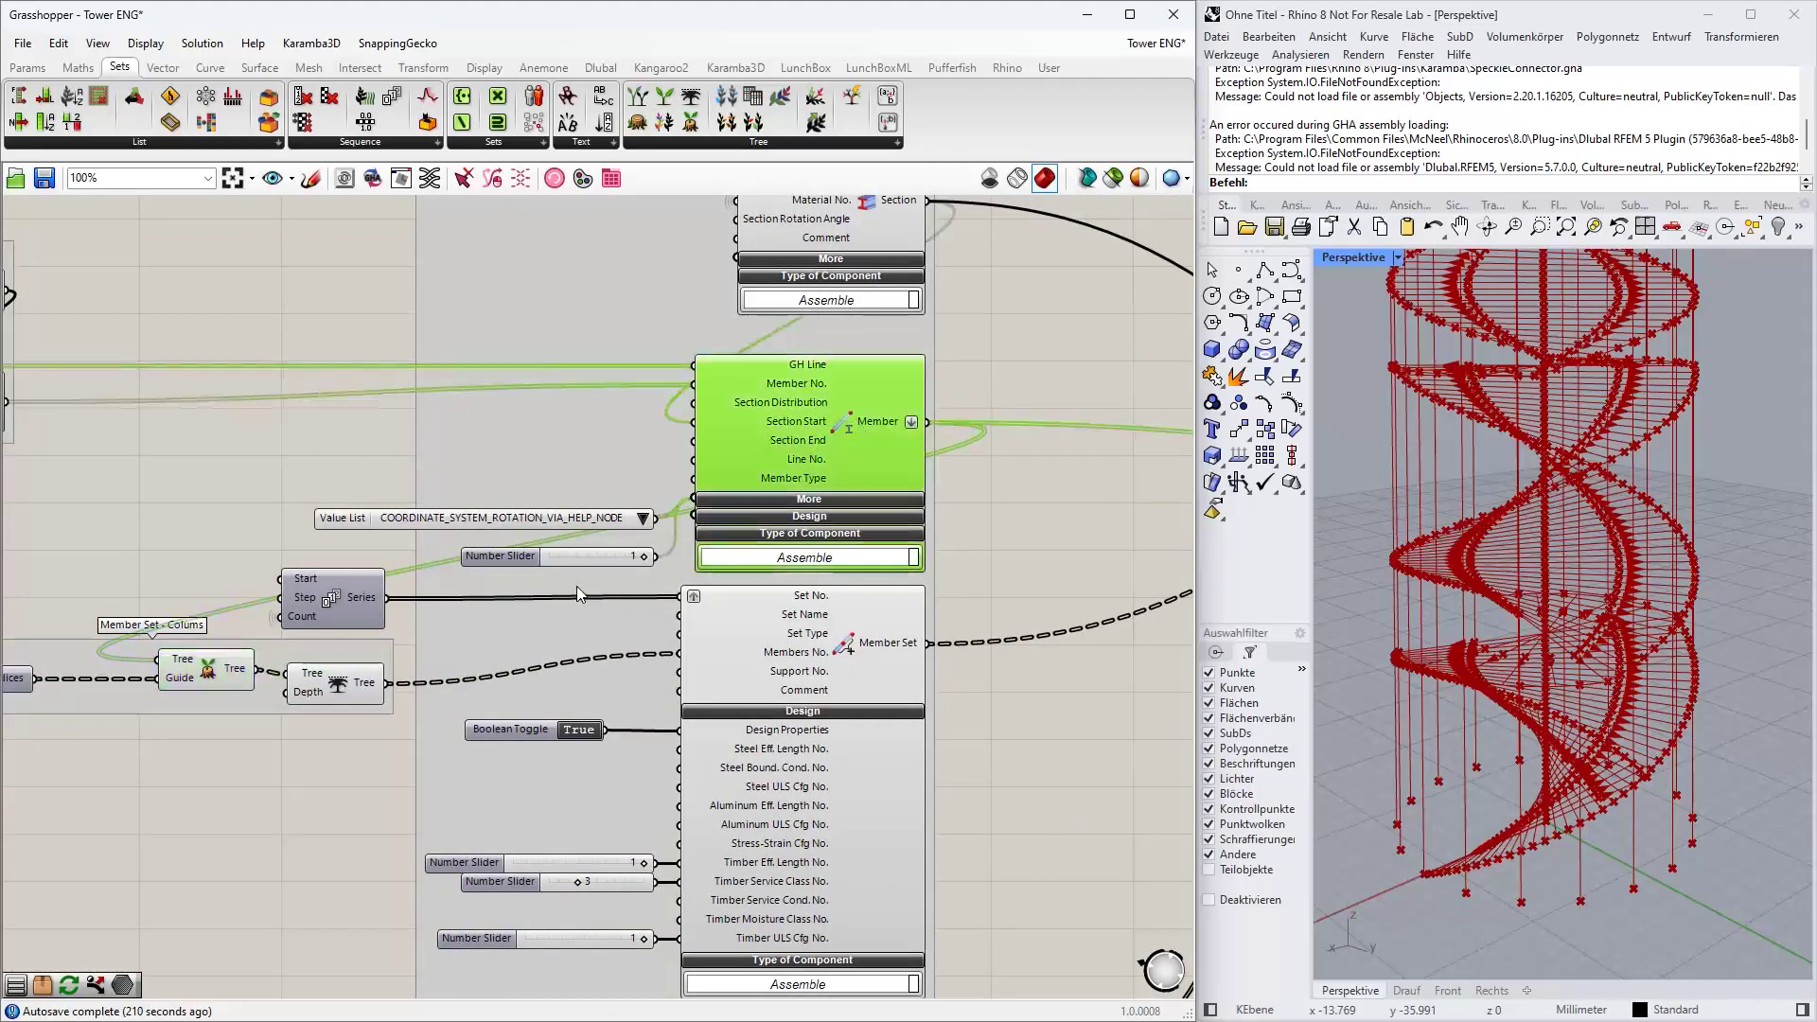
{"action": "right_click_drag", "start_coordinate": [260, 737], "coordinate": [325, 740]}
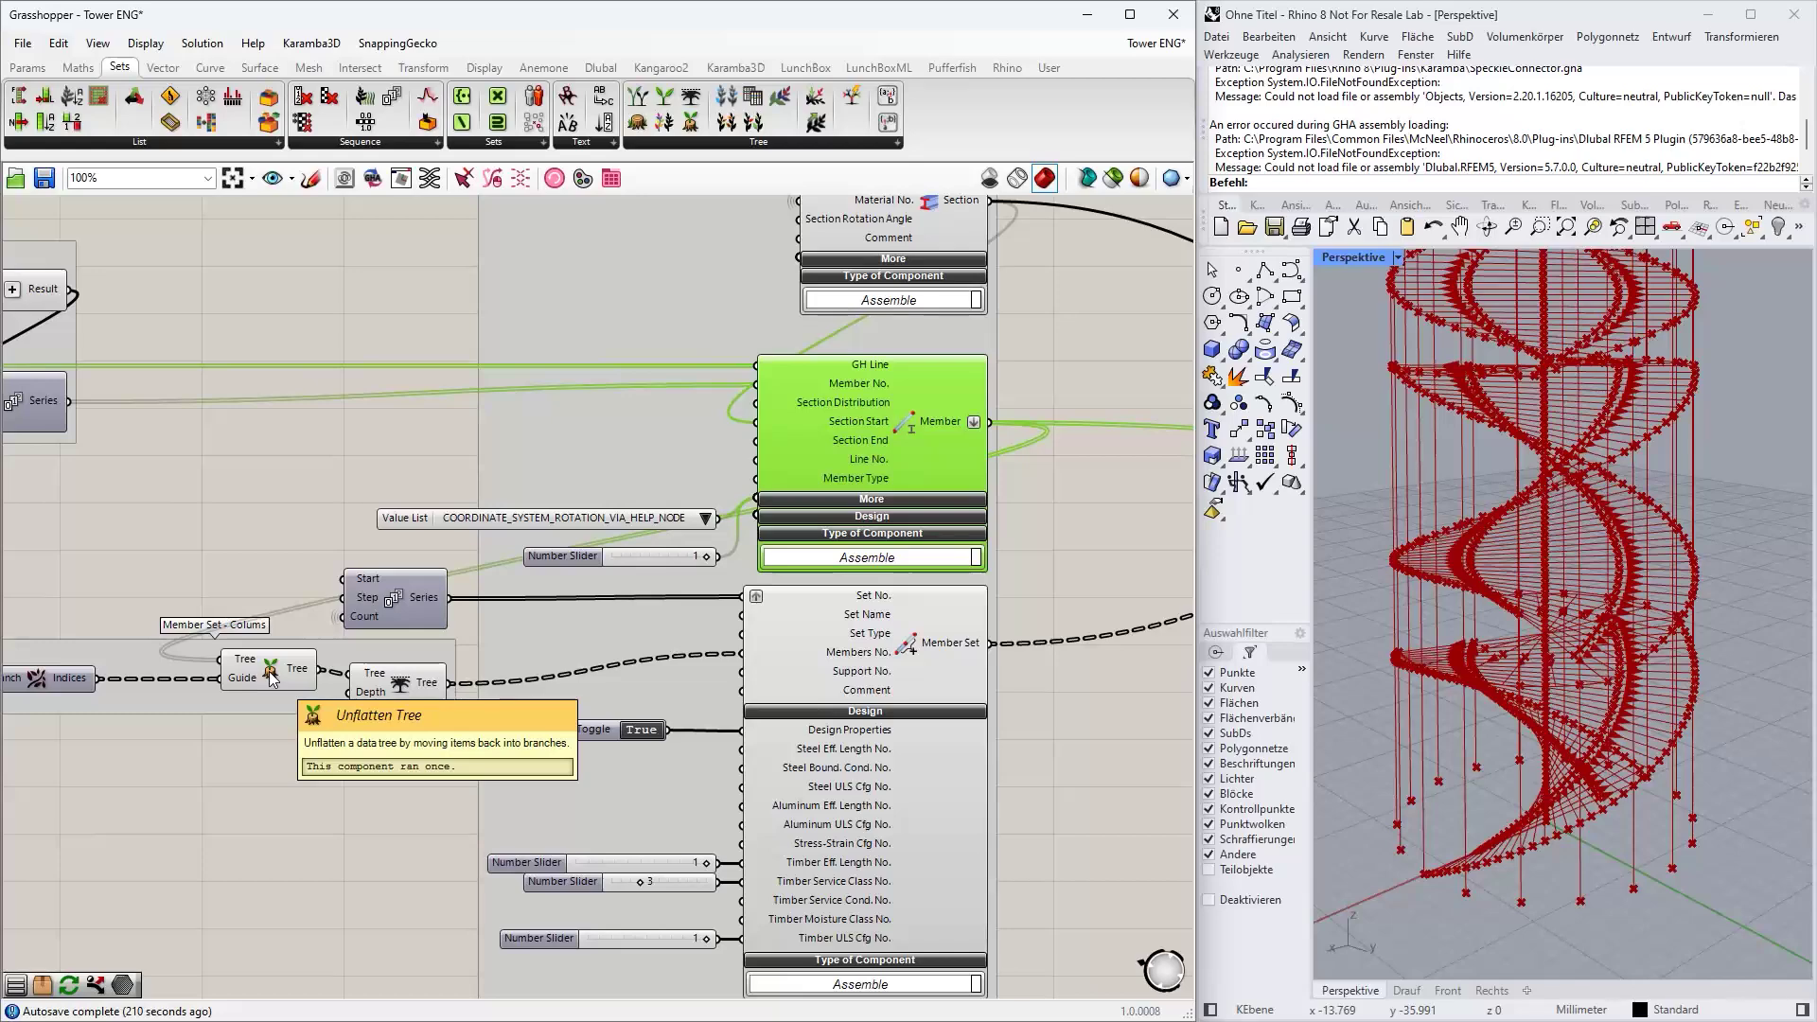
{"action": "right_click_drag", "start_coordinate": [274, 448], "coordinate": [352, 471]}
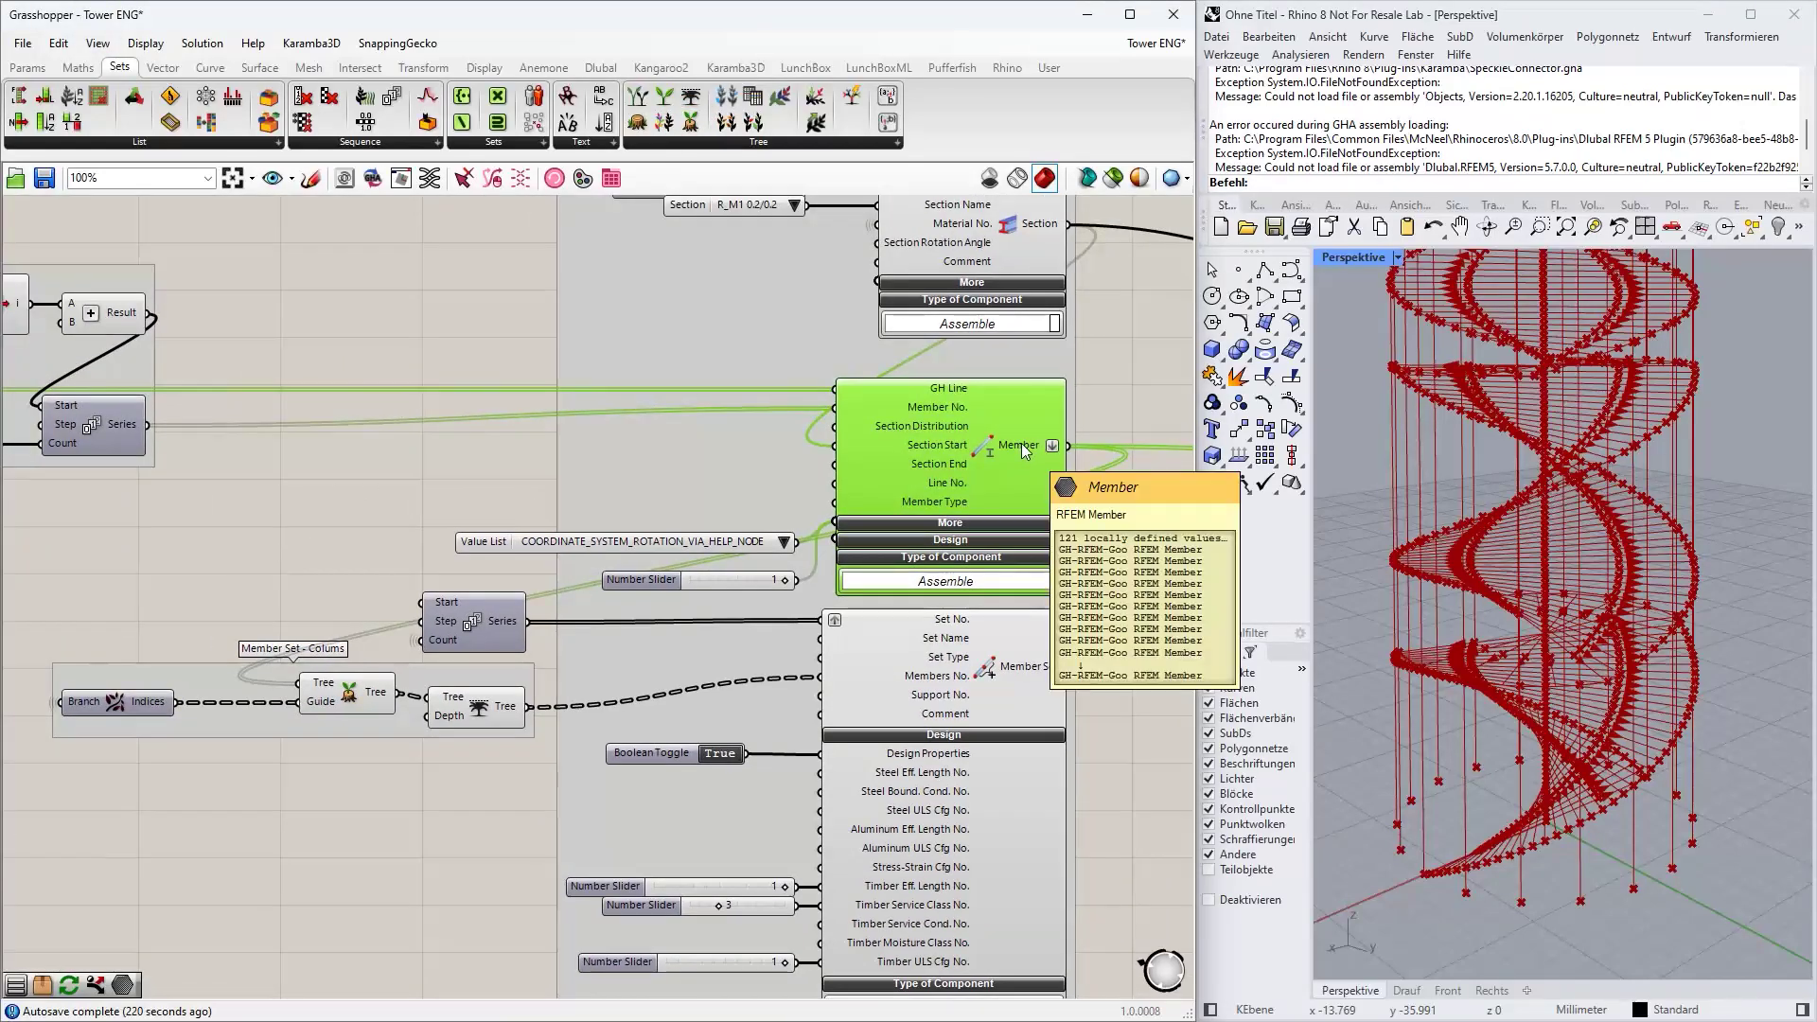
- Follow the Unflatten Tree's guide source from the Branch/Indices component up to the LLInter line subsegments once more
{"action": "left_click", "coordinate": [119, 705], "text": "ctrl+alt"}
{"action": "right_click_drag", "start_coordinate": [123, 737], "coordinate": [512, 789]}
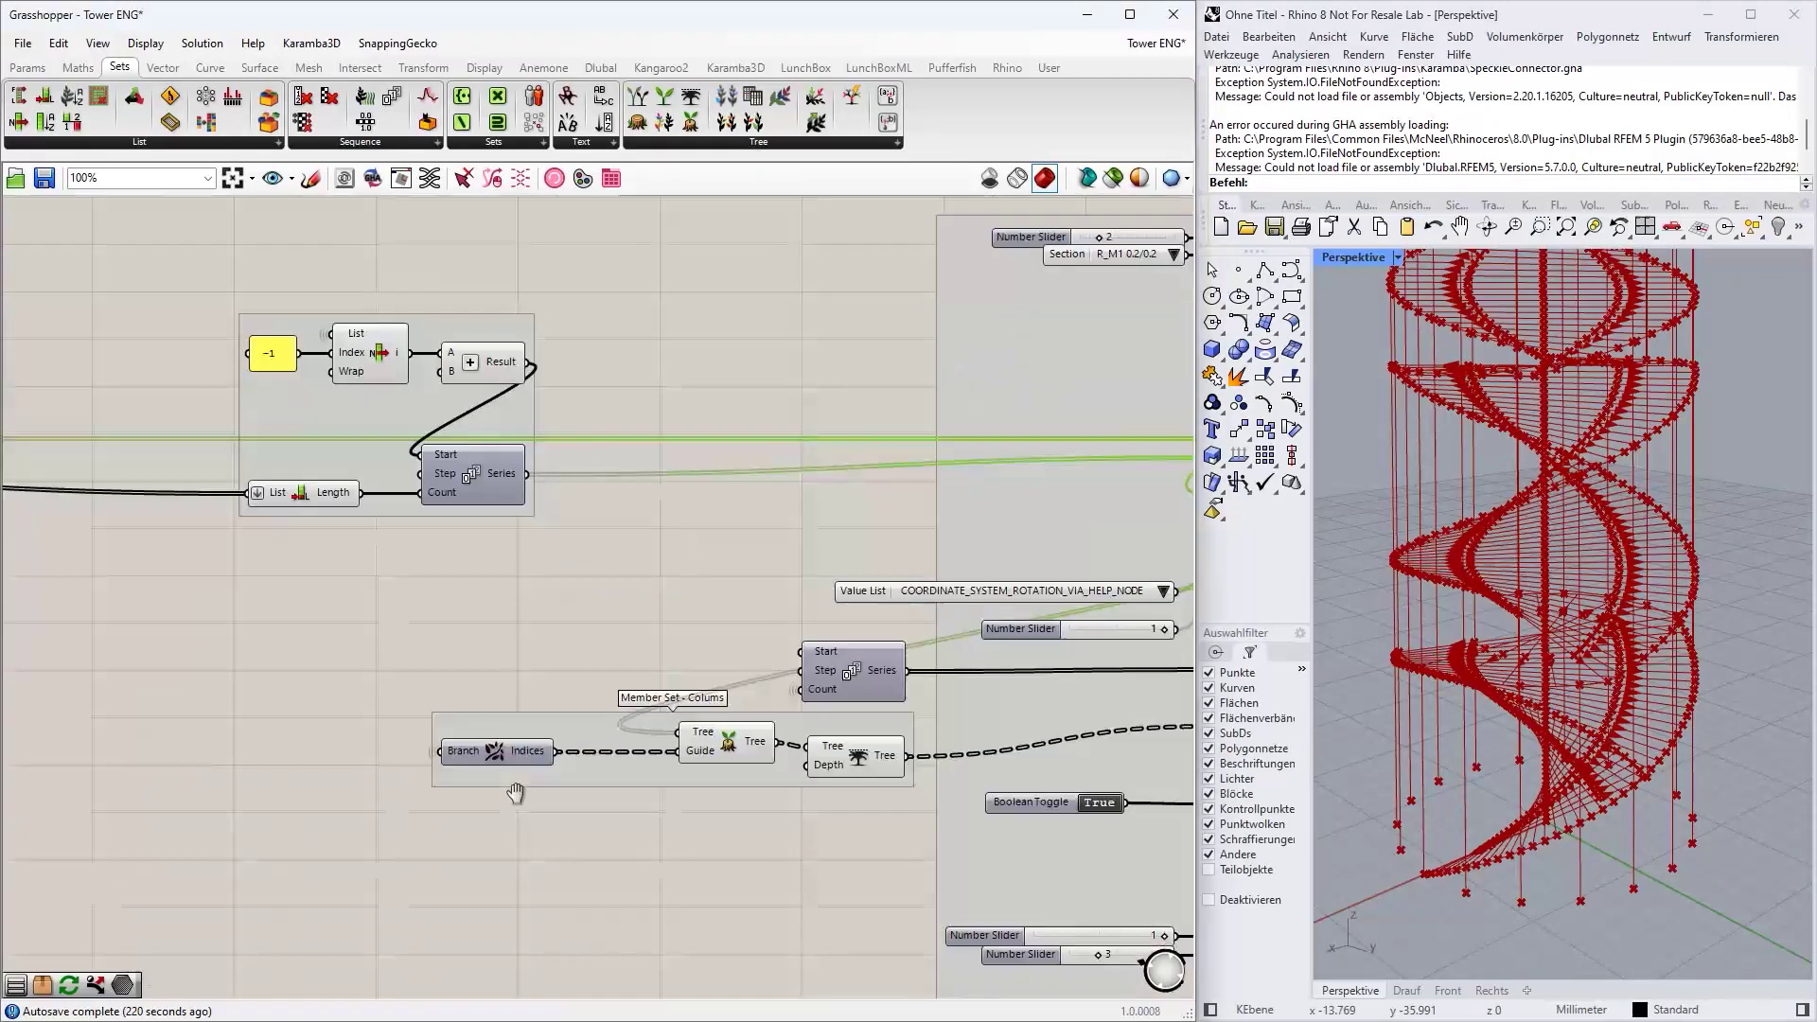
{"action": "scroll", "coordinate": [513, 789], "scroll_direction": "down", "scroll_amount": 3}
{"action": "left_click", "coordinate": [506, 780]}
{"action": "right_click_drag", "start_coordinate": [424, 585], "coordinate": [749, 722]}
{"action": "scroll", "coordinate": [208, 403], "scroll_direction": "up", "scroll_amount": 2}
{"action": "right_click_drag", "start_coordinate": [55, 232], "coordinate": [430, 672]}
{"action": "right_click_drag", "start_coordinate": [41, 432], "coordinate": [216, 512]}
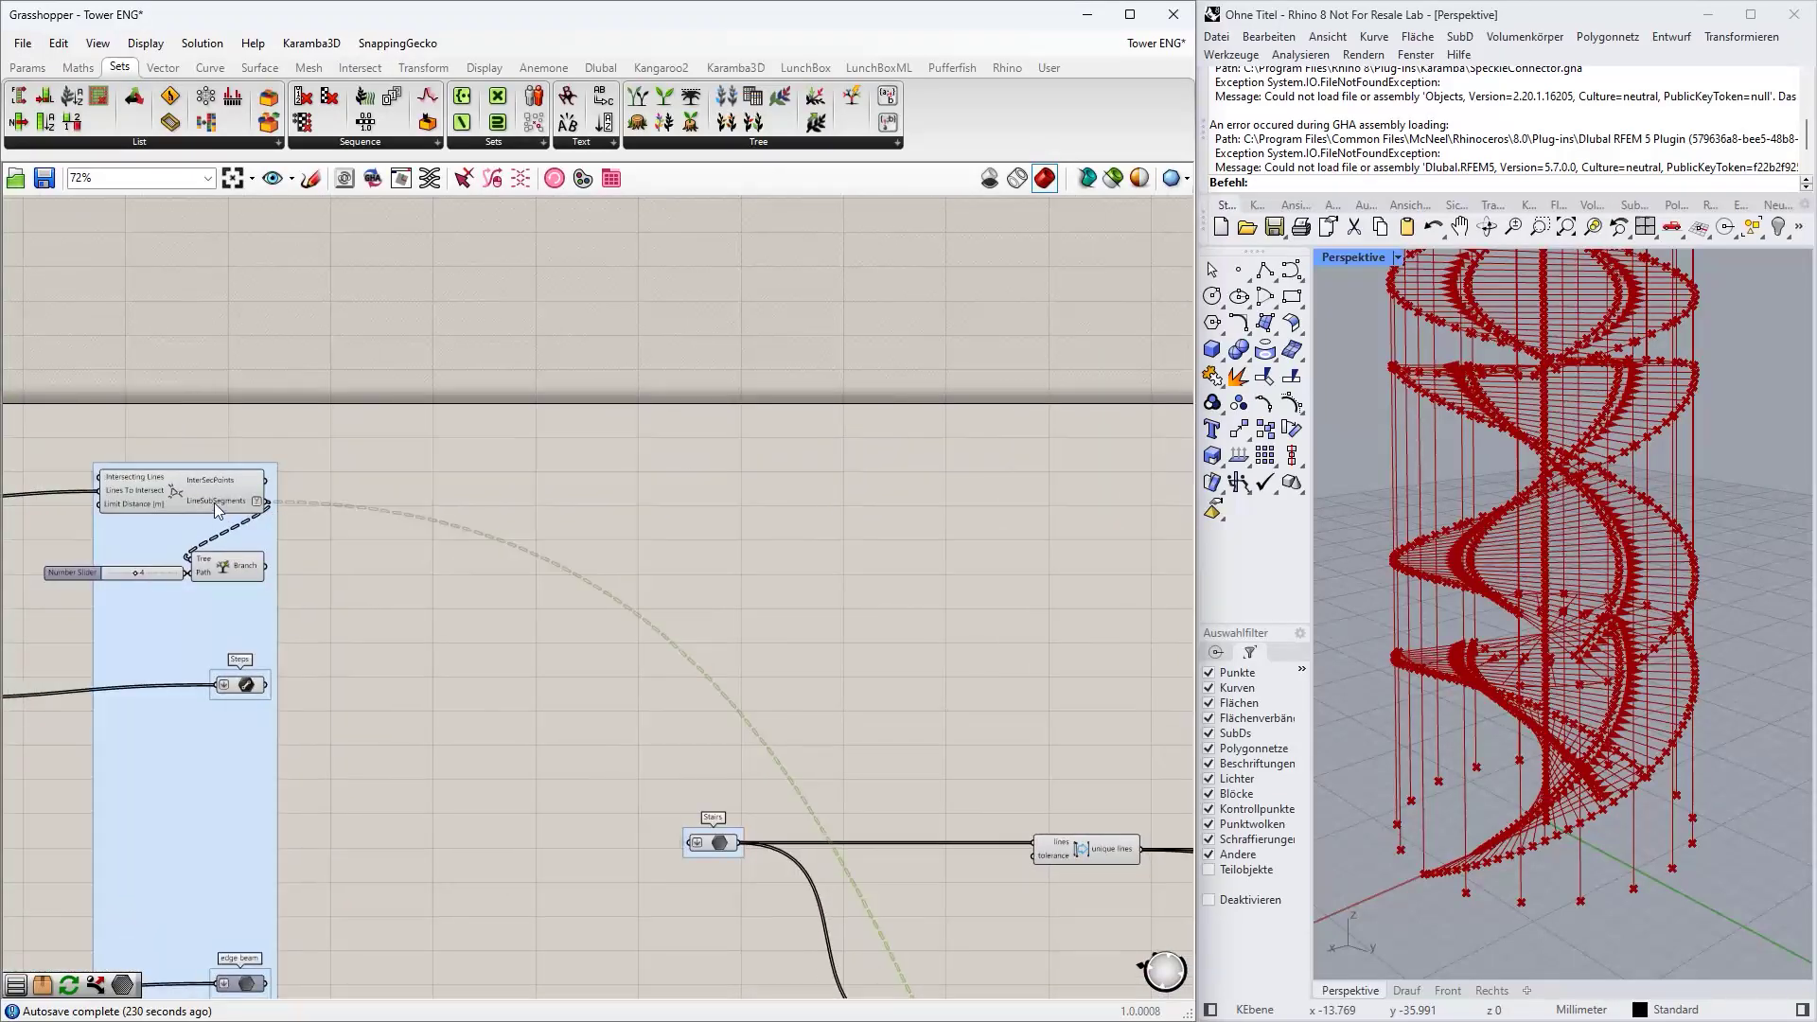
- Examine the Trim Tree component's output data and its connection to the Member Set's Members No. input
{"action": "right_click_drag", "start_coordinate": [588, 749], "coordinate": [208, 284]}
{"action": "right_click_drag", "start_coordinate": [957, 816], "coordinate": [163, 312]}
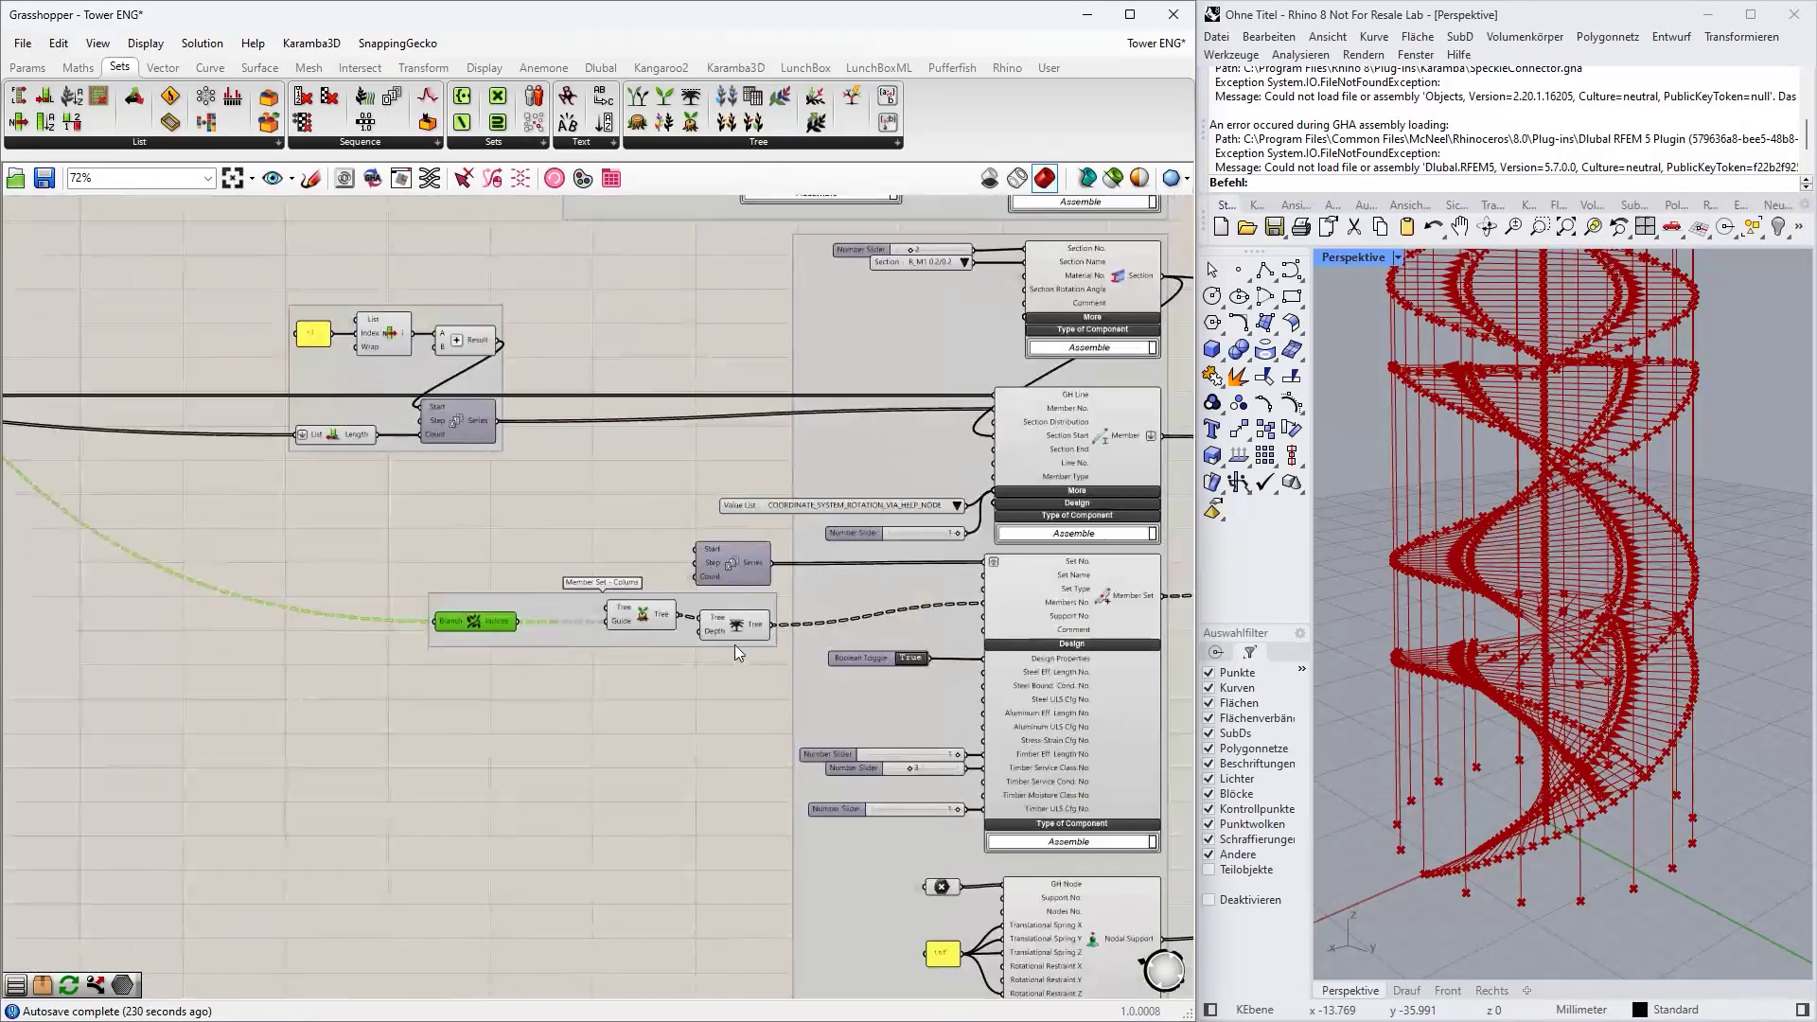
{"action": "scroll", "coordinate": [734, 644], "scroll_direction": "up", "scroll_amount": 3}
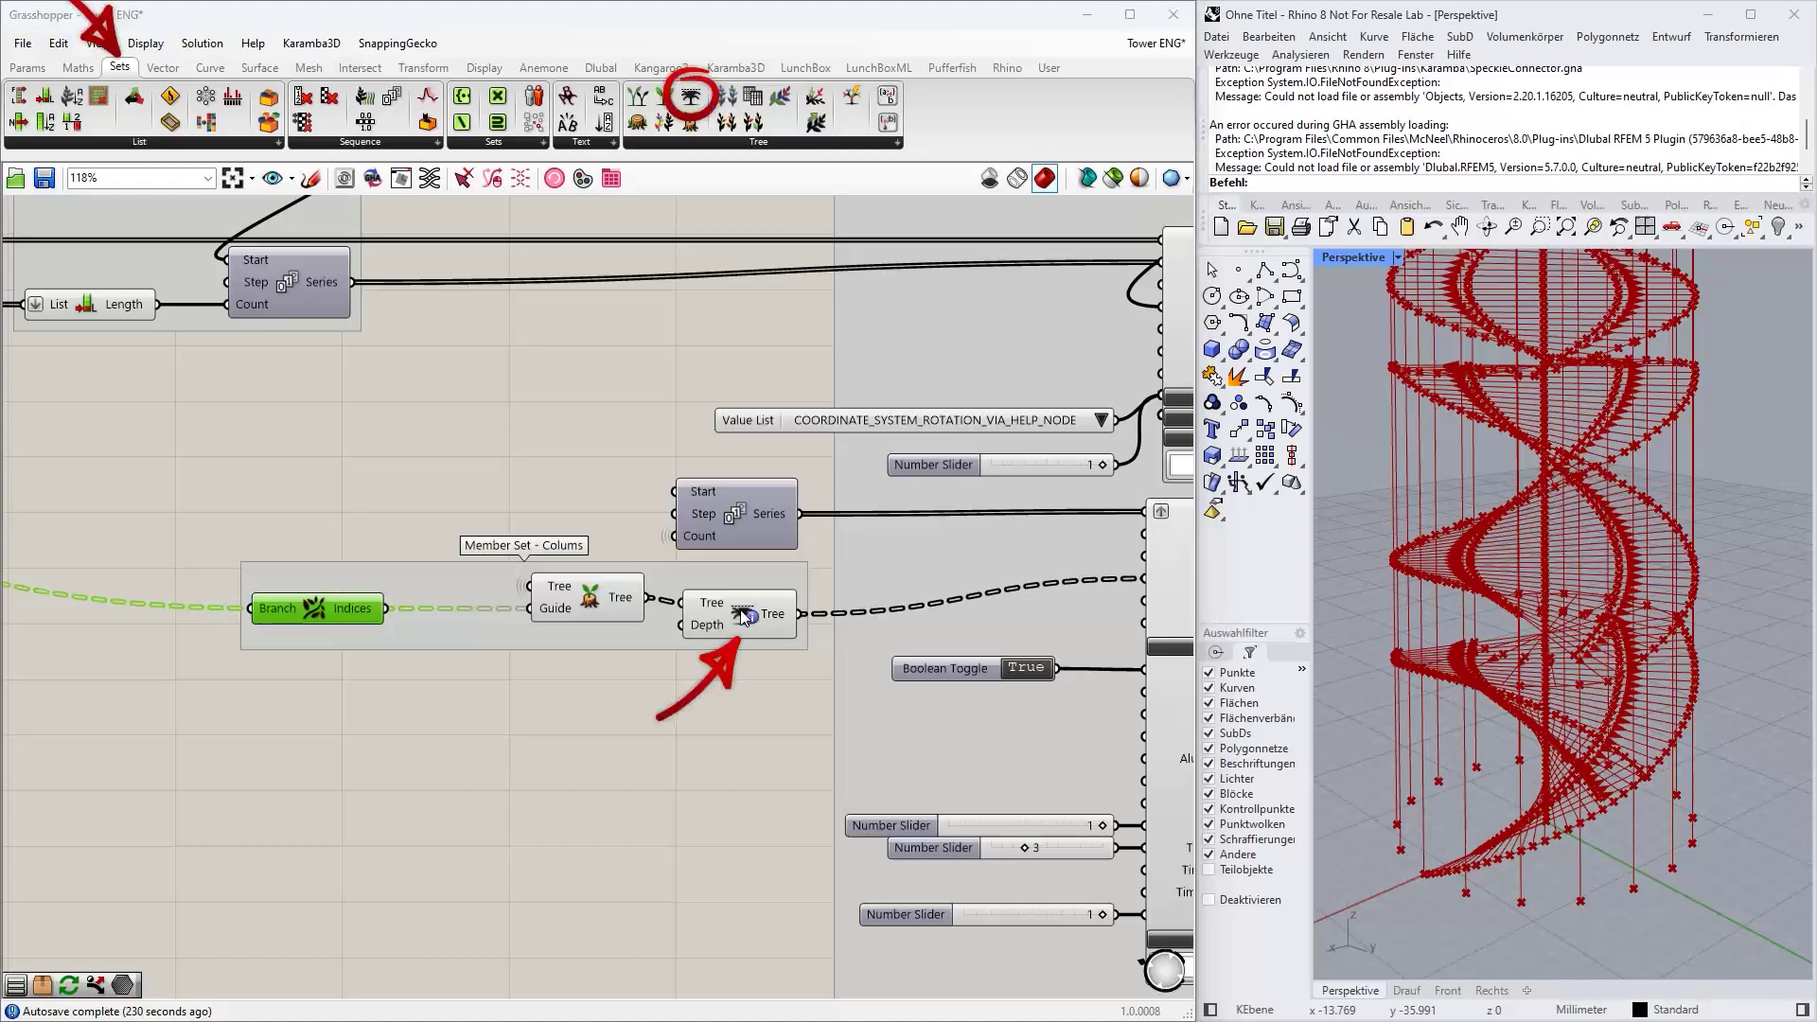
{"action": "right_click_drag", "start_coordinate": [623, 702], "coordinate": [339, 647]}
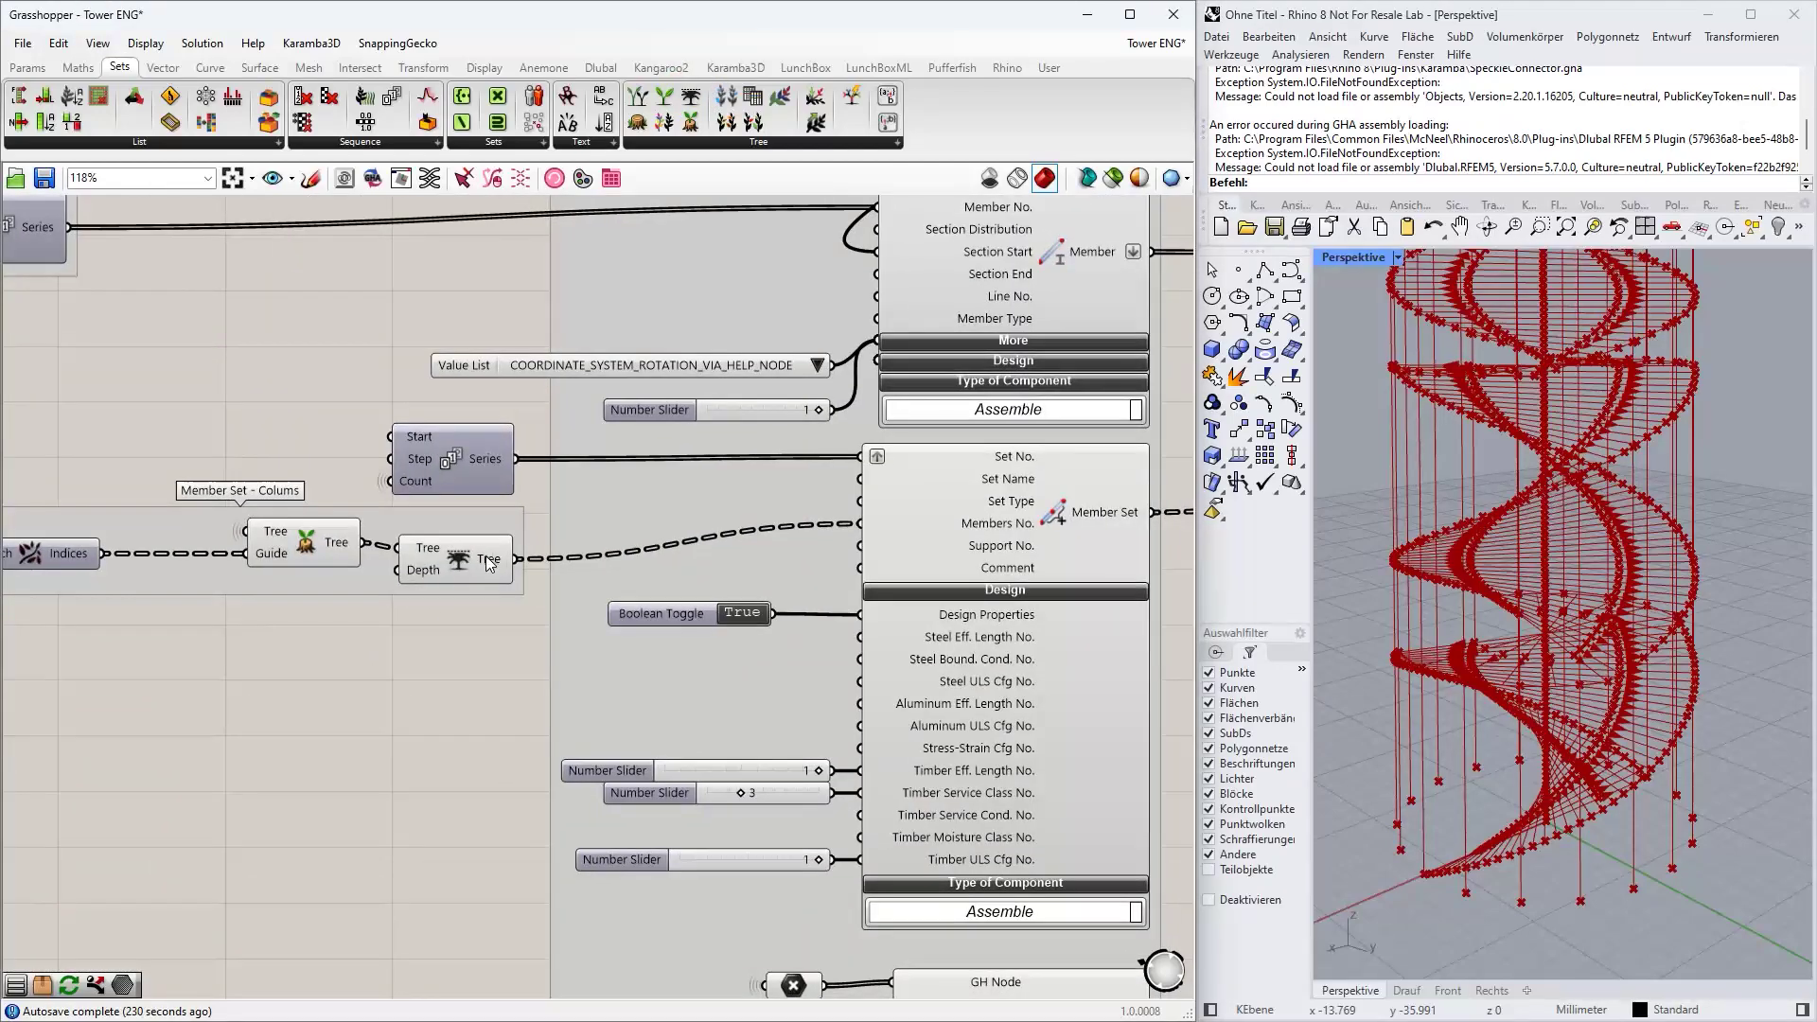
{"action": "mouse_move", "coordinate": [490, 563]}
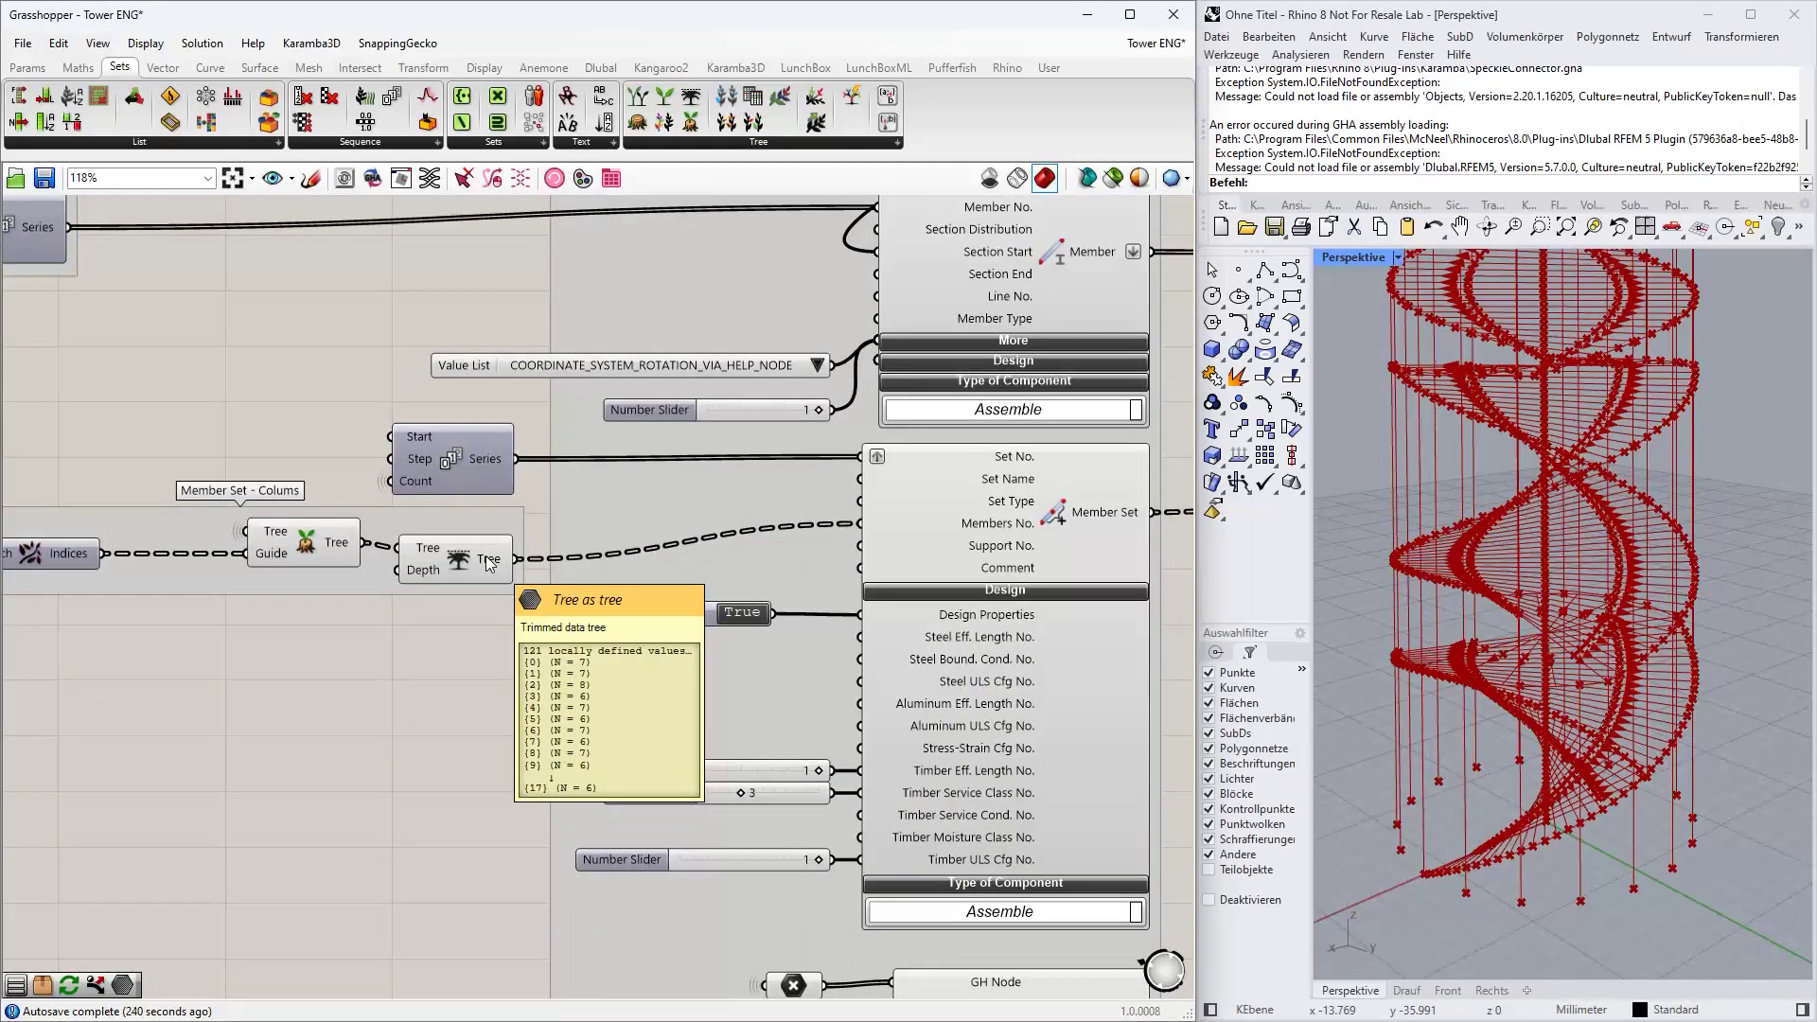
{"action": "right_click_drag", "start_coordinate": [489, 563], "coordinate": [398, 626]}
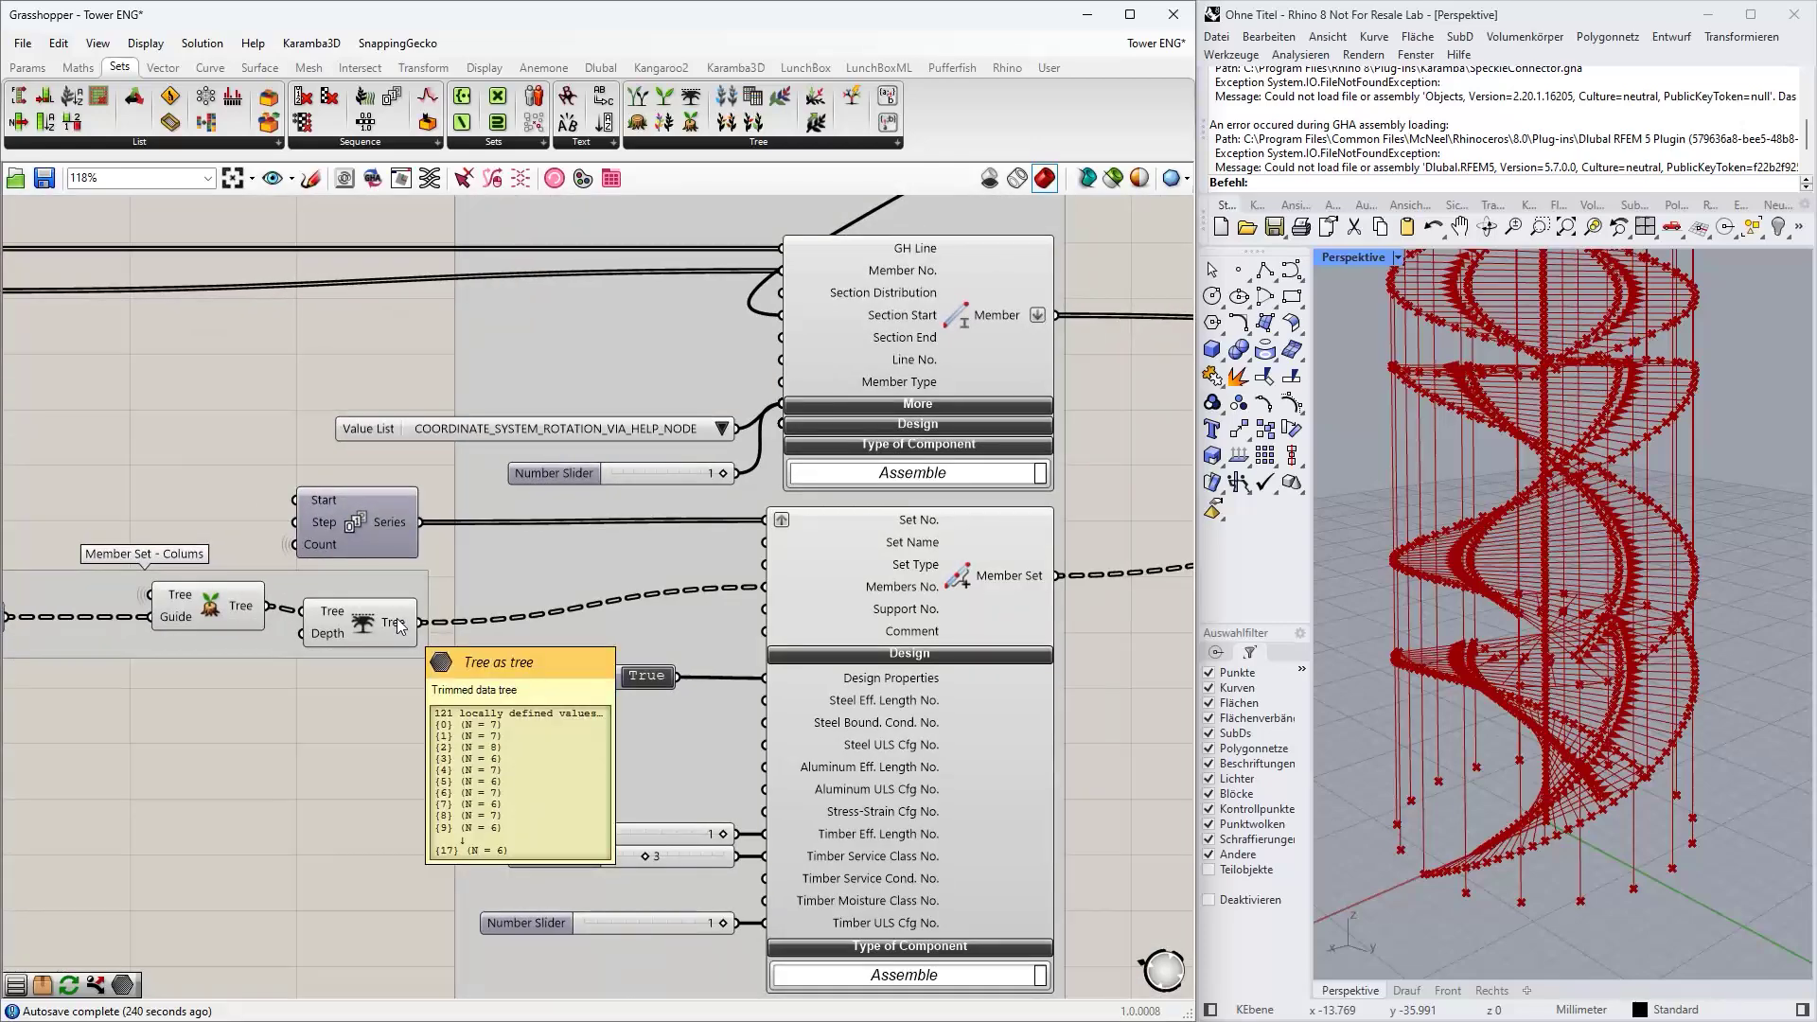
- Examine the Trim Tree component's branch list once more before it enters the columns' Member Set
{"action": "right_click_drag", "start_coordinate": [399, 668], "coordinate": [400, 699]}
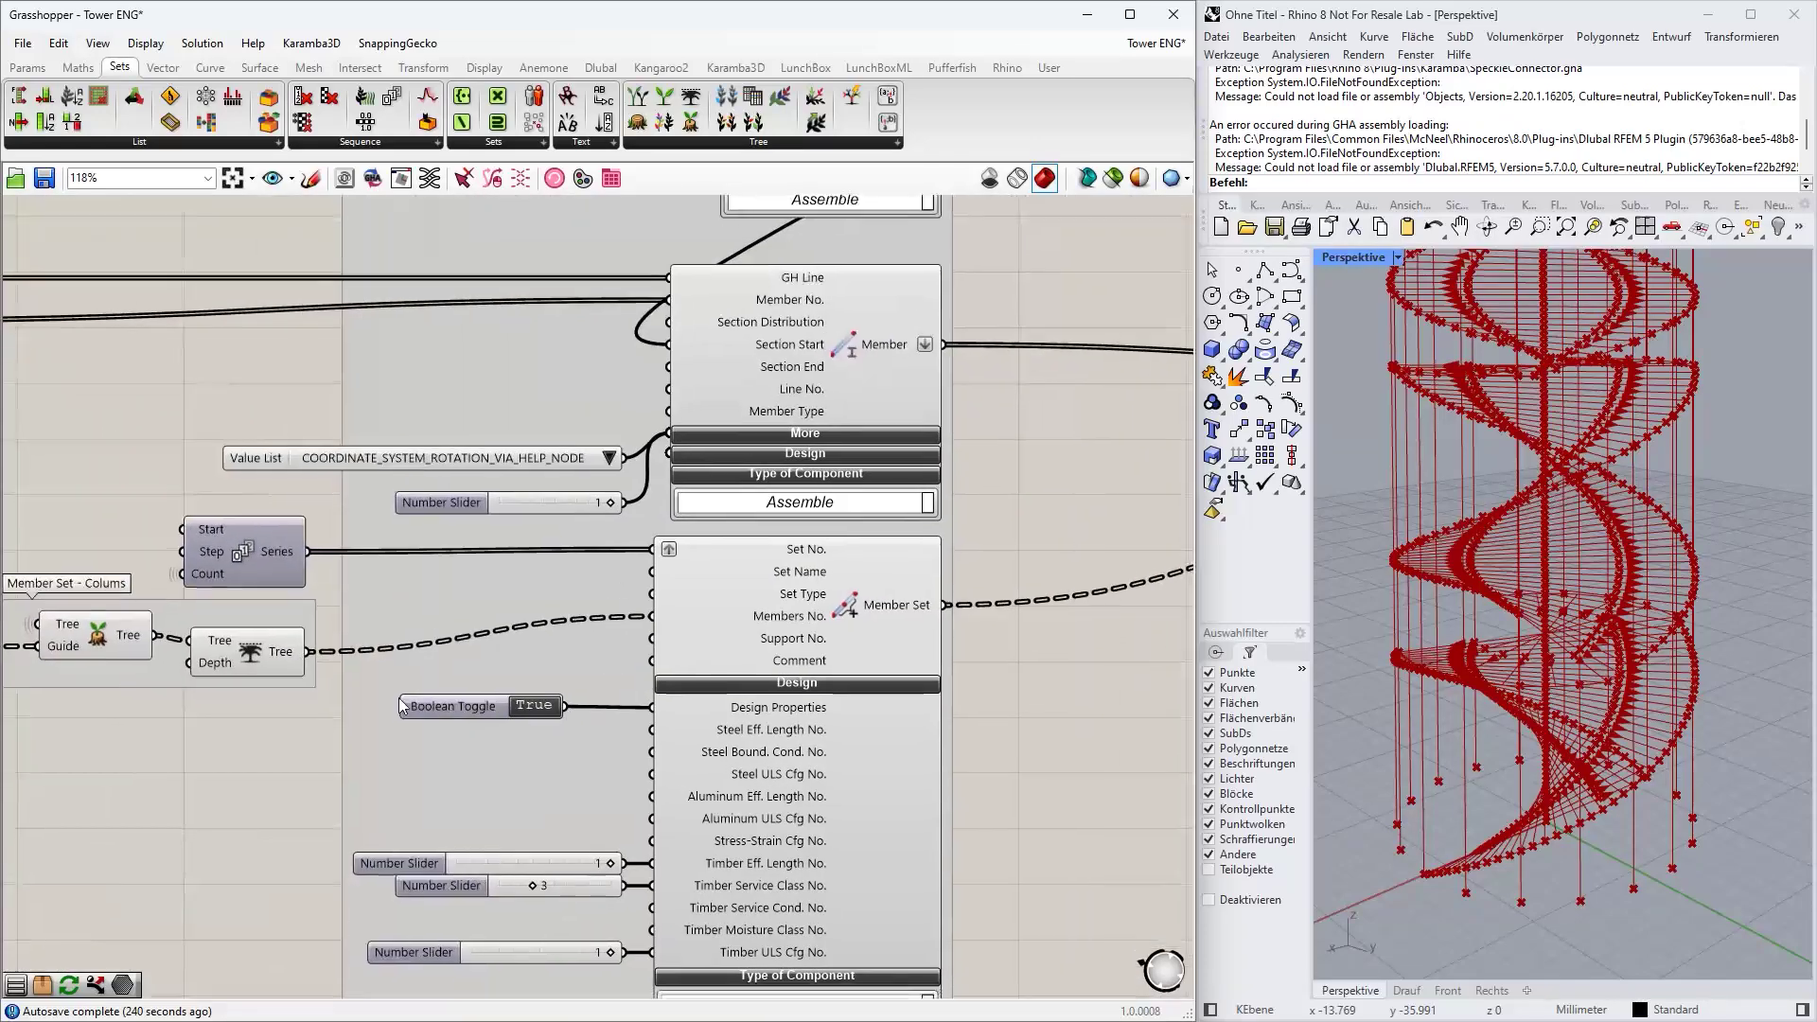
{"action": "mouse_move", "coordinate": [278, 654]}
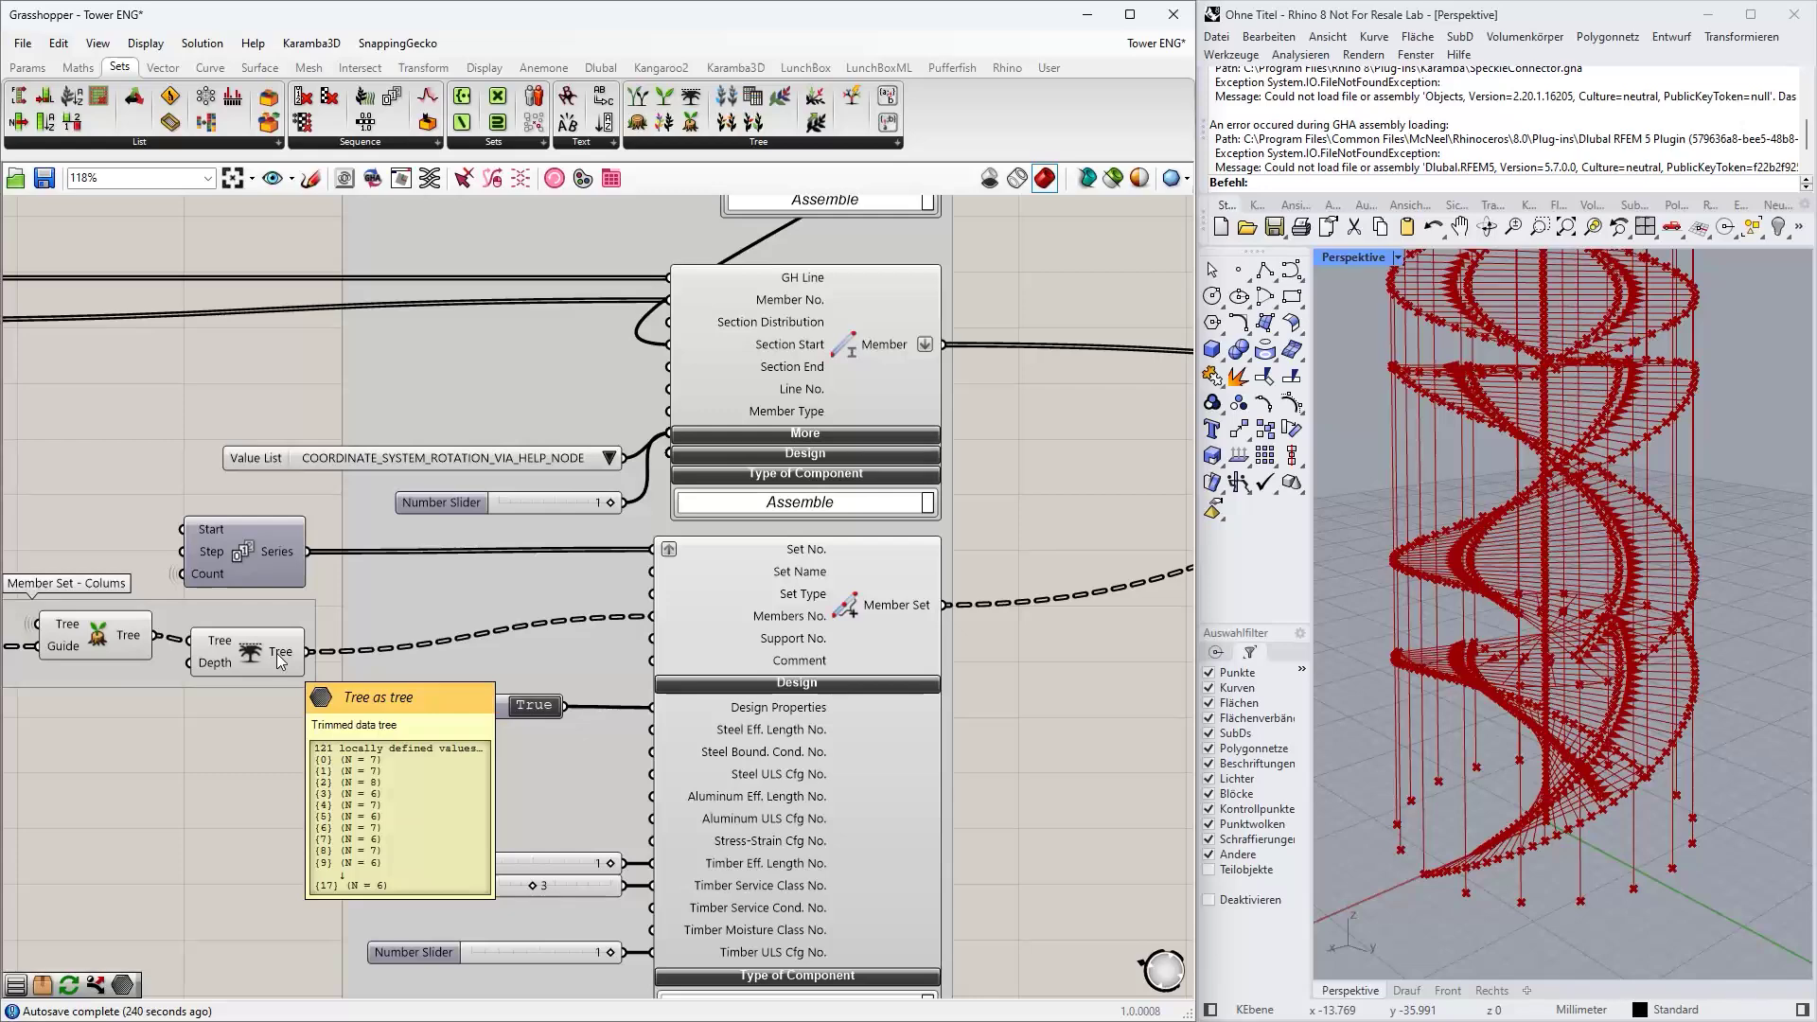
{"action": "scroll", "coordinate": [276, 653], "scroll_direction": "down", "scroll_amount": 8}
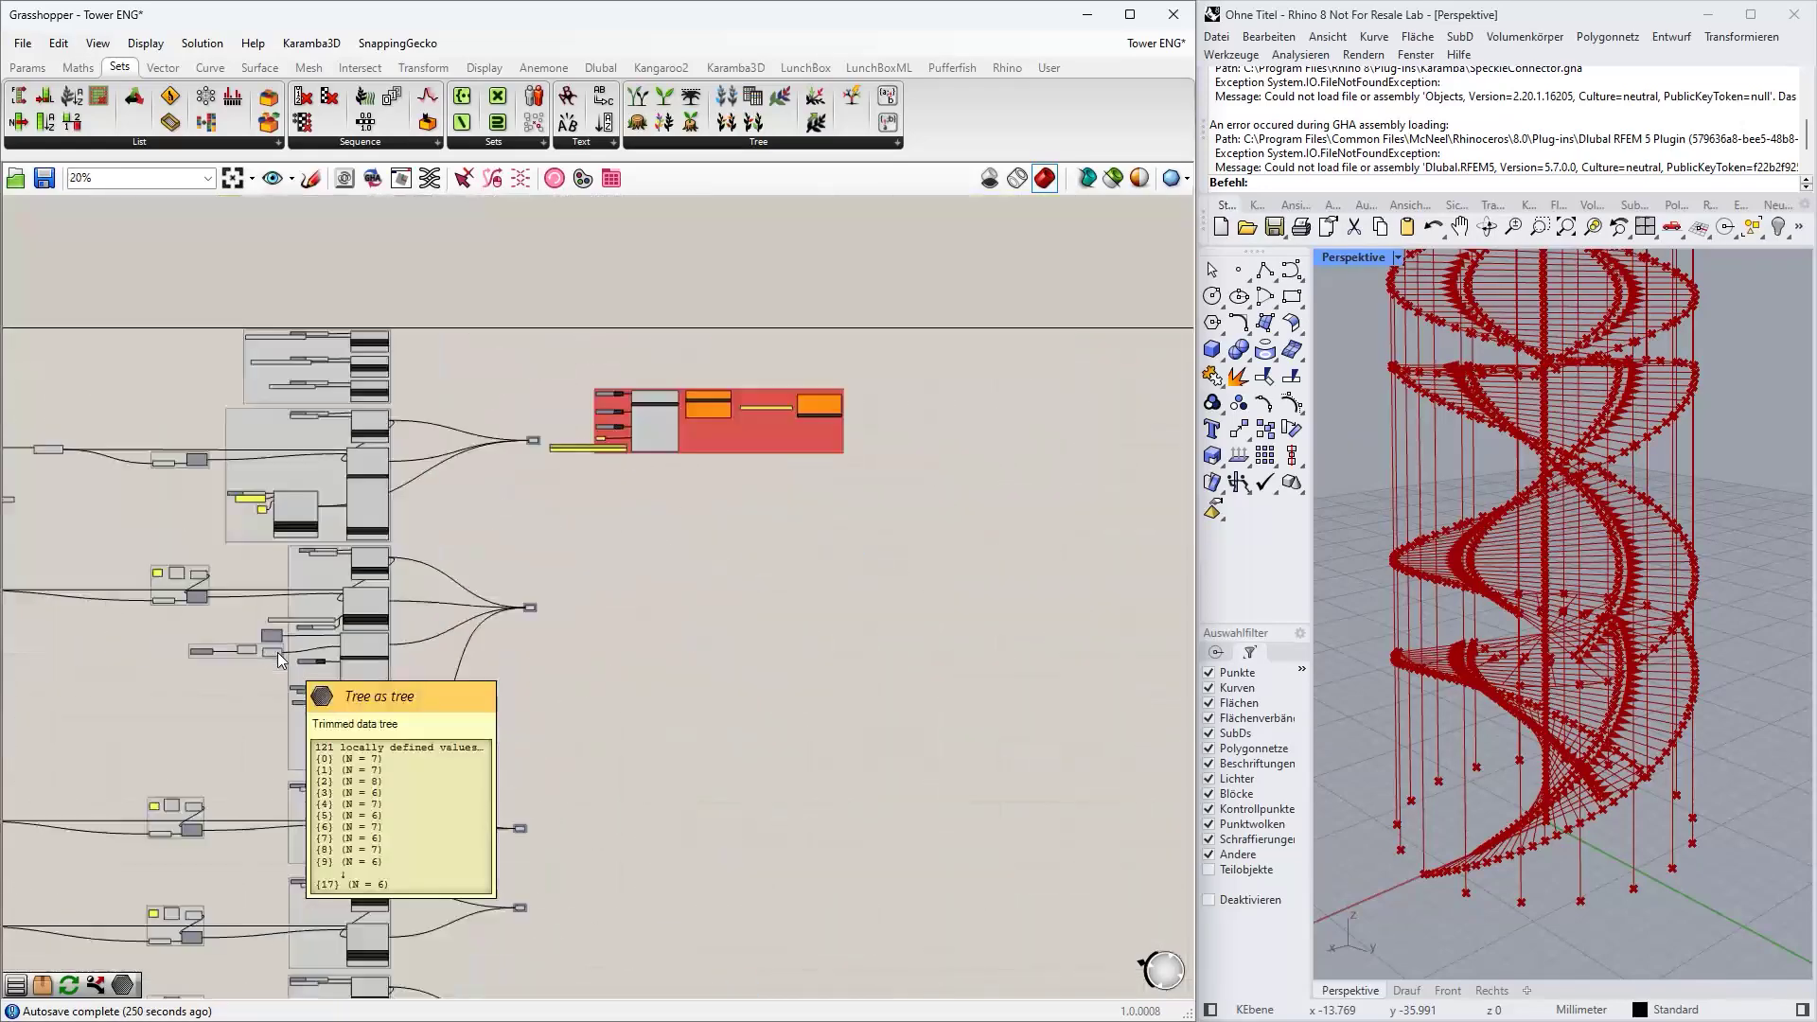
- Increase the number of columns slightly with the Anzahl Stützen slider in the Columns group
{"action": "scroll", "coordinate": [373, 636], "scroll_direction": "up", "scroll_amount": 8}
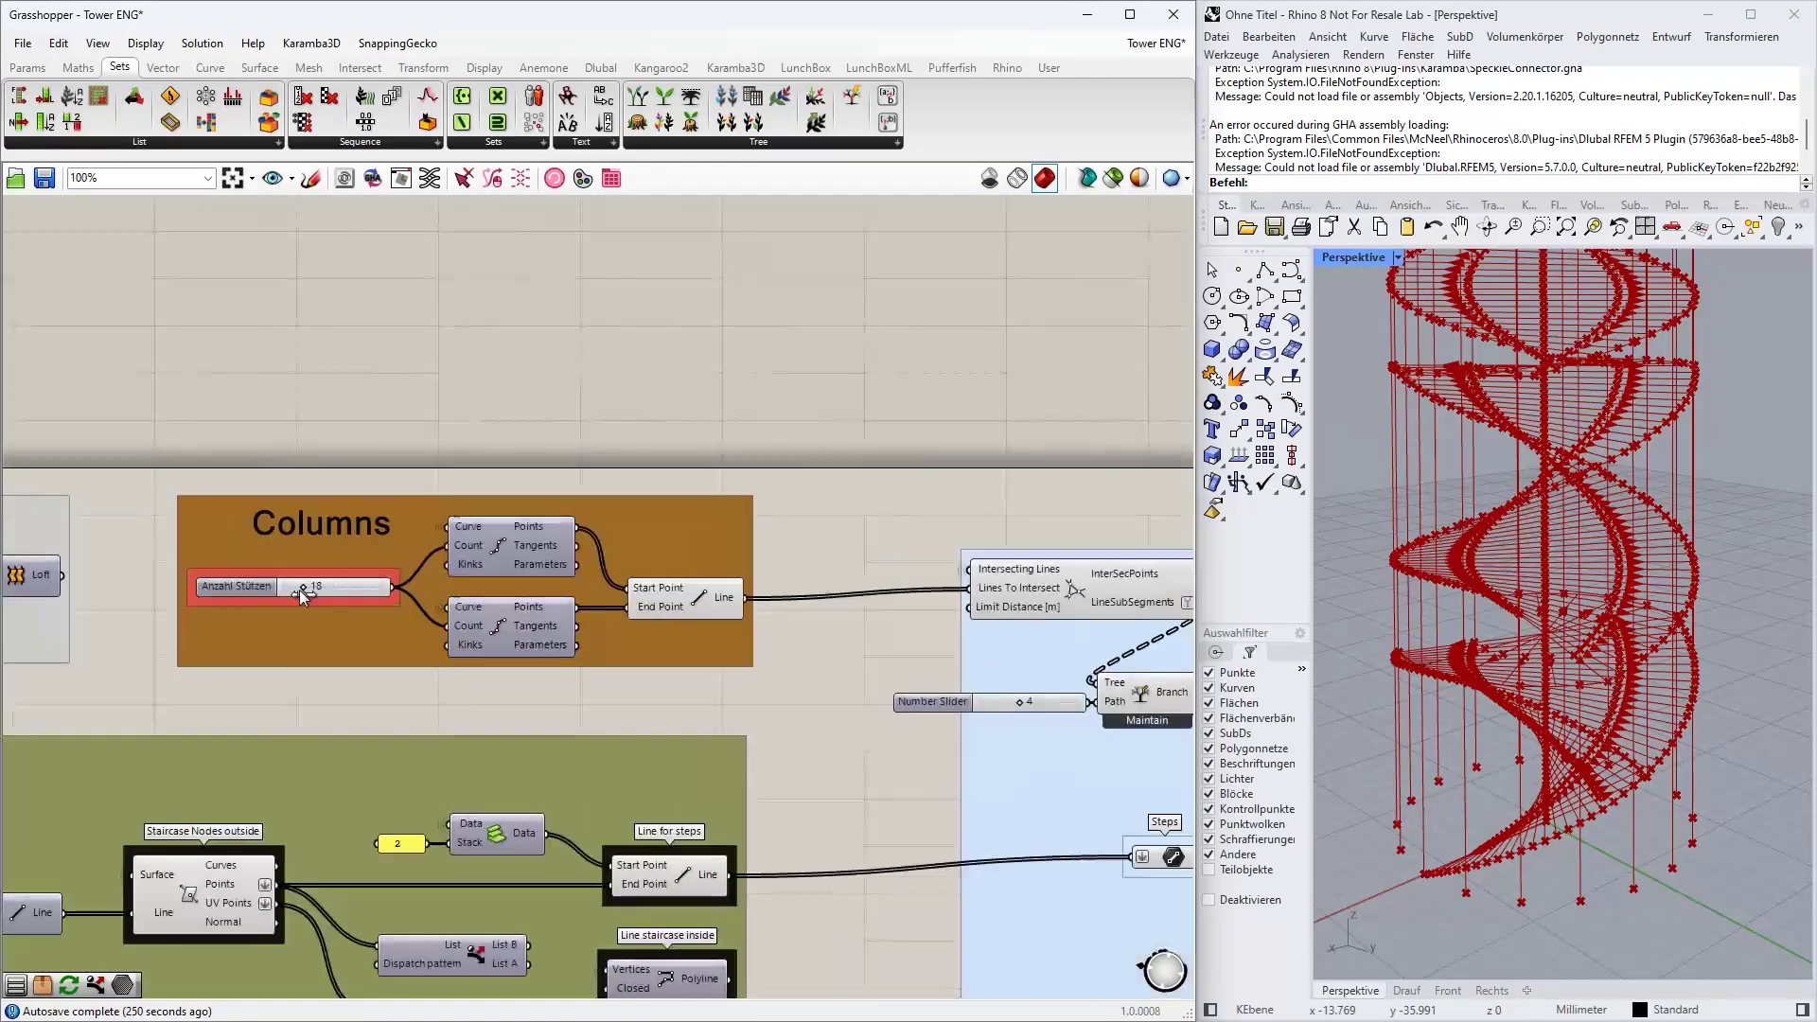
{"action": "left_click_drag", "start_coordinate": [305, 587], "coordinate": [309, 588]}
{"action": "scroll", "coordinate": [332, 616], "scroll_direction": "down", "scroll_amount": 6}
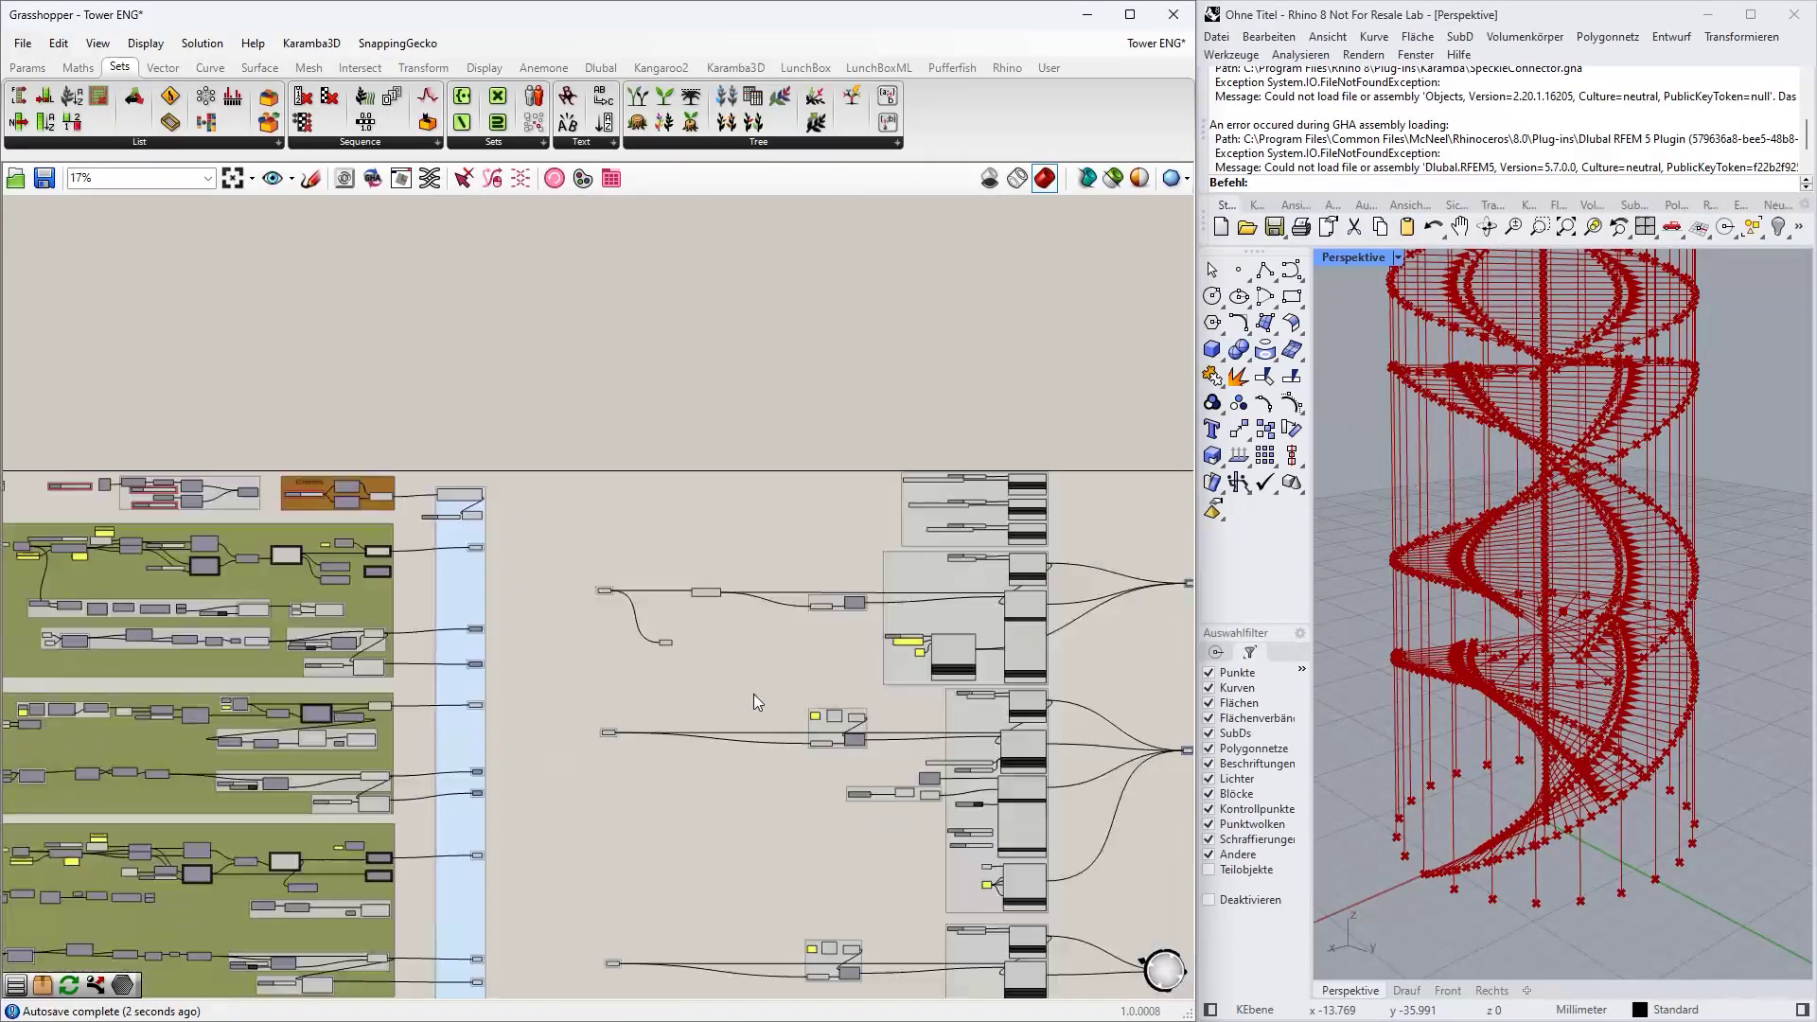
- Follow the changed columns through the definition to the Member and Member Set components and examine their inputs
{"action": "scroll", "coordinate": [964, 790], "scroll_direction": "up", "scroll_amount": 3}
{"action": "right_click_drag", "start_coordinate": [965, 790], "coordinate": [860, 788]}
{"action": "scroll", "coordinate": [860, 788], "scroll_direction": "down", "scroll_amount": 4}
{"action": "scroll", "coordinate": [312, 605], "scroll_direction": "up", "scroll_amount": 5}
{"action": "right_click_drag", "start_coordinate": [312, 606], "coordinate": [340, 719]}
{"action": "scroll", "coordinate": [456, 719], "scroll_direction": "down", "scroll_amount": 5}
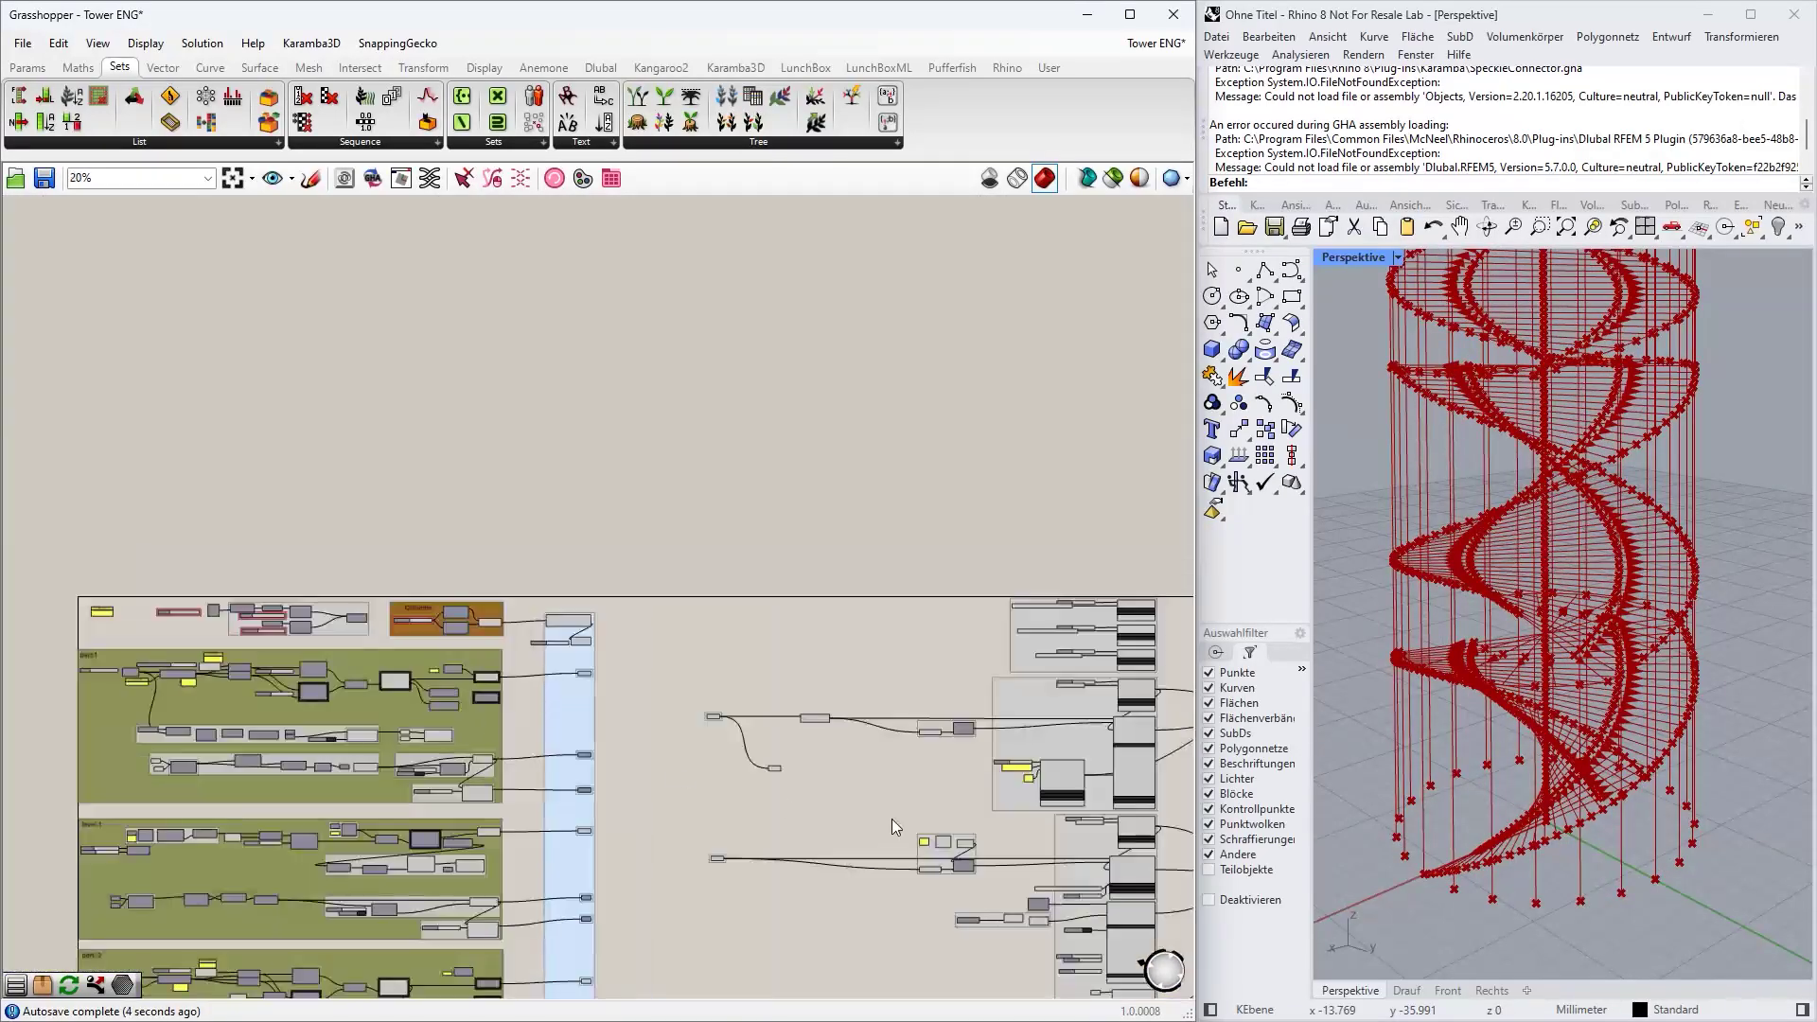
{"action": "scroll", "coordinate": [1164, 840], "scroll_direction": "up", "scroll_amount": 4}
{"action": "right_click_drag", "start_coordinate": [1164, 841], "coordinate": [713, 613]}
{"action": "scroll", "coordinate": [406, 770], "scroll_direction": "up", "scroll_amount": 5}
{"action": "right_click_drag", "start_coordinate": [515, 871], "coordinate": [692, 700]}
{"action": "mouse_move", "coordinate": [788, 716]}
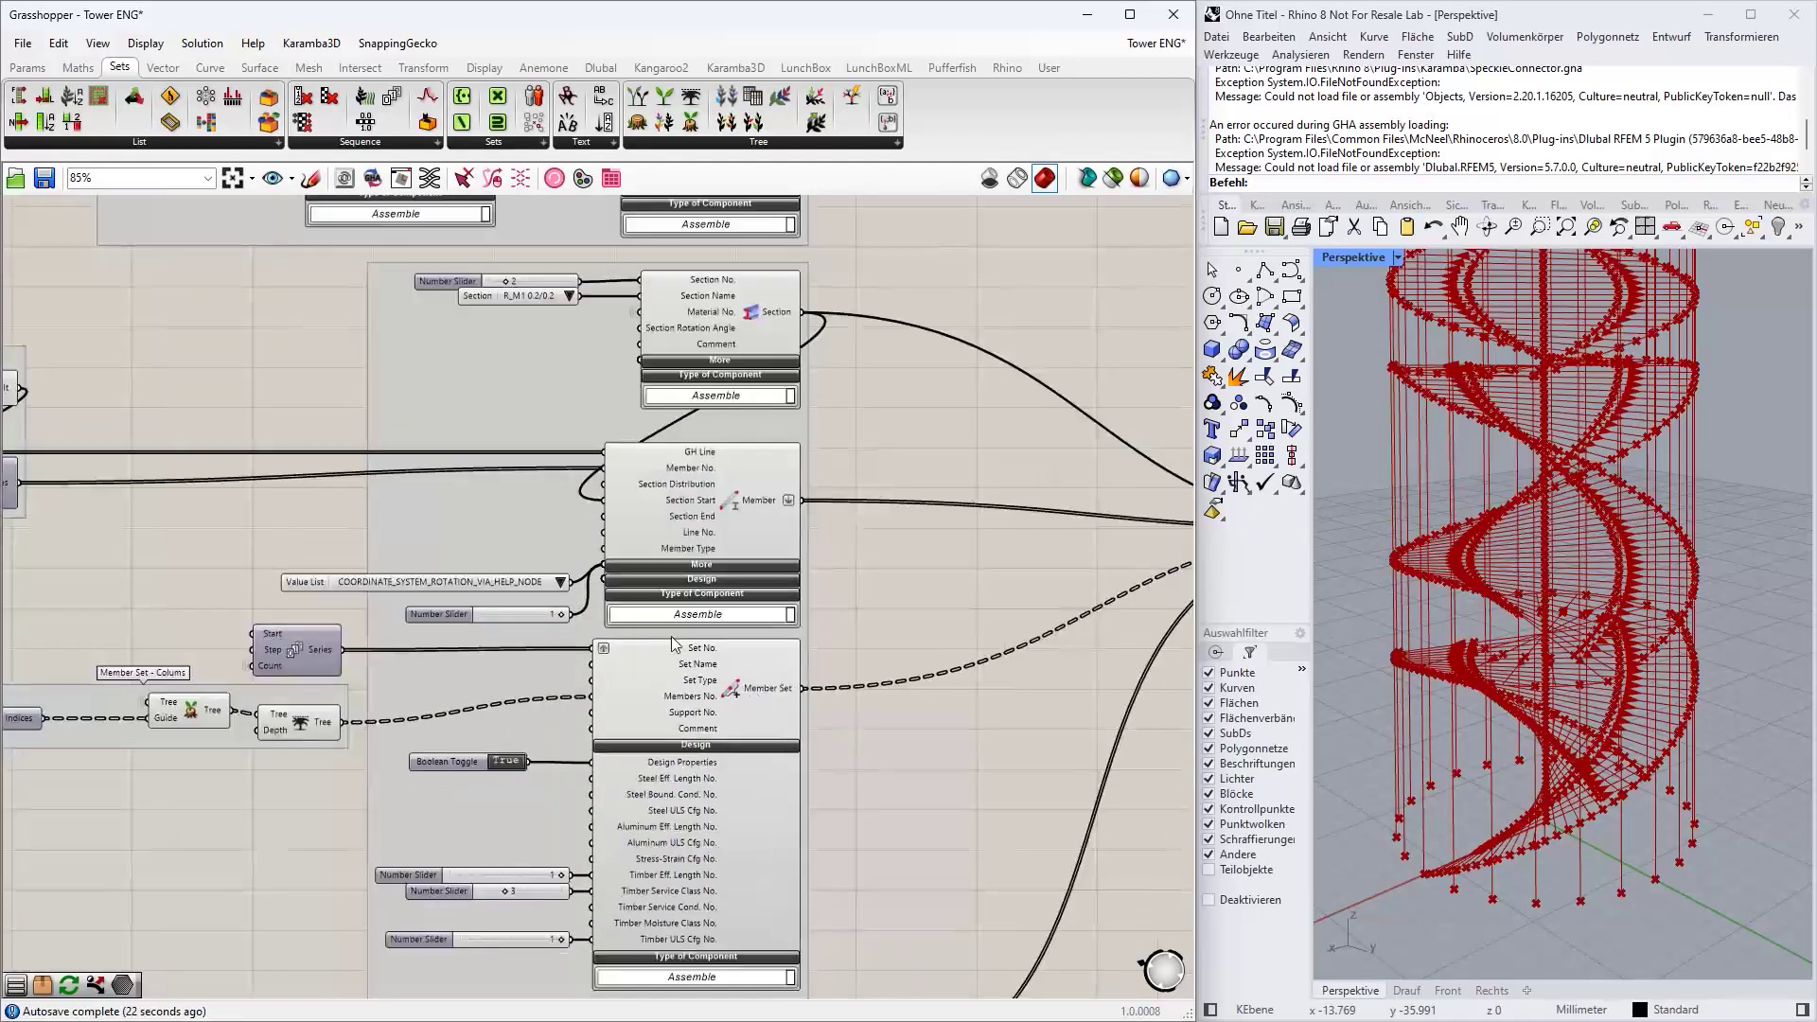
- Select the components in the Member Set - Colums group to trace their wires to the Member Set and Columns output
{"action": "right_click_drag", "start_coordinate": [295, 787], "coordinate": [528, 755]}
{"action": "left_click_drag", "start_coordinate": [528, 755], "coordinate": [237, 696]}
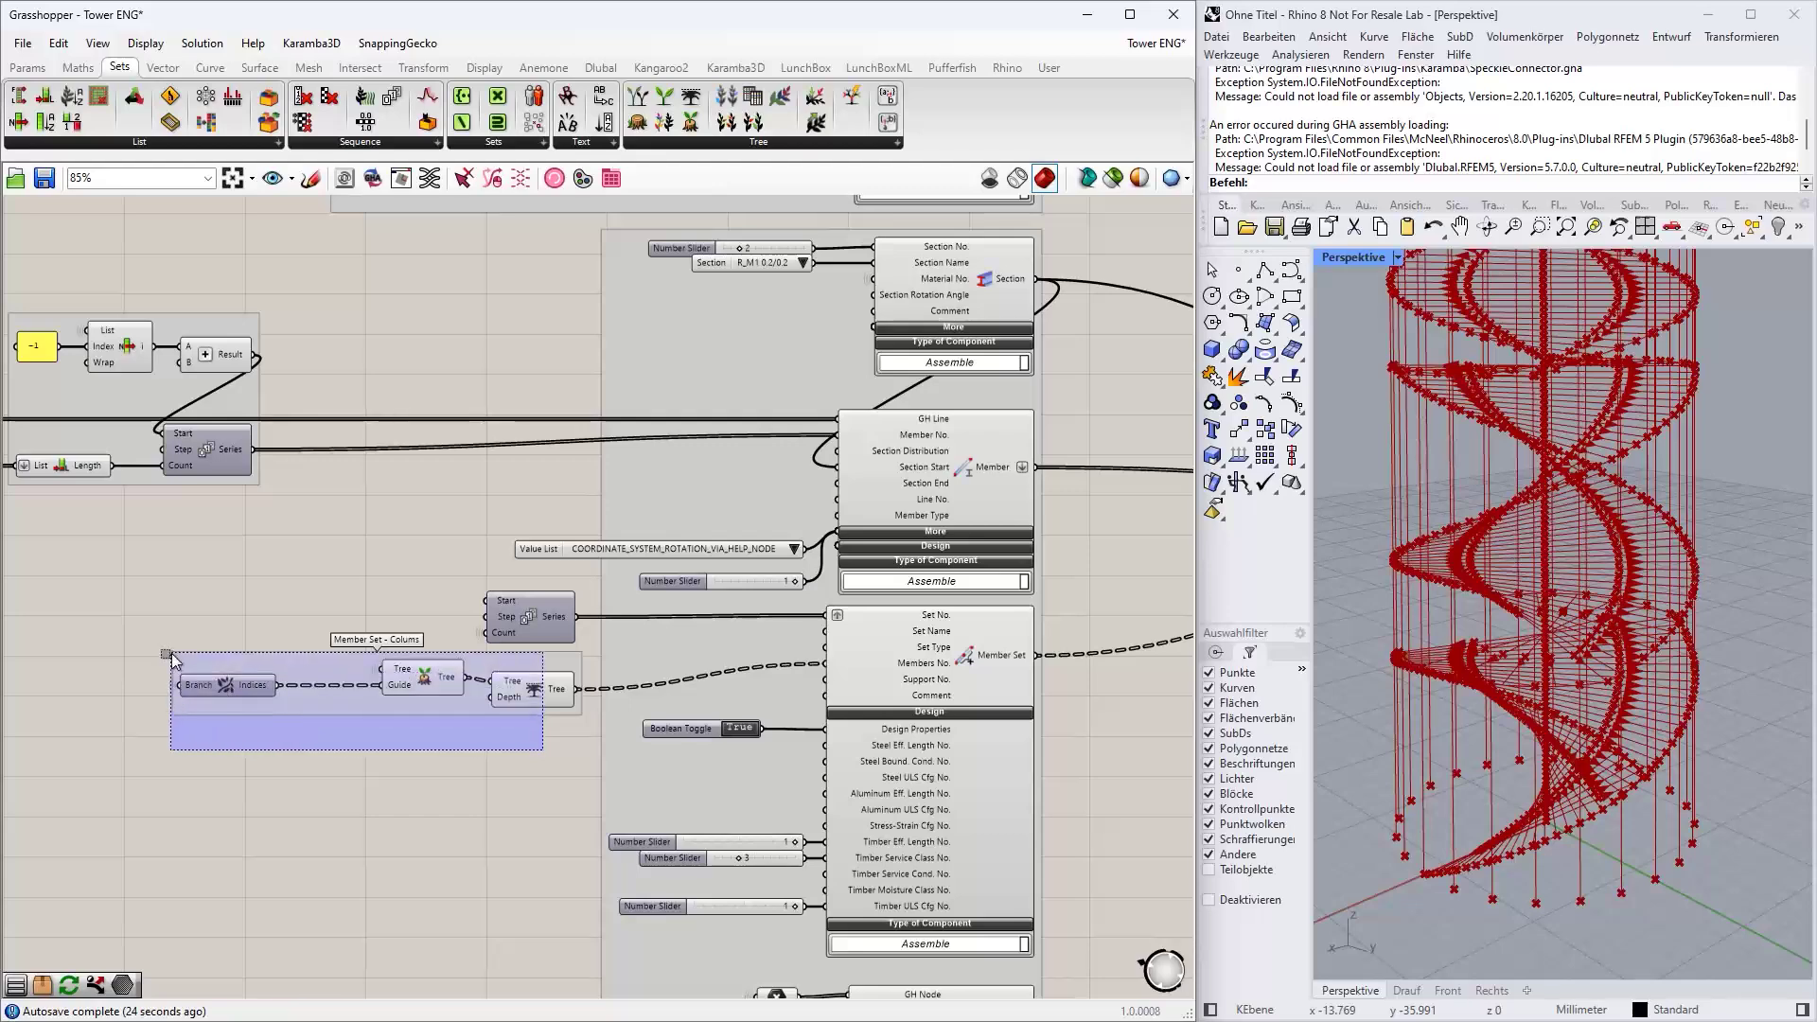
{"action": "scroll", "coordinate": [373, 765], "scroll_direction": "down", "scroll_amount": 3}
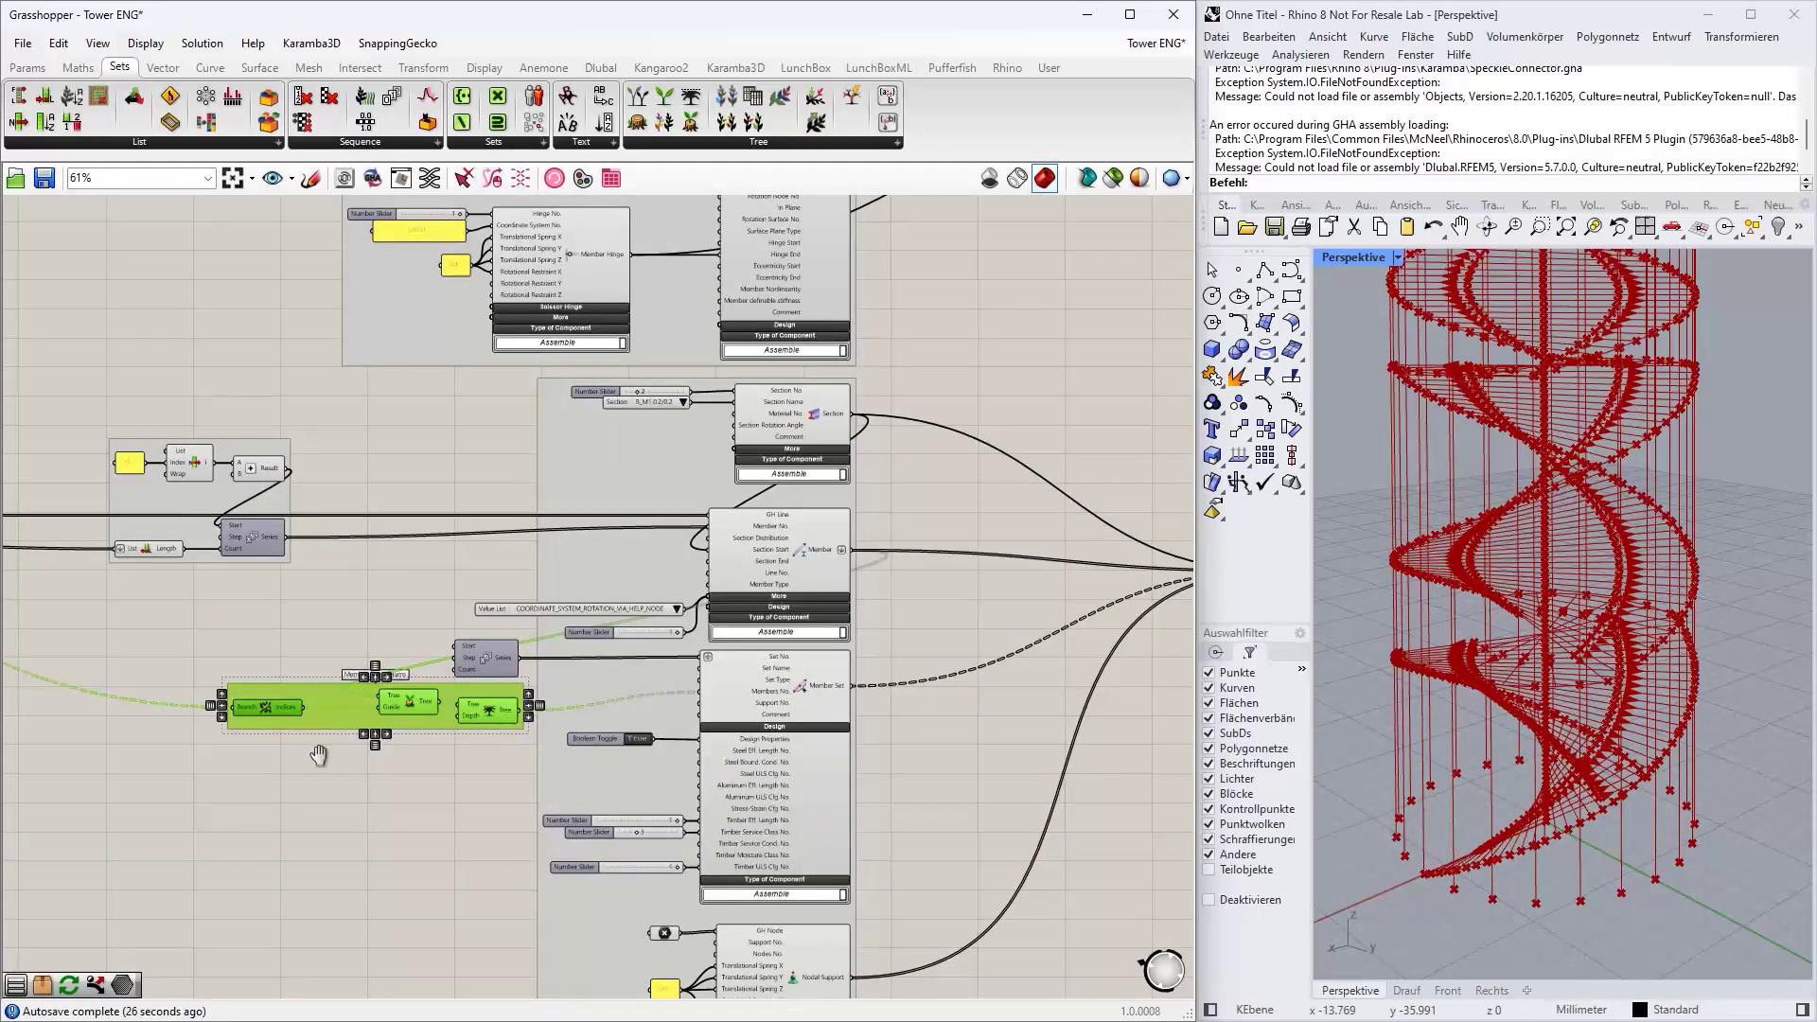
{"action": "right_click_drag", "start_coordinate": [345, 752], "coordinate": [204, 646]}
{"action": "left_click", "coordinate": [258, 690]}
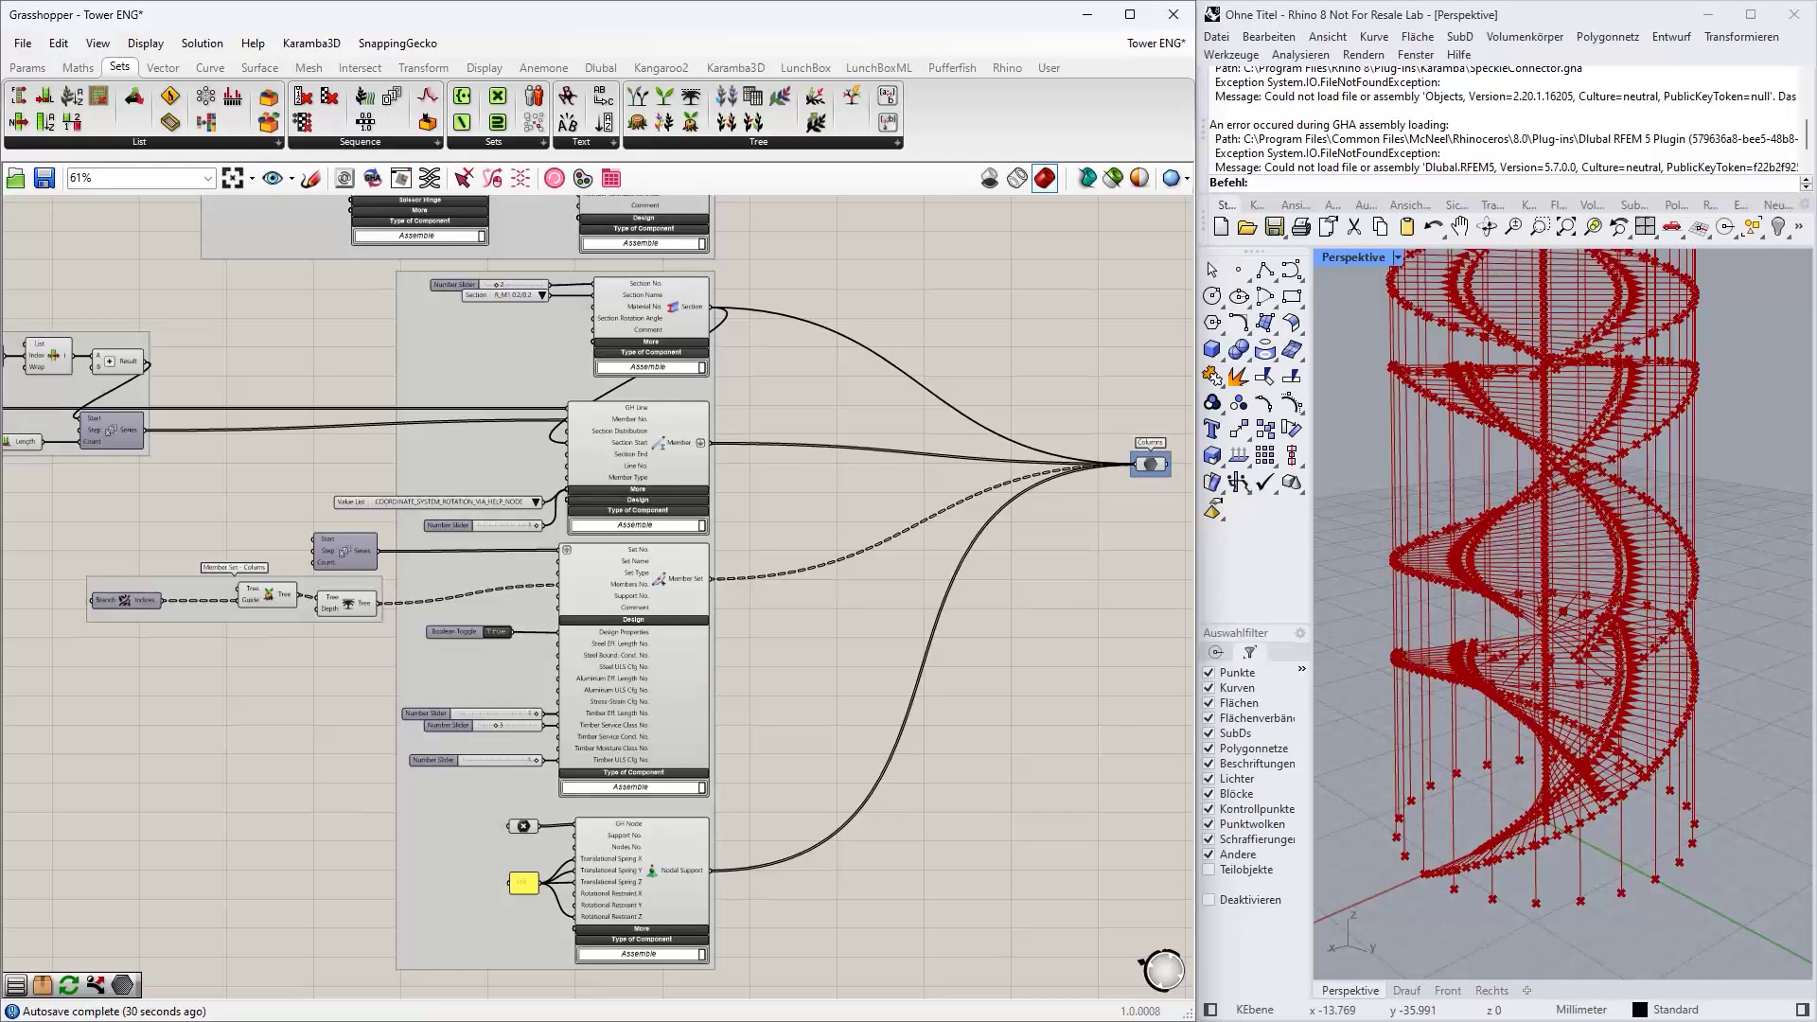
- Examine the Member Set component's Design inputs, including the Design Properties toggle and the sliders for the timber design numbers
{"action": "scroll", "coordinate": [543, 664], "scroll_direction": "up", "scroll_amount": 3}
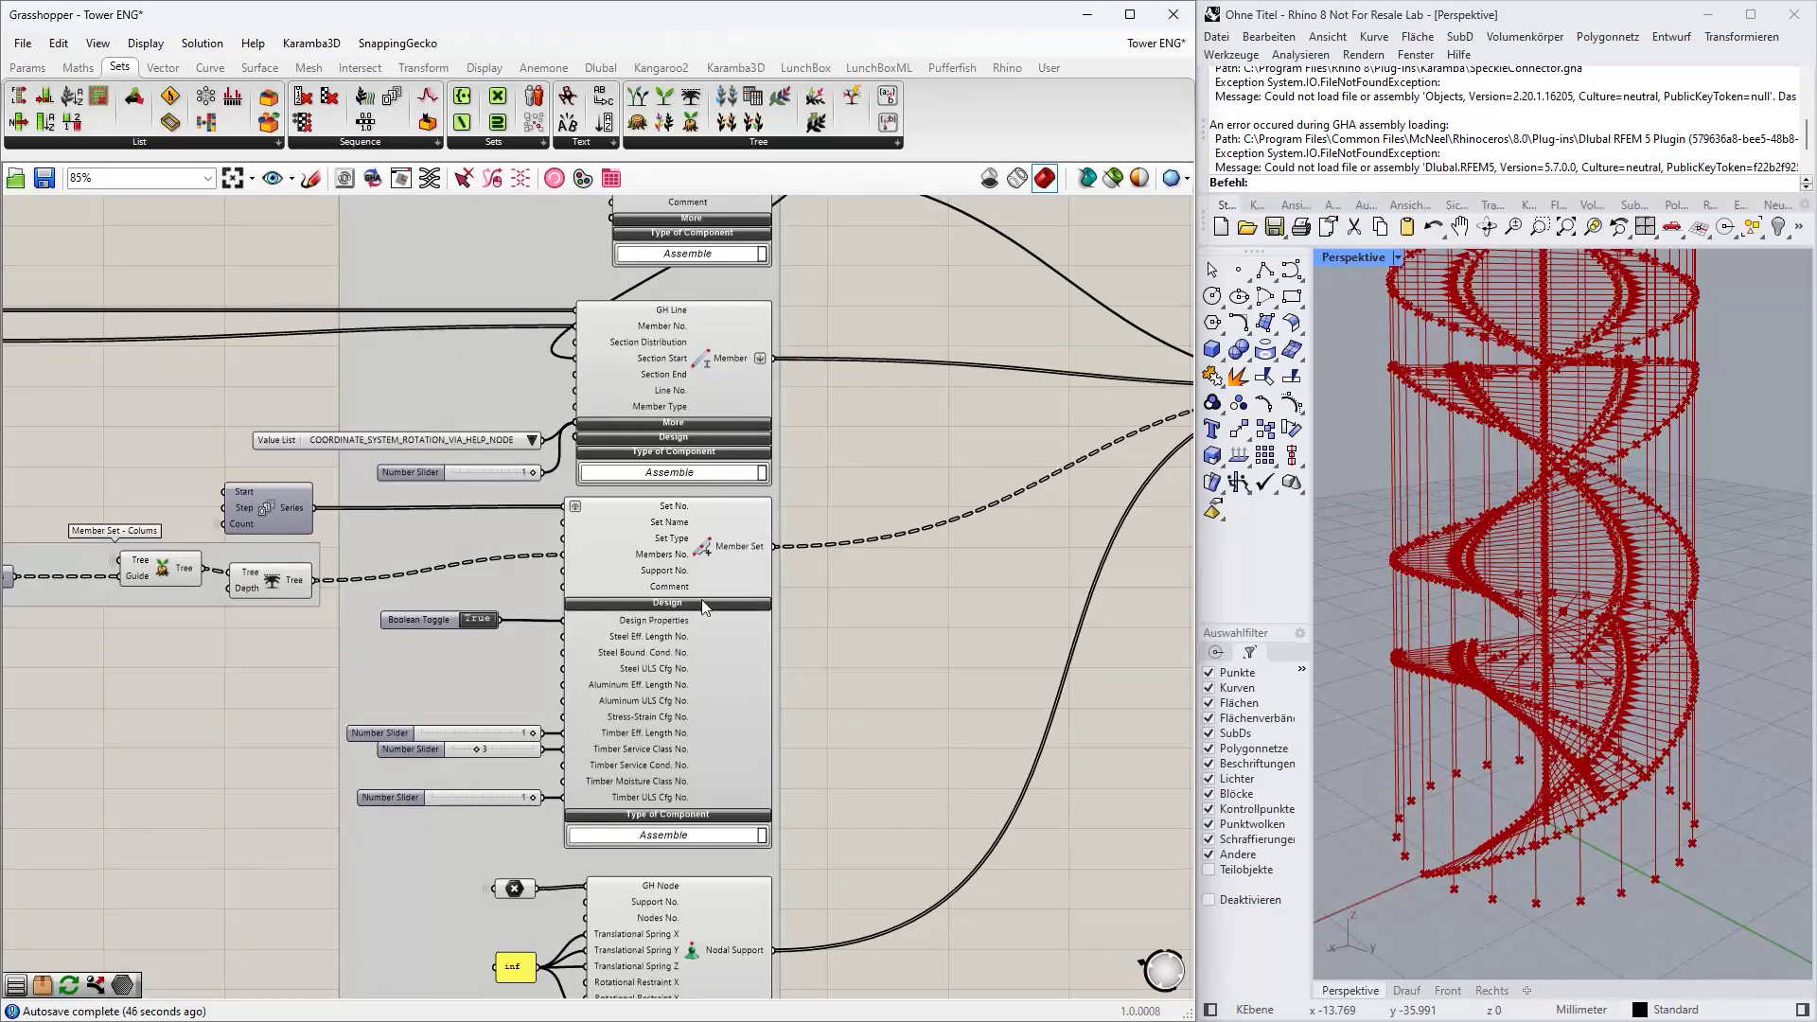
{"action": "scroll", "coordinate": [684, 537], "scroll_direction": "up", "scroll_amount": 1}
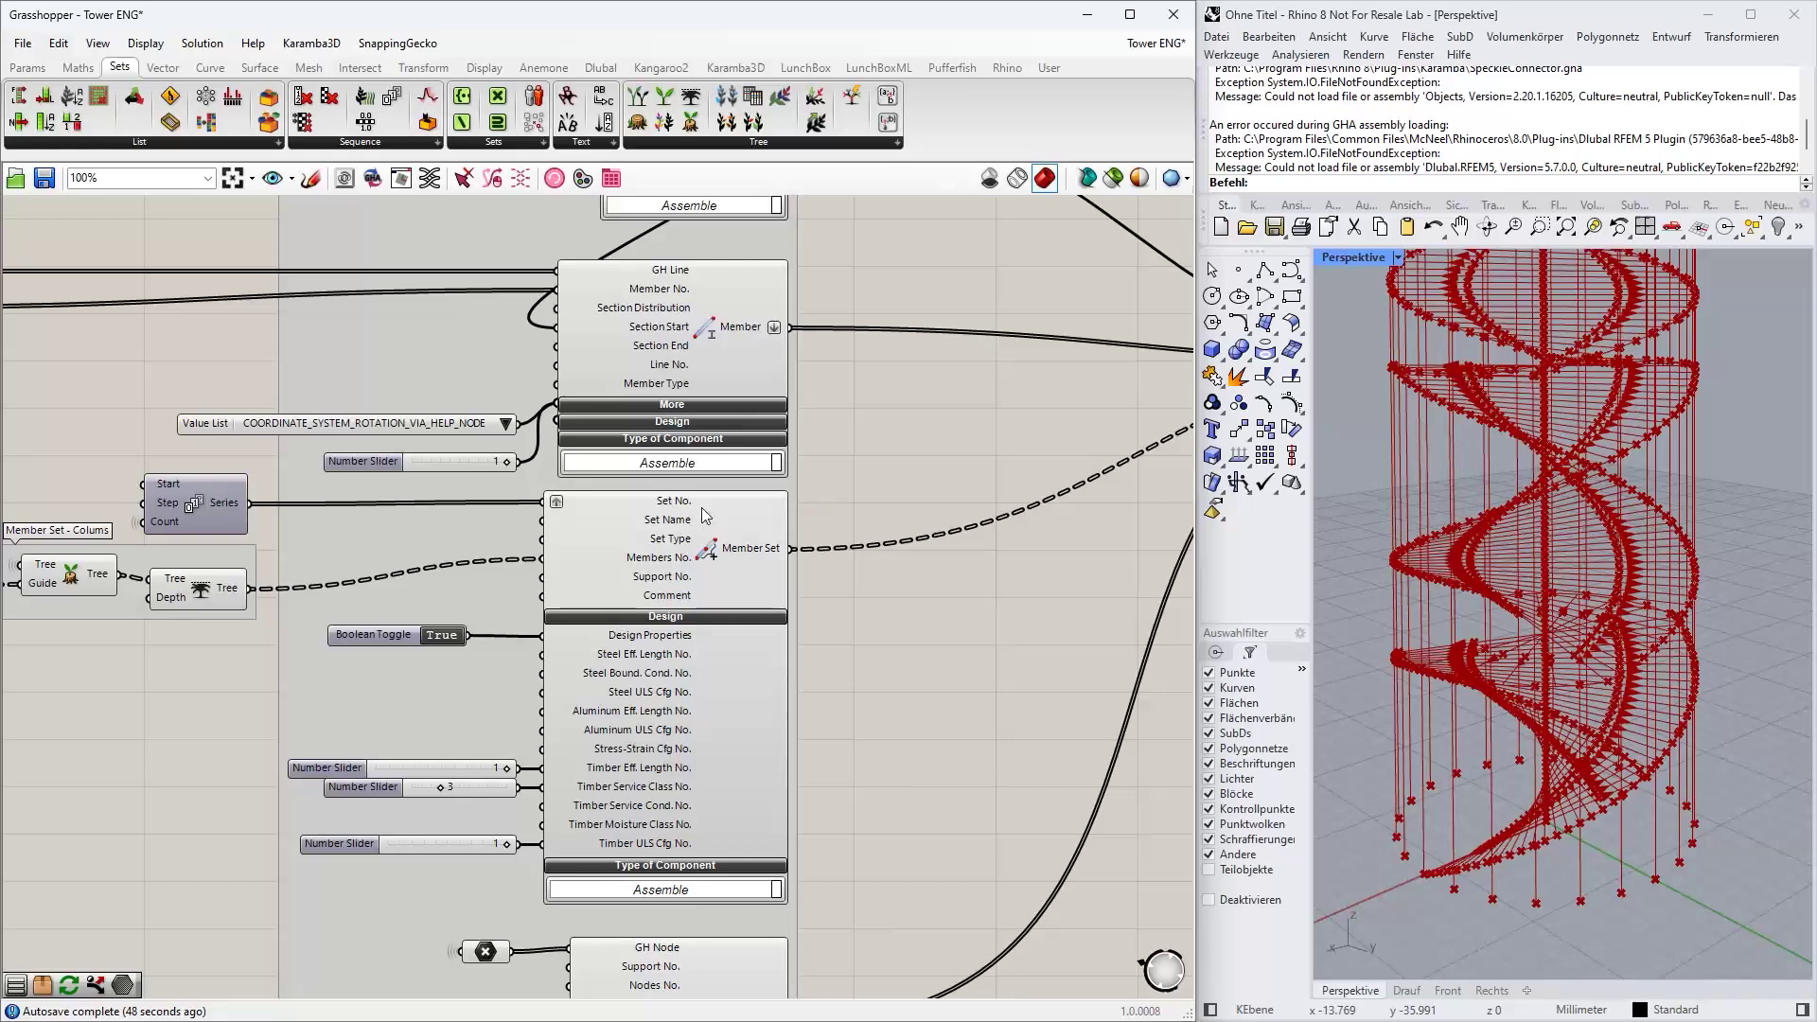
{"action": "right_click_drag", "start_coordinate": [842, 604], "coordinate": [859, 429]}
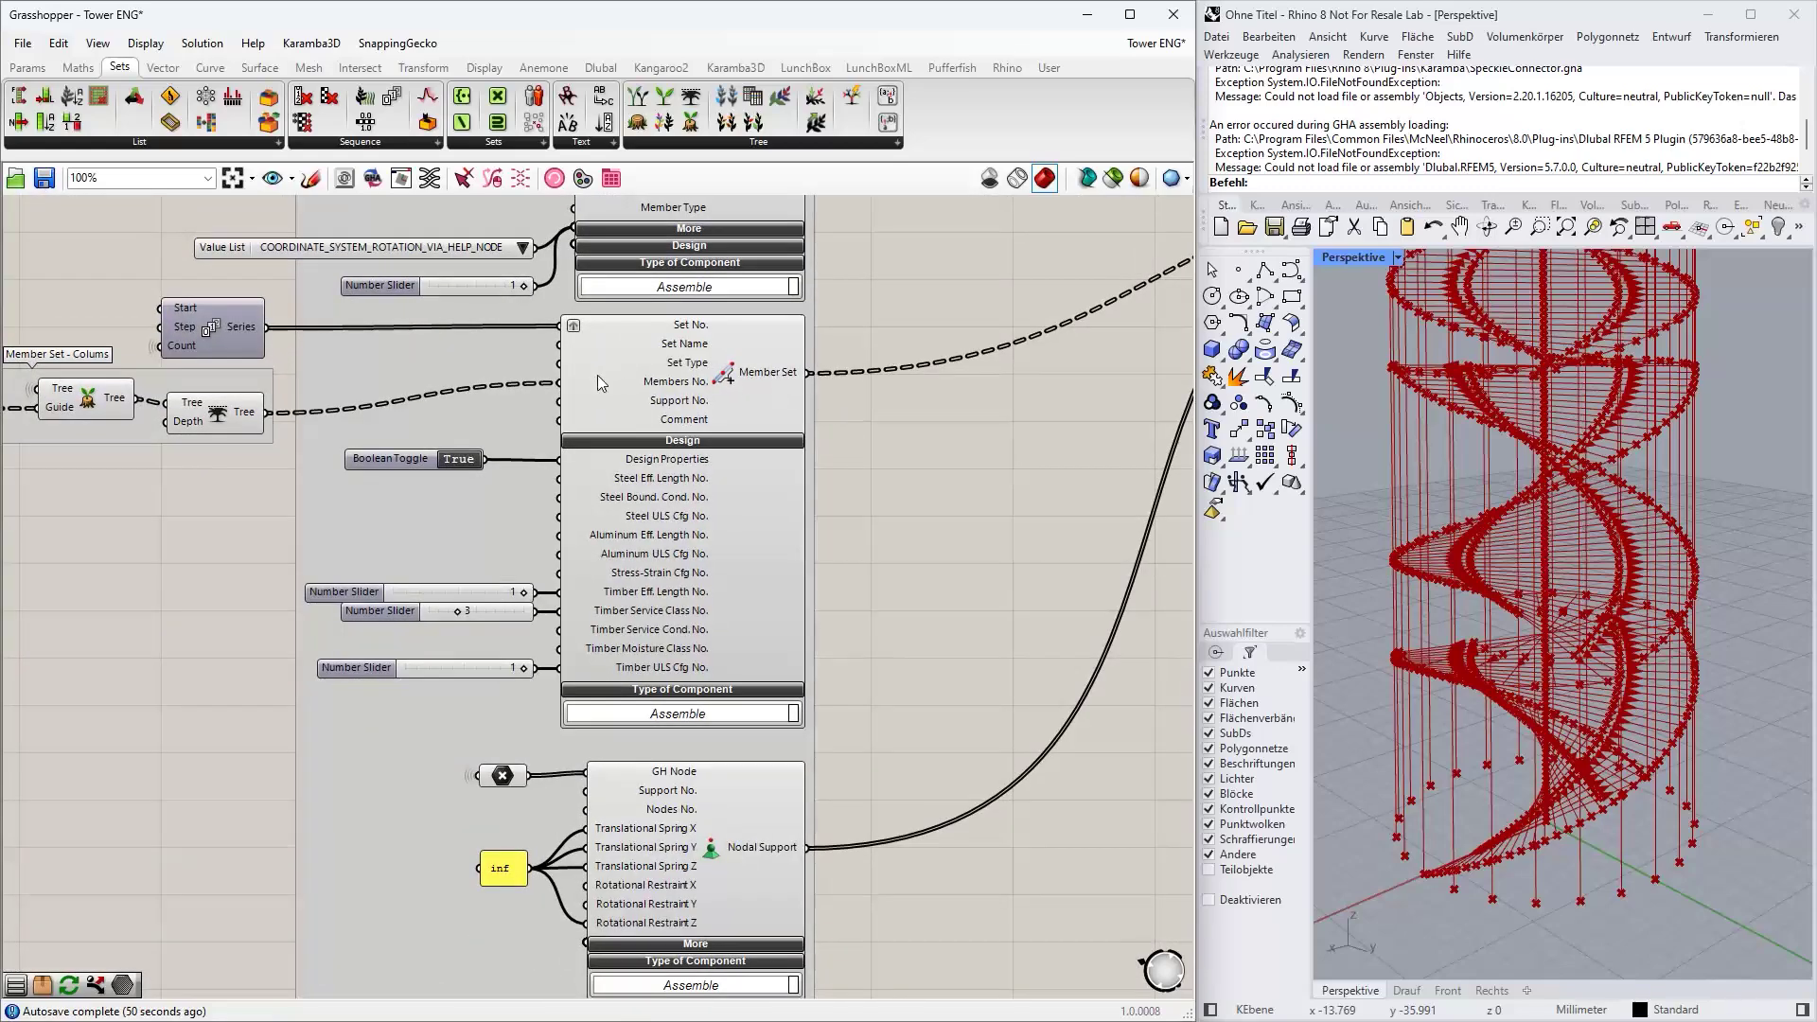
{"action": "mouse_move", "coordinate": [641, 465]}
{"action": "mouse_move", "coordinate": [662, 596]}
{"action": "scroll", "coordinate": [840, 509], "scroll_direction": "down", "scroll_amount": 4}
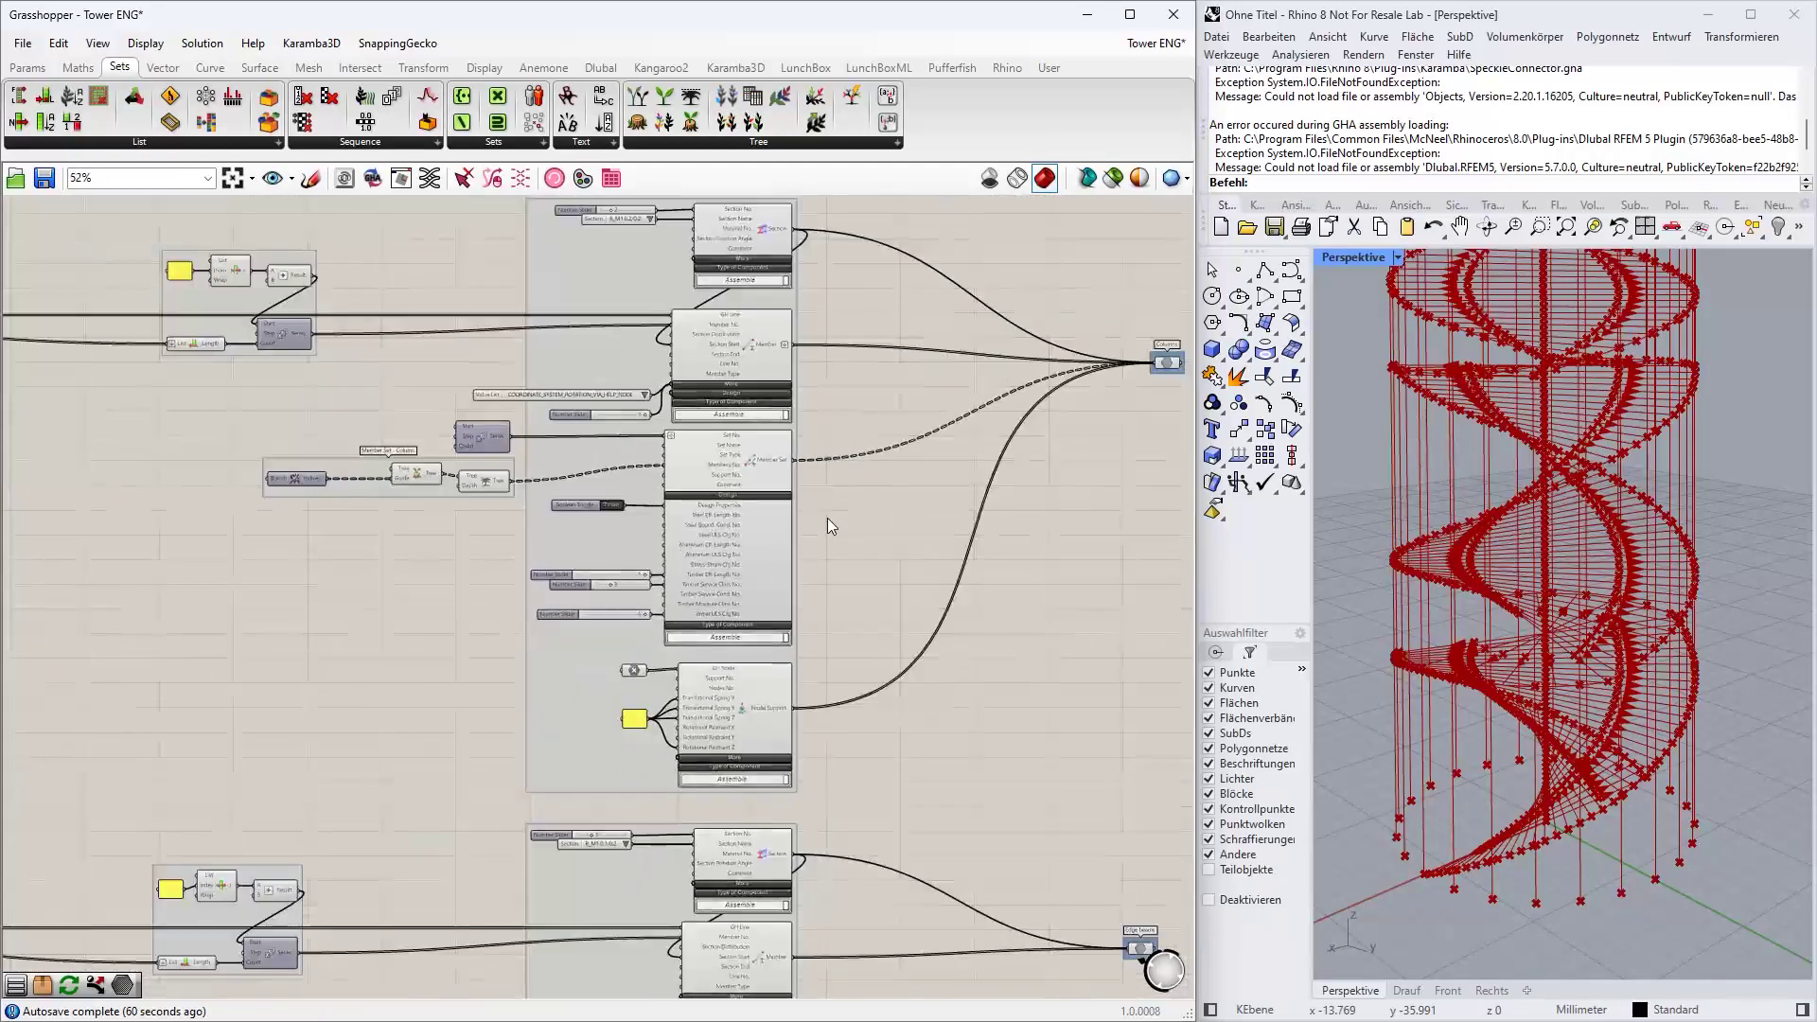
{"action": "scroll", "coordinate": [830, 527], "scroll_direction": "up", "scroll_amount": 2}
{"action": "scroll", "coordinate": [827, 526], "scroll_direction": "up", "scroll_amount": 3}
{"action": "right_click_drag", "start_coordinate": [845, 500], "coordinate": [856, 467]}
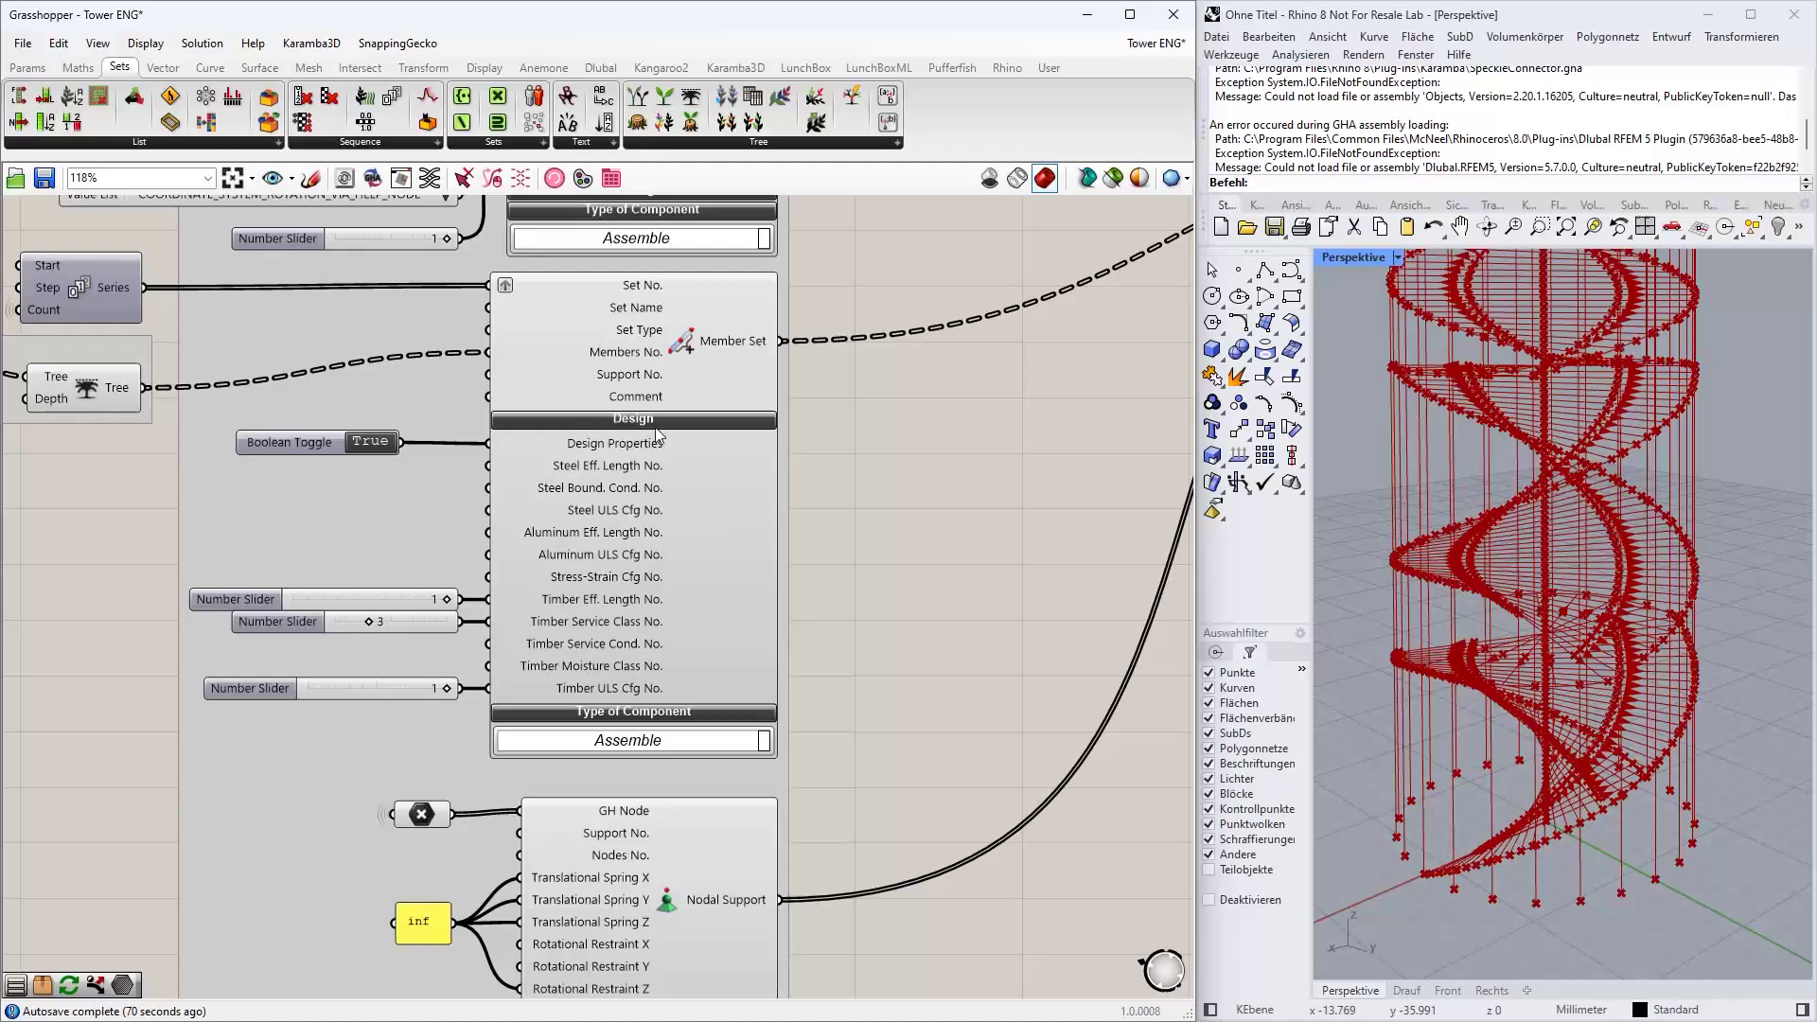
{"action": "right_click_drag", "start_coordinate": [852, 462], "coordinate": [725, 441]}
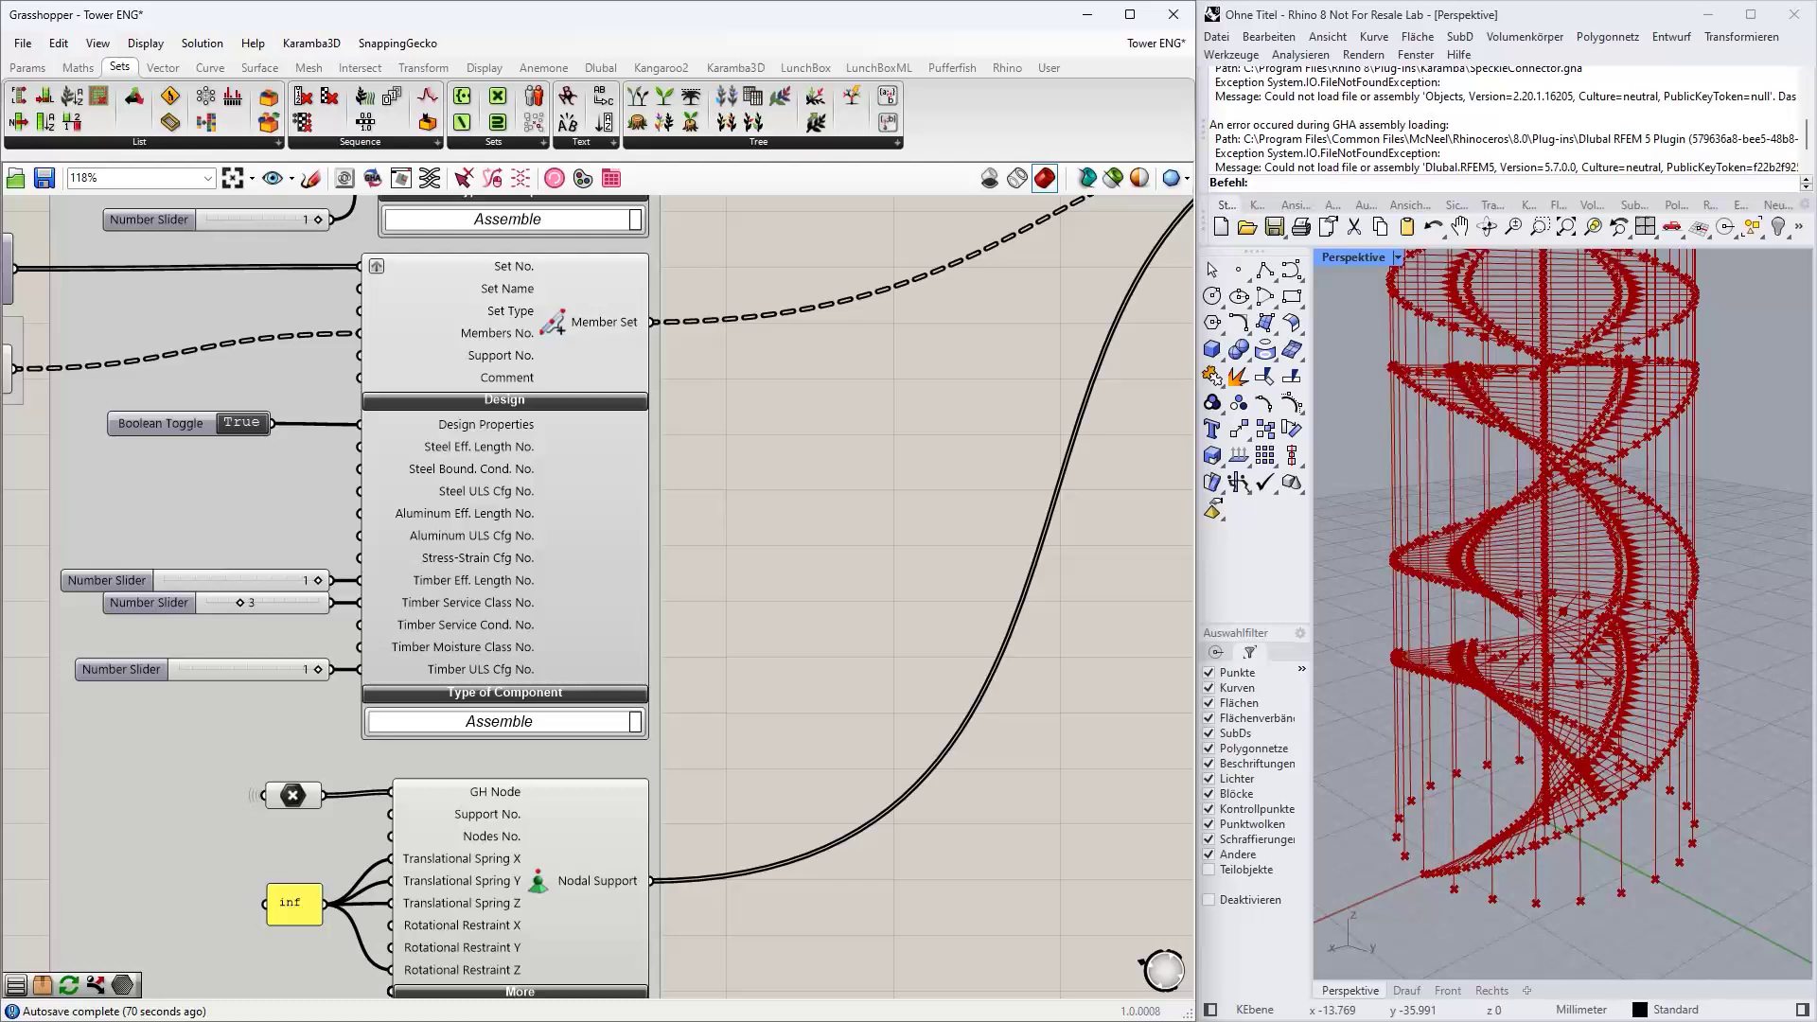
- Check the RFEM window briefly and return to Grasshopper to examine the Member Set's Timber Eff. Length No. input
{"action": "key", "text": "alt+Tab"}
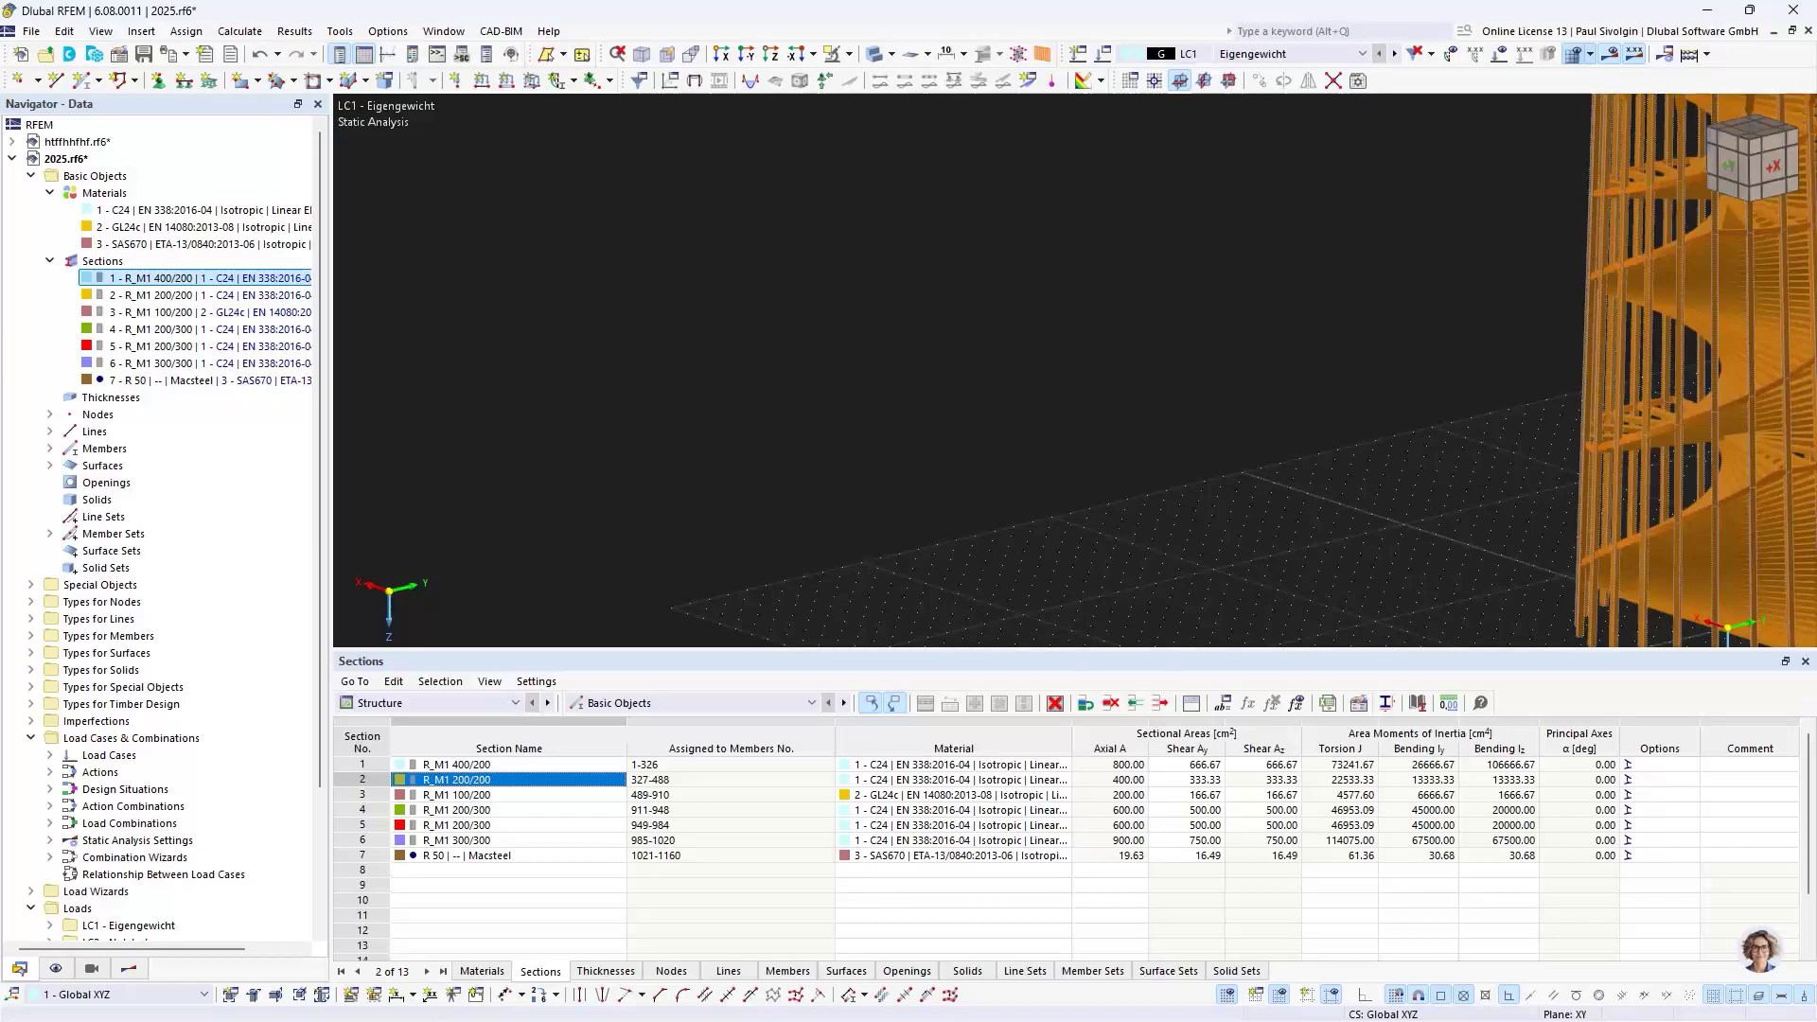
{"action": "key", "text": "alt+Tab"}
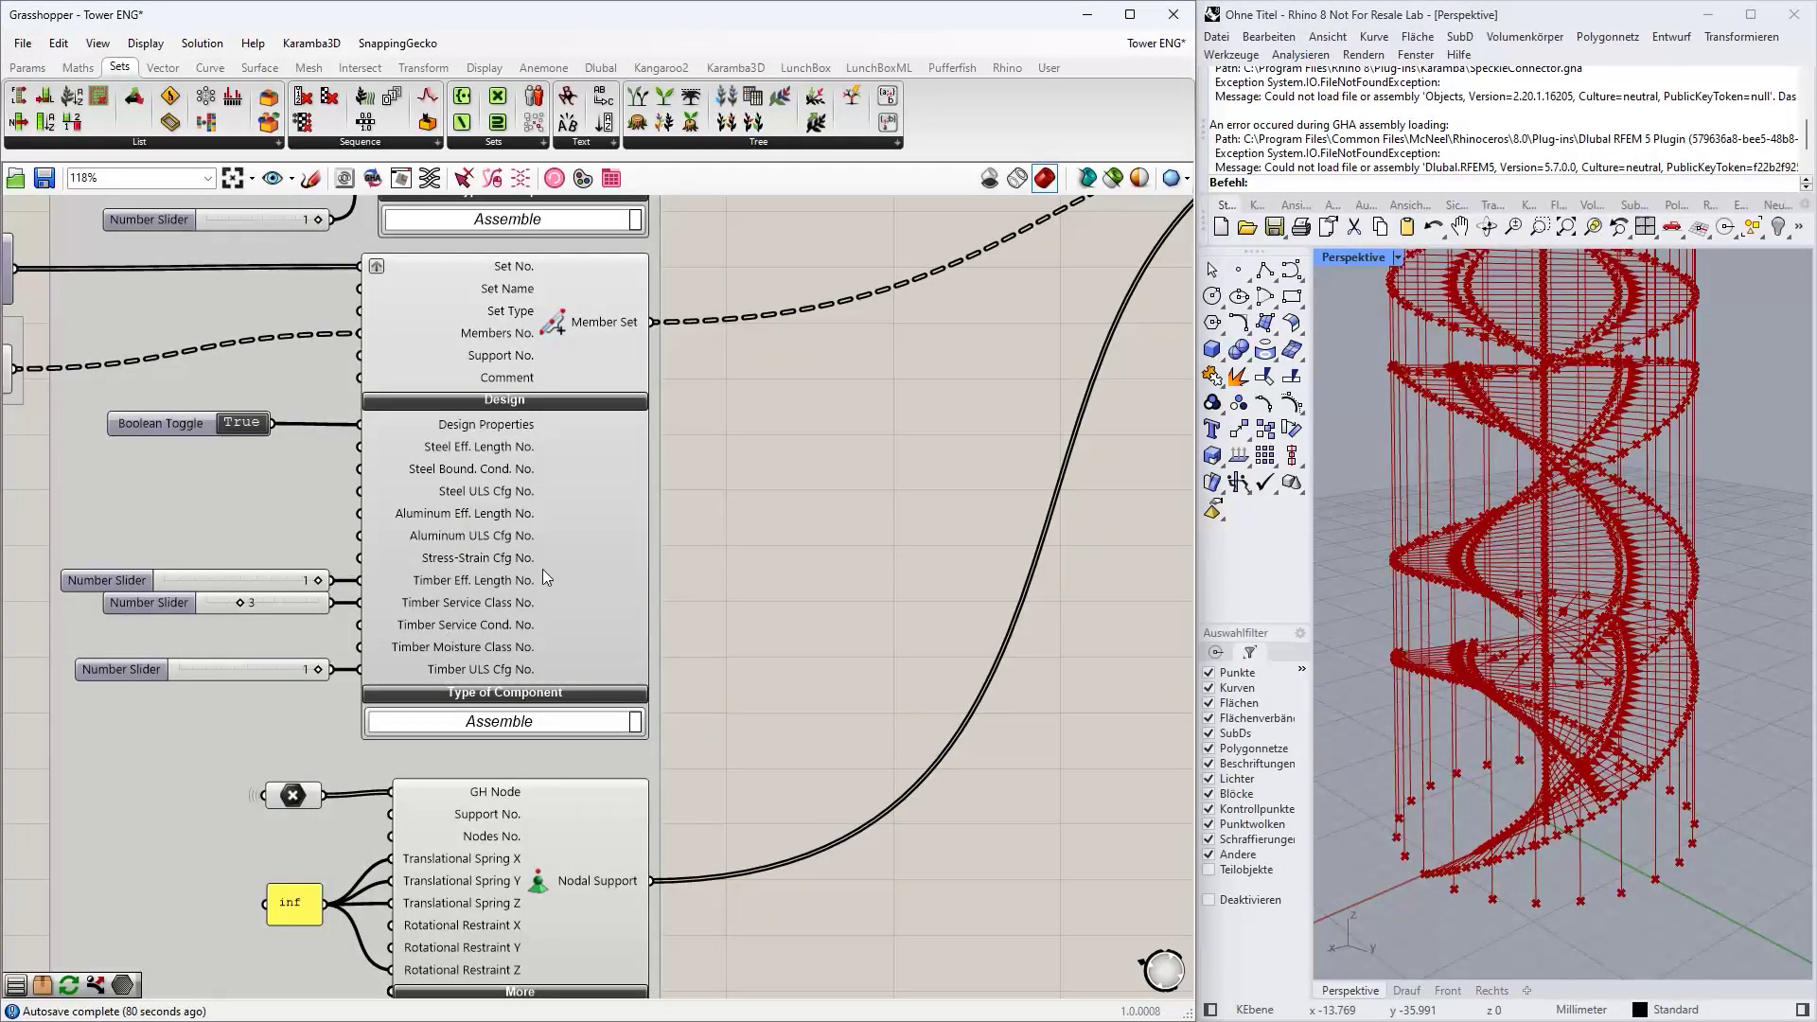
{"action": "scroll", "coordinate": [696, 540], "scroll_direction": "down", "scroll_amount": 2}
{"action": "right_click_drag", "start_coordinate": [749, 495], "coordinate": [786, 574]}
{"action": "scroll", "coordinate": [806, 640], "scroll_direction": "down", "scroll_amount": 2}
{"action": "scroll", "coordinate": [799, 640], "scroll_direction": "up", "scroll_amount": 3}
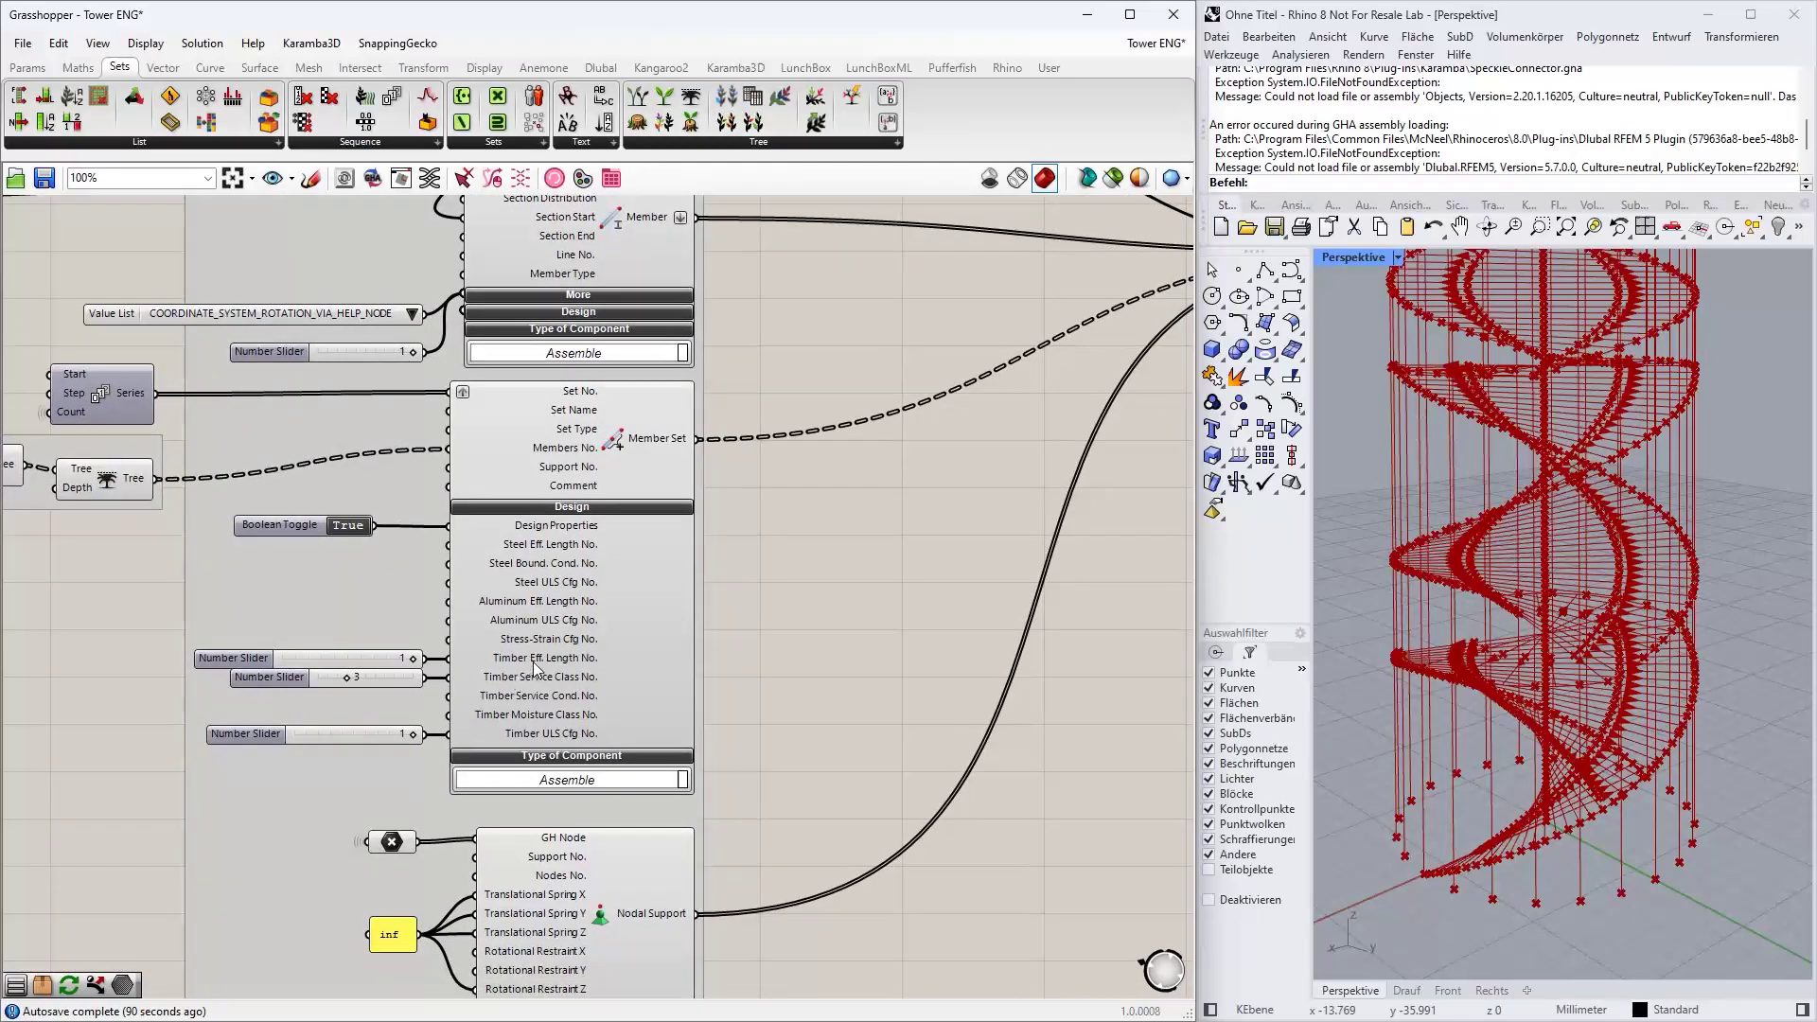
{"action": "mouse_move", "coordinate": [534, 666]}
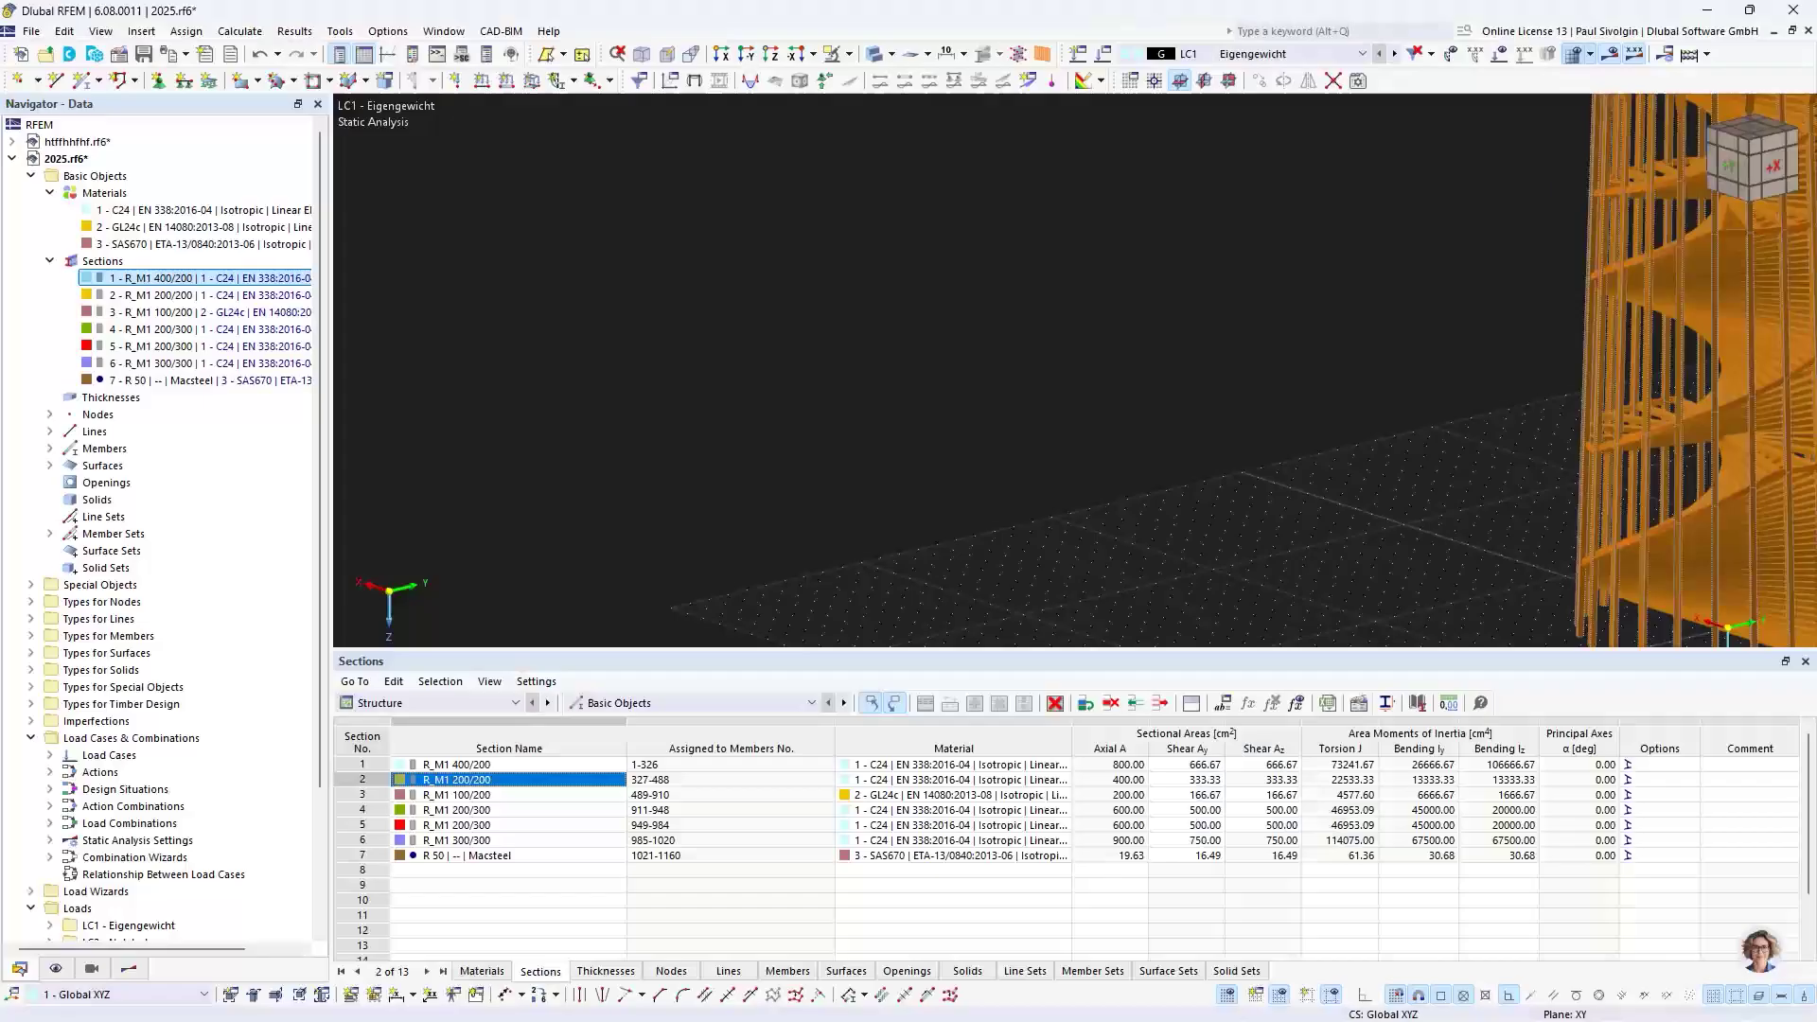
- Switch to RFEM, look over the tower model and open the base data for a new model
{"action": "scroll", "coordinate": [802, 517], "scroll_direction": "down", "scroll_amount": 4}
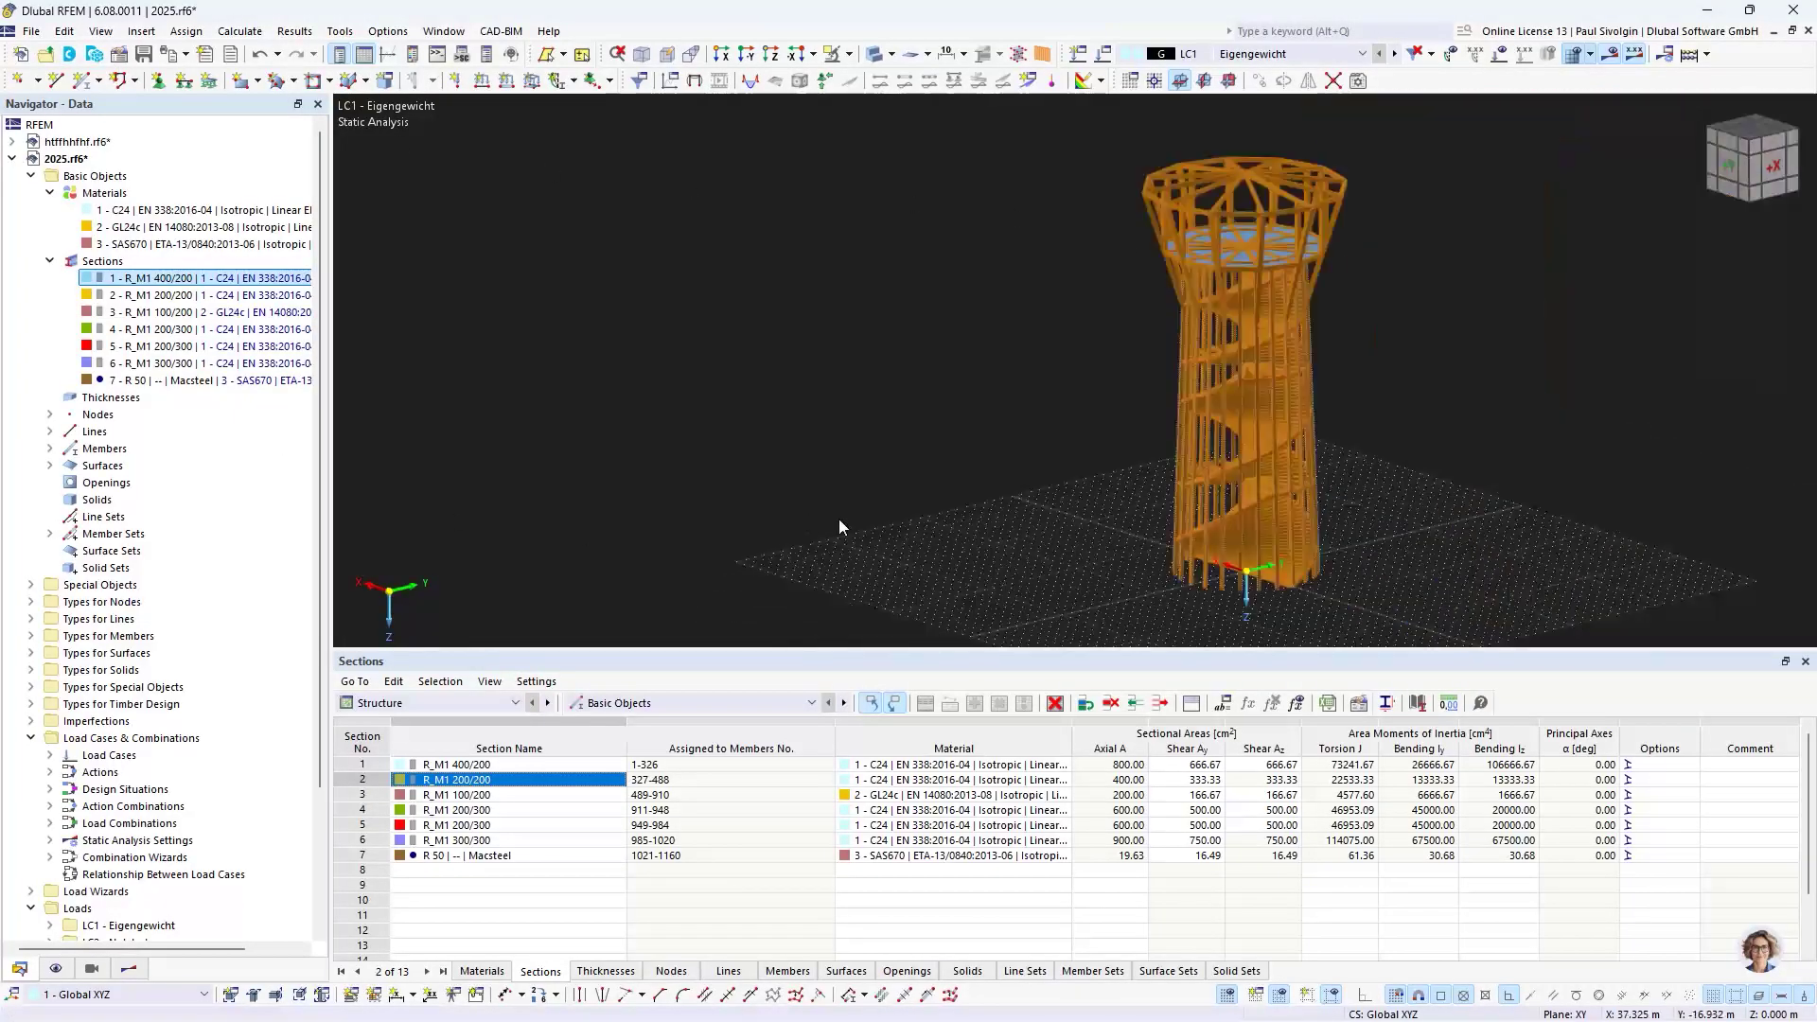
{"action": "scroll", "coordinate": [854, 468], "scroll_direction": "up", "scroll_amount": 2}
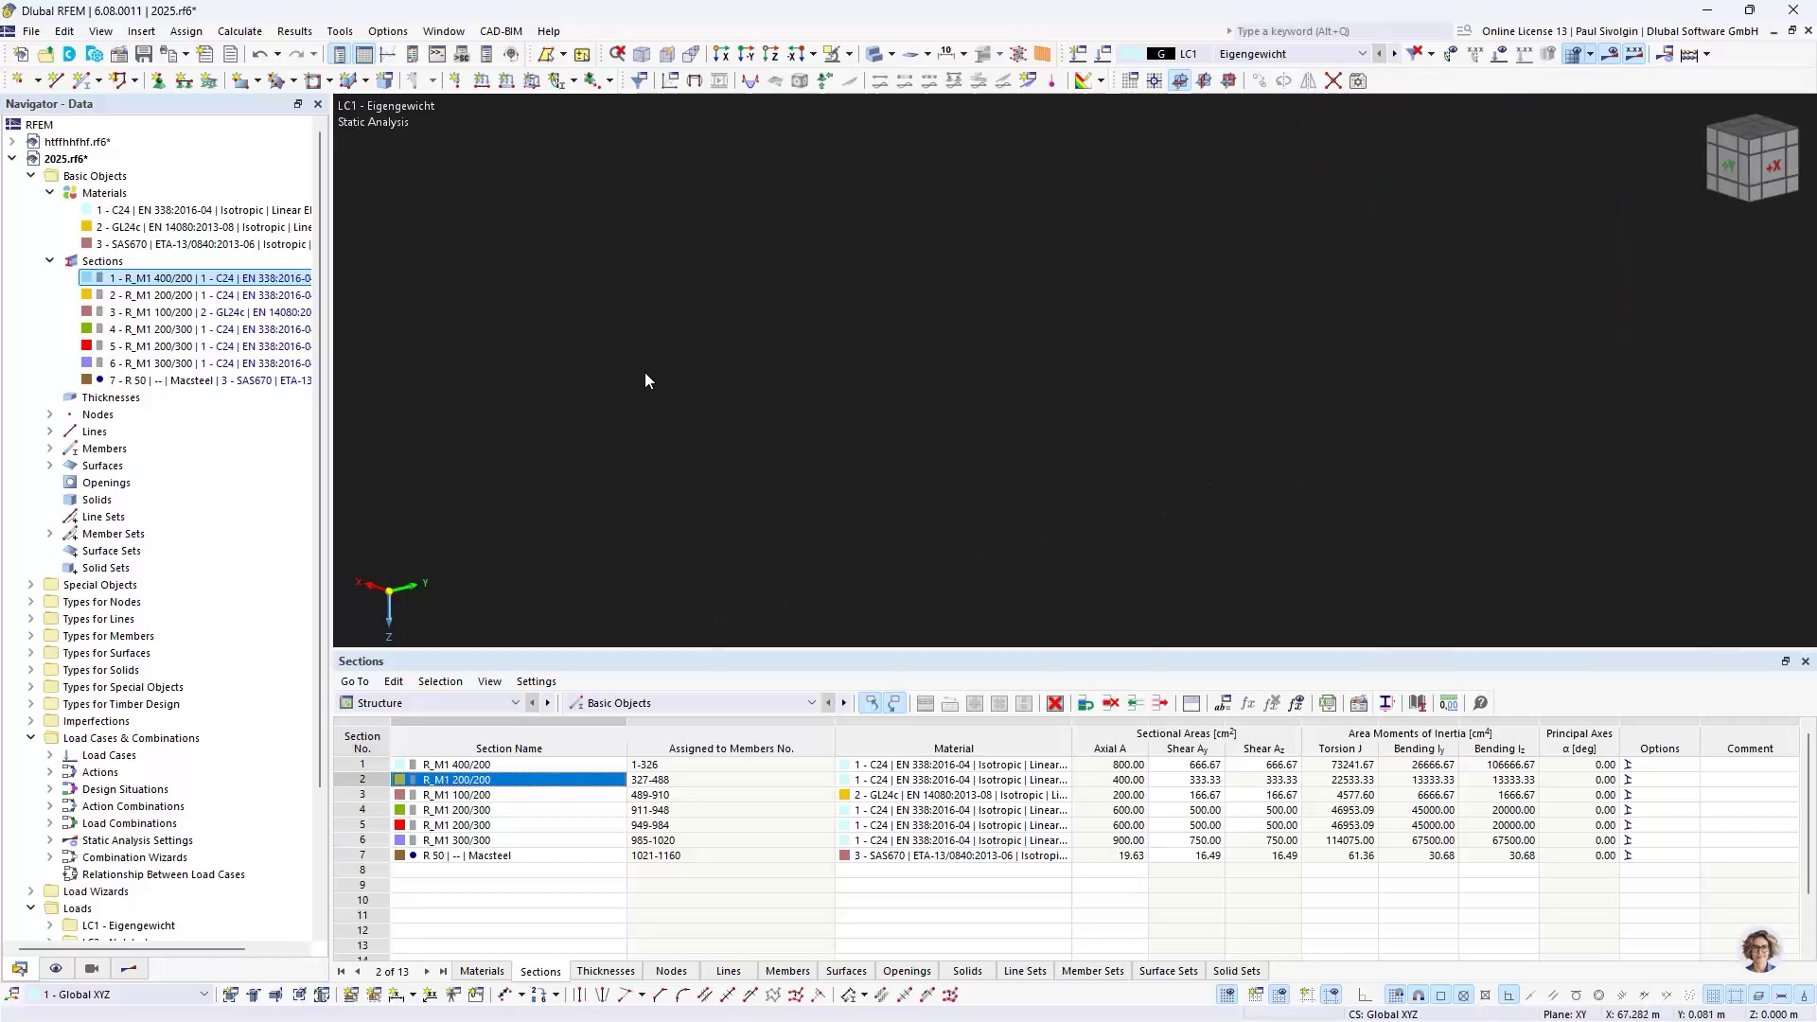
{"action": "left_click", "coordinate": [34, 31]}
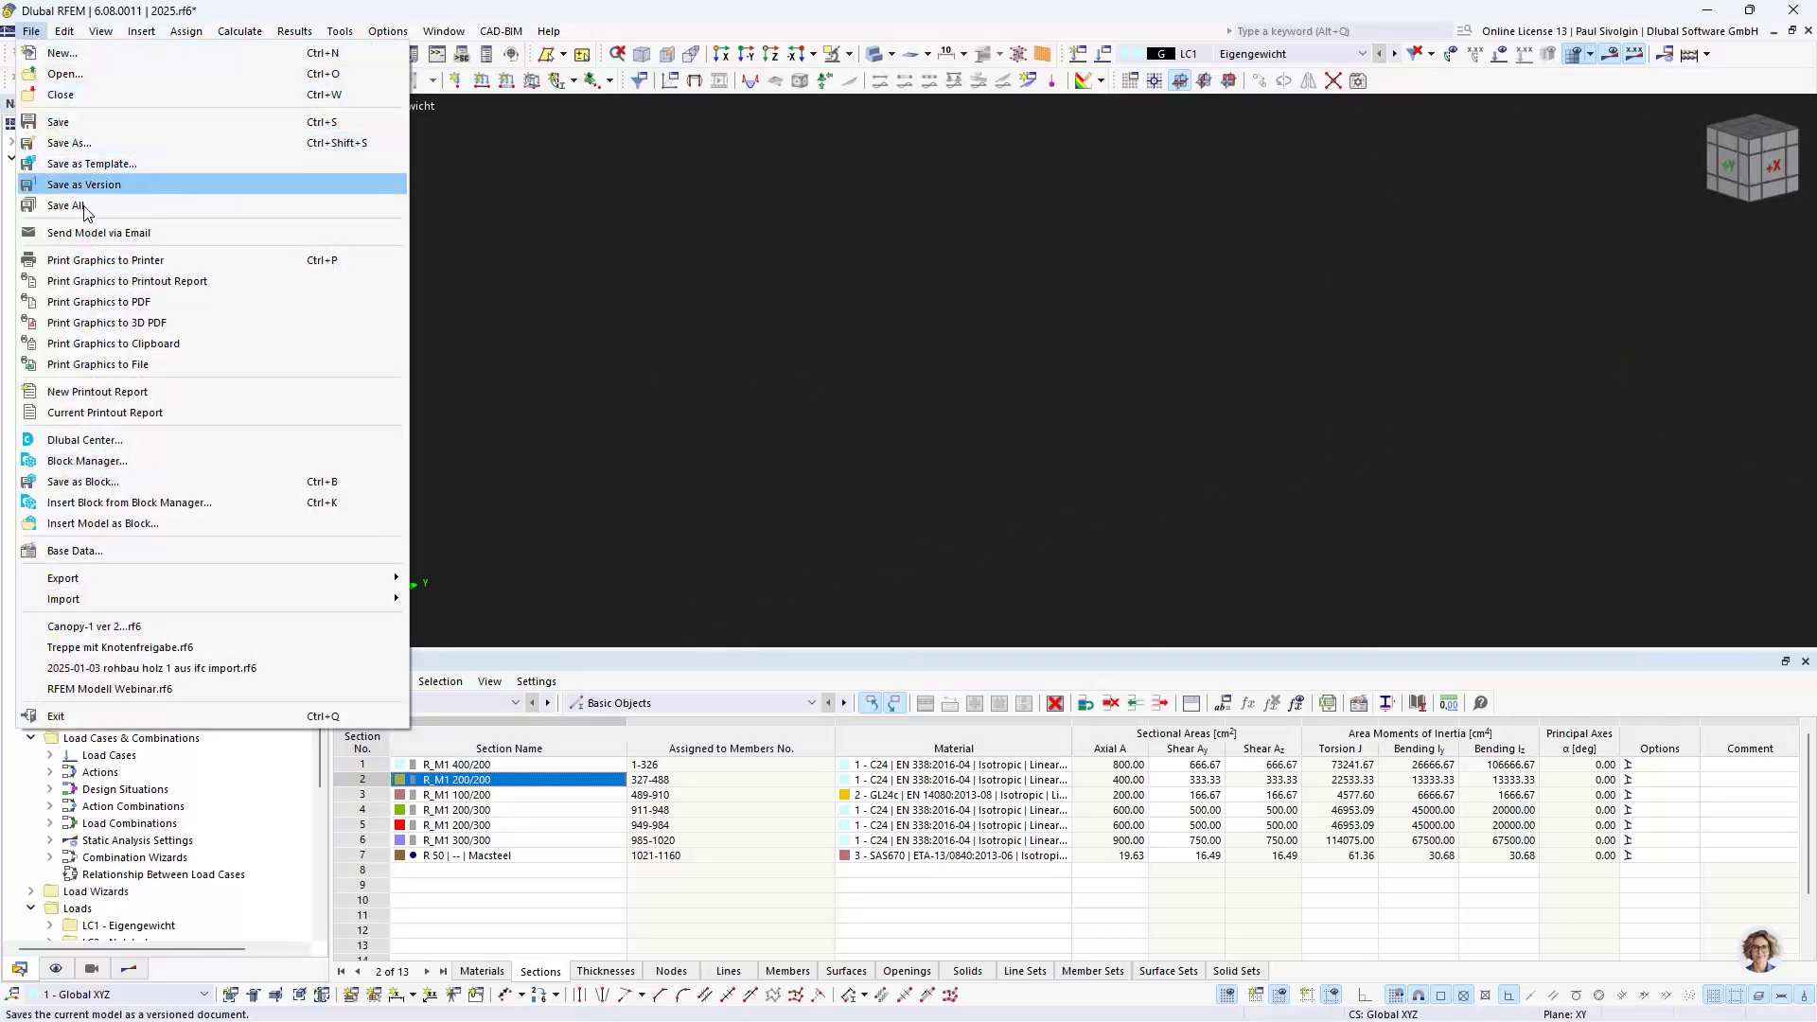
{"action": "left_click", "coordinate": [808, 218]}
{"action": "left_click", "coordinate": [59, 53]}
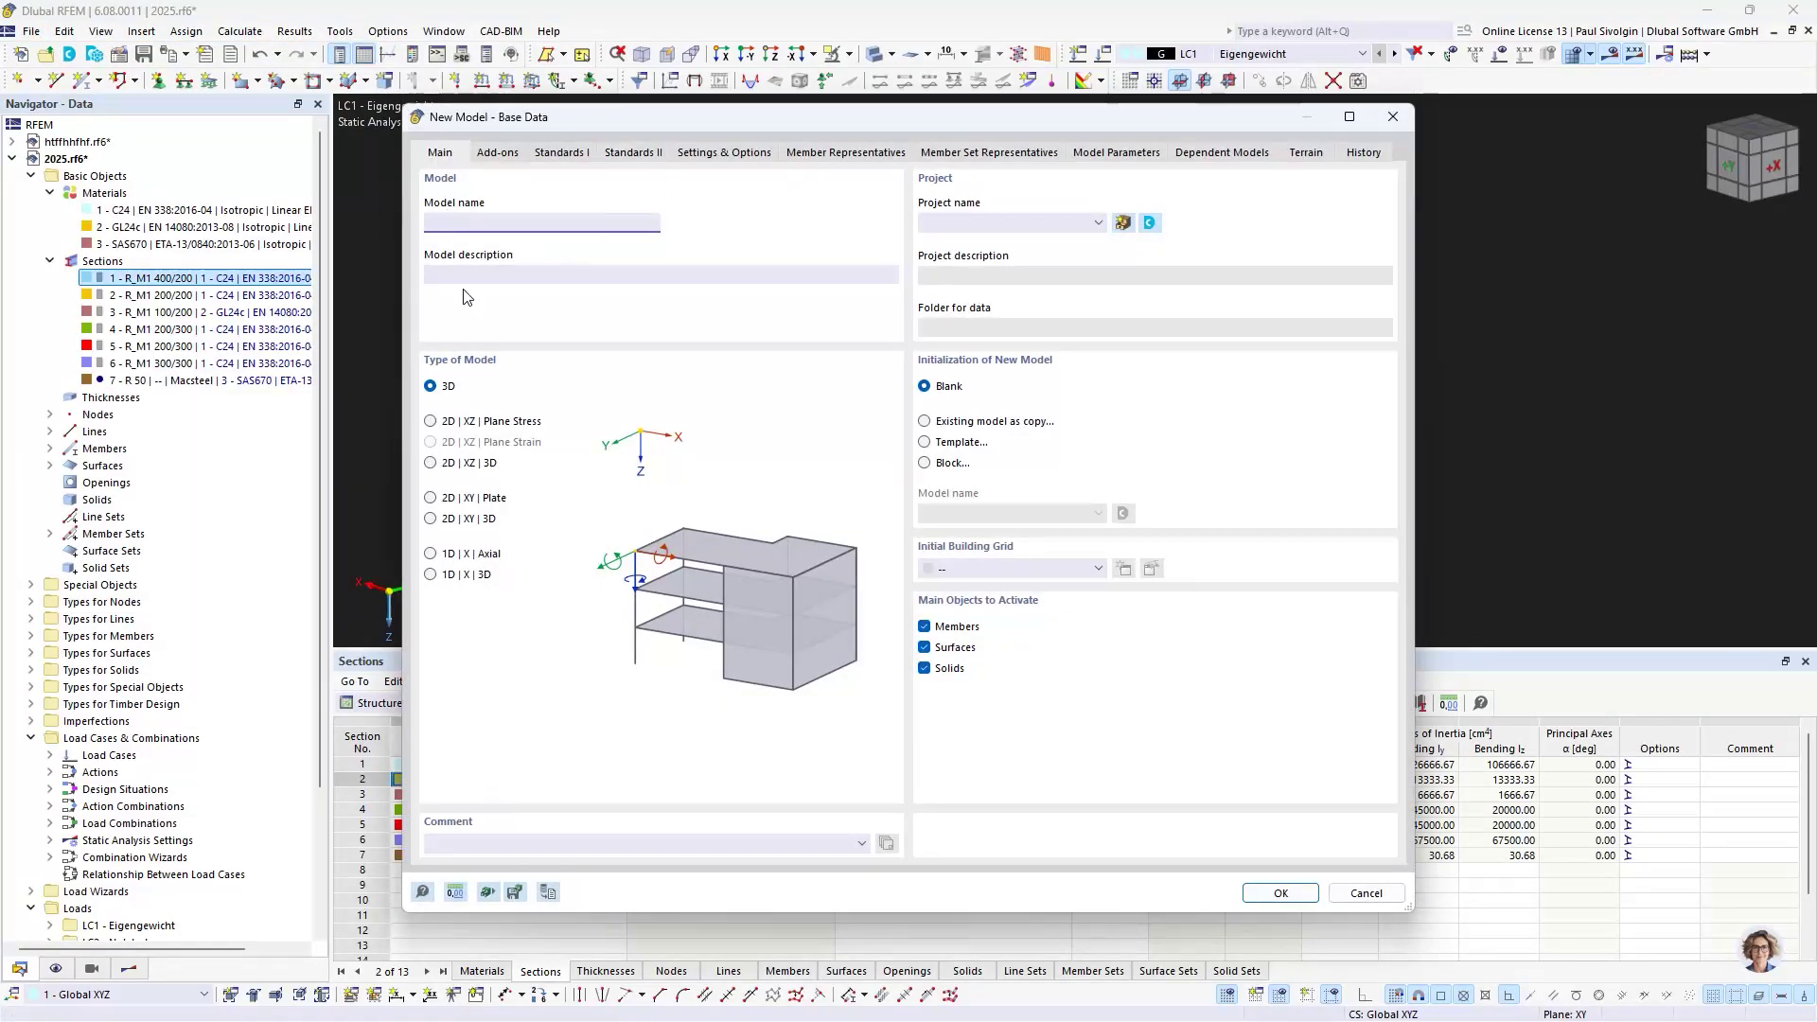
- Review the Add-ons and Standards I settings of the new model's base data and close the dialog without creating the model
{"action": "type", "text": "d"}
{"action": "double_click", "coordinate": [534, 216]}
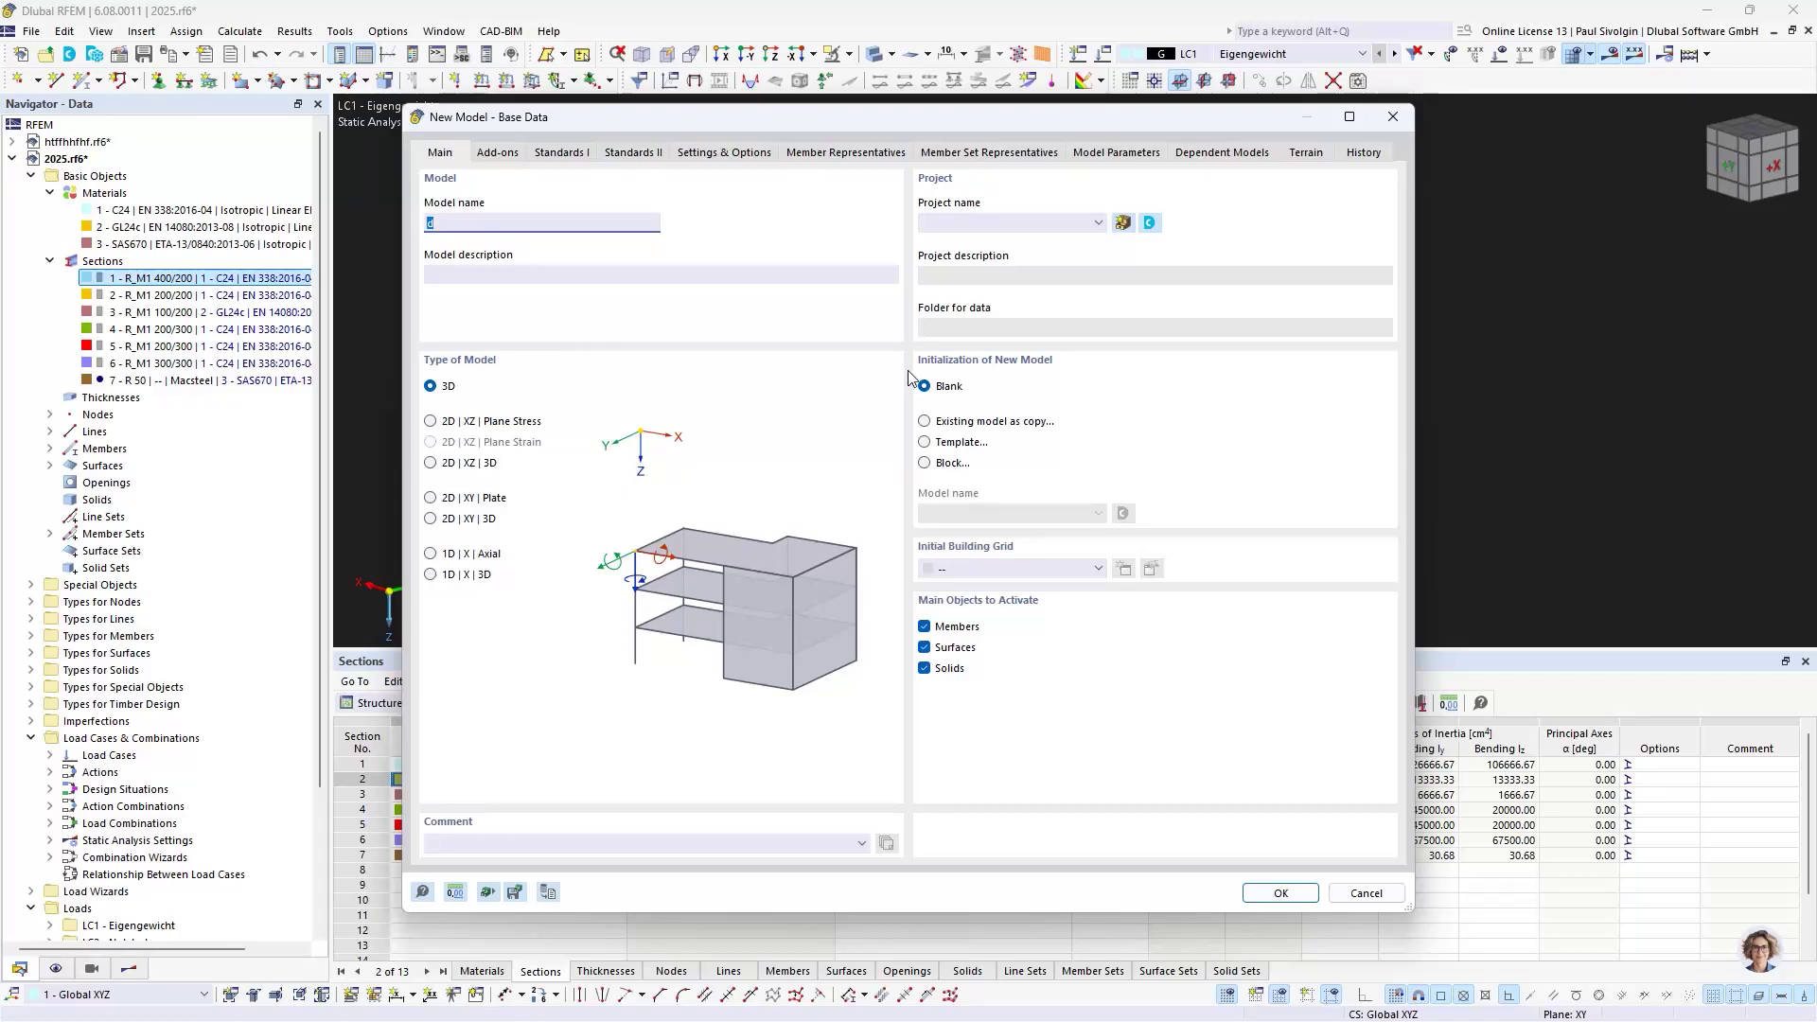
{"action": "left_click", "coordinate": [509, 155]}
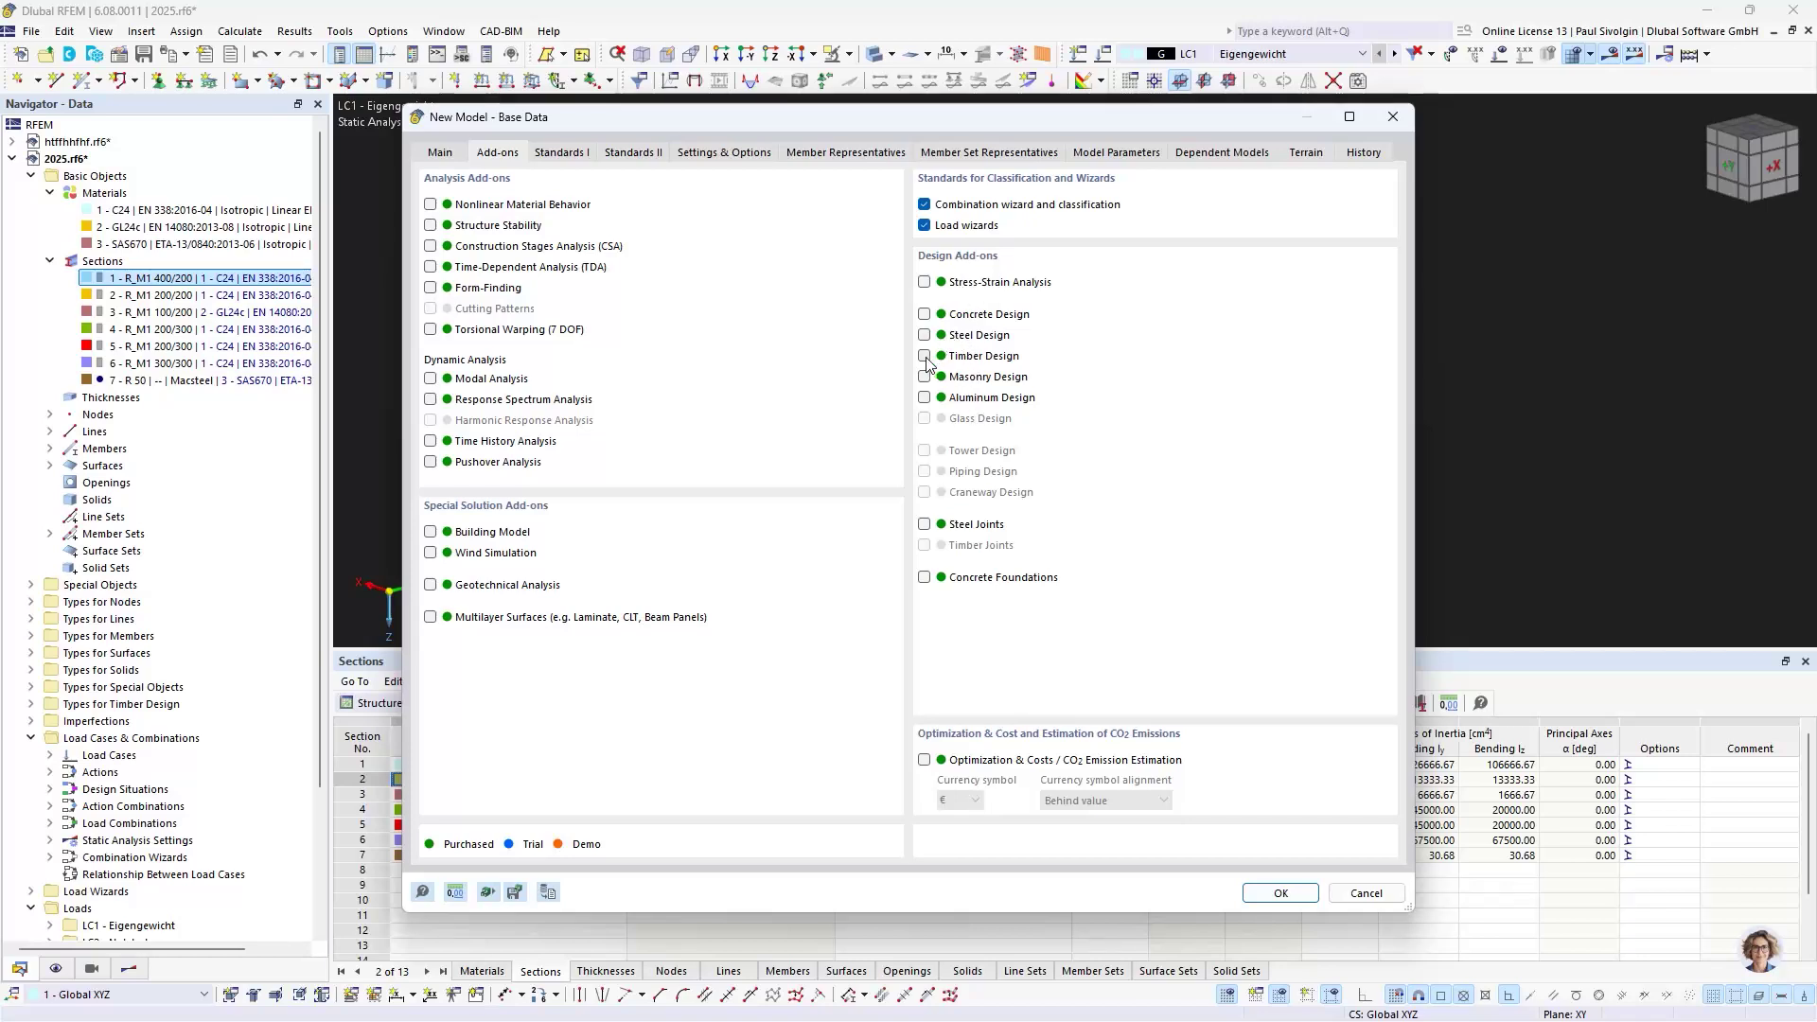
{"action": "left_click", "coordinate": [565, 153]}
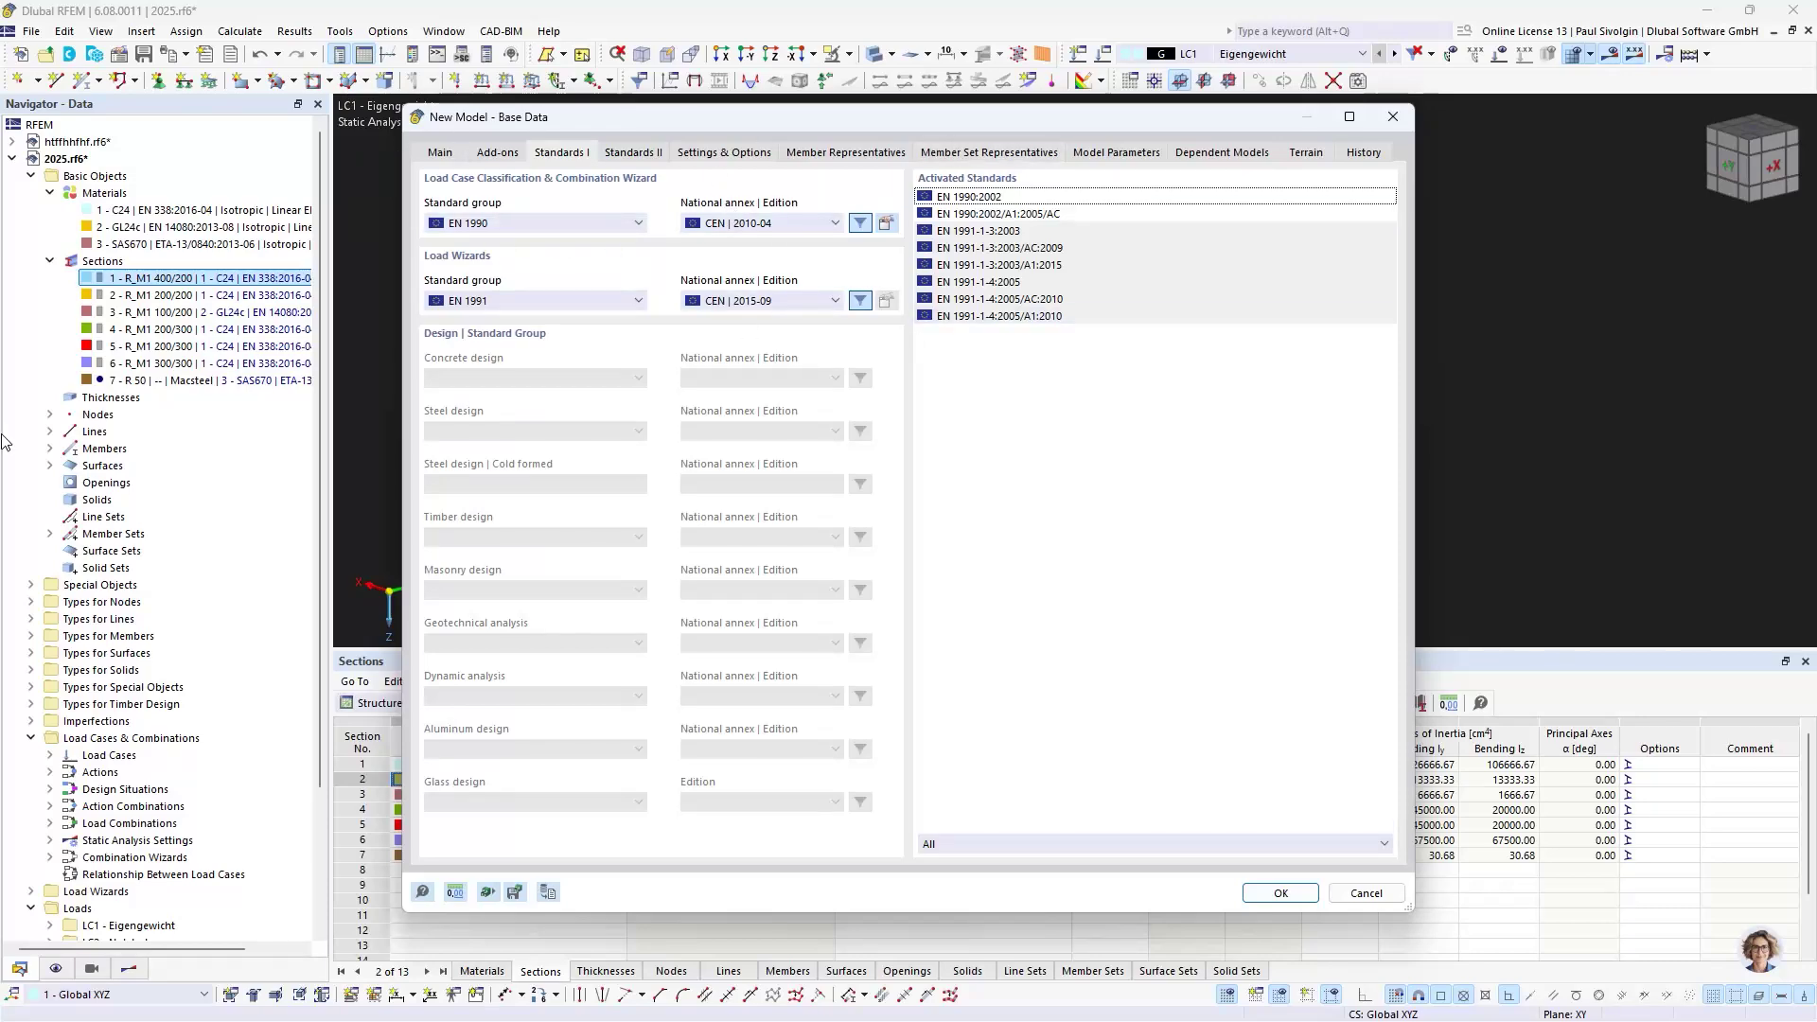
{"action": "left_click", "coordinate": [1392, 116]}
- Review the available load cases and combinations and the static analysis tables offered in the Result Table Manager
{"action": "left_click", "coordinate": [1189, 56]}
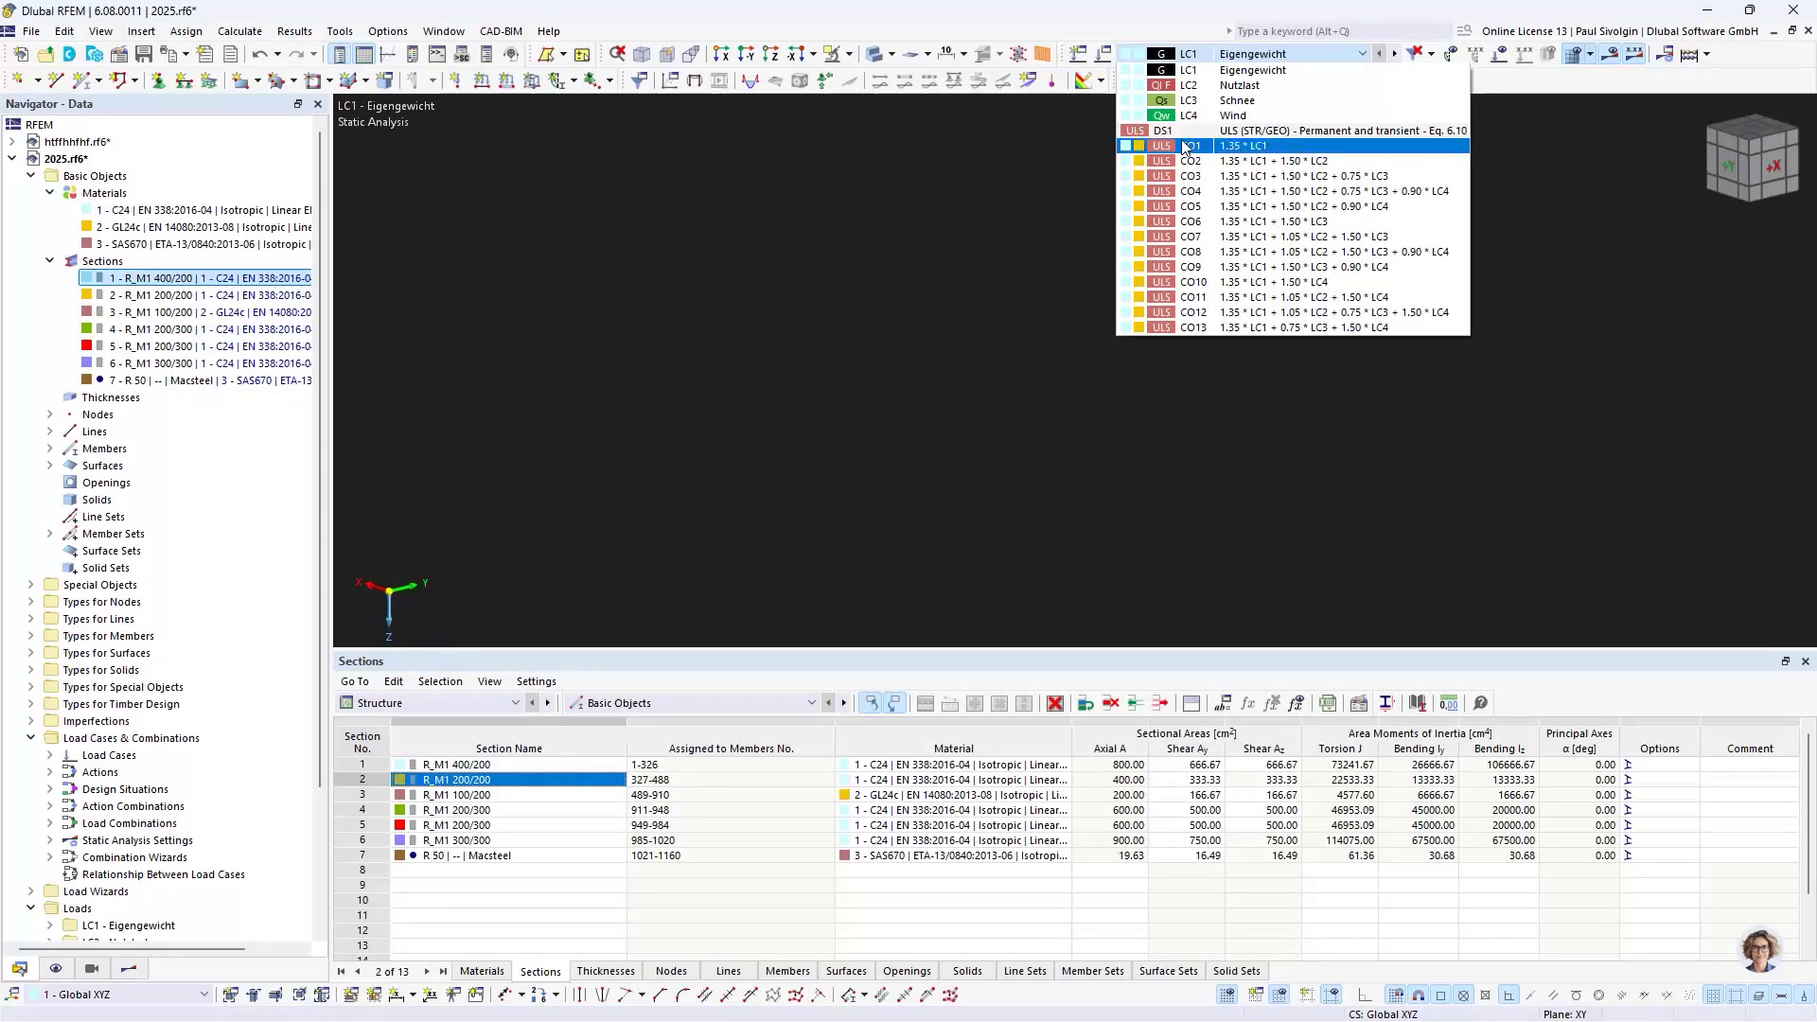
{"action": "left_click", "coordinate": [823, 352]}
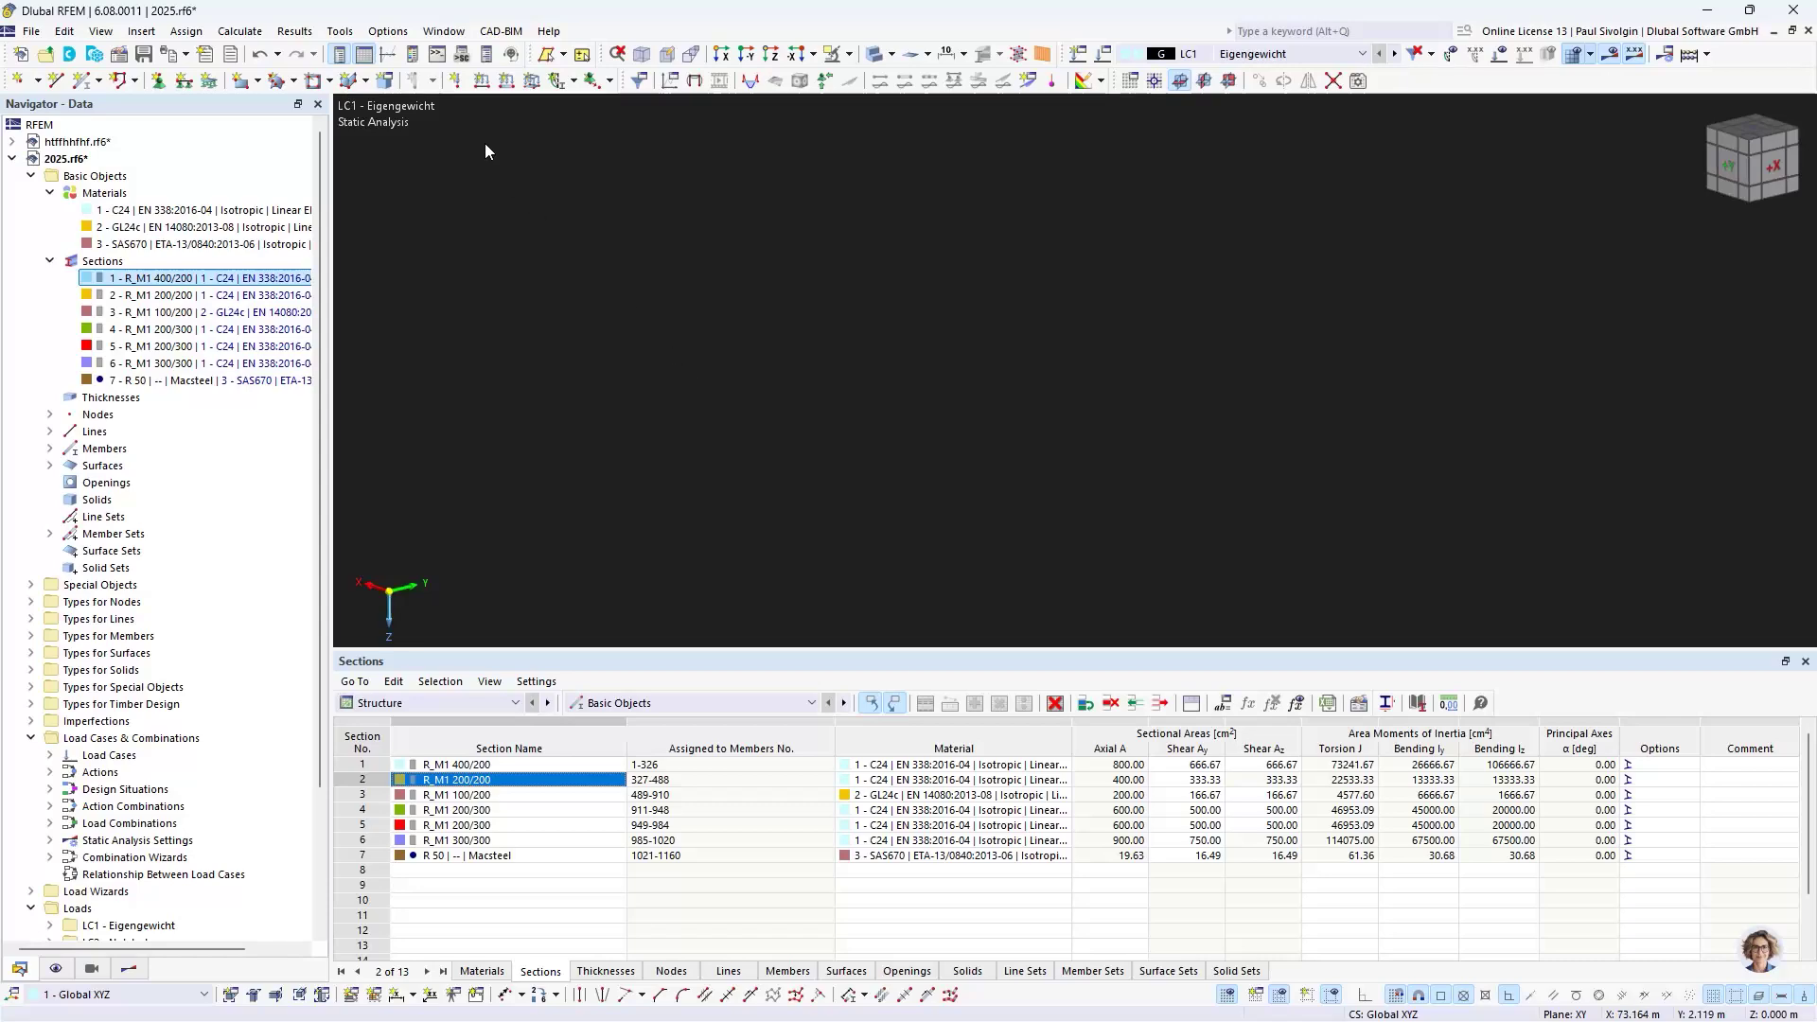
{"action": "left_click", "coordinate": [294, 31]}
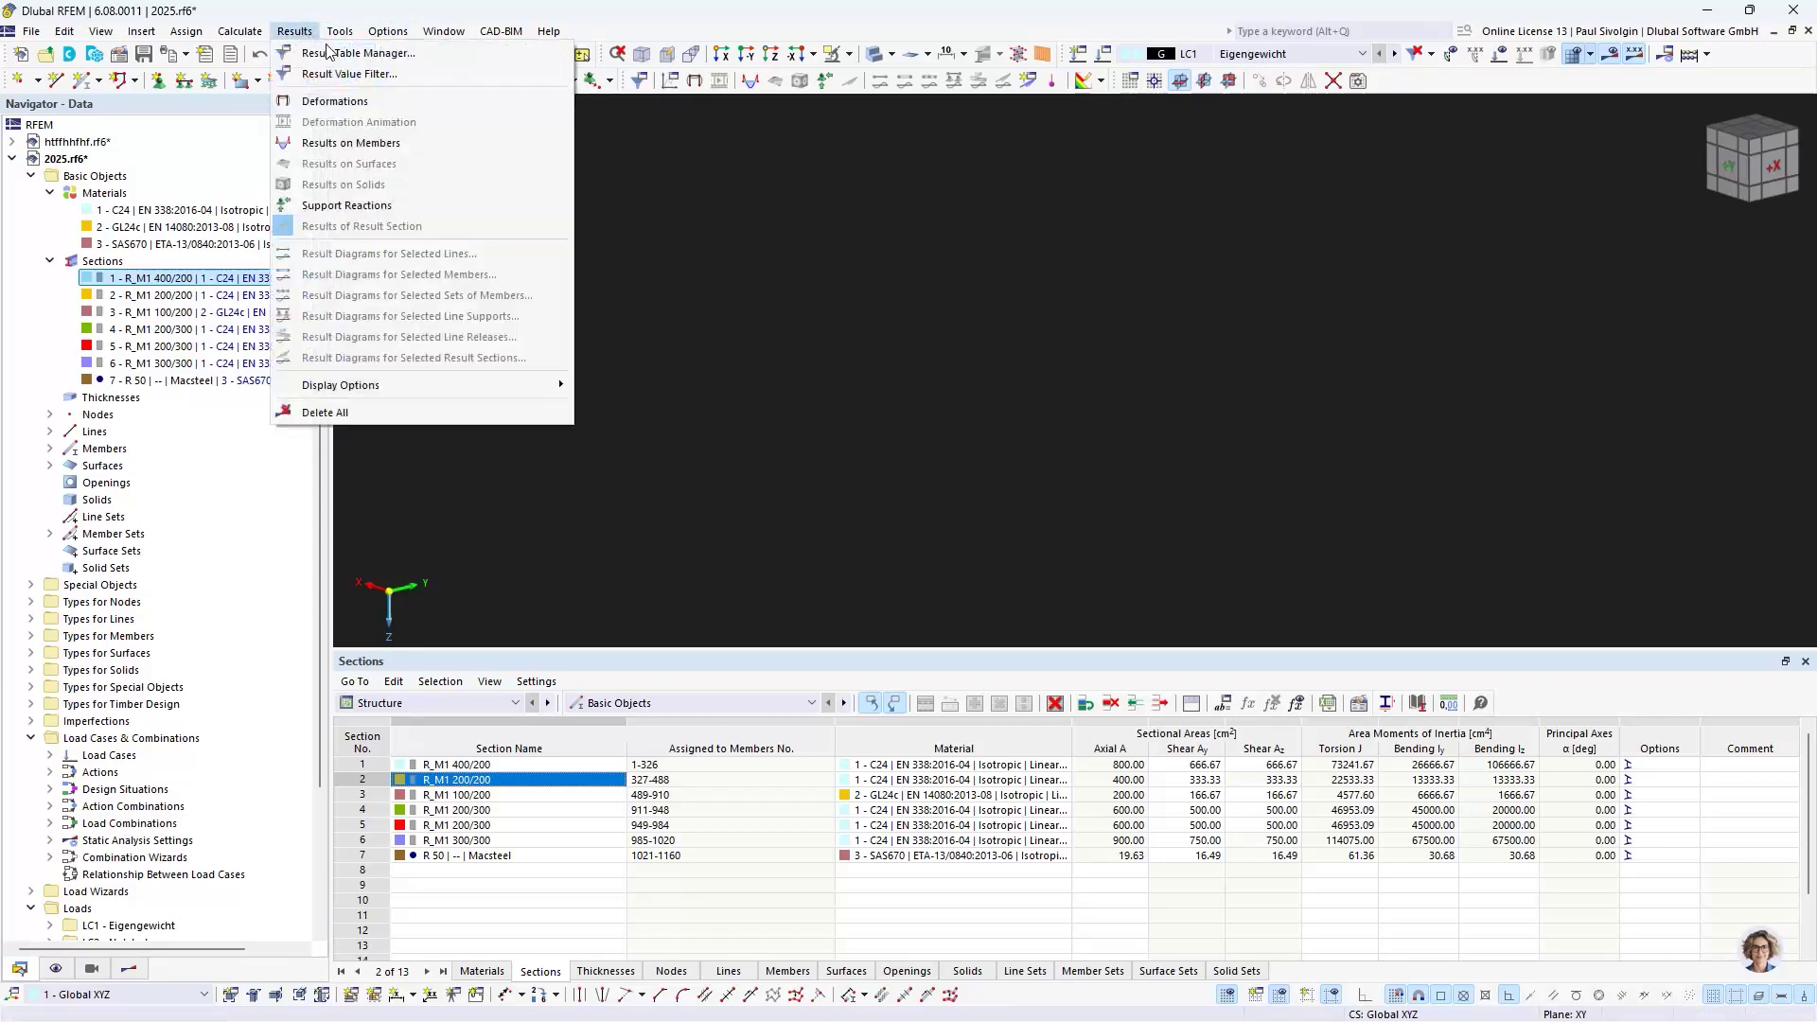
{"action": "left_click", "coordinate": [322, 59]}
{"action": "scroll", "coordinate": [530, 426], "scroll_direction": "down", "scroll_amount": 8}
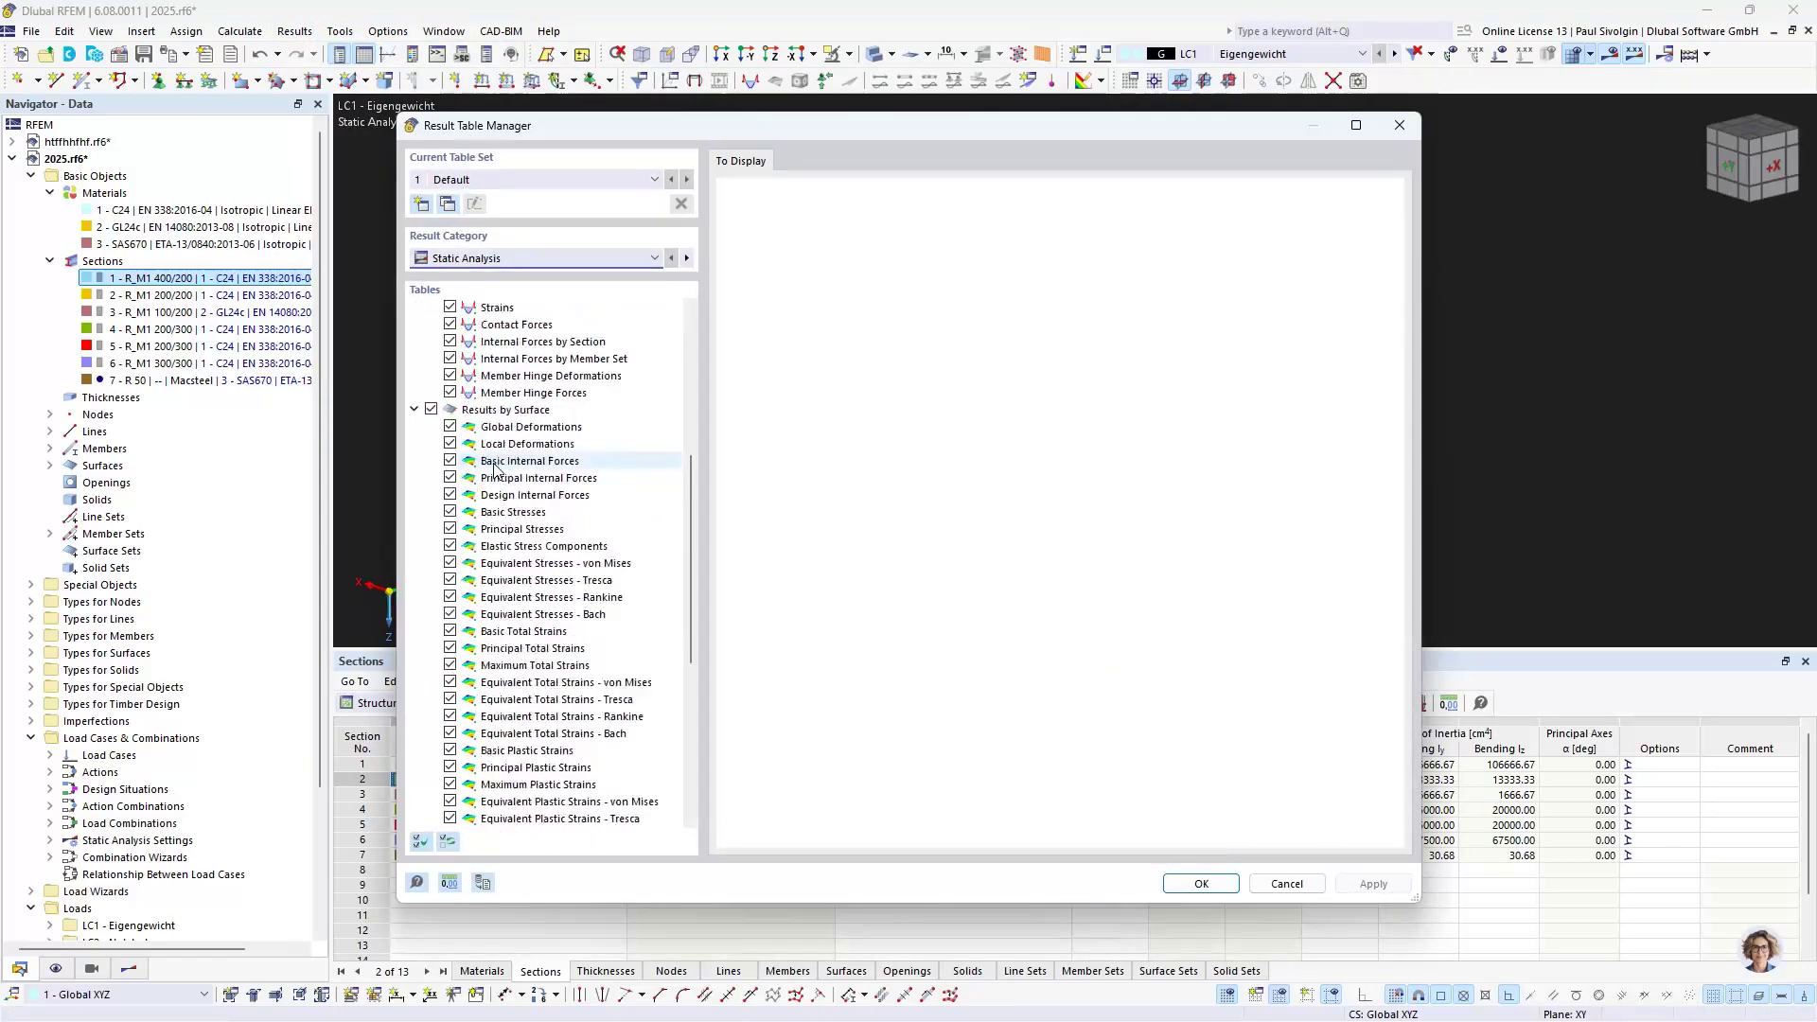
{"action": "scroll", "coordinate": [511, 463], "scroll_direction": "down", "scroll_amount": 4}
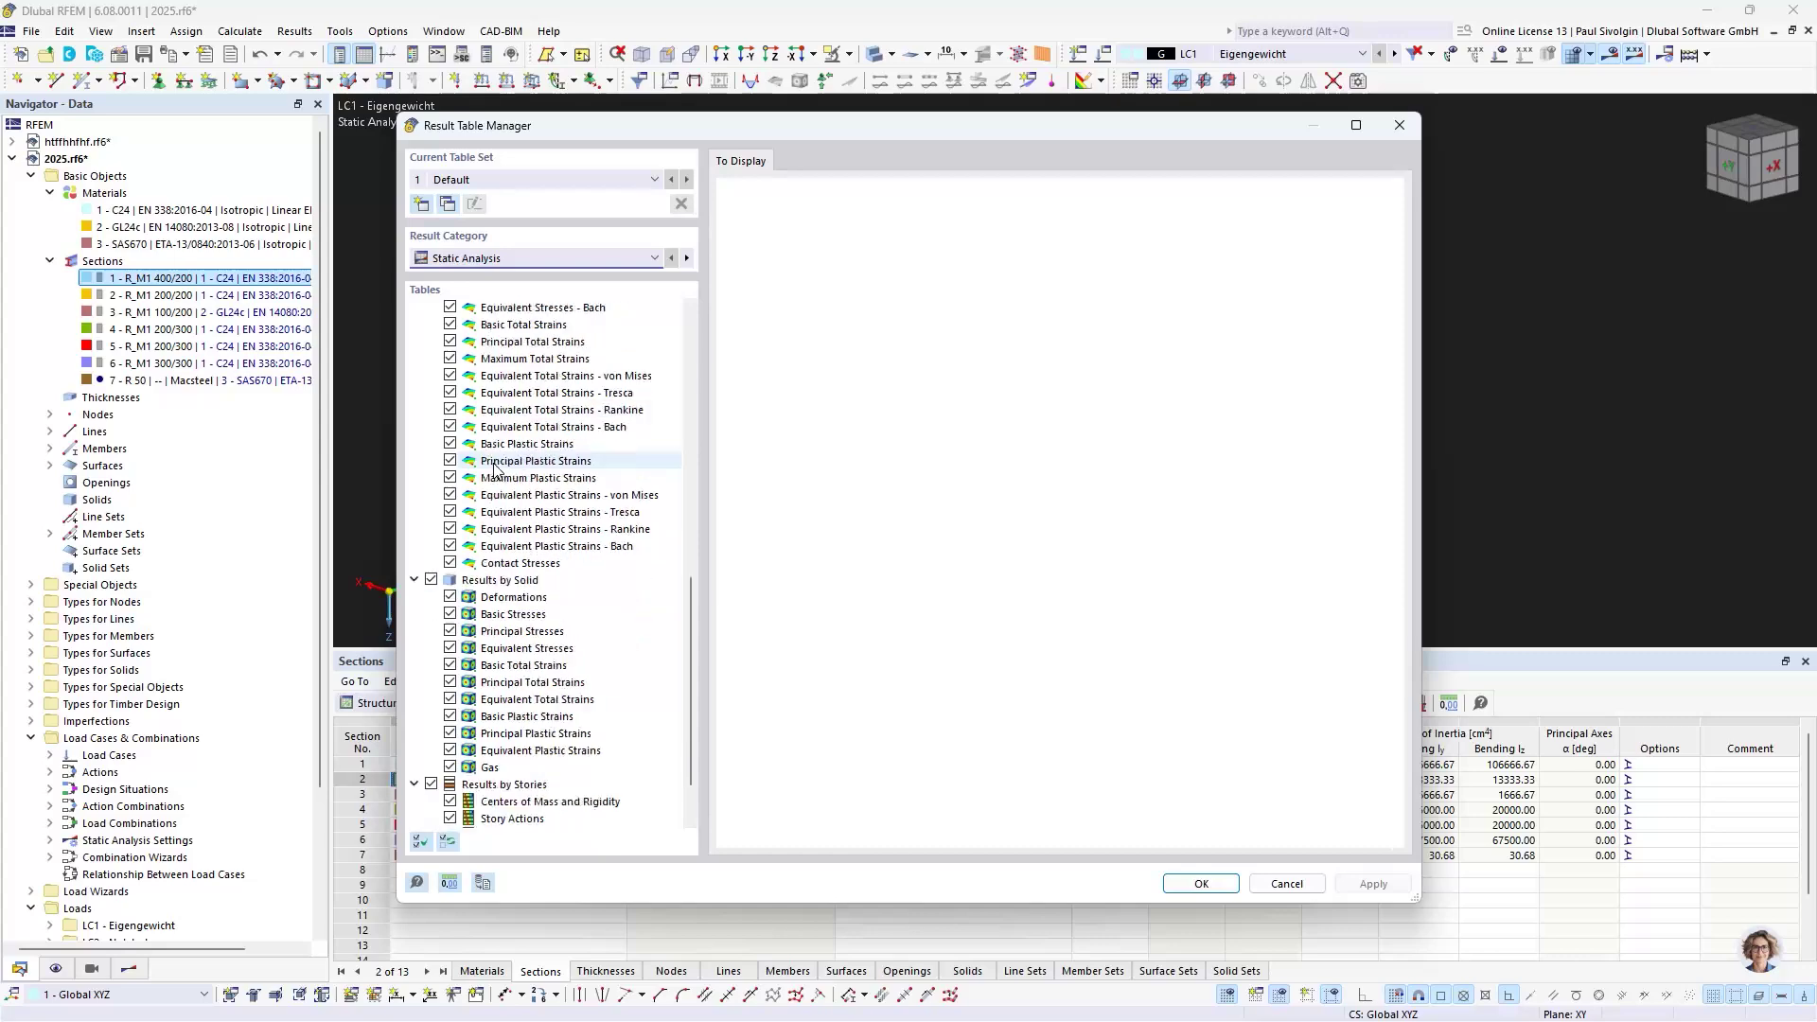
{"action": "scroll", "coordinate": [568, 455], "scroll_direction": "up", "scroll_amount": 2}
{"action": "scroll", "coordinate": [610, 445], "scroll_direction": "down", "scroll_amount": 2}
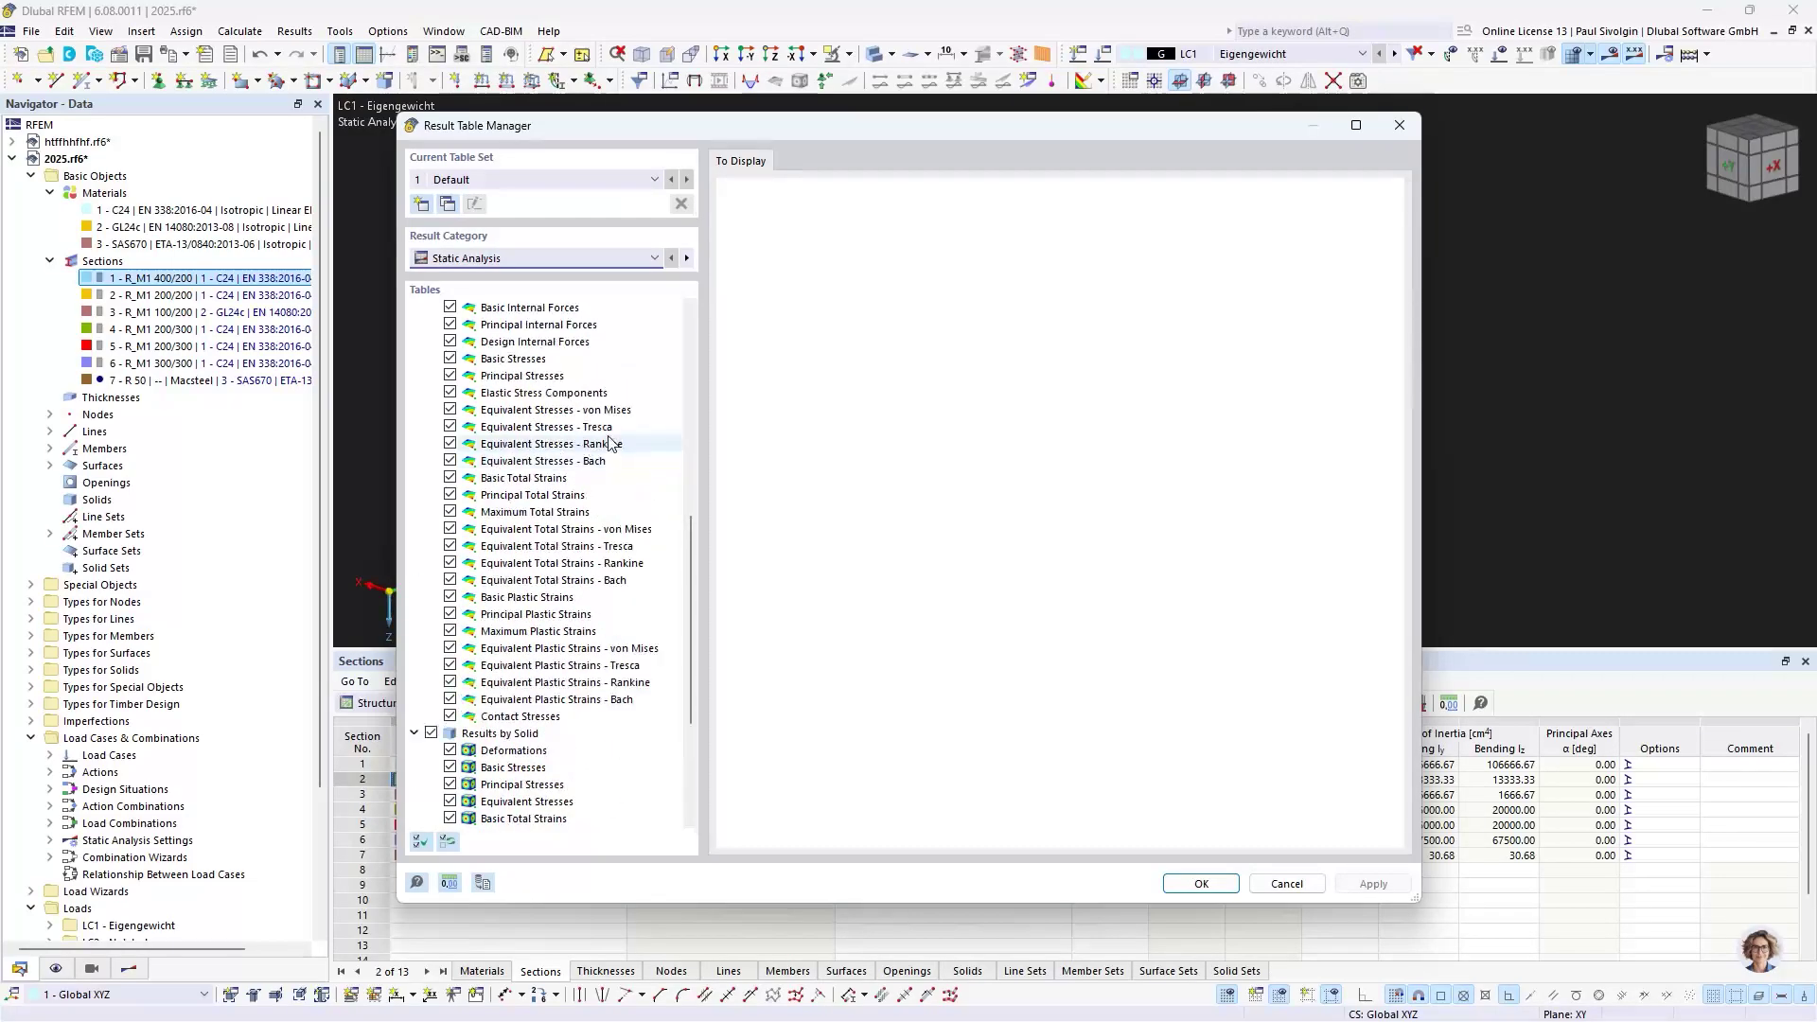
{"action": "left_click", "coordinate": [1410, 128]}
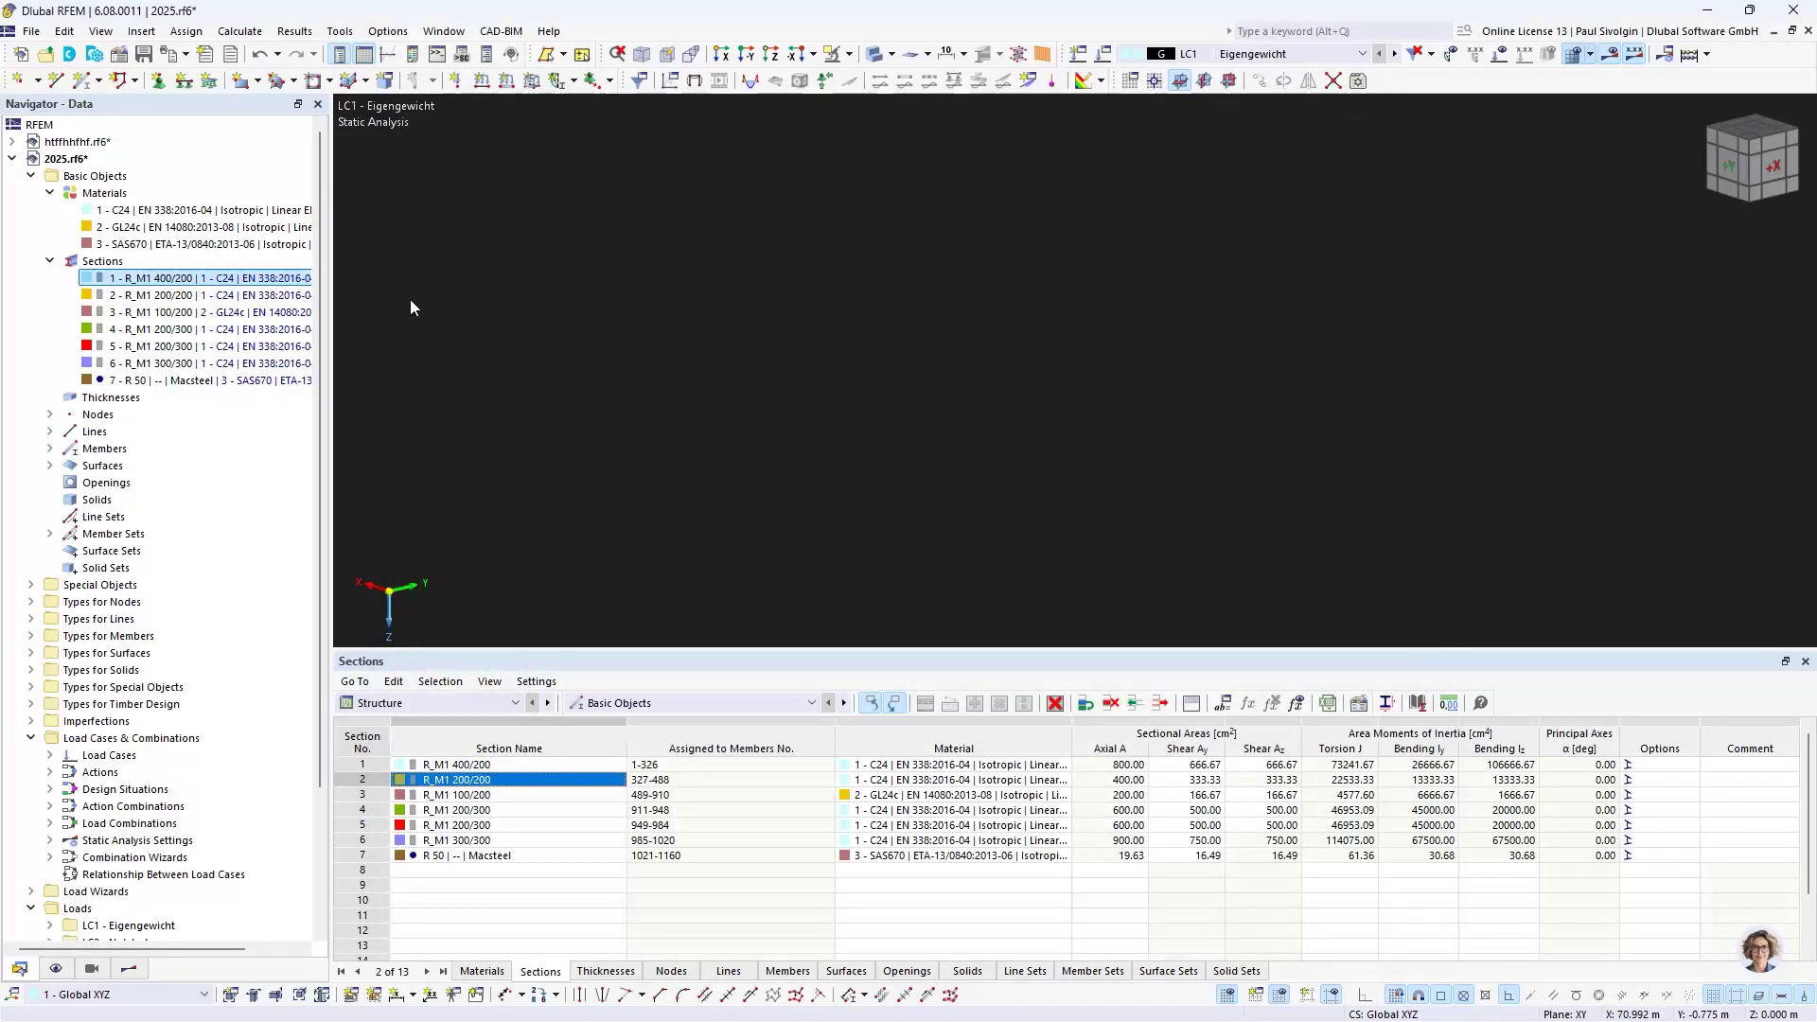
- Open the Intermediate notes effective length definition under Types for Timber Design for editing
{"action": "left_click", "coordinate": [31, 176]}
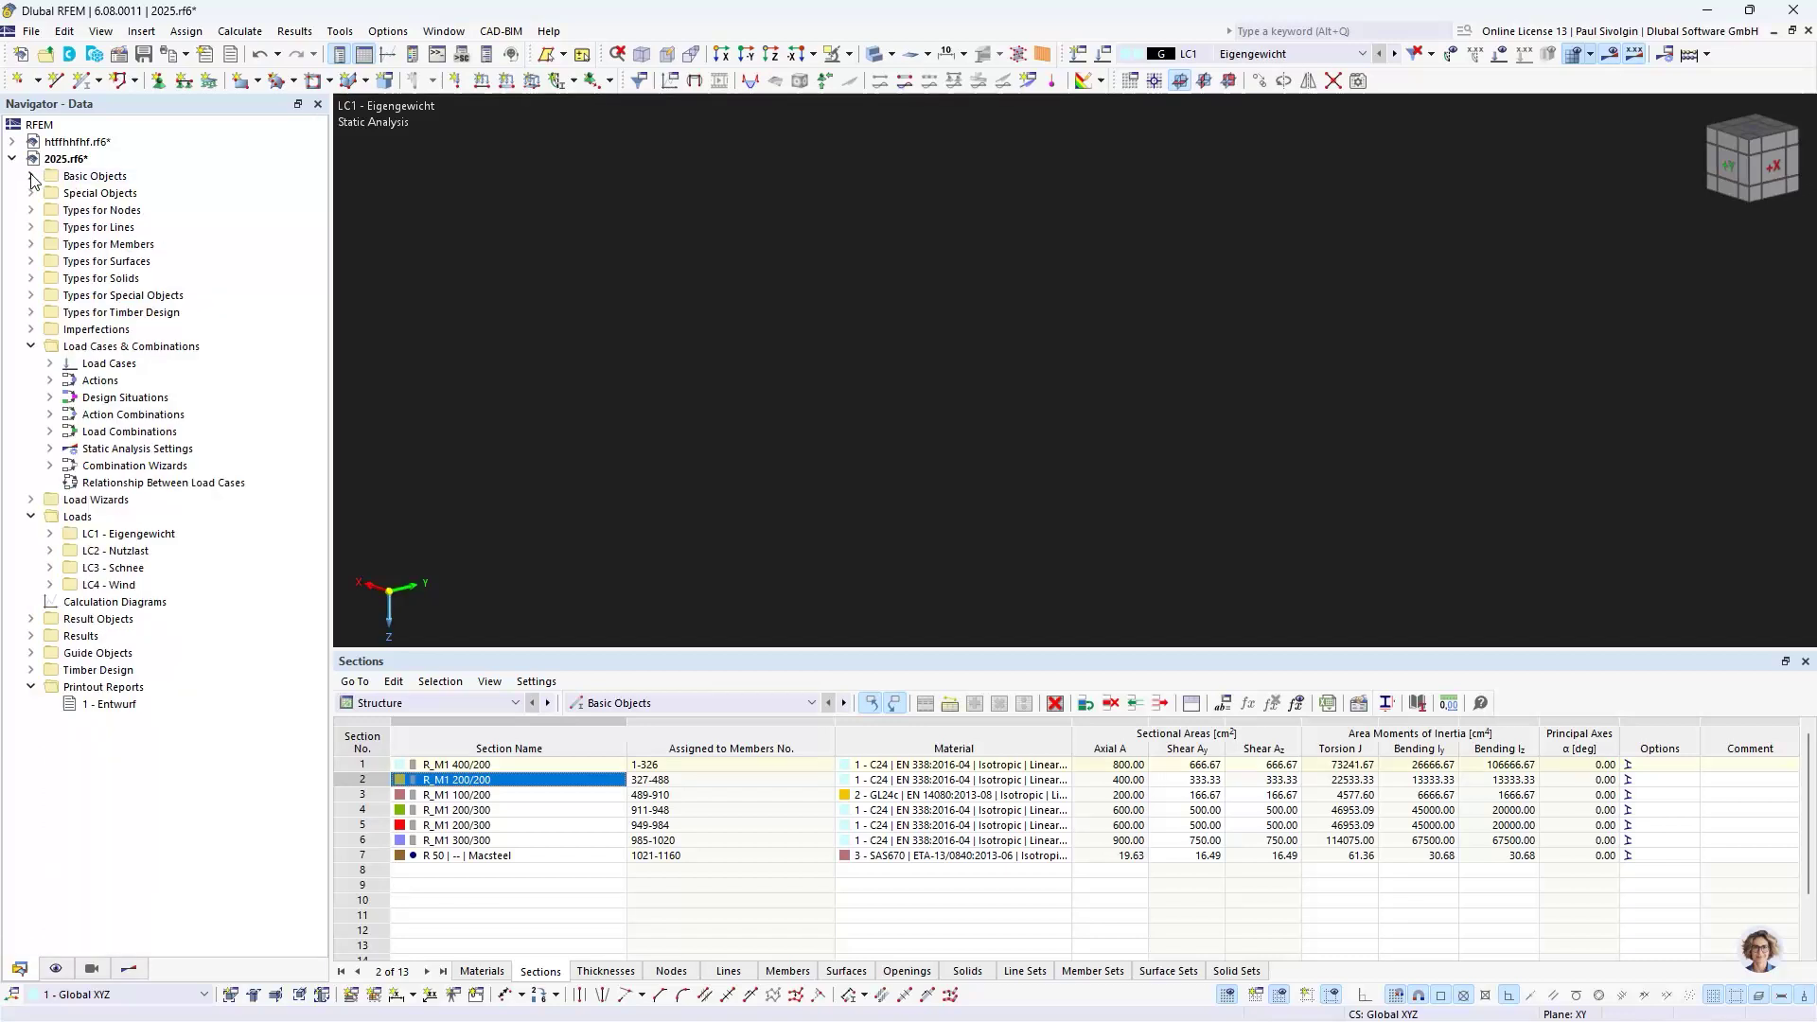
{"action": "left_click", "coordinate": [31, 670]}
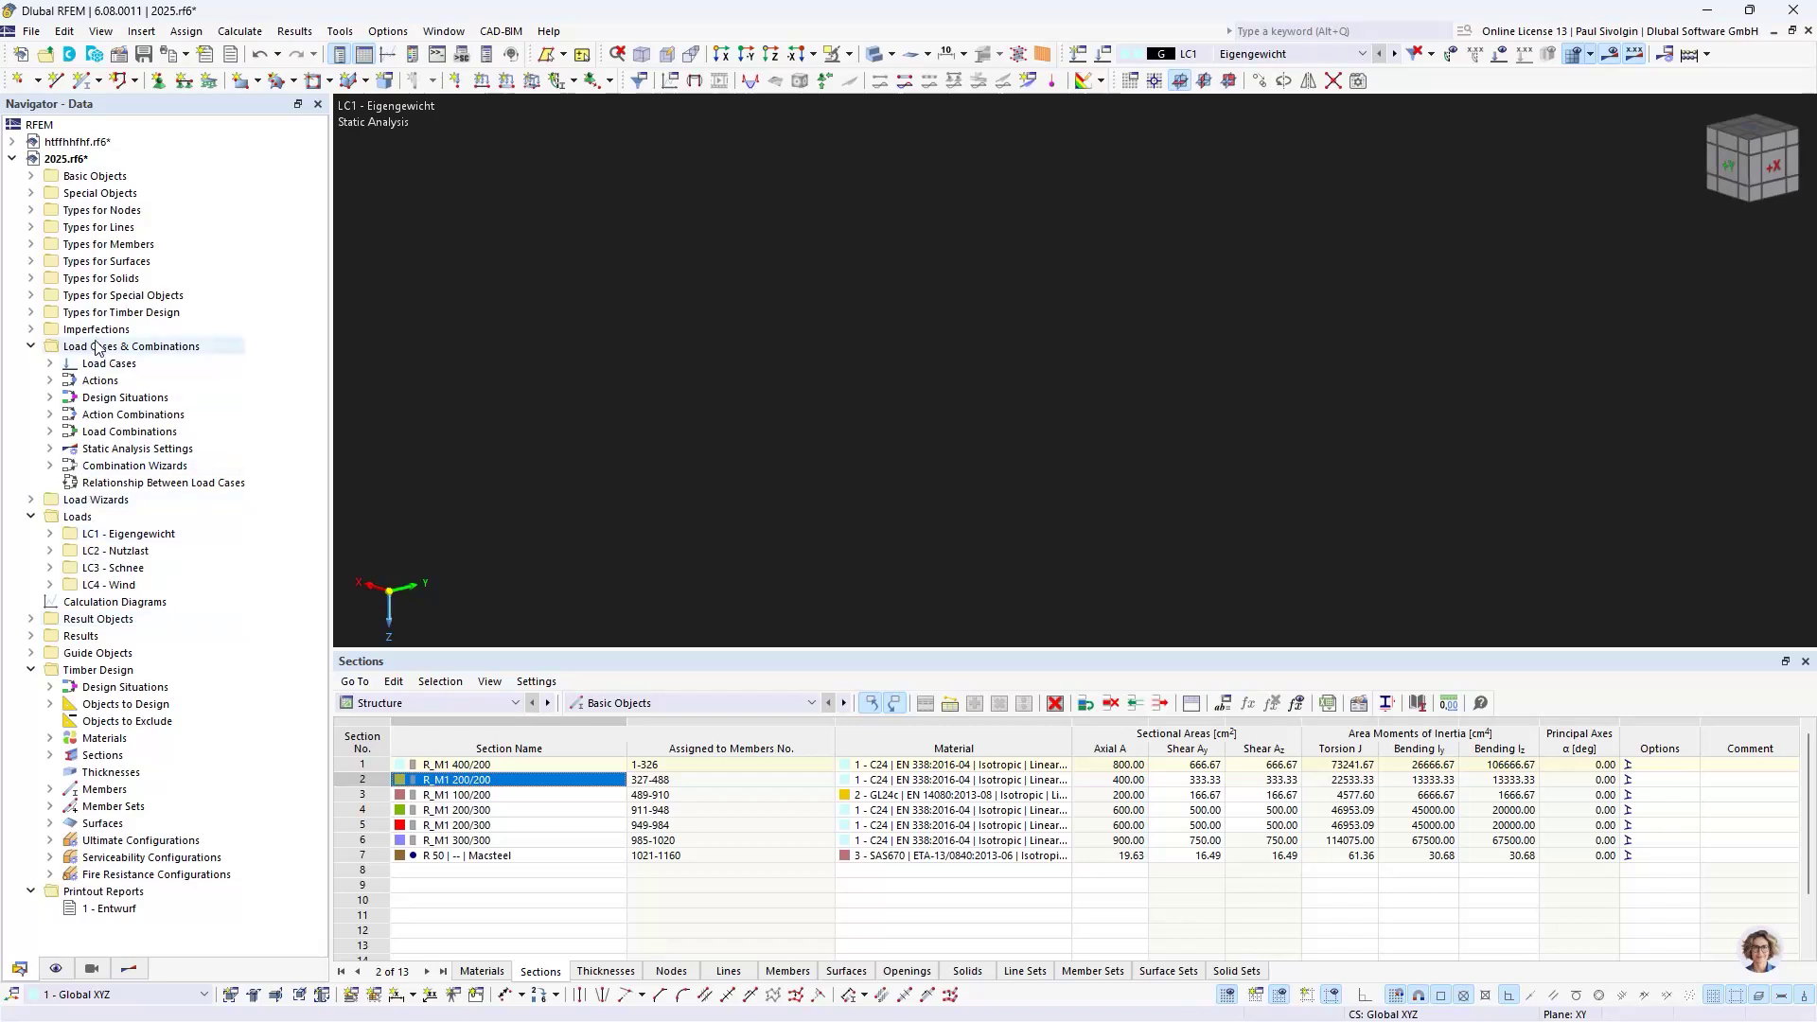
{"action": "left_click", "coordinate": [32, 312]}
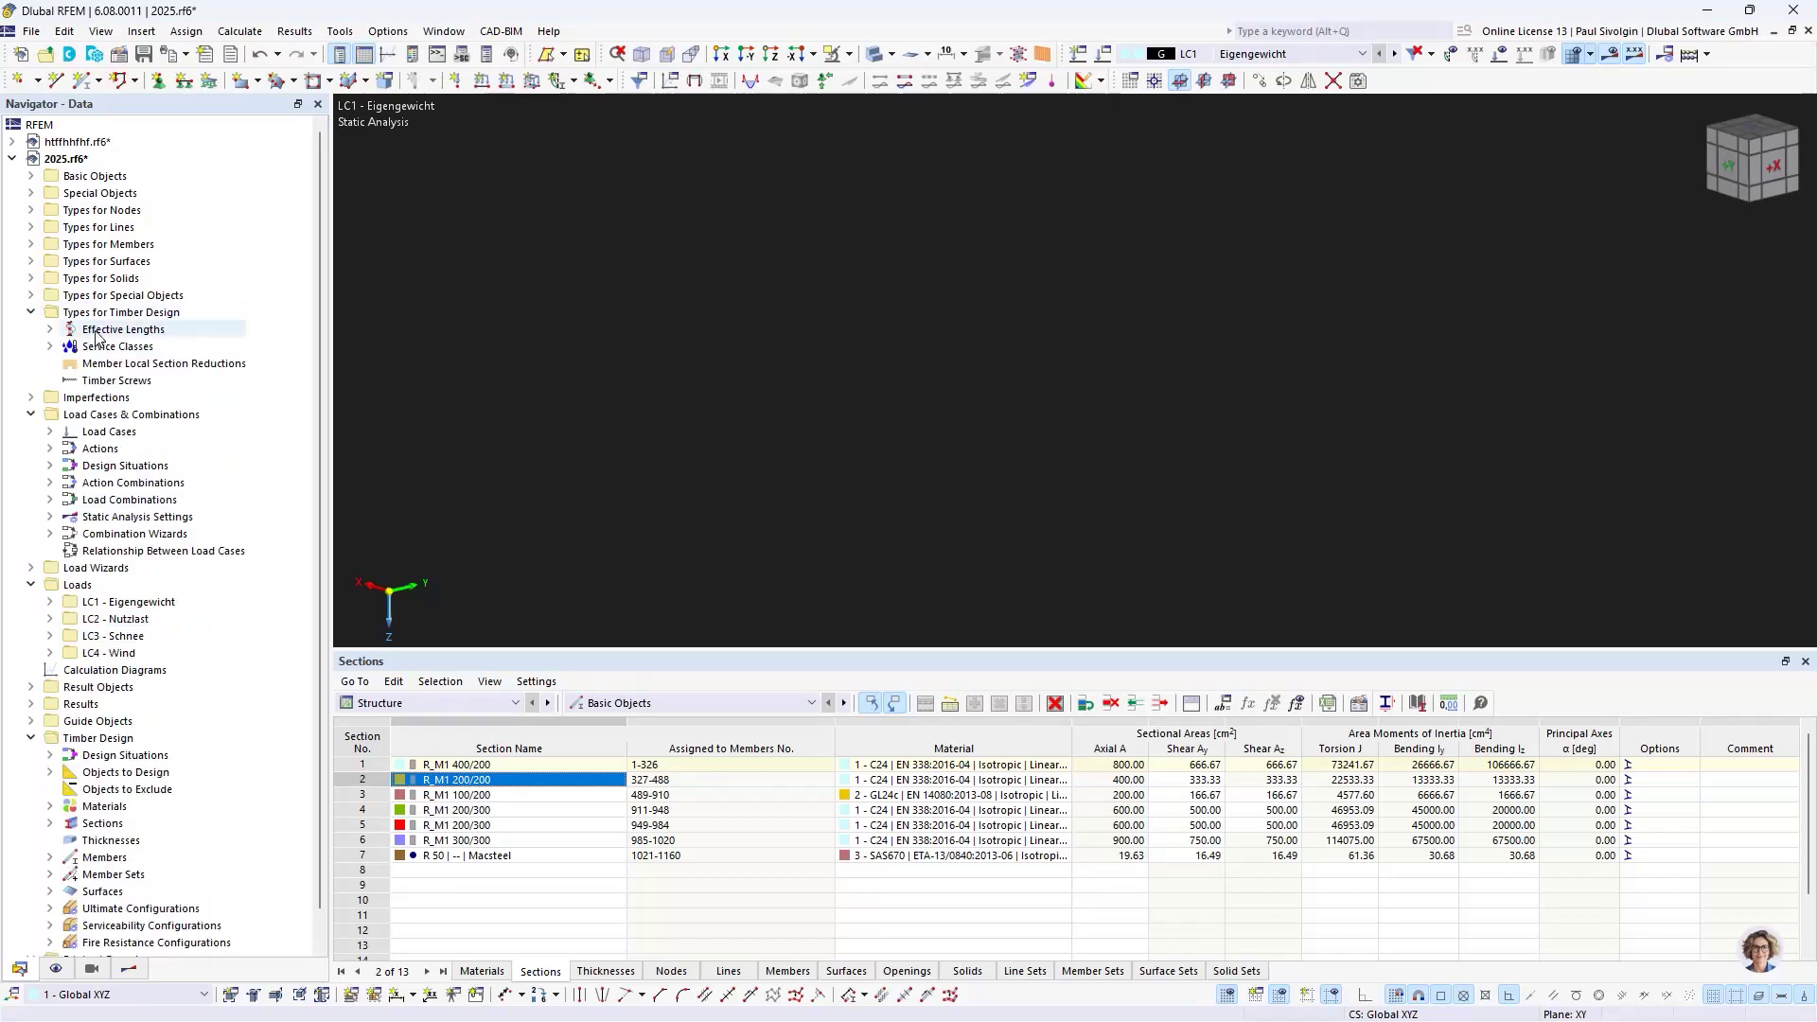
{"action": "left_click", "coordinate": [95, 331]}
{"action": "left_click", "coordinate": [50, 330]}
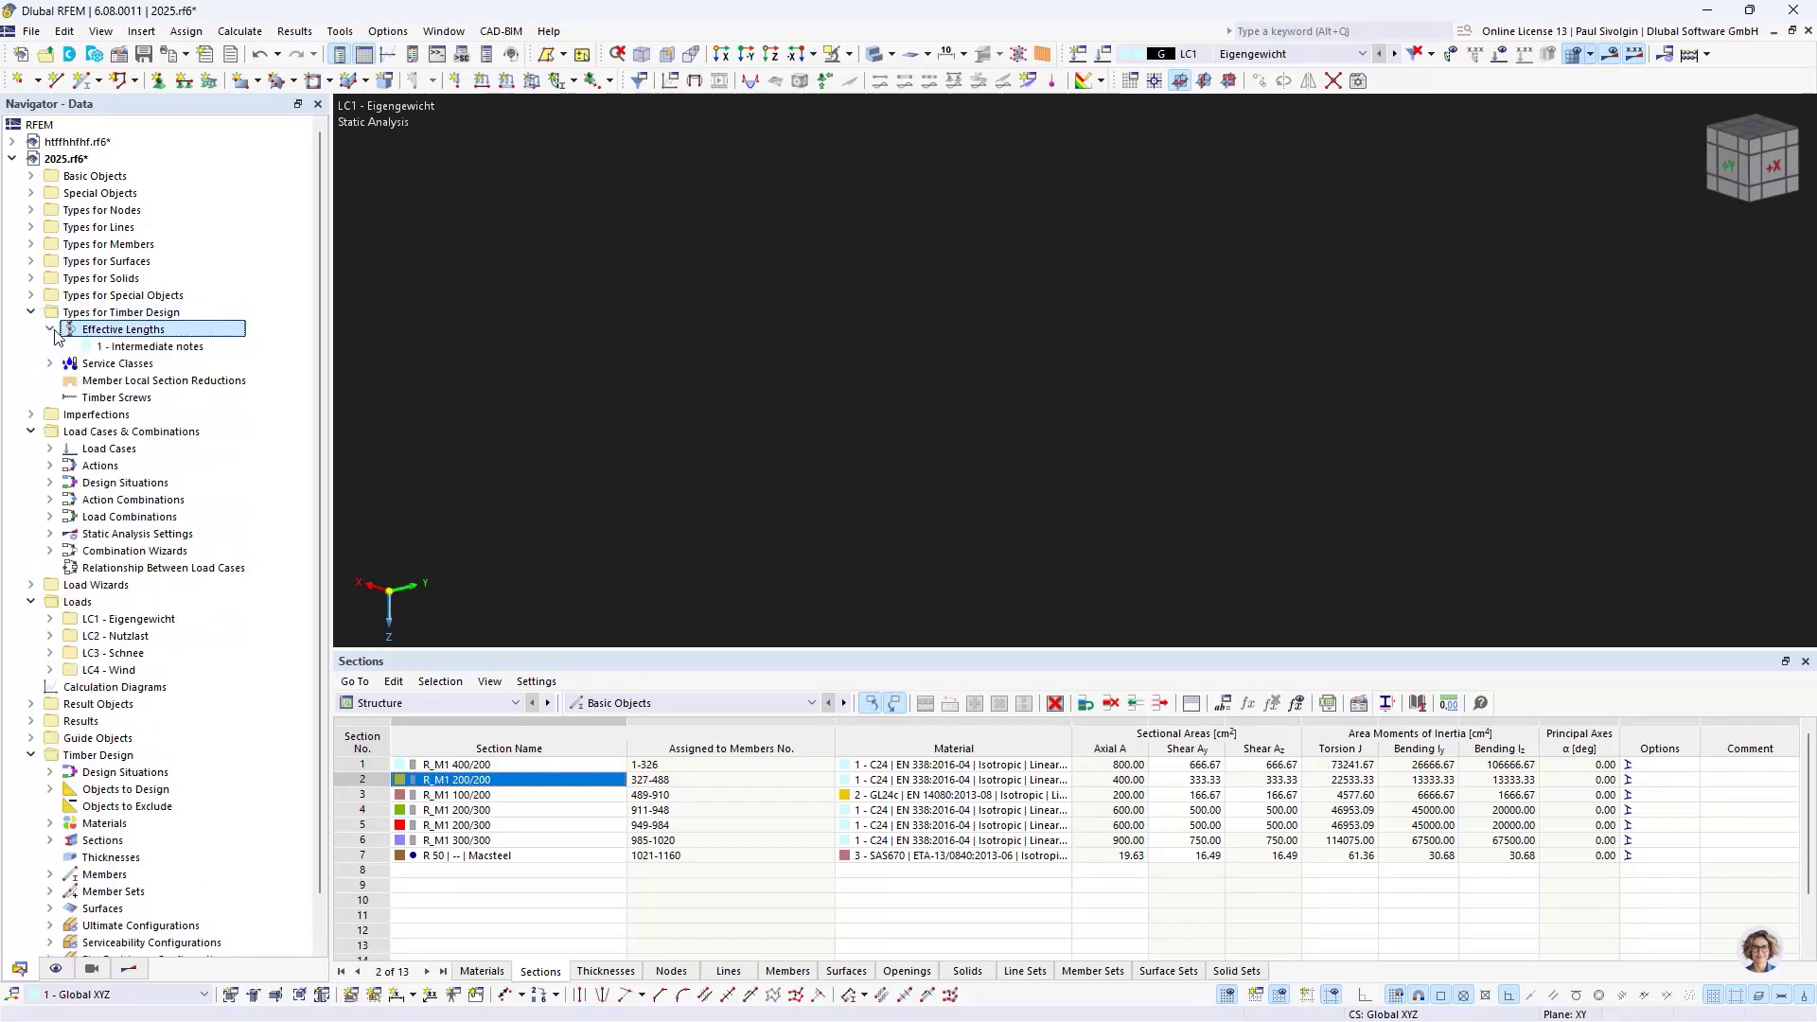
{"action": "double_click", "coordinate": [136, 348]}
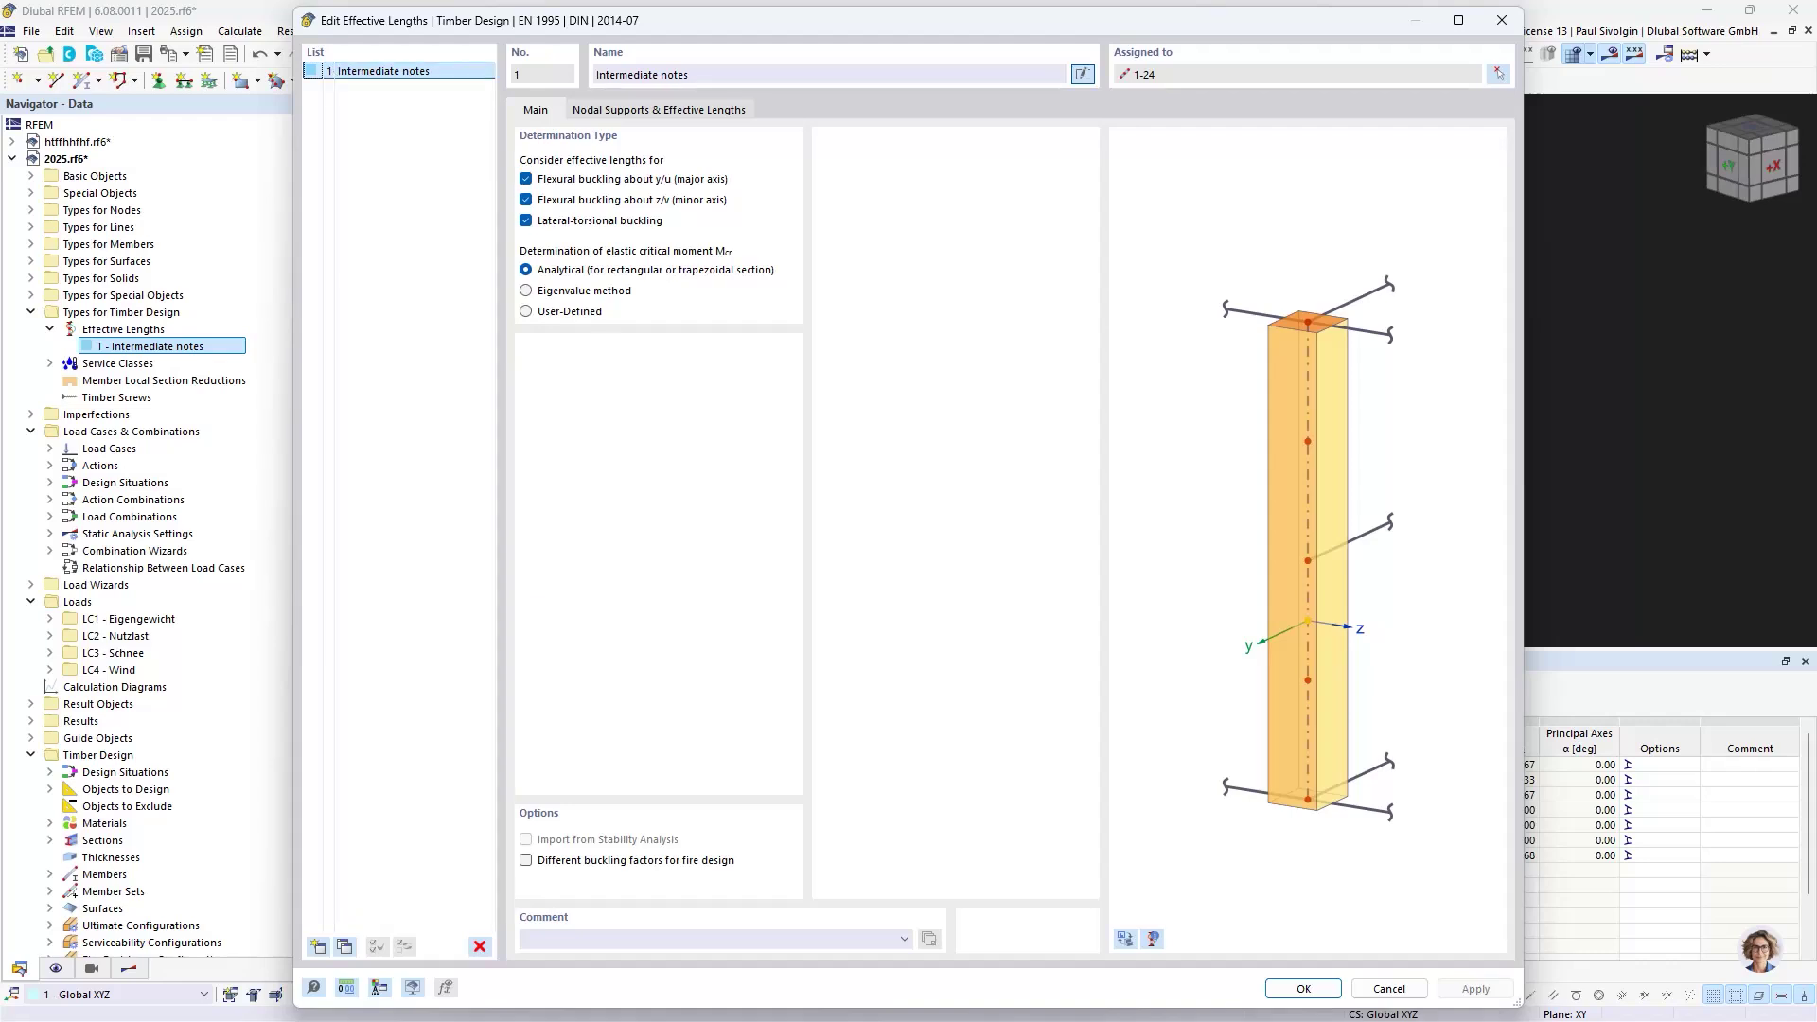
- Try duplicating the Intermediate notes effective length, review its nodal supports and effective length factors, and close without saving
{"action": "left_click", "coordinate": [349, 946]}
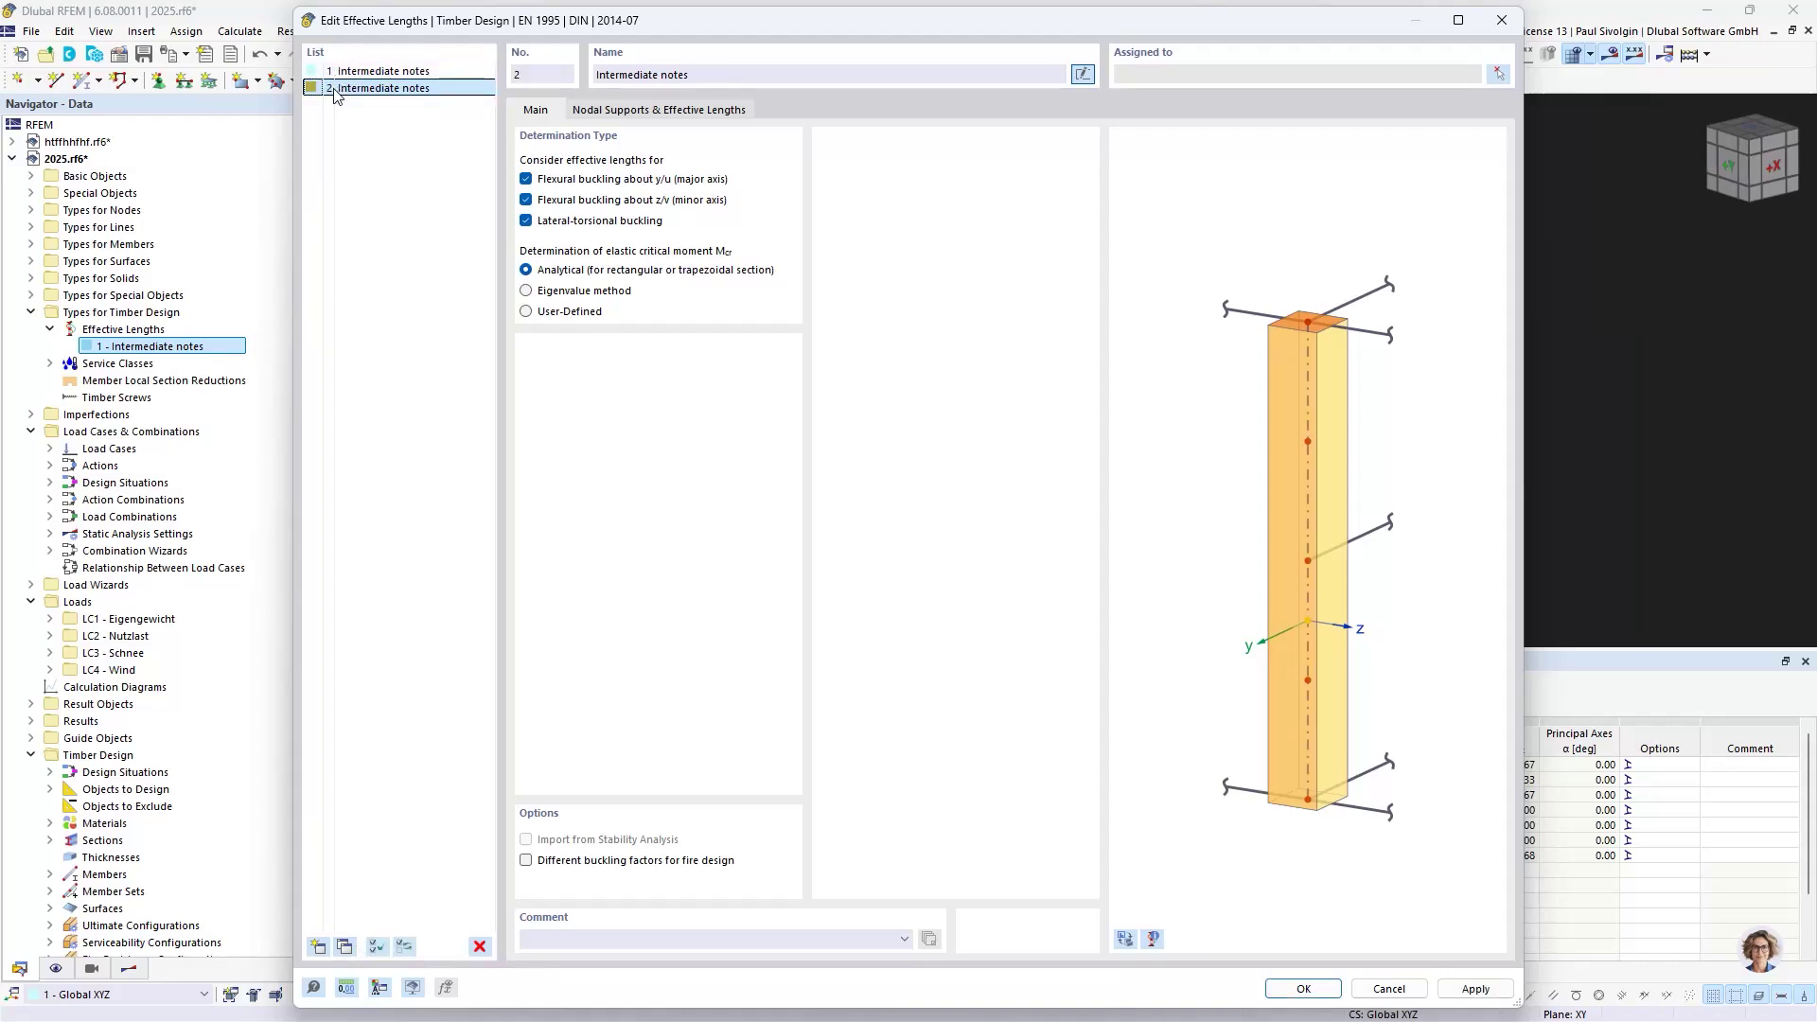
{"action": "left_click", "coordinate": [378, 71]}
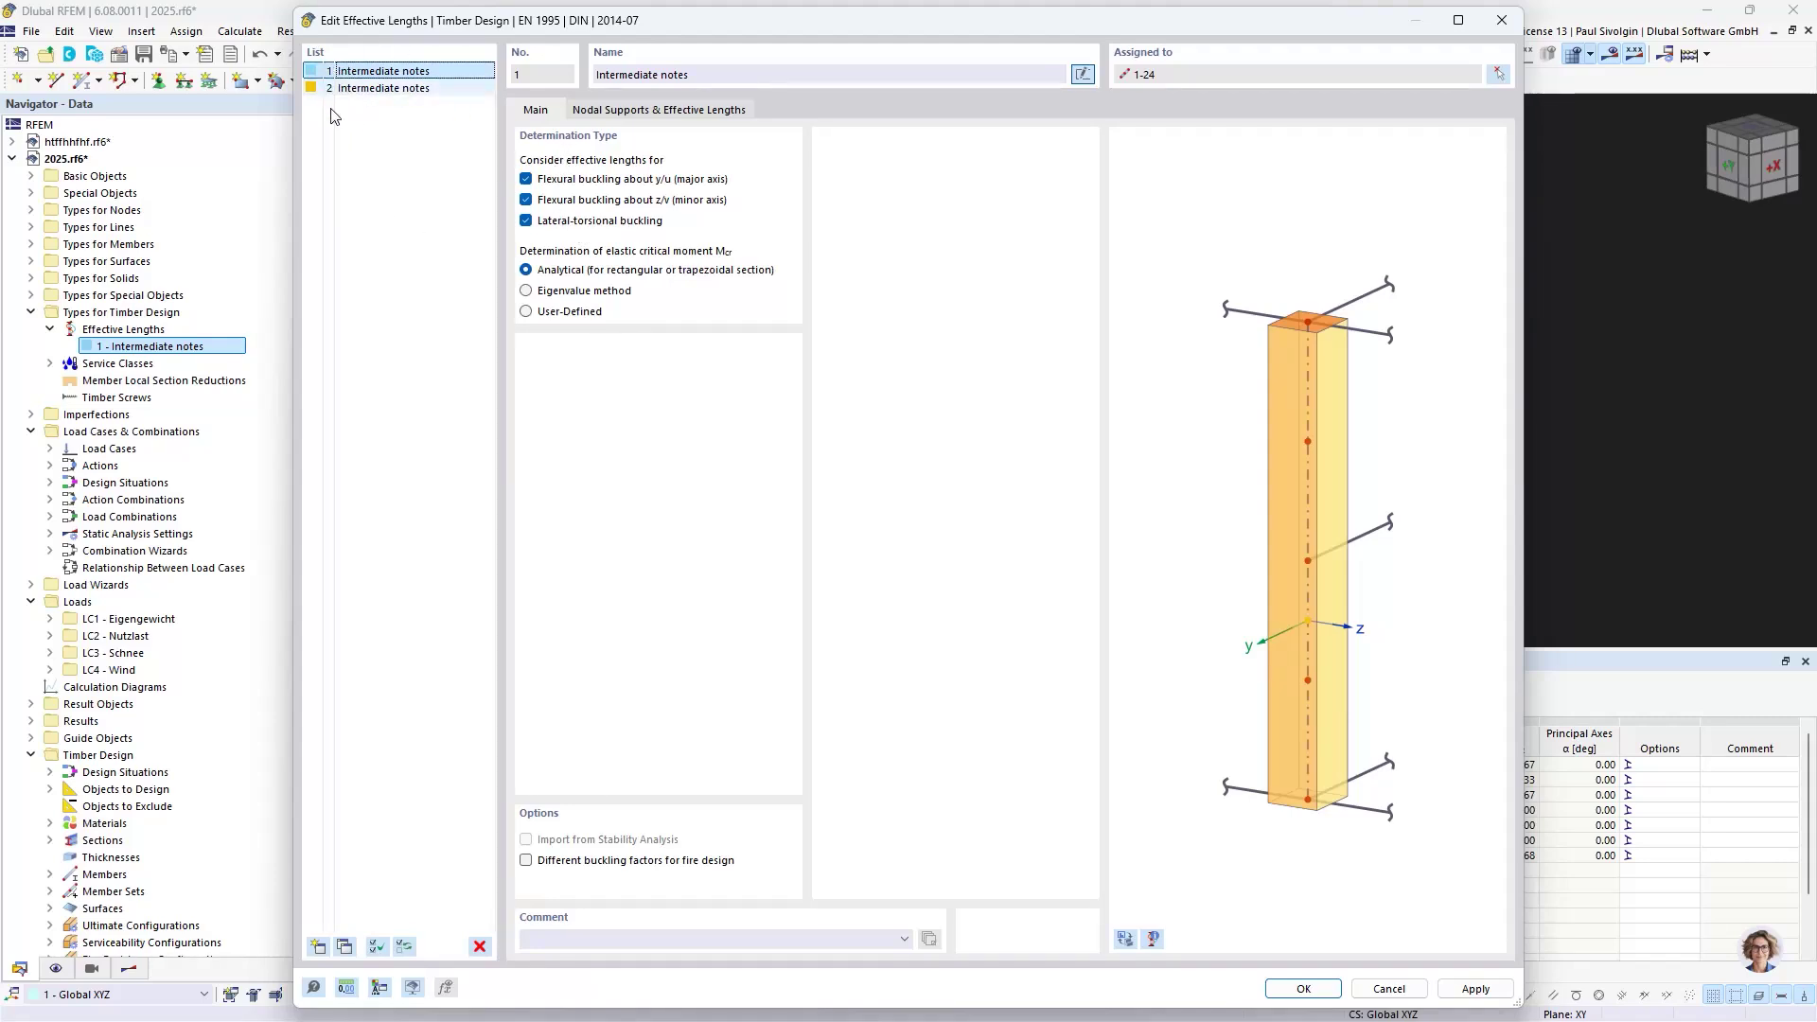
{"action": "left_click", "coordinate": [606, 112]}
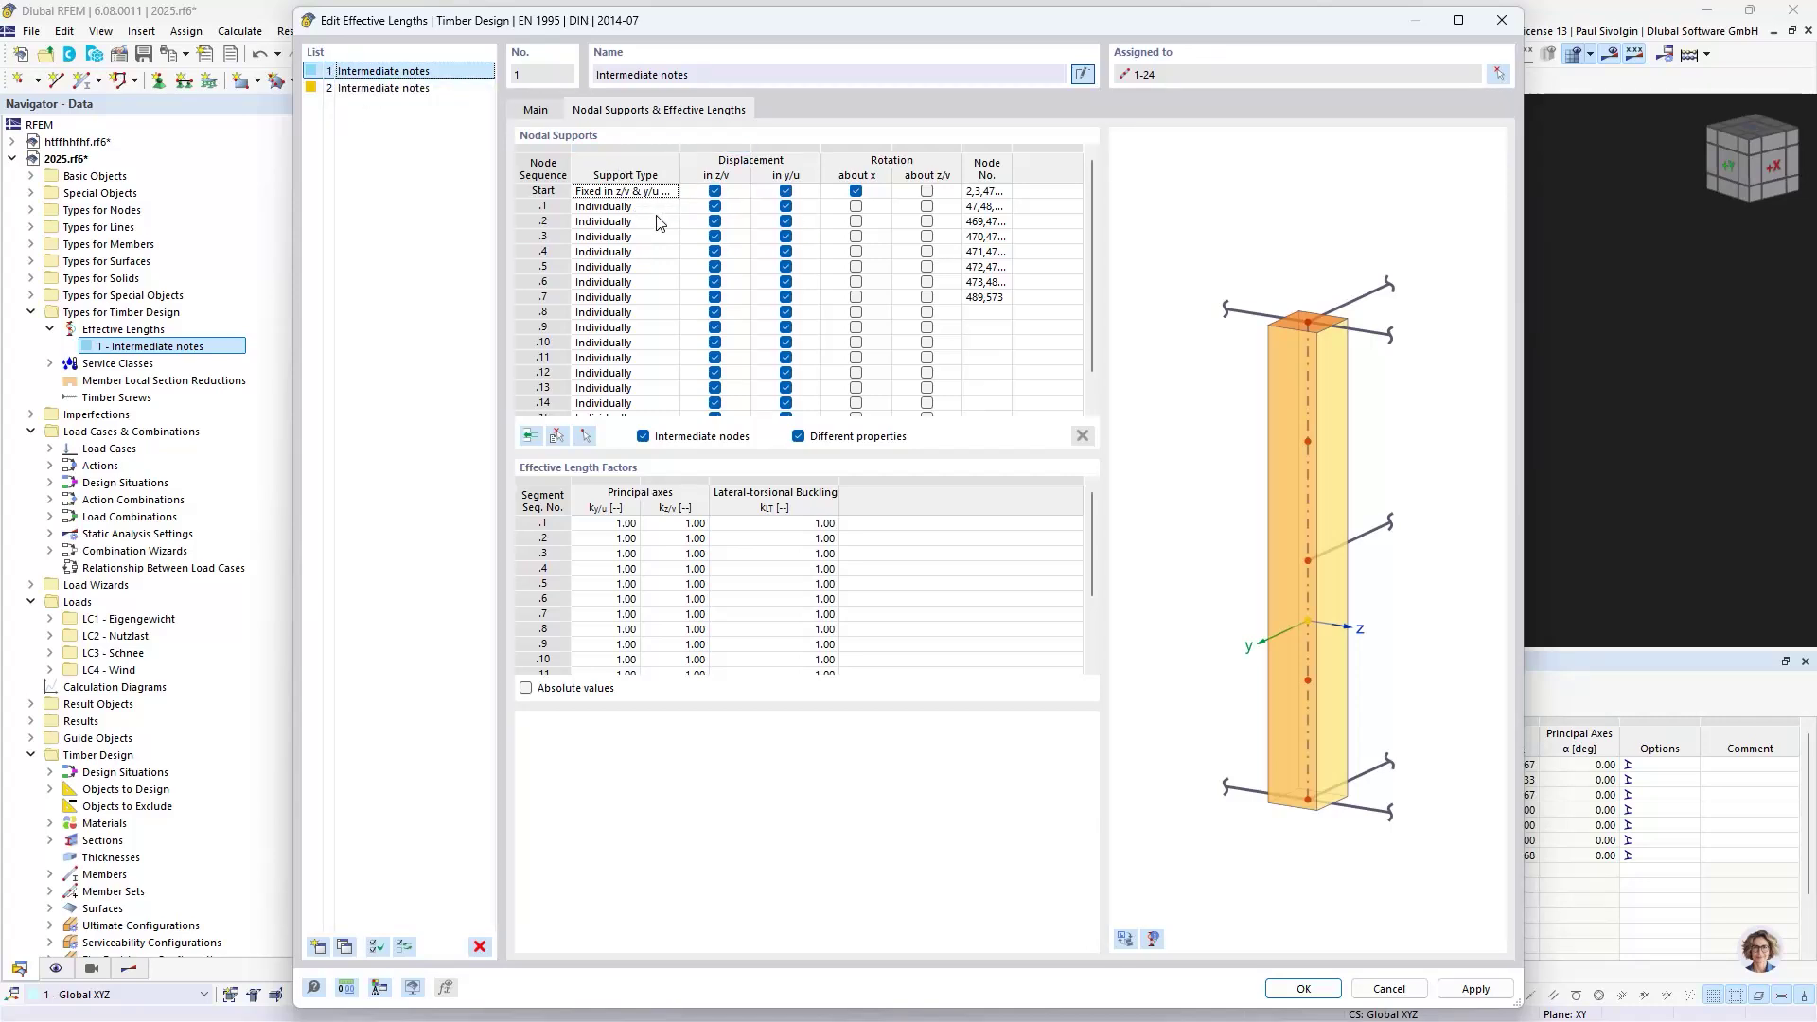
{"action": "scroll", "coordinate": [631, 374], "scroll_direction": "down", "scroll_amount": 1}
{"action": "scroll", "coordinate": [631, 374], "scroll_direction": "up", "scroll_amount": 1}
{"action": "scroll", "coordinate": [631, 373], "scroll_direction": "down", "scroll_amount": 1}
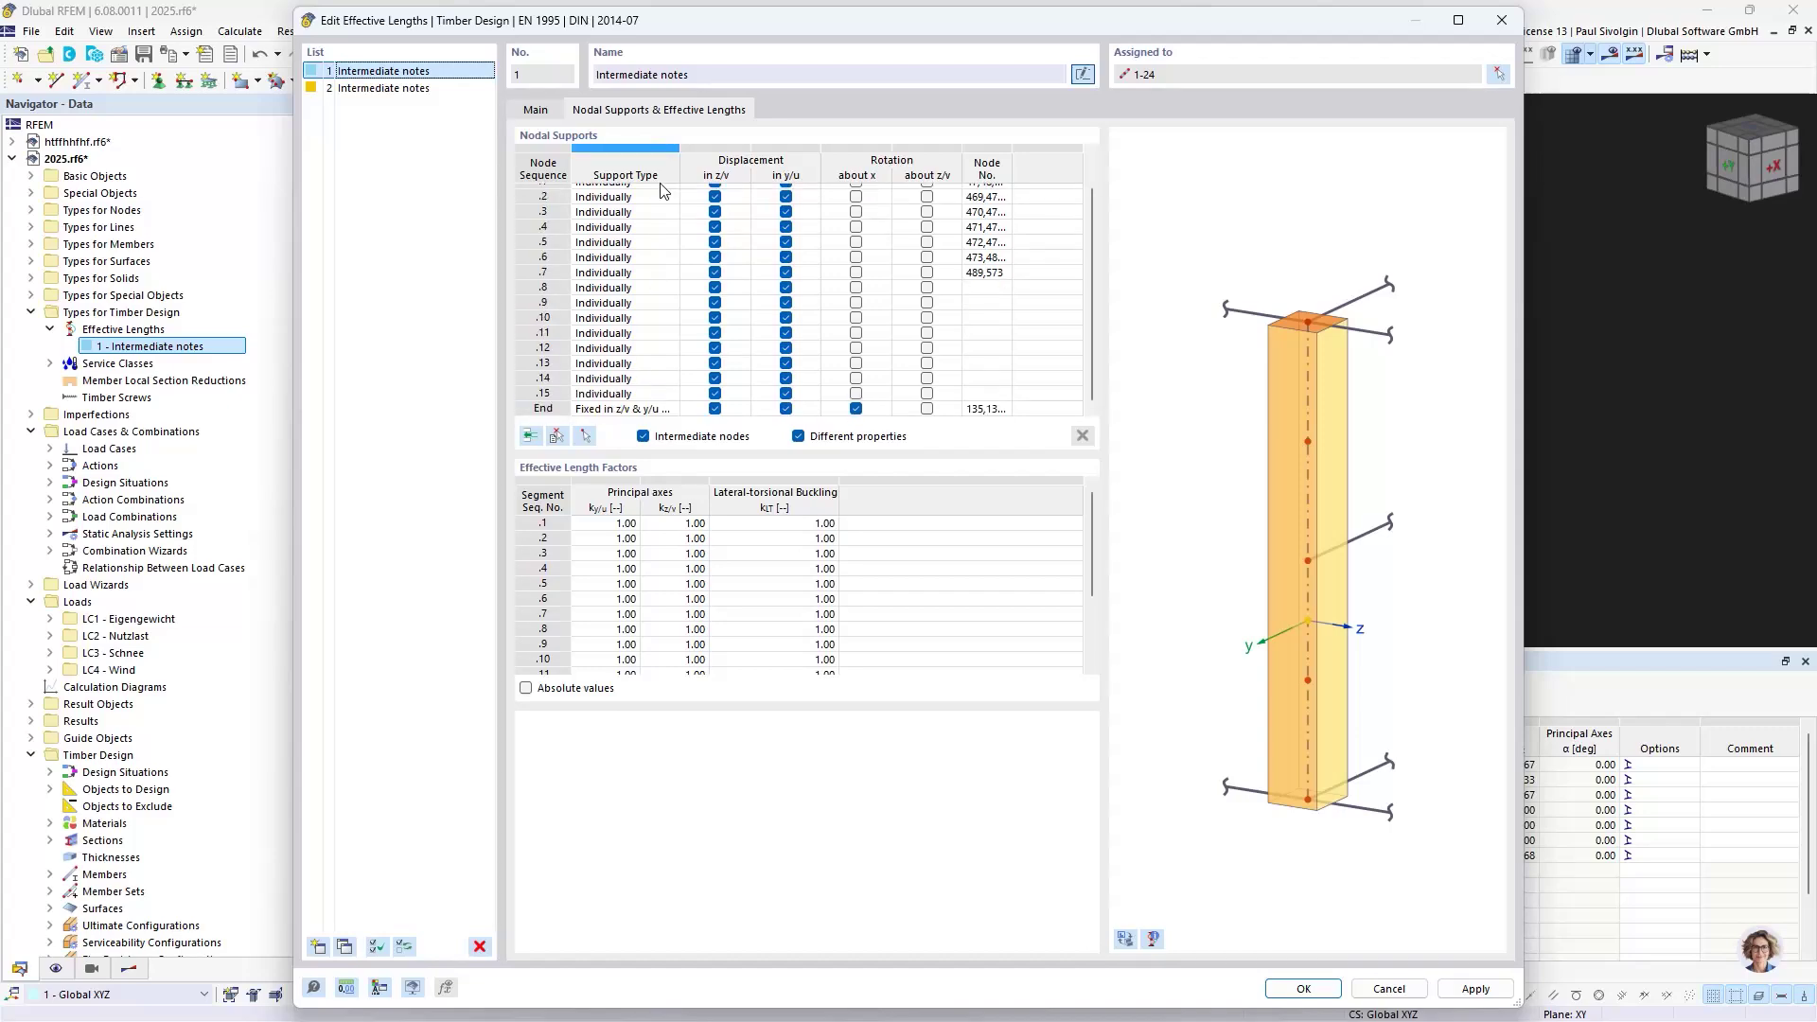
{"action": "left_click", "coordinate": [1505, 25]}
- Review the timber Service Classes, including the settings of Service Class 3, and close their dialog
{"action": "double_click", "coordinate": [95, 365]}
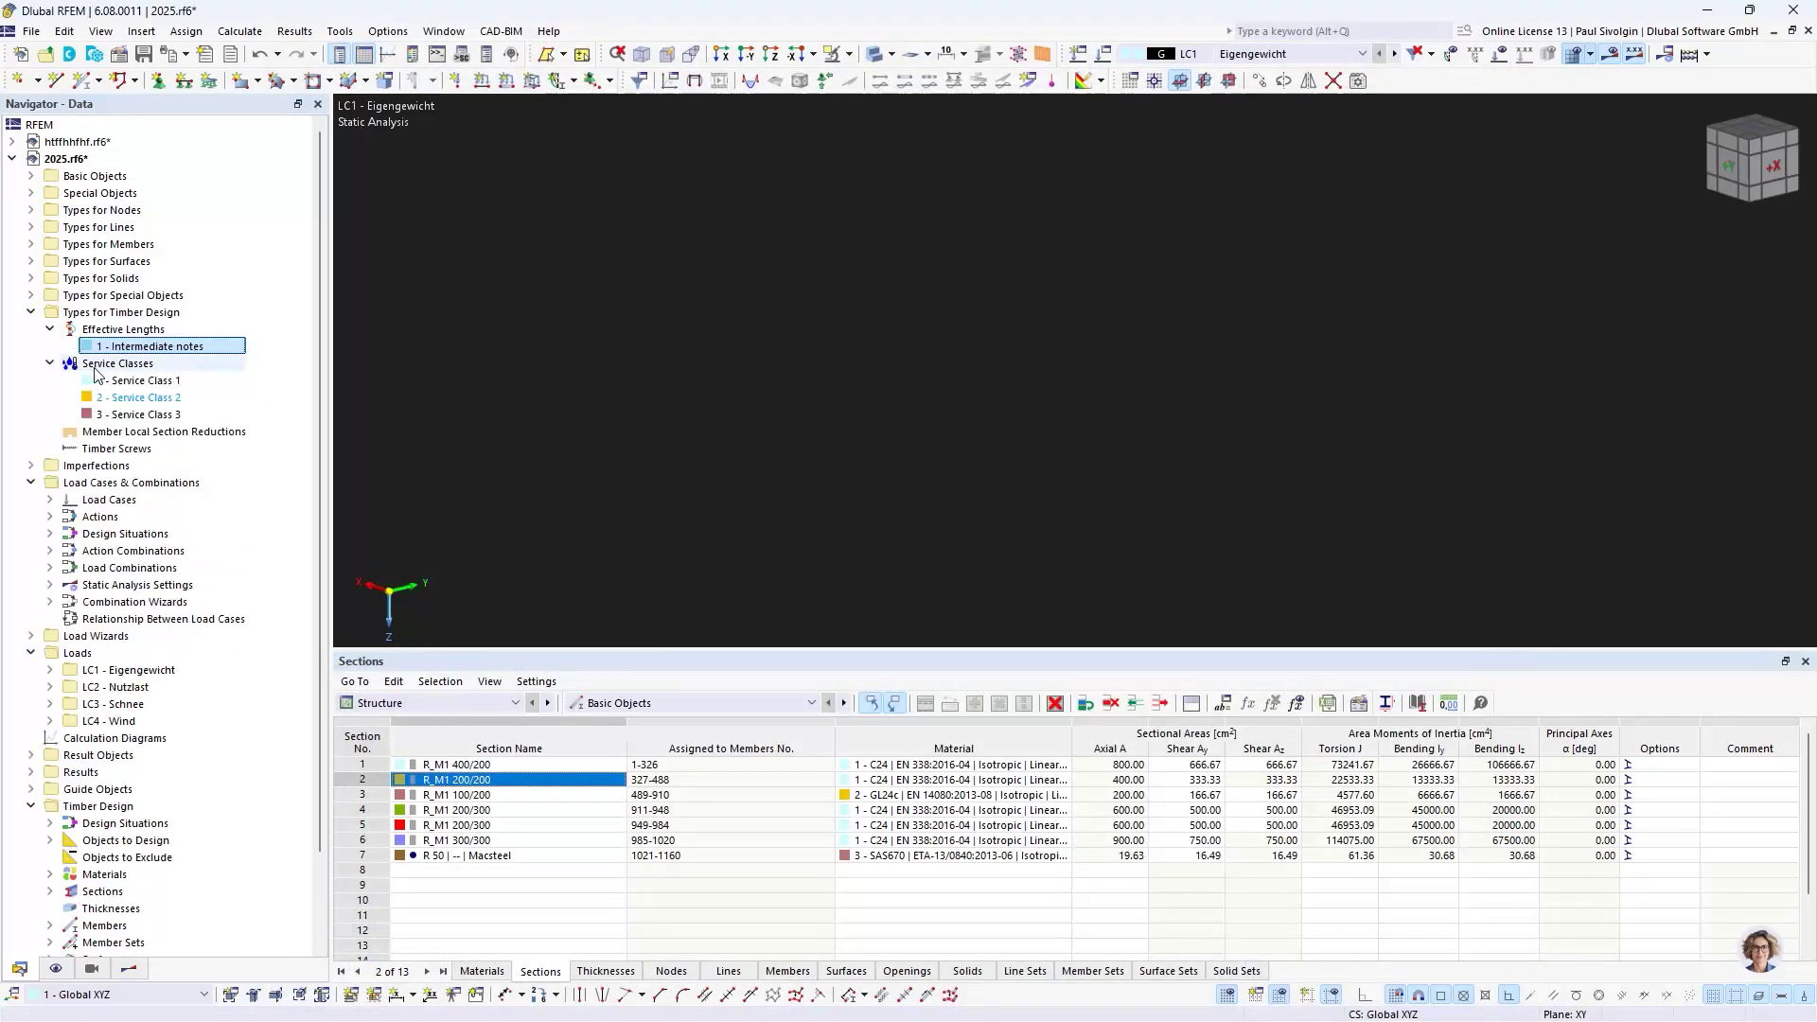
{"action": "right_click", "coordinate": [112, 370]}
{"action": "left_click", "coordinate": [125, 374]}
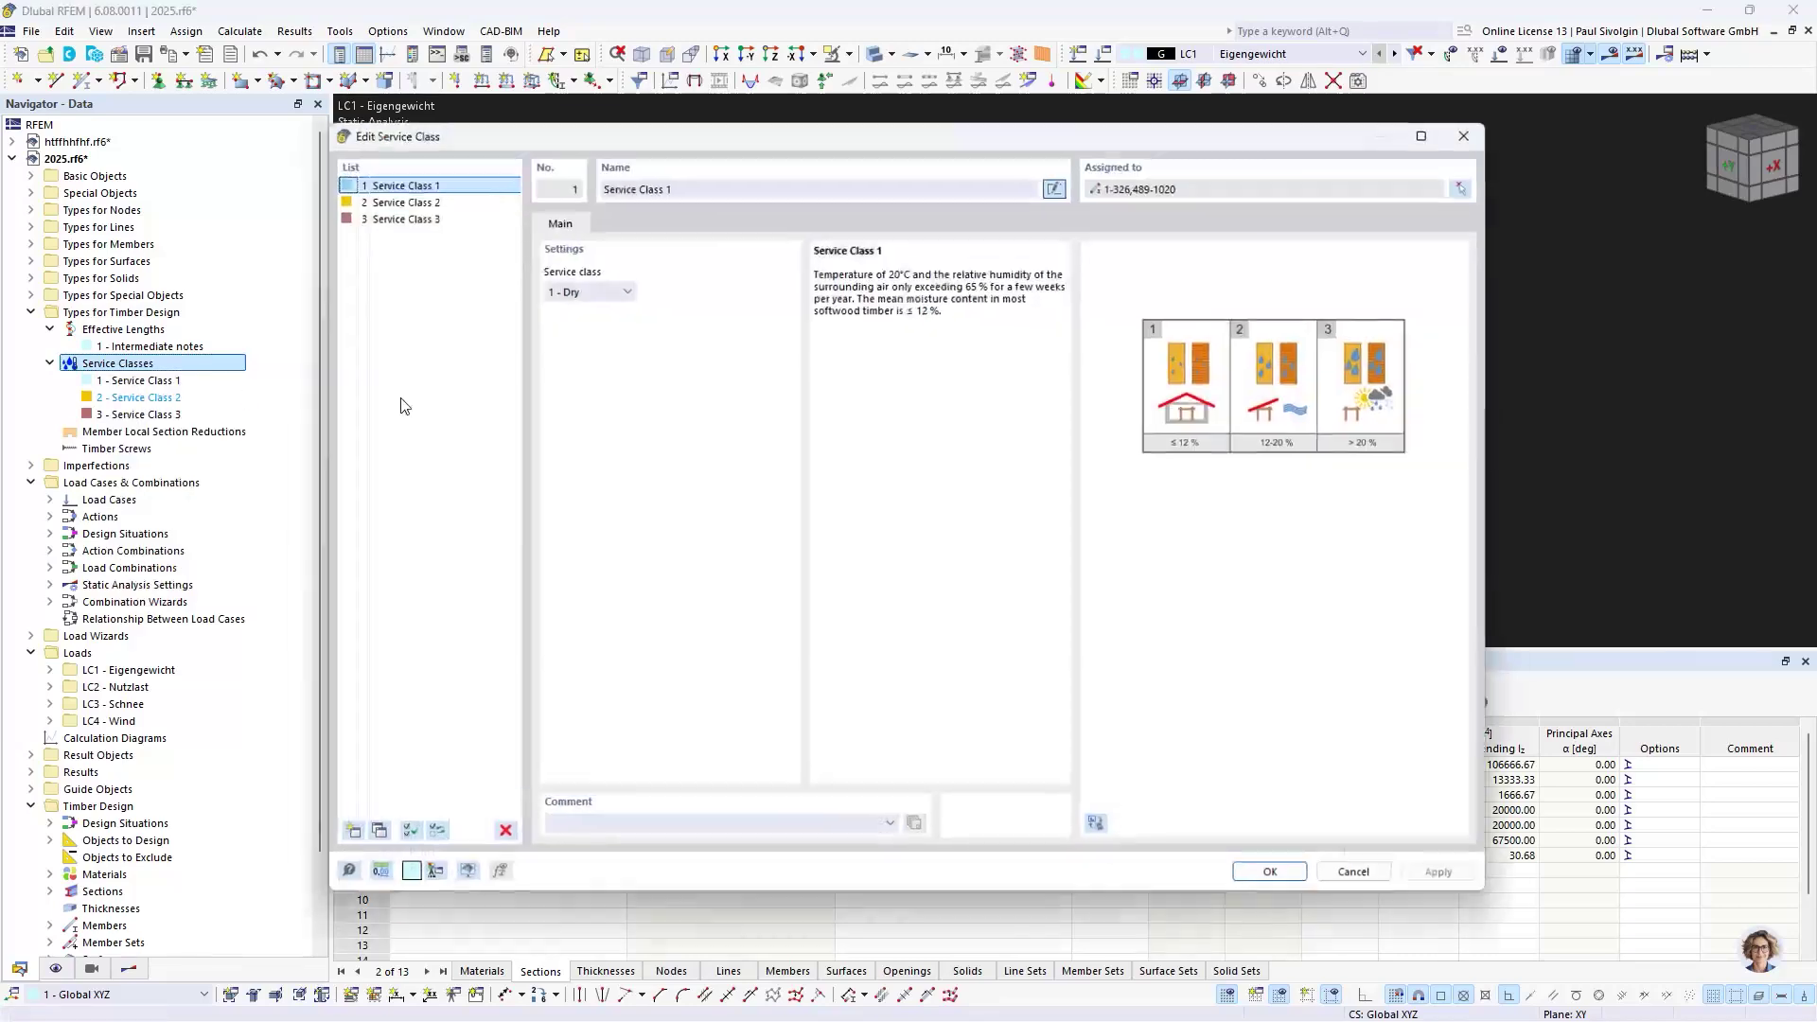
{"action": "left_click", "coordinate": [423, 212]}
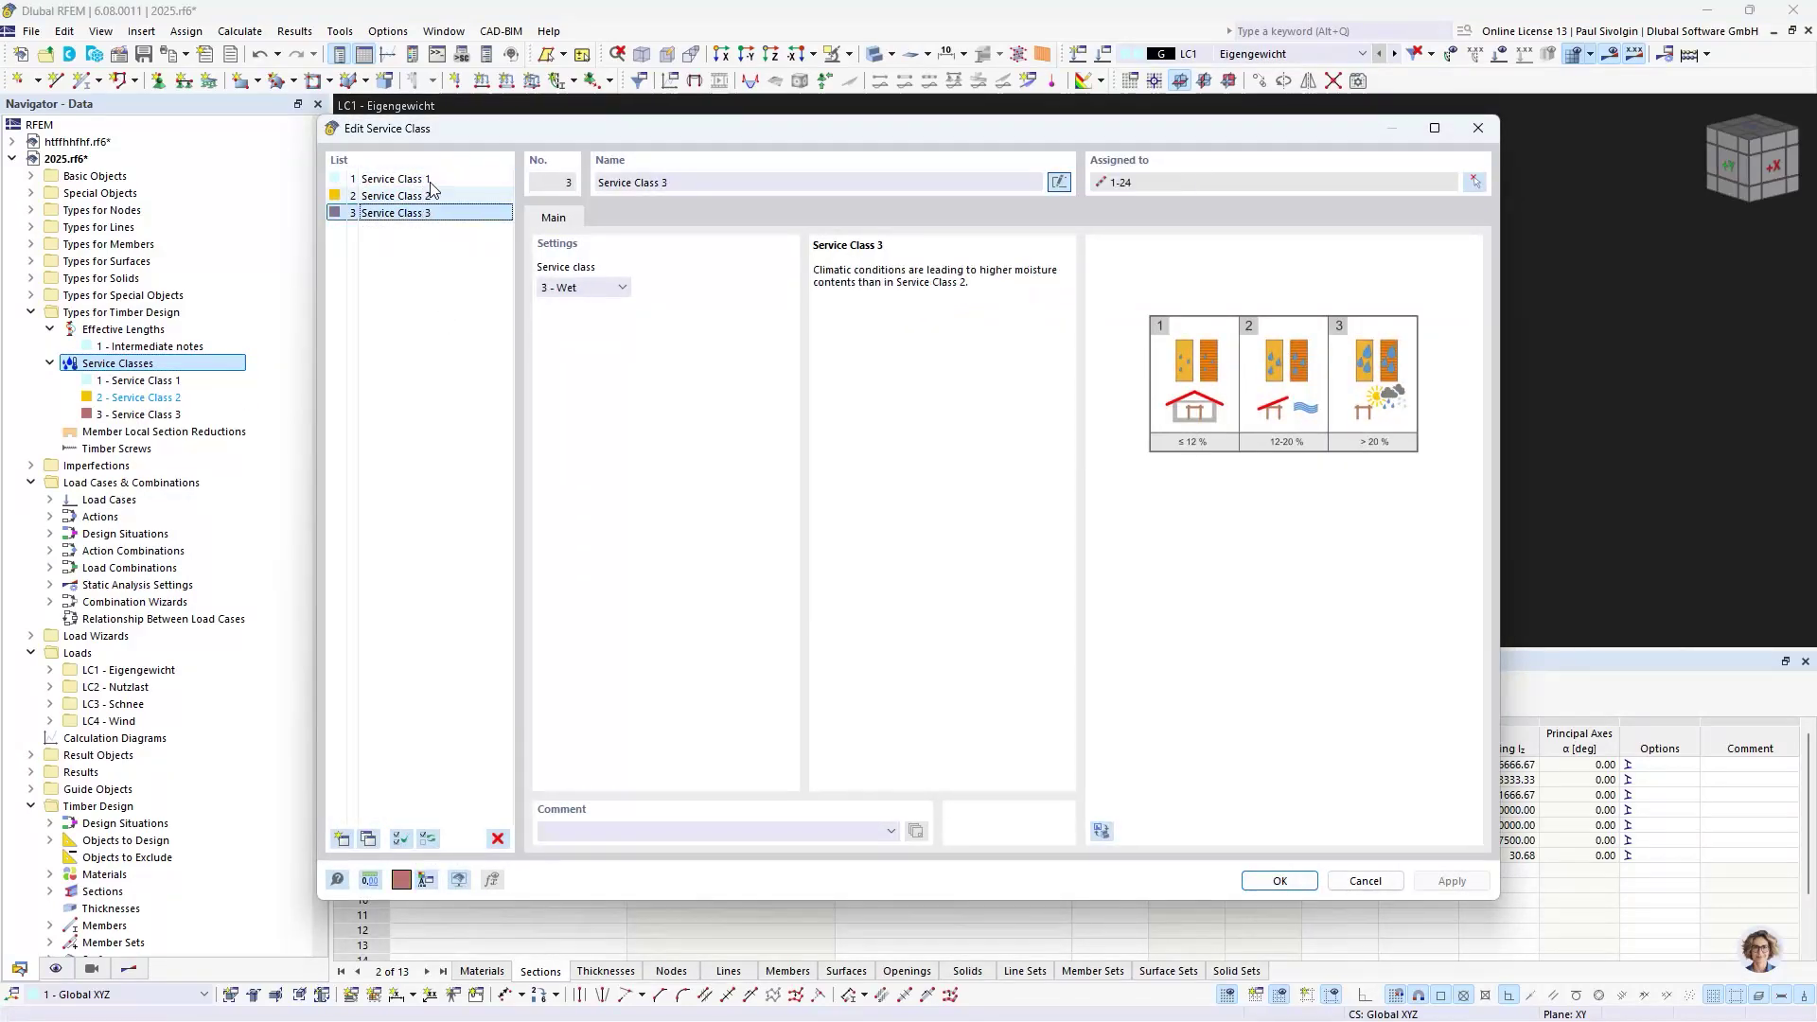
{"action": "left_click", "coordinate": [1478, 128]}
- Open the Timber Design Ultimate Configurations for editing
{"action": "scroll", "coordinate": [130, 559], "scroll_direction": "down", "scroll_amount": 2}
{"action": "scroll", "coordinate": [130, 558], "scroll_direction": "up", "scroll_amount": 1}
{"action": "scroll", "coordinate": [123, 776], "scroll_direction": "down", "scroll_amount": 1}
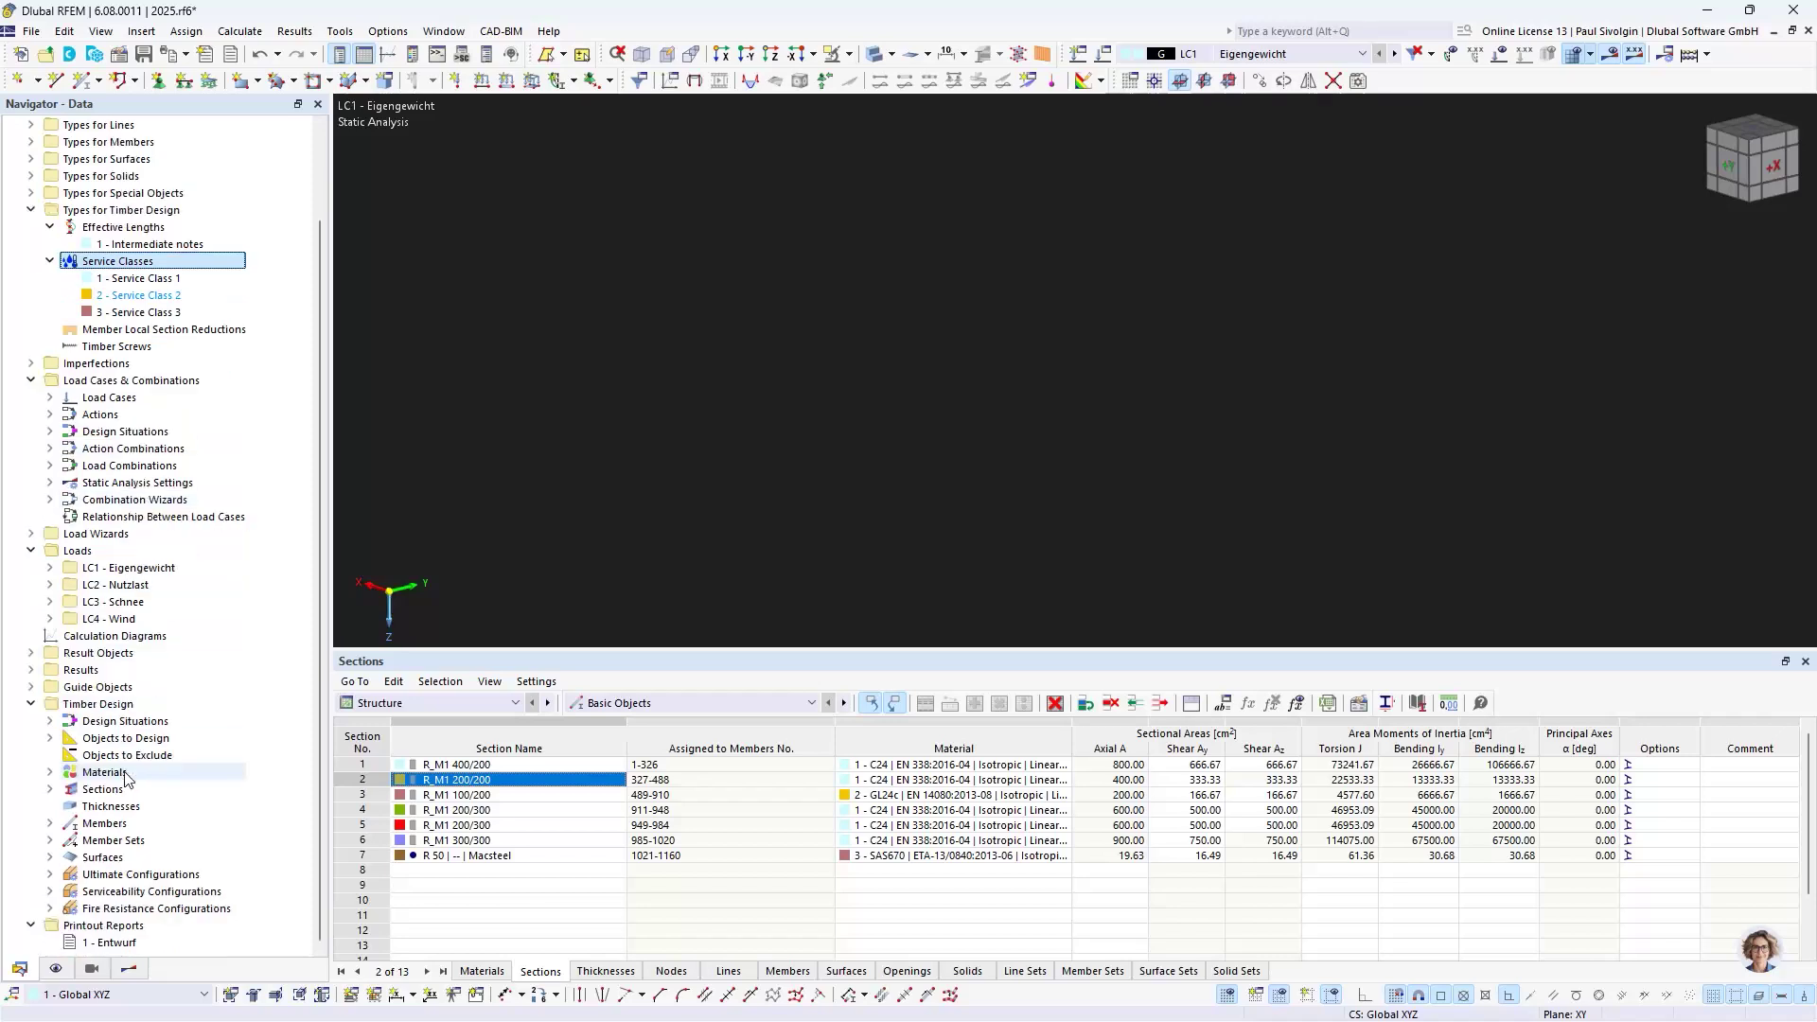
{"action": "left_click", "coordinate": [52, 874]}
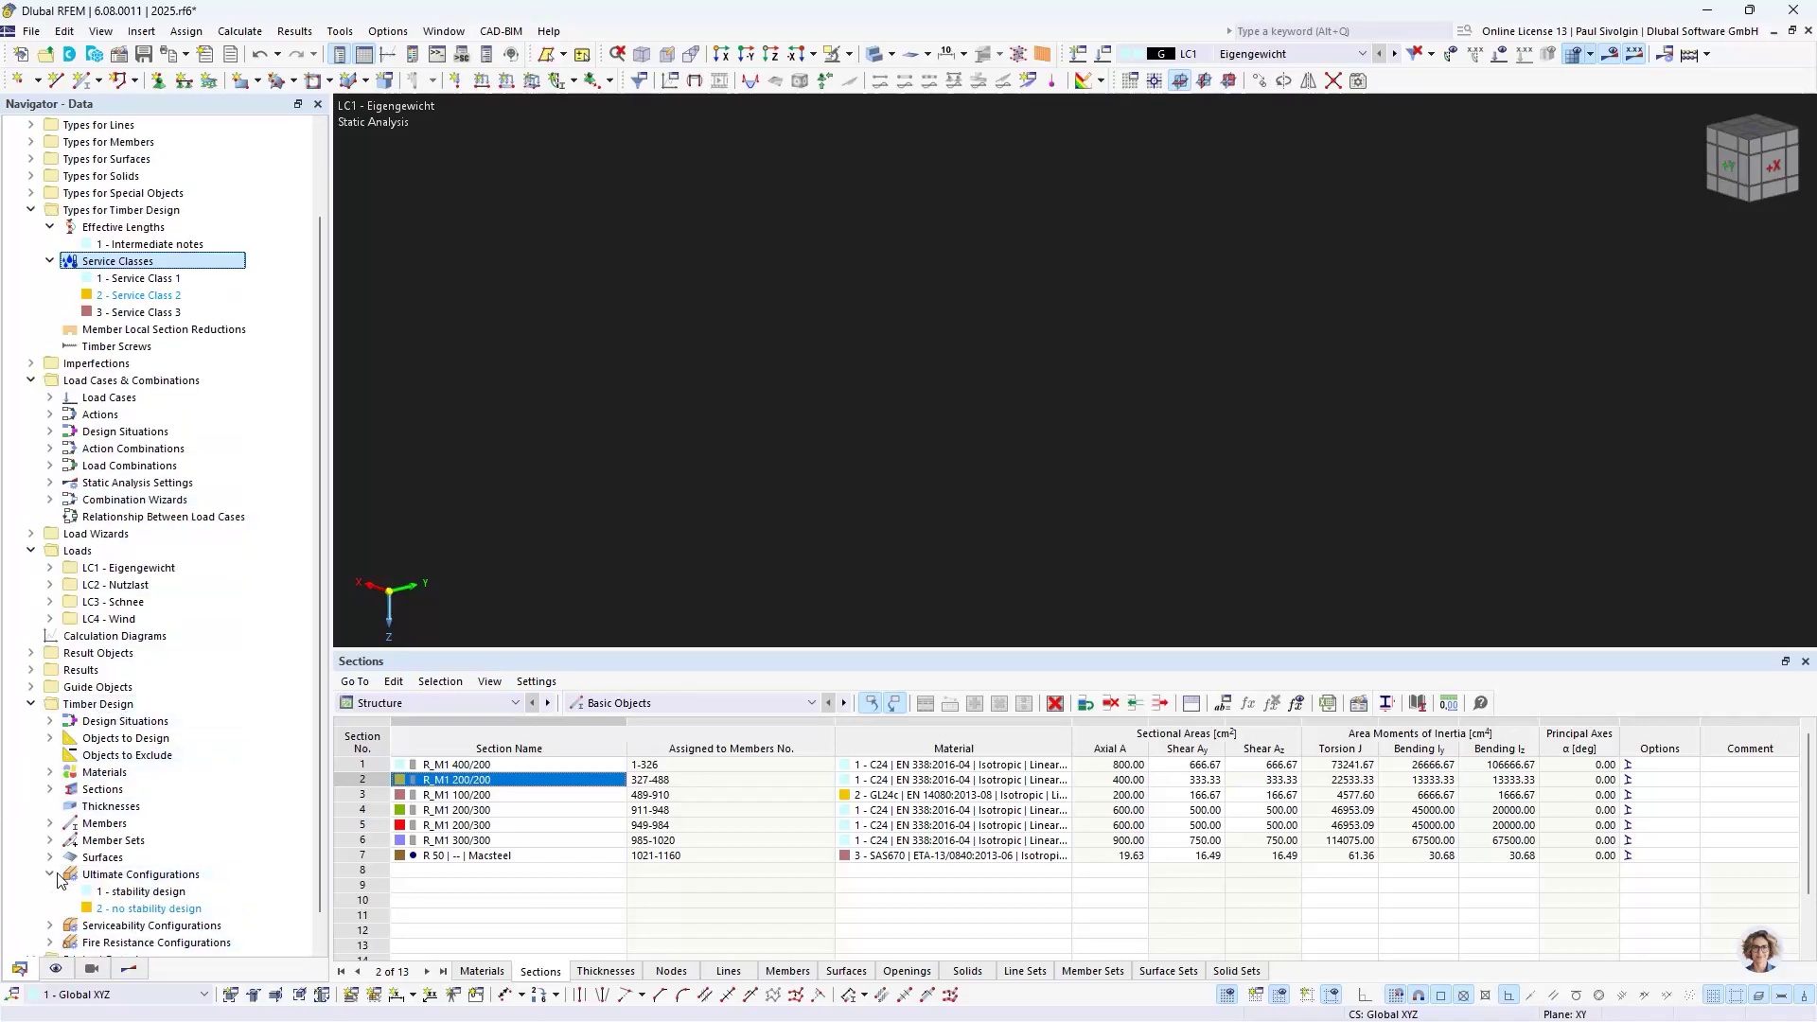
{"action": "right_click", "coordinate": [108, 874]}
{"action": "left_click", "coordinate": [149, 653]}
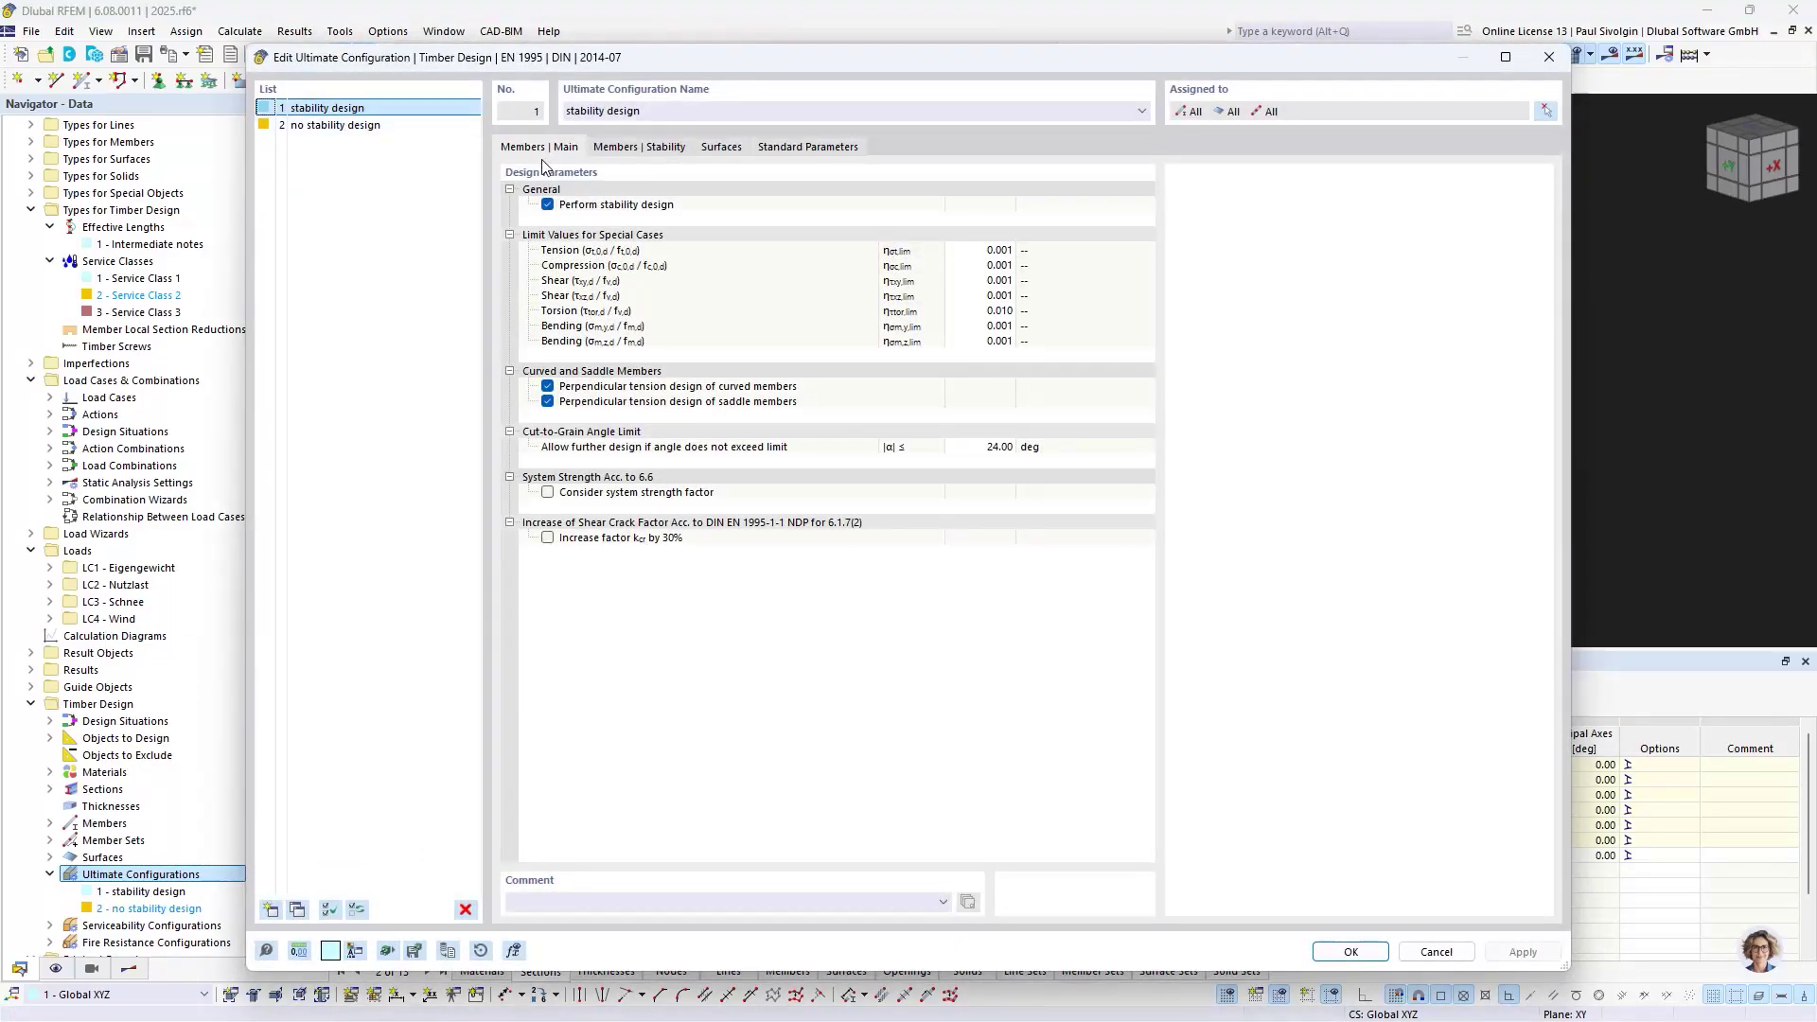
- Turn off Perform stability design for the no stability design configuration, compare it with the stability design configuration, and close without applying
{"action": "left_click", "coordinate": [321, 126]}
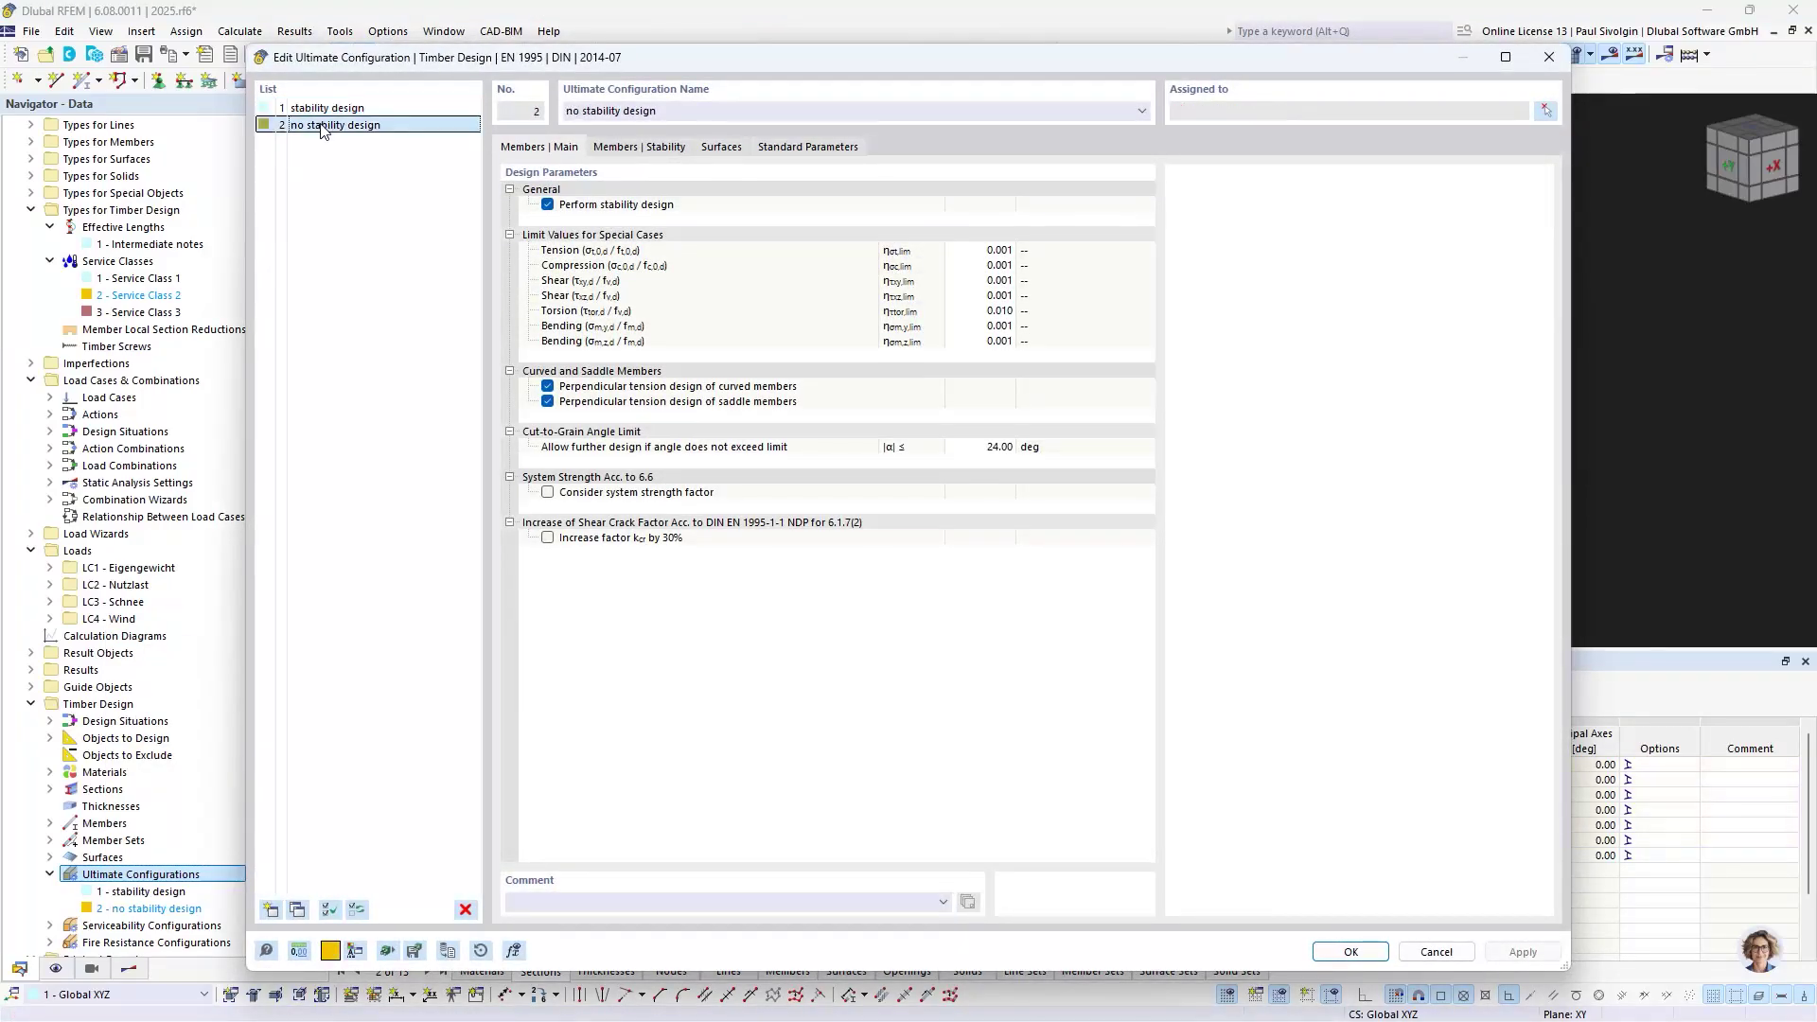
{"action": "left_click", "coordinate": [548, 205]}
{"action": "left_click", "coordinate": [548, 204]}
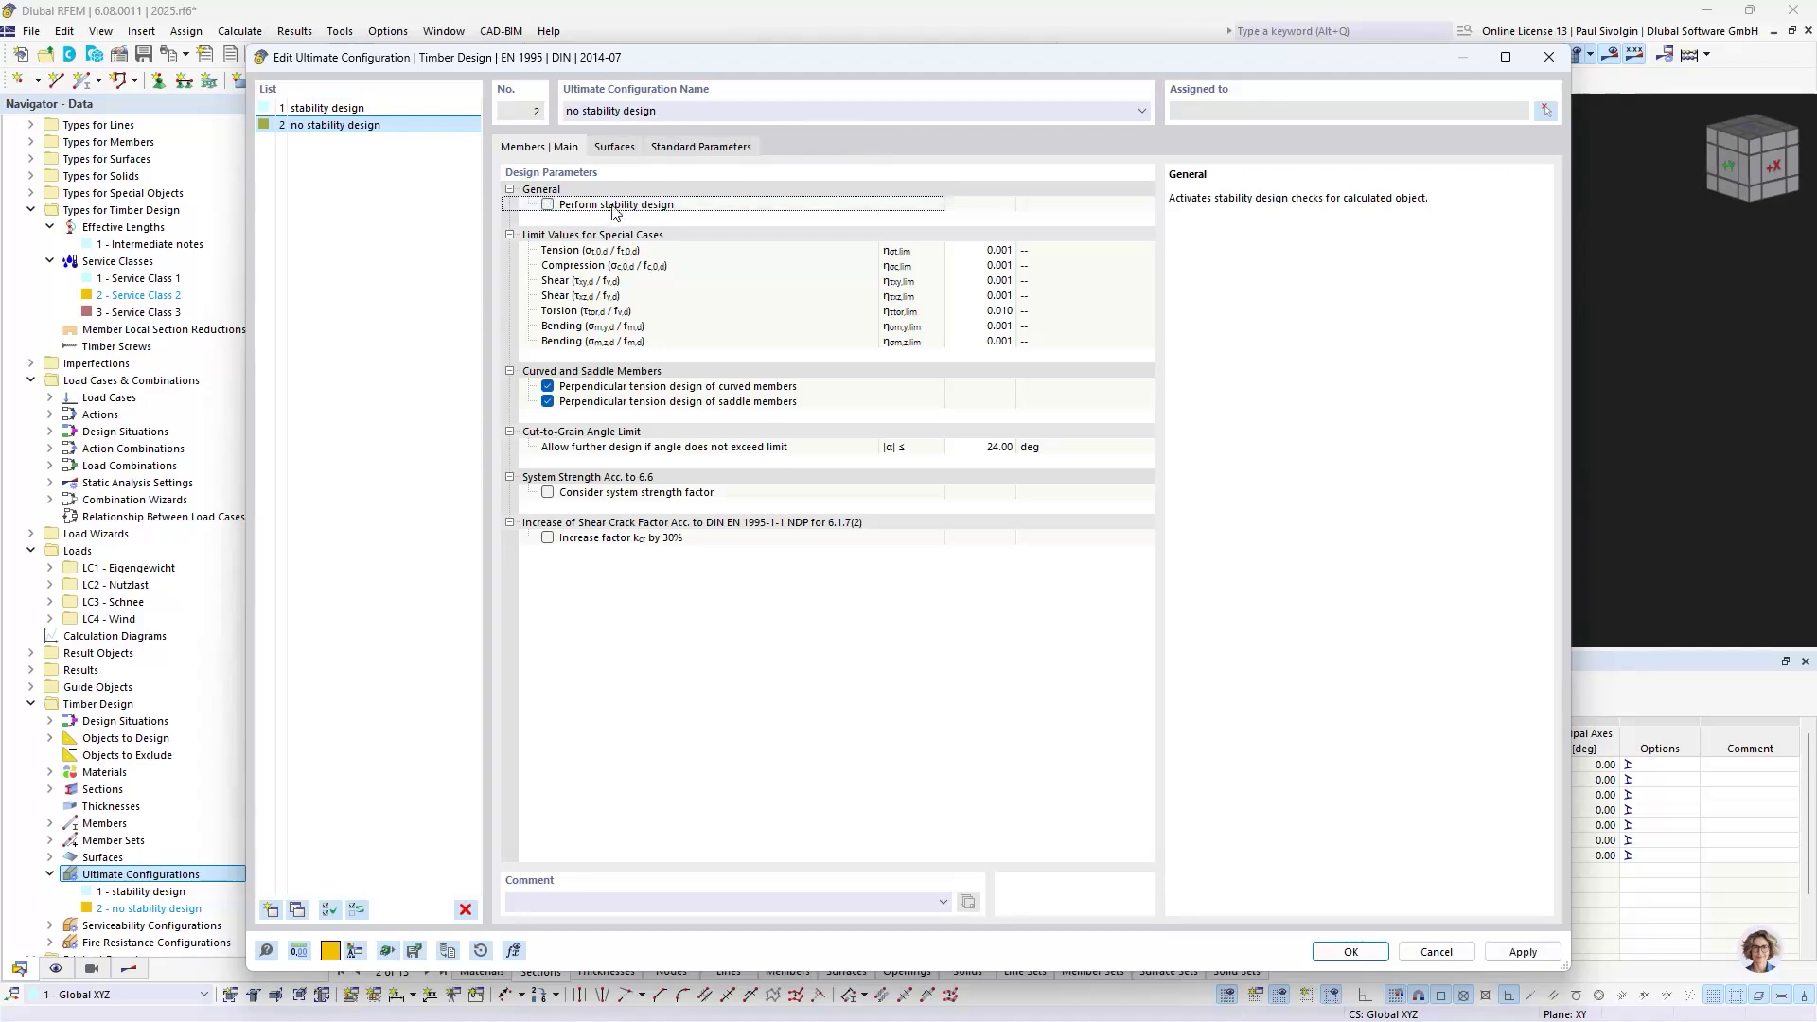
{"action": "left_click", "coordinate": [331, 108]}
{"action": "left_click", "coordinate": [346, 127]}
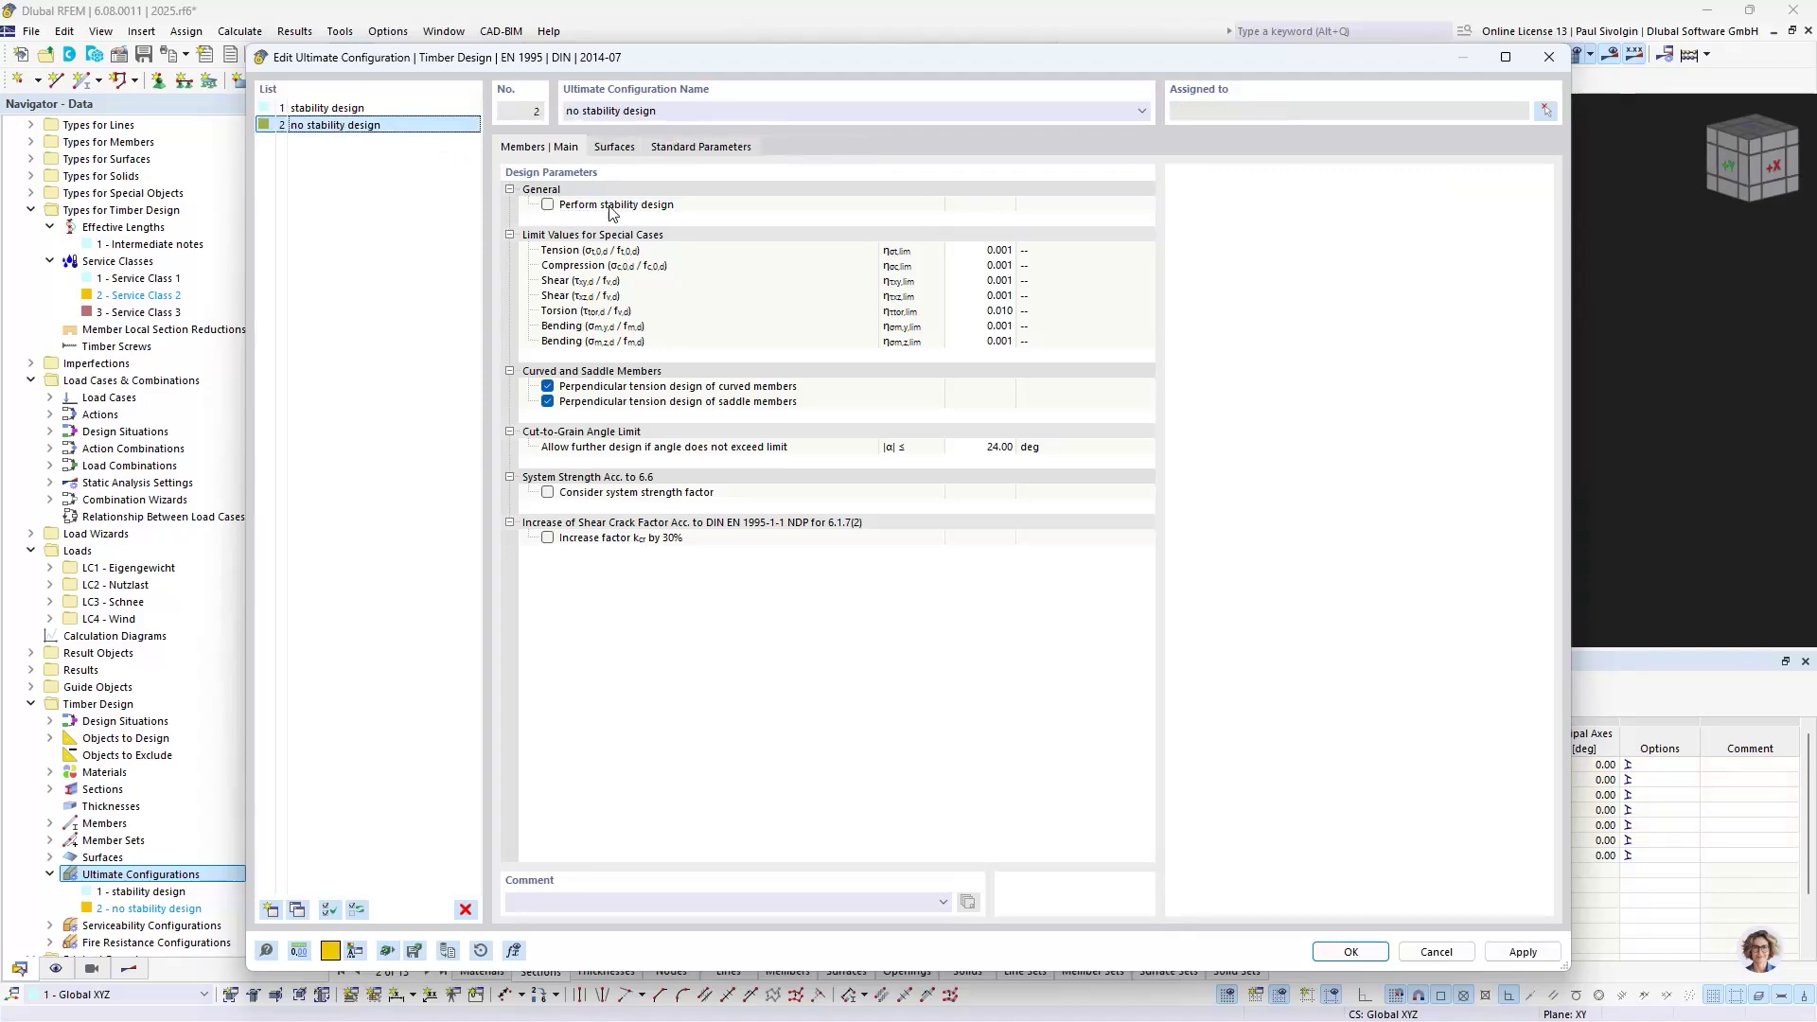
{"action": "left_click", "coordinate": [362, 107]}
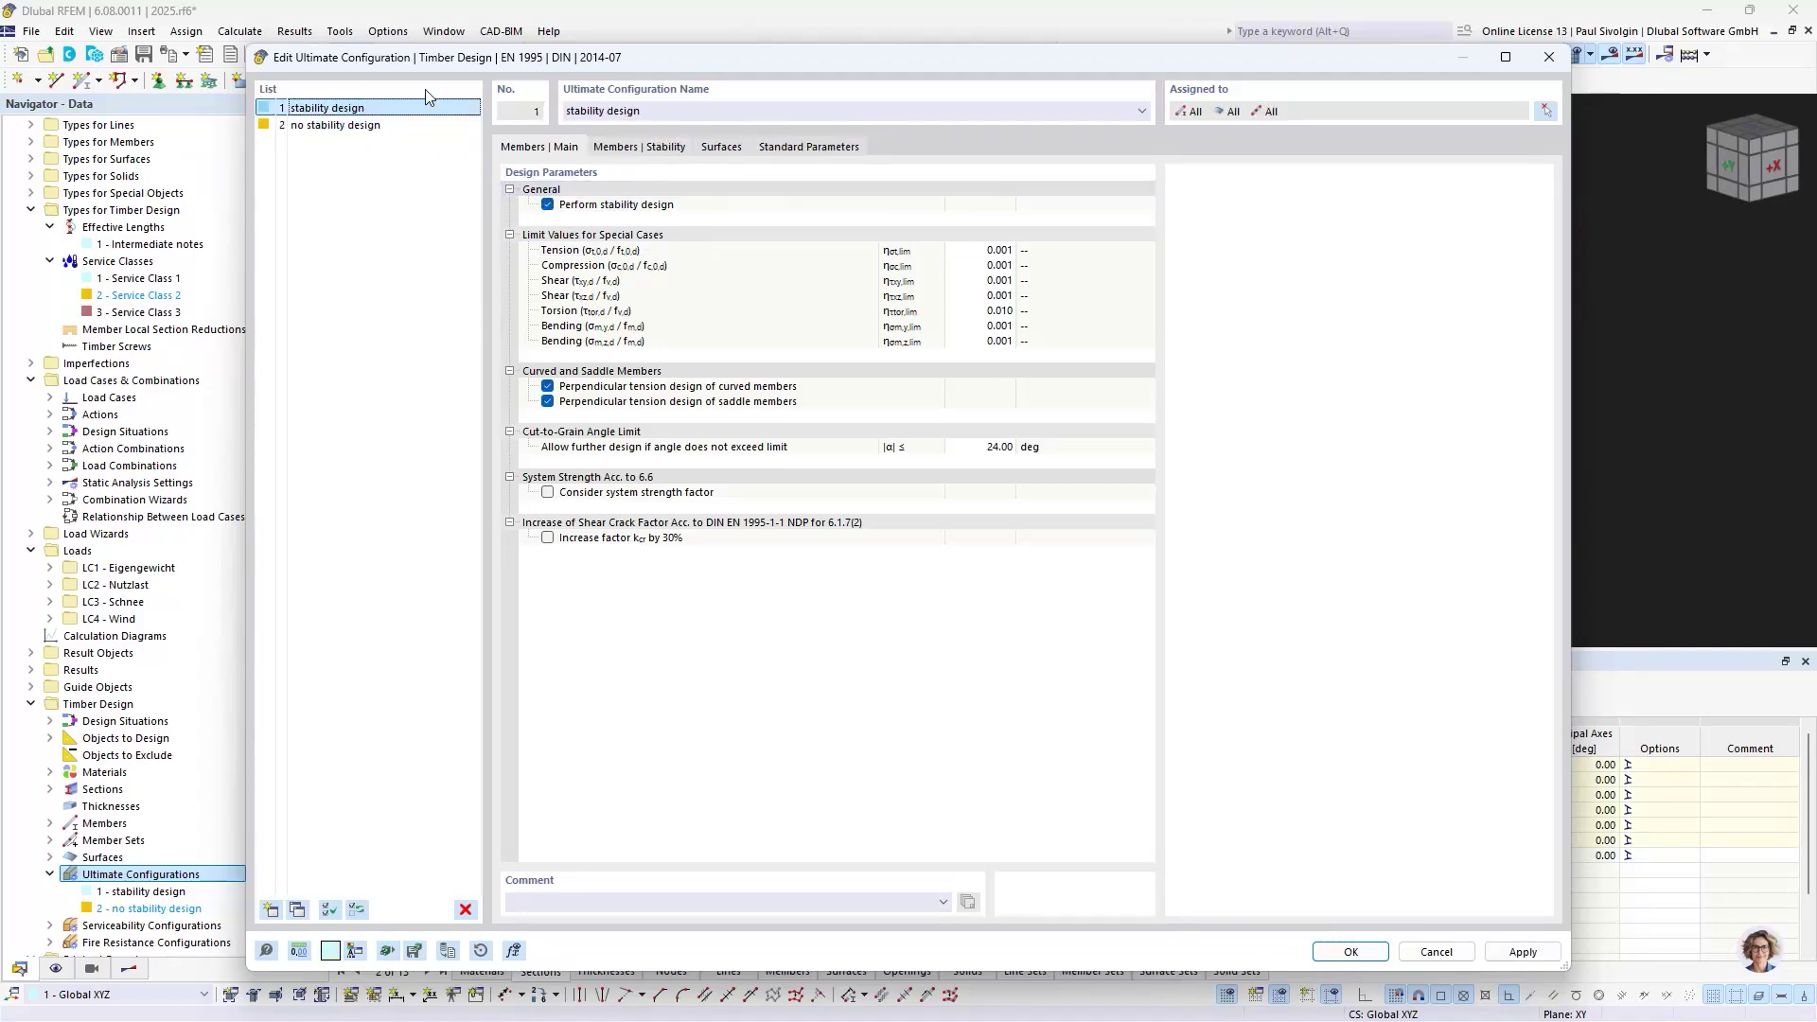
{"action": "left_click", "coordinate": [368, 127]}
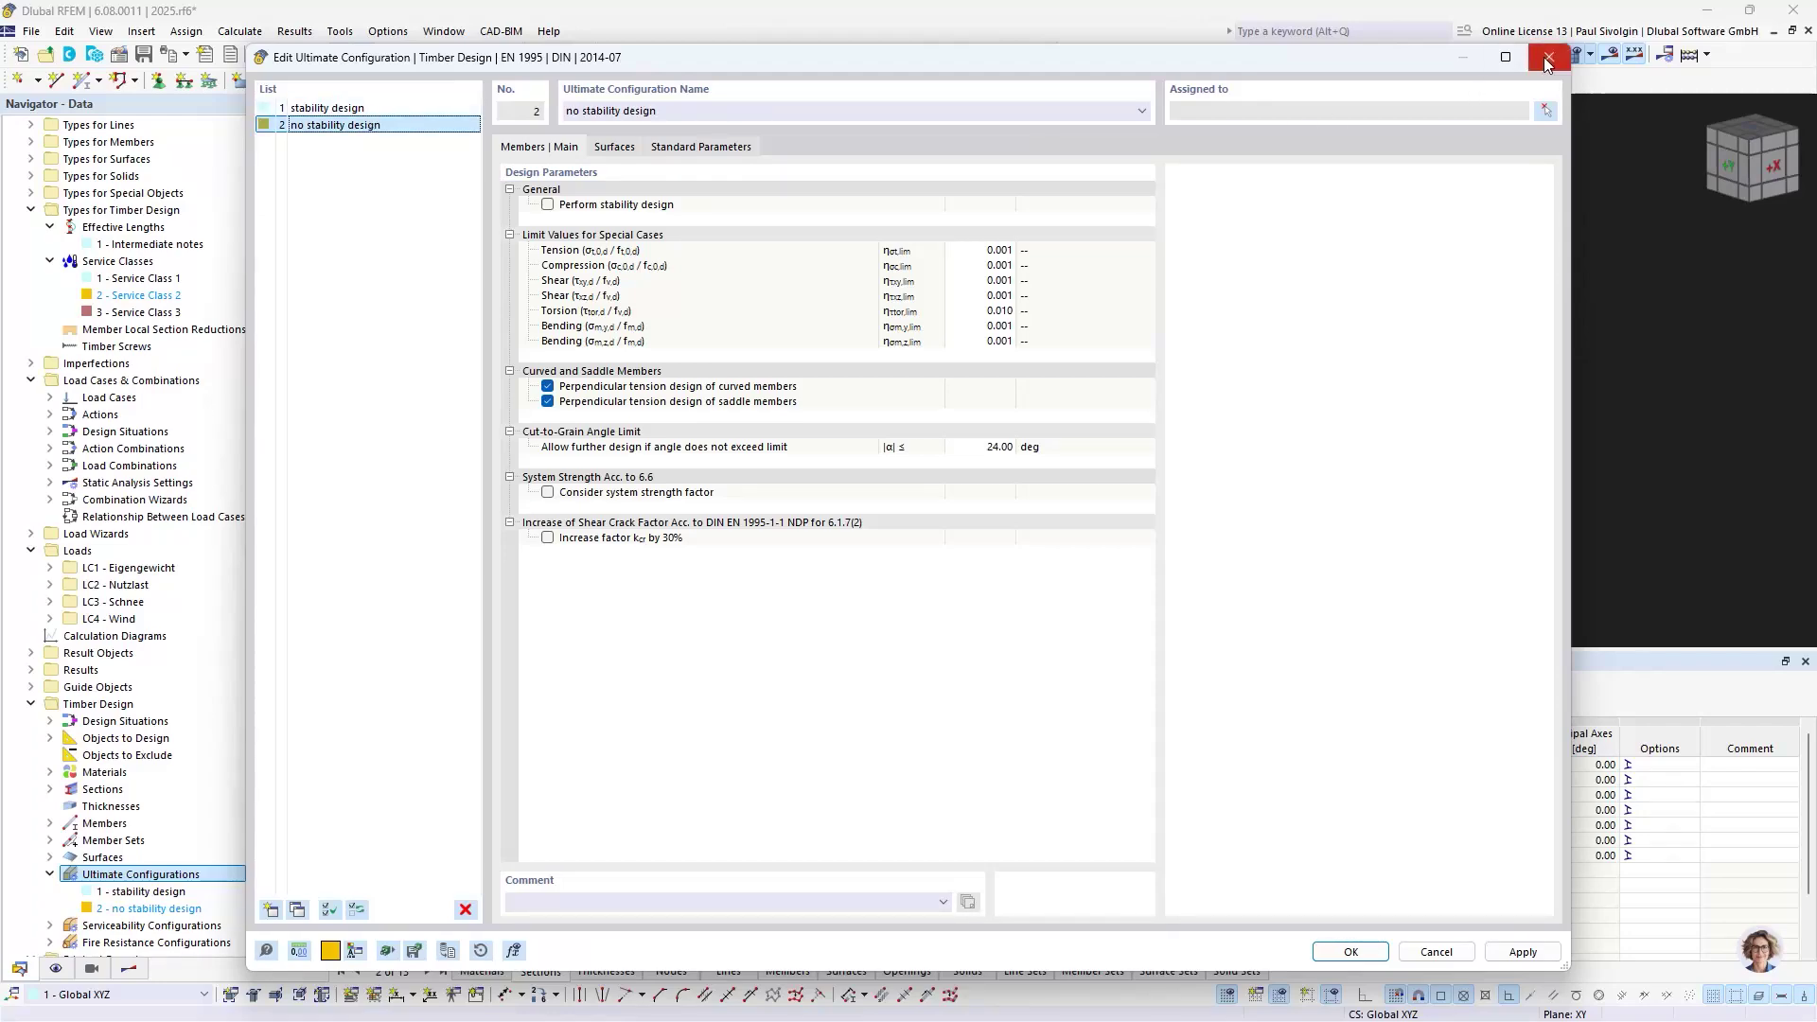
{"action": "left_click", "coordinate": [1547, 61]}
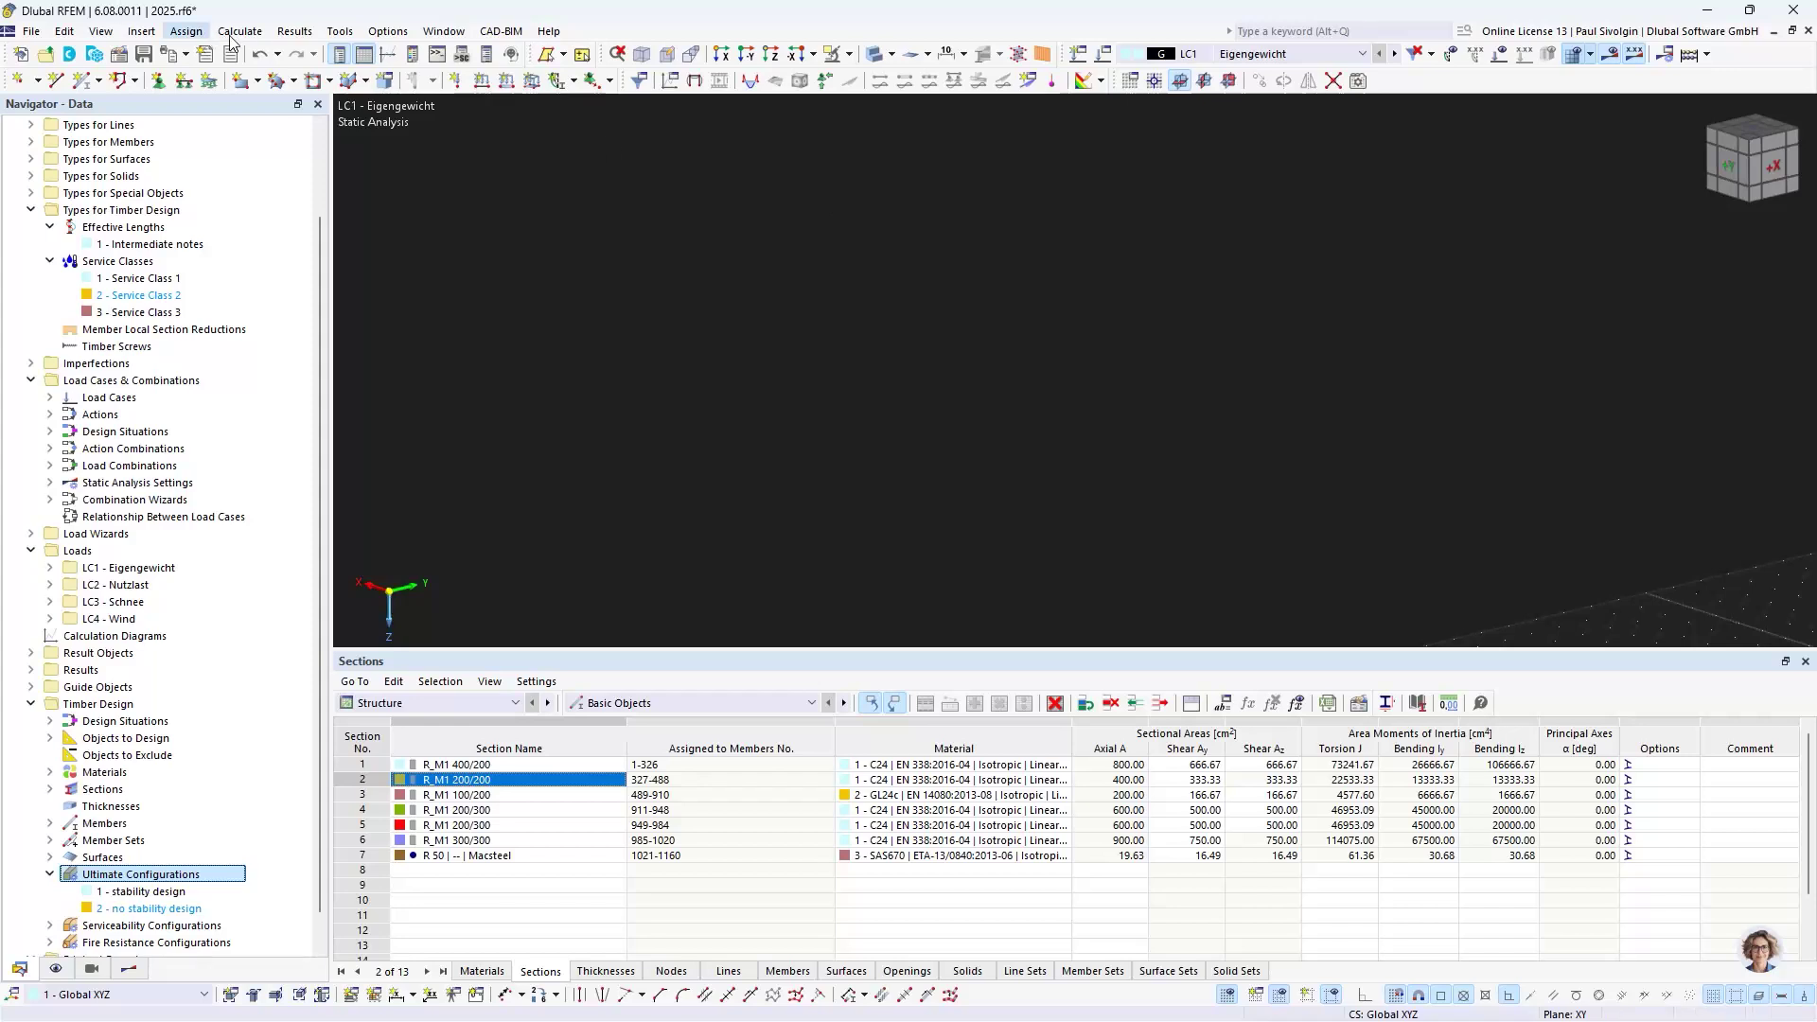
- Open the Entwurf printout report for editing and review its selected loads, parts list, static analysis and timber design items
{"action": "left_click", "coordinate": [194, 56]}
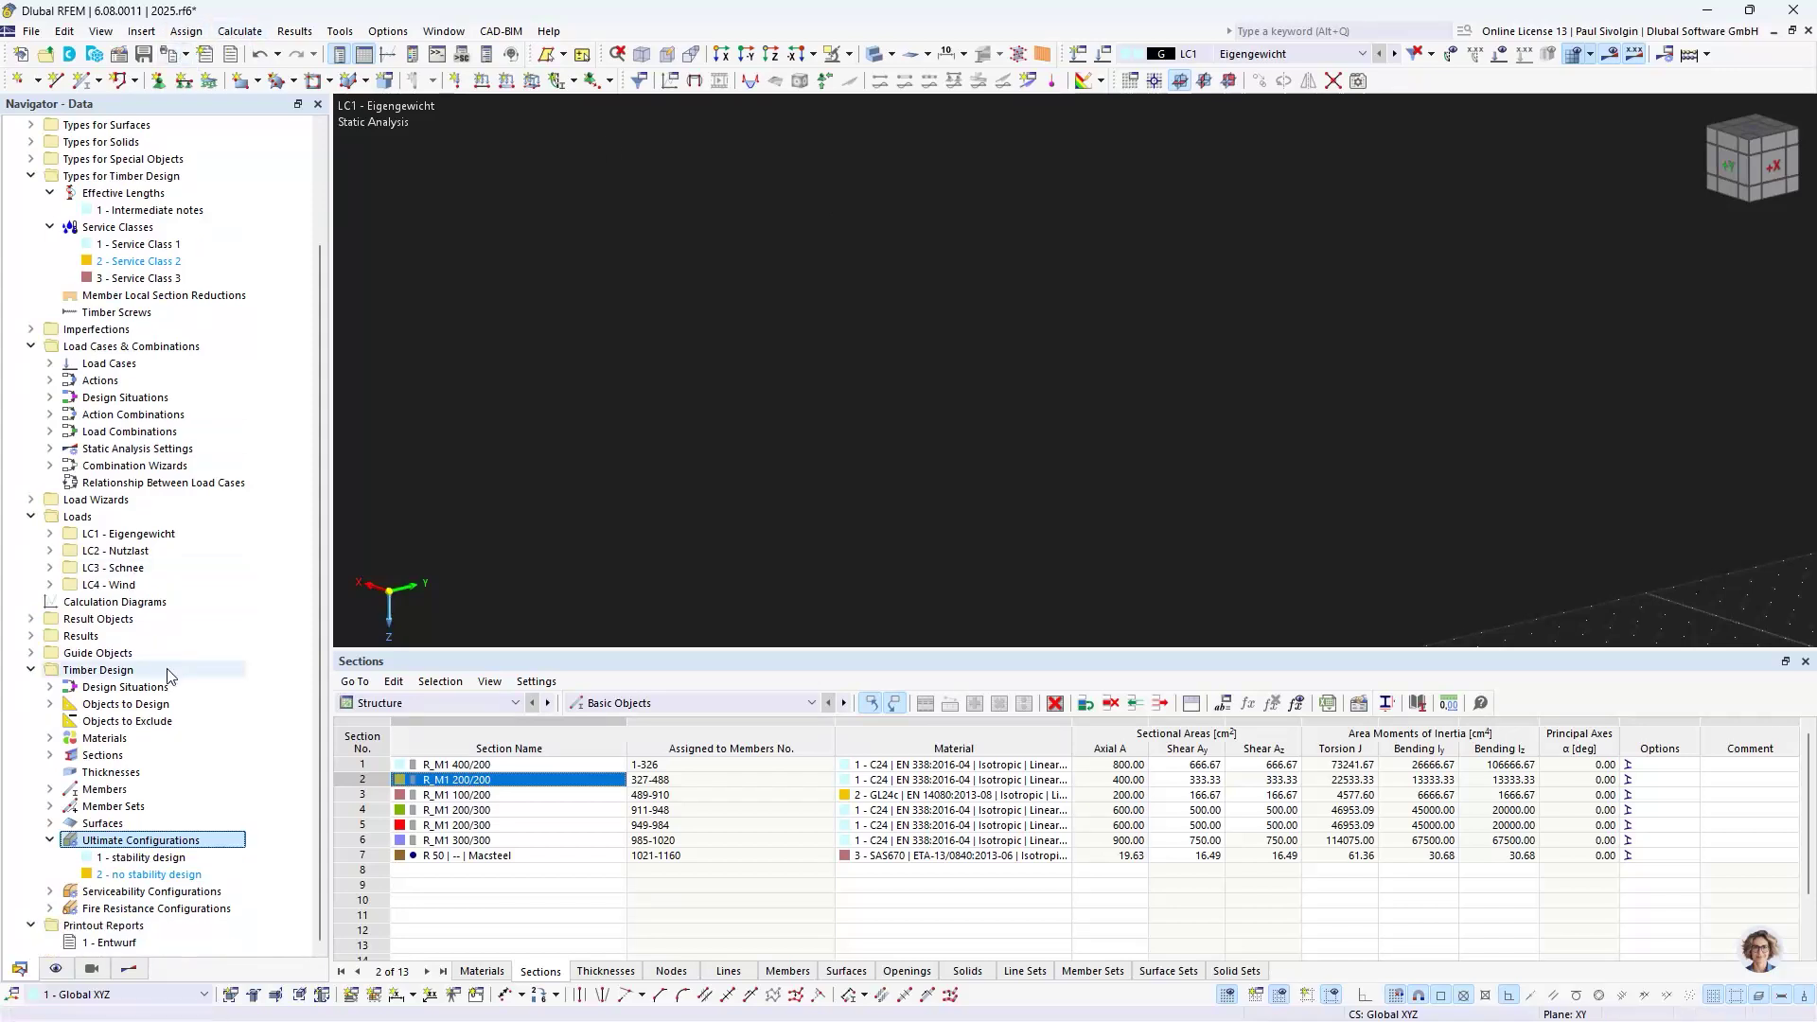
{"action": "right_click", "coordinate": [98, 944]}
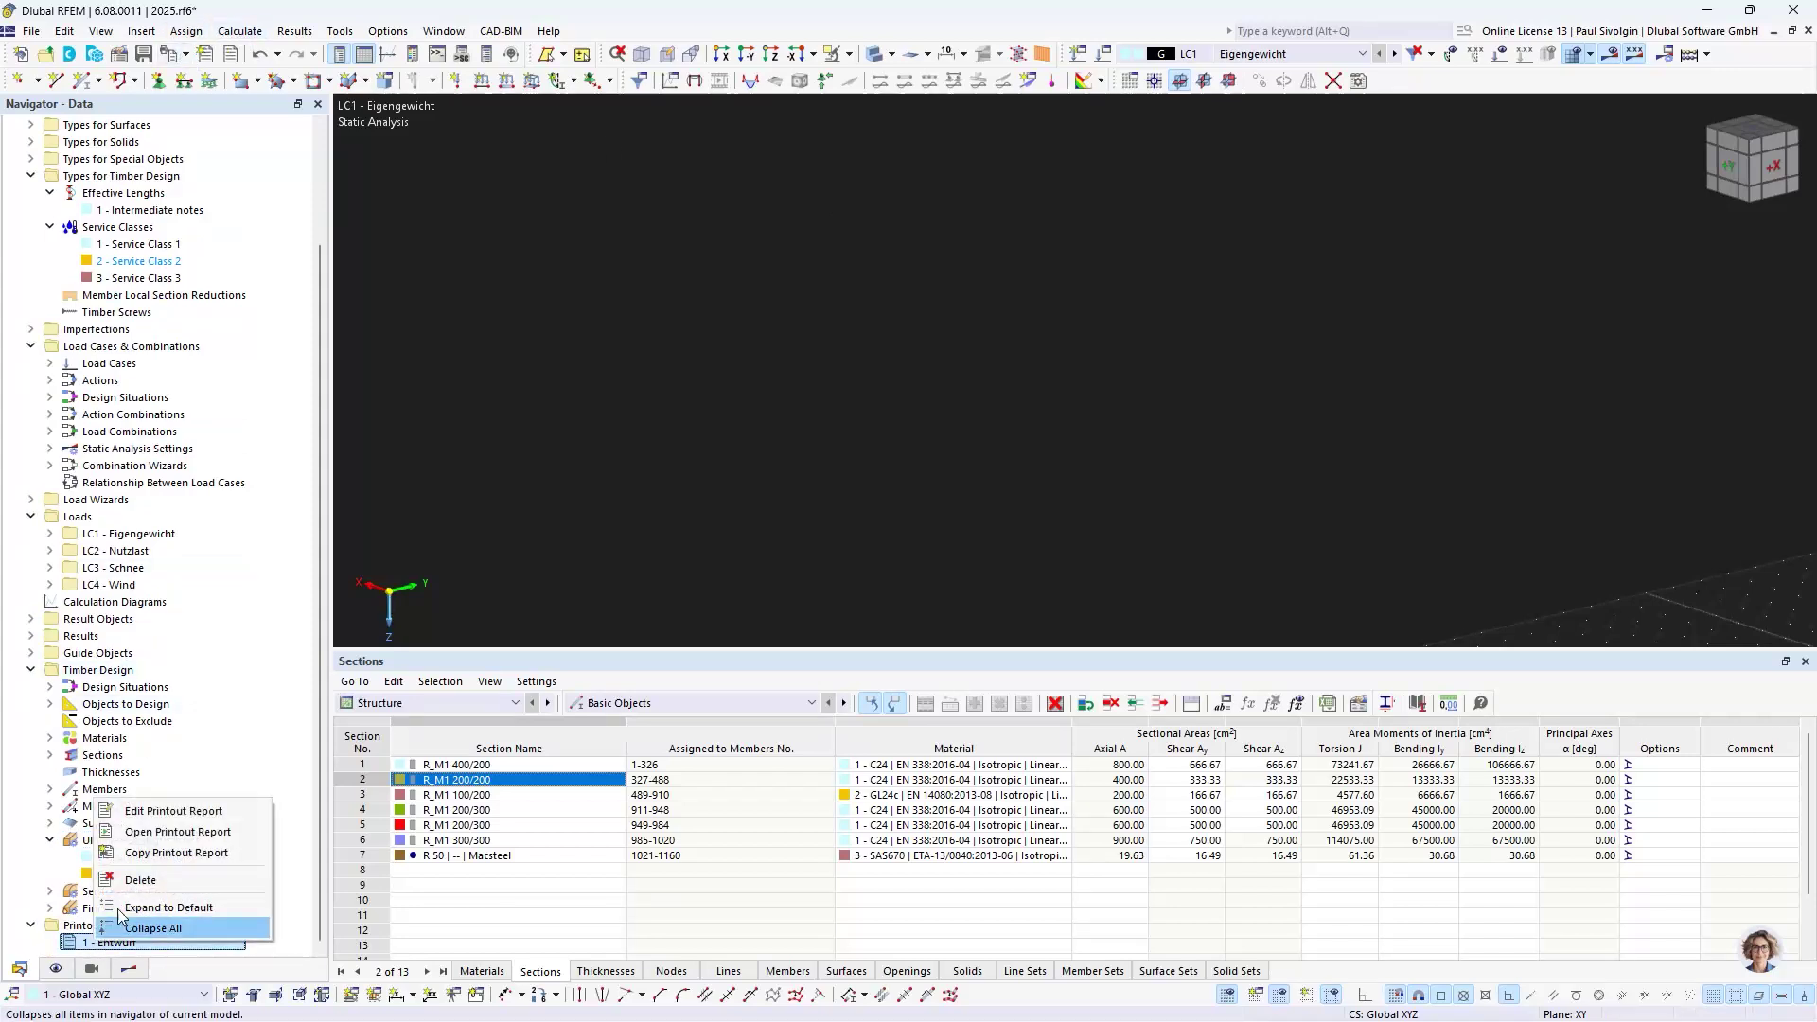
{"action": "left_click", "coordinate": [120, 814]}
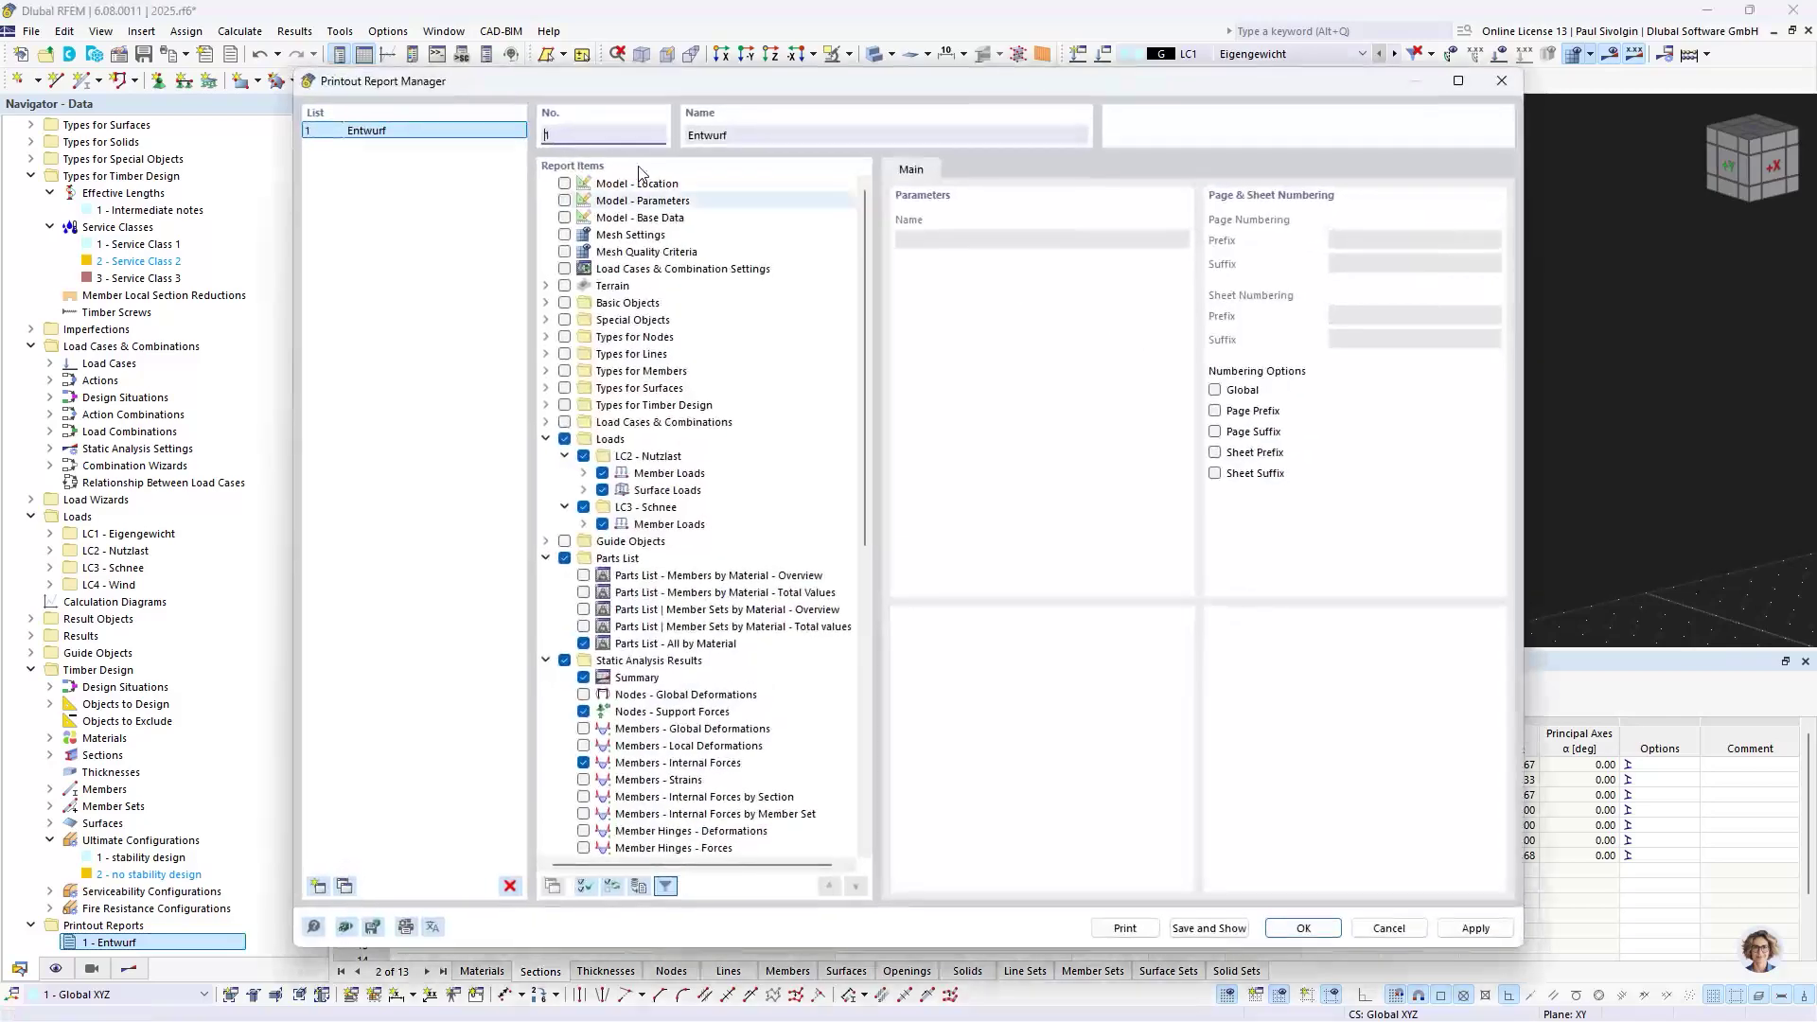
{"action": "scroll", "coordinate": [629, 445], "scroll_direction": "down", "scroll_amount": 5}
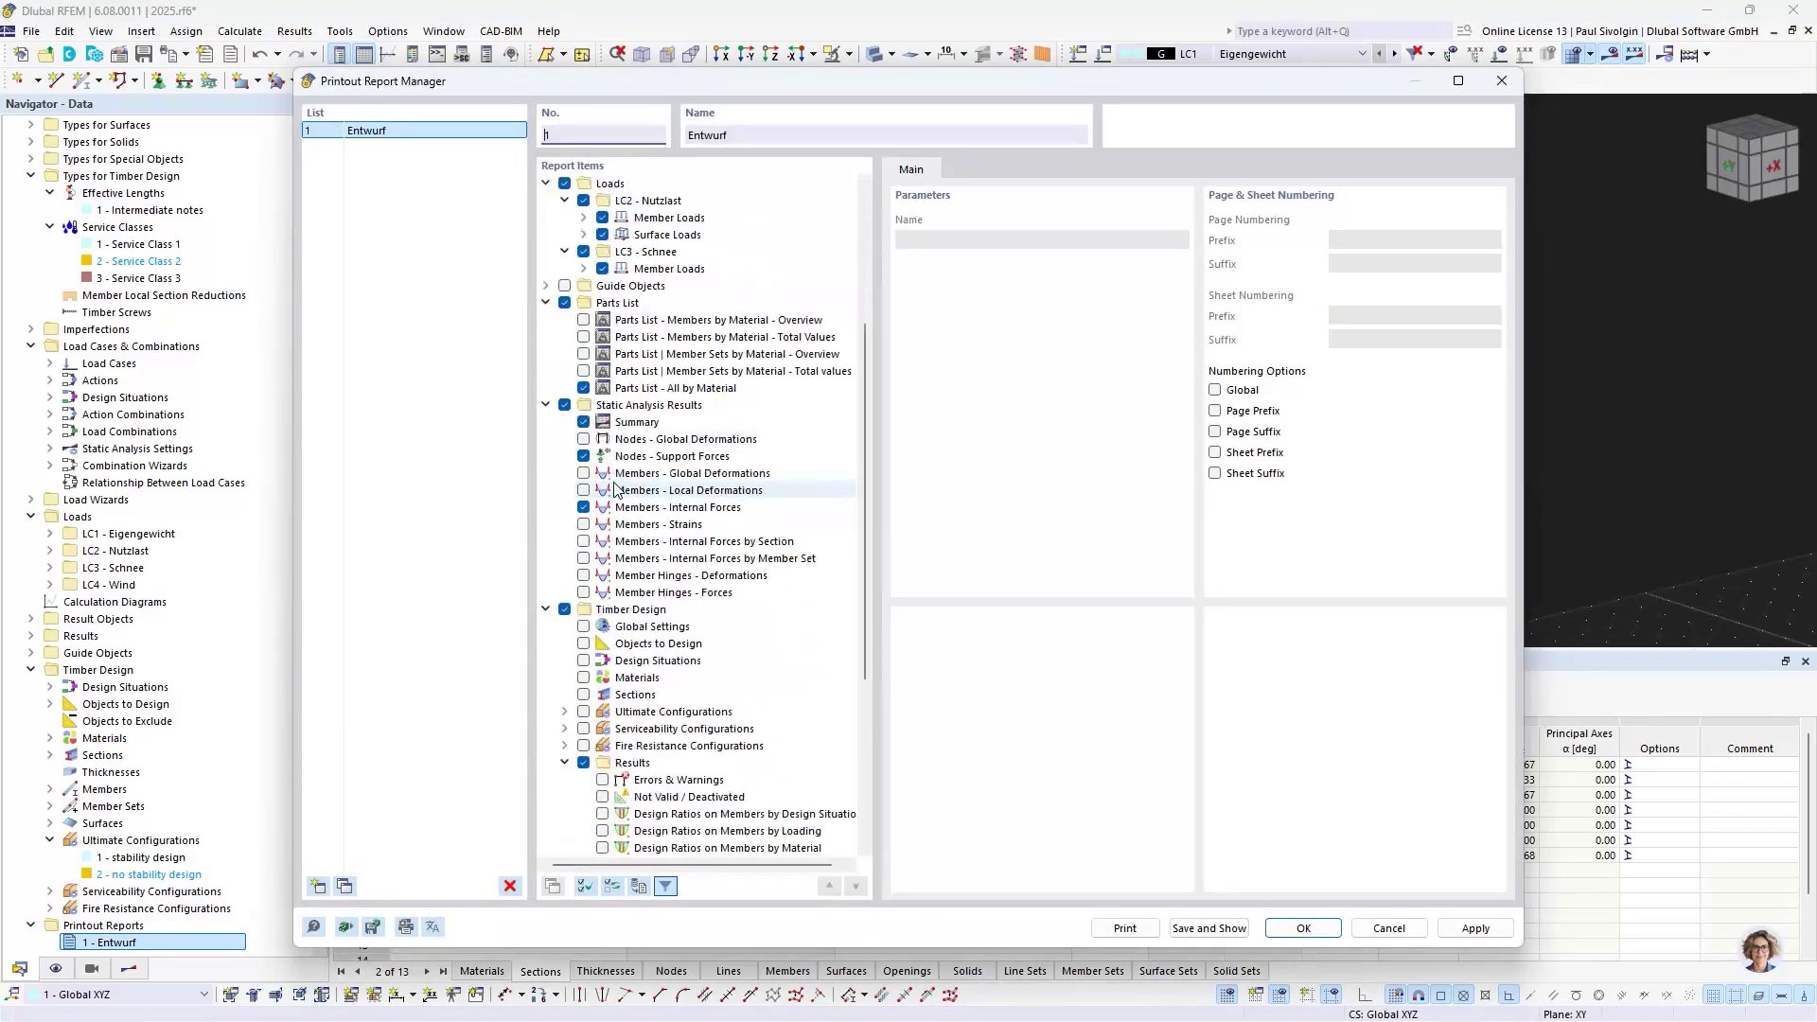
{"action": "scroll", "coordinate": [609, 492], "scroll_direction": "down", "scroll_amount": 5}
{"action": "scroll", "coordinate": [608, 492], "scroll_direction": "up", "scroll_amount": 5}
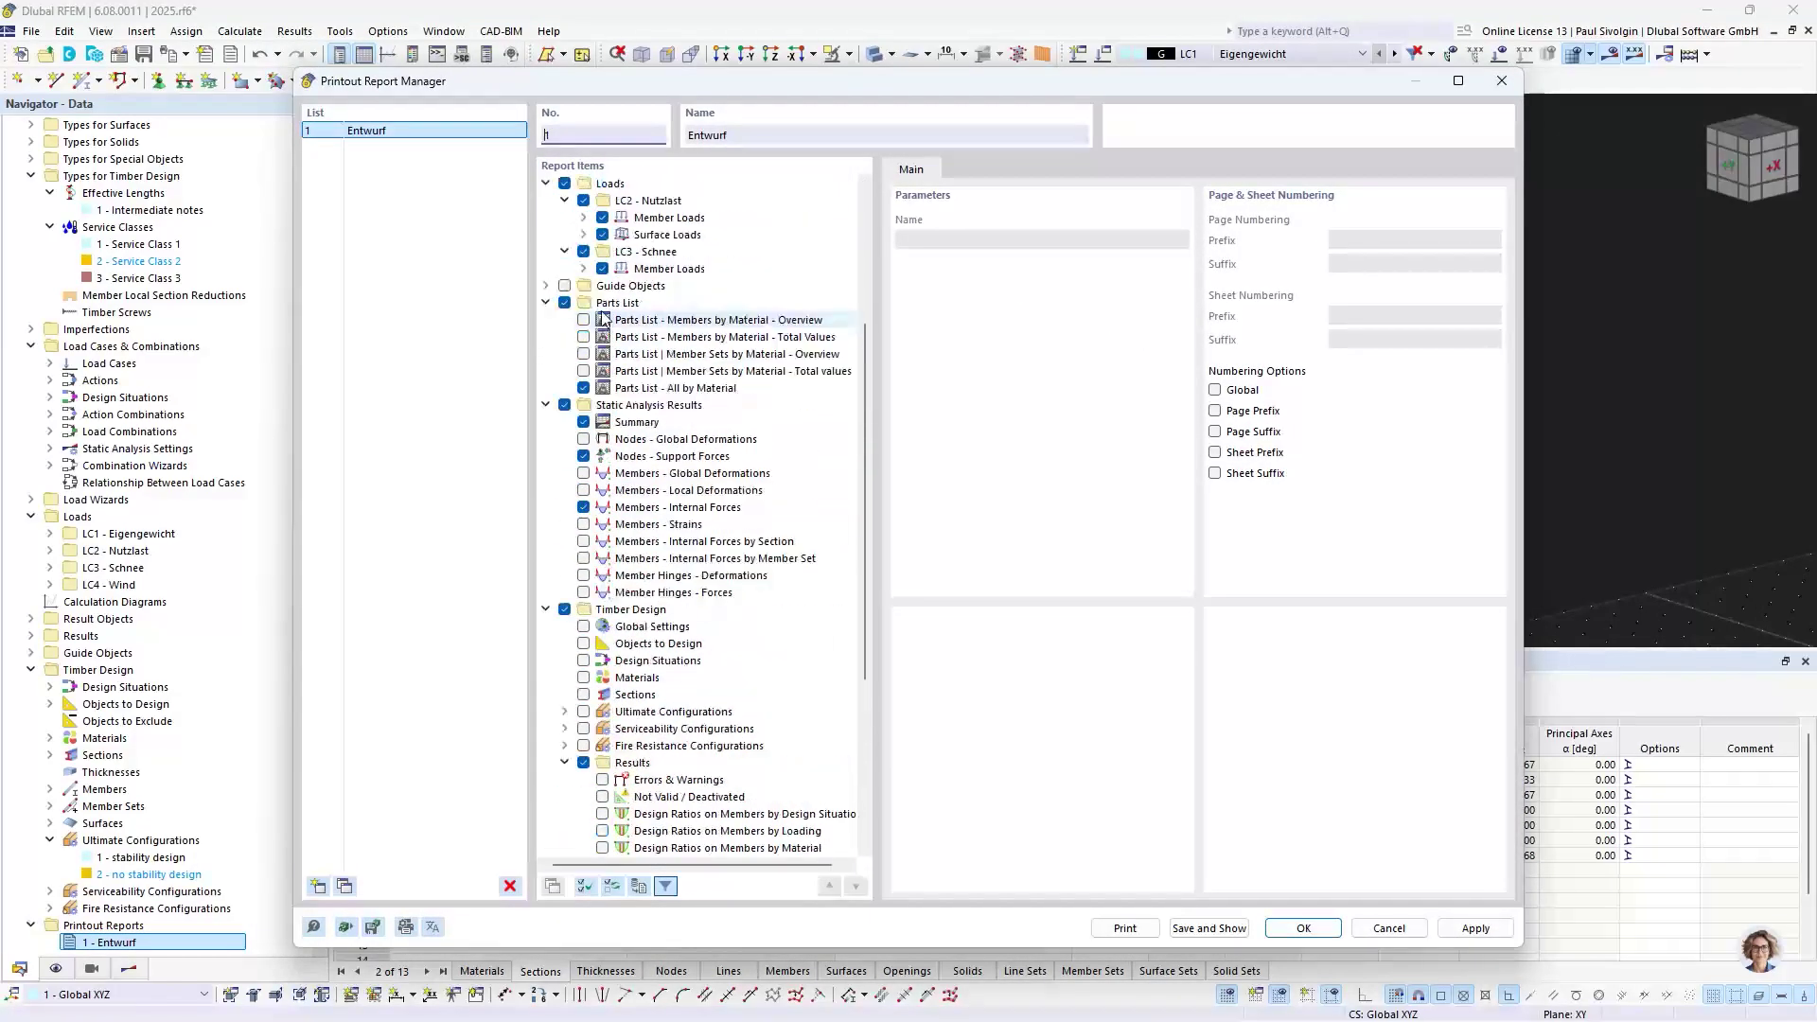
{"action": "scroll", "coordinate": [608, 491], "scroll_direction": "down", "scroll_amount": 4}
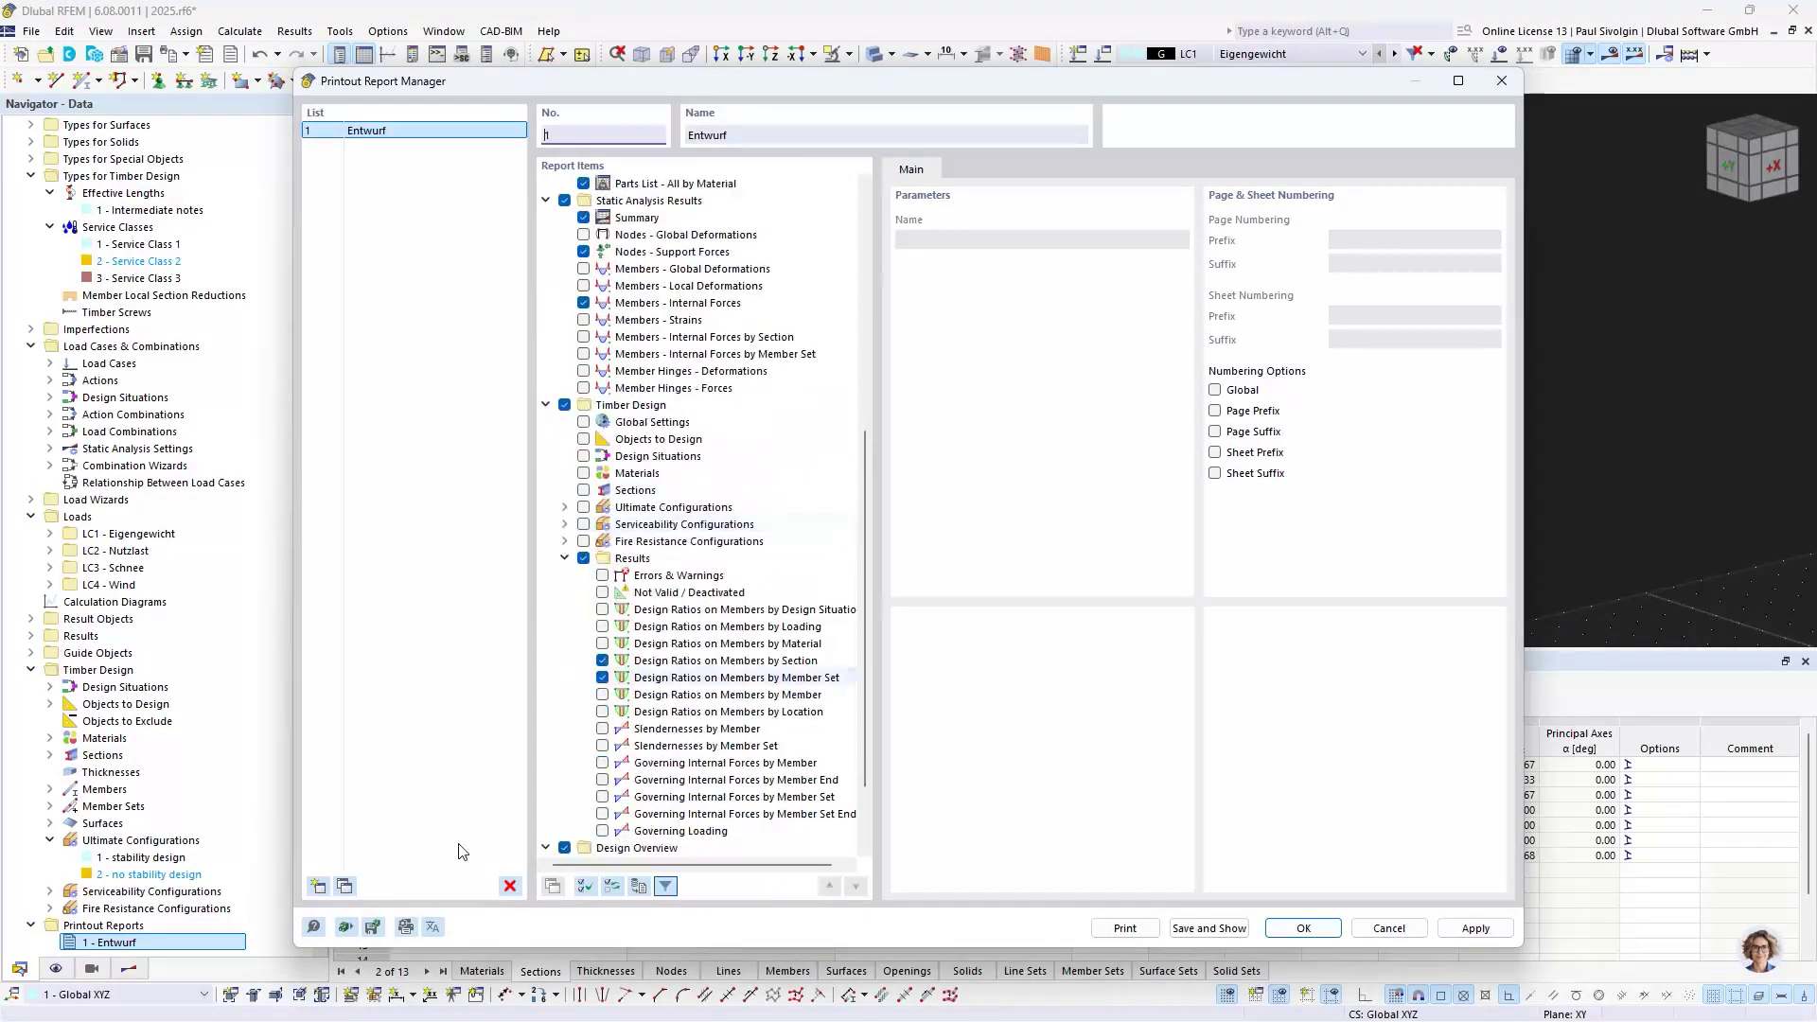
- Try creating a printout report template from Entwurf, and close both report dialogs without saving
{"action": "left_click", "coordinate": [373, 928]}
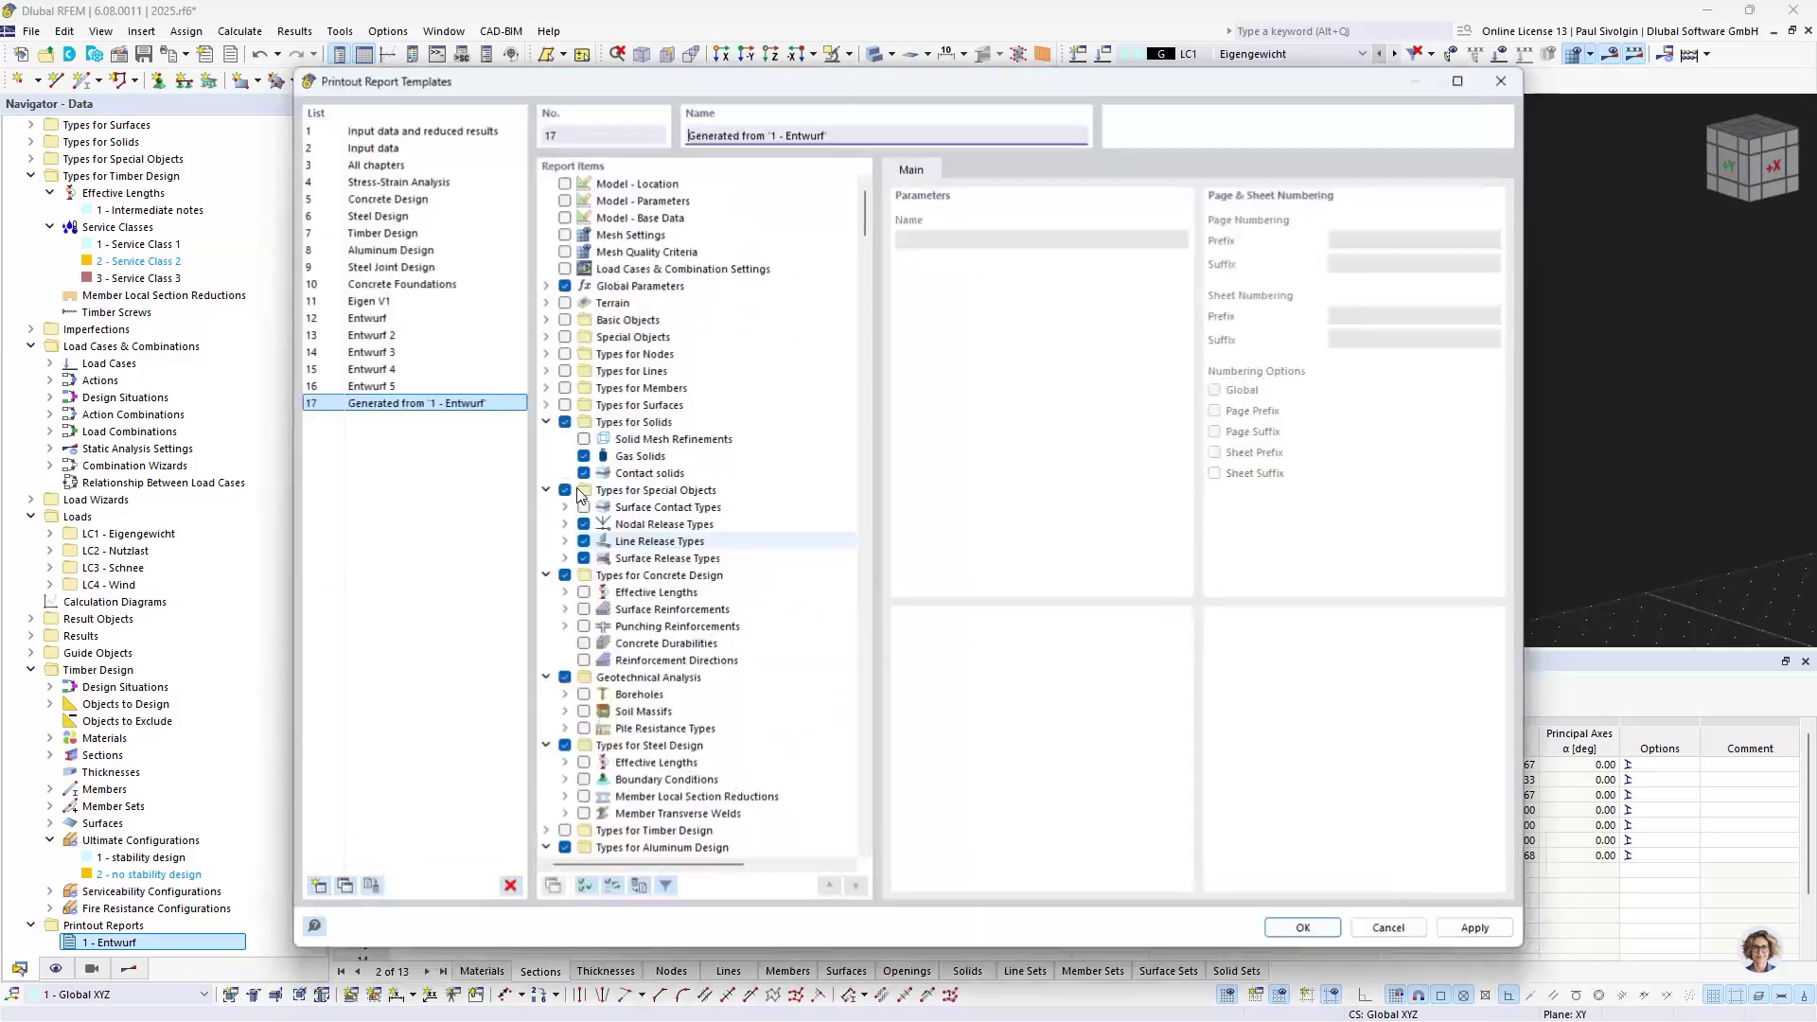
{"action": "left_click", "coordinate": [1502, 82]}
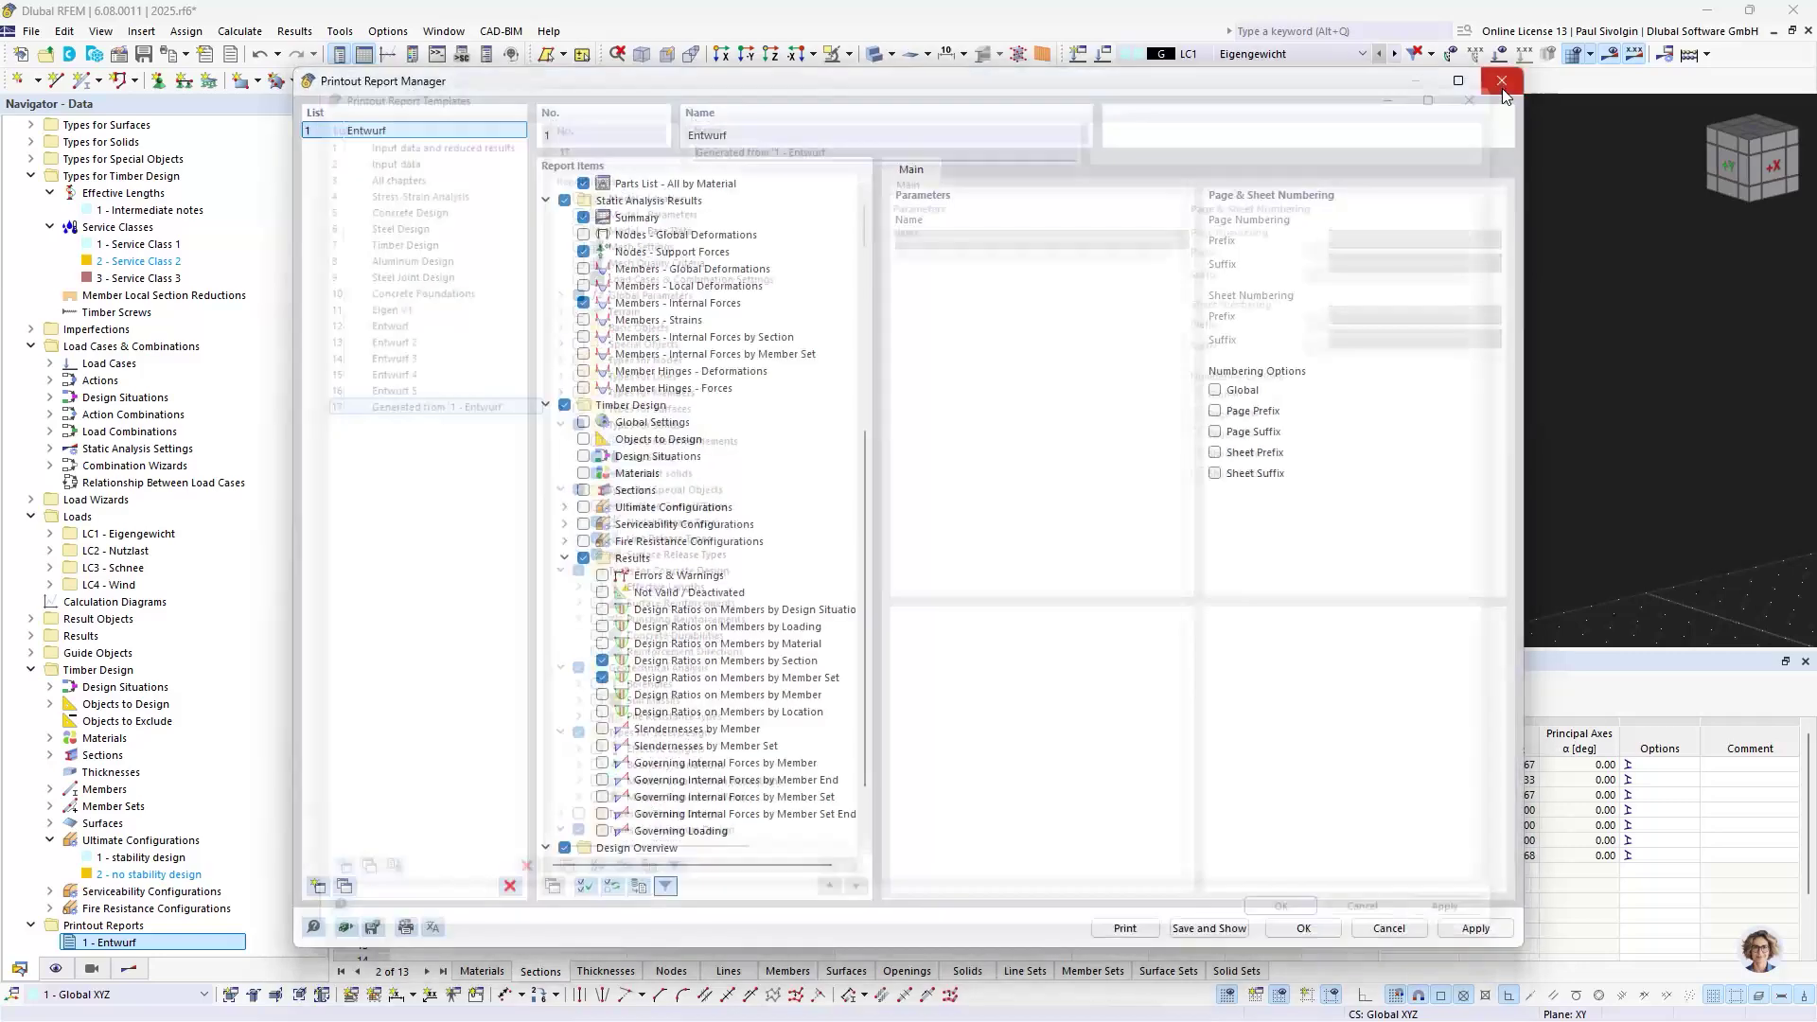
{"action": "left_click", "coordinate": [1500, 81]}
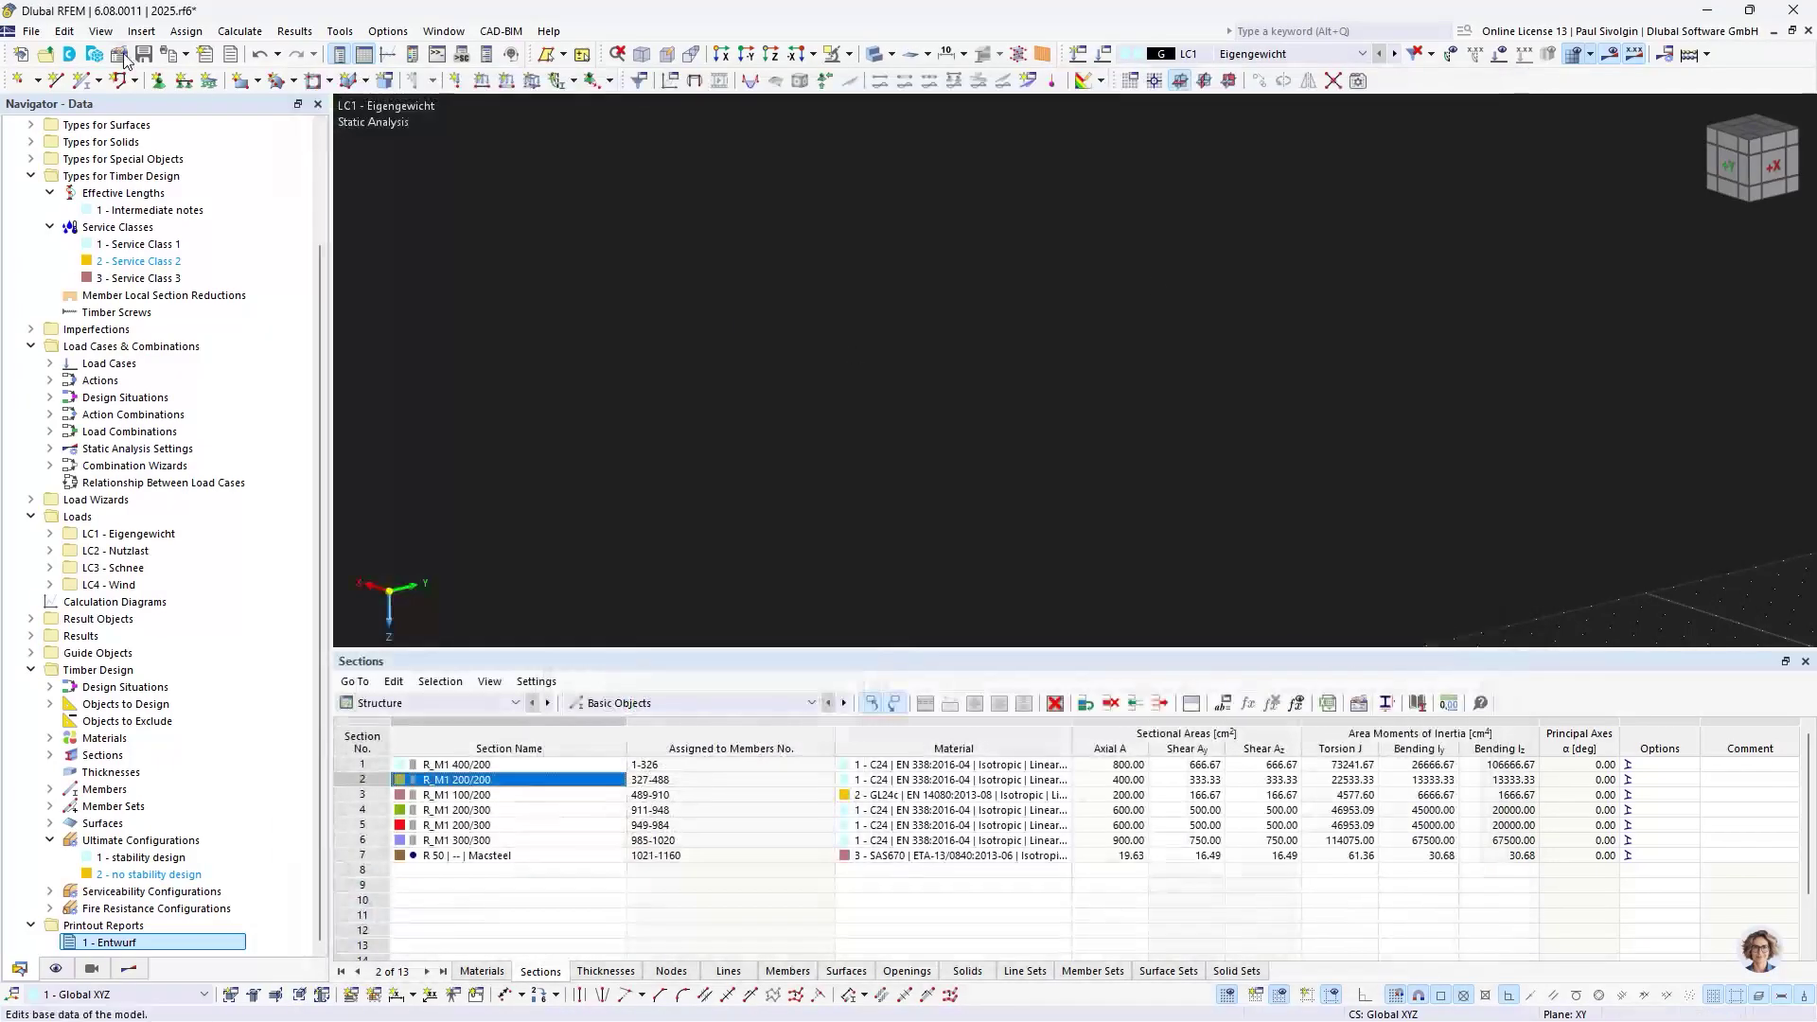
- Start printing the current graphics to the Entwurf printout report and set the window to print to Multi-print
{"action": "left_click", "coordinate": [187, 55]}
{"action": "left_click", "coordinate": [797, 338]}
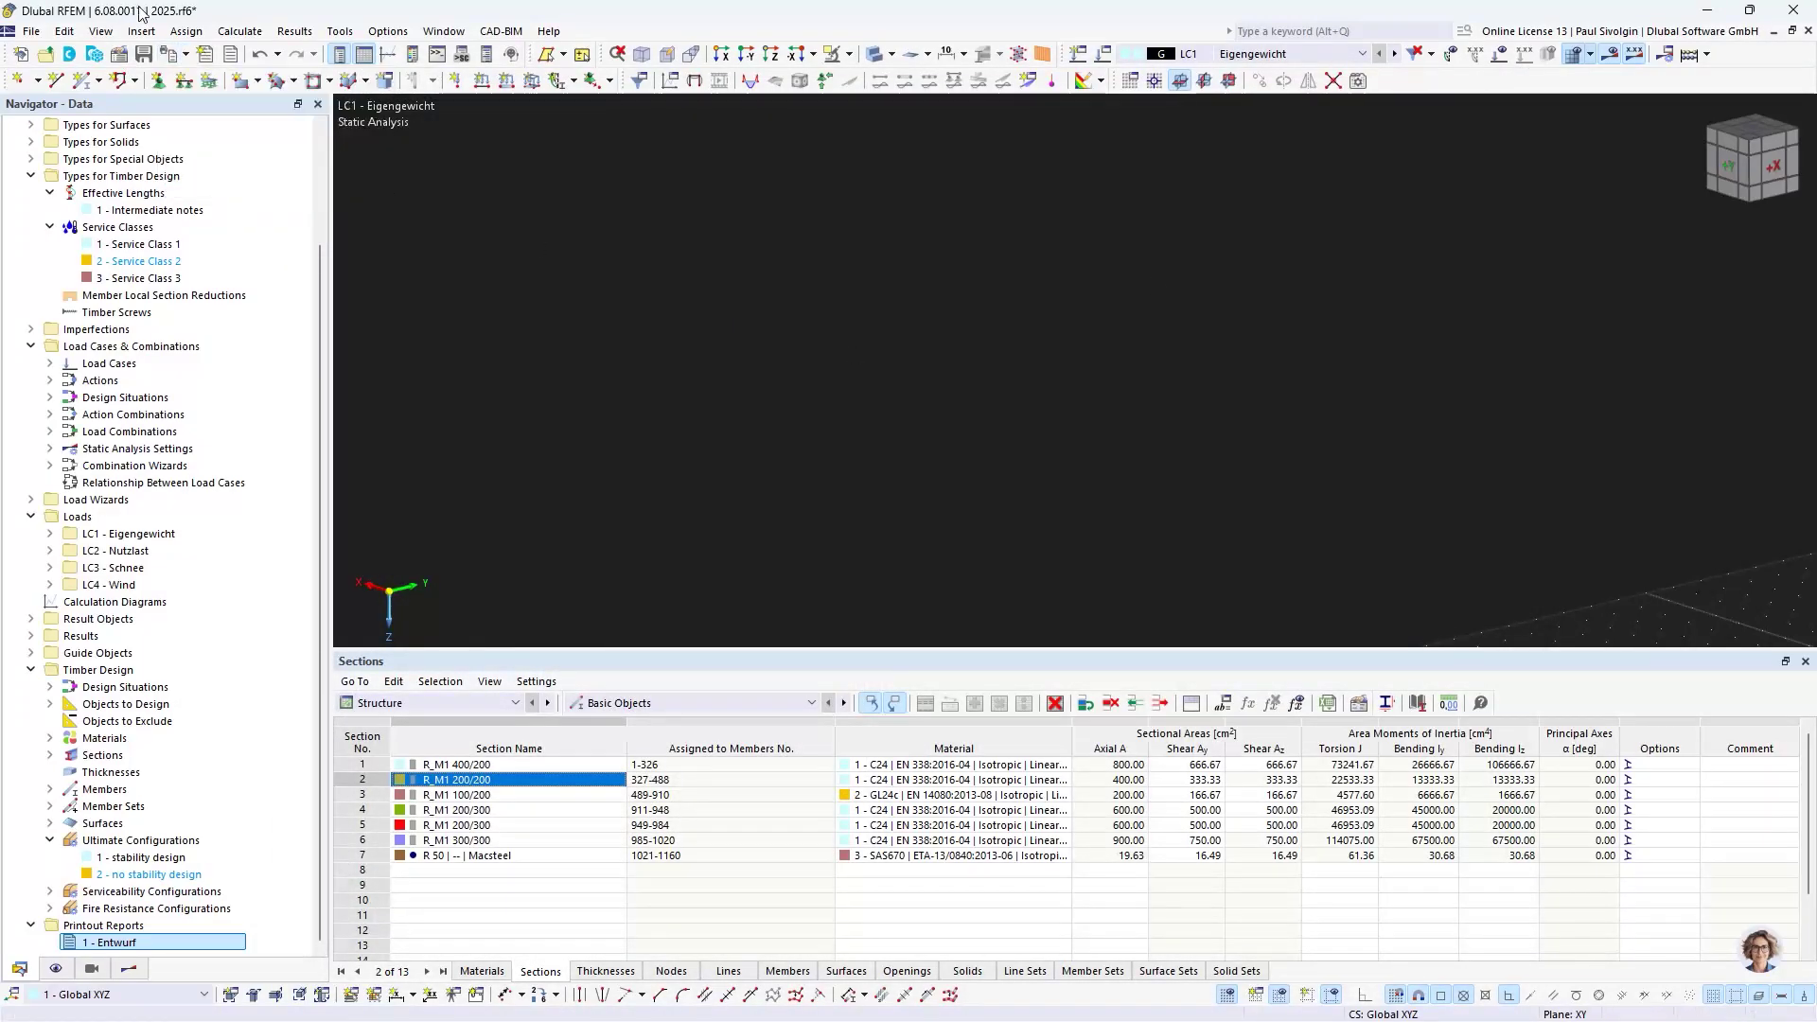
{"action": "left_click", "coordinate": [187, 55]}
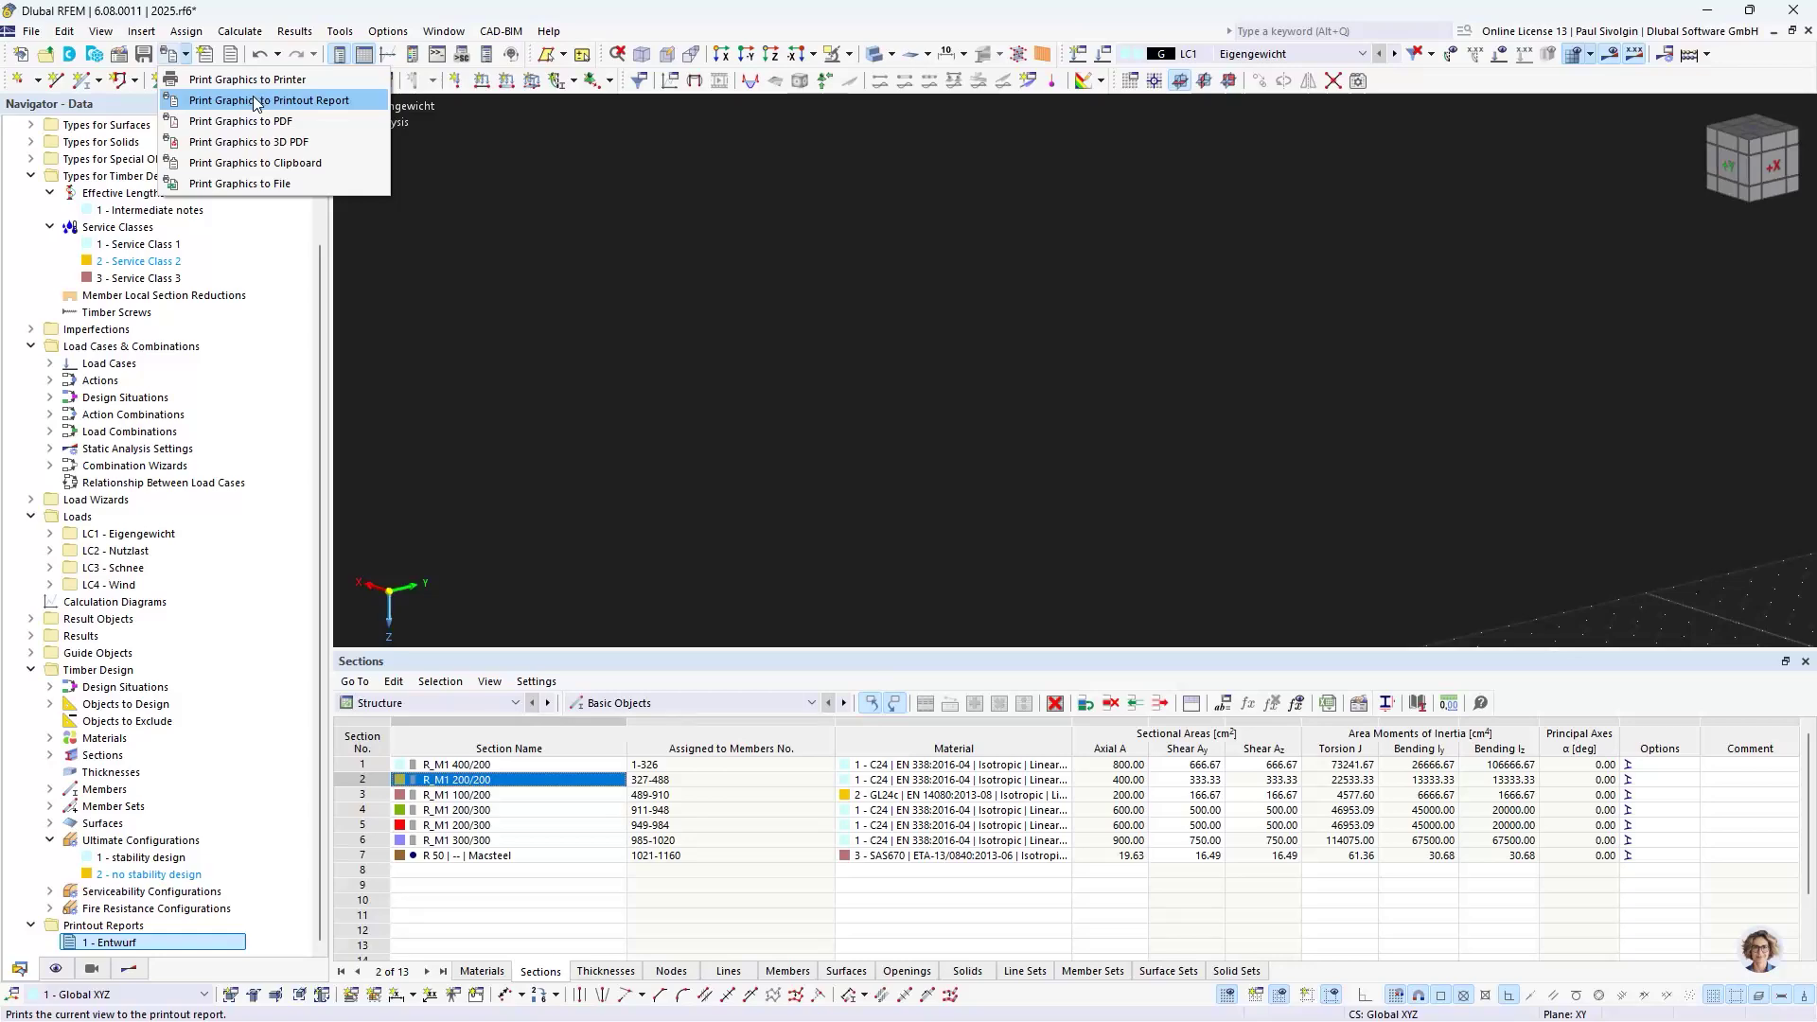
{"action": "left_click", "coordinate": [223, 100]}
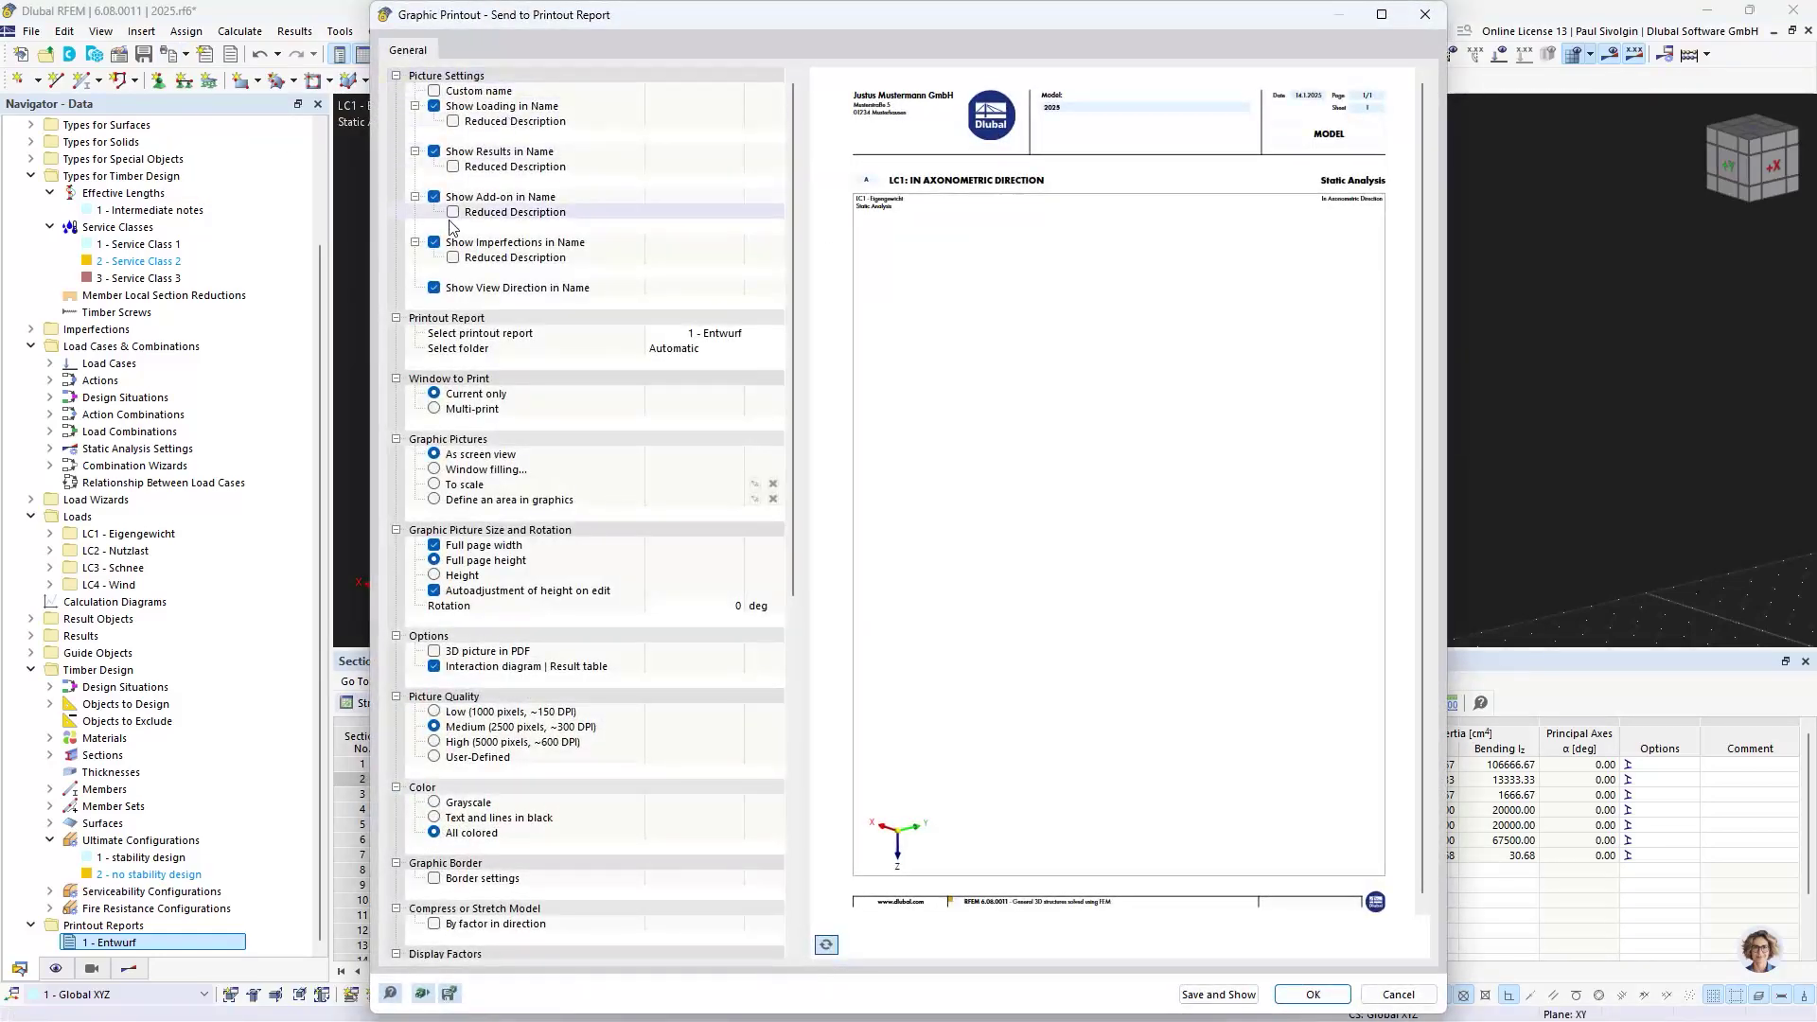
{"action": "left_click", "coordinate": [444, 417]}
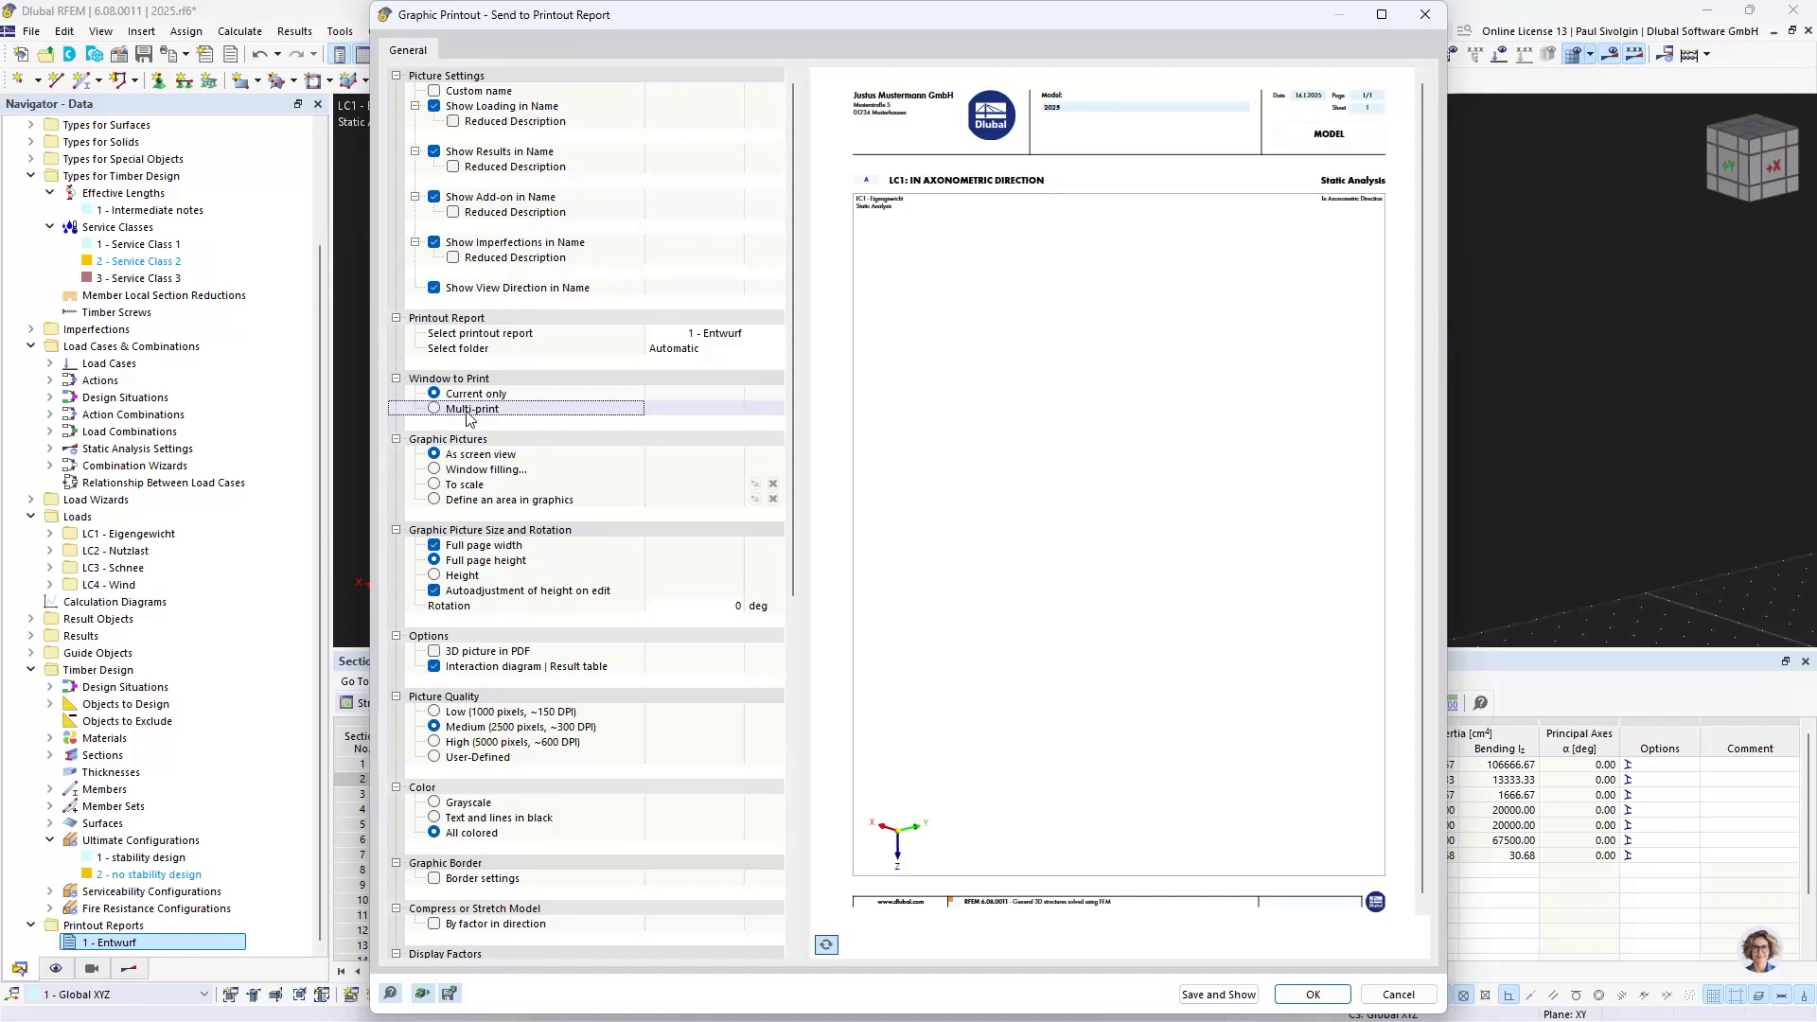
{"action": "left_click", "coordinate": [486, 414]}
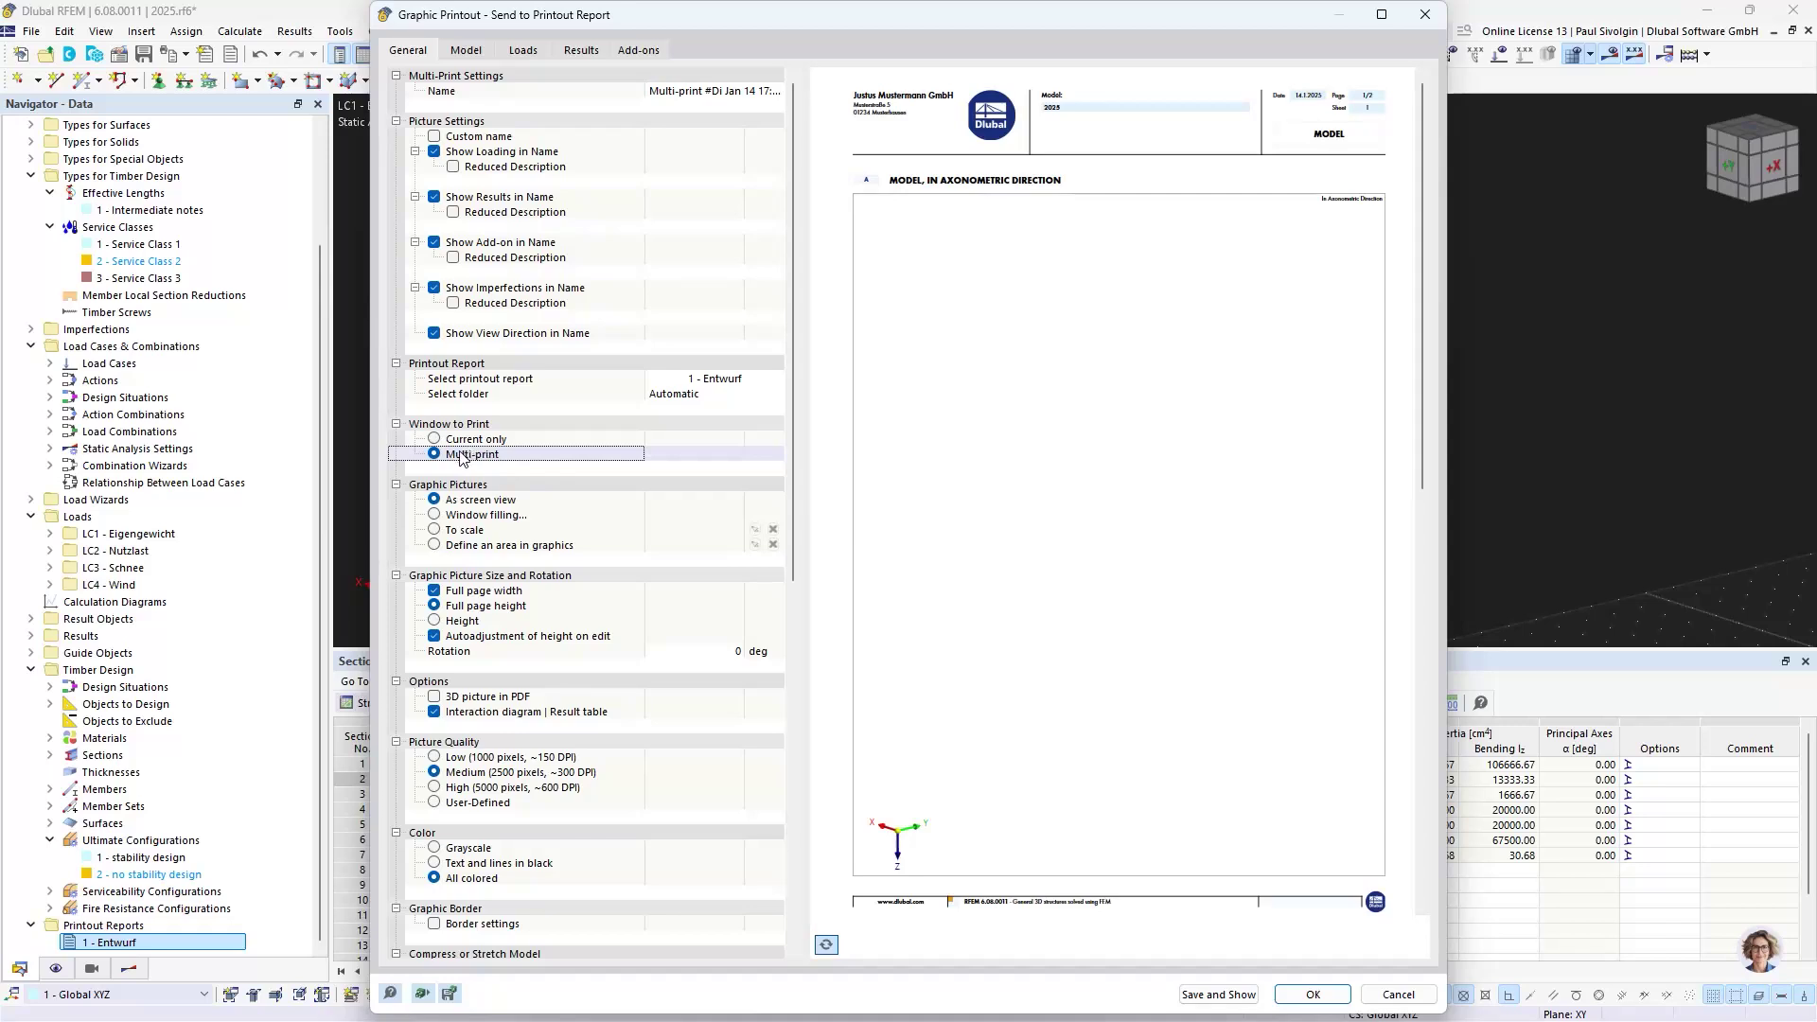
- Review the model, loads, results and add-on options of the graphic multi-print, and close the printout settings without printing
{"action": "left_click", "coordinate": [469, 52]}
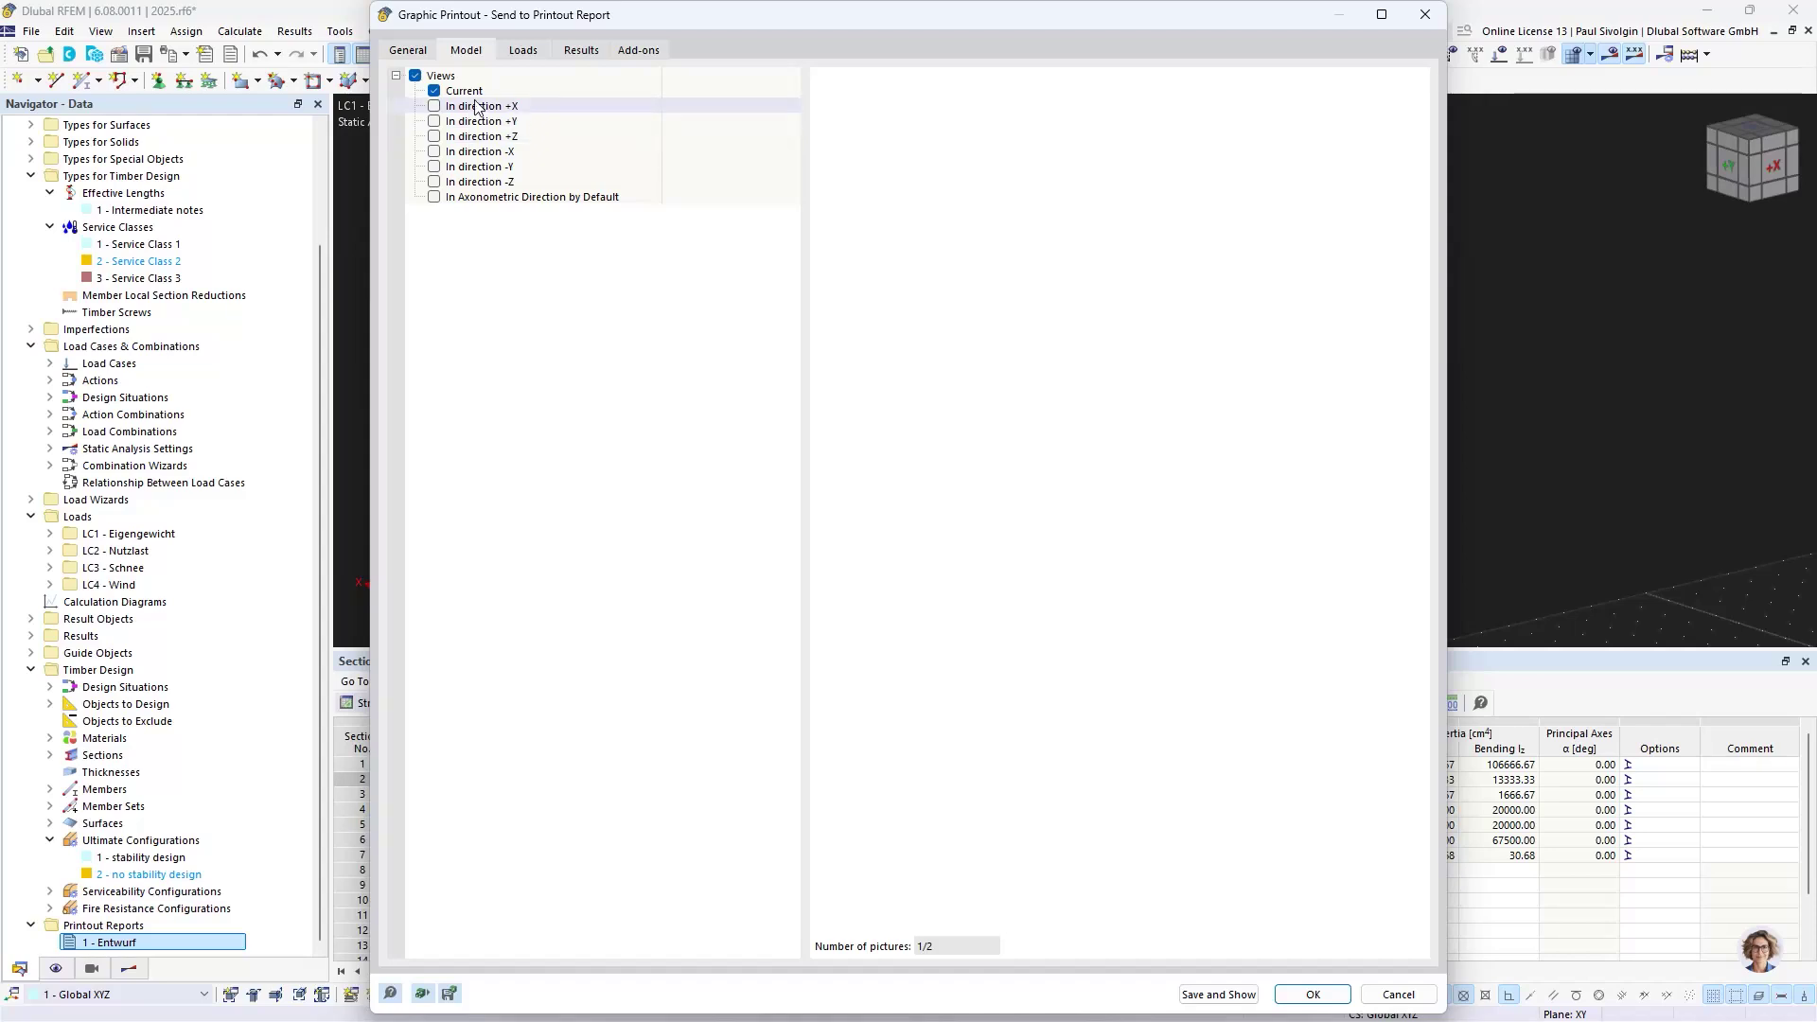
{"action": "left_click", "coordinate": [524, 52]}
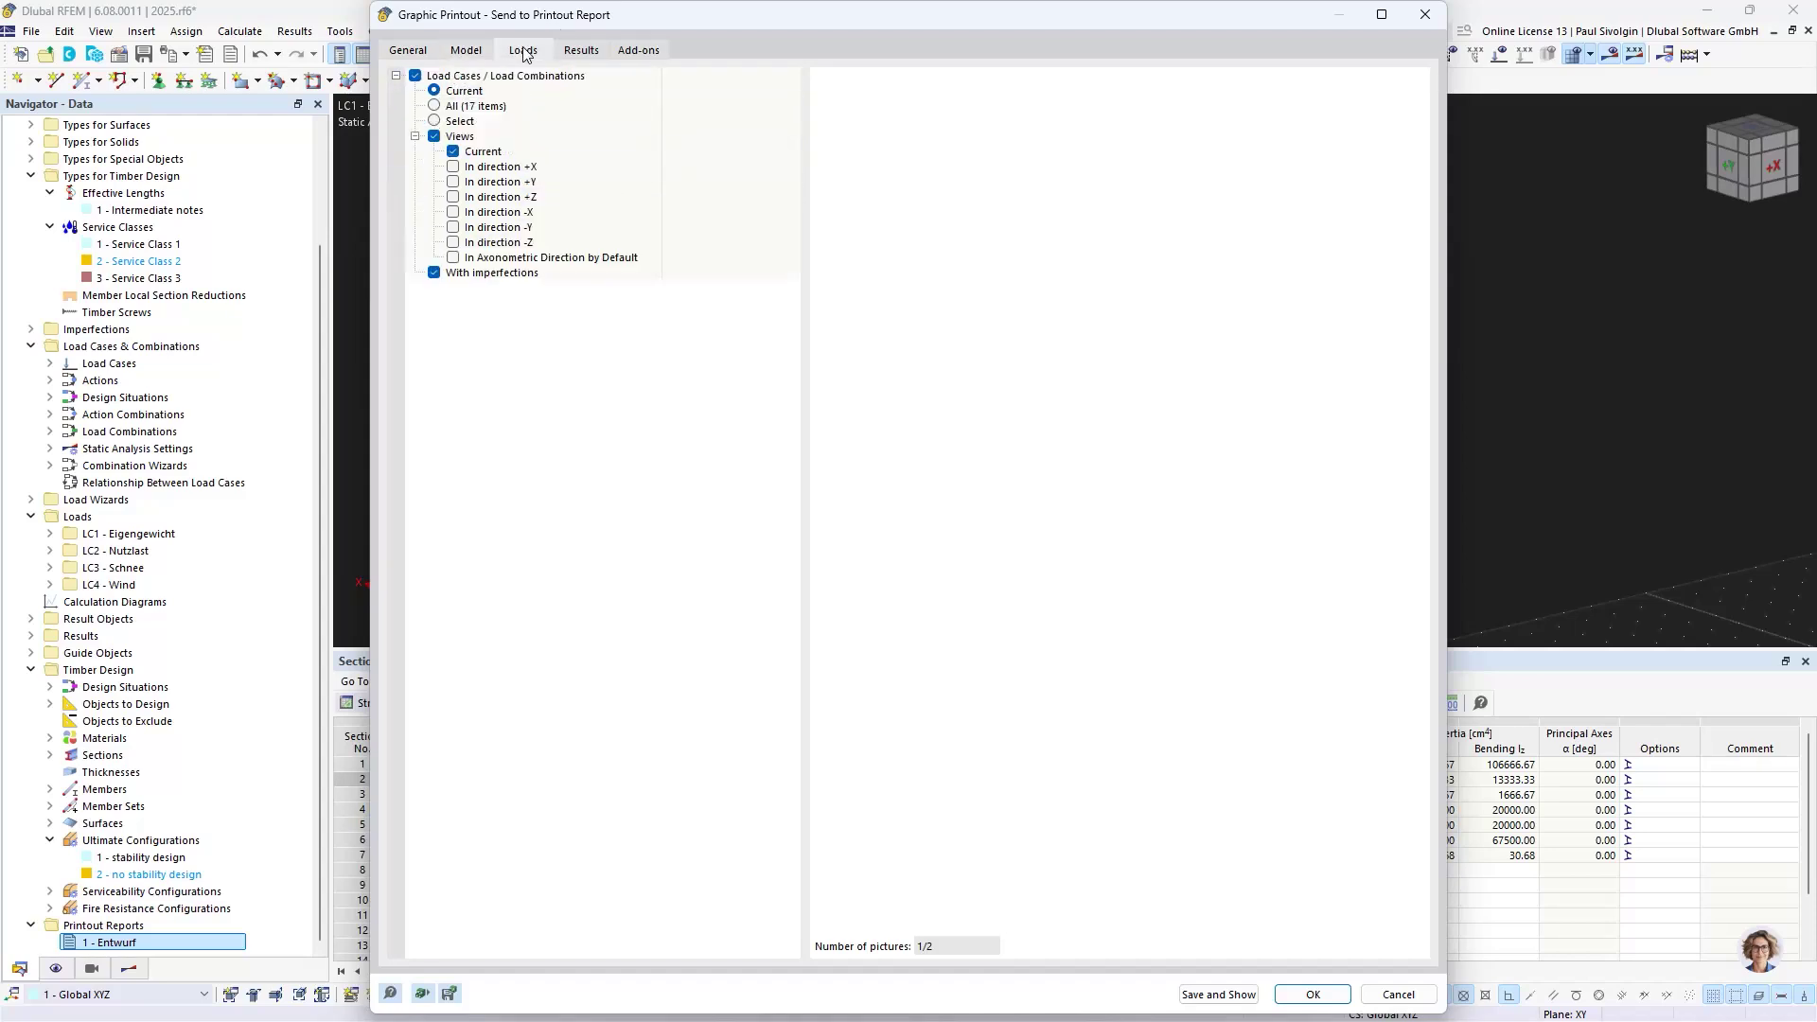
{"action": "left_click", "coordinate": [580, 51]}
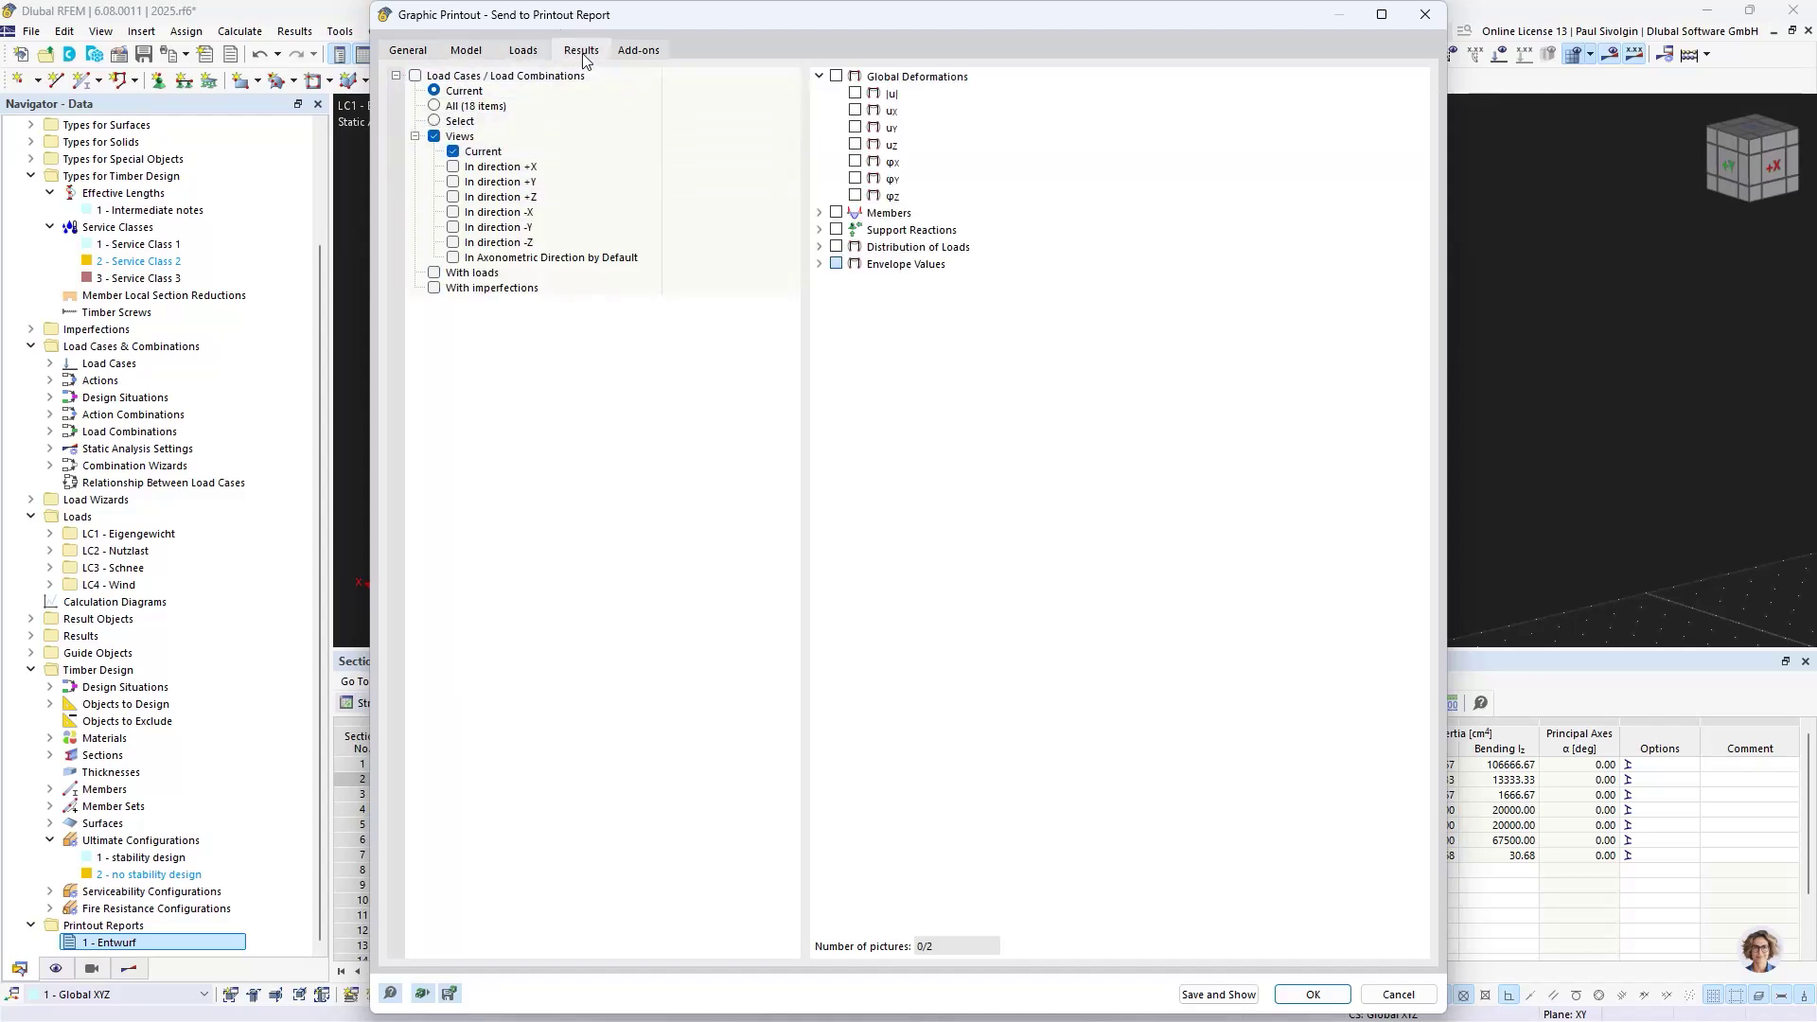
{"action": "left_click", "coordinate": [637, 52]}
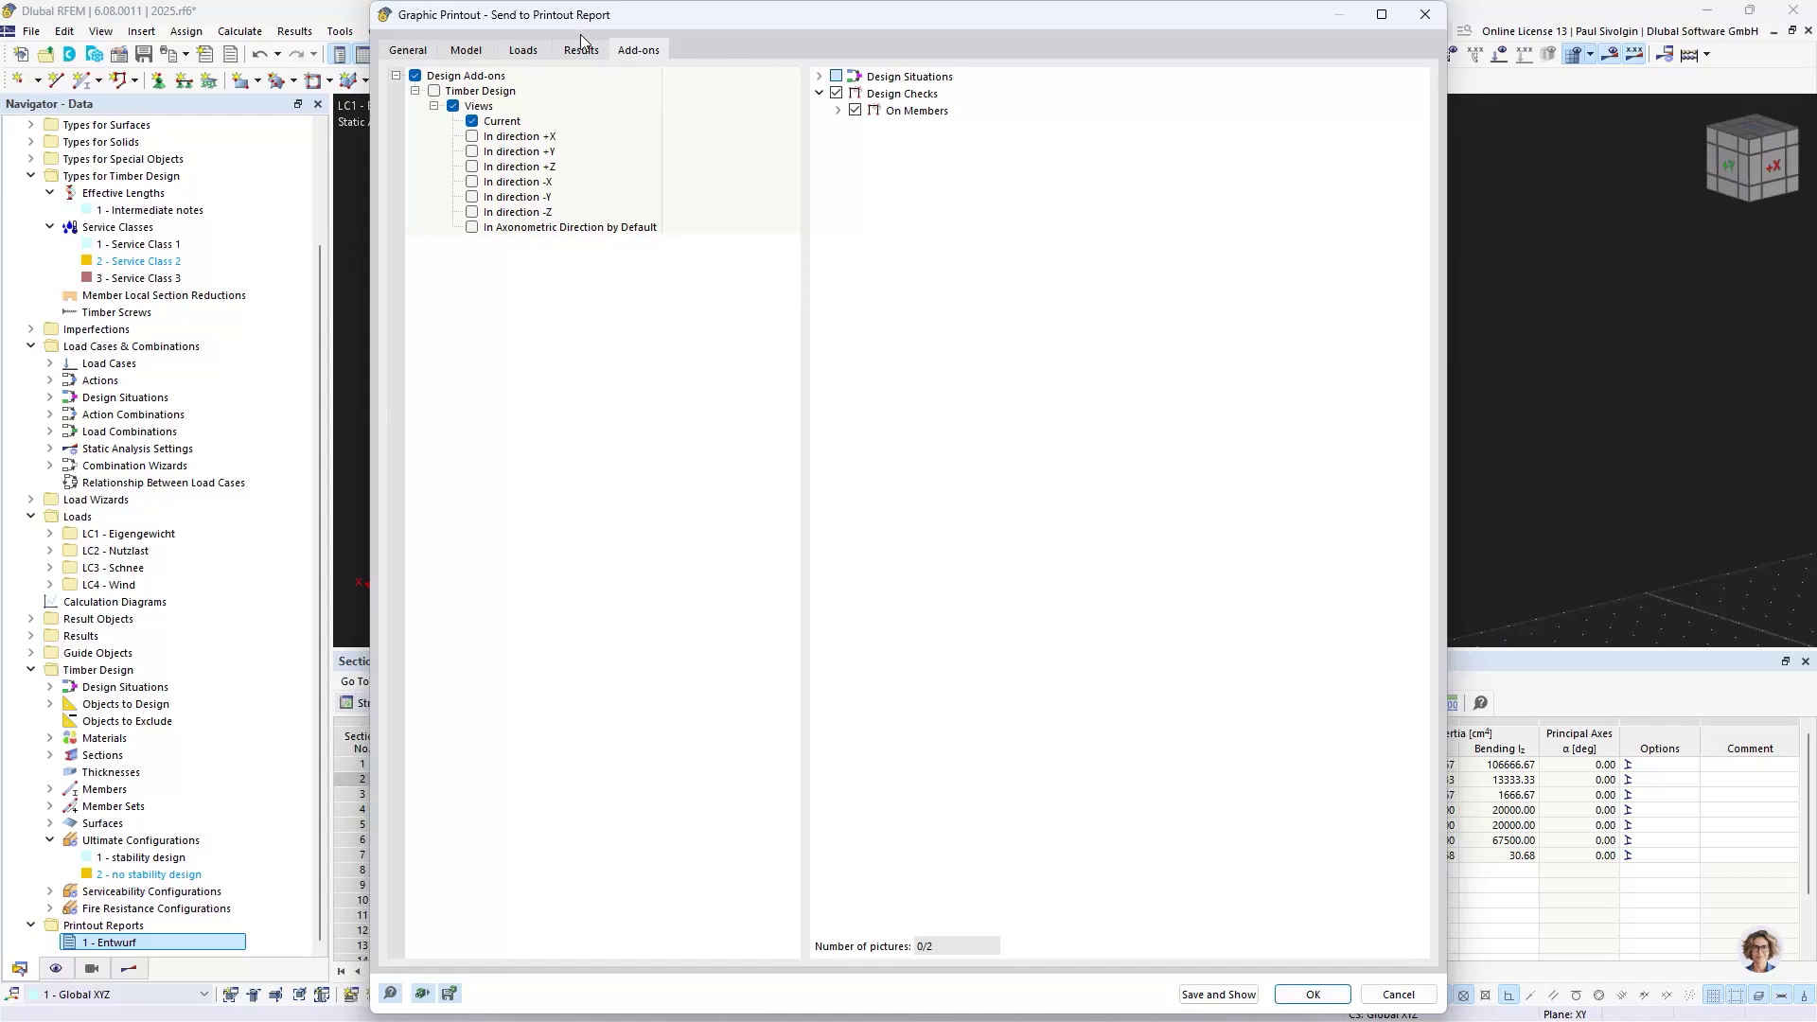
{"action": "left_click", "coordinate": [466, 51]}
{"action": "left_click", "coordinate": [408, 51]}
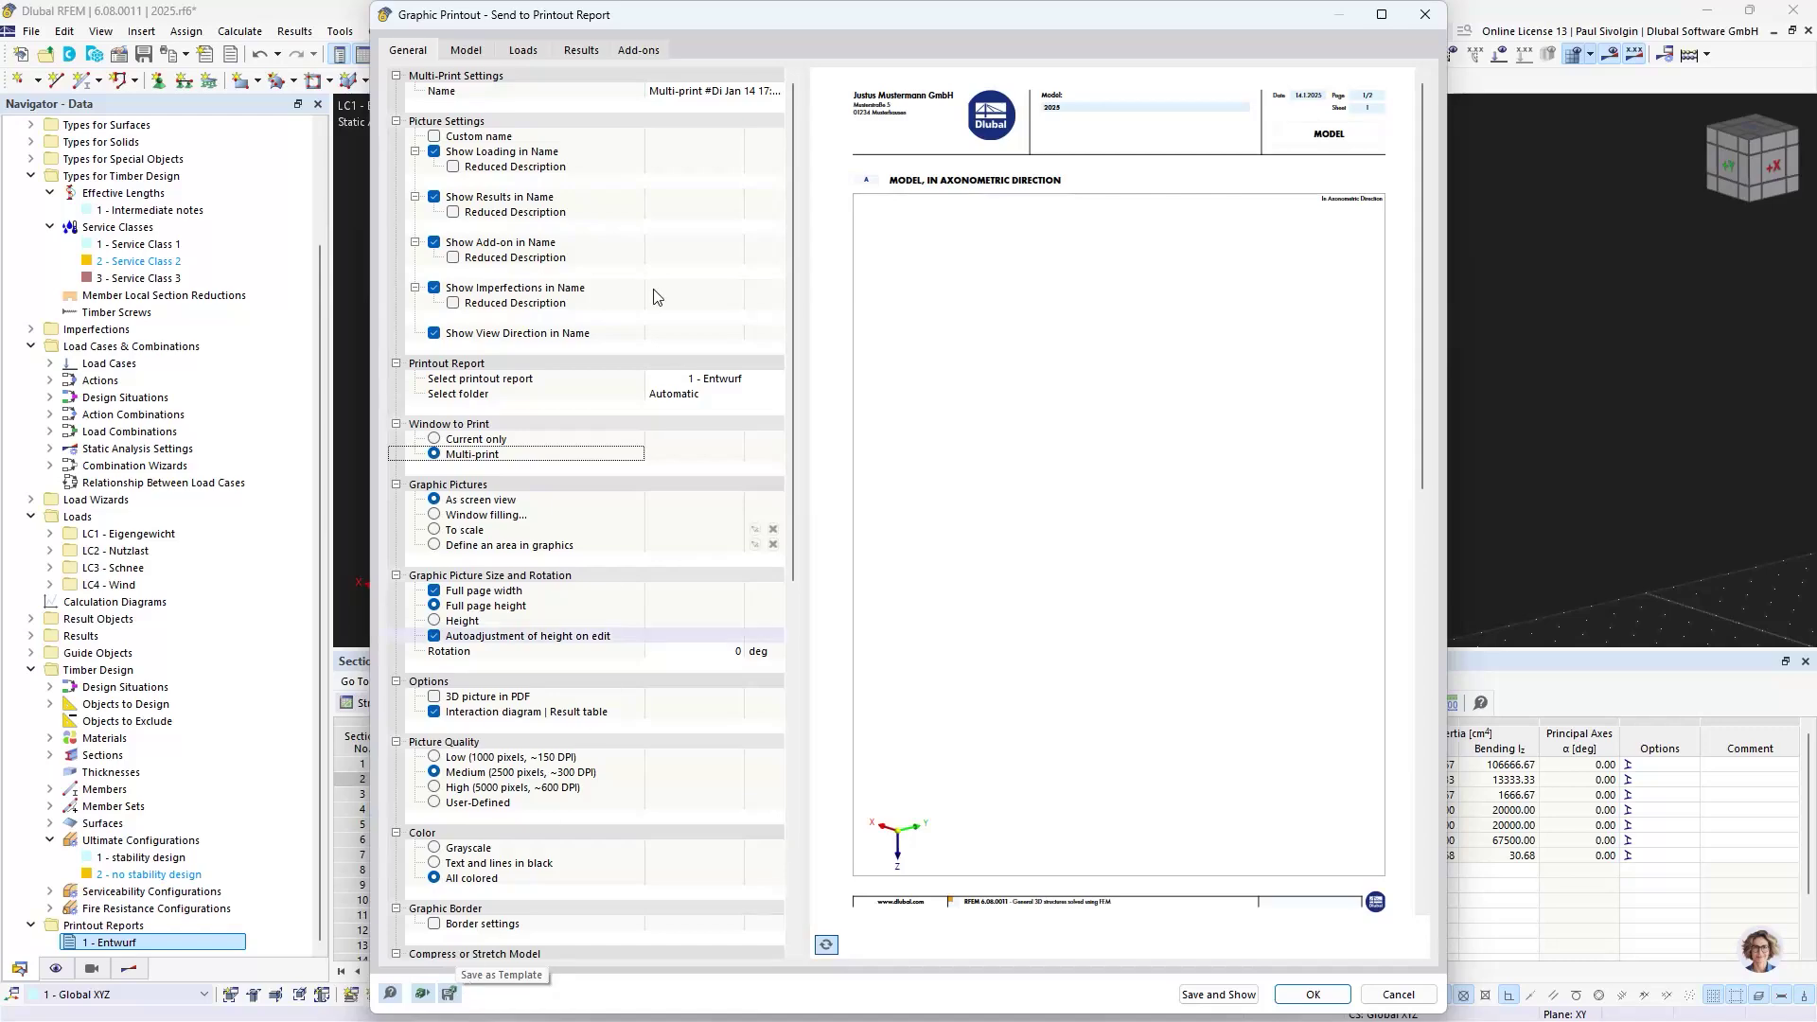
{"action": "left_click", "coordinate": [1424, 16]}
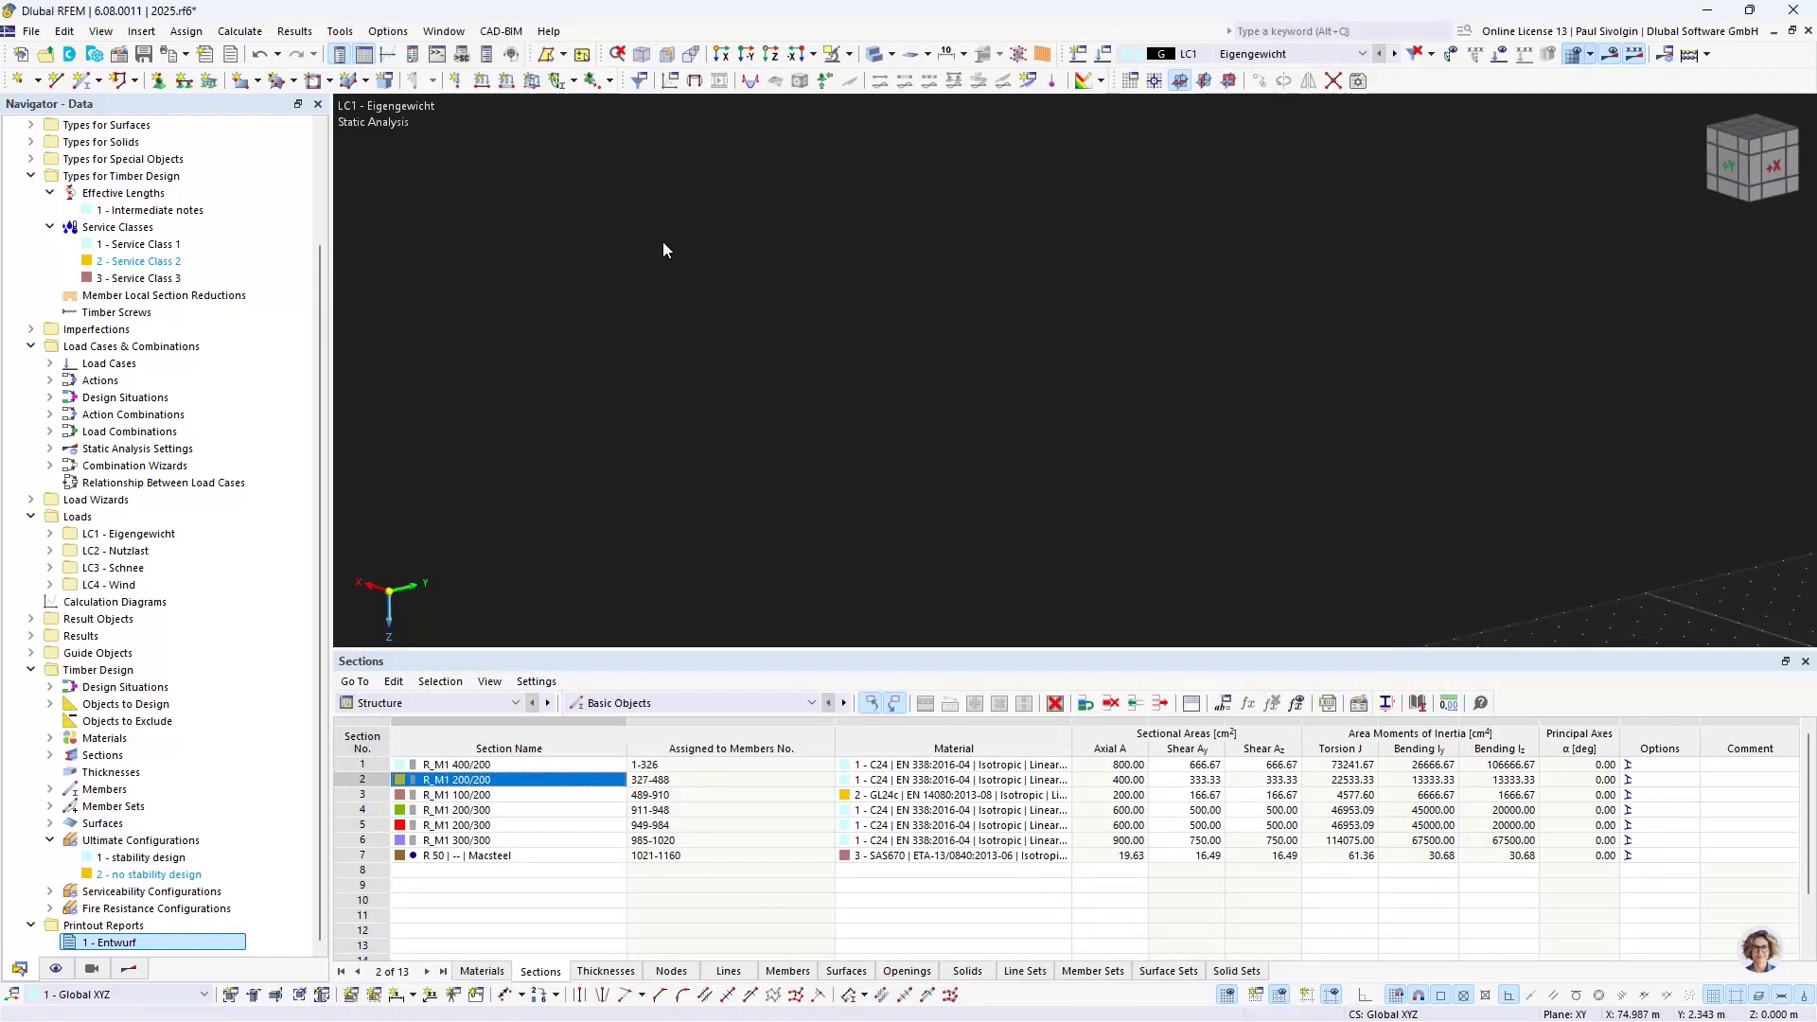
- Look up the Save as Template command and inspect the Template GH timber.ft6 file in the Downloads folder
{"action": "left_click", "coordinate": [32, 31]}
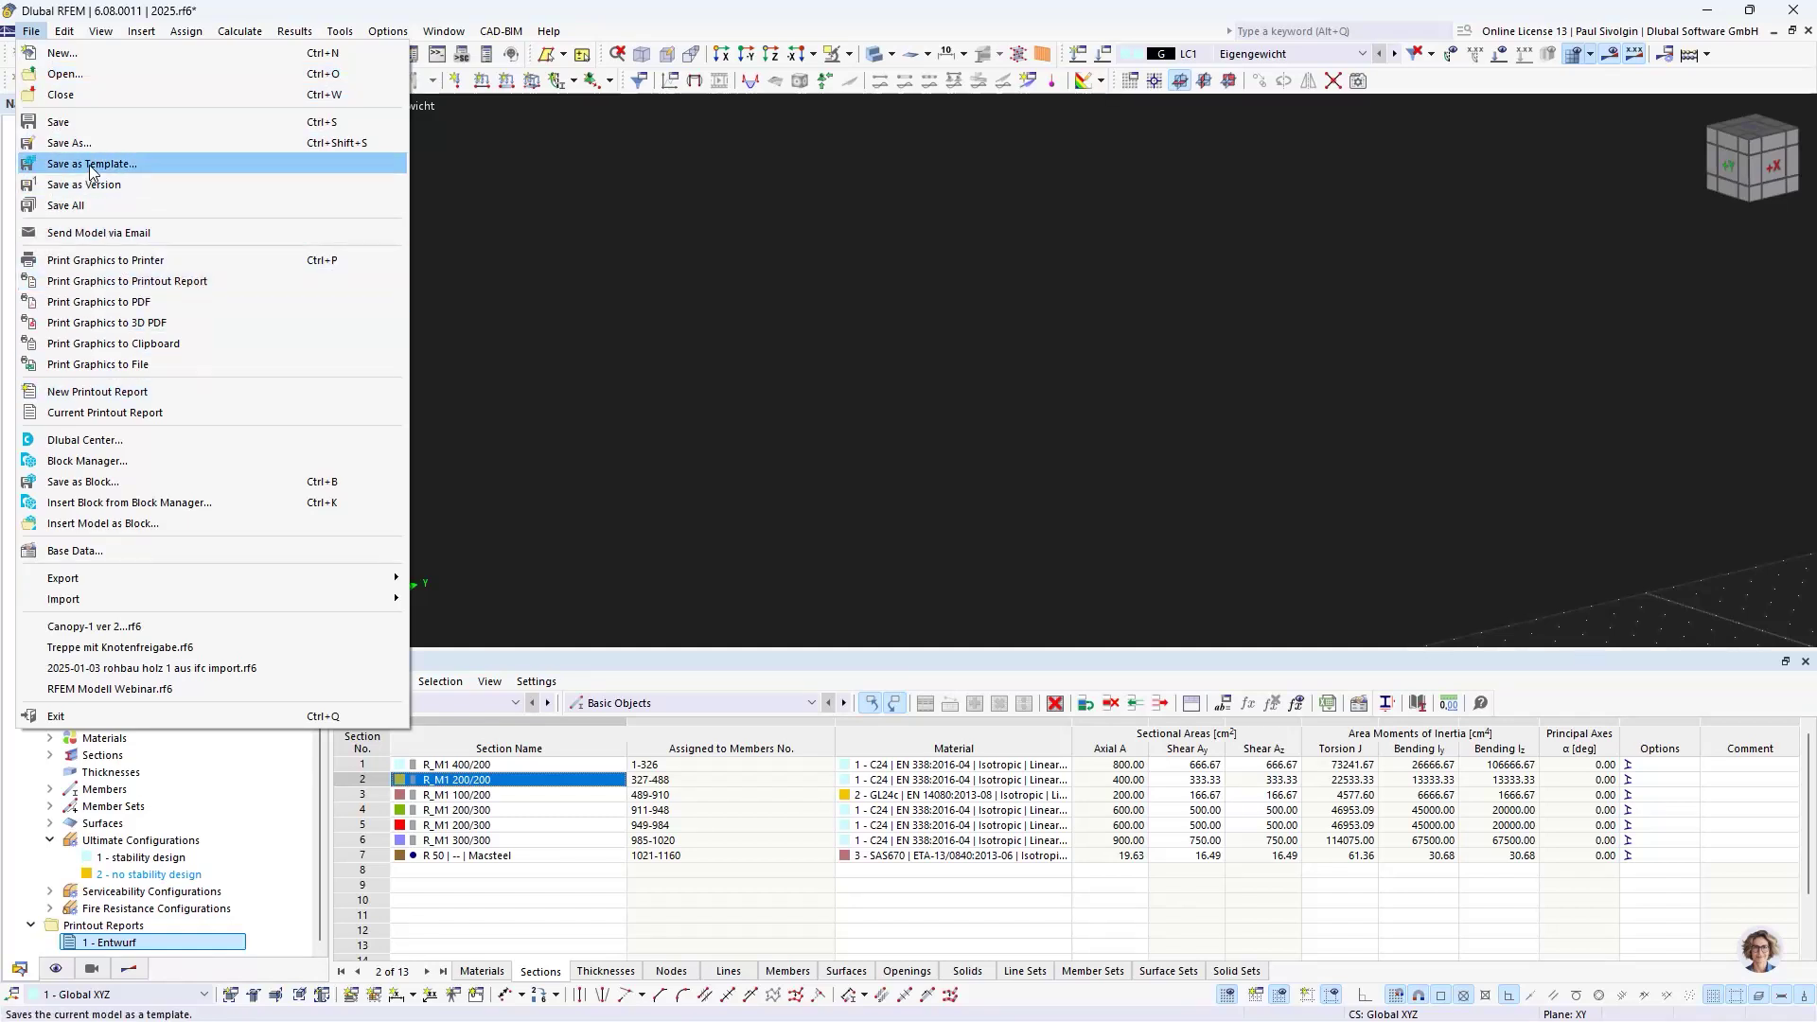
{"action": "left_click", "coordinate": [540, 150]}
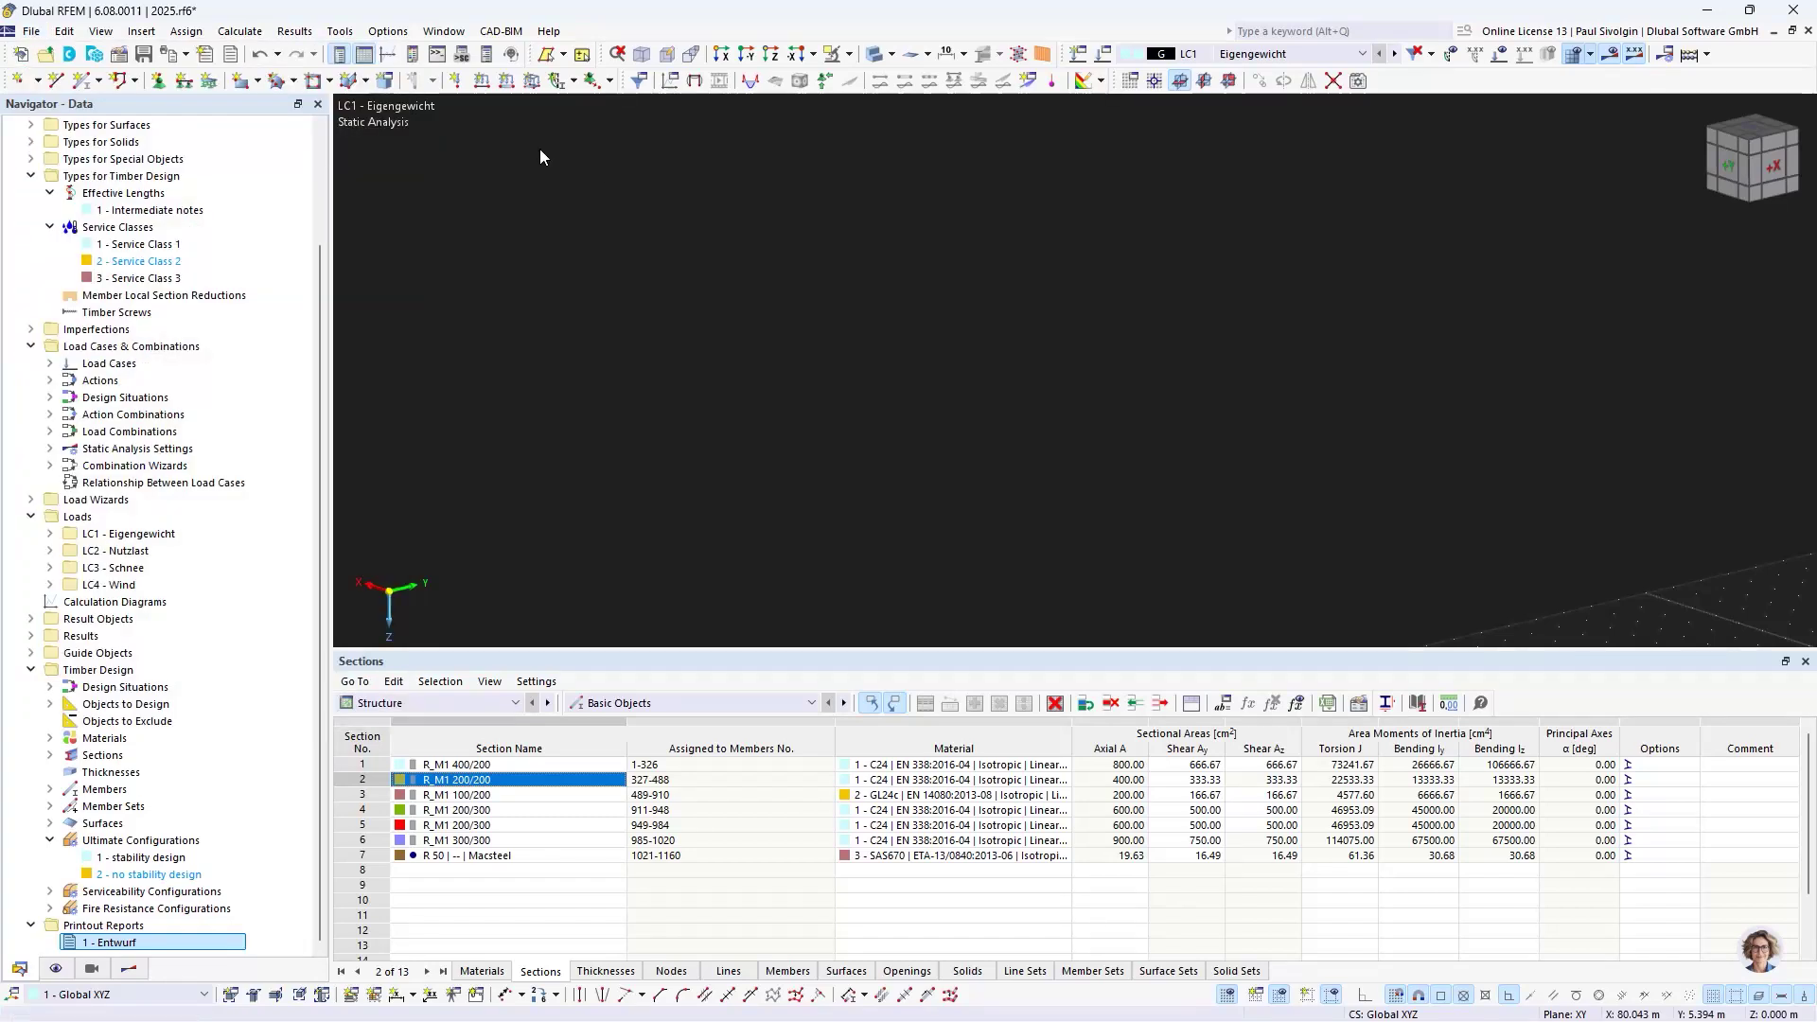
{"action": "left_click", "coordinate": [69, 55]}
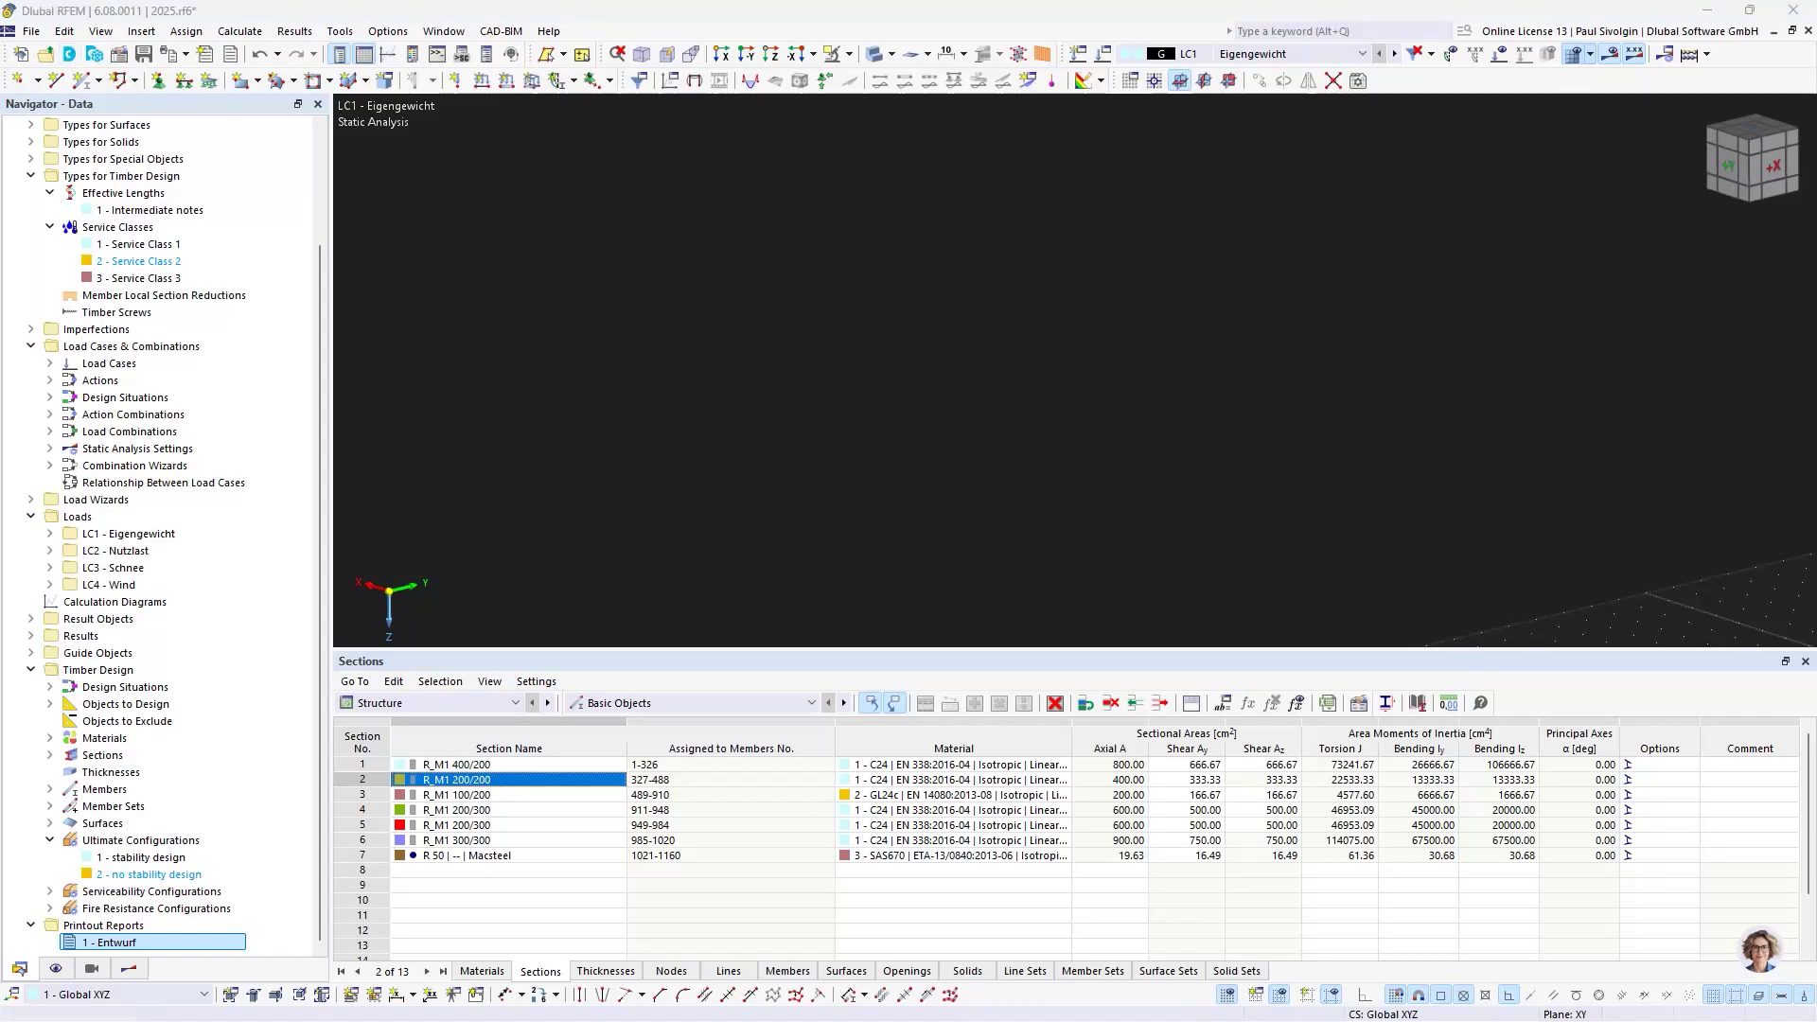
{"action": "left_click_drag", "start_coordinate": [0, 318], "coordinate": [475, 244]}
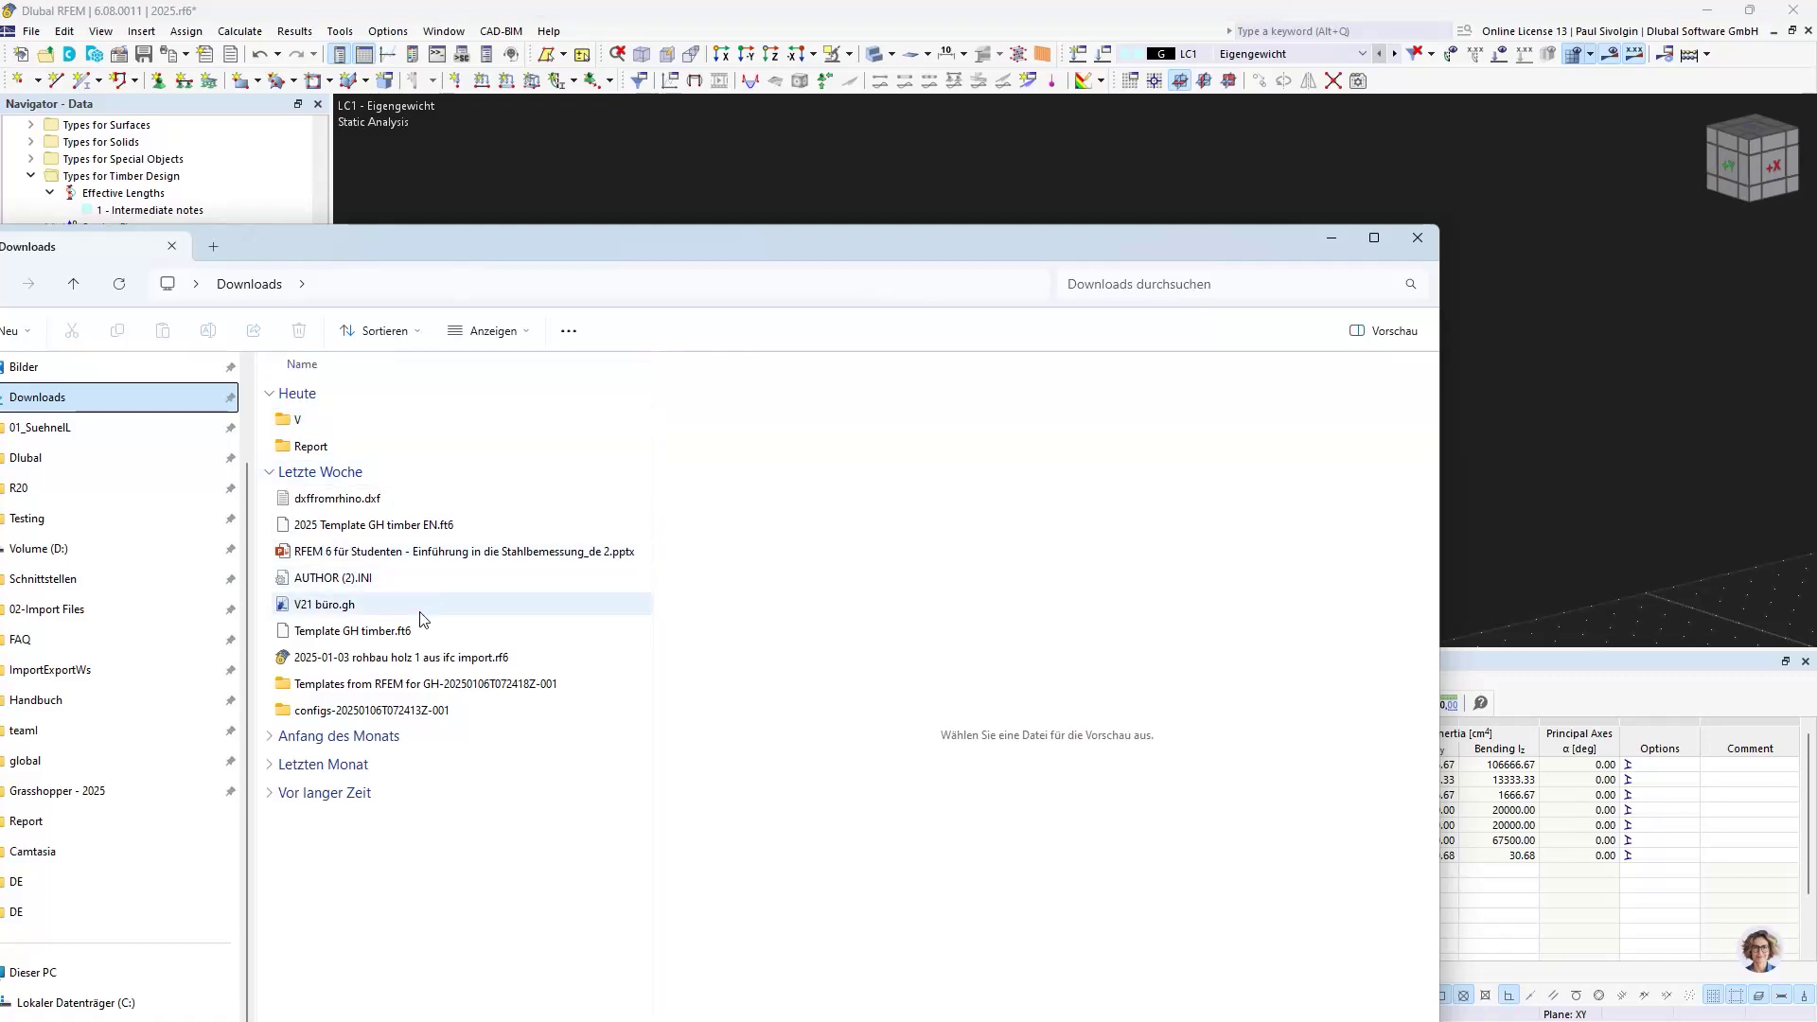
{"action": "left_click", "coordinate": [402, 631]}
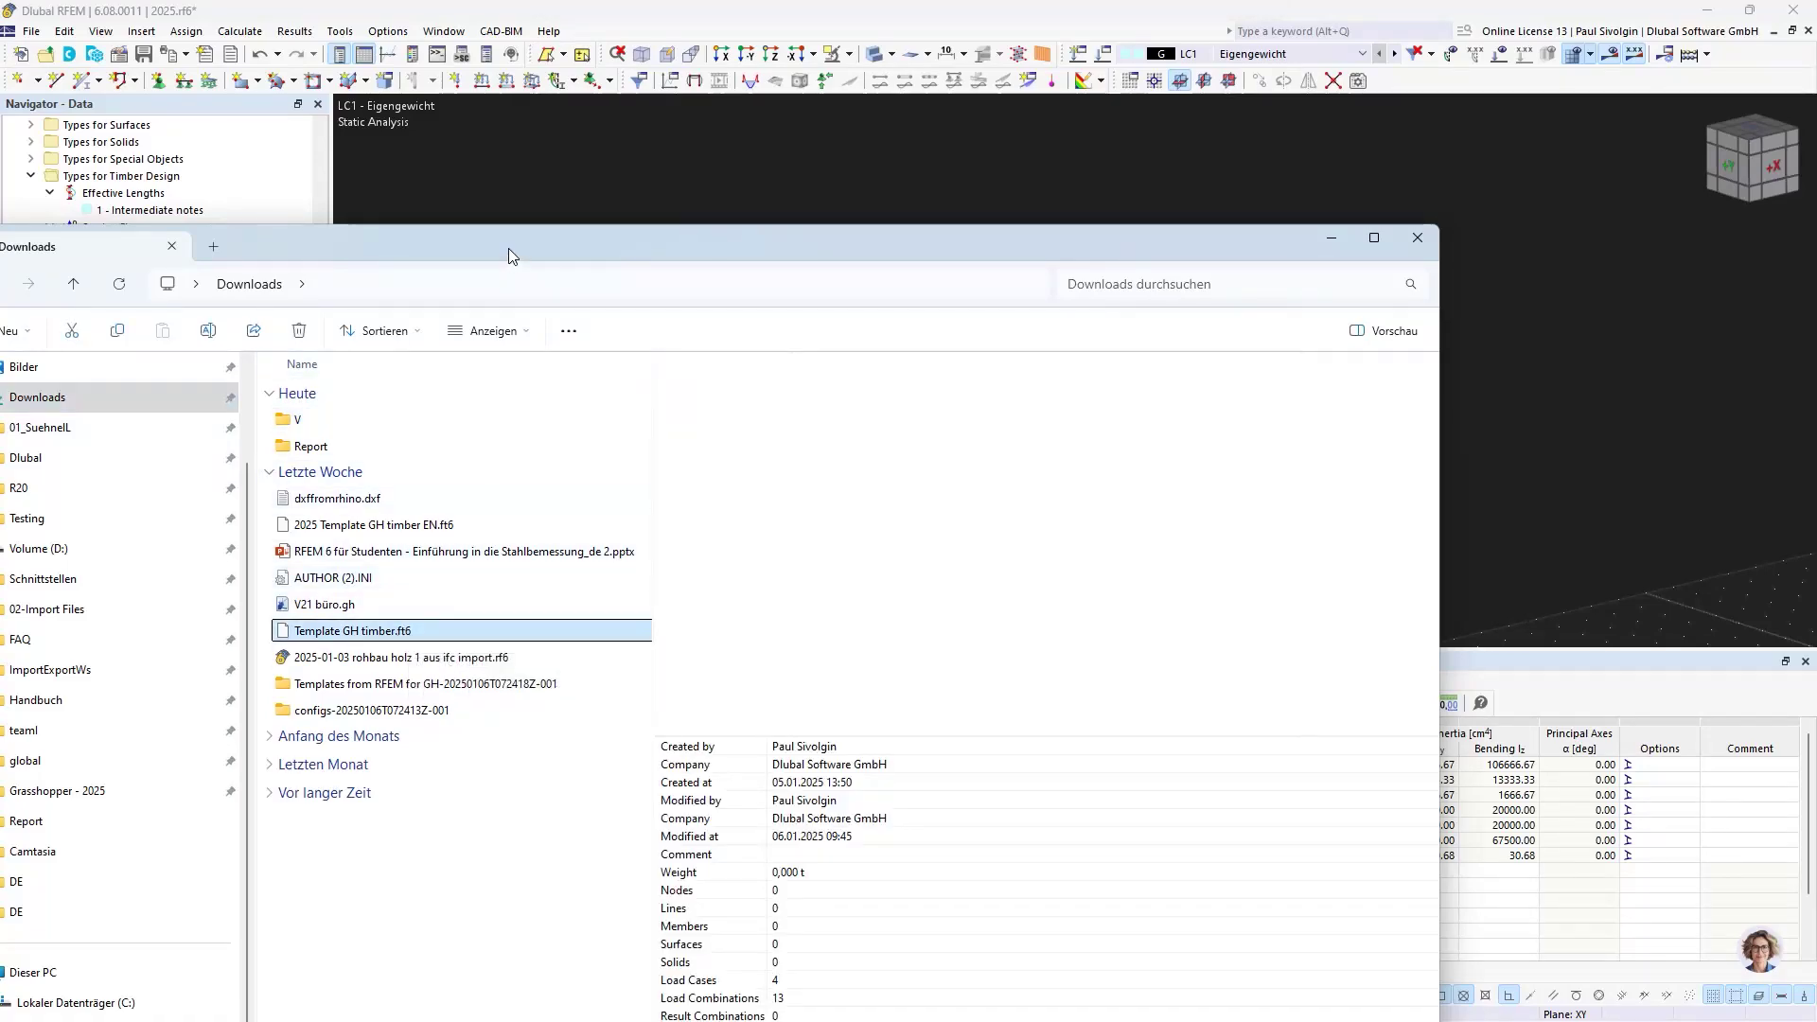
{"action": "left_click_drag", "start_coordinate": [508, 248], "coordinate": [0, 204]}
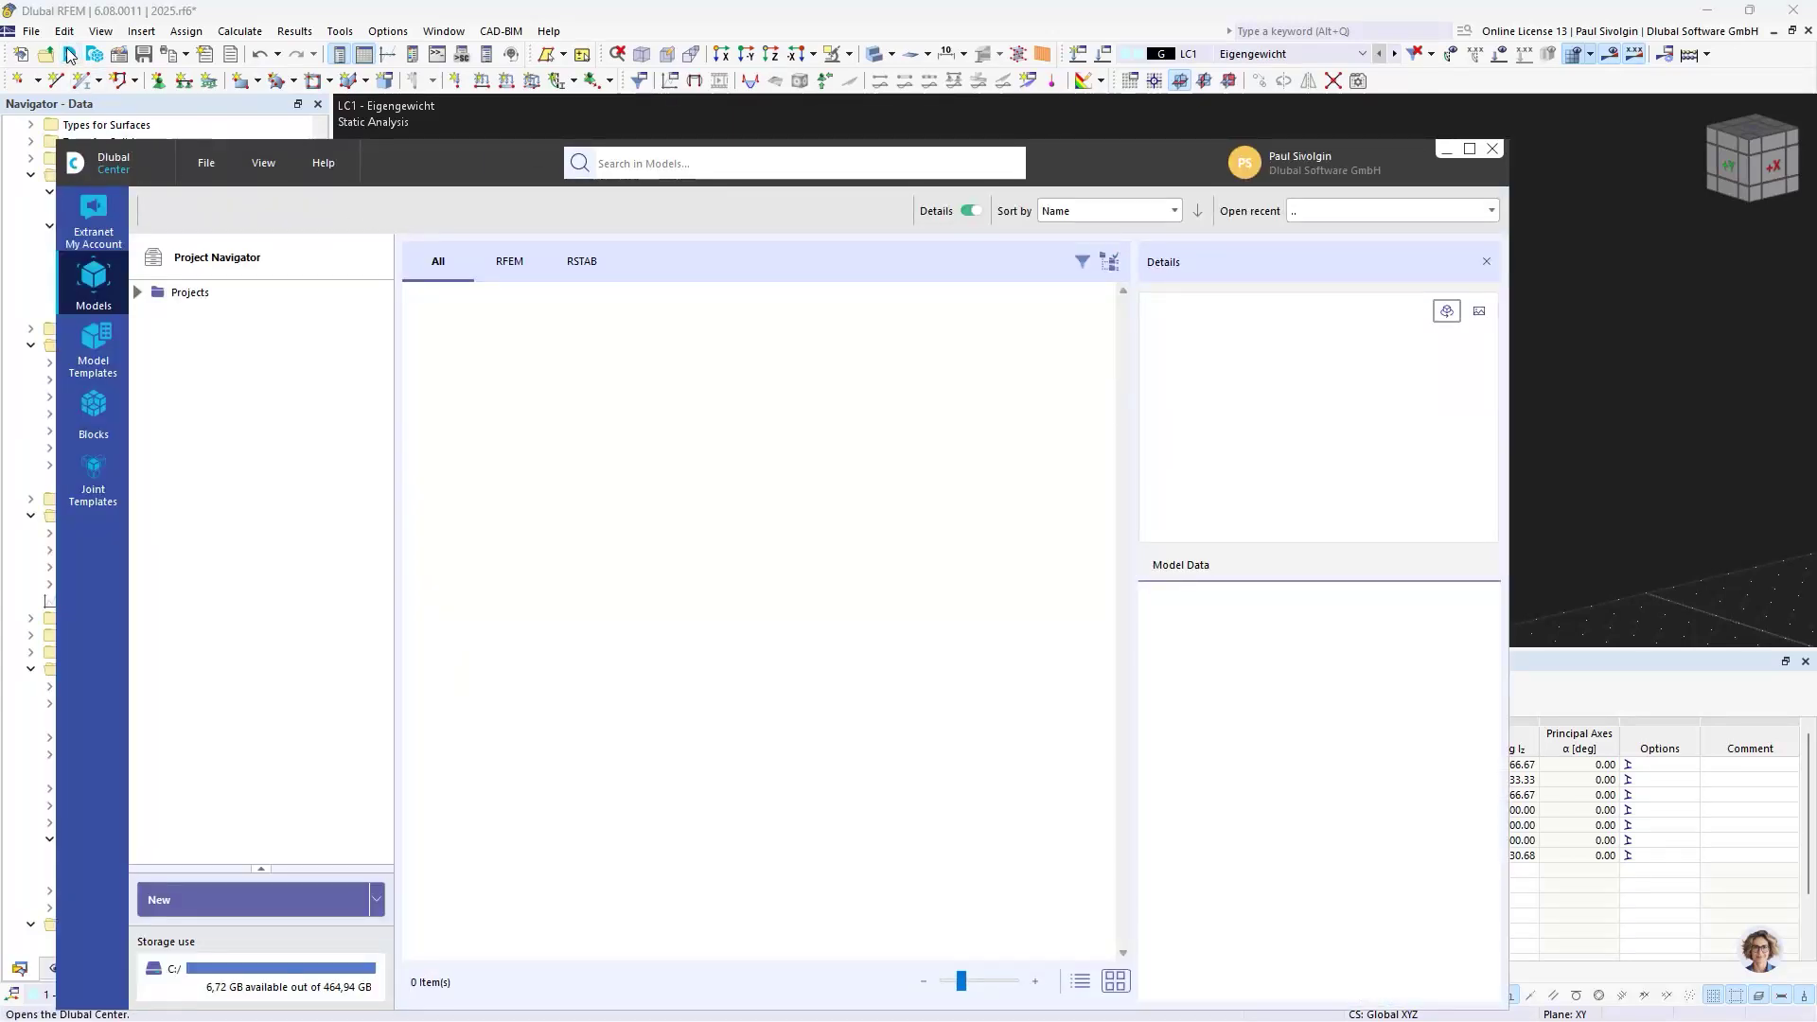
- Examine the model templates in the GH and Downloads projects and the folder connection option in Dlubal Center, and close it
{"action": "left_click", "coordinate": [111, 360]}
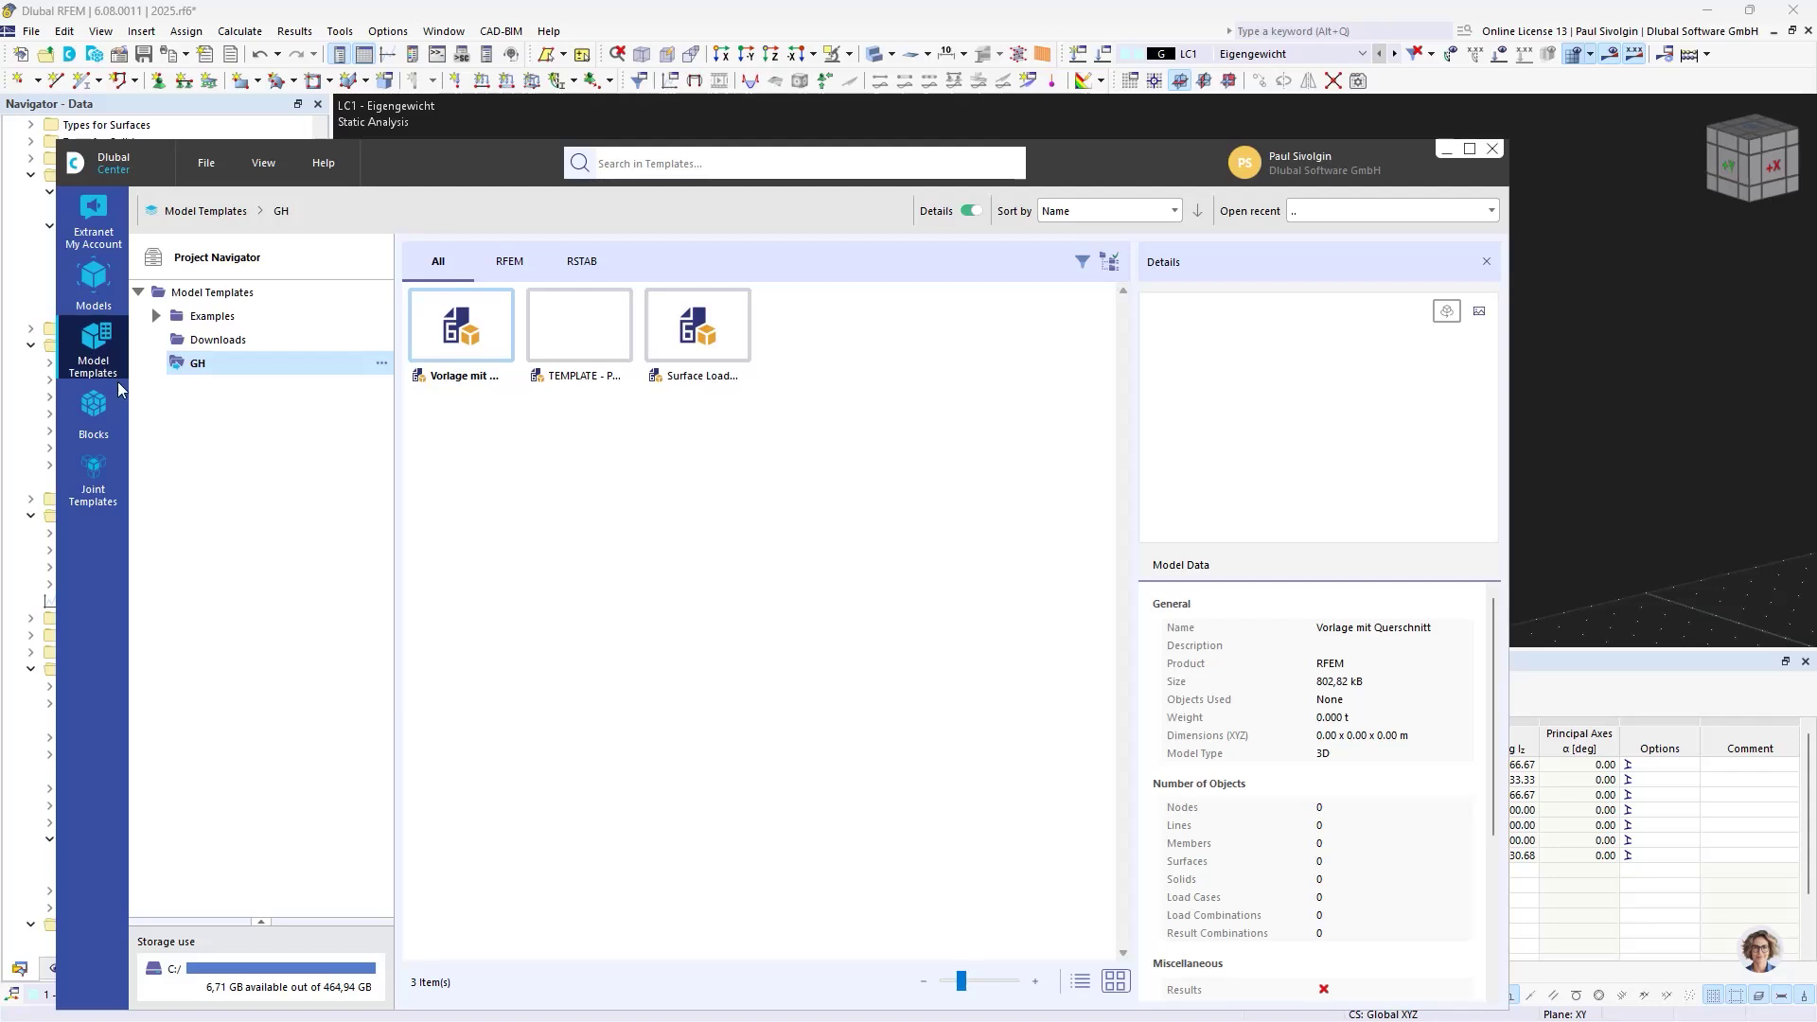
{"action": "right_click", "coordinate": [200, 447]}
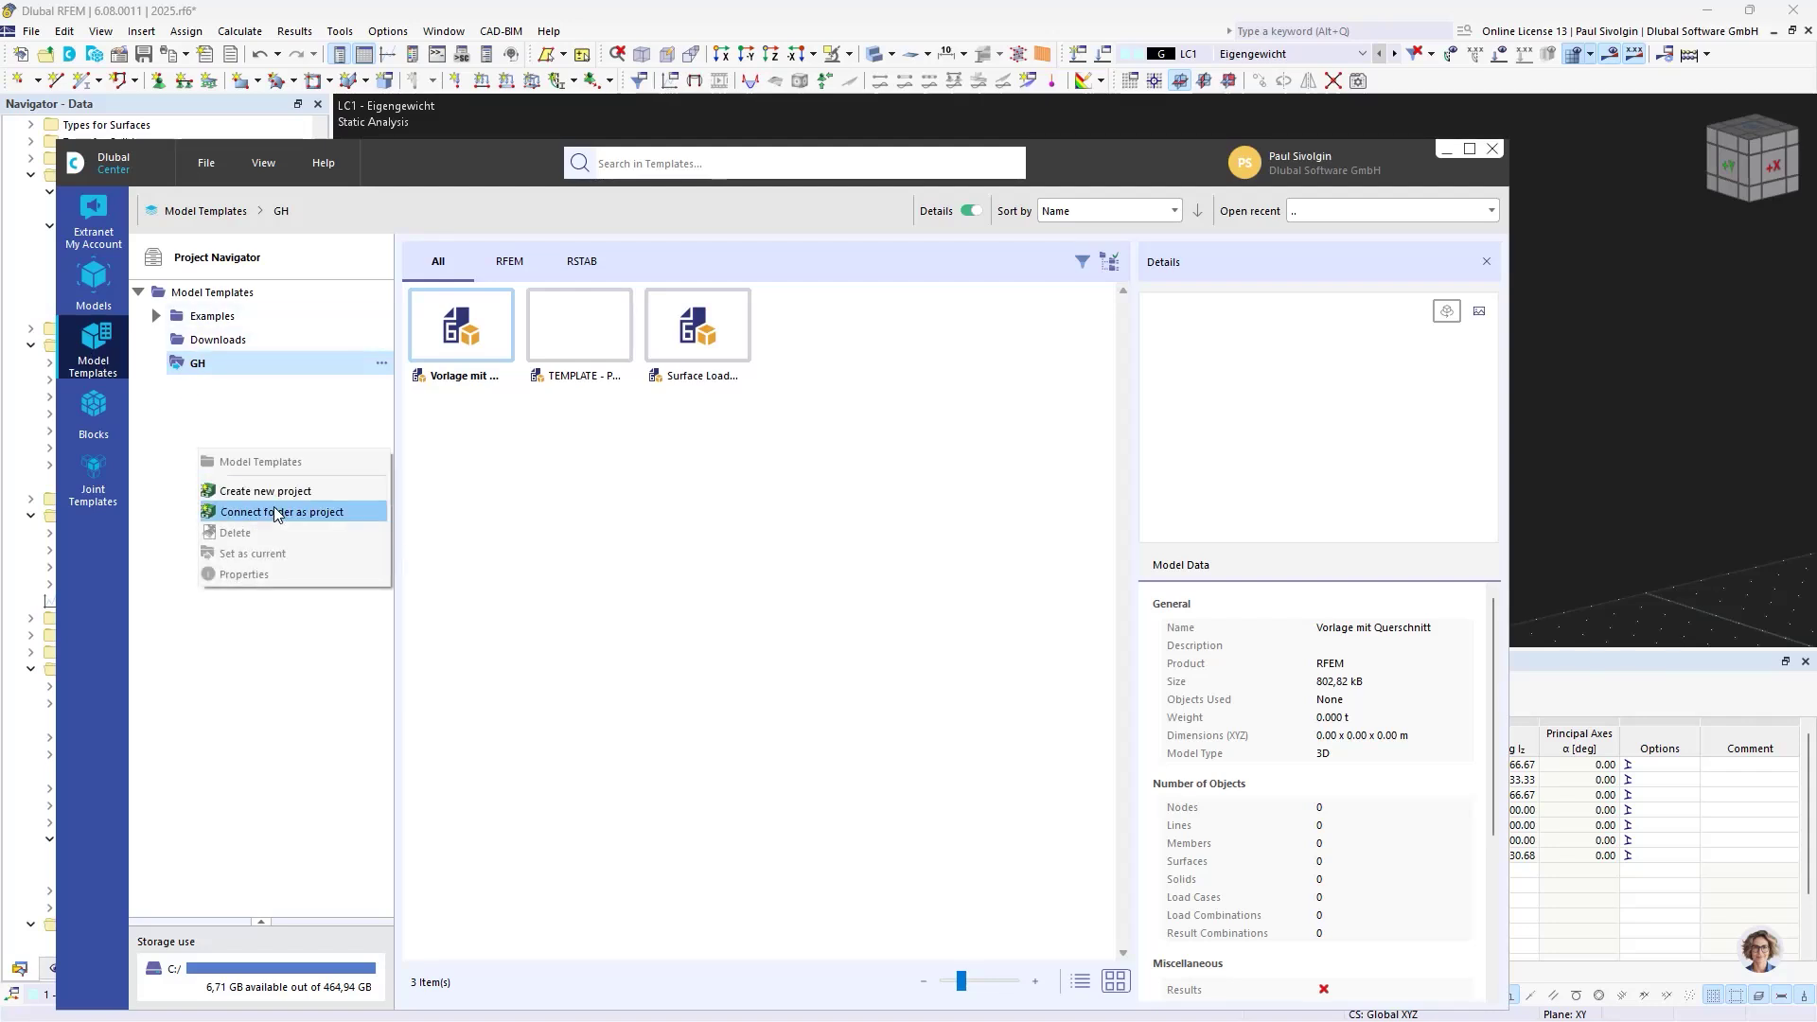
{"action": "left_click", "coordinate": [223, 342]}
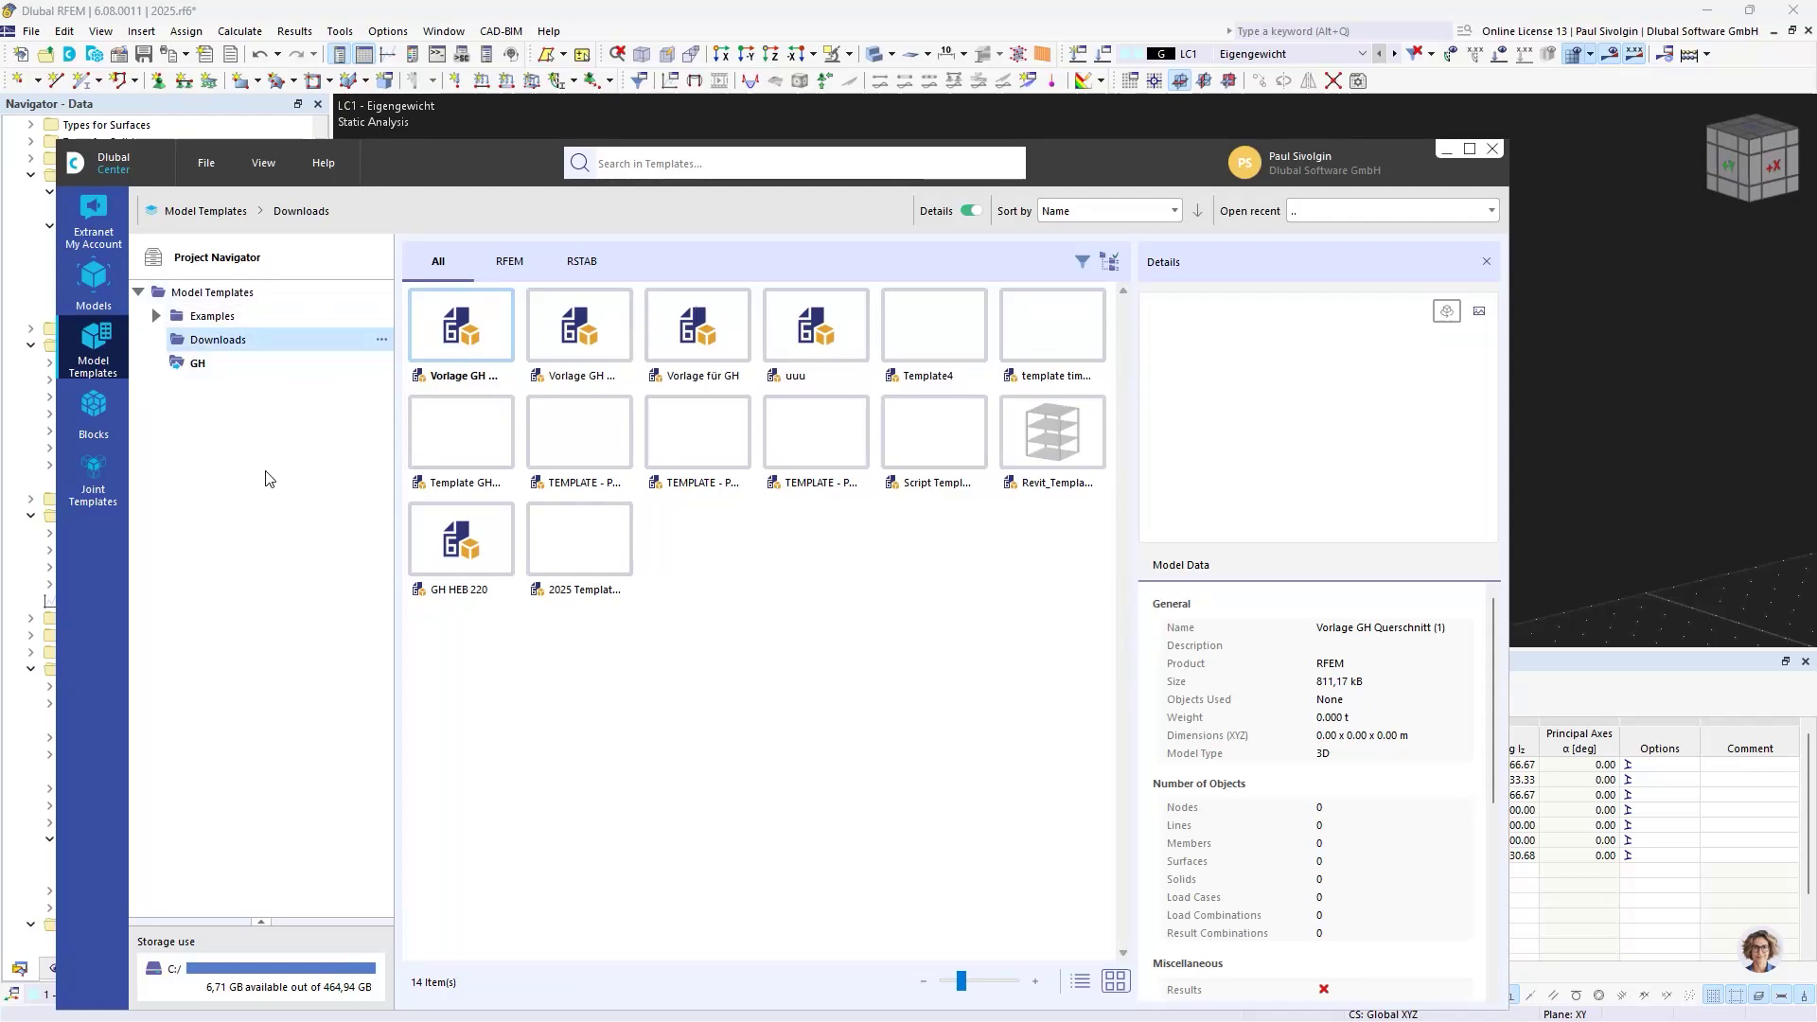
{"action": "left_click", "coordinate": [1492, 149]}
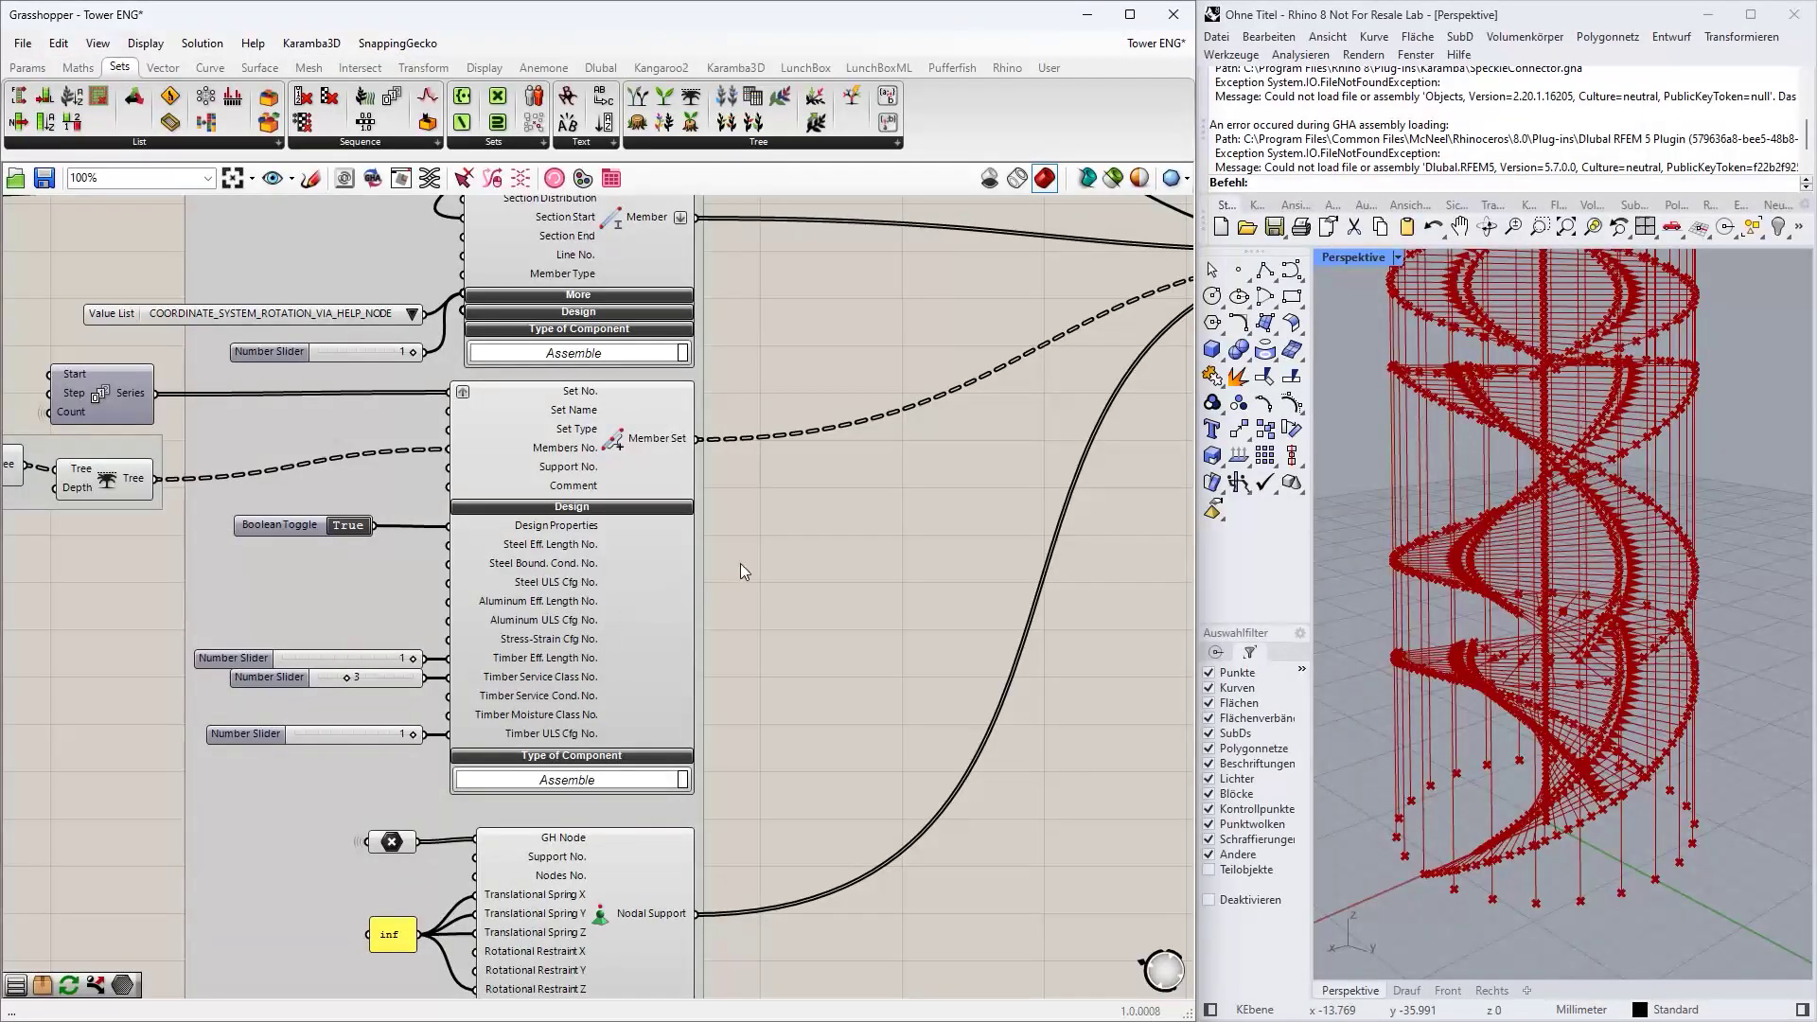
- Switch to Grasshopper and examine the timber design inputs of the column Member Set component and the adjoining Nodal Support
{"action": "right_click_drag", "start_coordinate": [741, 565], "coordinate": [823, 460]}
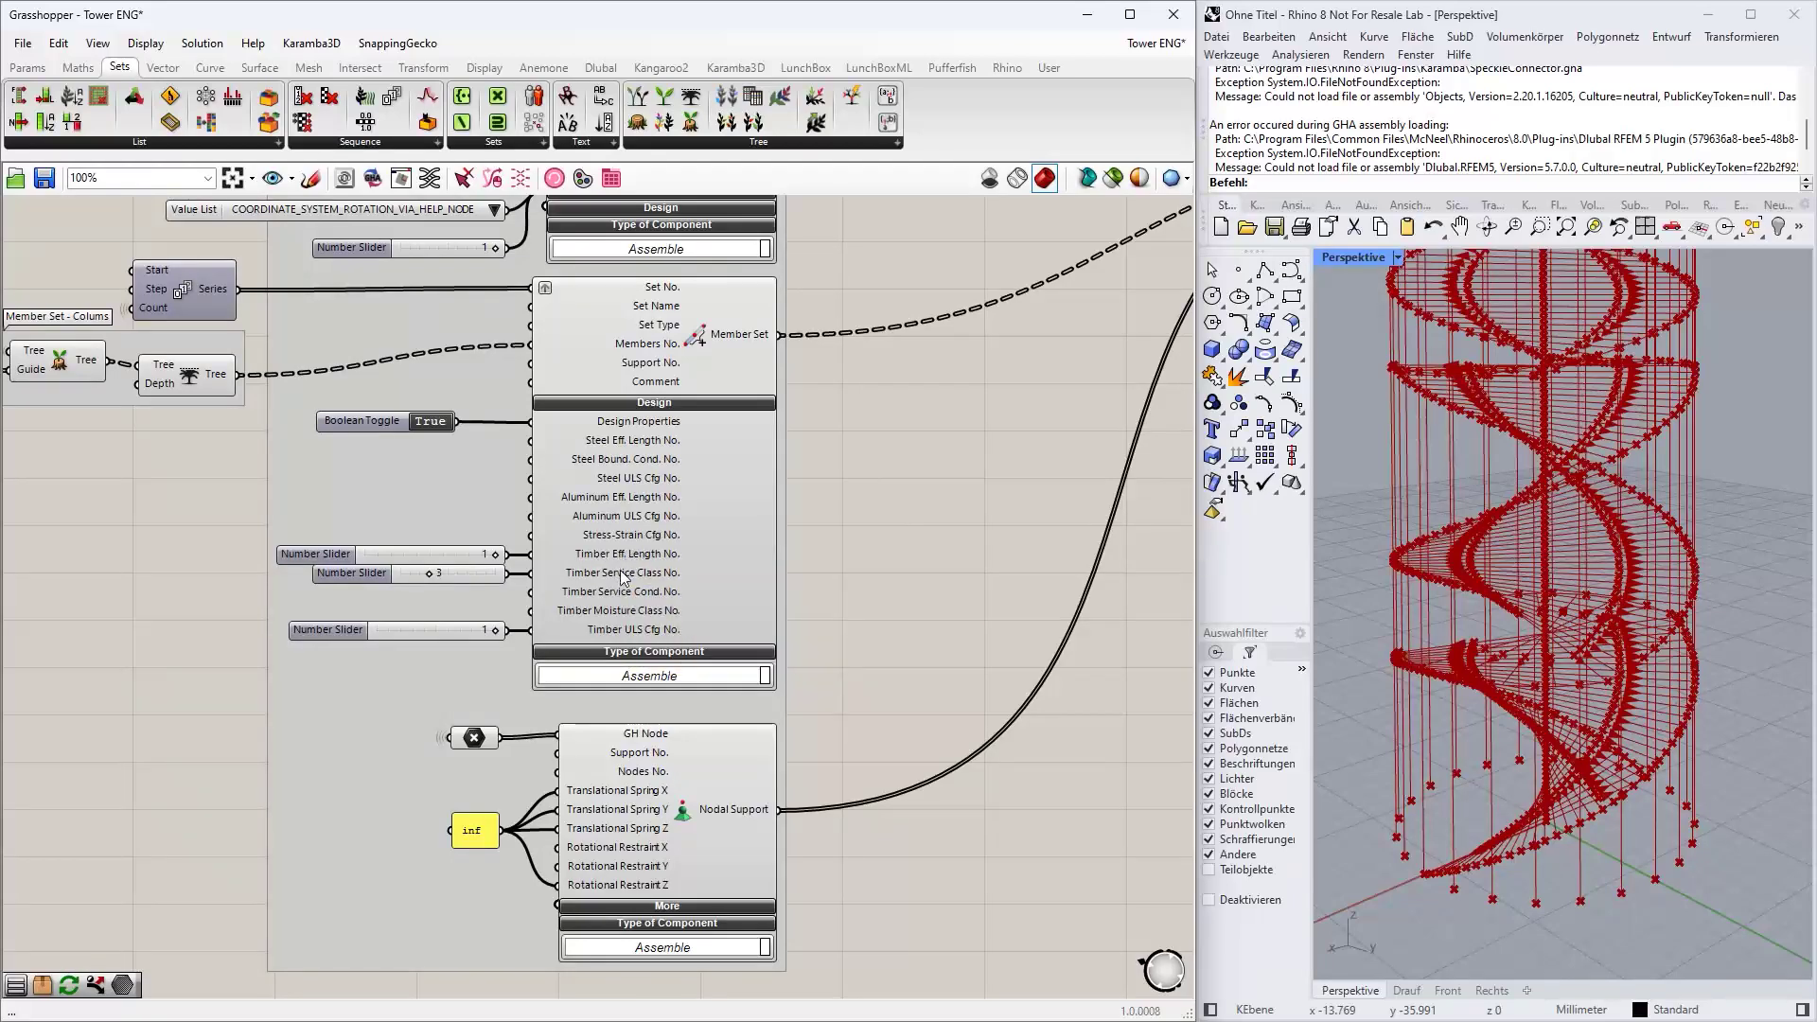
{"action": "scroll", "coordinate": [622, 577], "scroll_direction": "up", "scroll_amount": 1}
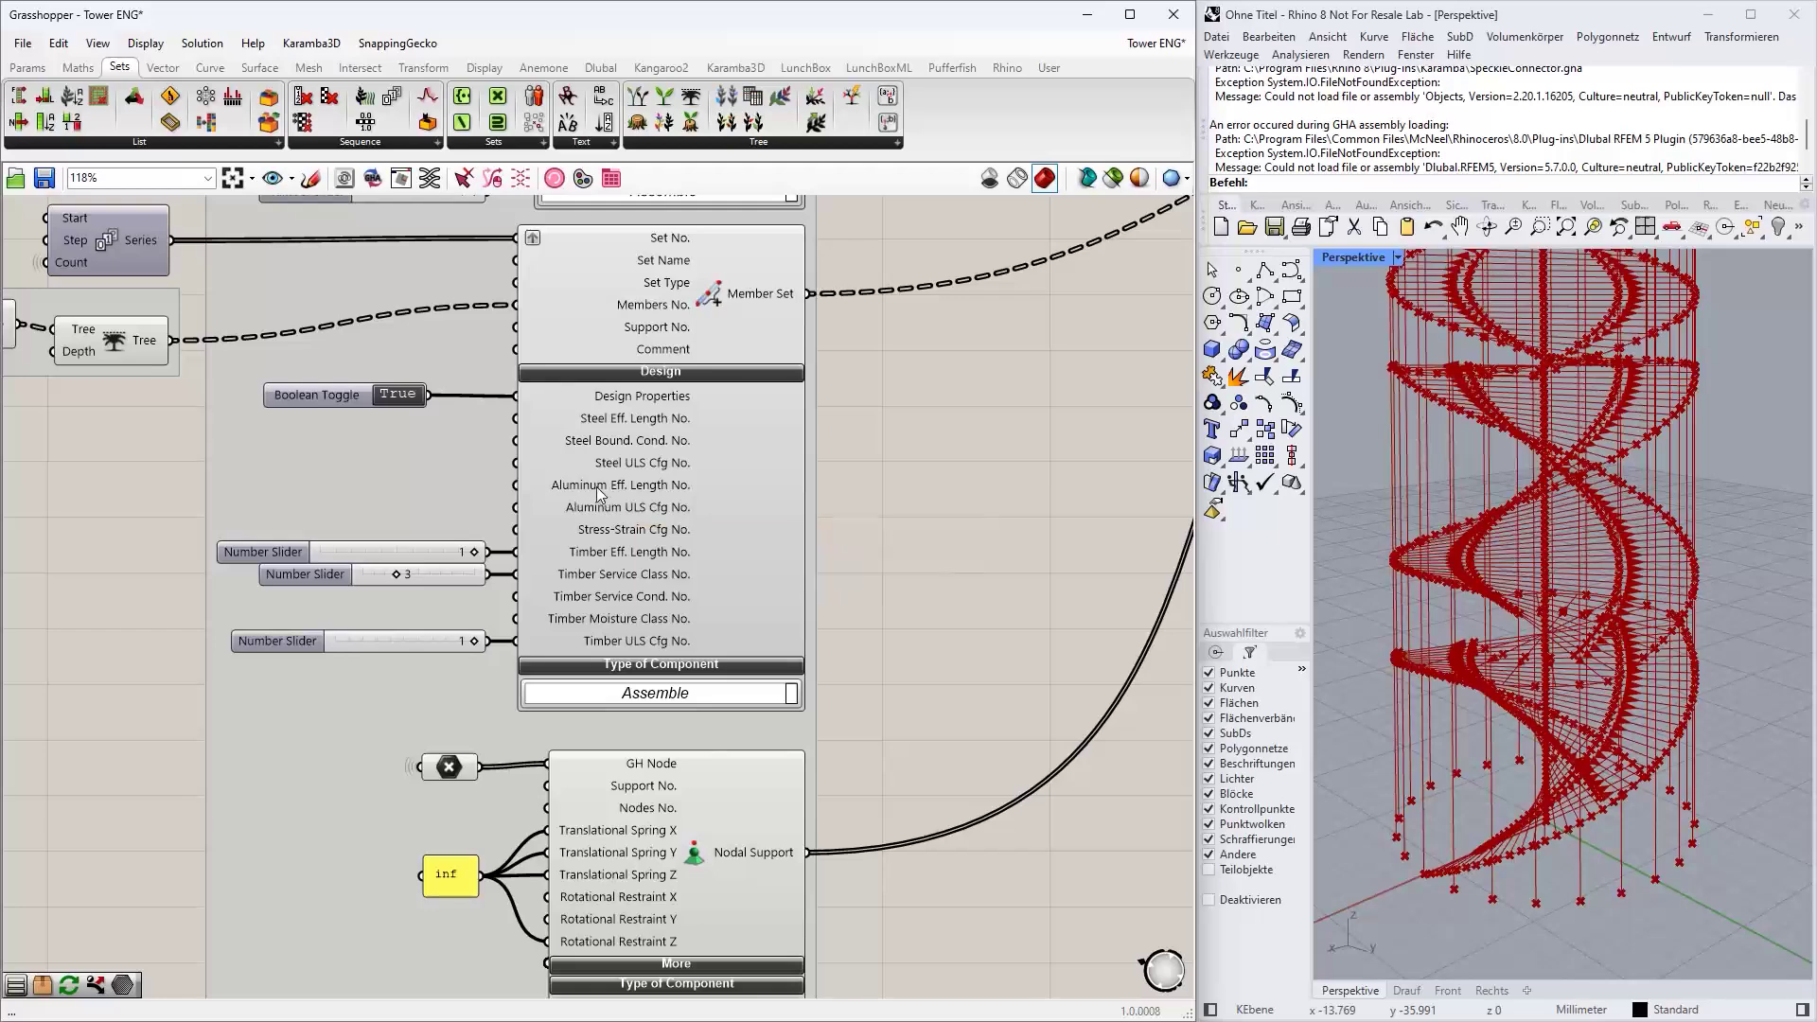
{"action": "scroll", "coordinate": [598, 490], "scroll_direction": "down", "scroll_amount": 1}
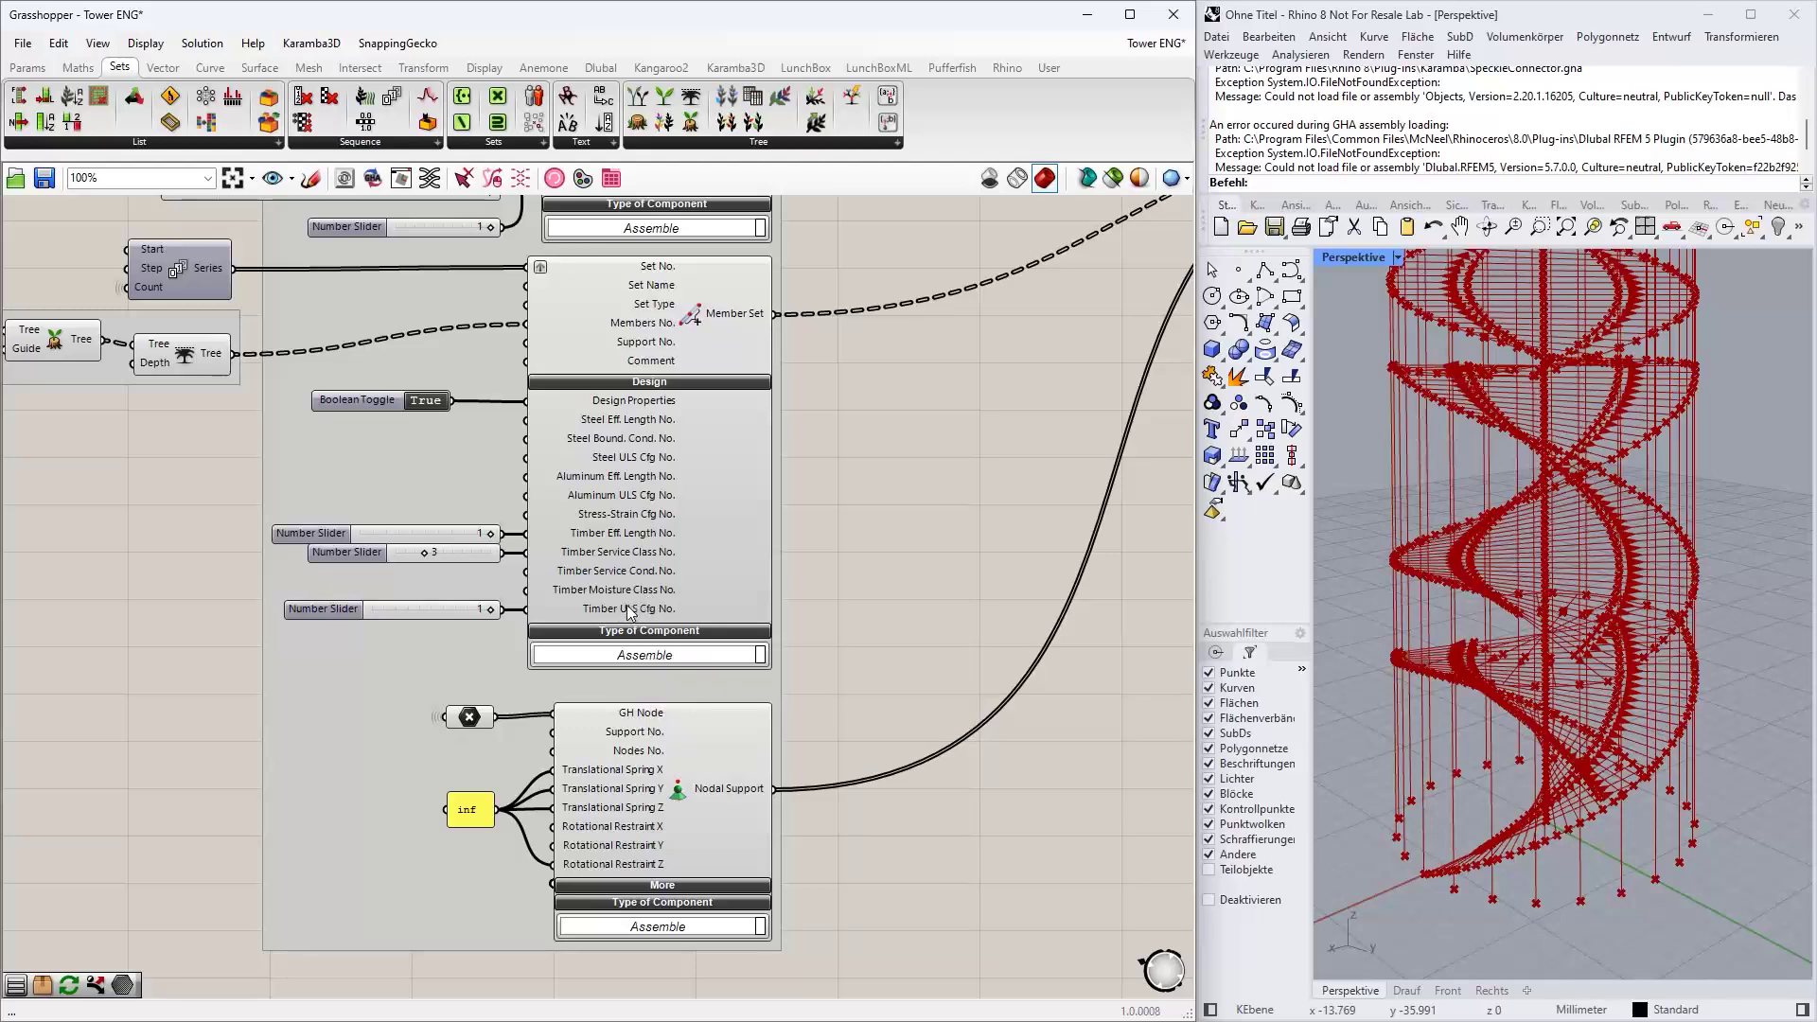
{"action": "scroll", "coordinate": [621, 612], "scroll_direction": "down", "scroll_amount": 3}
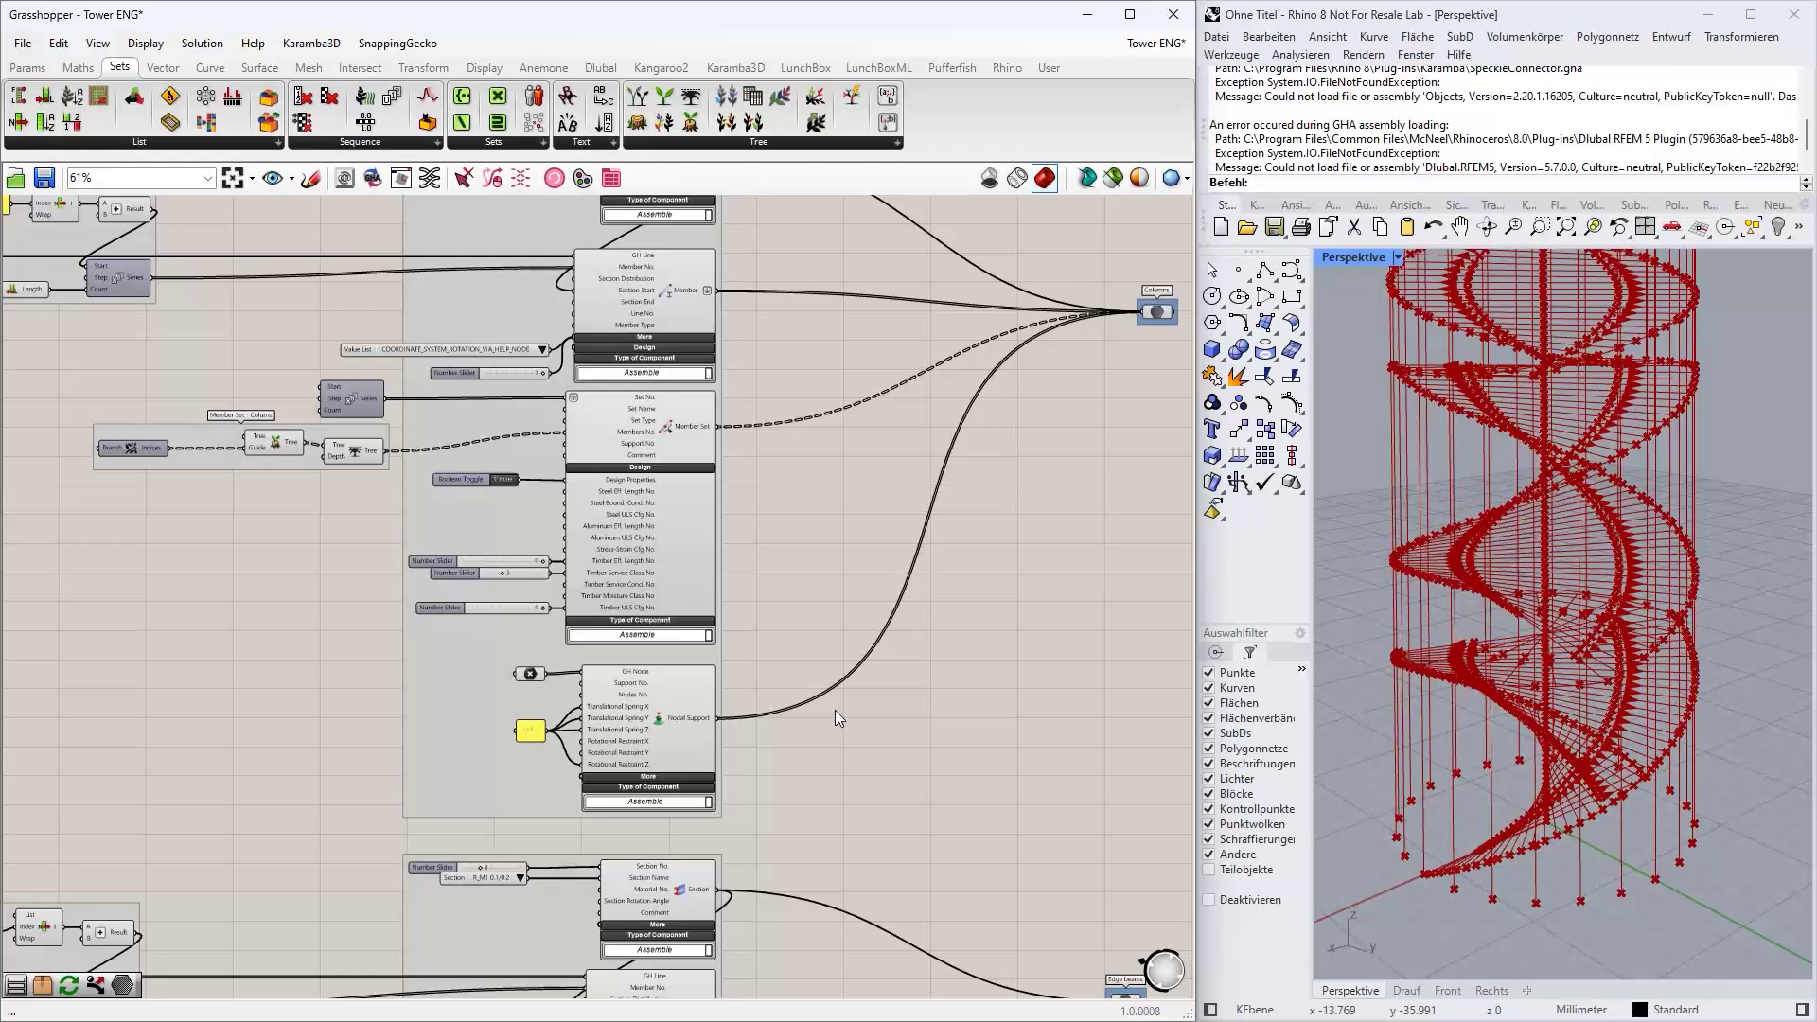
{"action": "right_click_drag", "start_coordinate": [835, 710], "coordinate": [805, 553]}
{"action": "right_click_drag", "start_coordinate": [875, 503], "coordinate": [970, 400]}
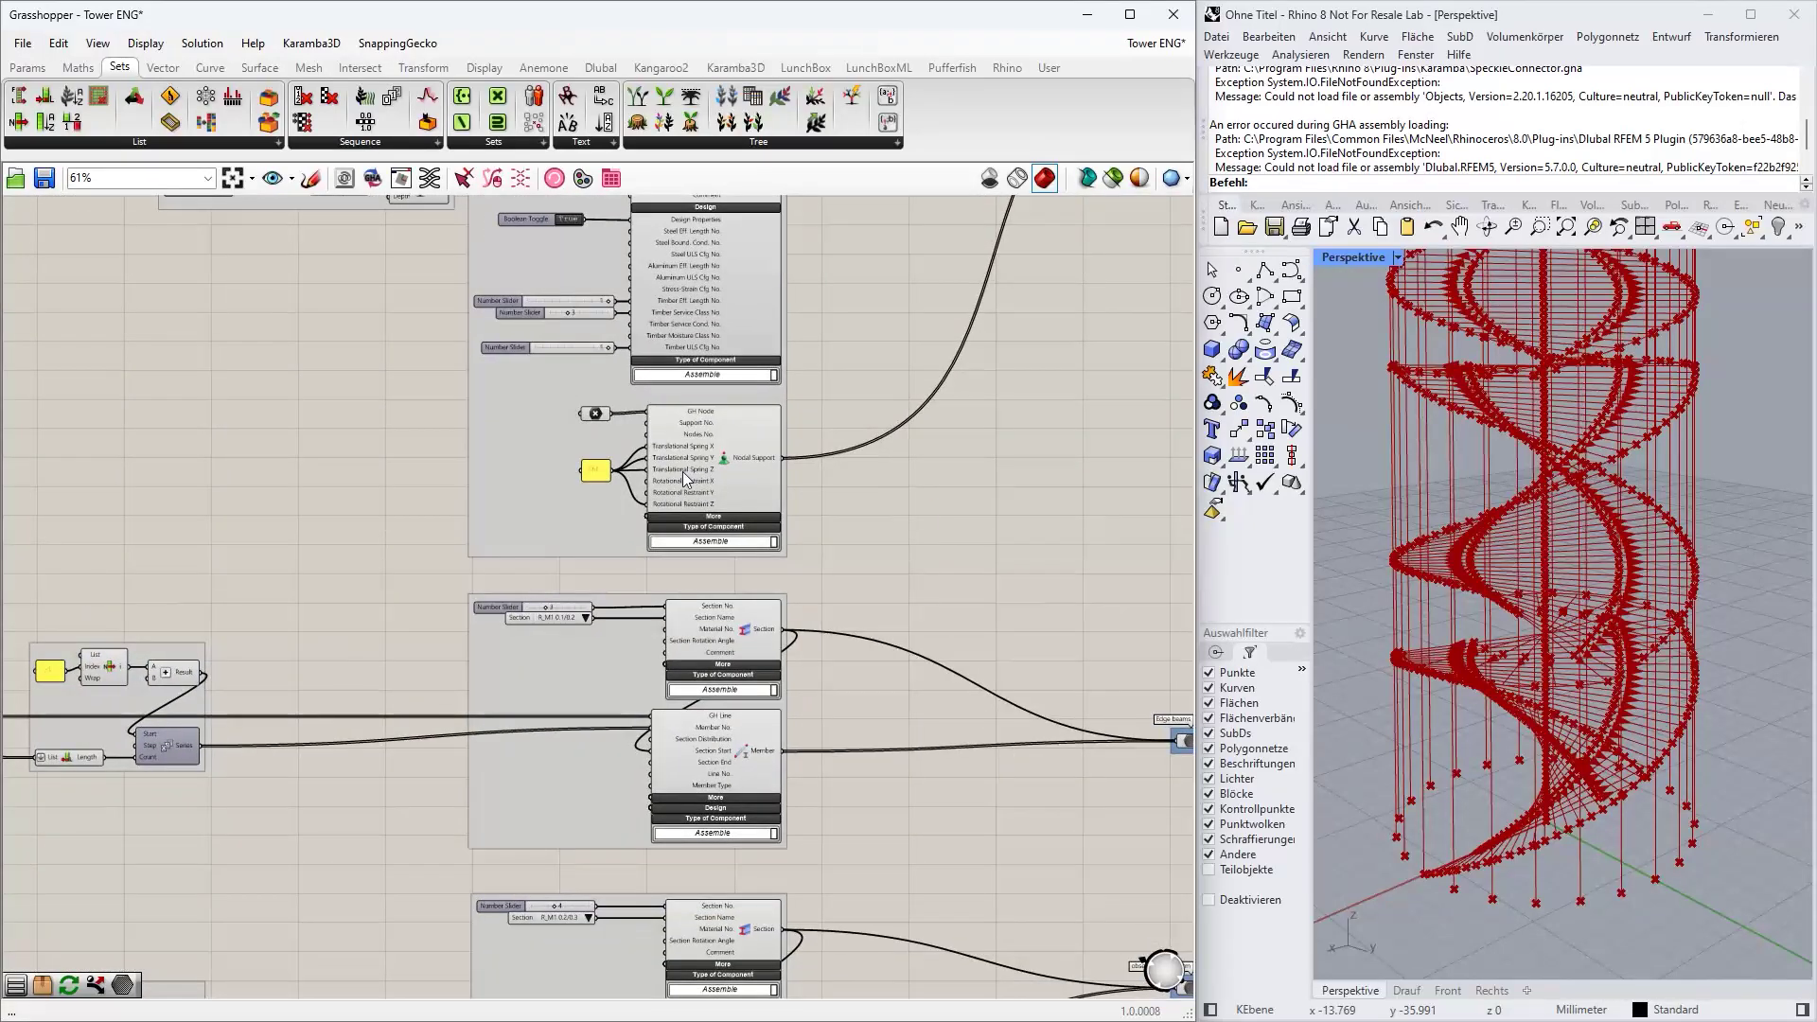
{"action": "mouse_move", "coordinate": [683, 472]}
{"action": "right_click_drag", "start_coordinate": [583, 350], "coordinate": [587, 555]}
{"action": "scroll", "coordinate": [727, 433], "scroll_direction": "up", "scroll_amount": 2}
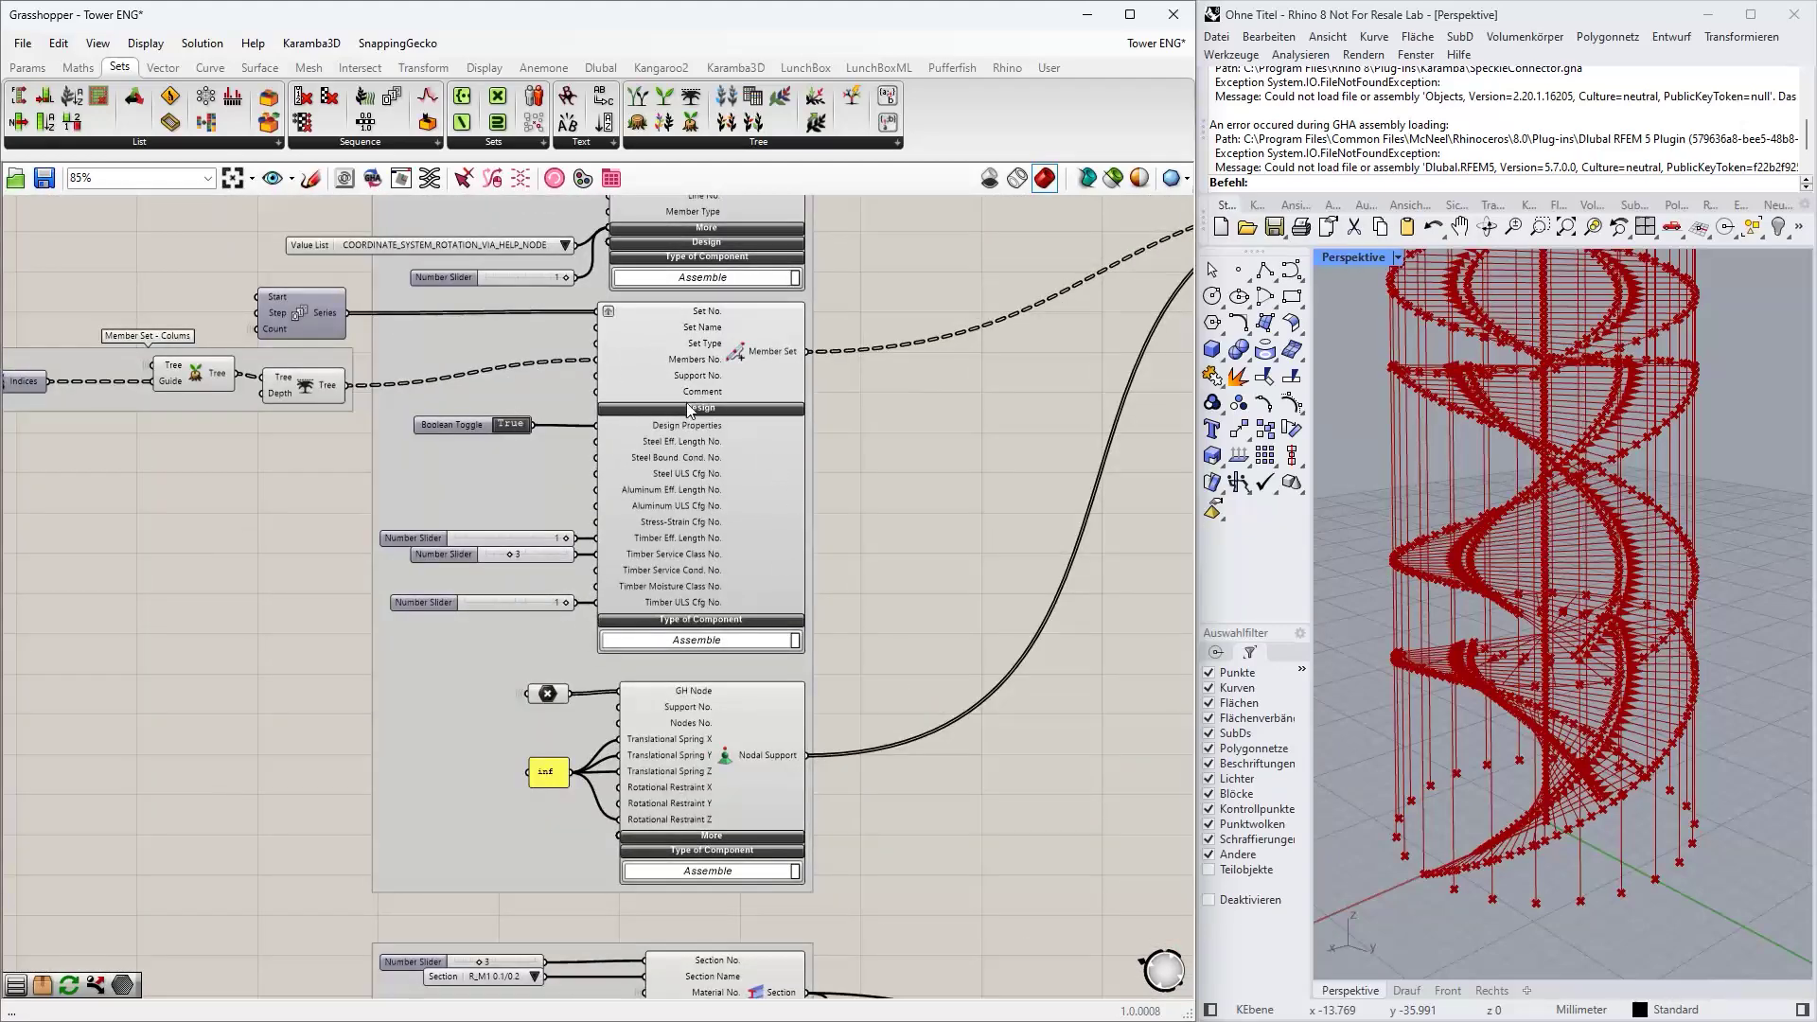
{"action": "mouse_move", "coordinate": [668, 586]}
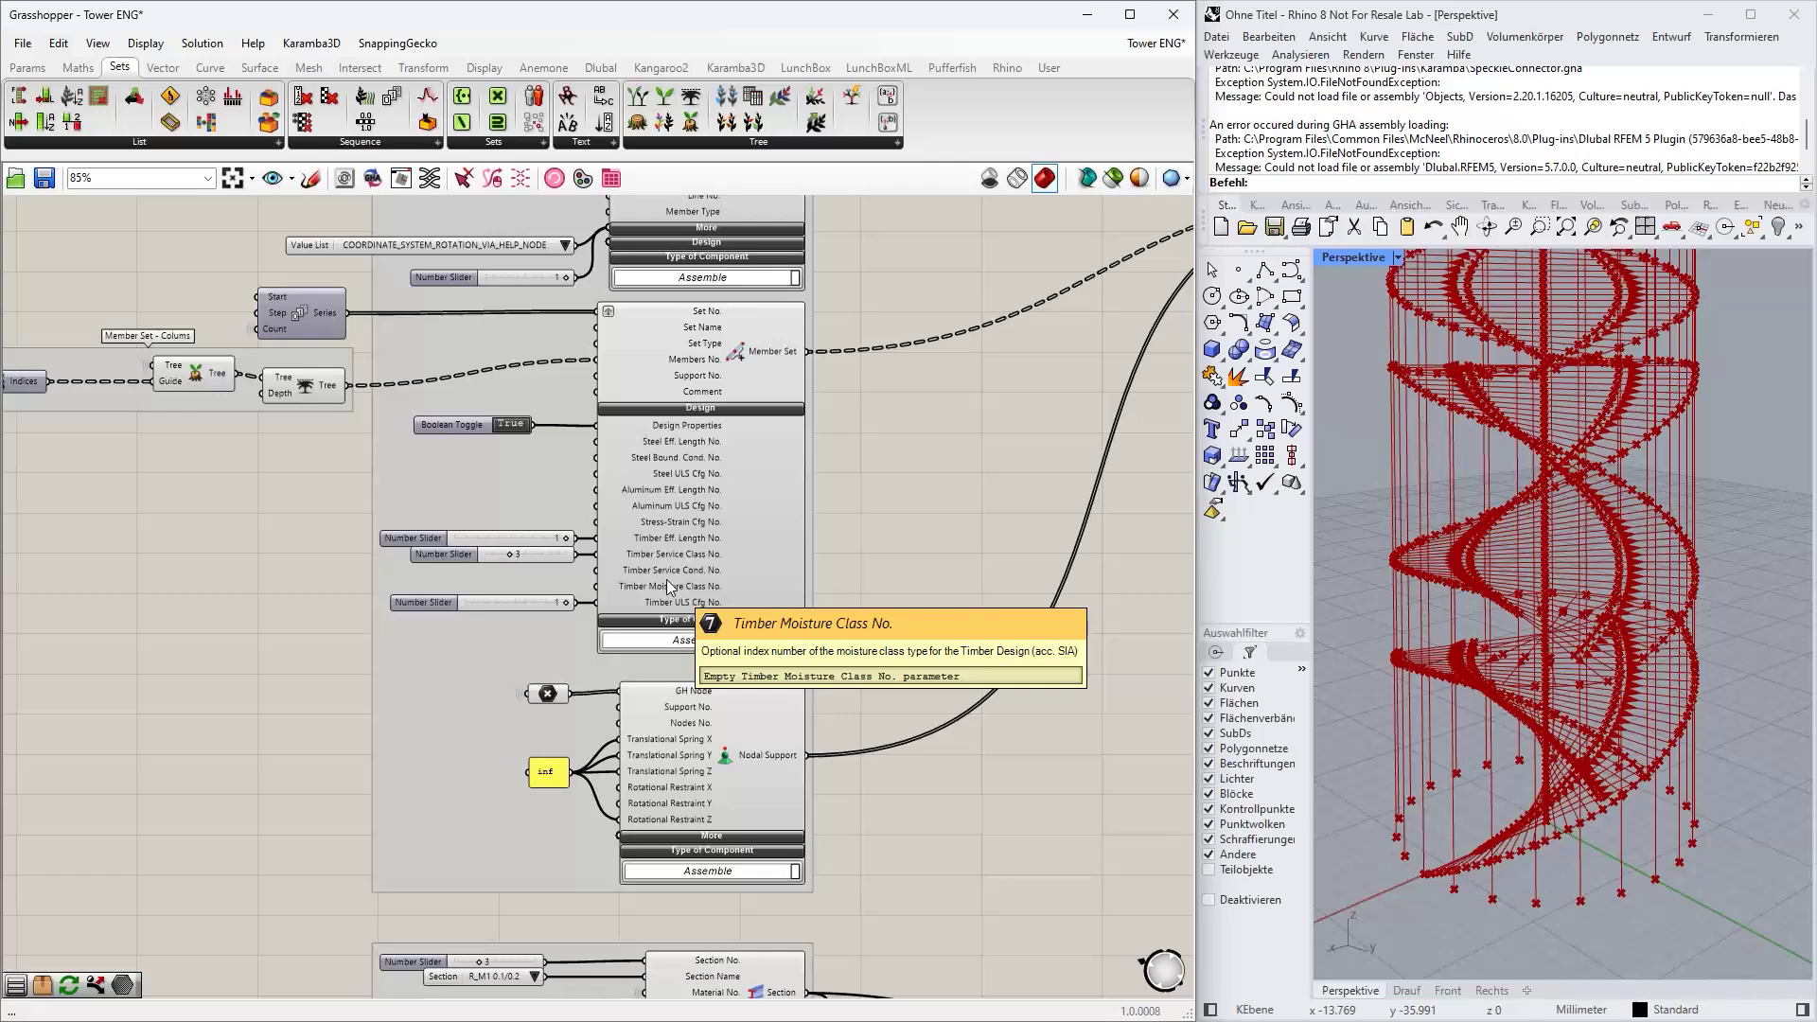
- Place a Load Case component, expand its additional inputs to inspect the static analysis settings and action category, and delete the component
{"action": "left_click", "coordinate": [601, 67]}
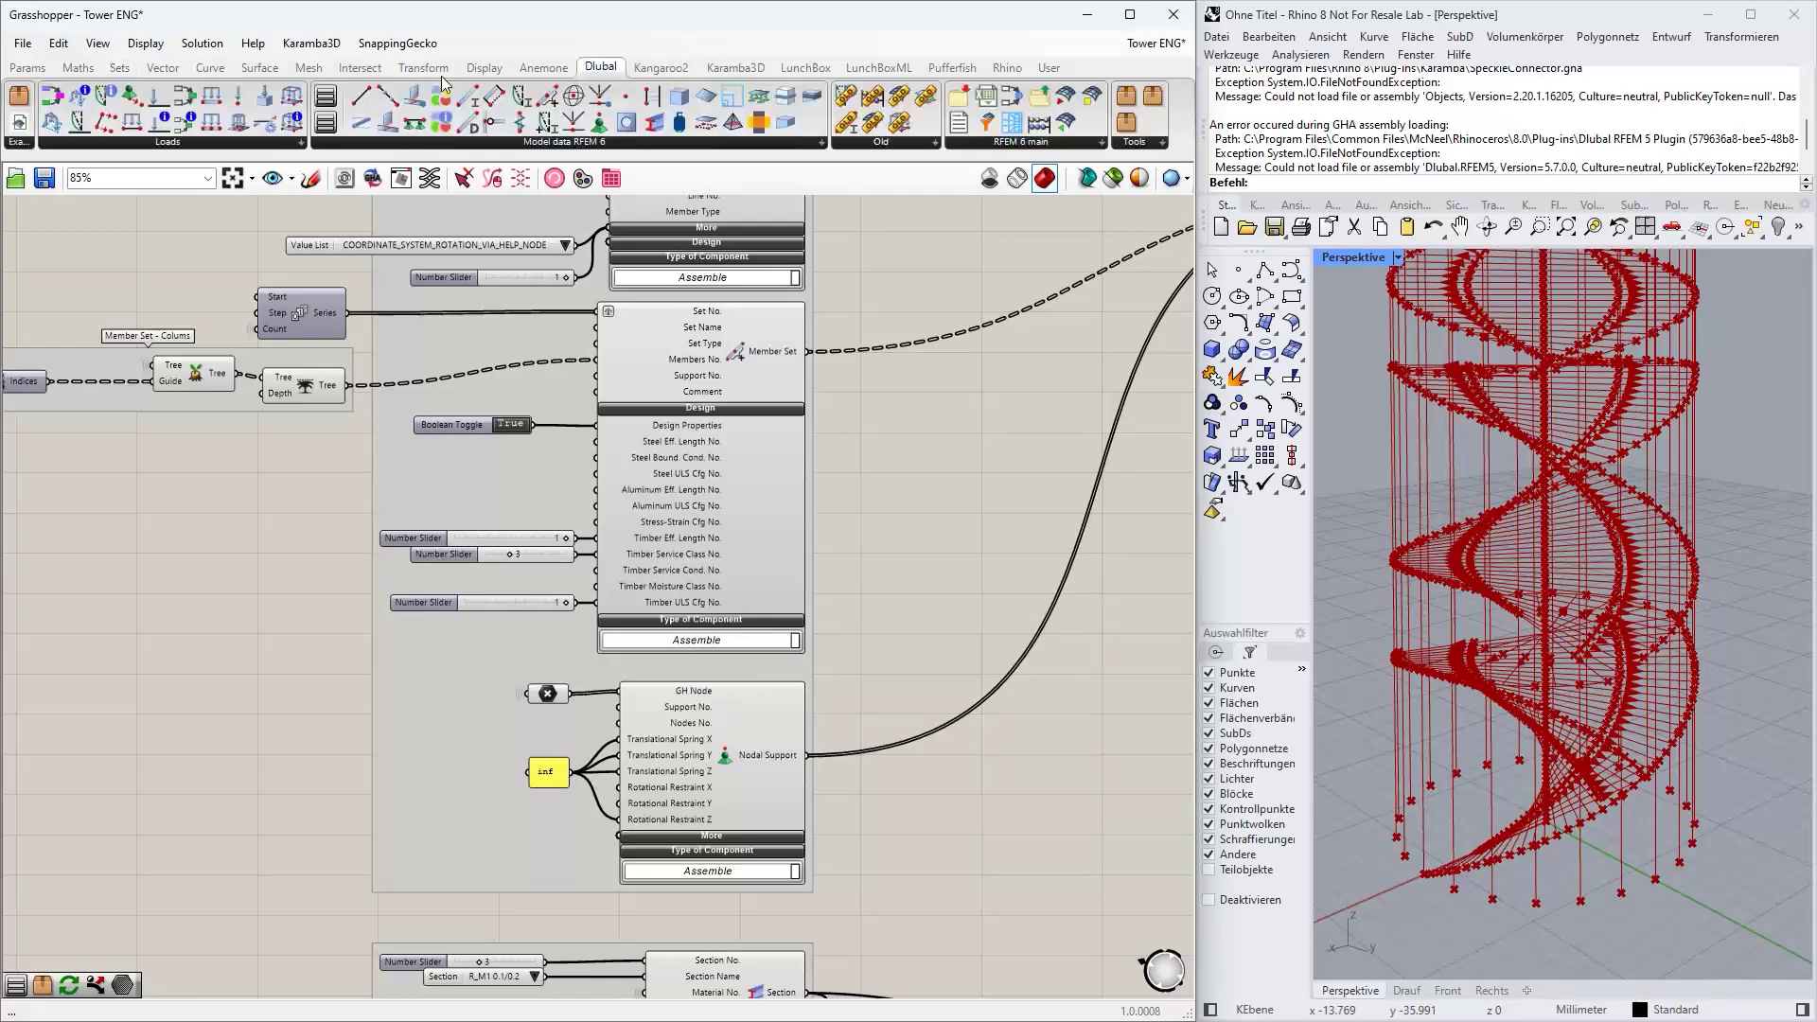
{"action": "left_click", "coordinate": [214, 141]}
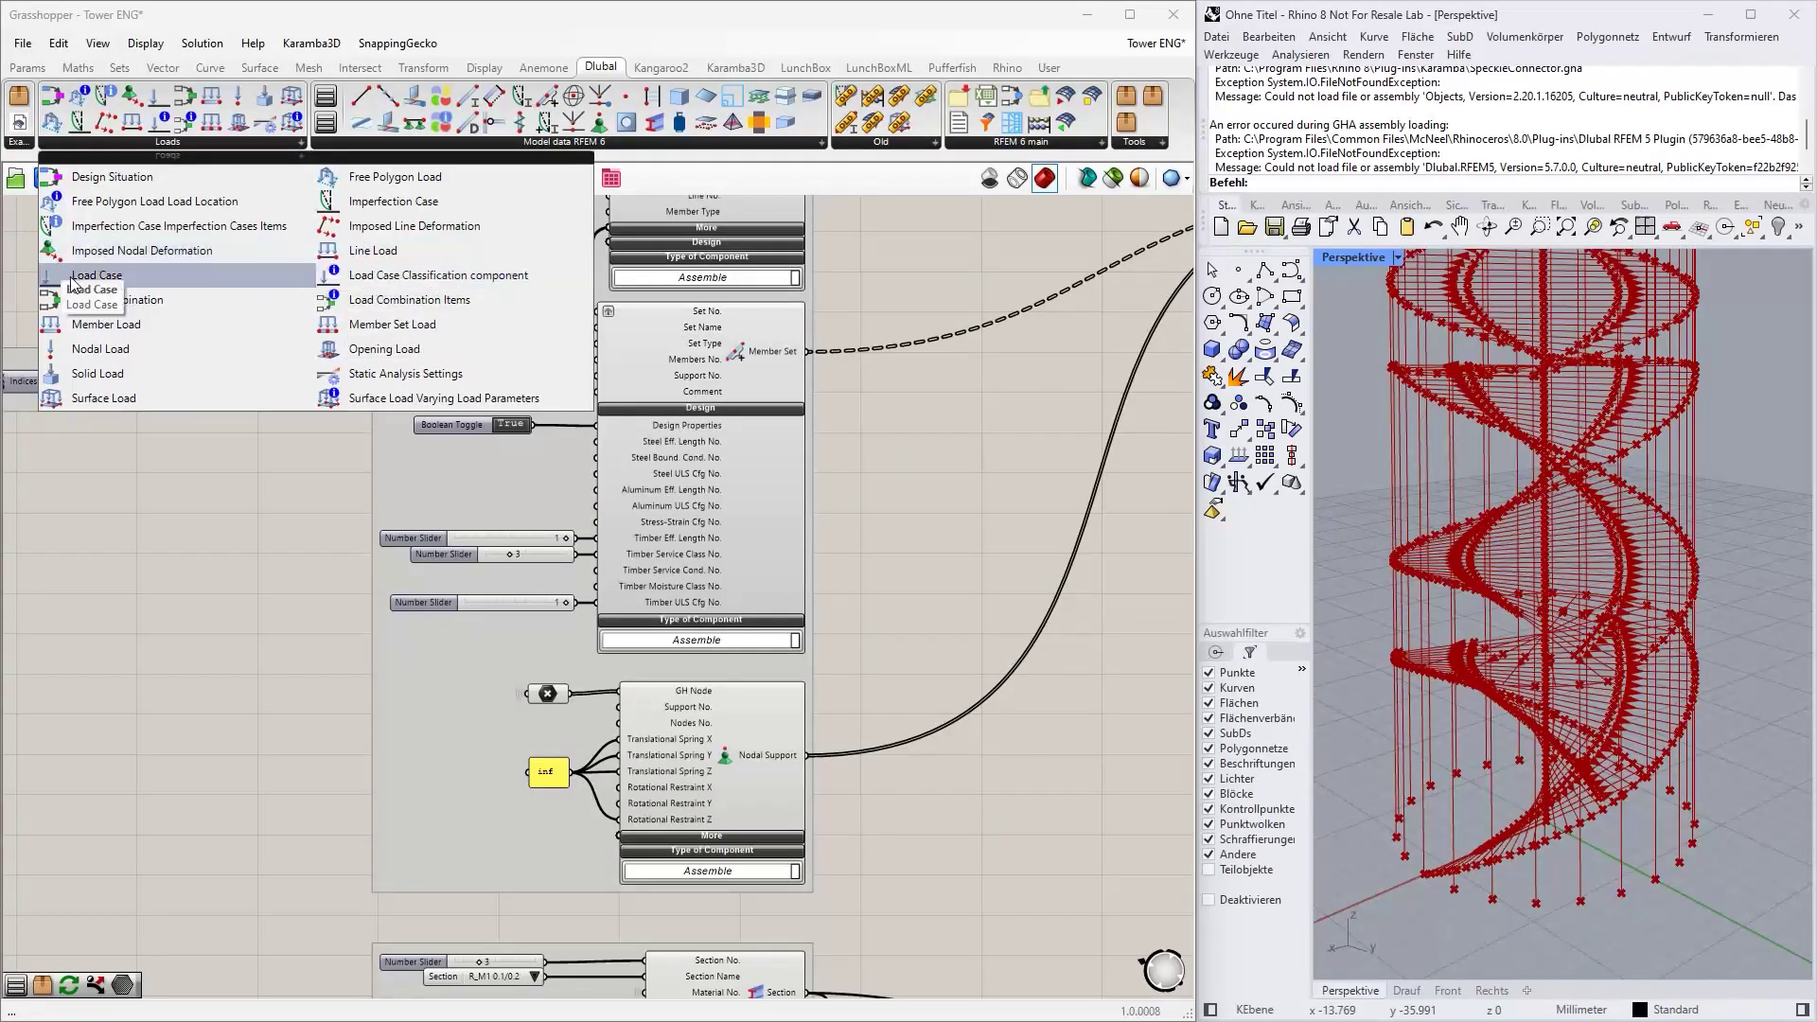
{"action": "left_click_drag", "start_coordinate": [73, 282], "coordinate": [143, 503]}
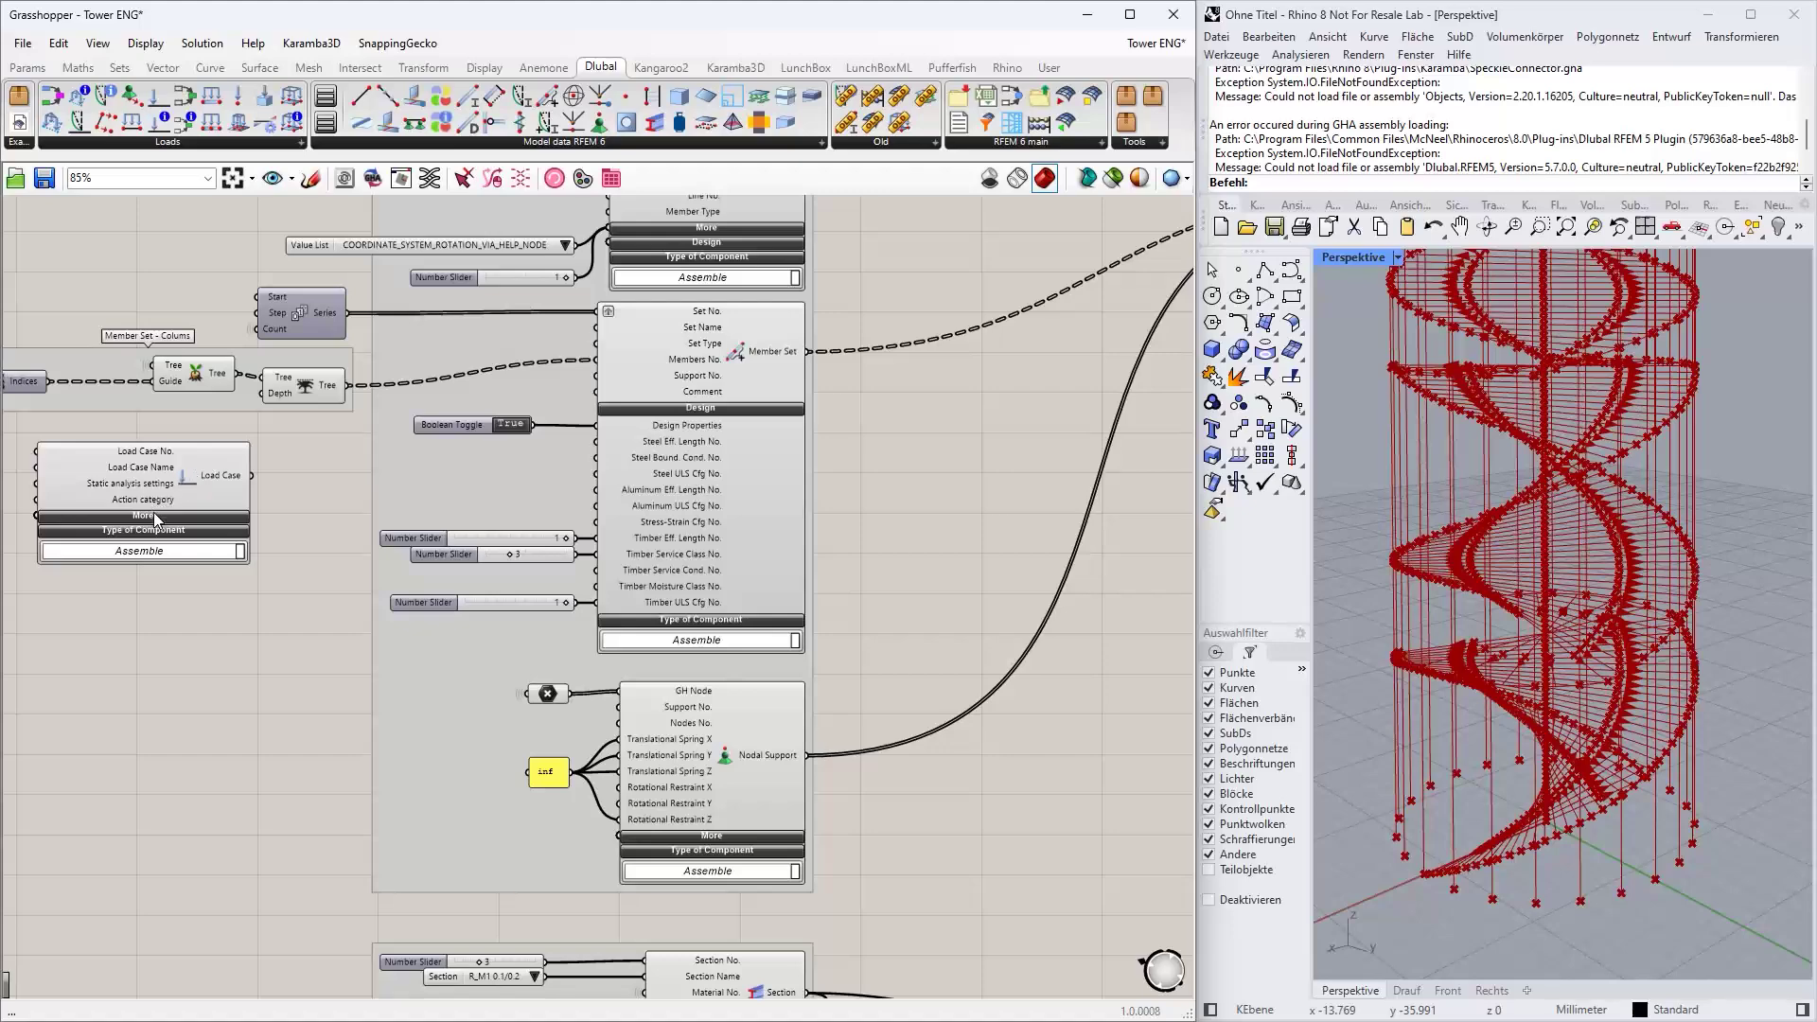
{"action": "left_click", "coordinate": [157, 517]}
{"action": "left_click", "coordinate": [171, 479]}
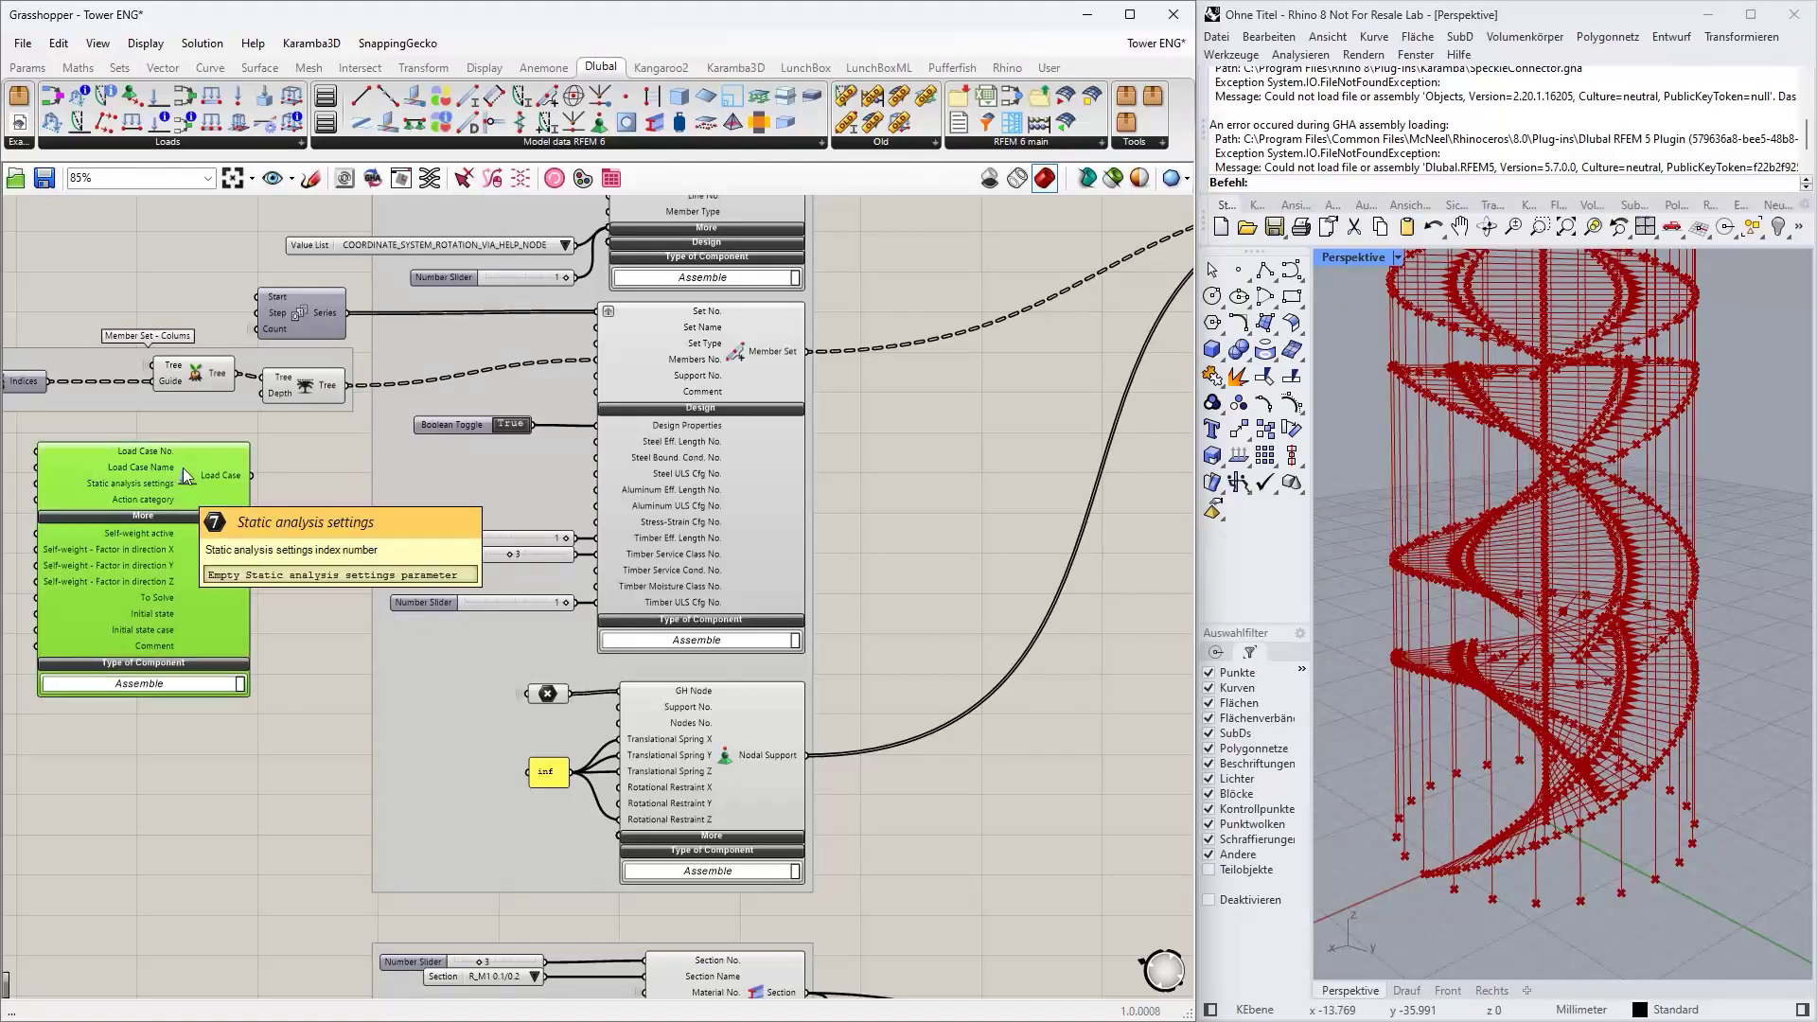
{"action": "right_click_drag", "start_coordinate": [300, 495], "coordinate": [378, 507]}
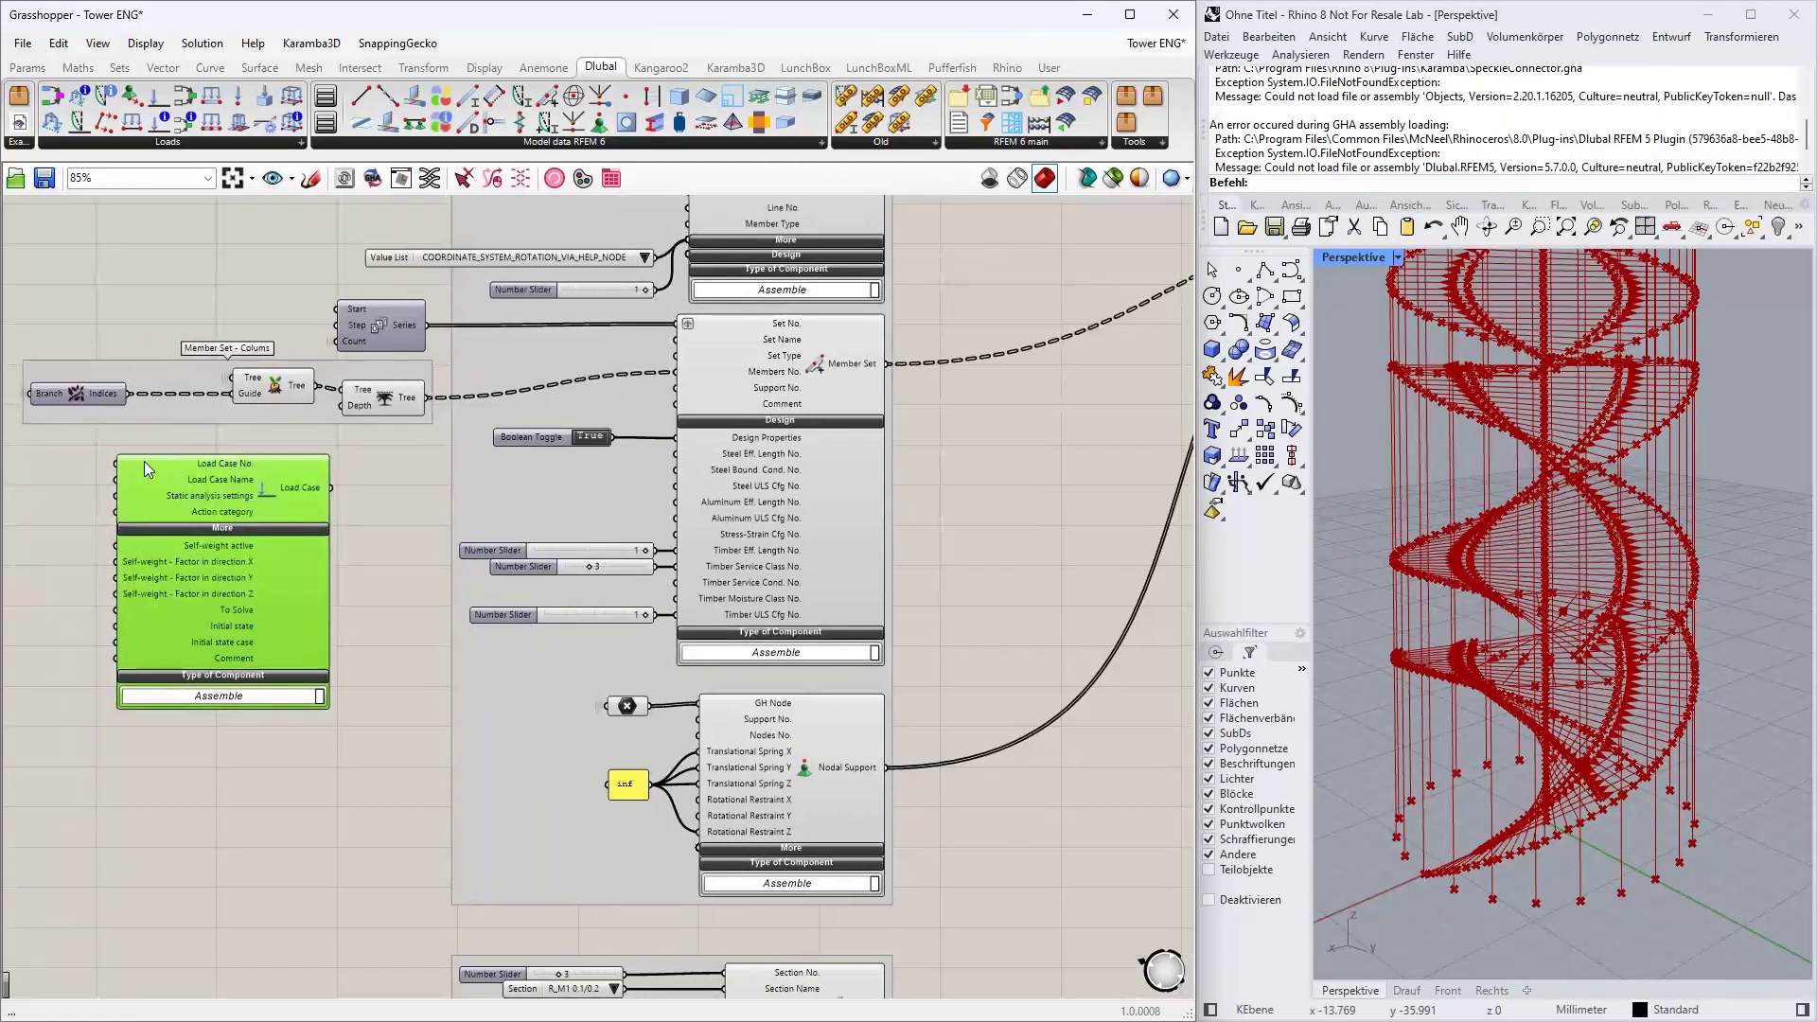
{"action": "mouse_move", "coordinate": [226, 516]}
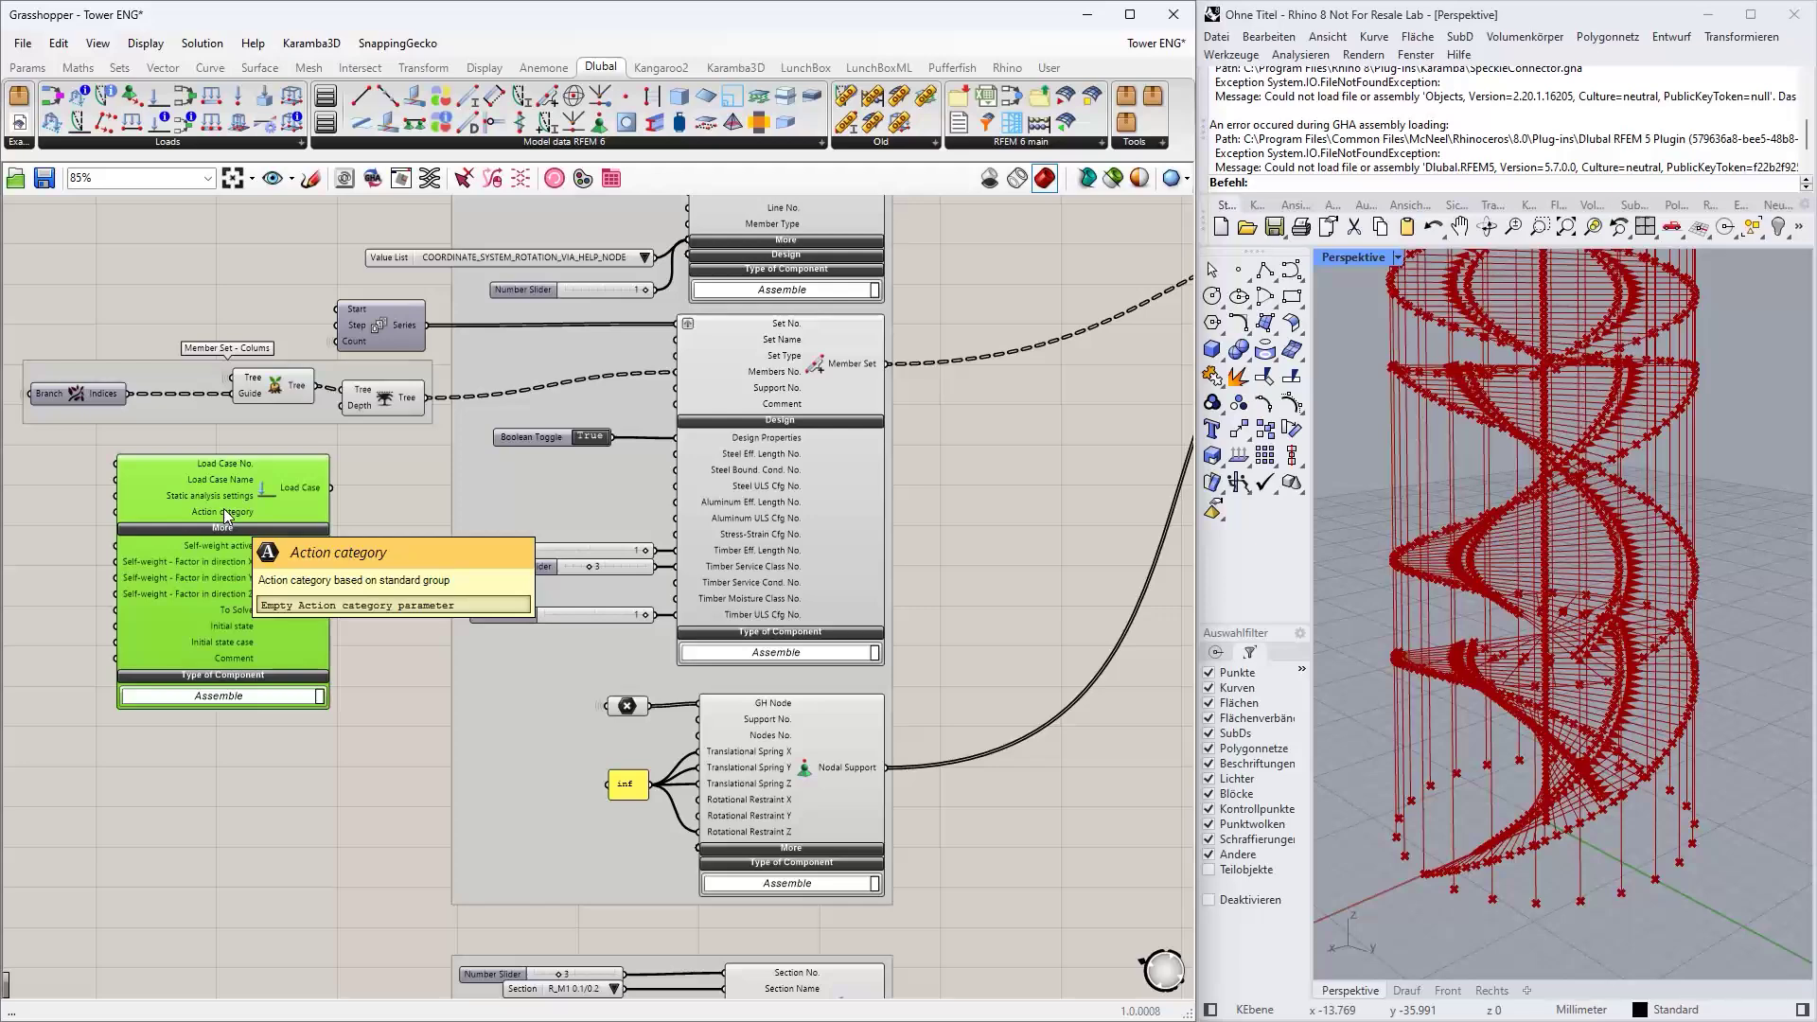
{"action": "key", "text": "Delete"}
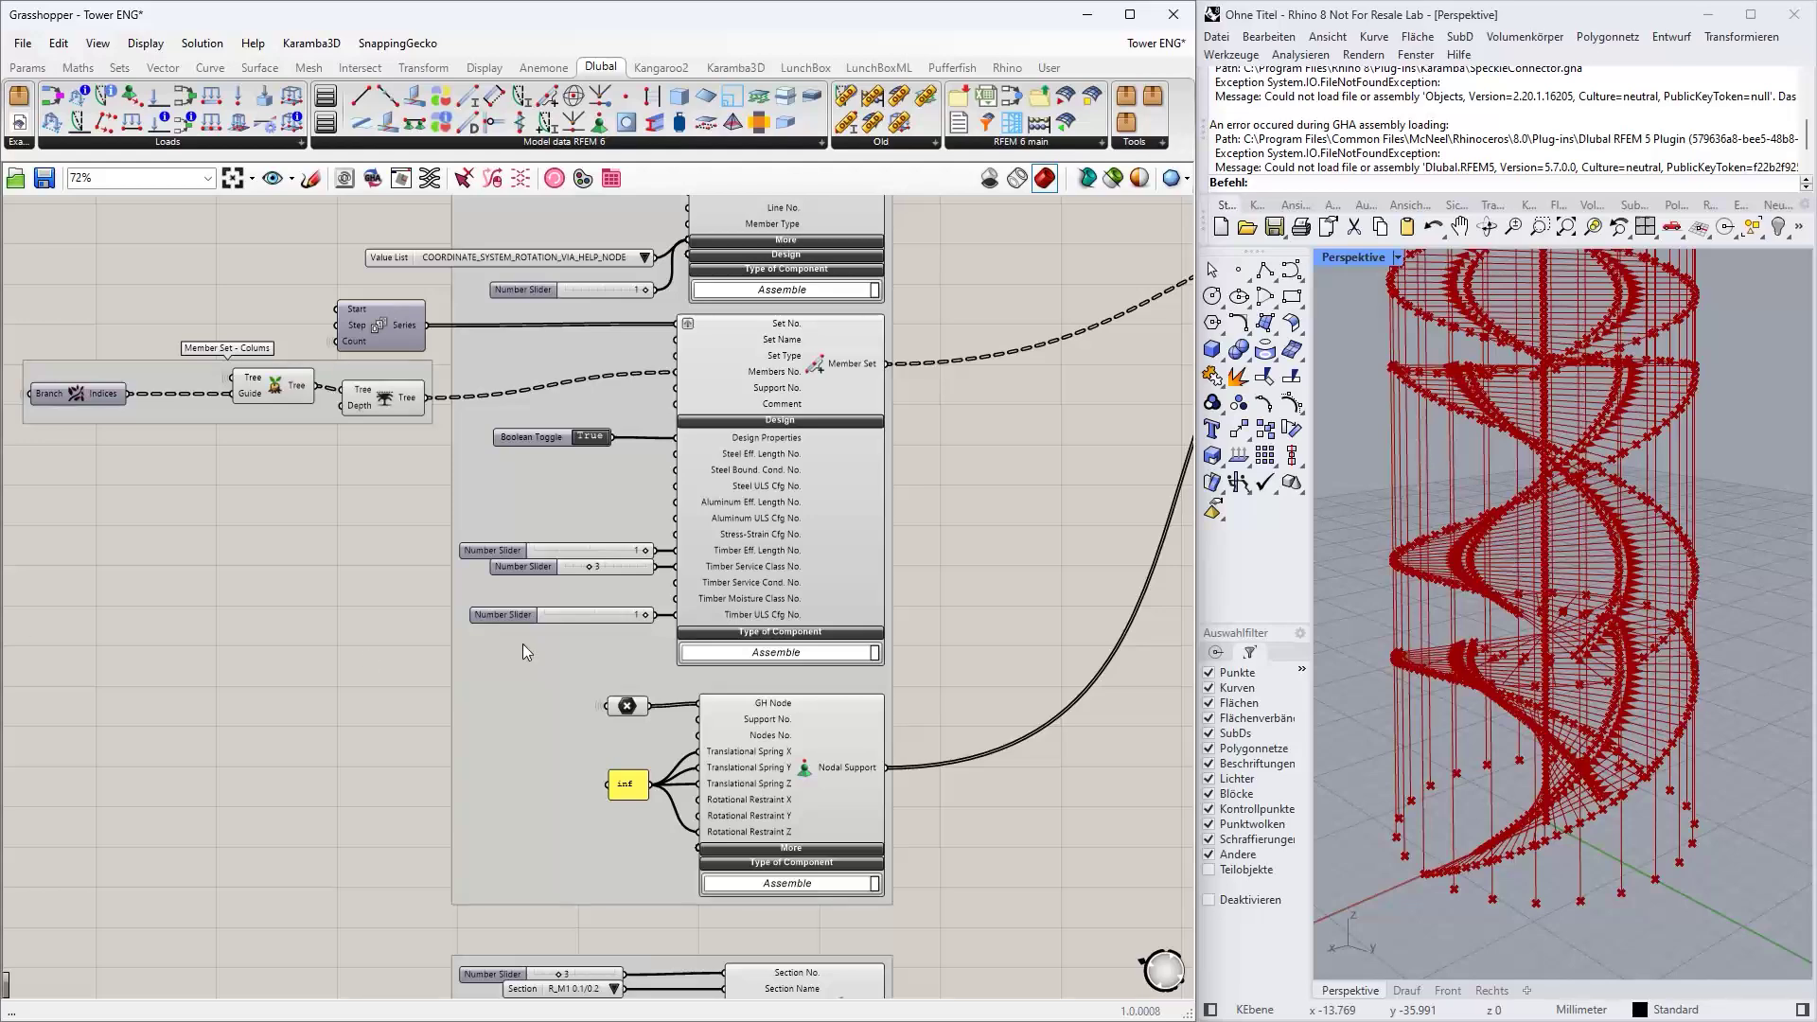
- Examine the Surface Load component in the blue surface load group, including its load case, type, distribution, direction and magnitude inputs
{"action": "scroll", "coordinate": [523, 646], "scroll_direction": "down", "scroll_amount": 8}
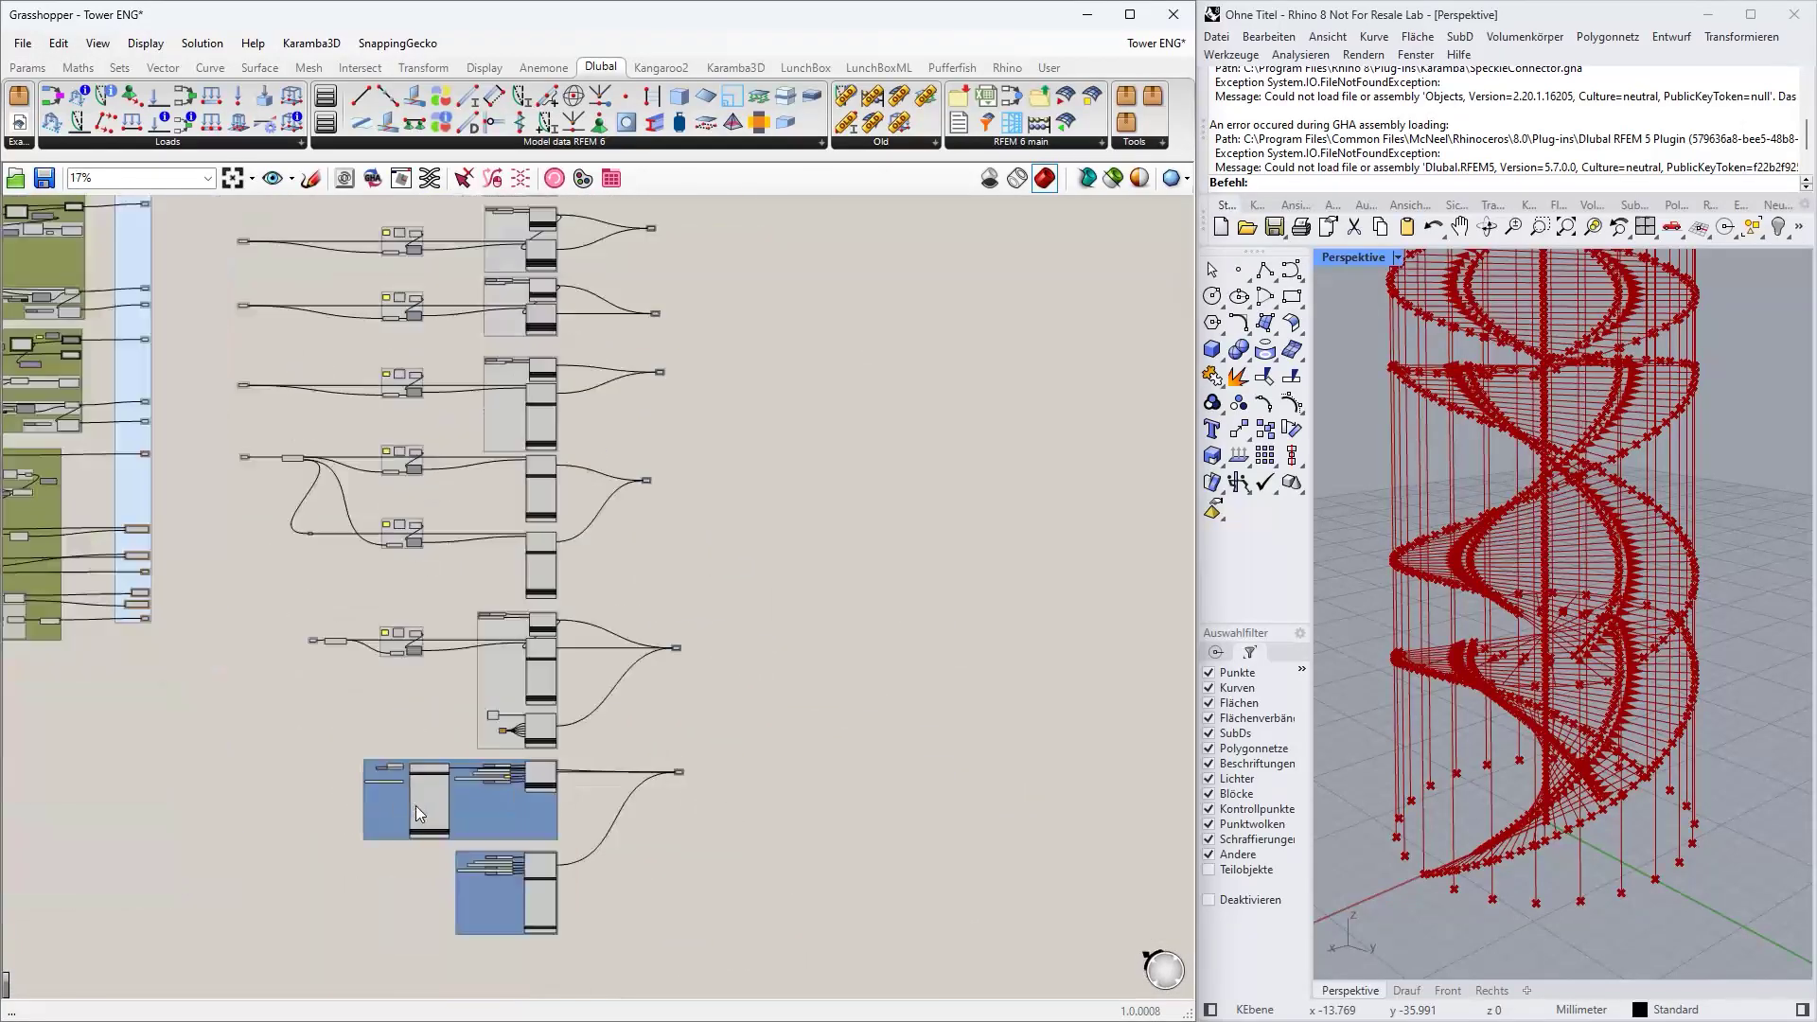
{"action": "scroll", "coordinate": [417, 805], "scroll_direction": "up", "scroll_amount": 8}
{"action": "right_click_drag", "start_coordinate": [435, 402], "coordinate": [369, 324]}
{"action": "scroll", "coordinate": [379, 344], "scroll_direction": "down", "scroll_amount": 1}
{"action": "scroll", "coordinate": [378, 345], "scroll_direction": "up", "scroll_amount": 1}
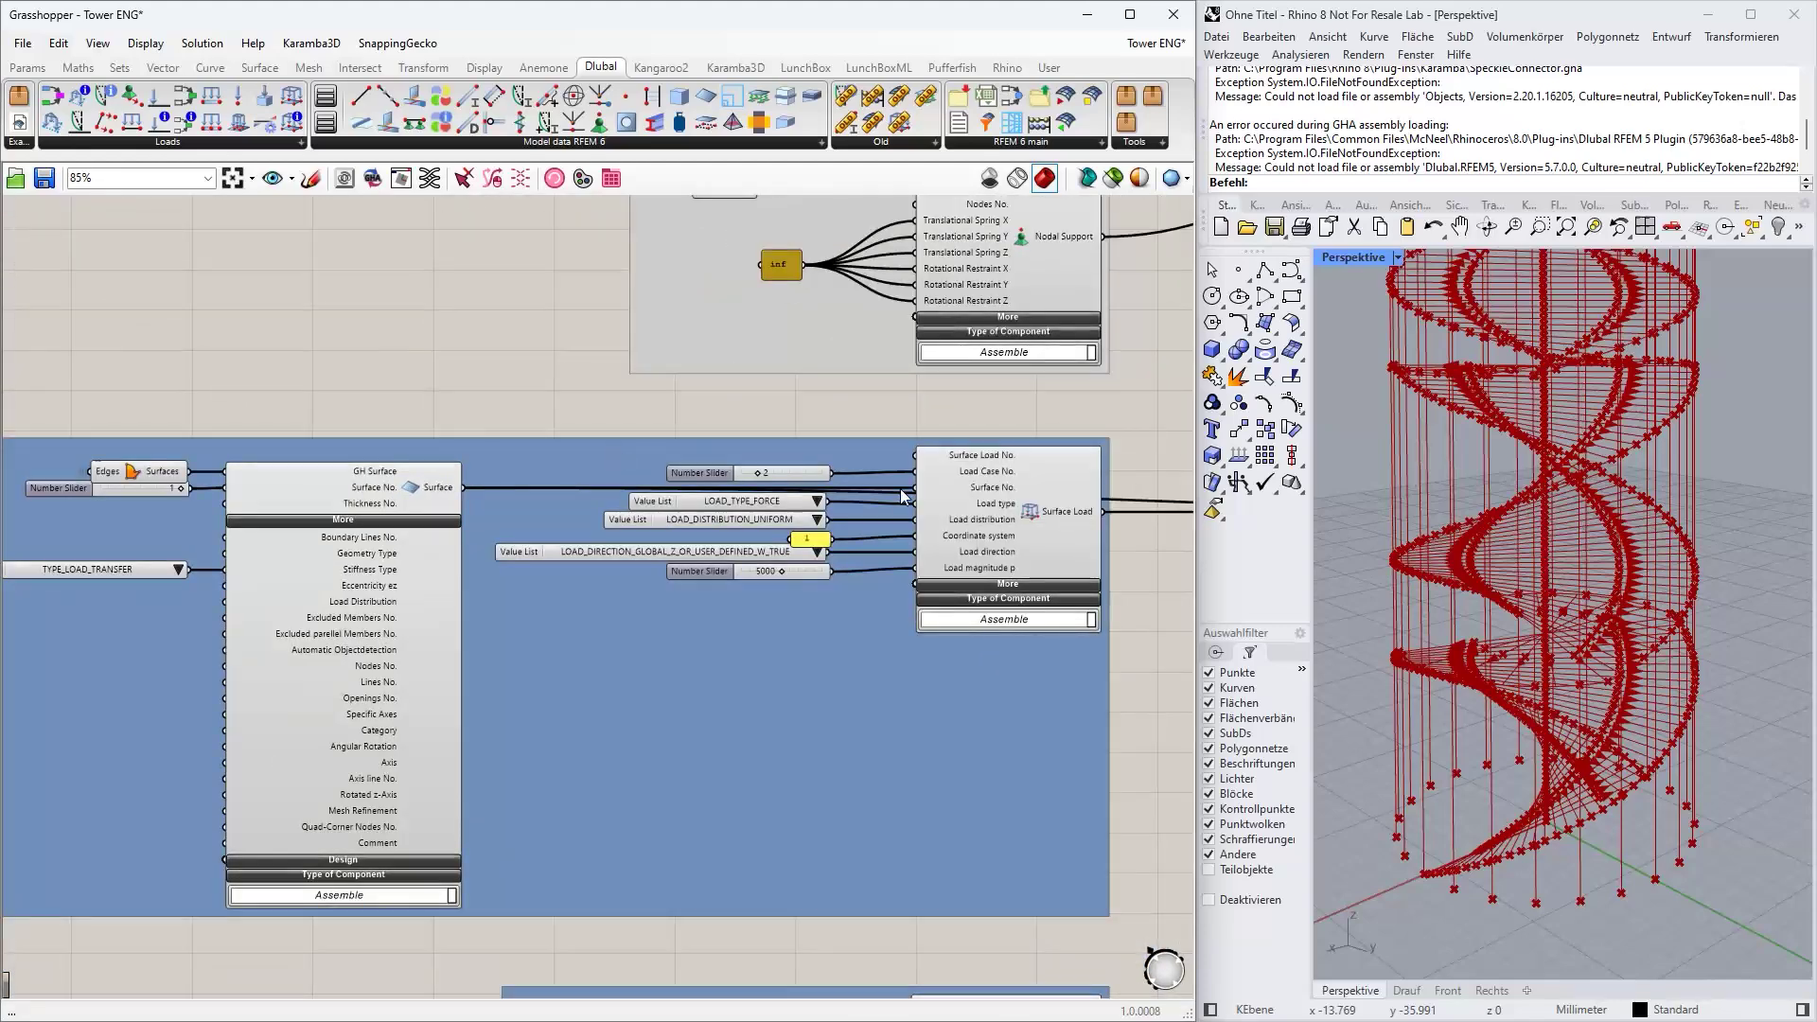
{"action": "left_click", "coordinate": [1049, 517]}
{"action": "right_click_drag", "start_coordinate": [977, 395], "coordinate": [694, 428]}
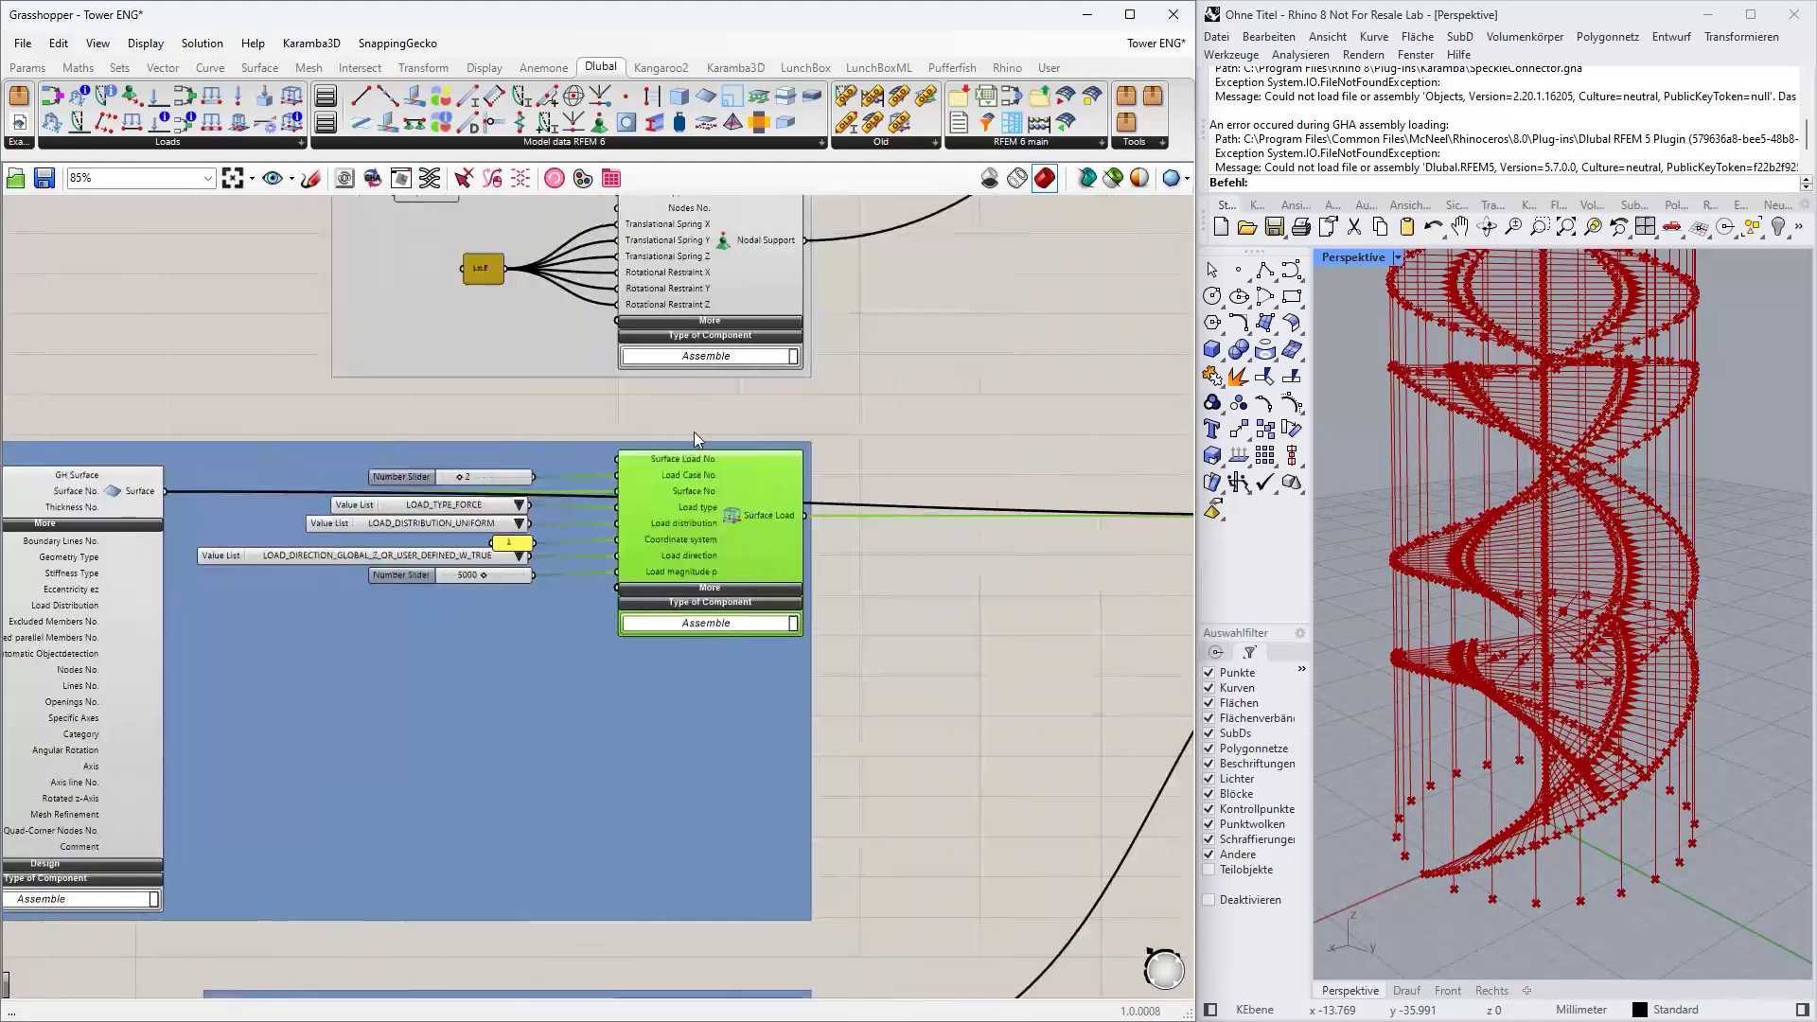
{"action": "scroll", "coordinate": [715, 457], "scroll_direction": "up", "scroll_amount": 1}
{"action": "scroll", "coordinate": [712, 457], "scroll_direction": "up", "scroll_amount": 1}
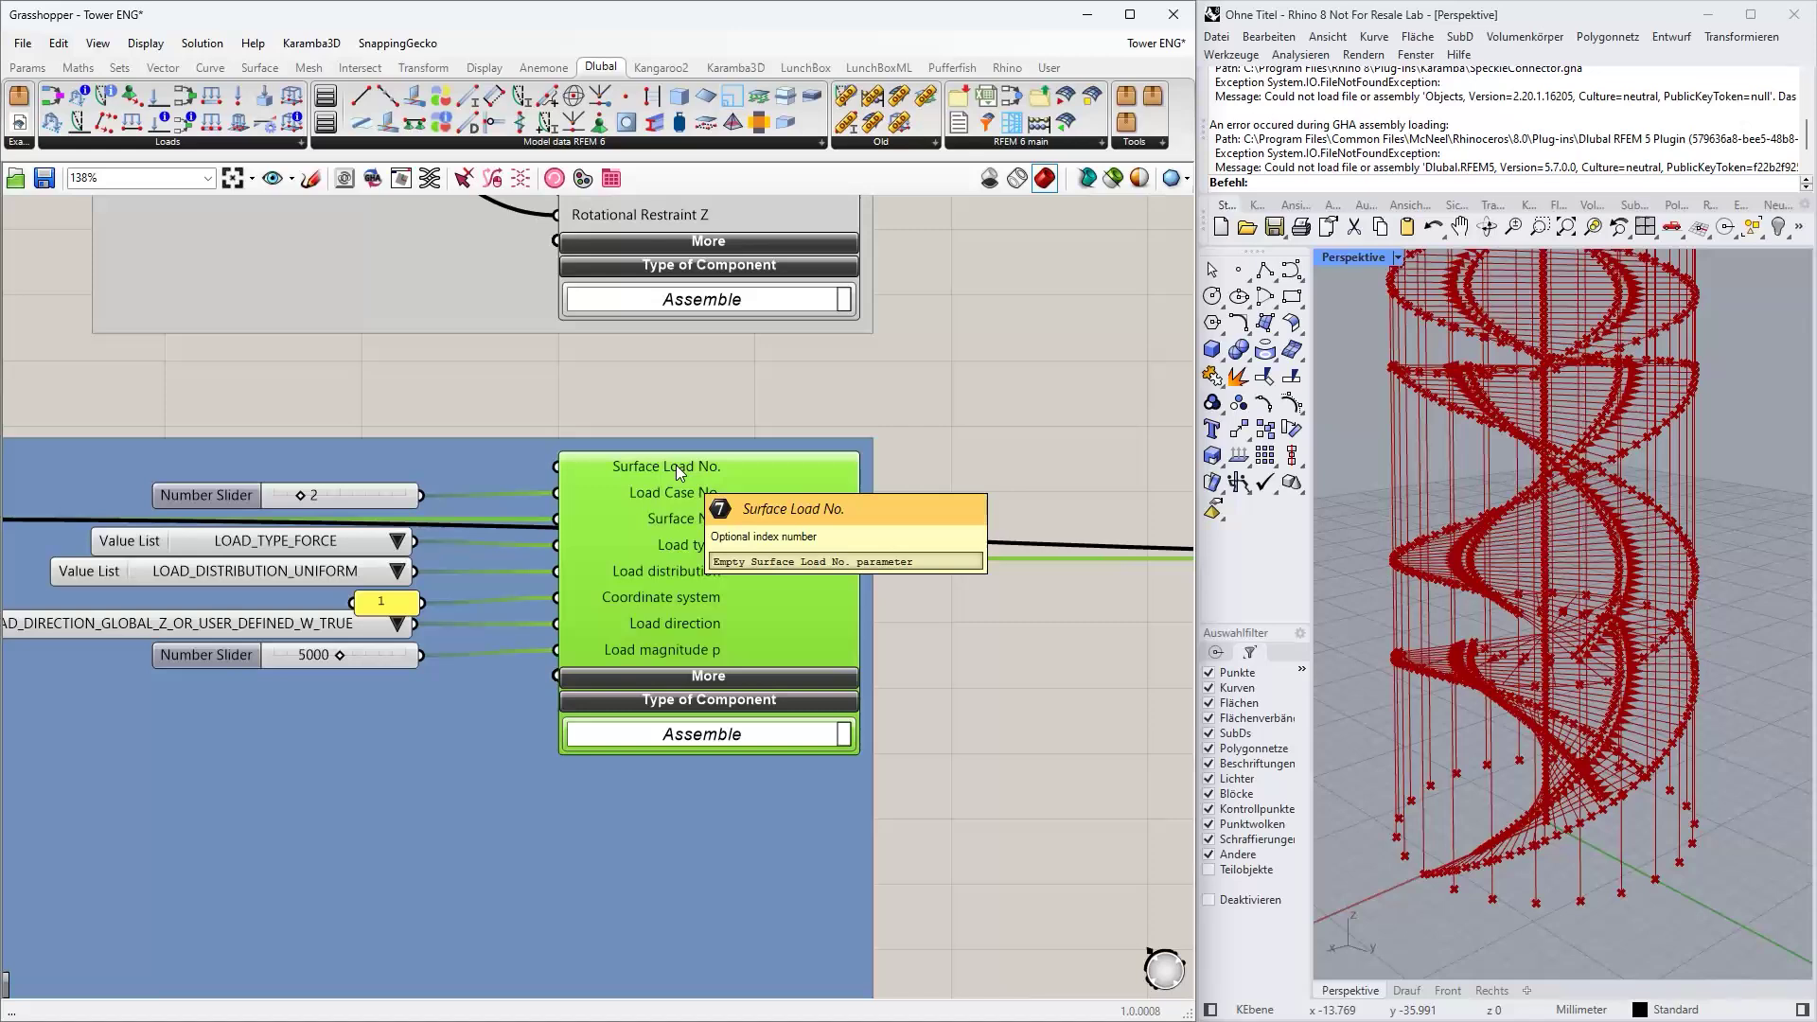
{"action": "right_click_drag", "start_coordinate": [602, 399], "coordinate": [640, 402]}
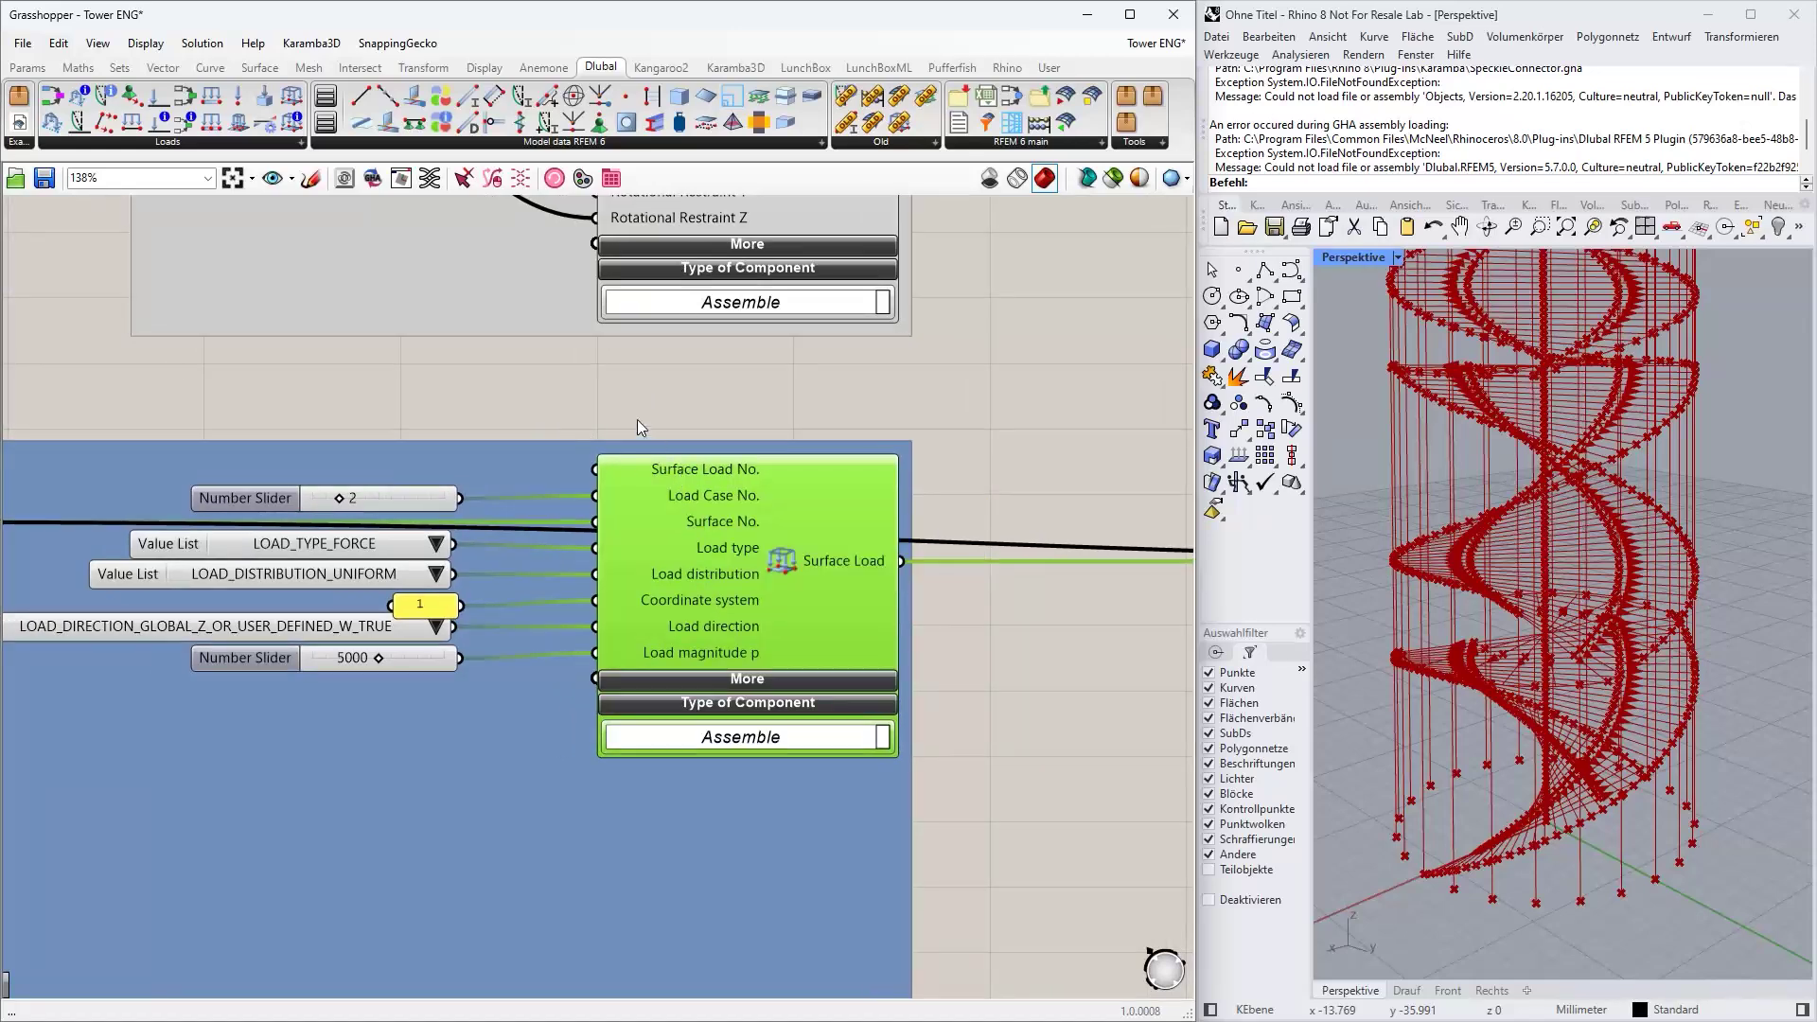
- Place another Load Case component above the surface load group, expand its additional inputs to inspect them, and delete the component
{"action": "right_click_drag", "start_coordinate": [649, 409], "coordinate": [737, 427]}
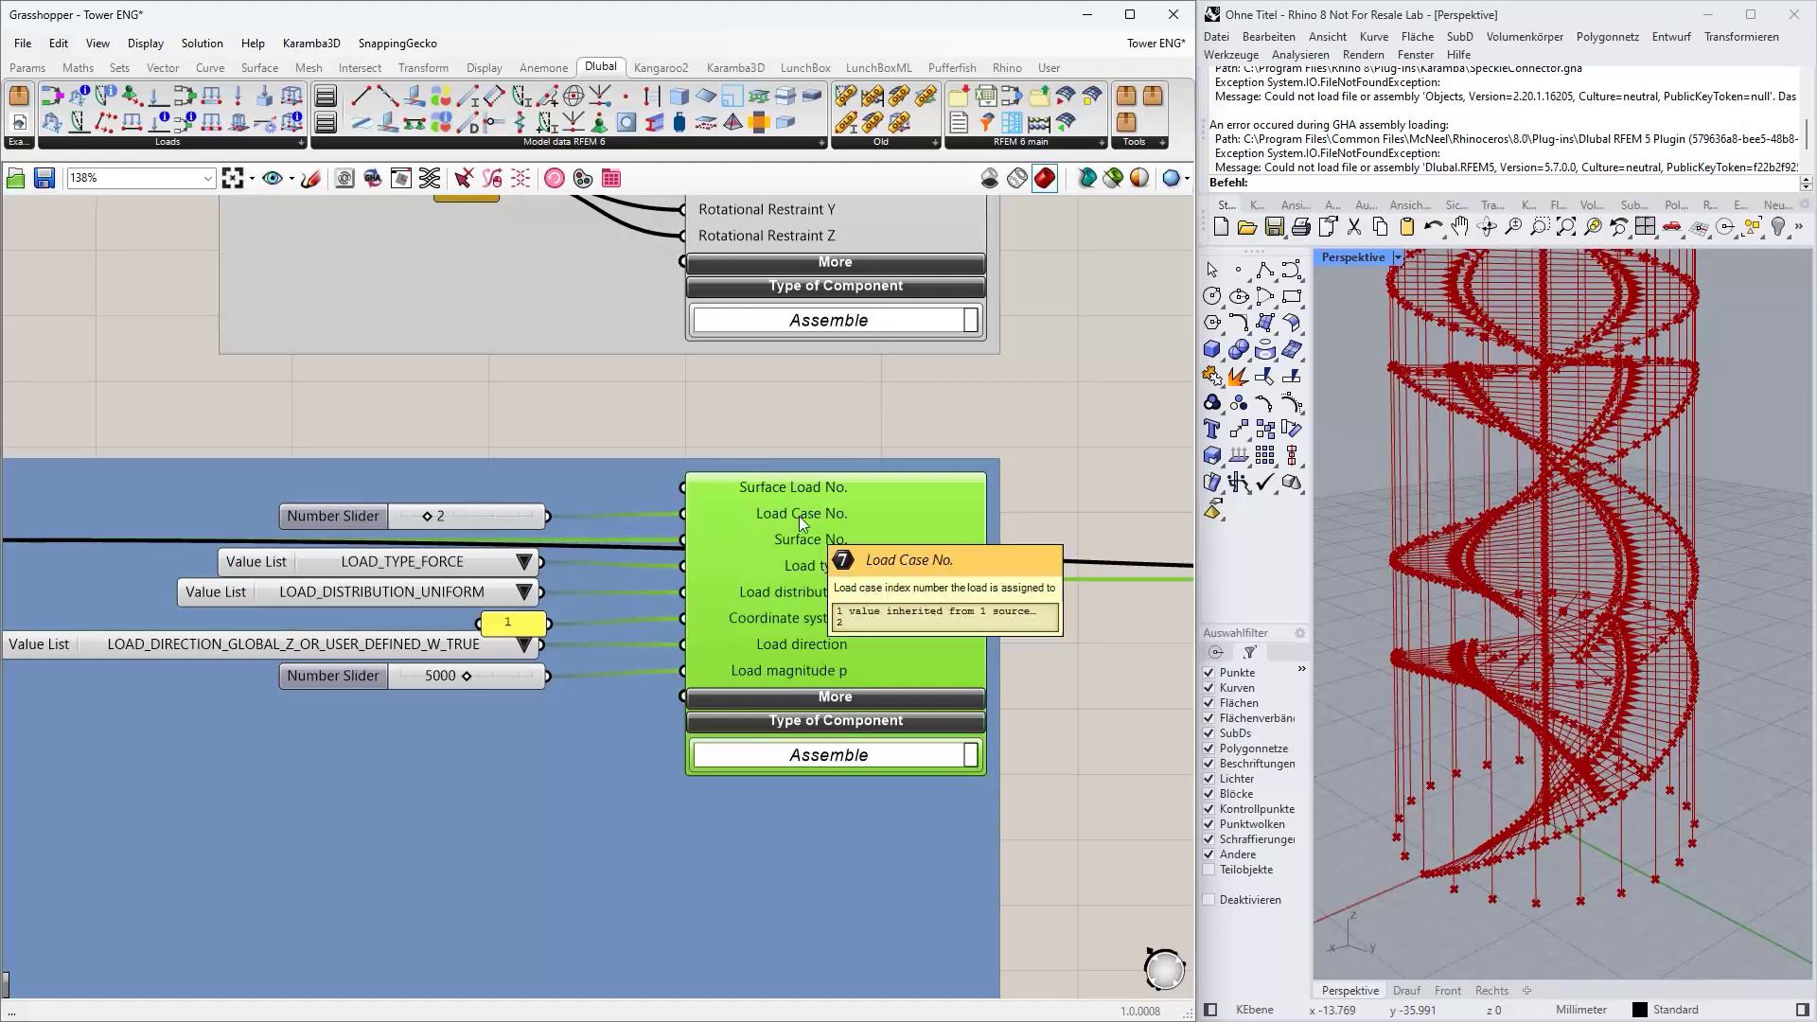
{"action": "left_click", "coordinate": [421, 393]}
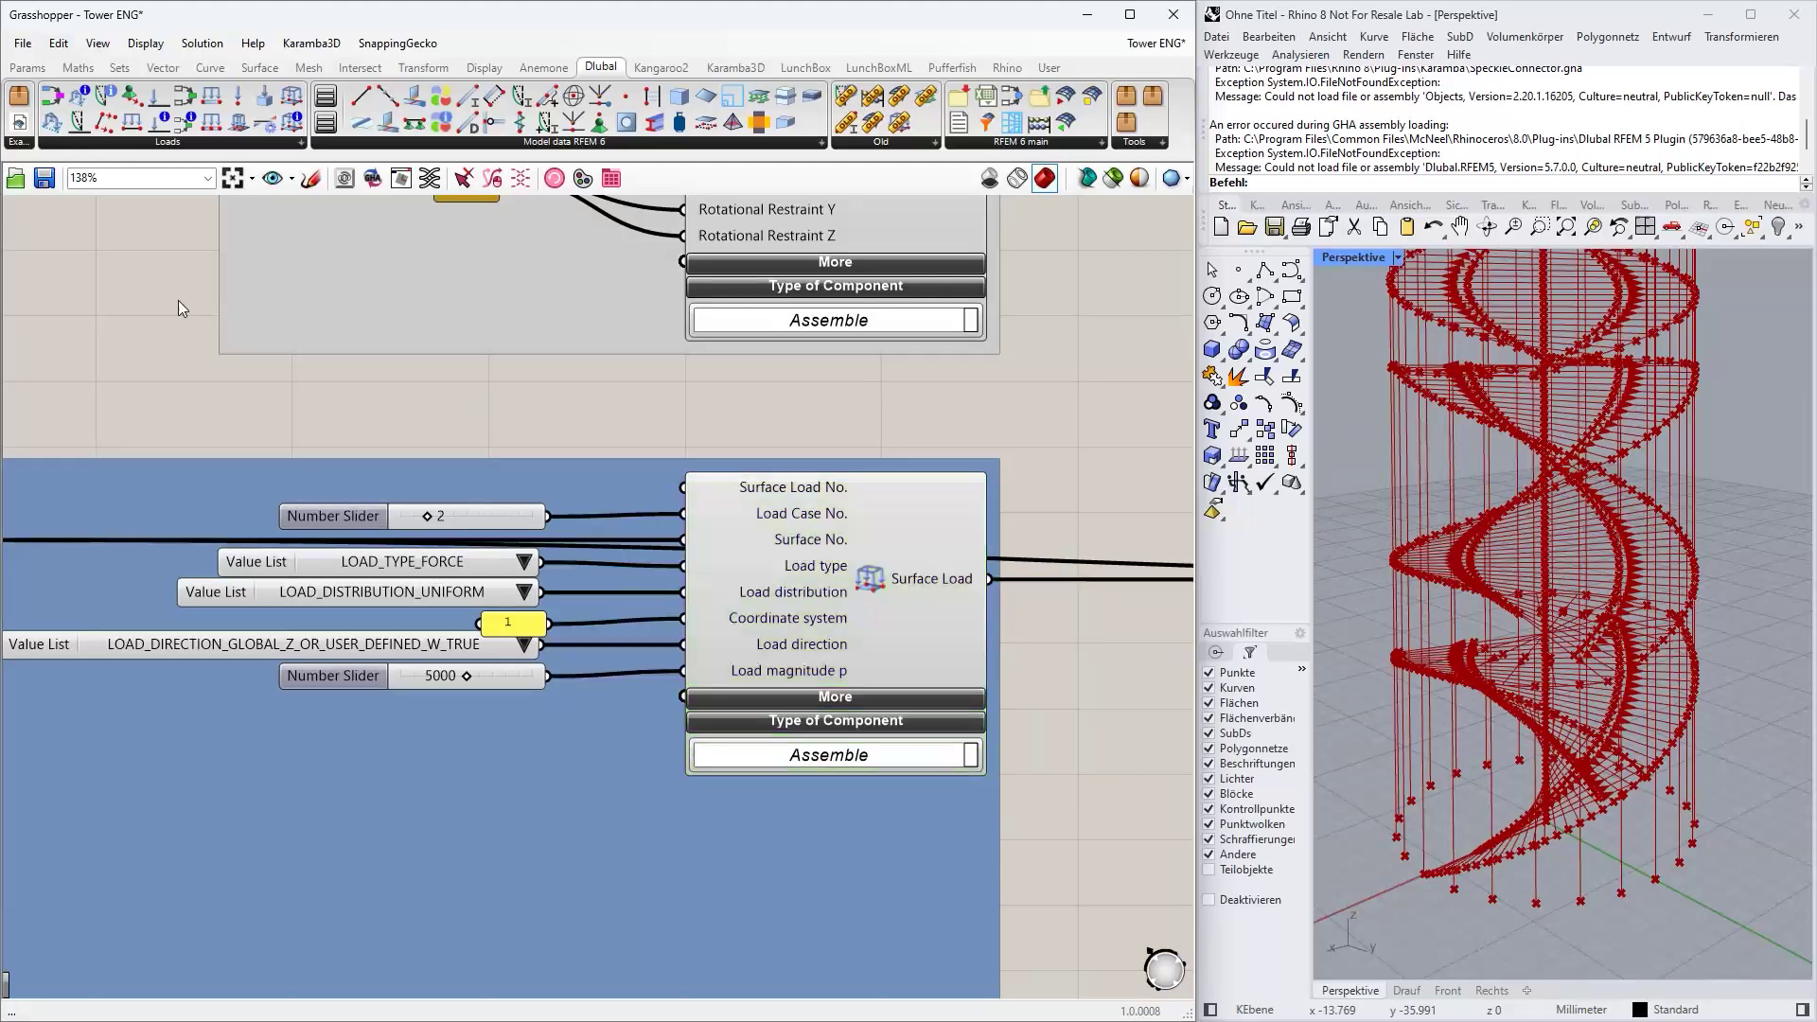
{"action": "left_click", "coordinate": [99, 142]}
{"action": "left_click_drag", "start_coordinate": [100, 318], "coordinate": [142, 380]}
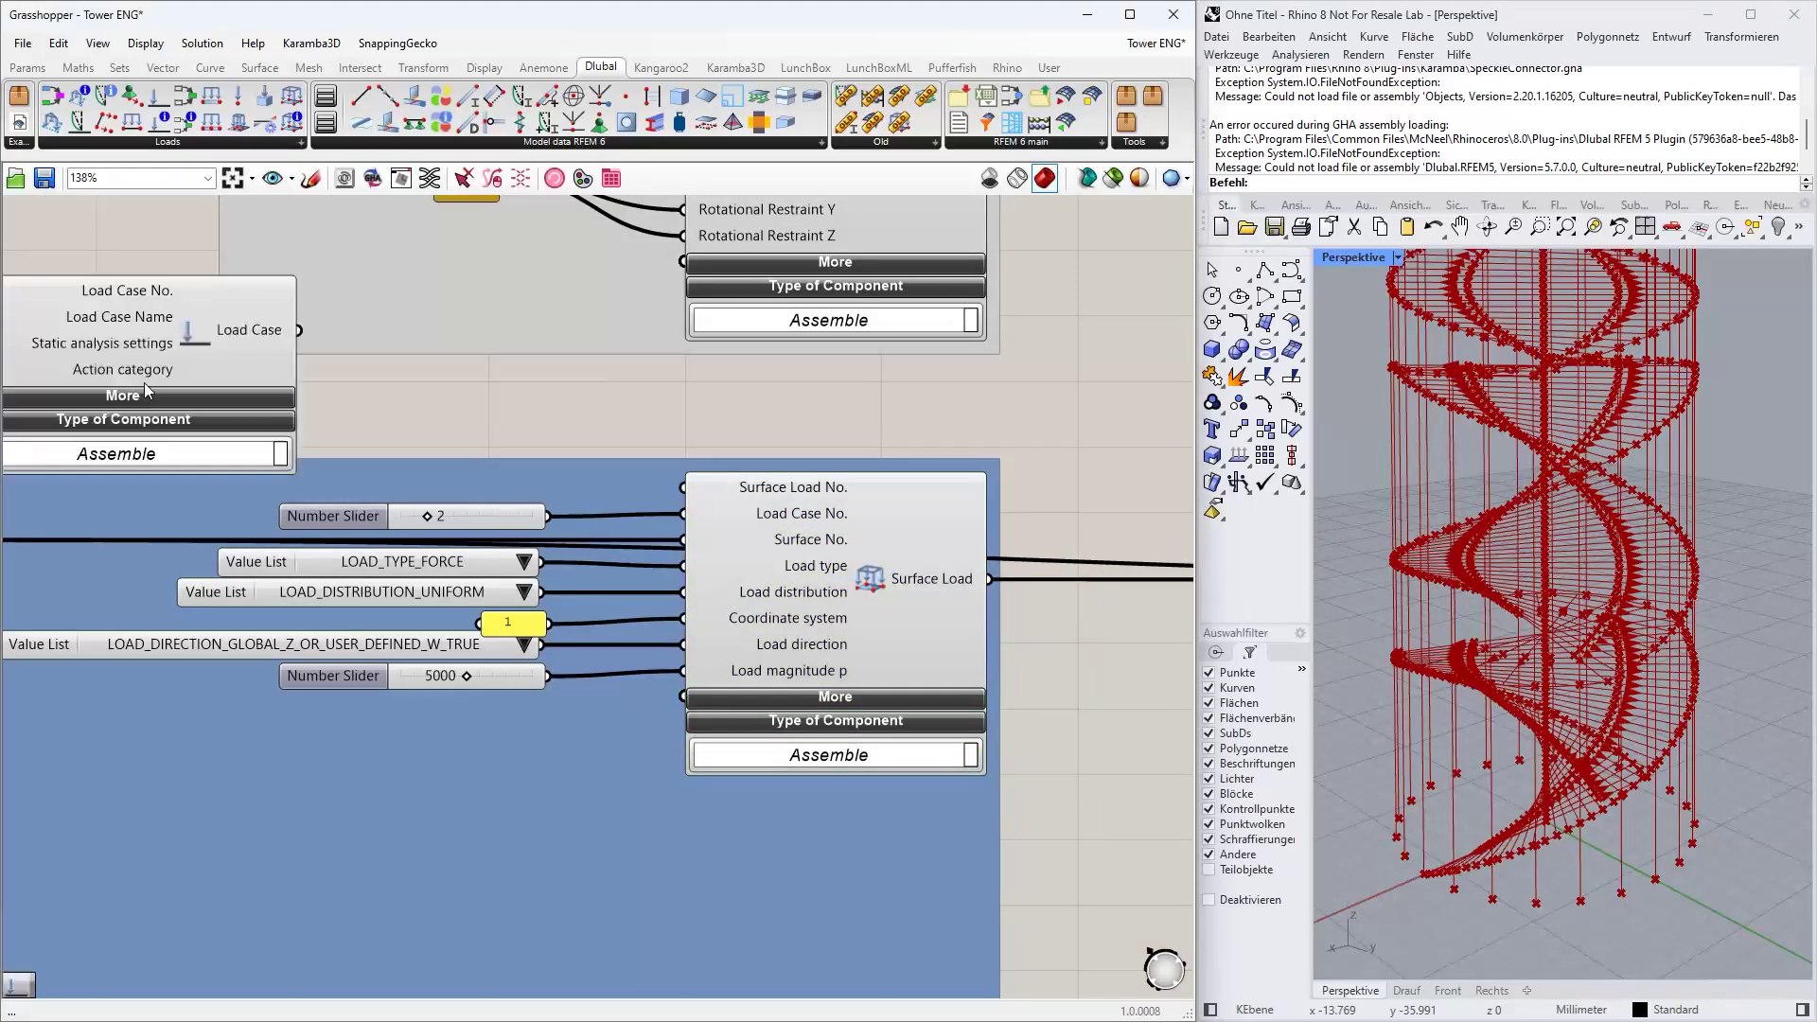
{"action": "left_click", "coordinate": [144, 388]}
{"action": "left_click_drag", "start_coordinate": [287, 331], "coordinate": [191, 349]}
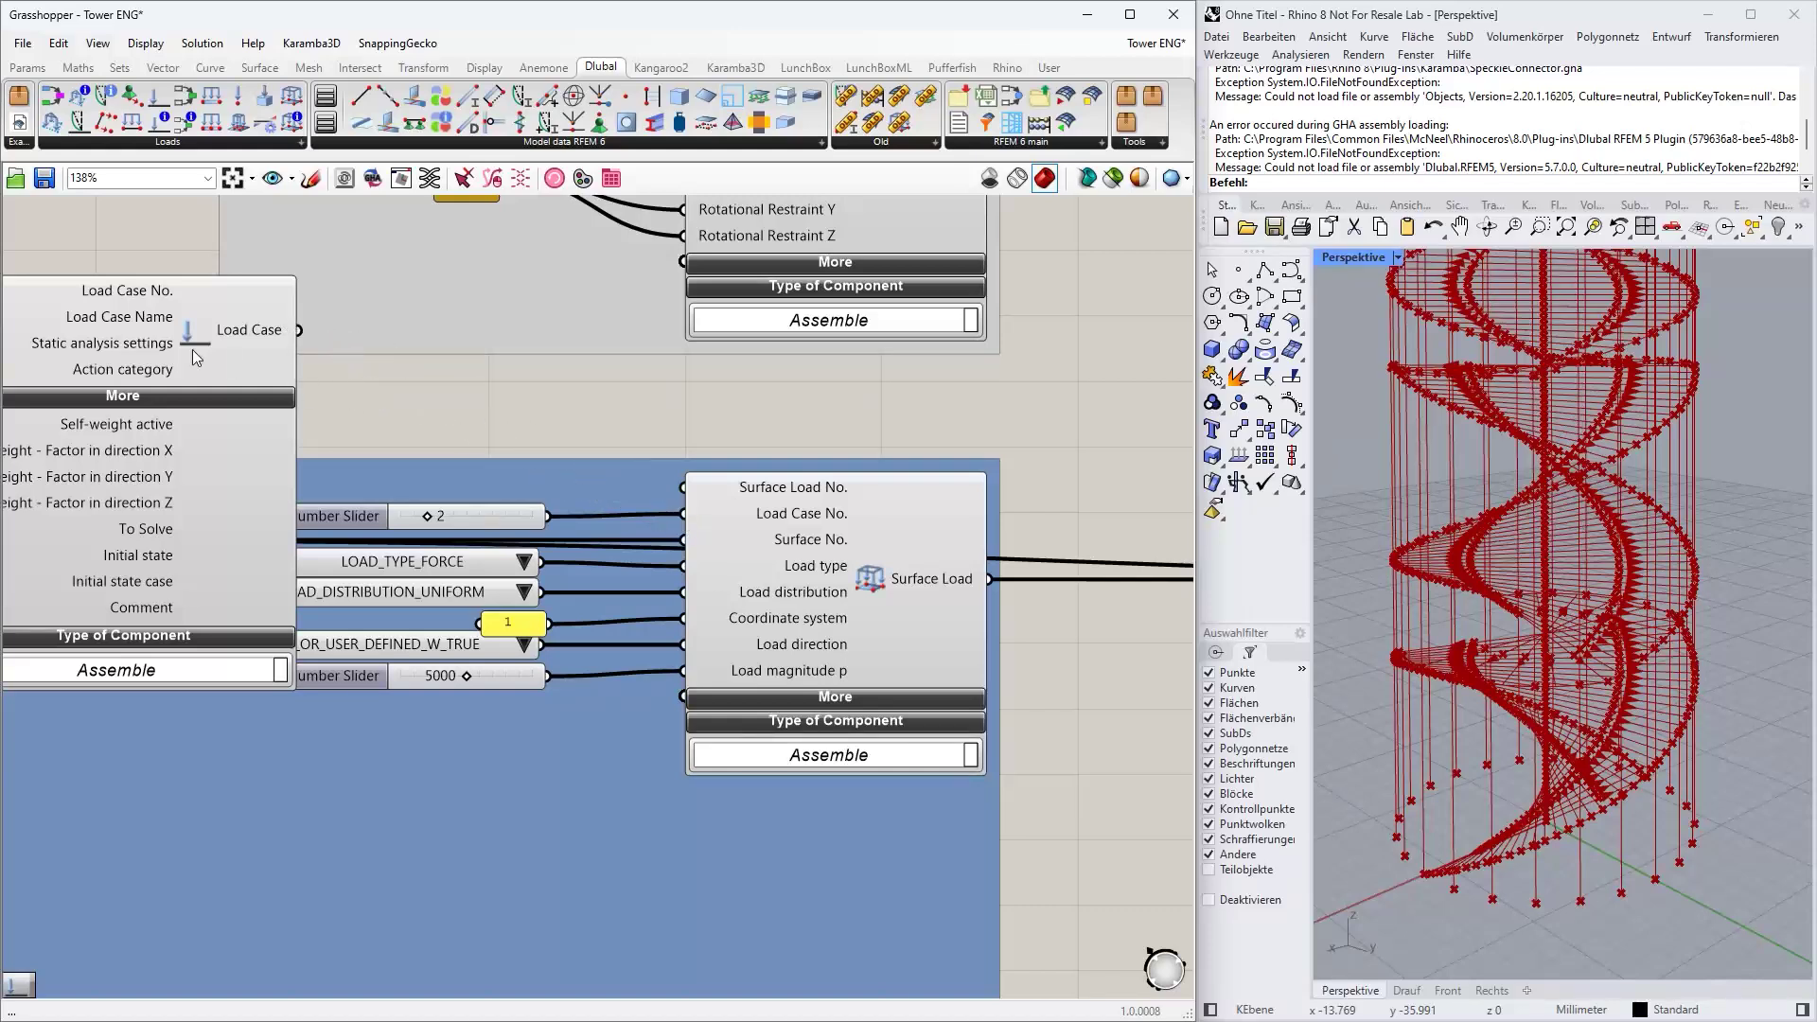
{"action": "left_click", "coordinate": [191, 349]}
{"action": "key", "text": "Delete"}
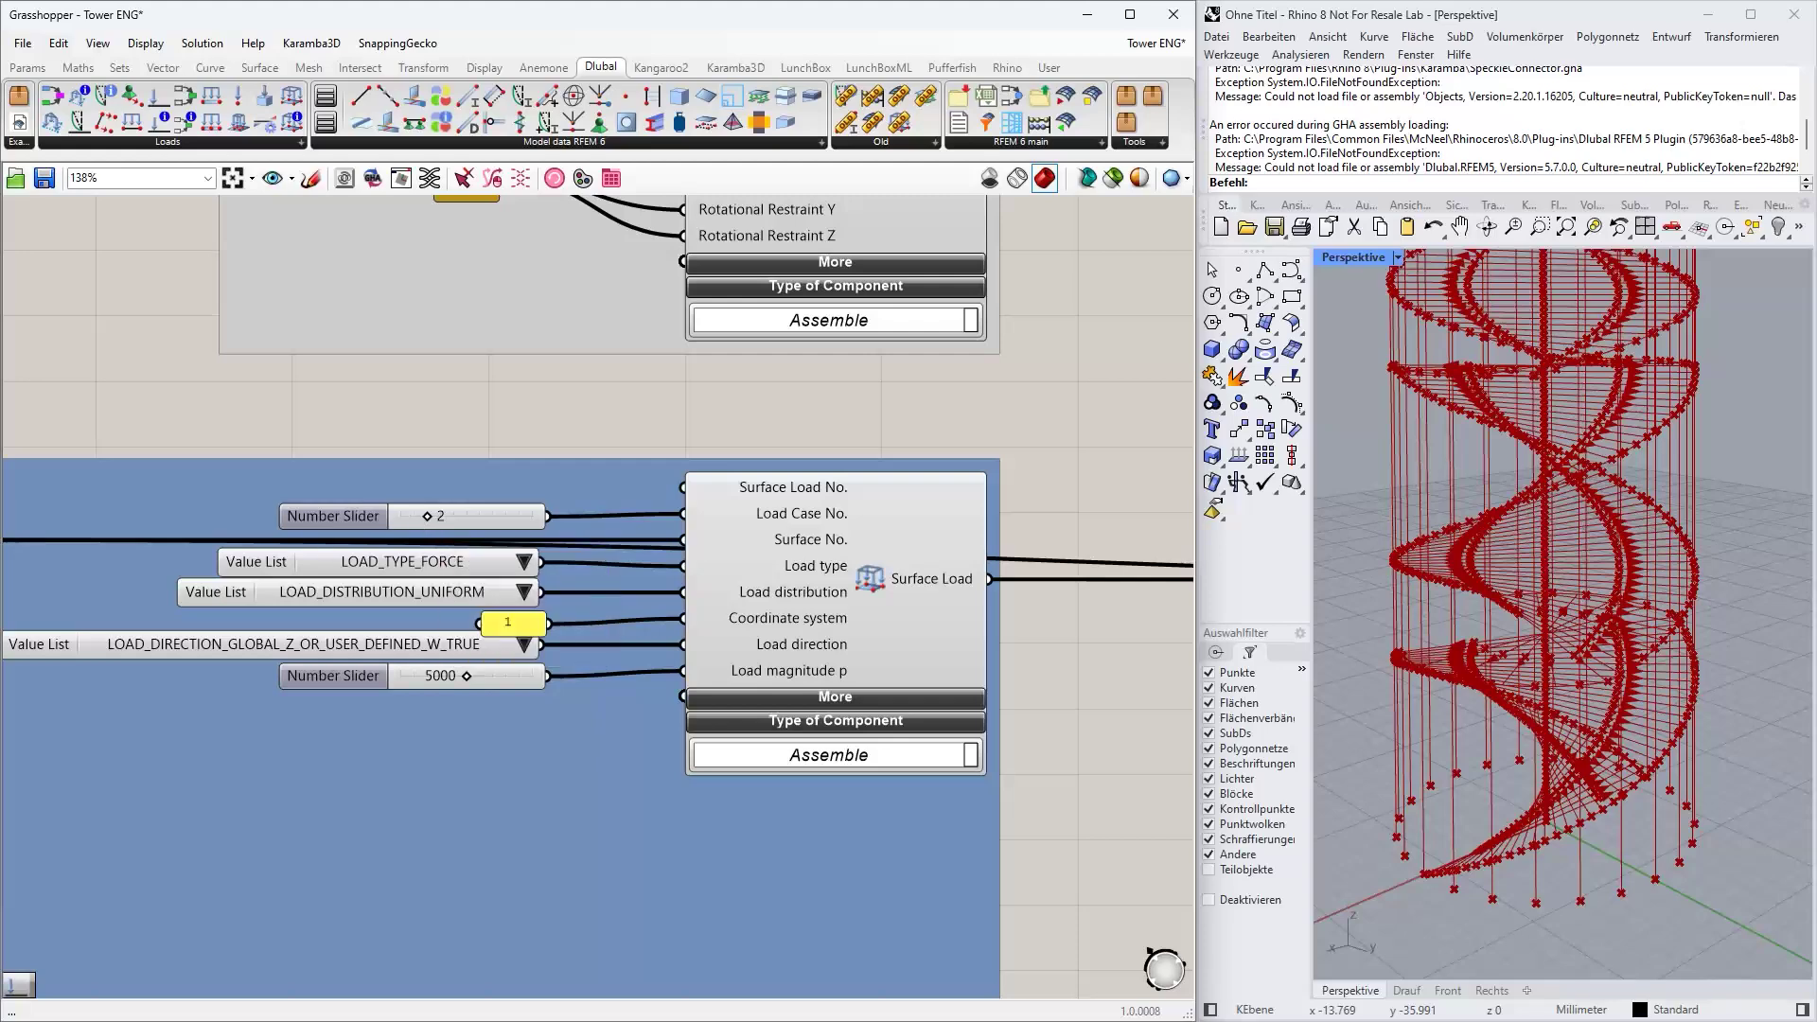
- Switch to RFEM, examine the list of load cases and load combinations, and return to Grasshopper
{"action": "key", "text": "alt+Tab"}
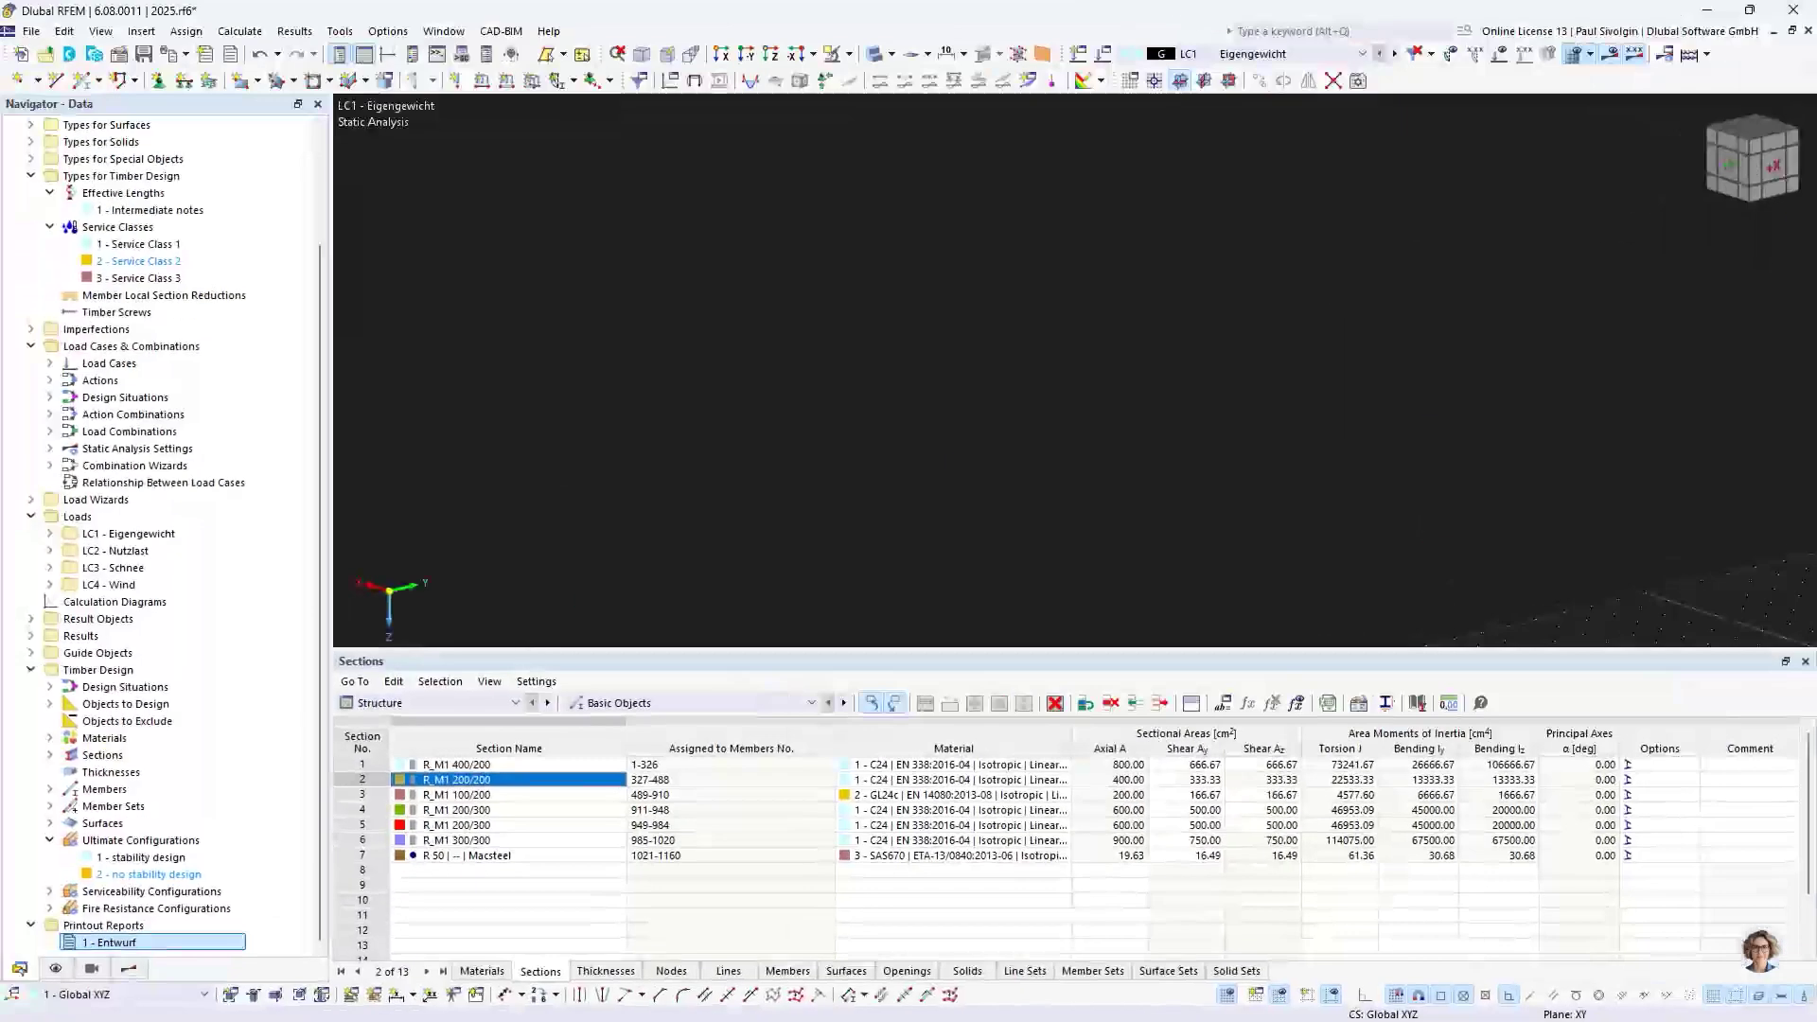
{"action": "left_click", "coordinate": [1190, 59]}
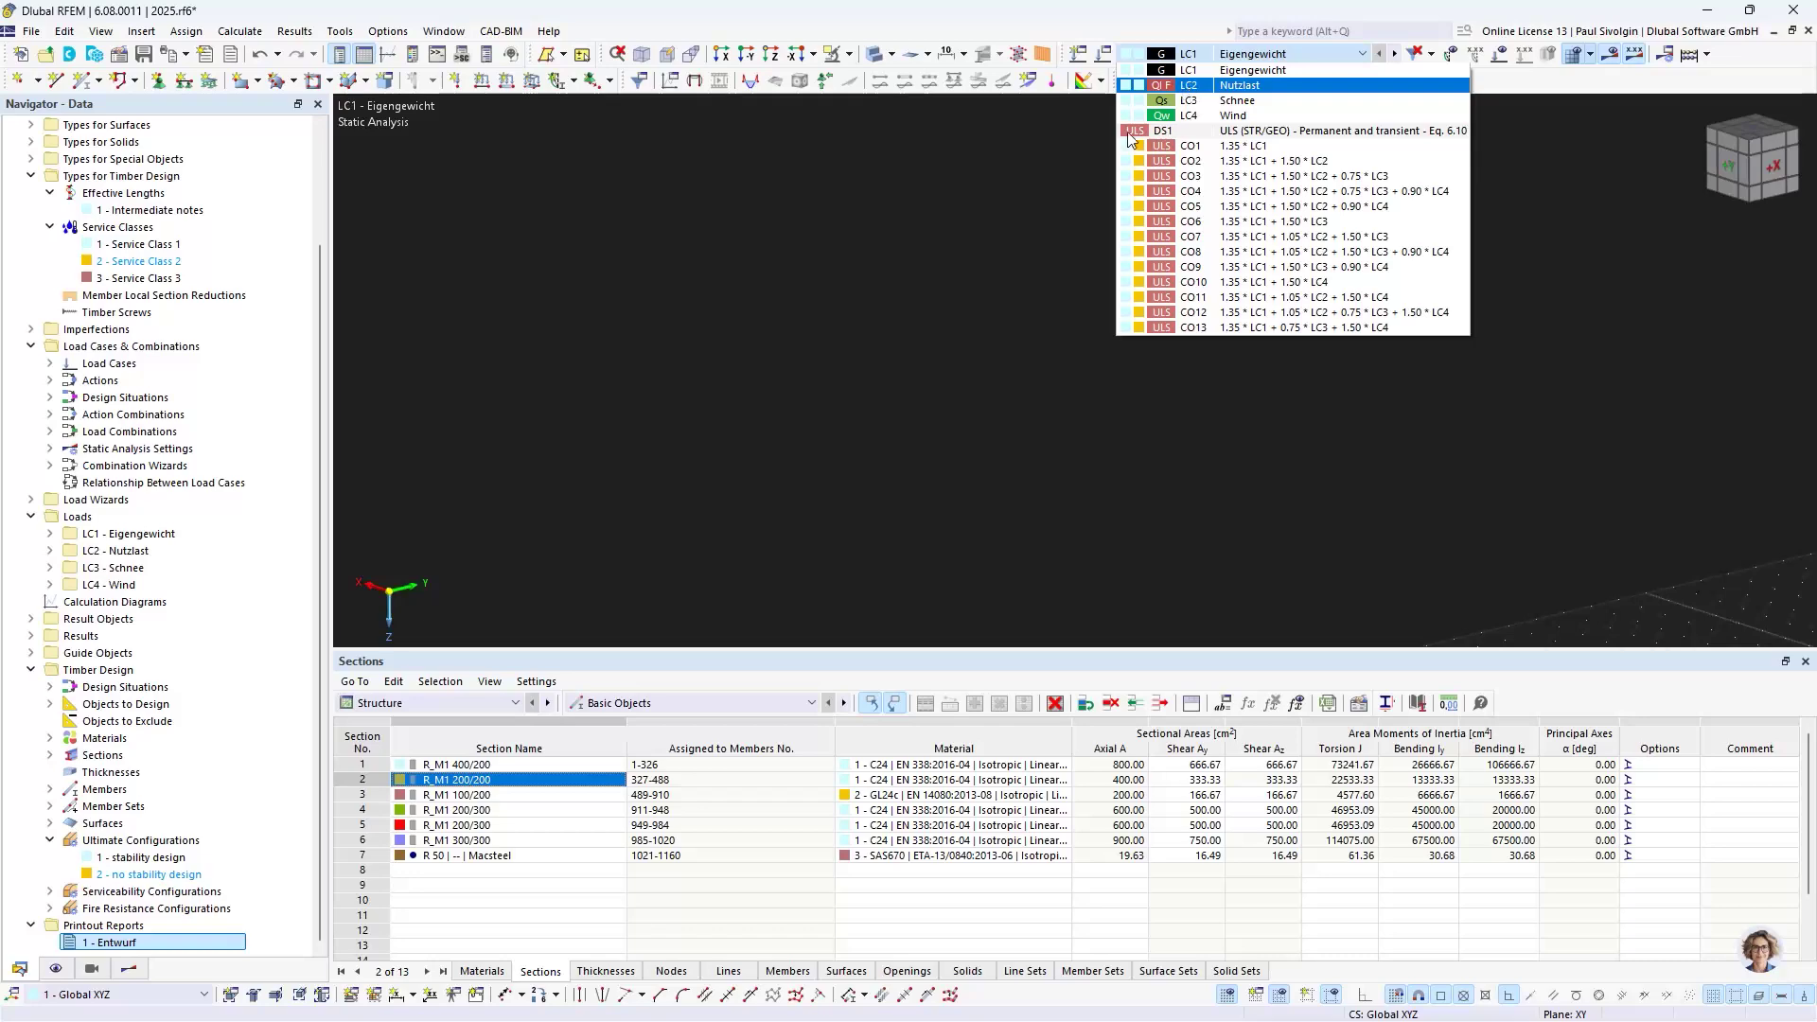
{"action": "left_click", "coordinate": [1005, 193]}
{"action": "left_click", "coordinate": [1693, 14]}
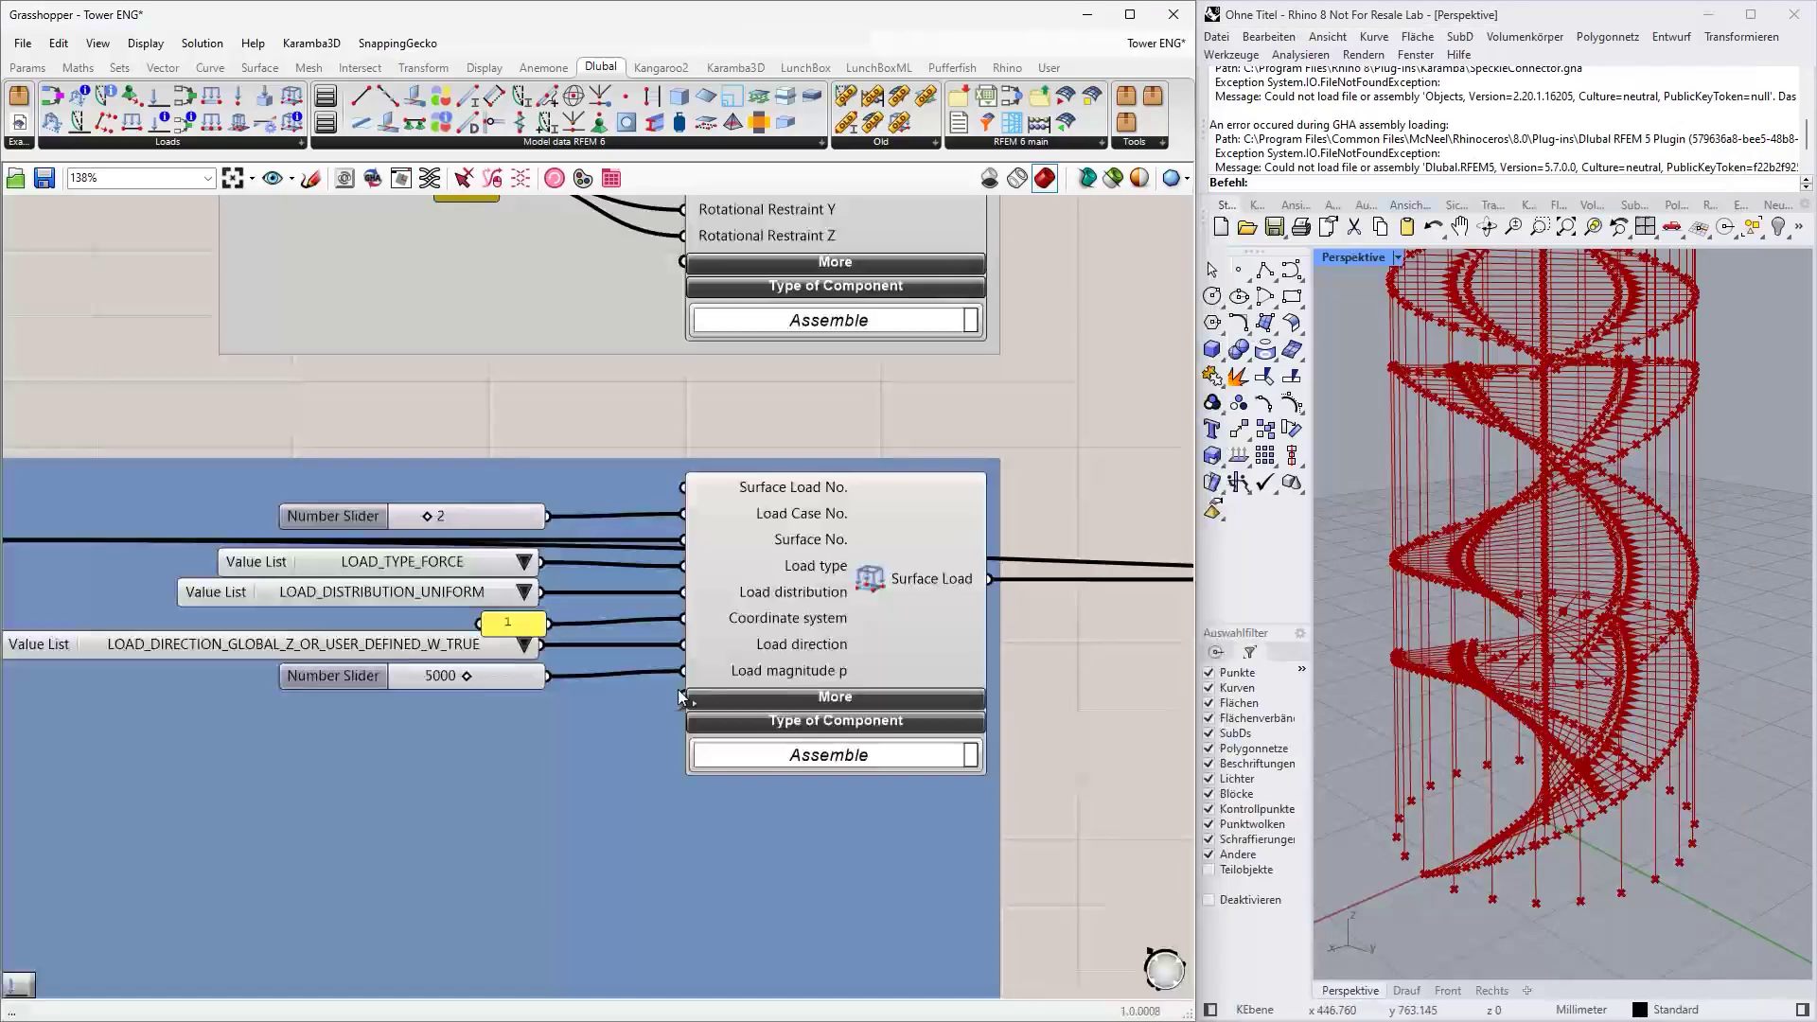
- Examine the Surface No. input of the Surface Load component and the Surface component connected to it
{"action": "scroll", "coordinate": [679, 691], "scroll_direction": "down", "scroll_amount": 1}
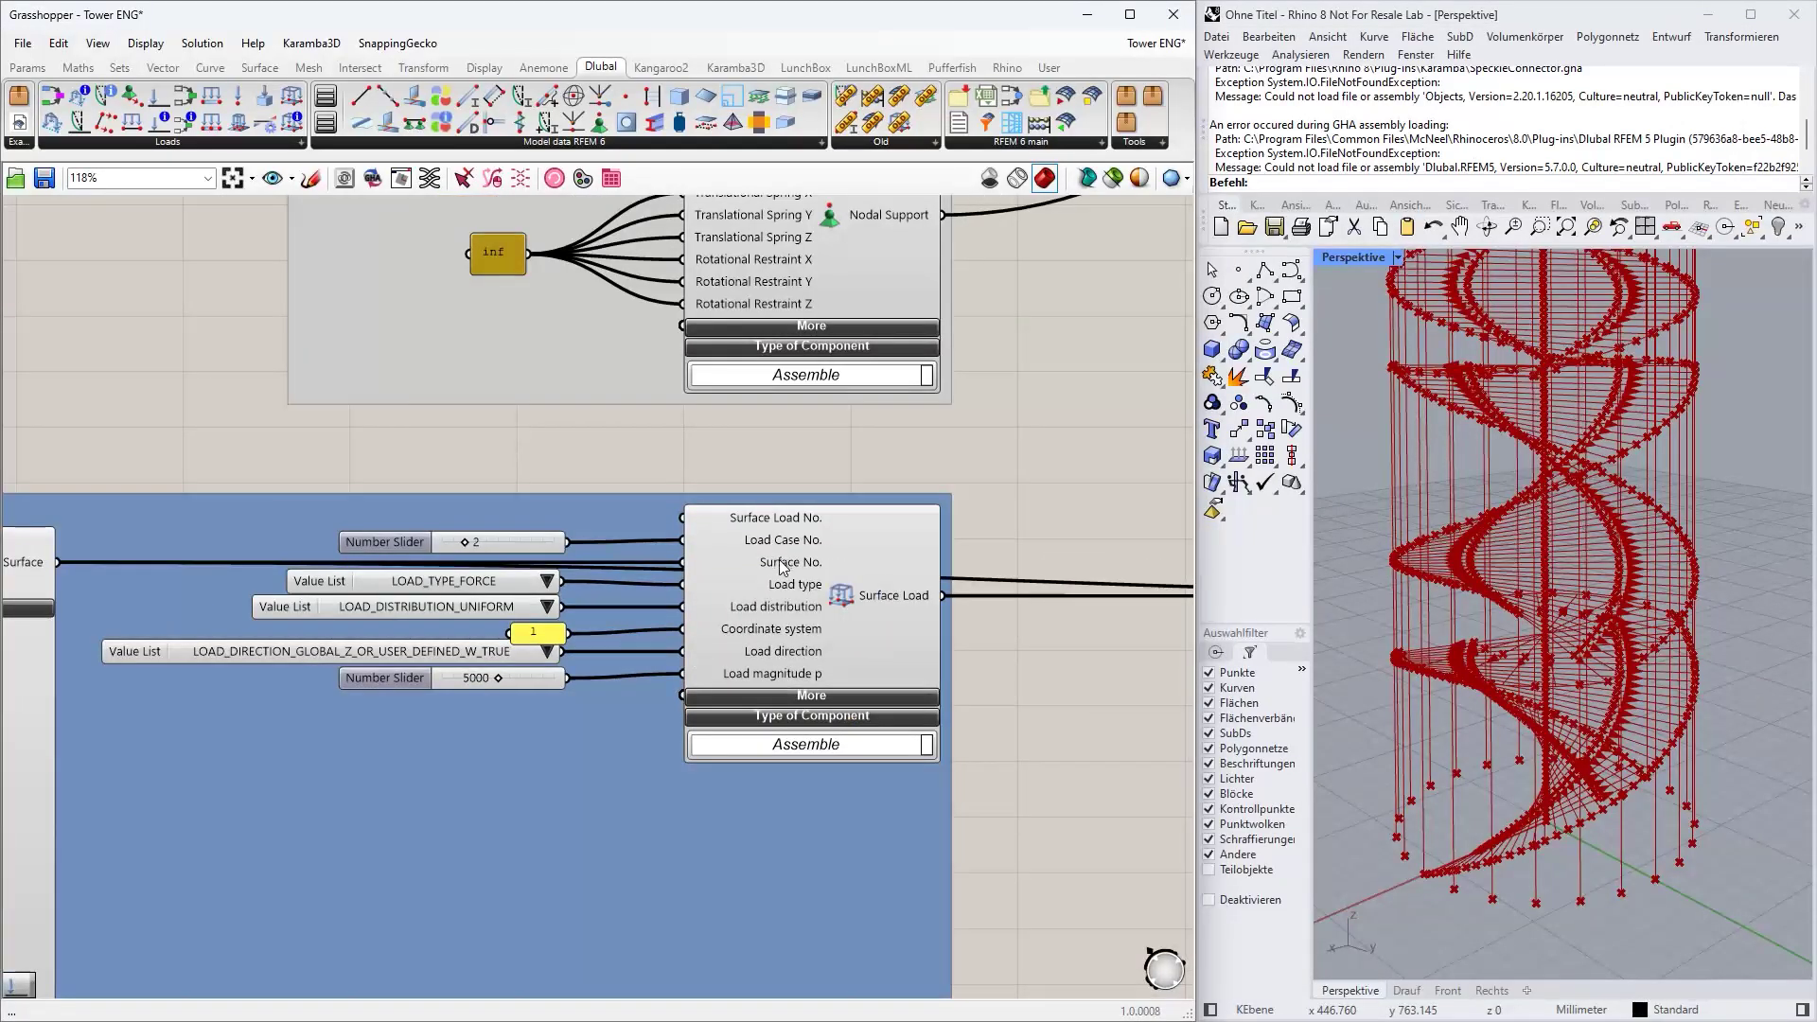
{"action": "mouse_move", "coordinate": [783, 566]}
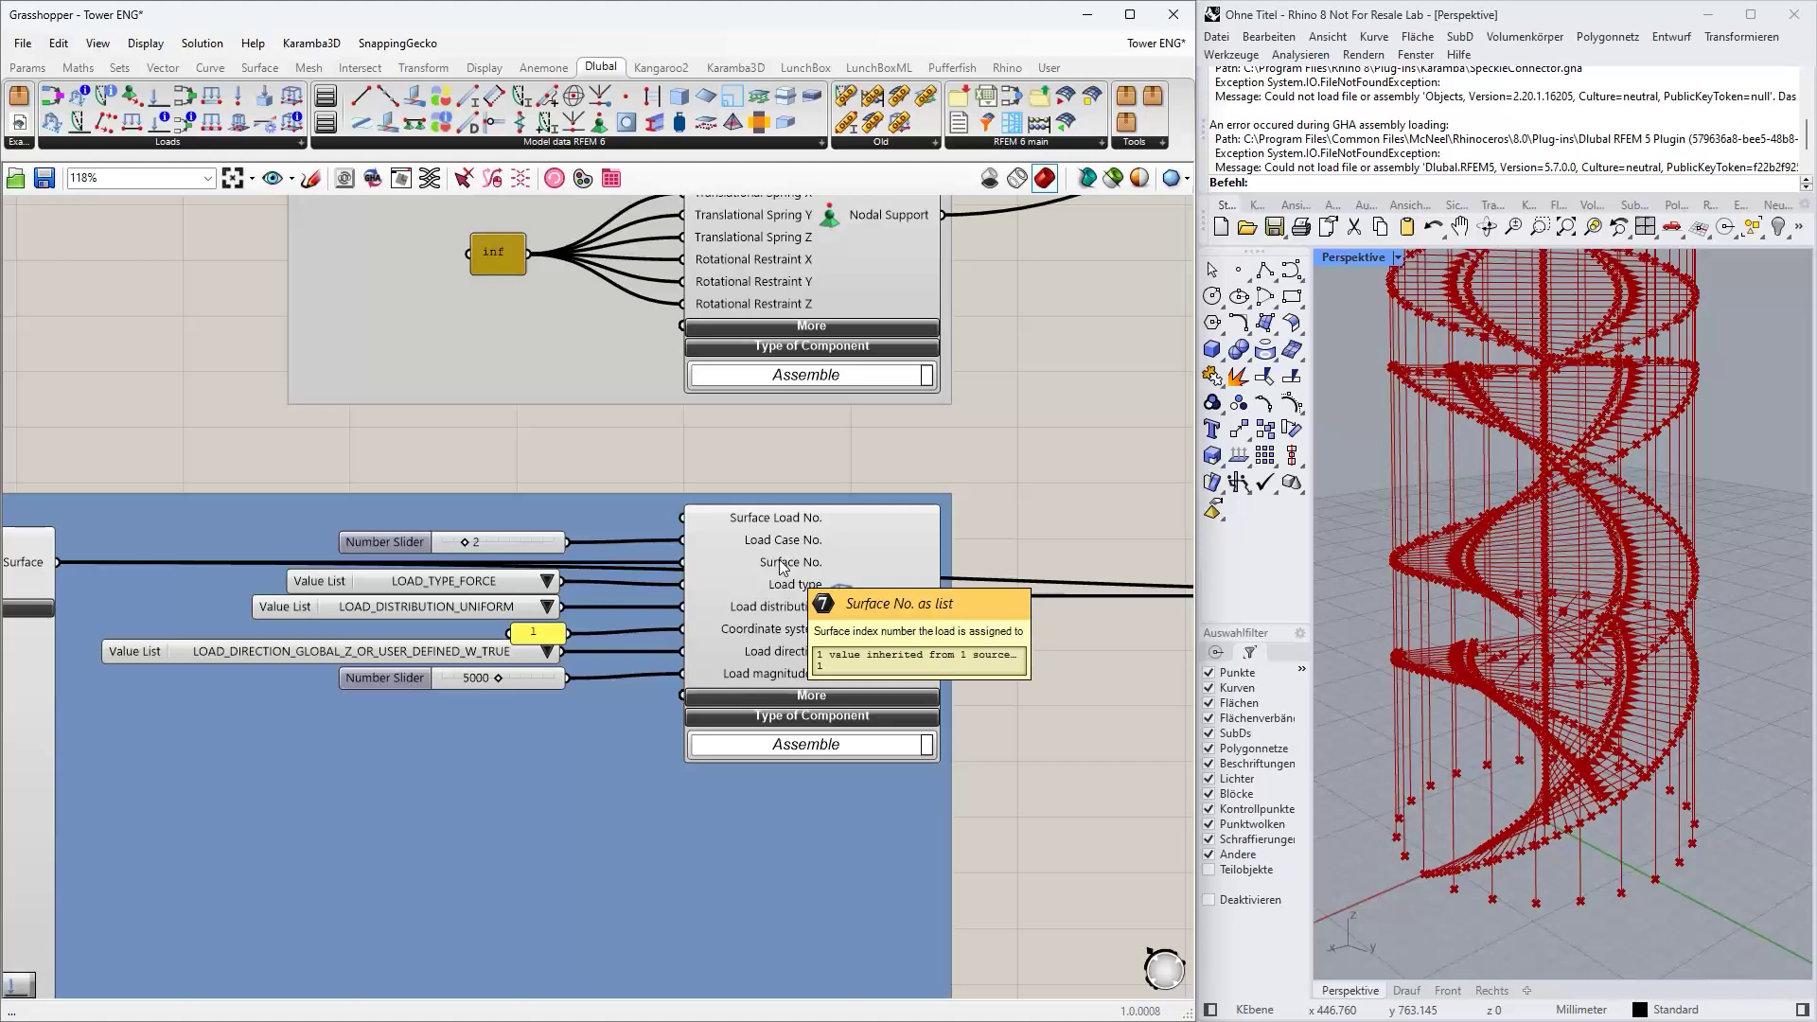
{"action": "right_click_drag", "start_coordinate": [559, 453], "coordinate": [664, 394]}
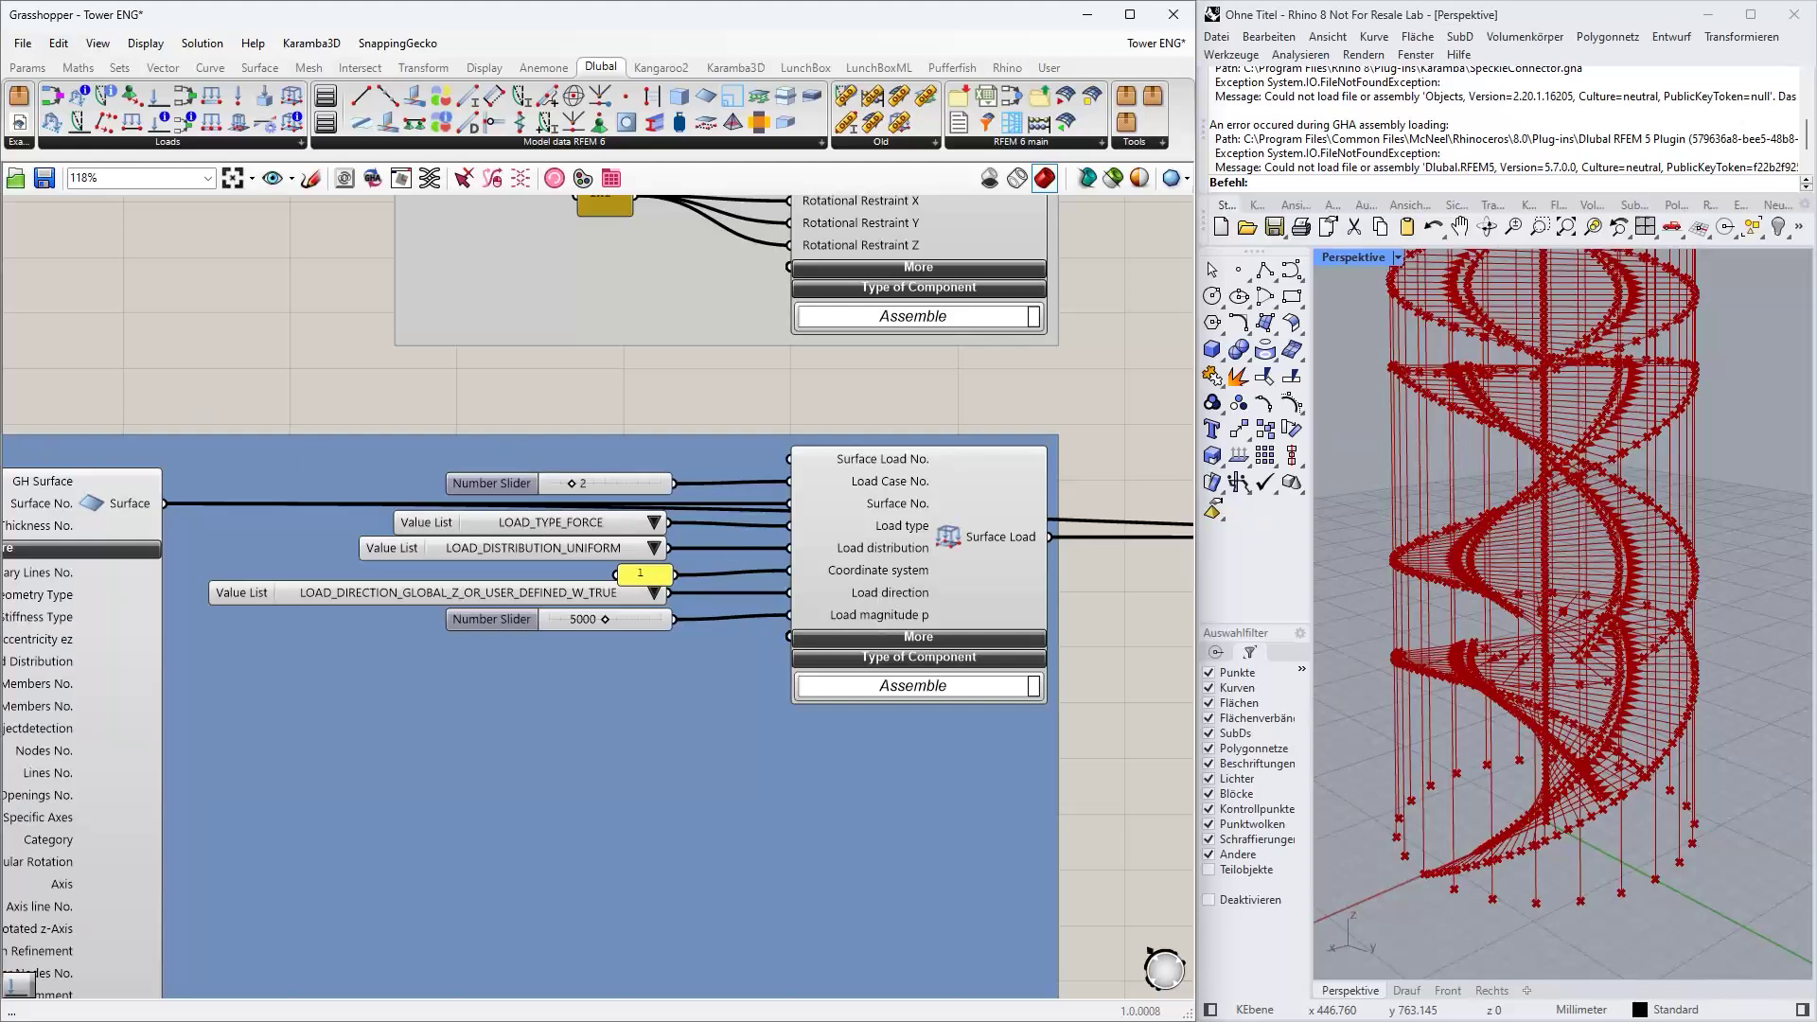
- Examine the Member Load component in the lower blue group, including its load case, member, type, distribution, direction and magnitude inputs
{"action": "scroll", "coordinate": [739, 588], "scroll_direction": "down", "scroll_amount": 4}
{"action": "right_click_drag", "start_coordinate": [763, 687], "coordinate": [727, 444]}
{"action": "scroll", "coordinate": [797, 689], "scroll_direction": "up", "scroll_amount": 5}
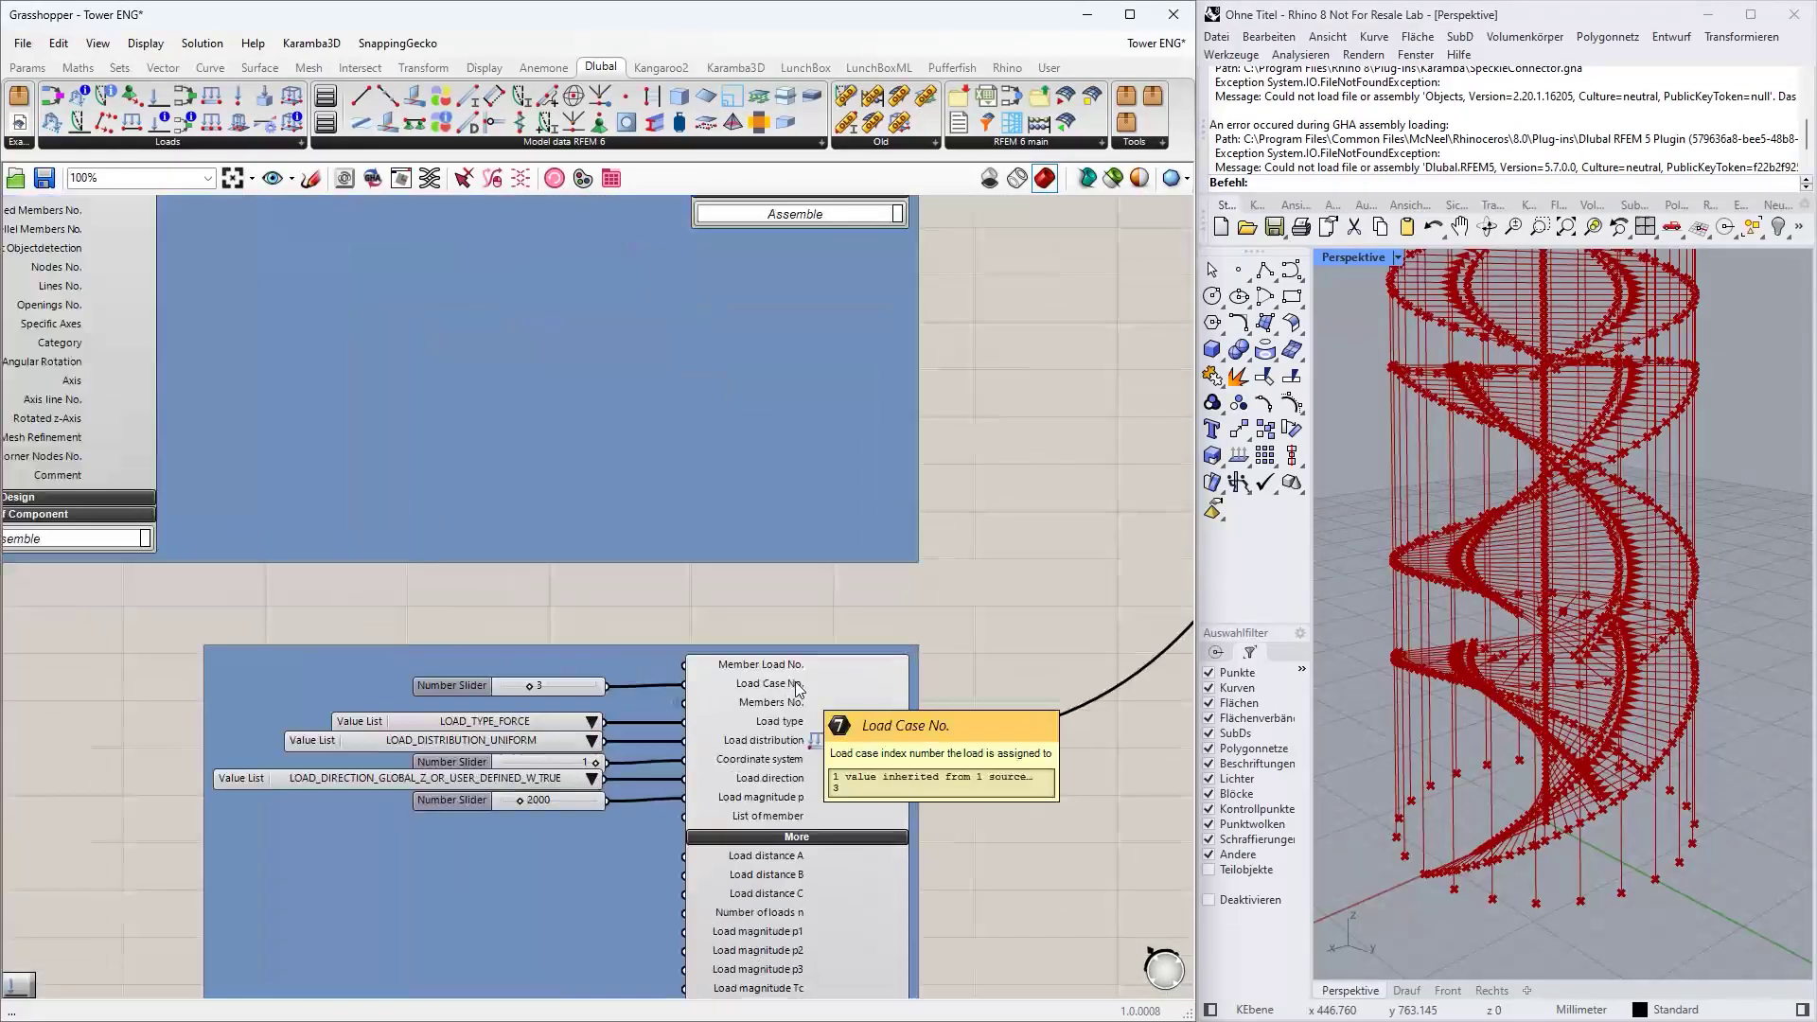
{"action": "right_click_drag", "start_coordinate": [881, 605], "coordinate": [889, 506]}
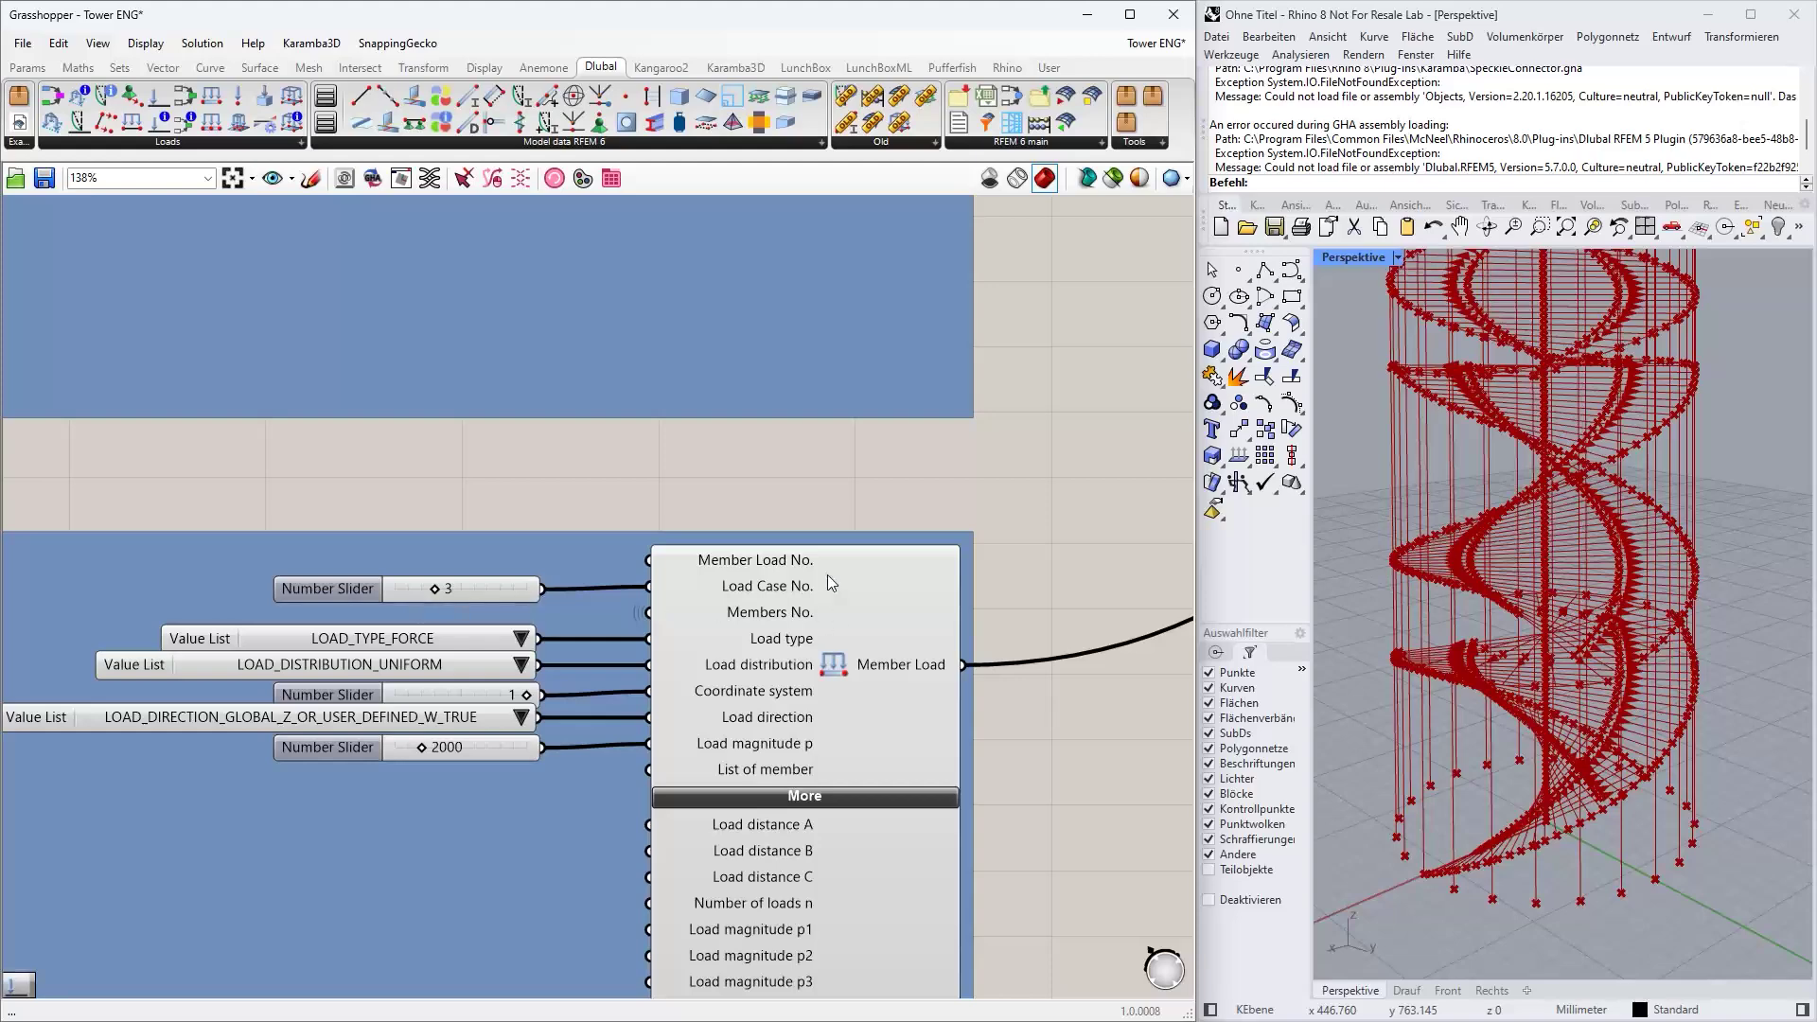
{"action": "right_click_drag", "start_coordinate": [828, 576], "coordinate": [811, 460]}
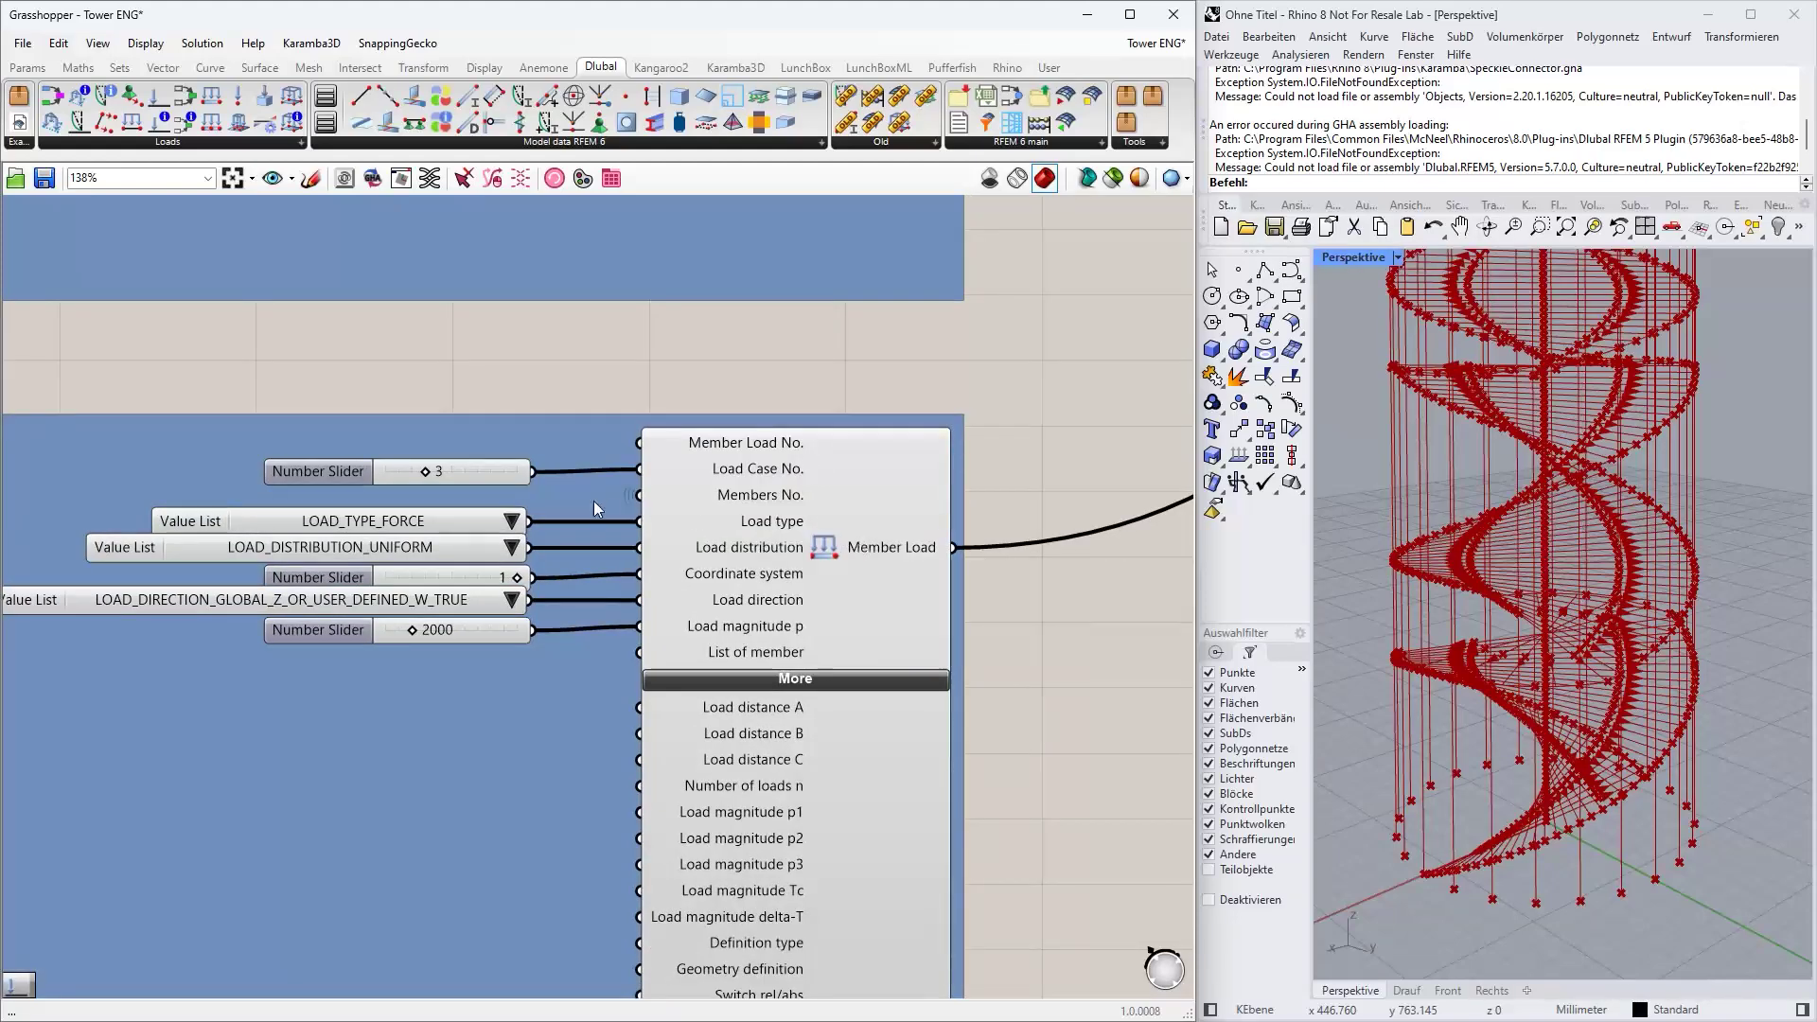
{"action": "scroll", "coordinate": [572, 533], "scroll_direction": "down", "scroll_amount": 1}
{"action": "mouse_move", "coordinate": [739, 528]}
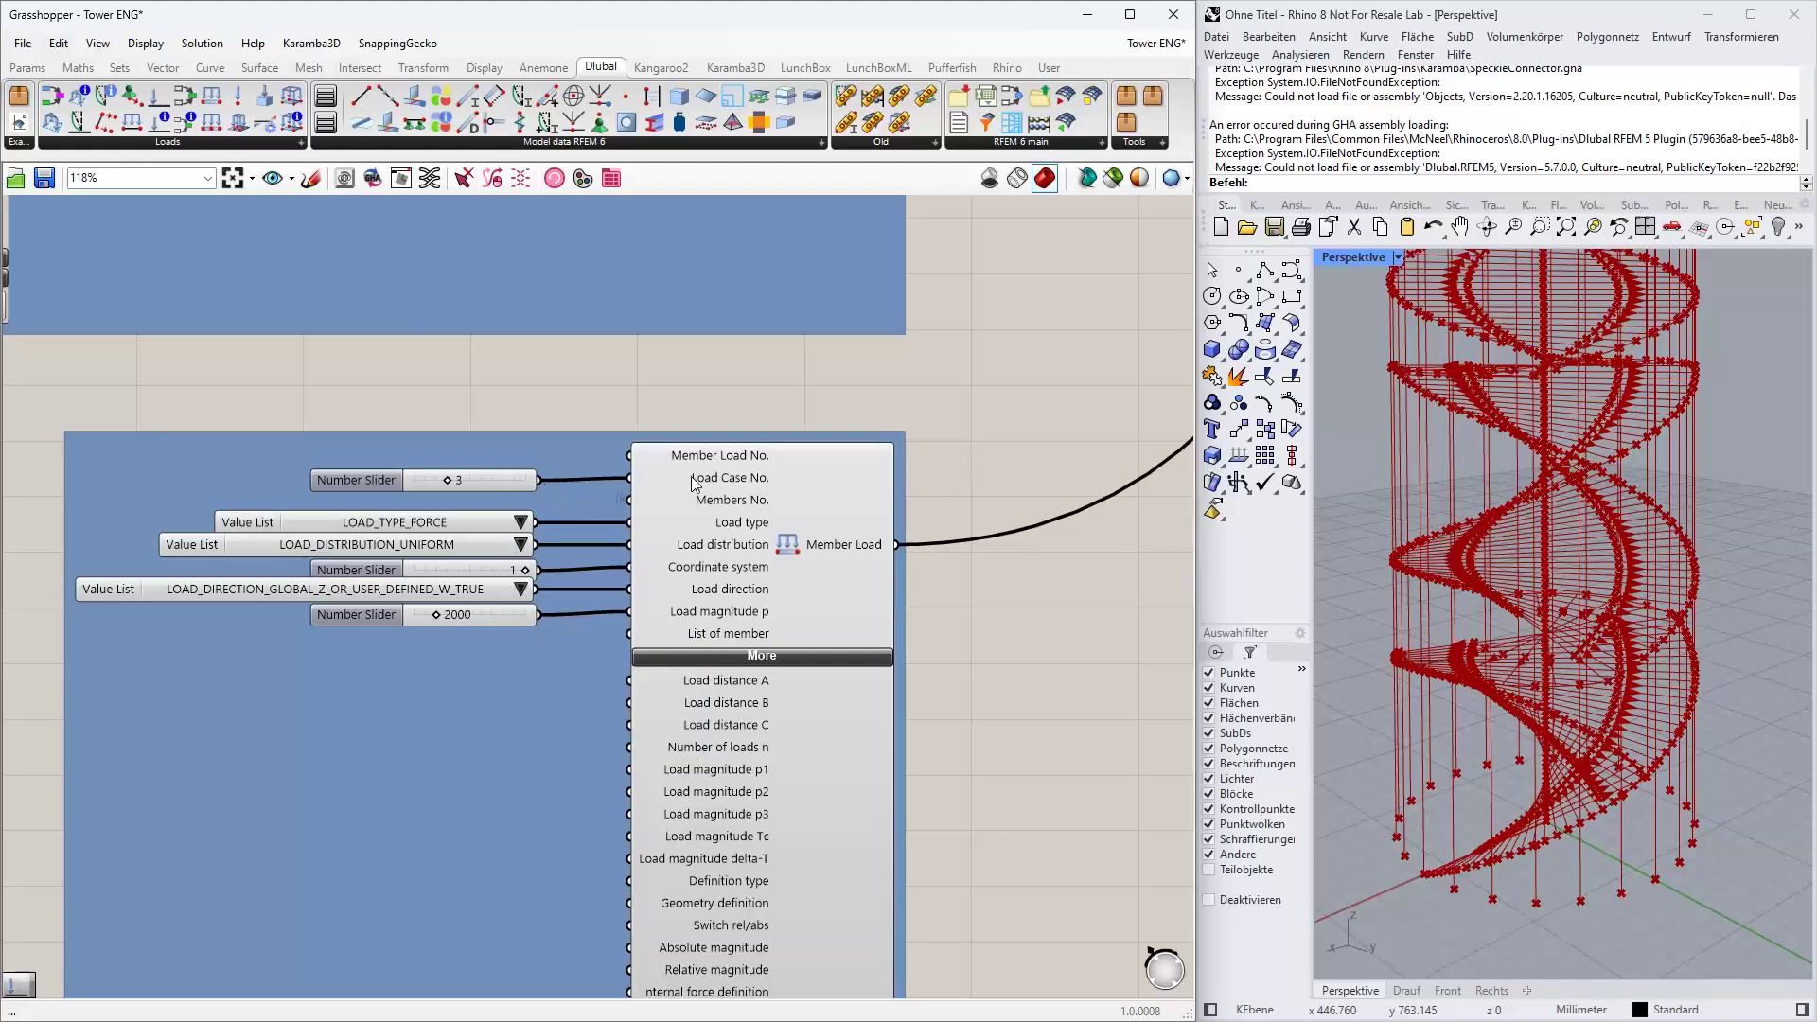
{"action": "left_click", "coordinate": [479, 479]}
- Trace how the Member Load and Surface Load outputs are wired together into one shared data parameter
{"action": "scroll", "coordinate": [615, 416], "scroll_direction": "down", "scroll_amount": 3}
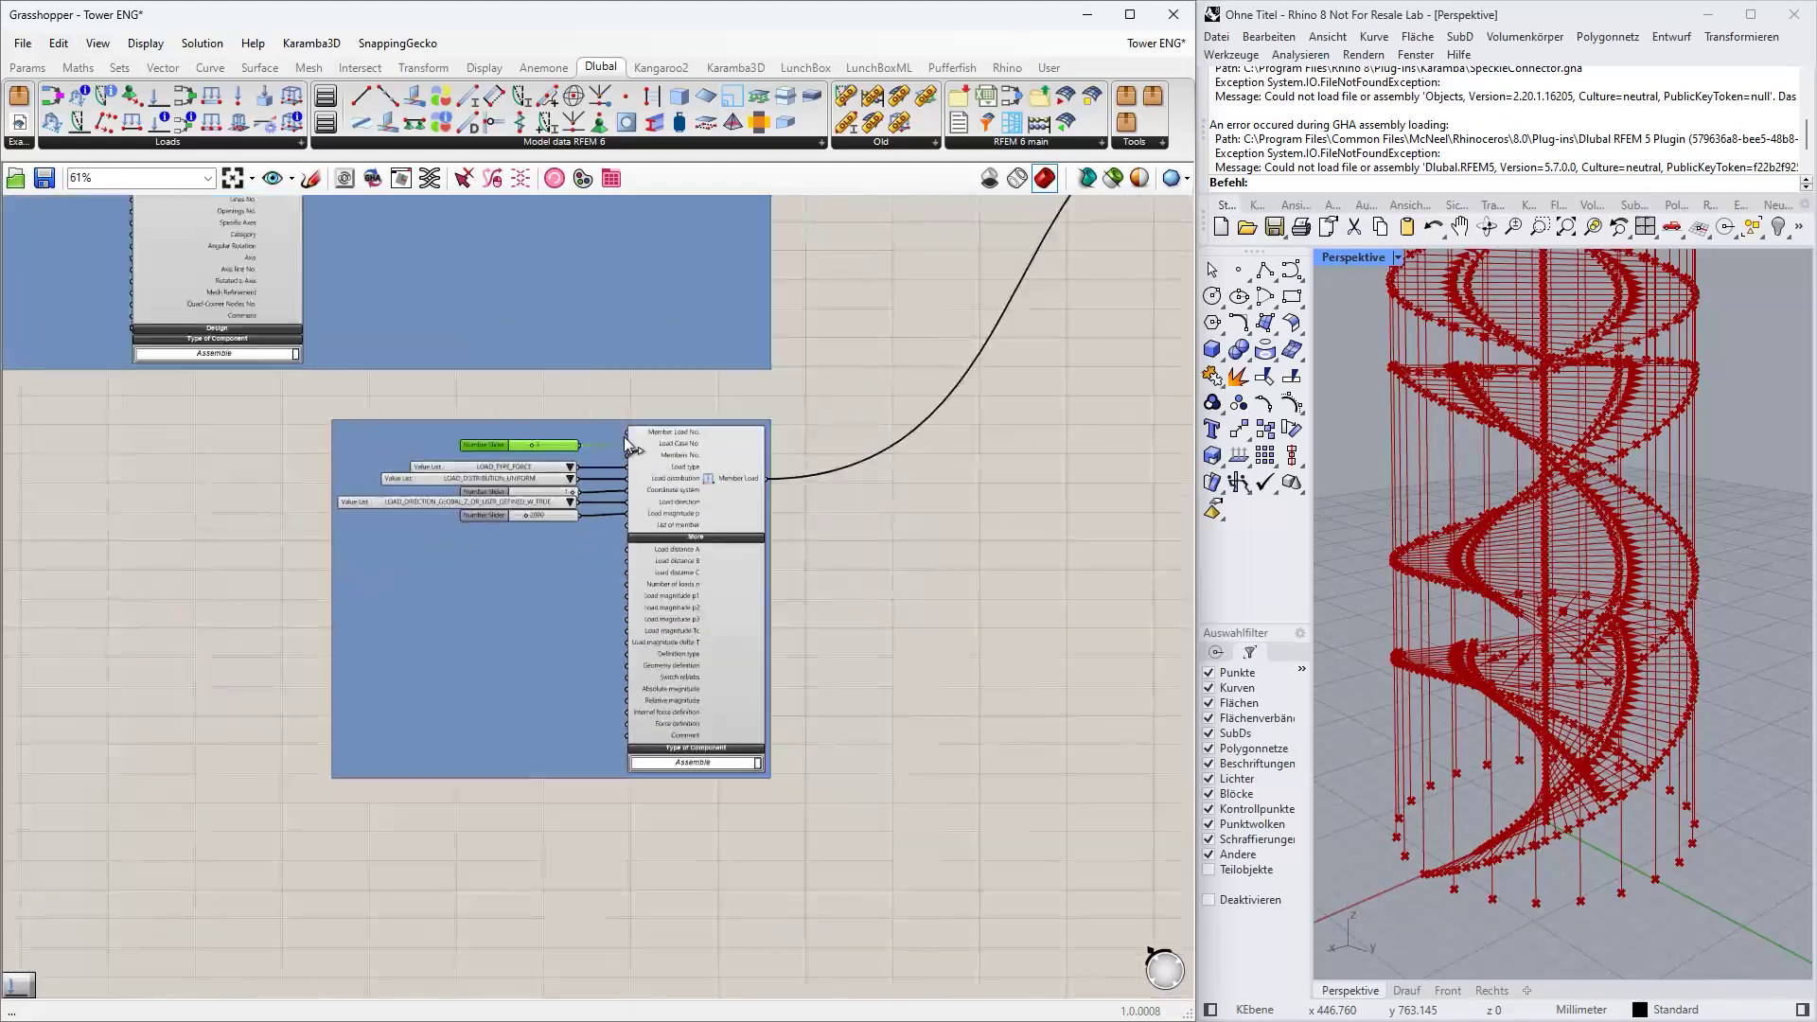
{"action": "scroll", "coordinate": [610, 510], "scroll_direction": "down", "scroll_amount": 3}
{"action": "right_click_drag", "start_coordinate": [718, 417], "coordinate": [628, 572]}
{"action": "scroll", "coordinate": [570, 689], "scroll_direction": "up", "scroll_amount": 5}
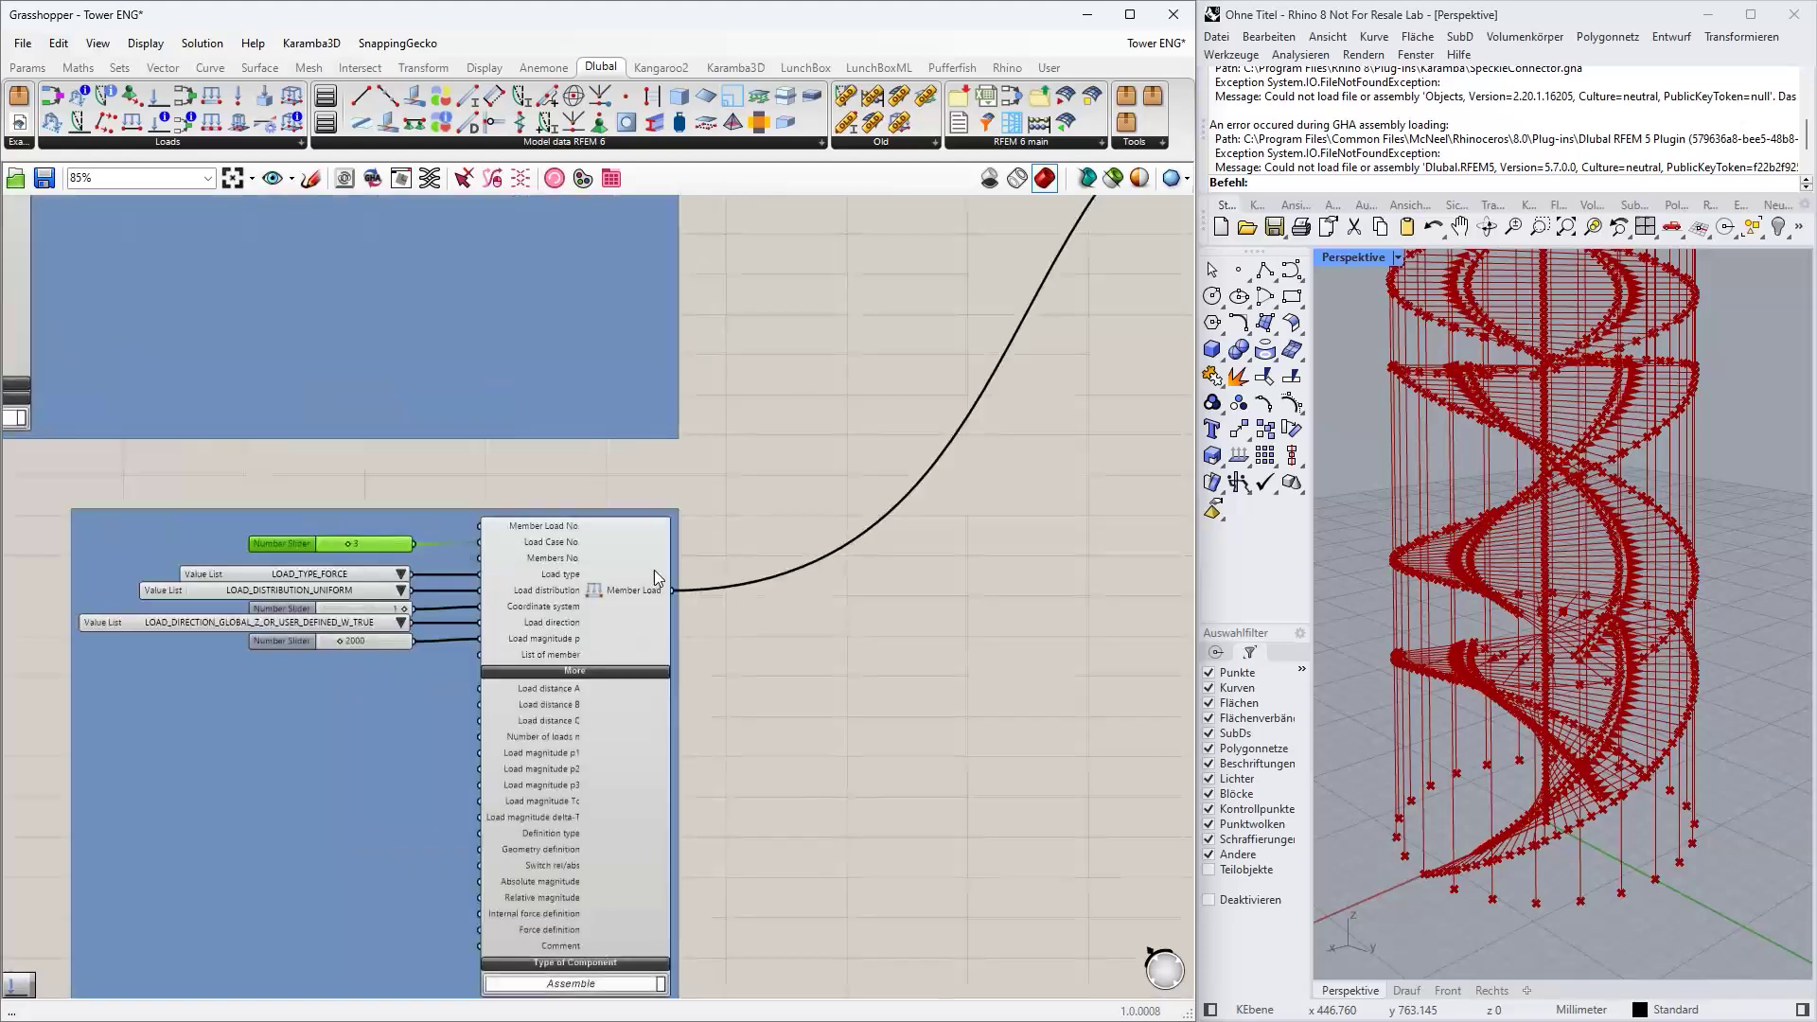
{"action": "right_click_drag", "start_coordinate": [922, 354], "coordinate": [852, 652]}
{"action": "right_click_drag", "start_coordinate": [833, 417], "coordinate": [740, 647]}
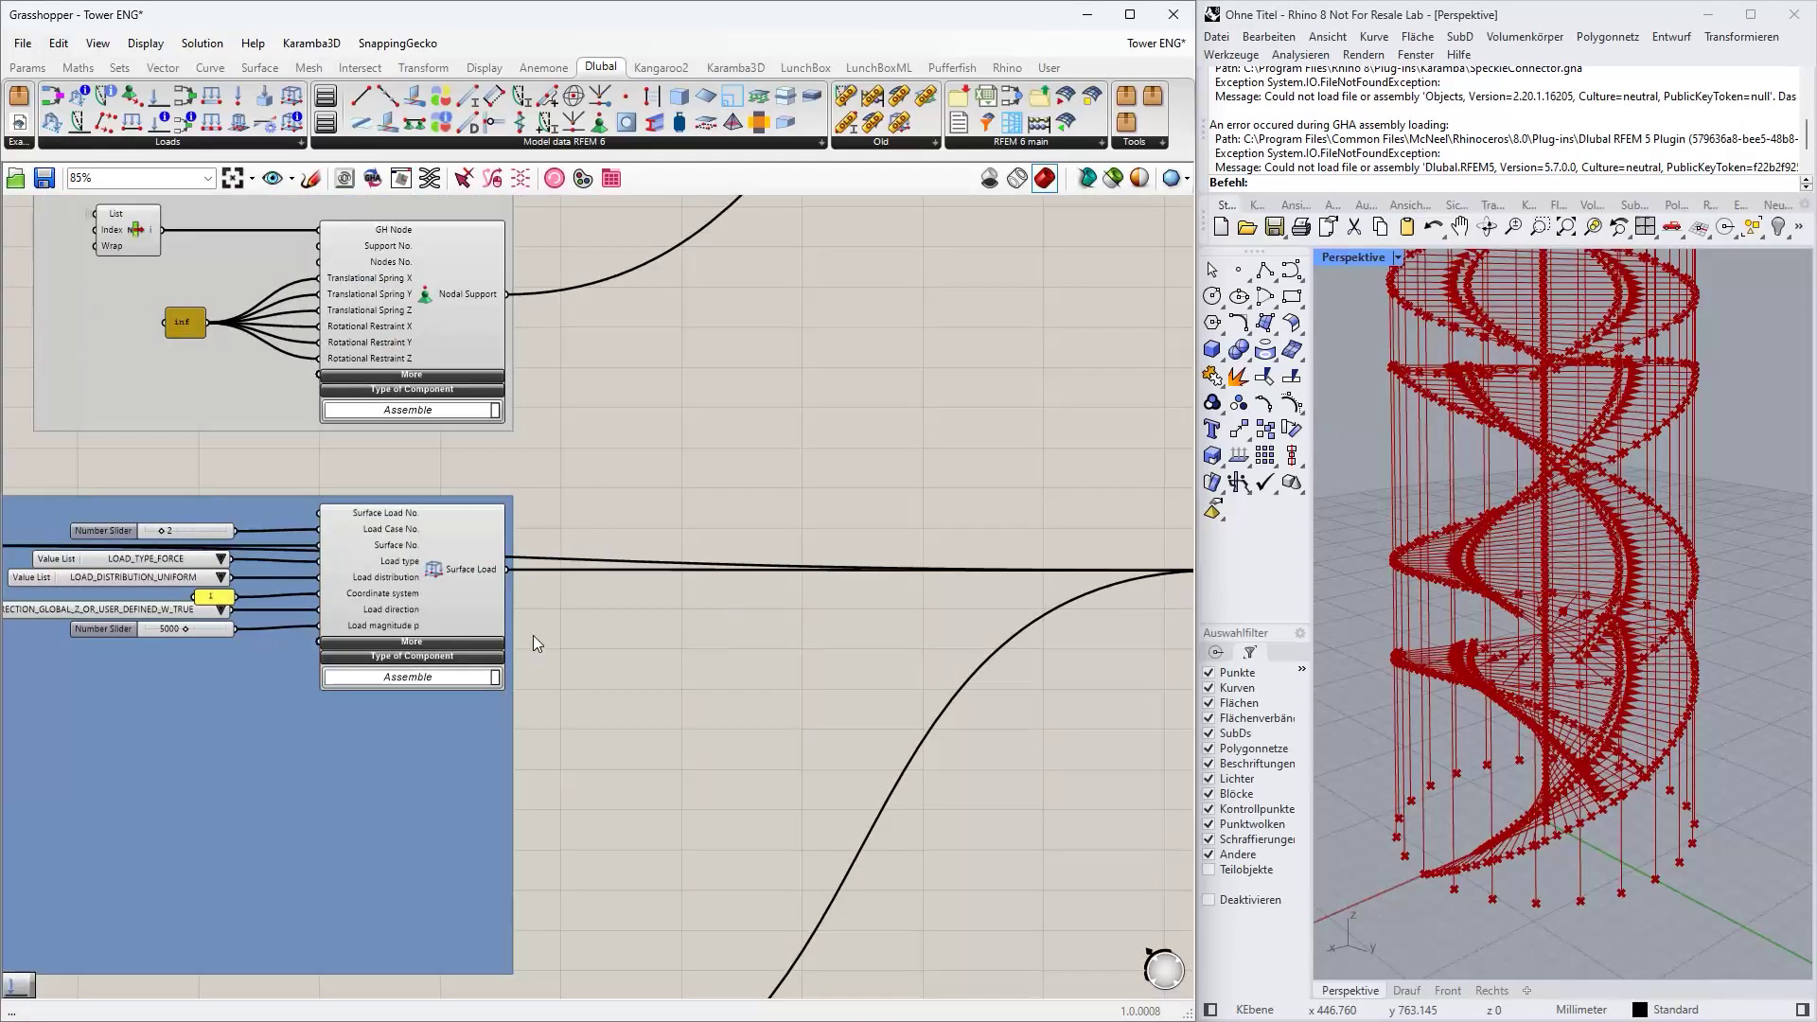
{"action": "scroll", "coordinate": [496, 589], "scroll_direction": "down", "scroll_amount": 3}
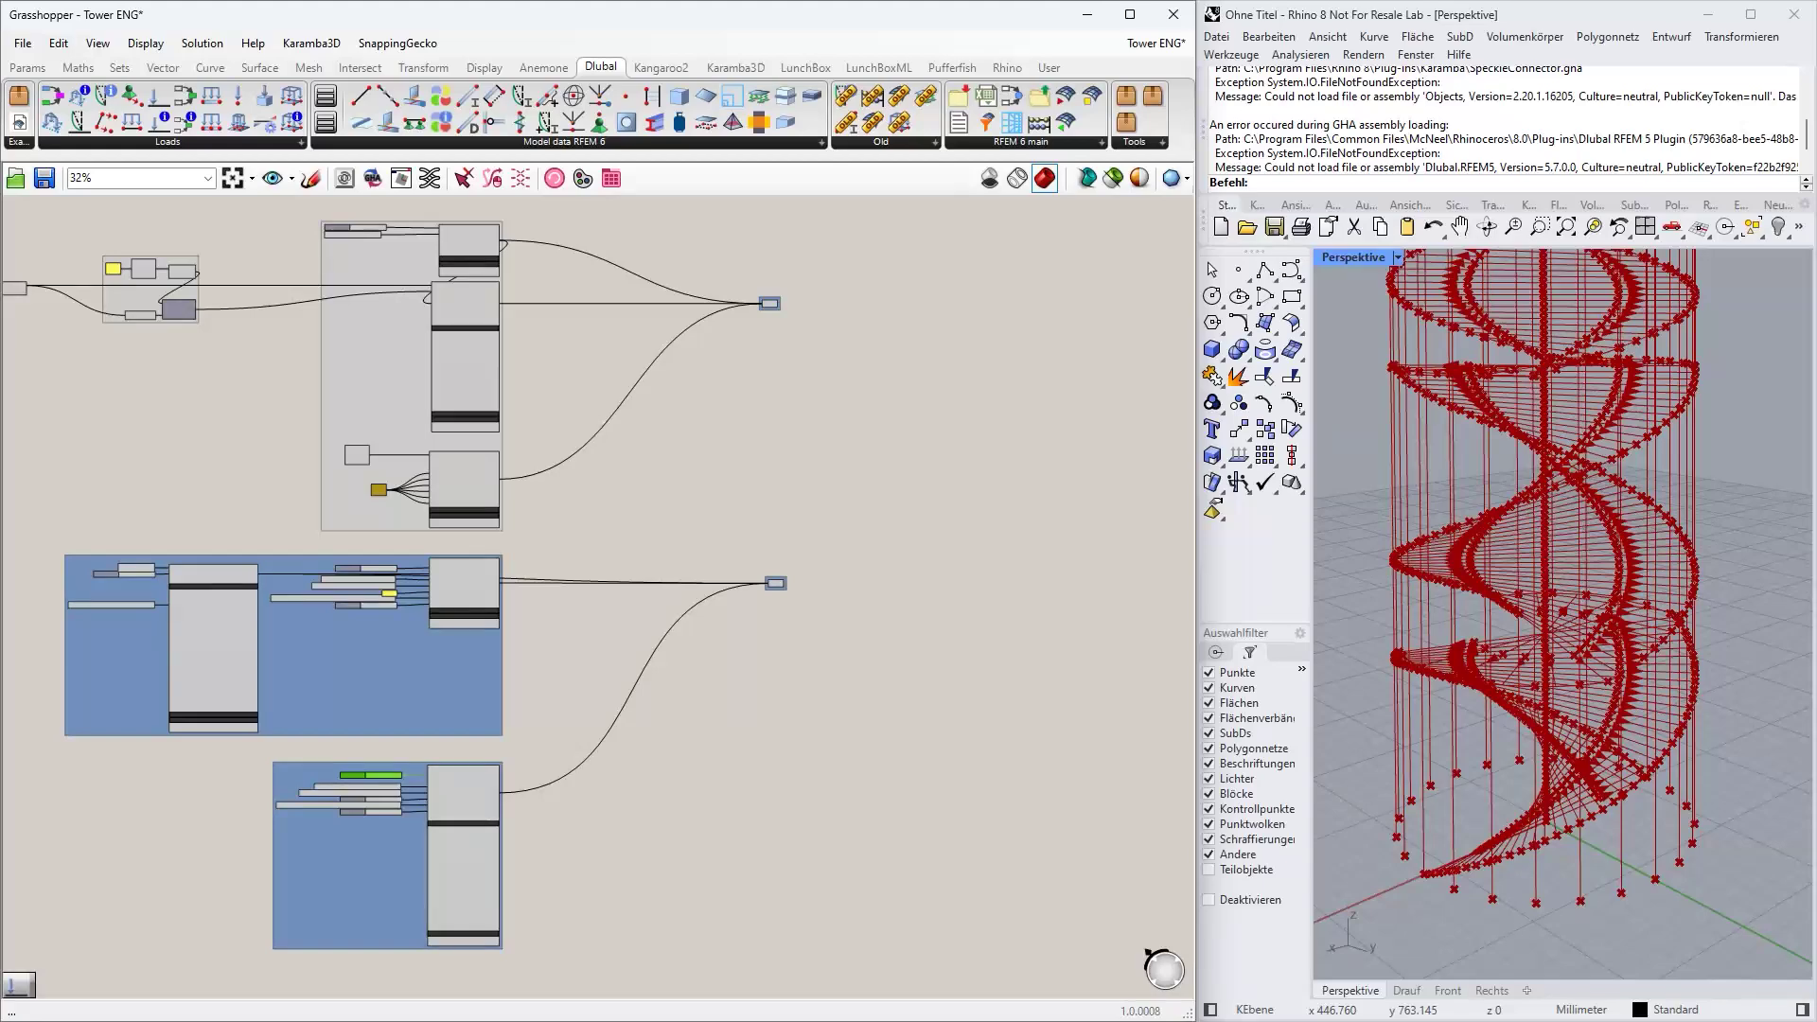
- Select the Columns data parameter and trace its wire to the export component in the red group
{"action": "scroll", "coordinate": [860, 390], "scroll_direction": "up", "scroll_amount": 5}
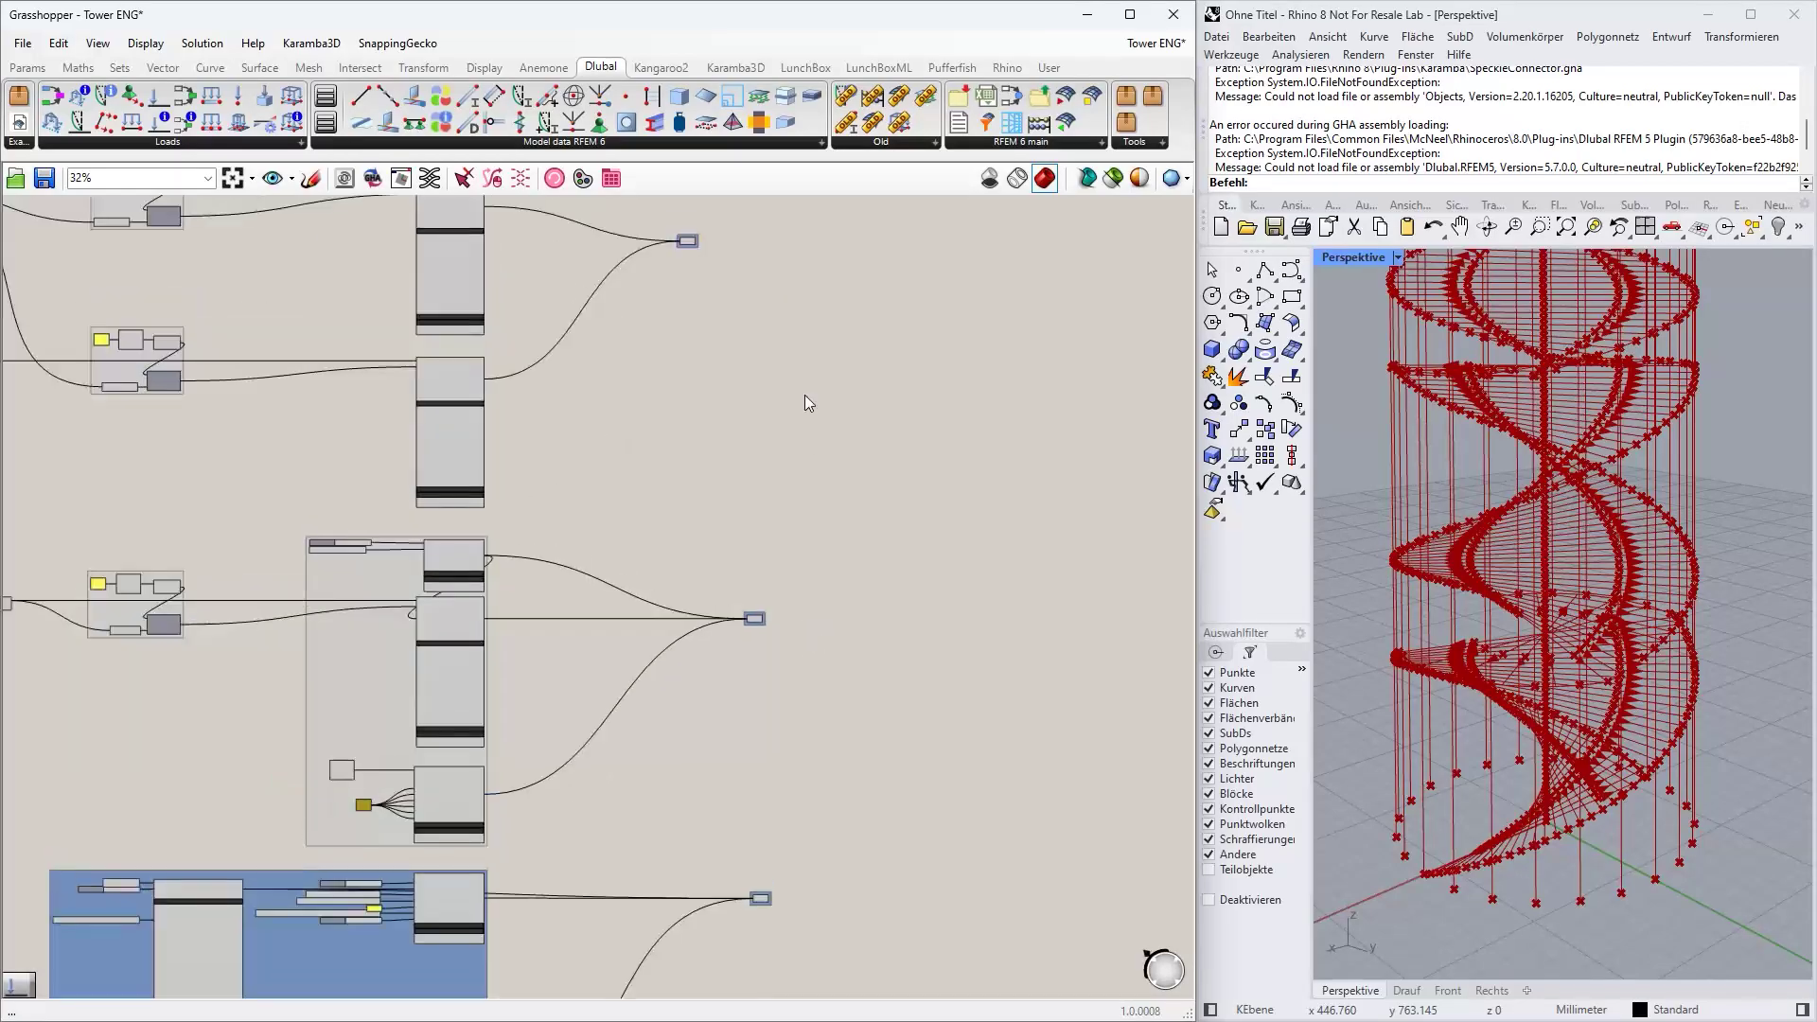
{"action": "right_click_drag", "start_coordinate": [657, 394], "coordinate": [644, 833]}
{"action": "mouse_move", "coordinate": [680, 369]}
{"action": "right_mouse_down"}
{"action": "mouse_move", "coordinate": [685, 530]}
{"action": "mouse_move", "coordinate": [628, 862]}
{"action": "right_mouse_up"}
{"action": "right_click_drag", "start_coordinate": [742, 565], "coordinate": [730, 758]}
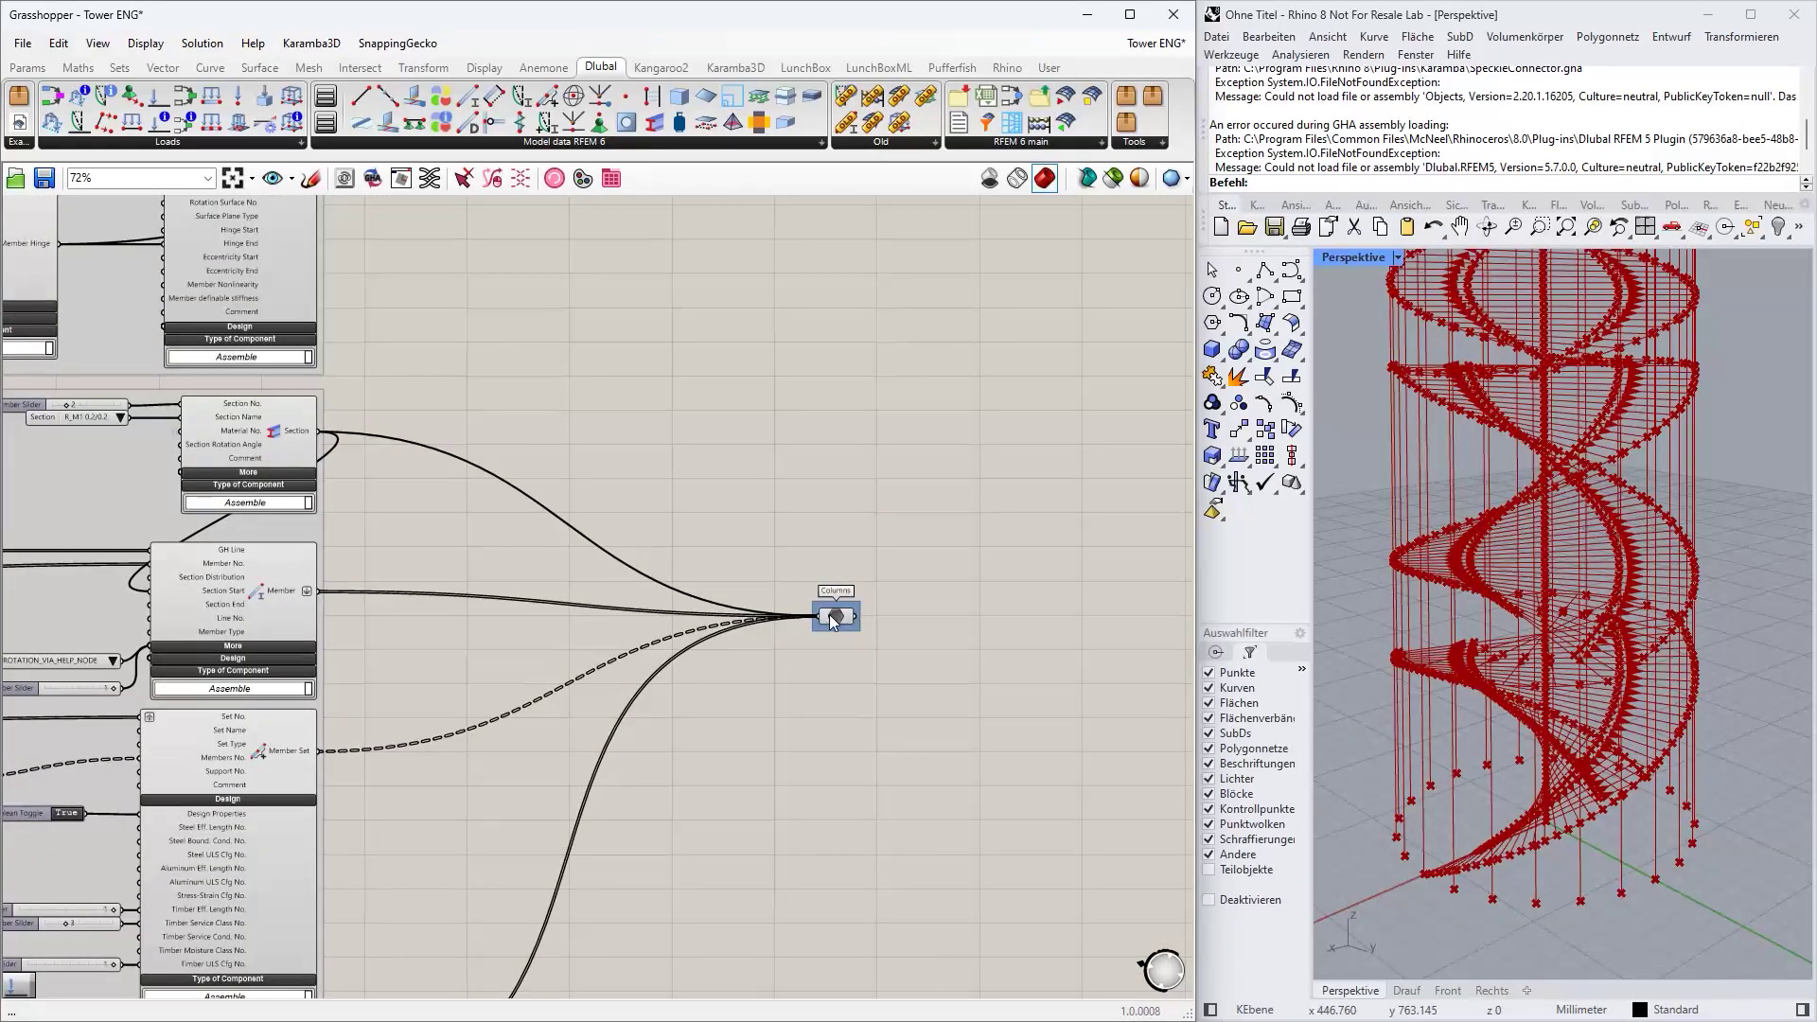
{"action": "left_click", "coordinate": [833, 616]}
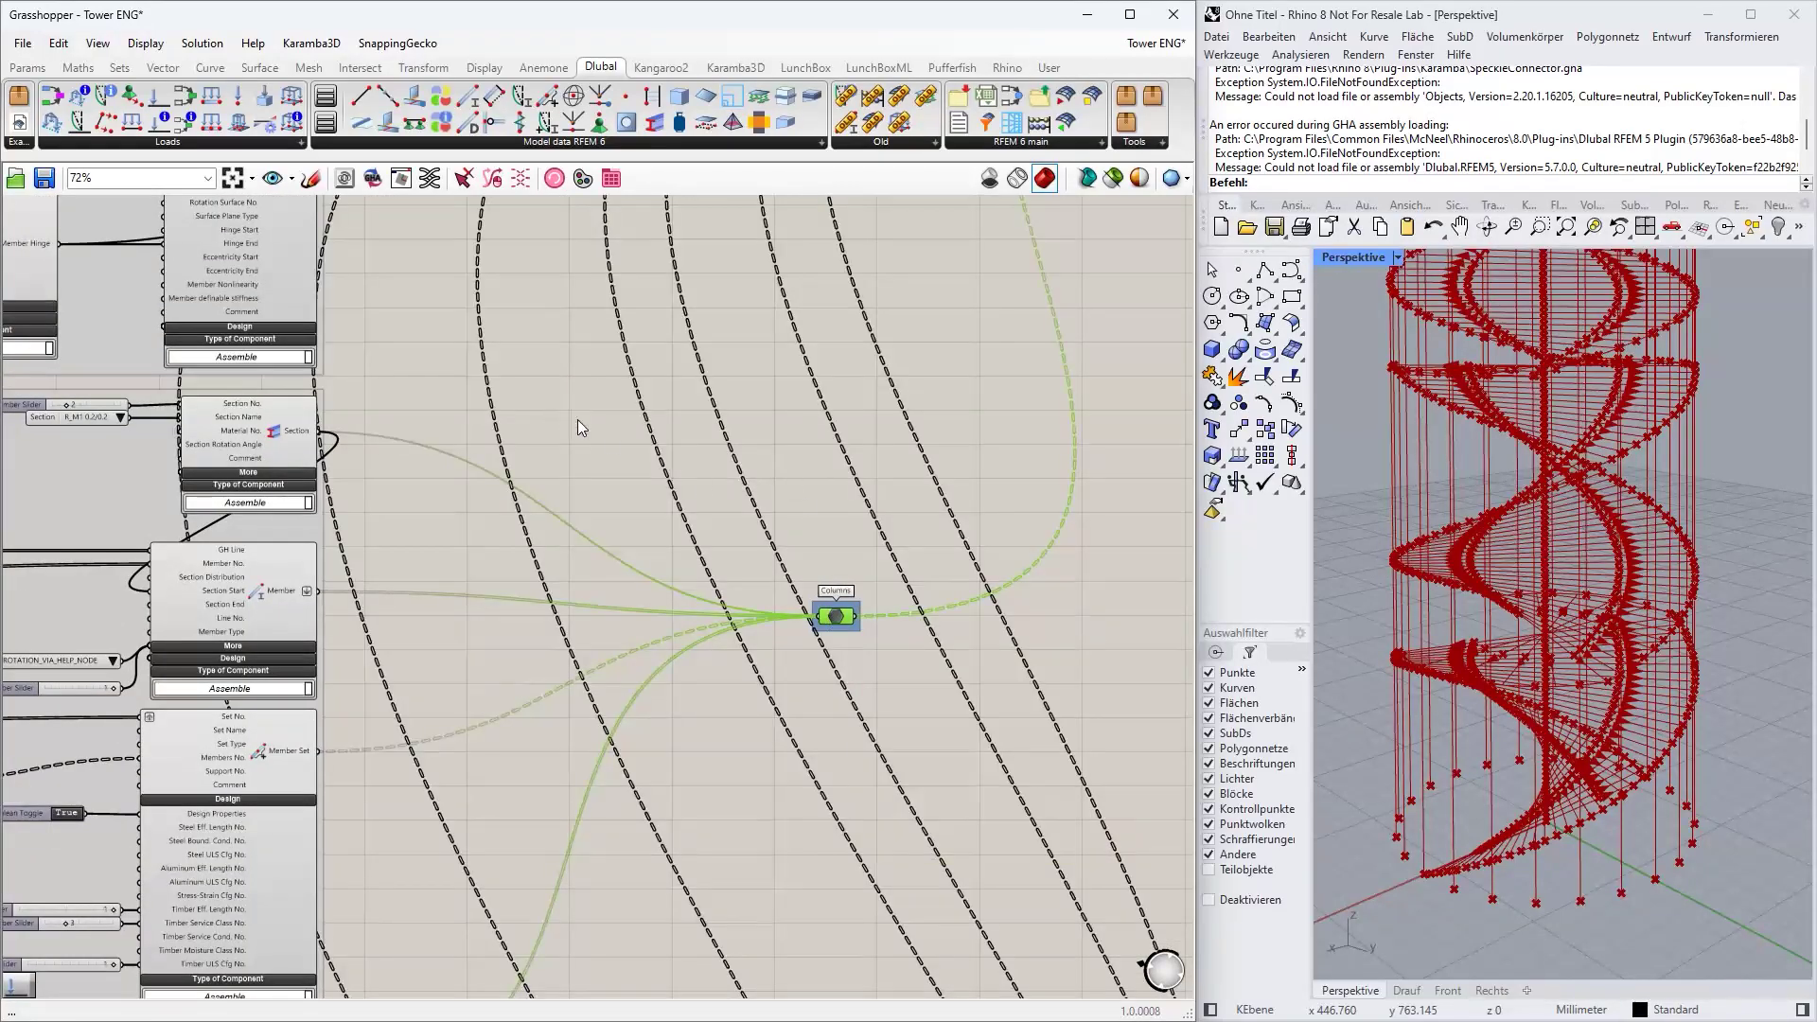
{"action": "right_click_drag", "start_coordinate": [328, 545], "coordinate": [161, 693]}
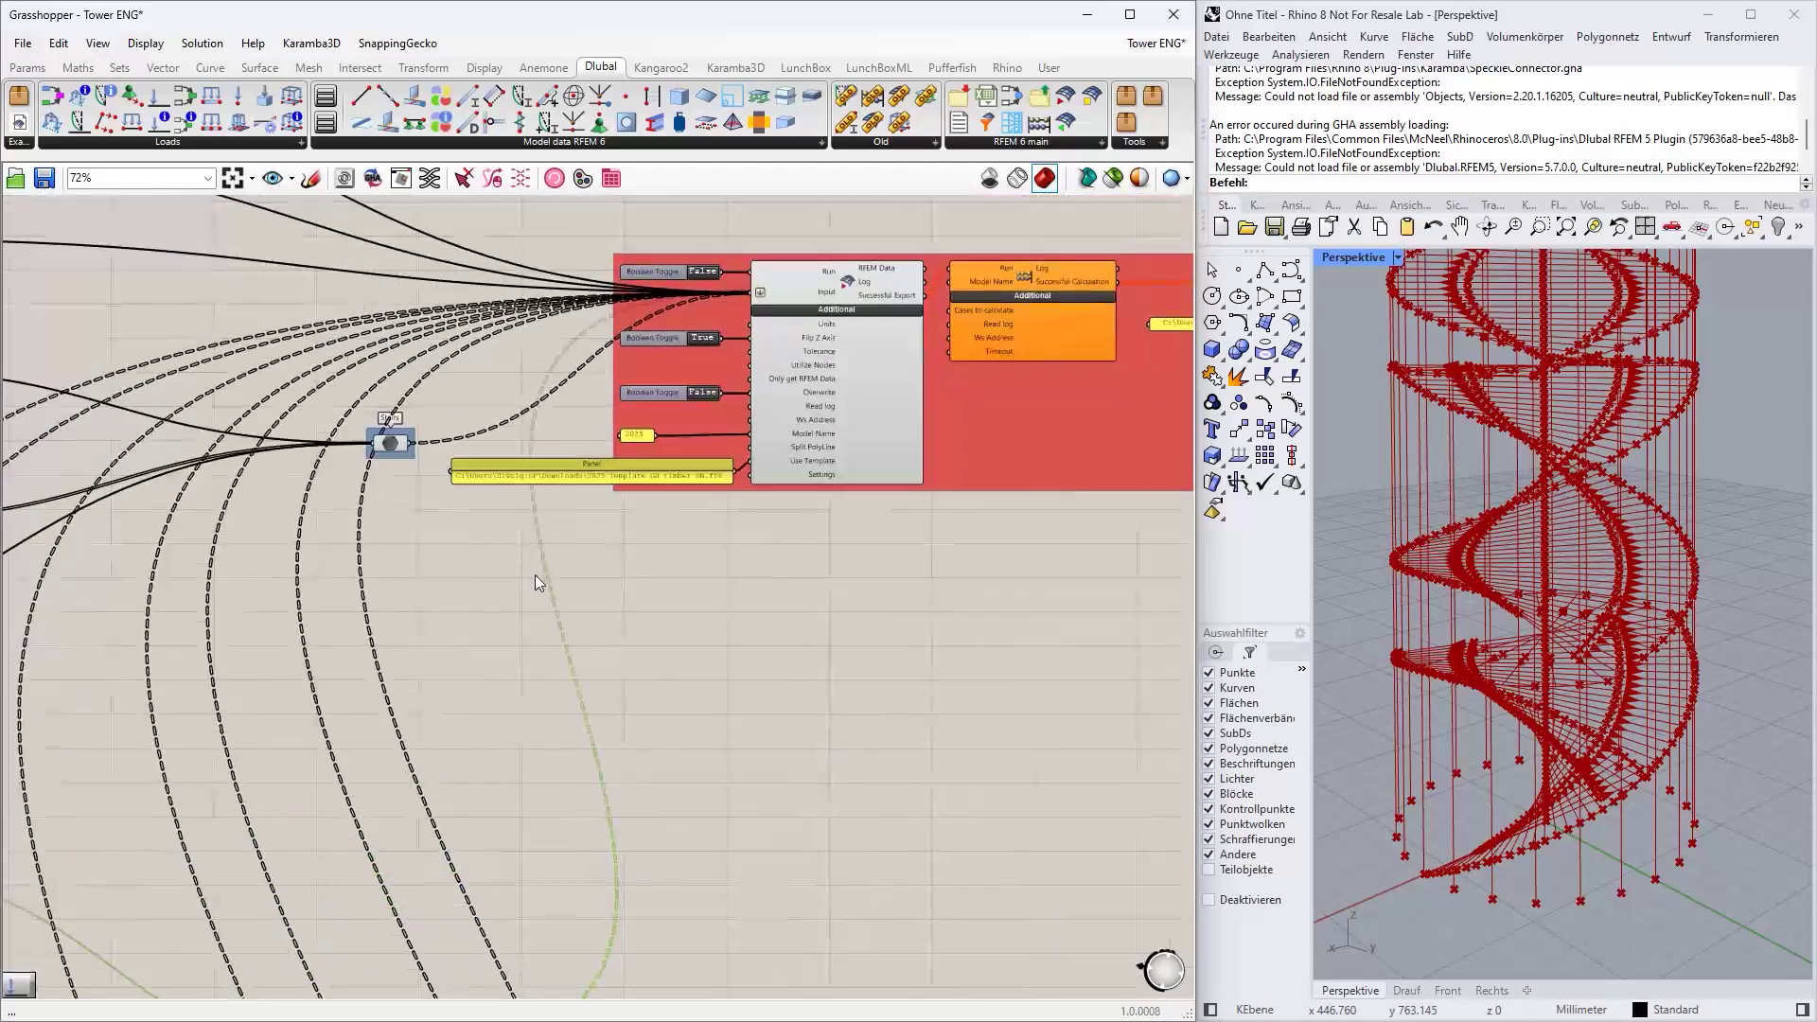
{"action": "scroll", "coordinate": [738, 560], "scroll_direction": "down", "scroll_amount": 2}
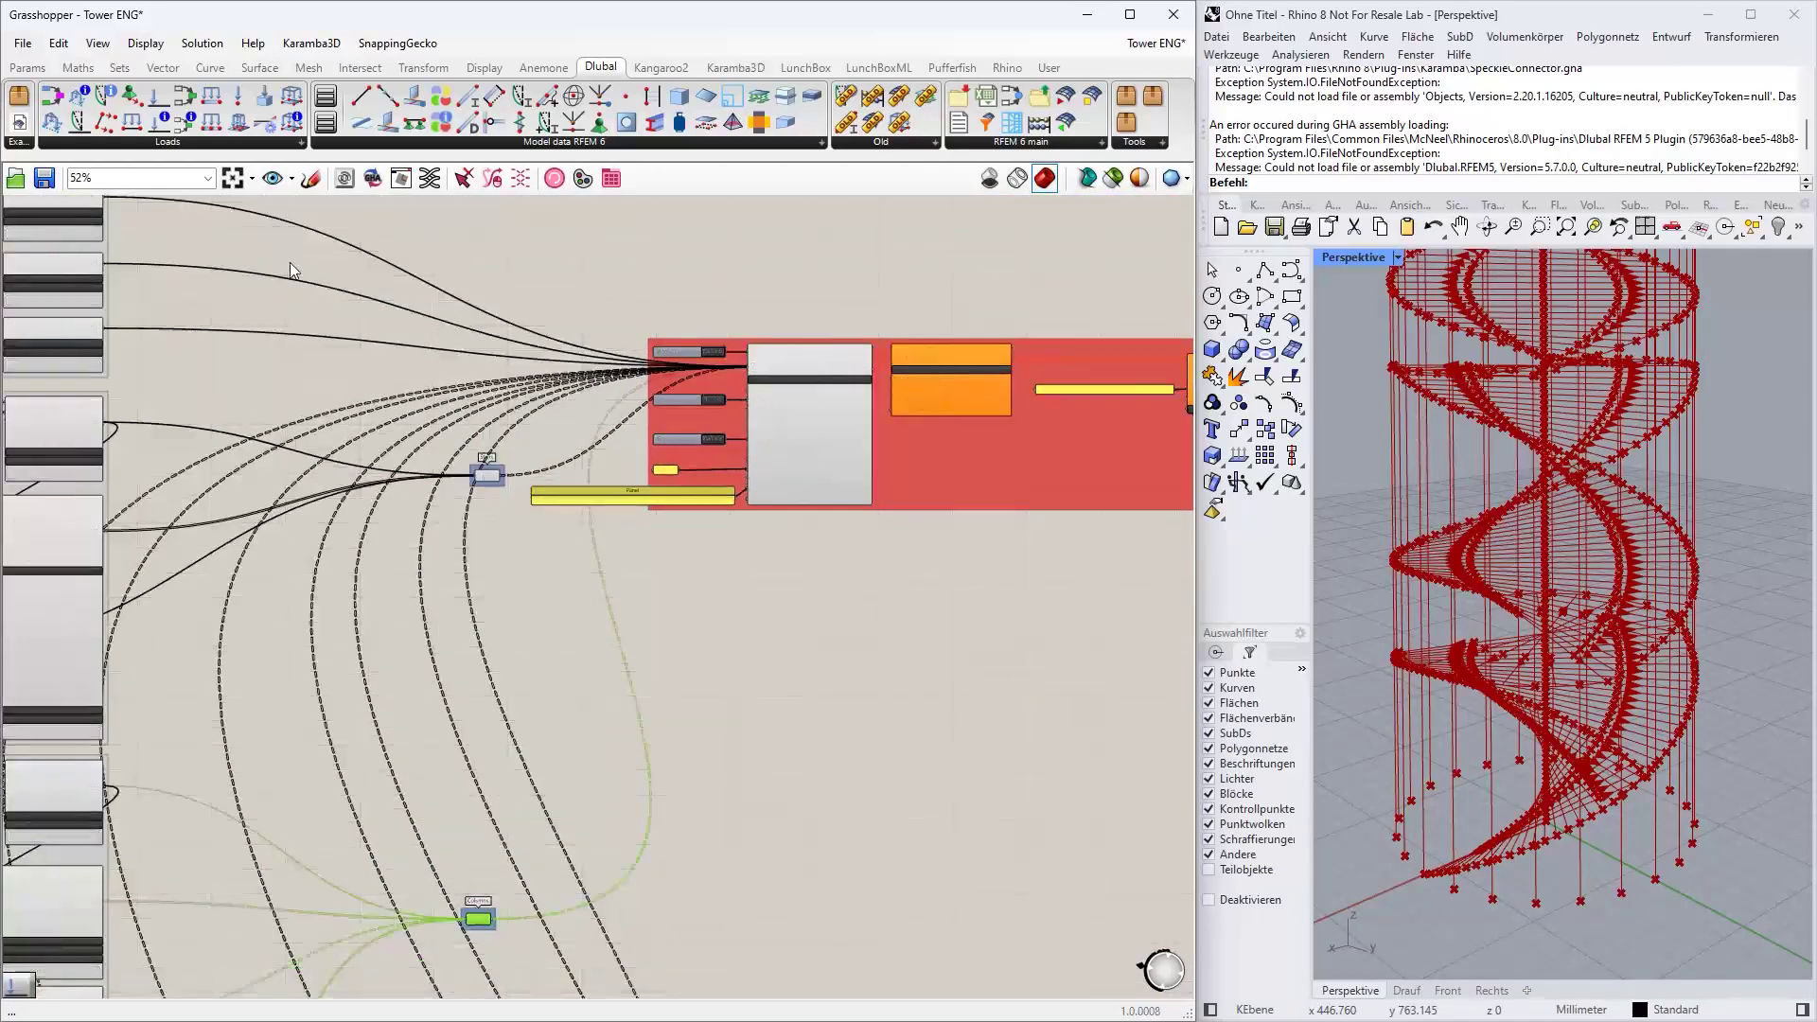
{"action": "scroll", "coordinate": [728, 299], "scroll_direction": "up", "scroll_amount": 3}
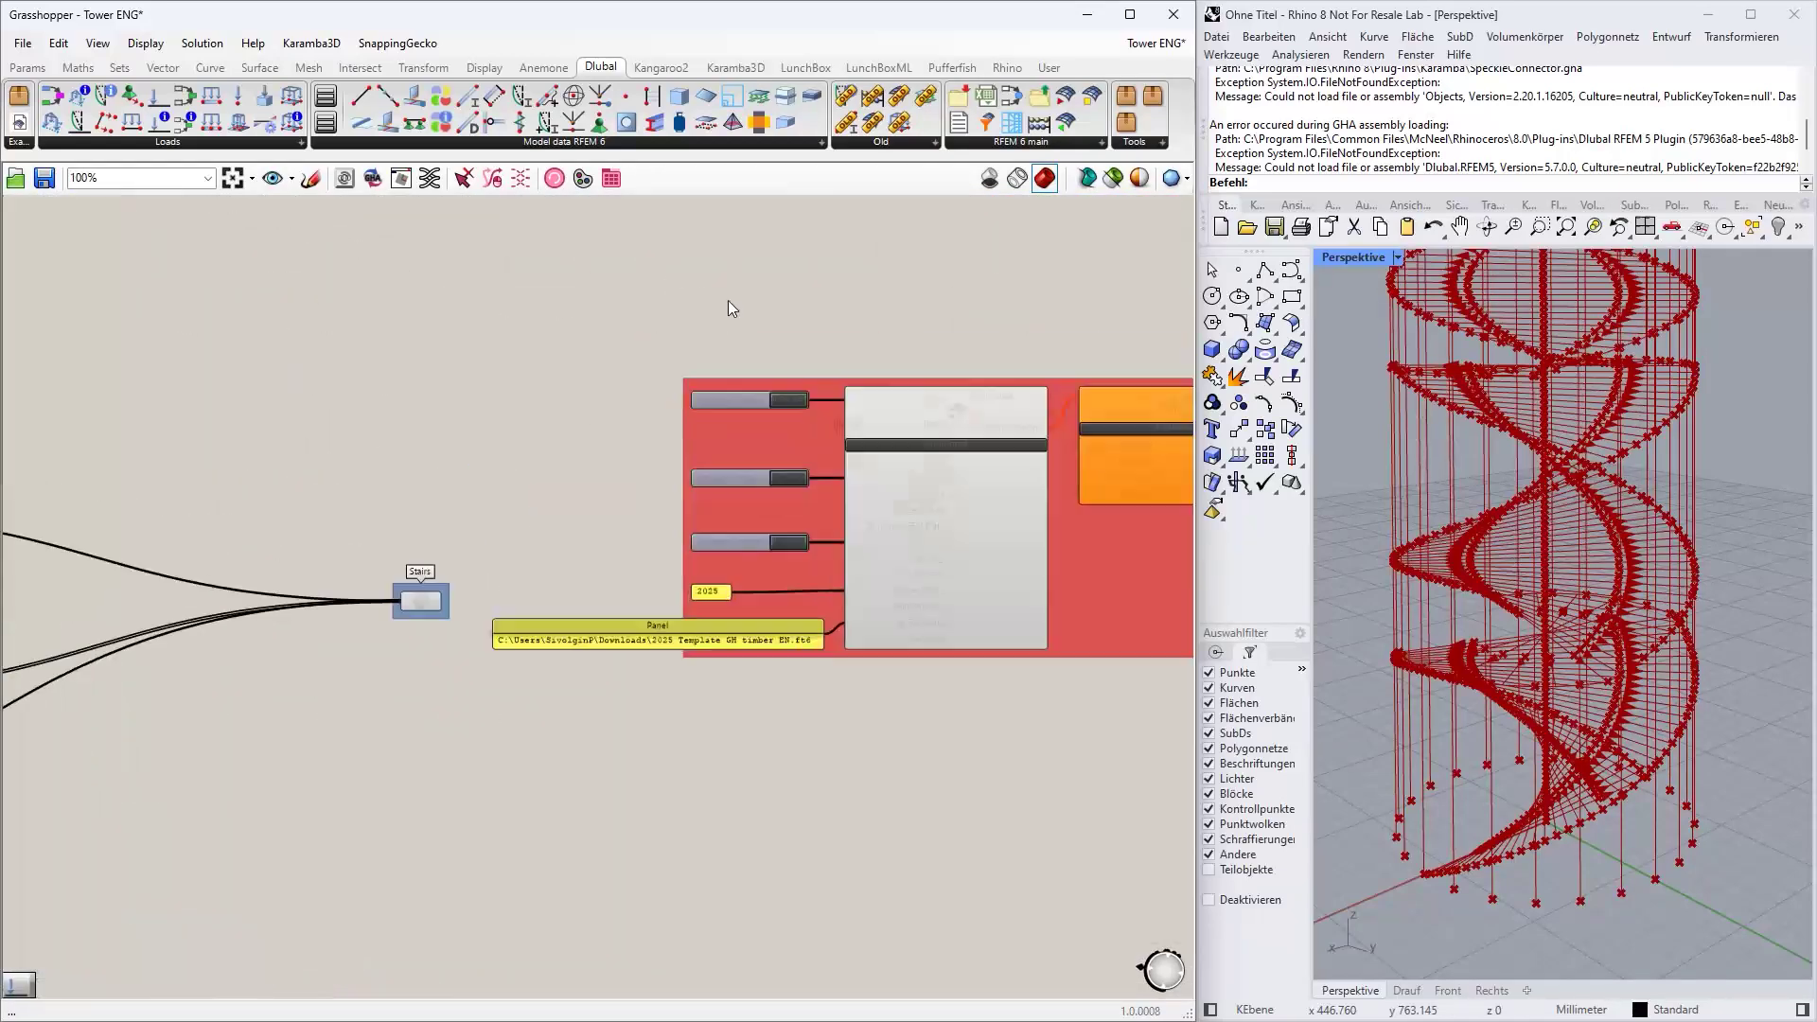
- Place a new RFEM 6 Export component below the red group, expand its additional inputs to inspect them, and delete it
{"action": "right_click_drag", "start_coordinate": [729, 299], "coordinate": [514, 261]}
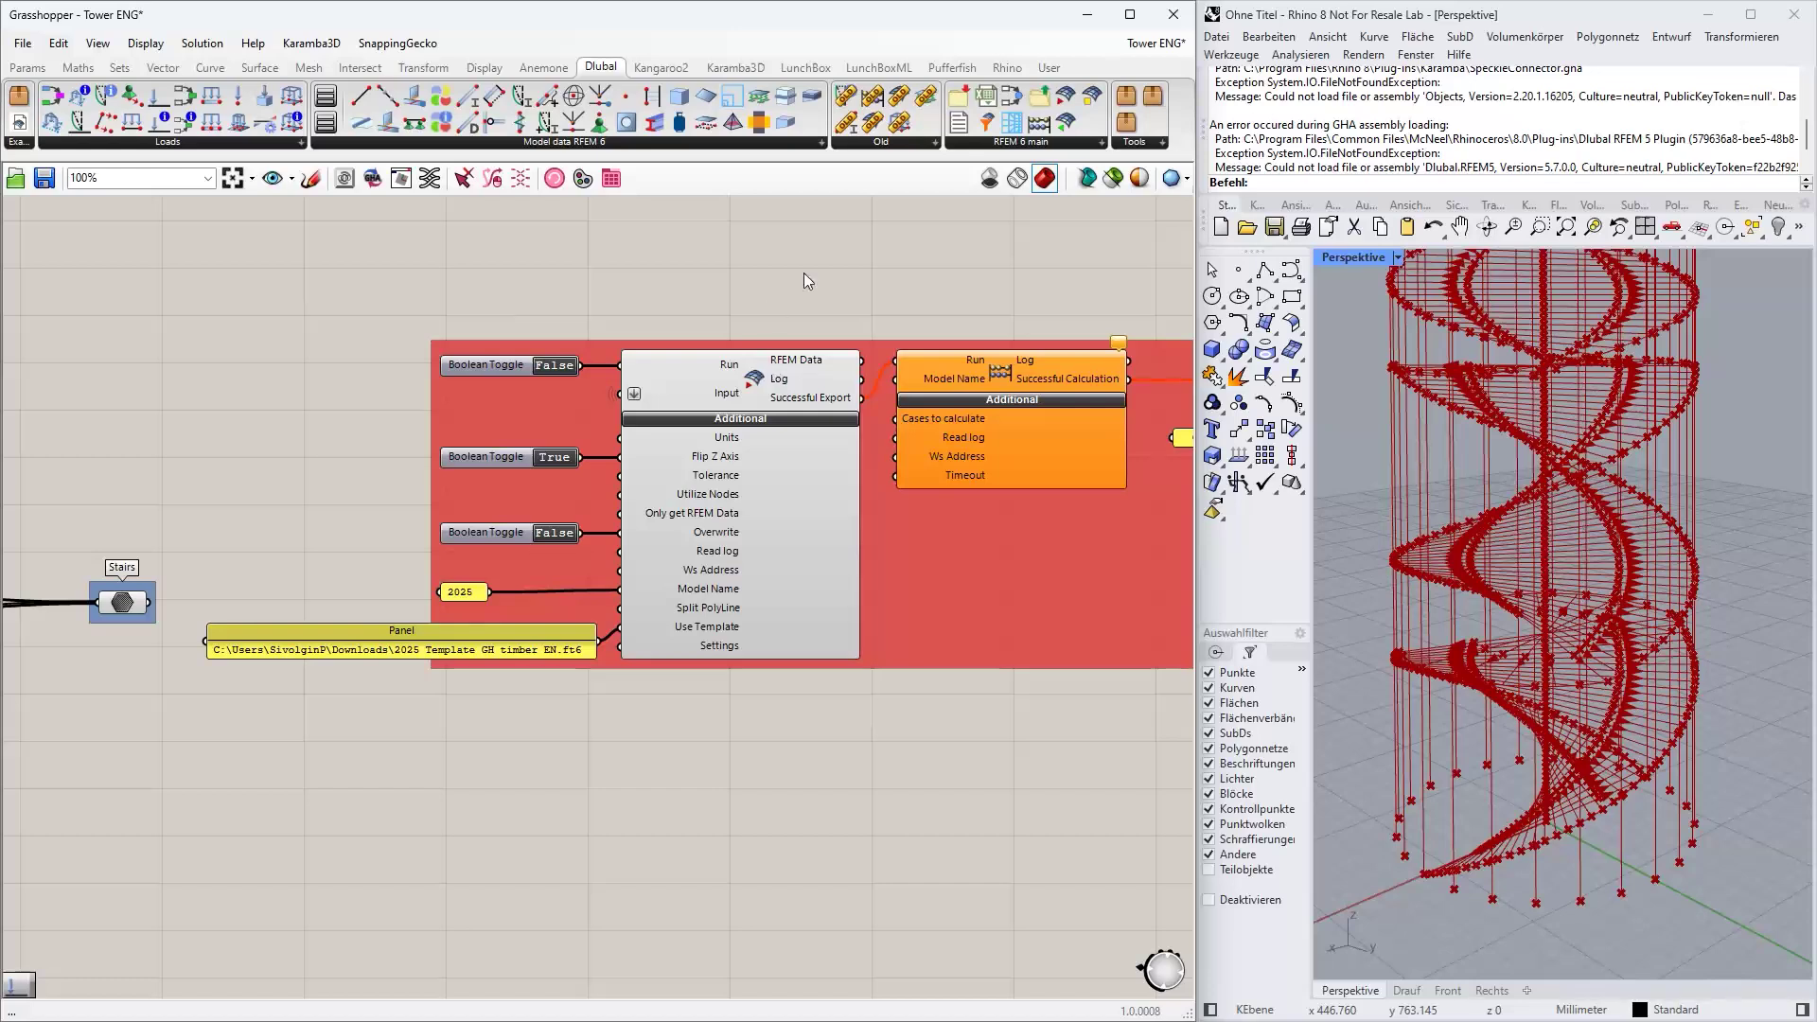
{"action": "right_click_drag", "start_coordinate": [804, 281], "coordinate": [719, 278]}
{"action": "left_click", "coordinate": [1011, 142]}
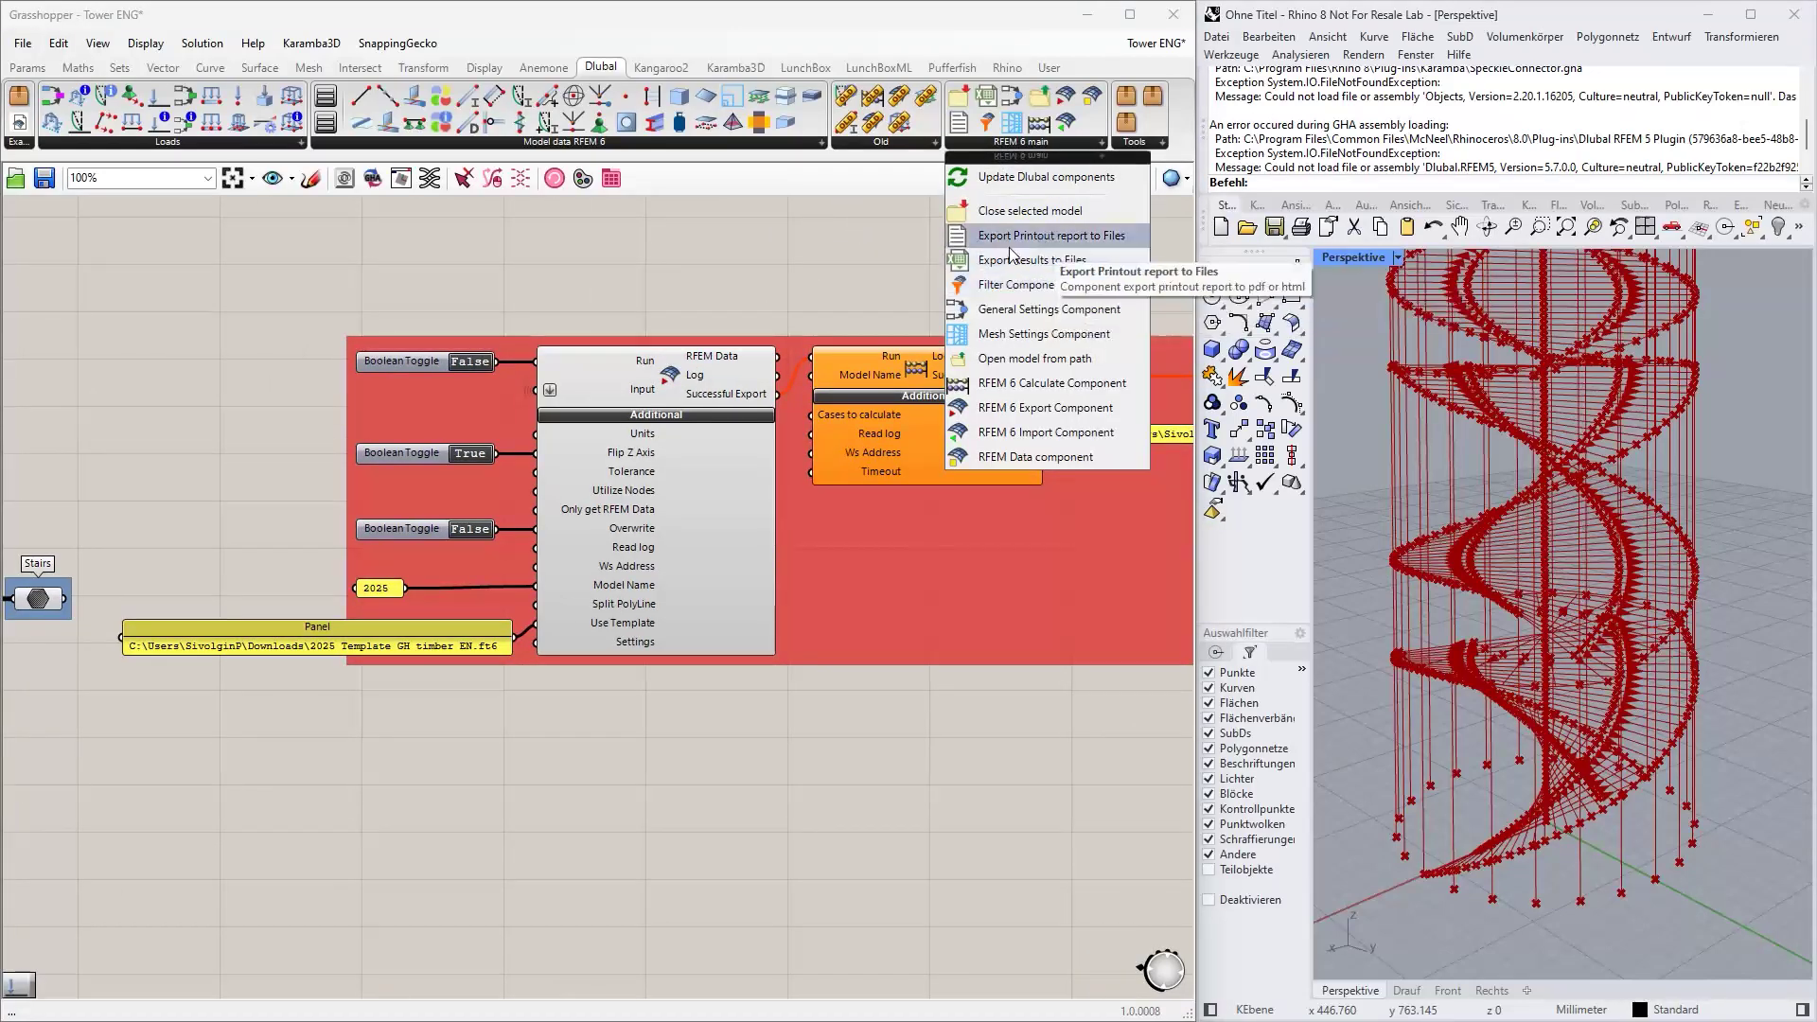
{"action": "left_click_drag", "start_coordinate": [1016, 407], "coordinate": [598, 842]}
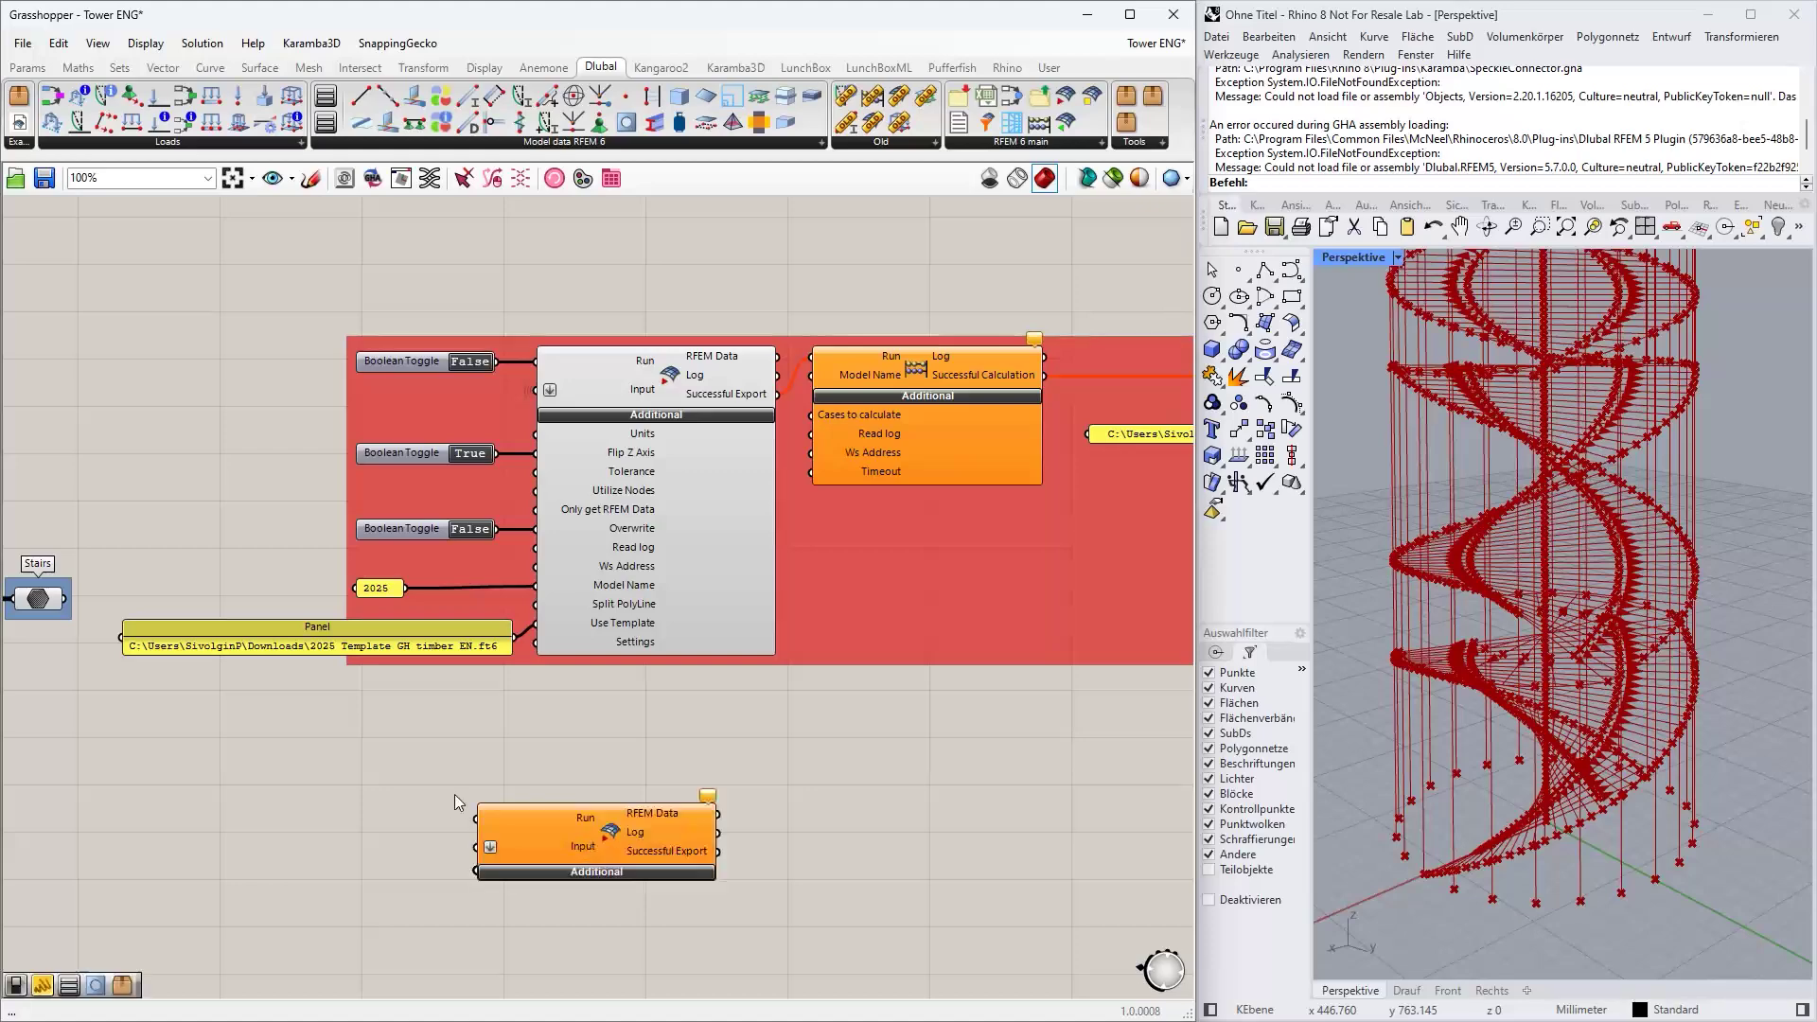
{"action": "right_click_drag", "start_coordinate": [454, 795], "coordinate": [579, 620]}
{"action": "left_click", "coordinate": [713, 699]}
{"action": "right_click_drag", "start_coordinate": [452, 650], "coordinate": [396, 716]}
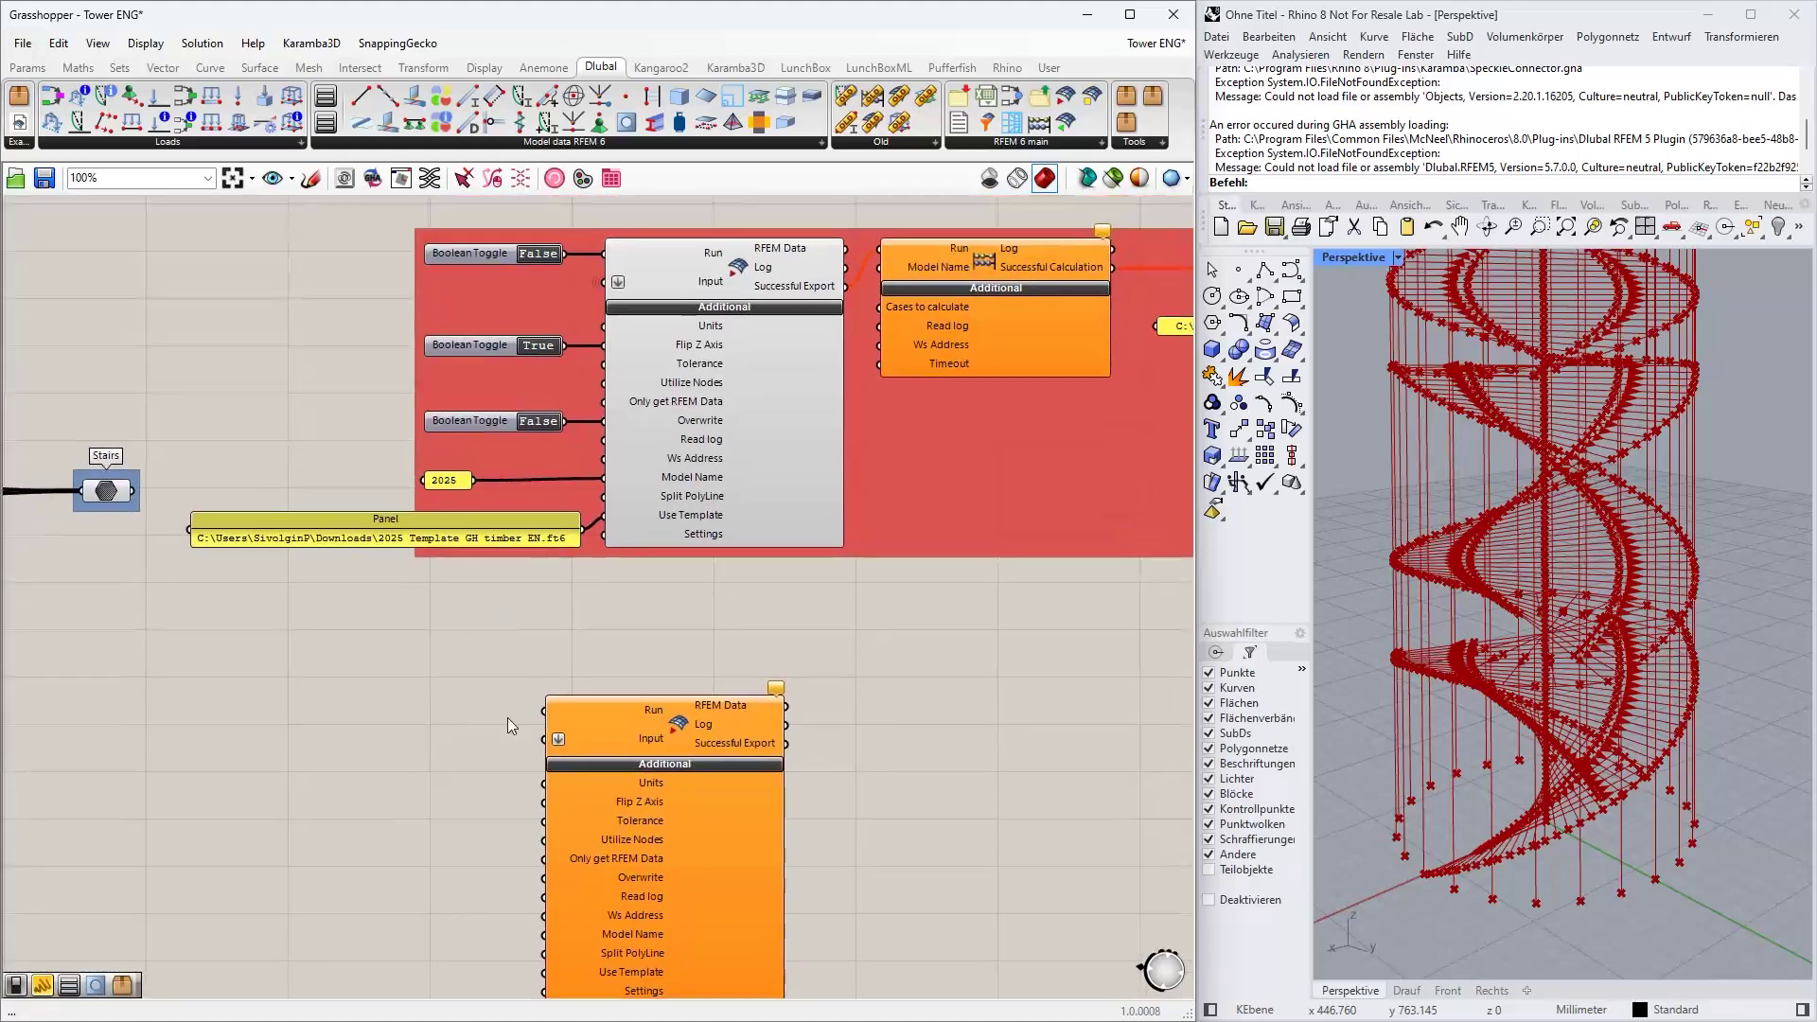
{"action": "left_click", "coordinate": [596, 713]}
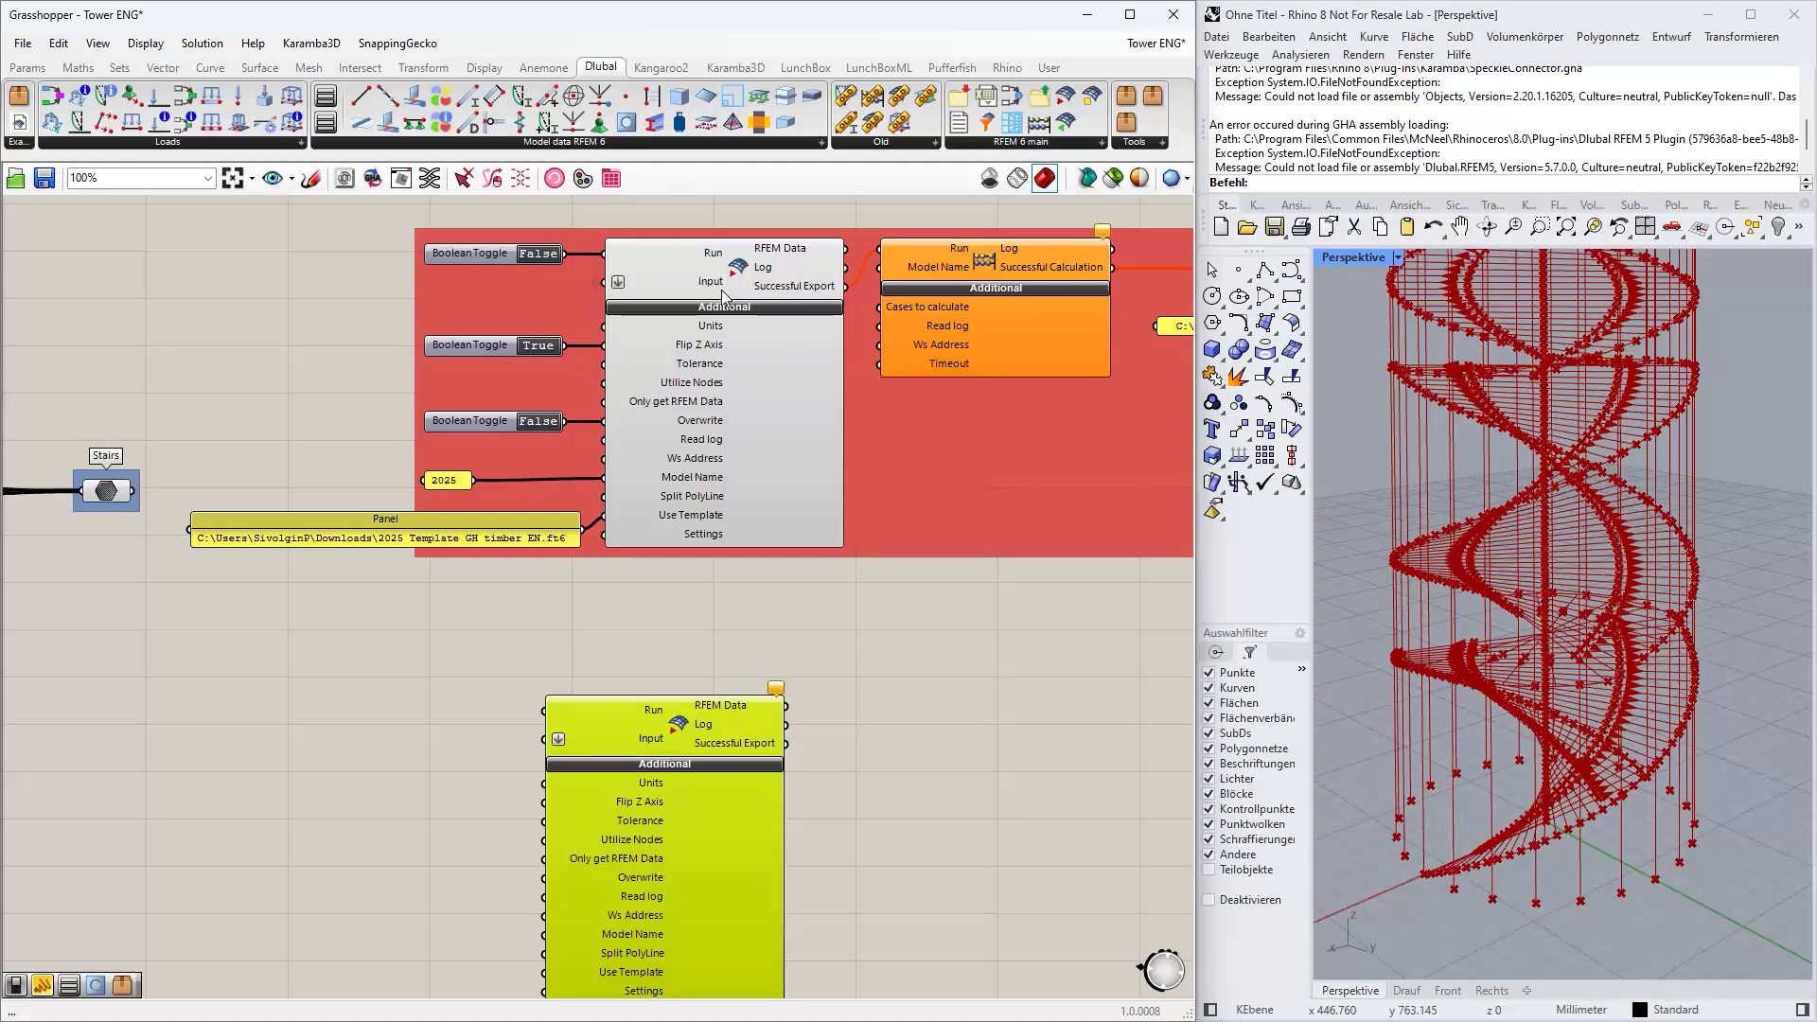
{"action": "key", "text": "Delete"}
- Select the export component in the red group and examine the wires feeding its Input from all structural groups
{"action": "scroll", "coordinate": [797, 748], "scroll_direction": "down", "scroll_amount": 3}
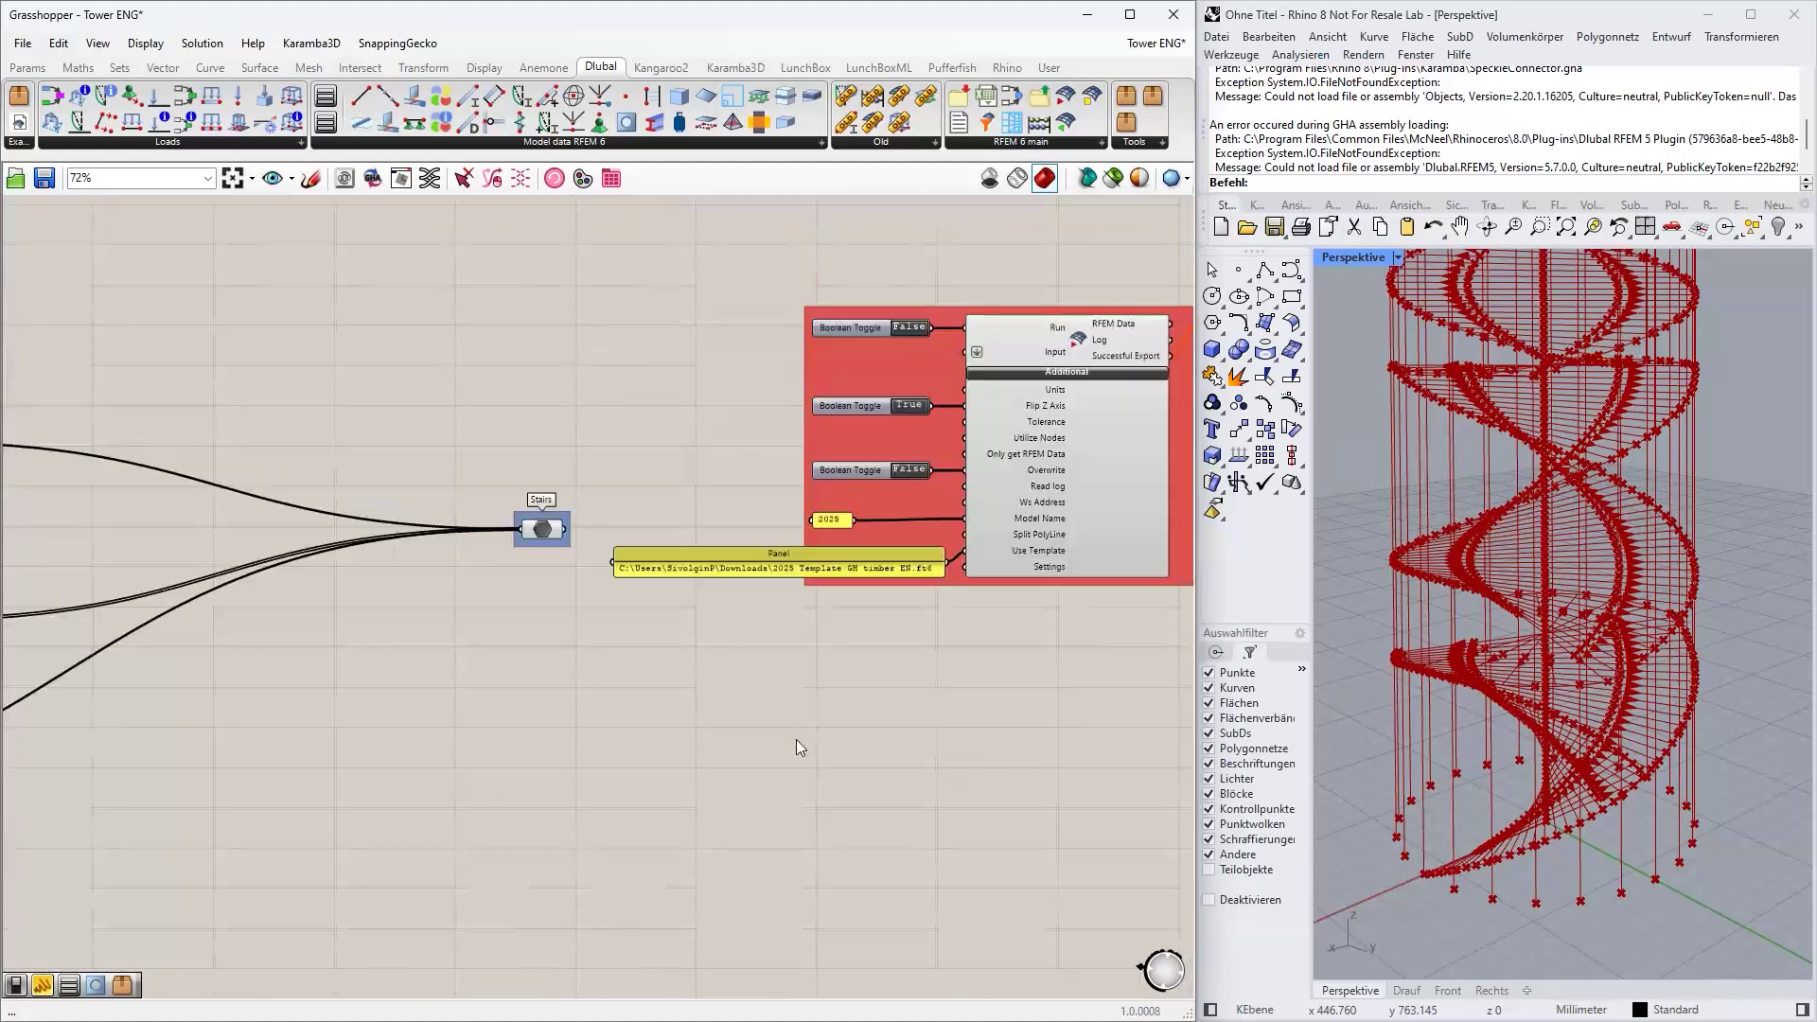
{"action": "right_click_drag", "start_coordinate": [567, 480], "coordinate": [745, 483]}
{"action": "right_click_drag", "start_coordinate": [548, 354], "coordinate": [388, 362]}
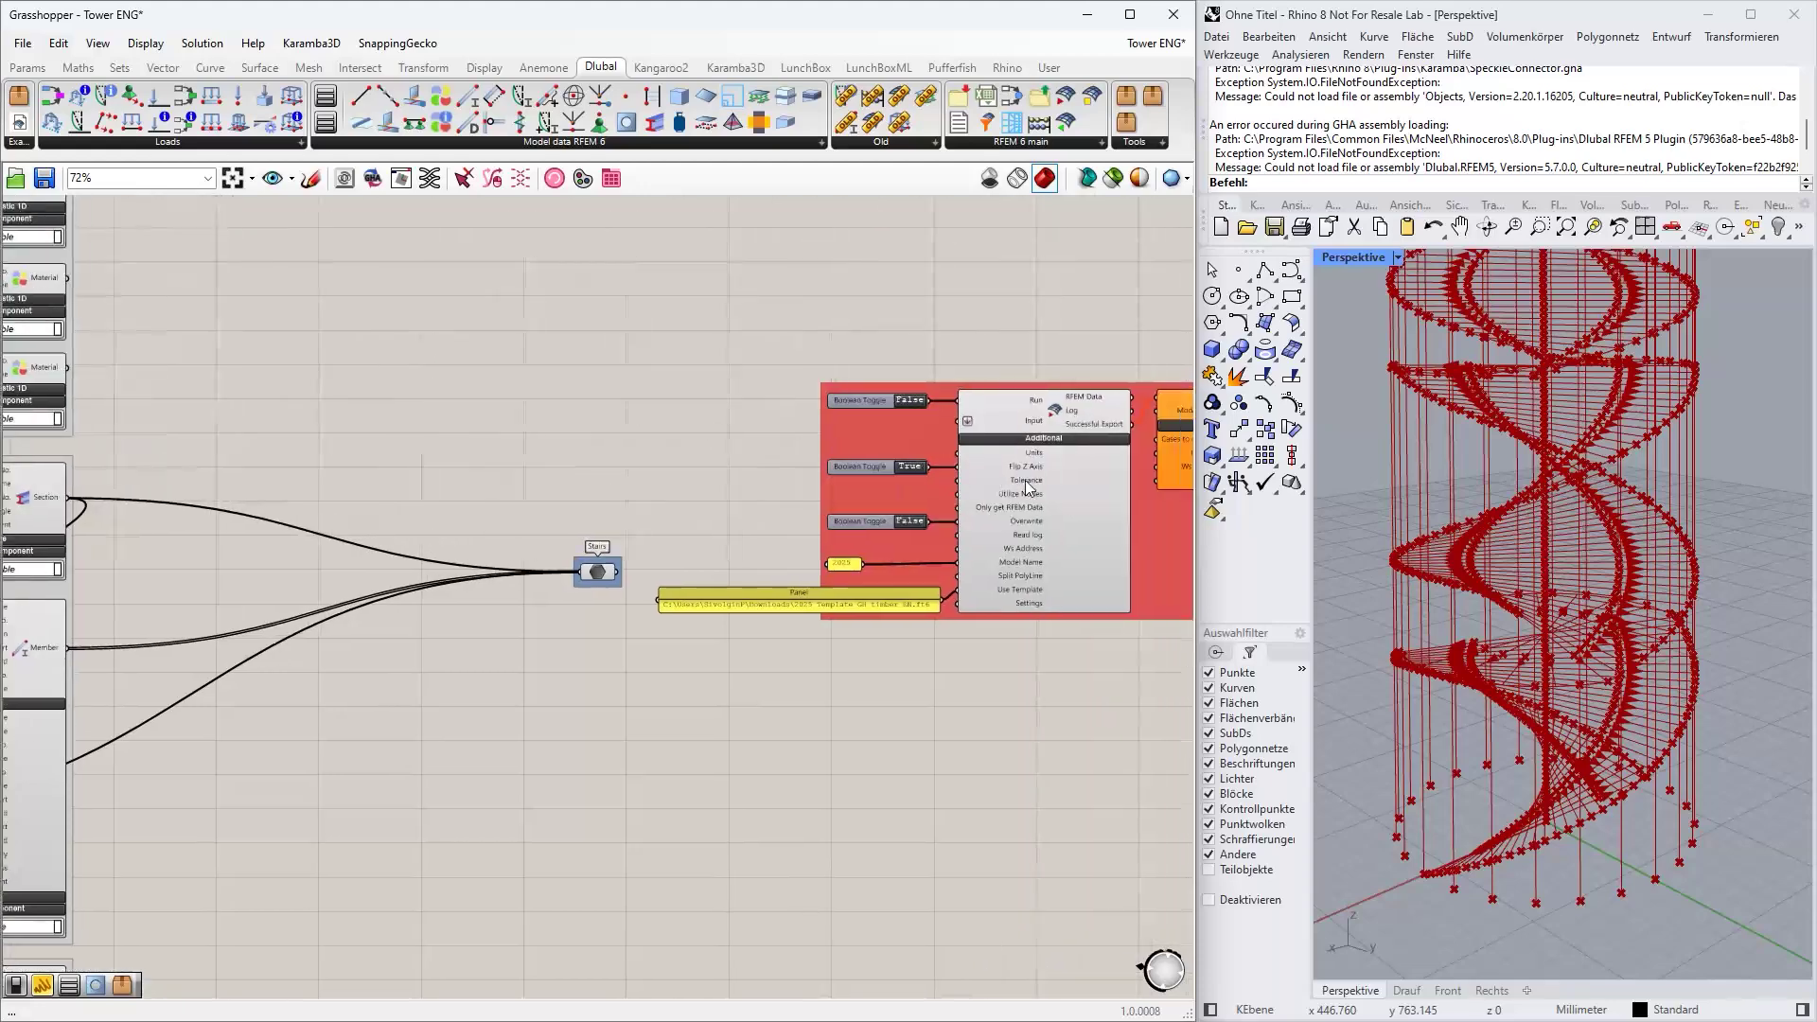
{"action": "left_click", "coordinate": [1019, 502]}
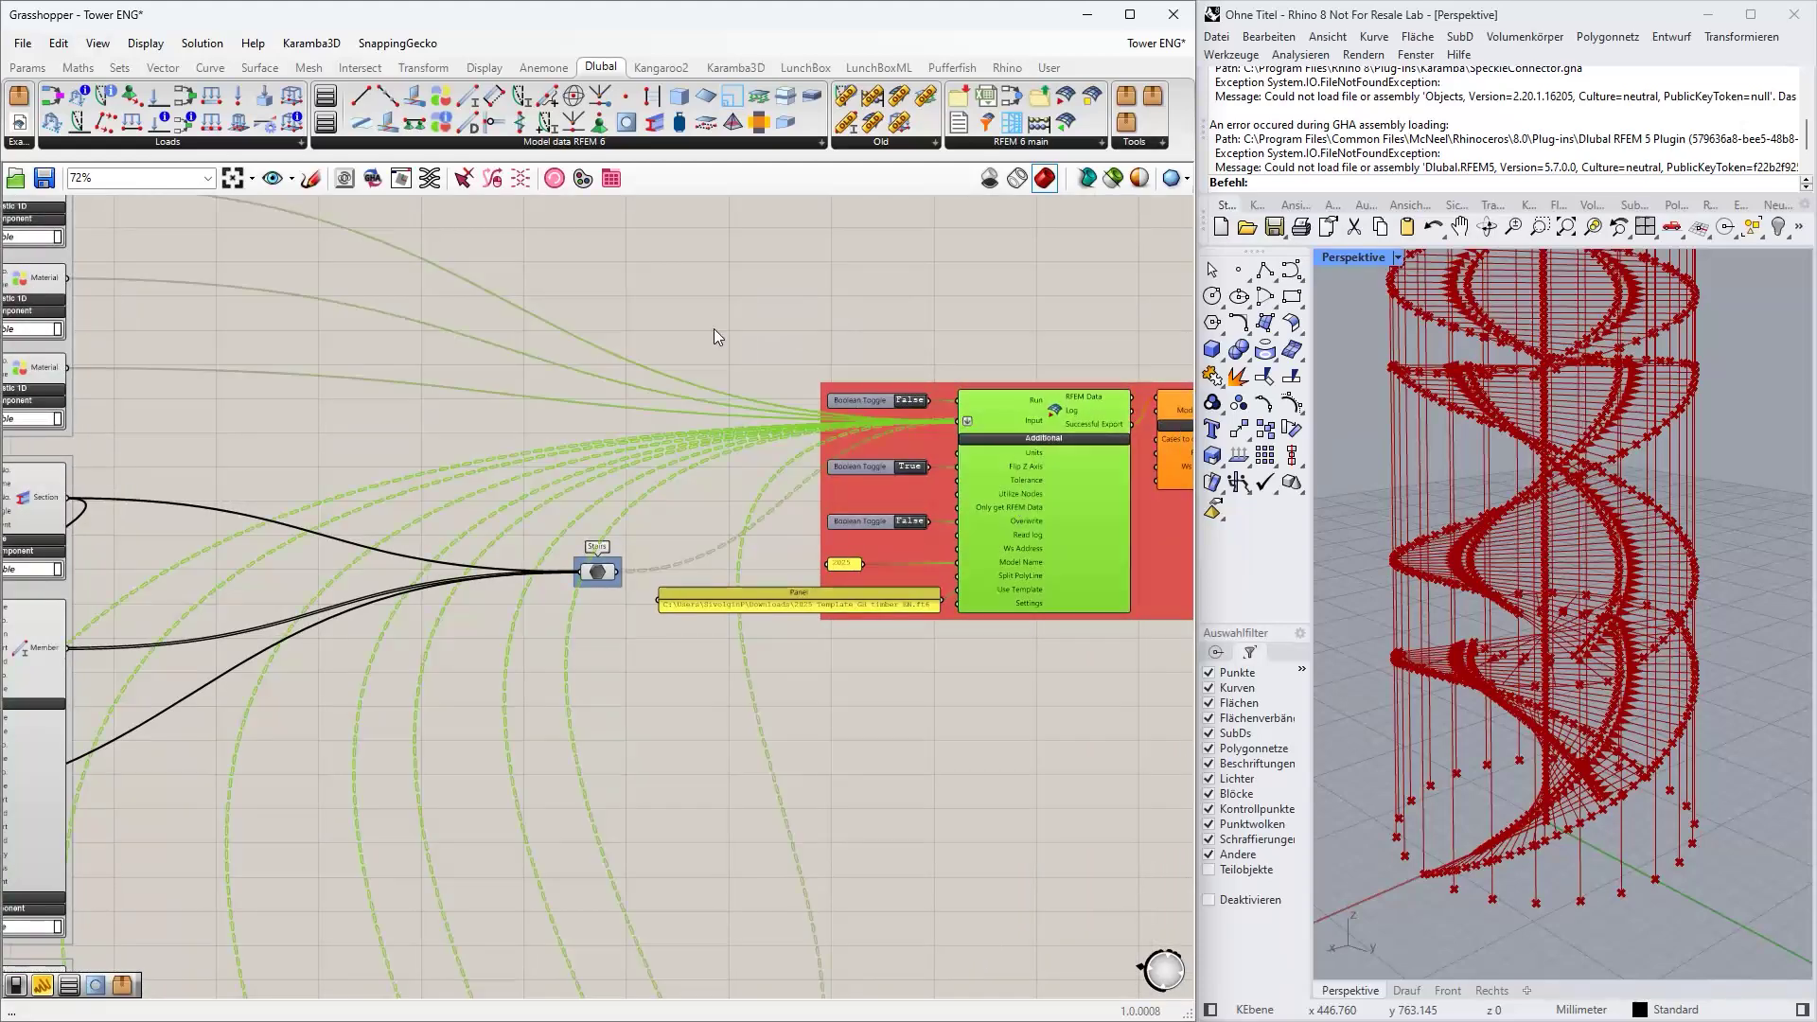
{"action": "right_click_drag", "start_coordinate": [713, 327], "coordinate": [691, 278]}
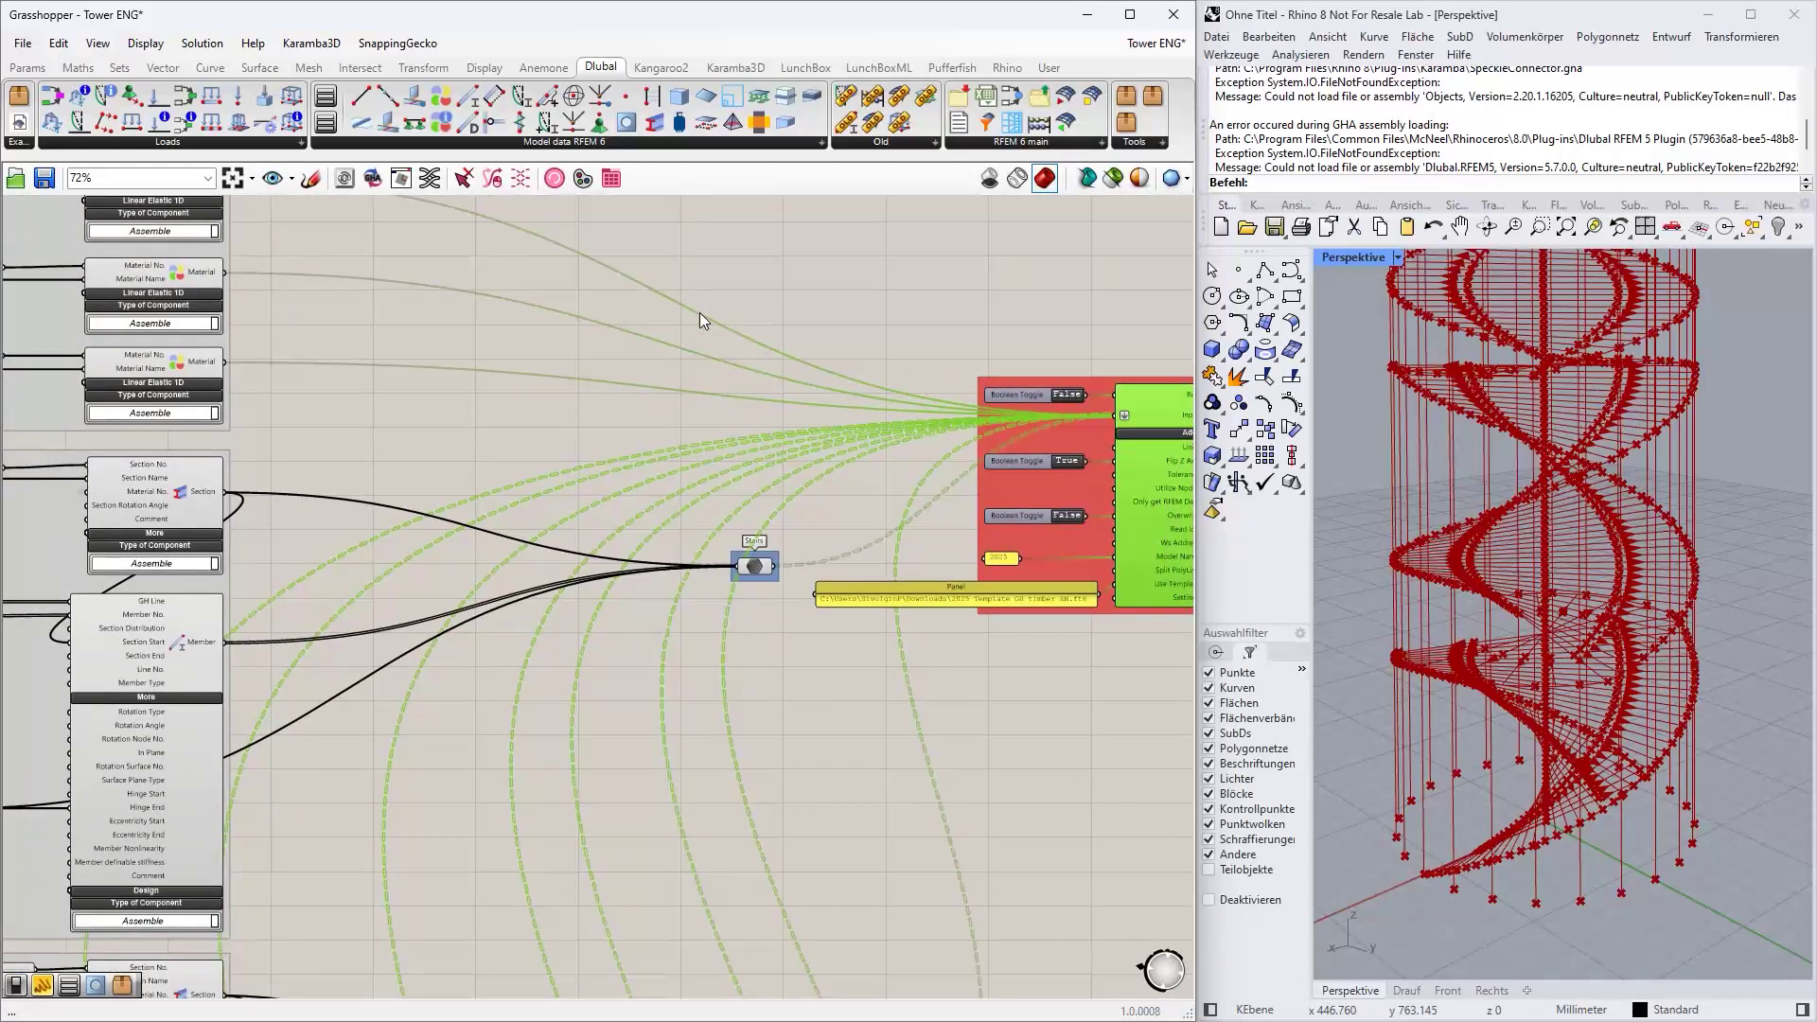
{"action": "scroll", "coordinate": [700, 313], "scroll_direction": "down", "scroll_amount": 8}
{"action": "scroll", "coordinate": [625, 246], "scroll_direction": "up", "scroll_amount": 5}
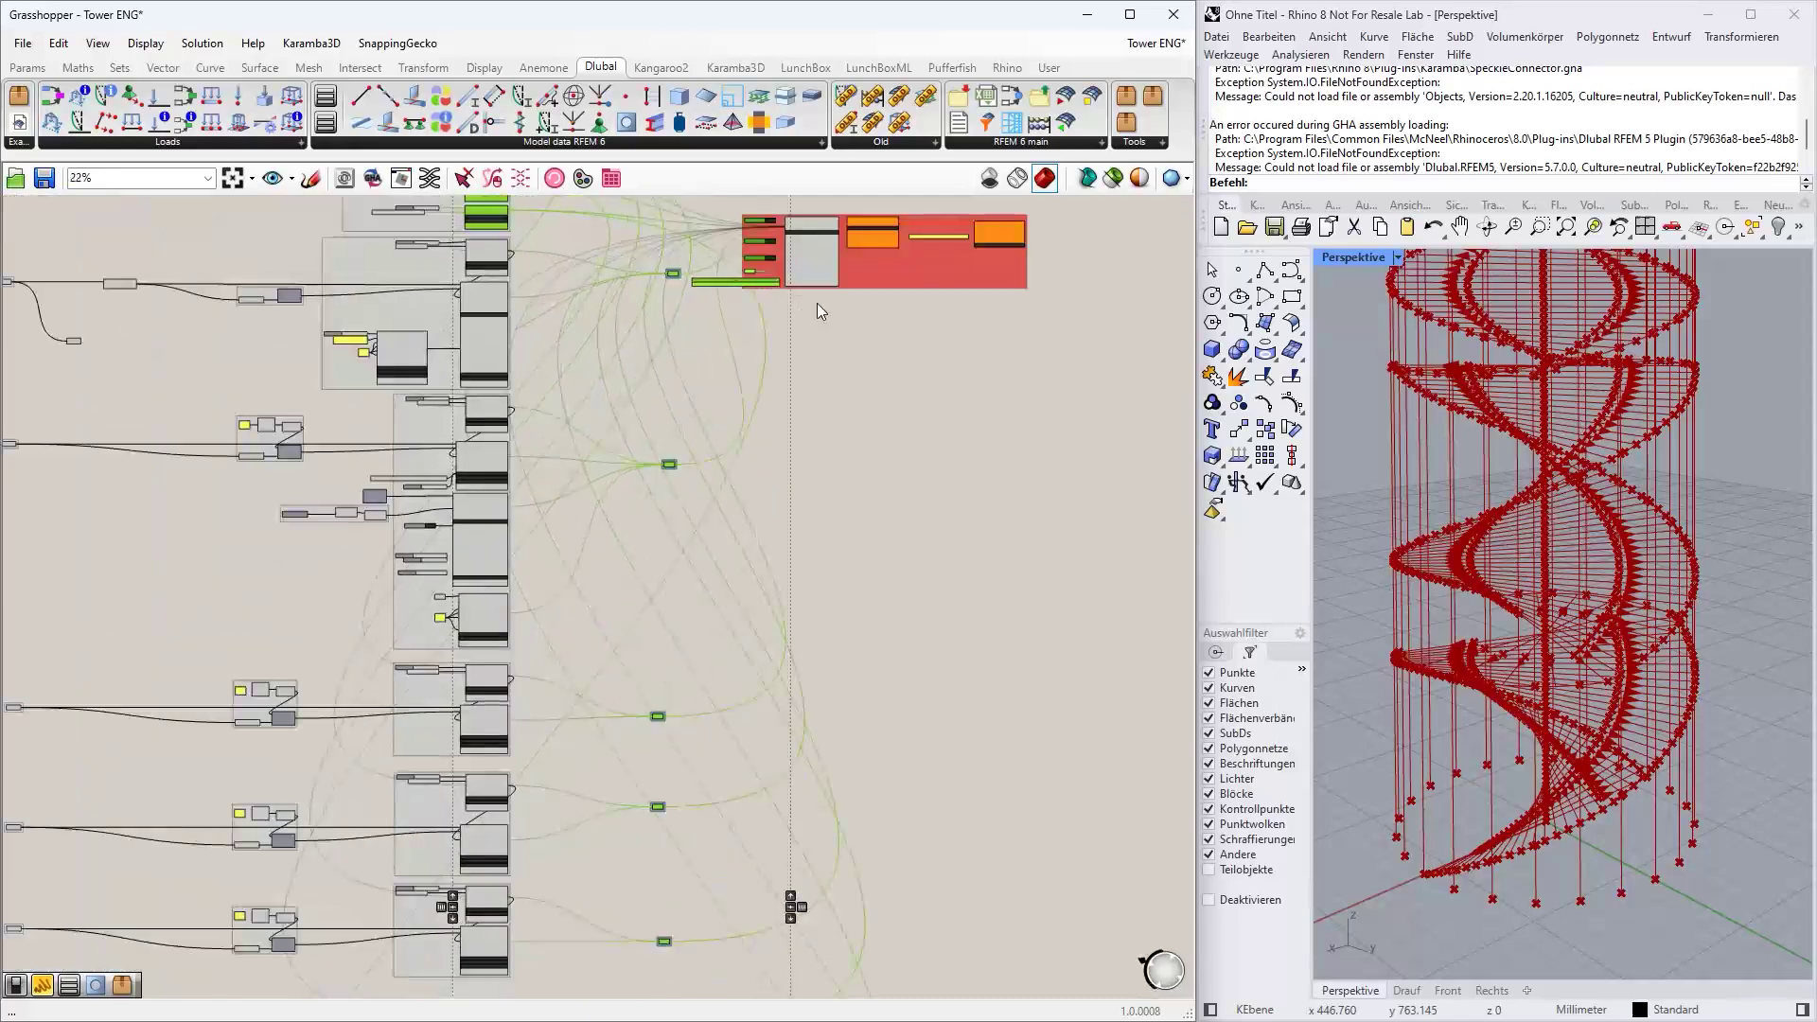
- Follow the wires from the stacked member and load components through their shared data parameters to the red export group
{"action": "right_click_drag", "start_coordinate": [655, 230], "coordinate": [657, 369]}
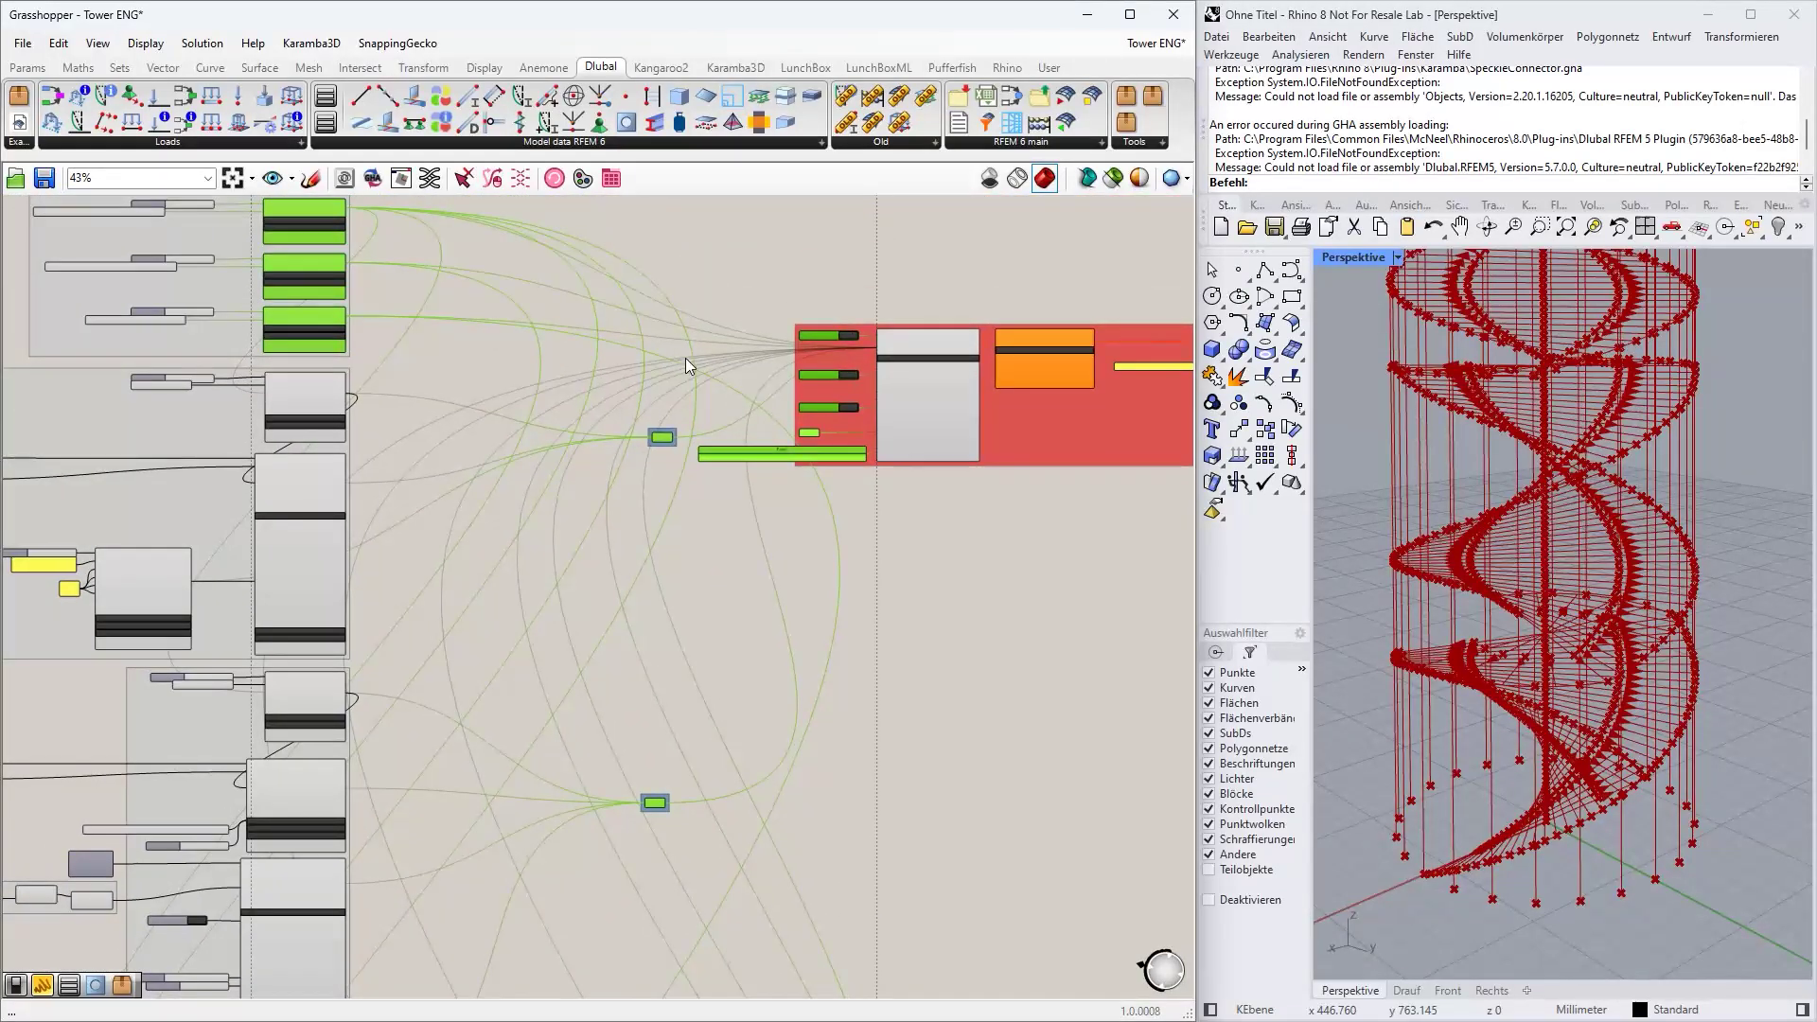
{"action": "scroll", "coordinate": [526, 305], "scroll_direction": "up", "scroll_amount": 2}
{"action": "right_click_drag", "start_coordinate": [526, 304], "coordinate": [432, 281]}
{"action": "scroll", "coordinate": [251, 421], "scroll_direction": "up", "scroll_amount": 4}
{"action": "scroll", "coordinate": [431, 282], "scroll_direction": "down", "scroll_amount": 5}
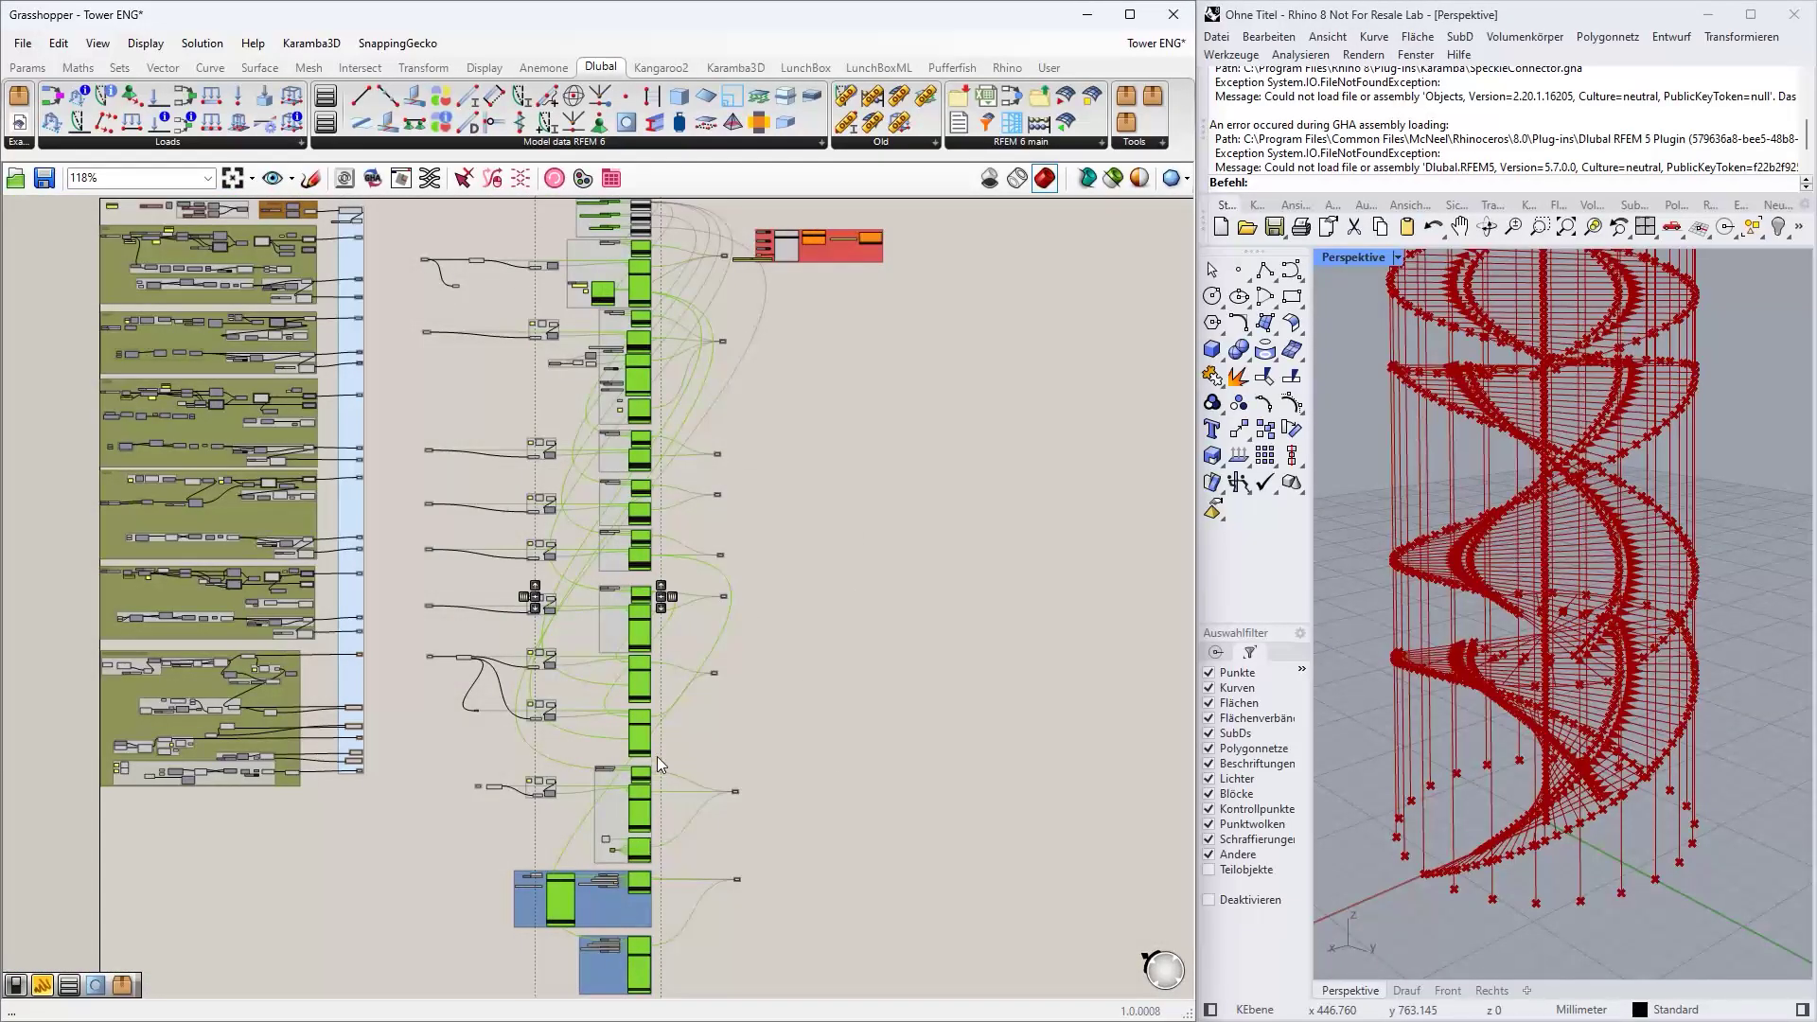
{"action": "scroll", "coordinate": [665, 367], "scroll_direction": "up", "scroll_amount": 5}
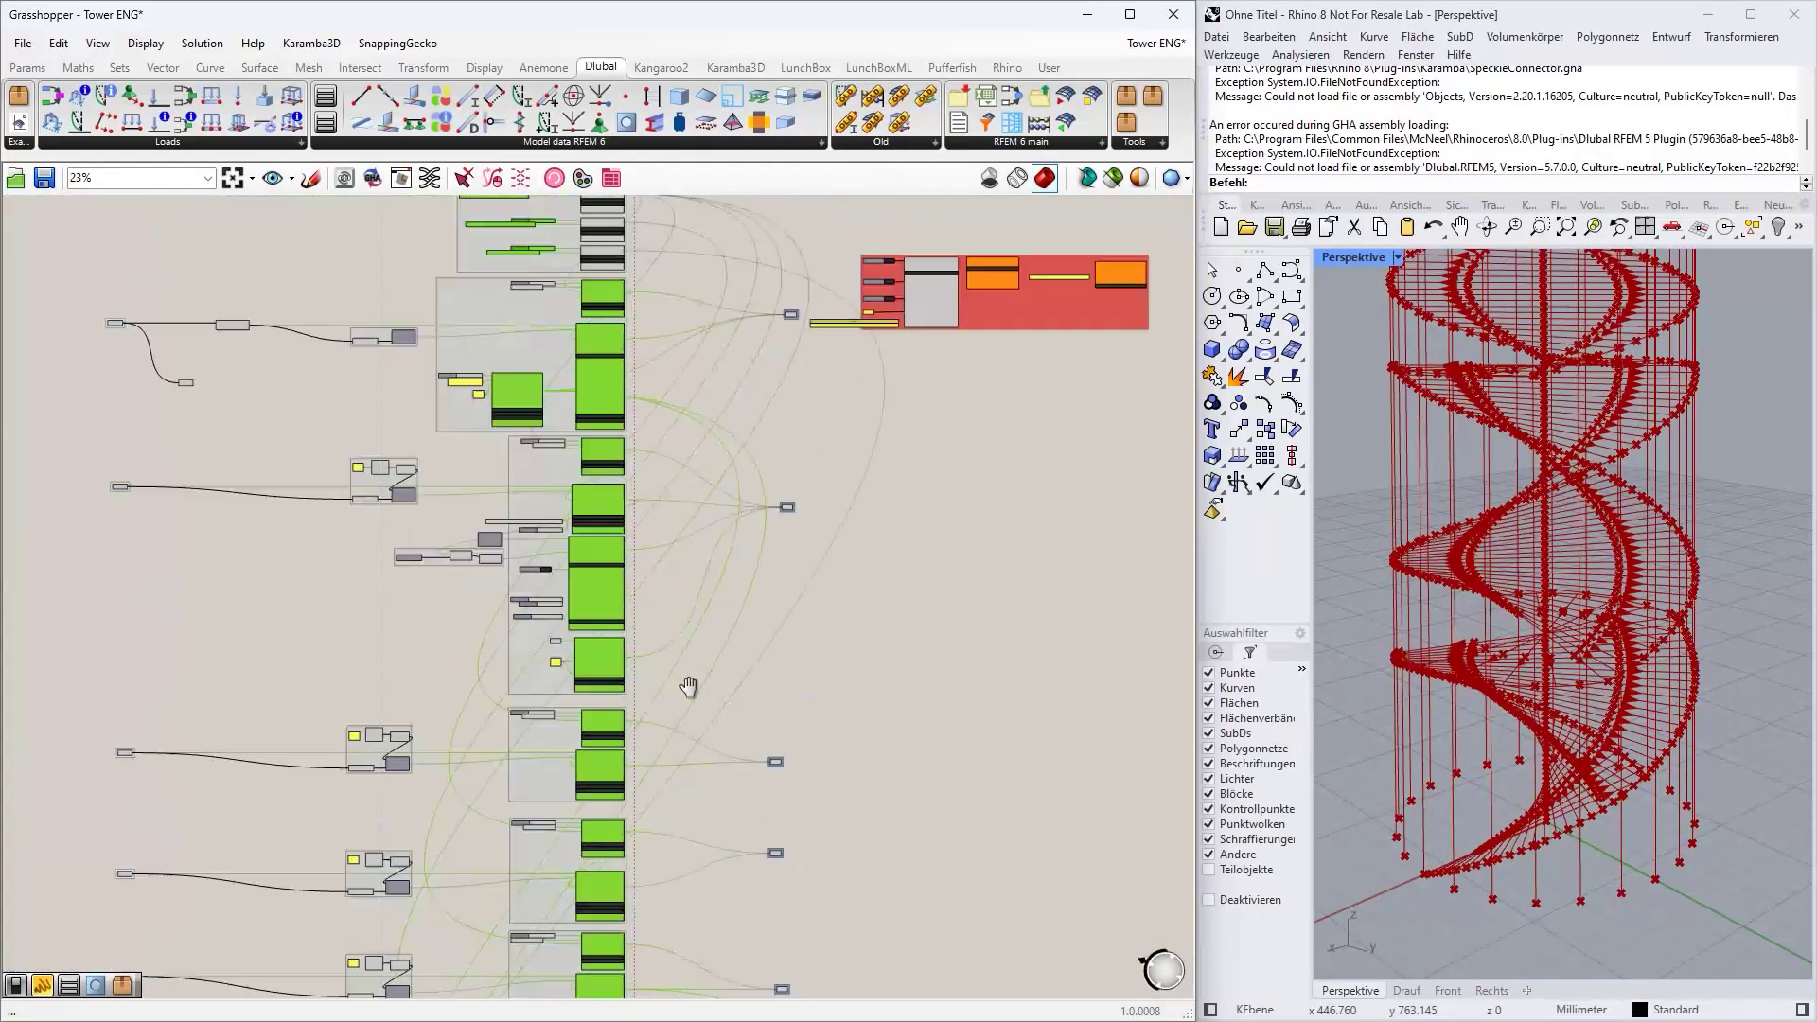
{"action": "right_click_drag", "start_coordinate": [946, 474], "coordinate": [485, 458]}
{"action": "scroll", "coordinate": [704, 480], "scroll_direction": "up", "scroll_amount": 3}
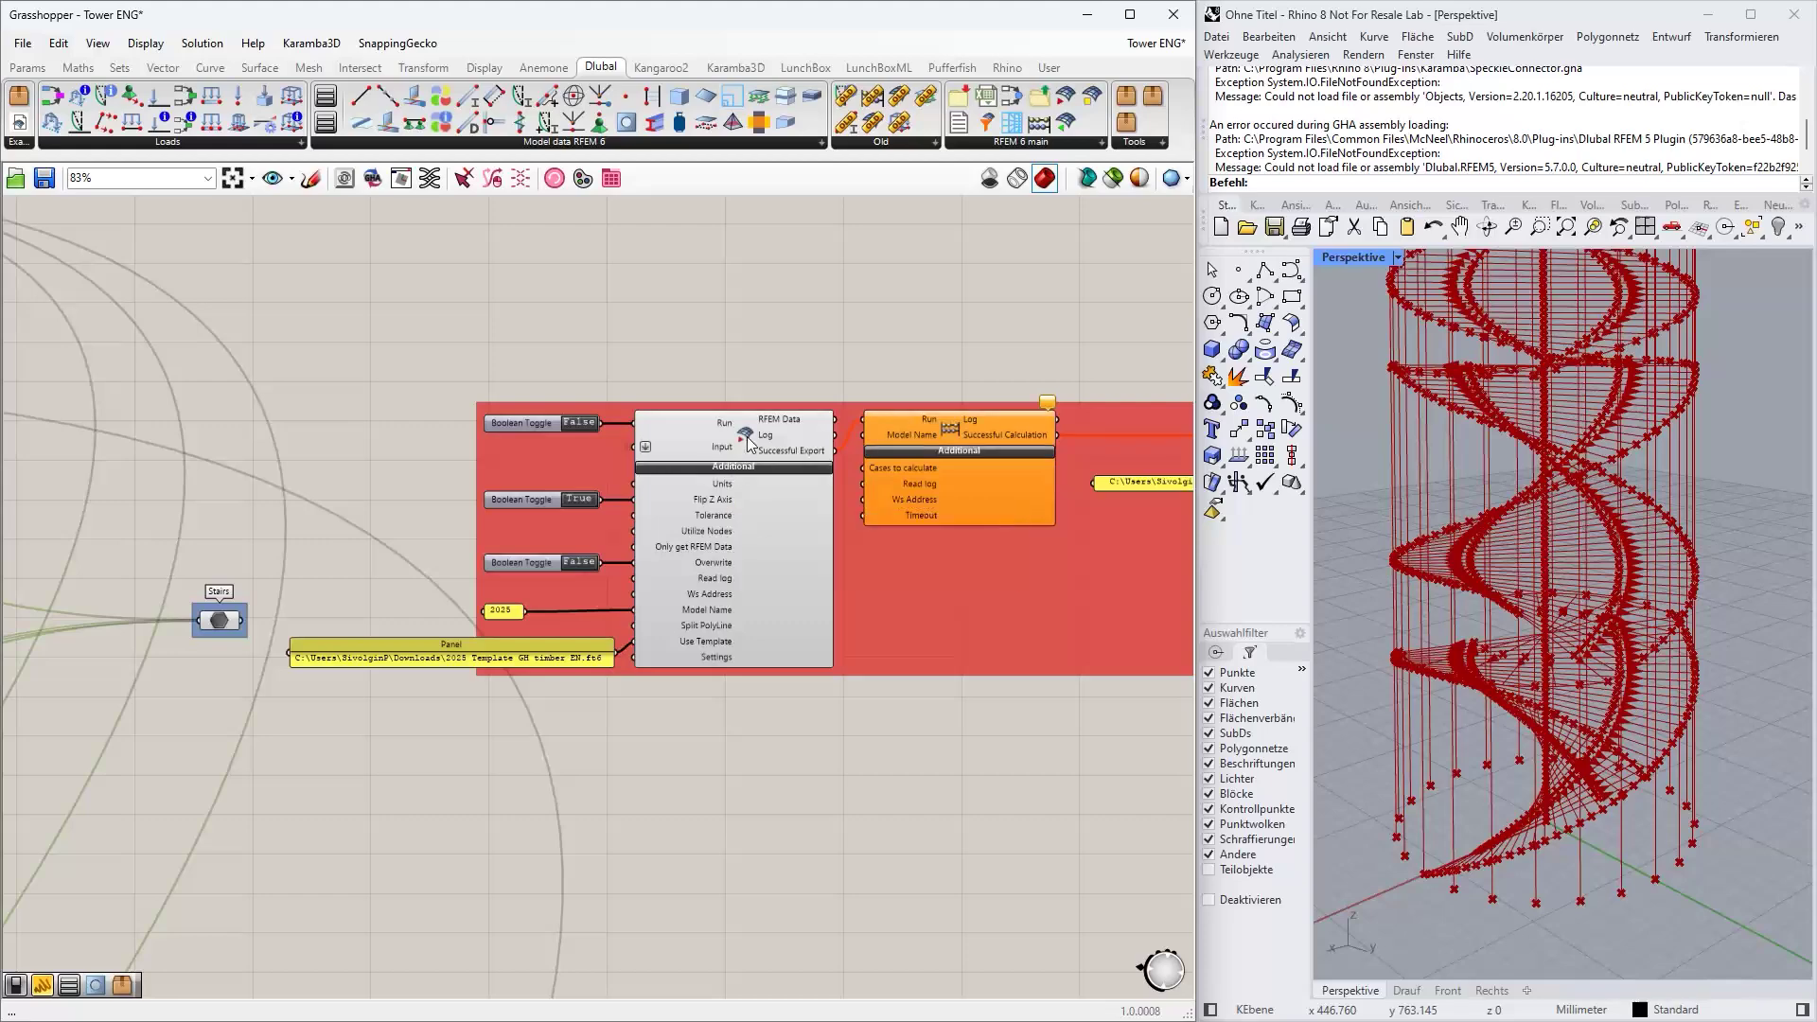
- Clear the component selection and align the template path panel with the export component's Use Template input
{"action": "left_click", "coordinate": [641, 311]}
{"action": "right_click_drag", "start_coordinate": [331, 393], "coordinate": [549, 327]}
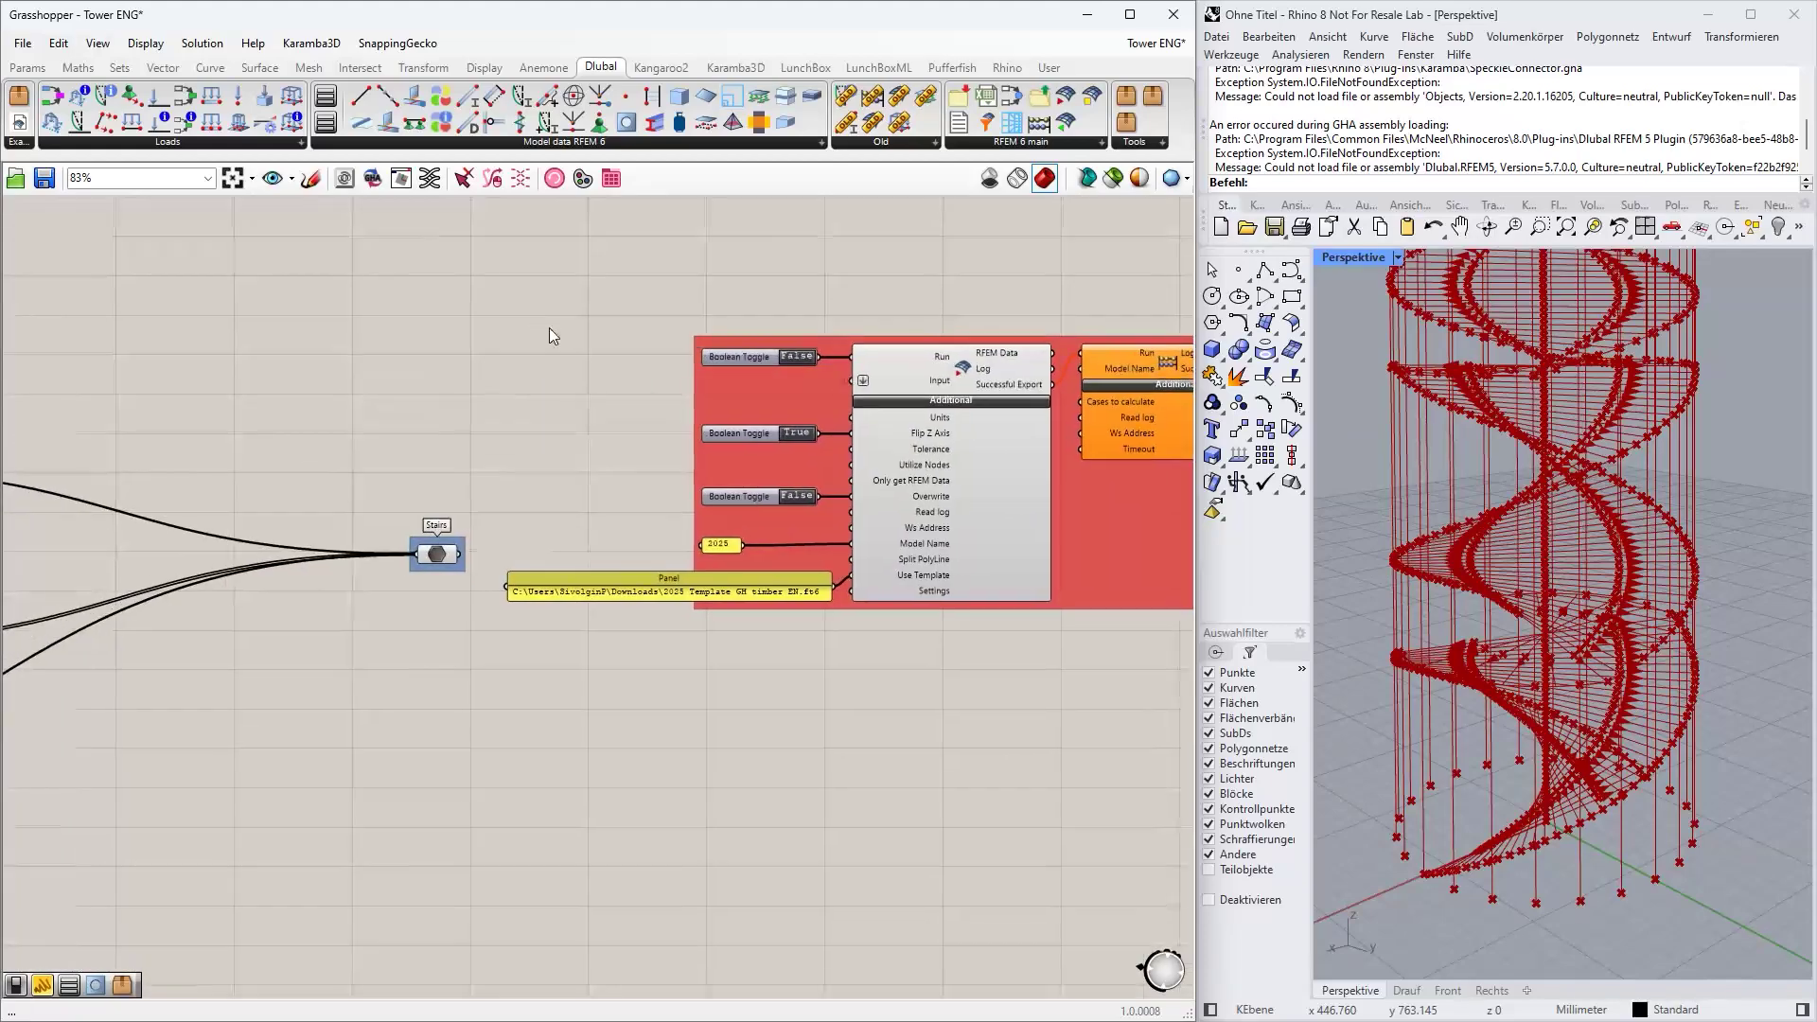
{"action": "scroll", "coordinate": [980, 394], "scroll_direction": "up", "scroll_amount": 2}
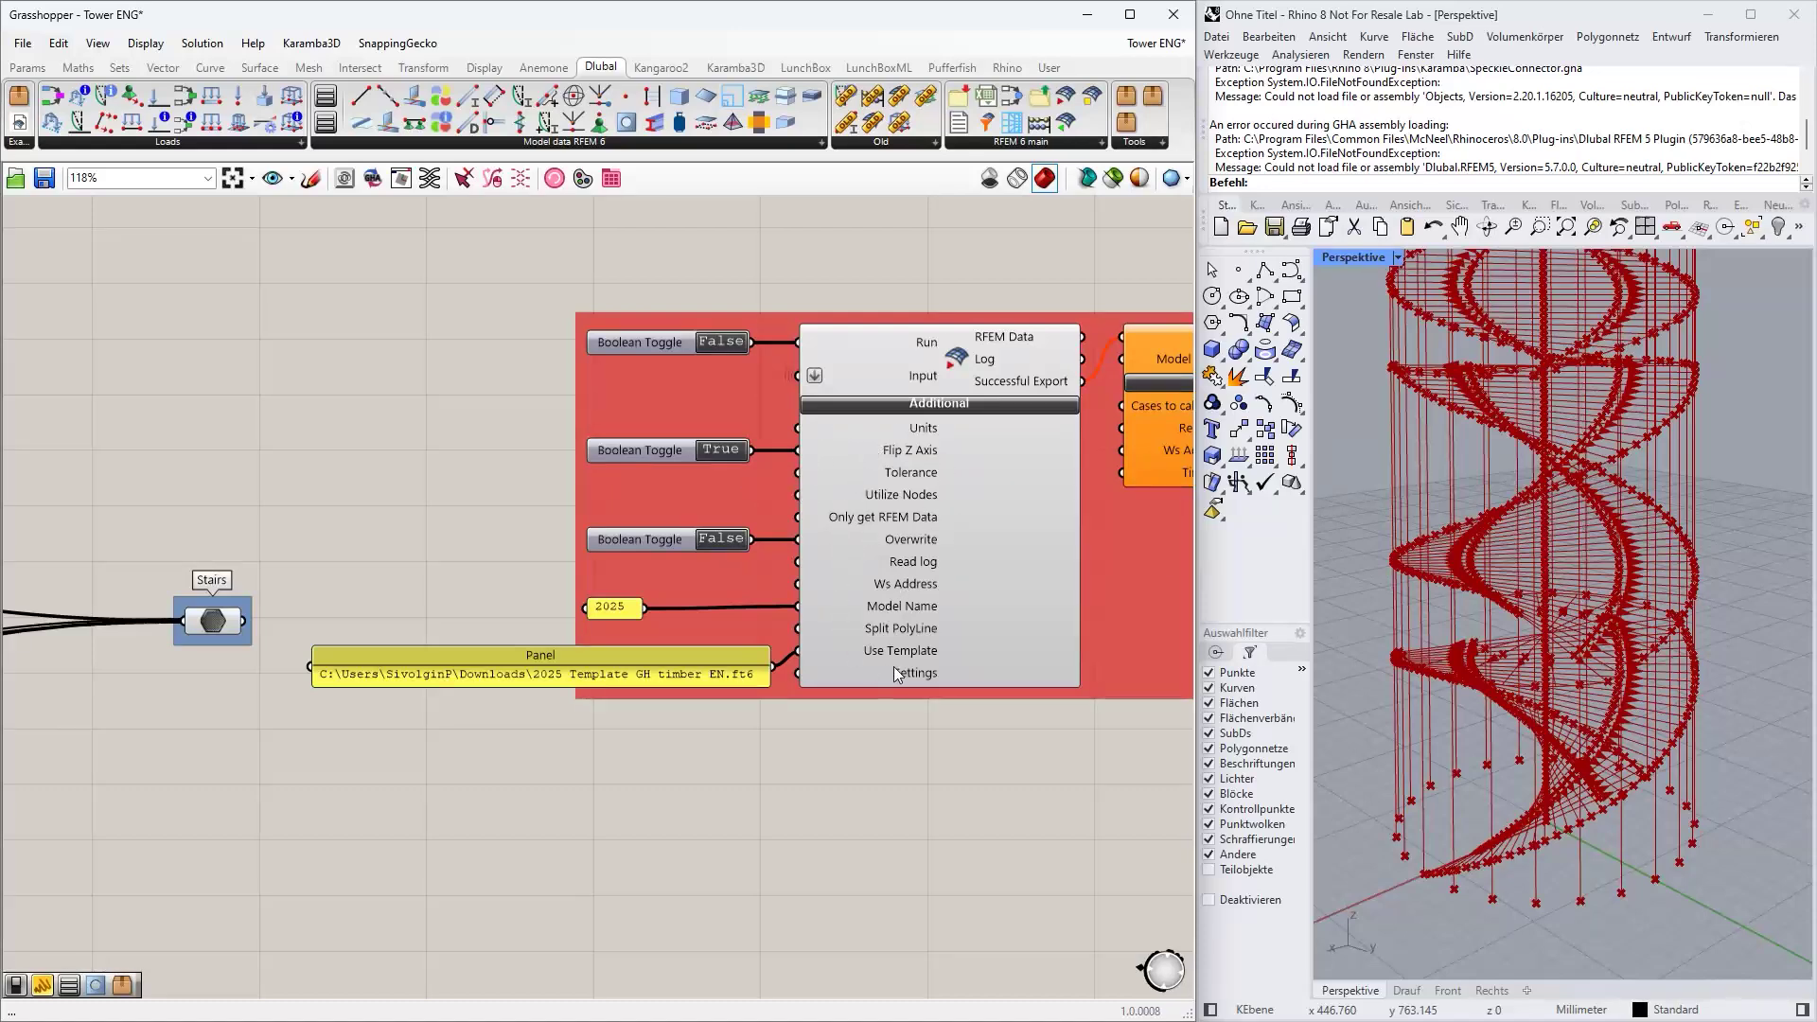
{"action": "left_click_drag", "start_coordinate": [731, 655], "coordinate": [733, 638]}
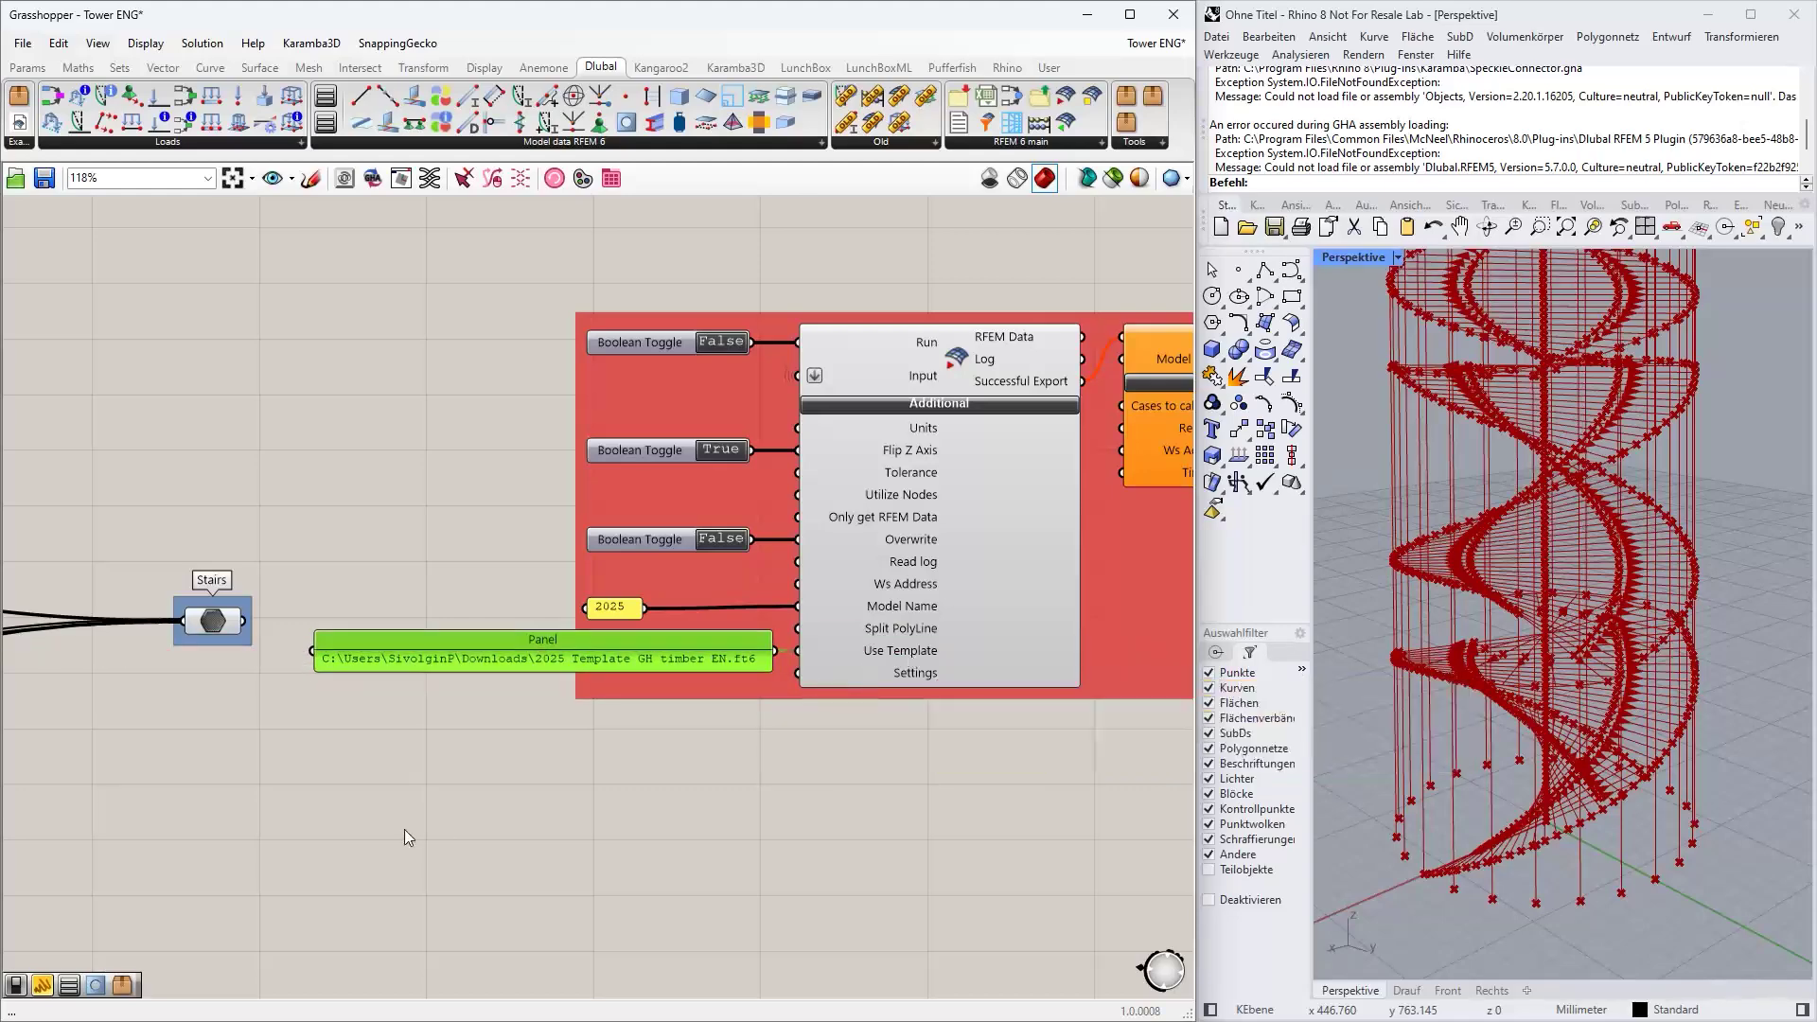
- Switch to RFEM 6, locate the Save as Template command without running it, and minimize RFEM
{"action": "key", "text": "alt+Tab"}
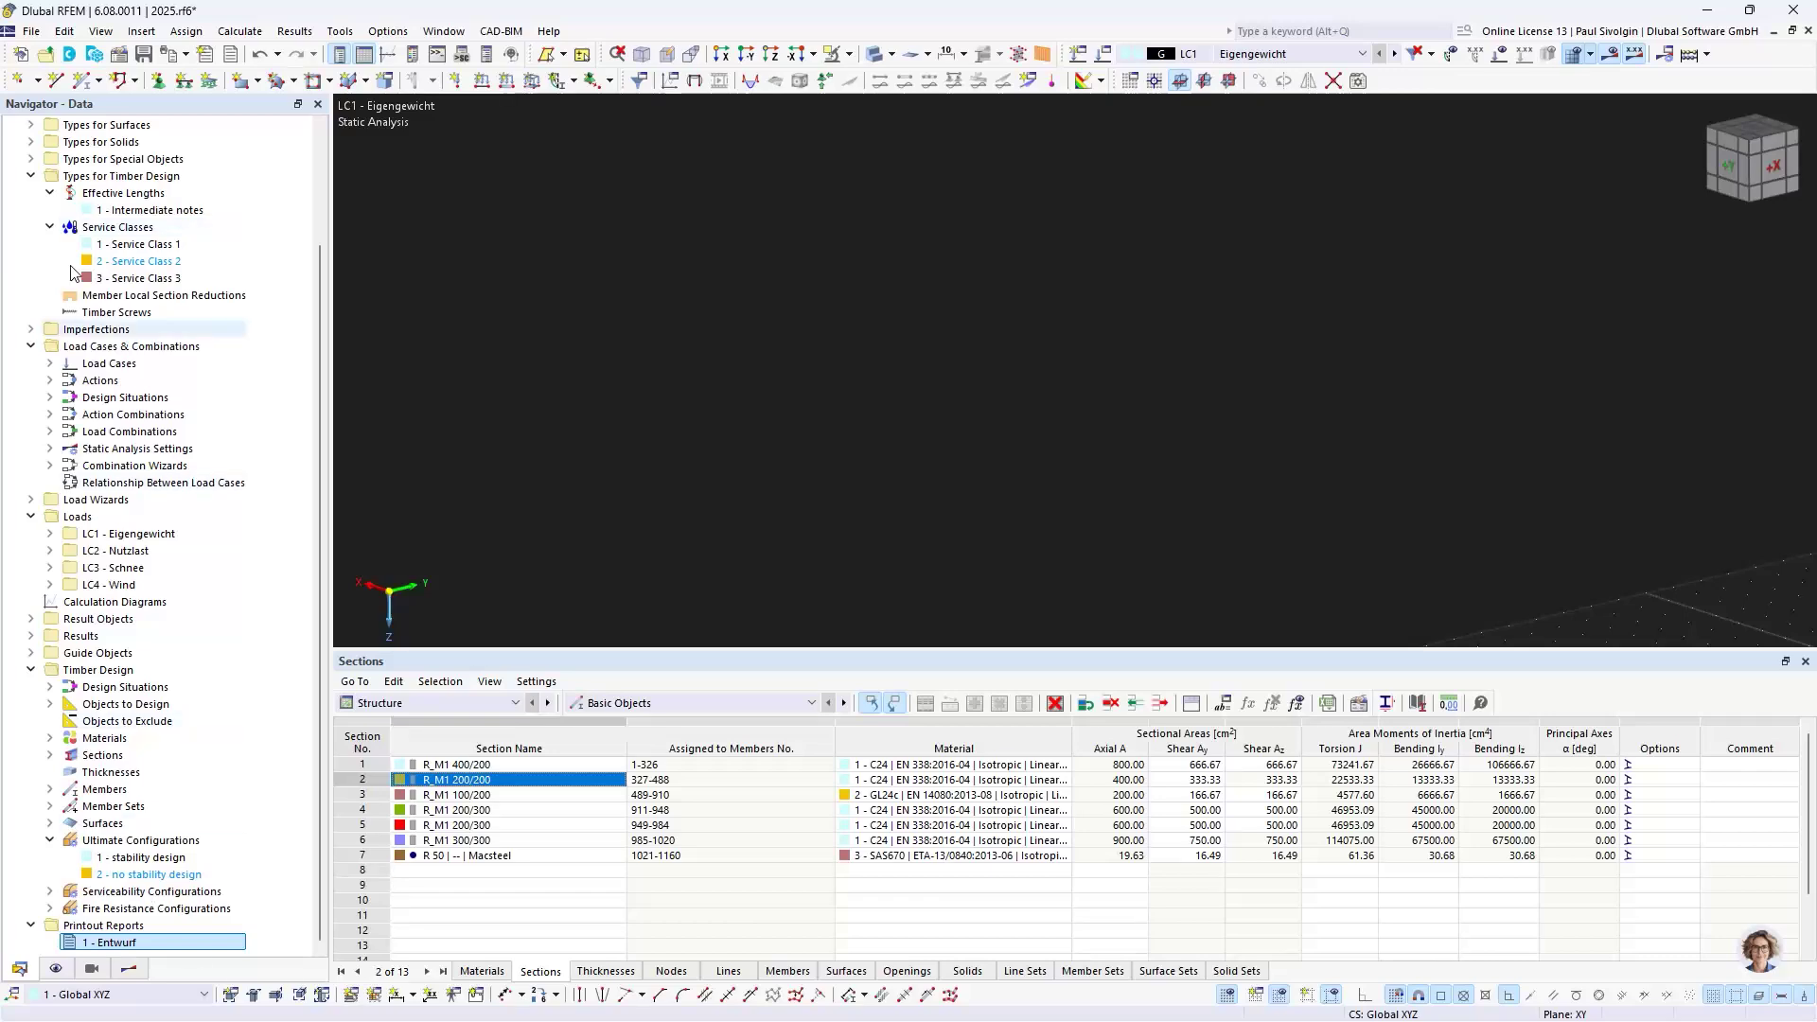
{"action": "left_click", "coordinate": [31, 30]}
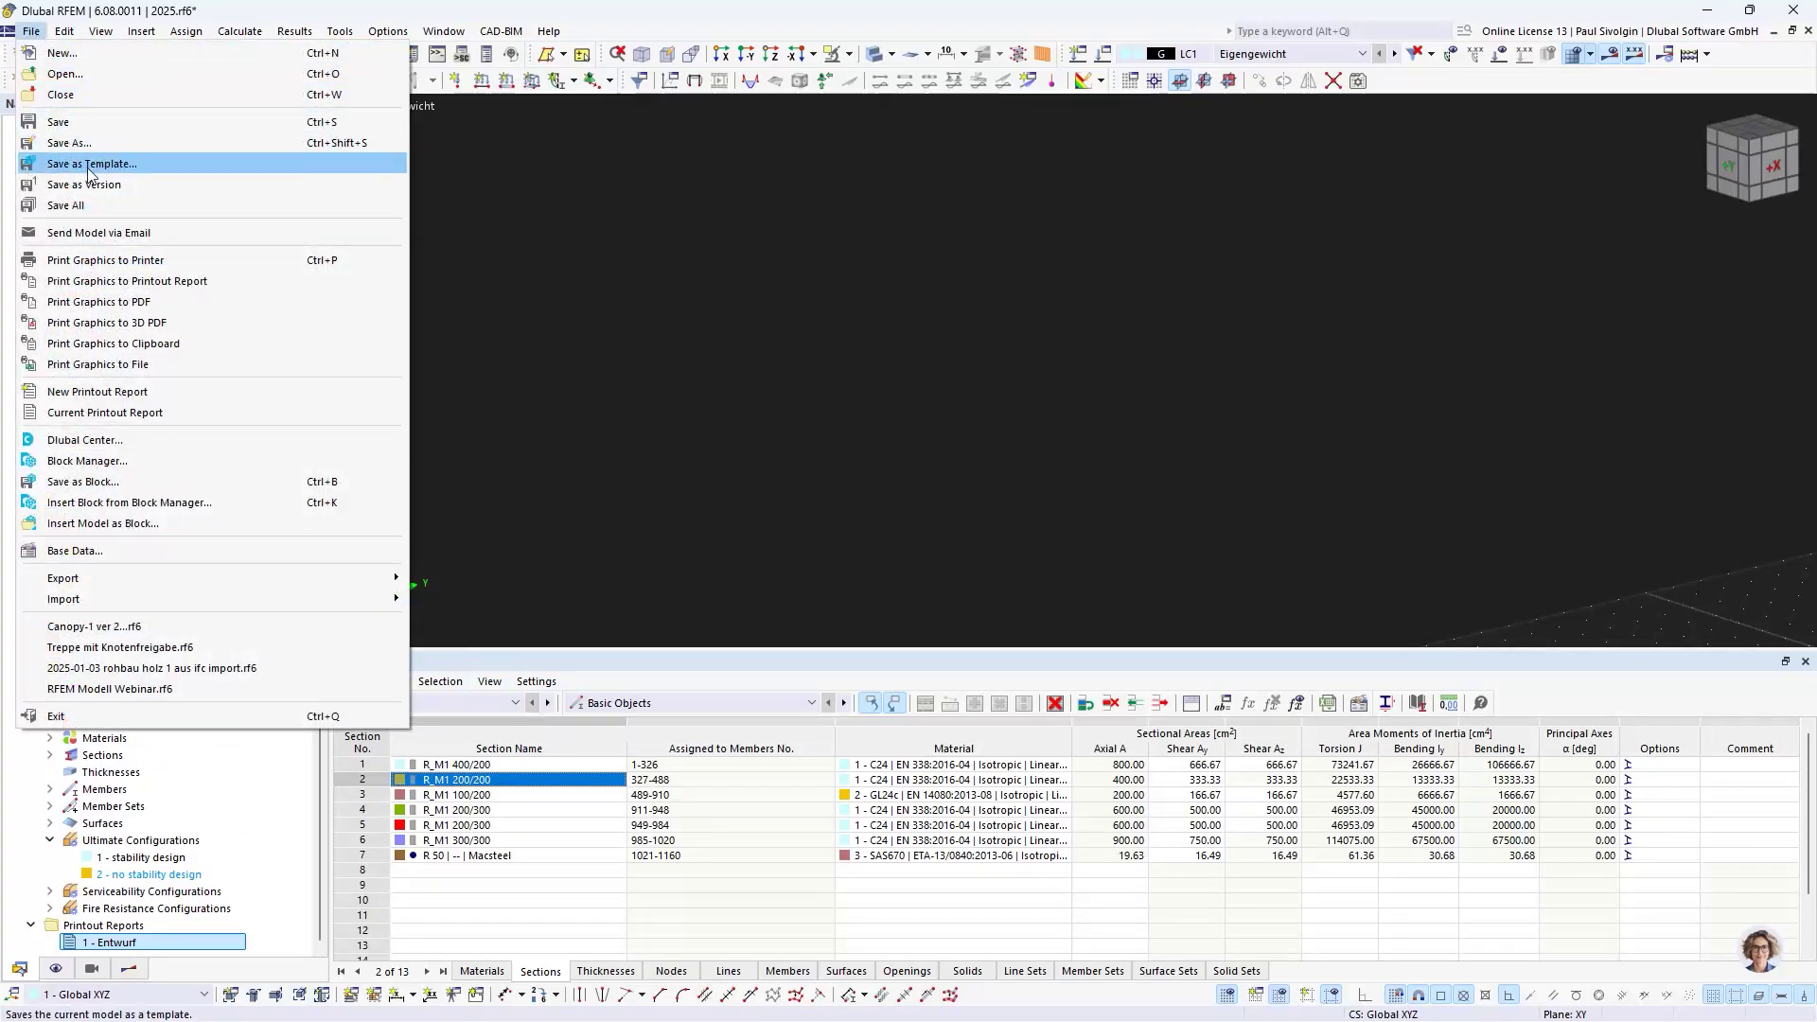
{"action": "left_click", "coordinate": [829, 224]}
{"action": "left_click", "coordinate": [1703, 9]}
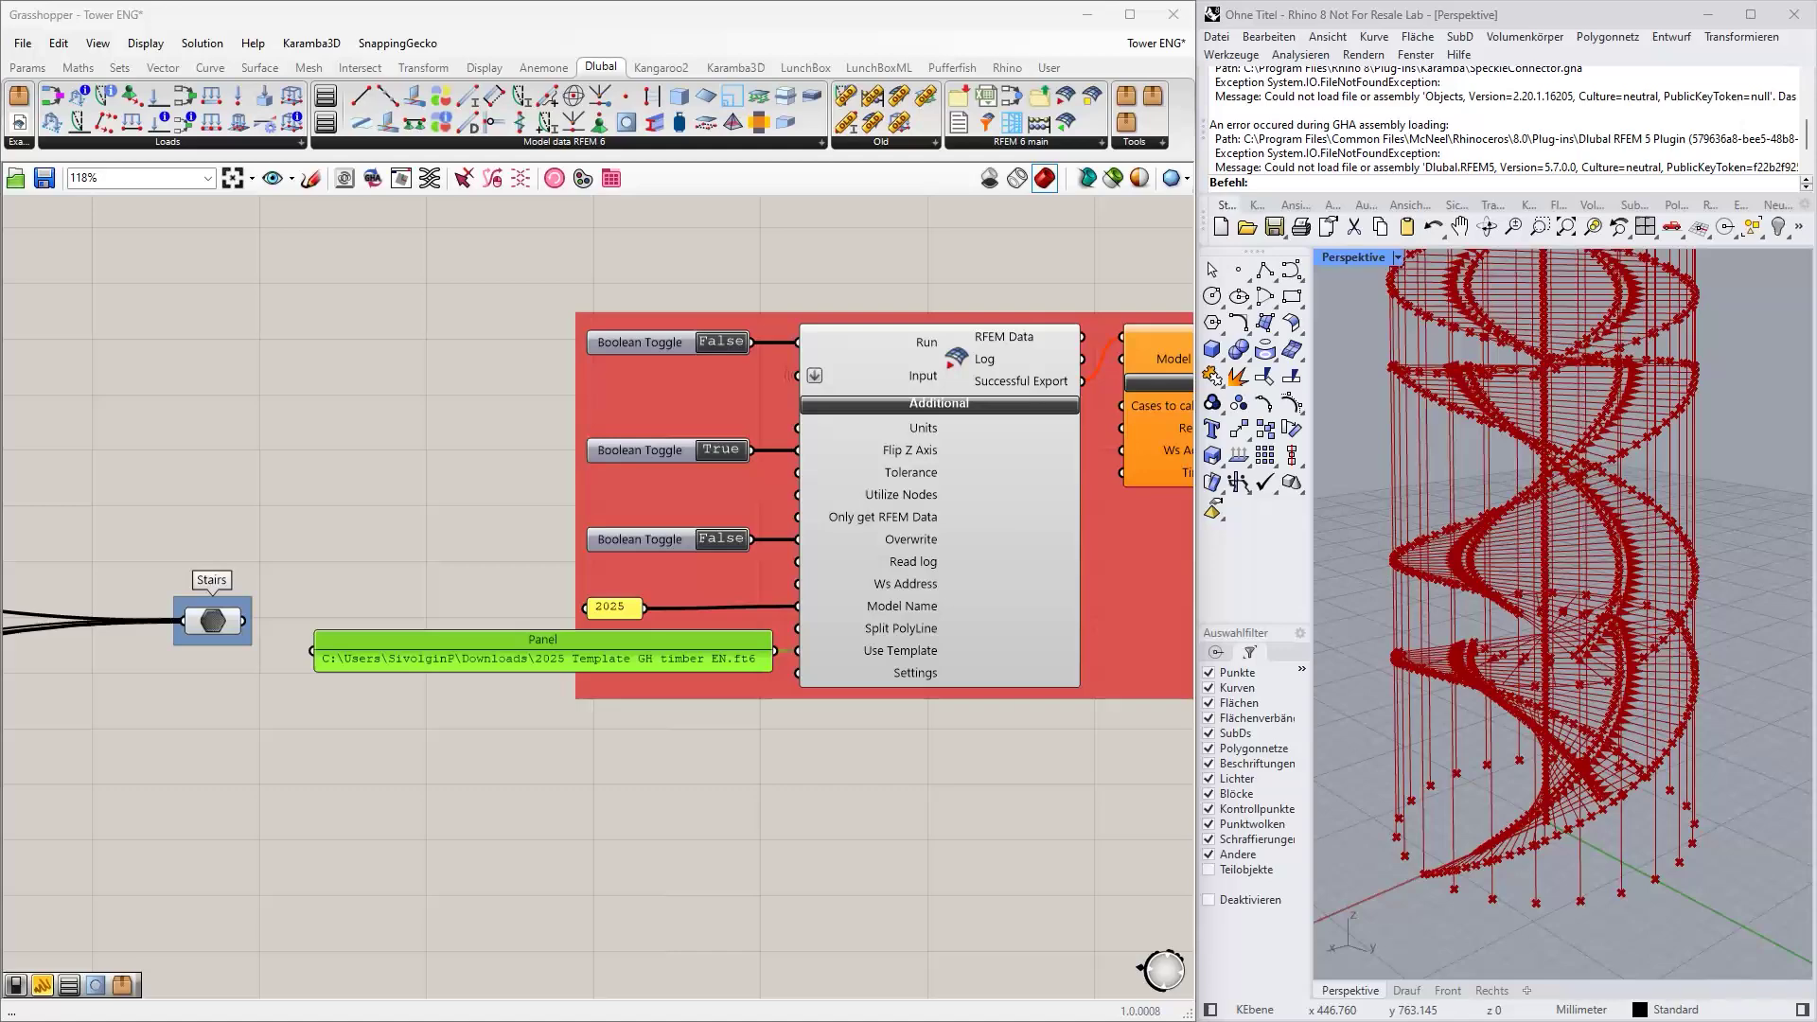
- In the Downloads folder, copy the full path of 2025 Template GH timber EN.ft6 and minimize File Explorer
{"action": "left_click_drag", "start_coordinate": [0, 194], "coordinate": [535, 140]}
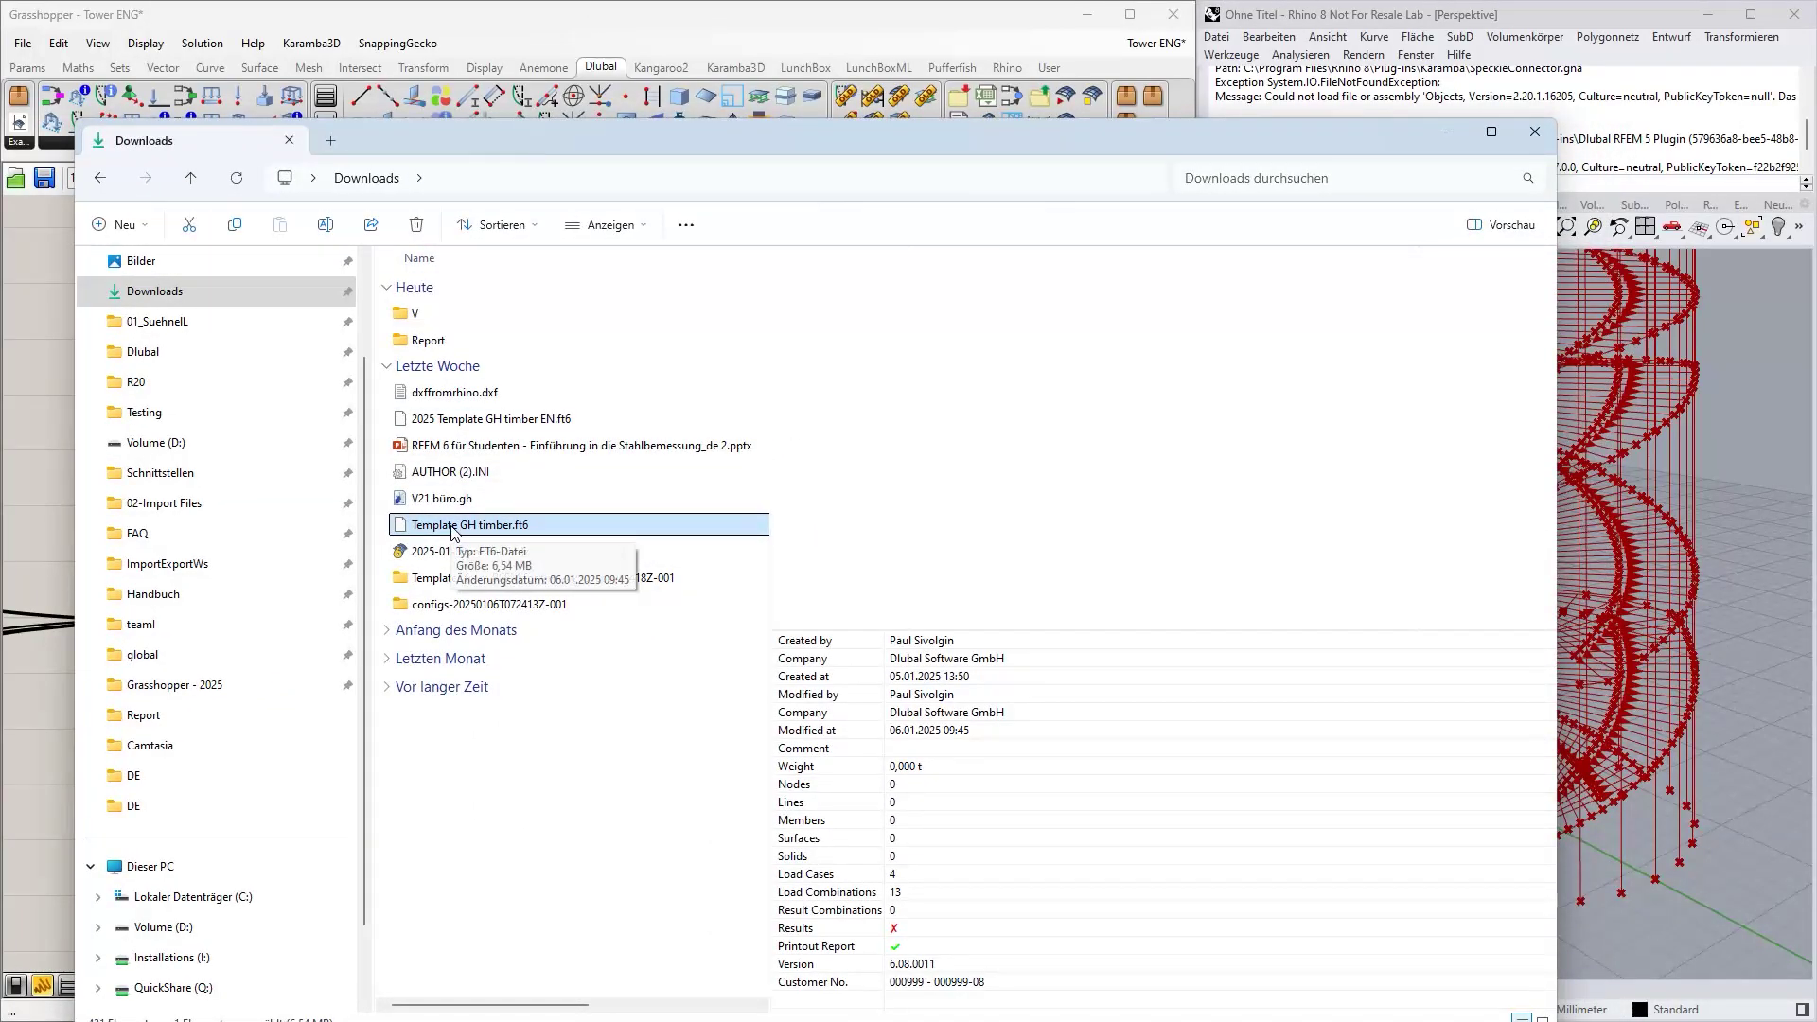
{"action": "left_click", "coordinate": [478, 421]}
{"action": "right_click", "coordinate": [458, 430]}
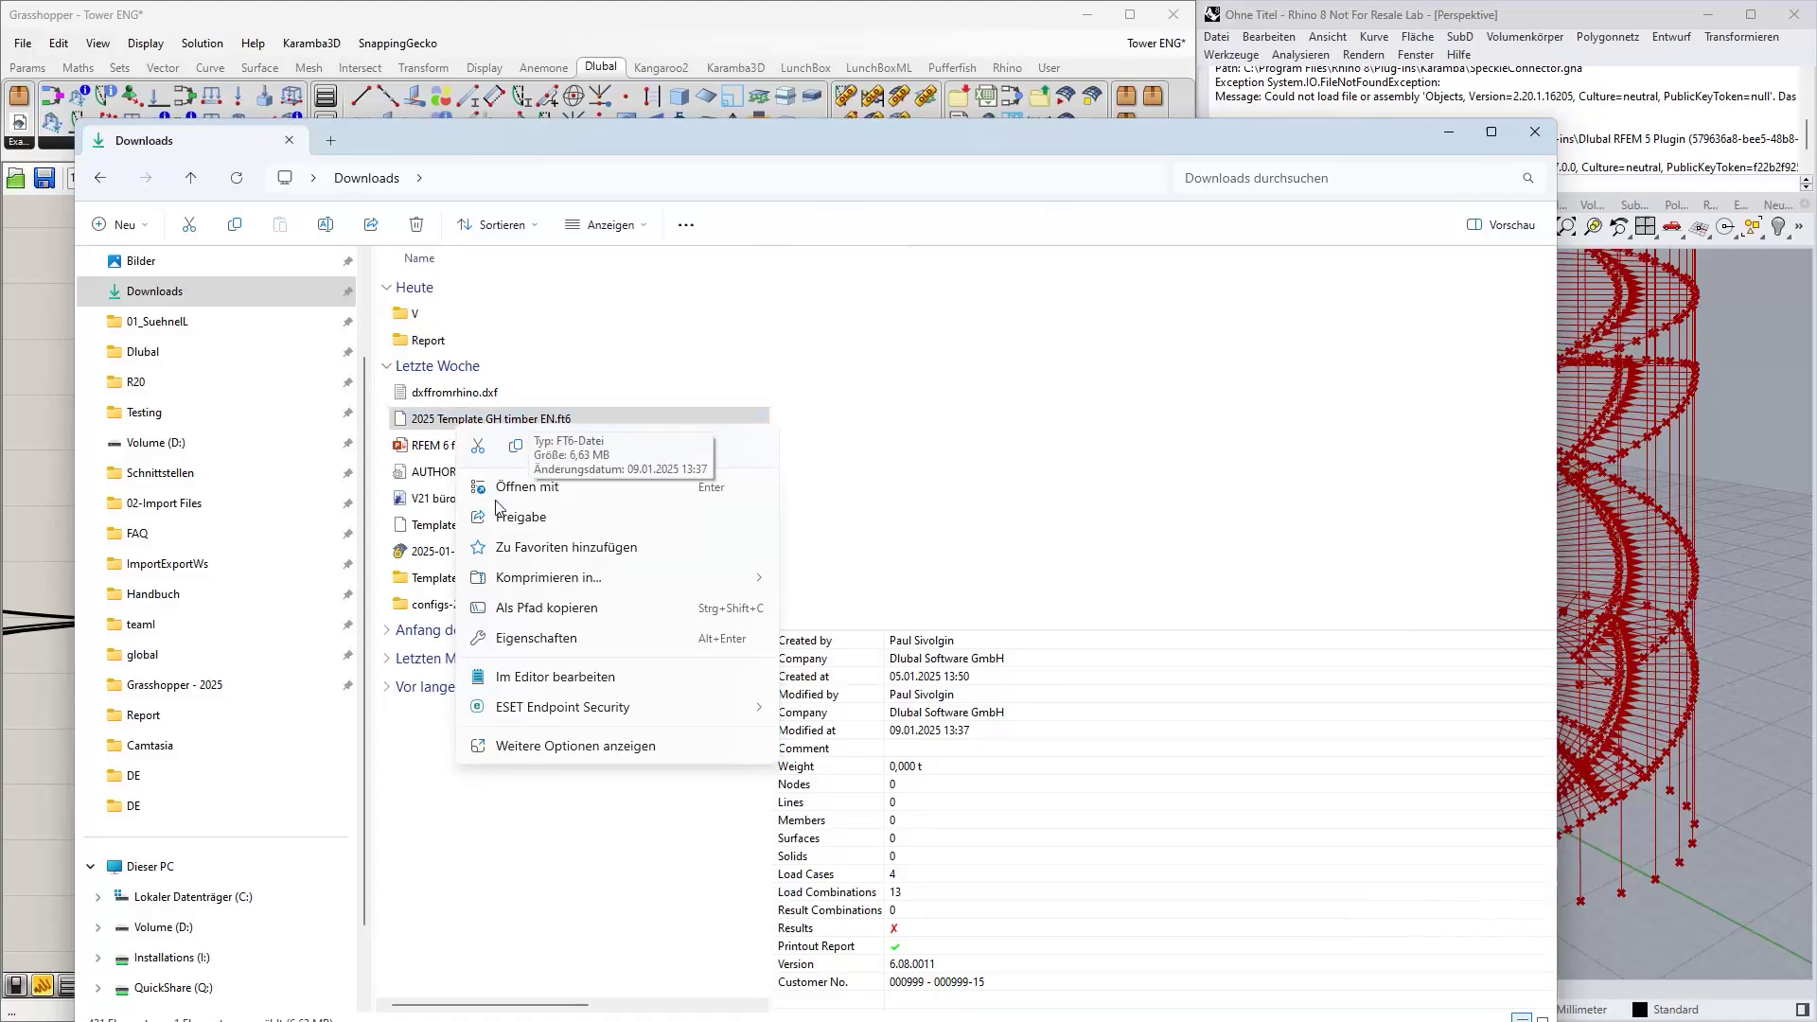
{"action": "left_click", "coordinate": [546, 607]}
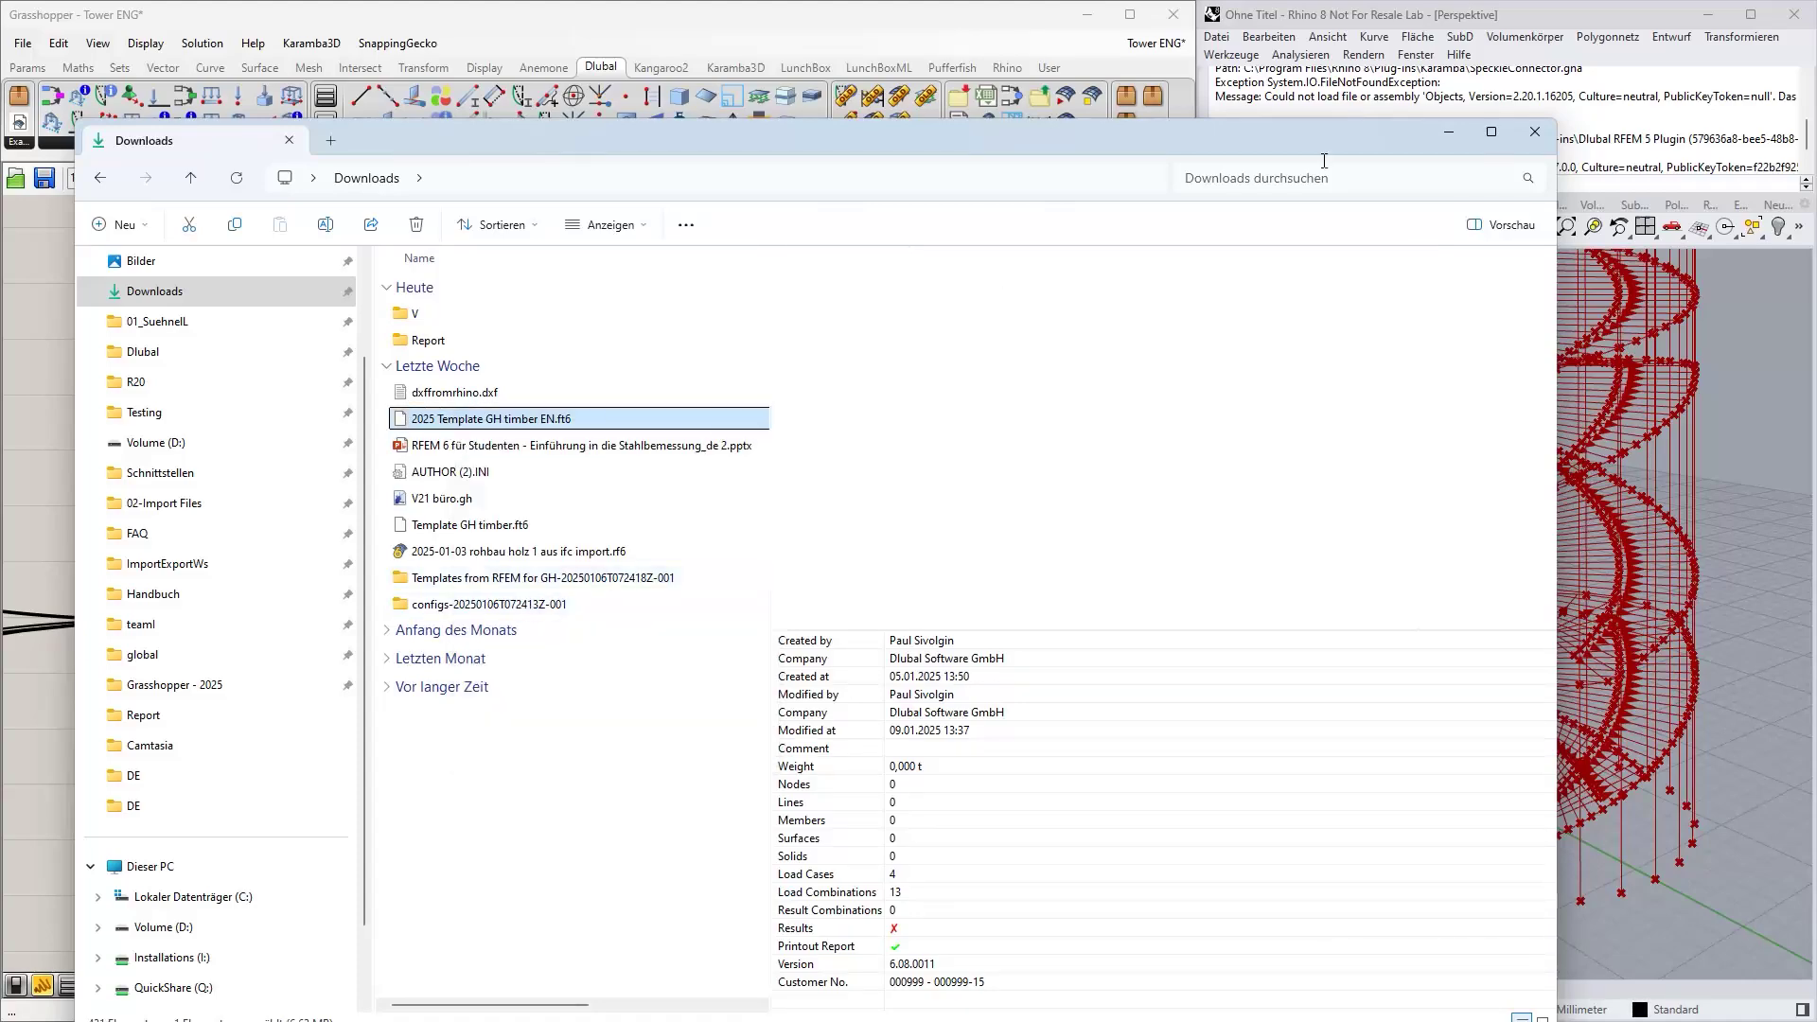
{"action": "left_click", "coordinate": [1448, 132]}
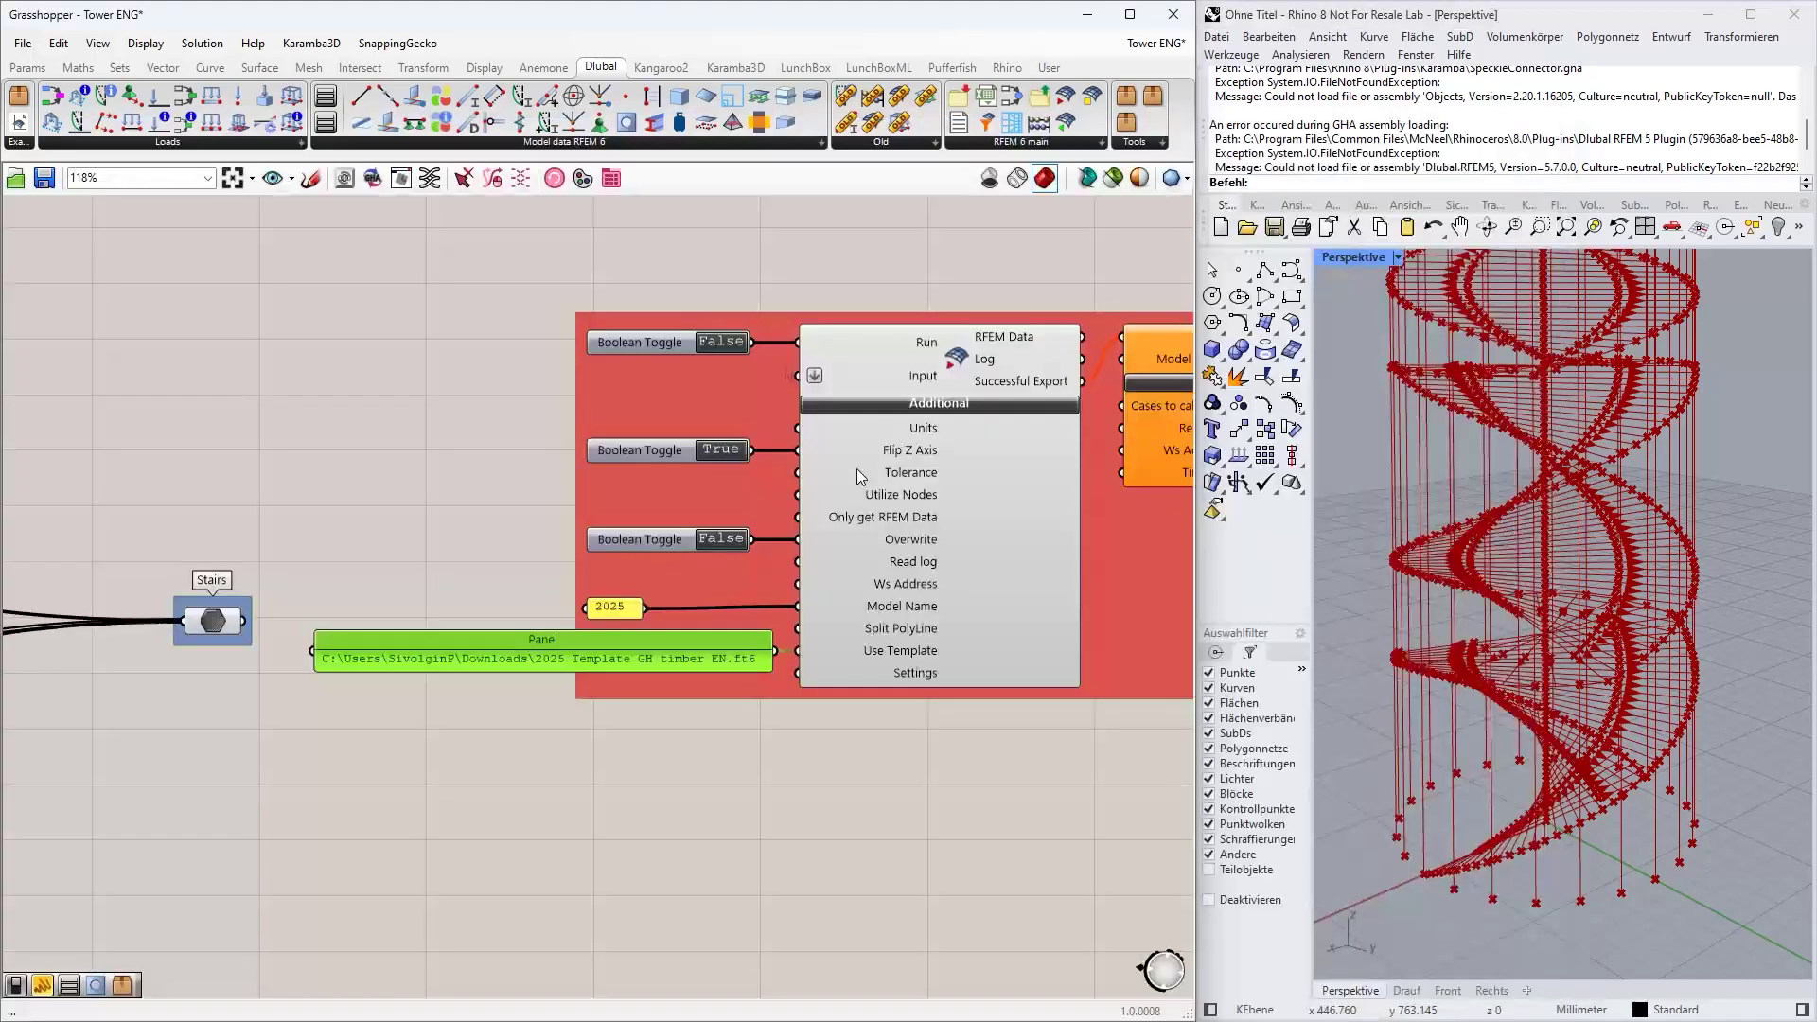
- Add a Grasshopper panel with the copied path of 2025 Template GH timber EN.ft6 below the existing path panel, and delete it
{"action": "double_click", "coordinate": [524, 748]}
{"action": "type", "text": "\"C:\\Users\\SivolginP\\Downloads\\2025 Template GH timber EN.ft6\""}
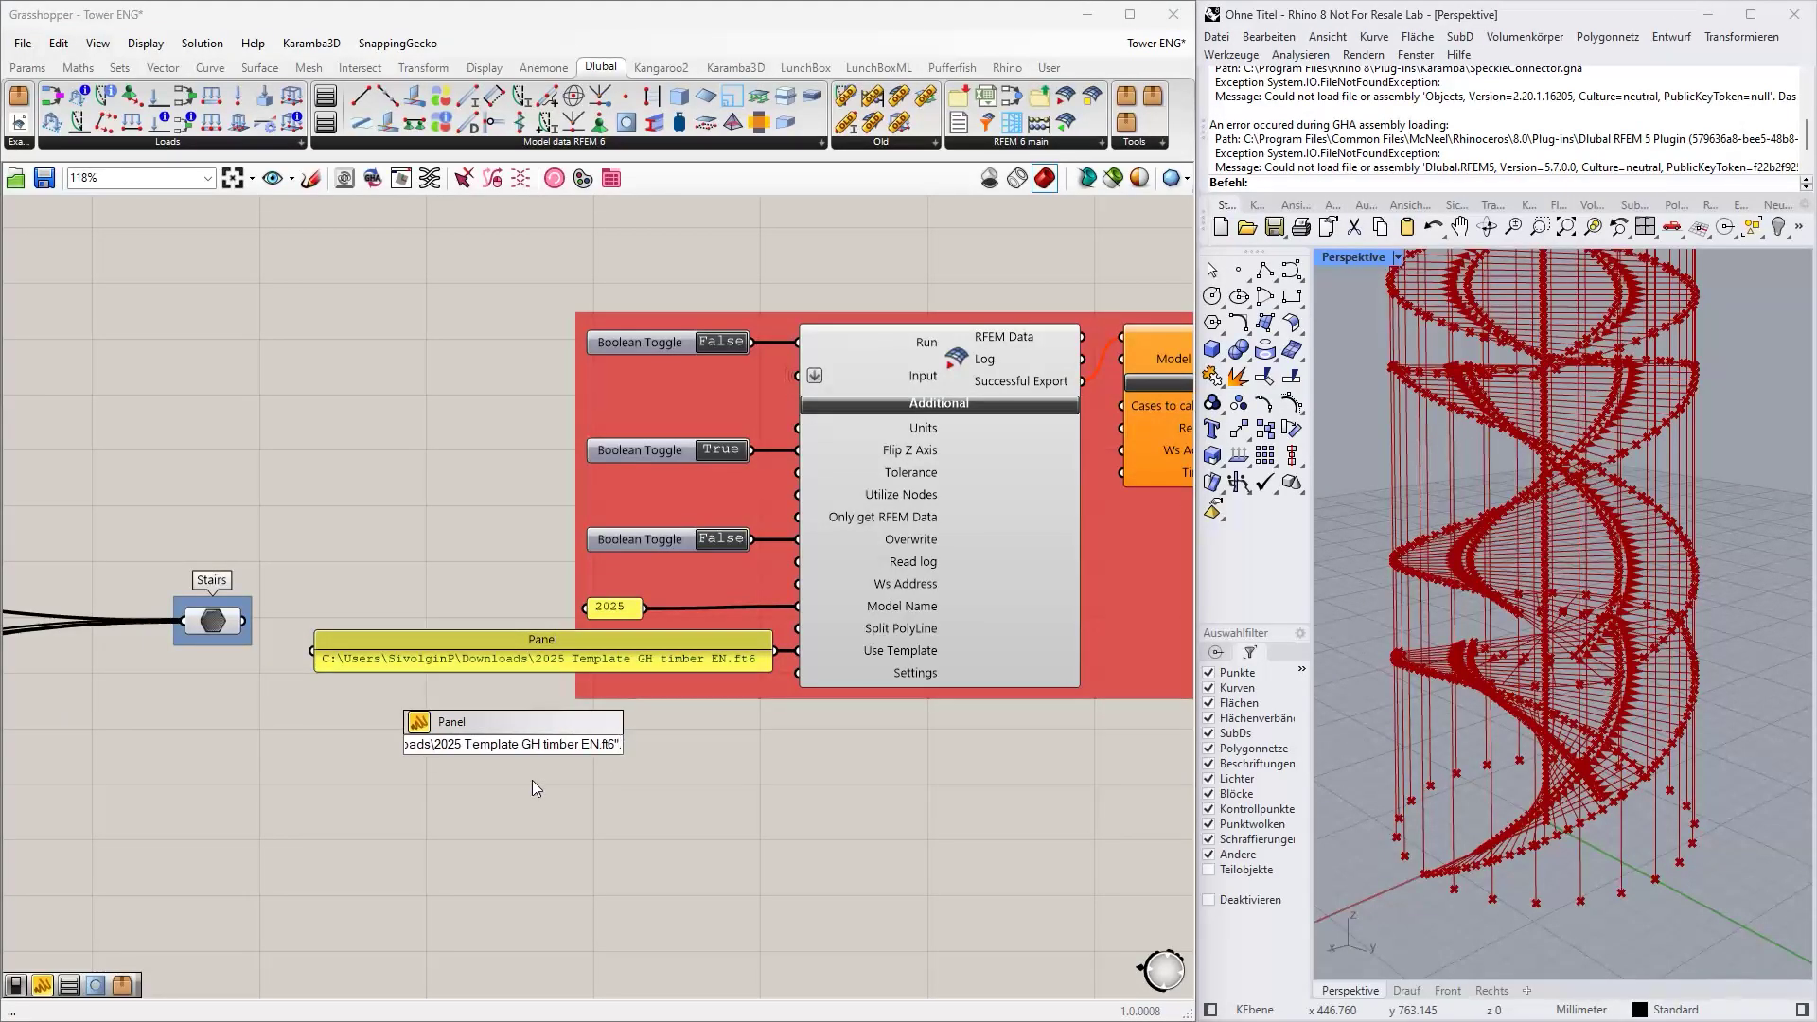
{"action": "key", "text": "Return"}
{"action": "left_click_drag", "start_coordinate": [521, 748], "coordinate": [574, 713]}
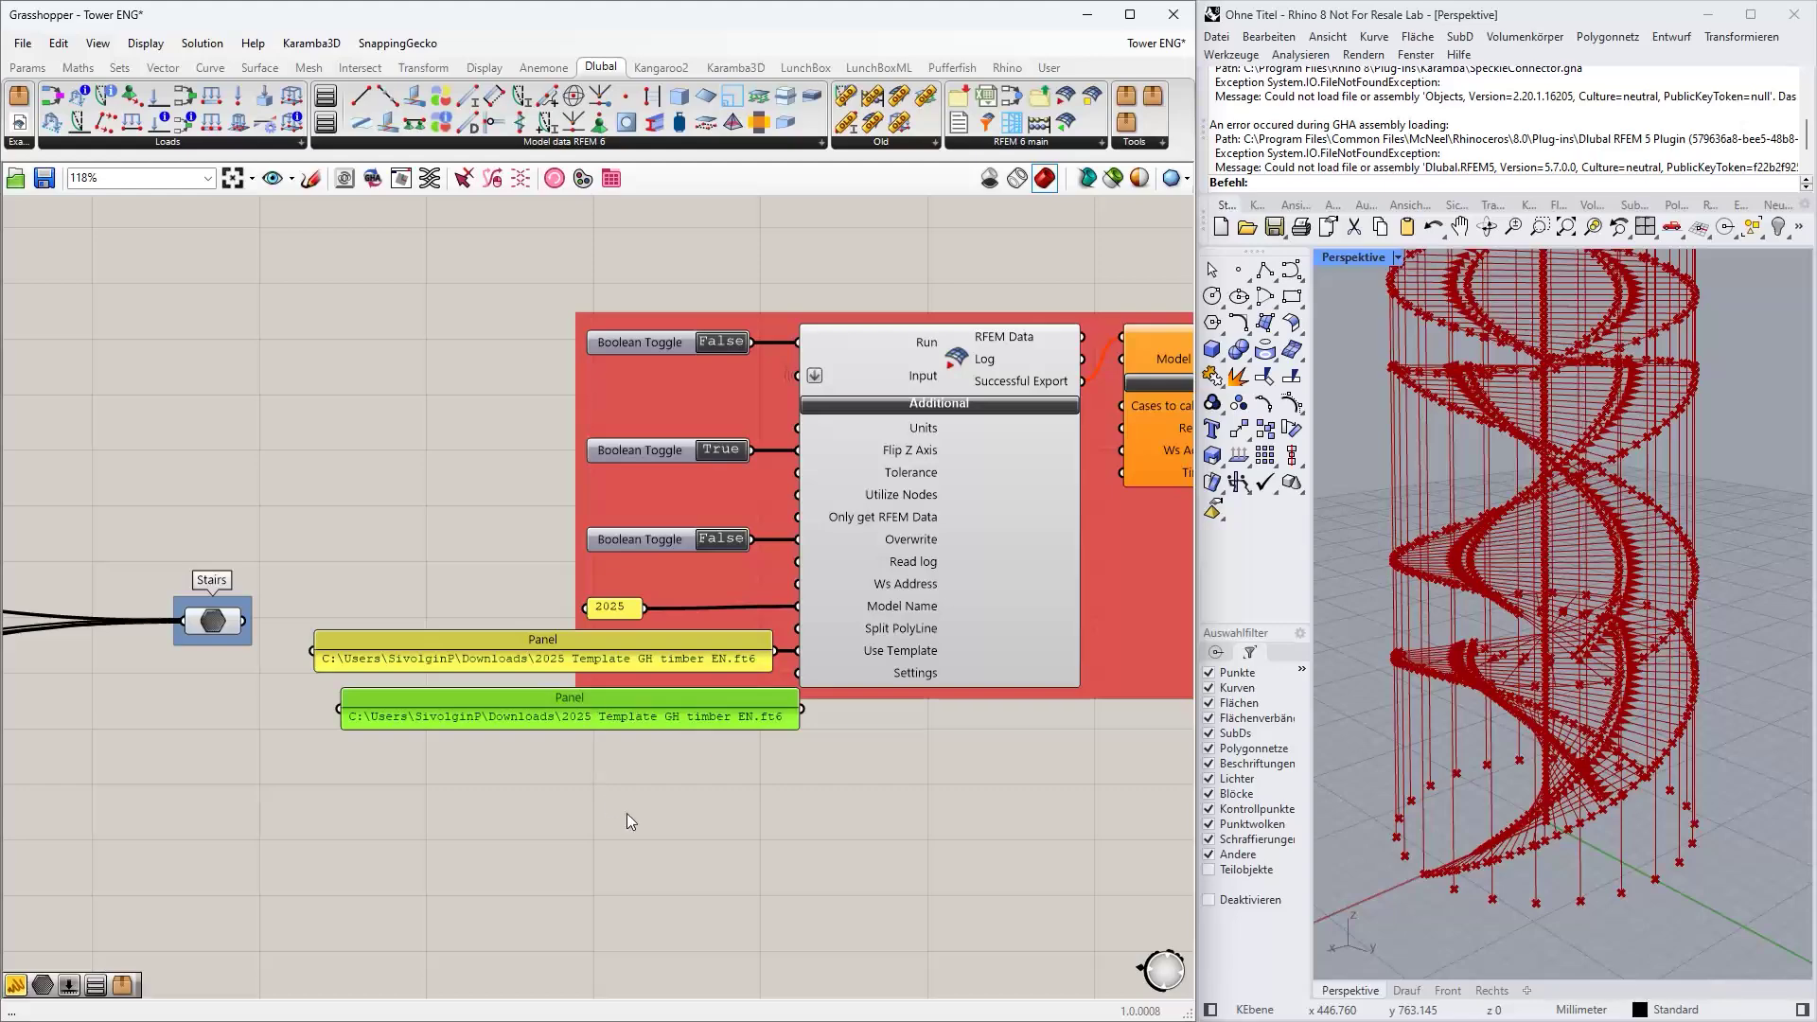
{"action": "right_click_drag", "start_coordinate": [627, 819], "coordinate": [449, 811]}
{"action": "key", "text": "Delete"}
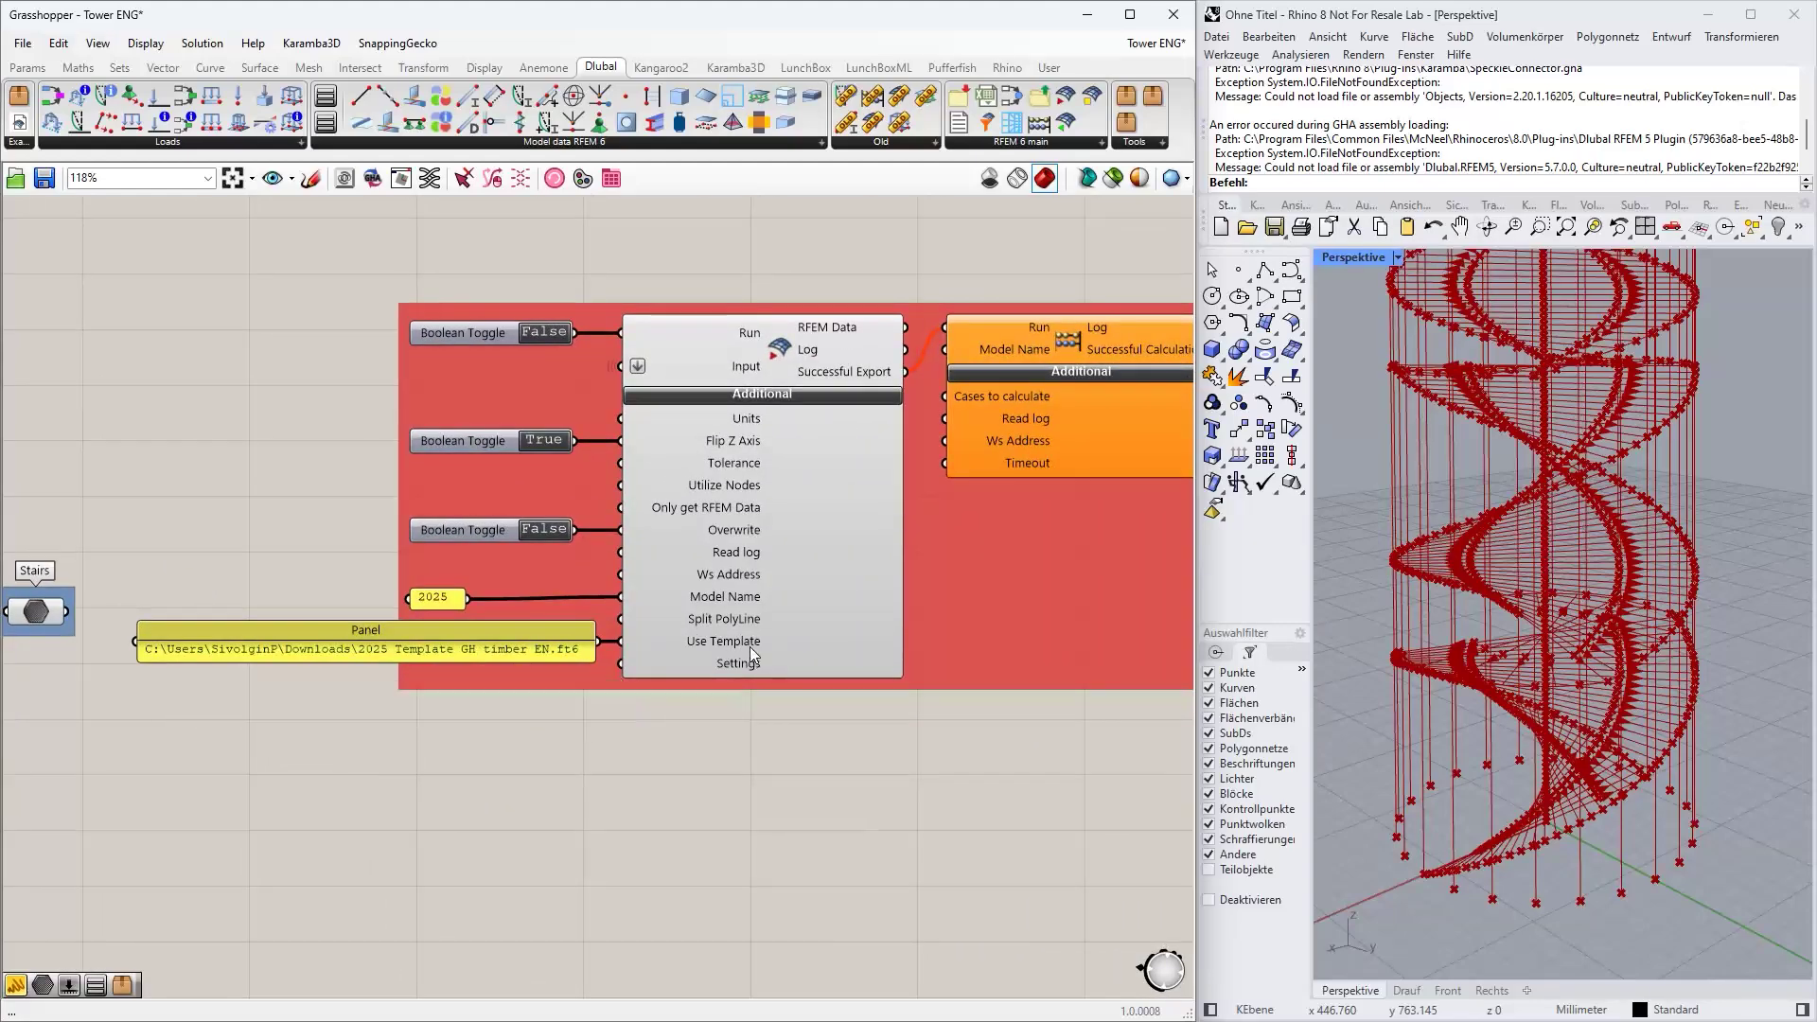
- Examine the Overwrite, Model Name and Use Template inputs of the export component
{"action": "right_click_drag", "start_coordinate": [575, 774], "coordinate": [518, 769]}
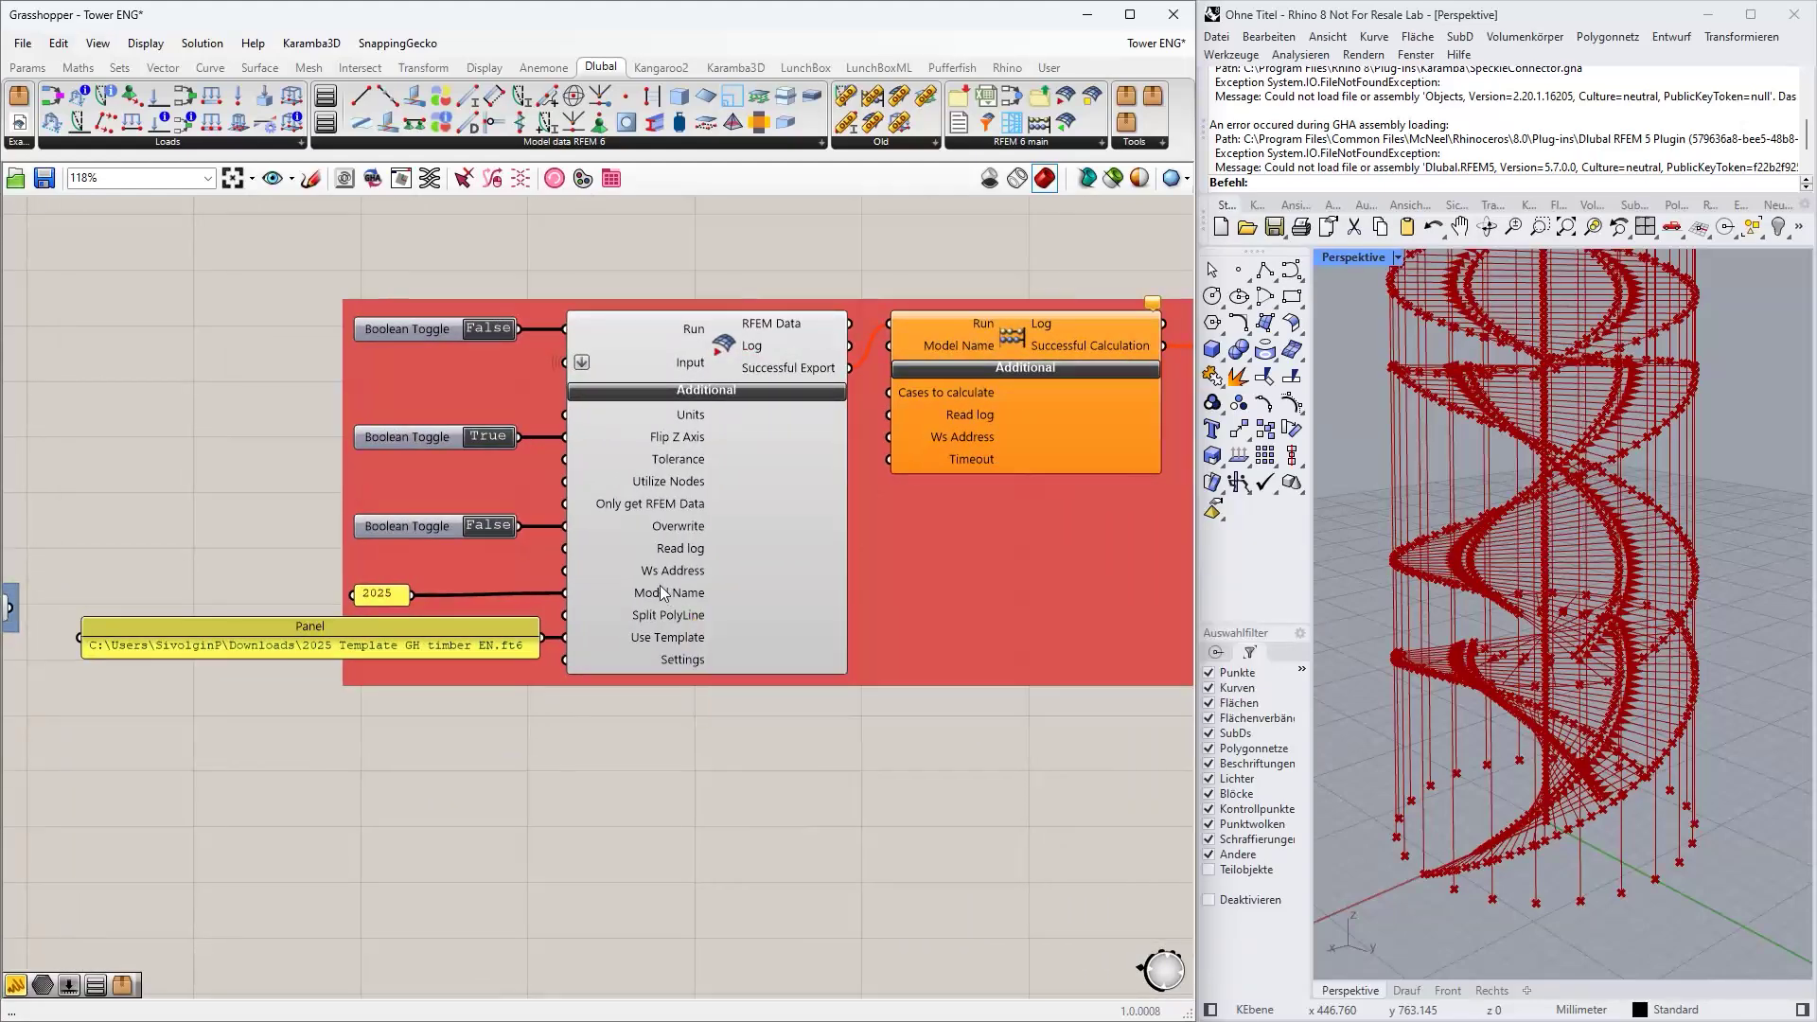
{"action": "scroll", "coordinate": [667, 596], "scroll_direction": "up", "scroll_amount": 1}
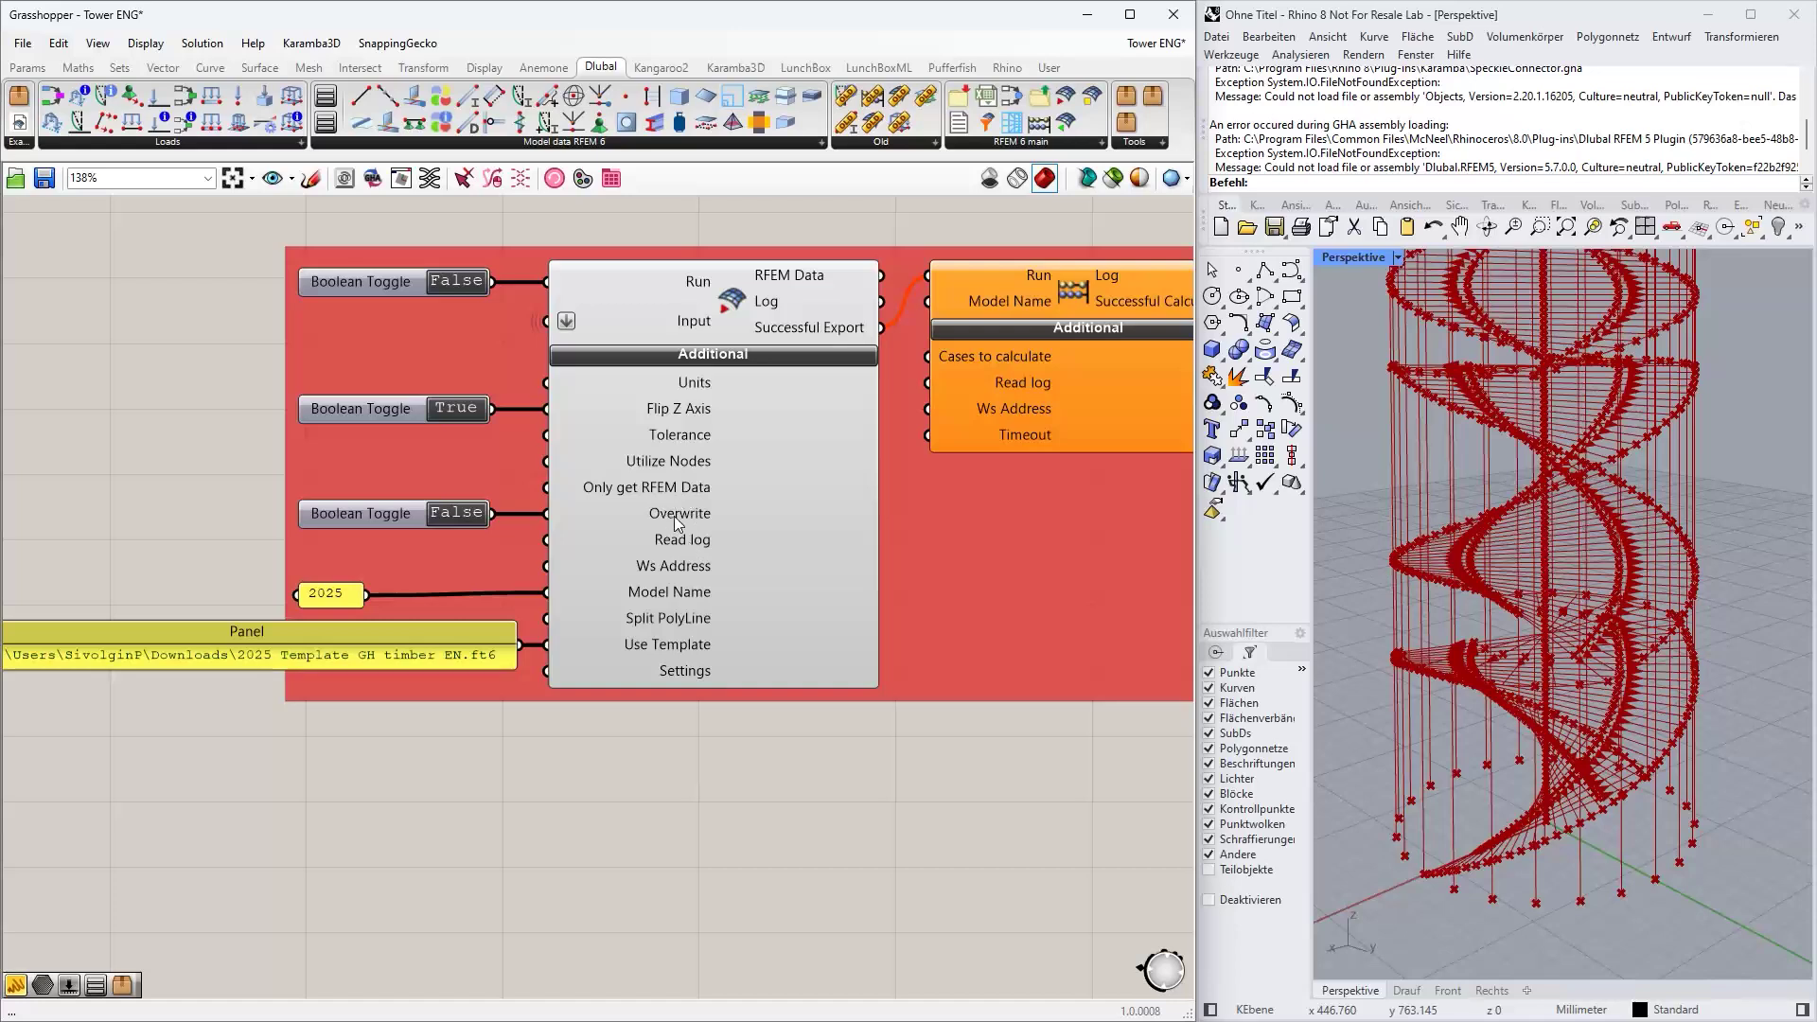
{"action": "mouse_move", "coordinate": [688, 523]}
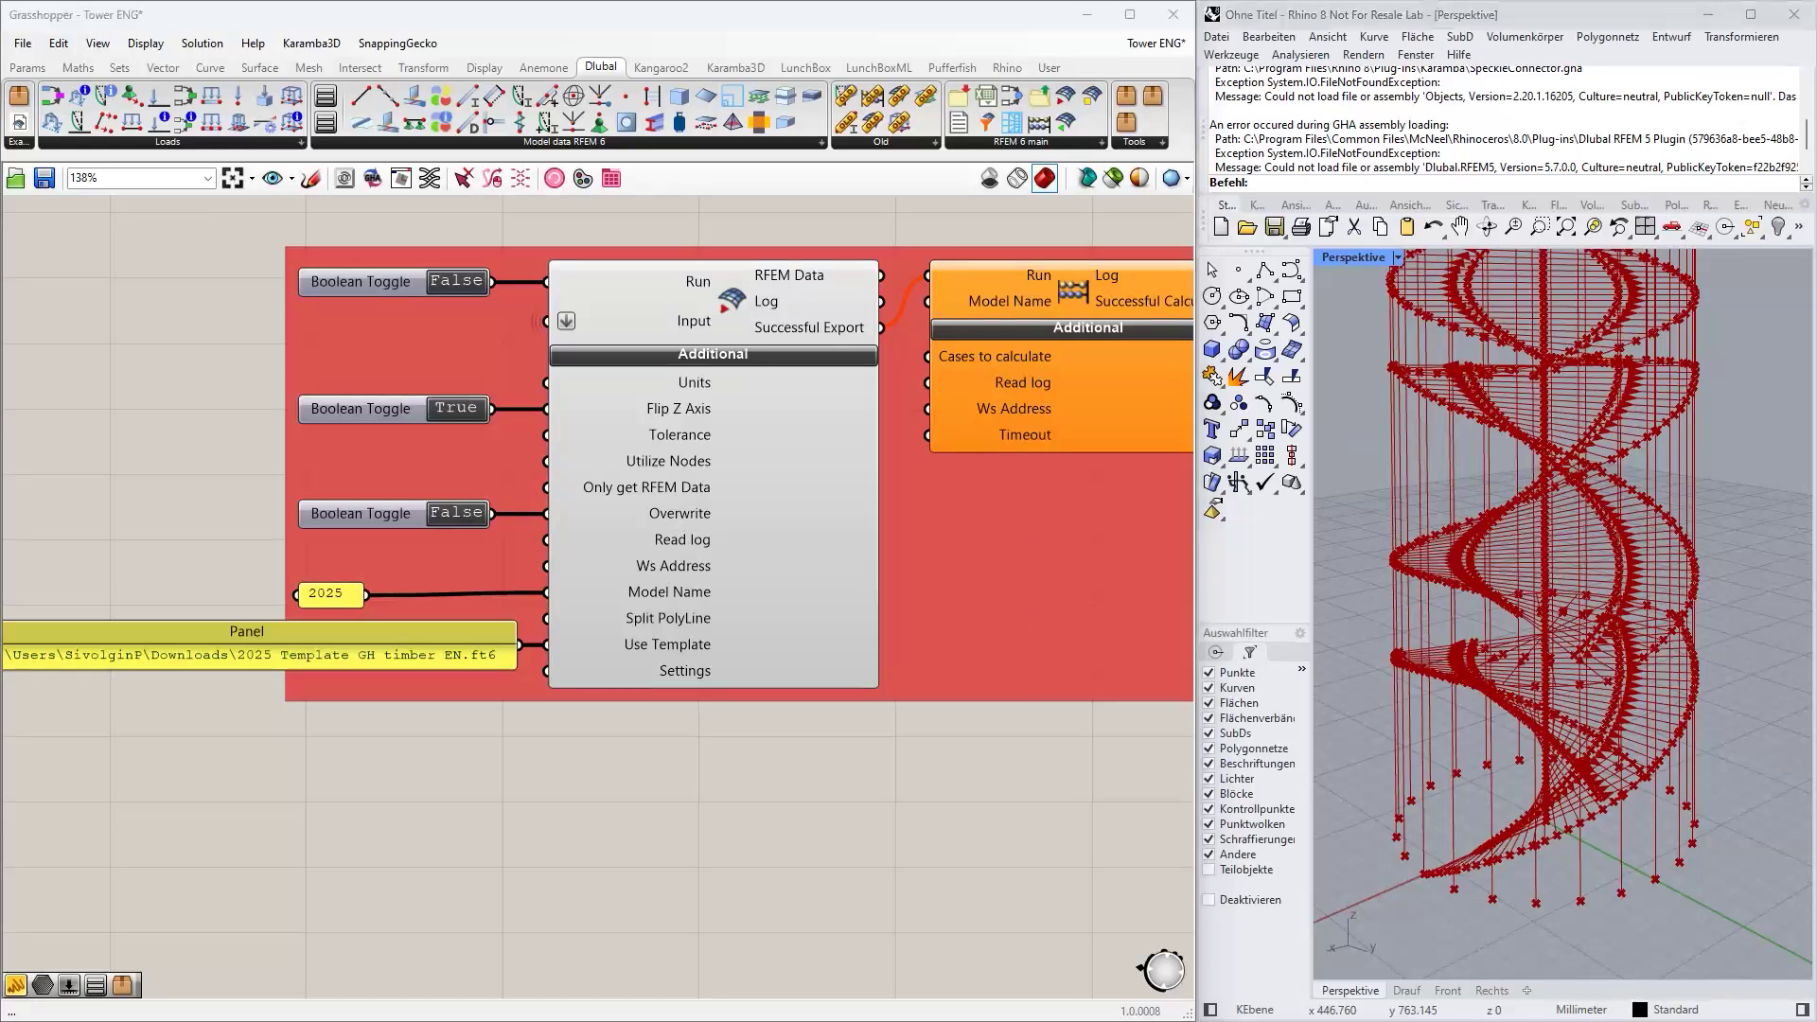
- Switch to RFEM 6, place its window beside the Grasshopper export inputs, and open the base data for a new model
{"action": "key", "text": "alt+Tab"}
{"action": "left_click_drag", "start_coordinate": [604, 13], "coordinate": [1344, 77]}
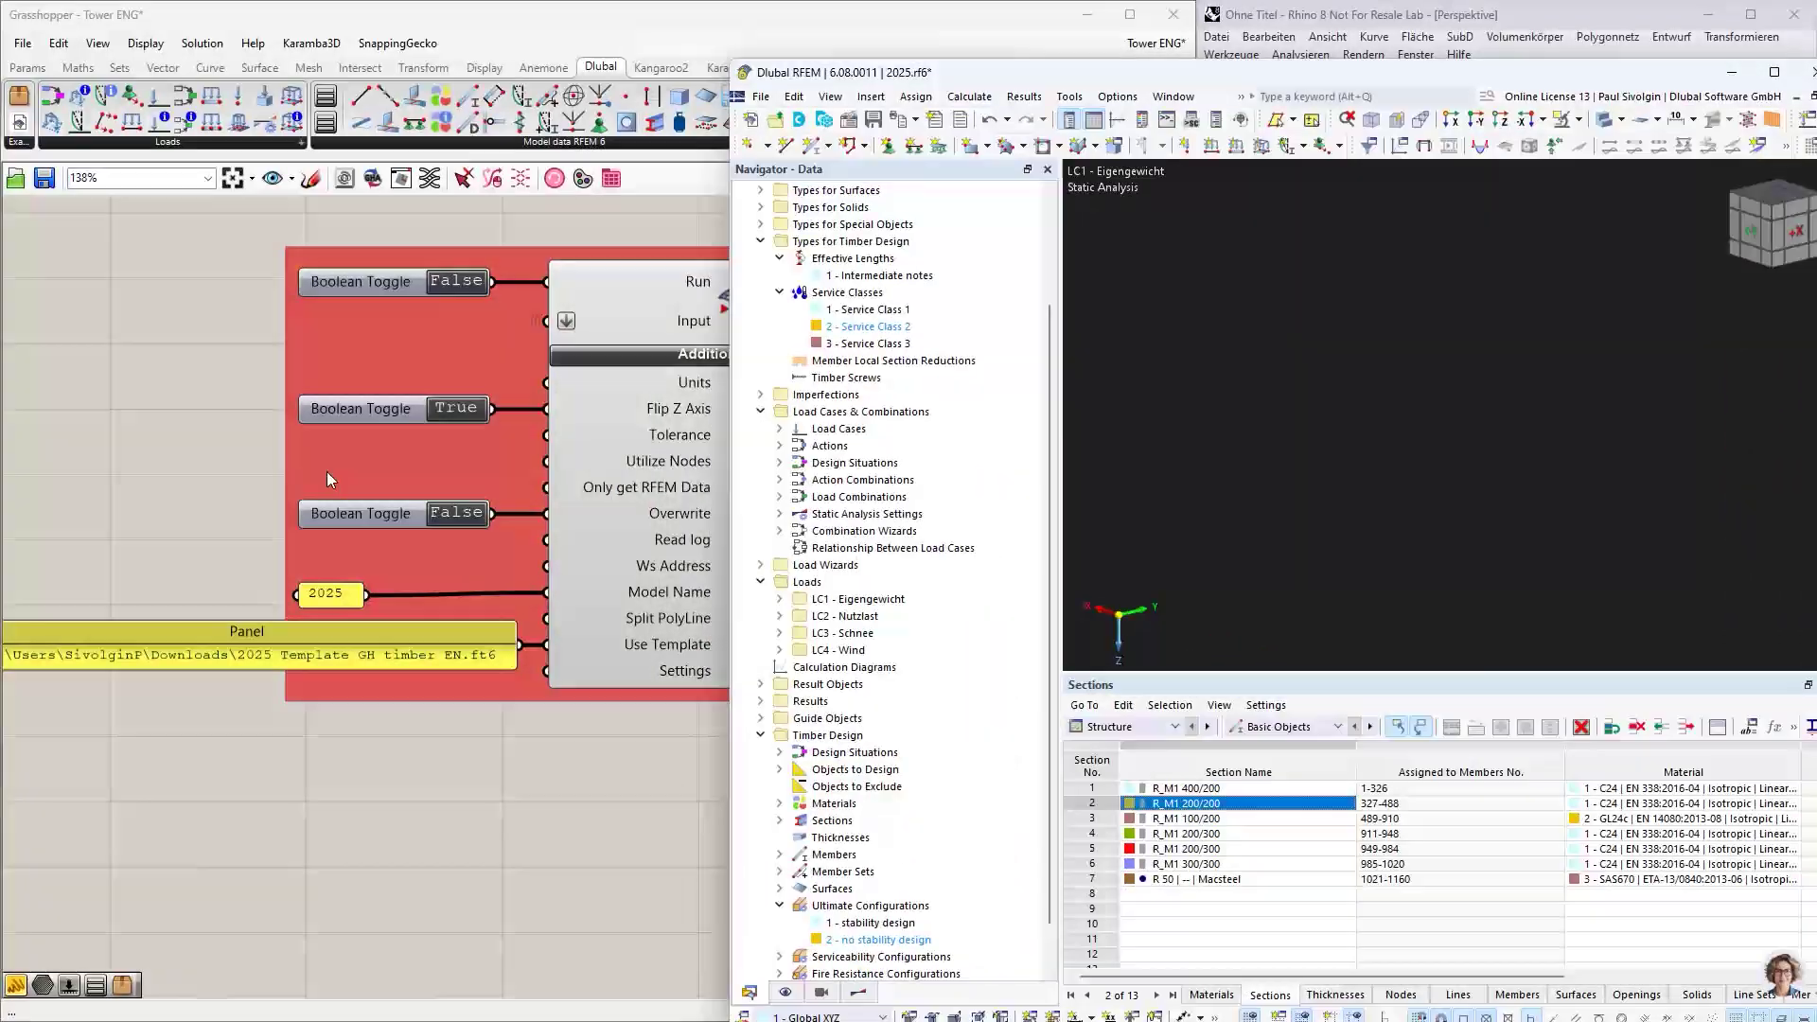
{"action": "left_click", "coordinate": [793, 95]}
{"action": "left_click", "coordinate": [761, 96]}
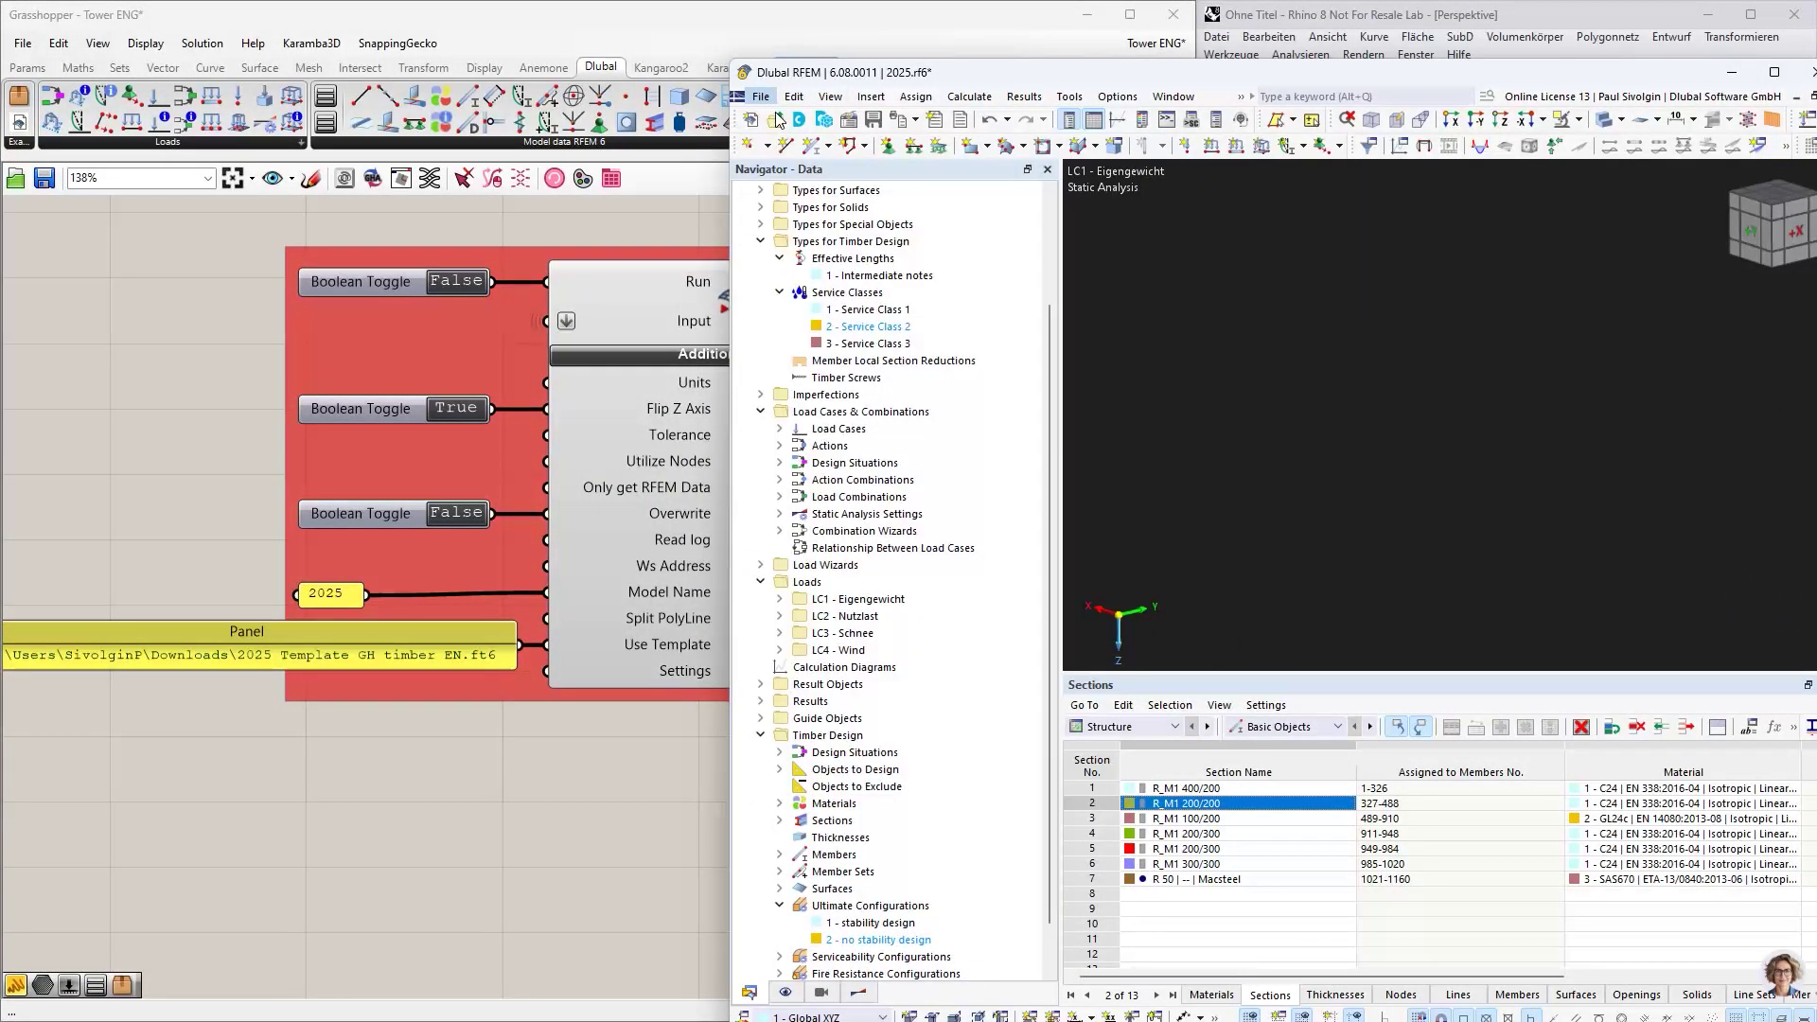
{"action": "key", "text": "ctrl+n"}
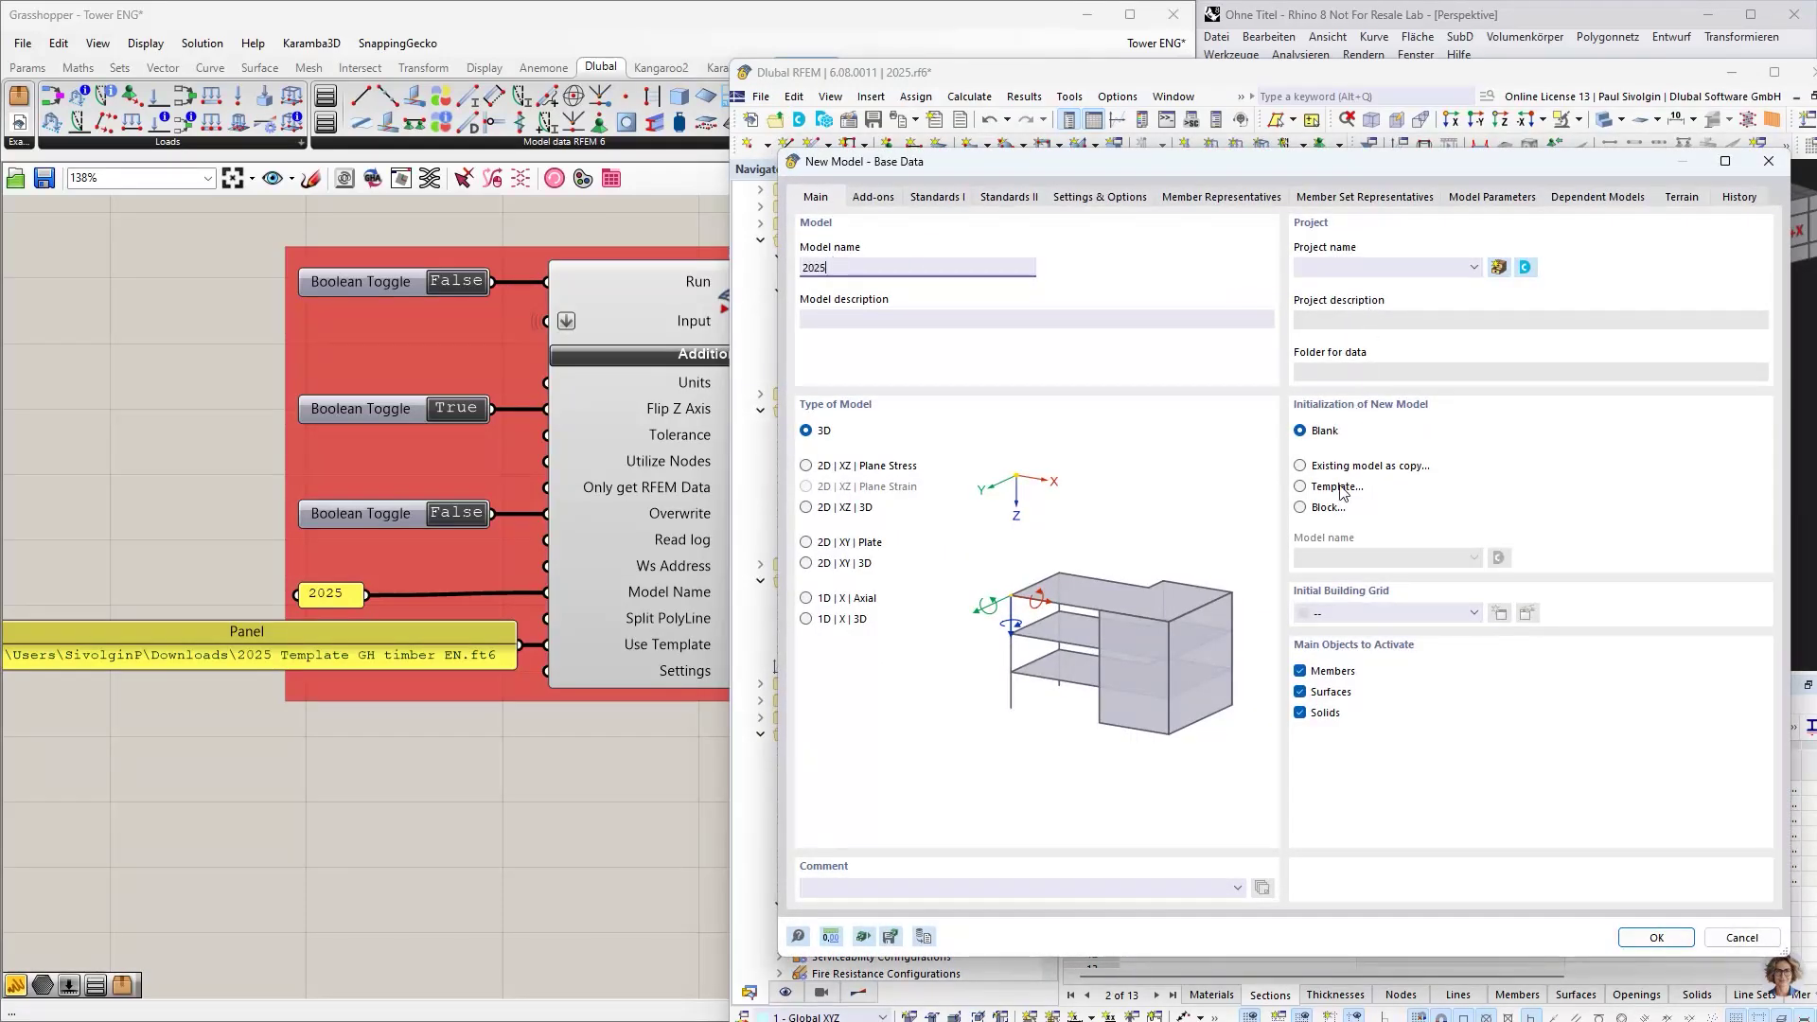
- Choose Template as the new model's initialization, browse the templates in Downloads, and cancel the new model
{"action": "left_click", "coordinate": [1301, 486]}
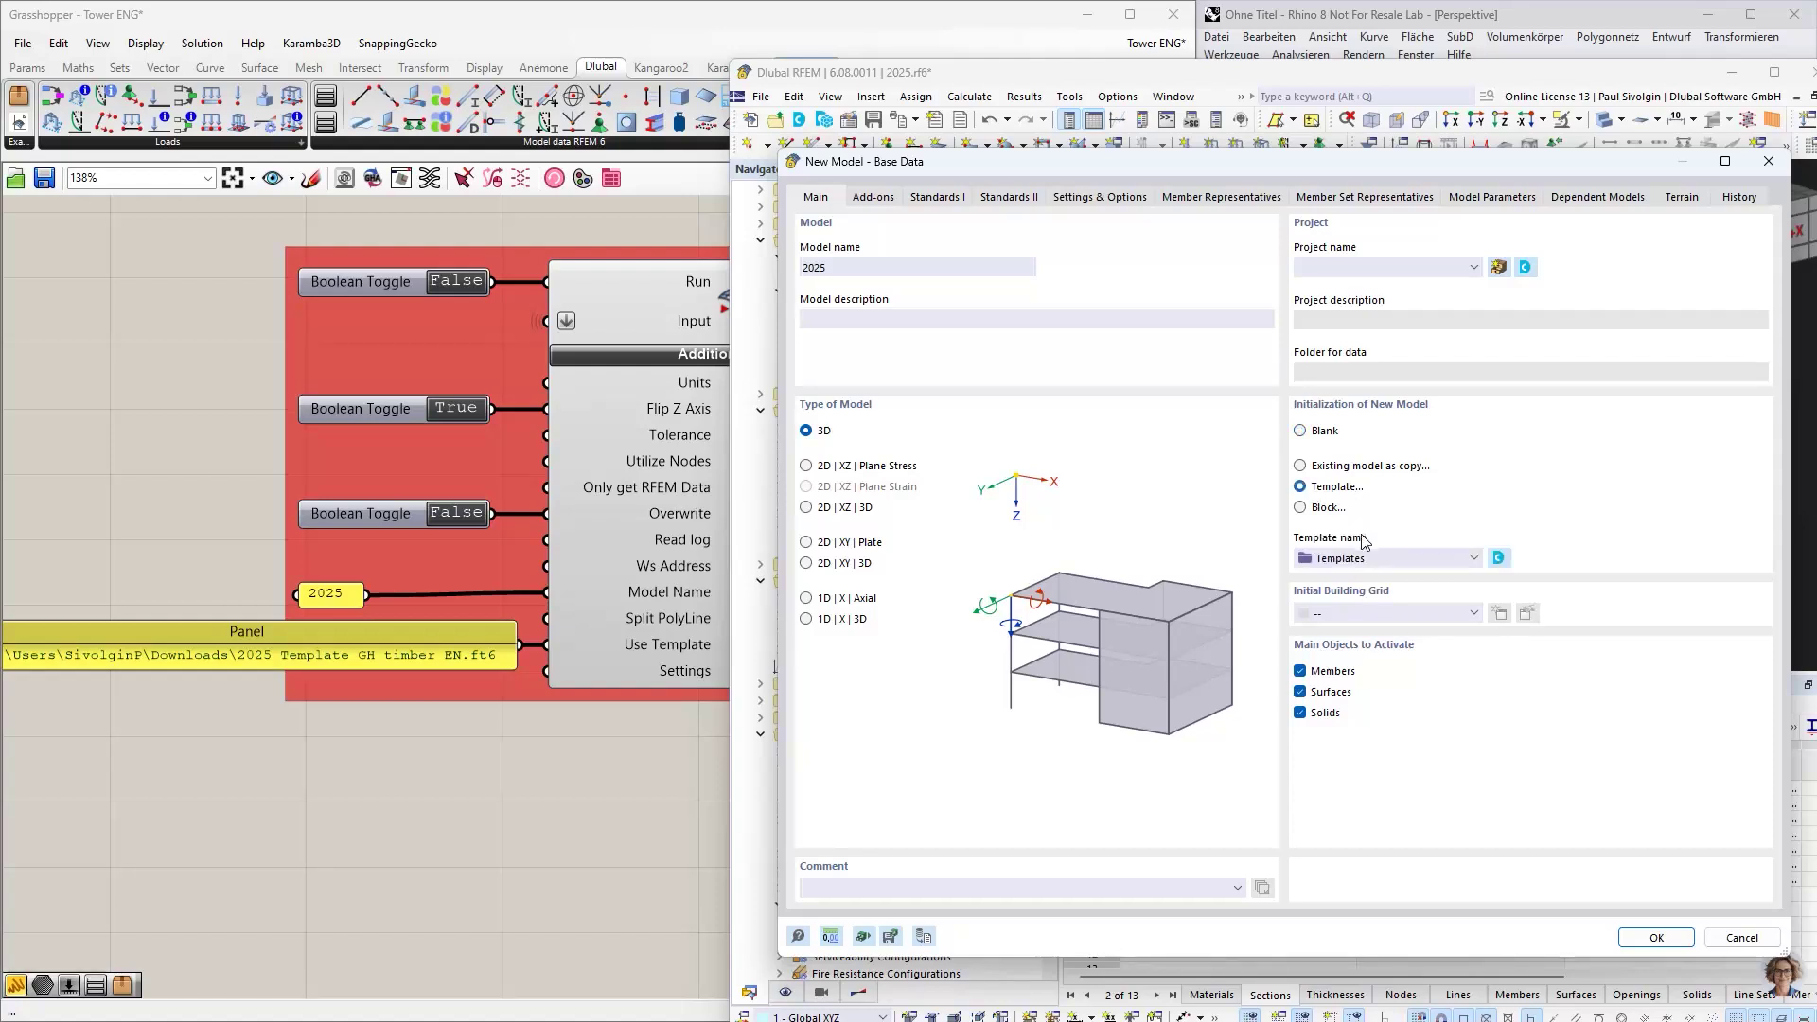
{"action": "left_click", "coordinate": [1366, 558]}
{"action": "left_click", "coordinate": [1304, 594]}
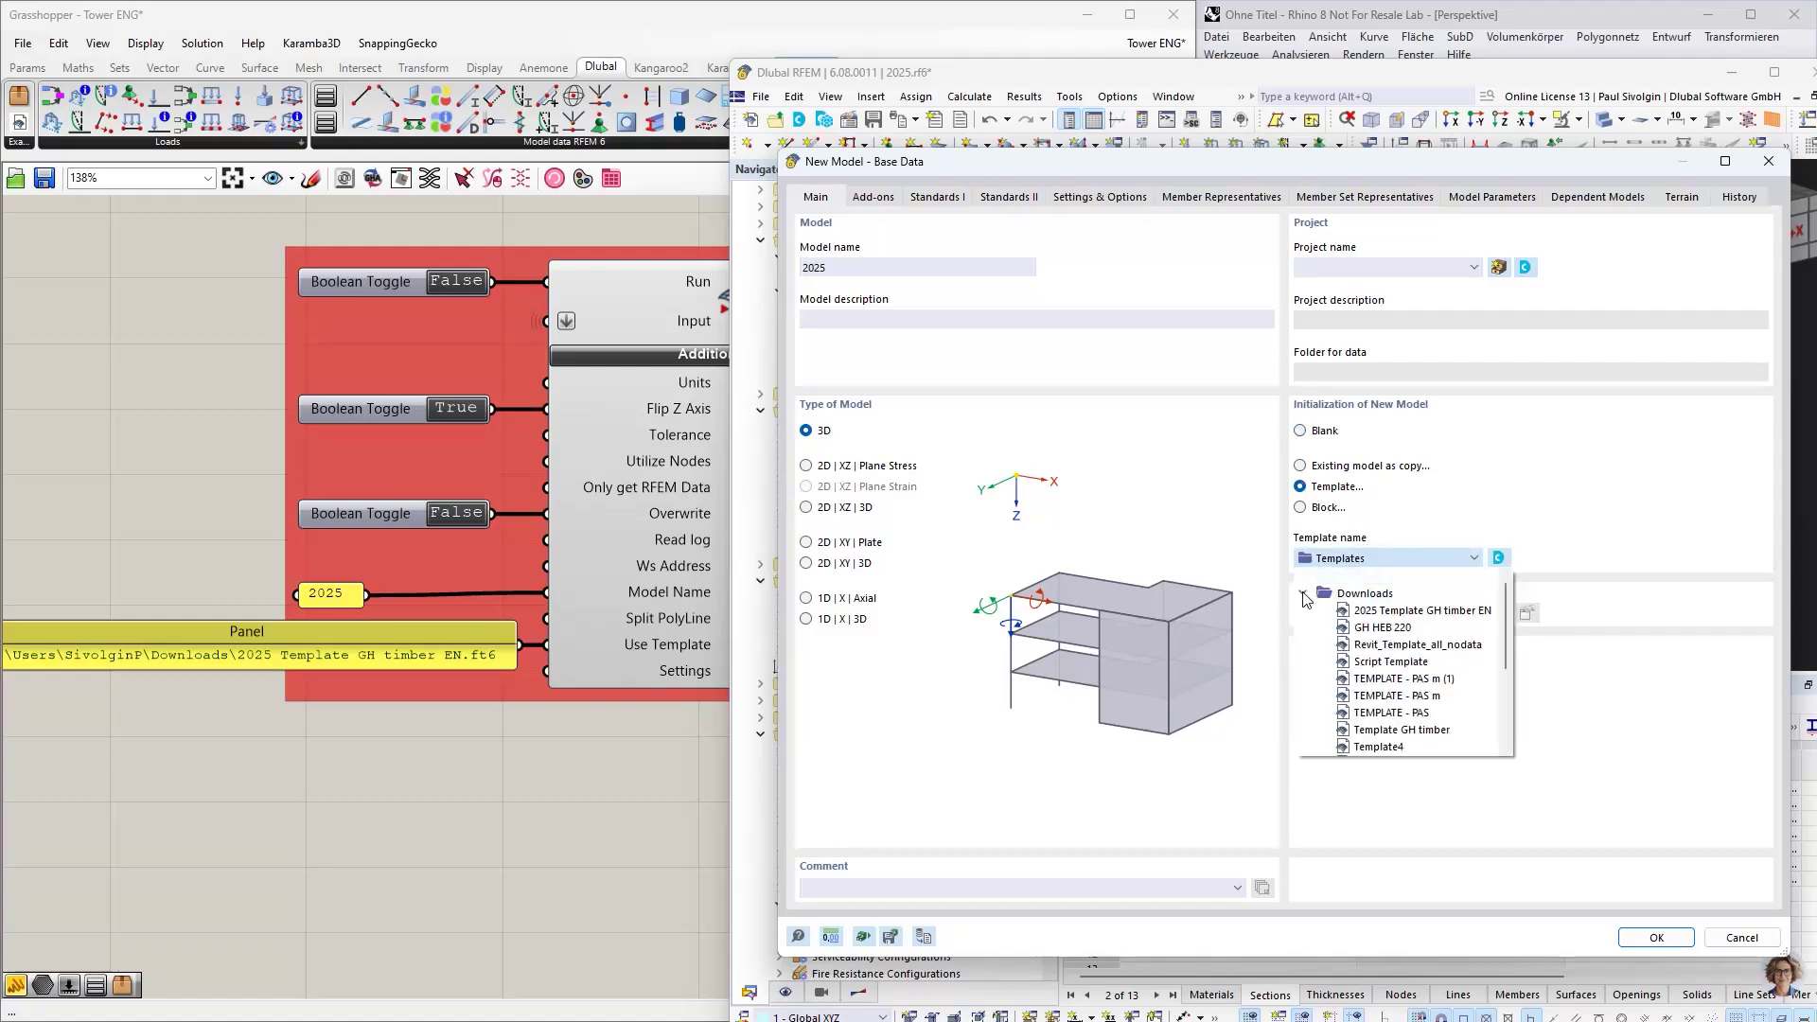
{"action": "scroll", "coordinate": [1393, 732], "scroll_direction": "down", "scroll_amount": 3}
{"action": "left_click", "coordinate": [1482, 496]}
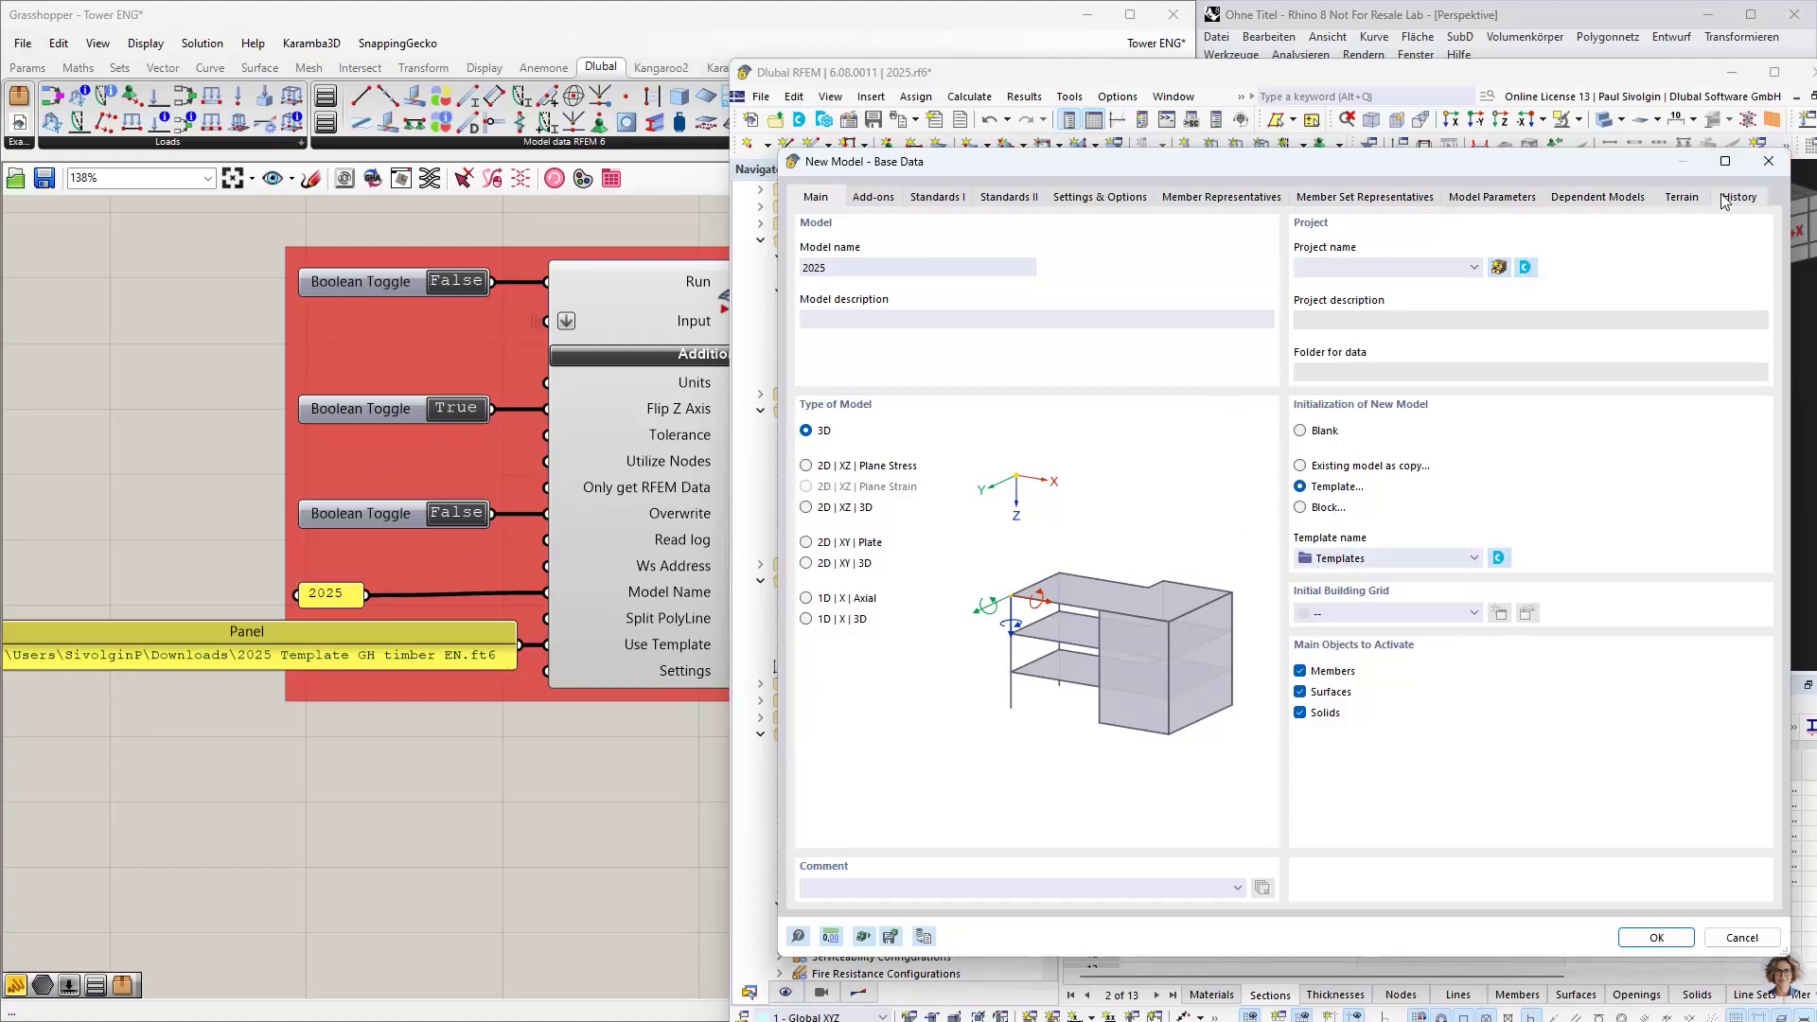
{"action": "left_click", "coordinate": [1768, 161]}
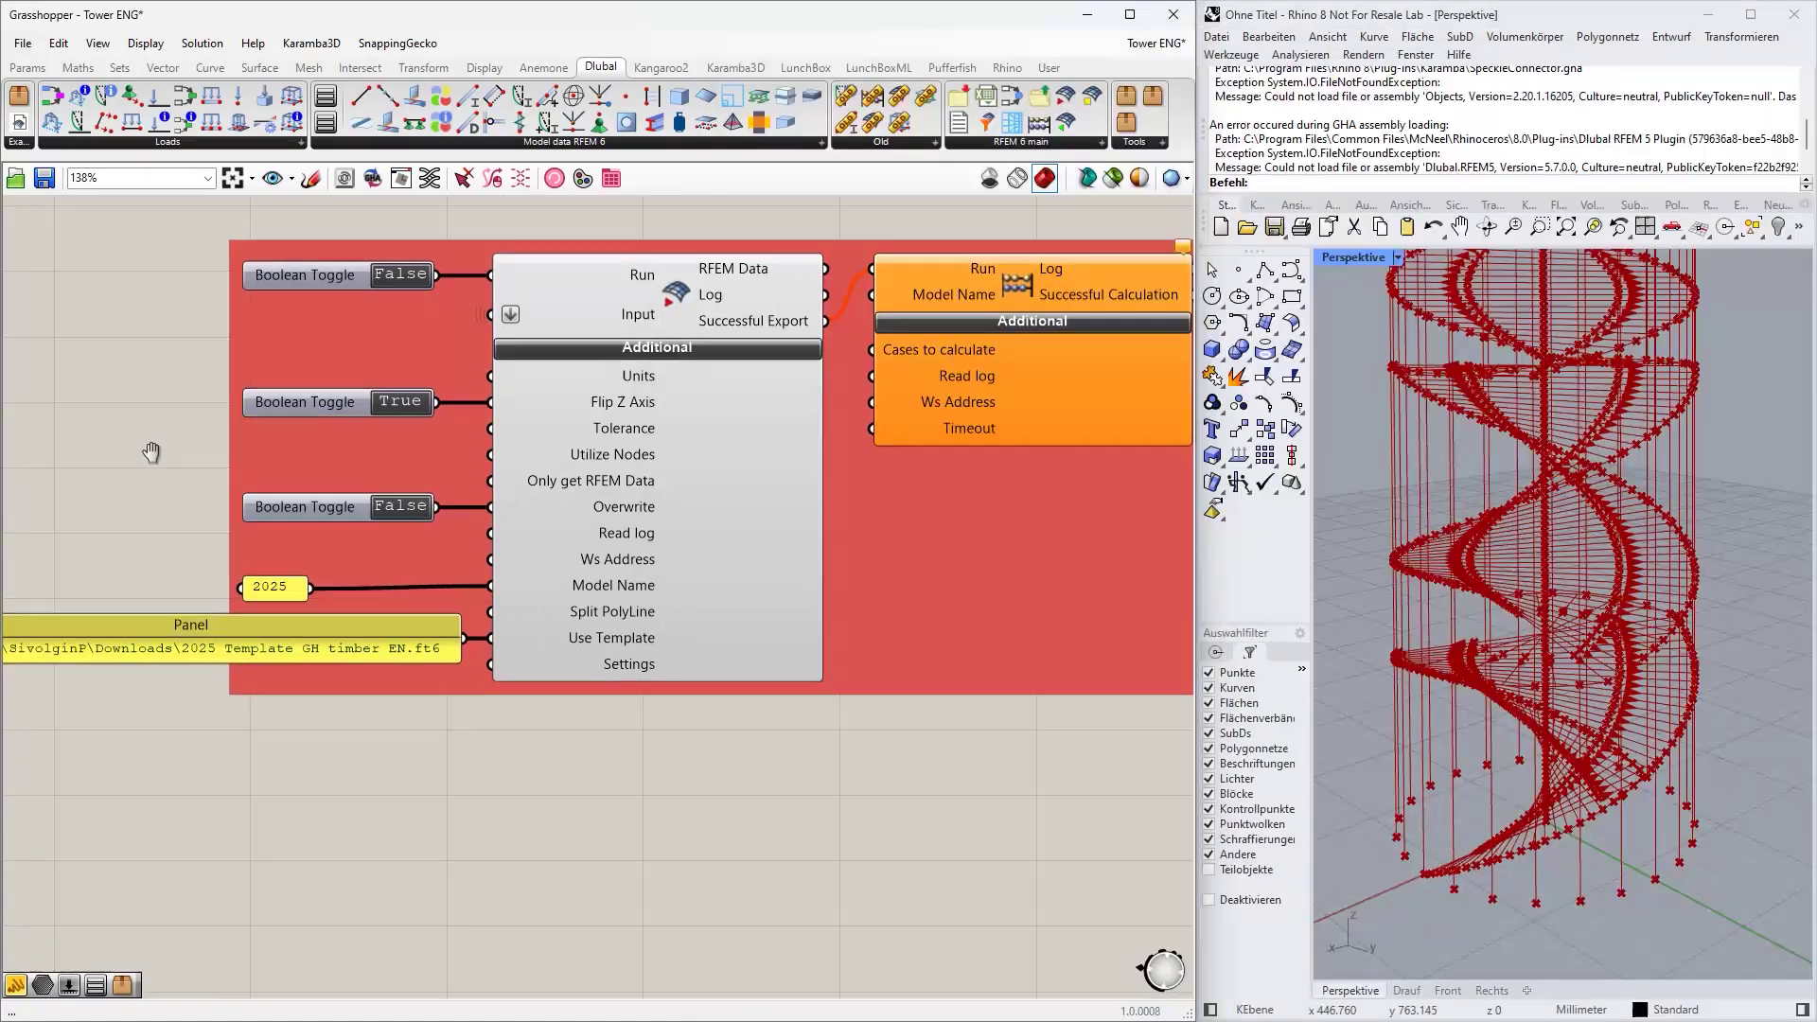
- Select the export component and inspect its connection to the calculation and printout report components in the red group
{"action": "scroll", "coordinate": [463, 613], "scroll_direction": "down", "scroll_amount": 3}
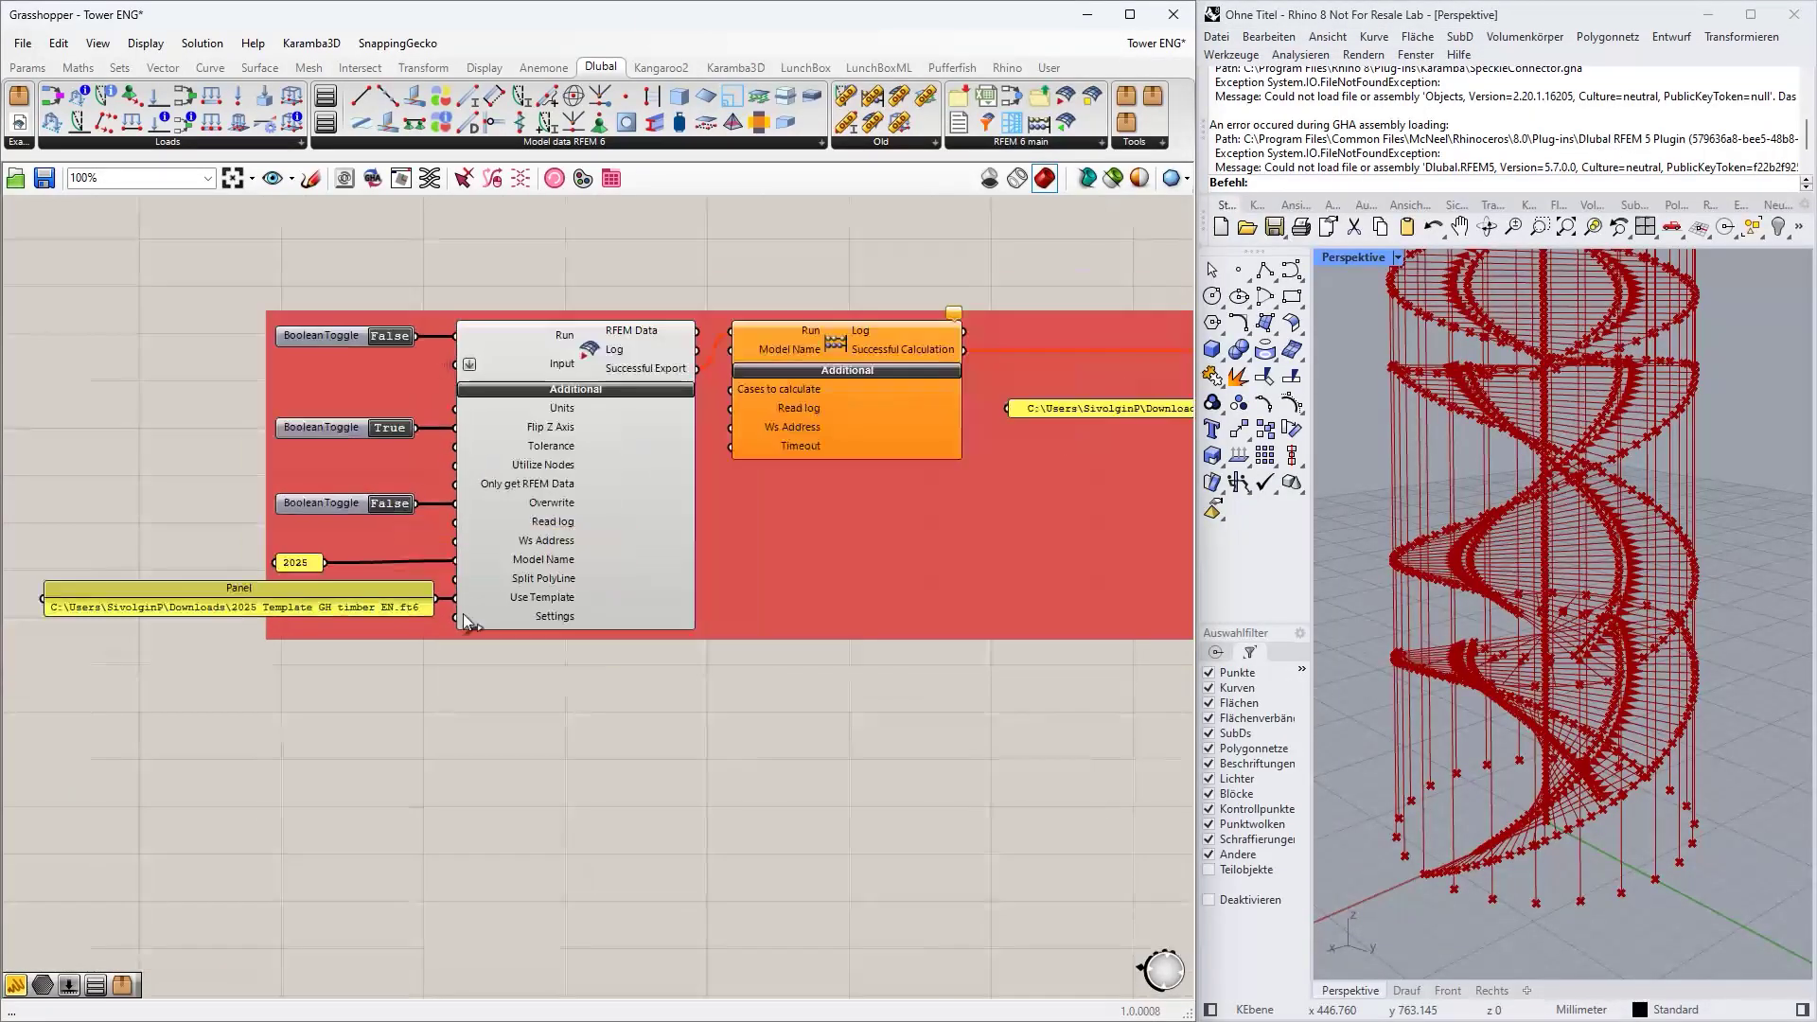
{"action": "right_click_drag", "start_coordinate": [578, 678], "coordinate": [532, 729]}
{"action": "right_click_drag", "start_coordinate": [811, 232], "coordinate": [655, 256]}
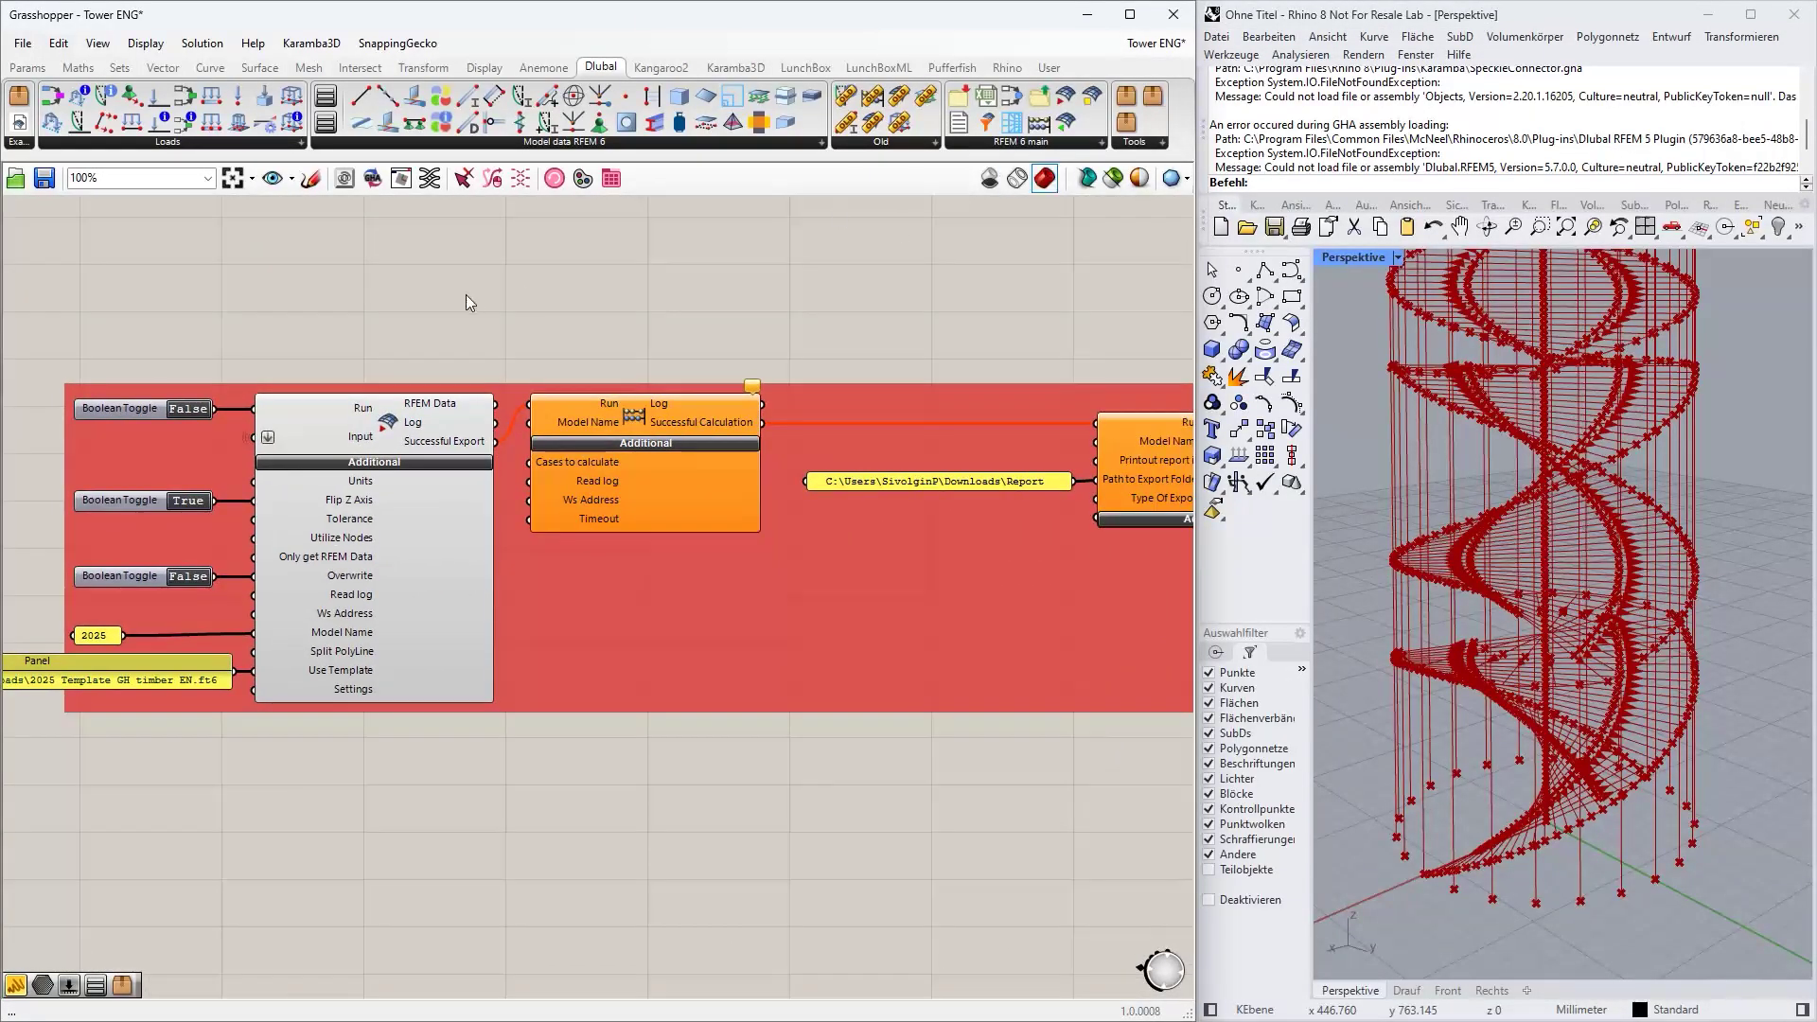
{"action": "left_click", "coordinate": [354, 538]}
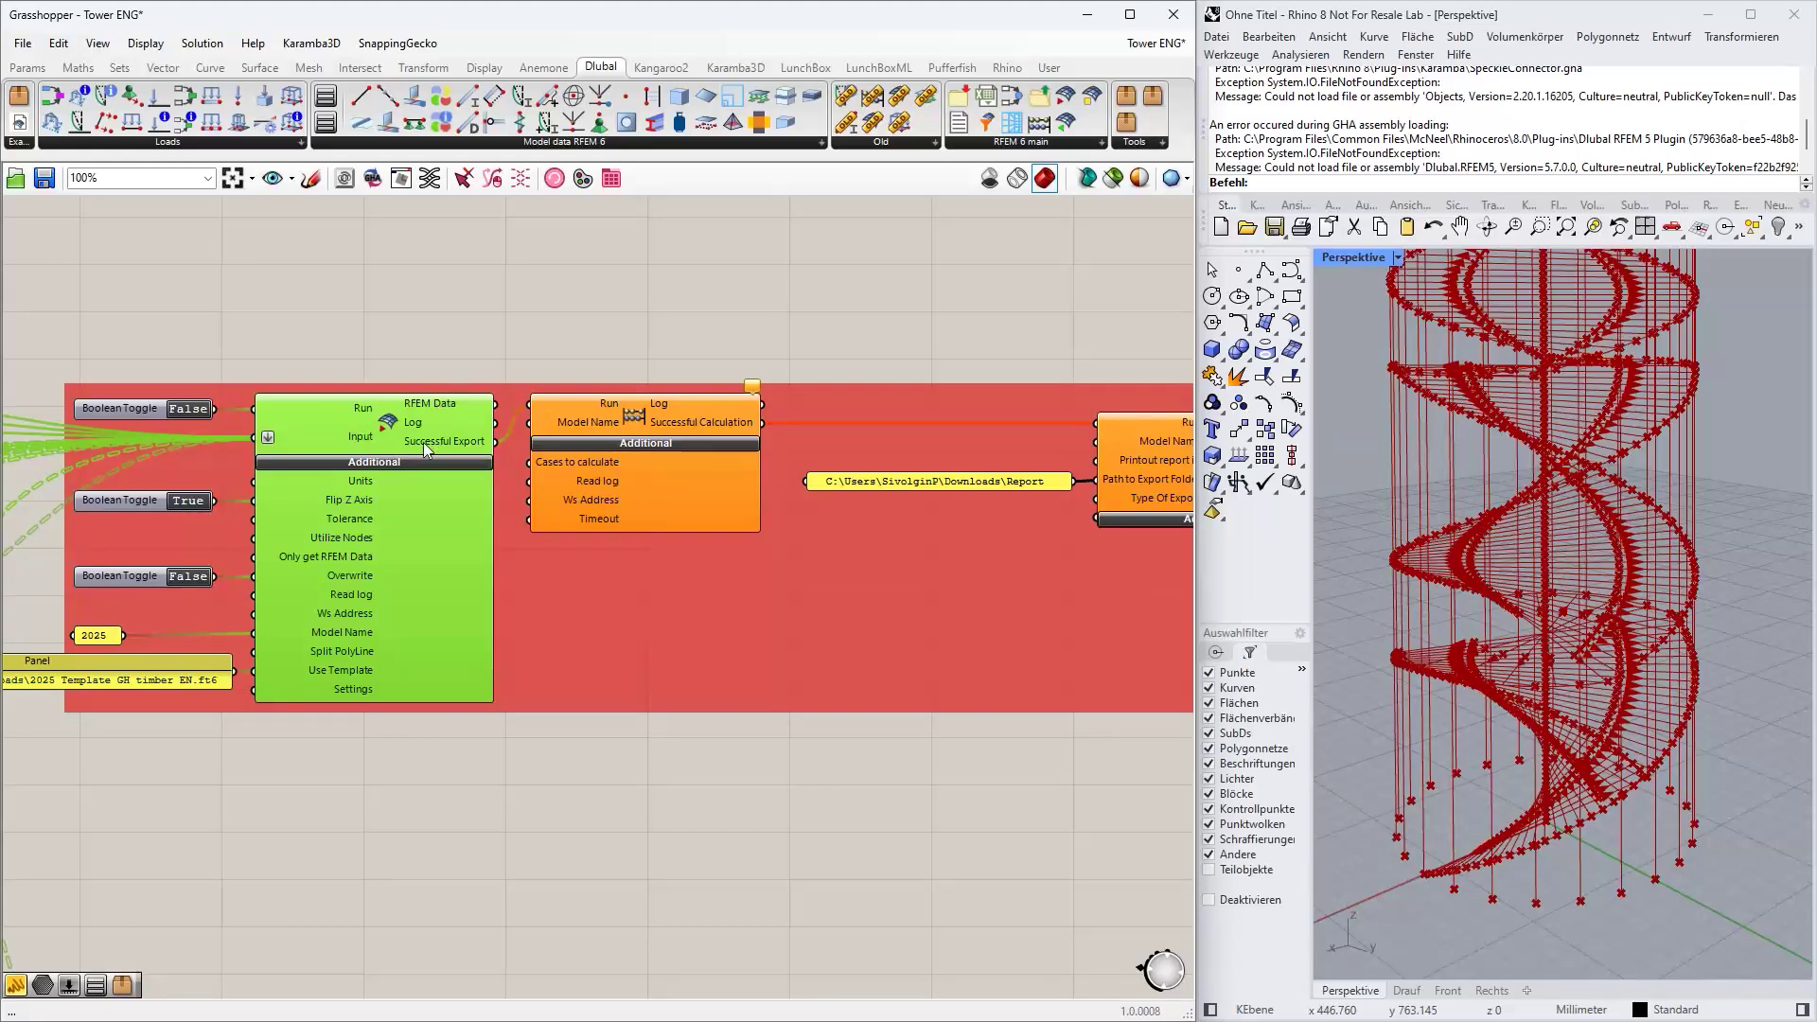
{"action": "right_click_drag", "start_coordinate": [473, 322], "coordinate": [618, 424]}
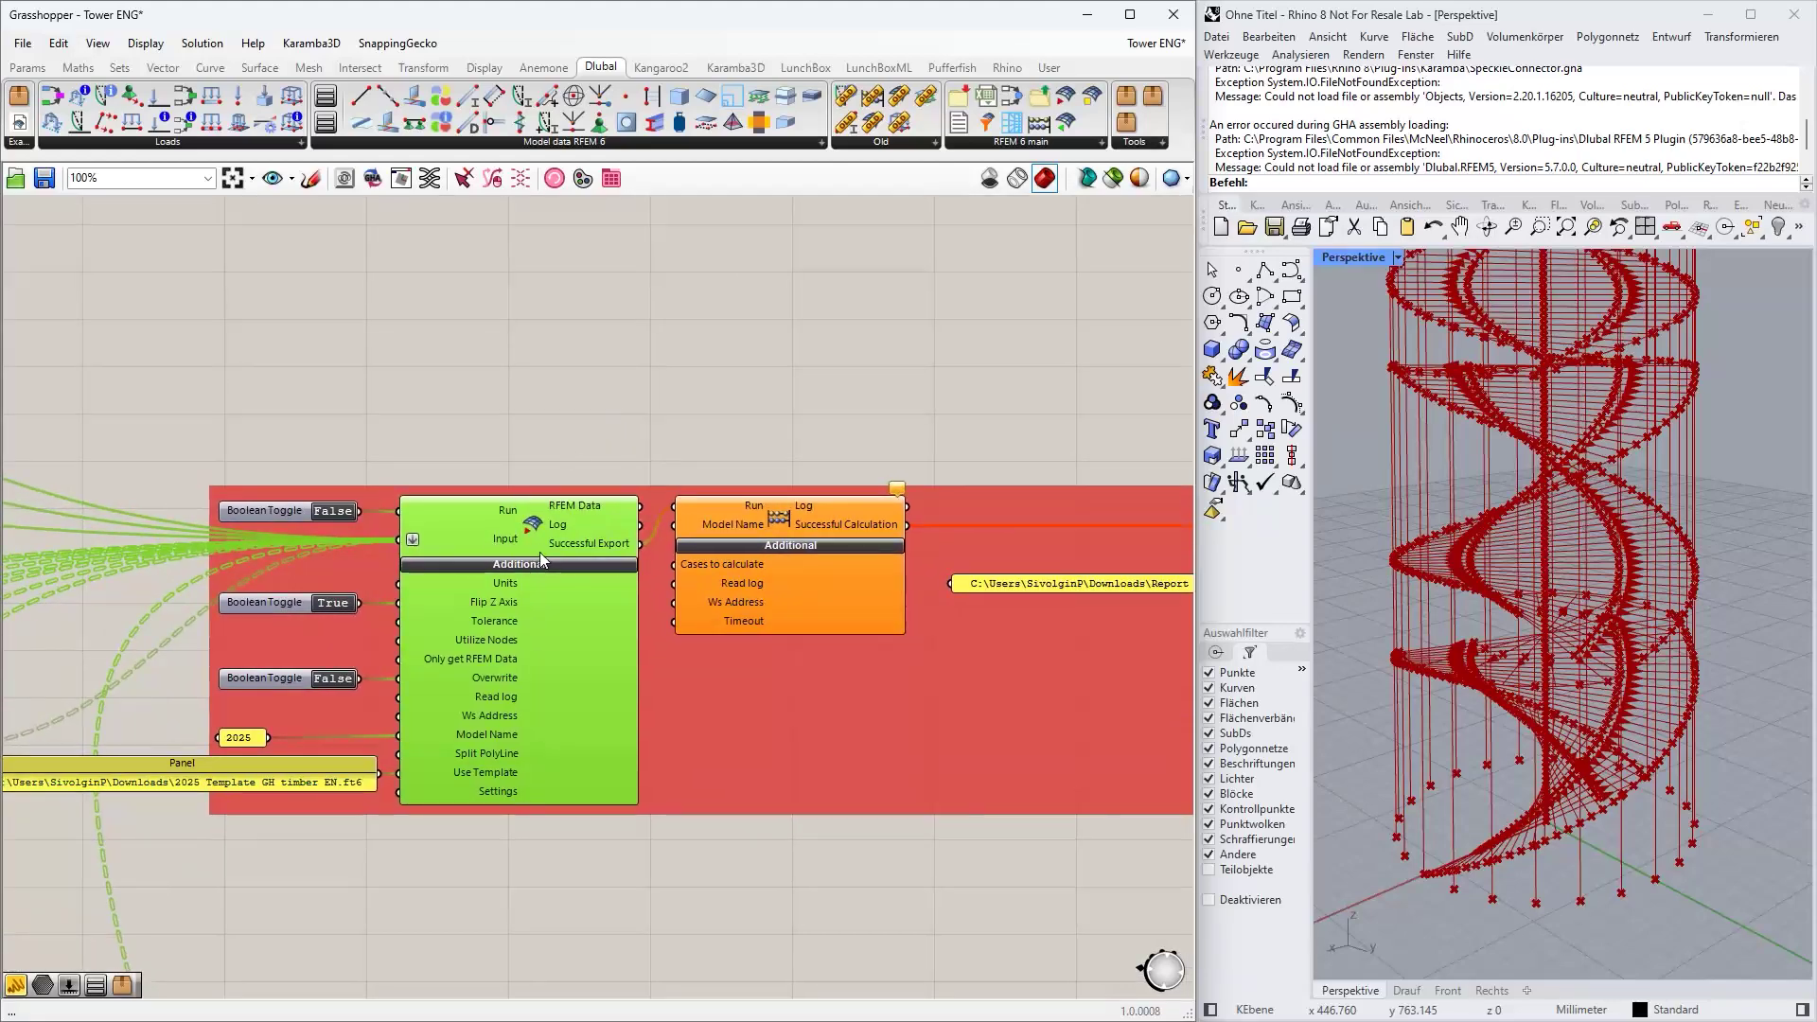
- Place a new RFEM 6 Calculate component above the existing calculation component in the red group
{"action": "left_click", "coordinate": [979, 143]}
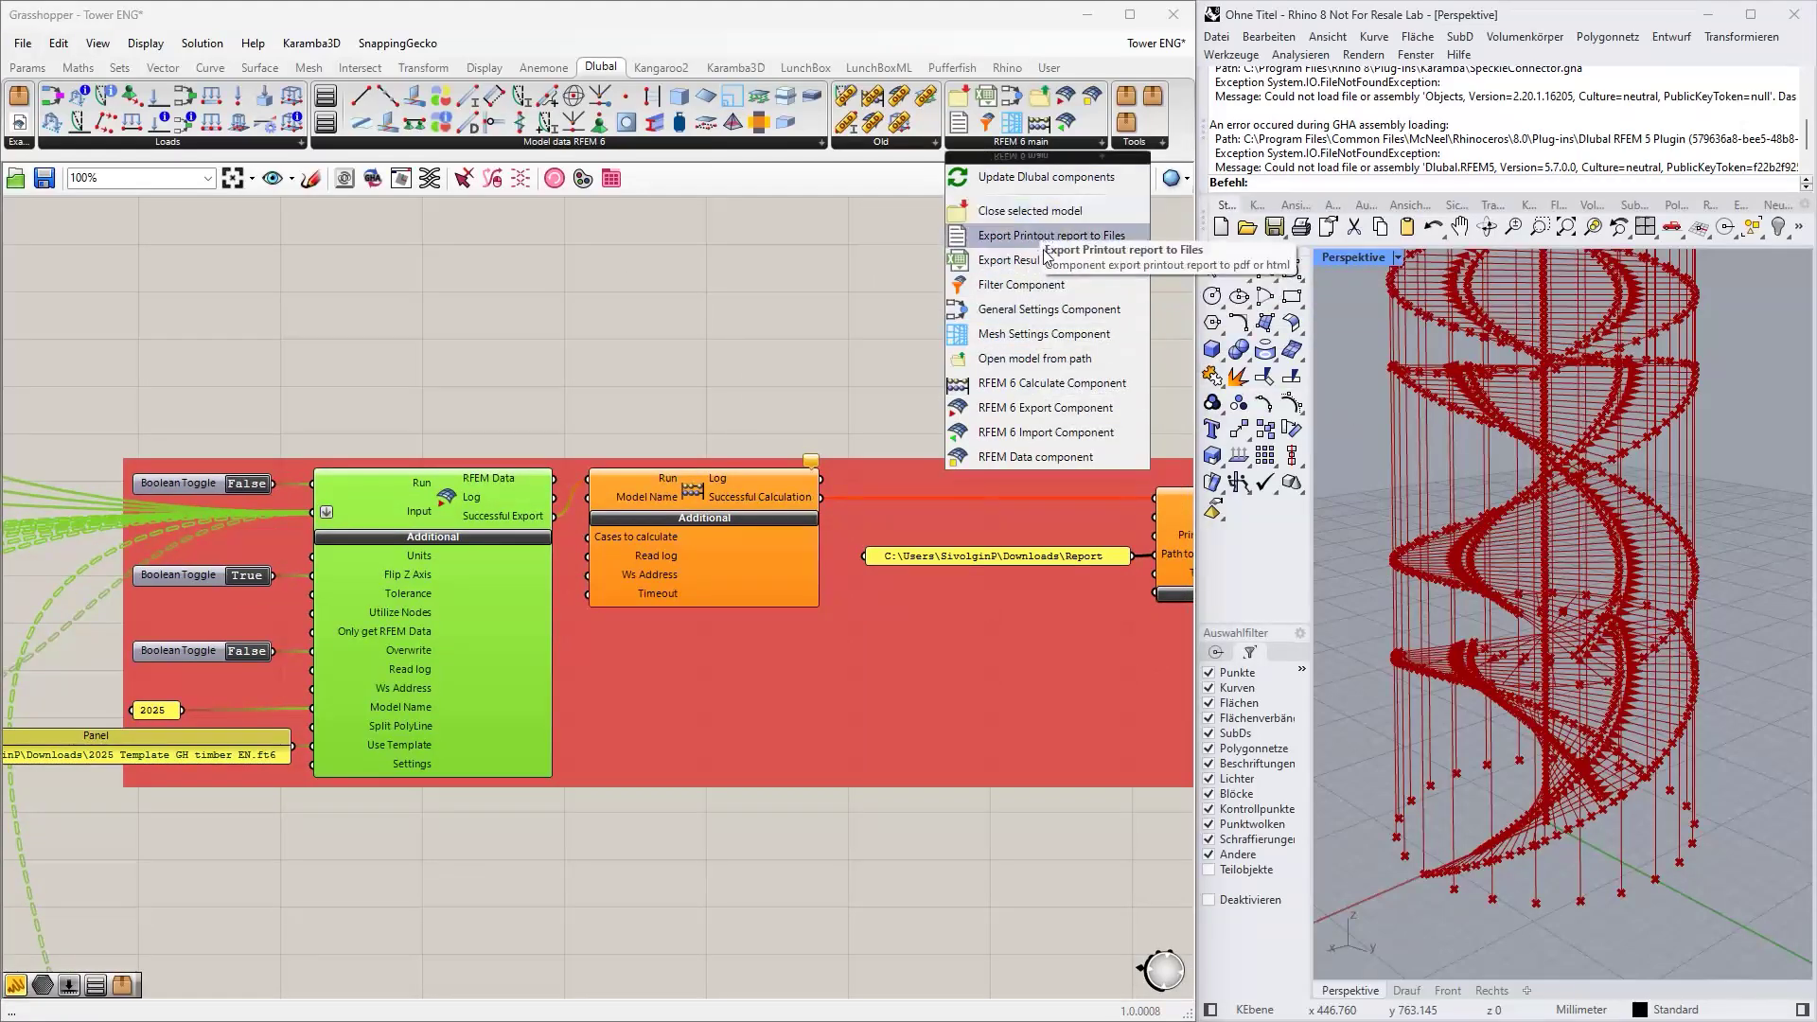
{"action": "left_click", "coordinate": [842, 388]}
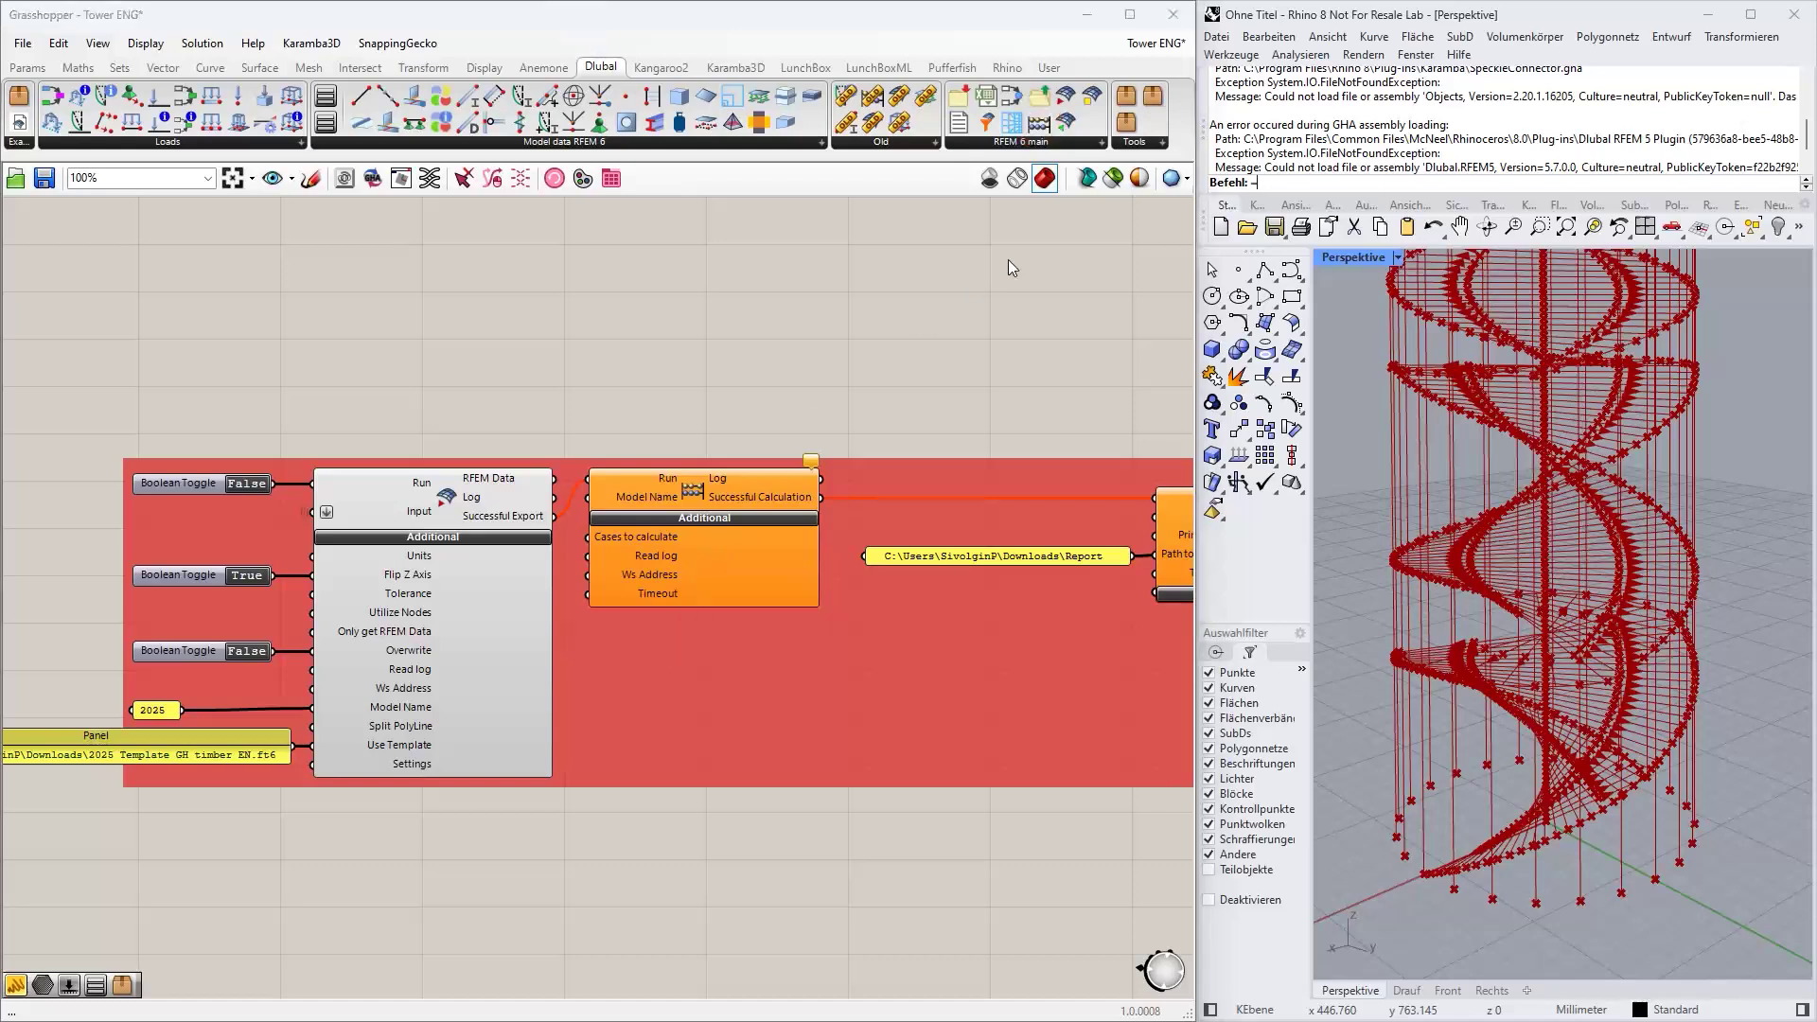
{"action": "left_click_drag", "start_coordinate": [1039, 130], "coordinate": [837, 328]}
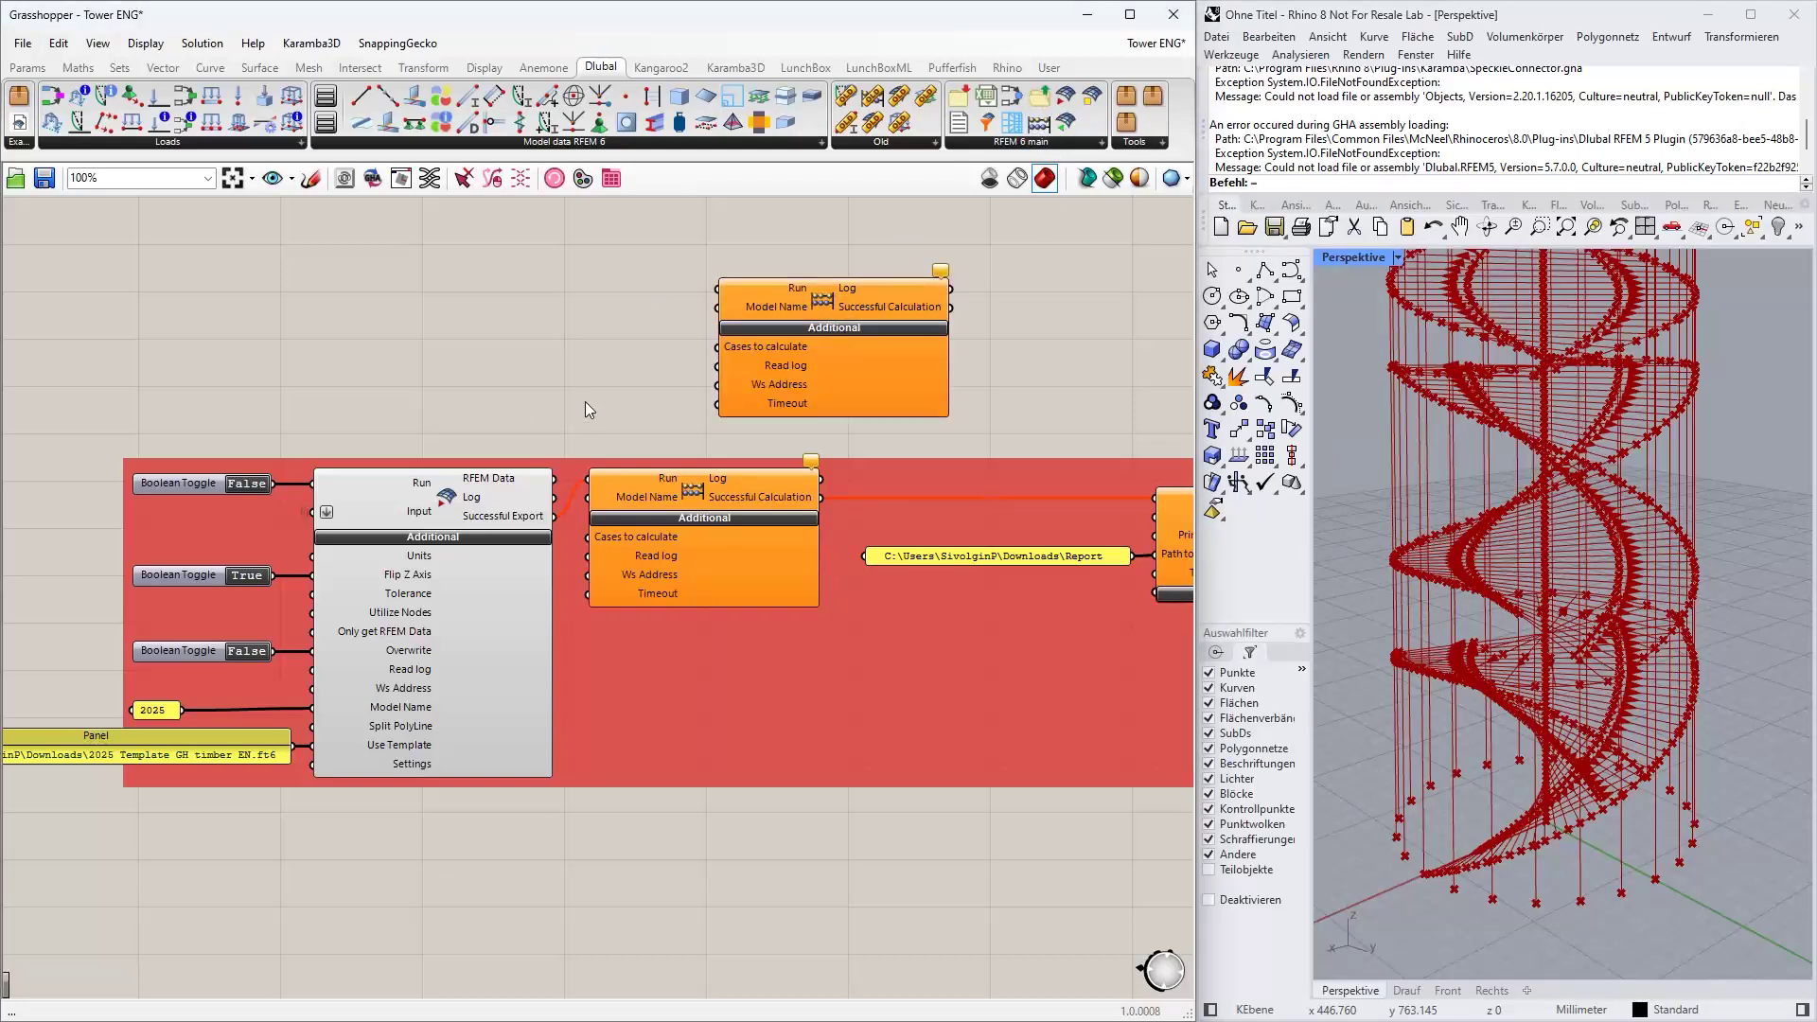
{"action": "right_click_drag", "start_coordinate": [685, 451], "coordinate": [571, 494]}
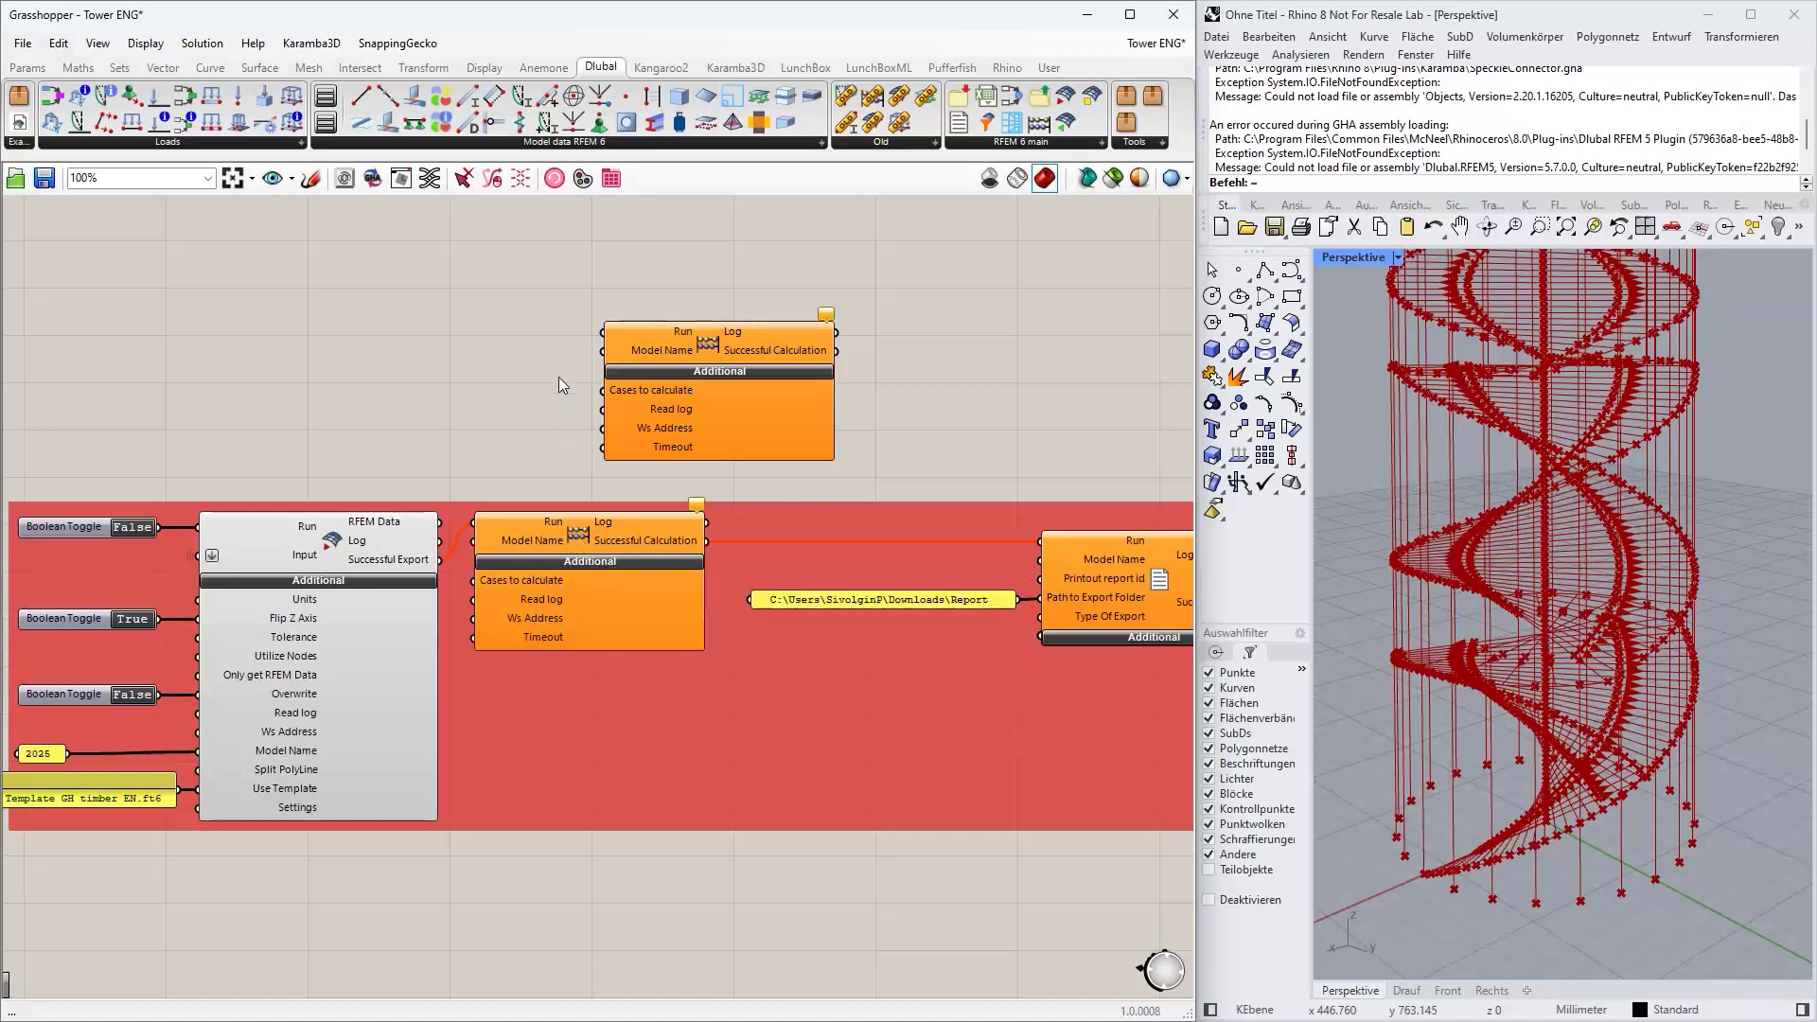
- Place an Export Printout report to Files component above the existing report component, beside the new calculation component
{"action": "right_click_drag", "start_coordinate": [559, 376], "coordinate": [334, 362]}
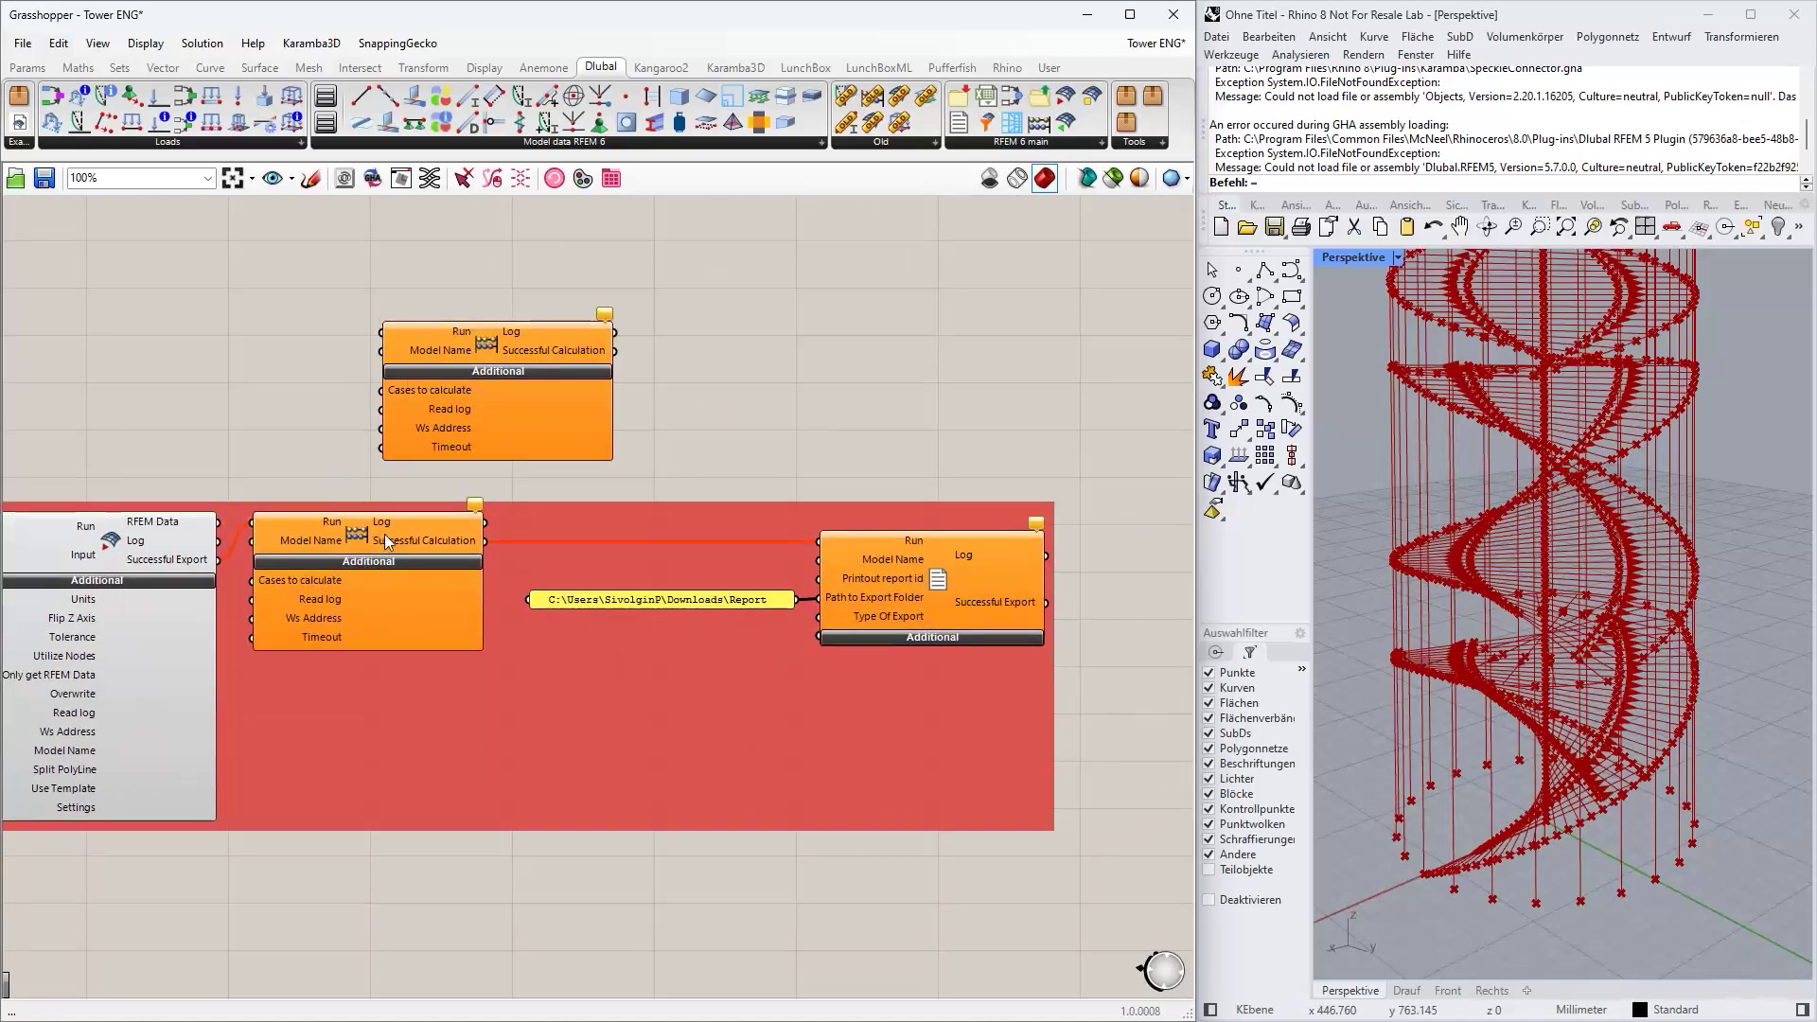
{"action": "right_click_drag", "start_coordinate": [798, 375], "coordinate": [684, 371]}
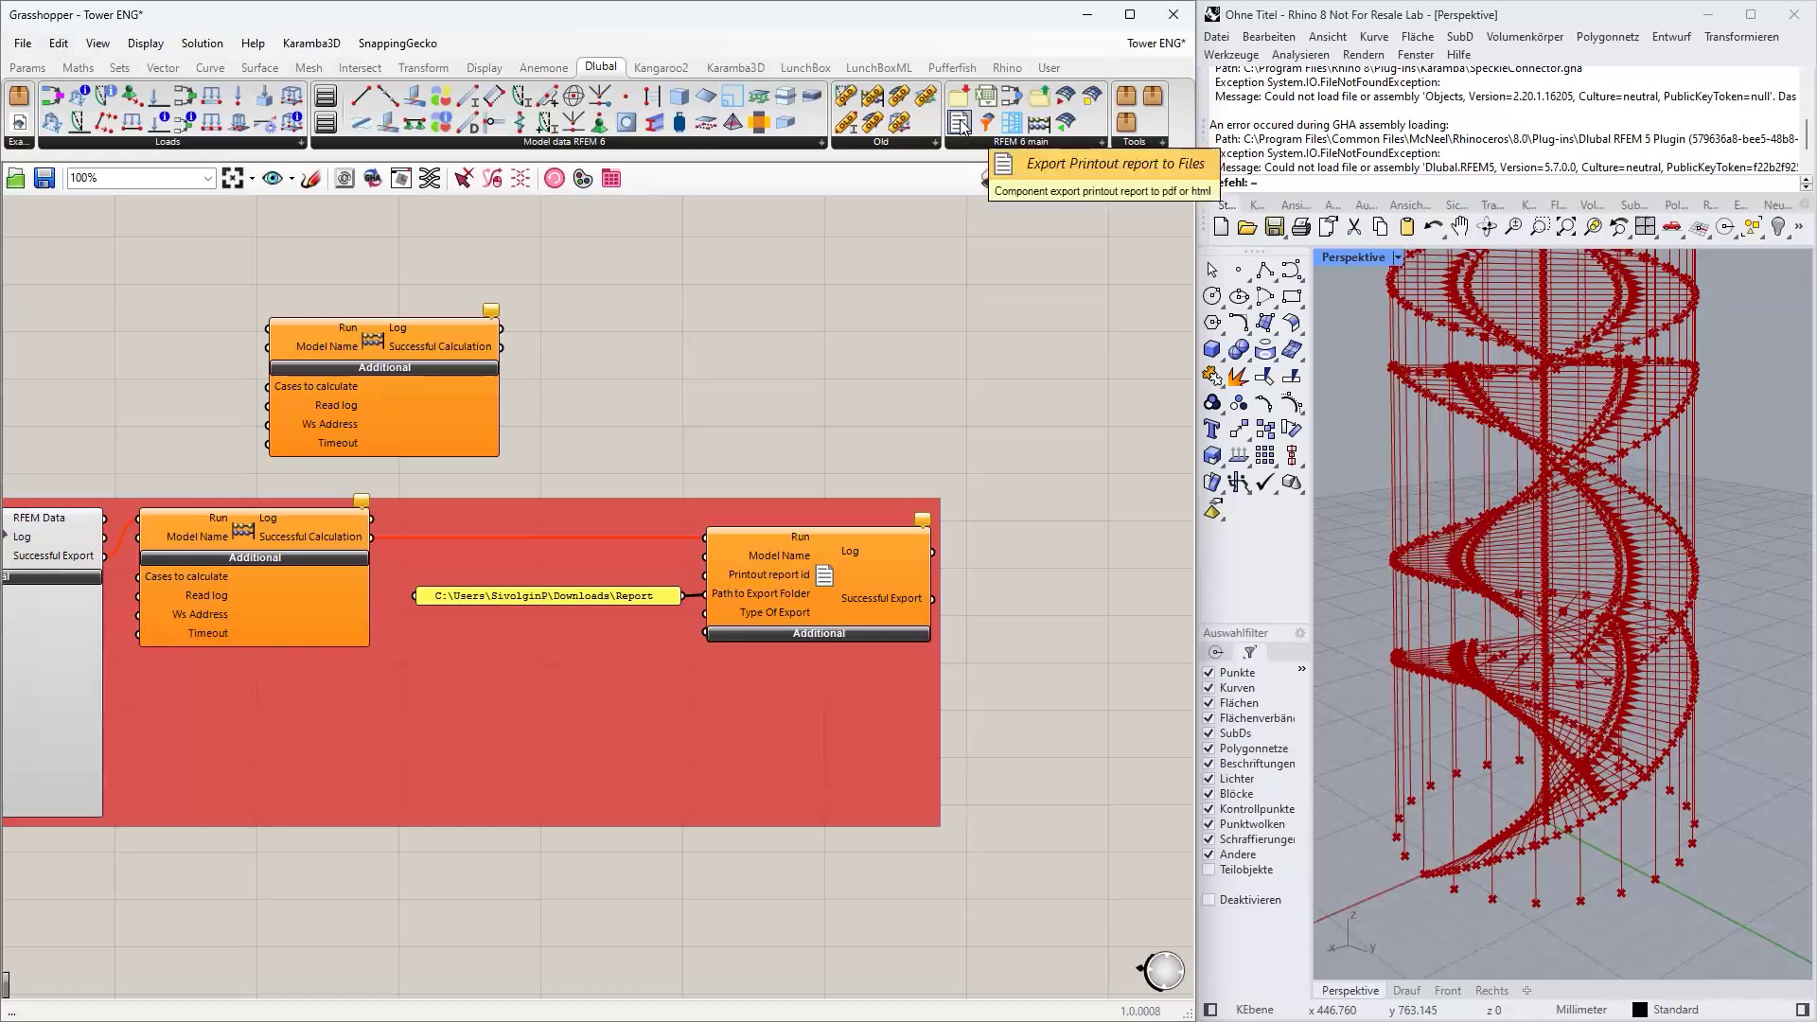
{"action": "left_click_drag", "start_coordinate": [960, 126], "coordinate": [798, 354]}
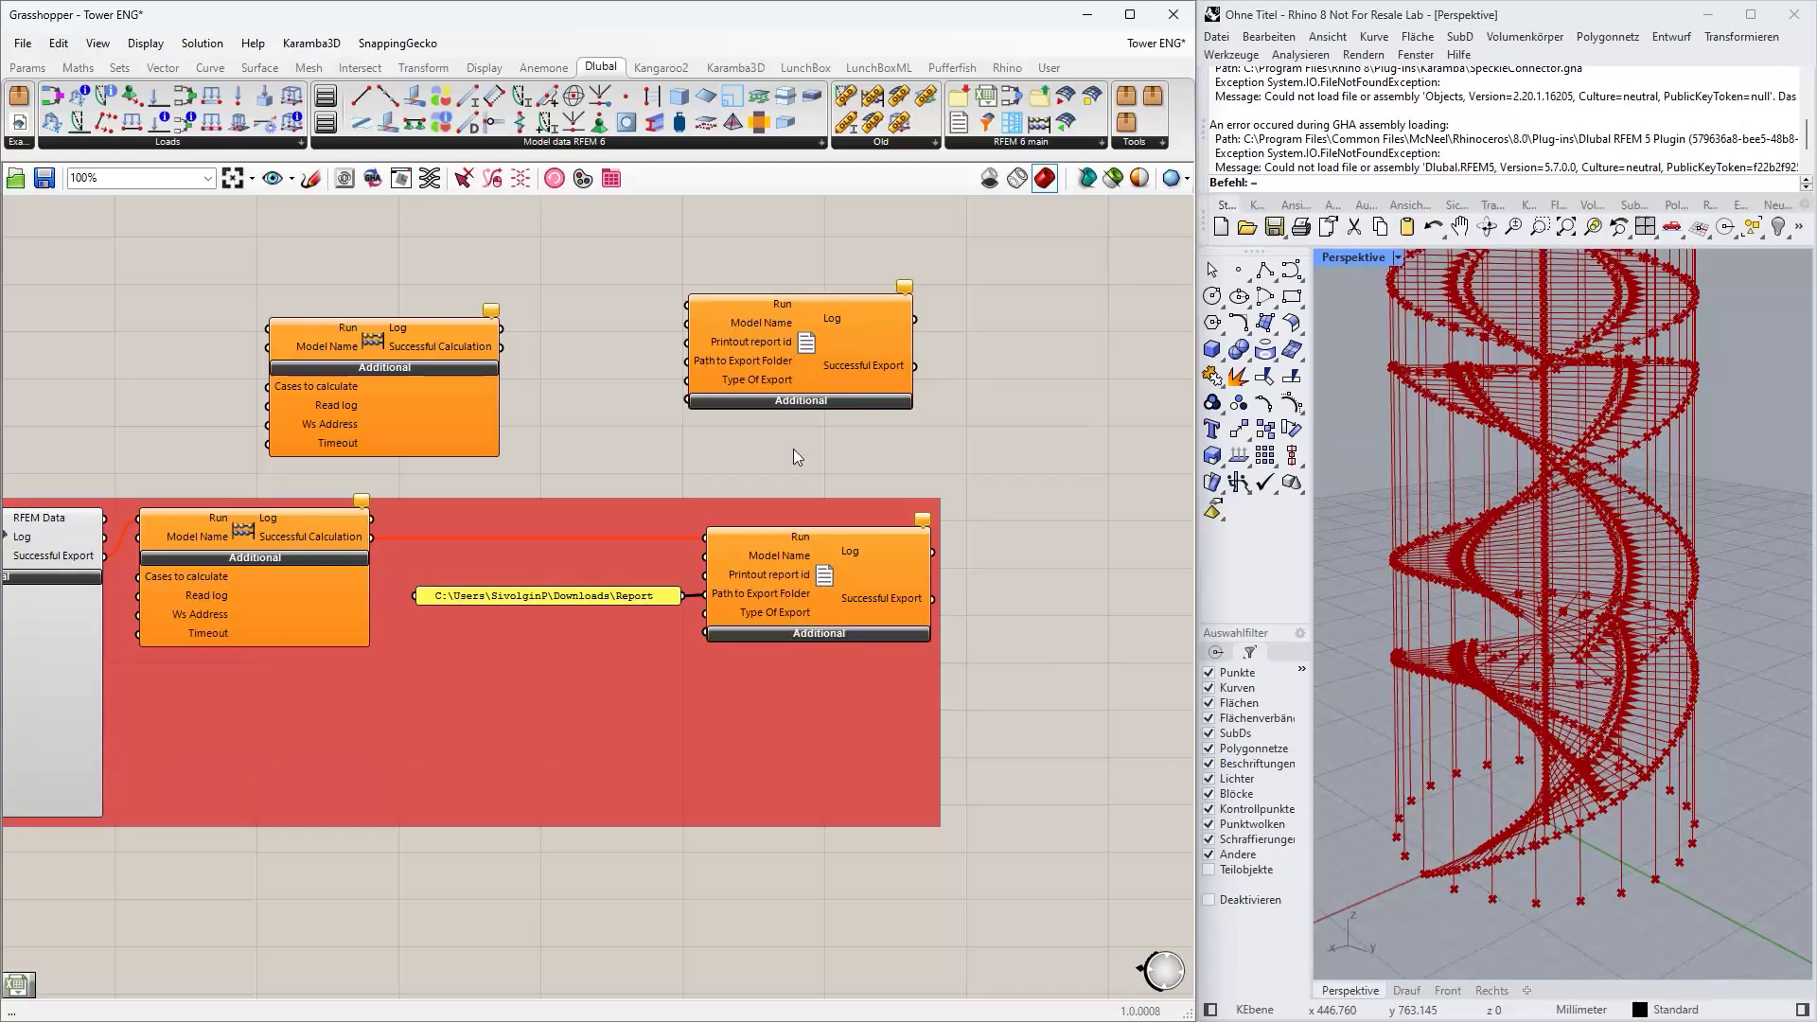
{"action": "right_click_drag", "start_coordinate": [636, 447], "coordinate": [800, 471]}
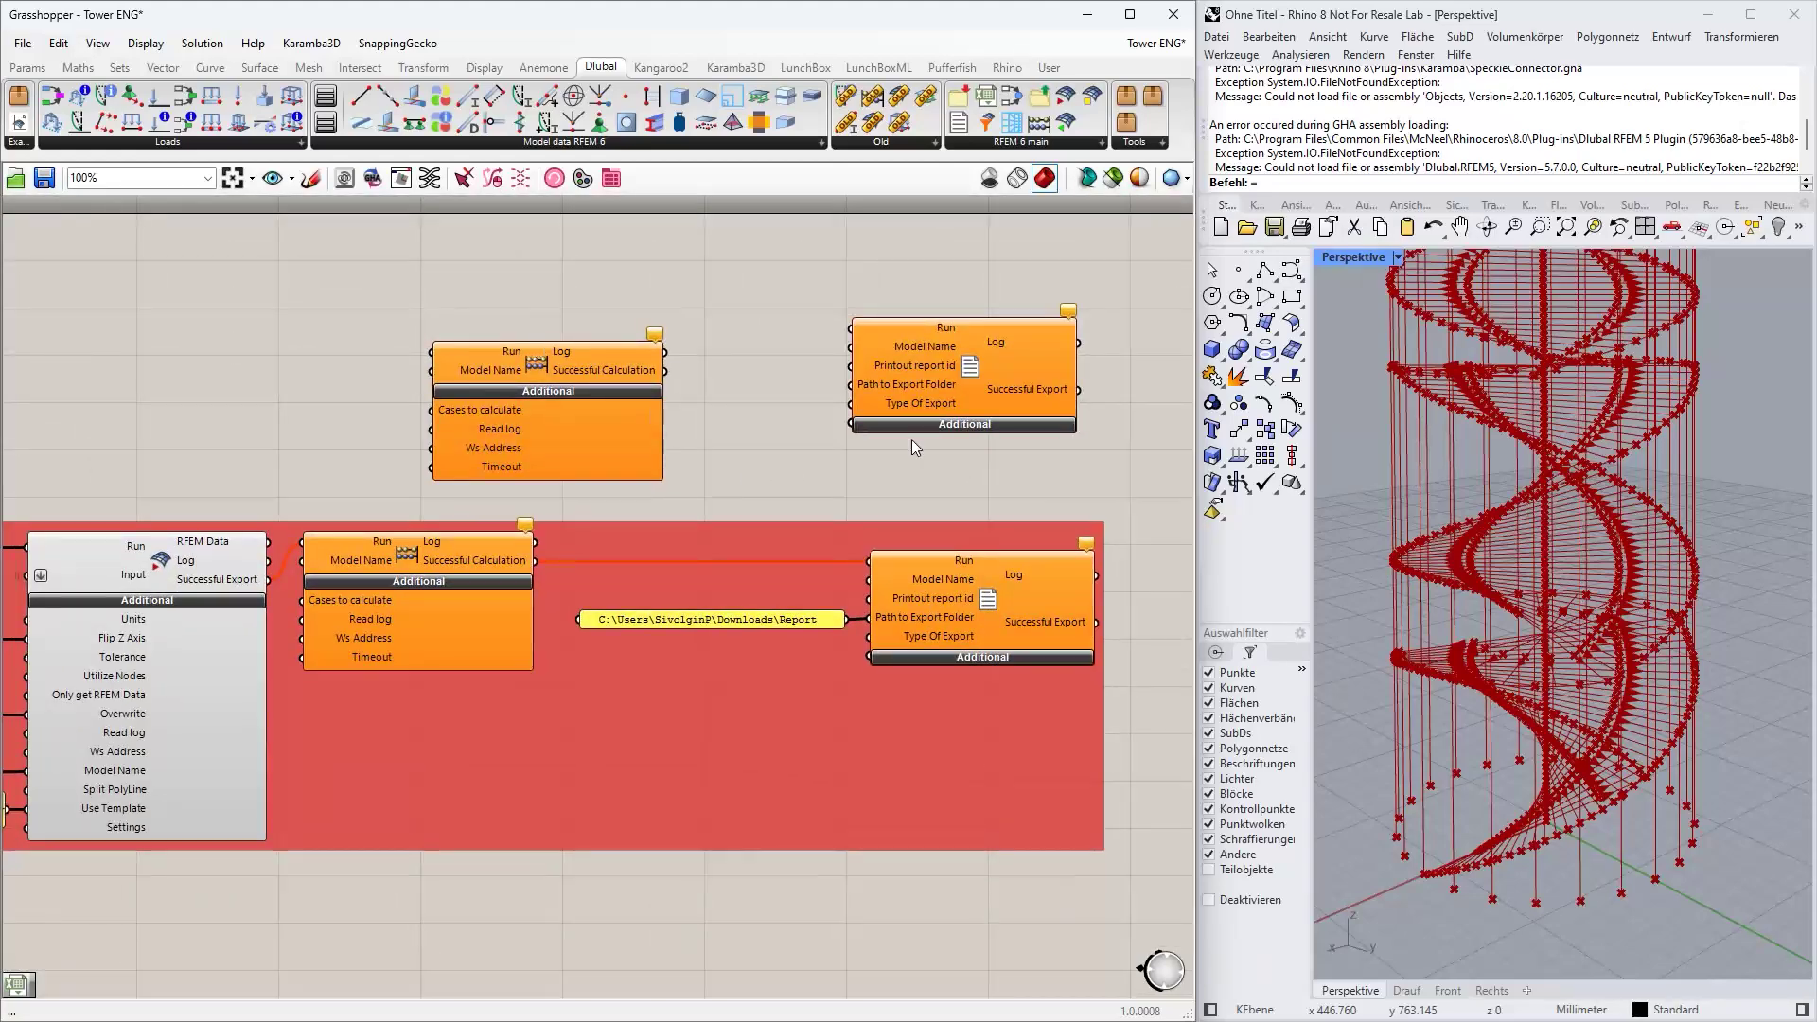
{"action": "right_click_drag", "start_coordinate": [911, 439], "coordinate": [868, 433]}
{"action": "scroll", "coordinate": [885, 578], "scroll_direction": "down", "scroll_amount": 1}
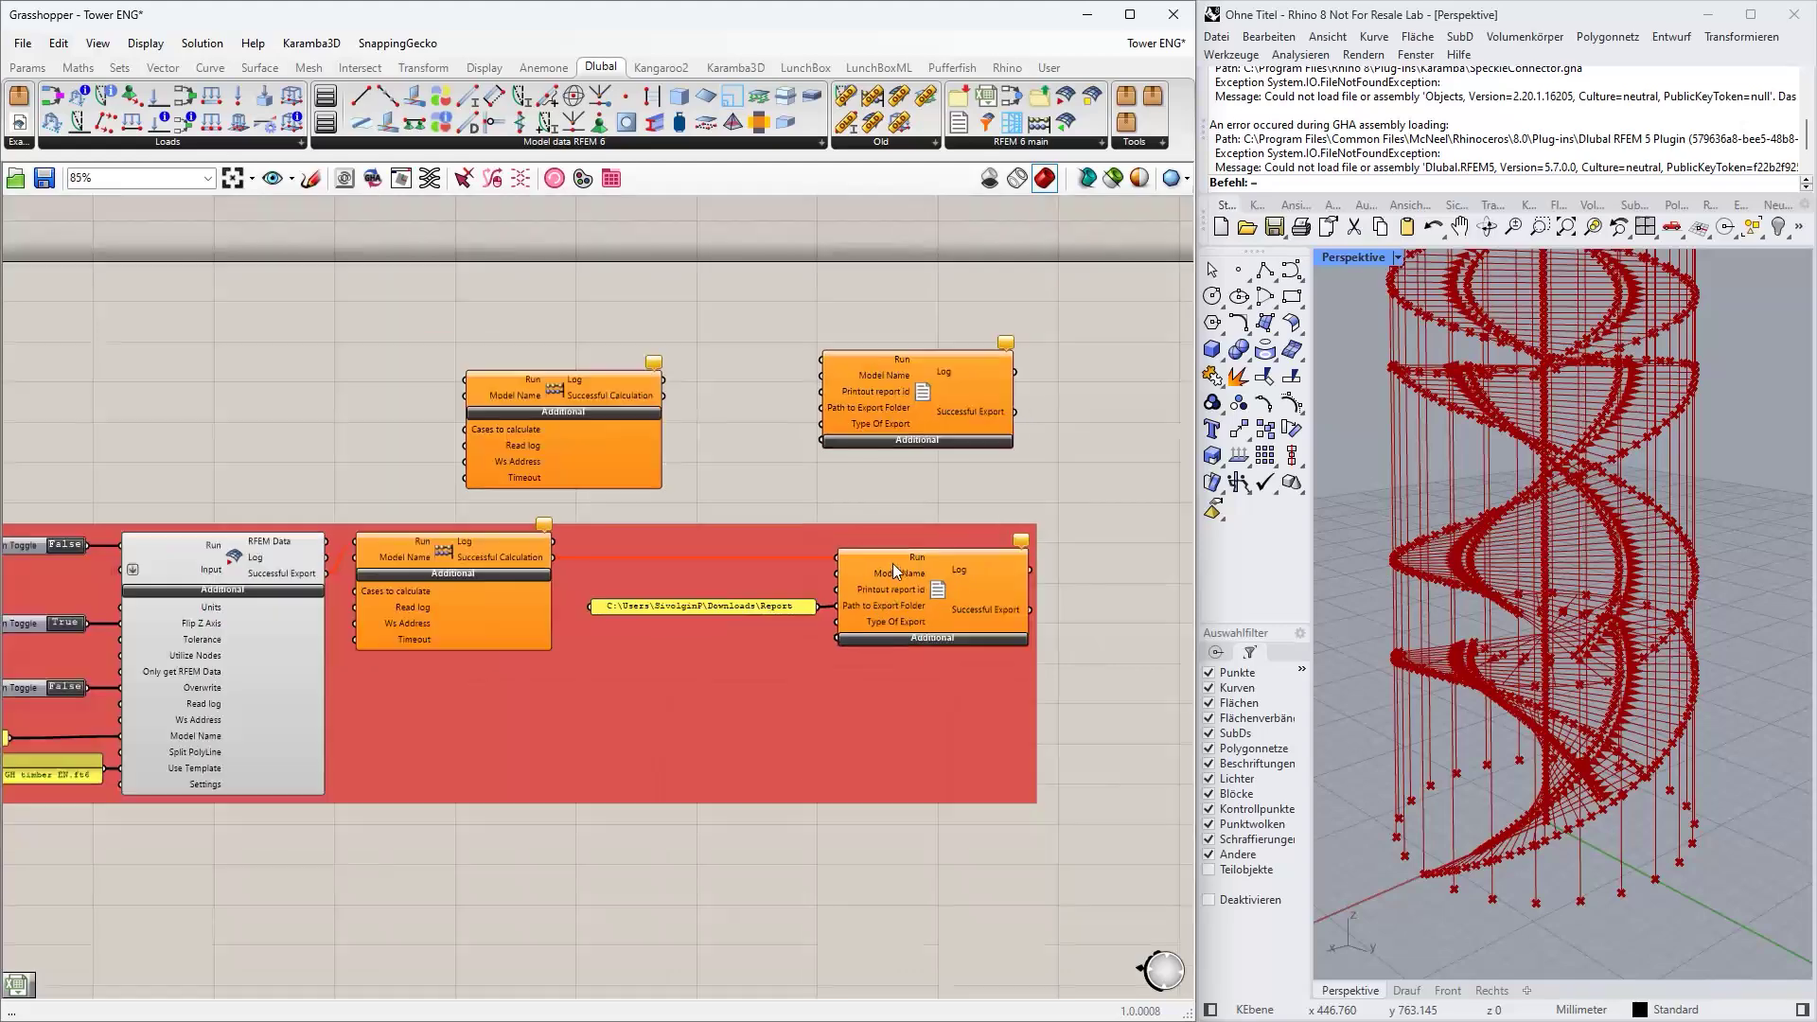
{"action": "scroll", "coordinate": [894, 564], "scroll_direction": "down", "scroll_amount": 1}
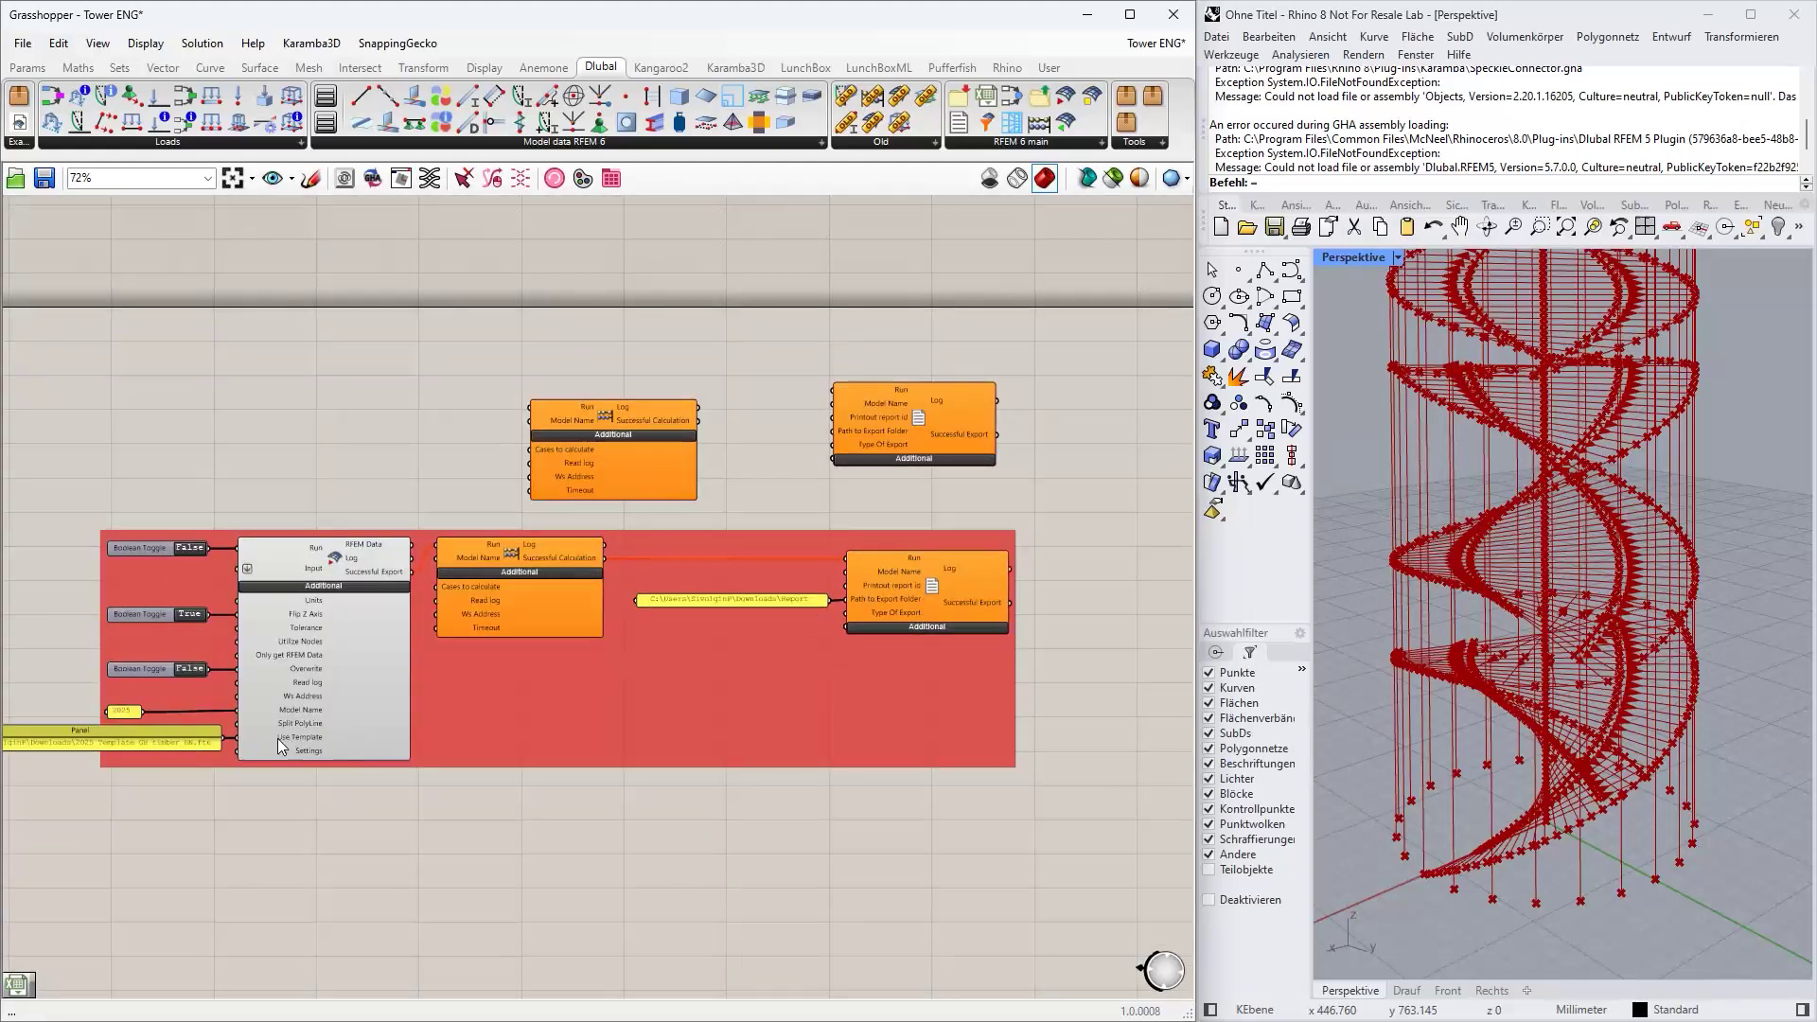
- Select the two extra calculation and printout report components above the red group and delete them
{"action": "left_click_drag", "start_coordinate": [645, 469], "coordinate": [716, 451]}
{"action": "left_click_drag", "start_coordinate": [873, 485], "coordinate": [701, 407]}
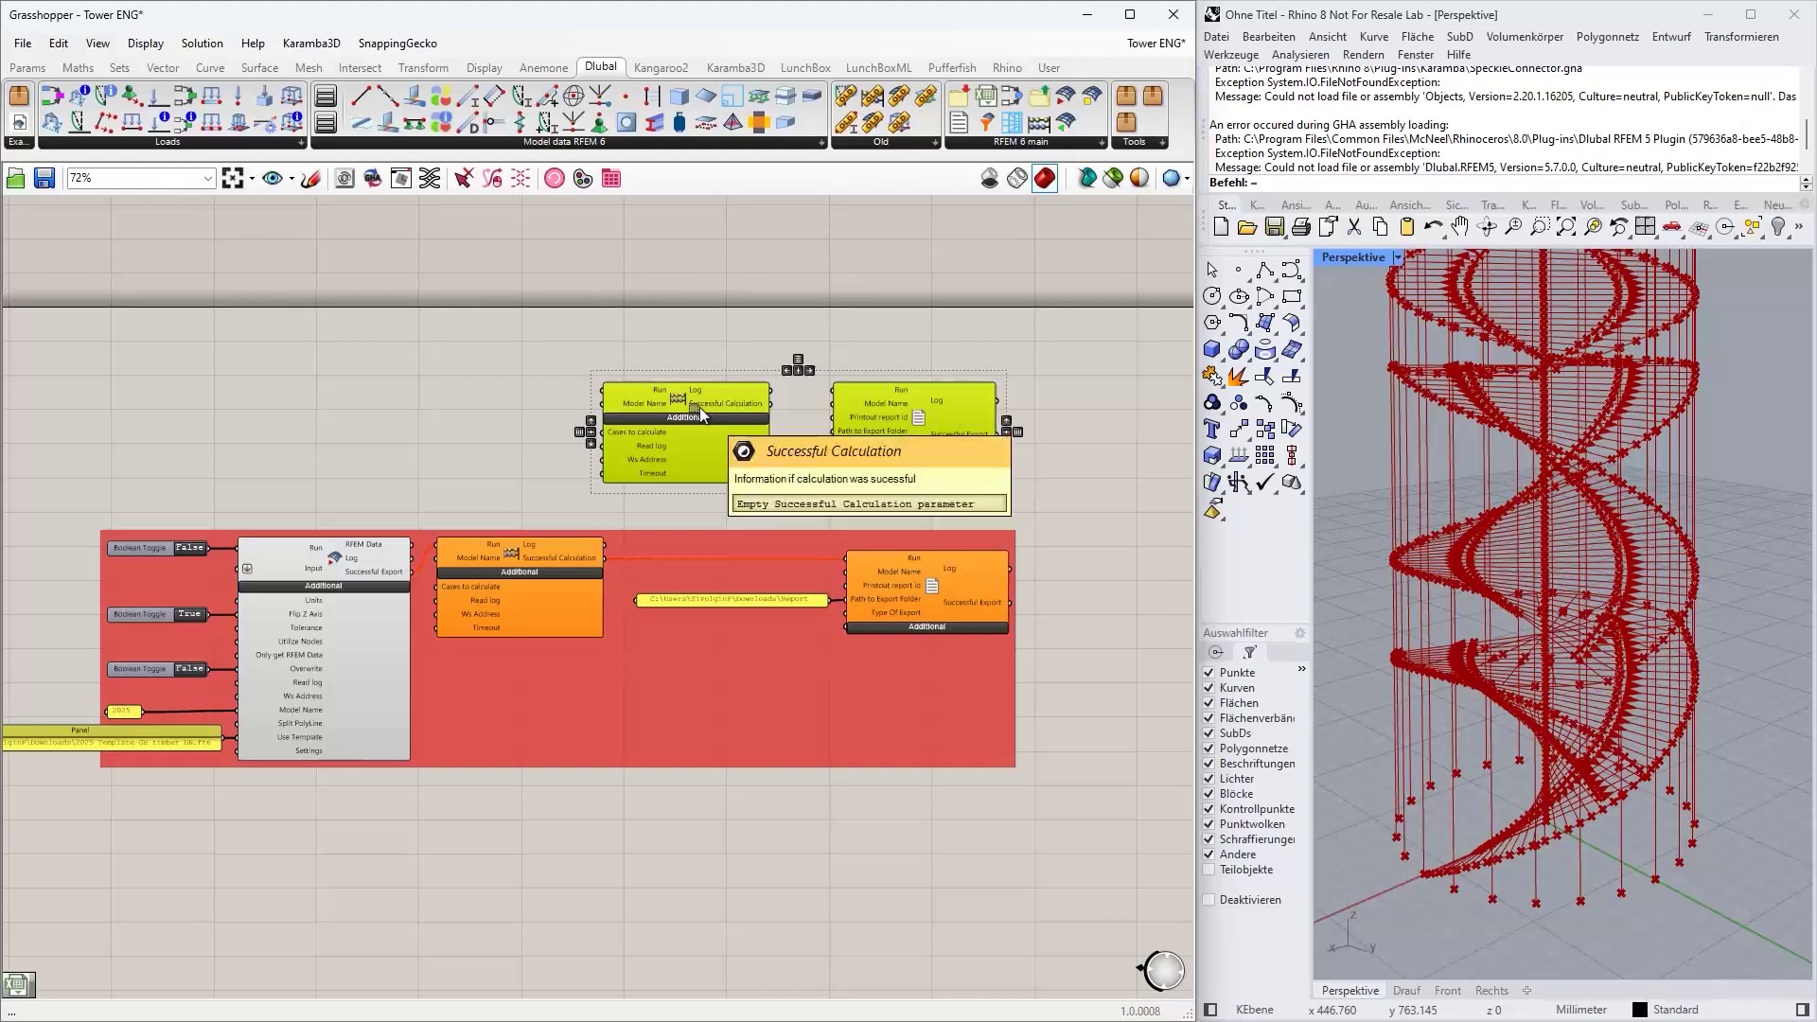
{"action": "key", "text": "Delete"}
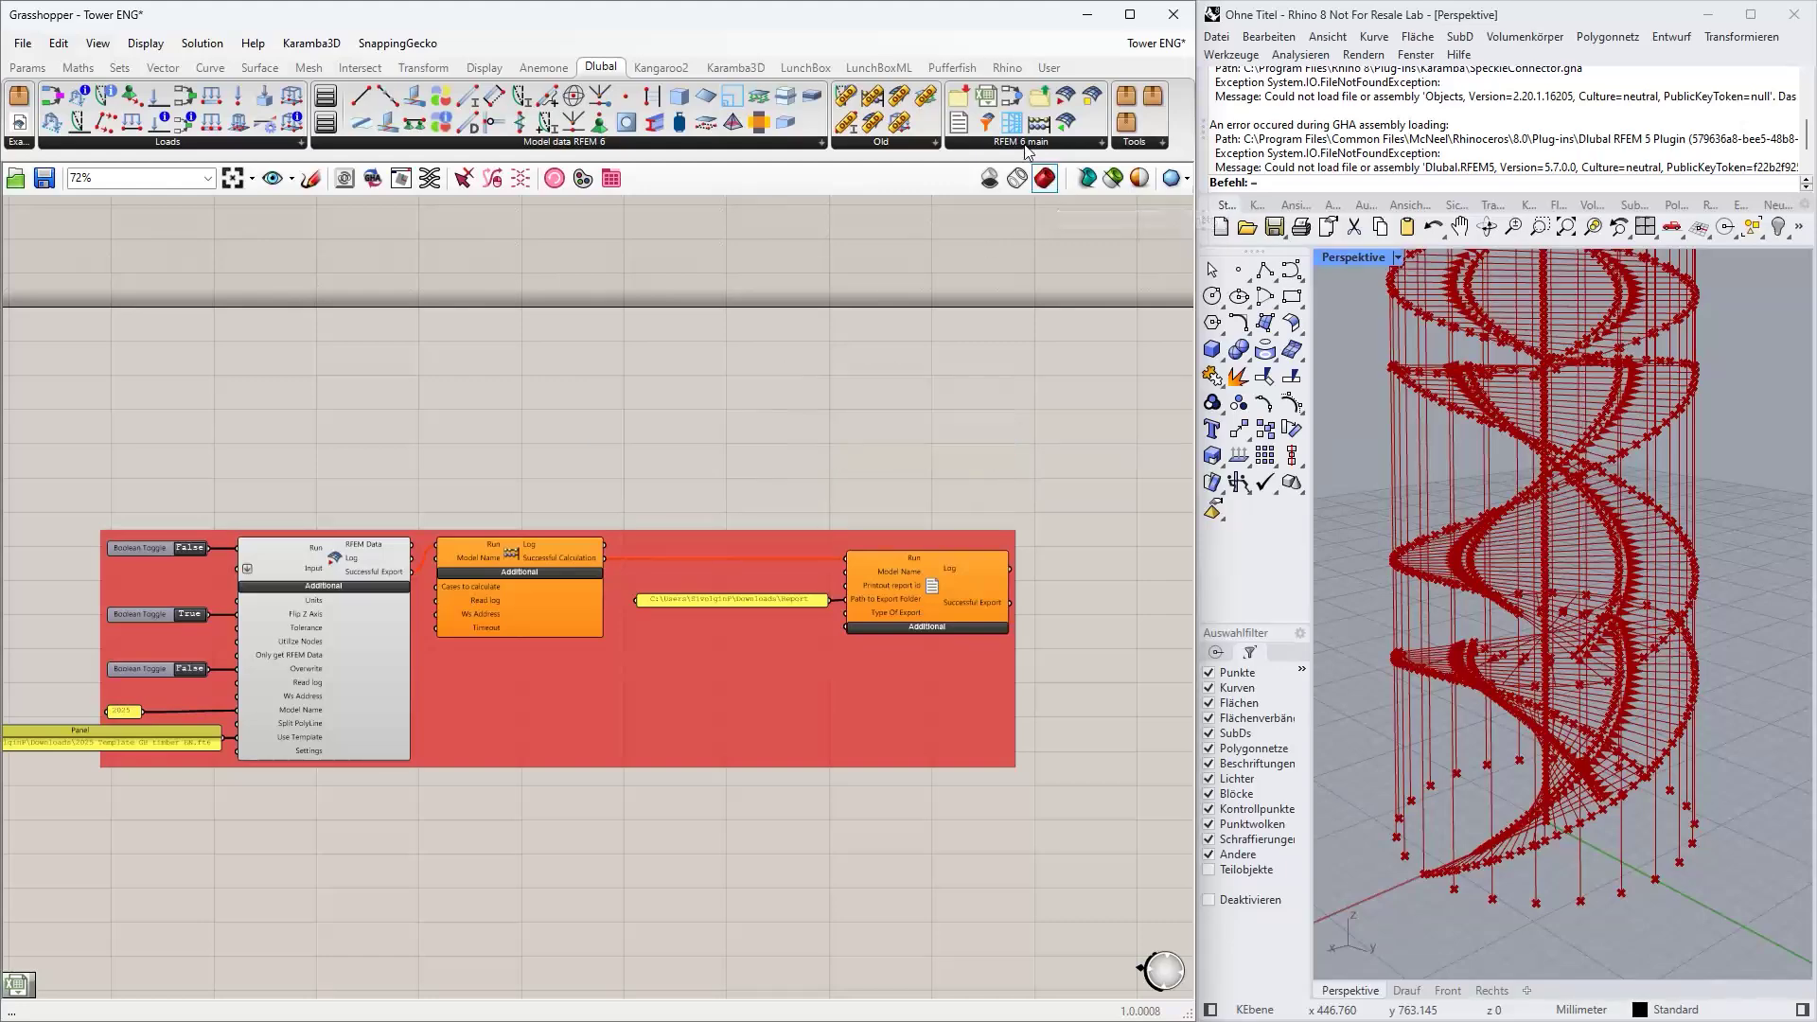
- Place the RFEM 6 table export component with Path to Export Folder and Type Of Export inputs above the red group
{"action": "left_click", "coordinate": [1028, 144]}
{"action": "left_click", "coordinate": [1014, 248]}
{"action": "left_click", "coordinate": [854, 437]}
{"action": "scroll", "coordinate": [854, 439], "scroll_direction": "up", "scroll_amount": 1}
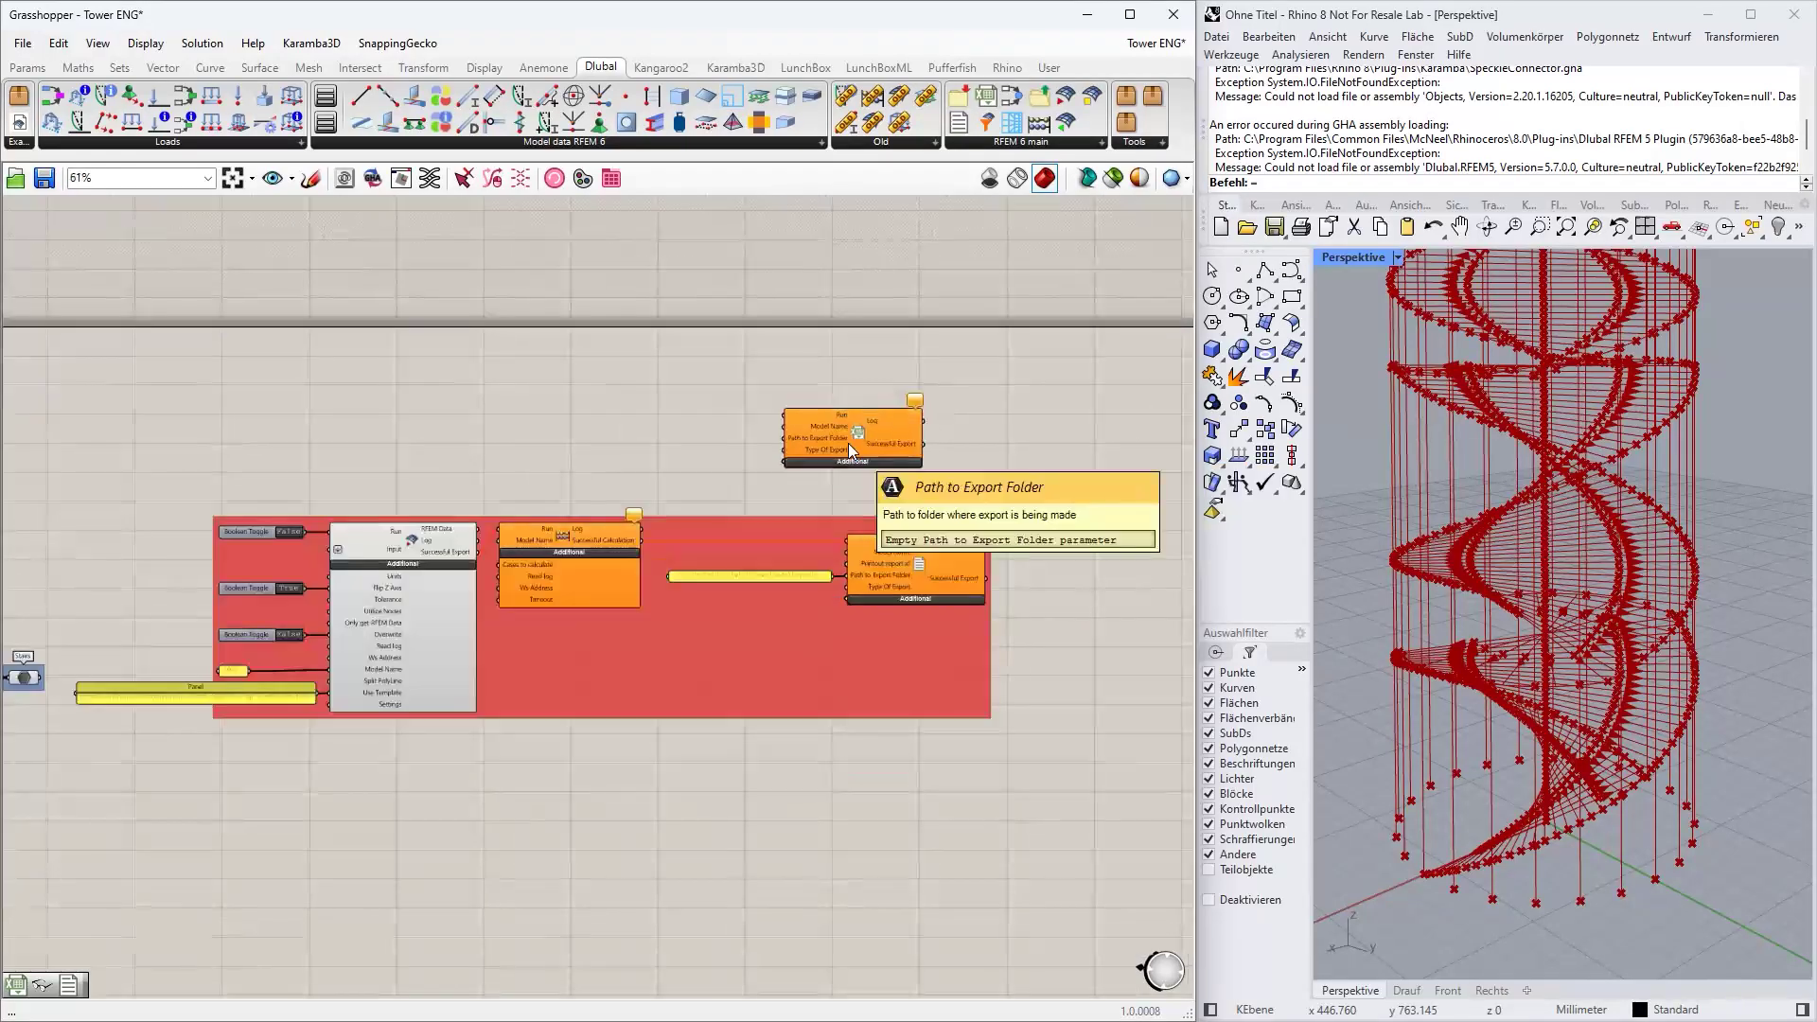
{"action": "scroll", "coordinate": [848, 443], "scroll_direction": "down", "scroll_amount": 1}
- Switch to RFEM 6, browse the Static Analysis tables in the Result Table Manager, close it and return to Grasshopper
{"action": "key", "text": "alt+Tab"}
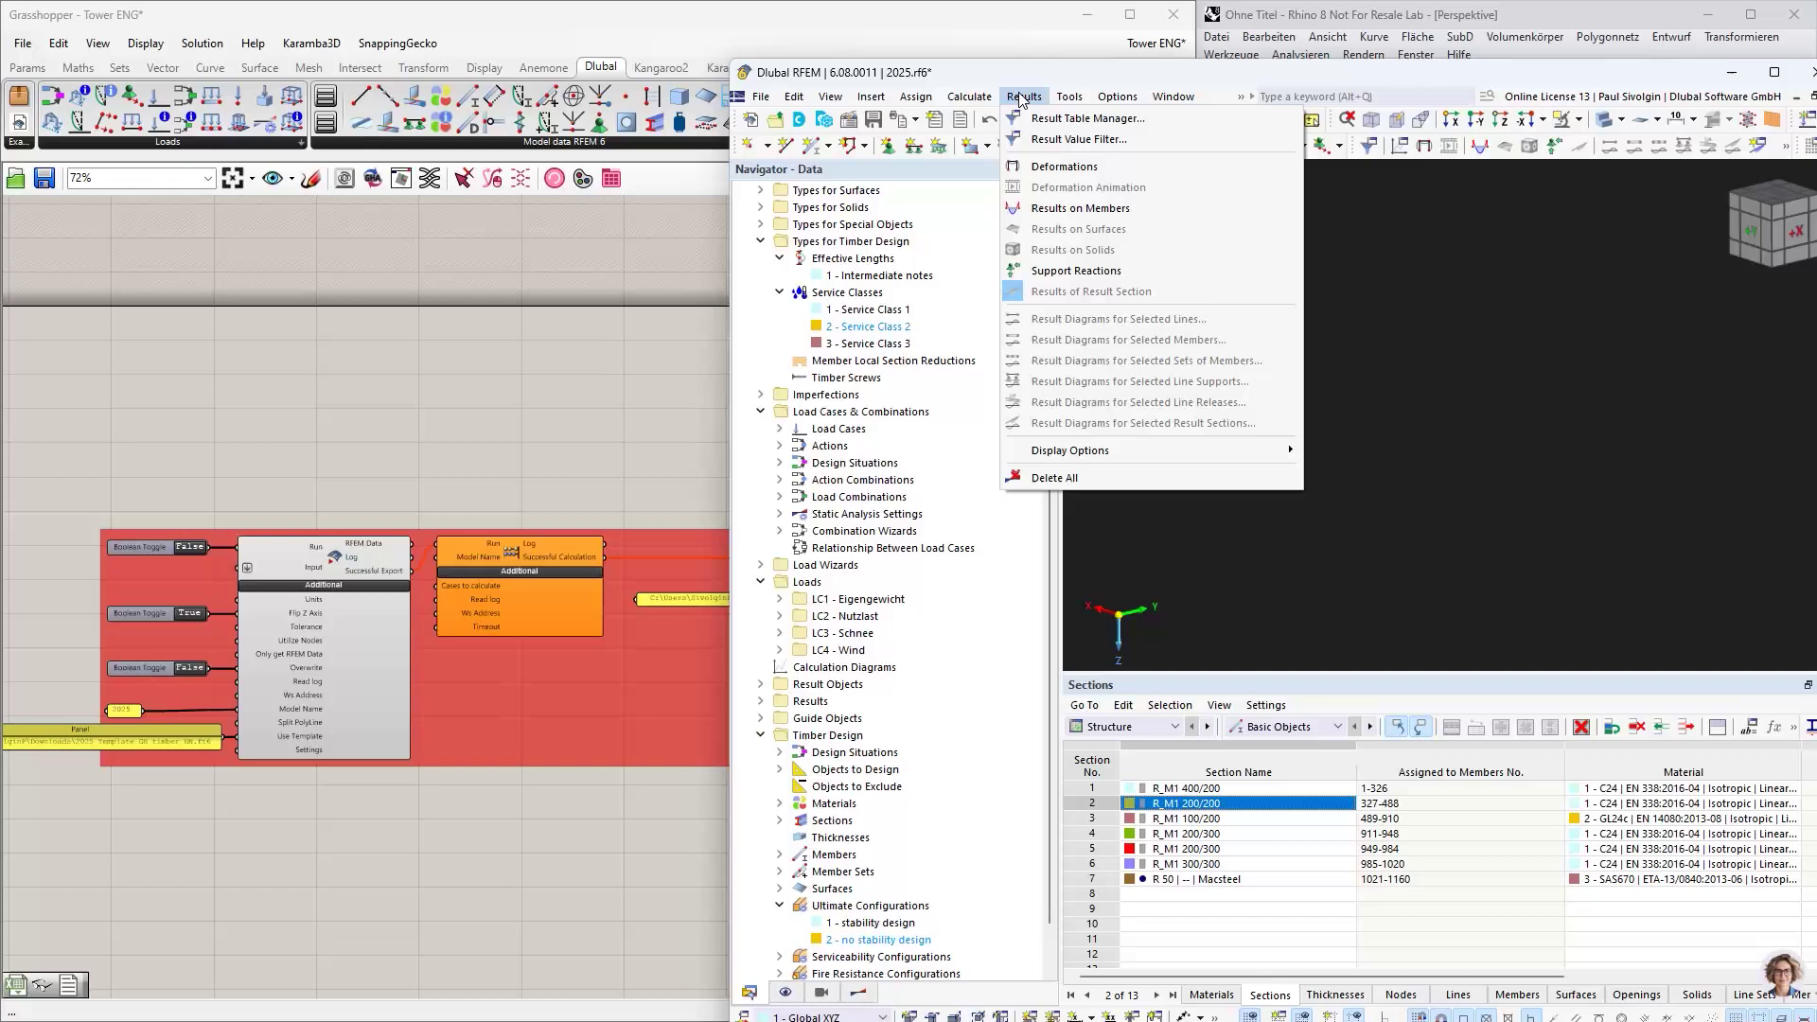
{"action": "left_click", "coordinate": [1088, 118]}
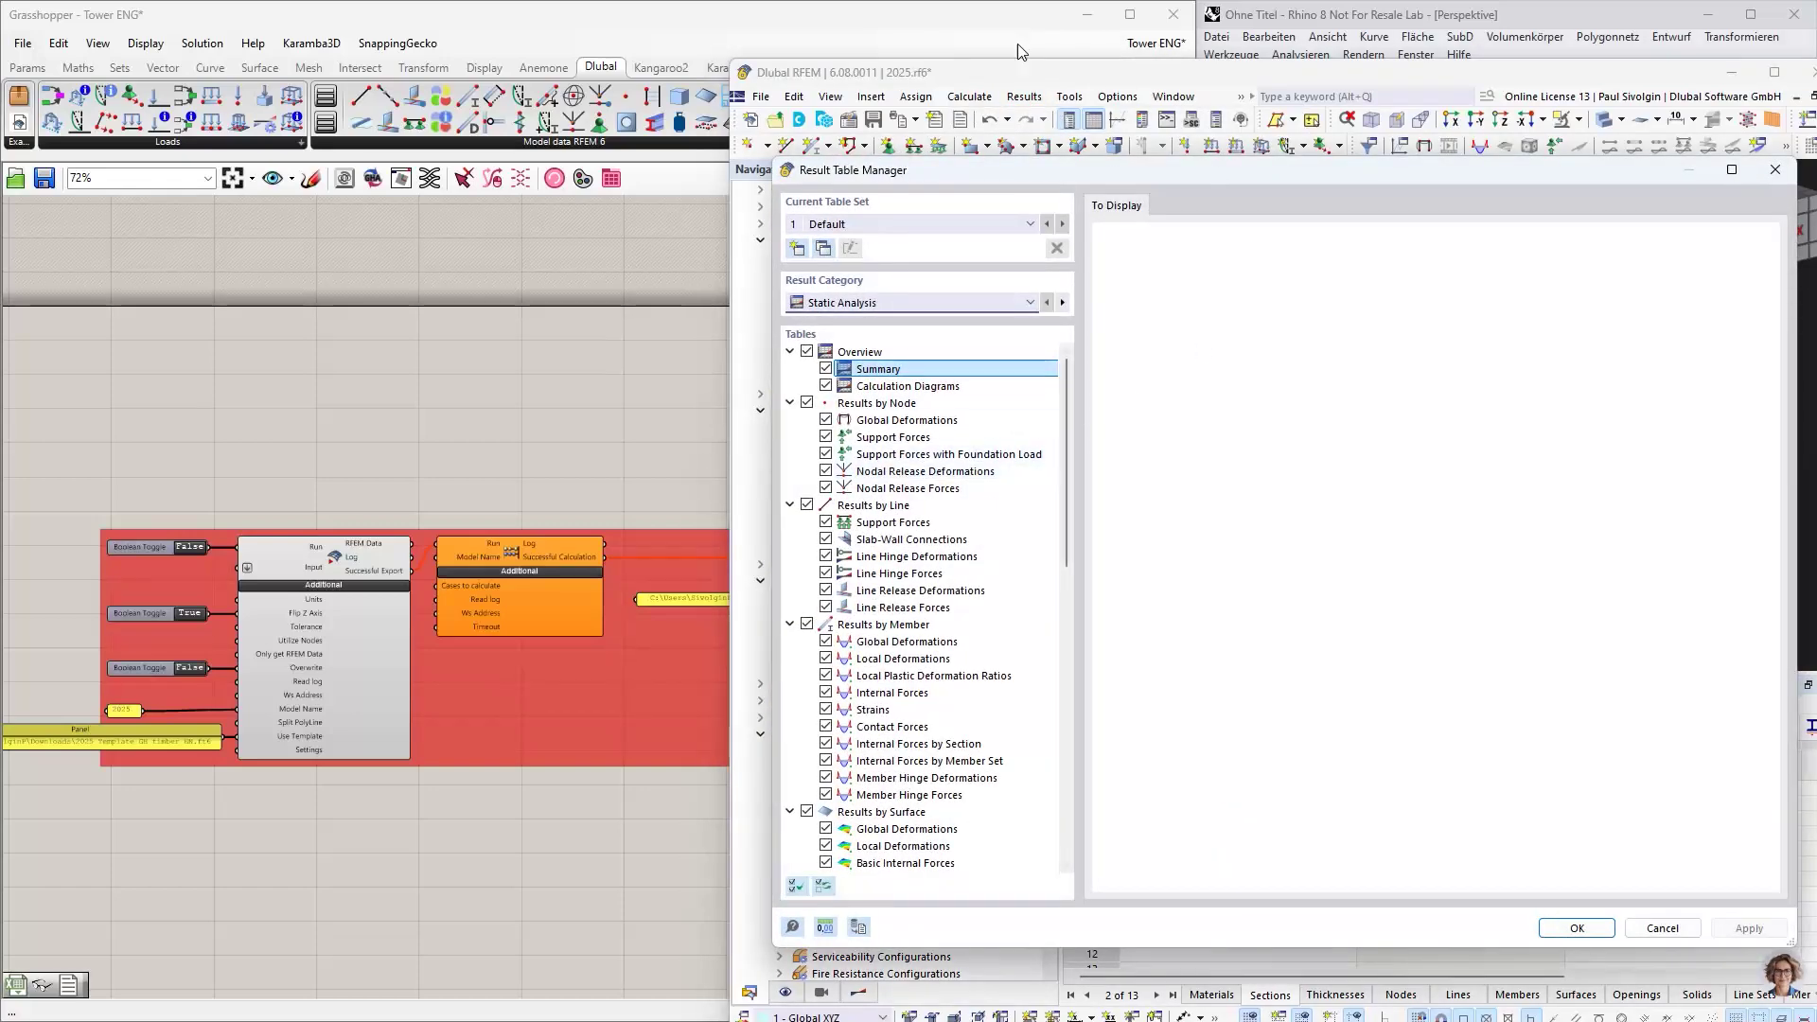
{"action": "scroll", "coordinate": [951, 492], "scroll_direction": "down", "scroll_amount": 7}
{"action": "scroll", "coordinate": [800, 616], "scroll_direction": "down", "scroll_amount": 5}
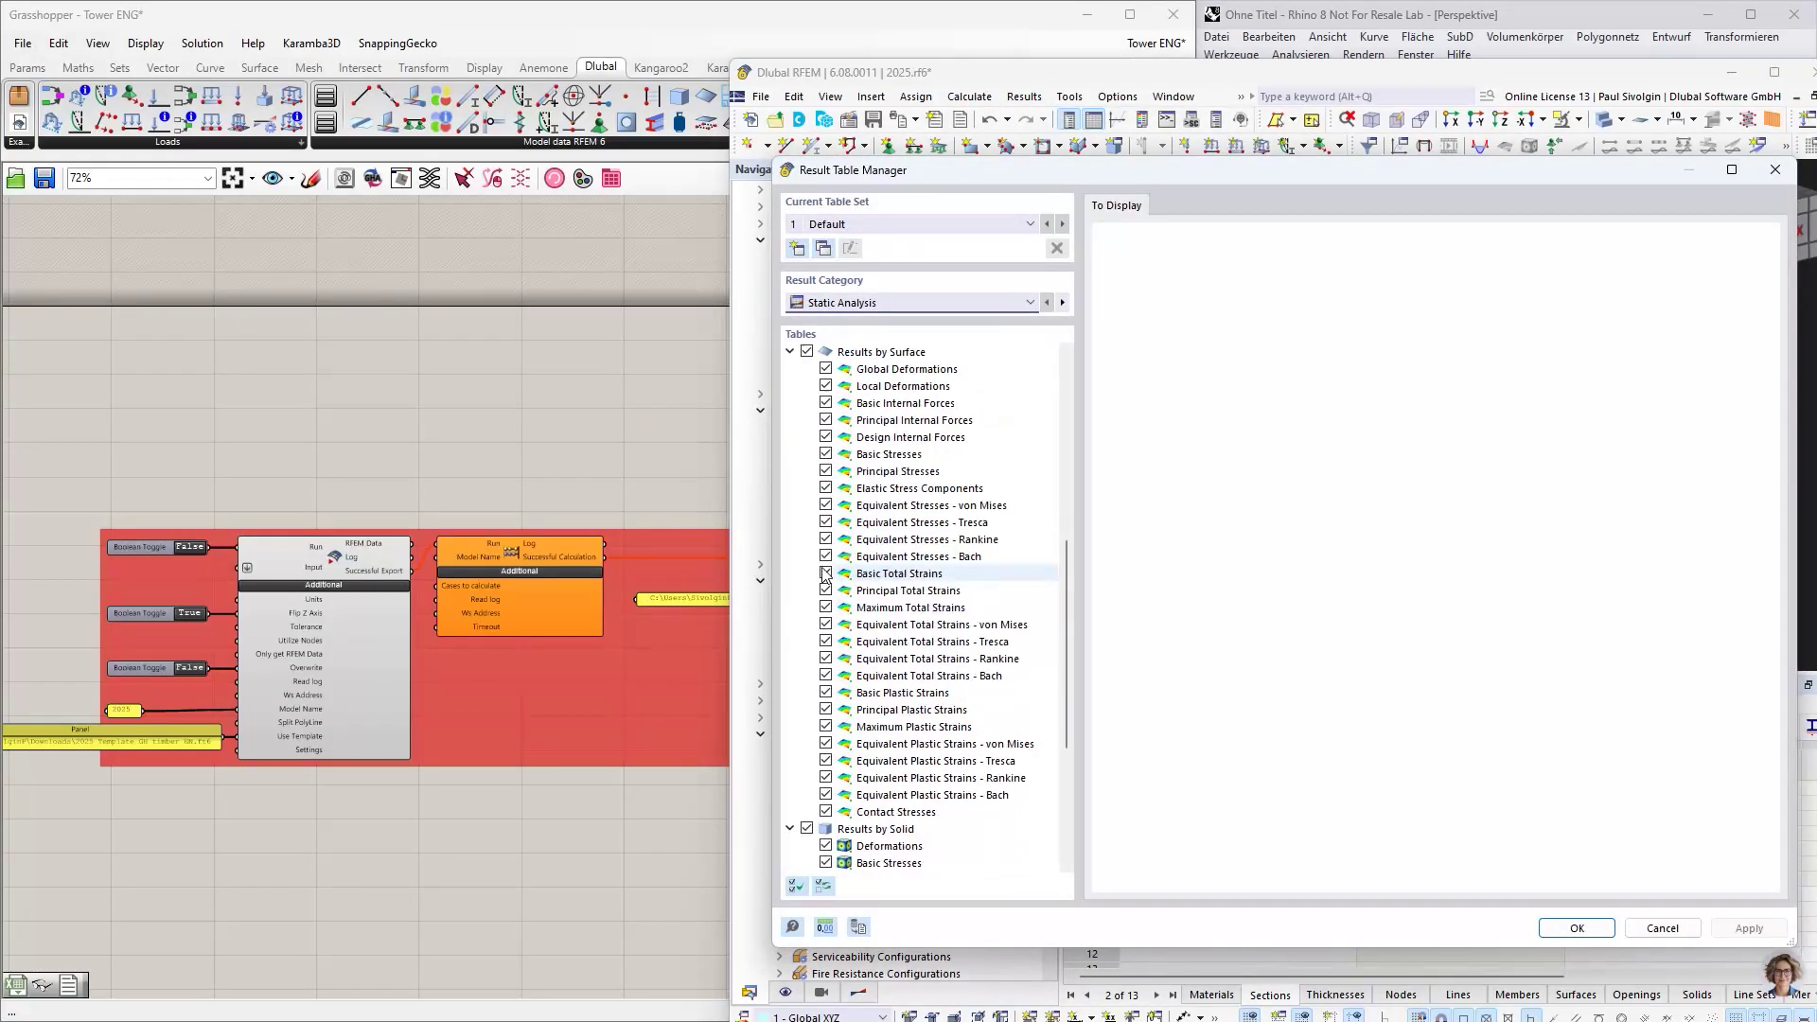
{"action": "scroll", "coordinate": [825, 622], "scroll_direction": "up", "scroll_amount": 15}
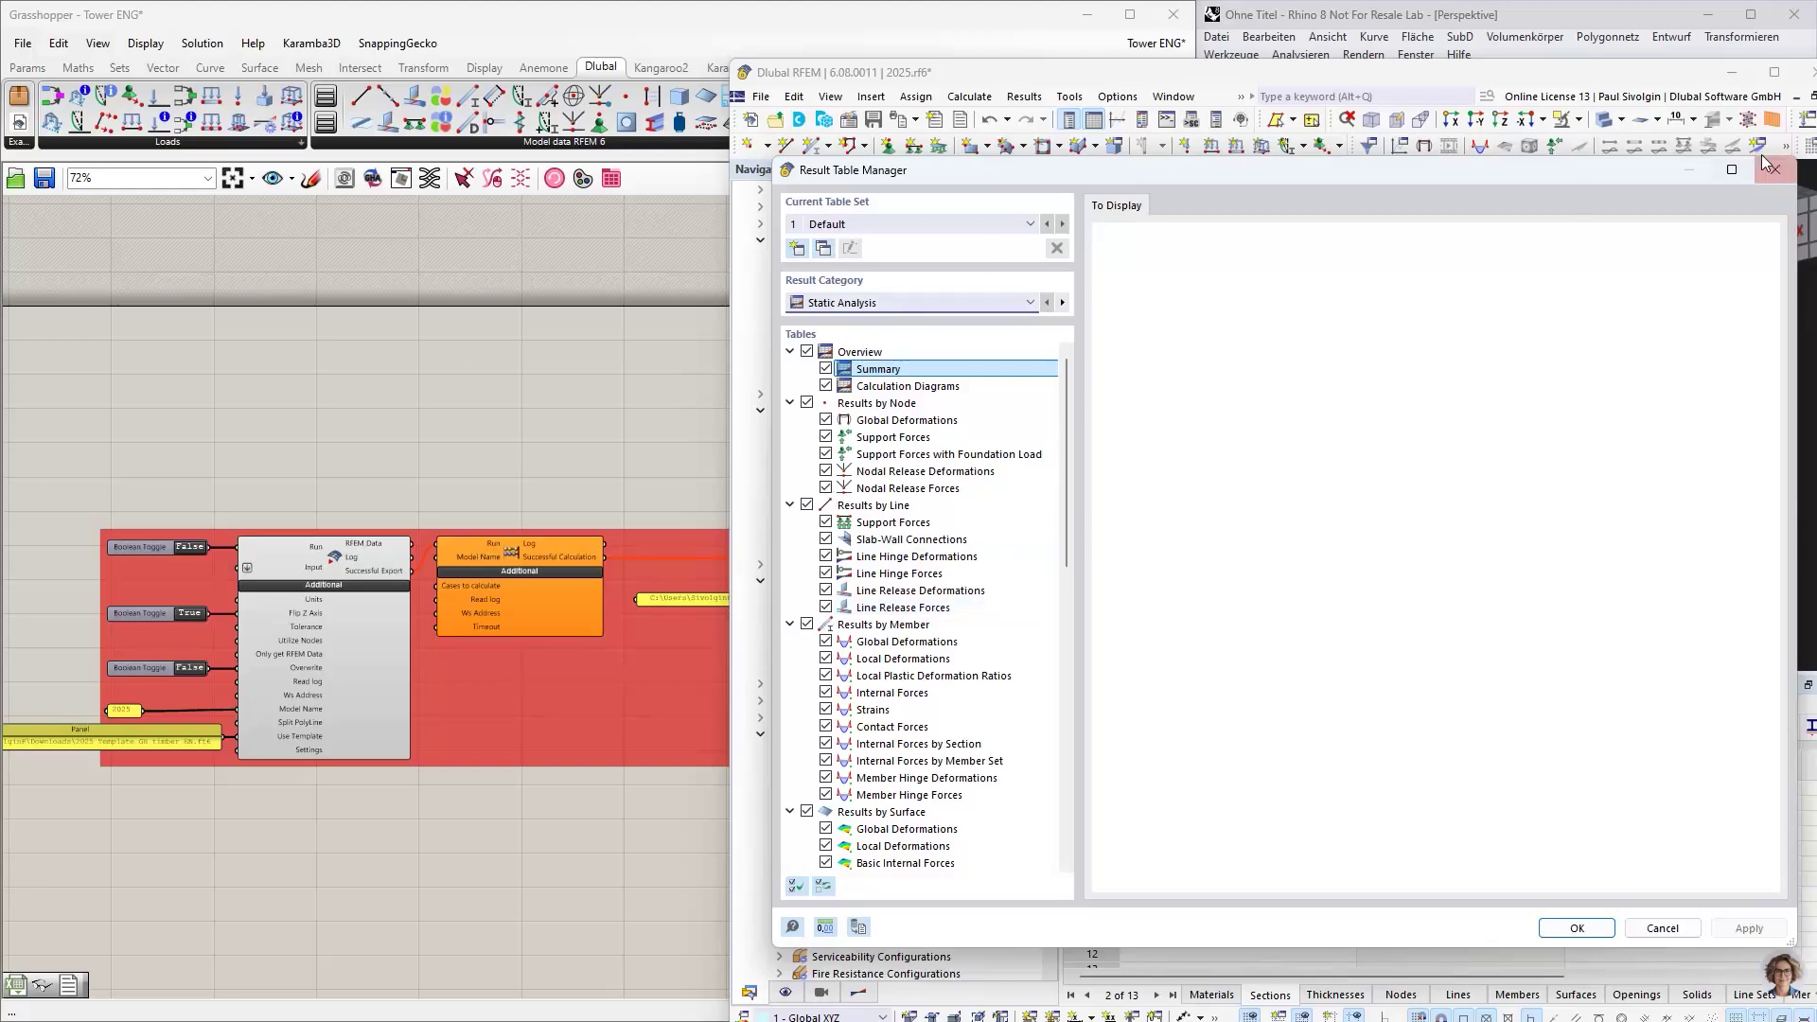
{"action": "key", "text": "Escape"}
{"action": "left_click", "coordinate": [609, 426]}
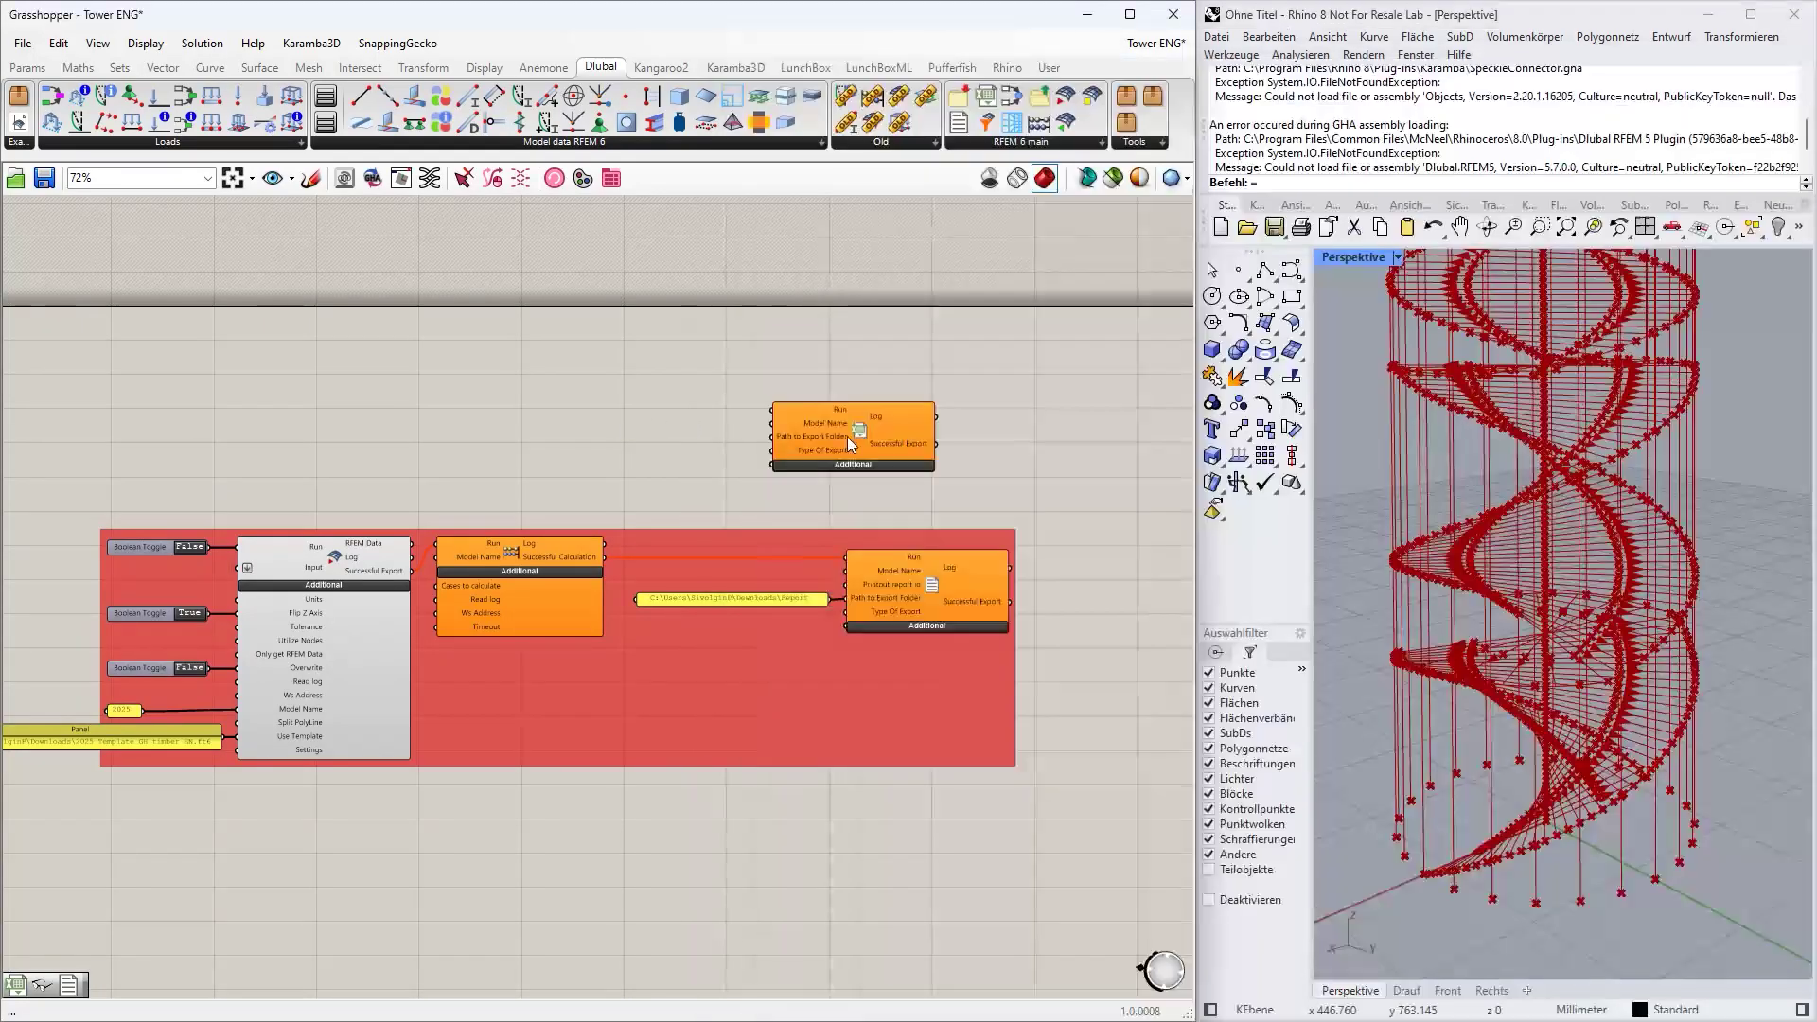
- Inspect the inputs of the newly placed table export component above the red group, and delete the component
{"action": "scroll", "coordinate": [848, 436], "scroll_direction": "up", "scroll_amount": 3}
{"action": "scroll", "coordinate": [832, 438], "scroll_direction": "down", "scroll_amount": 3}
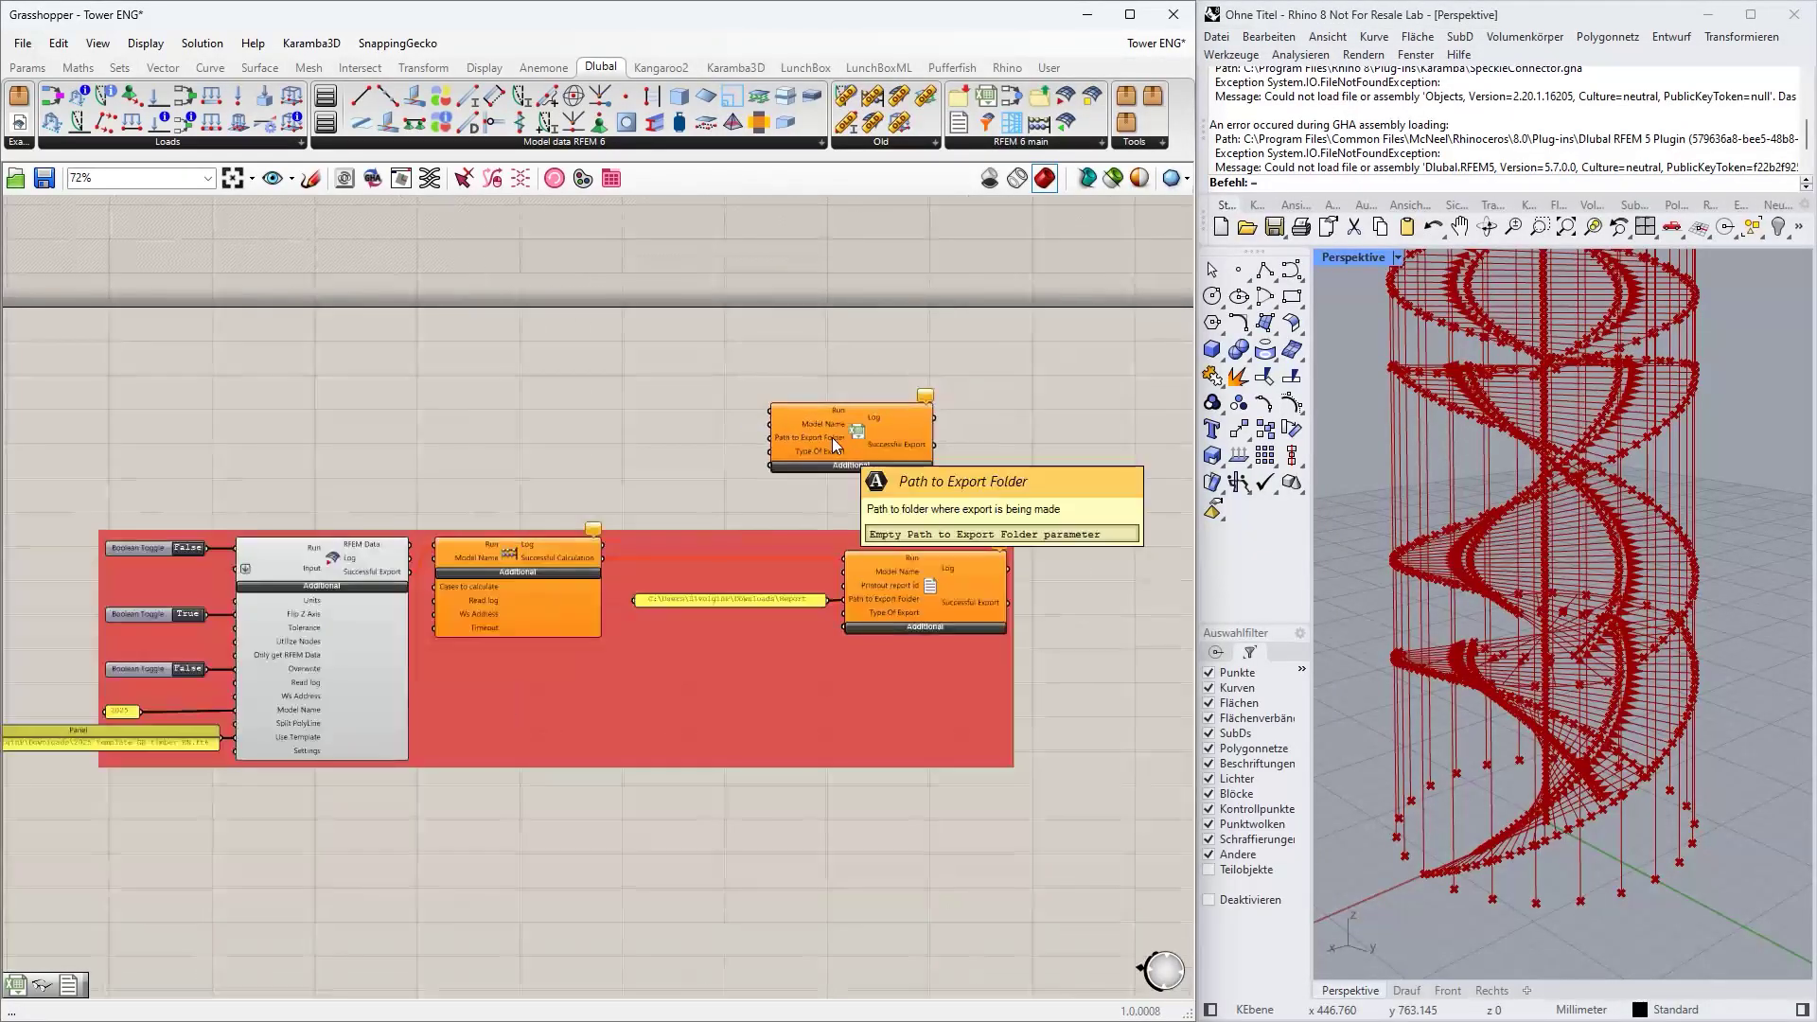
{"action": "scroll", "coordinate": [719, 460], "scroll_direction": "up", "scroll_amount": 3}
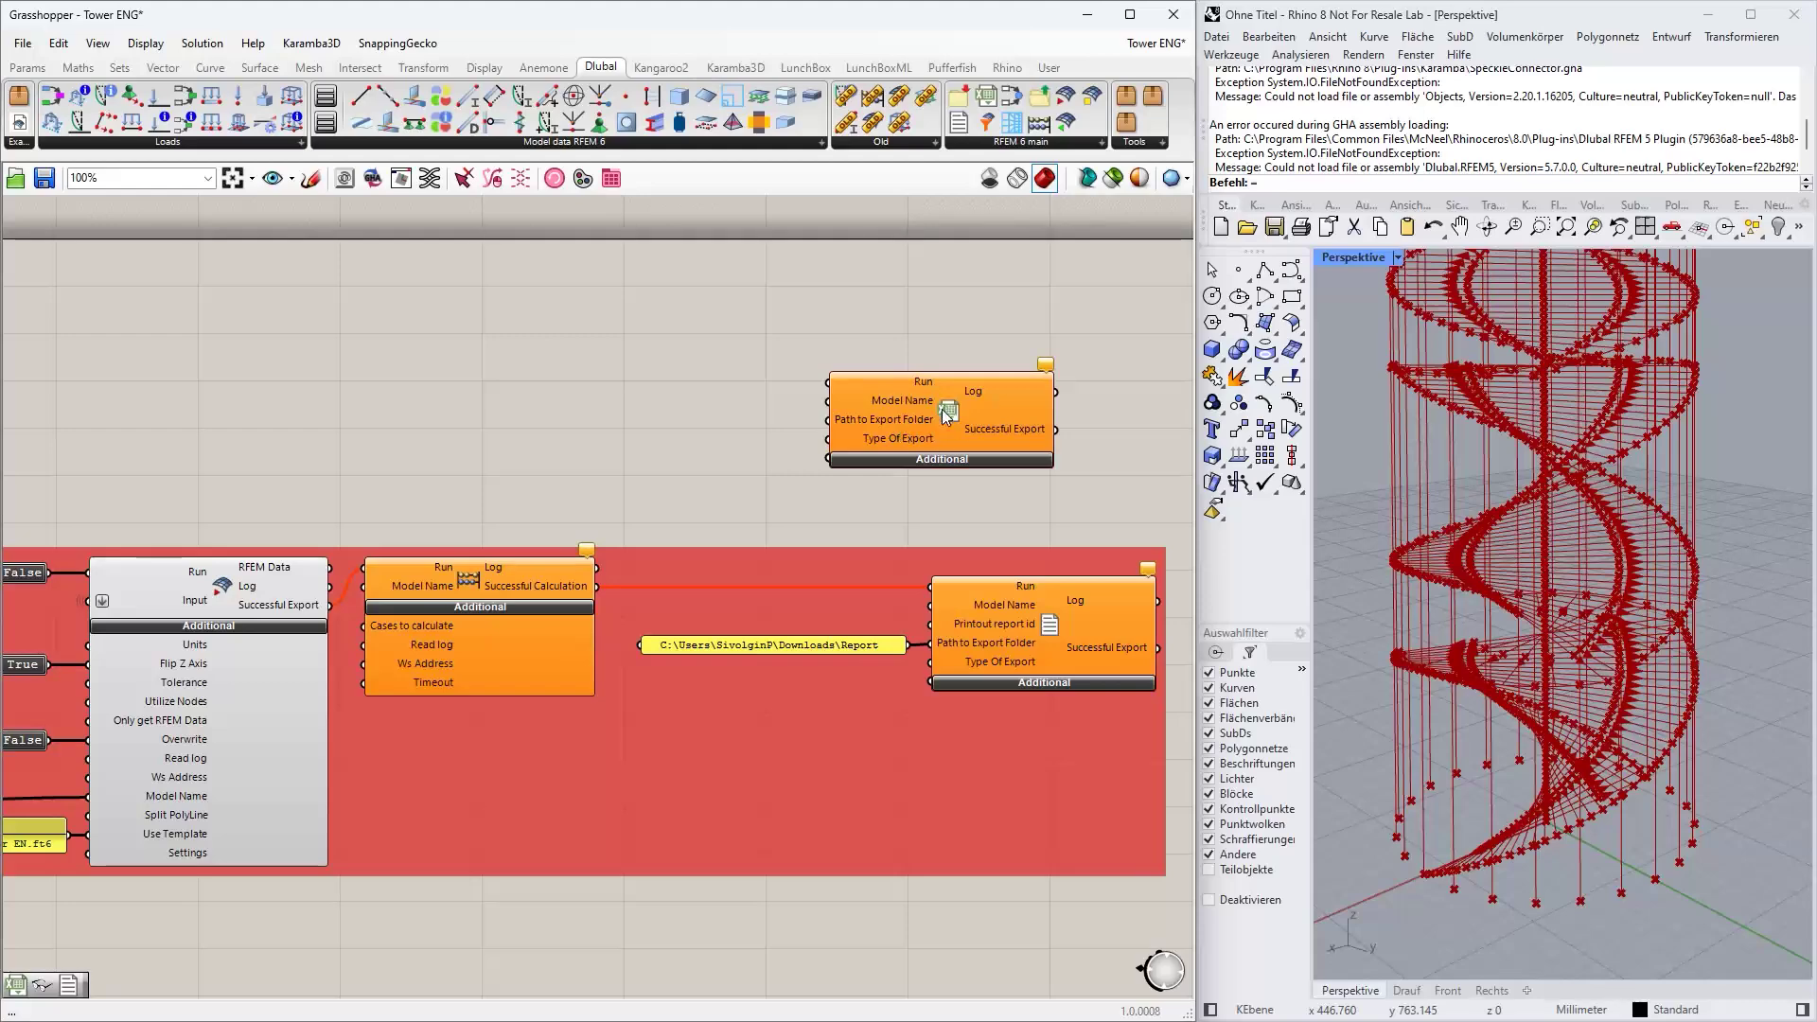
{"action": "scroll", "coordinate": [894, 467], "scroll_direction": "down", "scroll_amount": 2}
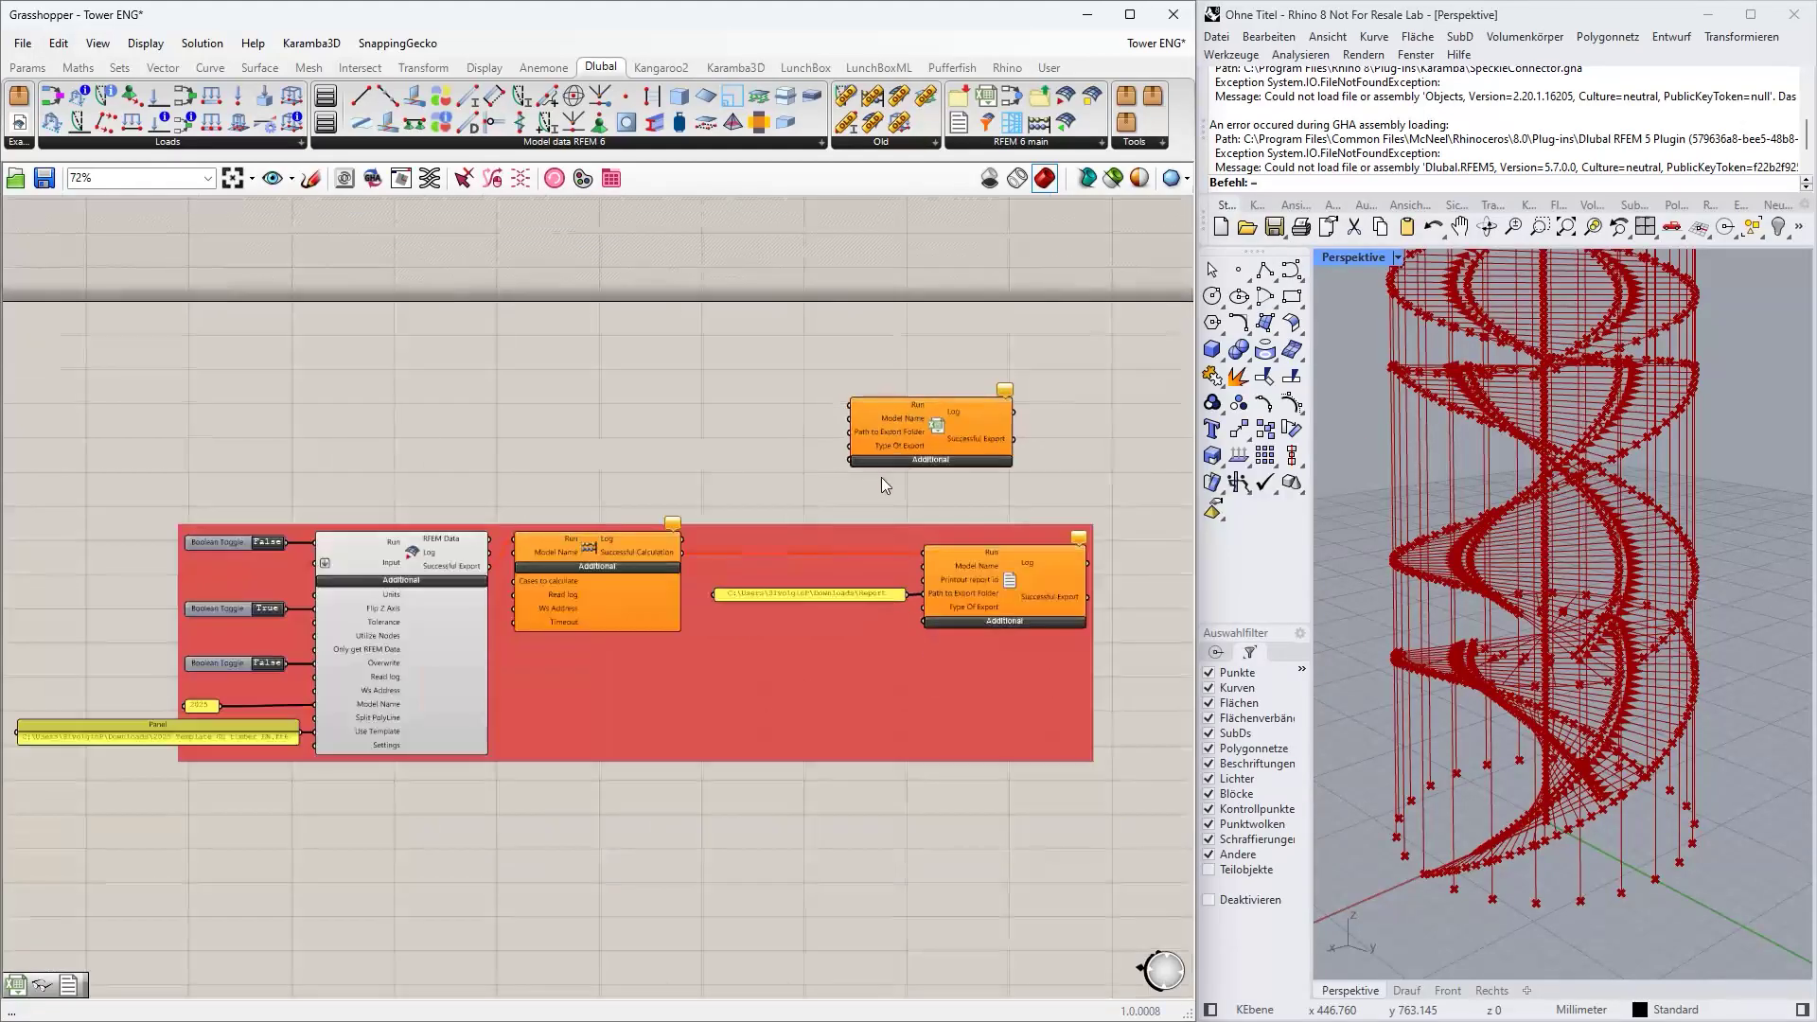
{"action": "scroll", "coordinate": [876, 491], "scroll_direction": "up", "scroll_amount": 1}
{"action": "left_click", "coordinate": [906, 428]}
{"action": "key", "text": "Delete"}
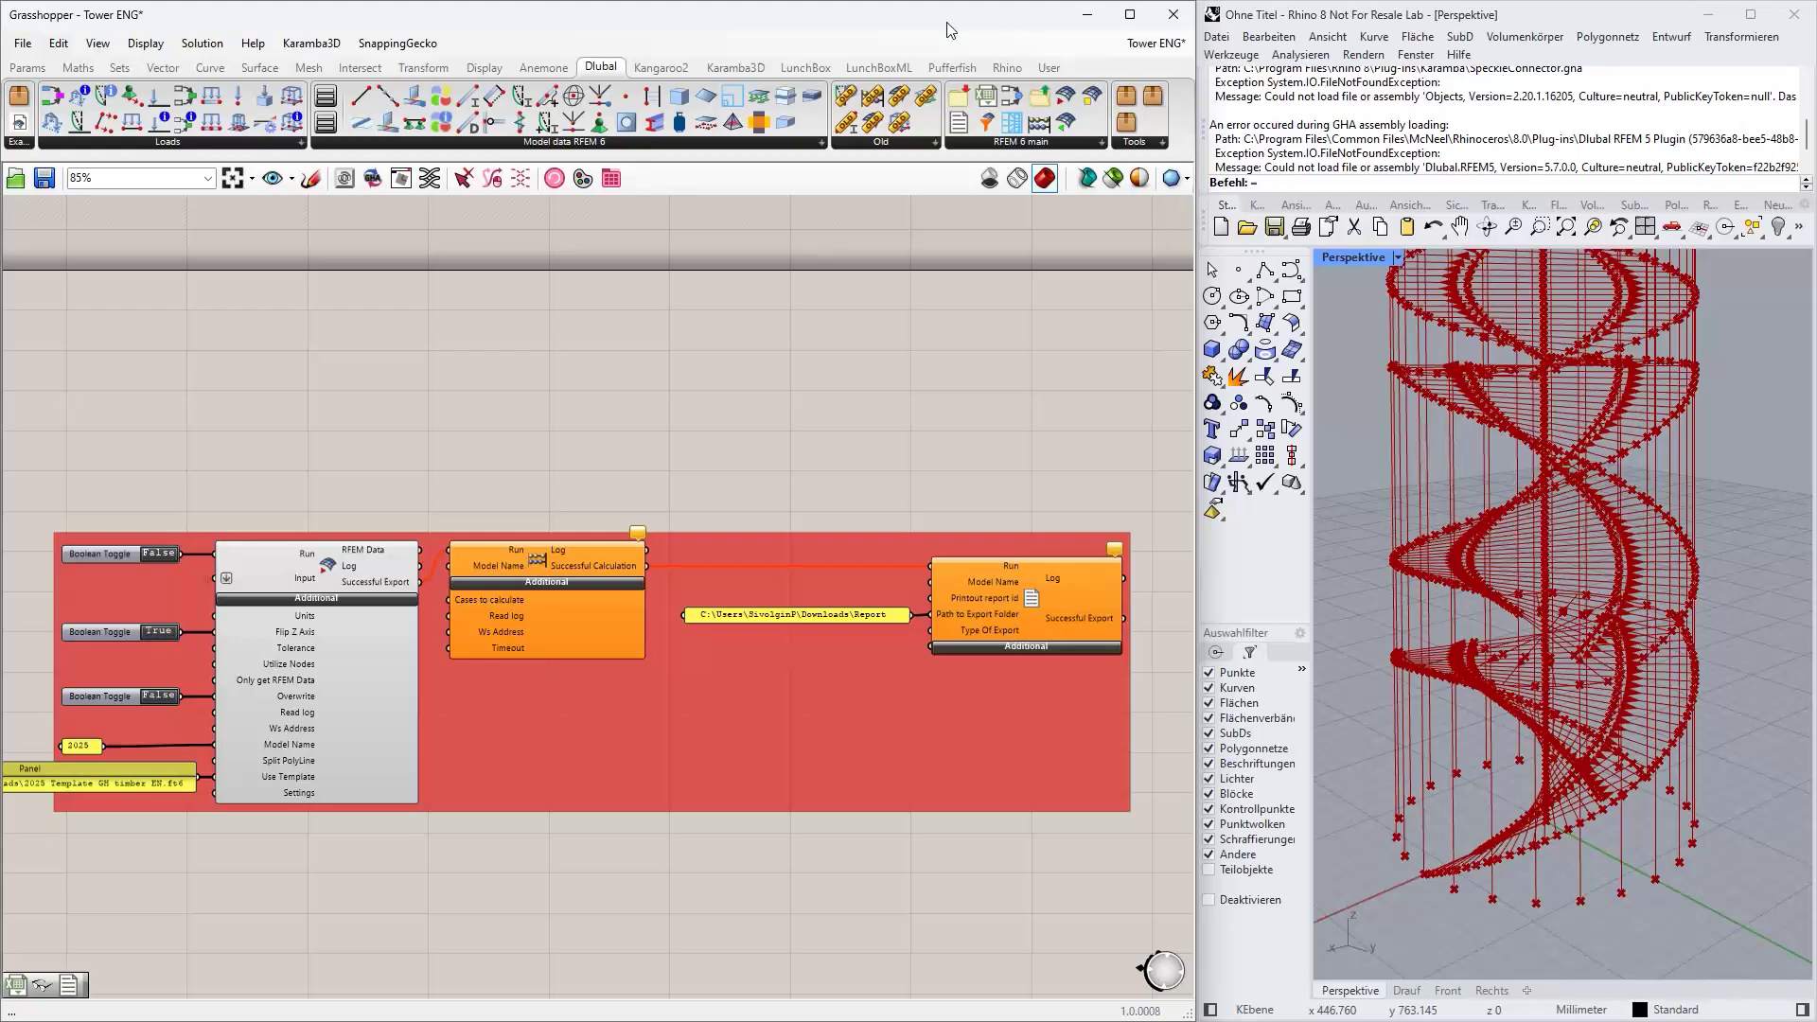
- Move the Grasshopper window aside and dock the RFEM 6 window to one half of the display
{"action": "left_click_drag", "start_coordinate": [947, 21], "coordinate": [670, 165]}
{"action": "left_click", "coordinate": [912, 75]}
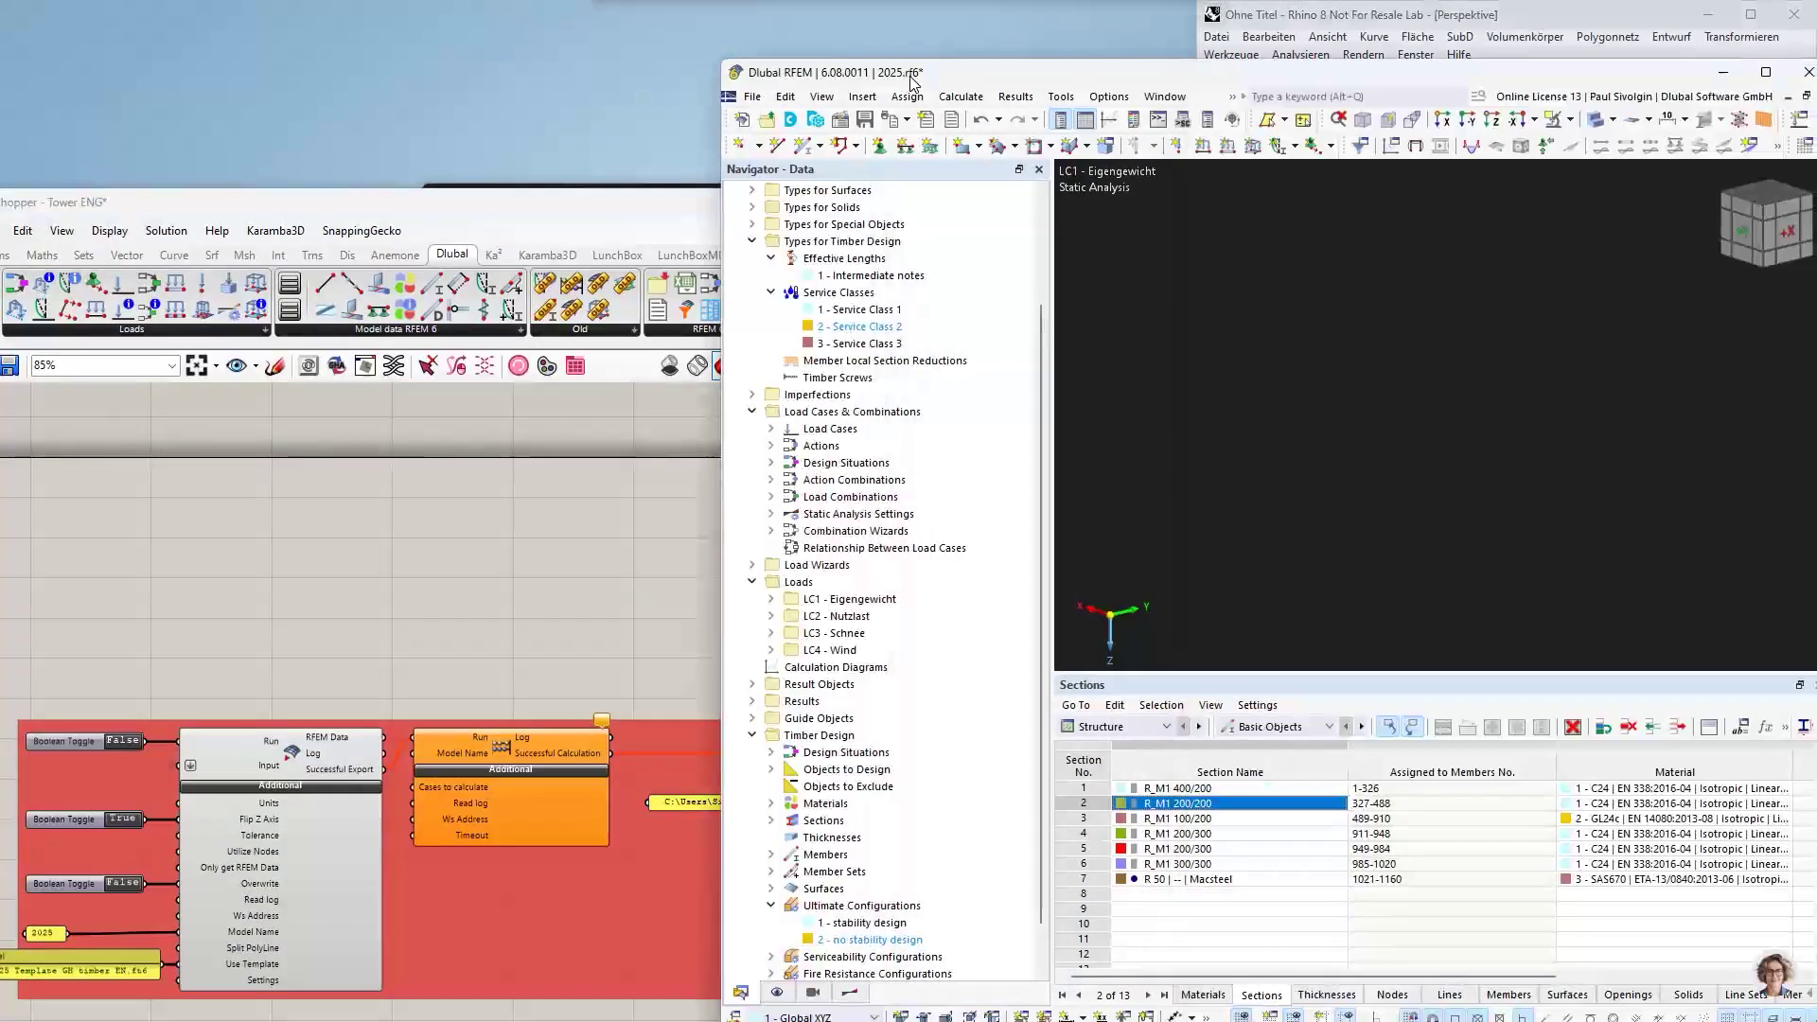
{"action": "key", "text": "super+Right"}
{"action": "left_click", "coordinate": [1452, 280]}
- Close the 2025.rf6 model and the other open RFEM 6 model without saving changes
{"action": "scroll", "coordinate": [1070, 296], "scroll_direction": "up", "scroll_amount": 3}
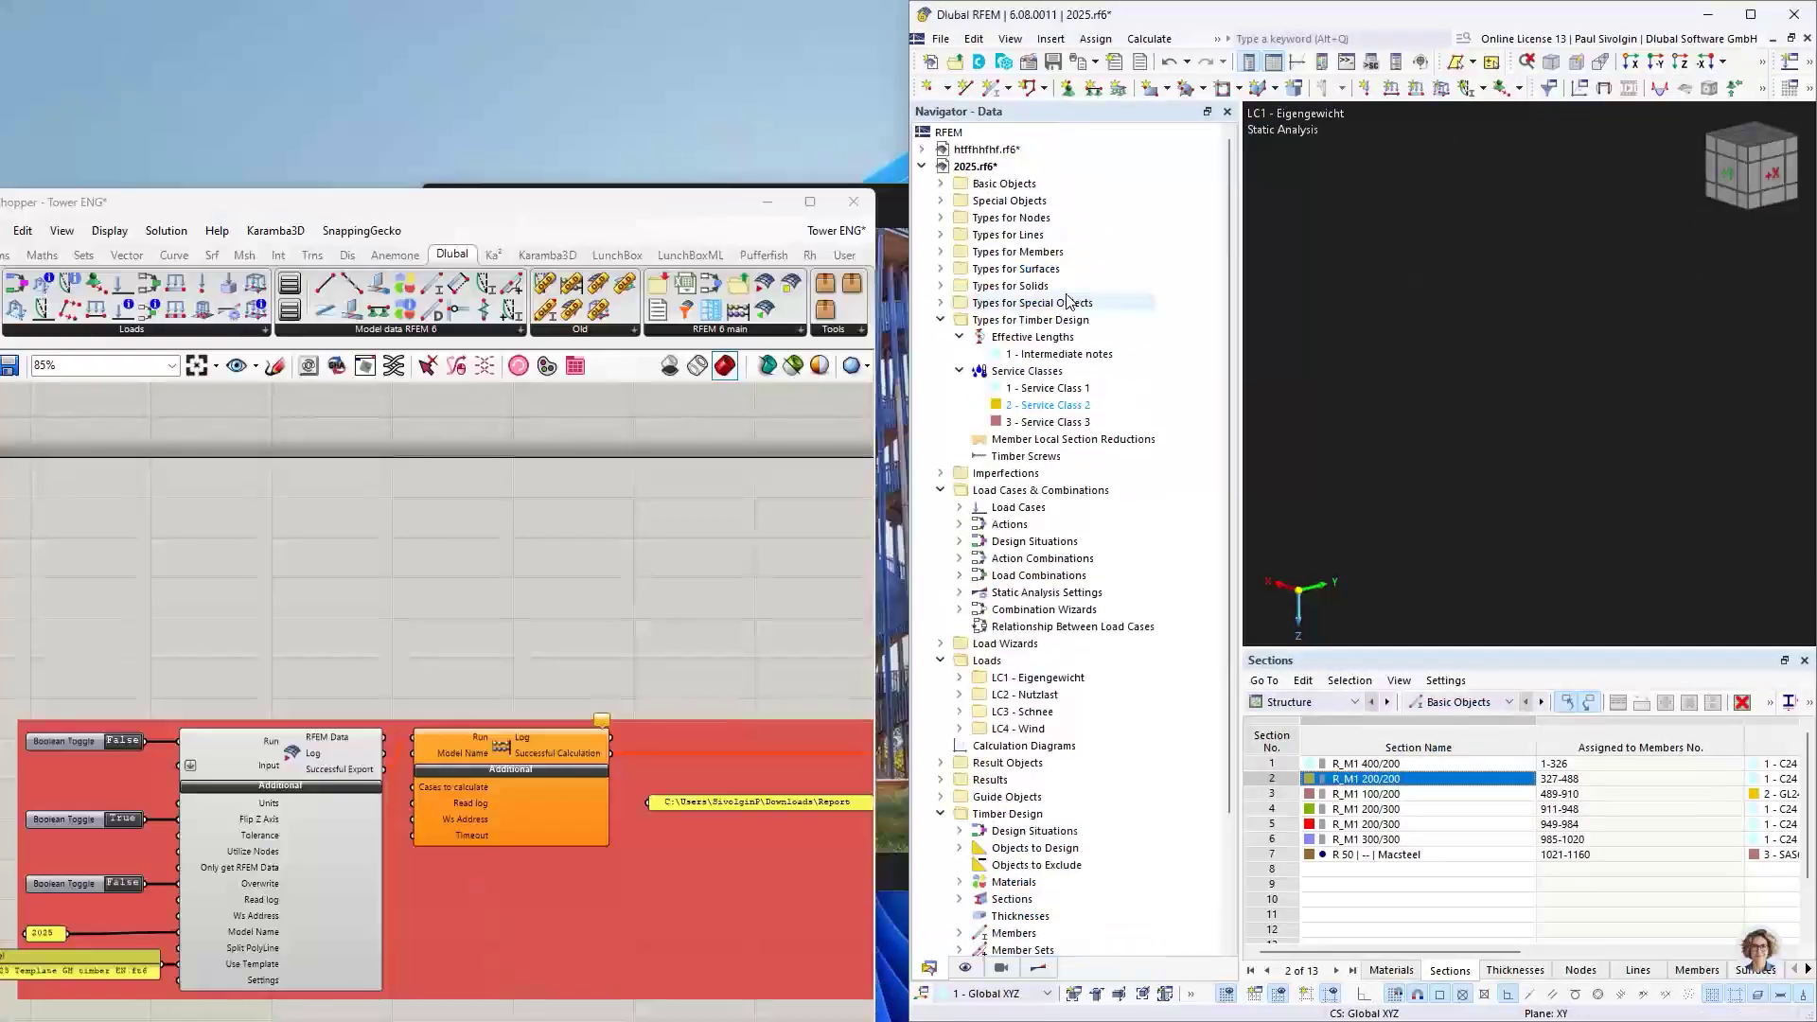
{"action": "right_click", "coordinate": [973, 172]}
{"action": "left_click", "coordinate": [1017, 344]}
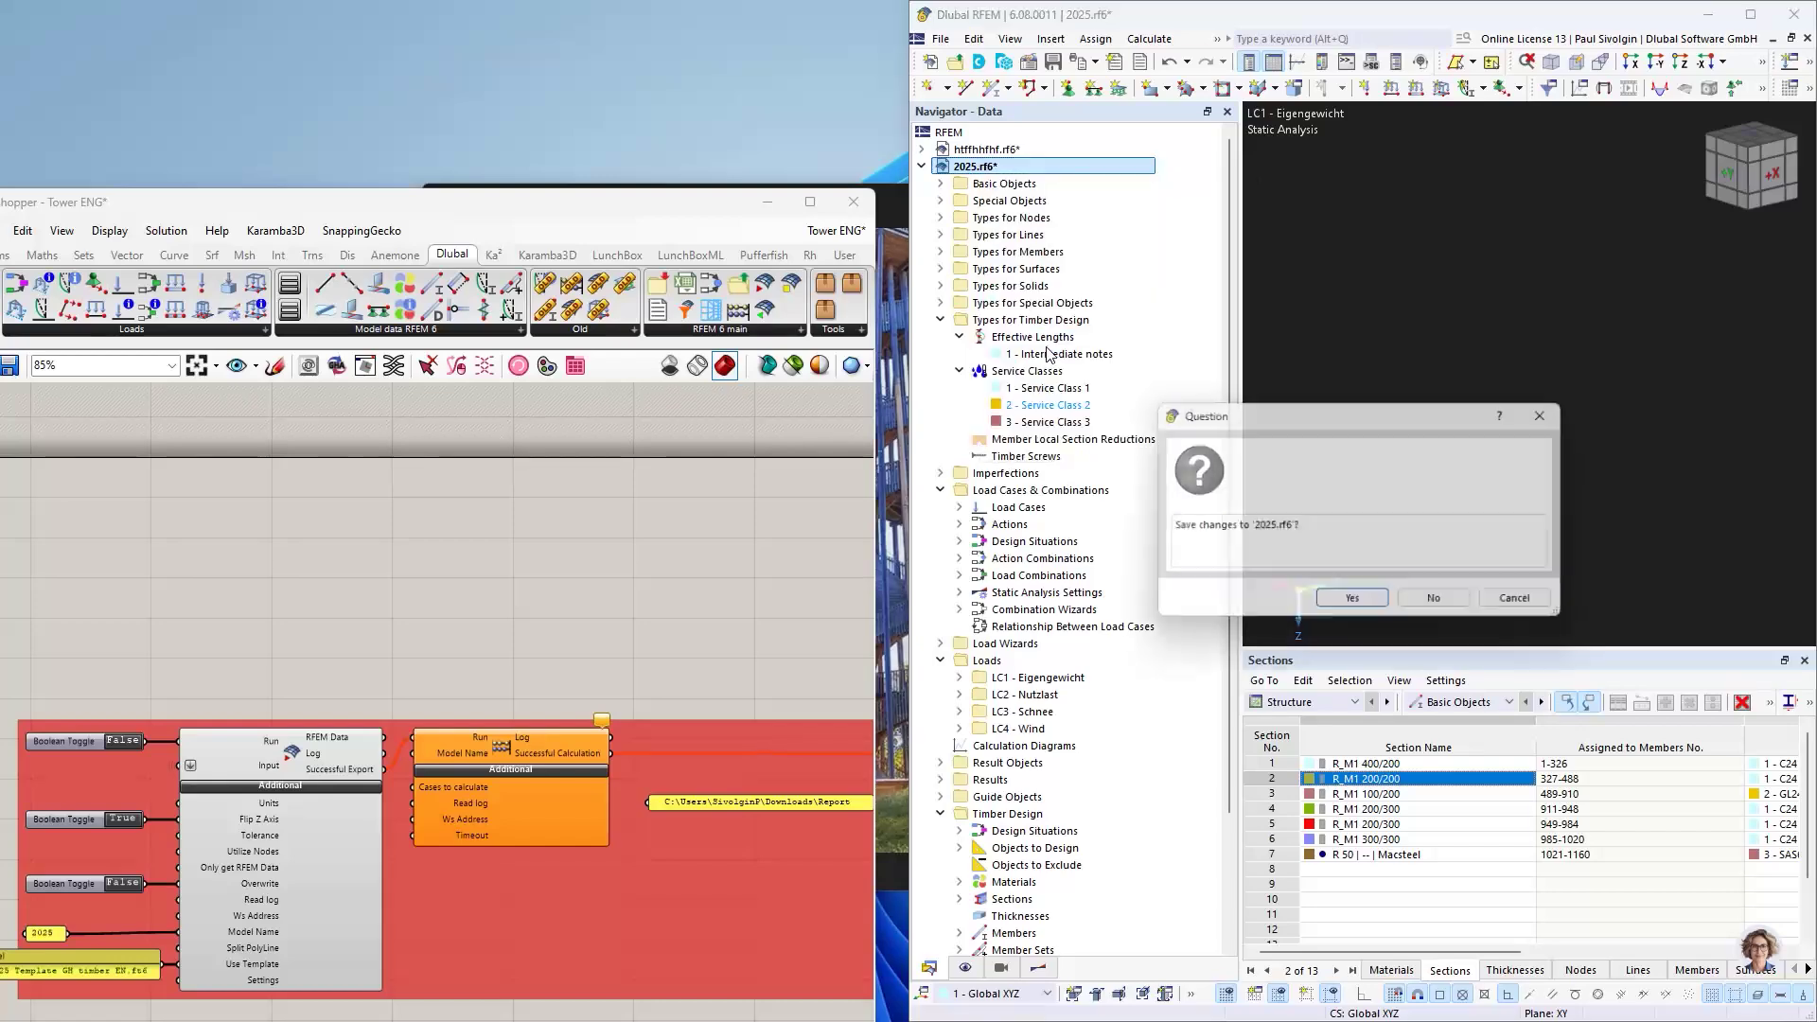
{"action": "left_click", "coordinate": [1434, 598]}
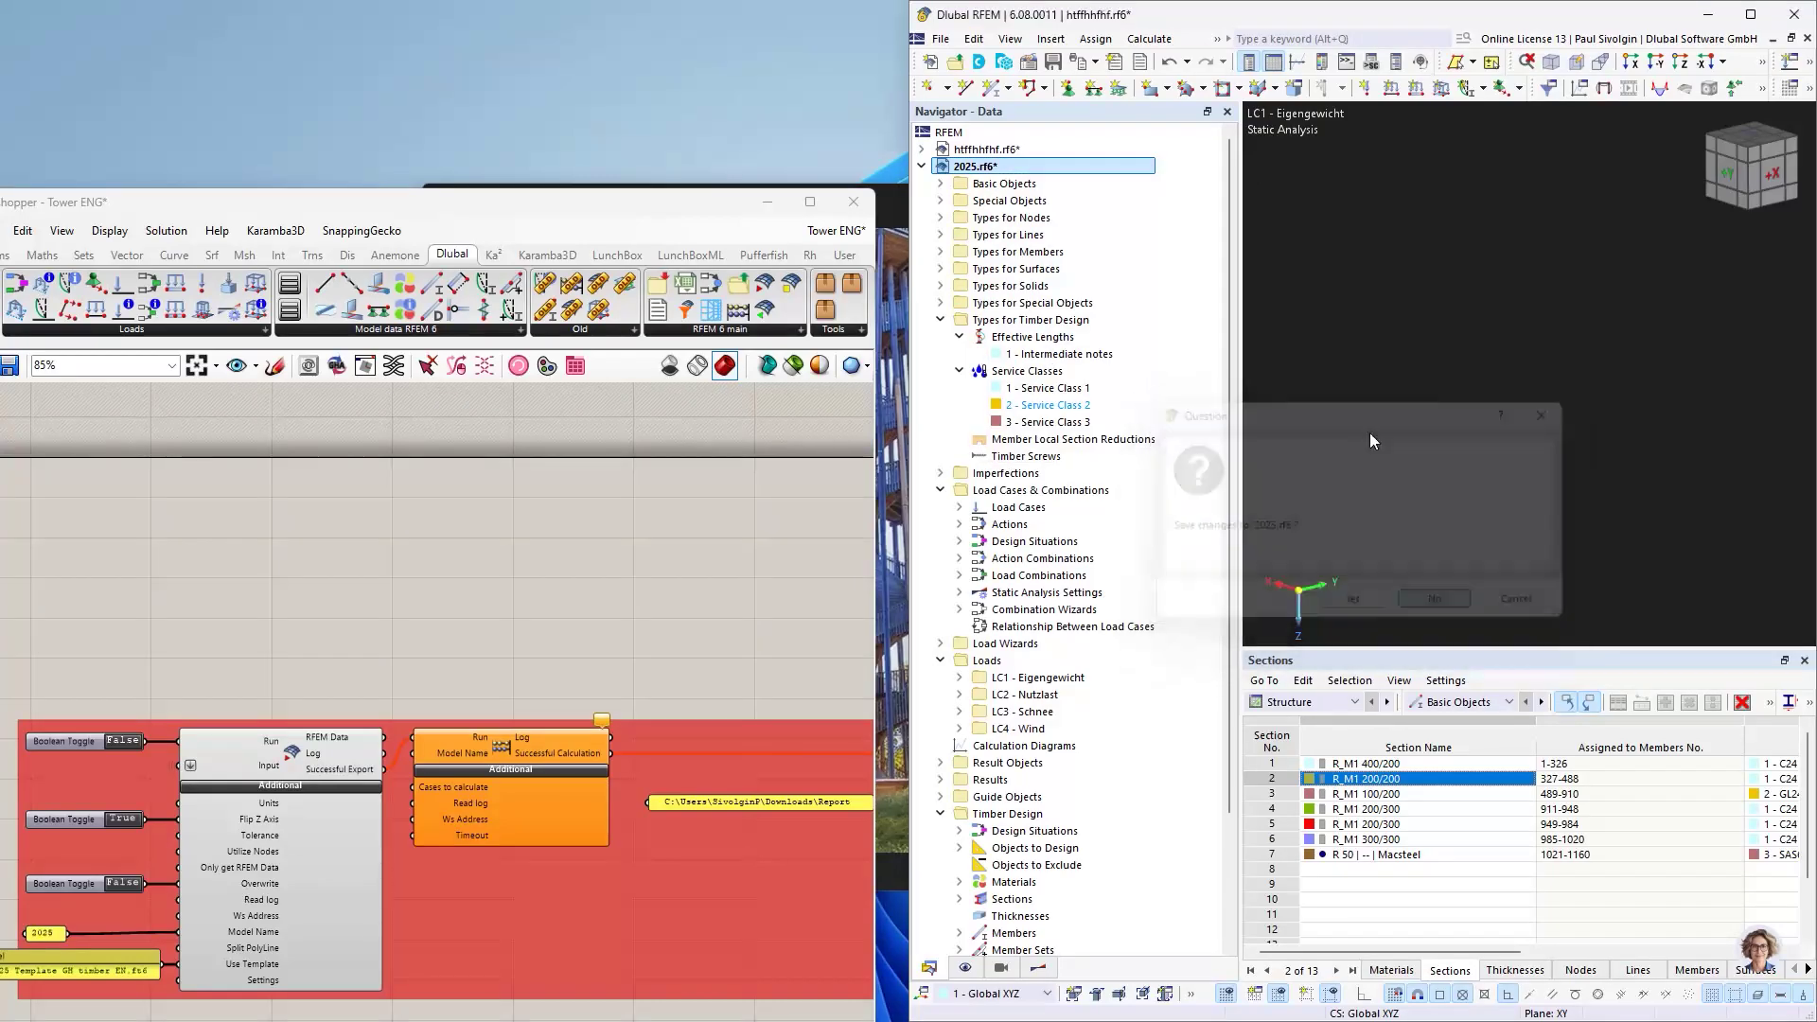
{"action": "right_click", "coordinate": [985, 149]}
{"action": "left_click", "coordinate": [1019, 323]}
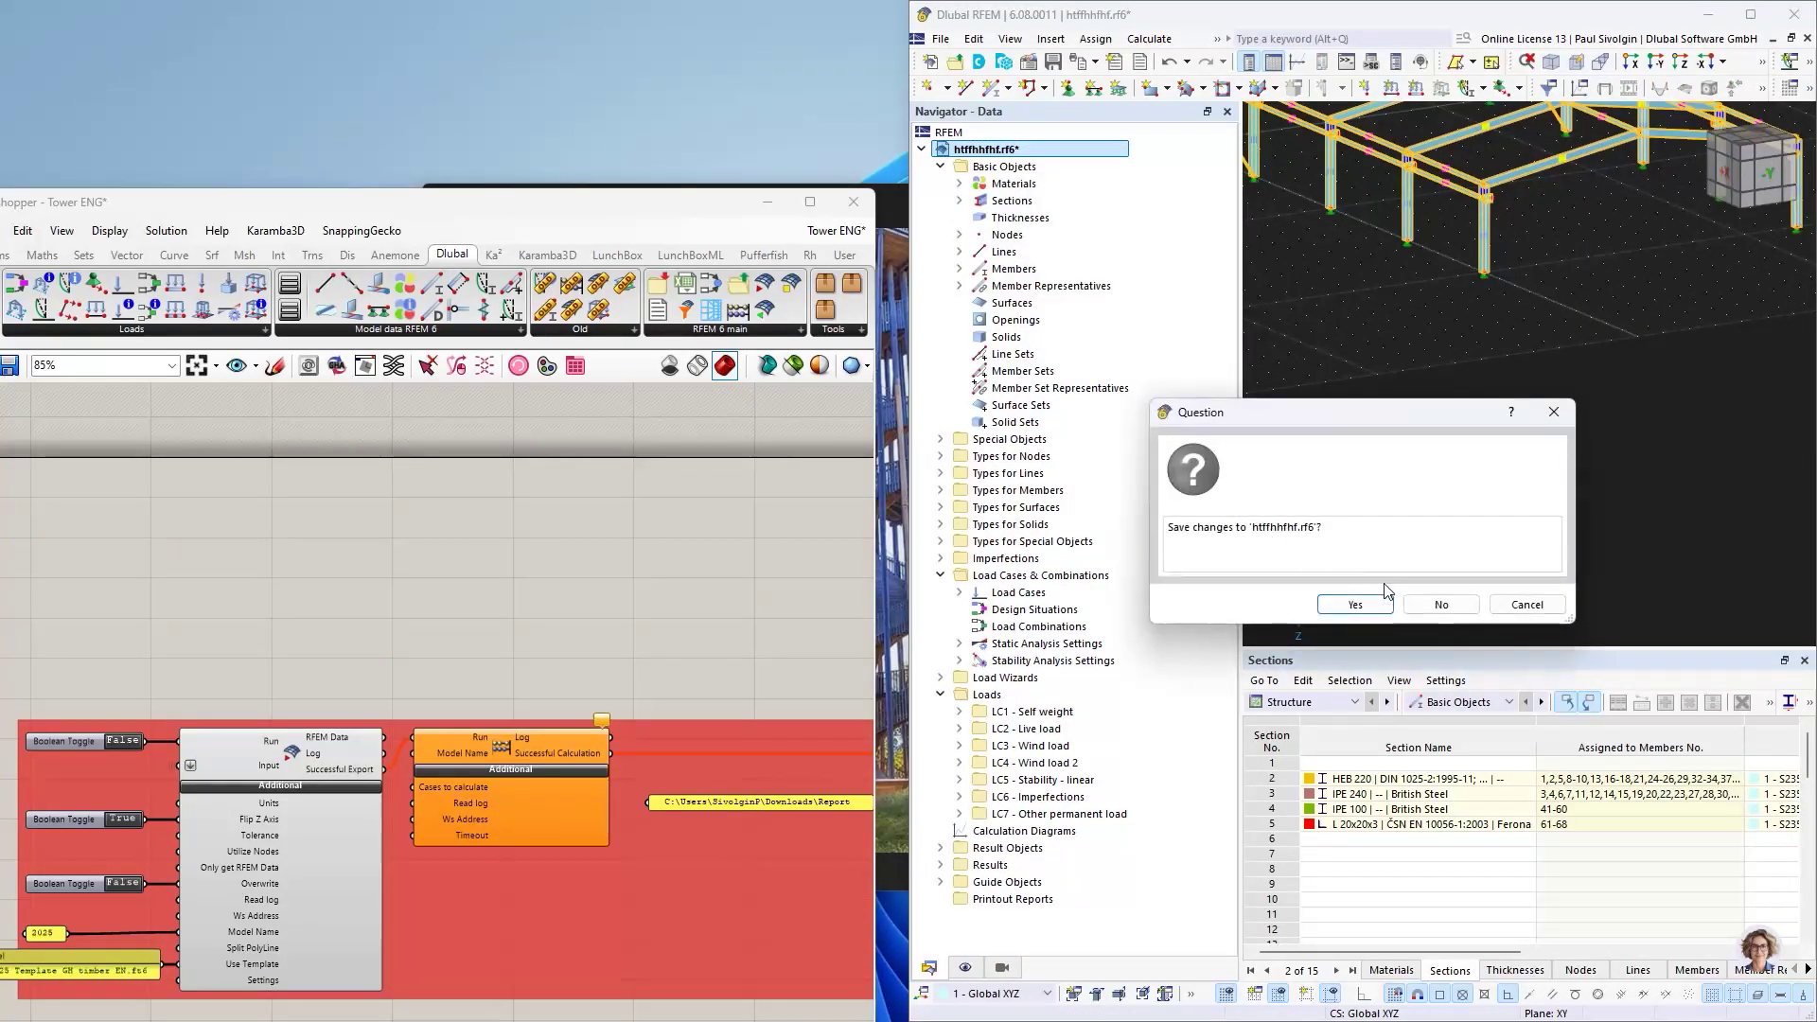
{"action": "left_click", "coordinate": [1438, 602]}
- Return to Grasshopper and inspect the wires feeding the export component in the red group
{"action": "left_click_drag", "start_coordinate": [571, 203], "coordinate": [832, 172]}
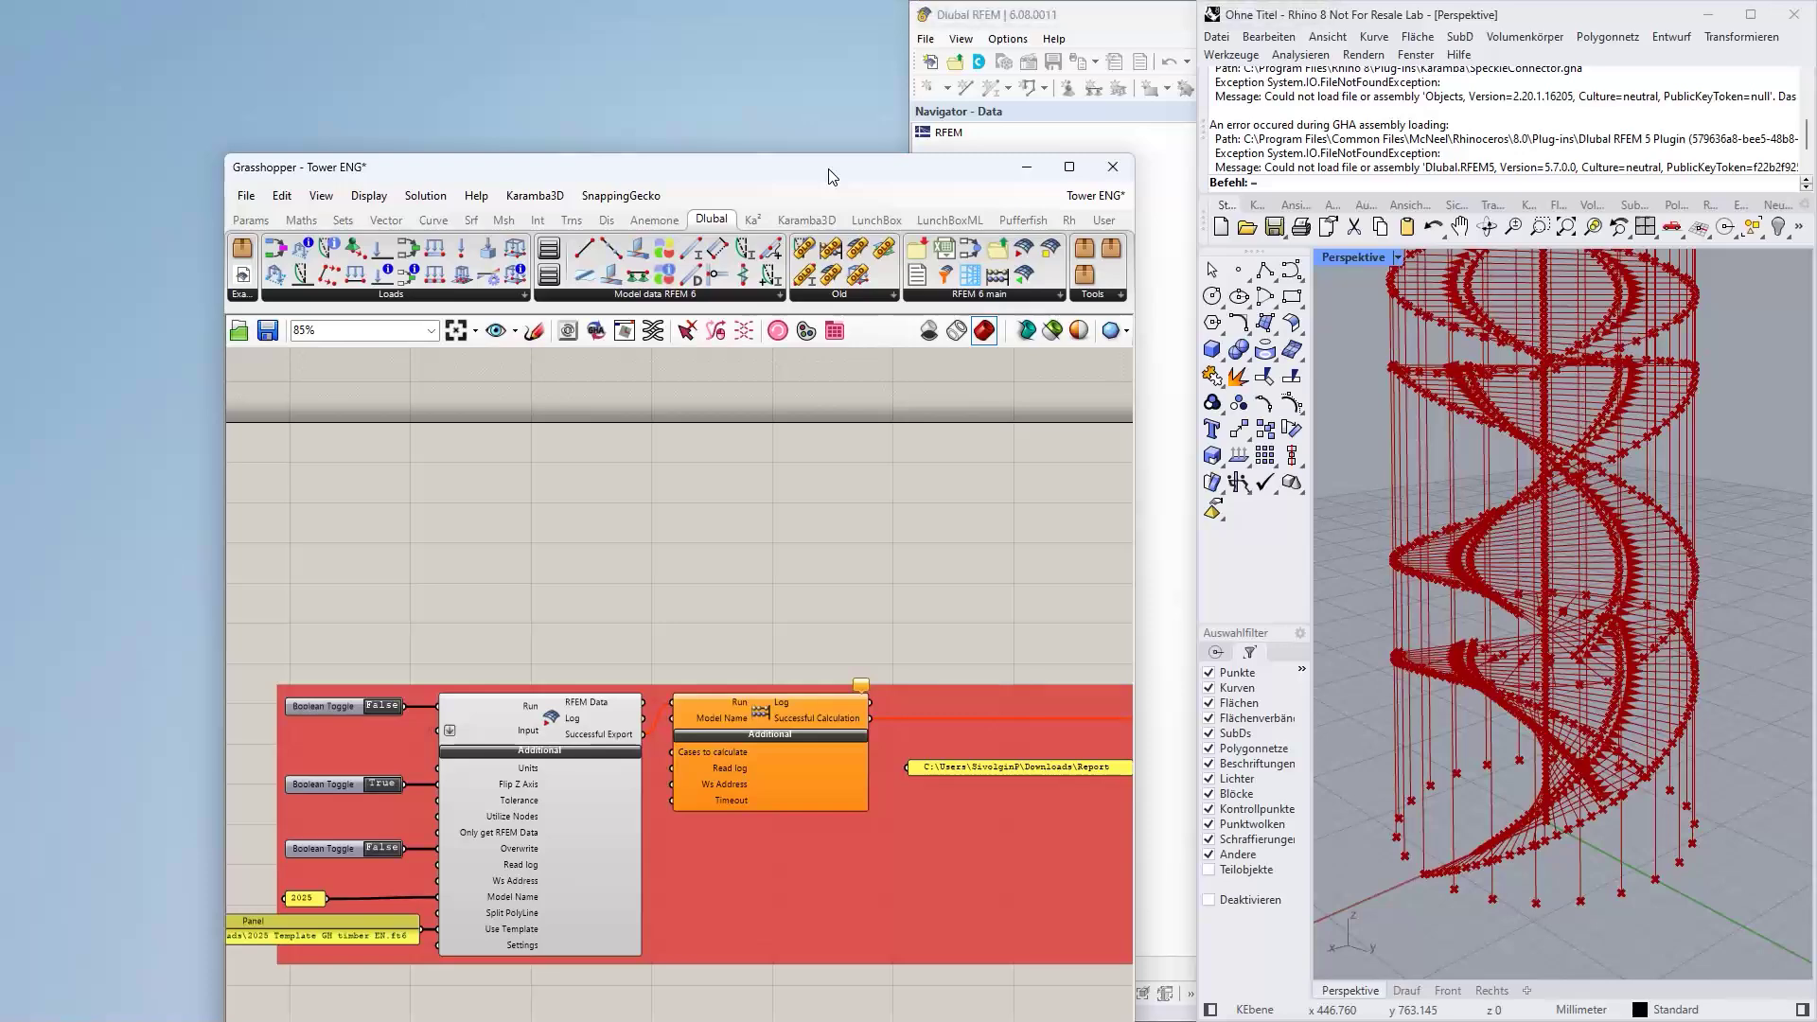
{"action": "key", "text": "super+Left"}
{"action": "scroll", "coordinate": [467, 397], "scroll_direction": "down", "scroll_amount": 5}
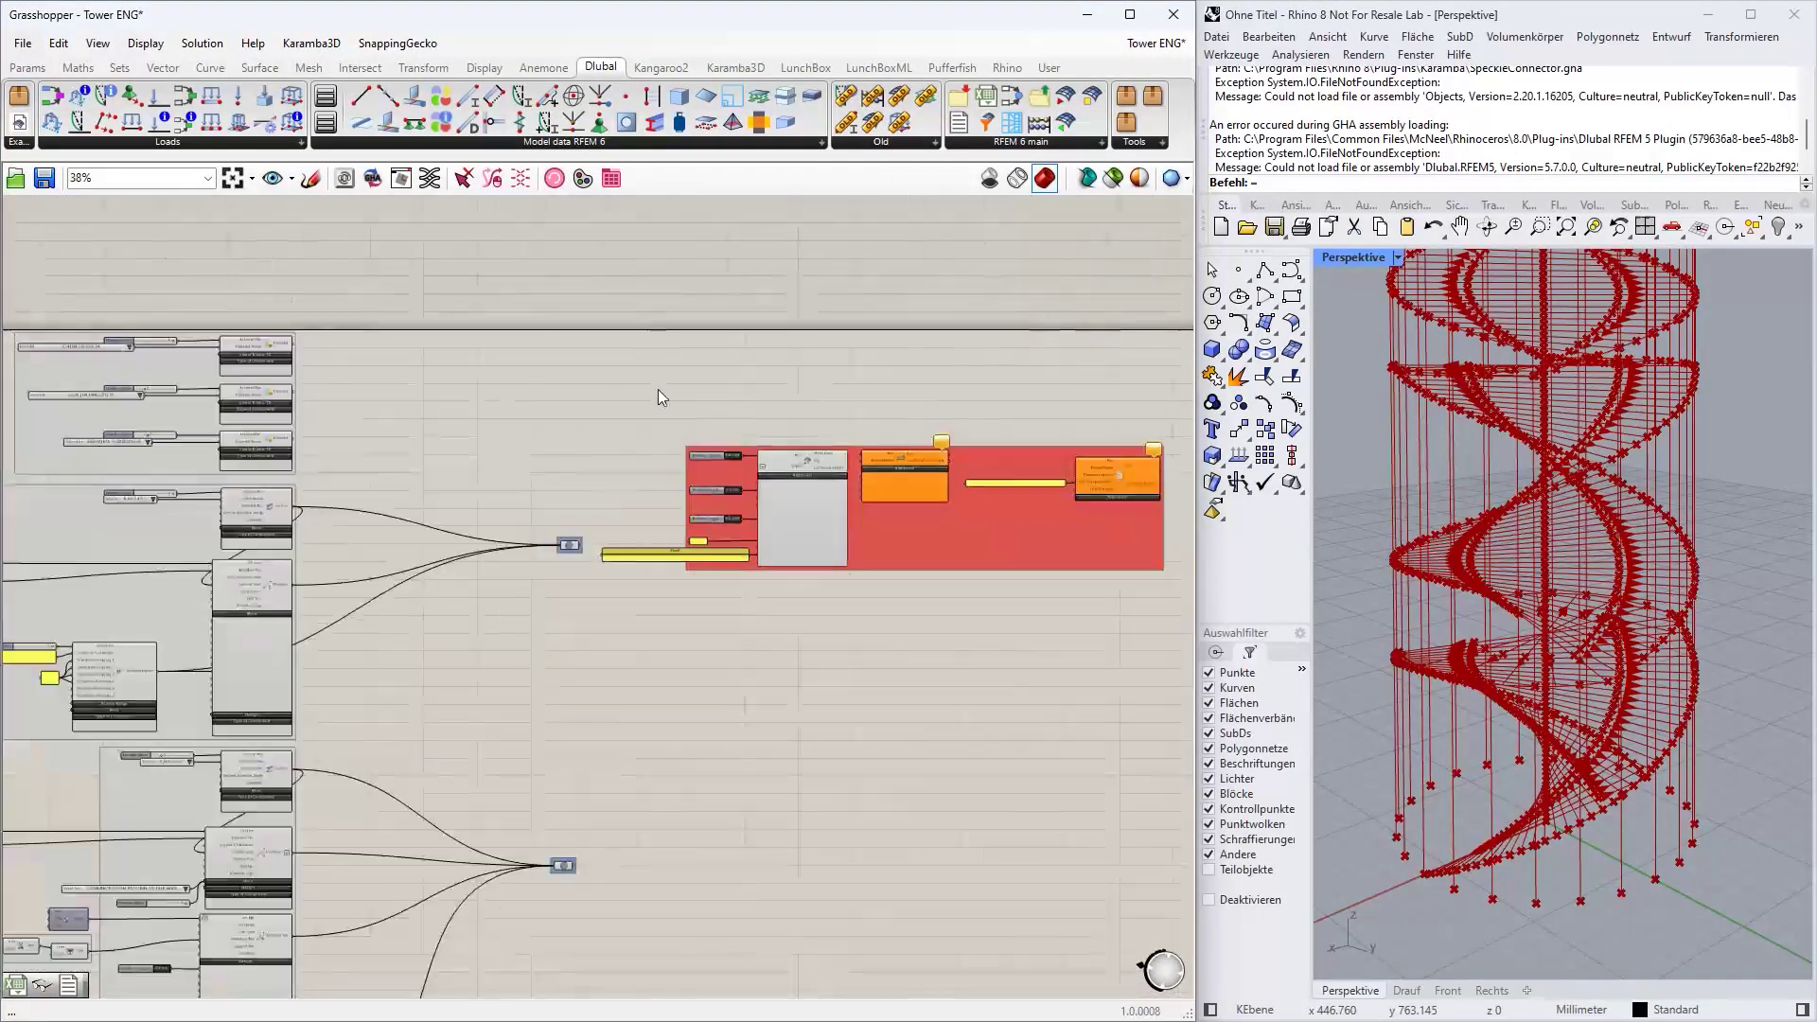
{"action": "right_click_drag", "start_coordinate": [657, 394], "coordinate": [324, 481]}
{"action": "scroll", "coordinate": [721, 573], "scroll_direction": "up", "scroll_amount": 5}
{"action": "left_click", "coordinate": [956, 491]}
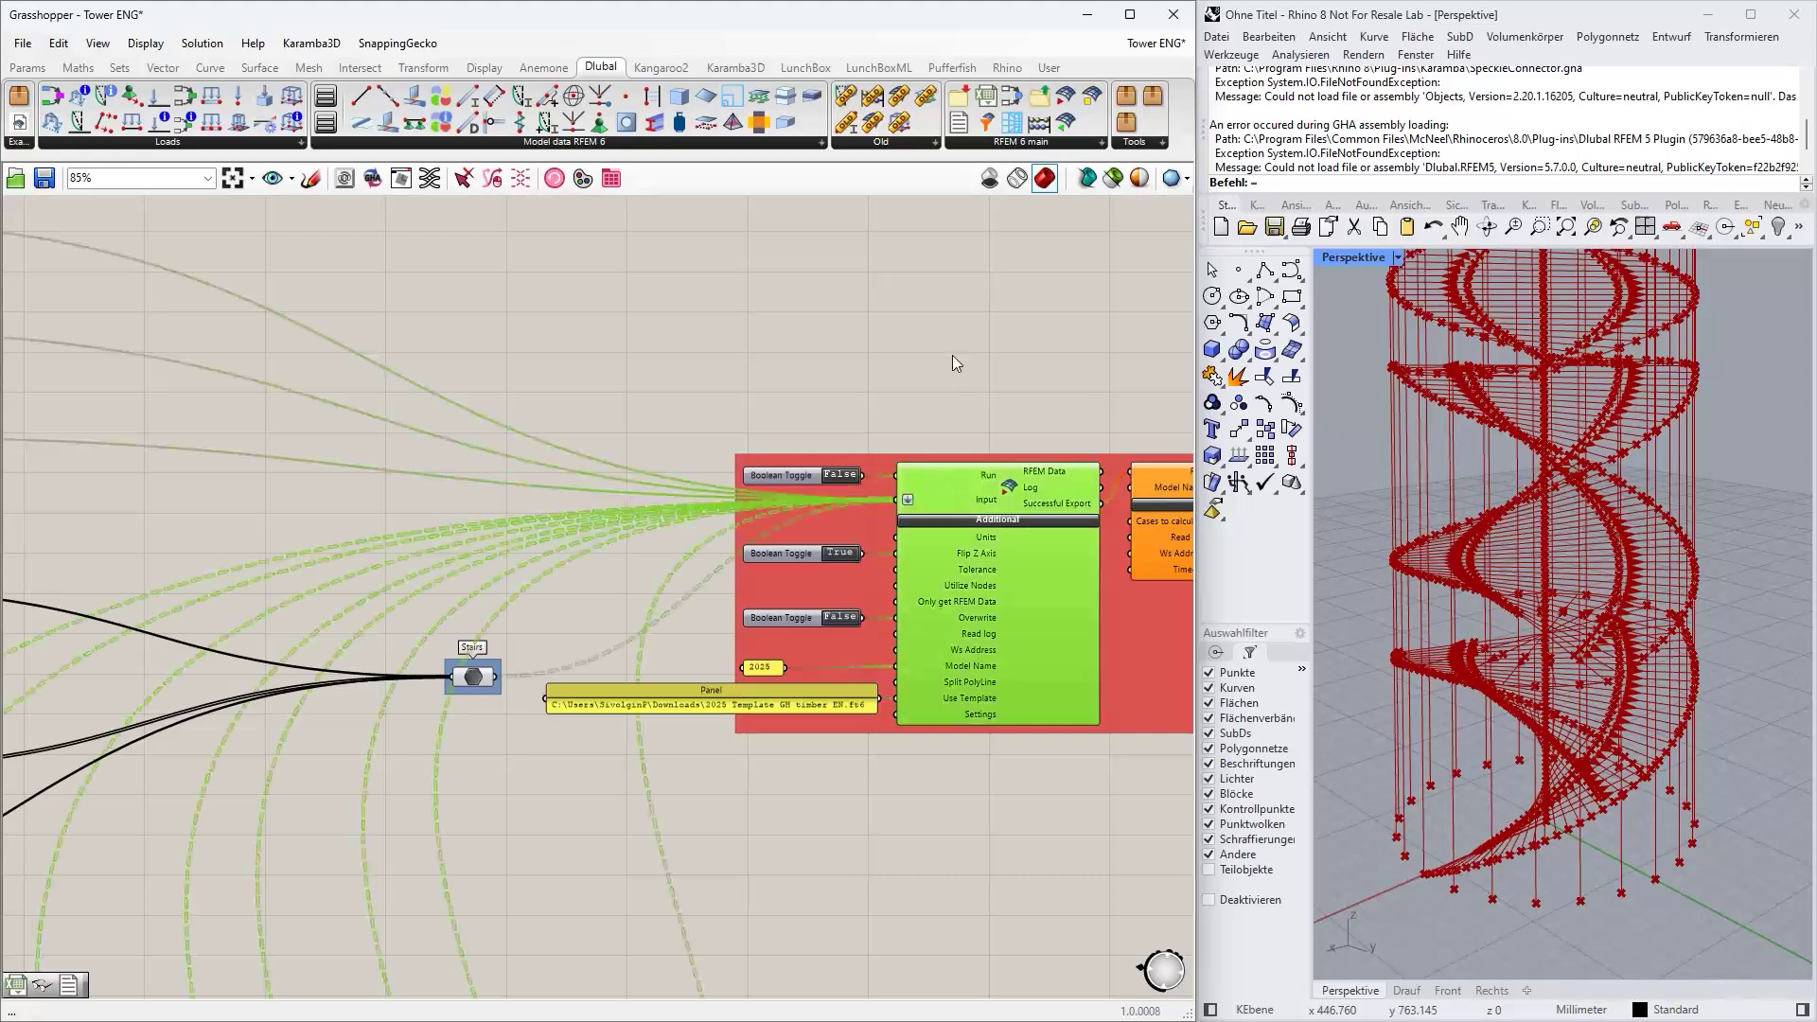
{"action": "right_click_drag", "start_coordinate": [954, 358], "coordinate": [505, 326]}
{"action": "left_click", "coordinate": [505, 326]}
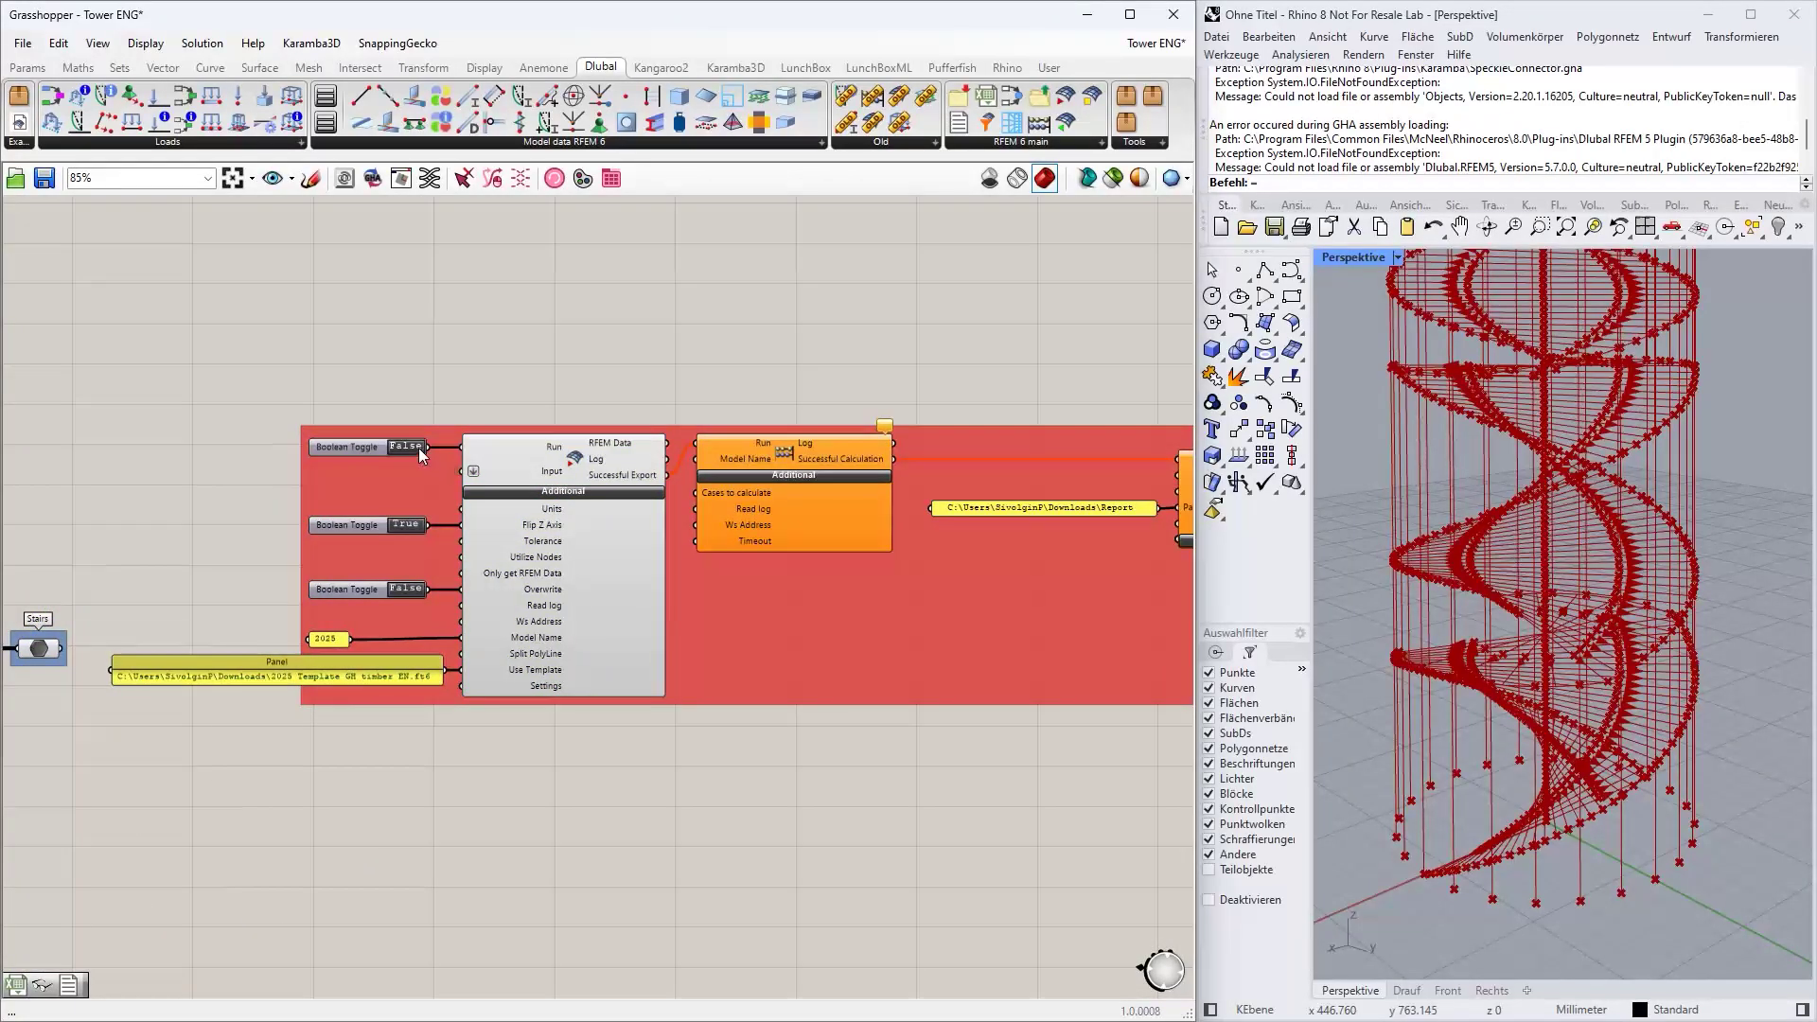
- Move the Rhino window away, dock Grasshopper beside the empty RFEM 6 window, and frame the whole red group
{"action": "left_click_drag", "start_coordinate": [1013, 21], "coordinate": [900, 106]}
{"action": "left_click_drag", "start_coordinate": [1616, 25], "coordinate": [1239, 160]}
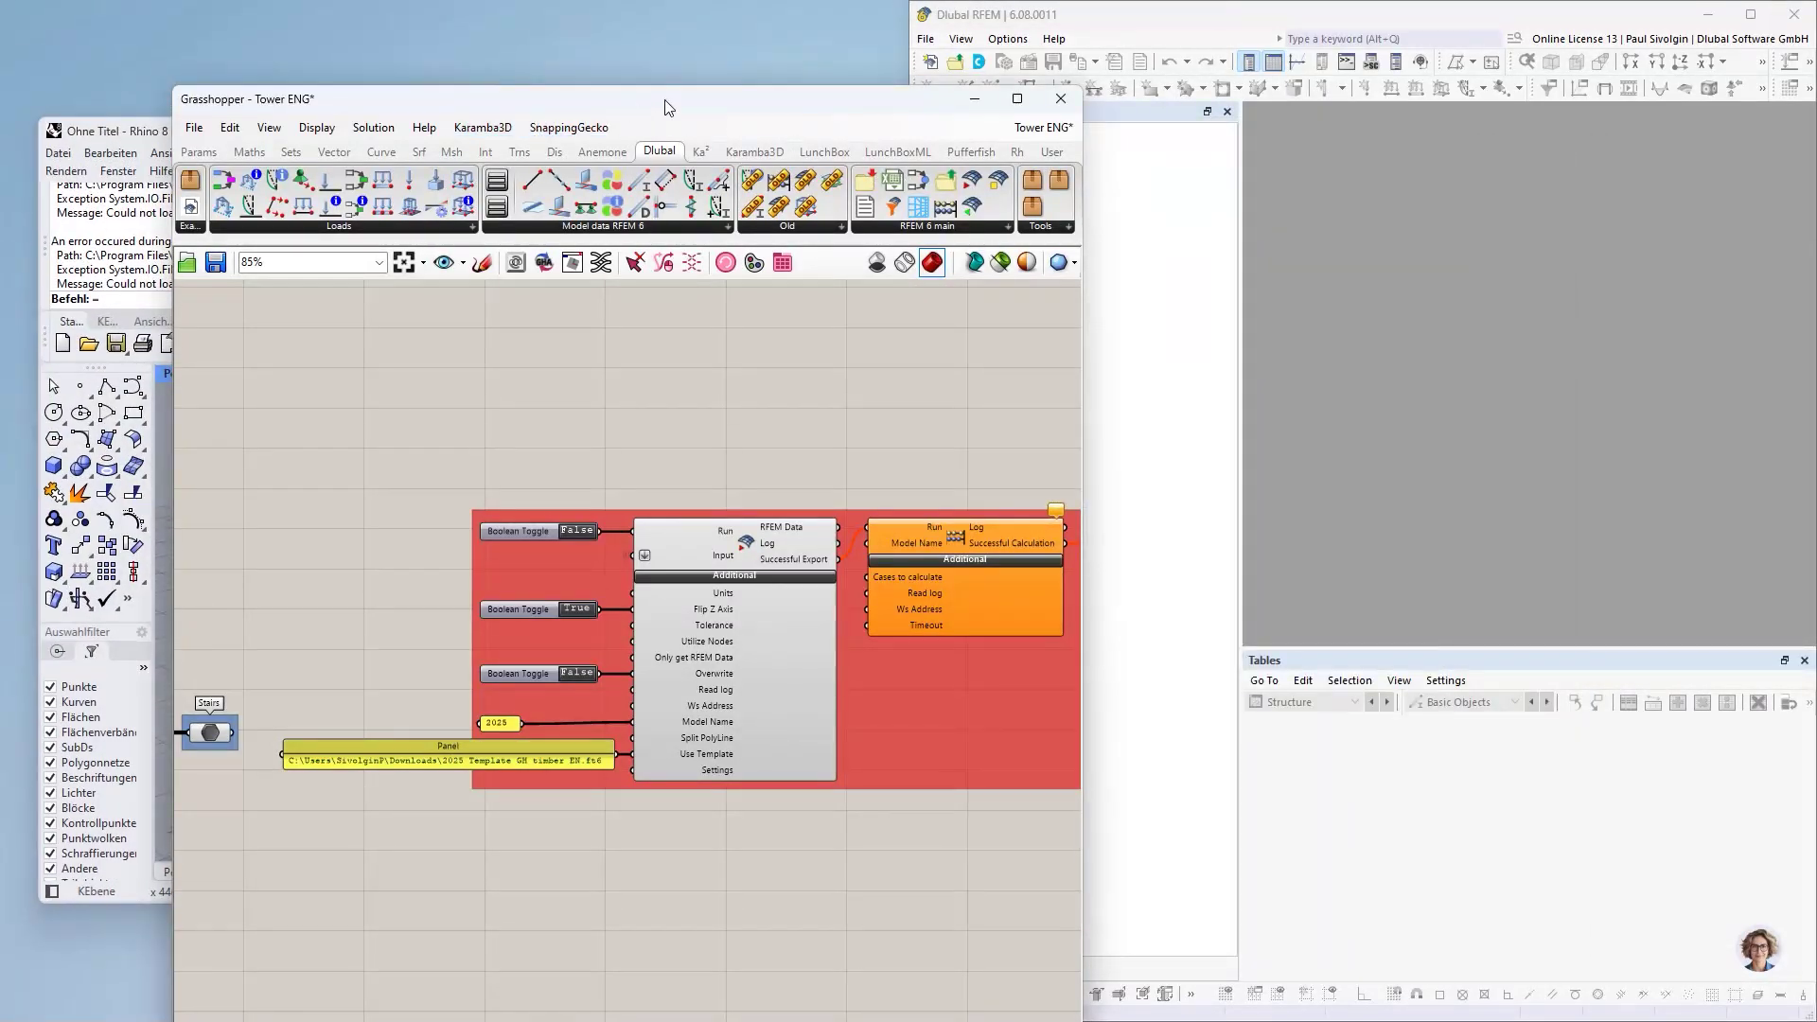
{"action": "left_click_drag", "start_coordinate": [663, 106], "coordinate": [621, 101]}
{"action": "key", "text": "super+Left"}
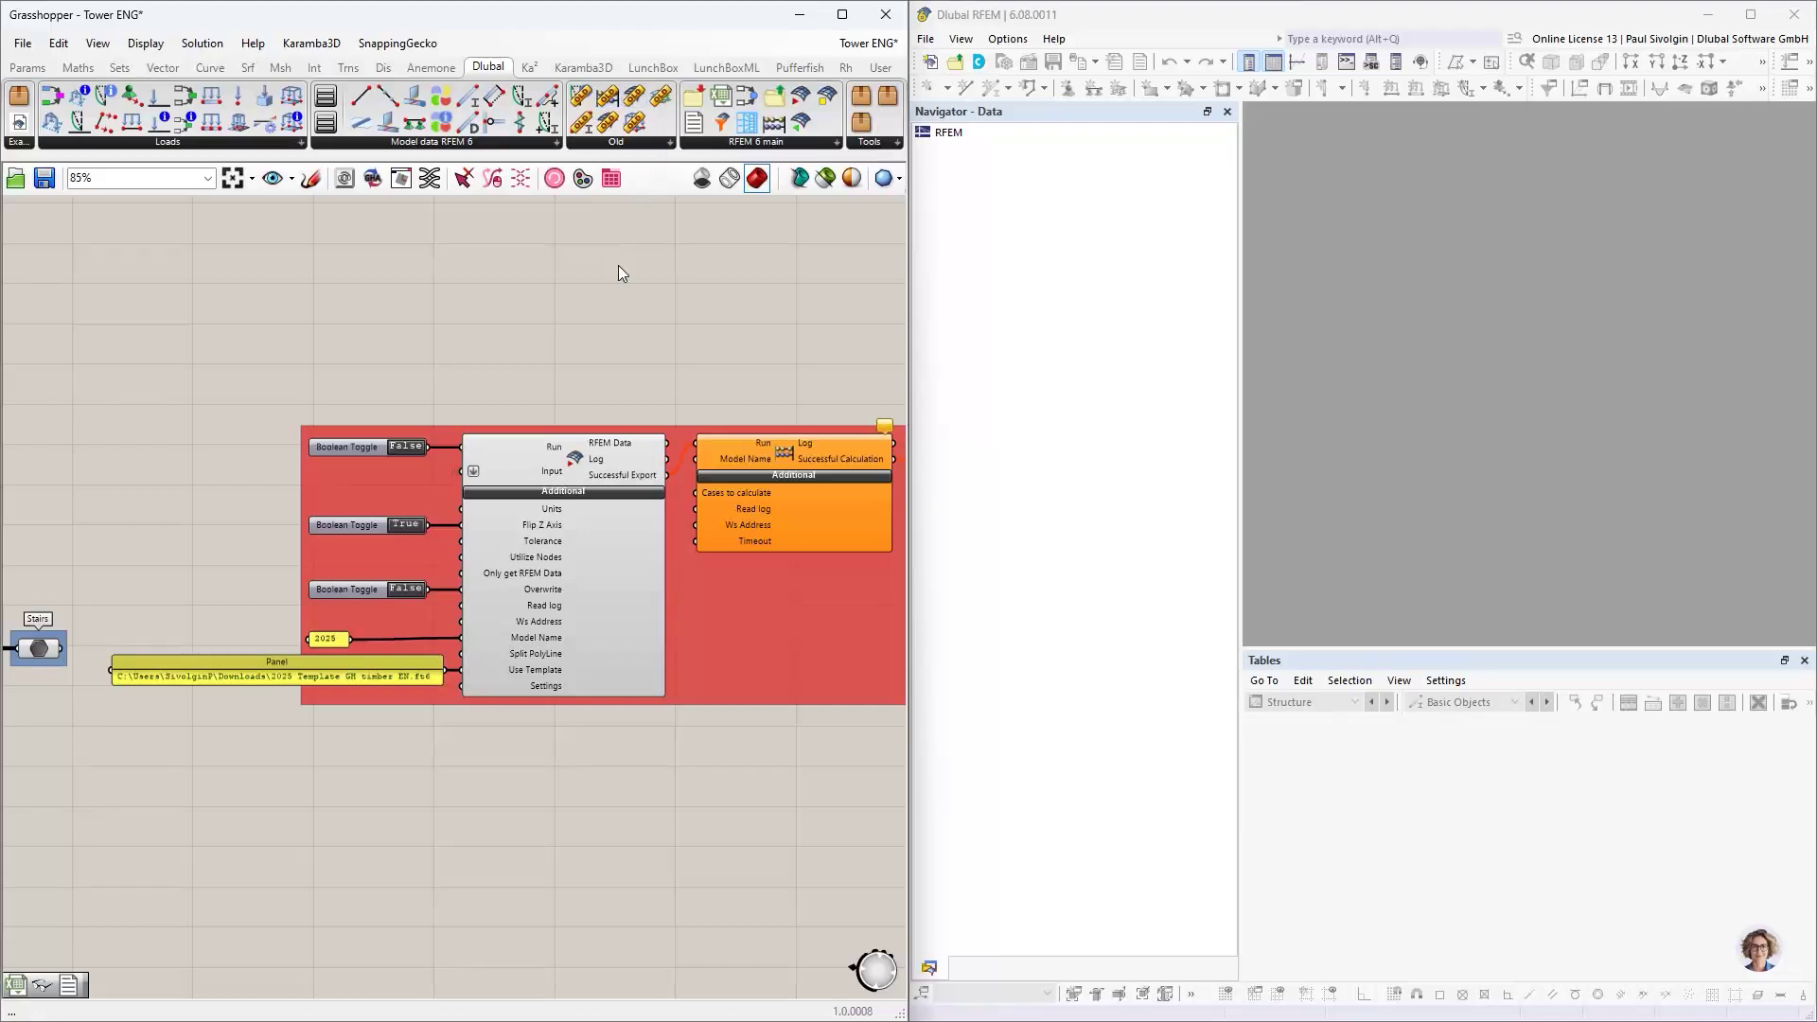
{"action": "right_click_drag", "start_coordinate": [538, 388], "coordinate": [485, 392]}
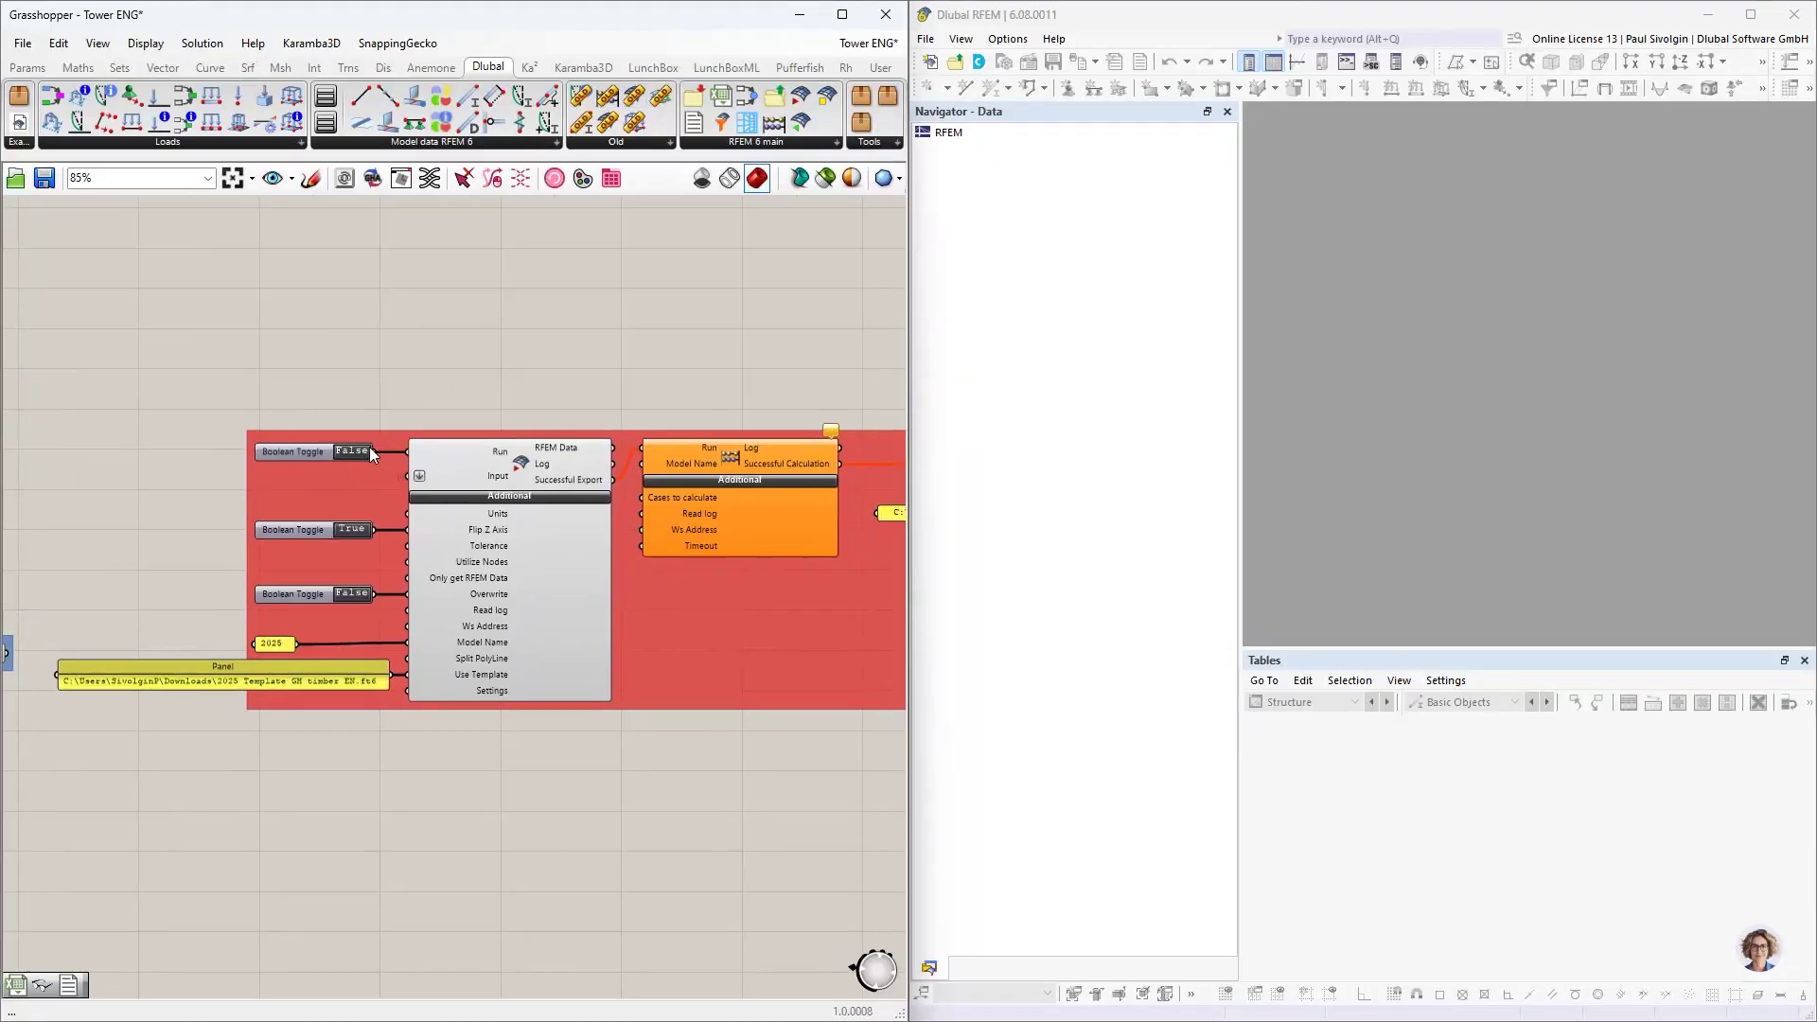
{"action": "right_click_drag", "start_coordinate": [396, 438], "coordinate": [241, 400]}
{"action": "scroll", "coordinate": [240, 400], "scroll_direction": "down", "scroll_amount": 2}
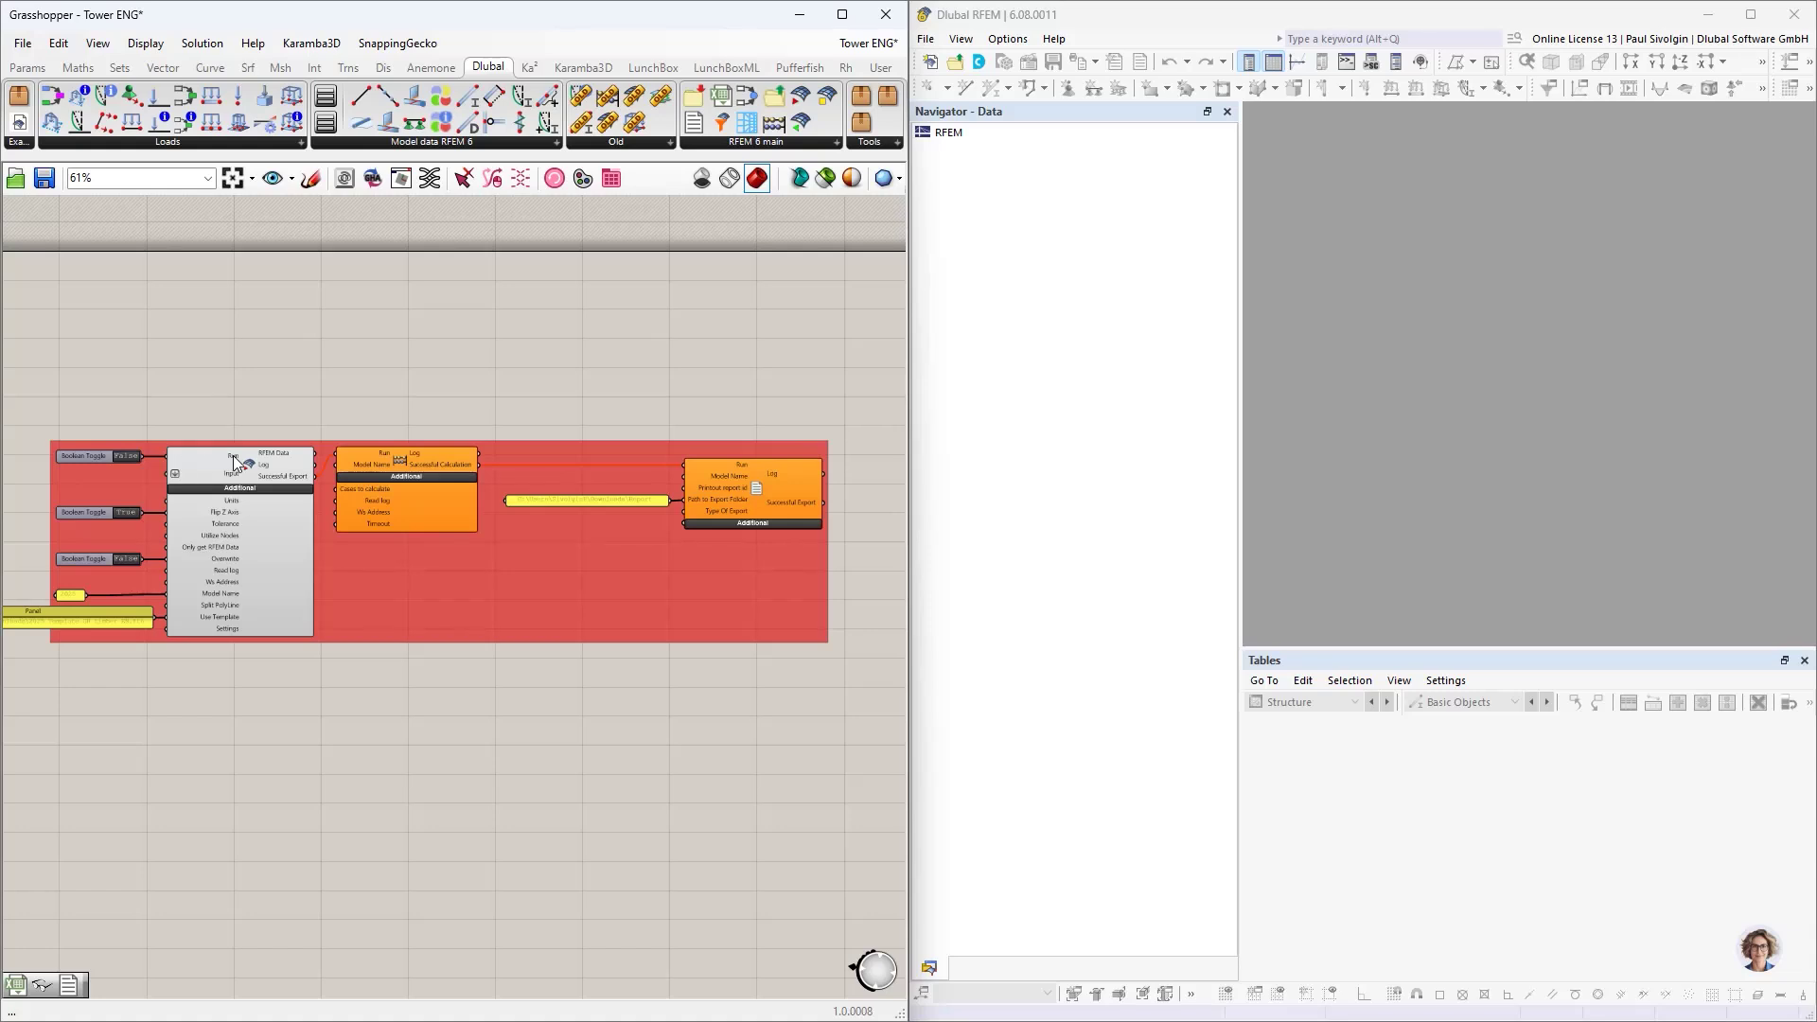
- Run the export by setting its Run toggle to True, and check the export, calculation and printout report components in turn
{"action": "mouse_move", "coordinate": [233, 457]}
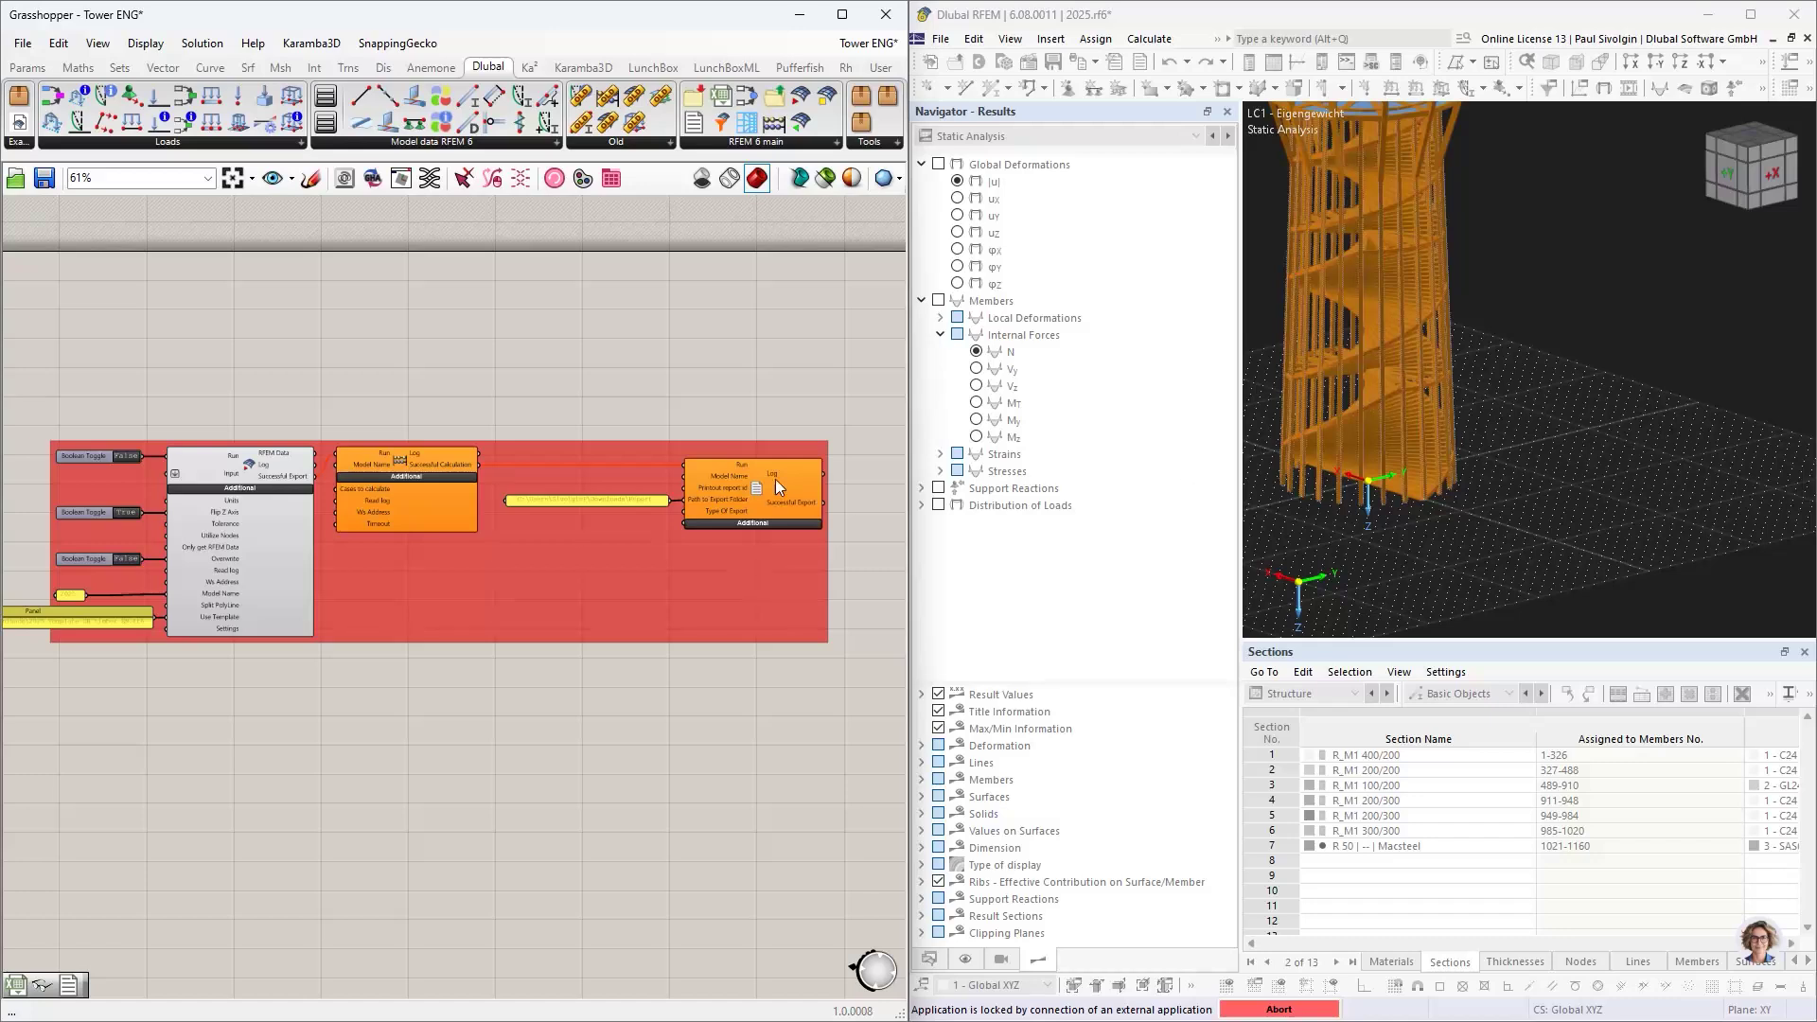
{"action": "left_click", "coordinate": [252, 511]}
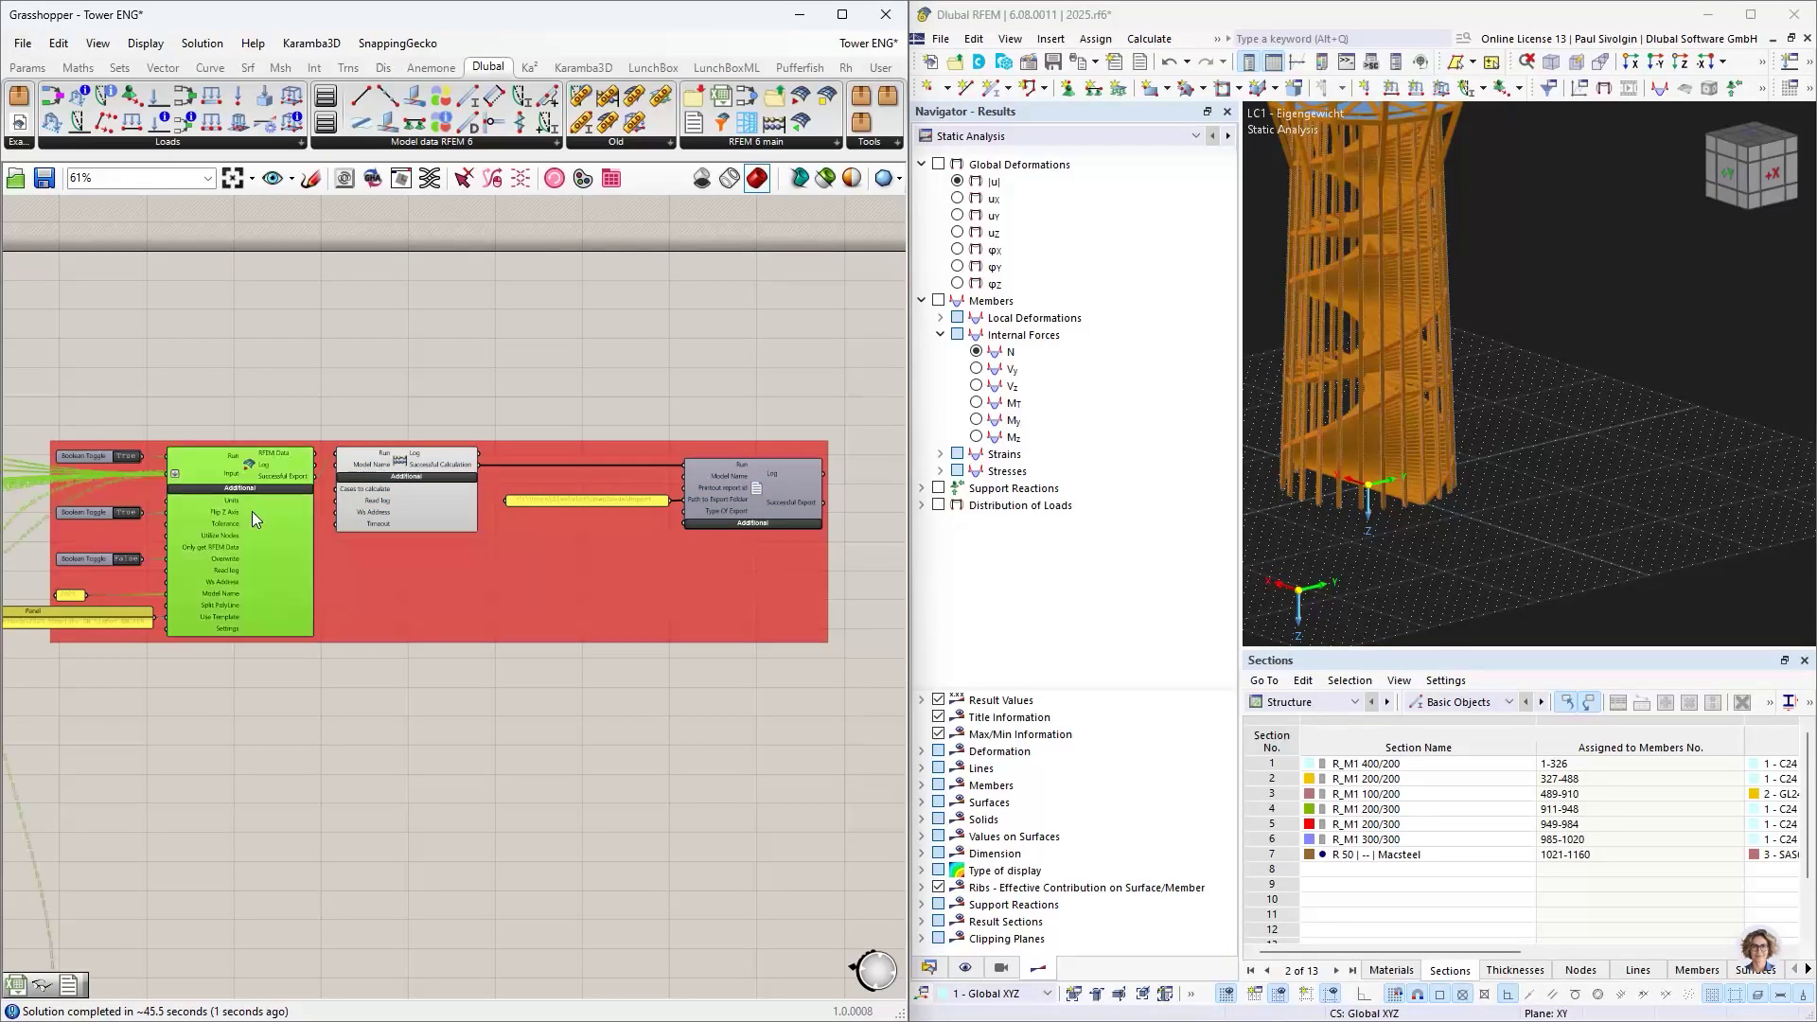
{"action": "left_click", "coordinate": [415, 507]}
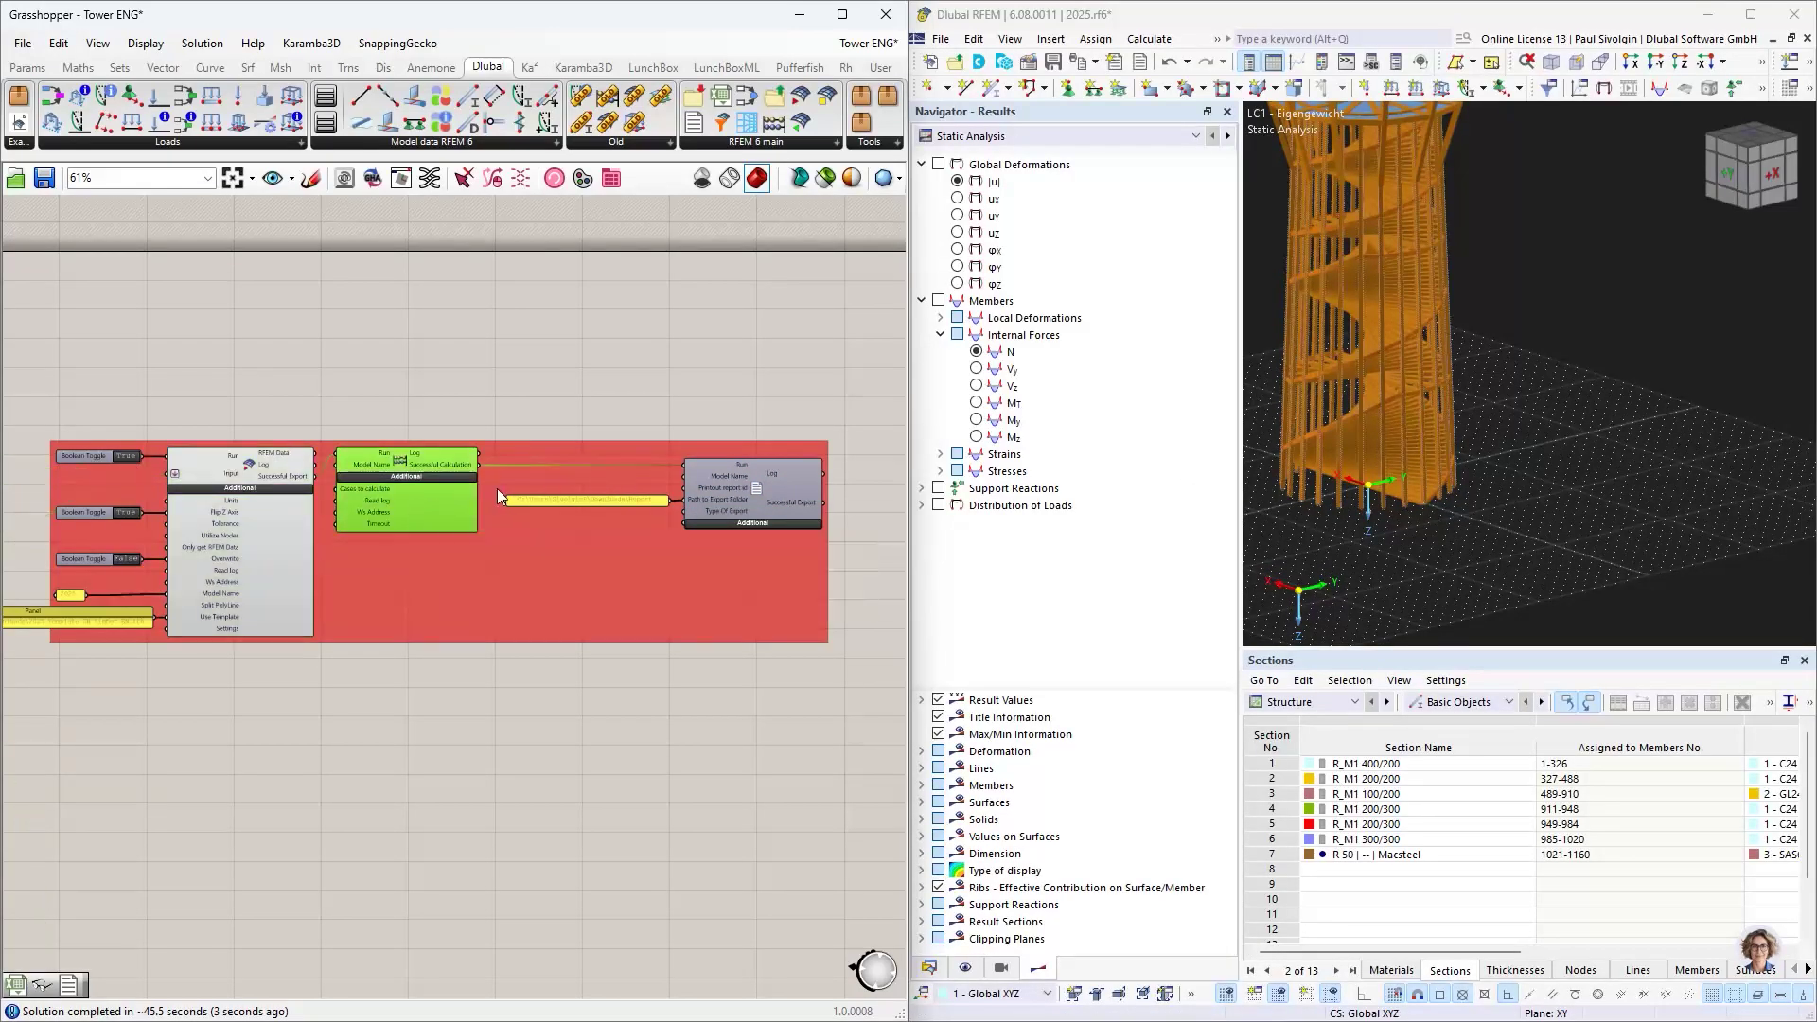
{"action": "left_click", "coordinate": [742, 484]}
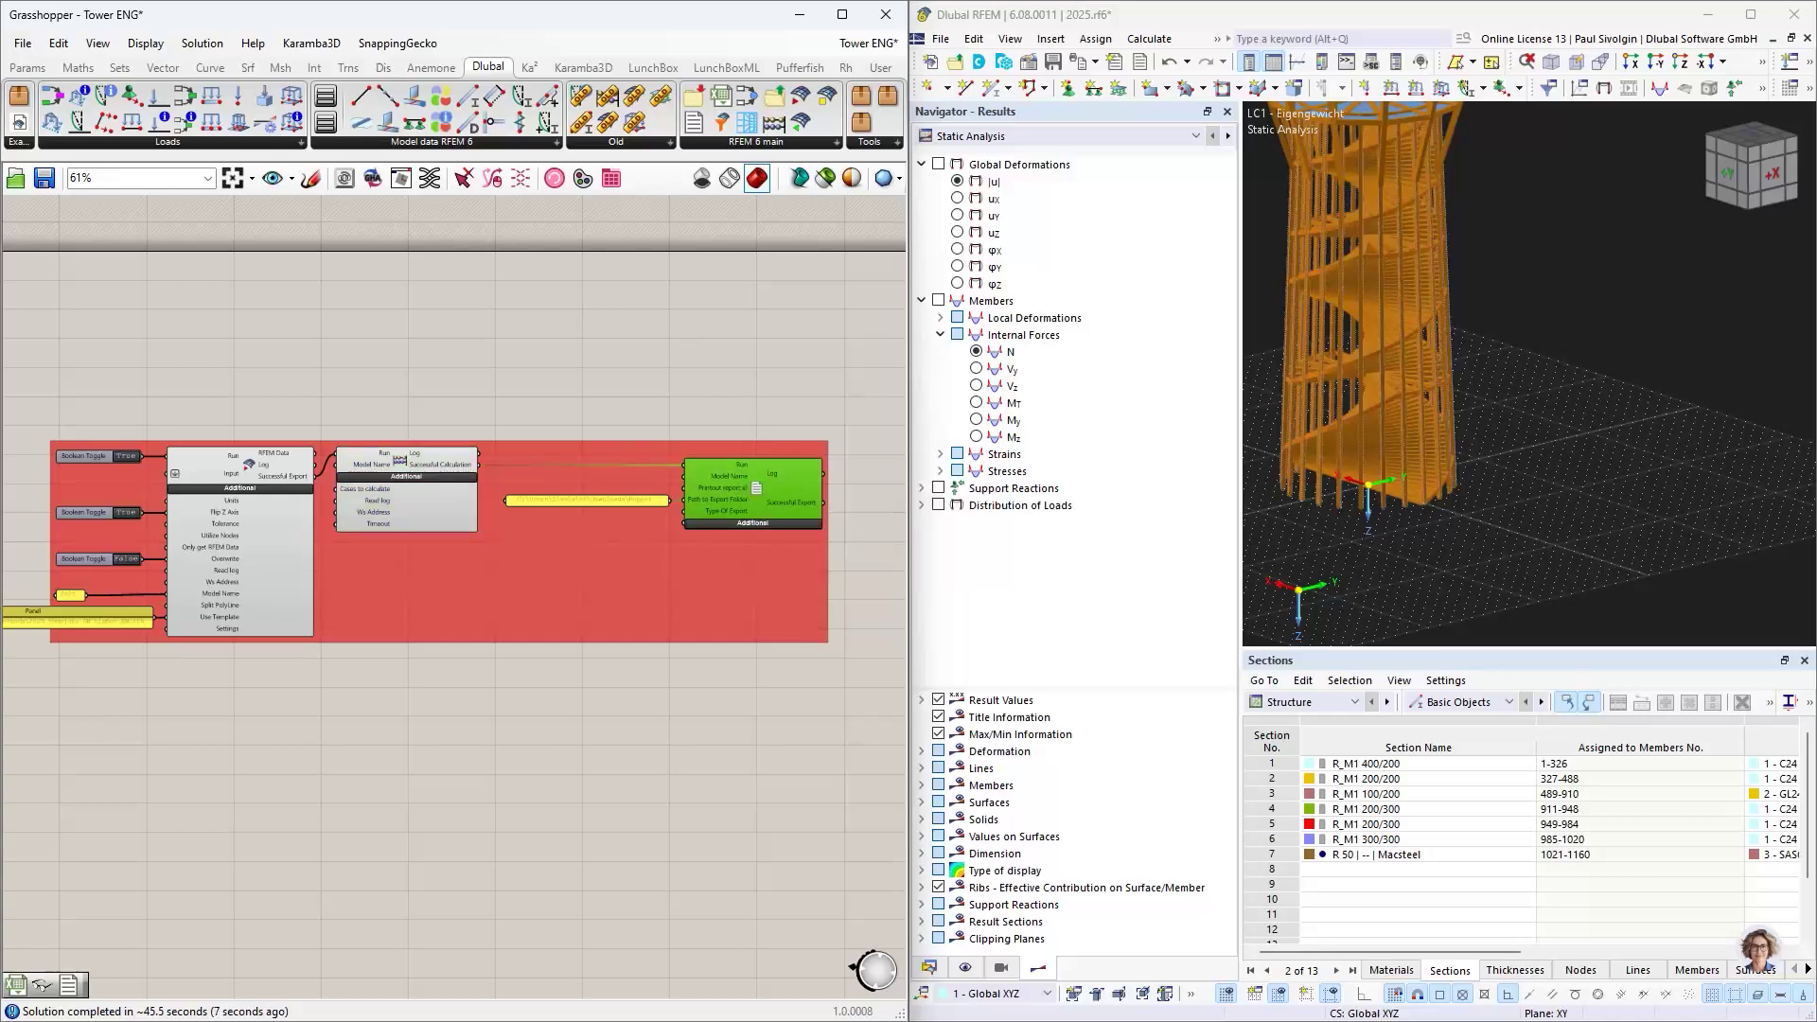
- Switch to File Explorer, open the Report folder in Downloads, and preview Report-2025.pdf from its cover through the contents to the loads
{"action": "key", "text": "alt+Tab"}
{"action": "left_click", "coordinate": [414, 337]}
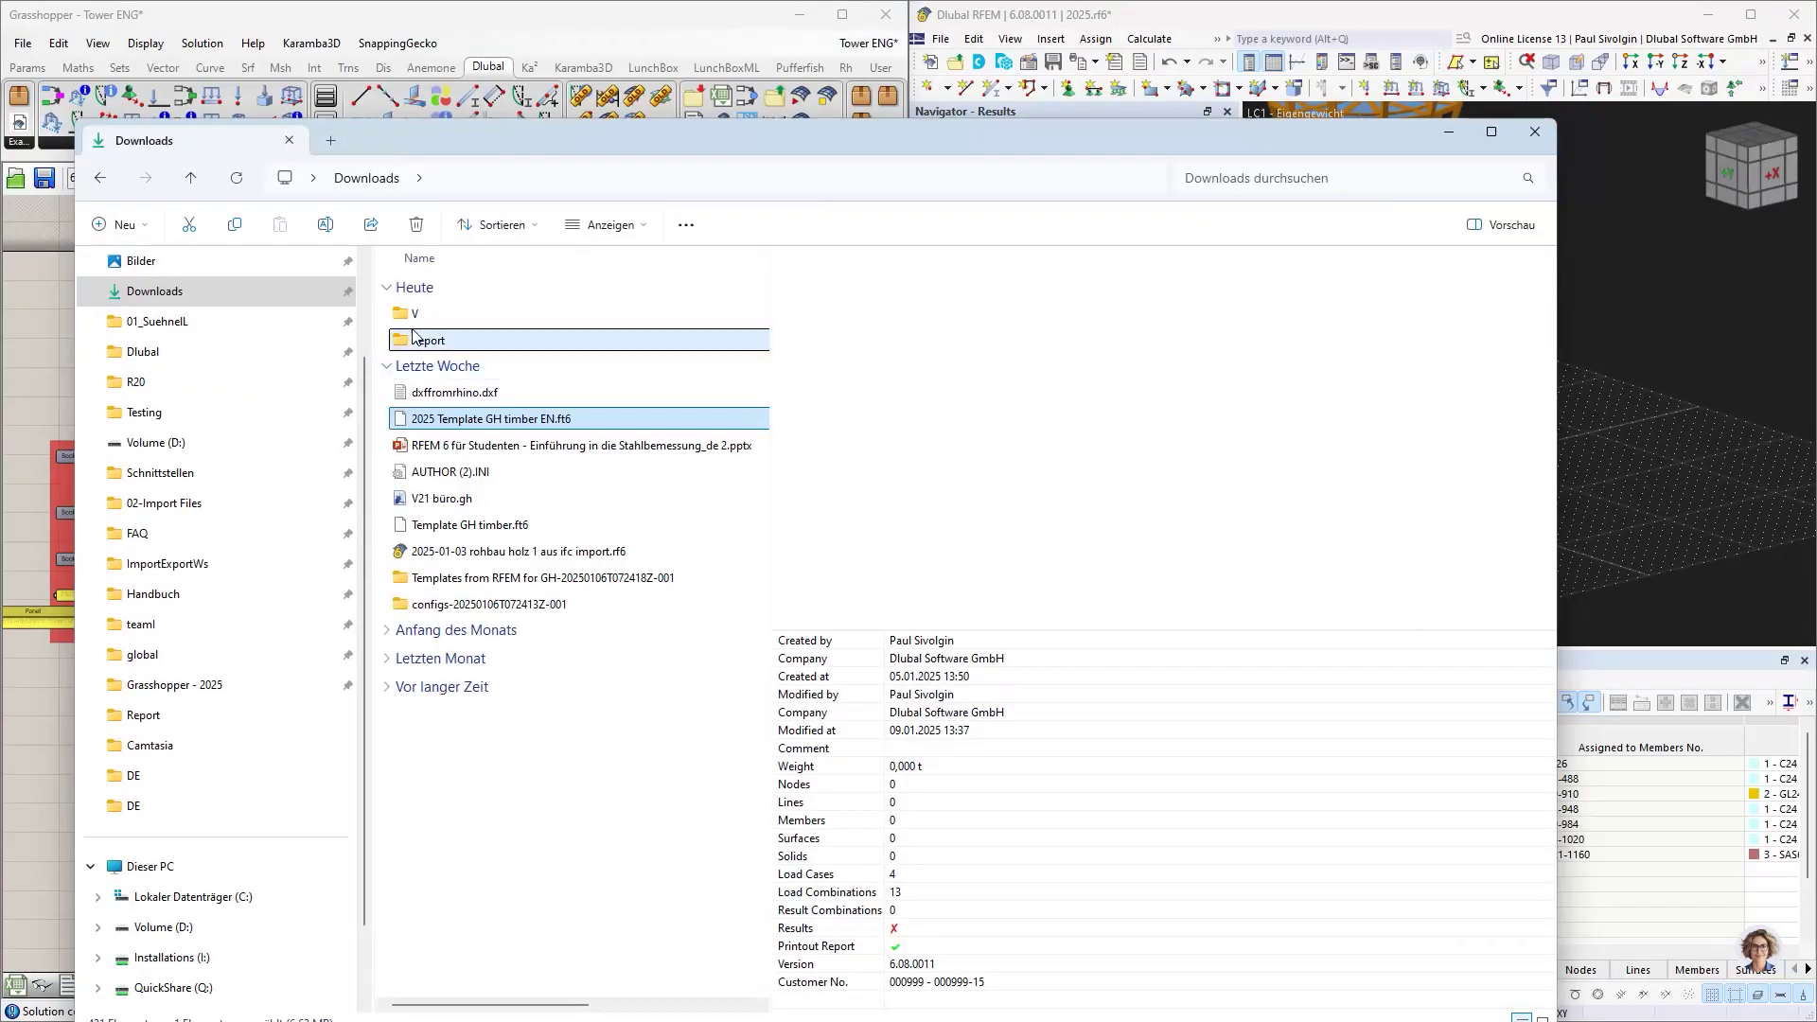
{"action": "double_click", "coordinate": [414, 337]}
{"action": "left_click", "coordinate": [460, 313]}
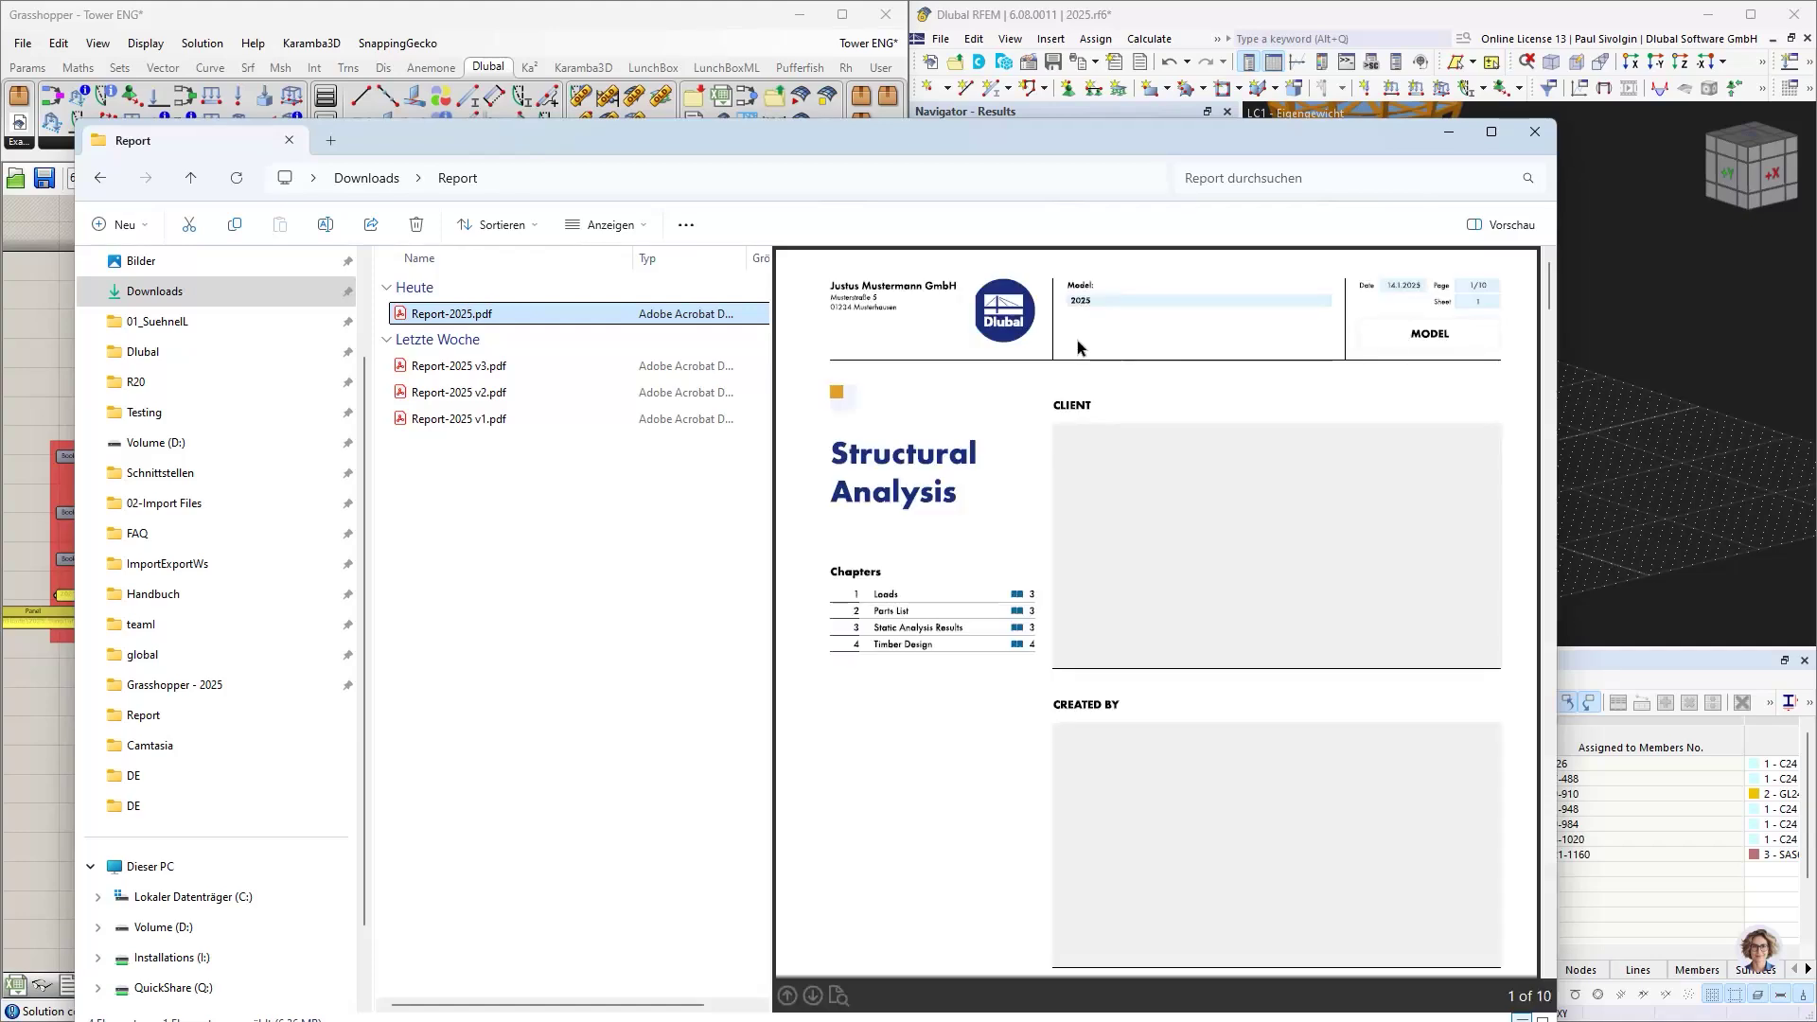
{"action": "scroll", "coordinate": [1047, 464], "scroll_direction": "down", "scroll_amount": 10}
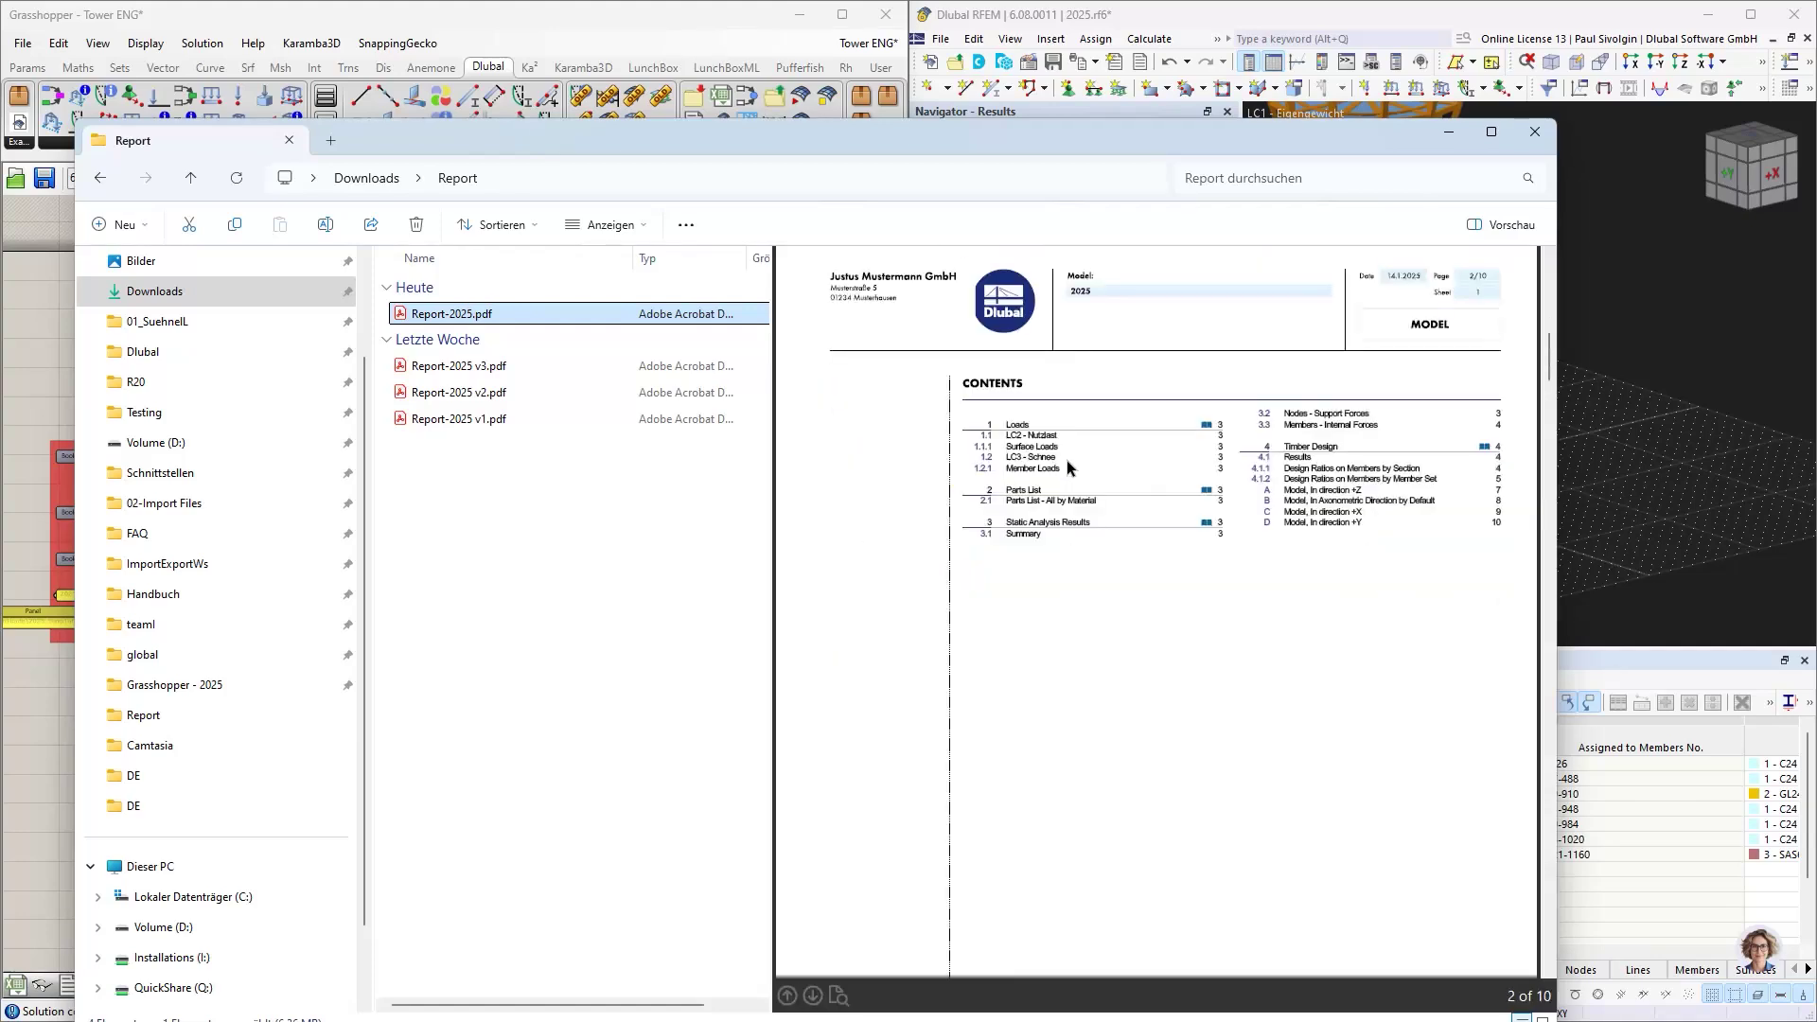
{"action": "scroll", "coordinate": [1070, 457], "scroll_direction": "down", "scroll_amount": 8}
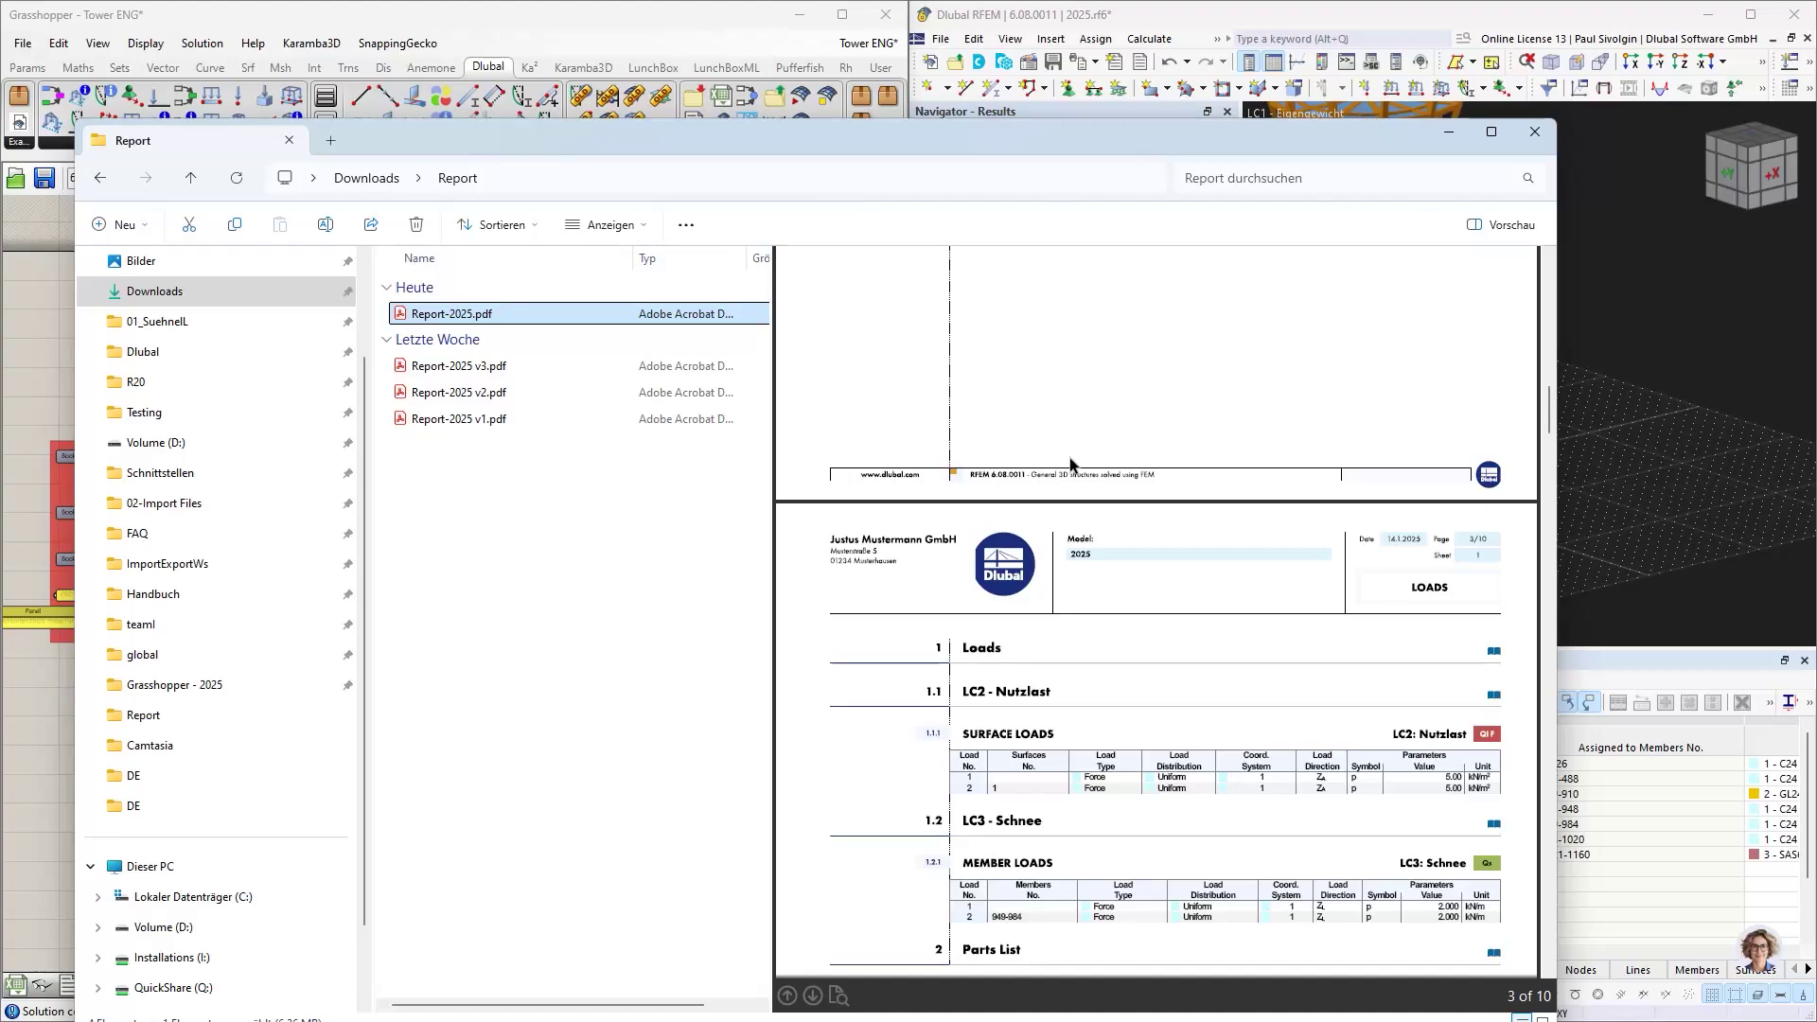
- Examine the report's parts list by material, static analysis summary, nodal support forces and member internal forces
{"action": "scroll", "coordinate": [1069, 463], "scroll_direction": "down", "scroll_amount": 3}
{"action": "scroll", "coordinate": [982, 535], "scroll_direction": "down", "scroll_amount": 4}
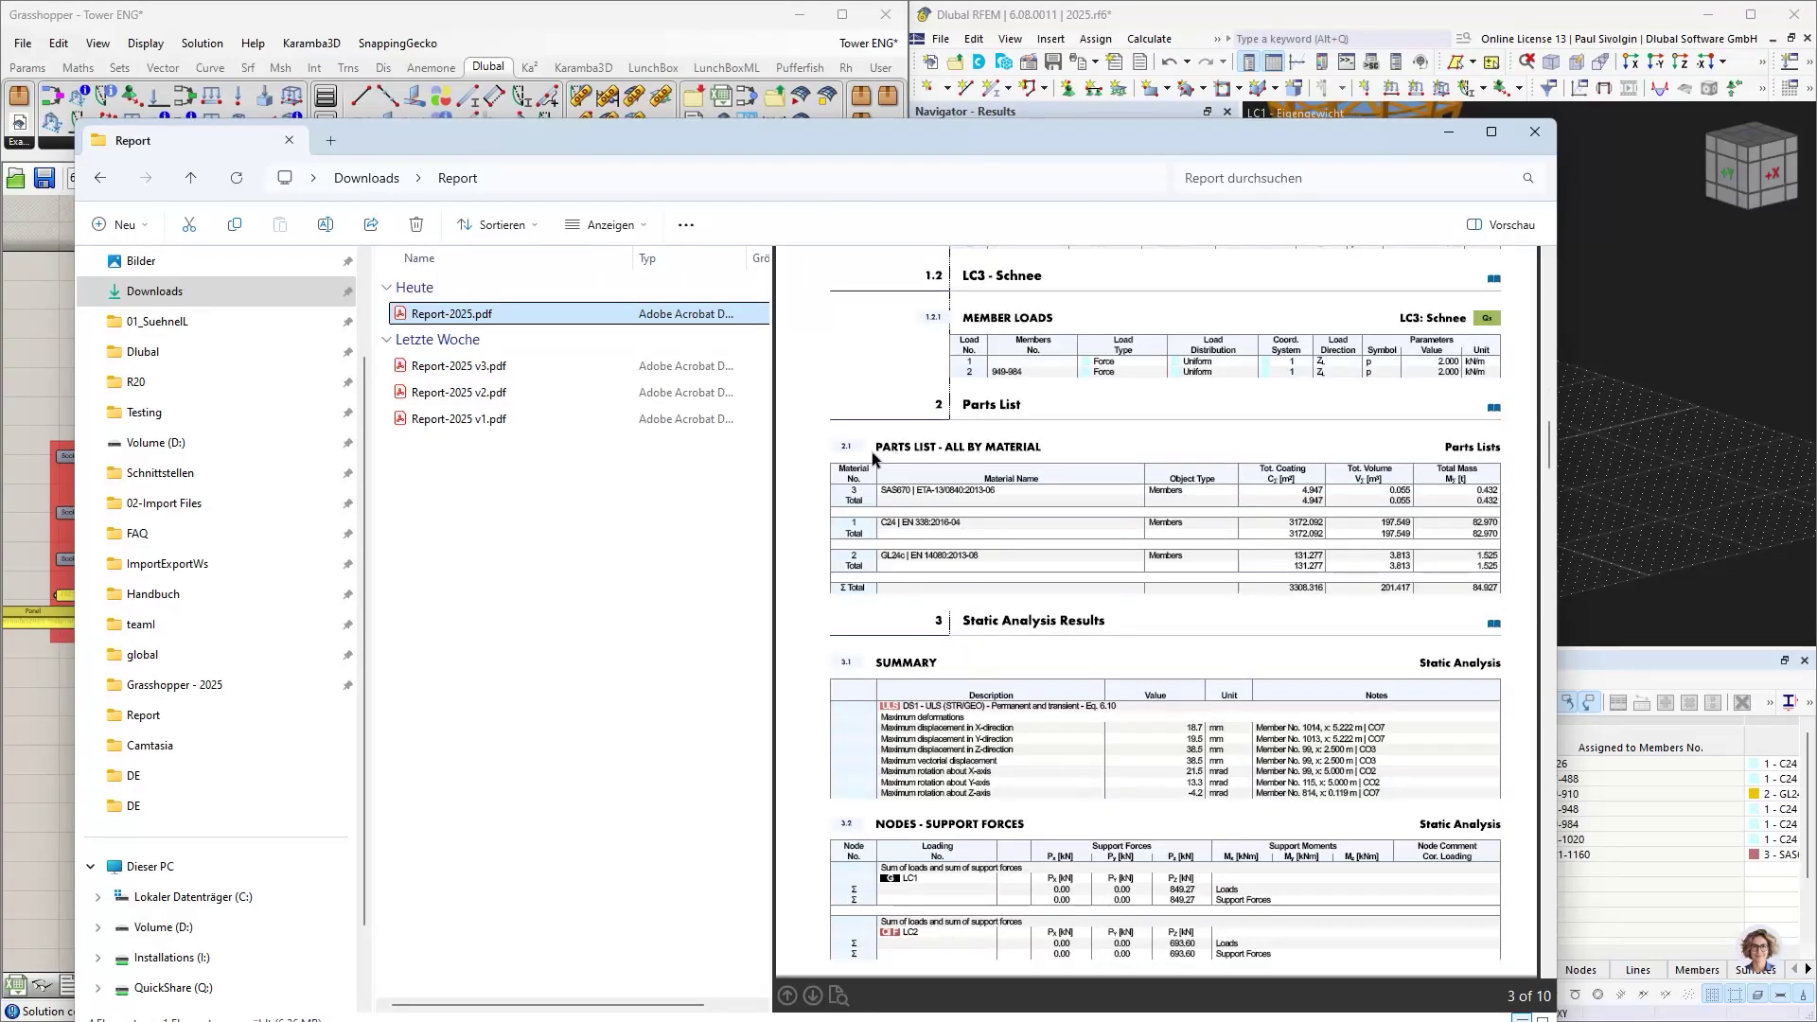
{"action": "scroll", "coordinate": [951, 454], "scroll_direction": "down", "scroll_amount": 3}
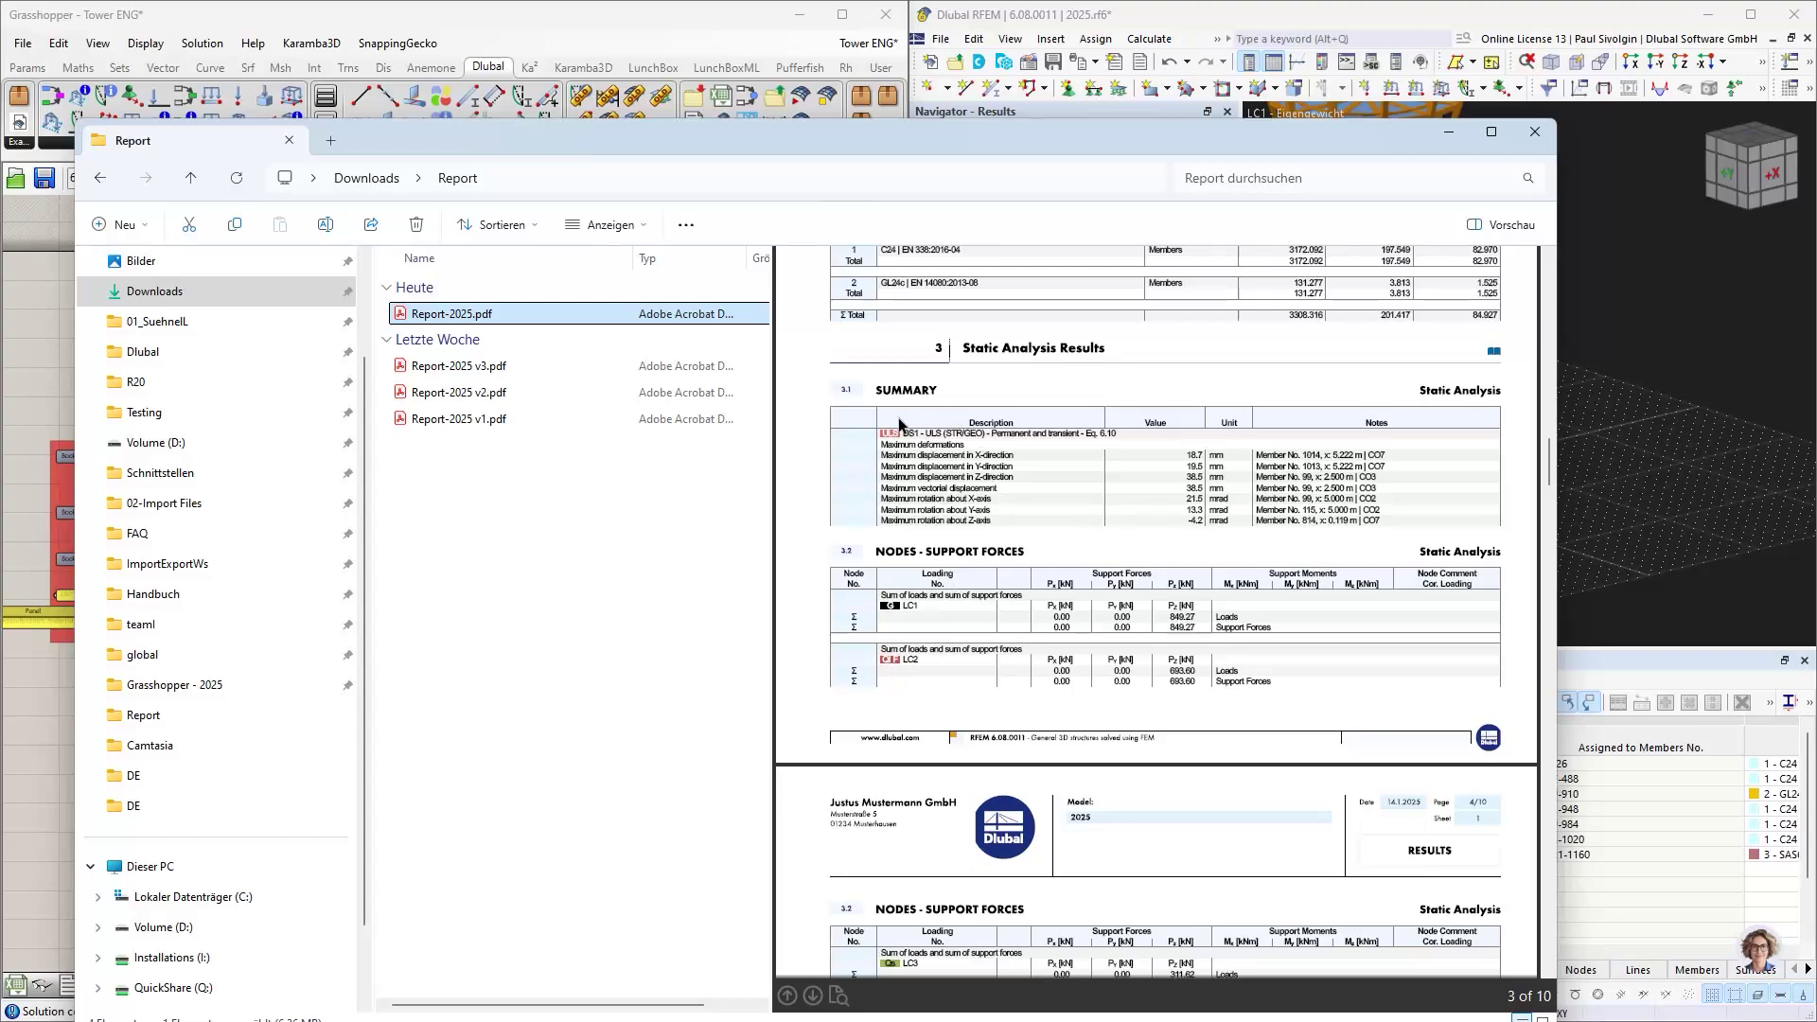
{"action": "scroll", "coordinate": [967, 462], "scroll_direction": "down", "scroll_amount": 3}
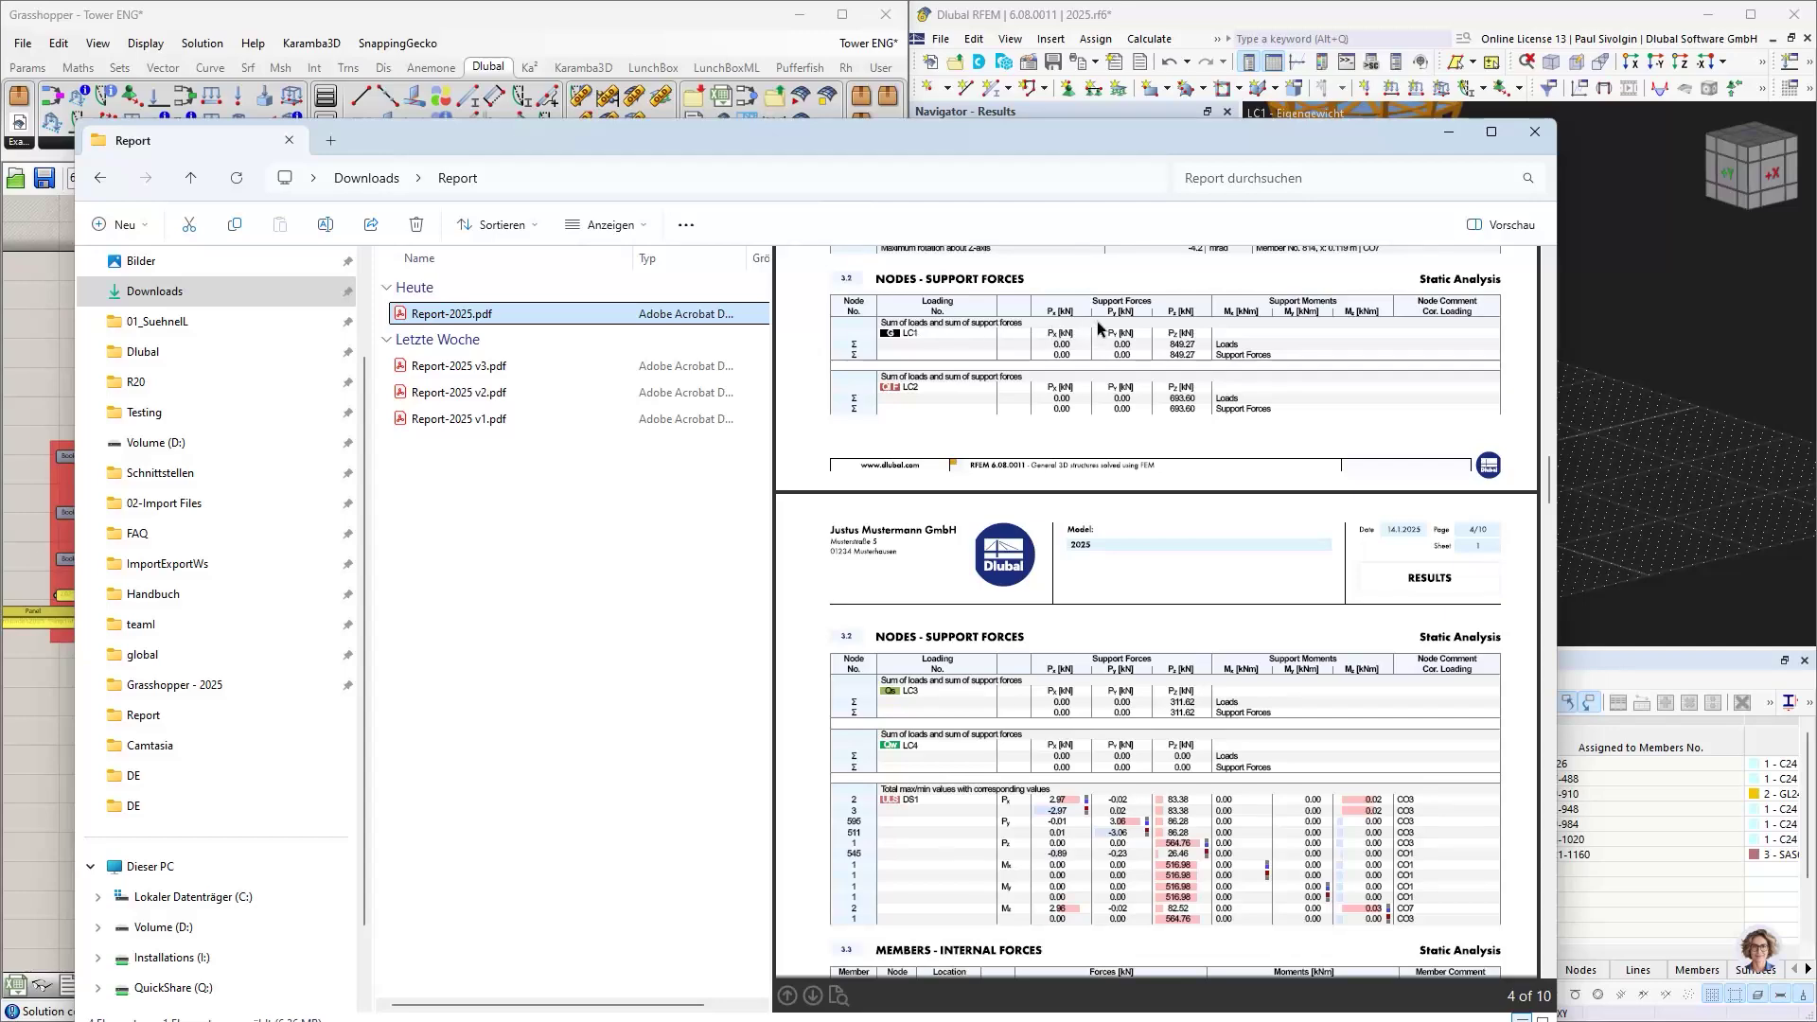
{"action": "scroll", "coordinate": [951, 331], "scroll_direction": "up", "scroll_amount": 3}
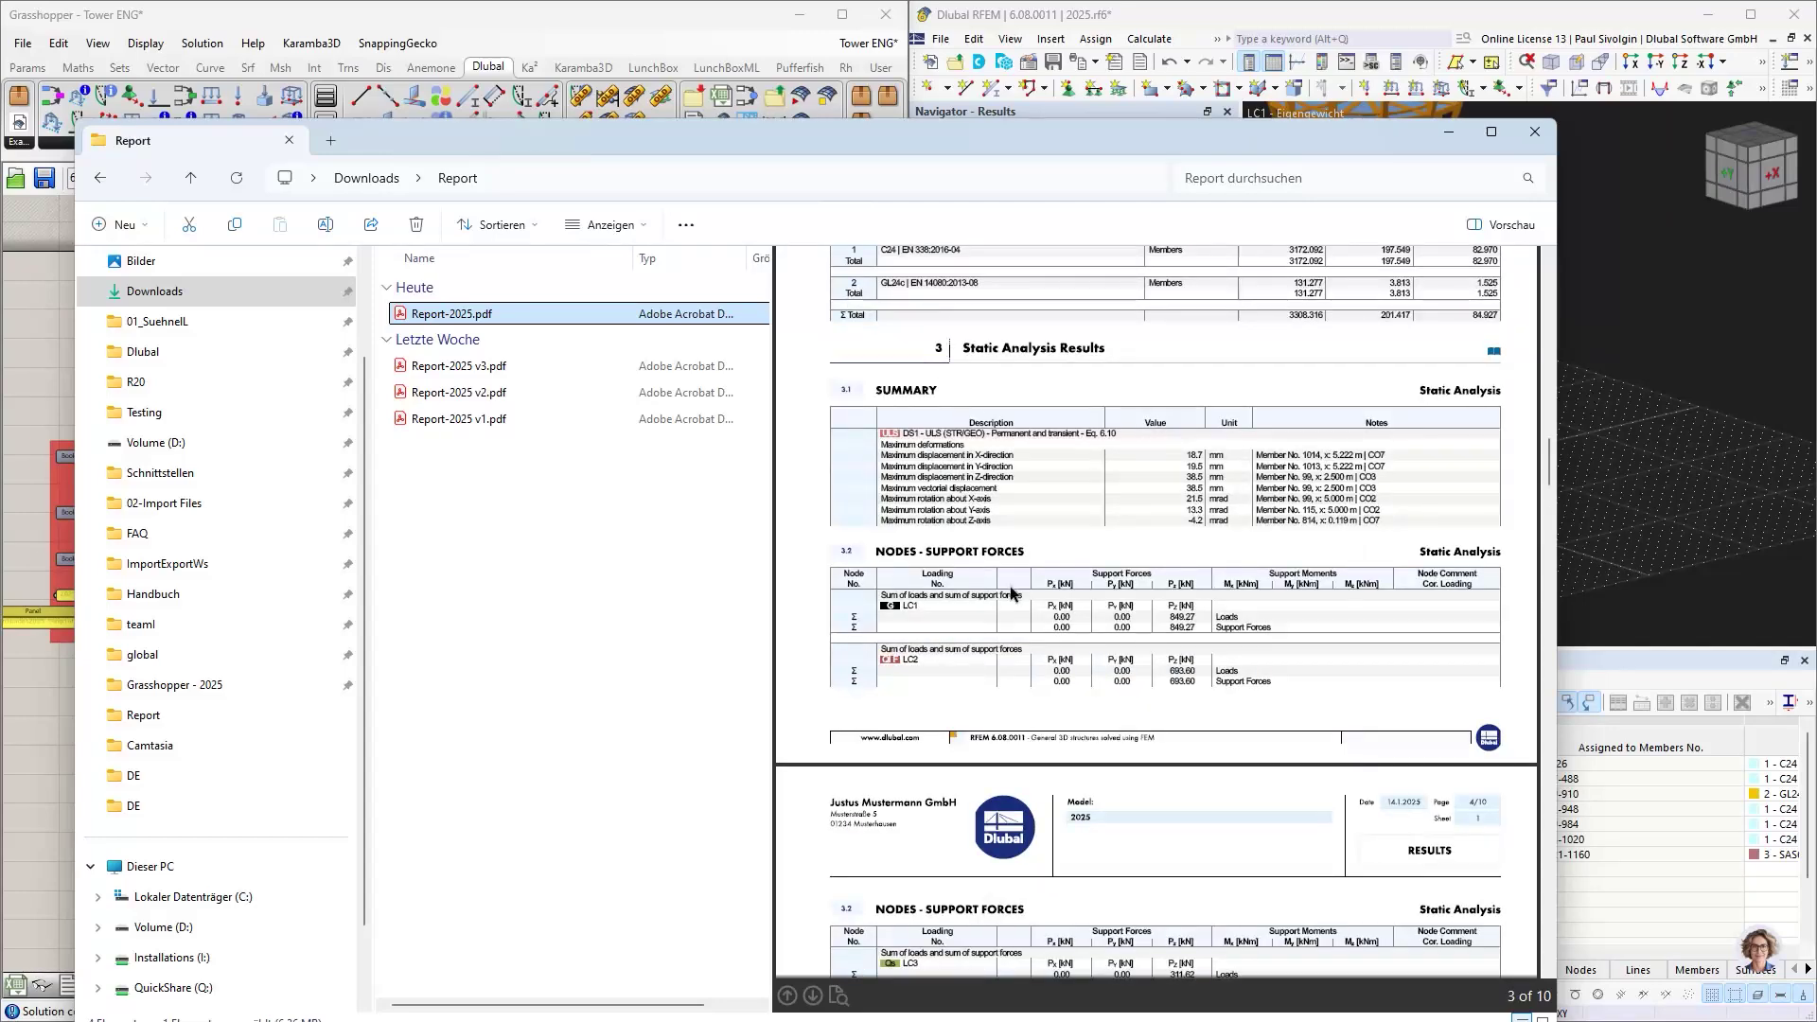
{"action": "scroll", "coordinate": [1004, 568], "scroll_direction": "down", "scroll_amount": 3}
{"action": "scroll", "coordinate": [1003, 566], "scroll_direction": "down", "scroll_amount": 3}
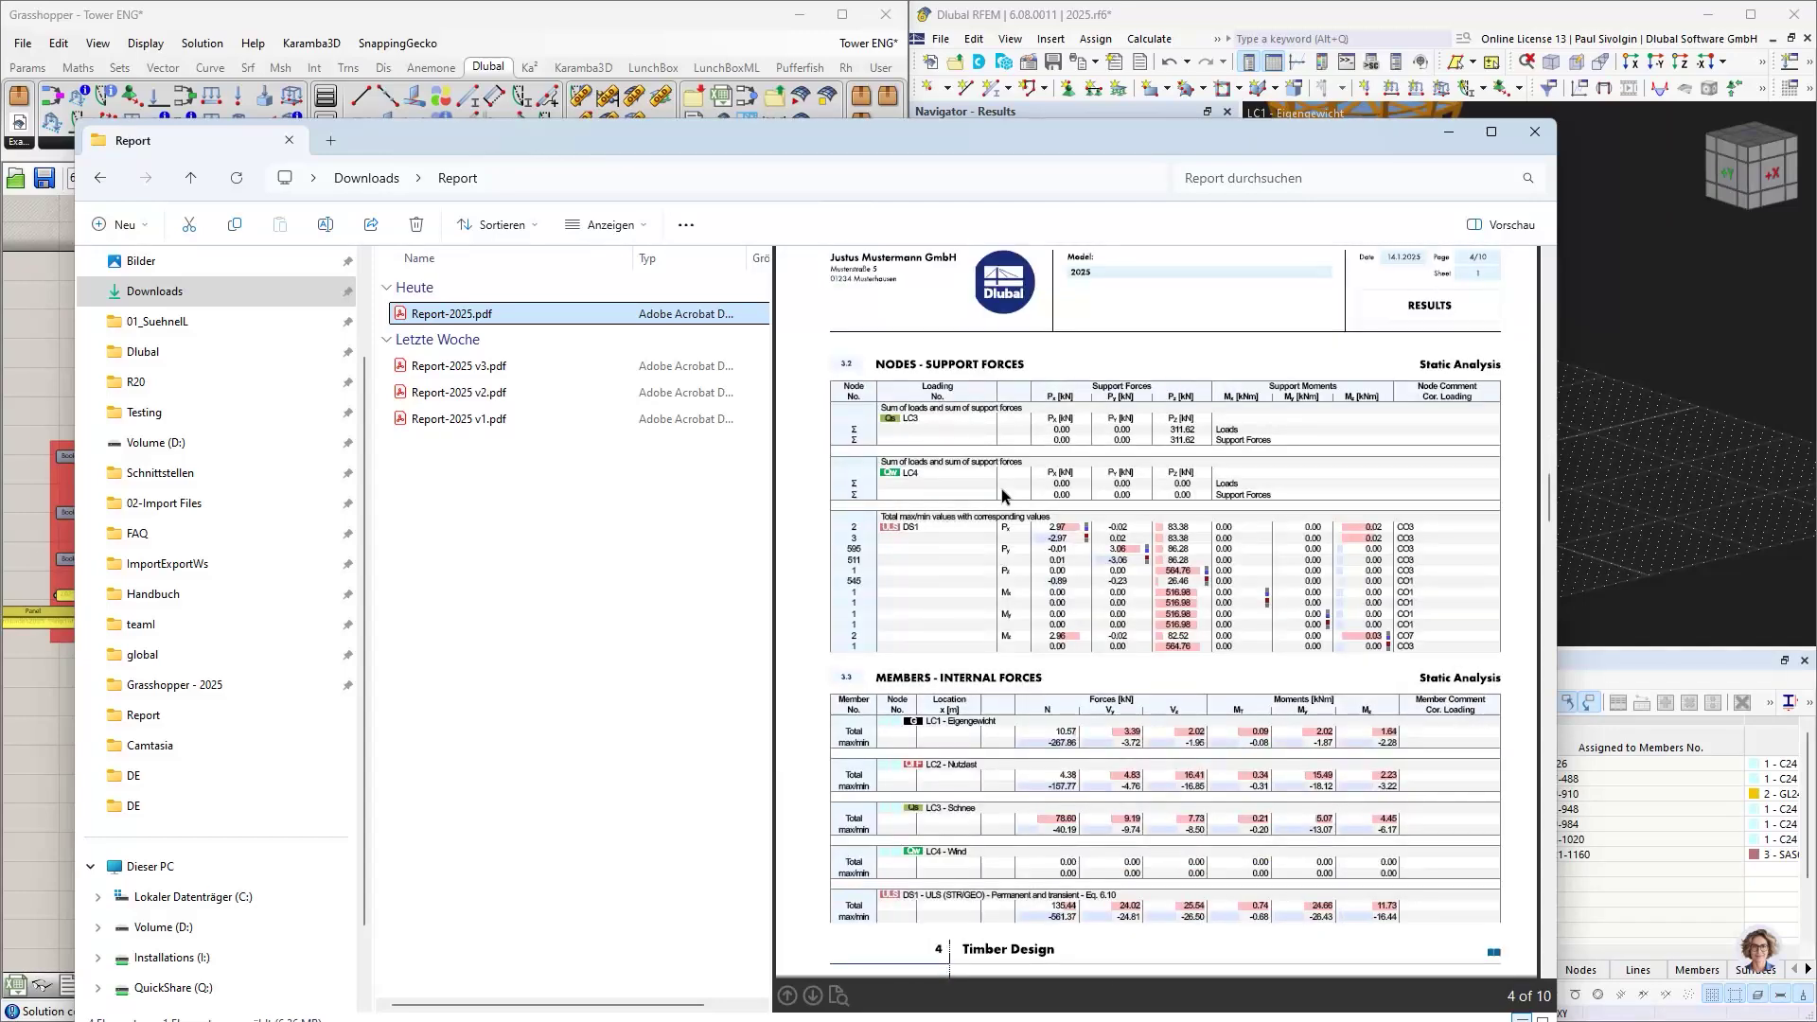
{"action": "scroll", "coordinate": [1003, 495], "scroll_direction": "up", "scroll_amount": 3}
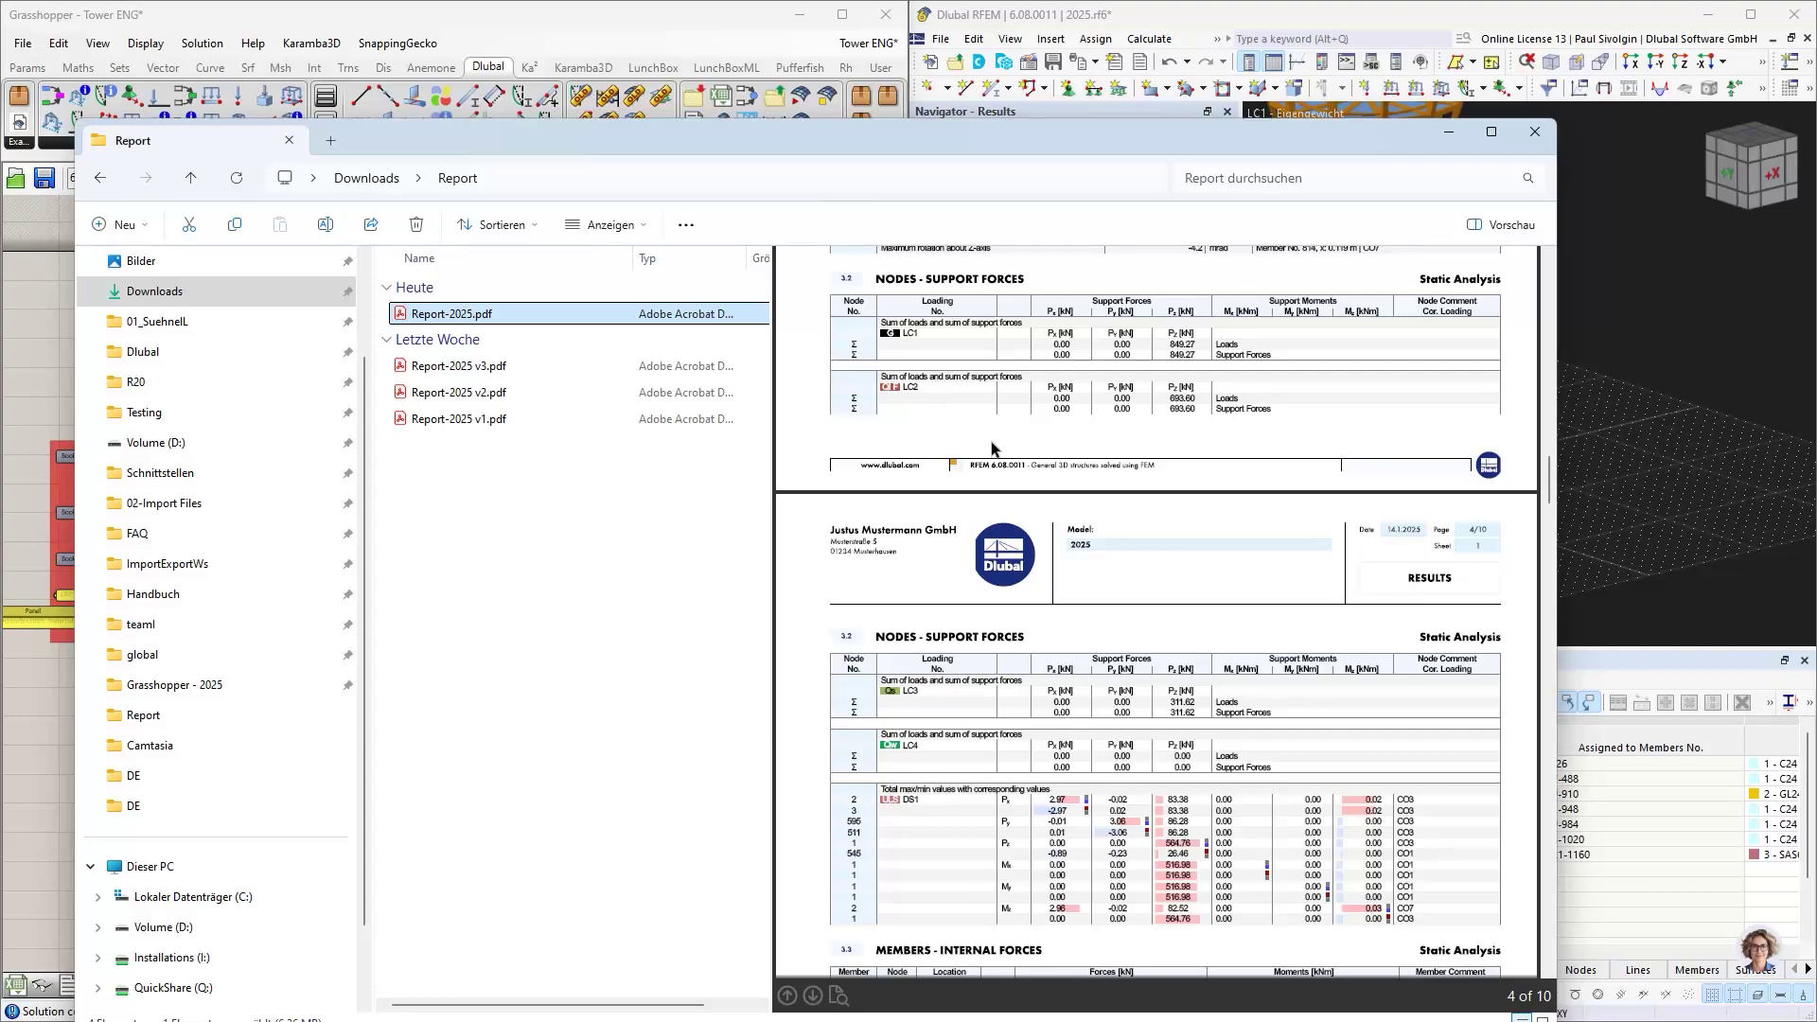
{"action": "scroll", "coordinate": [1004, 473], "scroll_direction": "up", "scroll_amount": 3}
{"action": "scroll", "coordinate": [984, 417], "scroll_direction": "up", "scroll_amount": 2}
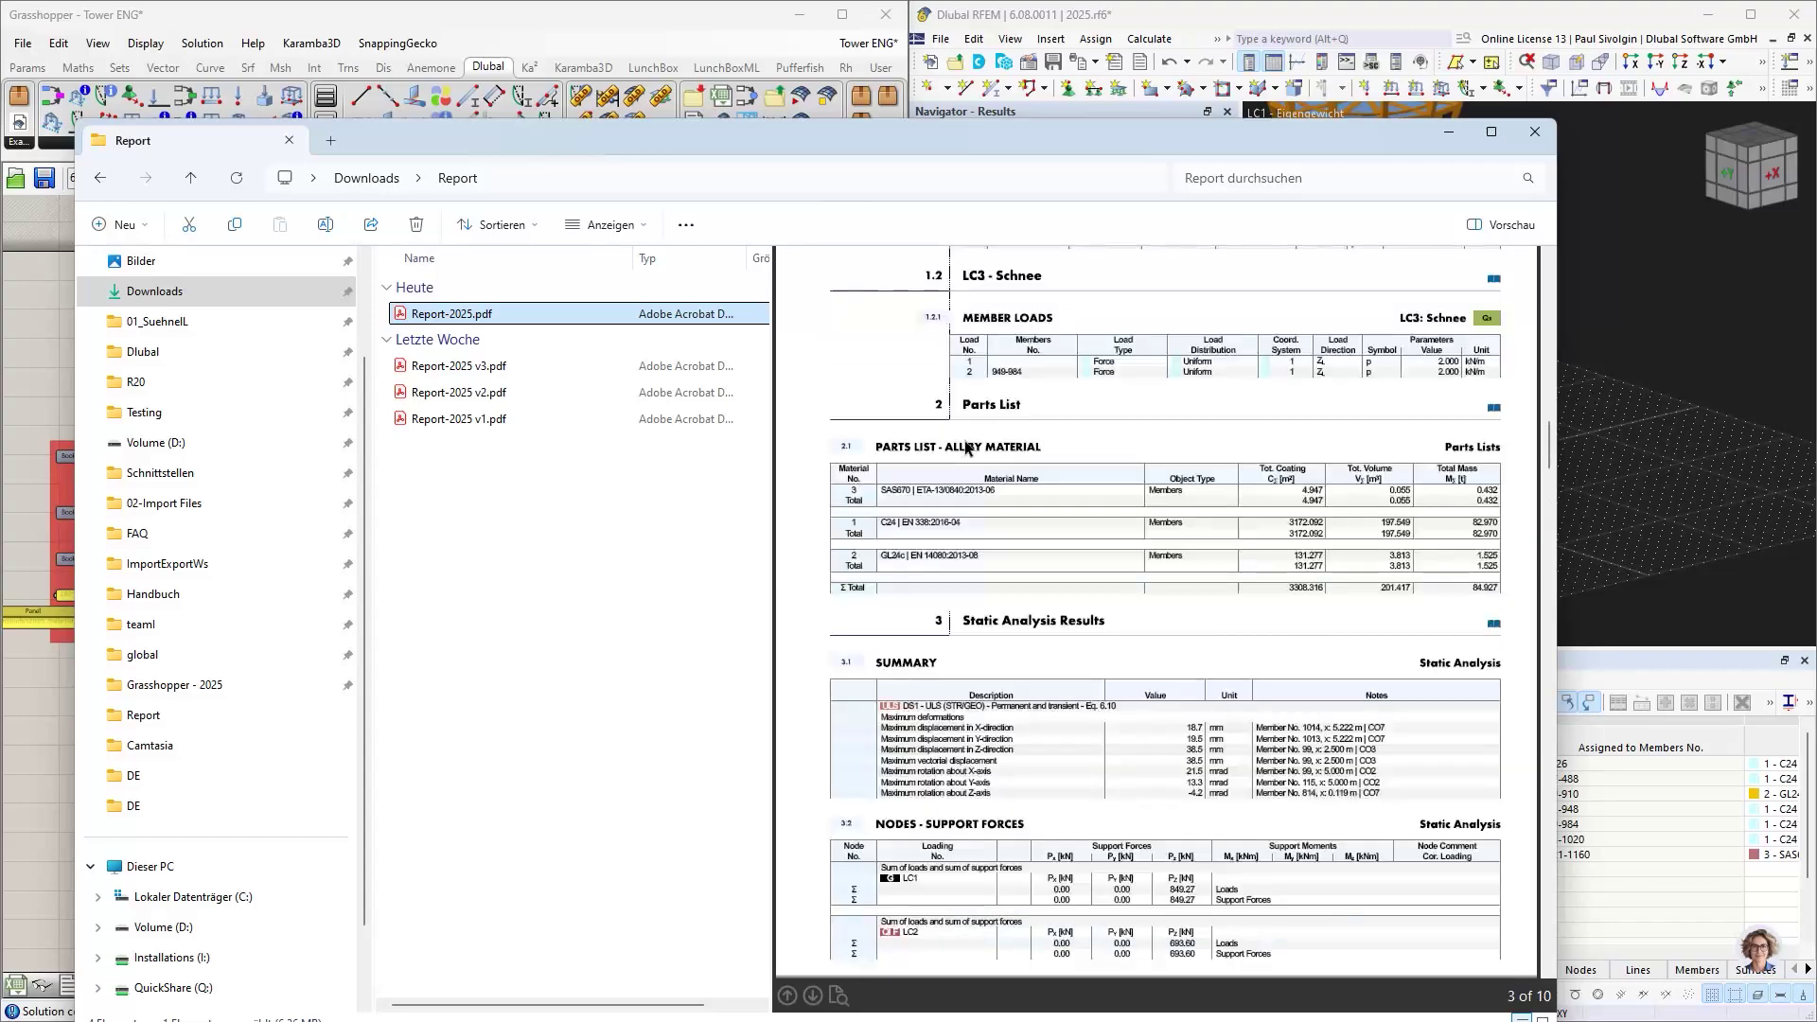
{"action": "scroll", "coordinate": [969, 445], "scroll_direction": "down", "scroll_amount": 2}
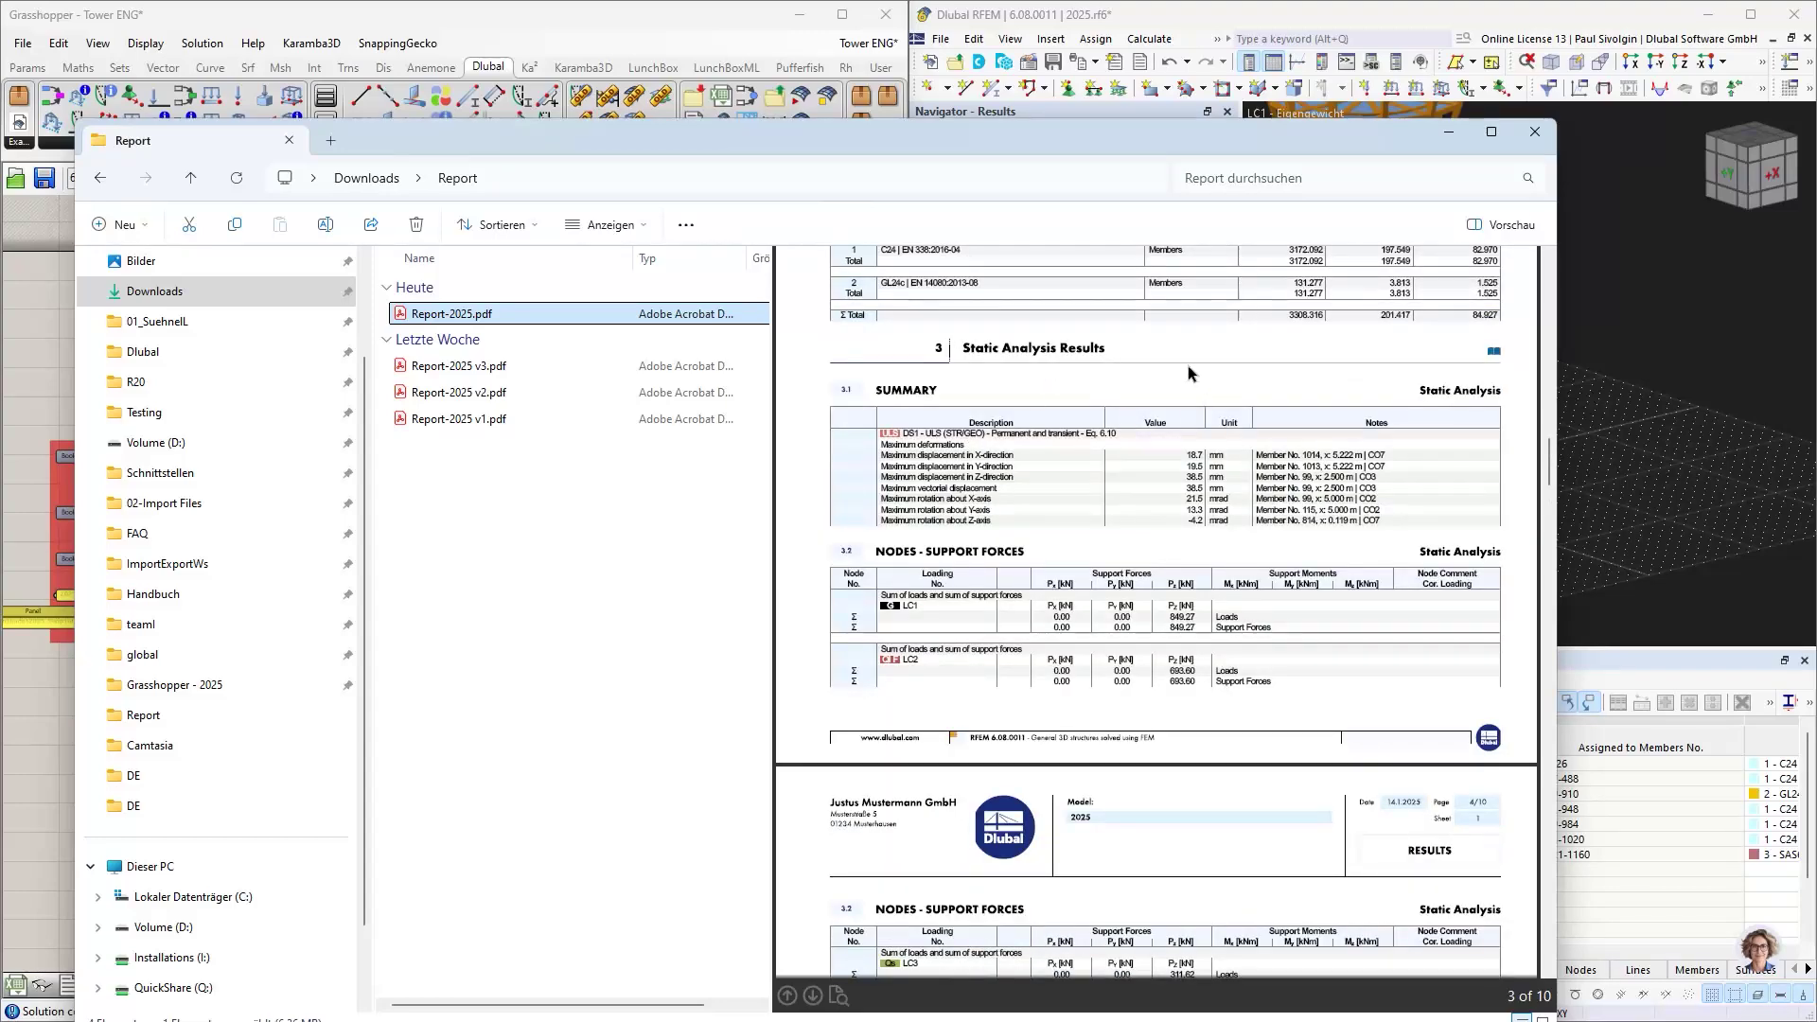
{"action": "scroll", "coordinate": [921, 615], "scroll_direction": "down", "scroll_amount": 5}
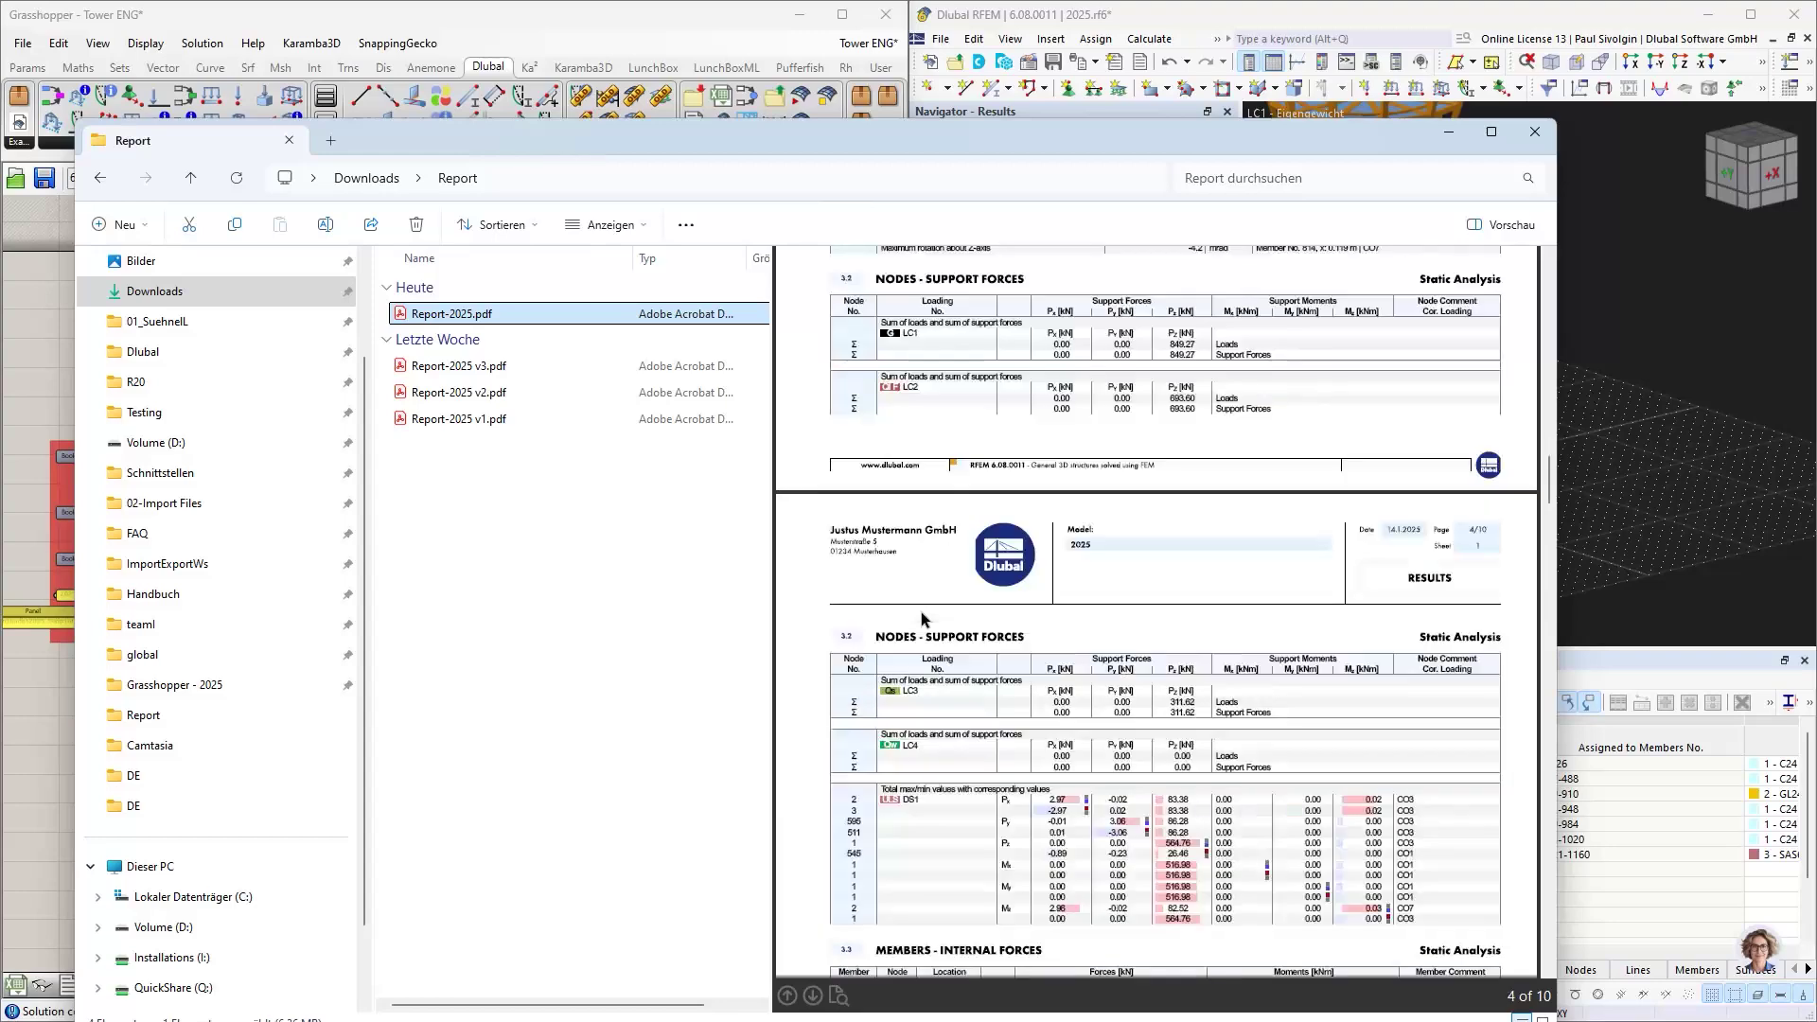
- Examine the report's timber design ratios on members by section and by member set
{"action": "scroll", "coordinate": [923, 608], "scroll_direction": "down", "scroll_amount": 3}
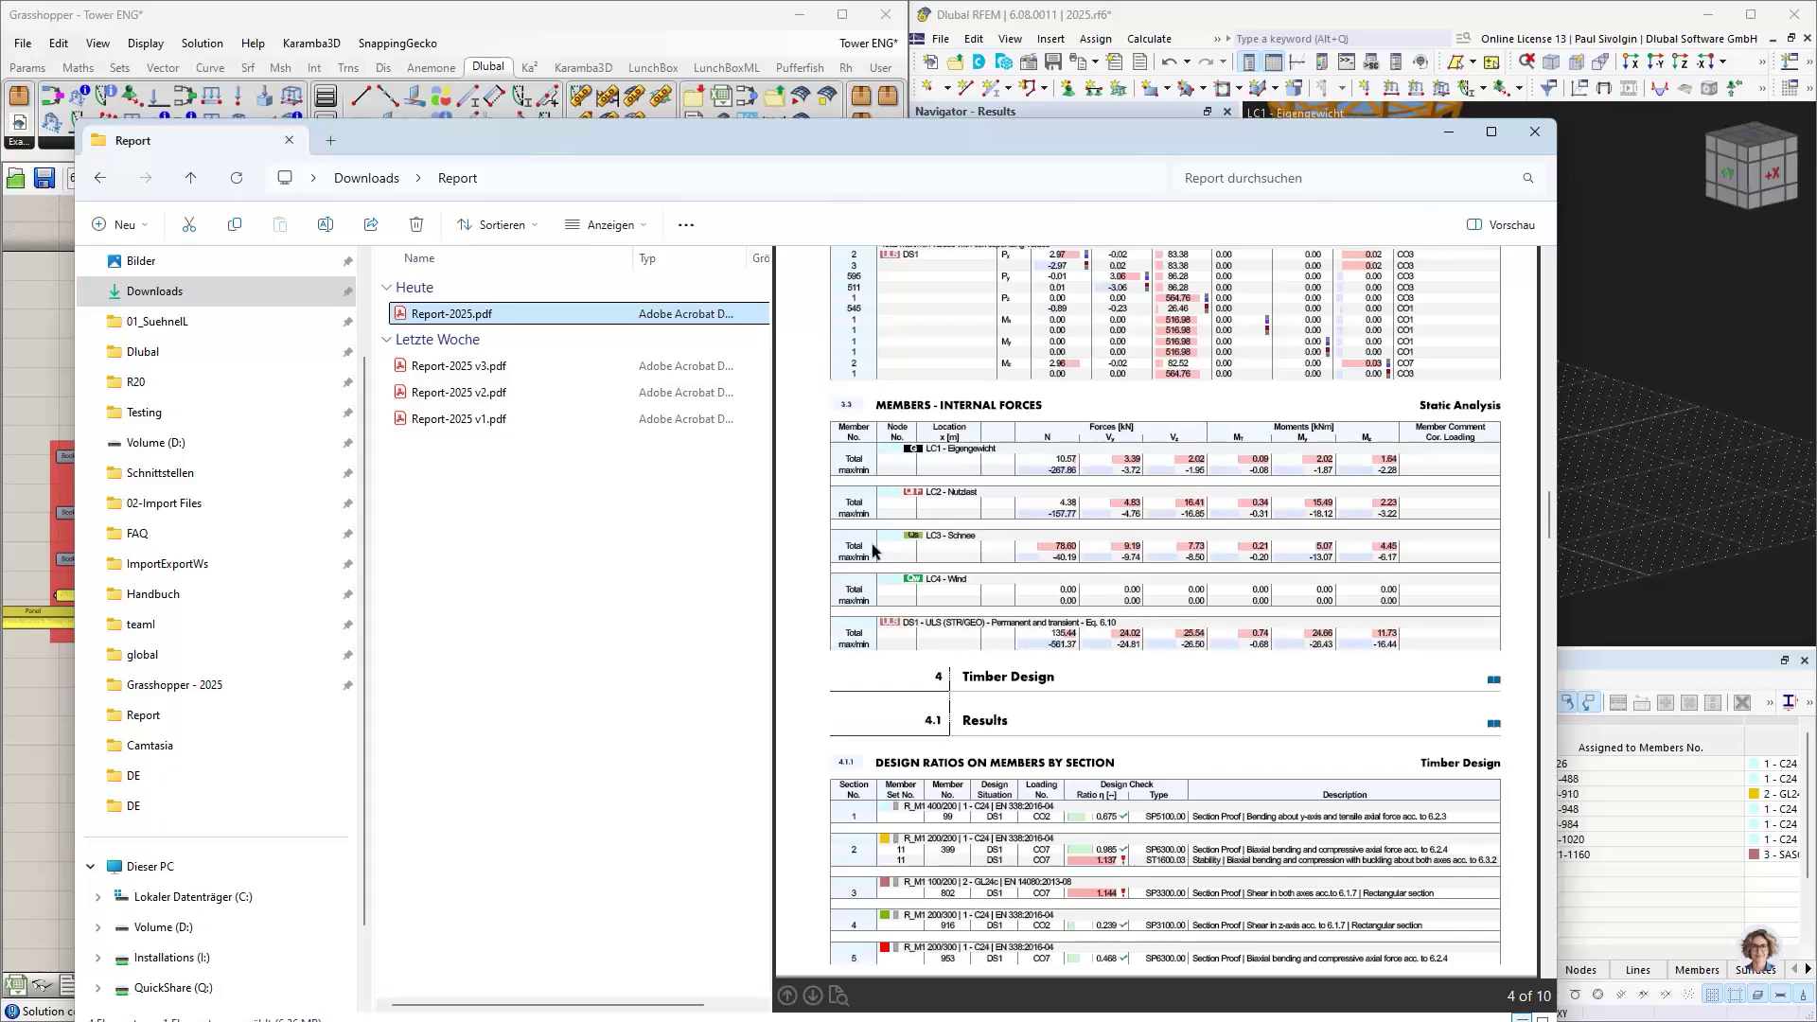
{"action": "scroll", "coordinate": [1038, 610], "scroll_direction": "down", "scroll_amount": 3}
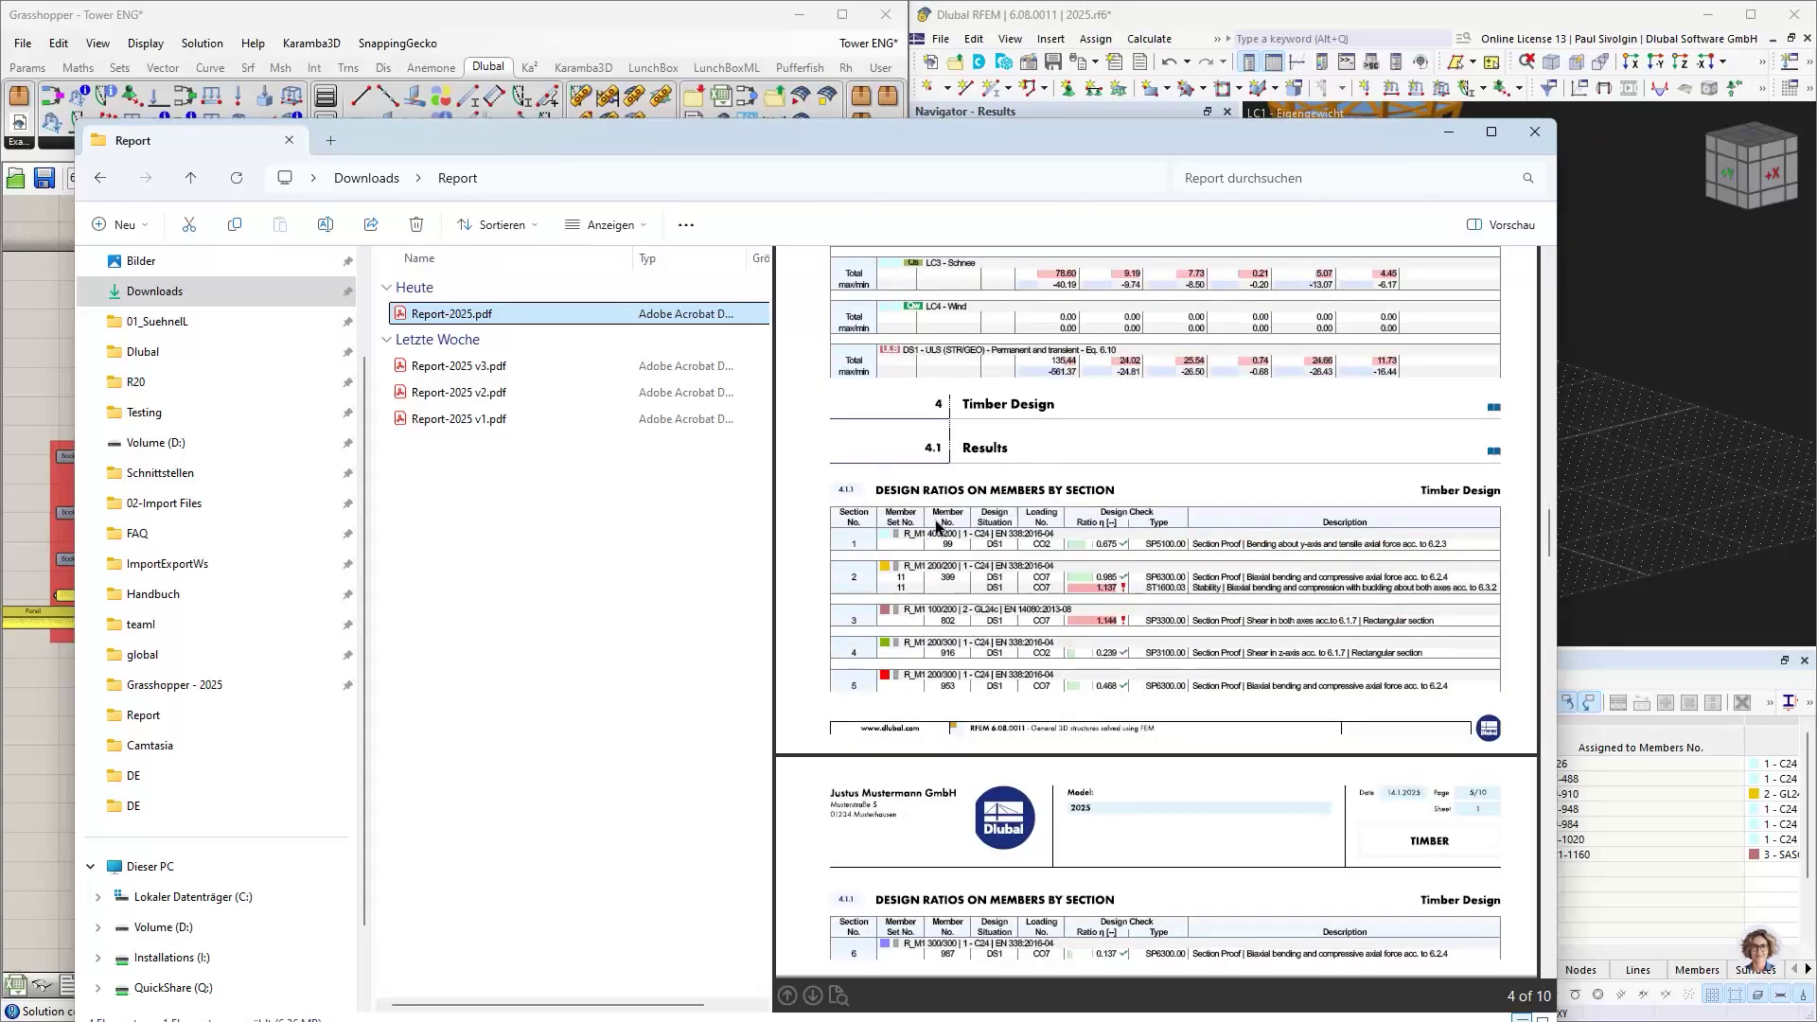
{"action": "scroll", "coordinate": [965, 444], "scroll_direction": "down", "scroll_amount": 3}
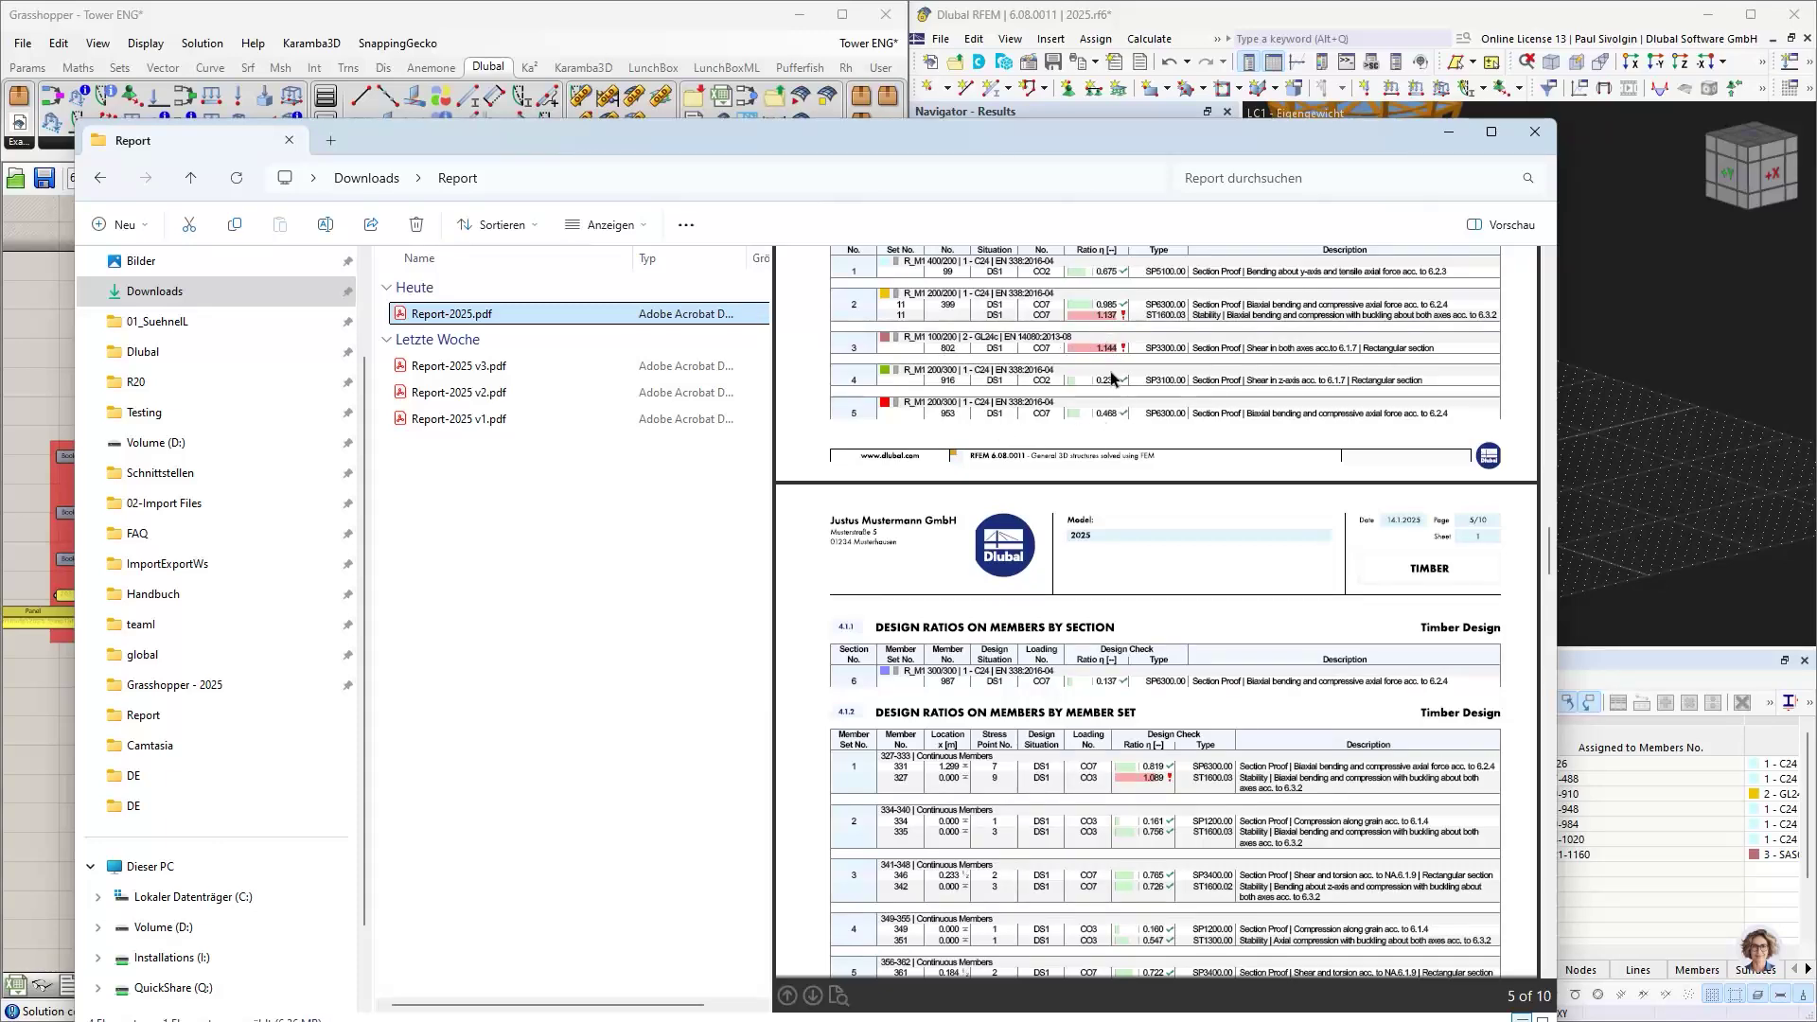
{"action": "scroll", "coordinate": [1011, 493], "scroll_direction": "down", "scroll_amount": 3}
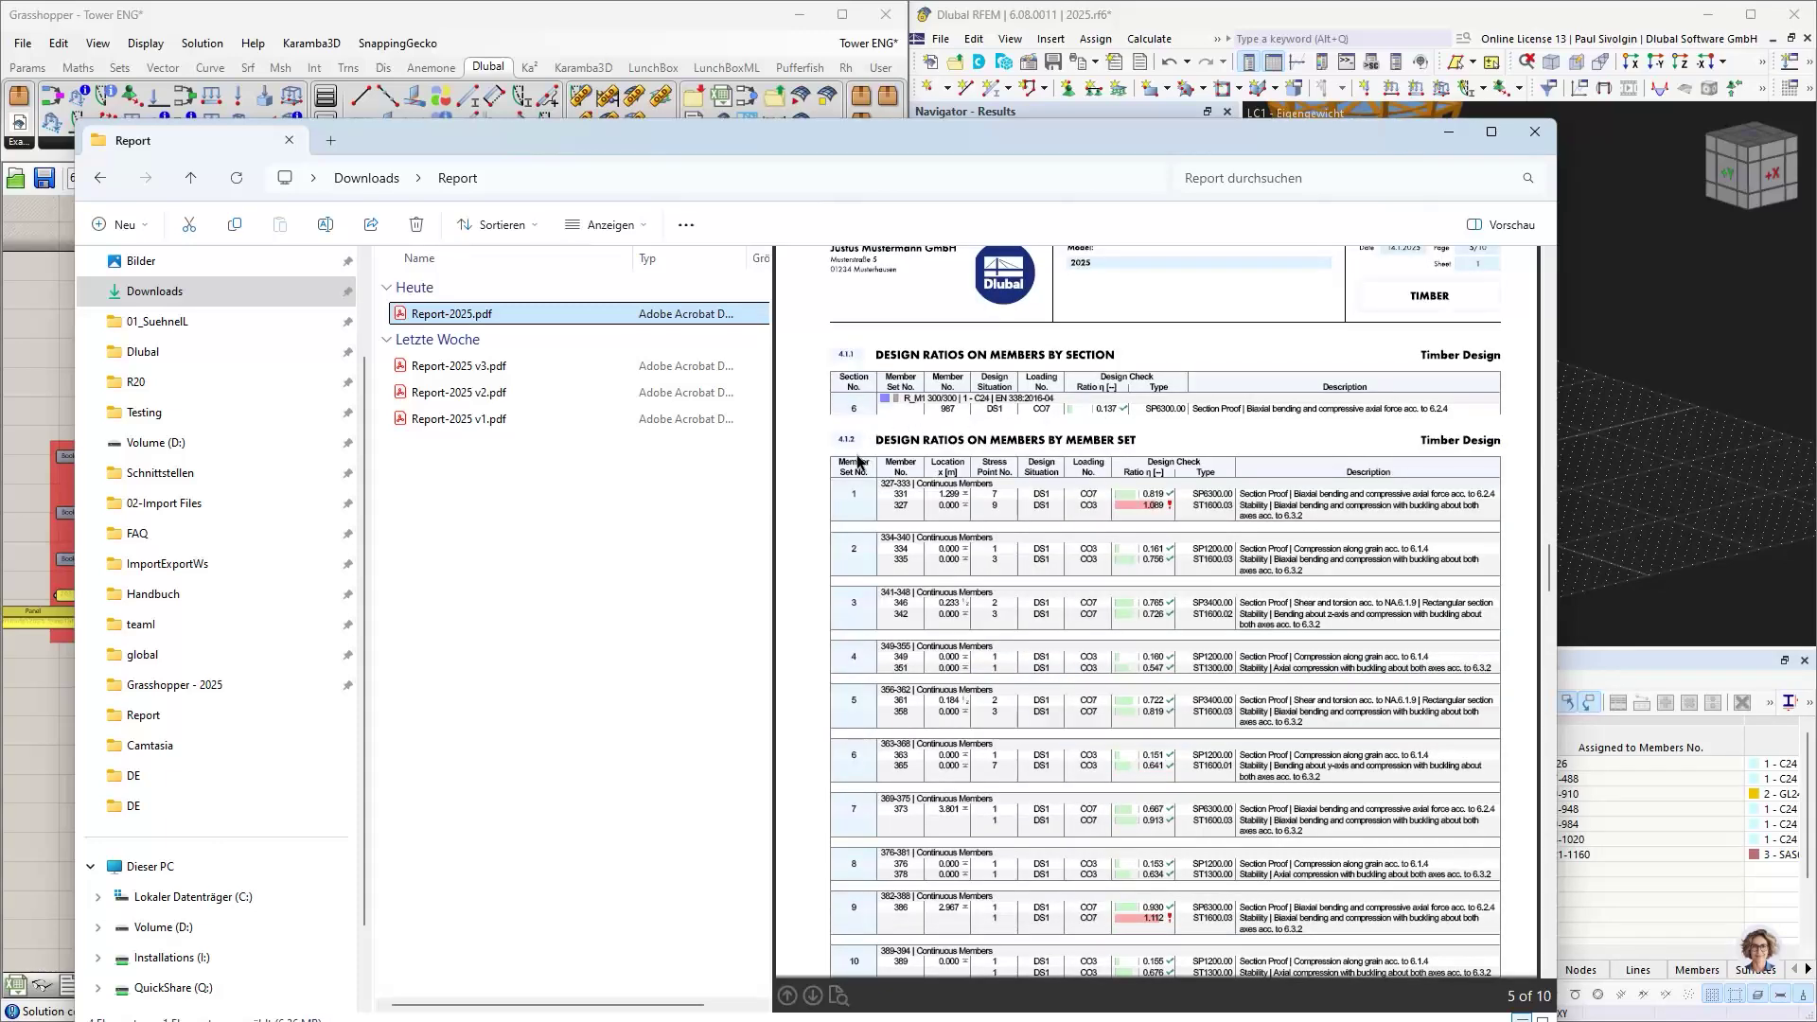
{"action": "scroll", "coordinate": [859, 483], "scroll_direction": "down", "scroll_amount": 3}
{"action": "scroll", "coordinate": [860, 478], "scroll_direction": "up", "scroll_amount": 3}
{"action": "scroll", "coordinate": [859, 467], "scroll_direction": "down", "scroll_amount": 9}
{"action": "scroll", "coordinate": [859, 445], "scroll_direction": "down", "scroll_amount": 6}
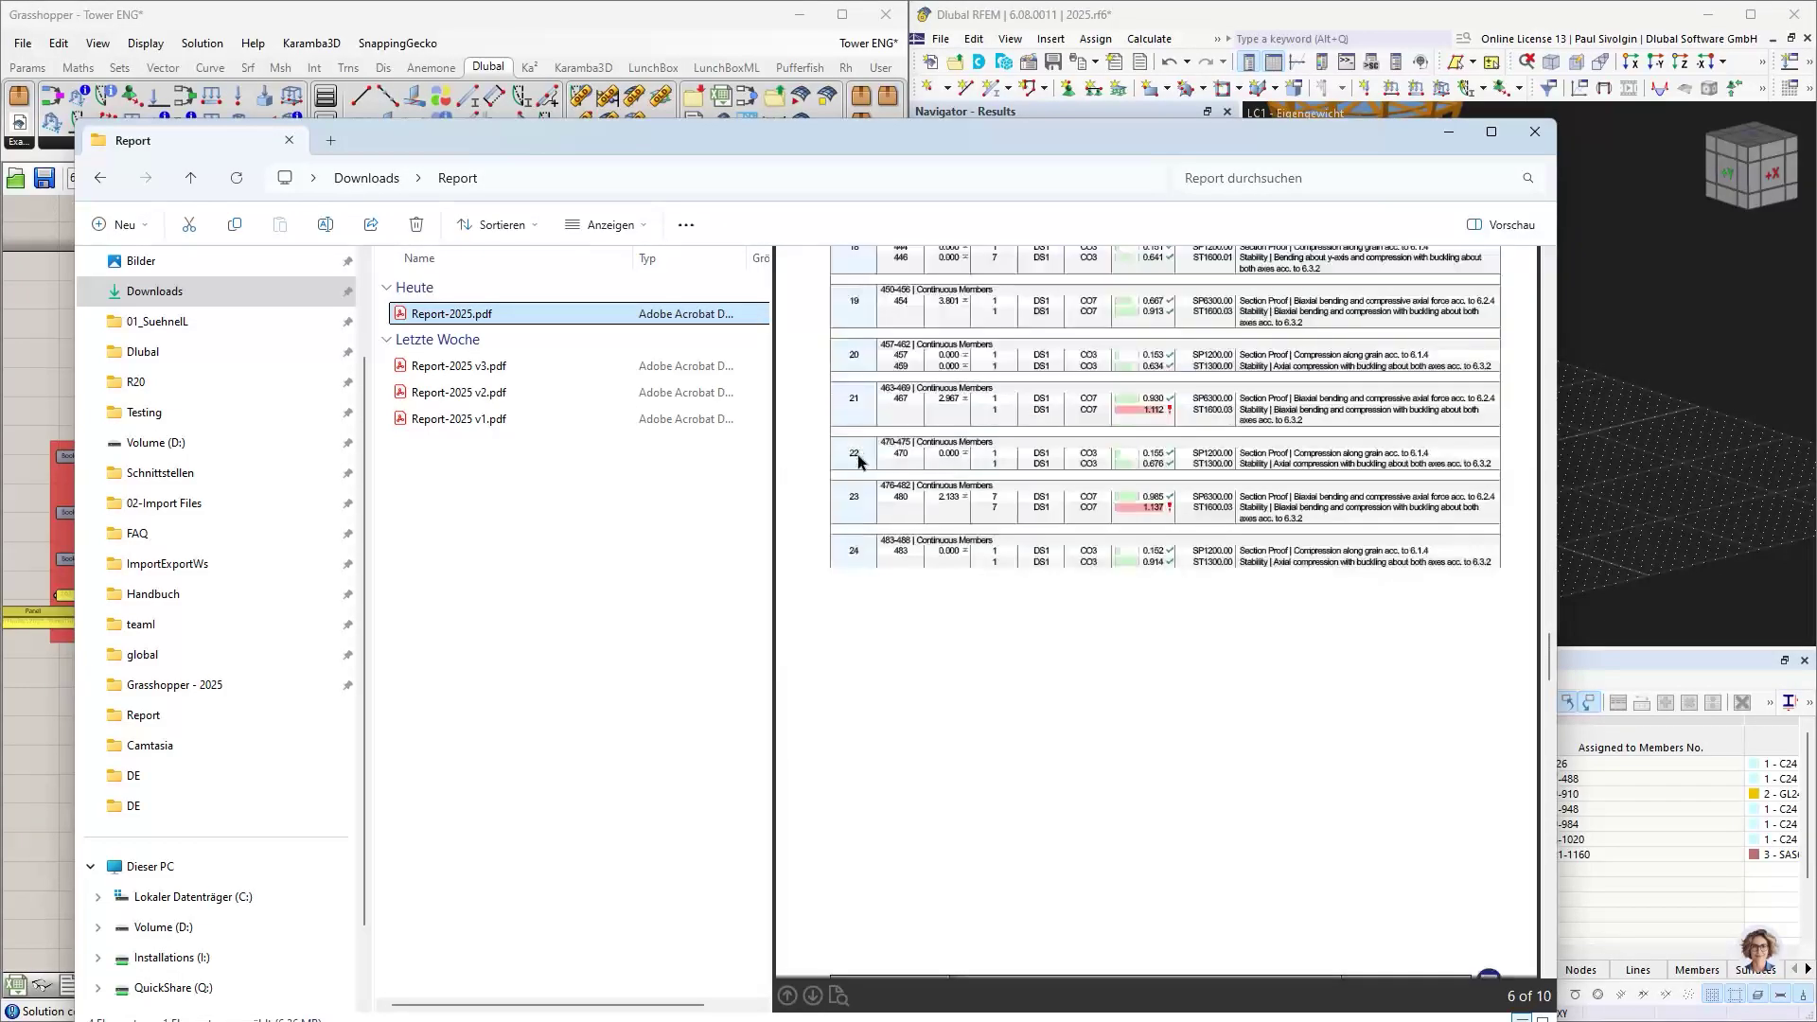
{"action": "scroll", "coordinate": [865, 554], "scroll_direction": "up", "scroll_amount": 15}
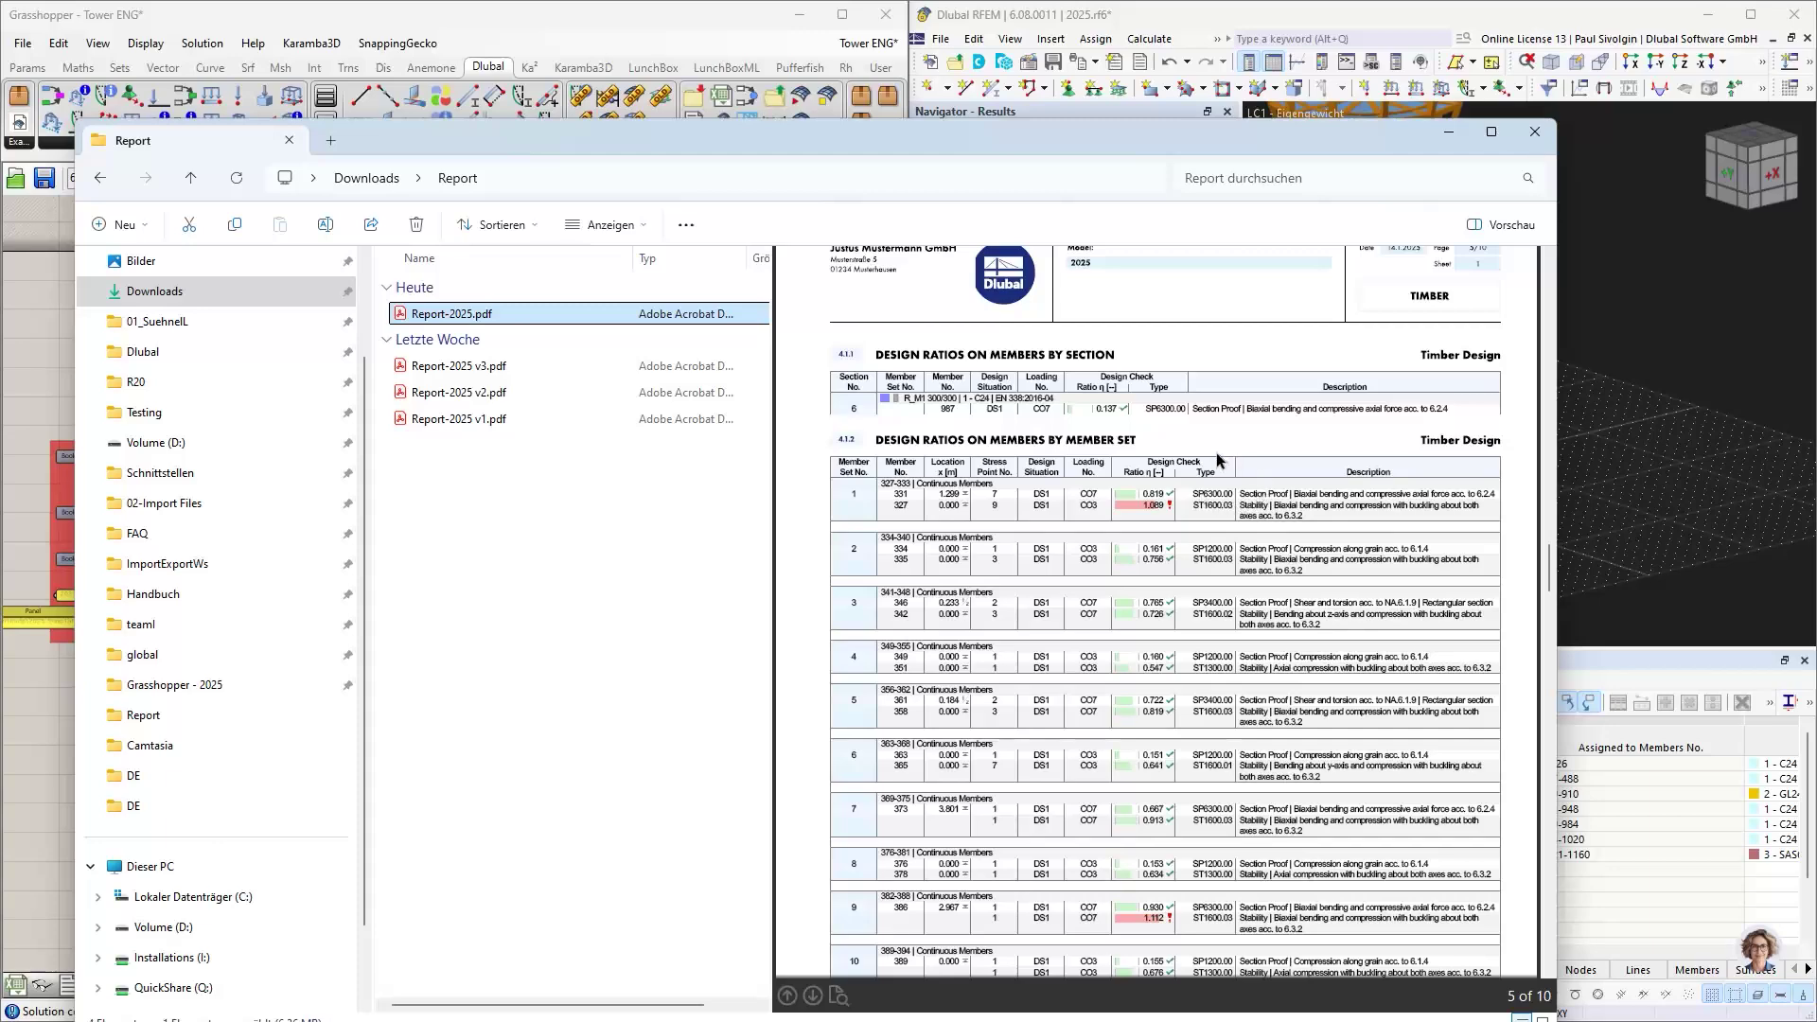
{"action": "scroll", "coordinate": [1153, 517], "scroll_direction": "down", "scroll_amount": 18}
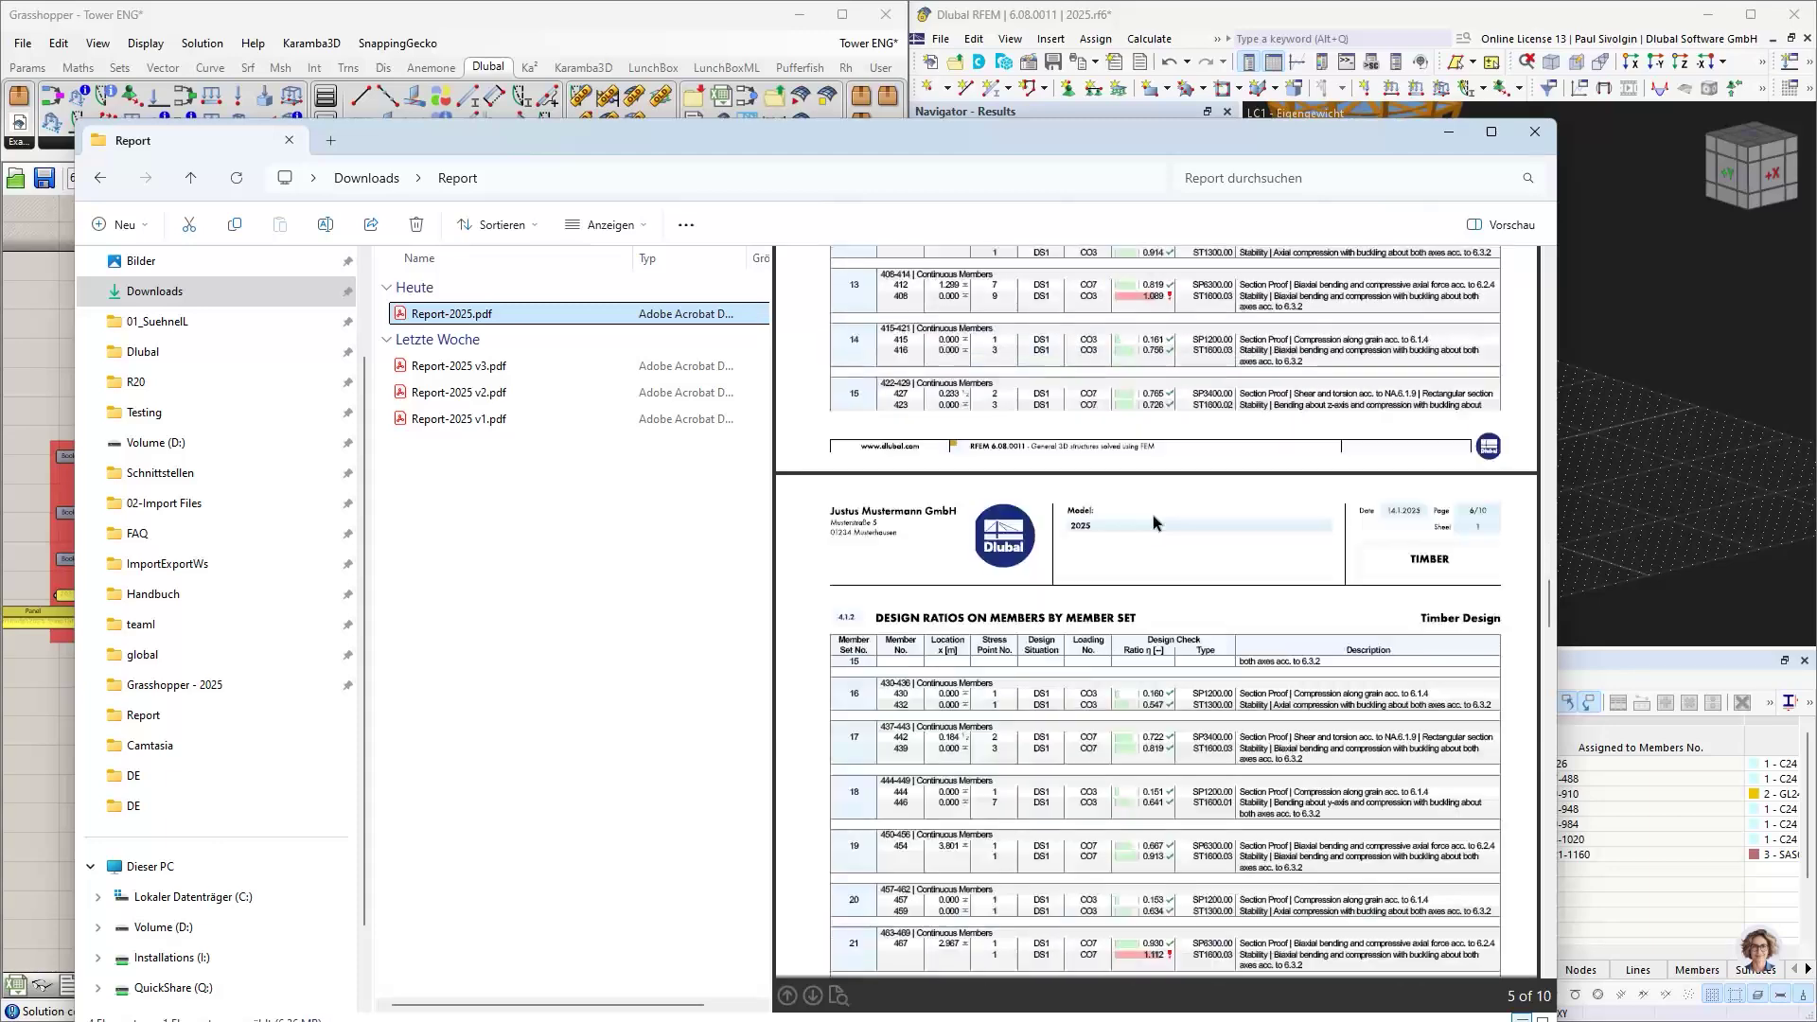
- Look through the report's model views up to the last page, and move the File Explorer window higher on the screen
{"action": "scroll", "coordinate": [1153, 520], "scroll_direction": "down", "scroll_amount": 3}
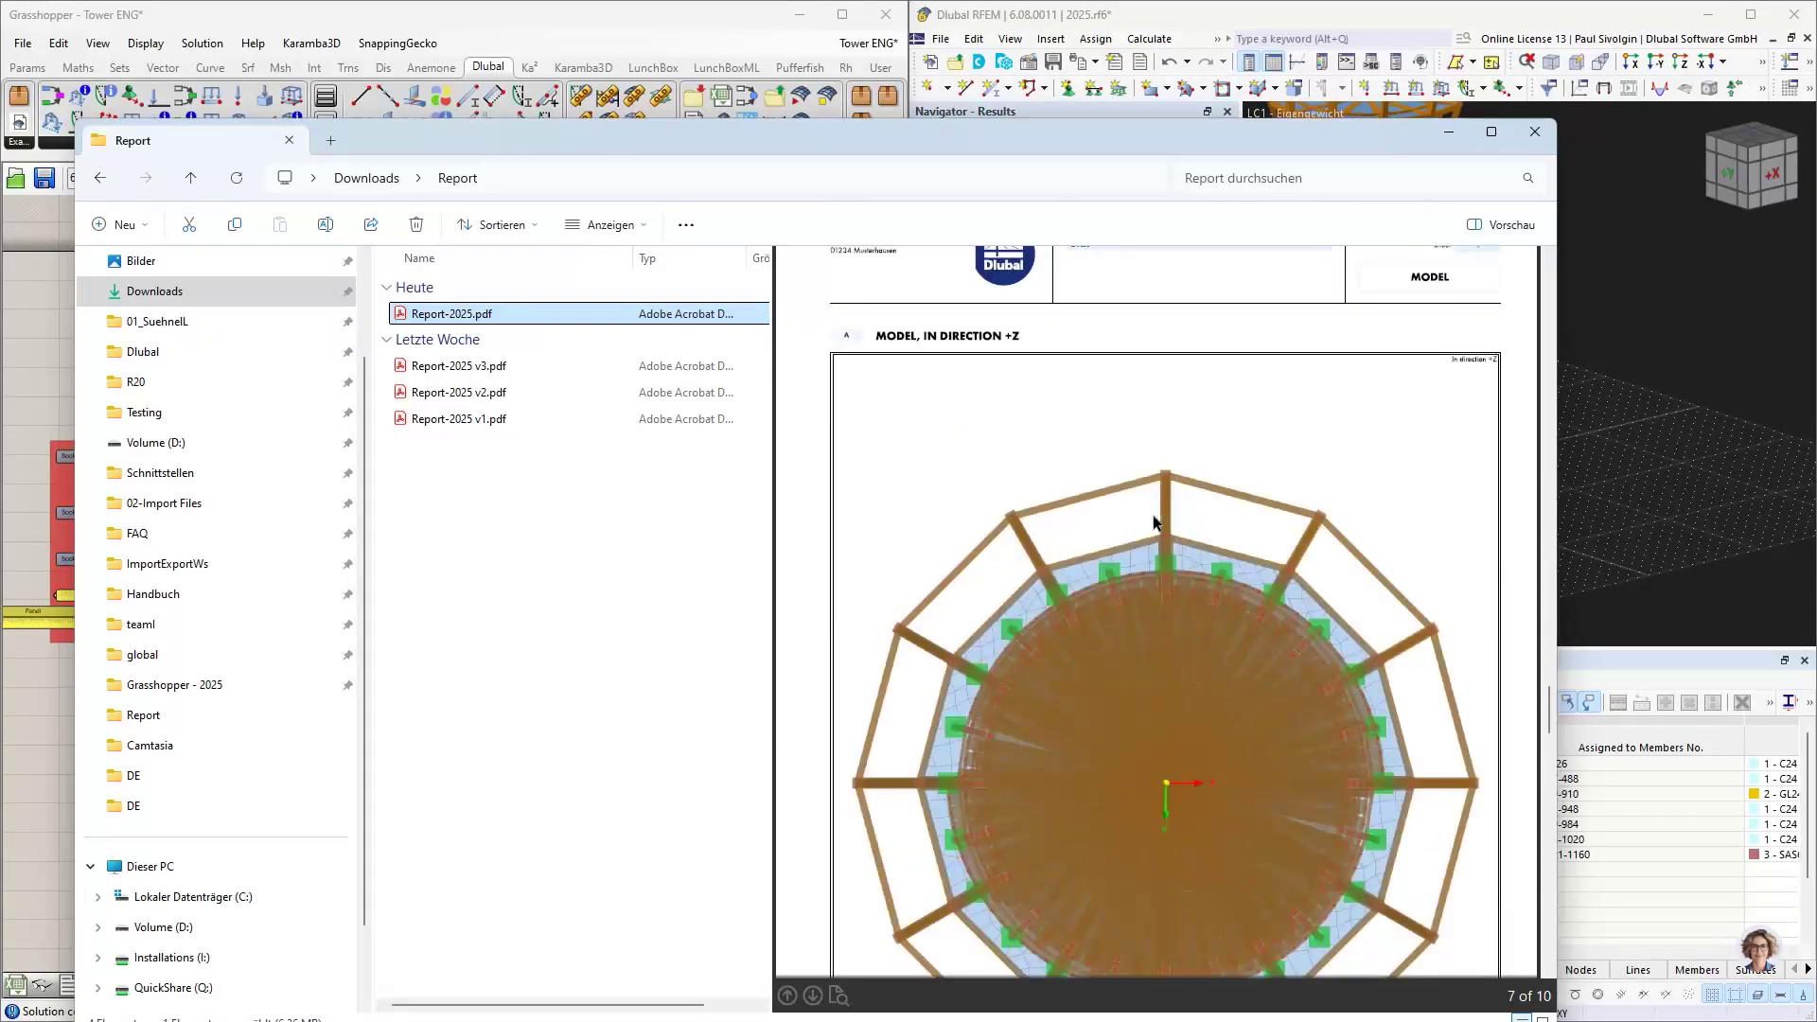
{"action": "scroll", "coordinate": [1153, 521], "scroll_direction": "down", "scroll_amount": 9}
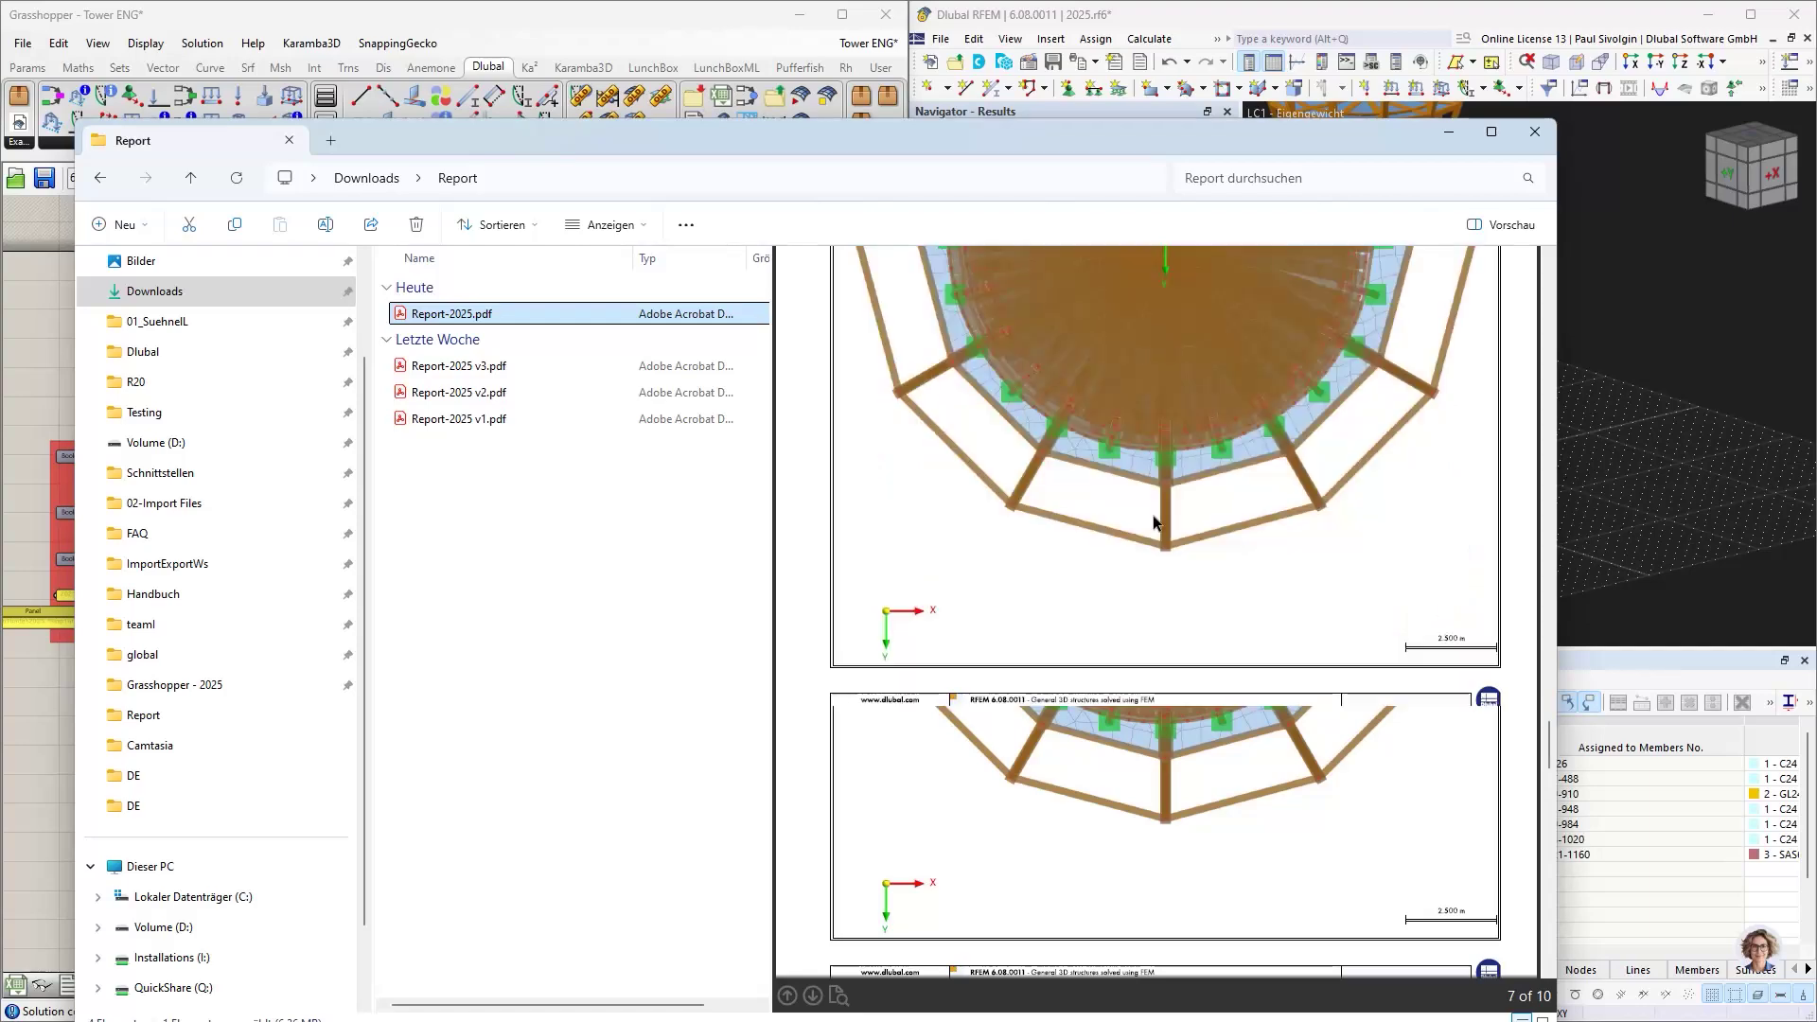
{"action": "scroll", "coordinate": [1152, 518], "scroll_direction": "down", "scroll_amount": 15}
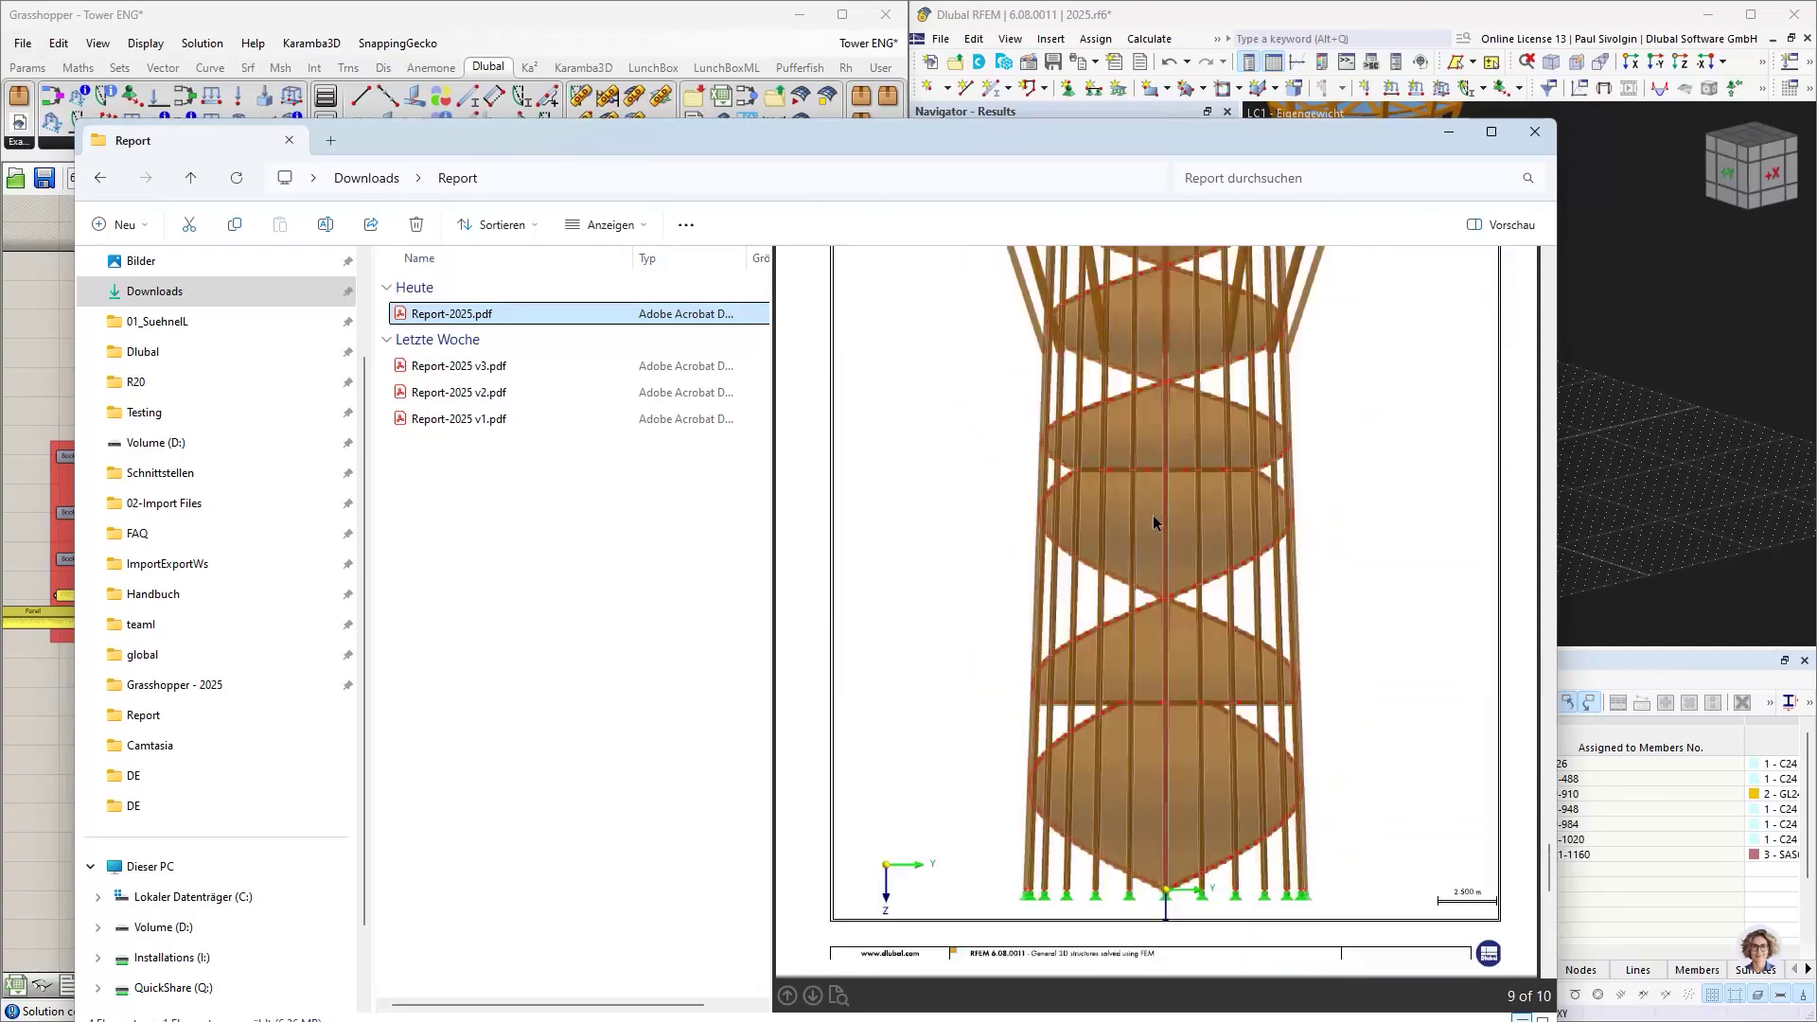
{"action": "scroll", "coordinate": [1153, 518], "scroll_direction": "down", "scroll_amount": 9}
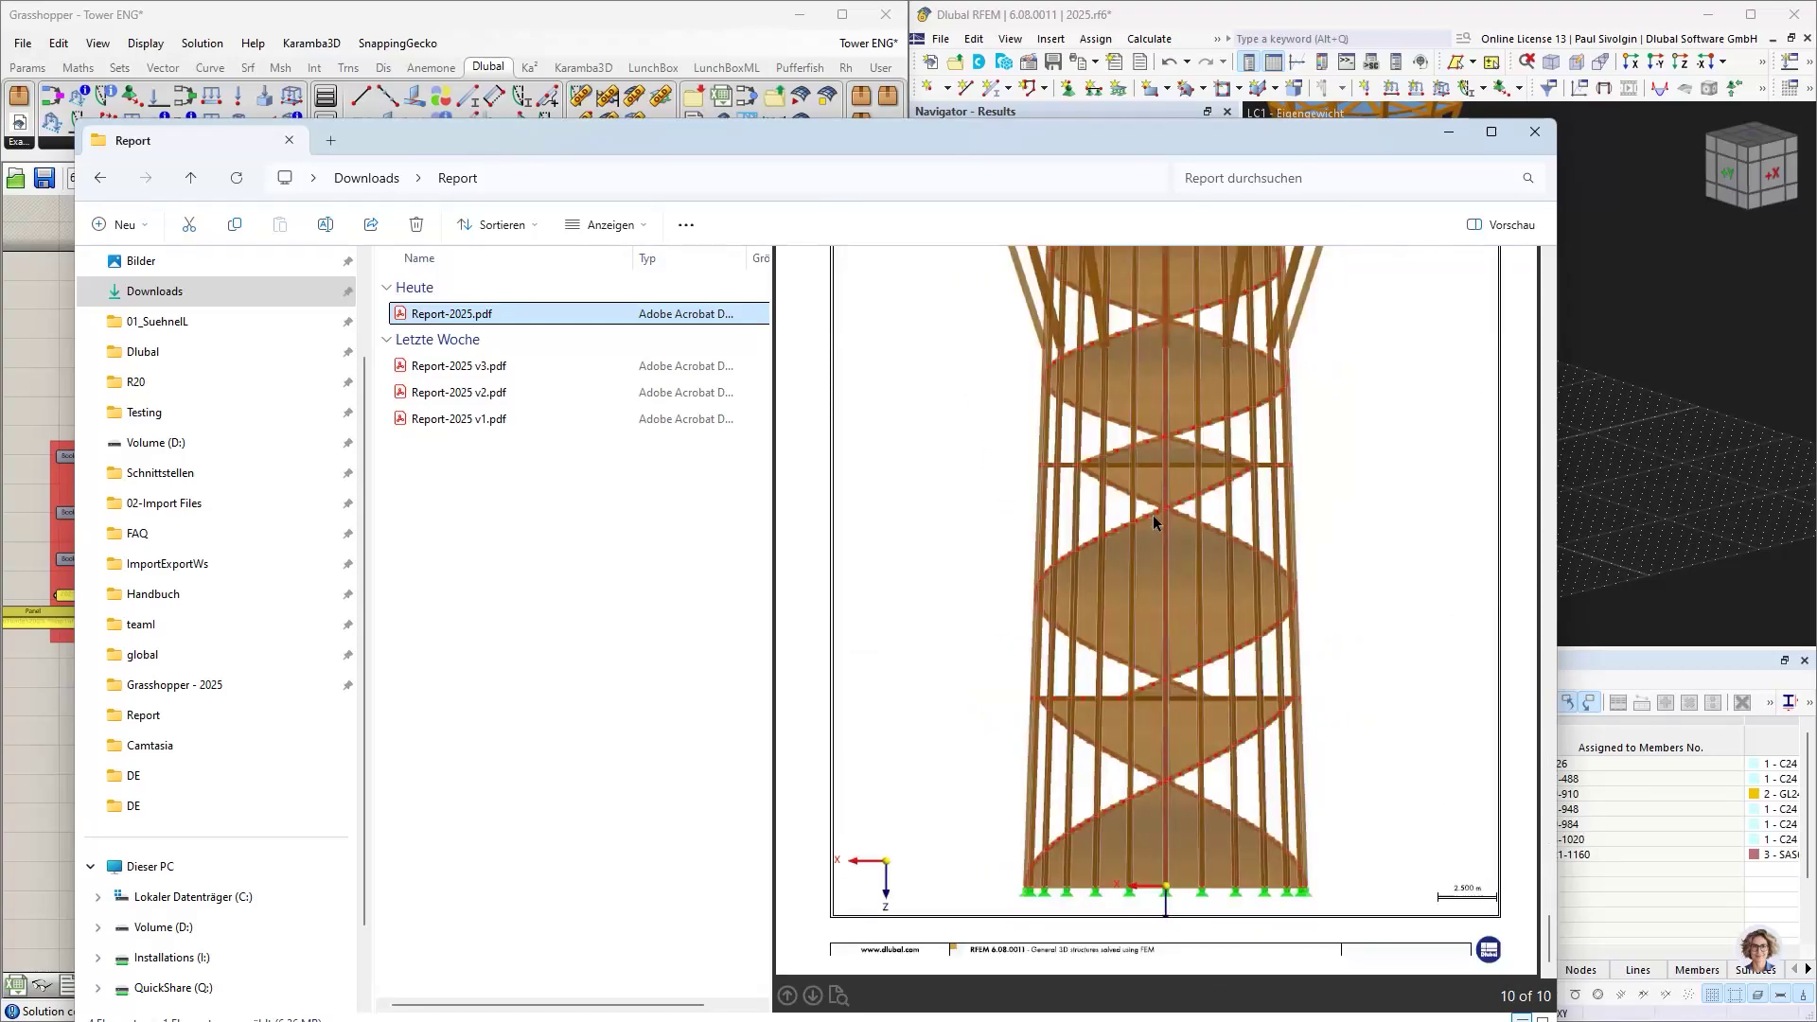
{"action": "left_click_drag", "start_coordinate": [994, 123], "coordinate": [970, 28]}
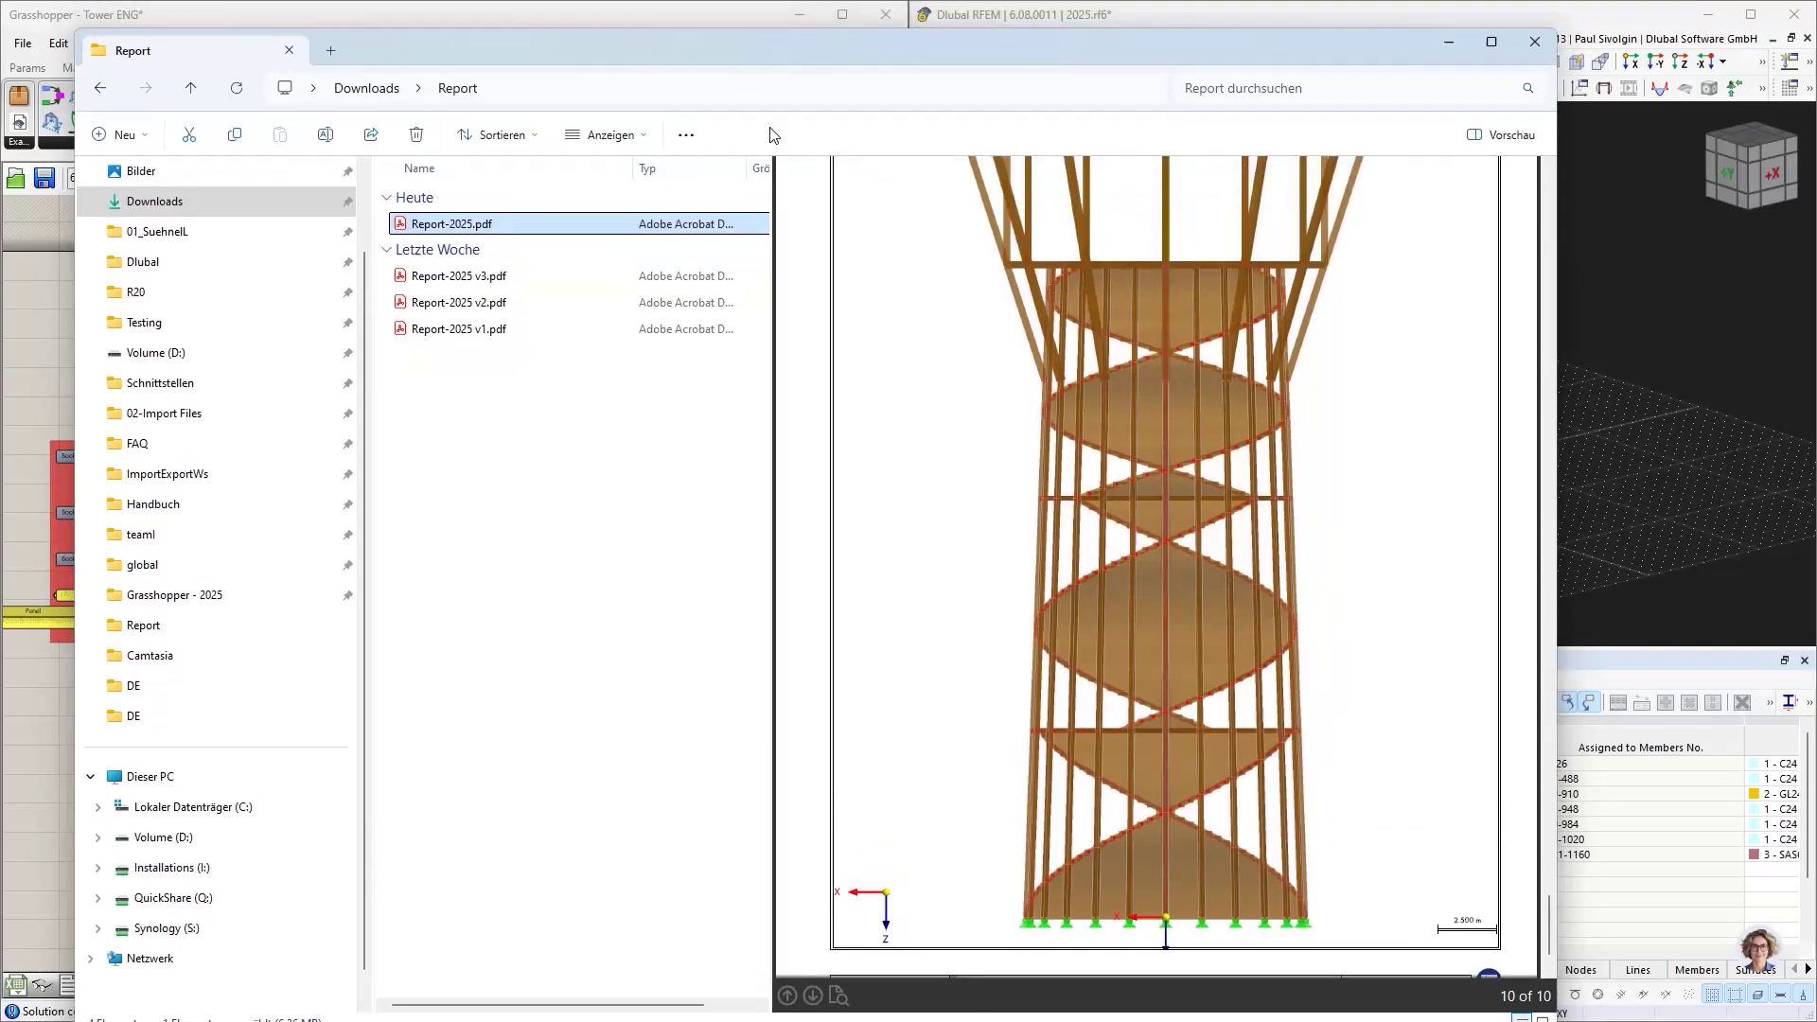
- Return to Grasshopper and trace the definition back from the export group to the Radius top and Radius bottom sliders in the Cylinder group
{"action": "left_click", "coordinate": [46, 366]}
{"action": "right_click_drag", "start_coordinate": [203, 321], "coordinate": [701, 479]}
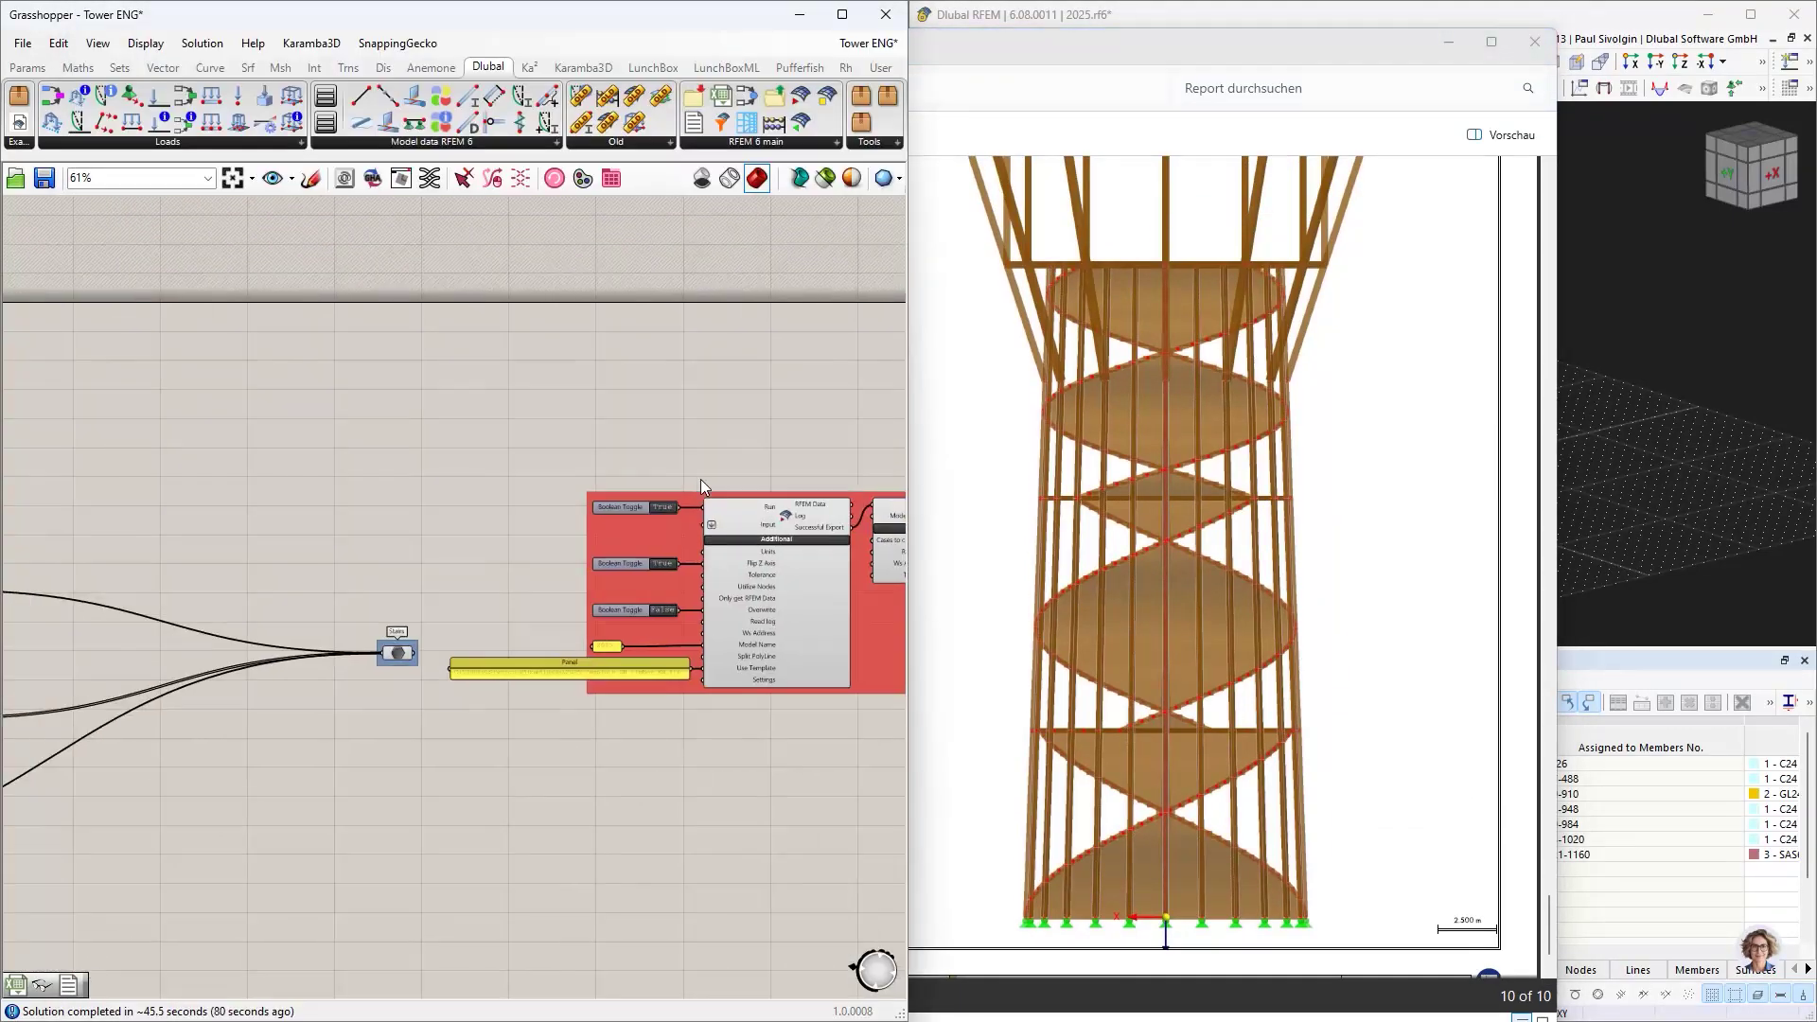
{"action": "left_click", "coordinate": [661, 508]}
{"action": "scroll", "coordinate": [511, 503], "scroll_direction": "down", "scroll_amount": 4}
{"action": "right_click_drag", "start_coordinate": [518, 442], "coordinate": [1169, 417]}
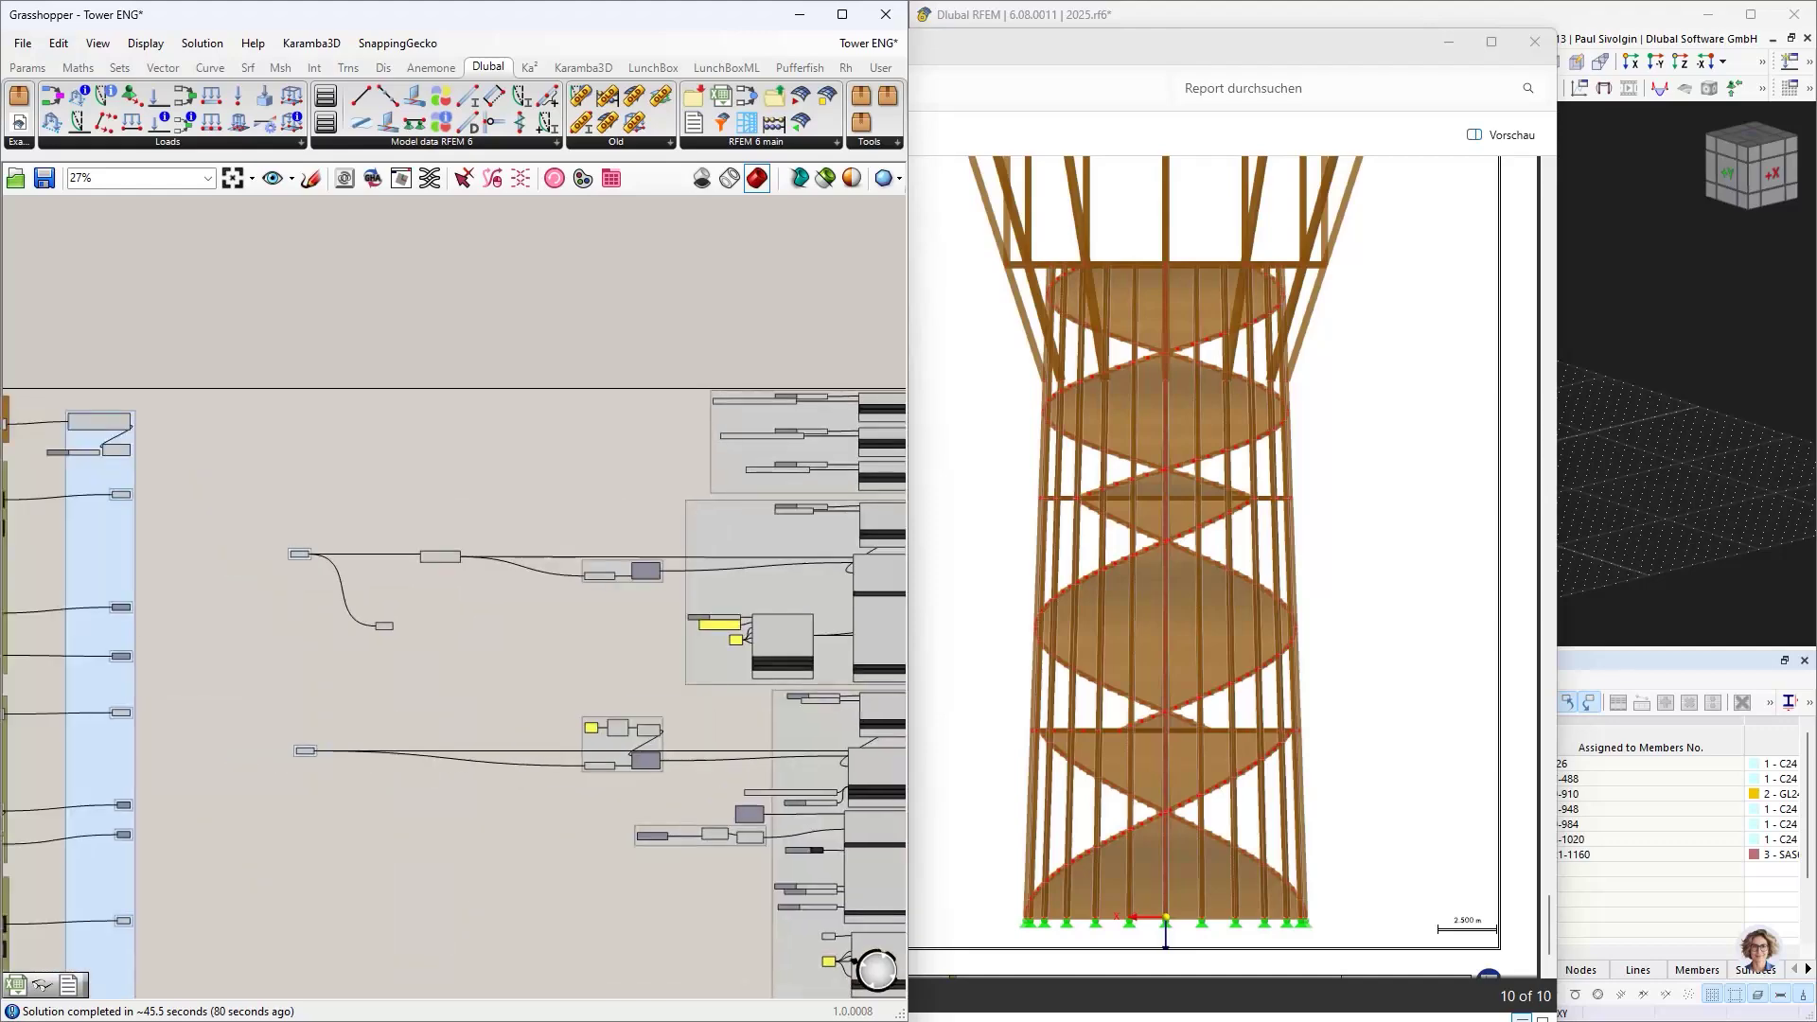
{"action": "scroll", "coordinate": [357, 454], "scroll_direction": "up", "scroll_amount": 6}
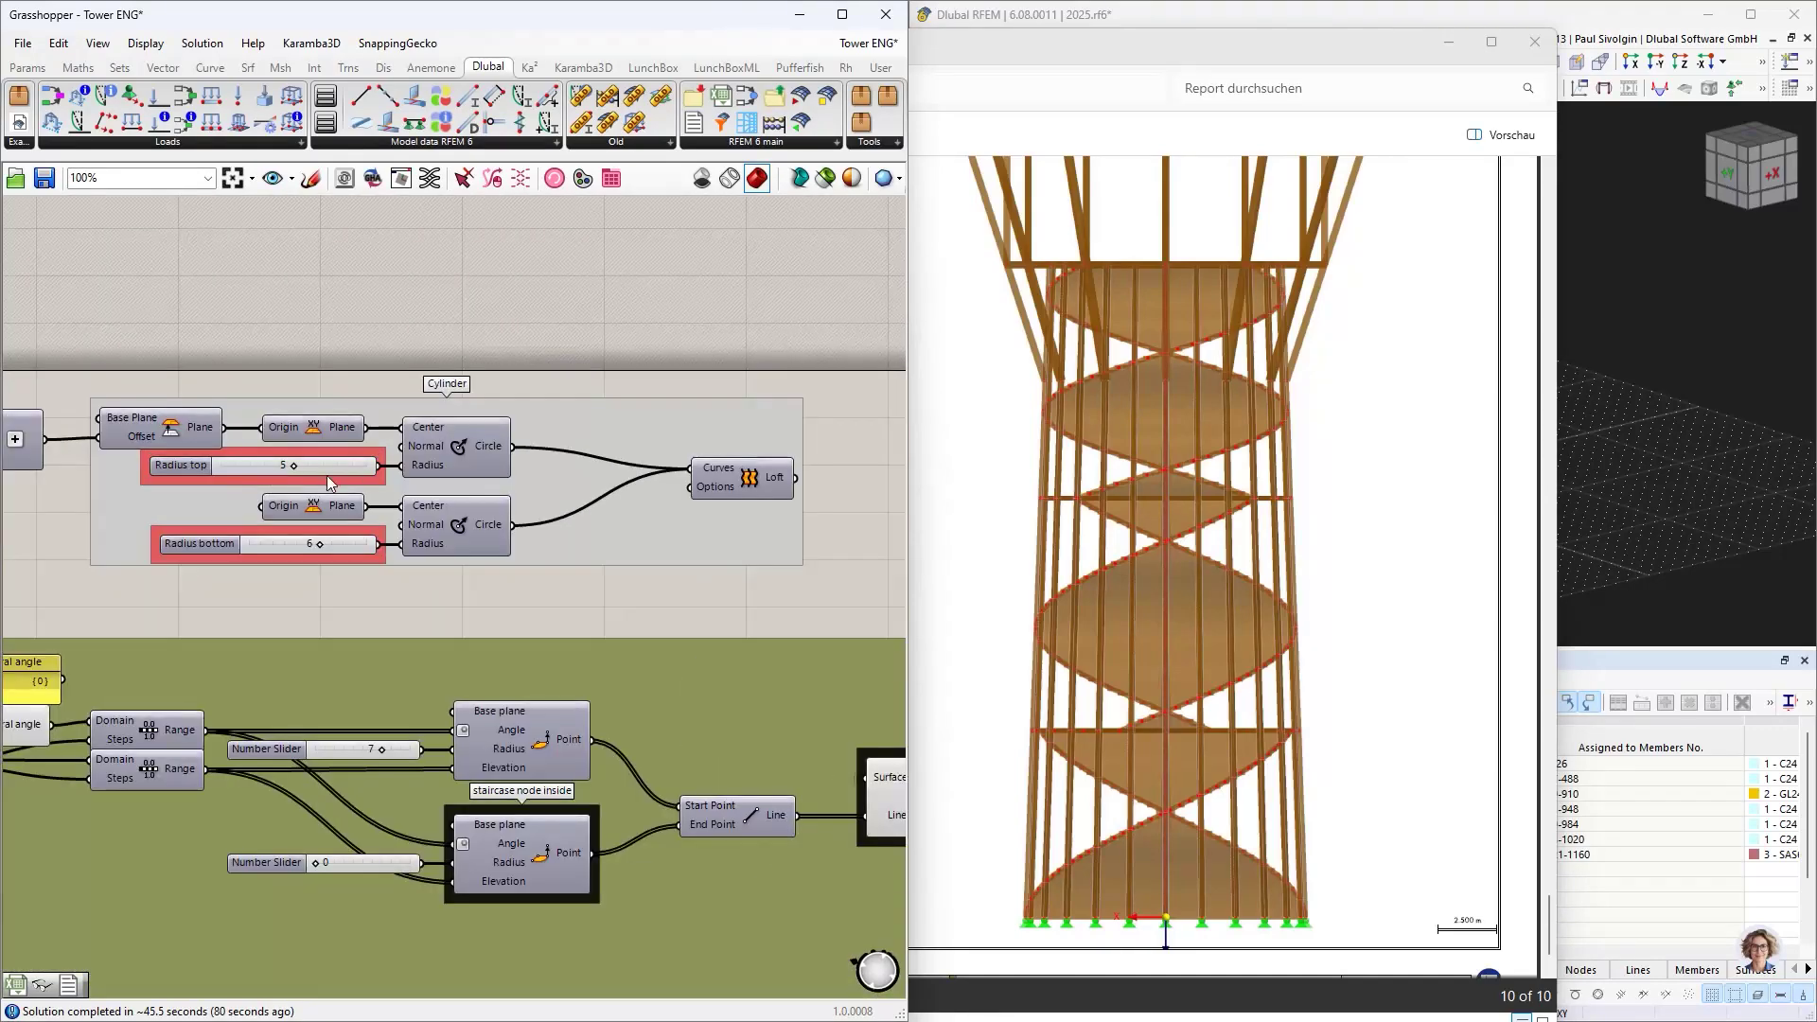
{"action": "scroll", "coordinate": [534, 475], "scroll_direction": "down", "scroll_amount": 8}
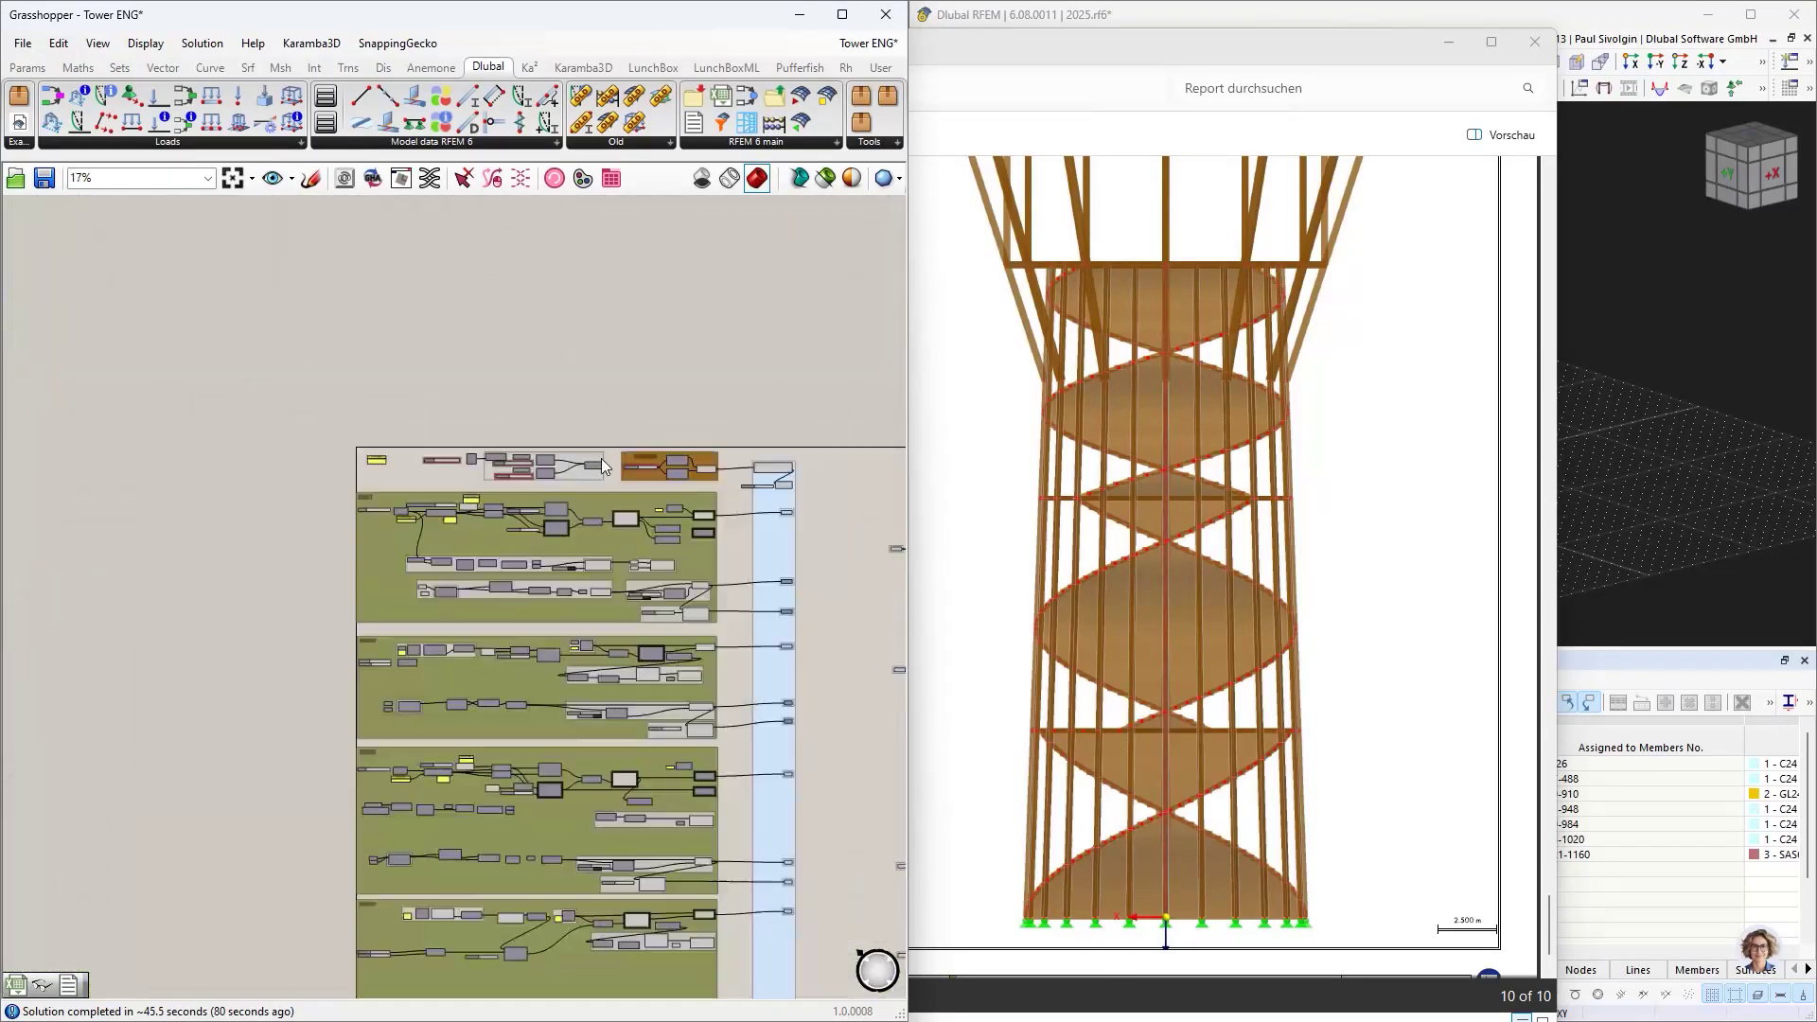
{"action": "scroll", "coordinate": [712, 537], "scroll_direction": "up", "scroll_amount": 6}
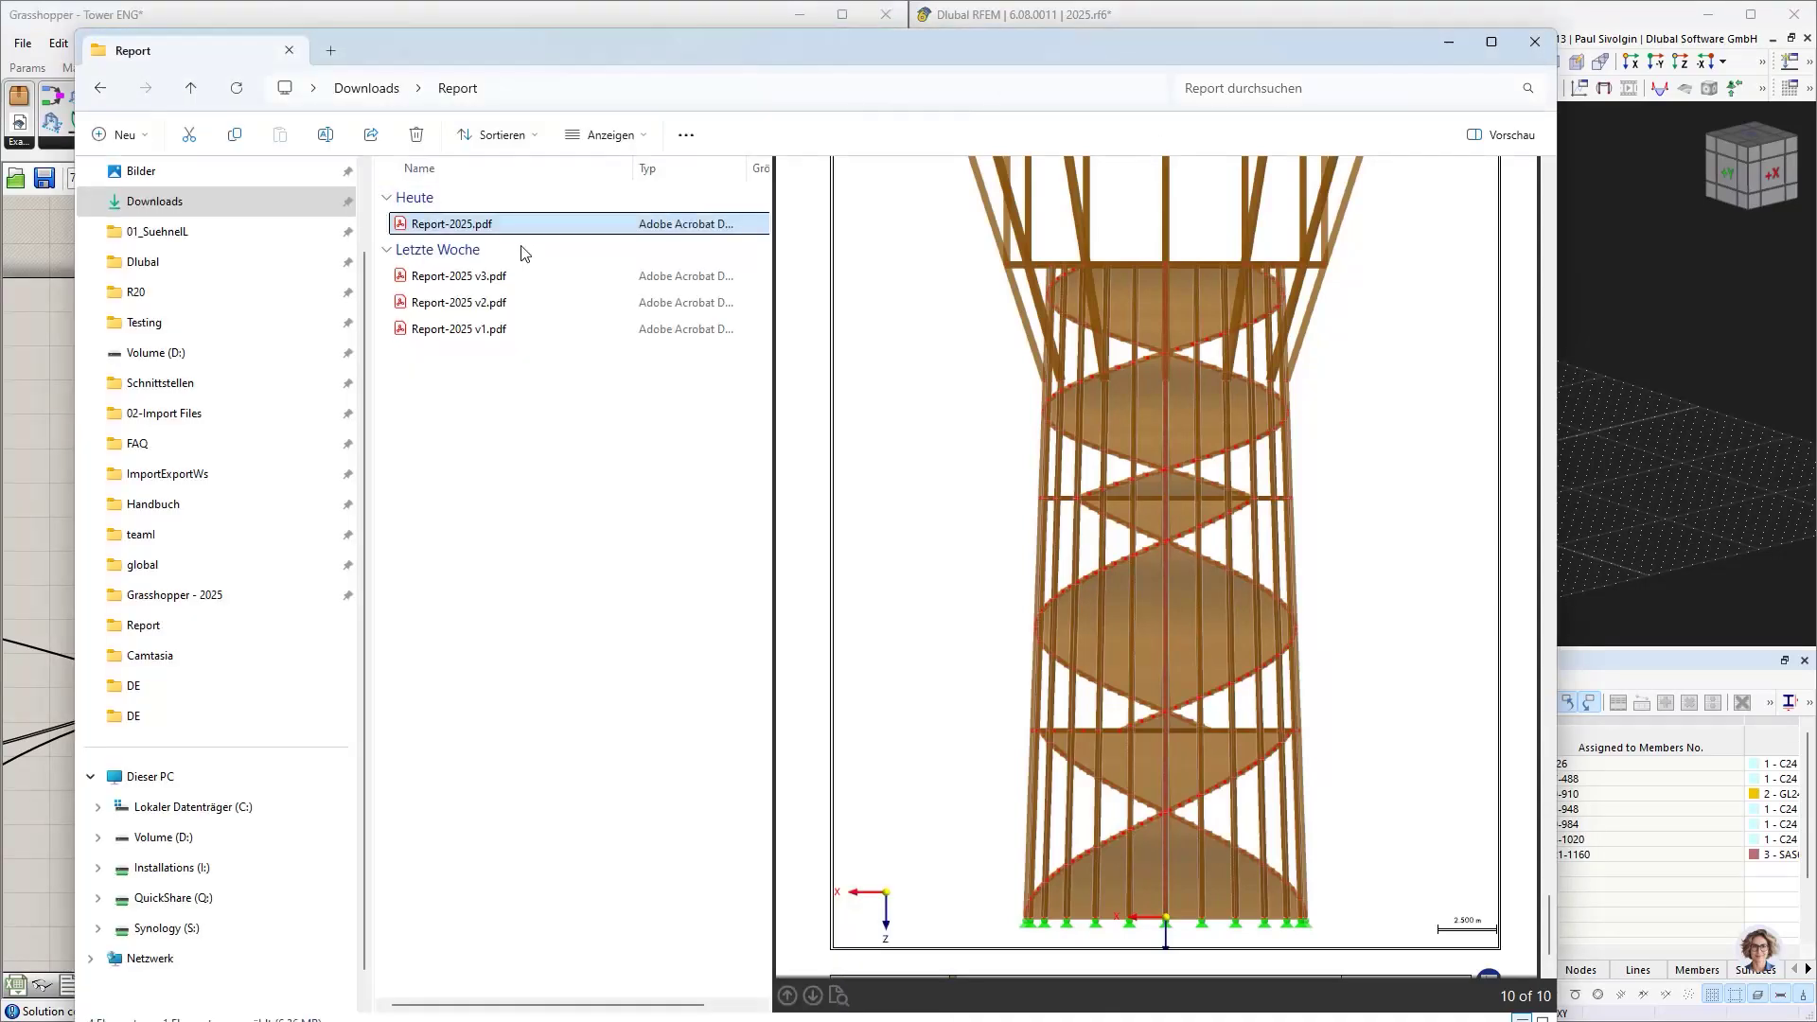
- Preview Report-2025 v3.pdf and look through its timber design ratios and axonometric model view
{"action": "left_click", "coordinate": [526, 275]}
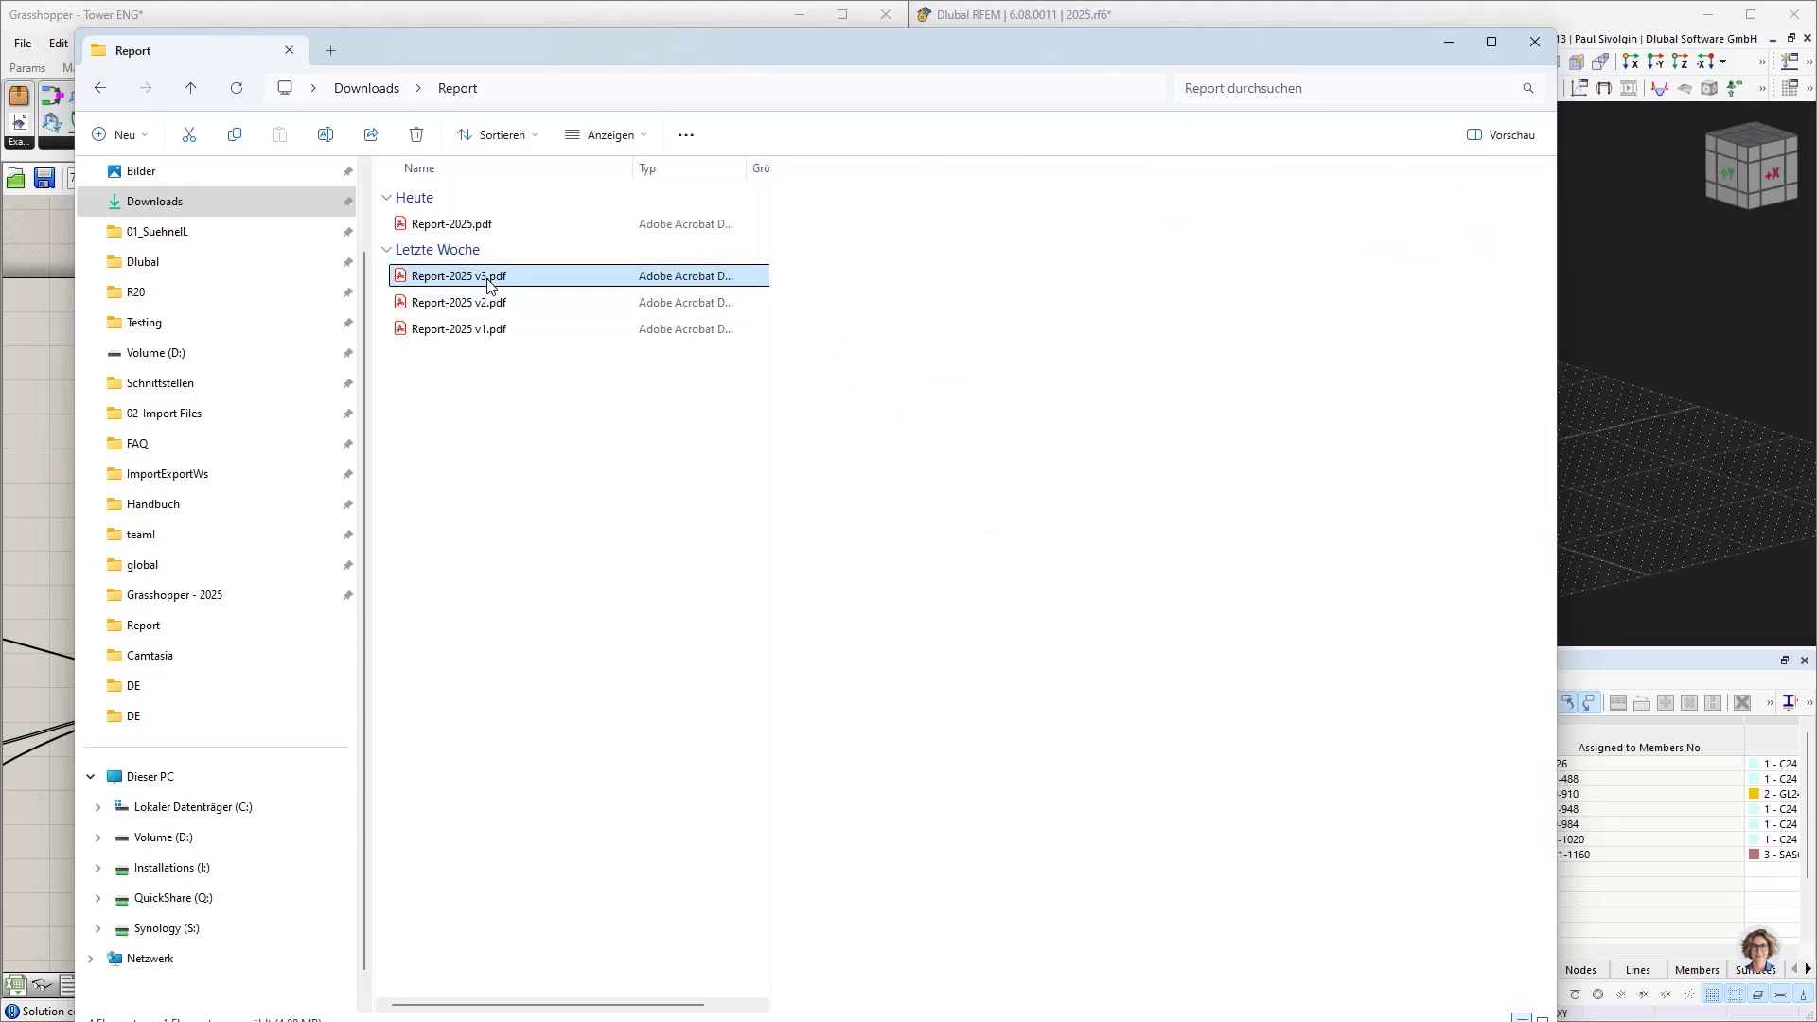
{"action": "scroll", "coordinate": [1038, 521], "scroll_direction": "down", "scroll_amount": 15}
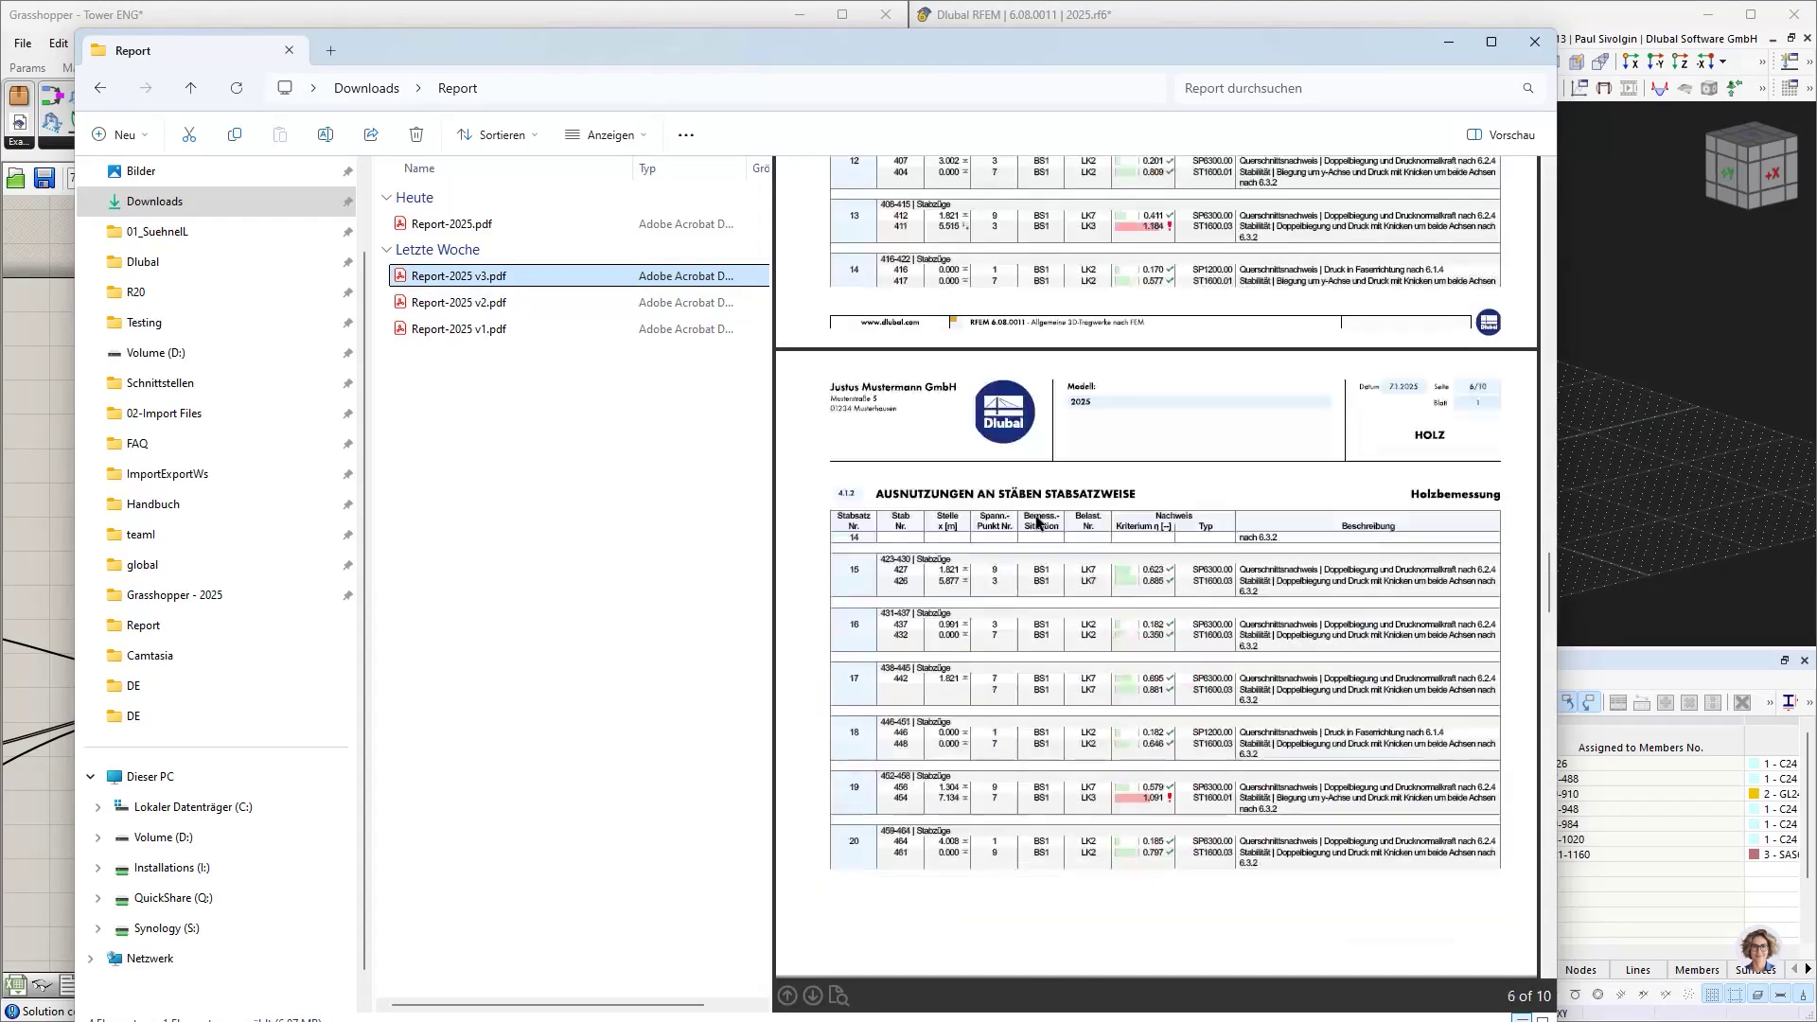
{"action": "scroll", "coordinate": [1038, 522], "scroll_direction": "down", "scroll_amount": 5}
{"action": "scroll", "coordinate": [1038, 521], "scroll_direction": "down", "scroll_amount": 3}
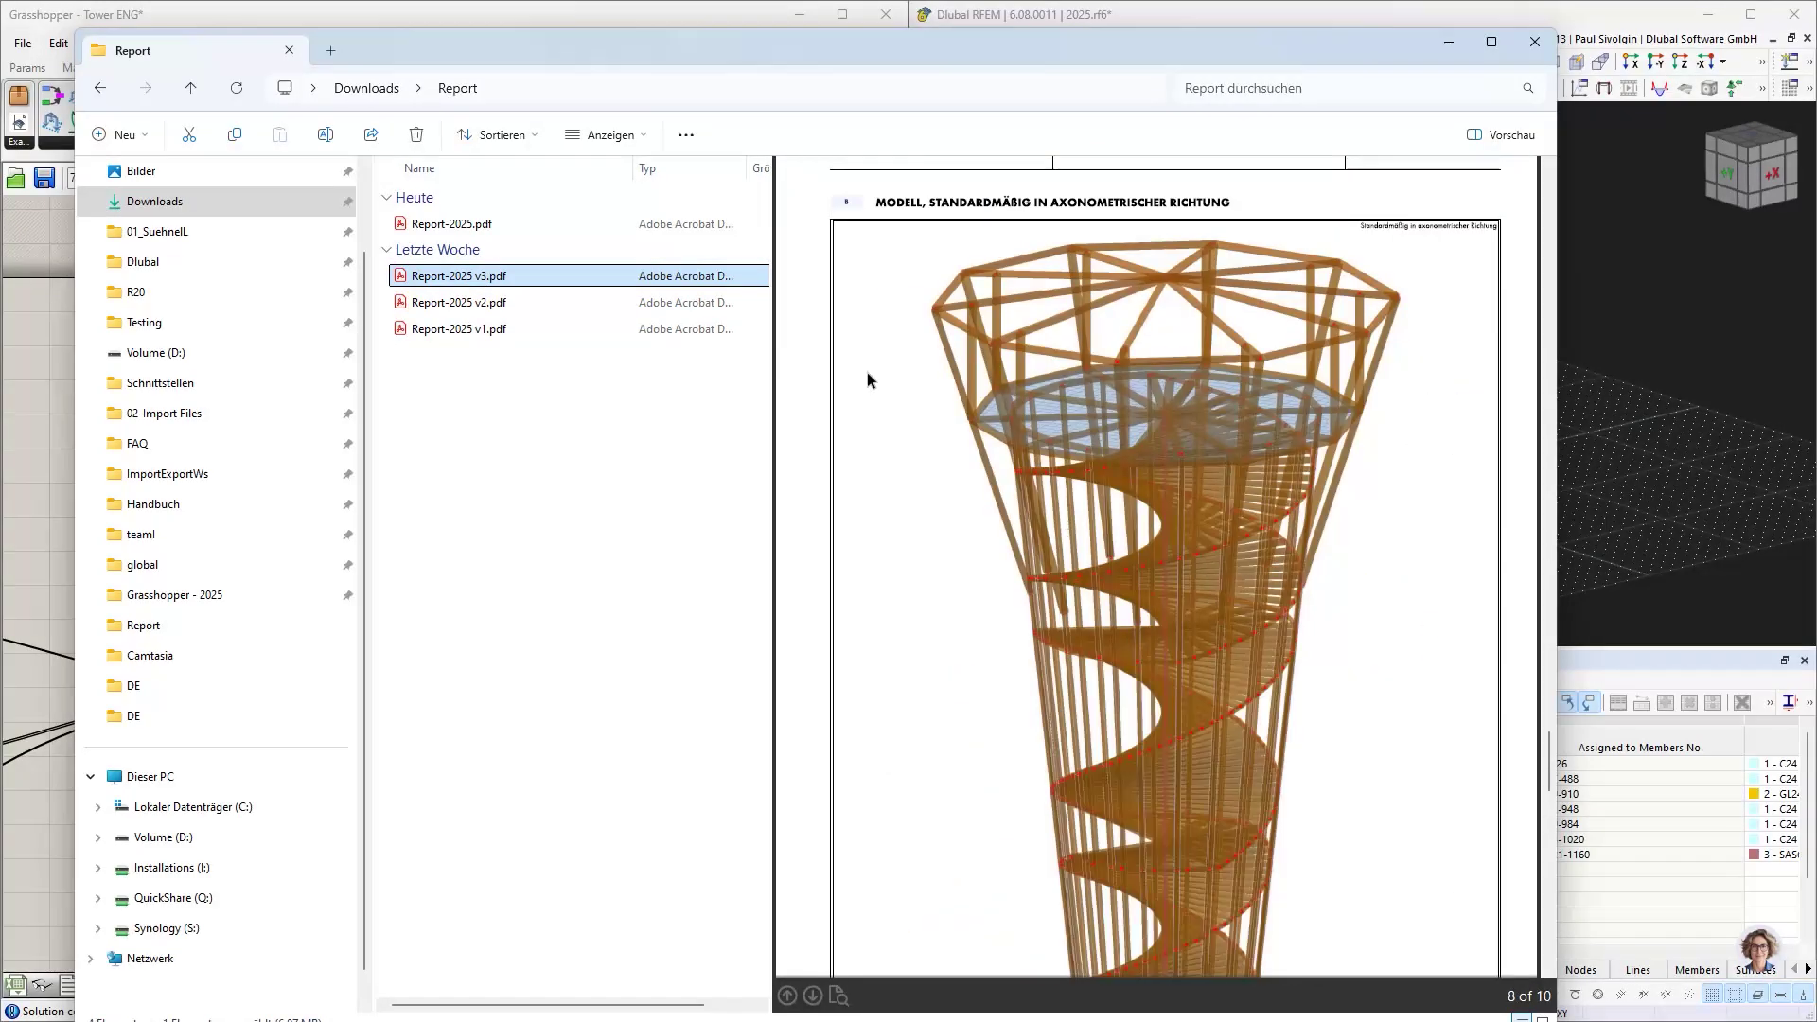
{"action": "scroll", "coordinate": [1113, 582], "scroll_direction": "down", "scroll_amount": 1}
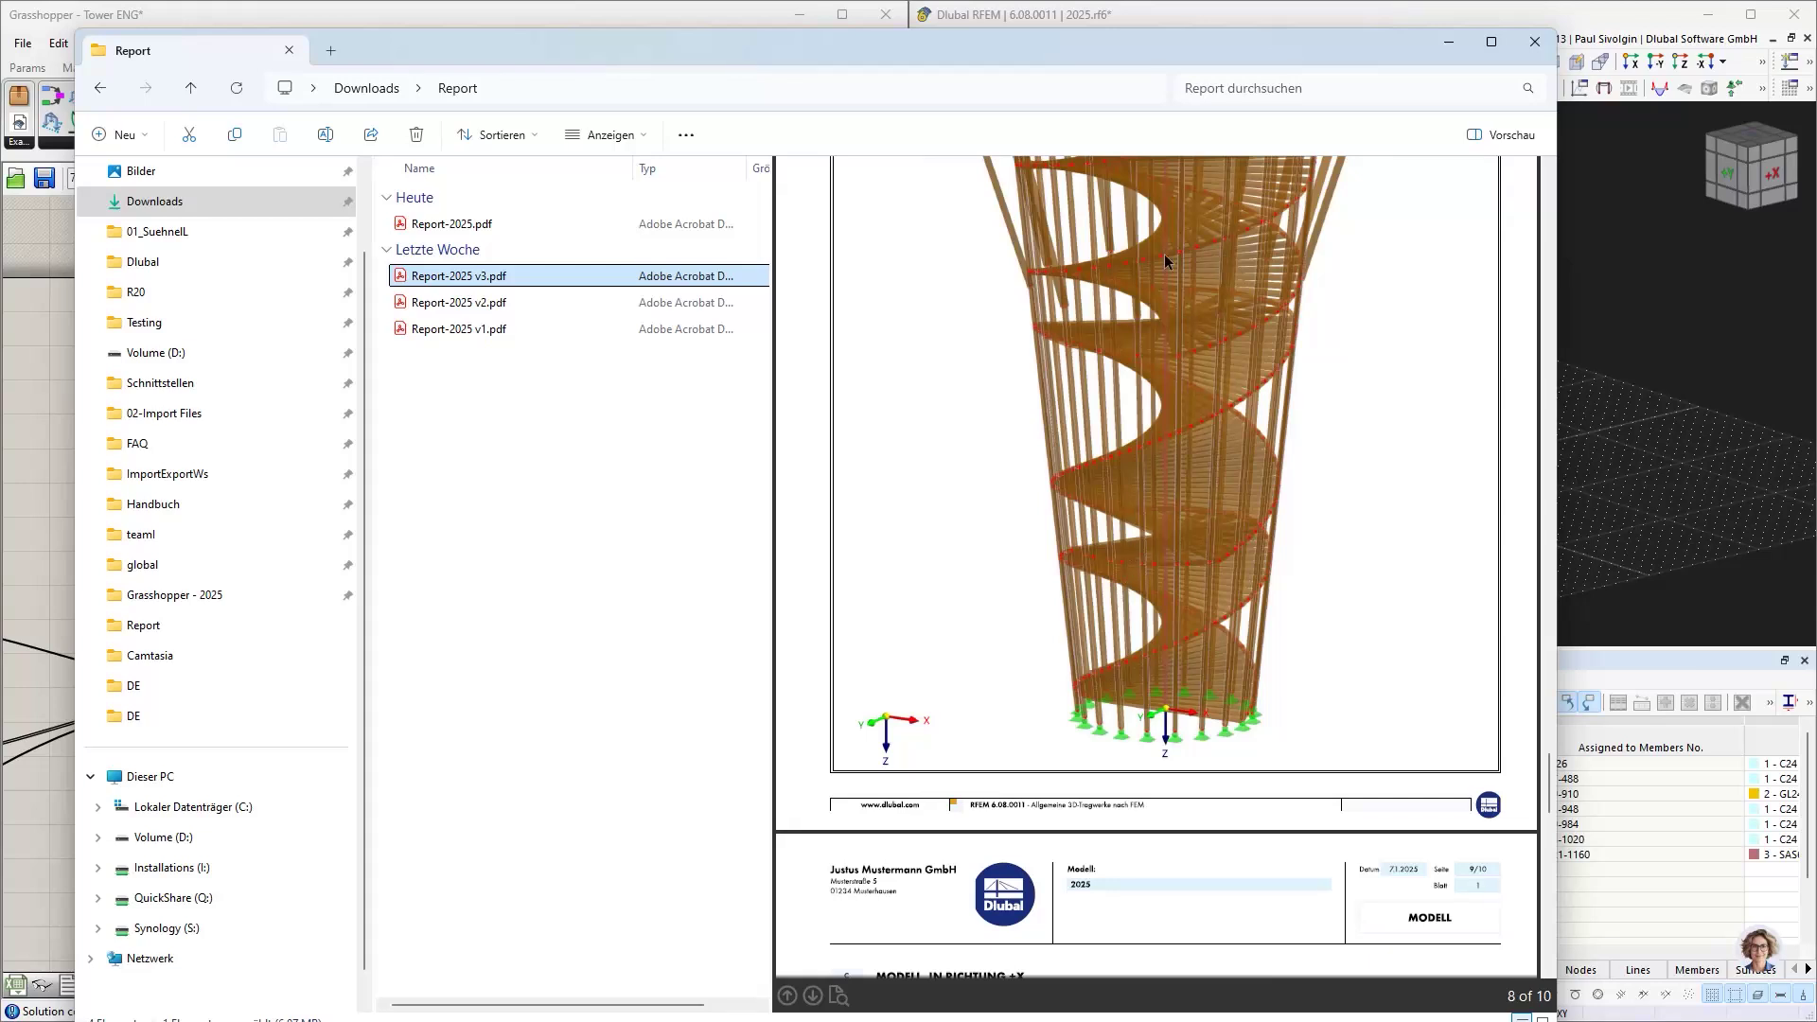
- Open Report-2025 v2.pdf, look through it to the model views near the end, and close it
{"action": "key", "text": "Down"}
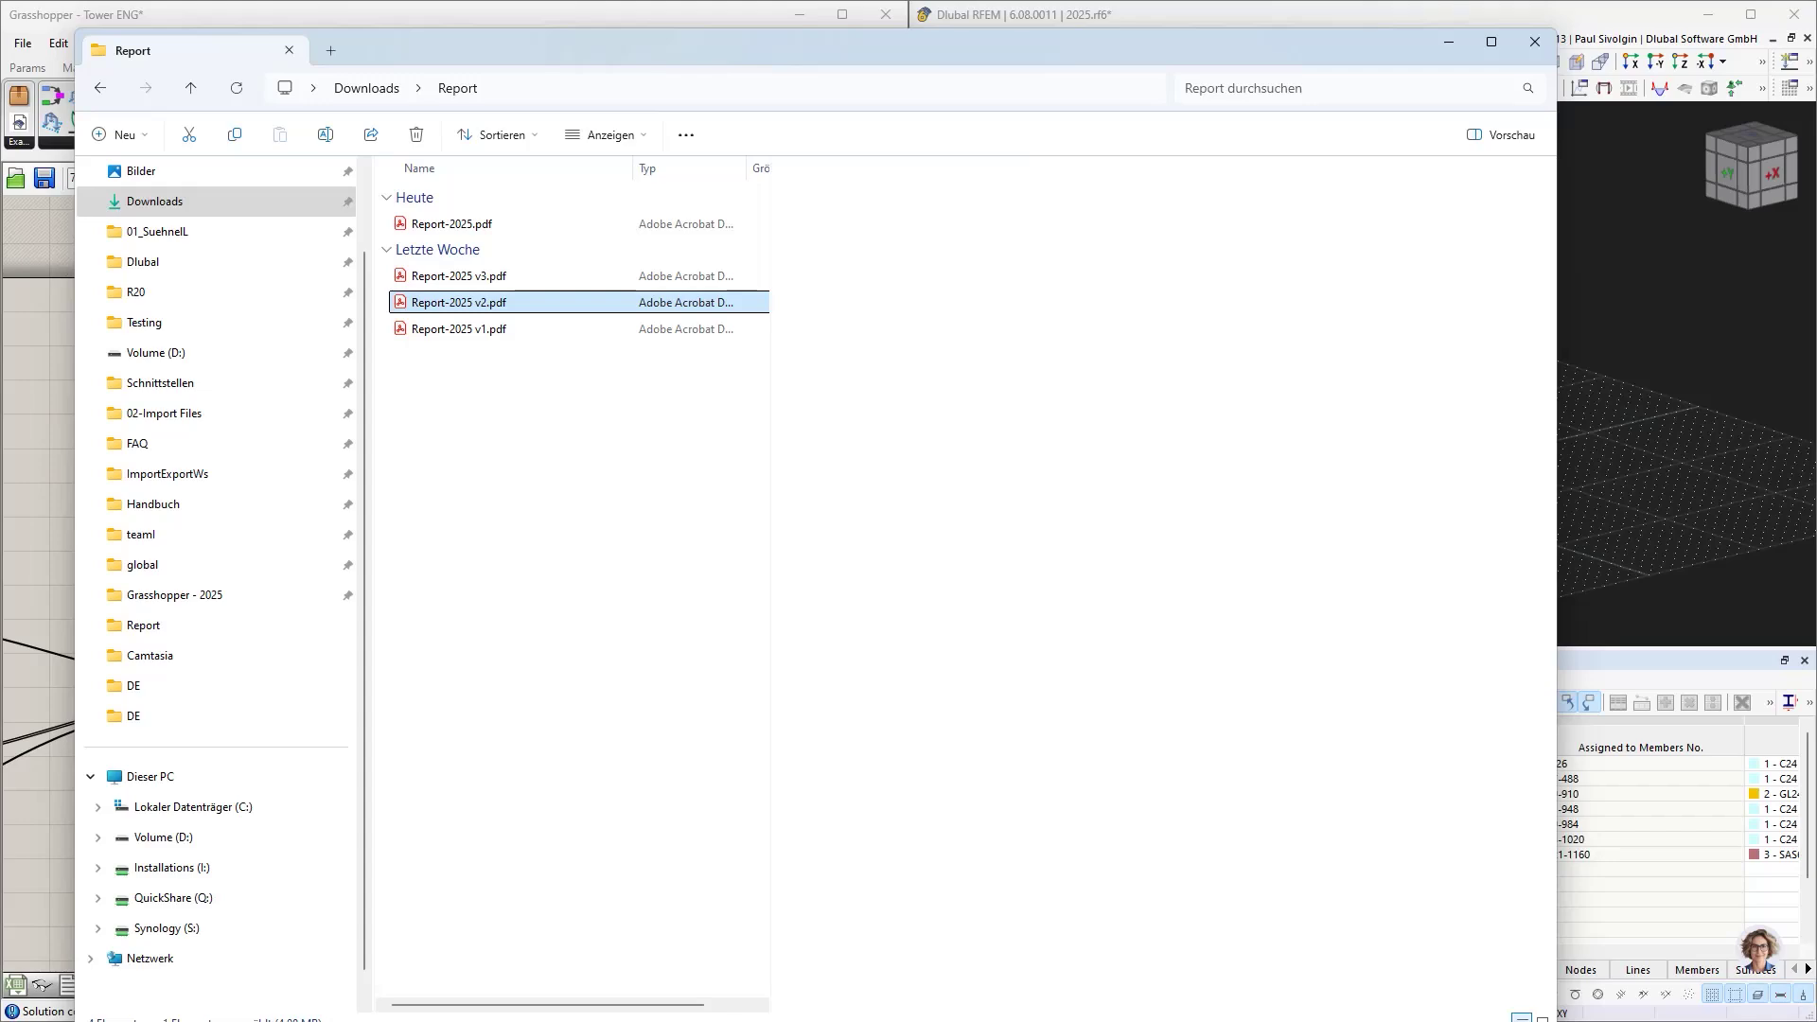
{"action": "double_click", "coordinate": [497, 310]}
{"action": "scroll", "coordinate": [992, 415], "scroll_direction": "down", "scroll_amount": 5}
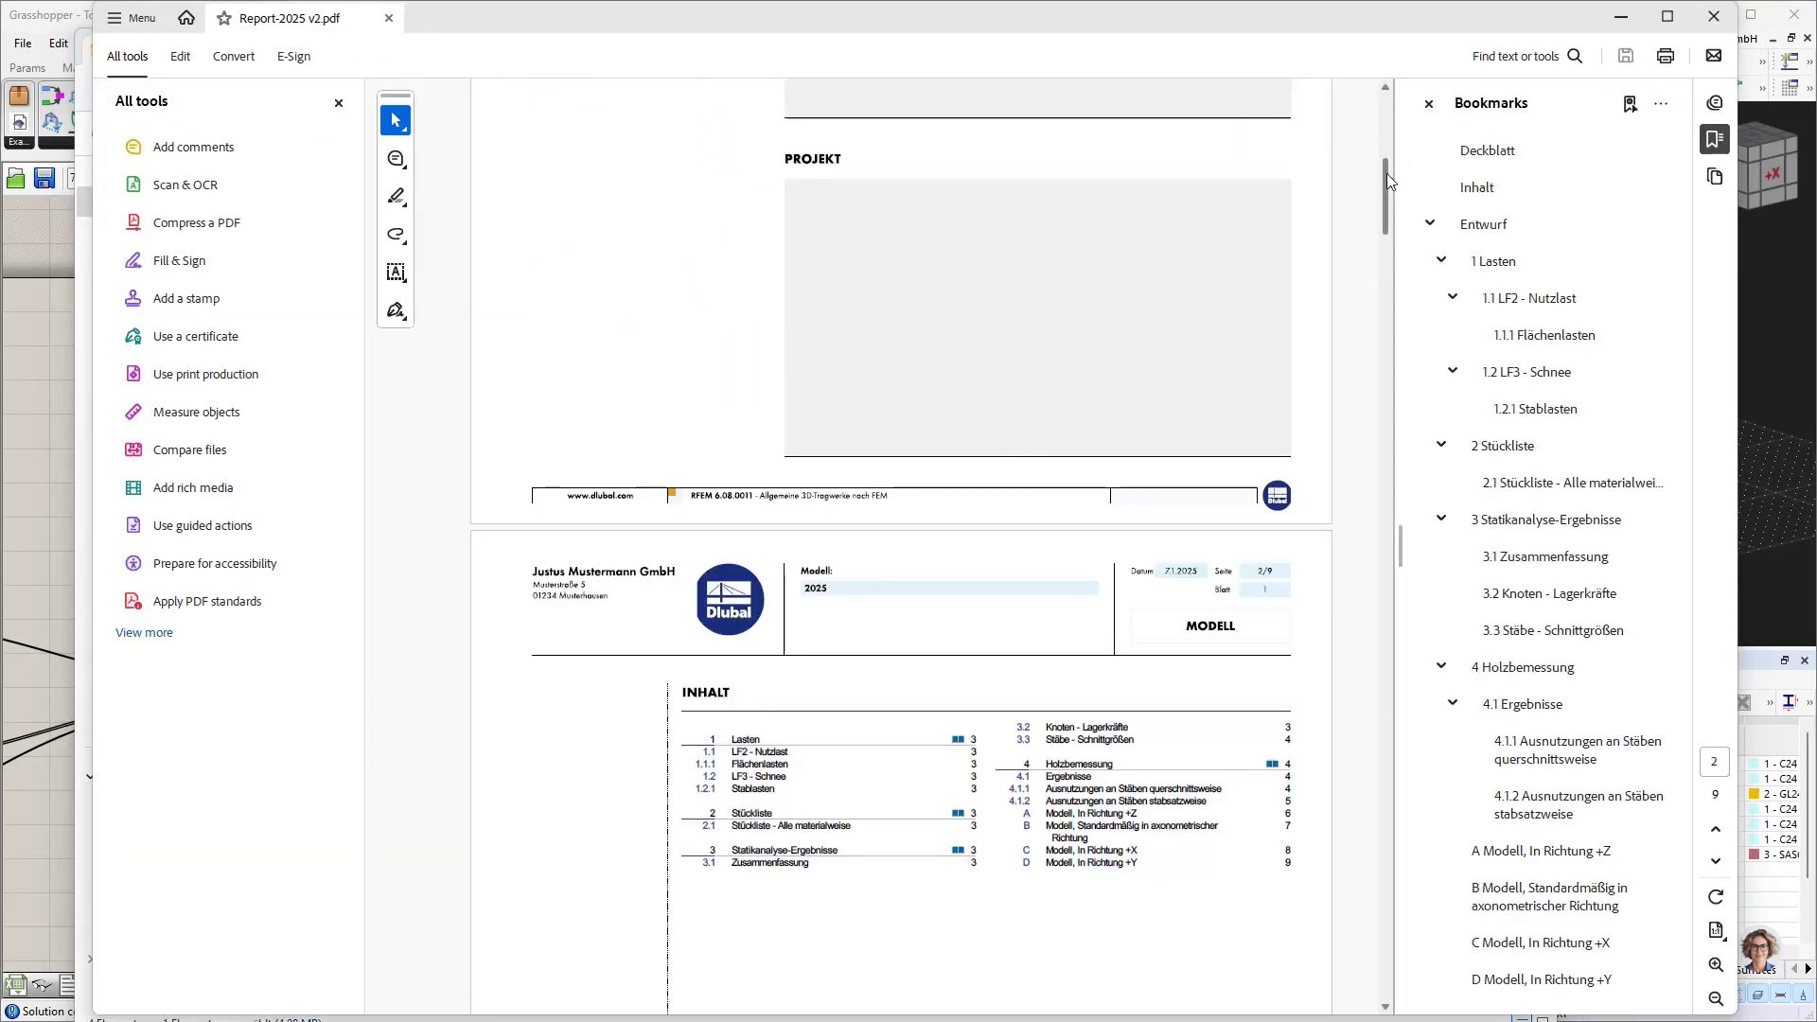
{"action": "left_click_drag", "start_coordinate": [1387, 174], "coordinate": [1372, 762]}
{"action": "left_click", "coordinate": [1714, 16]}
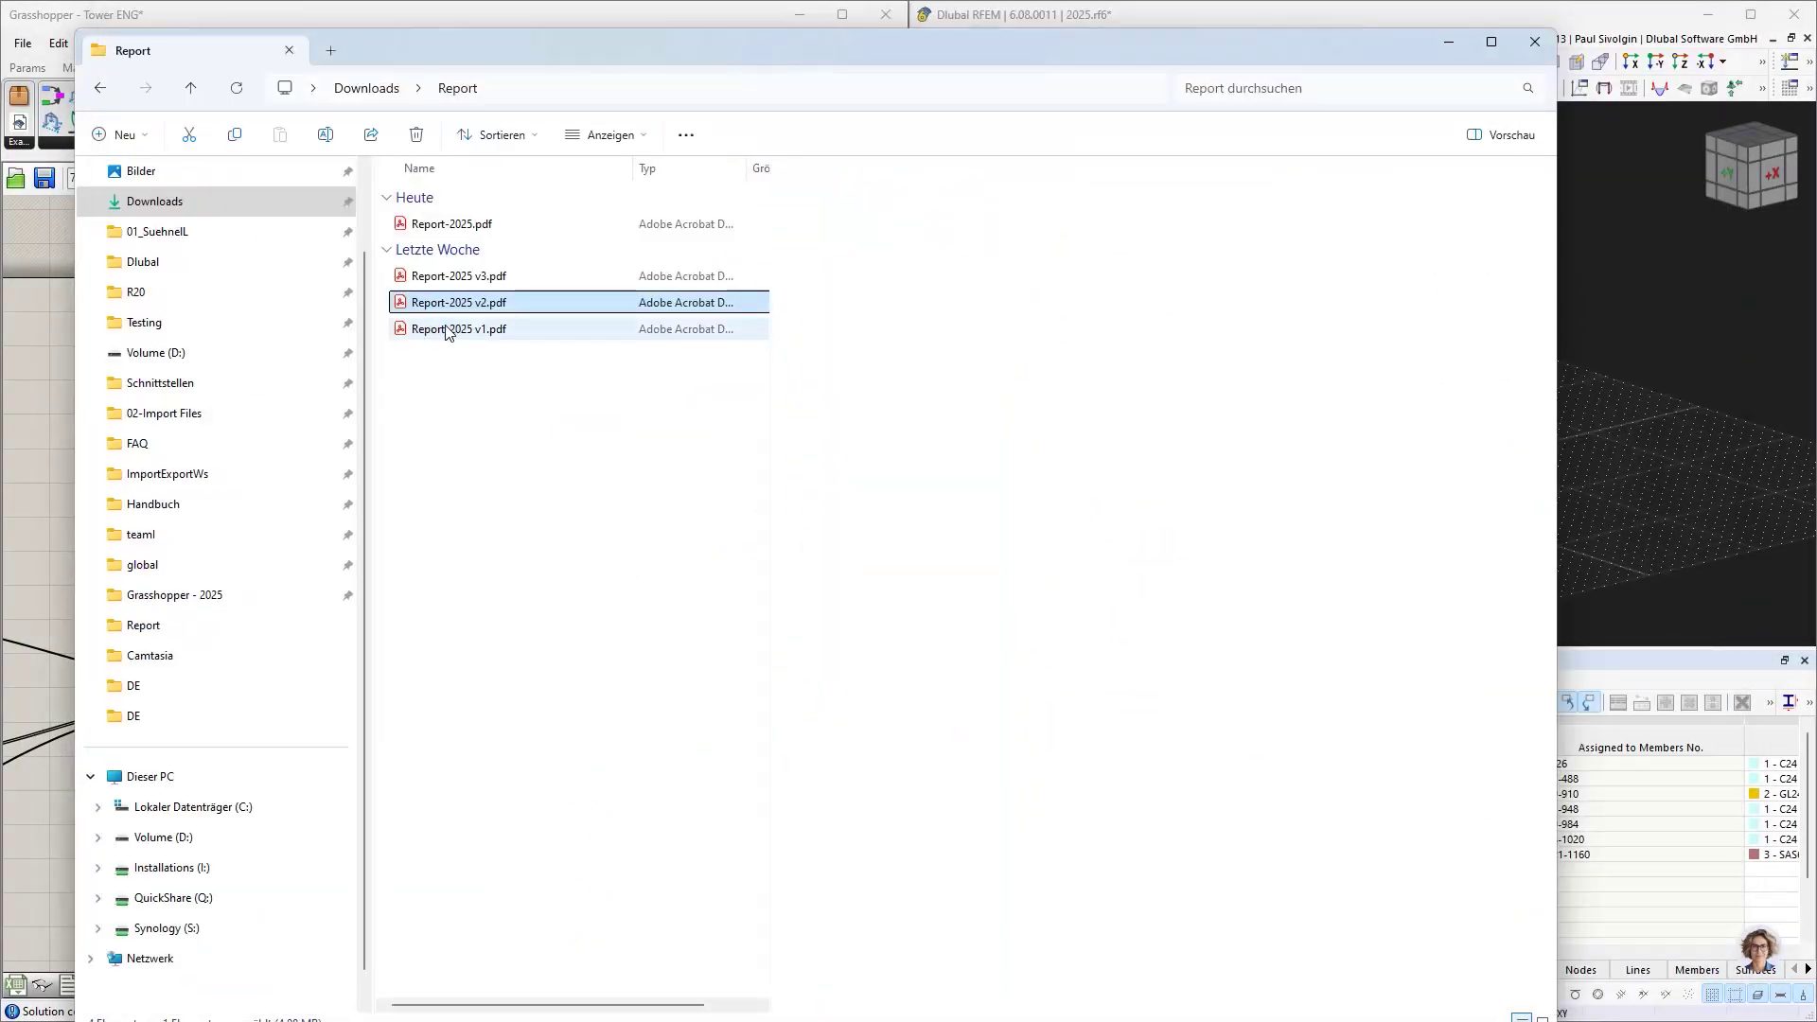
- Open Report-2025 v1.pdf, examine the tower's axonometric and +X model views, and close the report
{"action": "double_click", "coordinate": [449, 329]}
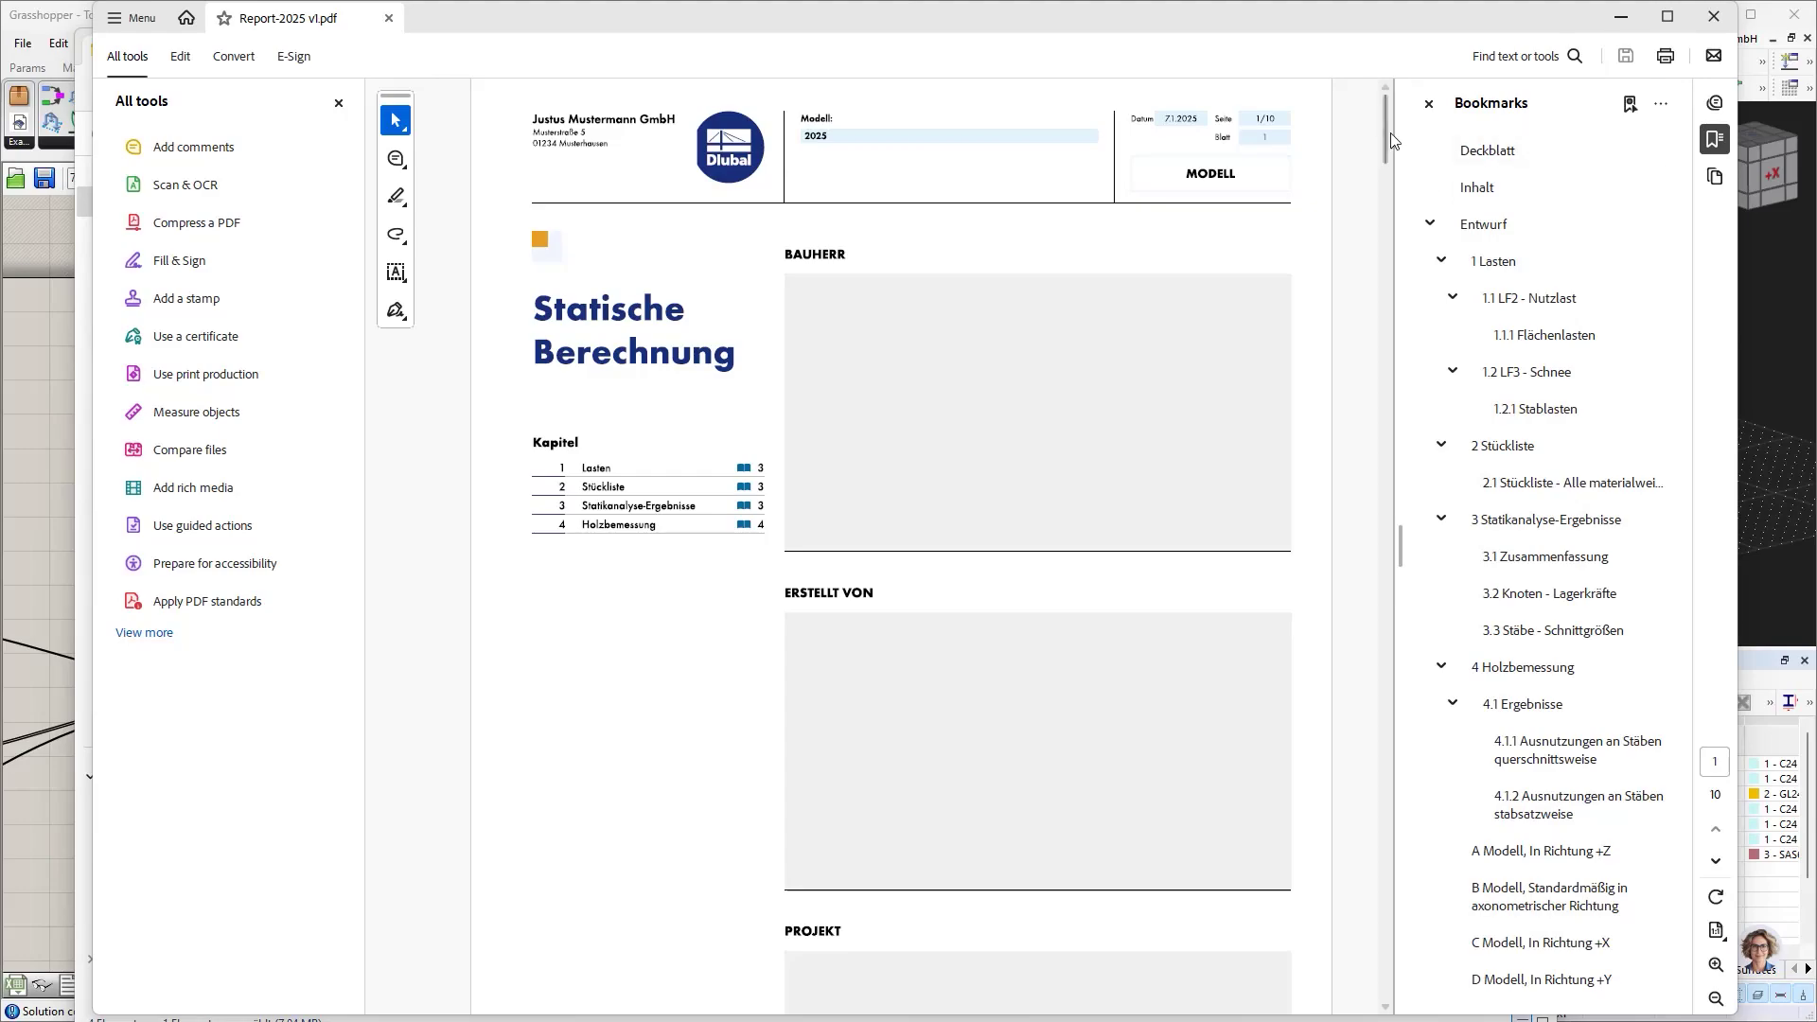
{"action": "left_click_drag", "start_coordinate": [1388, 133], "coordinate": [1382, 757]}
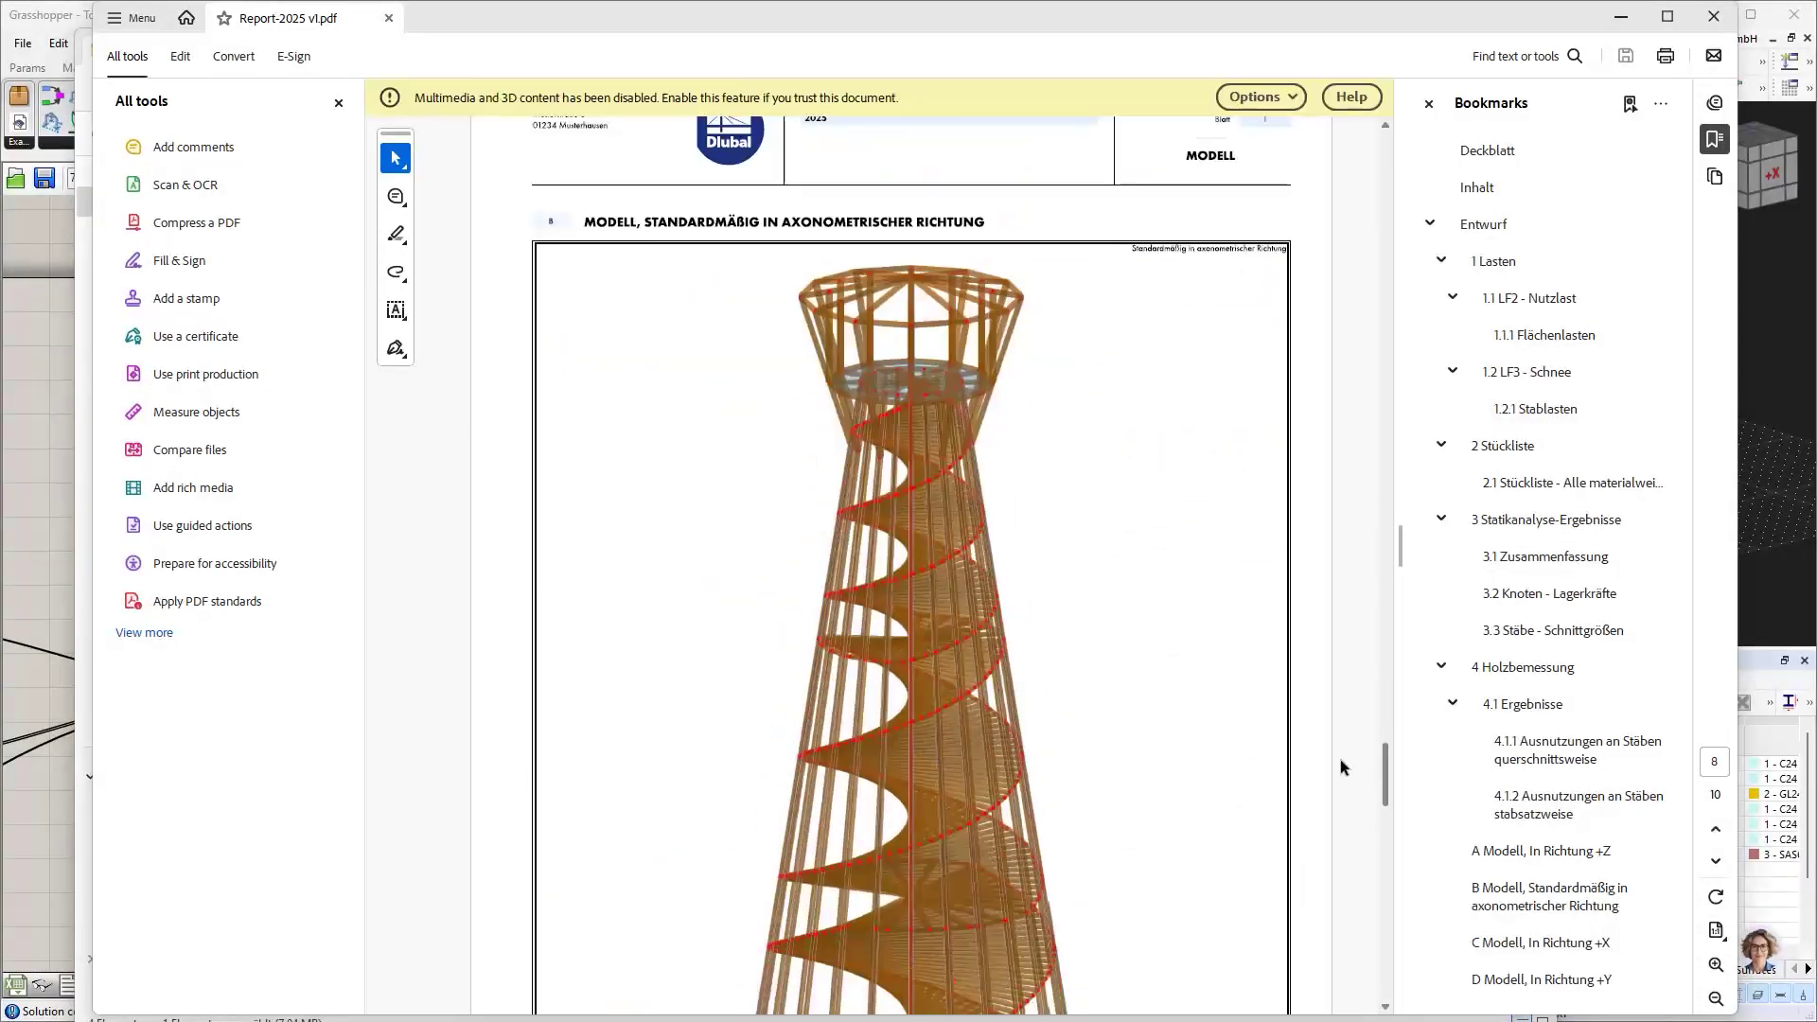
{"action": "scroll", "coordinate": [1062, 552], "scroll_direction": "down", "scroll_amount": 3}
{"action": "scroll", "coordinate": [958, 627], "scroll_direction": "down", "scroll_amount": 3}
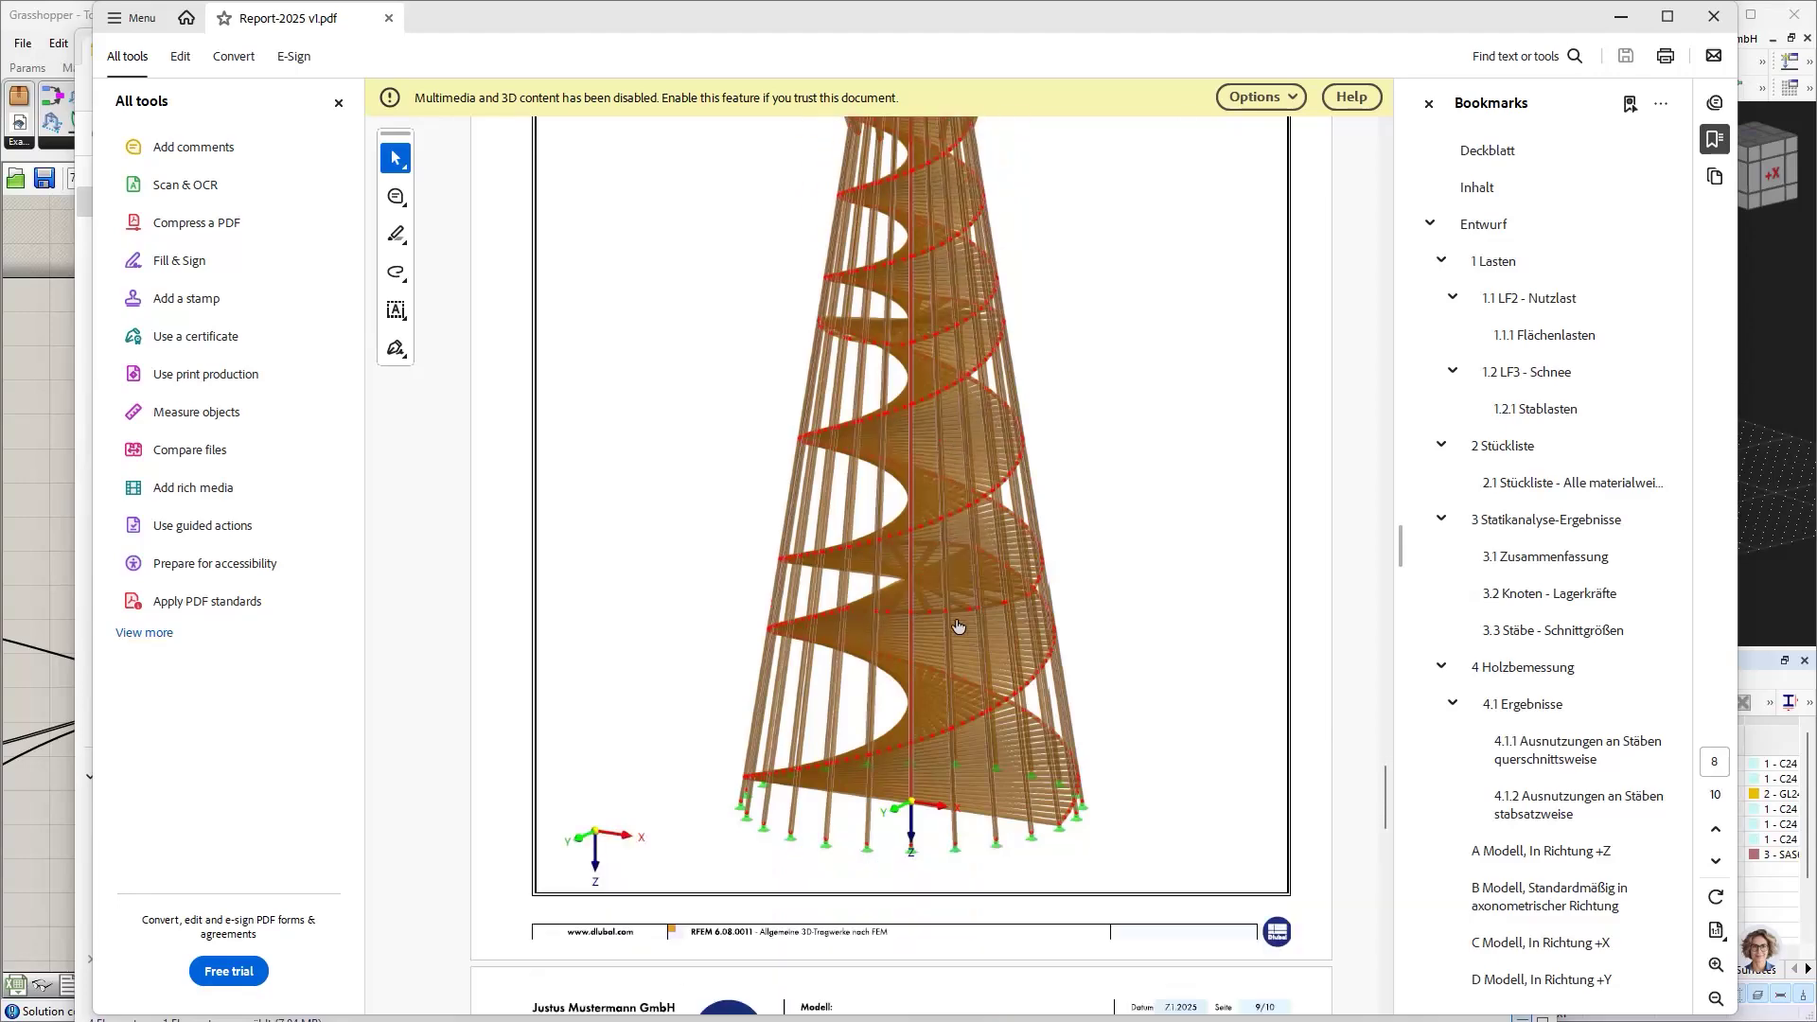
{"action": "scroll", "coordinate": [958, 626], "scroll_direction": "down", "scroll_amount": 5}
{"action": "scroll", "coordinate": [958, 627], "scroll_direction": "down", "scroll_amount": 2, "text": "ctrl"}
{"action": "scroll", "coordinate": [958, 624], "scroll_direction": "down", "scroll_amount": 5}
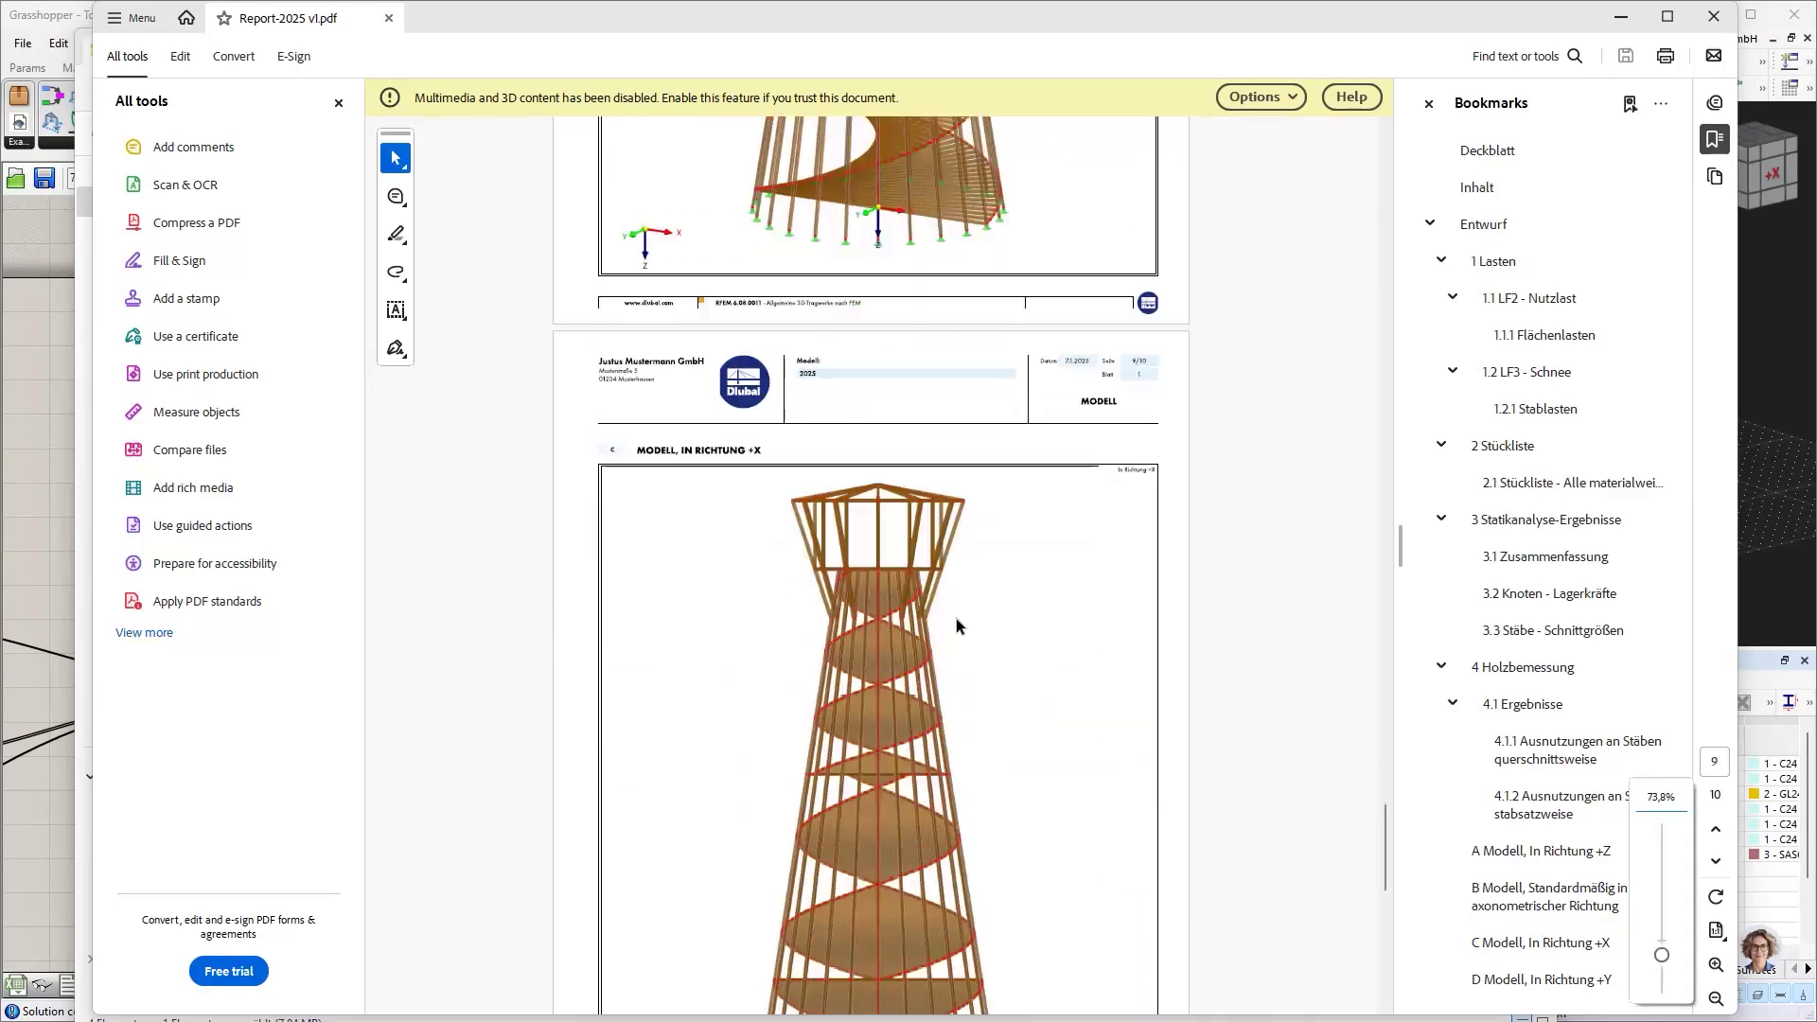
{"action": "scroll", "coordinate": [958, 627], "scroll_direction": "down", "scroll_amount": 3}
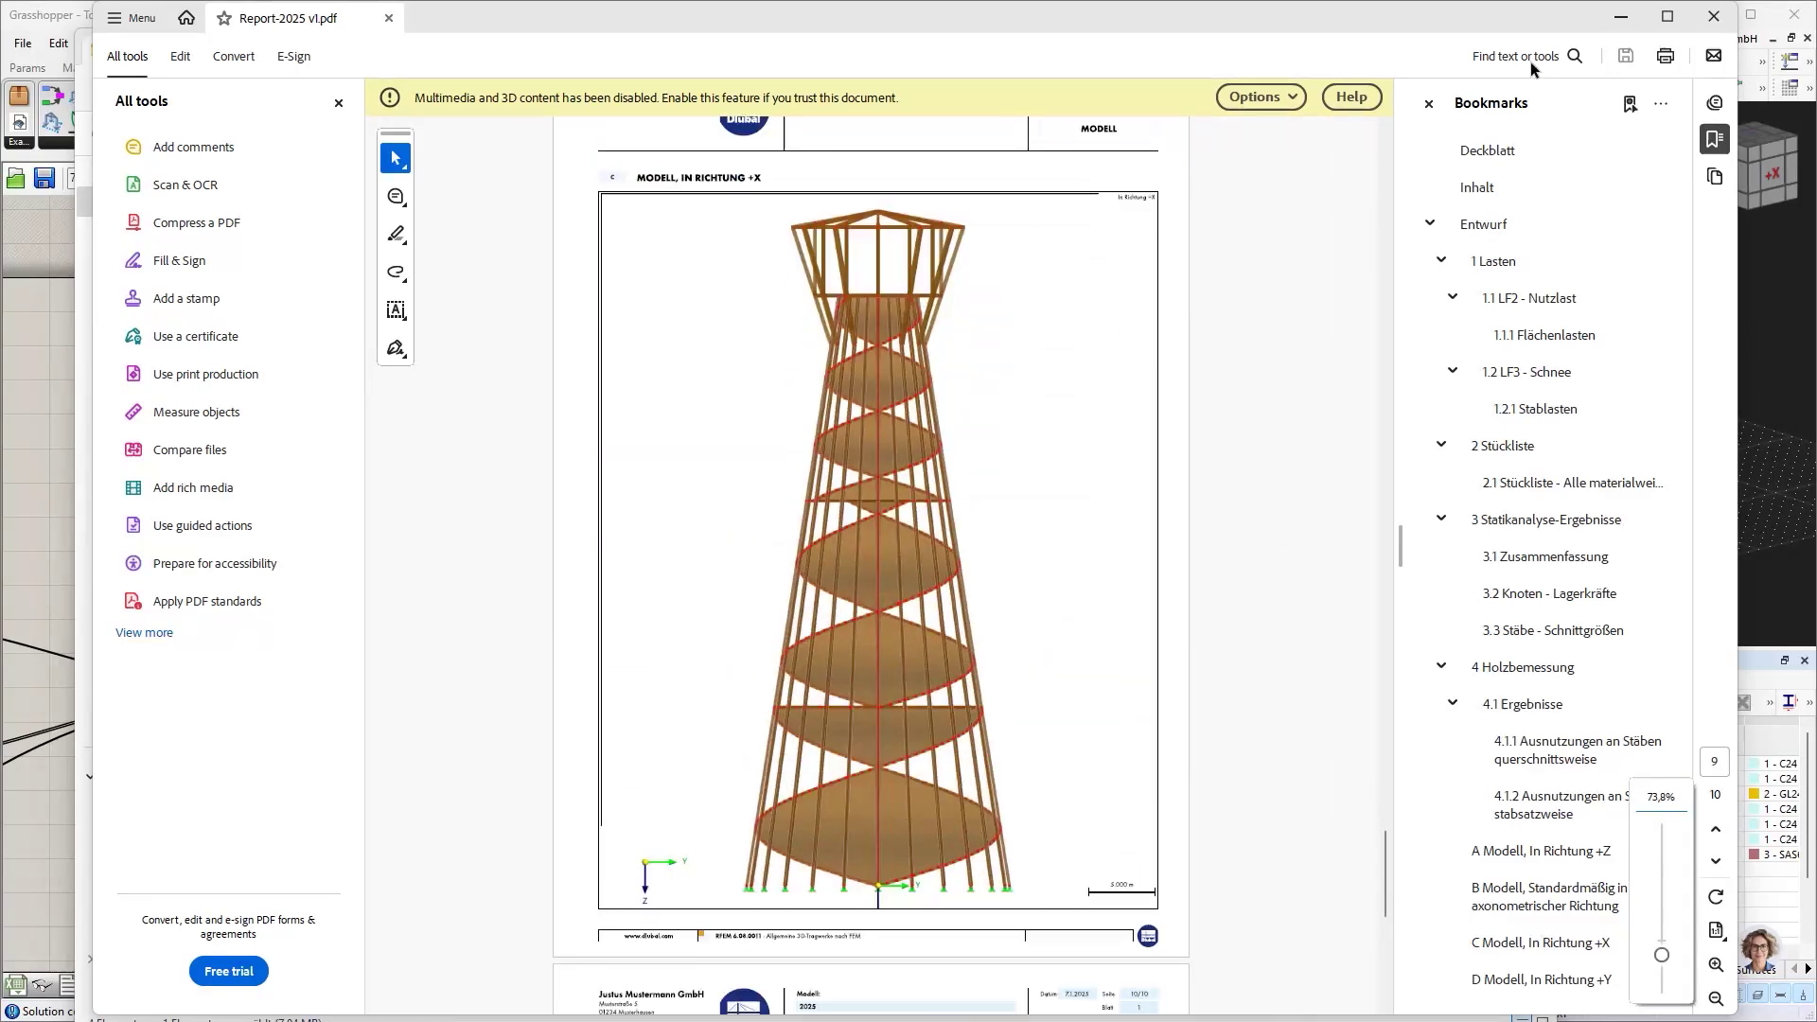
{"action": "left_click", "coordinate": [1714, 17]}
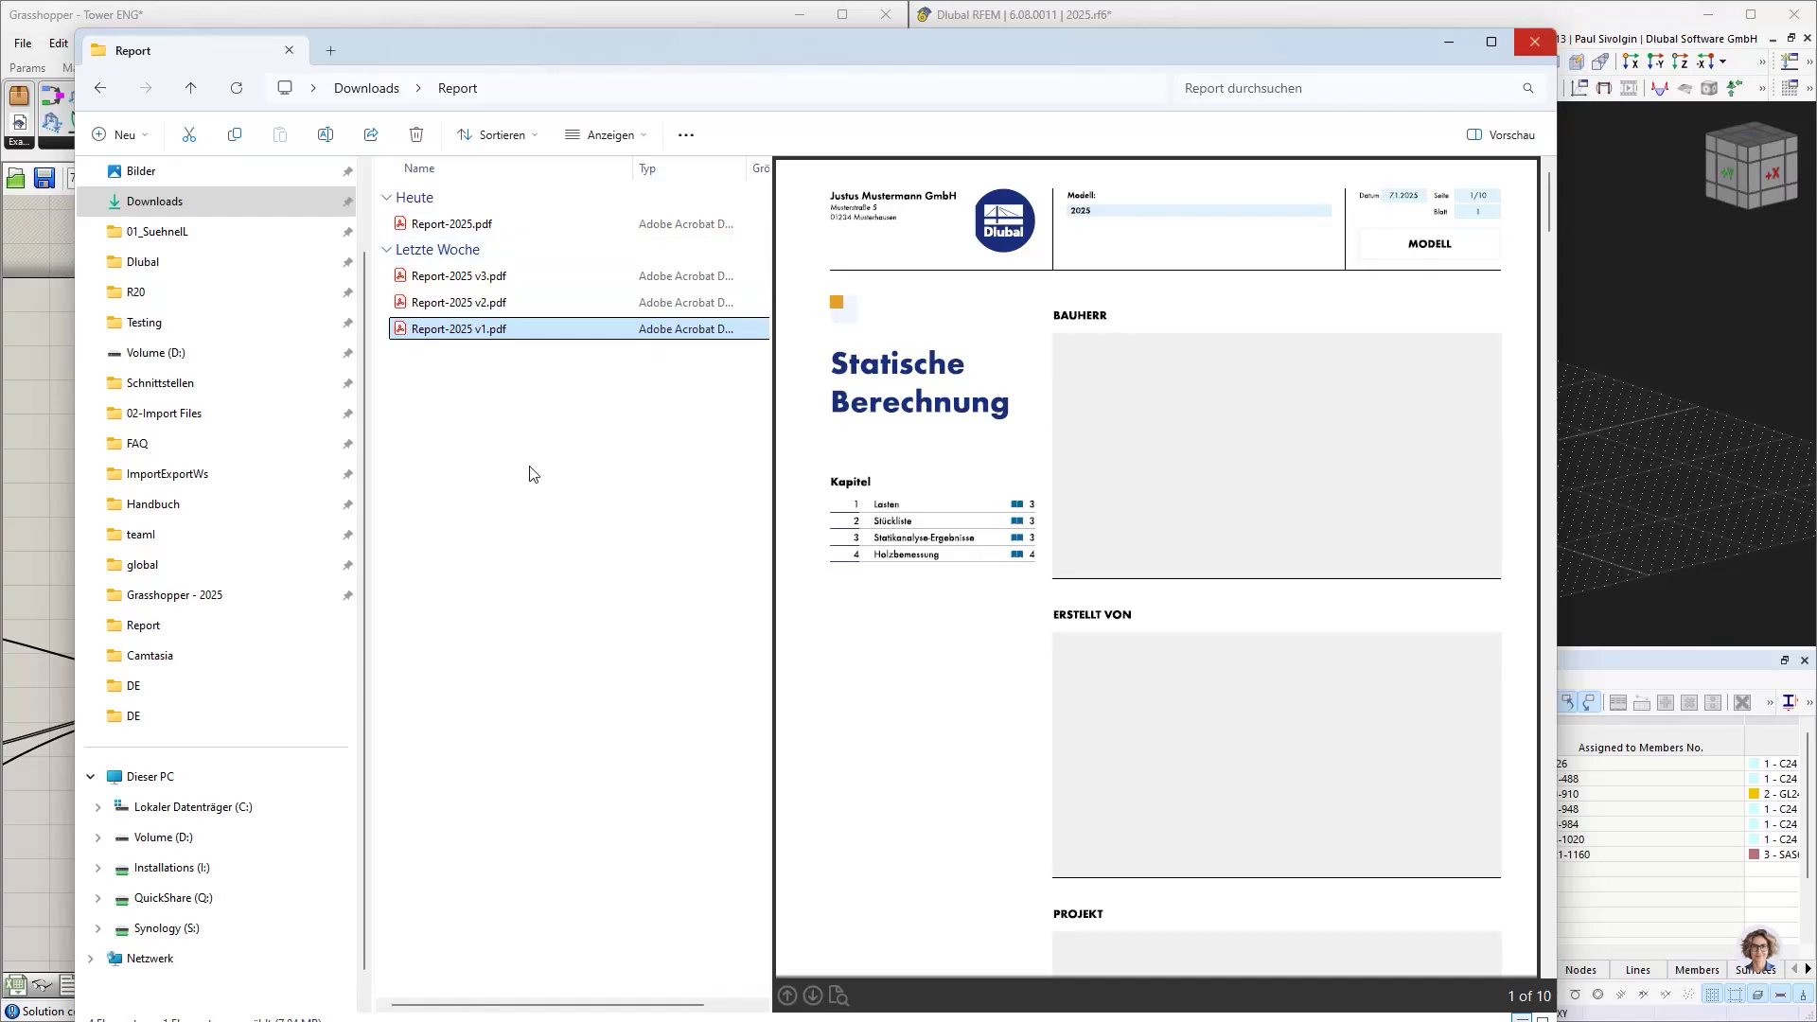
- Clear the file selection and switch to RFEM to view more of the tower model
{"action": "left_click", "coordinate": [532, 473]}
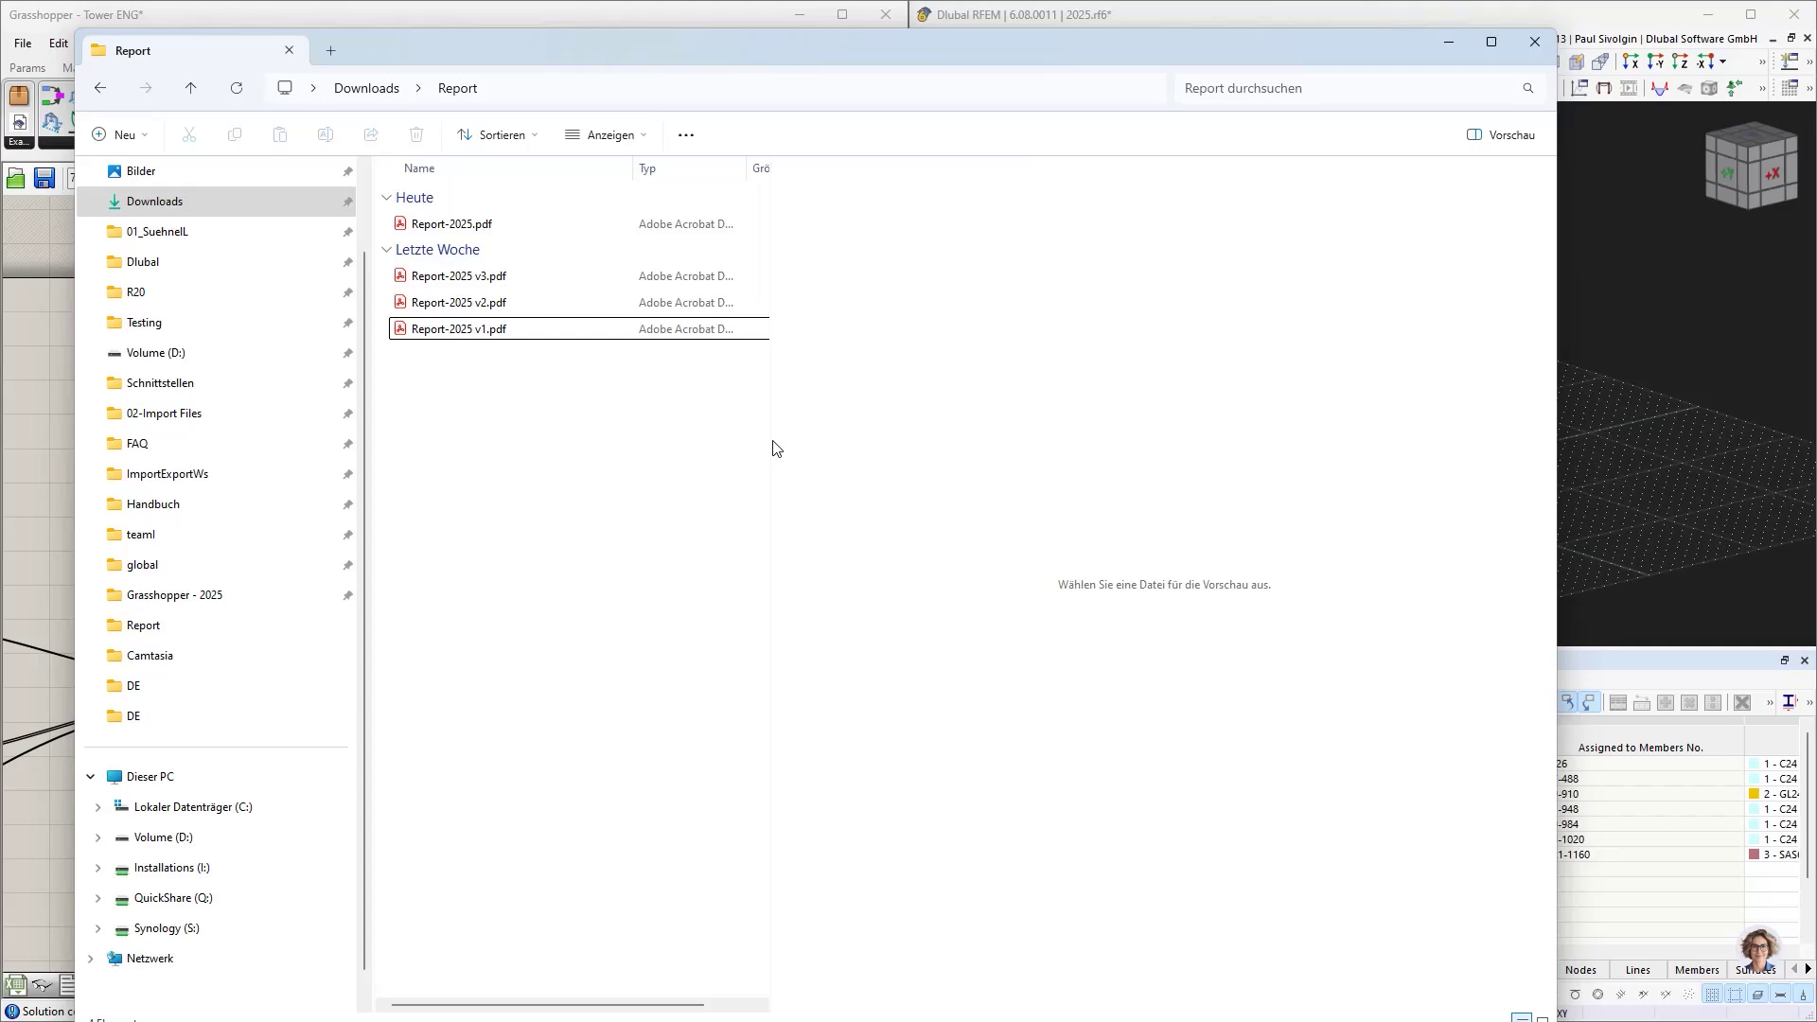
{"action": "left_click", "coordinate": [1622, 315]}
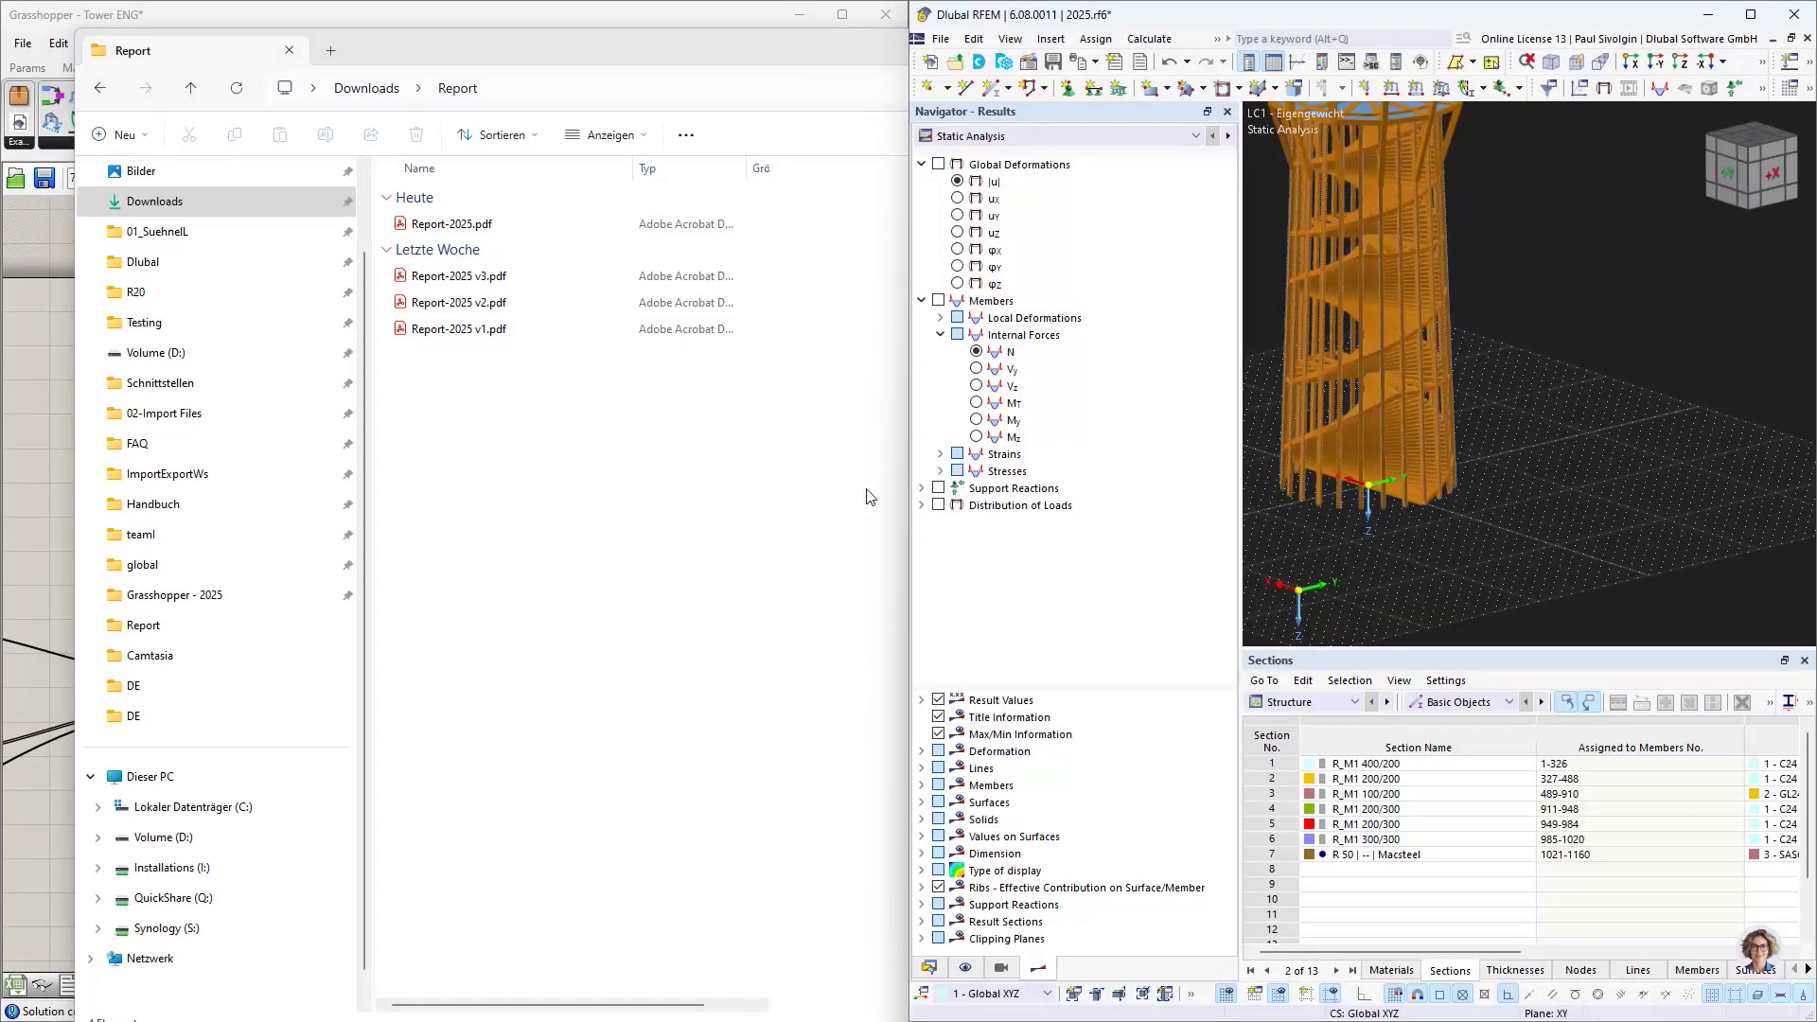
{"action": "scroll", "coordinate": [1369, 484], "scroll_direction": "down", "scroll_amount": 2}
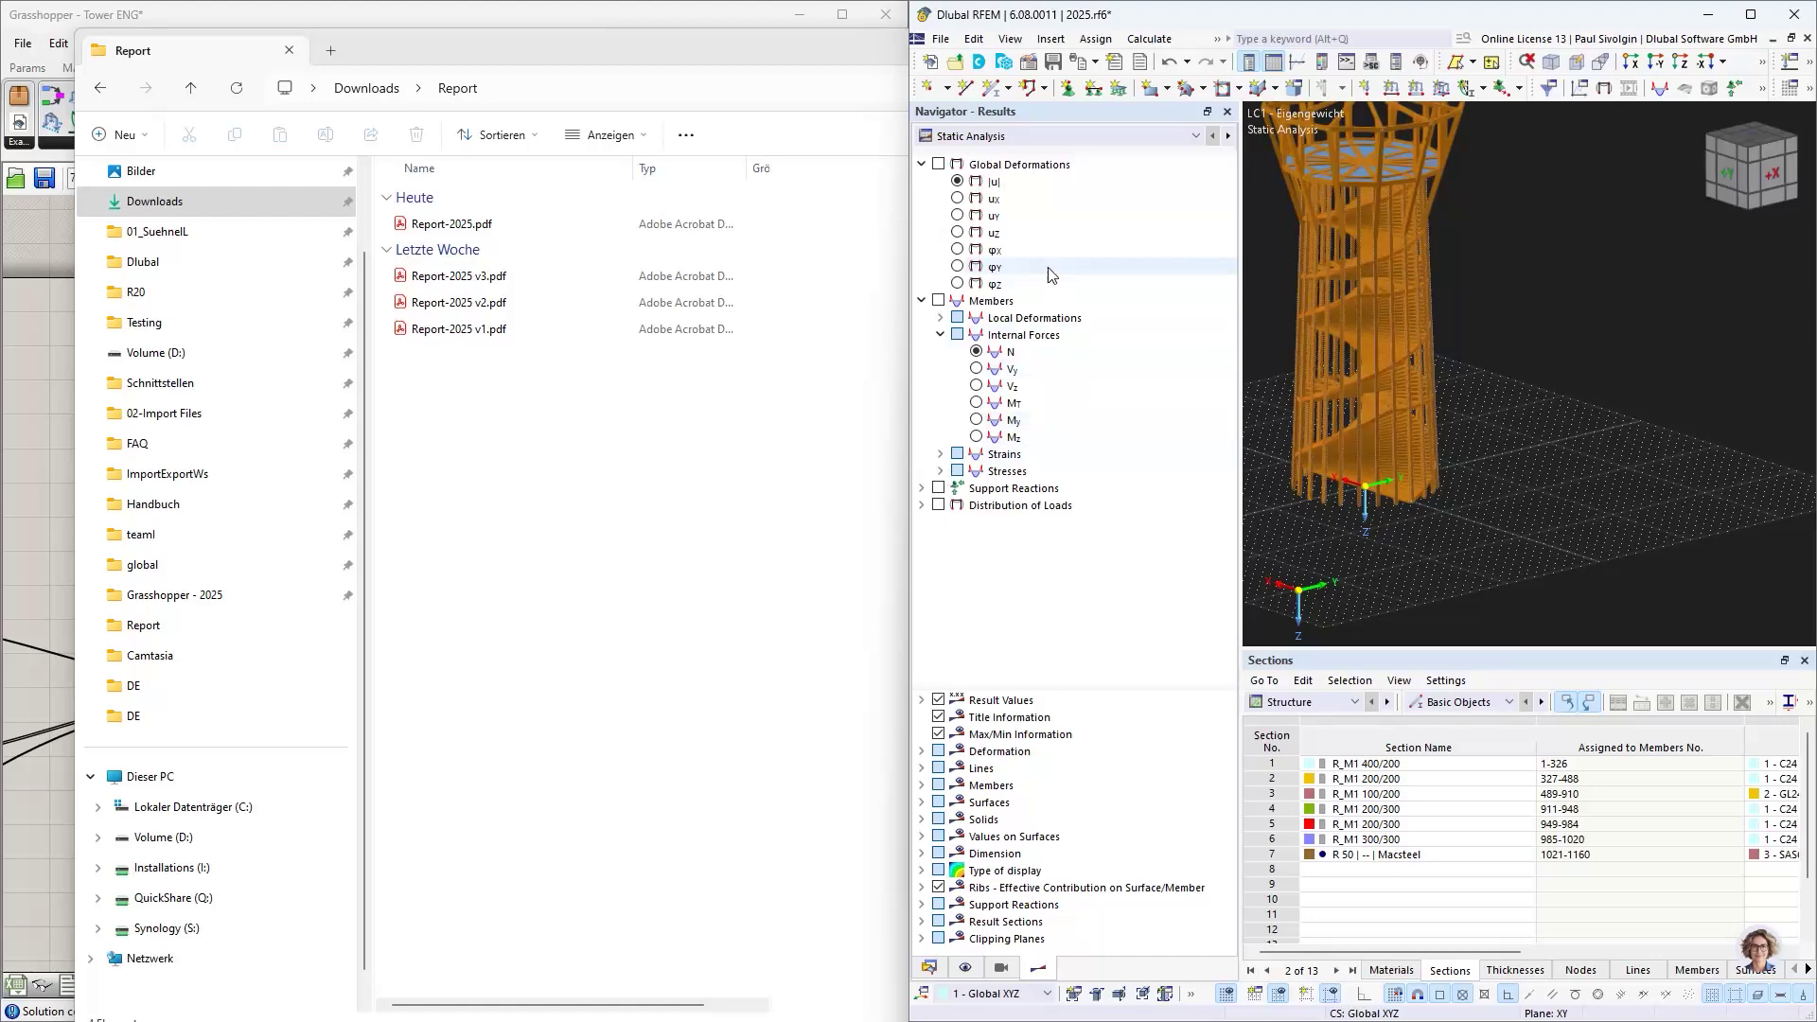
- Switch to Grasshopper and trace the definition back from the material components to the Cylinder group
{"action": "left_click", "coordinate": [53, 396]}
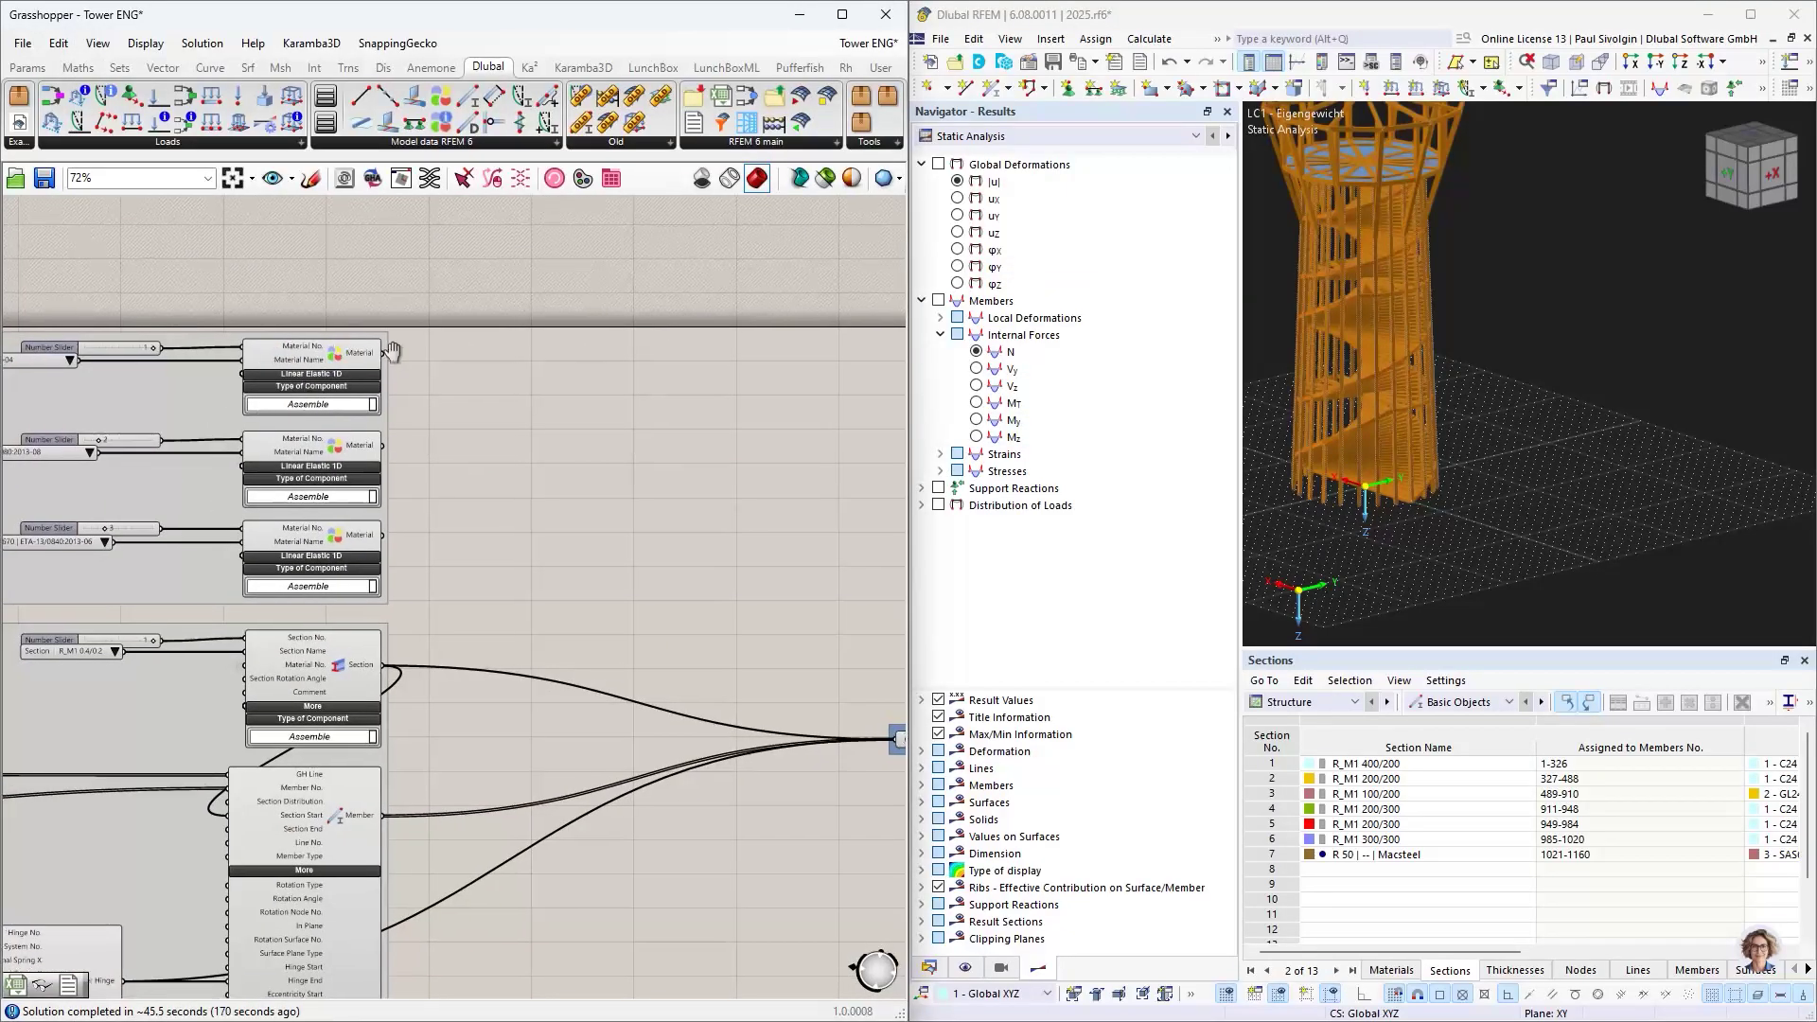
{"action": "scroll", "coordinate": [425, 403], "scroll_direction": "down", "scroll_amount": 3}
{"action": "scroll", "coordinate": [329, 507], "scroll_direction": "down", "scroll_amount": 4}
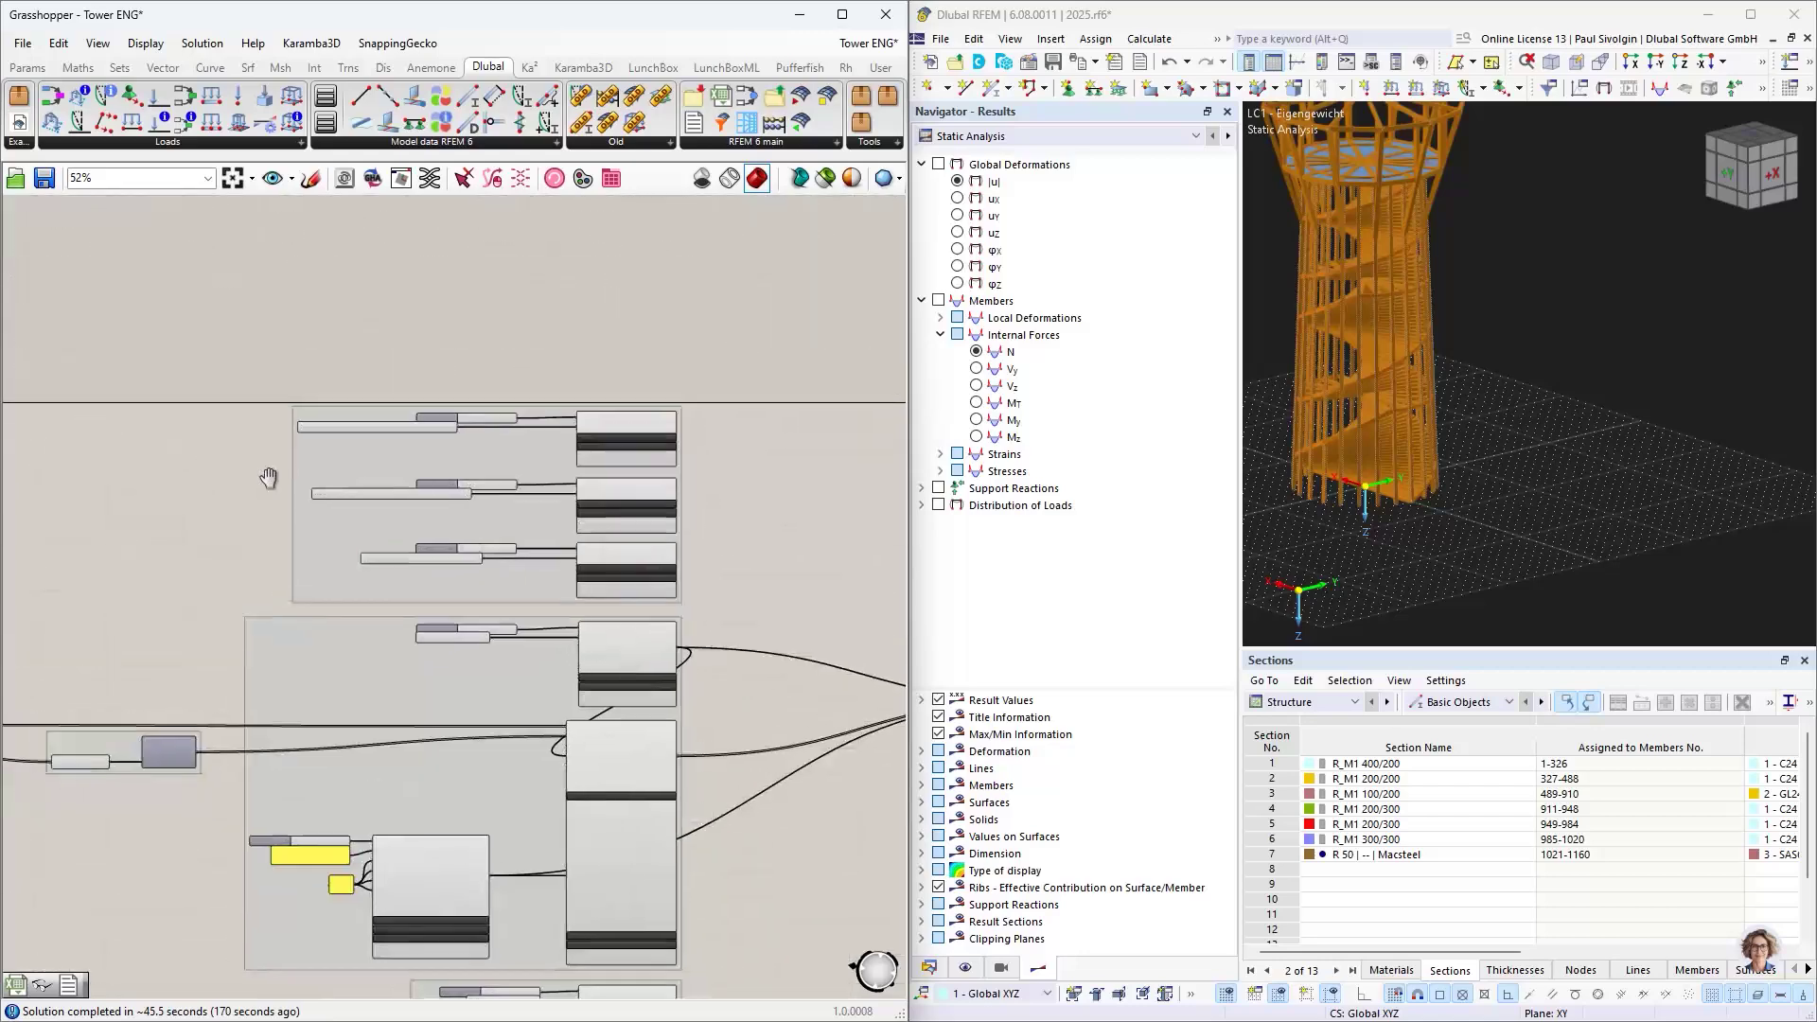
{"action": "scroll", "coordinate": [313, 426], "scroll_direction": "up", "scroll_amount": 4}
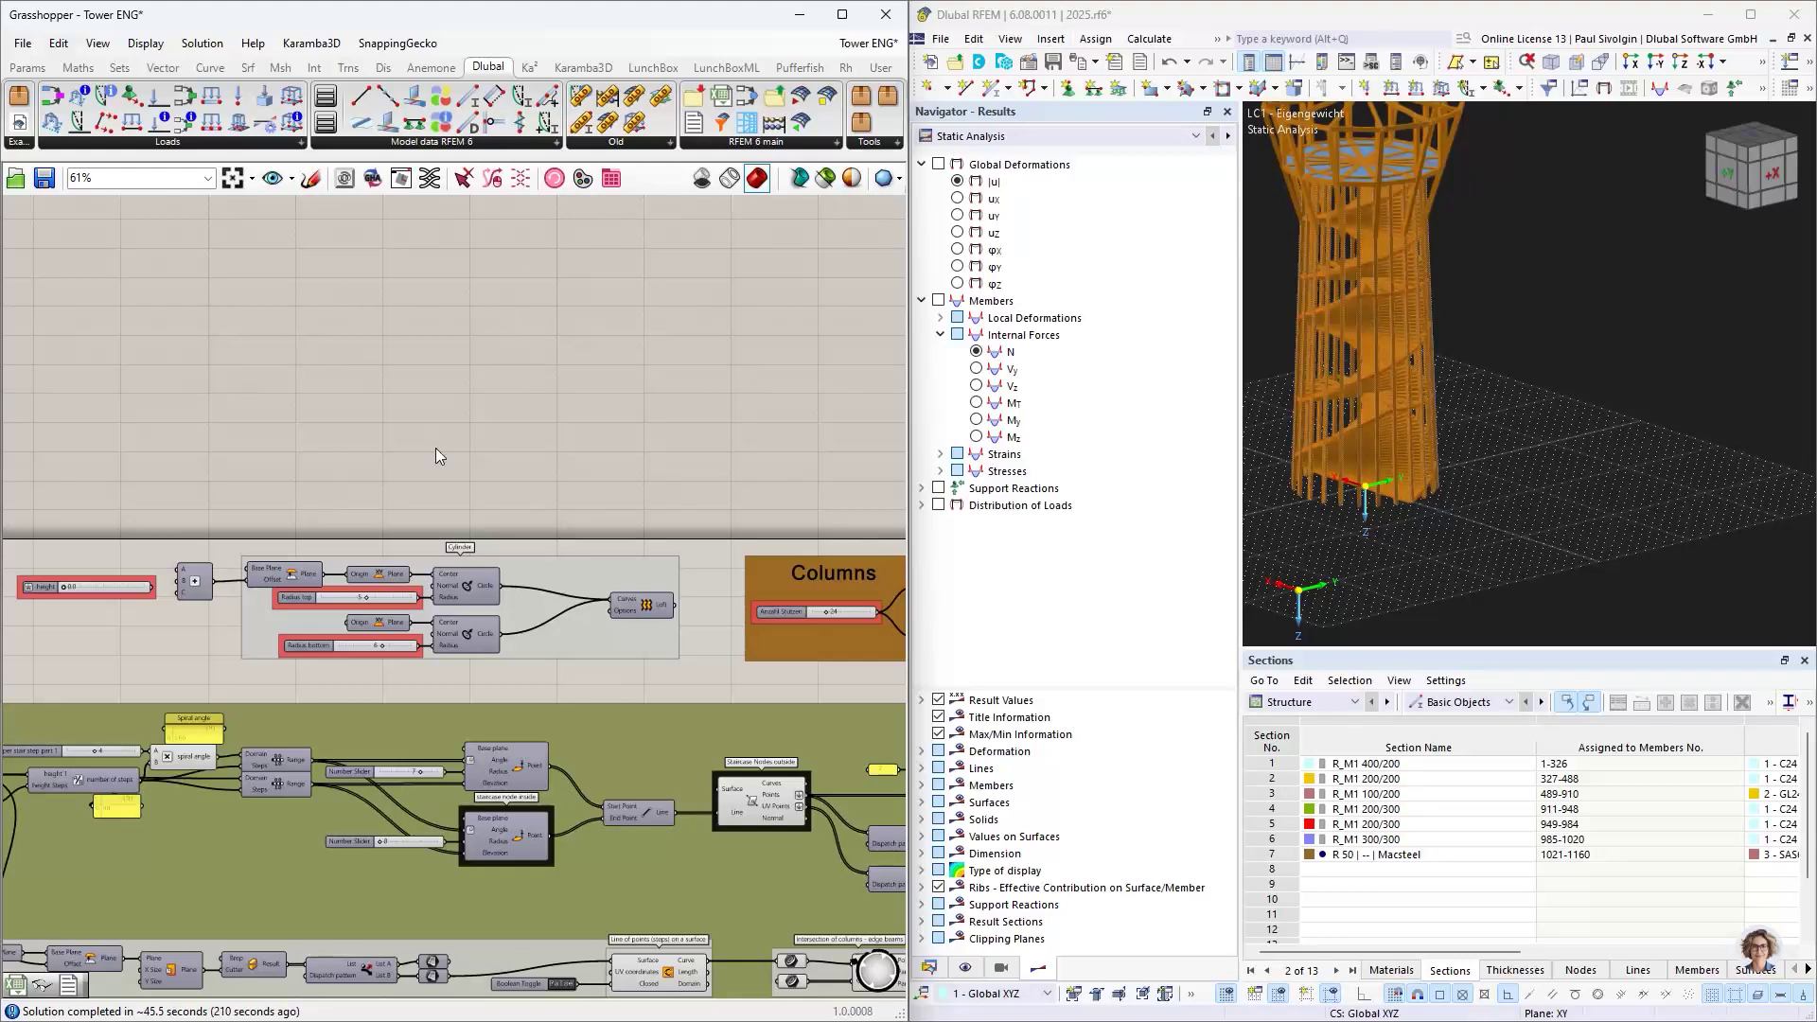
{"action": "scroll", "coordinate": [400, 444], "scroll_direction": "down", "scroll_amount": 1}
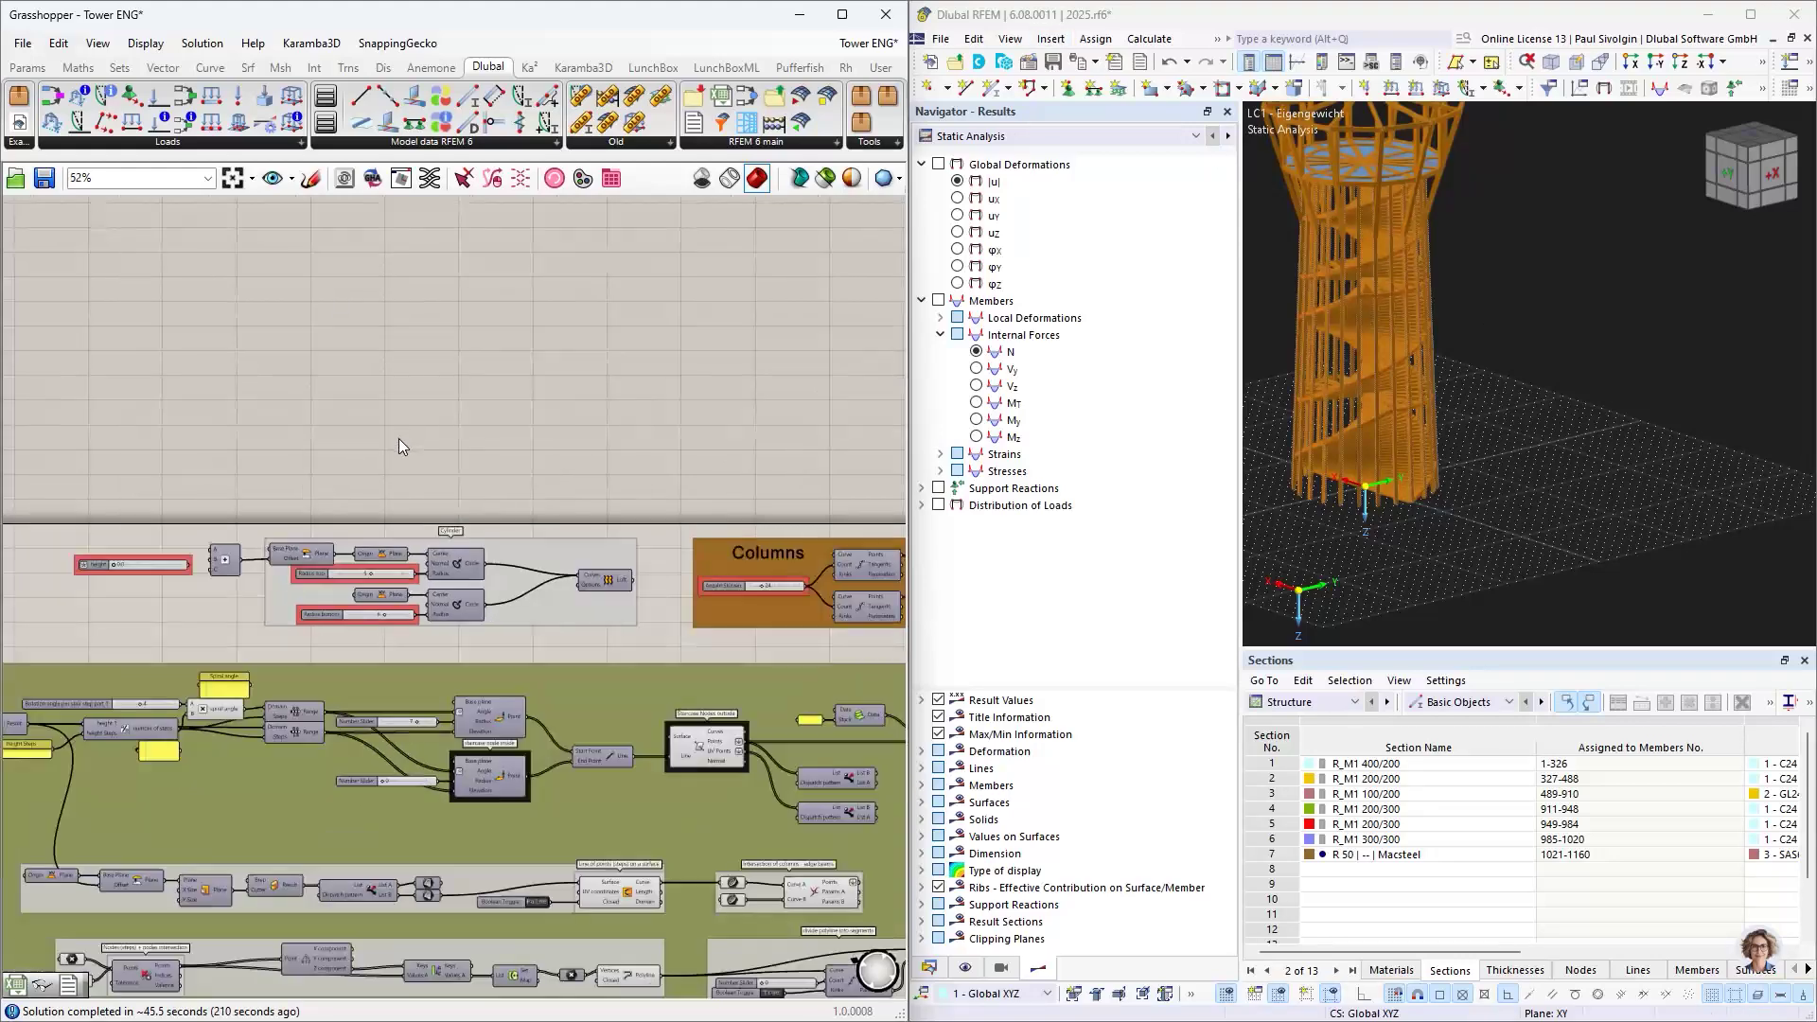
- Maximize the Grasshopper window and focus on the Cylinder and Columns groups
{"action": "left_click", "coordinate": [842, 14]}
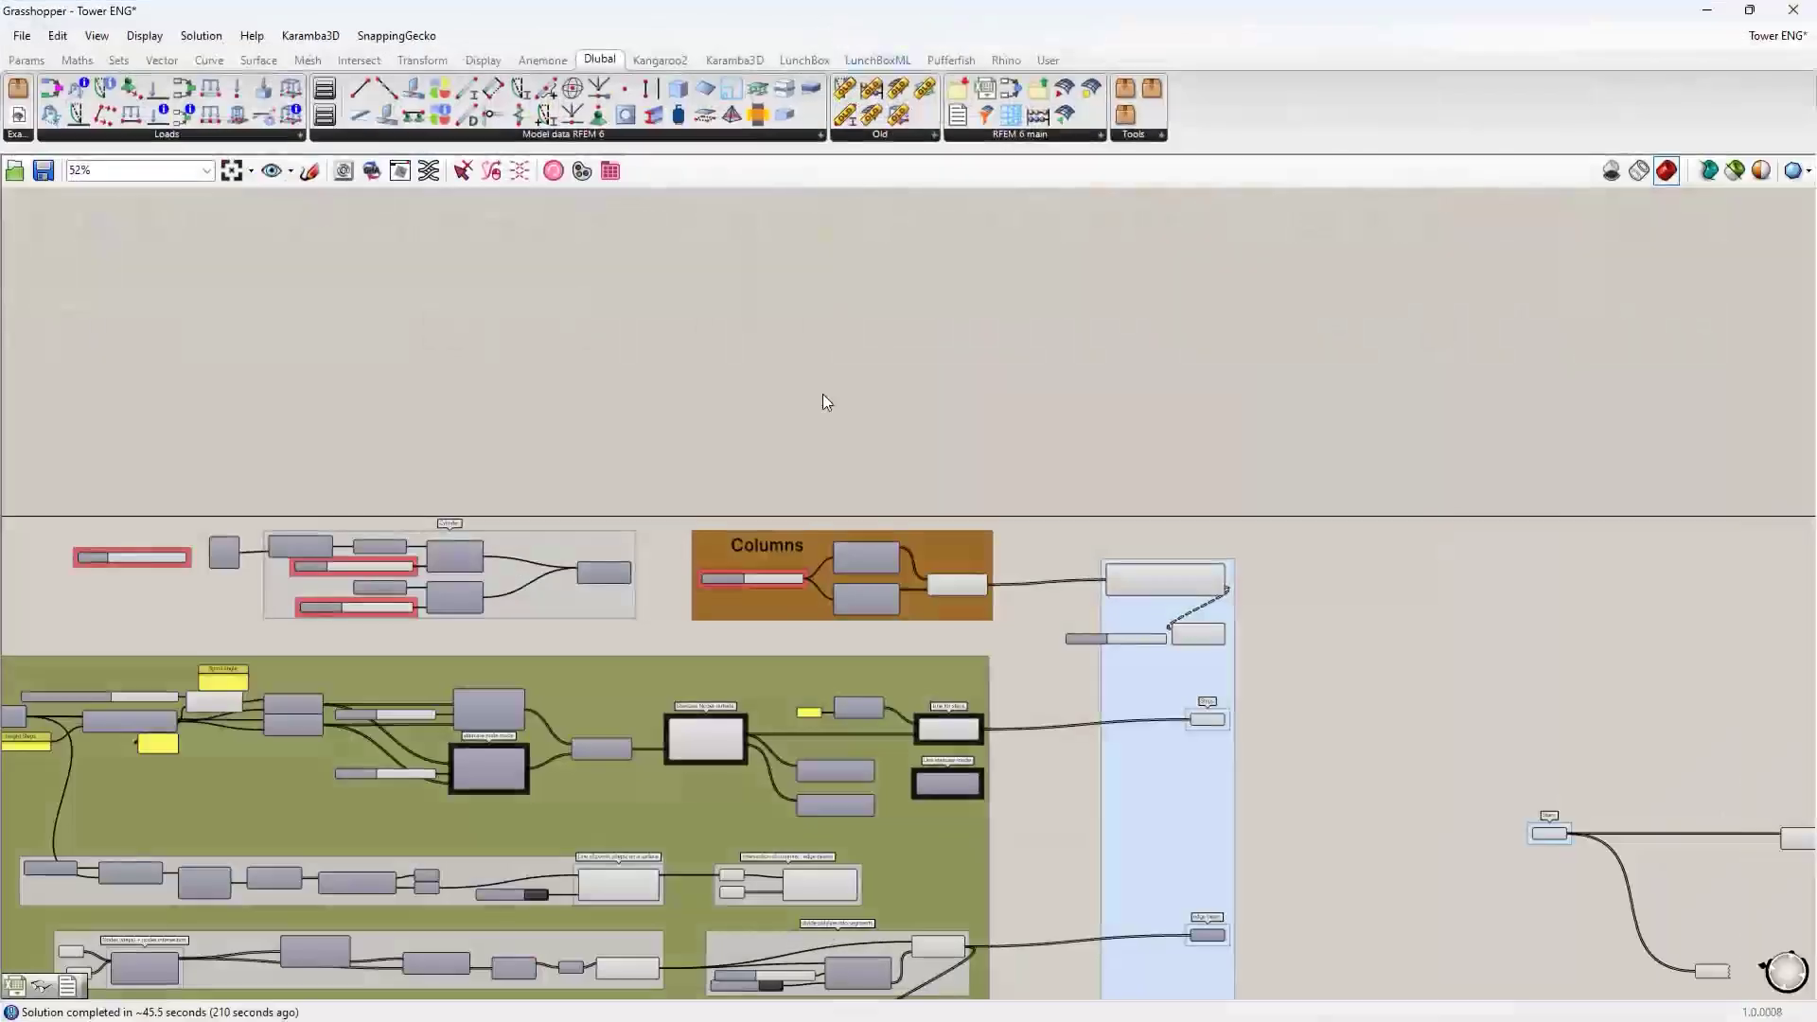
{"action": "scroll", "coordinate": [473, 455], "scroll_direction": "up", "scroll_amount": 3}
{"action": "right_click_drag", "start_coordinate": [474, 455], "coordinate": [750, 245]}
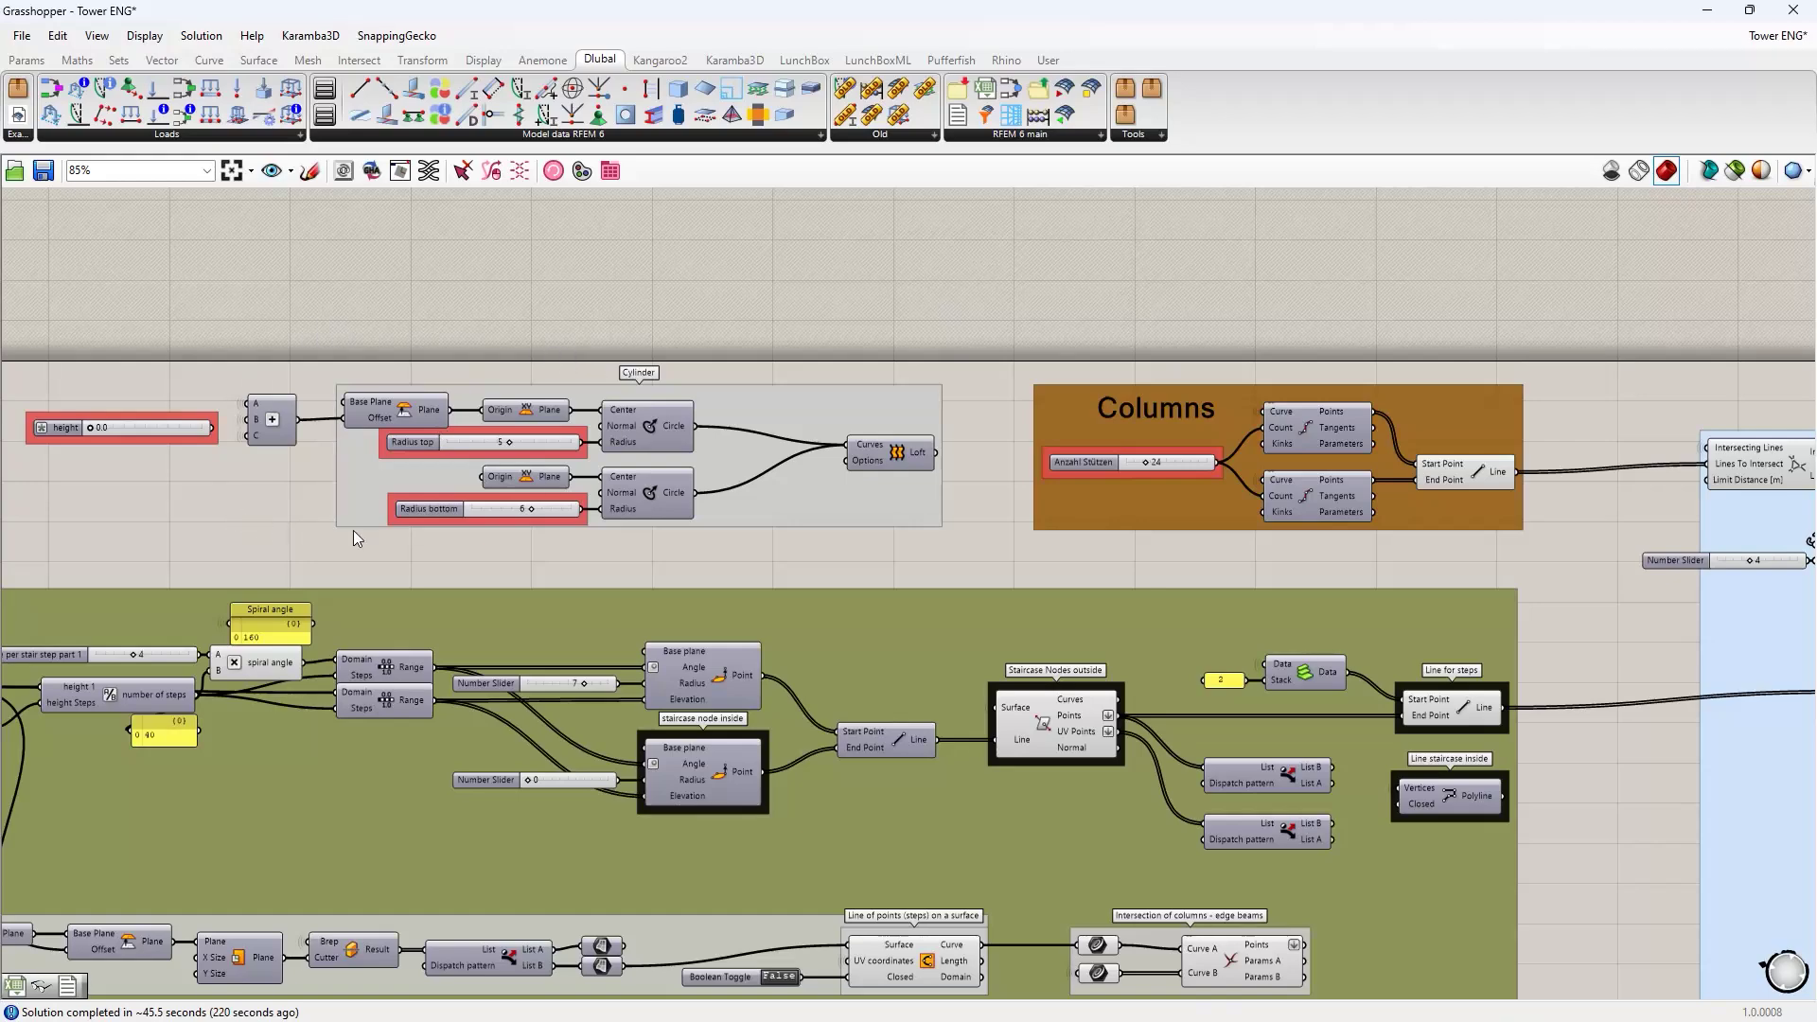
- Survey the definition from the Columns group through the member components to the red export group
{"action": "right_click_drag", "start_coordinate": [650, 312], "coordinate": [118, 337]}
{"action": "scroll", "coordinate": [1315, 537], "scroll_direction": "down", "scroll_amount": 4}
{"action": "scroll", "coordinate": [1378, 429], "scroll_direction": "up", "scroll_amount": 4}
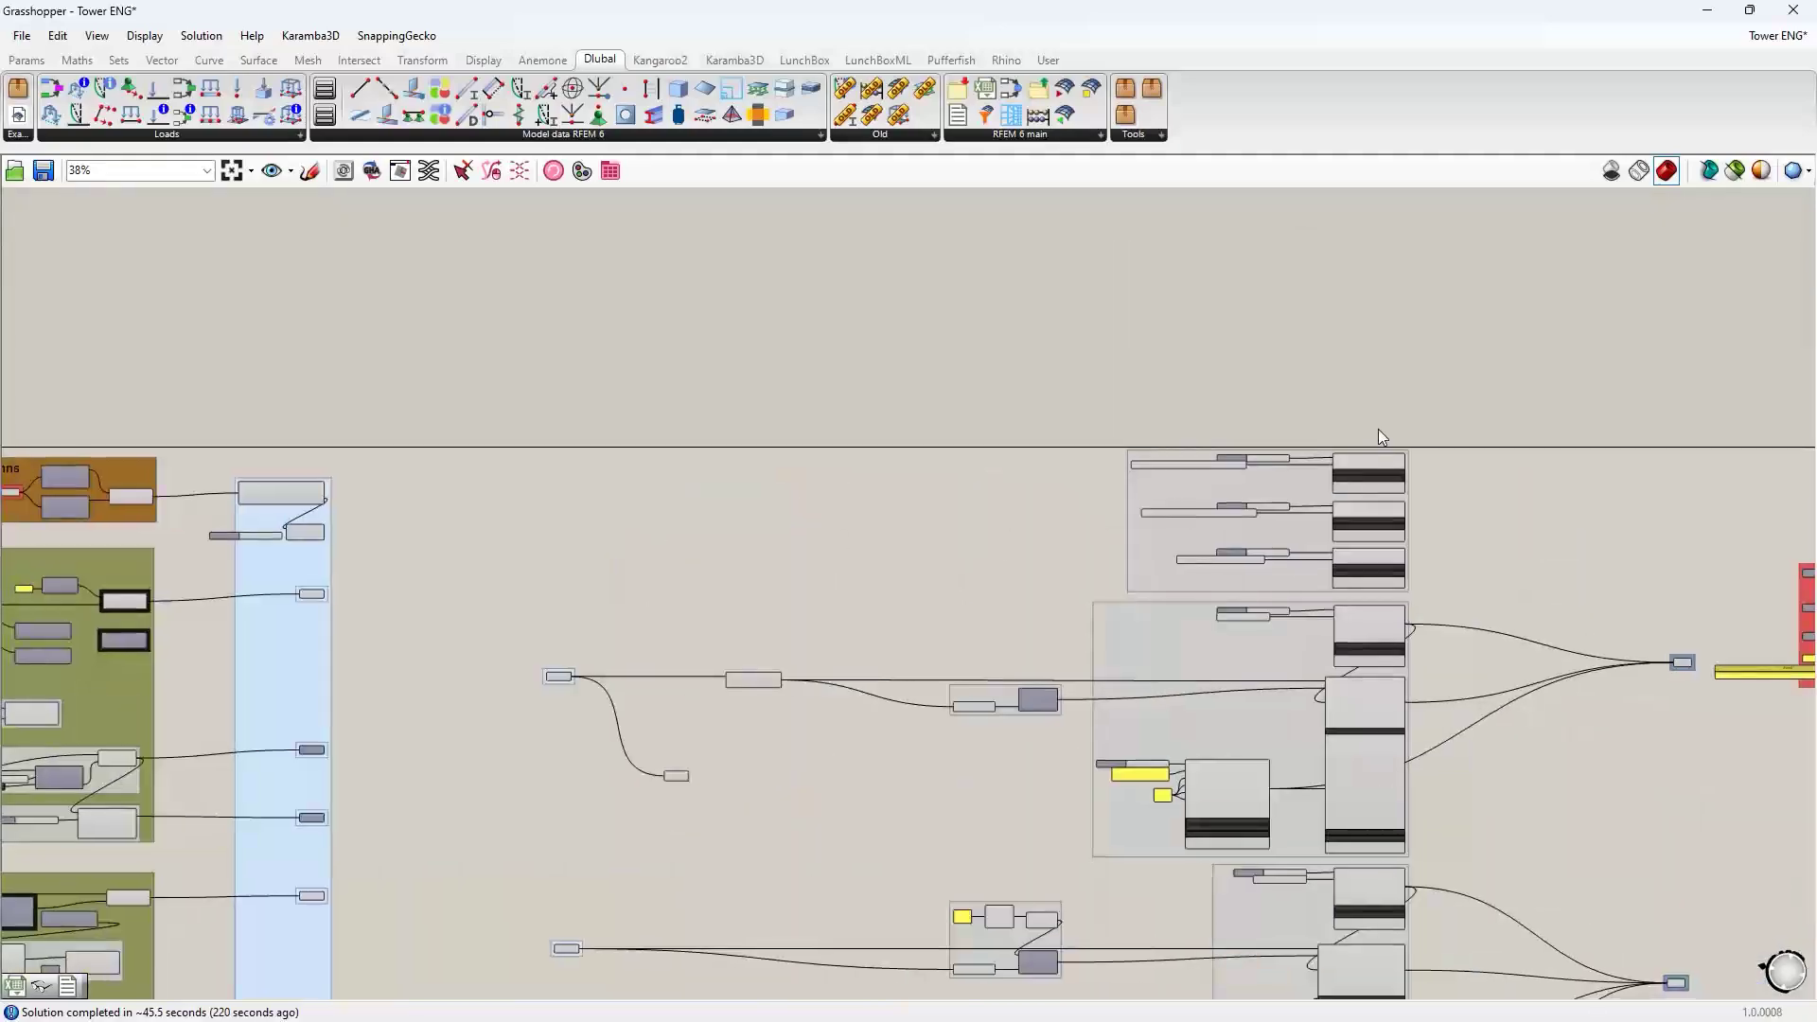
{"action": "scroll", "coordinate": [1230, 579], "scroll_direction": "up", "scroll_amount": 5}
{"action": "scroll", "coordinate": [1338, 499], "scroll_direction": "down", "scroll_amount": 5}
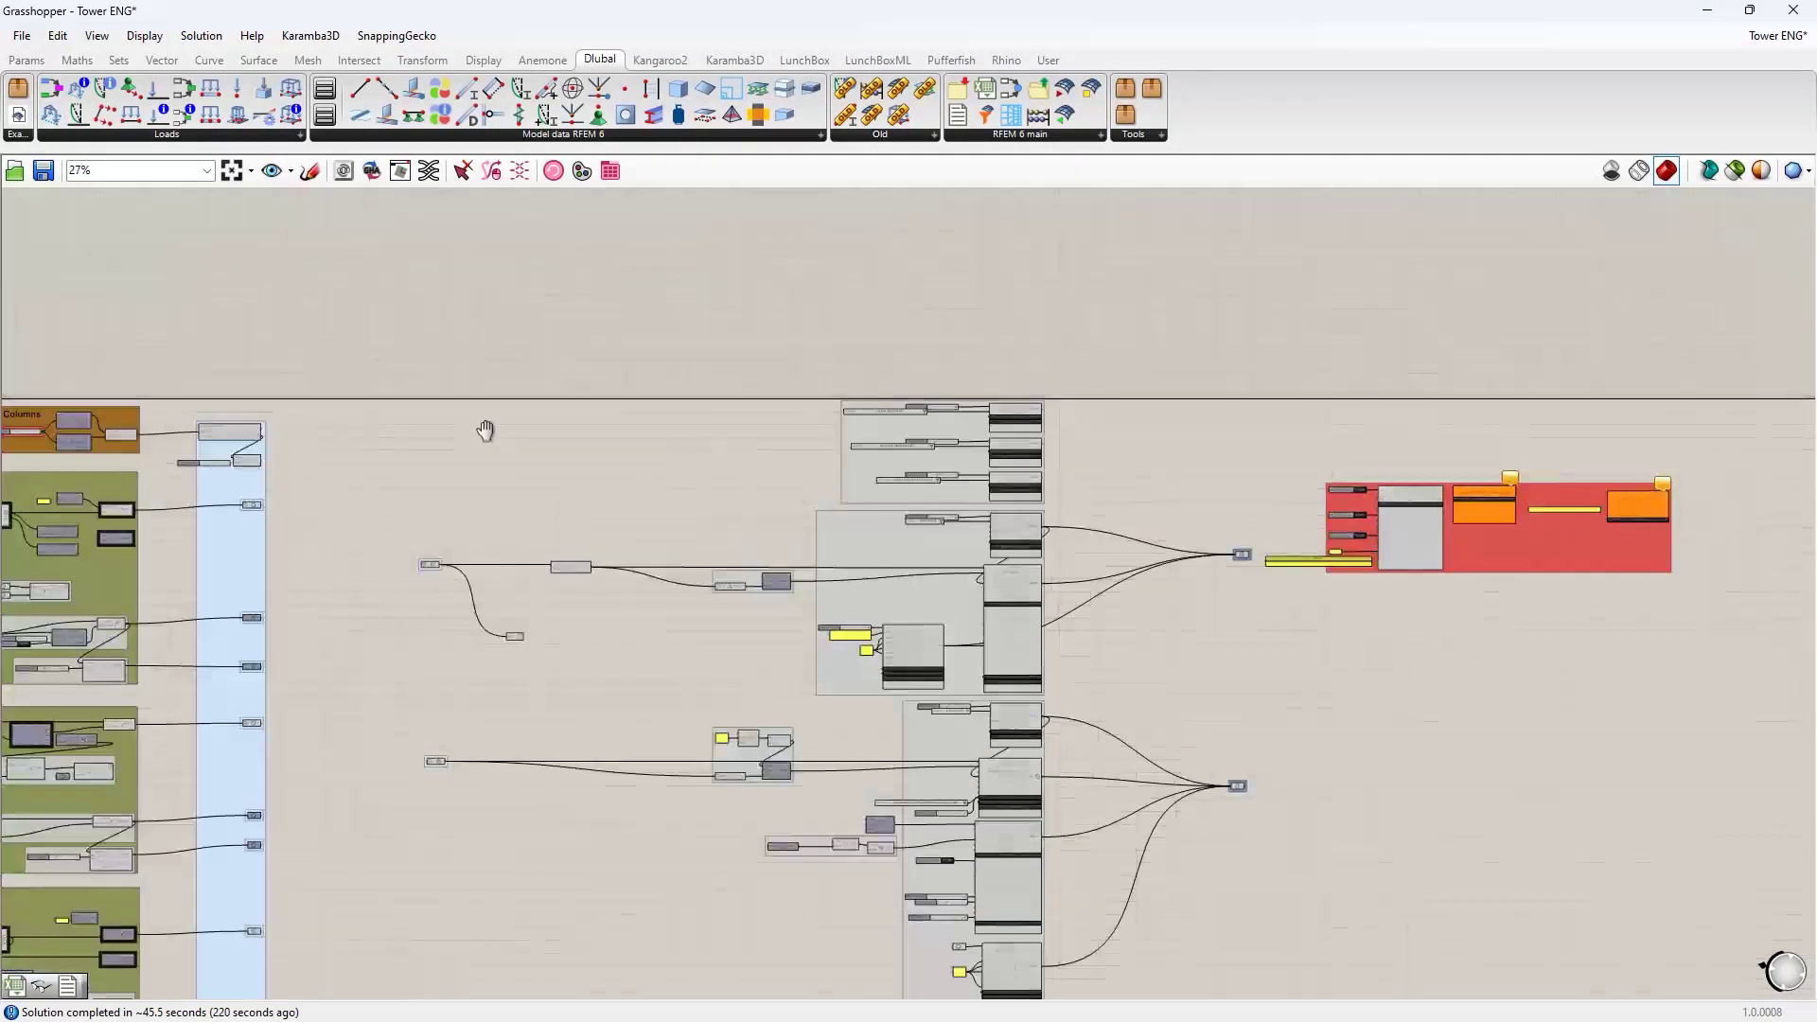
- Return to the start of the definition and examine the height, Radius top and Radius bottom sliders
{"action": "right_click_drag", "start_coordinate": [486, 430], "coordinate": [1037, 504]}
{"action": "scroll", "coordinate": [146, 485], "scroll_direction": "up", "scroll_amount": 5}
{"action": "scroll", "coordinate": [541, 587], "scroll_direction": "up", "scroll_amount": 2}
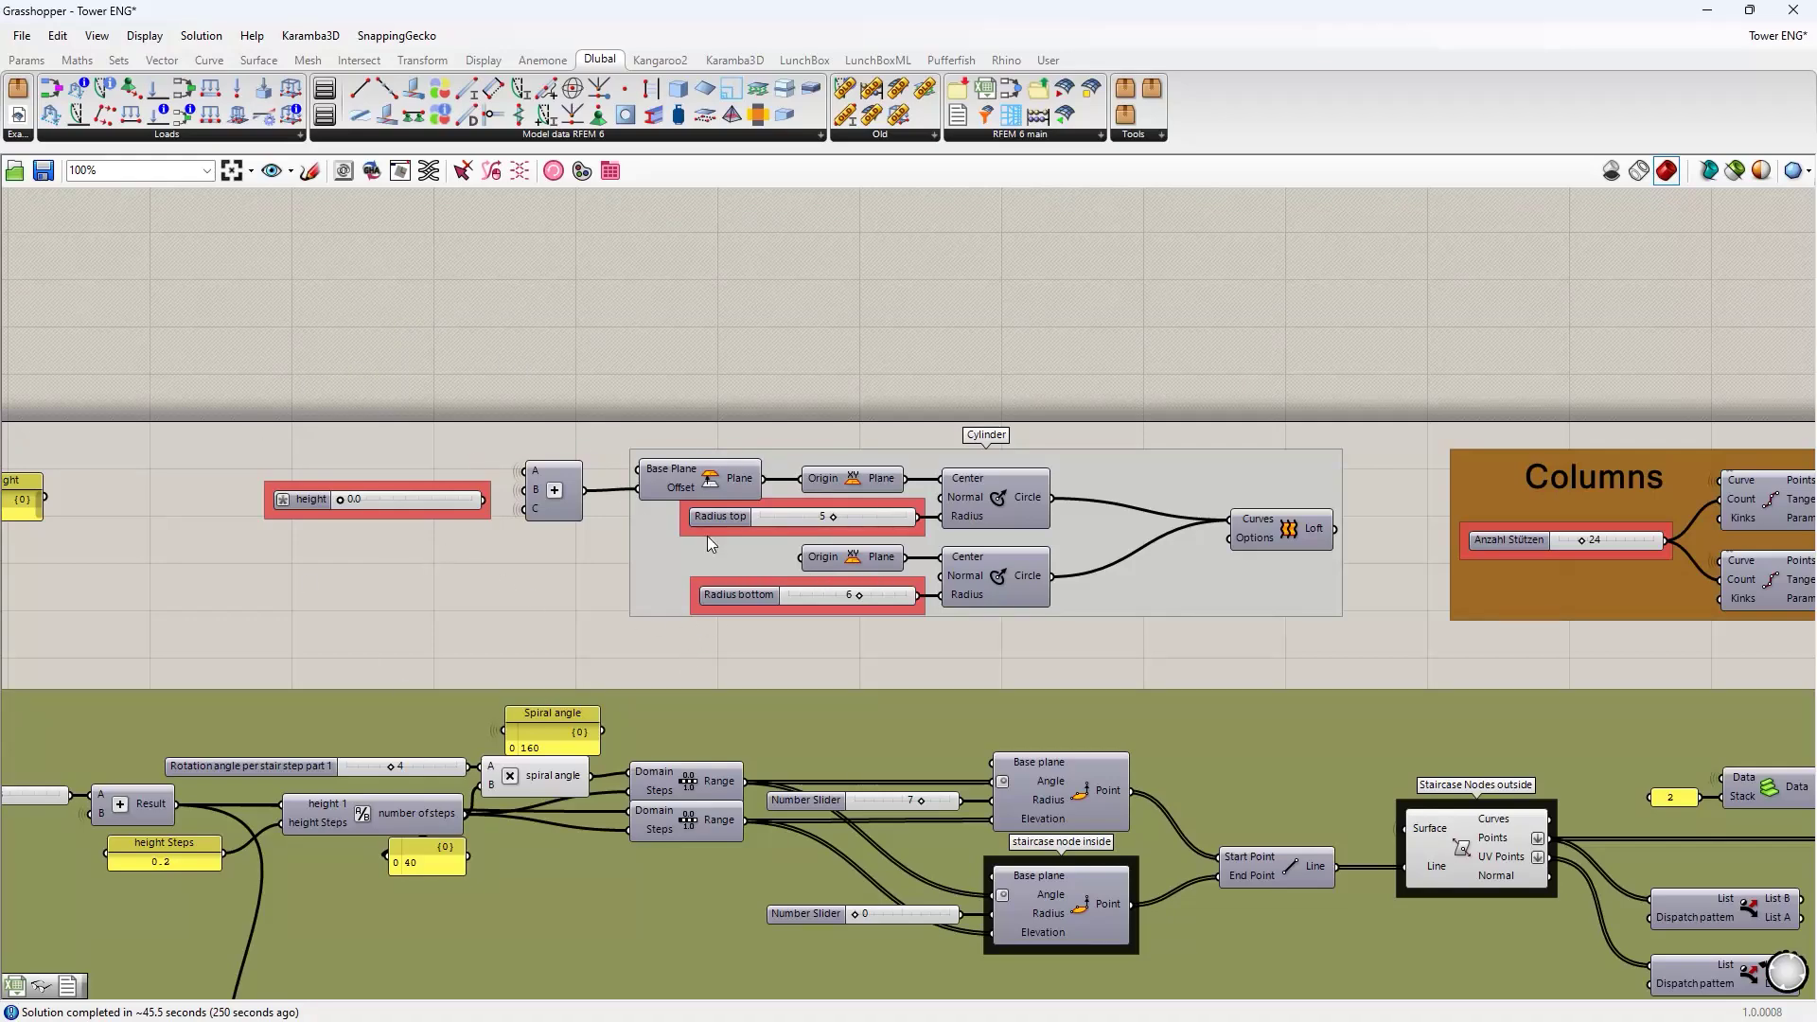
{"action": "mouse_move", "coordinate": [833, 517]}
{"action": "left_mouse_down"}
{"action": "mouse_move", "coordinate": [805, 525]}
{"action": "mouse_move", "coordinate": [833, 518]}
{"action": "left_mouse_up"}
{"action": "scroll", "coordinate": [947, 350], "scroll_direction": "down", "scroll_amount": 2}
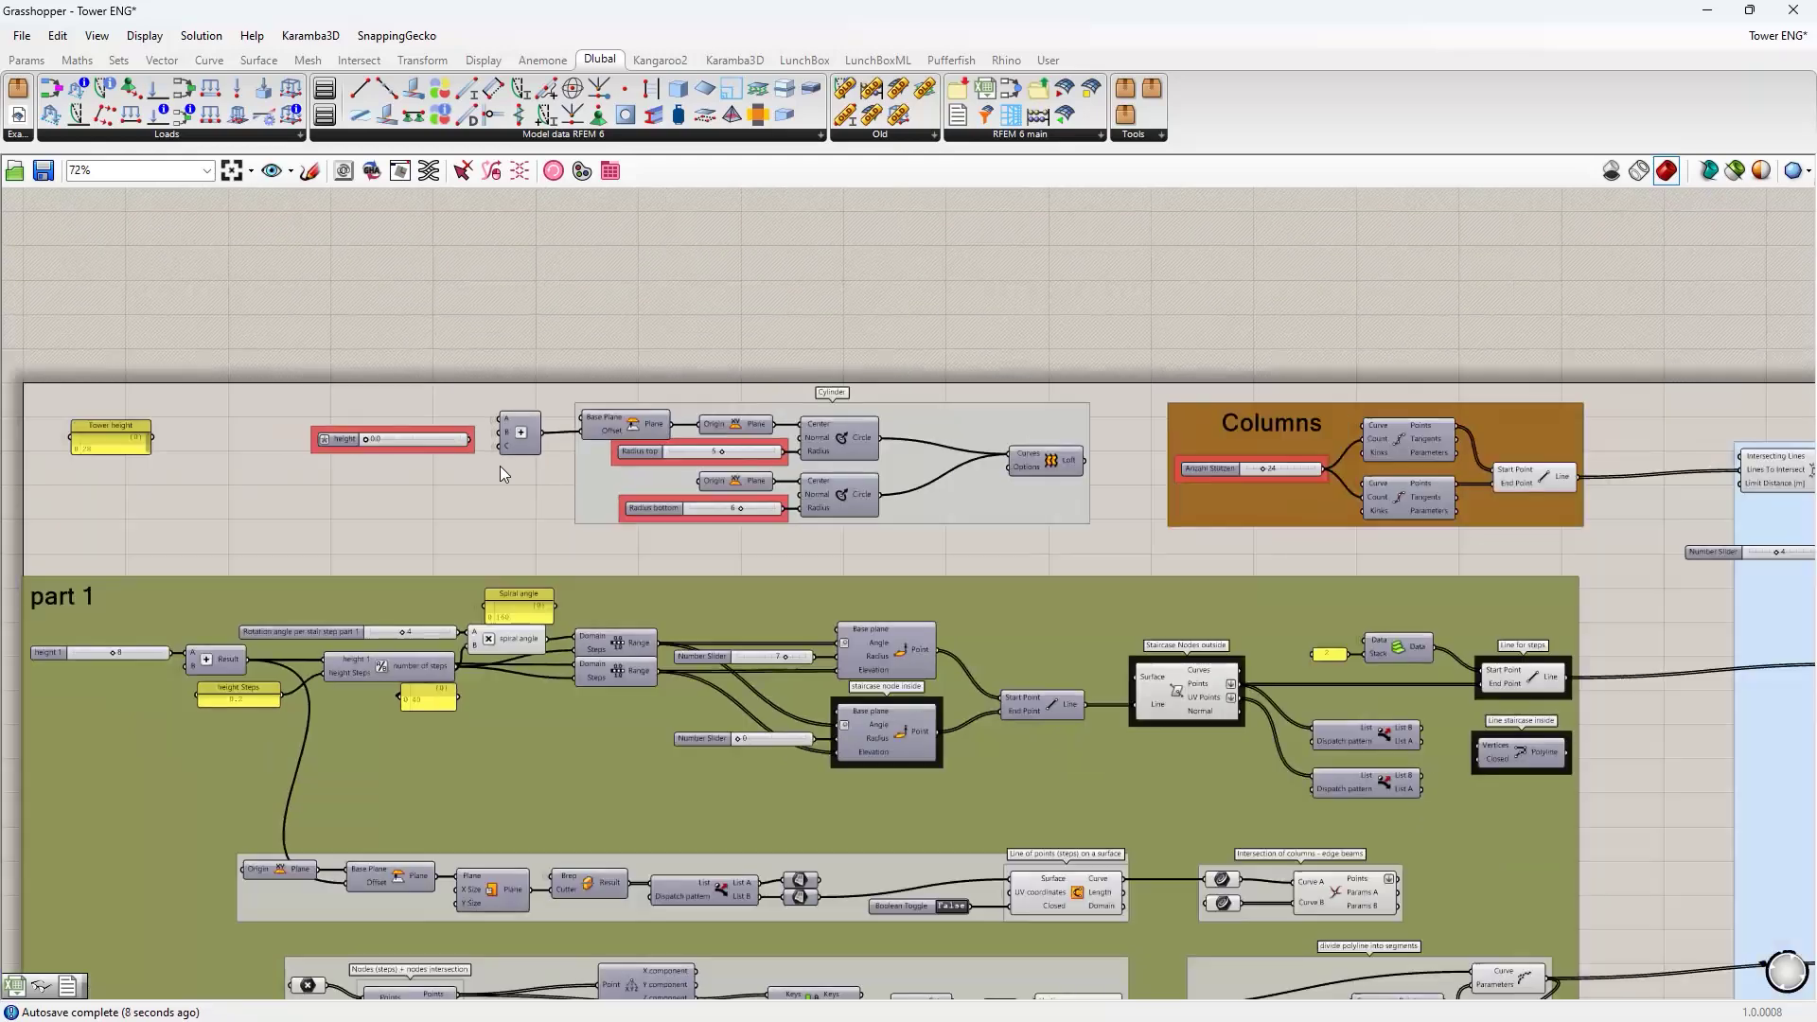
{"action": "scroll", "coordinate": [499, 466], "scroll_direction": "down", "scroll_amount": 1}
{"action": "scroll", "coordinate": [499, 465], "scroll_direction": "up", "scroll_amount": 1}
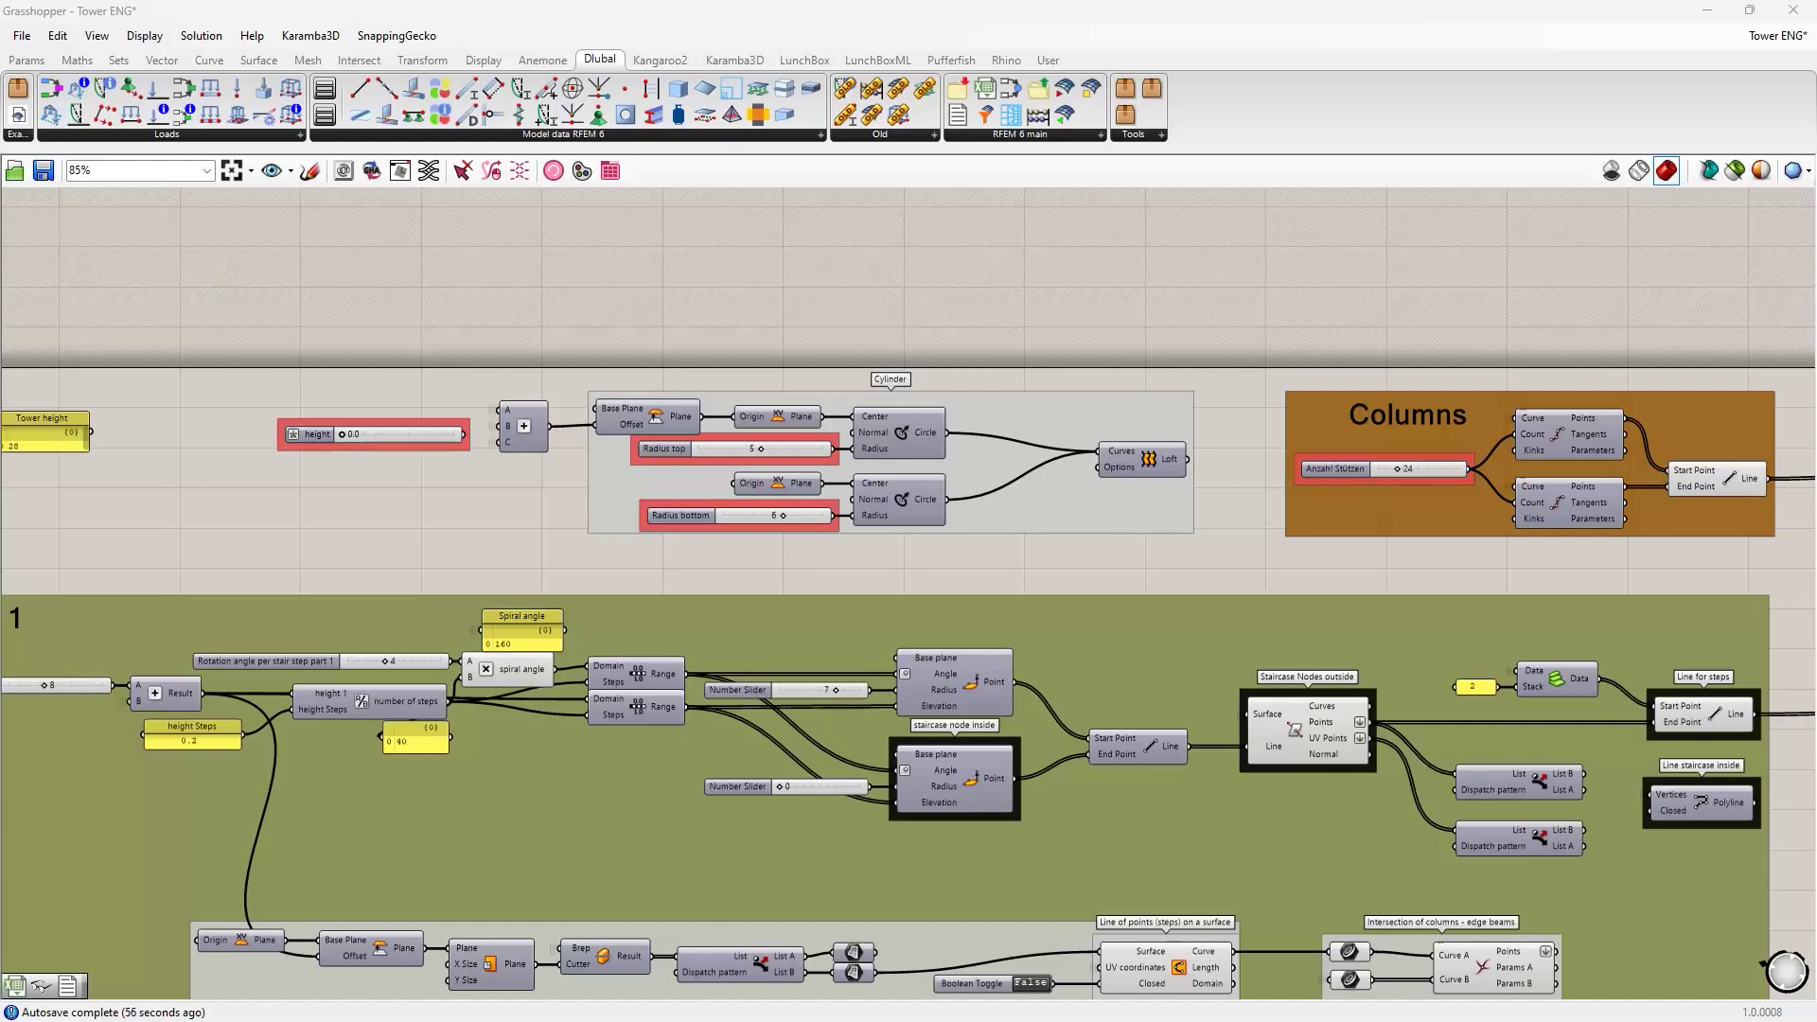
- Switch to the PowerPoint presentation at the Free Online Services slide and maximize its window
{"action": "key", "text": "alt+Tab"}
{"action": "scroll", "coordinate": [463, 751], "scroll_direction": "down", "scroll_amount": 1}
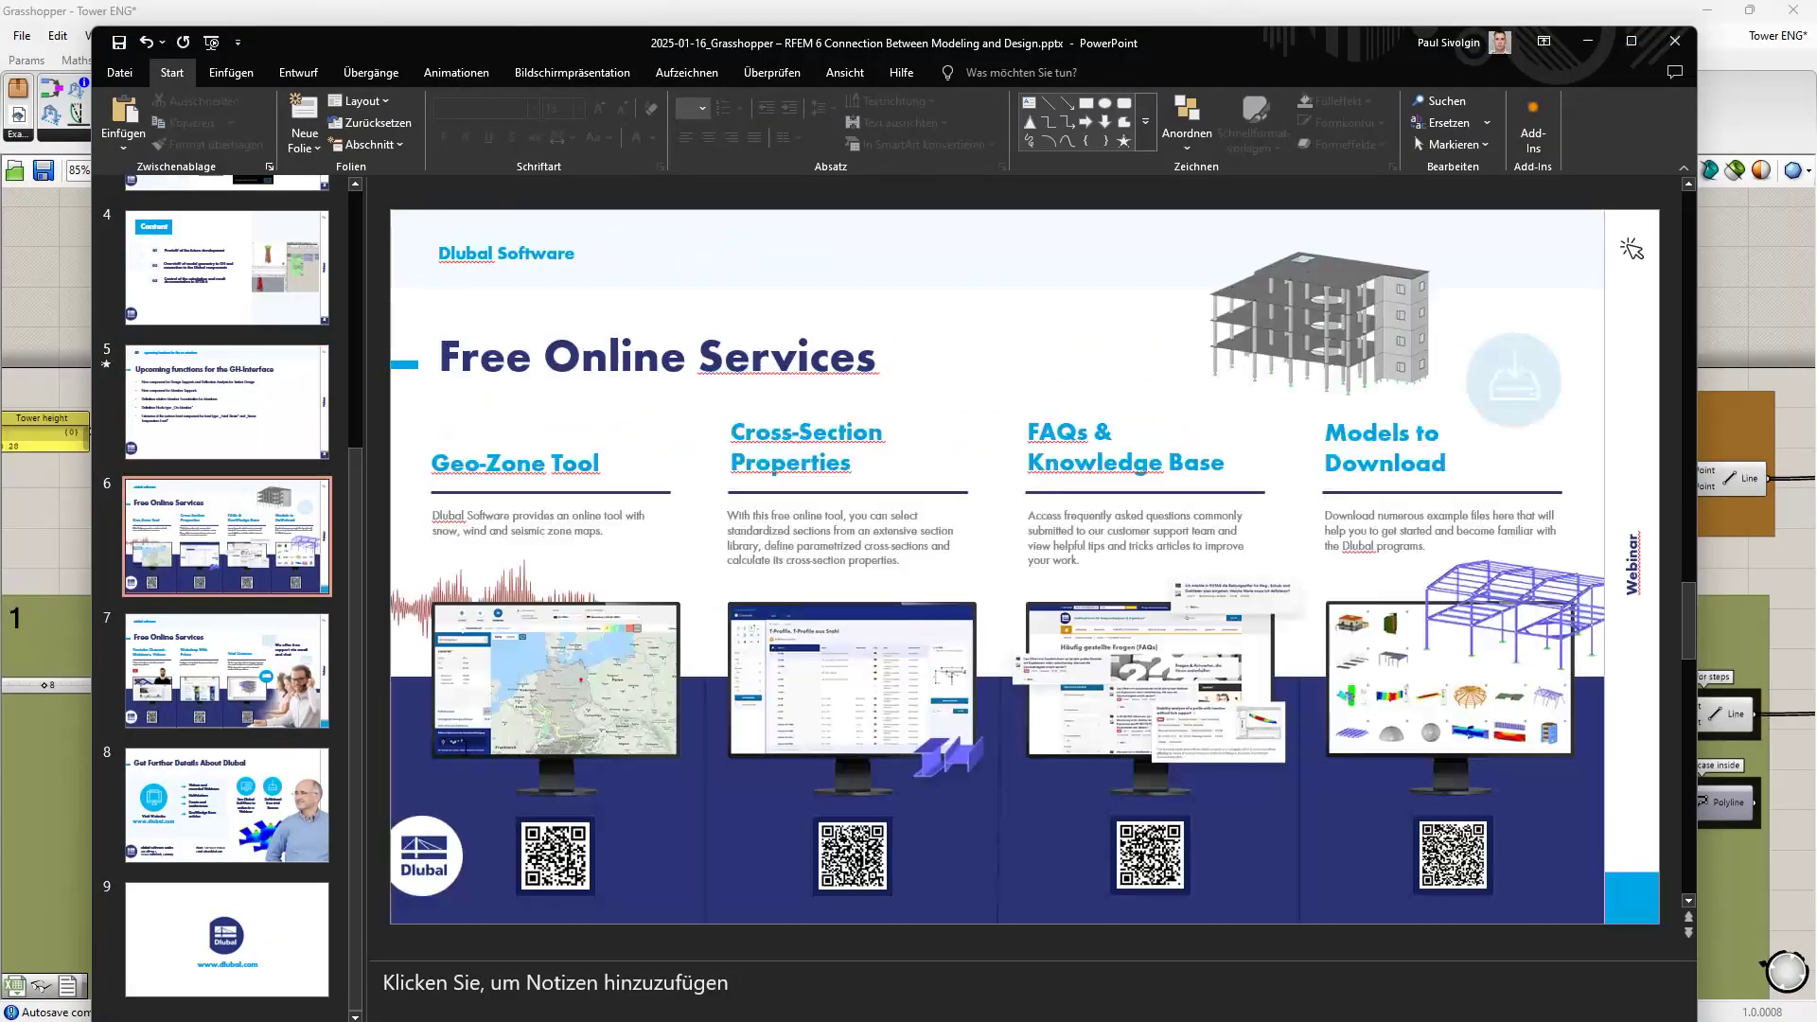
{"action": "left_click", "coordinate": [1631, 41]}
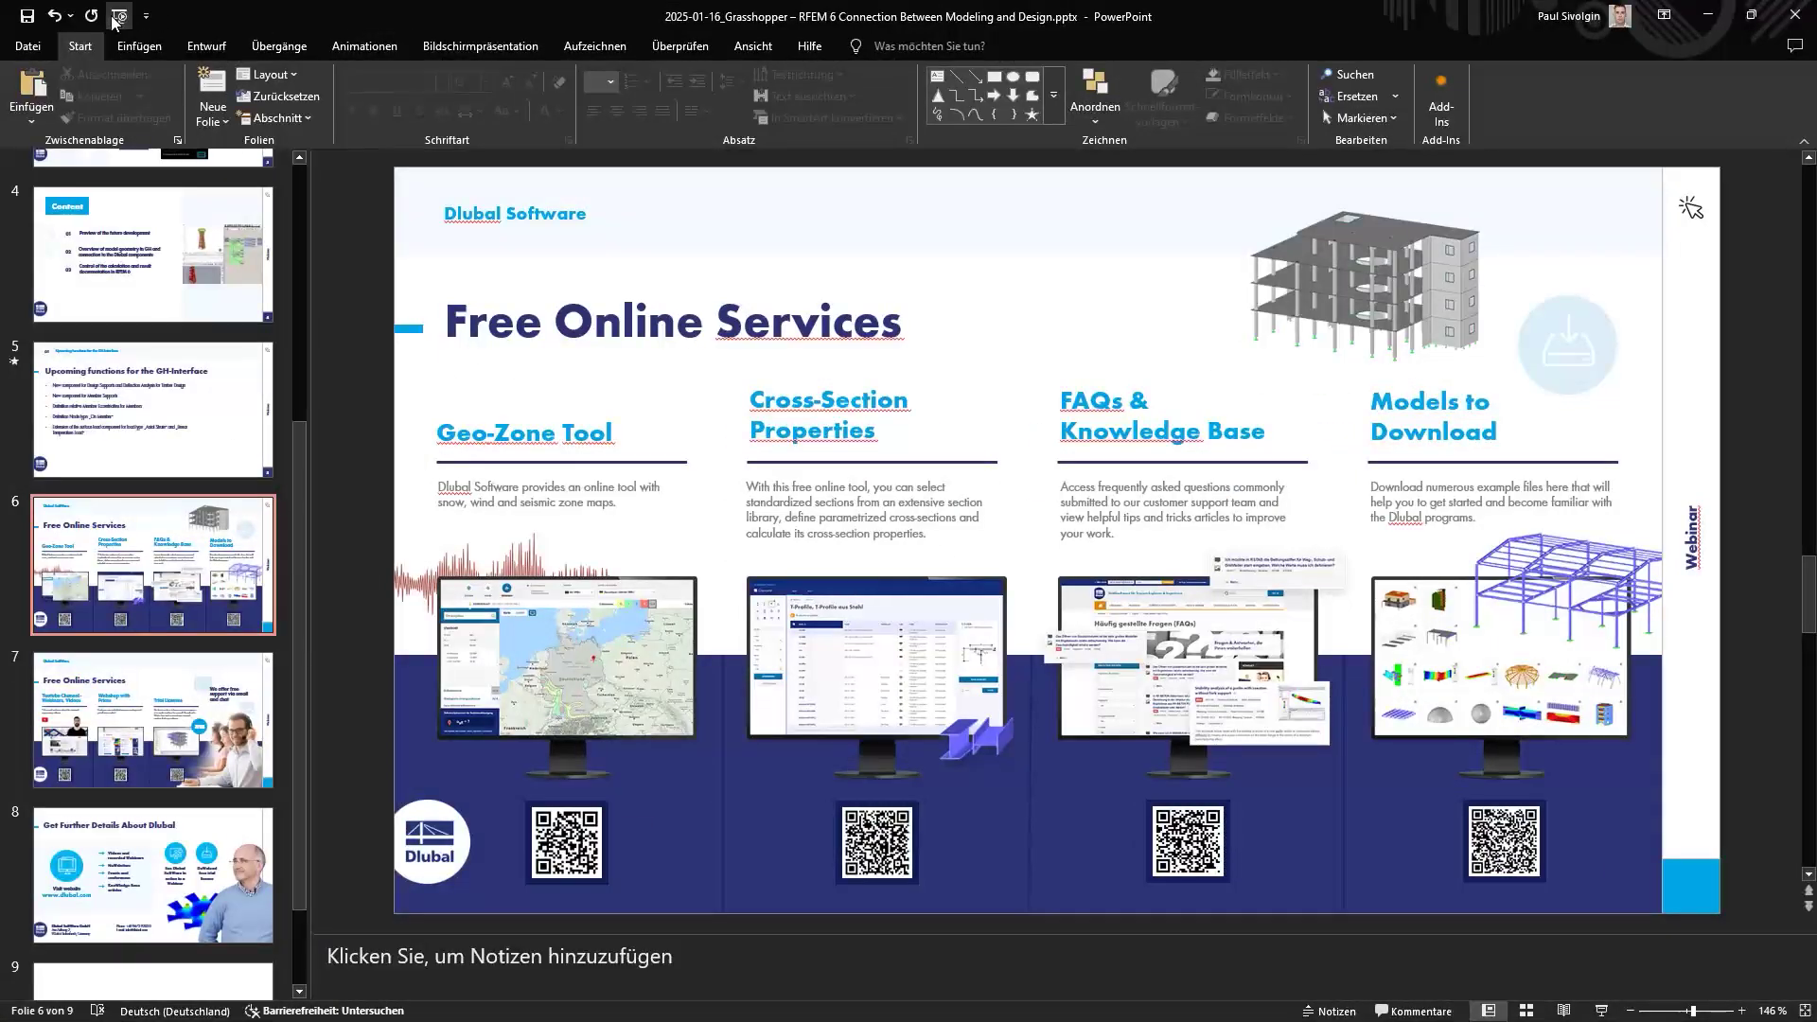